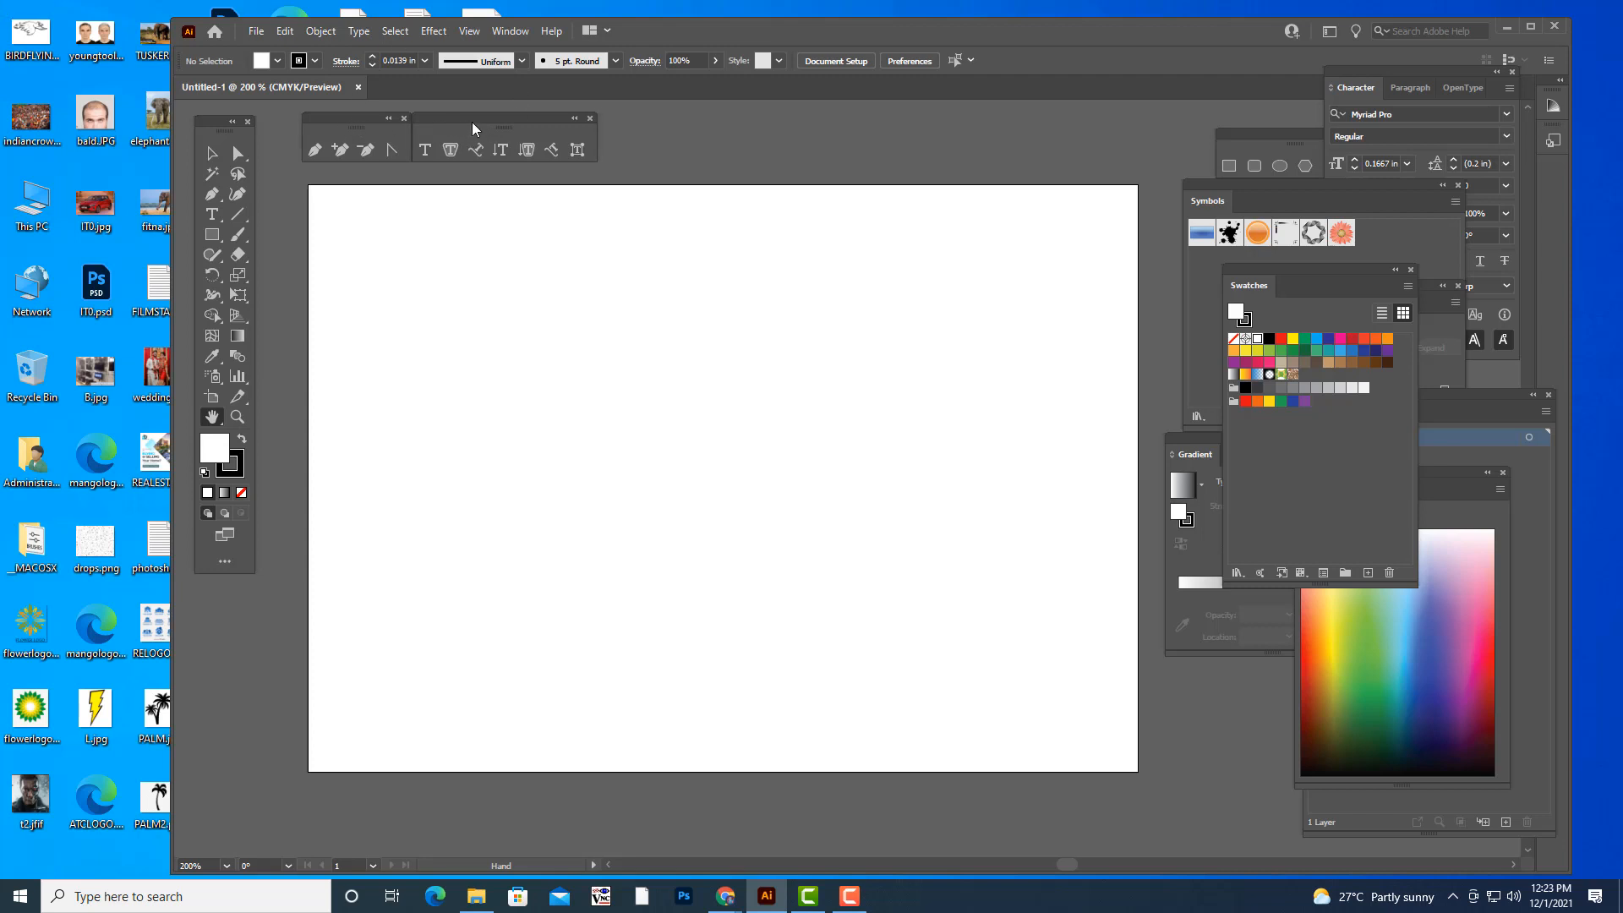
- Paint five separate curved strokes across the artboard with the Paintbrush tool, using the 5 pt. Round brush
{"action": "left_click_drag", "start_coordinate": [467, 122], "coordinate": [481, 123]}
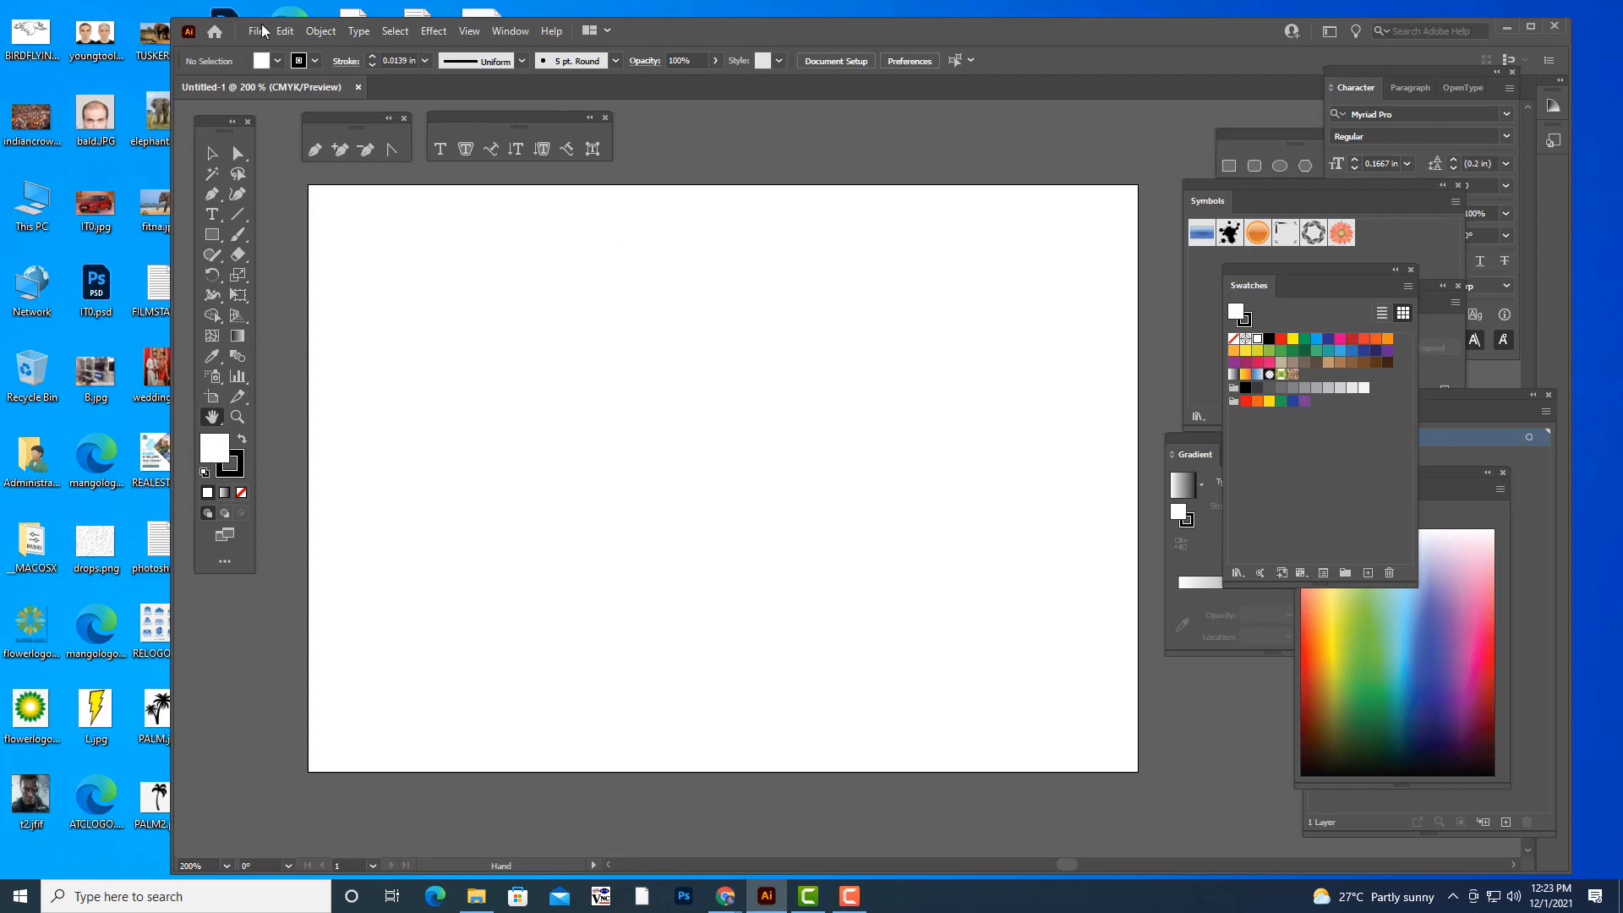
{"action": "left_click_drag", "start_coordinate": [241, 237], "coordinate": [299, 241]}
{"action": "mouse_move", "coordinate": [417, 474]}
{"action": "left_mouse_down"}
{"action": "mouse_move", "coordinate": [547, 455]}
{"action": "mouse_move", "coordinate": [698, 325]}
{"action": "mouse_move", "coordinate": [872, 399]}
{"action": "mouse_move", "coordinate": [743, 518]}
{"action": "mouse_move", "coordinate": [740, 444]}
{"action": "left_mouse_up"}
{"action": "mouse_move", "coordinate": [943, 417]}
{"action": "left_mouse_down"}
{"action": "mouse_move", "coordinate": [1014, 381]}
{"action": "mouse_move", "coordinate": [974, 238]}
{"action": "left_mouse_up"}
{"action": "mouse_move", "coordinate": [920, 679]}
{"action": "left_mouse_down"}
{"action": "mouse_move", "coordinate": [1060, 557]}
{"action": "mouse_move", "coordinate": [1086, 482]}
{"action": "left_mouse_up"}
{"action": "left_click_drag", "start_coordinate": [585, 582], "coordinate": [653, 429]}
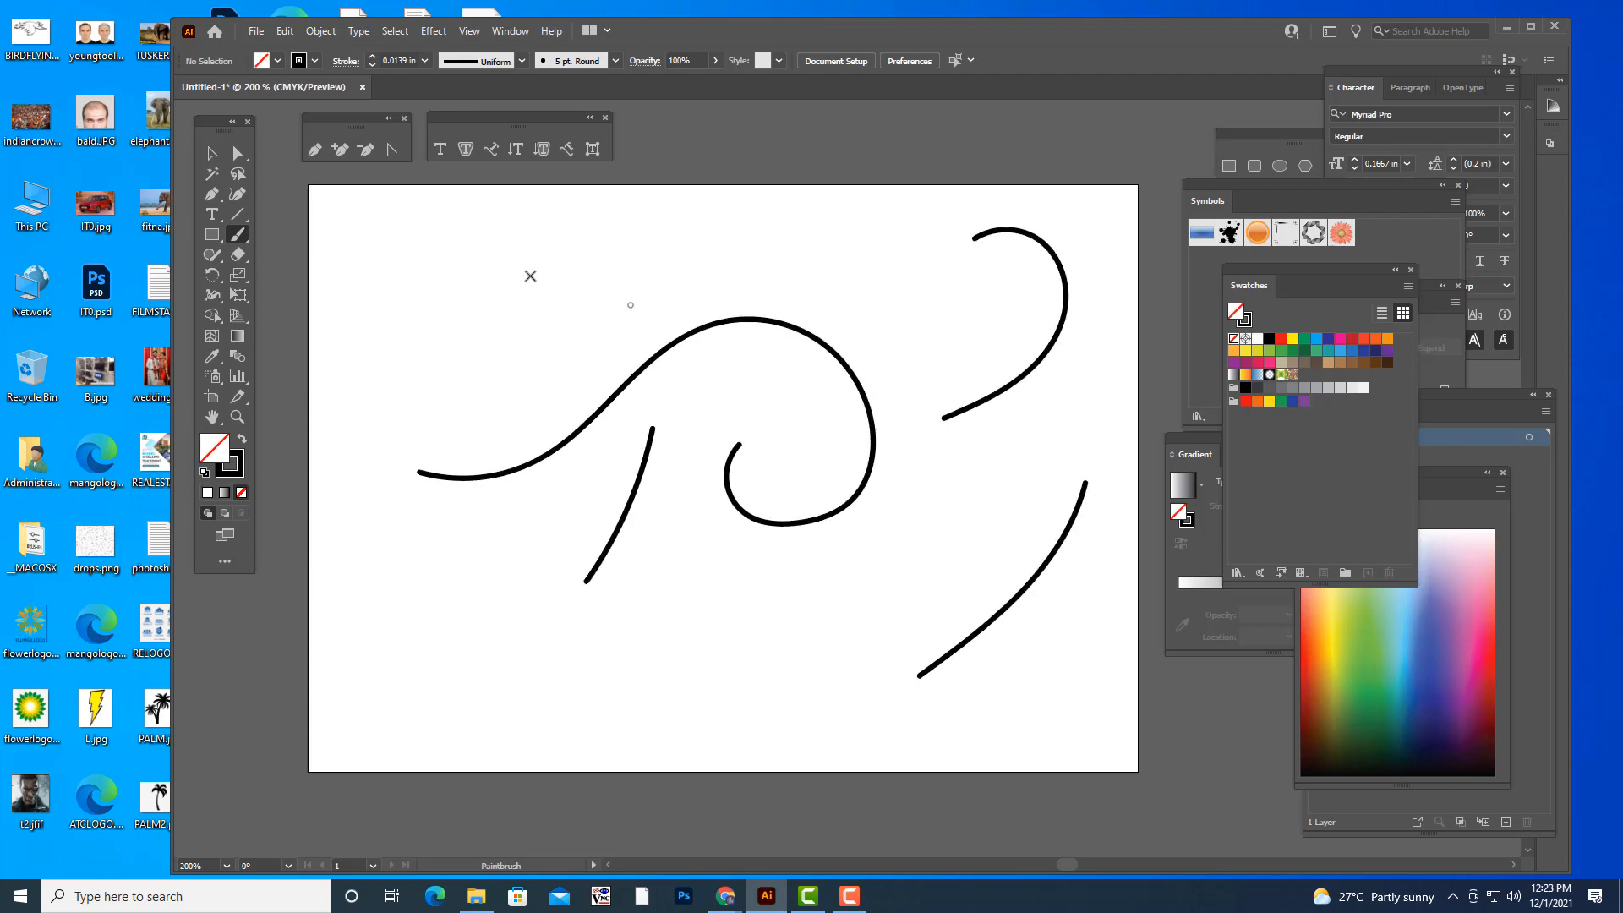
{"action": "left_click_drag", "start_coordinate": [520, 280], "coordinate": [711, 228]}
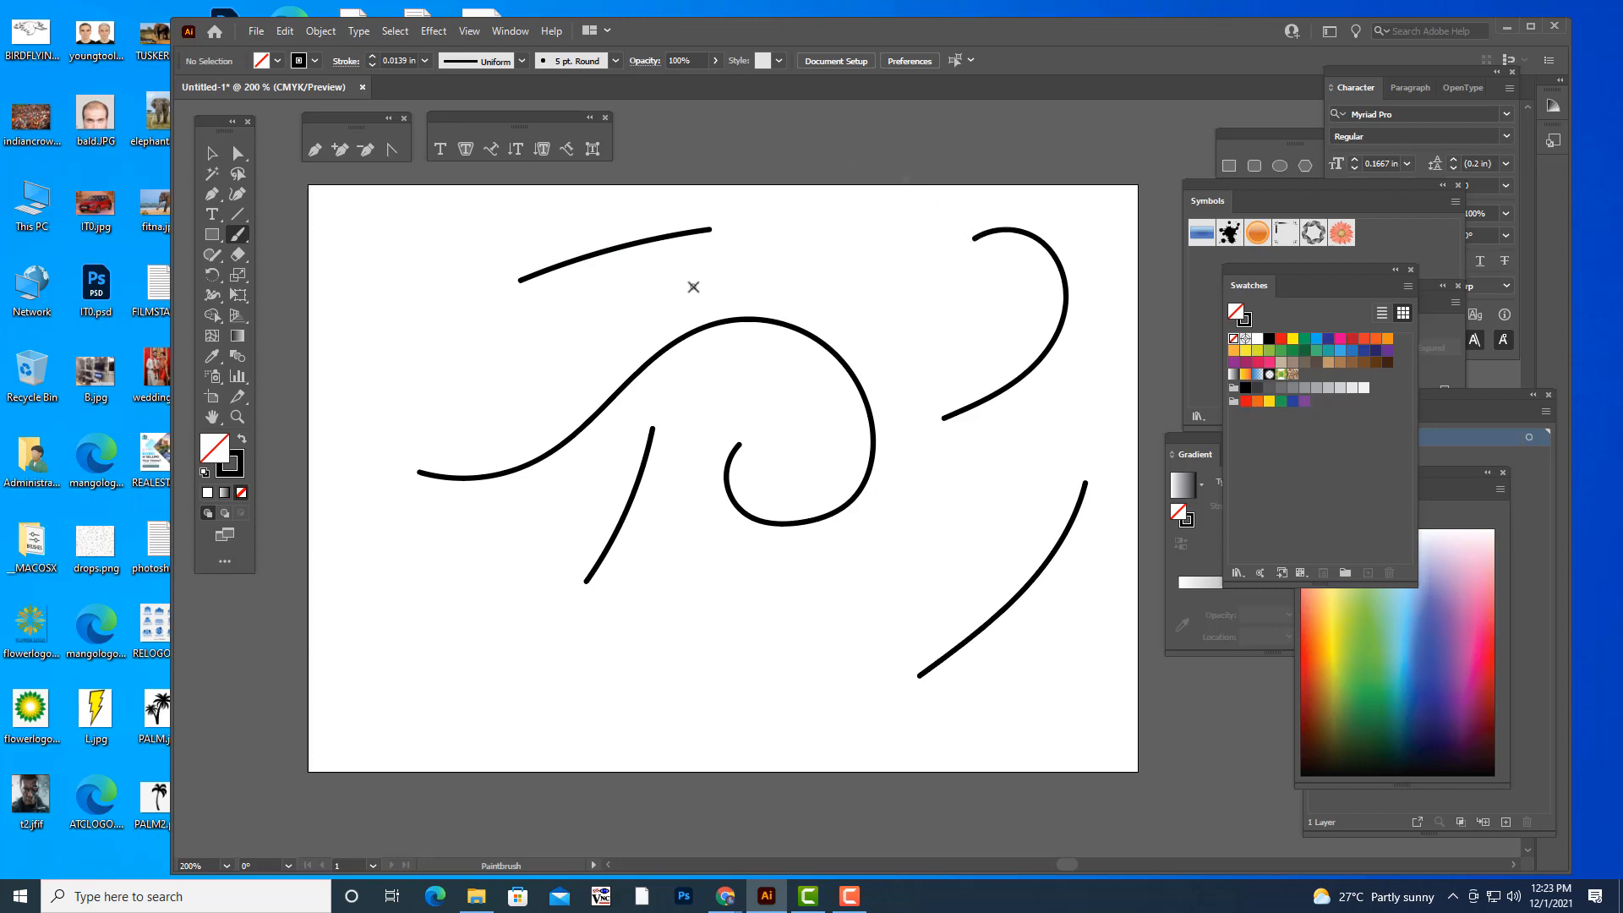
- Undo all the curved brush strokes to clear the artboard
{"action": "key", "text": "ctrl+z"}
{"action": "key", "text": "ctrl+z"}
{"action": "key", "text": "ctrl+z"}
{"action": "key", "text": "ctrl+z"}
{"action": "key", "text": "ctrl+z"}
{"action": "key", "text": "ctrl+z"}
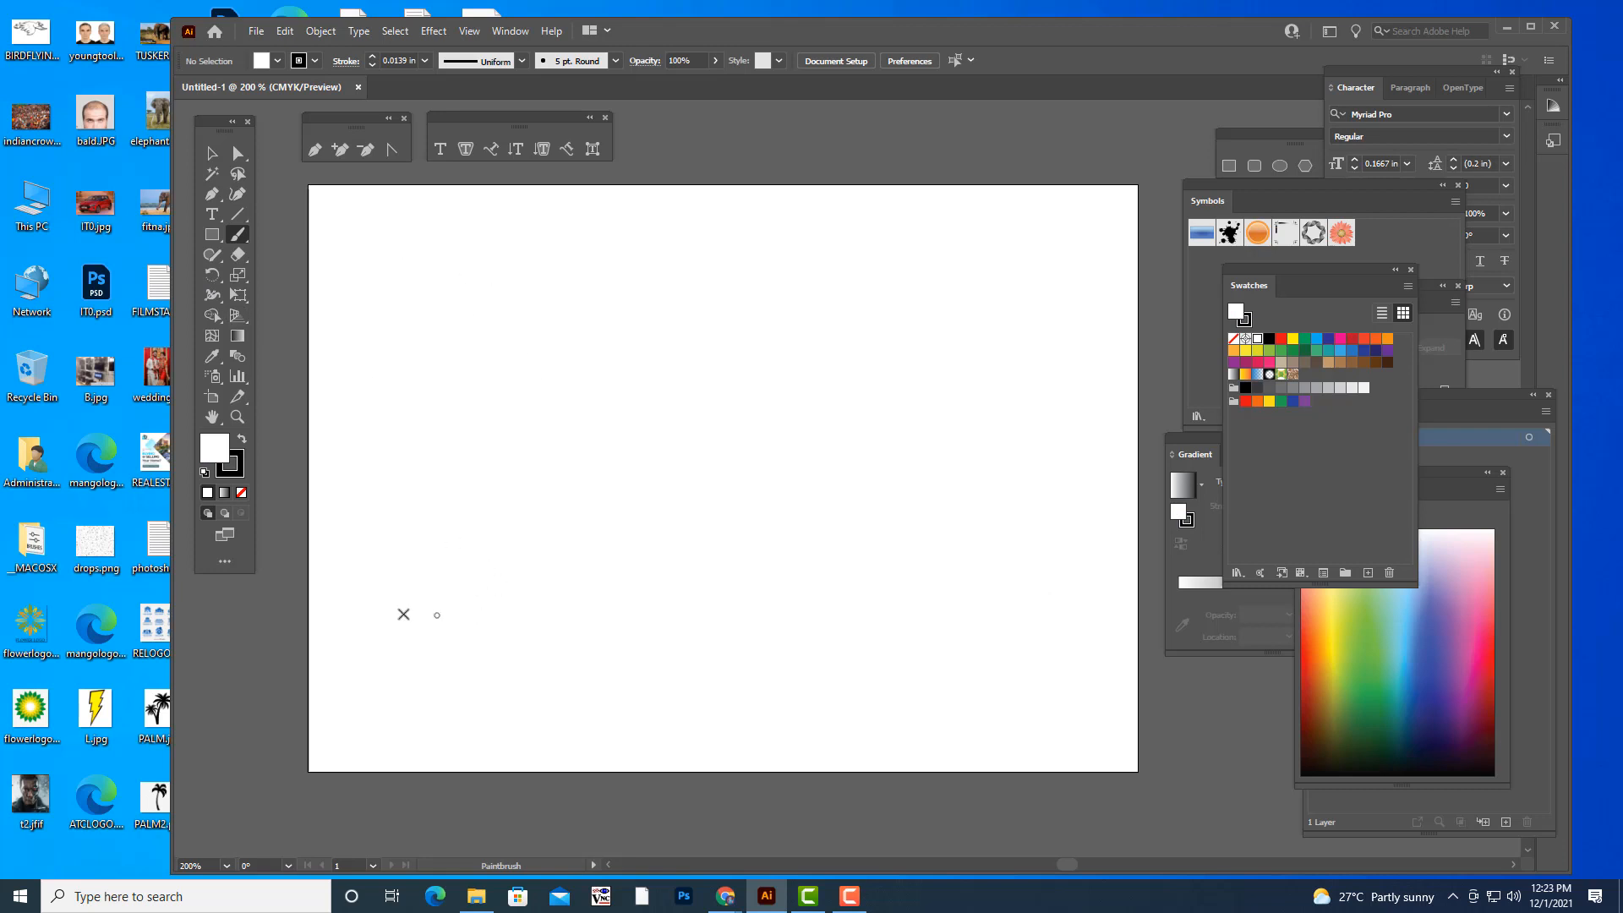
- Paint one long wavy stroke rising diagonally from the artboard's lower left to its upper right, and undo it
{"action": "left_click_drag", "start_coordinate": [389, 653], "coordinate": [384, 683]}
{"action": "mouse_move", "coordinate": [412, 613]}
{"action": "left_mouse_down"}
{"action": "mouse_move", "coordinate": [486, 616]}
{"action": "mouse_move", "coordinate": [645, 536]}
{"action": "mouse_move", "coordinate": [733, 552]}
{"action": "mouse_move", "coordinate": [765, 495]}
{"action": "mouse_move", "coordinate": [920, 446]}
{"action": "mouse_move", "coordinate": [1075, 304]}
{"action": "mouse_move", "coordinate": [1098, 216]}
{"action": "left_mouse_up"}
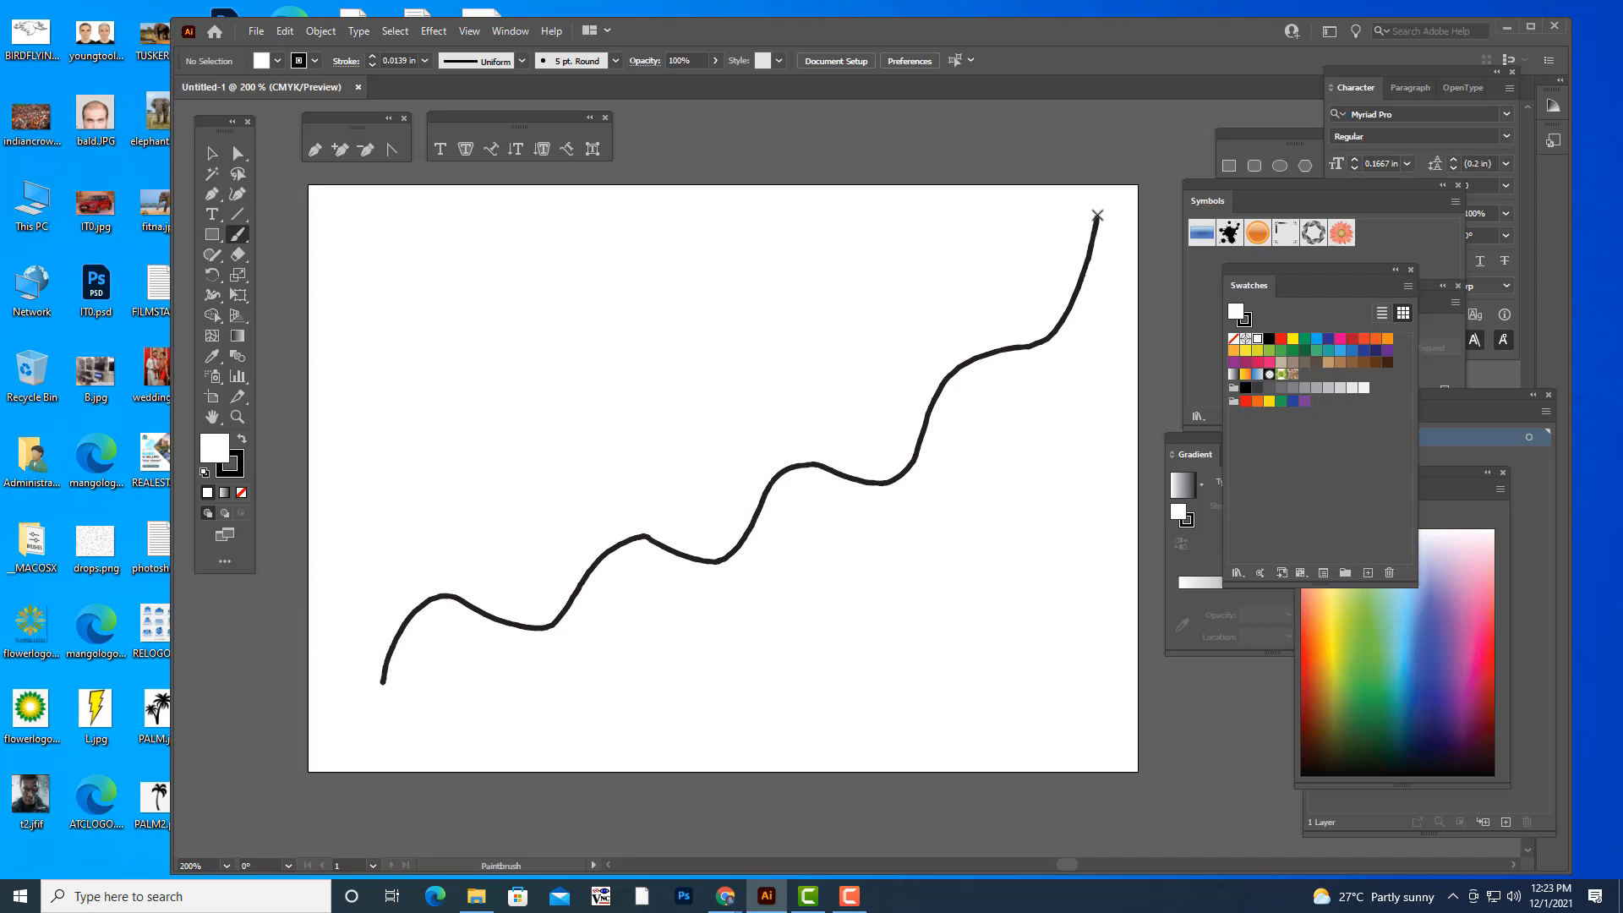
{"action": "left_click_drag", "start_coordinate": [1097, 215], "coordinate": [1097, 215]}
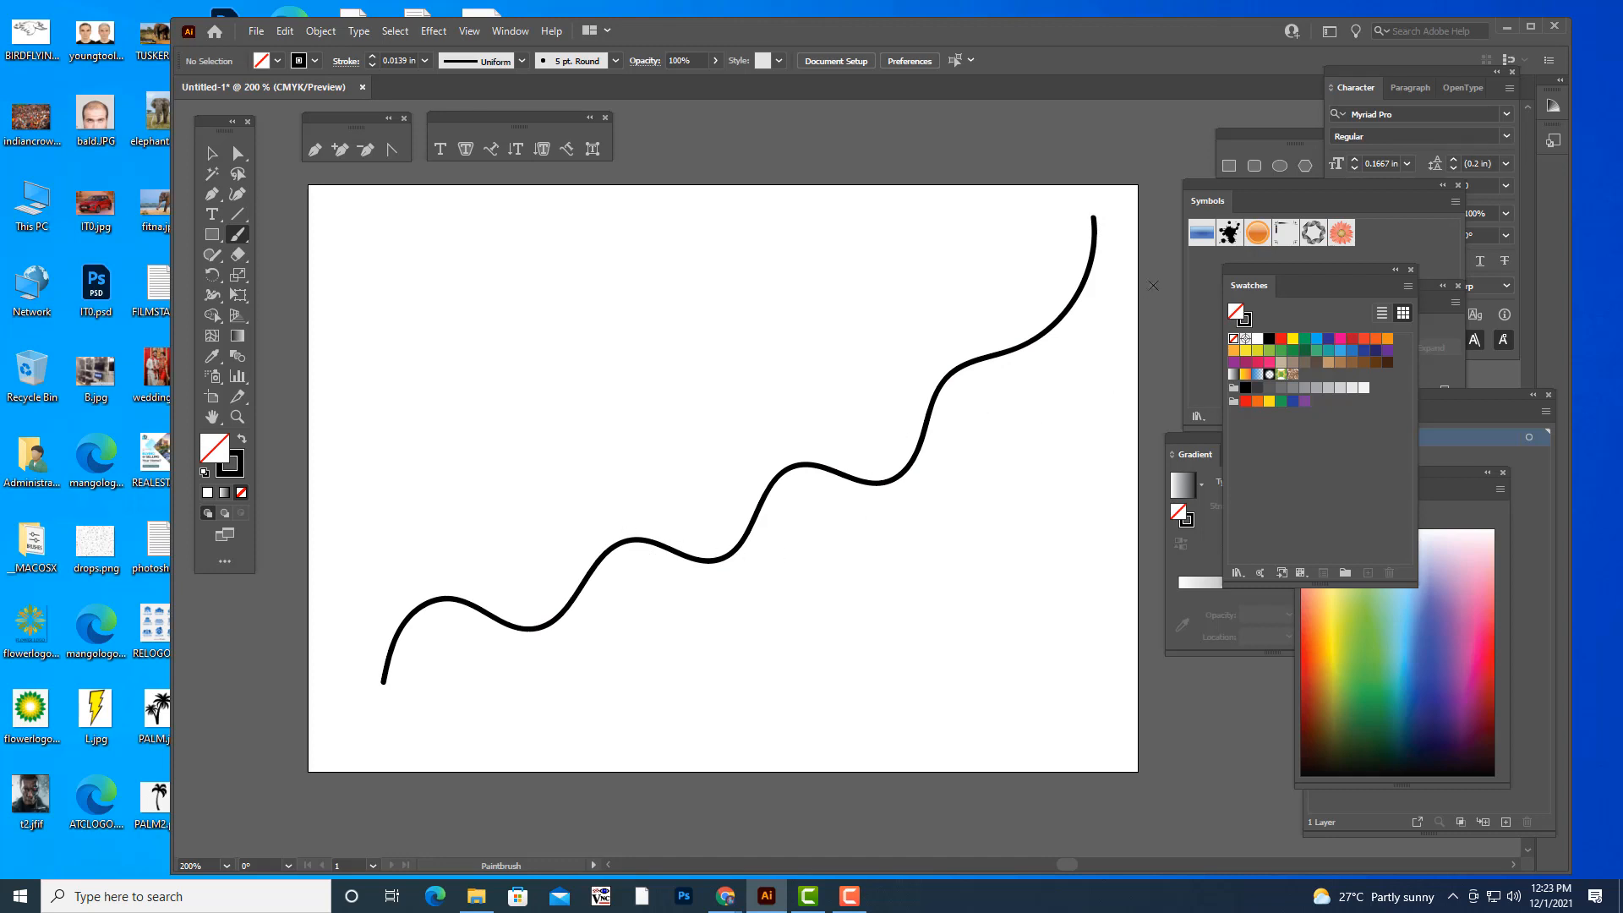
{"action": "key", "text": "ctrl+z"}
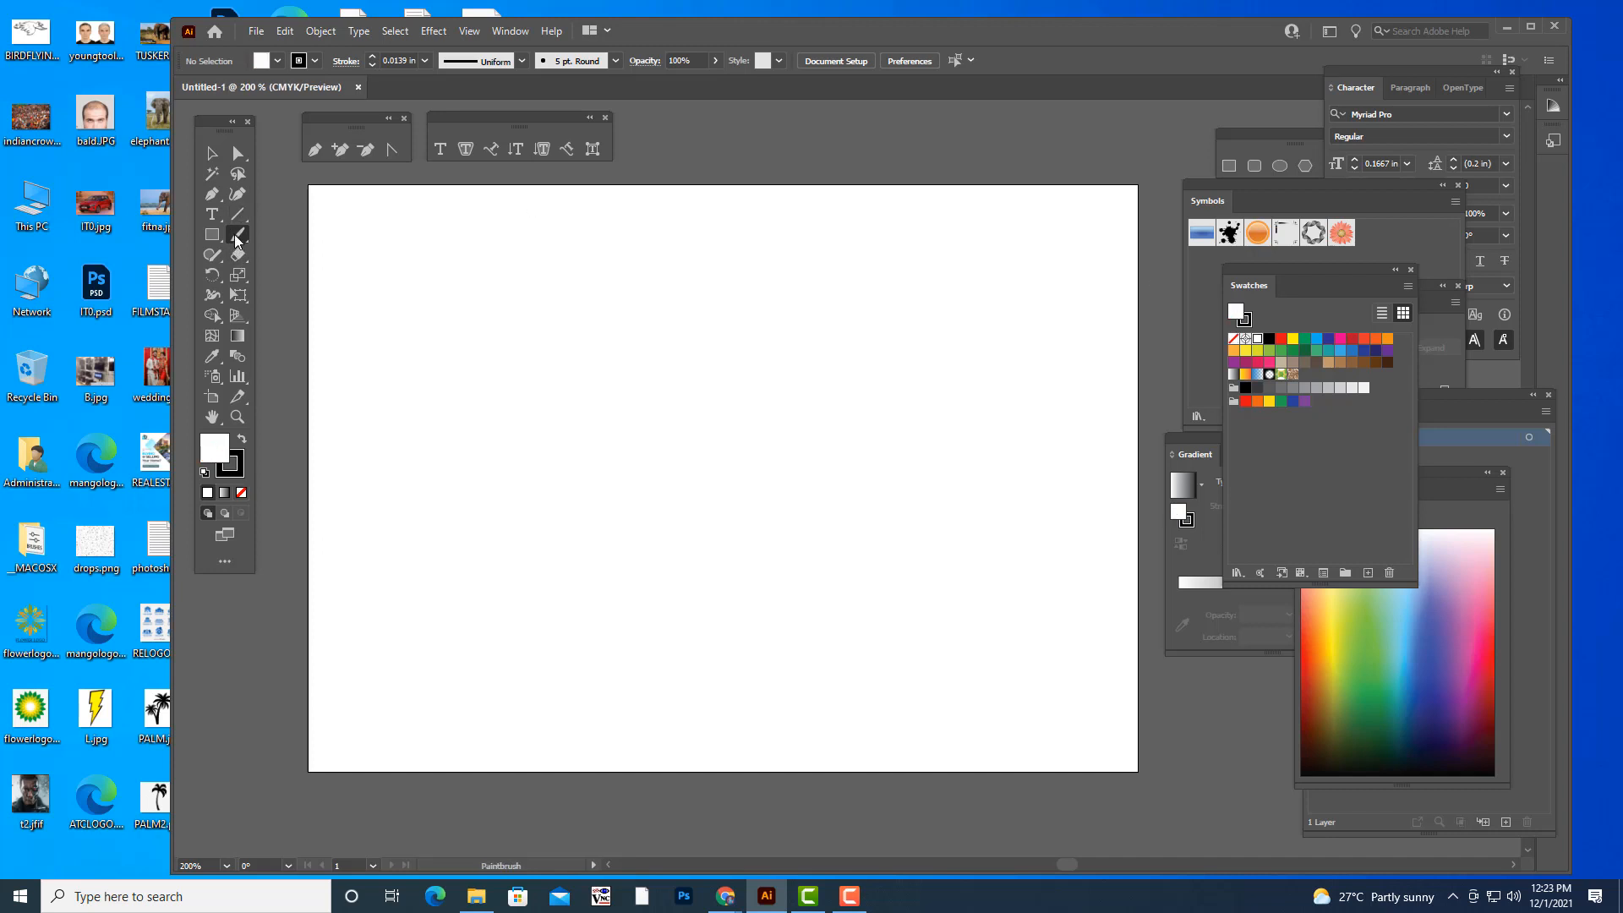
- Set the Paintbrush fidelity fully to Accurate and paint a wavy stroke across the middle of the artboard
{"action": "double_click", "coordinate": [239, 242]}
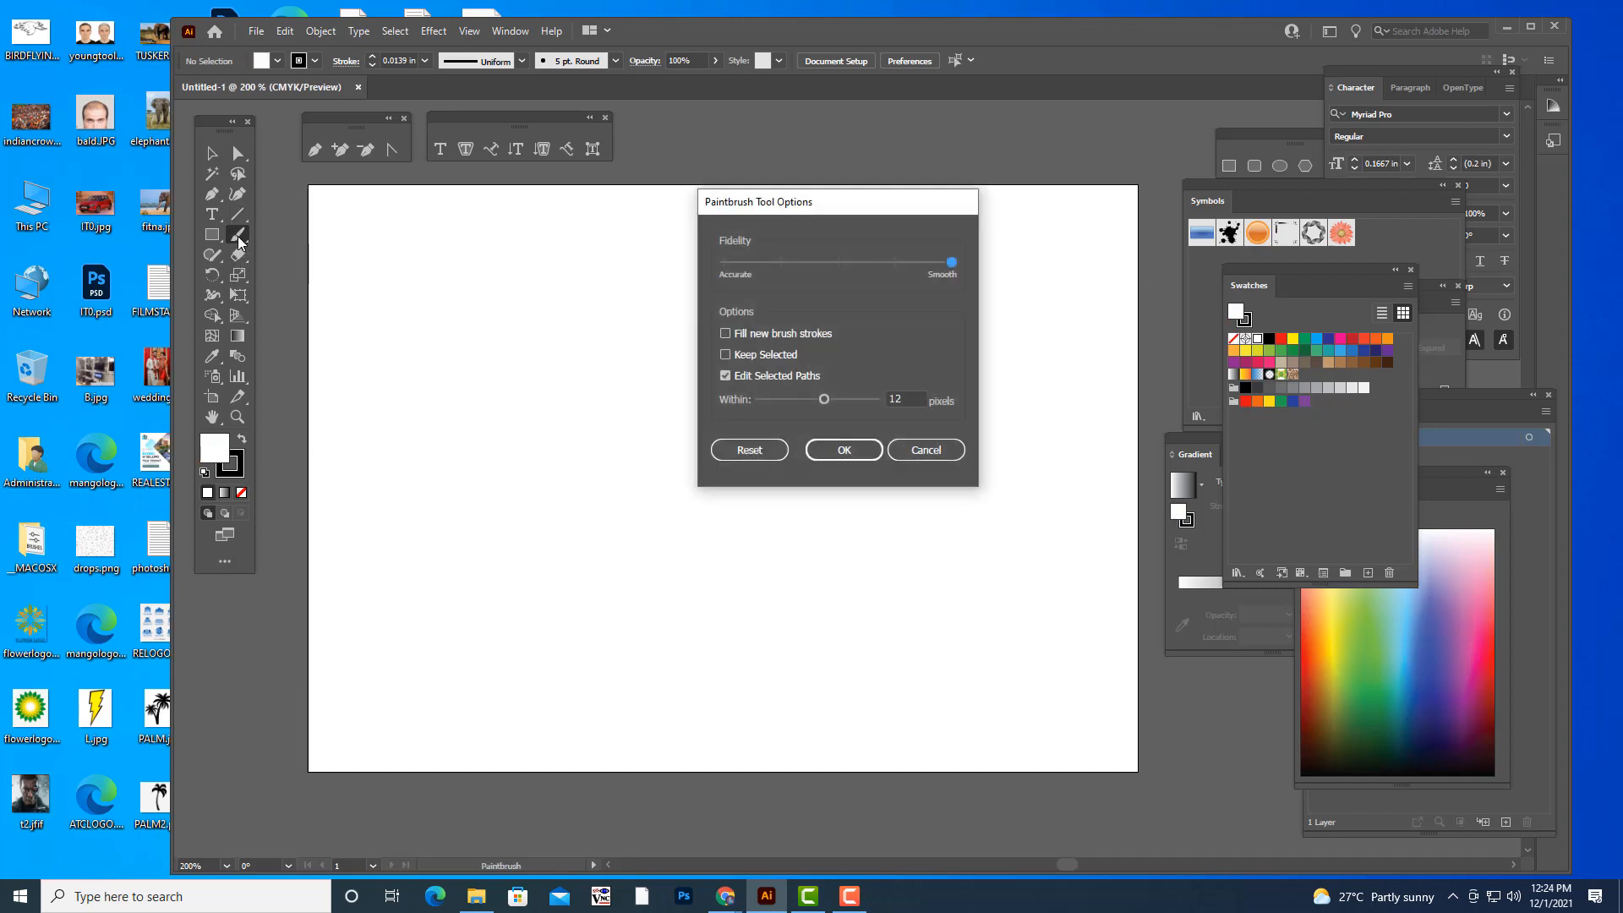
{"action": "mouse_move", "coordinate": [814, 206]}
{"action": "left_mouse_down"}
{"action": "mouse_move", "coordinate": [913, 268]}
{"action": "mouse_move", "coordinate": [822, 270]}
{"action": "left_mouse_up"}
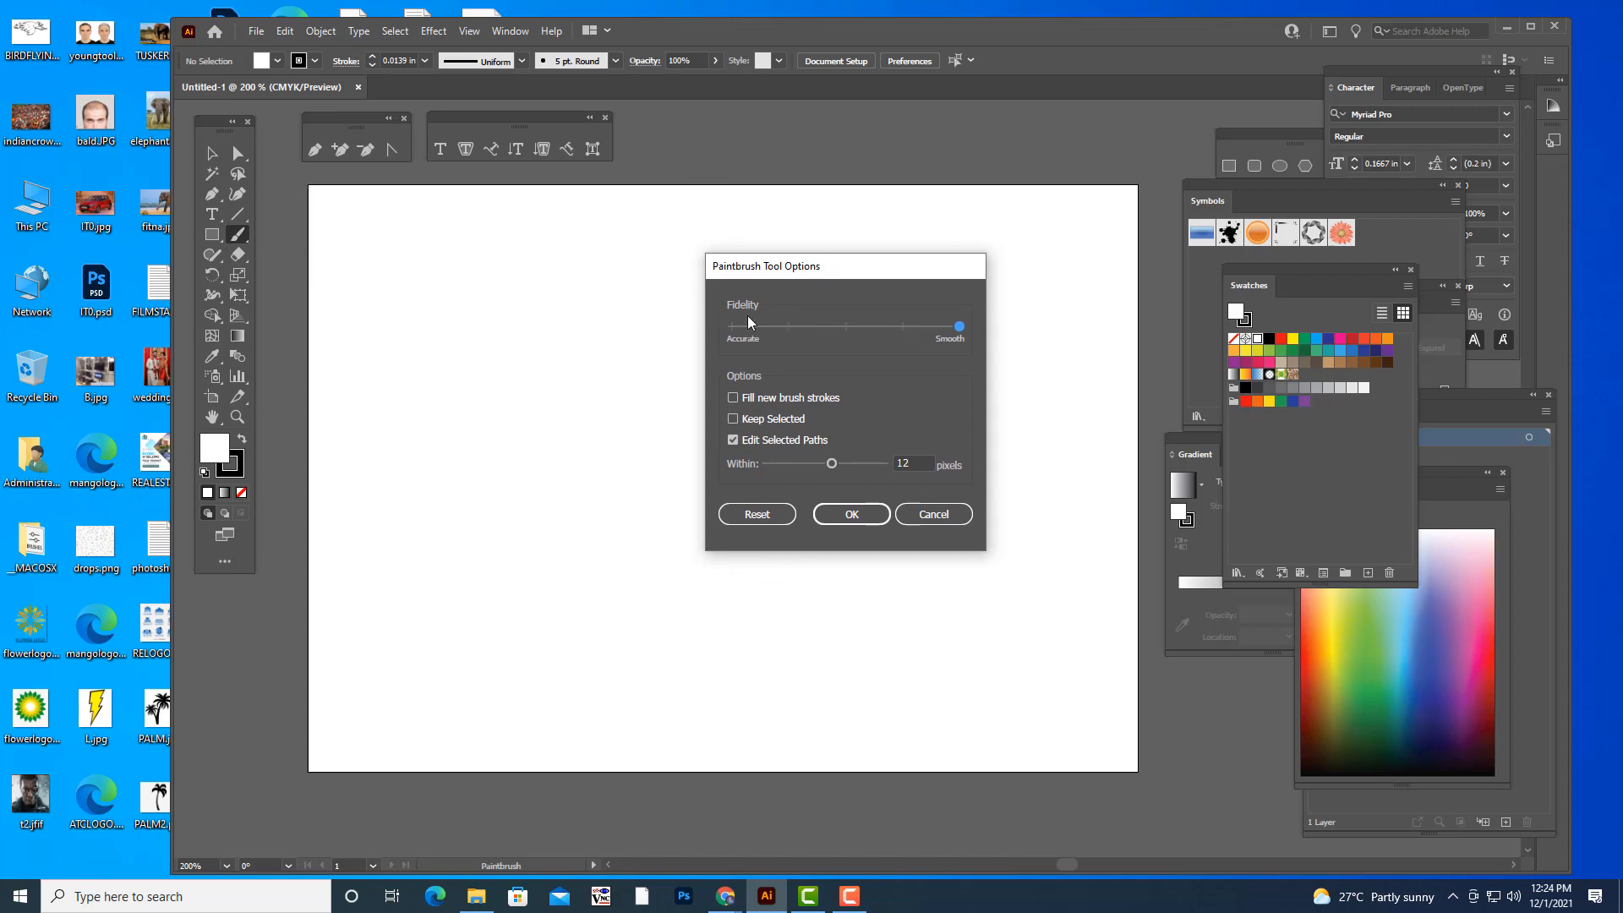
{"action": "mouse_move", "coordinate": [780, 273]}
{"action": "left_mouse_down"}
{"action": "mouse_move", "coordinate": [858, 262]}
{"action": "mouse_move", "coordinate": [837, 270]}
{"action": "mouse_move", "coordinate": [868, 297]}
{"action": "left_mouse_up"}
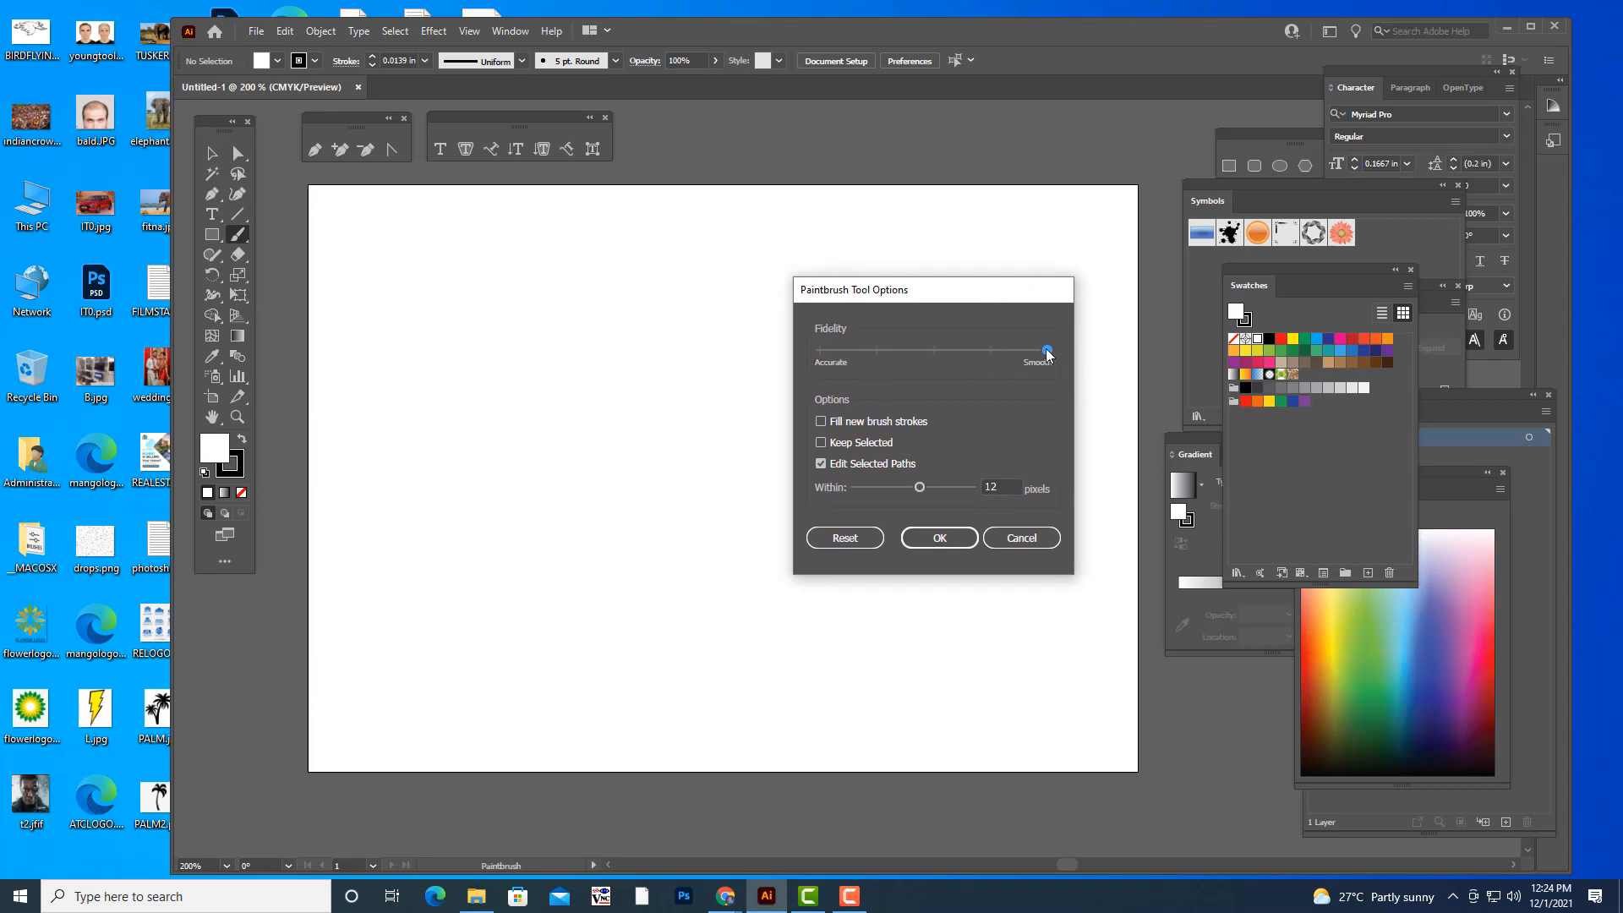
{"action": "left_click_drag", "start_coordinate": [1047, 350], "coordinate": [764, 360]}
{"action": "left_click_drag", "start_coordinate": [871, 294], "coordinate": [936, 228]}
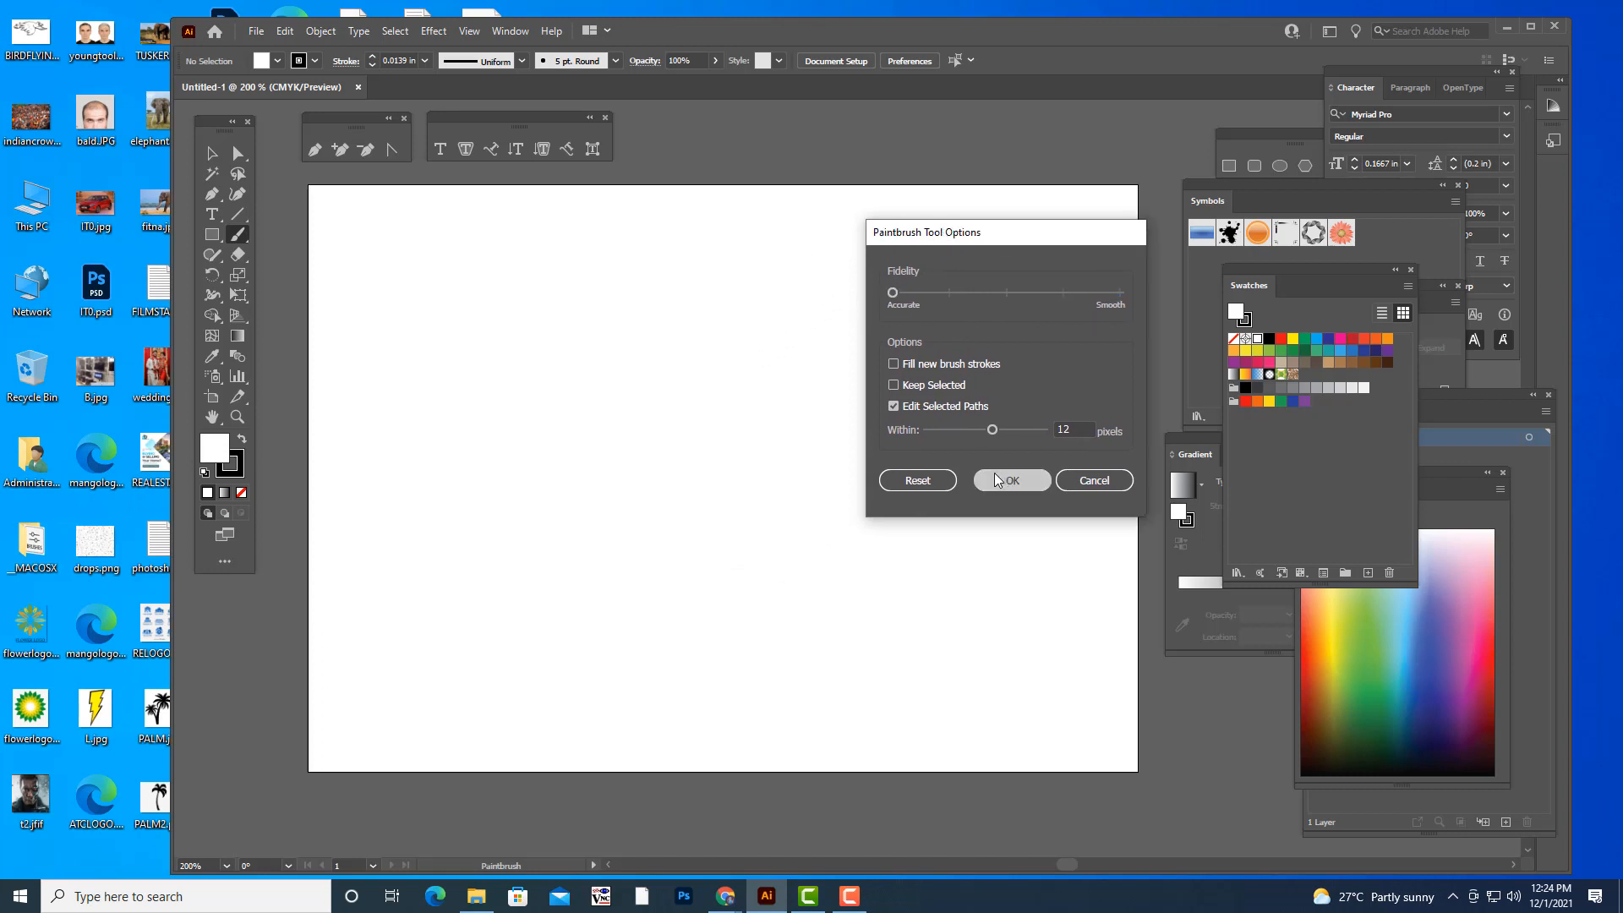
{"action": "left_click", "coordinate": [1010, 472]}
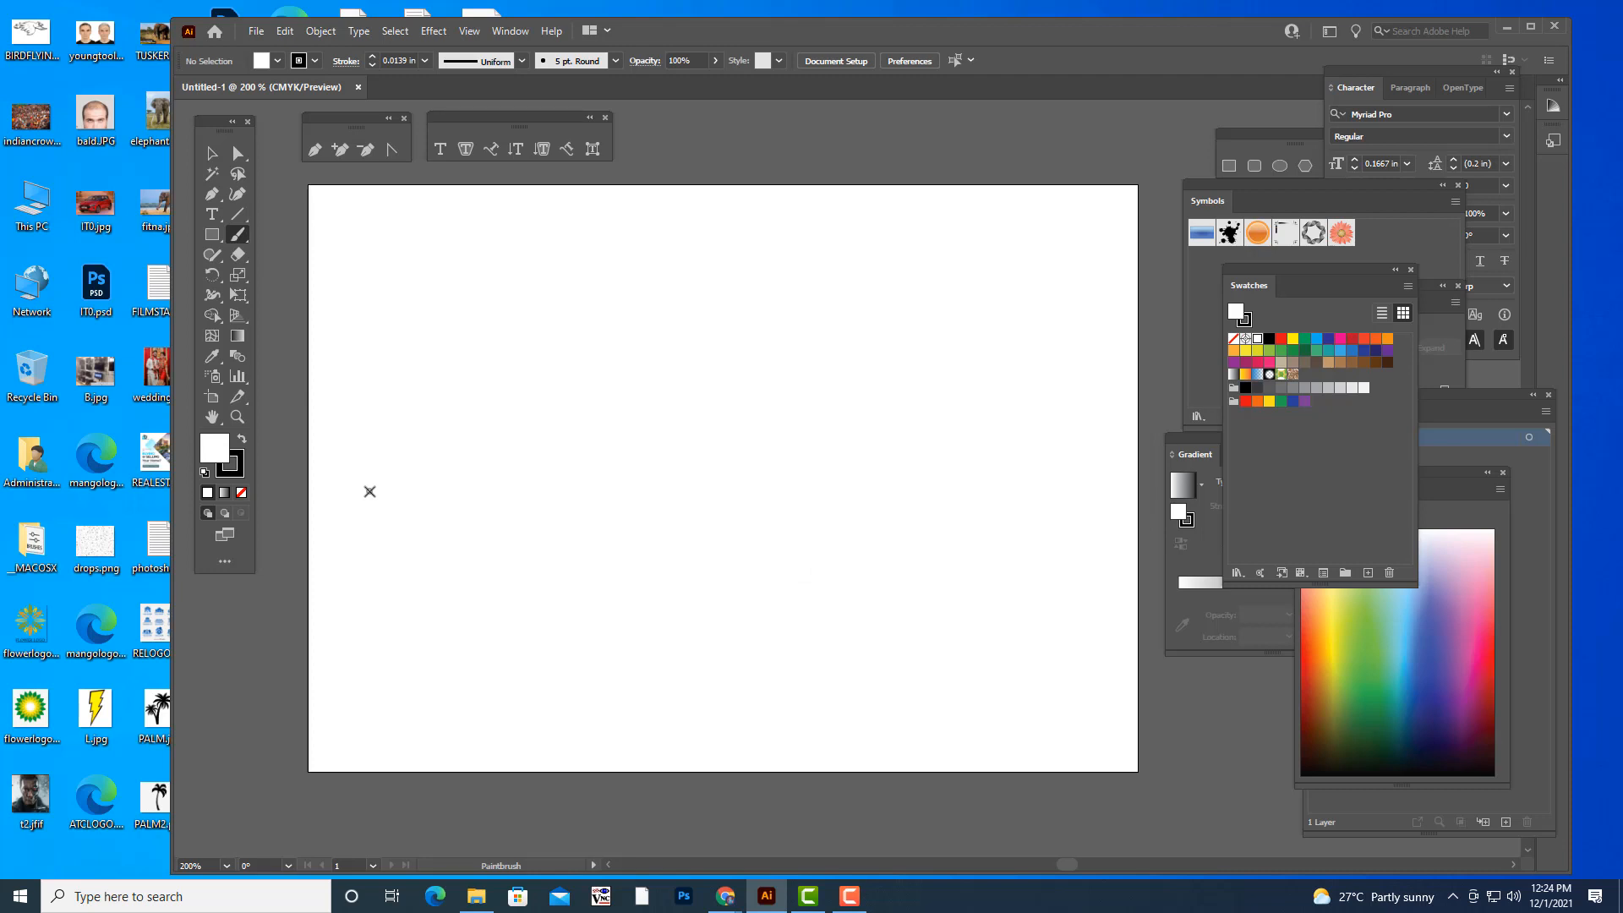
{"action": "mouse_move", "coordinate": [366, 497]}
{"action": "left_mouse_down"}
{"action": "mouse_move", "coordinate": [392, 454]}
{"action": "mouse_move", "coordinate": [429, 481]}
{"action": "mouse_move", "coordinate": [497, 429]}
{"action": "mouse_move", "coordinate": [566, 481]}
{"action": "mouse_move", "coordinate": [698, 457]}
{"action": "mouse_move", "coordinate": [794, 400]}
{"action": "mouse_move", "coordinate": [962, 412]}
{"action": "mouse_move", "coordinate": [1069, 368]}
{"action": "left_mouse_up"}
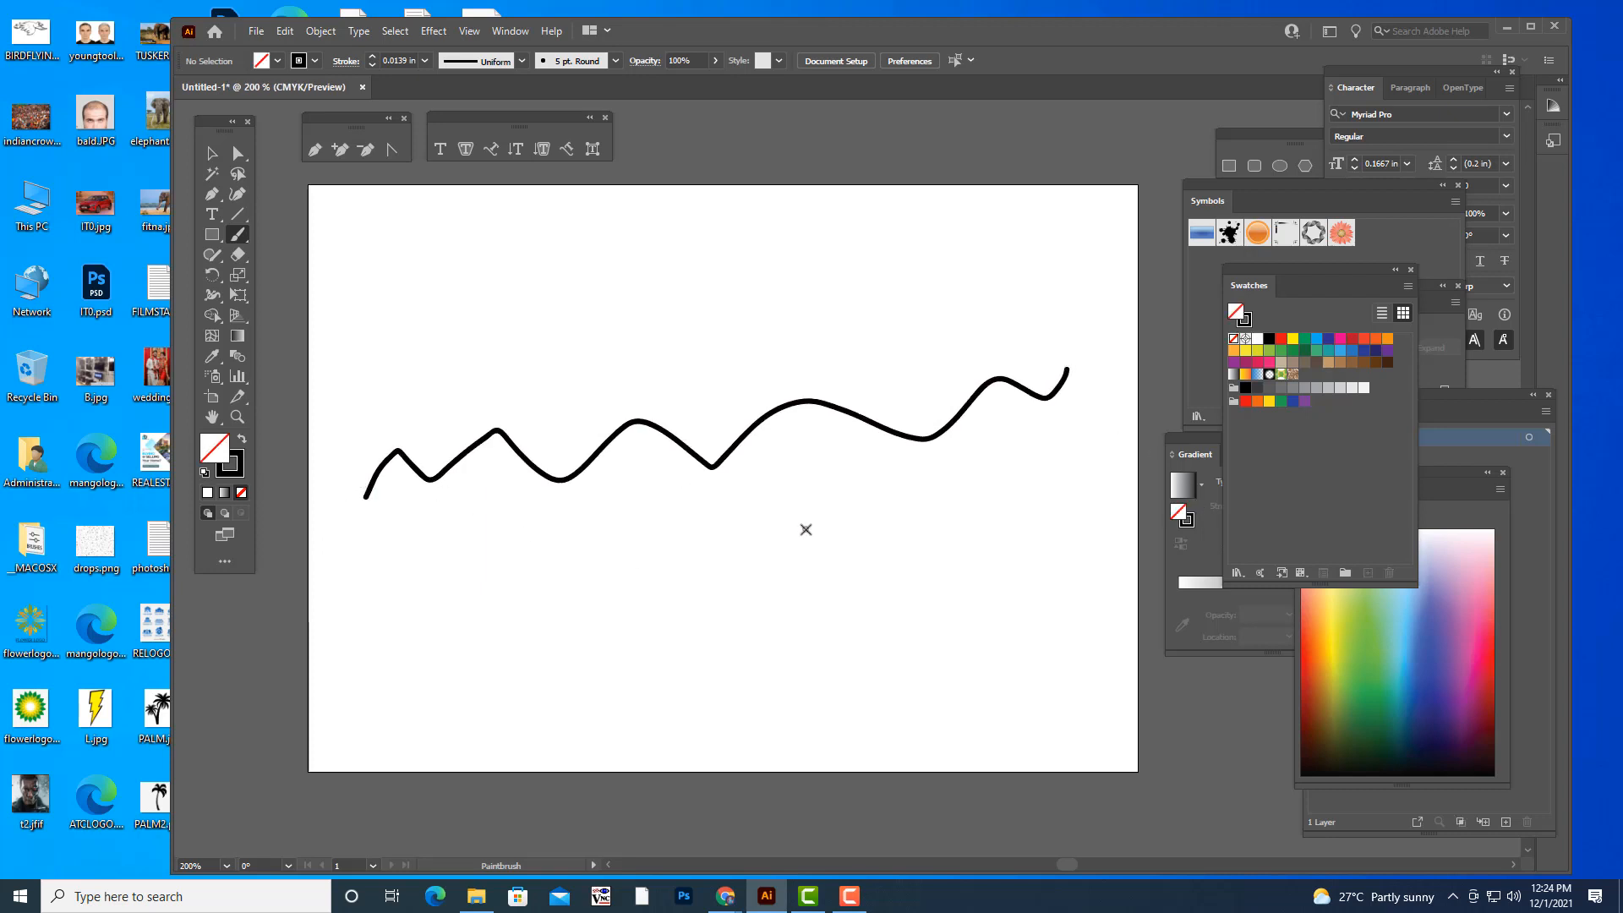
- Set the Paintbrush fidelity fully to Smooth, and paint a wavy stroke below the first one and a U-shaped curve above it
{"action": "double_click", "coordinate": [238, 234]}
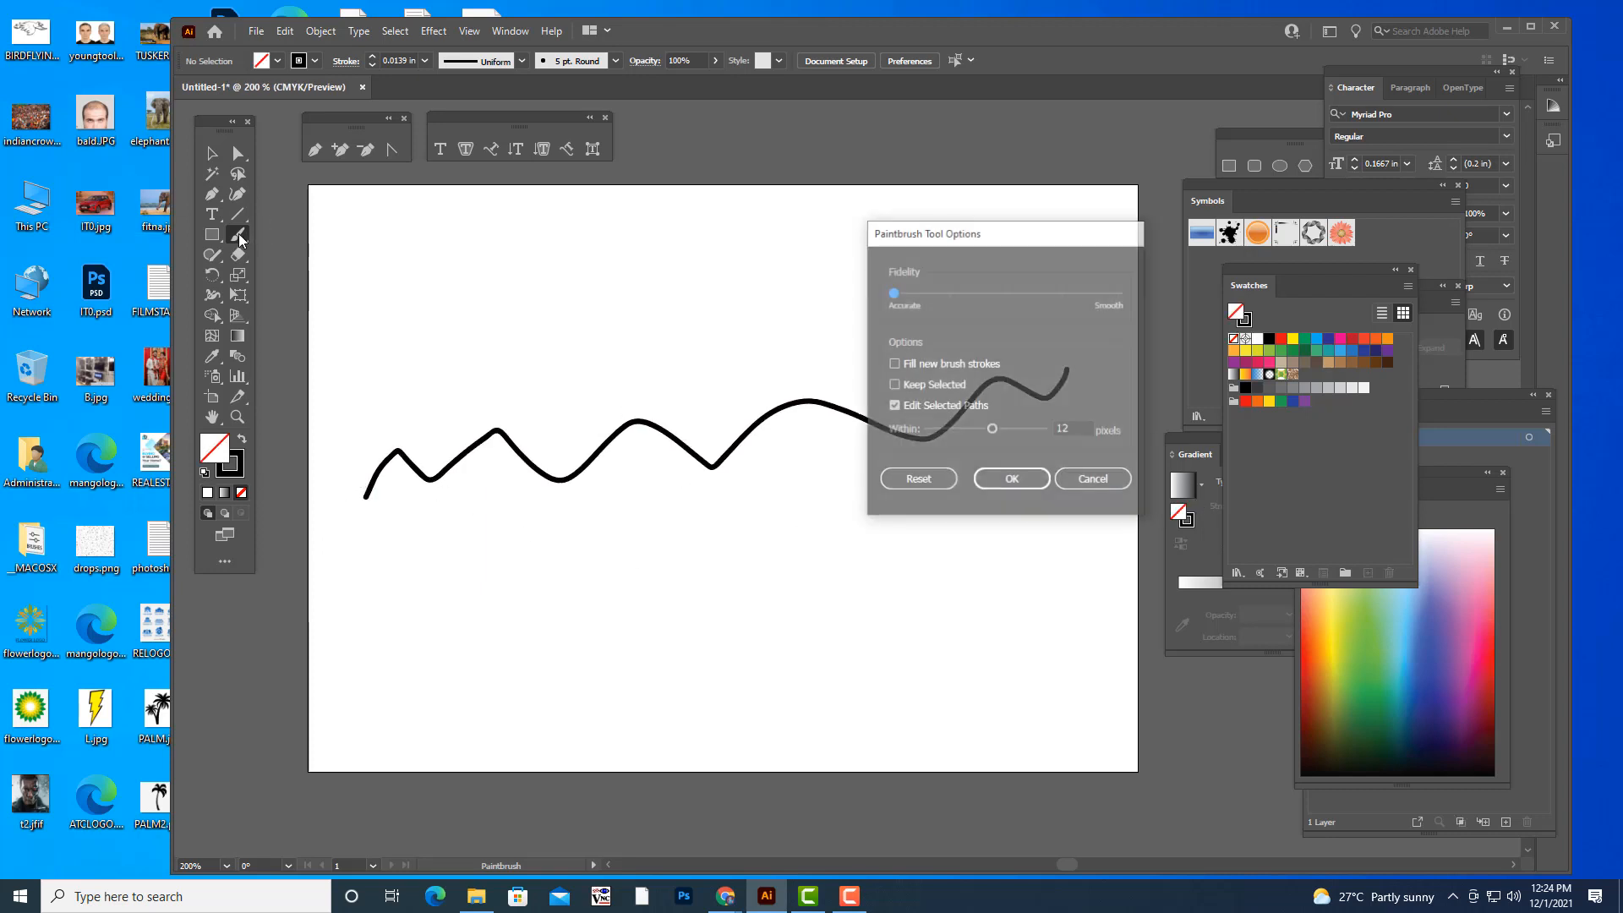
{"action": "left_click_drag", "start_coordinate": [950, 293], "coordinate": [1123, 293]}
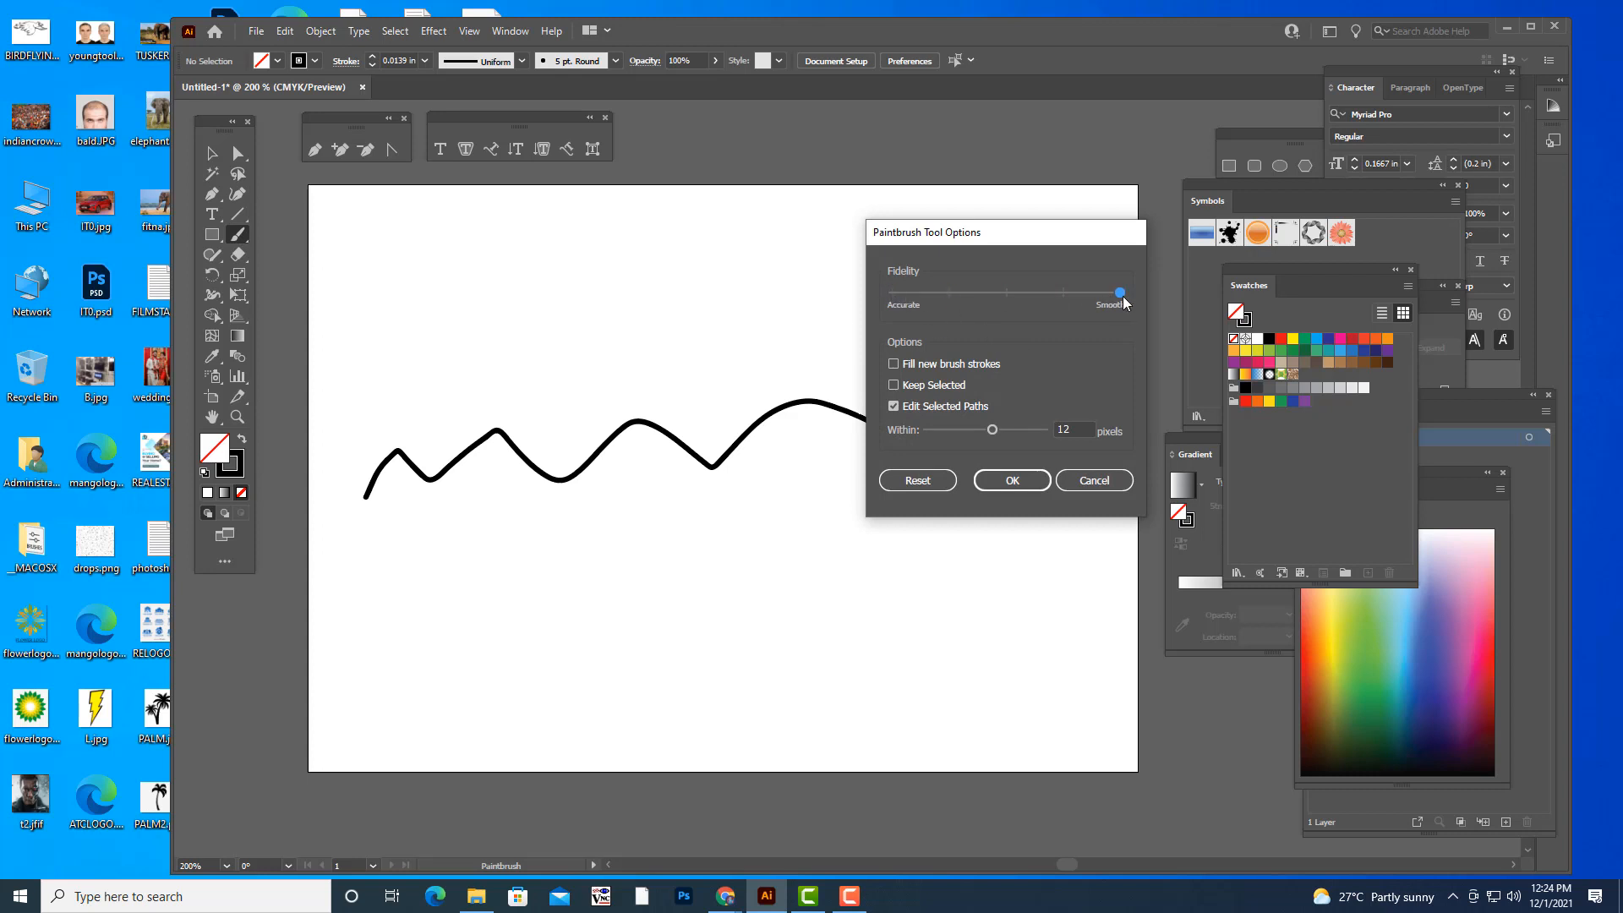
{"action": "left_click", "coordinate": [1012, 481]}
{"action": "mouse_move", "coordinate": [388, 604]}
{"action": "left_mouse_down"}
{"action": "mouse_move", "coordinate": [422, 557]}
{"action": "mouse_move", "coordinate": [478, 598]}
{"action": "mouse_move", "coordinate": [532, 569]}
{"action": "mouse_move", "coordinate": [572, 586]}
{"action": "mouse_move", "coordinate": [615, 547]}
{"action": "mouse_move", "coordinate": [683, 582]}
{"action": "mouse_move", "coordinate": [771, 525]}
{"action": "mouse_move", "coordinate": [822, 546]}
{"action": "mouse_move", "coordinate": [895, 502]}
{"action": "mouse_move", "coordinate": [957, 550]}
{"action": "mouse_move", "coordinate": [1005, 489]}
{"action": "mouse_move", "coordinate": [1078, 529]}
{"action": "mouse_move", "coordinate": [1095, 464]}
{"action": "left_mouse_up"}
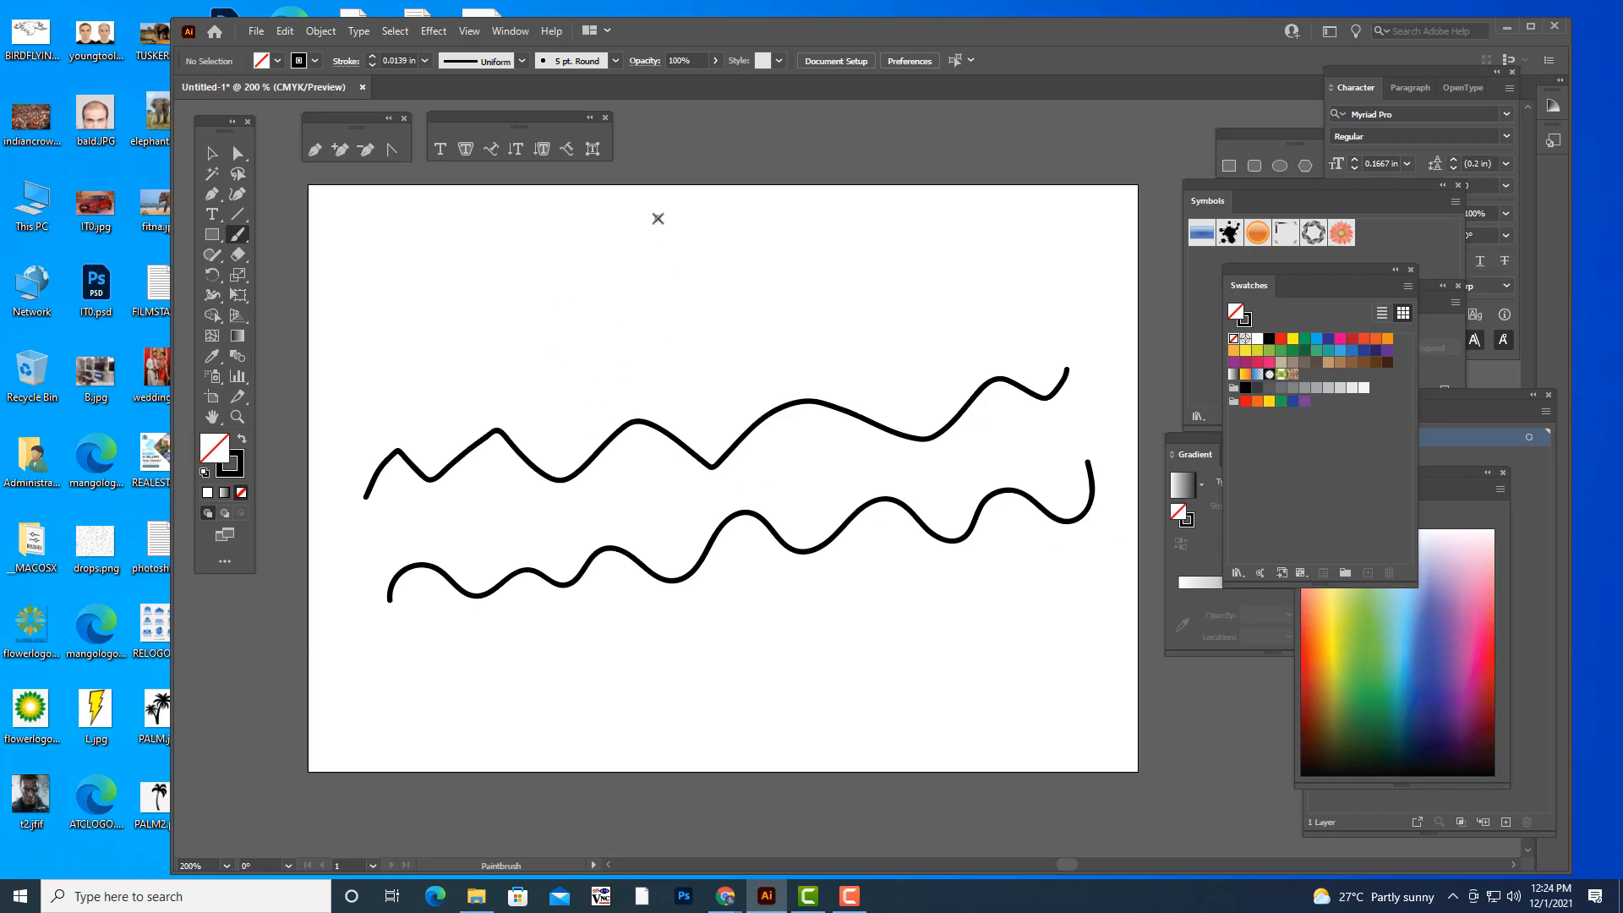
{"action": "mouse_move", "coordinate": [653, 216]}
{"action": "left_mouse_down"}
{"action": "mouse_move", "coordinate": [689, 330]}
{"action": "mouse_move", "coordinate": [744, 355]}
{"action": "mouse_move", "coordinate": [804, 321]}
{"action": "mouse_move", "coordinate": [810, 220]}
{"action": "left_mouse_up"}
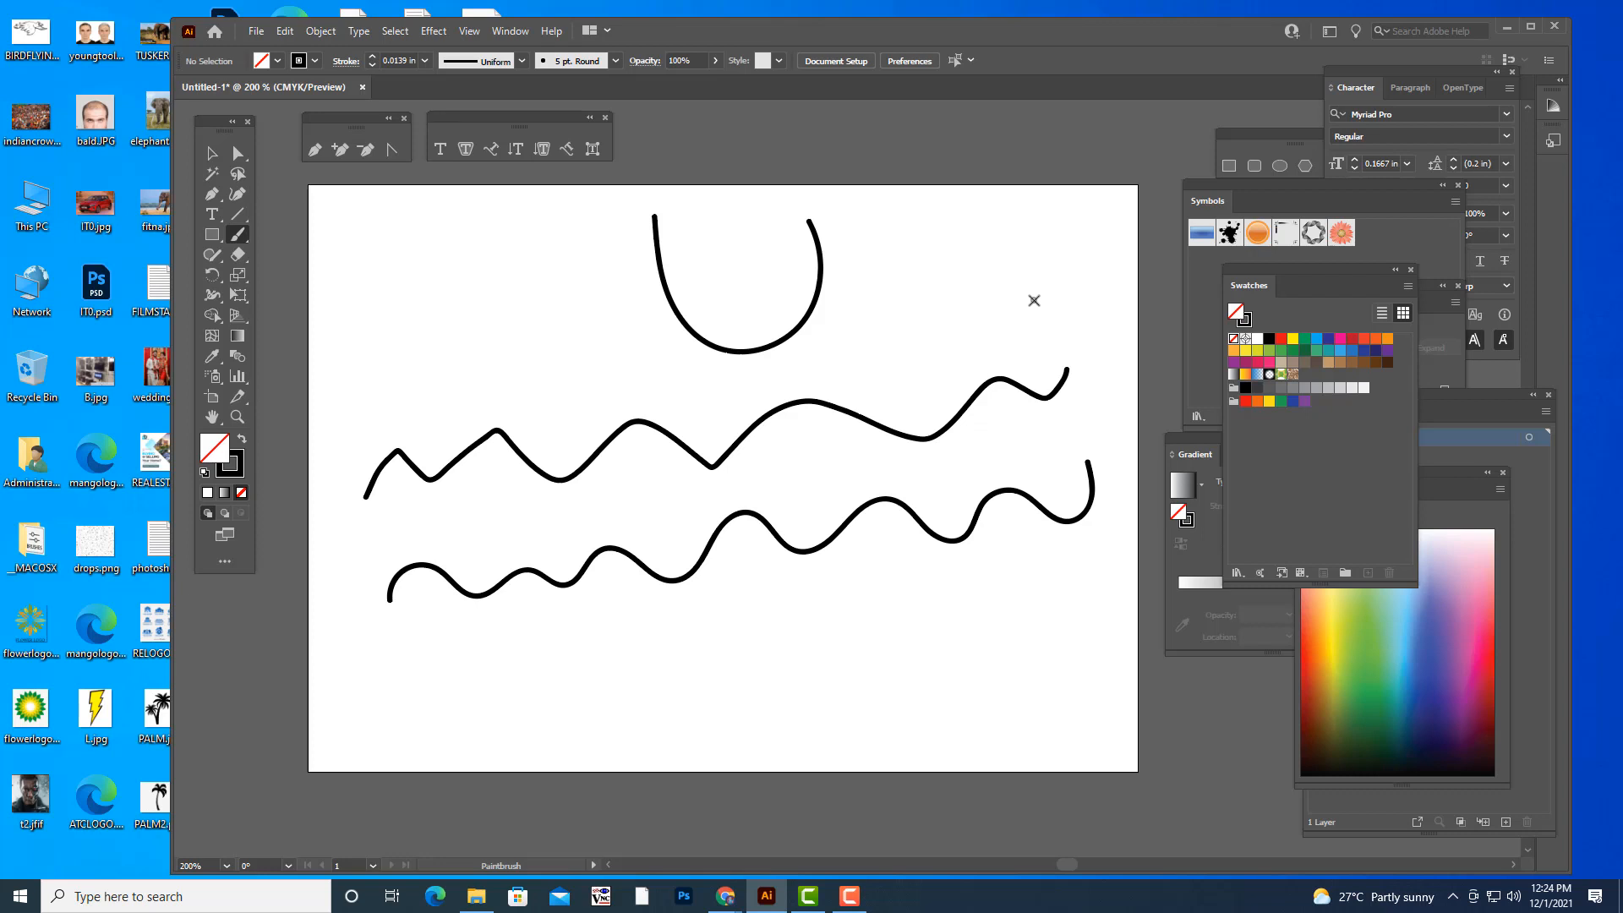
- Undo the two wavy strokes and the U-shaped curve
{"action": "key", "text": "ctrl+z"}
{"action": "key", "text": "ctrl+z"}
{"action": "key", "text": "ctrl+z"}
{"action": "key", "text": "ctrl+z"}
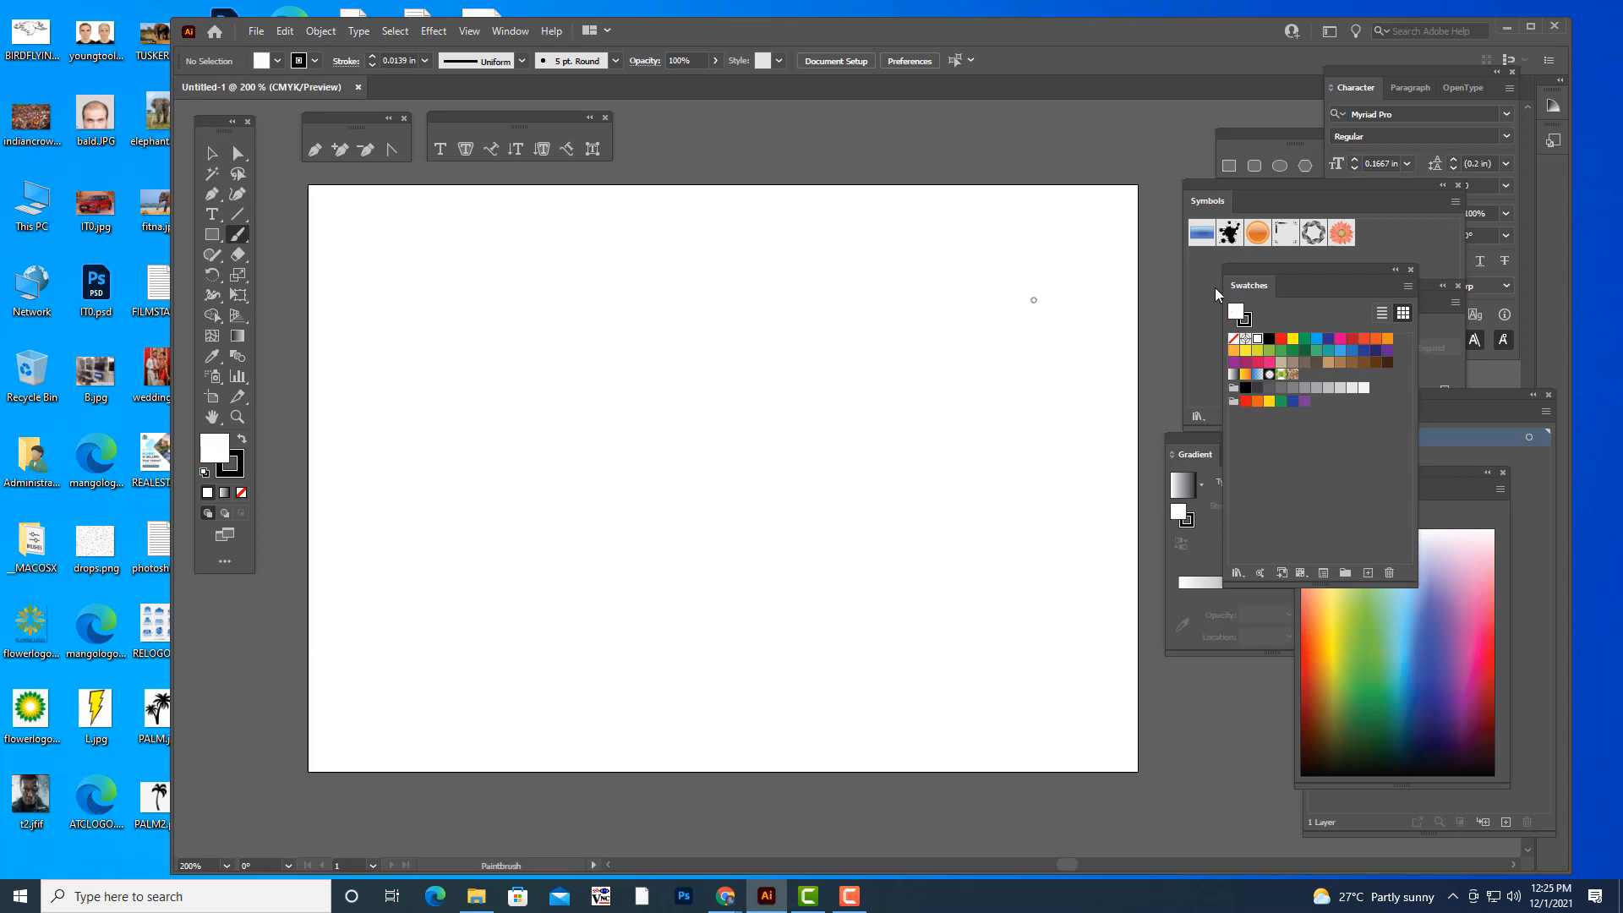
- Open the Brushes panel, make it narrower and place it over the artboard's right edge
{"action": "left_click_drag", "start_coordinate": [1232, 267], "coordinate": [1280, 274]}
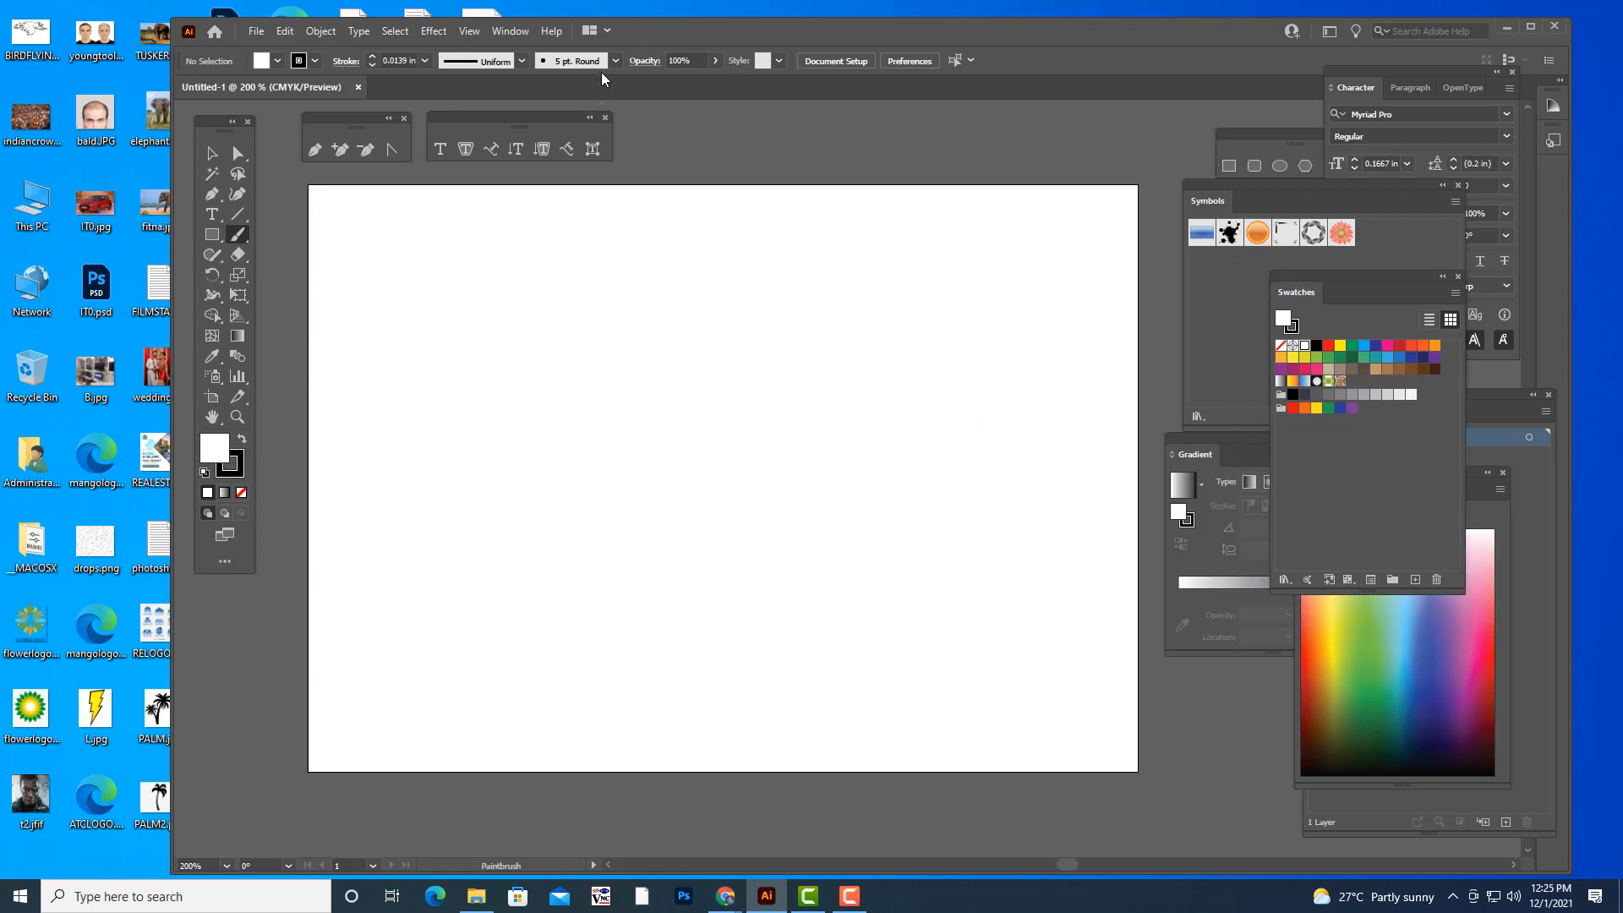
{"action": "left_click", "coordinate": [507, 32]}
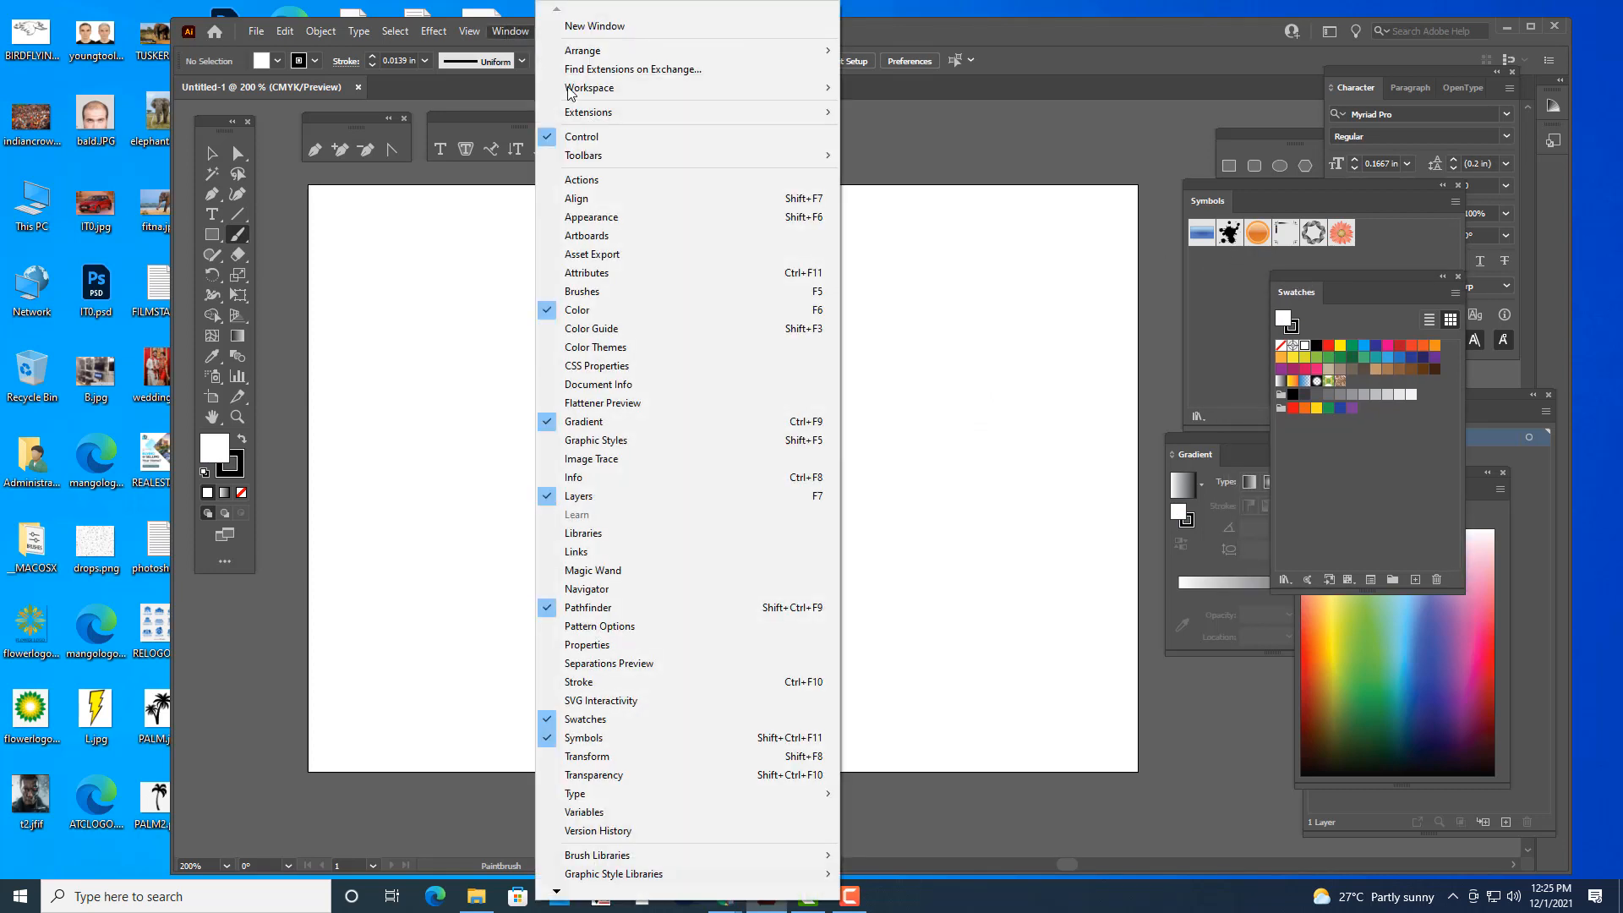
{"action": "left_click", "coordinate": [621, 291]}
{"action": "mouse_move", "coordinate": [952, 217]}
{"action": "left_mouse_down"}
{"action": "mouse_move", "coordinate": [1239, 139]}
{"action": "mouse_move", "coordinate": [1225, 134]}
{"action": "left_mouse_up"}
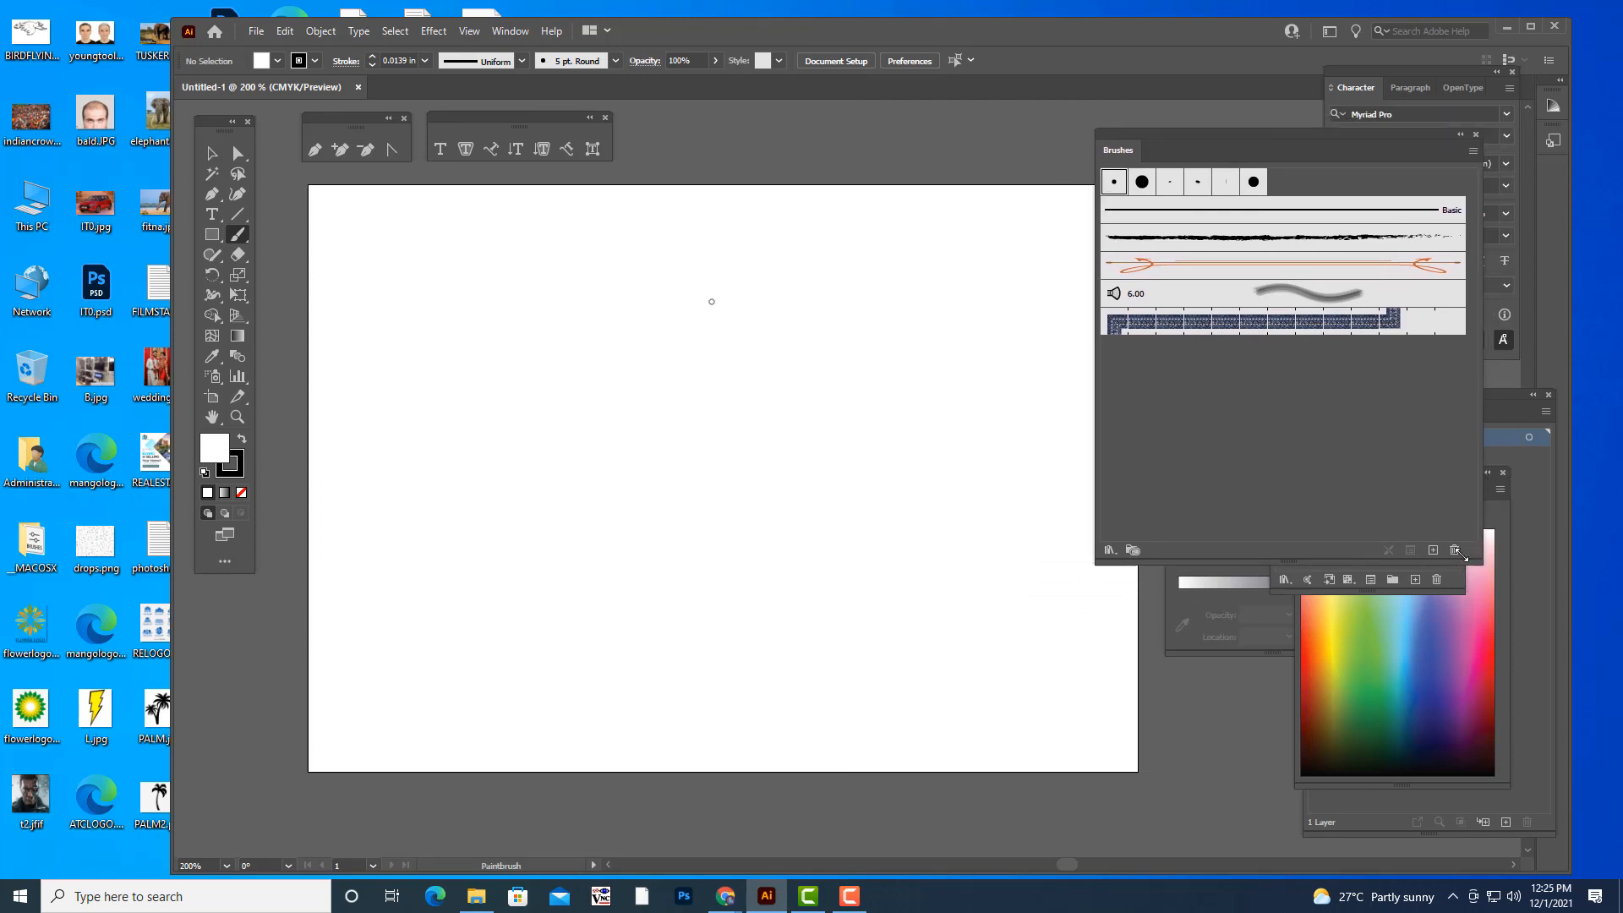
{"action": "left_click_drag", "start_coordinate": [1479, 562], "coordinate": [1395, 558]}
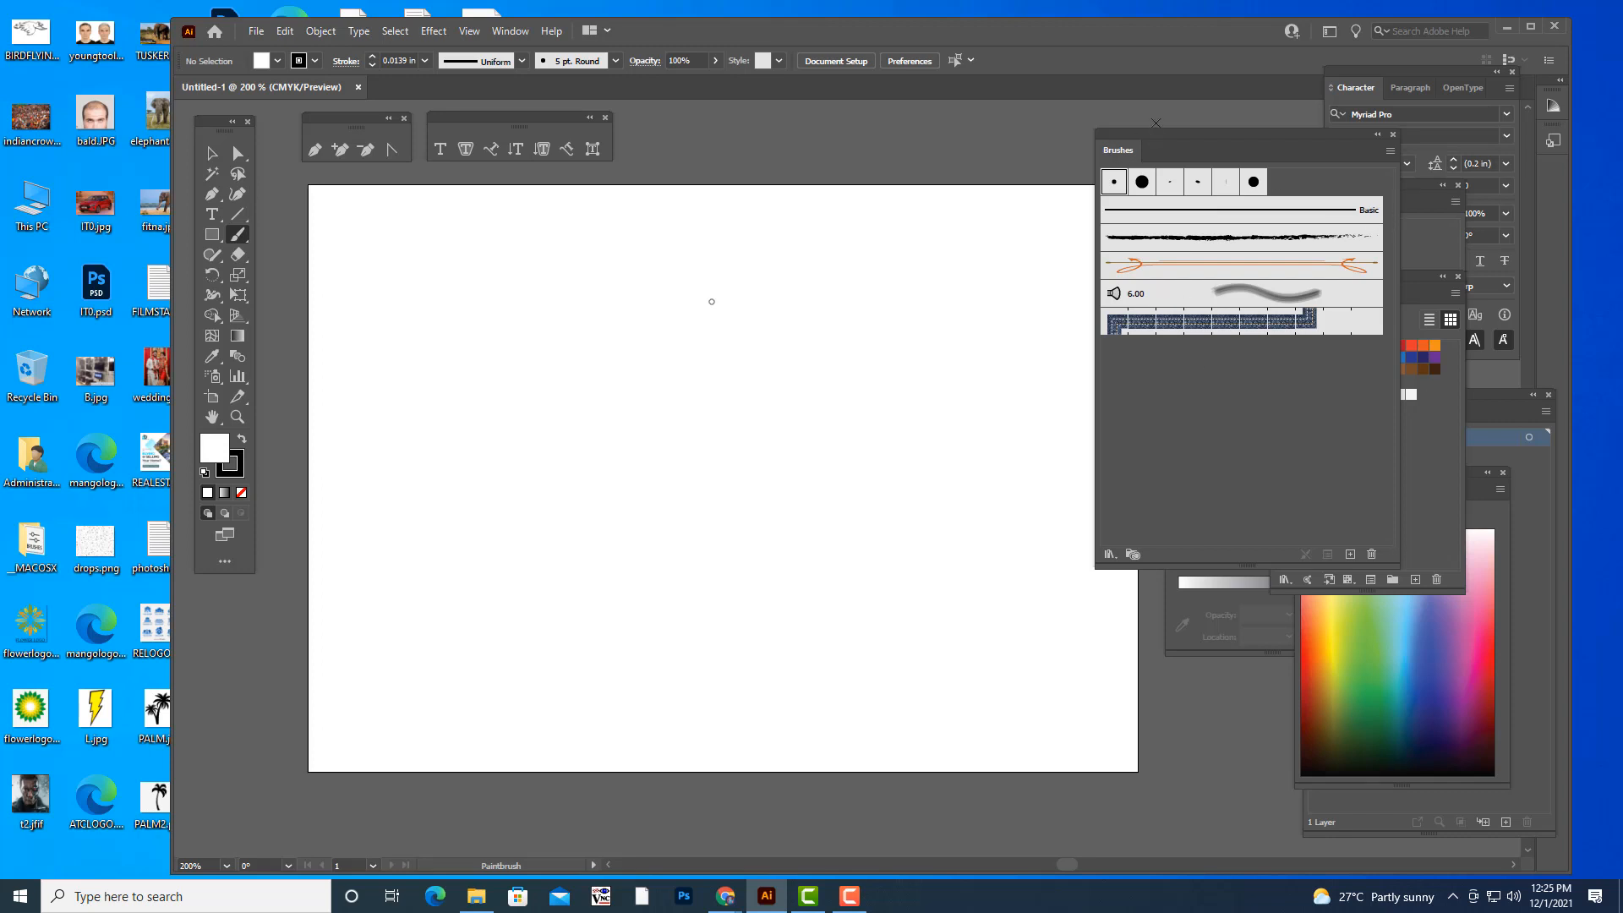
{"action": "left_click_drag", "start_coordinate": [1136, 133], "coordinate": [1126, 159]}
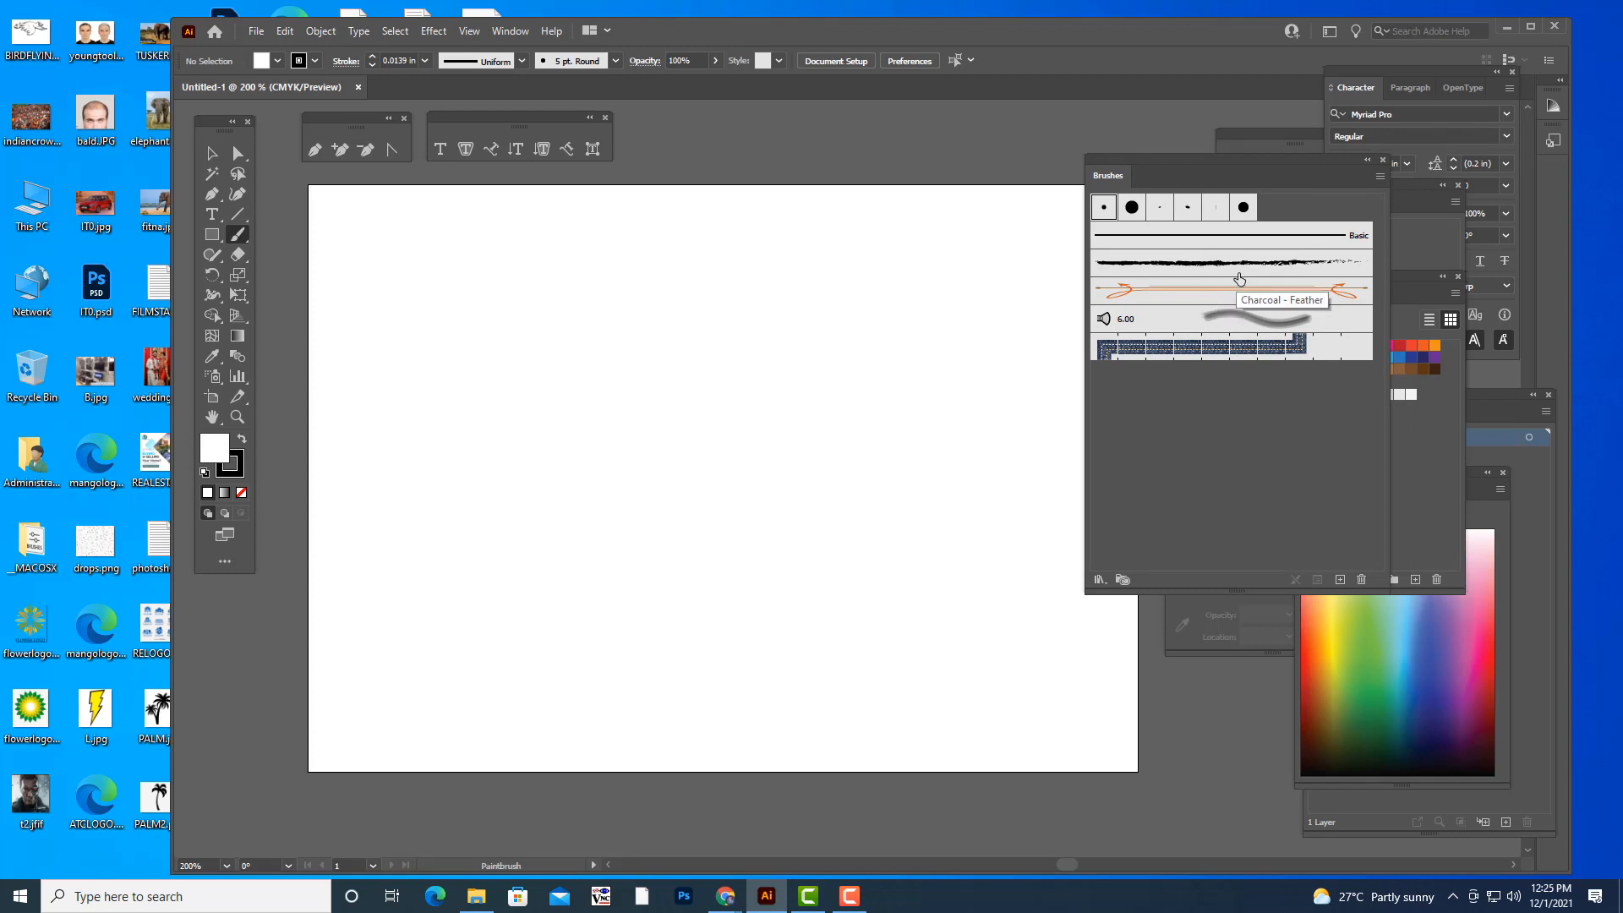
- Choose the Charcoal - Feather brush and paint several straight and curved strokes across the artboard
{"action": "left_click", "coordinate": [1189, 270]}
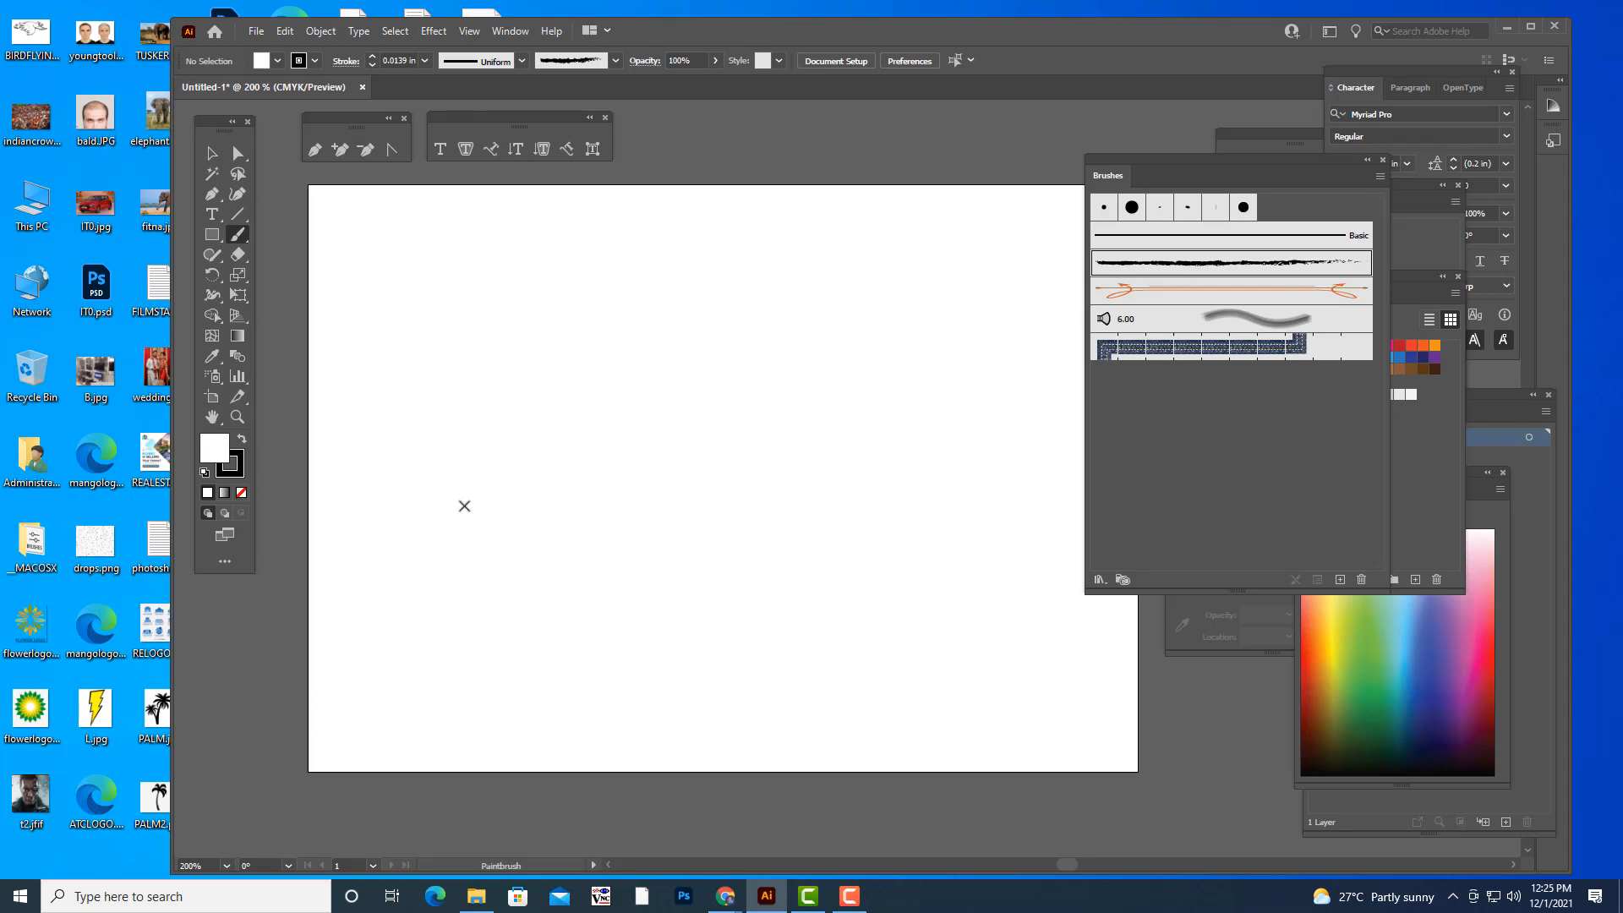
{"action": "left_click_drag", "start_coordinate": [440, 511], "coordinate": [399, 540]}
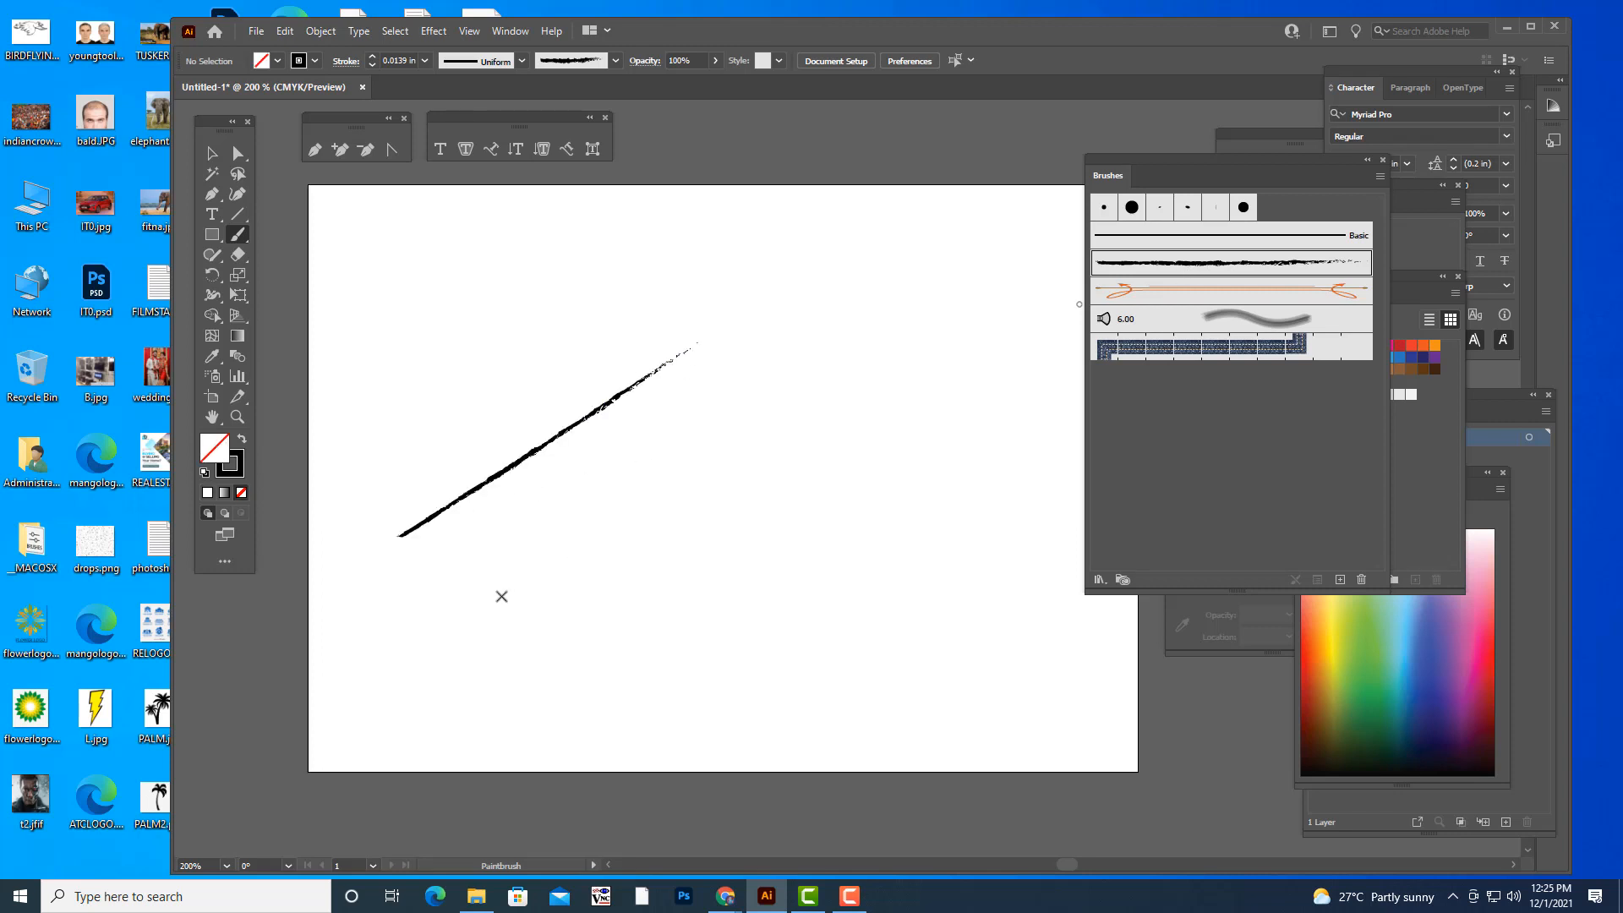
{"action": "left_click_drag", "start_coordinate": [502, 591], "coordinate": [856, 339]}
{"action": "left_click_drag", "start_coordinate": [637, 620], "coordinate": [981, 358]}
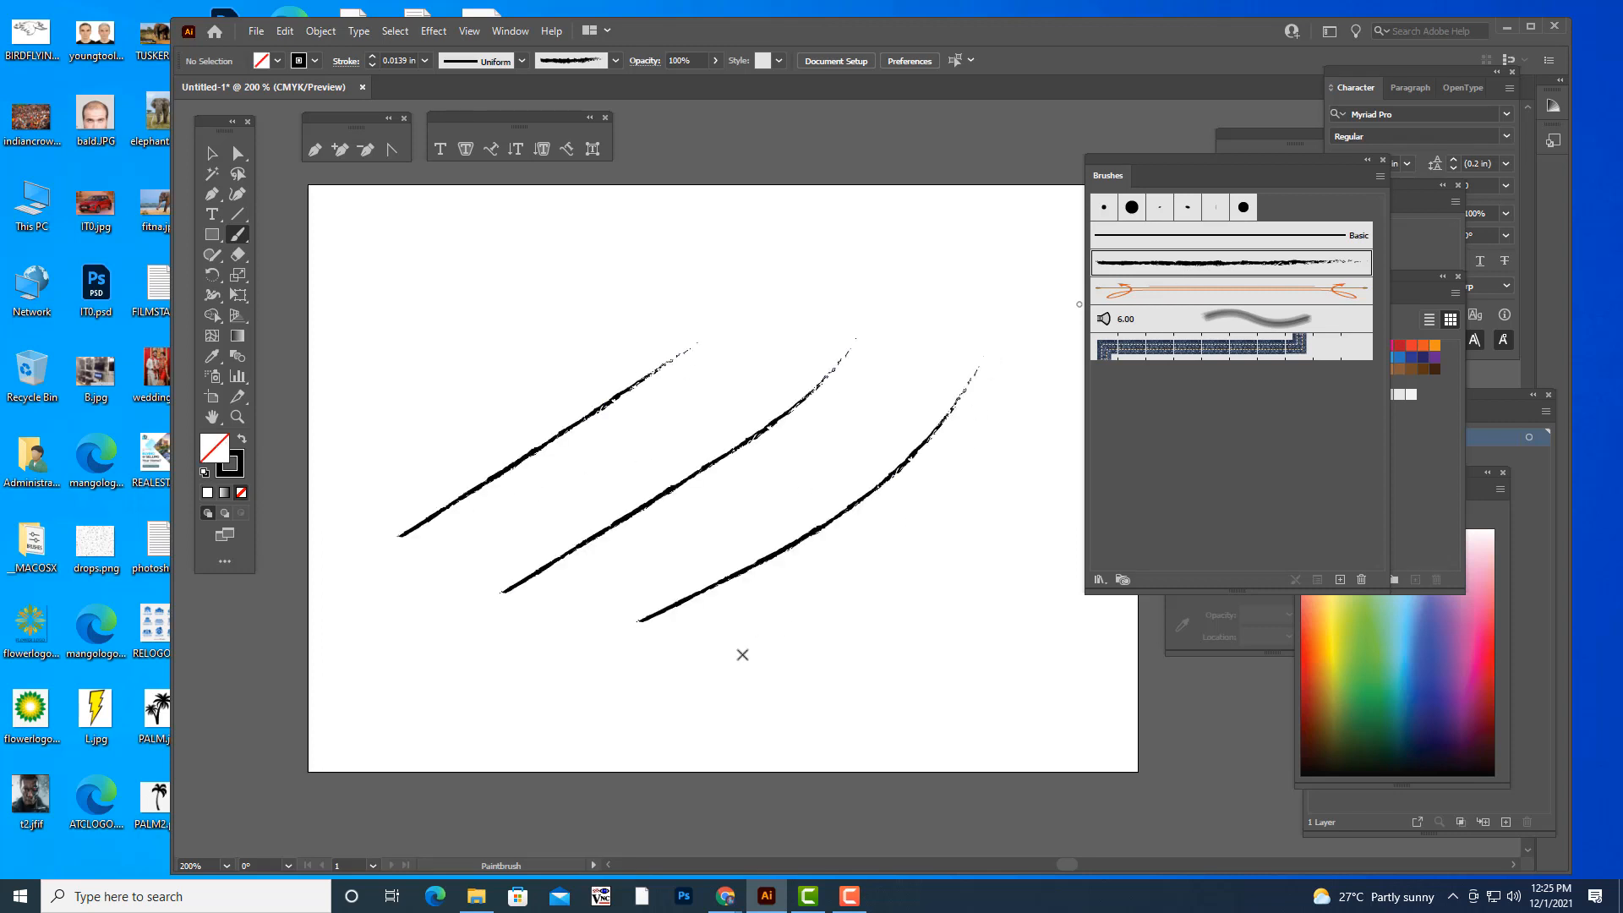
{"action": "left_click_drag", "start_coordinate": [780, 630], "coordinate": [1026, 426]}
{"action": "mouse_move", "coordinate": [402, 335]}
{"action": "left_mouse_down"}
{"action": "mouse_move", "coordinate": [499, 345]}
{"action": "mouse_move", "coordinate": [731, 239]}
{"action": "left_mouse_up"}
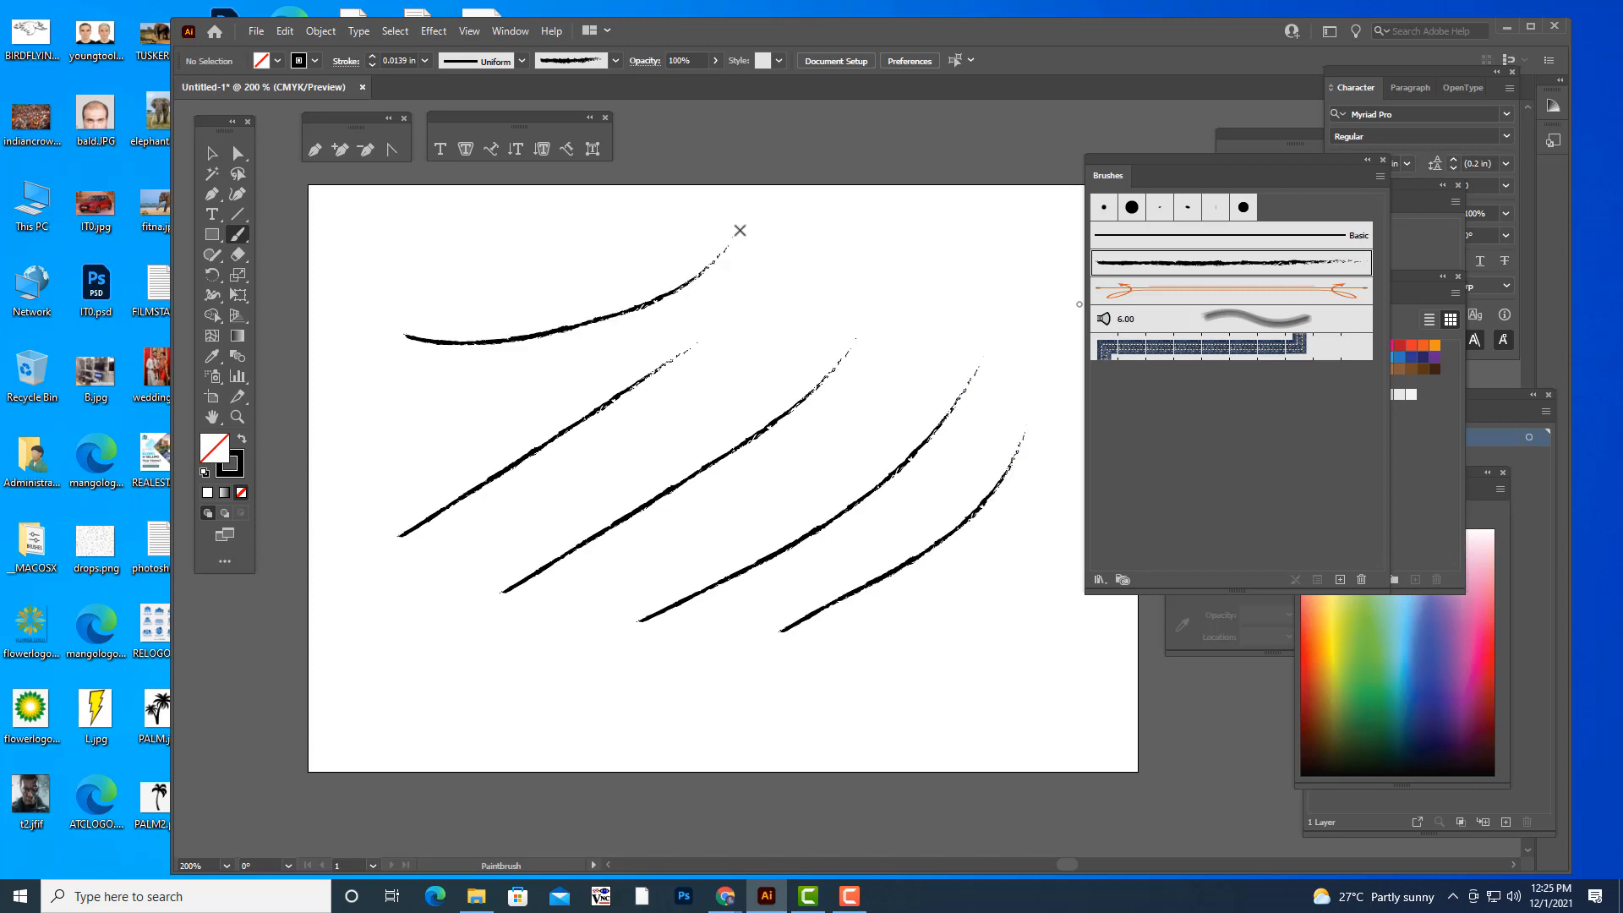
{"action": "left_click_drag", "start_coordinate": [566, 669], "coordinate": [918, 651]}
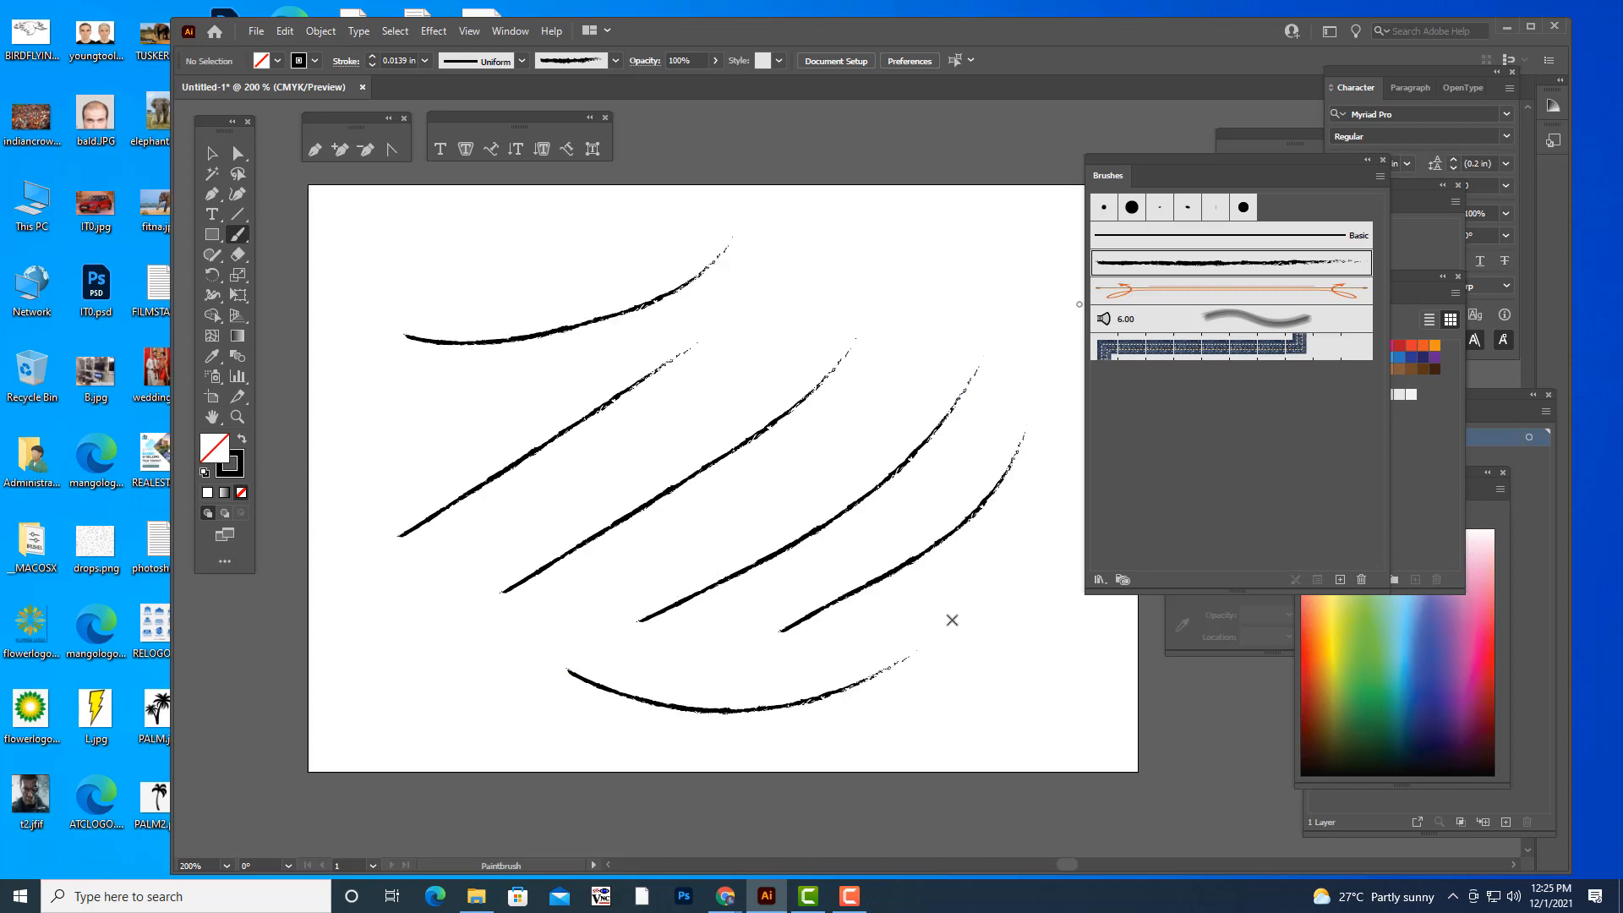
{"action": "mouse_move", "coordinate": [1028, 298]}
{"action": "left_mouse_down"}
{"action": "mouse_move", "coordinate": [978, 246]}
{"action": "mouse_move", "coordinate": [892, 238]}
{"action": "left_mouse_up"}
- Undo the last six charcoal strokes
{"action": "key", "text": "ctrl+z"}
{"action": "key", "text": "ctrl+z"}
{"action": "key", "text": "ctrl+z"}
{"action": "key", "text": "ctrl+z"}
{"action": "key", "text": "ctrl+z"}
{"action": "key", "text": "ctrl+z"}
{"action": "key", "text": "ctrl+z"}
{"action": "key", "text": "ctrl+z"}
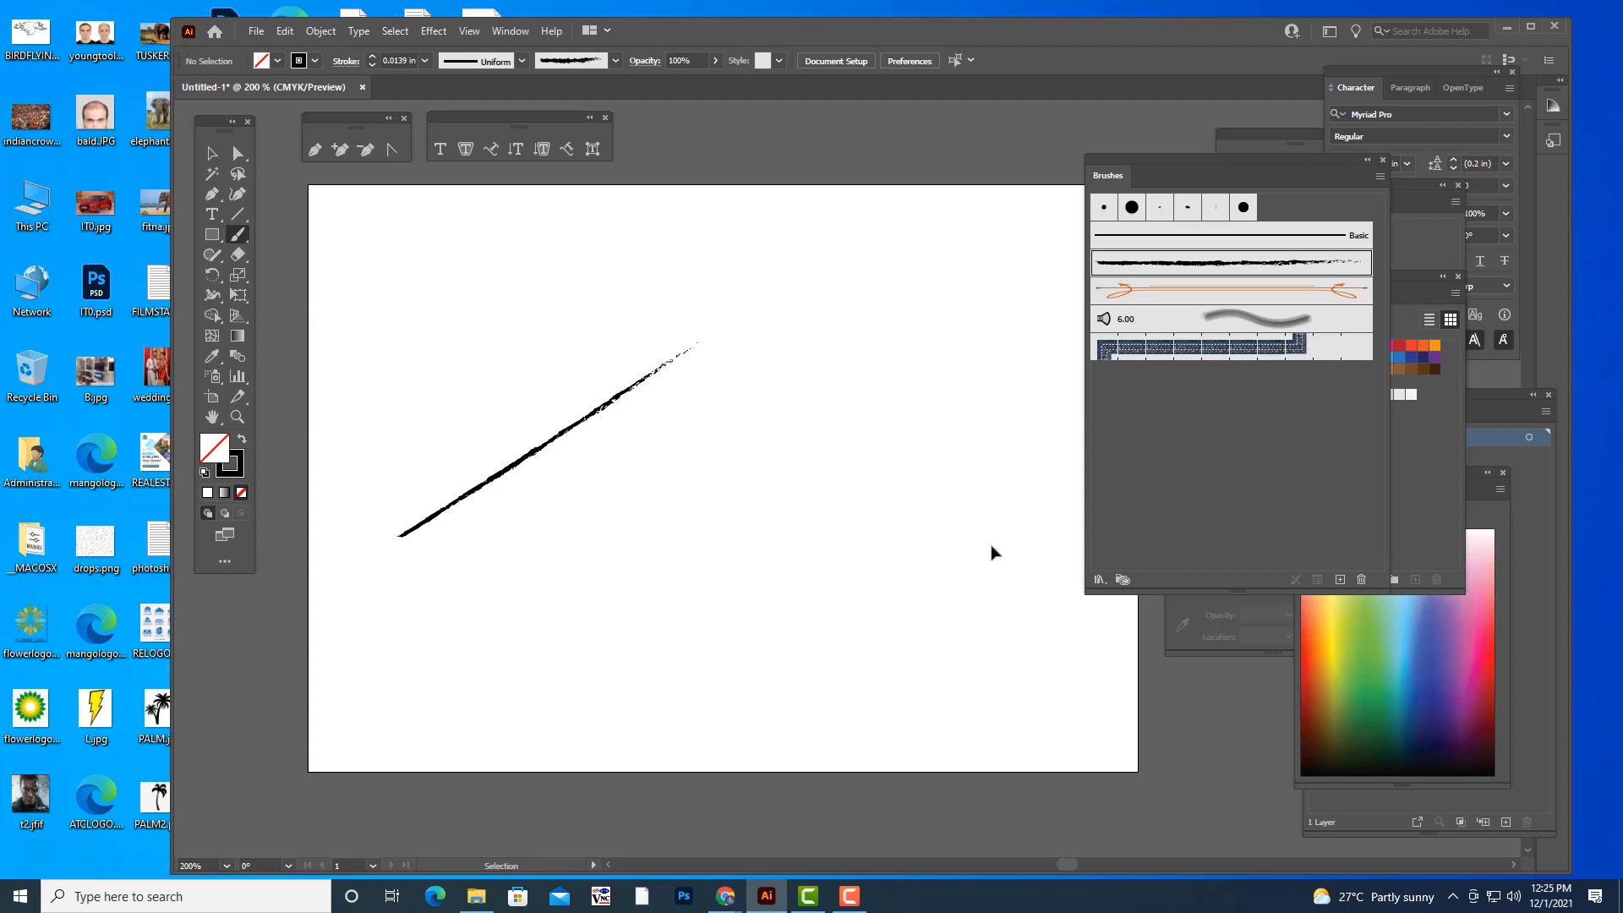
- Set the stroke weight to 3 in and try two short charcoal strokes, undoing each one
{"action": "left_click", "coordinate": [372, 58]}
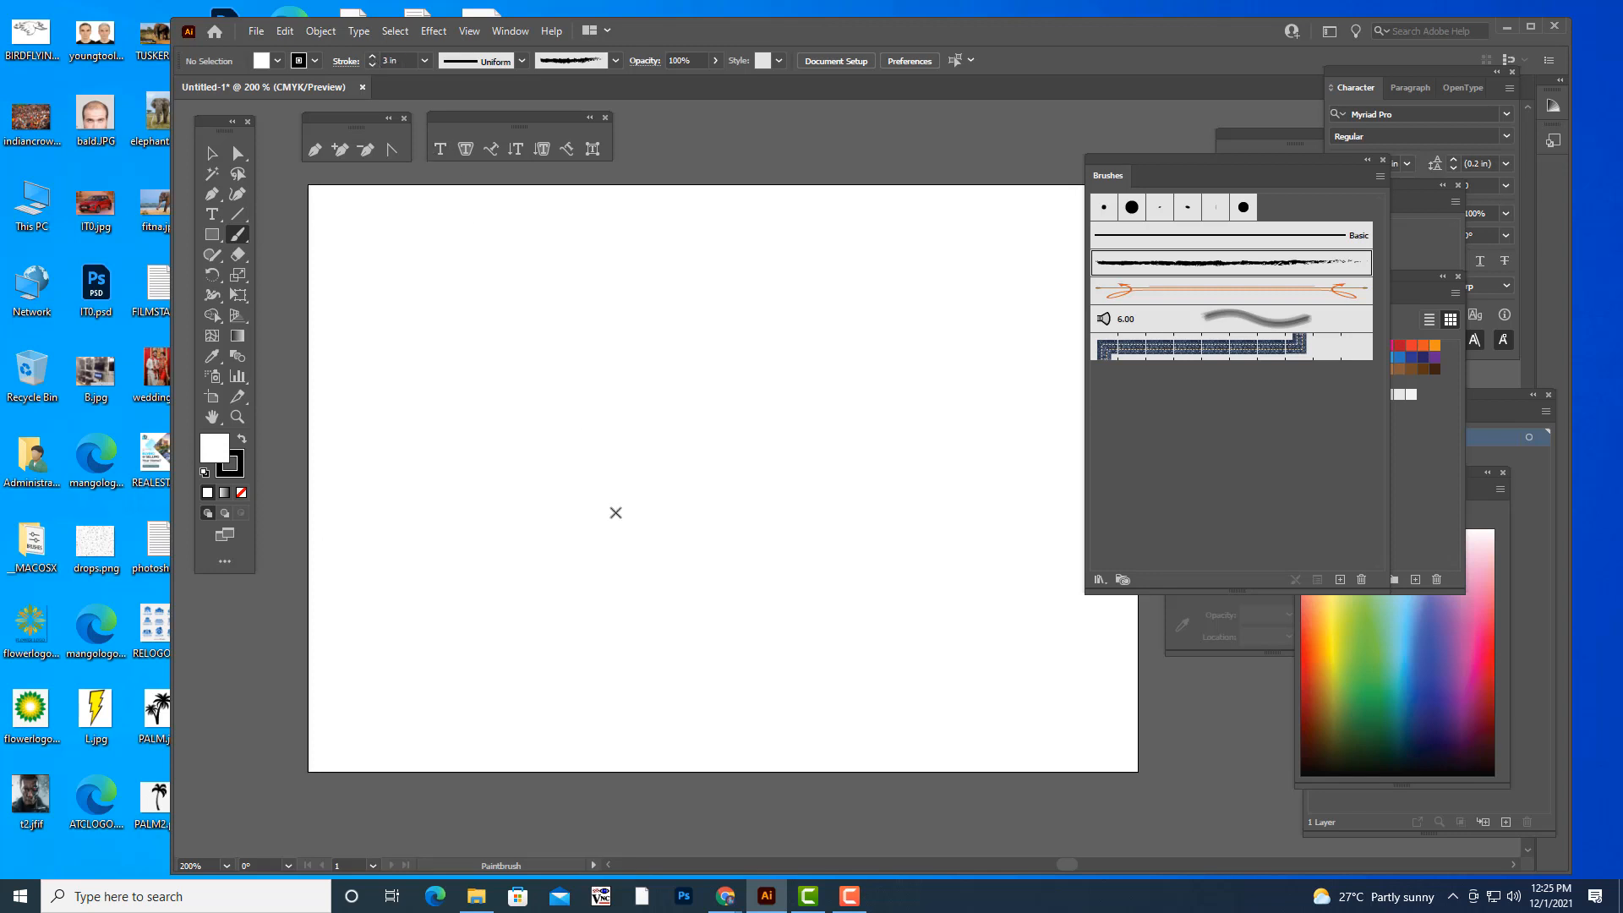
{"action": "left_click_drag", "start_coordinate": [565, 576], "coordinate": [654, 380]}
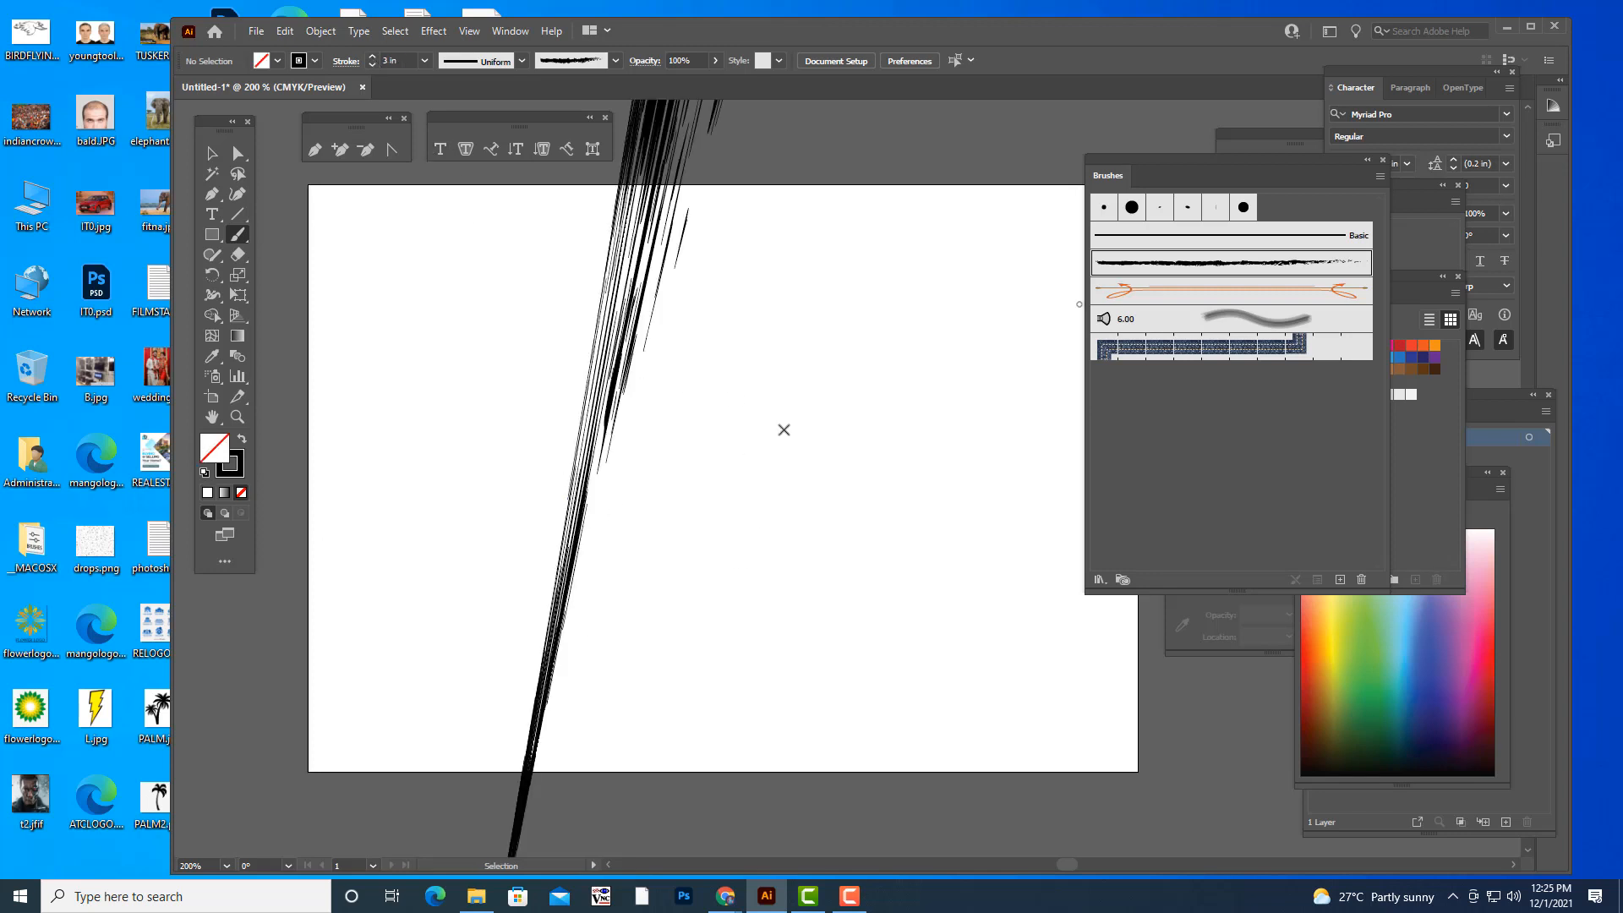
{"action": "key", "text": "ctrl+z"}
{"action": "left_click_drag", "start_coordinate": [678, 286], "coordinate": [621, 335]}
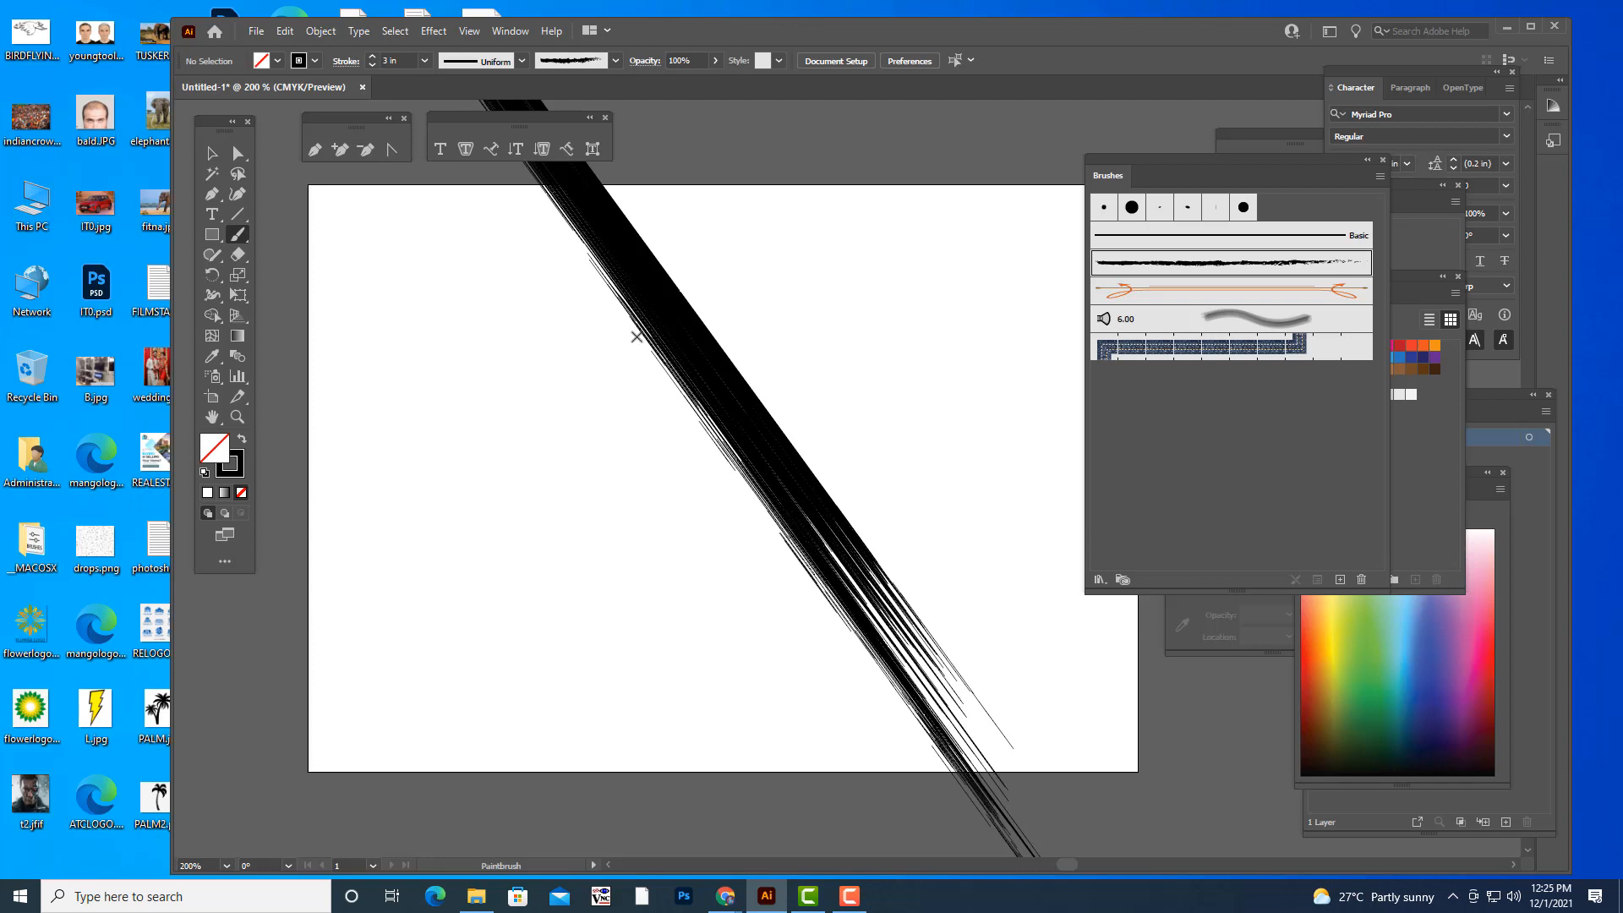
{"action": "key", "text": "ctrl+z"}
- Set the stroke weight to 0.0078 in and paint two thin, slanted charcoal strokes on the artboard
{"action": "left_click", "coordinate": [424, 61]}
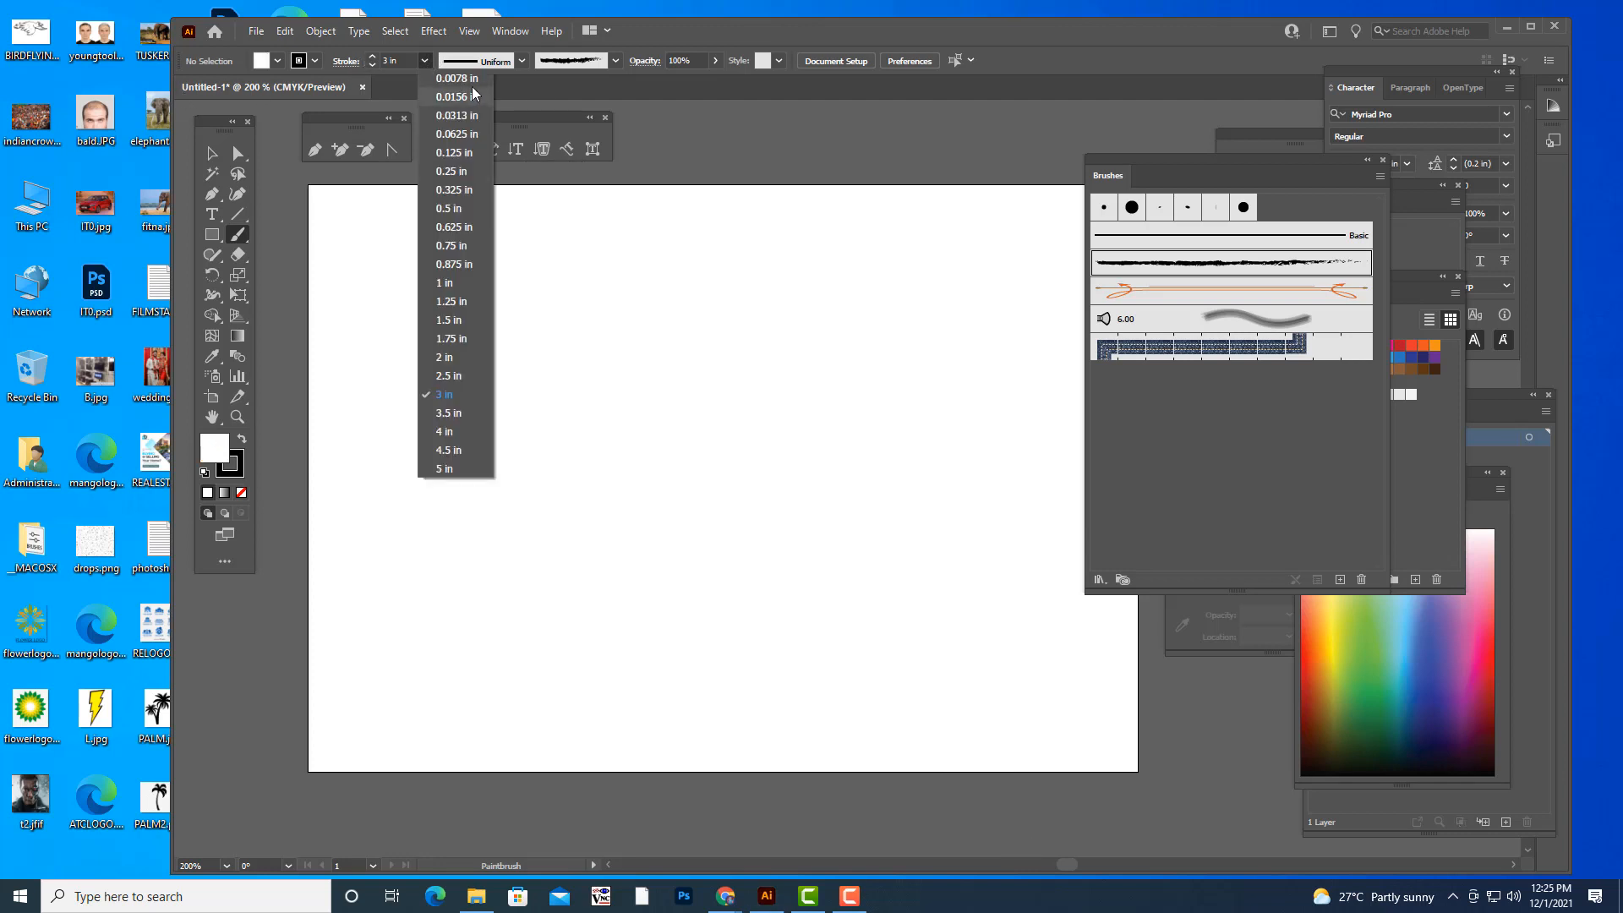
{"action": "left_click", "coordinate": [457, 78]}
{"action": "left_click_drag", "start_coordinate": [411, 457], "coordinate": [566, 413]}
{"action": "left_click_drag", "start_coordinate": [498, 551], "coordinate": [716, 450]}
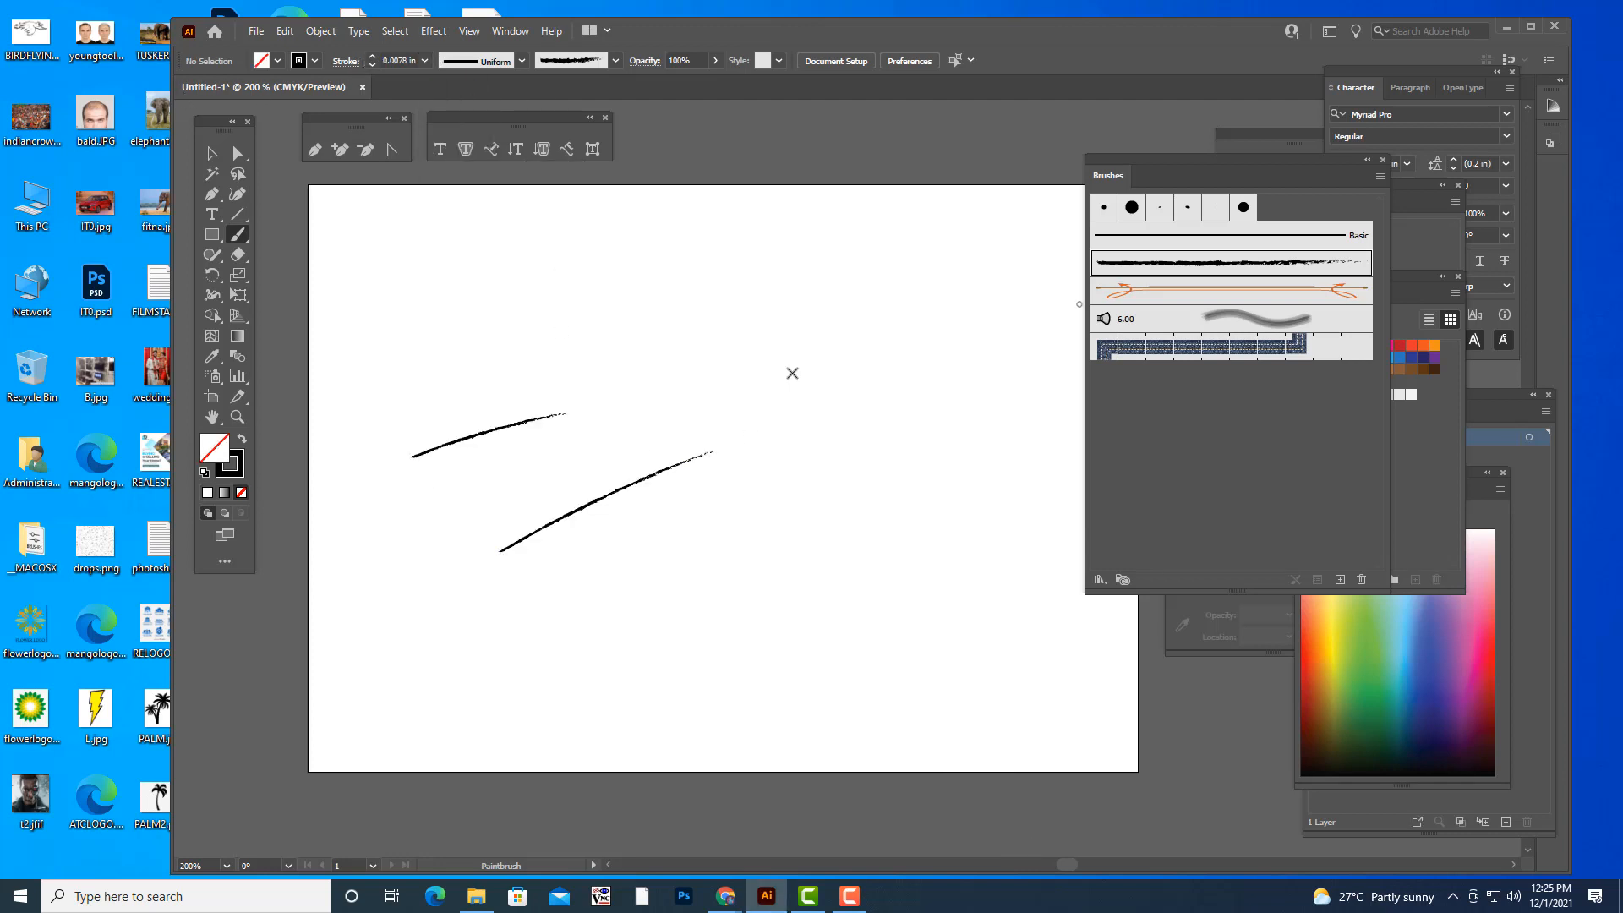
- Set the stroke weight to 0.0313 in and paint two slanted charcoal strokes on the artboard
{"action": "left_click", "coordinate": [425, 60]}
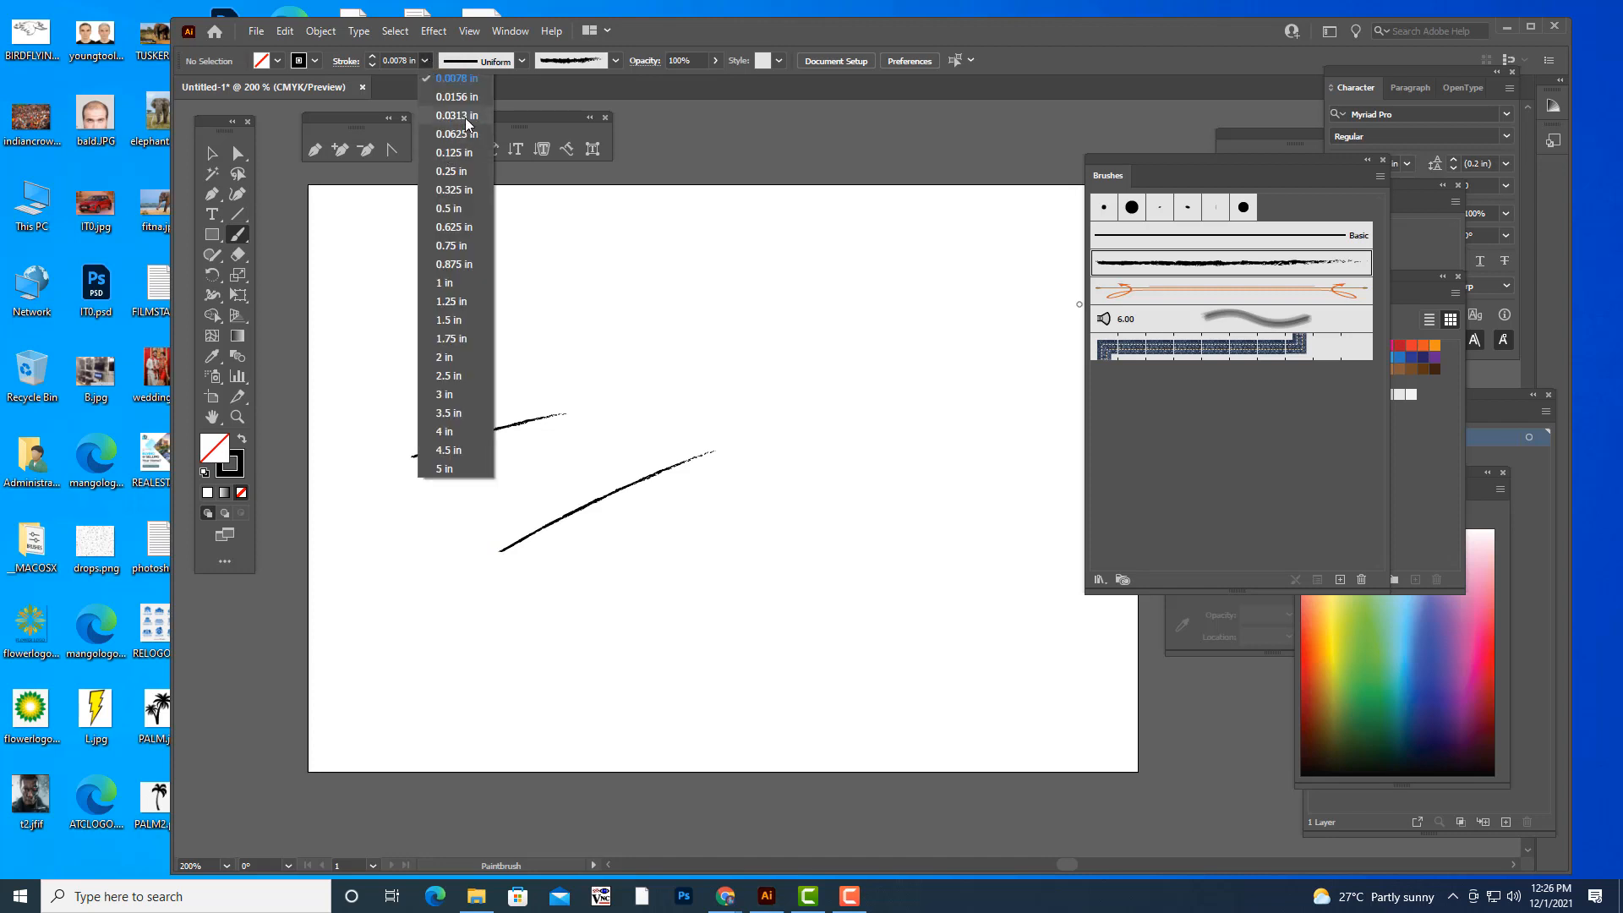
{"action": "left_click", "coordinate": [456, 115]}
{"action": "left_click_drag", "start_coordinate": [602, 403], "coordinate": [715, 370]}
{"action": "left_click_drag", "start_coordinate": [689, 562], "coordinate": [962, 465]}
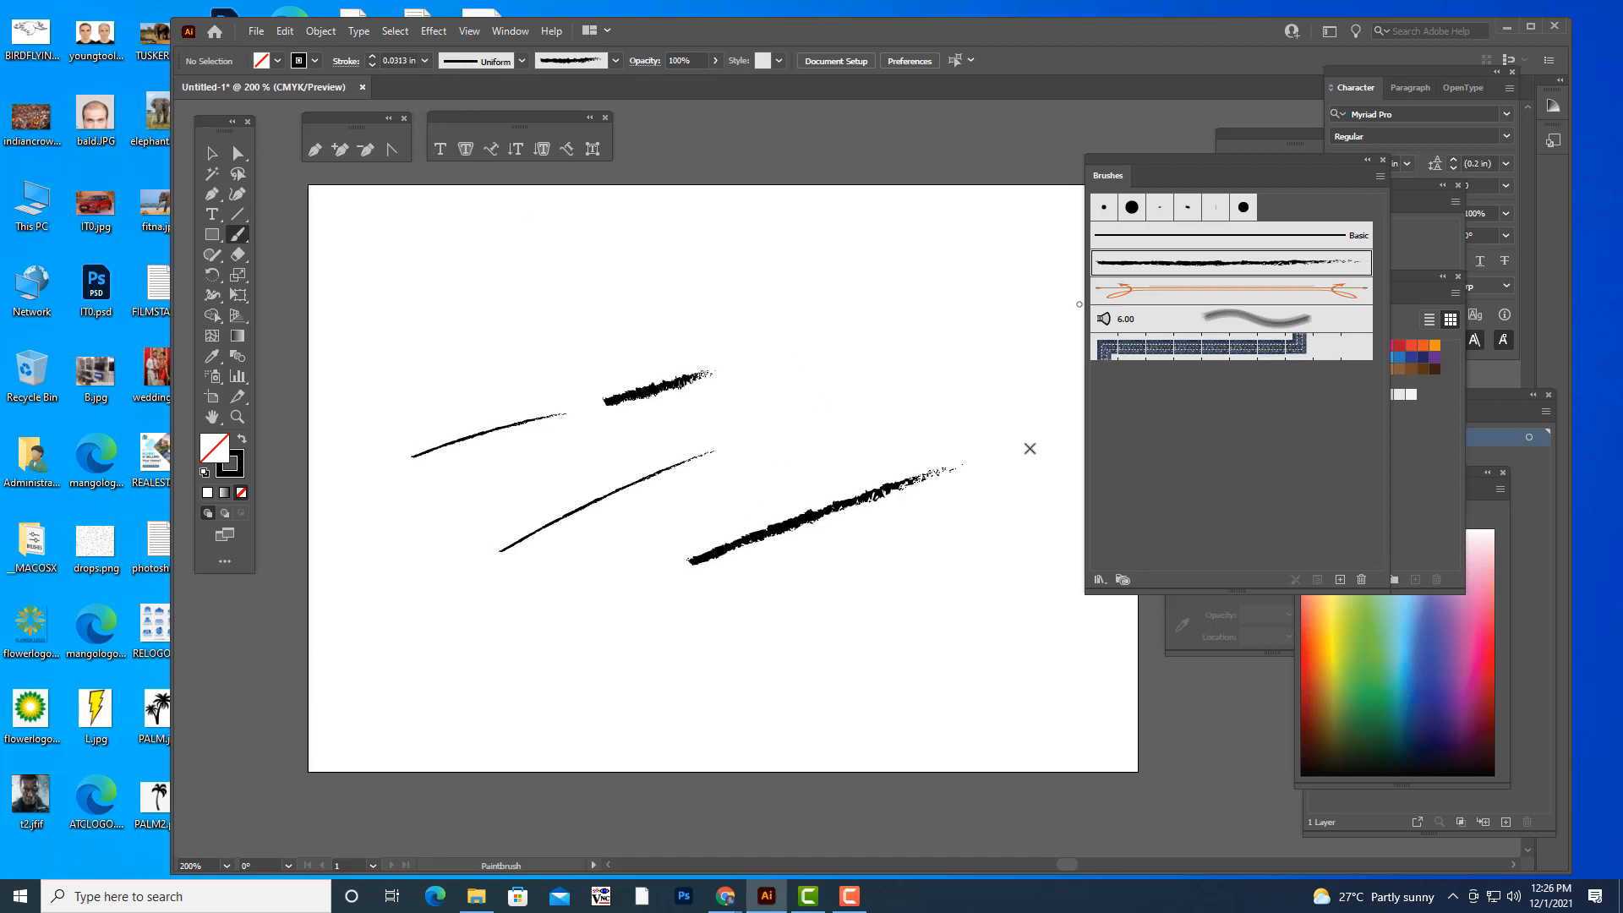
- Set the stroke color to a bright pinkish red with RGB values 249, 6, 75
{"action": "double_click", "coordinate": [233, 475]}
{"action": "left_click", "coordinate": [1150, 257]}
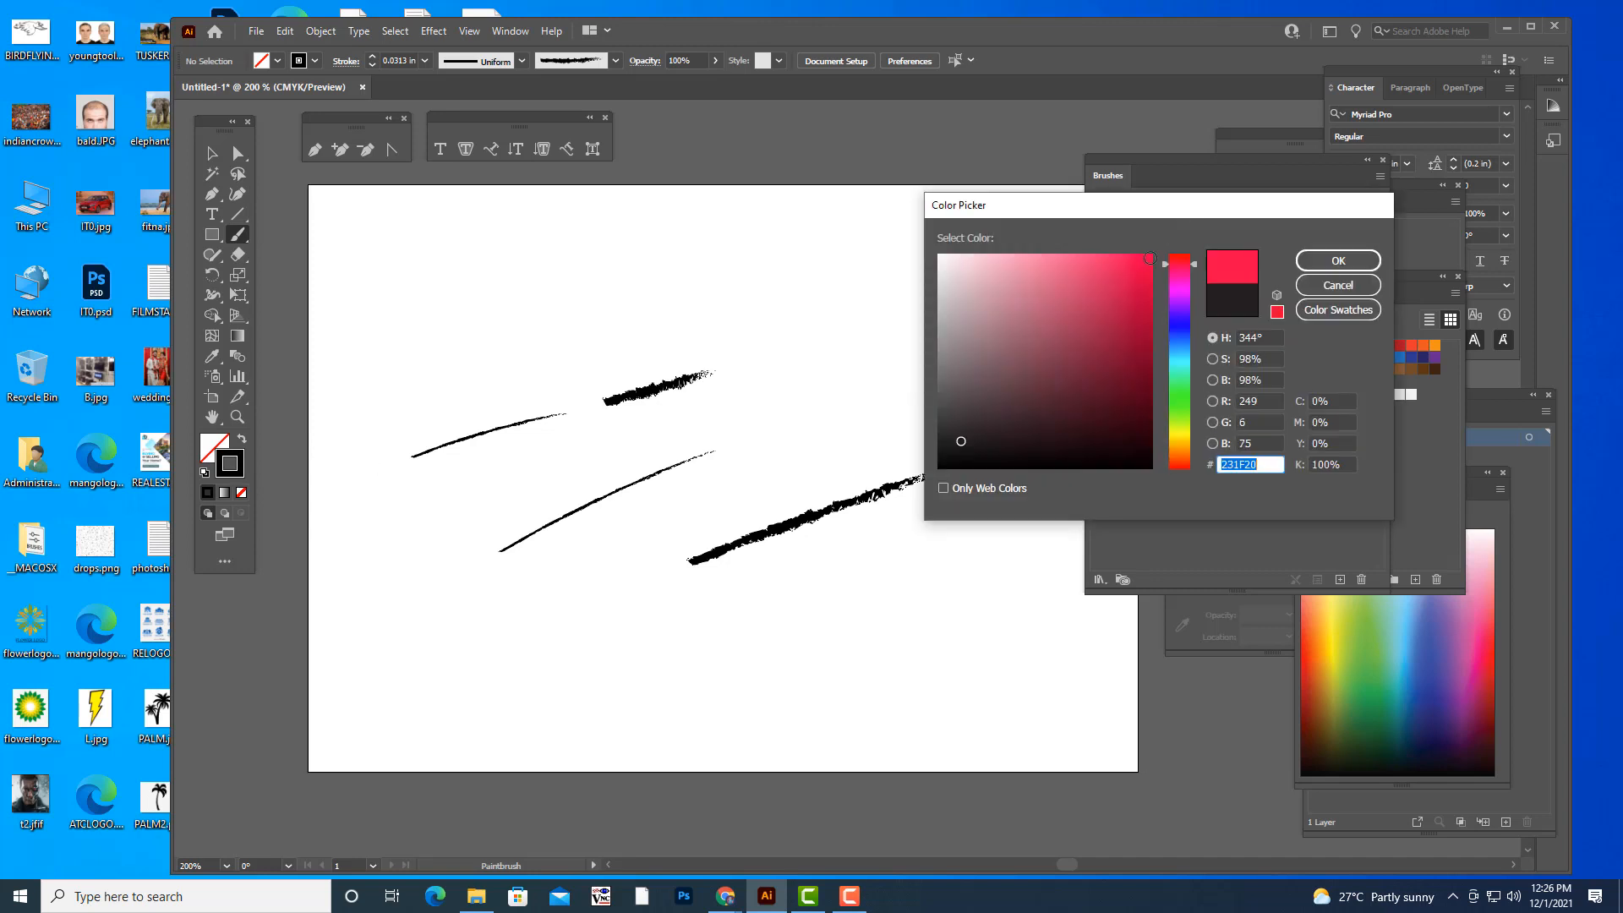
{"action": "left_click", "coordinate": [1338, 261]}
- Paint four curved red charcoal strokes around the black strokes on the artboard
{"action": "left_click_drag", "start_coordinate": [948, 239], "coordinate": [841, 454]}
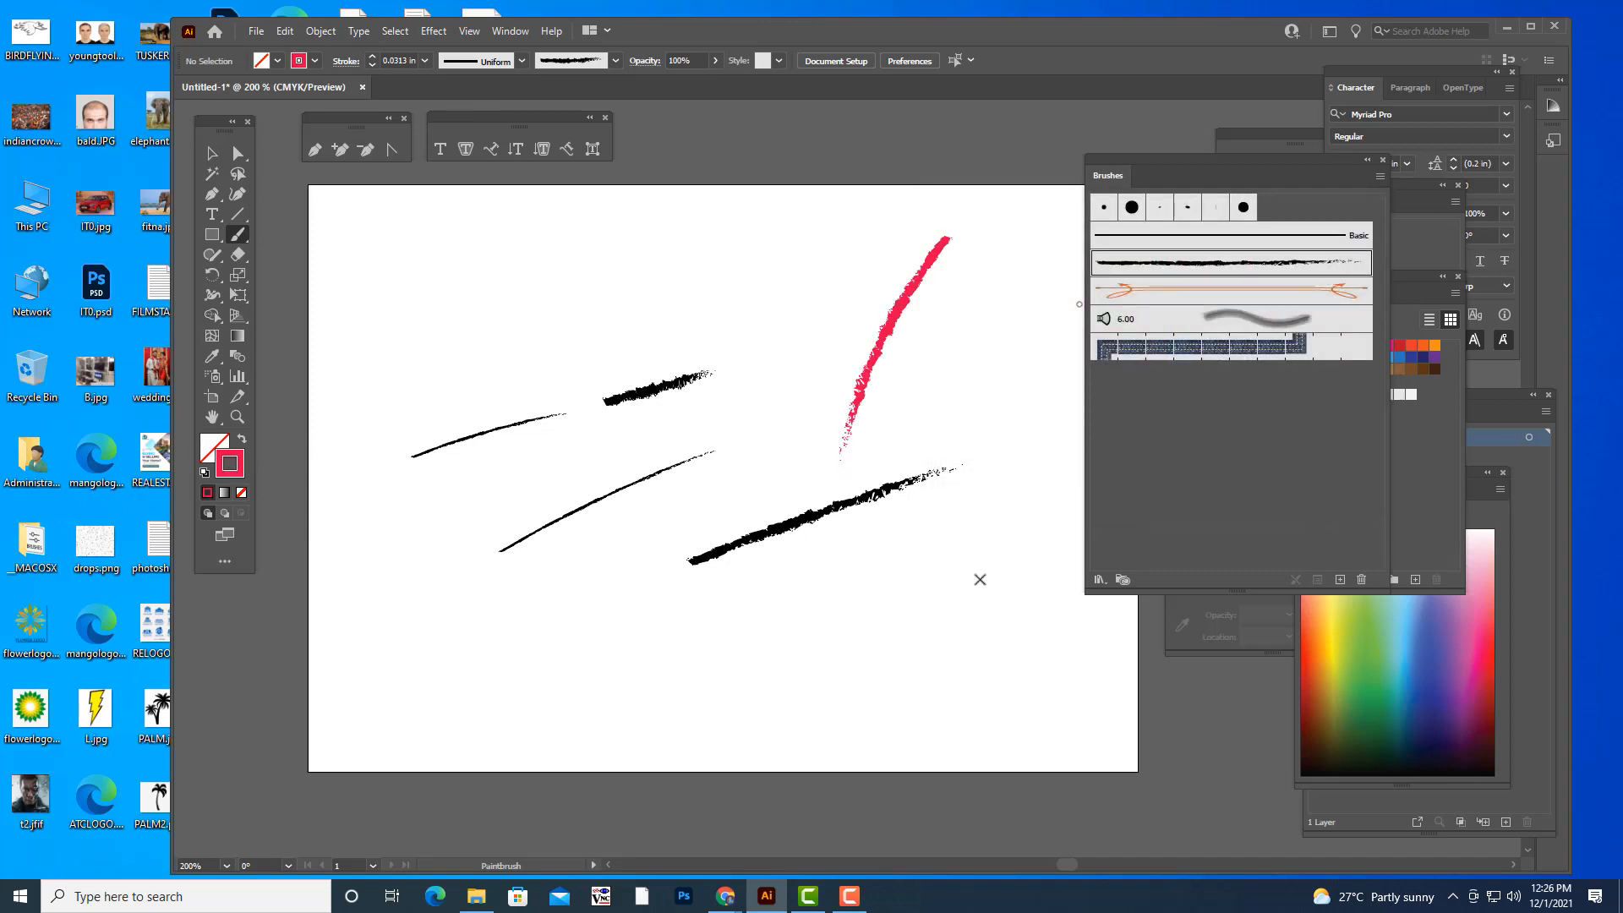
{"action": "left_click_drag", "start_coordinate": [1000, 506], "coordinate": [944, 712]}
{"action": "left_click_drag", "start_coordinate": [768, 476], "coordinate": [769, 472]}
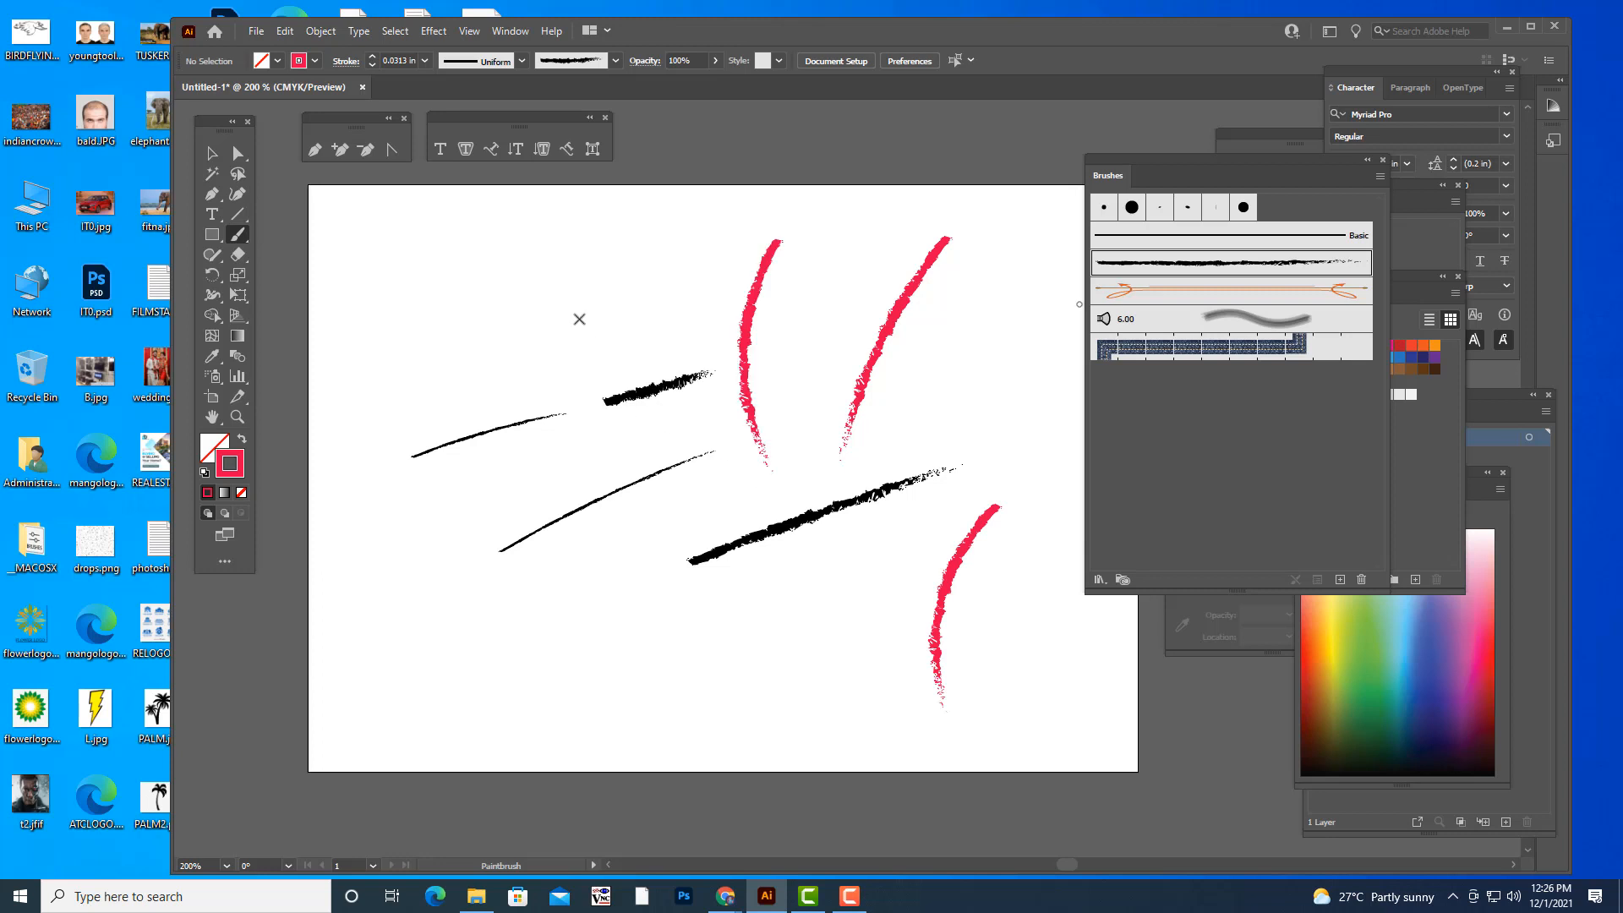
{"action": "left_click_drag", "start_coordinate": [604, 261], "coordinate": [477, 386]}
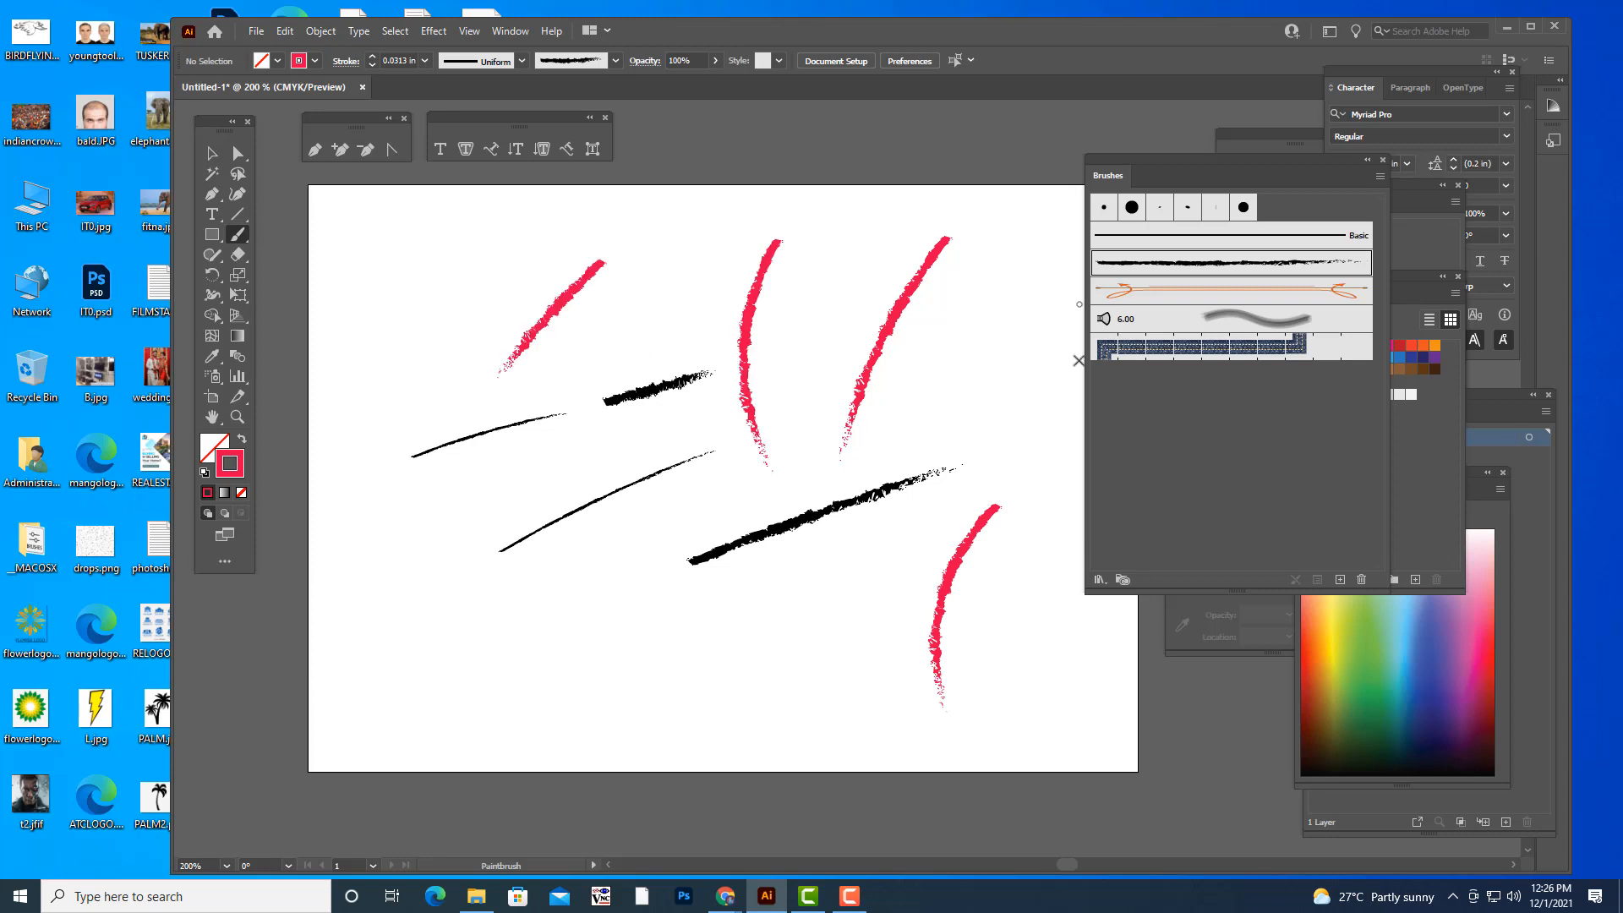
- Choose the orange looped-line brush and paint four curved strokes with it on the artboard
{"action": "left_click", "coordinate": [1201, 290]}
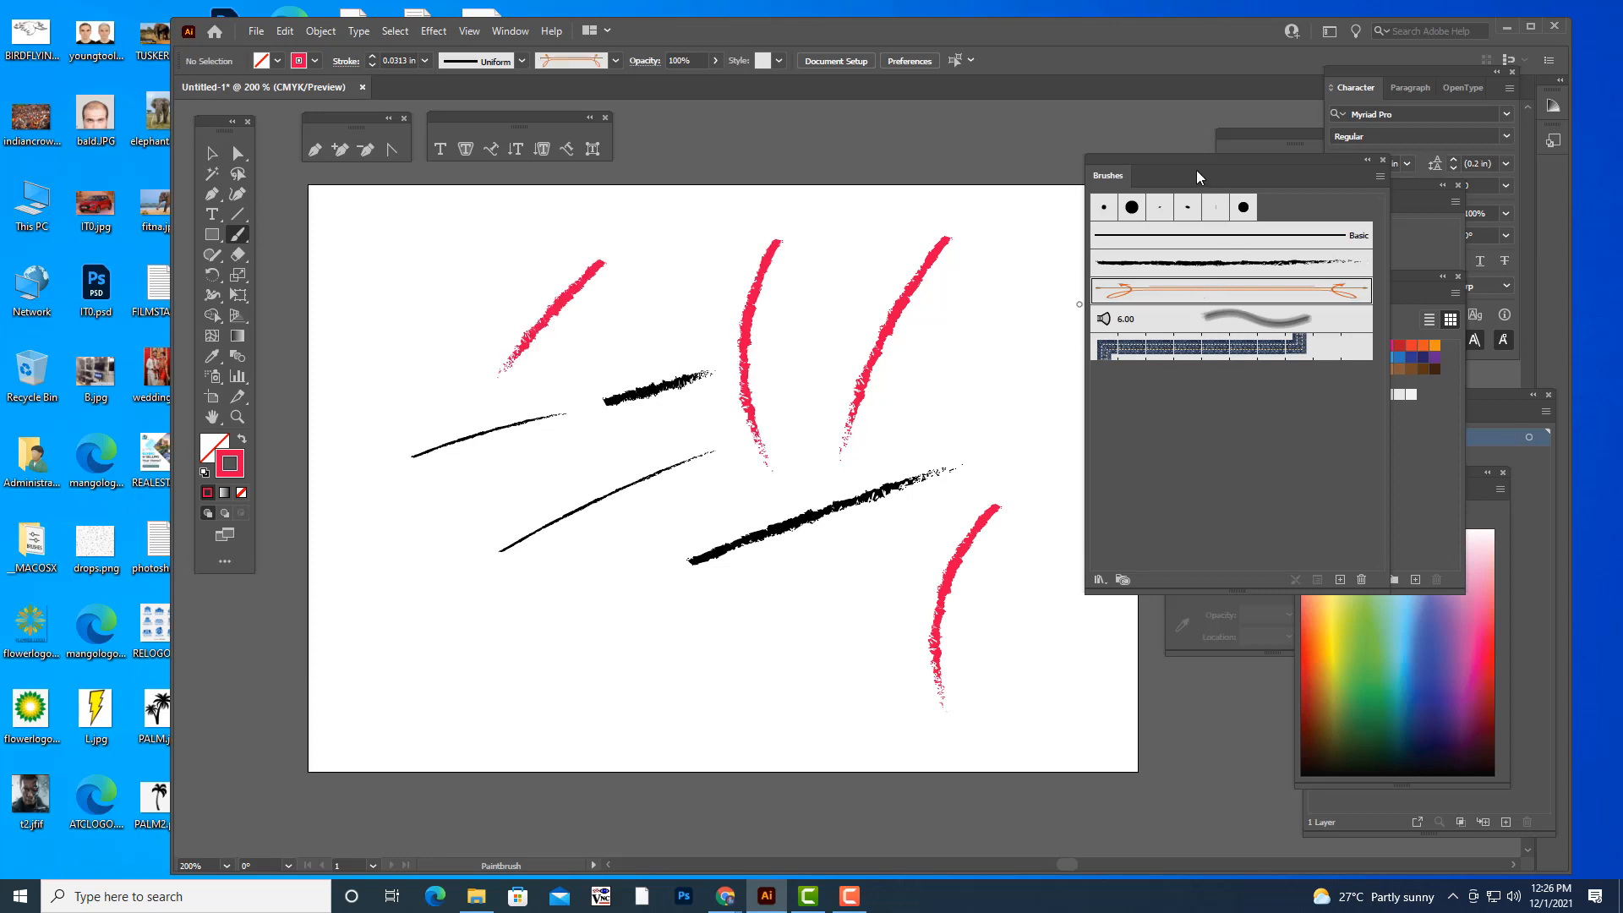
{"action": "left_click_drag", "start_coordinate": [1177, 156], "coordinate": [1275, 143]}
{"action": "left_click_drag", "start_coordinate": [993, 430], "coordinate": [981, 462]}
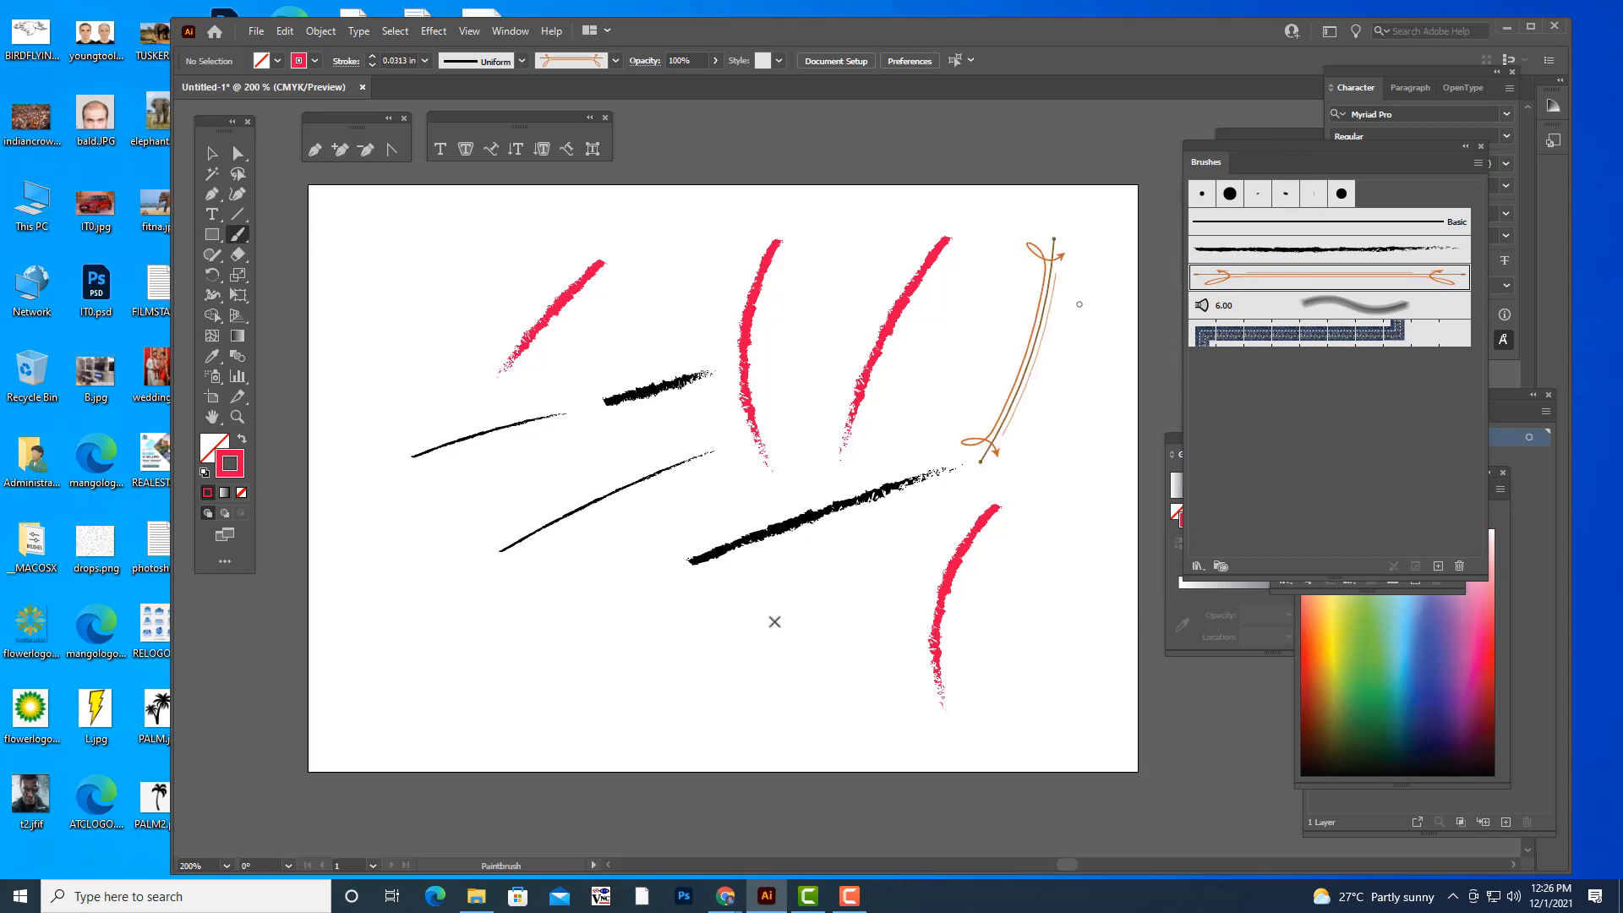
{"action": "left_click_drag", "start_coordinate": [551, 625], "coordinate": [790, 630]}
{"action": "mouse_move", "coordinate": [668, 697]}
{"action": "left_mouse_down"}
{"action": "mouse_move", "coordinate": [817, 709]}
{"action": "mouse_move", "coordinate": [972, 605]}
{"action": "left_mouse_up"}
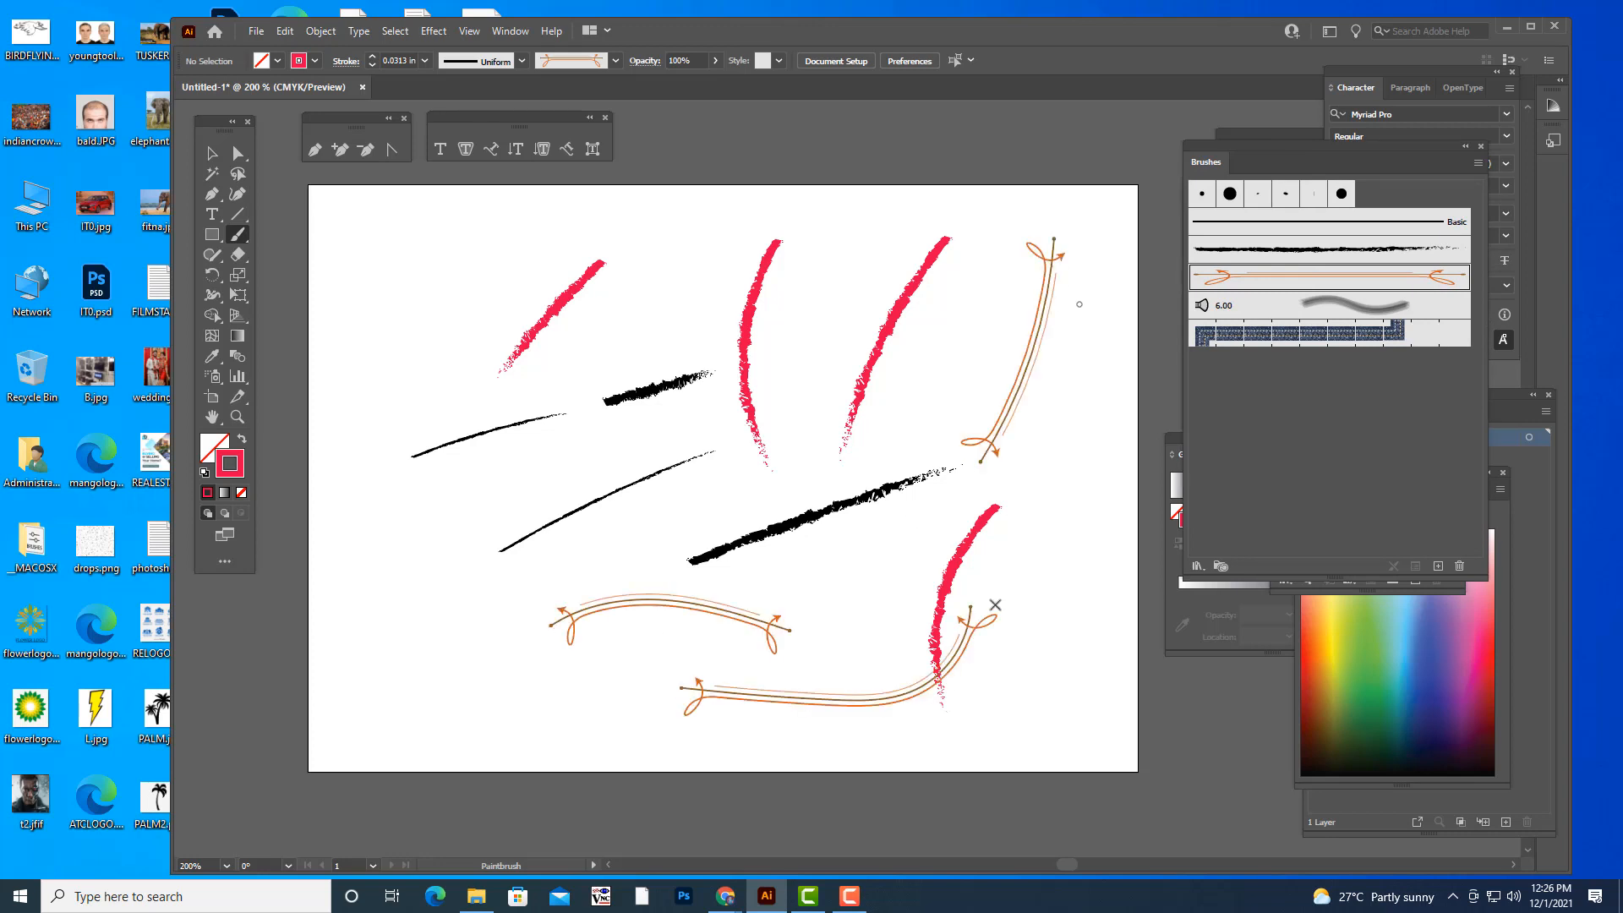
{"action": "left_click_drag", "start_coordinate": [987, 669], "coordinate": [1078, 401]}
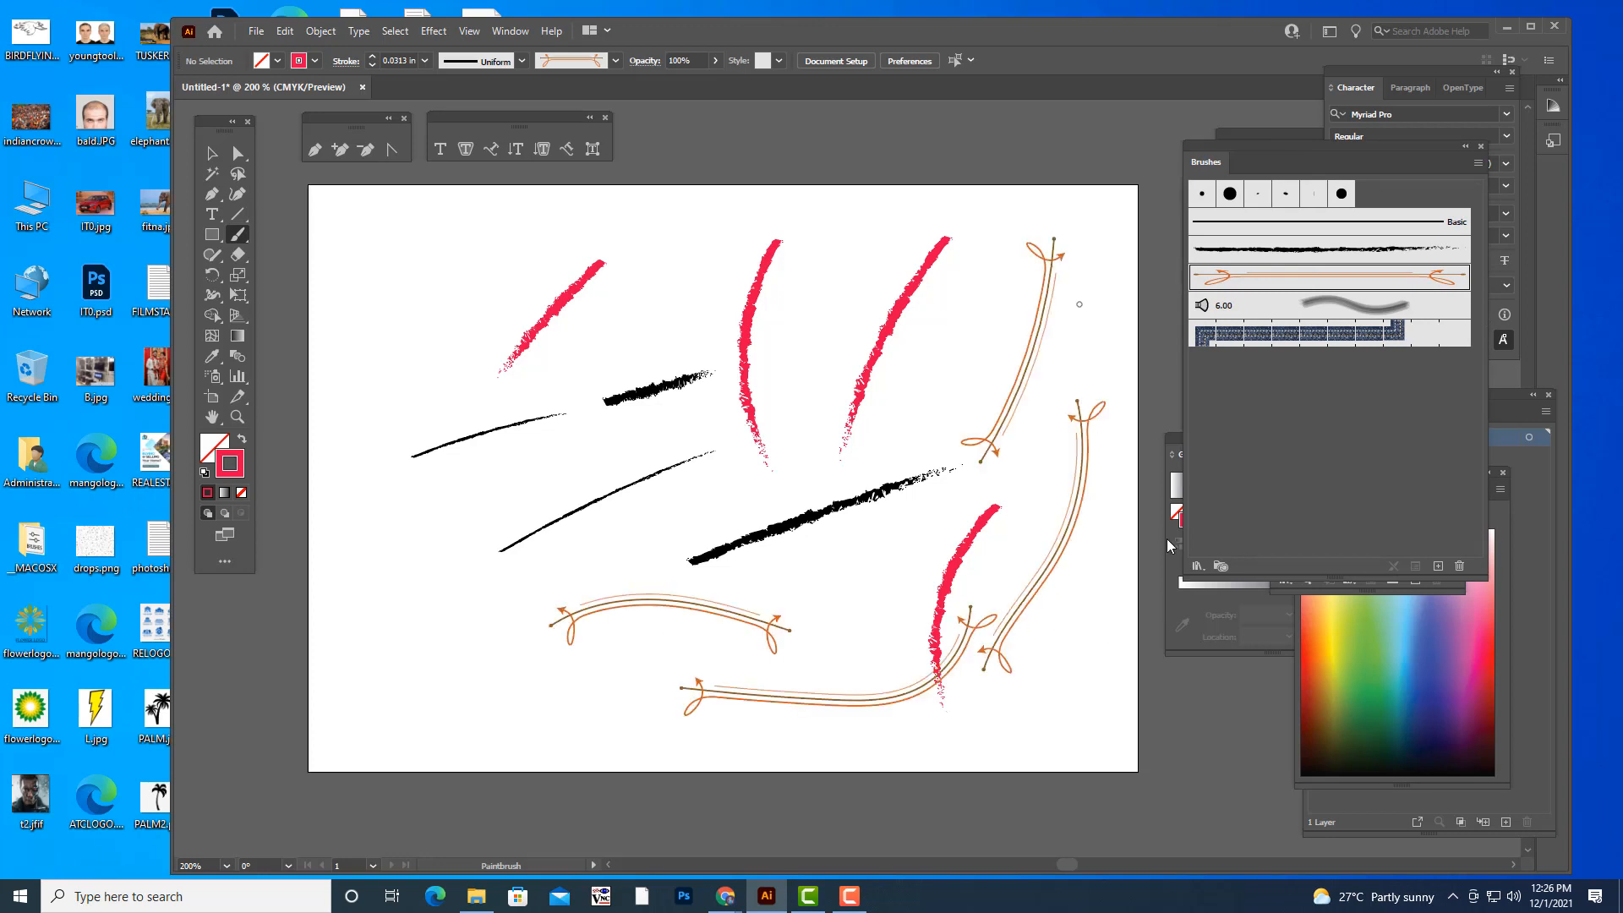
- Select all the painted strokes on the artboard and delete them
{"action": "left_click", "coordinate": [212, 153]}
{"action": "left_click_drag", "start_coordinate": [453, 237], "coordinate": [1111, 747]}
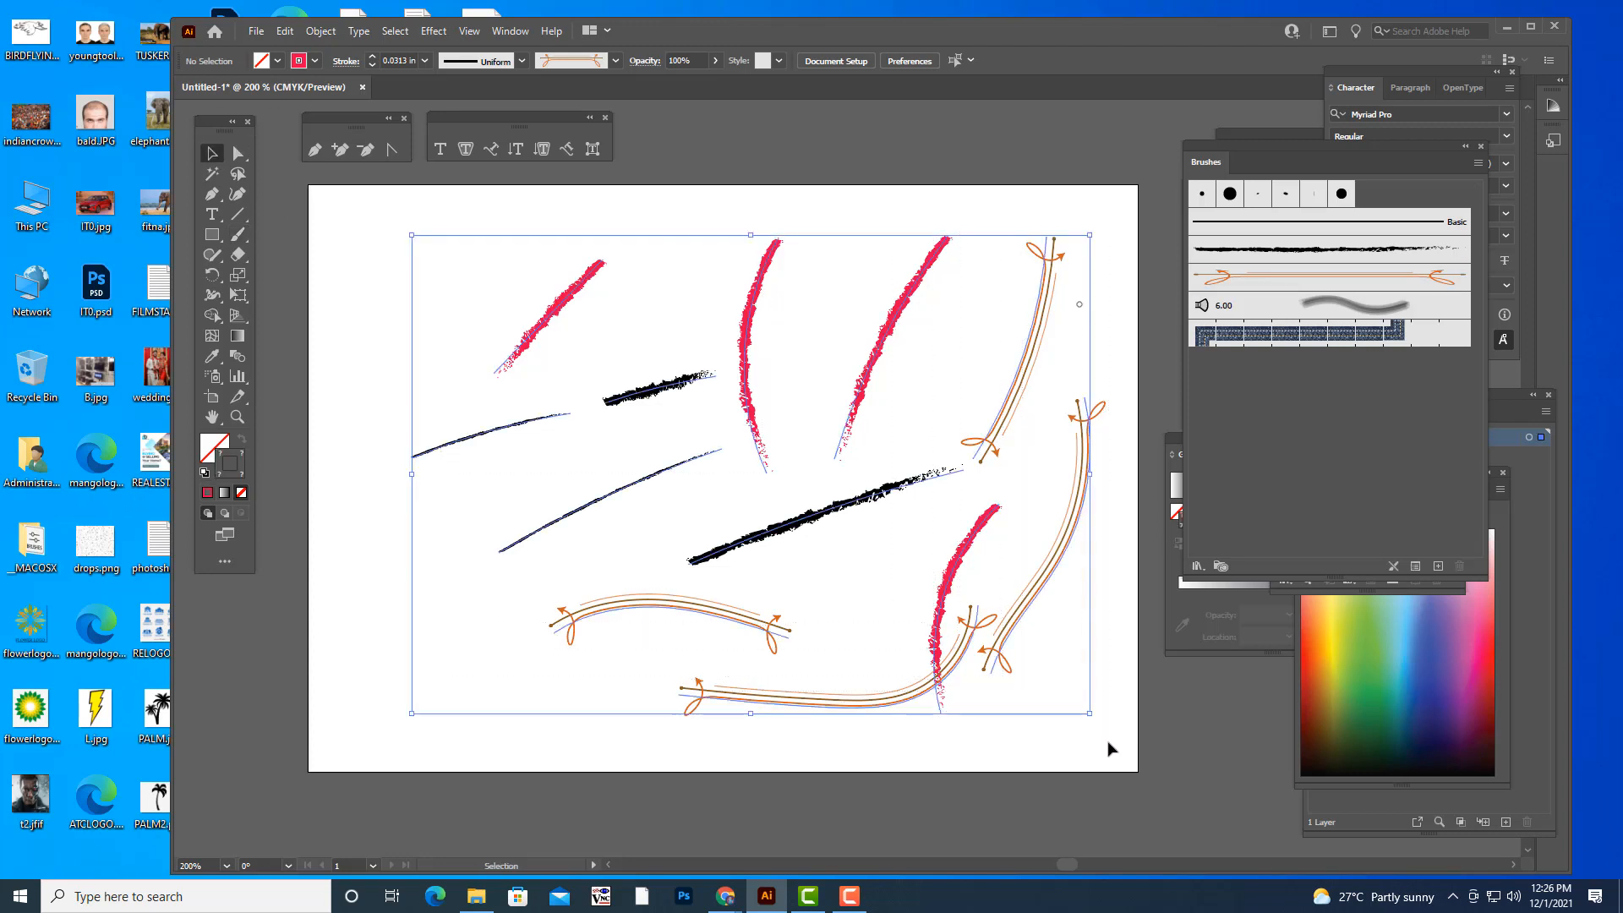
{"action": "key", "text": "Delete"}
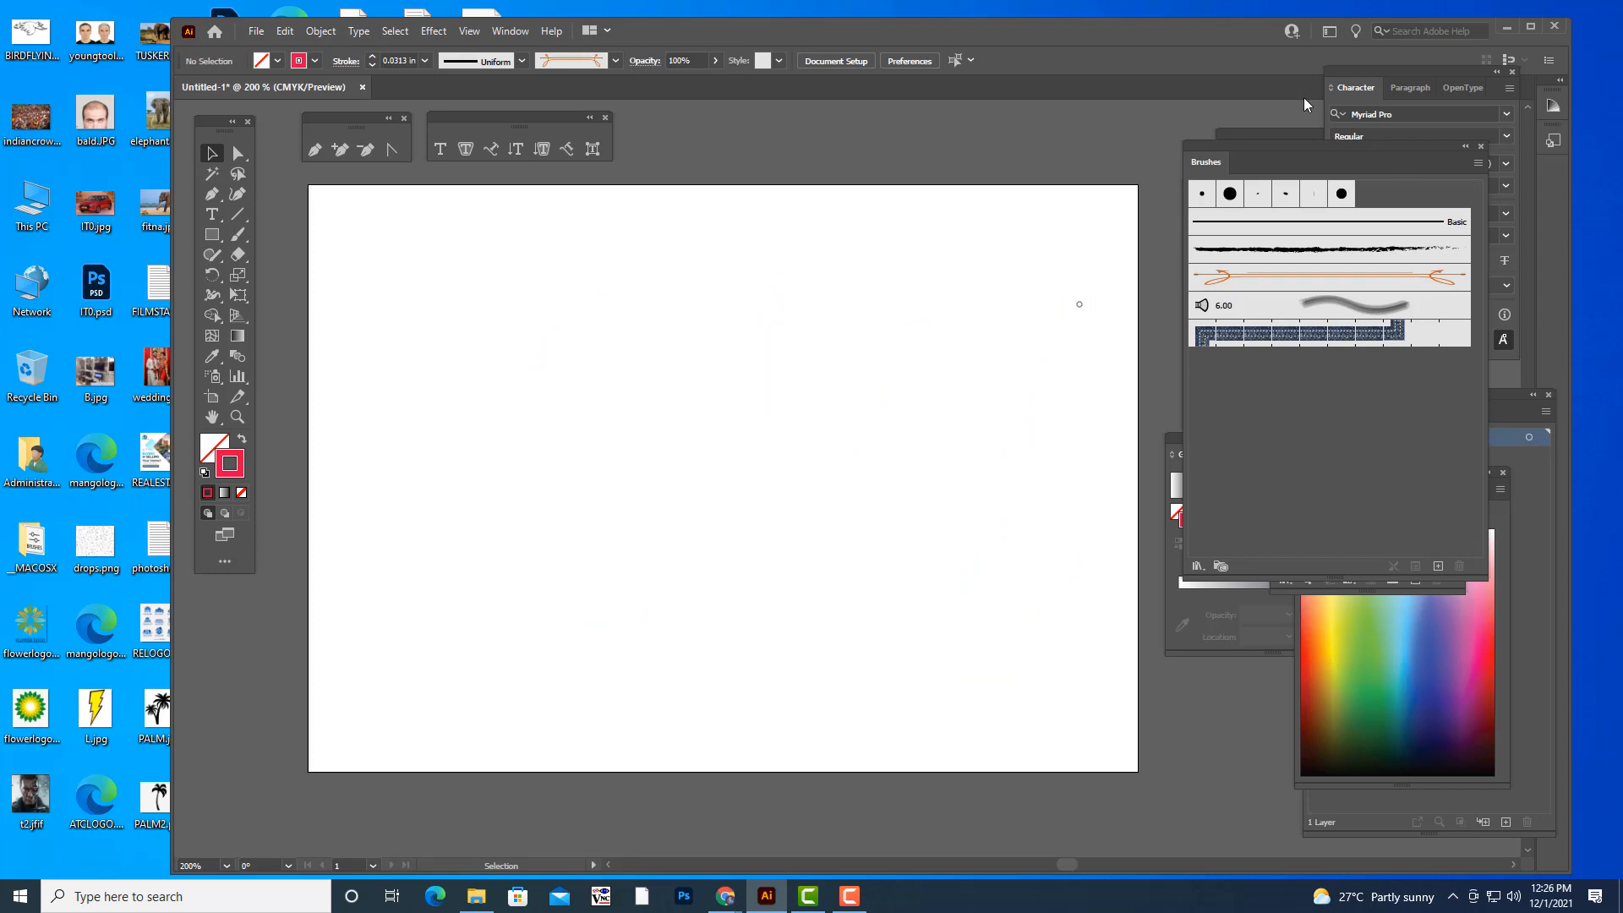
- Open the Arrows_Special brush library, place it over the Brushes panel and choose its first solid arrow brush
{"action": "left_click_drag", "start_coordinate": [1206, 142], "coordinate": [986, 130]}
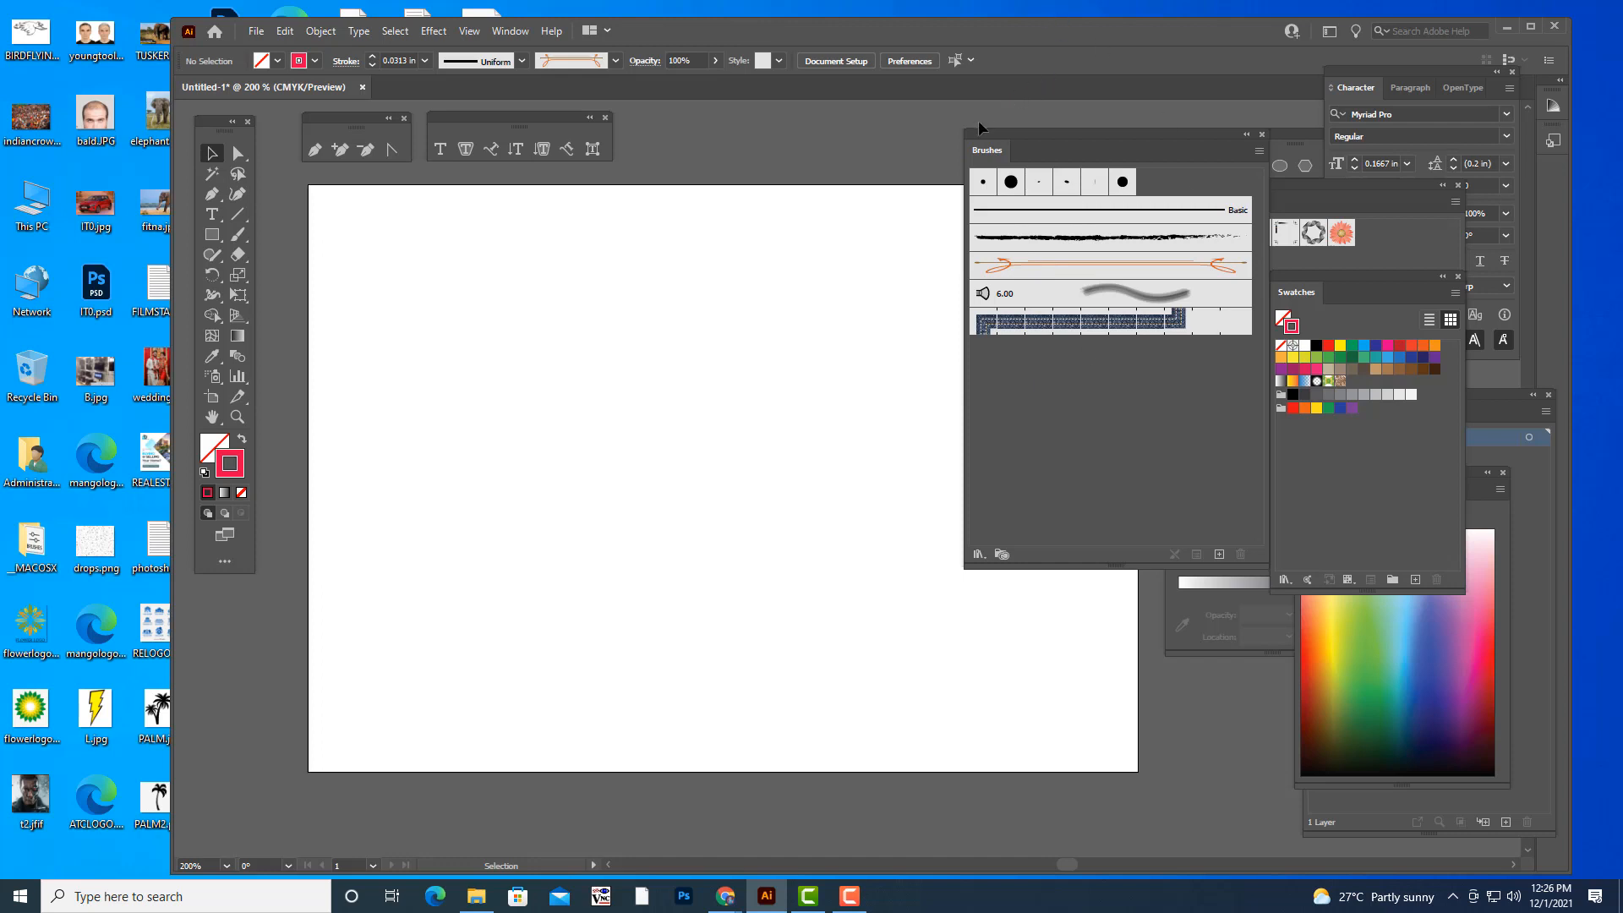
{"action": "left_click_drag", "start_coordinate": [974, 132], "coordinate": [1079, 86]}
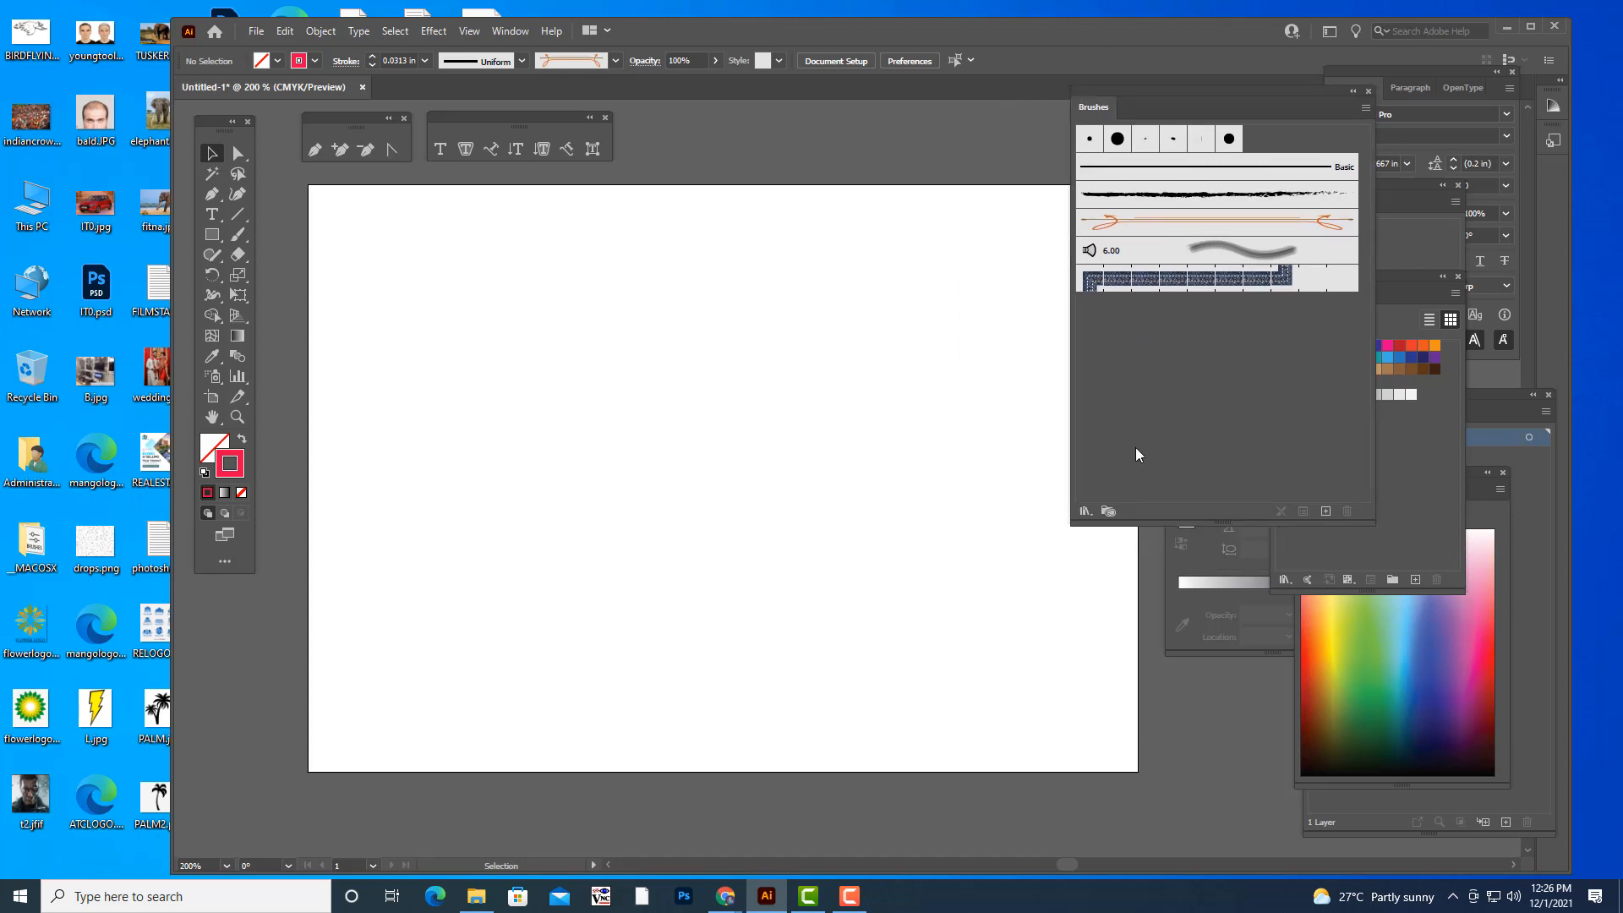
{"action": "left_click", "coordinate": [1085, 512]}
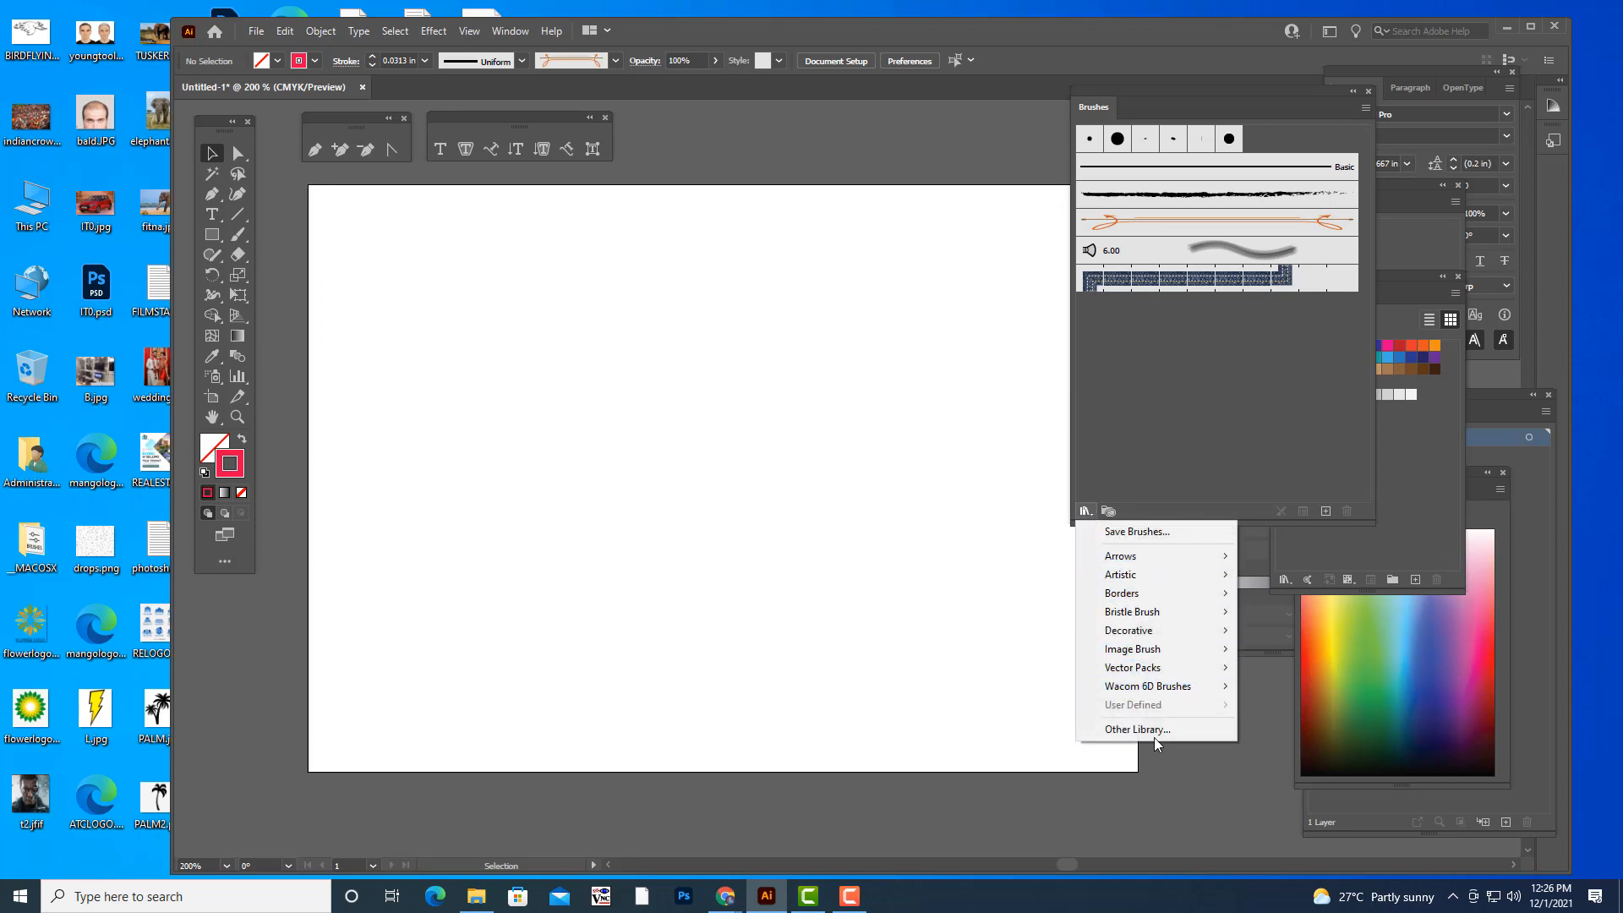
{"action": "mouse_move", "coordinate": [1147, 563]}
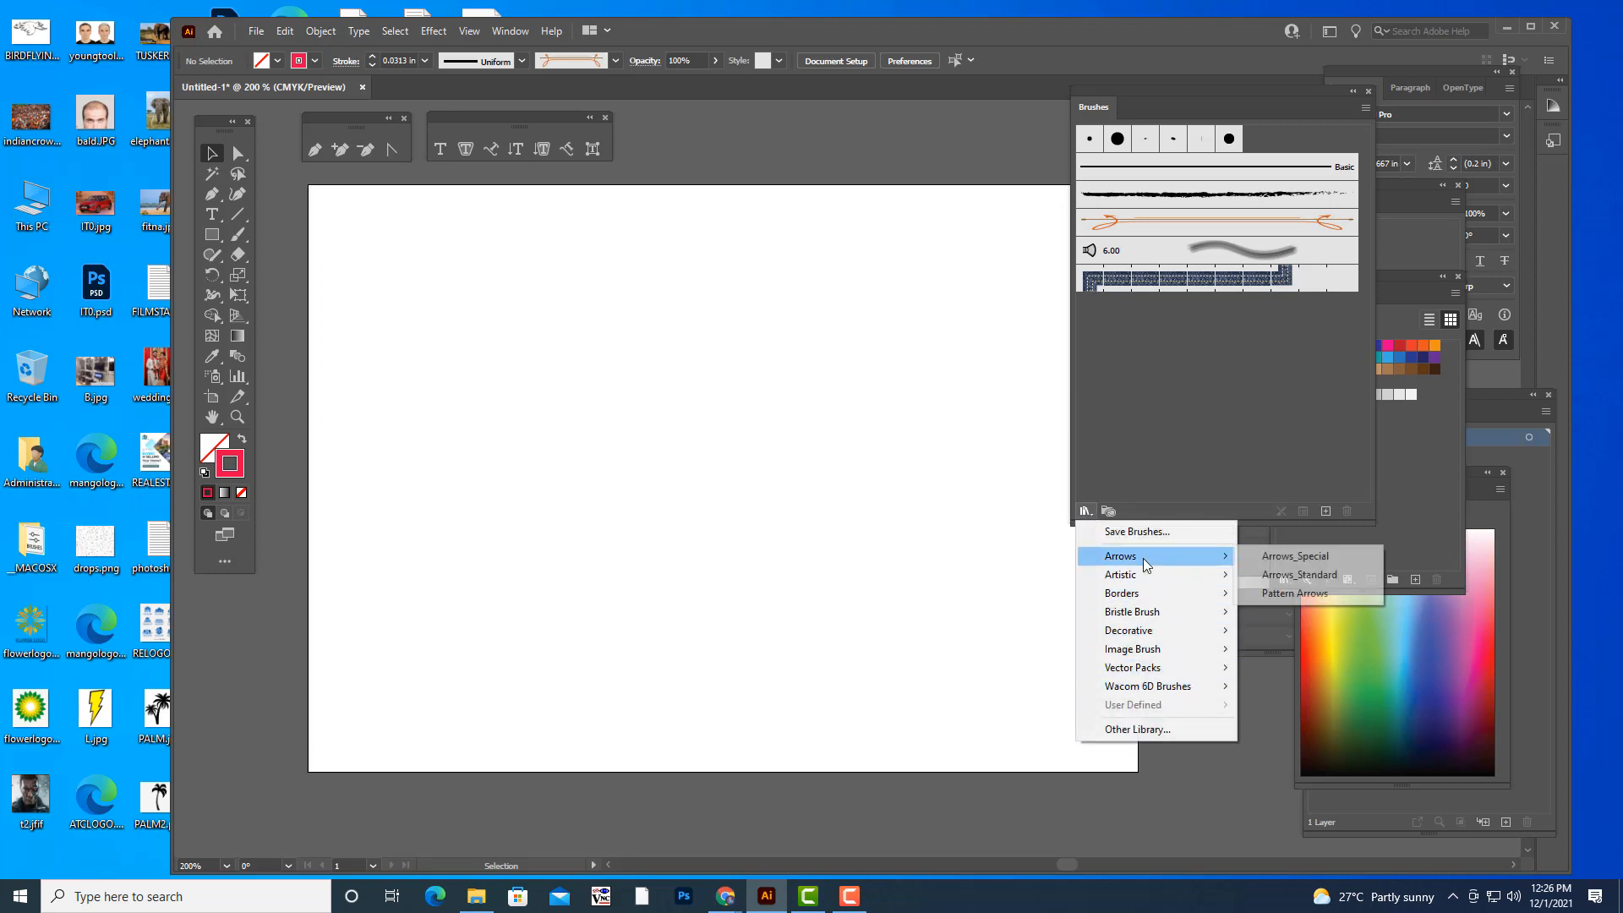
{"action": "left_click", "coordinate": [1294, 556]}
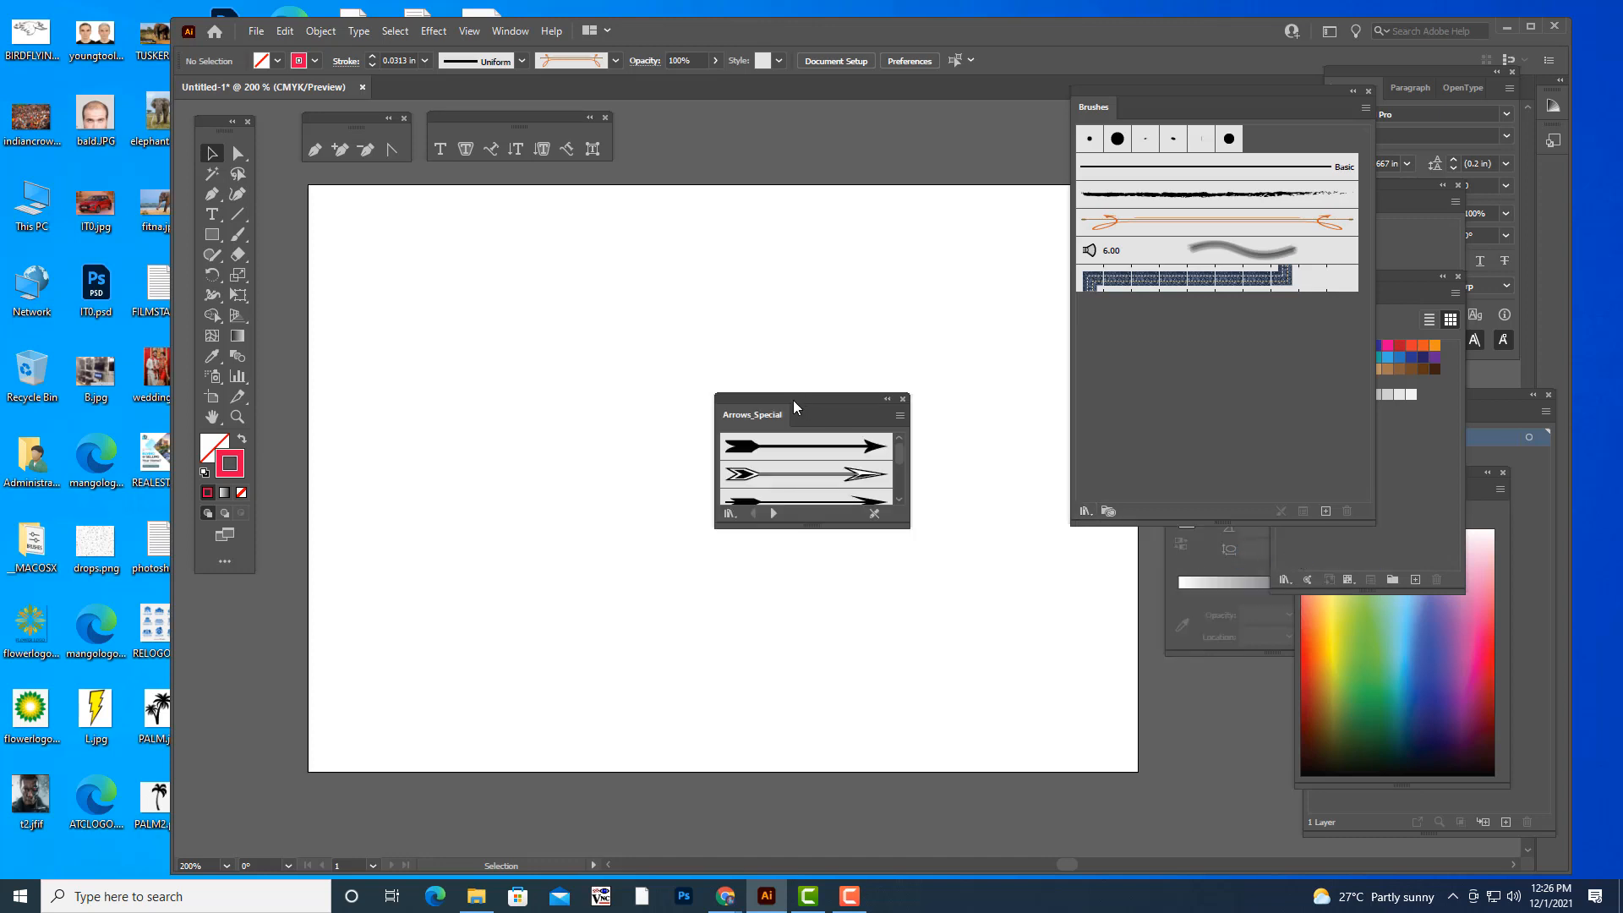
{"action": "left_click_drag", "start_coordinate": [794, 408], "coordinate": [1219, 345]}
{"action": "left_click", "coordinate": [1239, 384]}
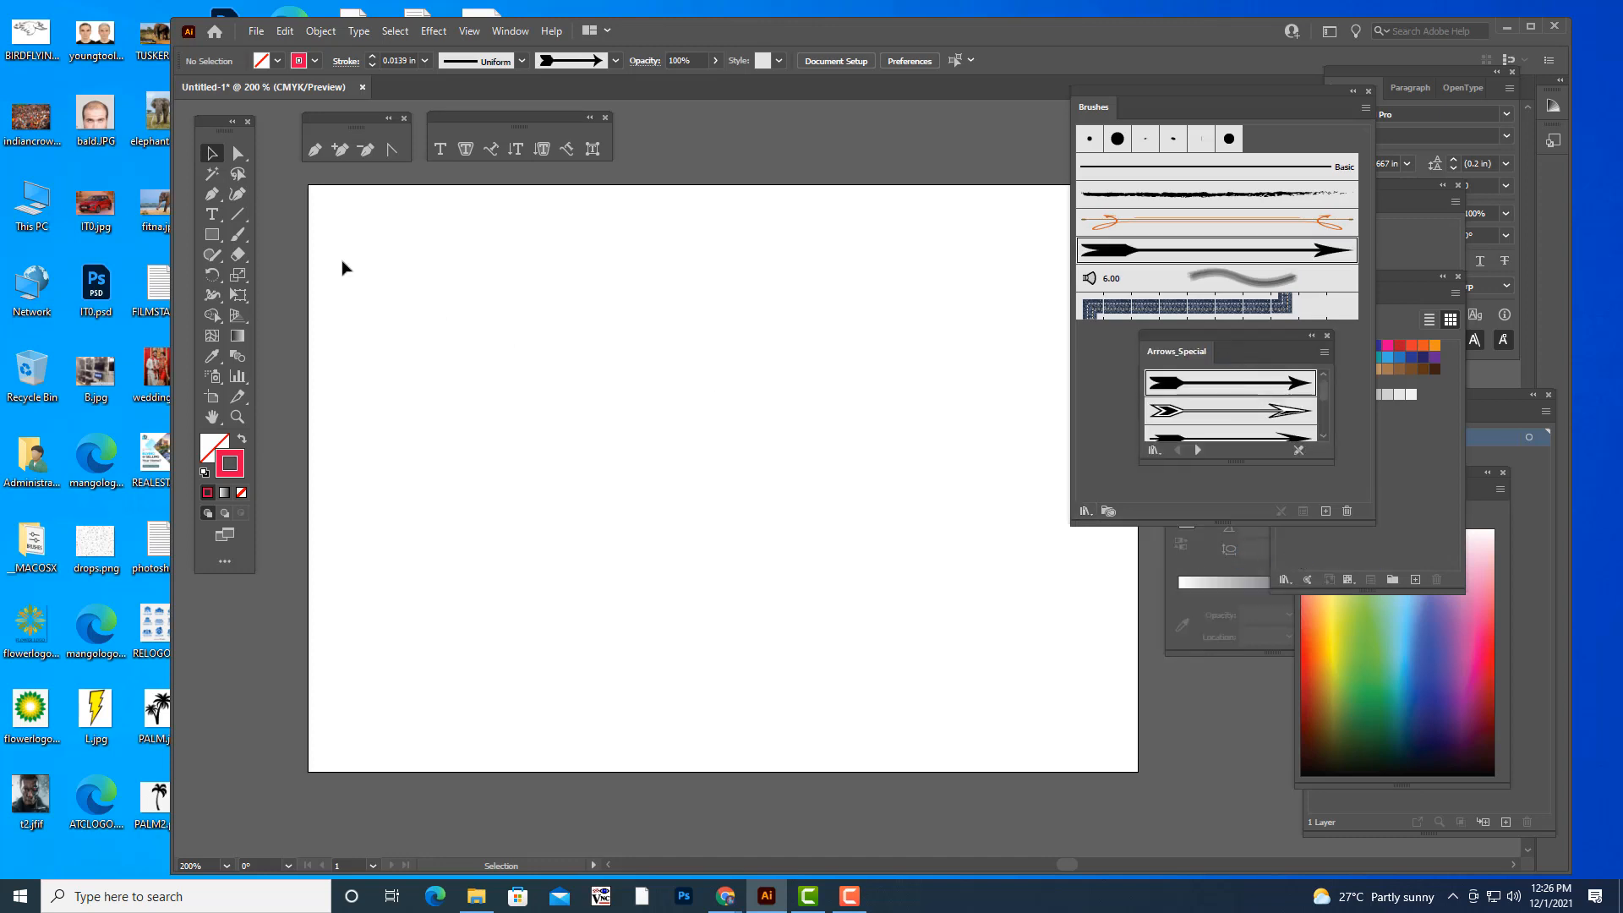
- Paint three curved and wavy arrow strokes across the artboard with the Paintbrush tool
{"action": "left_click", "coordinate": [238, 234]}
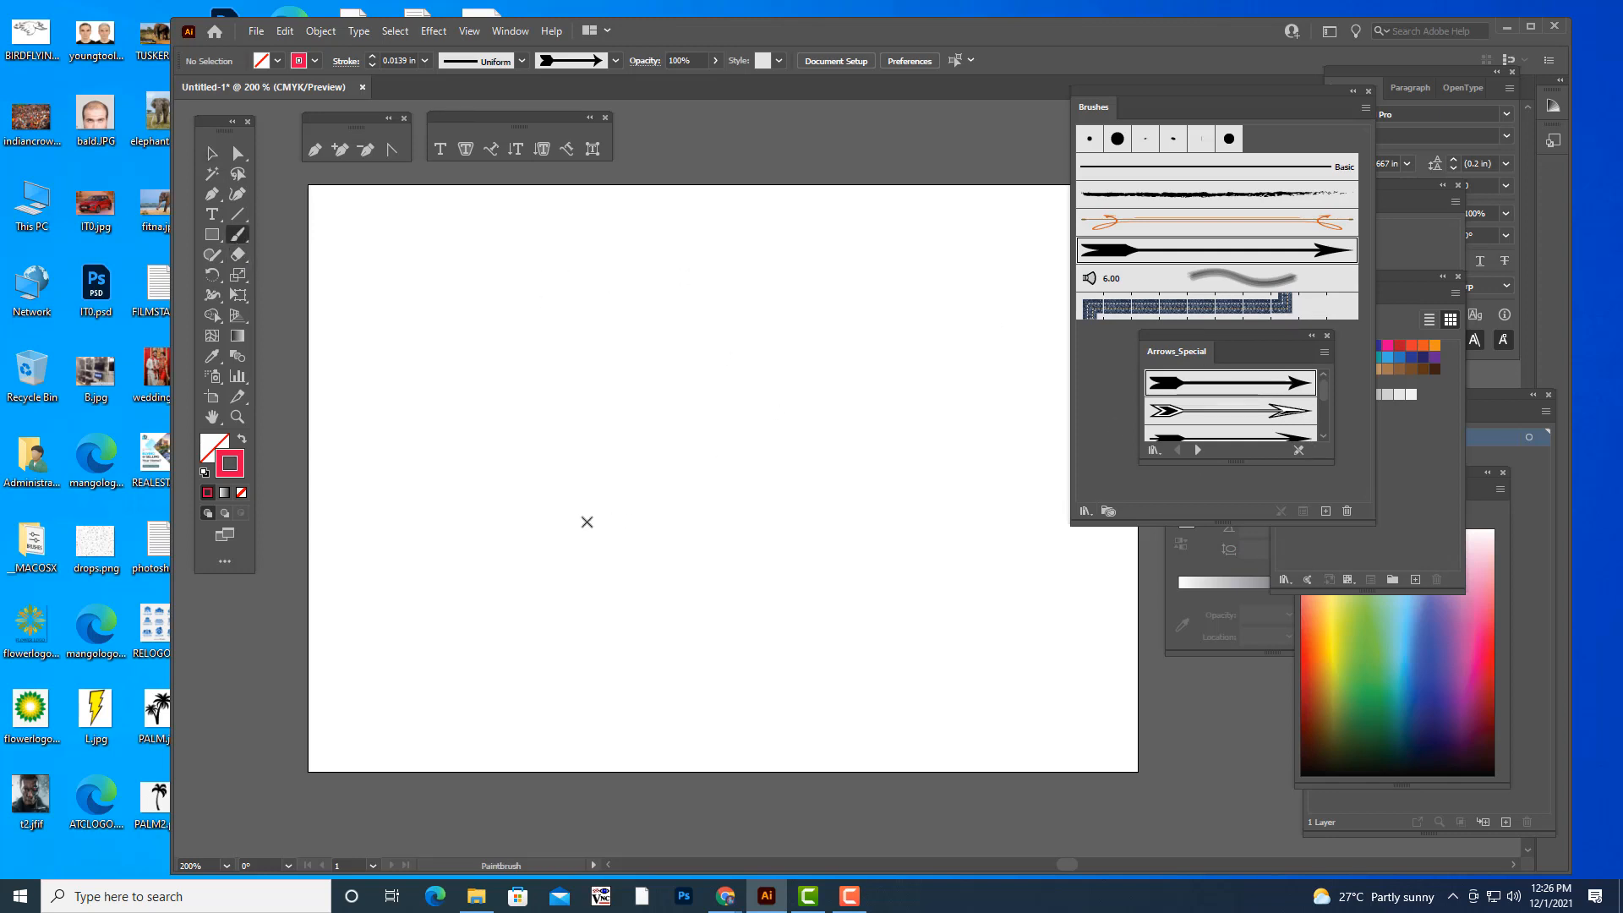
{"action": "left_click_drag", "start_coordinate": [843, 334], "coordinate": [842, 328]}
{"action": "left_click_drag", "start_coordinate": [729, 621], "coordinate": [1041, 446]}
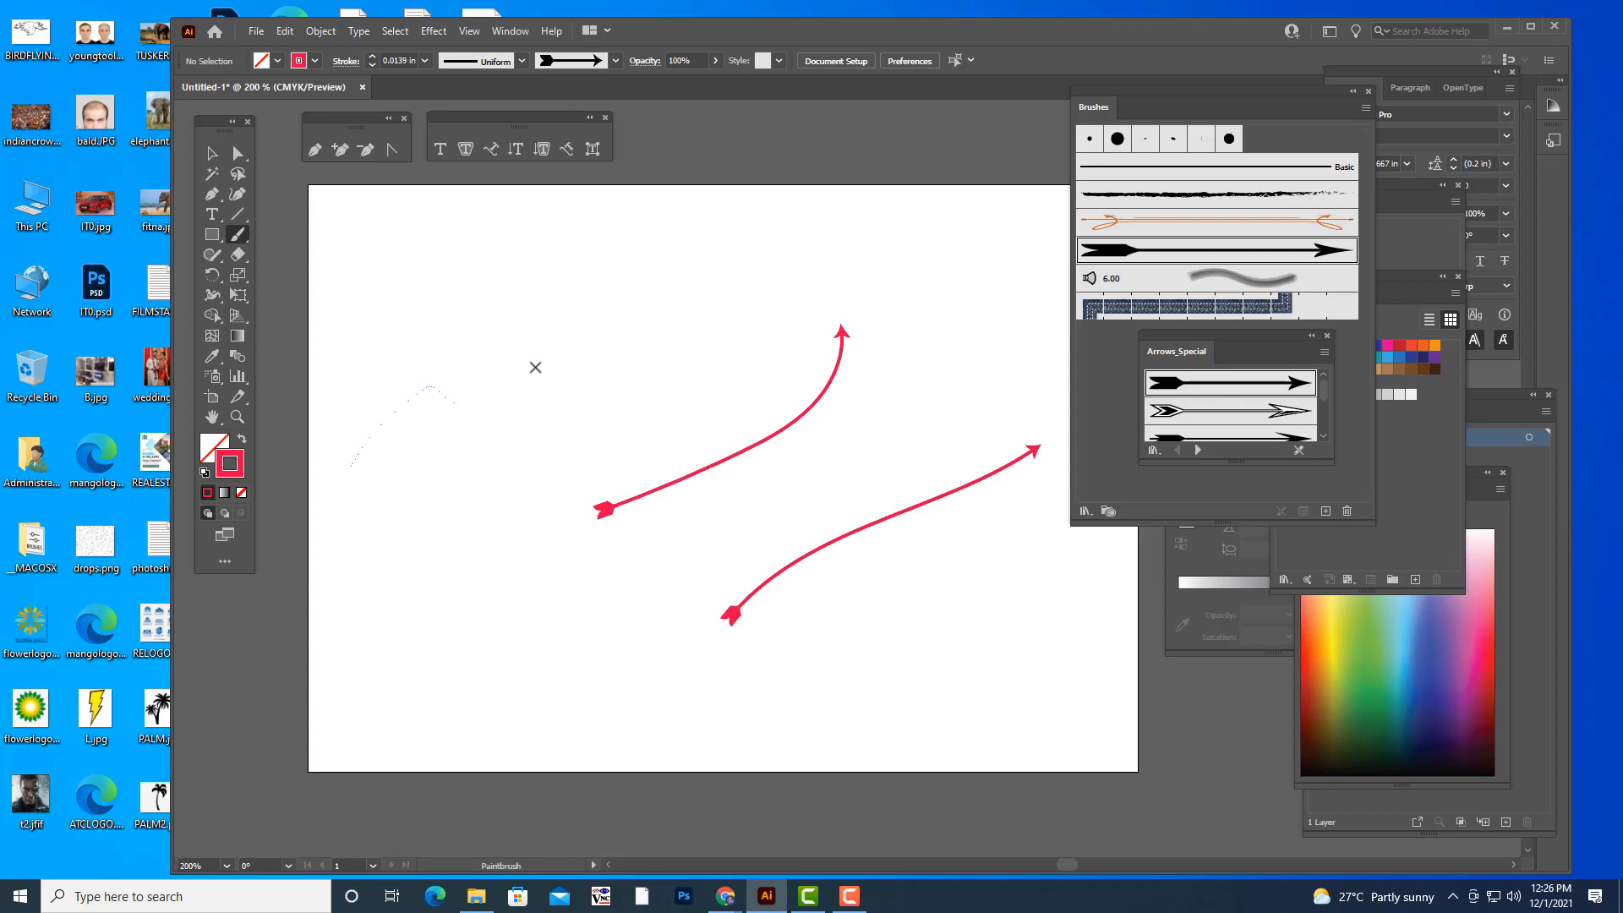
{"action": "left_click_drag", "start_coordinate": [535, 367], "coordinate": [1006, 272]}
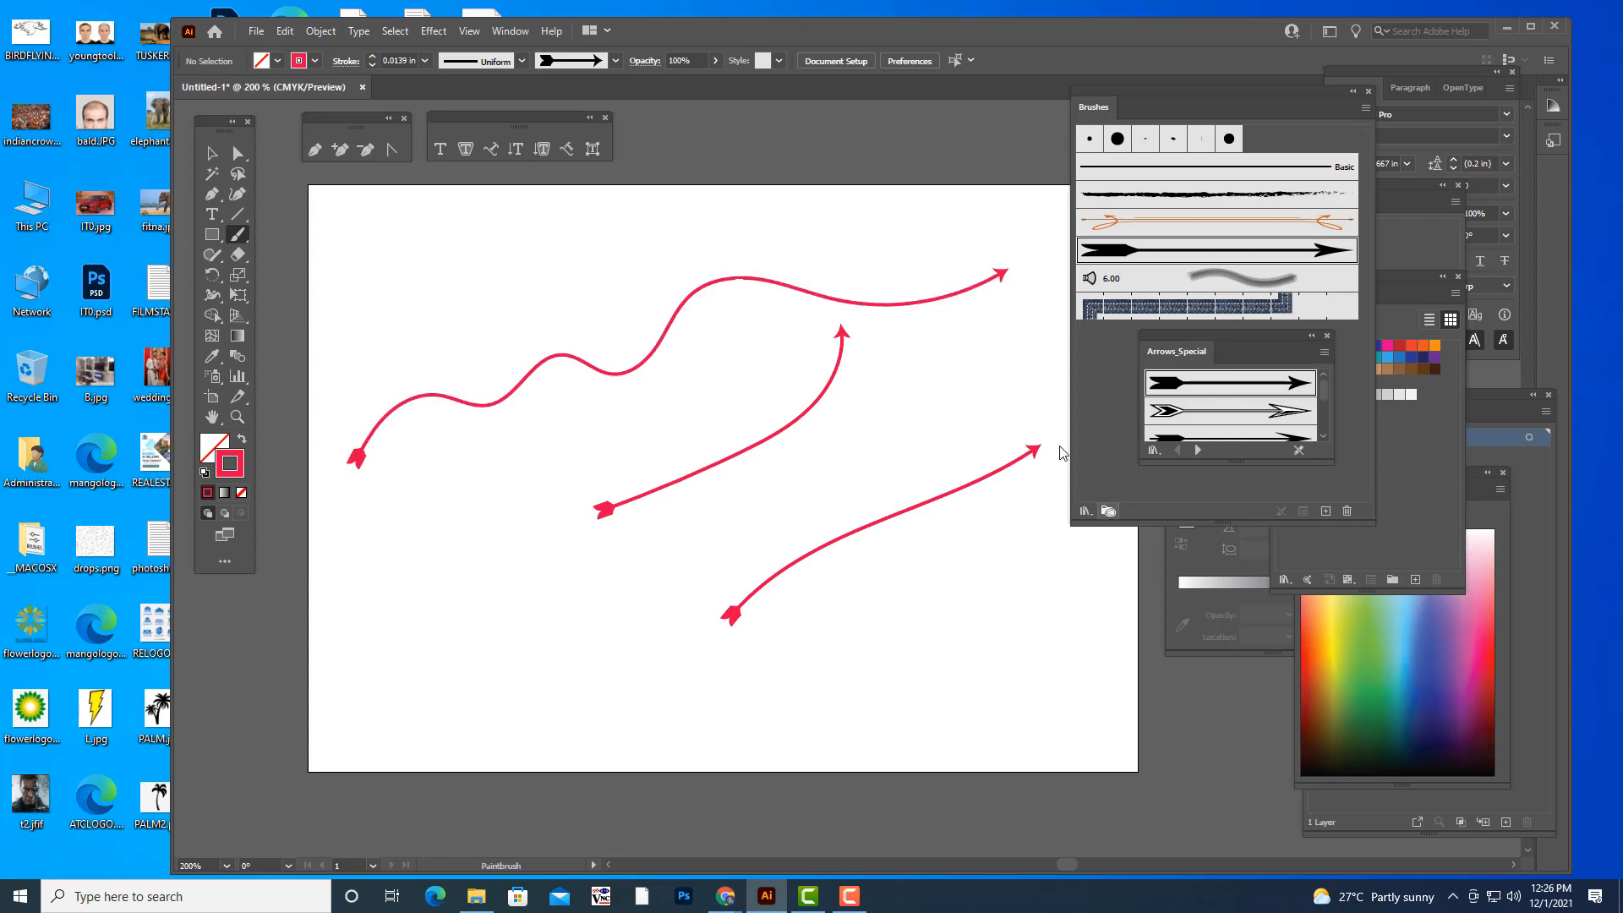
- Undo the three arrow strokes
{"action": "key", "text": "ctrl+z"}
{"action": "key", "text": "ctrl+z"}
{"action": "key", "text": "ctrl+z"}
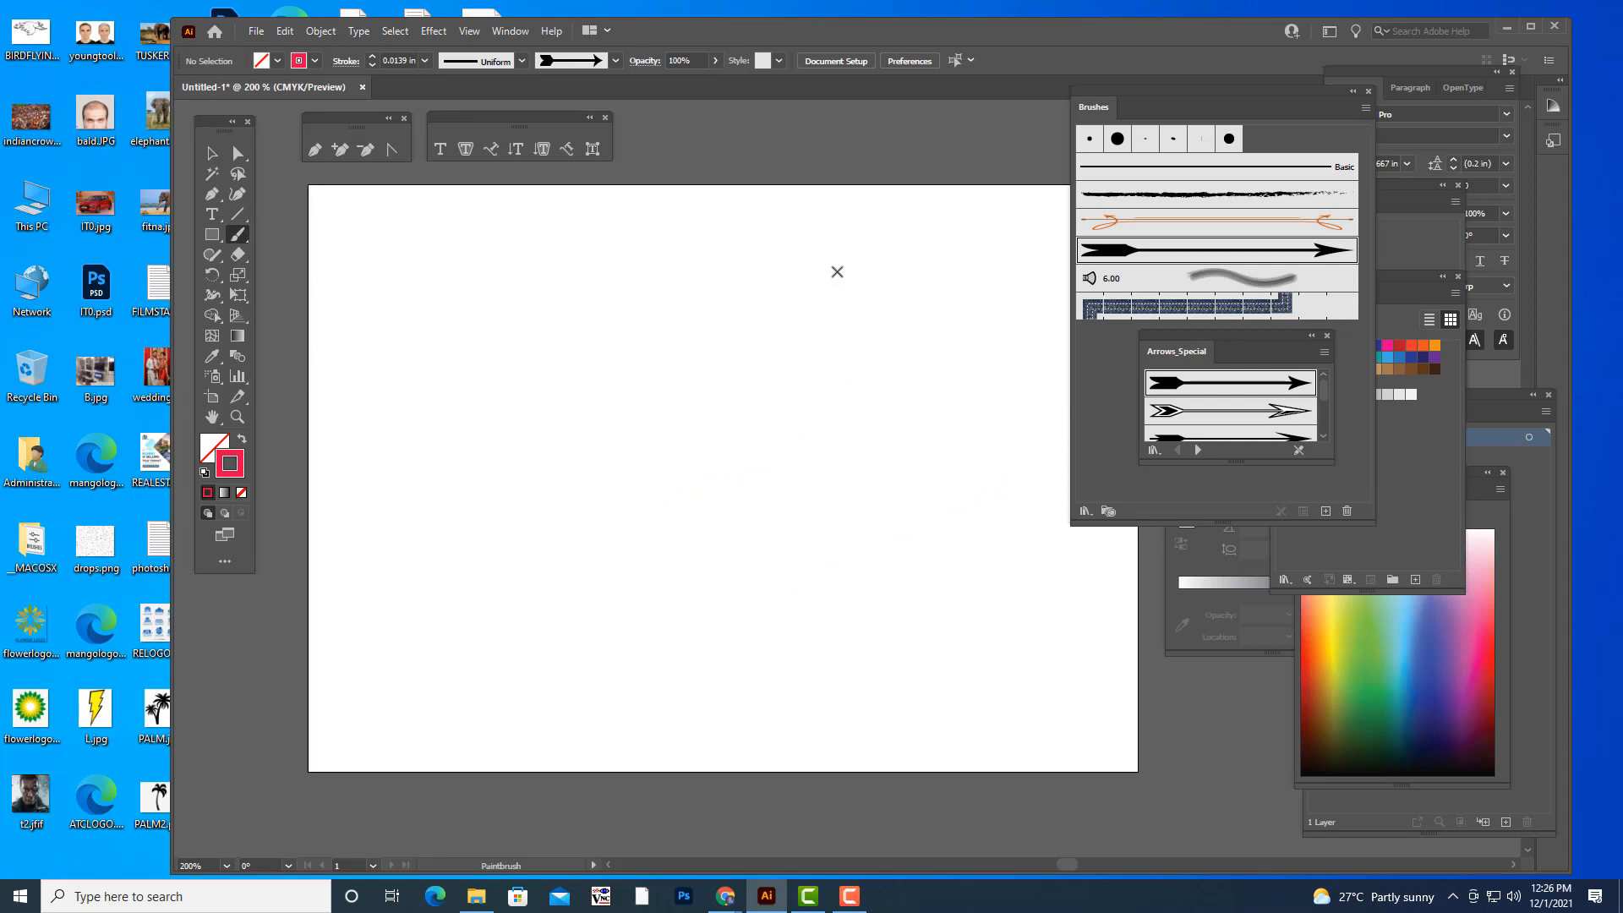
- Try an inward spiral arrow stroke in the middle of the artboard and undo it
{"action": "mouse_move", "coordinate": [837, 271]}
{"action": "left_mouse_down"}
{"action": "mouse_move", "coordinate": [673, 332]}
{"action": "mouse_move", "coordinate": [681, 520]}
{"action": "left_mouse_up"}
{"action": "mouse_move", "coordinate": [882, 361]}
{"action": "left_mouse_down"}
{"action": "mouse_move", "coordinate": [758, 345]}
{"action": "mouse_move", "coordinate": [733, 466]}
{"action": "mouse_move", "coordinate": [810, 459]}
{"action": "mouse_move", "coordinate": [799, 401]}
{"action": "left_mouse_up"}
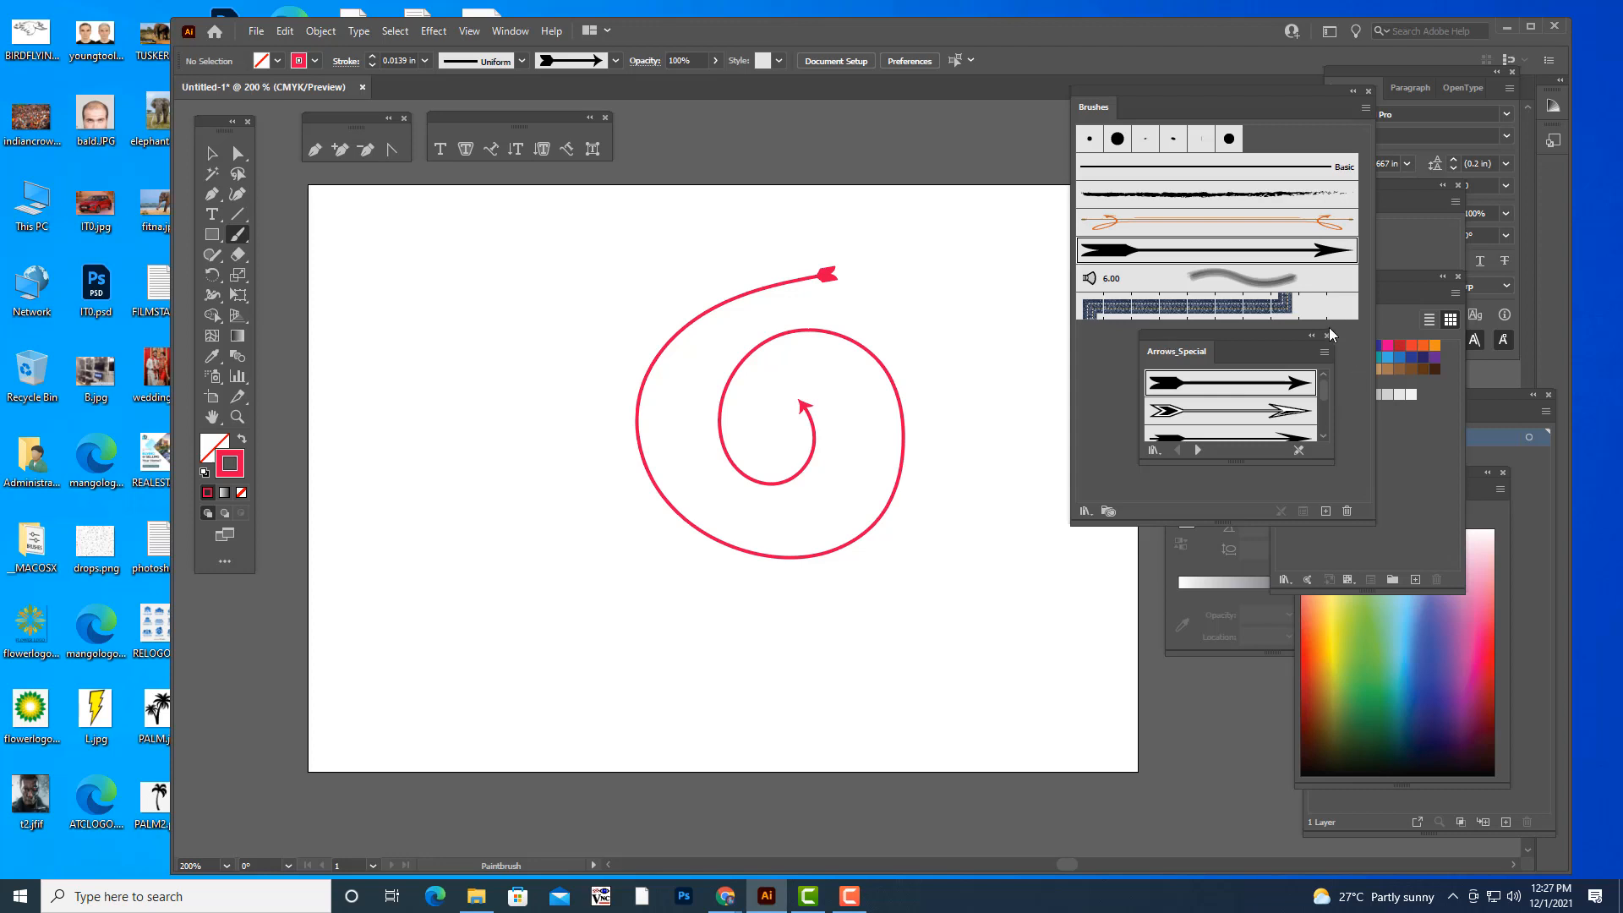
{"action": "key", "text": "ctrl+z"}
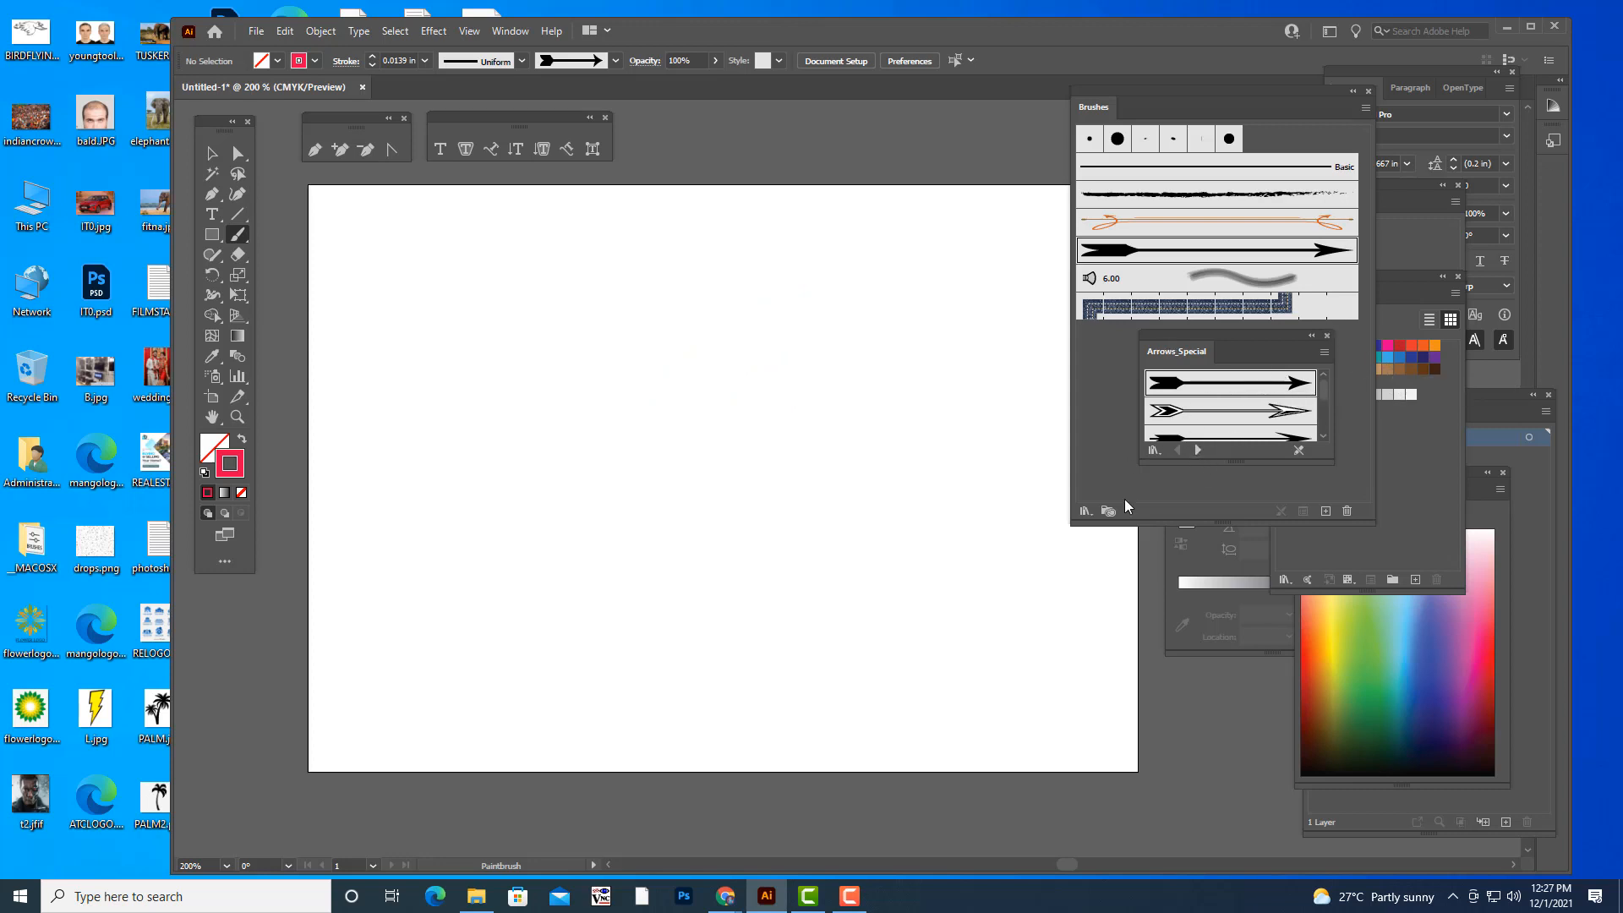
- Open the Borders_Dashed brush library, enlarge its panel and choose the fine blue-and-green dotted border brush
{"action": "left_click", "coordinate": [1086, 510]}
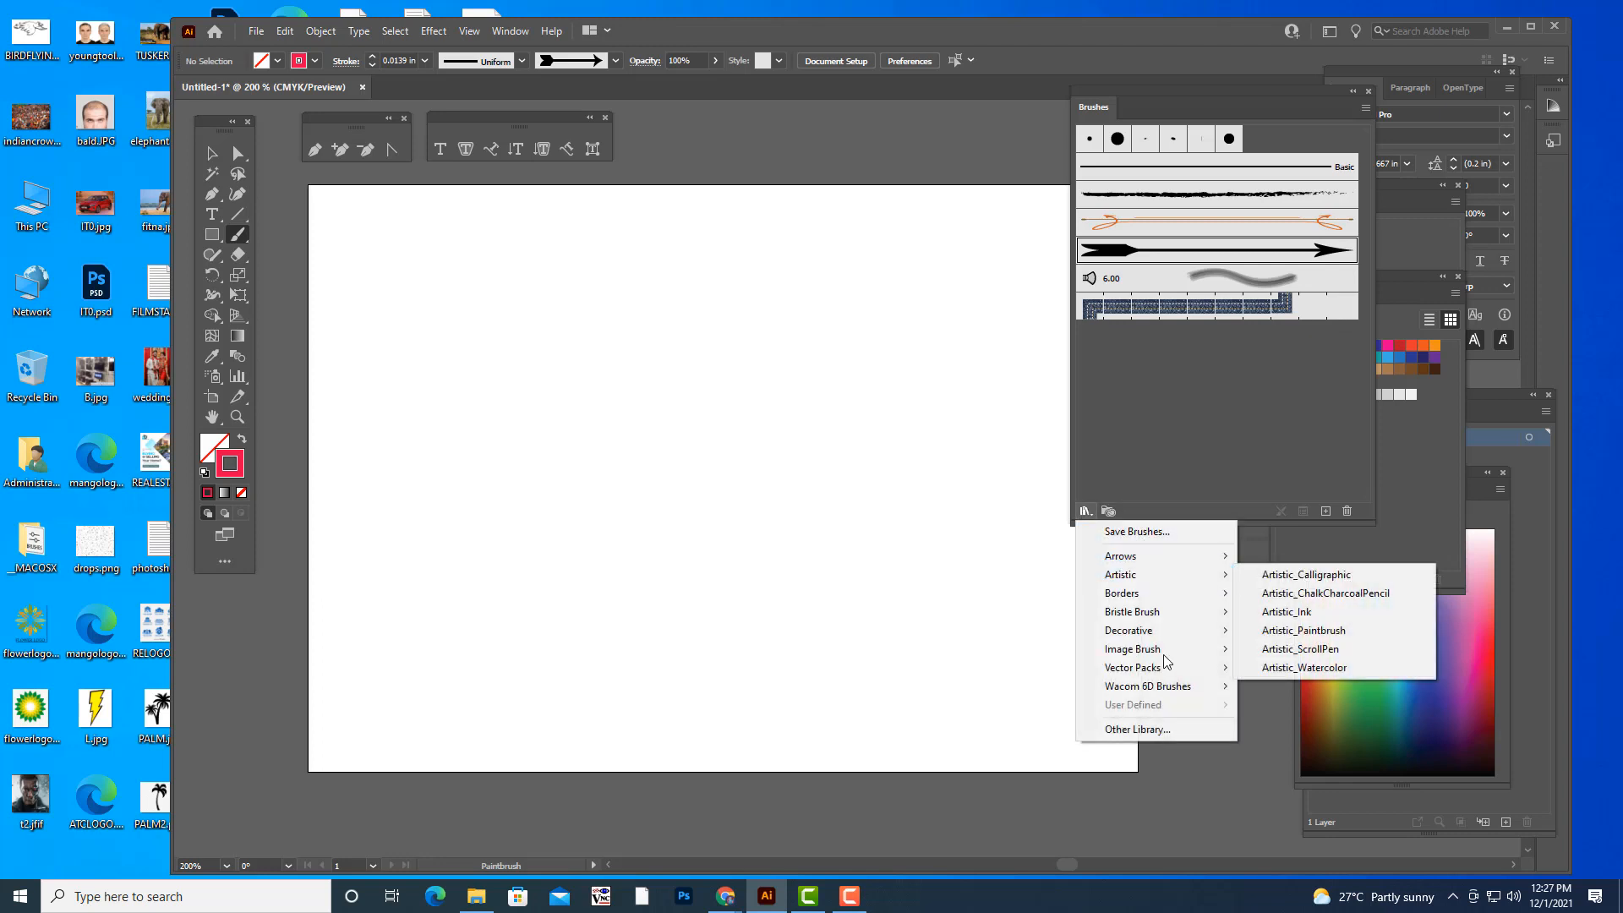
{"action": "mouse_move", "coordinate": [1154, 595]}
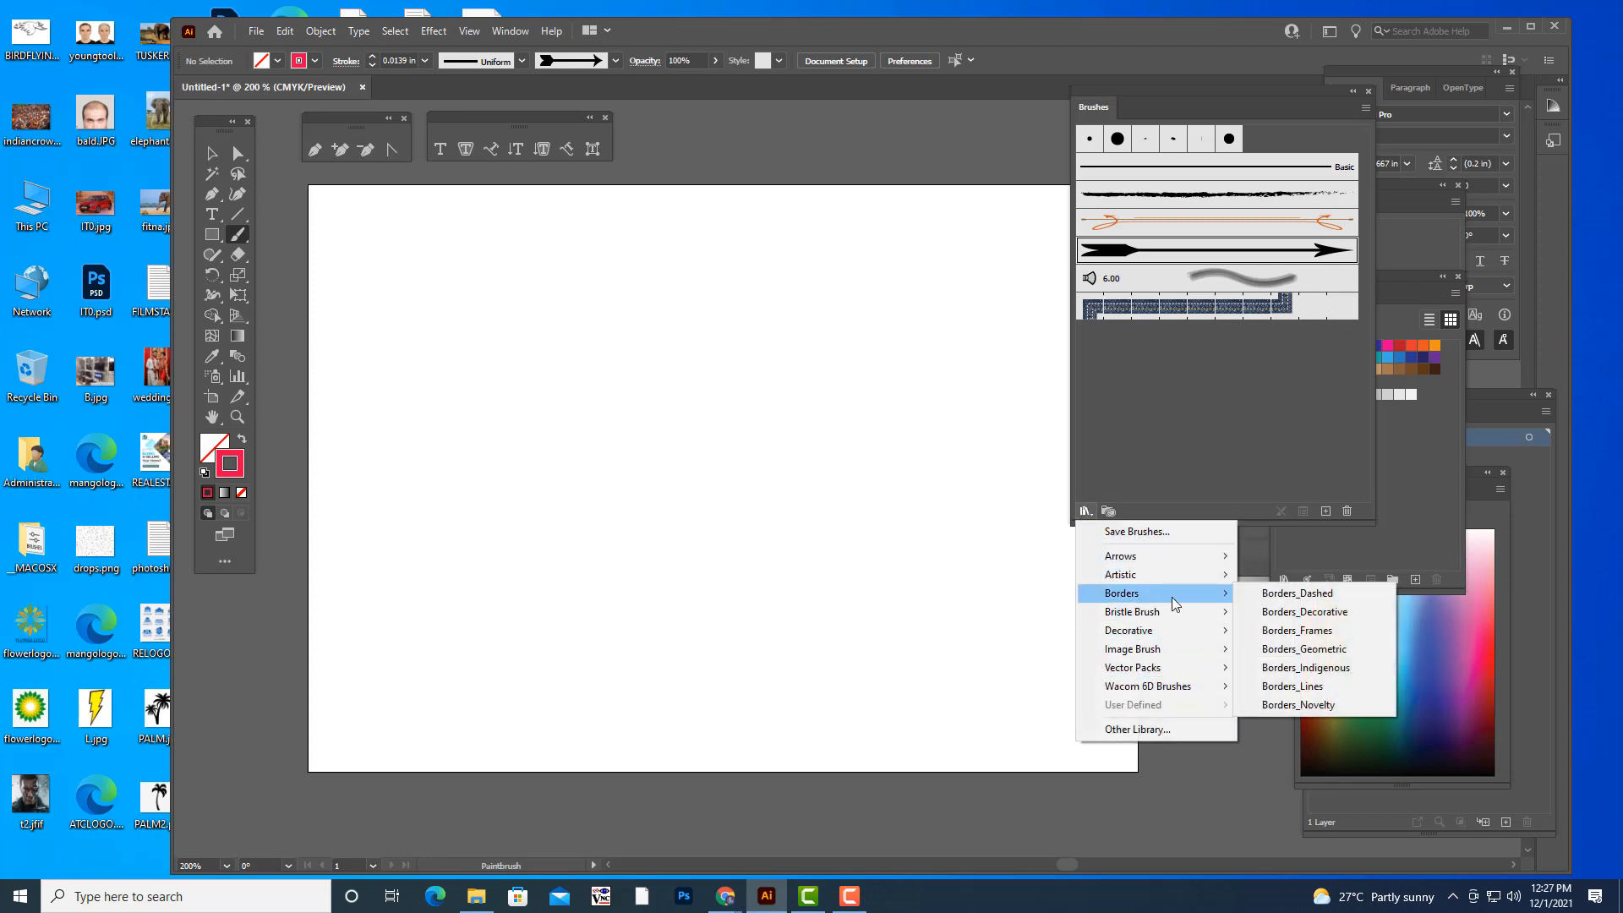
{"action": "left_click", "coordinate": [1281, 594]}
{"action": "left_click_drag", "start_coordinate": [1327, 456], "coordinate": [1405, 737]}
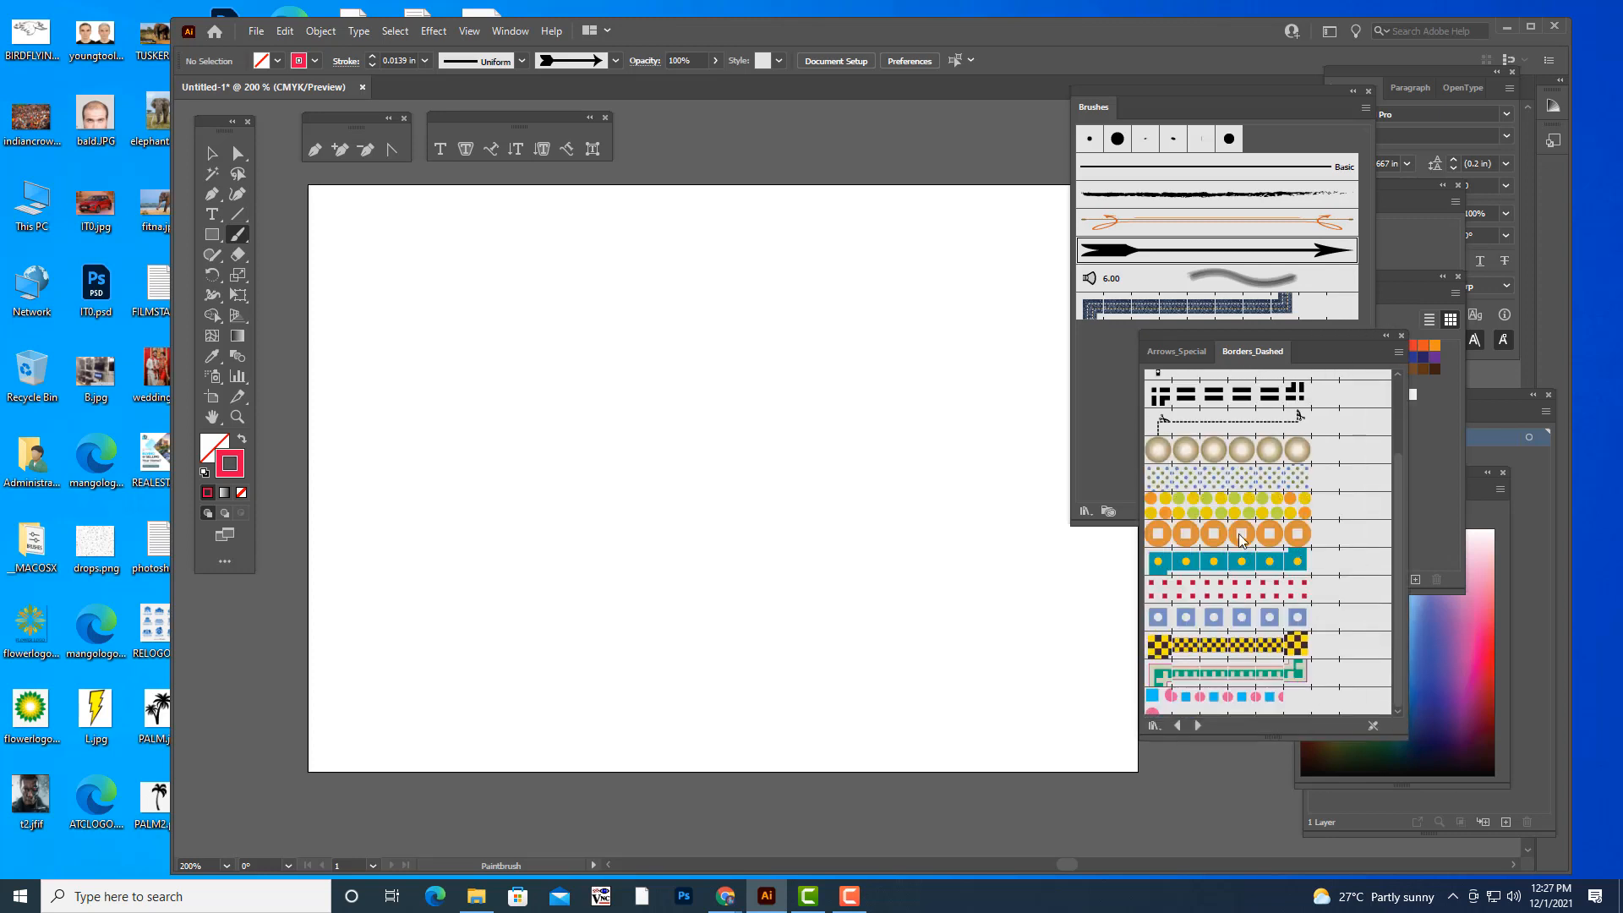
{"action": "left_click", "coordinate": [1200, 479]}
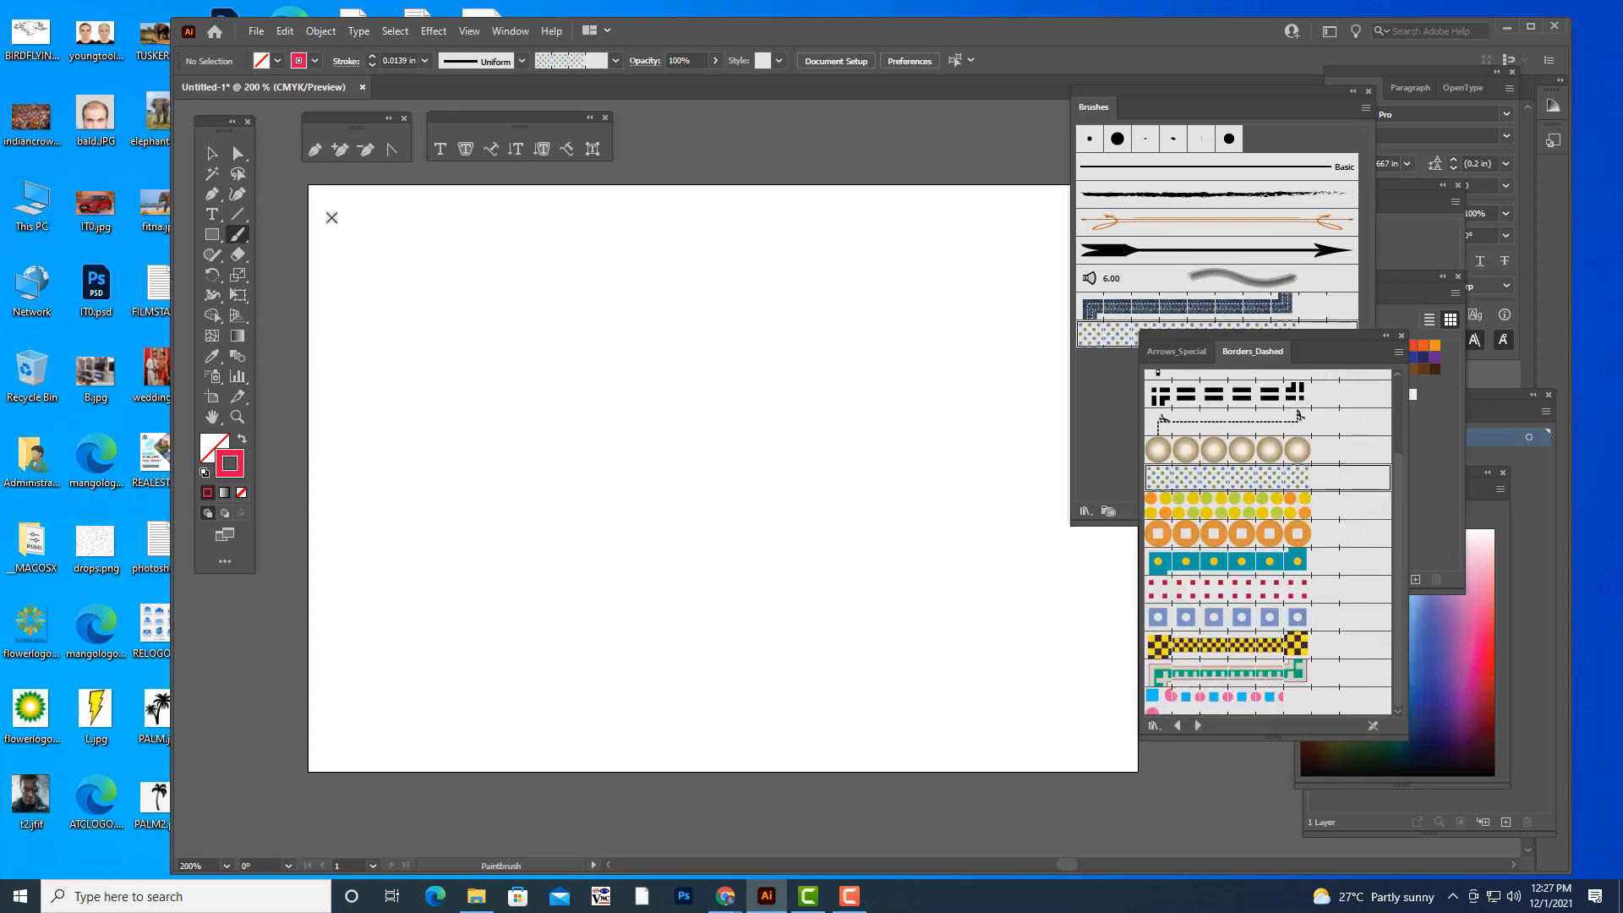
- Try a dotted border stroke near the artboard's upper edge, undoing it after moving the brush panels clear of the artboard
{"action": "left_click_drag", "start_coordinate": [331, 218], "coordinate": [1017, 293]}
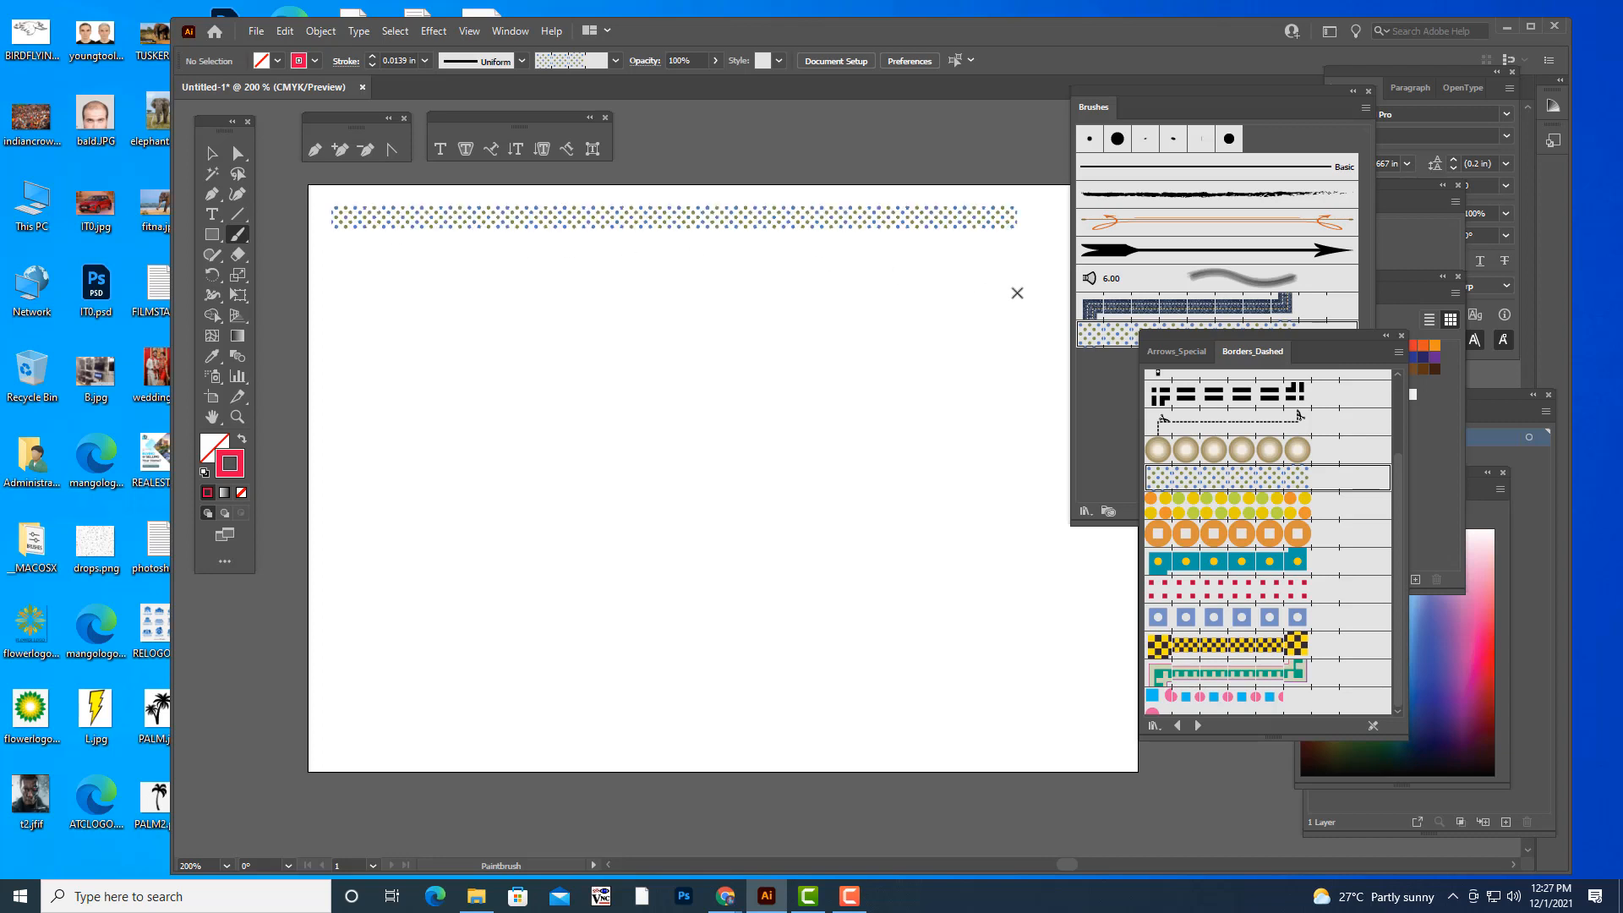
{"action": "left_click_drag", "start_coordinate": [1133, 94], "coordinate": [1435, 134]}
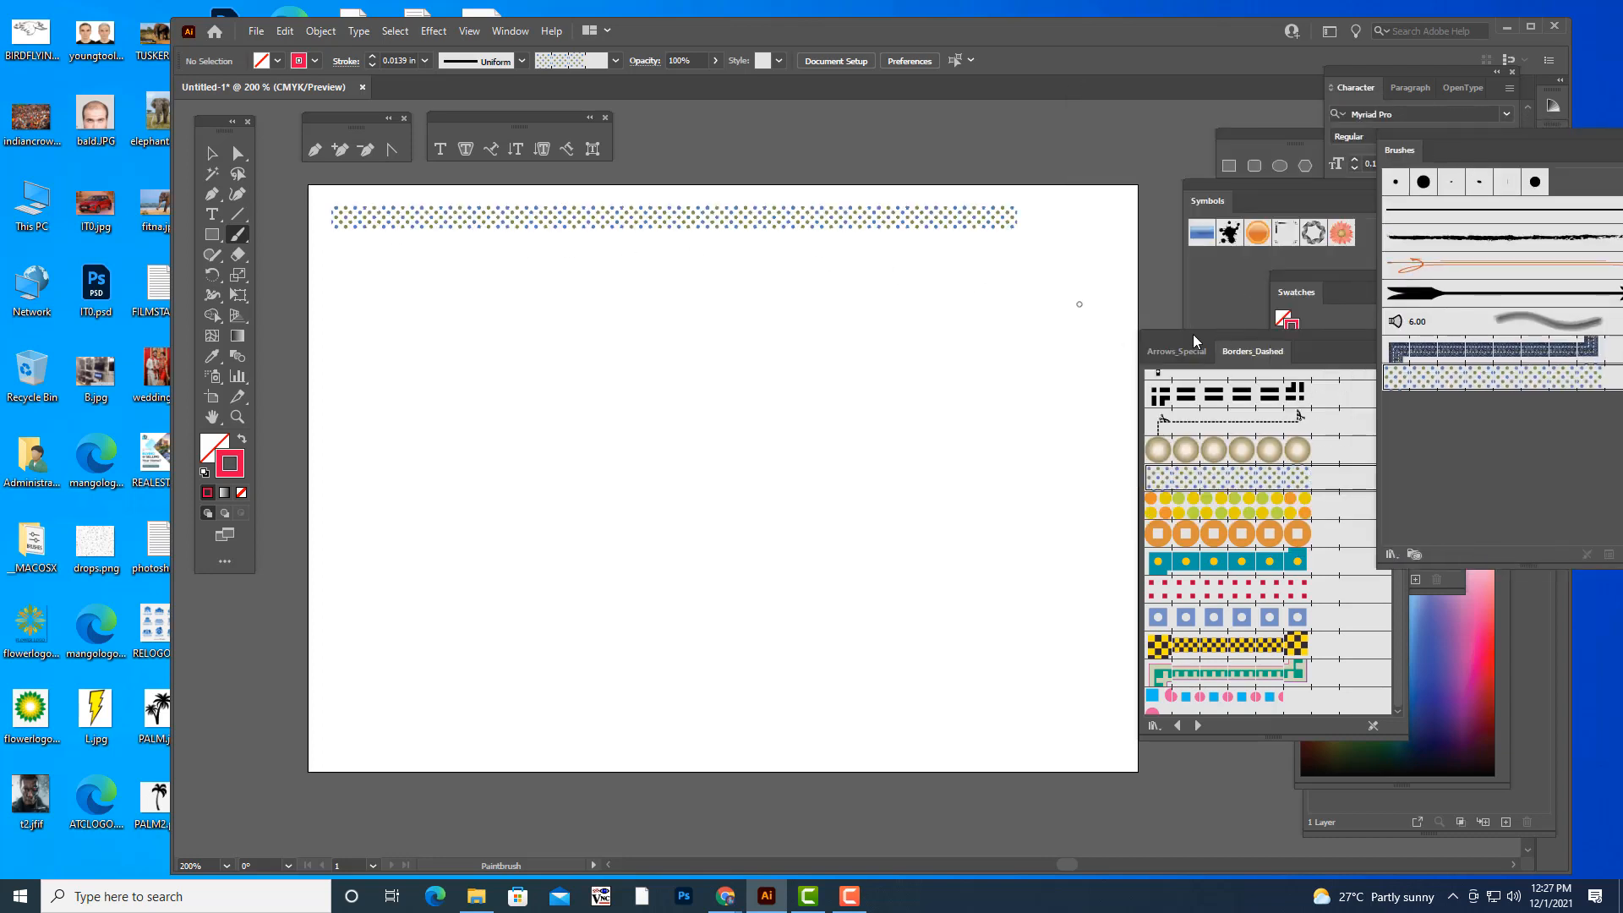
{"action": "left_click_drag", "start_coordinate": [1193, 333], "coordinate": [1295, 326]}
{"action": "key", "text": "ctrl+z"}
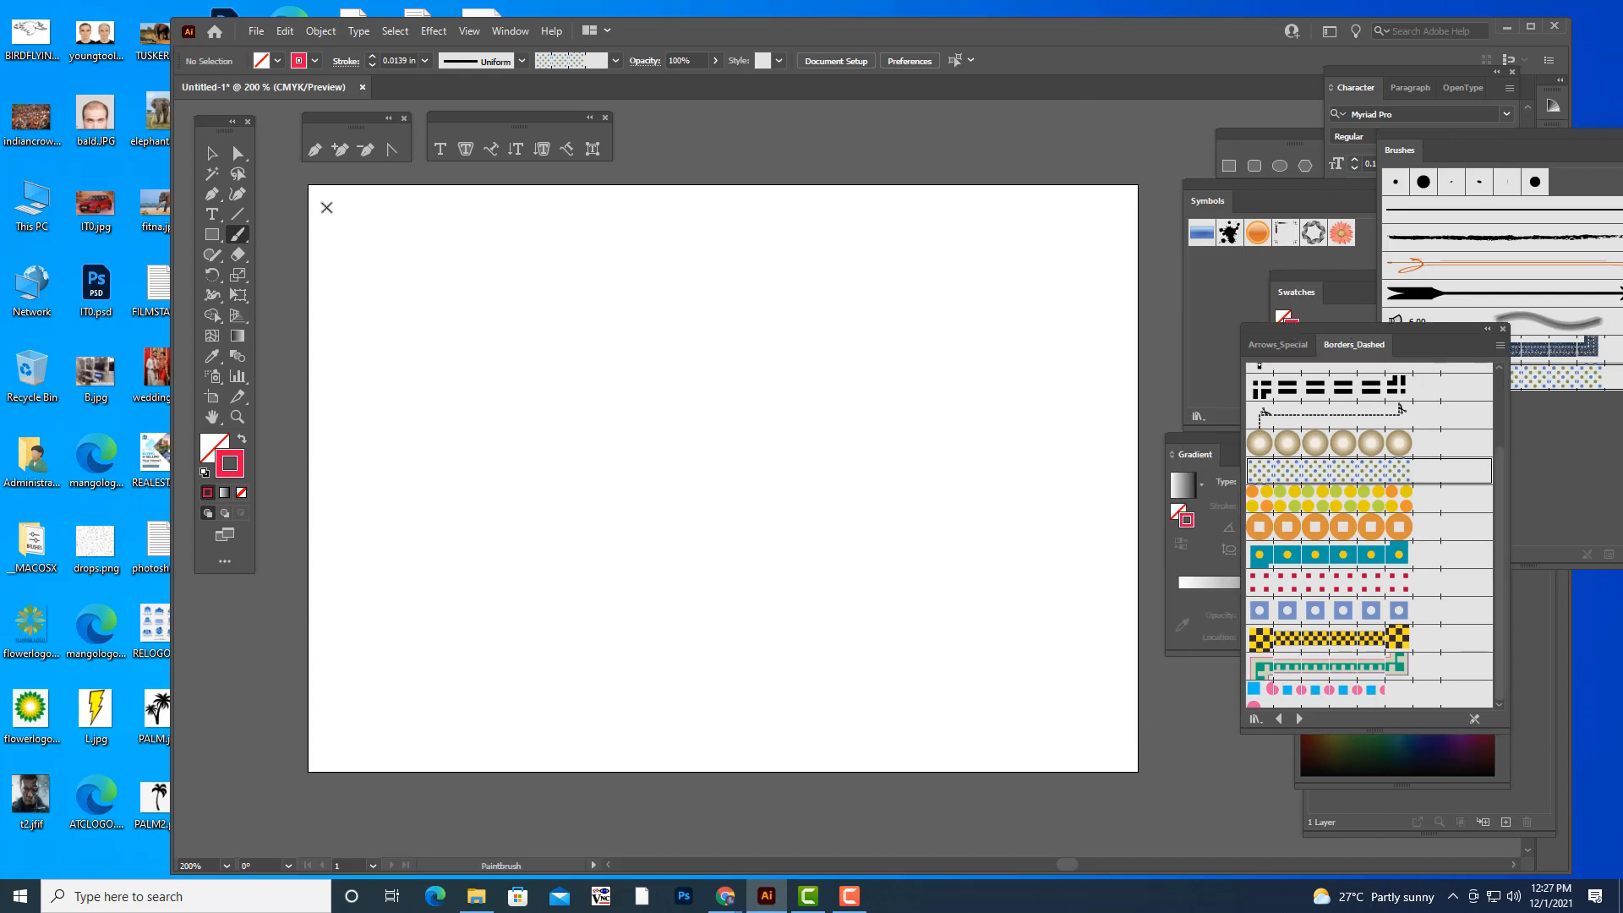
- Paint straight dotted border strokes along the artboard's upper and left edges
{"action": "left_click_drag", "start_coordinate": [326, 207], "coordinate": [1118, 280]}
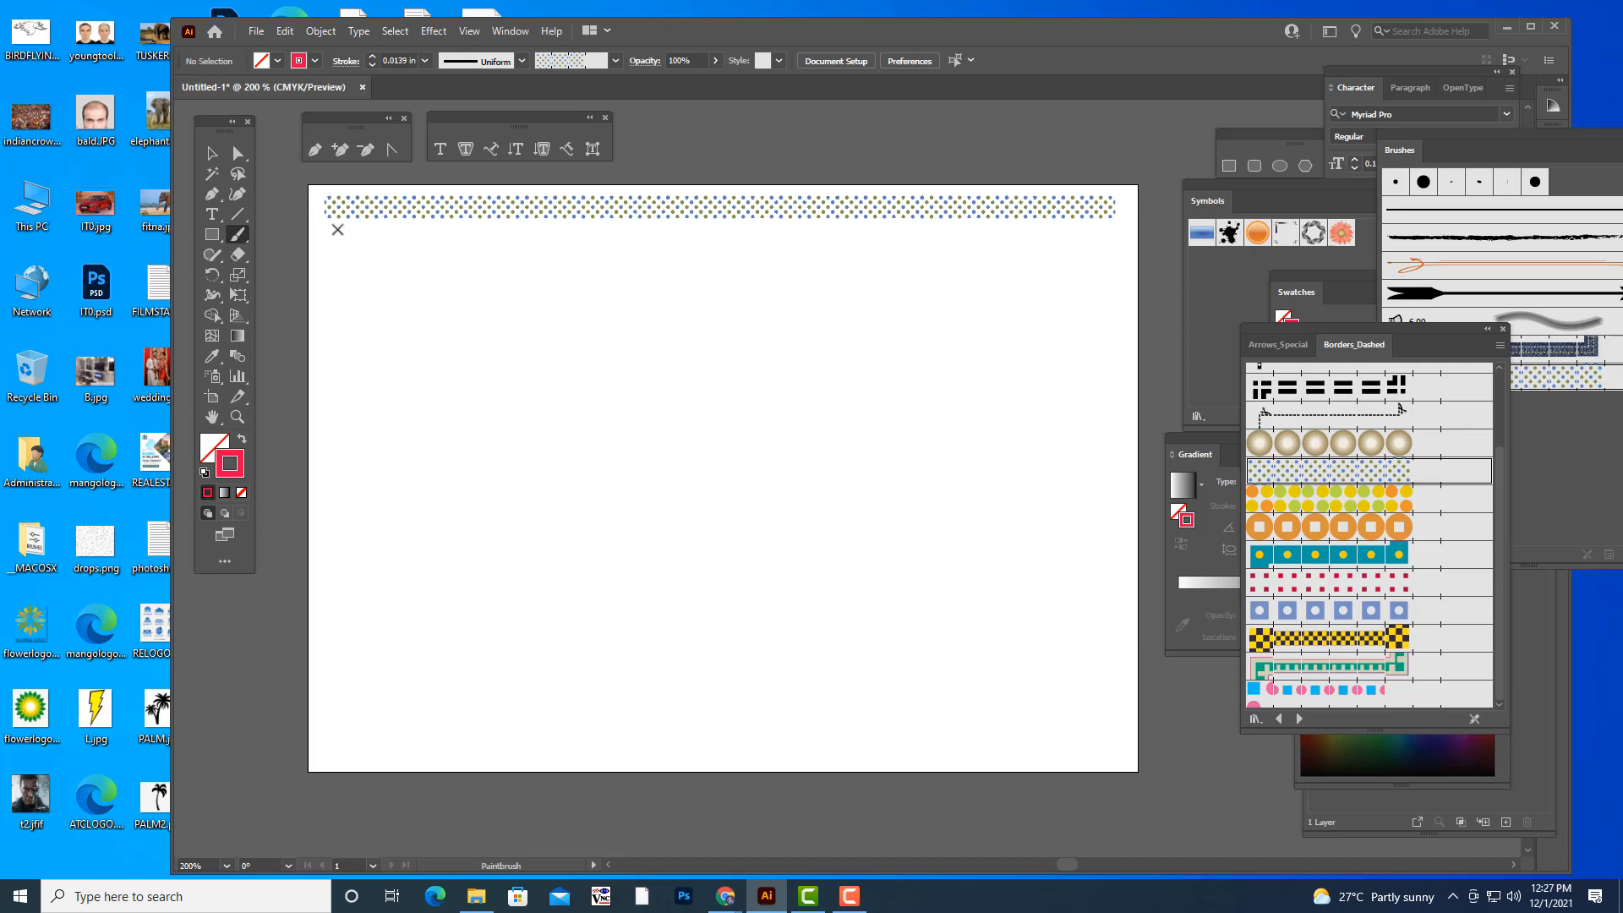
{"action": "left_click_drag", "start_coordinate": [343, 316], "coordinate": [362, 758]}
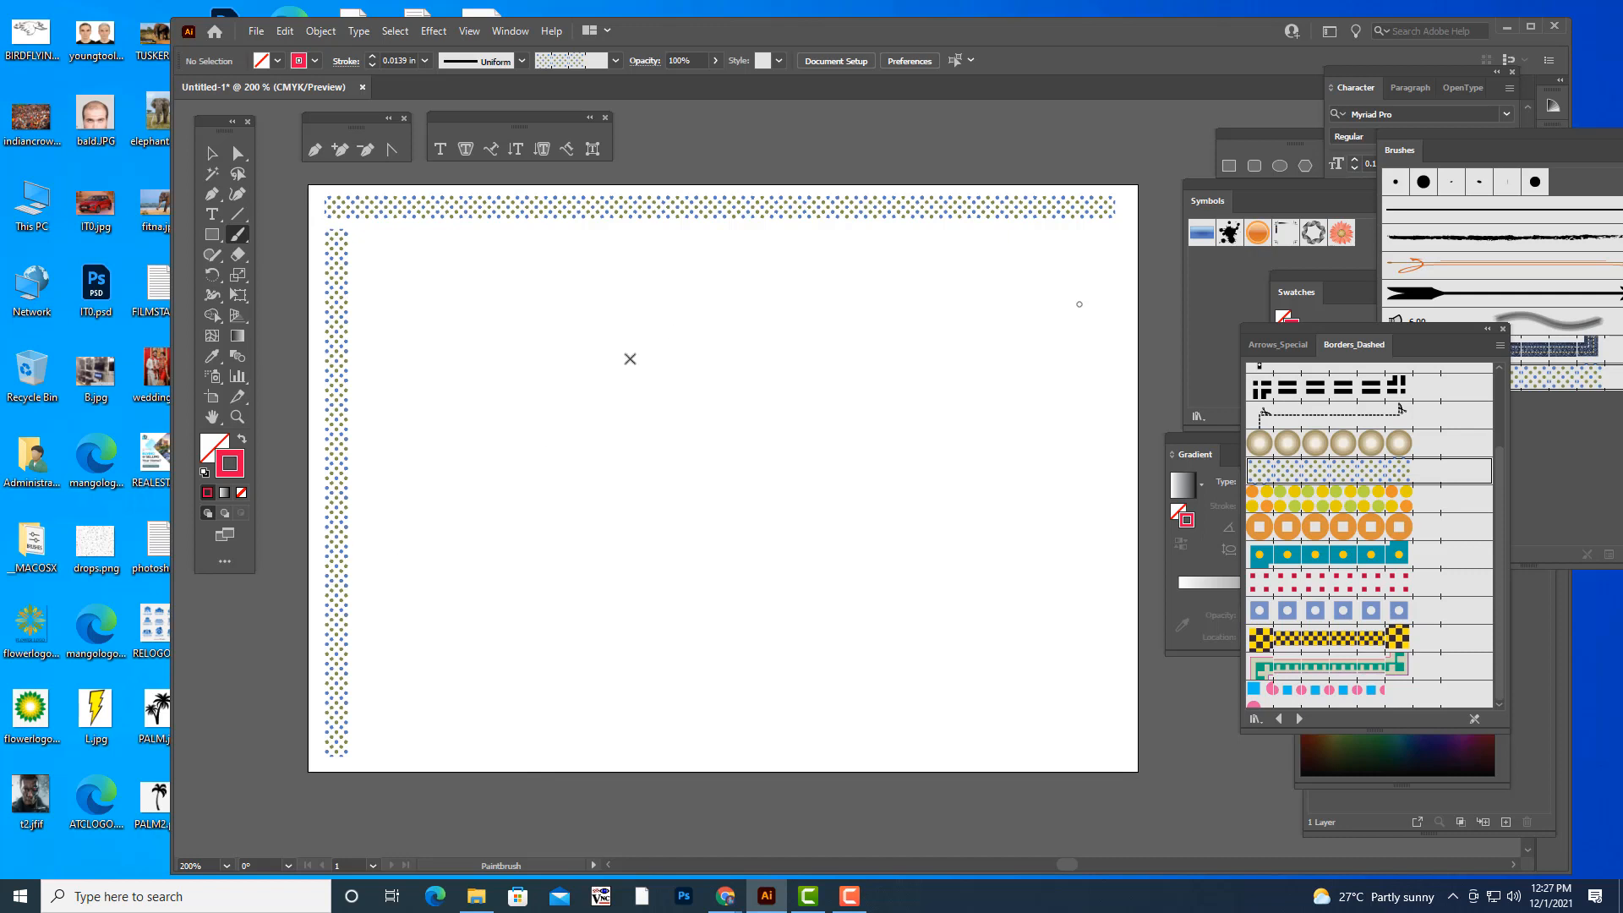
- Paint three curved dotted strokes across the middle of the artboard
{"action": "mouse_move", "coordinate": [490, 482]}
{"action": "left_mouse_down"}
{"action": "mouse_move", "coordinate": [675, 408]}
{"action": "mouse_move", "coordinate": [712, 307]}
{"action": "left_mouse_up"}
{"action": "mouse_move", "coordinate": [582, 567]}
{"action": "left_mouse_down"}
{"action": "mouse_move", "coordinate": [786, 465]}
{"action": "mouse_move", "coordinate": [801, 335]}
{"action": "left_mouse_up"}
{"action": "left_click_drag", "start_coordinate": [963, 442], "coordinate": [951, 334]}
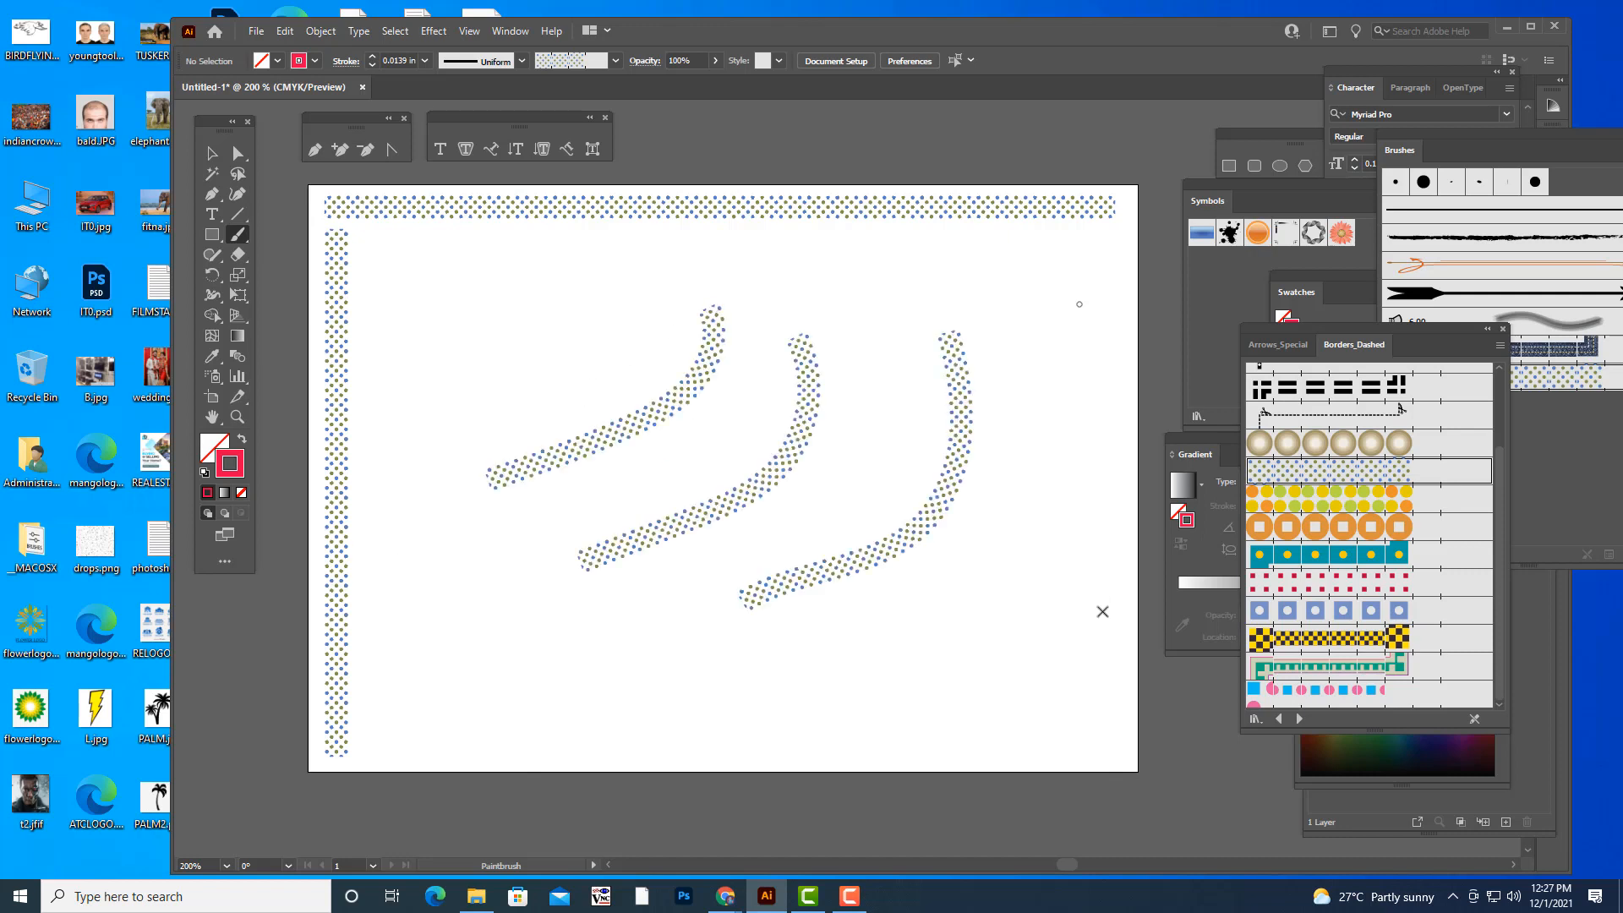
- Undo the three curved dotted strokes and the straight dotted stroke along the artboard's left edge
{"action": "key", "text": "ctrl+z"}
{"action": "key", "text": "ctrl+z"}
{"action": "key", "text": "ctrl+z"}
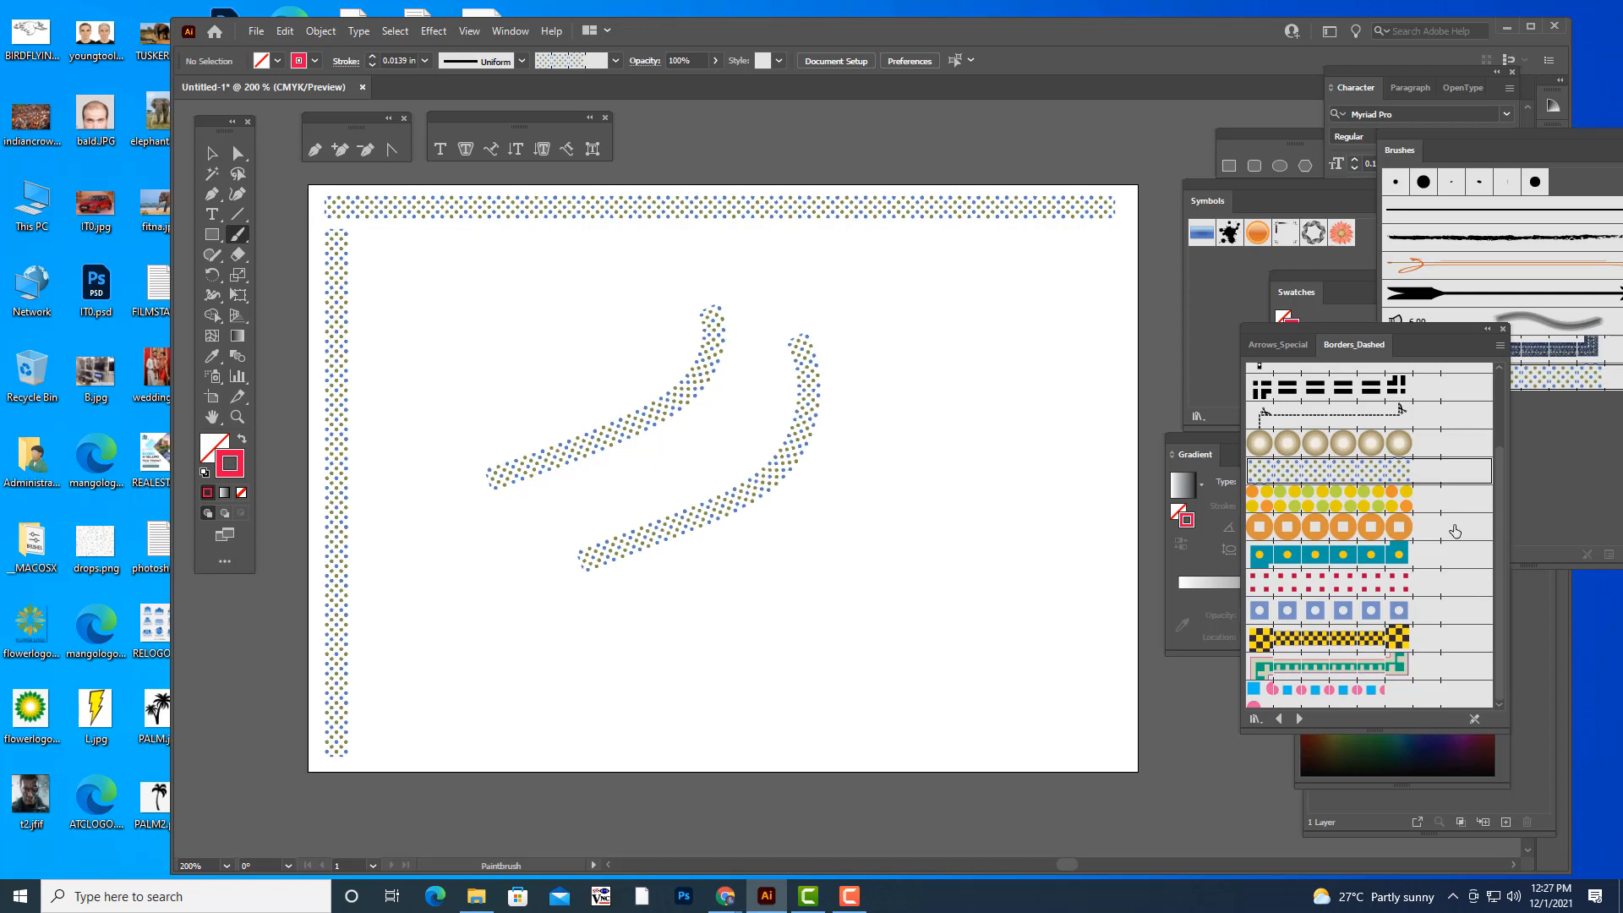
{"action": "key", "text": "ctrl+z"}
- Choose the yellow-and-black checkered border brush and try three curved strokes across the artboard, undoing them all
{"action": "left_click", "coordinate": [1341, 646]}
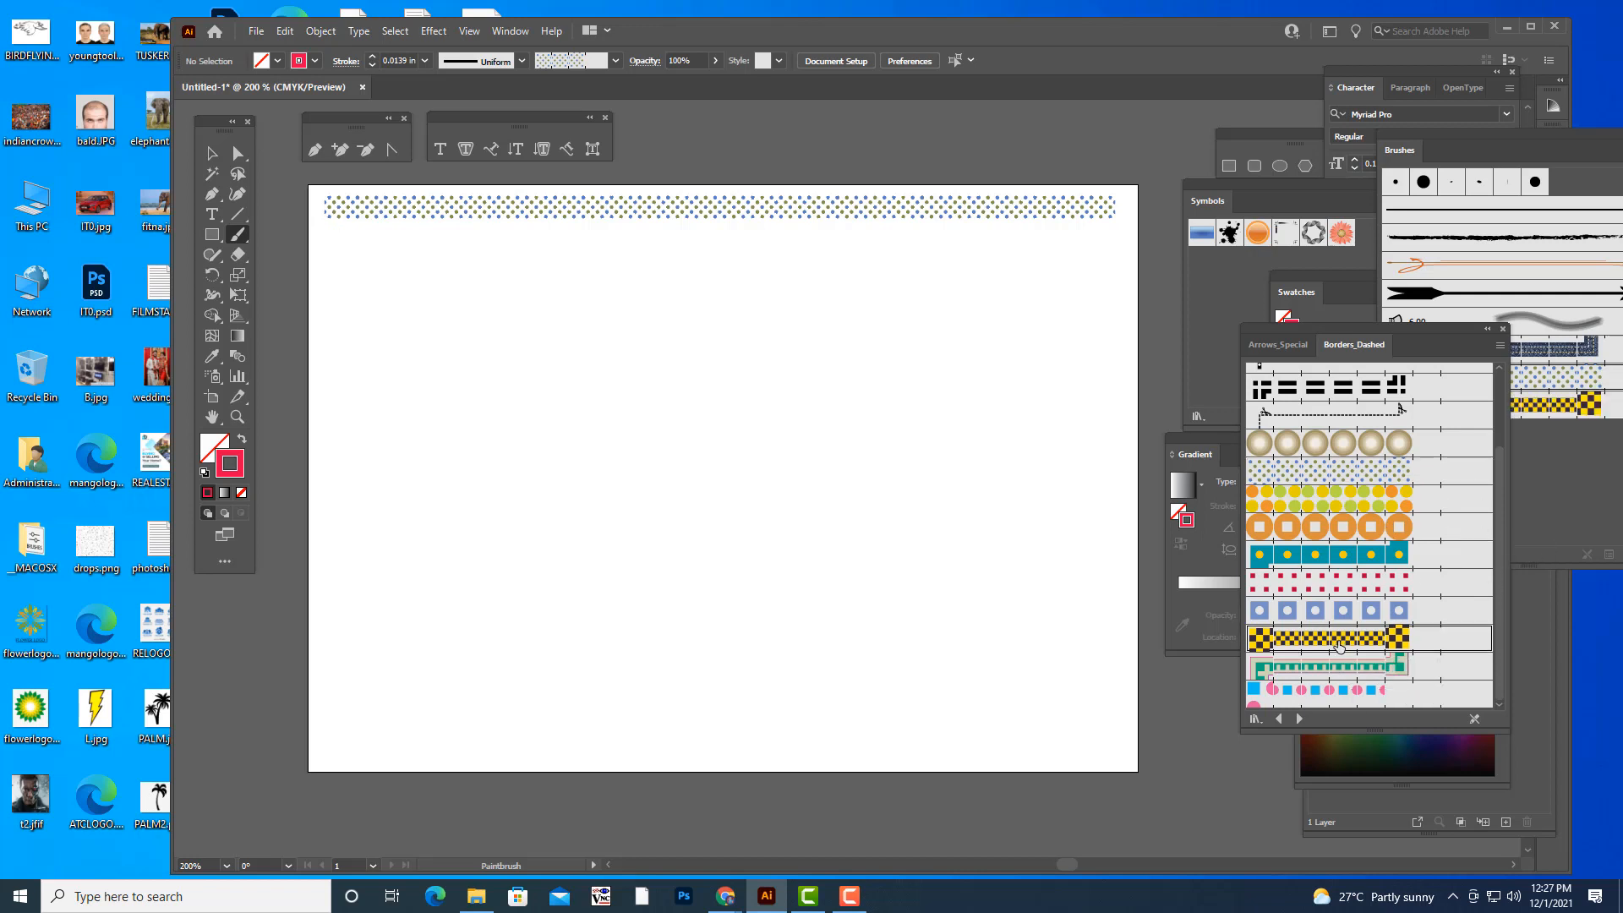
{"action": "left_click_drag", "start_coordinate": [511, 471], "coordinate": [827, 369]}
{"action": "left_click_drag", "start_coordinate": [631, 583], "coordinate": [988, 457]}
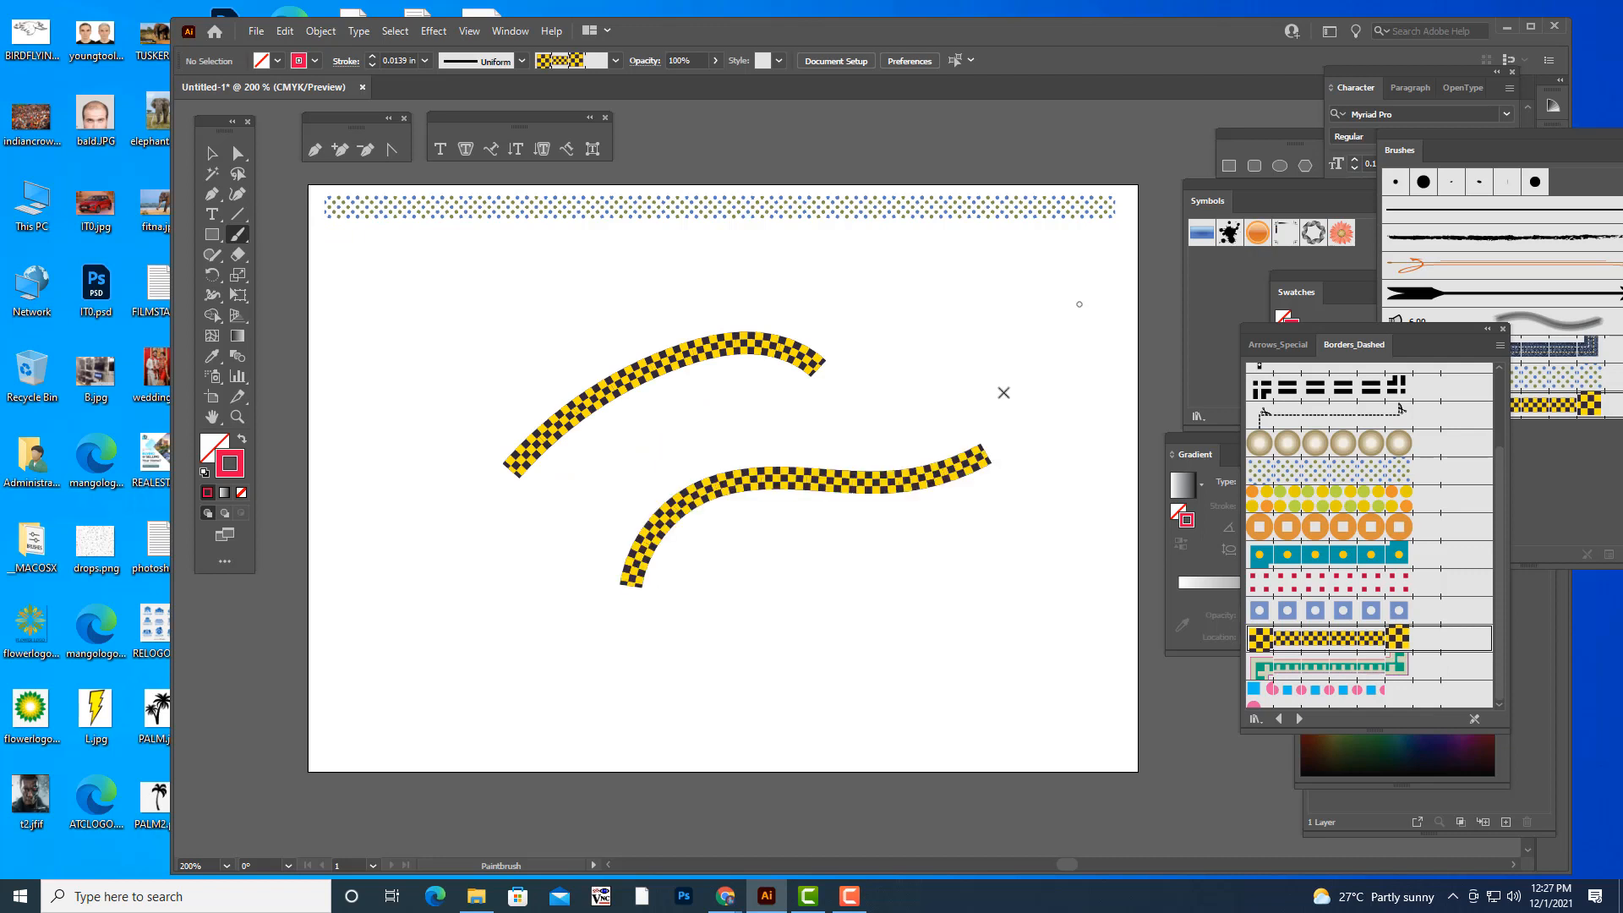
{"action": "mouse_move", "coordinate": [803, 660]}
{"action": "left_mouse_down"}
{"action": "mouse_move", "coordinate": [896, 641]}
{"action": "mouse_move", "coordinate": [1011, 520]}
{"action": "left_mouse_up"}
{"action": "key", "text": "ctrl+z"}
{"action": "key", "text": "ctrl+z"}
{"action": "key", "text": "ctrl+z"}
- Try a checkered spiral in the middle of the artboard and two separate upward-curving strokes, undoing each trial
{"action": "mouse_move", "coordinate": [935, 436]}
{"action": "left_mouse_down"}
{"action": "mouse_move", "coordinate": [911, 393]}
{"action": "mouse_move", "coordinate": [695, 347]}
{"action": "mouse_move", "coordinate": [649, 526]}
{"action": "mouse_move", "coordinate": [831, 450]}
{"action": "mouse_move", "coordinate": [719, 392]}
{"action": "mouse_move", "coordinate": [676, 450]}
{"action": "mouse_move", "coordinate": [745, 480]}
{"action": "mouse_move", "coordinate": [758, 411]}
{"action": "left_mouse_up"}
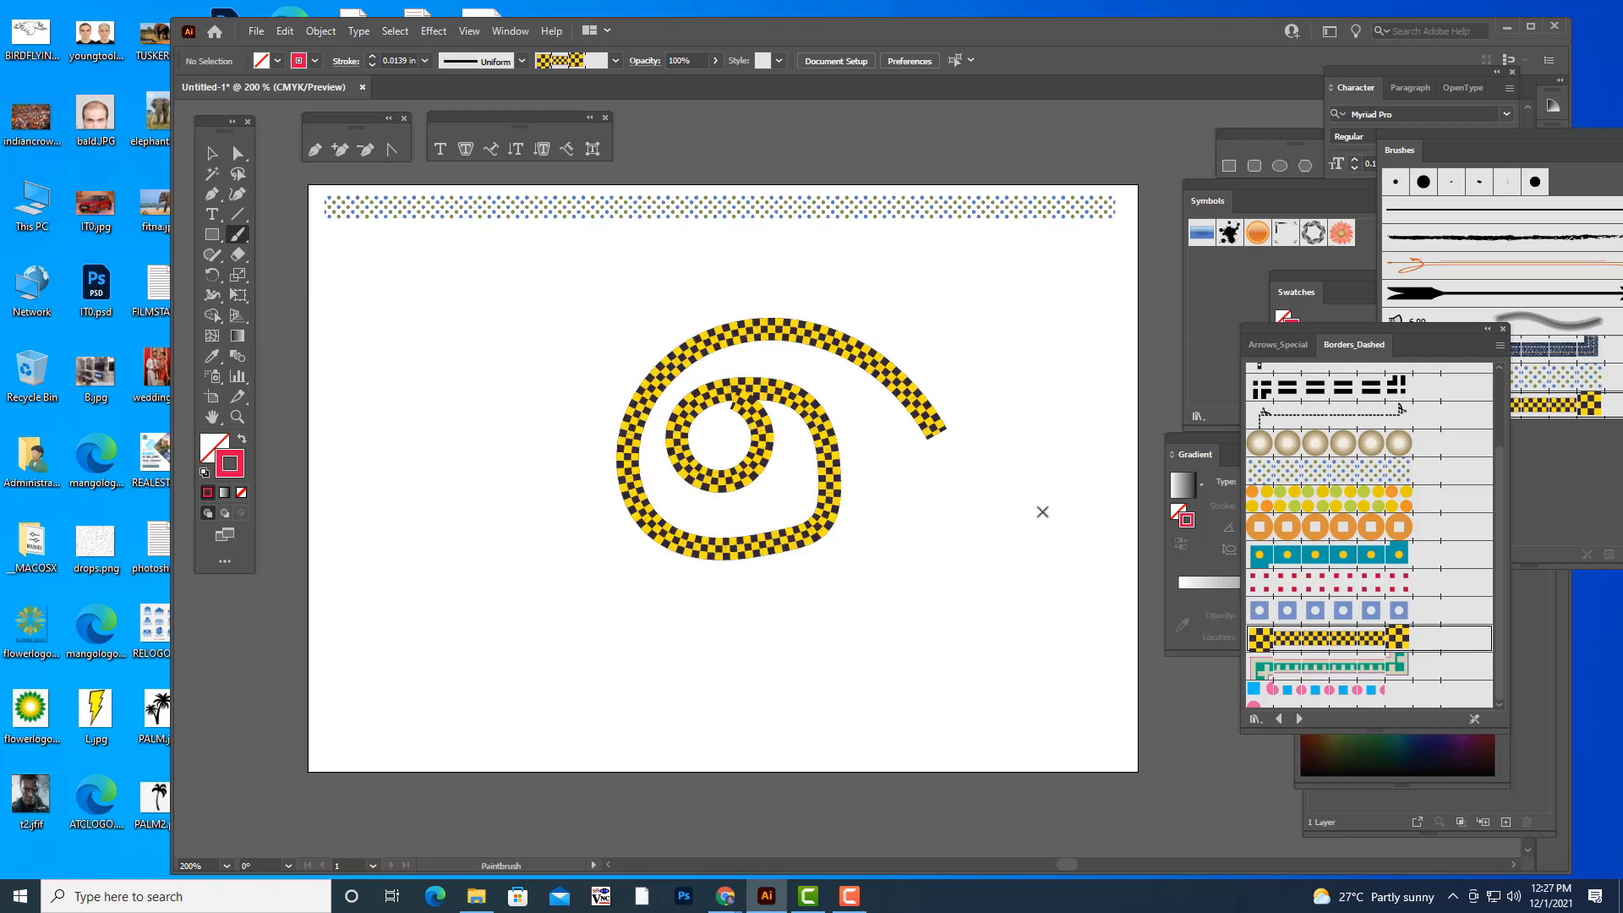
{"action": "key", "text": "ctrl+z"}
{"action": "mouse_move", "coordinate": [518, 531]}
{"action": "left_mouse_down"}
{"action": "mouse_move", "coordinate": [861, 460]}
{"action": "mouse_move", "coordinate": [864, 368]}
{"action": "left_mouse_up"}
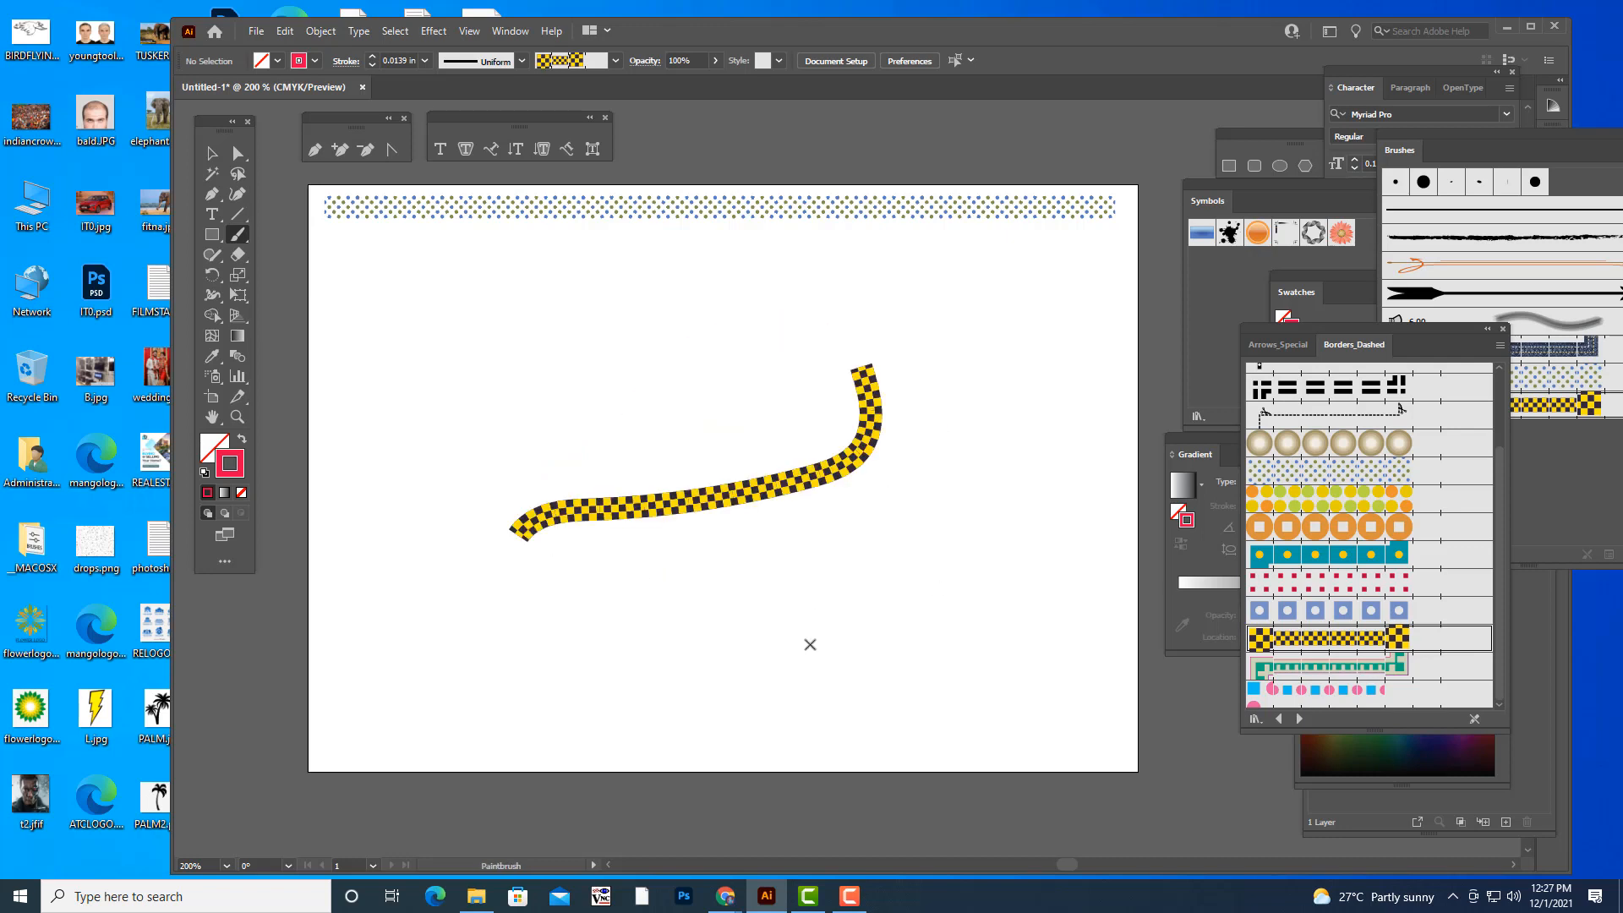
{"action": "left_click_drag", "start_coordinate": [815, 610], "coordinate": [1027, 431]}
{"action": "key", "text": "ctrl+z"}
{"action": "key", "text": "ctrl+z"}
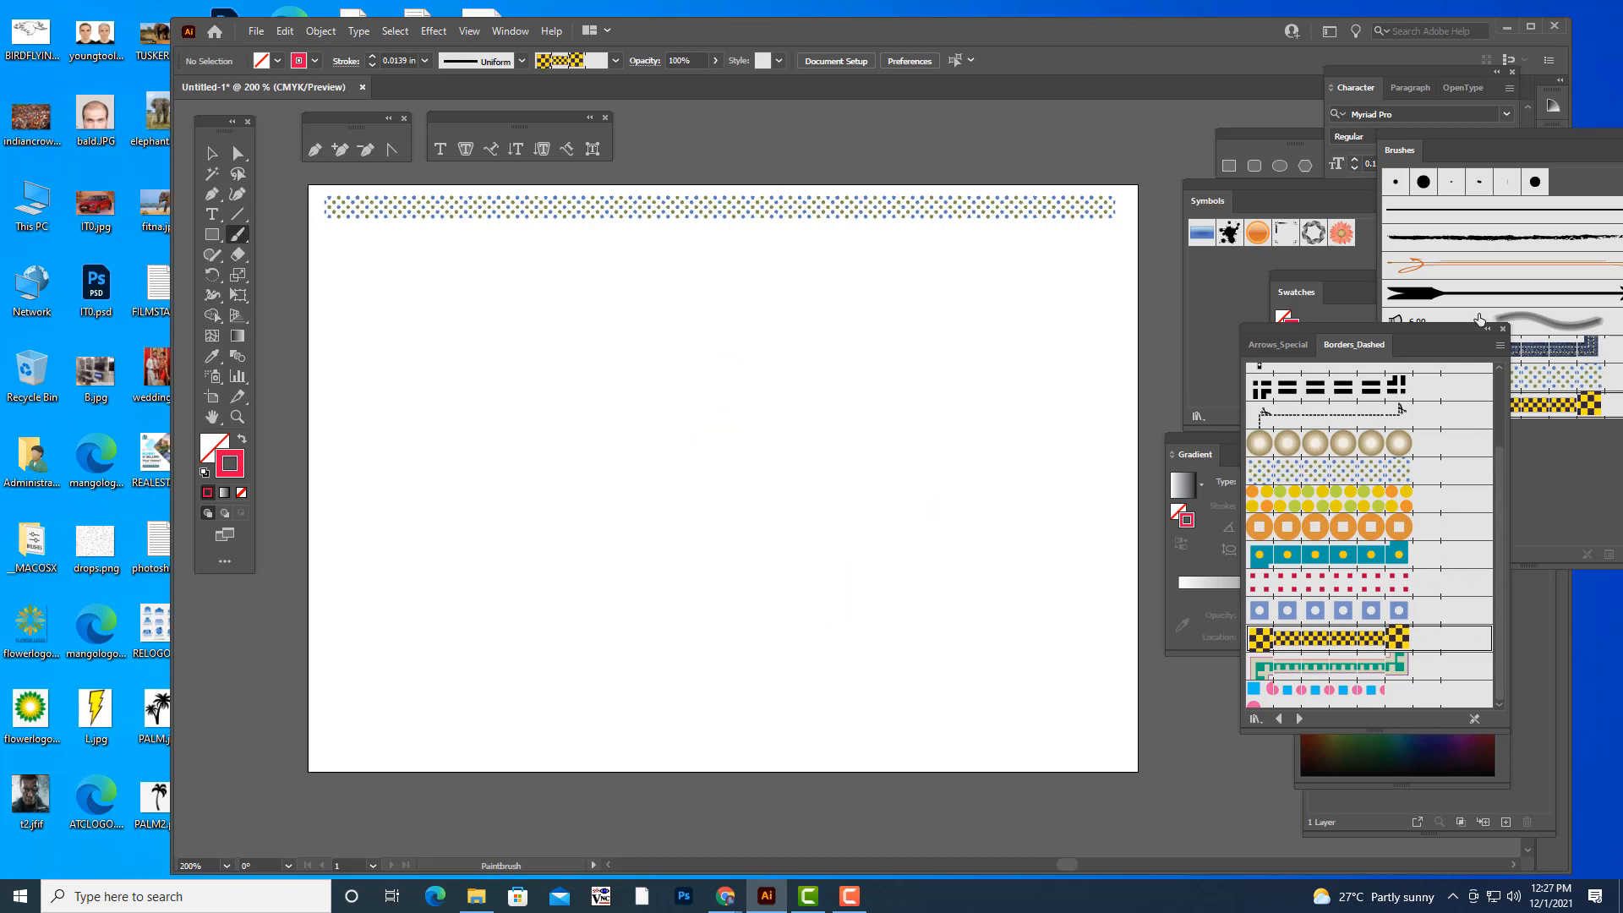
- Replace the Borders_Dashed library with an enlarged Grunge brushes vector pack library and choose its fifth brush, with a speckled tail and round head
{"action": "left_click", "coordinate": [1504, 329]}
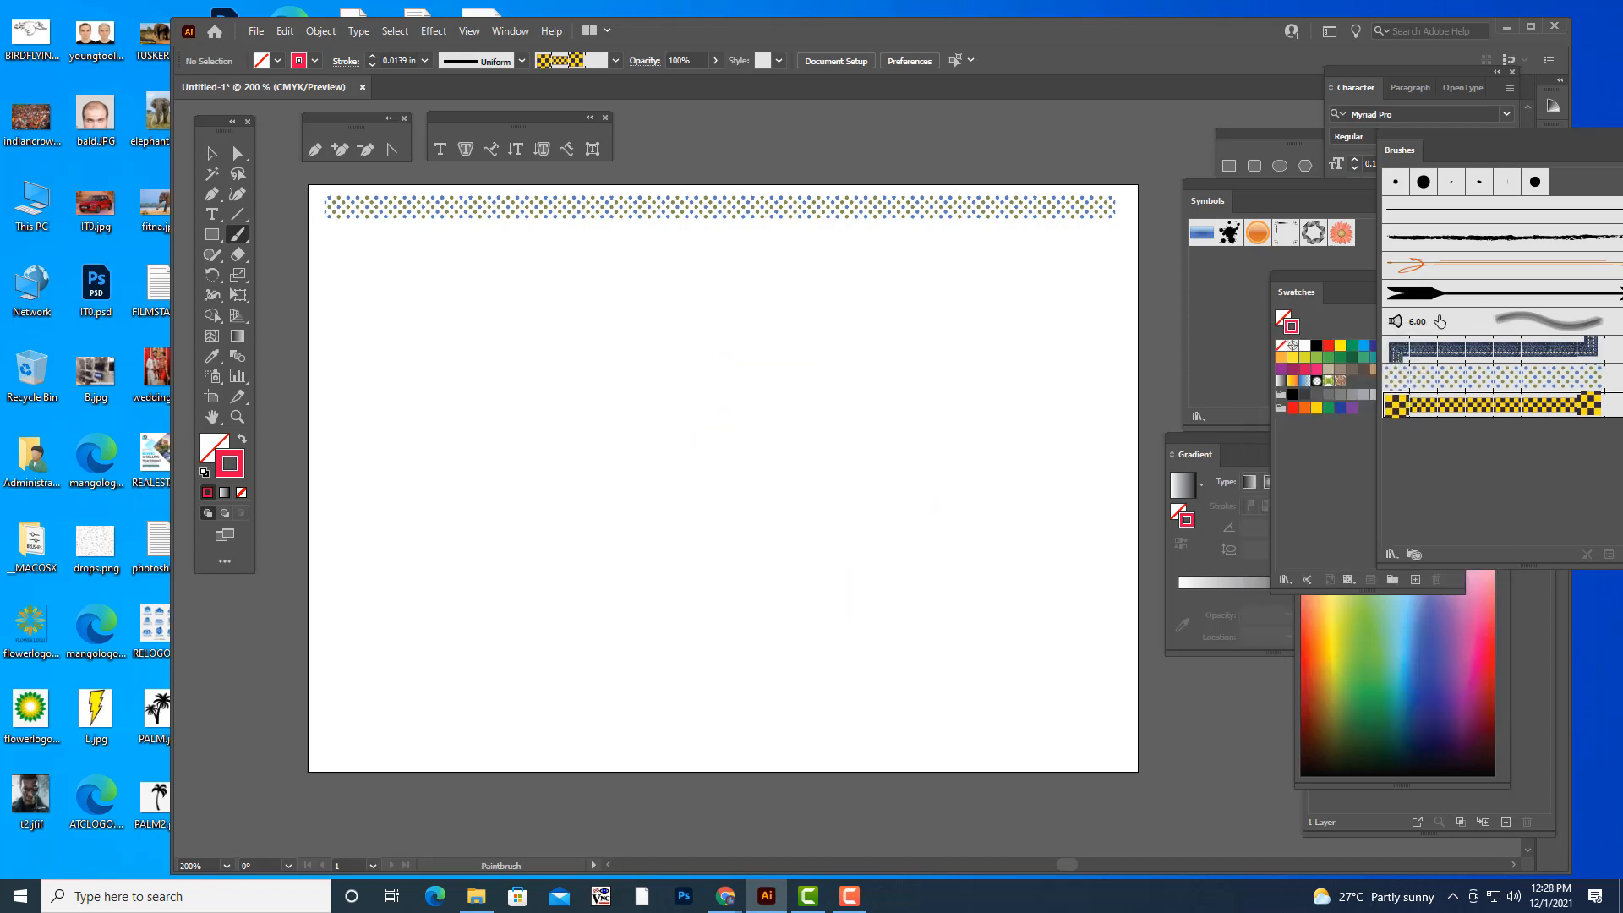
{"action": "left_click_drag", "start_coordinate": [1410, 132], "coordinate": [1328, 145]}
{"action": "left_click", "coordinate": [1309, 567]}
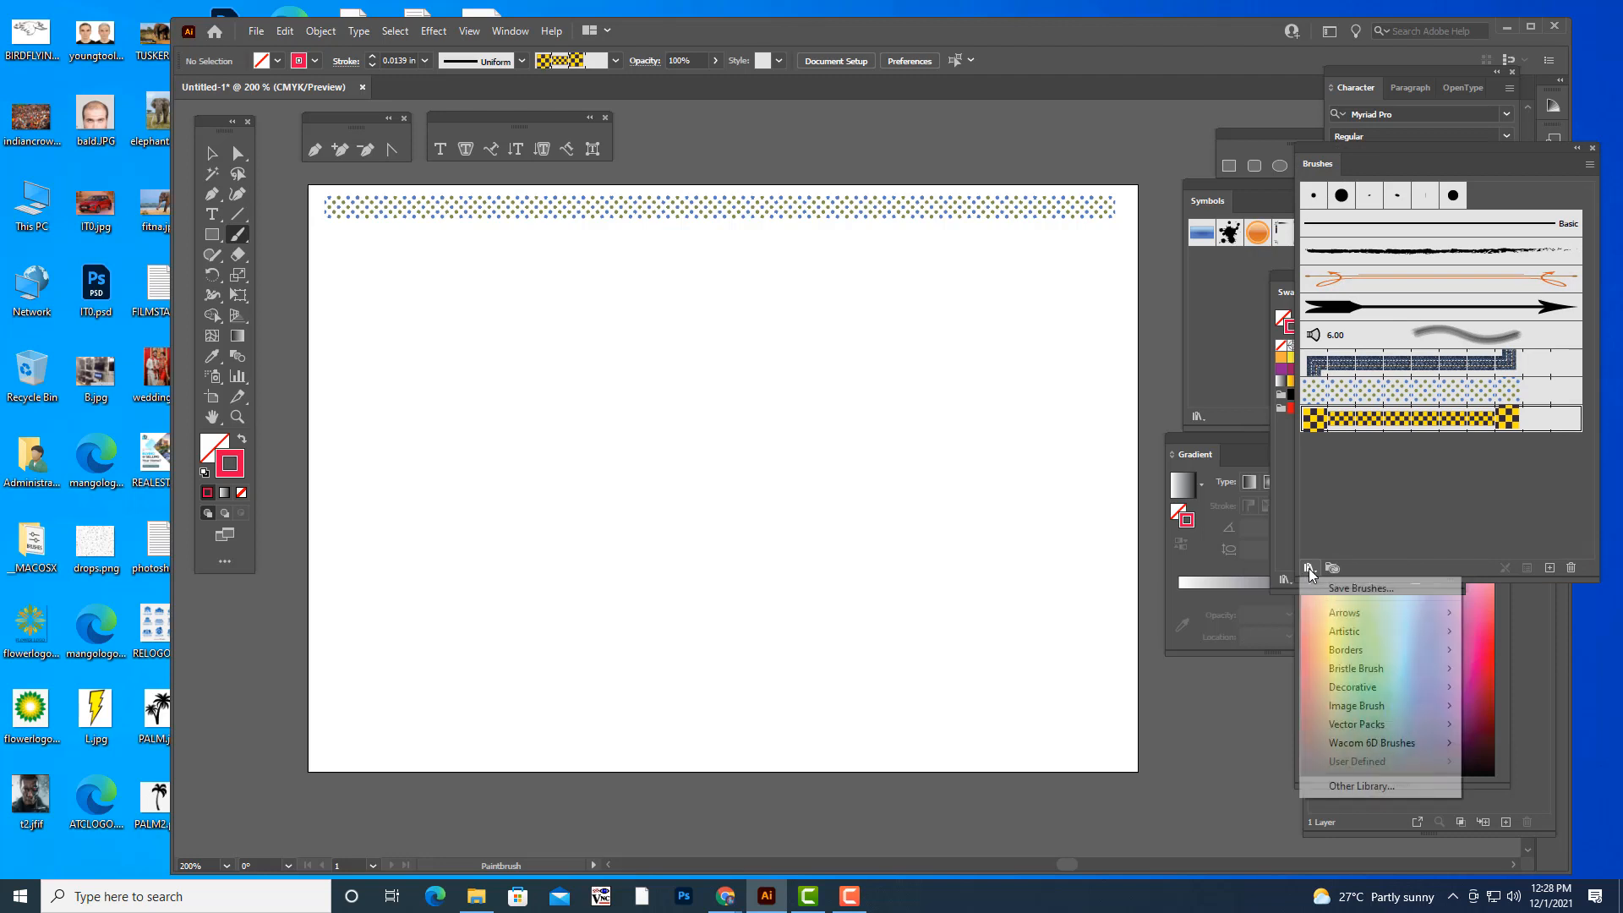
{"action": "mouse_move", "coordinate": [1372, 724]}
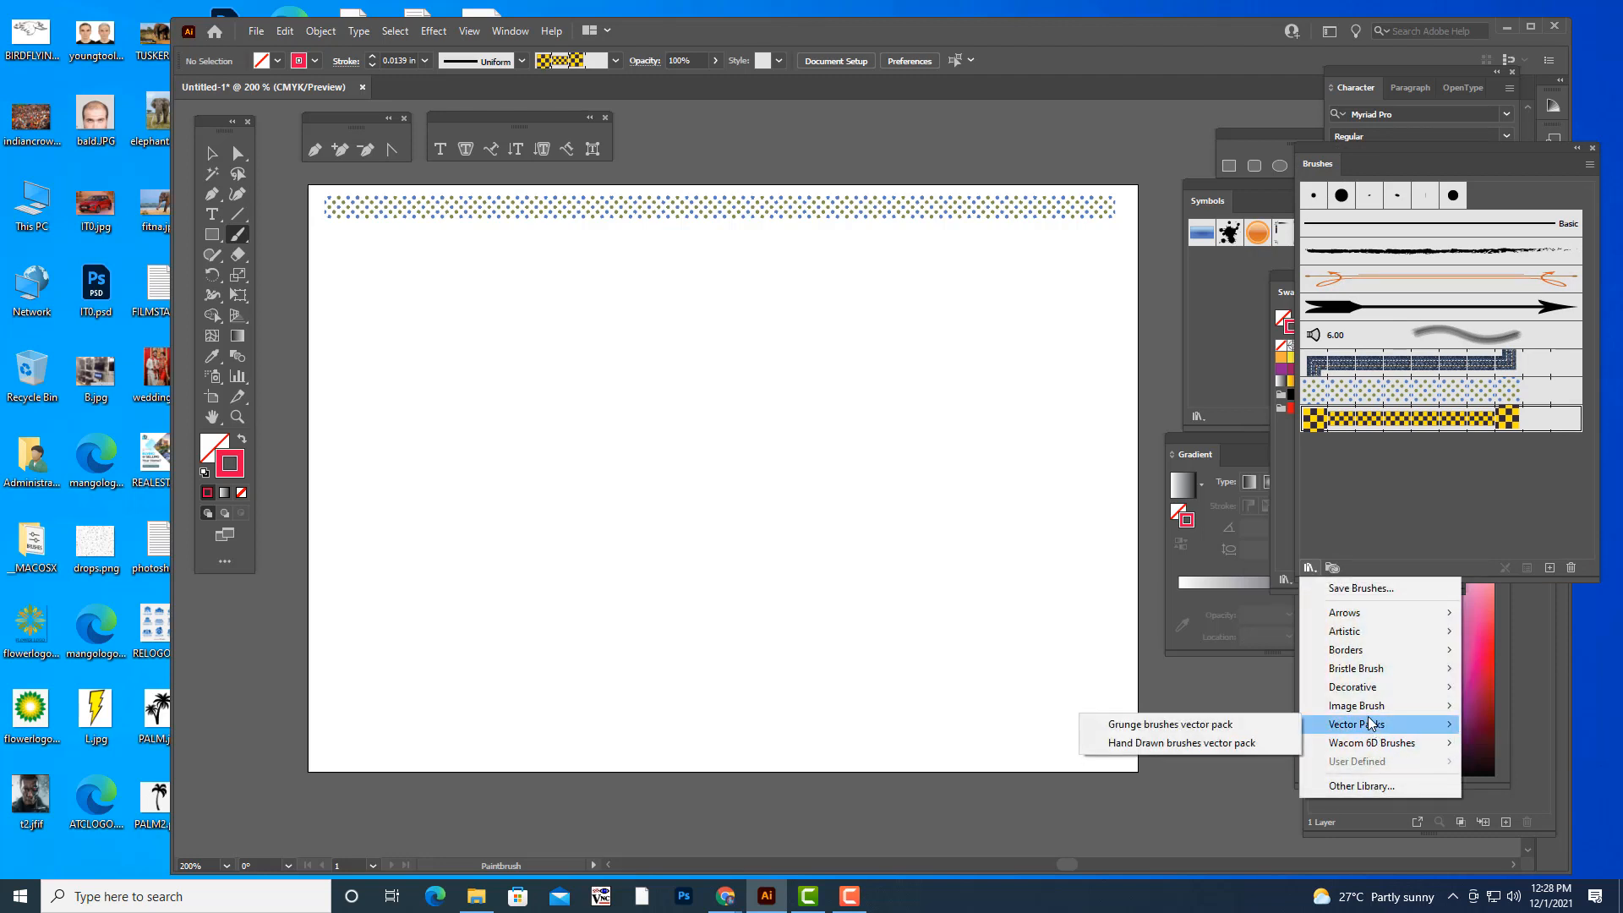
{"action": "left_click", "coordinate": [1173, 725]}
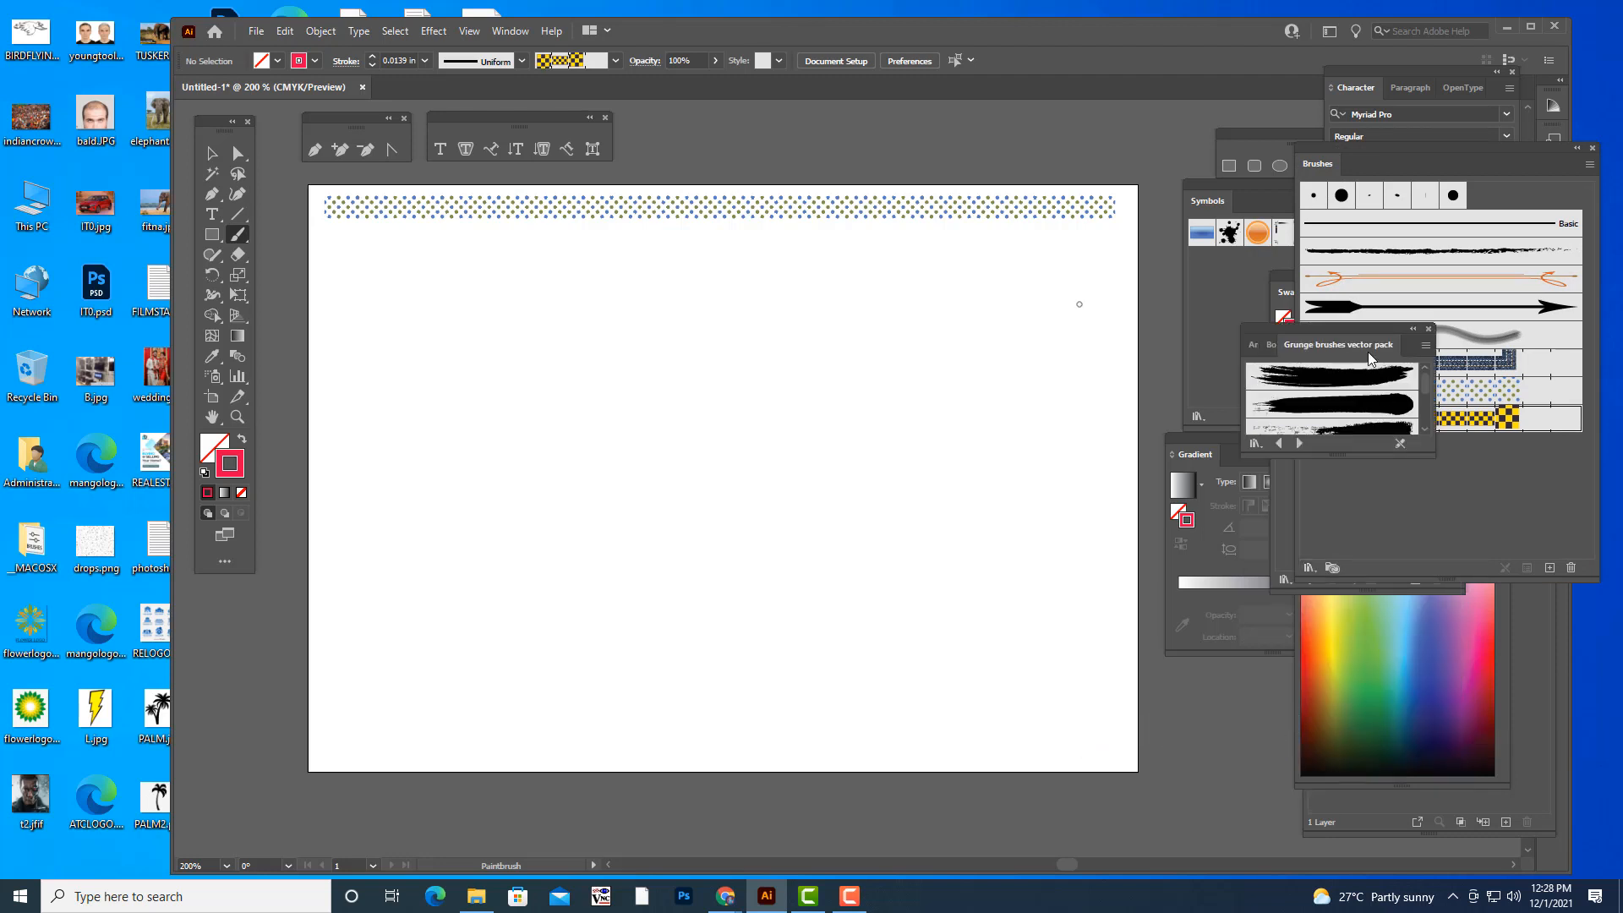
{"action": "left_click_drag", "start_coordinate": [1426, 445], "coordinate": [1488, 599]}
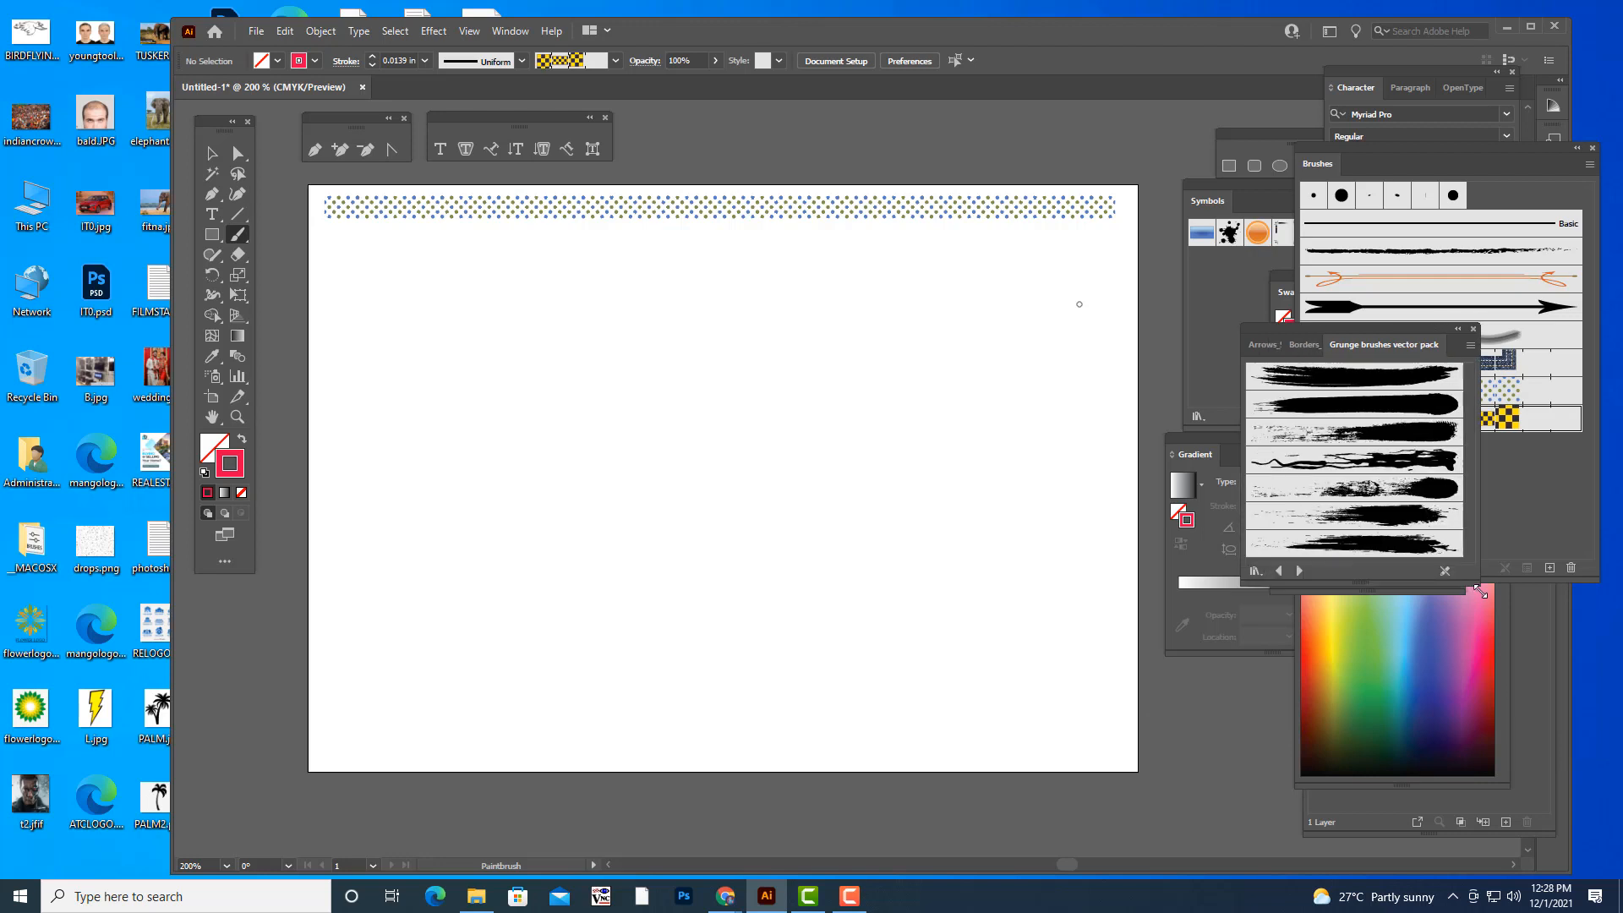
{"action": "left_click", "coordinate": [1396, 487]}
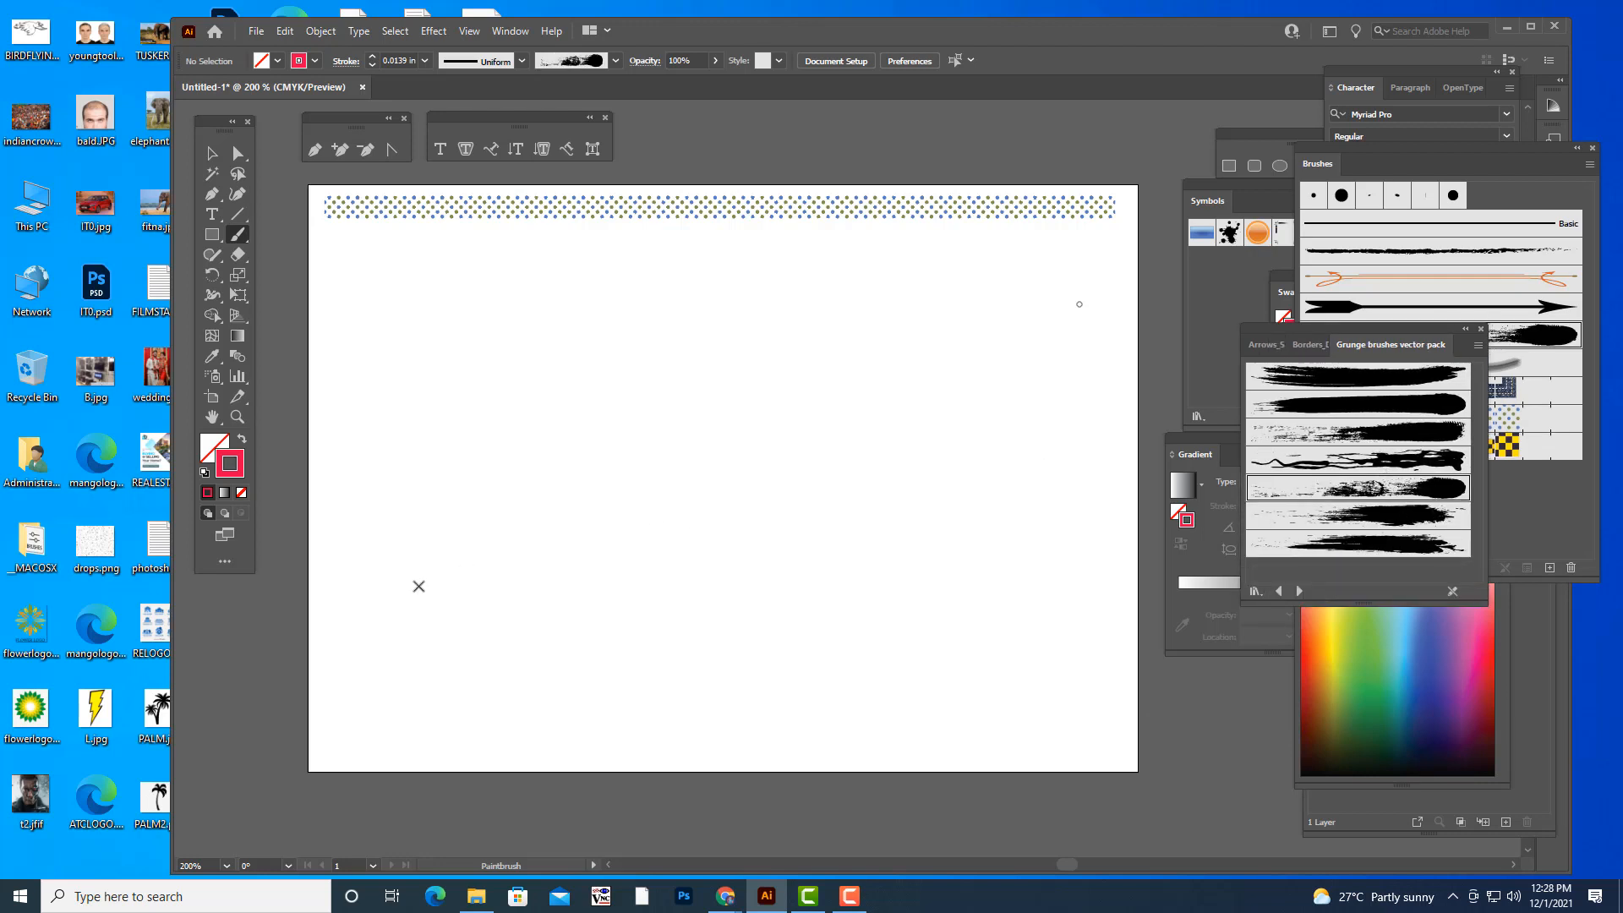
- Try four red grunge strokes in different directions across the artboard, undoing them all
{"action": "left_click_drag", "start_coordinate": [435, 582], "coordinate": [668, 394]}
{"action": "left_click_drag", "start_coordinate": [633, 627], "coordinate": [856, 415]}
{"action": "left_click_drag", "start_coordinate": [983, 376], "coordinate": [970, 410]}
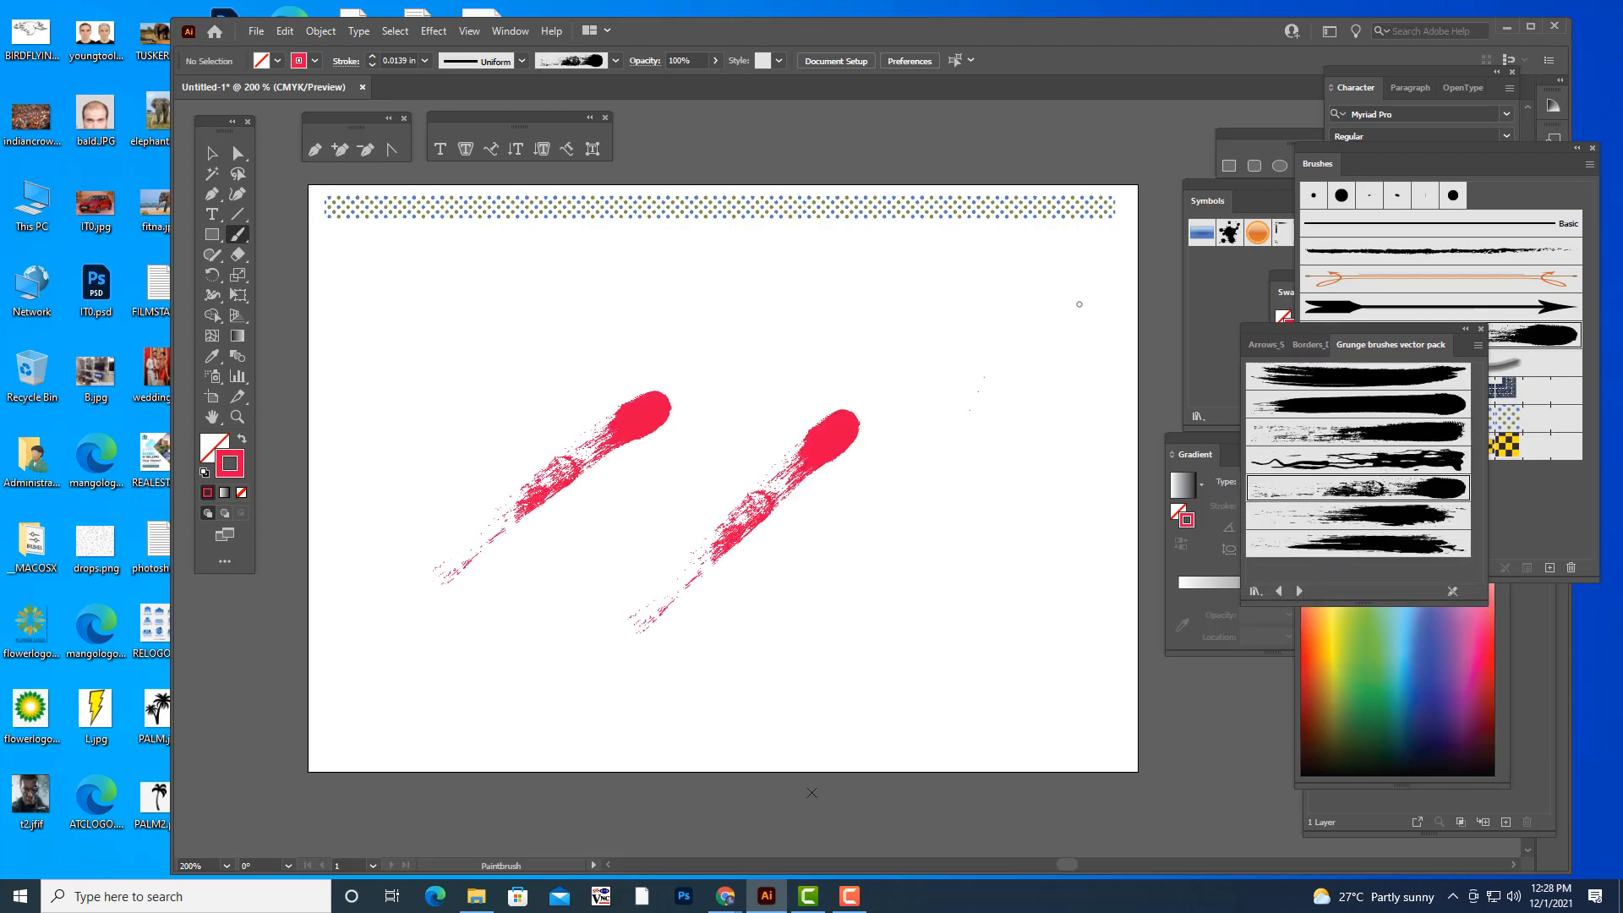
{"action": "left_click_drag", "start_coordinate": [812, 792], "coordinate": [812, 792]}
{"action": "left_click_drag", "start_coordinate": [1043, 302], "coordinate": [1053, 564]}
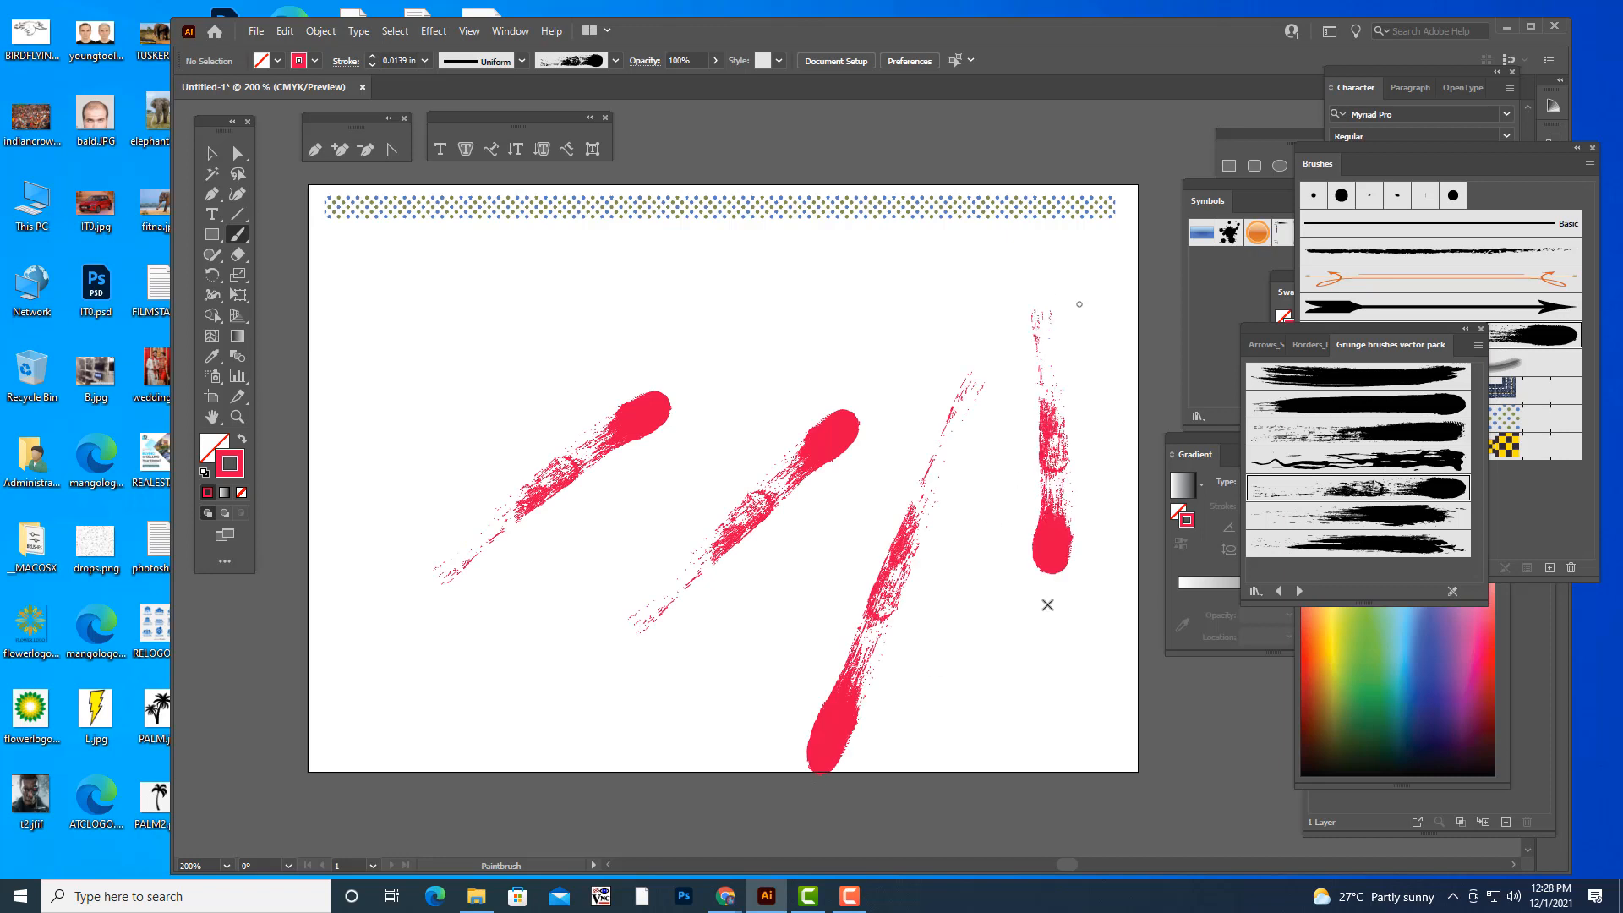
{"action": "key", "text": "ctrl+z"}
{"action": "key", "text": "ctrl+z"}
{"action": "key", "text": "ctrl+z"}
{"action": "key", "text": "ctrl+z"}
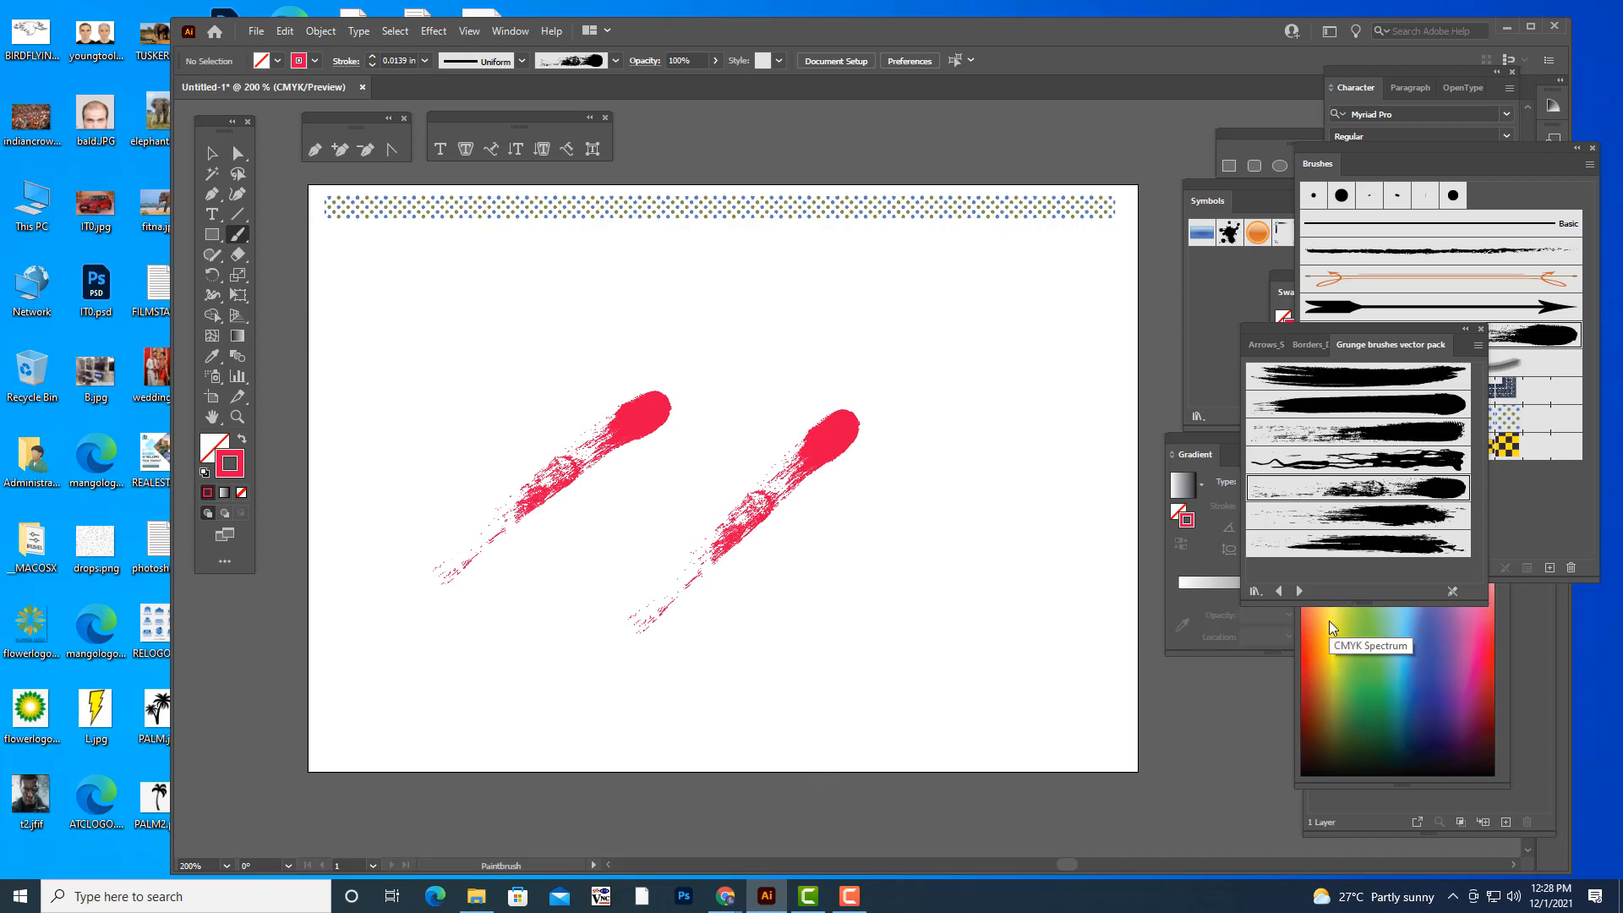
- Set the stroke color to blue, hex 3D1BEA
{"action": "double_click", "coordinate": [232, 471]}
{"action": "left_click", "coordinate": [1182, 318]}
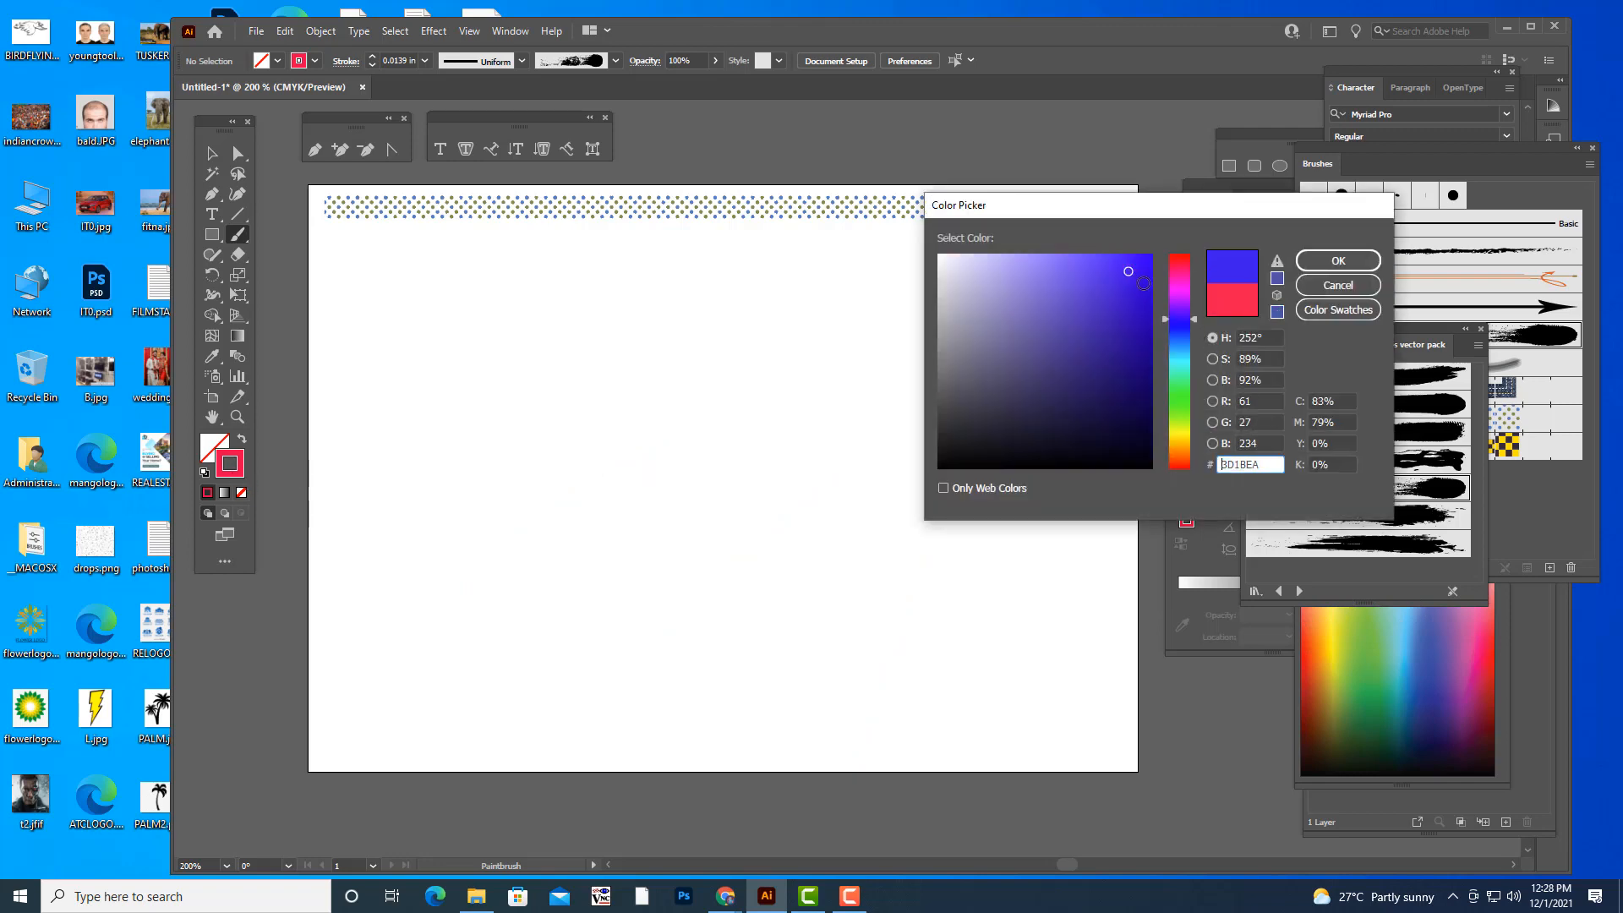
{"action": "left_click", "coordinate": [1338, 260]}
- Paint three long diagonal blue grunge strokes on the artboard and undo the lowest one, keeping the upper two
{"action": "left_click_drag", "start_coordinate": [1053, 276], "coordinate": [732, 461]}
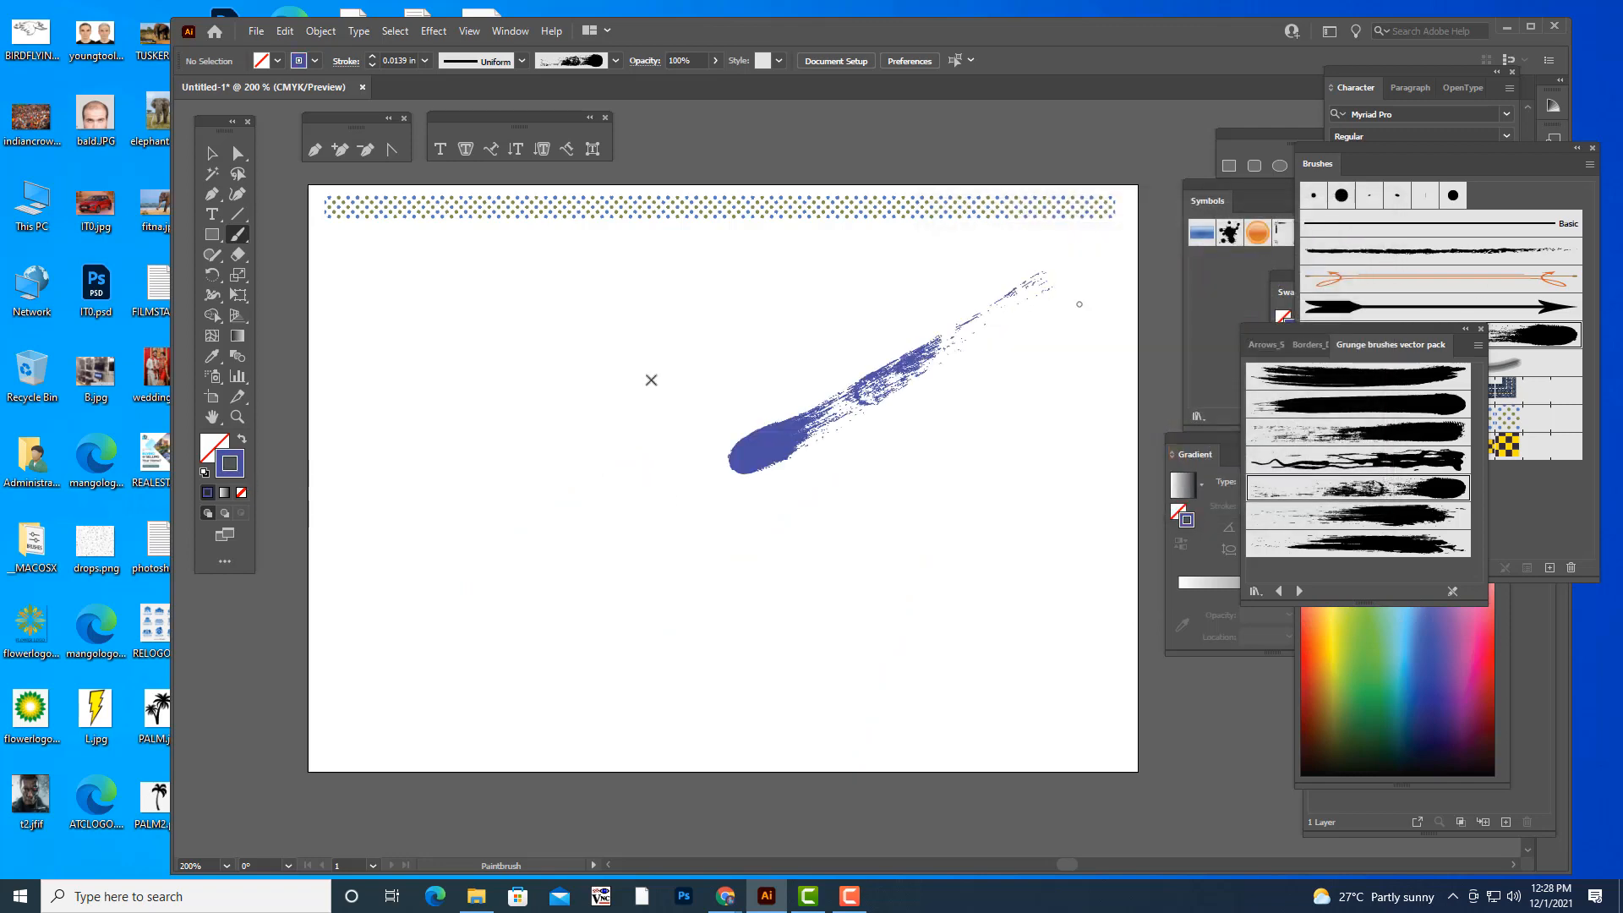
{"action": "left_click_drag", "start_coordinate": [396, 532], "coordinate": [829, 288]}
{"action": "left_click_drag", "start_coordinate": [554, 761], "coordinate": [1006, 450]}
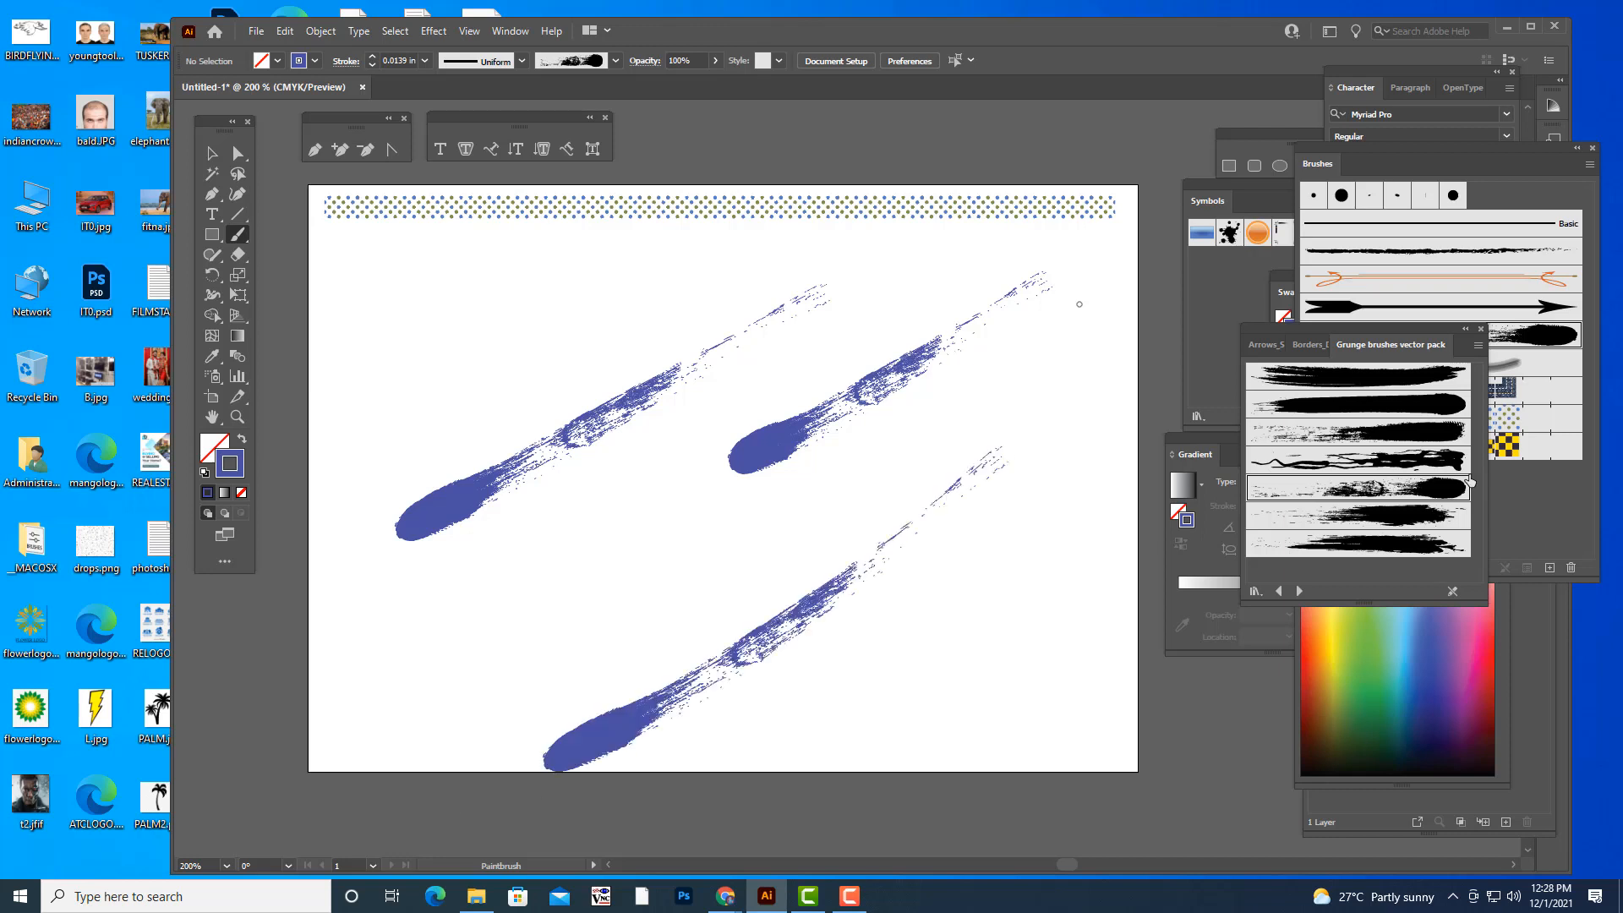
{"action": "key", "text": "ctrl+z"}
- Replace the grunge library with an enlarged Decorative_Banners and Seals library and choose the orange ribbon banner brush
{"action": "left_click", "coordinate": [1481, 331]}
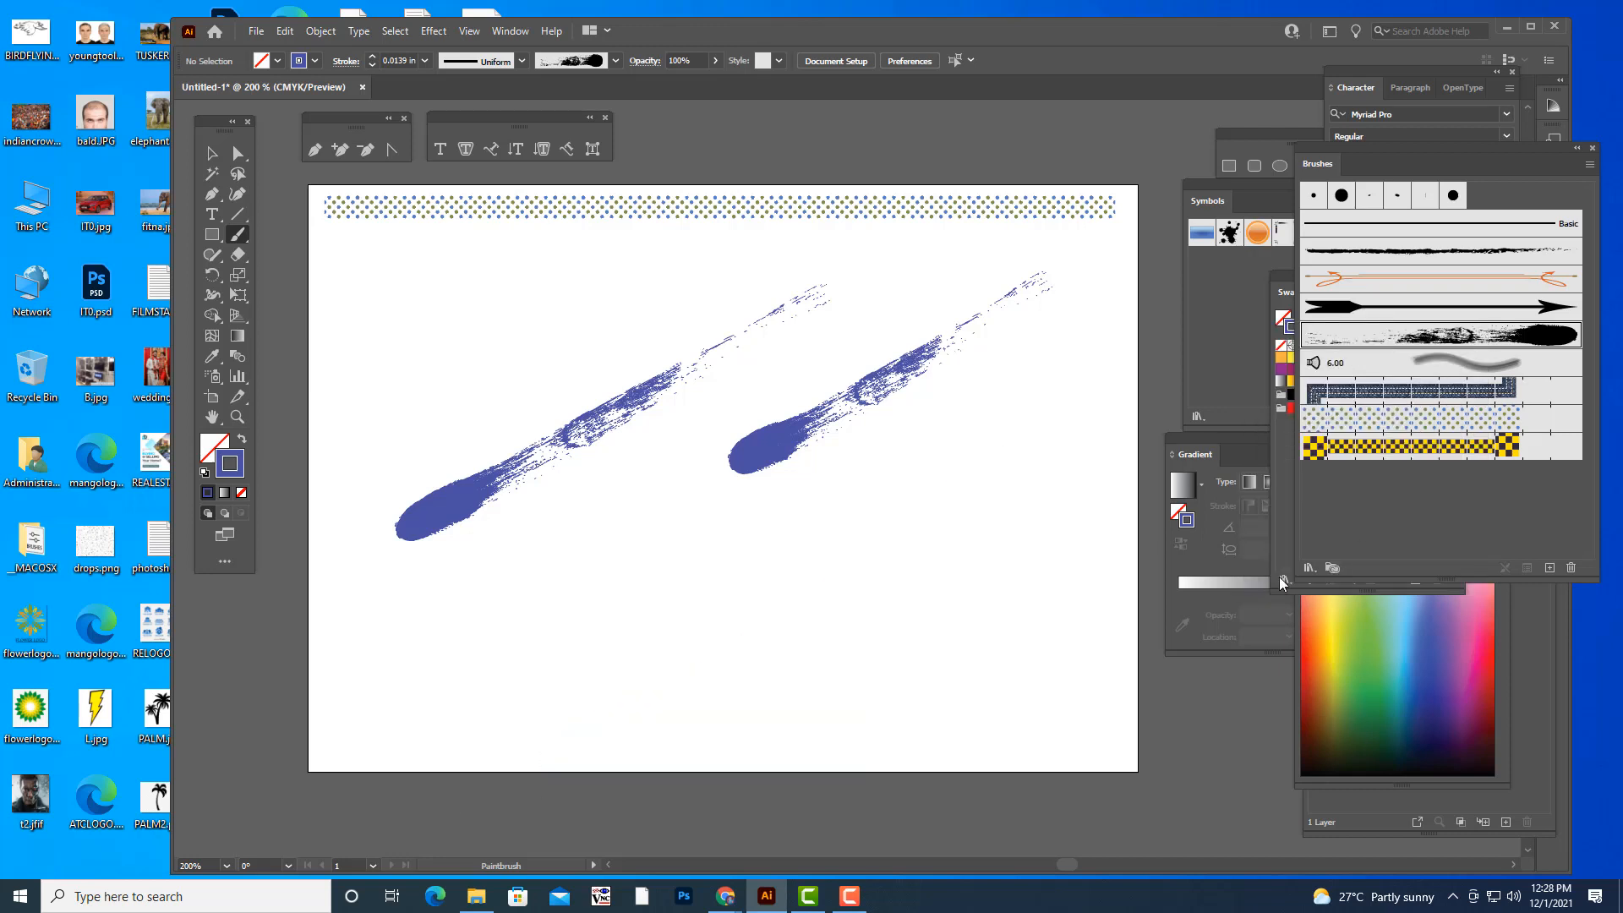
{"action": "left_click", "coordinate": [1309, 568]}
{"action": "mouse_move", "coordinate": [1375, 724]}
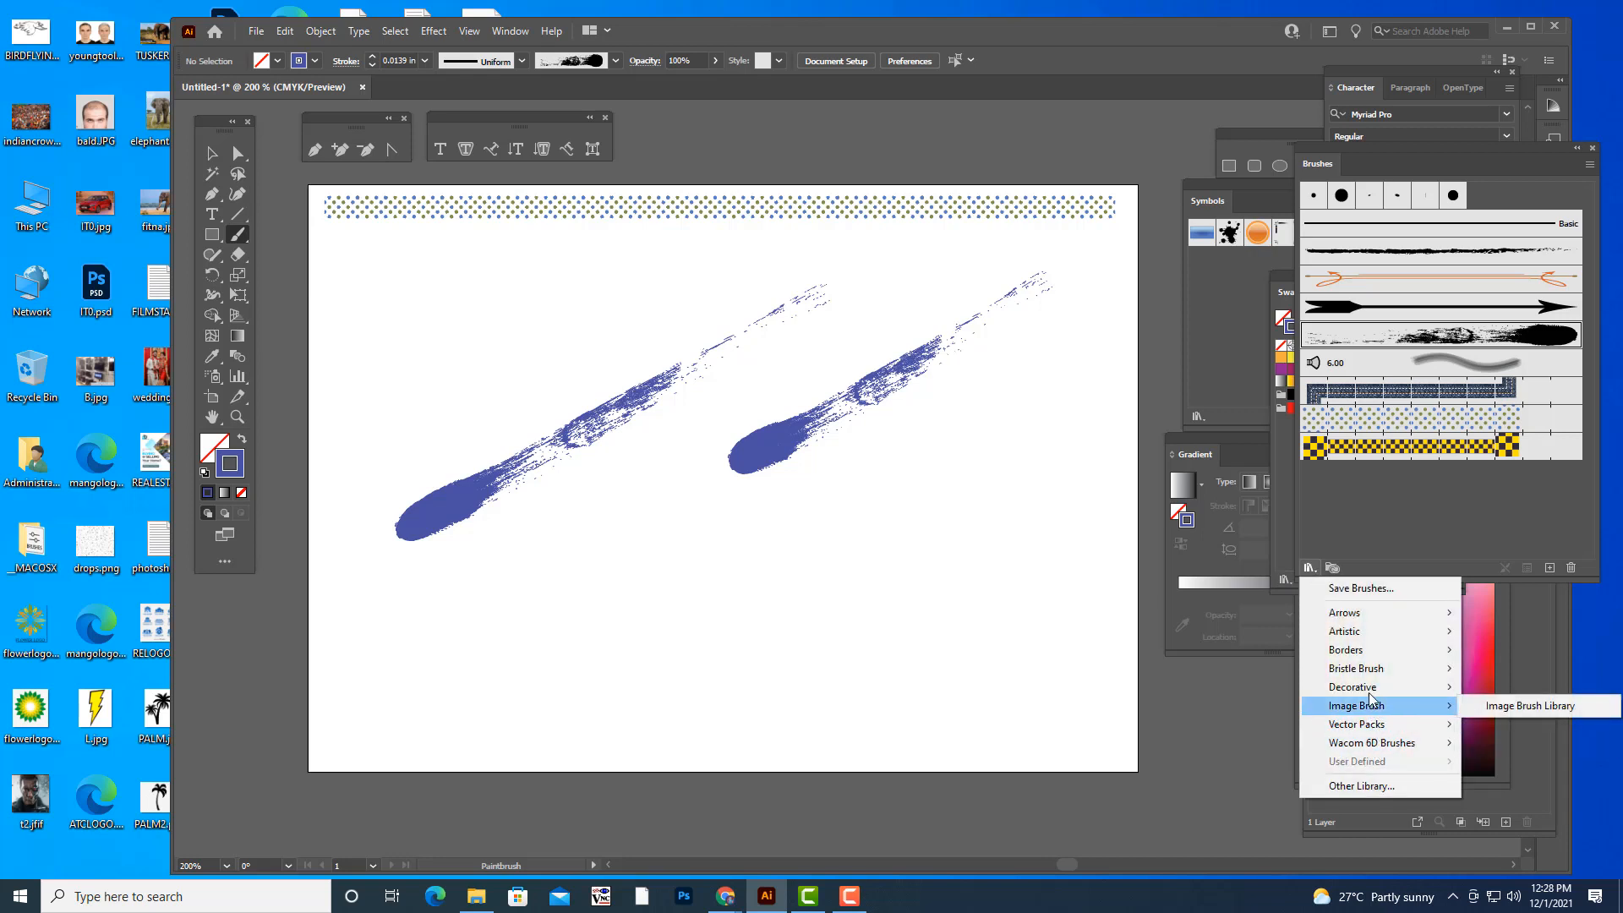
{"action": "mouse_move", "coordinate": [1371, 691]}
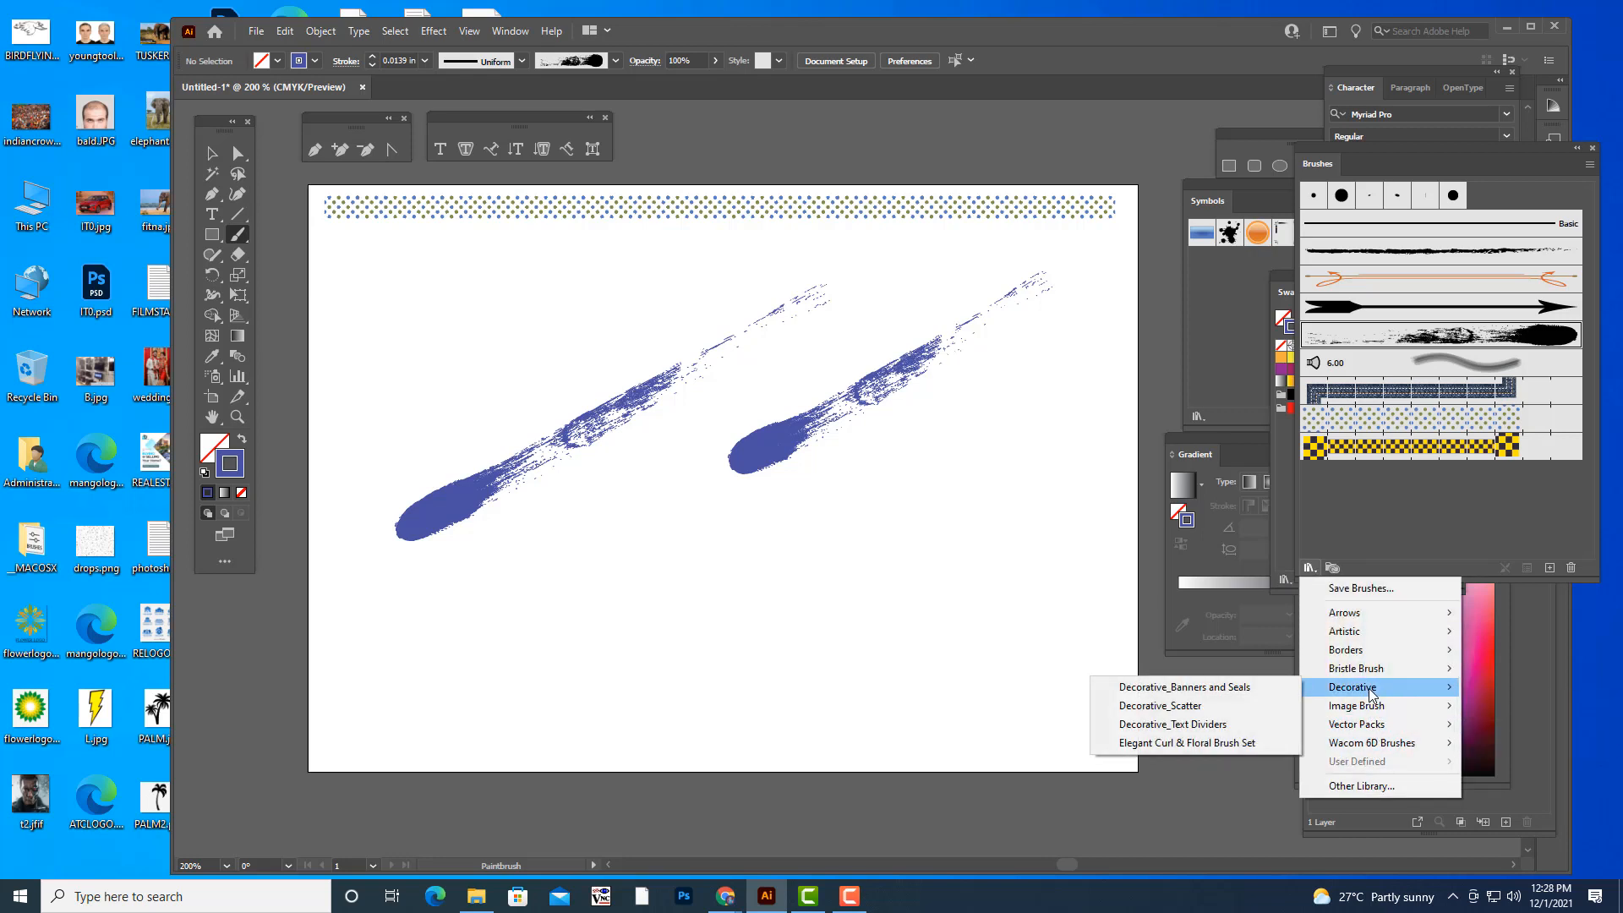
{"action": "left_click", "coordinate": [1285, 687]}
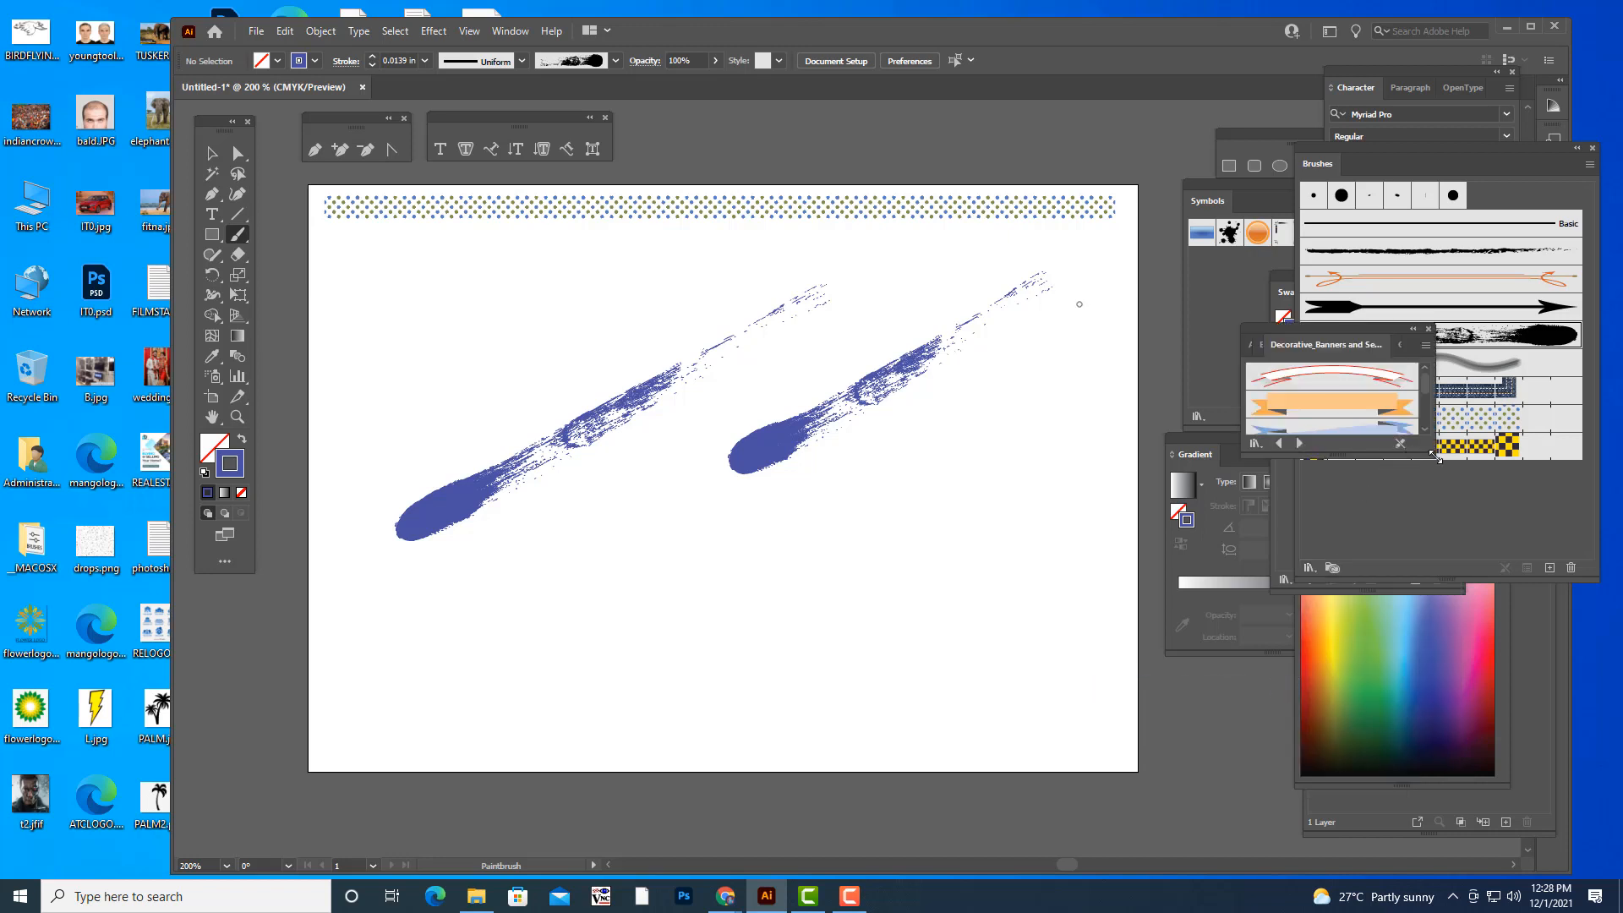
{"action": "left_click_drag", "start_coordinate": [1435, 454], "coordinate": [1531, 619]}
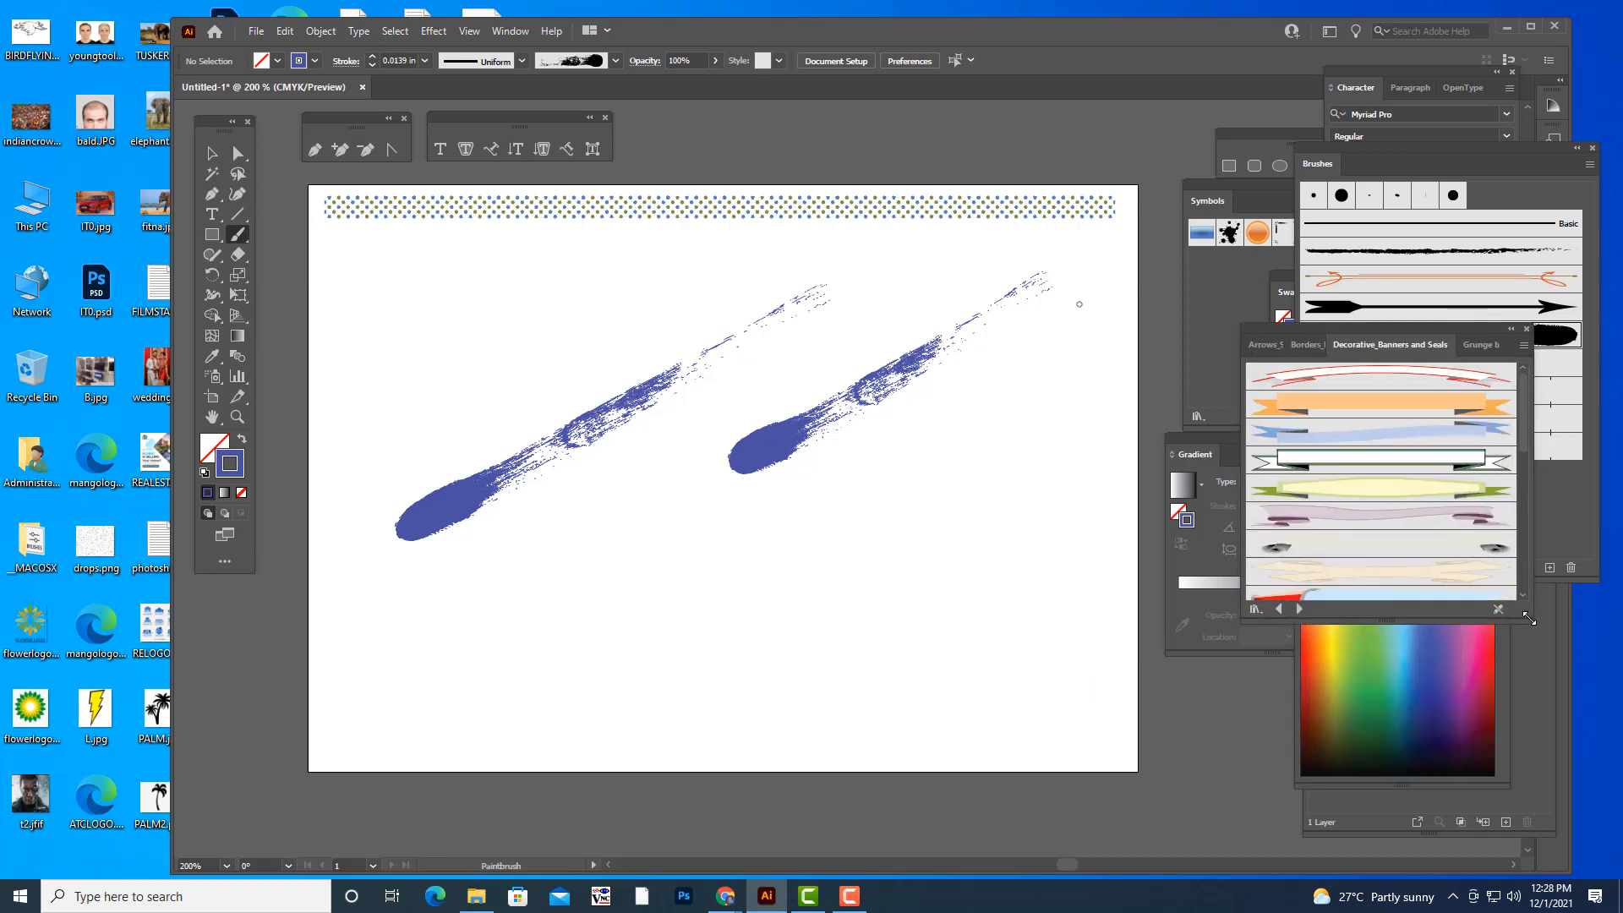
{"action": "left_click", "coordinate": [1346, 411]}
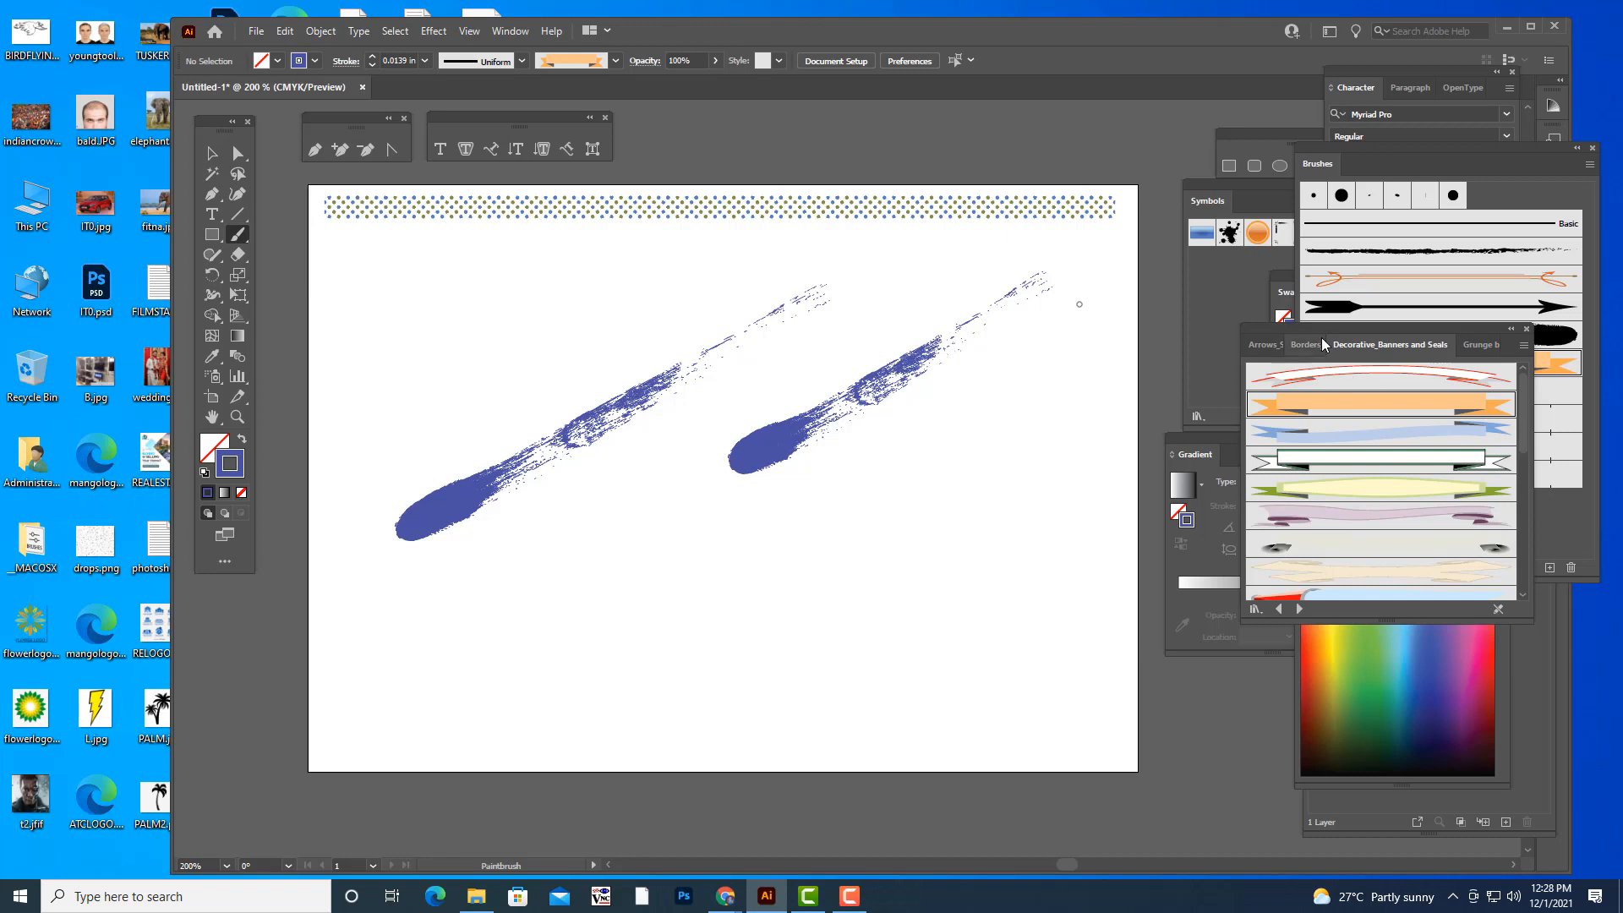
{"action": "left_click_drag", "start_coordinate": [1320, 330], "coordinate": [1330, 330]}
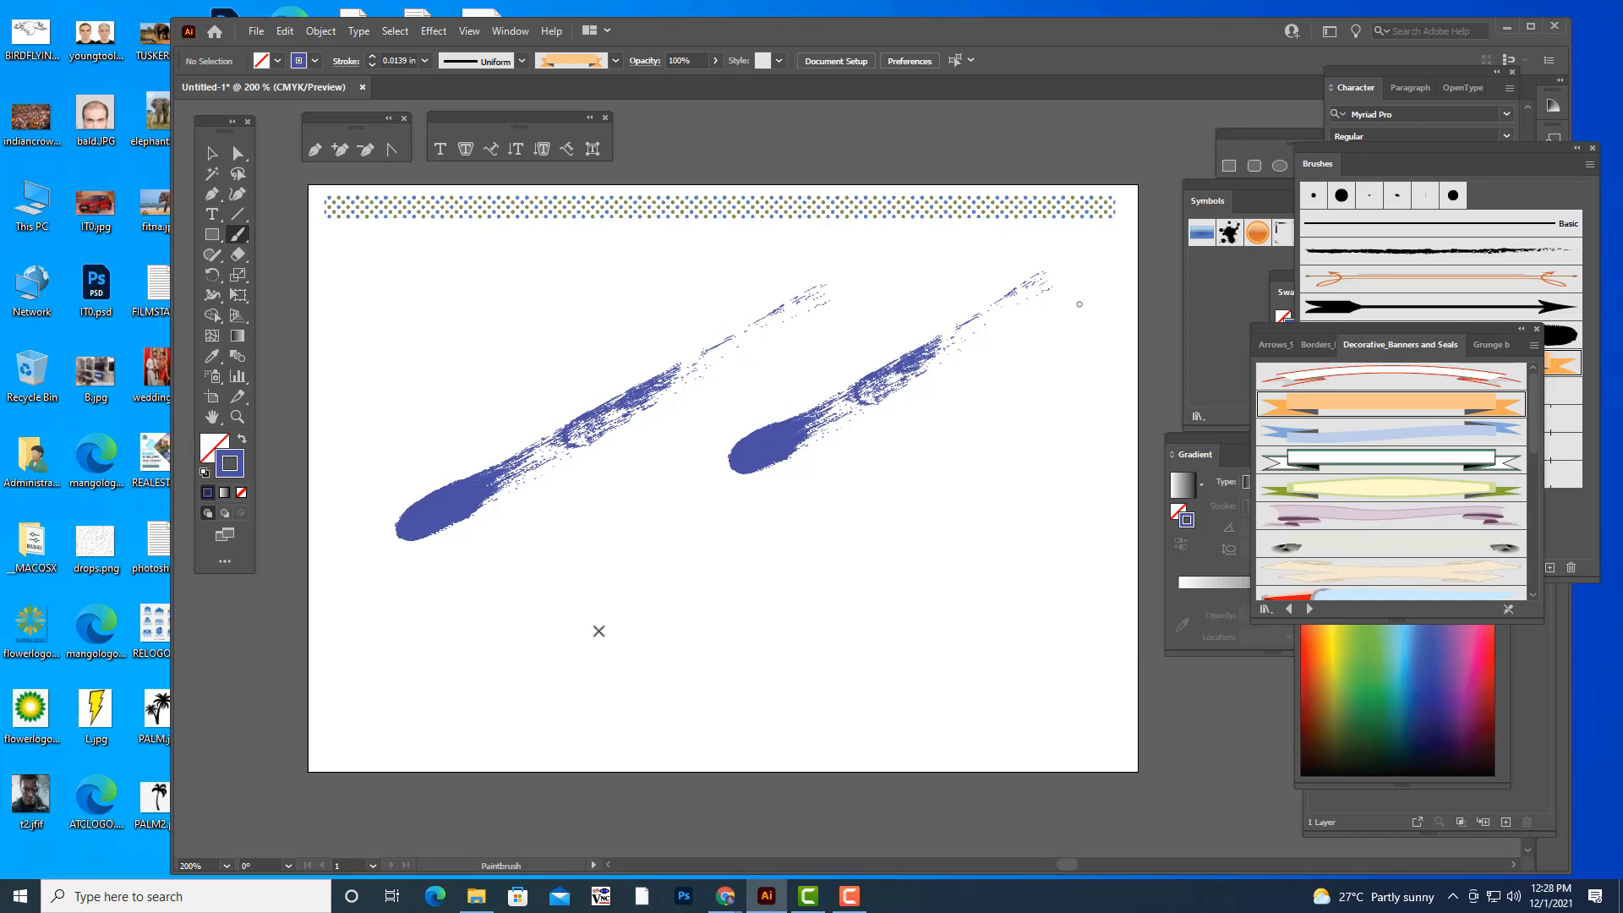
- Try an arched orange banner and a long wavy one below the blue strokes, undoing each
{"action": "mouse_move", "coordinate": [708, 571]}
{"action": "left_mouse_down"}
{"action": "mouse_move", "coordinate": [822, 577]}
{"action": "mouse_move", "coordinate": [889, 636]}
{"action": "left_mouse_up"}
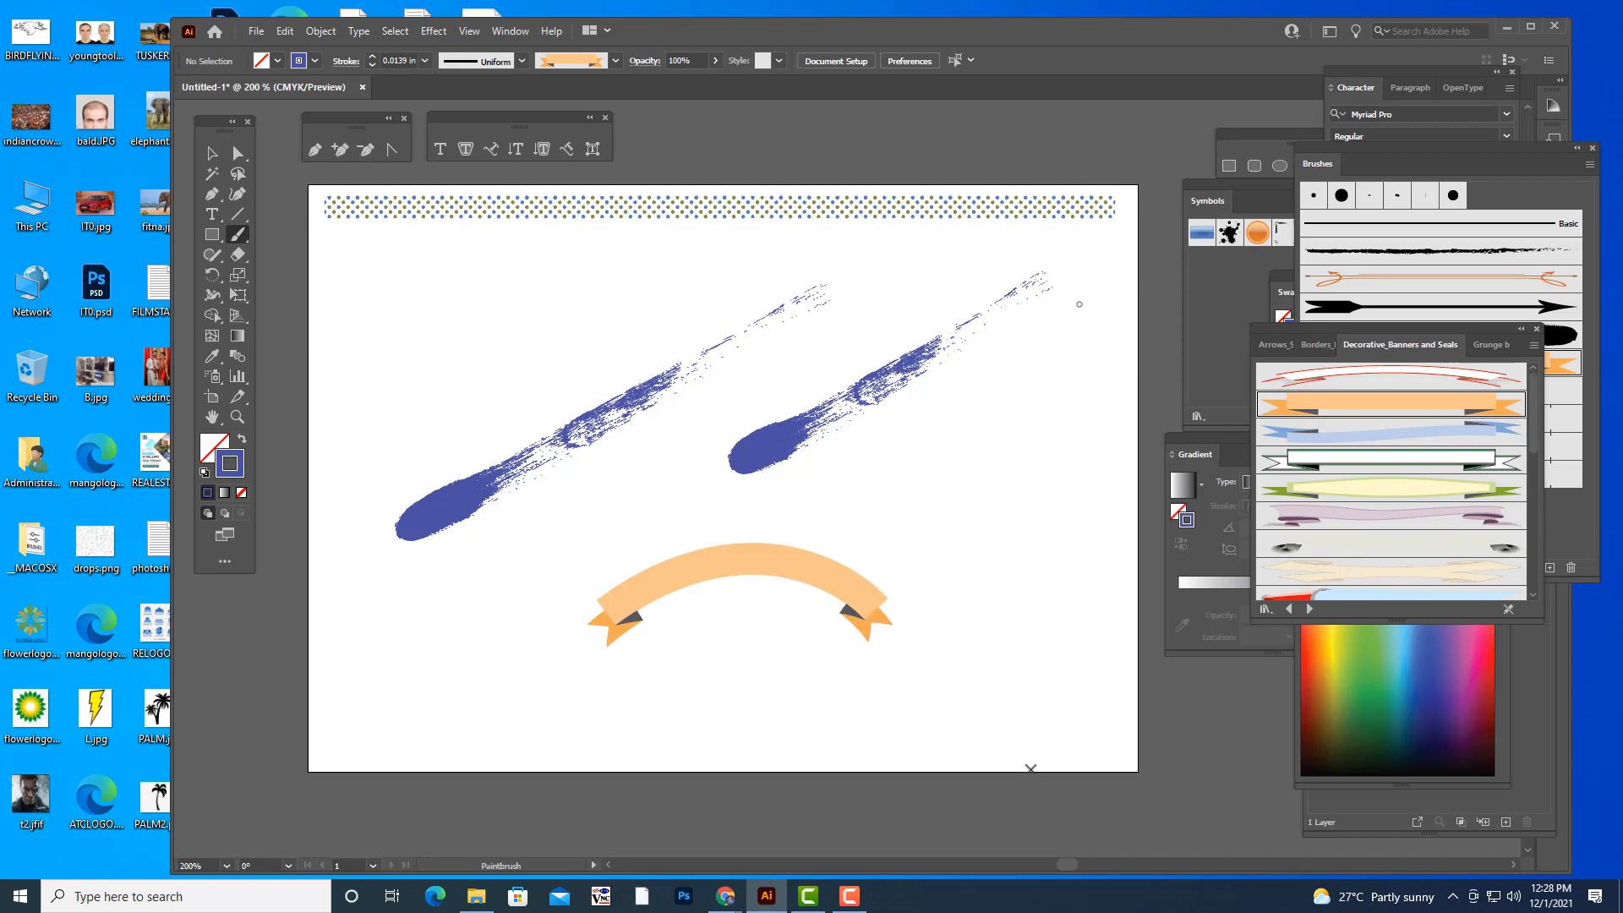
{"action": "key", "text": "ctrl+z"}
{"action": "mouse_move", "coordinate": [539, 605]}
{"action": "left_mouse_down"}
{"action": "mouse_move", "coordinate": [578, 573]}
{"action": "mouse_move", "coordinate": [650, 611]}
{"action": "mouse_move", "coordinate": [786, 569]}
{"action": "mouse_move", "coordinate": [868, 604]}
{"action": "mouse_move", "coordinate": [984, 596]}
{"action": "mouse_move", "coordinate": [1022, 554]}
{"action": "left_mouse_up"}
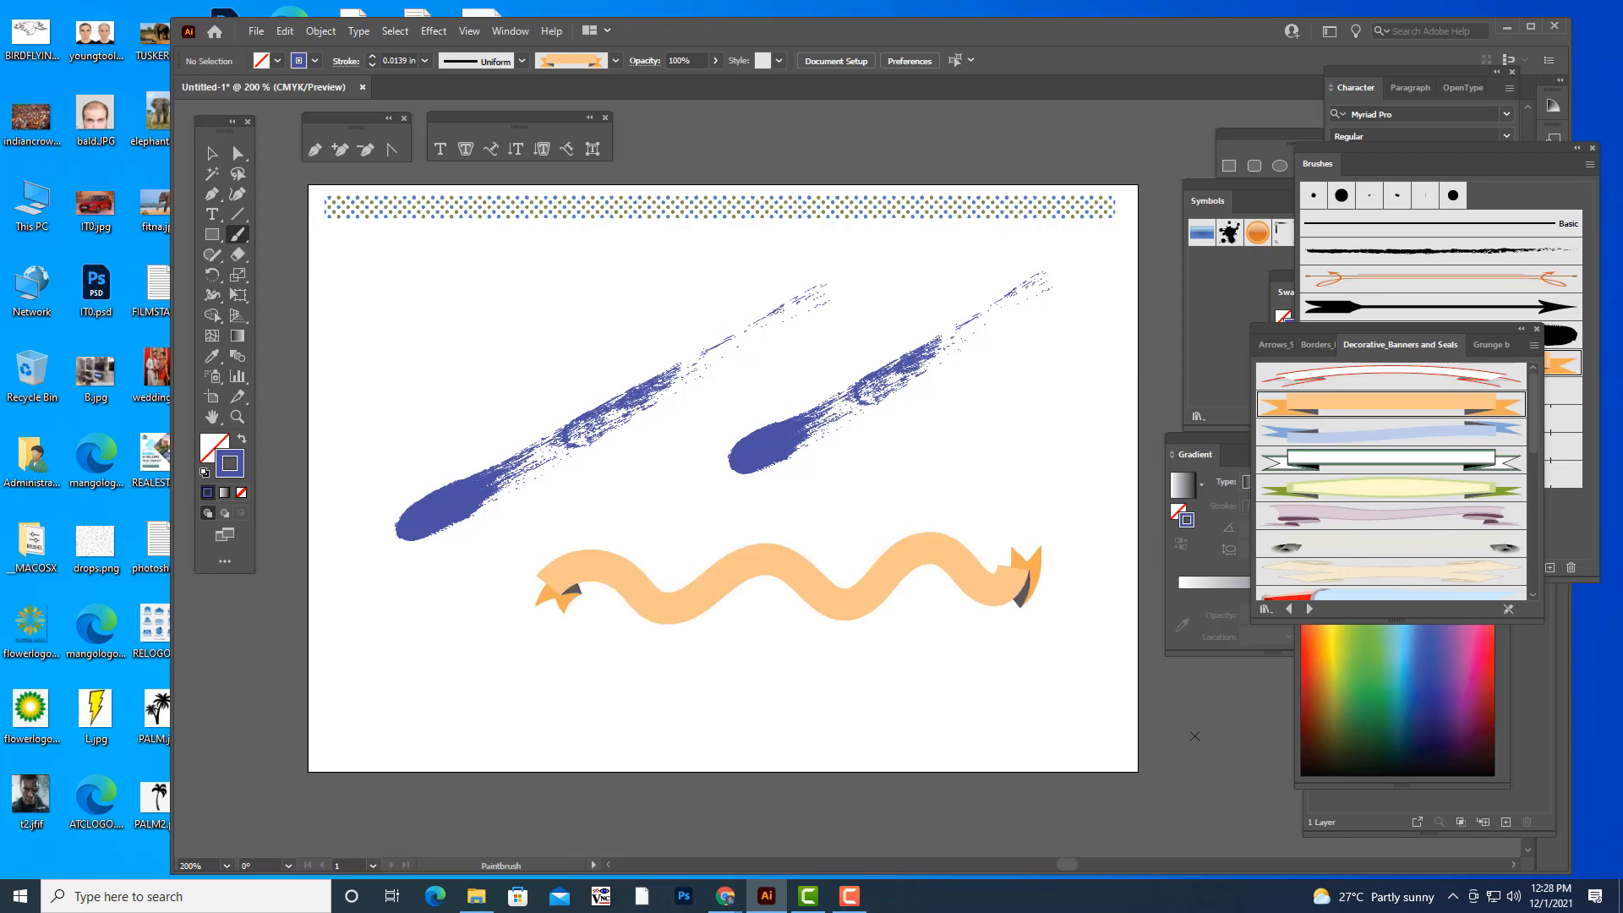
{"action": "key", "text": "ctrl+z"}
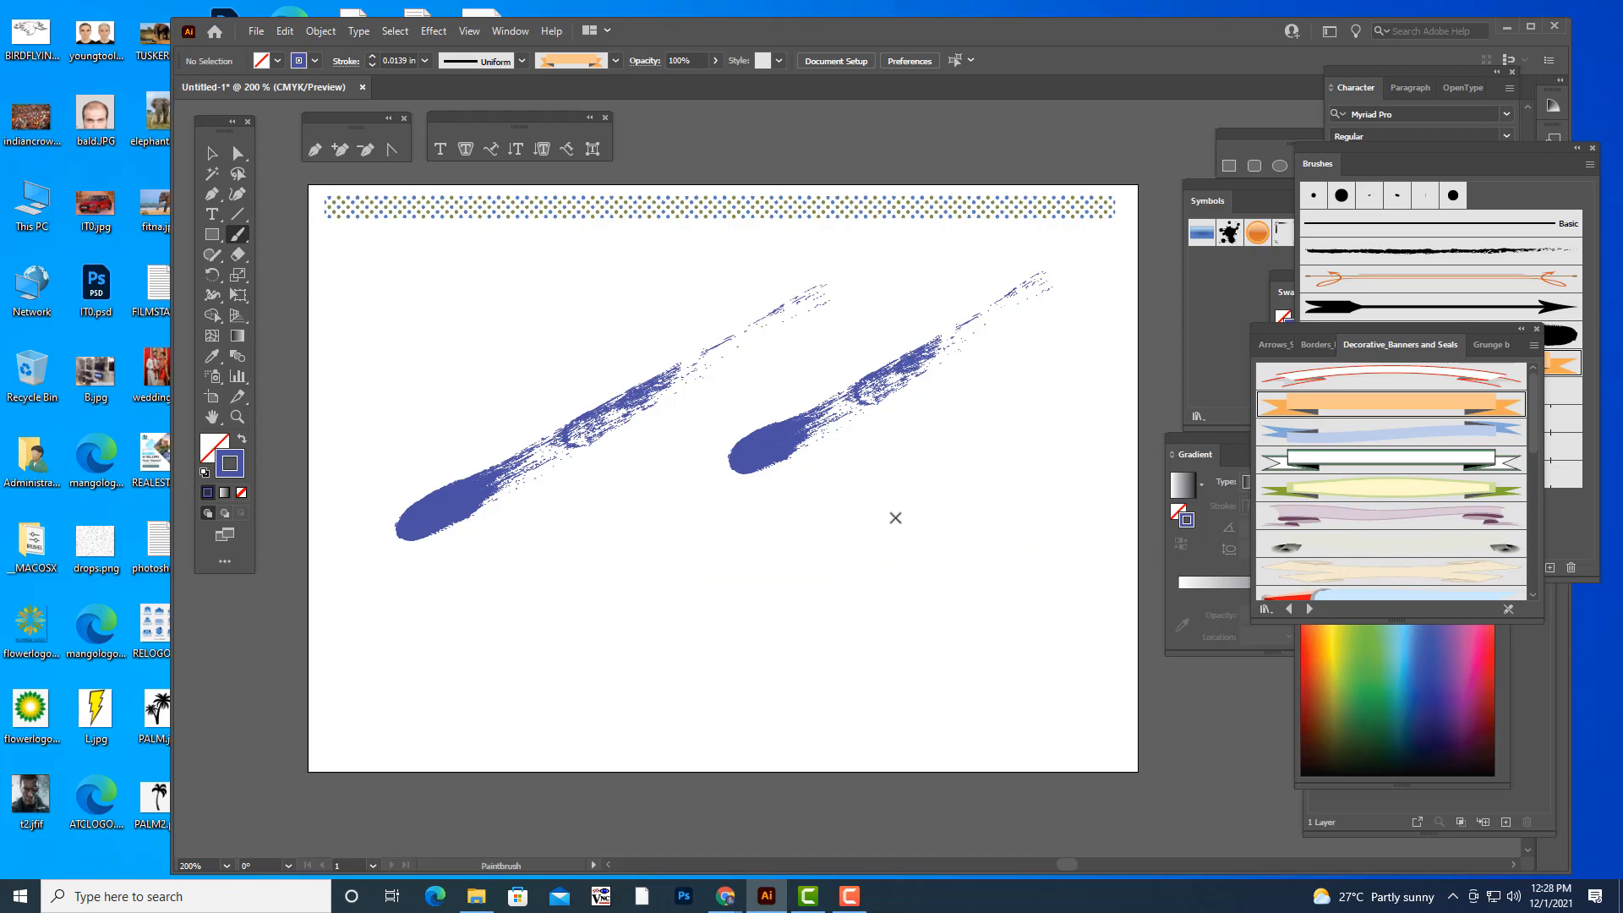
- Try two slanted orange banners and a U-shaped one in the lower half of the artboard, undoing them all
{"action": "mouse_move", "coordinate": [609, 609]}
{"action": "left_mouse_down"}
{"action": "mouse_move", "coordinate": [695, 556]}
{"action": "mouse_move", "coordinate": [886, 489]}
{"action": "left_mouse_up"}
{"action": "left_click_drag", "start_coordinate": [796, 643], "coordinate": [993, 448]}
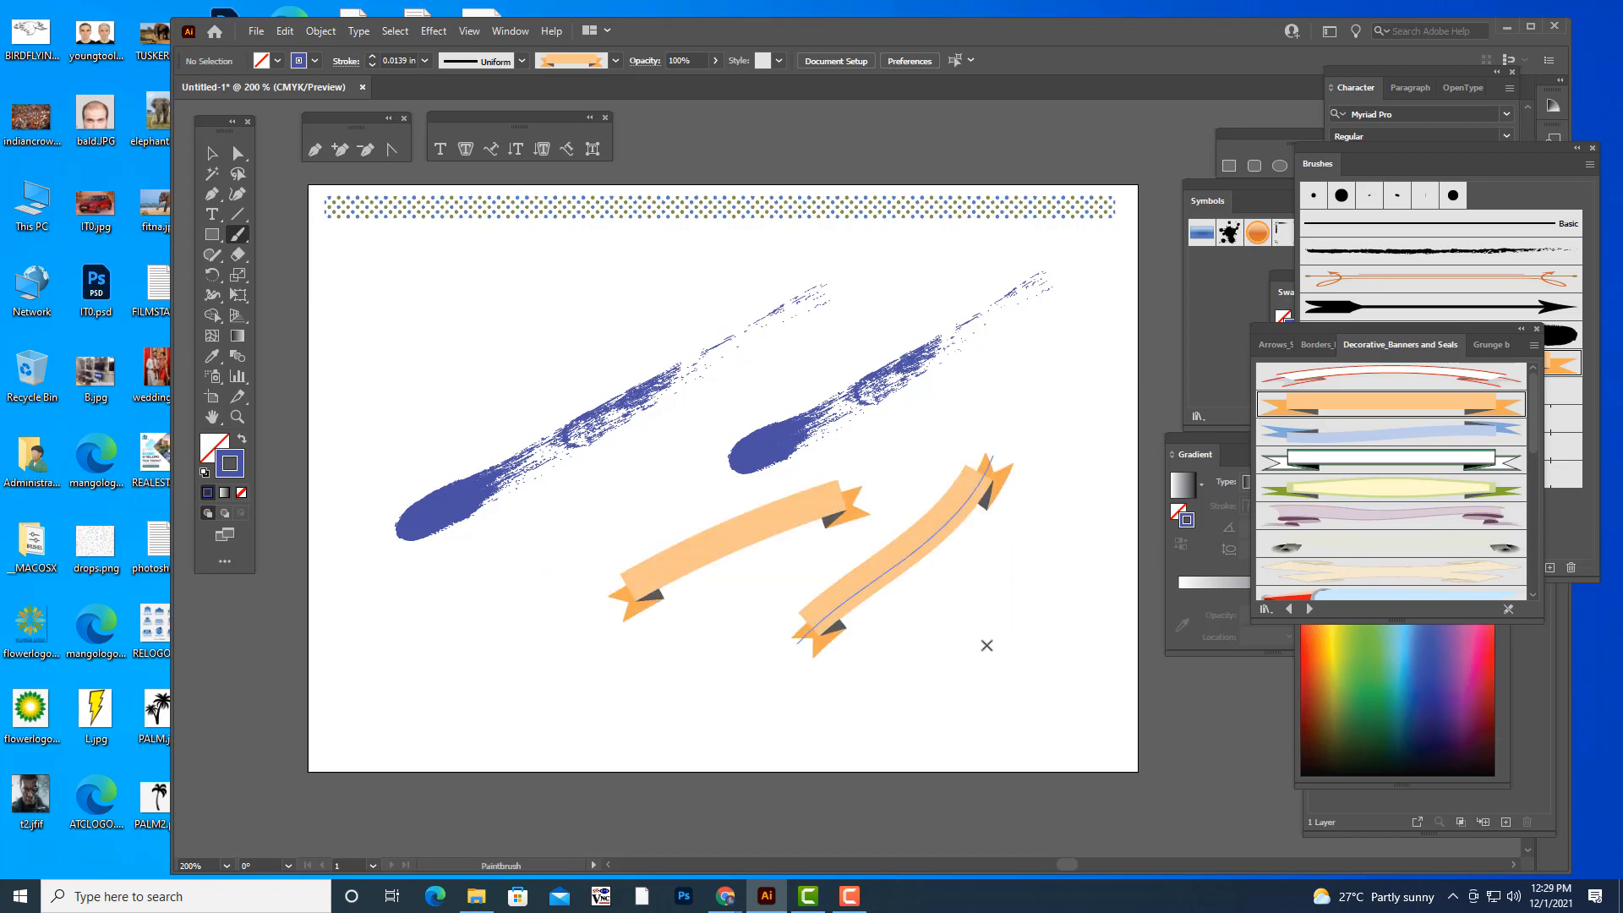
{"action": "key", "text": "ctrl+z"}
{"action": "key", "text": "ctrl+z"}
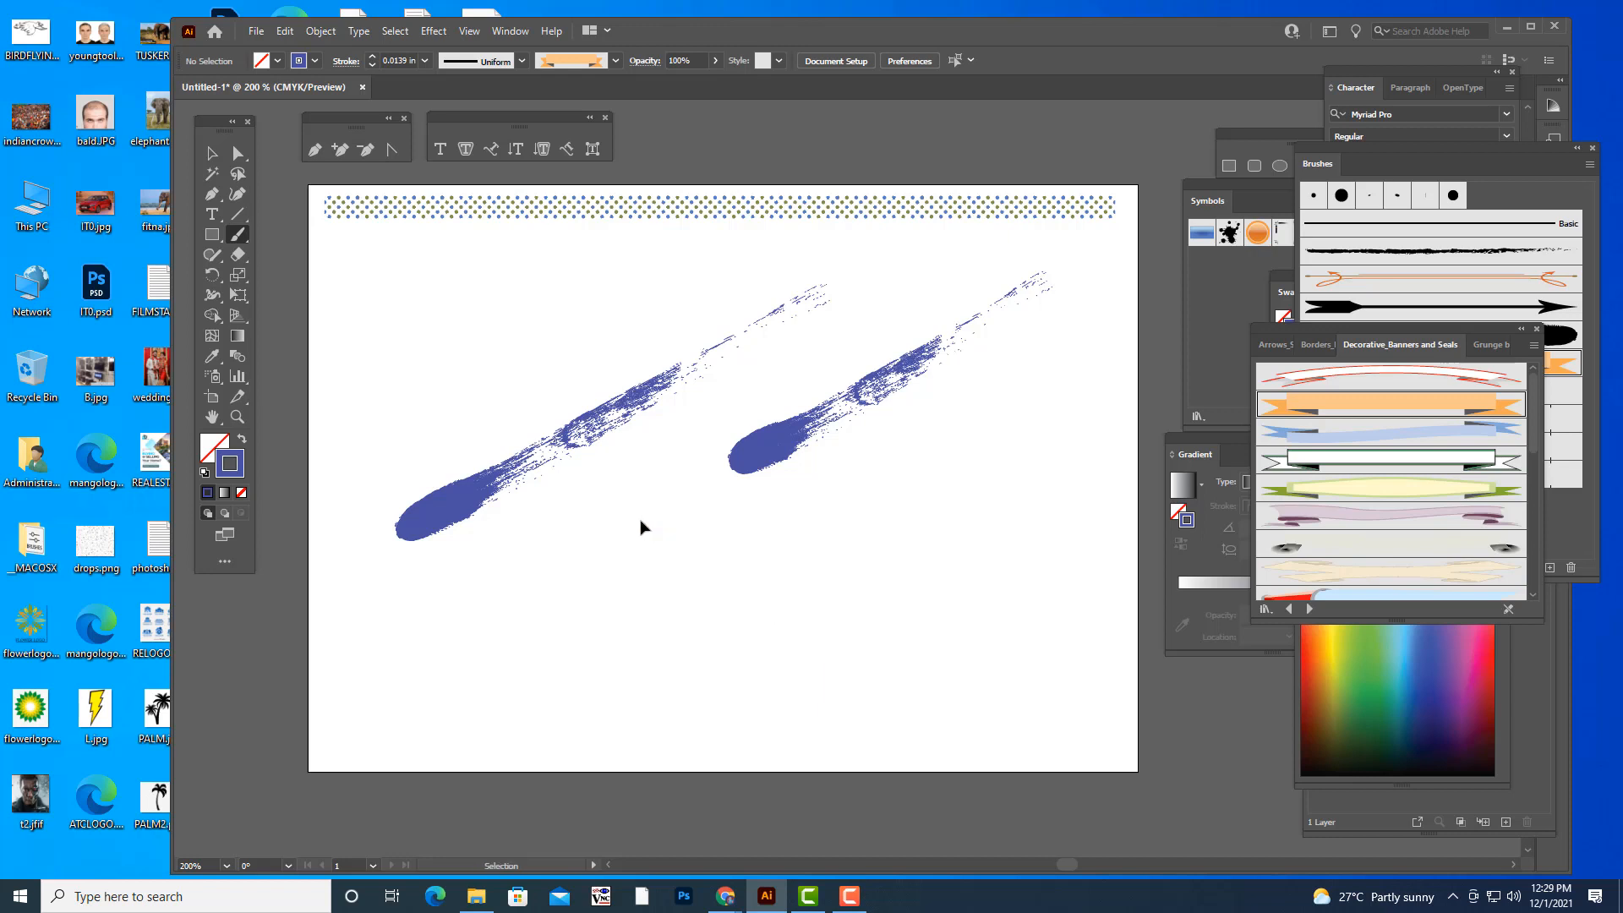
{"action": "mouse_move", "coordinate": [597, 510]}
{"action": "left_mouse_down"}
{"action": "mouse_move", "coordinate": [642, 591]}
{"action": "mouse_move", "coordinate": [807, 628]}
{"action": "mouse_move", "coordinate": [882, 530]}
{"action": "mouse_move", "coordinate": [890, 489]}
{"action": "left_mouse_up"}
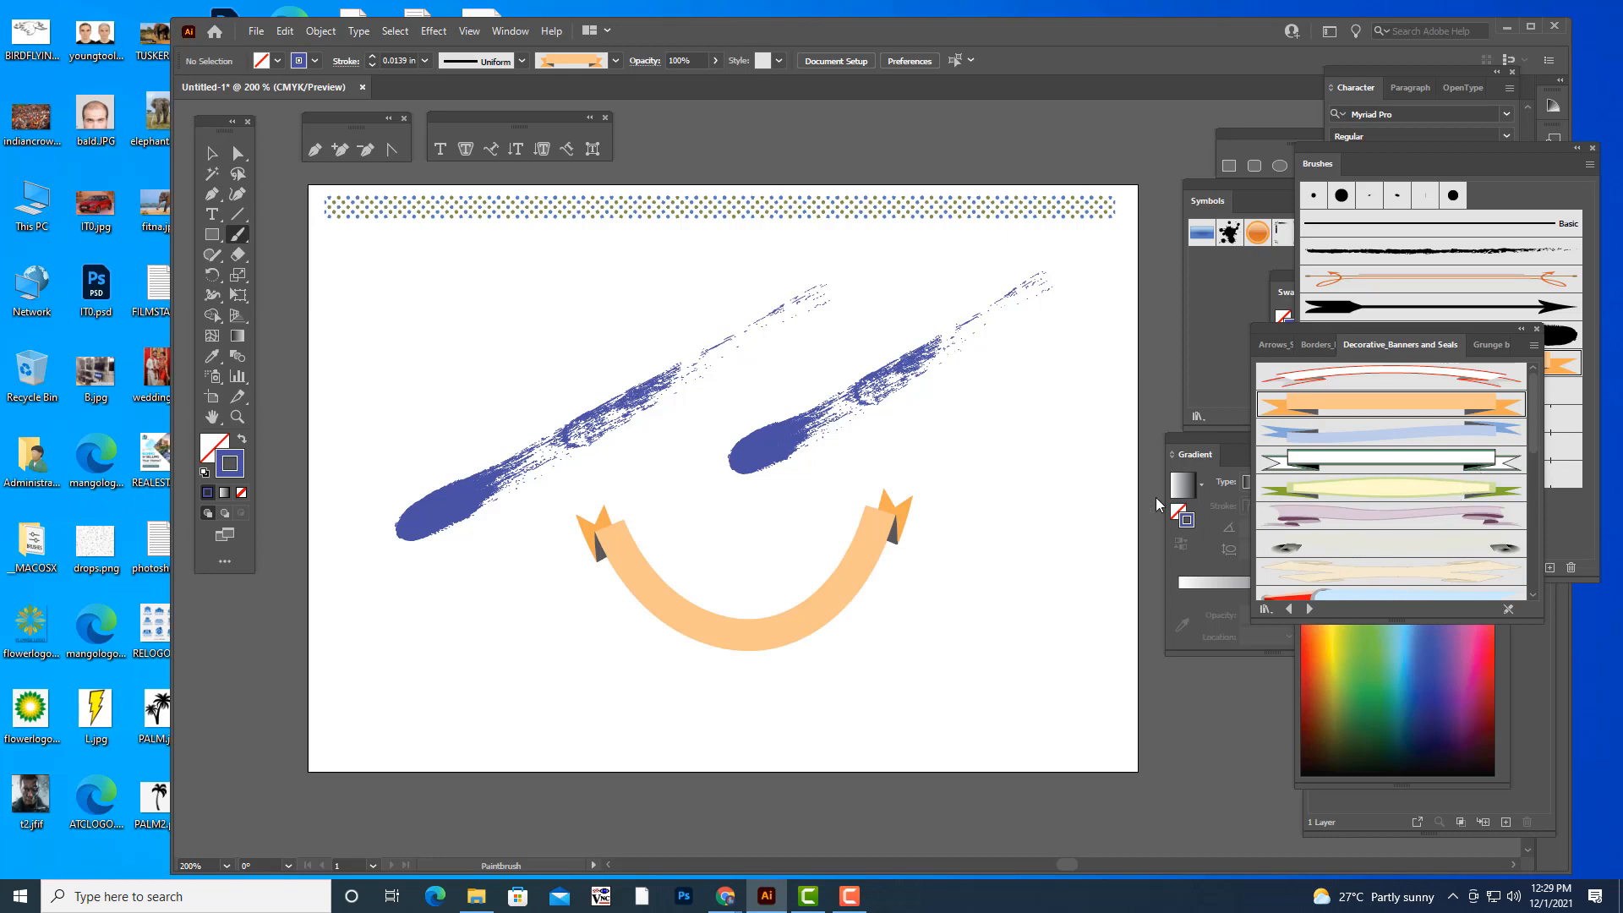
{"action": "key", "text": "ctrl+z"}
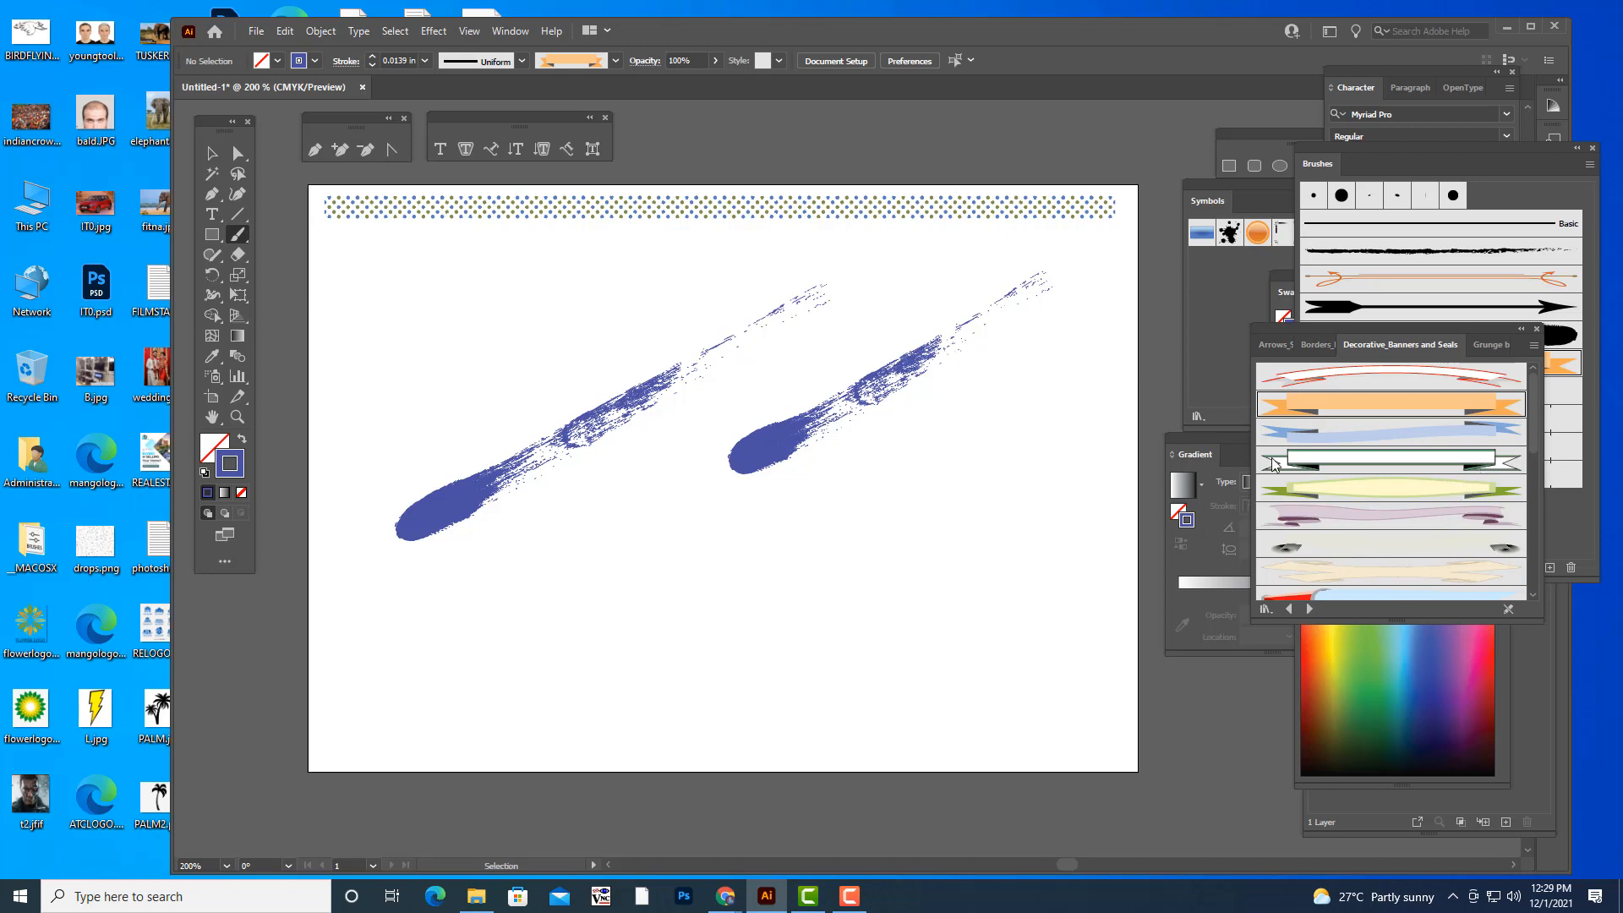
- Choose the pale yellow banner brush with green ends and try an arched stroke below the blue strokes, undoing it
{"action": "left_click", "coordinate": [1346, 497]}
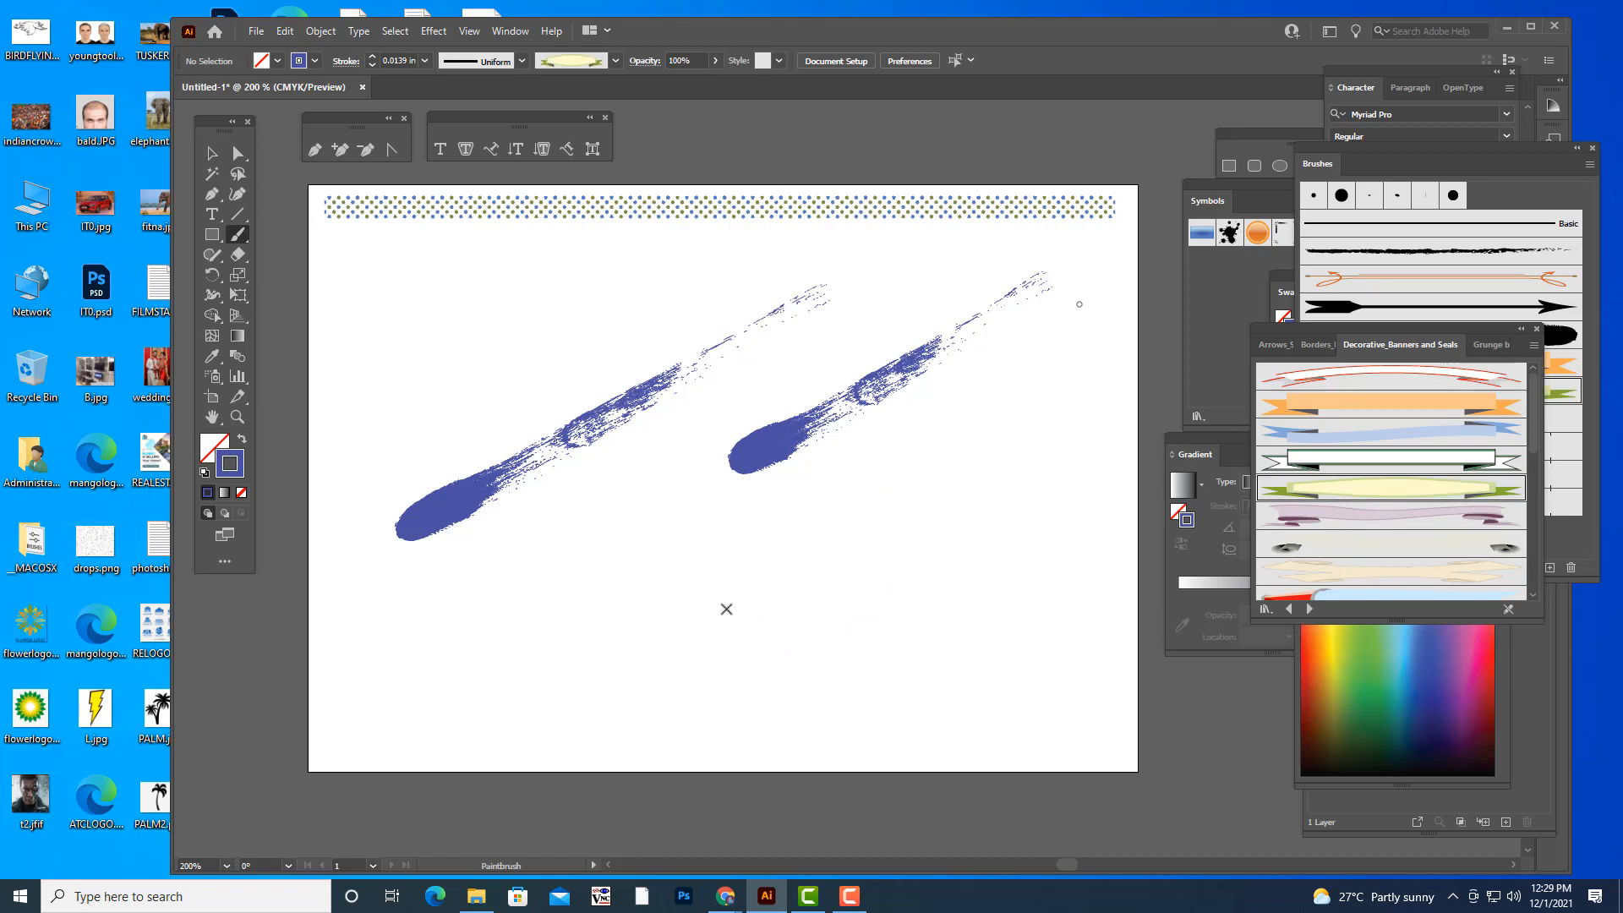
{"action": "mouse_move", "coordinate": [700, 621]}
{"action": "left_mouse_down"}
{"action": "mouse_move", "coordinate": [760, 550]}
{"action": "mouse_move", "coordinate": [990, 652]}
{"action": "left_mouse_up"}
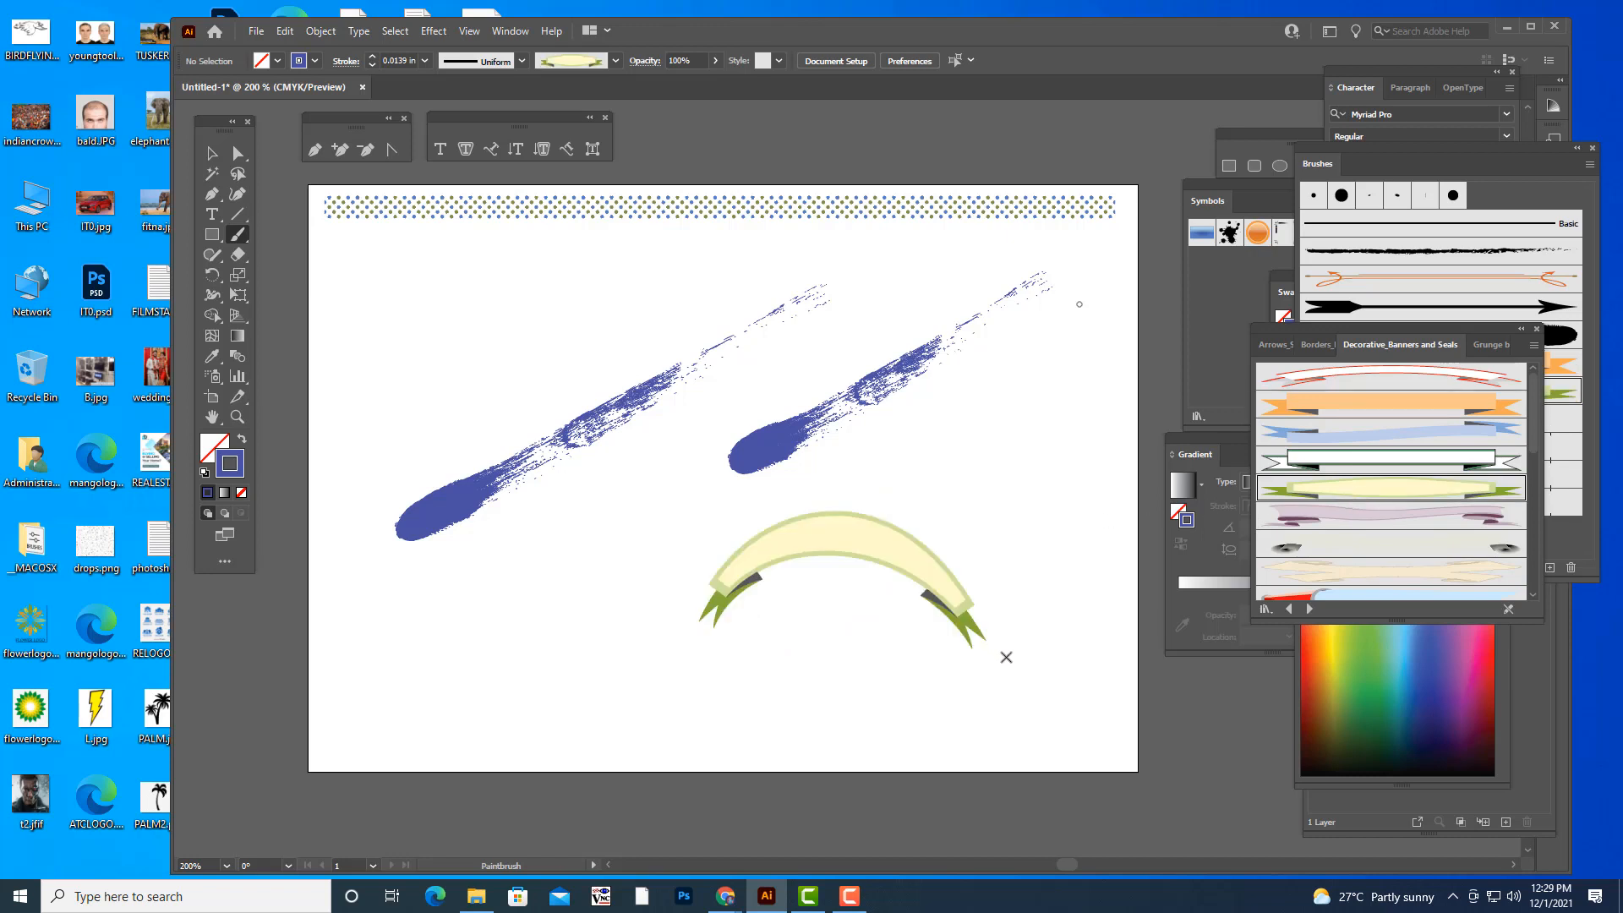
{"action": "key", "text": "ctrl+z"}
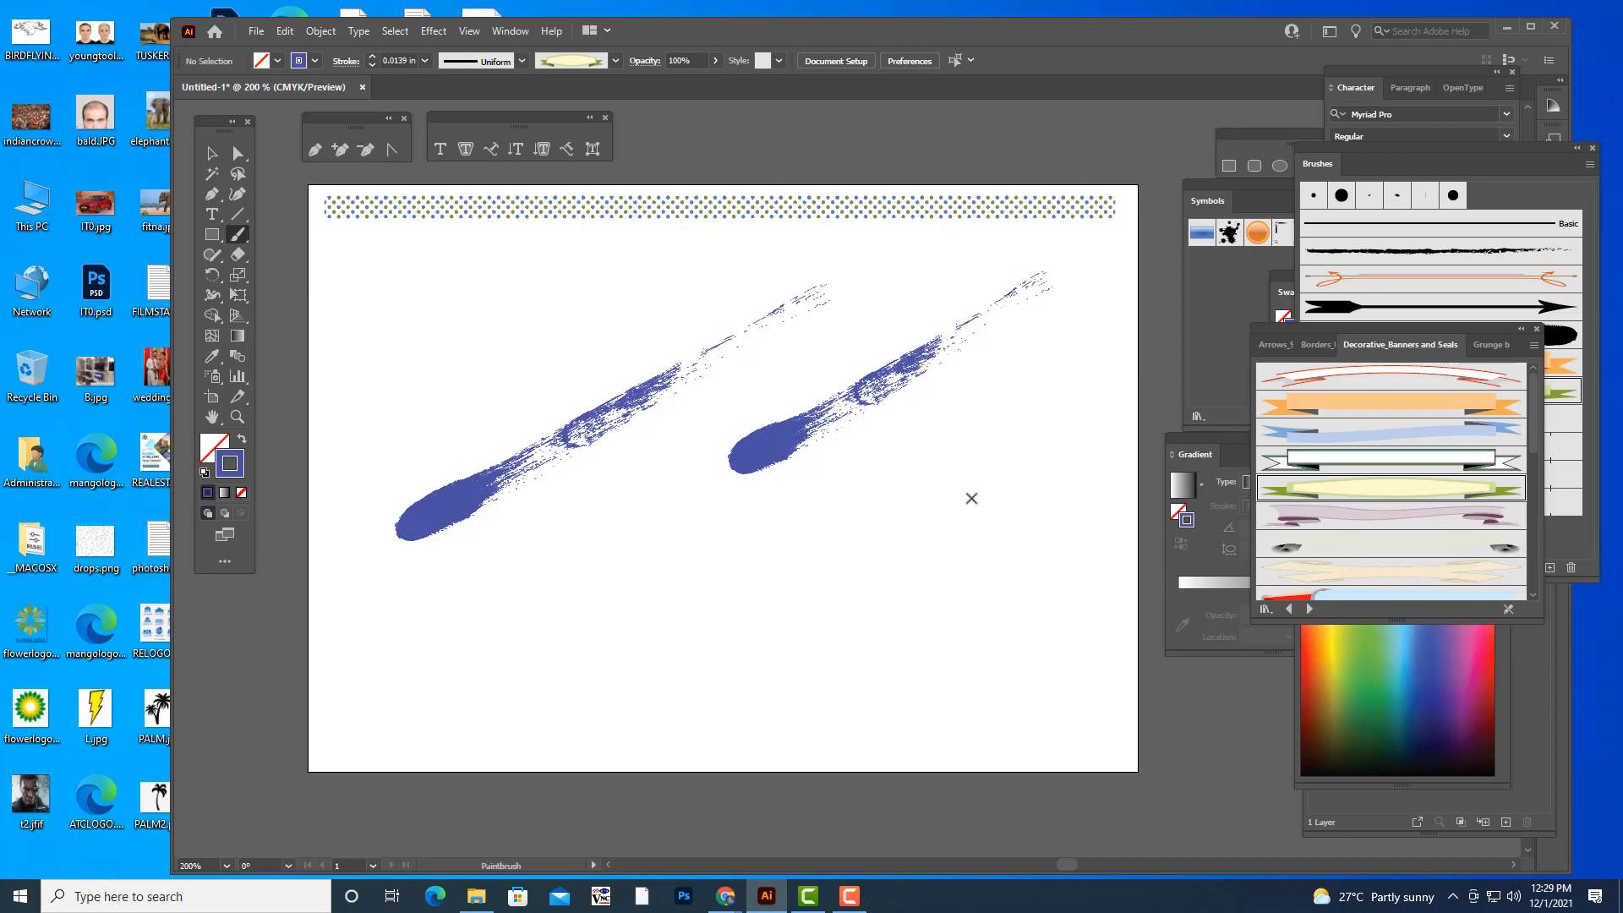
- Try a U-shaped pale yellow banner below the blue strokes, undoing it
{"action": "mouse_move", "coordinate": [634, 508]}
{"action": "left_mouse_down"}
{"action": "mouse_move", "coordinate": [919, 584]}
{"action": "mouse_move", "coordinate": [930, 516]}
{"action": "left_mouse_up"}
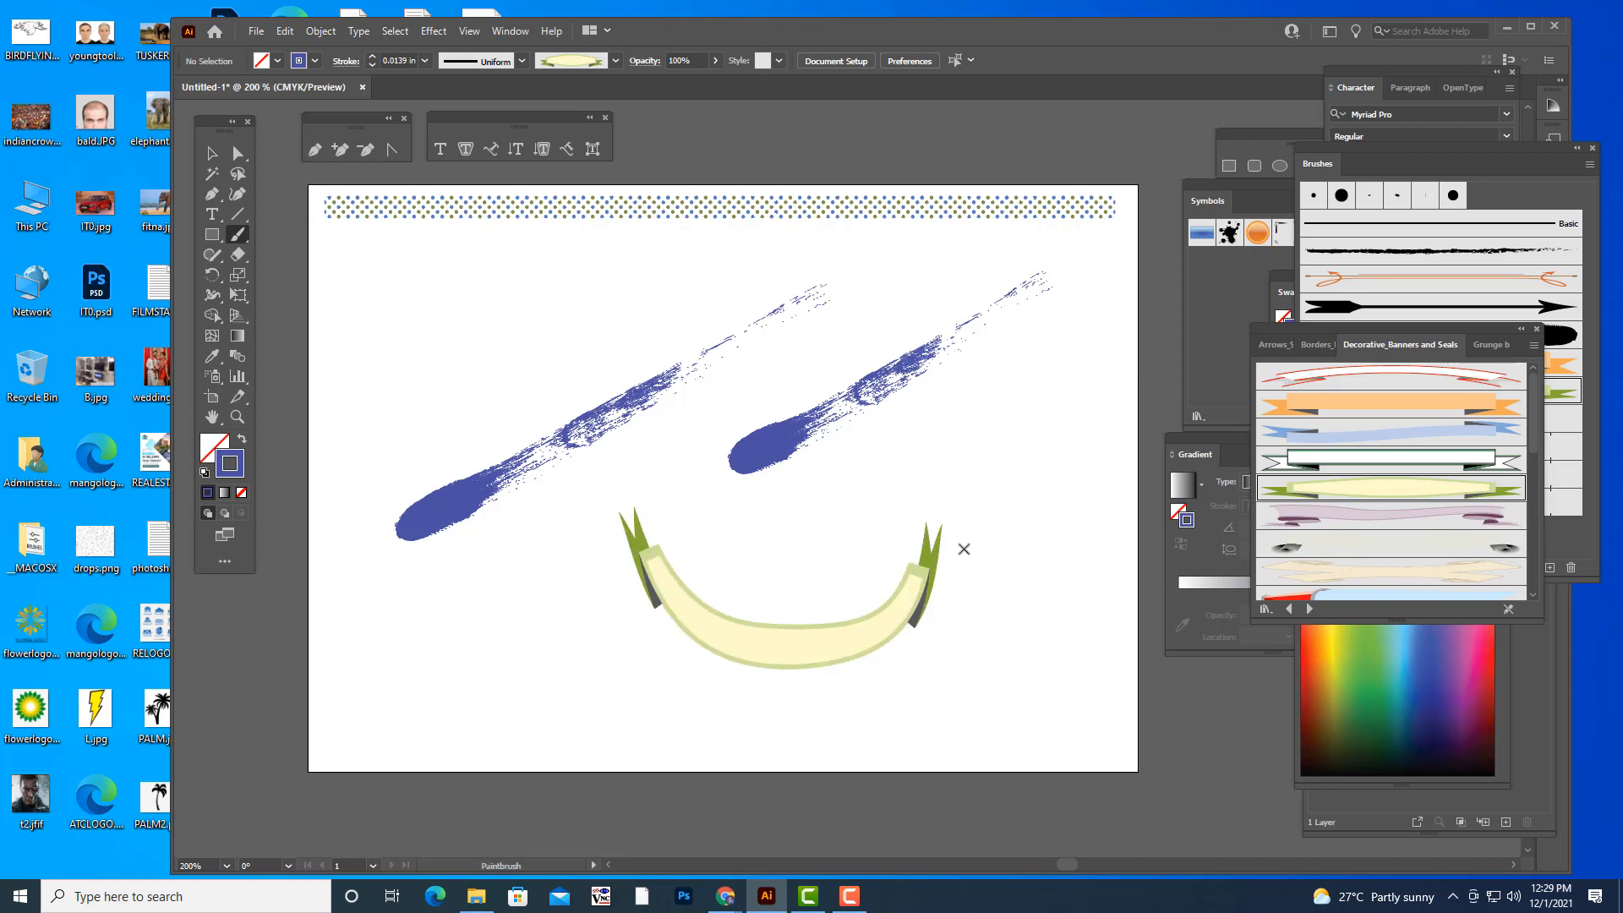
{"action": "key", "text": "ctrl+z"}
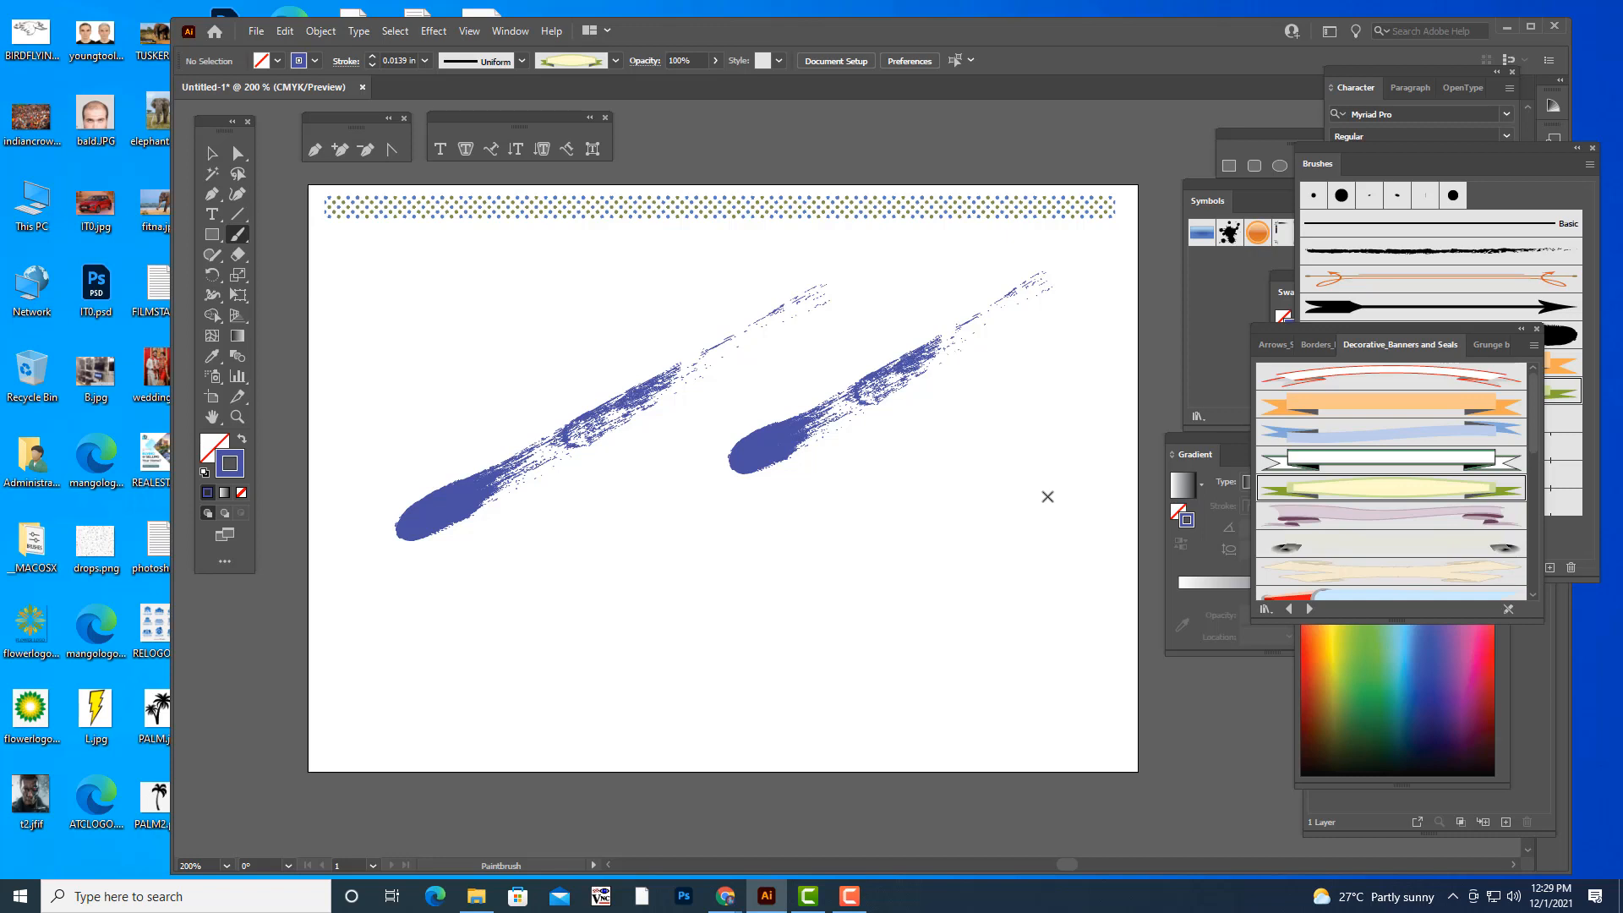
- Choose the orange starburst seal brush from the library and try four starburst strokes around the blue strokes, undoing them all
{"action": "scroll", "coordinate": [1440, 494], "scroll_direction": "down", "scroll_amount": 5}
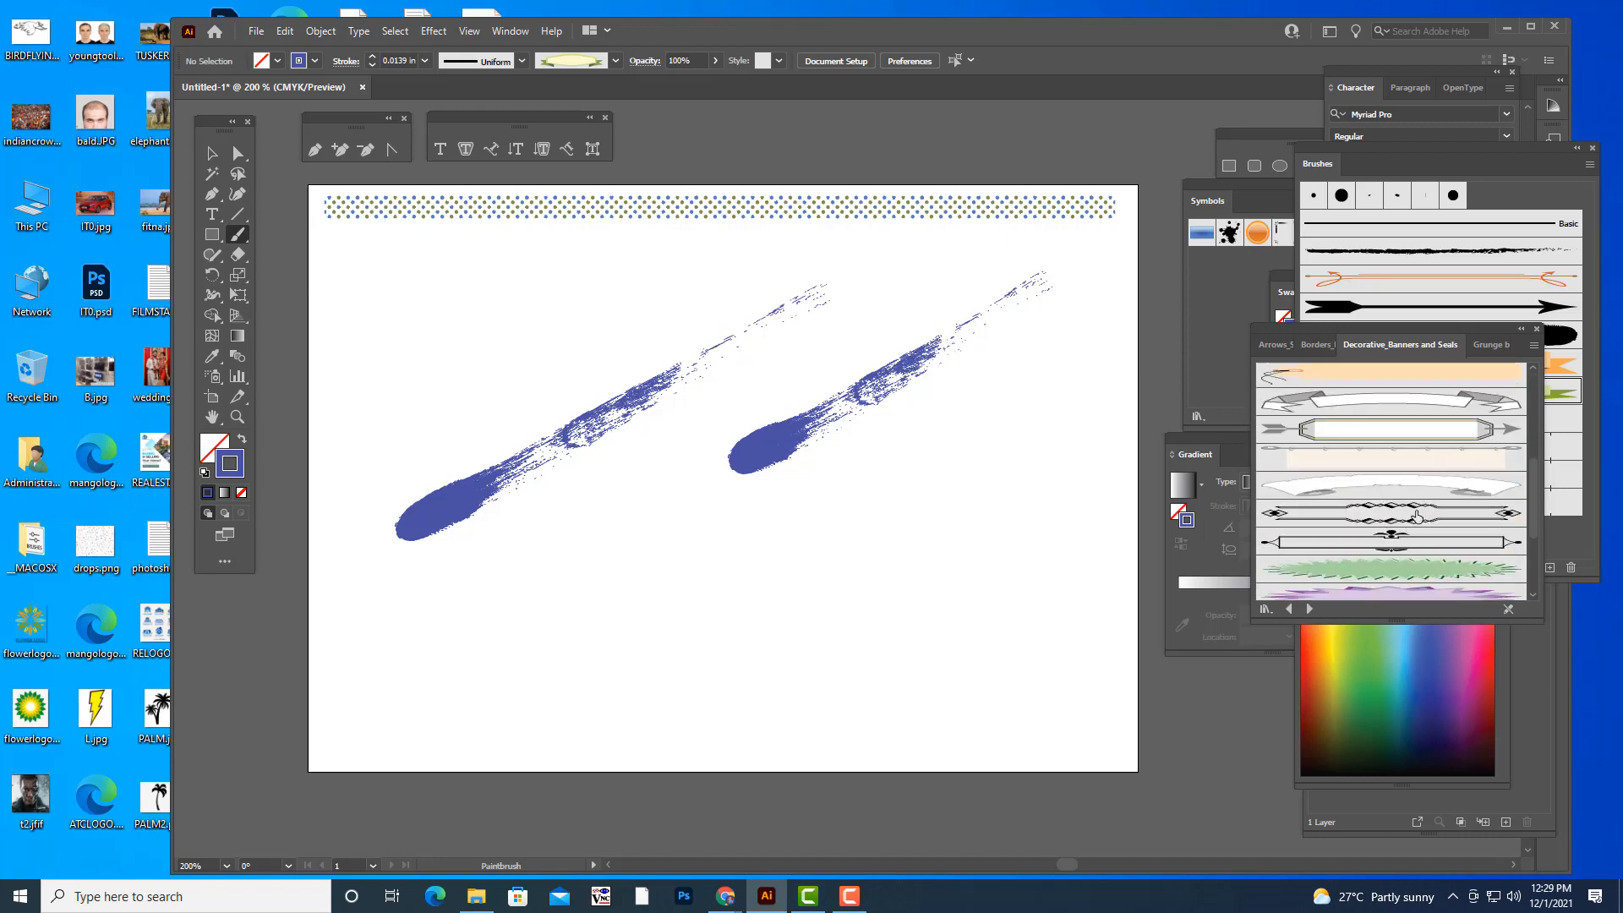
{"action": "scroll", "coordinate": [1413, 515], "scroll_direction": "down", "scroll_amount": 3}
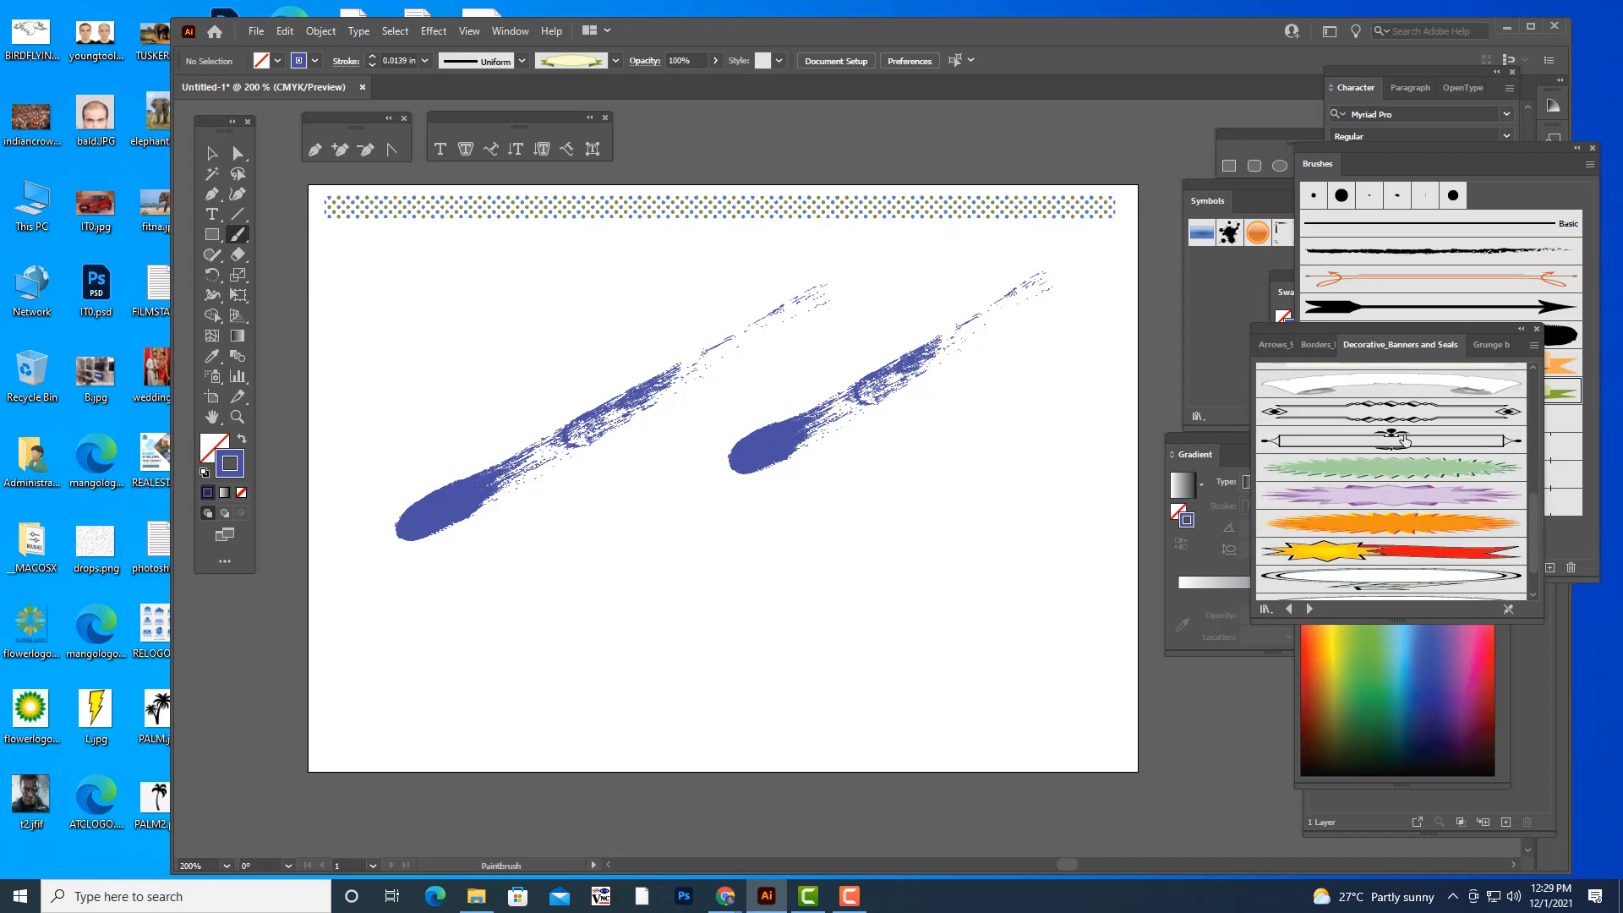
{"action": "scroll", "coordinate": [1403, 478], "scroll_direction": "up", "scroll_amount": 4}
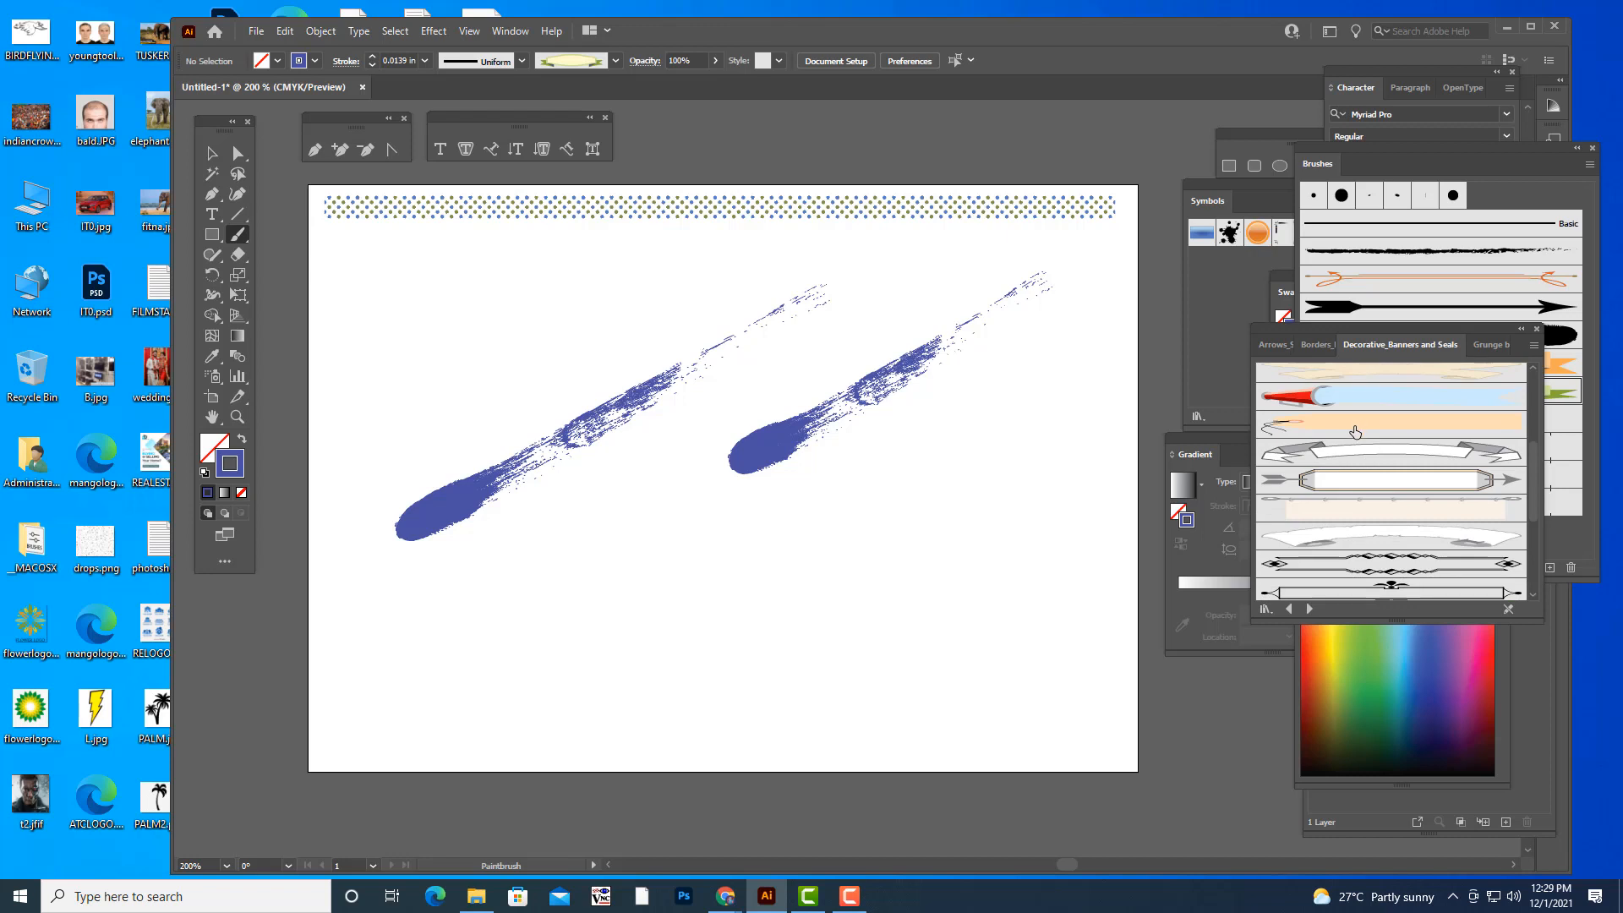
{"action": "scroll", "coordinate": [1403, 535], "scroll_direction": "down", "scroll_amount": 4}
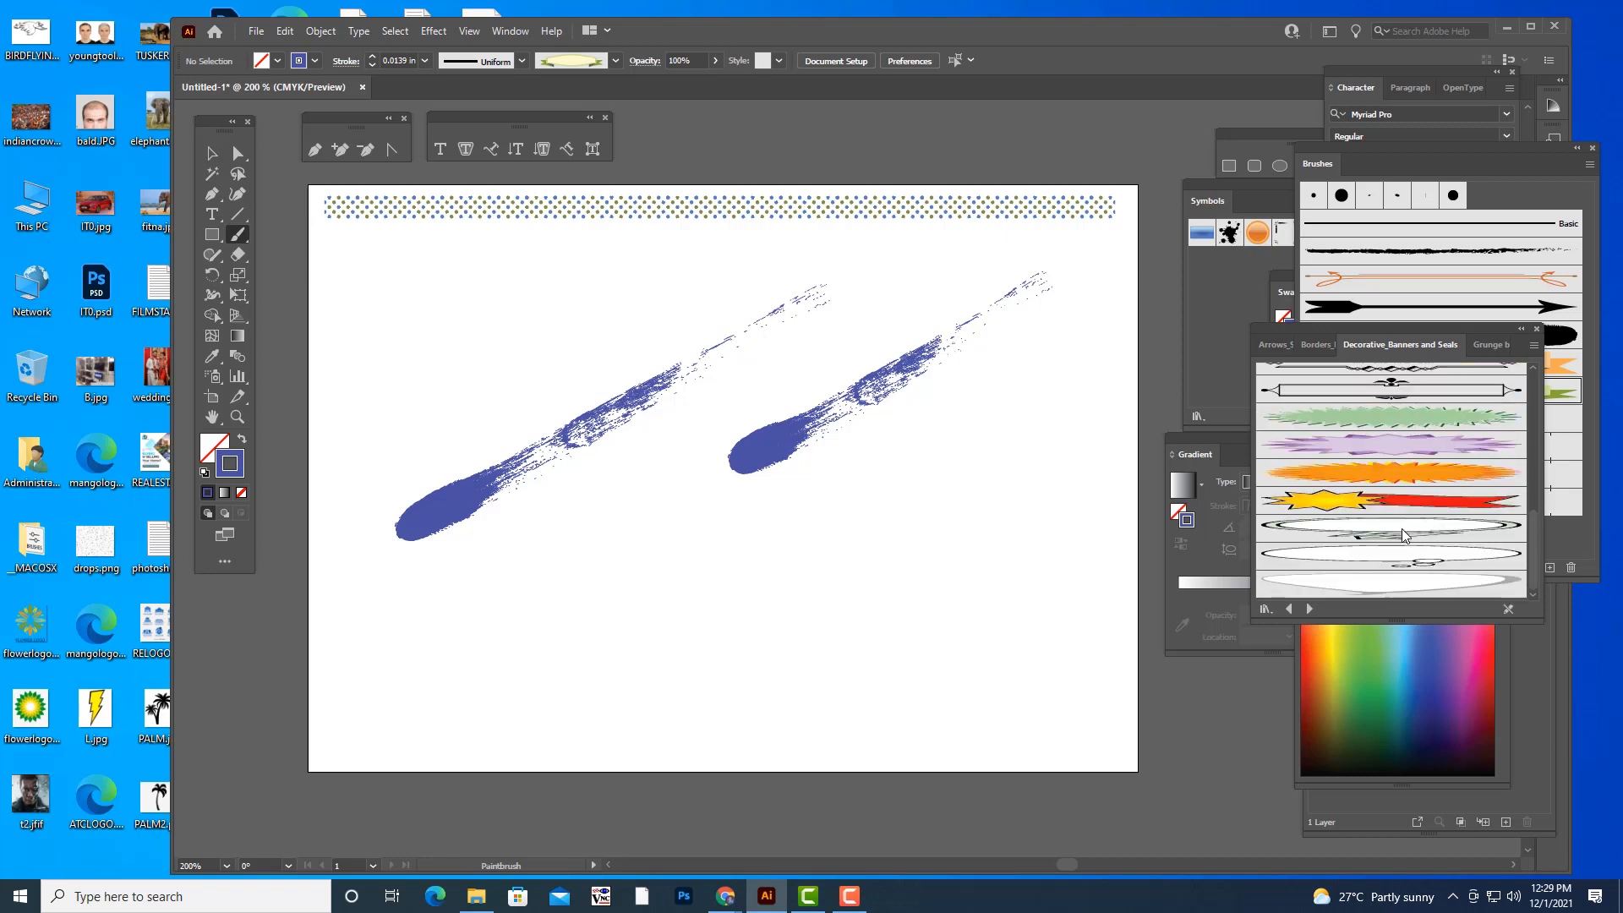
{"action": "left_click", "coordinate": [1355, 473]}
{"action": "left_click_drag", "start_coordinate": [629, 533], "coordinate": [940, 604]}
{"action": "left_click_drag", "start_coordinate": [1002, 491], "coordinate": [1070, 395]}
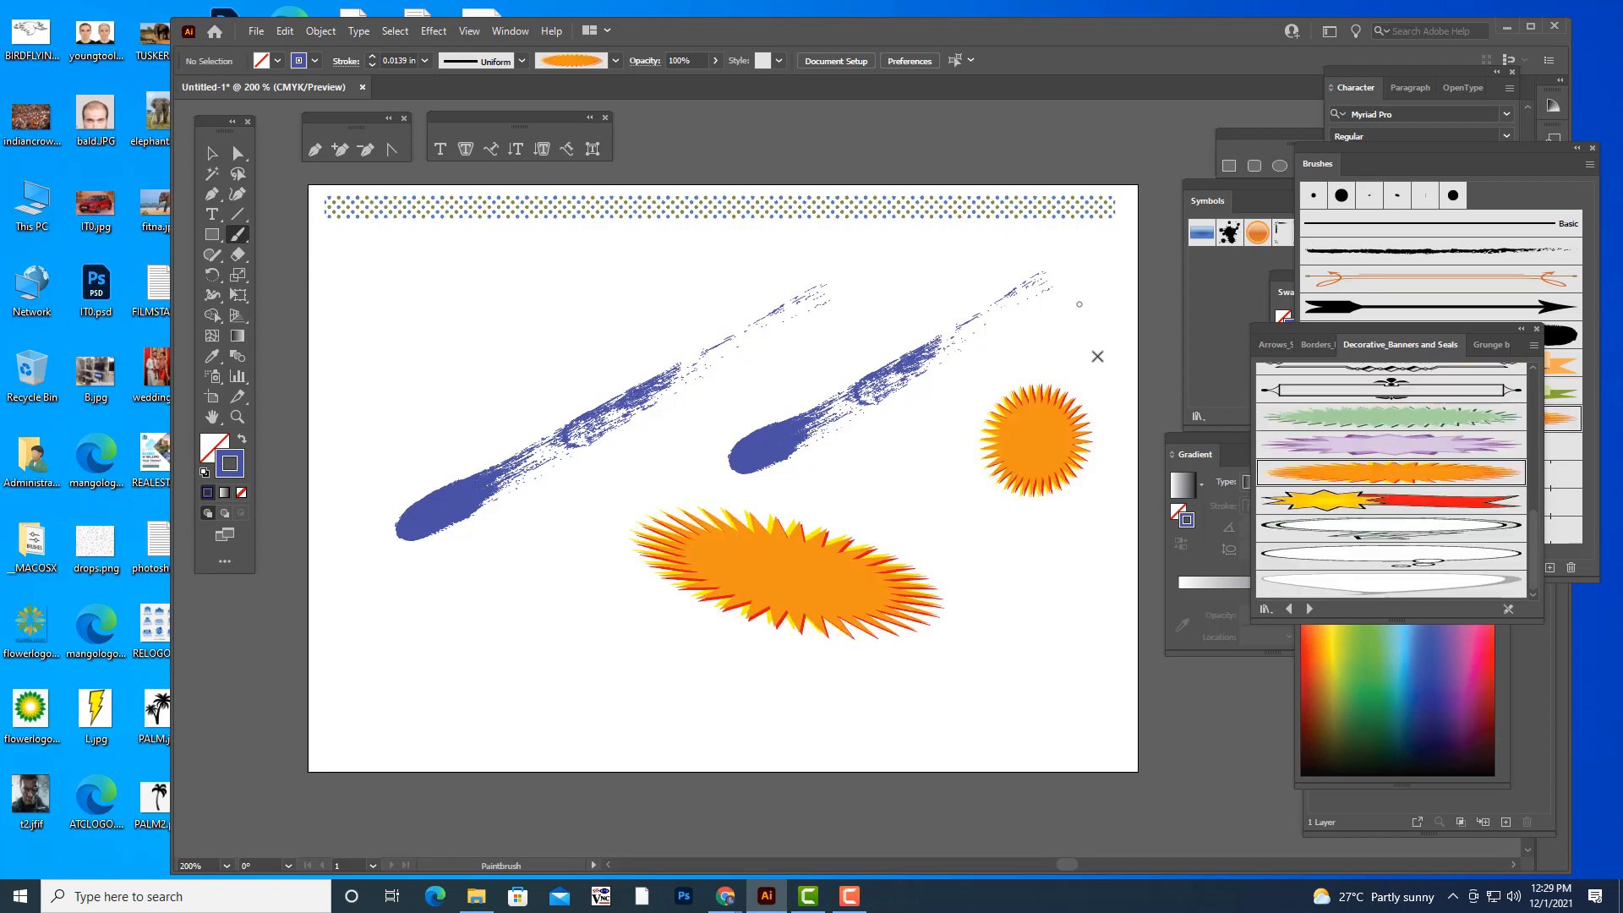
{"action": "left_click_drag", "start_coordinate": [1059, 572], "coordinate": [1092, 666]}
{"action": "left_click_drag", "start_coordinate": [581, 302], "coordinate": [634, 284]}
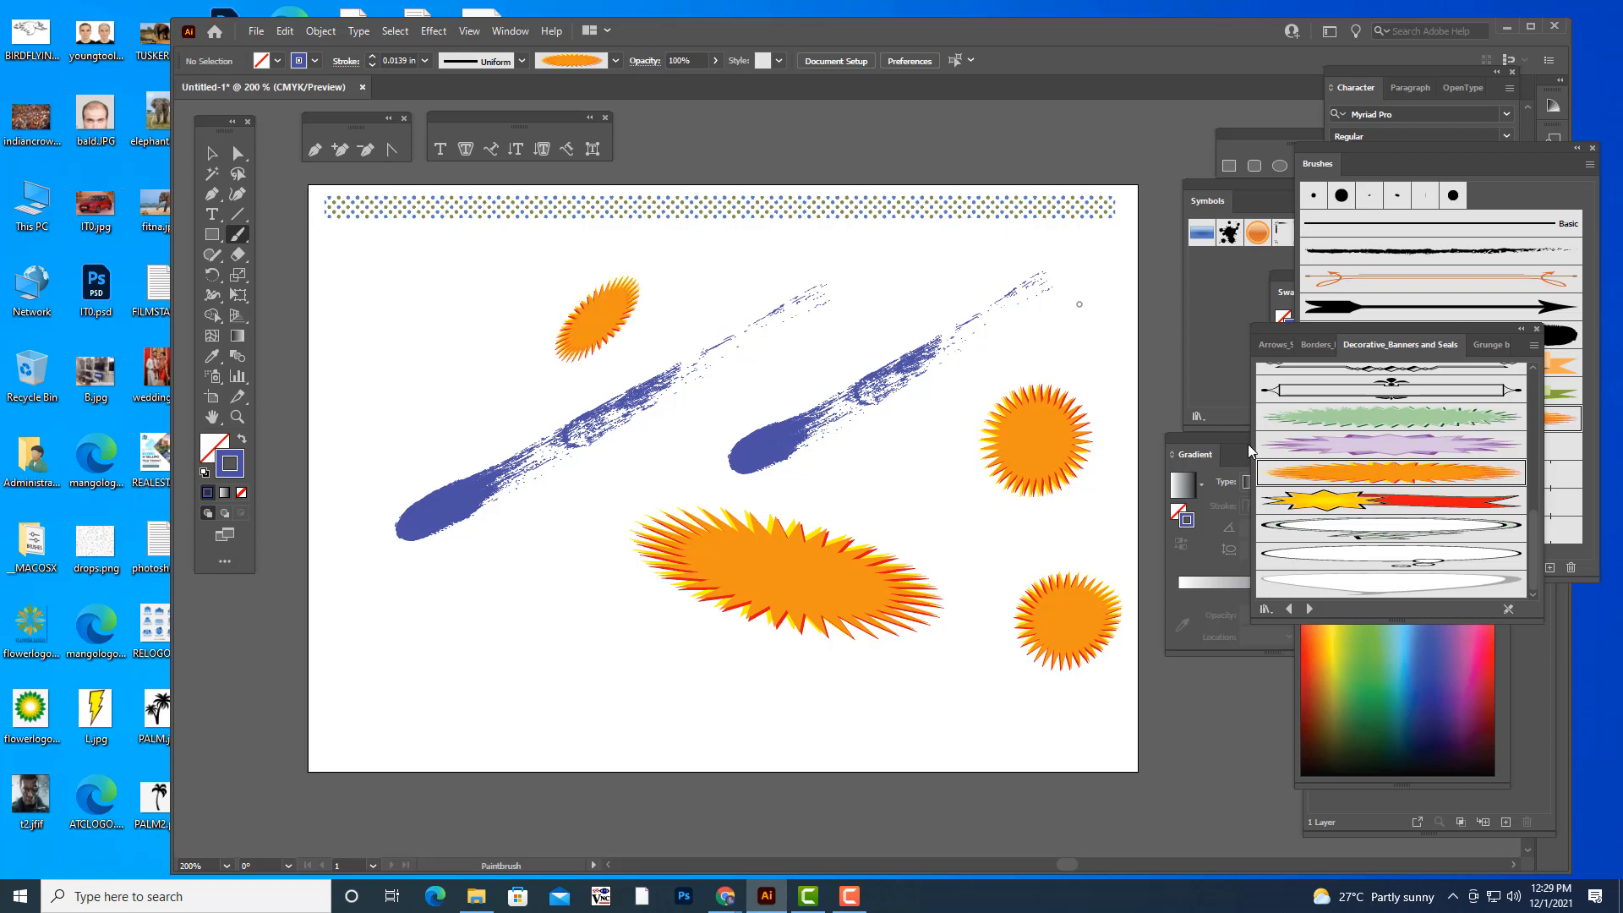
{"action": "key", "text": "ctrl+z"}
{"action": "key", "text": "ctrl+z"}
{"action": "key", "text": "ctrl+z"}
{"action": "key", "text": "ctrl+z"}
{"action": "key", "text": "ctrl+z"}
{"action": "key", "text": "ctrl+z"}
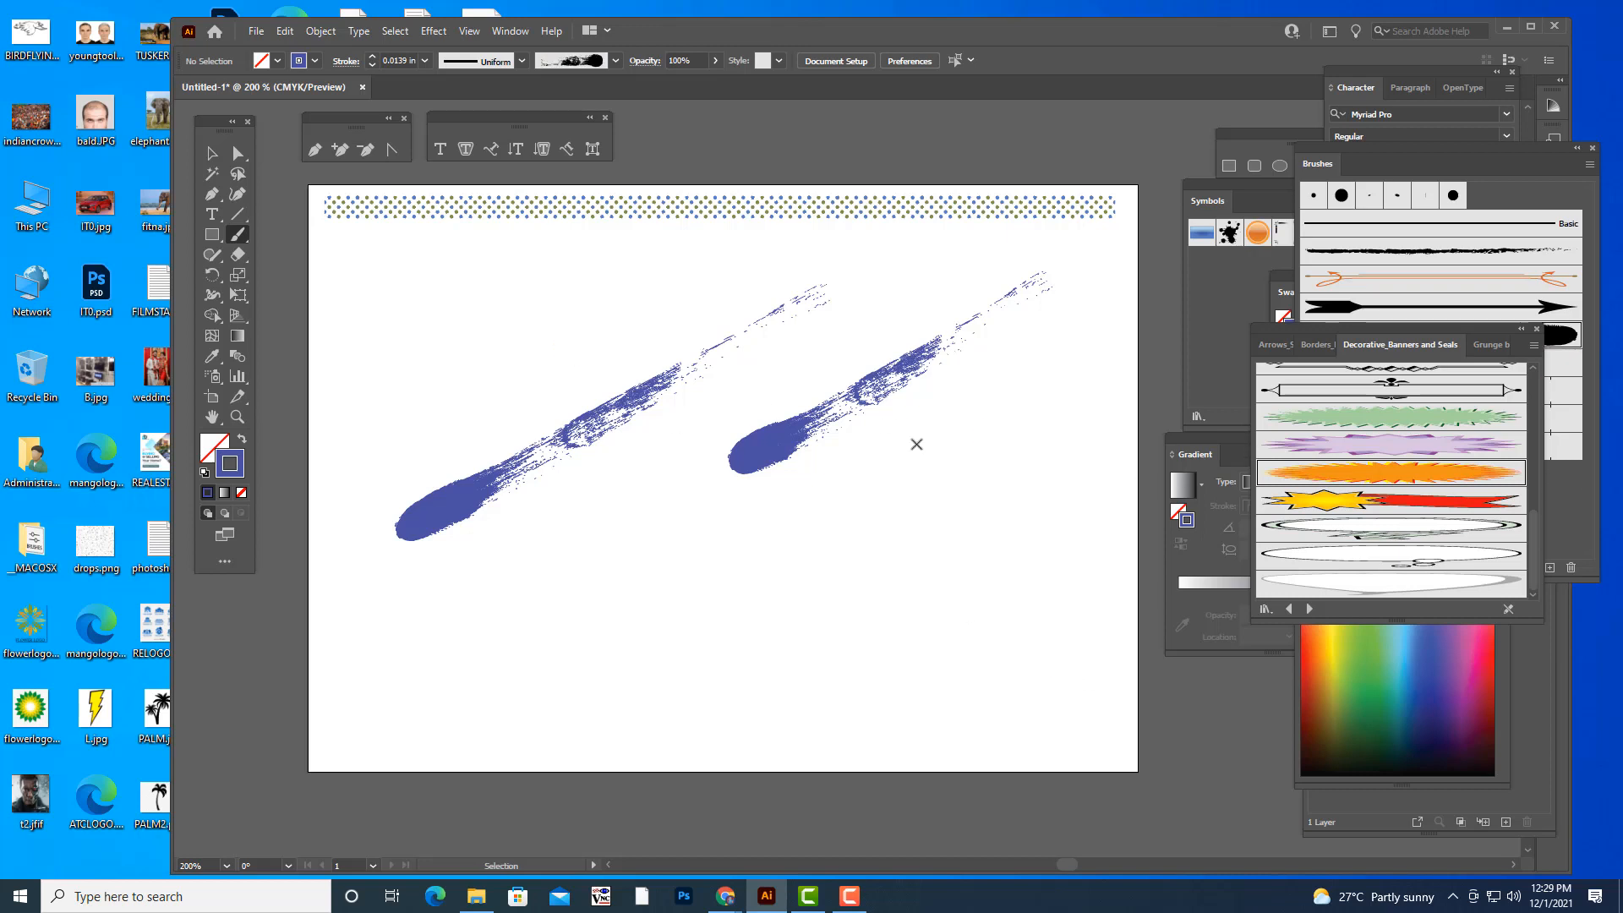
- Delete the dotted border and both blue brush strokes to clear the artboard
{"action": "left_click", "coordinate": [213, 153]}
{"action": "left_click", "coordinate": [603, 203]}
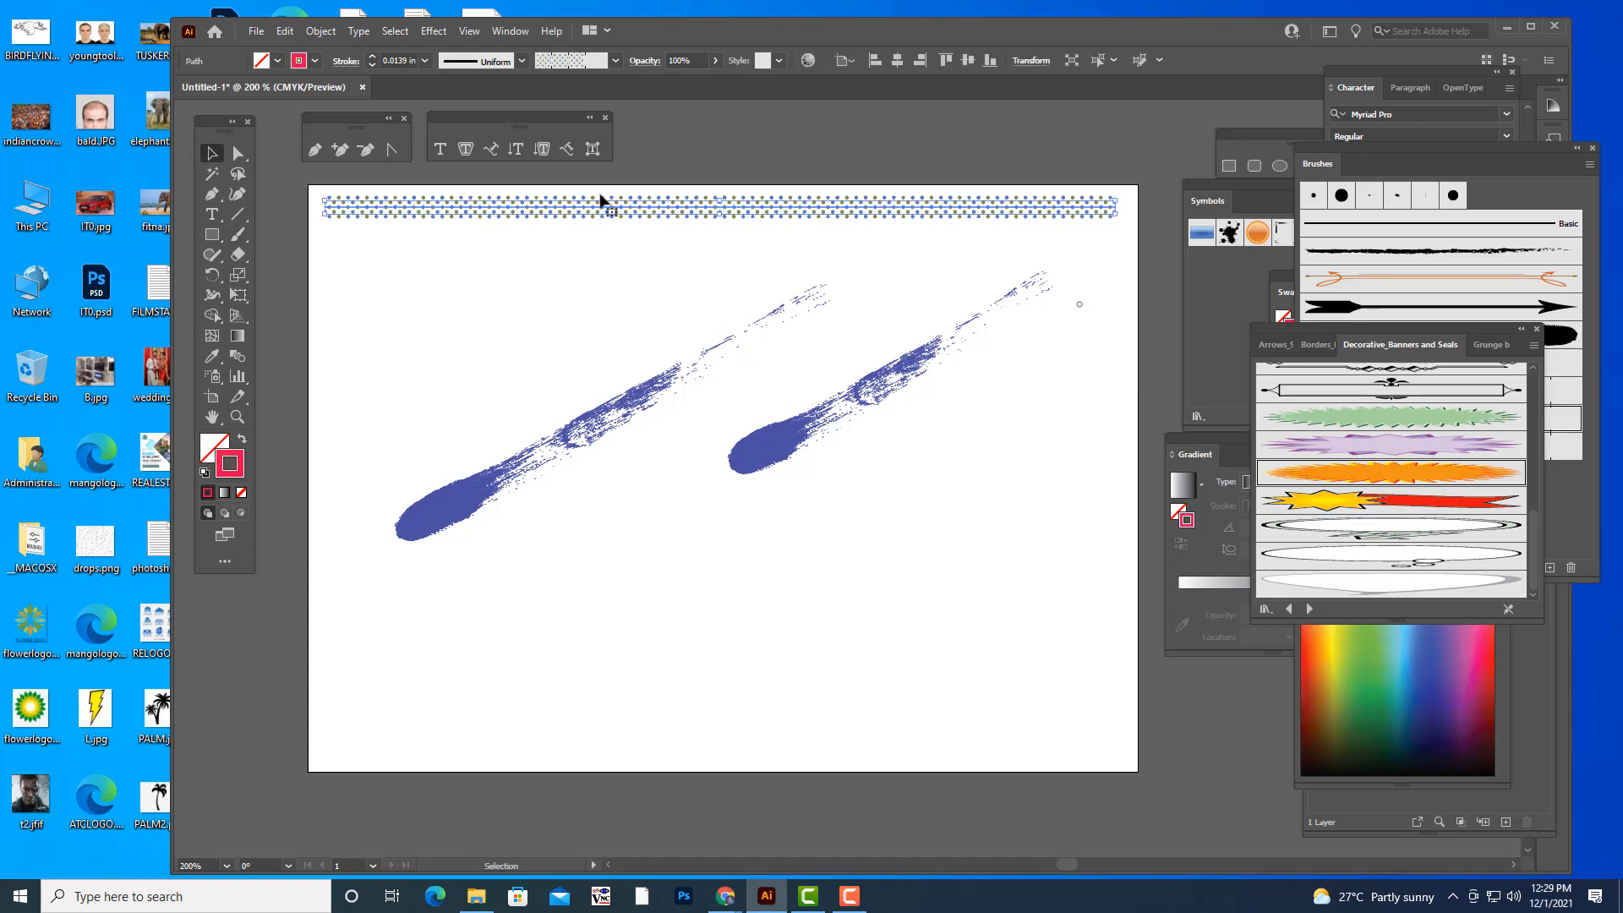
{"action": "key", "text": "Delete"}
{"action": "left_click", "coordinate": [615, 414]}
{"action": "key", "text": "Delete"}
{"action": "left_click", "coordinate": [755, 448]}
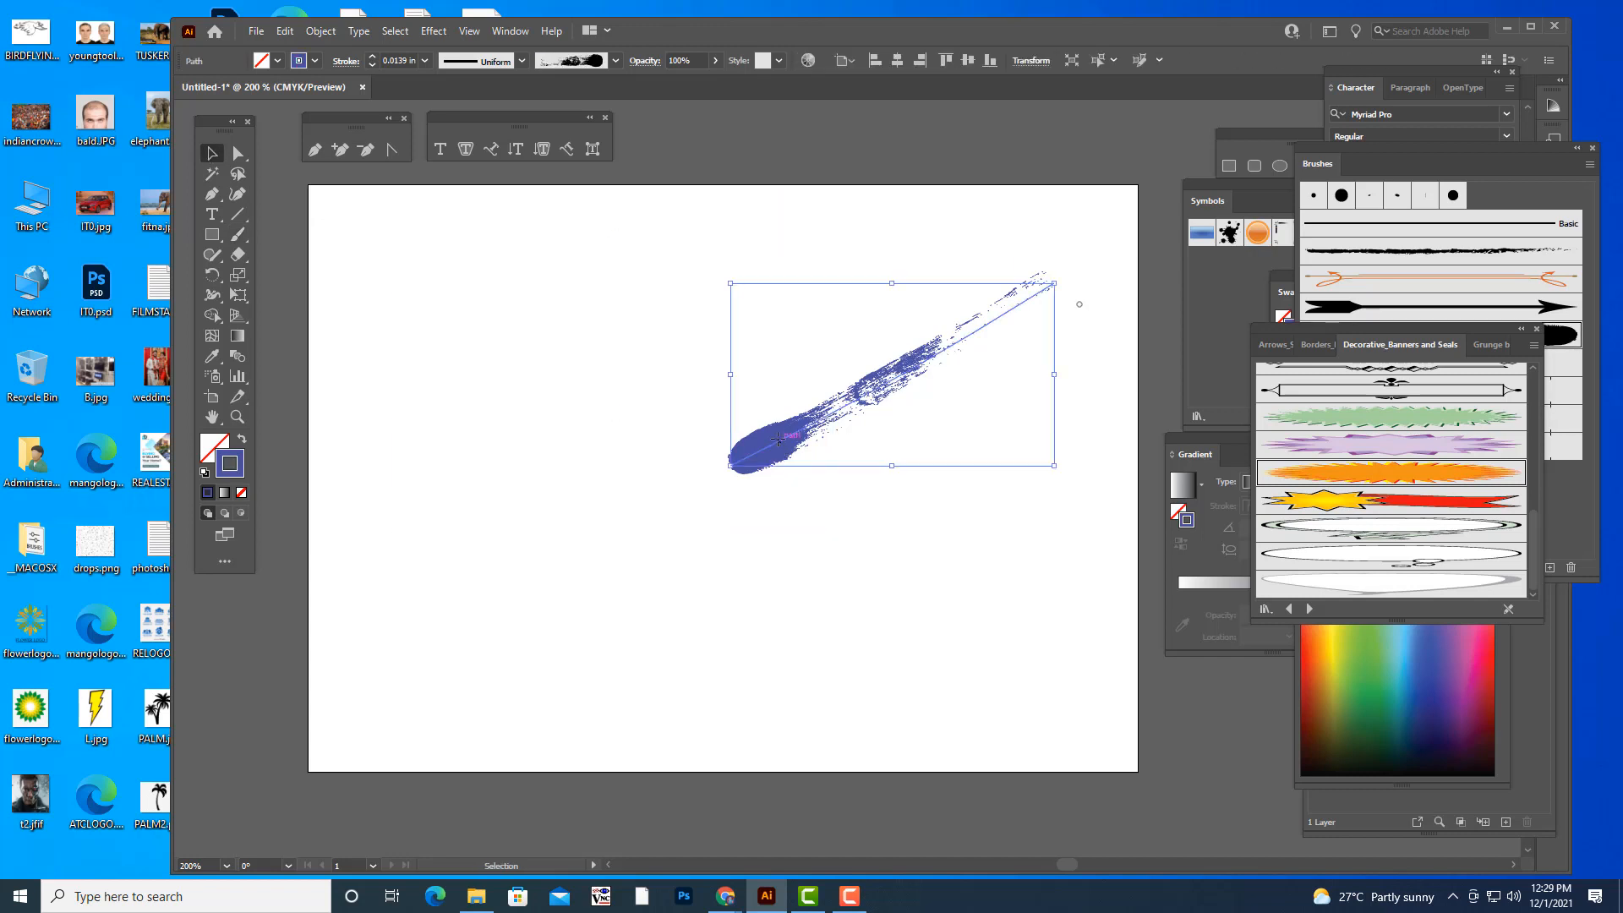
{"action": "key", "text": "Delete"}
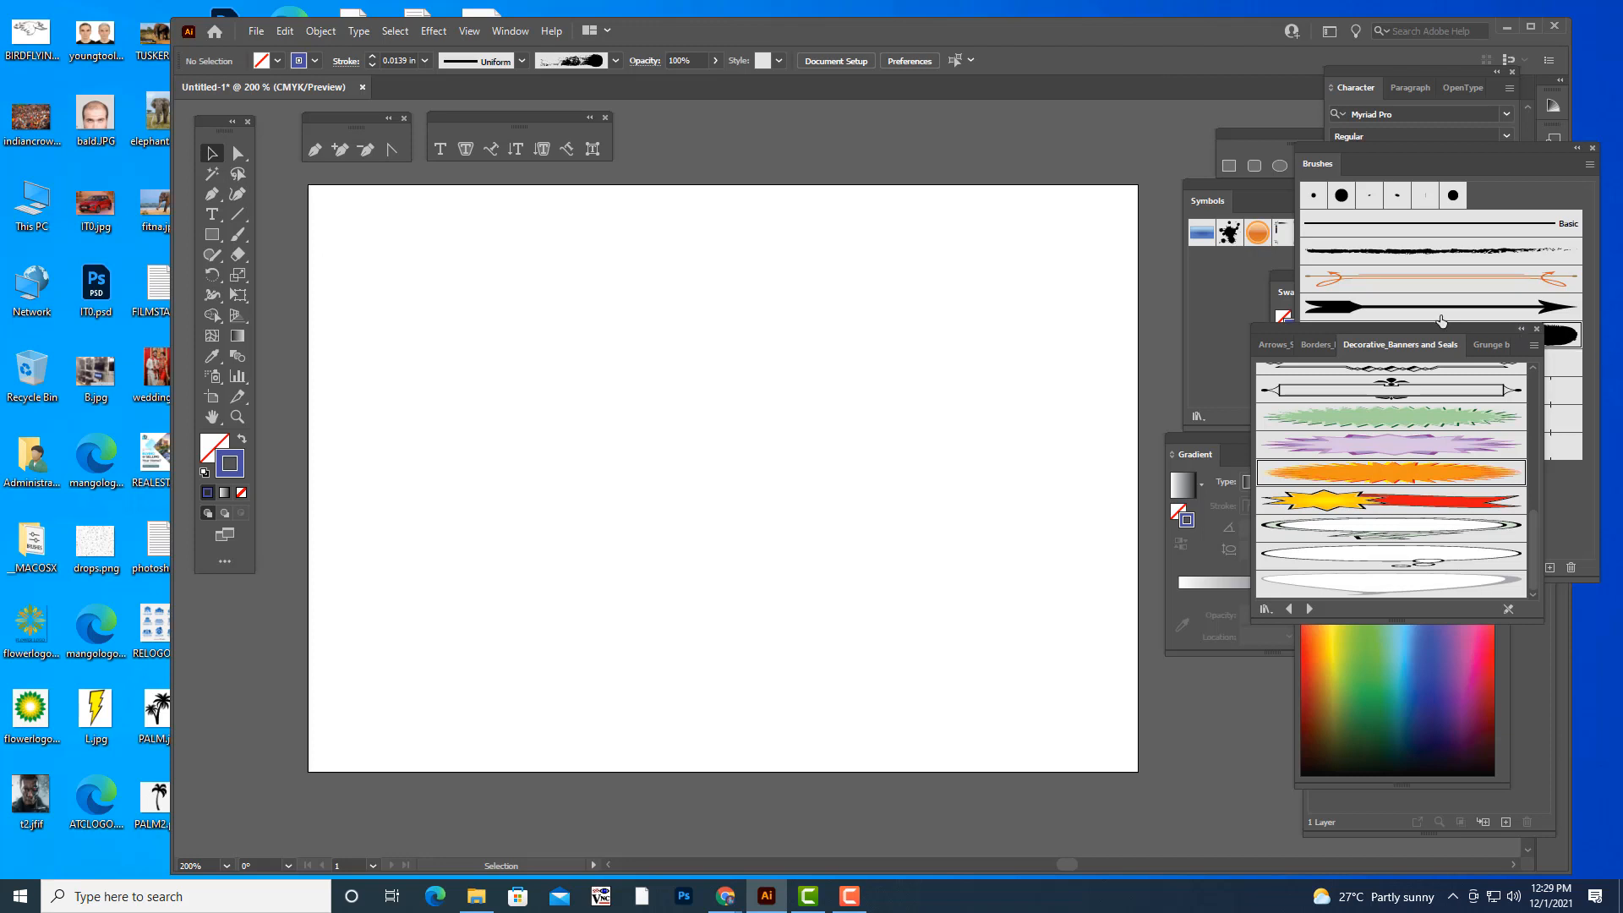
- Browse the Artistic and Bristle Brush library categories without loading any, and bring the Brushes panel forward beside the artboard
{"action": "left_click_drag", "start_coordinate": [1361, 336], "coordinate": [1294, 338]}
{"action": "left_click", "coordinate": [1198, 610]}
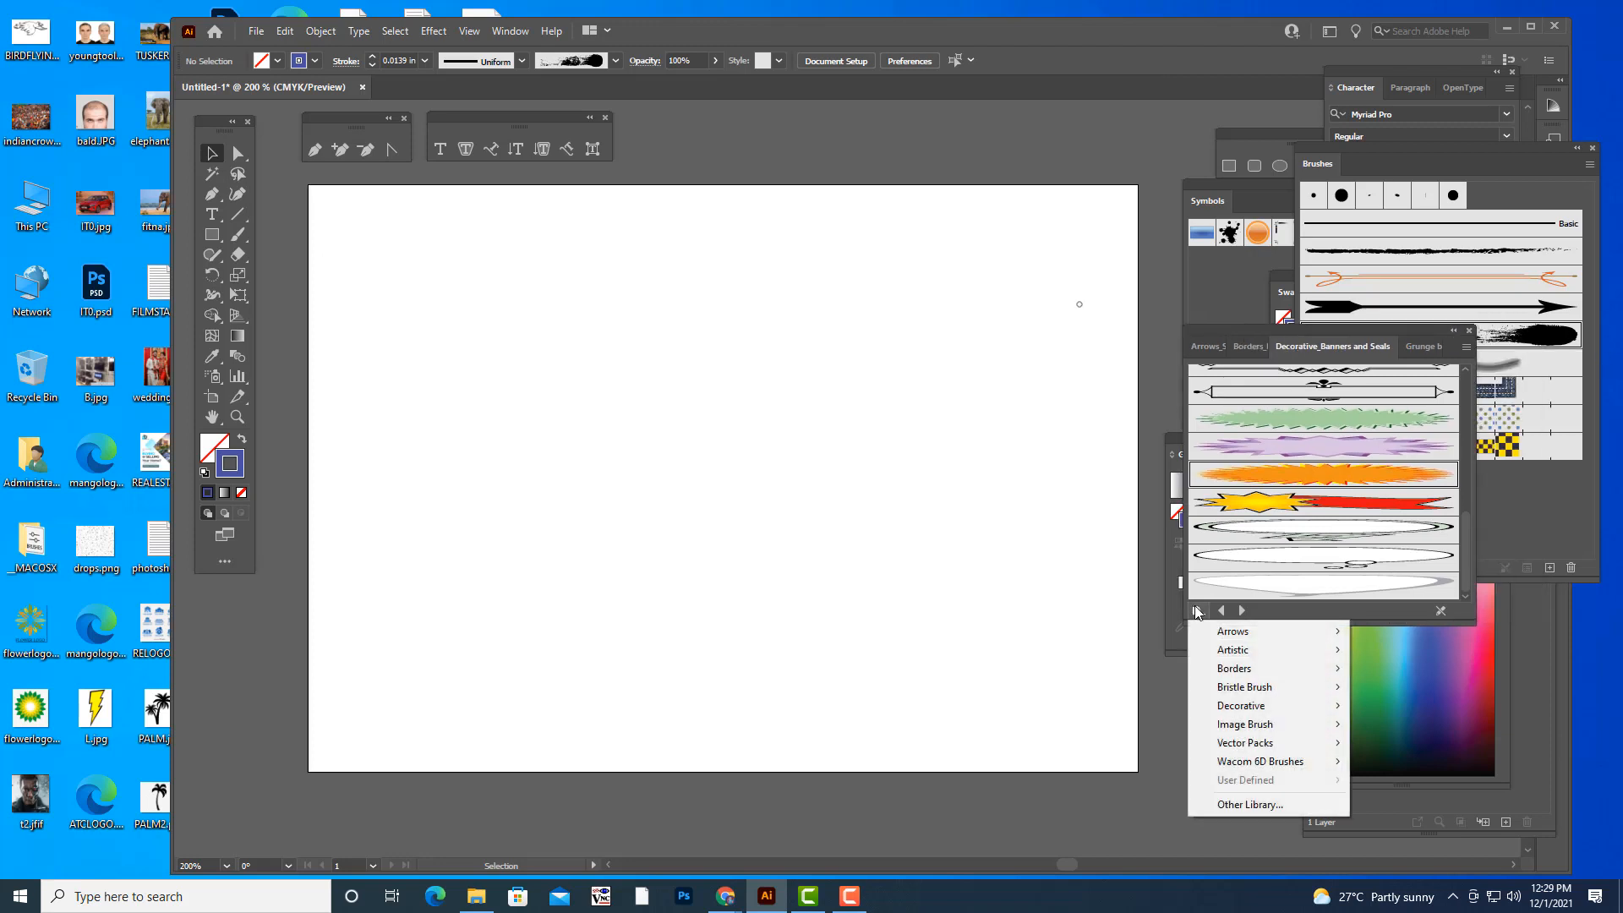
{"action": "mouse_move", "coordinate": [1268, 659]}
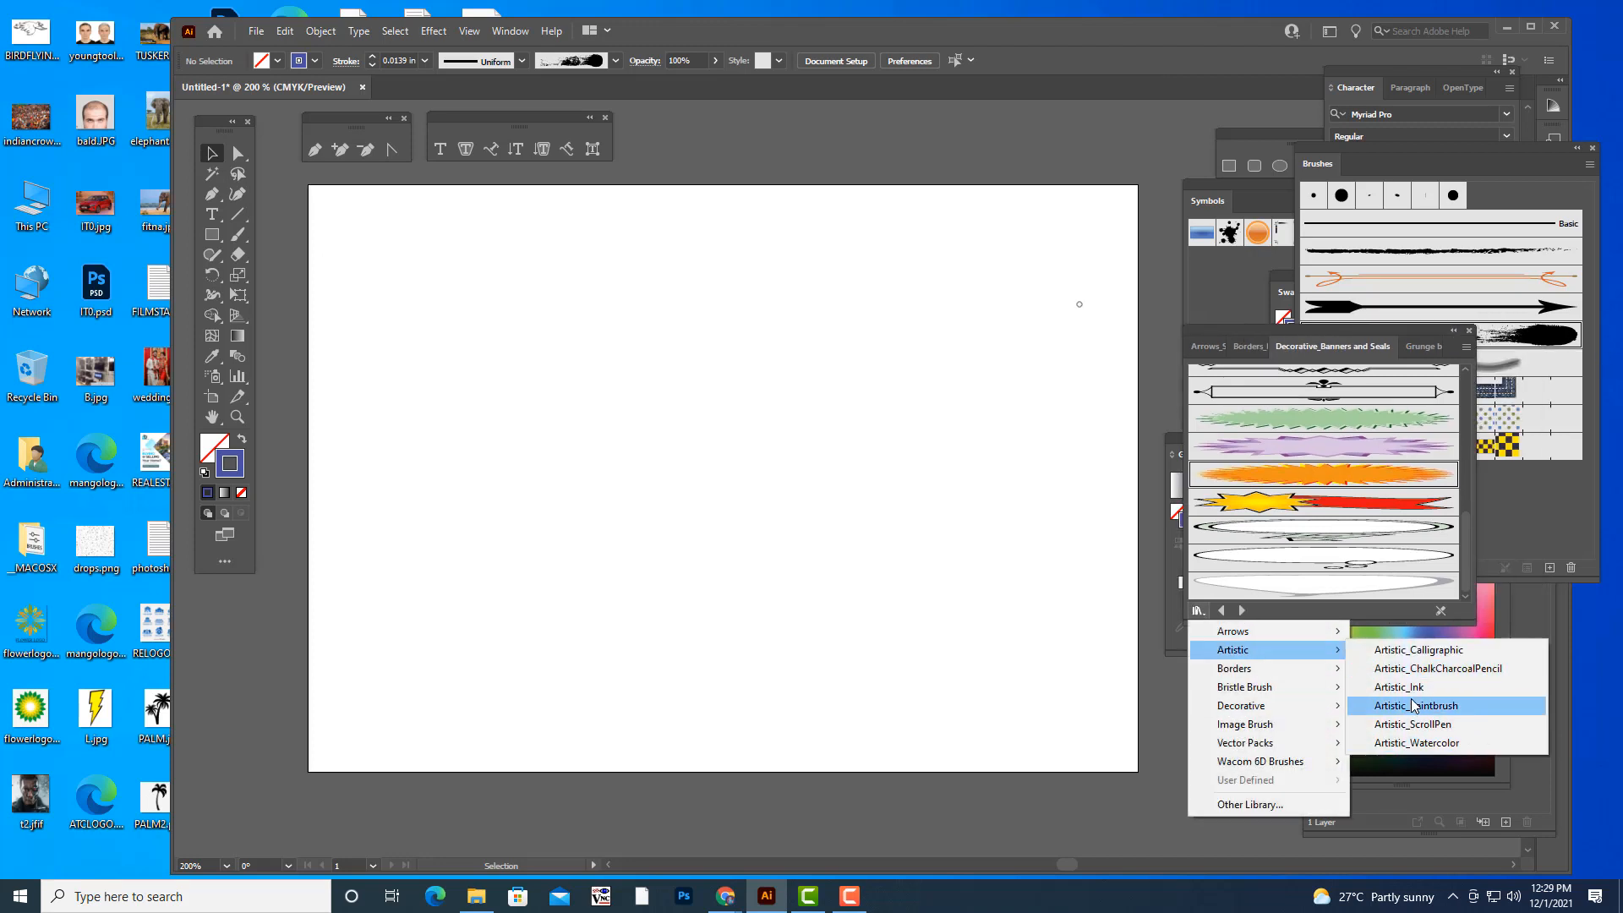
{"action": "mouse_move", "coordinate": [1273, 693]}
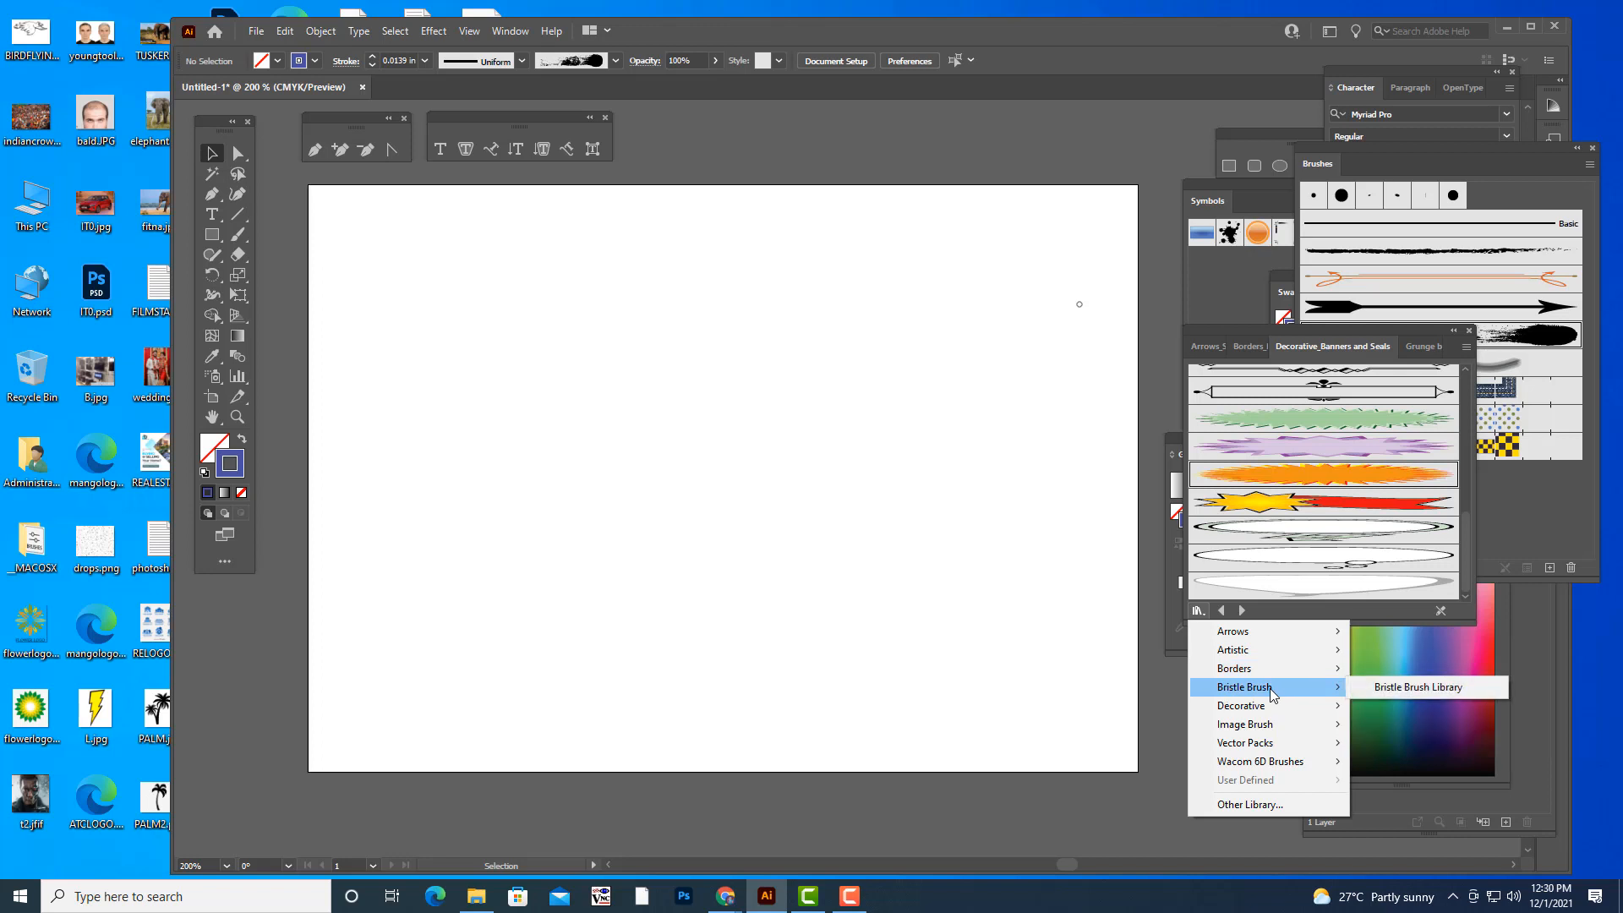
{"action": "left_click", "coordinate": [1382, 159]}
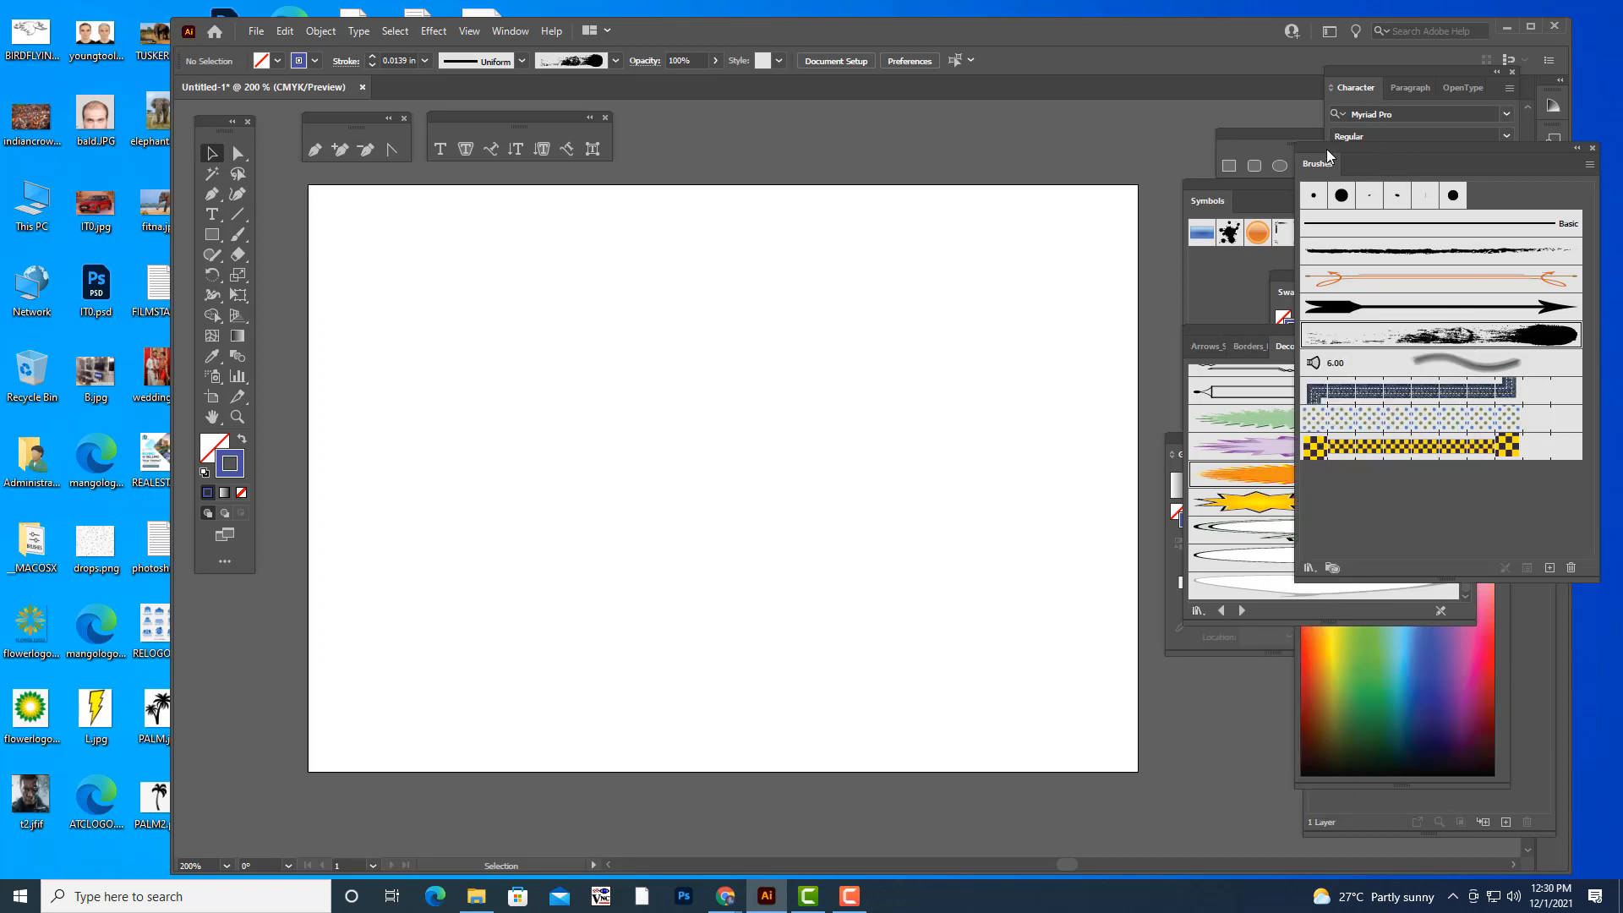
{"action": "mouse_move", "coordinate": [1326, 149]}
{"action": "left_mouse_down"}
{"action": "mouse_move", "coordinate": [1263, 329]}
{"action": "mouse_move", "coordinate": [1181, 331]}
{"action": "left_mouse_up"}
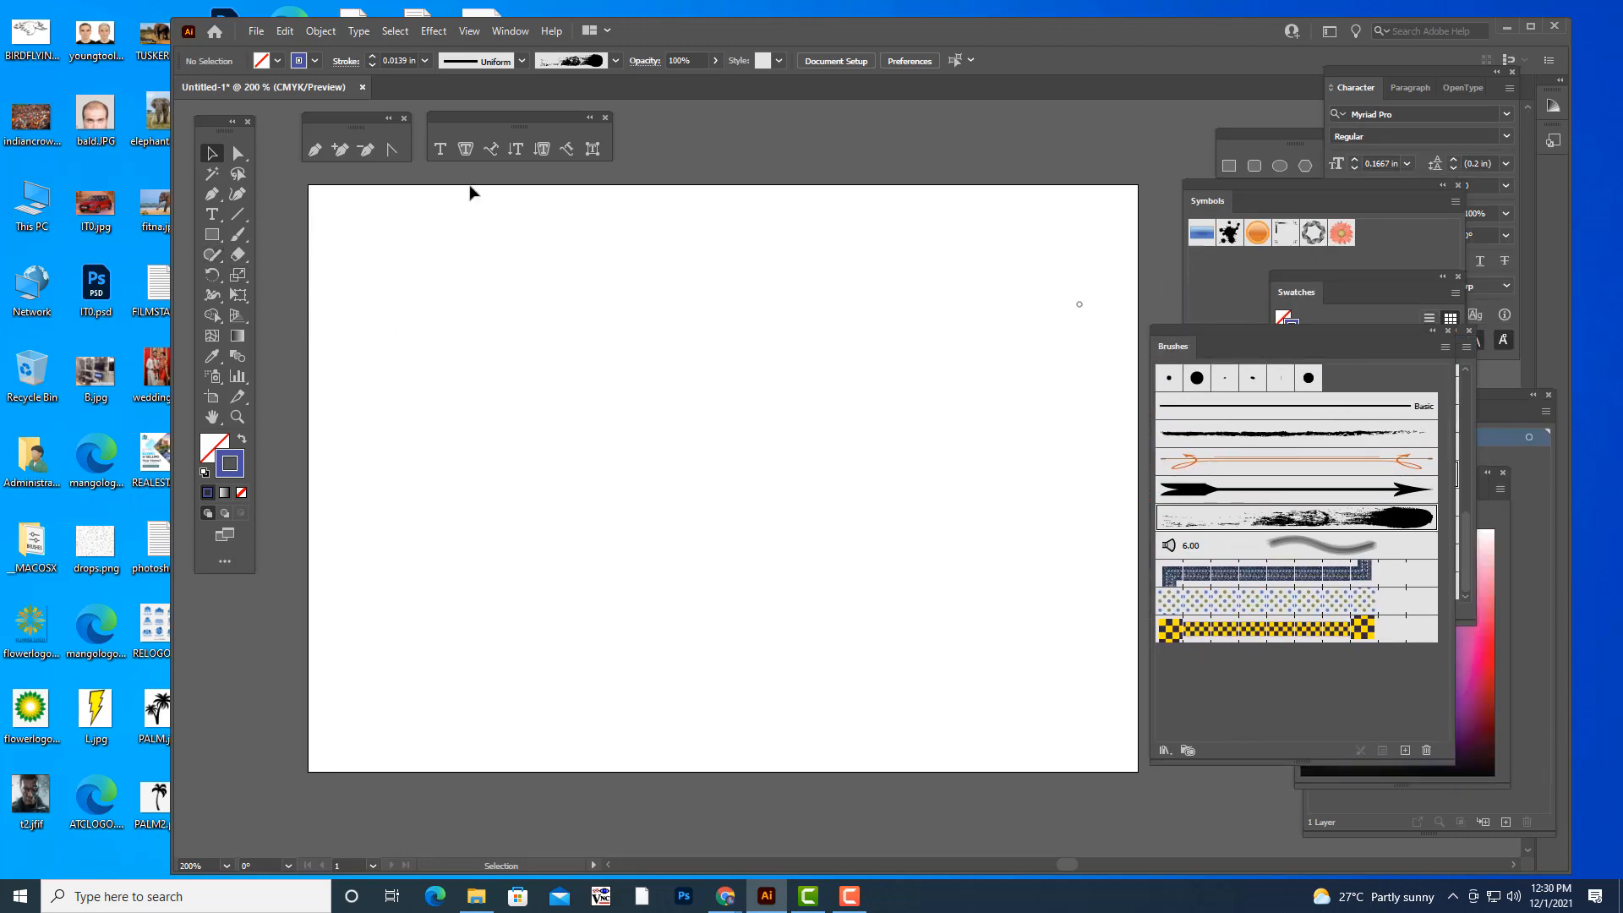
- Detach the shape tools as a floating toolbar and draw a small five-pointed star near the artboard's upper-left corner
{"action": "left_click", "coordinate": [212, 234]}
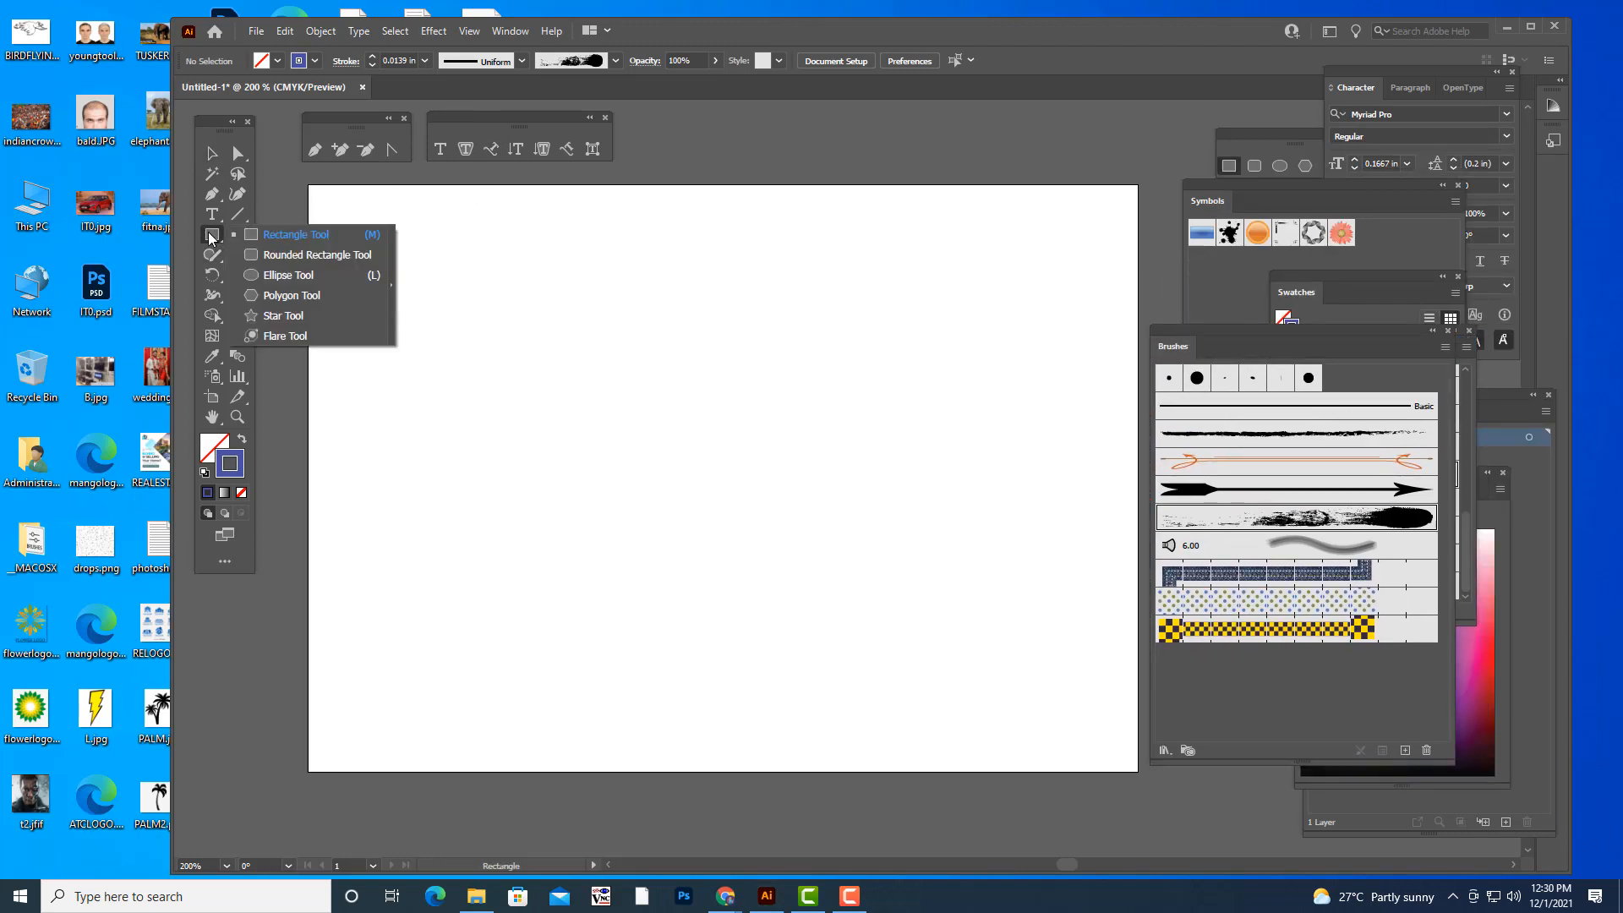
{"action": "left_click", "coordinate": [392, 287]}
{"action": "left_click_drag", "start_coordinate": [372, 233], "coordinate": [820, 109]}
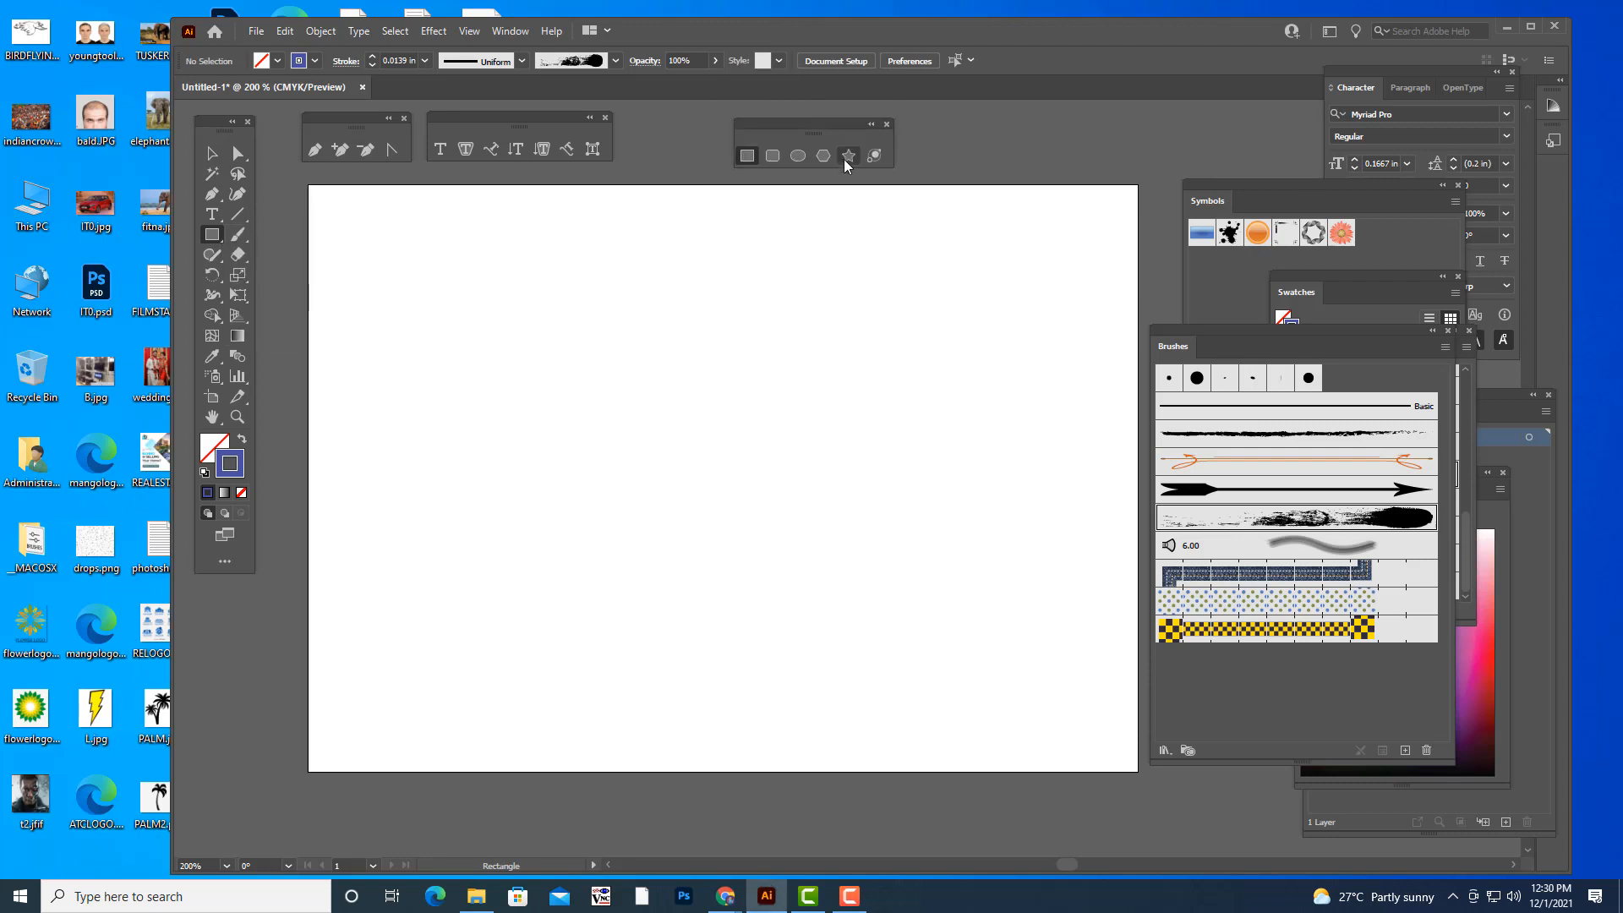
{"action": "left_click", "coordinate": [848, 156]}
{"action": "left_click_drag", "start_coordinate": [385, 308], "coordinate": [395, 319]}
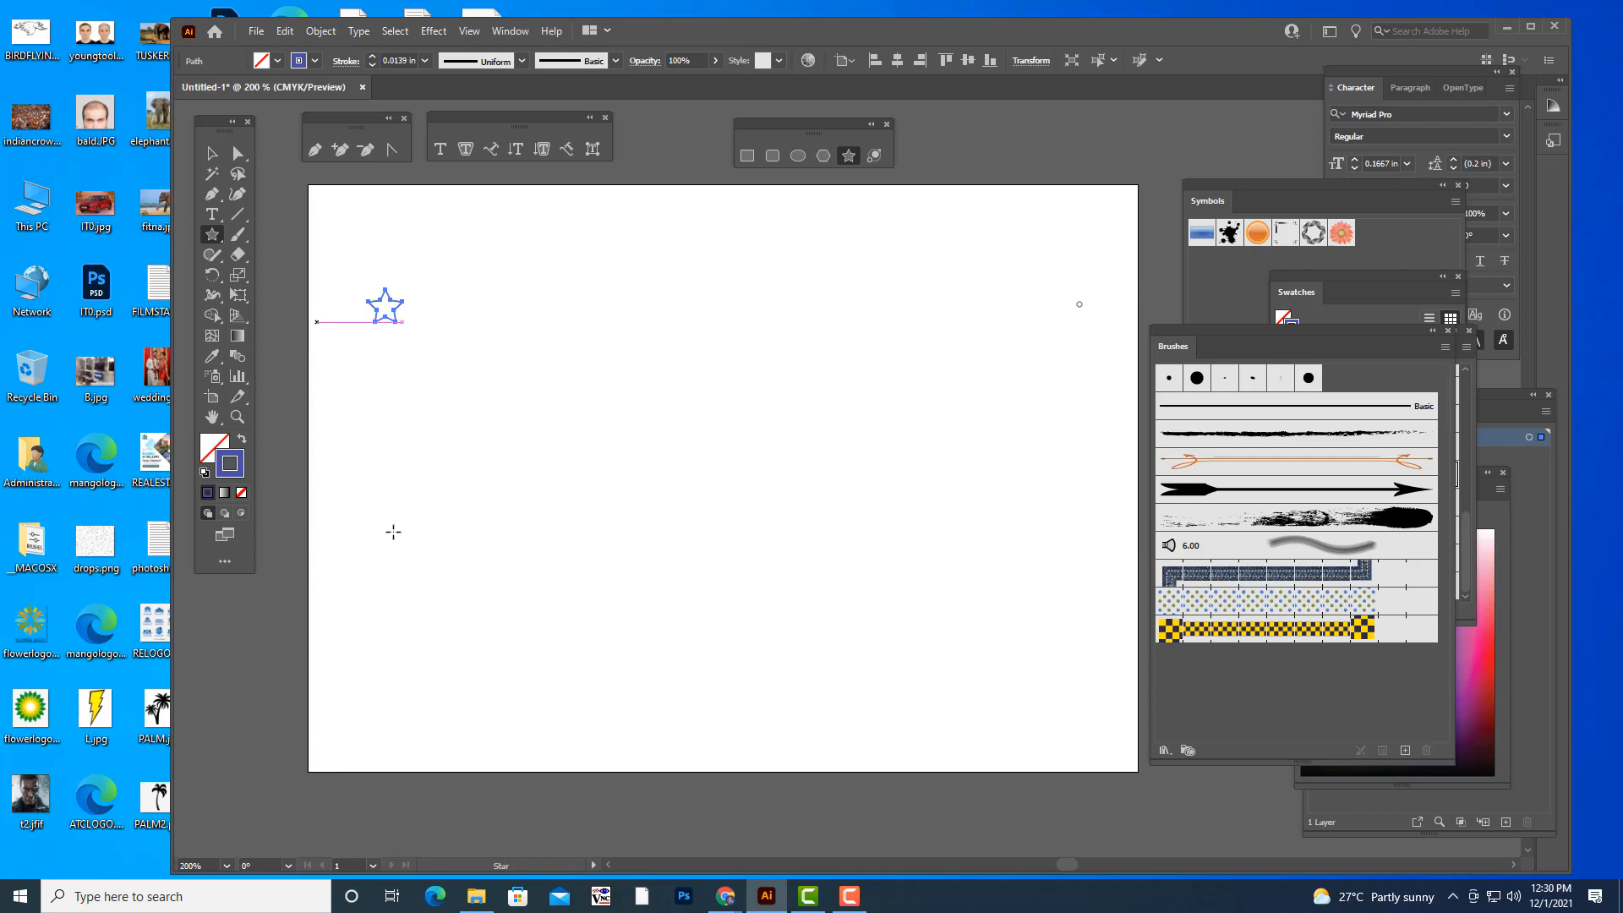
- Give the star a bright pinkish-red fill and remove its stroke
{"action": "double_click", "coordinate": [212, 451]}
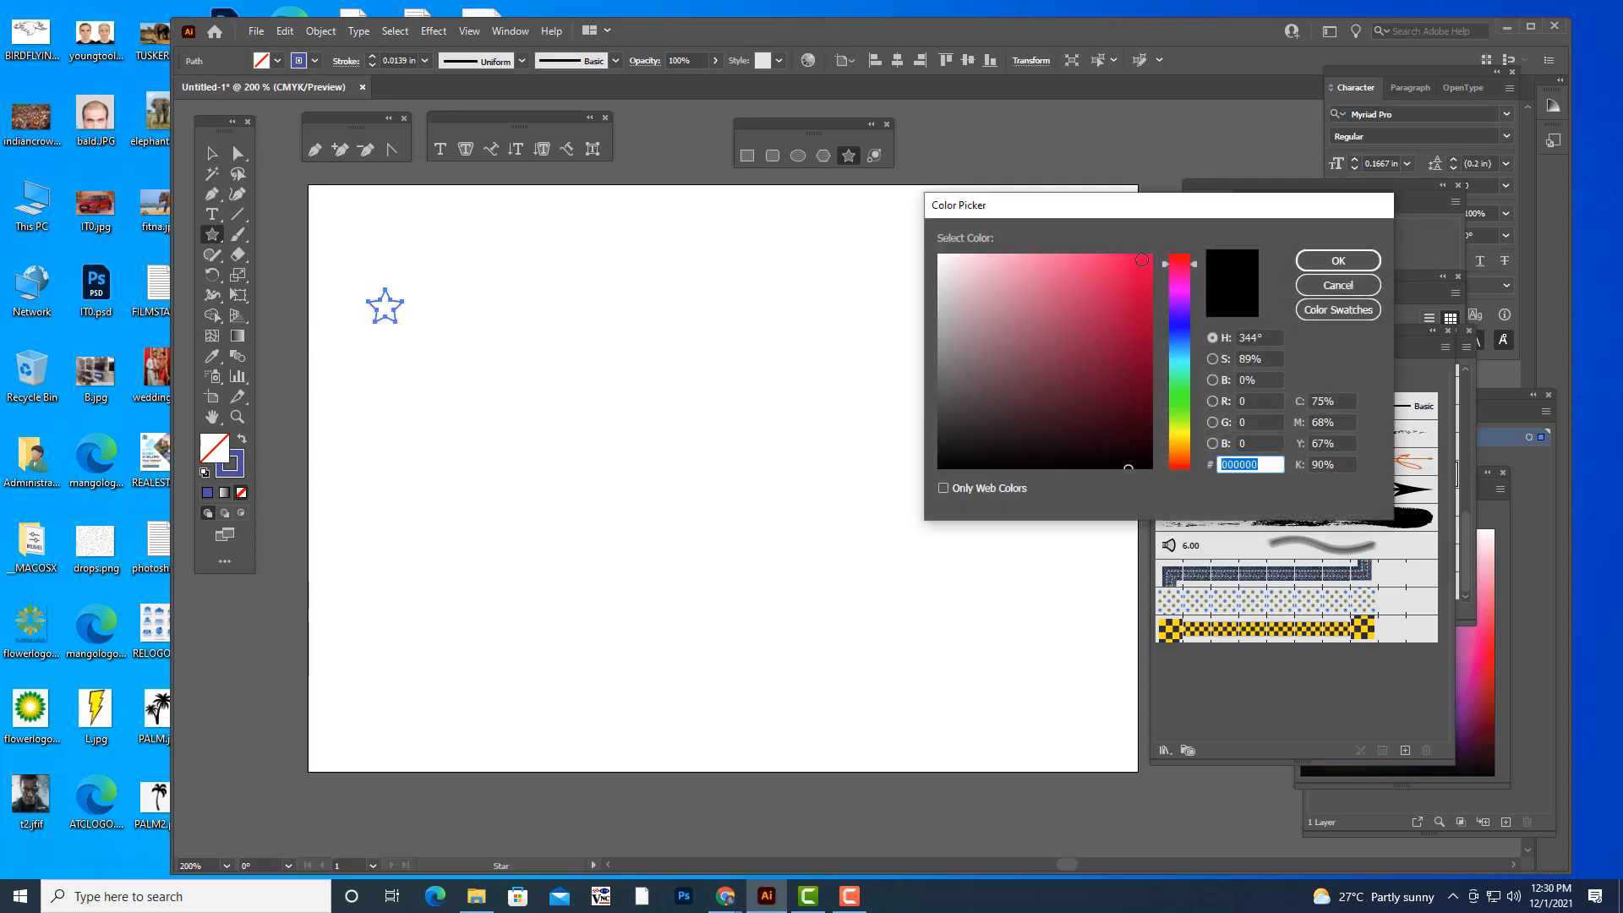
{"action": "left_click", "coordinate": [1142, 259]}
{"action": "left_click", "coordinate": [1338, 261]}
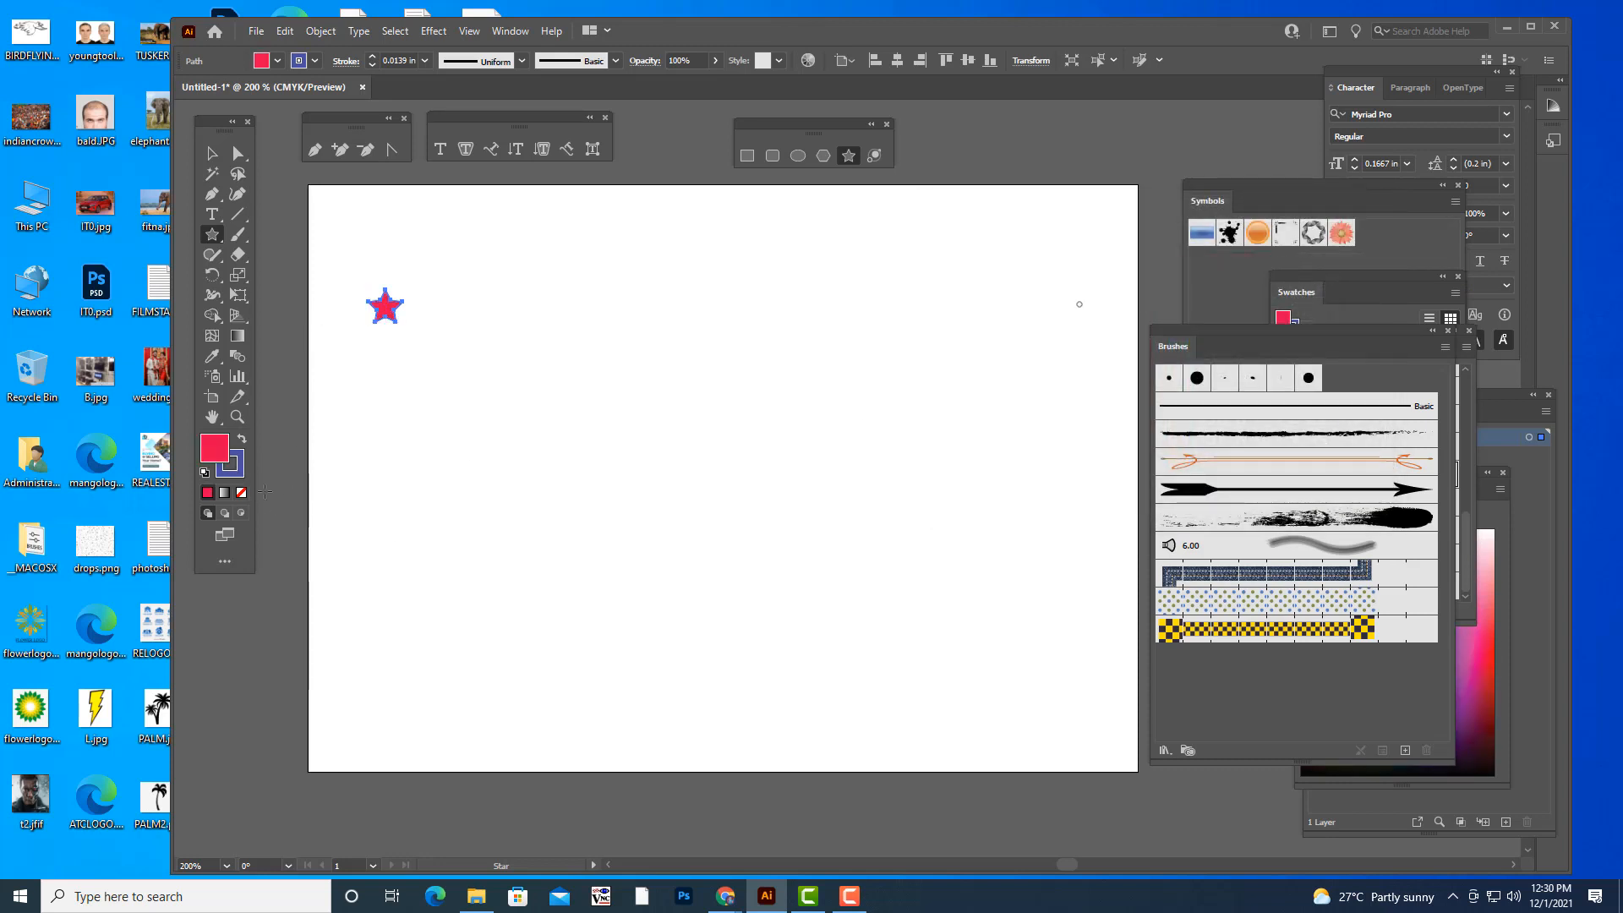
{"action": "left_click", "coordinate": [239, 473]}
{"action": "left_click", "coordinate": [242, 493]}
{"action": "left_click", "coordinate": [213, 455]}
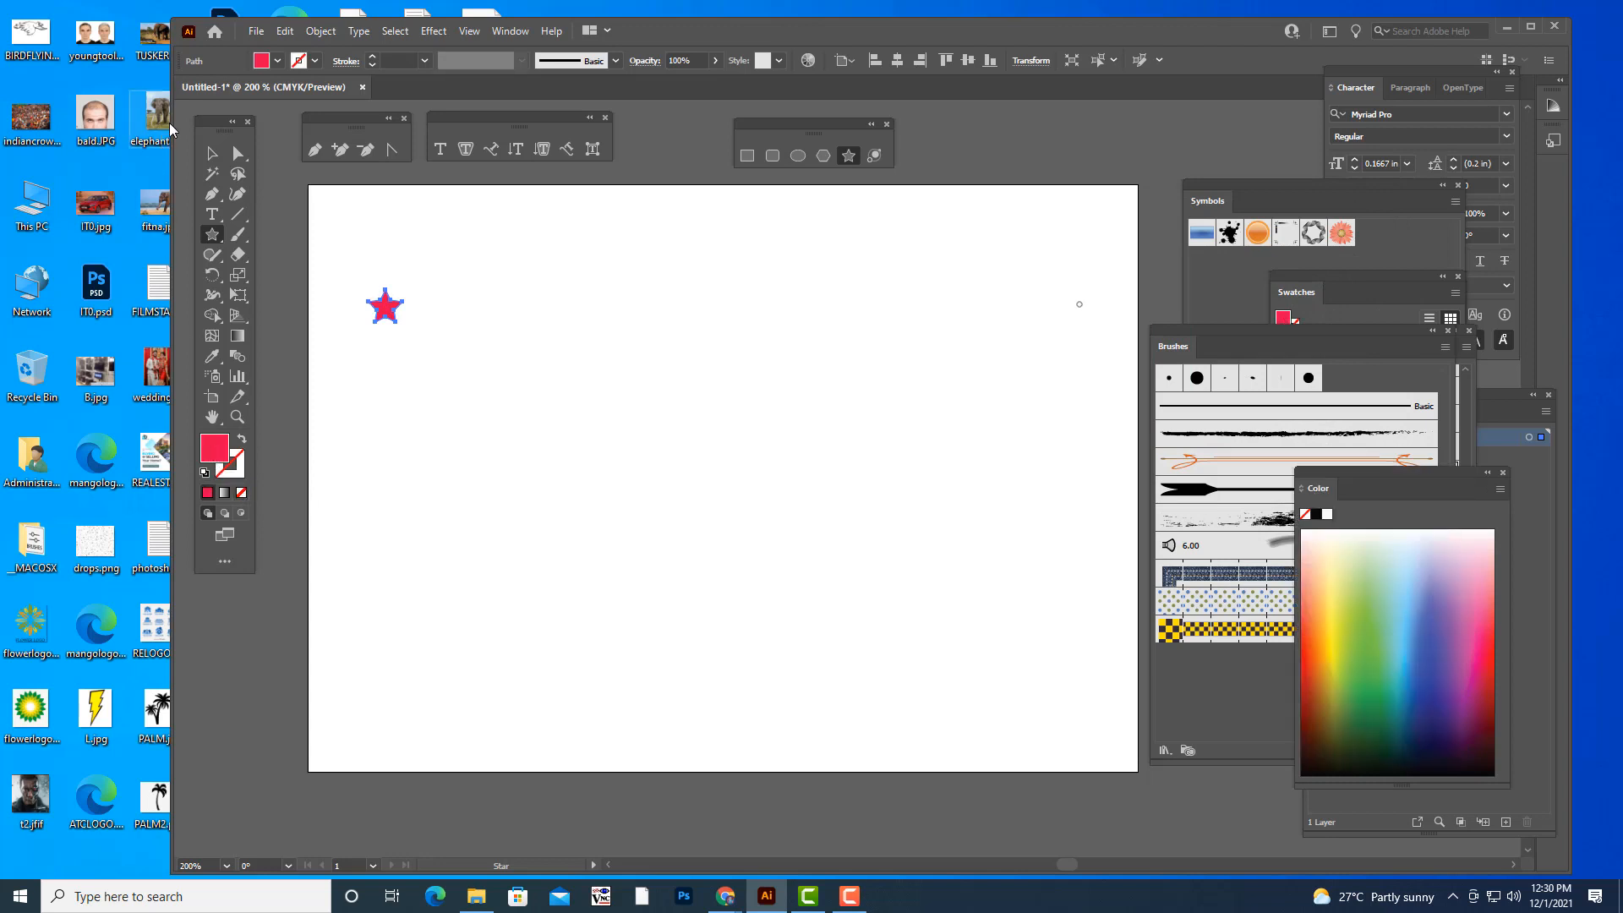
- Duplicate the star right beside itself and repeat the copy to form a horizontal row of 16 stars
{"action": "left_click", "coordinate": [213, 153]}
{"action": "mouse_move", "coordinate": [382, 317]}
{"action": "left_mouse_down"}
{"action": "mouse_move", "coordinate": [384, 293]}
{"action": "mouse_move", "coordinate": [370, 296]}
{"action": "mouse_move", "coordinate": [408, 304]}
{"action": "left_mouse_up"}
{"action": "key", "text": "a"}
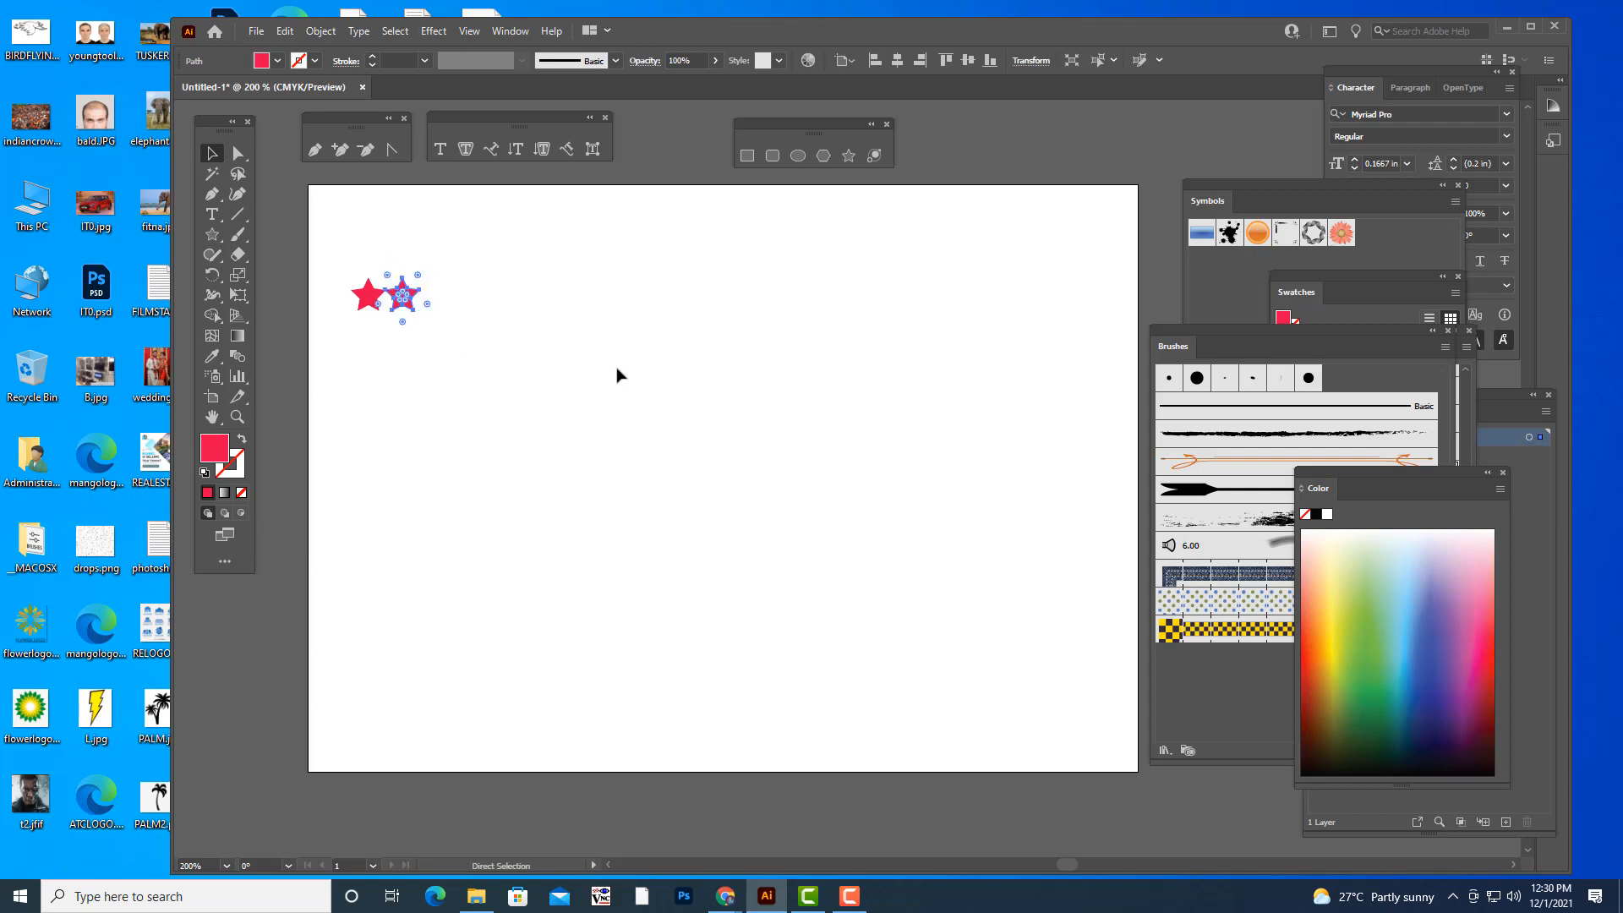
{"action": "key", "text": "ctrl+d"}
{"action": "key", "text": "ctrl+d"}
{"action": "key", "text": "ctrl+d"}
{"action": "key", "text": "ctrl+d"}
{"action": "key", "text": "ctrl+d"}
{"action": "key", "text": "ctrl+d"}
{"action": "key", "text": "ctrl+d"}
{"action": "key", "text": "ctrl+d"}
{"action": "key", "text": "ctrl+d"}
{"action": "key", "text": "ctrl+d"}
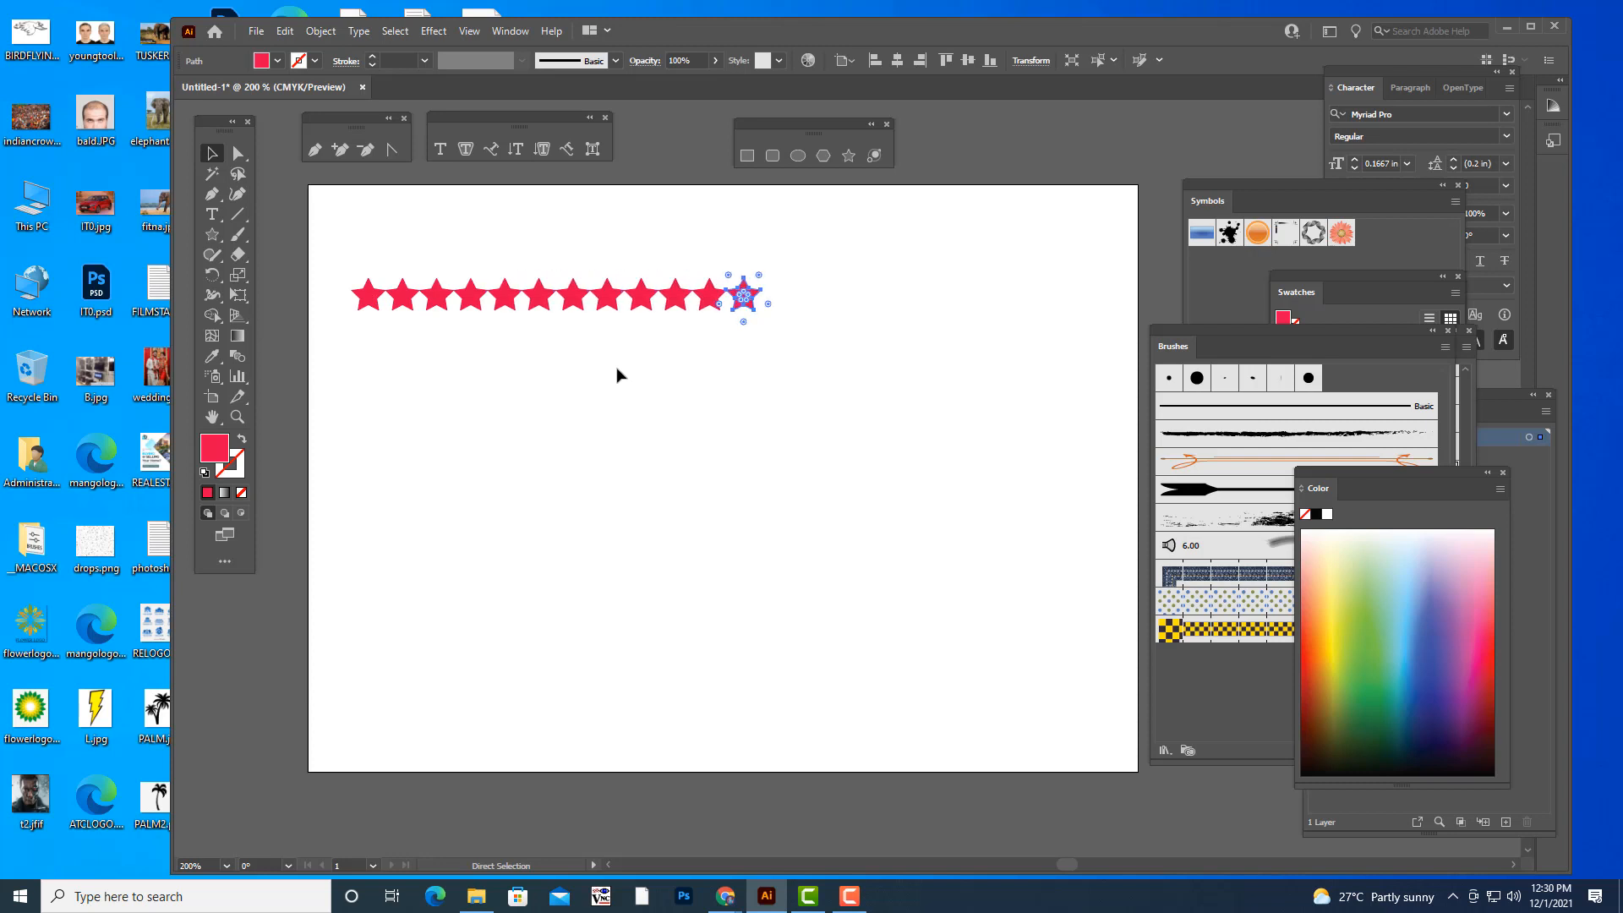
{"action": "key", "text": "ctrl+d"}
{"action": "key", "text": "ctrl+d"}
{"action": "key", "text": "ctrl+d"}
{"action": "key", "text": "ctrl+d"}
- Select the whole row of stars and move the Brushes panel closer to it
{"action": "key", "text": "v"}
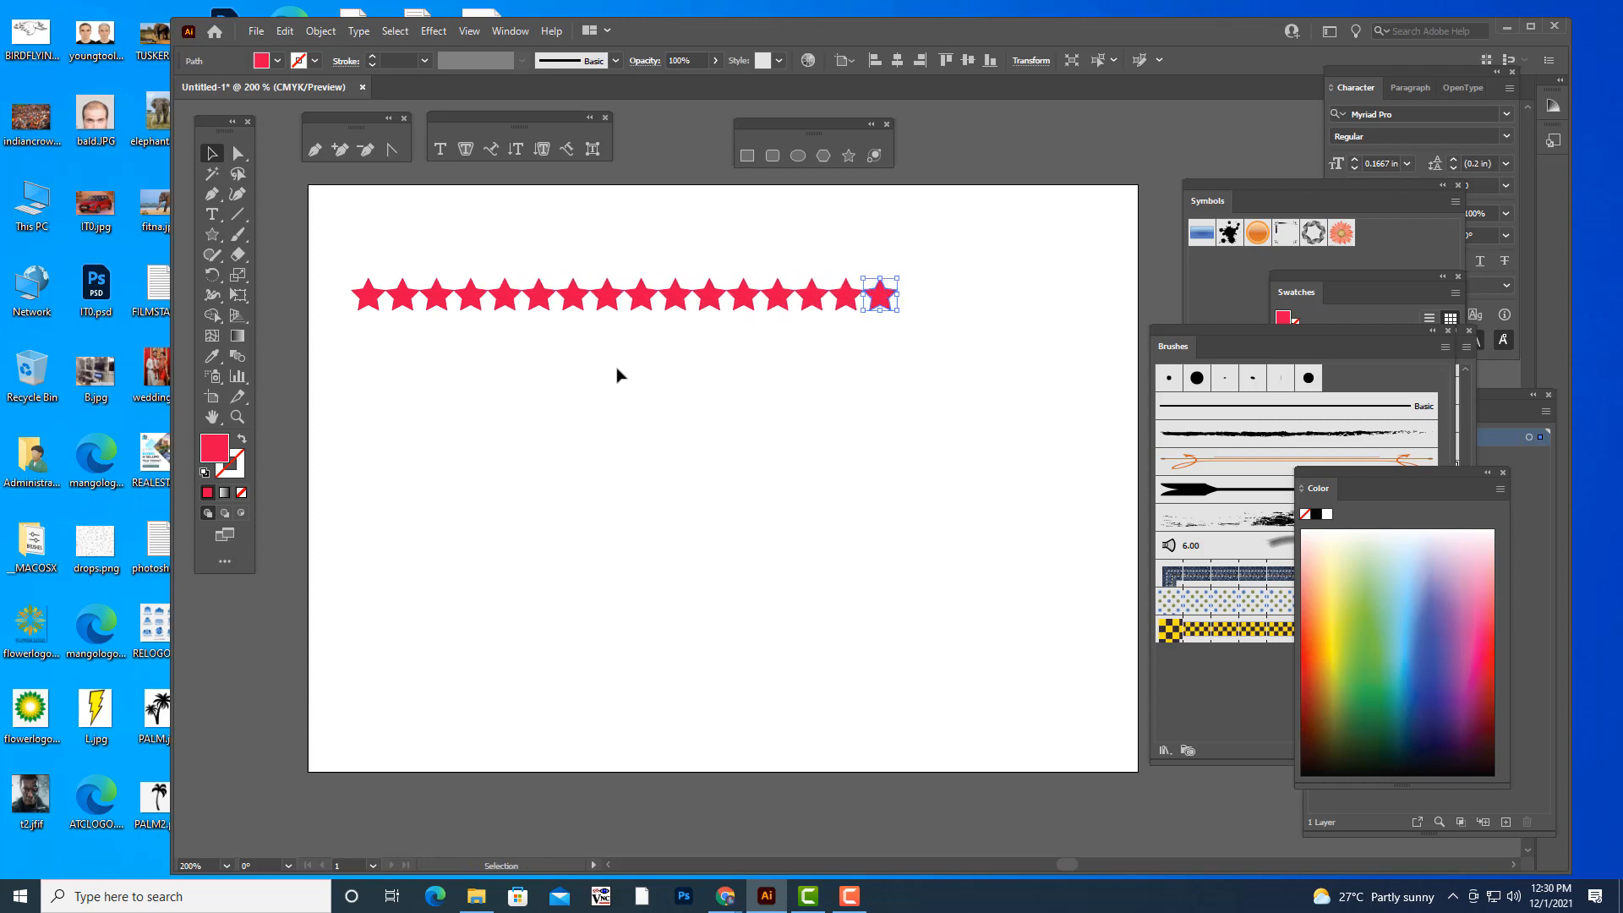
{"action": "left_click", "coordinate": [617, 375]}
{"action": "left_click_drag", "start_coordinate": [337, 263], "coordinate": [921, 366]}
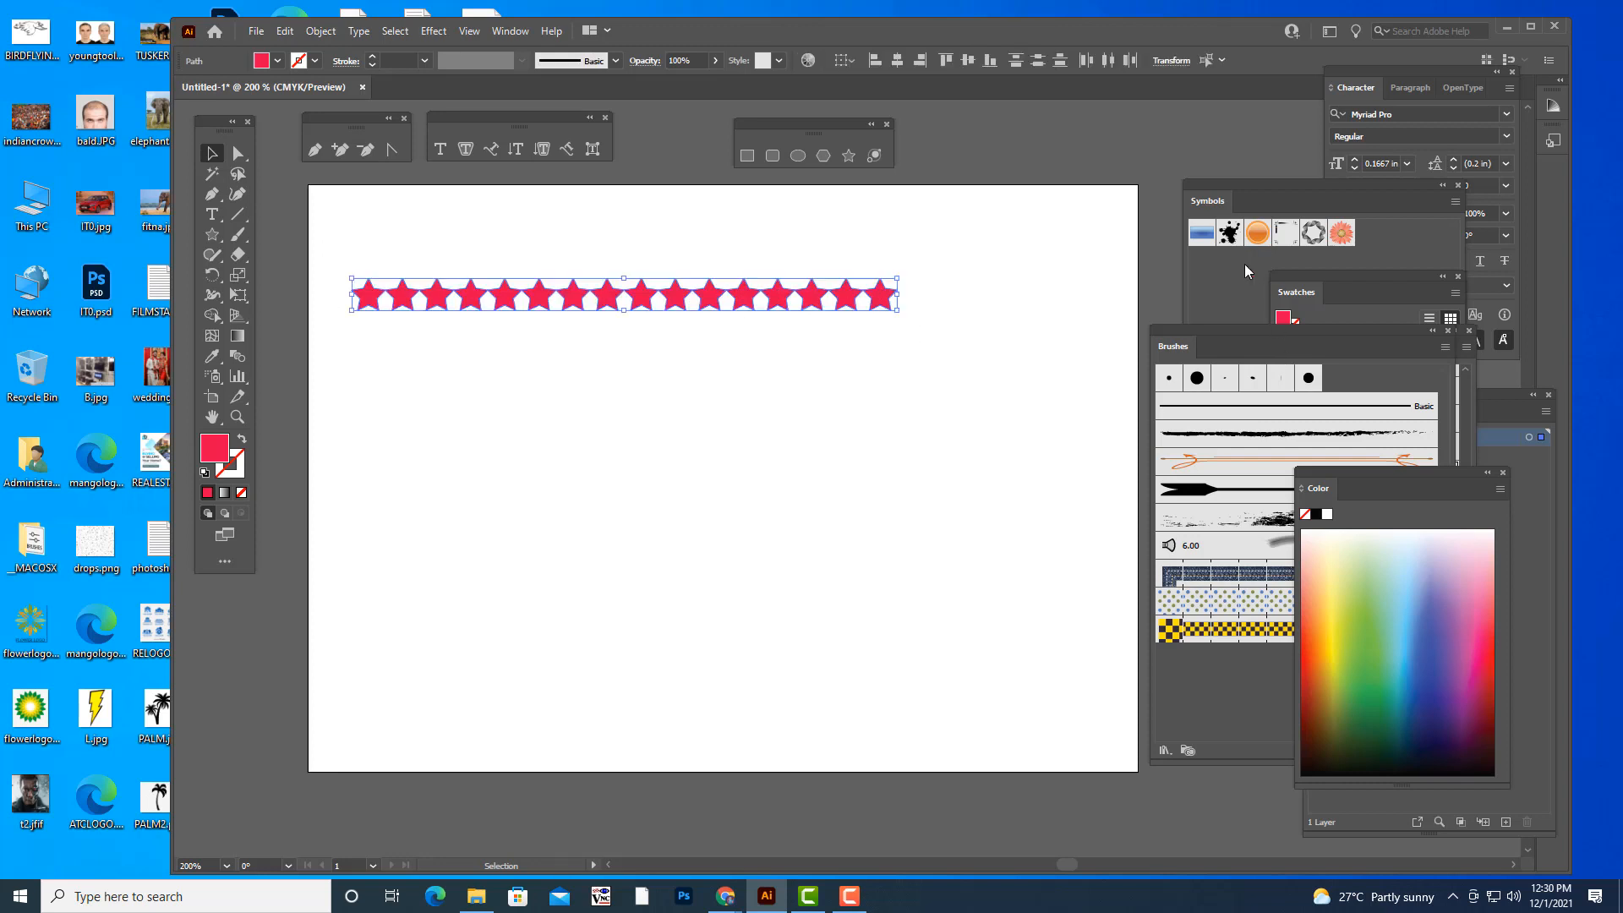
{"action": "left_click_drag", "start_coordinate": [1188, 333], "coordinate": [1103, 188]}
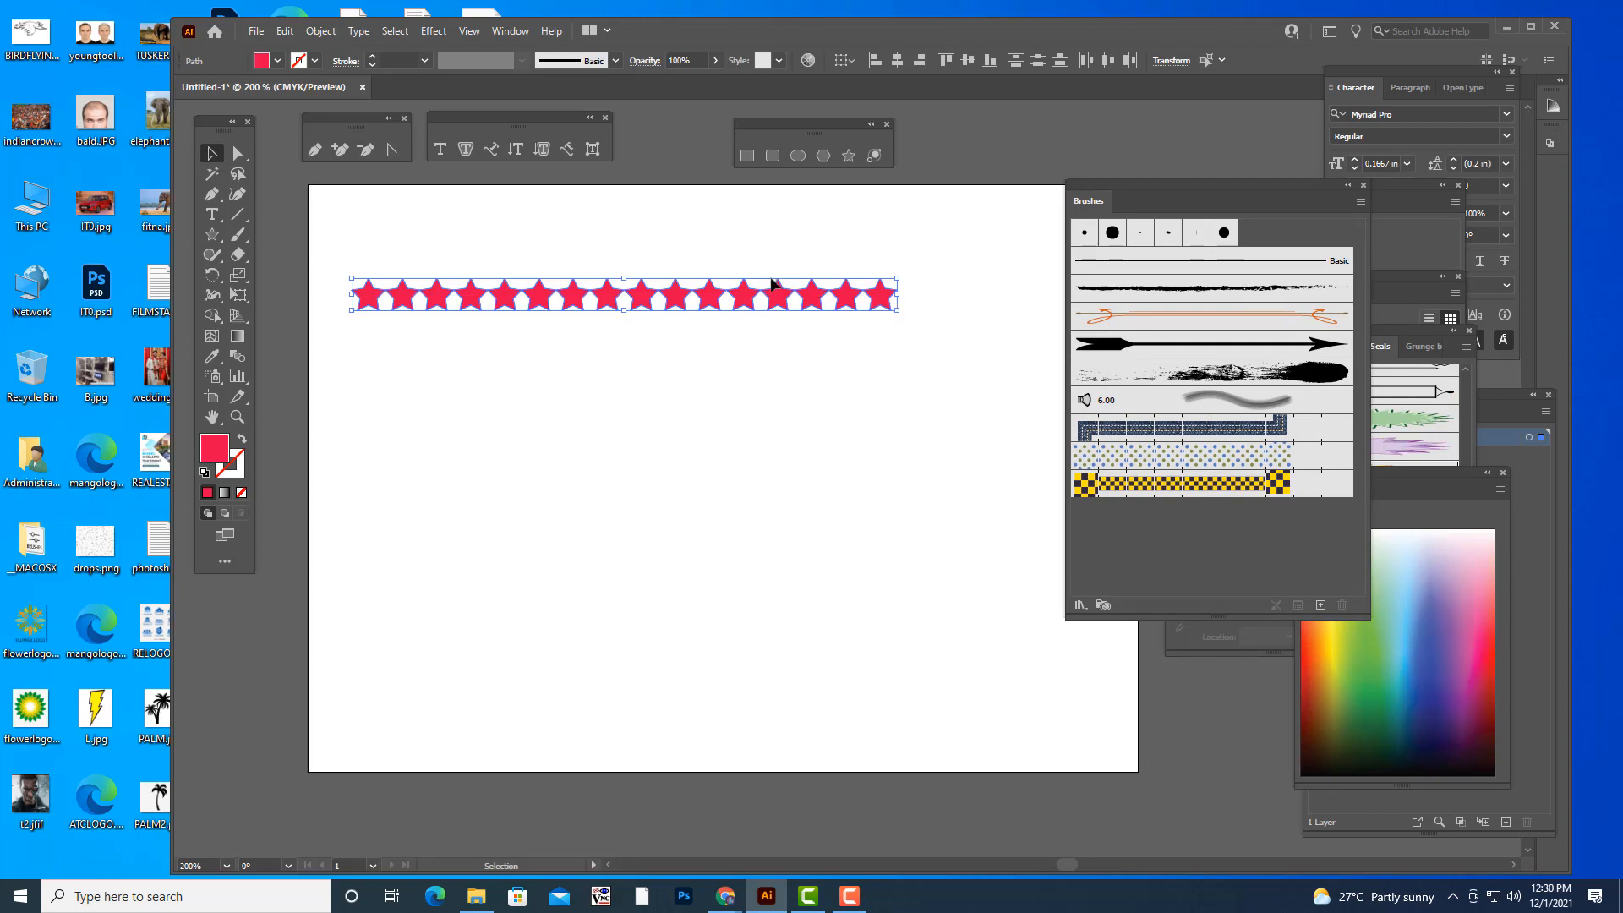
- Turn the selected star row into a new Art Brush named A, keeping Stretch to Fit Stroke Length and no colorization
{"action": "left_click_drag", "start_coordinate": [748, 299], "coordinate": [1125, 542]}
{"action": "mouse_move", "coordinate": [701, 241]}
{"action": "left_mouse_down"}
{"action": "mouse_move", "coordinate": [870, 167]}
{"action": "mouse_move", "coordinate": [859, 197]}
{"action": "mouse_move", "coordinate": [892, 193]}
{"action": "left_mouse_up"}
{"action": "left_click", "coordinate": [843, 278]}
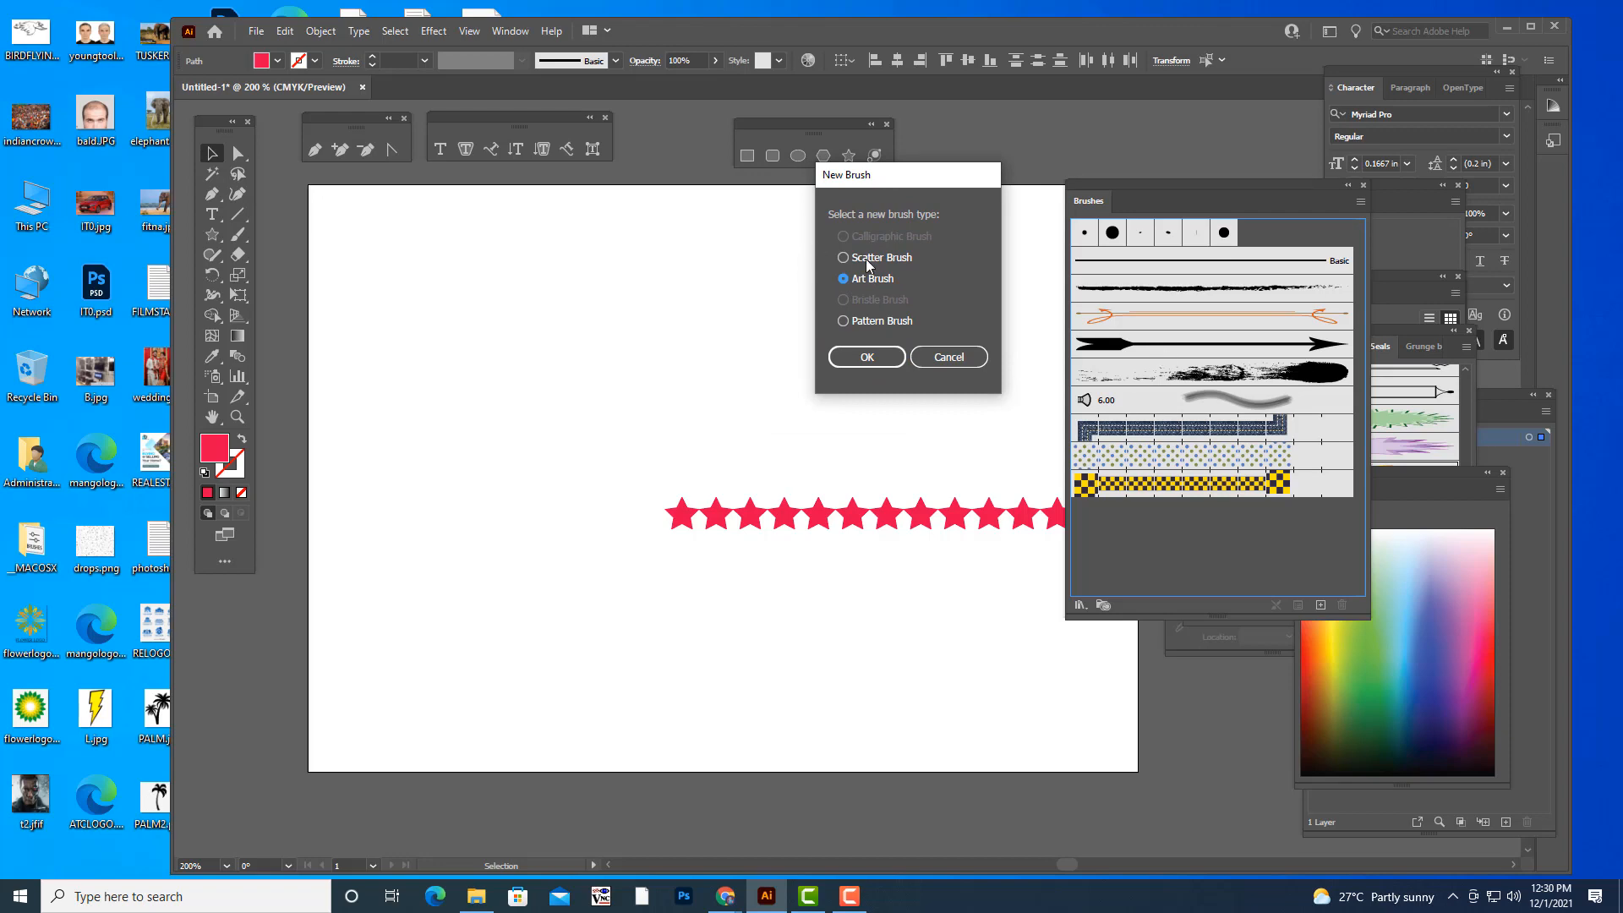
{"action": "left_click_drag", "start_coordinate": [900, 177], "coordinate": [984, 94]}
{"action": "left_click", "coordinate": [901, 342]}
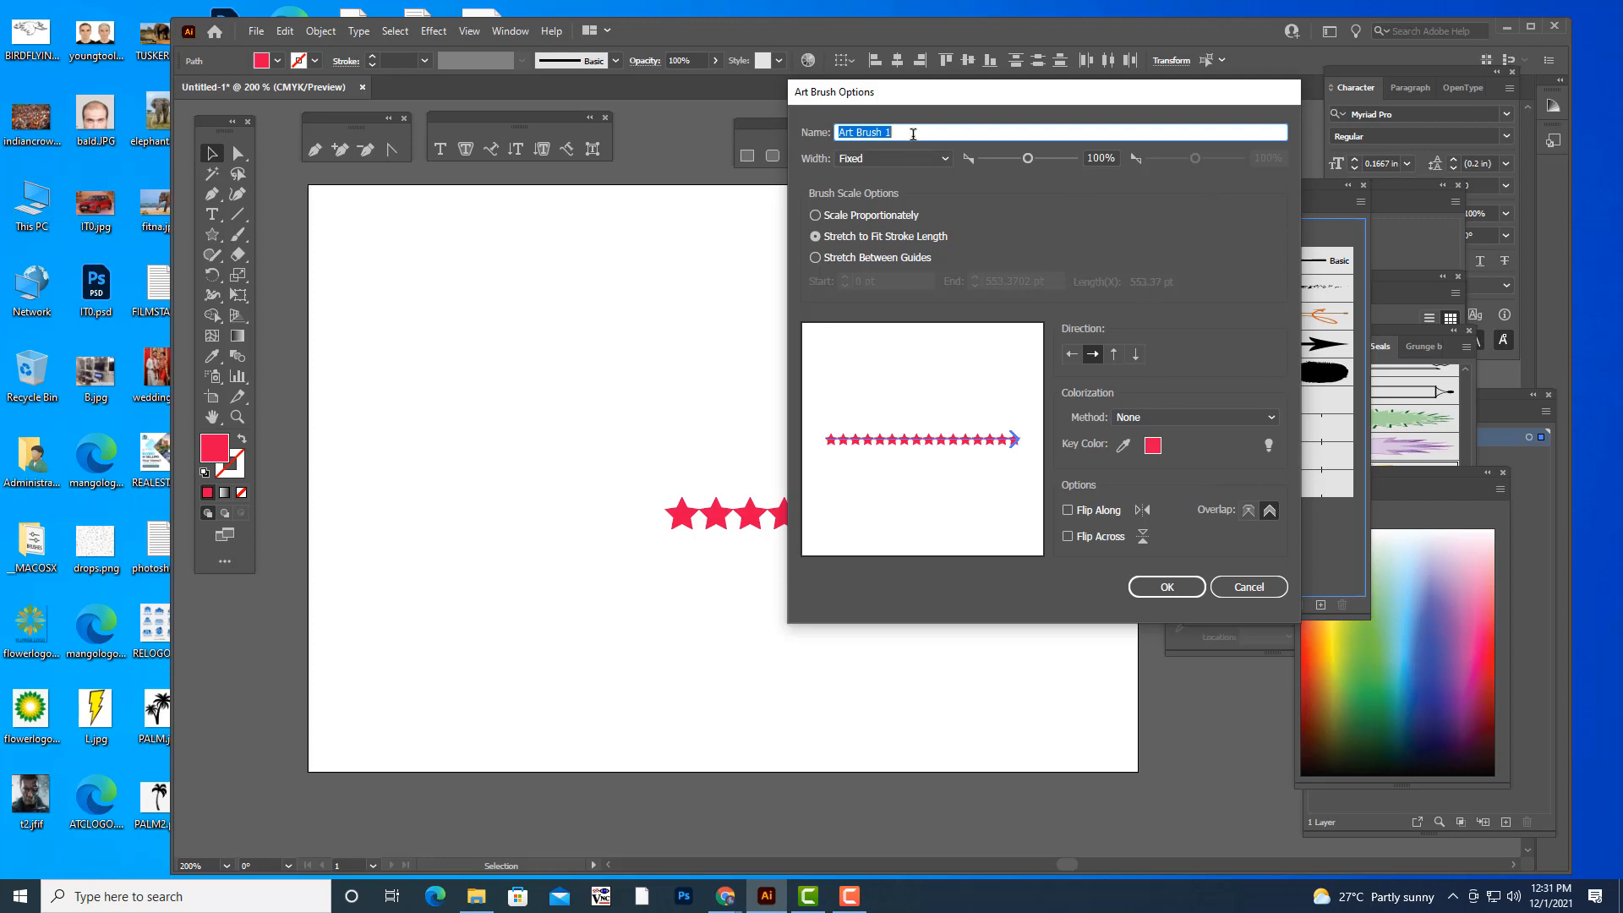
{"action": "type", "text": "ARBRUSH"}
{"action": "left_click_drag", "start_coordinate": [957, 98], "coordinate": [990, 73]}
{"action": "left_click", "coordinate": [1200, 564]}
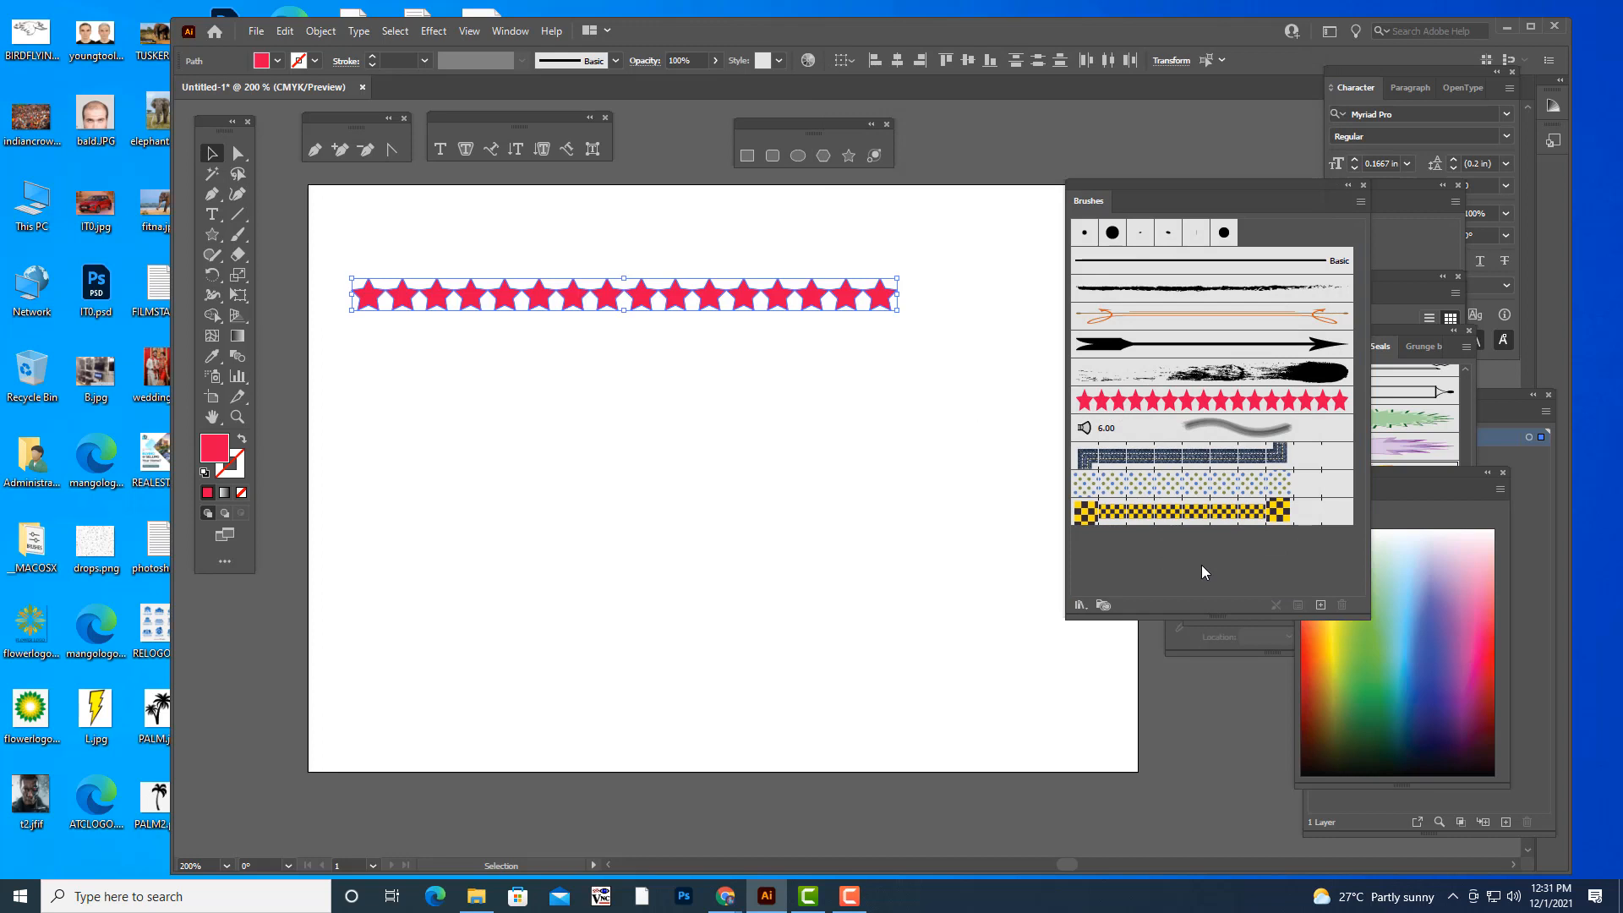
- Delete one star from the original row, followed by all the remaining stars on the artboard
{"action": "left_click", "coordinate": [735, 315]}
{"action": "left_click", "coordinate": [737, 298]}
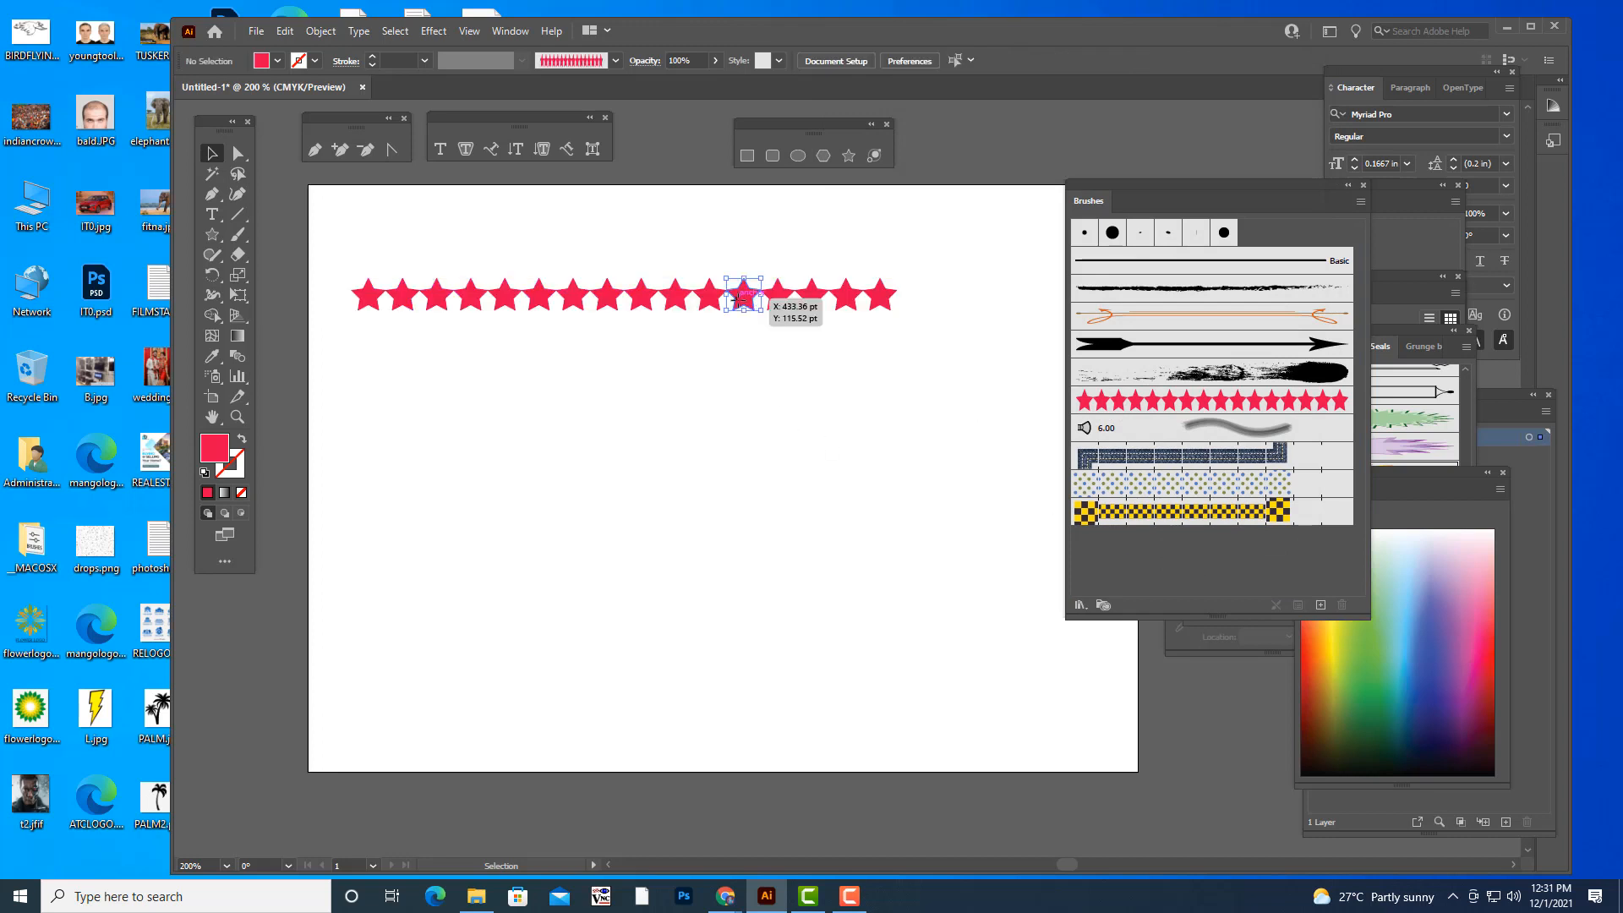
{"action": "key", "text": "Delete"}
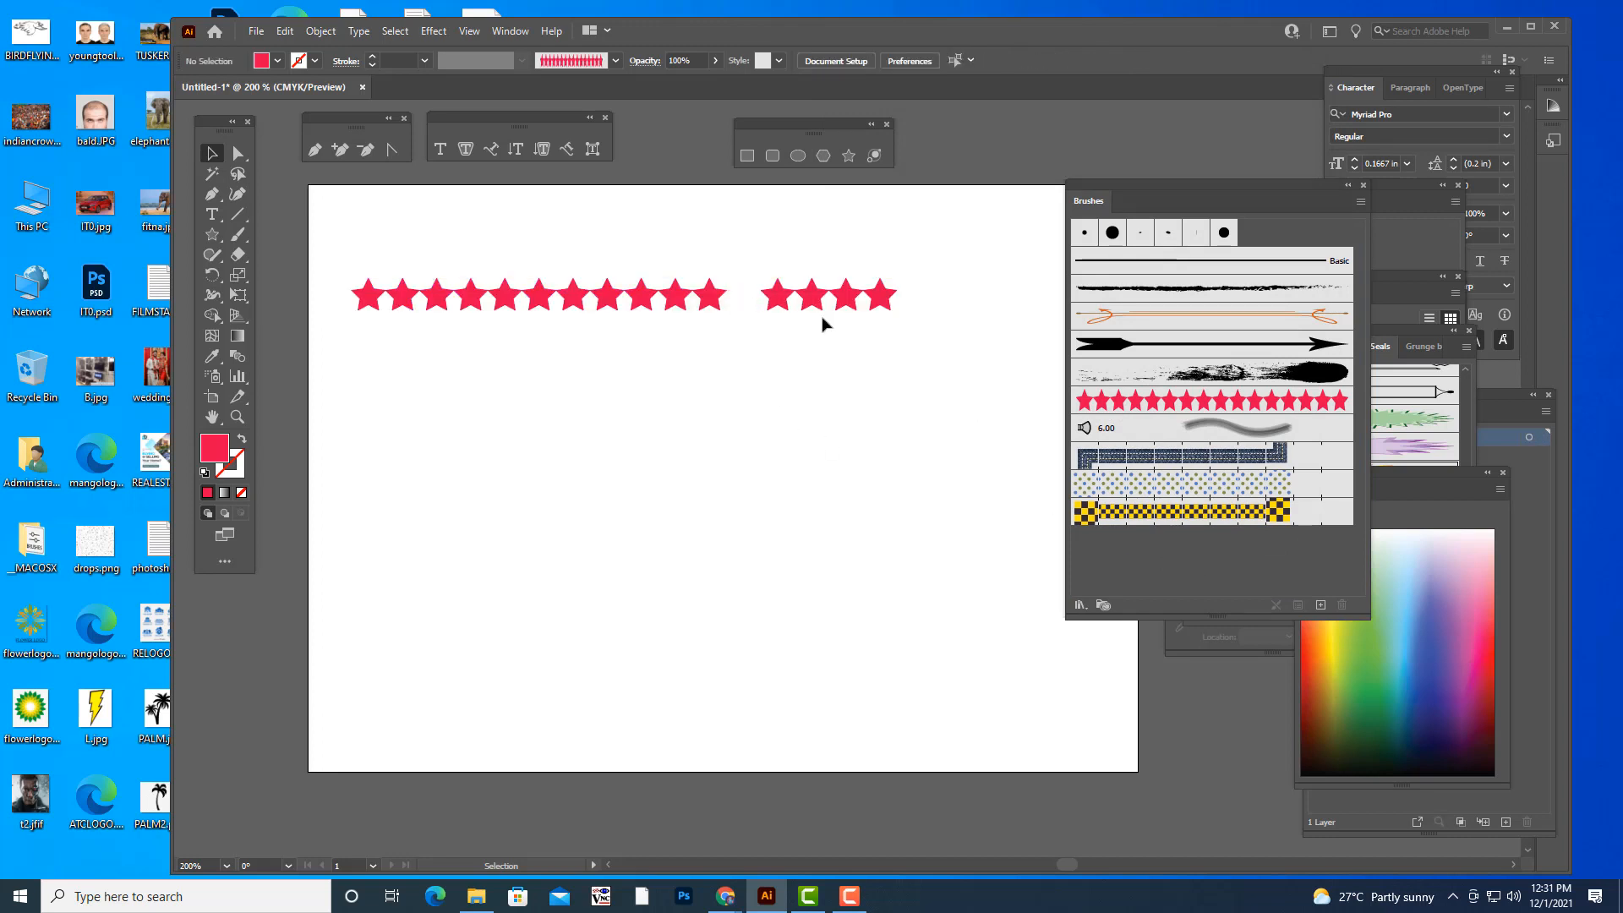
{"action": "mouse_move", "coordinate": [920, 264]}
{"action": "left_mouse_down"}
{"action": "mouse_move", "coordinate": [407, 400]}
{"action": "mouse_move", "coordinate": [332, 382]}
{"action": "left_mouse_up"}
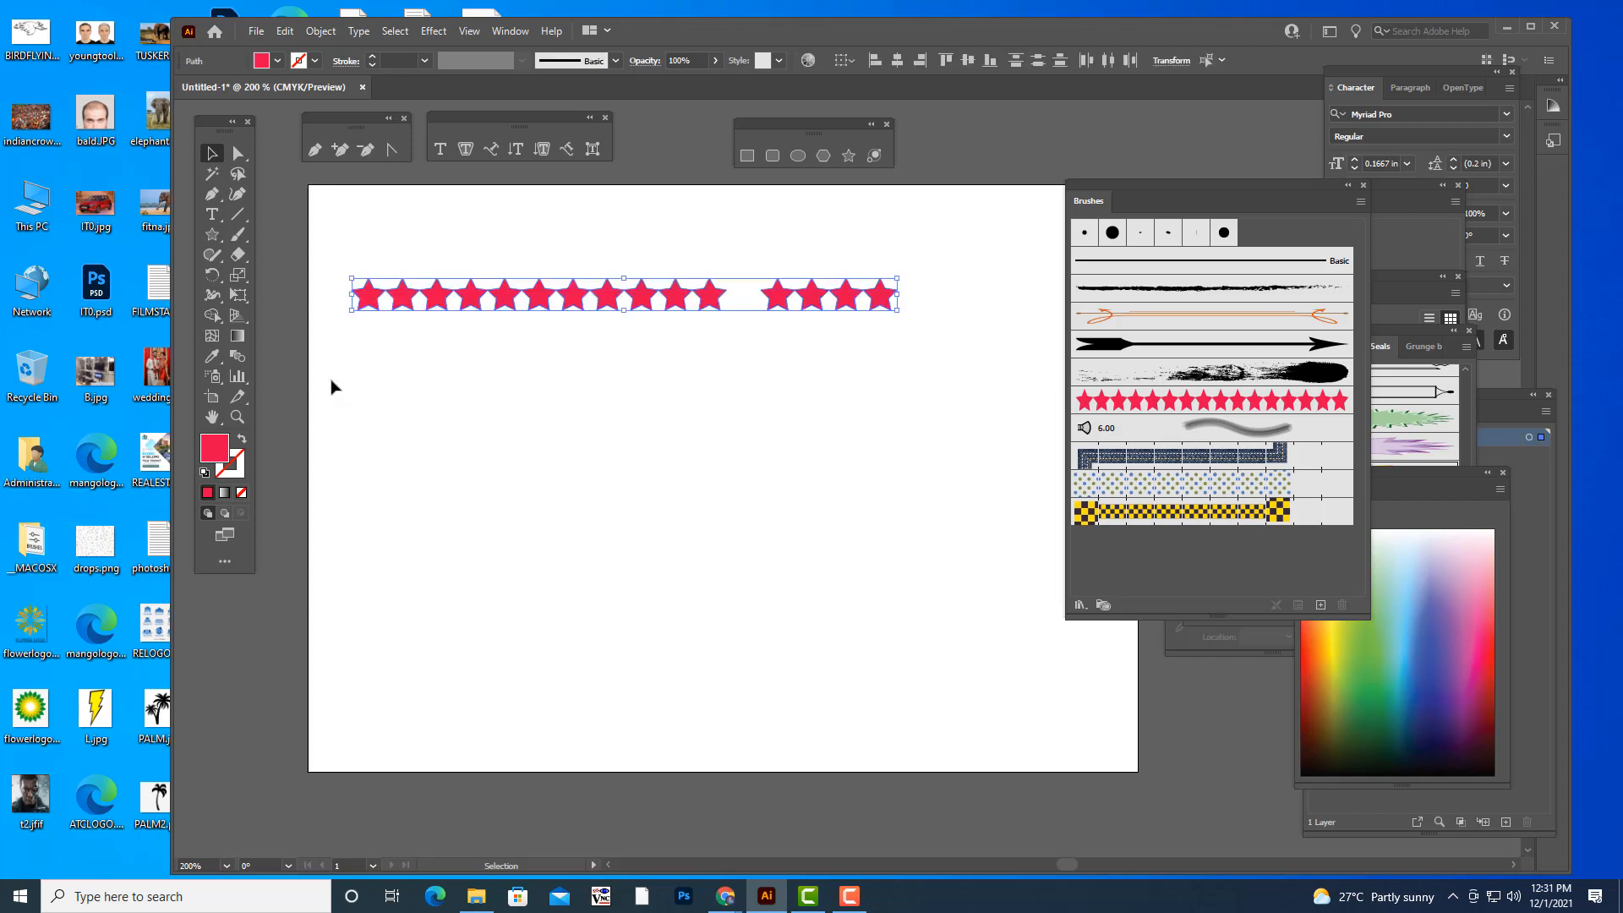
{"action": "key", "text": "Delete"}
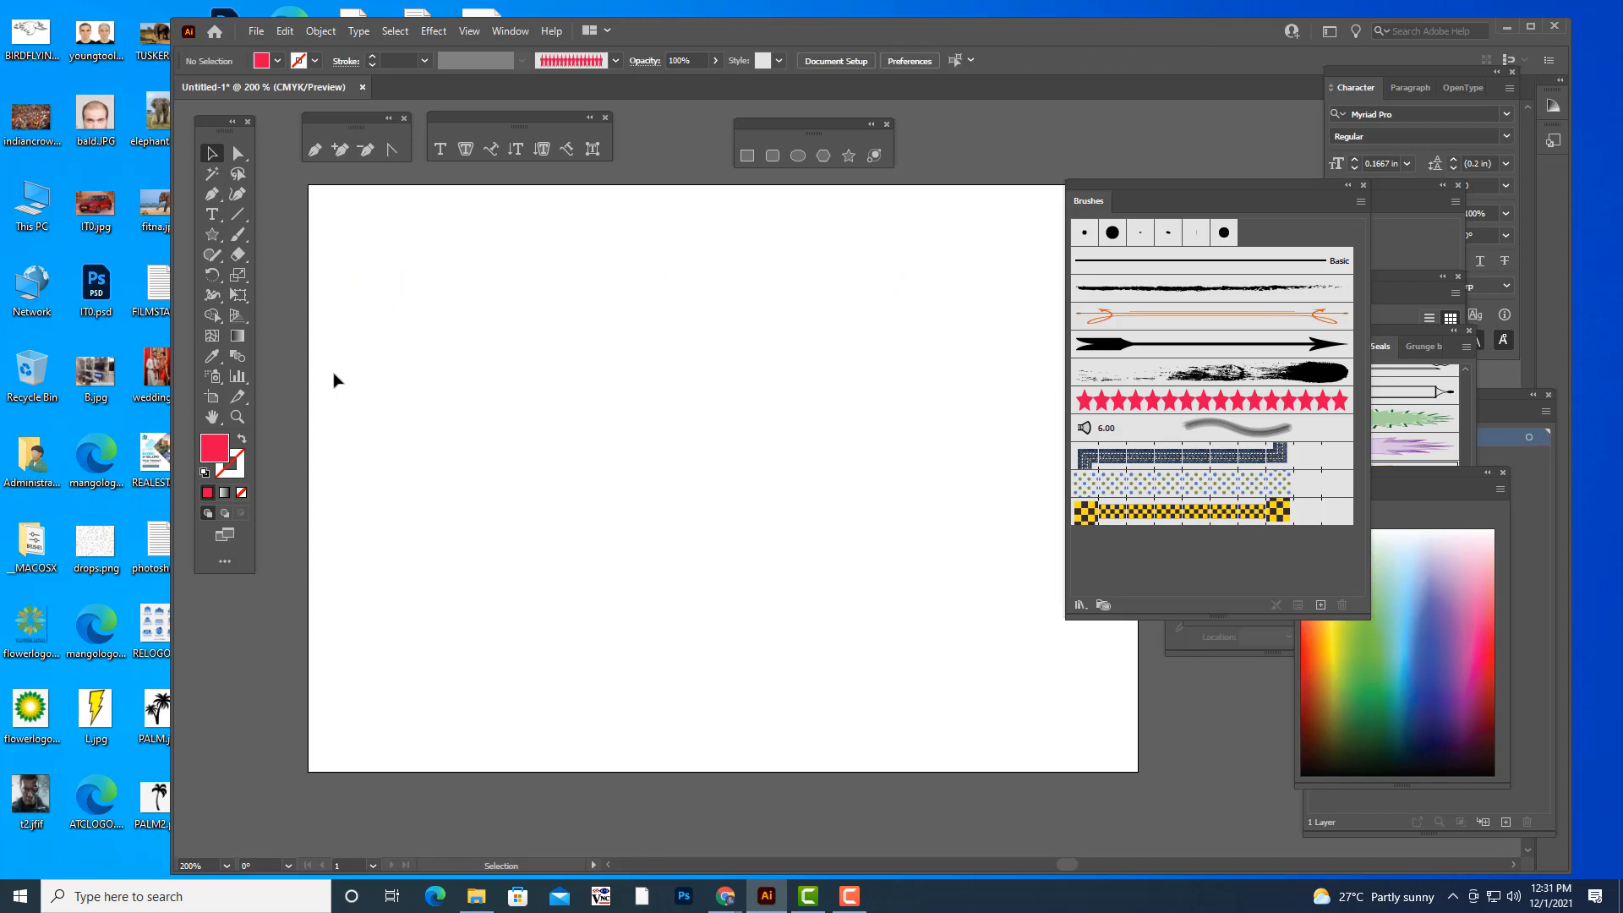
- Paint three curved strokes across the artboard with the custom red star brush
{"action": "left_click", "coordinate": [1094, 407]}
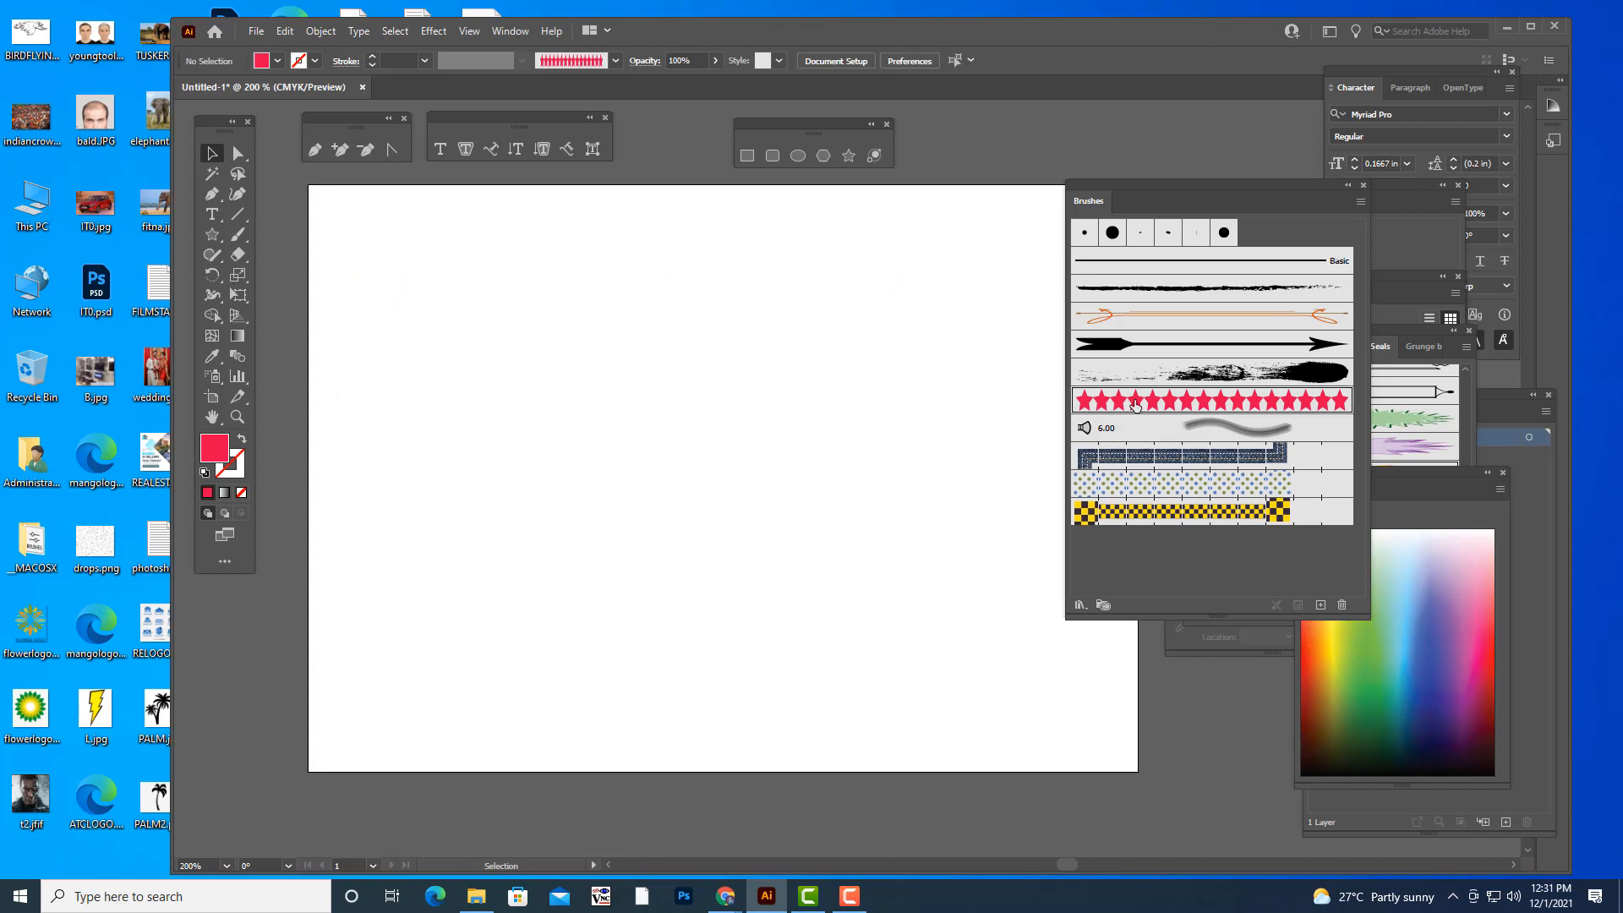
{"action": "left_click", "coordinate": [238, 234]}
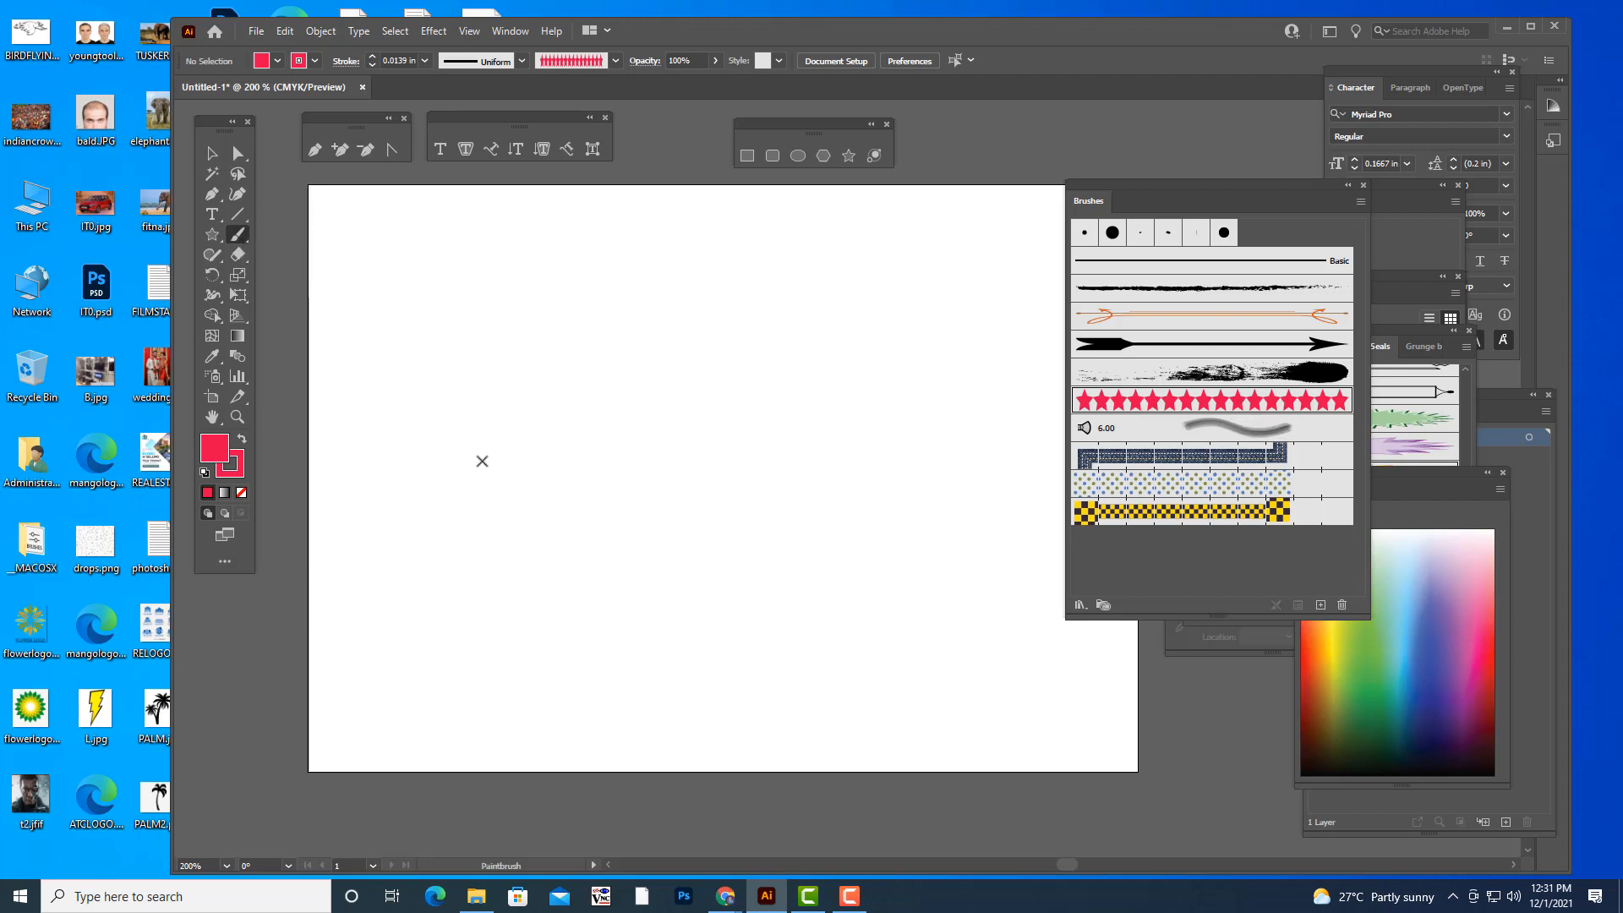
{"action": "left_click_drag", "start_coordinate": [487, 457], "coordinate": [711, 310]}
{"action": "left_click_drag", "start_coordinate": [620, 500], "coordinate": [903, 342]}
{"action": "mouse_move", "coordinate": [689, 596]}
{"action": "left_mouse_down"}
{"action": "mouse_move", "coordinate": [854, 569]}
{"action": "mouse_move", "coordinate": [909, 497]}
{"action": "left_mouse_up"}
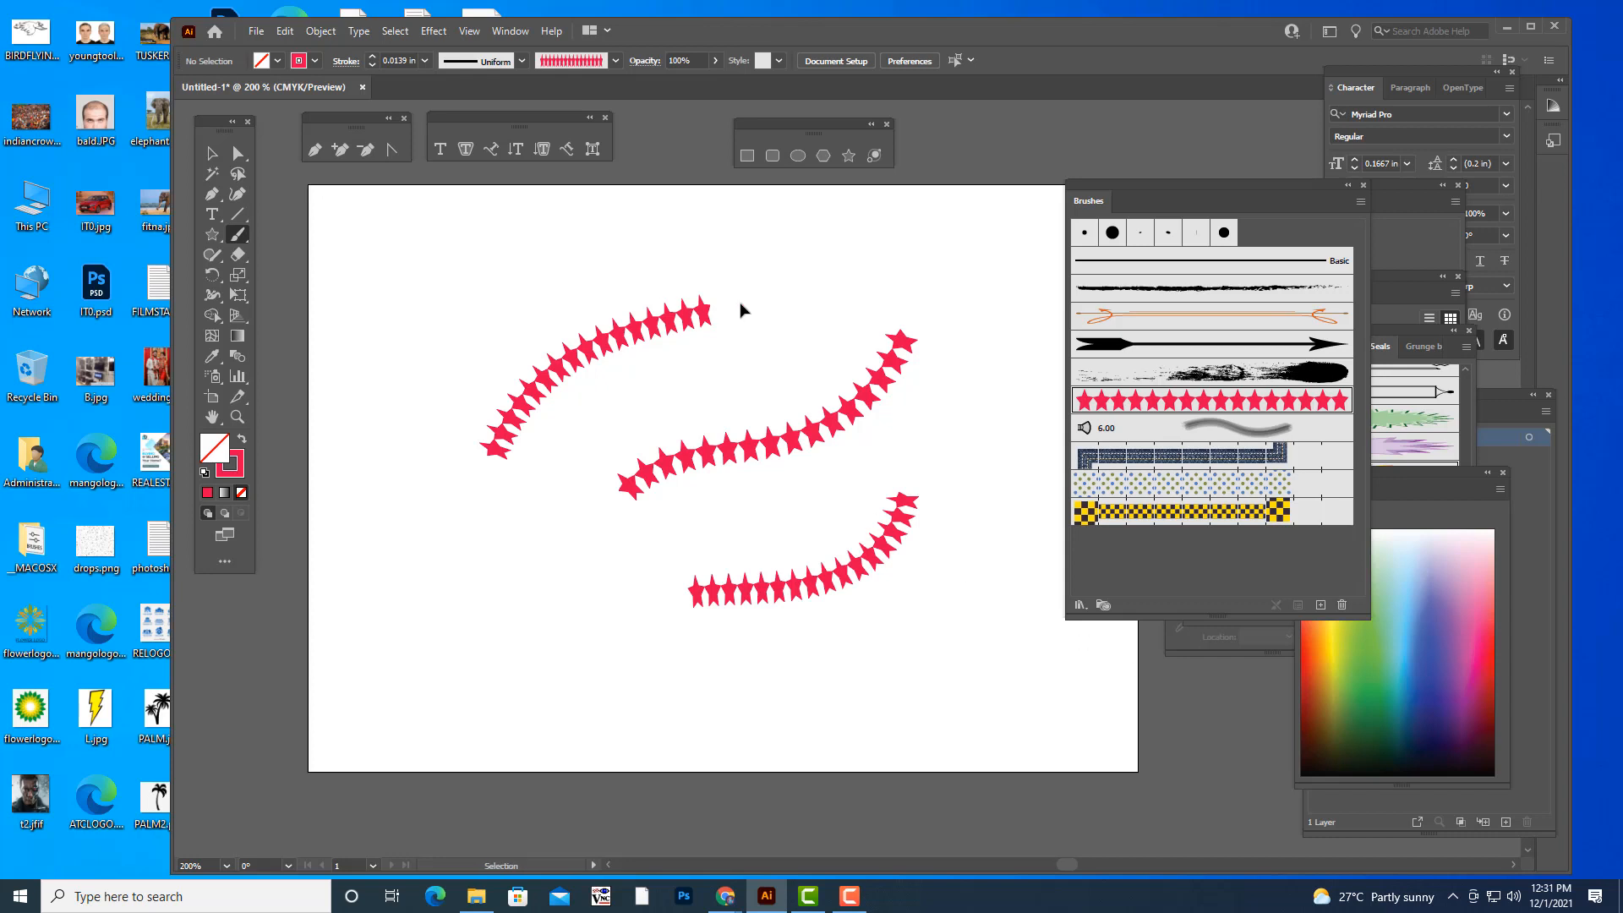
- Undo the three star strokes, and try a large heart outline with the same brush before undoing it
{"action": "key", "text": "ctrl+z"}
{"action": "key", "text": "ctrl+z"}
{"action": "key", "text": "ctrl+z"}
{"action": "mouse_move", "coordinate": [755, 623]}
{"action": "left_mouse_down"}
{"action": "mouse_move", "coordinate": [570, 445]}
{"action": "mouse_move", "coordinate": [566, 305]}
{"action": "mouse_move", "coordinate": [698, 351]}
{"action": "mouse_move", "coordinate": [716, 385]}
{"action": "mouse_move", "coordinate": [867, 299]}
{"action": "mouse_move", "coordinate": [890, 422]}
{"action": "mouse_move", "coordinate": [794, 601]}
{"action": "left_mouse_up"}
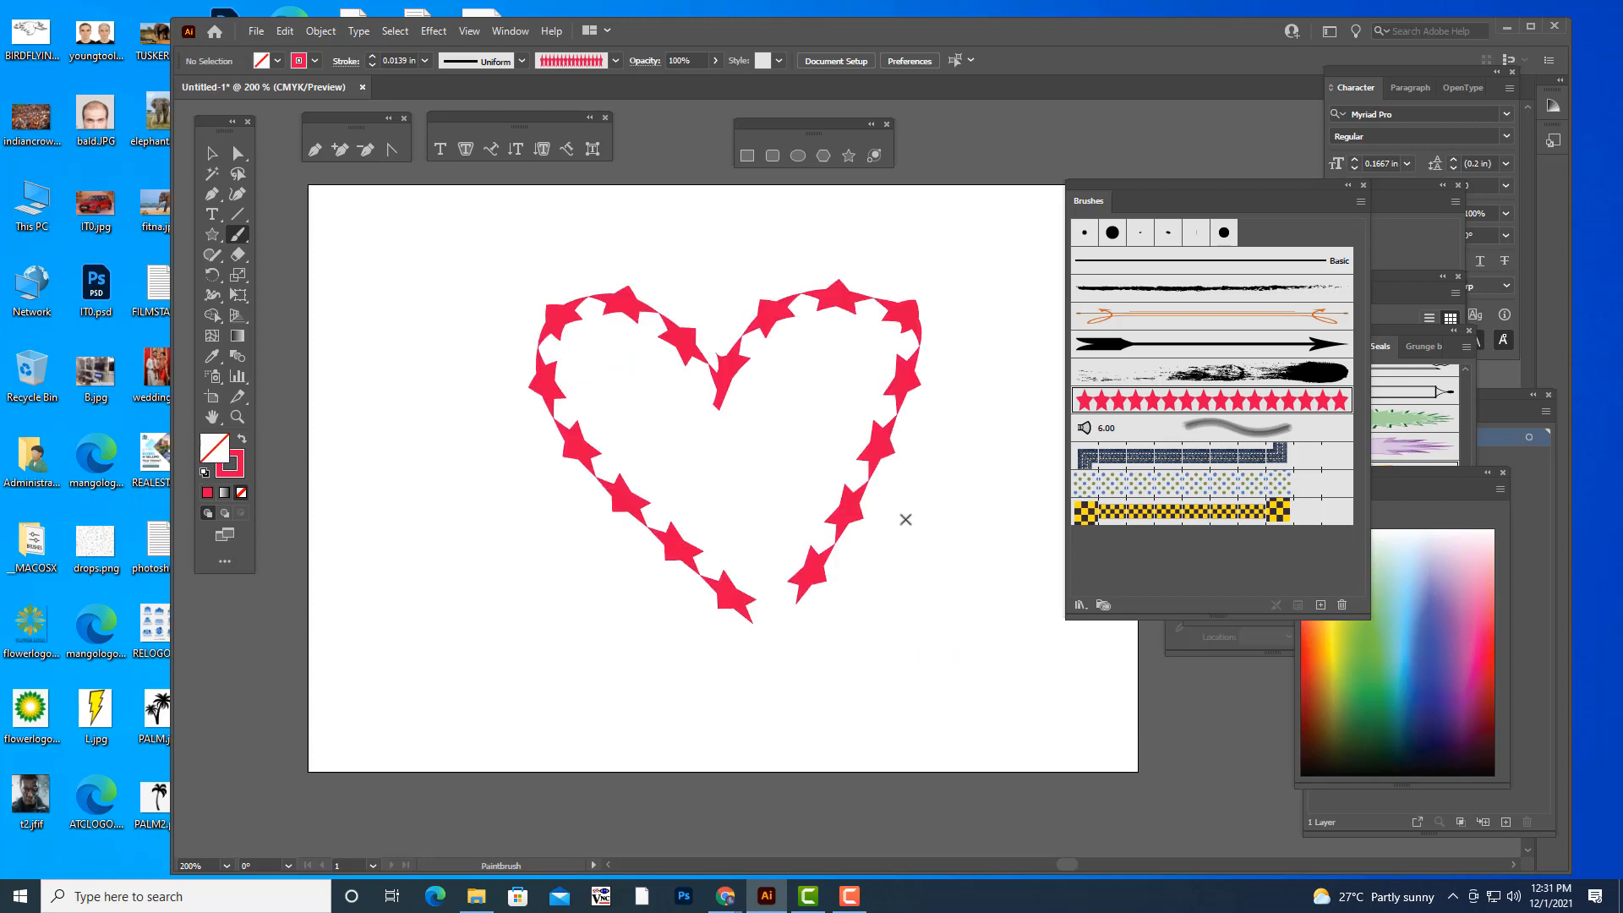
{"action": "key", "text": "ctrl+z"}
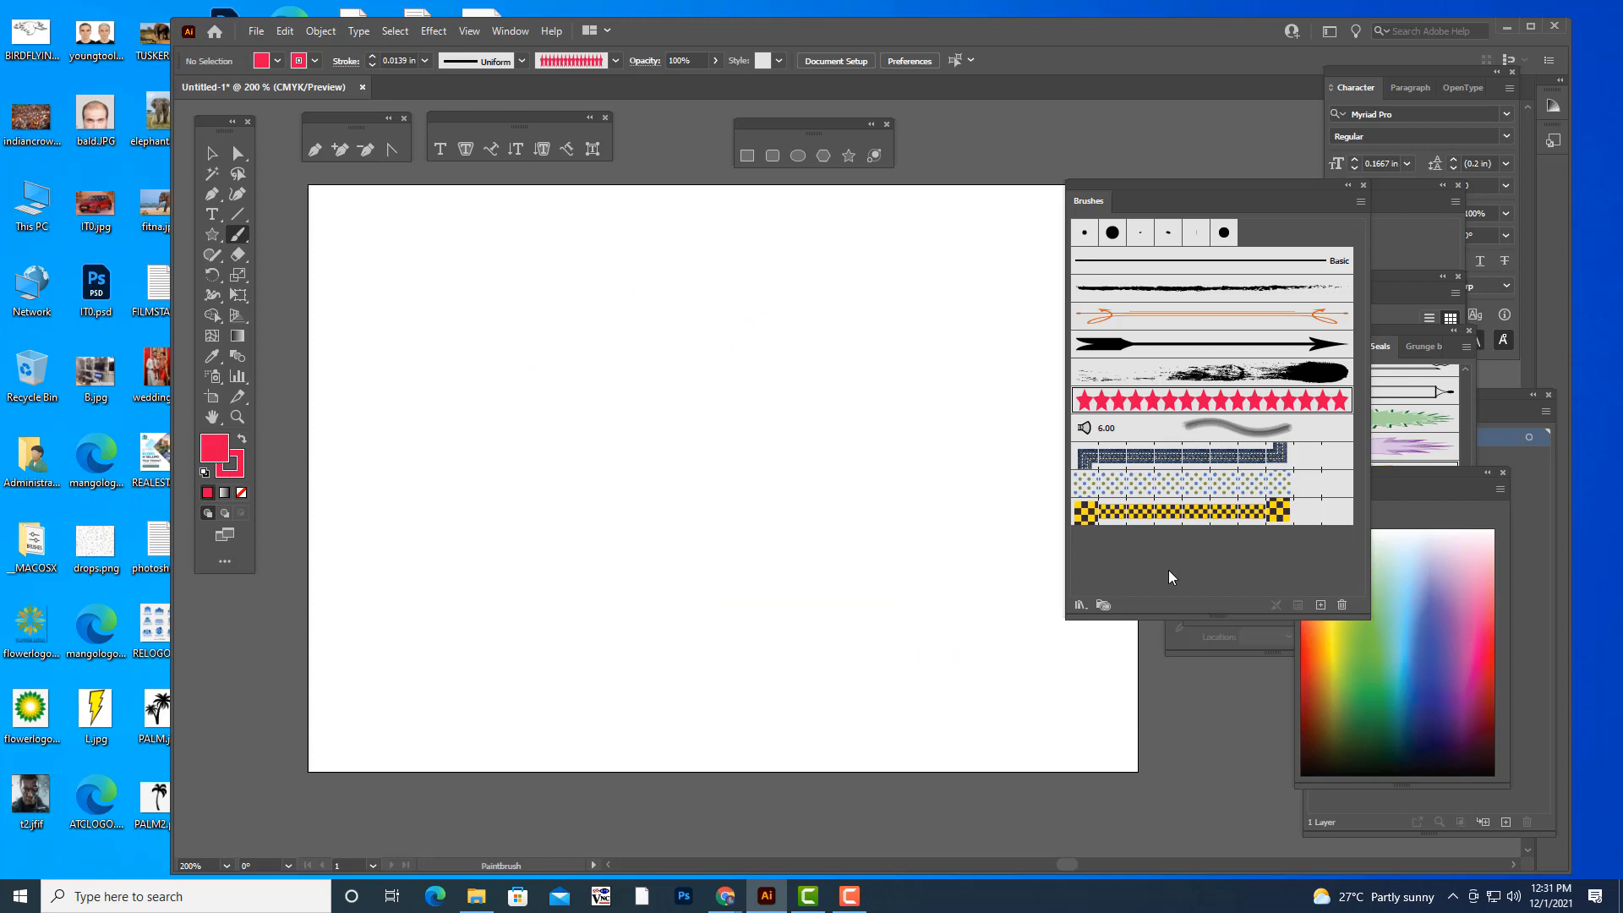
- Look through the available brush libraries, including the Arrows category, without loading one
{"action": "left_click", "coordinate": [1081, 605]}
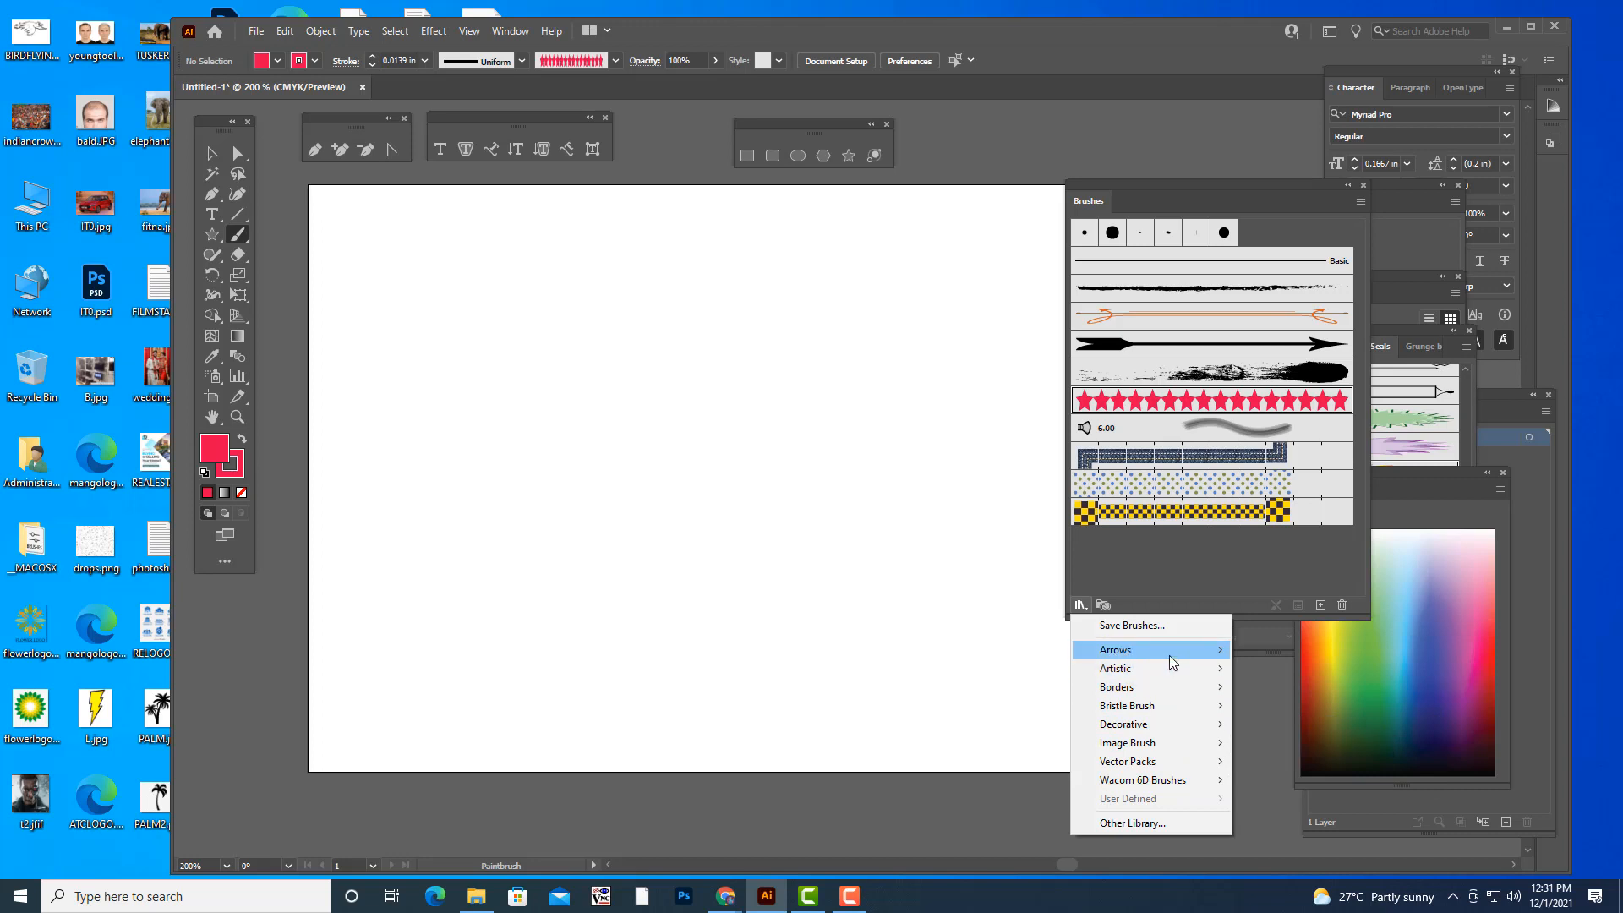
{"action": "mouse_move", "coordinate": [1172, 658]}
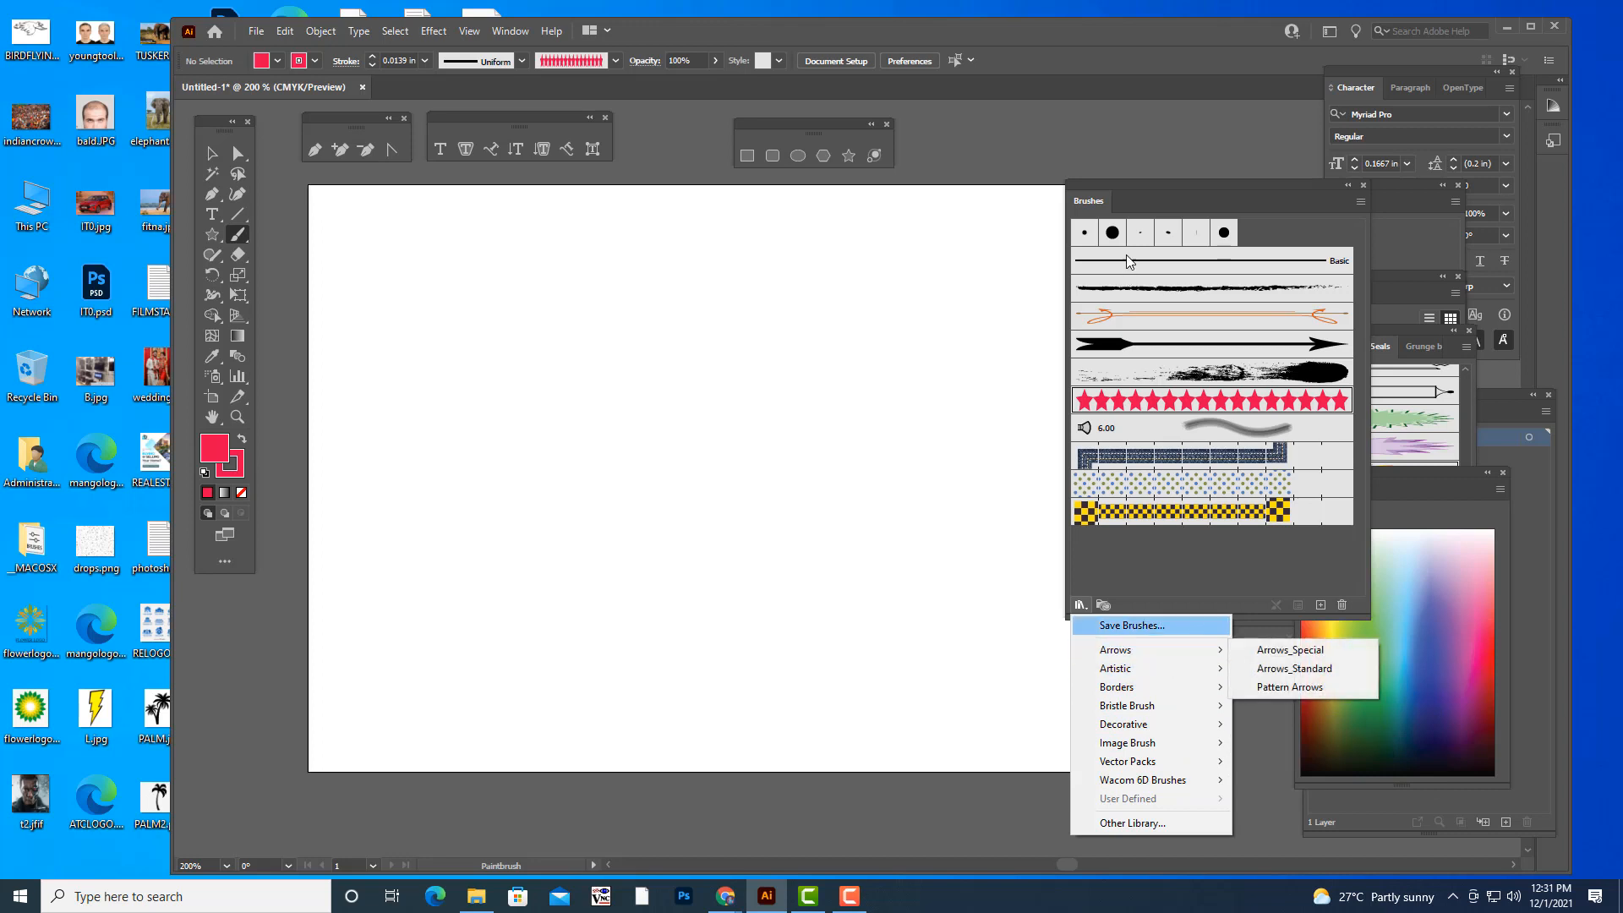
{"action": "left_click", "coordinate": [1129, 179]}
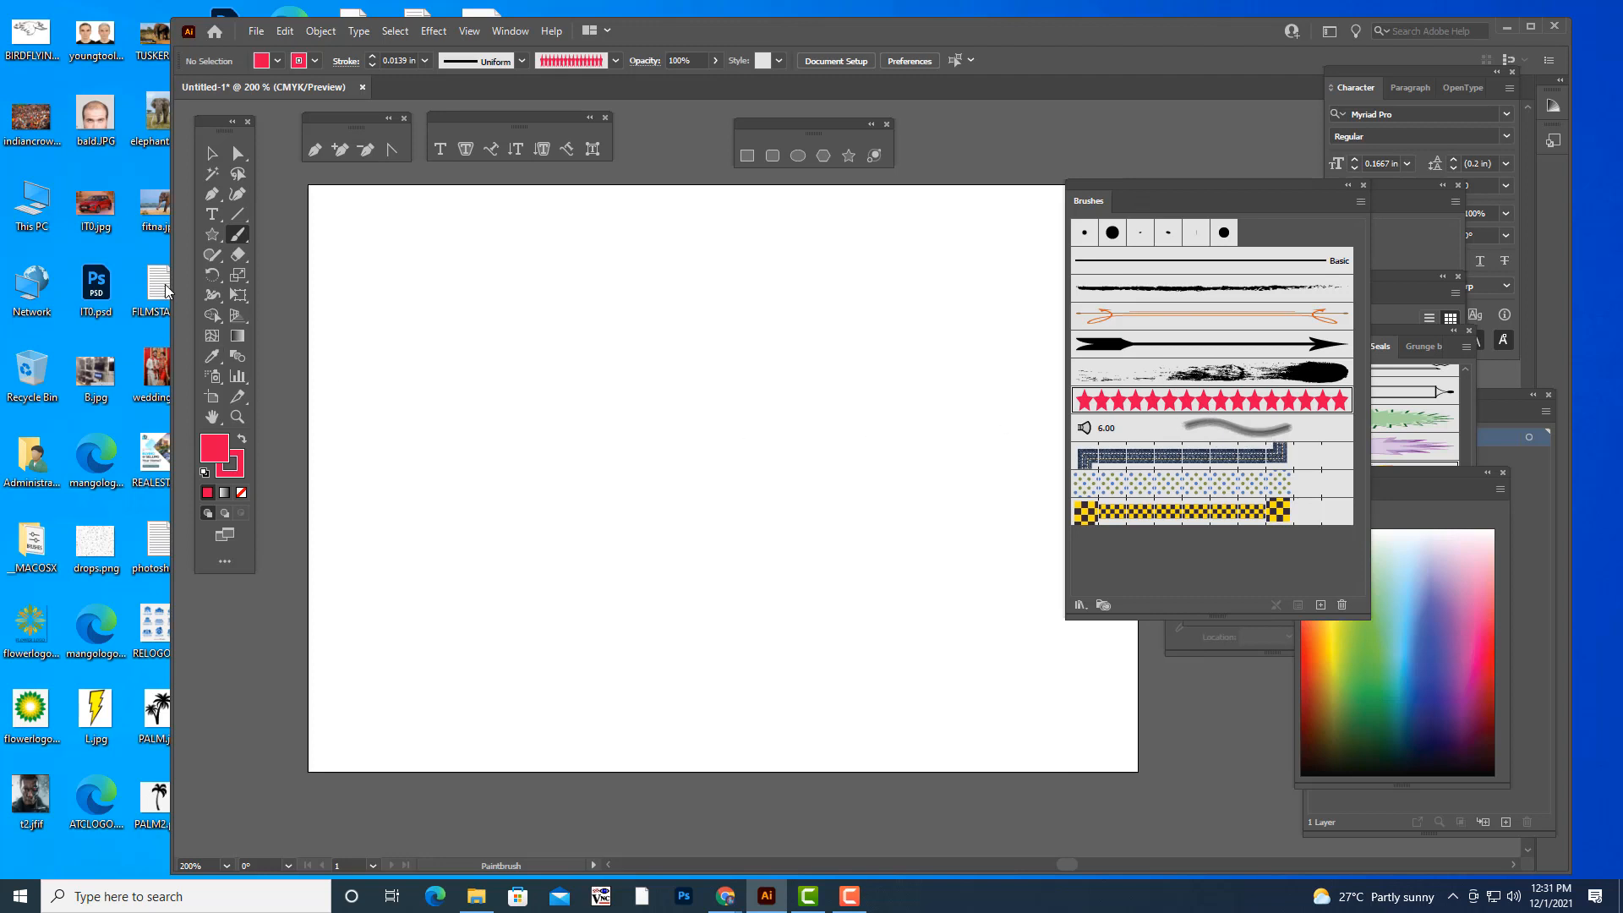
- Paint four more test strokes across the artboard with the red star brush and undo them all
{"action": "left_click_drag", "start_coordinate": [378, 427], "coordinate": [642, 308]}
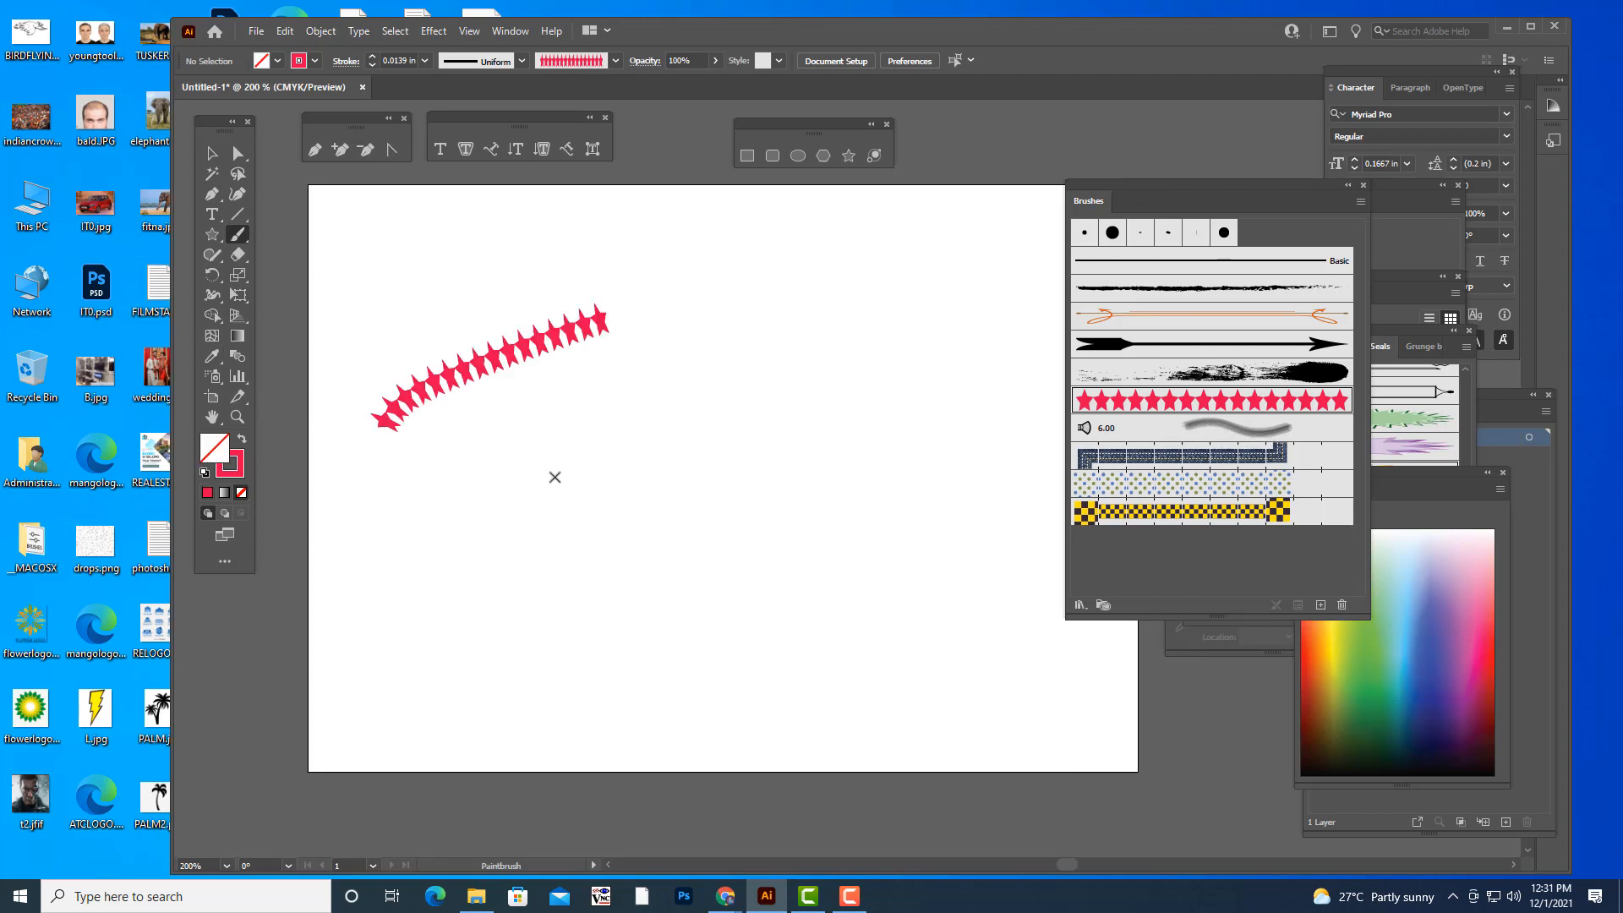
{"action": "left_click_drag", "start_coordinate": [556, 473], "coordinate": [765, 342]}
{"action": "mouse_move", "coordinate": [763, 478]}
{"action": "left_mouse_down"}
{"action": "mouse_move", "coordinate": [872, 410]}
{"action": "mouse_move", "coordinate": [957, 269]}
{"action": "left_mouse_up"}
{"action": "left_click_drag", "start_coordinate": [816, 582], "coordinate": [1018, 431]}
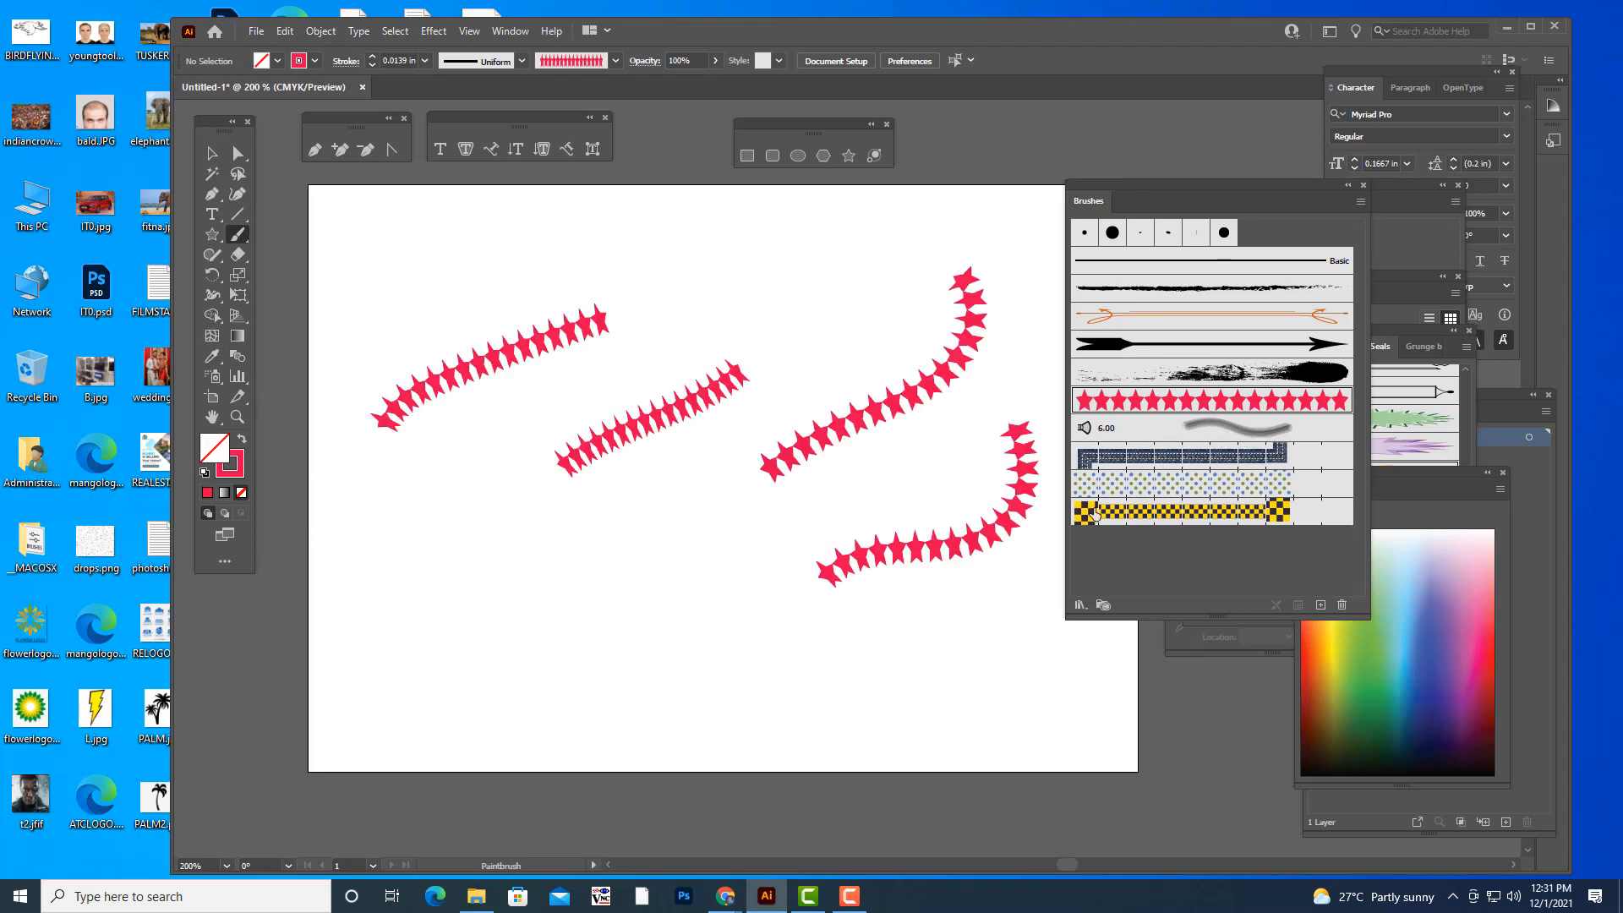
{"action": "key", "text": "ctrl+z"}
{"action": "key", "text": "ctrl+z"}
{"action": "key", "text": "ctrl+z"}
{"action": "key", "text": "ctrl+z"}
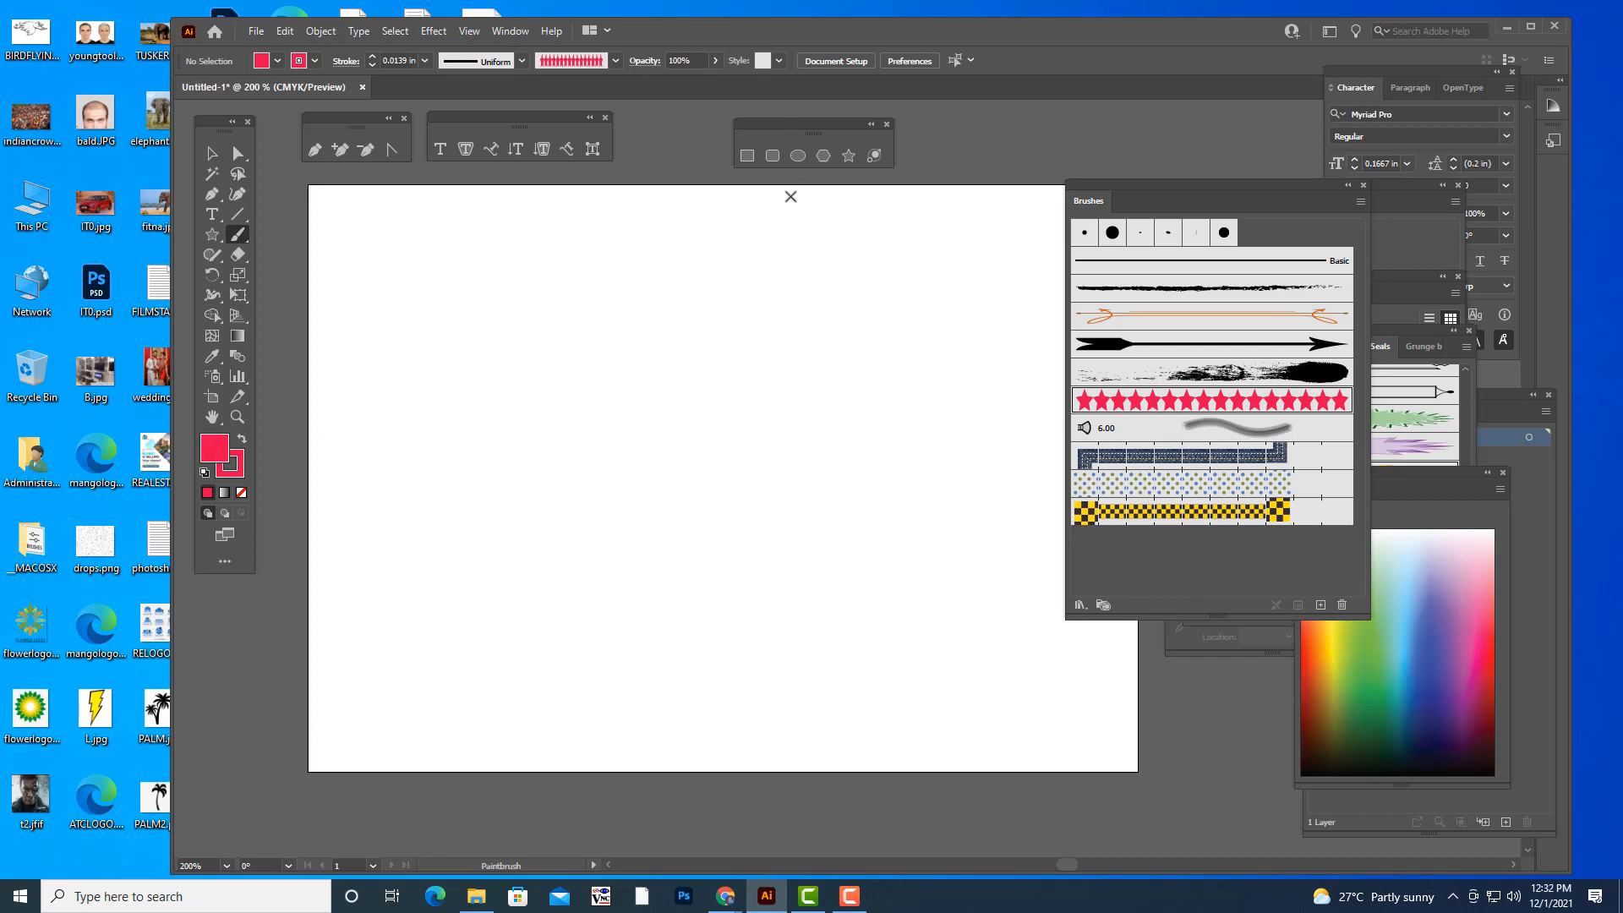
- Draw a large five-pointed red star, move it to the middle of the artboard and enlarge it
{"action": "left_click", "coordinate": [849, 155]}
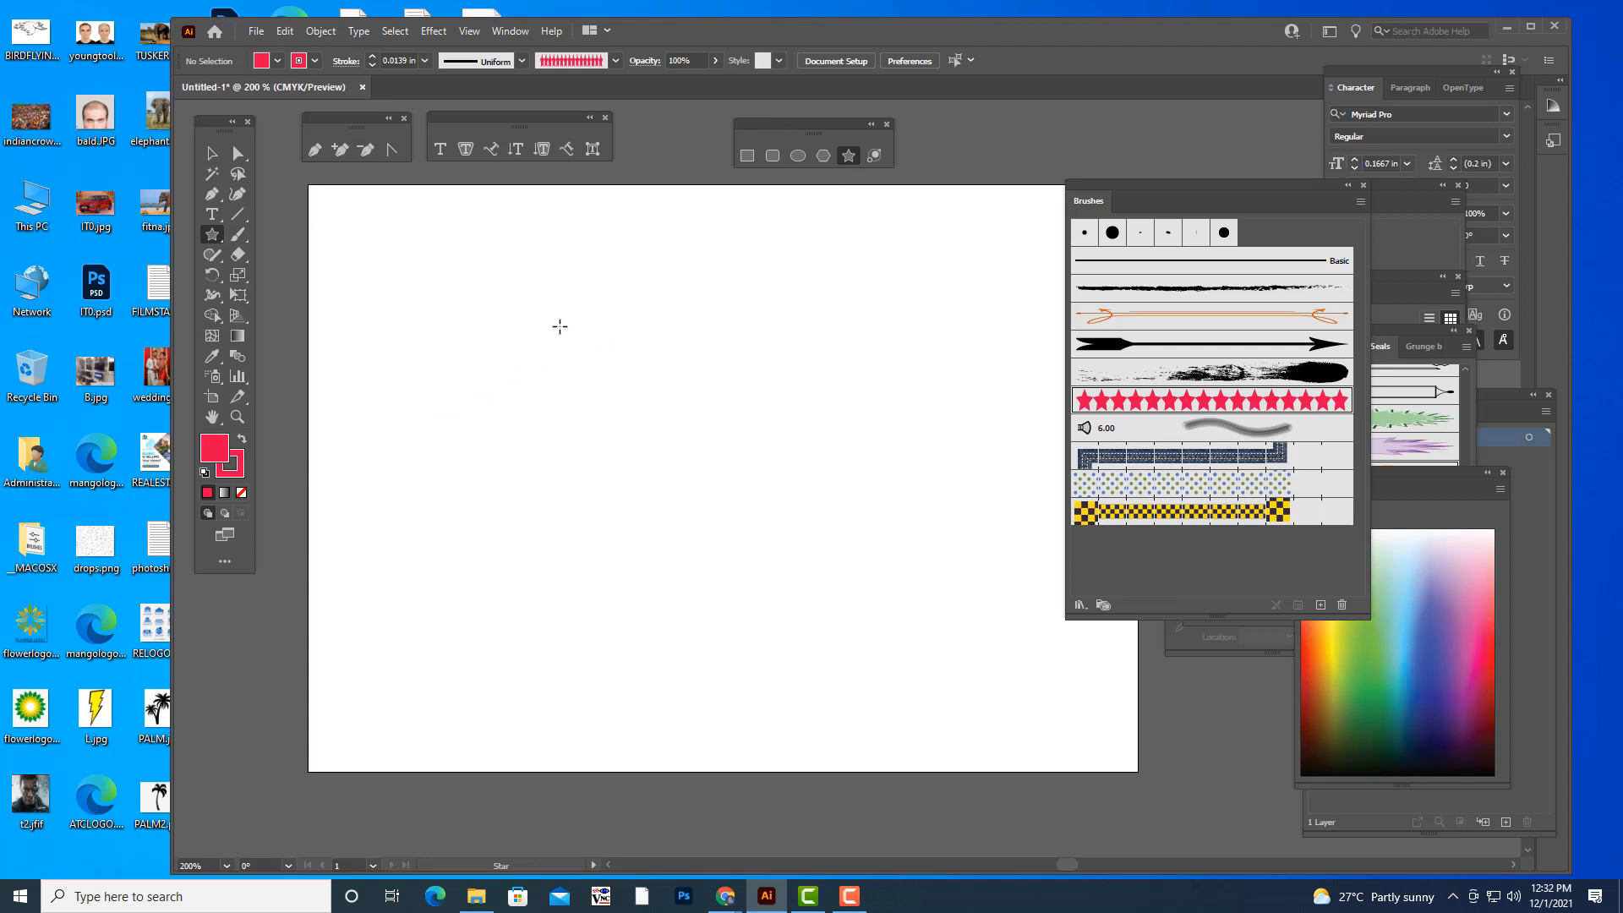
{"action": "left_click_drag", "start_coordinate": [544, 317], "coordinate": [621, 427]}
{"action": "left_click", "coordinate": [212, 153]}
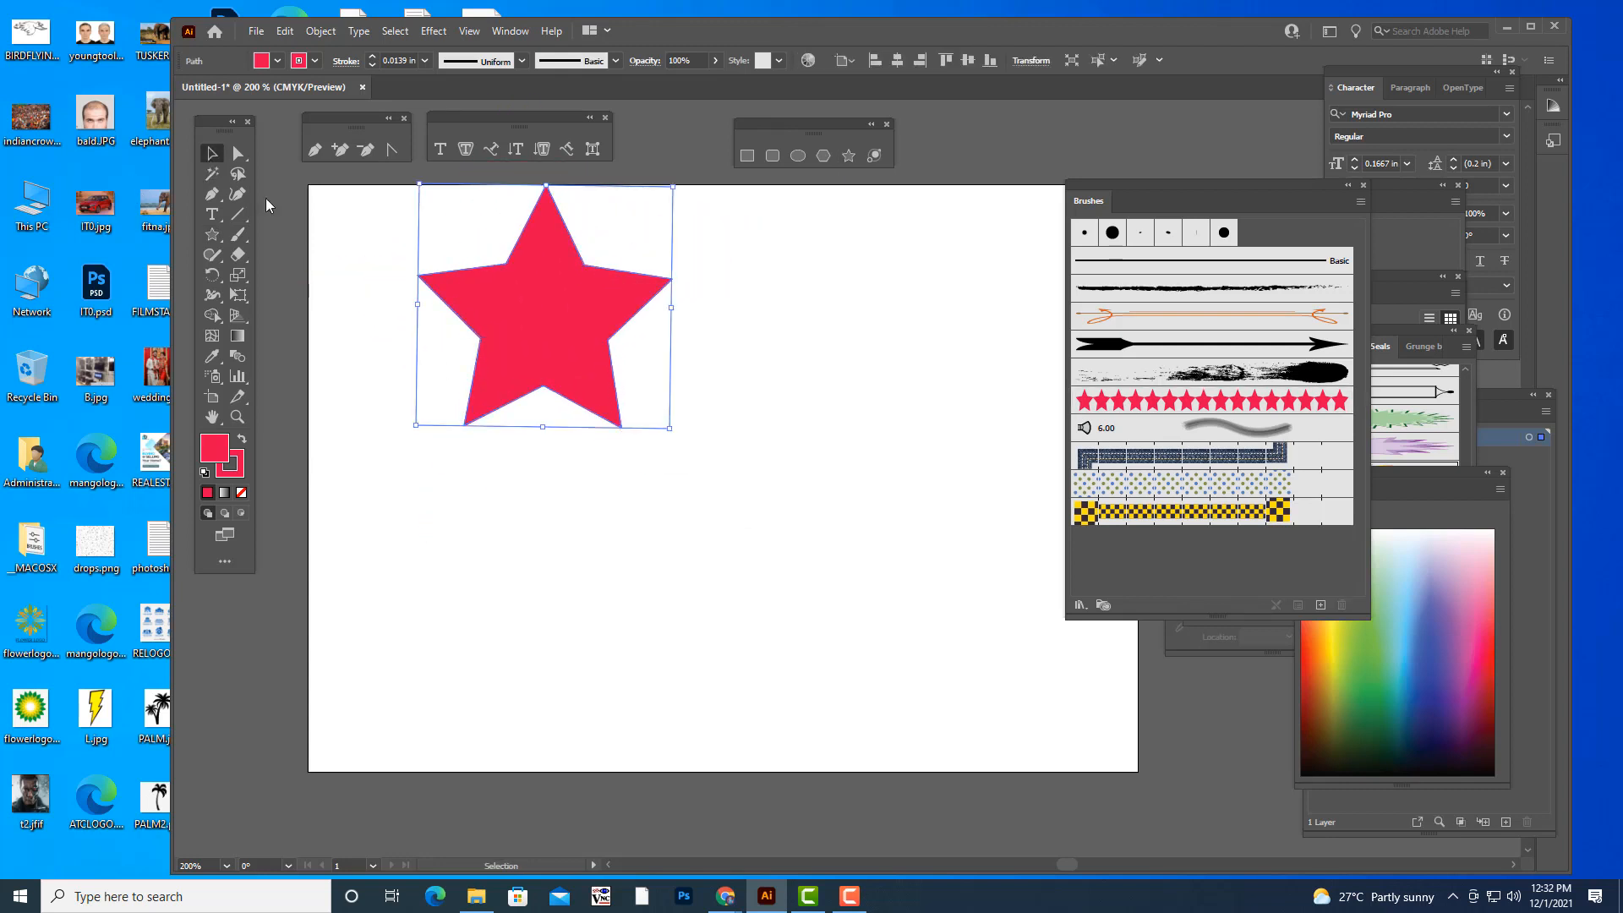
{"action": "left_click_drag", "start_coordinate": [545, 303], "coordinate": [726, 457]}
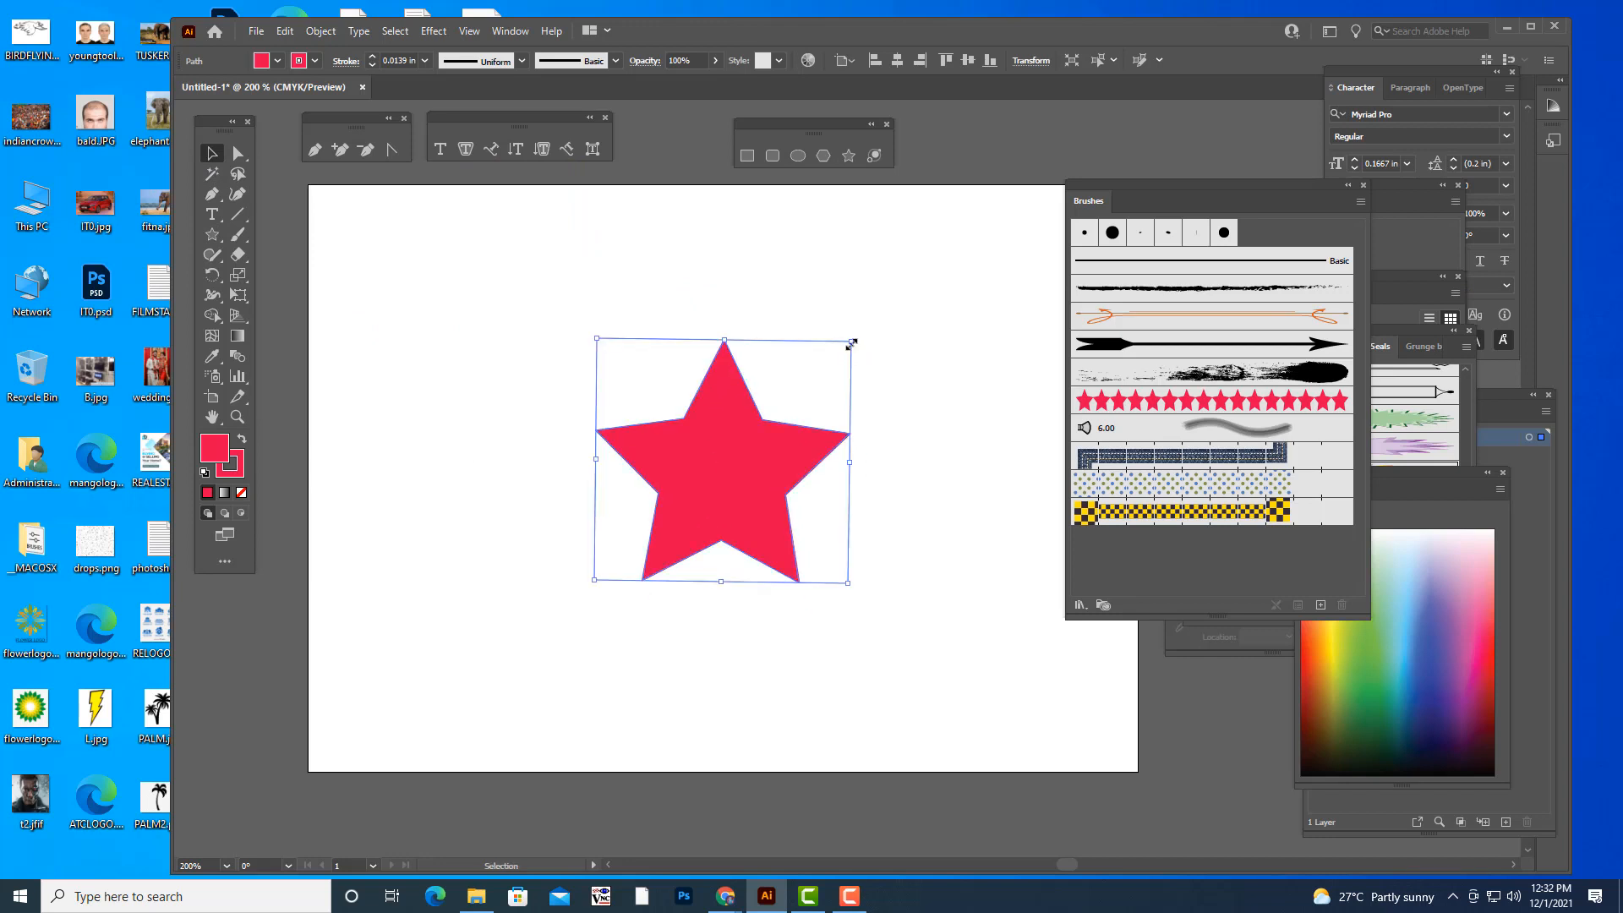
{"action": "left_click_drag", "start_coordinate": [852, 343], "coordinate": [920, 277]}
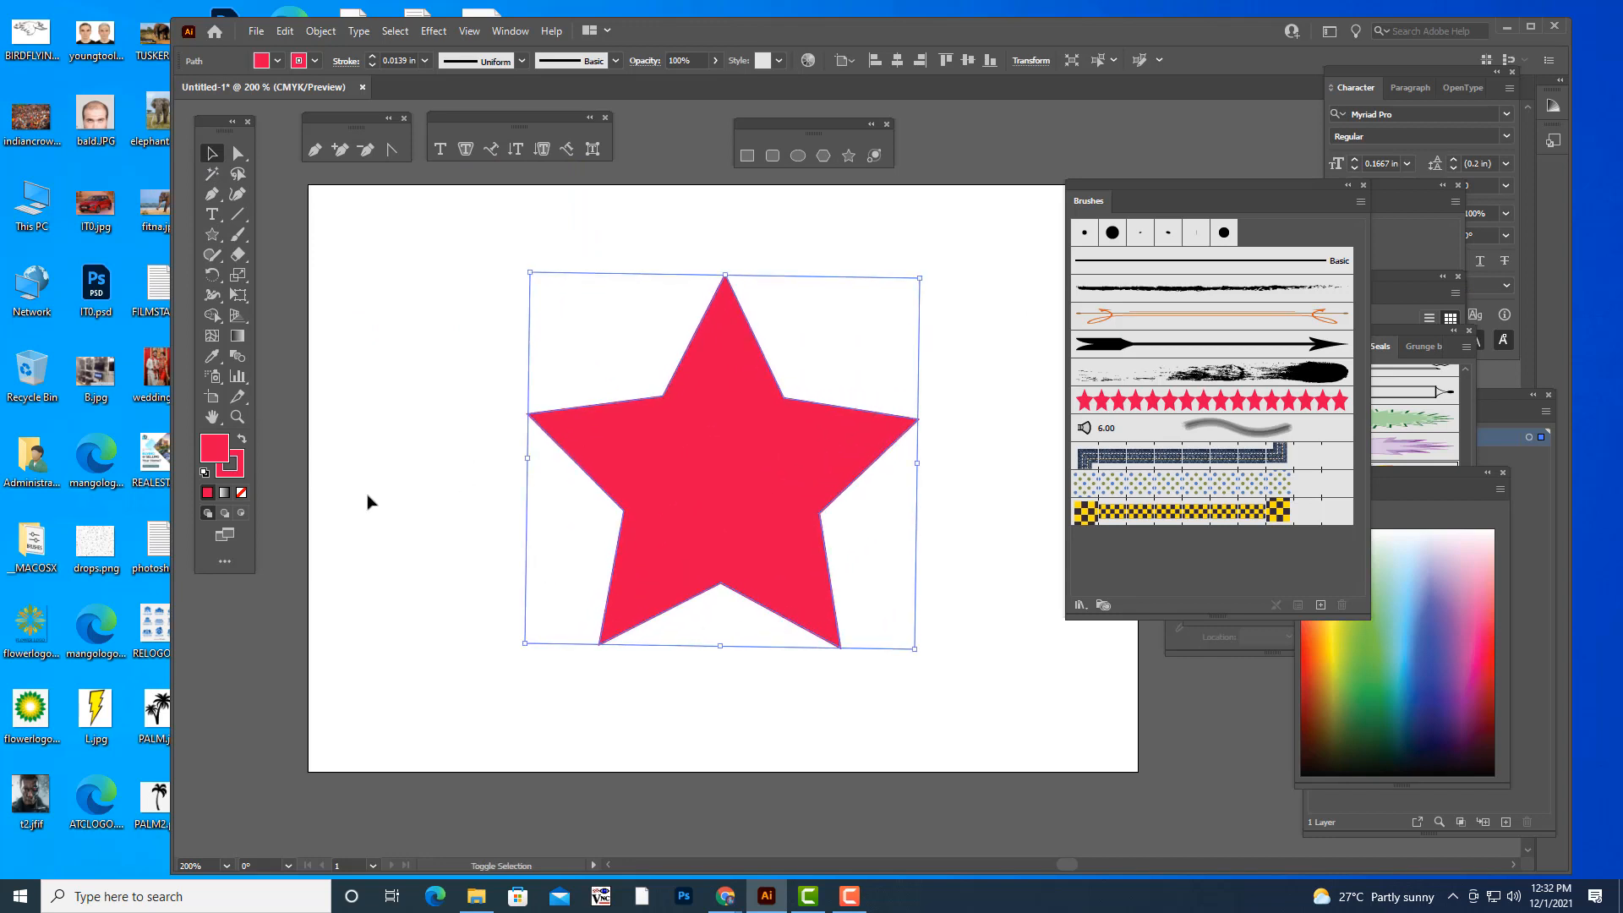
- Remove the large star's fill, leaving only its red outline, and enlarge it slightly around the artboard's centre
{"action": "left_click", "coordinate": [241, 492]}
{"action": "left_click", "coordinate": [462, 310]}
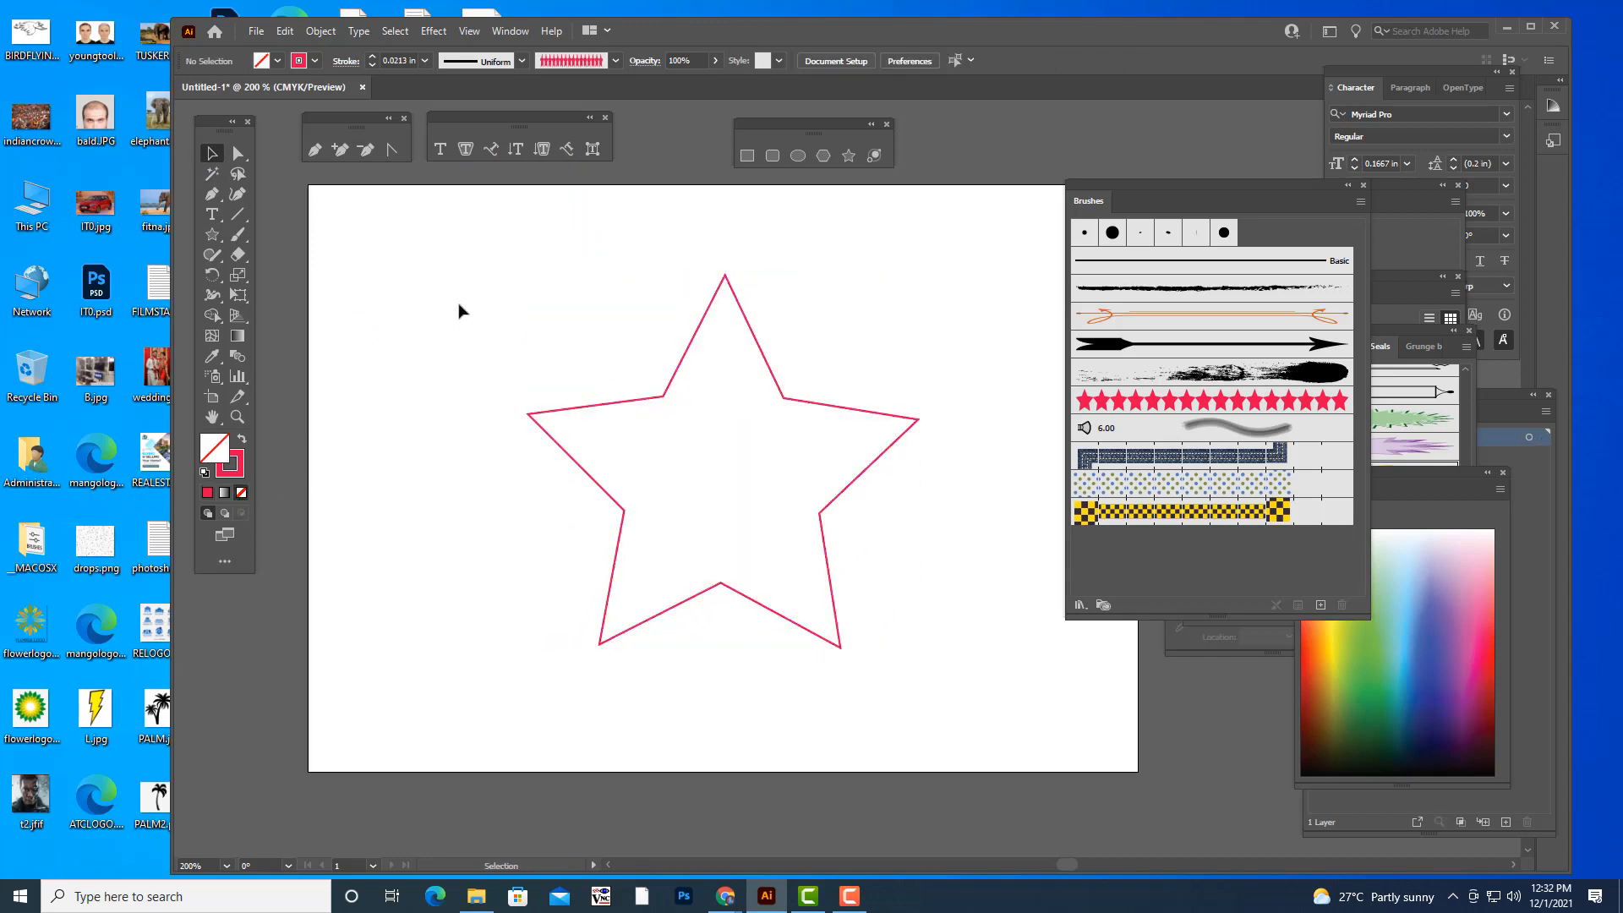
{"action": "left_click", "coordinate": [835, 618]}
{"action": "left_click_drag", "start_coordinate": [916, 652], "coordinate": [952, 681]}
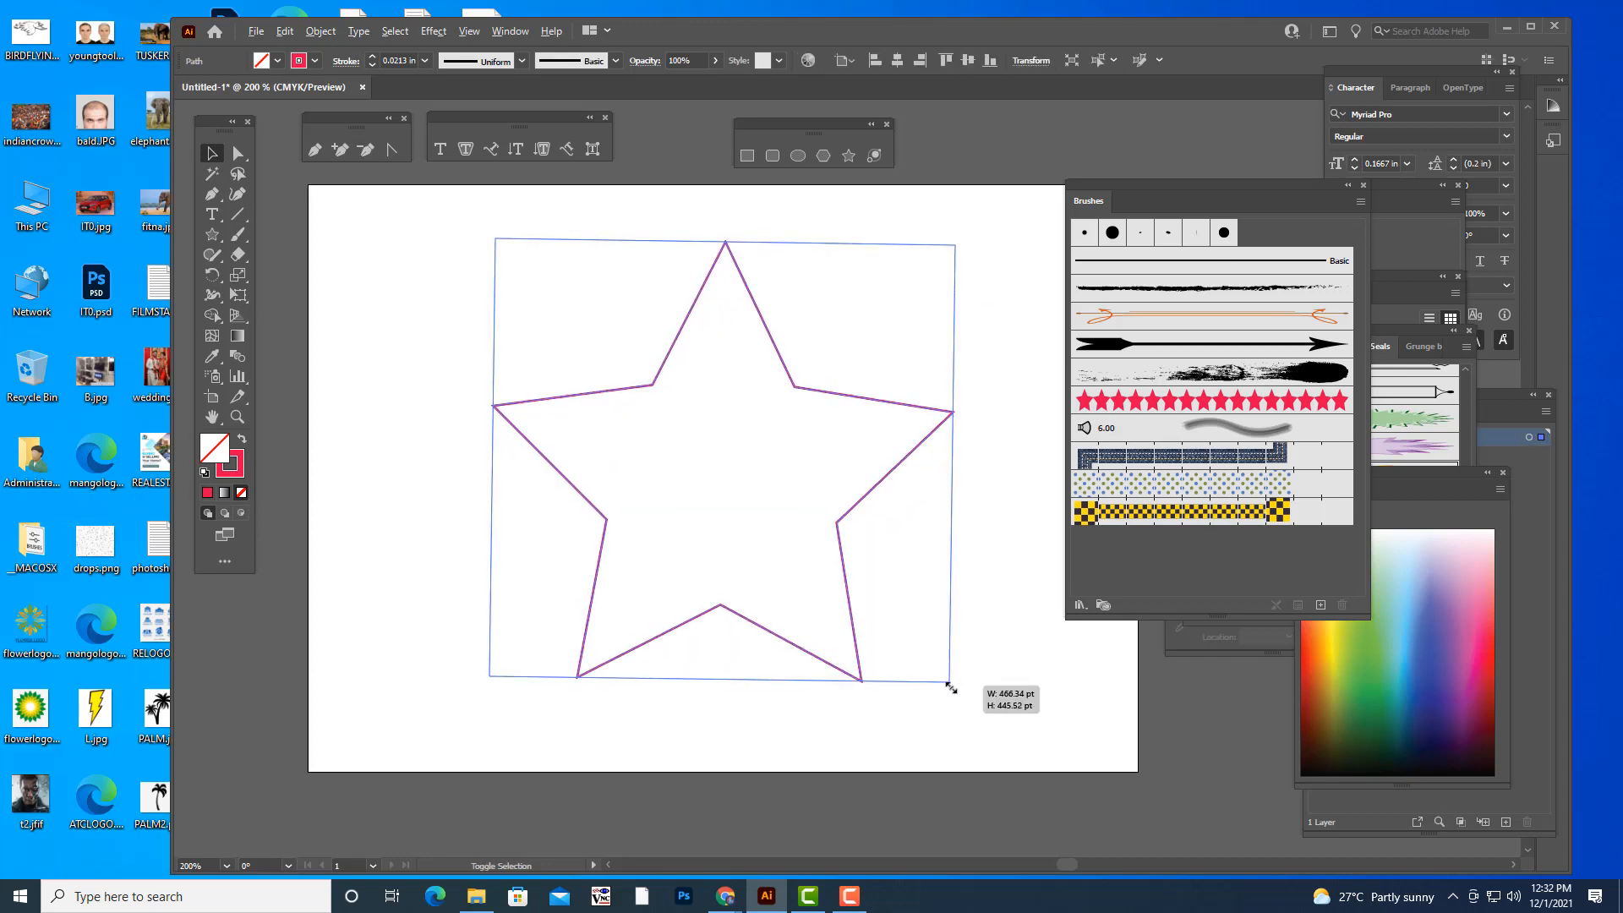
{"action": "left_click_drag", "start_coordinate": [845, 525], "coordinate": [845, 525]}
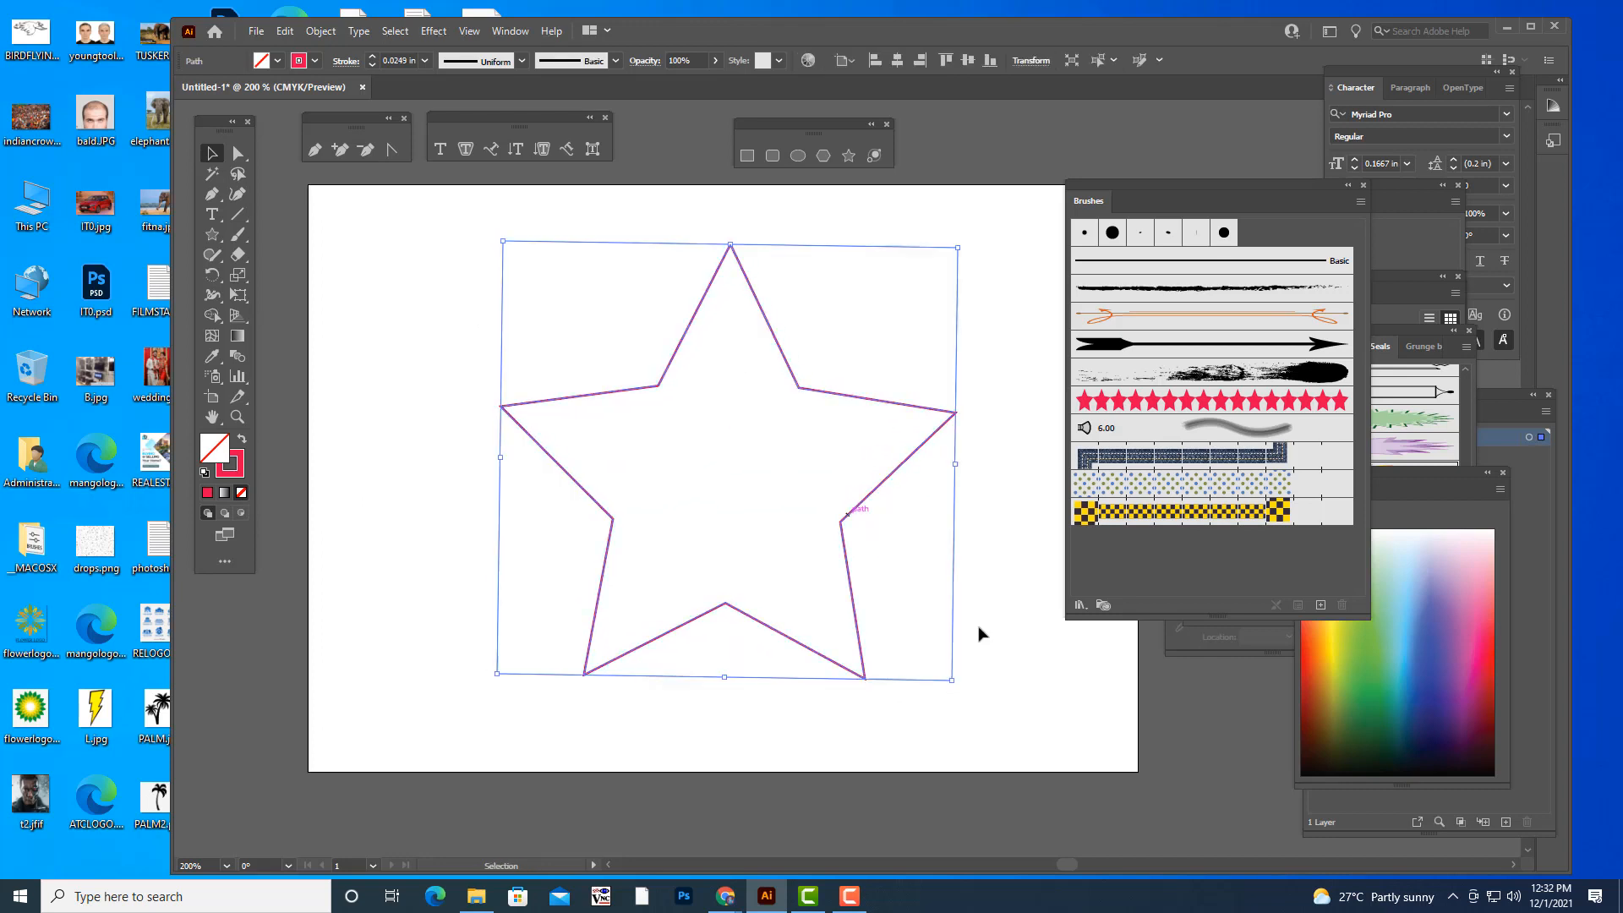
{"action": "left_click", "coordinate": [1032, 663]}
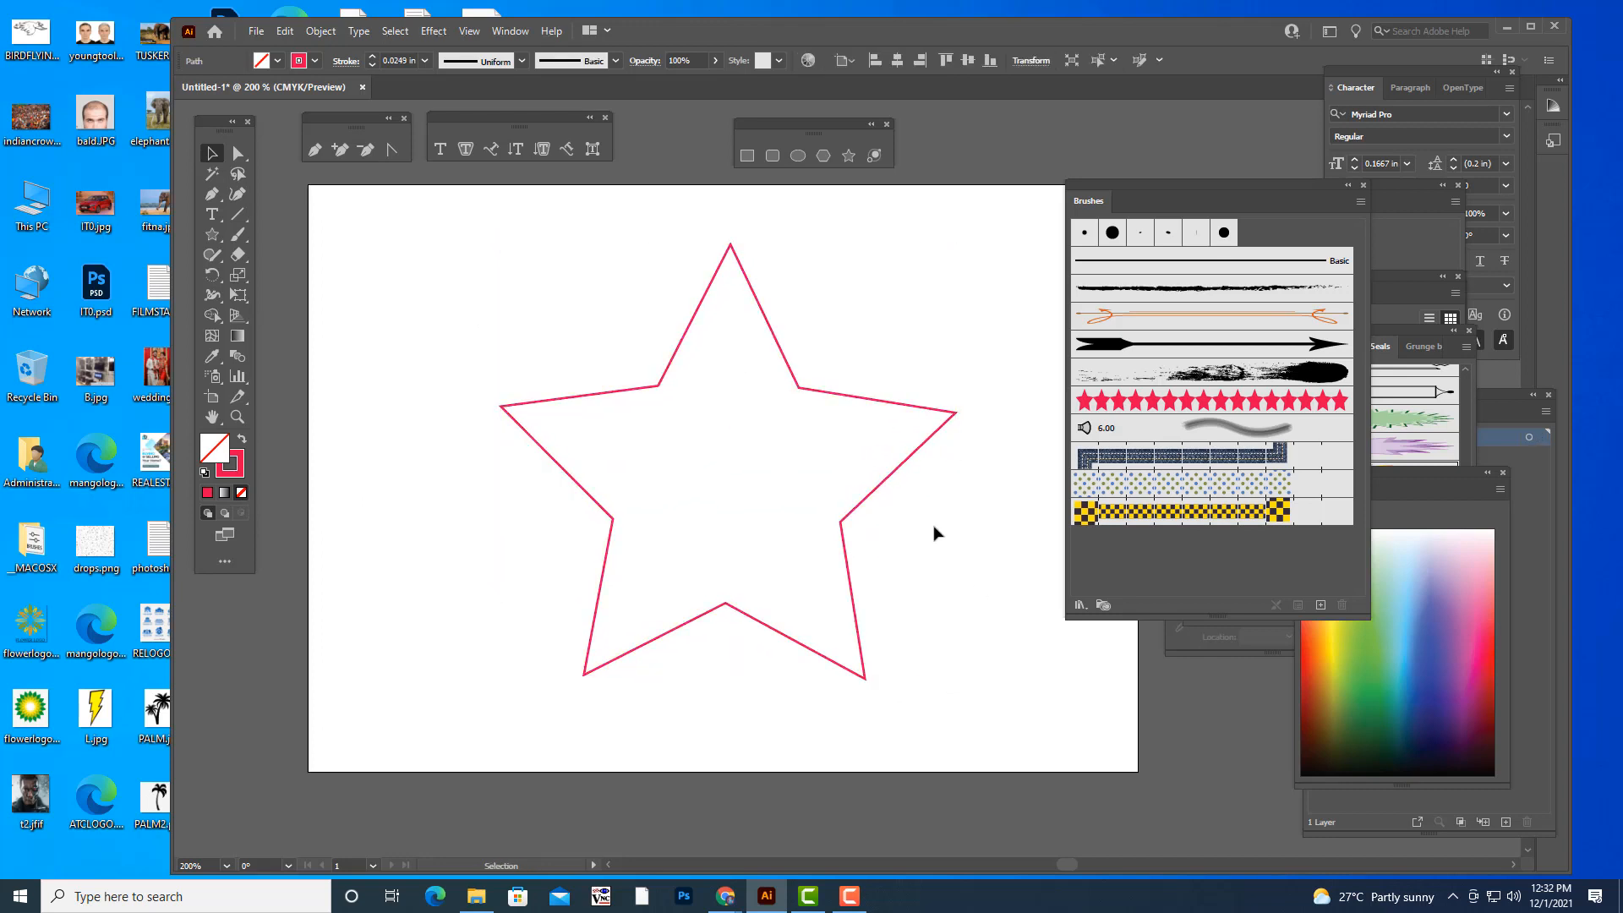
- Try the STARBRUSH art brush on the star outline and undo it
{"action": "left_click", "coordinate": [889, 478]}
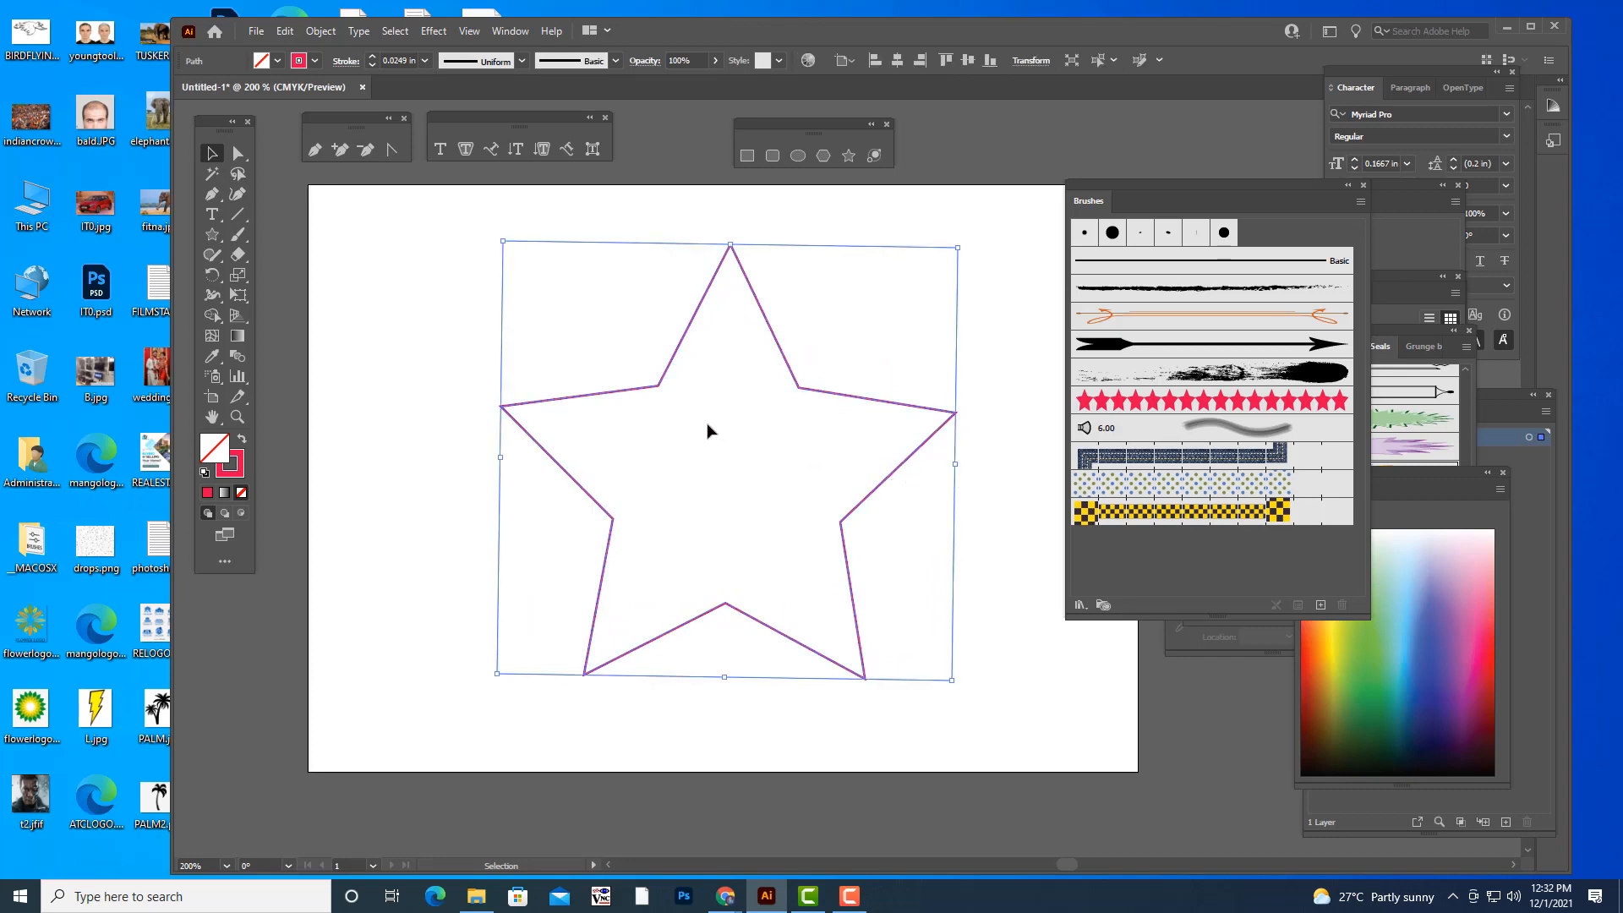
{"action": "left_click", "coordinate": [1143, 402]}
{"action": "left_click", "coordinate": [1007, 250]}
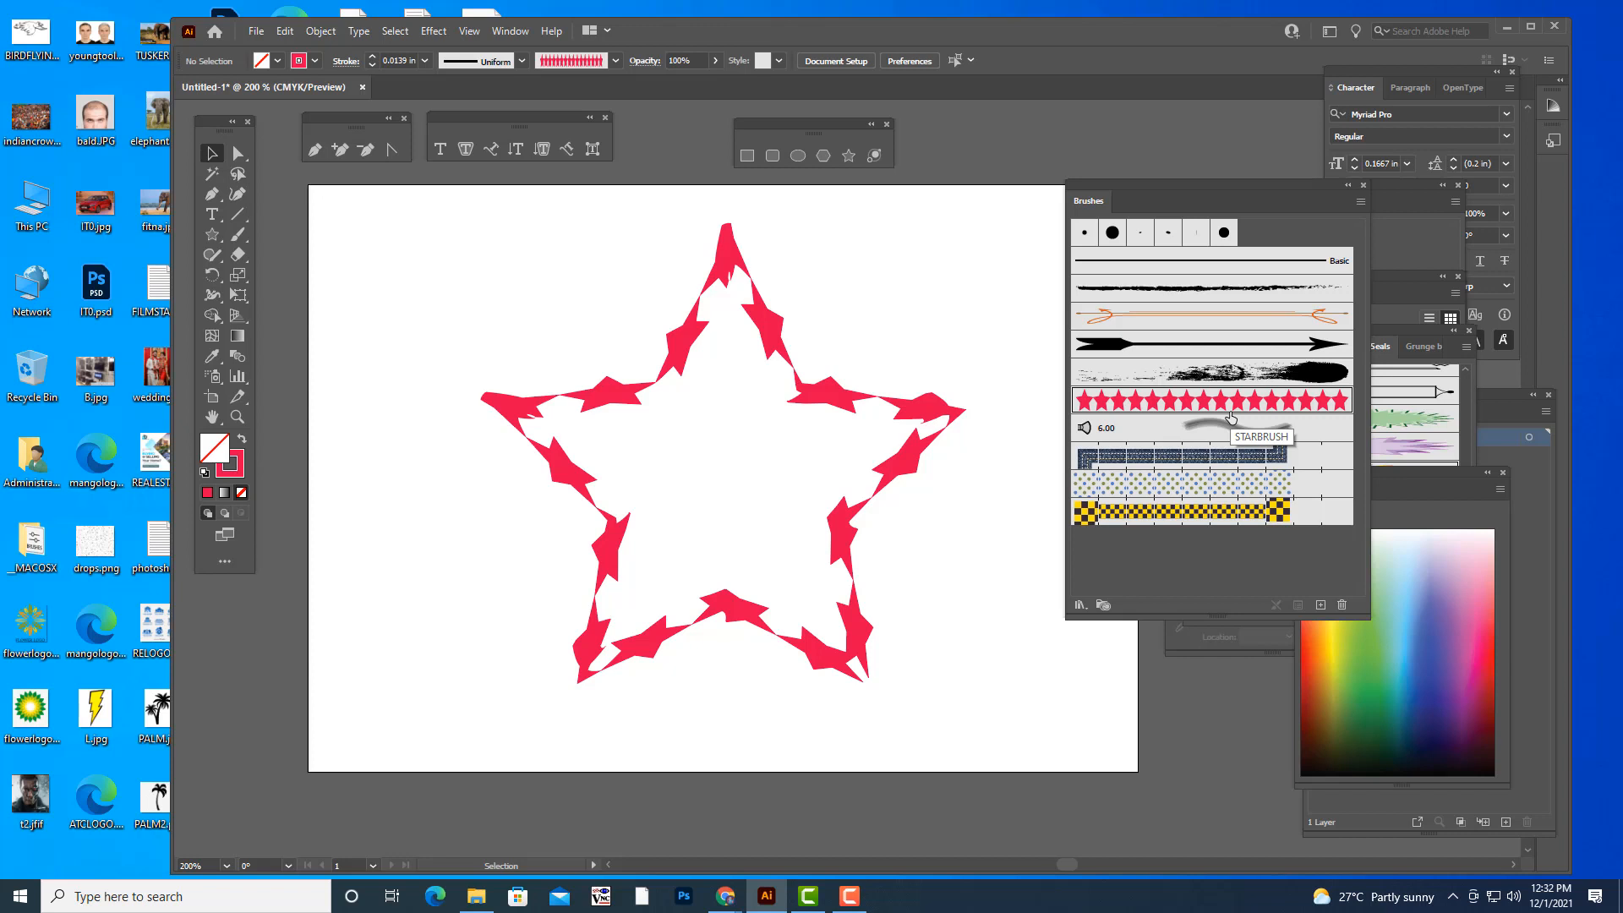
{"action": "key", "text": "ctrl+z"}
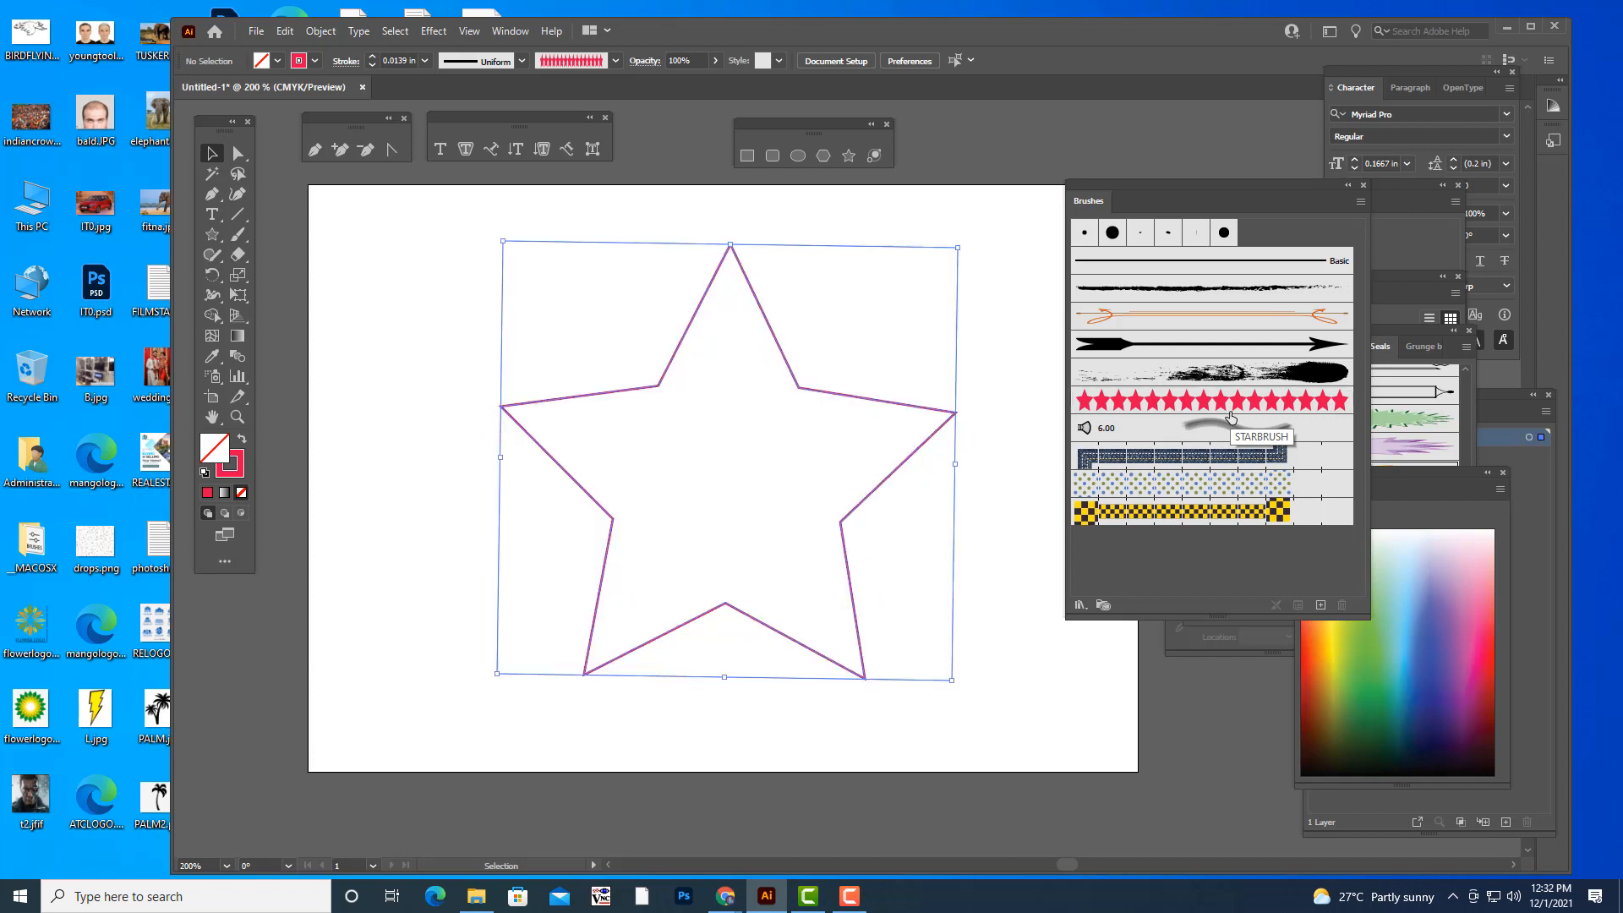
- Apply the Dashed Squares 1.3 pattern brush to the star outline and replace it with the dark blue denim pattern brush
{"action": "left_click", "coordinate": [1161, 511]}
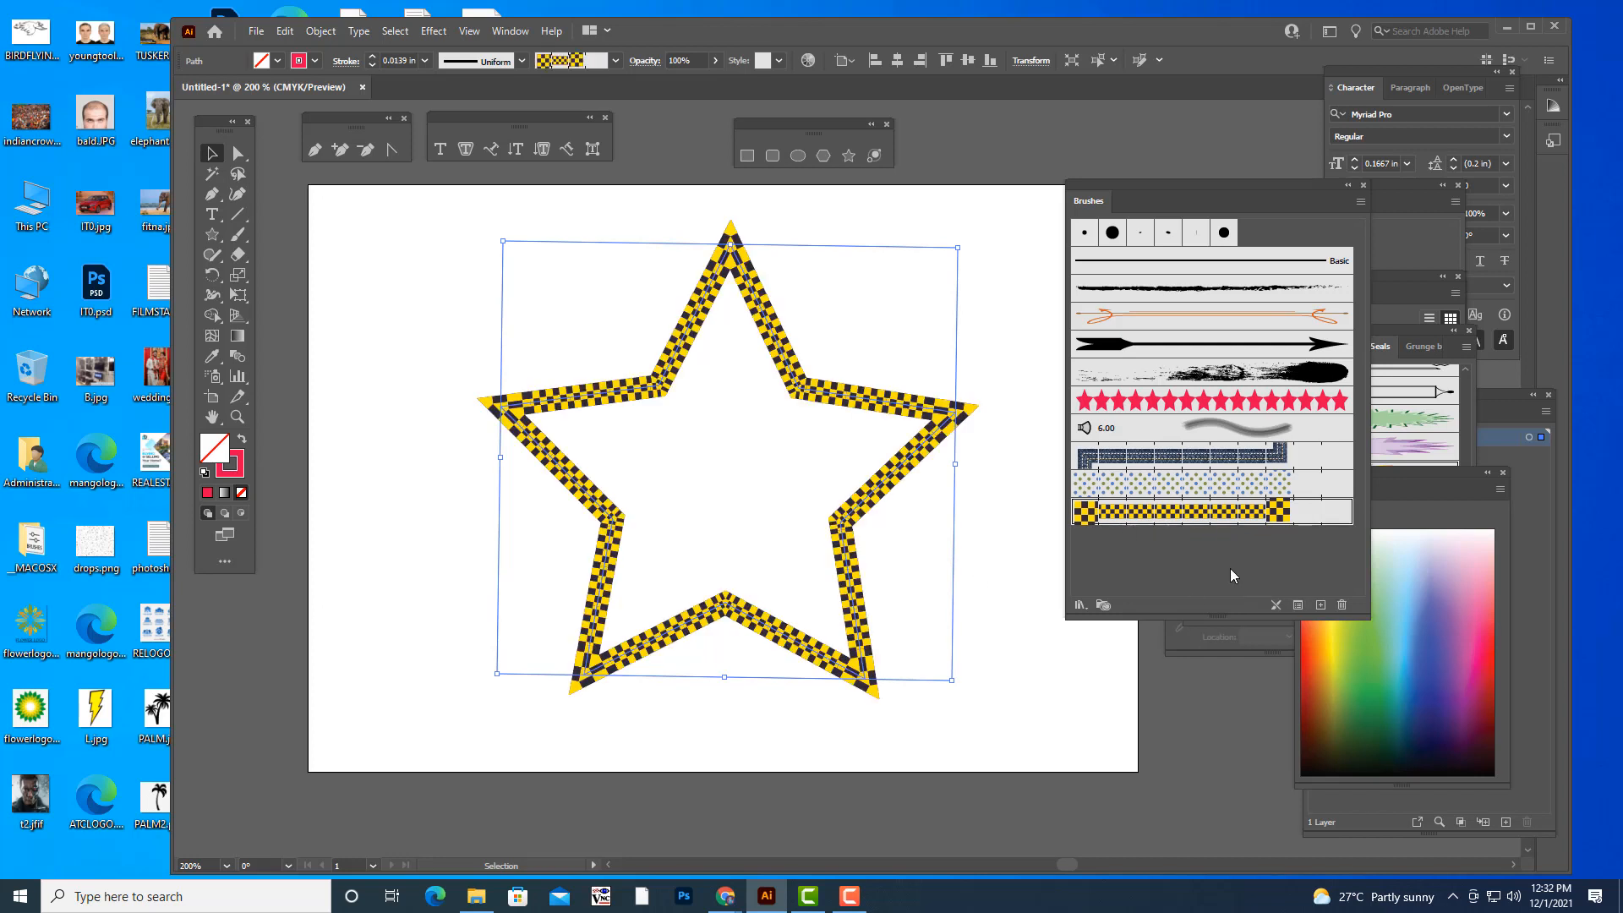
{"action": "left_click", "coordinate": [1168, 458]}
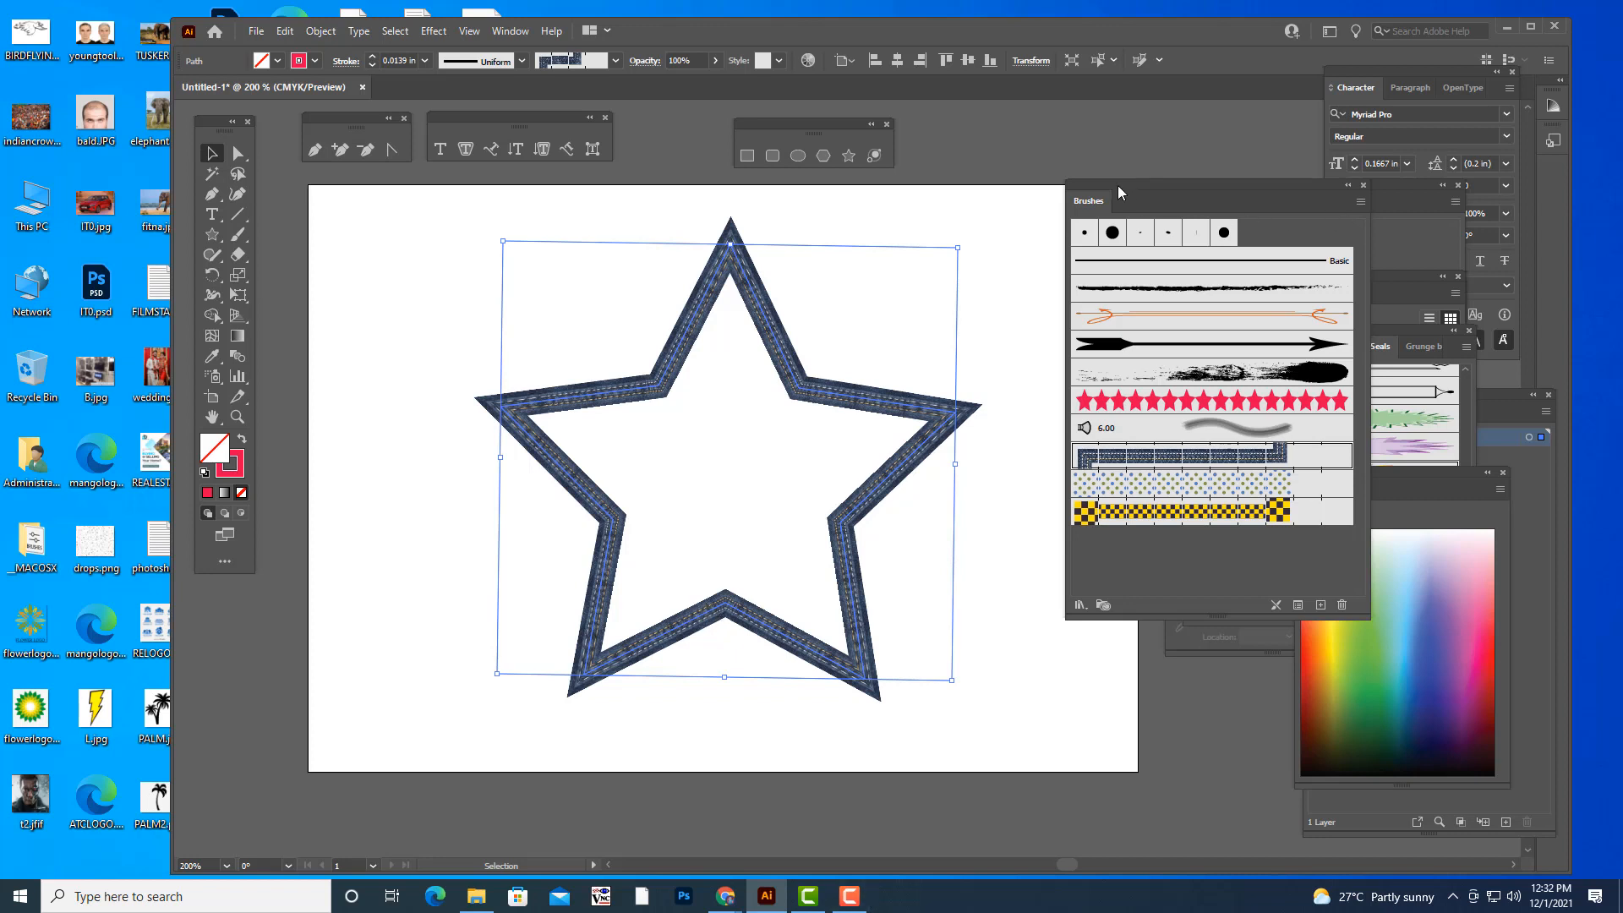
- Move the Brushes panel and the shape tools clear of the artboard and delete the denim-outlined star
{"action": "left_click_drag", "start_coordinate": [1118, 194], "coordinate": [1217, 185]}
{"action": "left_click_drag", "start_coordinate": [783, 123], "coordinate": [886, 112]}
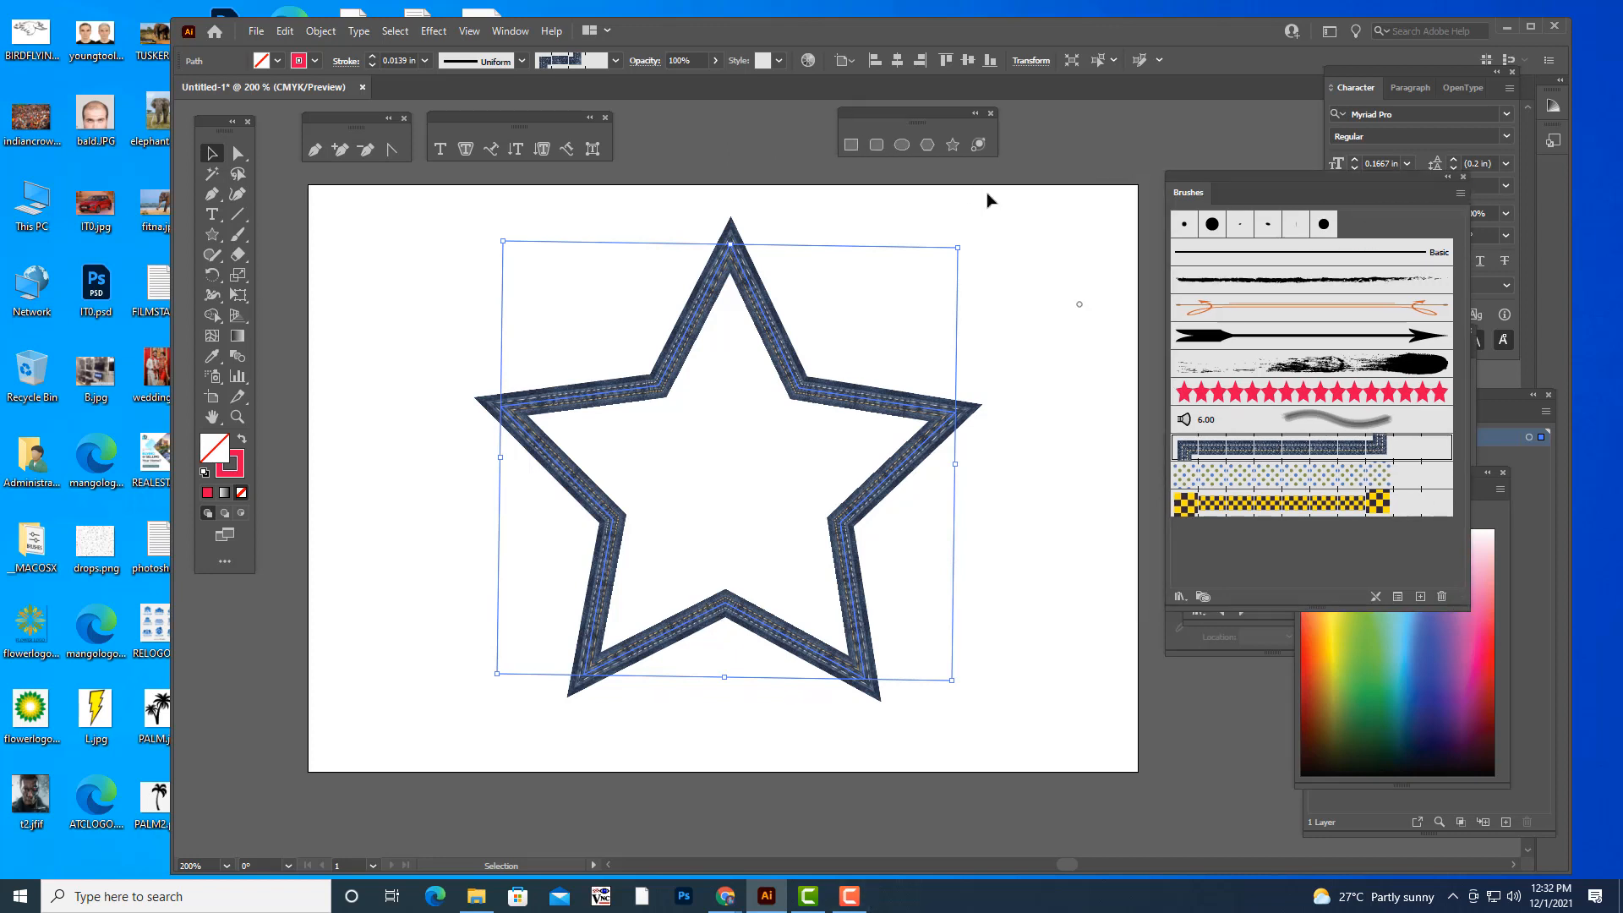
{"action": "key", "text": "Delete"}
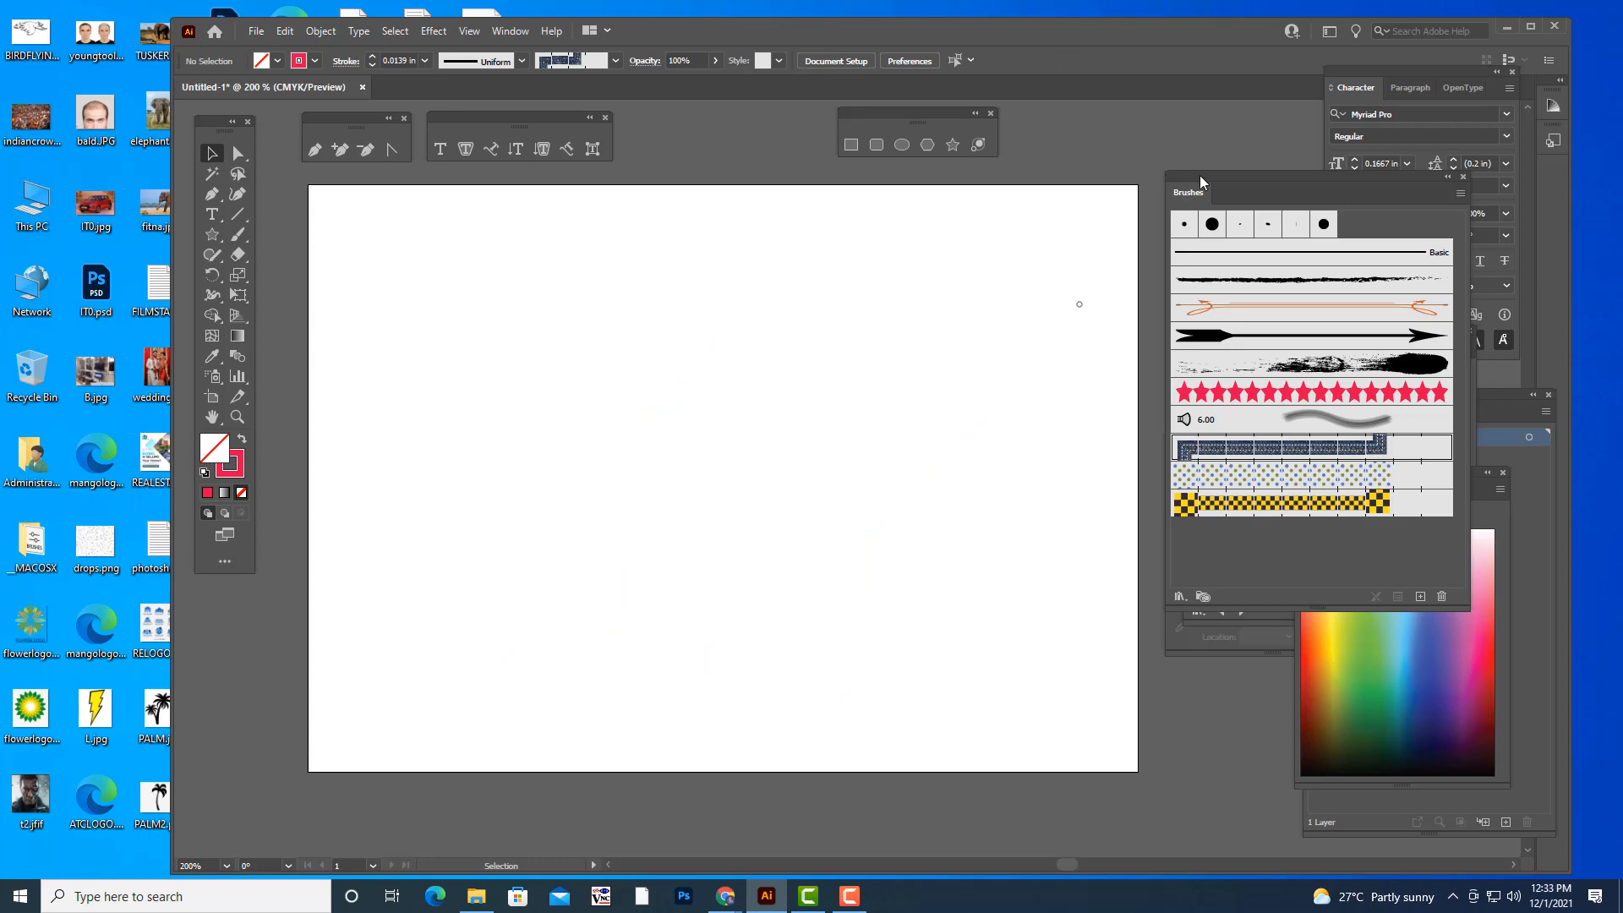
{"action": "mouse_move", "coordinate": [1200, 175]}
{"action": "left_mouse_down"}
{"action": "mouse_move", "coordinate": [1209, 198]}
{"action": "mouse_move", "coordinate": [1174, 164]}
{"action": "left_mouse_up"}
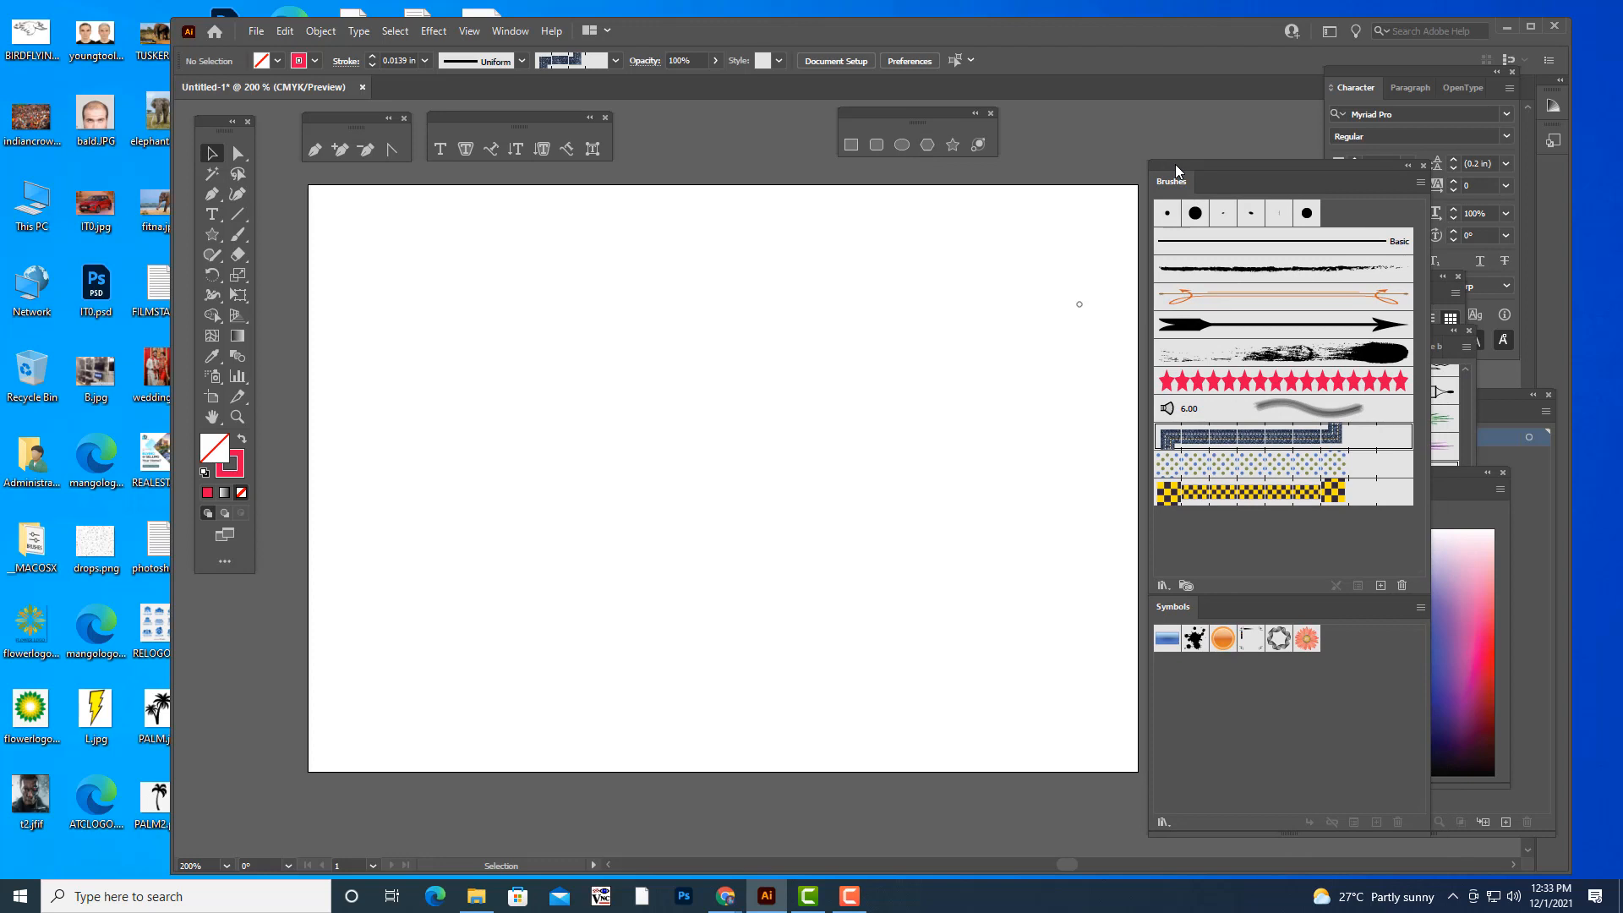
- Draw a narrow upright ellipse about 57 by 123 pt and give it a solid red fill with no stroke
{"action": "left_click", "coordinate": [901, 143]}
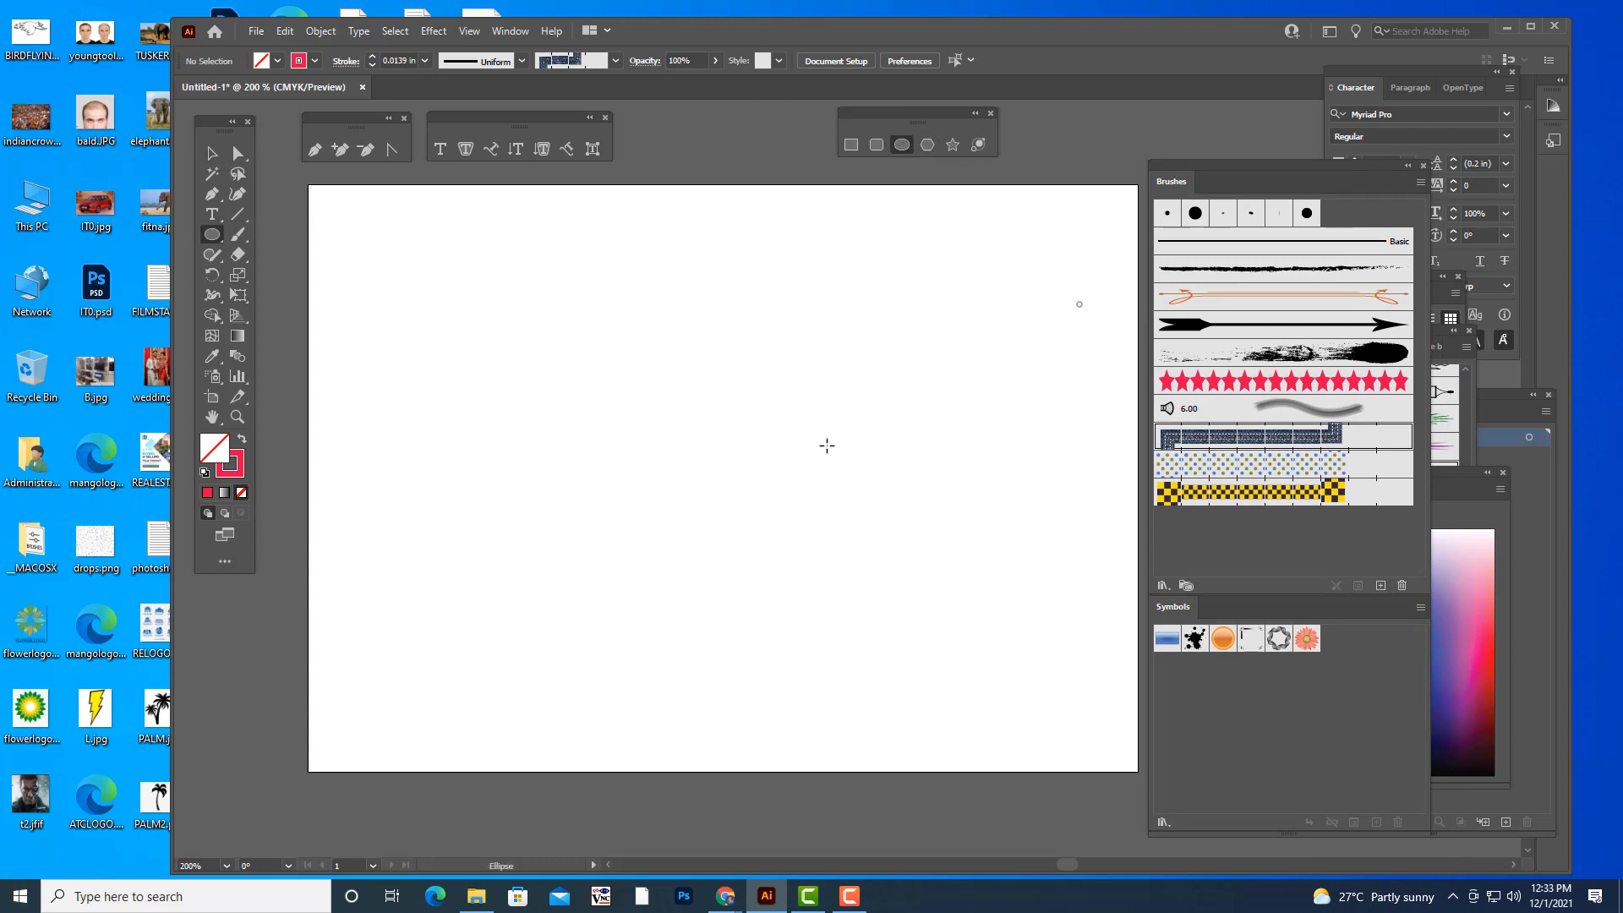
{"action": "left_click_drag", "start_coordinate": [814, 415], "coordinate": [872, 537]}
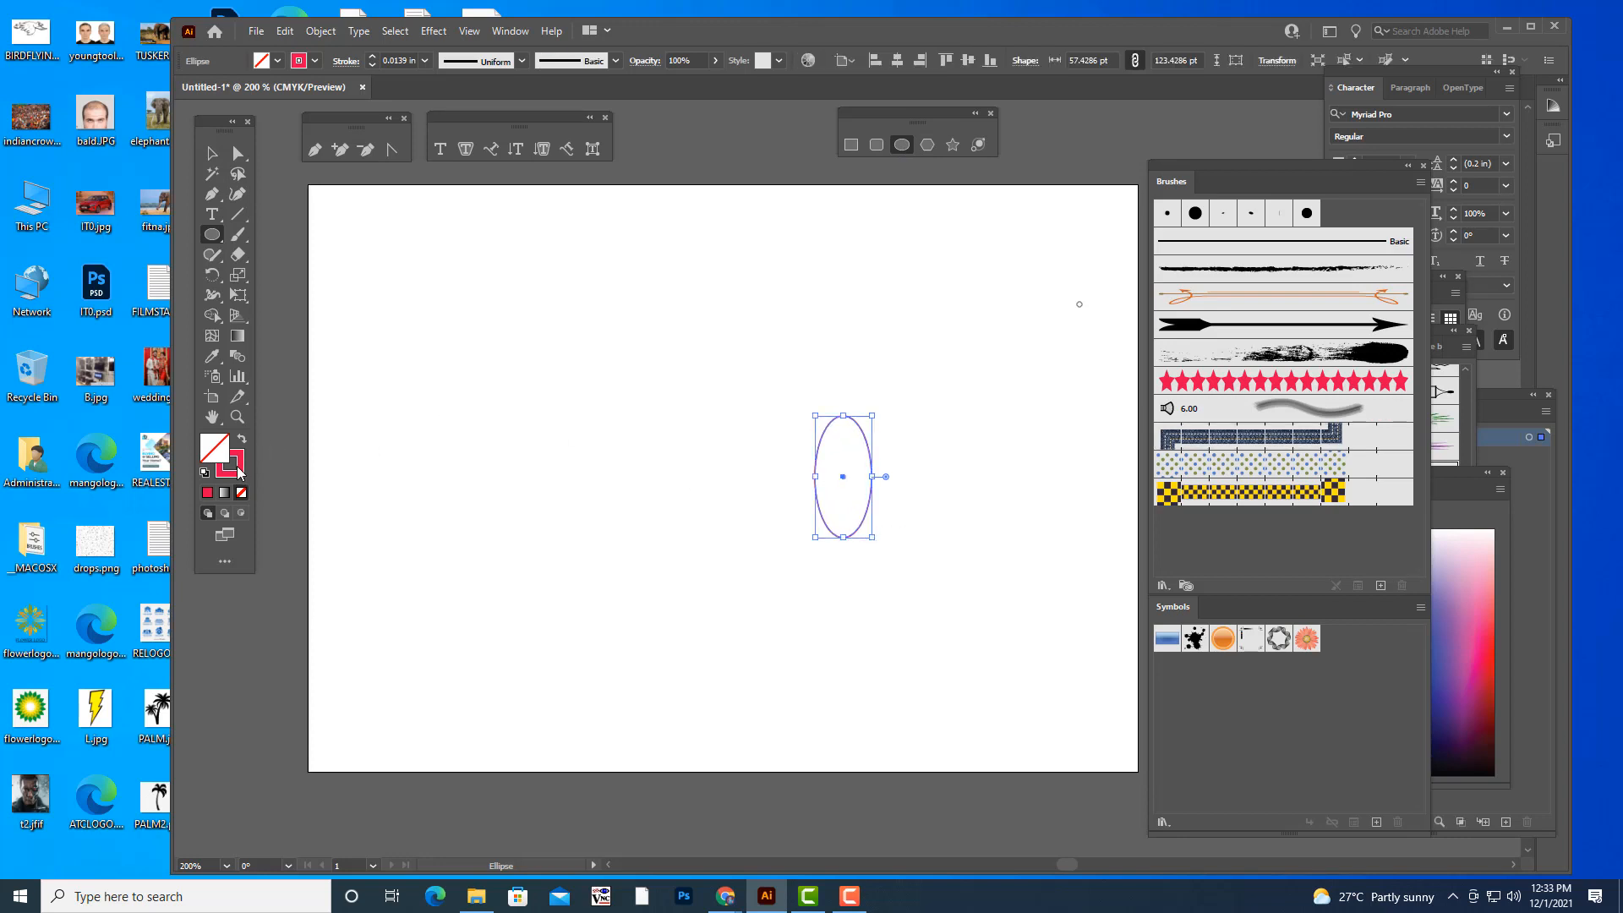
{"action": "left_click", "coordinate": [208, 494]}
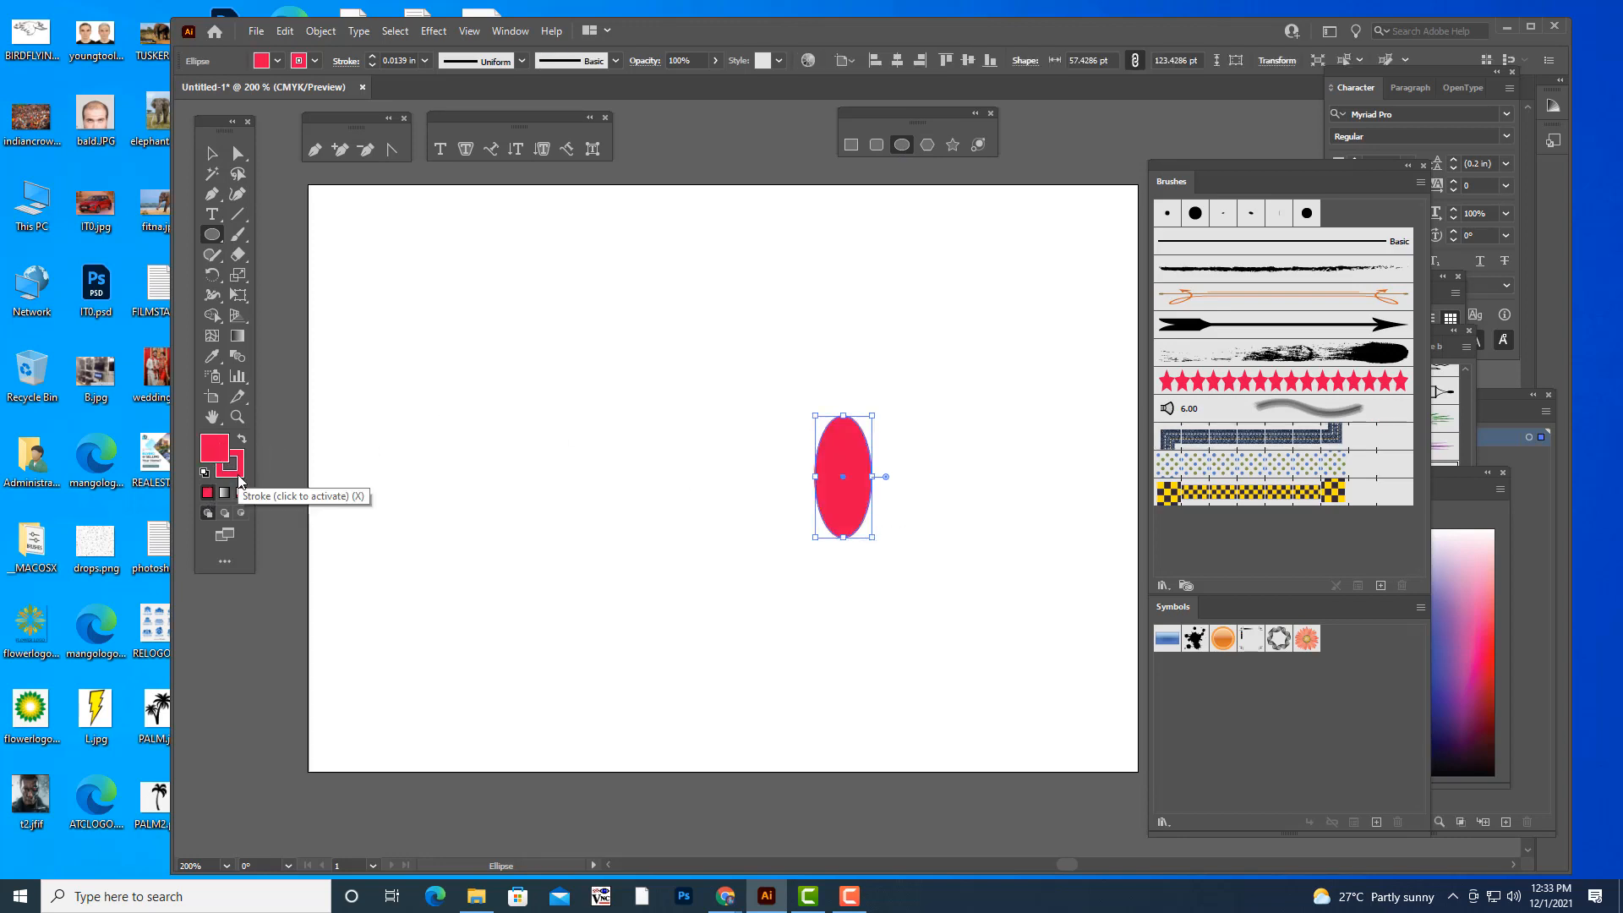
{"action": "left_click", "coordinate": [235, 470]}
{"action": "left_click", "coordinate": [241, 493]}
{"action": "left_click", "coordinate": [213, 448]}
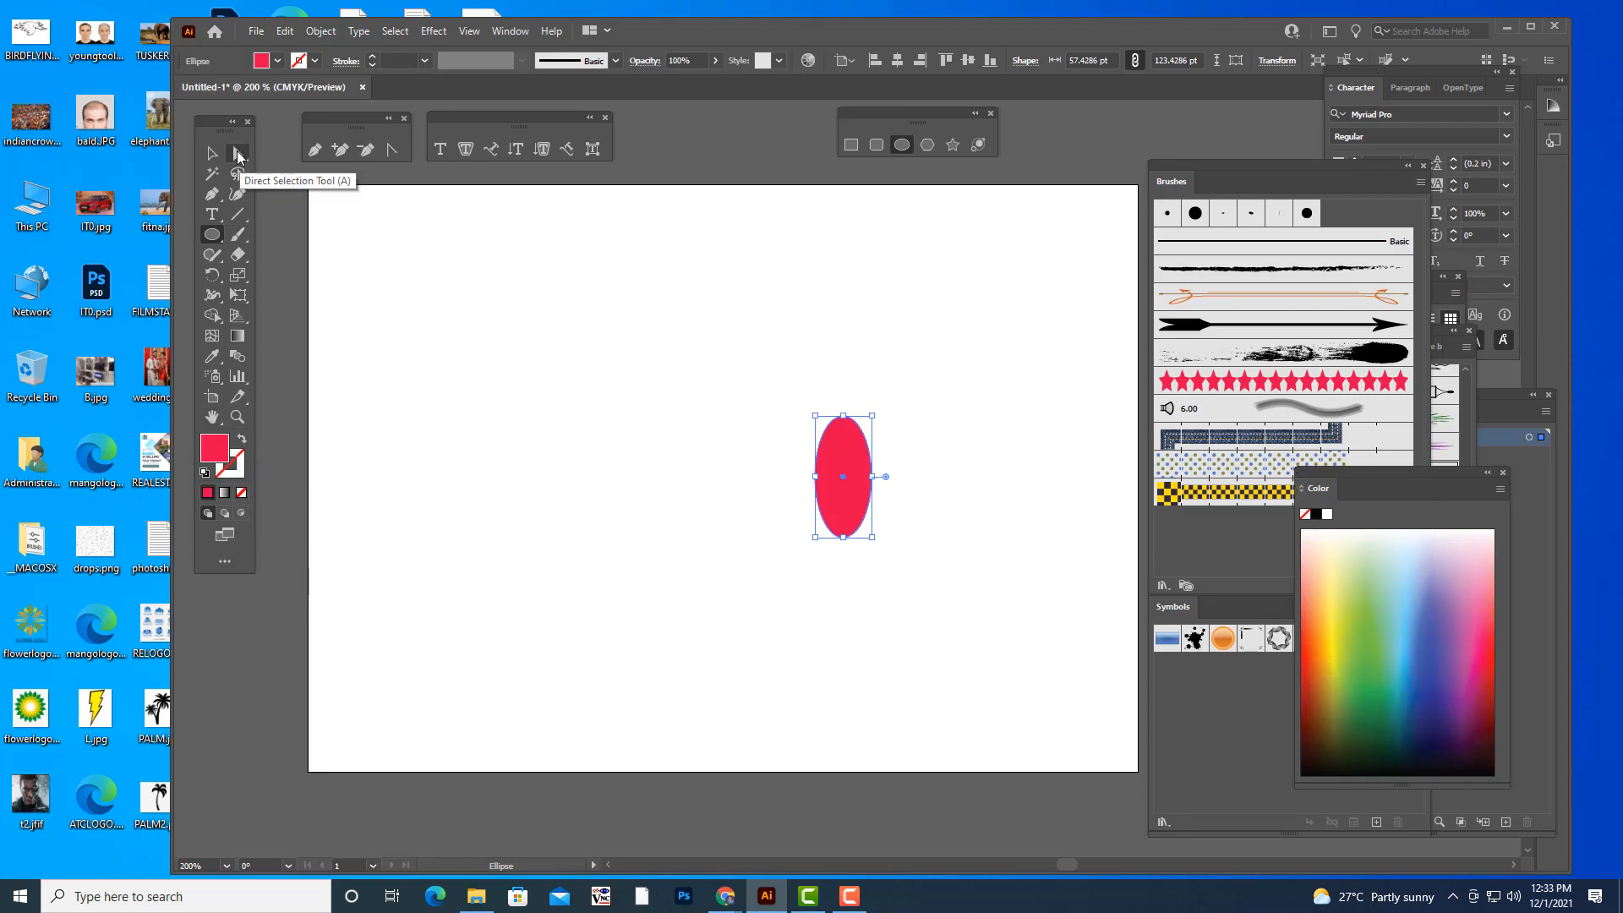
- Convert the ellipse's top and bottom anchor points to corners to form a pointed petal shape
{"action": "left_click", "coordinate": [238, 153]}
{"action": "left_click", "coordinate": [914, 432]}
{"action": "key", "text": "ctrl+equal"}
{"action": "key", "text": "ctrl+equal"}
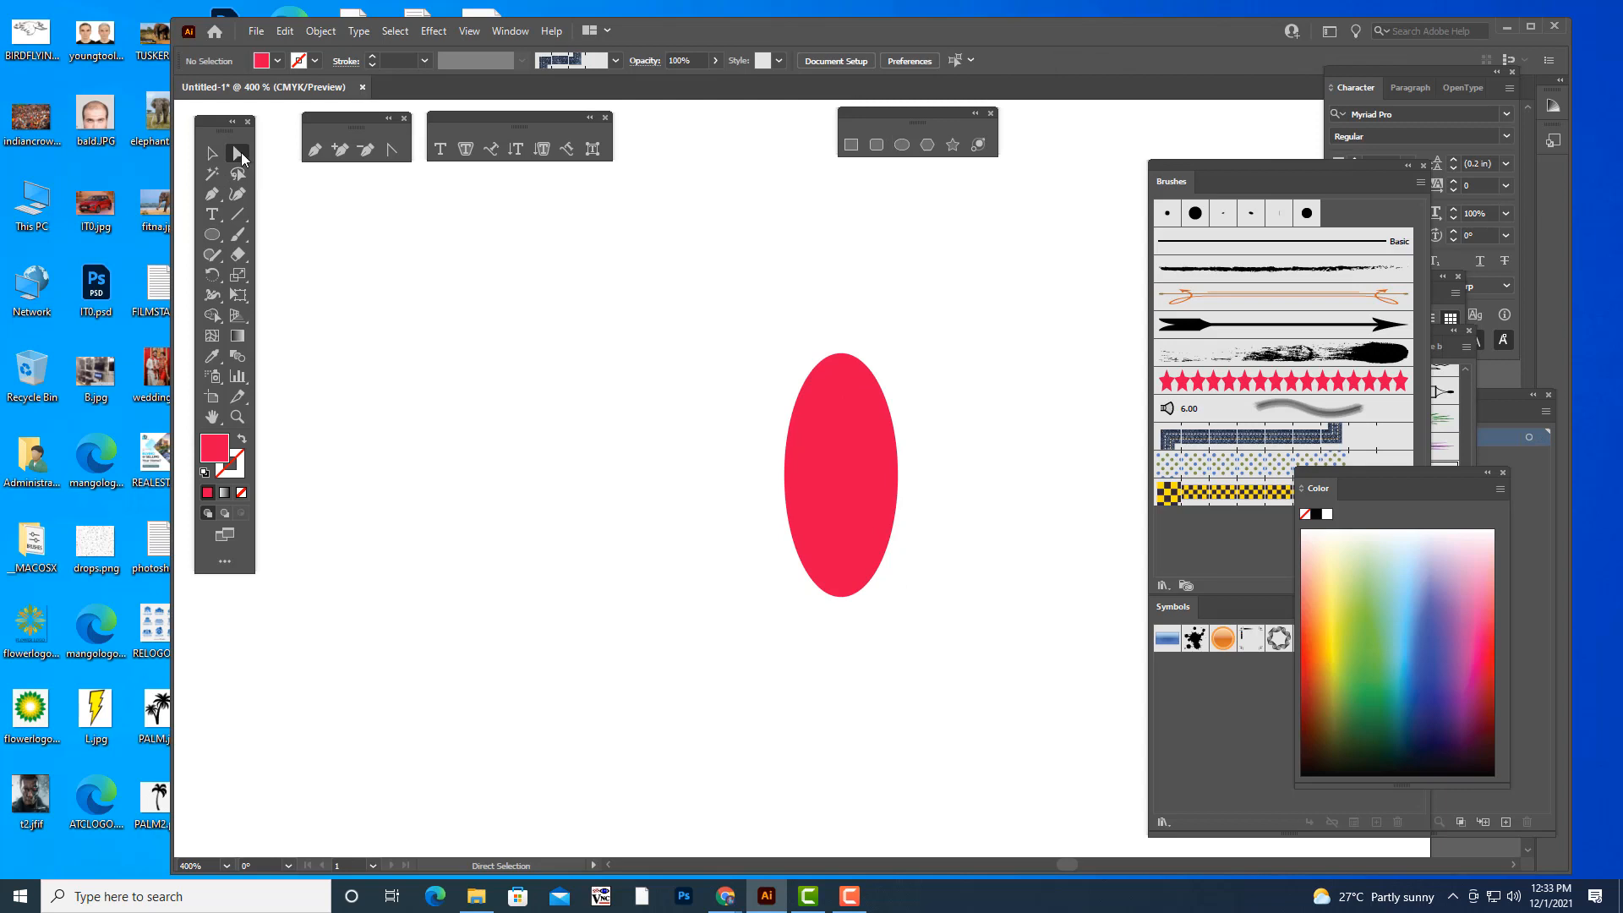
{"action": "left_click", "coordinate": [857, 364]}
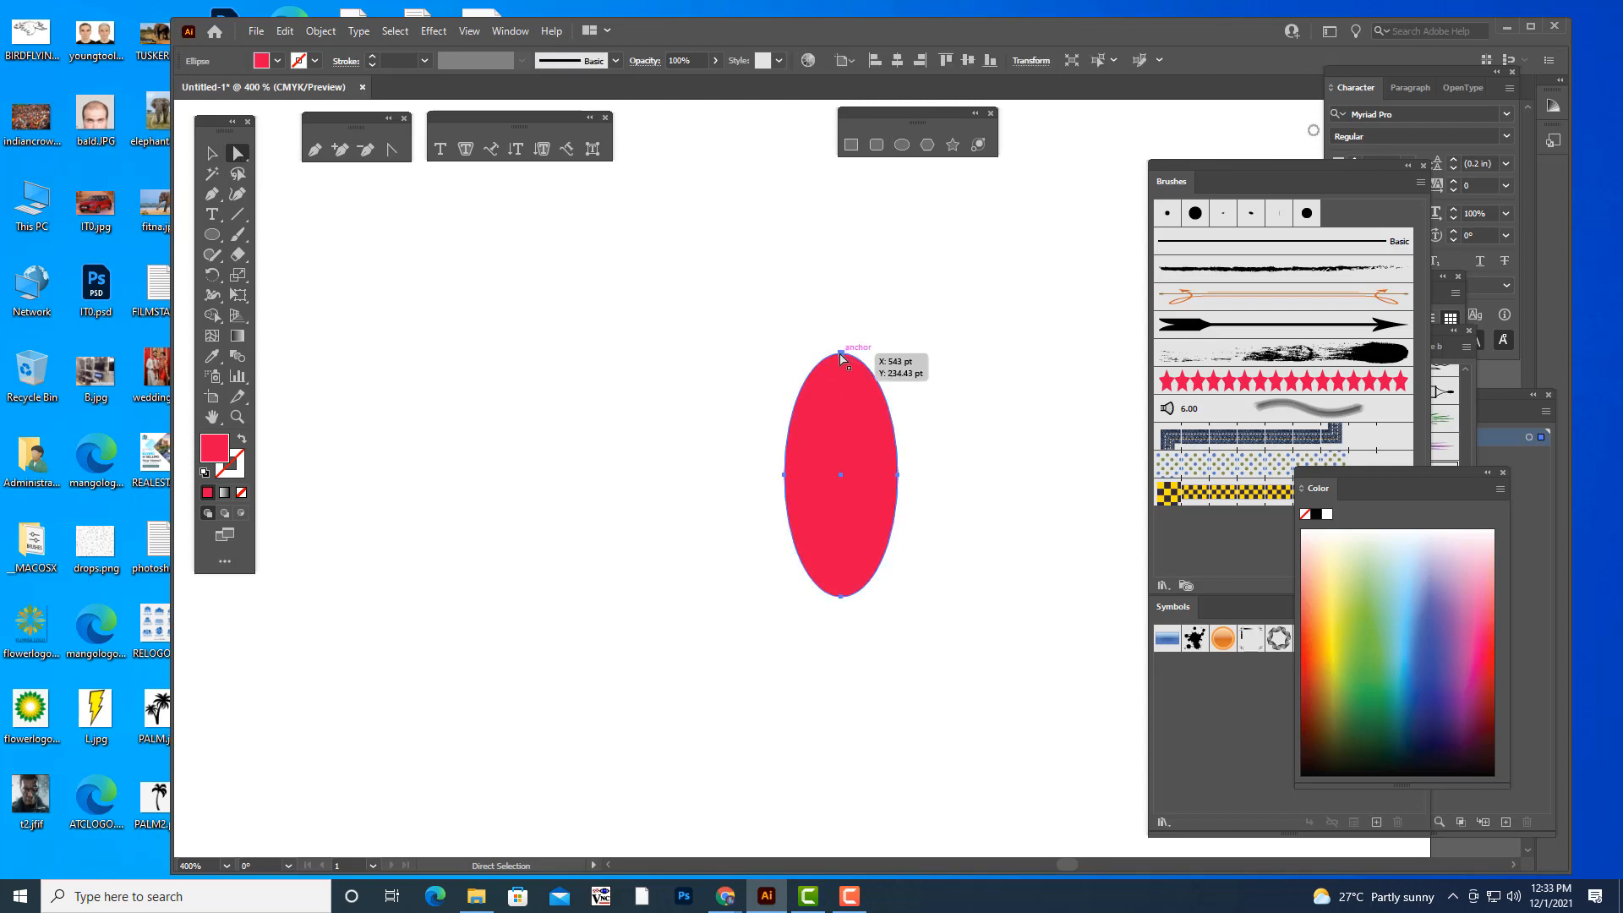
{"action": "left_click", "coordinate": [842, 352]}
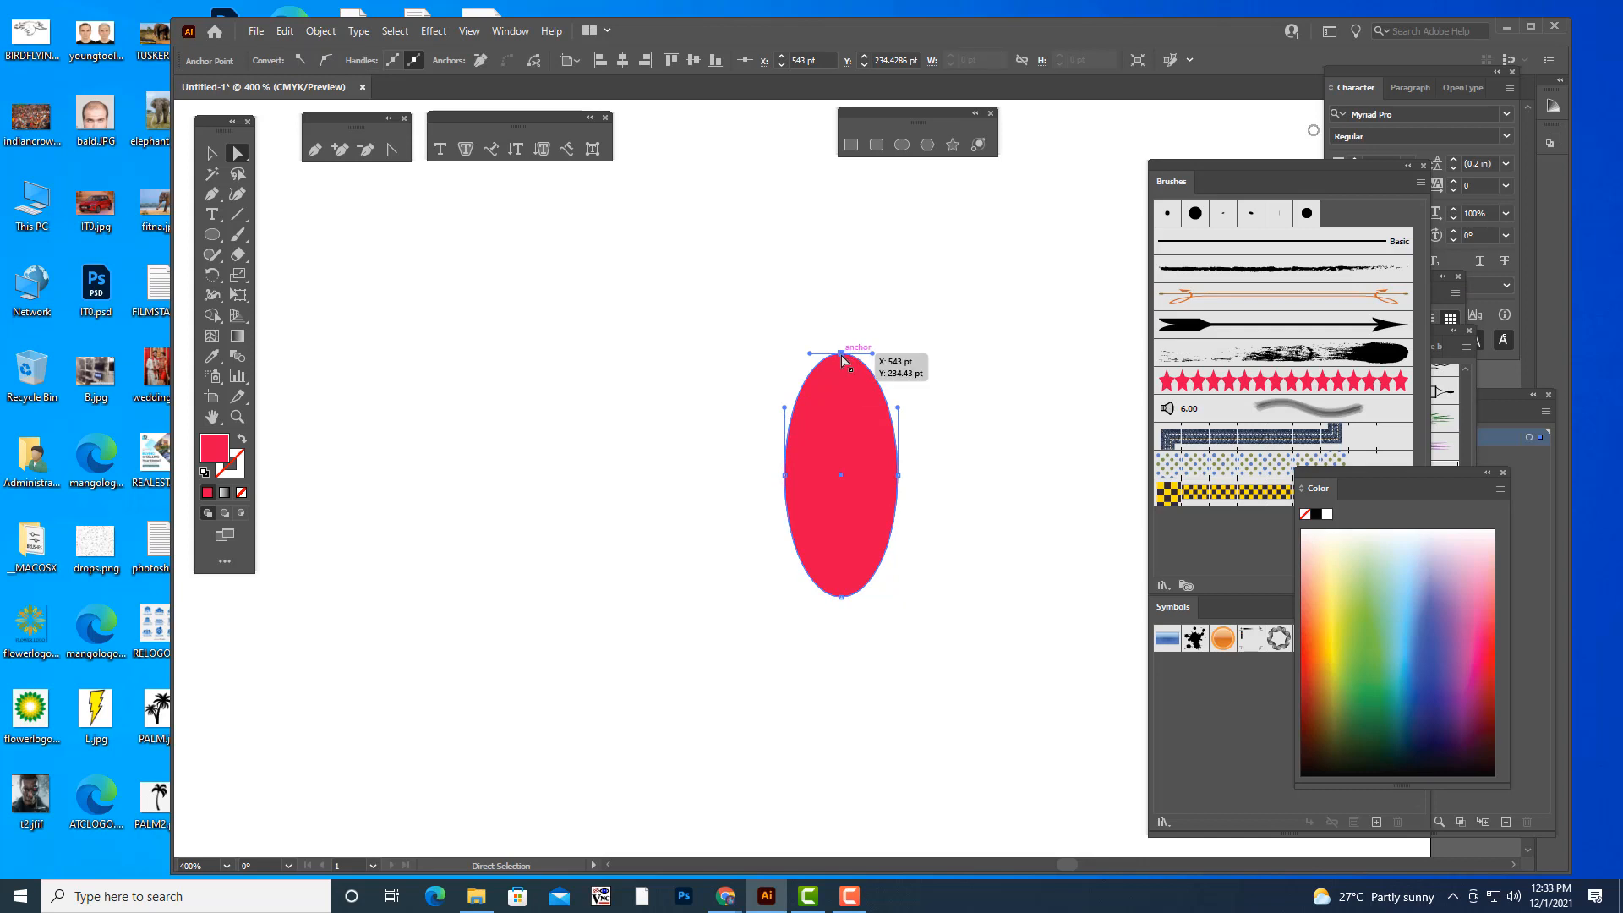
{"action": "left_click", "coordinate": [299, 63]}
{"action": "left_click", "coordinate": [841, 597]}
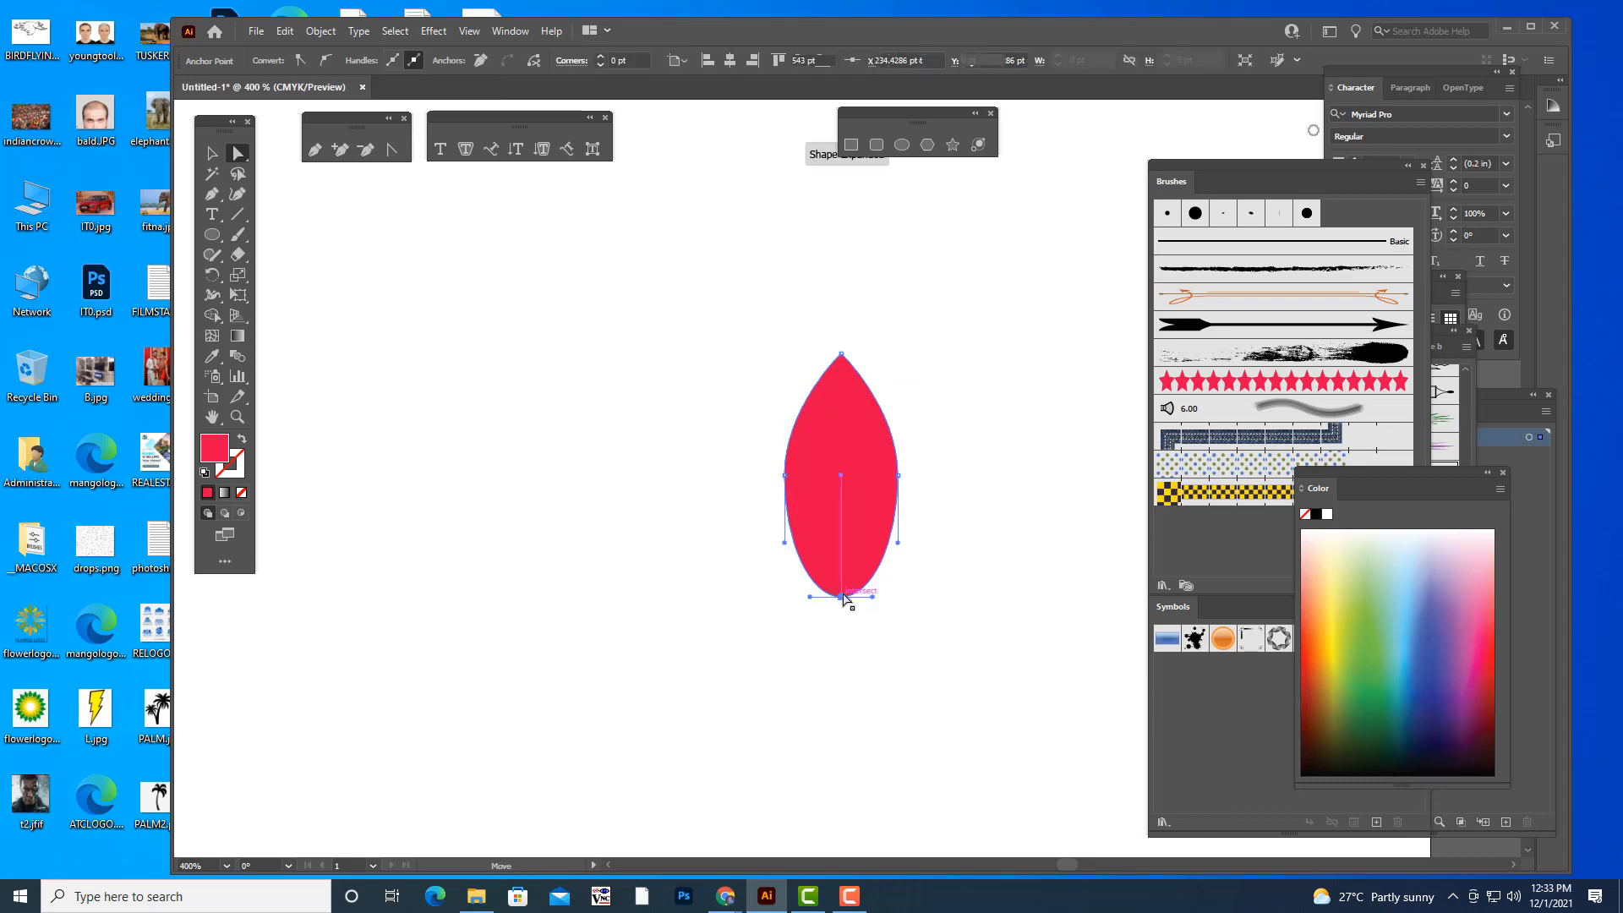
{"action": "left_click", "coordinate": [300, 60]}
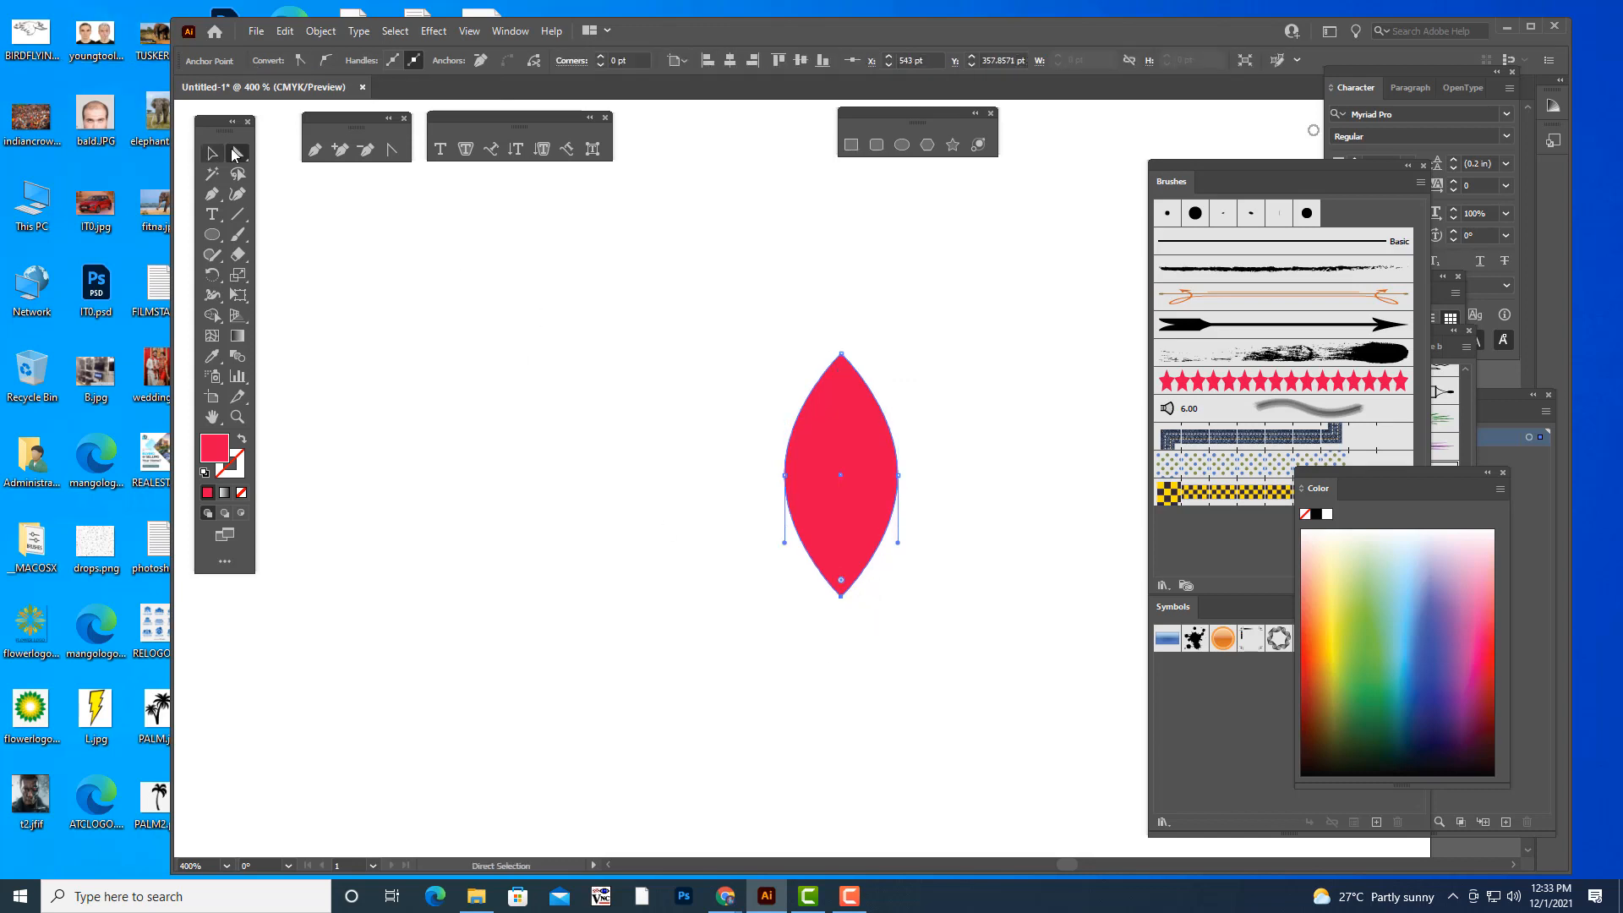
- Move the petal's two side anchor points down together to form a teardrop with a wider base
{"action": "left_click", "coordinate": [714, 464]}
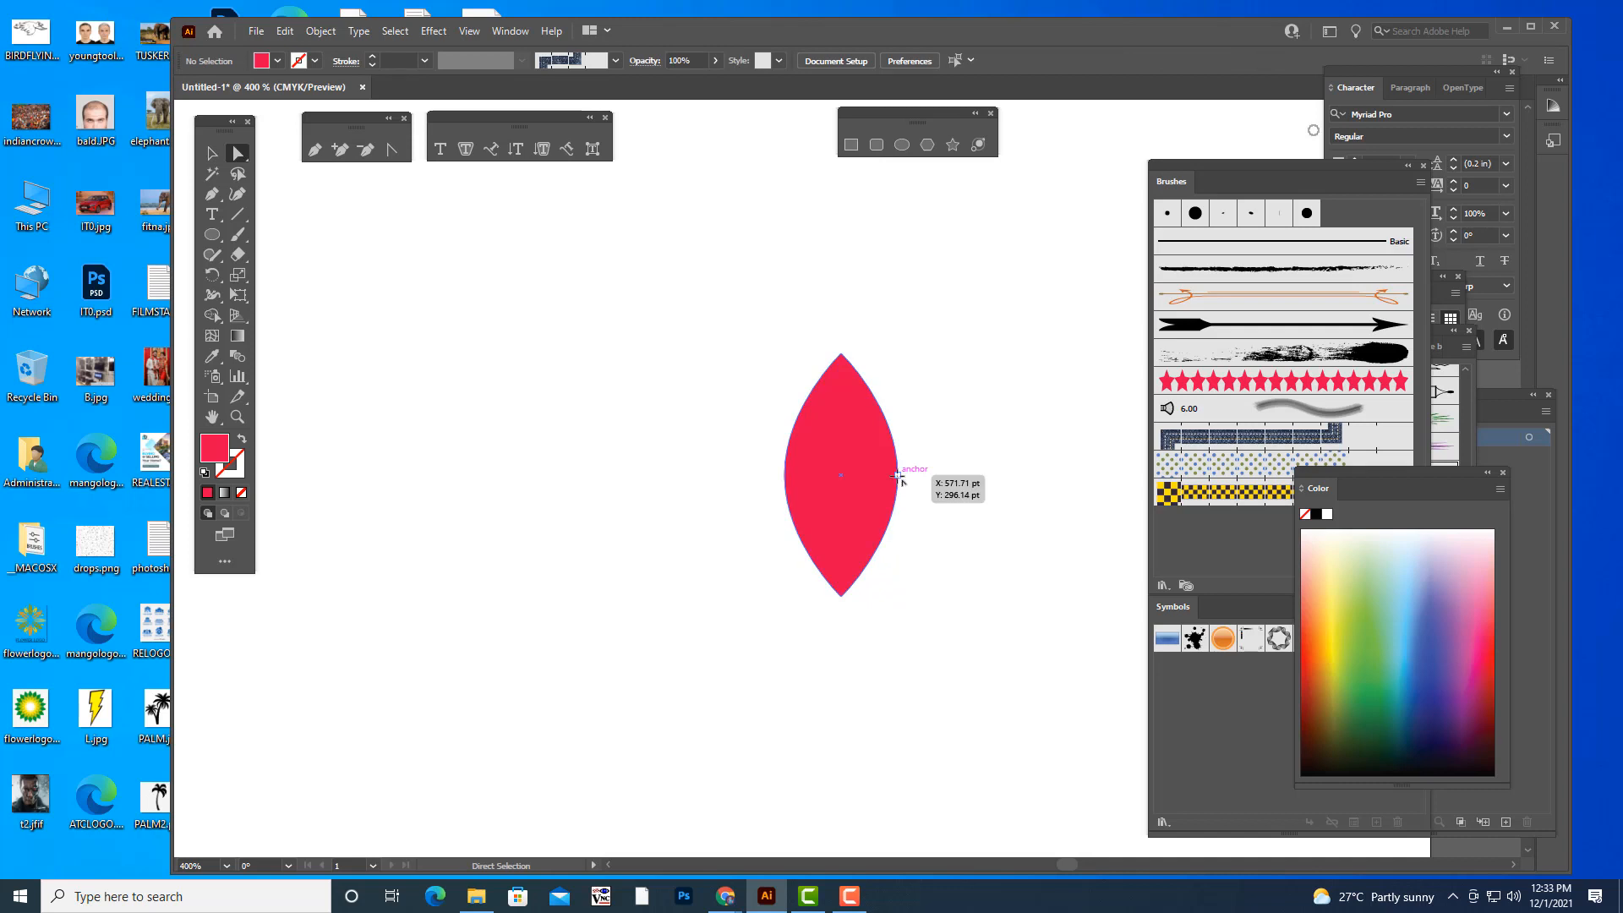
{"action": "left_click", "coordinate": [898, 474]}
{"action": "left_click", "coordinate": [789, 476]}
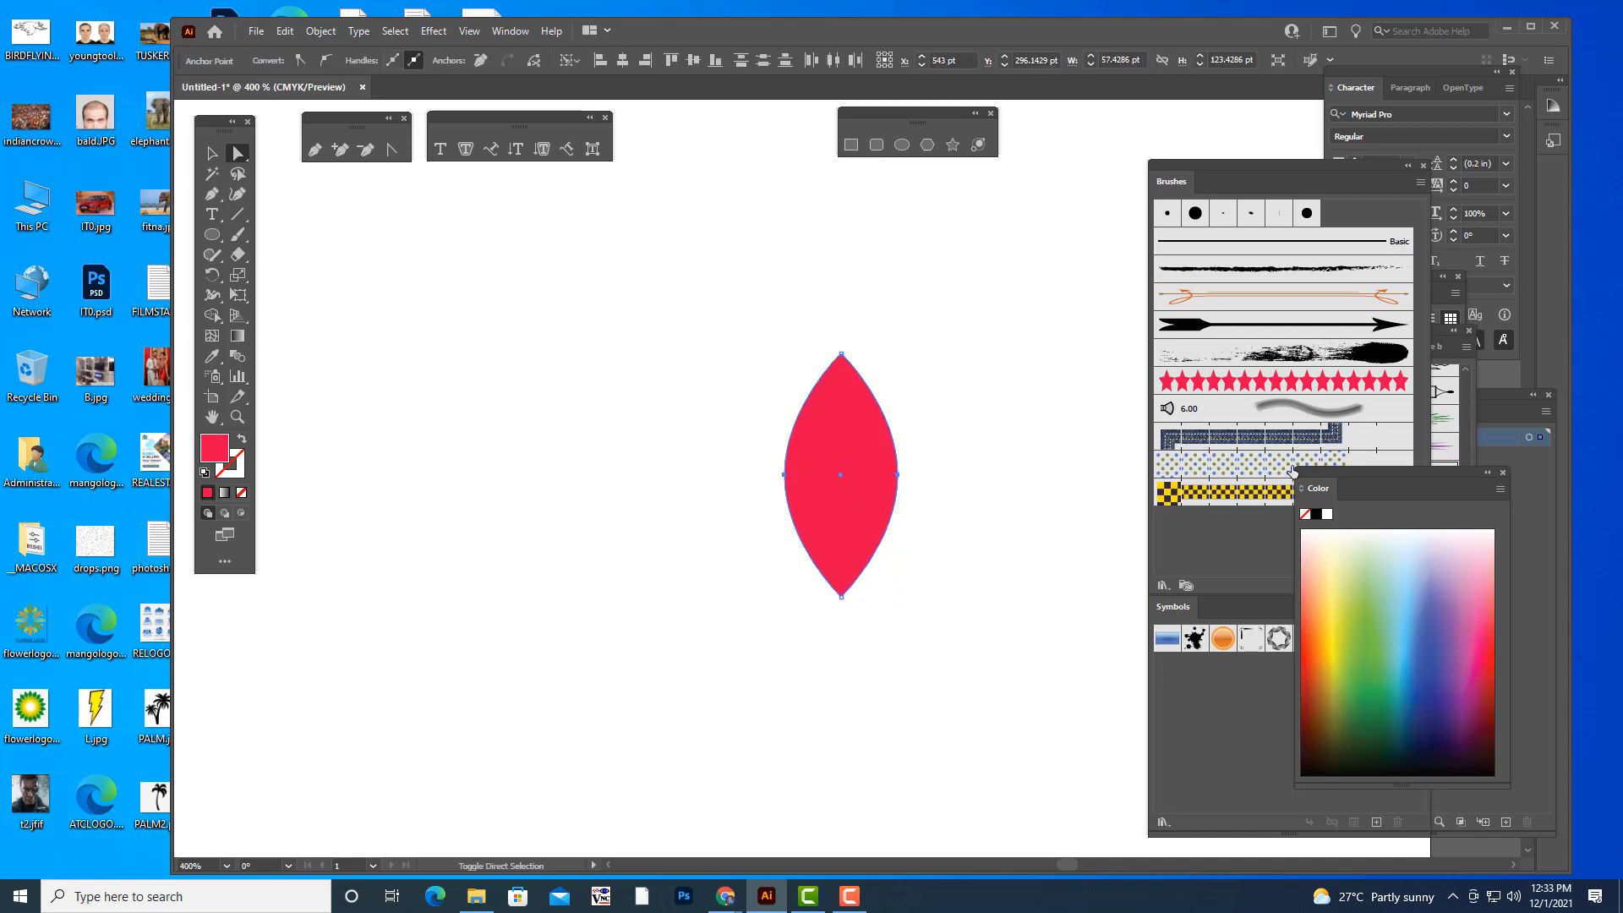
{"action": "key", "text": "shift+Down"}
{"action": "key", "text": "shift+Down"}
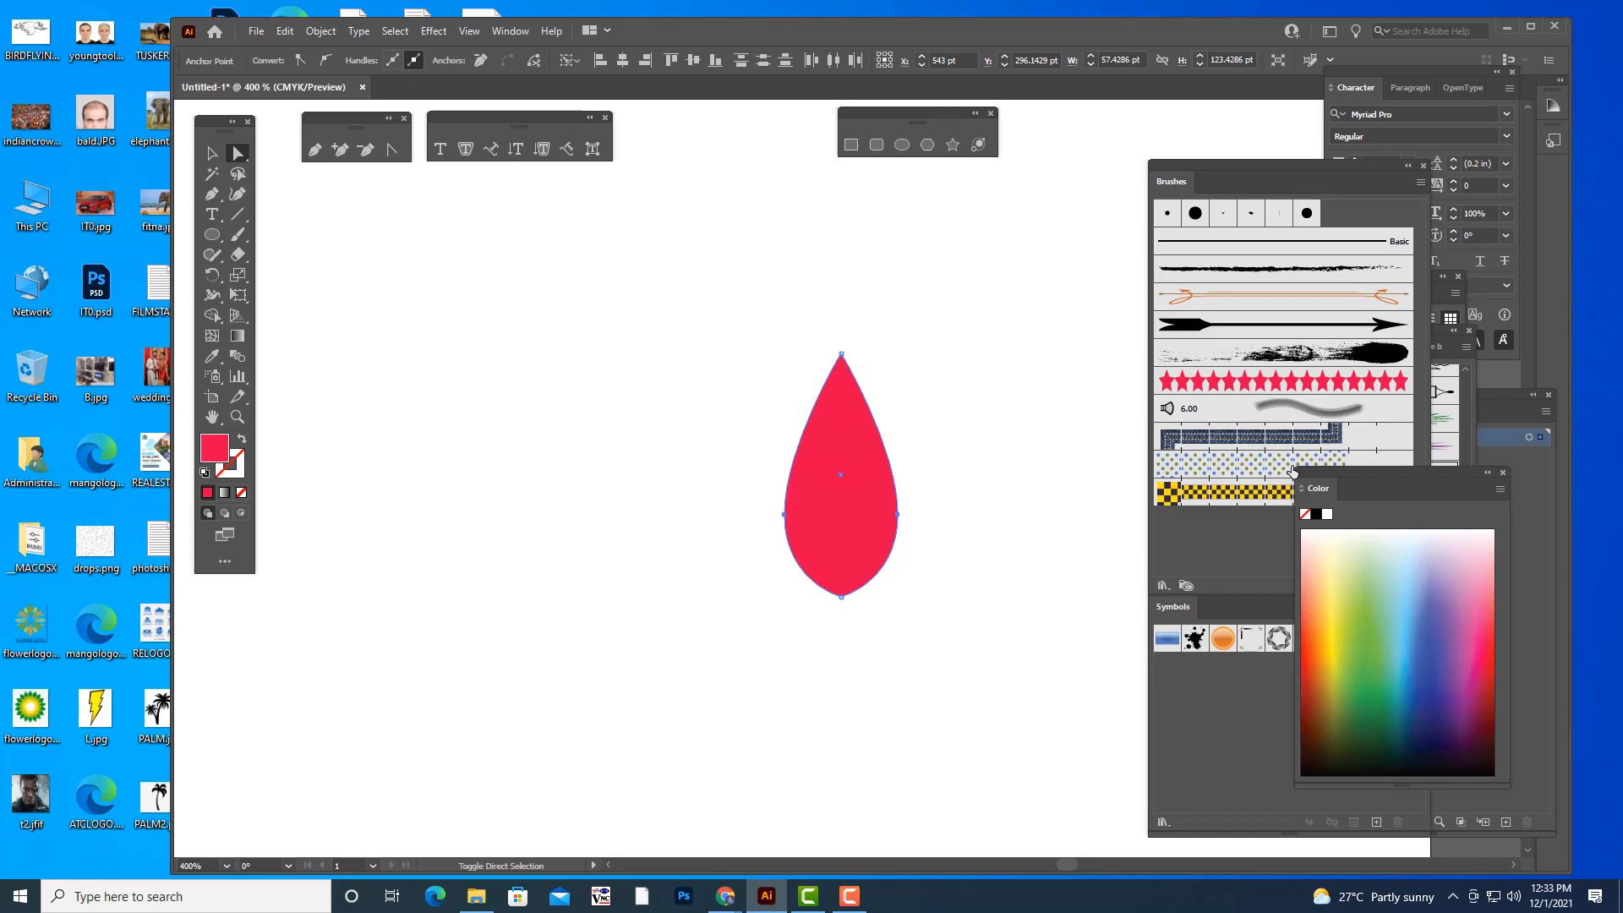
{"action": "key", "text": "v"}
{"action": "left_click", "coordinate": [937, 587]}
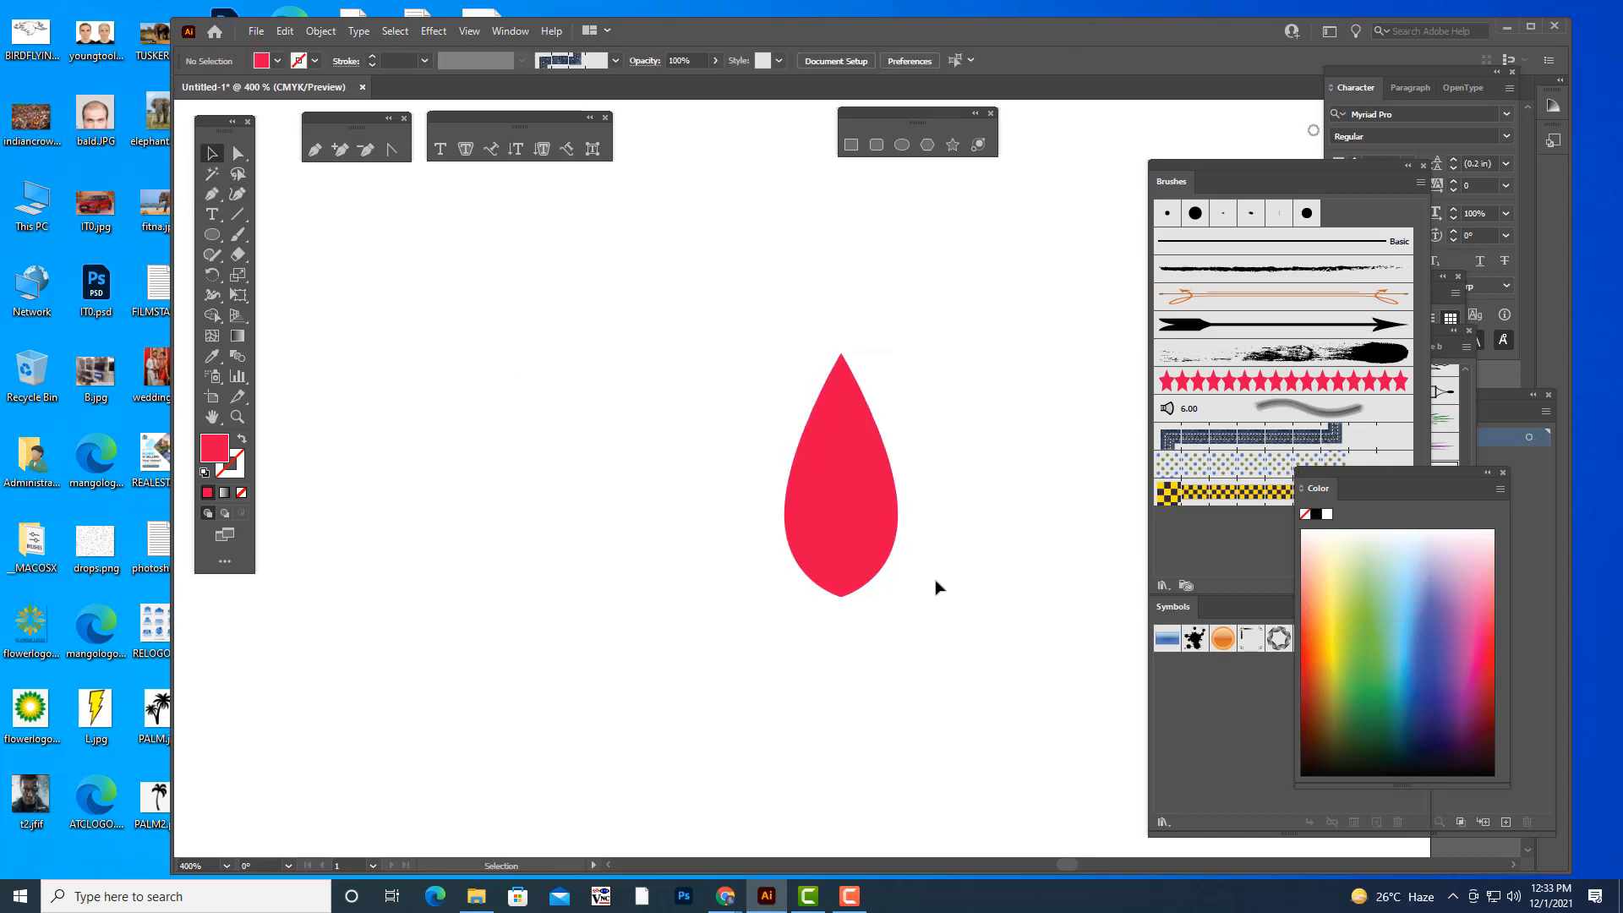
- Move the red teardrop to the artboard's lower-right corner and rotate it clockwise into a diagonal leaf position
{"action": "left_click", "coordinate": [889, 536]}
{"action": "left_click_drag", "start_coordinate": [890, 536], "coordinate": [905, 538]}
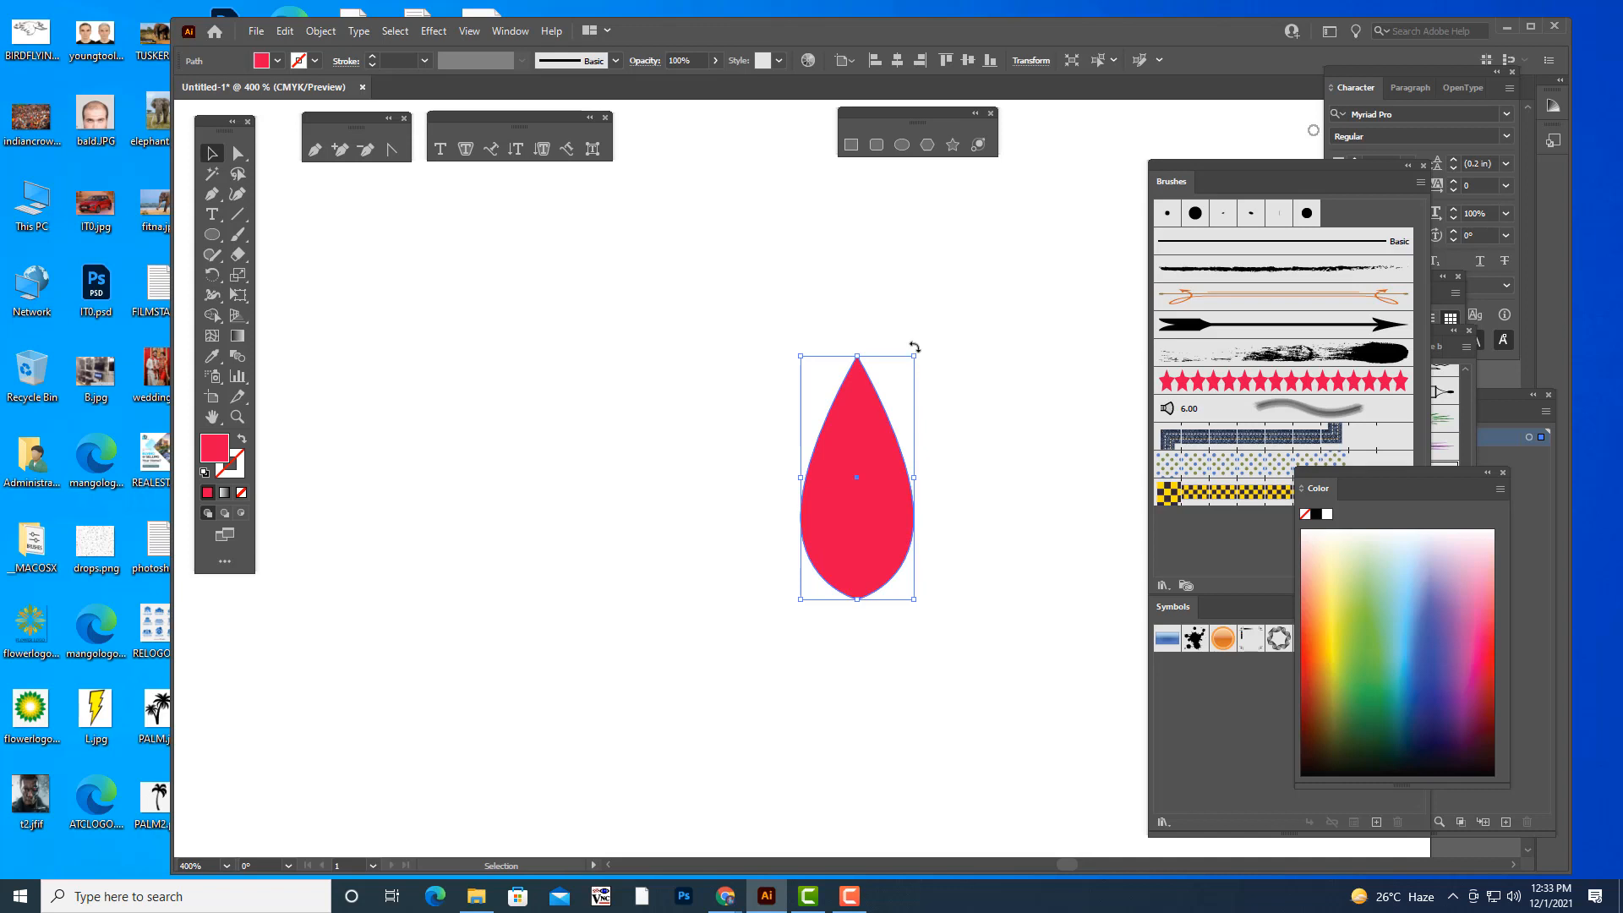
{"action": "left_click_drag", "start_coordinate": [913, 354], "coordinate": [896, 382]}
{"action": "key", "text": "a"}
{"action": "key", "text": "ctrl+1"}
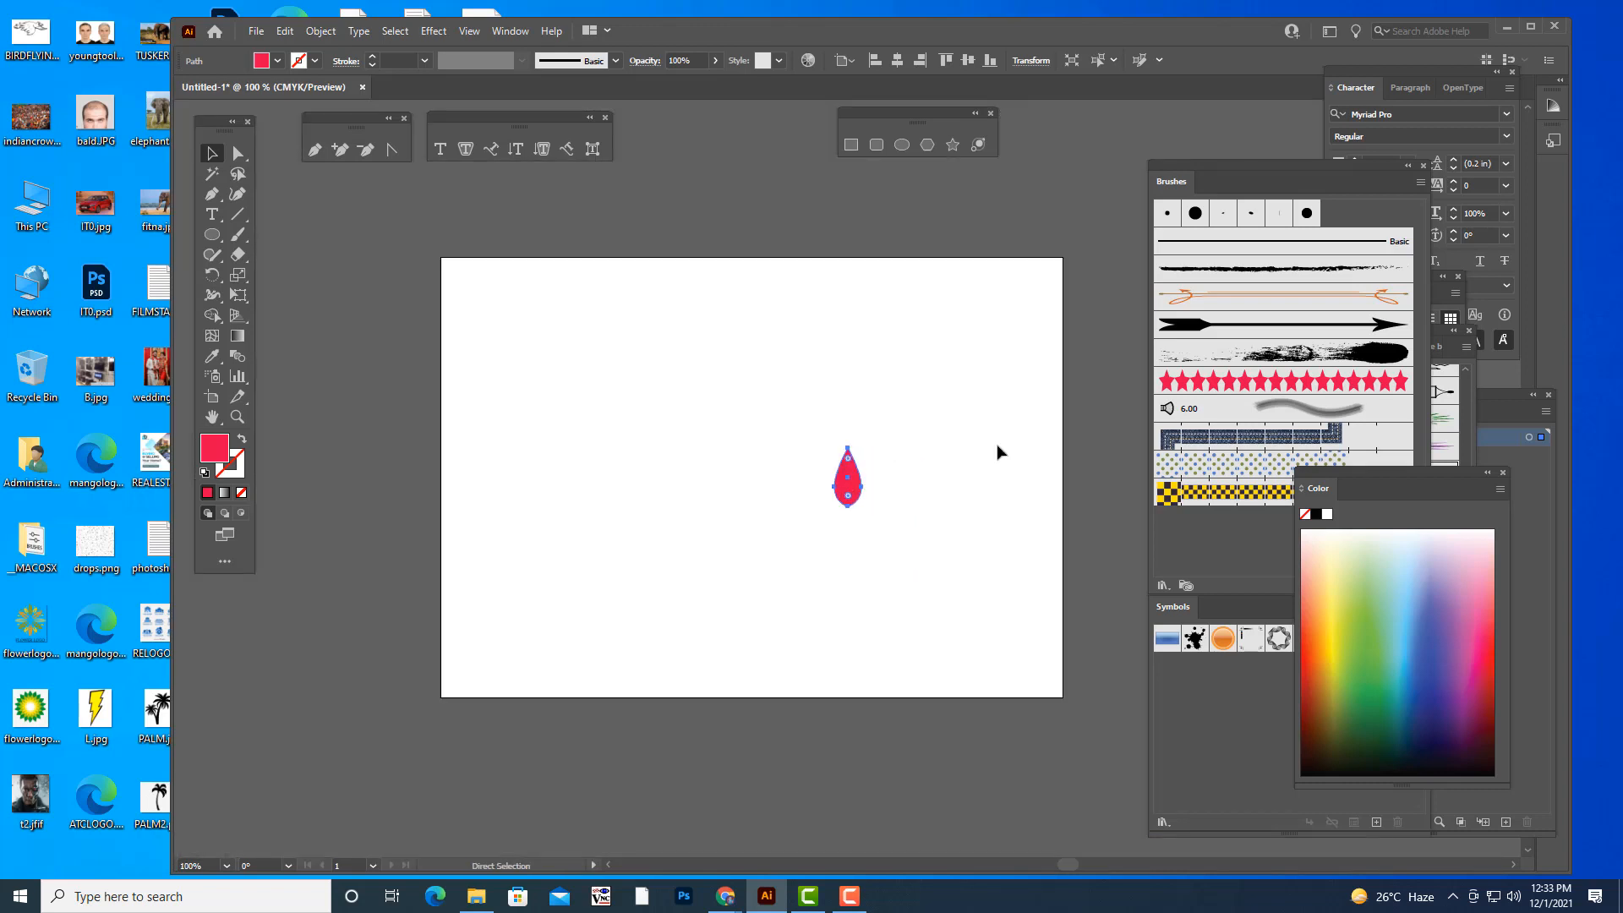
{"action": "left_click_drag", "start_coordinate": [855, 503], "coordinate": [987, 646]}
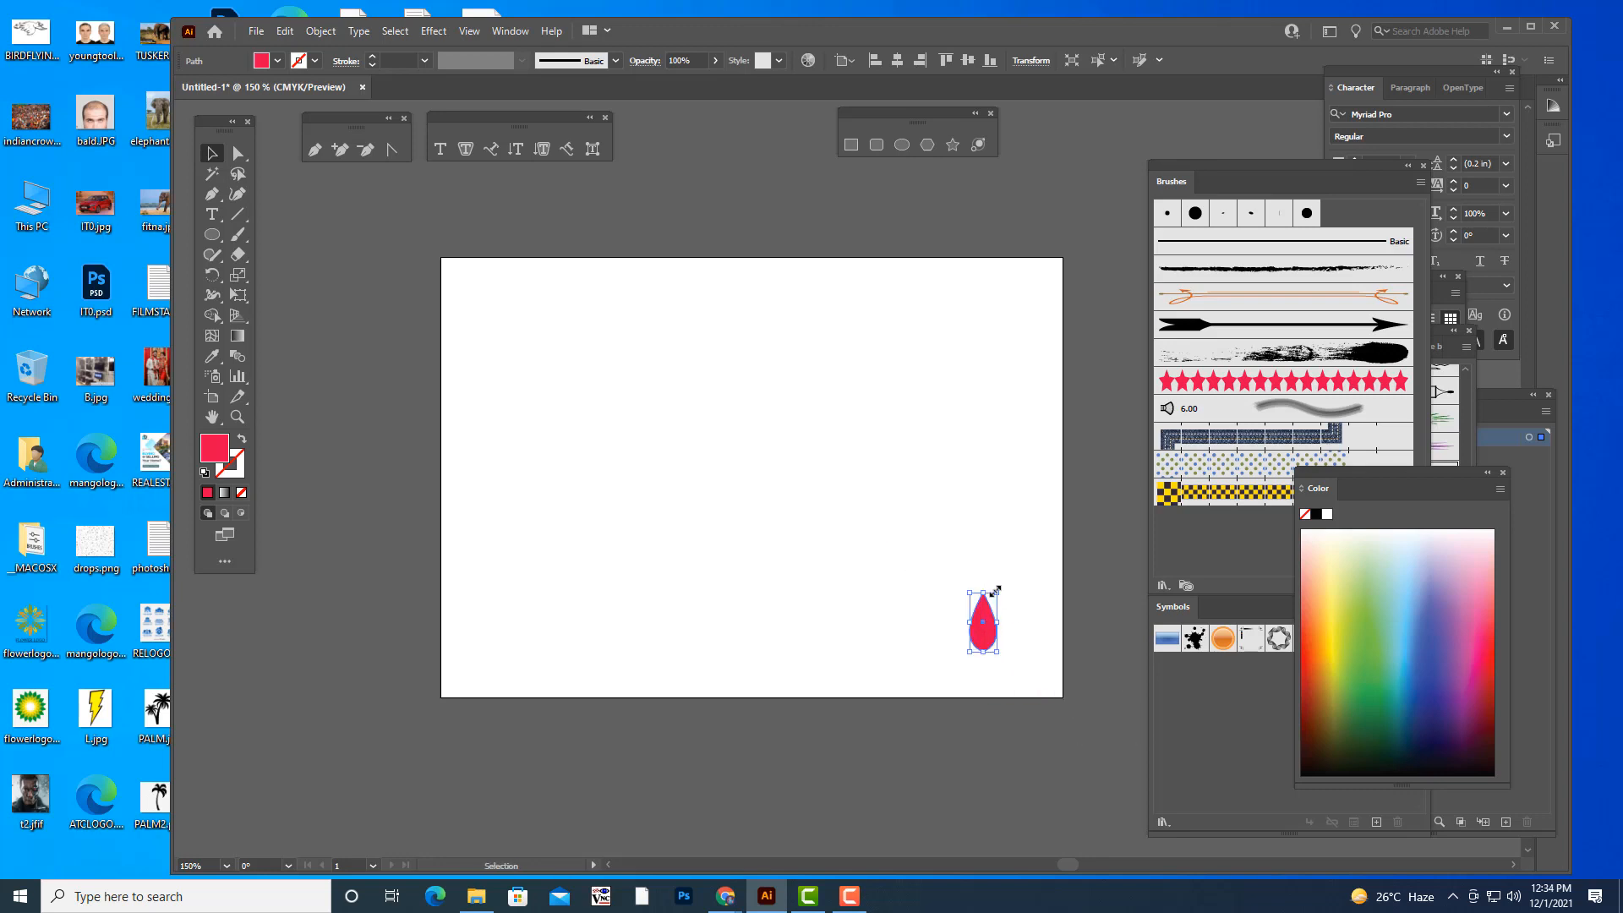
{"action": "left_click_drag", "start_coordinate": [997, 589], "coordinate": [996, 668]}
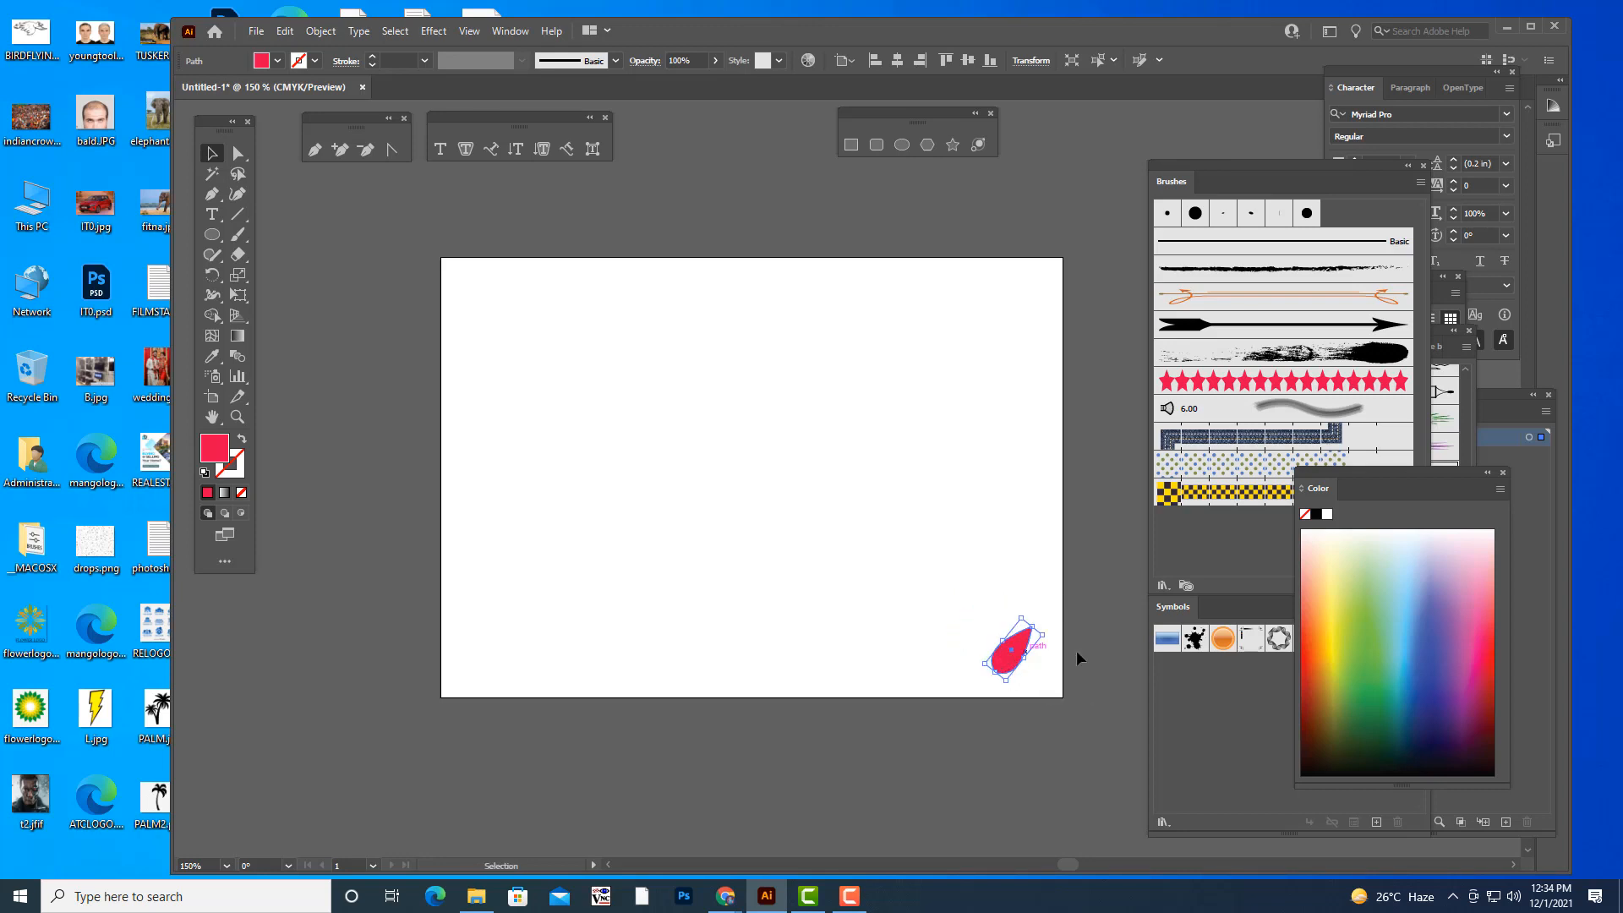
- Change the tilted teardrop's fill from red to green and deselect it
{"action": "left_click", "coordinate": [1128, 677]}
{"action": "left_click", "coordinate": [1006, 664]}
{"action": "left_click", "coordinate": [1382, 690]}
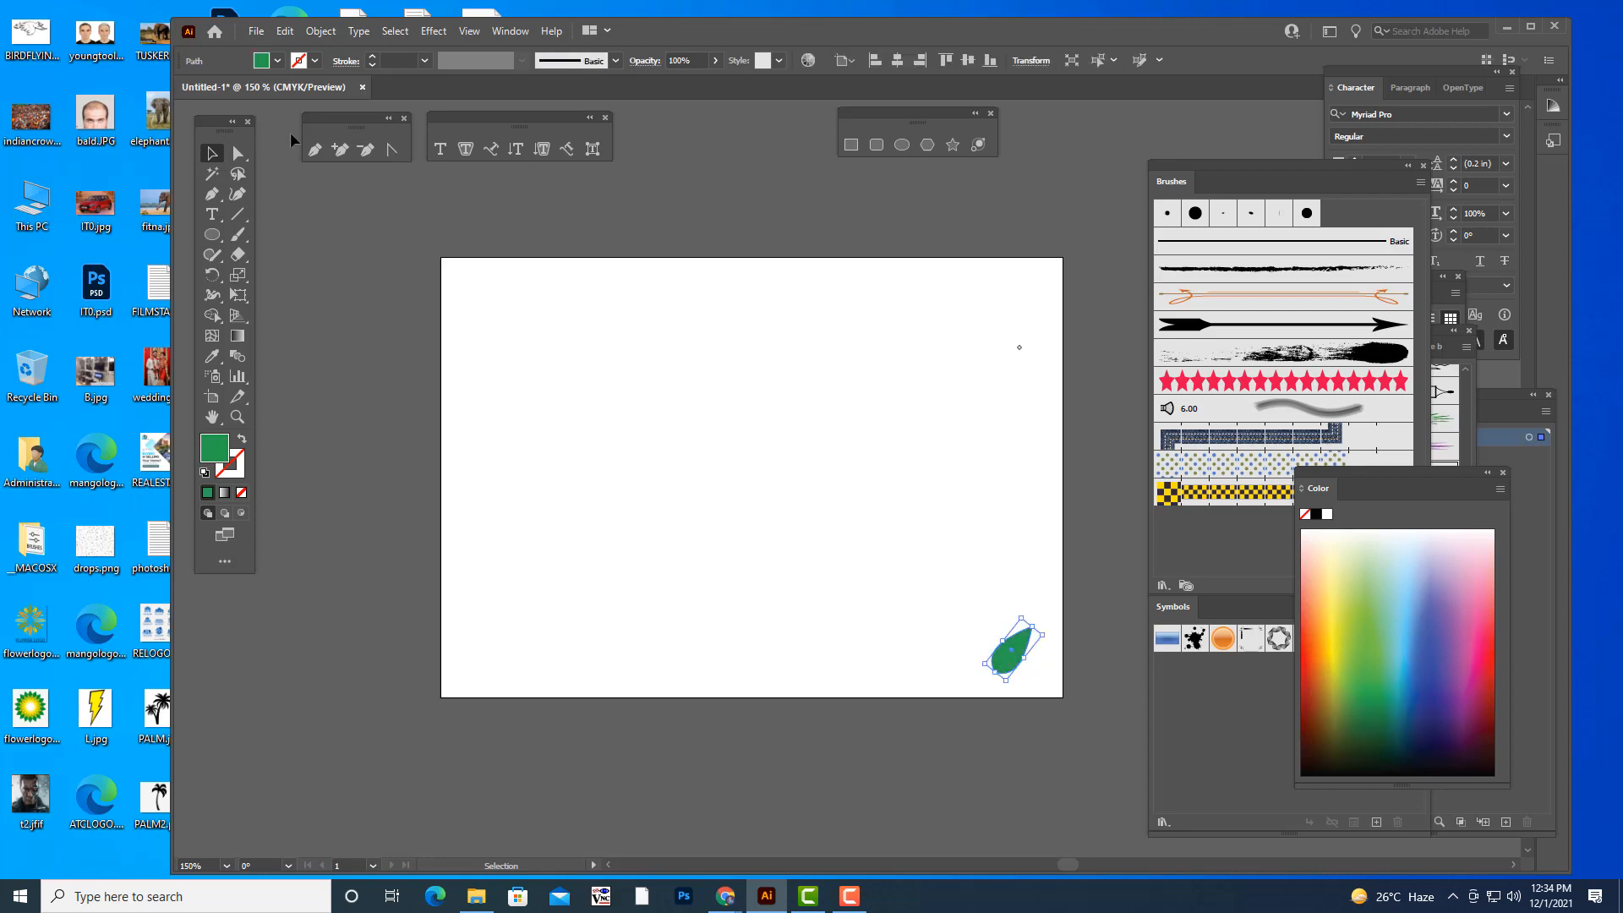
{"action": "left_click", "coordinate": [566, 435]}
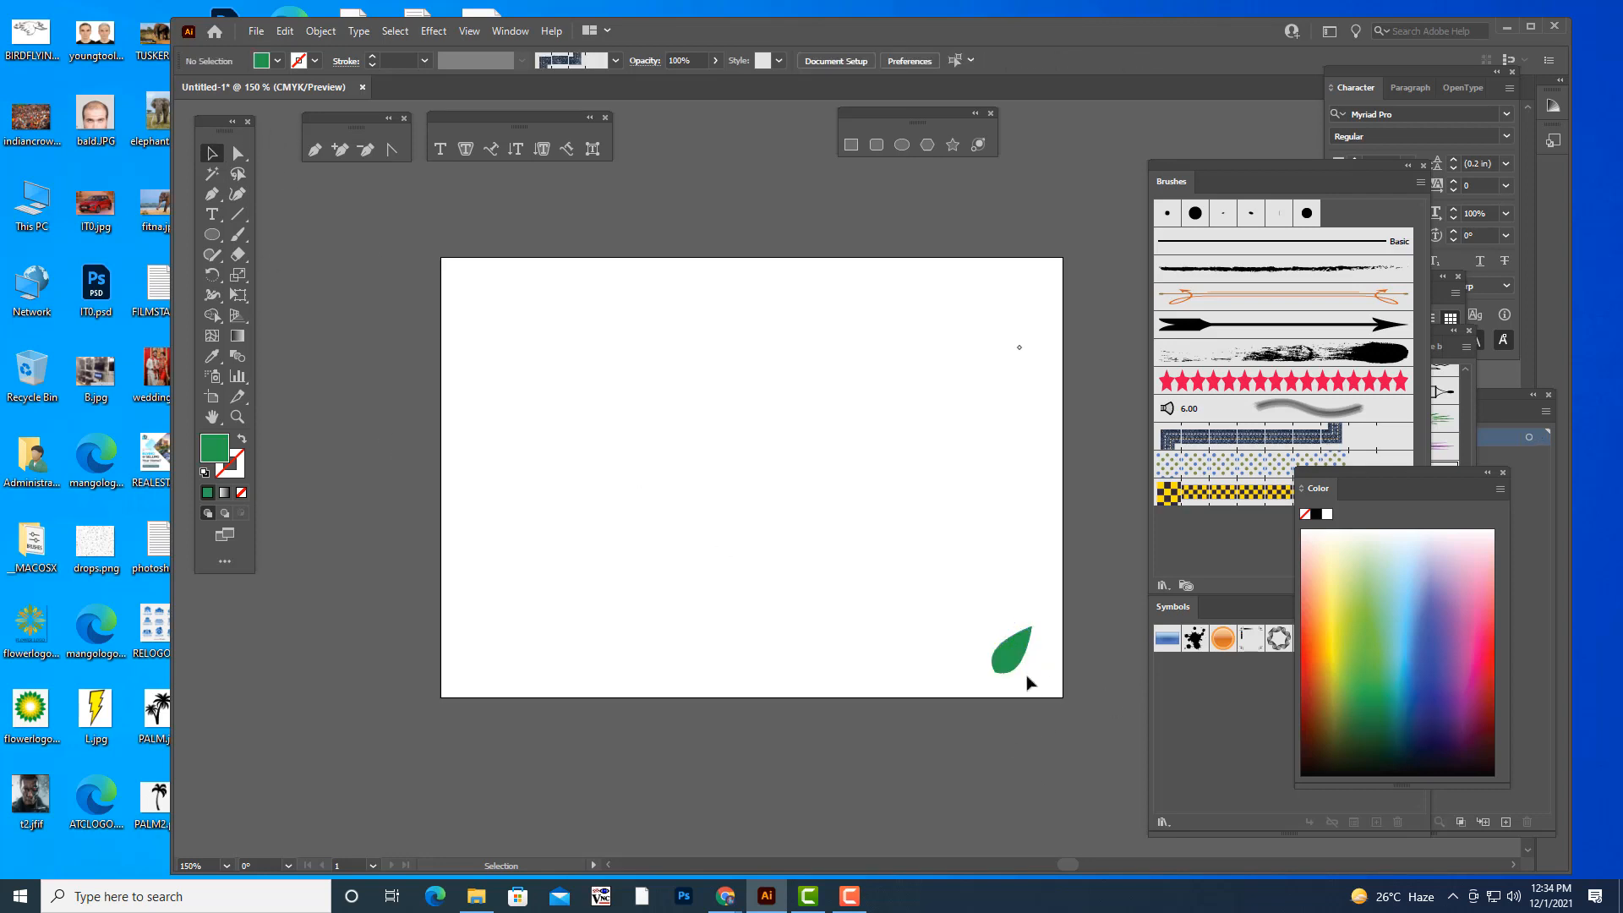
- Duplicate the green leaf and place the copy outside the artboard, beyond its left edge
{"action": "left_click", "coordinate": [1023, 660]}
{"action": "left_click_drag", "start_coordinate": [1017, 658], "coordinate": [305, 430]}
{"action": "left_click", "coordinate": [408, 533]}
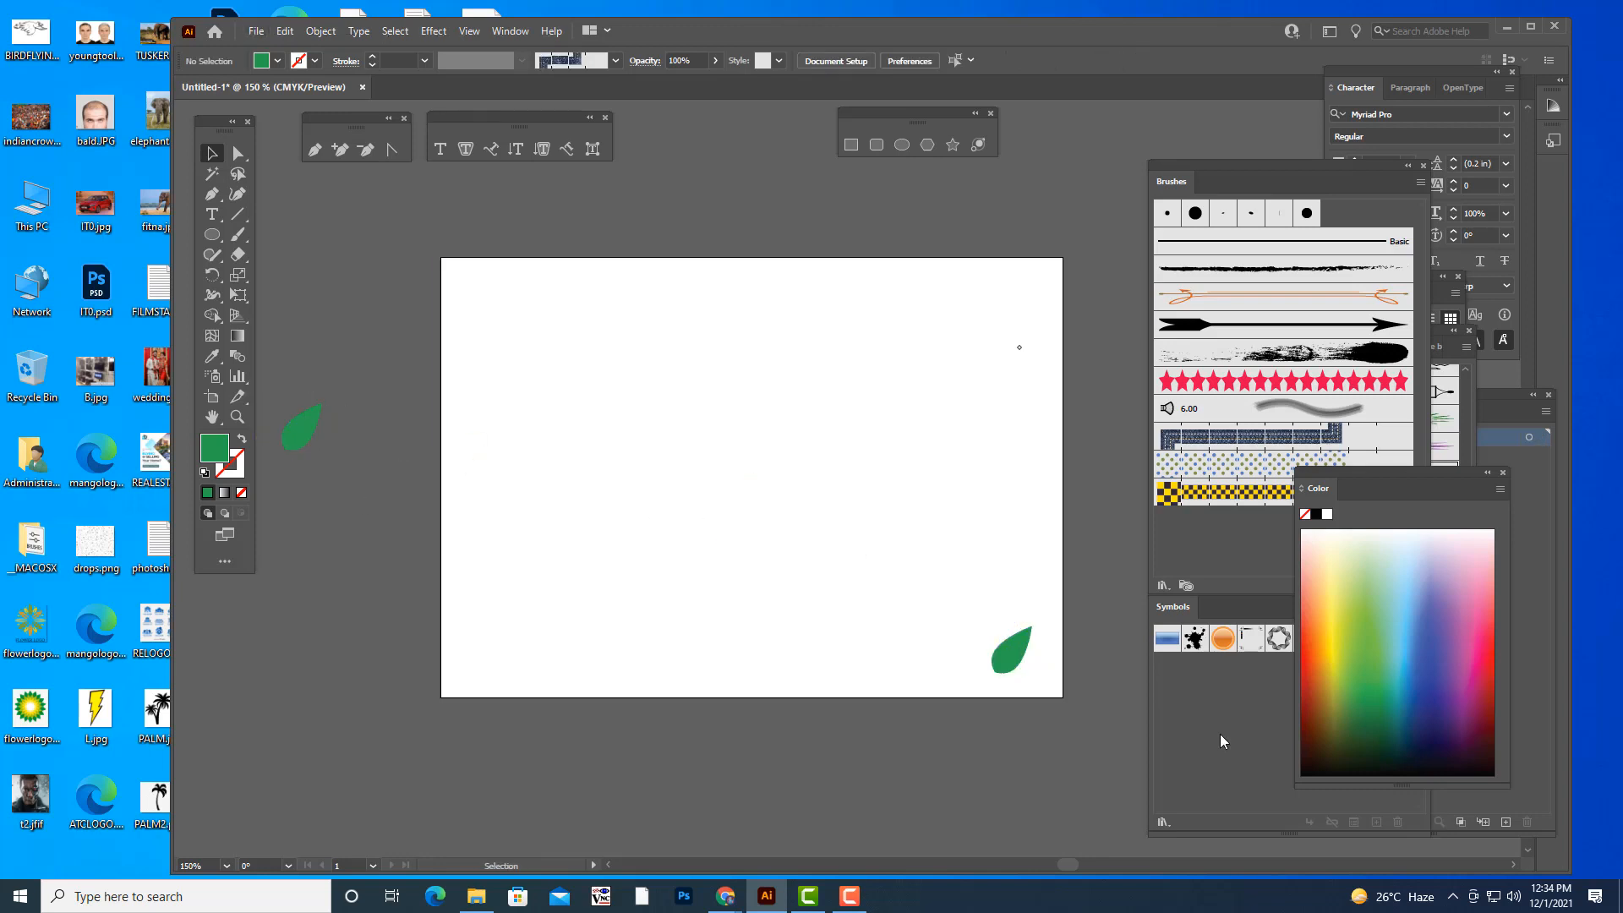
- Duplicate the leaf in the artboard's corner to its left and reflect the copy across the vertical axis
{"action": "left_click", "coordinate": [1023, 660]}
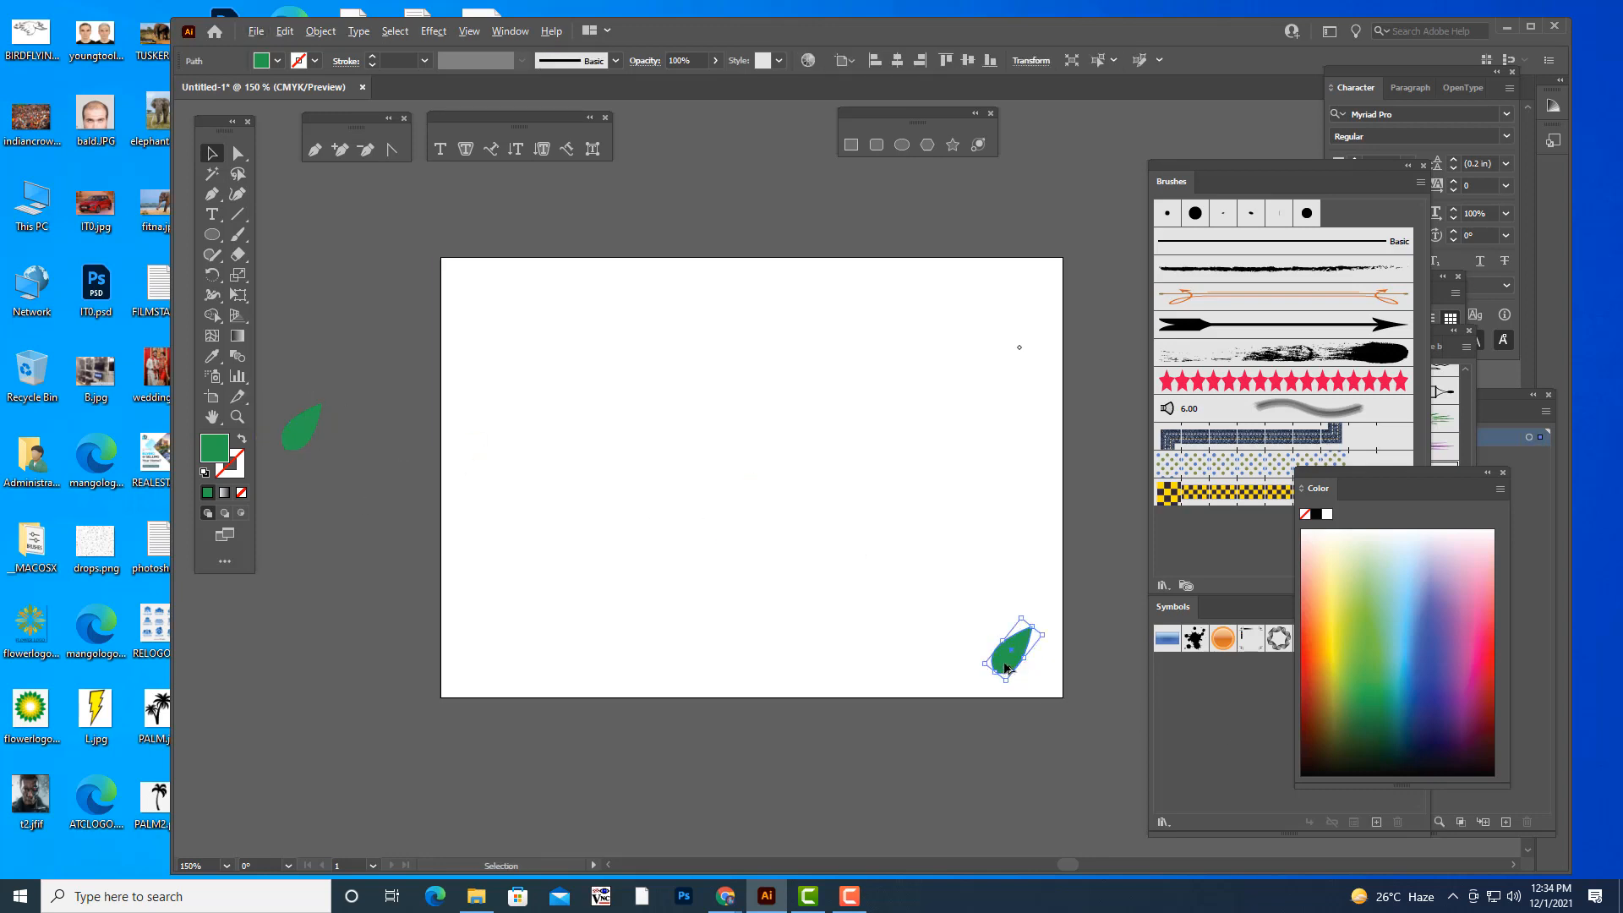
{"action": "left_click_drag", "start_coordinate": [1013, 674], "coordinate": [964, 663]}
{"action": "right_click", "coordinate": [966, 664]}
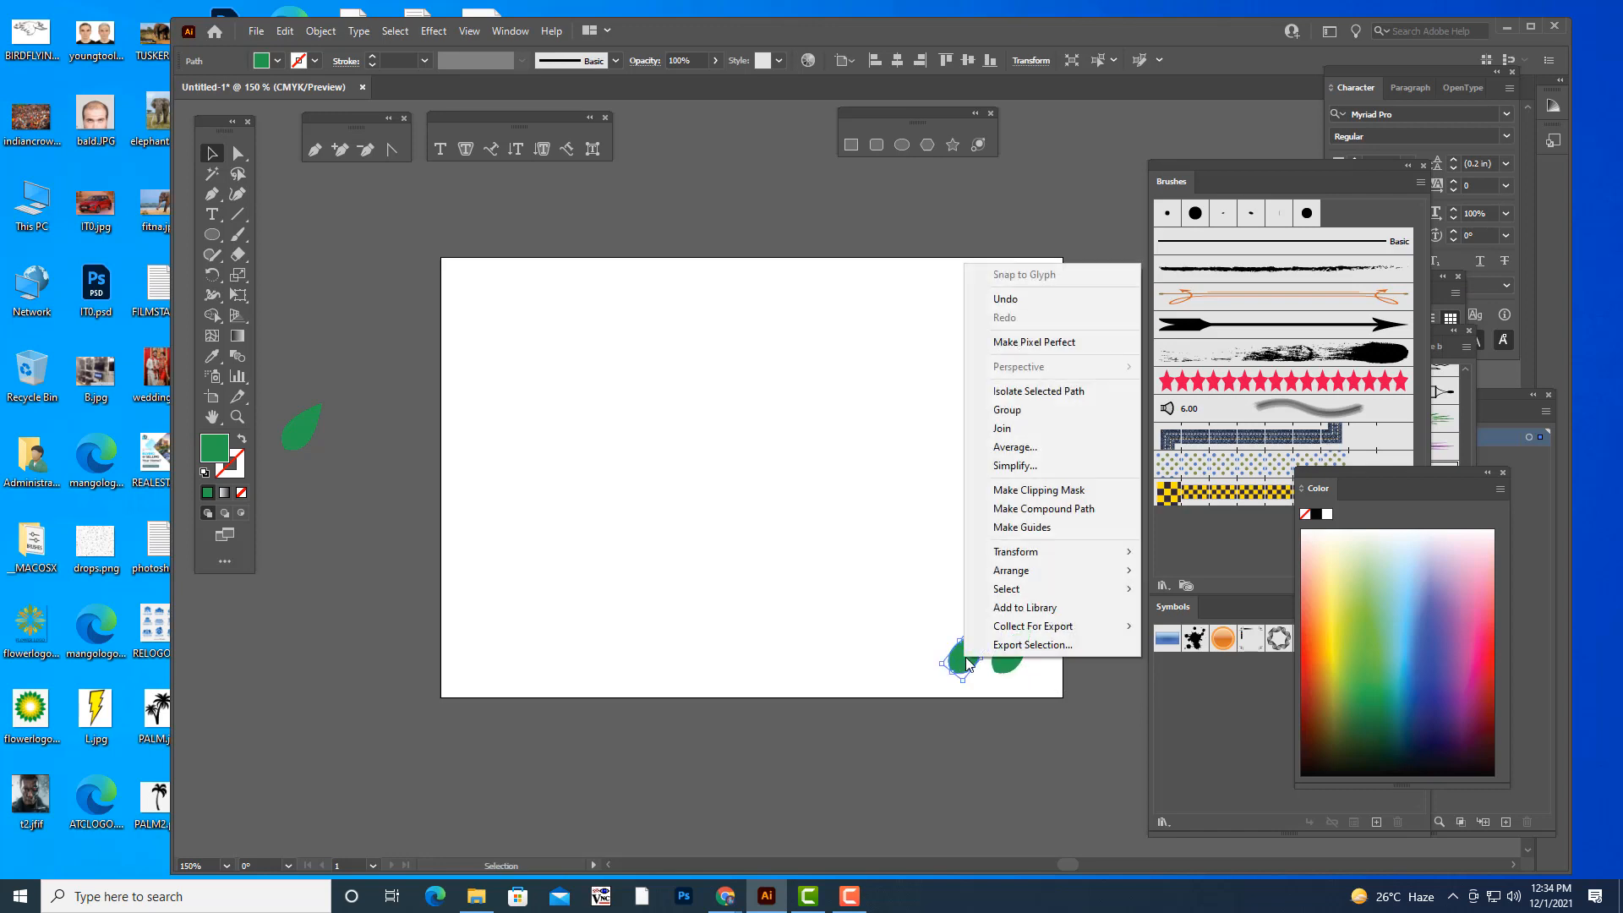
{"action": "mouse_move", "coordinate": [1027, 554]}
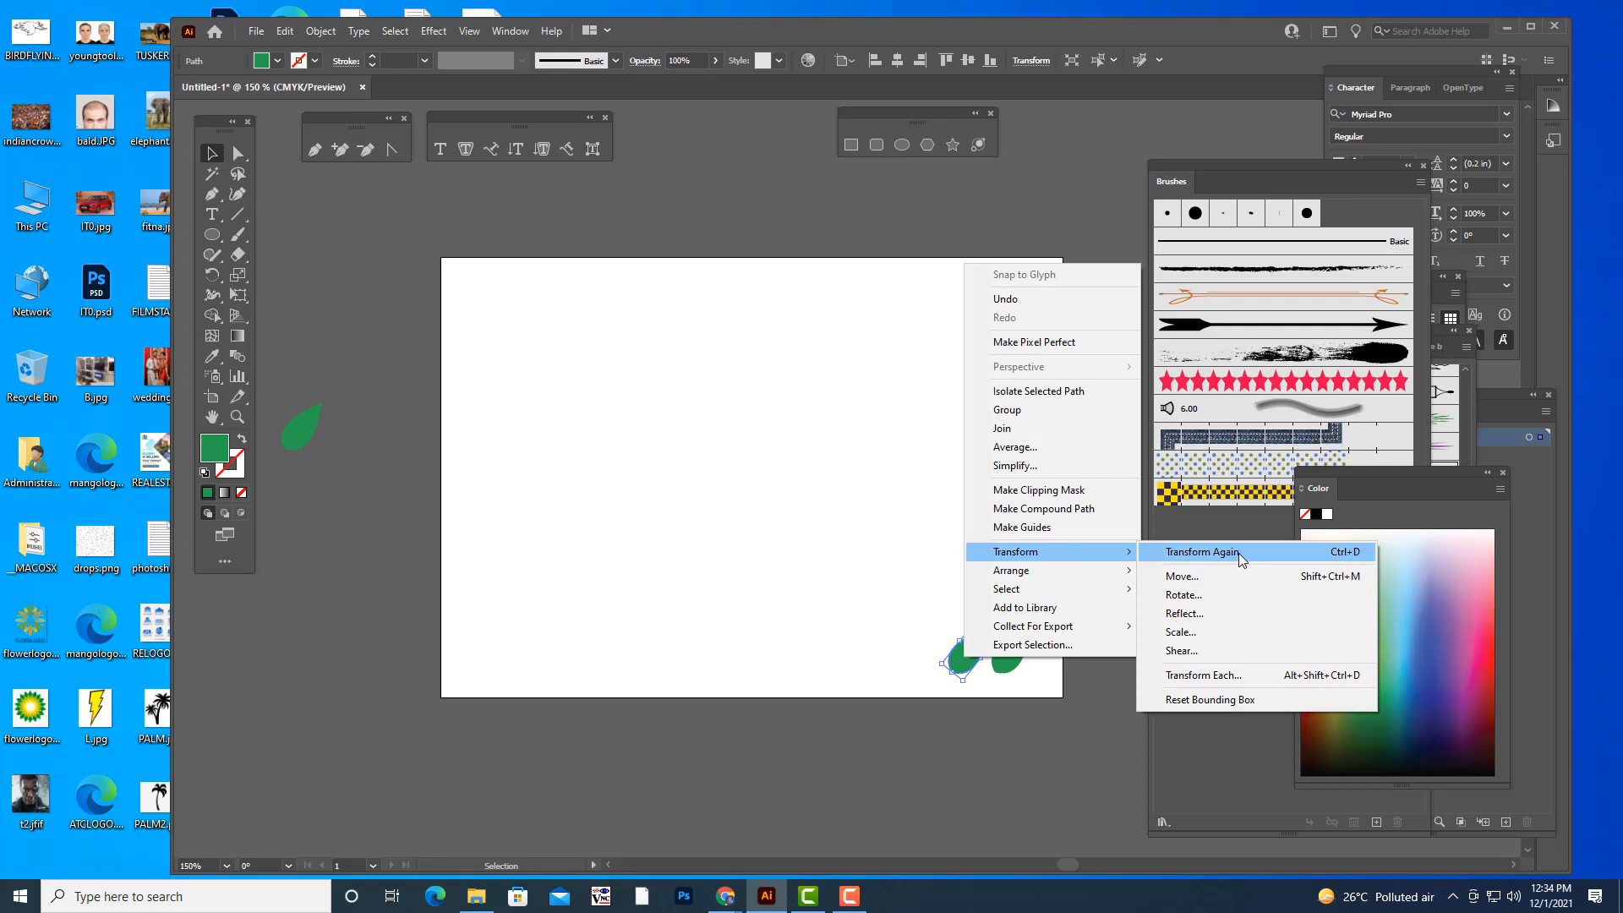
{"action": "left_click", "coordinate": [1205, 616]}
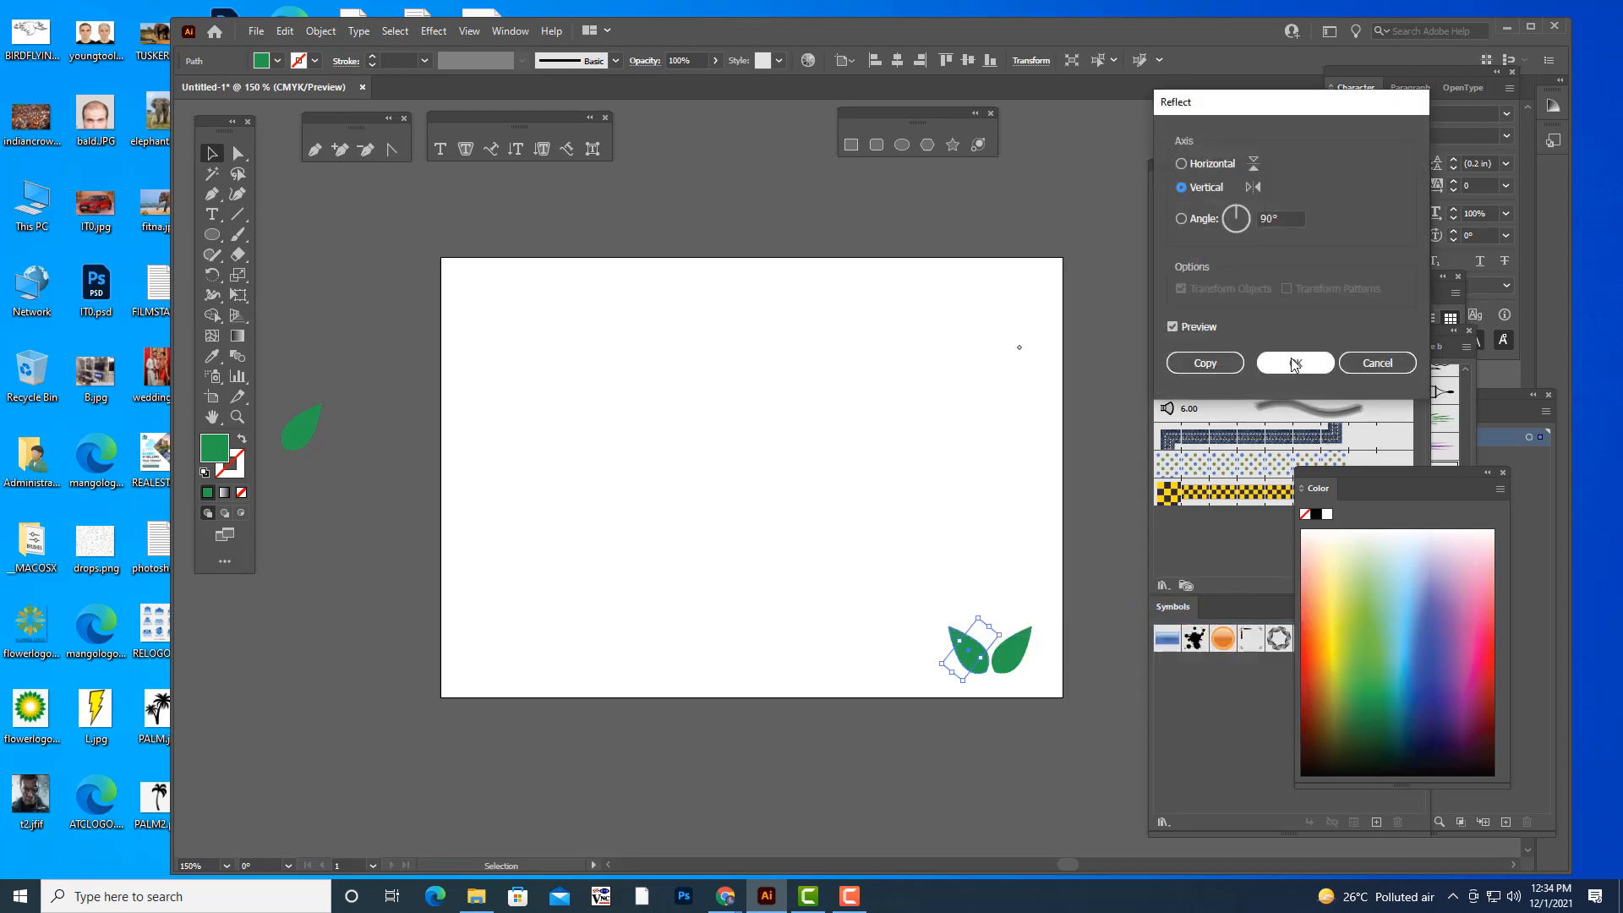
{"action": "left_click", "coordinate": [1294, 363]}
- Nudge the reflected leaf closer to the right-hand leaf so that their bases meet
{"action": "left_click", "coordinate": [935, 453]}
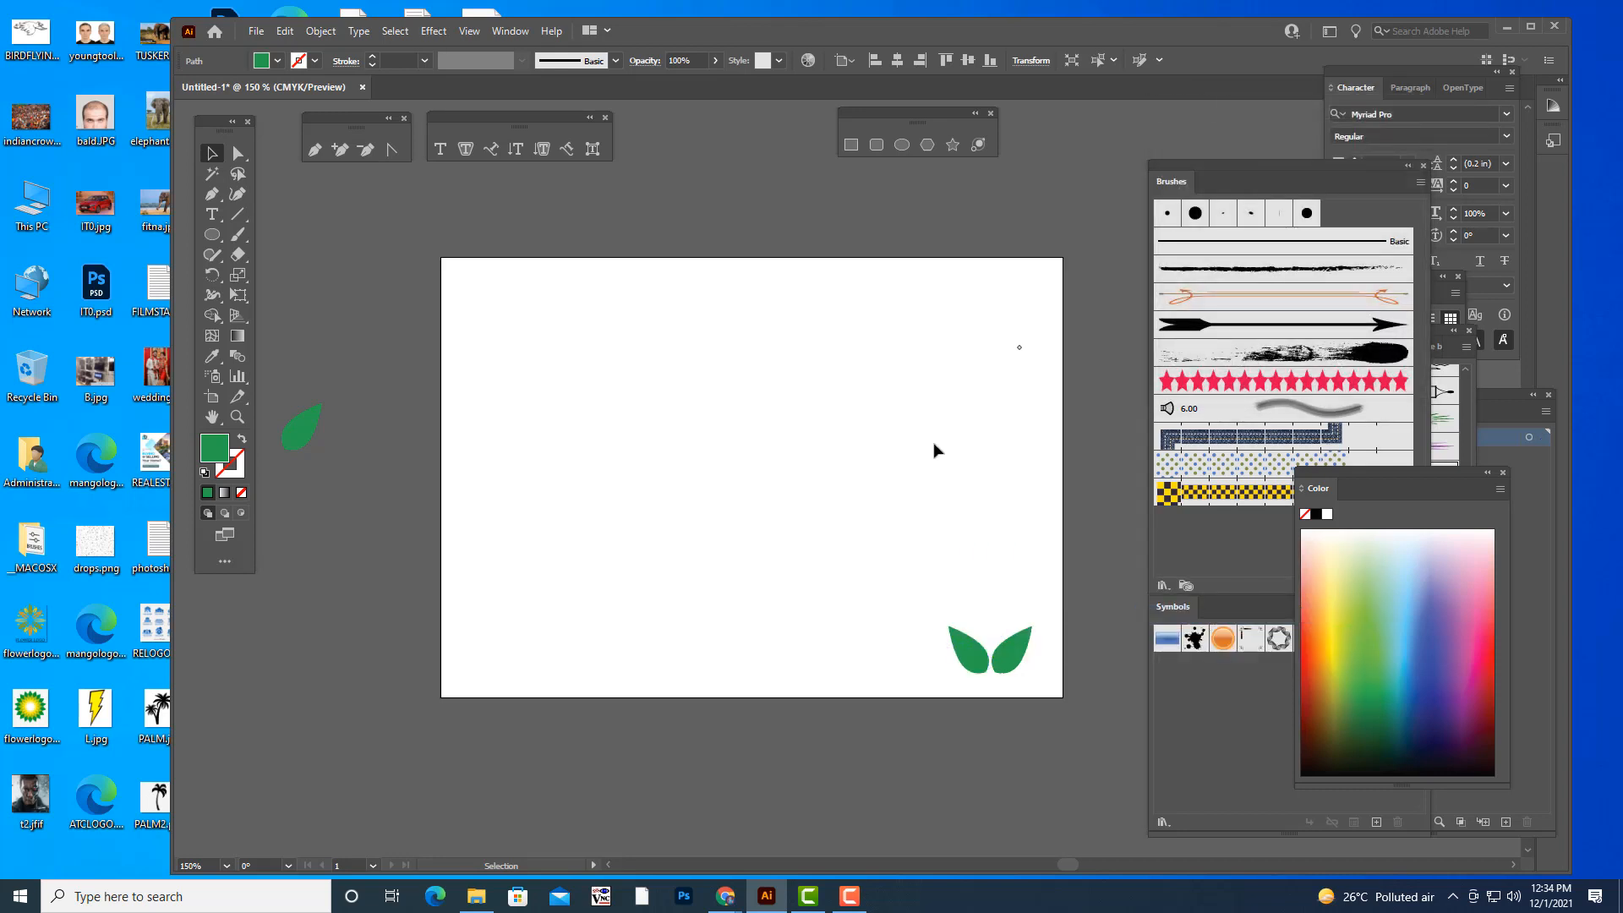
{"action": "left_click", "coordinate": [962, 654]}
{"action": "left_click", "coordinate": [1025, 535]}
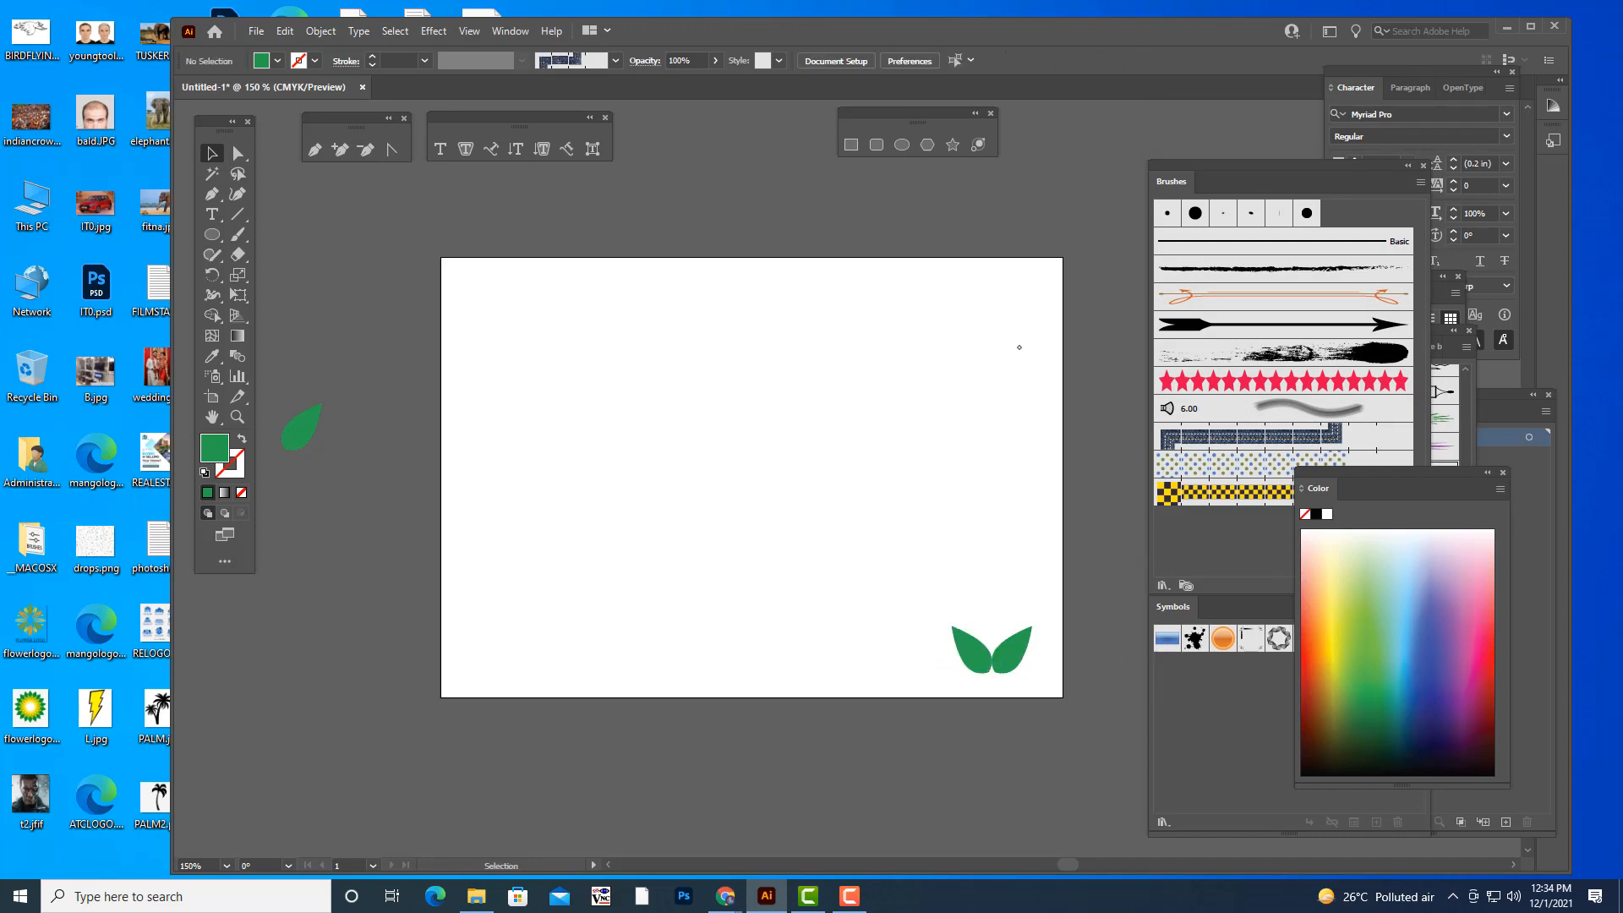
- Unite the two mirrored leaves with Pathfinder and shift the pair slightly down and left on the artboard
{"action": "mouse_move", "coordinate": [1169, 172]}
{"action": "left_mouse_down"}
{"action": "mouse_move", "coordinate": [972, 139]}
{"action": "mouse_move", "coordinate": [1151, 203]}
{"action": "left_mouse_up"}
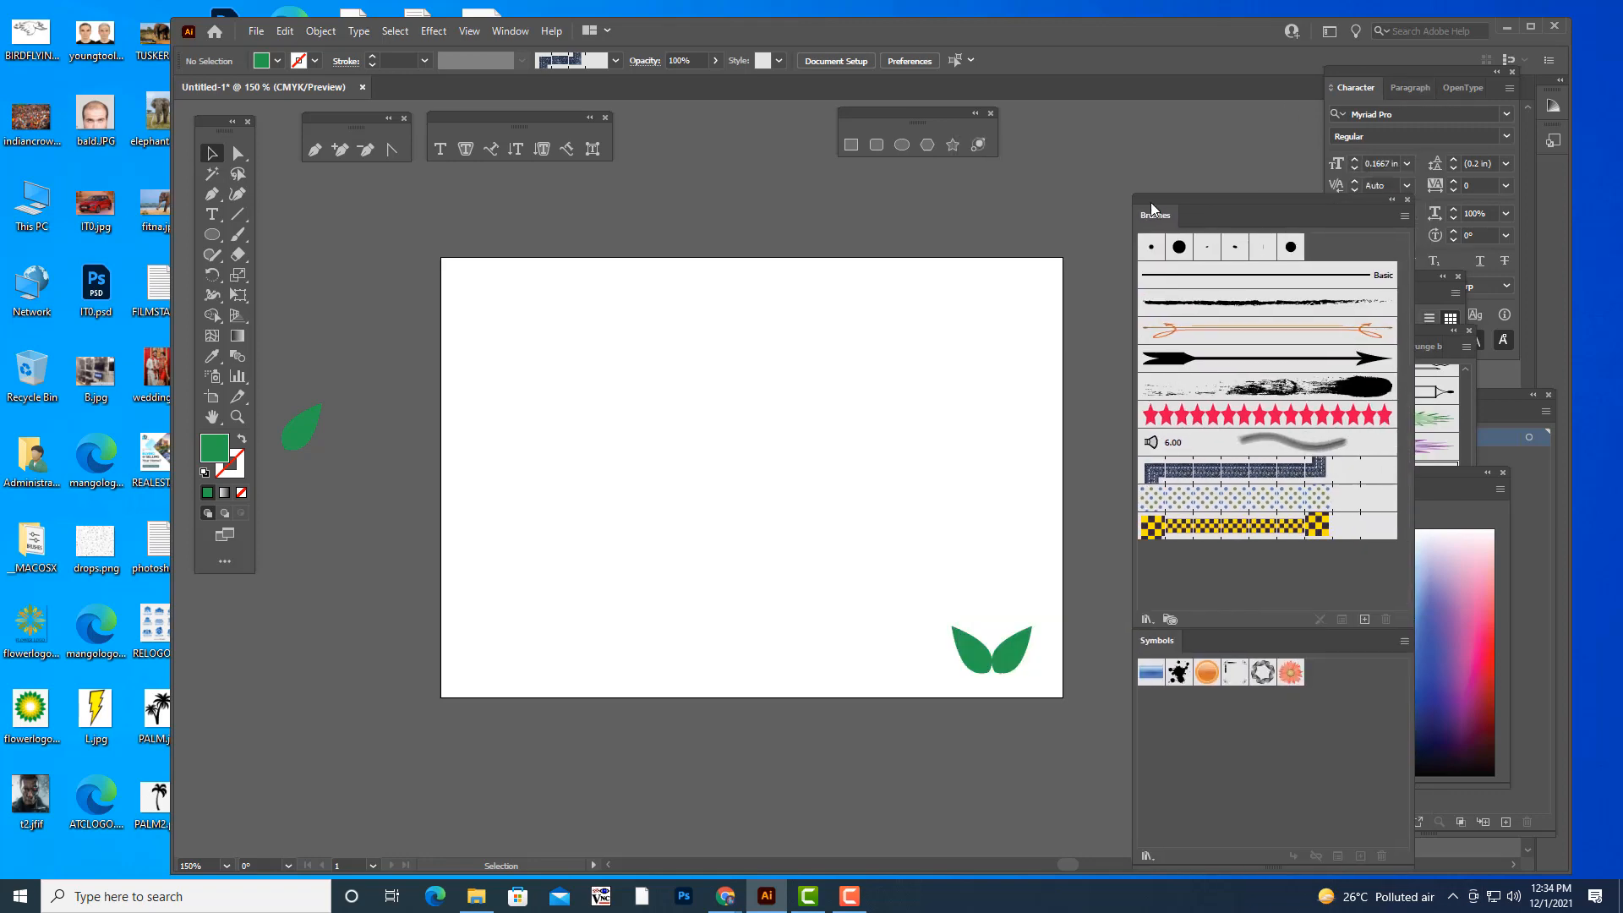
{"action": "left_click", "coordinate": [507, 32]}
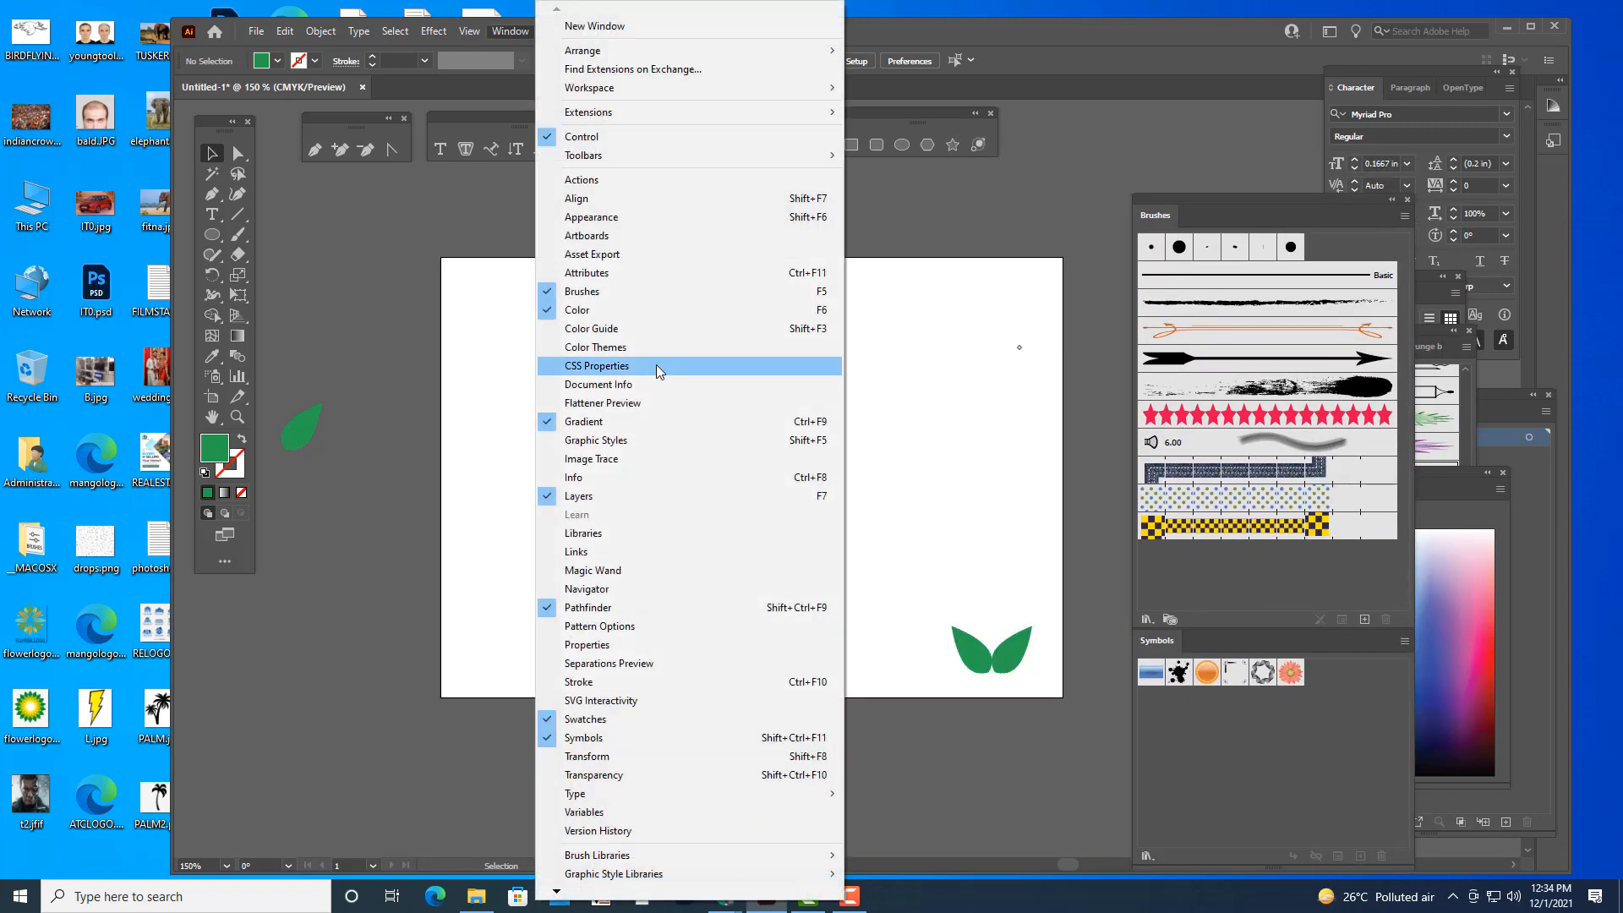
{"action": "left_click", "coordinate": [632, 612]}
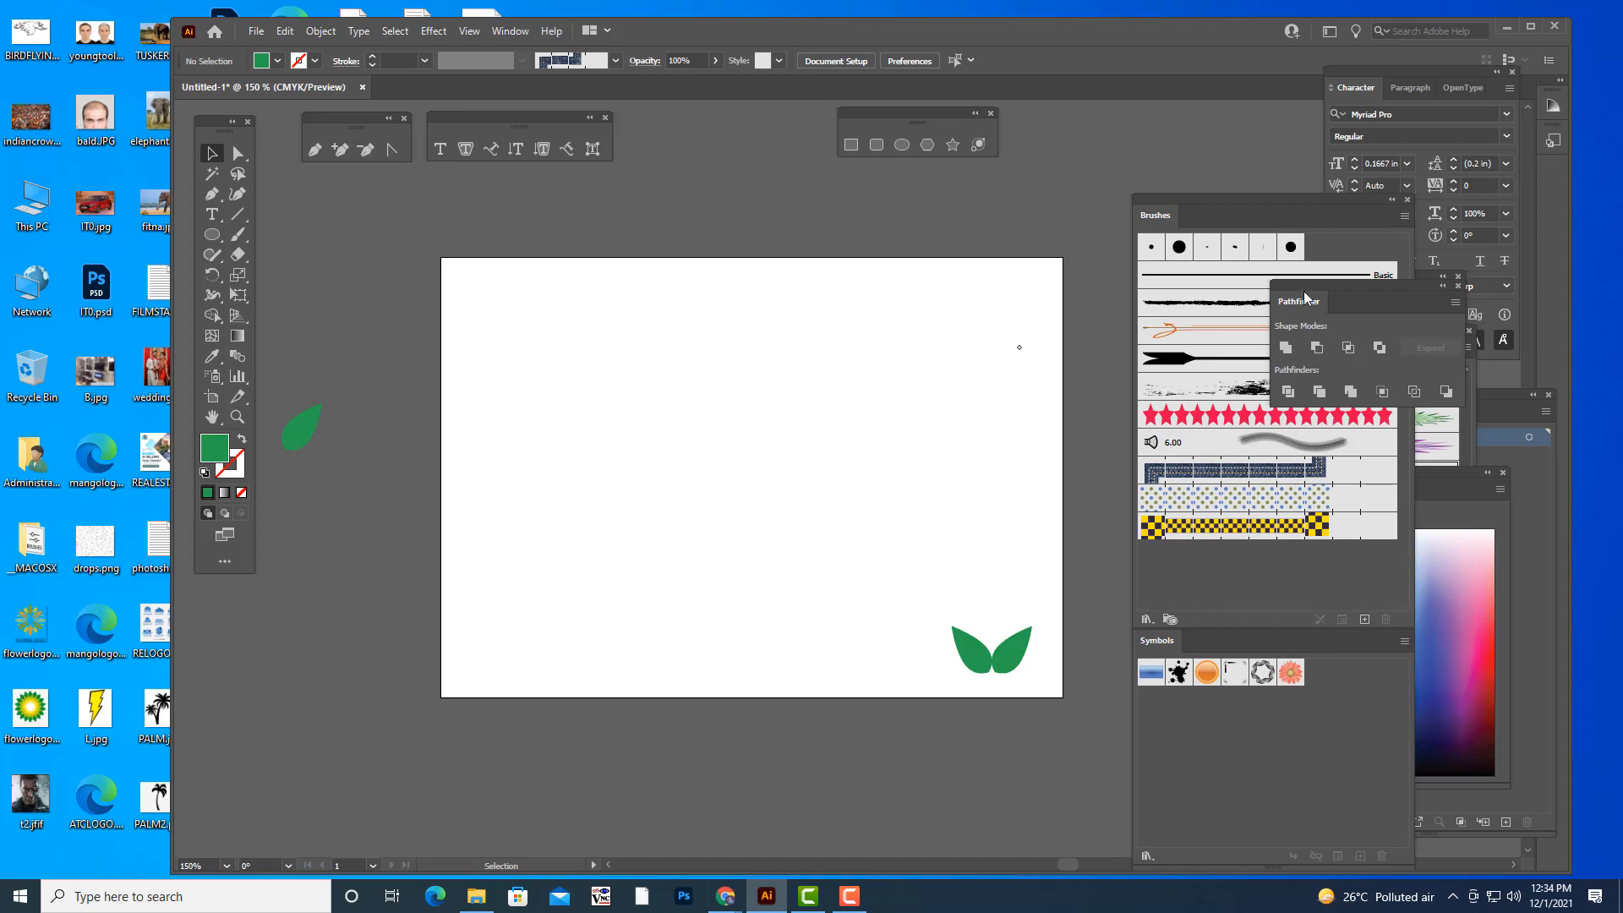
{"action": "left_click_drag", "start_coordinate": [1319, 293], "coordinate": [1329, 293]}
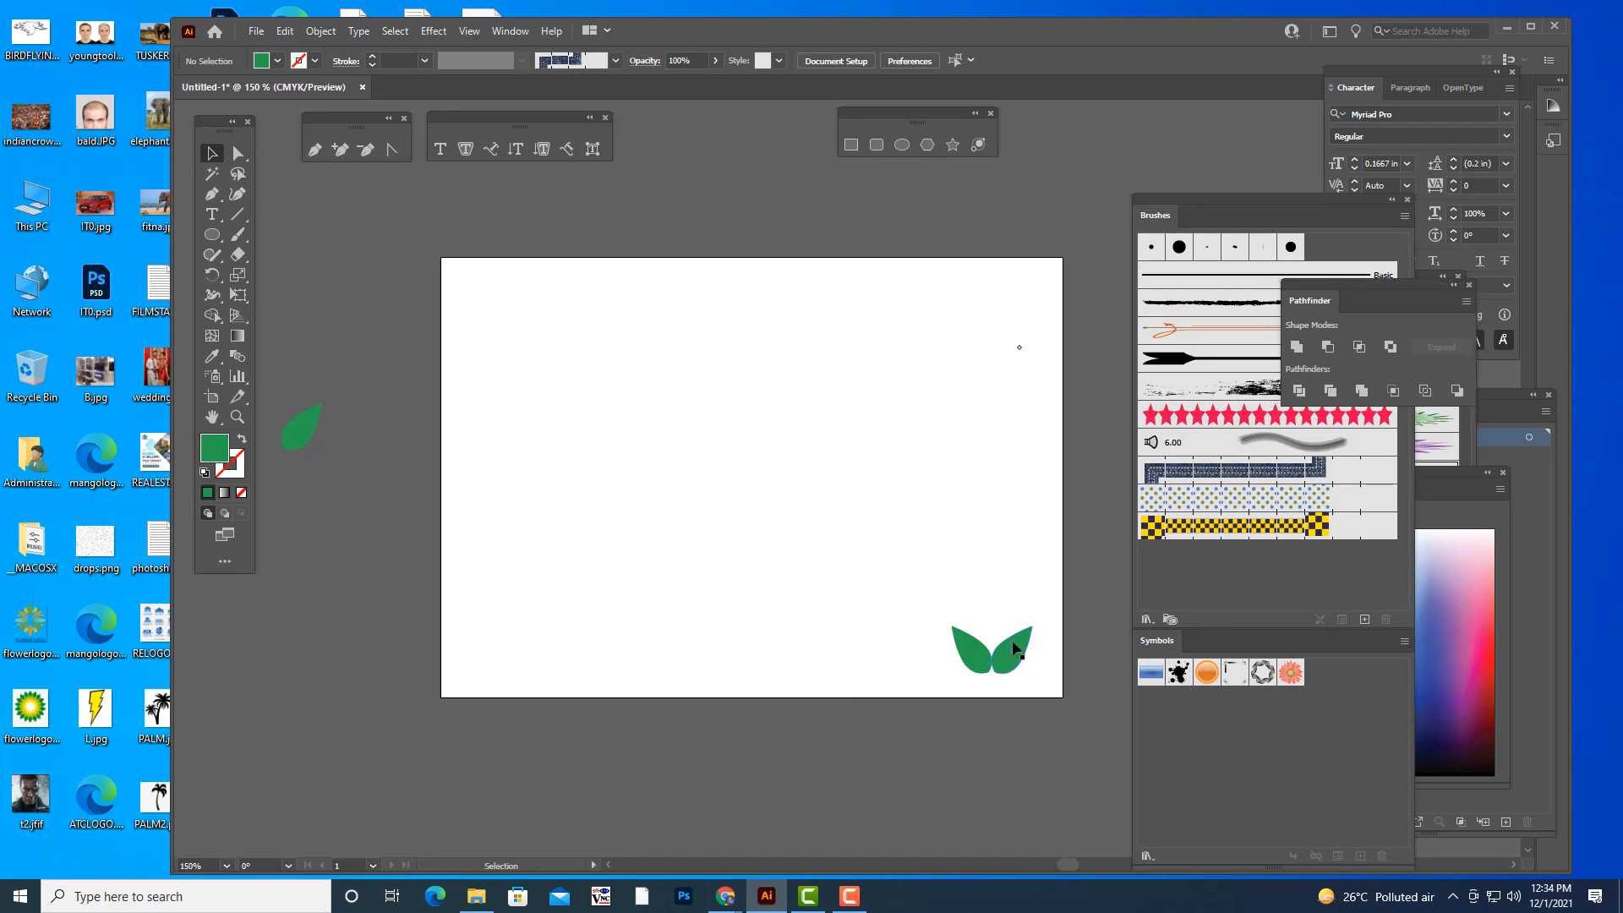
{"action": "left_click", "coordinate": [972, 648]}
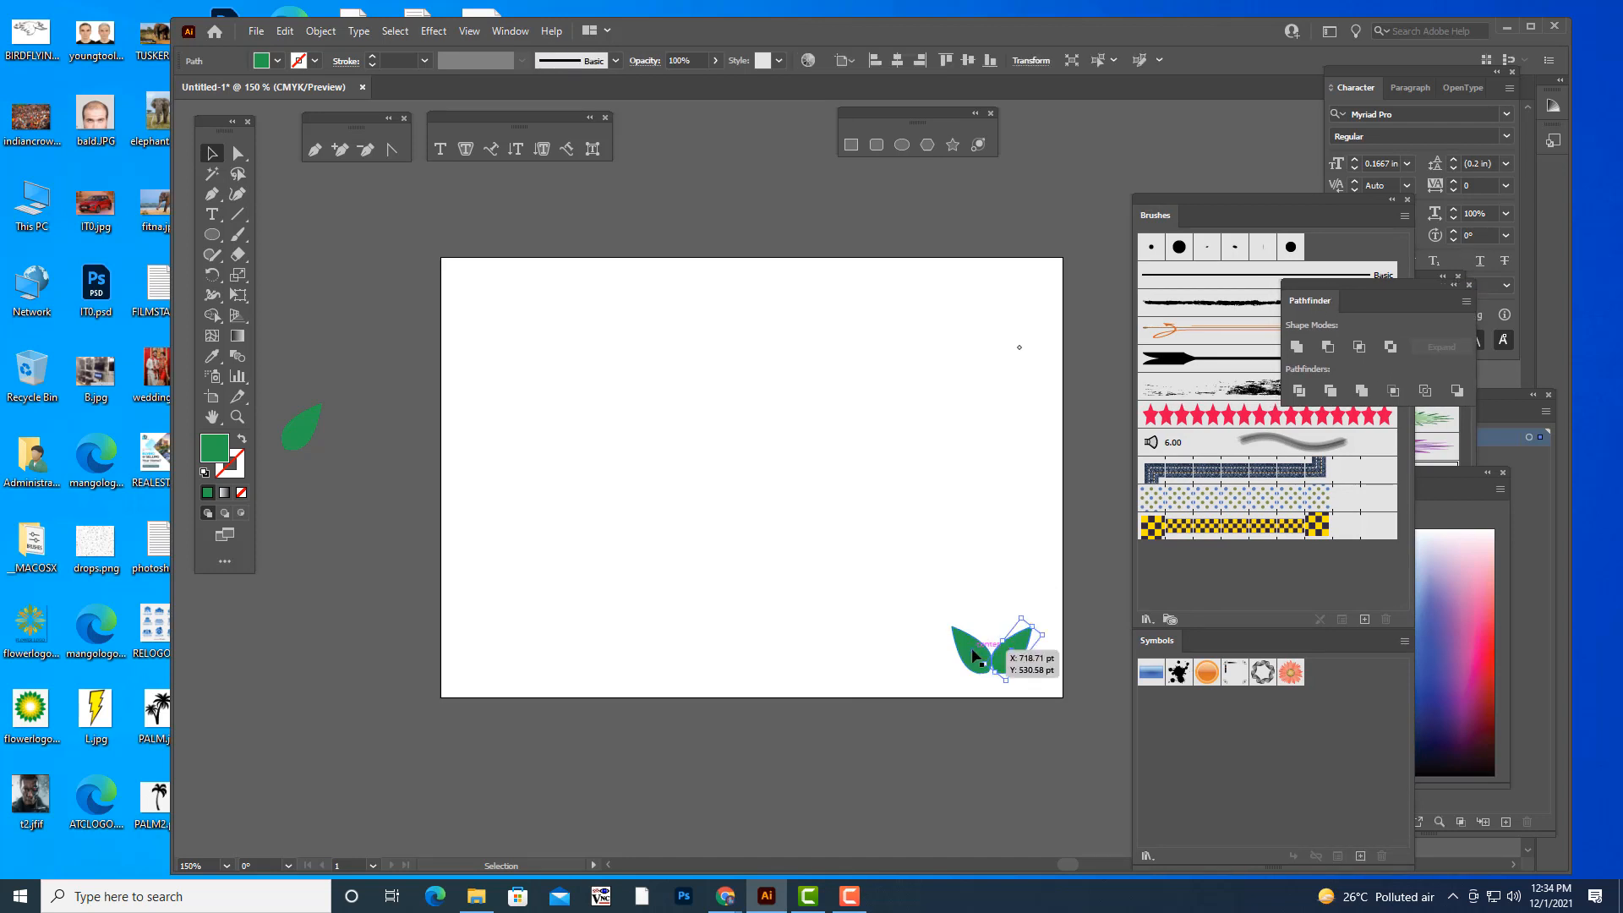
{"action": "left_click", "coordinate": [1296, 347]}
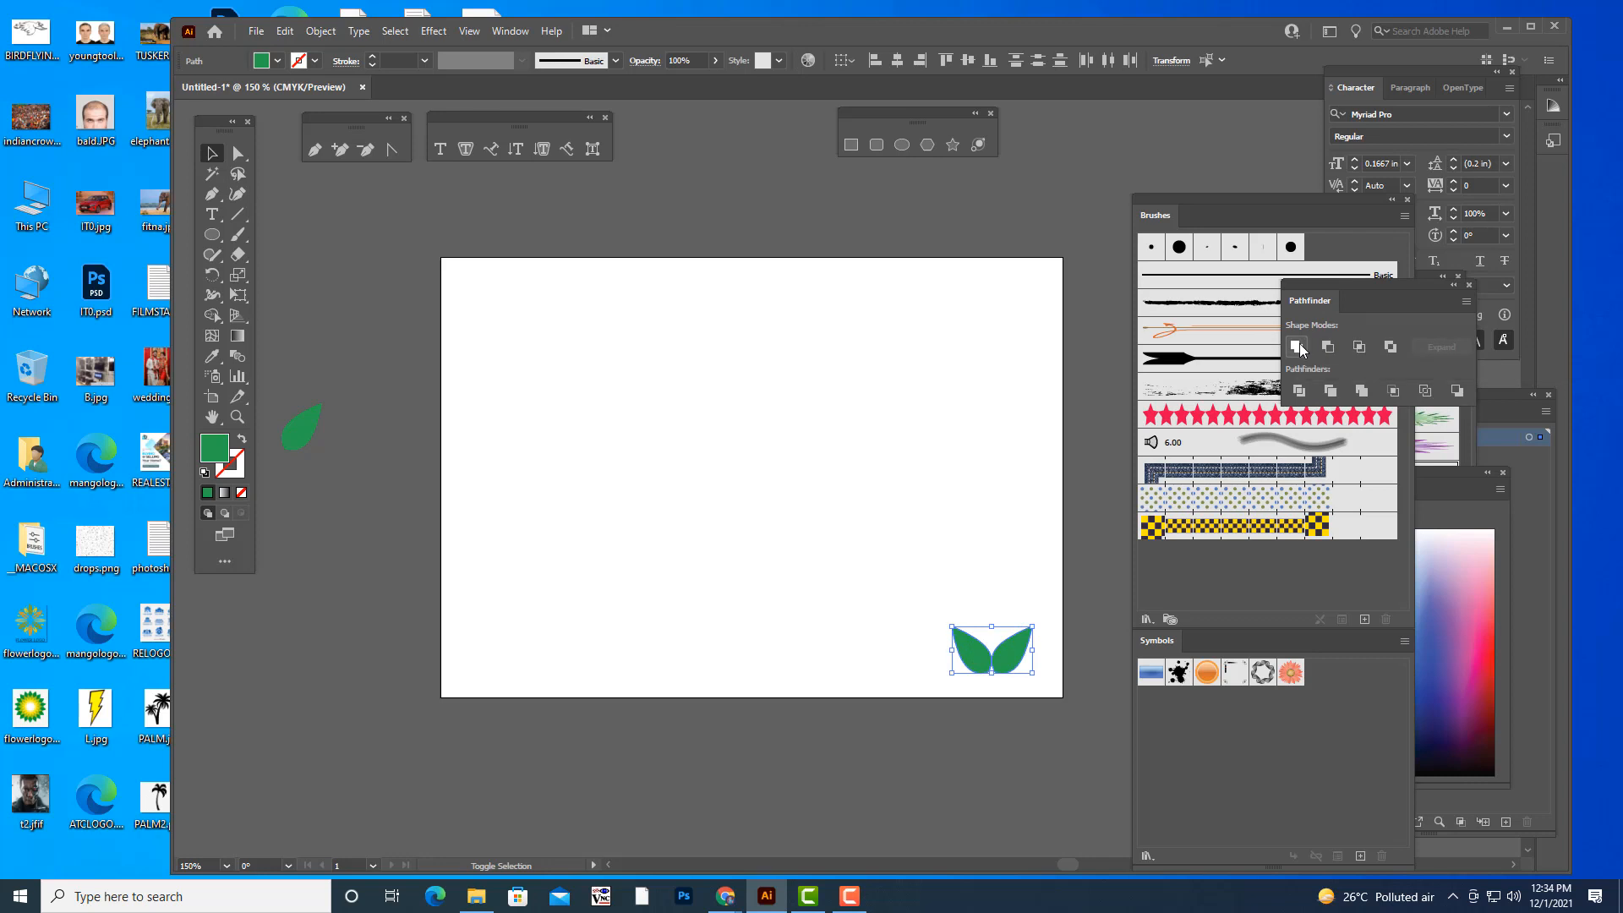
{"action": "left_click", "coordinate": [1004, 492]}
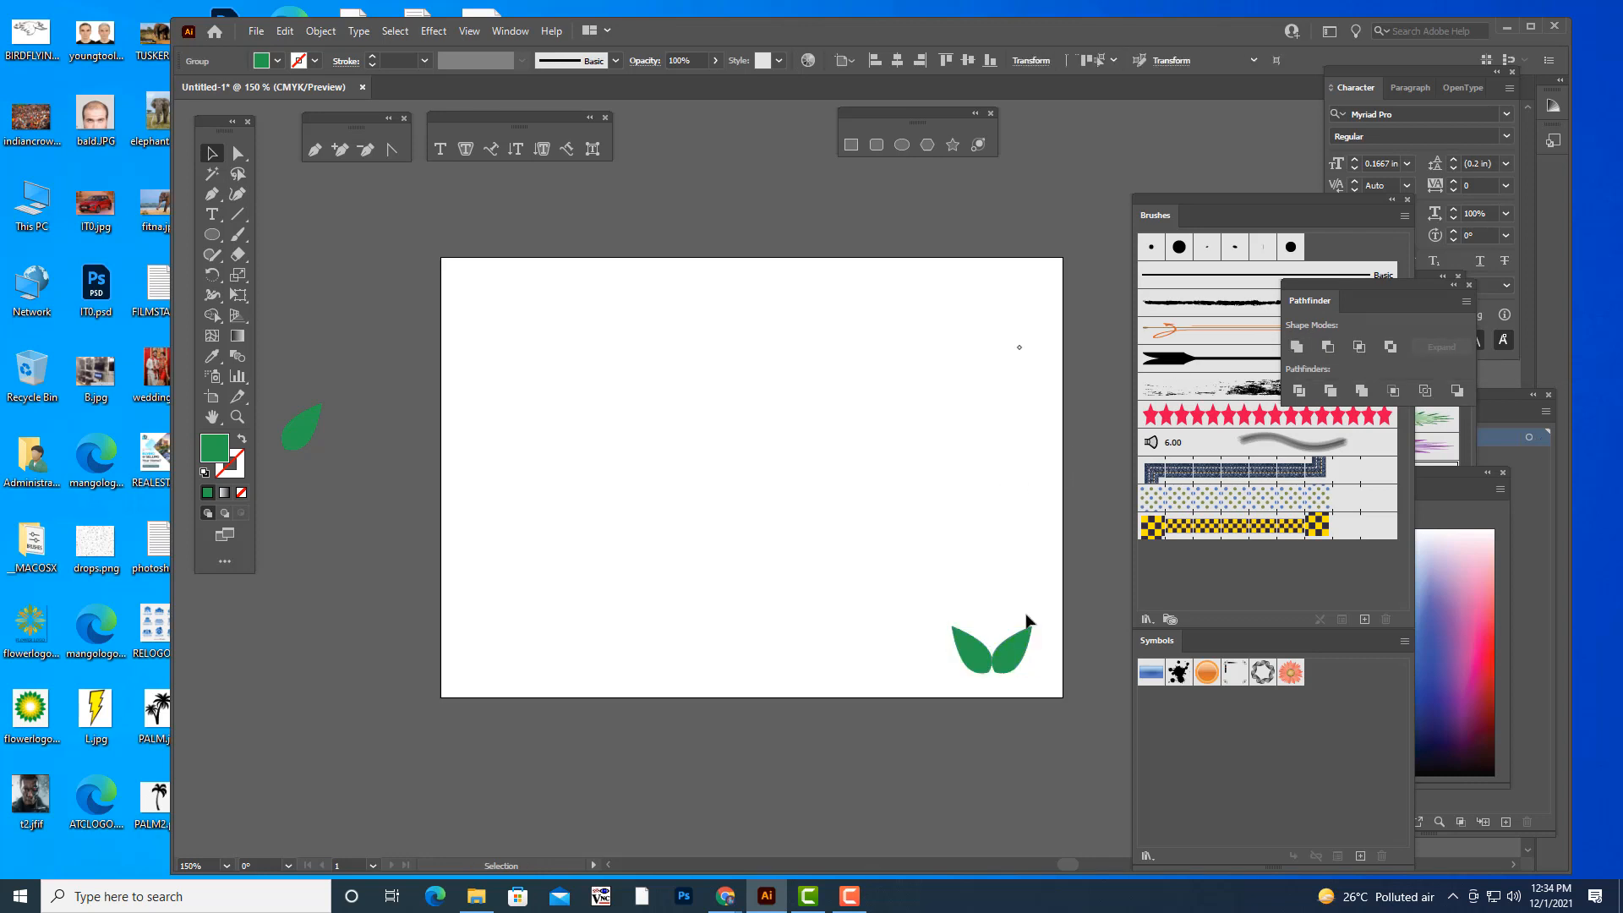
{"action": "left_click", "coordinate": [1002, 666]}
{"action": "left_click_drag", "start_coordinate": [1021, 656], "coordinate": [1010, 662]}
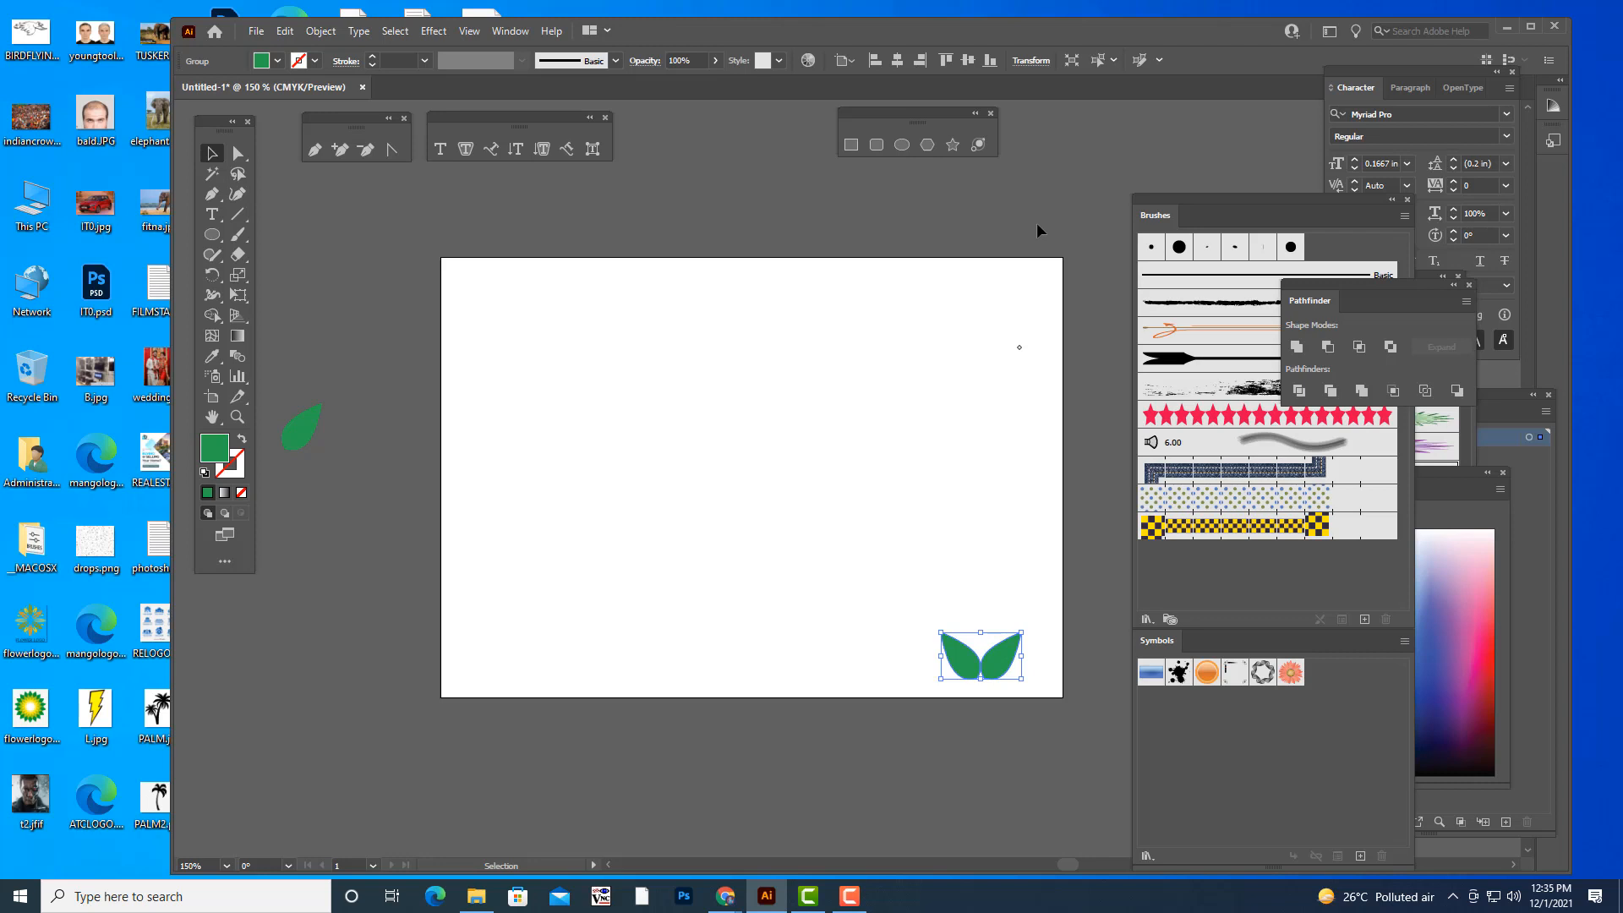
- Open the Transform effect for the leaf pair and set the number of copies to 10
{"action": "scroll", "coordinate": [996, 533], "scroll_direction": "up", "scroll_amount": 1}
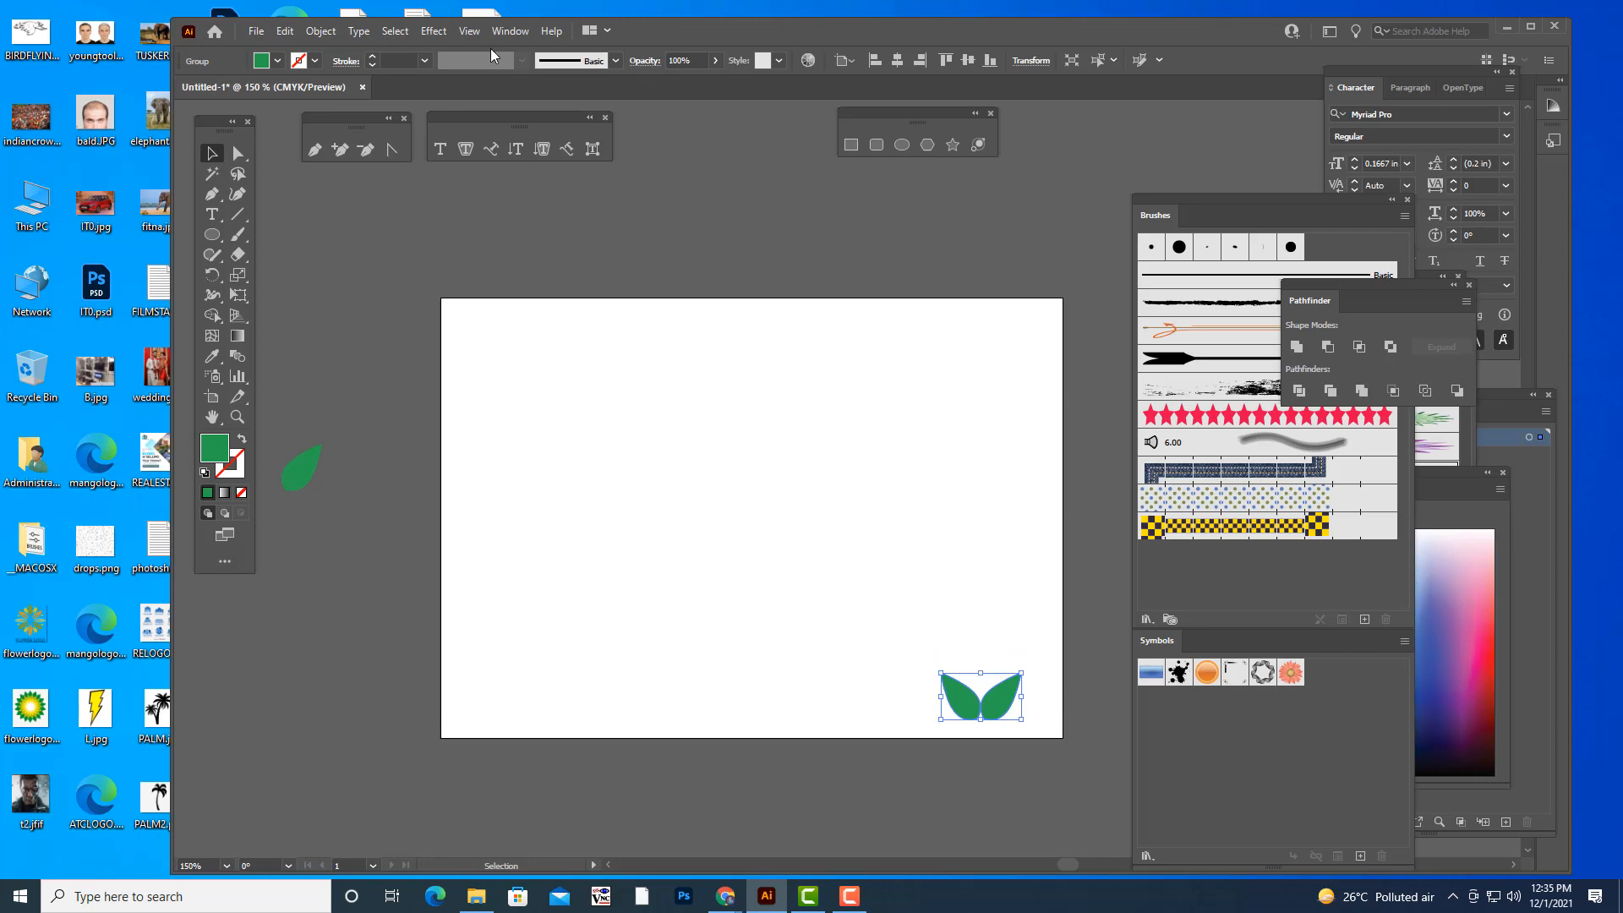
{"action": "left_click", "coordinate": [432, 33]}
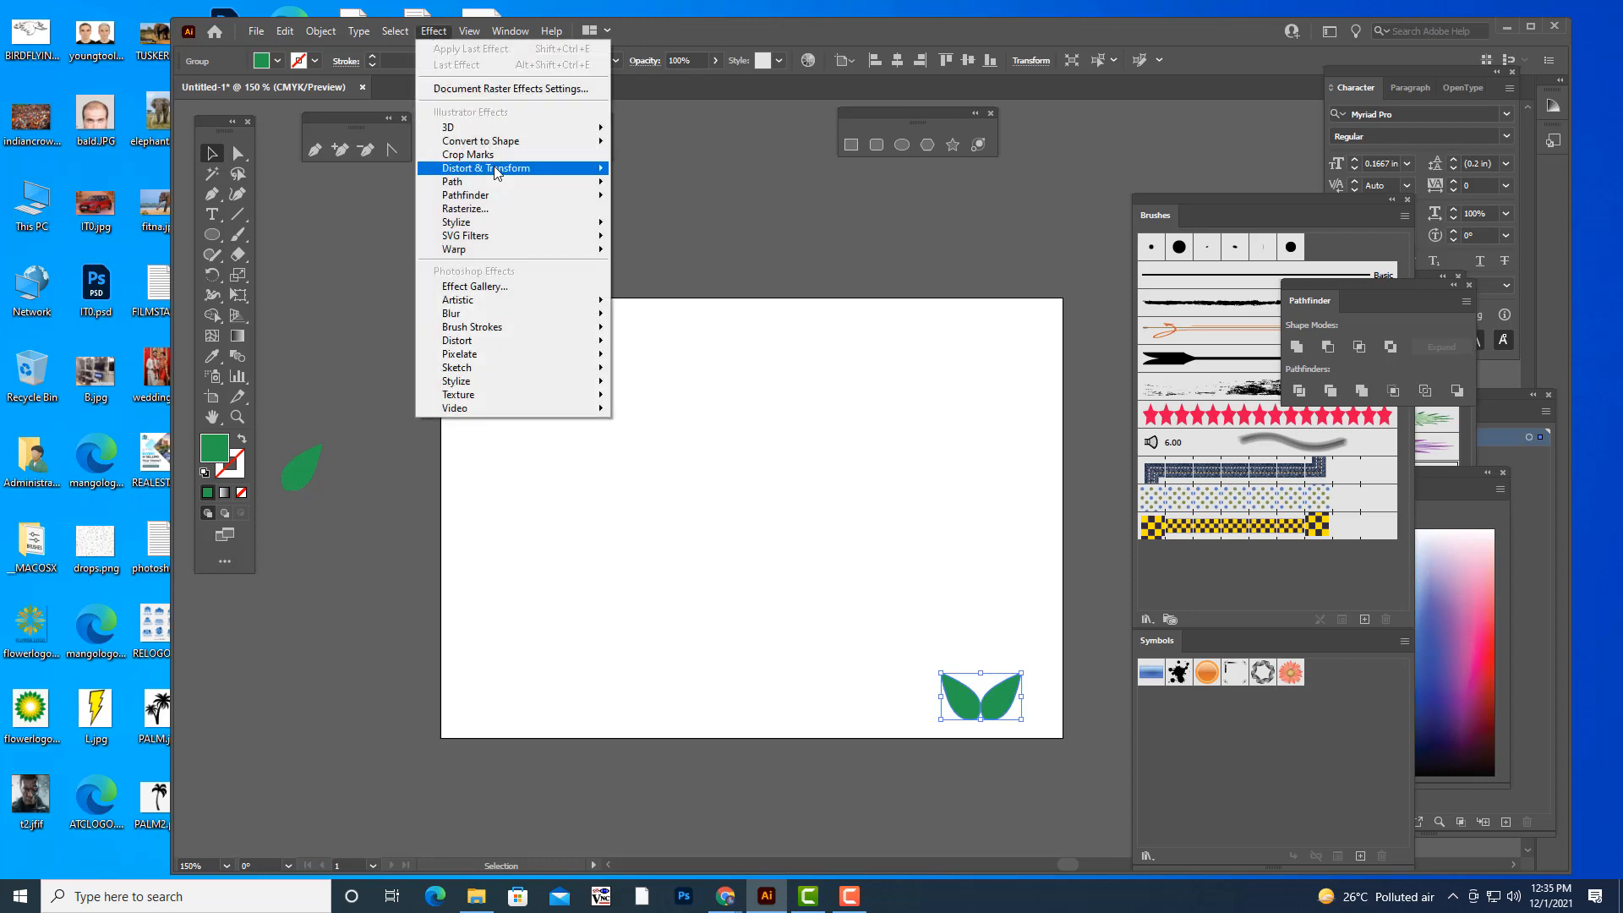
{"action": "mouse_move", "coordinate": [494, 170]}
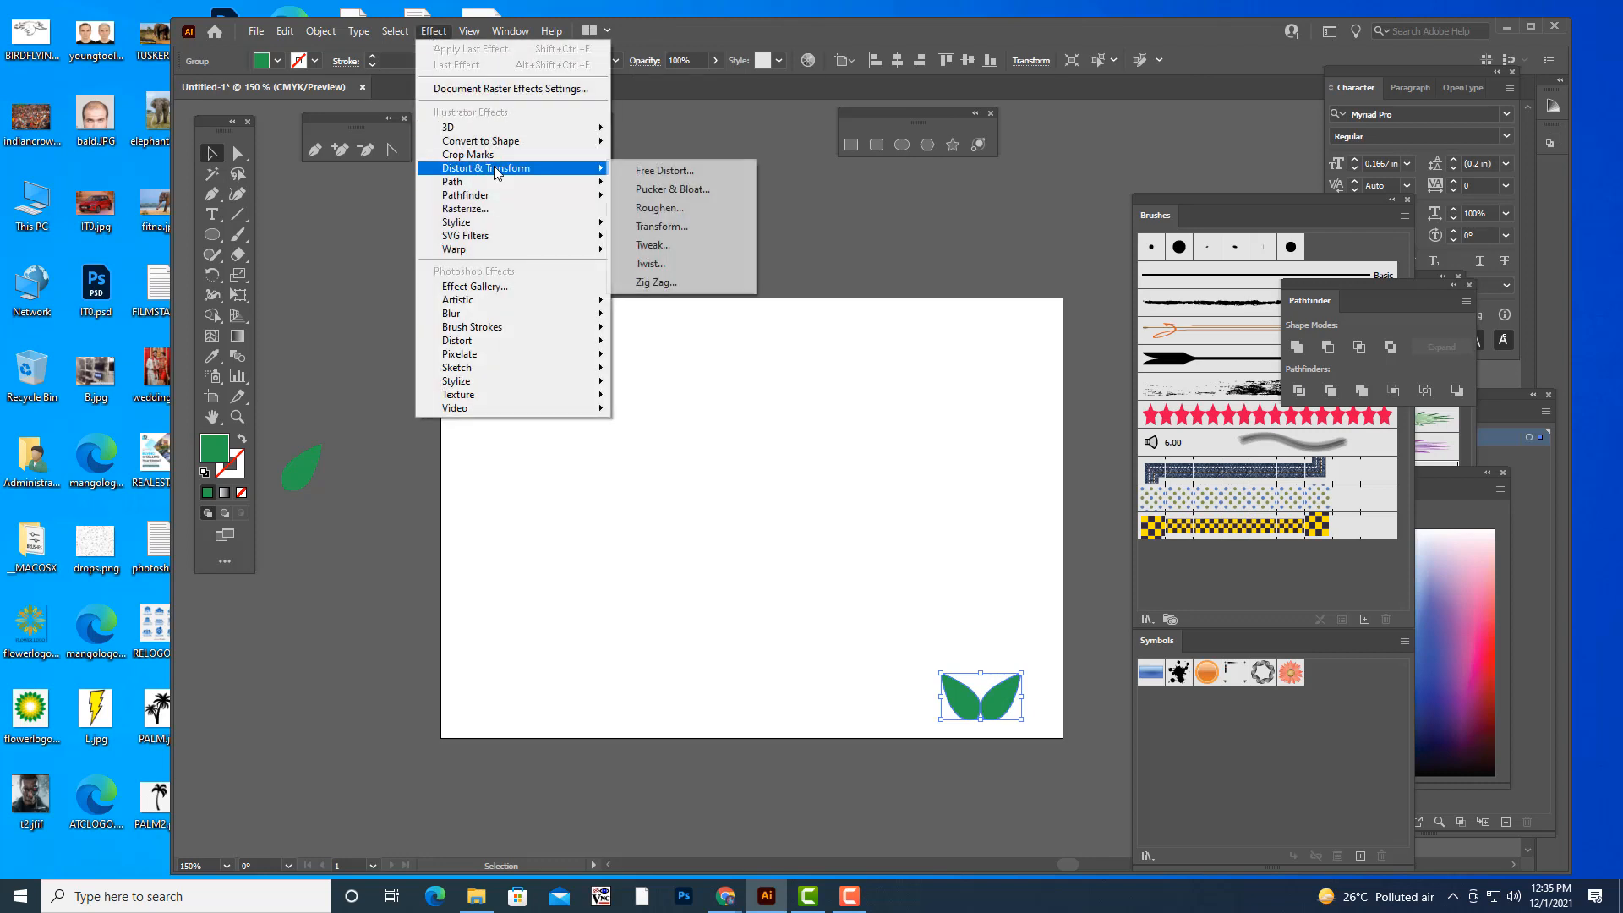
{"action": "left_click", "coordinate": [676, 234]}
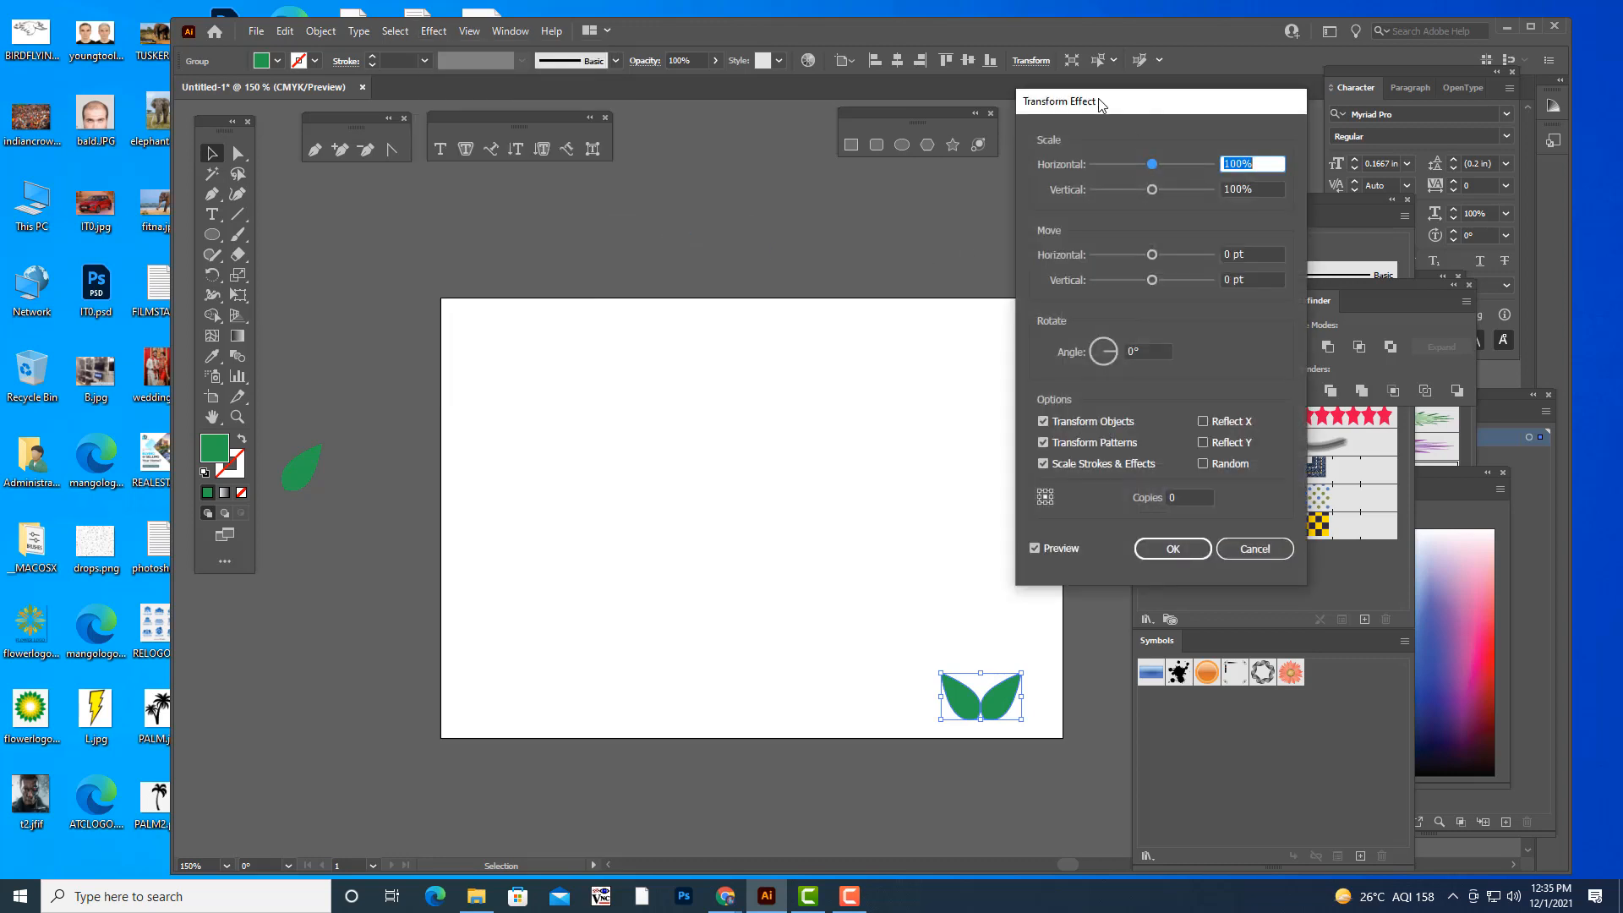
{"action": "left_click_drag", "start_coordinate": [1101, 103], "coordinate": [1229, 82]}
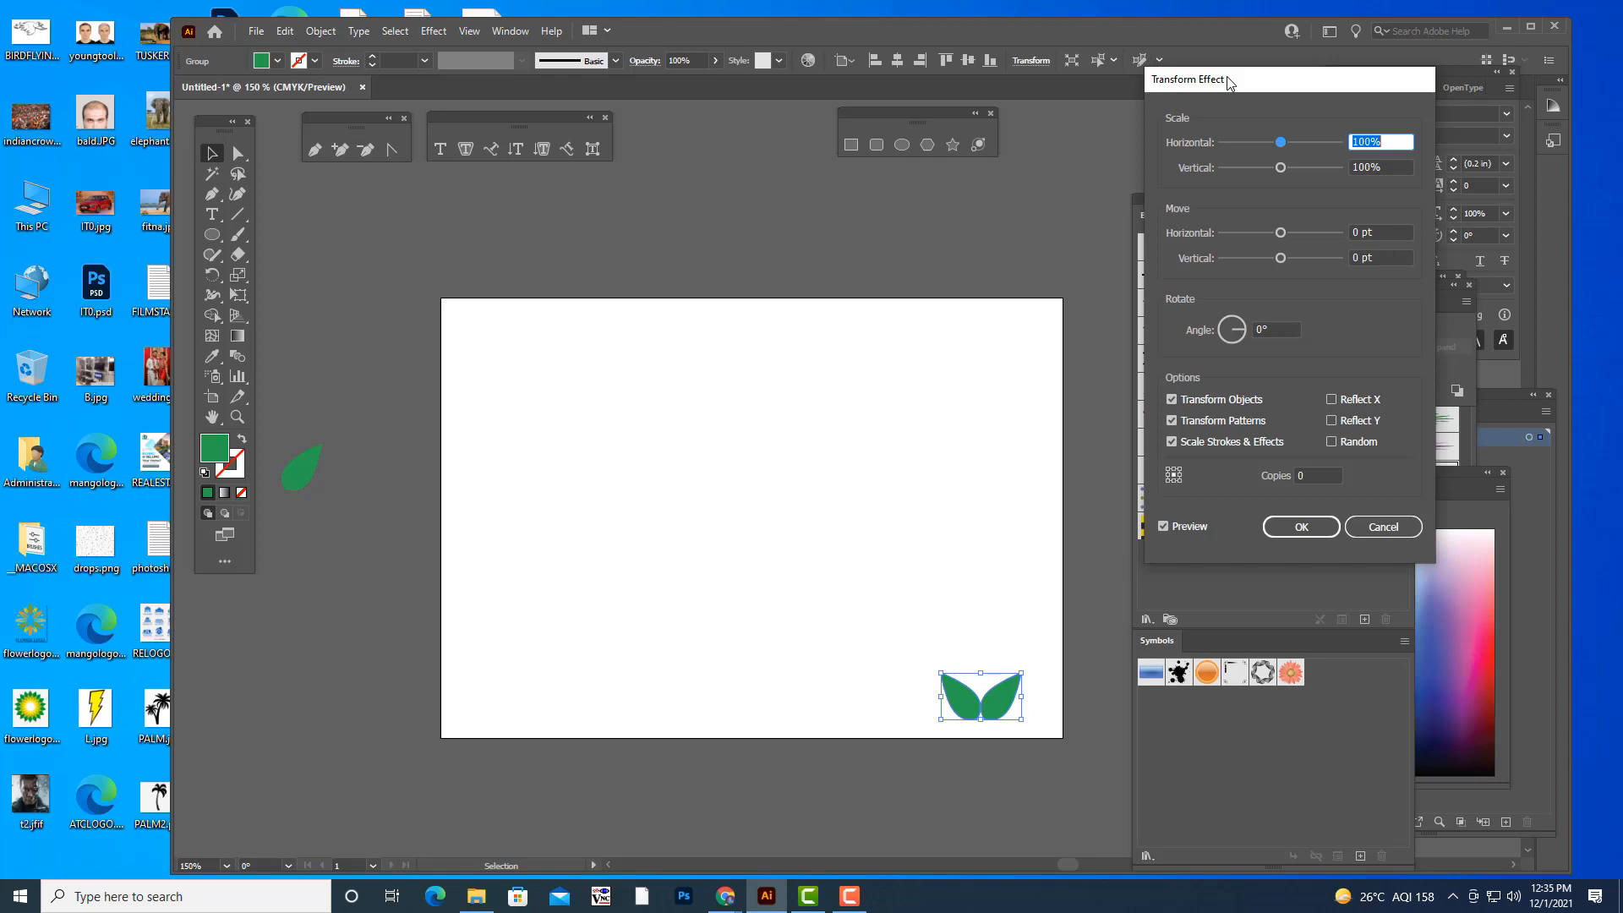
{"action": "mouse_move", "coordinate": [1255, 85]}
{"action": "left_mouse_down"}
{"action": "mouse_move", "coordinate": [1225, 87]}
{"action": "mouse_move", "coordinate": [1252, 64]}
{"action": "left_mouse_up"}
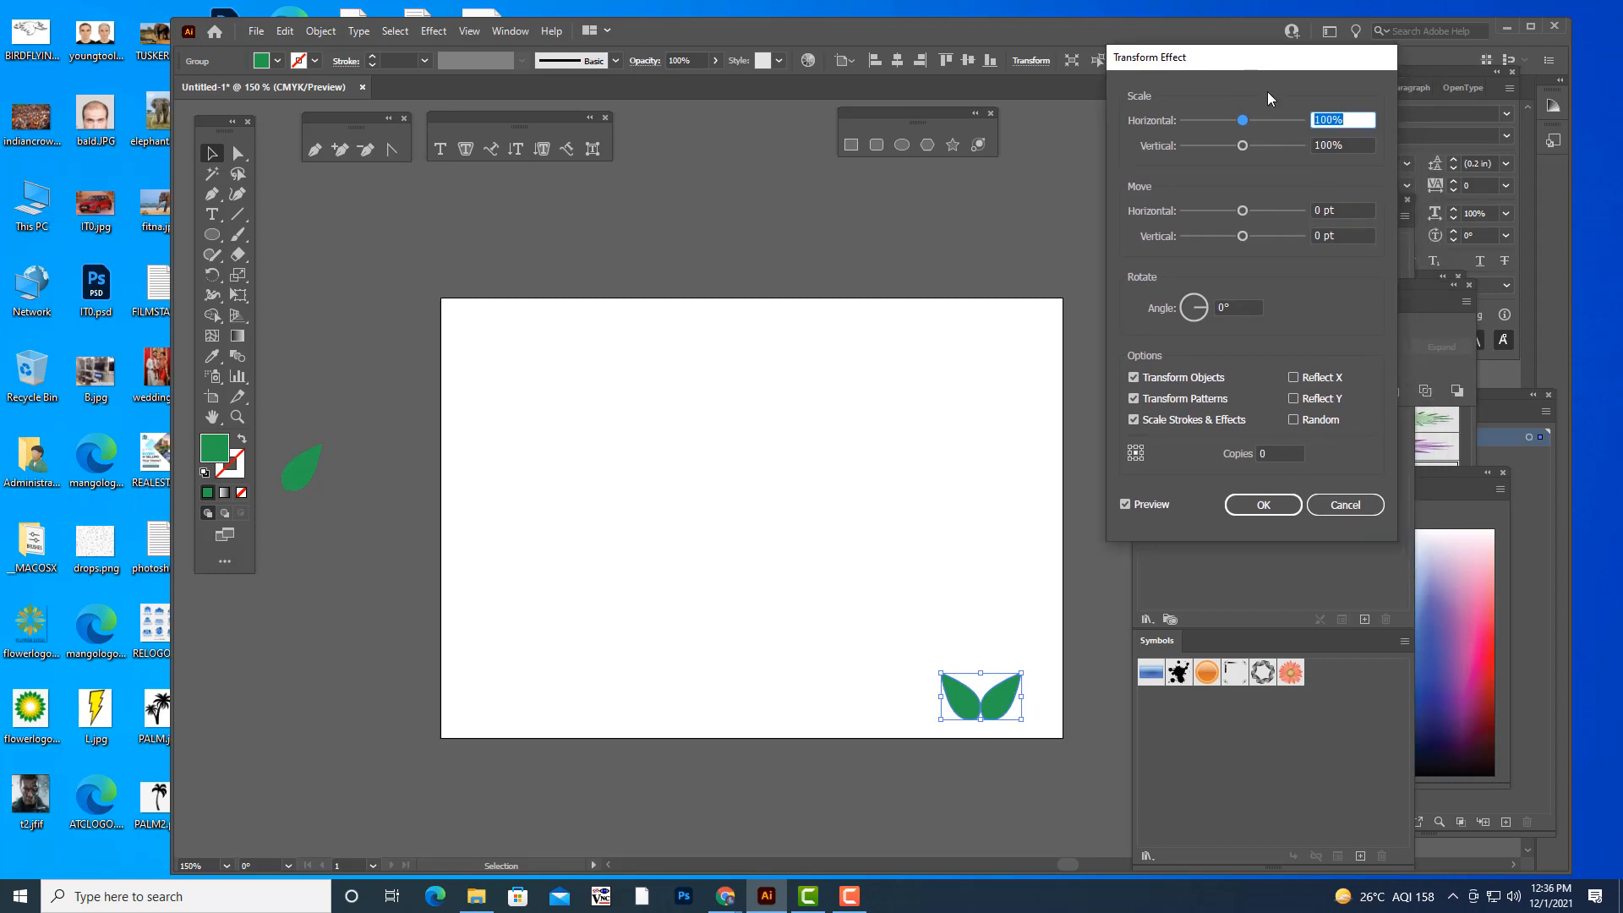
{"action": "left_click", "coordinate": [1260, 454]}
{"action": "type", "text": "10"}
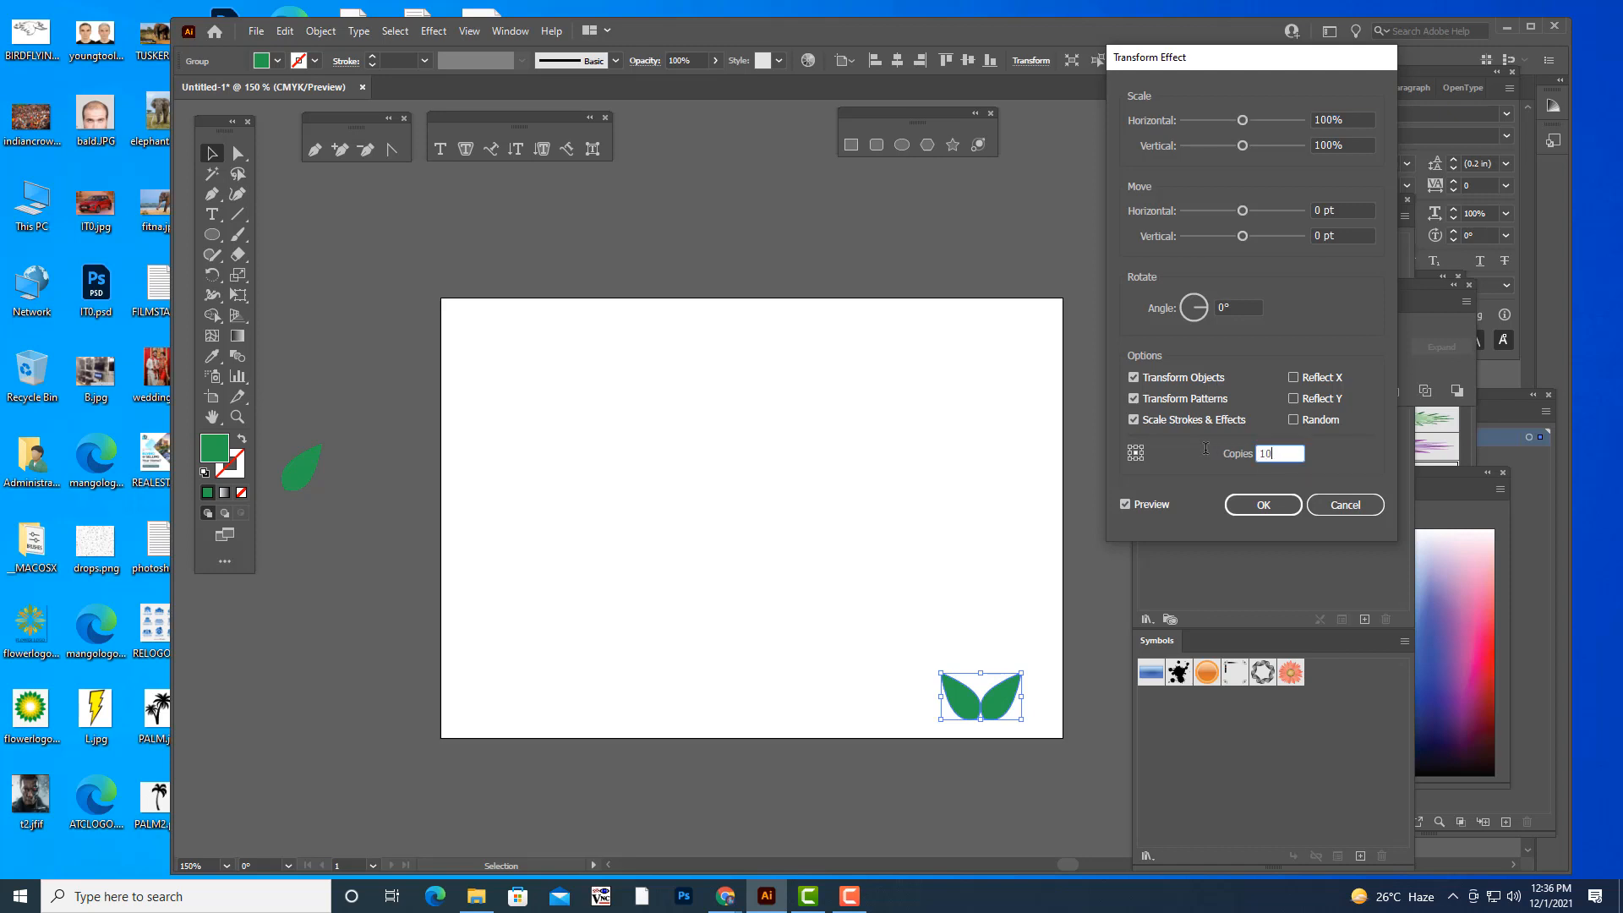
- Set the horizontal and vertical scale of the leaf pair's Transform copies to 90%
{"action": "left_click", "coordinate": [1239, 308]}
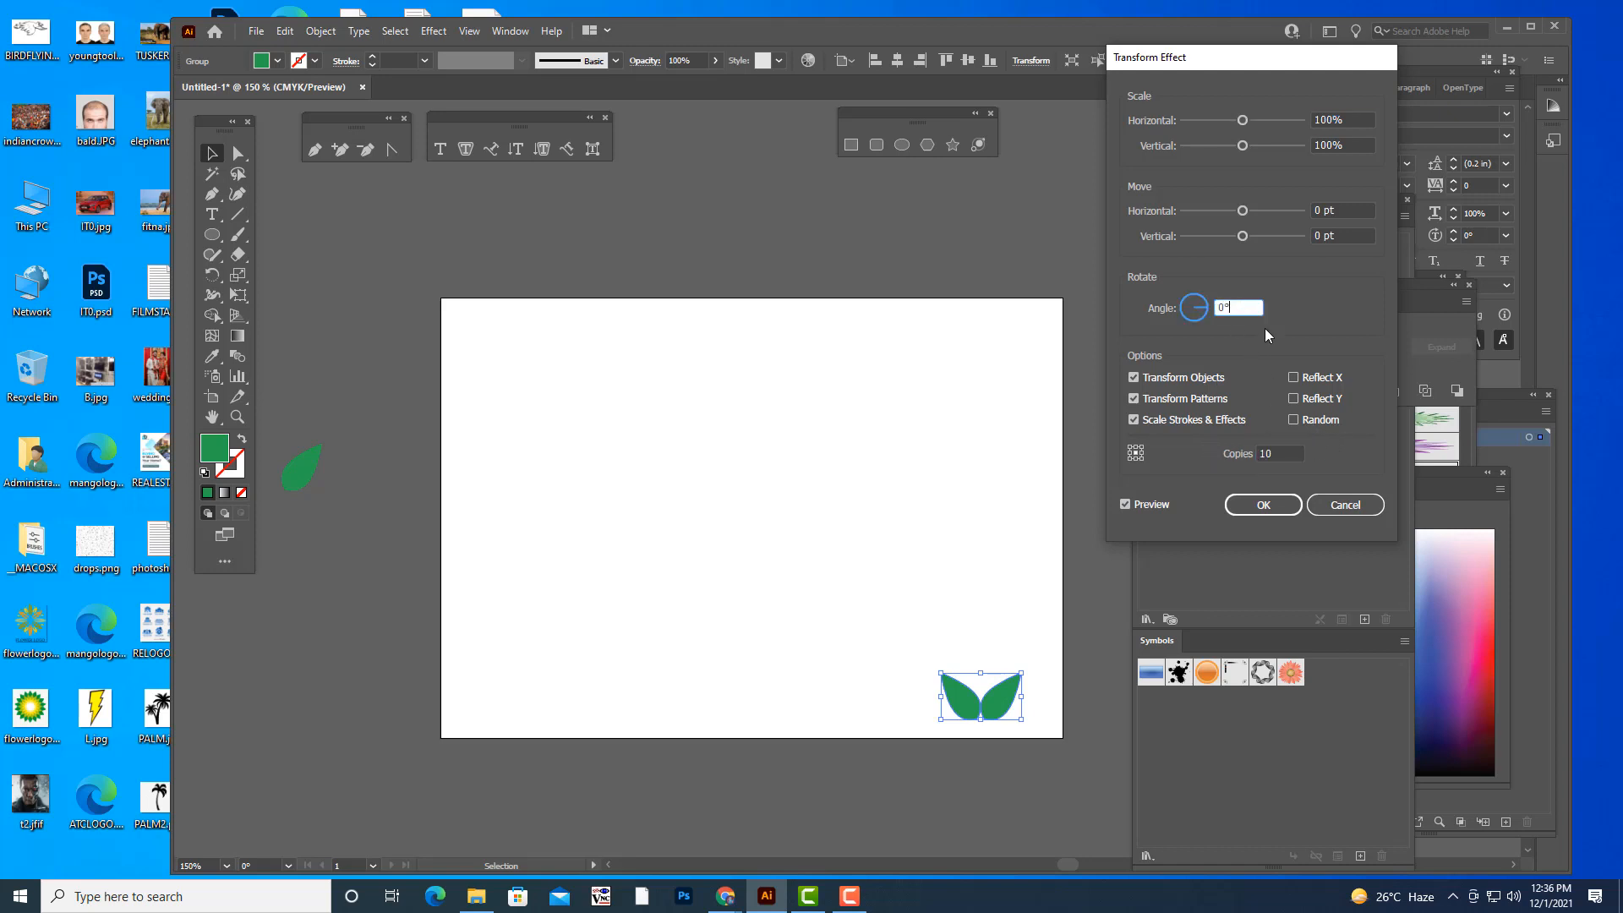
{"action": "left_click_drag", "start_coordinate": [1241, 64], "coordinate": [1242, 82]}
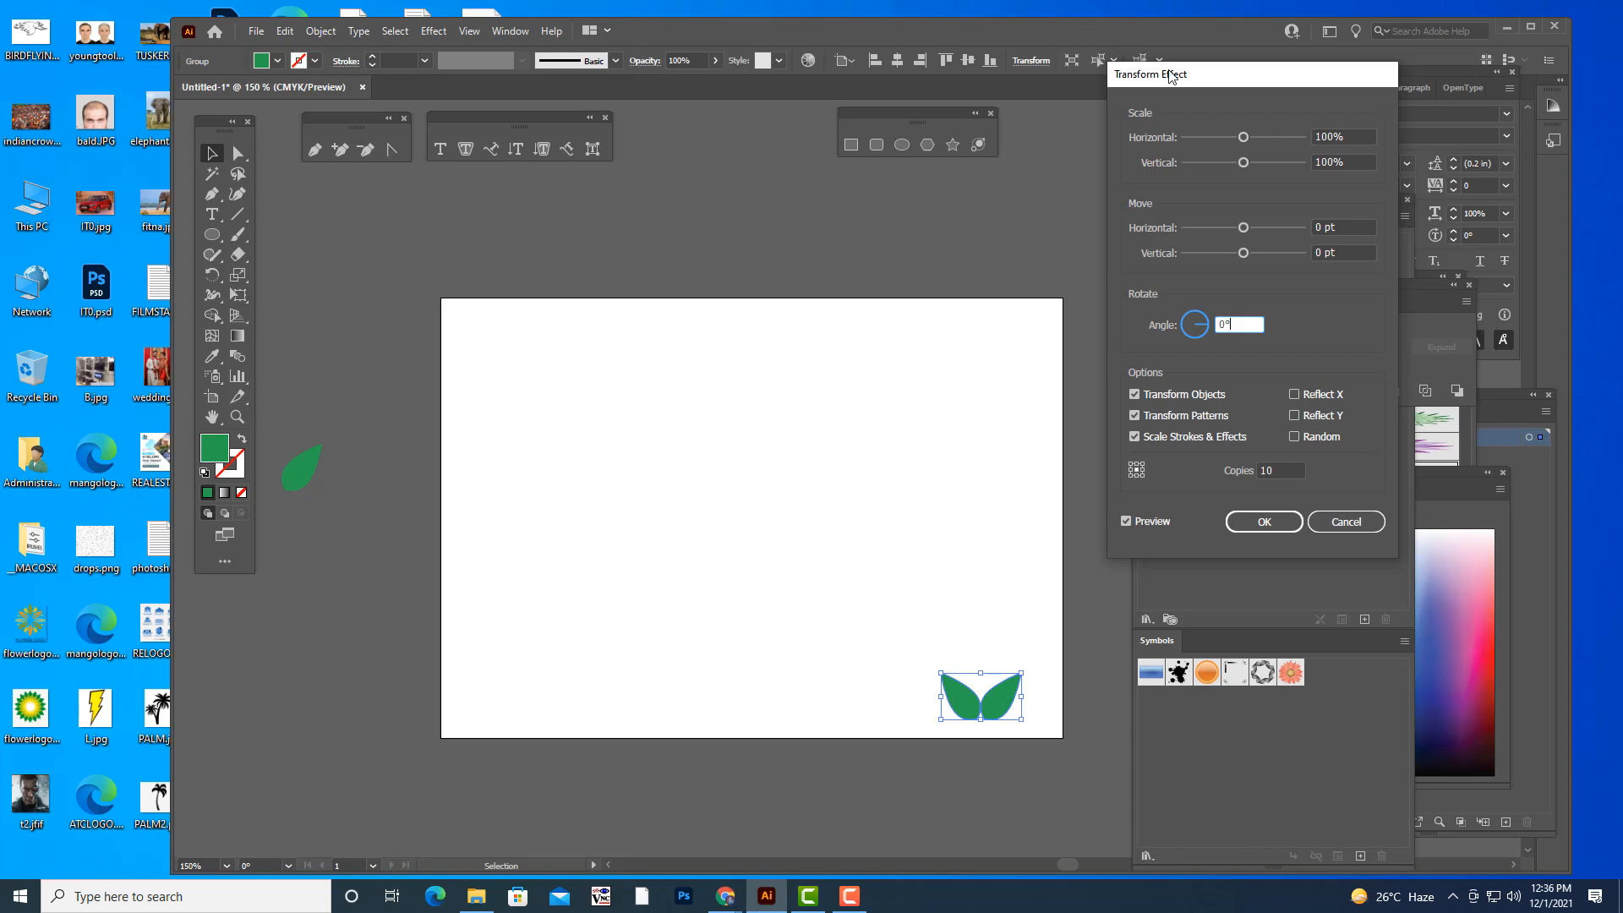
{"action": "left_click_drag", "start_coordinate": [1171, 76], "coordinate": [1143, 86]}
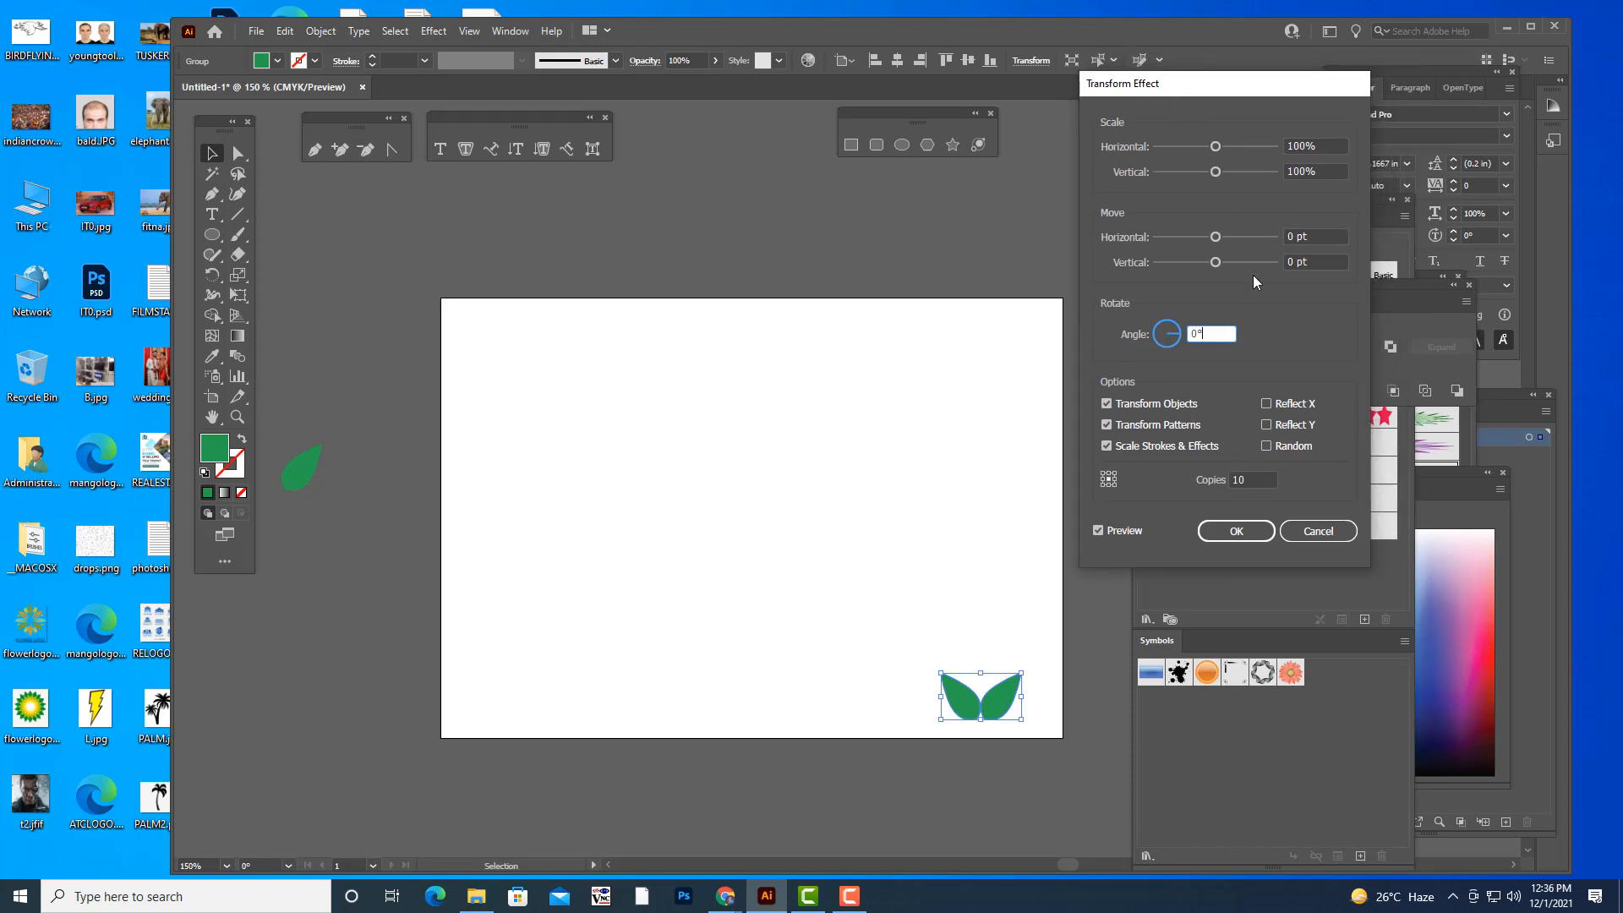
{"action": "left_click_drag", "start_coordinate": [1191, 86], "coordinate": [1225, 111]}
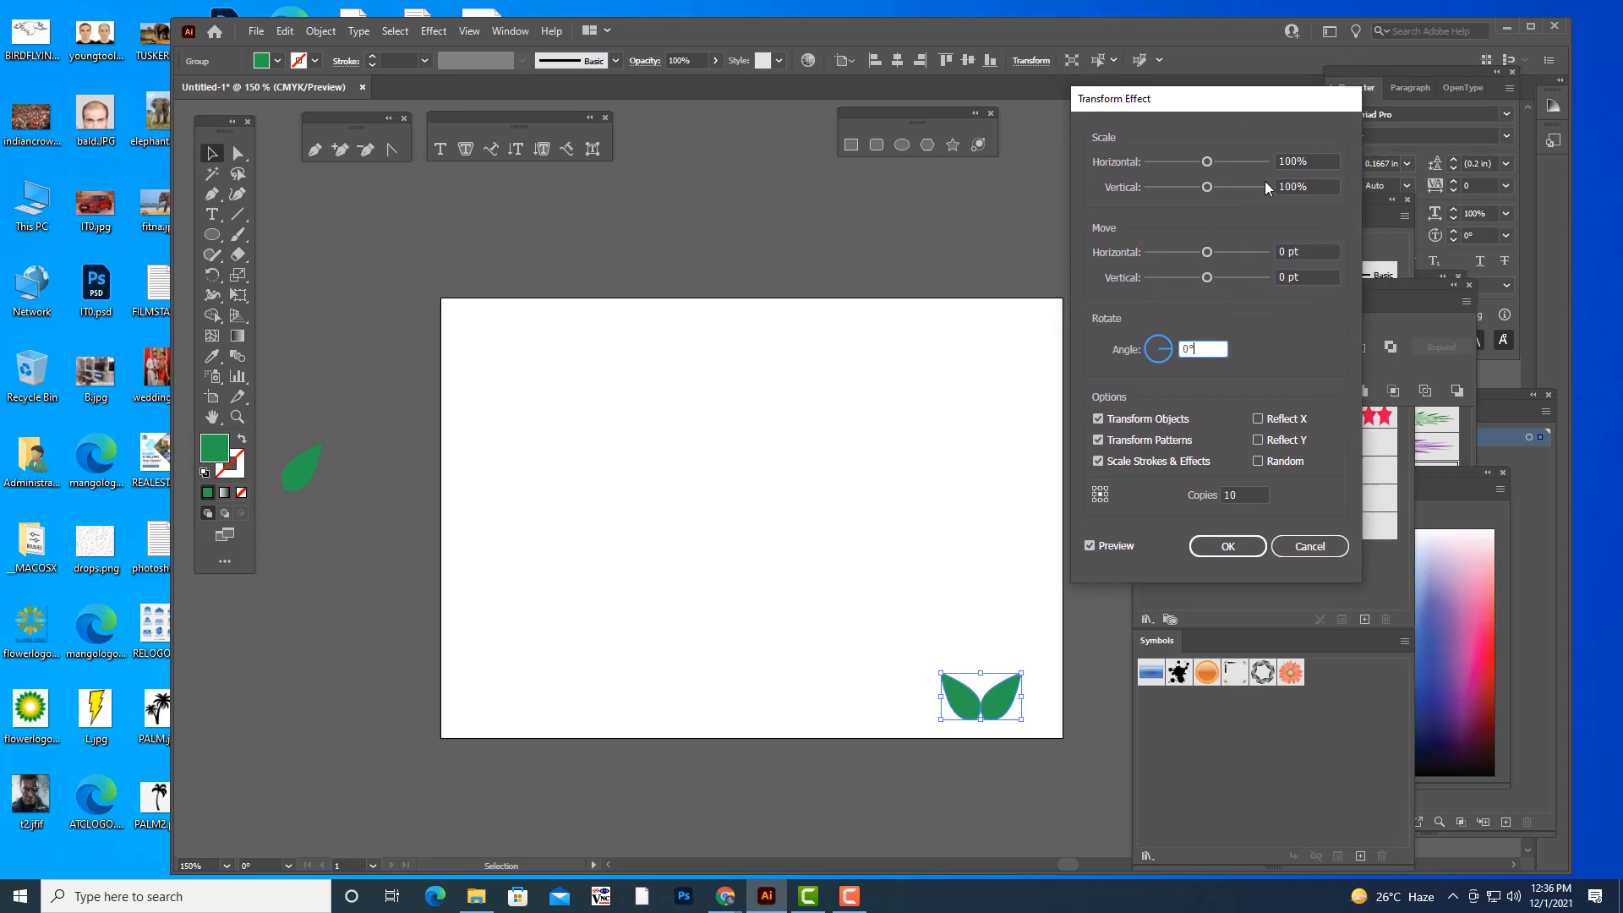
{"action": "left_click", "coordinate": [1316, 160]}
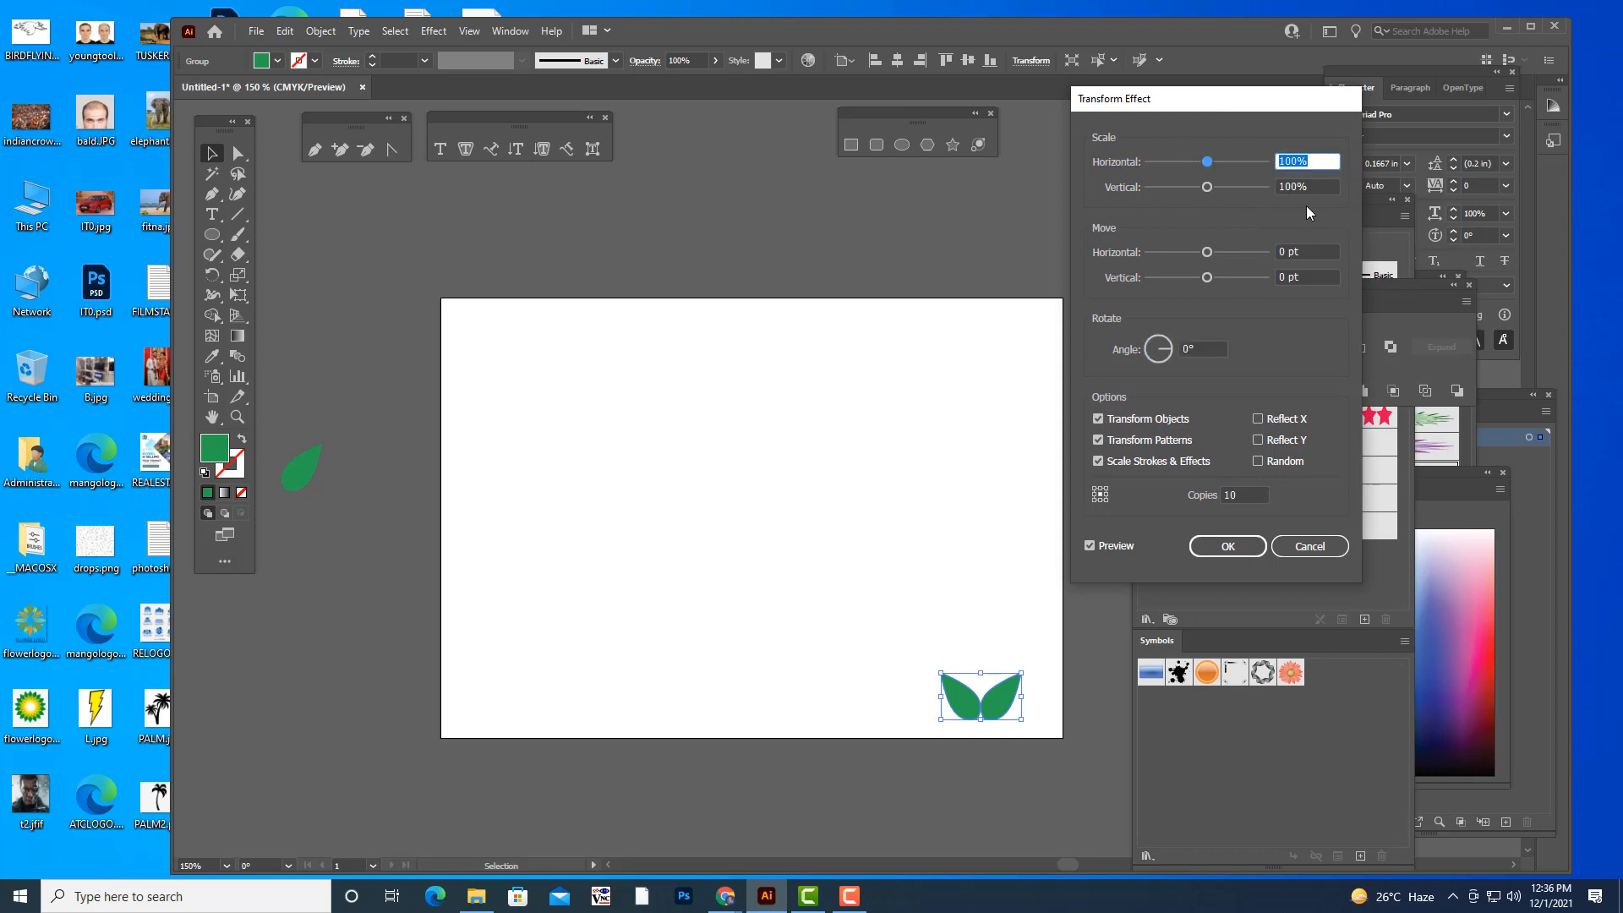
{"action": "type", "text": "90"}
{"action": "key", "text": "Tab"}
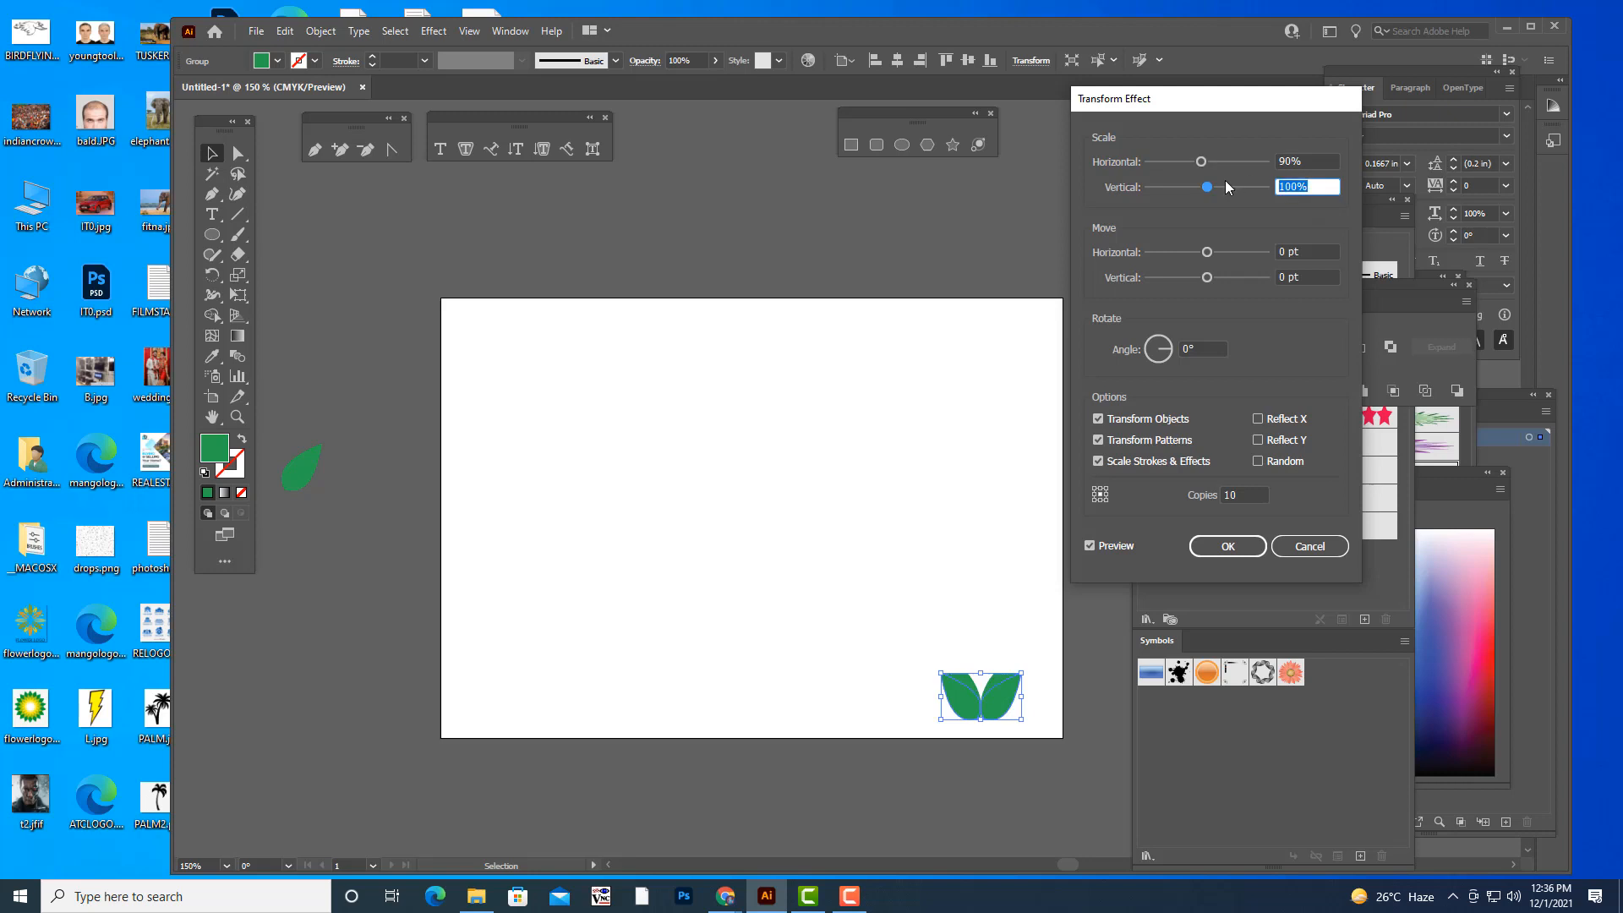
{"action": "type", "text": "90"}
{"action": "left_click", "coordinate": [1289, 162]}
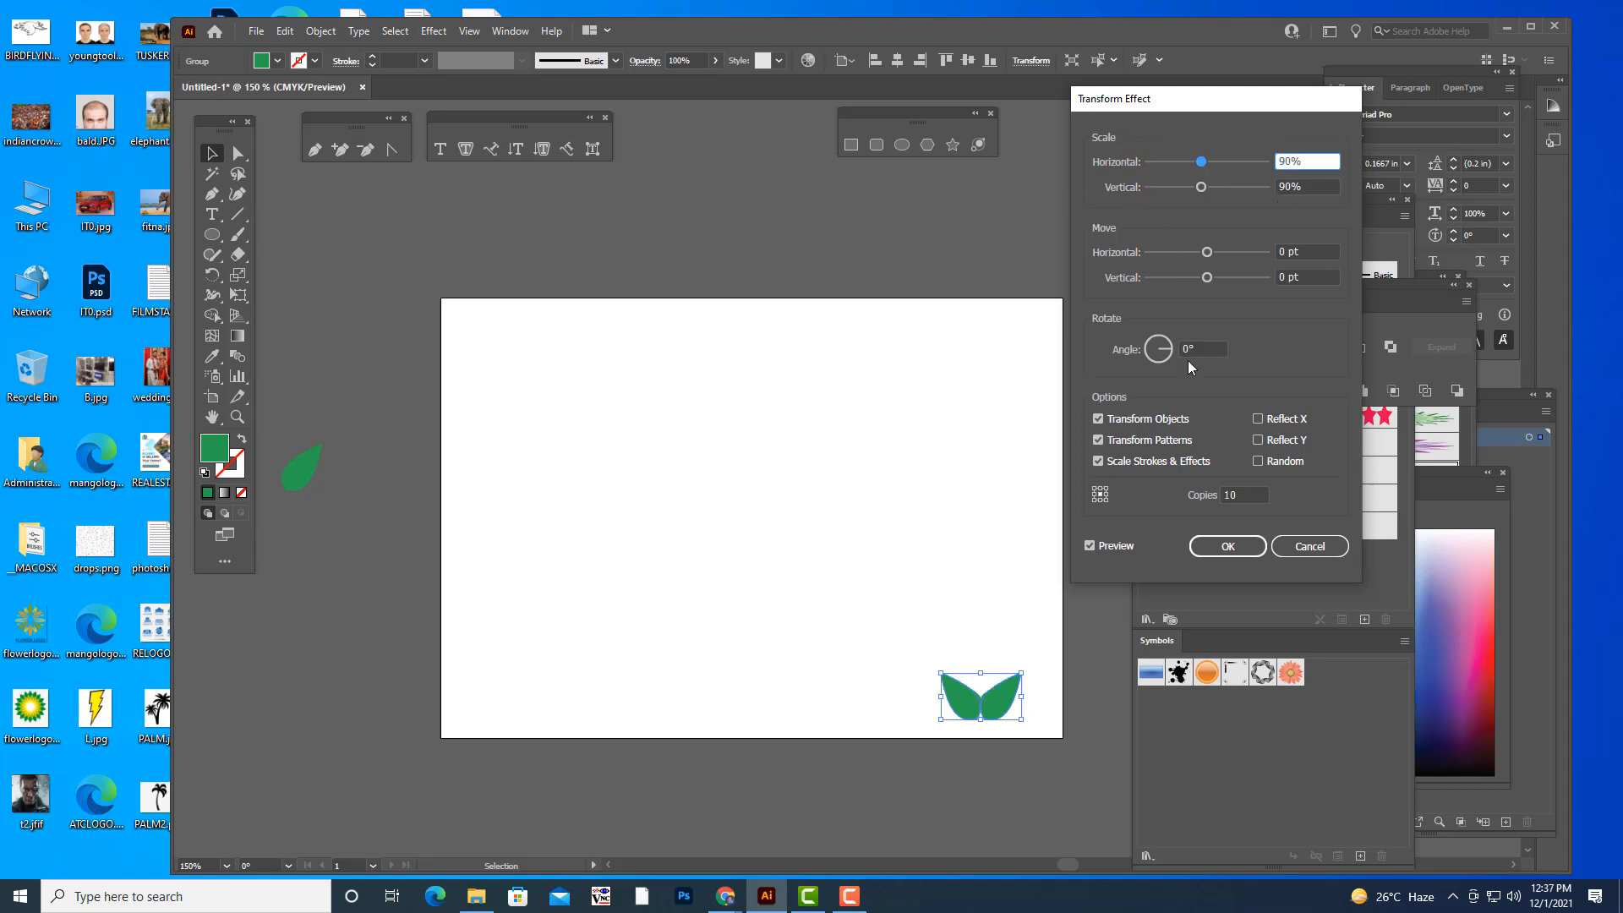
{"action": "left_click_drag", "start_coordinate": [1205, 110], "coordinate": [1205, 117]}
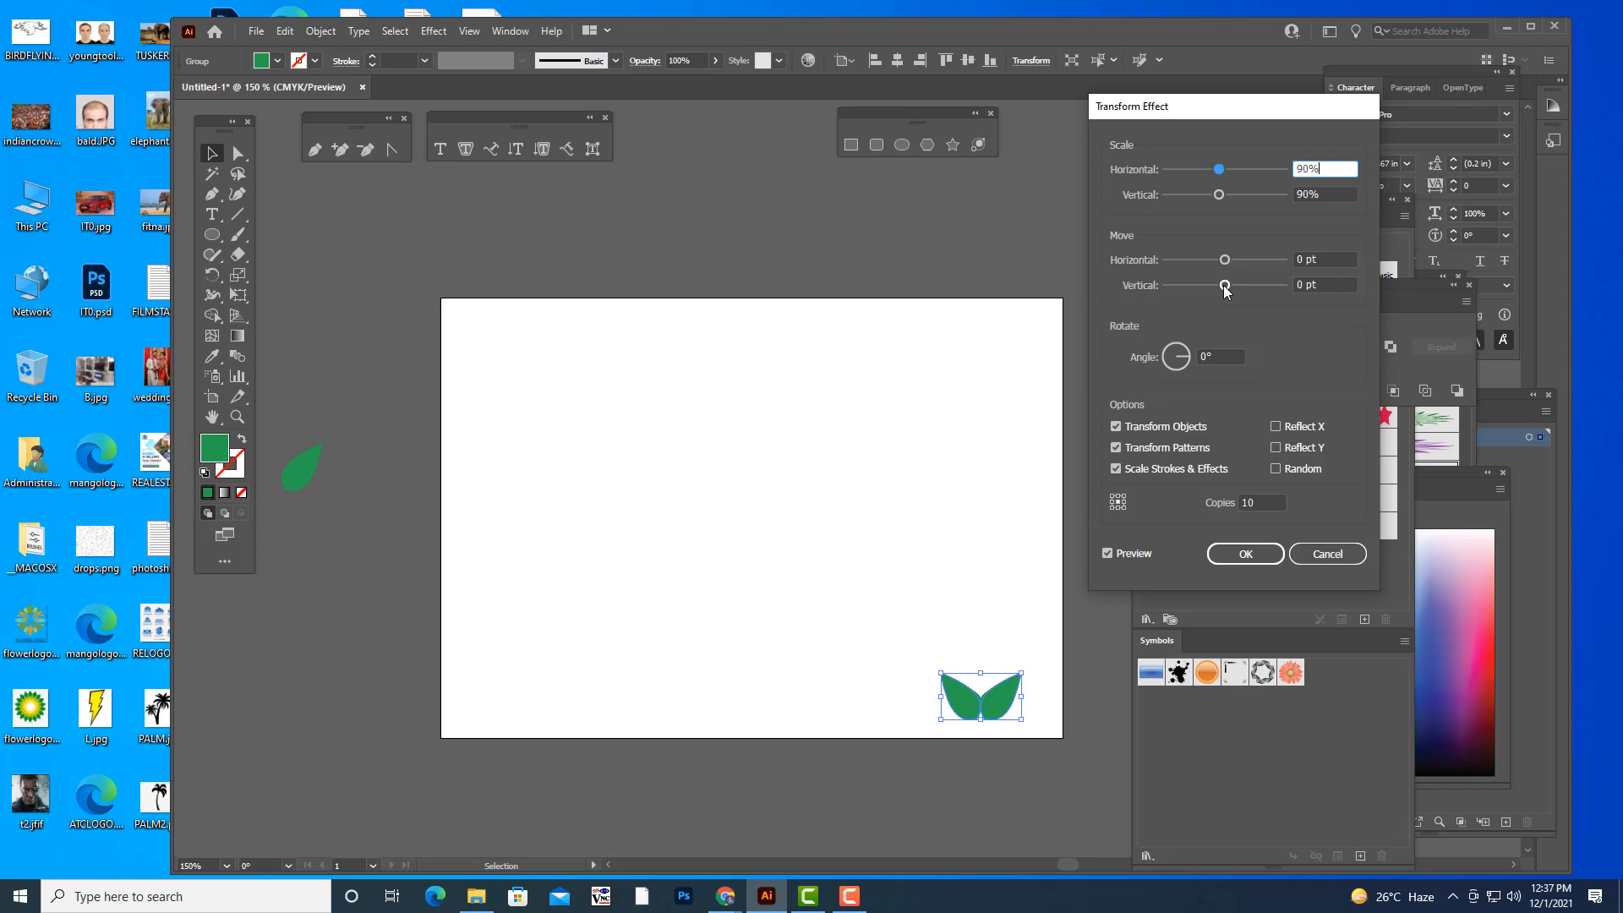
- Set the vertical move to -72 pt and increase the number of leaf pair copies to 13
{"action": "left_click_drag", "start_coordinate": [1225, 285], "coordinate": [1186, 288]}
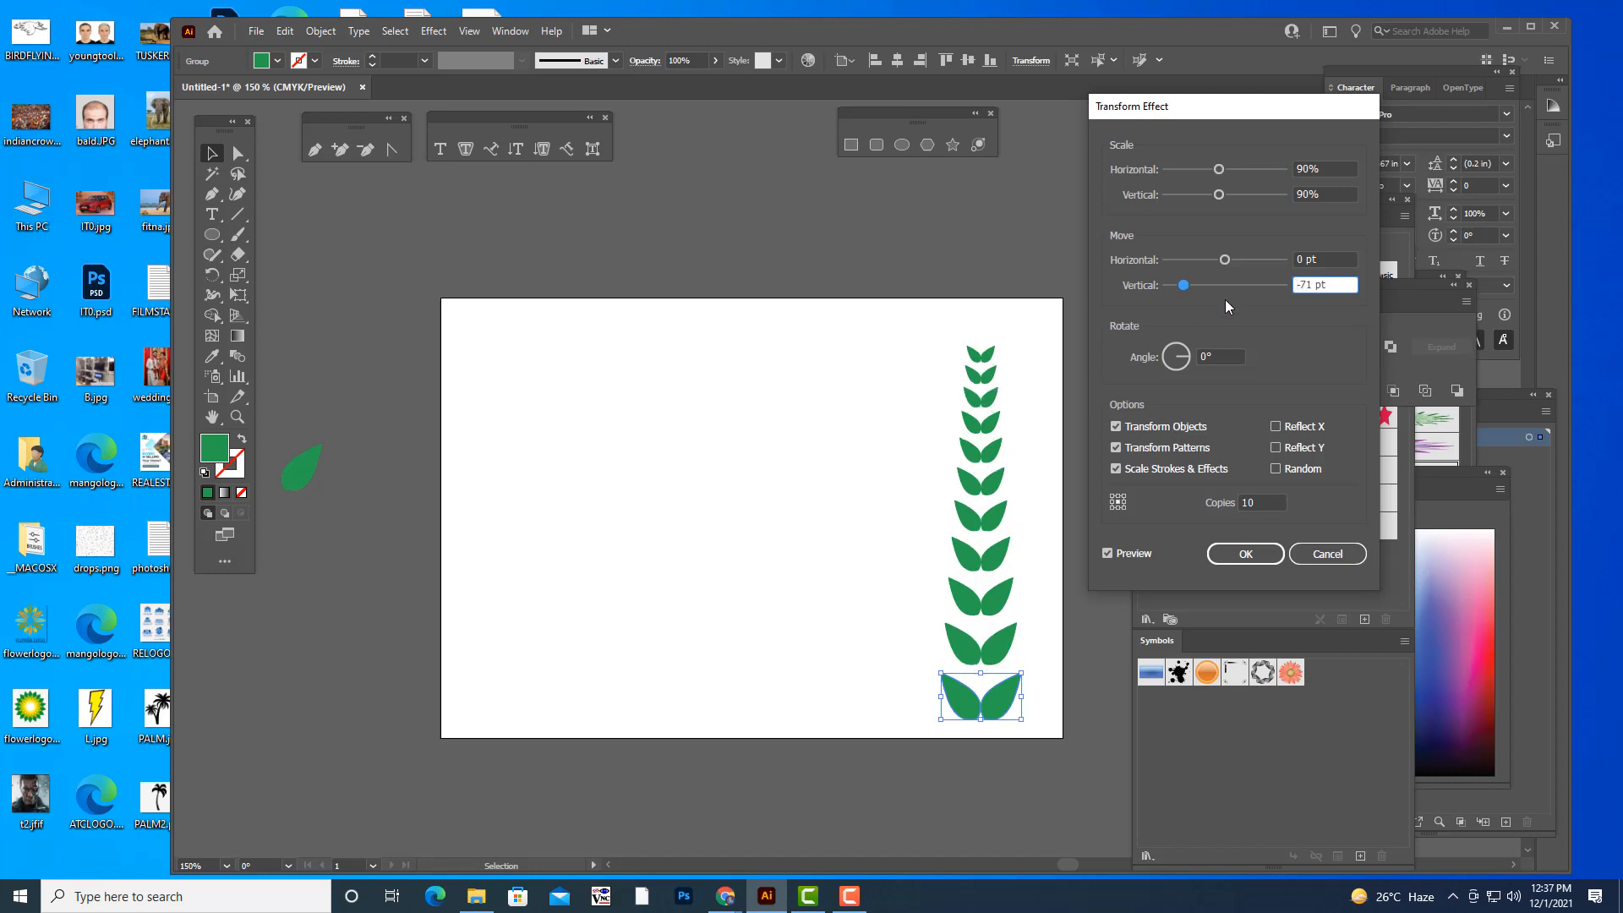
{"action": "left_click_drag", "start_coordinate": [1185, 287], "coordinate": [1193, 288]}
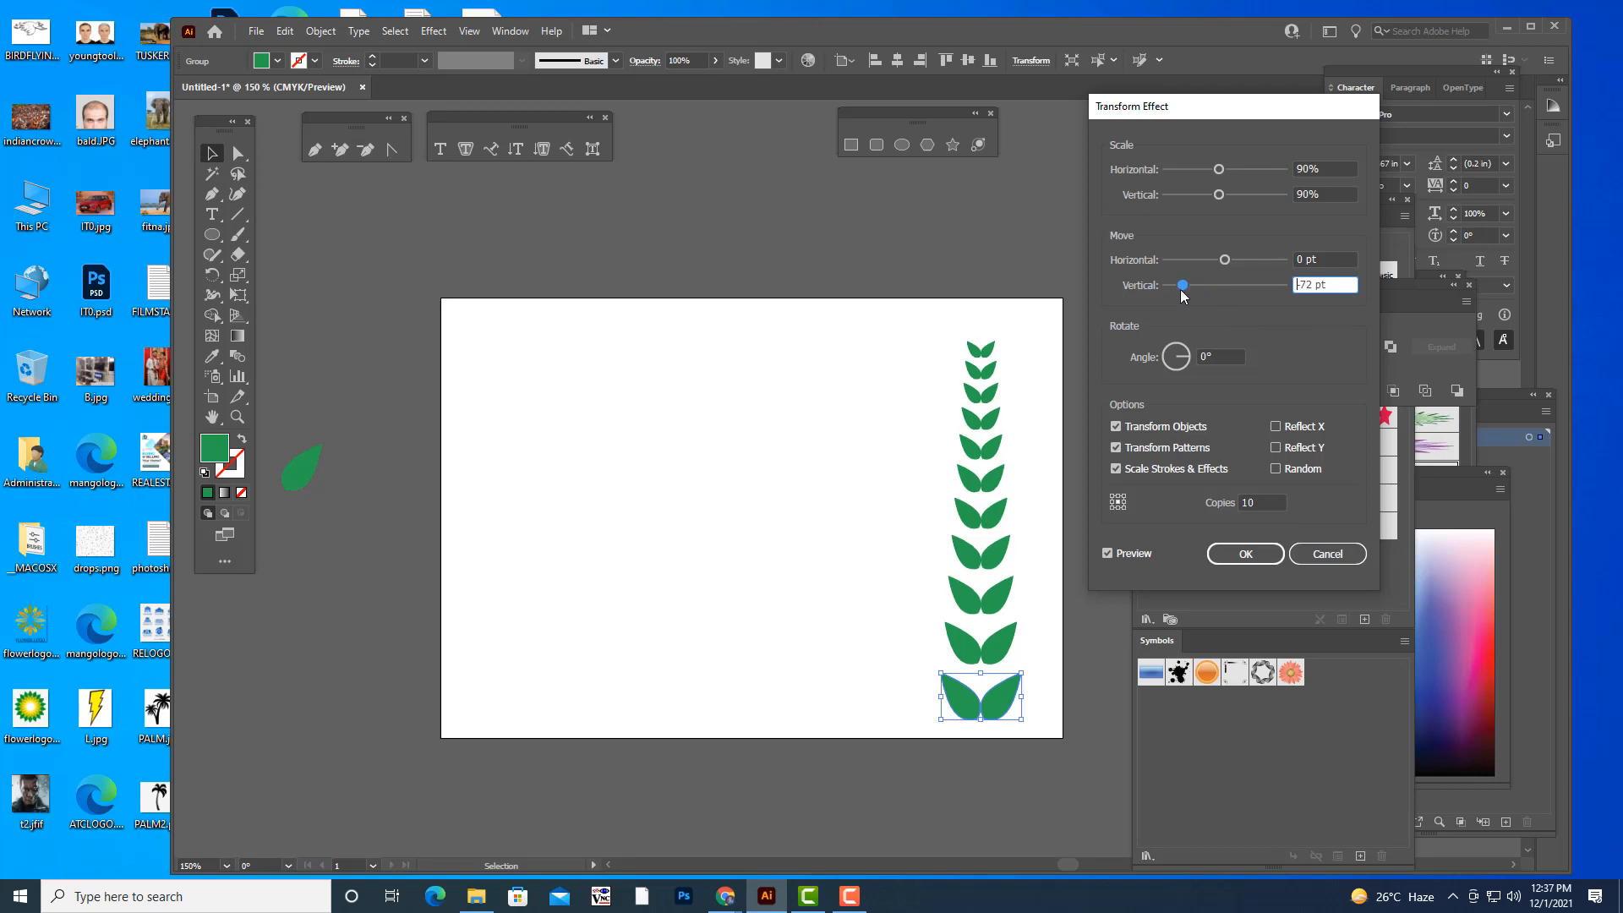
{"action": "left_click", "coordinate": [1248, 502]}
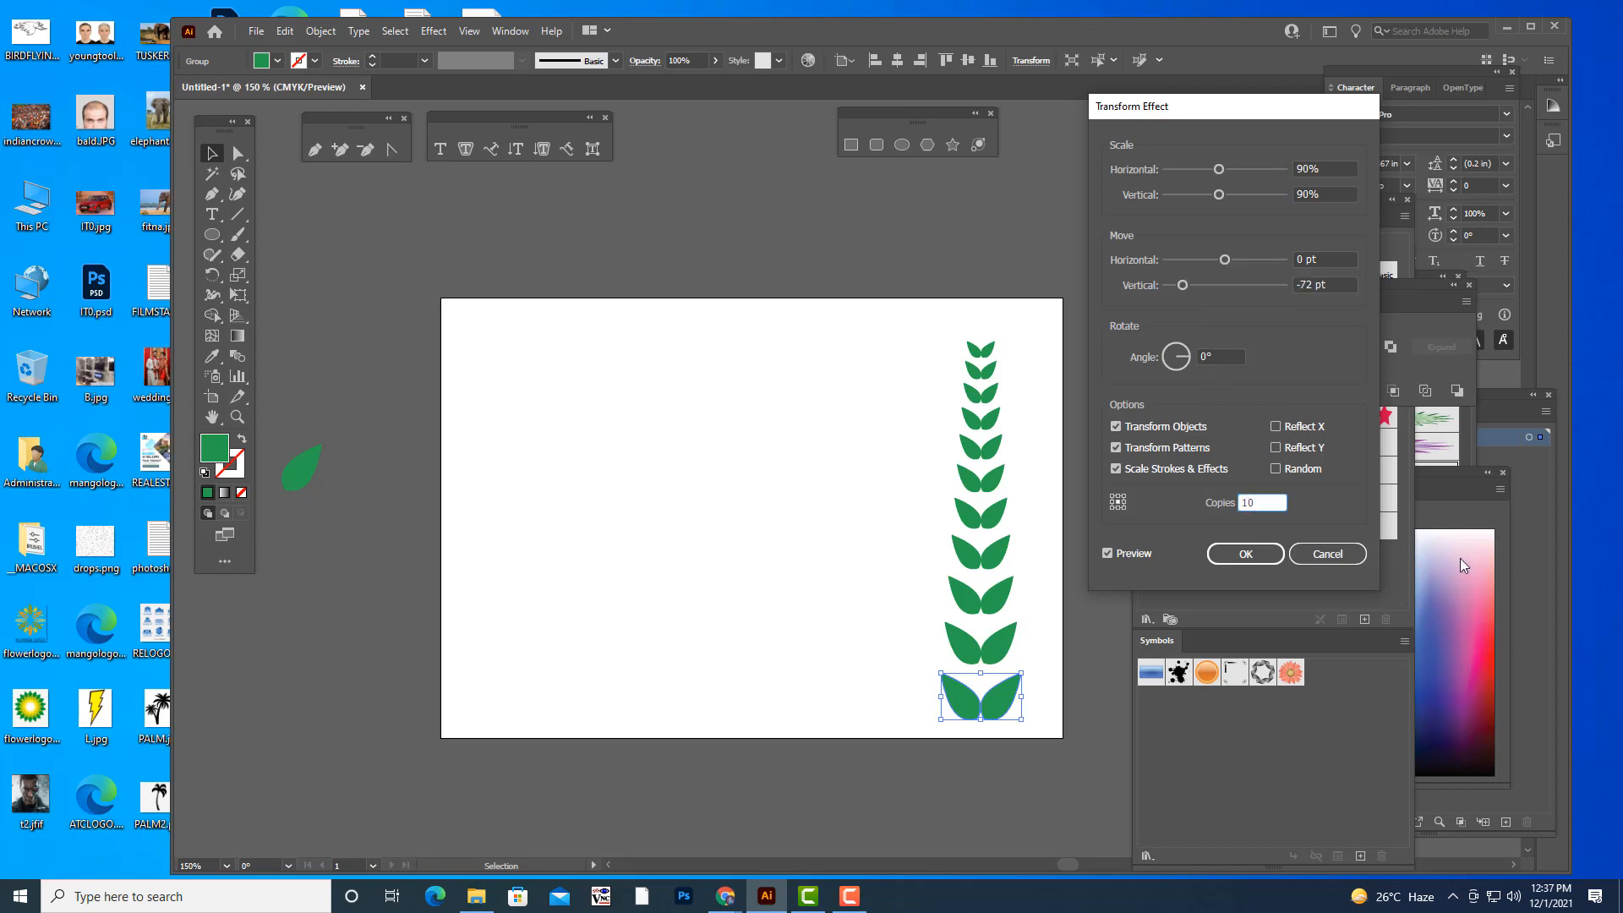
{"action": "key", "text": "Up"}
{"action": "key", "text": "Up"}
{"action": "key", "text": "Up"}
- Set the horizontal and vertical scale of the leaf pair copies to 94%
{"action": "left_click", "coordinate": [1335, 166]}
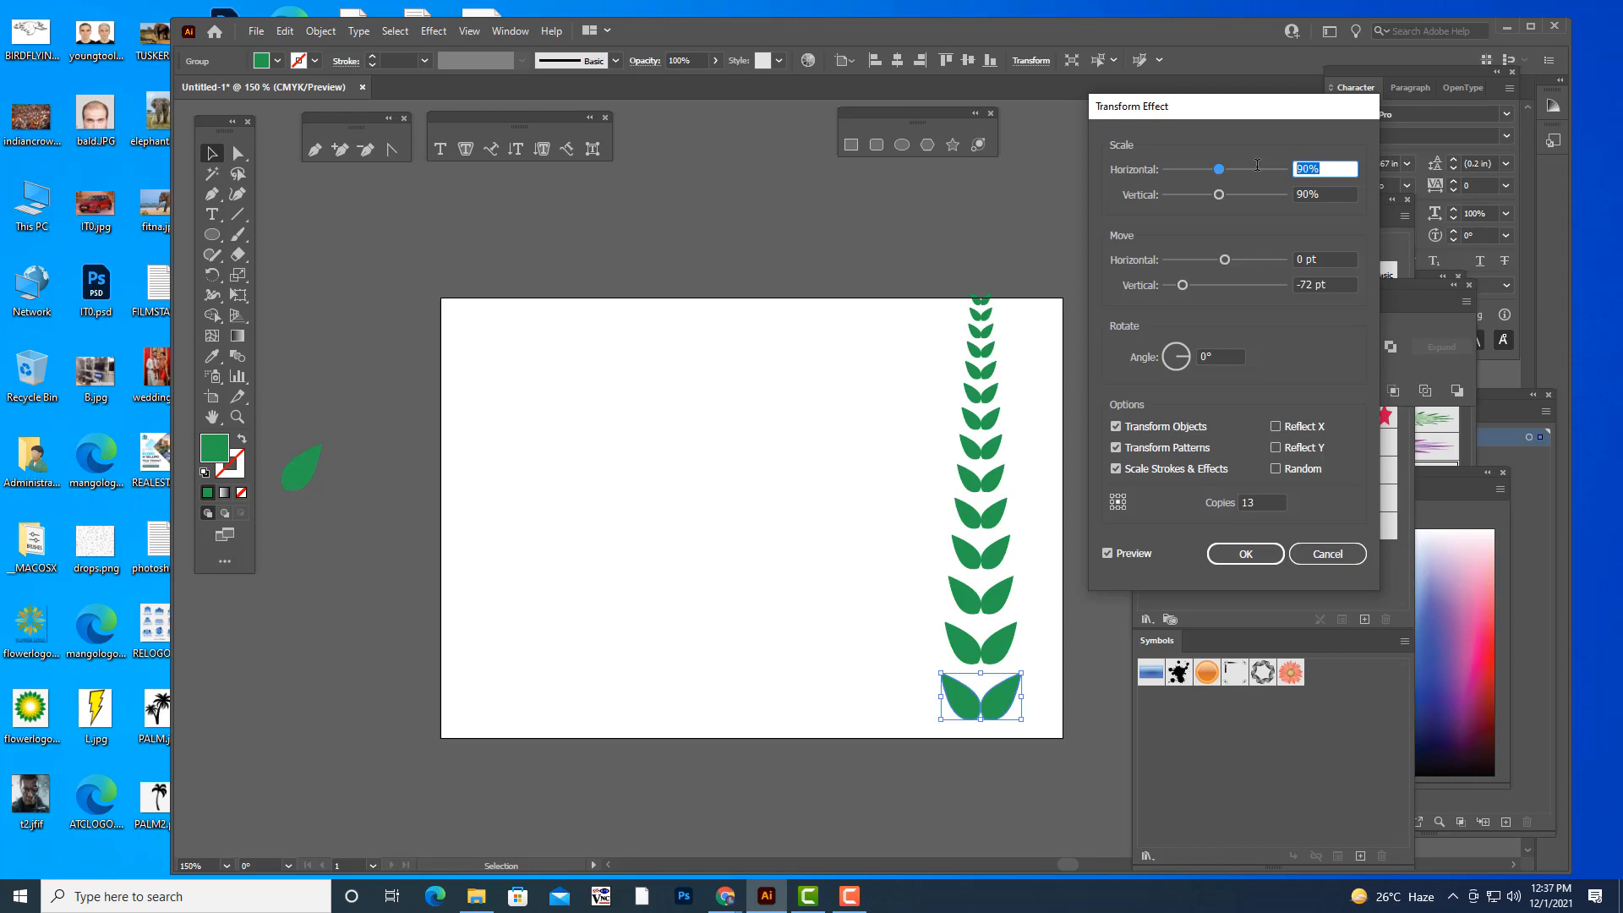
{"action": "type", "text": "94"}
{"action": "key", "text": "Tab"}
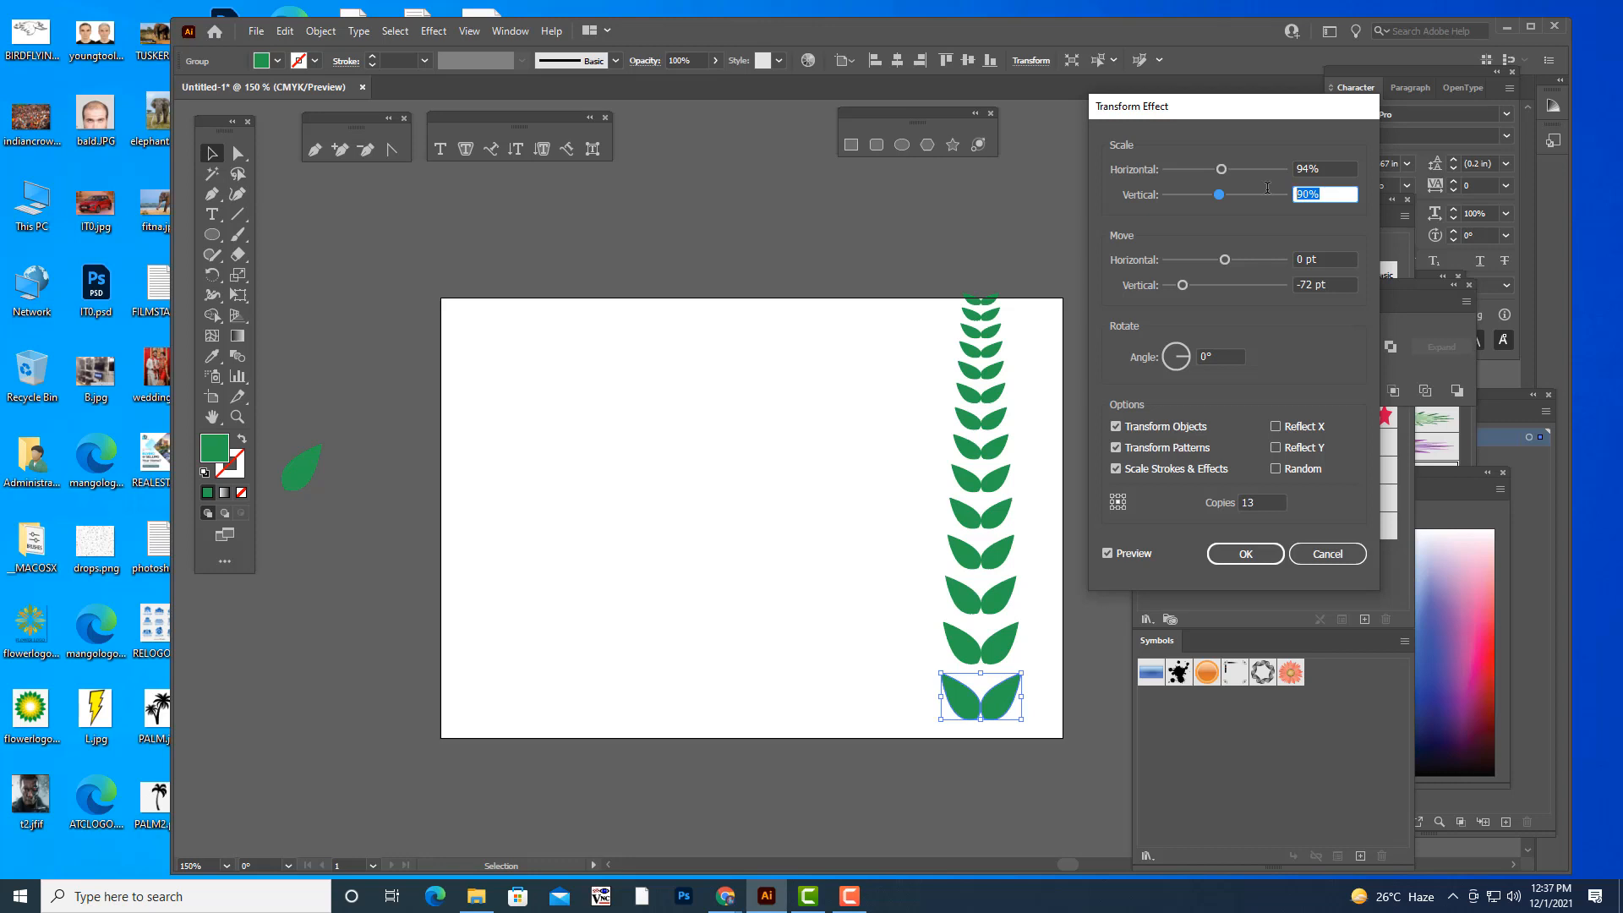
{"action": "type", "text": "94"}
{"action": "left_click", "coordinate": [1336, 257]}
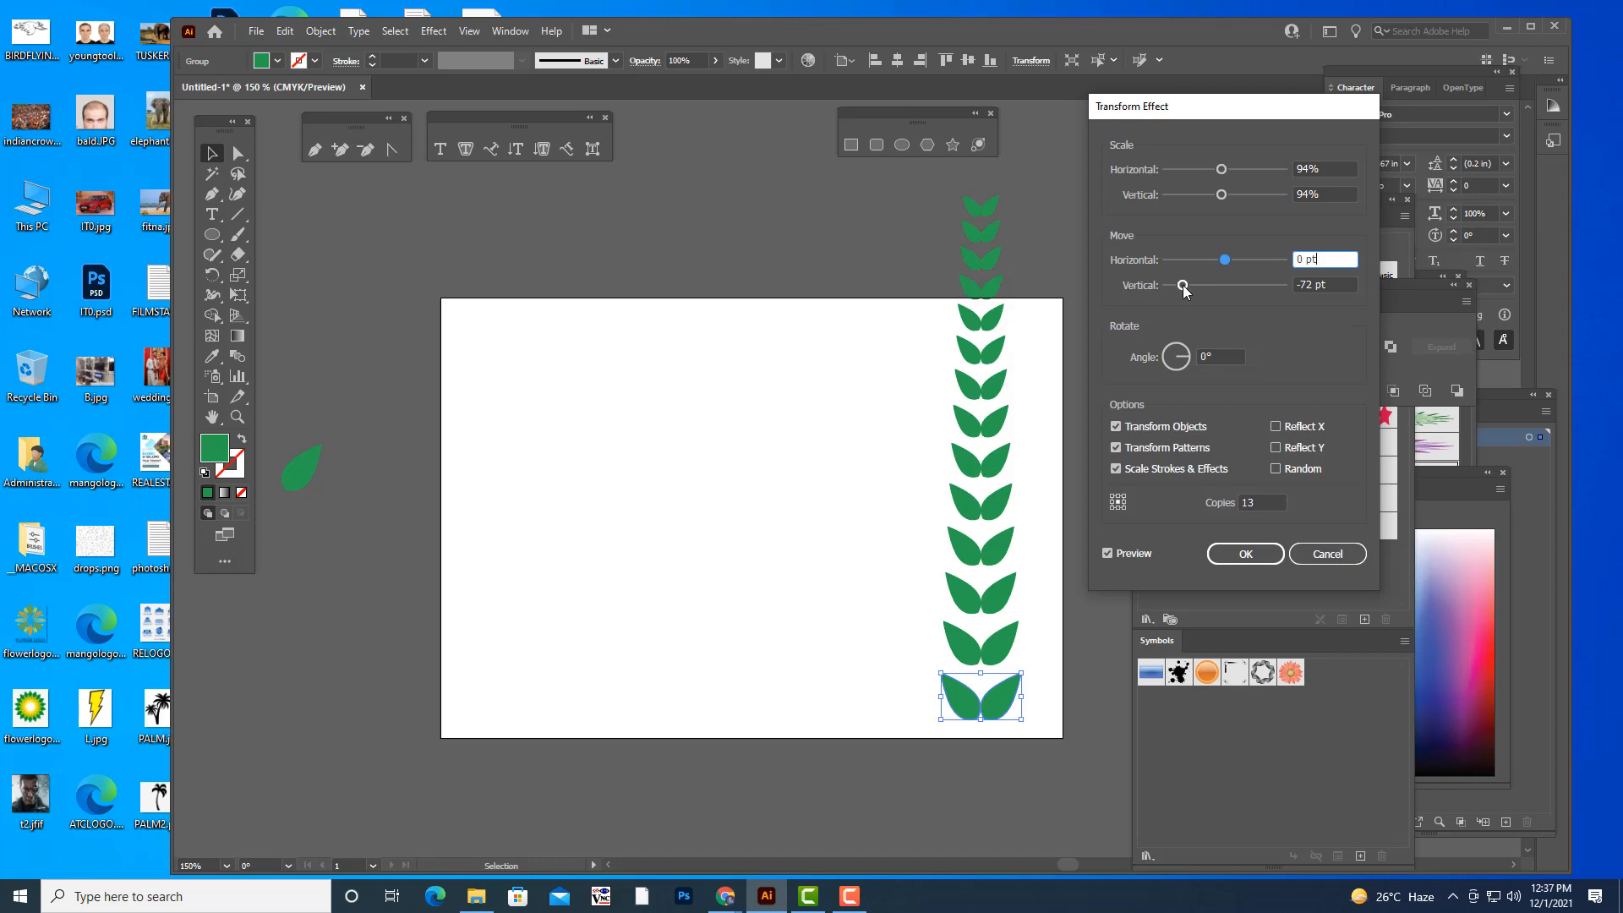
- Set the vertical move to -58 pt, add one more copy and apply the Transform effect to the leaf pair
{"action": "left_click_drag", "start_coordinate": [1183, 285], "coordinate": [1191, 285]}
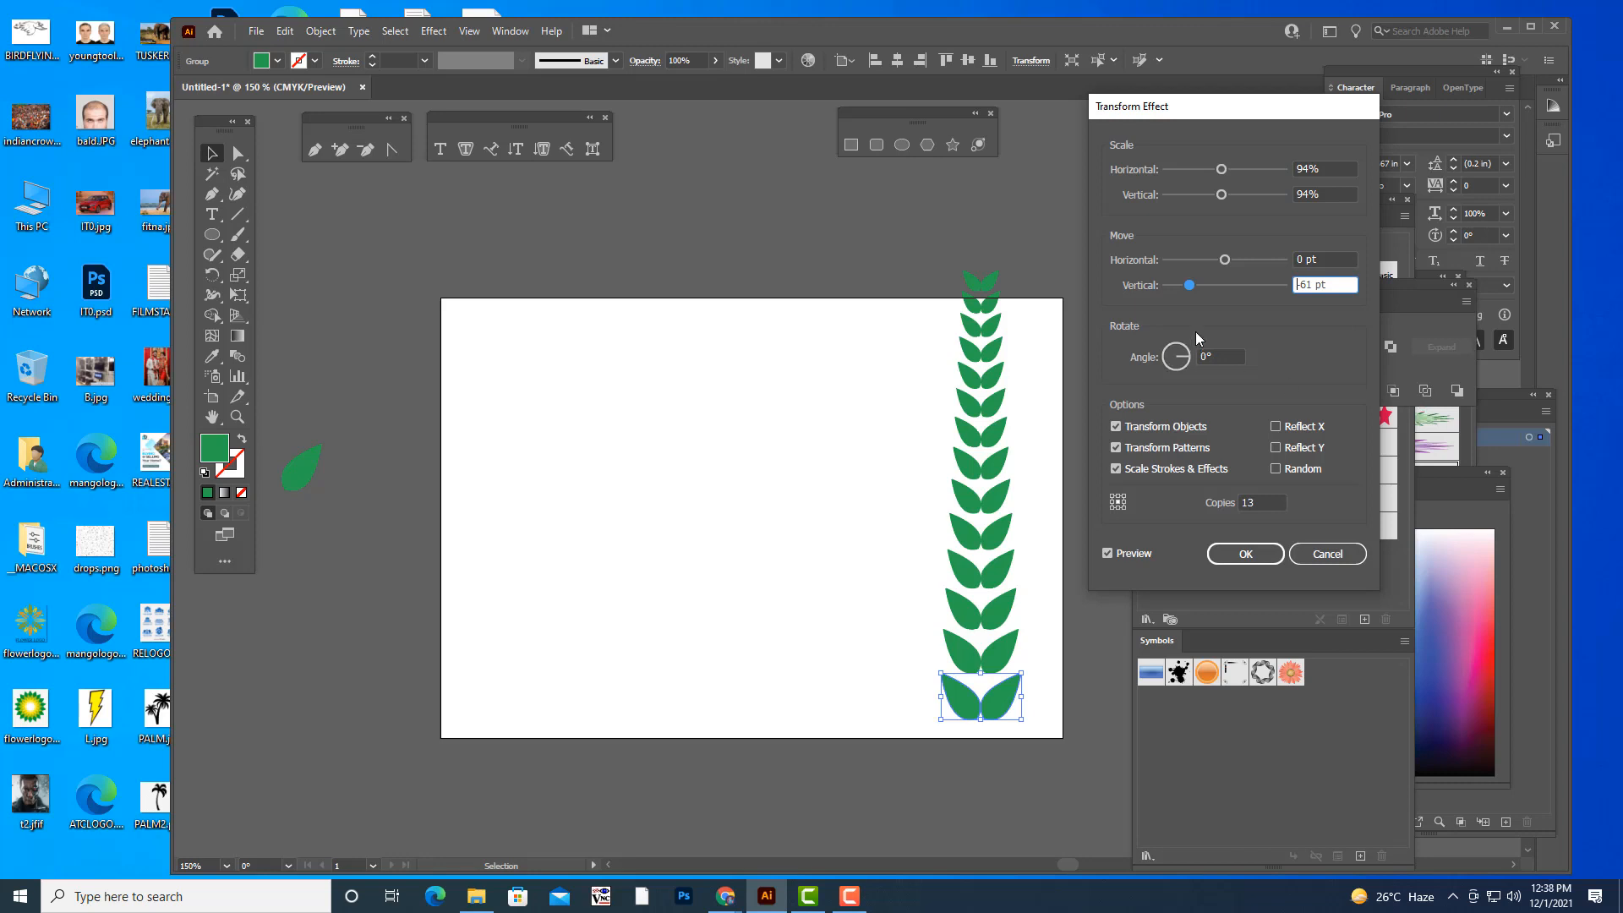
{"action": "left_click_drag", "start_coordinate": [1188, 290], "coordinate": [1191, 288]}
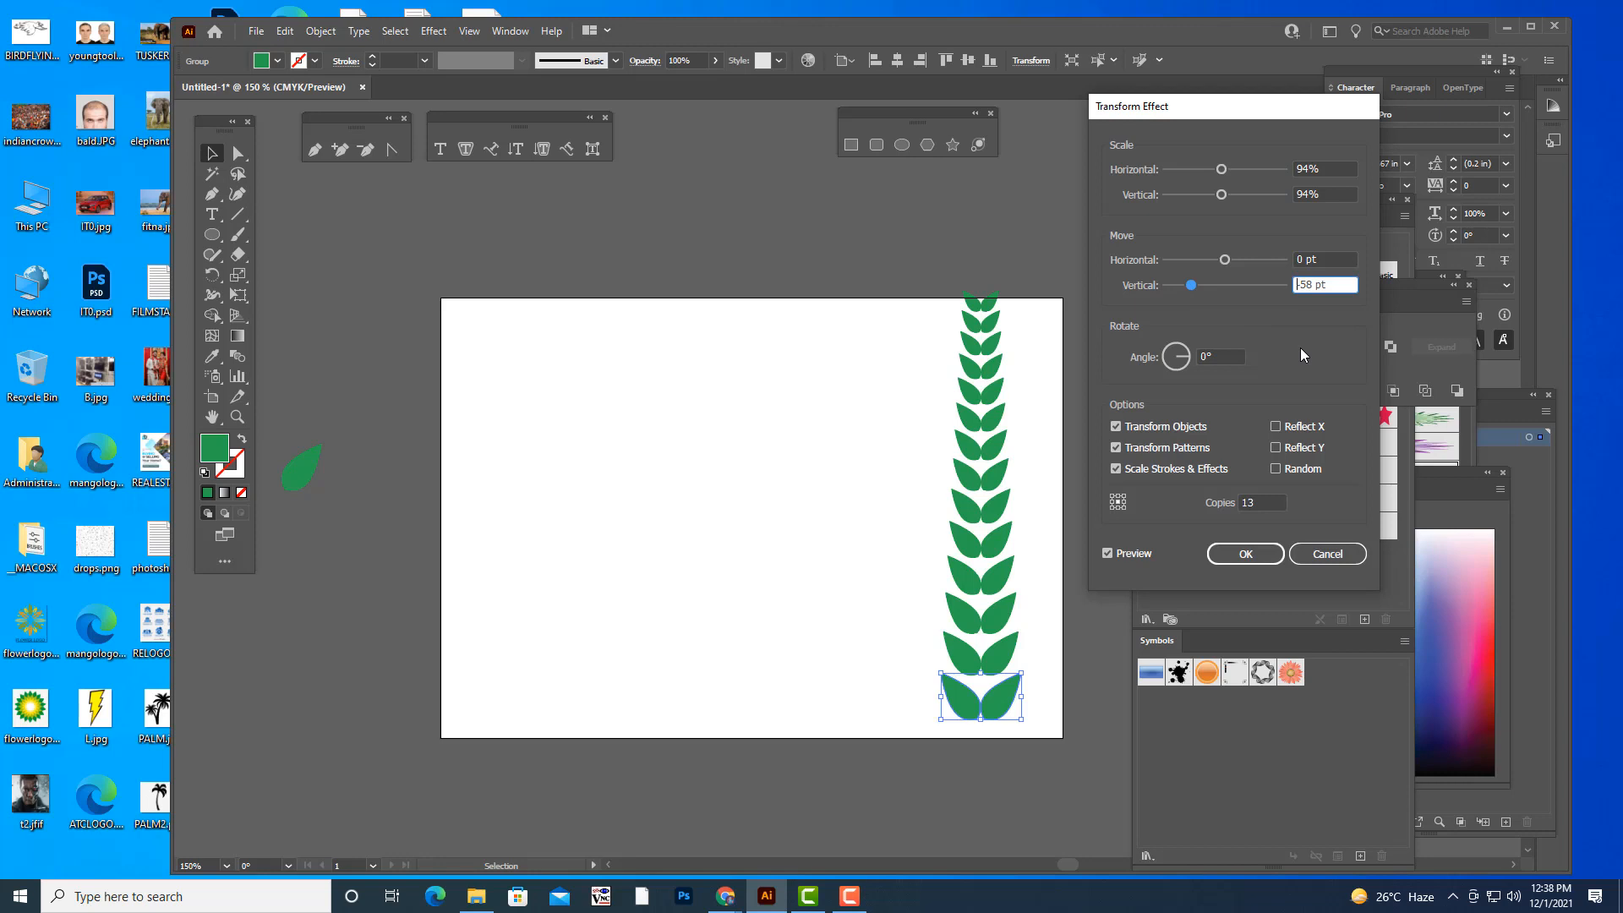
{"action": "left_click", "coordinate": [1250, 504]}
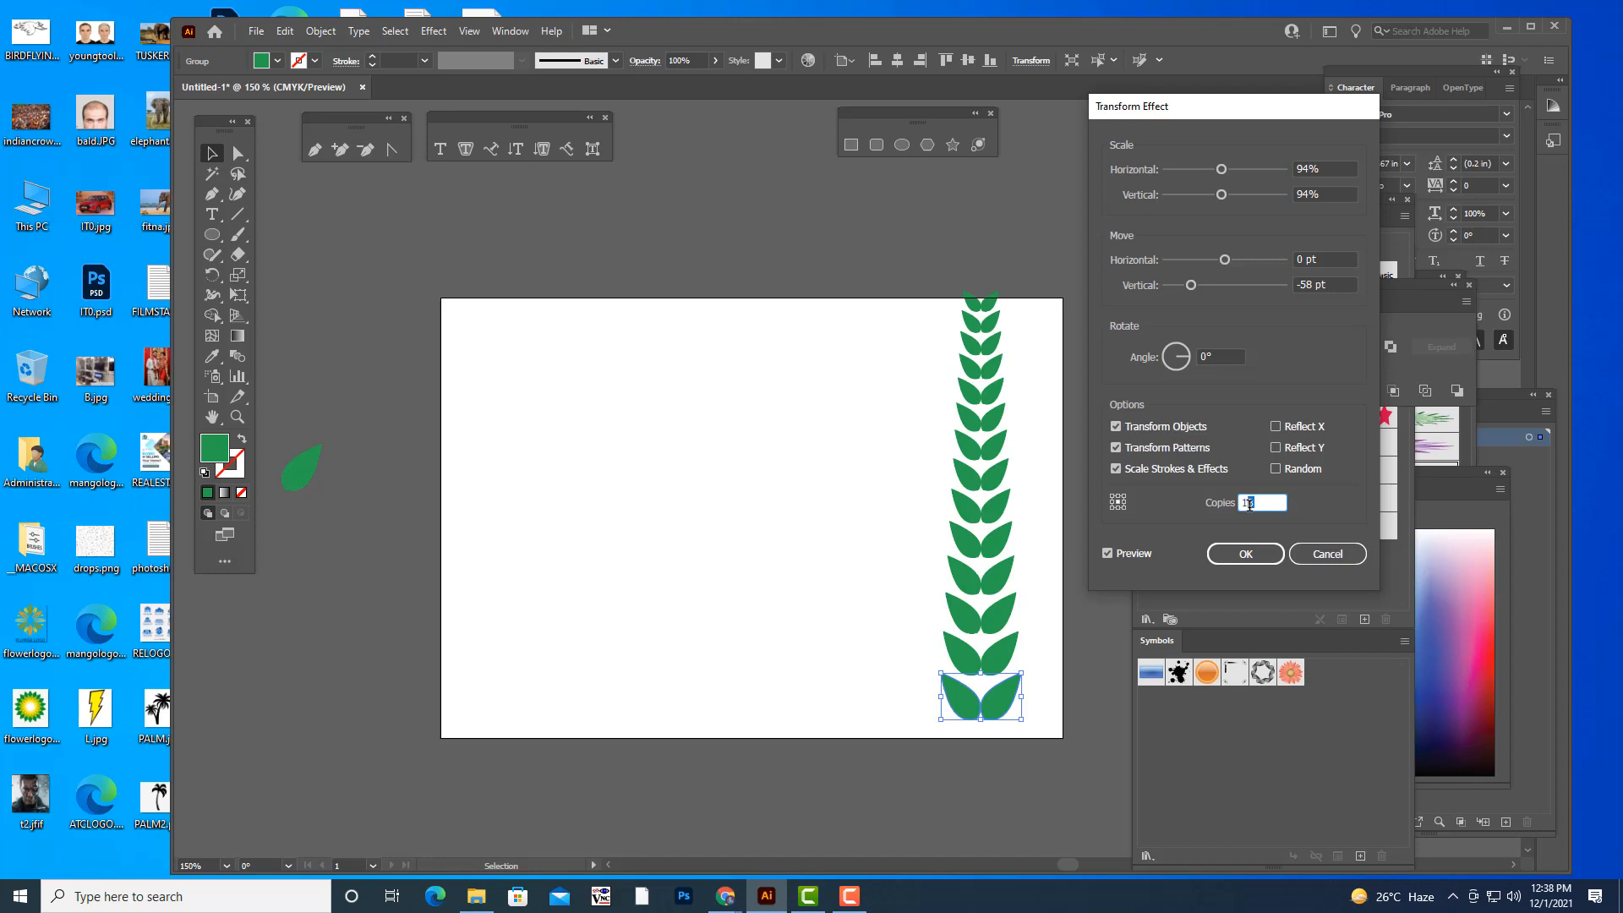
{"action": "left_click", "coordinate": [1227, 350]}
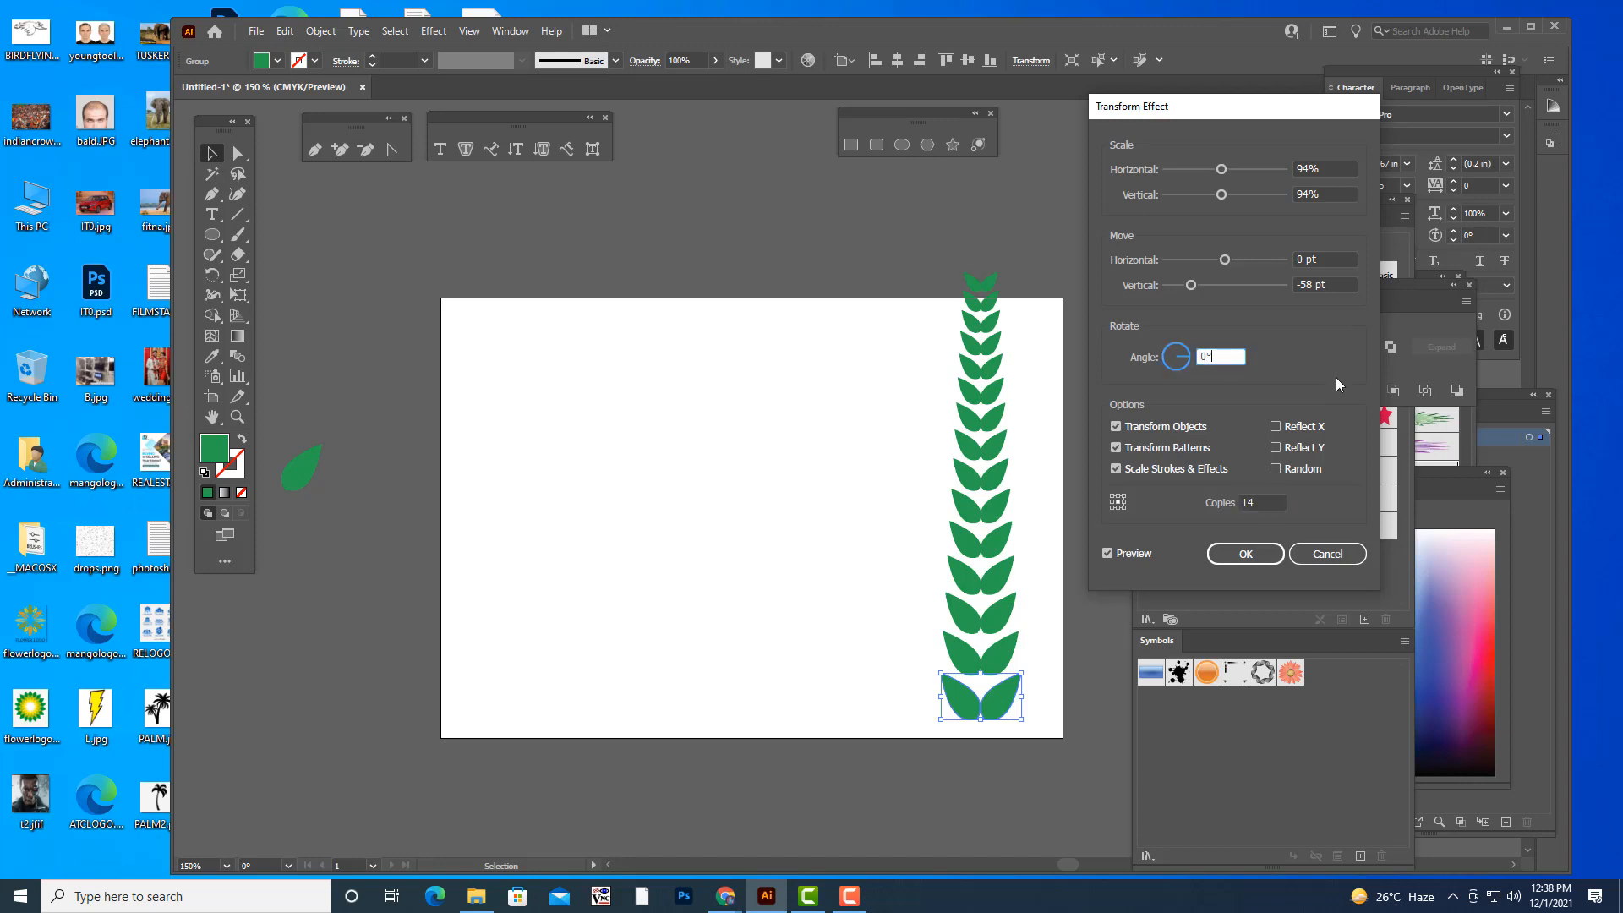
{"action": "left_click", "coordinate": [1250, 555]}
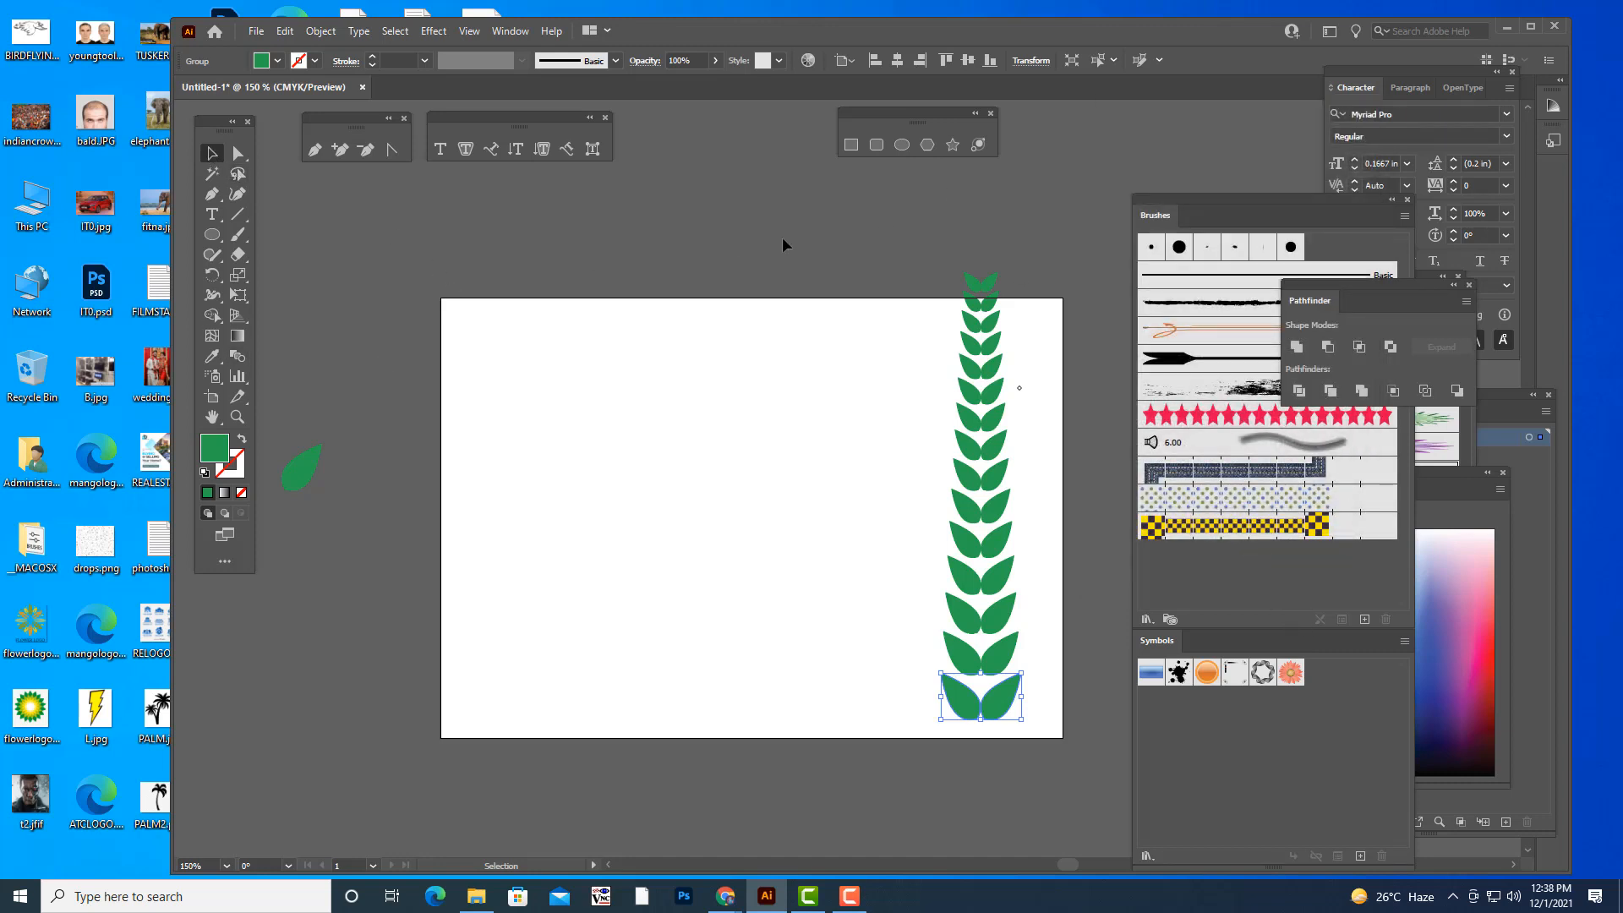
{"action": "left_click", "coordinate": [991, 242]}
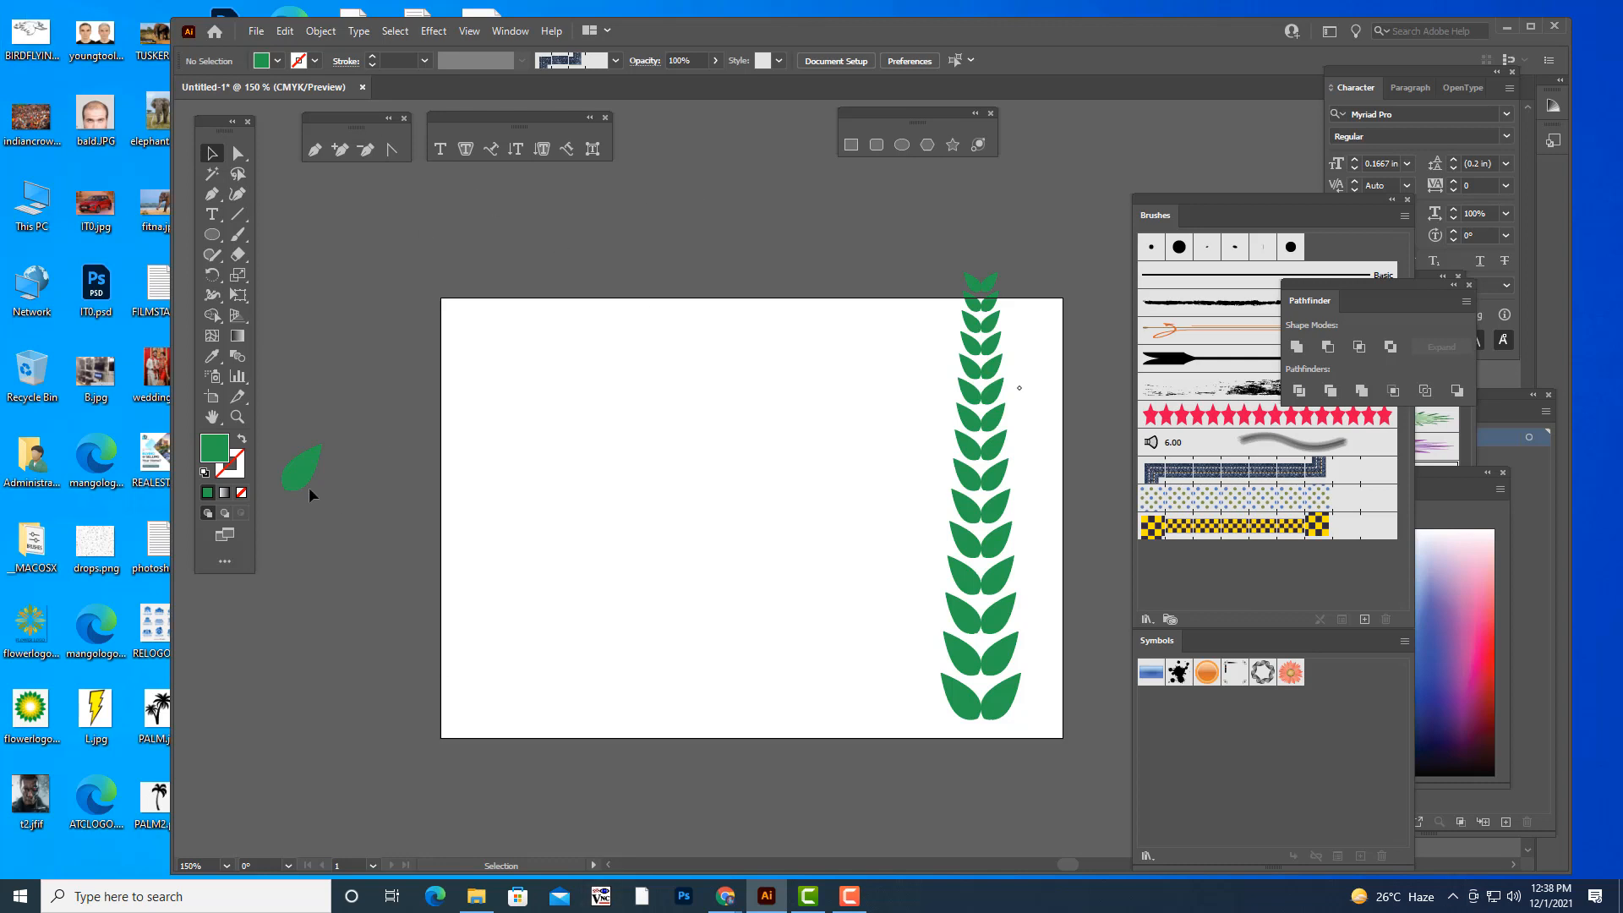
- Bring the spare single leaf beside the artboard to the leaf column, shrunk and turned upright, and place it as the column's tip
{"action": "left_click_drag", "start_coordinate": [303, 480], "coordinate": [1005, 213]}
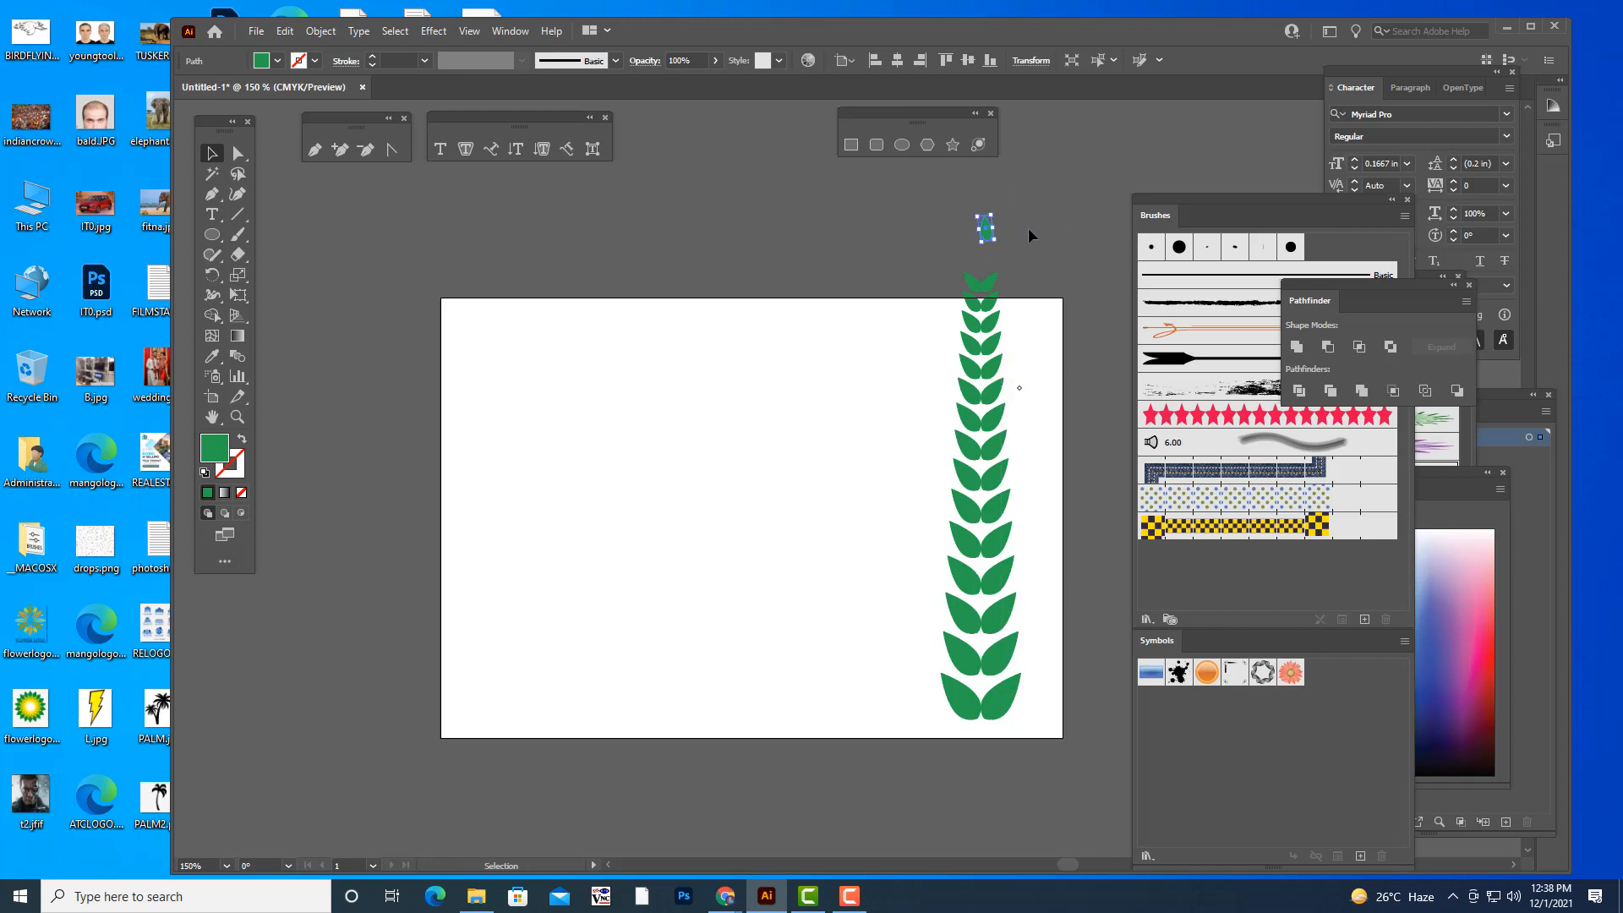
{"action": "key", "text": "ctrl+equal"}
{"action": "key", "text": "ctrl+equal"}
{"action": "key", "text": "ctrl+equal"}
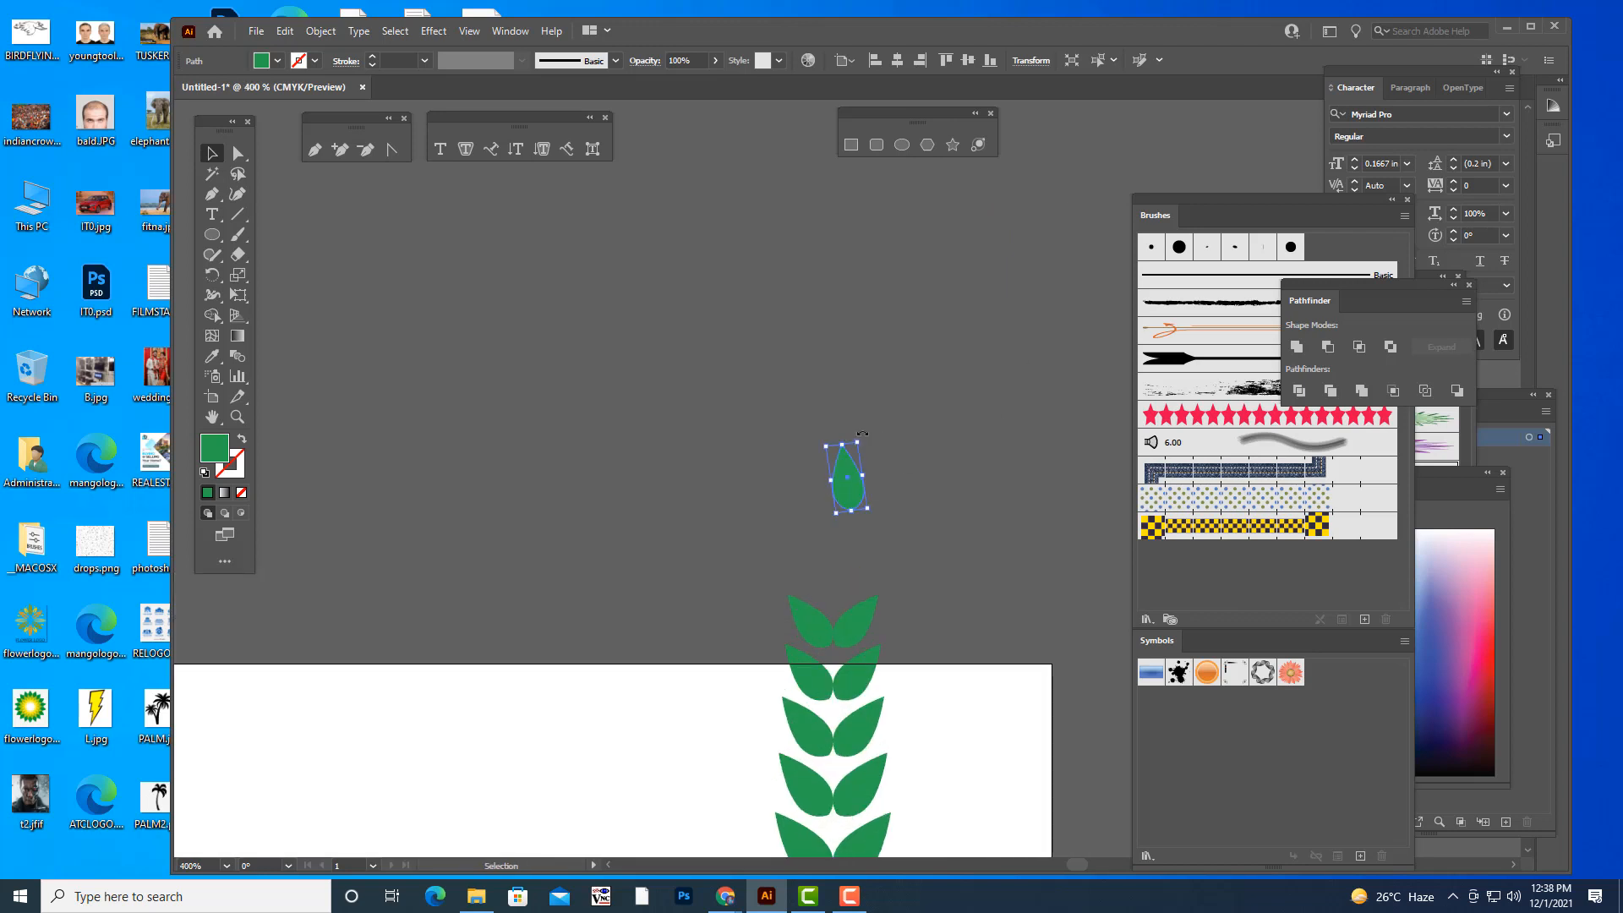
{"action": "left_click_drag", "start_coordinate": [864, 433], "coordinate": [869, 434]}
{"action": "left_click_drag", "start_coordinate": [849, 499], "coordinate": [835, 594]}
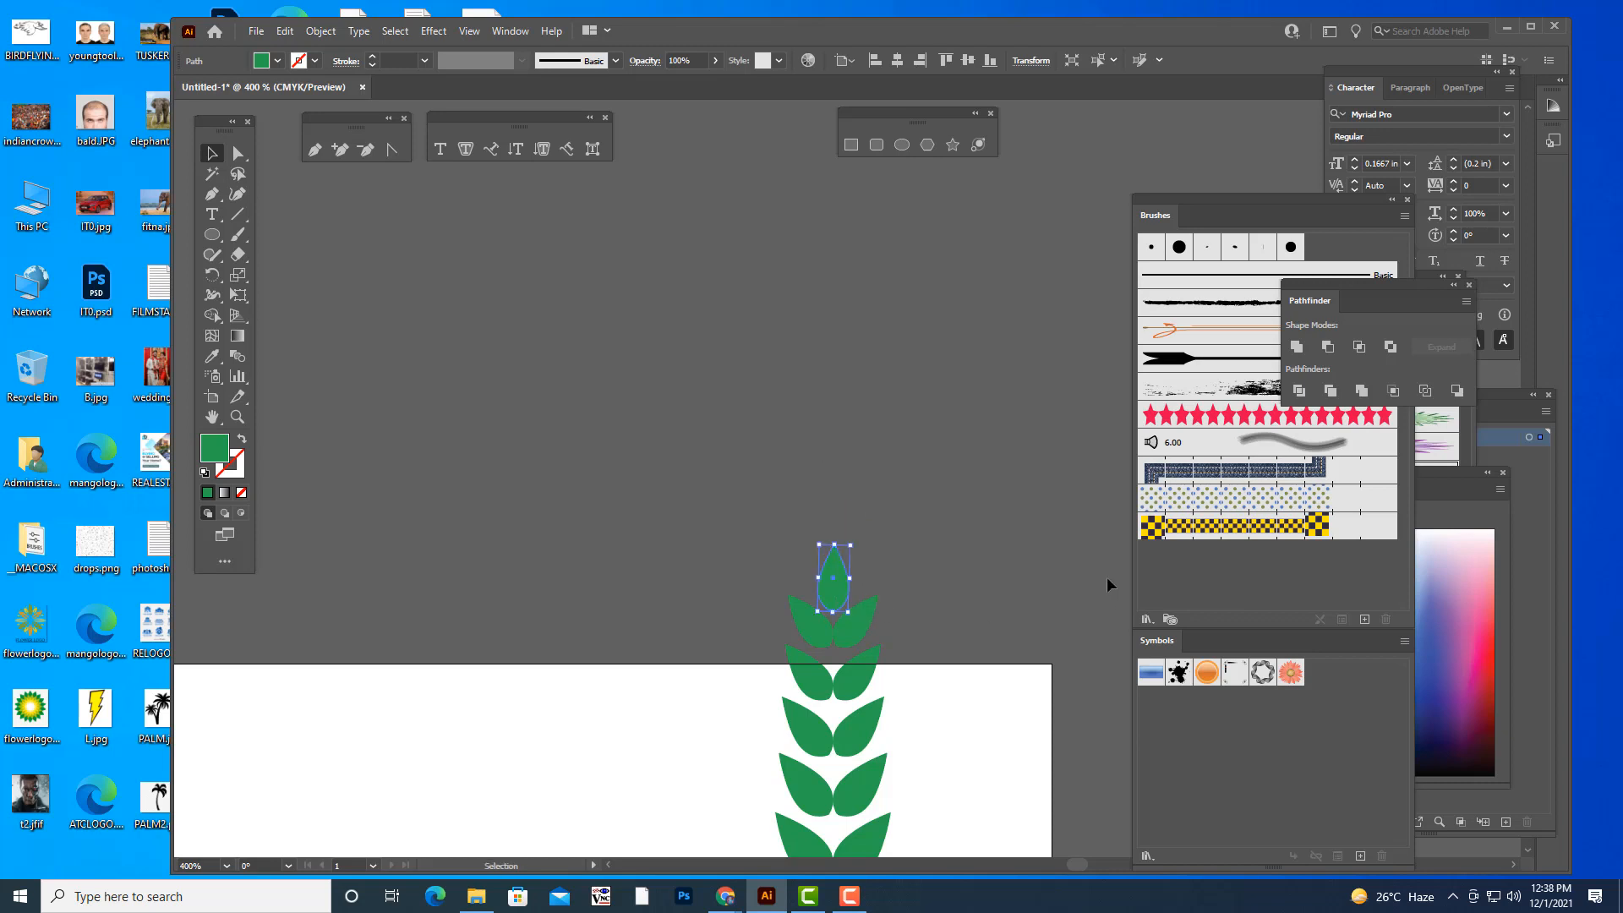
{"action": "left_click", "coordinate": [1084, 506]}
{"action": "scroll", "coordinate": [1045, 441], "scroll_direction": "down", "scroll_amount": 1}
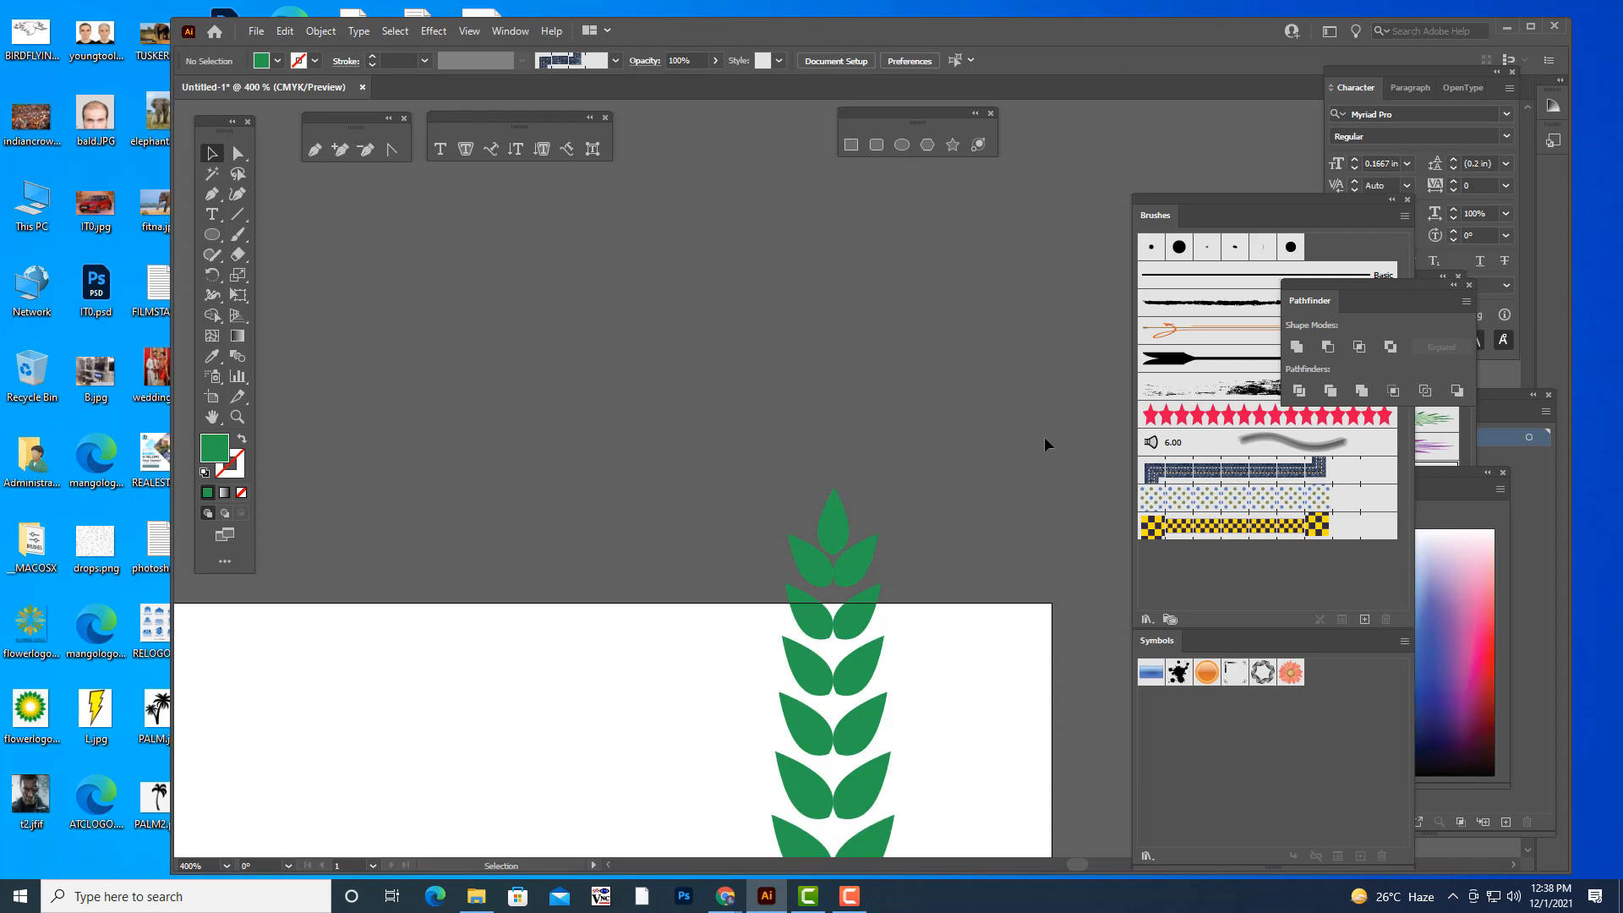
{"action": "key", "text": "ctrl+1"}
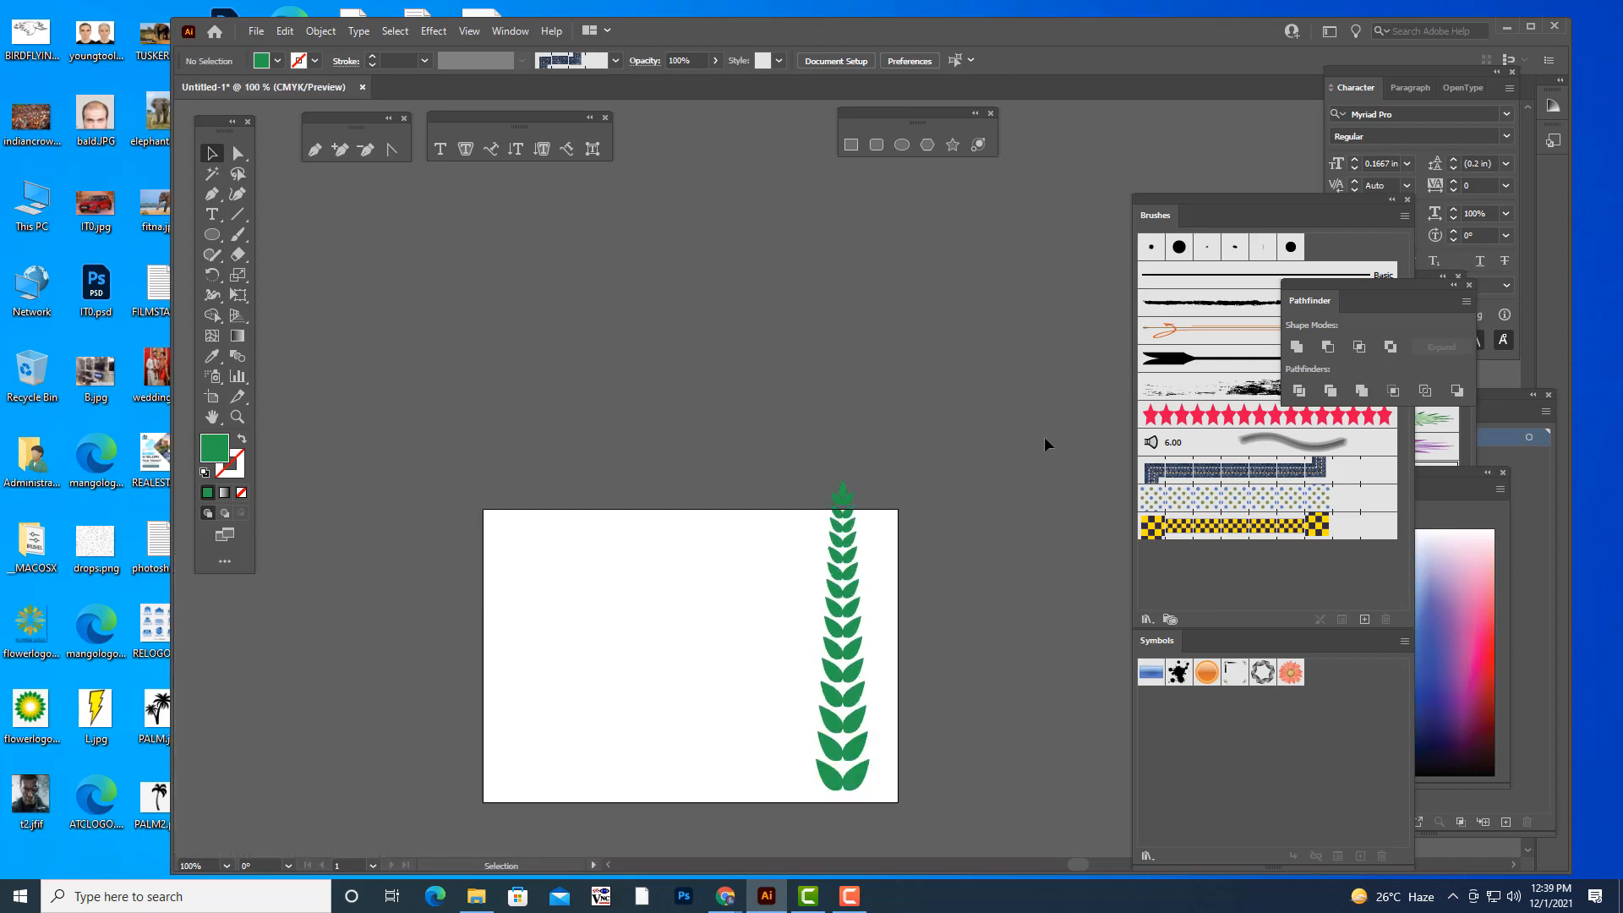
{"action": "scroll", "coordinate": [1043, 436], "scroll_direction": "down", "scroll_amount": 1}
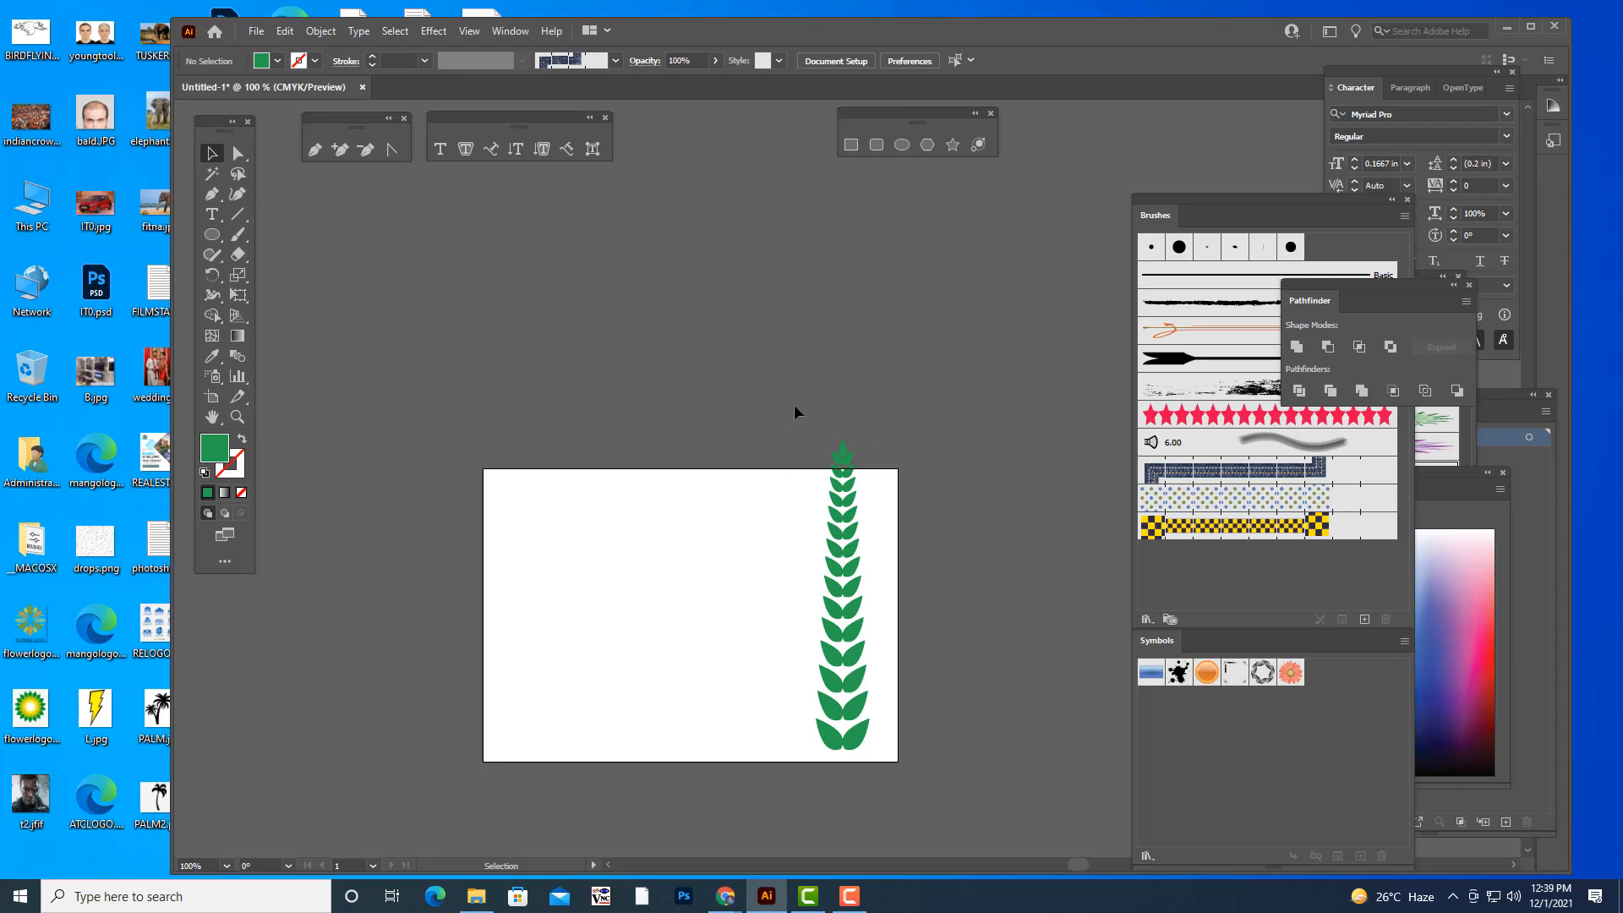
- Create an Art Brush named LEAFS from the complete leaf column, including its tip leaf
{"action": "left_click_drag", "start_coordinate": [793, 404], "coordinate": [897, 804]}
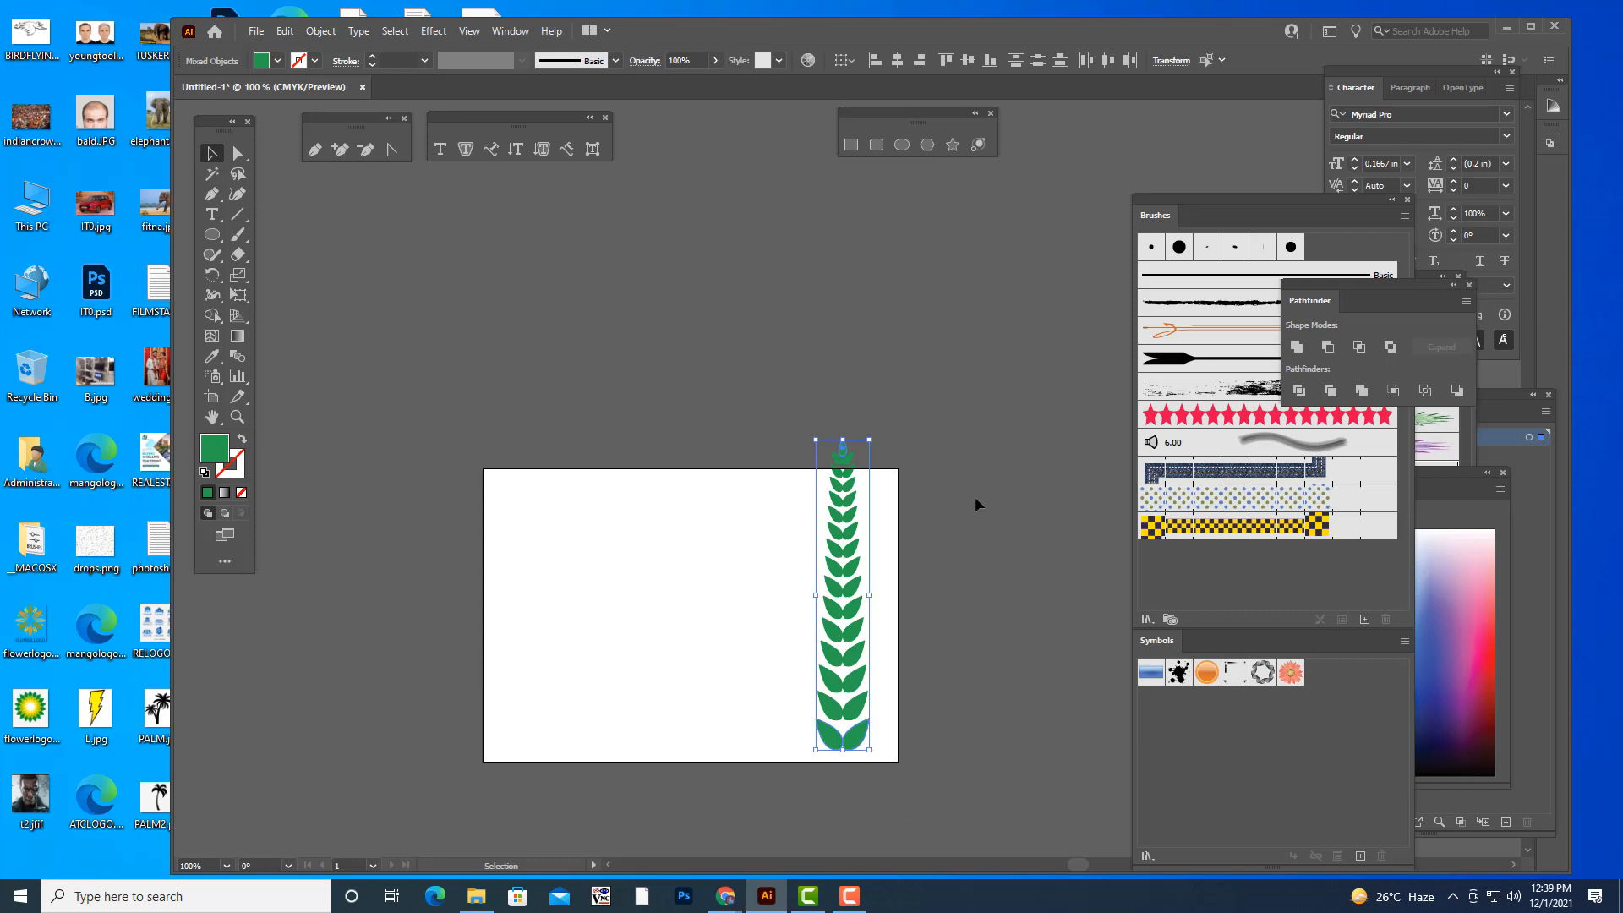
{"action": "scroll", "coordinate": [976, 496], "scroll_direction": "down", "scroll_amount": 2}
{"action": "mouse_move", "coordinate": [856, 623]}
{"action": "left_mouse_down"}
{"action": "mouse_move", "coordinate": [1153, 601]}
{"action": "mouse_move", "coordinate": [1197, 581]}
{"action": "left_mouse_up"}
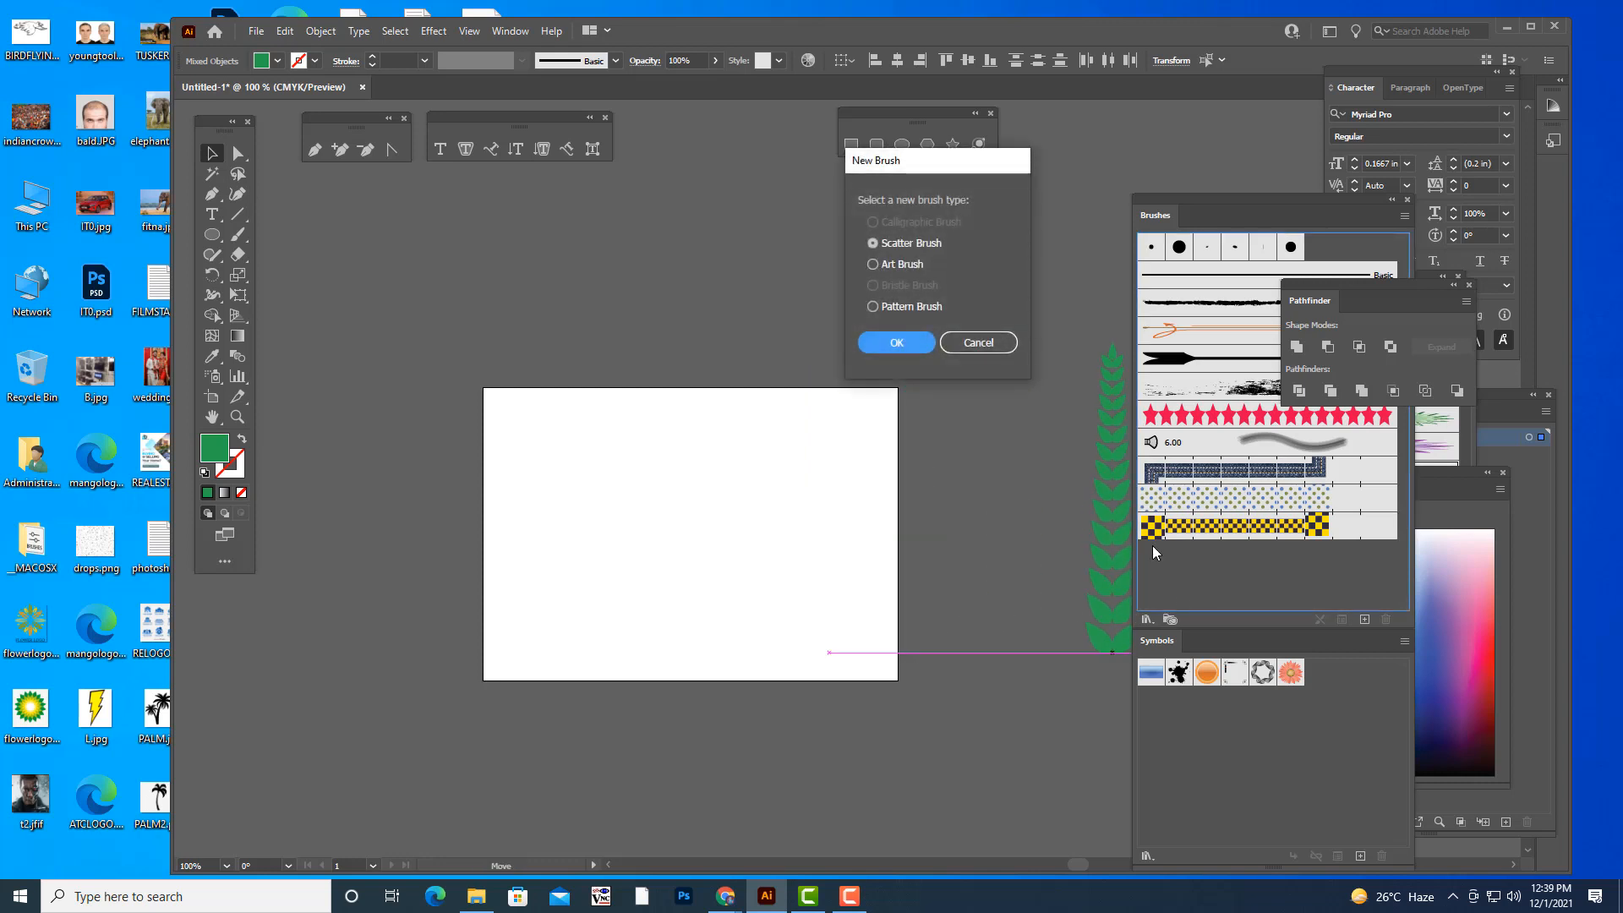
{"action": "left_click", "coordinate": [873, 265]}
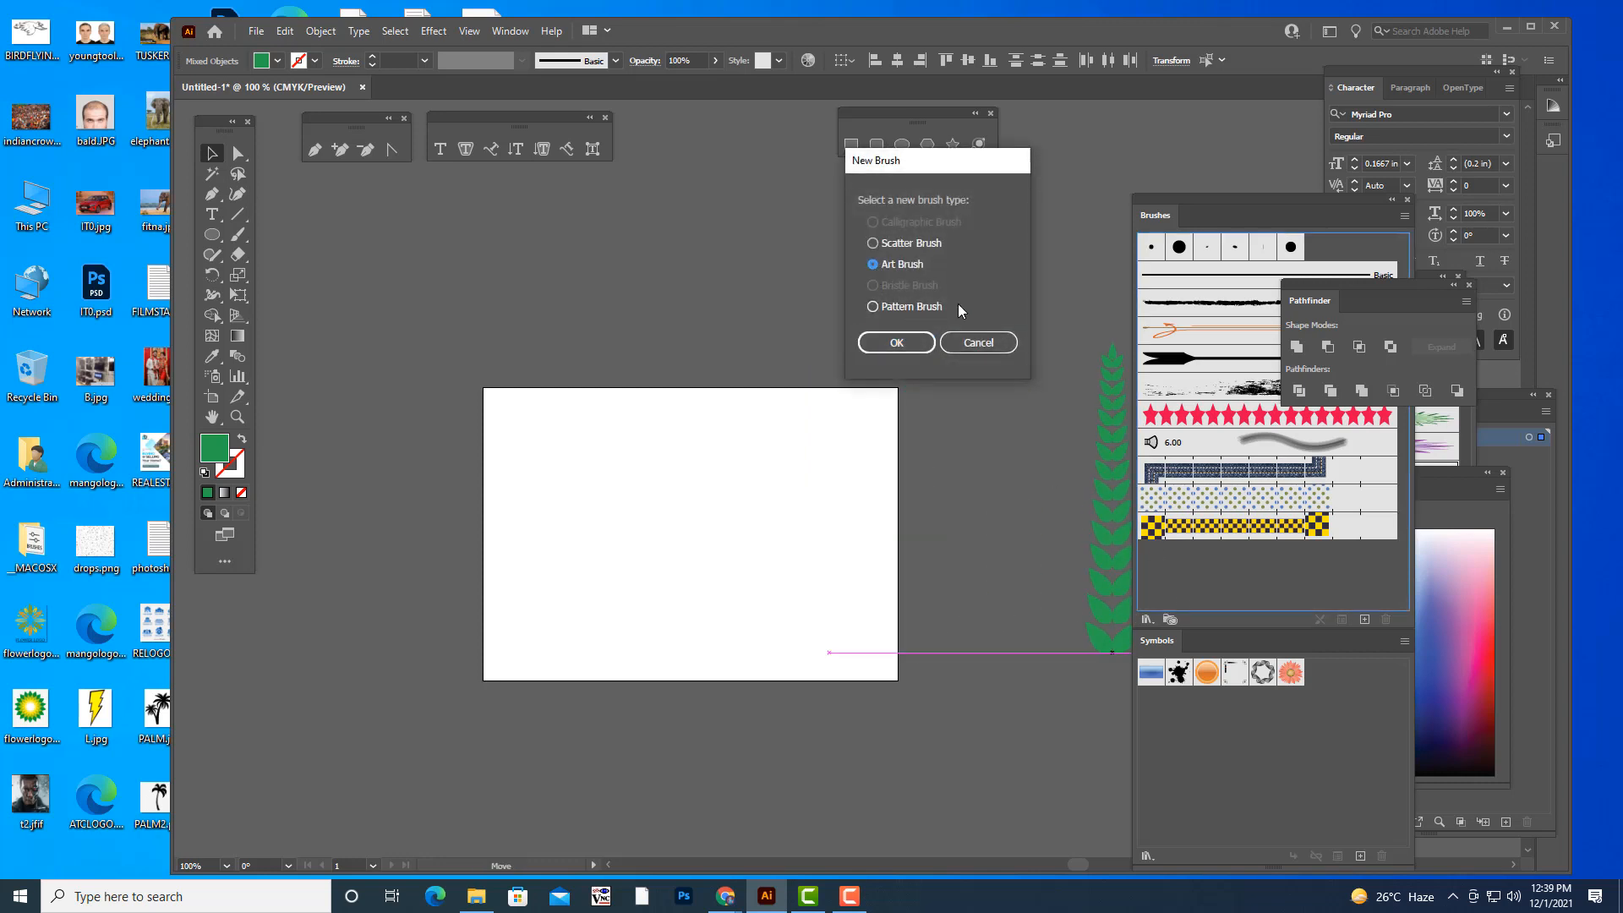
{"action": "left_click_drag", "start_coordinate": [894, 161], "coordinate": [925, 161]}
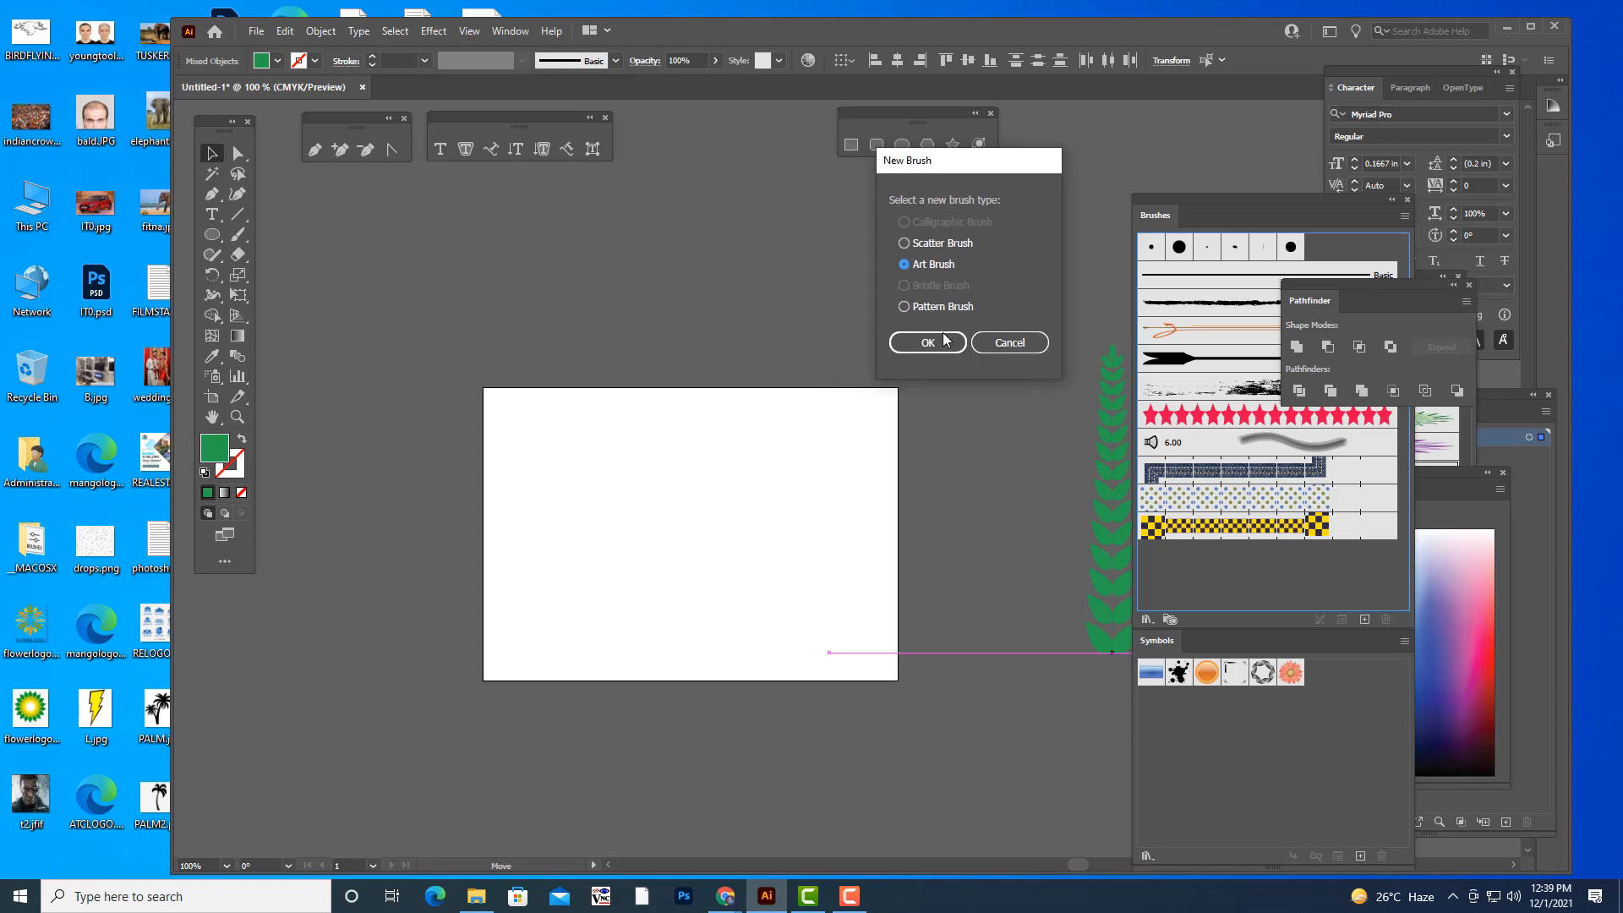
{"action": "left_click", "coordinate": [940, 335]}
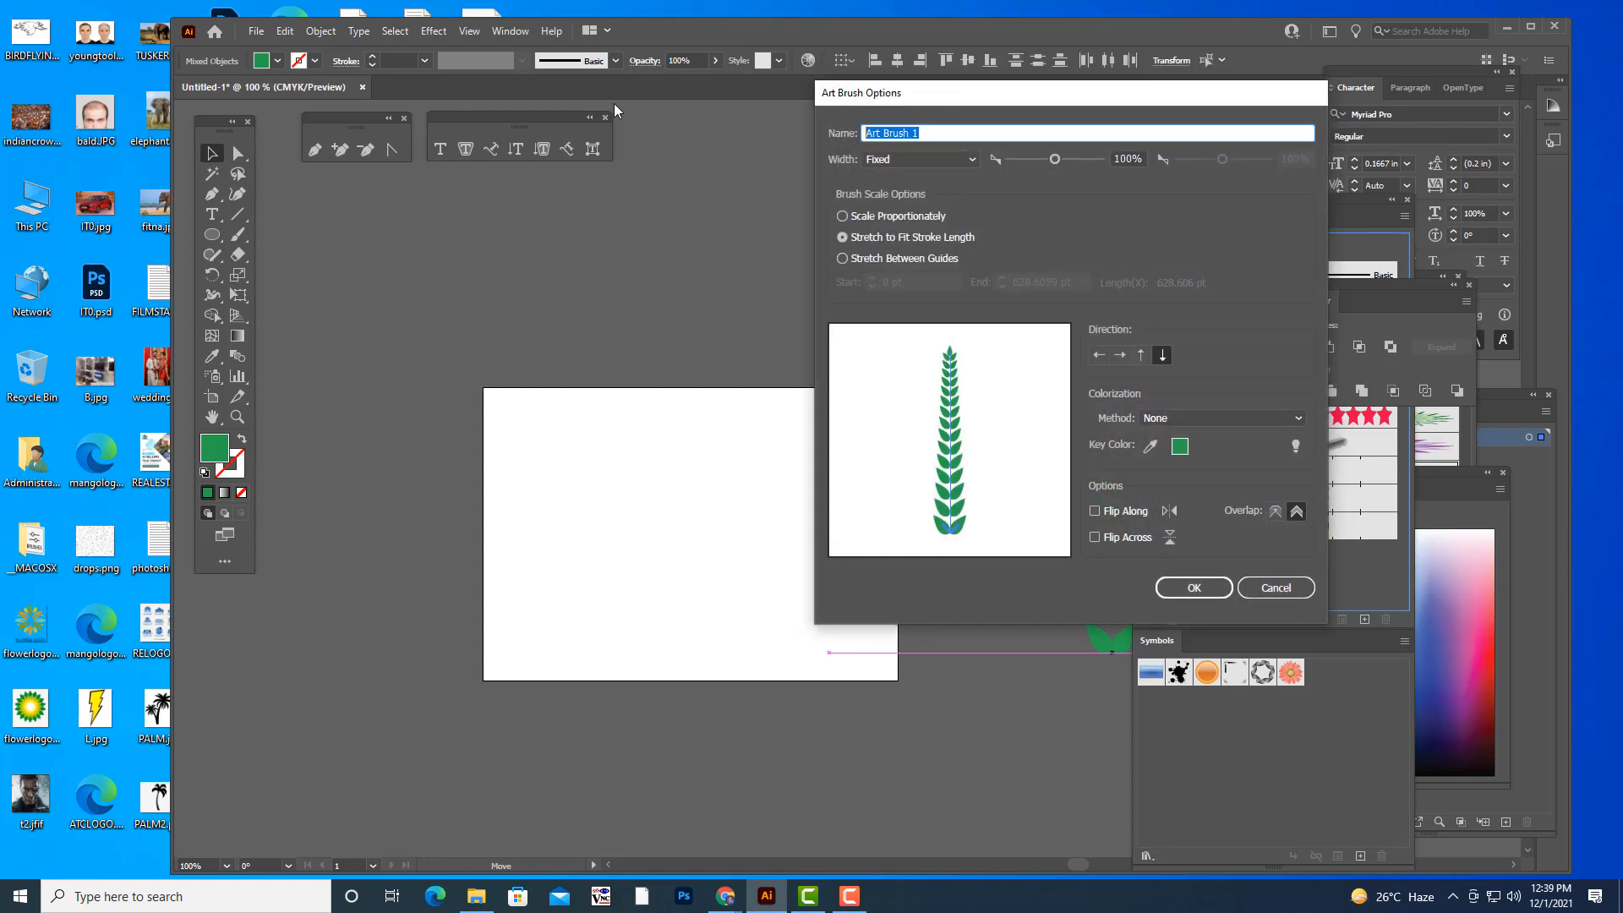
{"action": "type", "text": "LEAFS"}
{"action": "left_click", "coordinate": [1206, 588]}
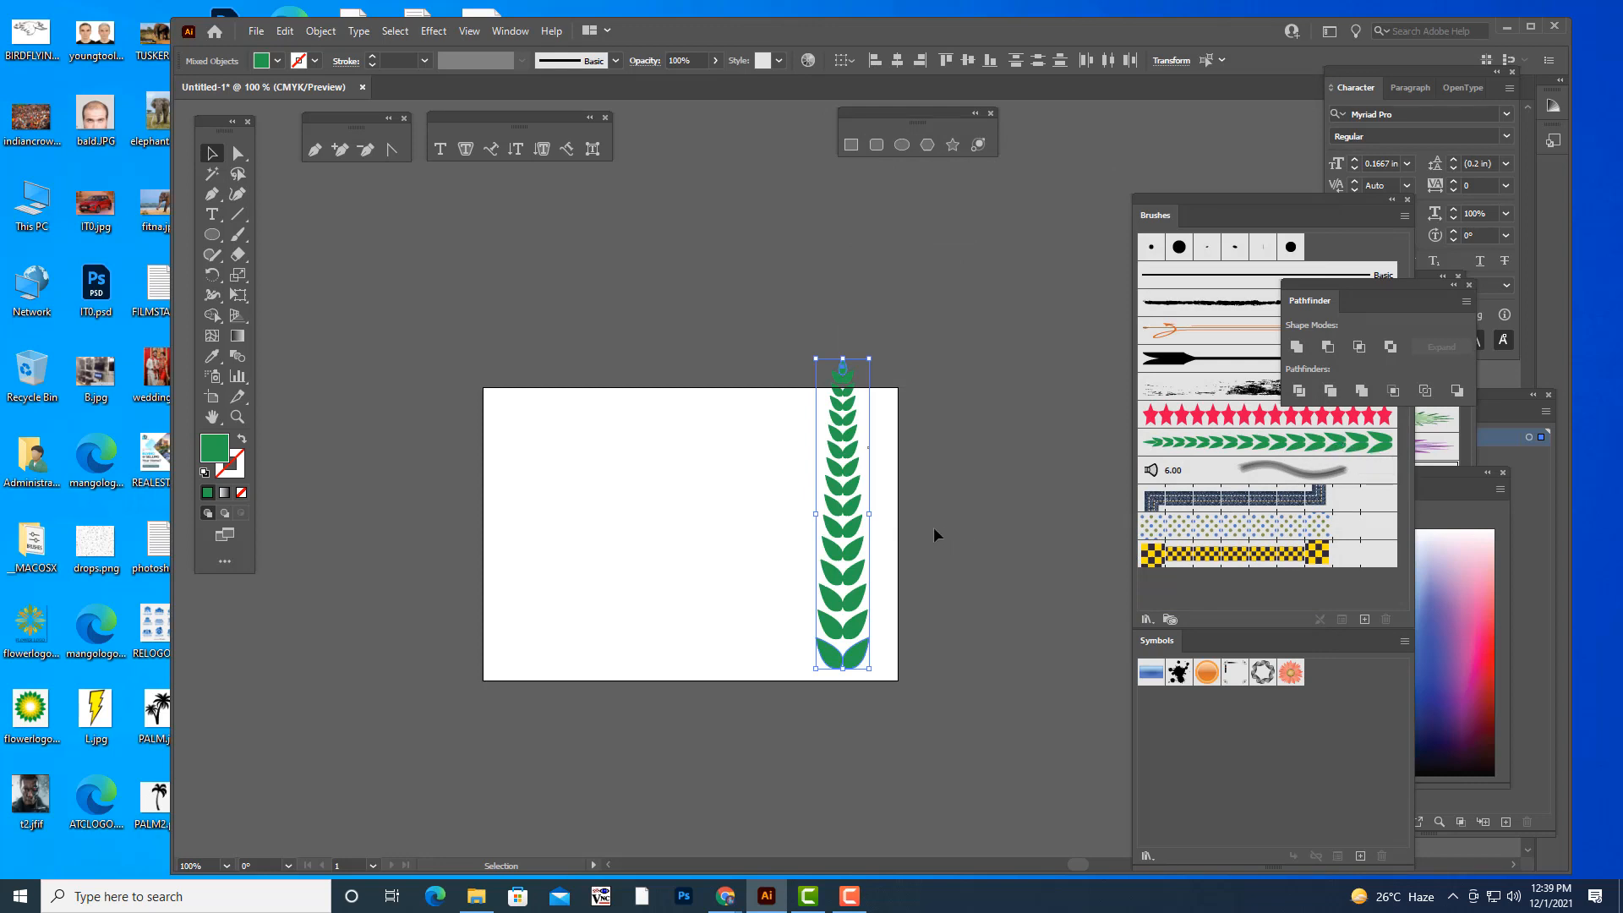
- Delete the leaf column and its tip leaf from the artboard
{"action": "left_click", "coordinate": [925, 496]}
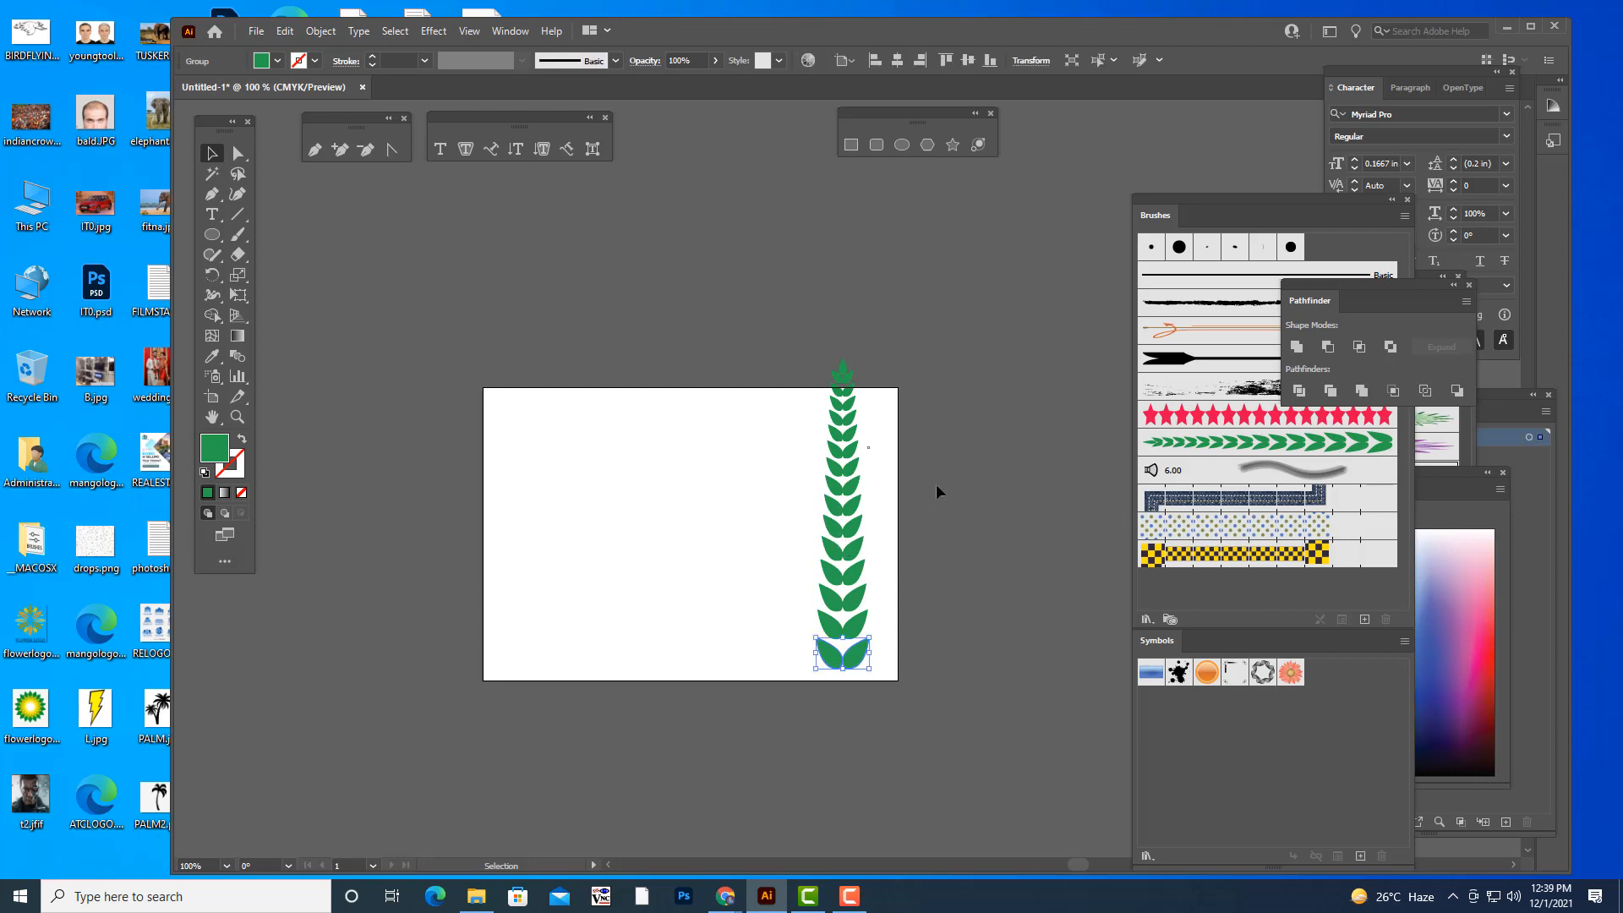
{"action": "left_click_drag", "start_coordinate": [775, 337], "coordinate": [940, 752]}
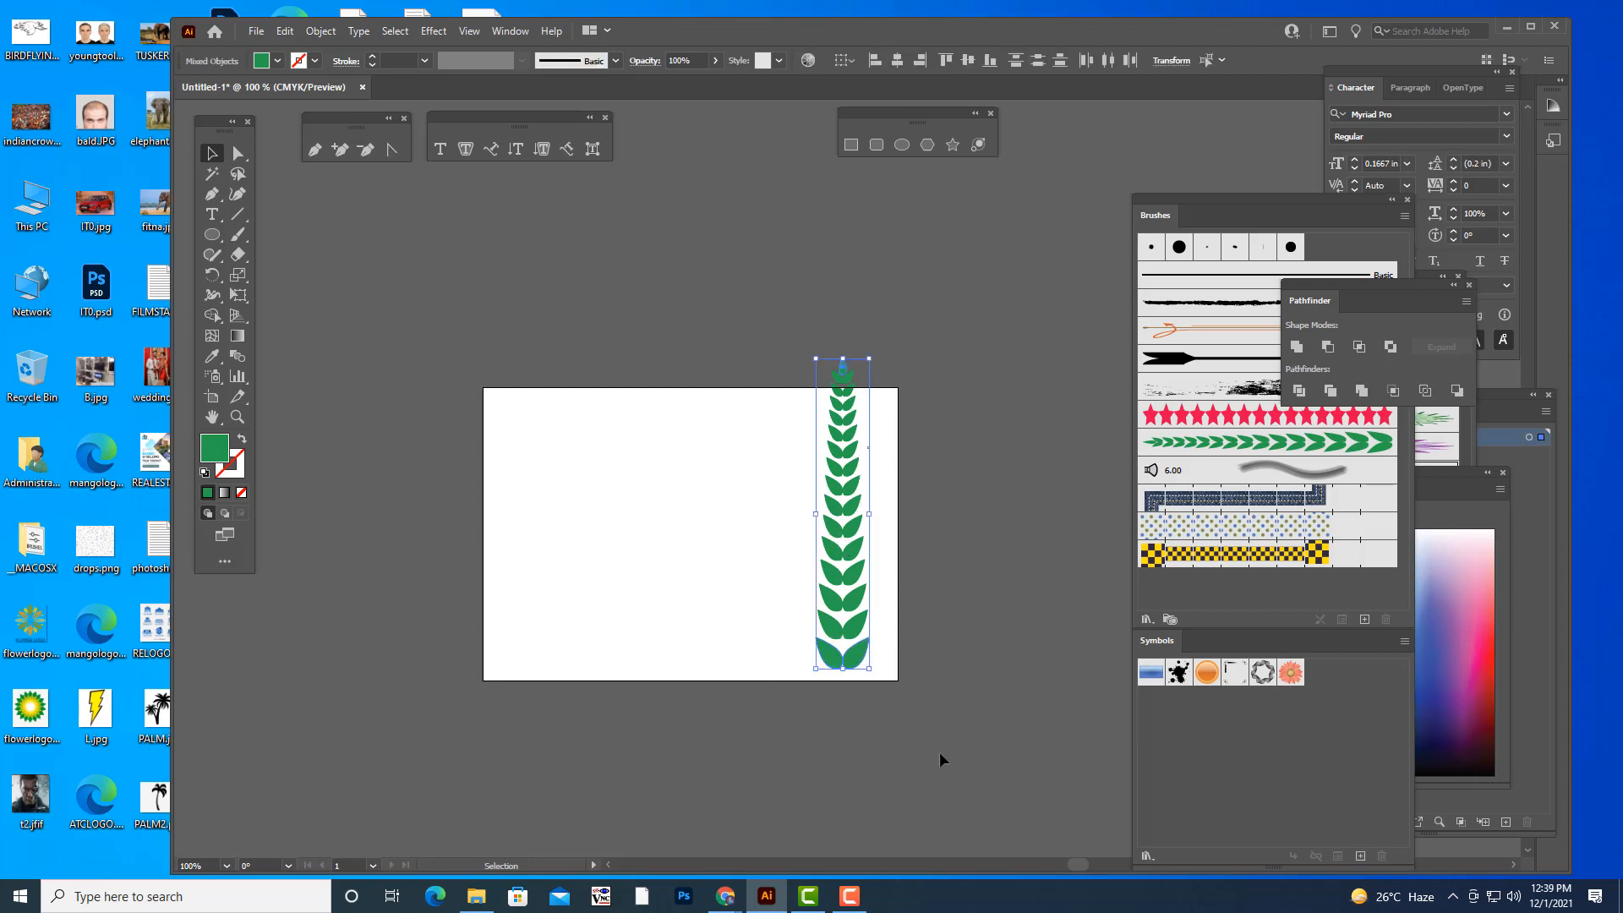
{"action": "key", "text": "Delete"}
{"action": "scroll", "coordinate": [744, 555], "scroll_direction": "up", "scroll_amount": 1}
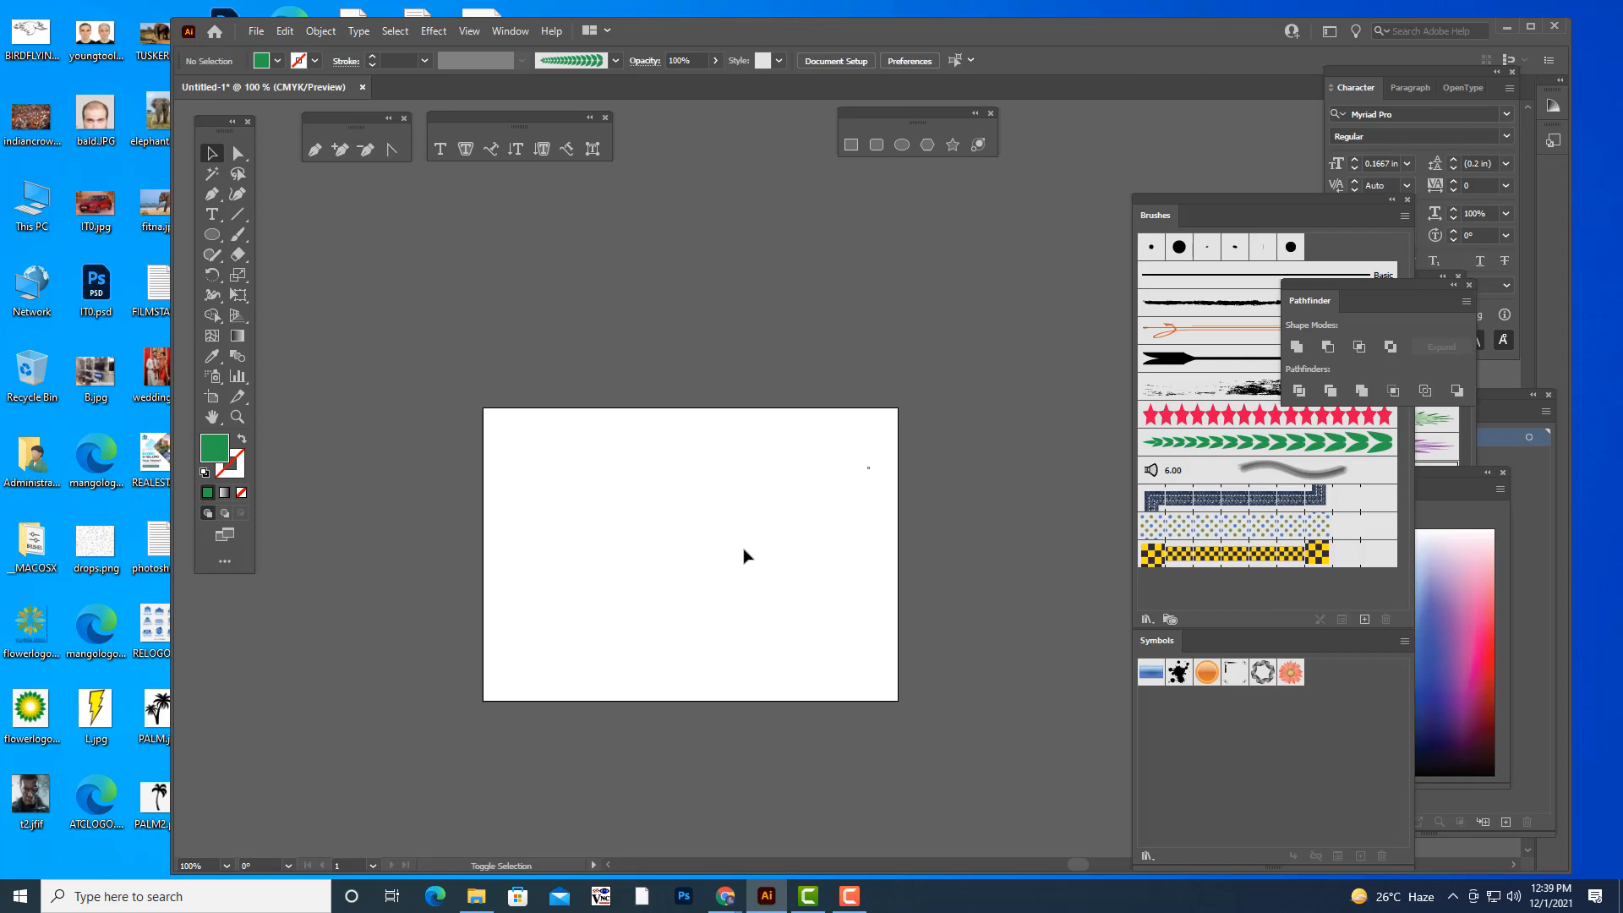
- Enlarge the empty artboard on all four sides with the Artboard tool and return to the Selection tool
{"action": "key", "text": "shift+o"}
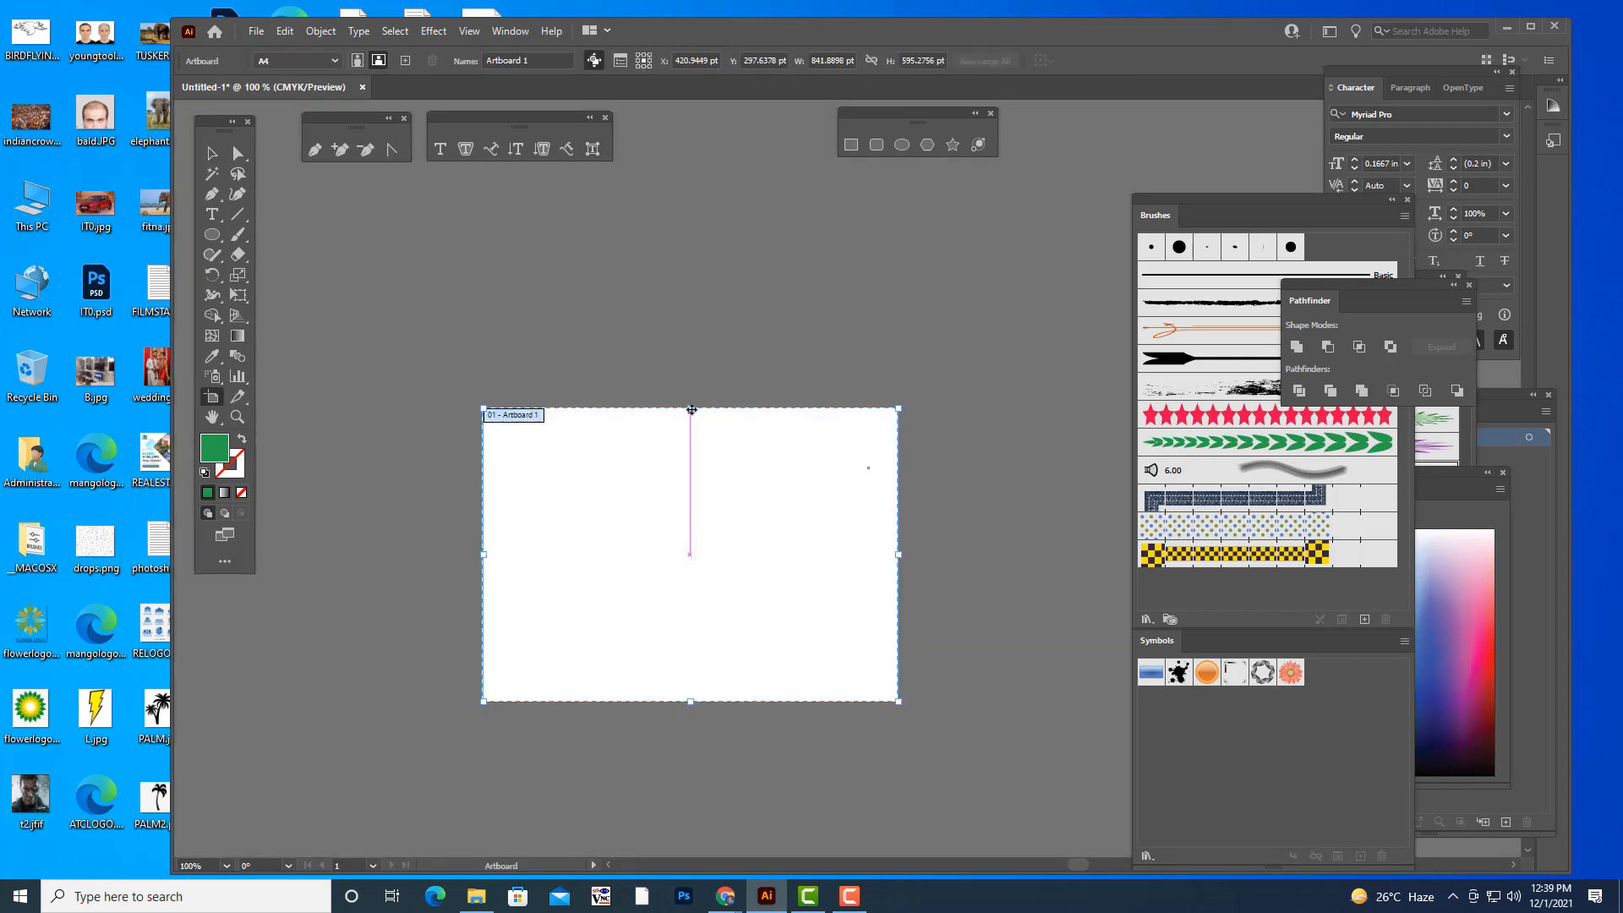
{"action": "left_click_drag", "start_coordinate": [697, 432], "coordinate": [698, 348]}
{"action": "left_click_drag", "start_coordinate": [909, 509], "coordinate": [1018, 512]}
{"action": "left_click_drag", "start_coordinate": [746, 701], "coordinate": [750, 754]}
{"action": "left_click_drag", "start_coordinate": [484, 545], "coordinate": [424, 543]}
{"action": "left_click_drag", "start_coordinate": [1023, 537], "coordinate": [1033, 539]}
{"action": "left_click", "coordinate": [212, 156]}
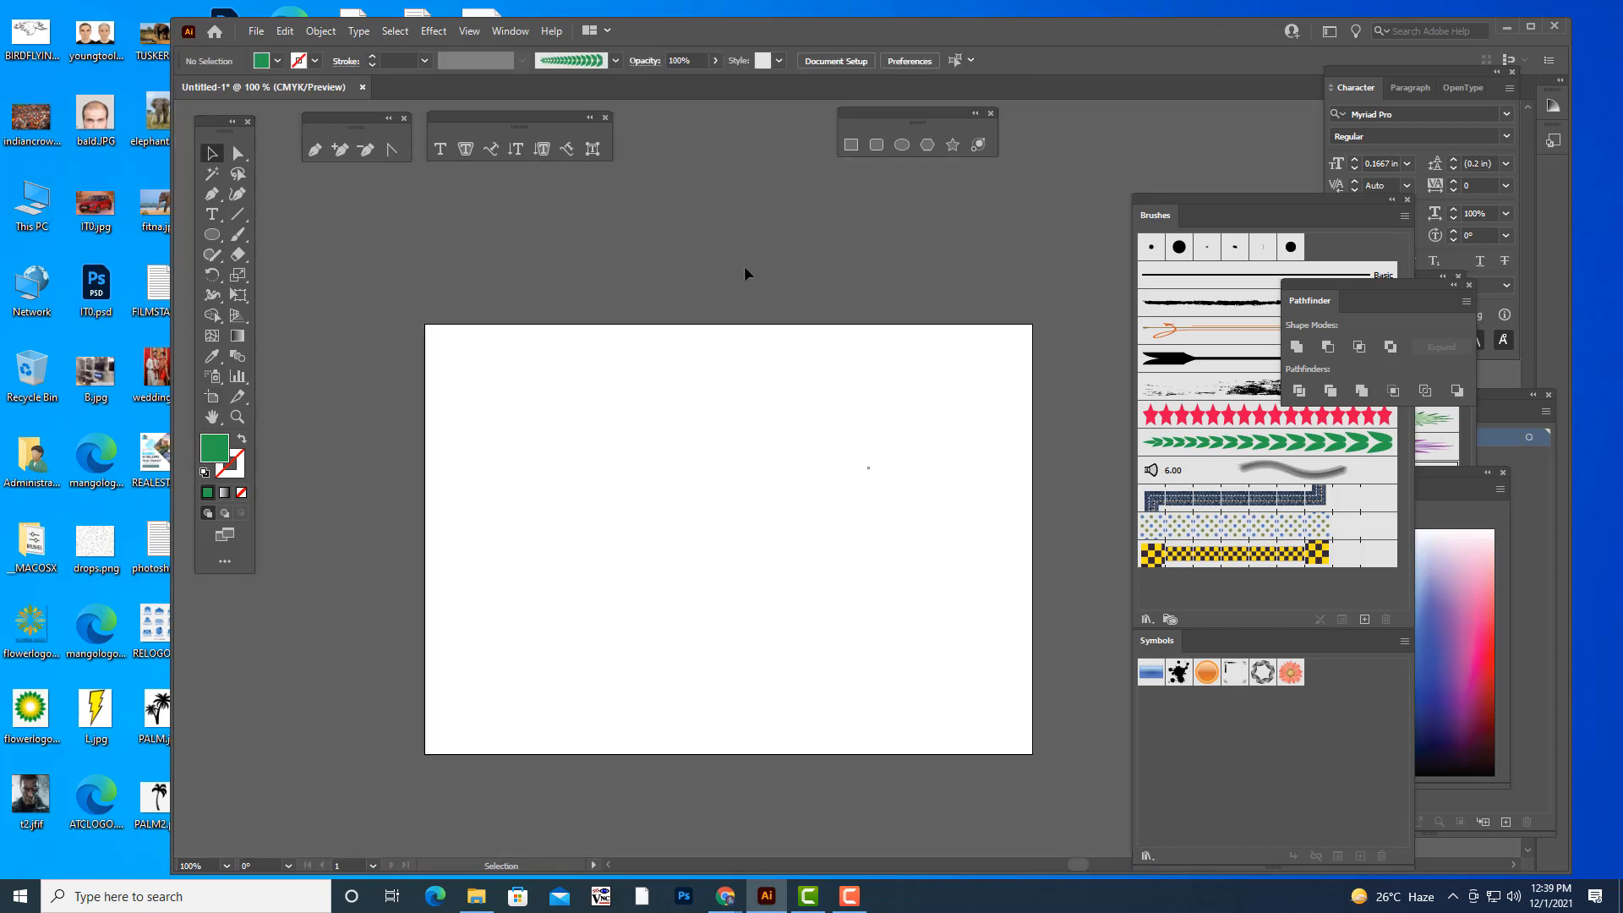
{"action": "key", "text": "ctrl+plus"}
{"action": "key", "text": "ctrl+minus"}
{"action": "scroll", "coordinate": [835, 284], "scroll_direction": "down", "scroll_amount": 1}
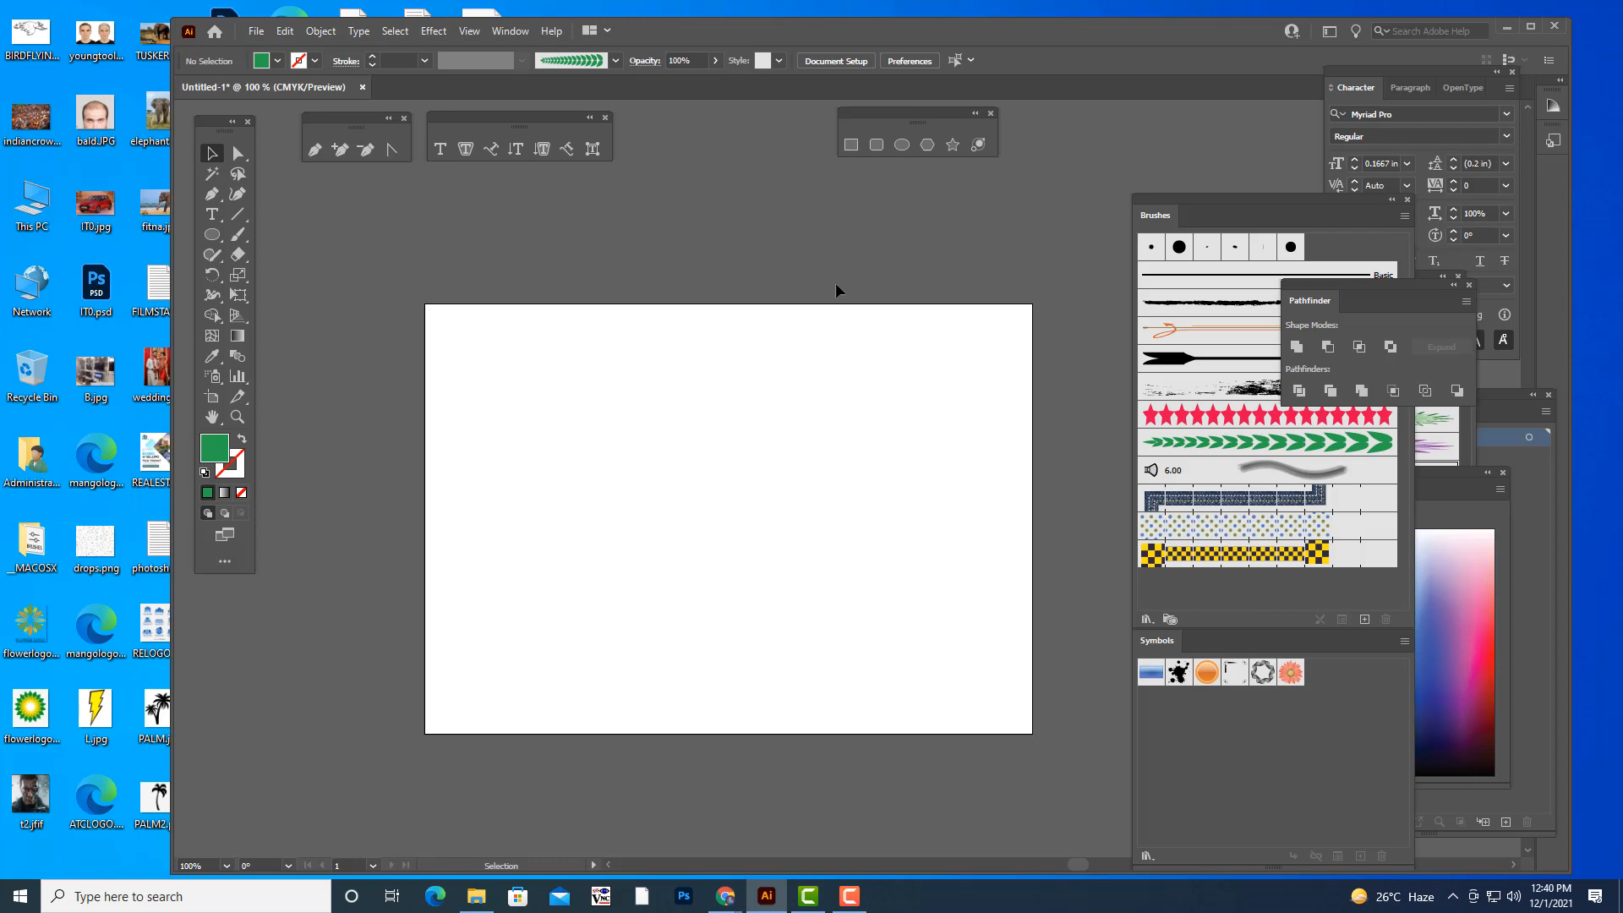
- Draw a circle about 660 pt in diameter on the artboard with the Ellipse tool, using a green stroke and no fill
{"action": "left_click", "coordinate": [209, 240]}
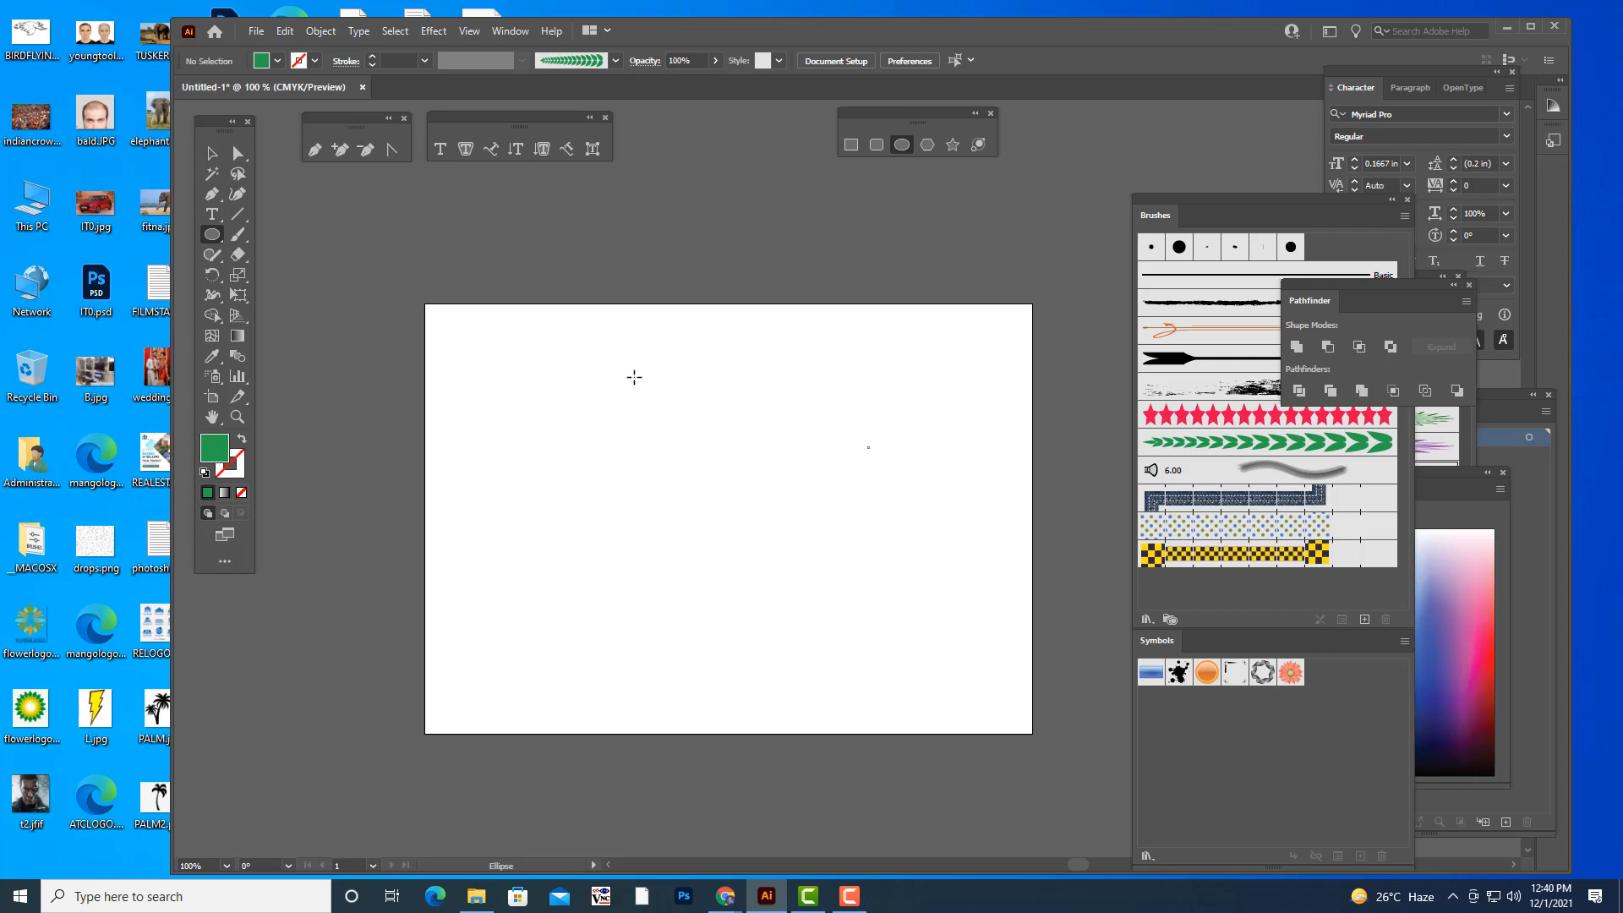
{"action": "left_click", "coordinate": [228, 474]}
{"action": "left_click", "coordinate": [207, 492]}
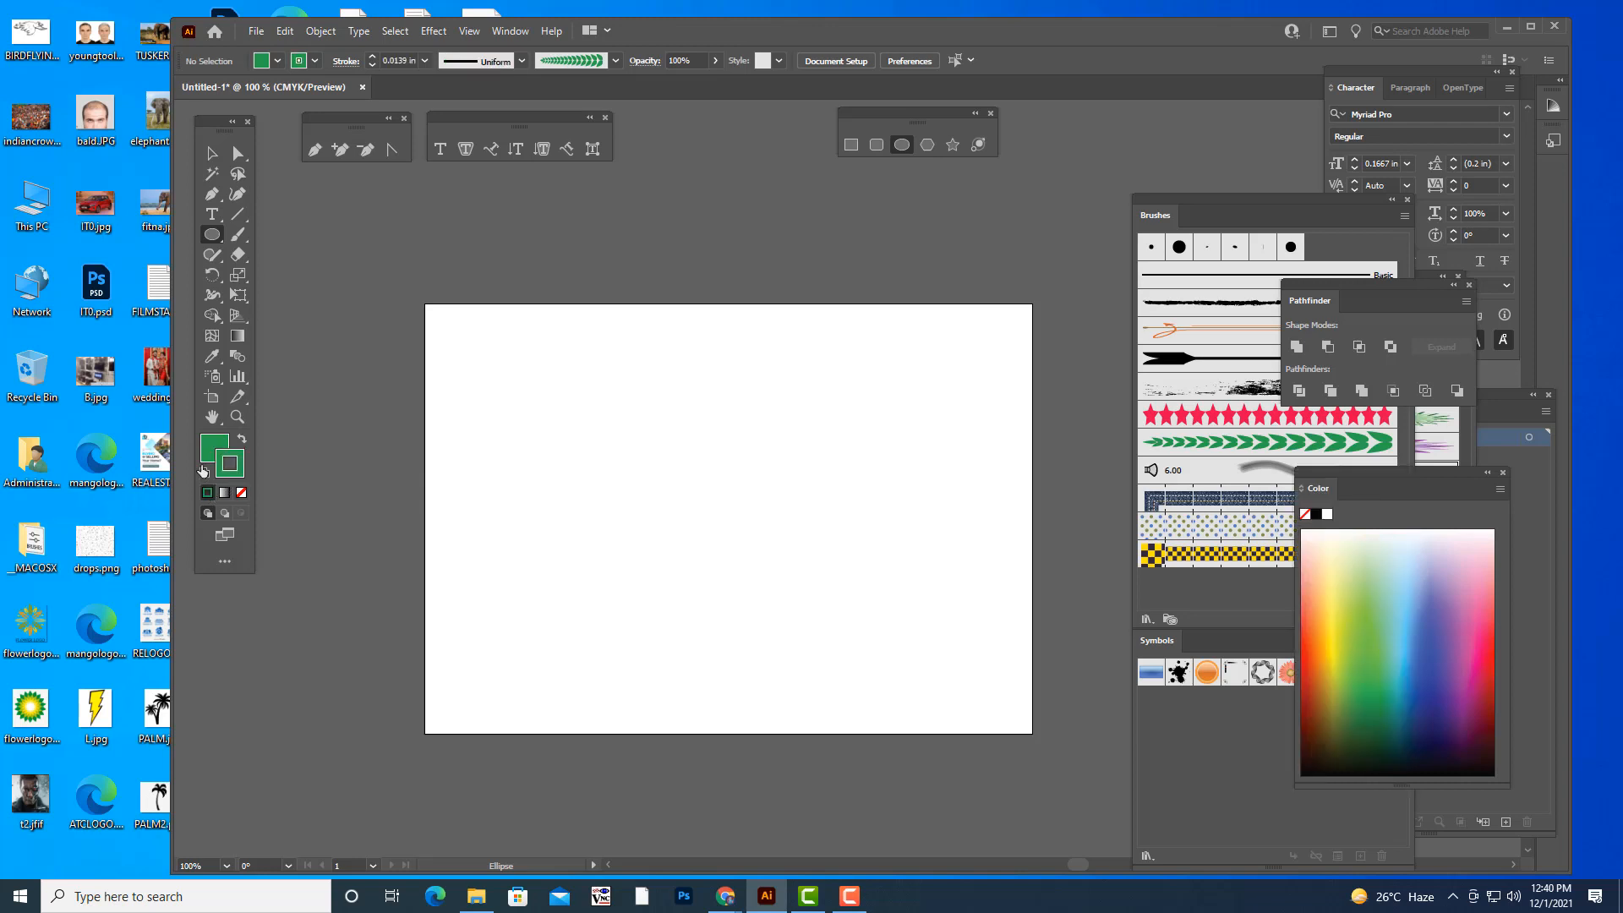
{"action": "left_click", "coordinate": [241, 492]}
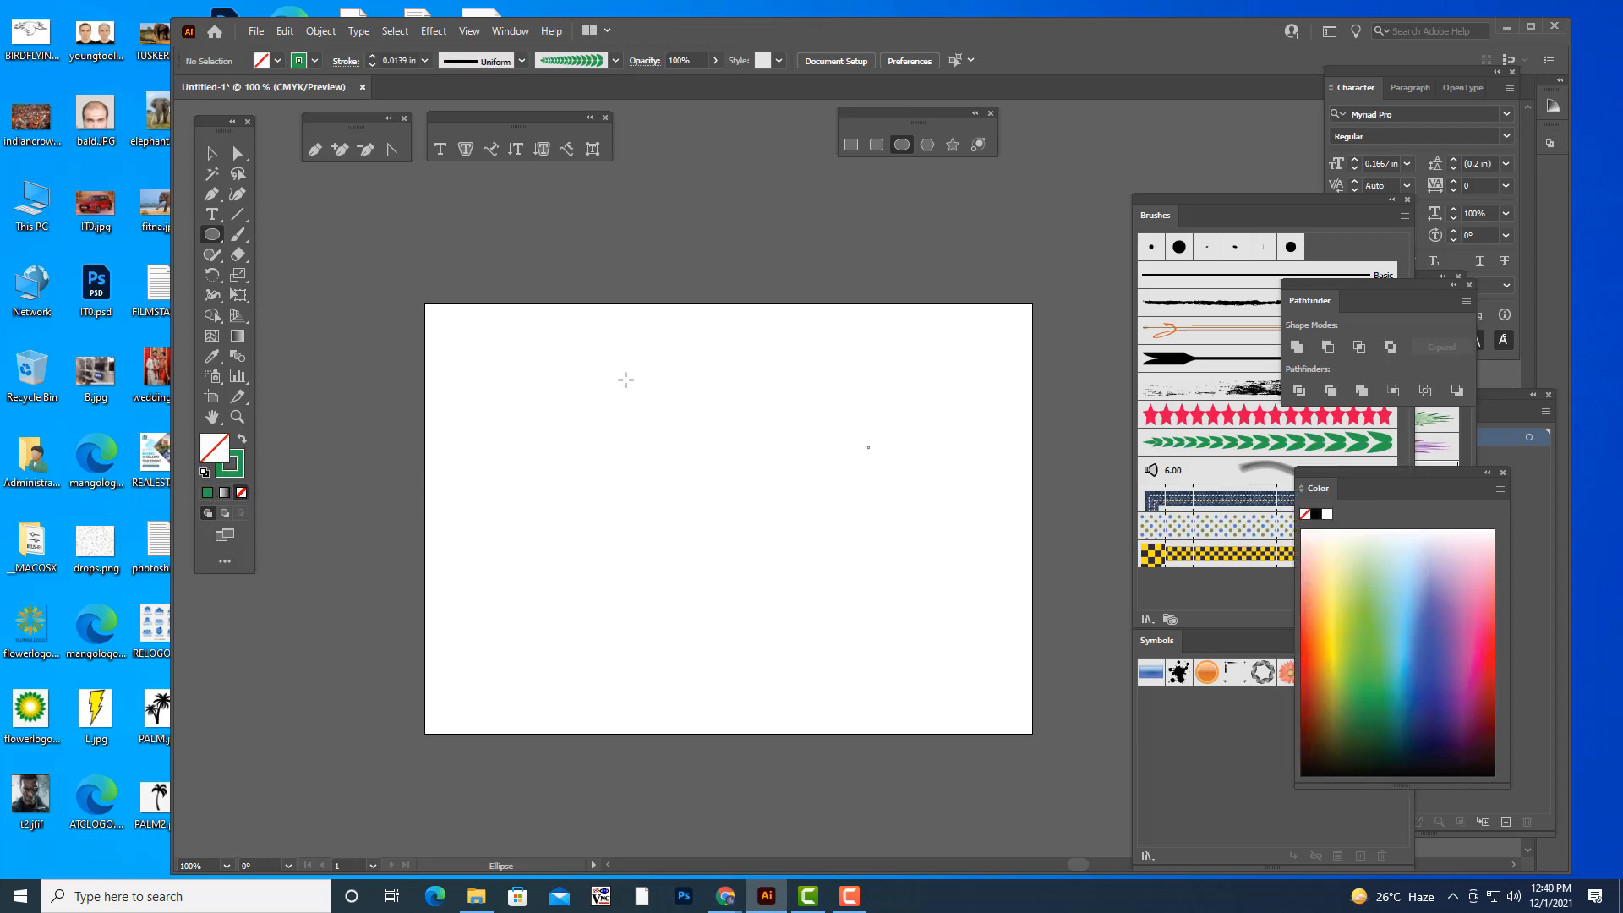
{"action": "left_click_drag", "start_coordinate": [610, 361], "coordinate": [883, 686]}
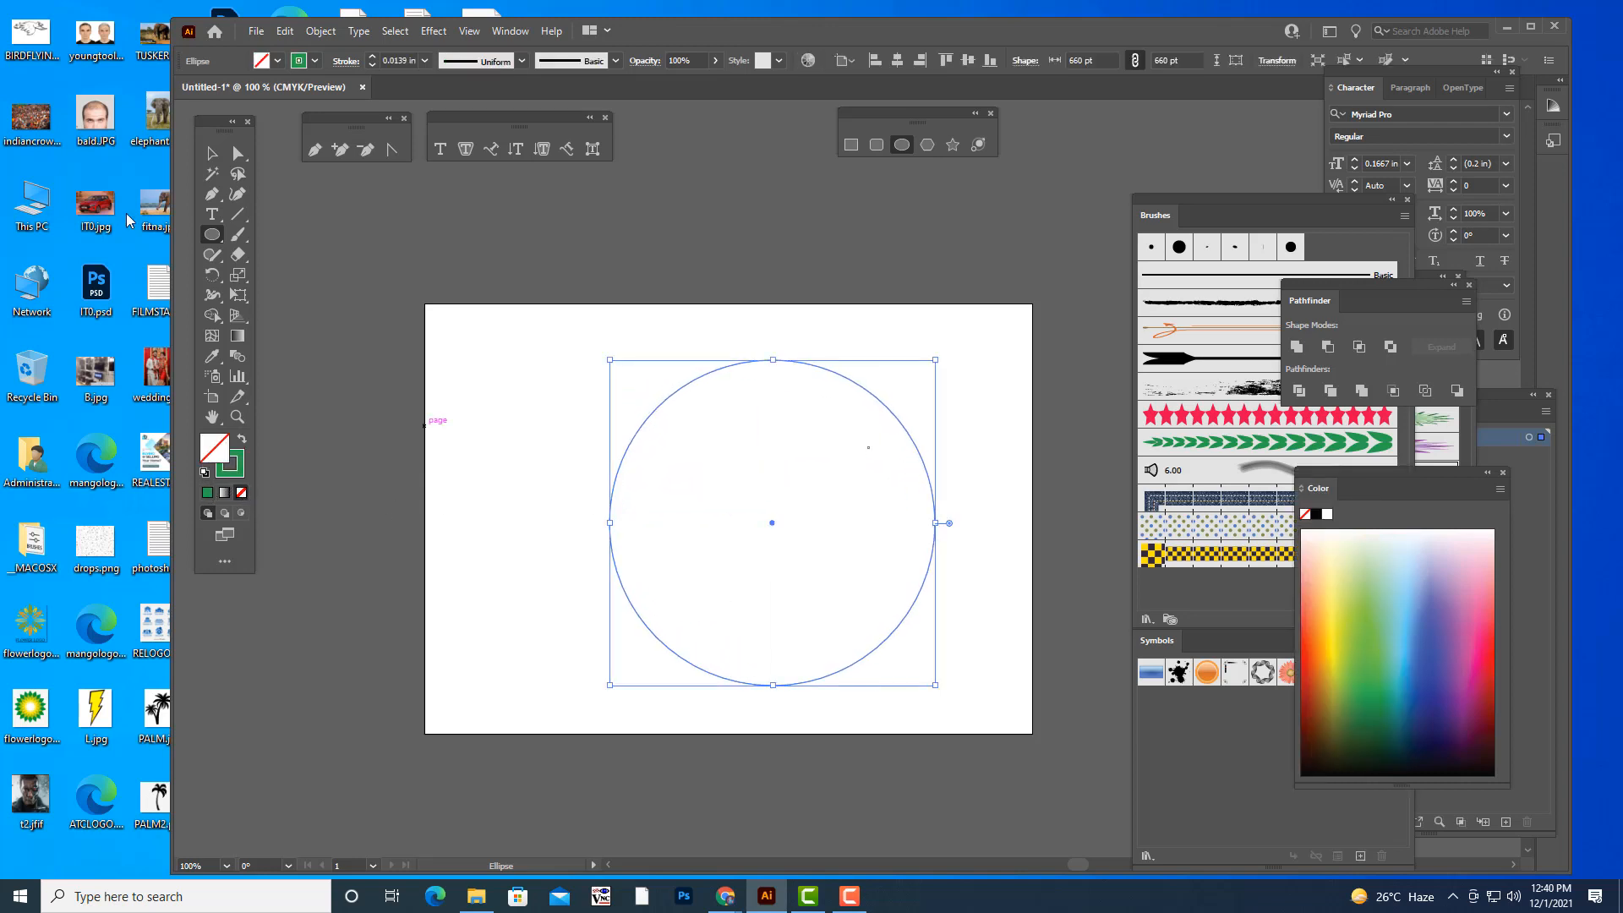
- Move the circle toward the artboard's centre and enlarge it proportionally to about 680 pt in diameter
{"action": "left_click", "coordinate": [212, 153]}
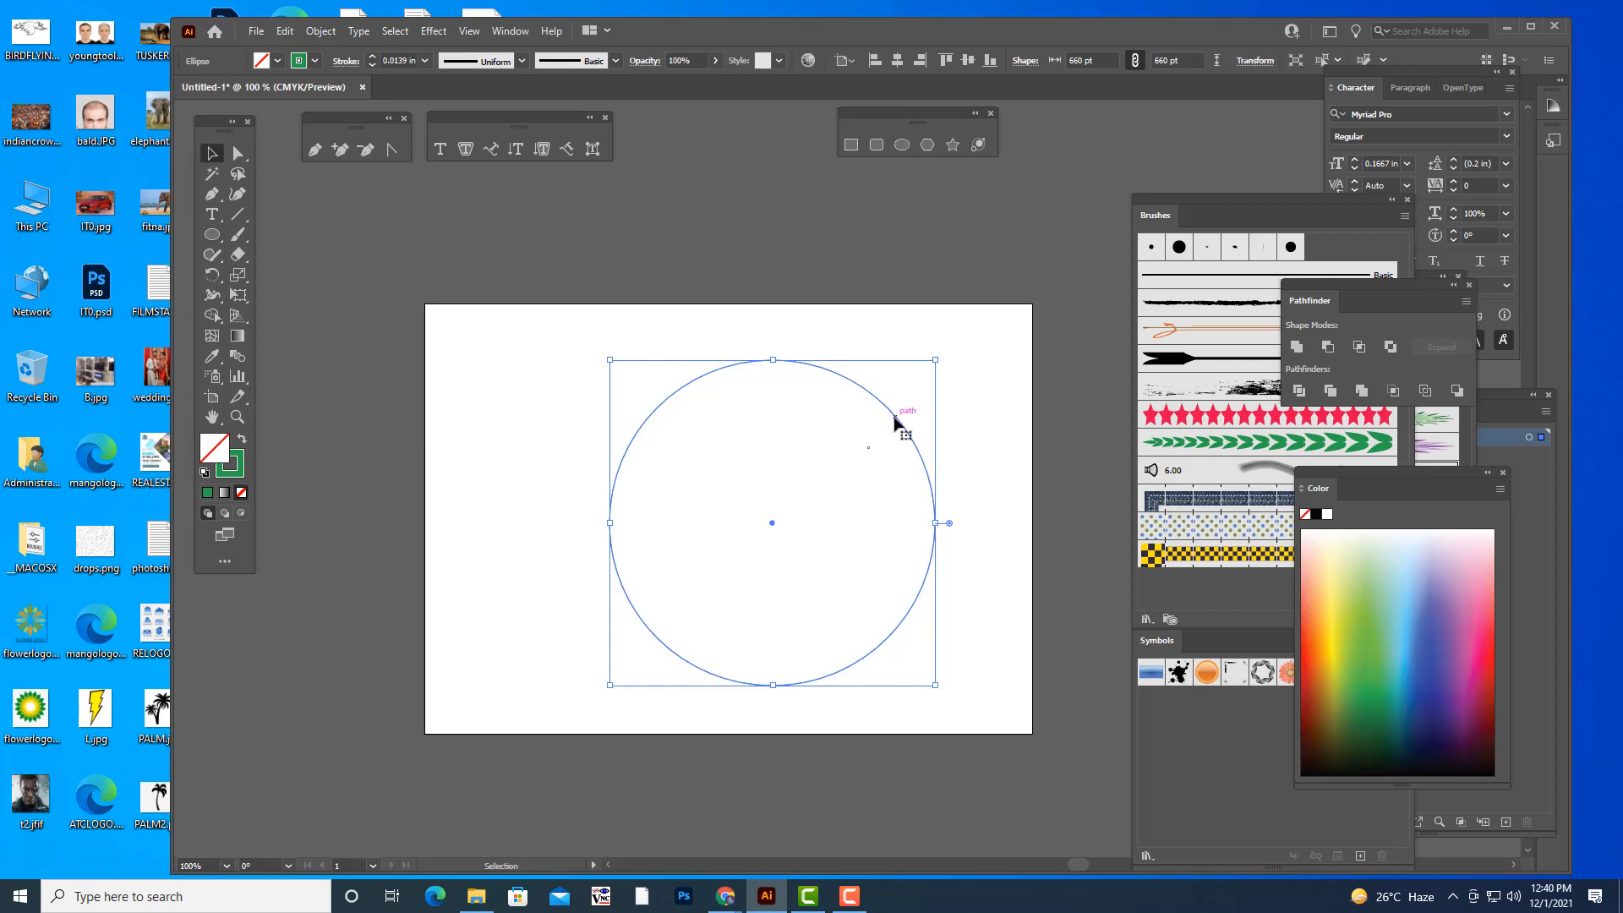
{"action": "left_click_drag", "start_coordinate": [895, 420], "coordinate": [857, 411]}
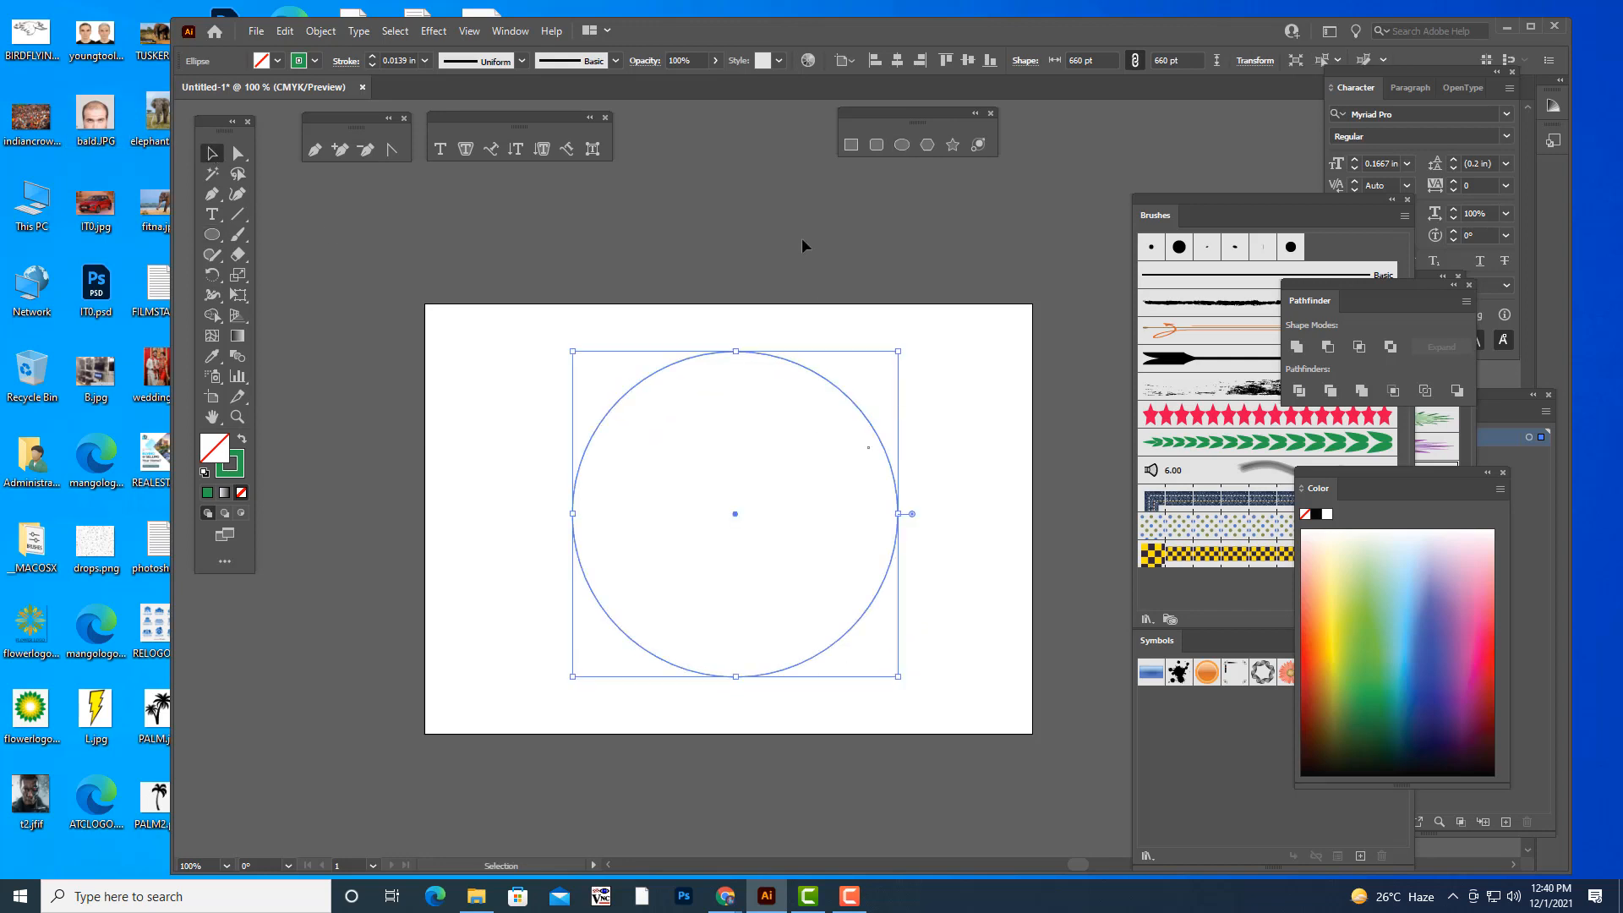
{"action": "left_click", "coordinate": [801, 245]}
{"action": "left_click", "coordinate": [777, 356]}
{"action": "left_click_drag", "start_coordinate": [898, 352], "coordinate": [903, 346]}
- Cut the circle's path at its top and bottom anchor points and delete the left half
{"action": "key", "text": "a"}
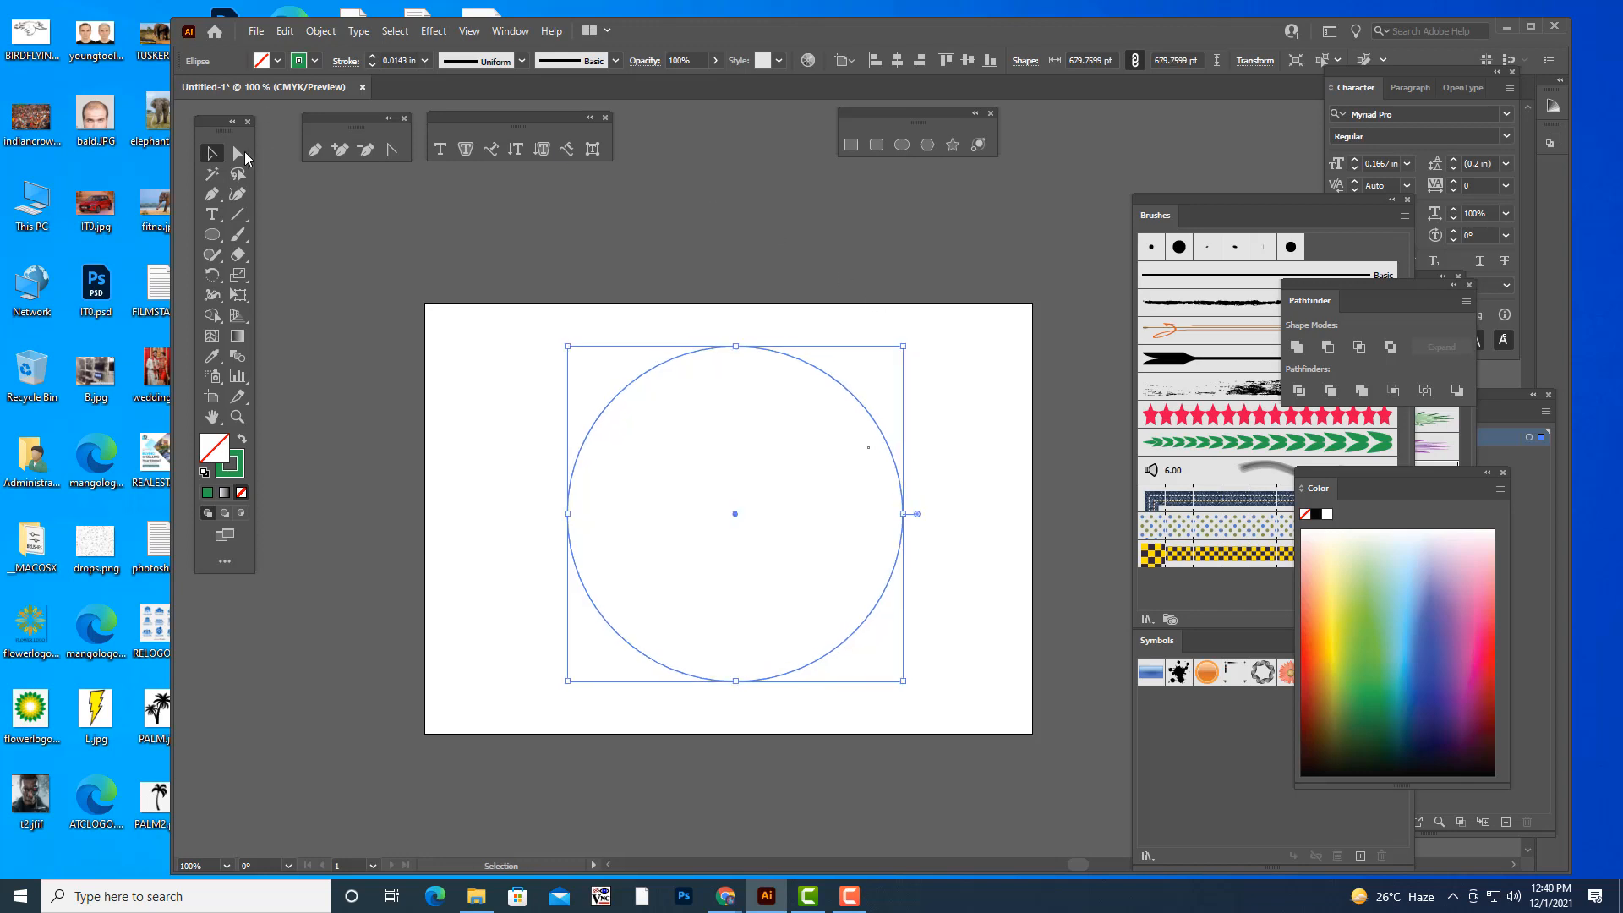
{"action": "left_click", "coordinate": [734, 347]}
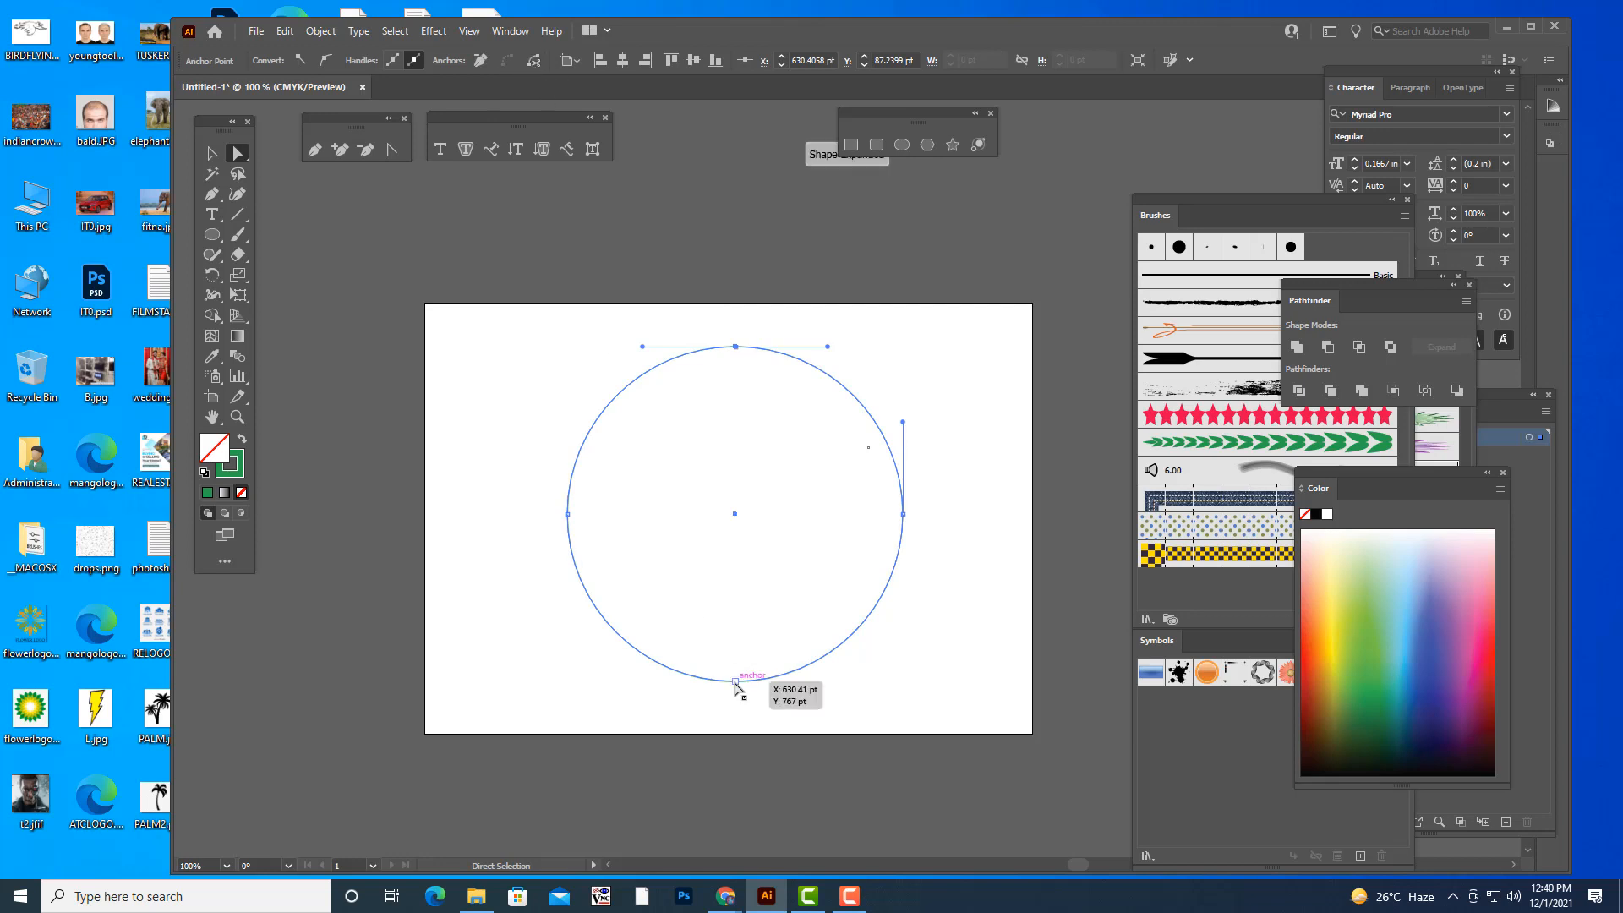
{"action": "left_click", "coordinate": [735, 680]}
{"action": "key", "text": "v"}
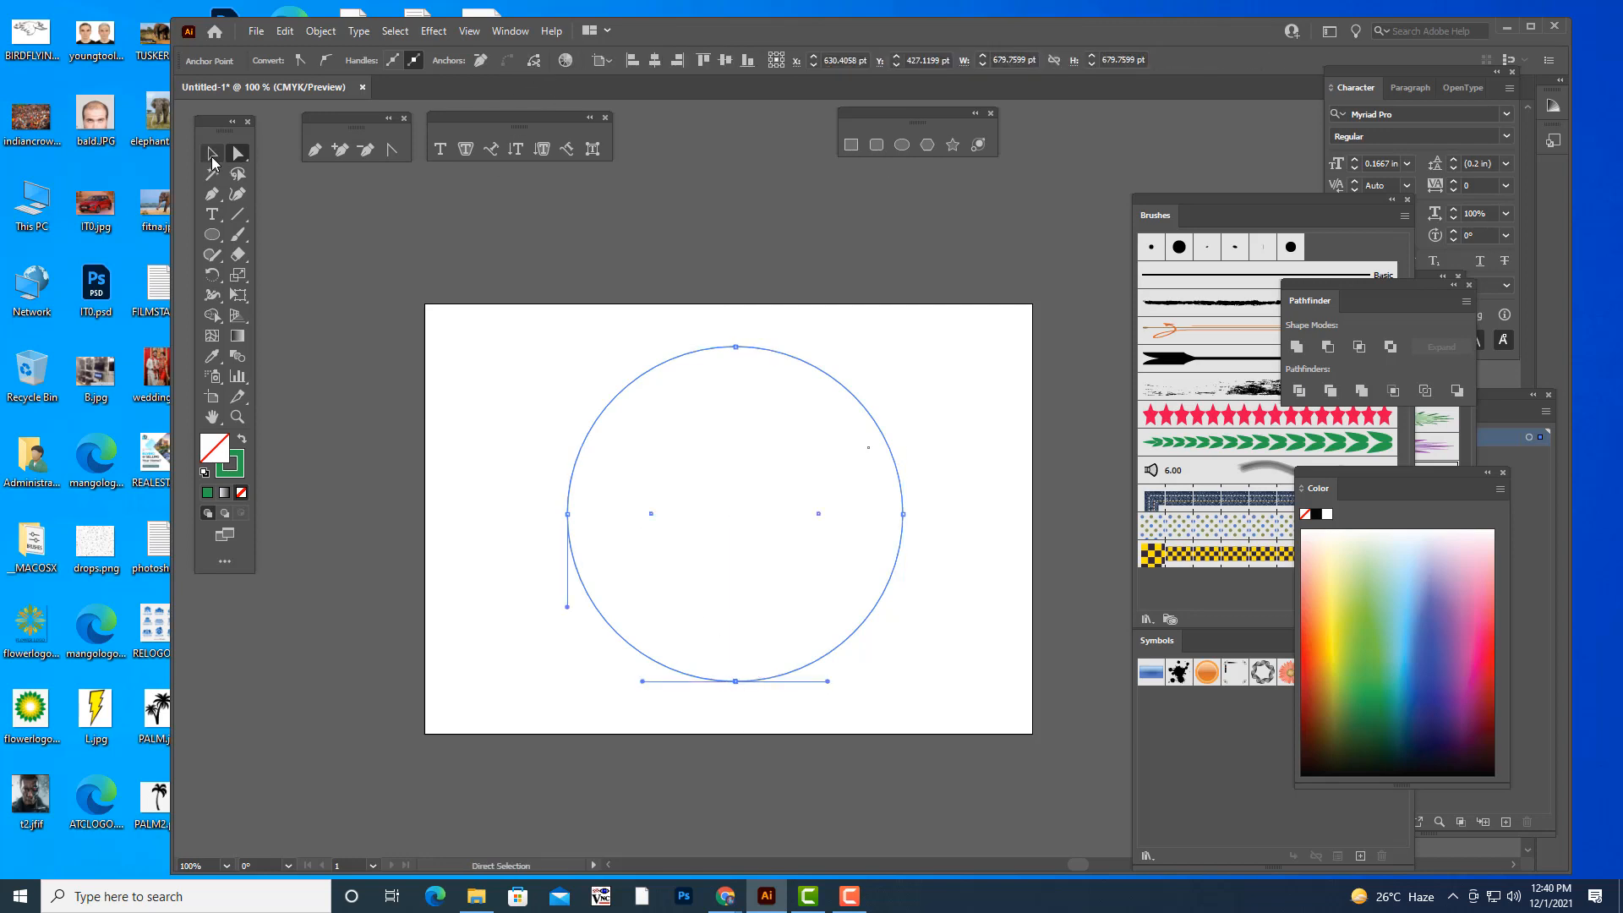
{"action": "left_click", "coordinate": [657, 402]}
{"action": "left_click", "coordinate": [646, 373]}
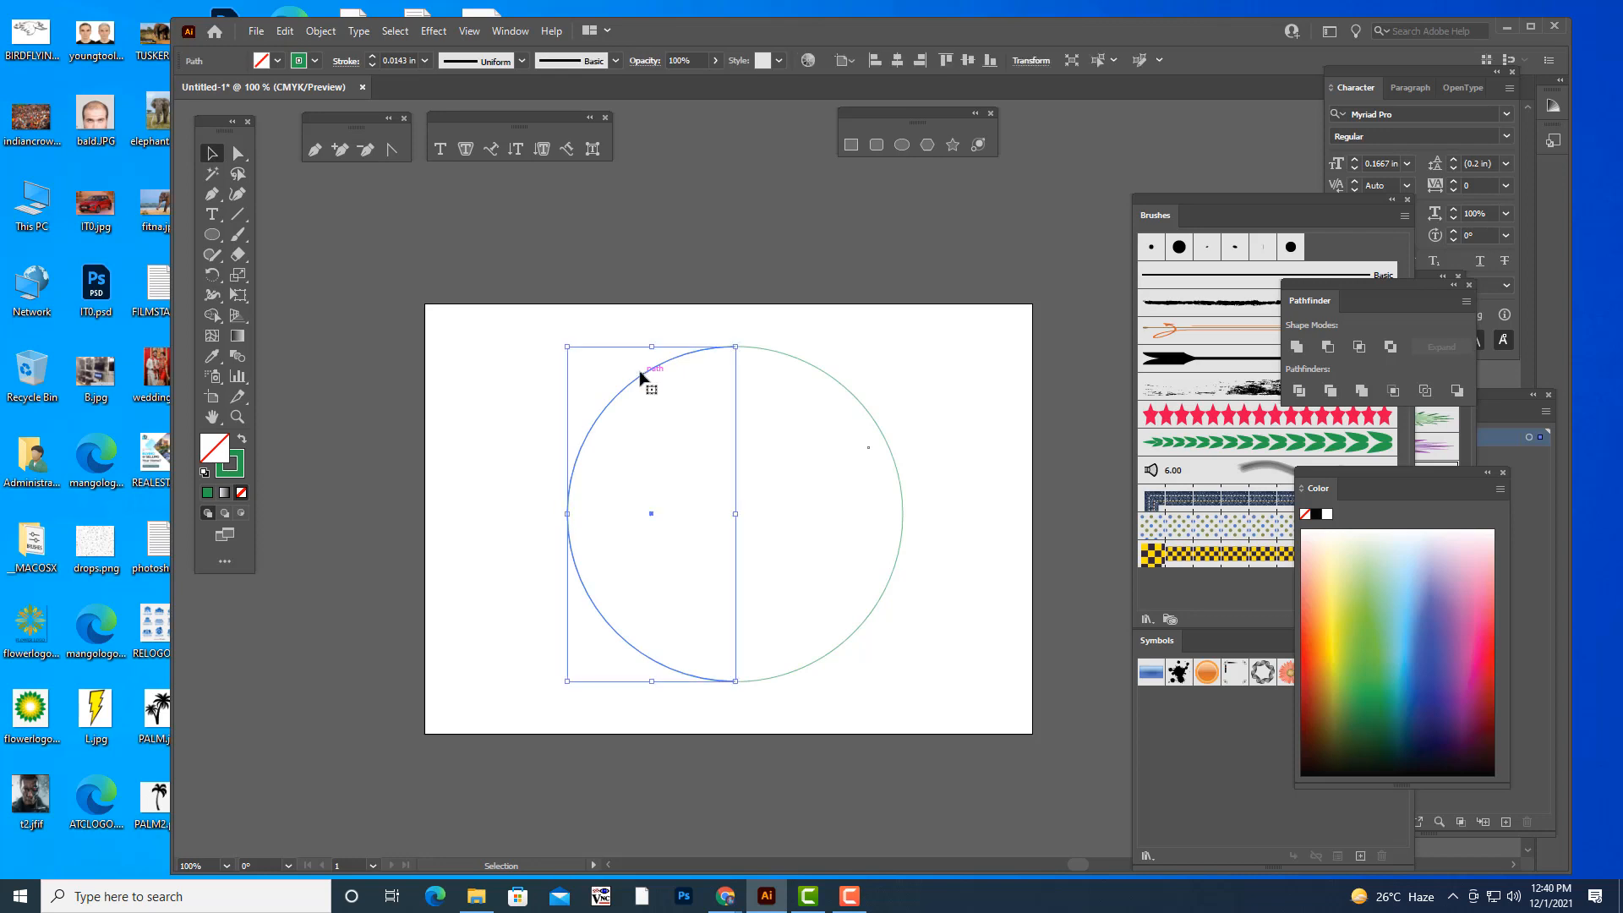
{"action": "key", "text": "Delete"}
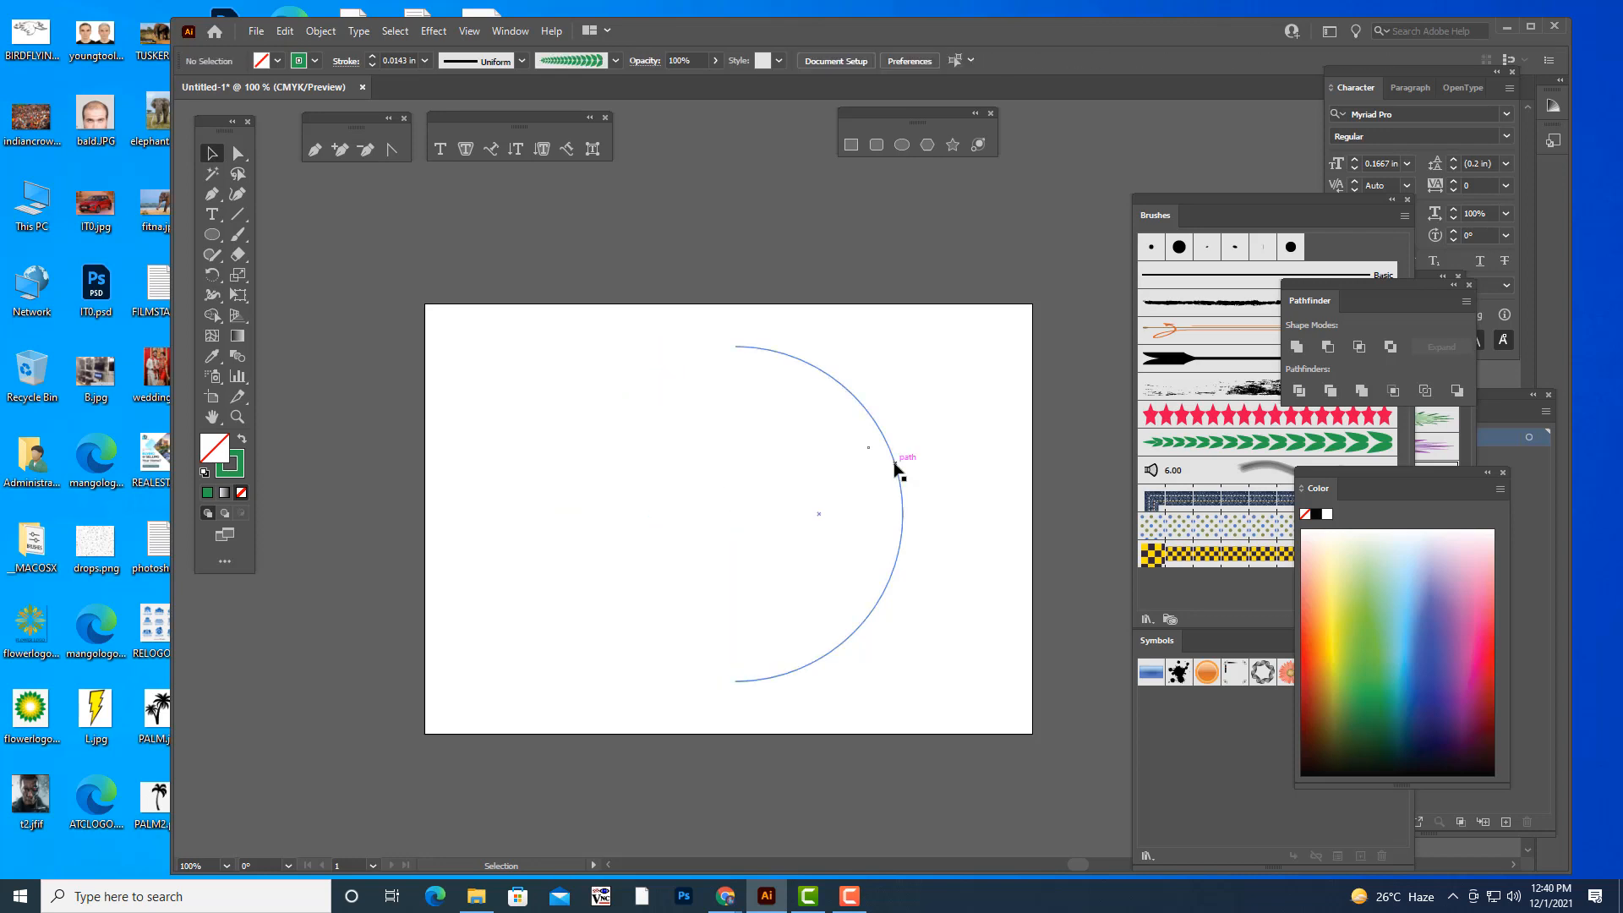
- Try the green LEAFS art brush on the remaining right half-circle, and undo it
{"action": "left_click", "coordinate": [900, 465]}
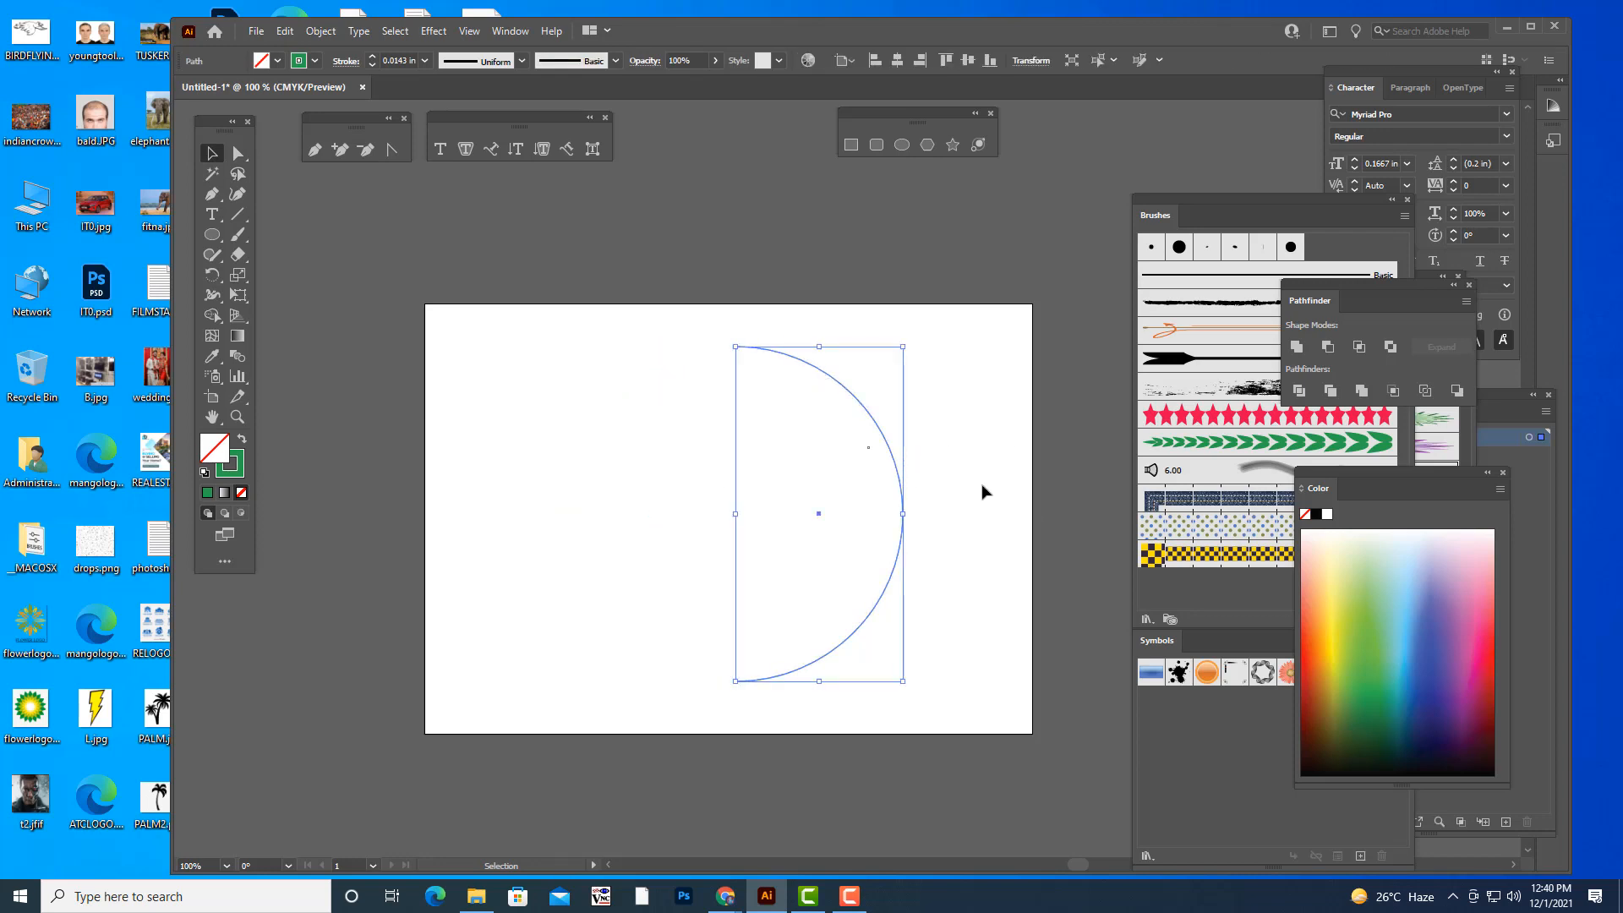
{"action": "left_click_drag", "start_coordinate": [1187, 205], "coordinate": [1138, 185]}
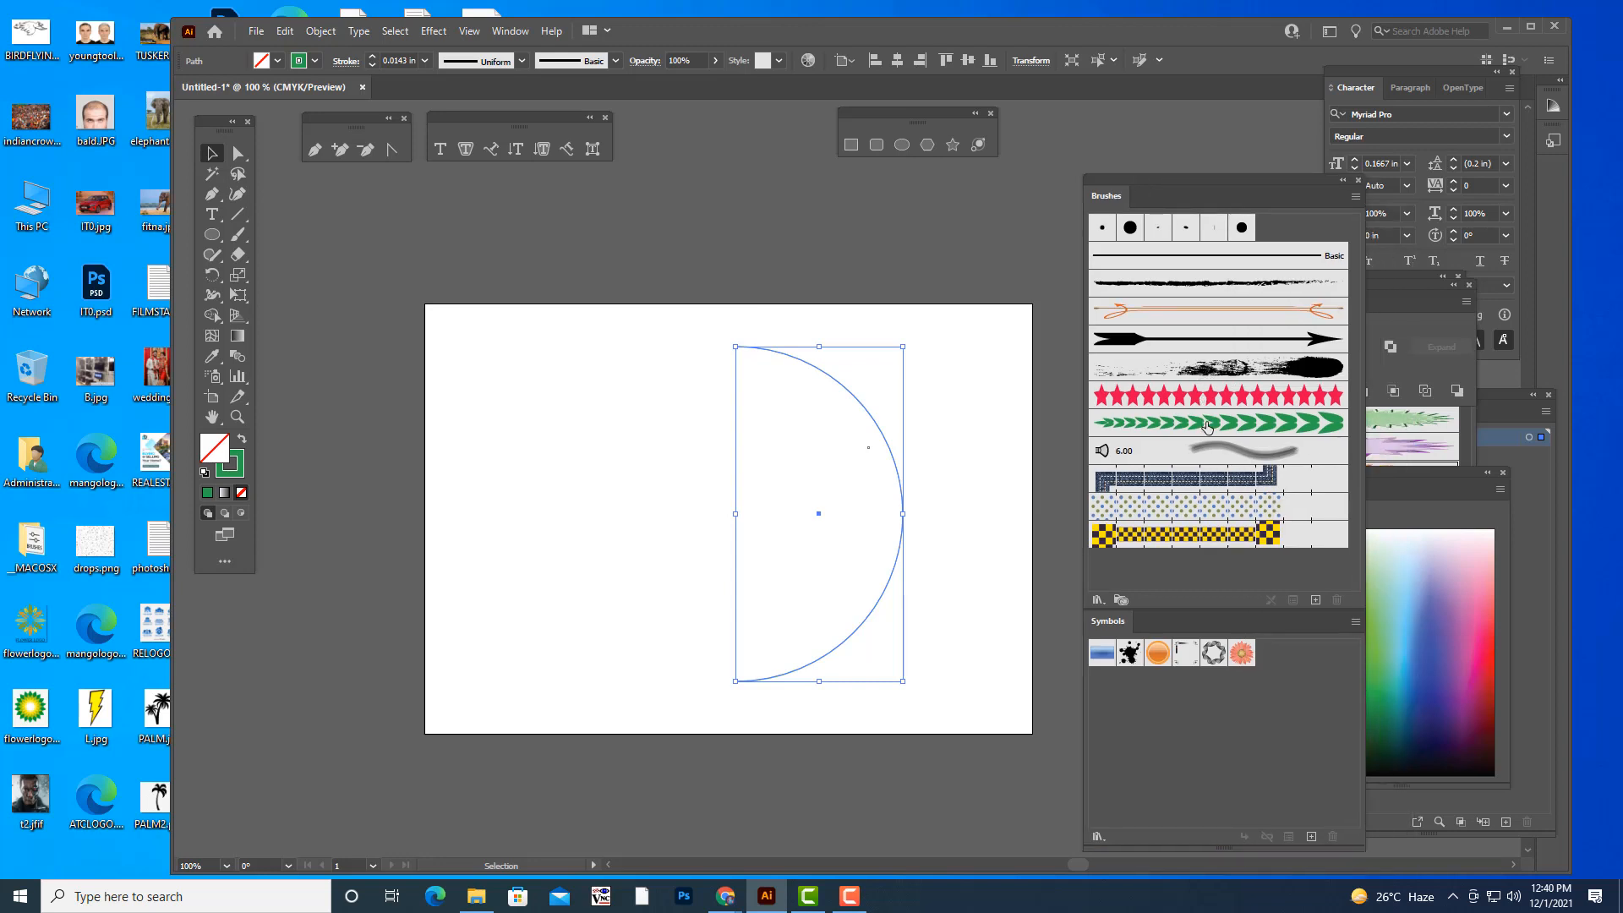
{"action": "left_click", "coordinate": [1207, 427]}
{"action": "left_click", "coordinate": [860, 251]}
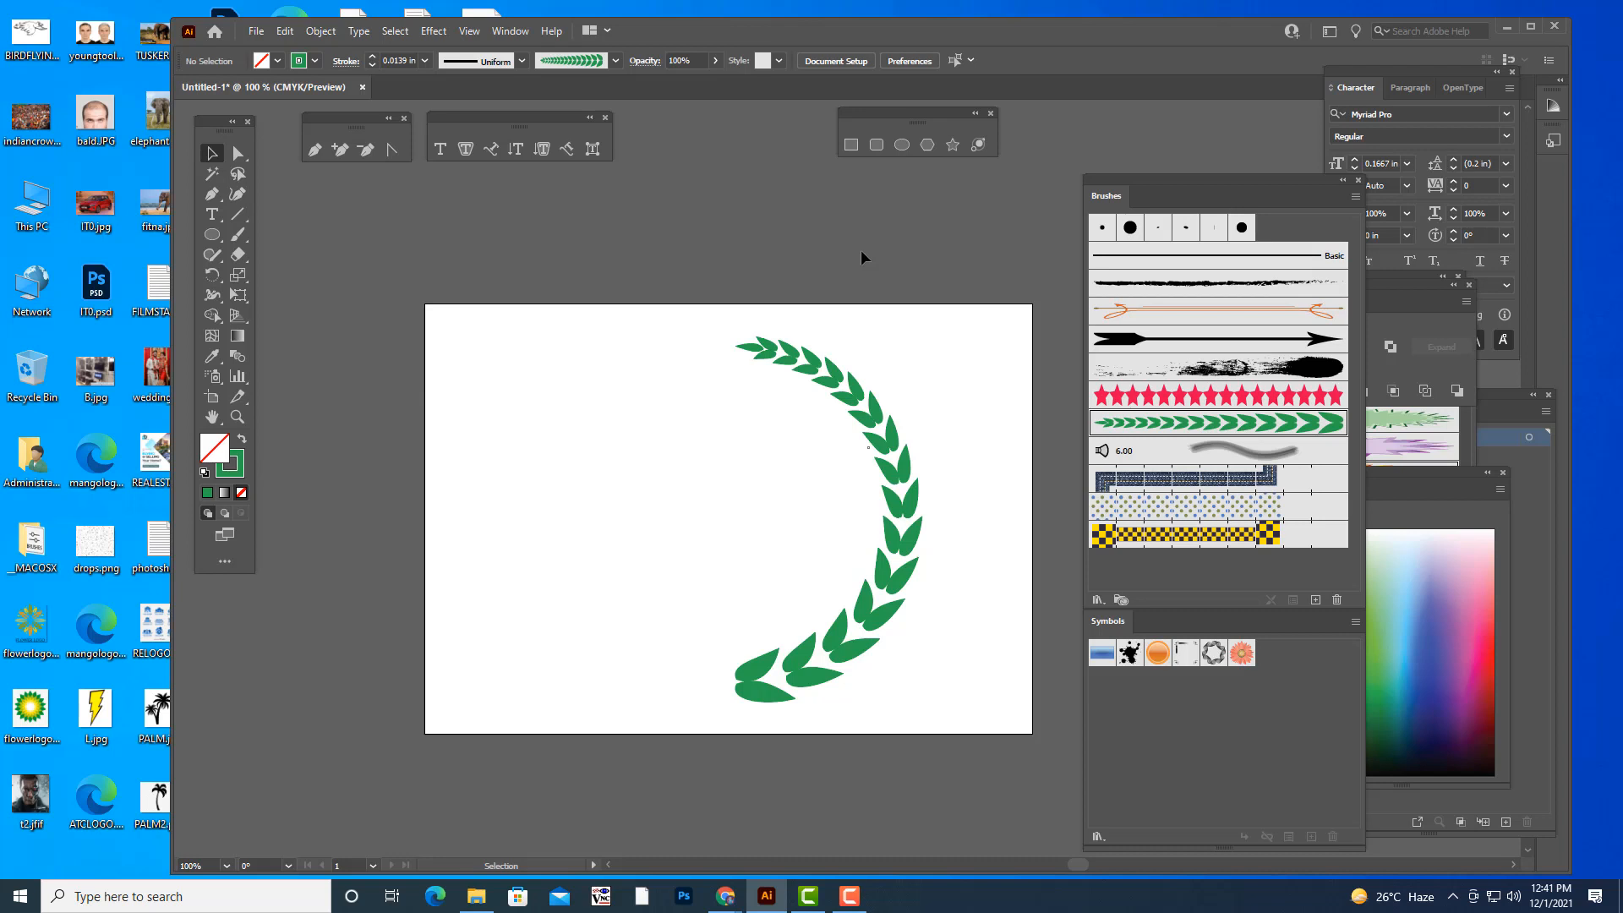
{"action": "key", "text": "ctrl+z"}
{"action": "left_click", "coordinate": [914, 315]}
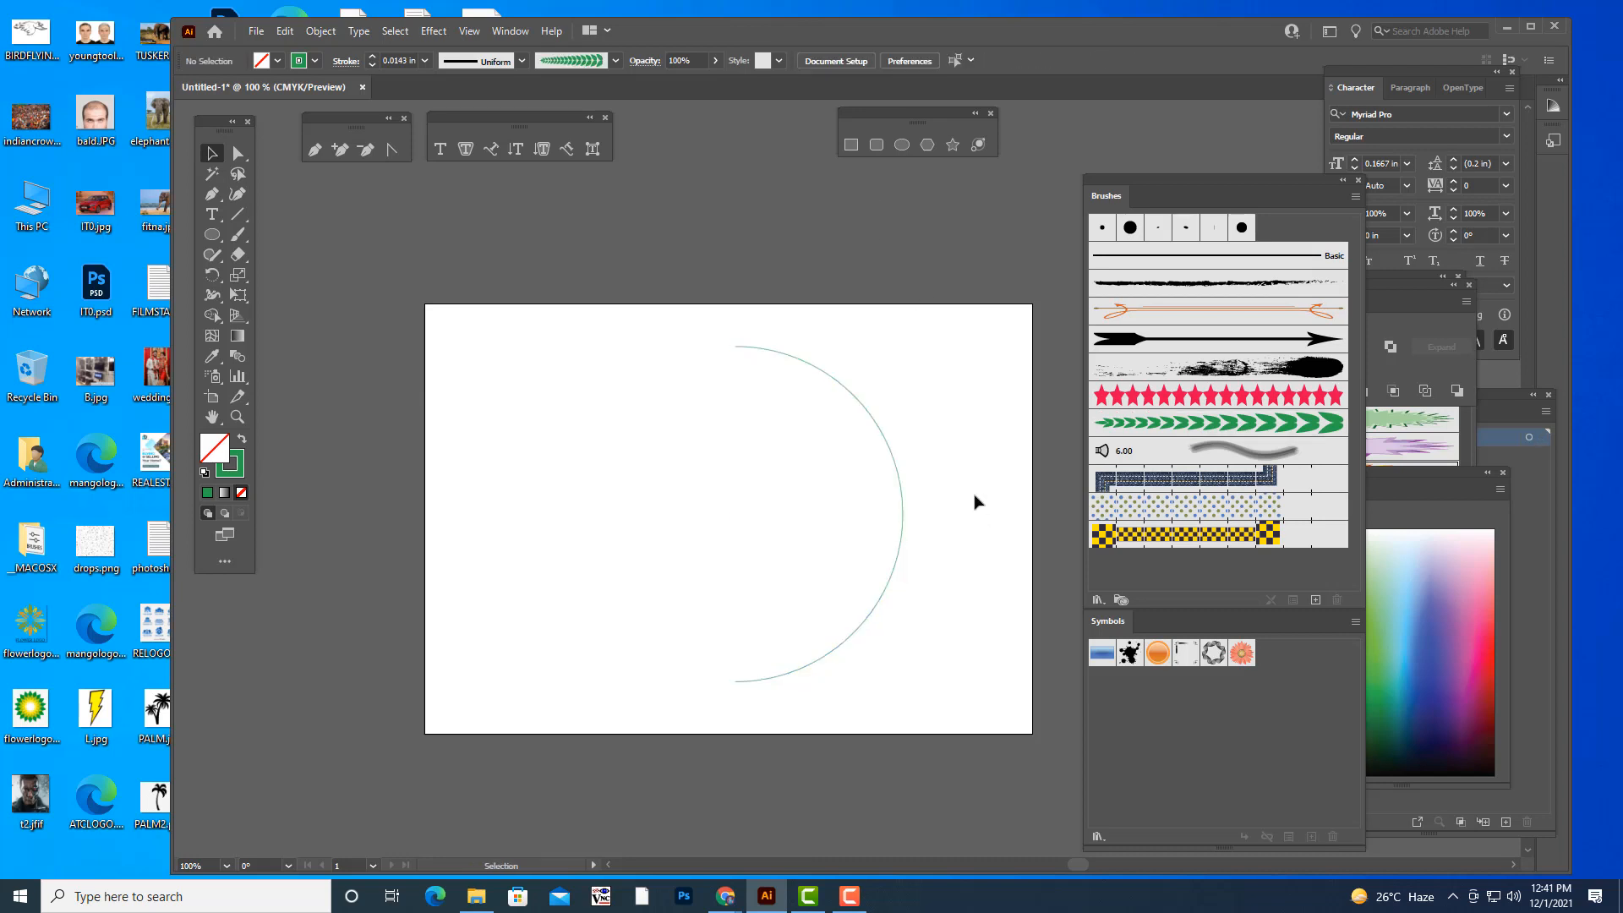
- Switch to Chrome and search Google Images for "college logo" in a new tab
{"action": "left_click", "coordinate": [646, 855]}
{"action": "left_click", "coordinate": [1423, 15]}
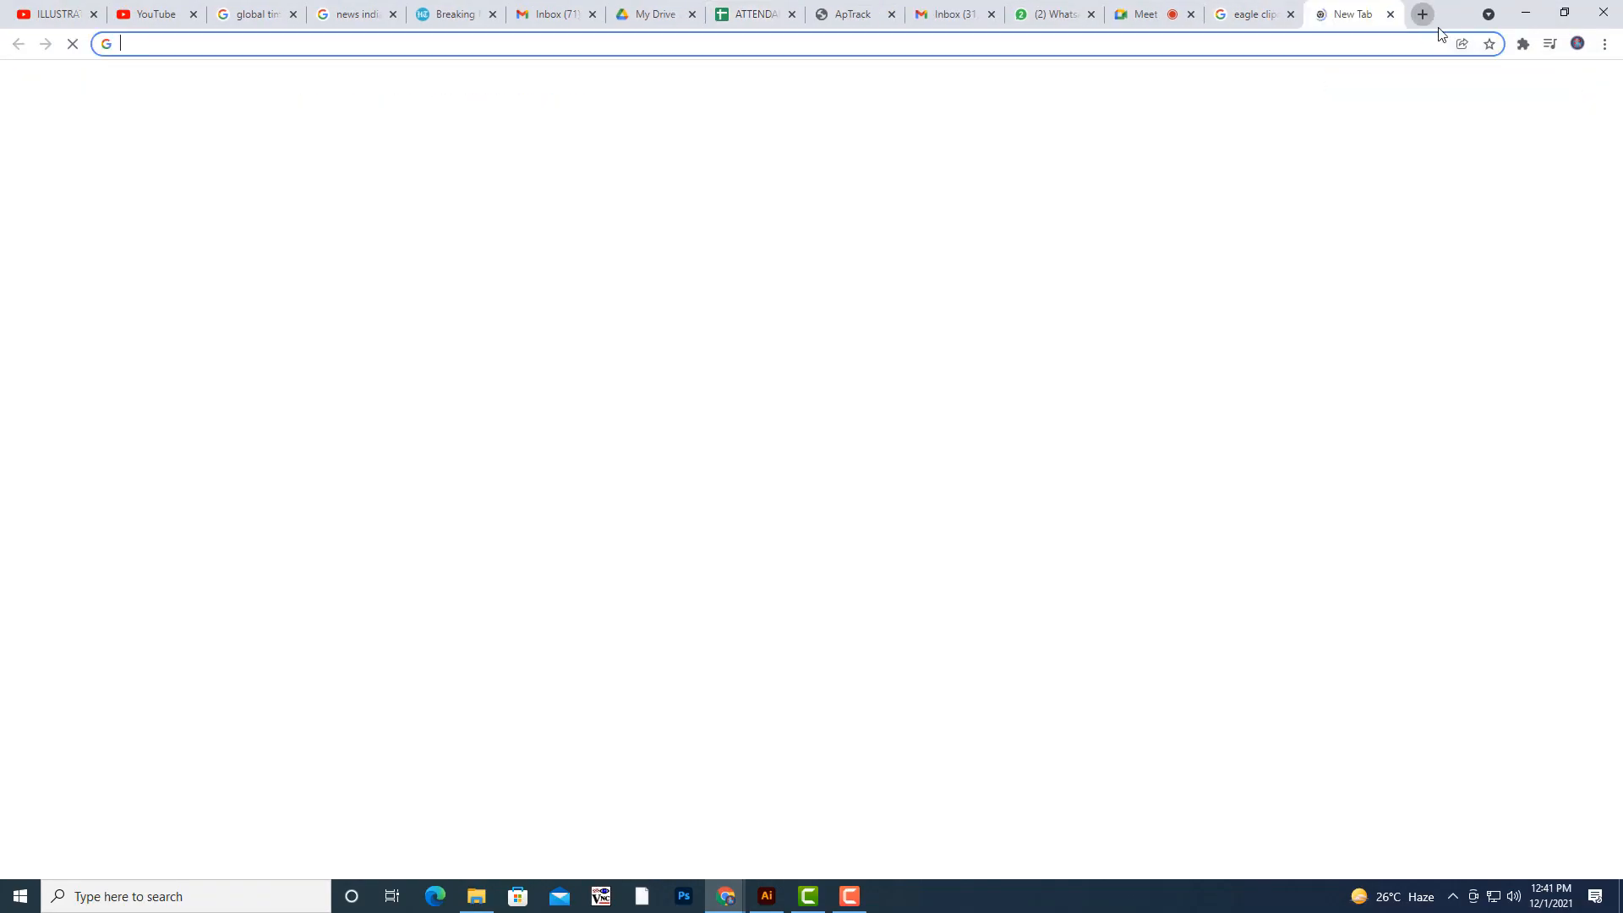
{"action": "left_click", "coordinate": [1506, 88]}
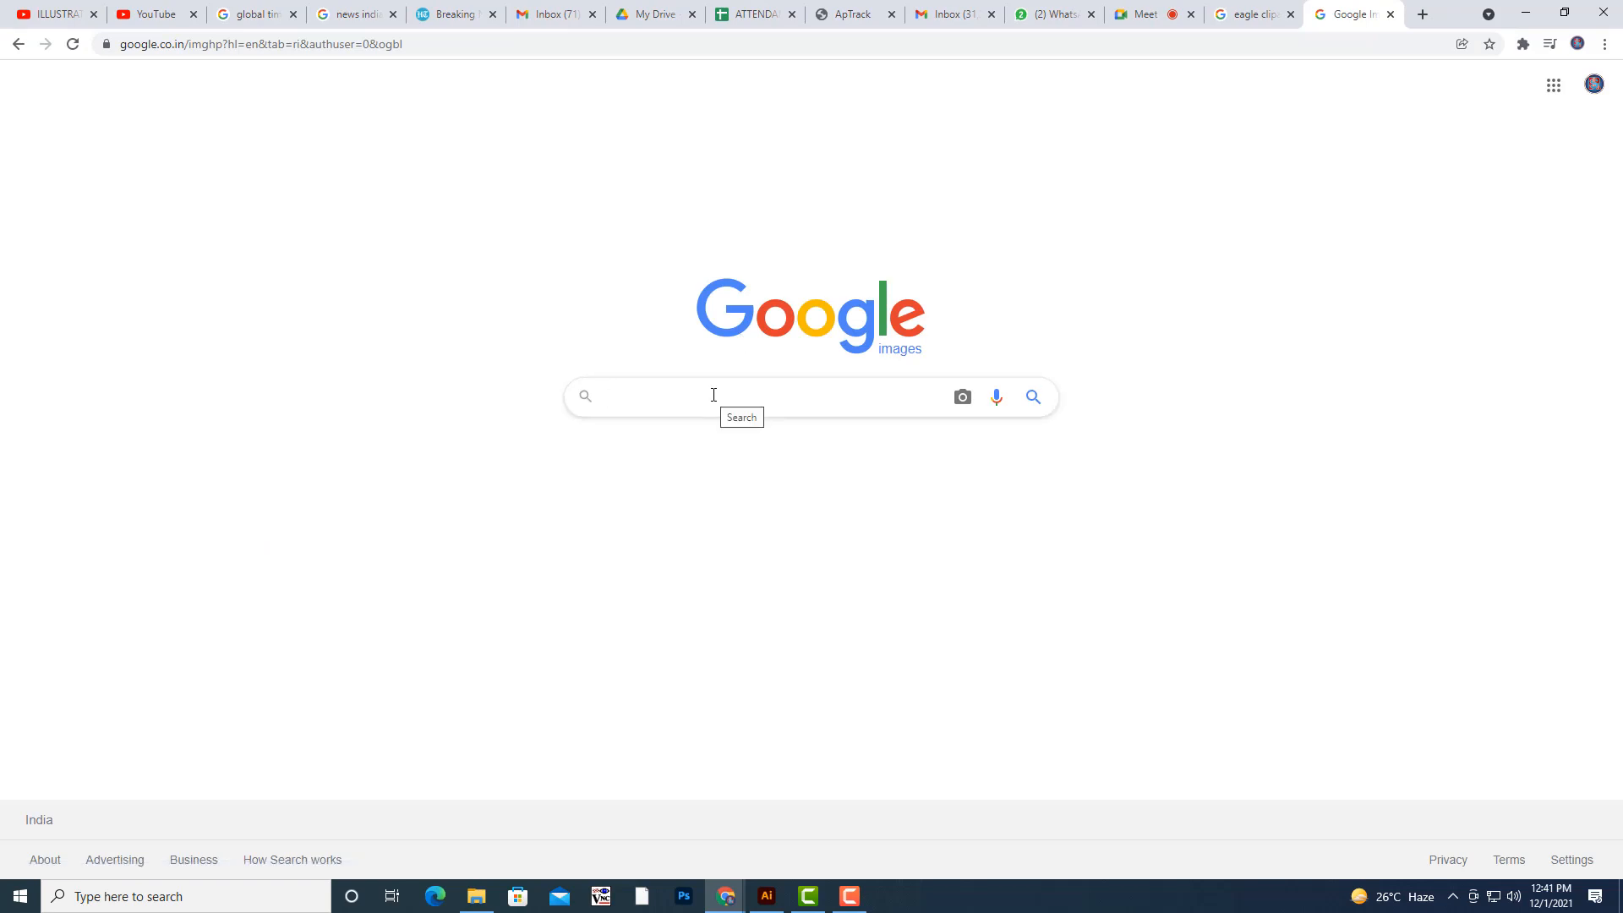
{"action": "type", "text": "COLLEG"}
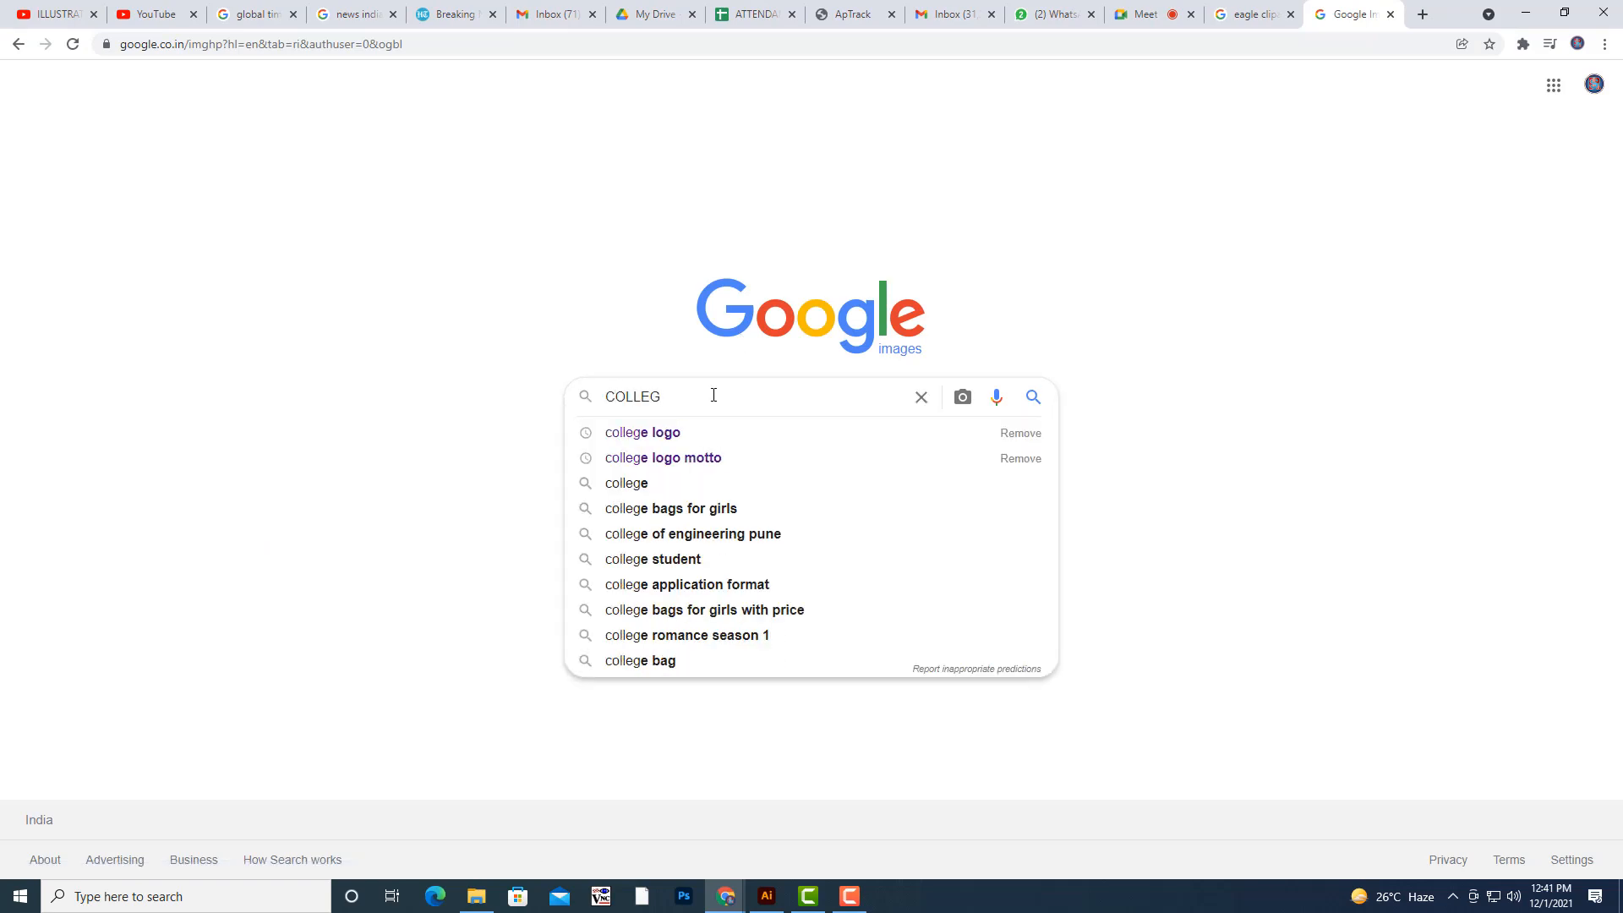
{"action": "key", "text": "Down"}
{"action": "key", "text": "Return"}
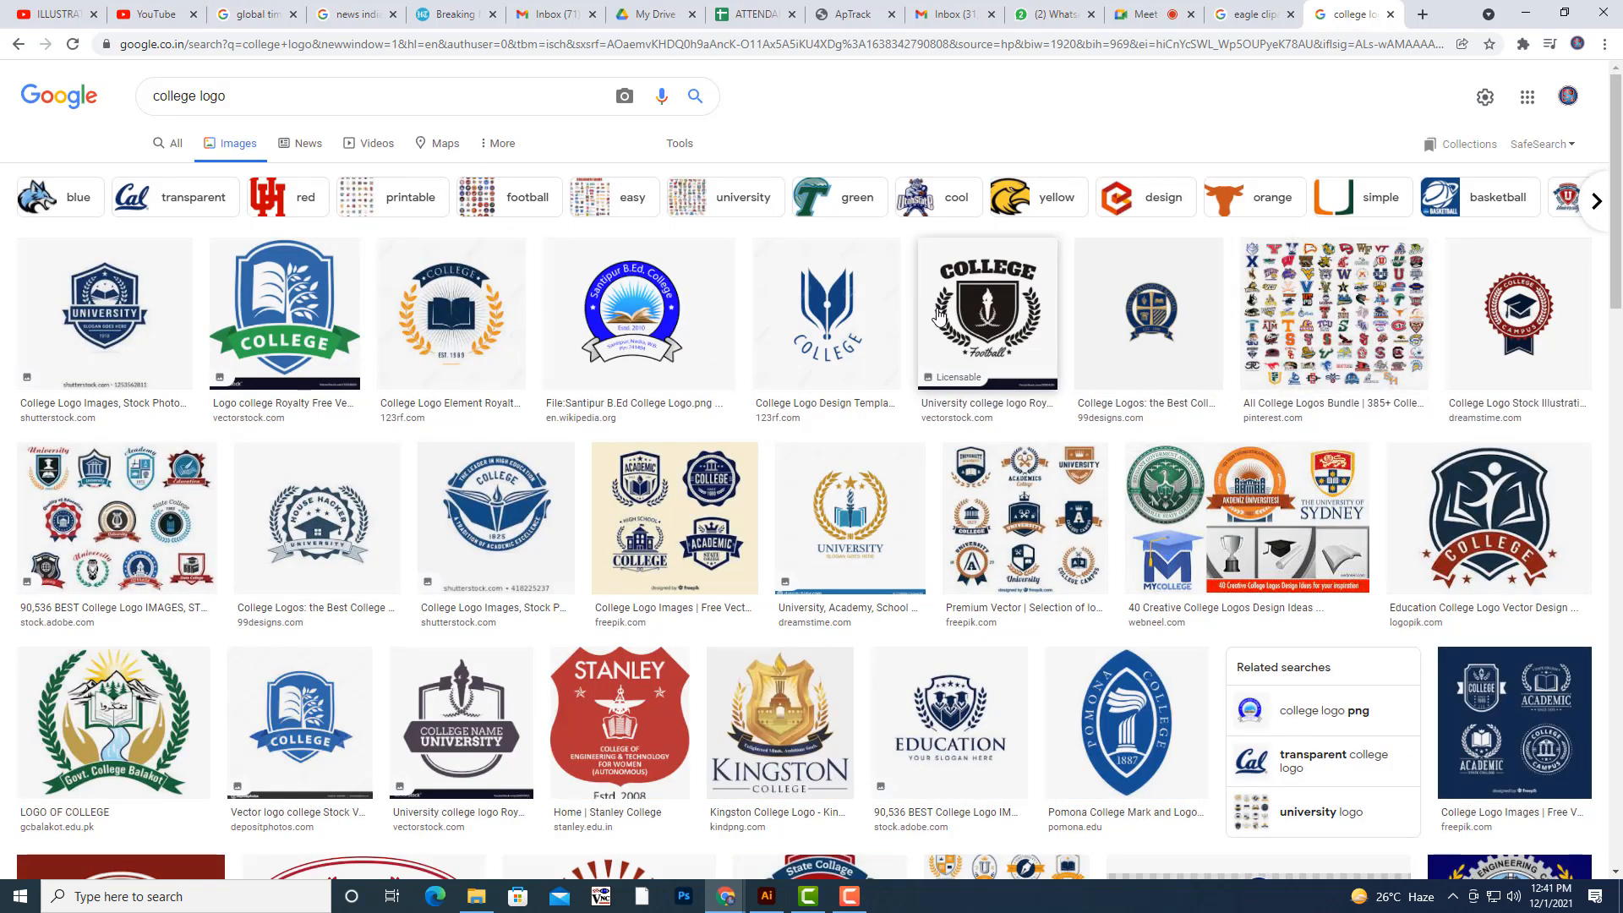
- Examine the leaf wreaths in enlarged college logos, including College Football, Est. 1989, Govt. College Balakot and Texas Bar College
{"action": "left_click", "coordinate": [938, 314]}
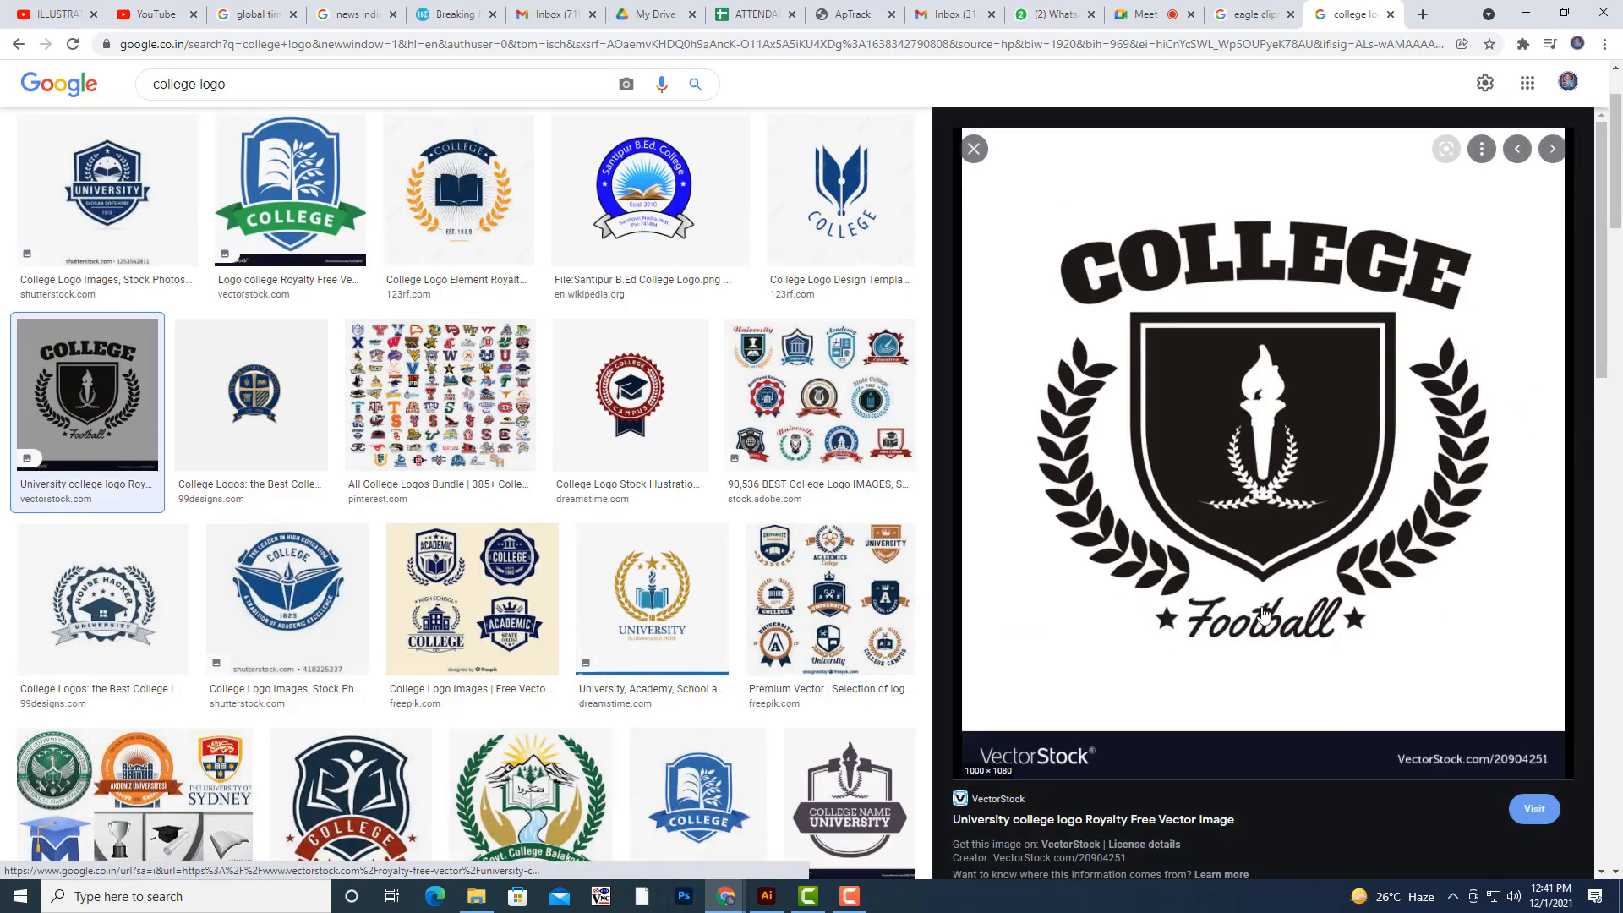
{"action": "left_click", "coordinate": [458, 190]}
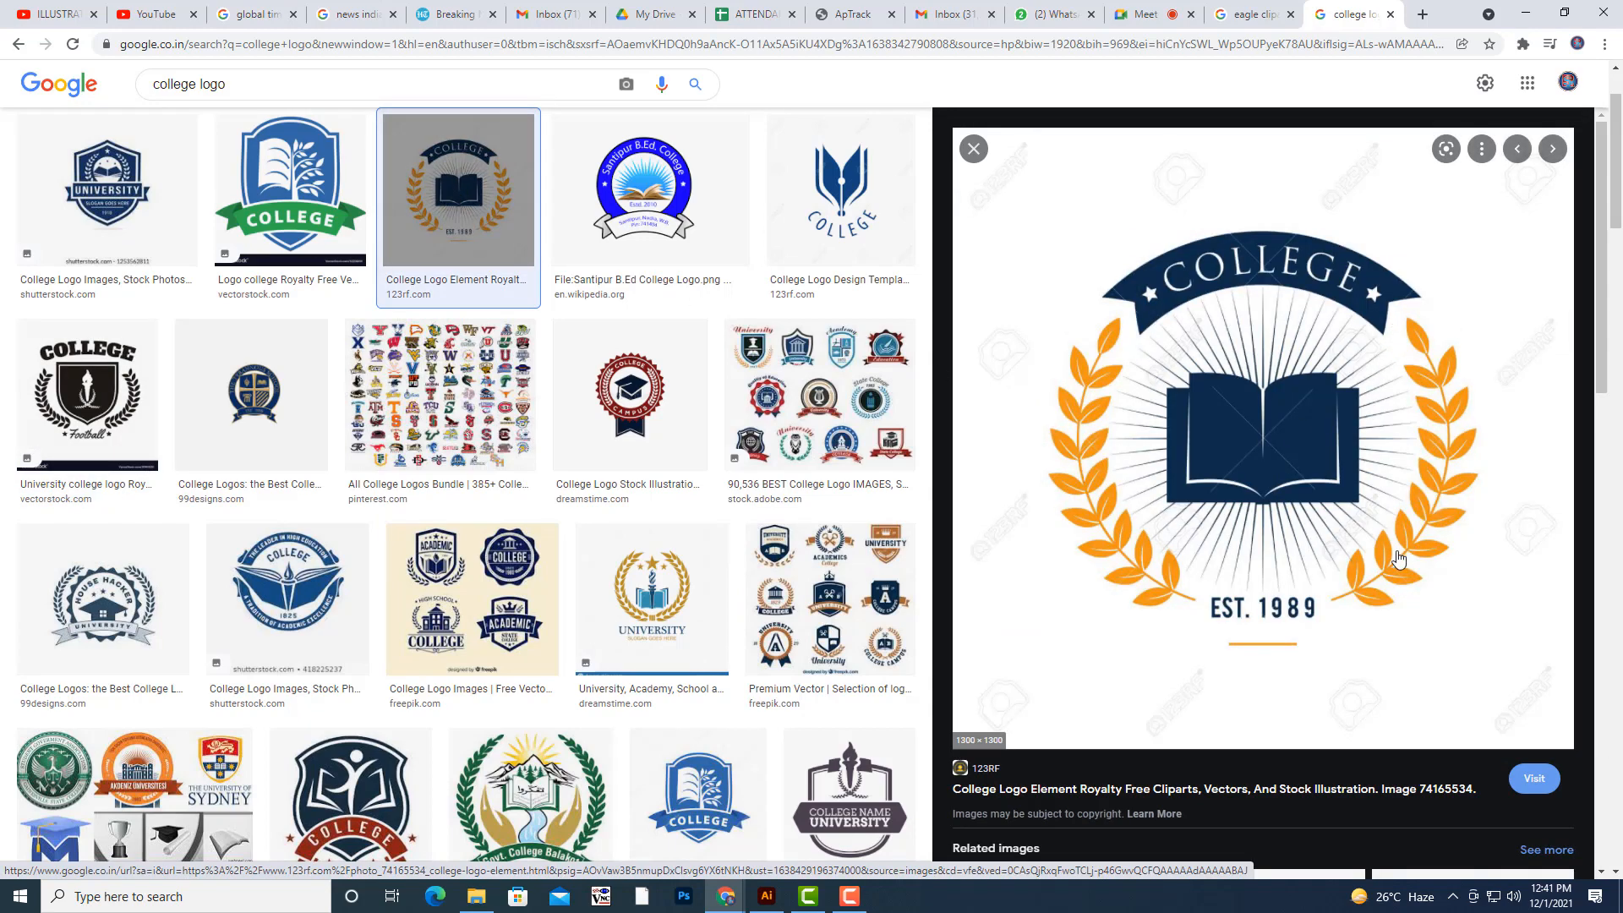
{"action": "scroll", "coordinate": [626, 594], "scroll_direction": "down", "scroll_amount": 4}
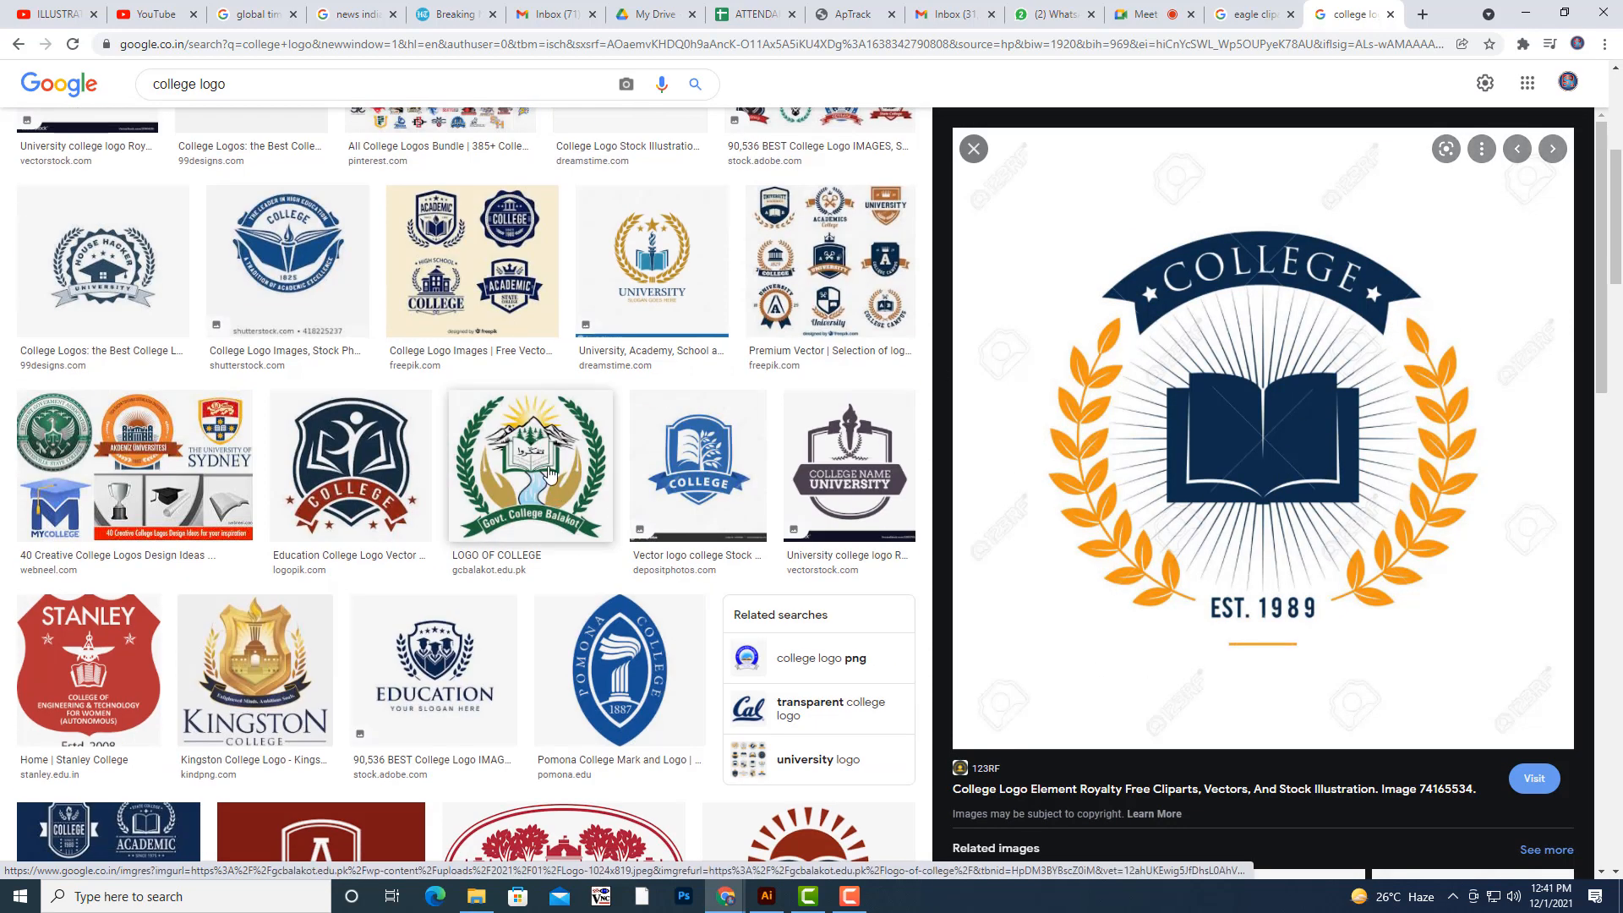
{"action": "left_click", "coordinate": [549, 473]}
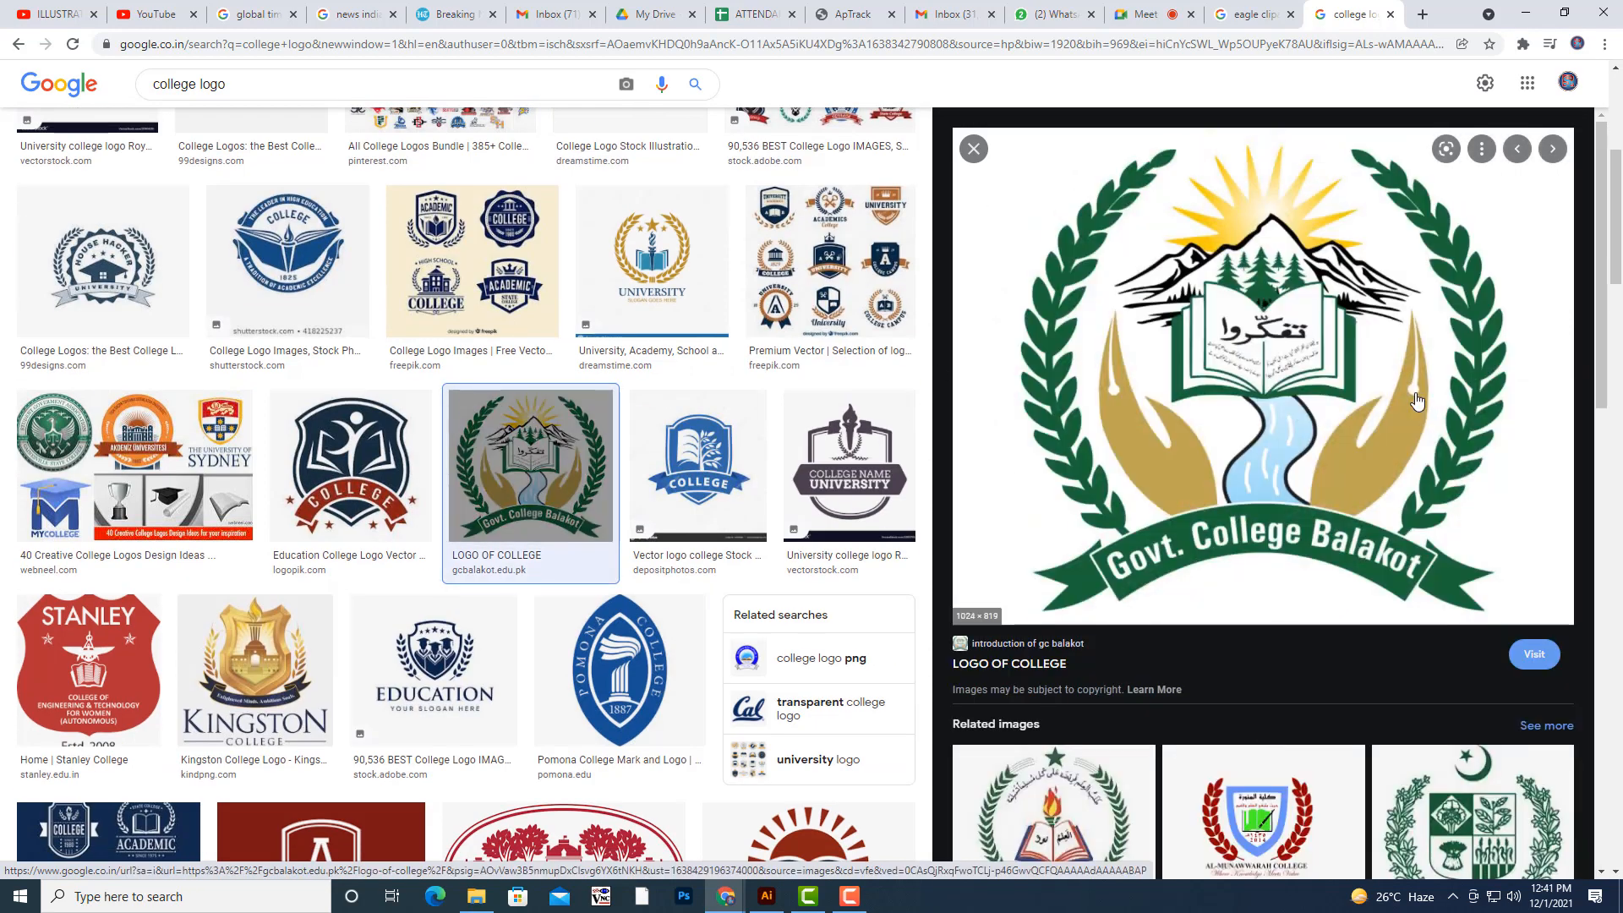
{"action": "scroll", "coordinate": [1417, 401], "scroll_direction": "down", "scroll_amount": 7}
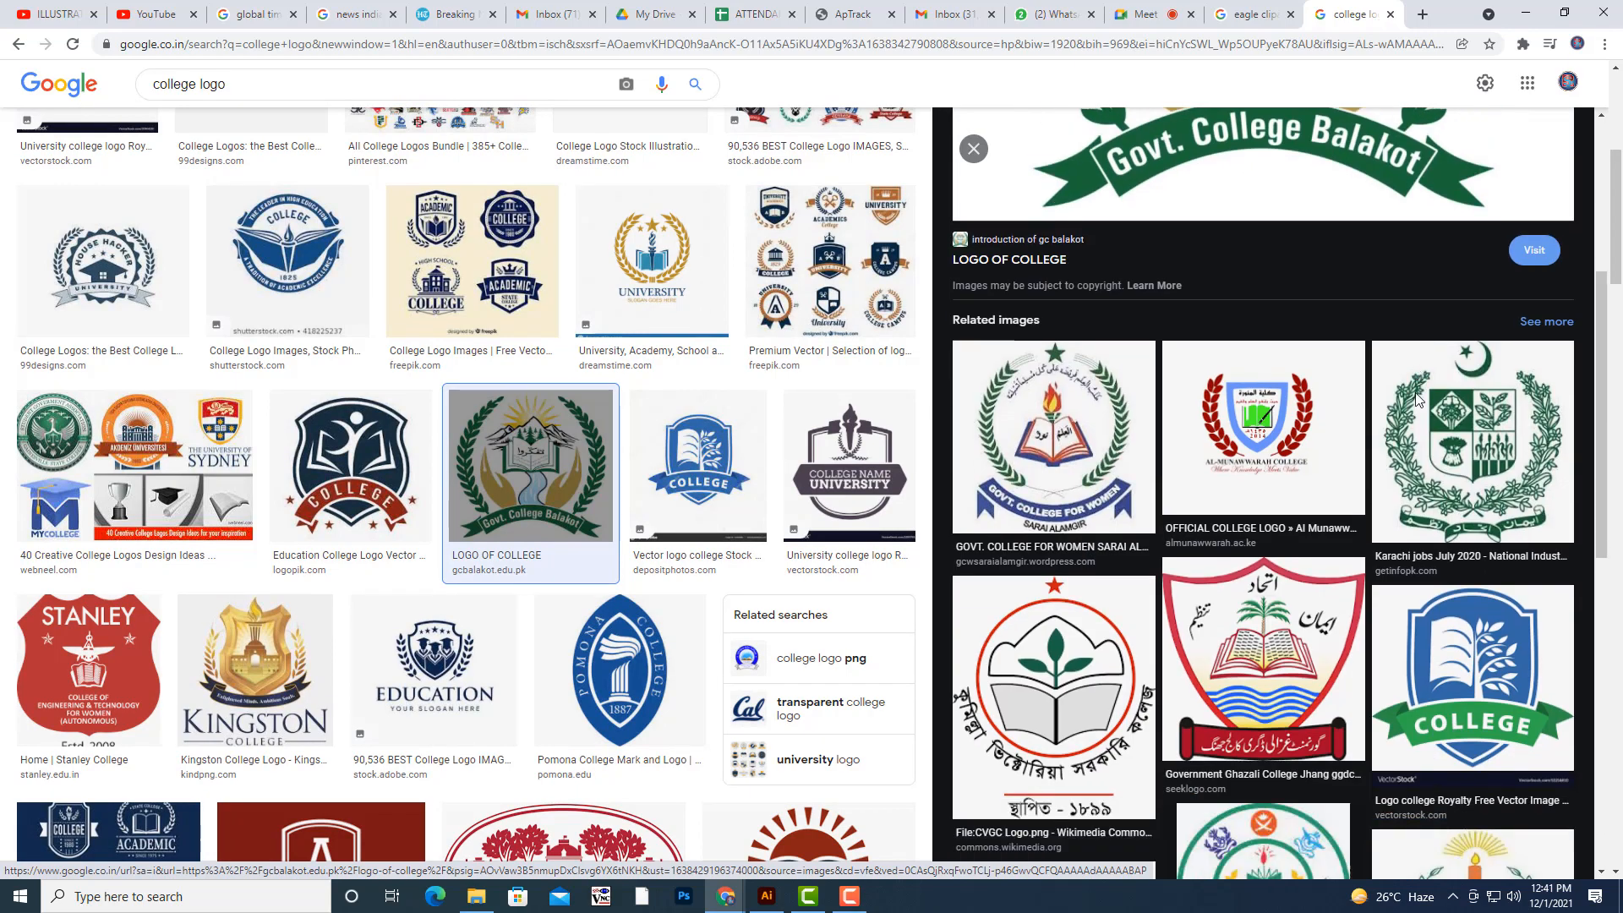
{"action": "scroll", "coordinate": [621, 490], "scroll_direction": "down", "scroll_amount": 6}
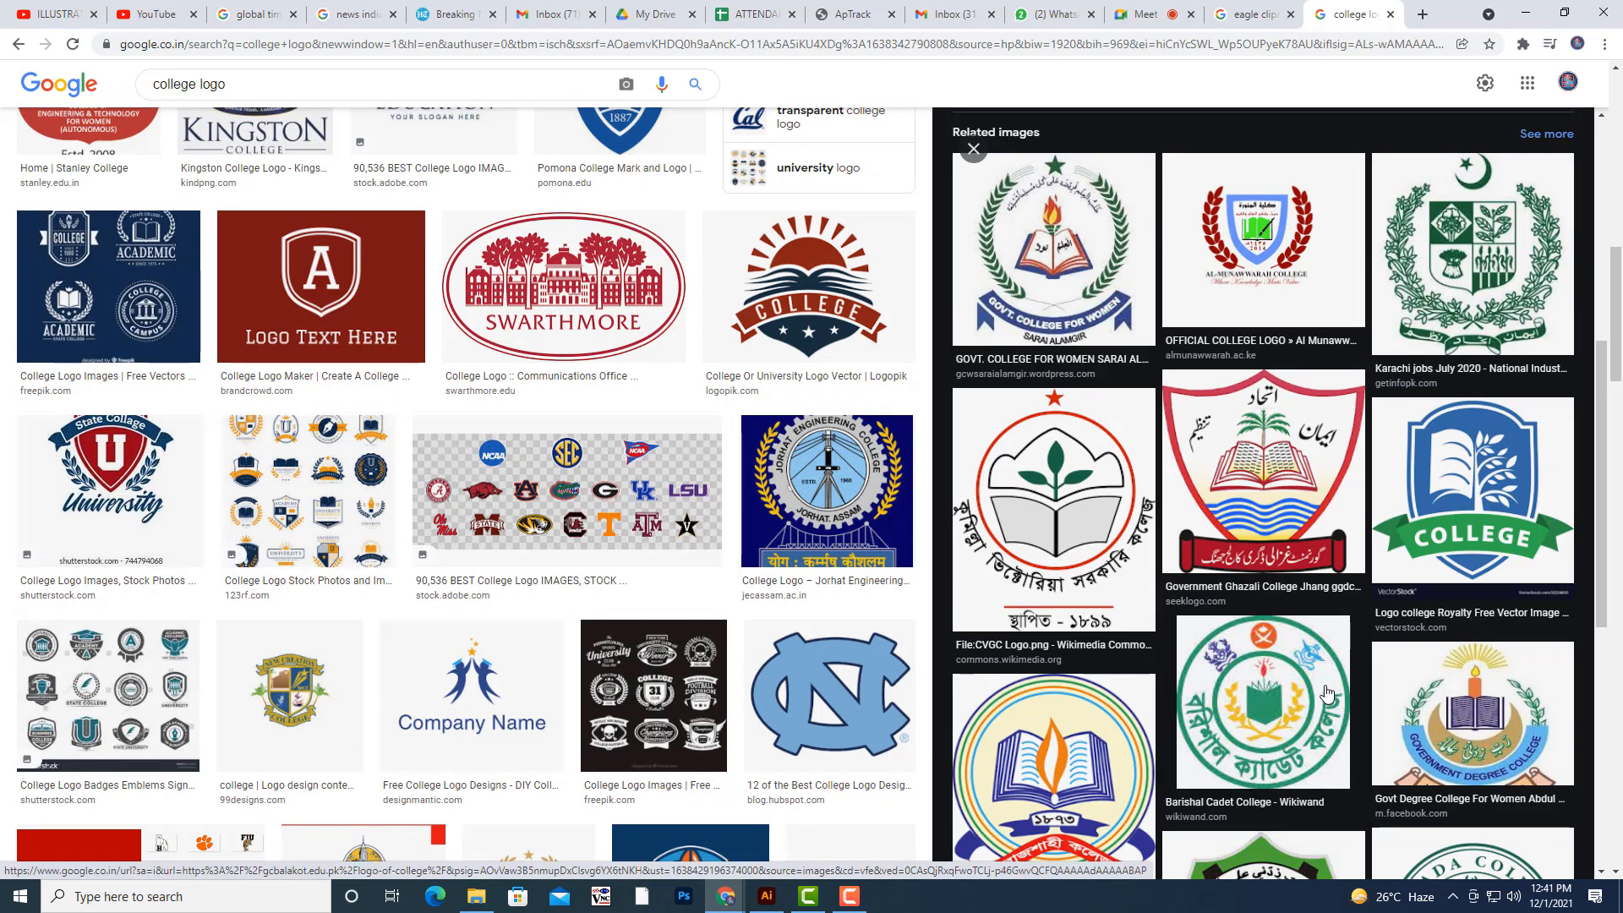
{"action": "scroll", "coordinate": [1471, 635], "scroll_direction": "down", "scroll_amount": 3}
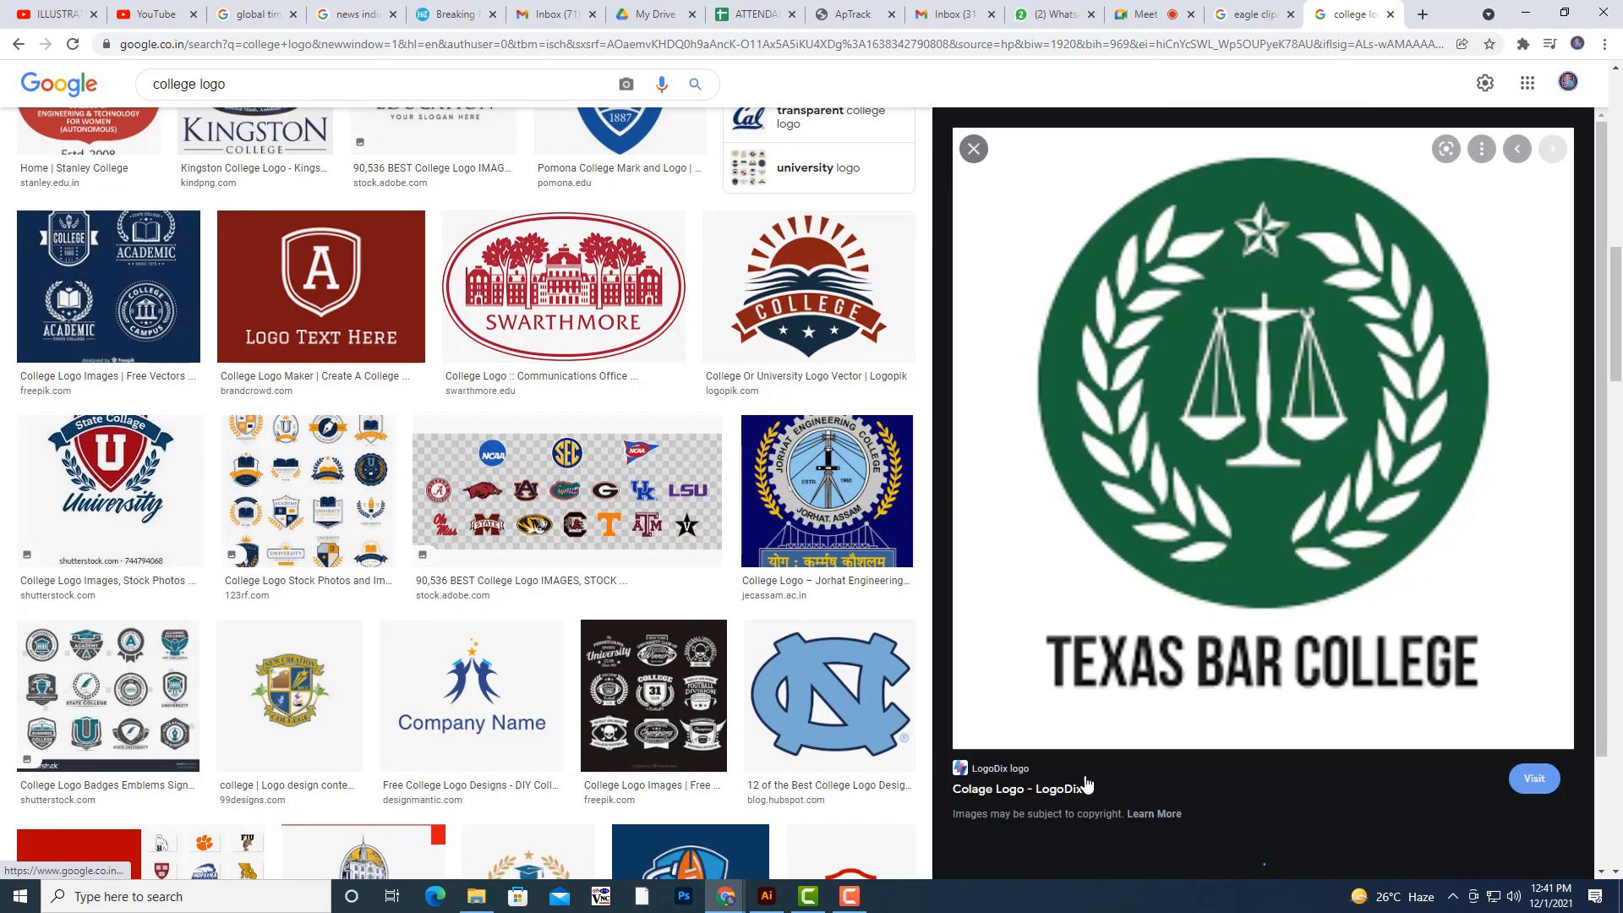
{"action": "left_click", "coordinate": [1075, 775]}
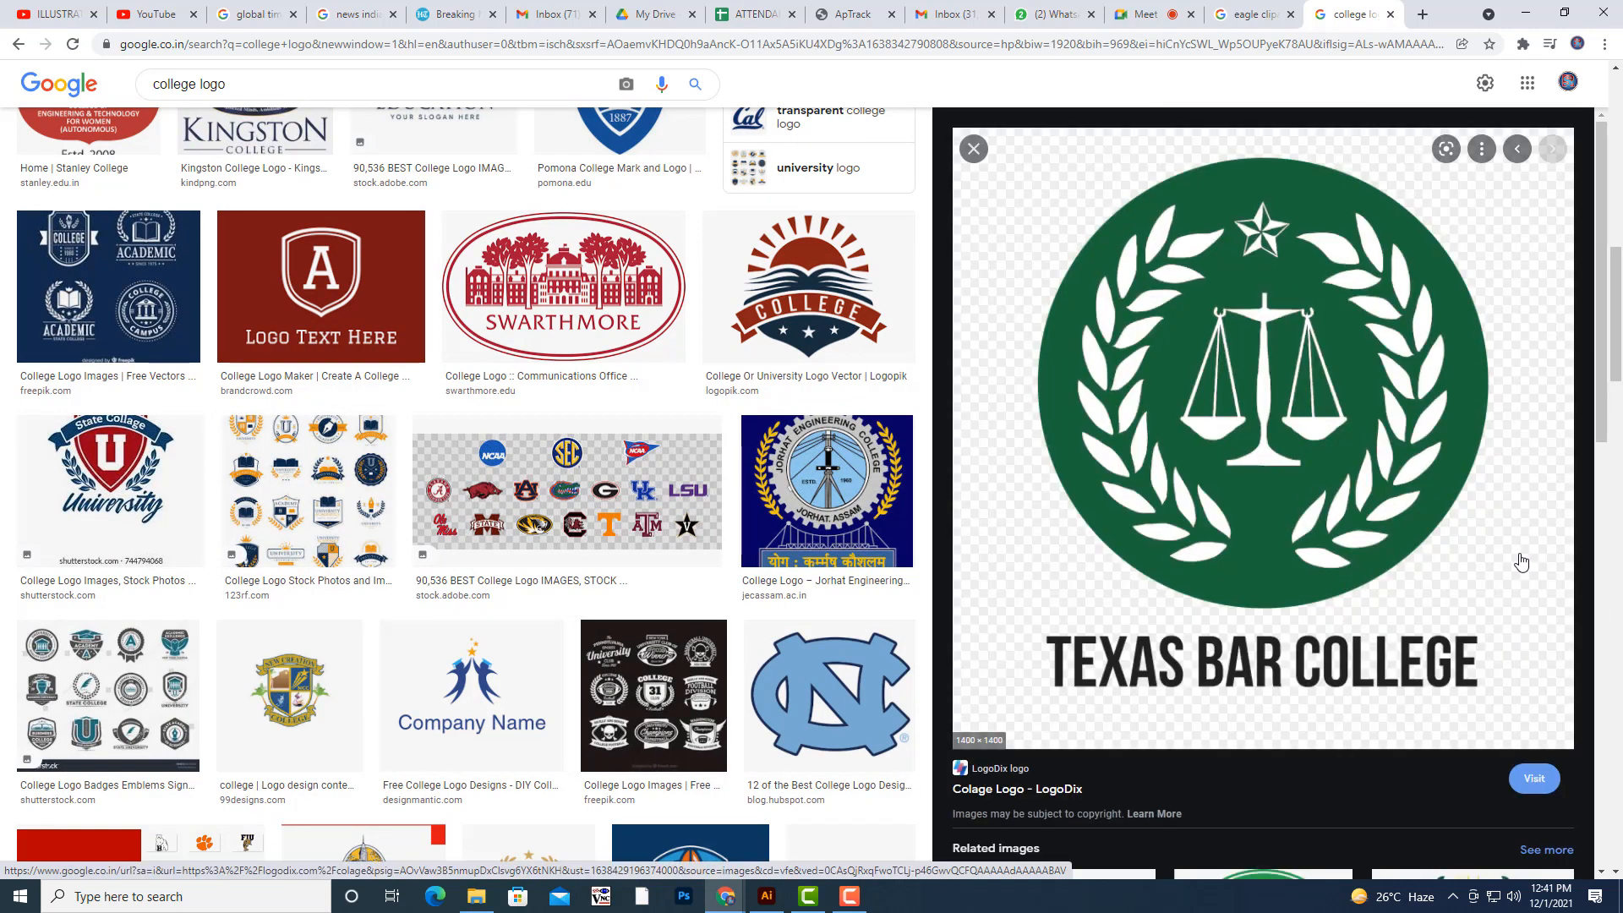
- Look through more results for leaf wreaths, enlarging the Academy University badge and the round blue community college logo
{"action": "scroll", "coordinate": [634, 503], "scroll_direction": "down", "scroll_amount": 6}
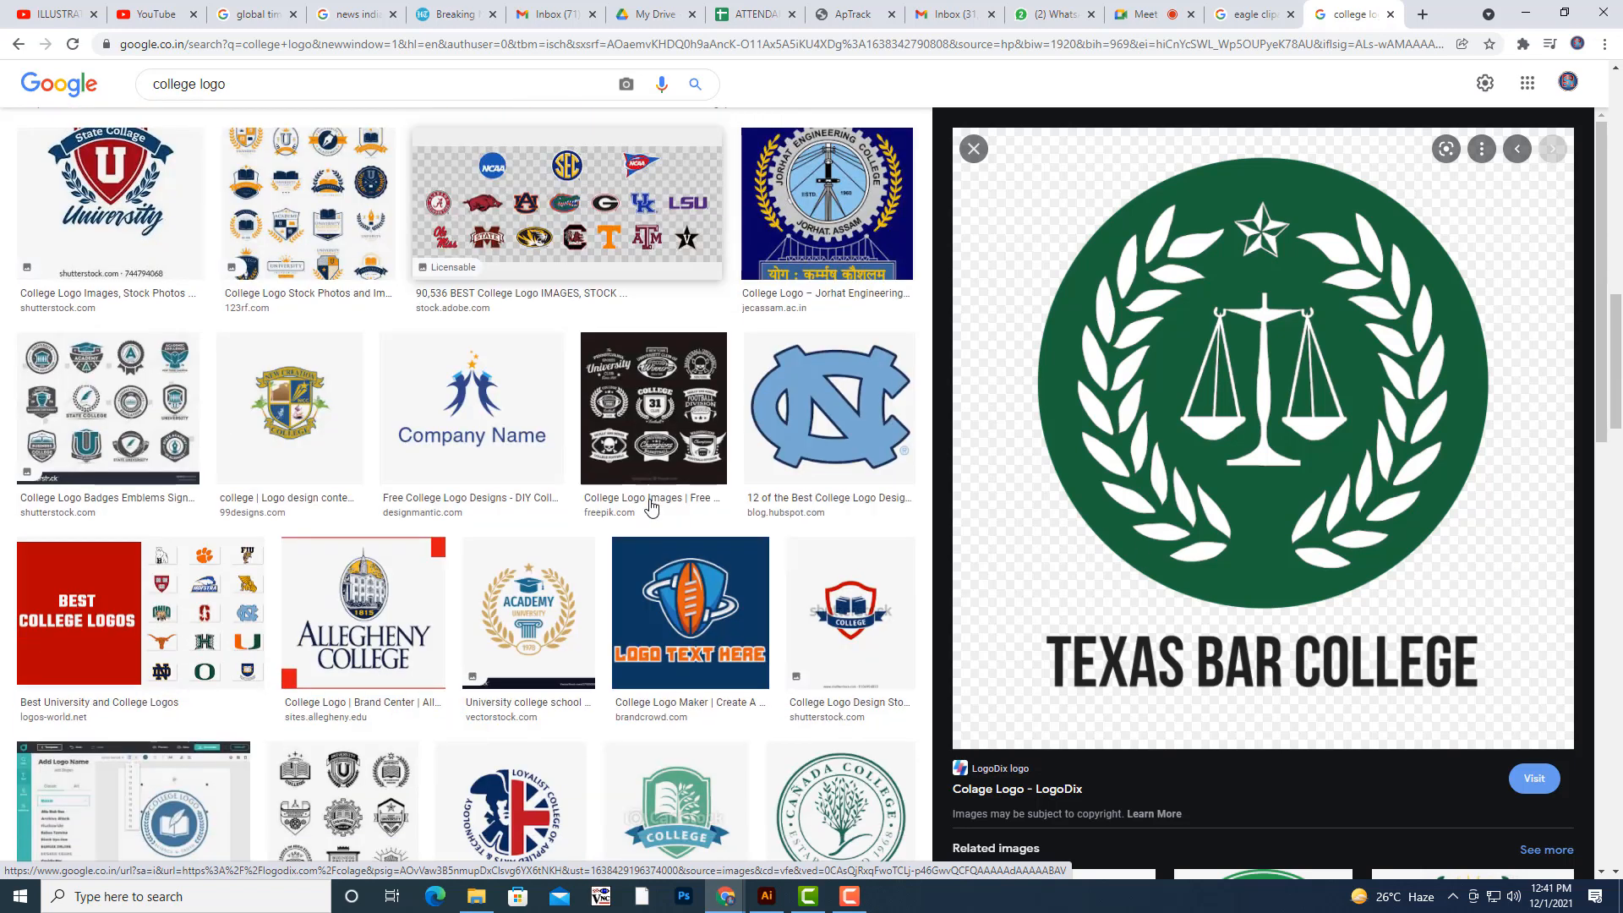
{"action": "left_click", "coordinate": [575, 482]}
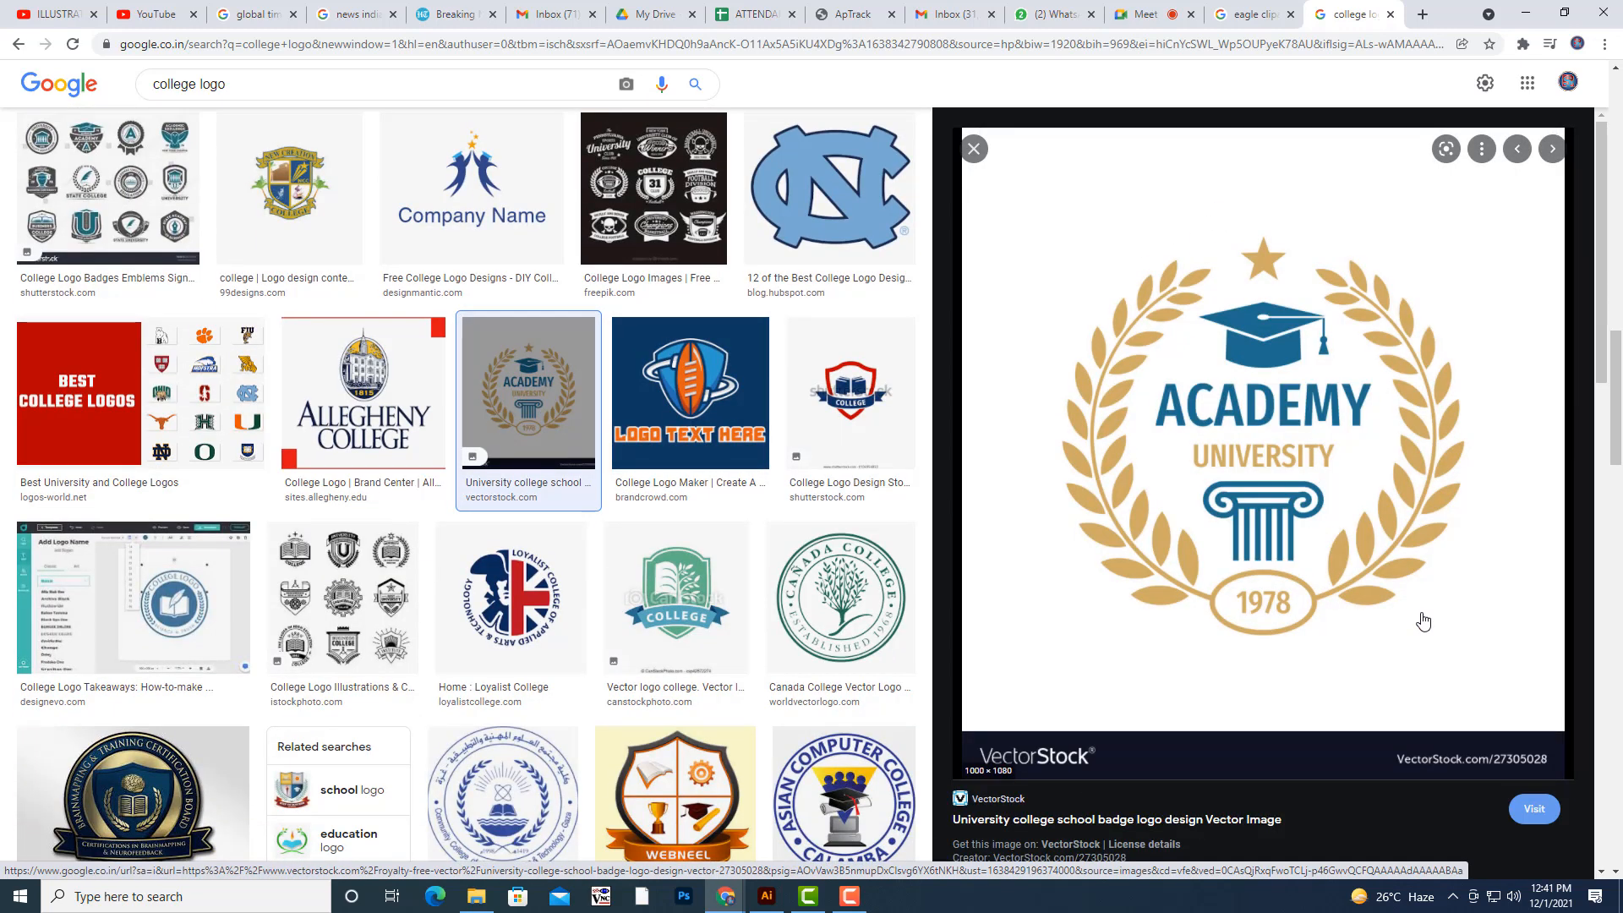
{"action": "scroll", "coordinate": [524, 507], "scroll_direction": "down", "scroll_amount": 5}
{"action": "left_click", "coordinate": [503, 380]}
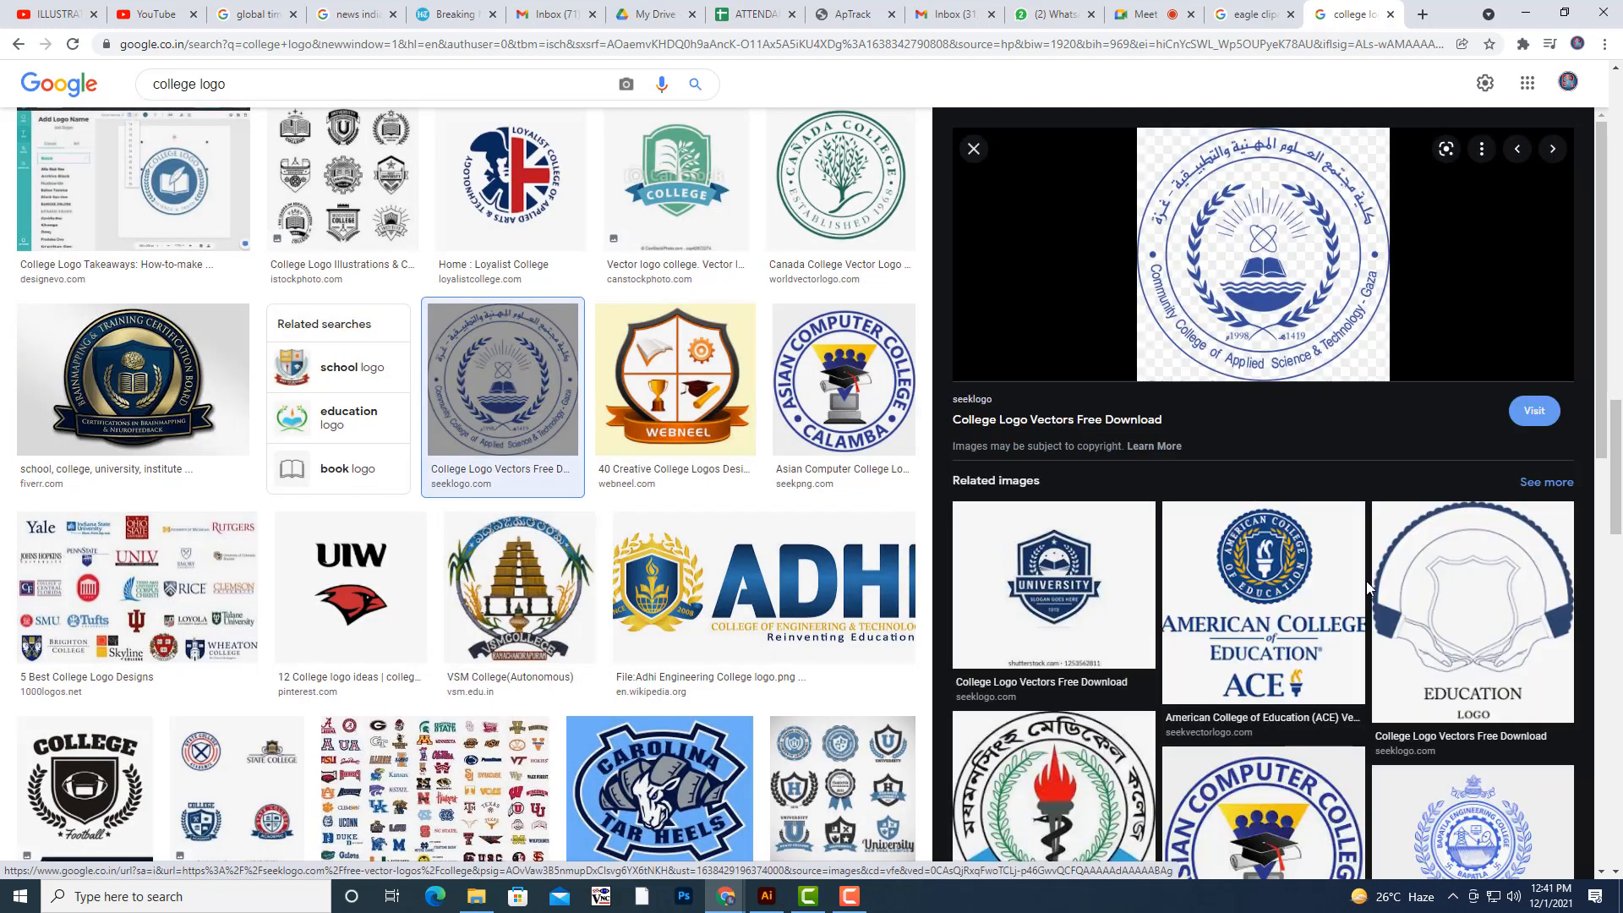
{"action": "scroll", "coordinate": [732, 592], "scroll_direction": "up", "scroll_amount": 6}
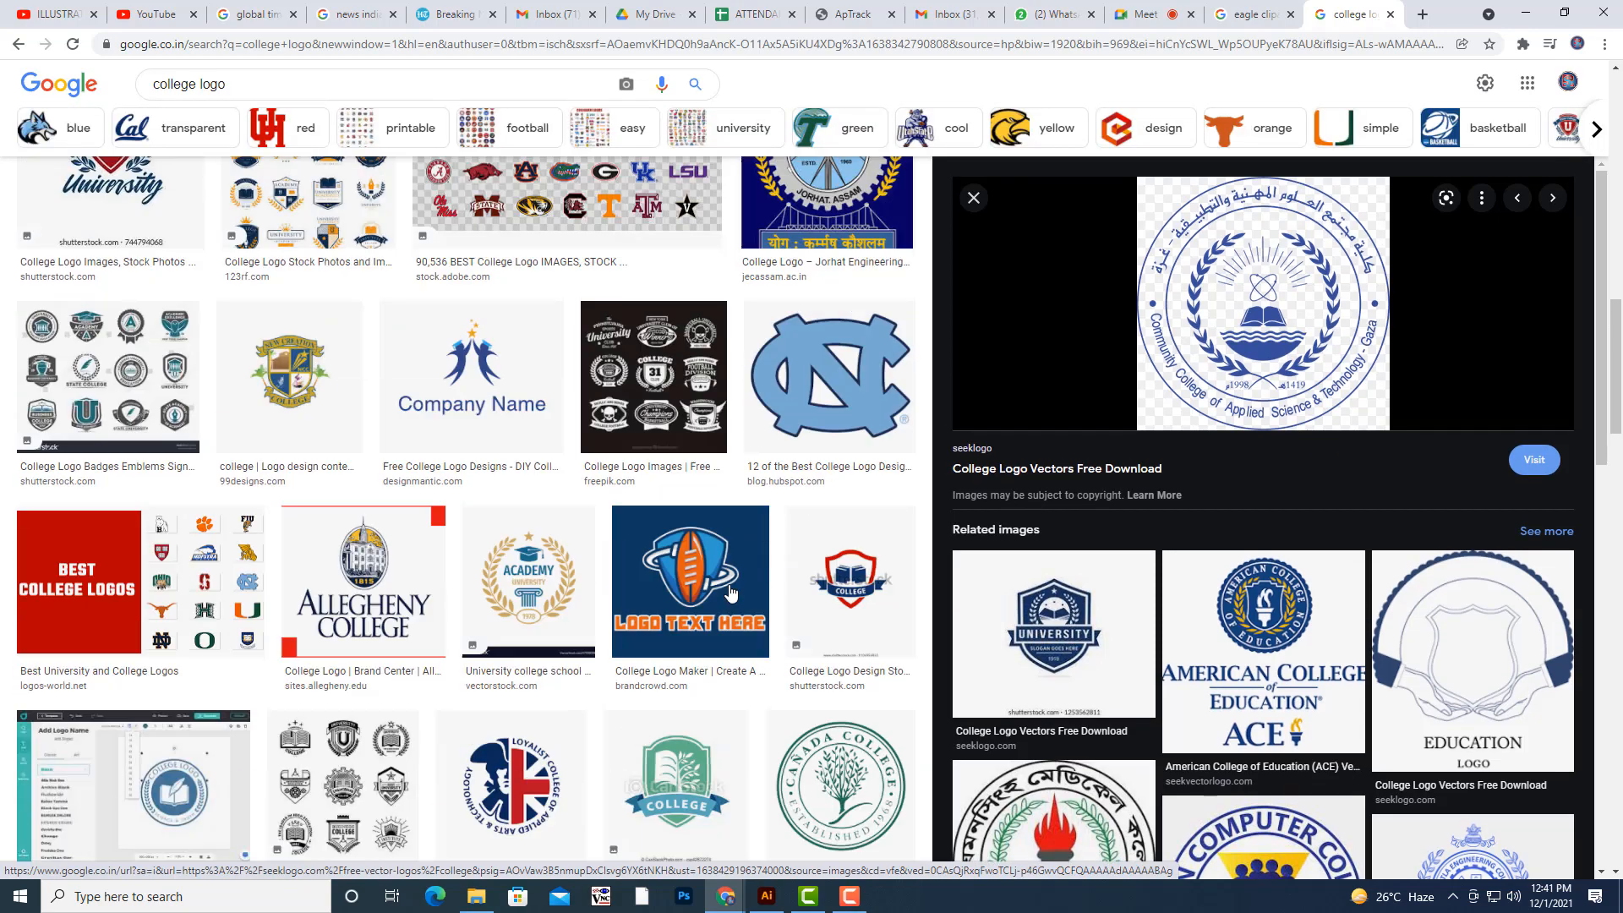
{"action": "scroll", "coordinate": [731, 593], "scroll_direction": "up", "scroll_amount": 15}
{"action": "scroll", "coordinate": [731, 593], "scroll_direction": "down", "scroll_amount": 3}
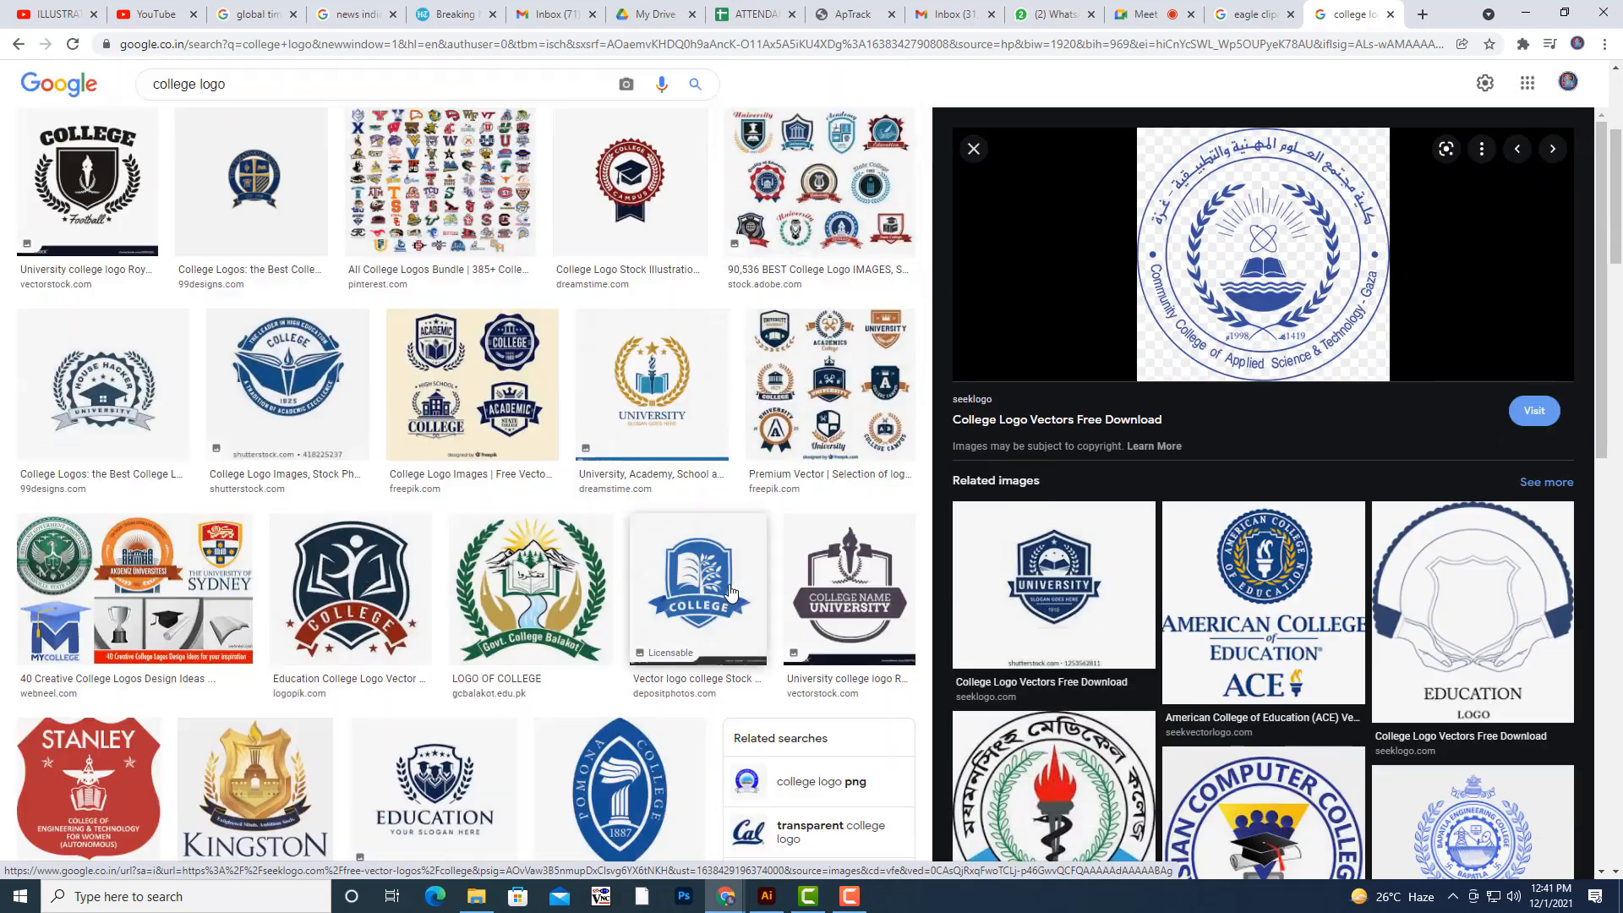
{"action": "scroll", "coordinate": [731, 591], "scroll_direction": "up", "scroll_amount": 1}
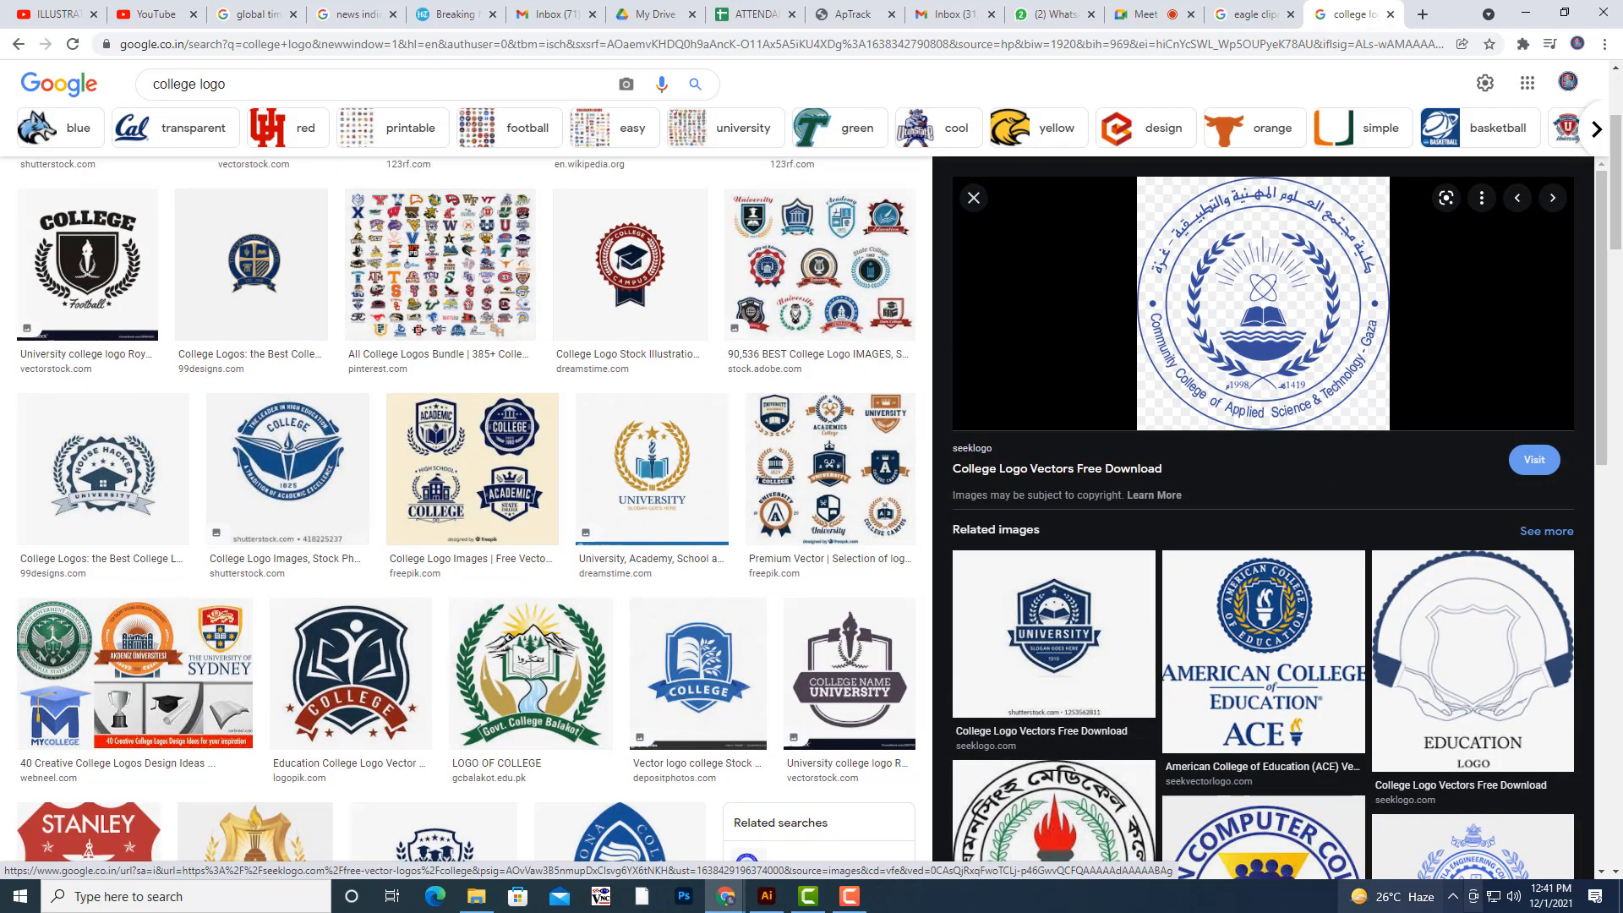
{"action": "scroll", "coordinate": [544, 399], "scroll_direction": "up", "scroll_amount": 3}
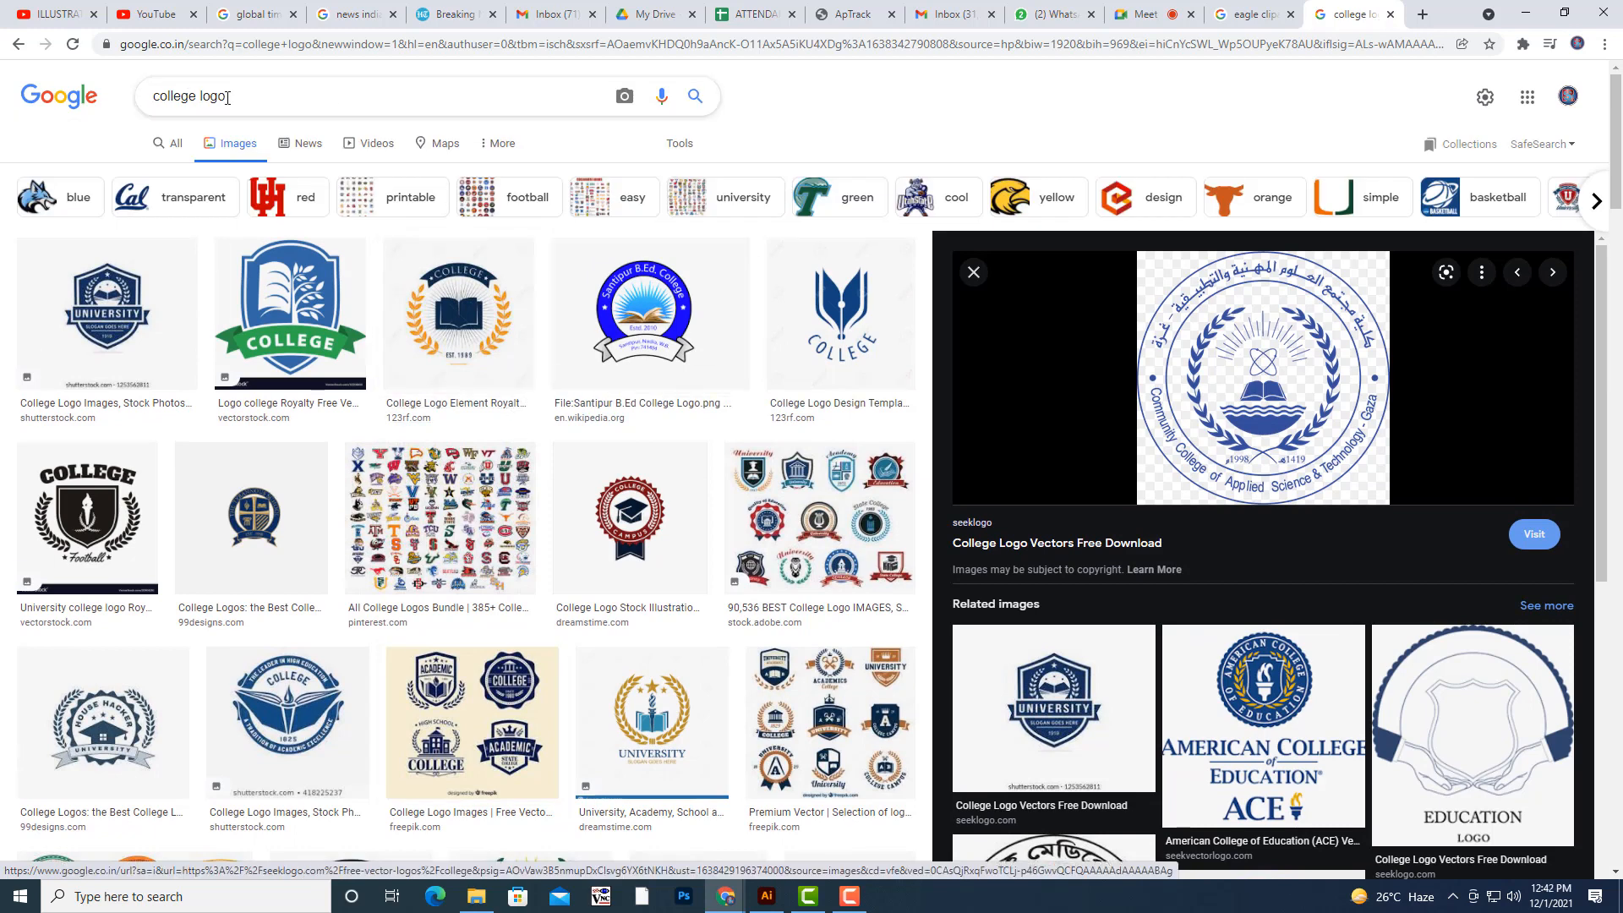
- Search Google Images for "UN LOGO" and look over the olive-branch wreaths around the United Nations emblems
{"action": "triple_click", "coordinate": [194, 93]}
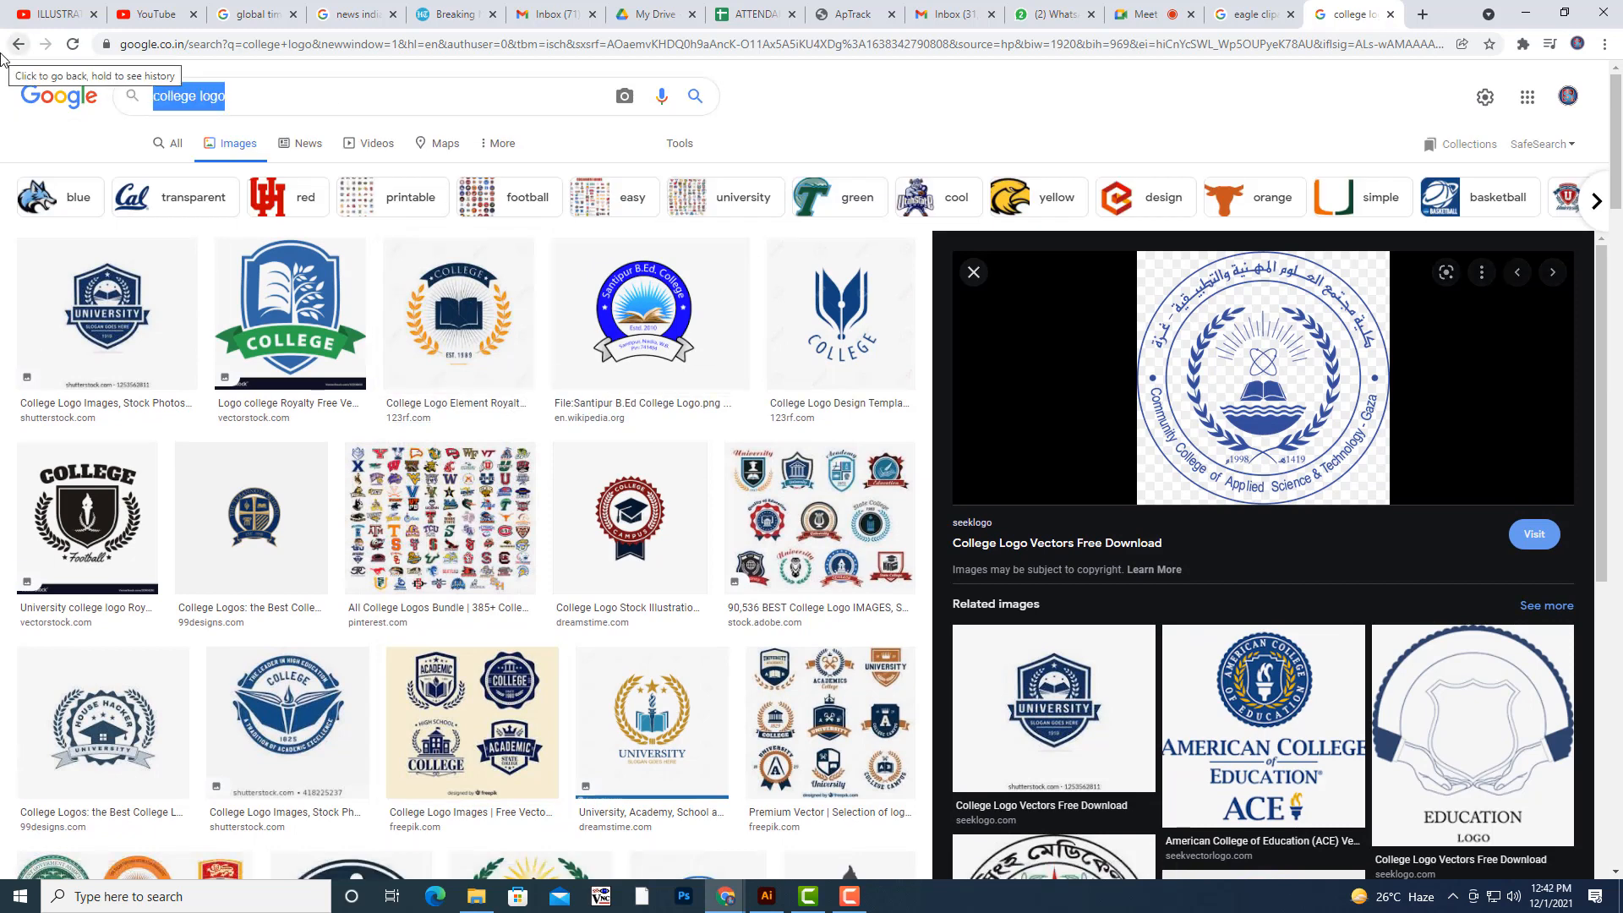
{"action": "type", "text": "uN LOGO"}
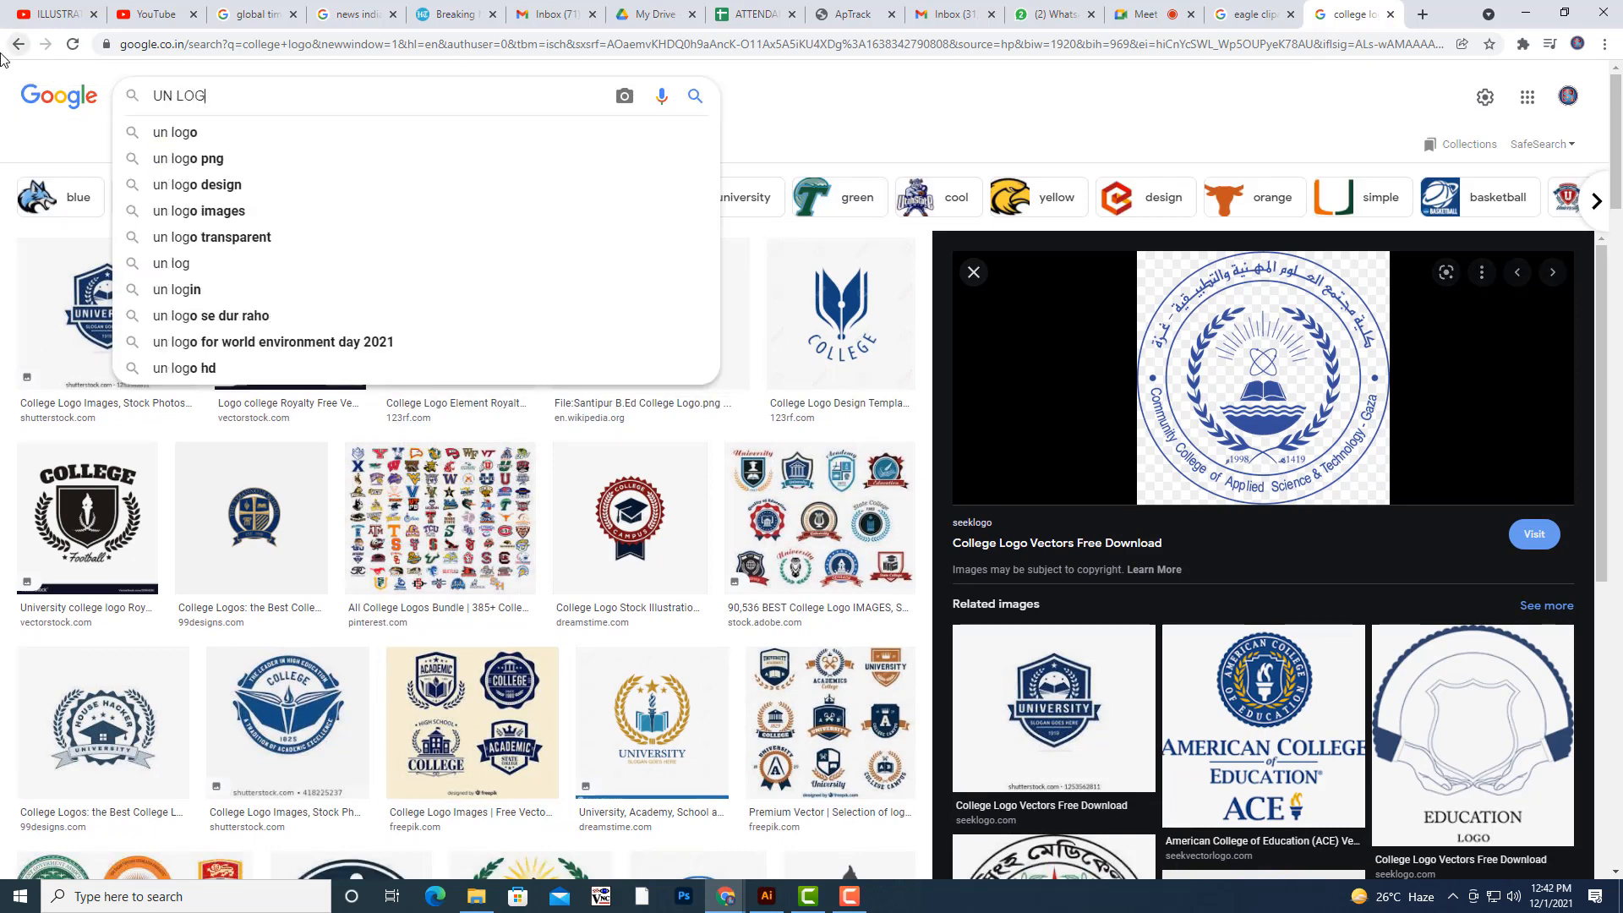
{"action": "key", "text": "Return"}
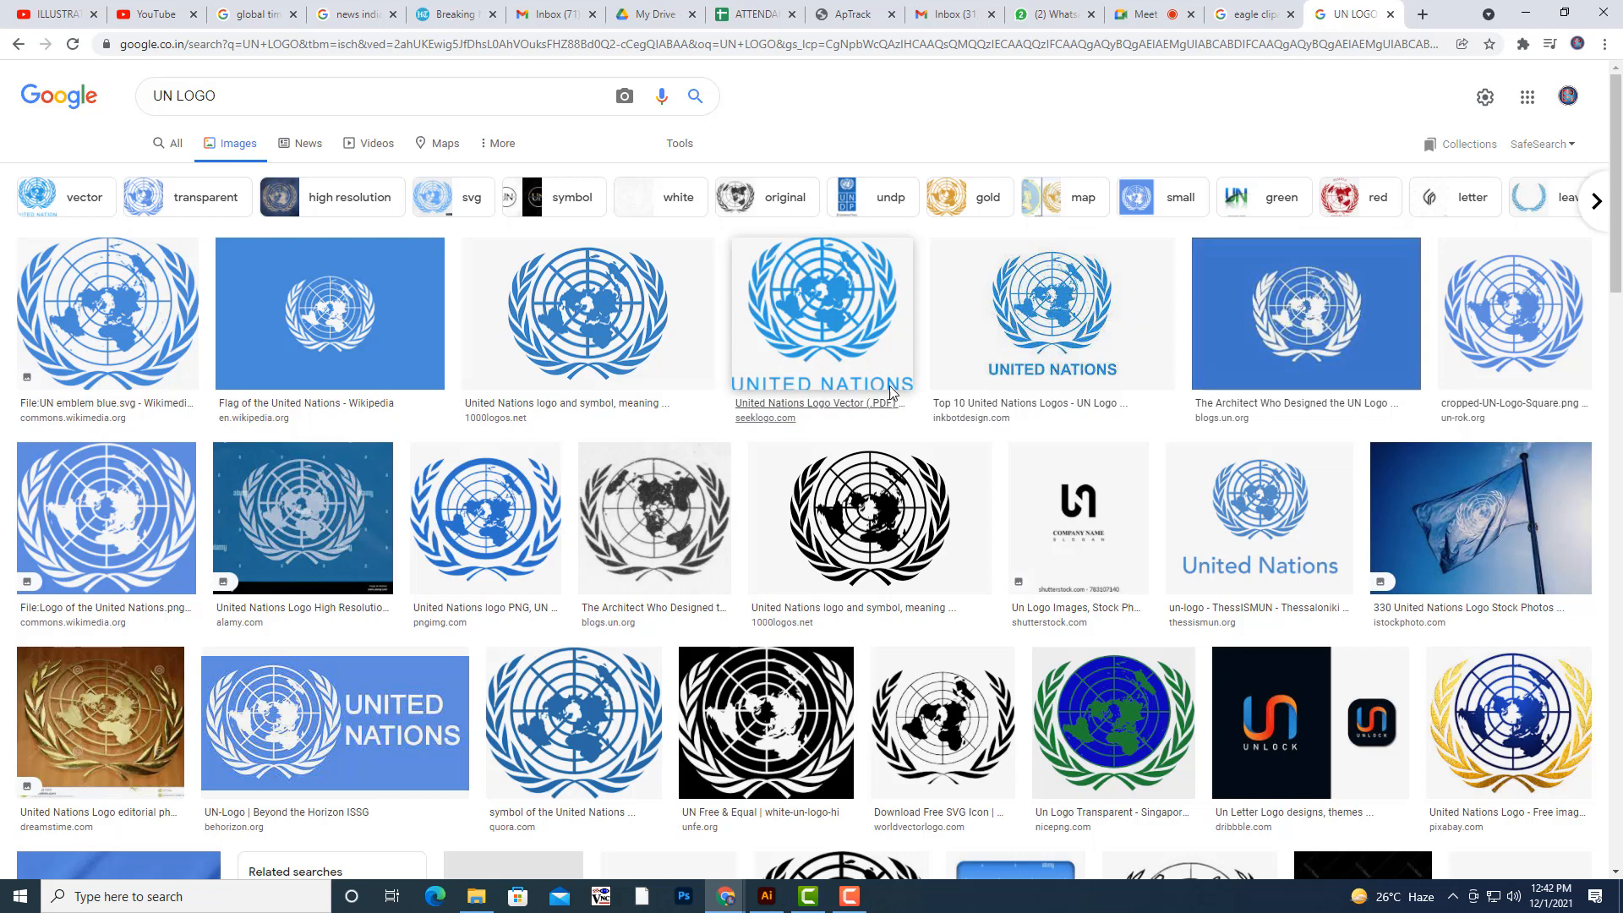
{"action": "left_click", "coordinate": [1469, 411]}
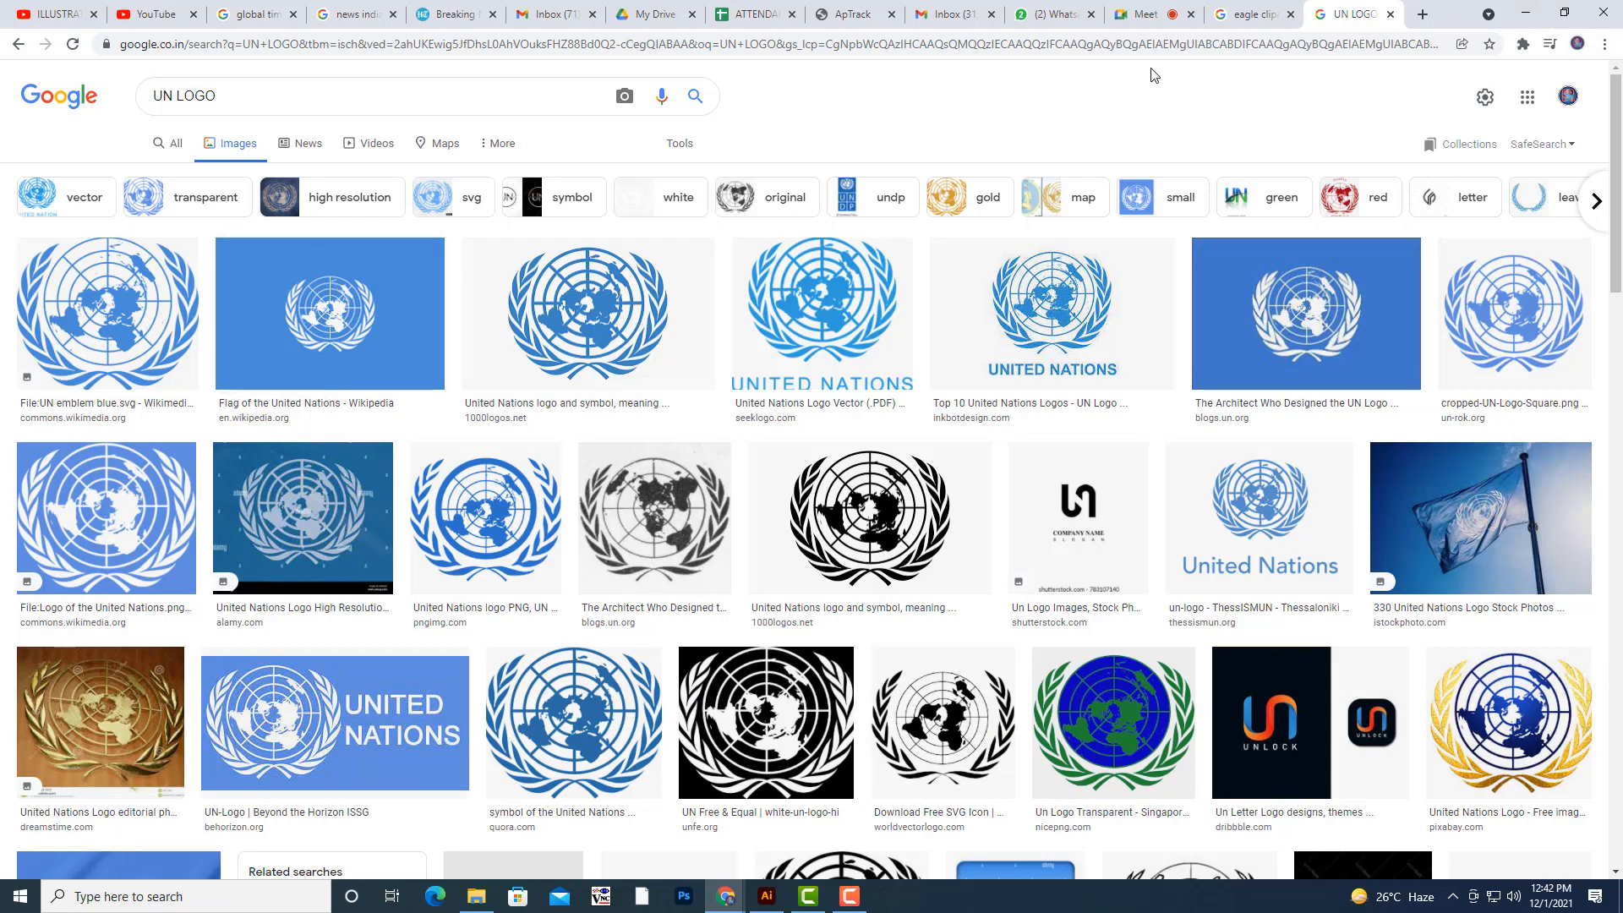
- Return to the college logo results and examine the wreaths in the enlarged Freepik academic badges and the 123RF Class of 2017 badges
{"action": "left_click", "coordinate": [19, 40]}
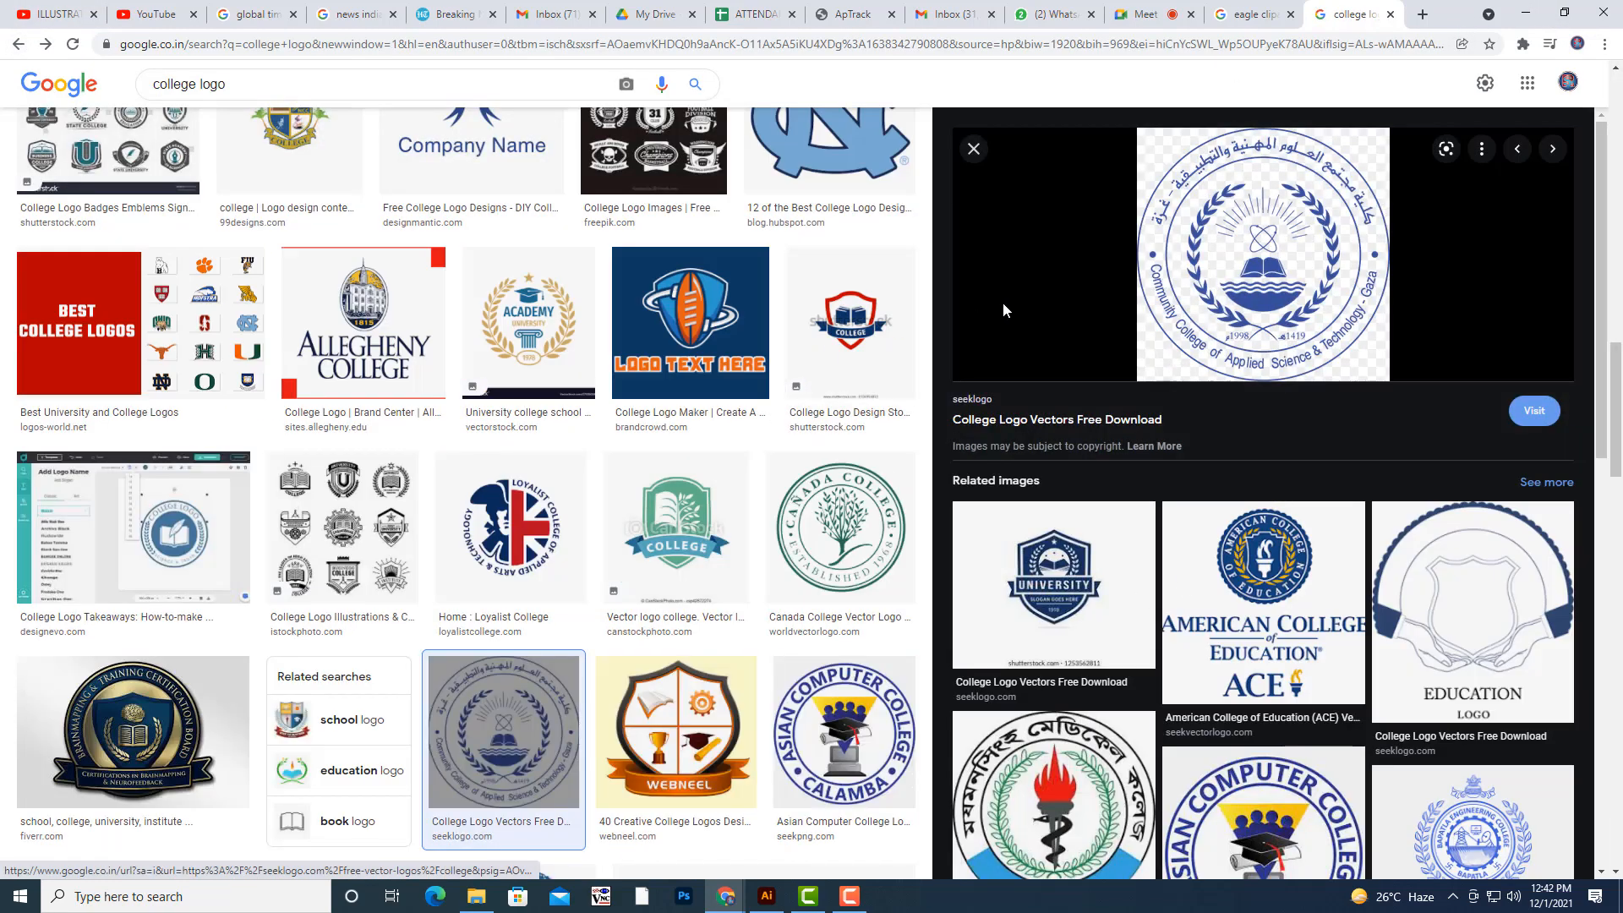
{"action": "scroll", "coordinate": [786, 448], "scroll_direction": "up", "scroll_amount": 5}
{"action": "scroll", "coordinate": [612, 346], "scroll_direction": "up", "scroll_amount": 7}
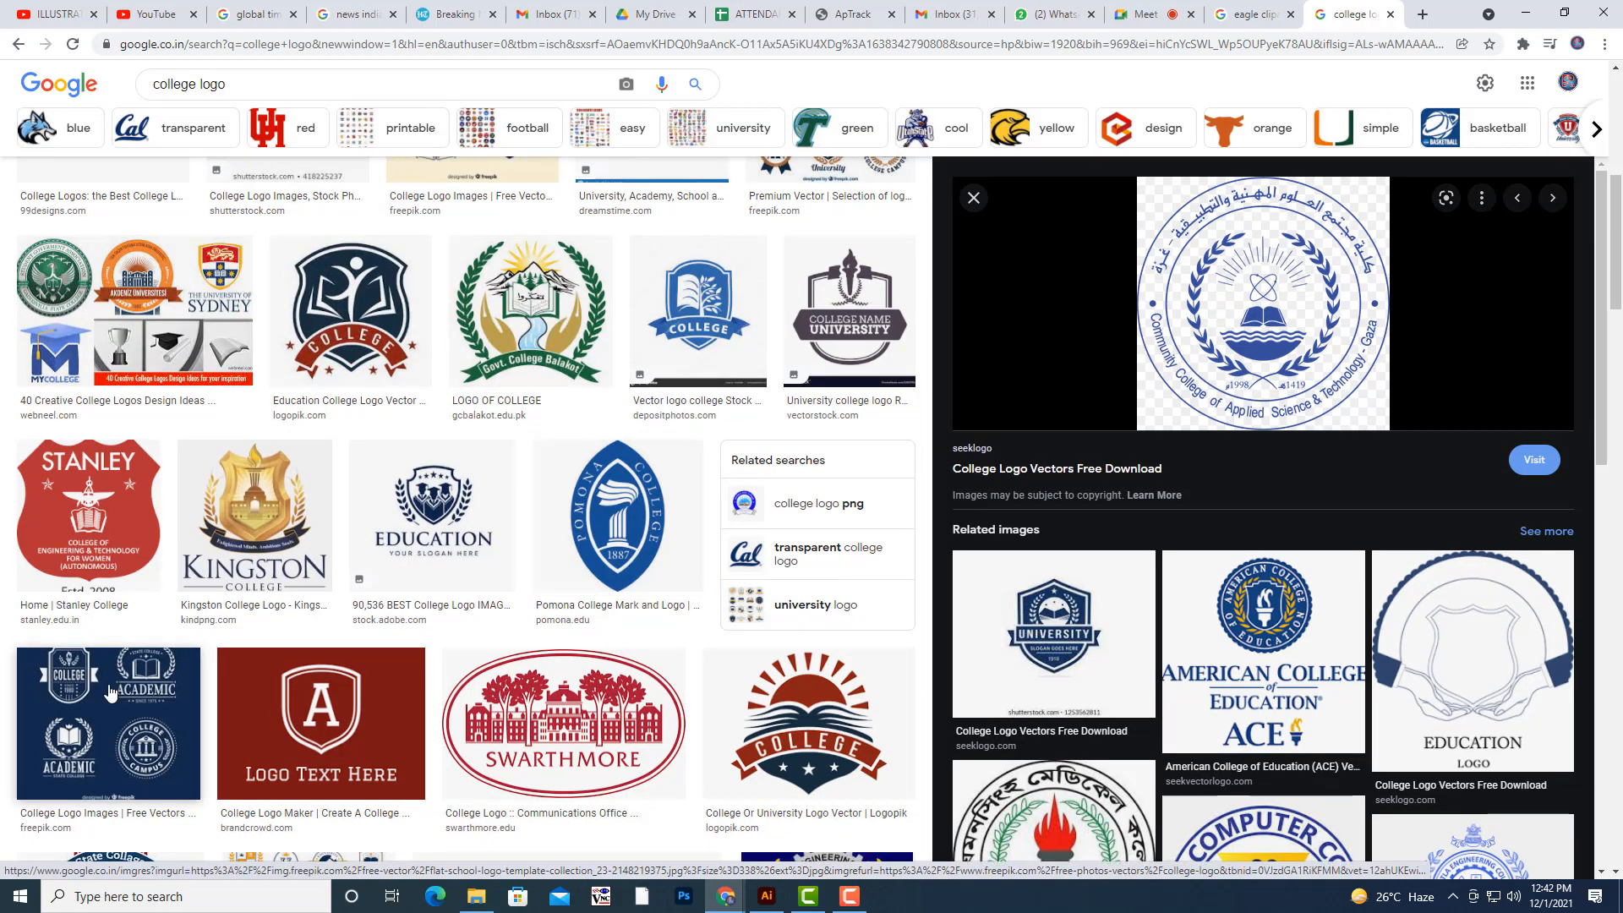
{"action": "left_click", "coordinate": [110, 693]}
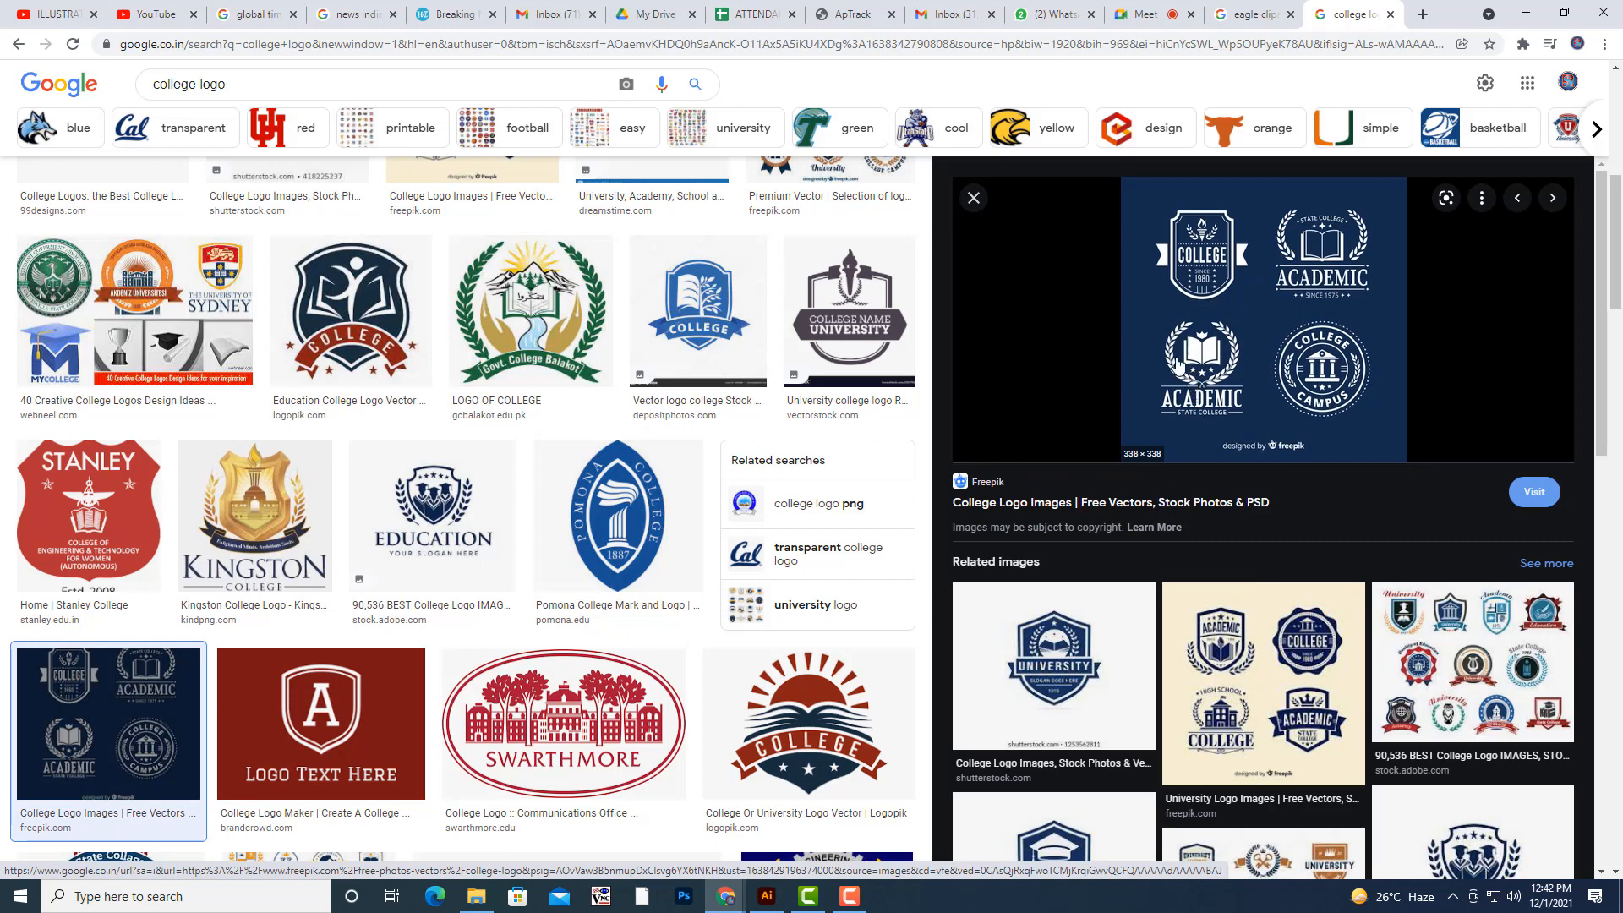
{"action": "scroll", "coordinate": [1107, 668], "scroll_direction": "down", "scroll_amount": 5}
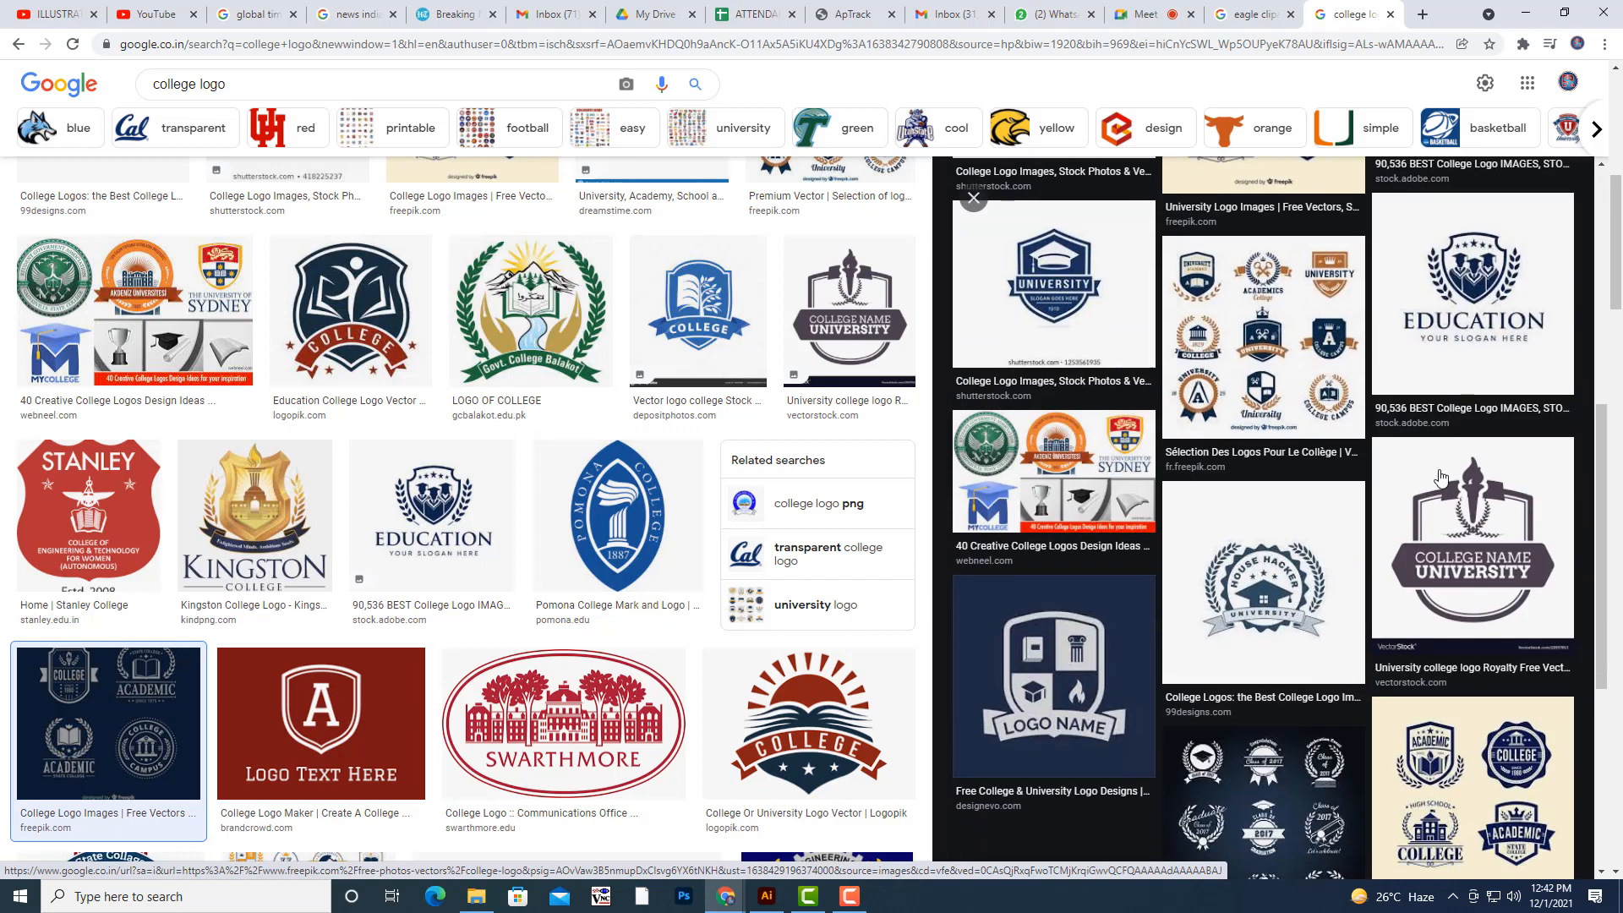
{"action": "scroll", "coordinate": [1319, 524], "scroll_direction": "down", "scroll_amount": 5}
{"action": "left_click", "coordinate": [1304, 492]}
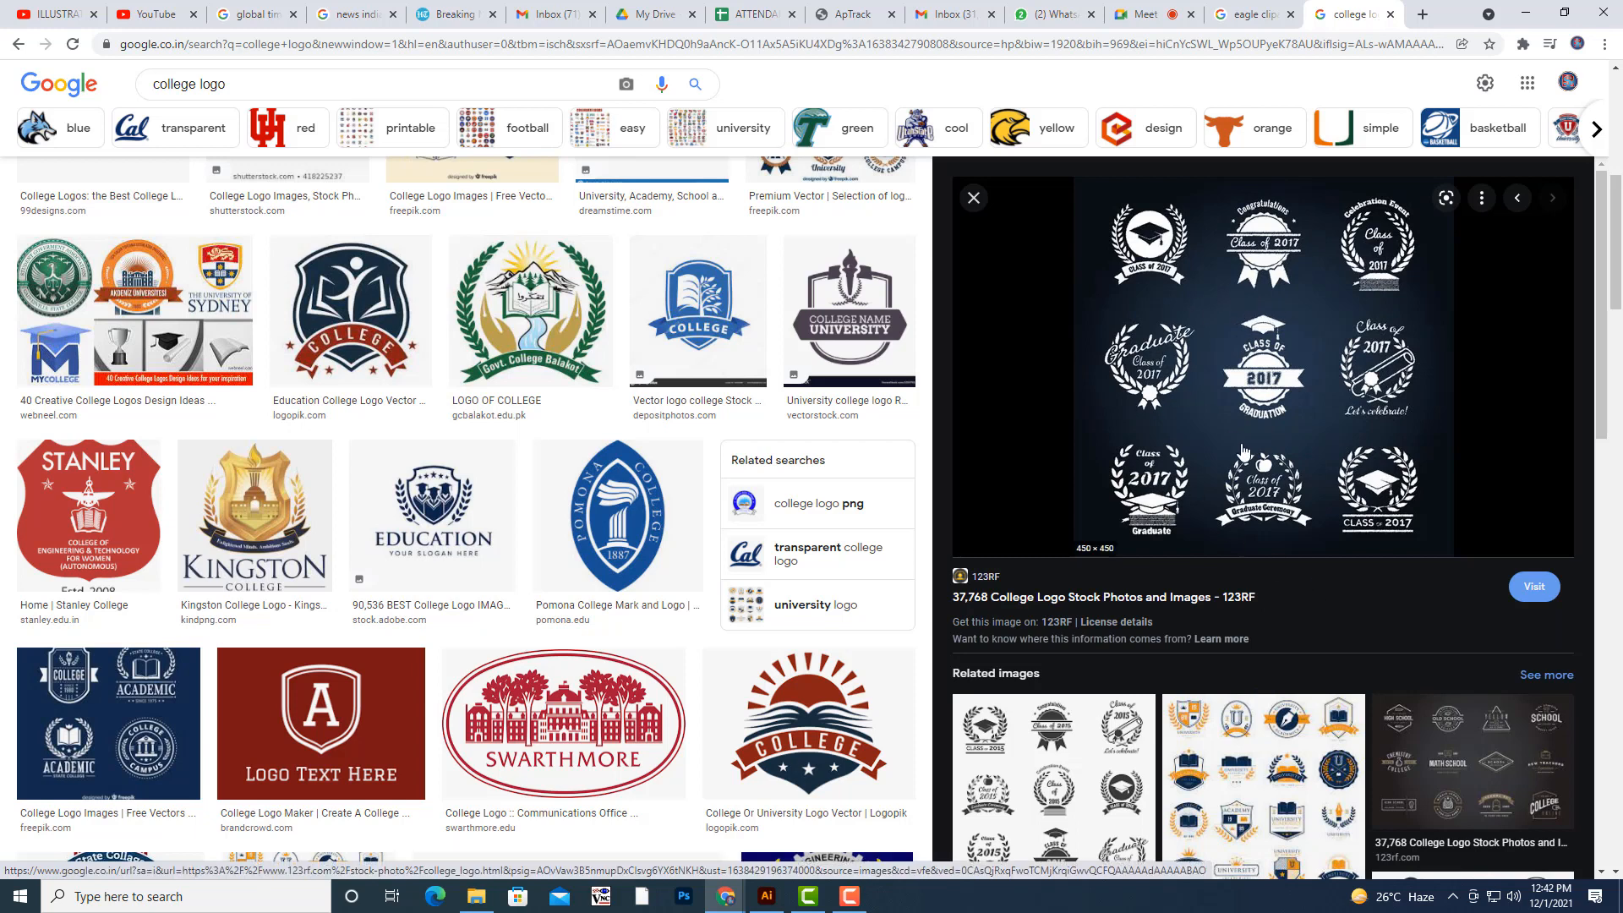
{"action": "scroll", "coordinate": [1316, 321], "scroll_direction": "down", "scroll_amount": 2}
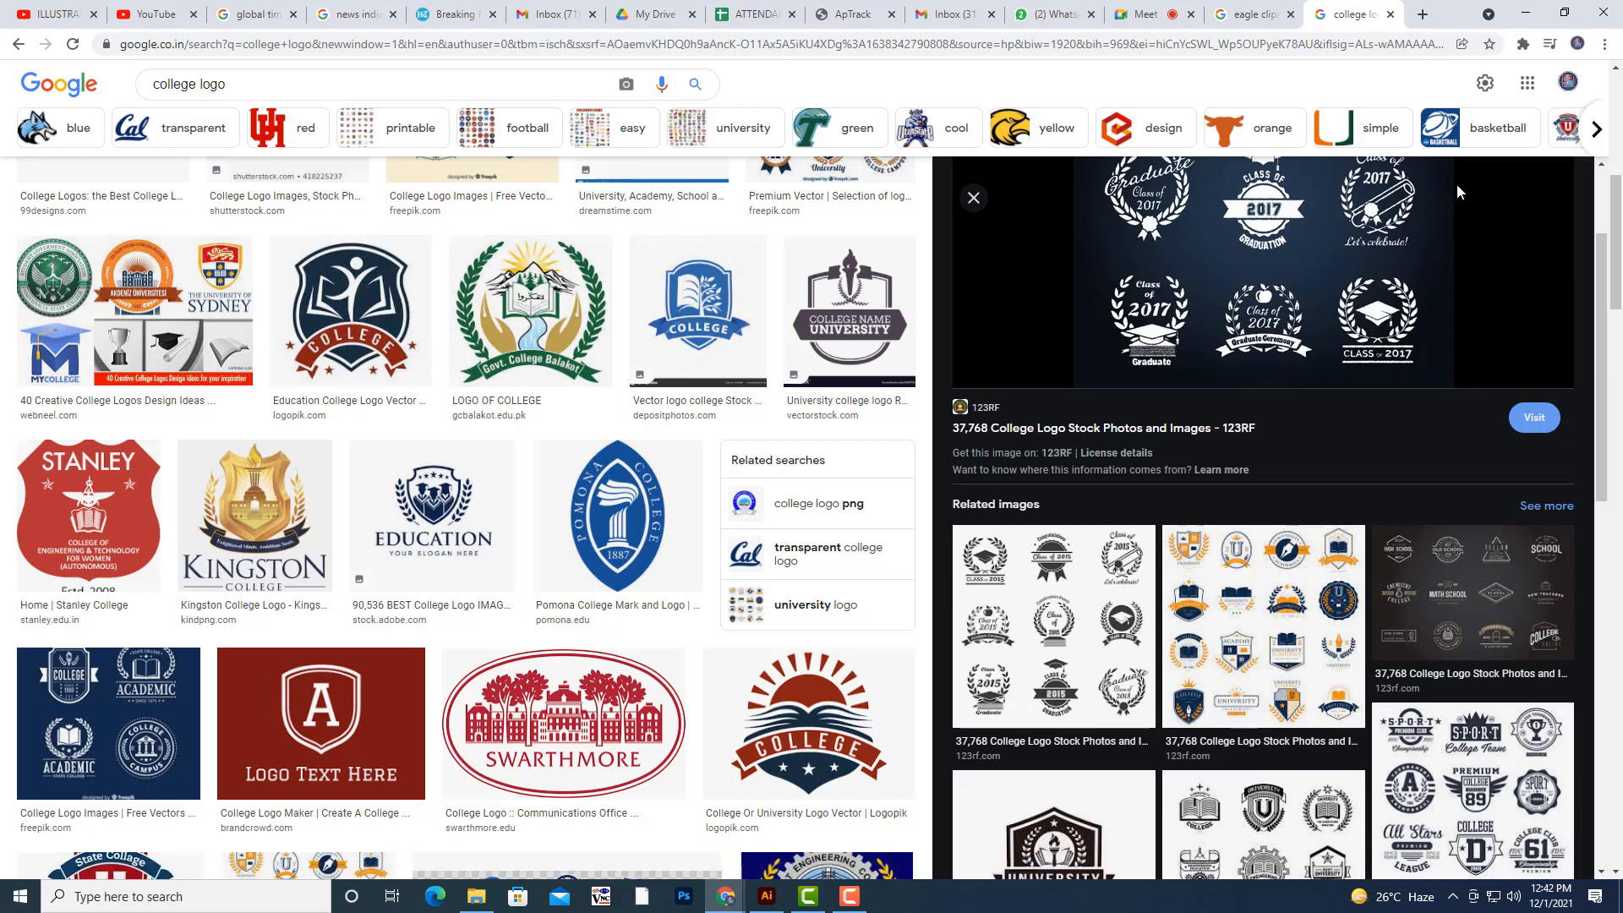
{"action": "scroll", "coordinate": [1316, 321], "scroll_direction": "up", "scroll_amount": 2}
- Switch back to Illustrator and place a duplicate of the plain half-circle path beside the artboard
{"action": "left_click", "coordinate": [1526, 11]}
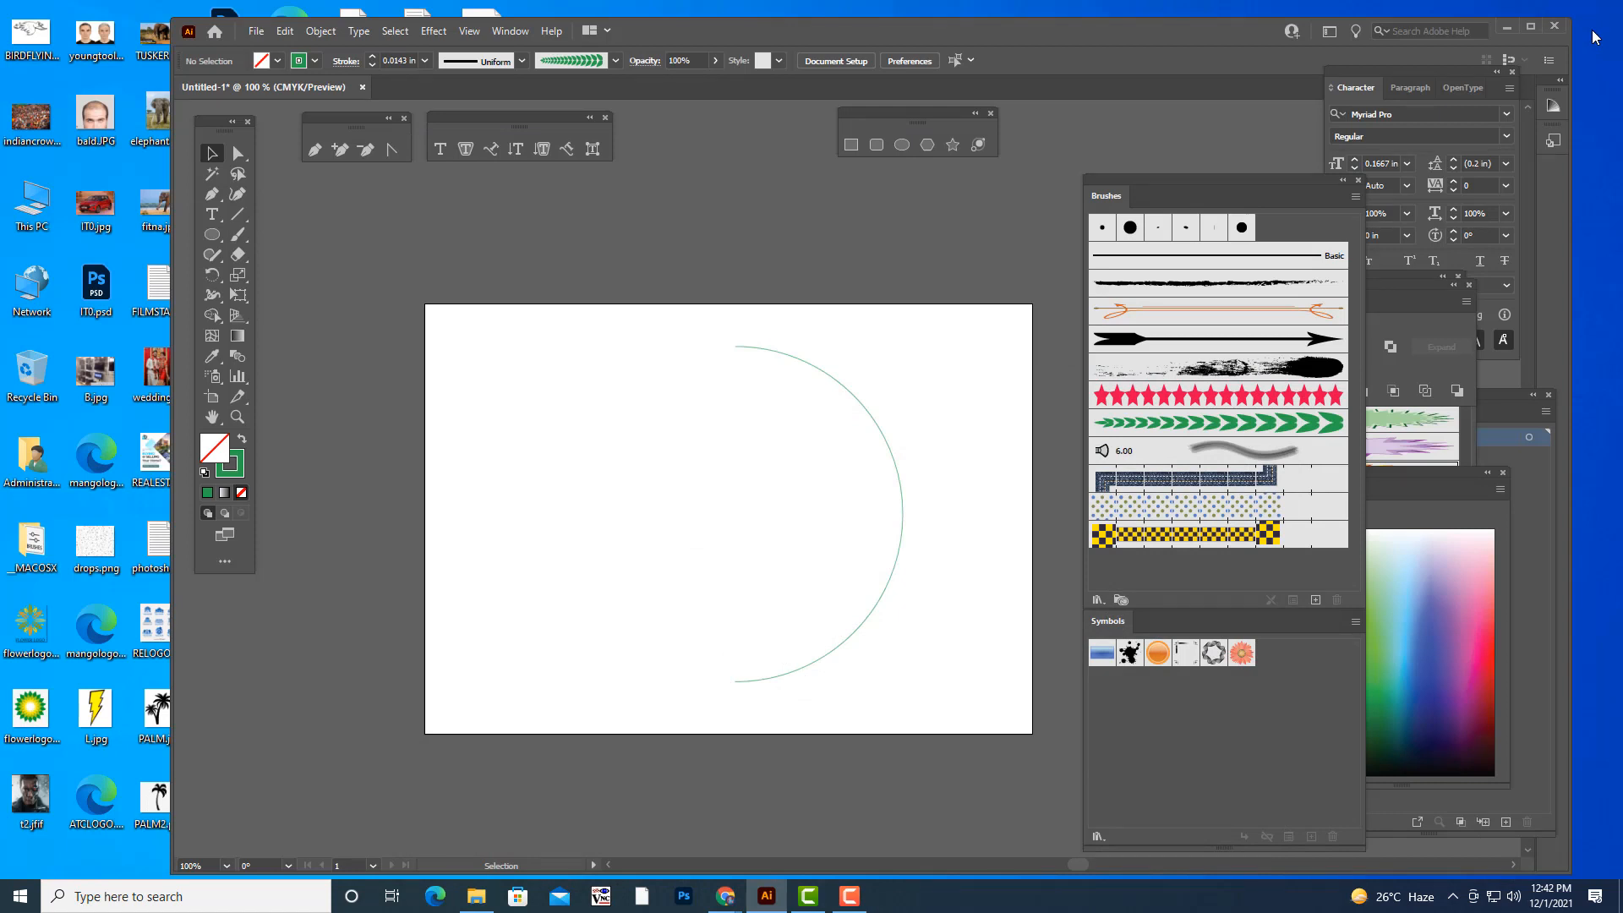
{"action": "left_click", "coordinate": [862, 408]}
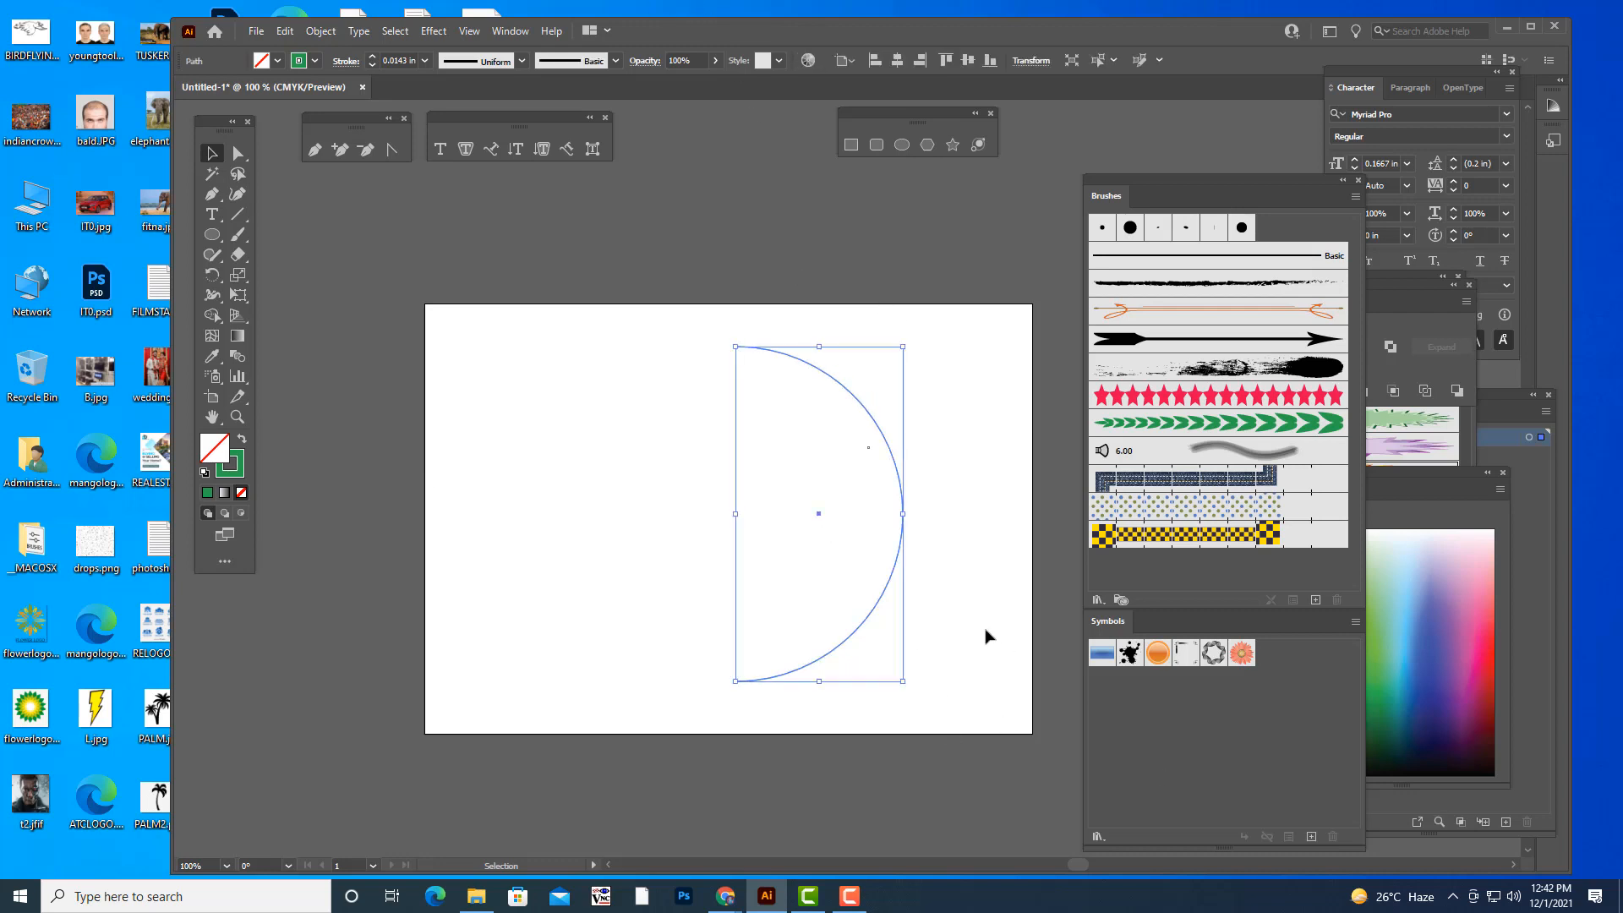
{"action": "left_click_drag", "start_coordinate": [887, 444], "coordinate": [357, 444]}
{"action": "left_click", "coordinate": [480, 219]}
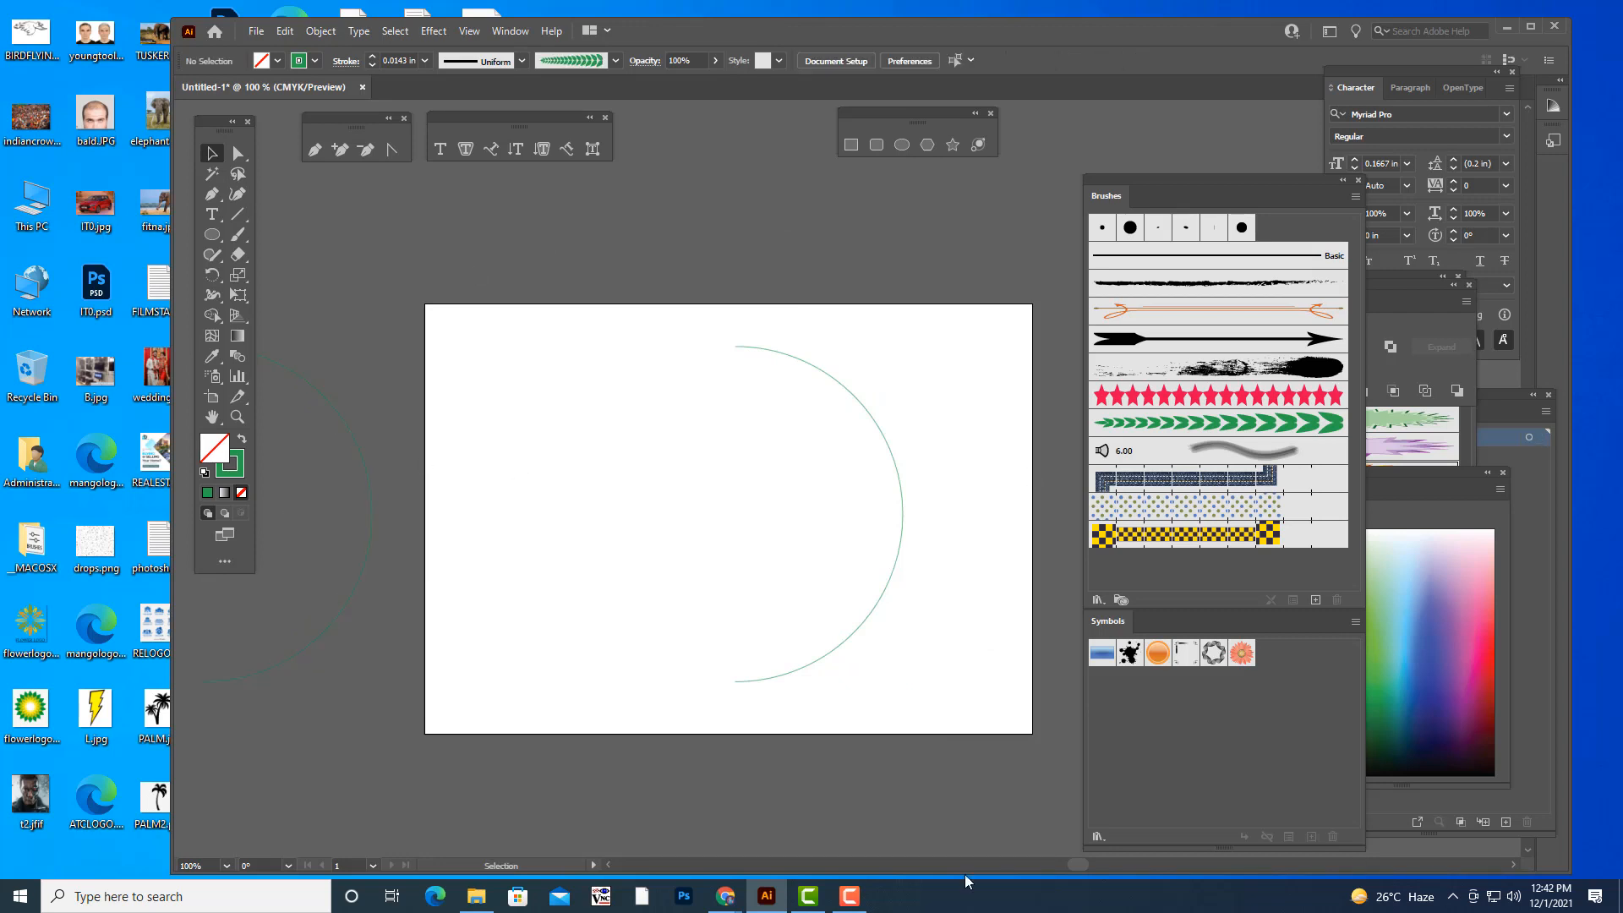
- Apply the green LEAFS art brush to the half-circle path on the artboard
{"action": "mouse_move", "coordinate": [937, 393]}
{"action": "left_mouse_down"}
{"action": "mouse_move", "coordinate": [1047, 406]}
{"action": "mouse_move", "coordinate": [939, 383]}
{"action": "left_mouse_up"}
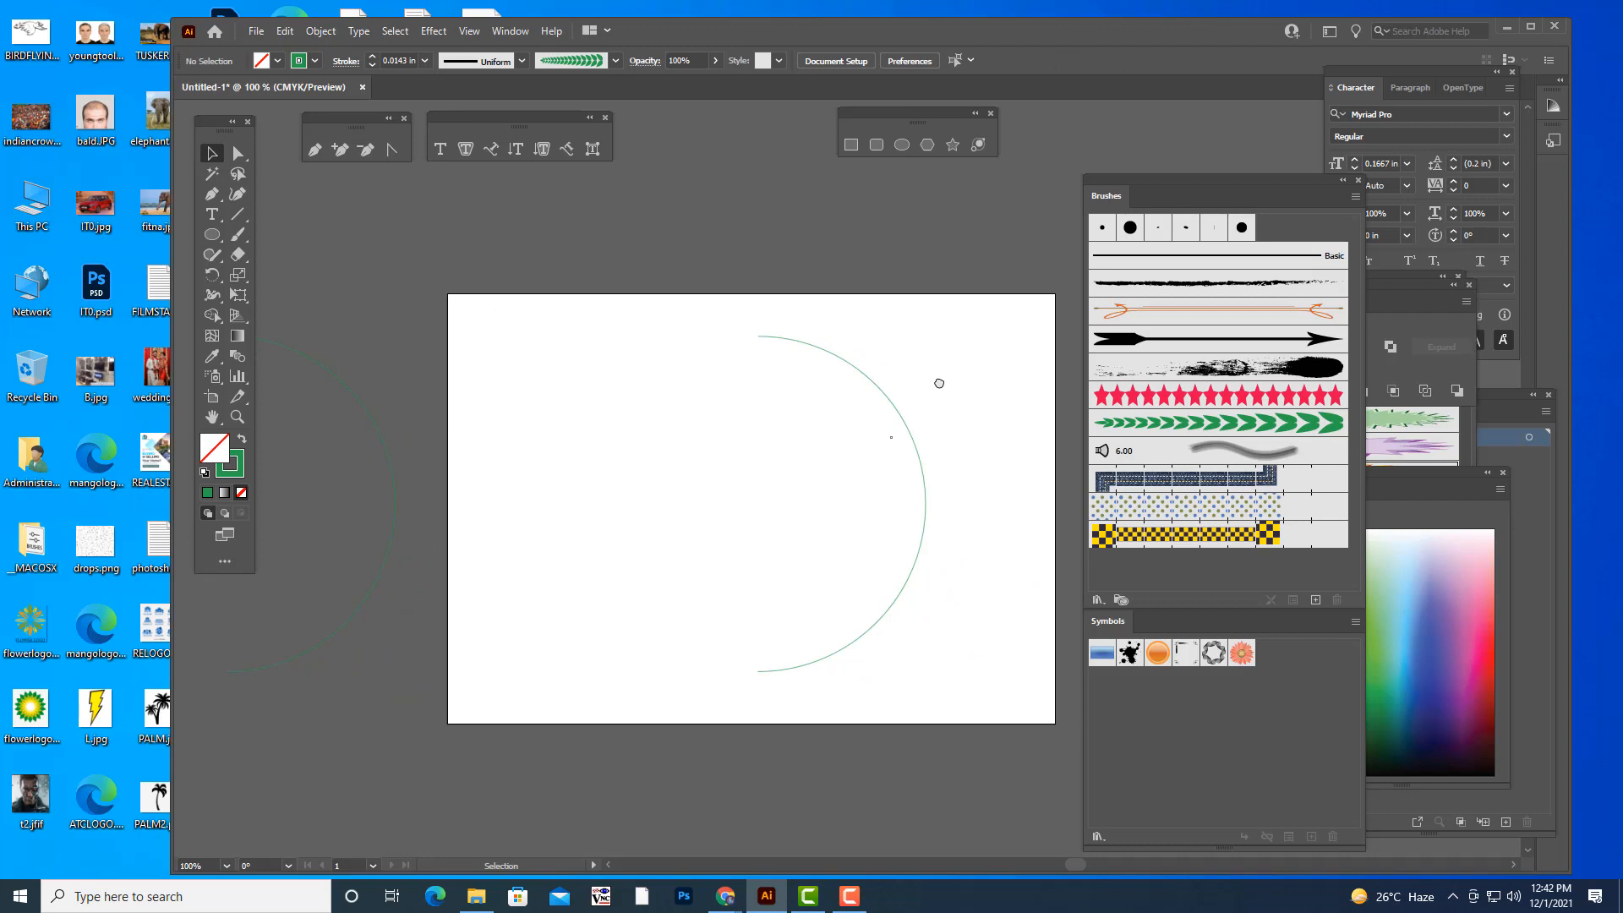
{"action": "left_click", "coordinate": [894, 414]}
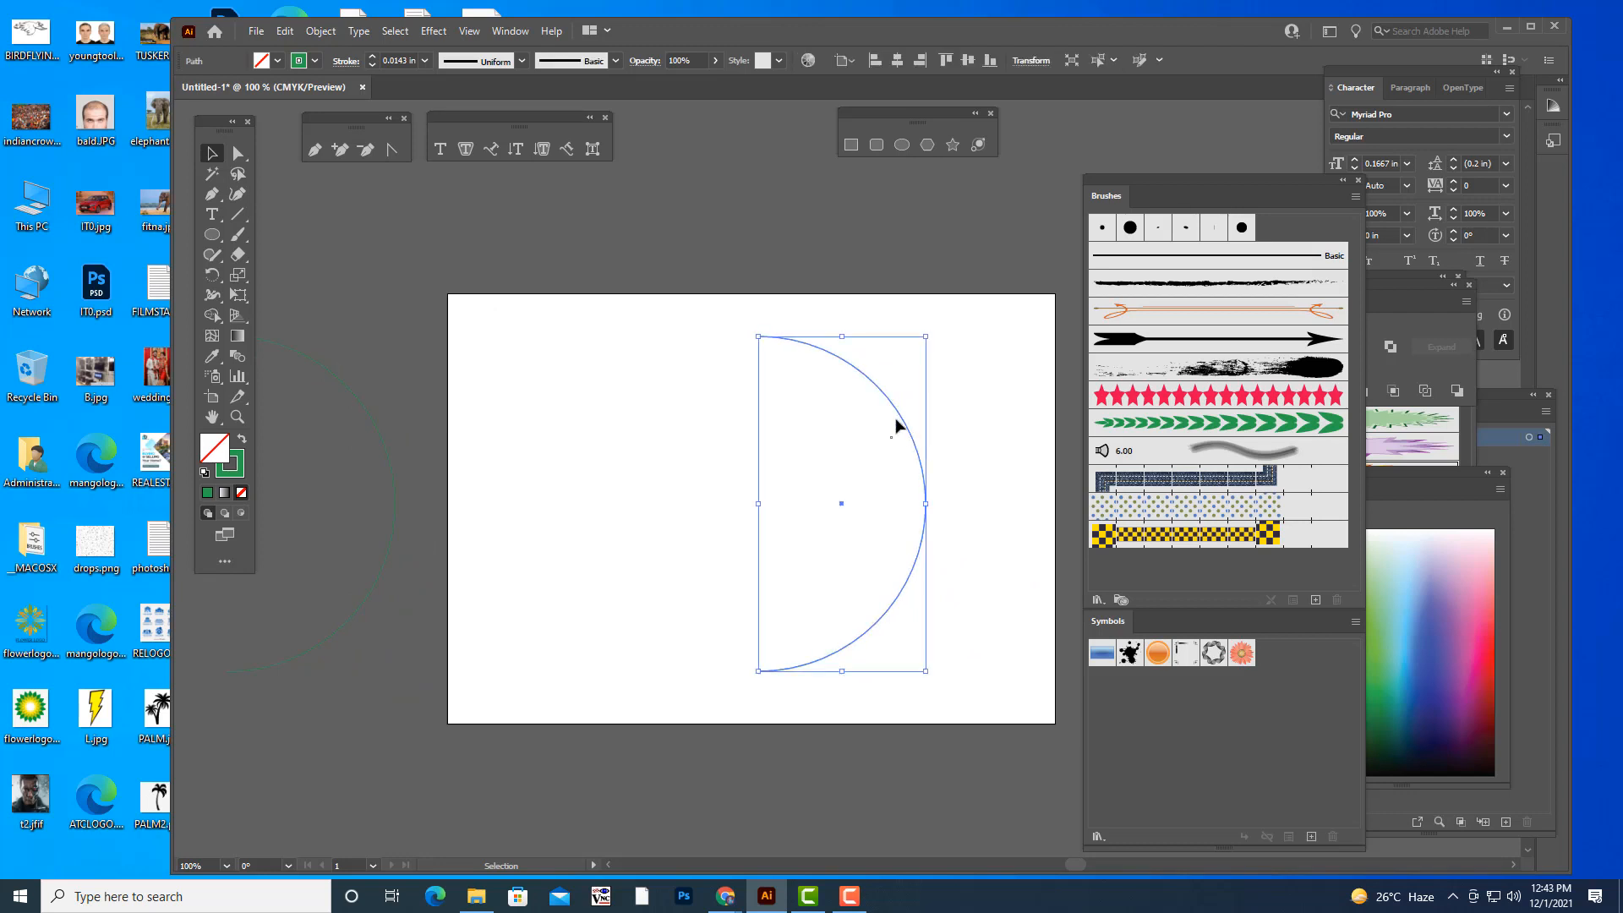
{"action": "left_click_drag", "start_coordinate": [896, 421], "coordinate": [953, 421]}
{"action": "left_click", "coordinate": [1013, 466]}
{"action": "left_click_drag", "start_coordinate": [1013, 467], "coordinate": [917, 434]}
{"action": "left_click", "coordinate": [879, 463]}
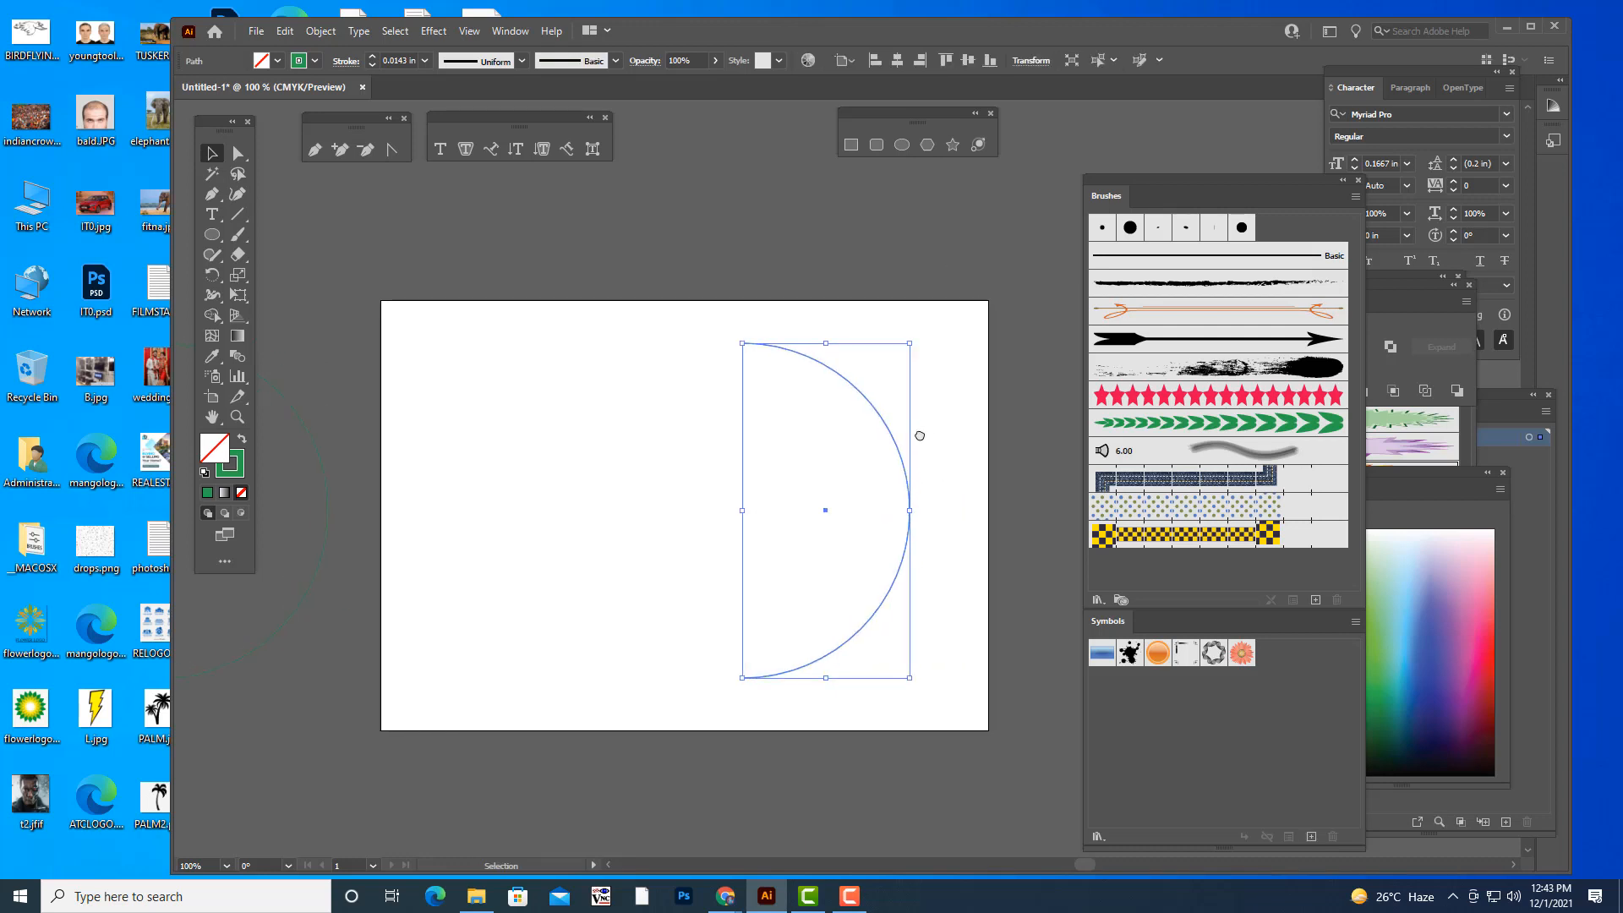
{"action": "left_click", "coordinate": [1199, 428]}
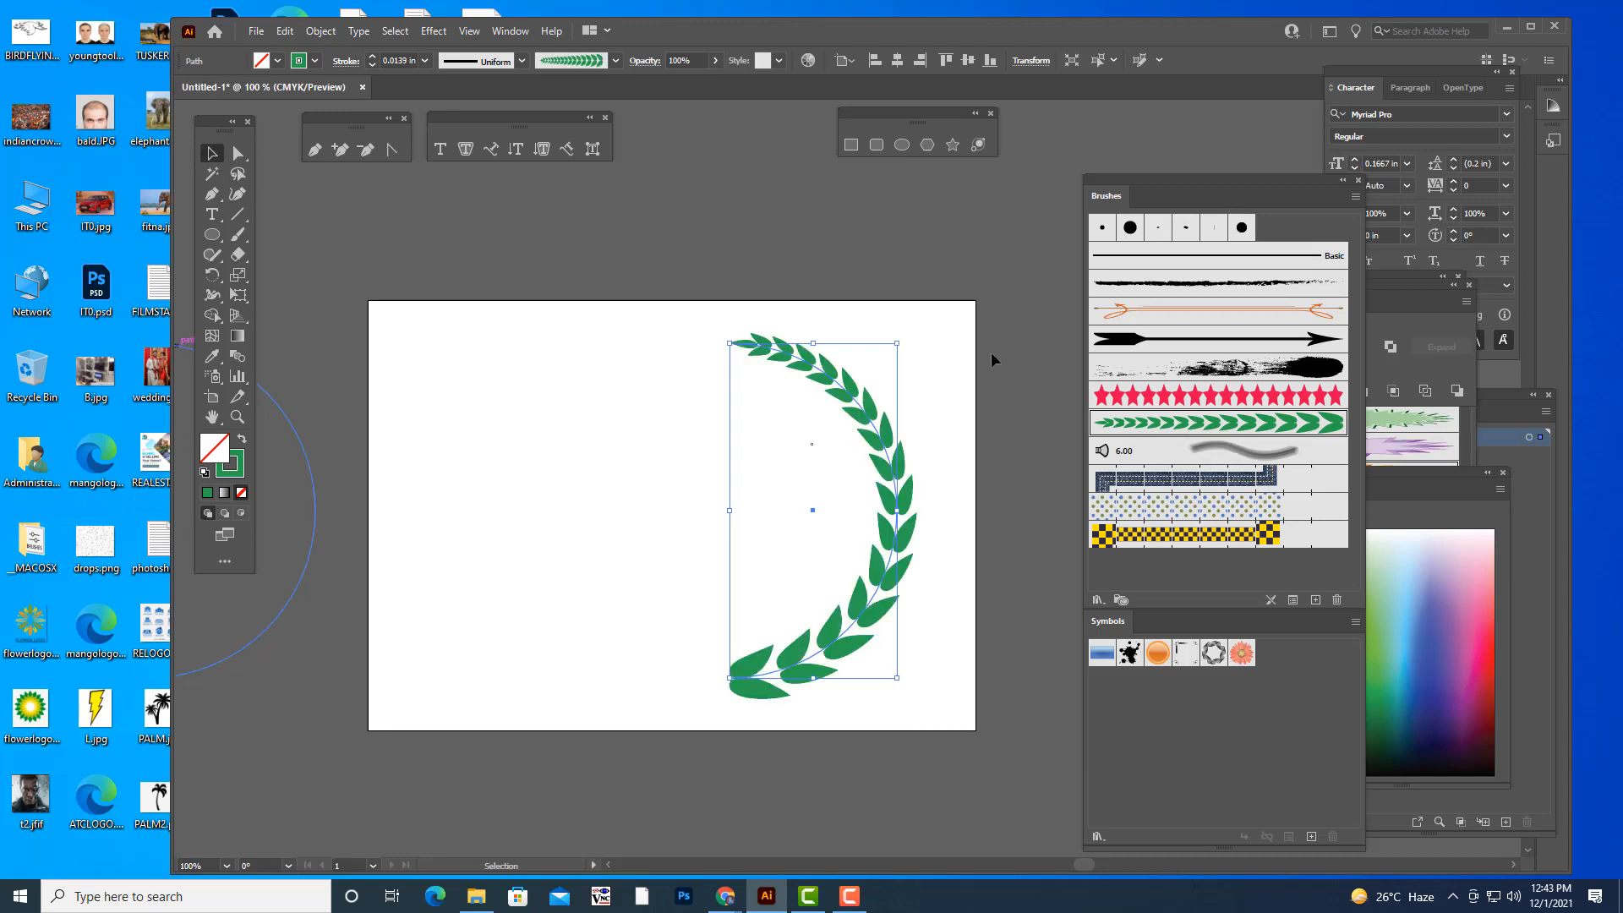
- Move the plain duplicate half-circle from beside the artboard onto the leaf-brushed arc as its stem
{"action": "left_click", "coordinate": [302, 504]}
{"action": "left_click", "coordinate": [315, 503]}
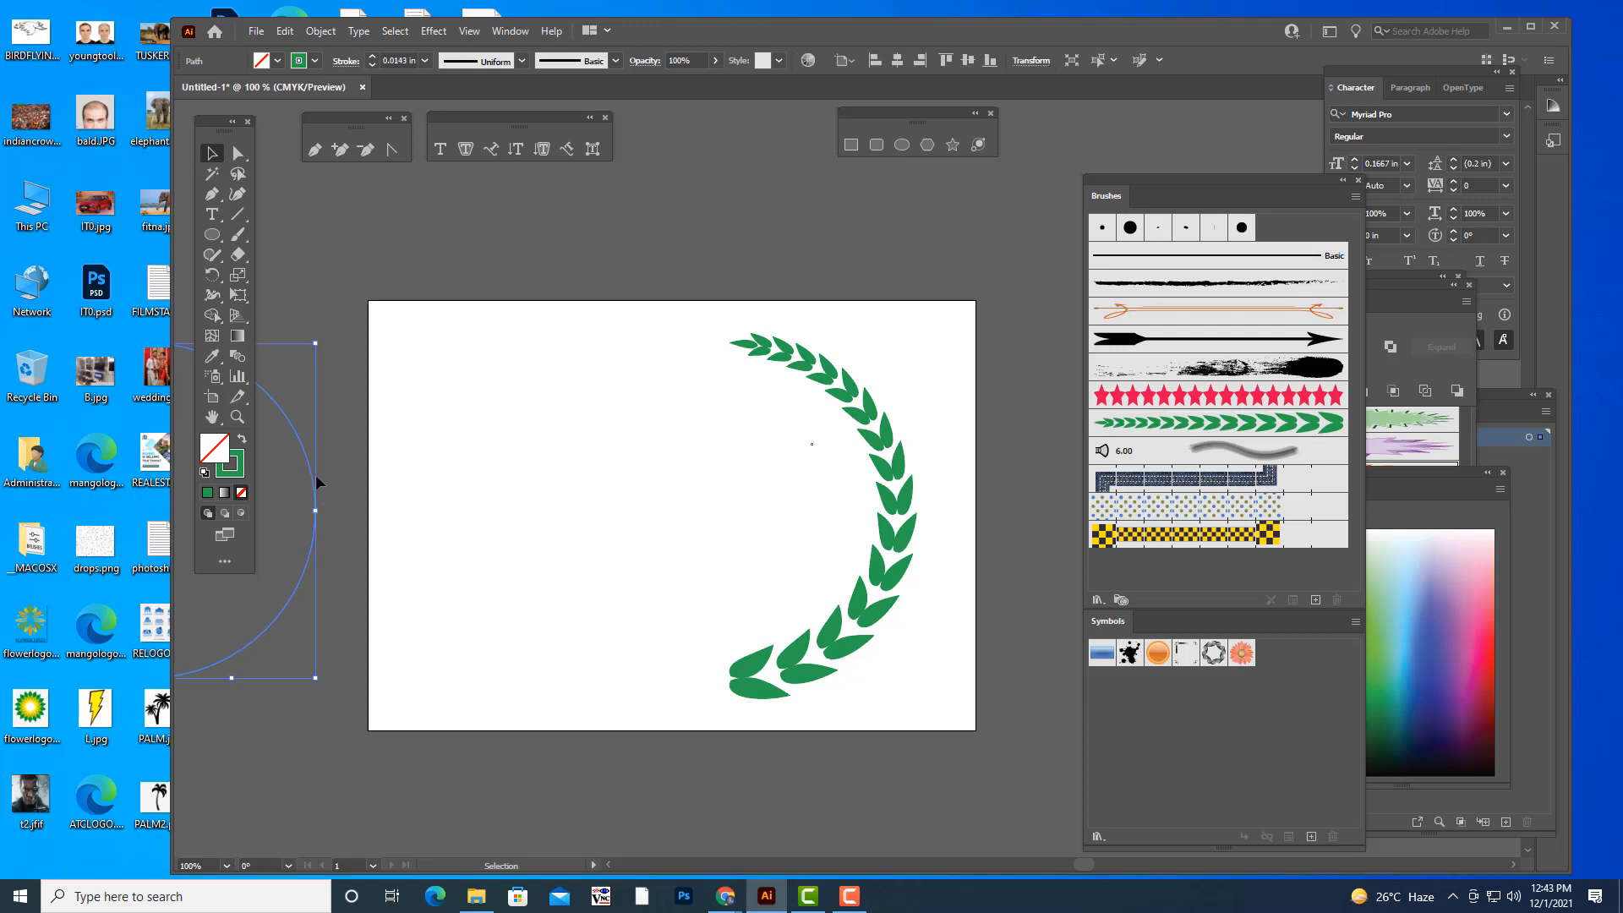
{"action": "left_click_drag", "start_coordinate": [312, 470], "coordinate": [889, 476]}
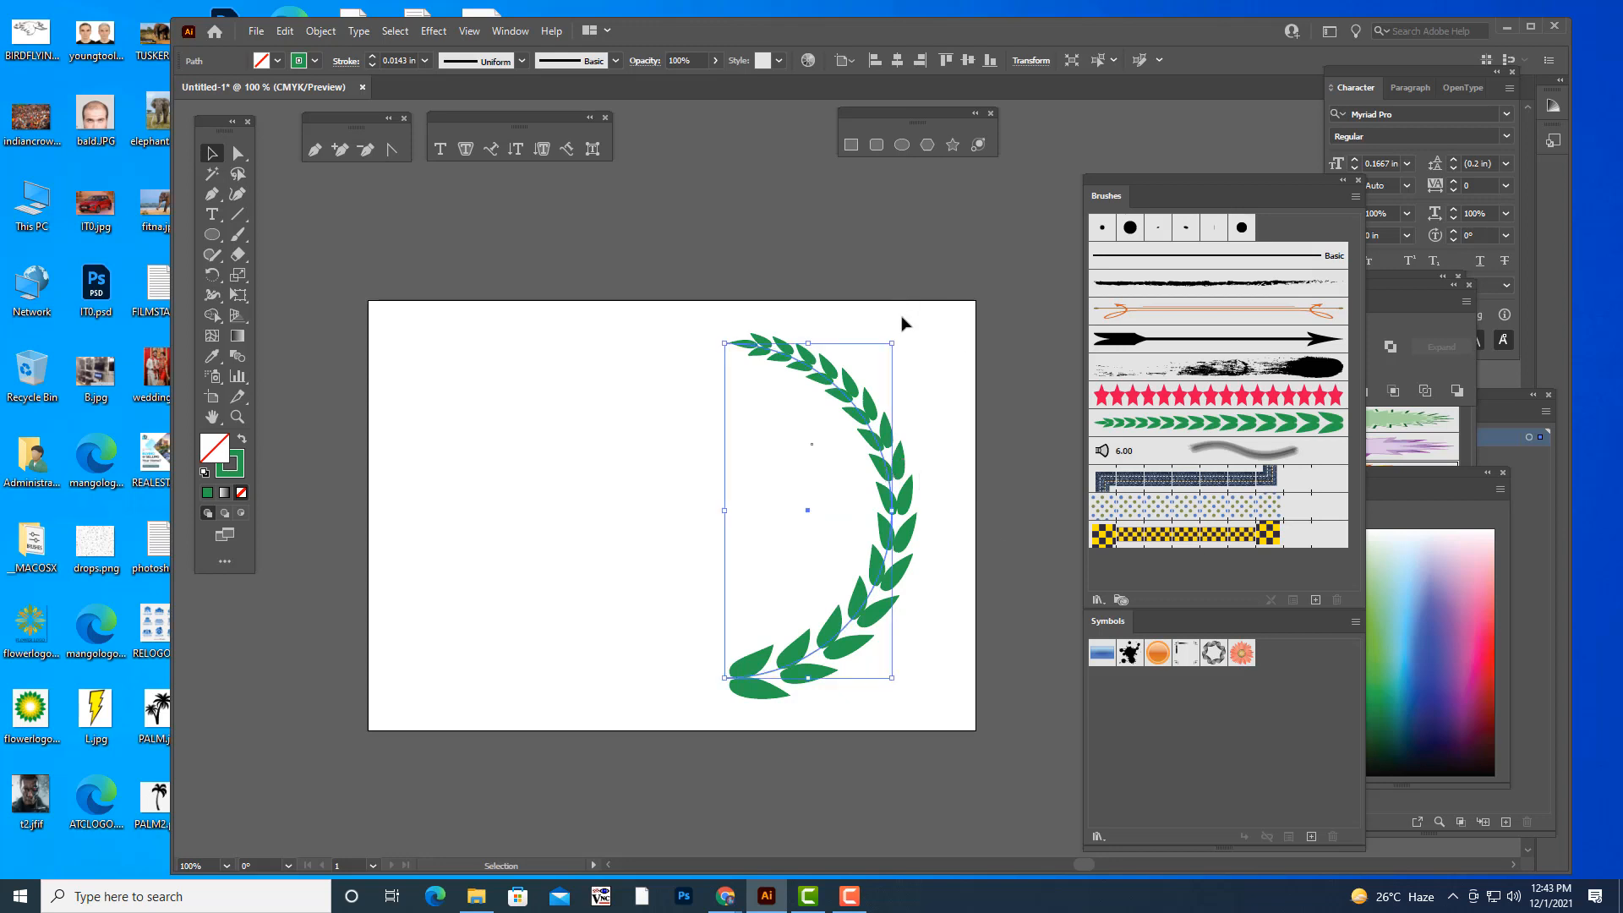
- Enlarge the plain half-circle slightly, nudge it and widen it so its curve runs through the middle of the leaves
{"action": "left_click_drag", "start_coordinate": [892, 341], "coordinate": [895, 336]}
{"action": "left_click_drag", "start_coordinate": [876, 433], "coordinate": [868, 432]}
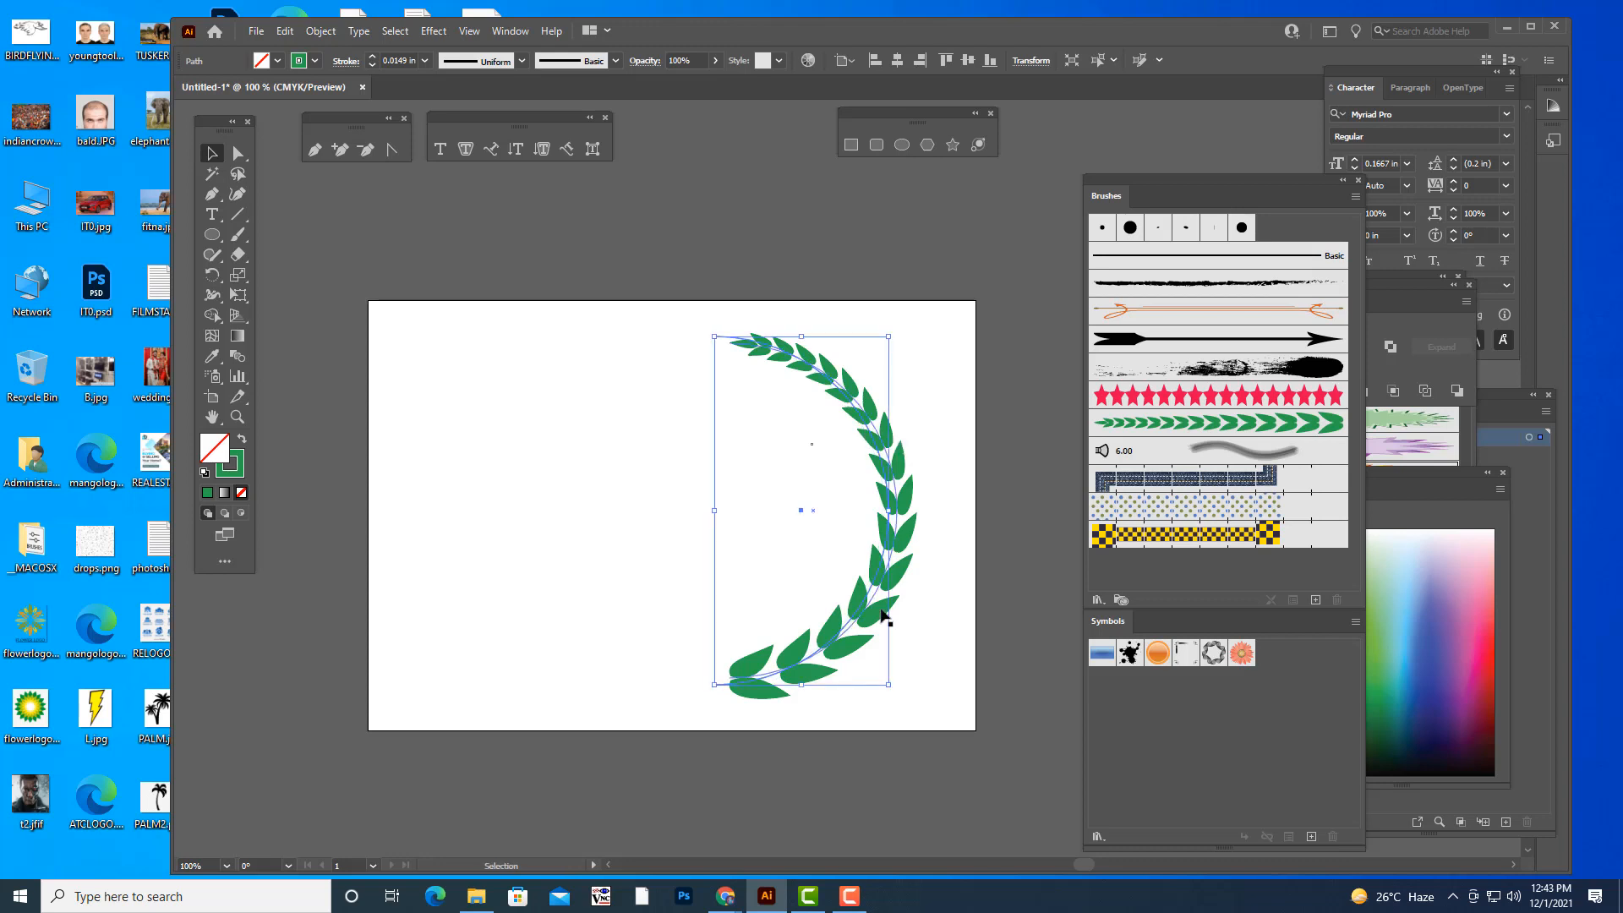
{"action": "scroll", "coordinate": [892, 558], "scroll_direction": "up", "scroll_amount": 1}
{"action": "scroll", "coordinate": [896, 555], "scroll_direction": "down", "scroll_amount": 1}
{"action": "left_click_drag", "start_coordinate": [894, 510], "coordinate": [898, 510]}
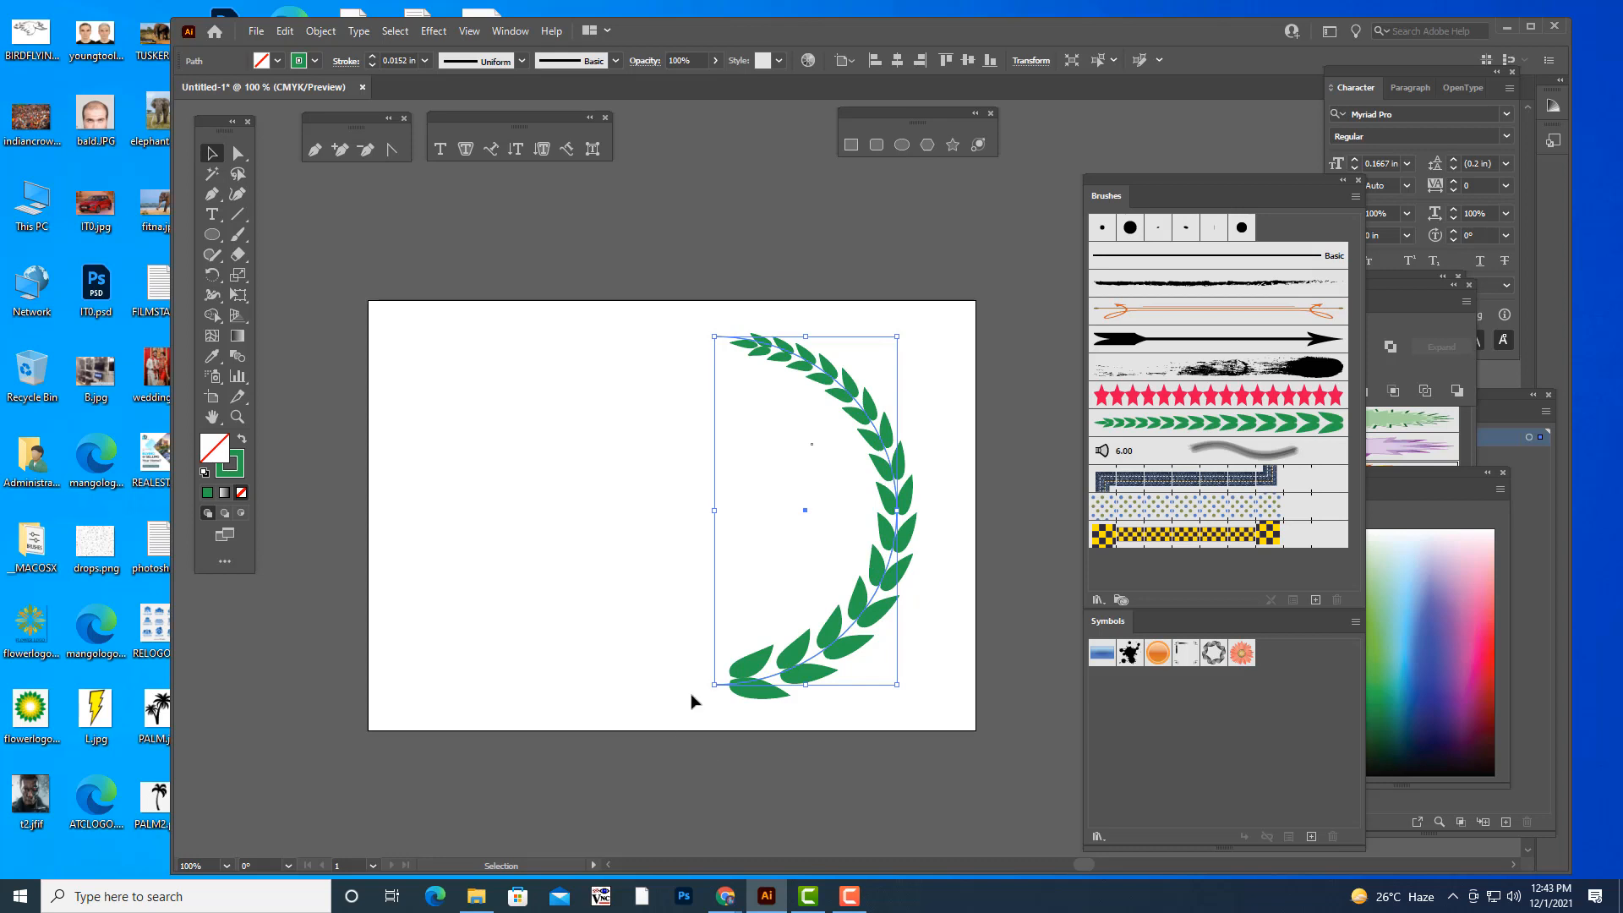
{"action": "left_click", "coordinate": [529, 580]}
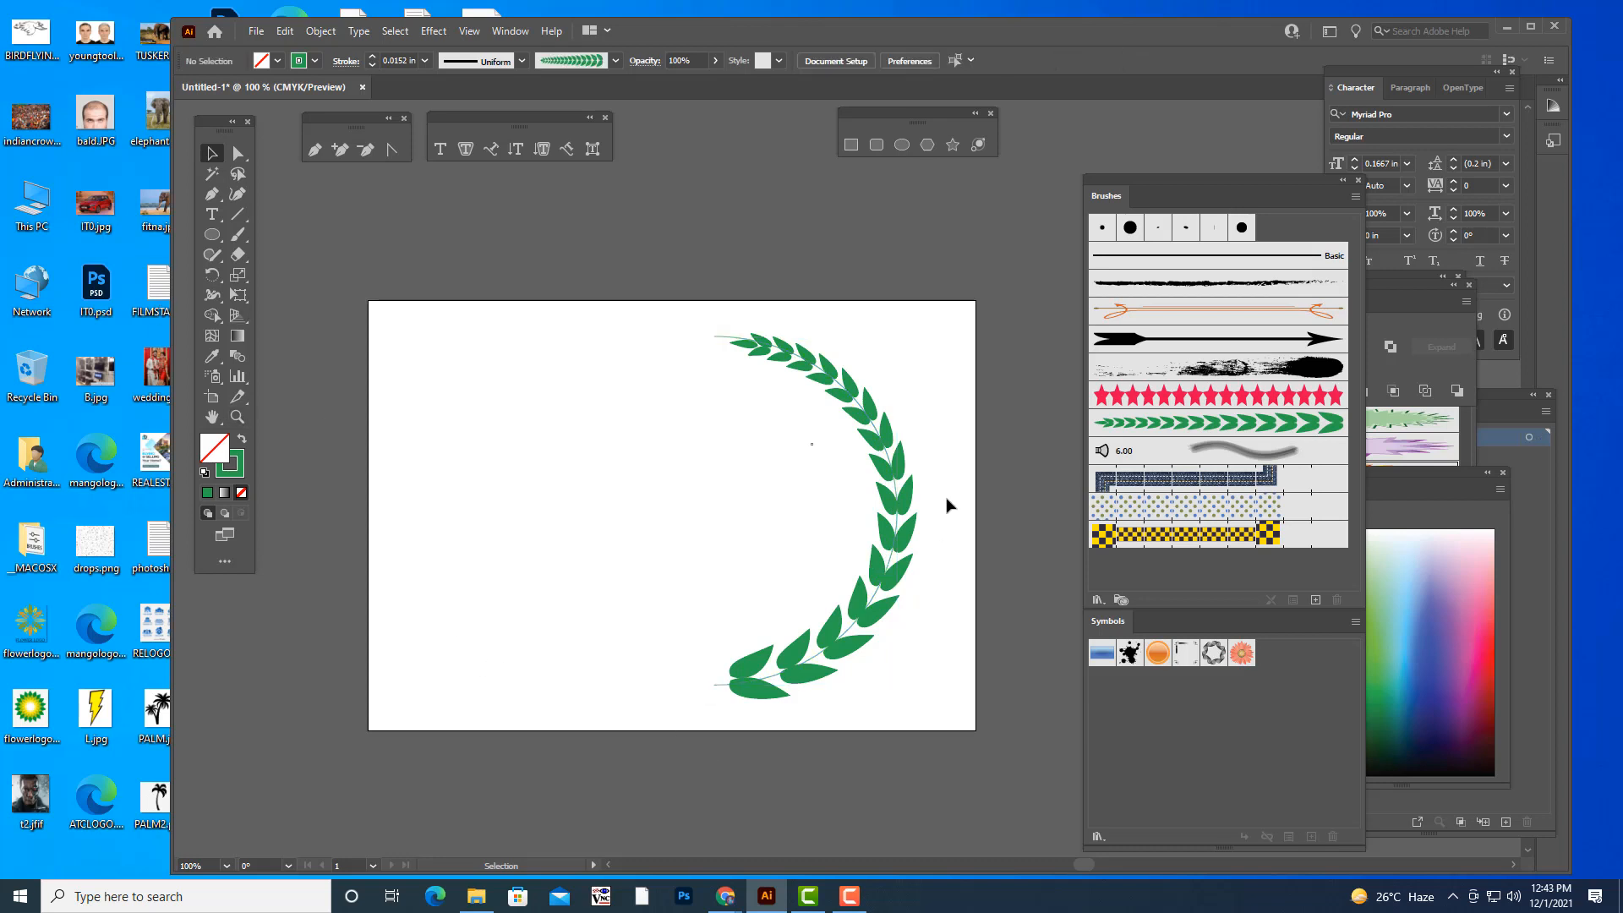
- Add an anchor point to the stem path near its lower end, between the two lowest pairs of leaves
{"action": "left_click", "coordinate": [897, 505]}
{"action": "key", "text": "ctrl+plus"}
{"action": "key", "text": "ctrl+plus"}
{"action": "key", "text": "ctrl+plus"}
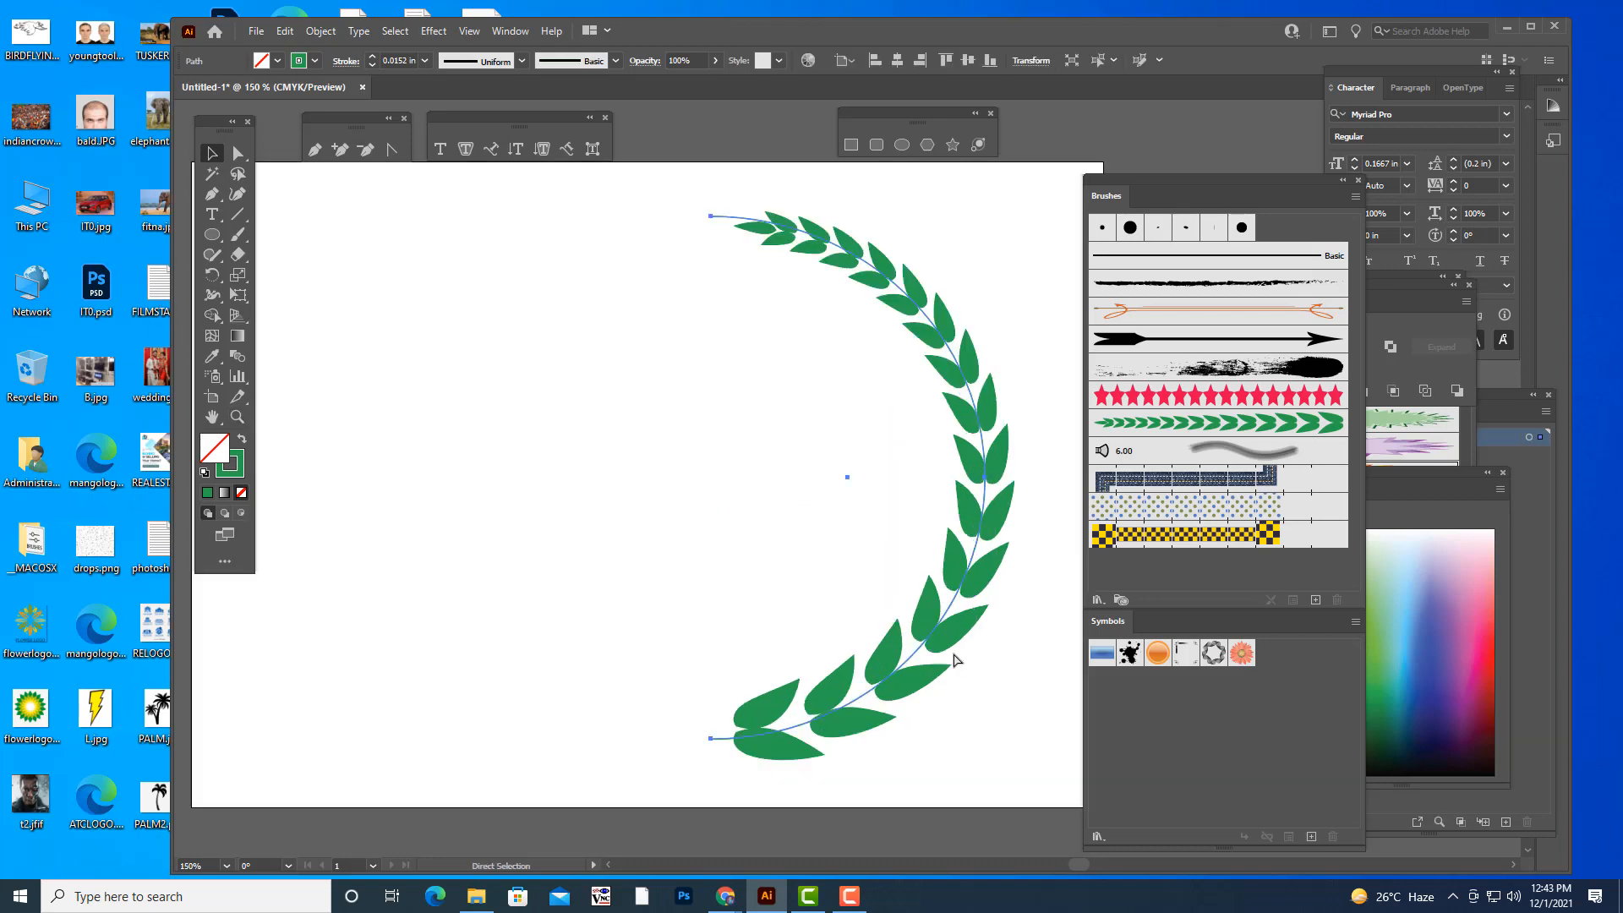
{"action": "scroll", "coordinate": [919, 559], "scroll_direction": "down", "scroll_amount": 8}
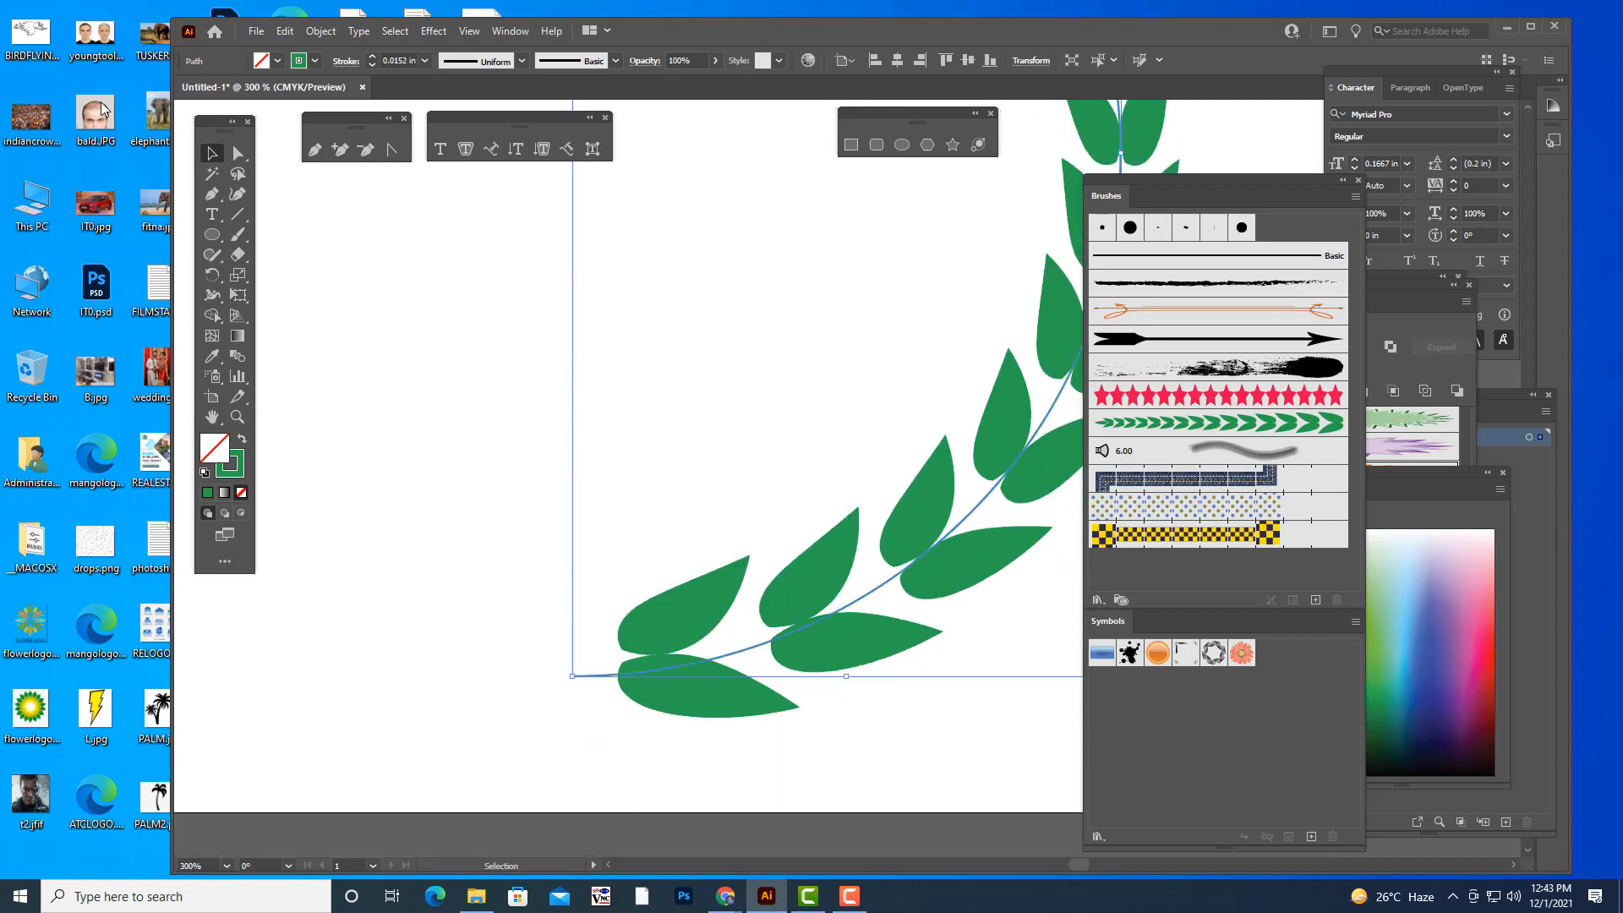
{"action": "left_click", "coordinate": [339, 149]}
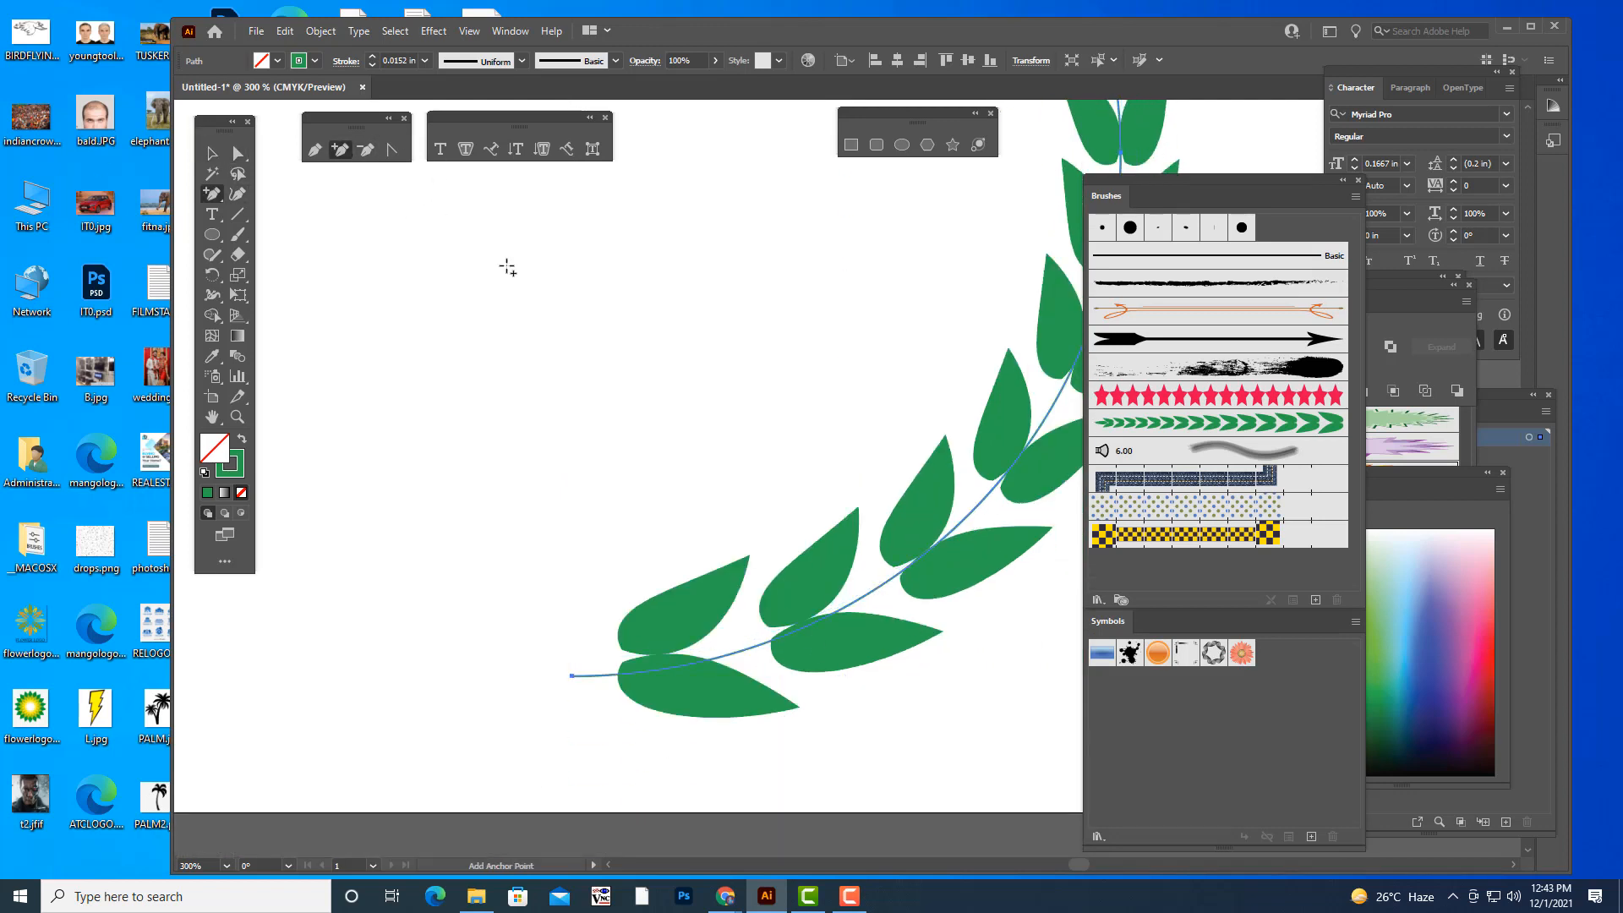
{"action": "left_click", "coordinate": [738, 653]}
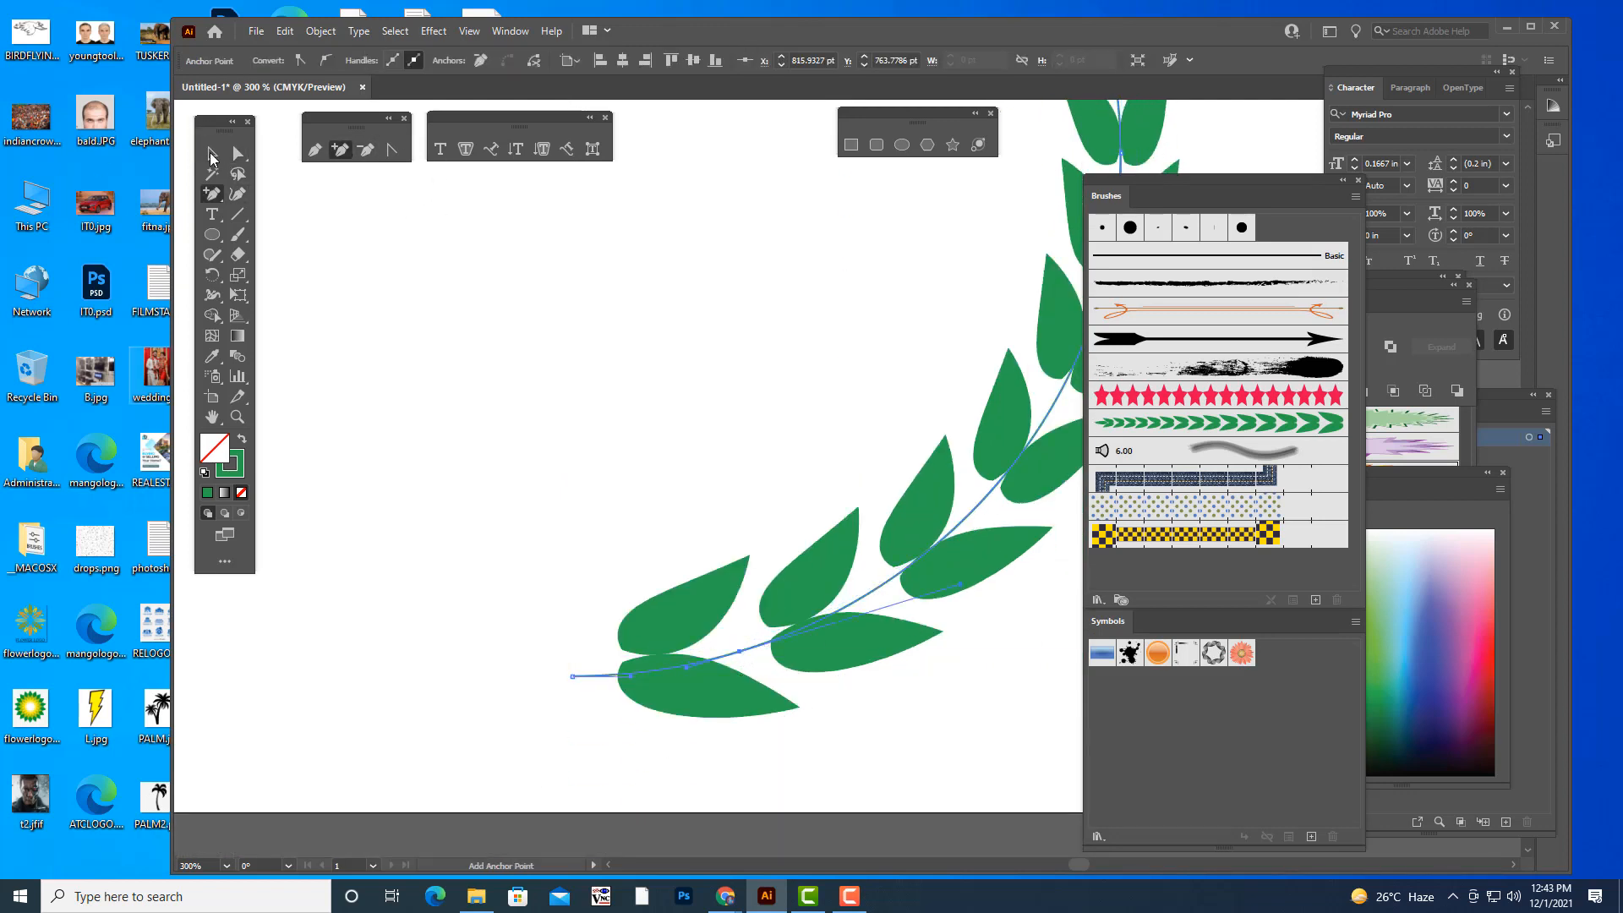
- Reposition the stem's lower end point and the added anchor, and adjust its direction handle so the curve follows the lowest leaves
{"action": "key", "text": "a"}
{"action": "left_click_drag", "start_coordinate": [575, 683], "coordinate": [562, 671]}
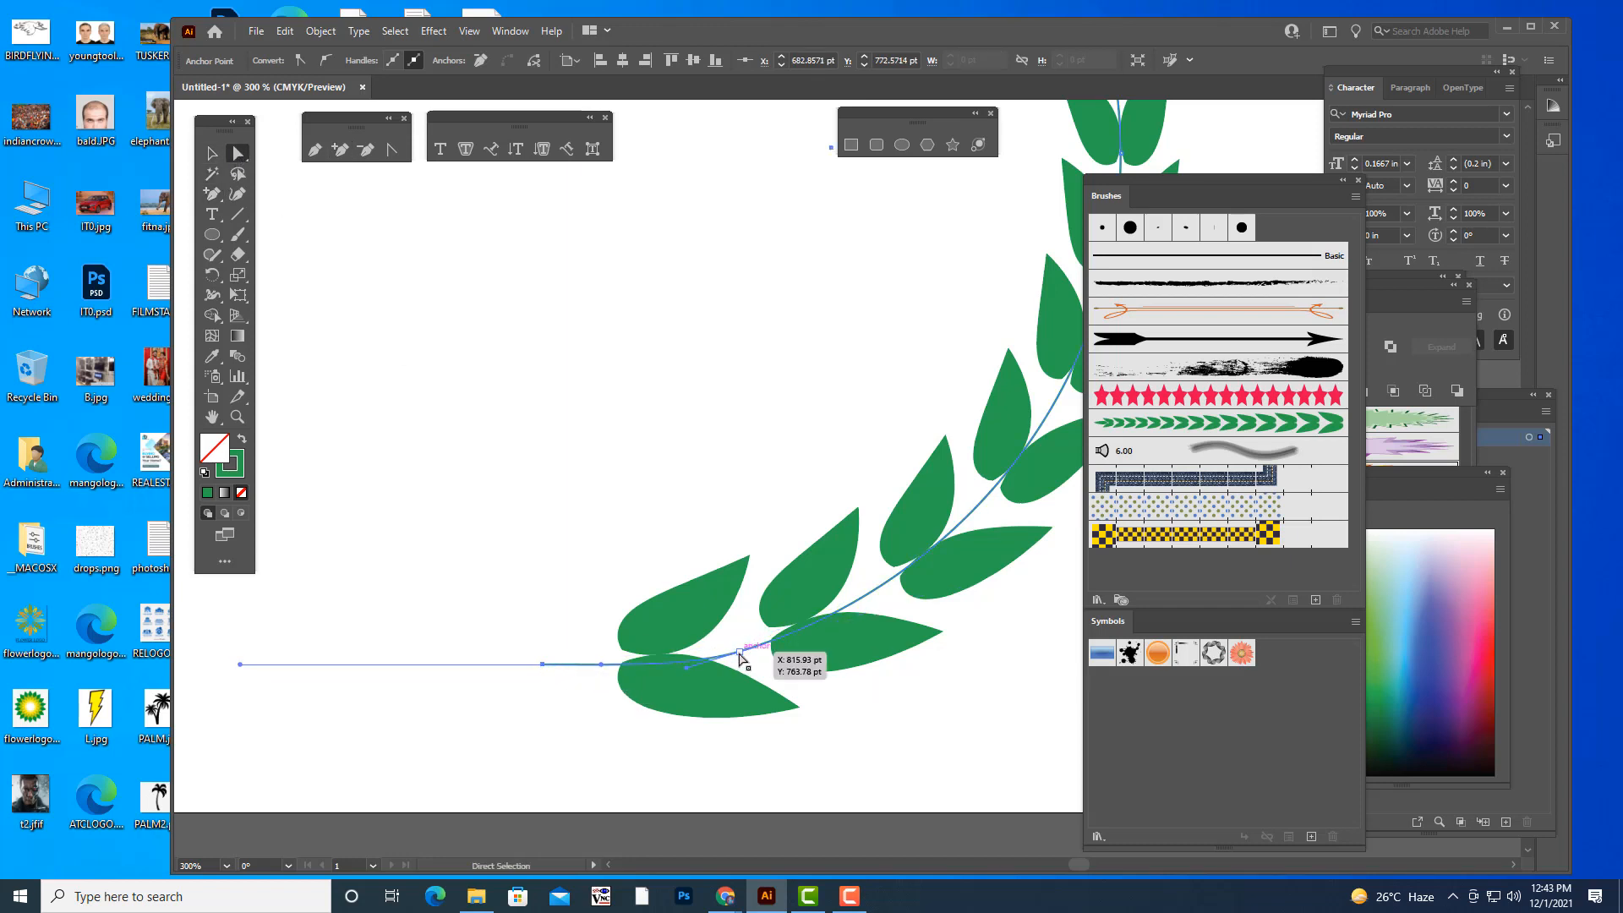
{"action": "left_click_drag", "start_coordinate": [738, 651], "coordinate": [657, 660]}
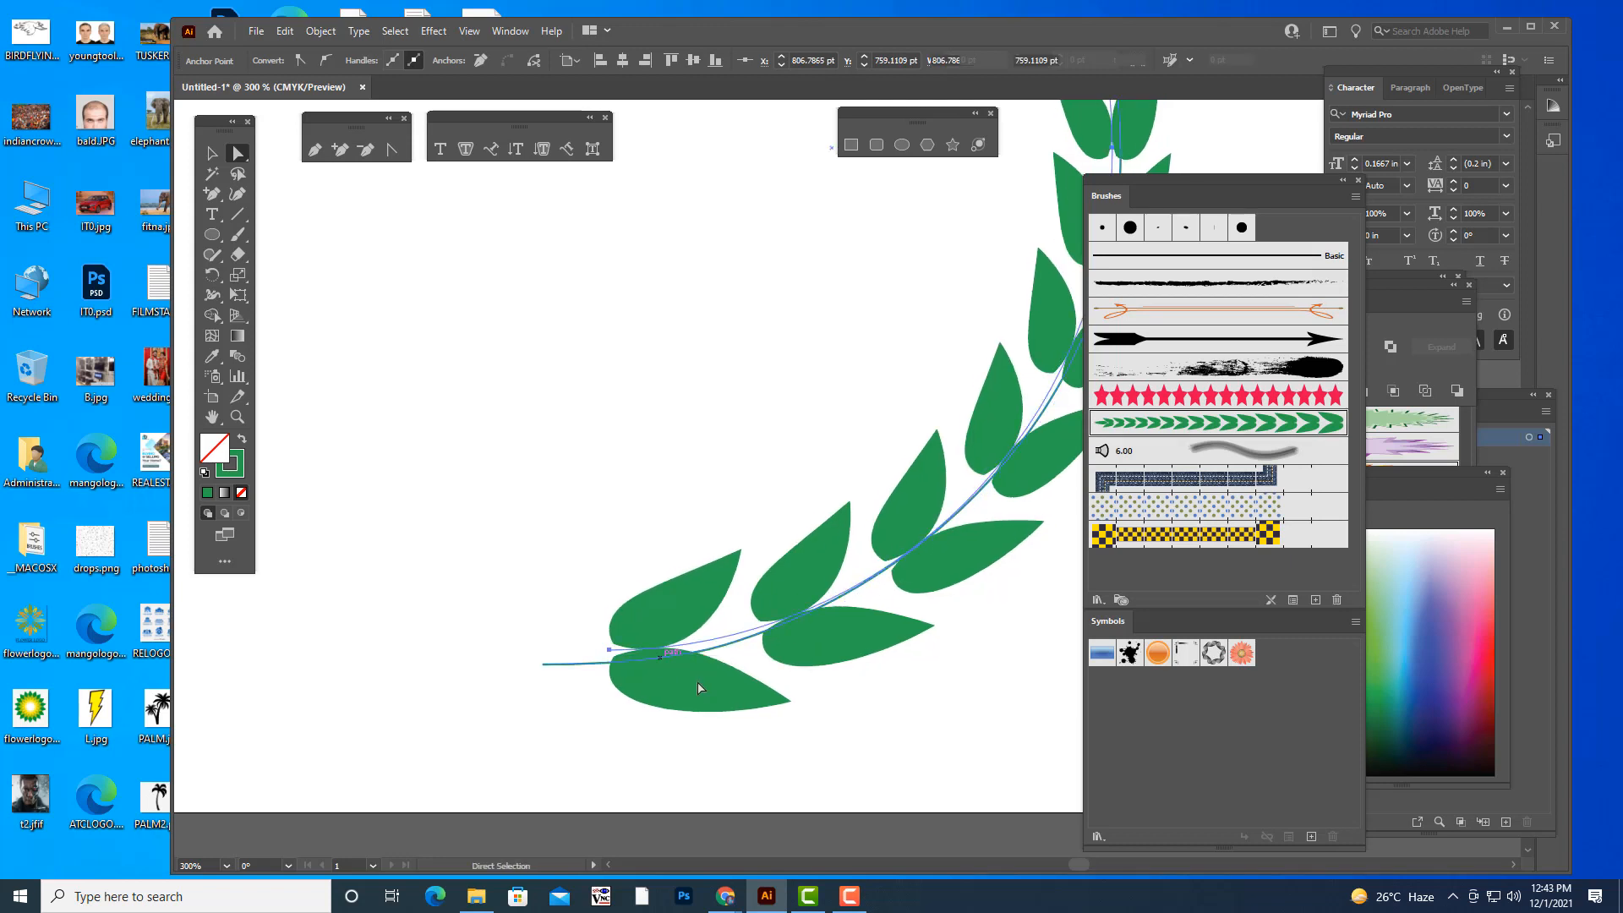
{"action": "key", "text": "ctrl+z"}
{"action": "left_click", "coordinate": [558, 697]}
{"action": "left_click_drag", "start_coordinate": [545, 664], "coordinate": [529, 666]}
{"action": "left_click_drag", "start_coordinate": [727, 654], "coordinate": [722, 641]}
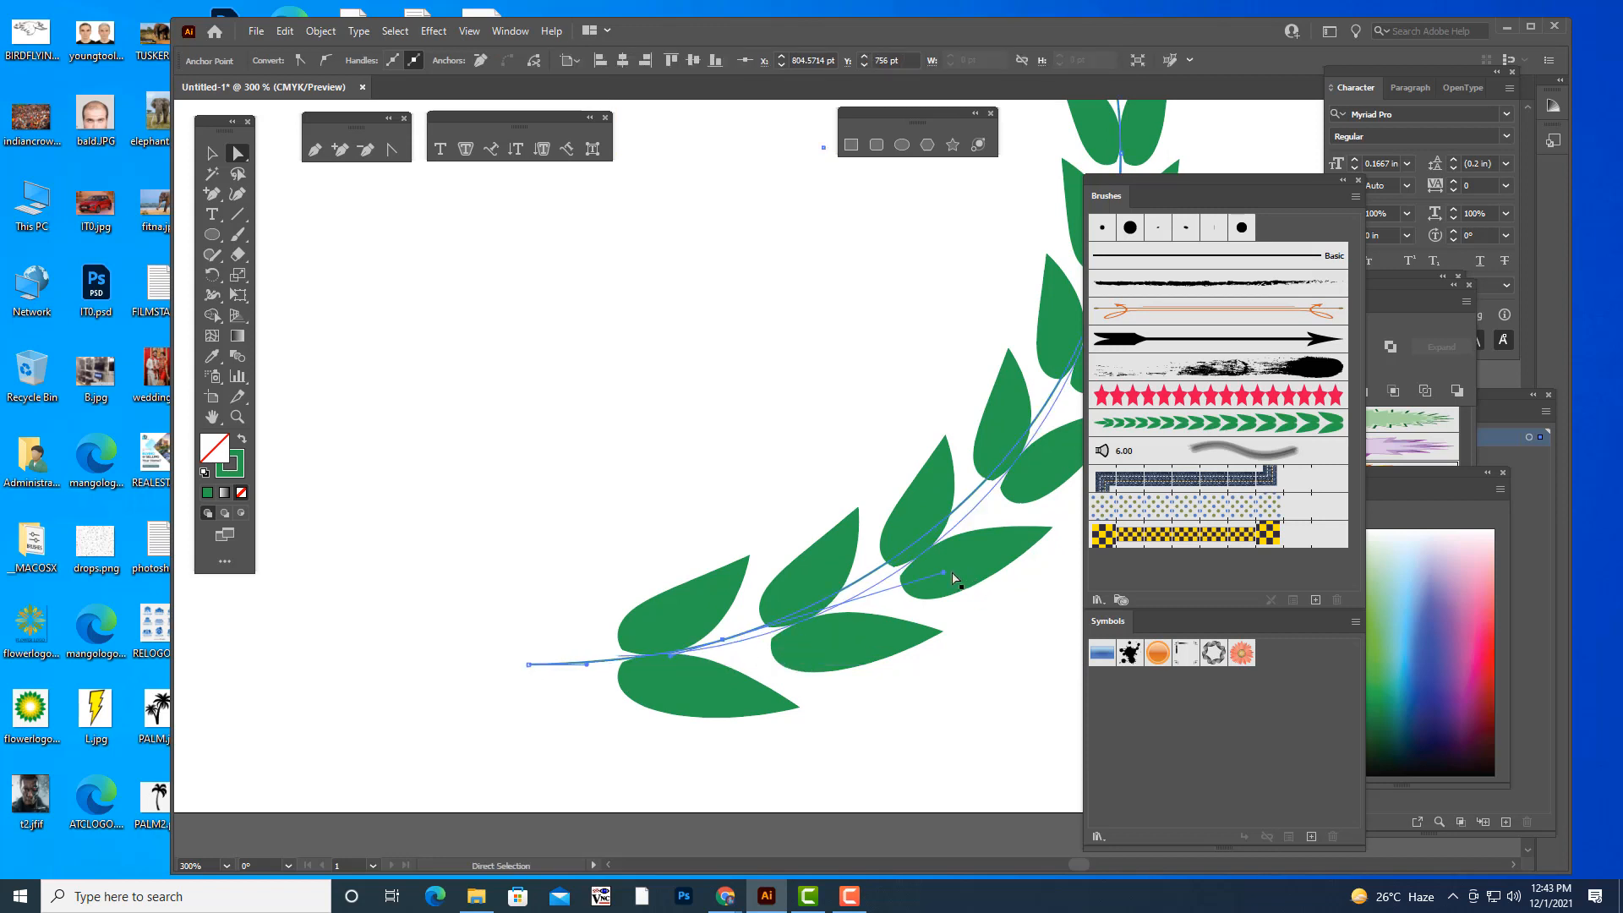
{"action": "left_click_drag", "start_coordinate": [944, 573], "coordinate": [965, 594]}
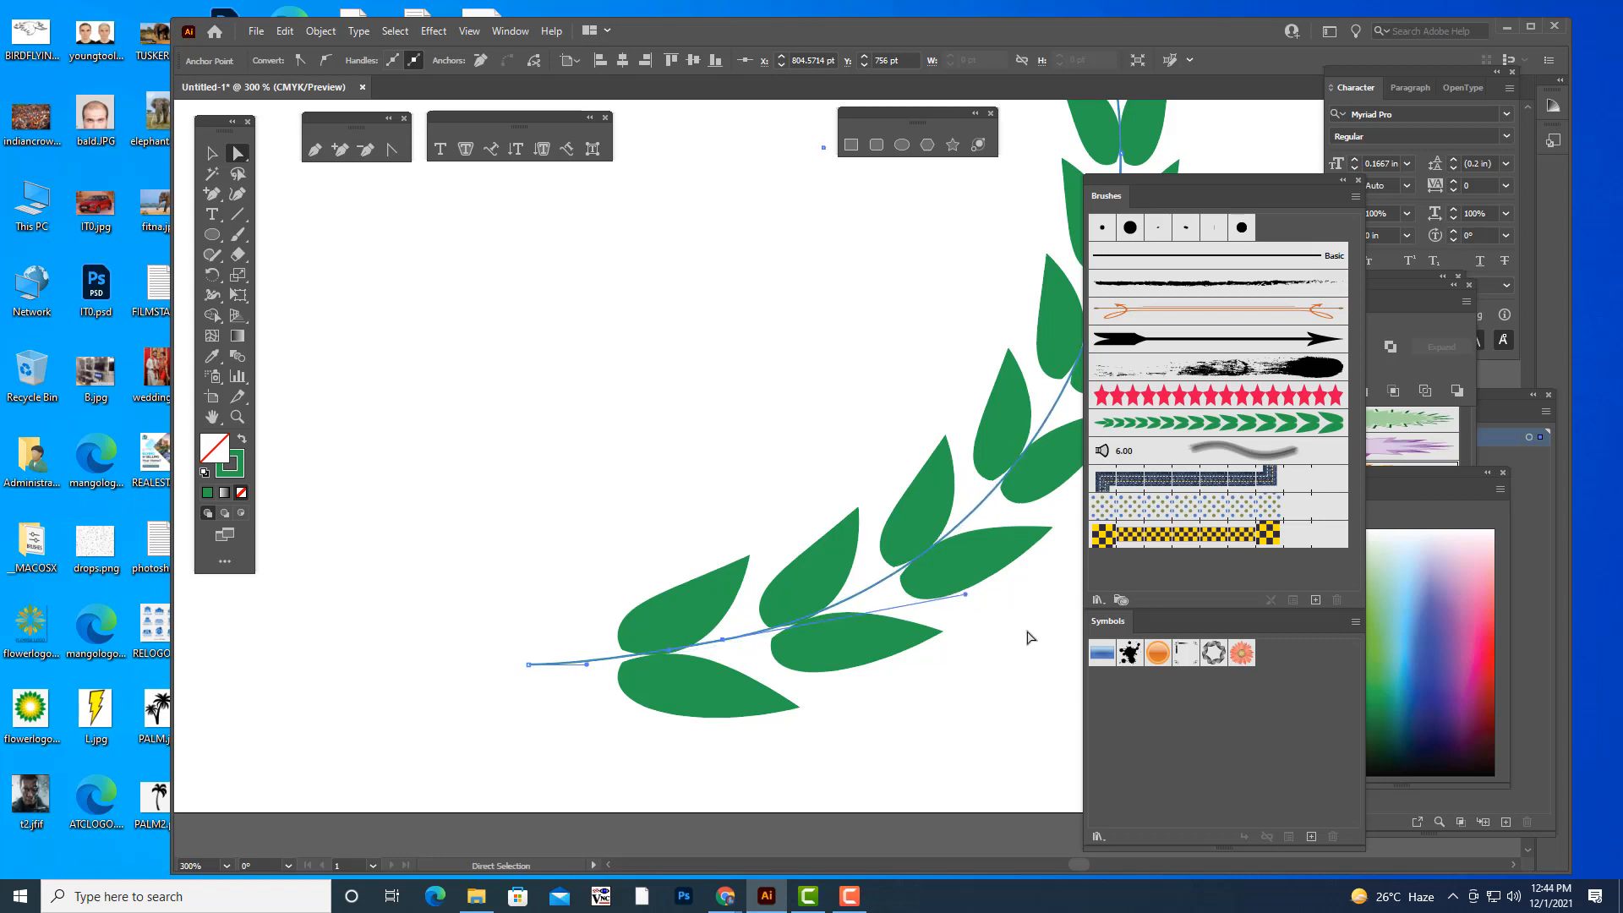
- Move the stem's upper end anchor down and inward to meet the tip of the topmost leaf
{"action": "key", "text": "ctrl+minus"}
{"action": "key", "text": "ctrl+minus"}
{"action": "key", "text": "ctrl+minus"}
{"action": "scroll", "coordinate": [1048, 391], "scroll_direction": "up", "scroll_amount": 1}
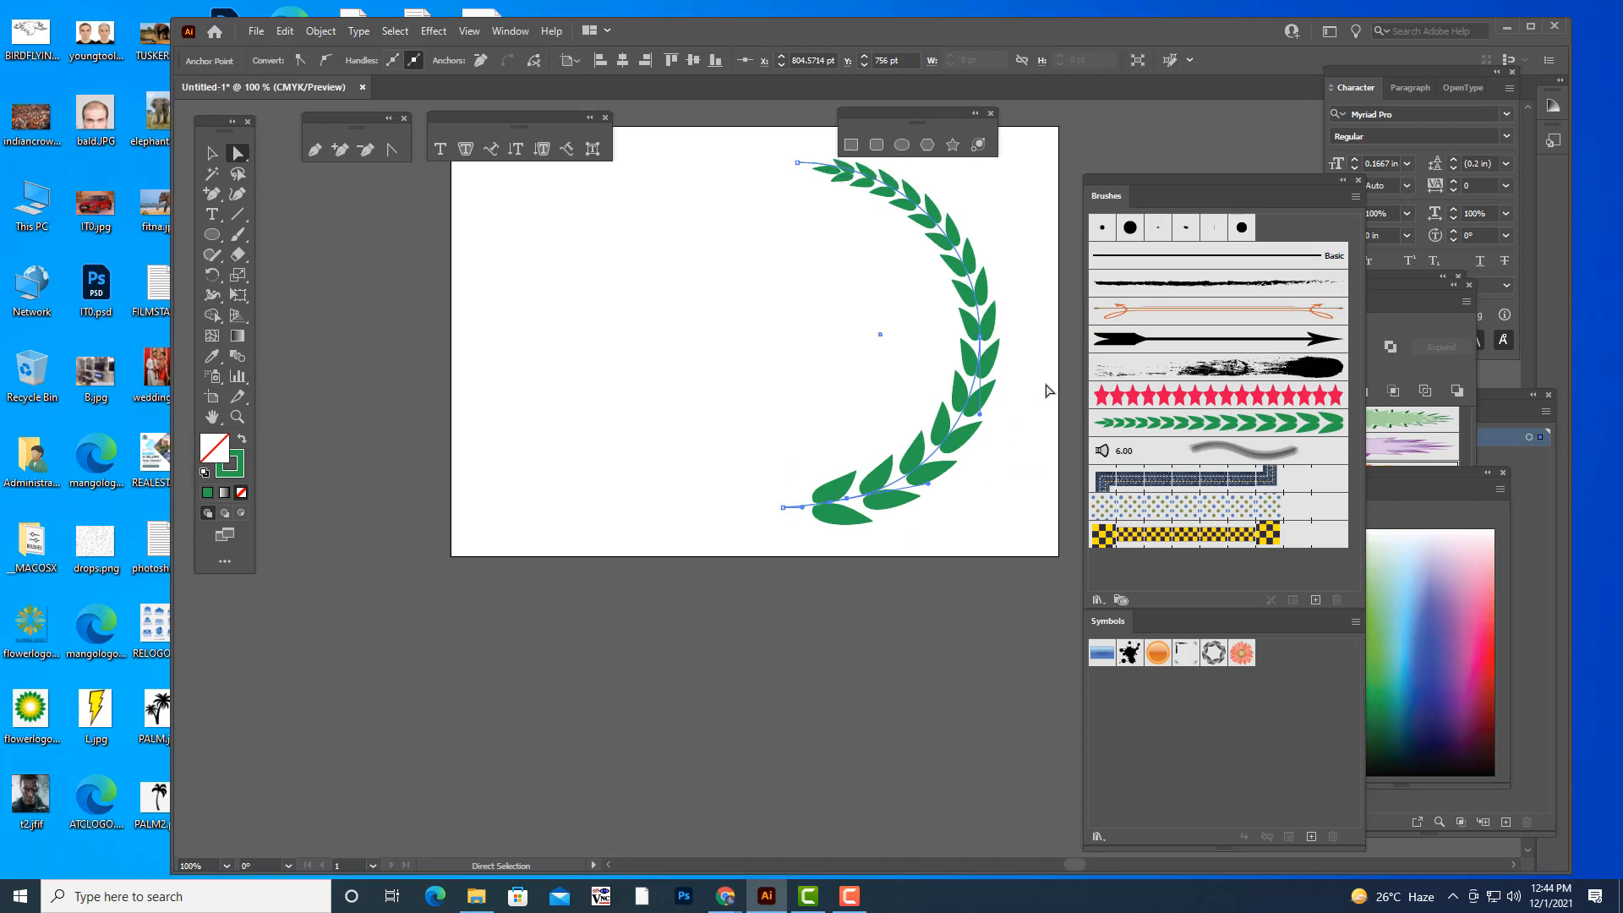
{"action": "scroll", "coordinate": [1049, 391], "scroll_direction": "up", "scroll_amount": 4}
{"action": "key", "text": "ctrl+plus"}
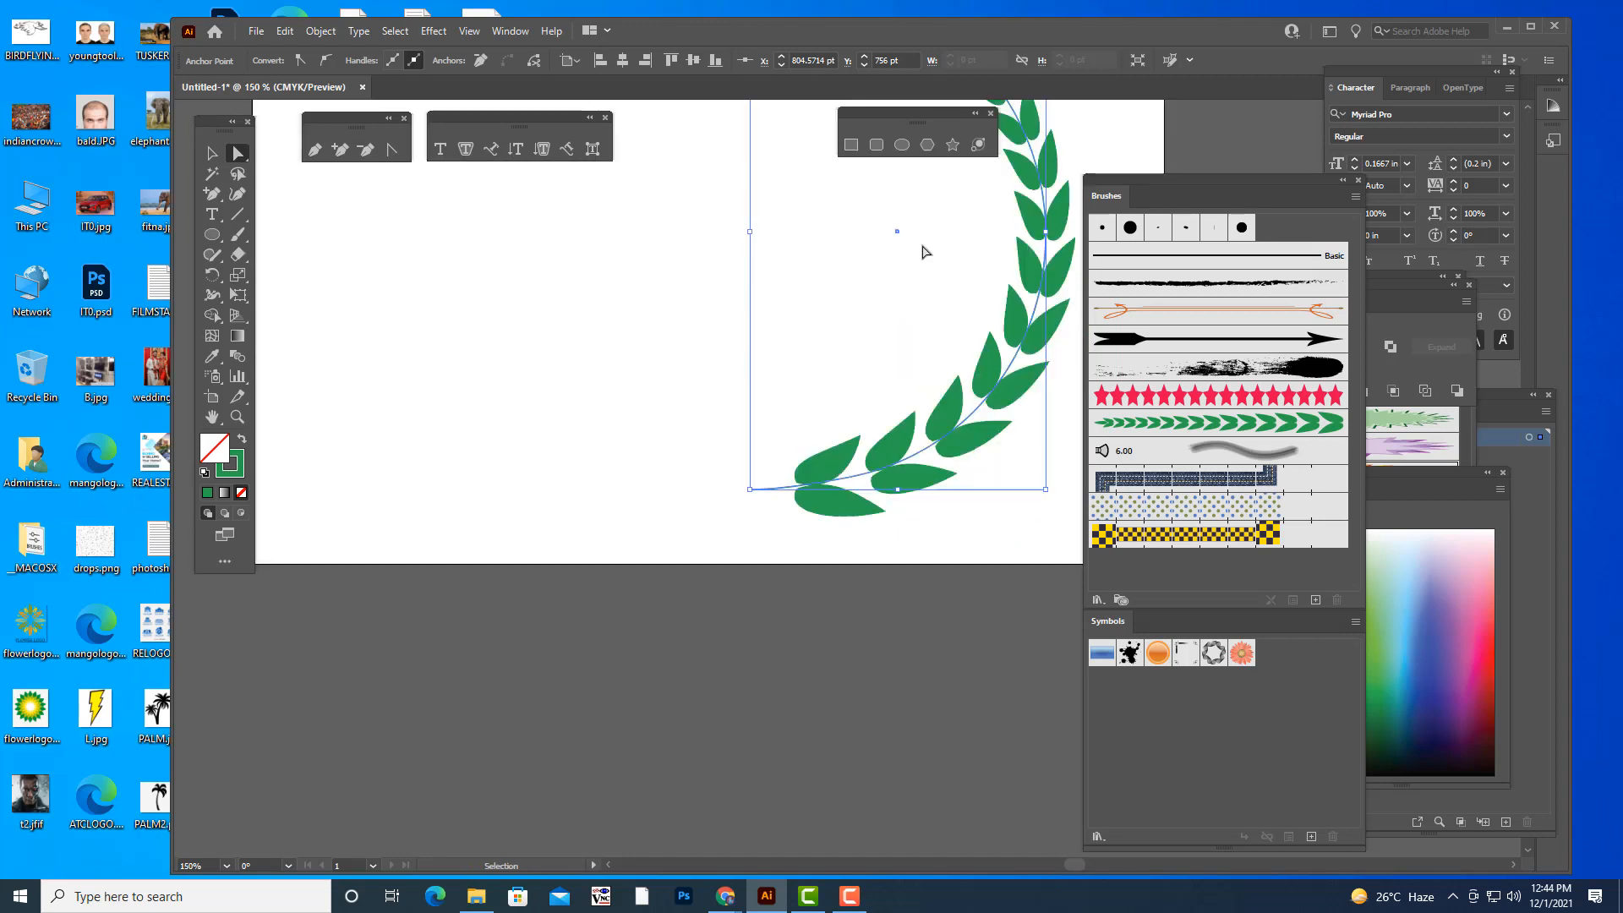
{"action": "scroll", "coordinate": [896, 288], "scroll_direction": "up", "scroll_amount": 6}
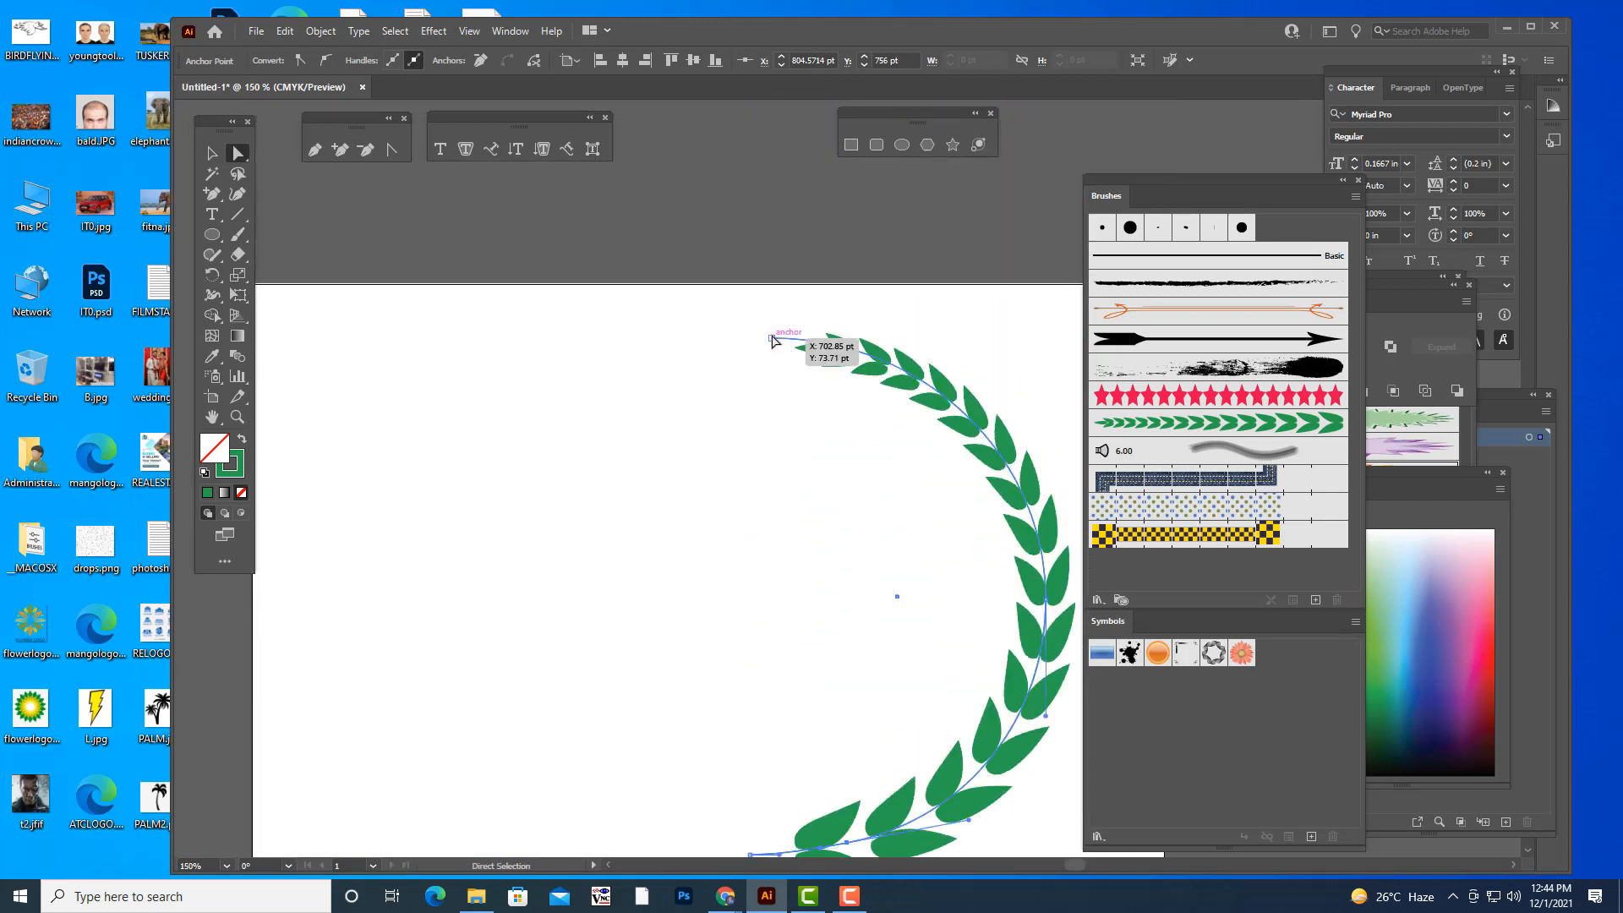
{"action": "left_click", "coordinate": [773, 339]}
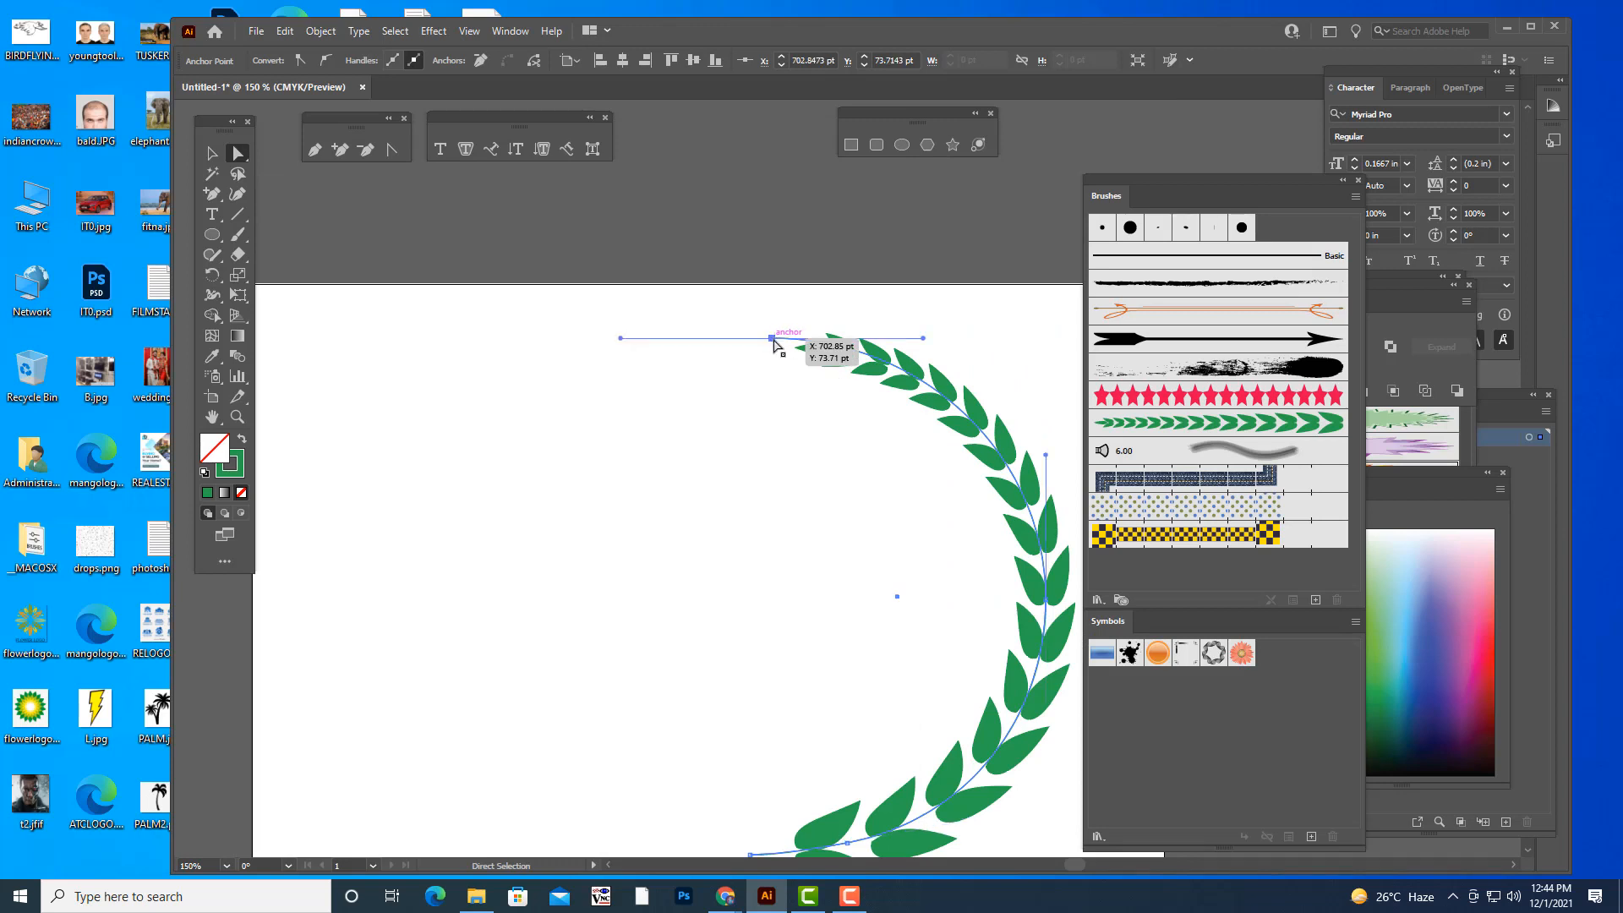
{"action": "left_click_drag", "start_coordinate": [774, 341], "coordinate": [789, 352]}
{"action": "left_click", "coordinate": [884, 317]}
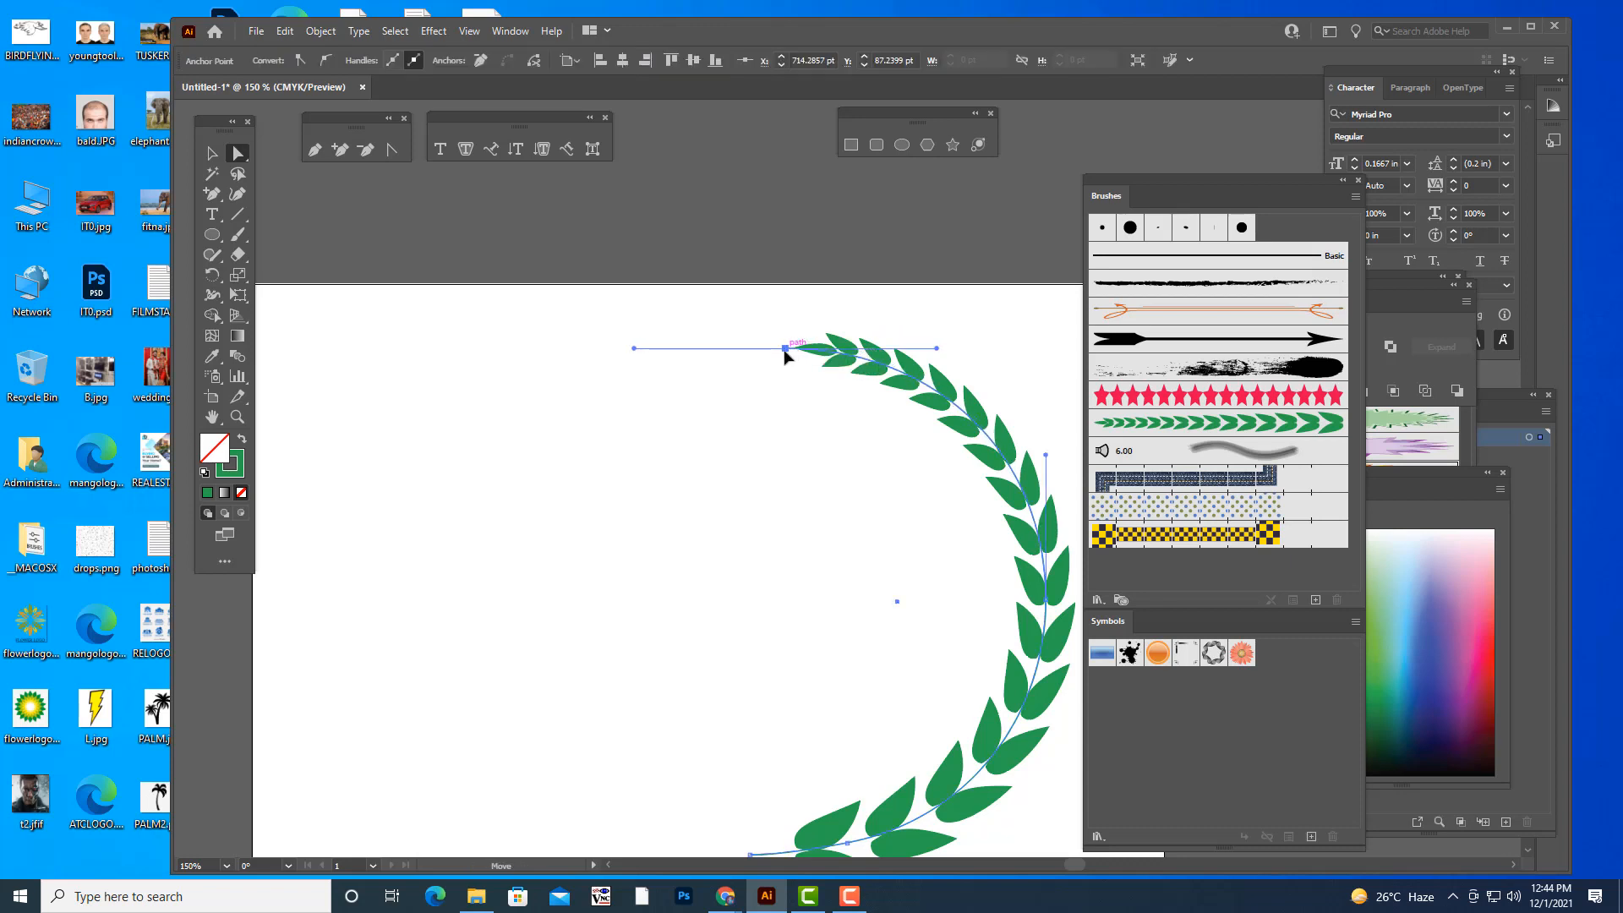
- Add an anchor point to the upper part of the stem path and nudge it to follow the middle of the leaves
{"action": "left_click", "coordinate": [340, 149]}
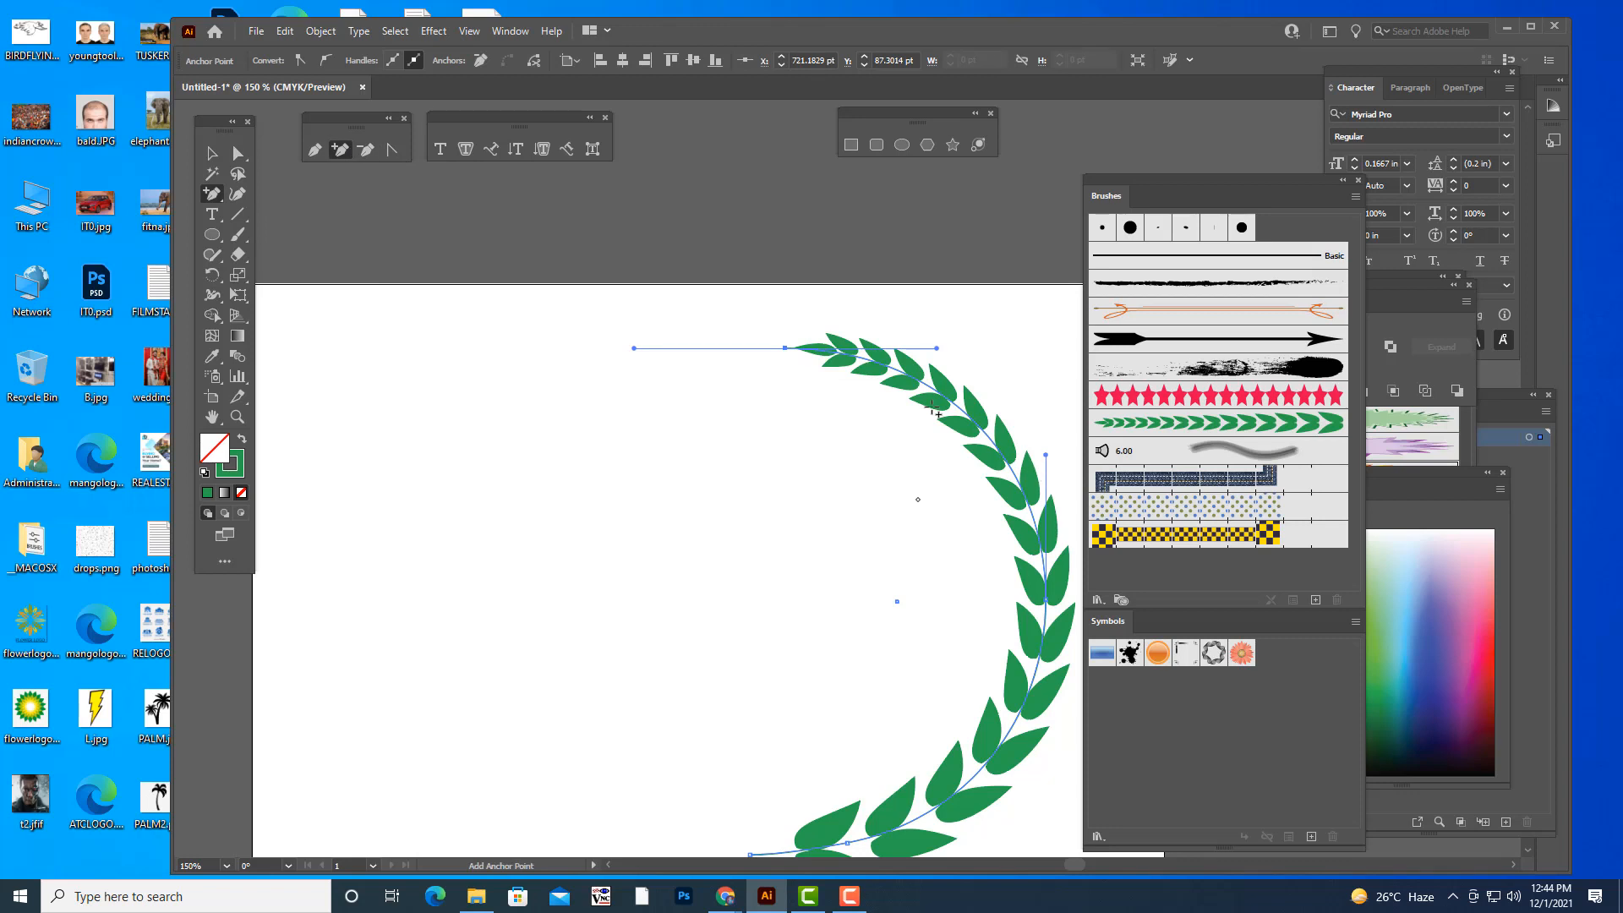
{"action": "left_click", "coordinate": [962, 411]}
{"action": "left_click", "coordinate": [238, 153]}
{"action": "left_click_drag", "start_coordinate": [962, 411], "coordinate": [963, 413]}
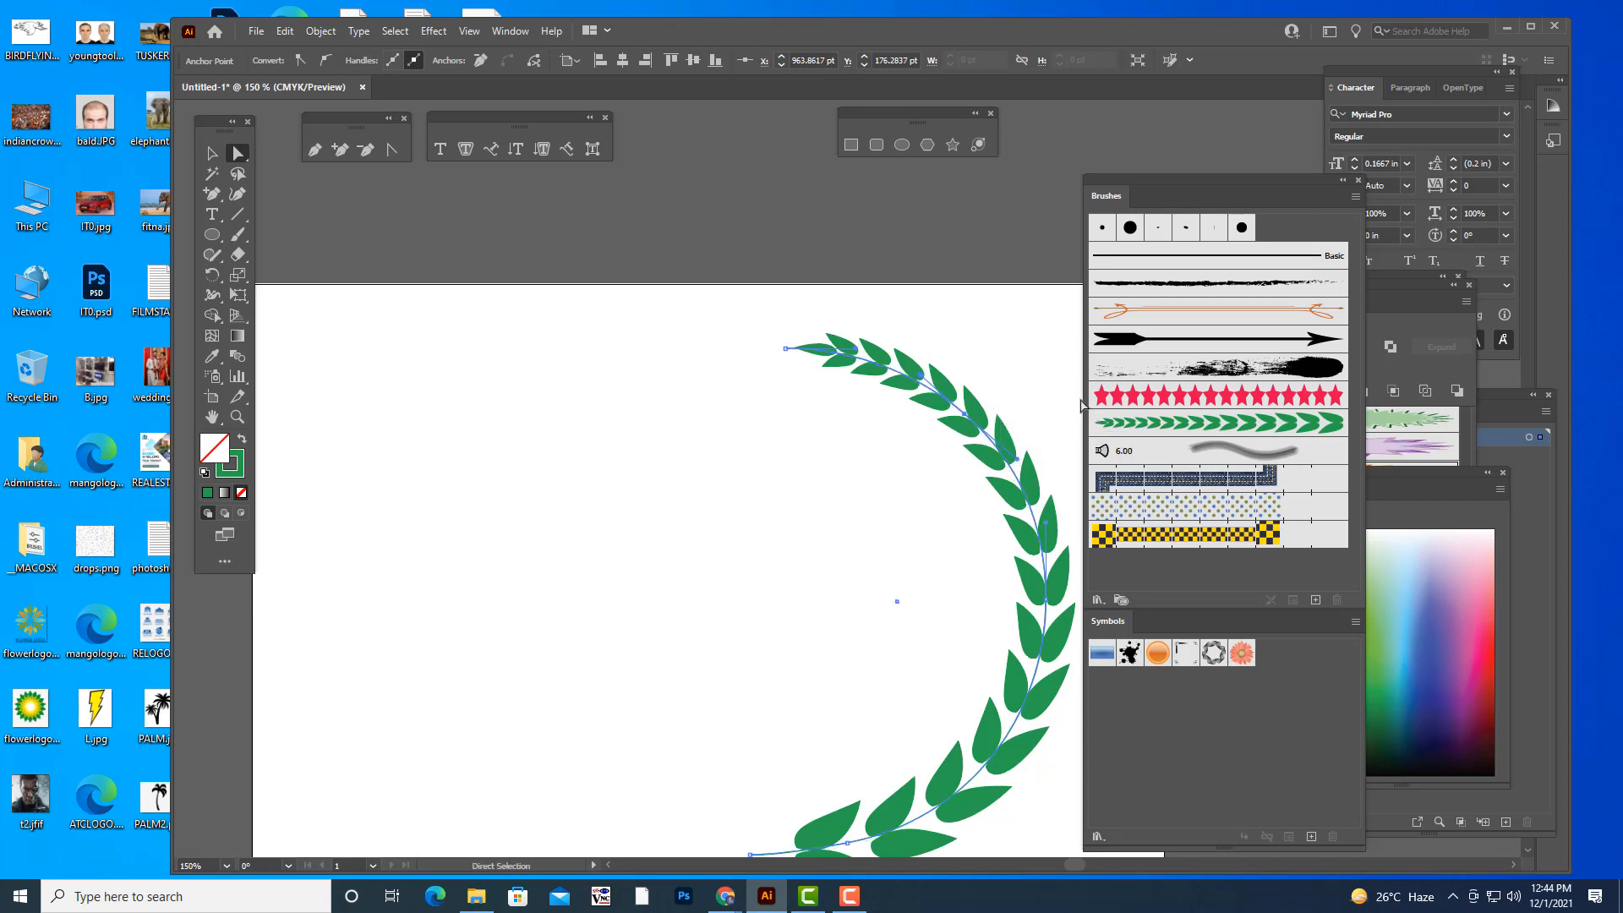
{"action": "key", "text": "v"}
{"action": "left_click", "coordinate": [796, 244]}
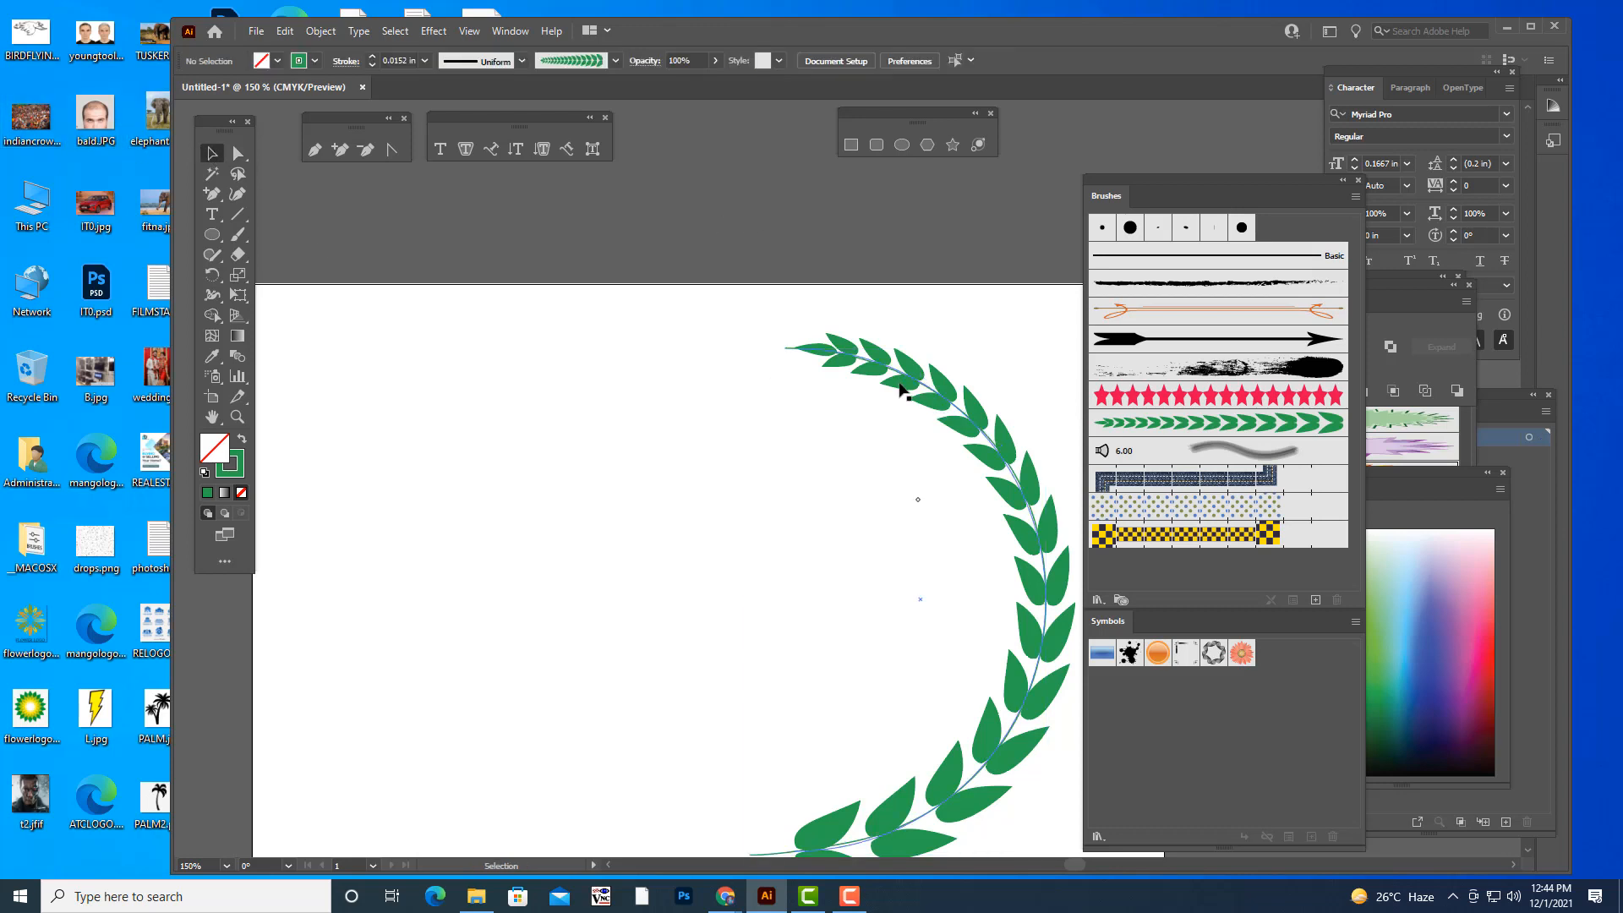
{"action": "left_click", "coordinate": [785, 349]}
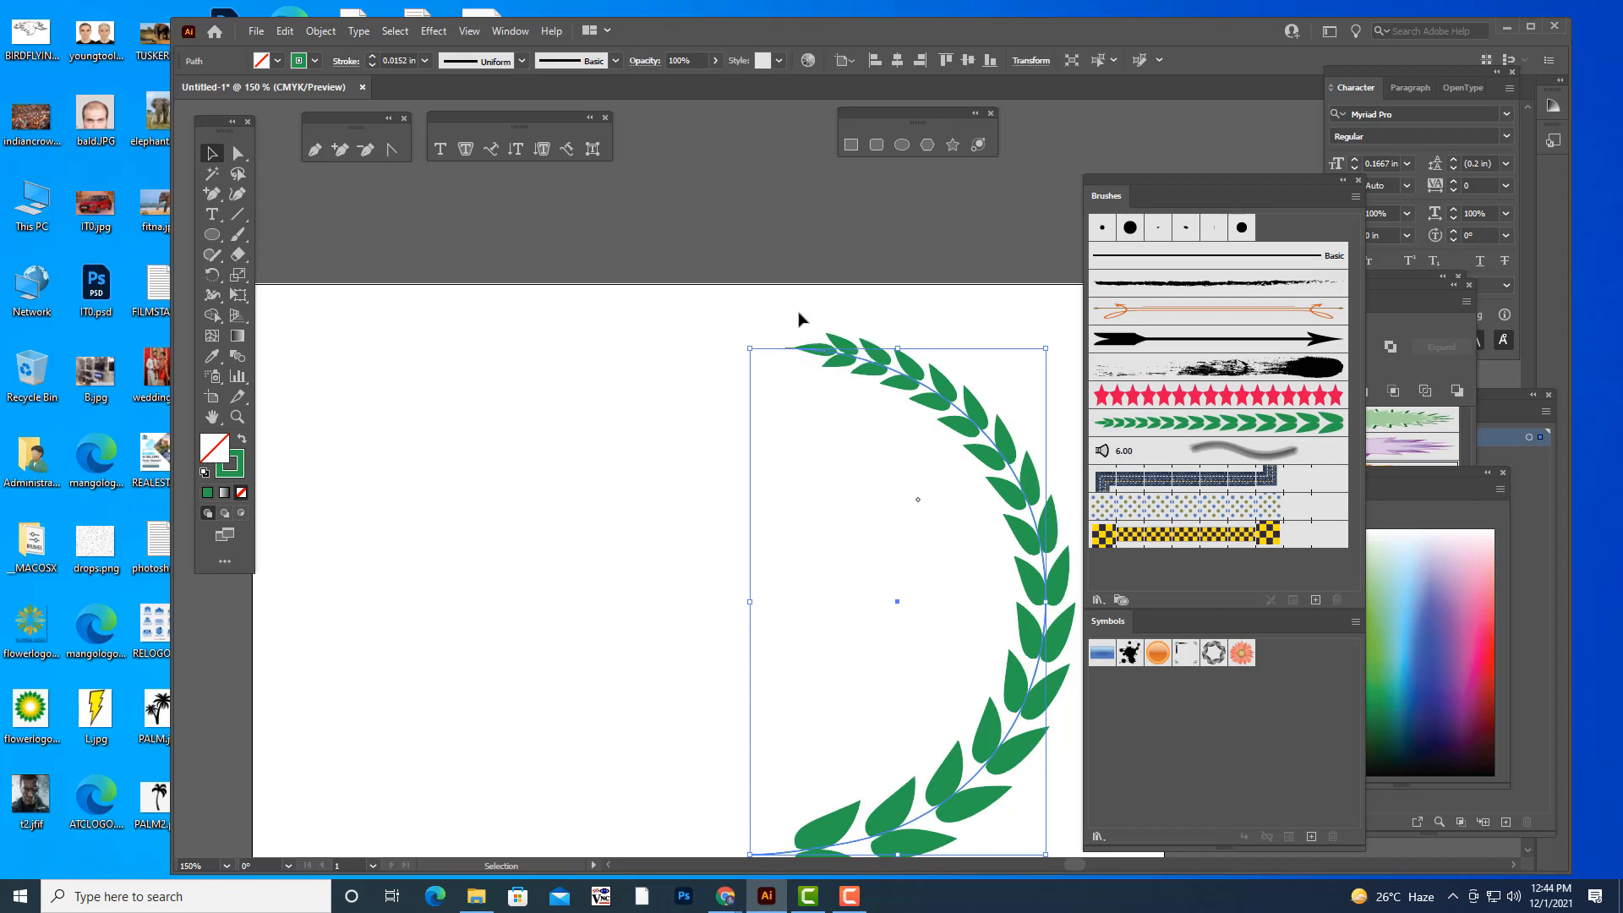
{"action": "left_click", "coordinate": [908, 256]}
- Move the Brushes panel away from the artboard so the whole branch is clear to work on
{"action": "key", "text": "ctrl+minus"}
{"action": "key", "text": "ctrl+minus"}
{"action": "key", "text": "ctrl+minus"}
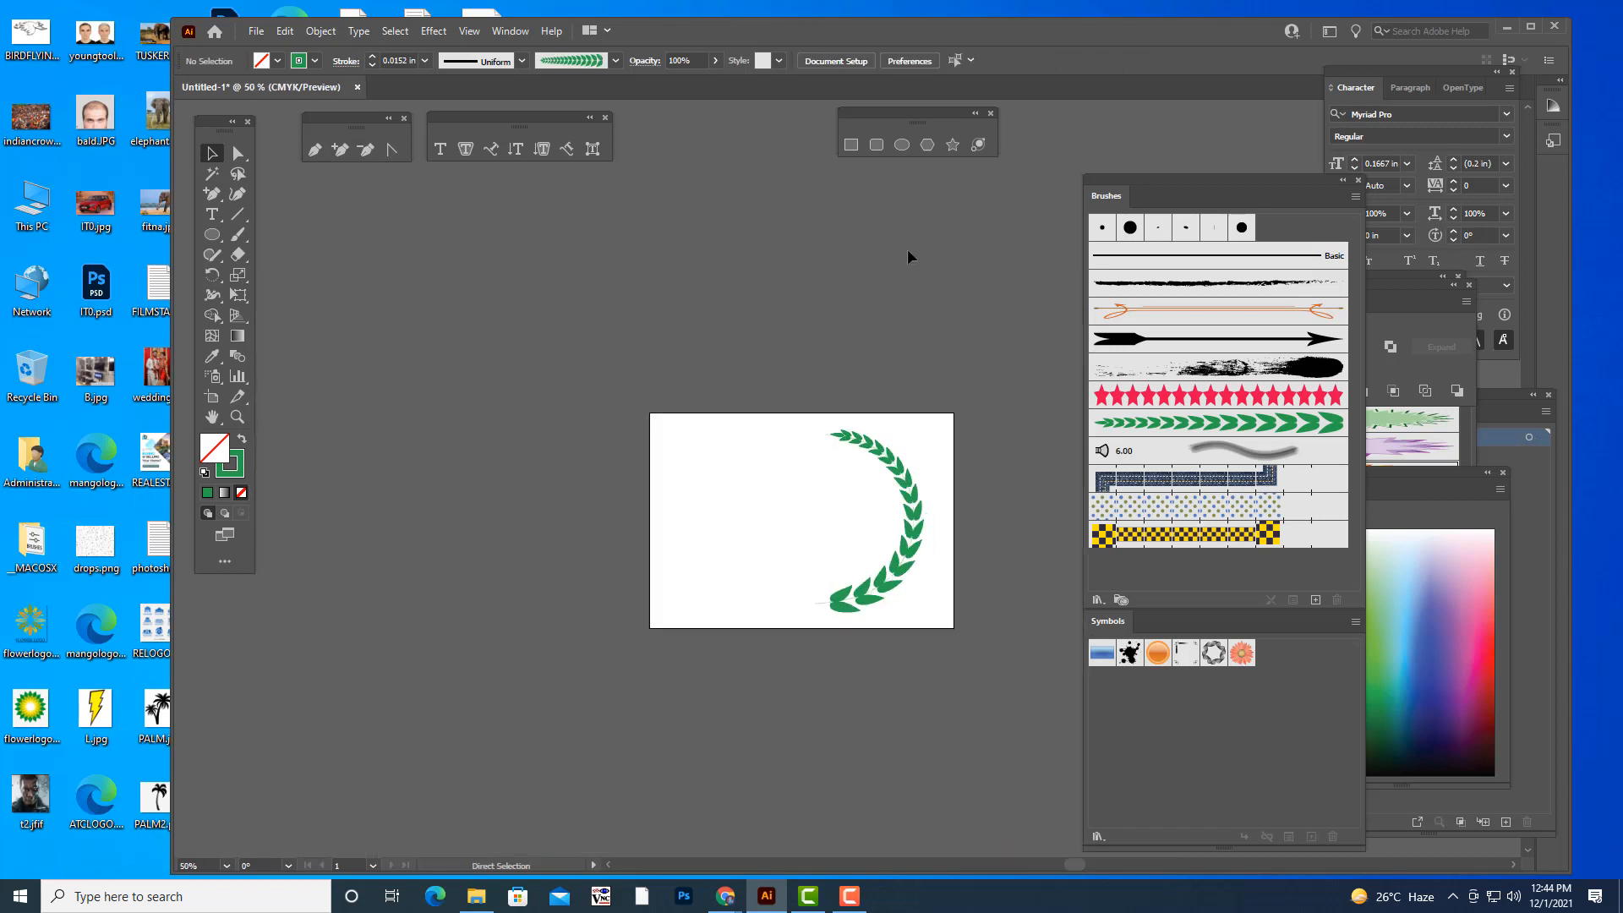
{"action": "key", "text": "ctrl+equal"}
{"action": "key", "text": "ctrl+equal"}
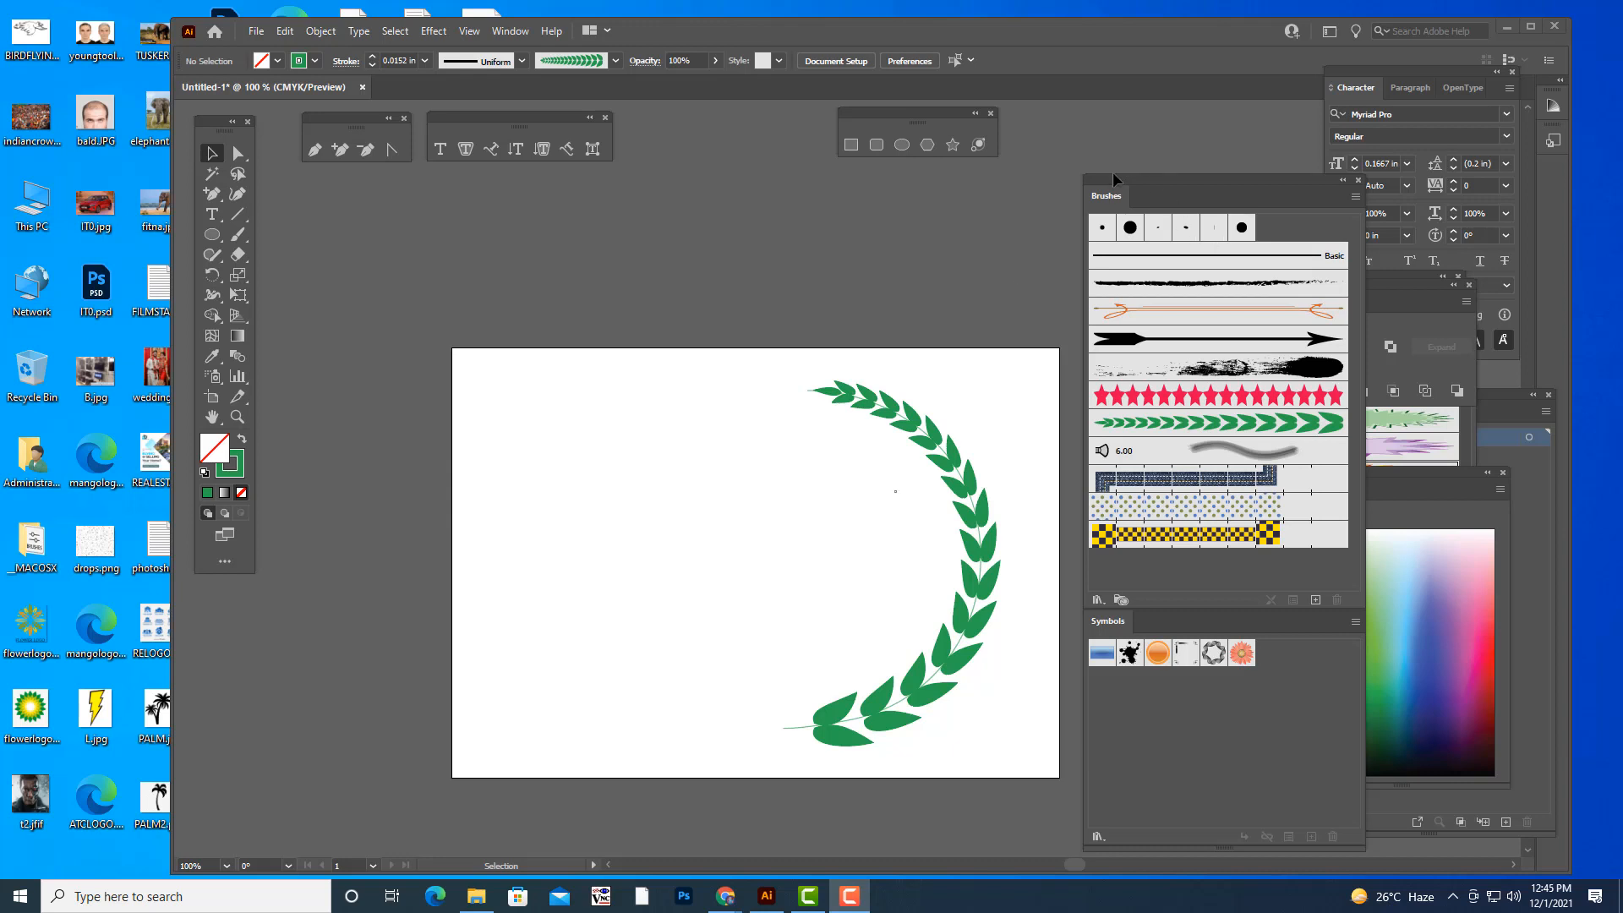
{"action": "left_click_drag", "start_coordinate": [1112, 172], "coordinate": [1179, 129]}
{"action": "scroll", "coordinate": [1063, 307], "scroll_direction": "down", "scroll_amount": 1}
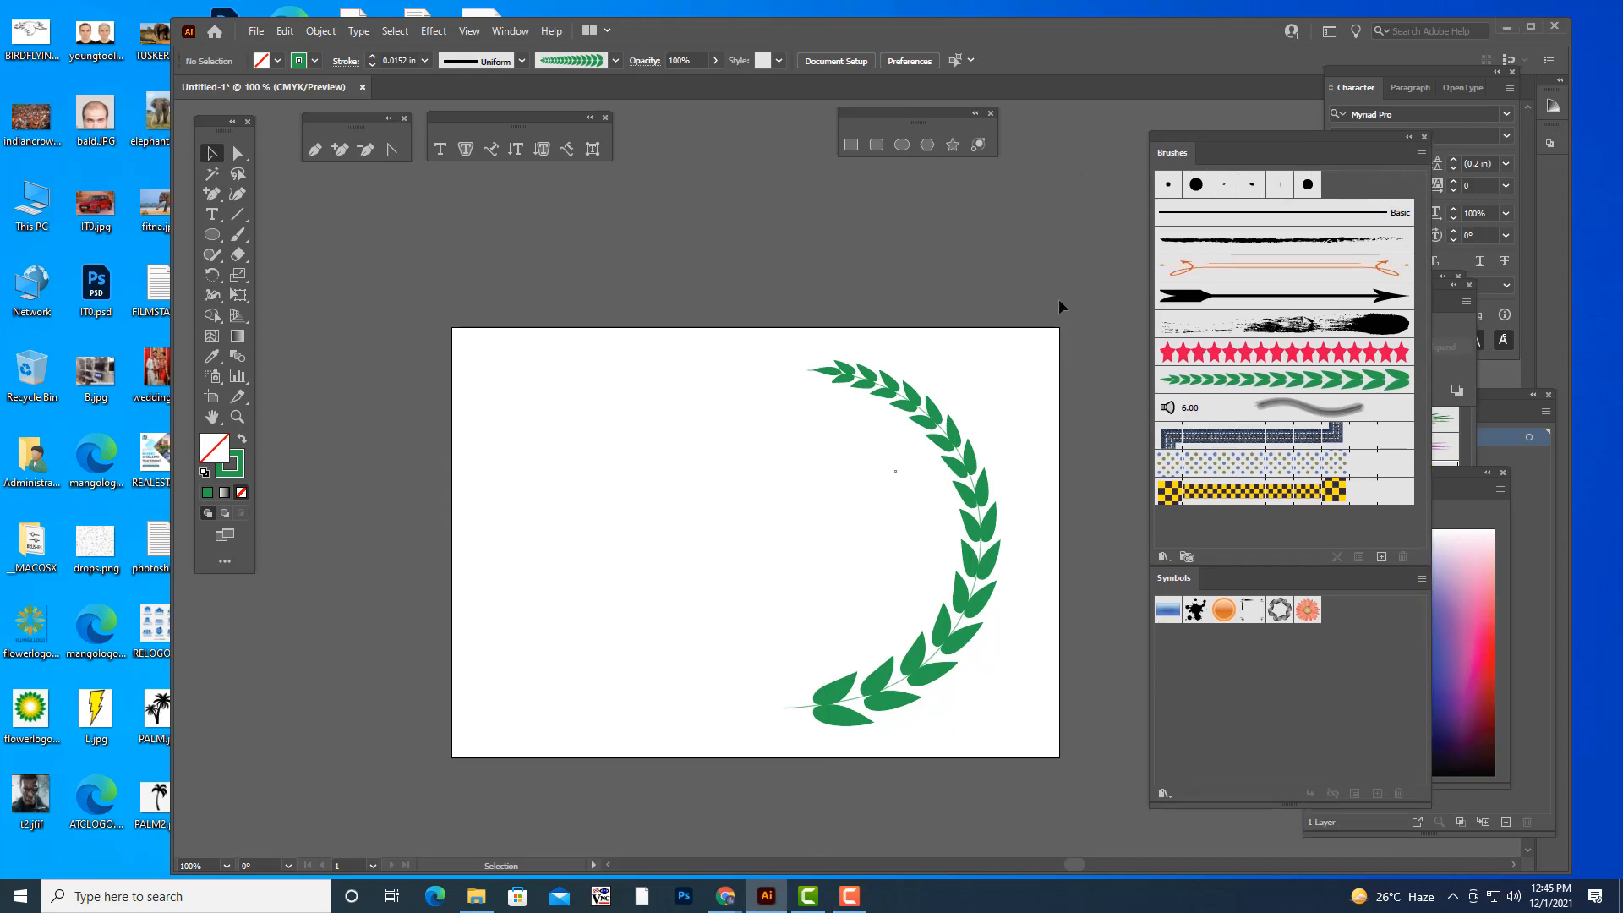
- Thicken the stem path by setting its stroke weight to 0.125 in
{"action": "left_click", "coordinate": [793, 707]}
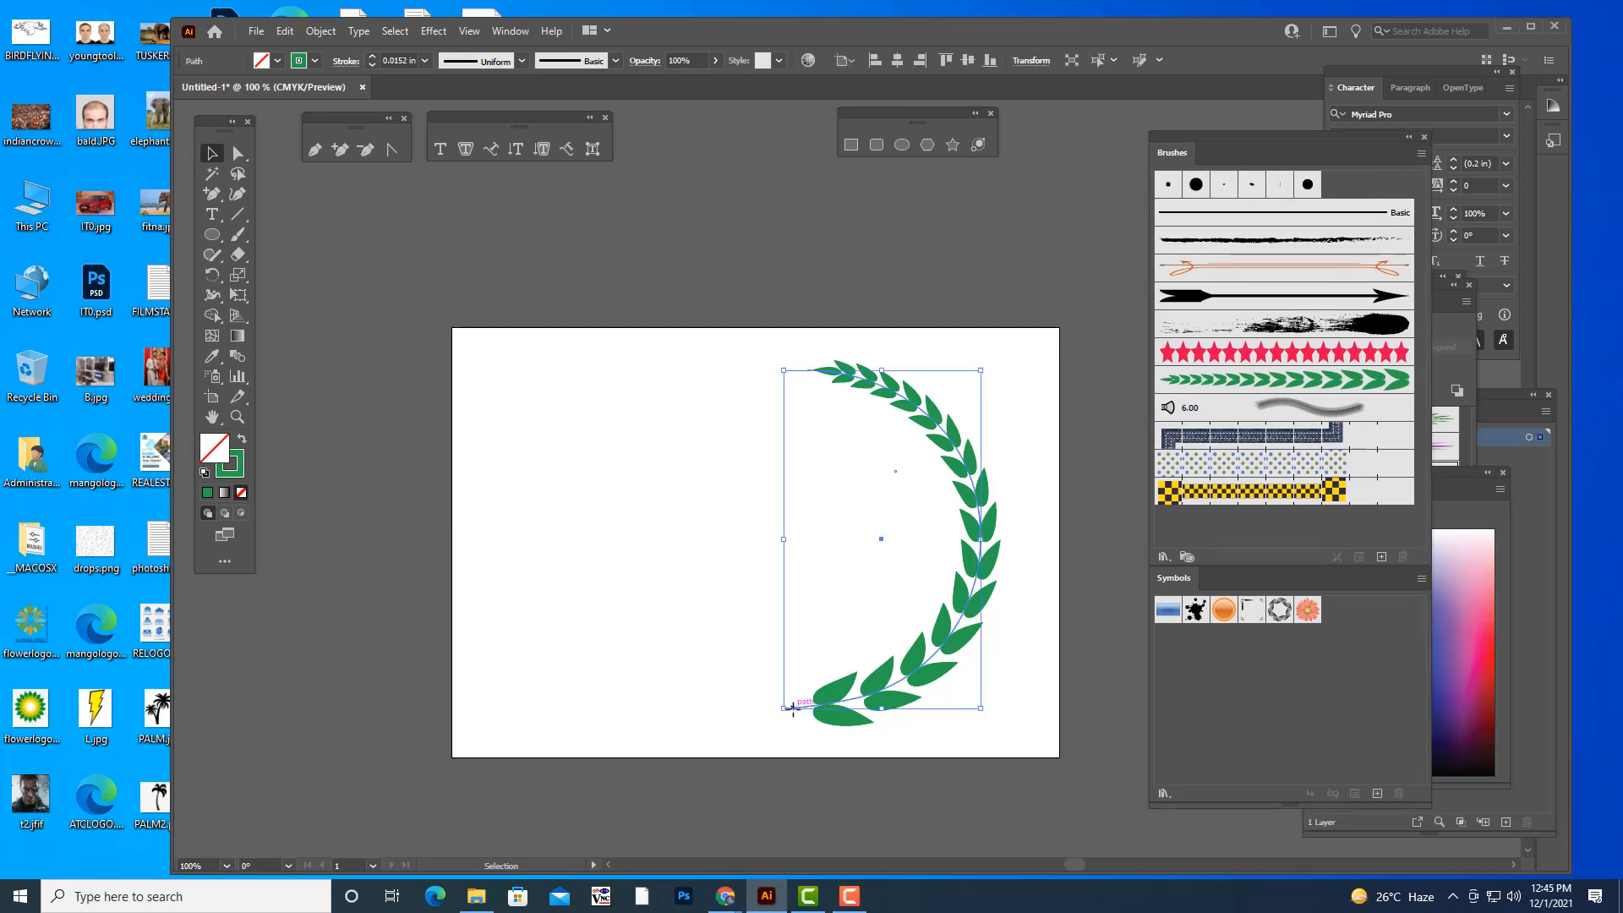
{"action": "left_click", "coordinate": [371, 57]}
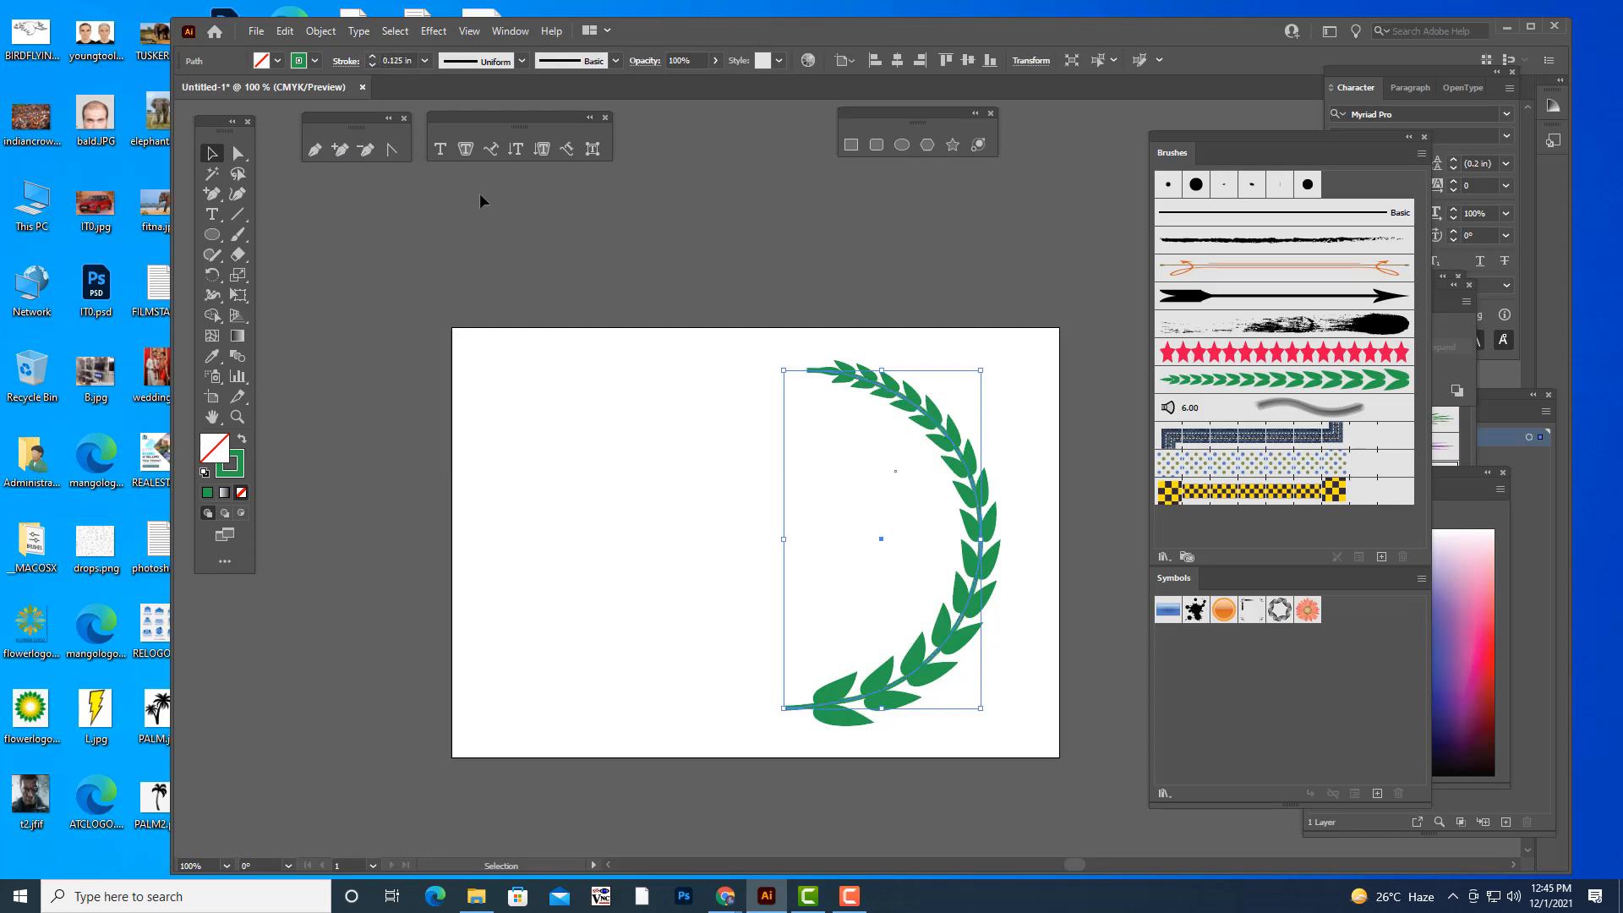
{"action": "left_click", "coordinate": [776, 293]}
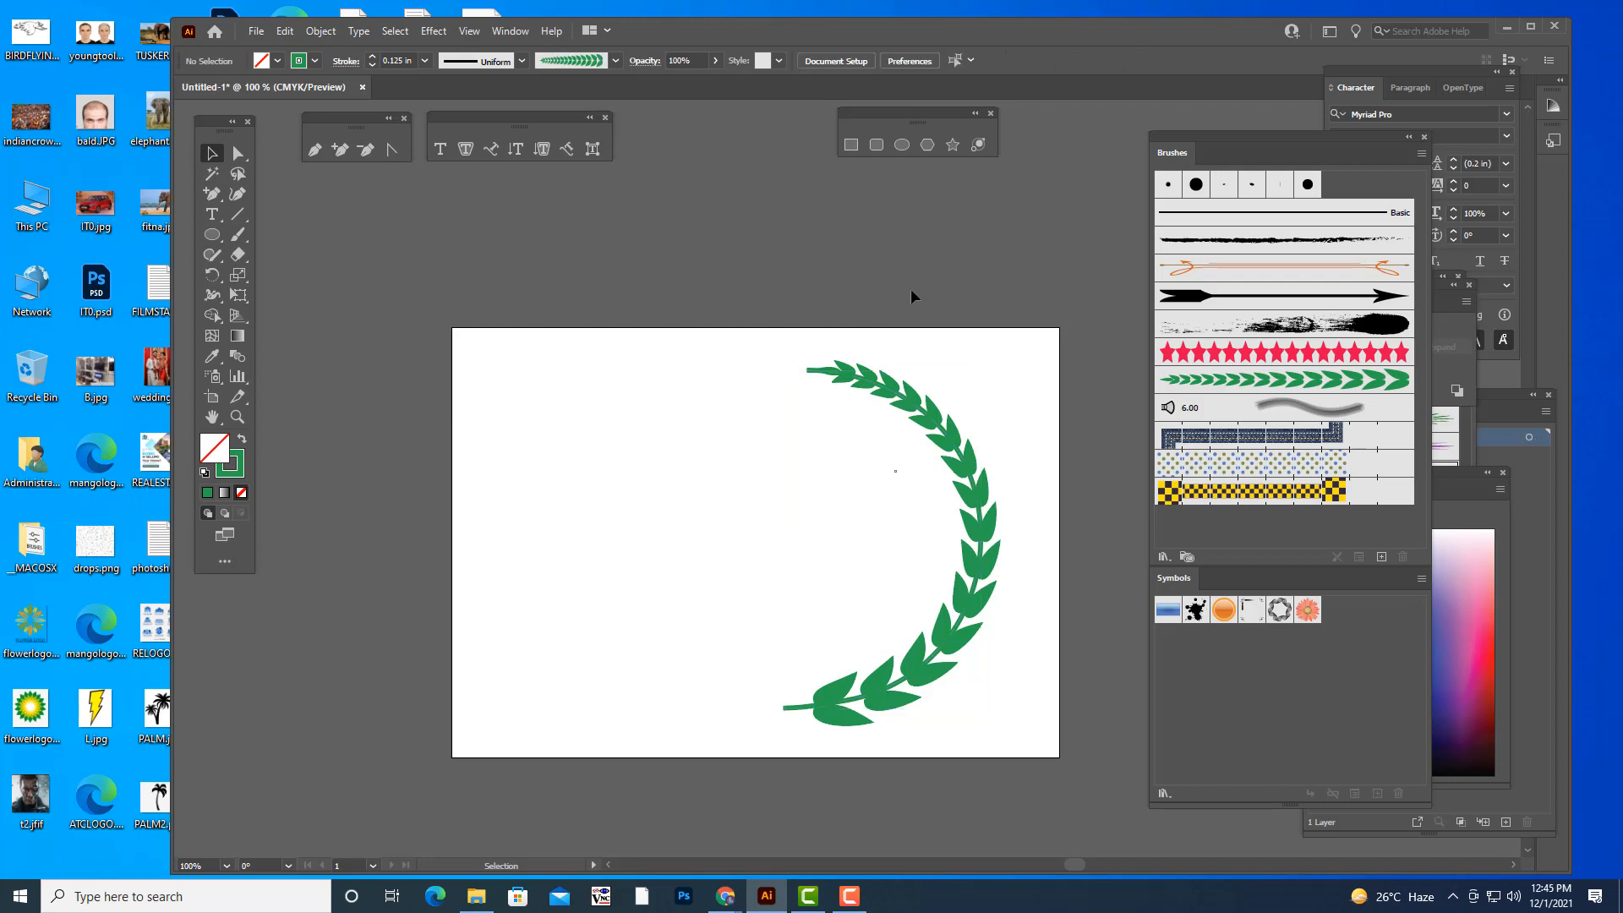
{"action": "key", "text": "ctrl+plus"}
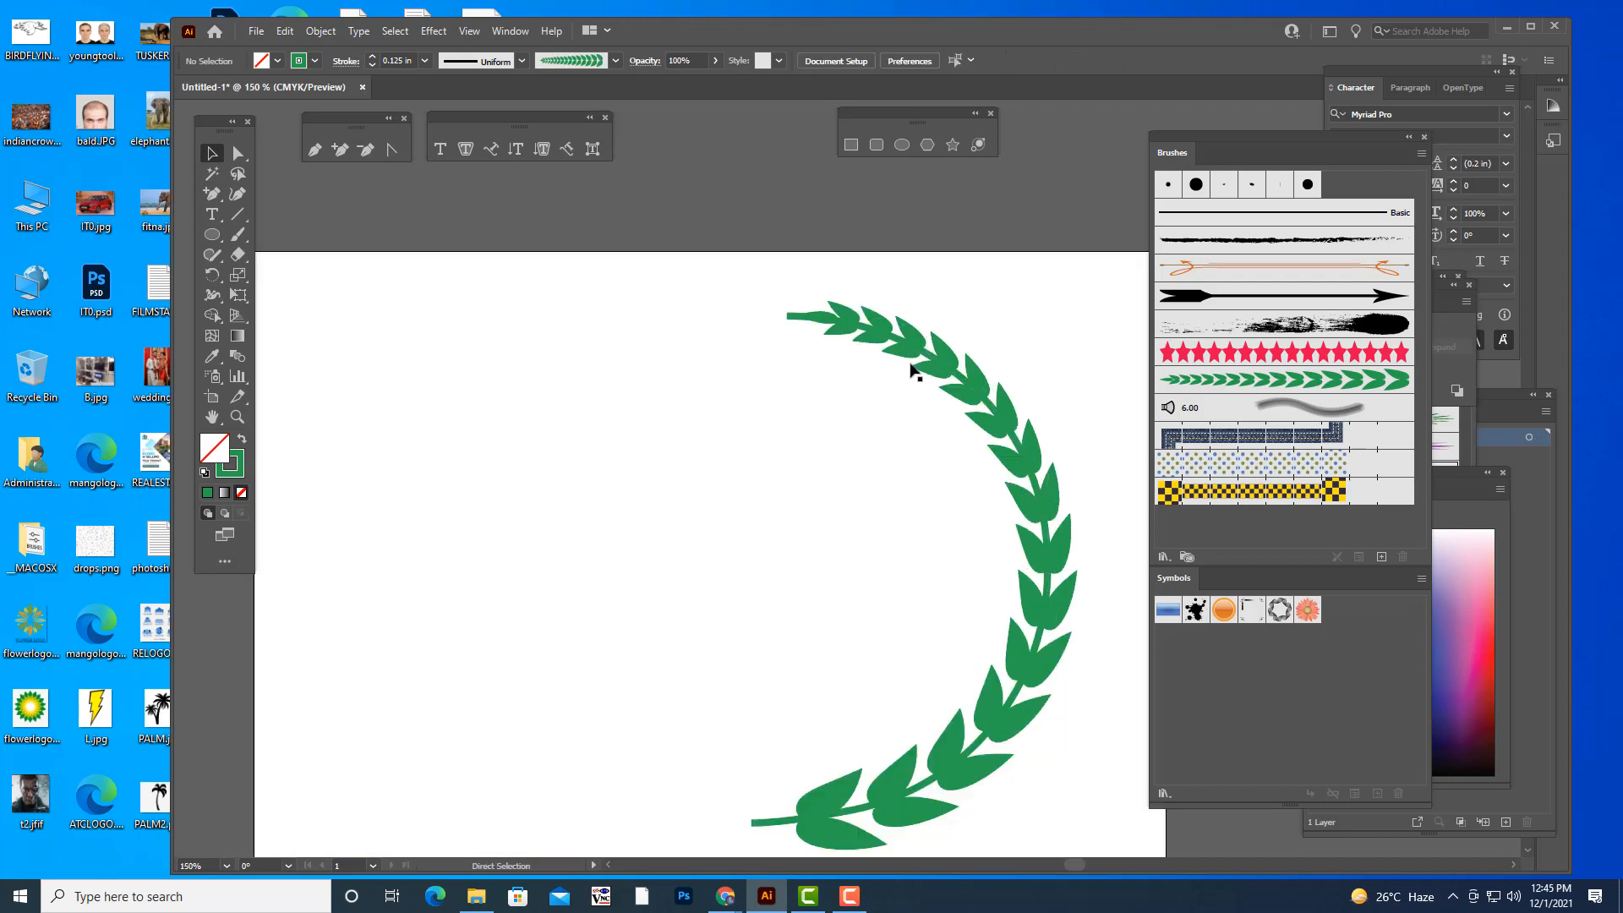
- Reduce the stem path's stroke weight to 0.025 in
{"action": "left_click", "coordinate": [795, 317]}
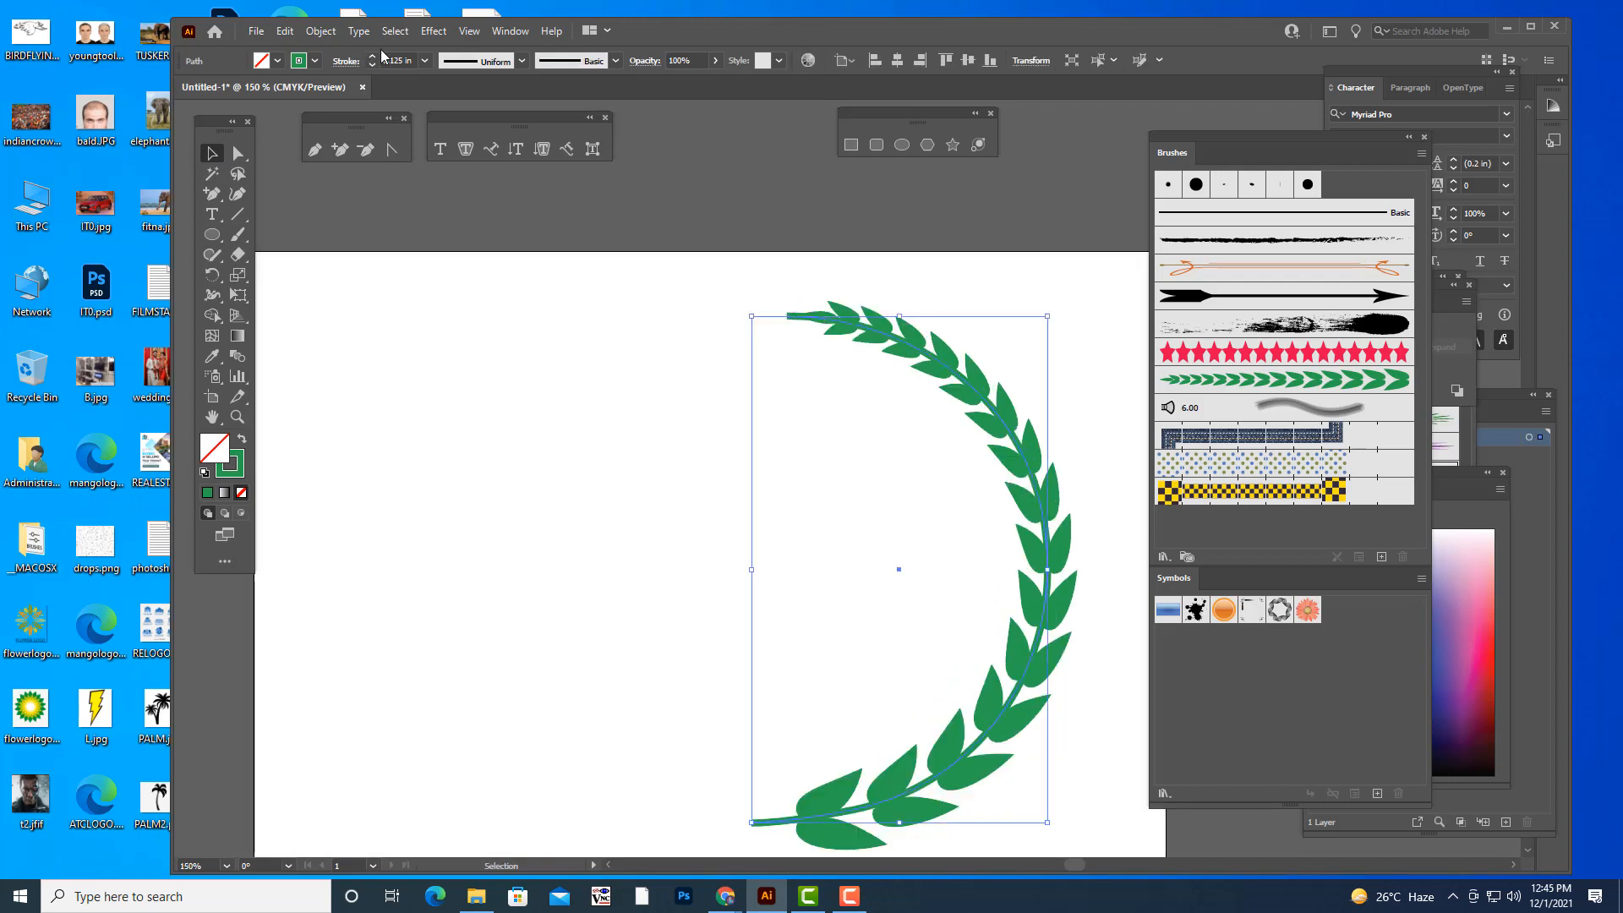
{"action": "double_click", "coordinate": [415, 60]}
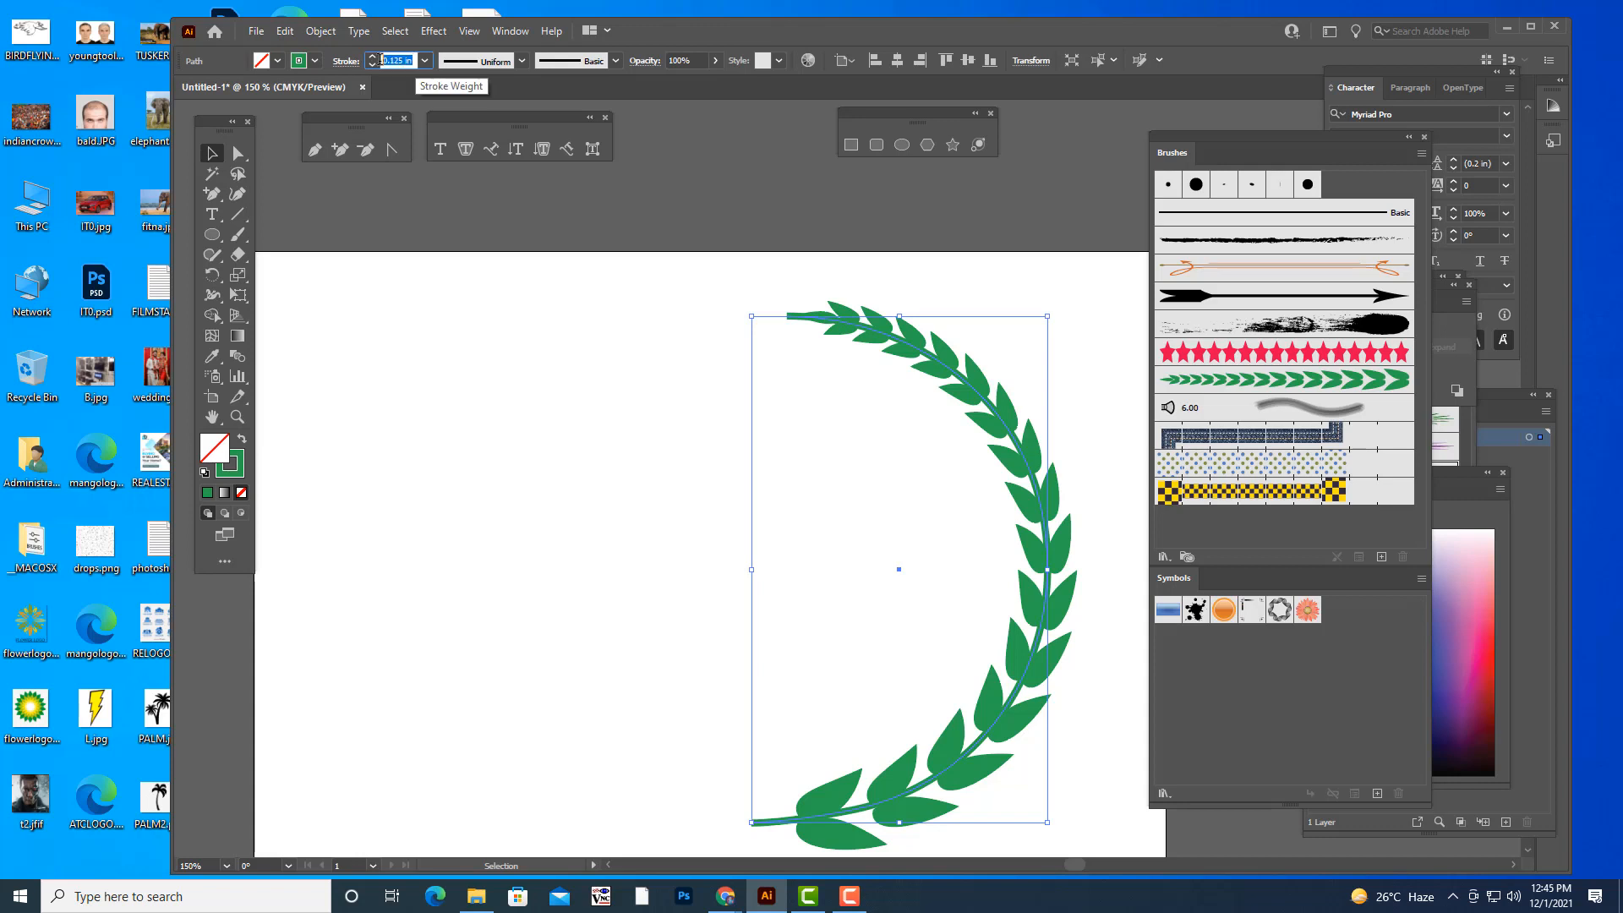
{"action": "left_click", "coordinate": [394, 60]}
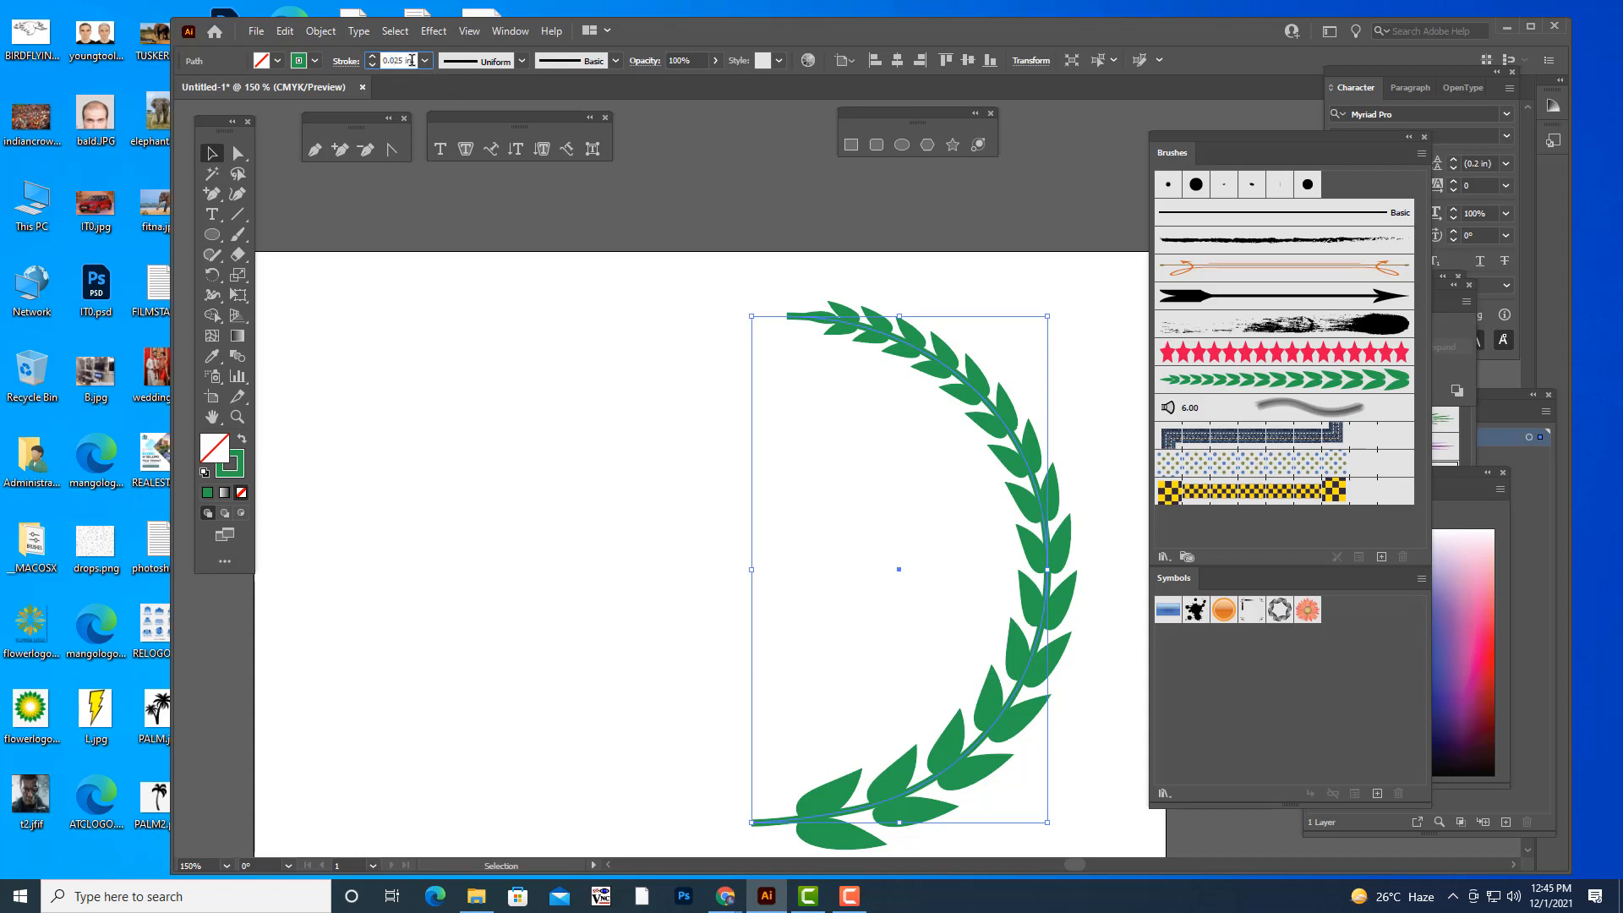
{"action": "type", "text": "0"}
{"action": "key", "text": "Return"}
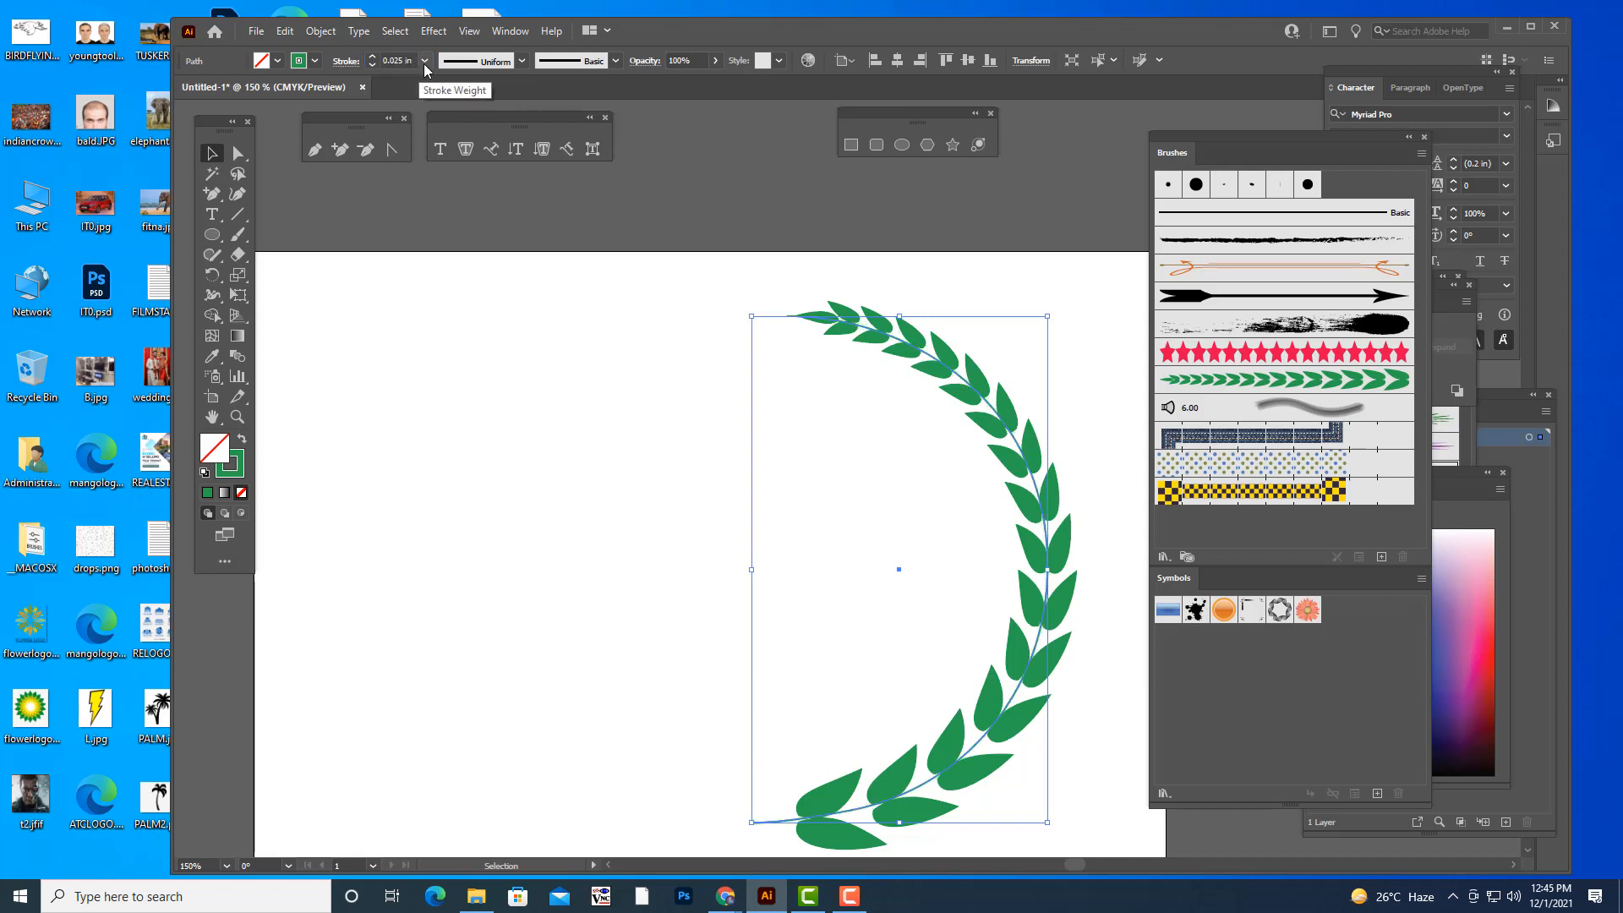
- Try a preset stroke weight of 0.0313 in on the stem path, and settle on 0.0625 in
{"action": "left_click", "coordinate": [425, 61]}
{"action": "left_click", "coordinate": [469, 115]}
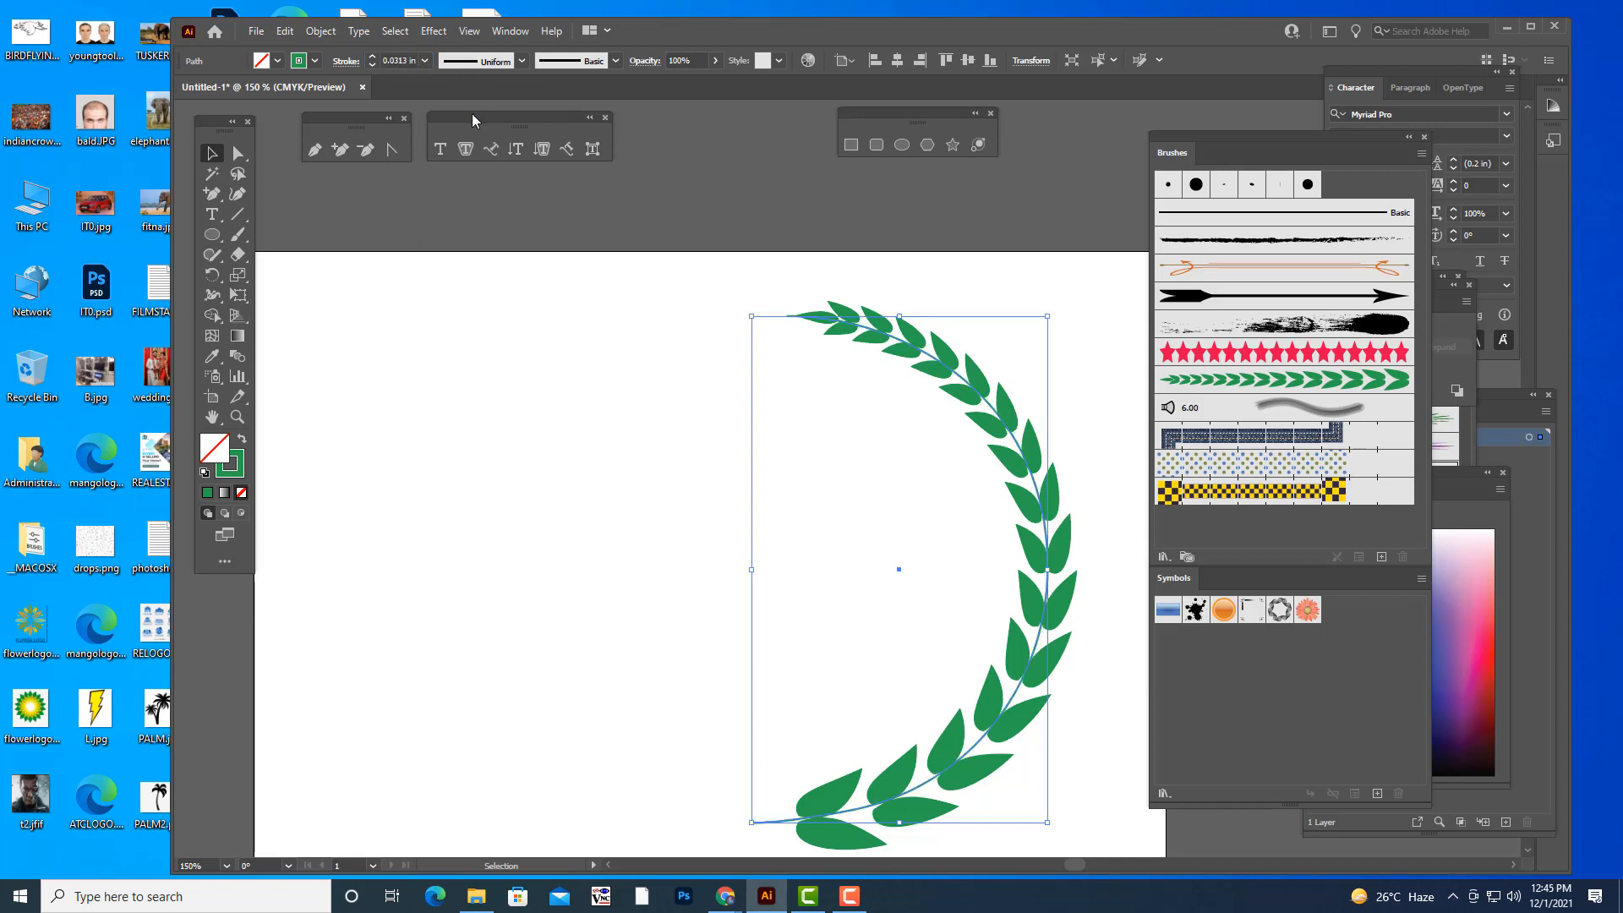
{"action": "left_click", "coordinate": [425, 61]}
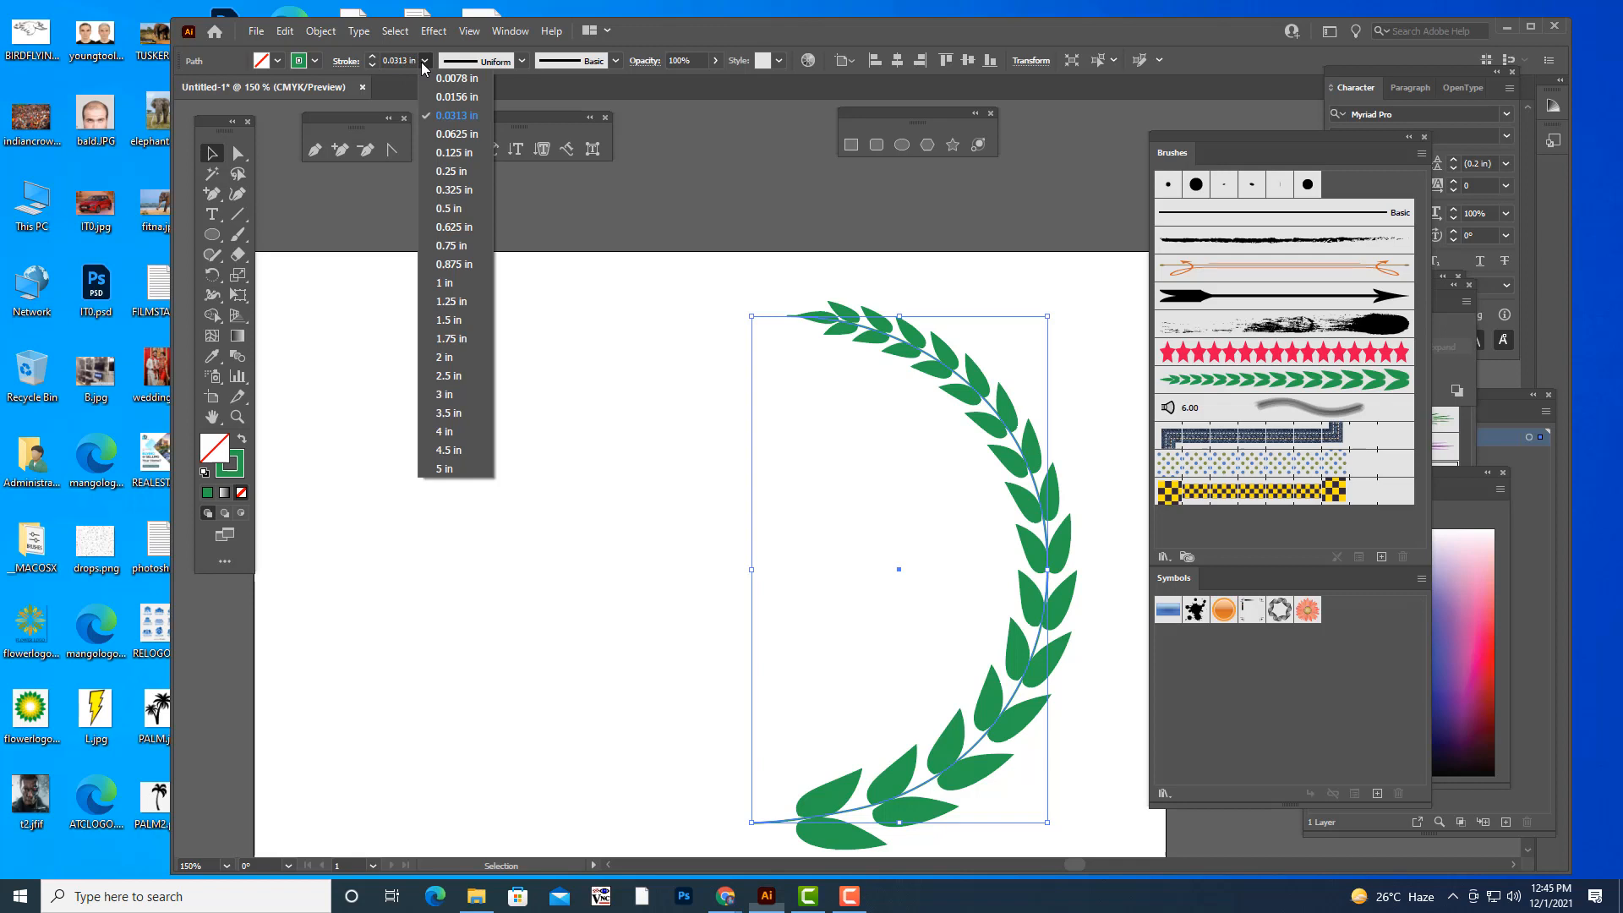
{"action": "left_click", "coordinate": [464, 144]}
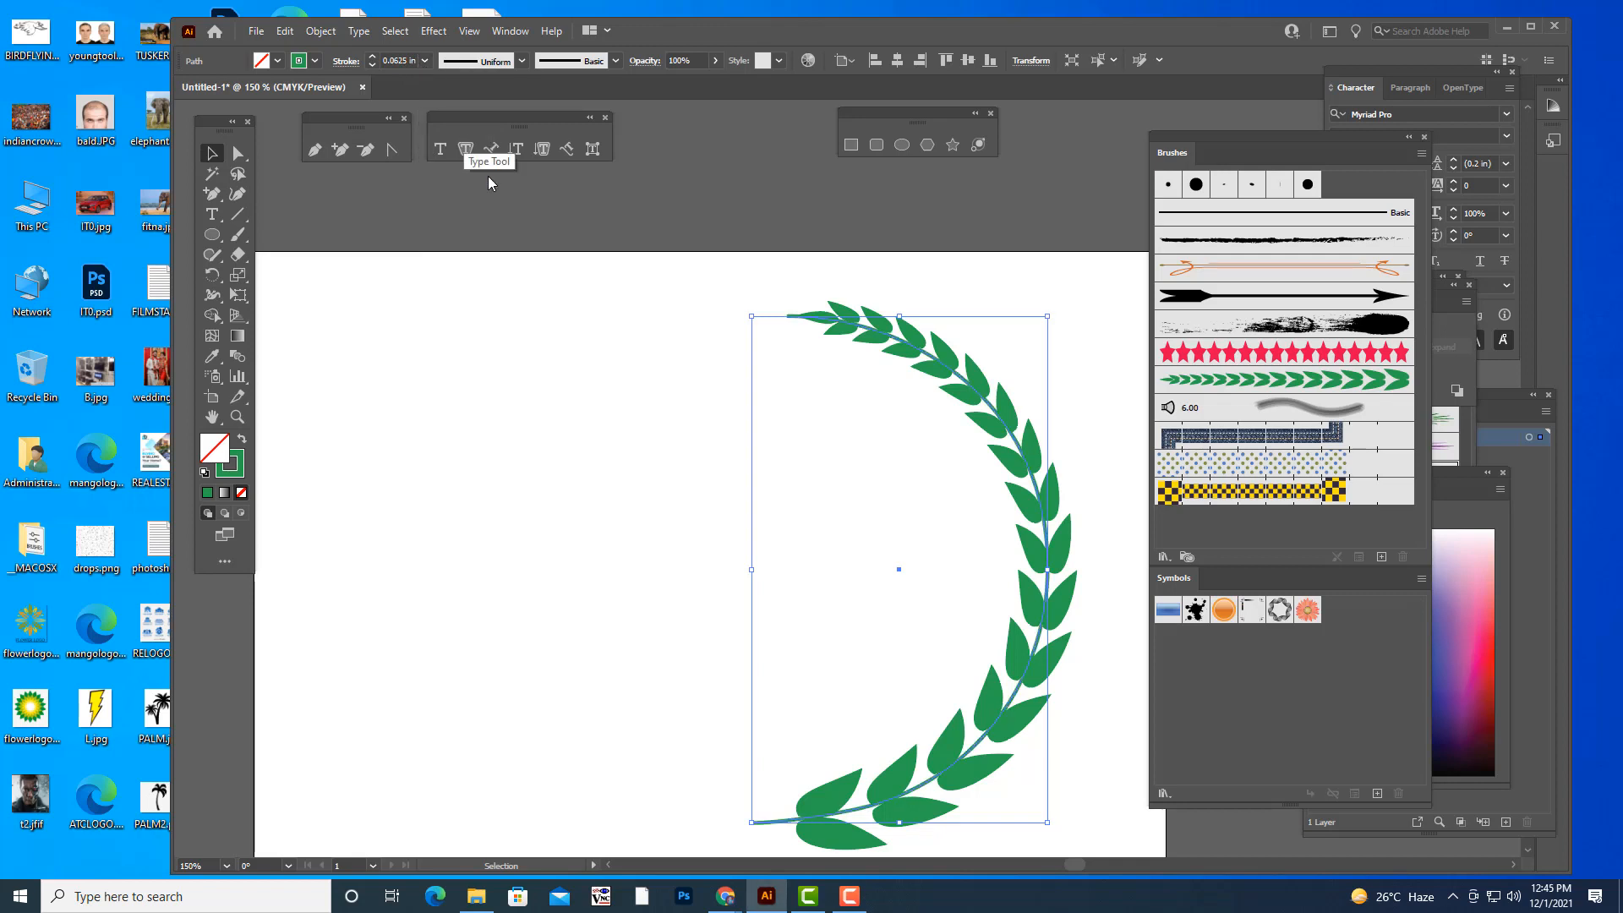
- Shift the stem's upper end anchor slightly inward so the thicker line starts inside the topmost leaf
{"action": "left_click", "coordinate": [237, 153]}
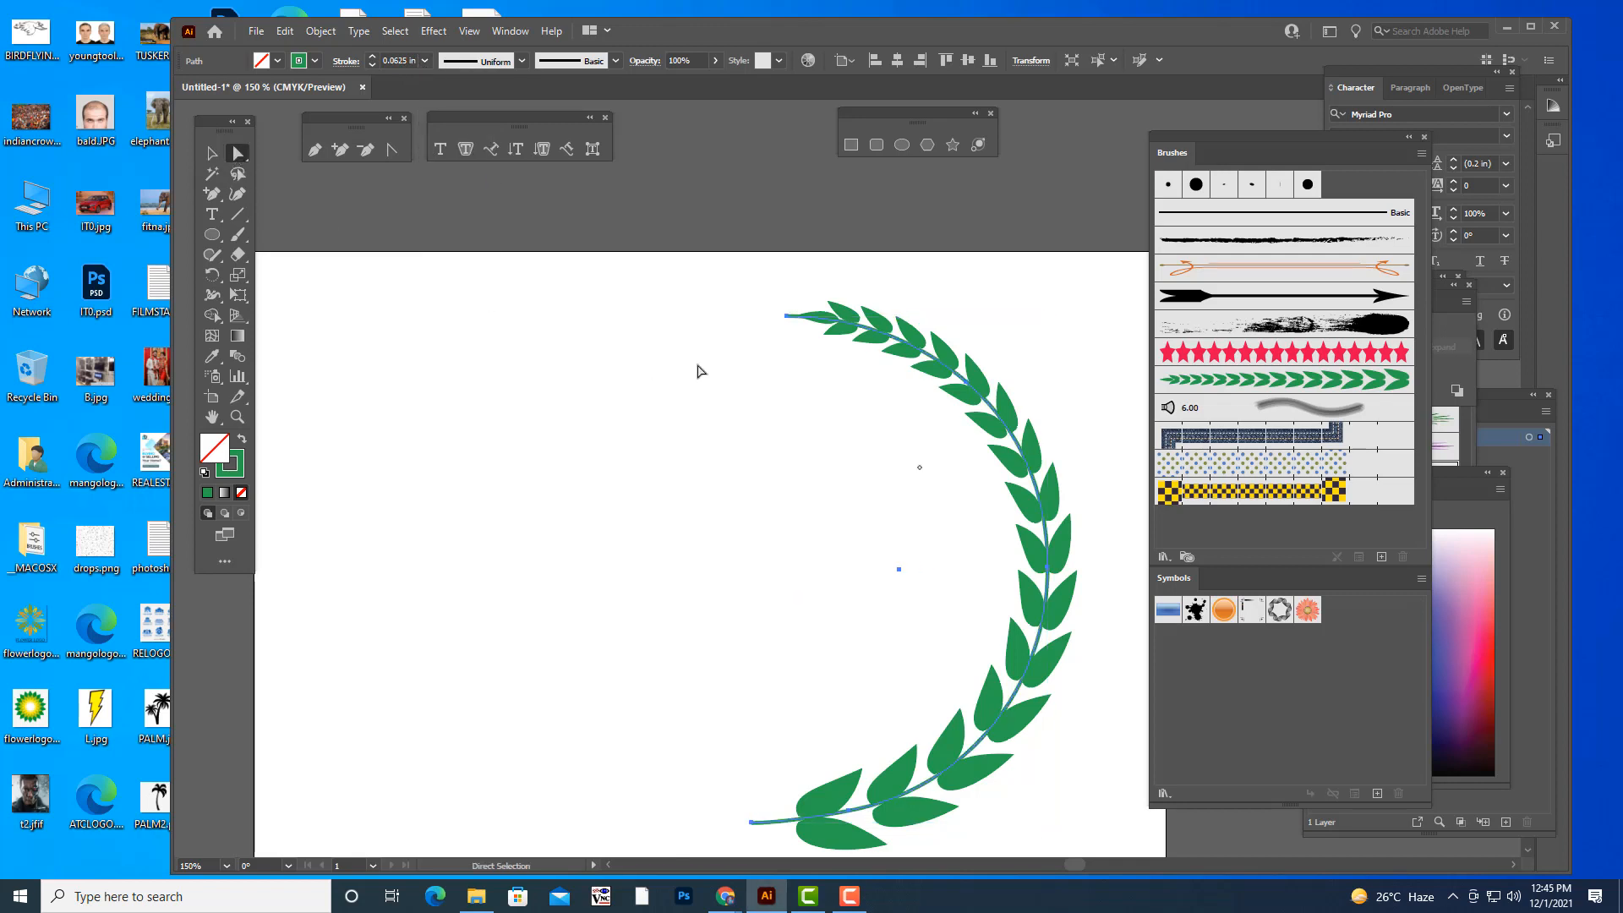
{"action": "left_click", "coordinate": [787, 317]}
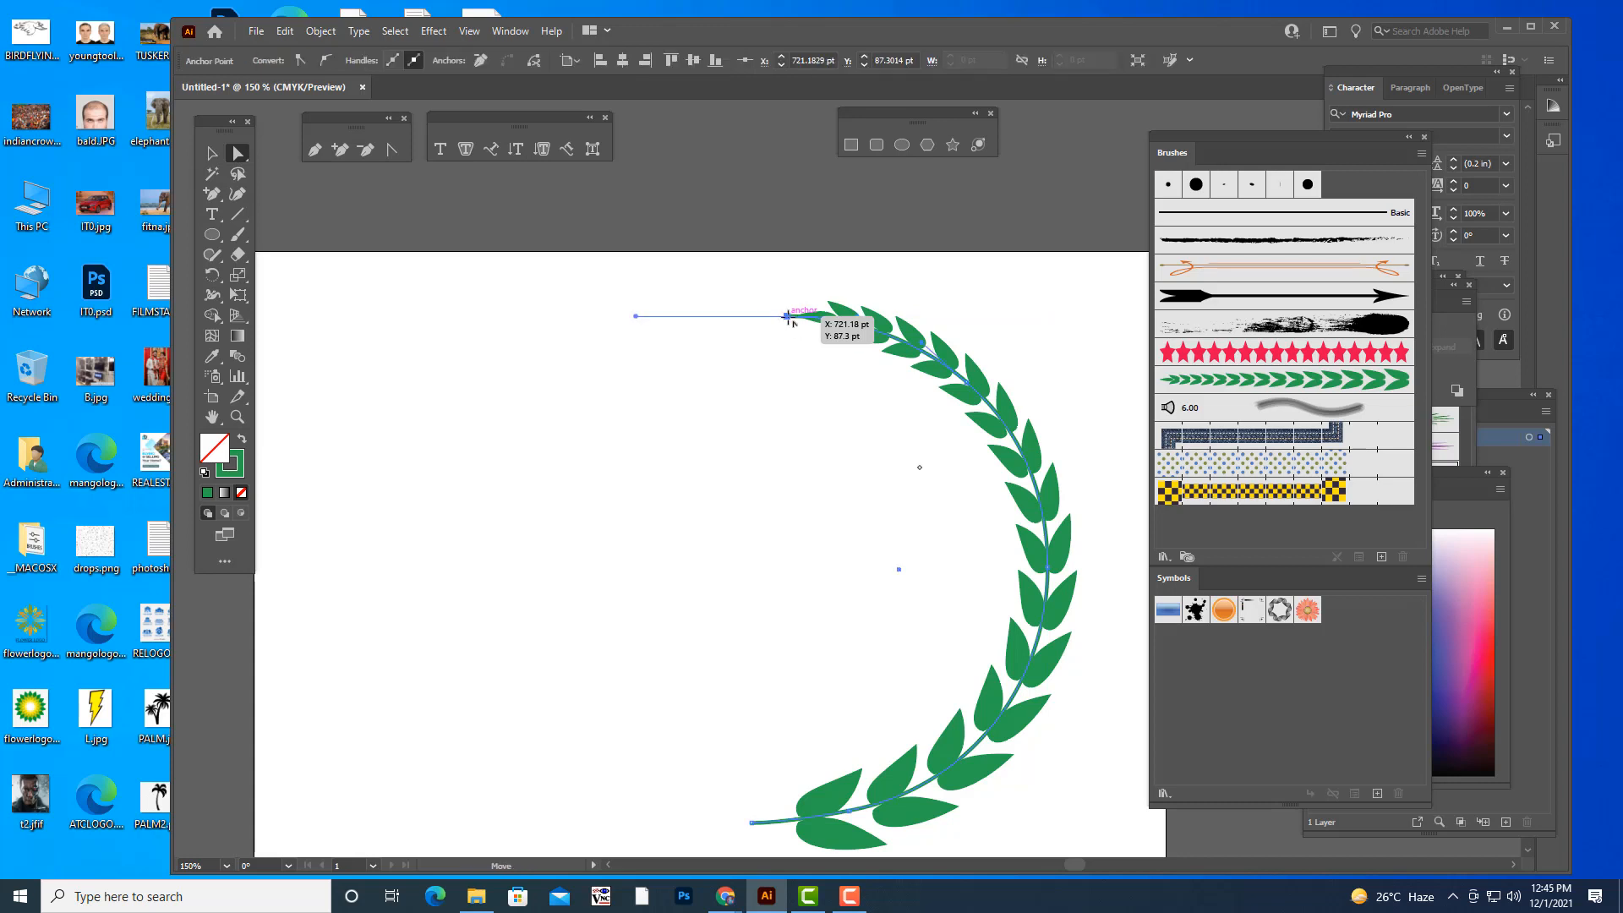
{"action": "left_click_drag", "start_coordinate": [788, 317], "coordinate": [798, 318]}
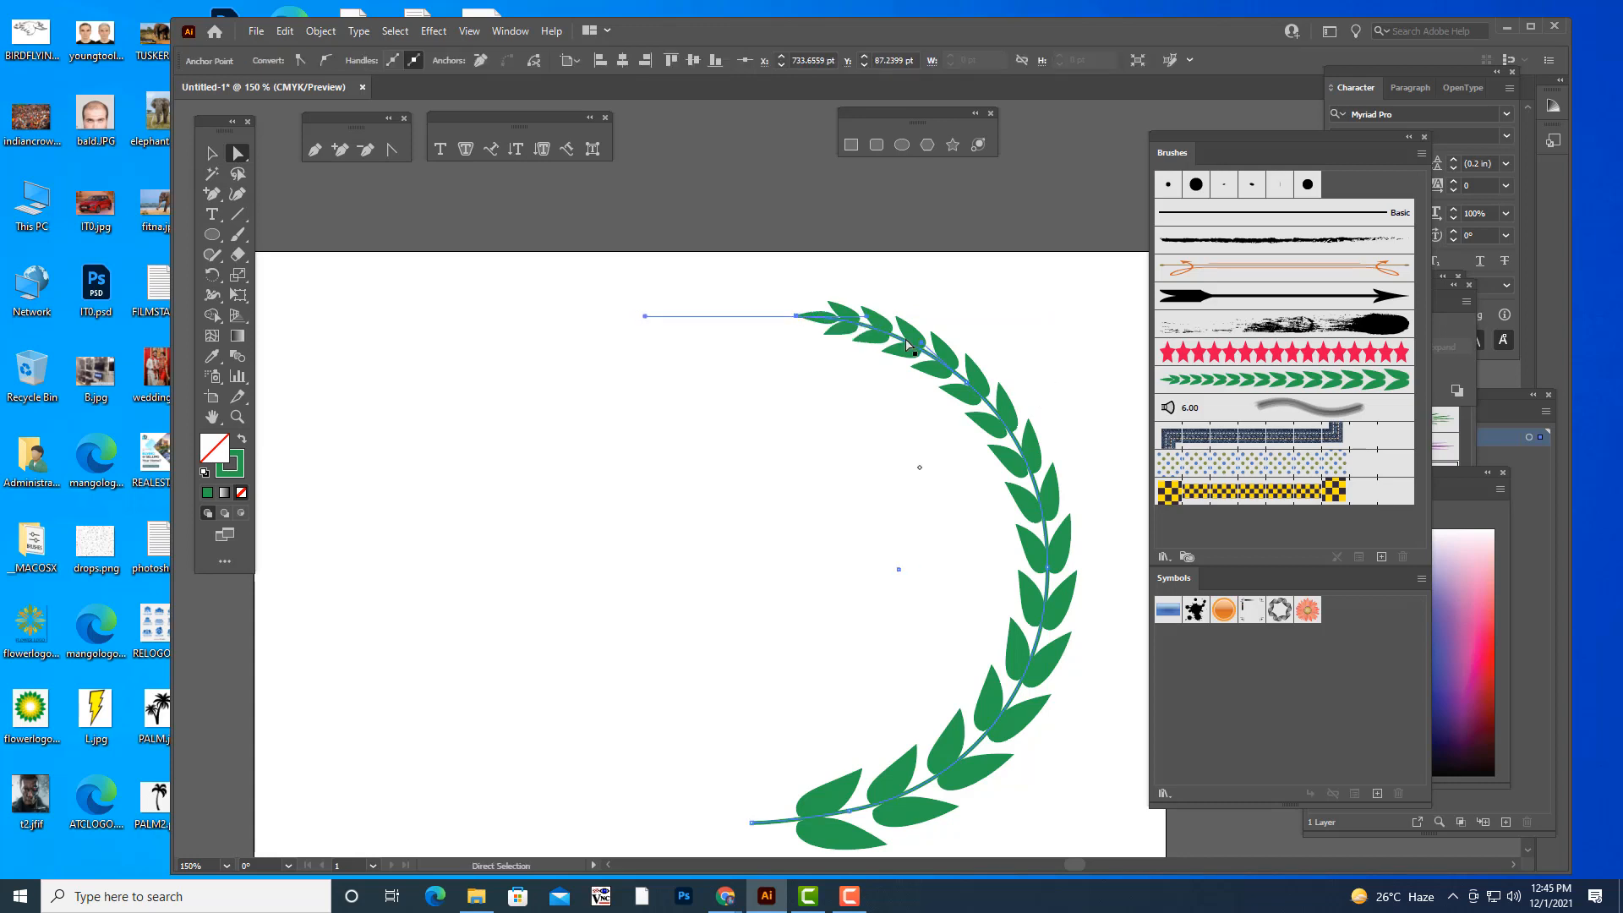
{"action": "left_click", "coordinate": [1026, 290]}
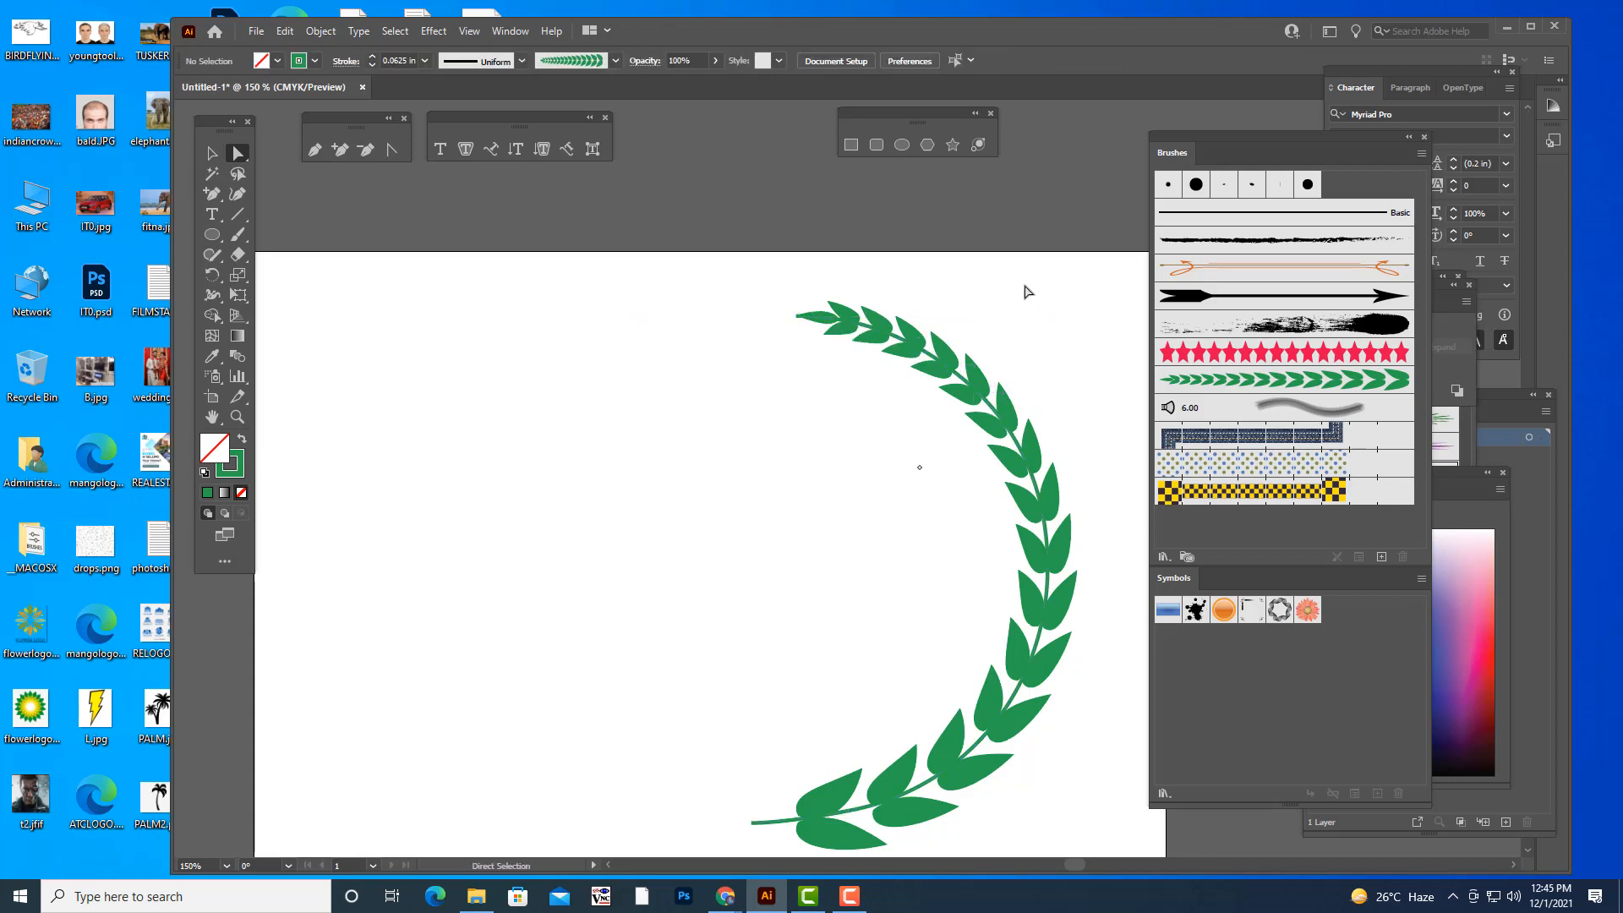
- Nudge the stem's upper end anchor a little further inward and down so it hides within the leaf tip
{"action": "key", "text": "ctrl+minus"}
{"action": "key", "text": "ctrl+minus"}
{"action": "key", "text": "ctrl+minus"}
{"action": "key", "text": "ctrl+plus"}
{"action": "key", "text": "ctrl+plus"}
{"action": "key", "text": "ctrl+plus"}
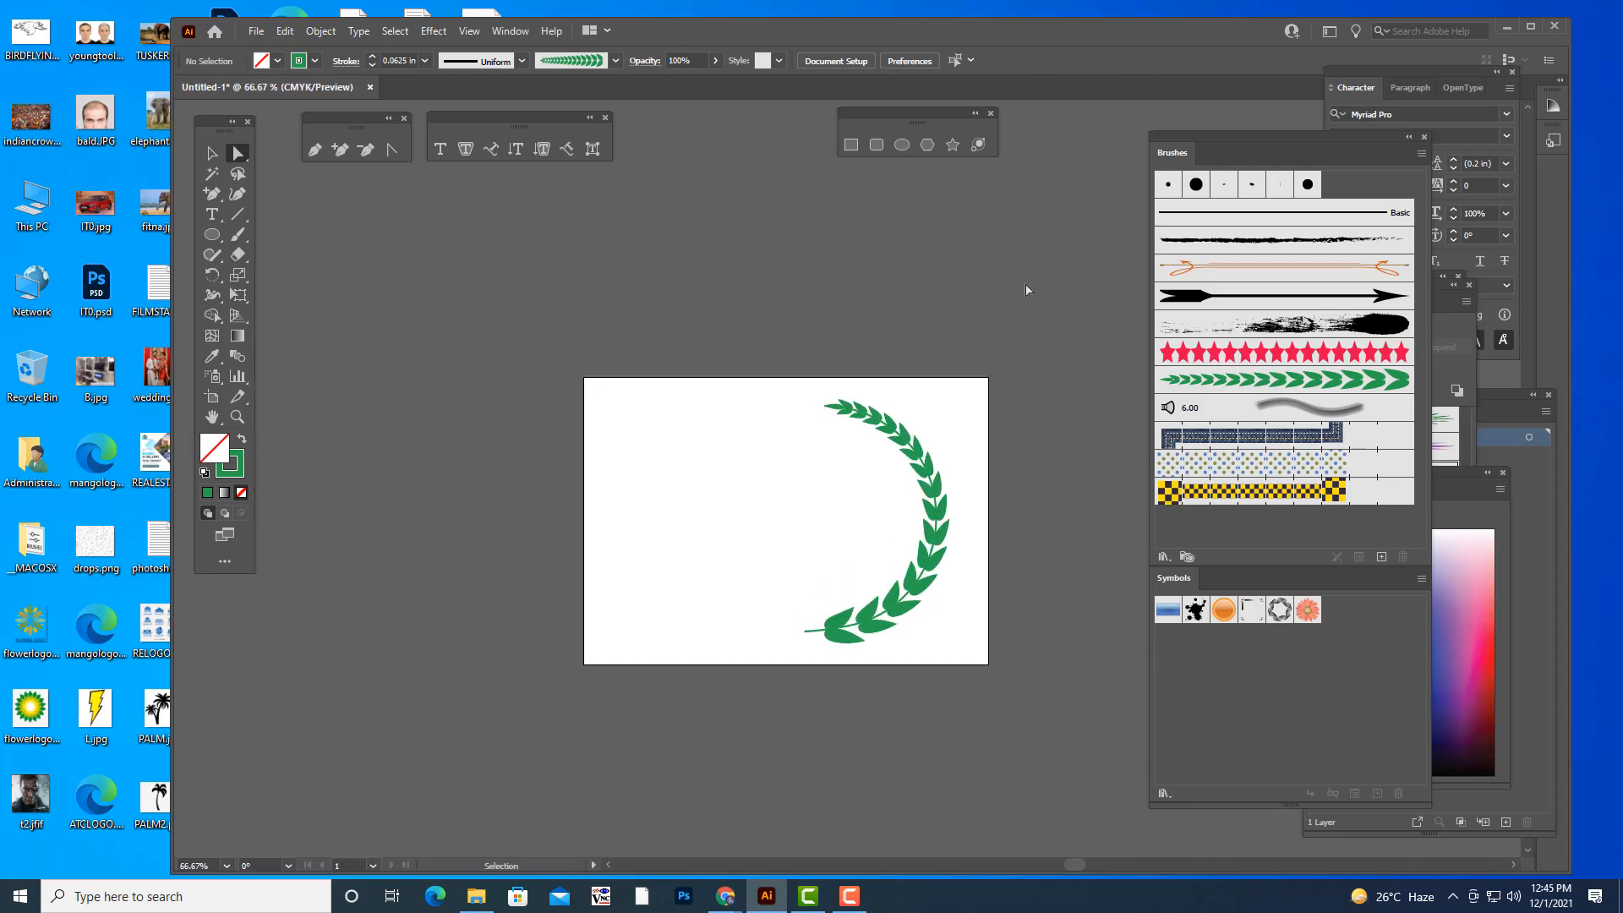
{"action": "key", "text": "a"}
{"action": "key", "text": "ctrl+plus"}
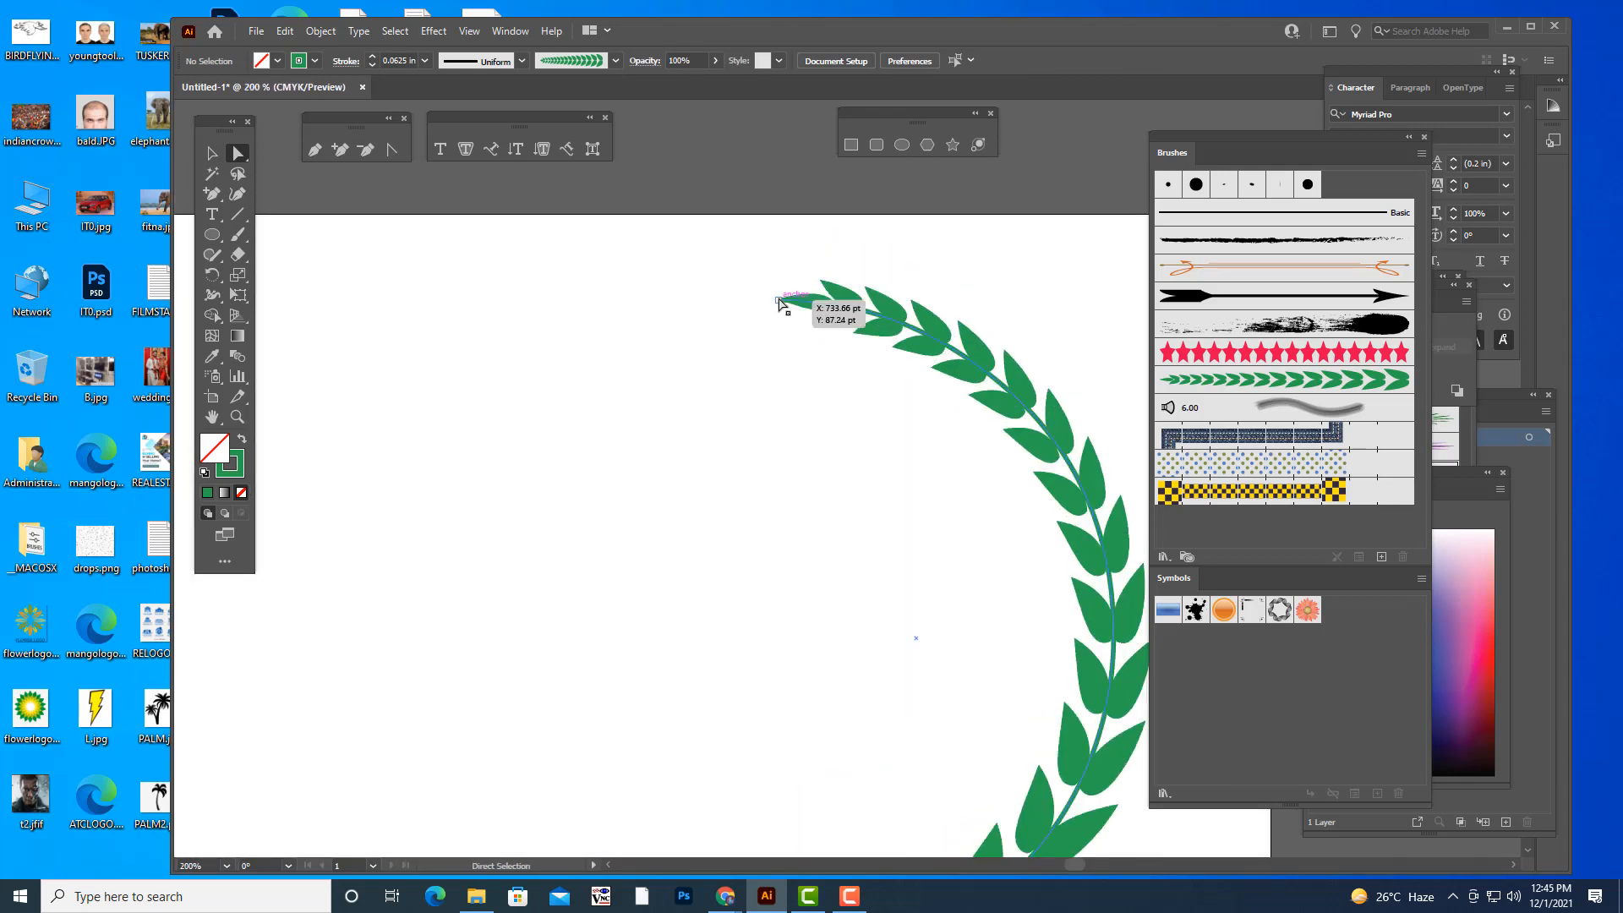
{"action": "left_click_drag", "start_coordinate": [777, 299], "coordinate": [789, 307]}
{"action": "left_click", "coordinate": [693, 376]}
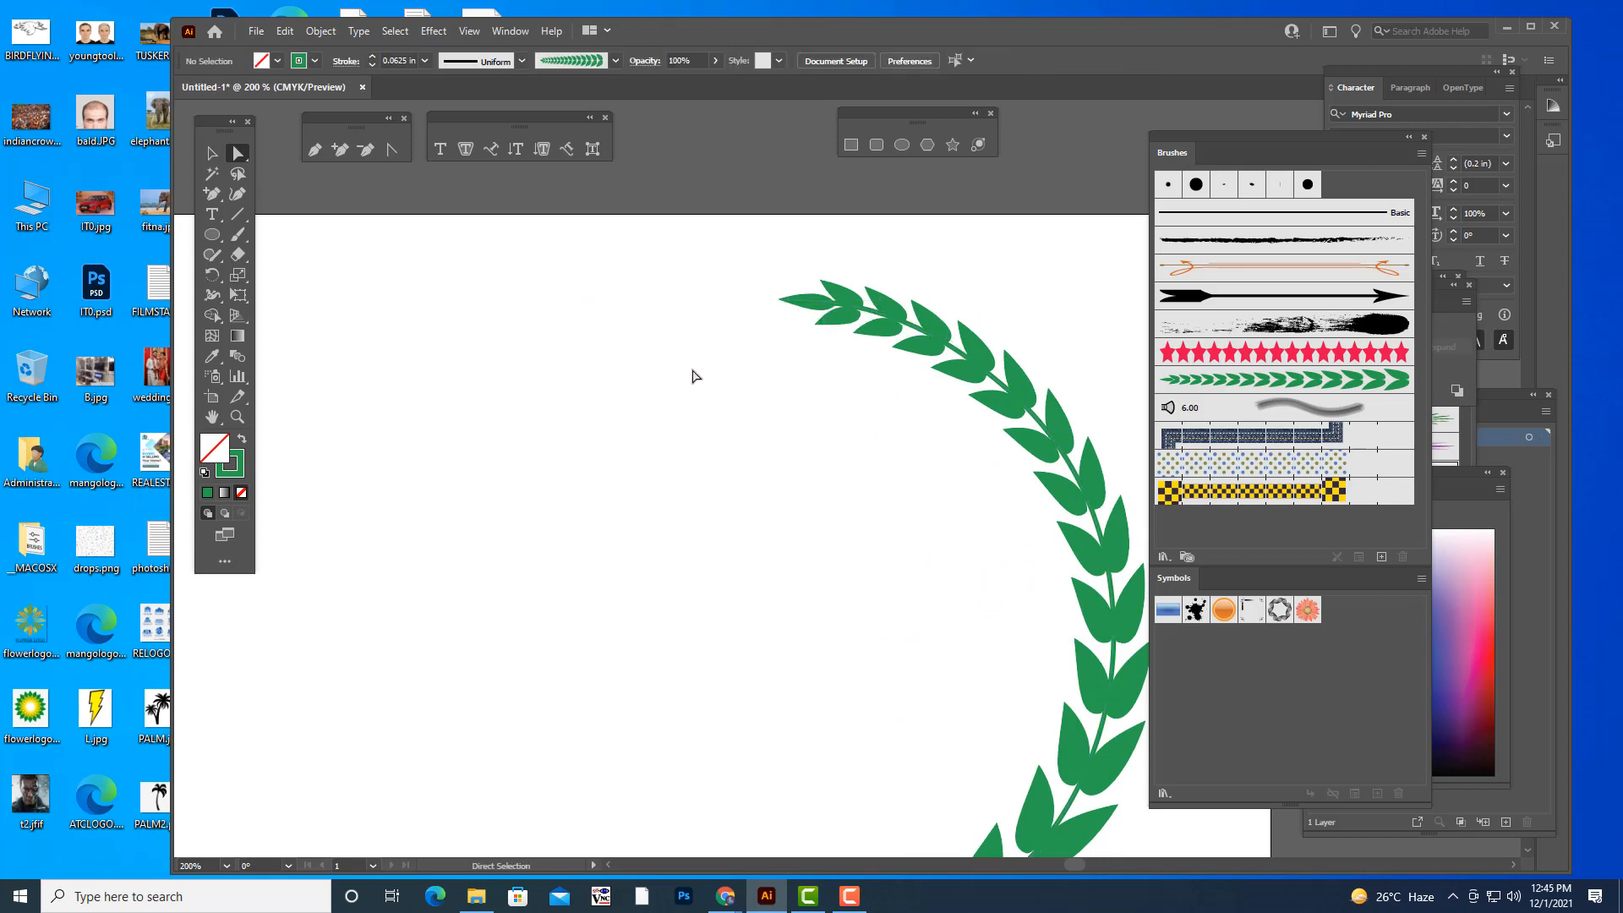
{"action": "key", "text": "ctrl+1"}
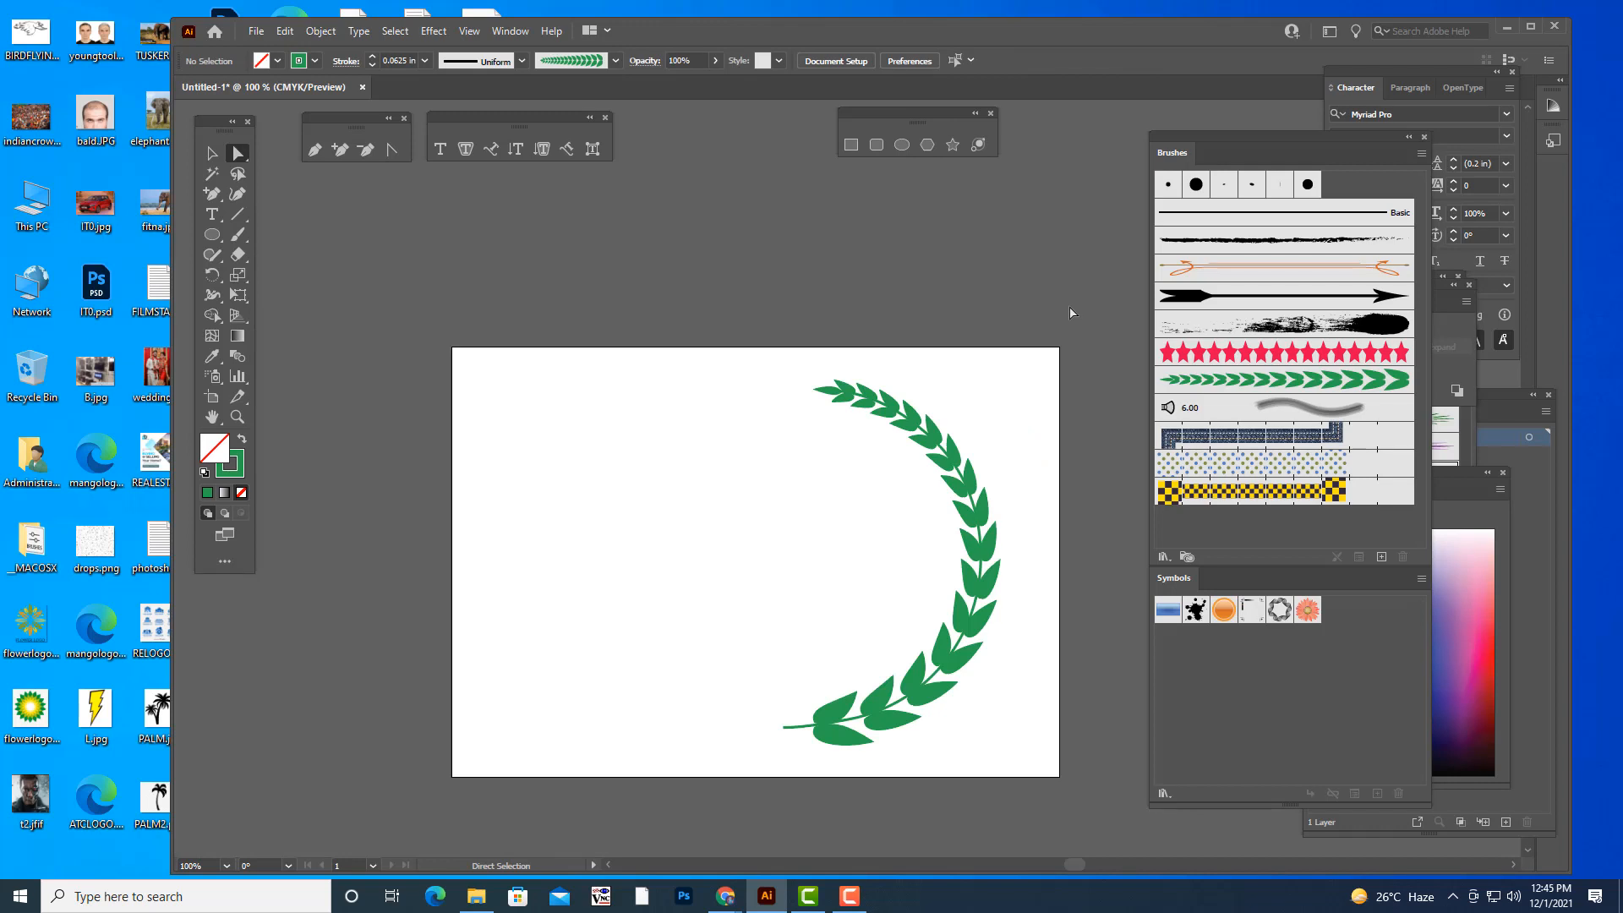
- Select only the stem path and expand its stroke into a filled shape
{"action": "left_click", "coordinate": [212, 153]}
{"action": "left_click_drag", "start_coordinate": [723, 362], "coordinate": [1032, 759]}
{"action": "left_click", "coordinate": [1033, 765]}
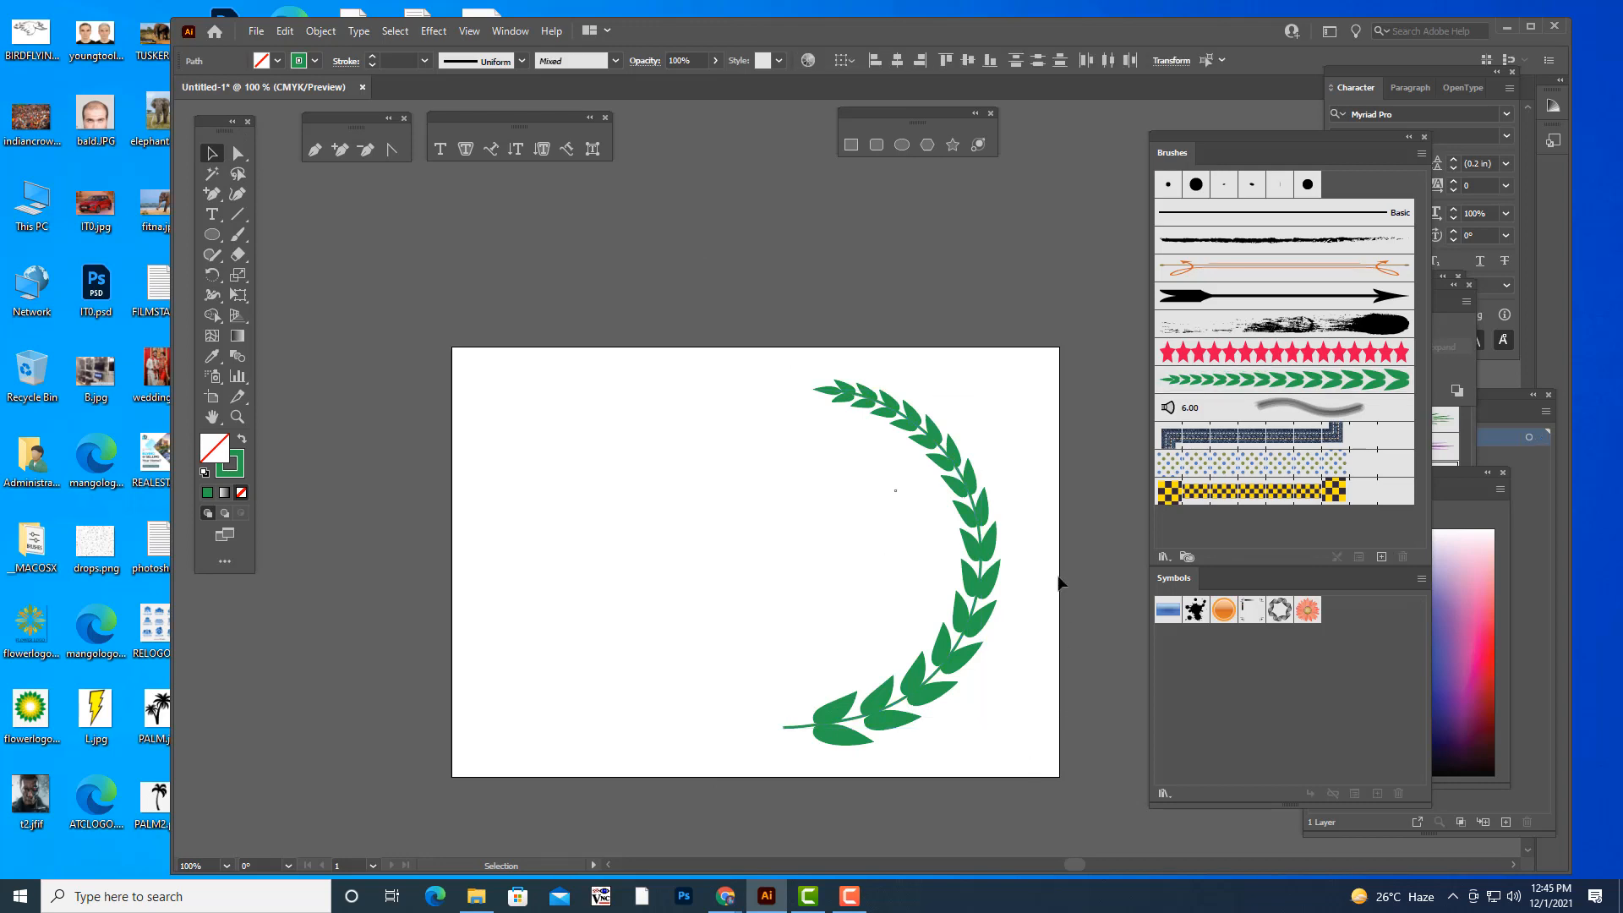
{"action": "left_click", "coordinate": [982, 546]}
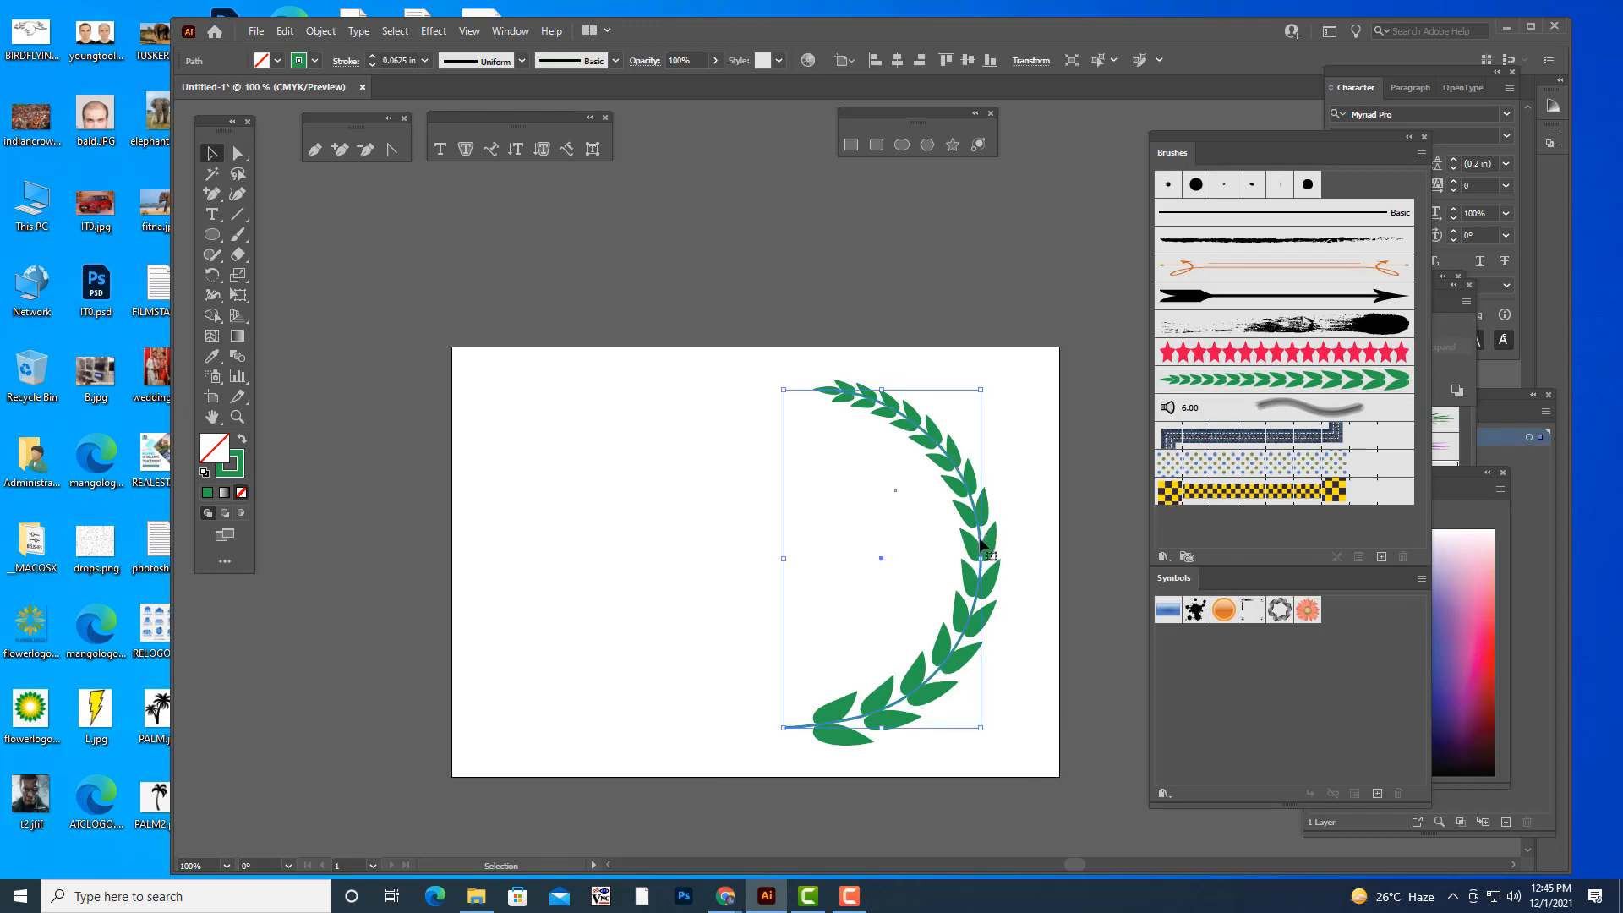
{"action": "left_click", "coordinate": [318, 32]}
{"action": "left_click", "coordinate": [363, 210]}
{"action": "key", "text": "Return"}
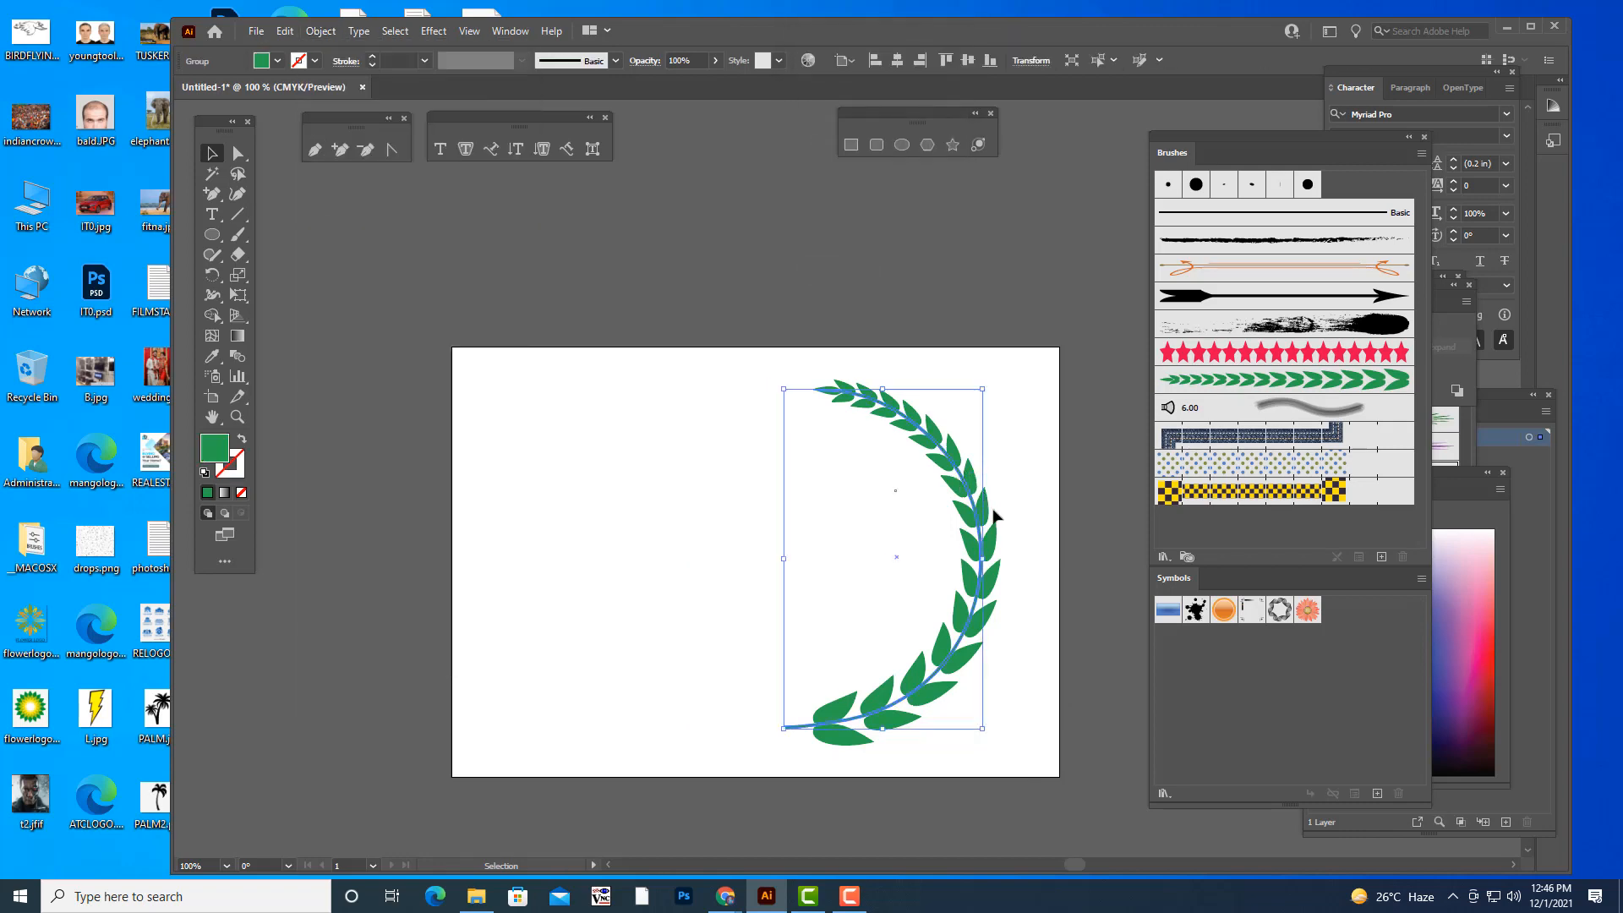
- Move the leaf-brush curve off the stem to inspect the two separately, and undo the move
{"action": "left_click_drag", "start_coordinate": [712, 364], "coordinate": [1048, 768]}
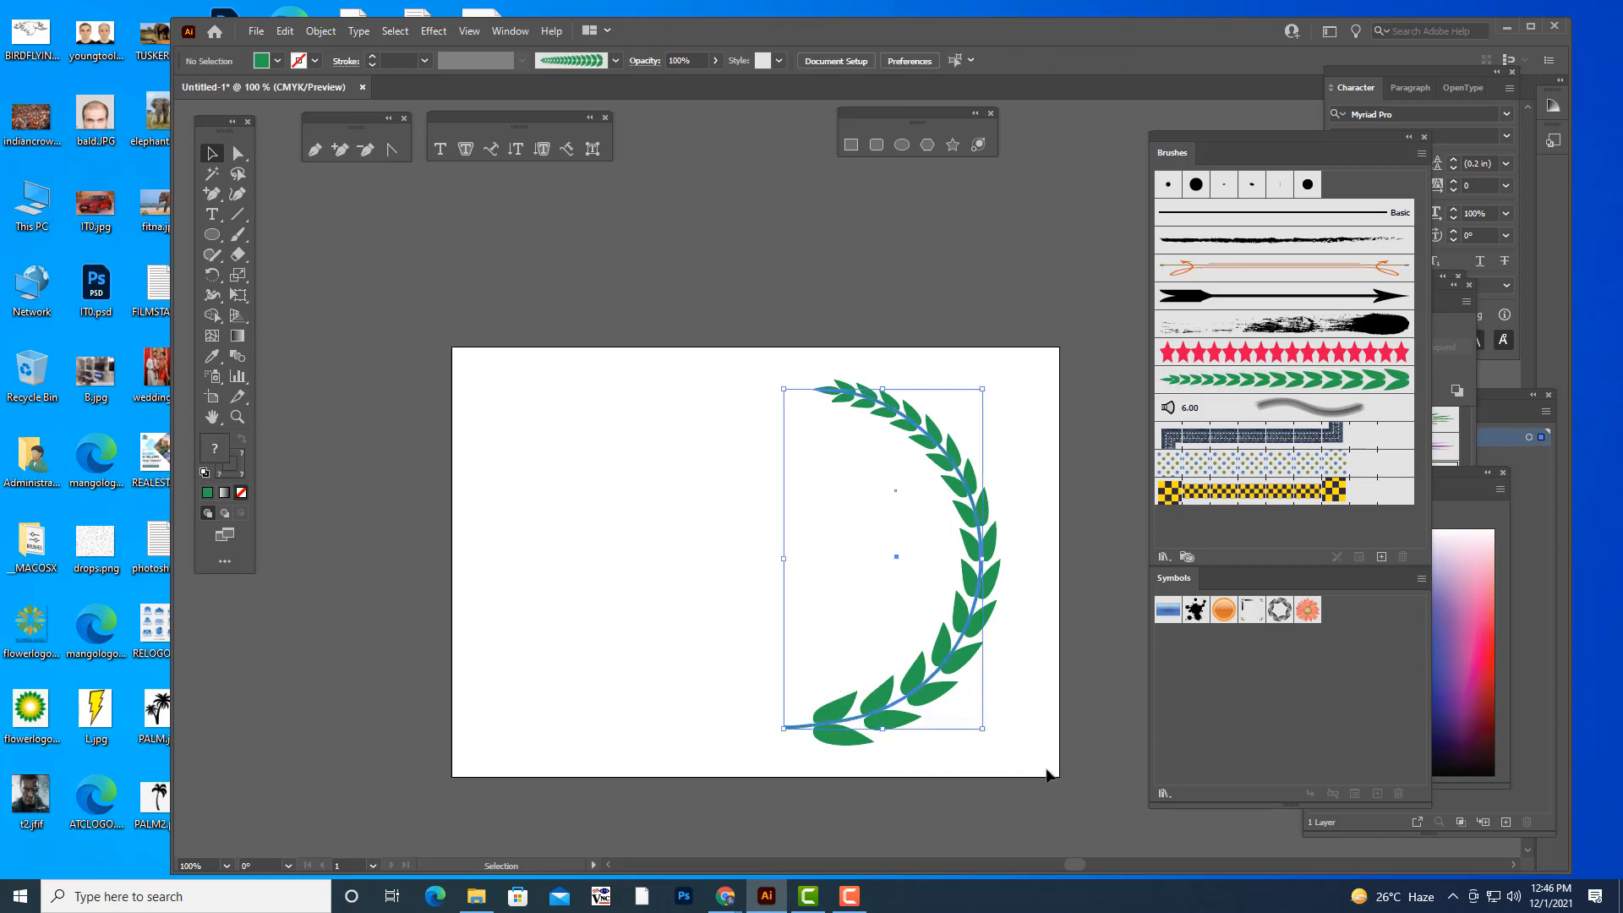
{"action": "left_click", "coordinate": [1003, 623]}
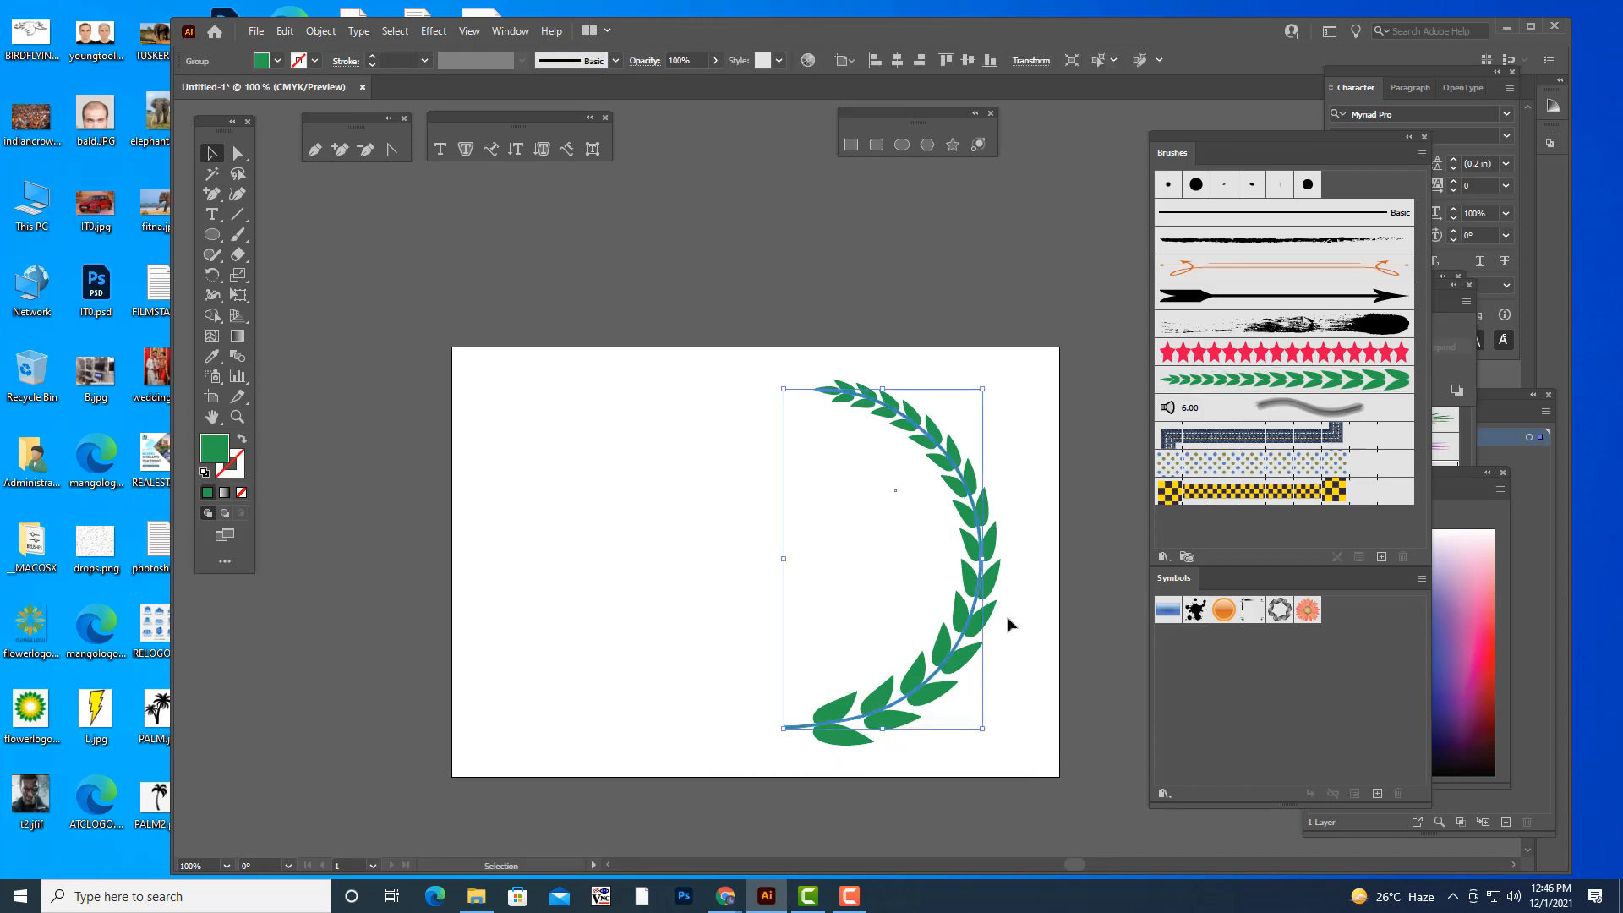
{"action": "left_click", "coordinate": [983, 506]}
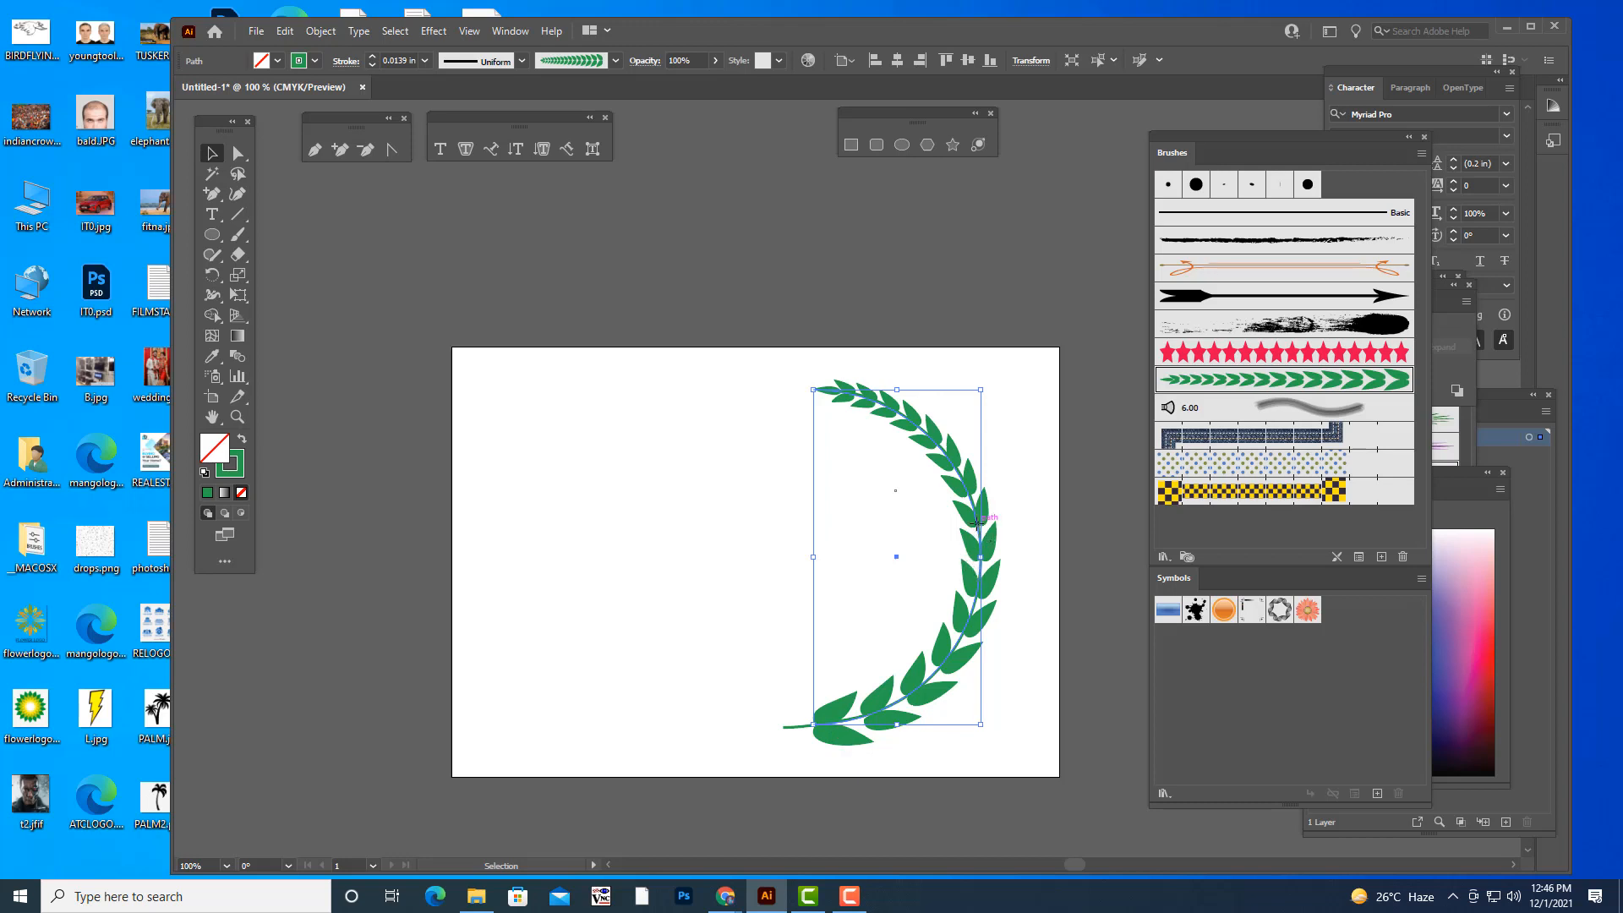
{"action": "left_click_drag", "start_coordinate": [978, 524], "coordinate": [901, 518]}
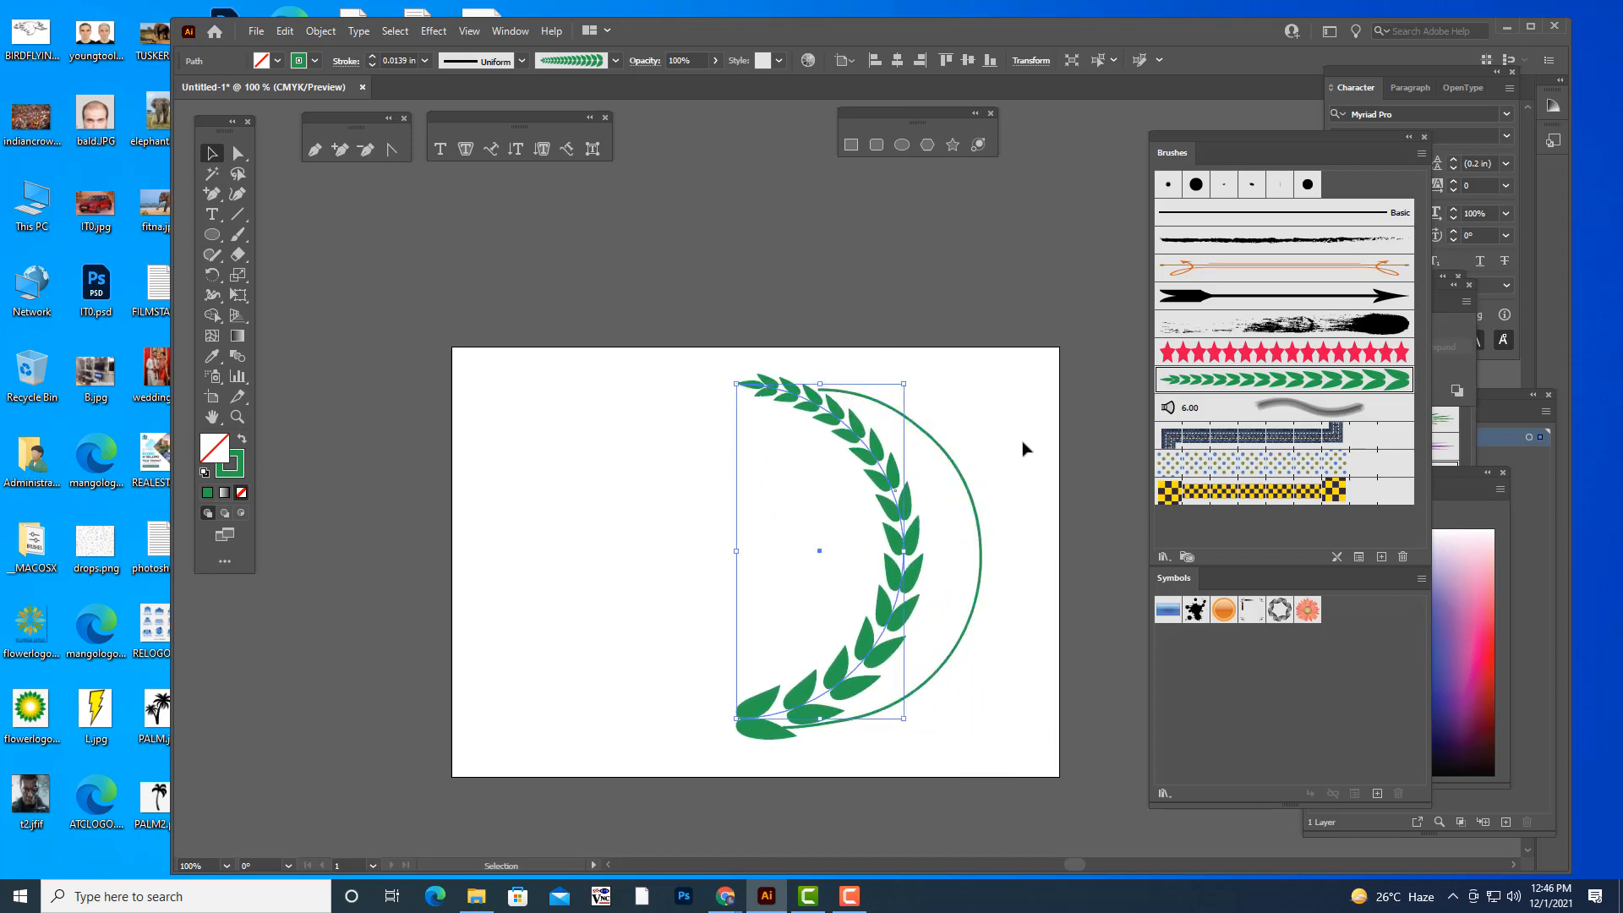
{"action": "key", "text": "ctrl+z"}
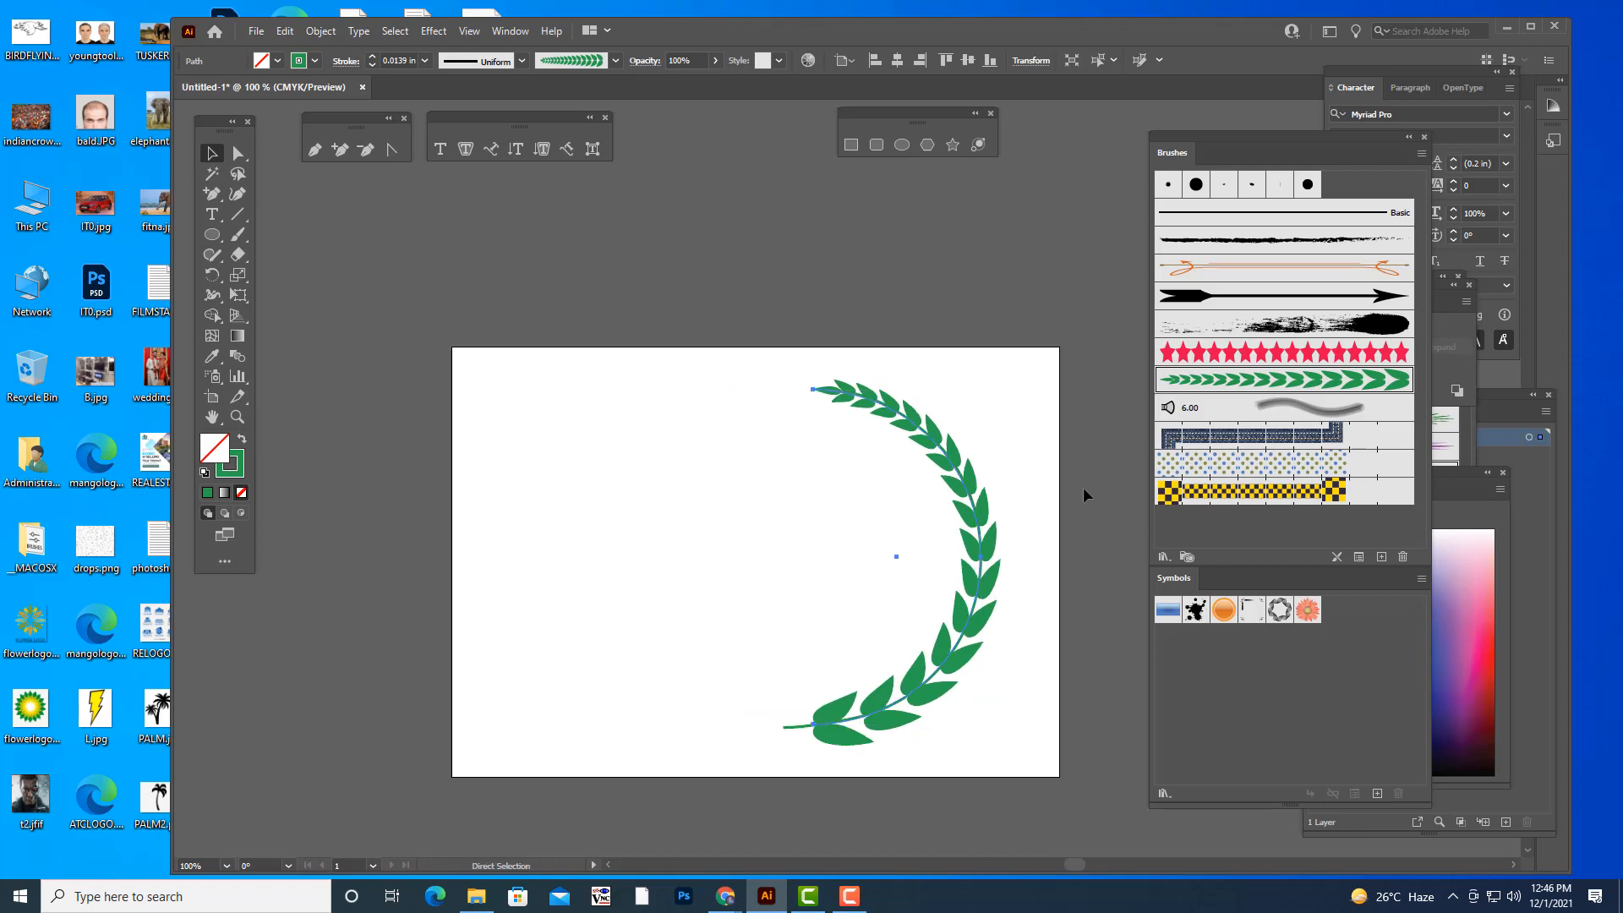
- Expand the appearance of the leaf-brush curve into editable leaf shapes
{"action": "left_click", "coordinate": [320, 31]}
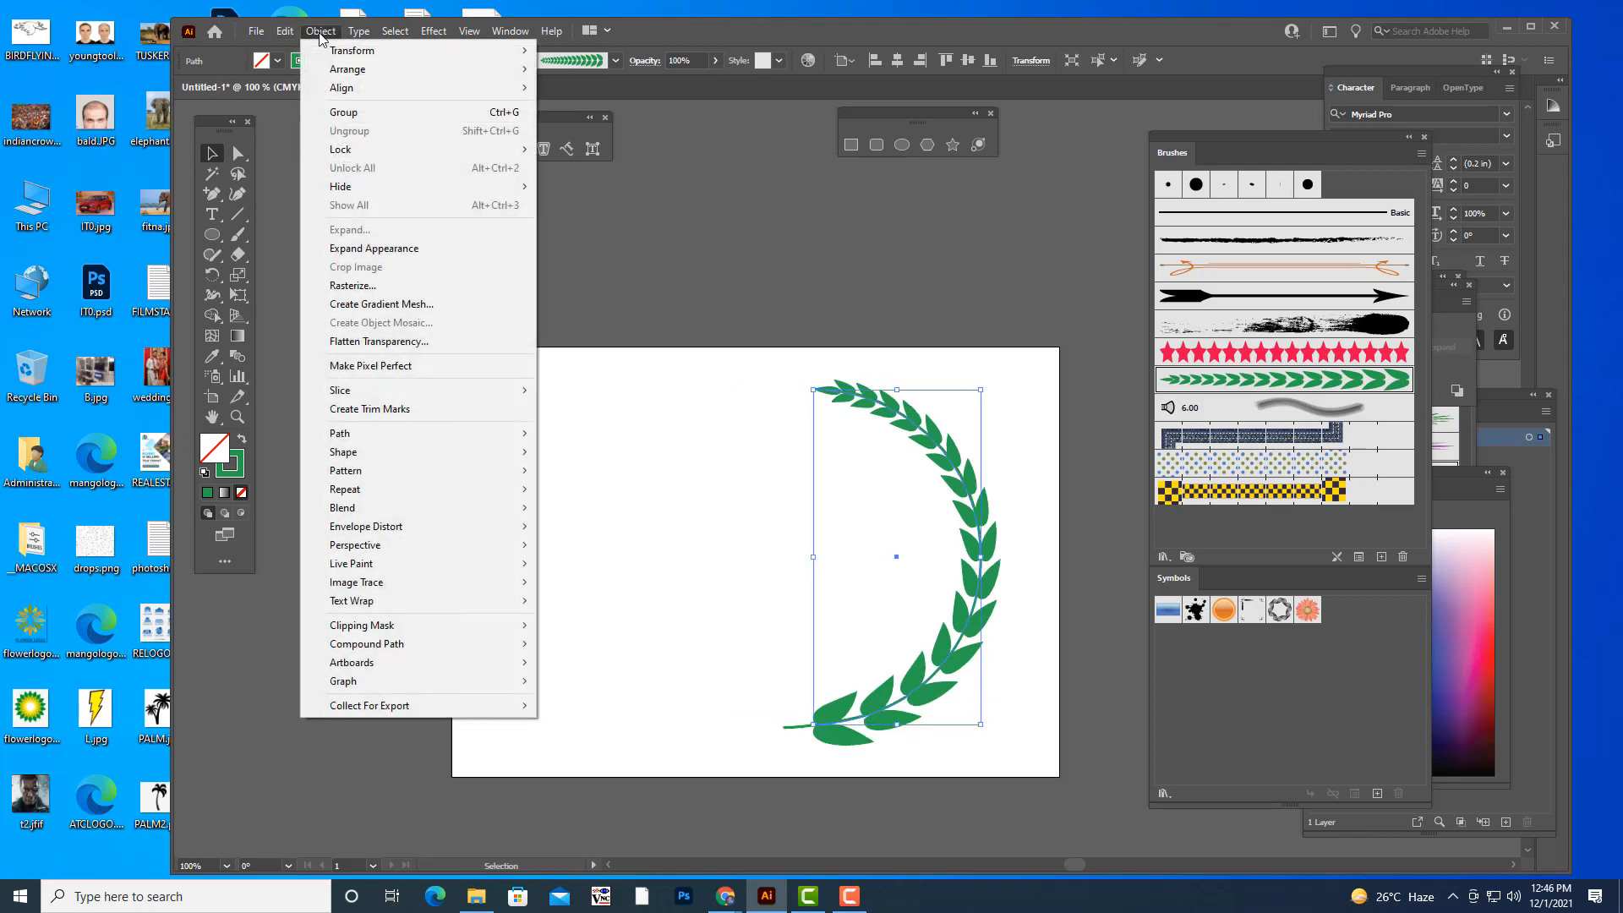
{"action": "left_click", "coordinate": [411, 243]}
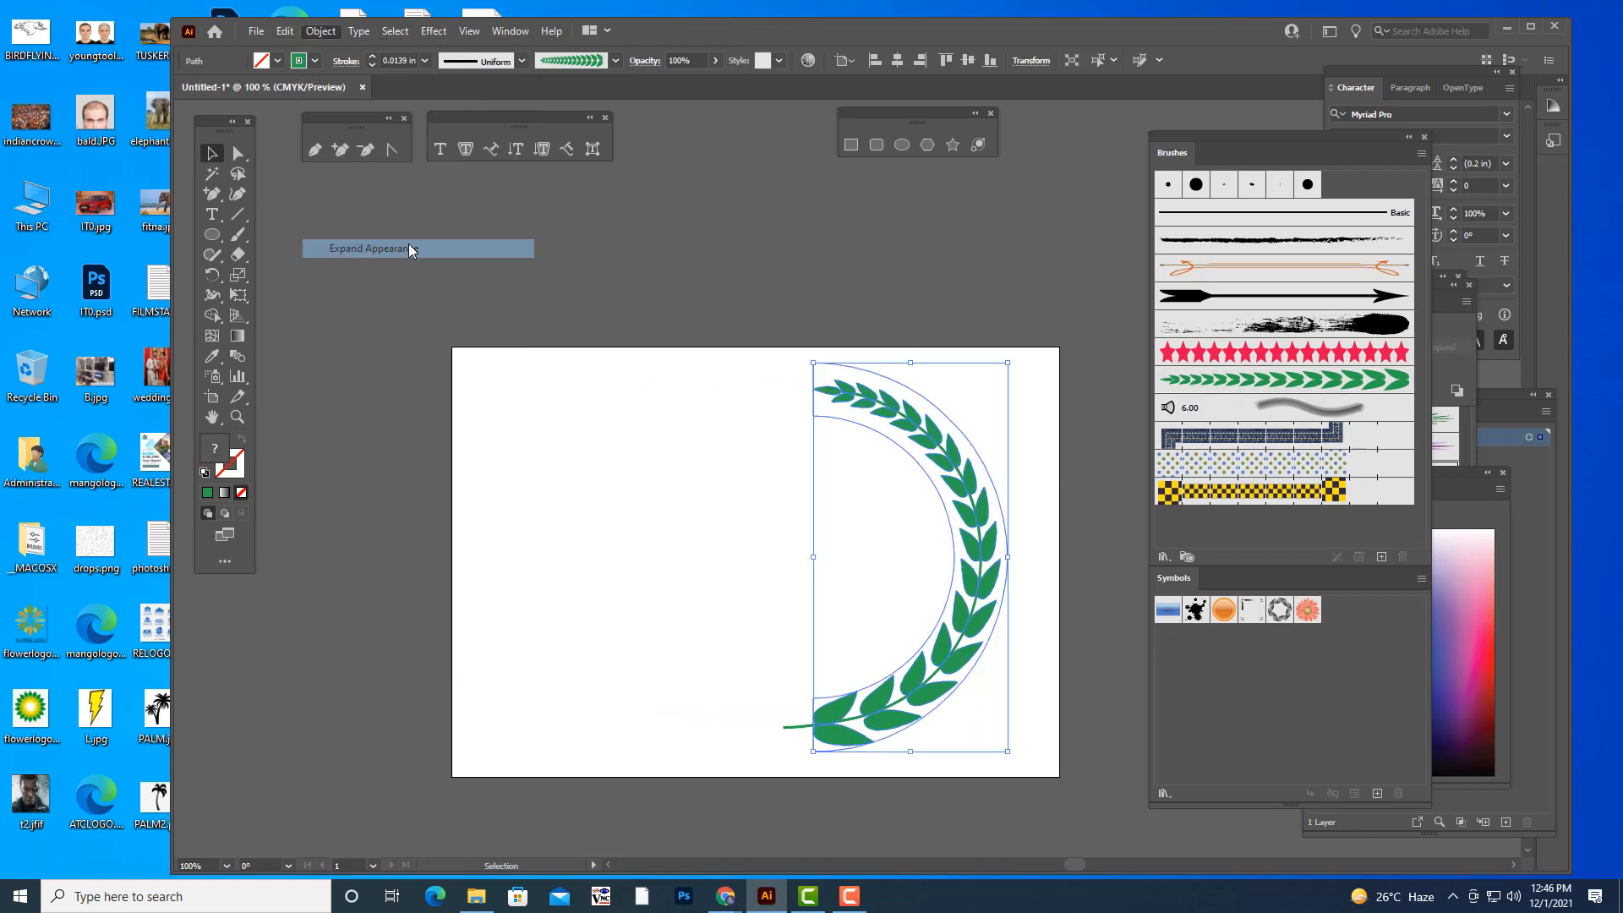
- Select the leaf shapes and the stem together and group them into one branch
{"action": "left_click", "coordinate": [856, 272]}
{"action": "left_click", "coordinate": [875, 409]}
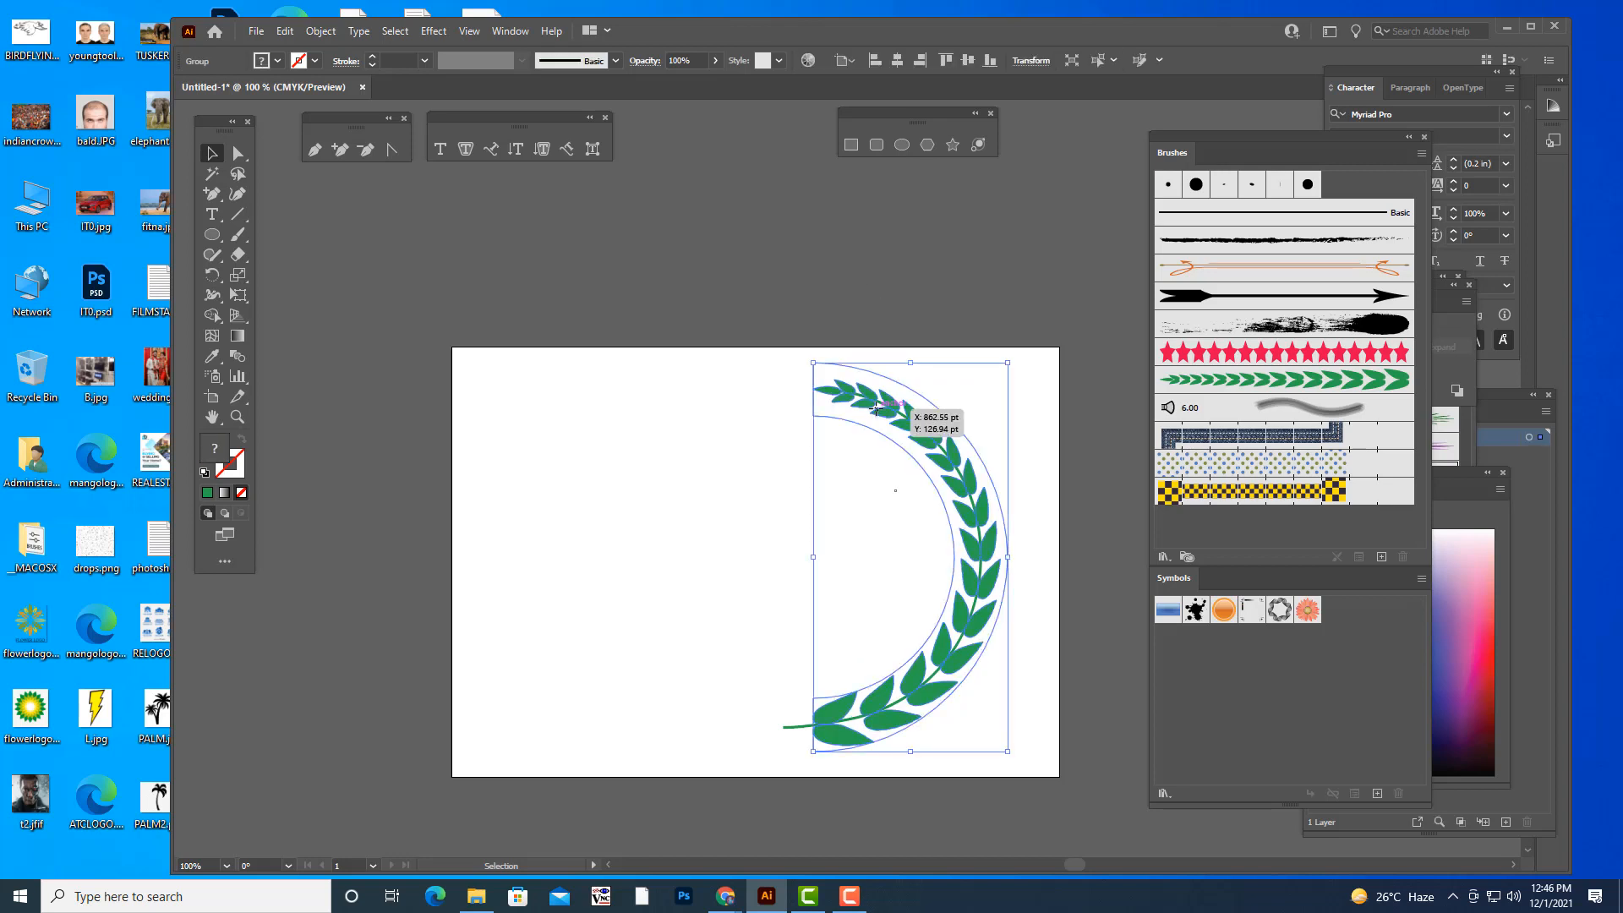
{"action": "left_click", "coordinate": [701, 366]}
{"action": "left_click_drag", "start_coordinate": [713, 372], "coordinate": [1047, 771]}
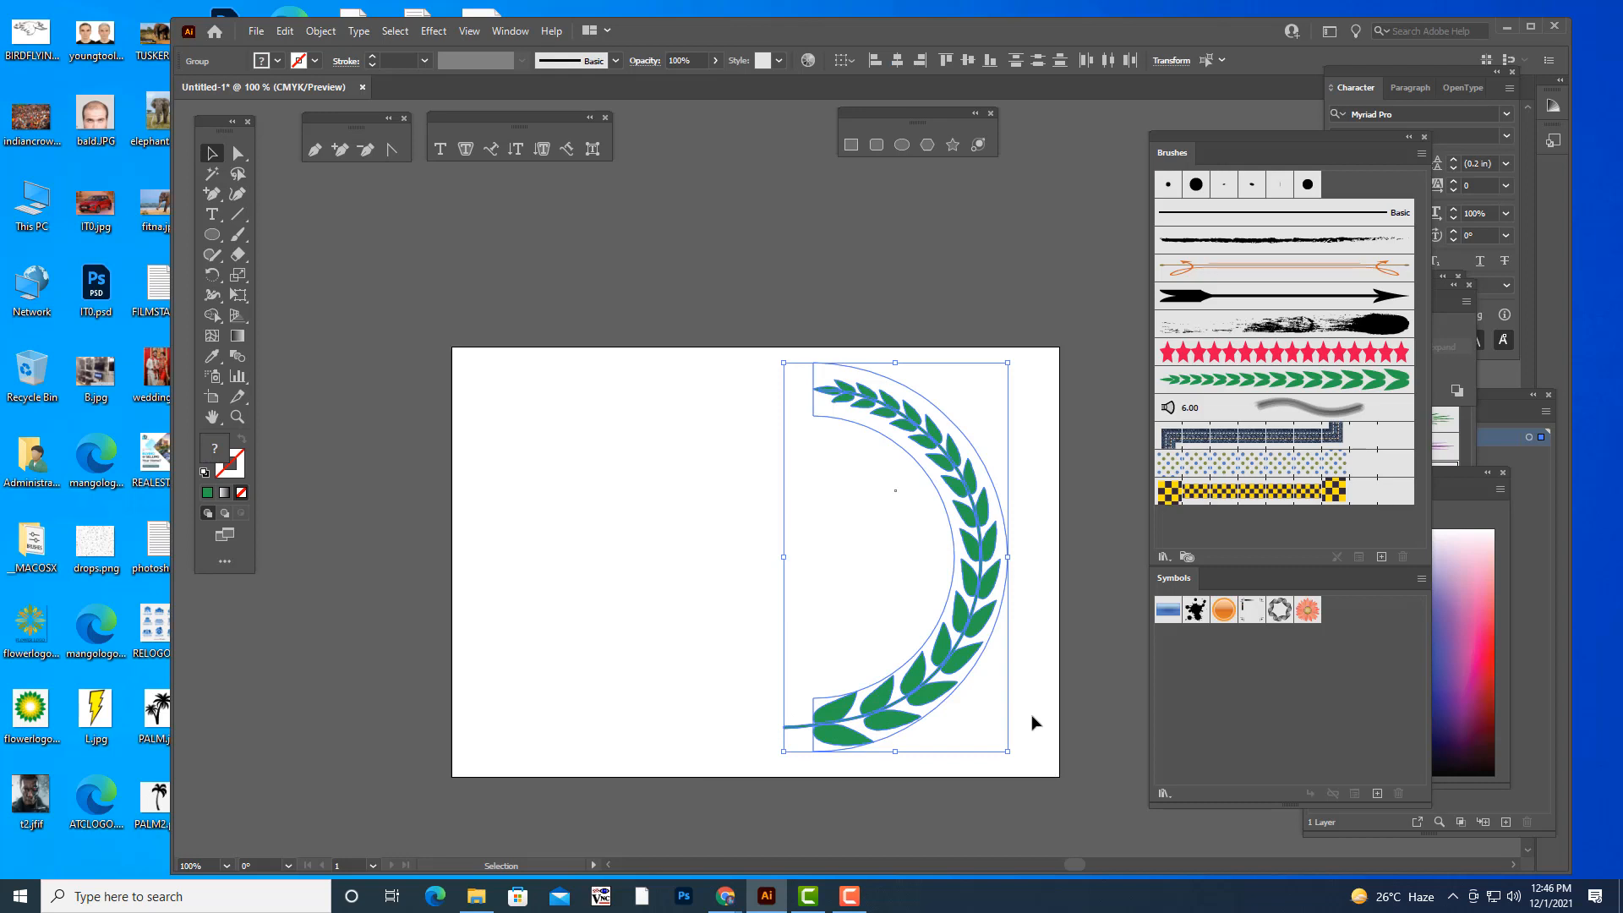
{"action": "left_click", "coordinate": [1025, 678]}
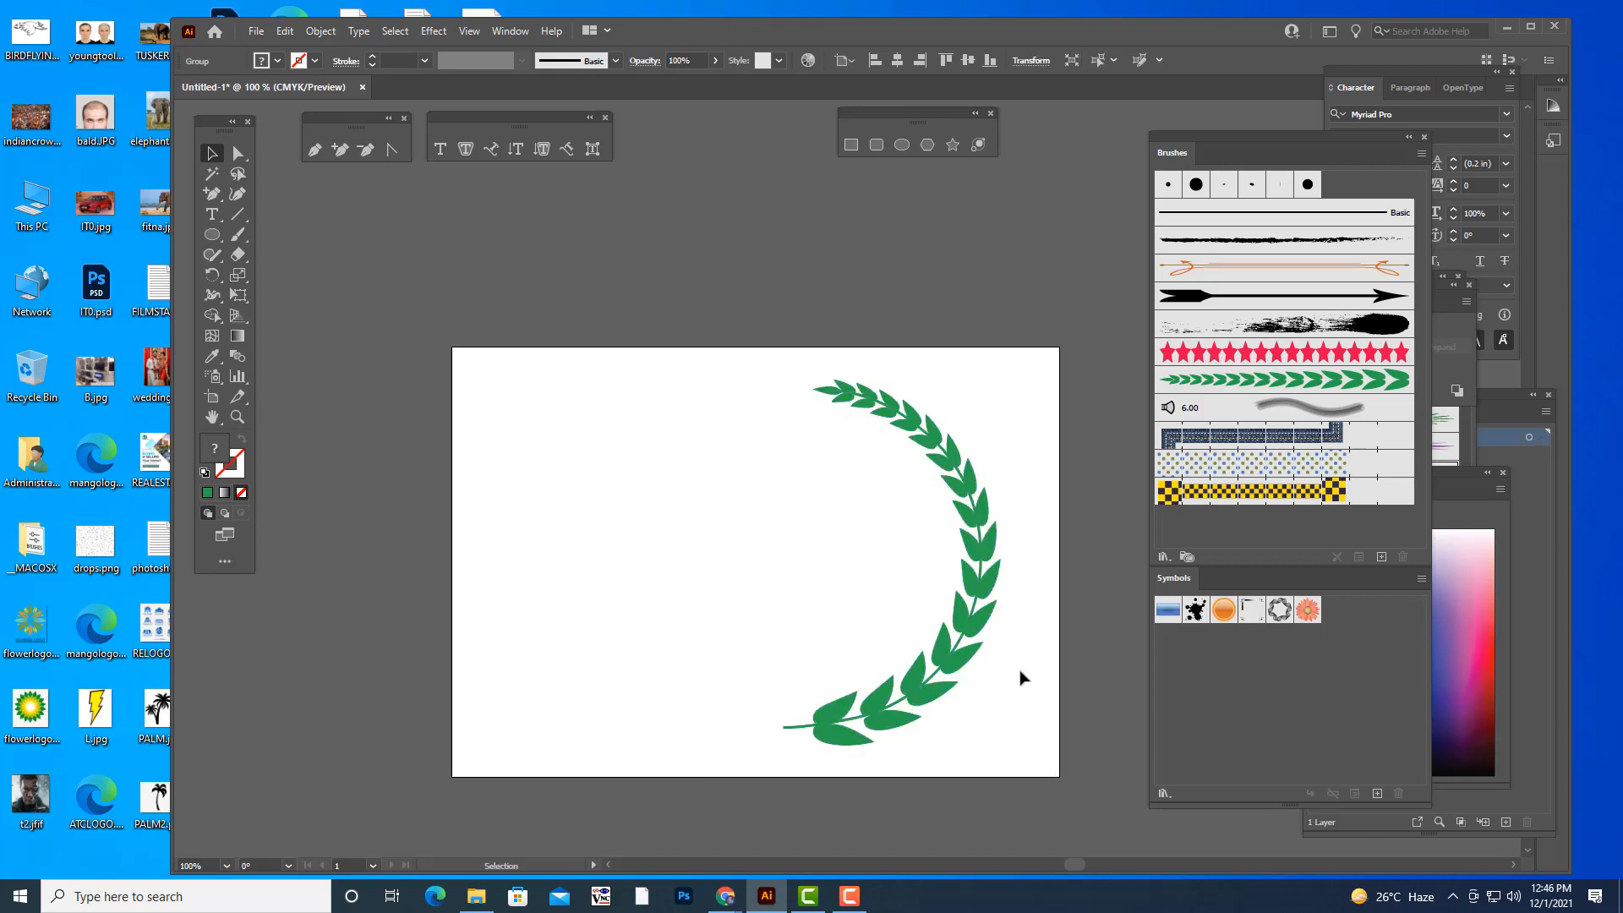
{"action": "left_click", "coordinate": [958, 660]}
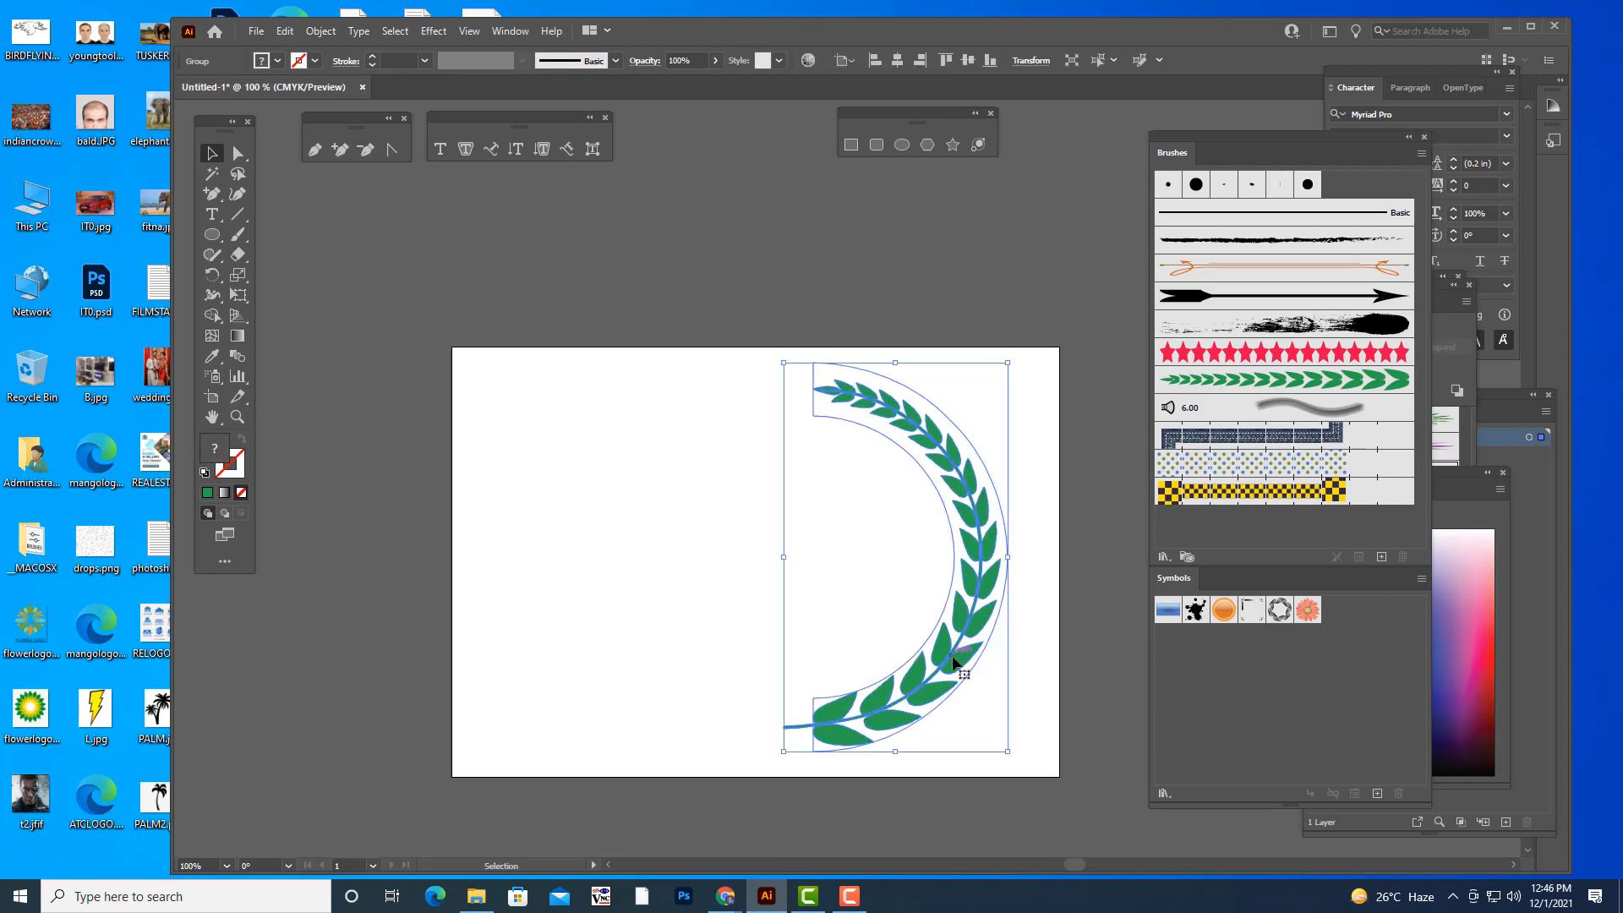
- Duplicate the branch to the opposite half of the artboard and reflect the copy across the vertical axis
{"action": "left_click_drag", "start_coordinate": [955, 662], "coordinate": [680, 649]}
{"action": "right_click", "coordinate": [681, 649]}
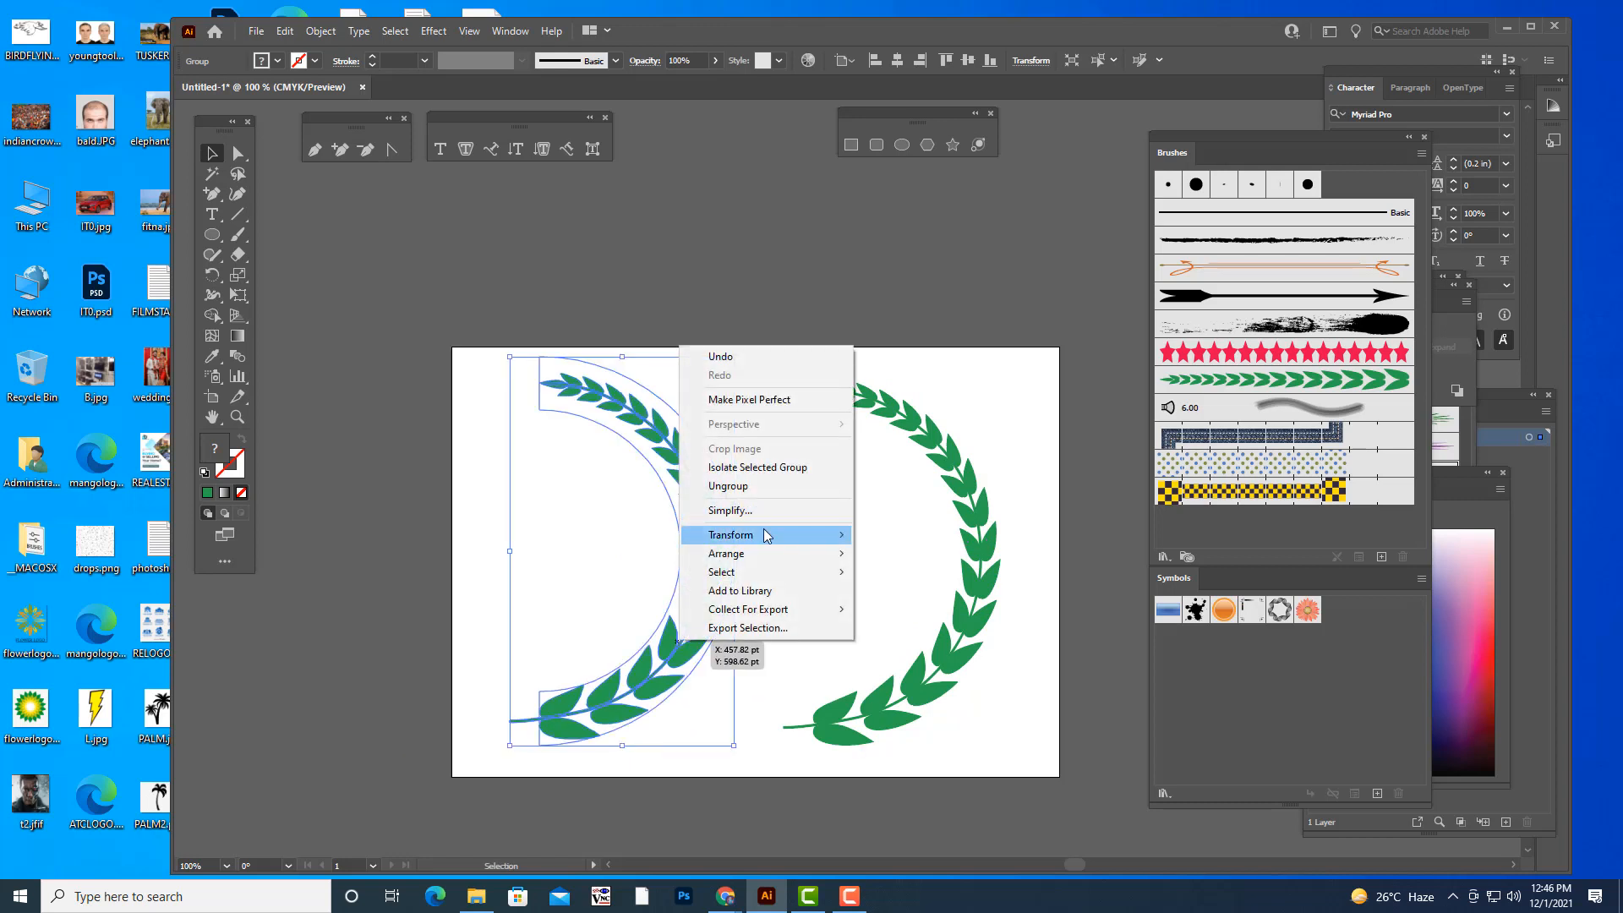
{"action": "mouse_move", "coordinate": [836, 535]}
{"action": "left_click", "coordinate": [964, 599]}
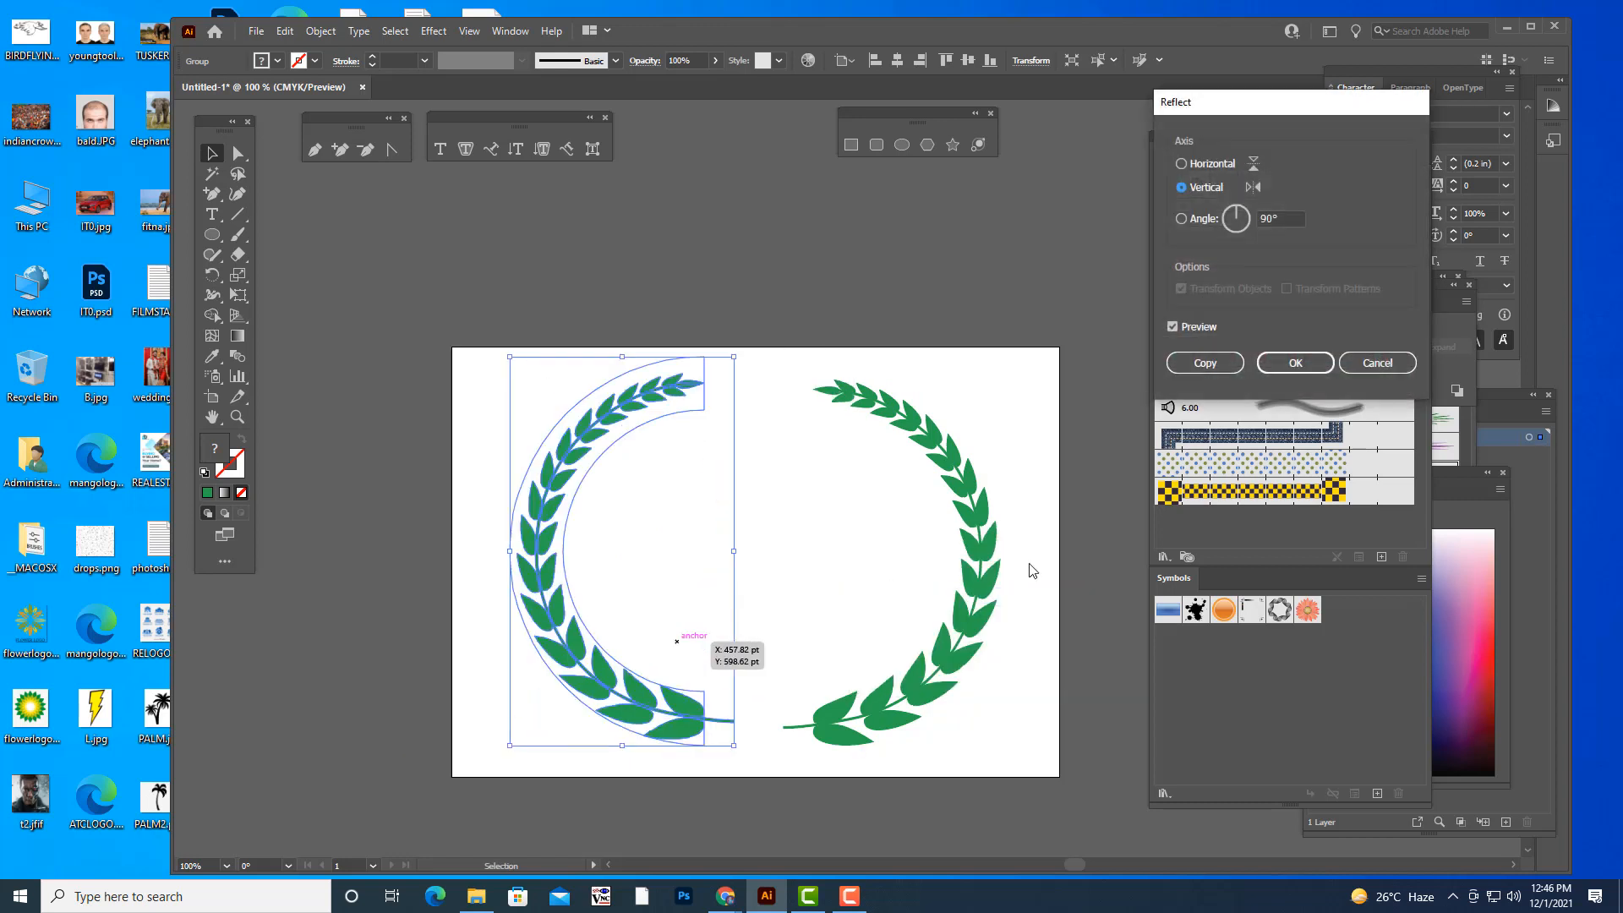
{"action": "left_click", "coordinate": [1296, 362]}
{"action": "left_click", "coordinate": [1086, 519]}
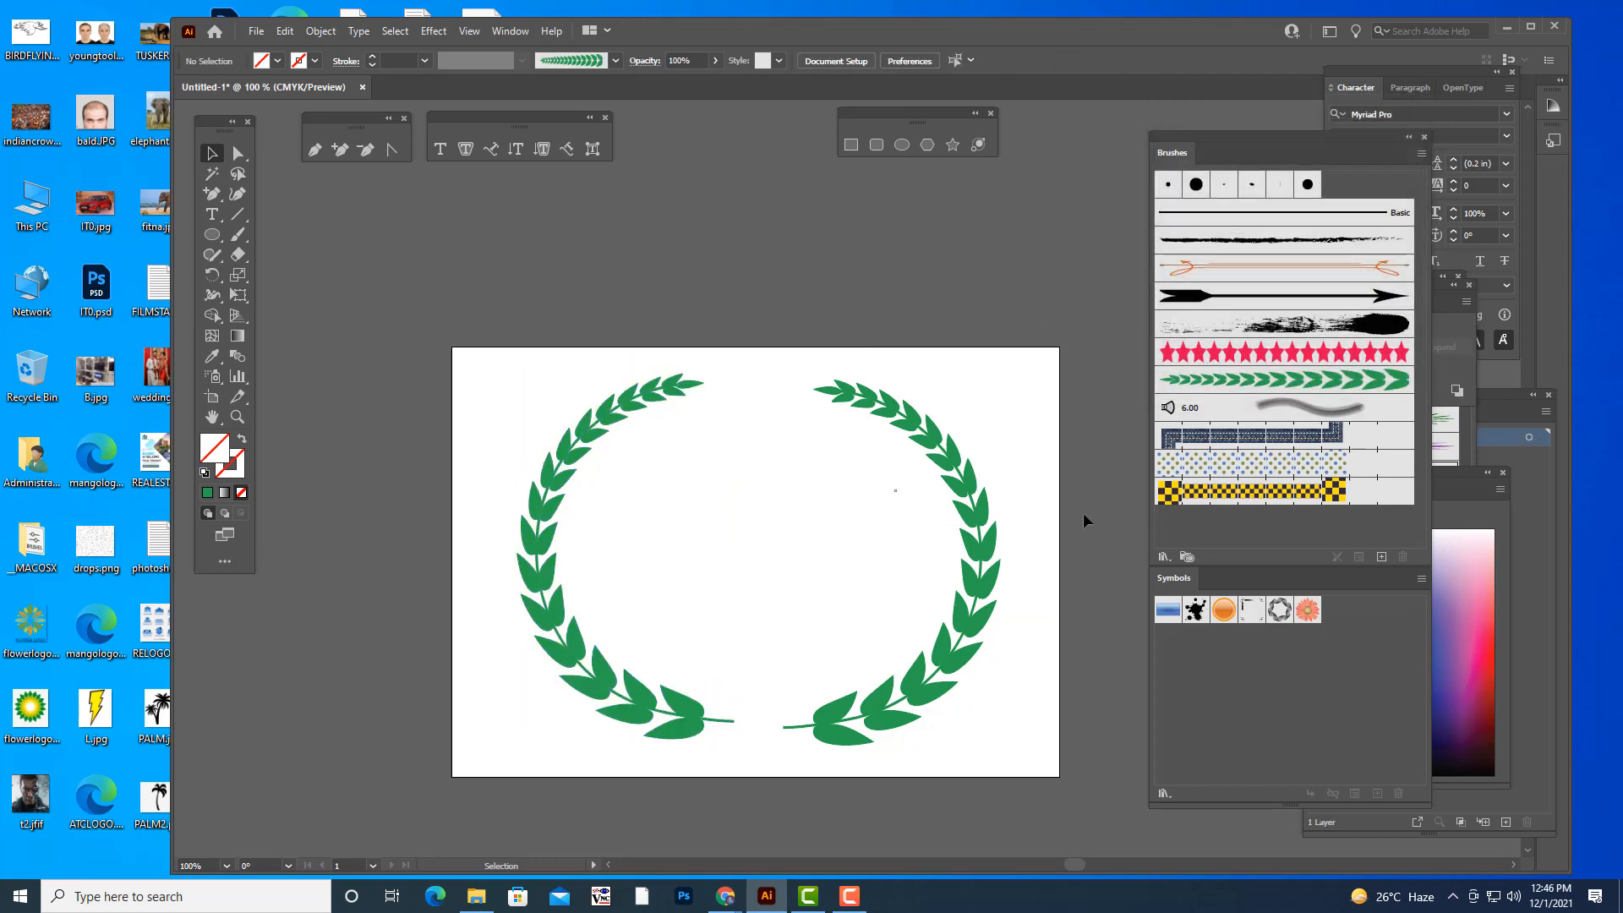
- Reposition the two branches level with each other, leaving a small gap between their stem ends at the wreath's base
{"action": "left_click_drag", "start_coordinate": [629, 694], "coordinate": [660, 705]}
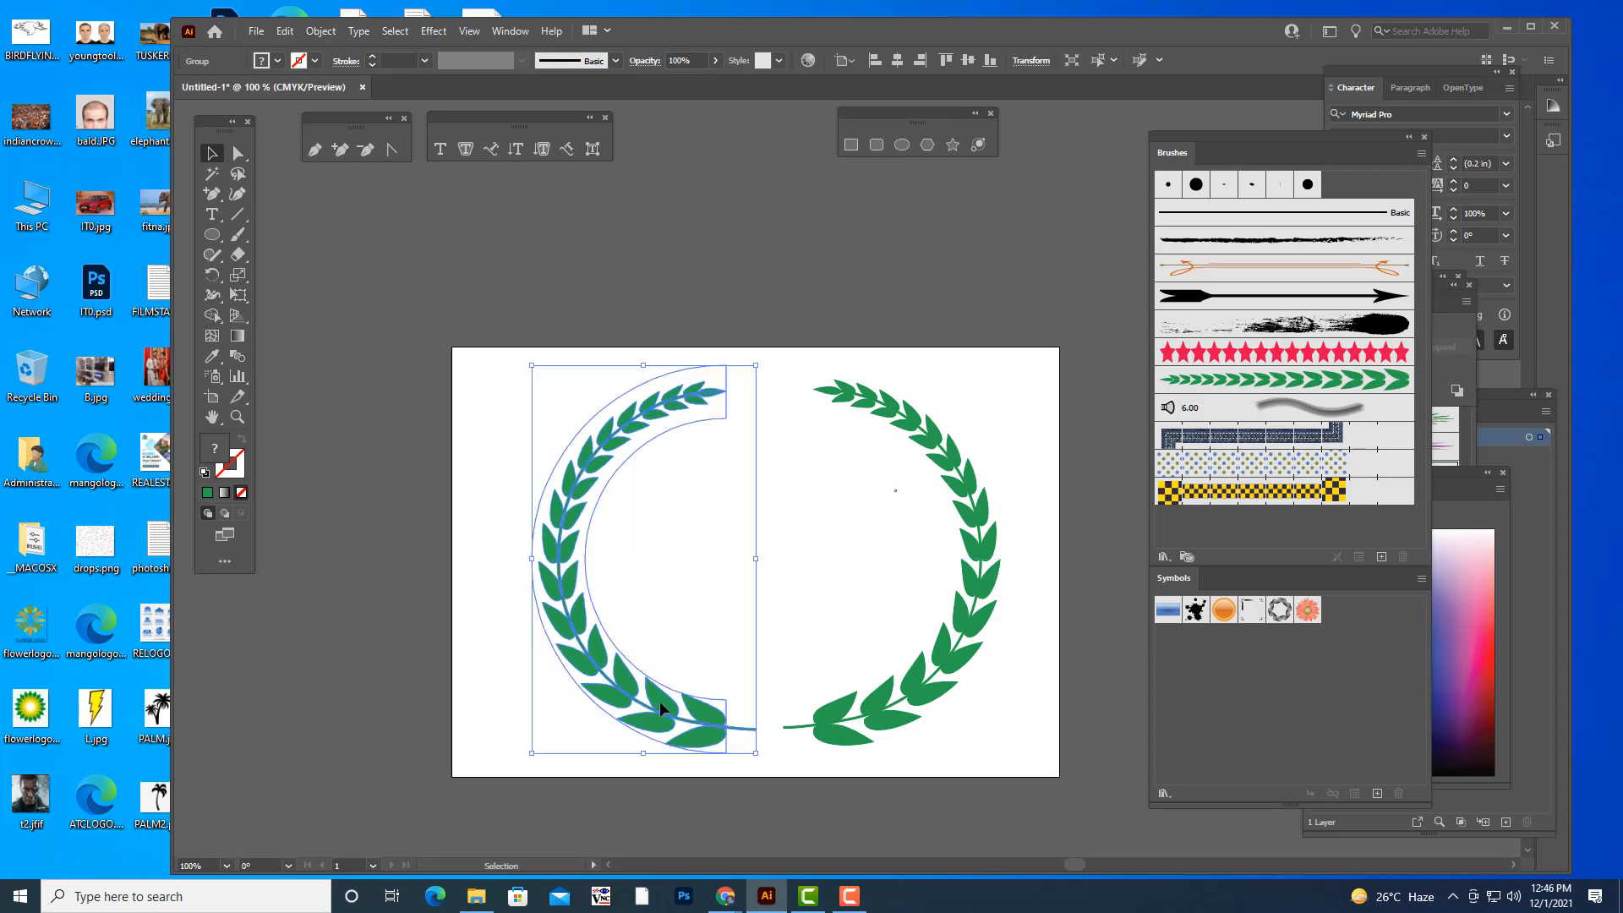
{"action": "left_click", "coordinate": [1040, 682]}
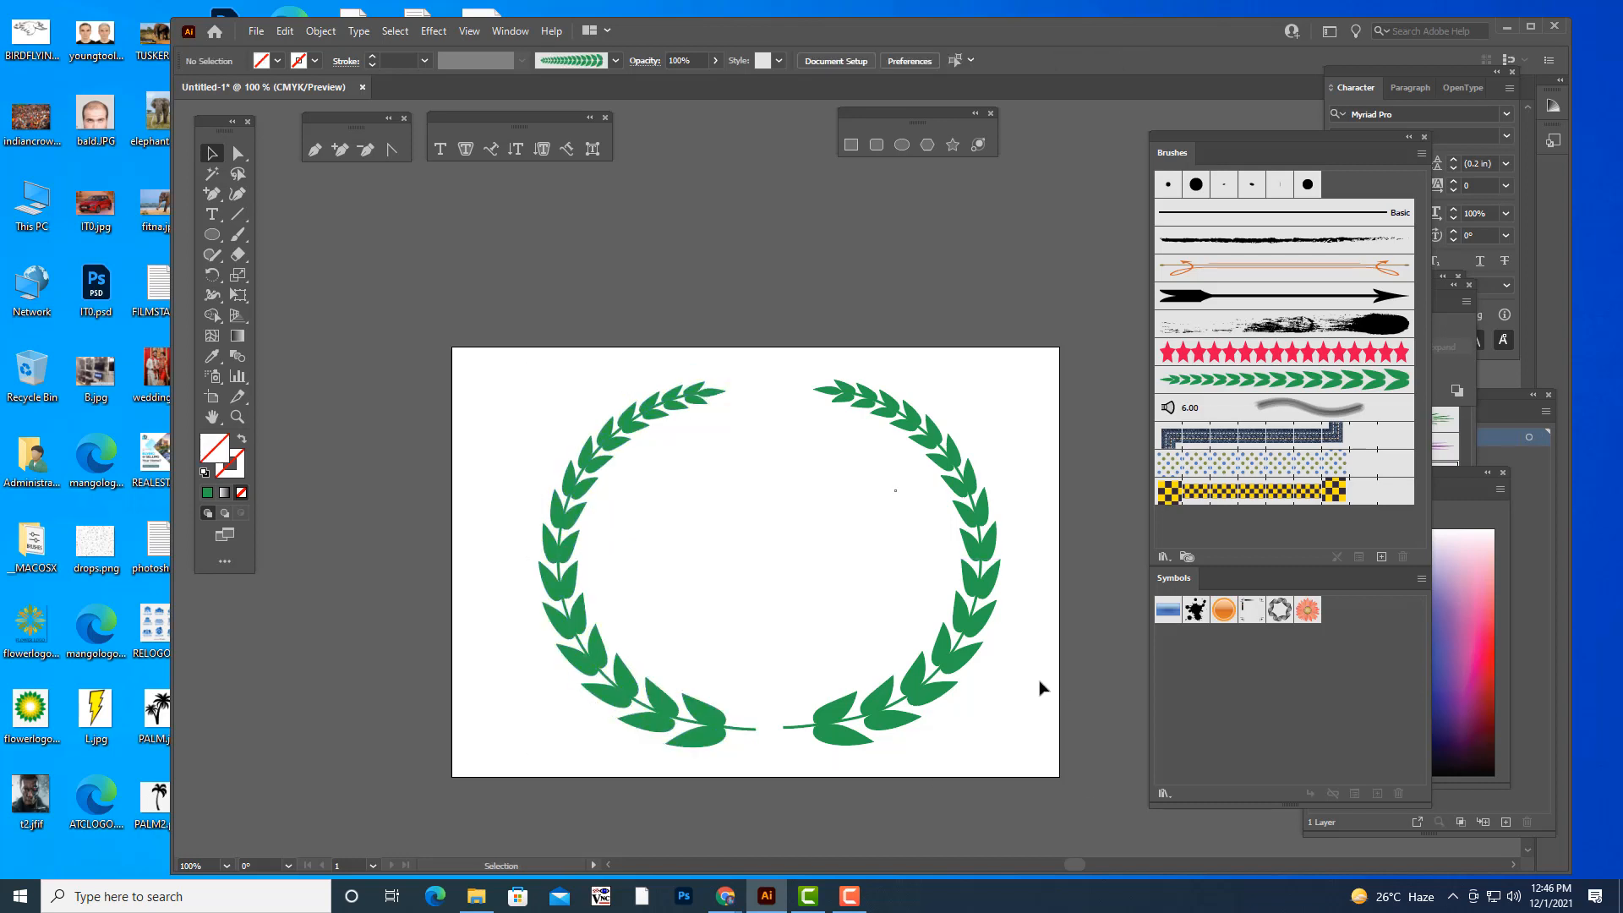
{"action": "left_click_drag", "start_coordinate": [854, 732], "coordinate": [825, 726]}
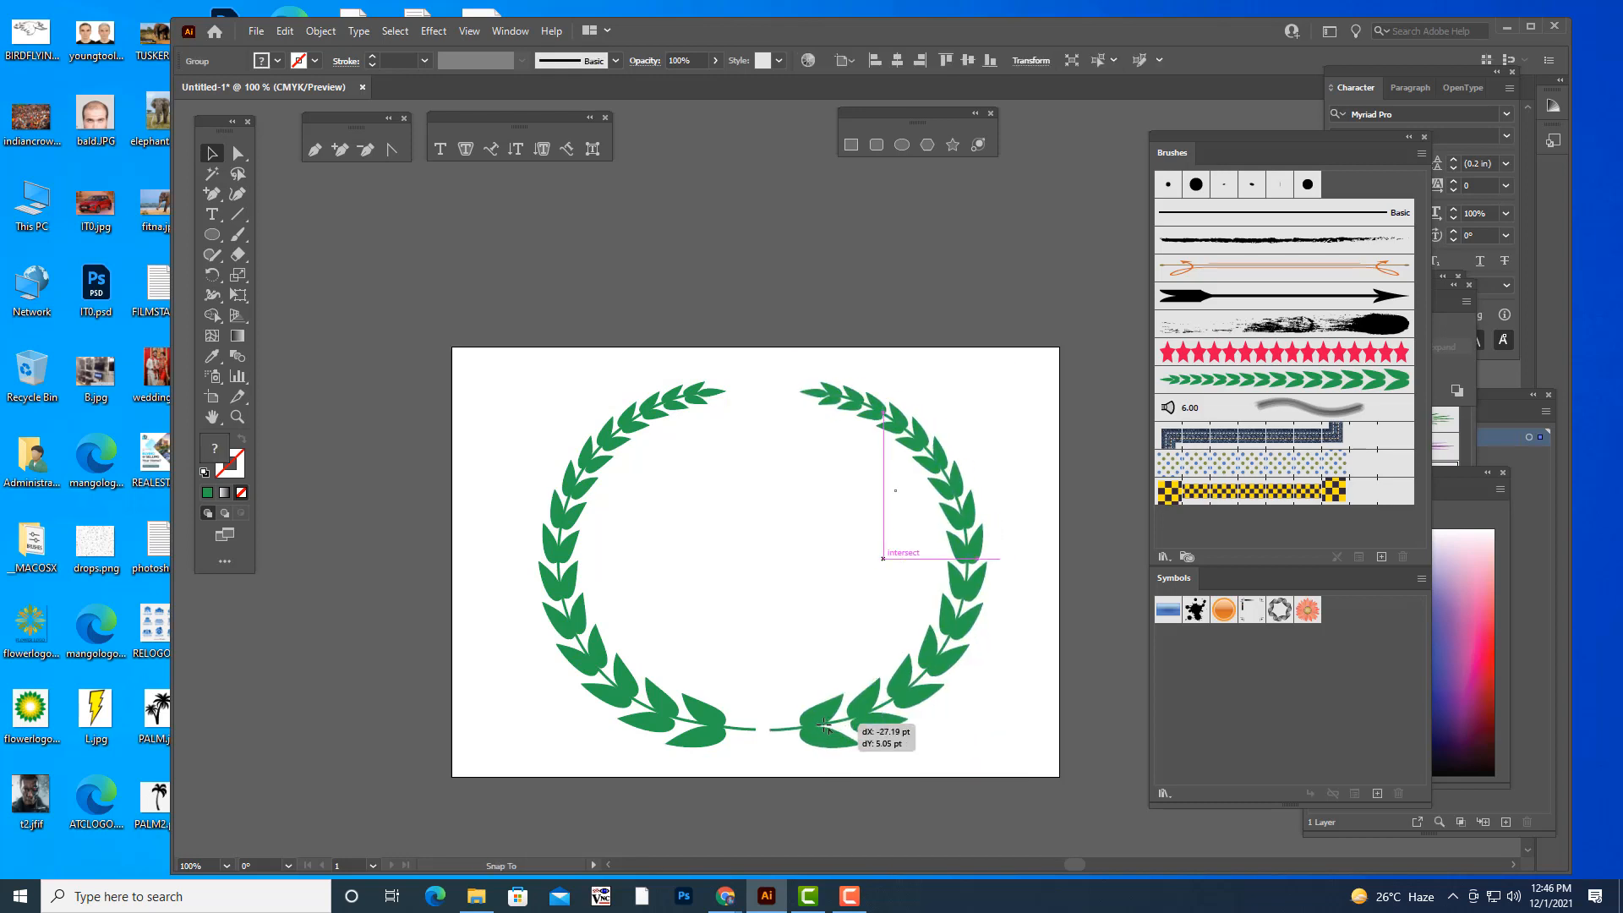
{"action": "left_click_drag", "start_coordinate": [826, 726], "coordinate": [826, 726]}
{"action": "left_click", "coordinate": [1040, 618]}
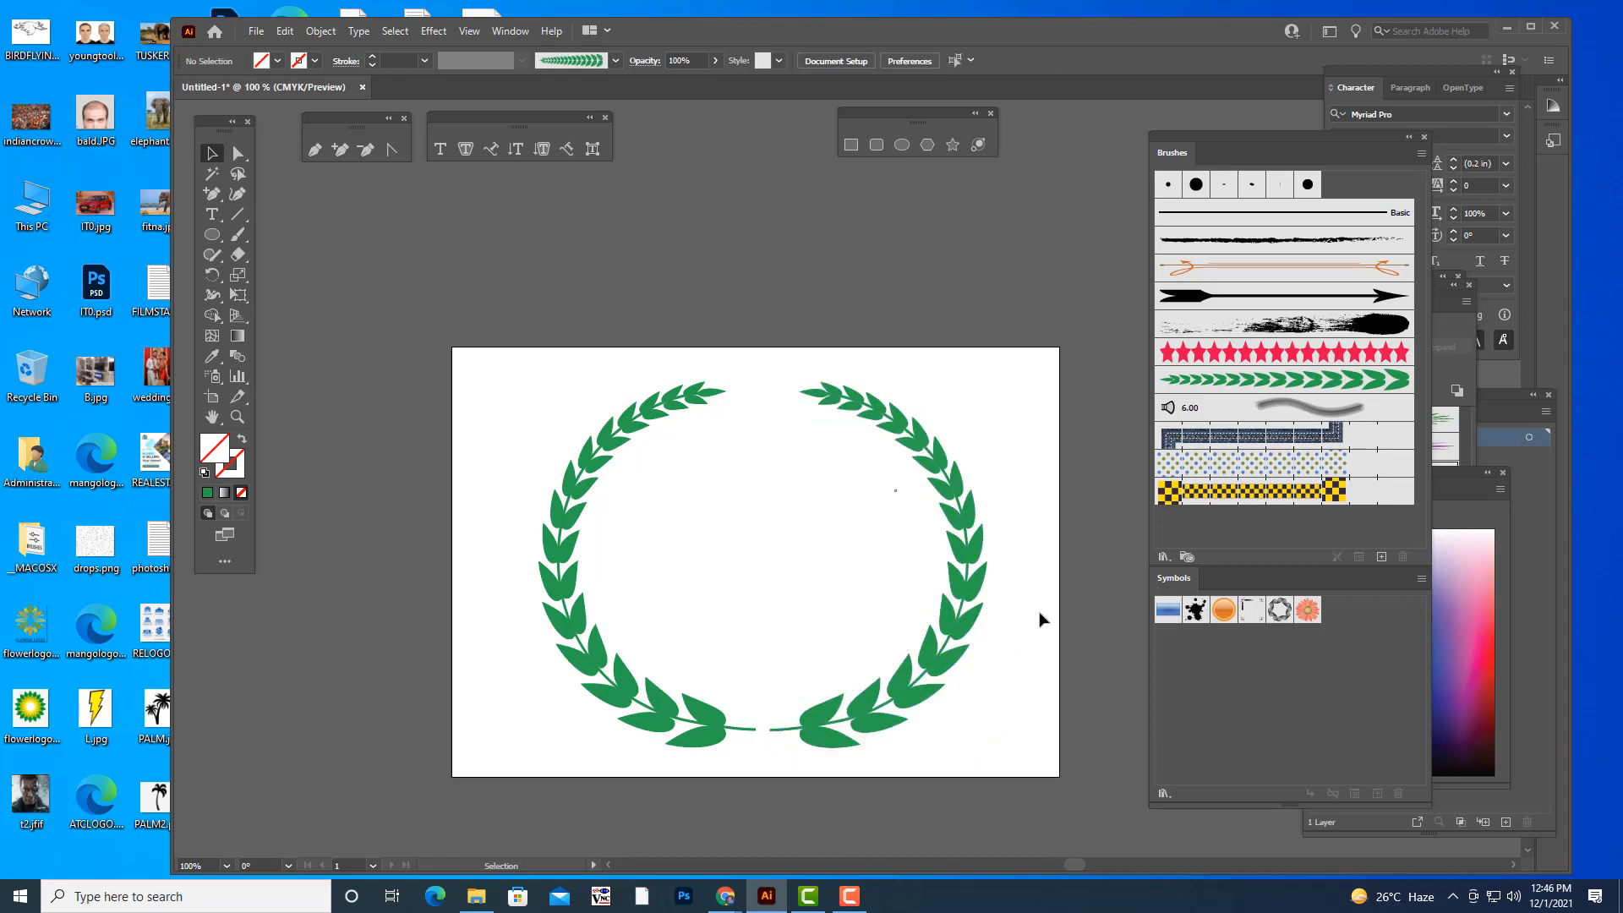
{"action": "left_click", "coordinate": [612, 683]}
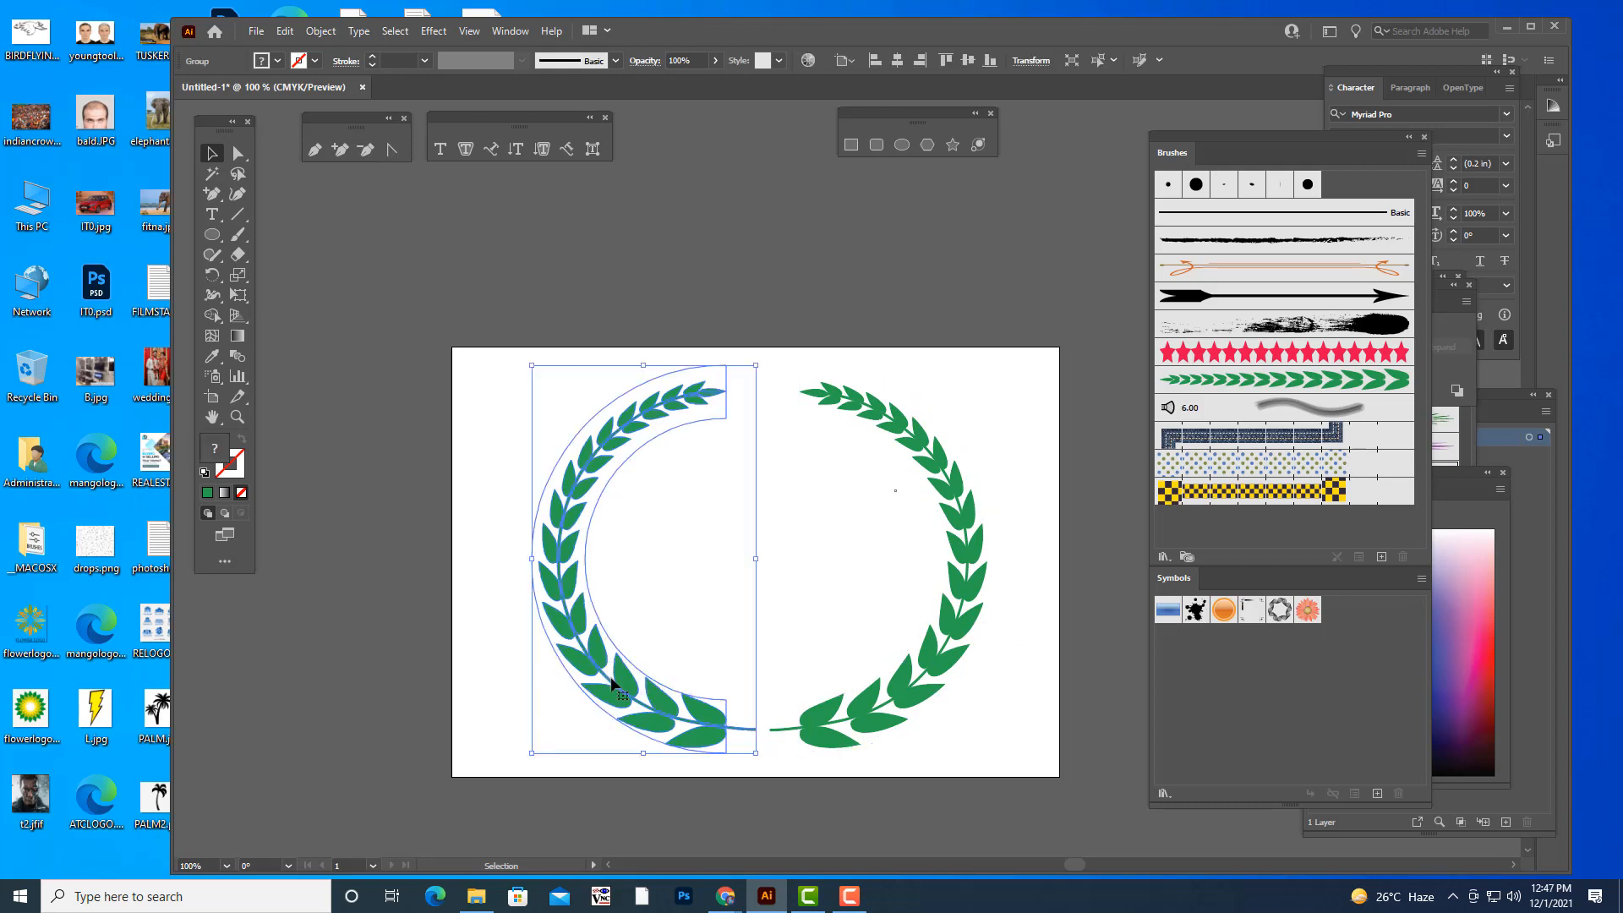
{"action": "left_click_drag", "start_coordinate": [612, 683], "coordinate": [597, 683]}
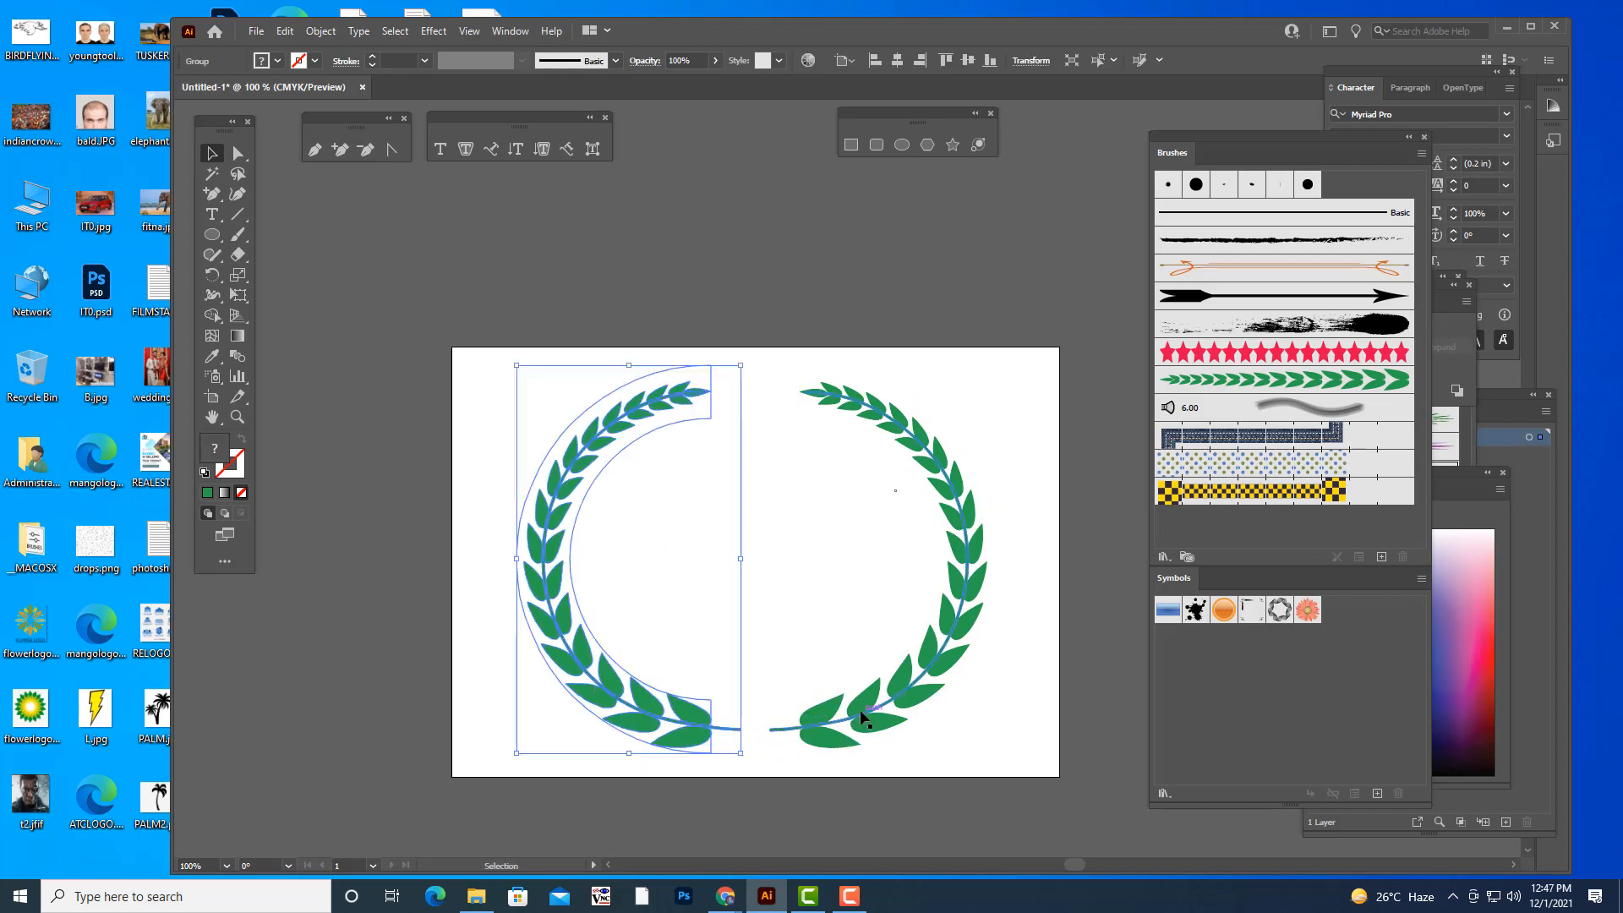
{"action": "left_click_drag", "start_coordinate": [862, 713], "coordinate": [871, 715]}
{"action": "left_click", "coordinate": [1033, 453]}
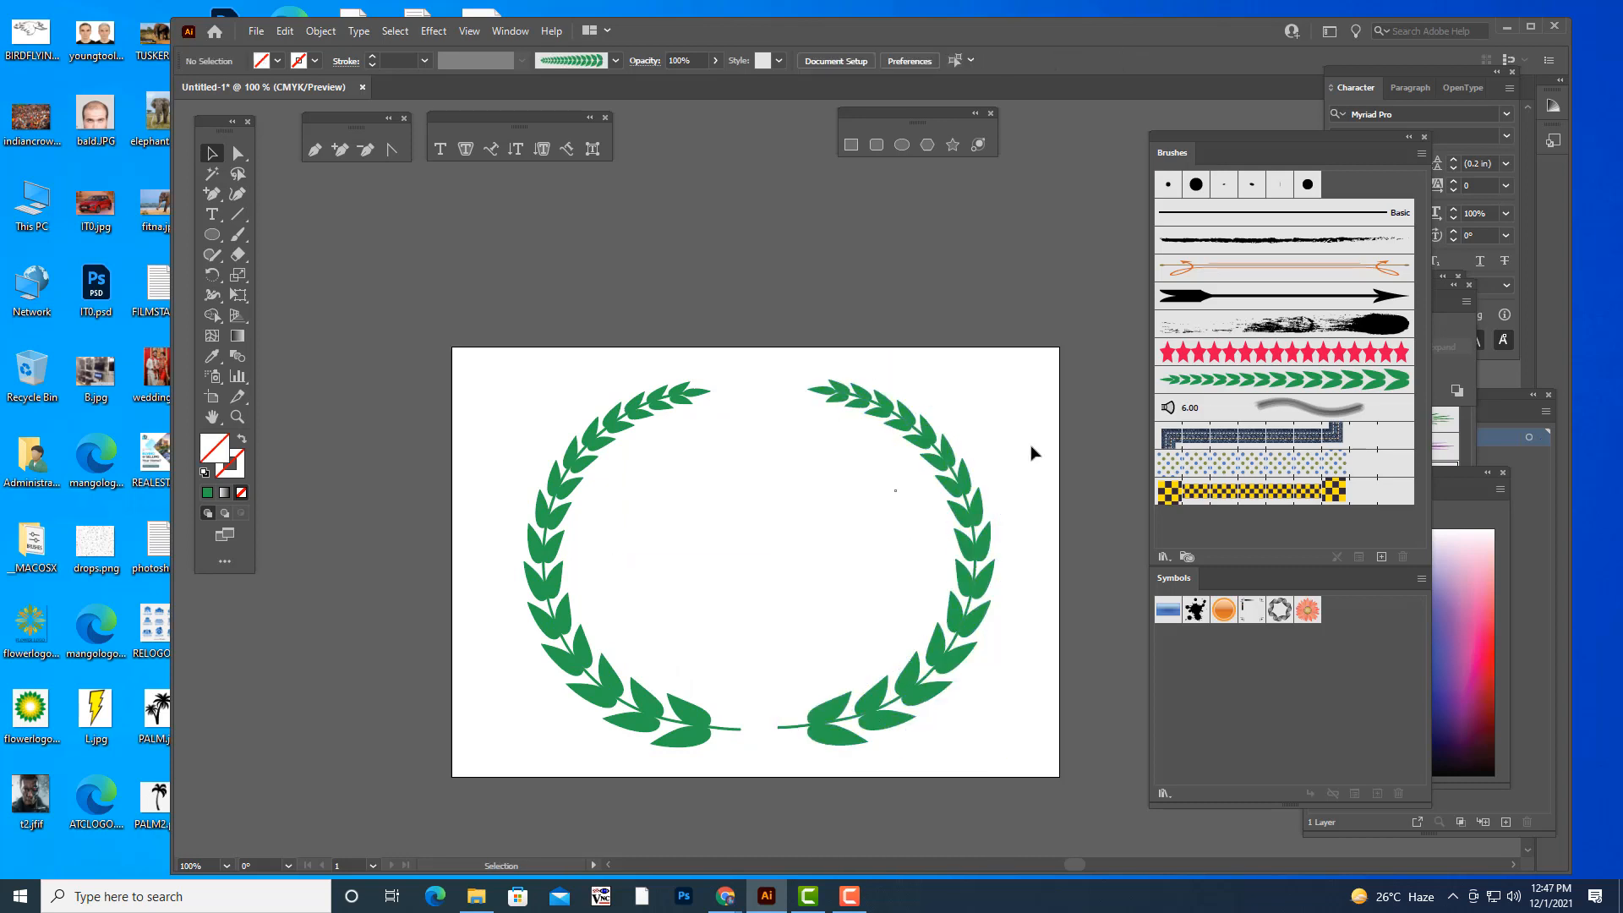
{"action": "left_click", "coordinate": [954, 460]}
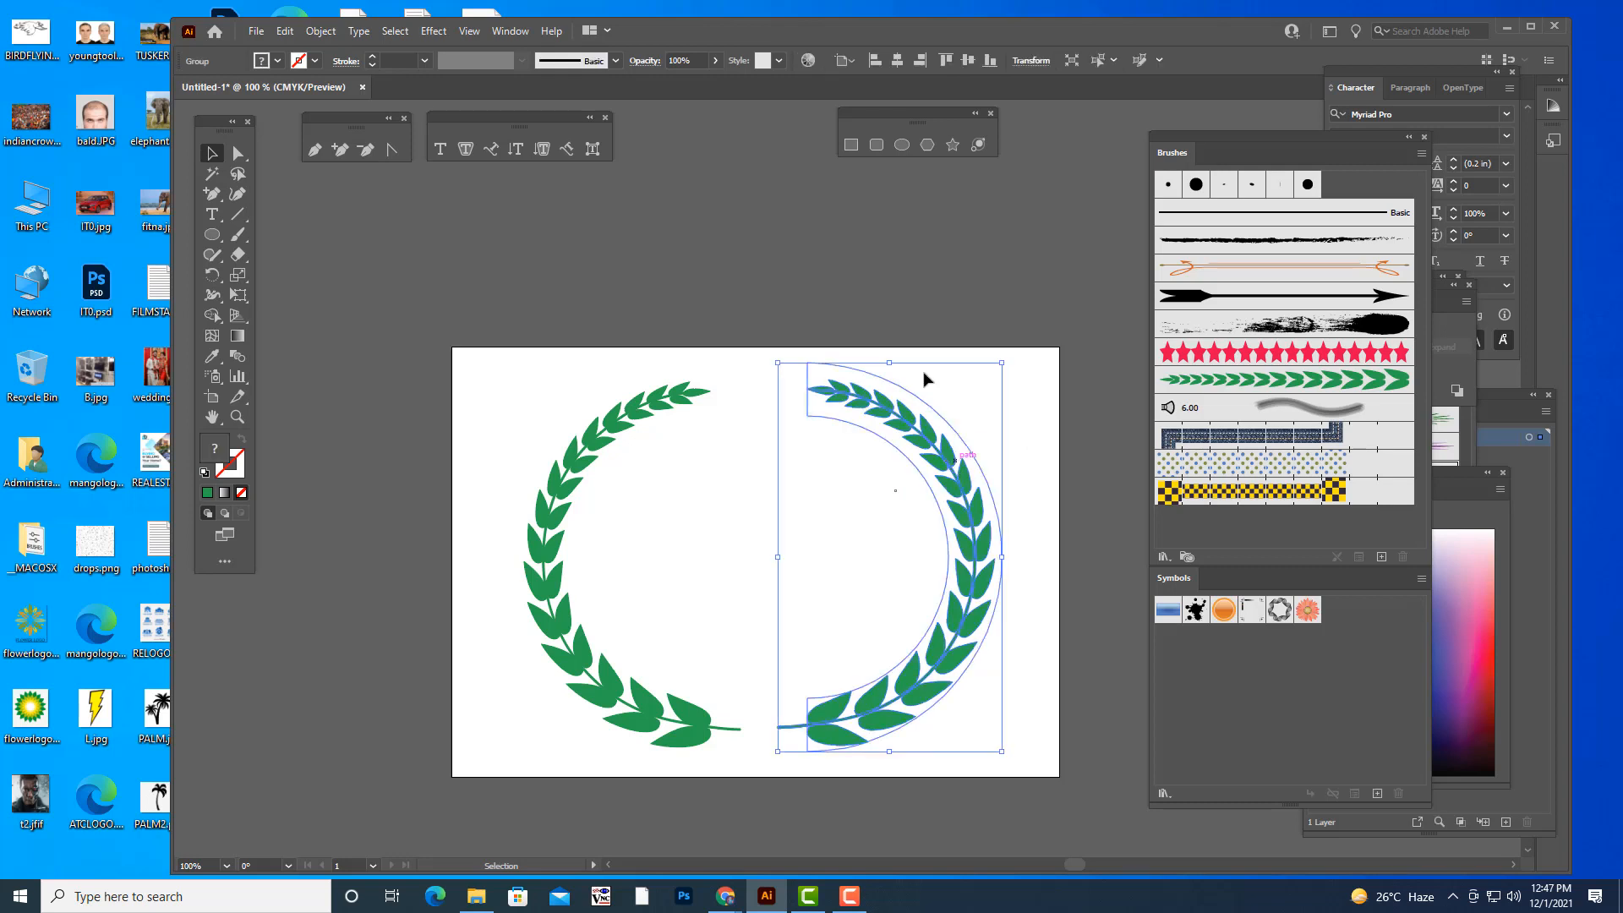
{"action": "left_click", "coordinate": [897, 262]}
- Draw a circle about 479 pt in diameter and center it inside the wreath
{"action": "left_click_drag", "start_coordinate": [1209, 135], "coordinate": [1270, 137]}
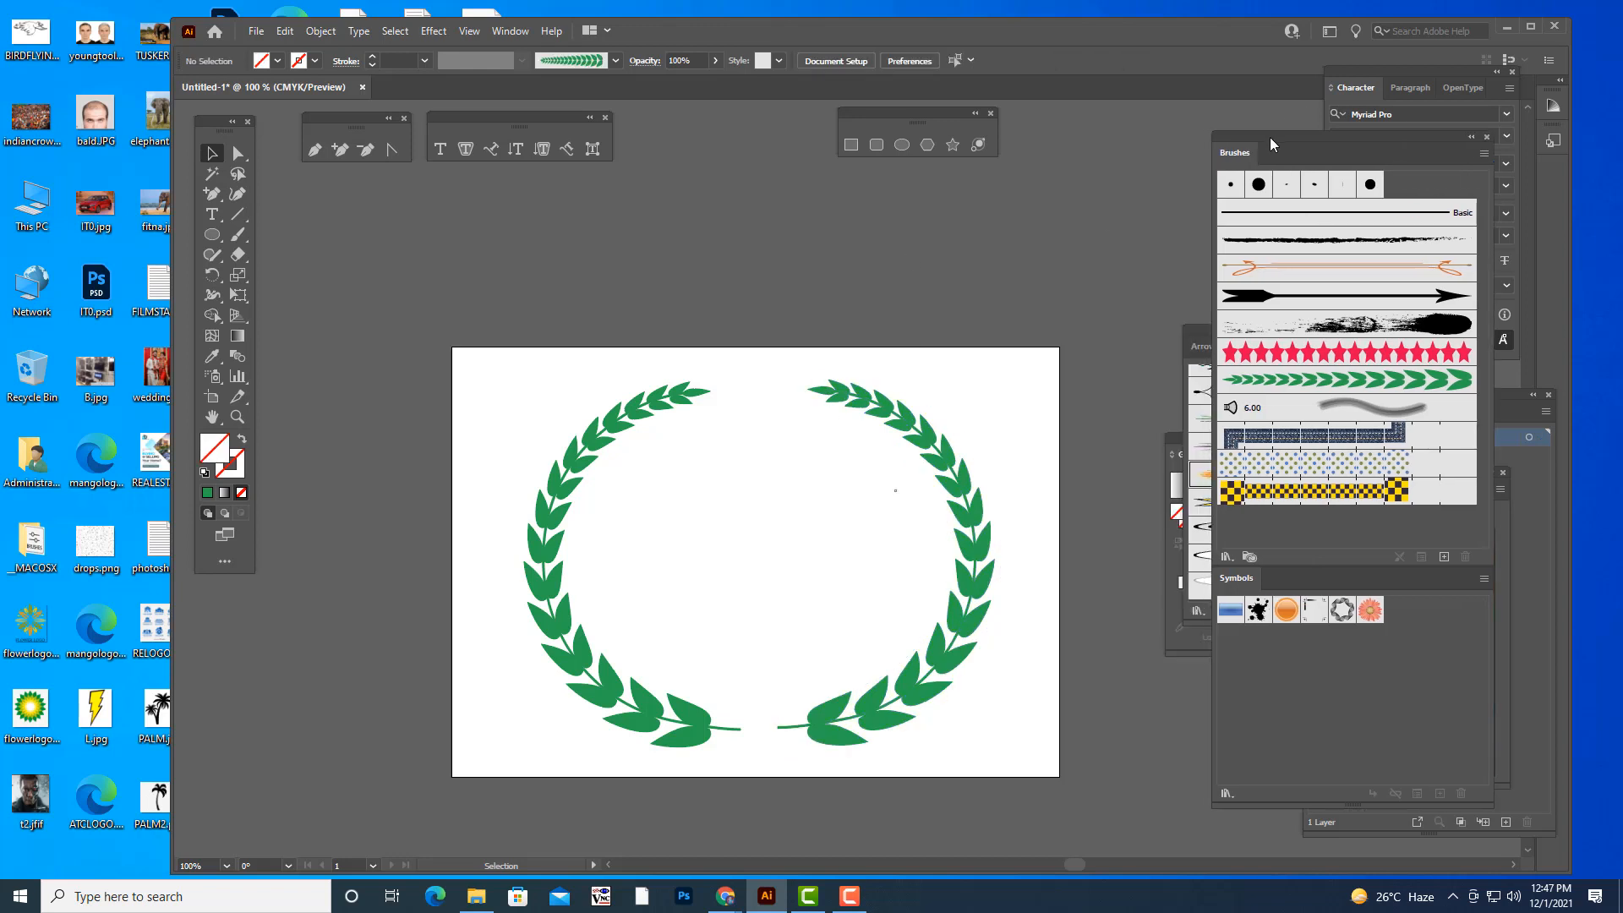
{"action": "key", "text": "ctrl+minus"}
{"action": "key", "text": "ctrl+plus"}
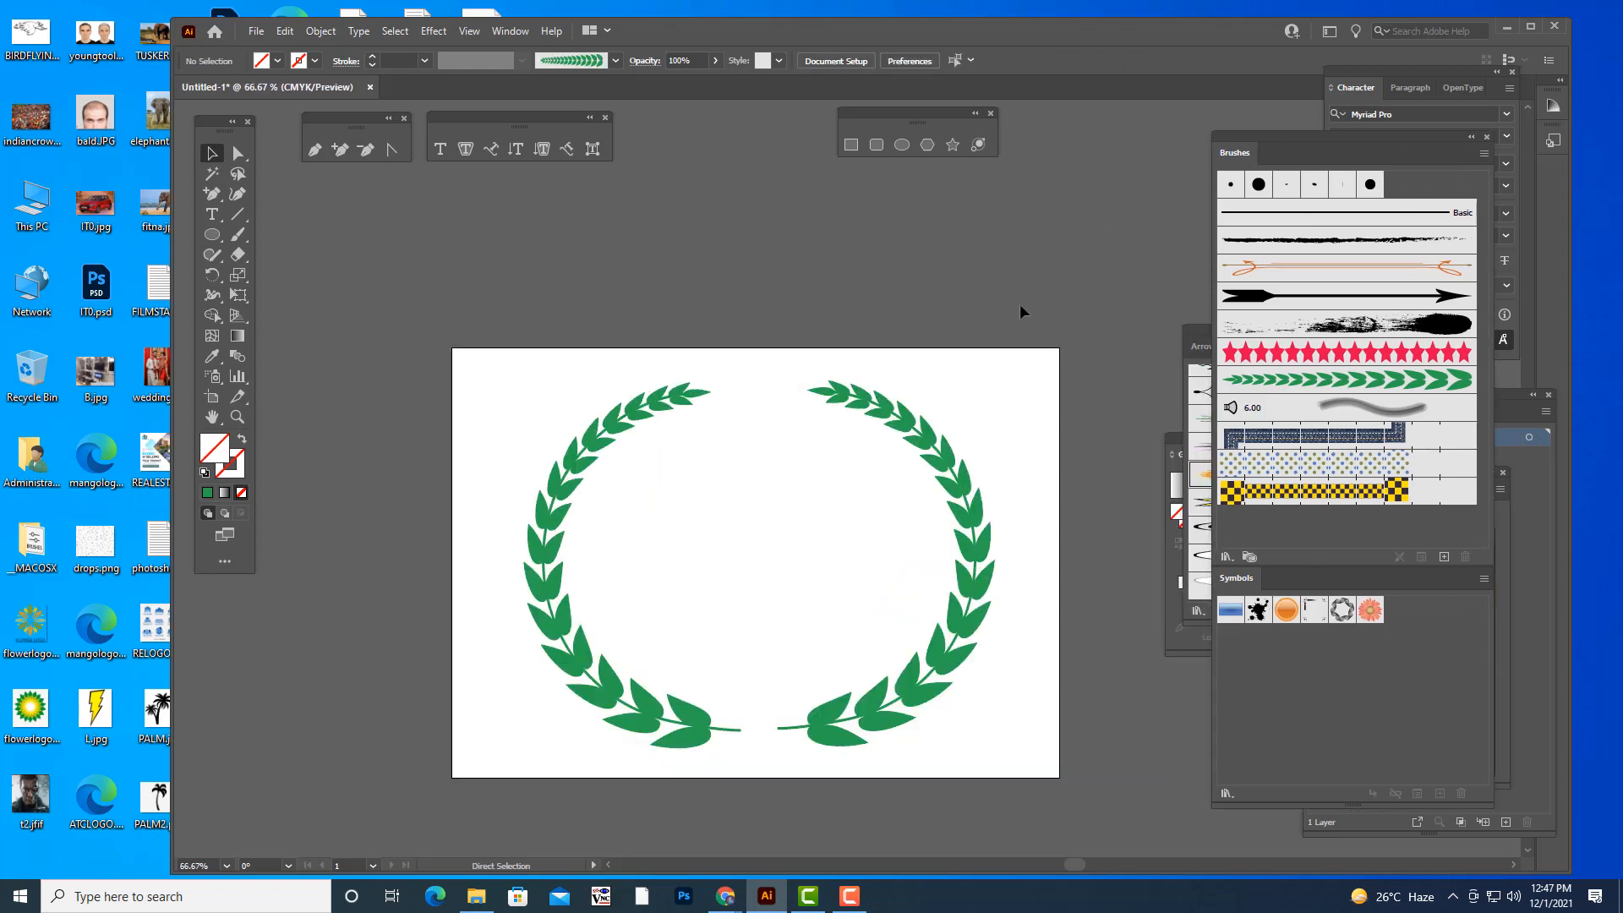
{"action": "left_click", "coordinate": [902, 144]}
{"action": "left_click_drag", "start_coordinate": [640, 450], "coordinate": [877, 684]}
{"action": "left_click", "coordinate": [211, 153]}
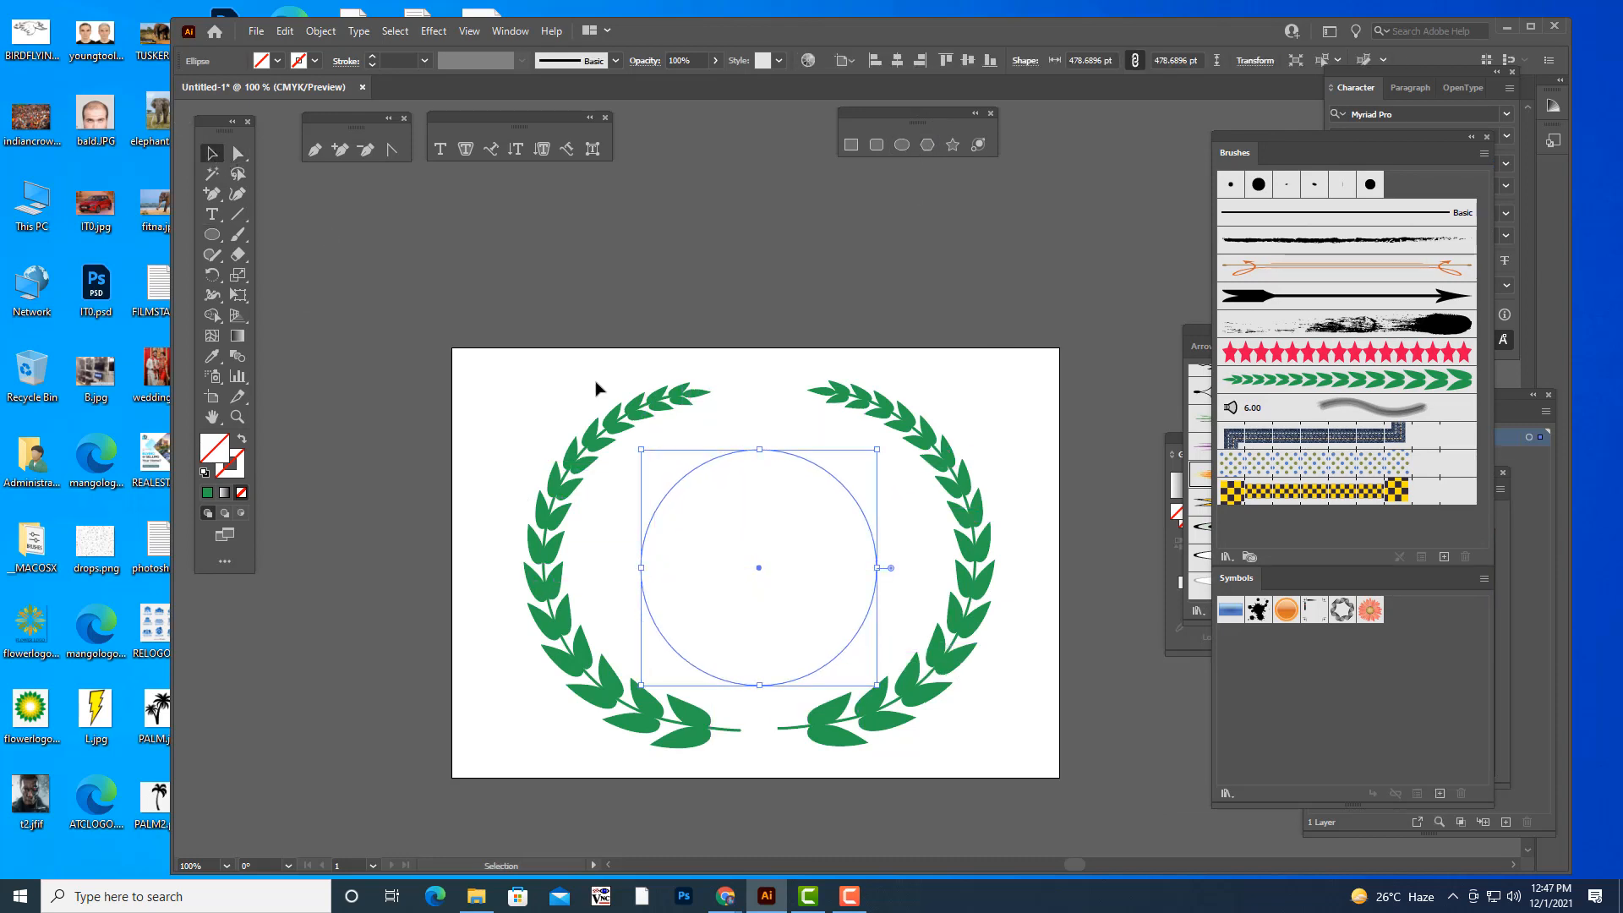
{"action": "mouse_move", "coordinate": [851, 500]}
{"action": "left_mouse_down"}
{"action": "mouse_move", "coordinate": [842, 474]}
{"action": "mouse_move", "coordinate": [852, 484]}
{"action": "left_mouse_up"}
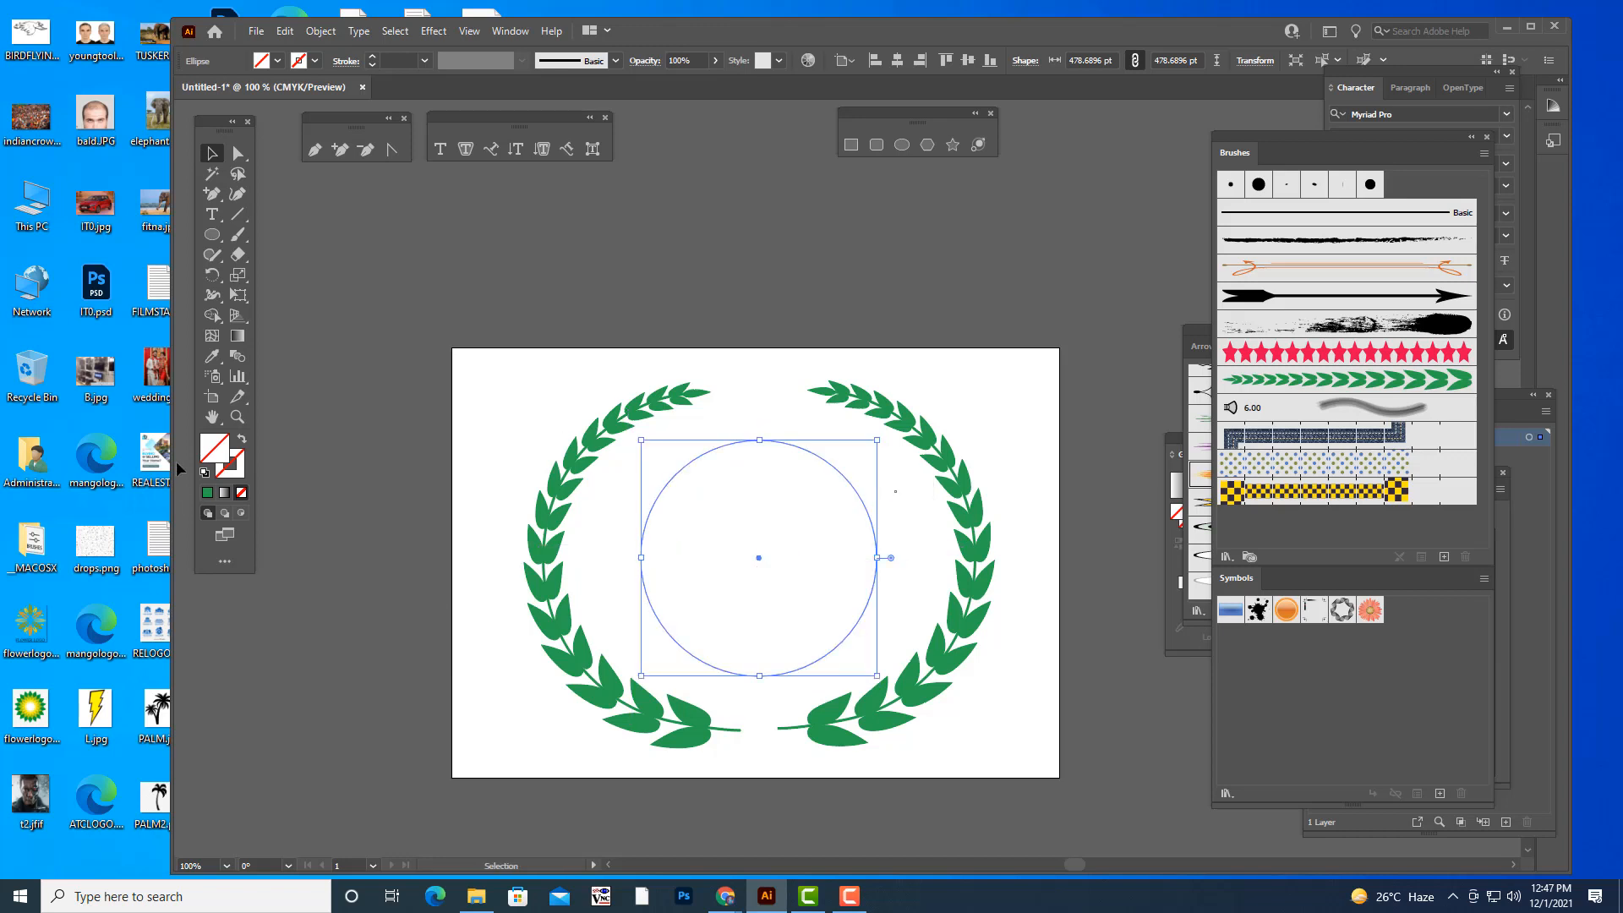
- Give the circle a green stroke and enlarge it from its center to about 524 pt
{"action": "left_click", "coordinate": [208, 493]}
{"action": "left_click", "coordinate": [208, 493]}
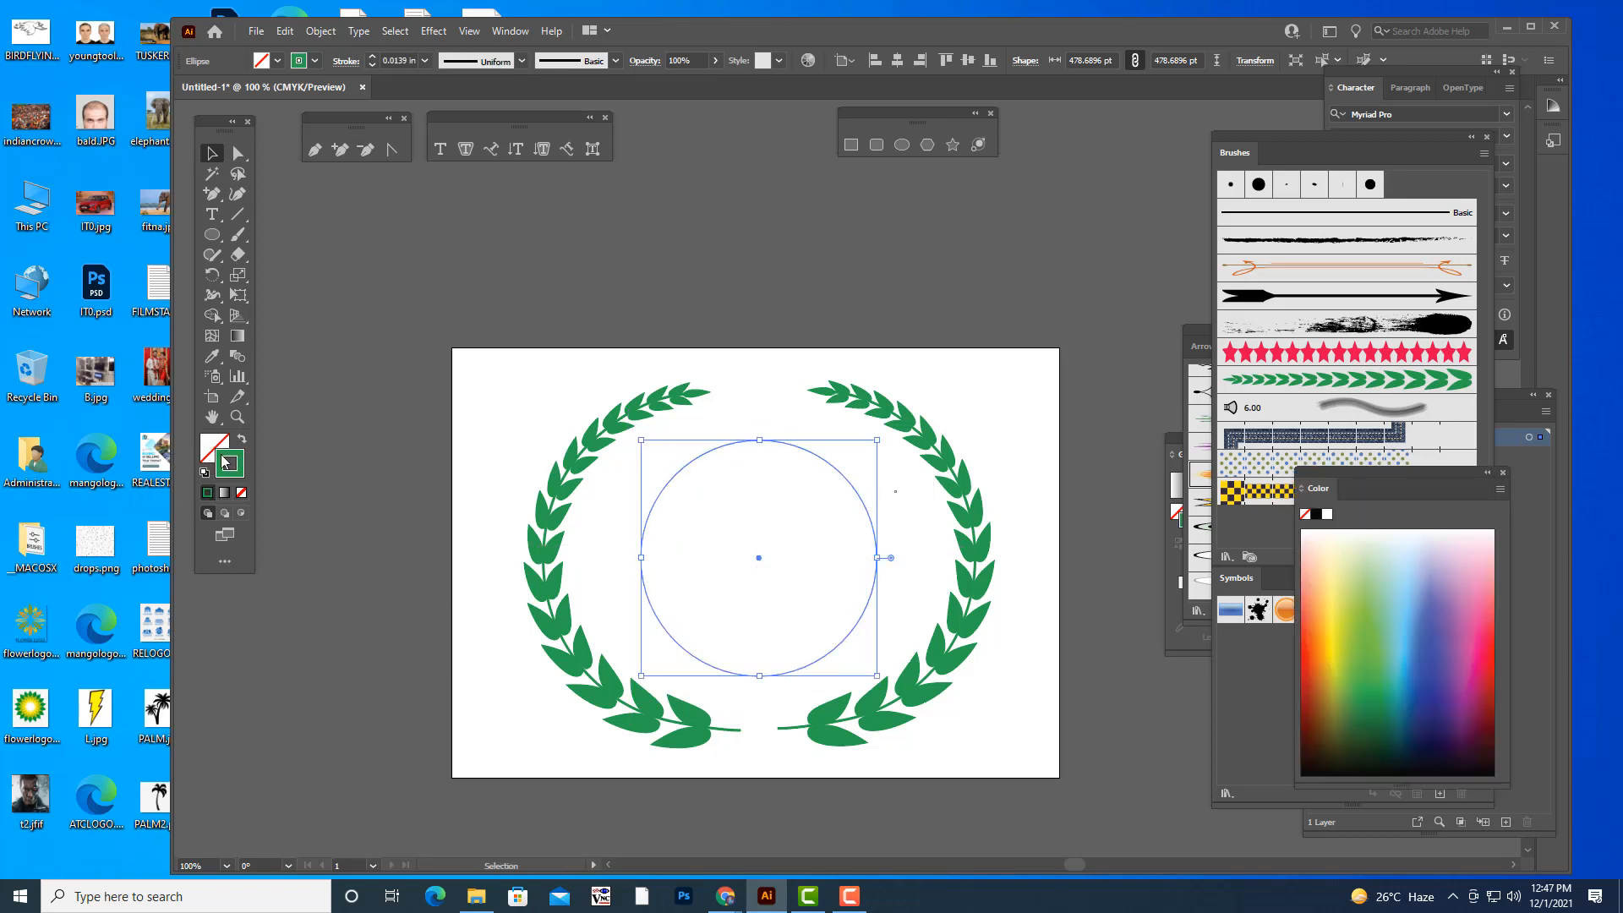
{"action": "left_click_drag", "start_coordinate": [885, 435], "coordinate": [888, 425]}
{"action": "left_click", "coordinate": [881, 272]}
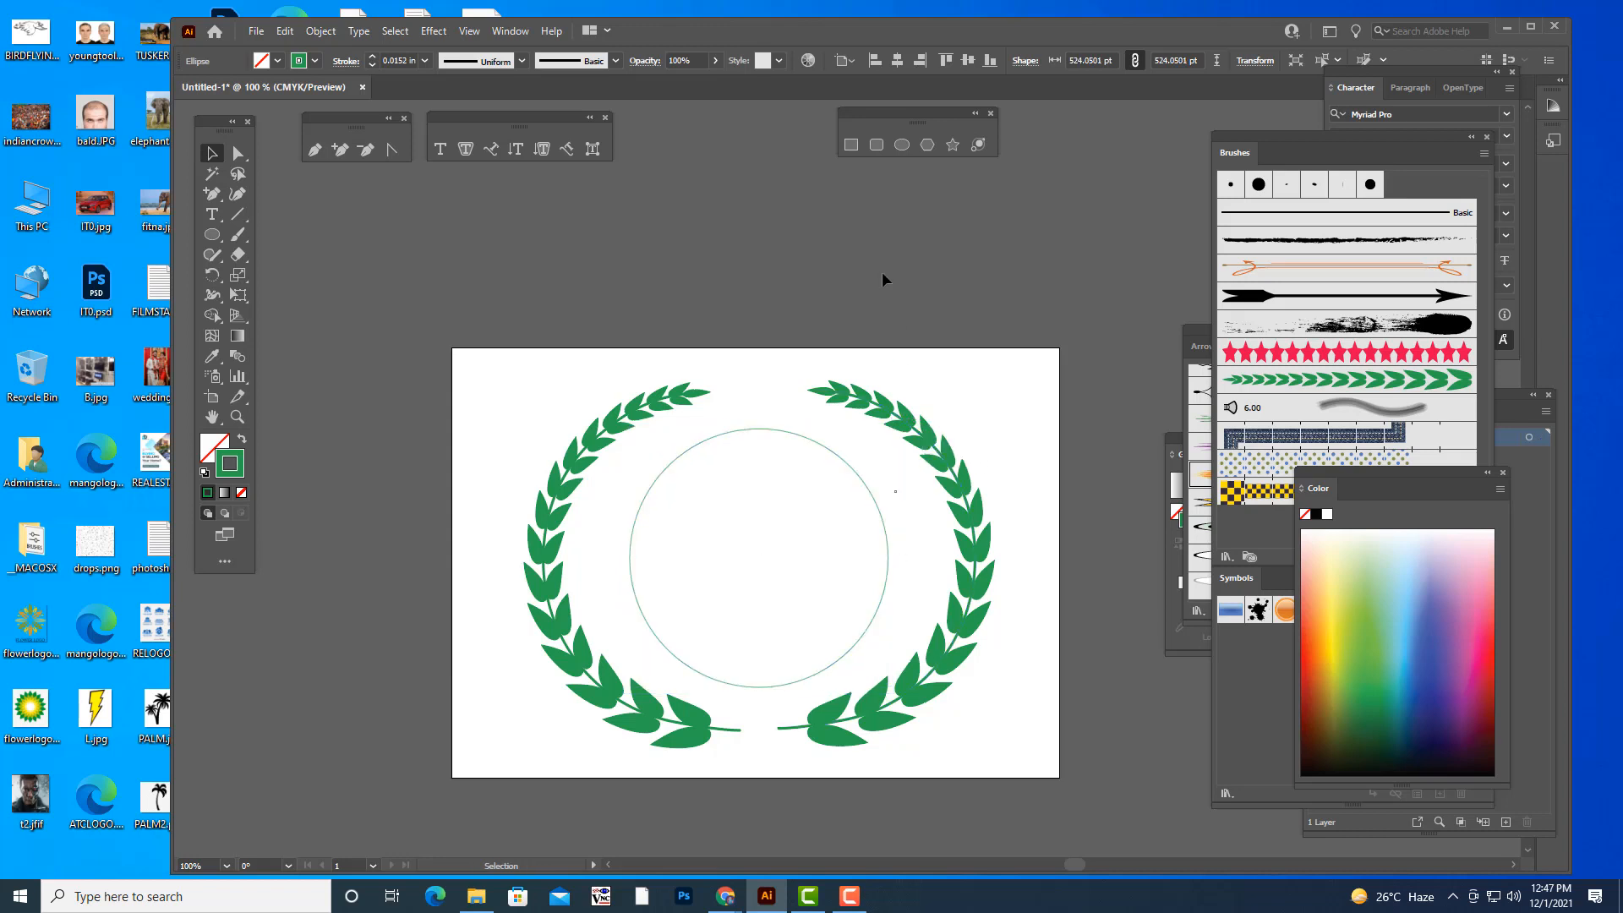
{"action": "left_click", "coordinate": [888, 561]}
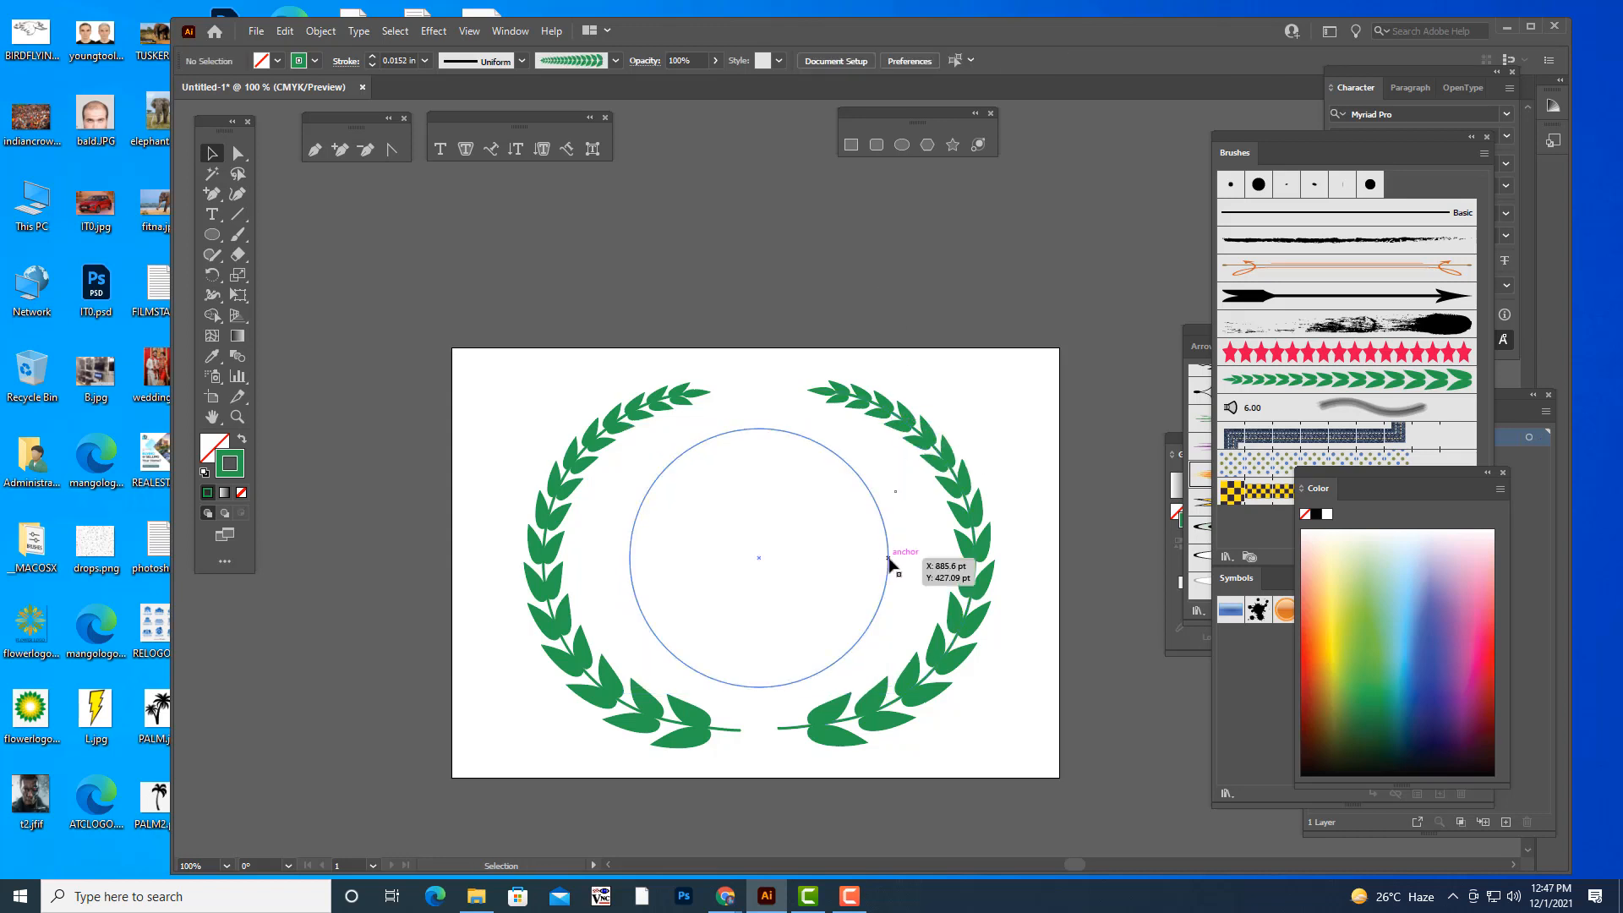
{"action": "left_click", "coordinate": [795, 260]}
- Add the text "VIGNAN INSTITUTE OF TECHNOLOGY" above the artboard and scale it up to about 1.2 in
{"action": "left_click", "coordinate": [211, 214]}
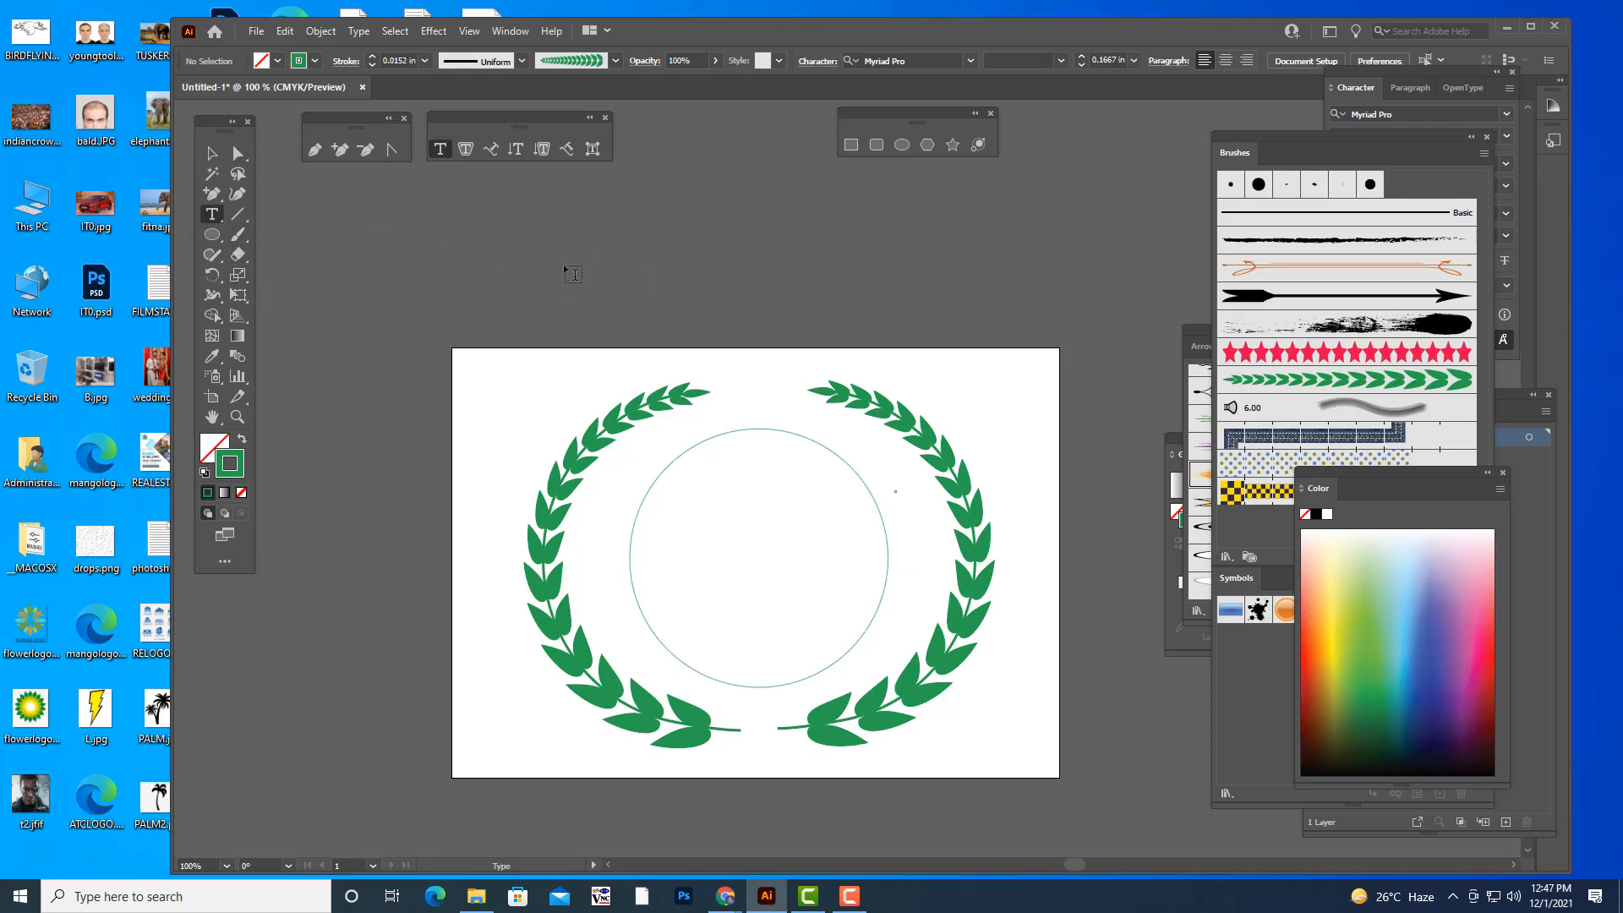
{"action": "left_click", "coordinate": [632, 271]}
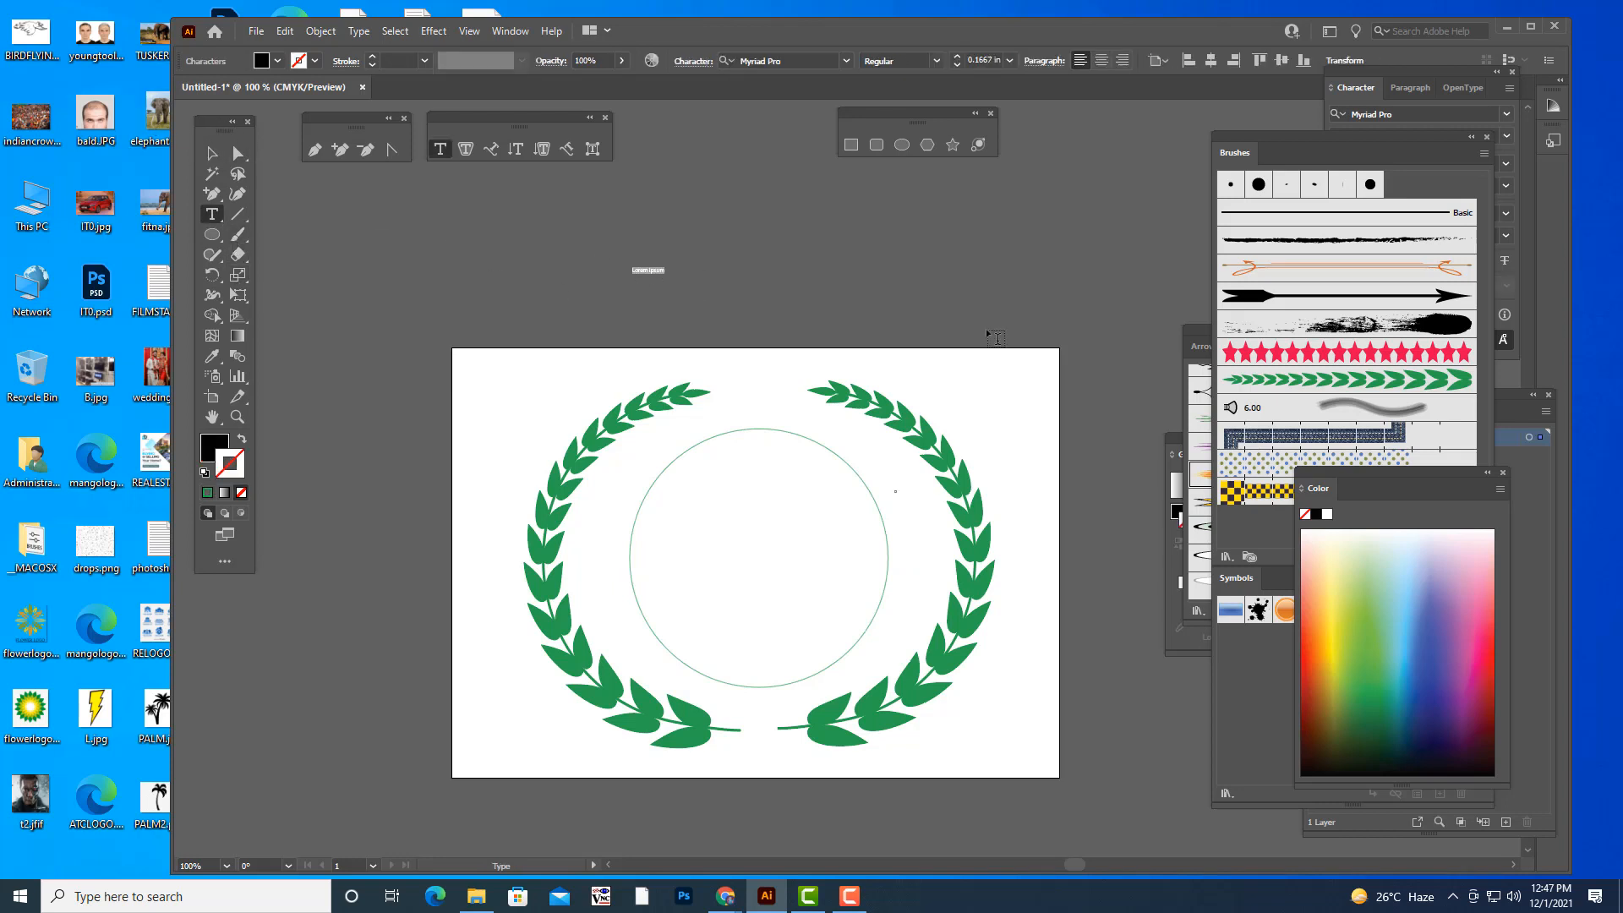
{"action": "key", "text": "BackSpace"}
{"action": "type", "text": "VIGNAN INSTITUTE OF TECHNOLOGY"}
{"action": "key", "text": "Escape"}
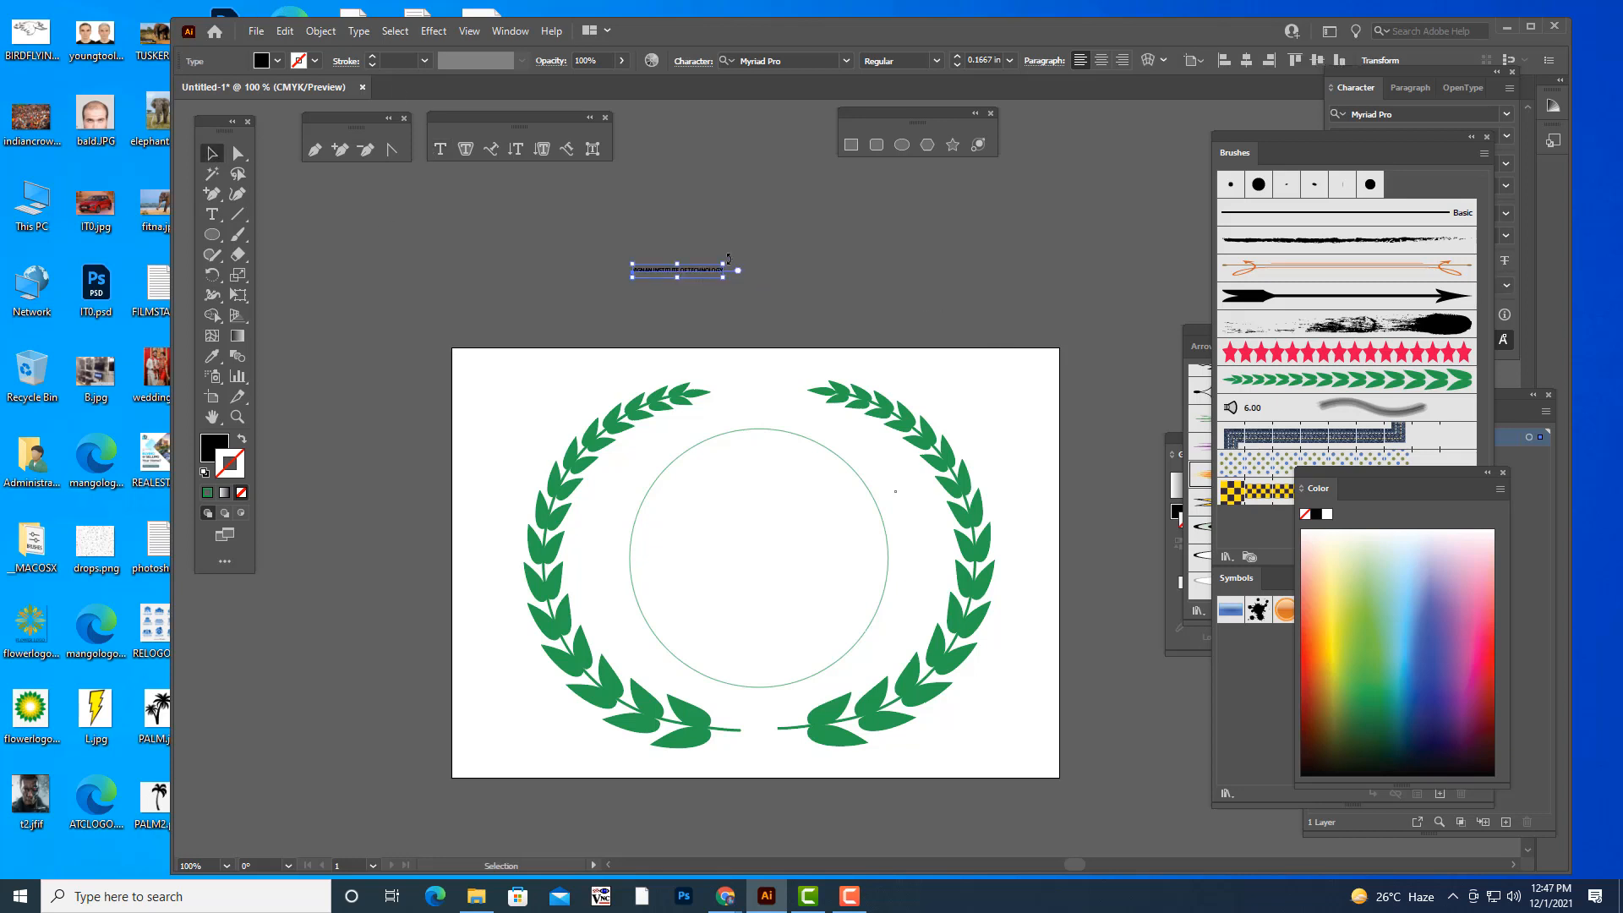
{"action": "left_click_drag", "start_coordinate": [725, 263], "coordinate": [1013, 230]}
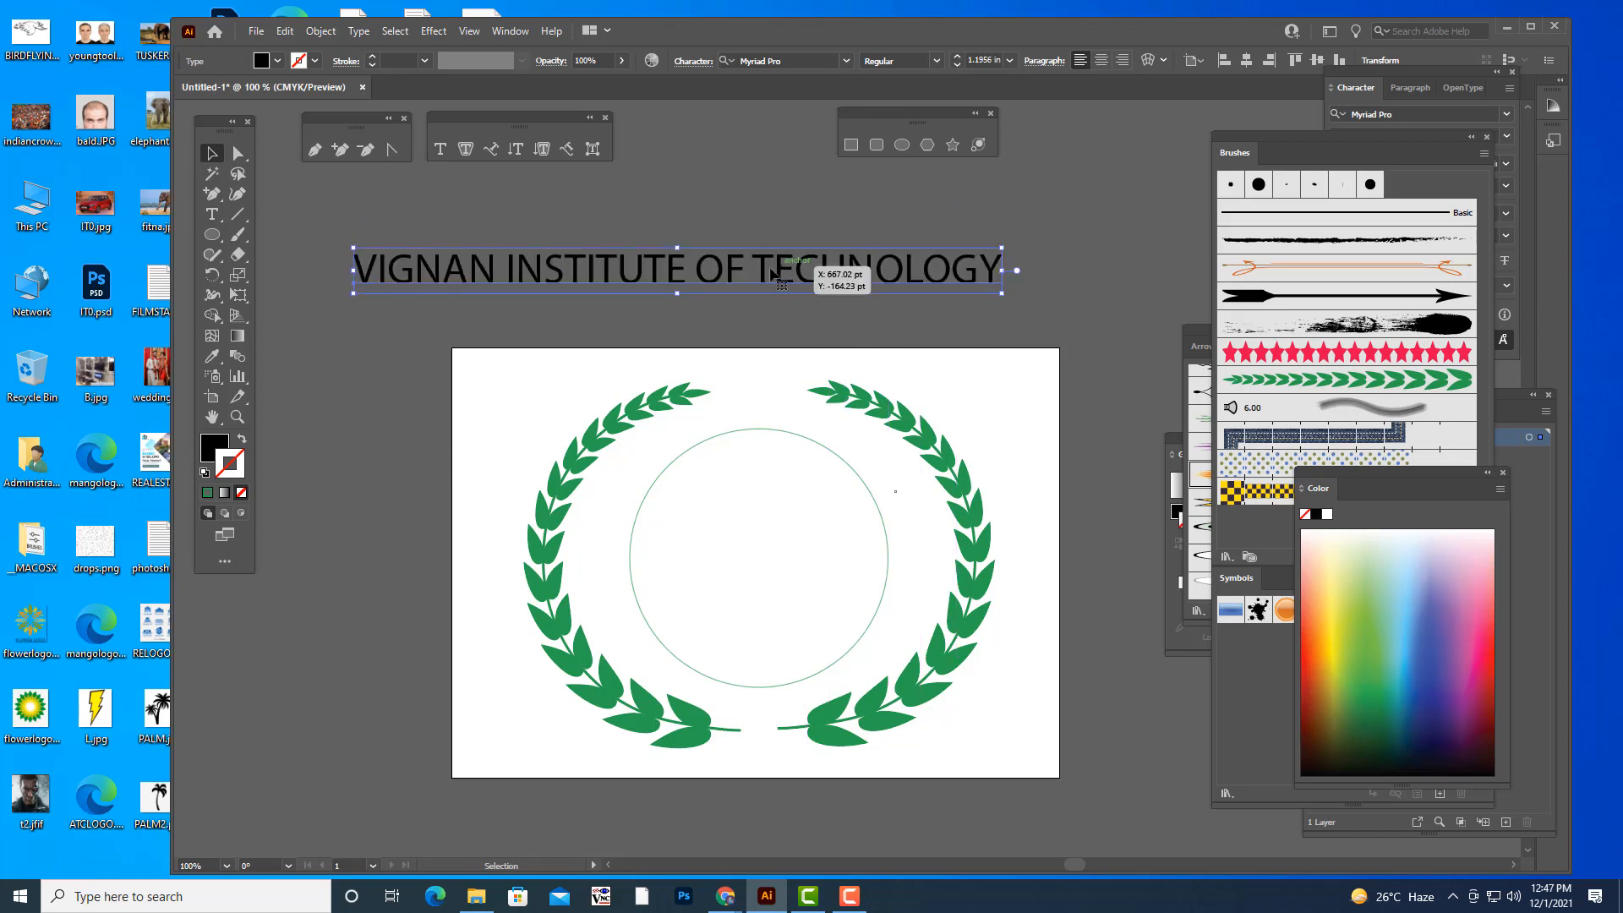
{"action": "left_click_drag", "start_coordinate": [704, 275], "coordinate": [758, 284]}
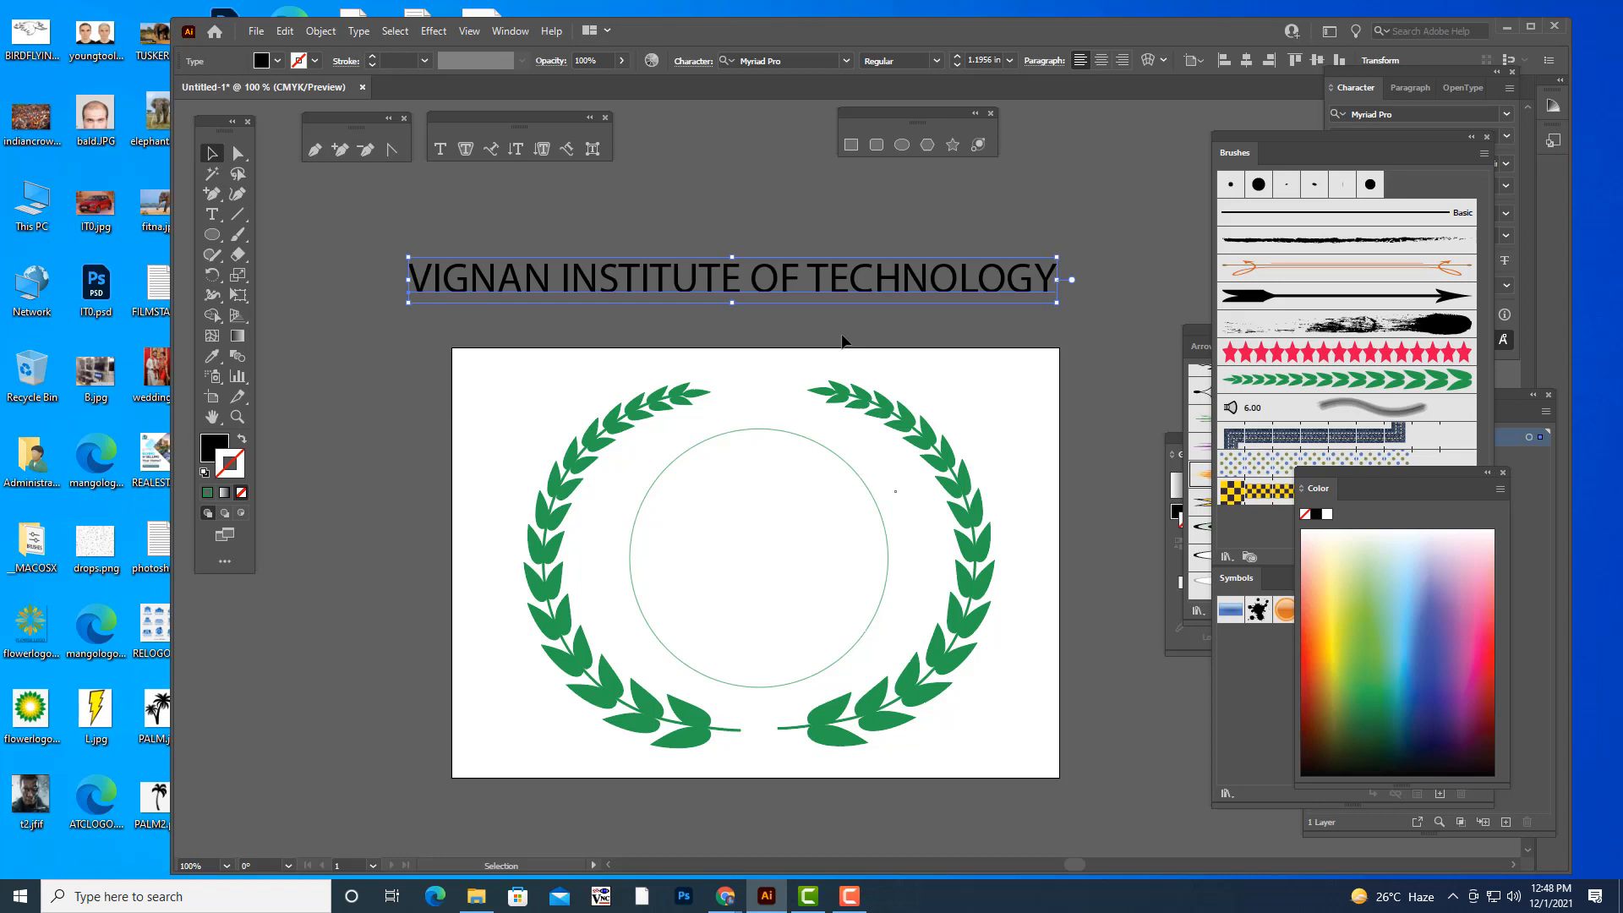
- Try a horizontal Arc warp with about 77% bend on the straight text, cancel it and delete the text
{"action": "left_click", "coordinate": [1149, 61]}
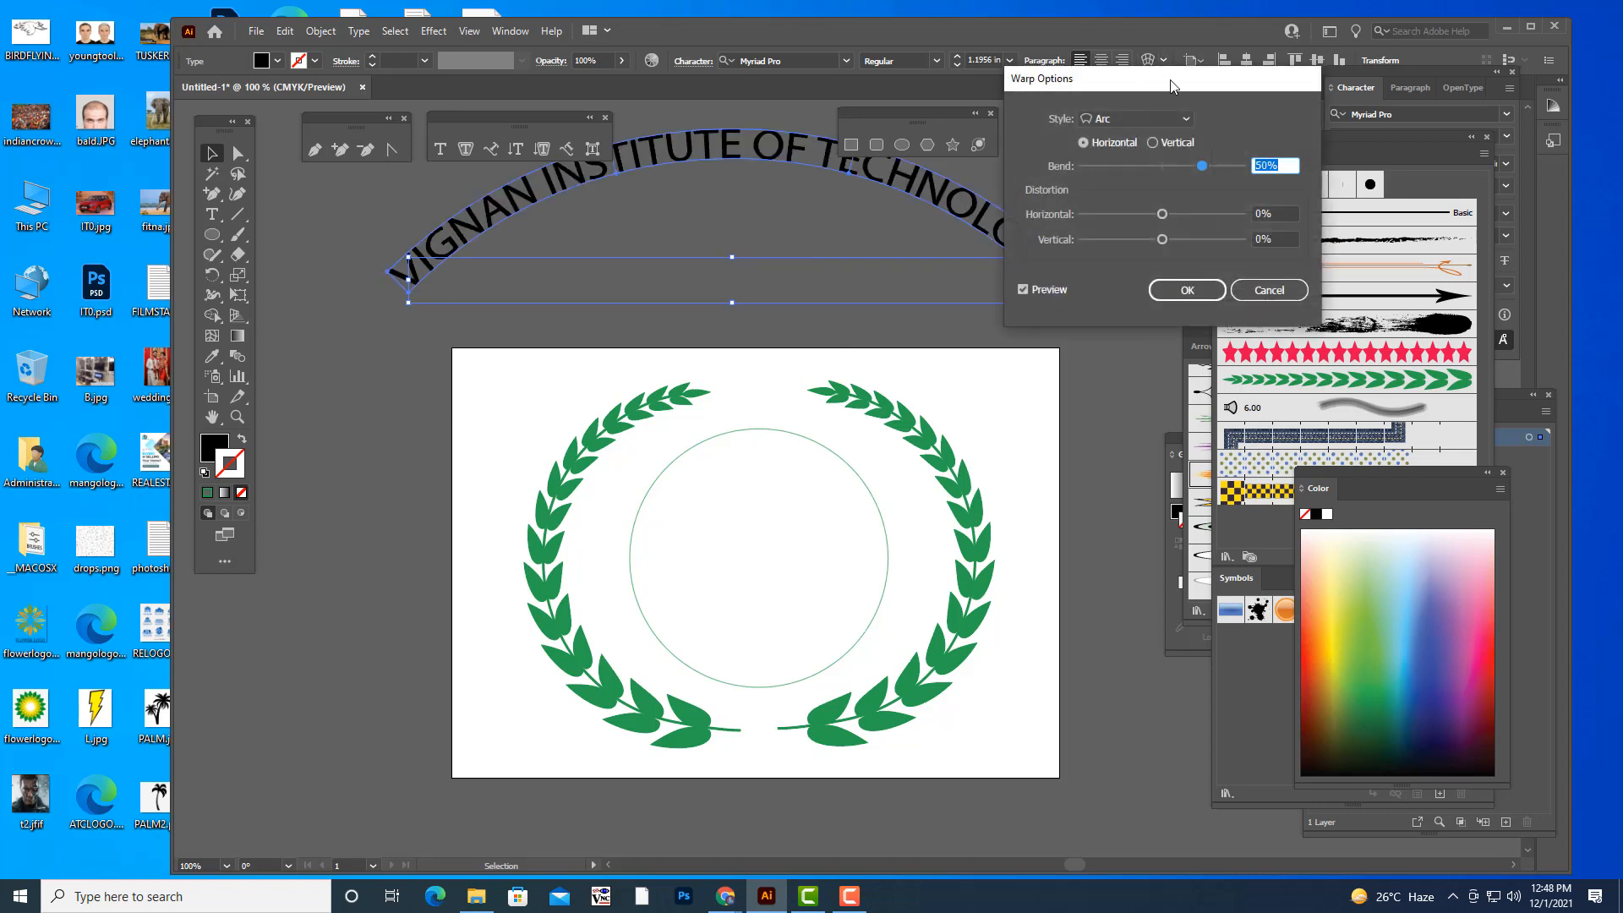
{"action": "left_click", "coordinate": [1206, 172]}
{"action": "left_click_drag", "start_coordinate": [1206, 172], "coordinate": [1227, 172]}
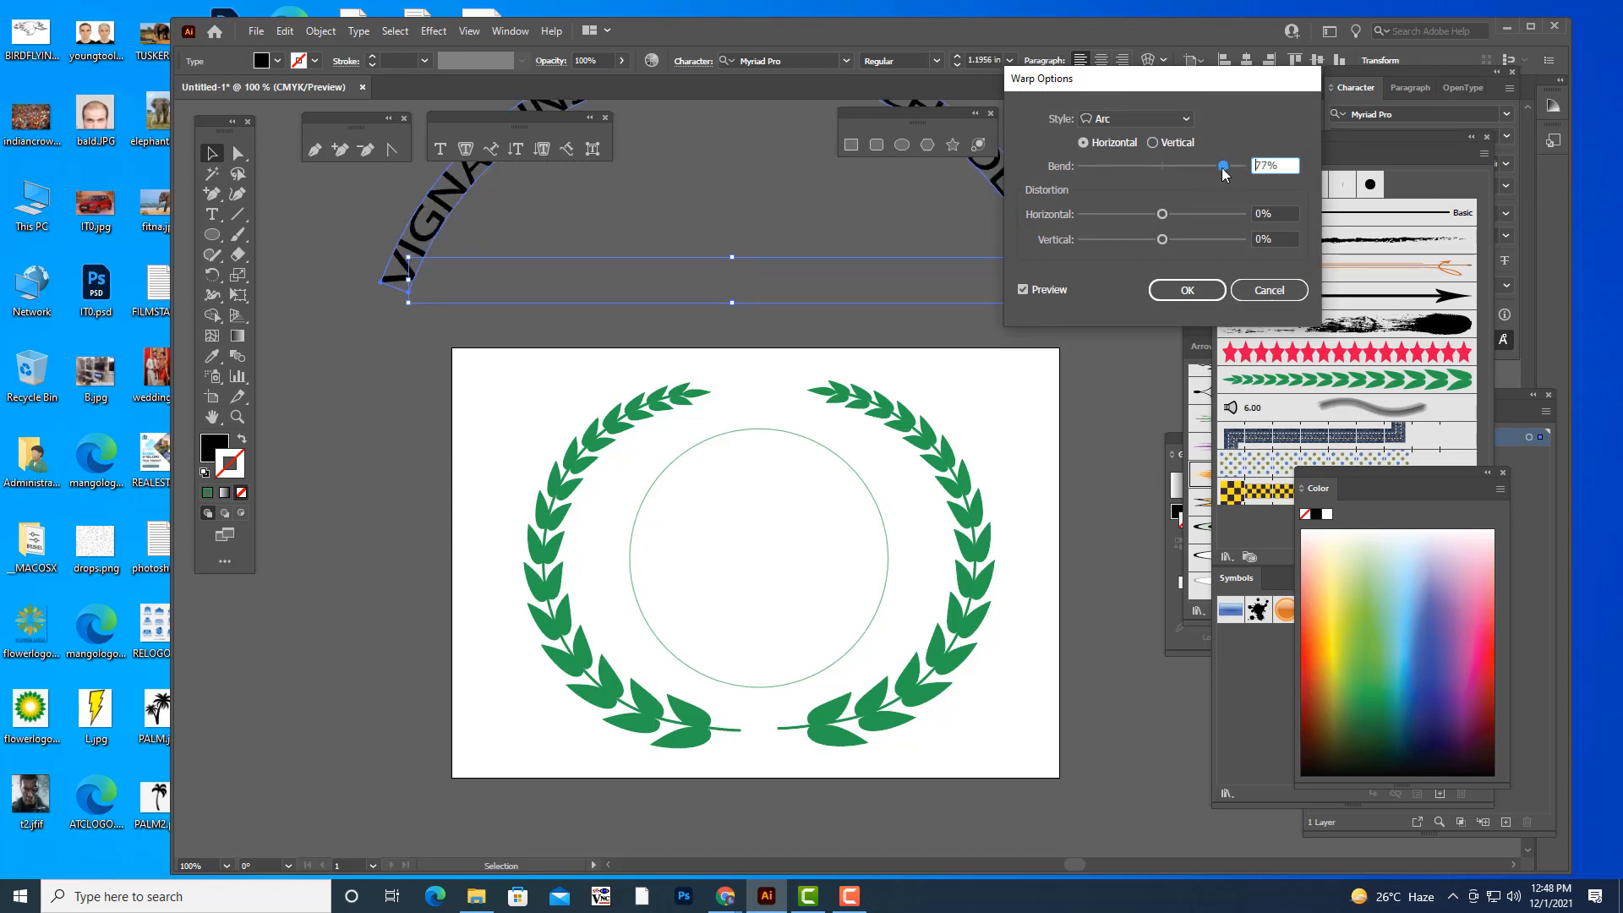
{"action": "left_click", "coordinate": [1260, 287]}
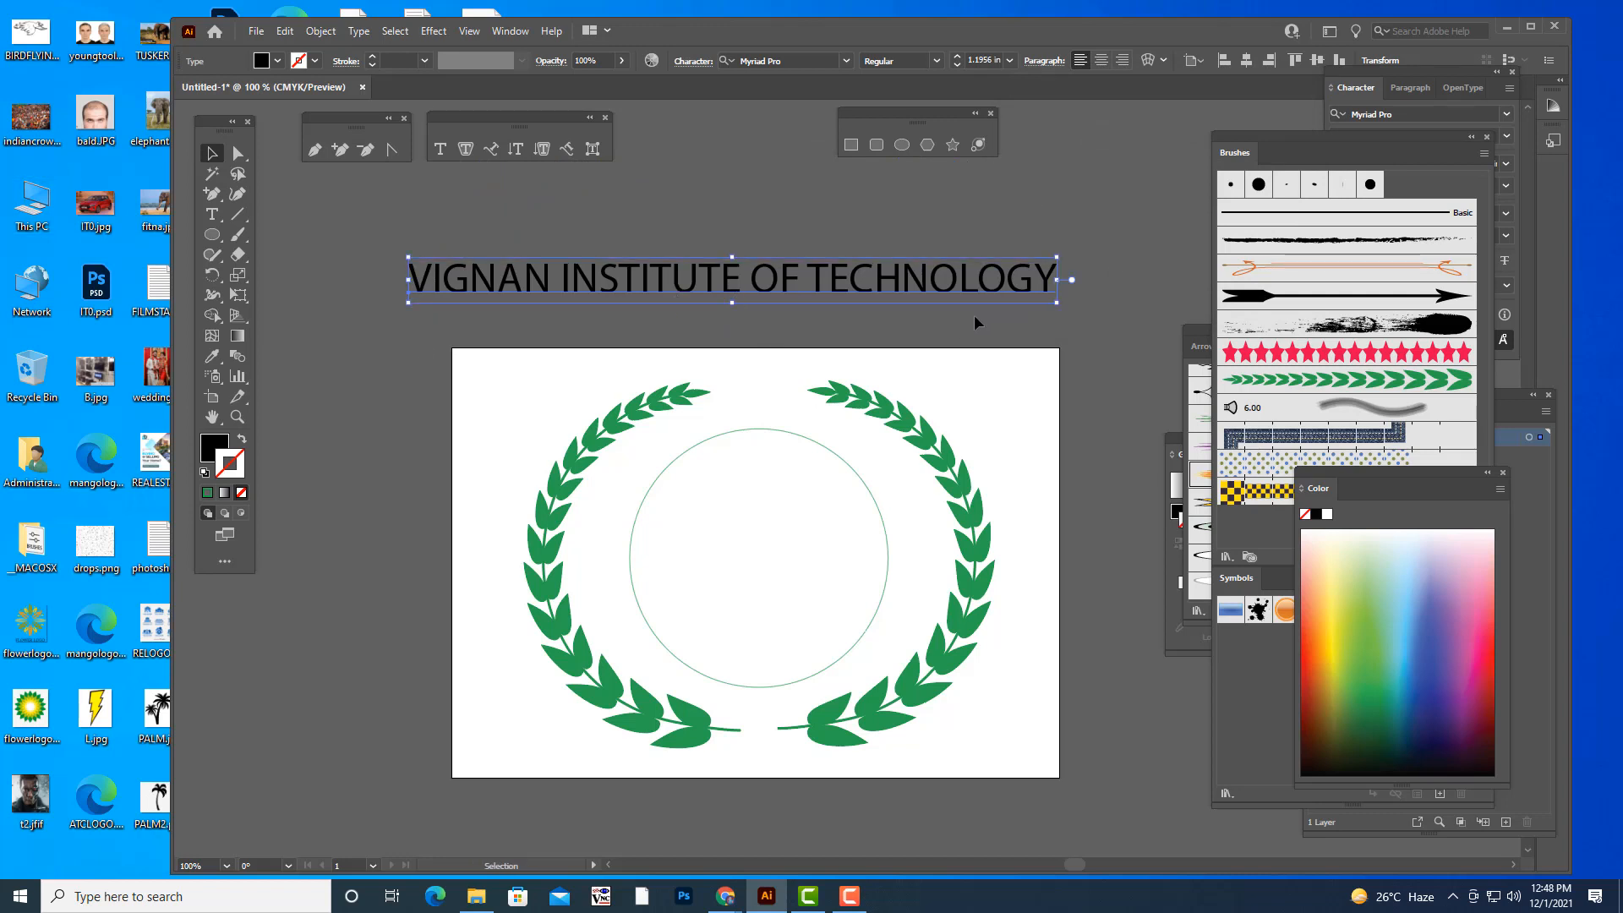
{"action": "key", "text": "Delete"}
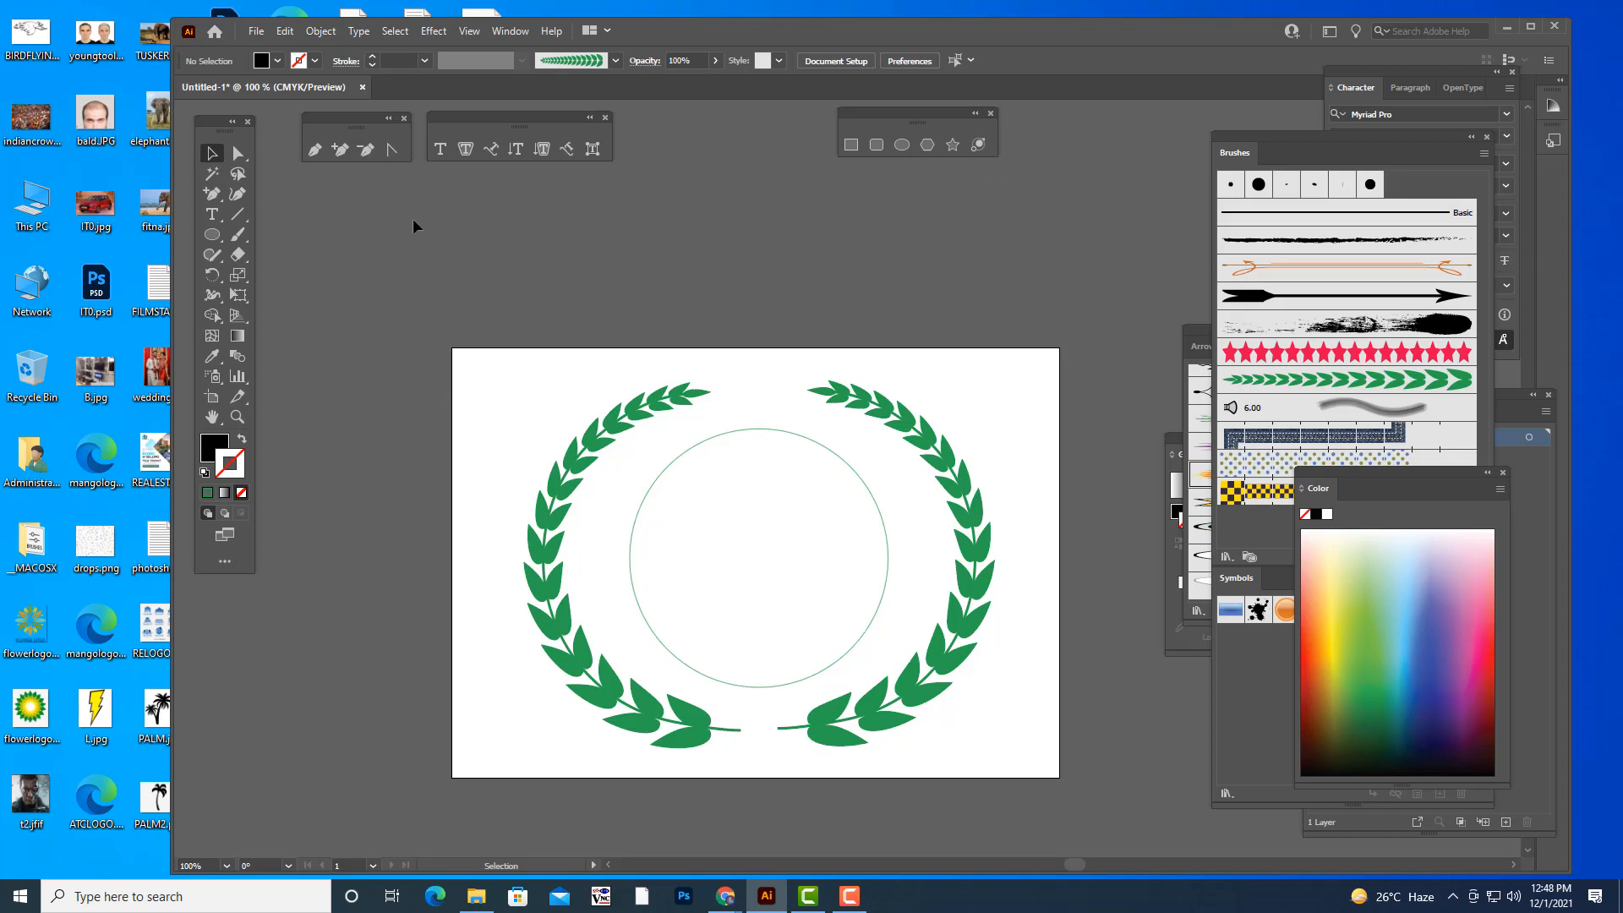
- Place the text "VIGNAN INSTITUTE OF TECHNOLOGY" along the circle's path, starting at its lower left
{"action": "left_click", "coordinate": [493, 158]}
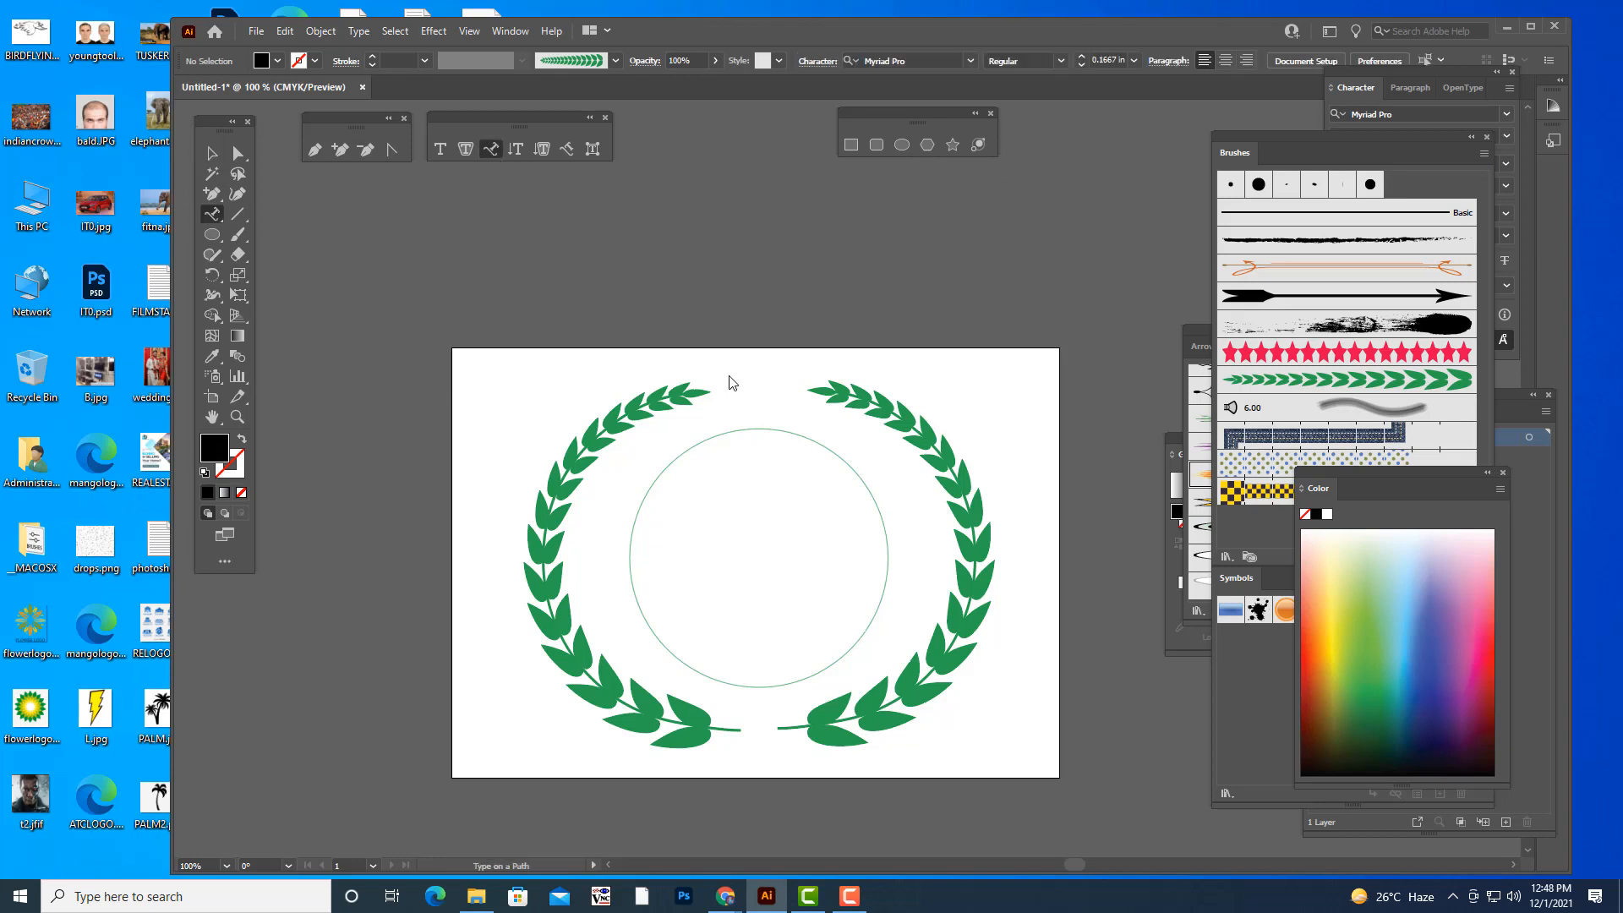
{"action": "left_click", "coordinate": [683, 659]}
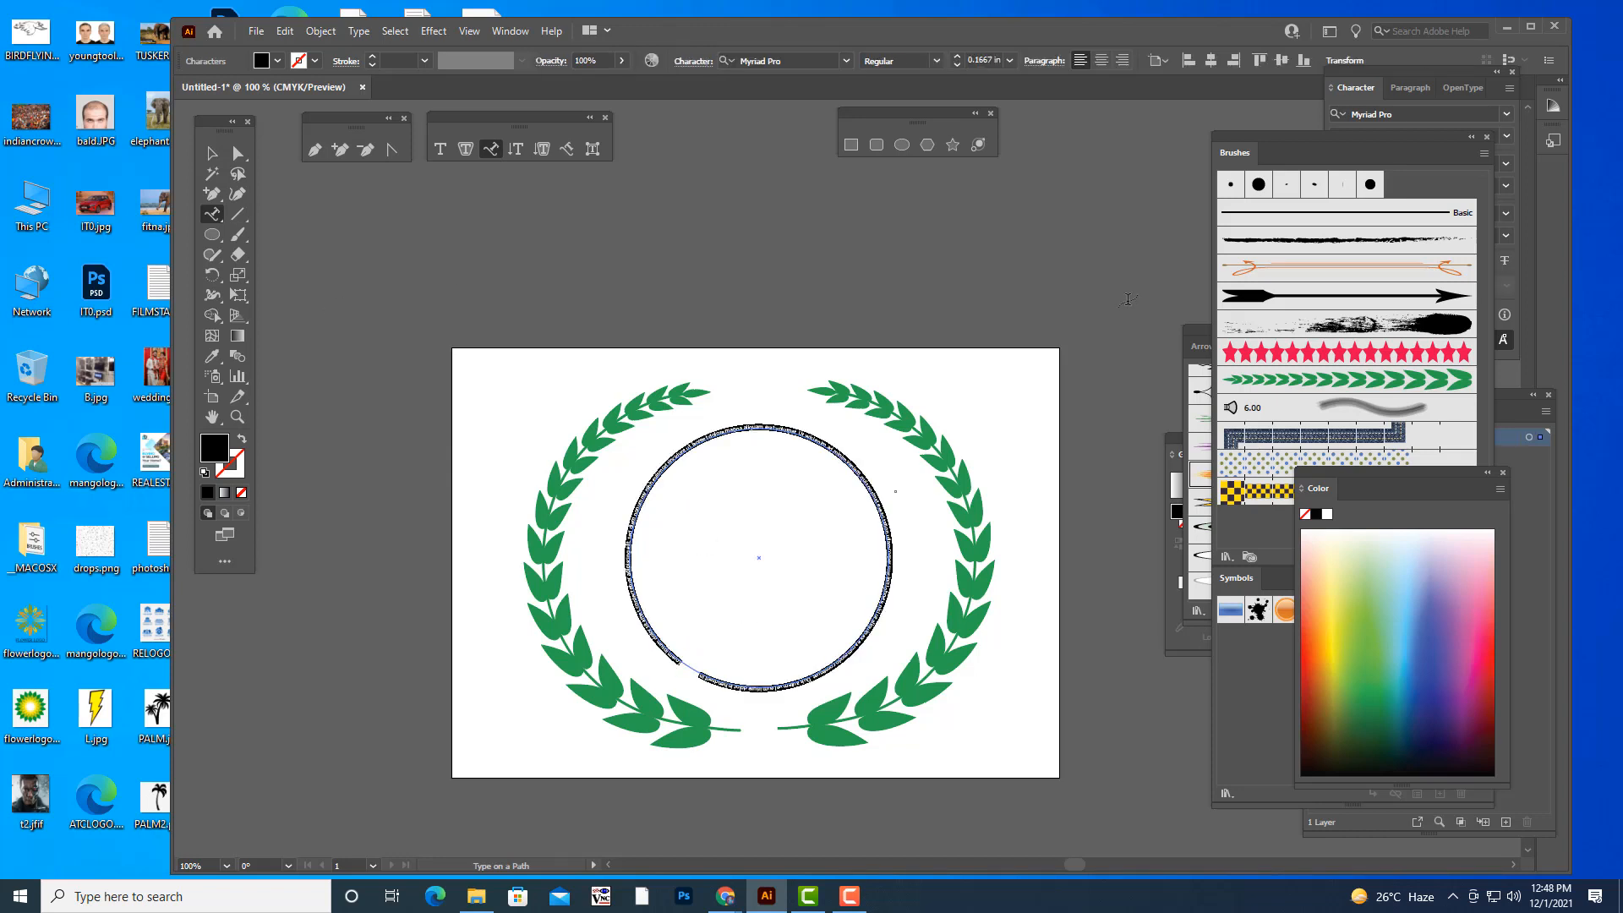
{"action": "key", "text": "BackSpace"}
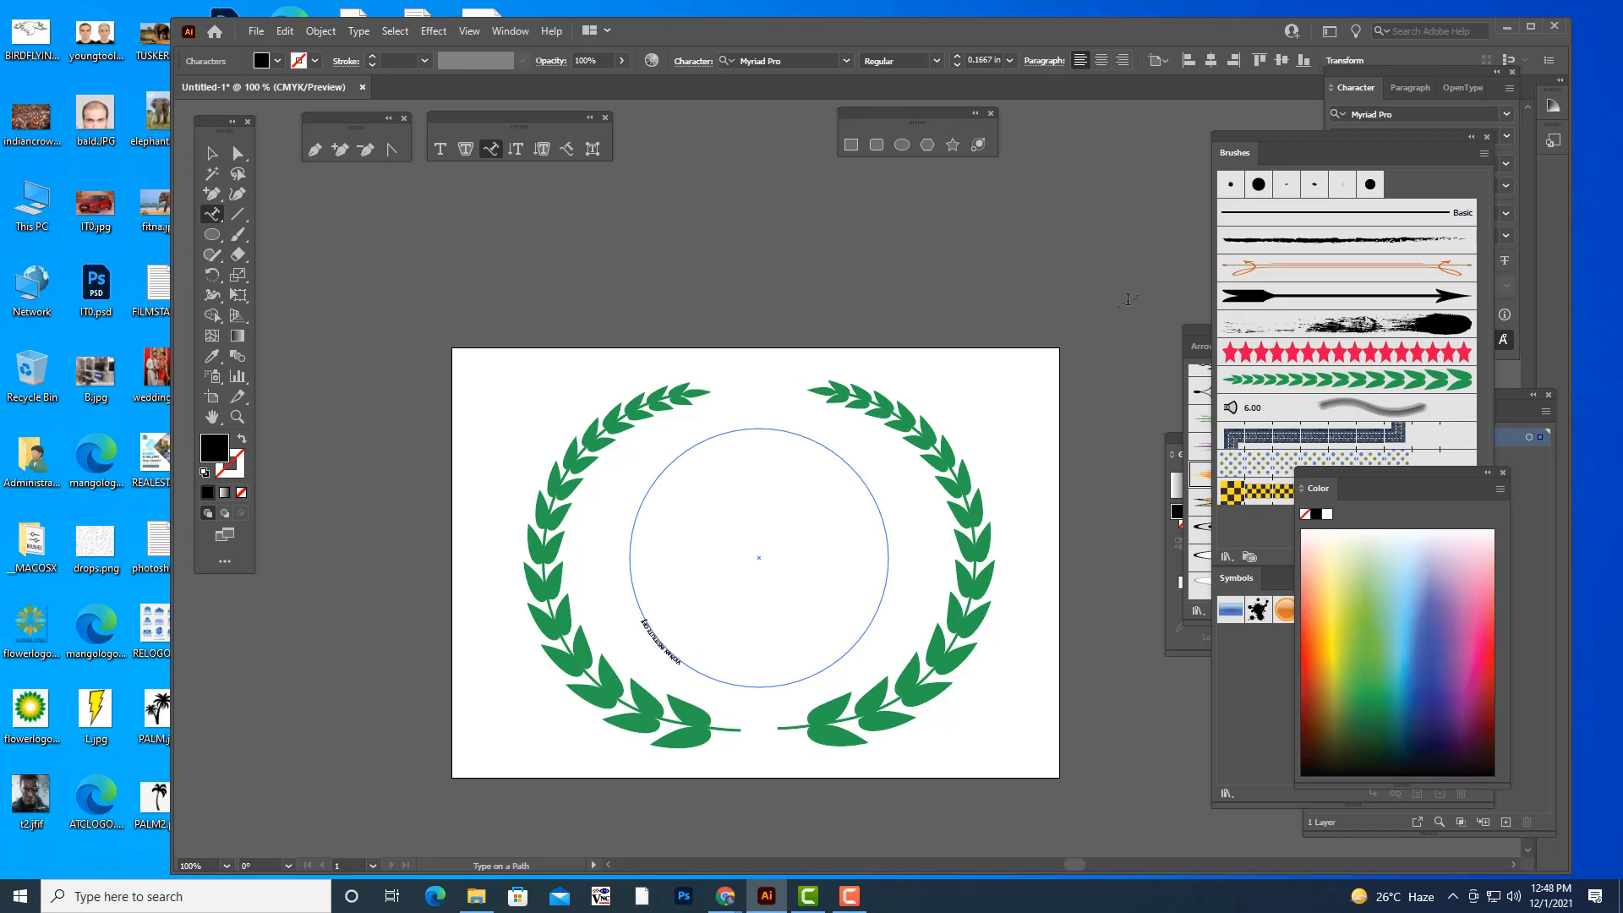
{"action": "type", "text": "VIGNAN INSTITUTE OF TECHNO"}
- Select the whole institute name on the circle and enlarge it to 1.25 in so it wraps most of the ring
{"action": "key", "text": "shift+Left"}
{"action": "key", "text": "shift+Left"}
{"action": "key", "text": "shift+Left"}
{"action": "key", "text": "shift+Left"}
{"action": "key", "text": "shift+Left"}
{"action": "key", "text": "shift+Left"}
{"action": "key", "text": "shift+Left"}
{"action": "key", "text": "shift+Left"}
{"action": "key", "text": "shift+Left"}
{"action": "key", "text": "shift+Left"}
{"action": "key", "text": "shift+Left"}
{"action": "key", "text": "shift+Left"}
{"action": "key", "text": "shift+Left"}
{"action": "key", "text": "shift+Left"}
{"action": "key", "text": "shift+Left"}
{"action": "key", "text": "shift+Left"}
{"action": "key", "text": "shift+Left"}
{"action": "key", "text": "shift+Left"}
{"action": "key", "text": "shift+Left"}
{"action": "key", "text": "shift+Left"}
{"action": "key", "text": "ctrl"}
{"action": "key", "text": "ctrl+shift+period"}
{"action": "key", "text": "ctrl+shift+period"}
{"action": "key", "text": "ctrl+shift+period"}
{"action": "key", "text": "ctrl+shift+period"}
{"action": "key", "text": "ctrl+shift+period"}
{"action": "key", "text": "ctrl+shift+period"}
{"action": "key", "text": "ctrl+shift+period"}
{"action": "key", "text": "ctrl+shift+period"}
{"action": "key", "text": "ctrl+shift+period"}
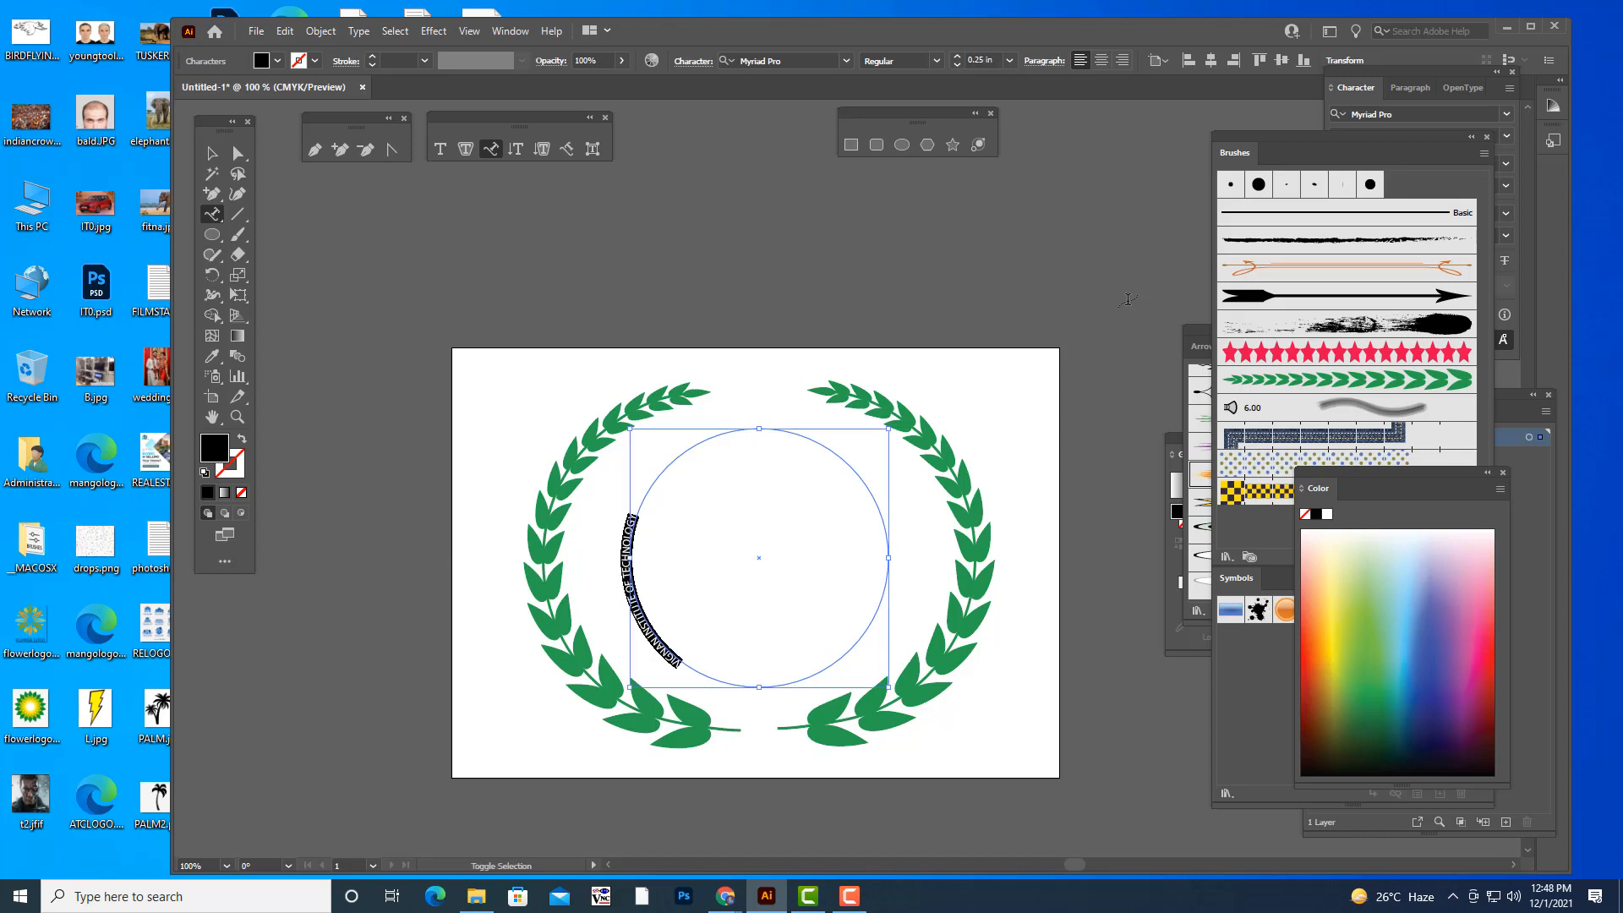
{"action": "key", "text": "ctrl+shift+period"}
{"action": "key", "text": "ctrl+shift+period"}
{"action": "key", "text": "ctrl+shift+period"}
{"action": "key", "text": "ctrl+shift+period"}
{"action": "key", "text": "ctrl+shift+period"}
{"action": "key", "text": "ctrl+shift+period"}
{"action": "key", "text": "ctrl+shift+period"}
{"action": "key", "text": "ctrl+shift+period"}
{"action": "key", "text": "ctrl+shift+period"}
{"action": "key", "text": "ctrl+shift+period"}
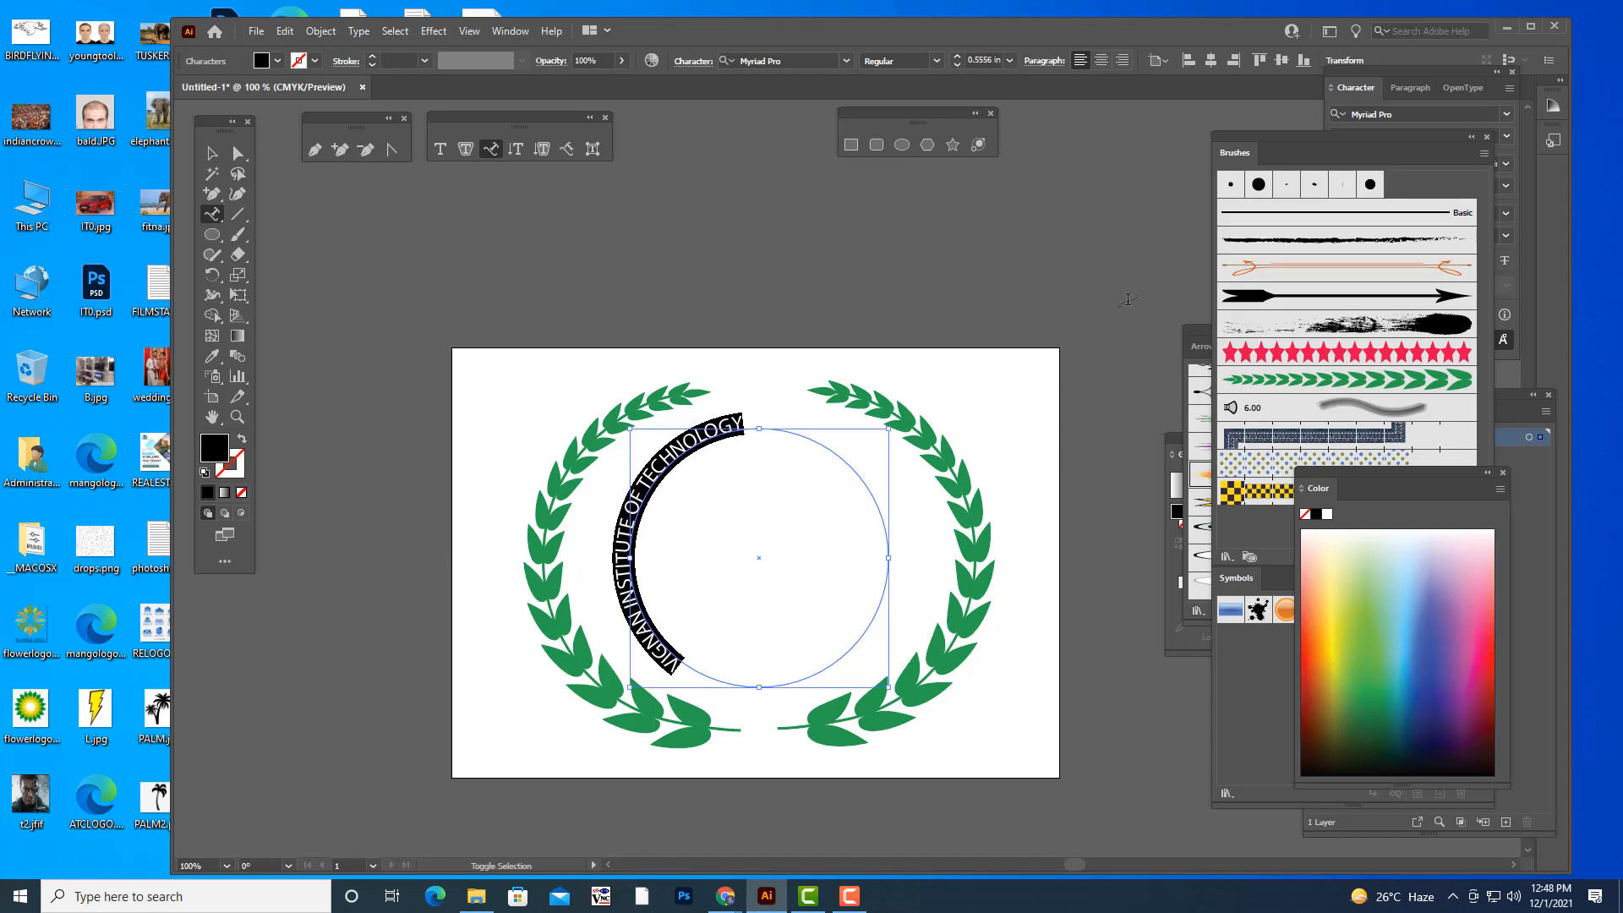
{"action": "key", "text": "ctrl+shift+period"}
{"action": "key", "text": "ctrl+shift+period"}
{"action": "key", "text": "ctrl+shift+period"}
{"action": "key", "text": "ctrl+shift+period"}
{"action": "key", "text": "ctrl+shift+period"}
{"action": "key", "text": "ctrl+shift+period"}
{"action": "key", "text": "ctrl+shift+period"}
{"action": "key", "text": "ctrl+shift+period"}
{"action": "key", "text": "ctrl+shift+period"}
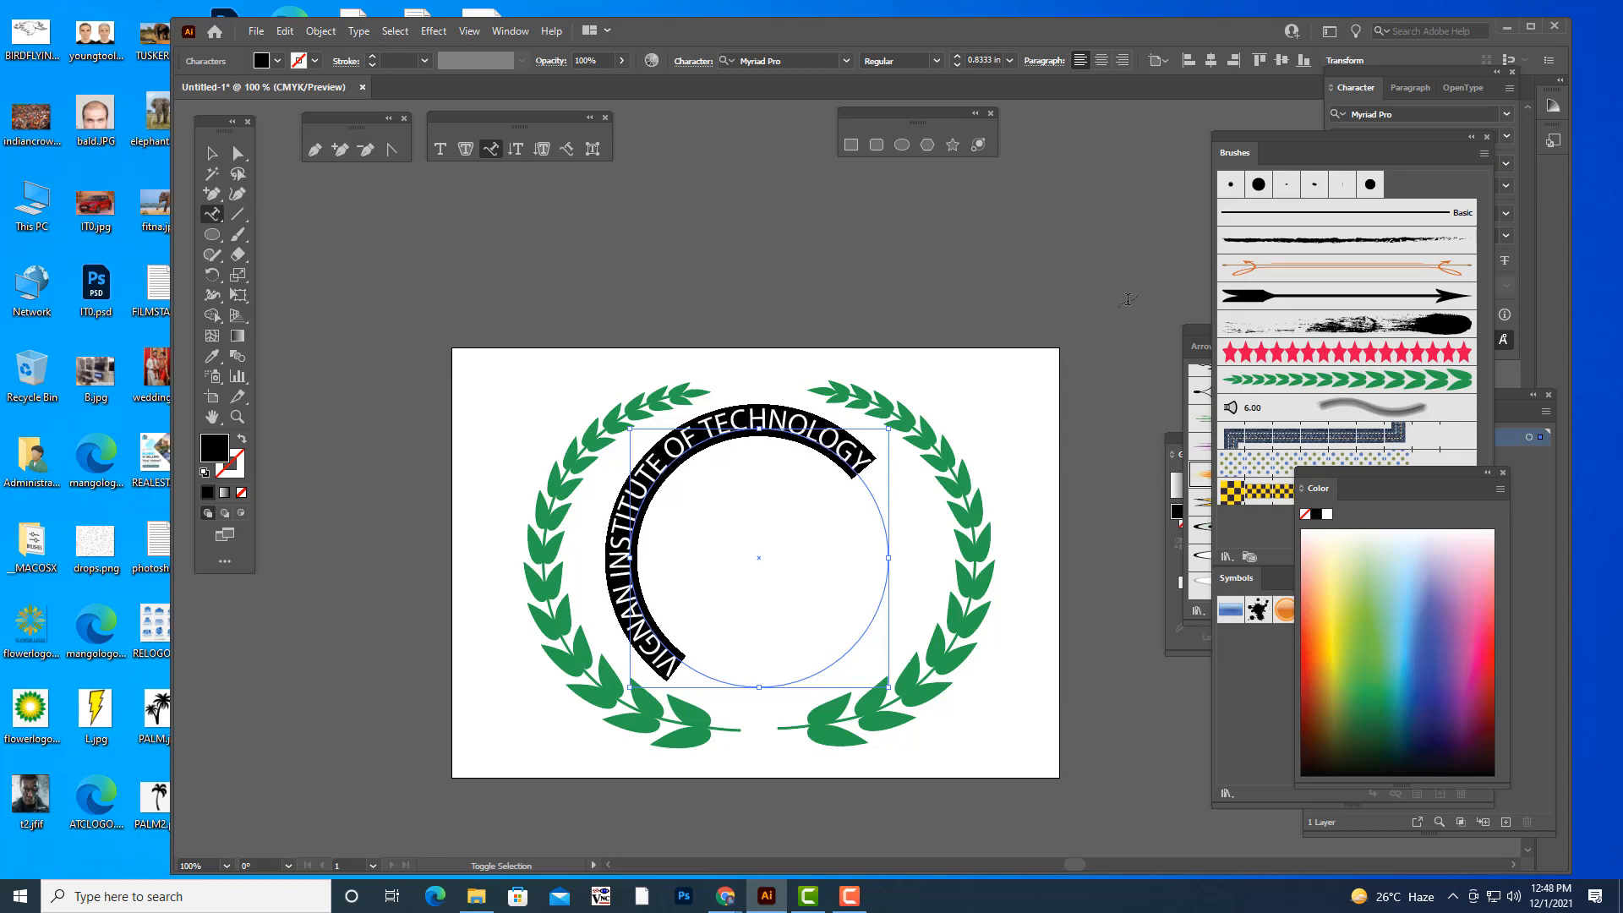
{"action": "key", "text": "ctrl+shift+period"}
{"action": "key", "text": "ctrl+shift+period"}
{"action": "key", "text": "ctrl+shift+period"}
{"action": "key", "text": "ctrl+shift+period"}
{"action": "key", "text": "ctrl+shift+period"}
{"action": "key", "text": "ctrl+shift+period"}
{"action": "key", "text": "ctrl+shift+period"}
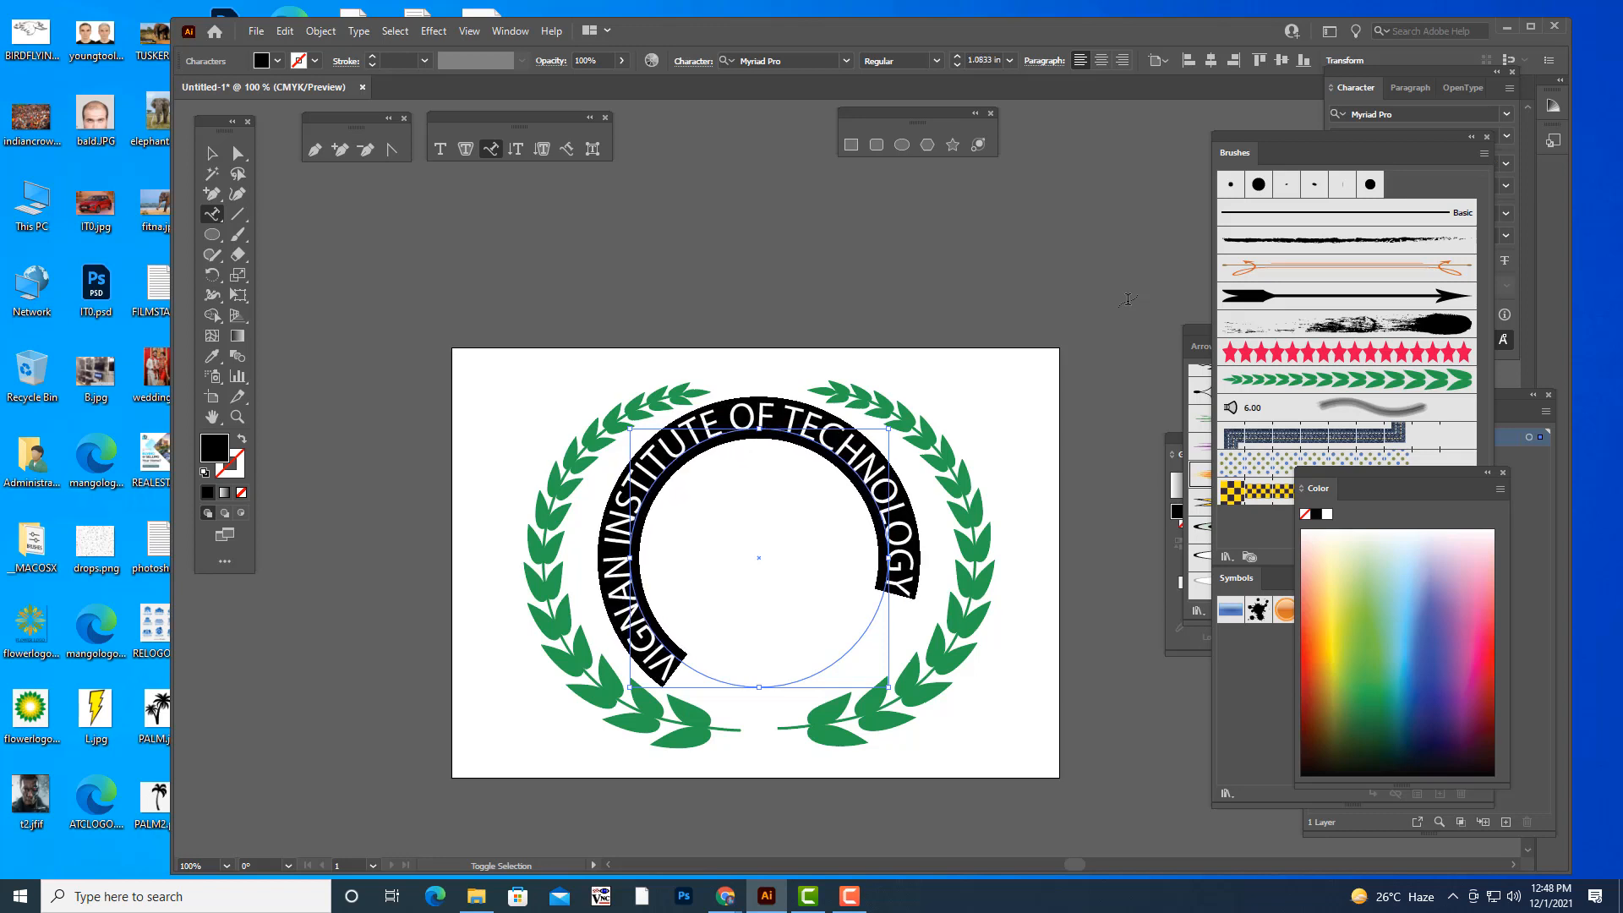
{"action": "key", "text": "ctrl+shift+period"}
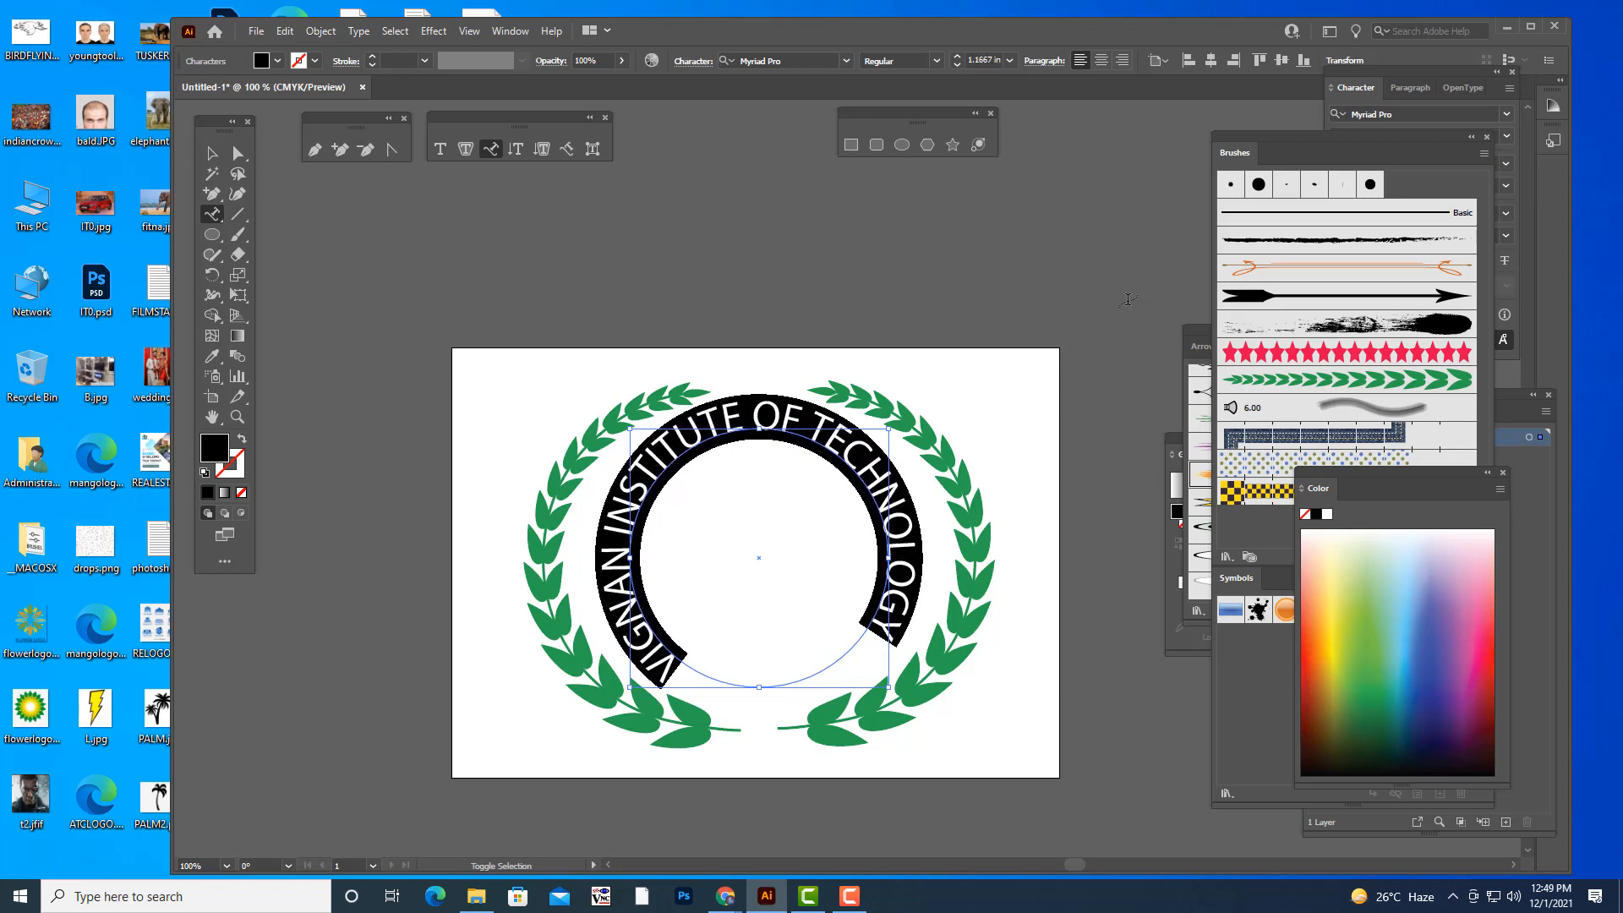
{"action": "key", "text": "ctrl+shift+period"}
{"action": "key", "text": "ctrl+shift+period"}
{"action": "key", "text": "ctrl+shift+period"}
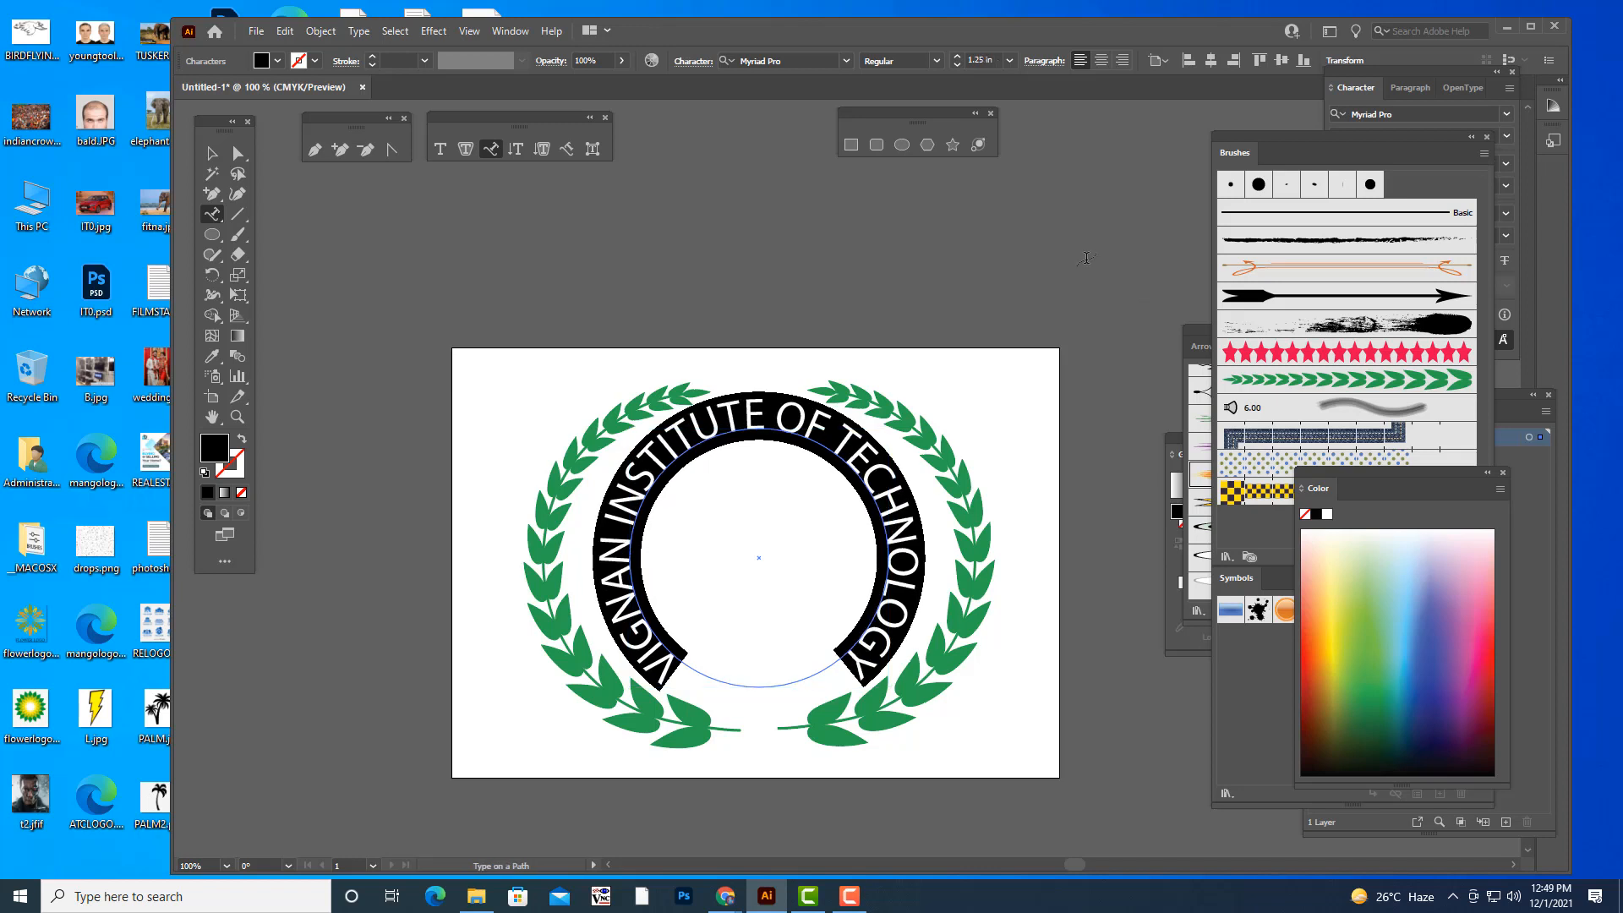
- Shrink the circular text from its center to about 1.09 in and change its font to Impact
{"action": "left_click", "coordinate": [211, 153]}
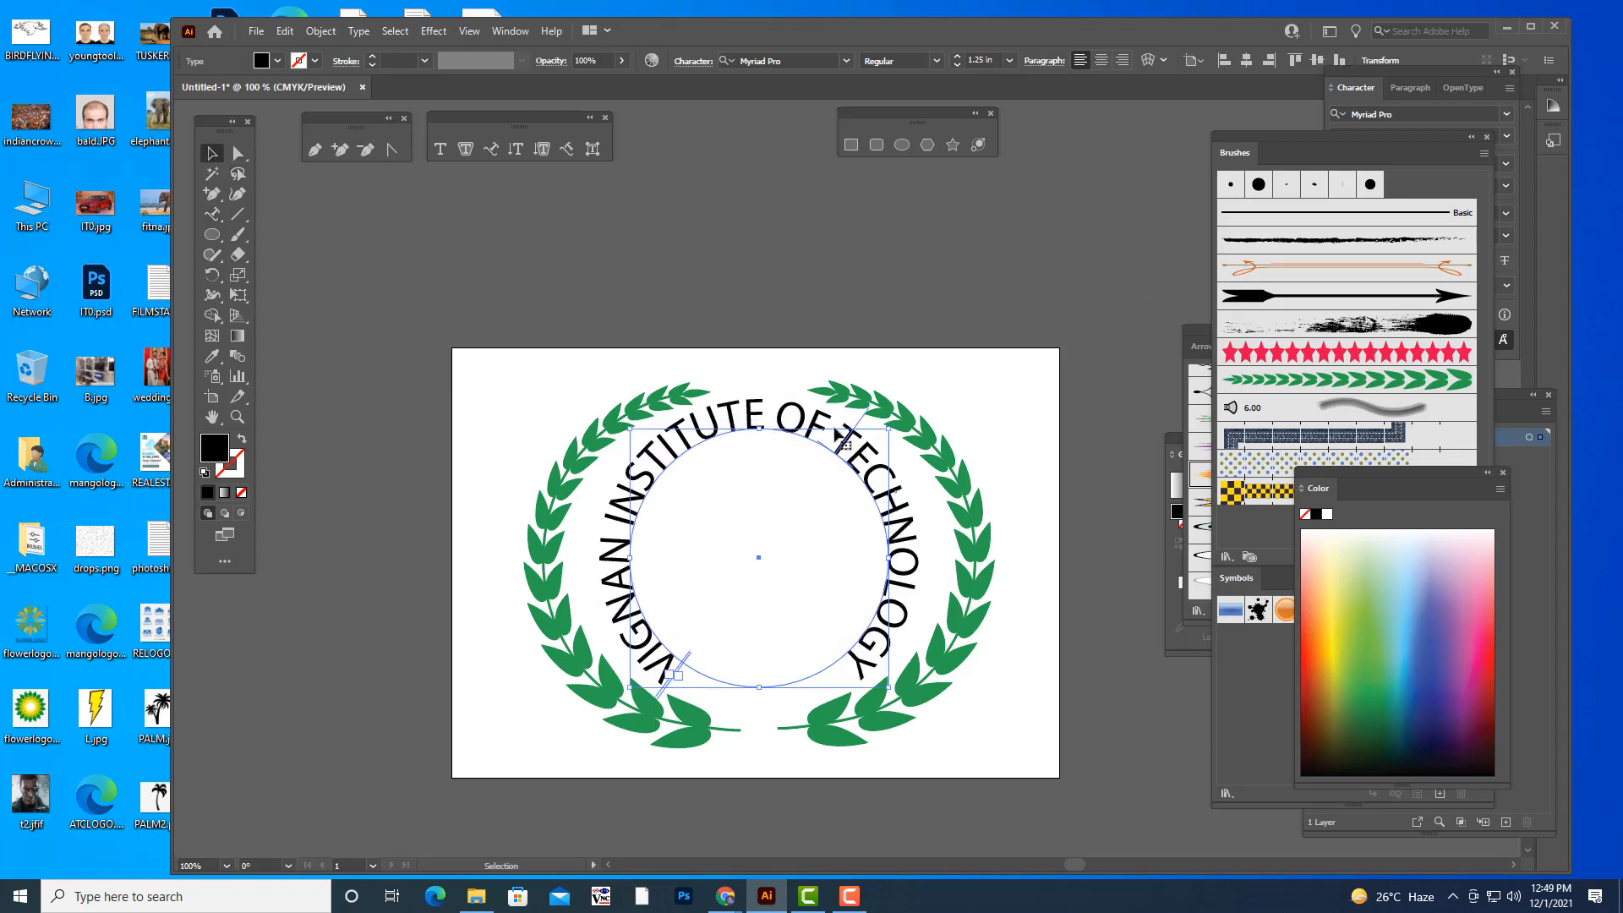
{"action": "mouse_move", "coordinate": [891, 429]}
{"action": "left_mouse_down"}
{"action": "mouse_move", "coordinate": [904, 431]}
{"action": "mouse_move", "coordinate": [872, 445]}
{"action": "left_mouse_up"}
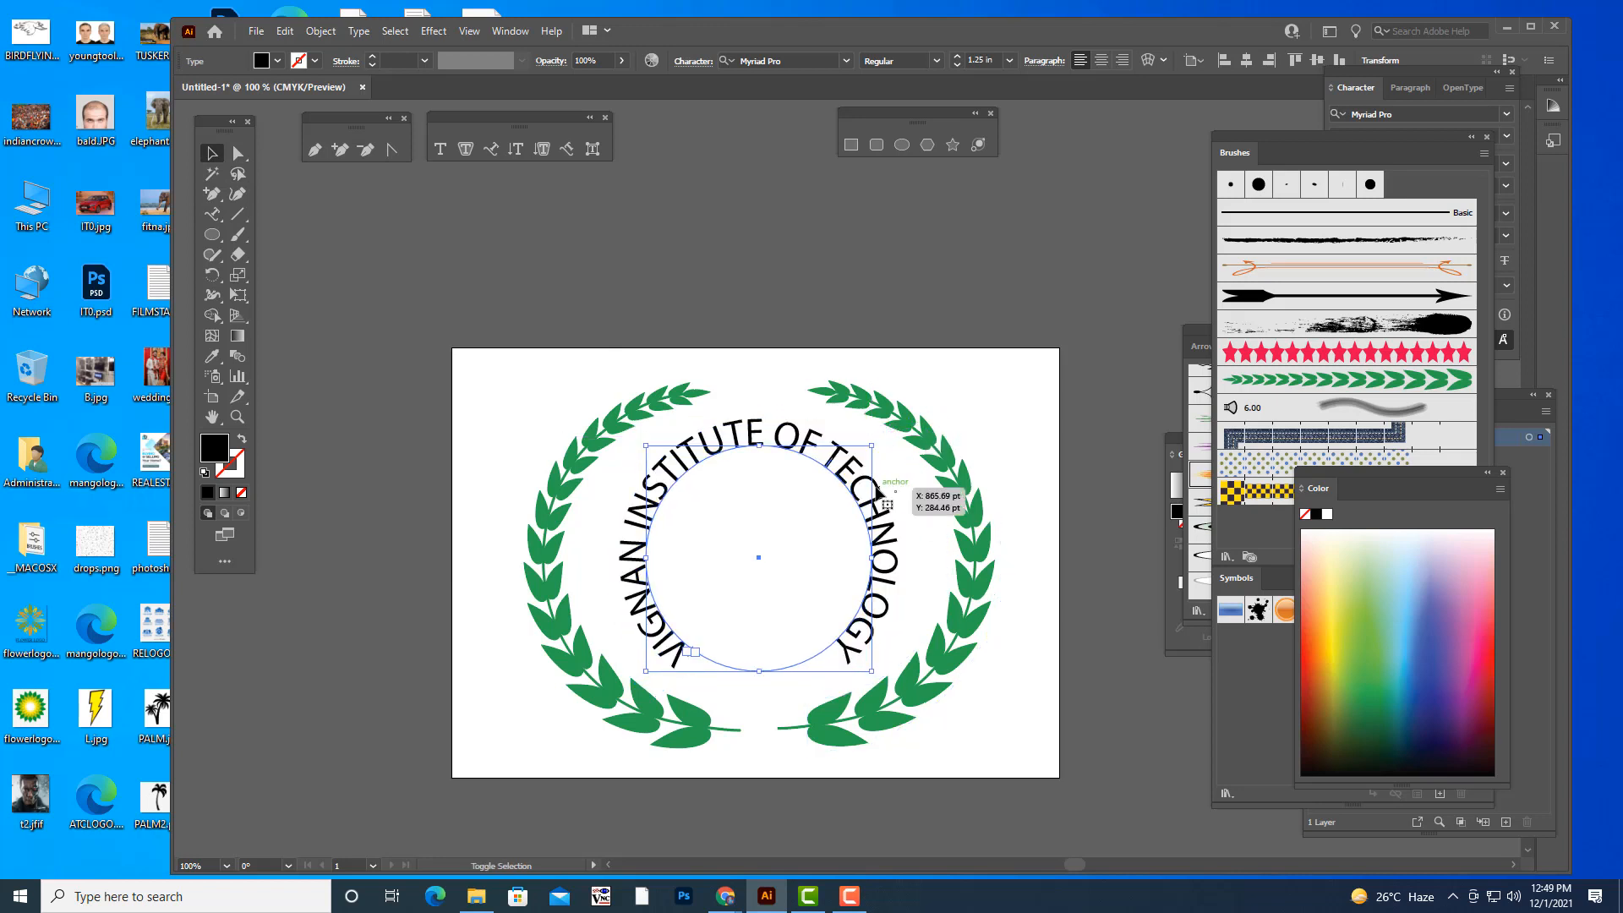
{"action": "left_click", "coordinate": [216, 214]}
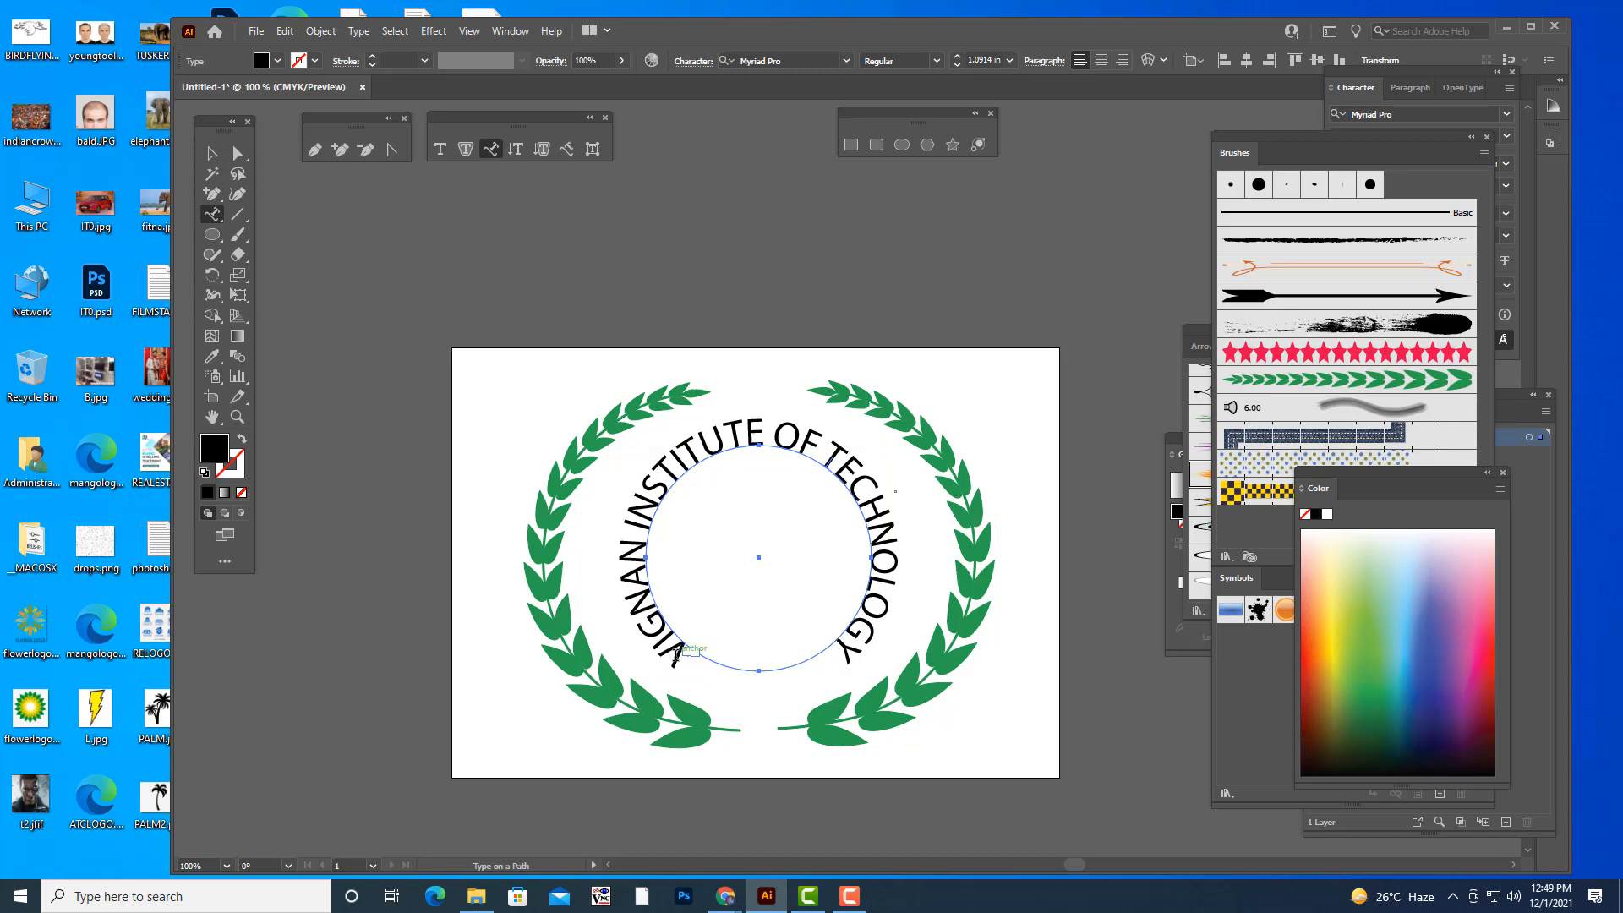
{"action": "left_click_drag", "start_coordinate": [687, 647], "coordinate": [827, 662]}
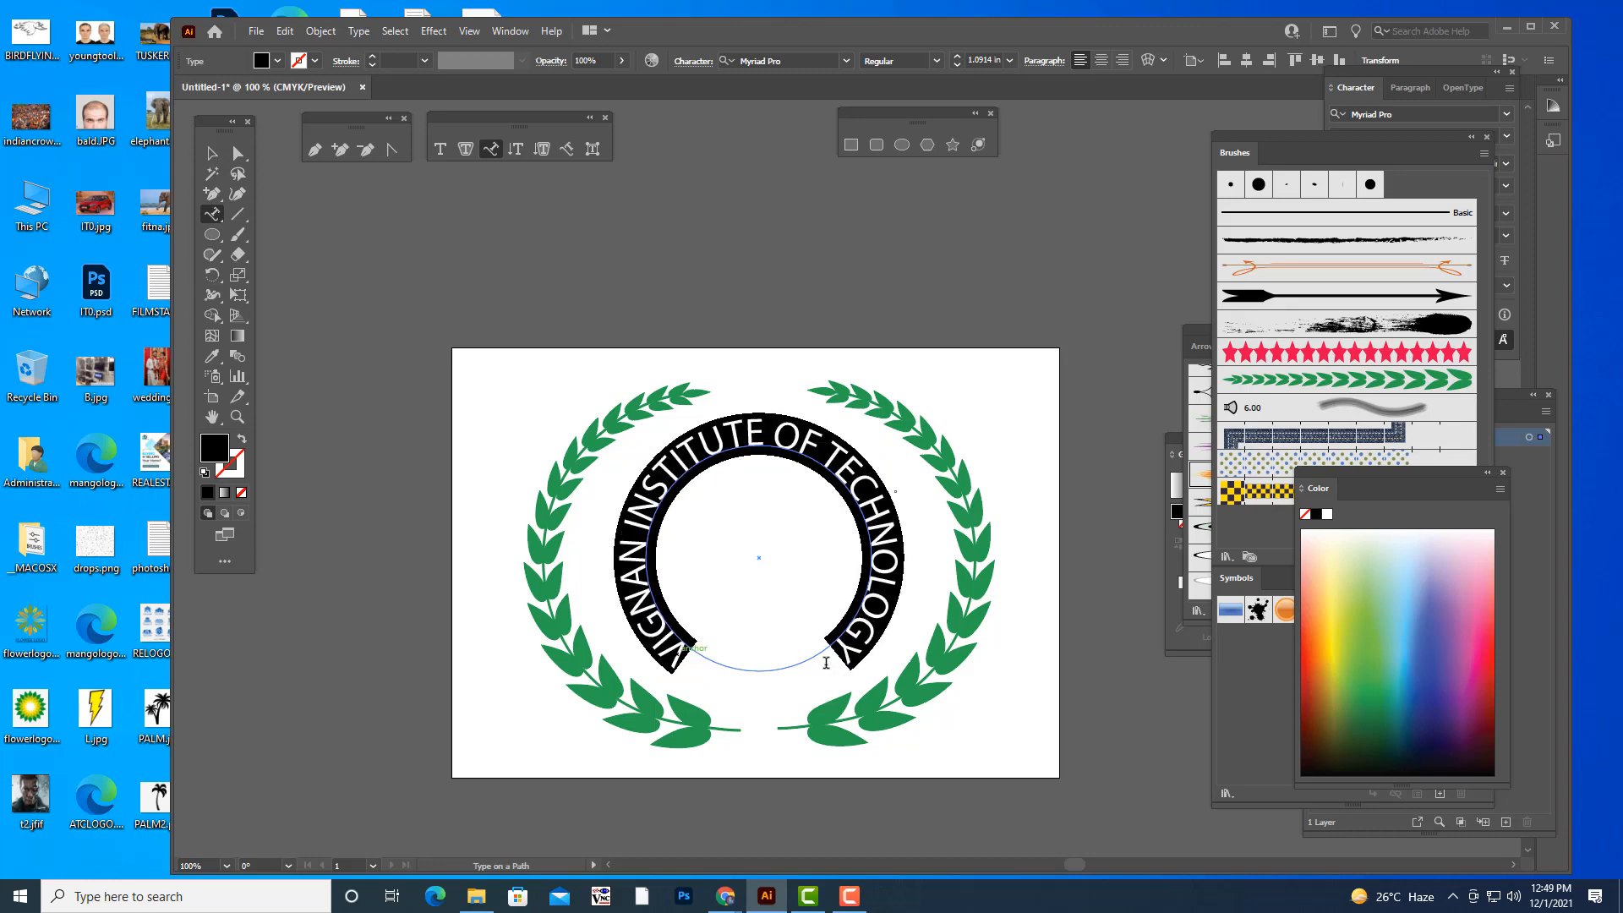
{"action": "left_click", "coordinate": [790, 66]}
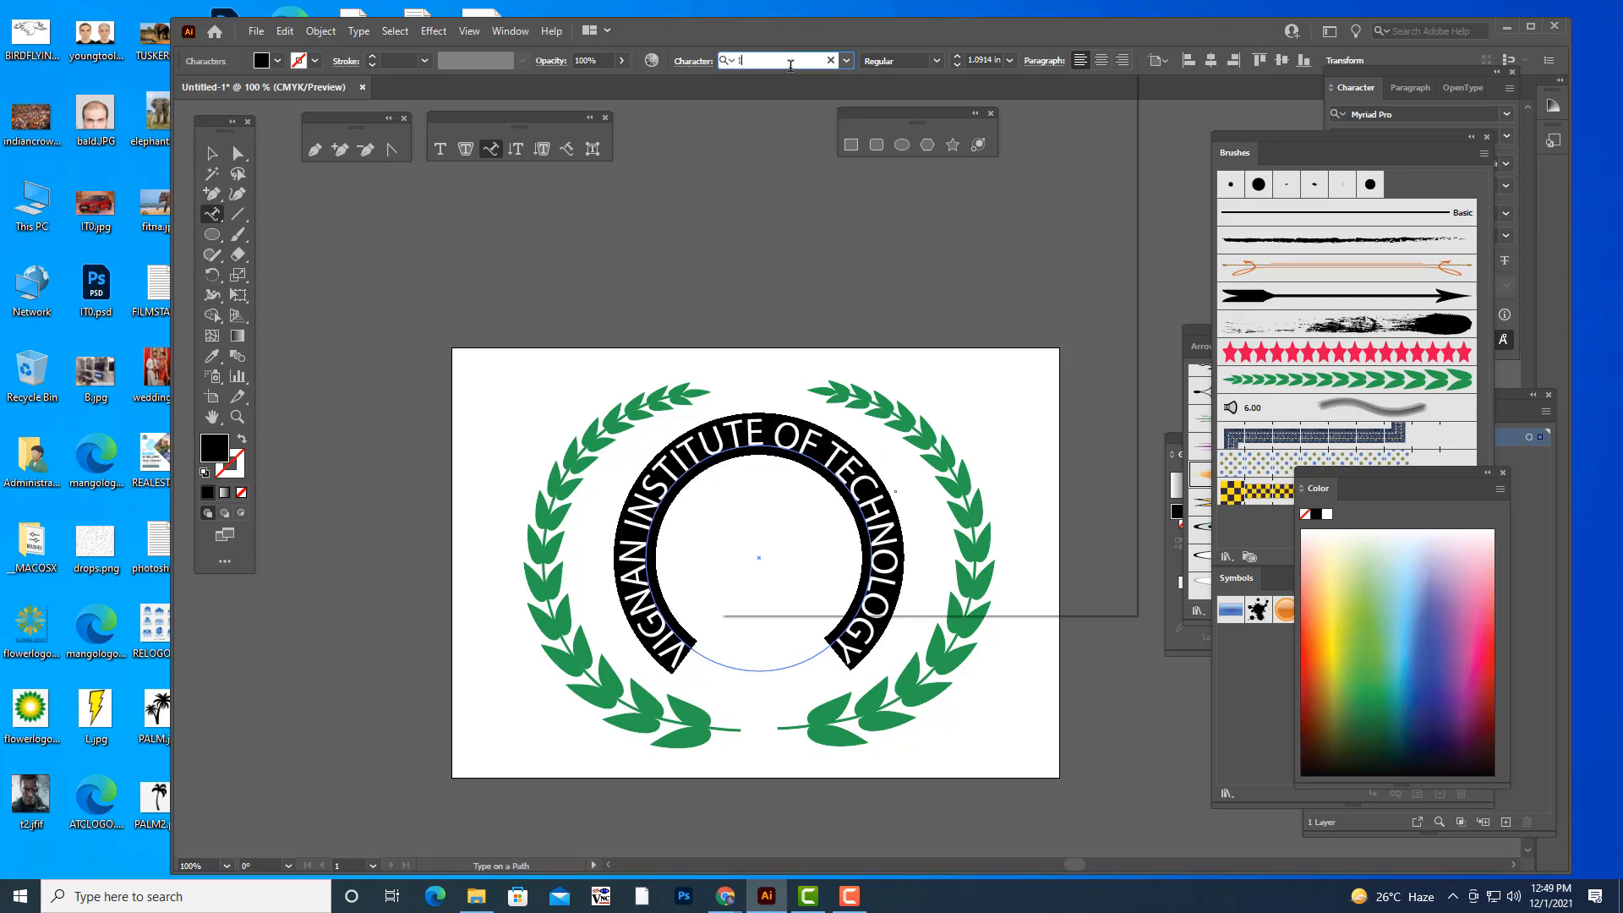
{"action": "type", "text": "IMPACT"}
{"action": "key", "text": "Return"}
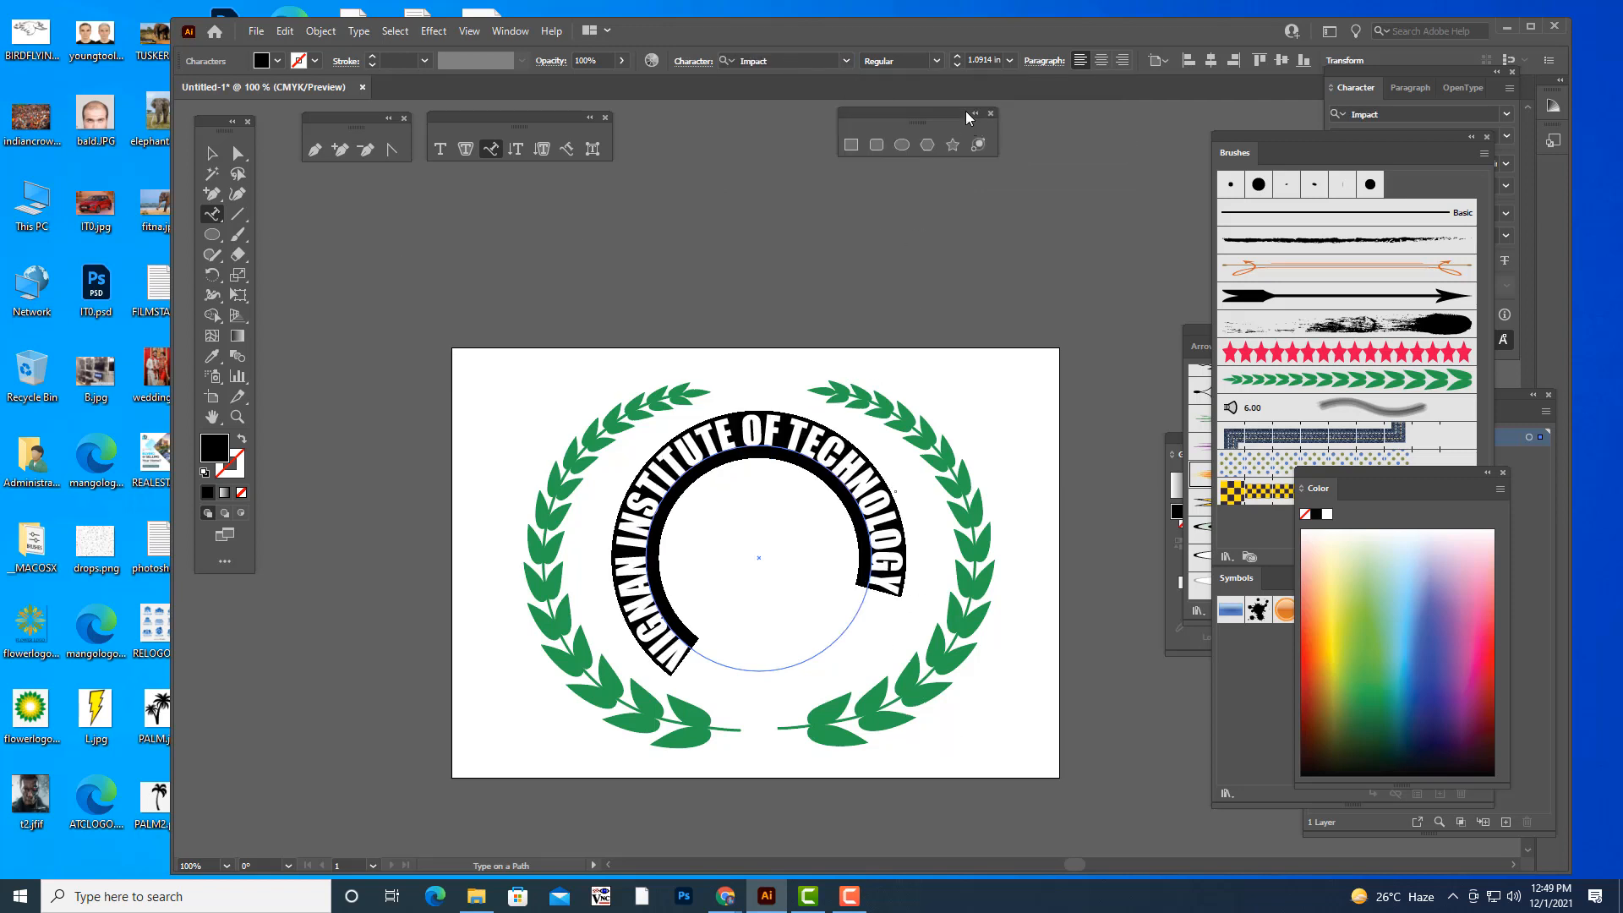
- Set the font size of the circular text to 1.25 in and deselect it
{"action": "left_click", "coordinate": [980, 60]}
{"action": "key", "text": "Up"}
{"action": "key", "text": "Up"}
{"action": "key", "text": "Up"}
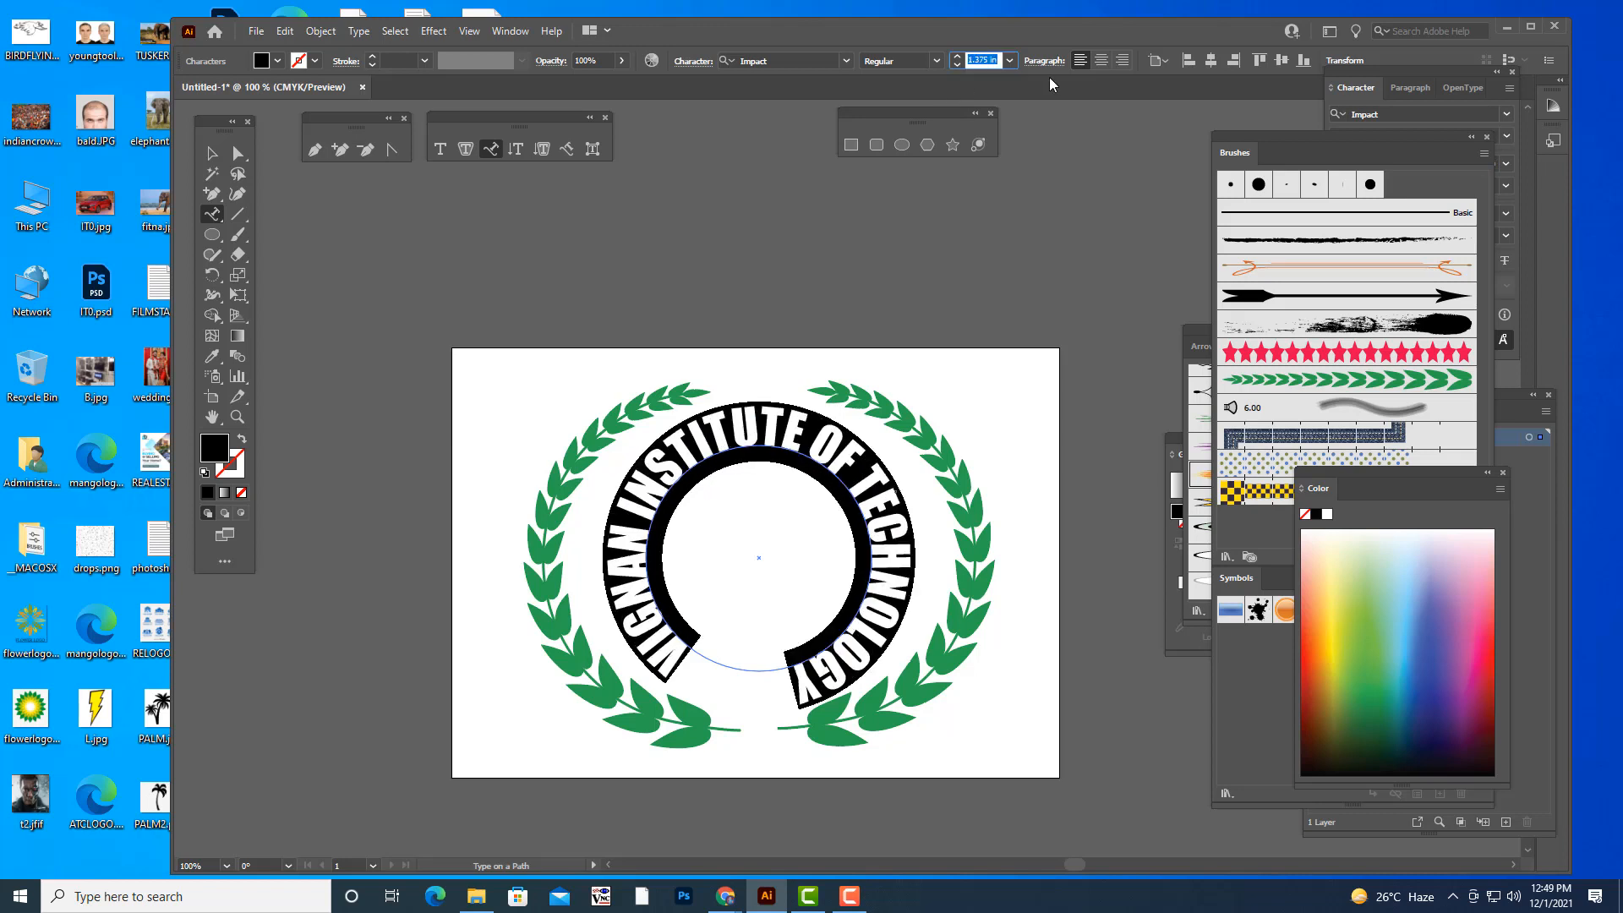
{"action": "key", "text": "Down"}
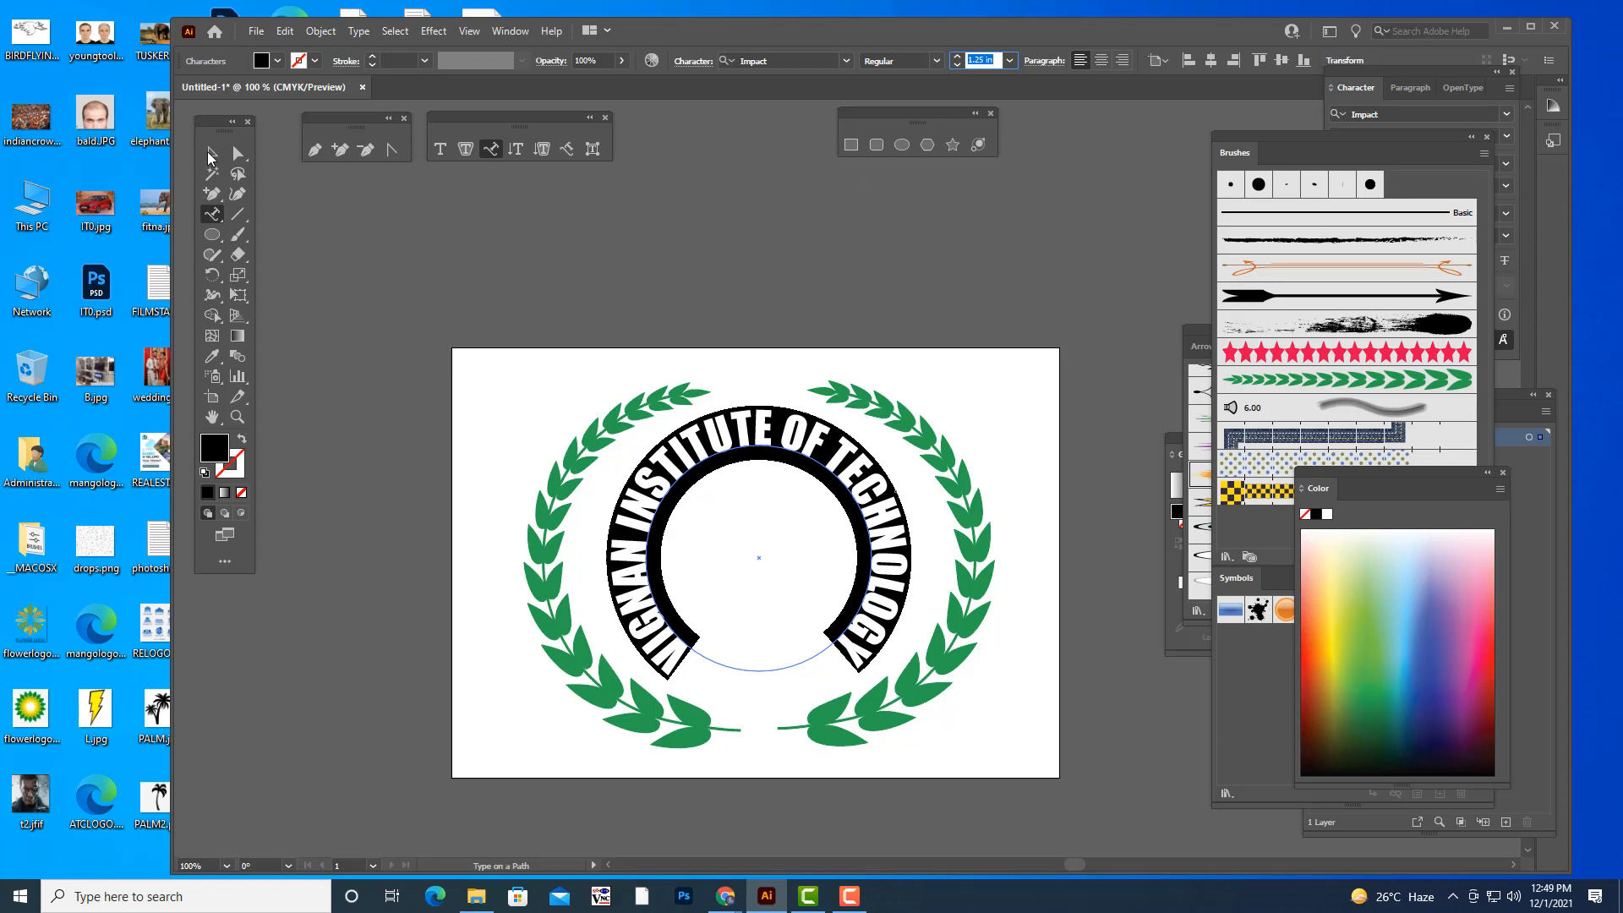
{"action": "key", "text": "Escape"}
{"action": "left_click", "coordinate": [903, 280]}
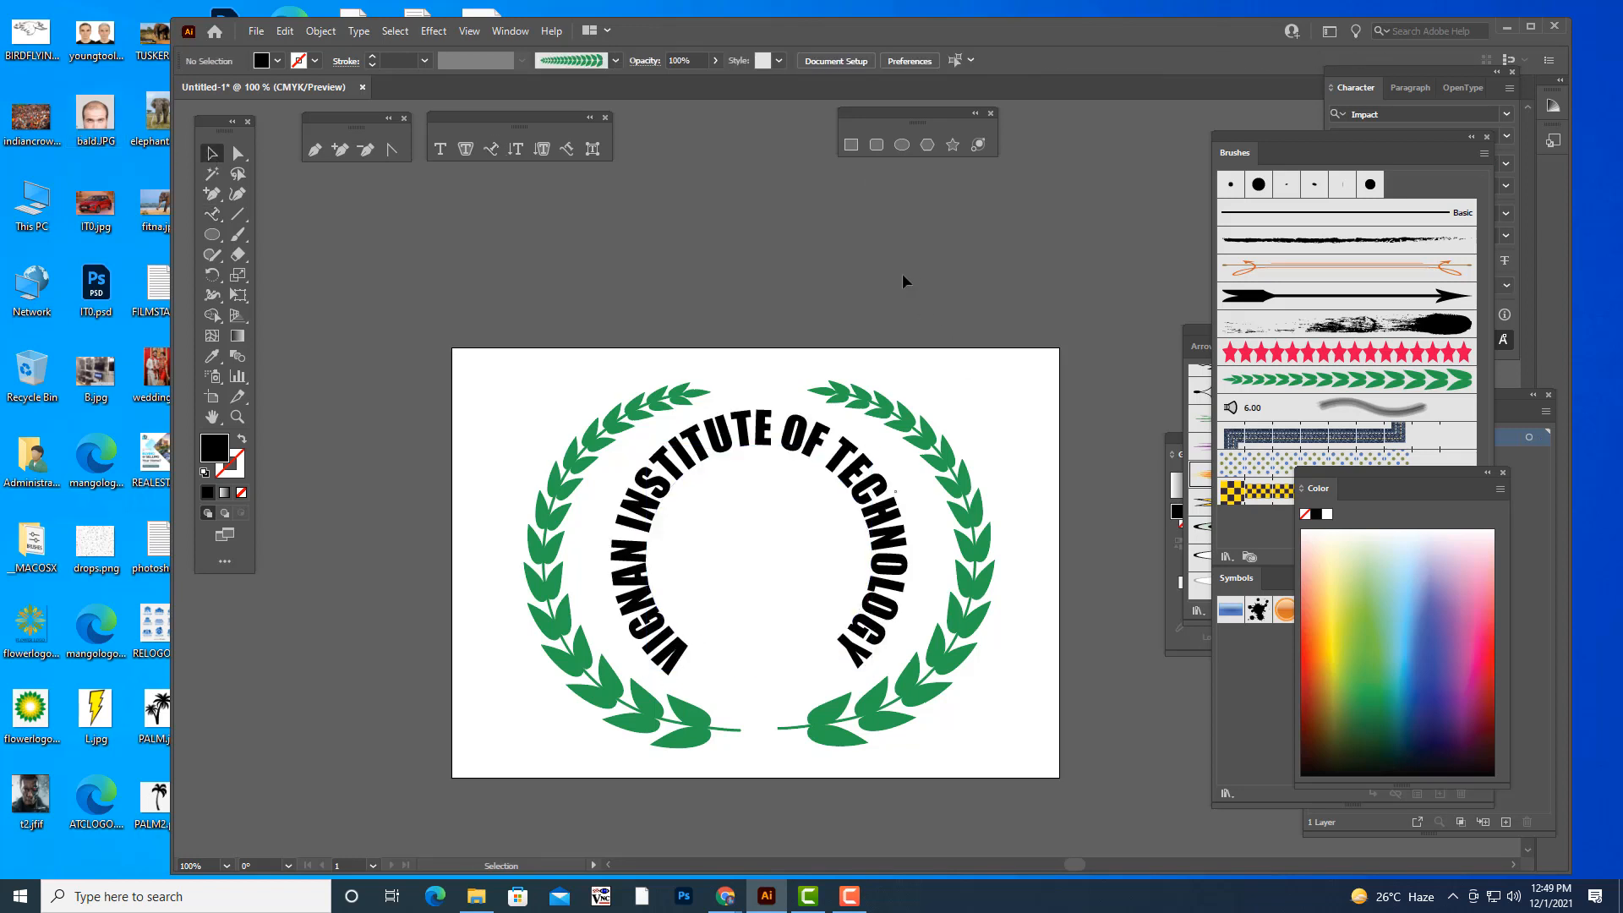
- Expand the circular institute name into outlined shapes
{"action": "left_click", "coordinate": [860, 630]}
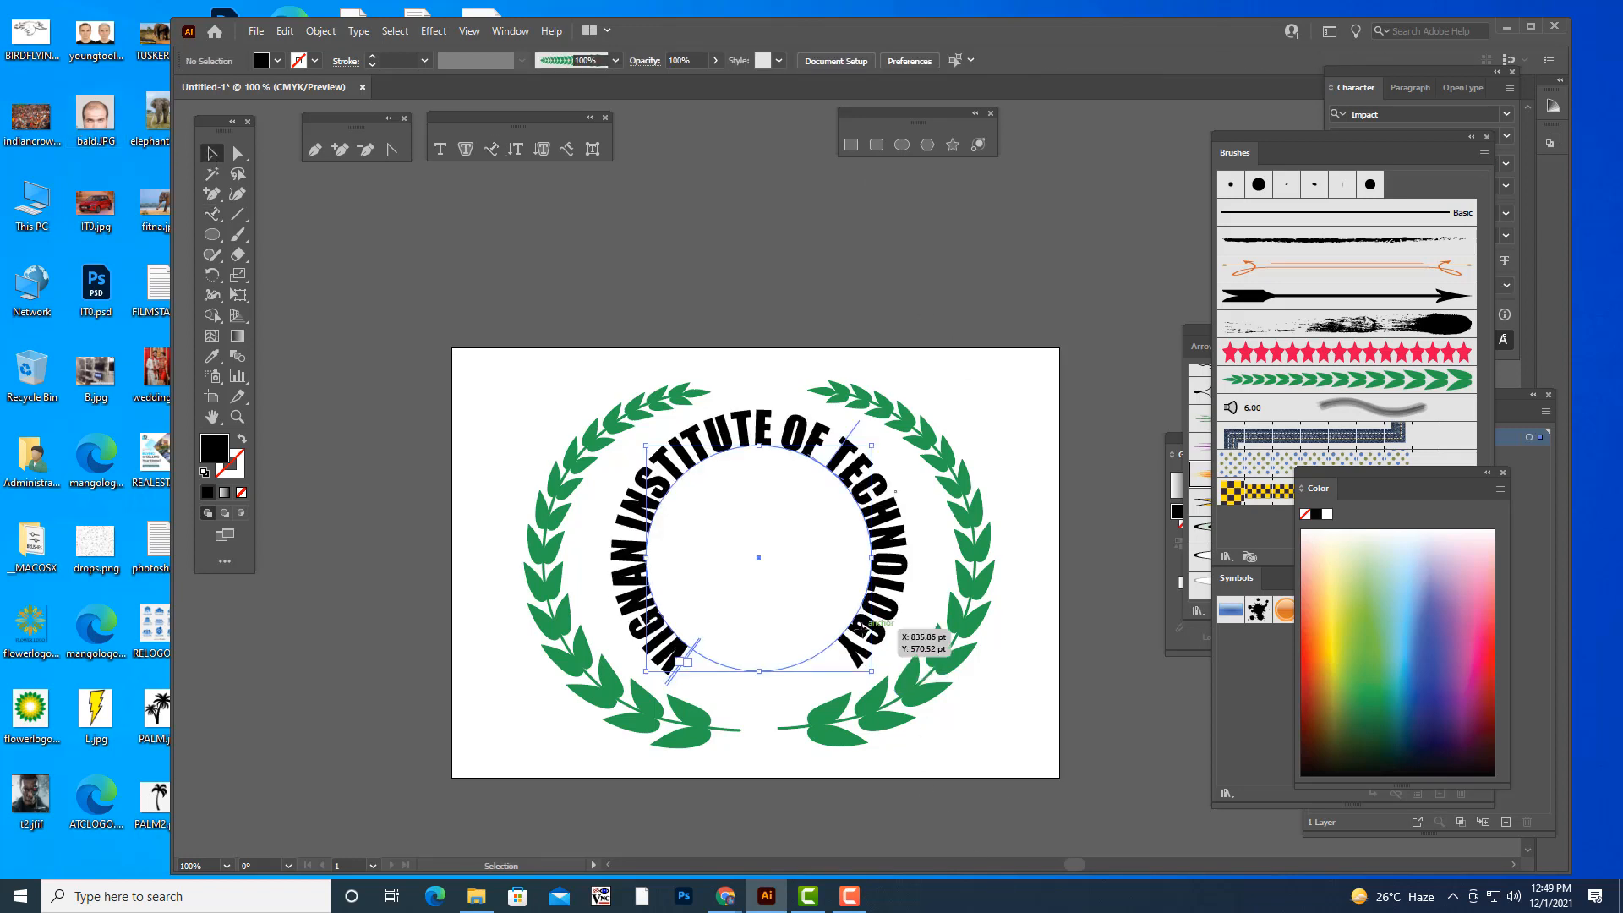
{"action": "left_click", "coordinate": [320, 31]}
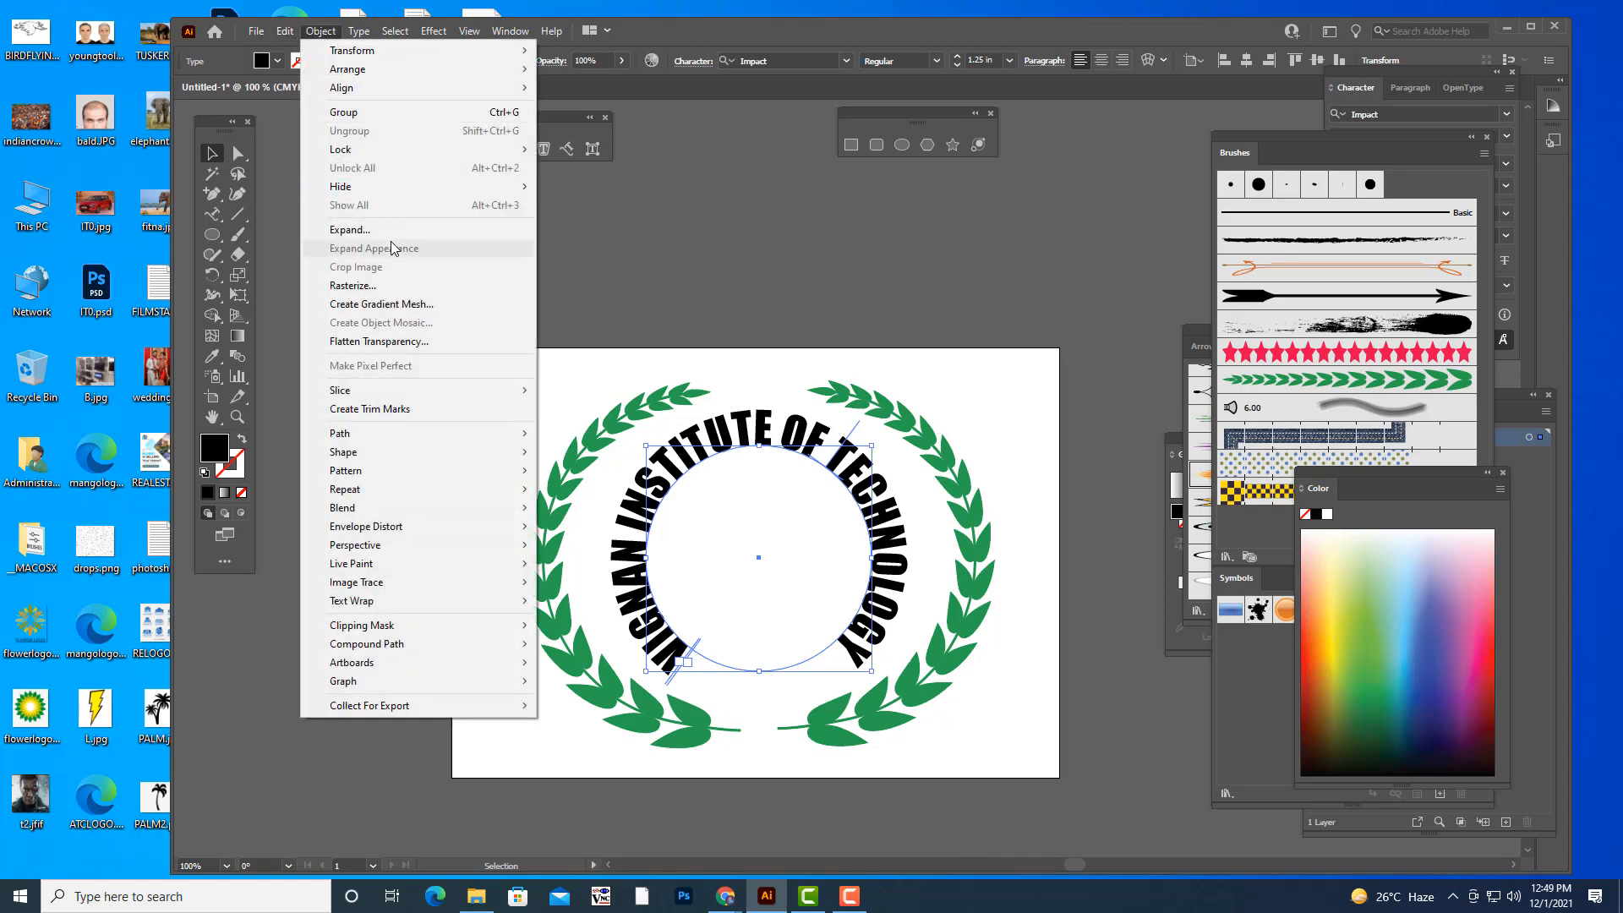
{"action": "left_click", "coordinate": [350, 229]}
{"action": "left_click", "coordinate": [837, 277]}
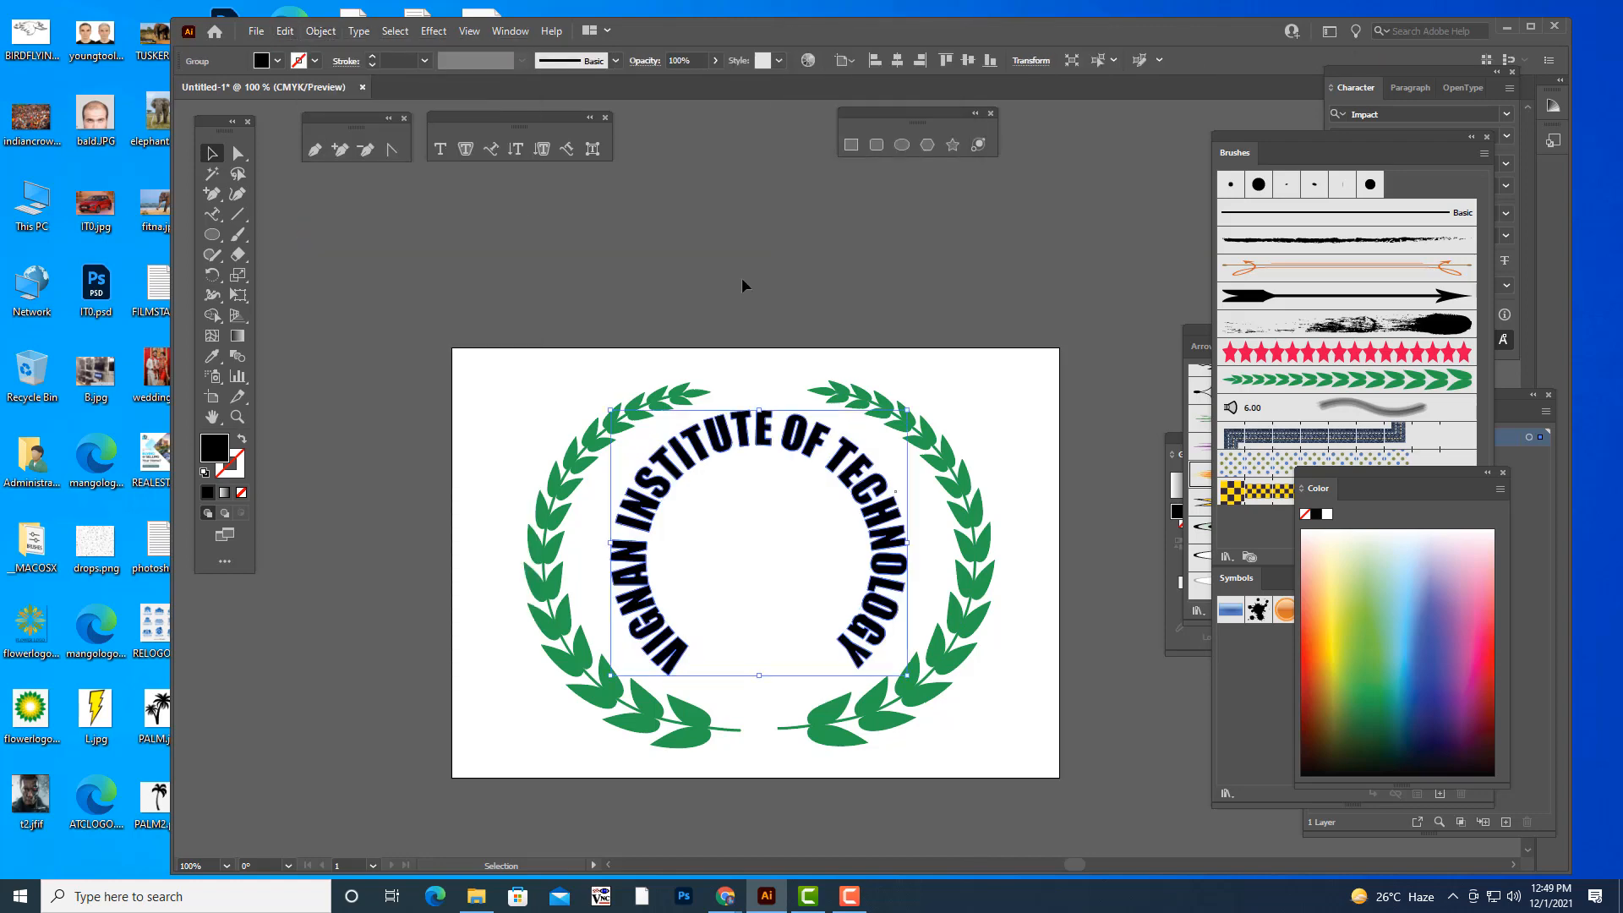
{"action": "left_click", "coordinate": [743, 277]}
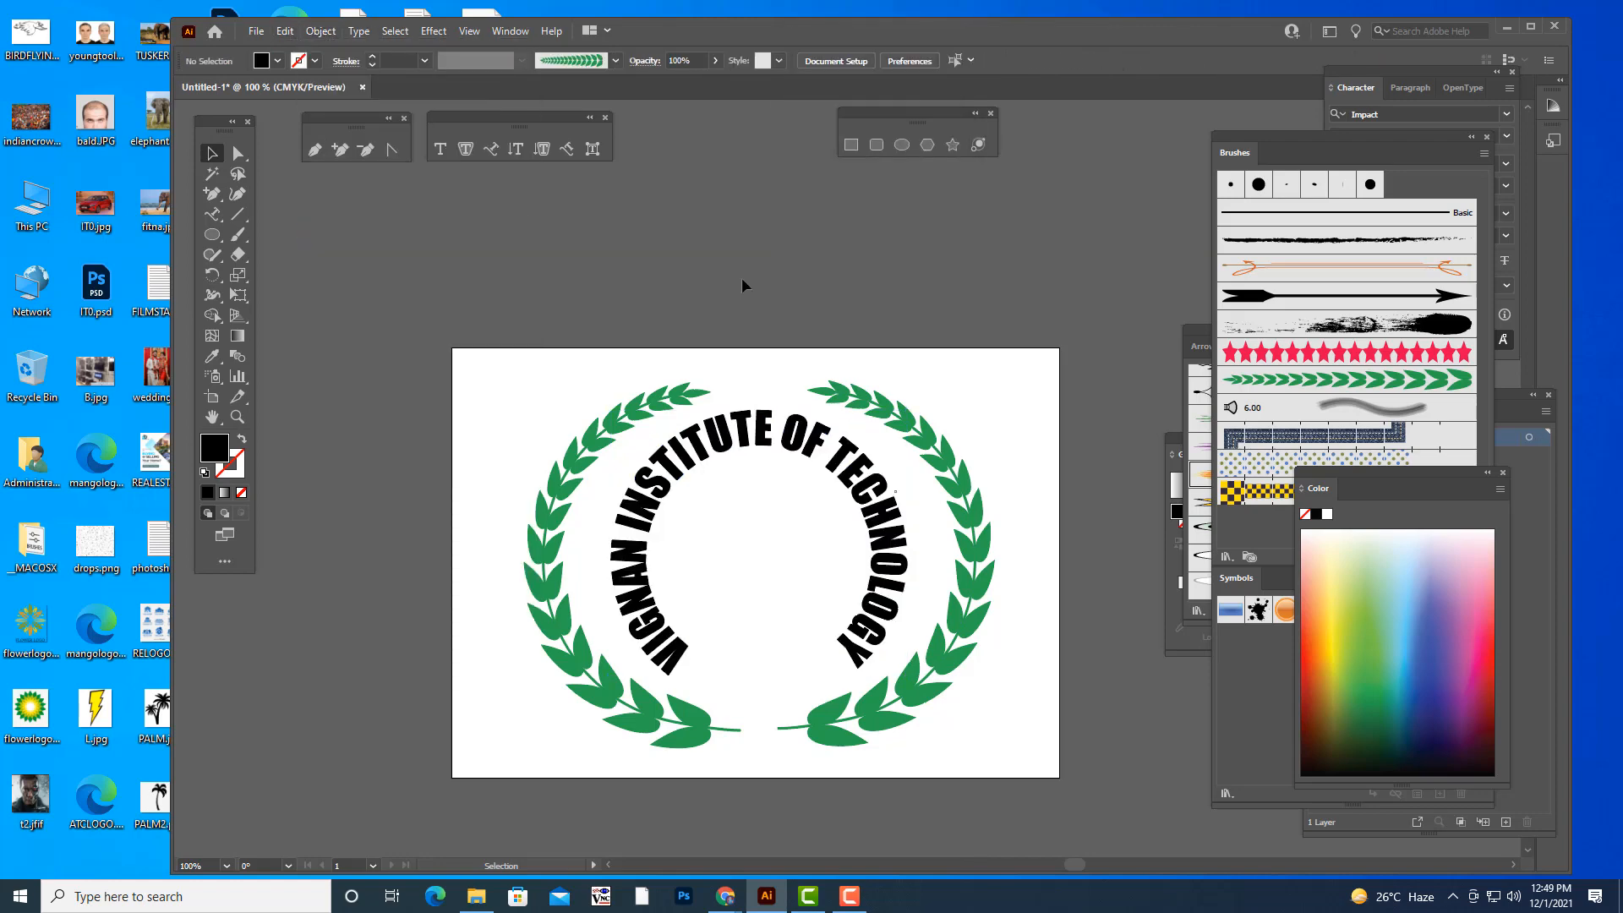
- Scale the expanded text ring down slightly from its center so it clears the wreath leaves
{"action": "left_click", "coordinate": [888, 565]}
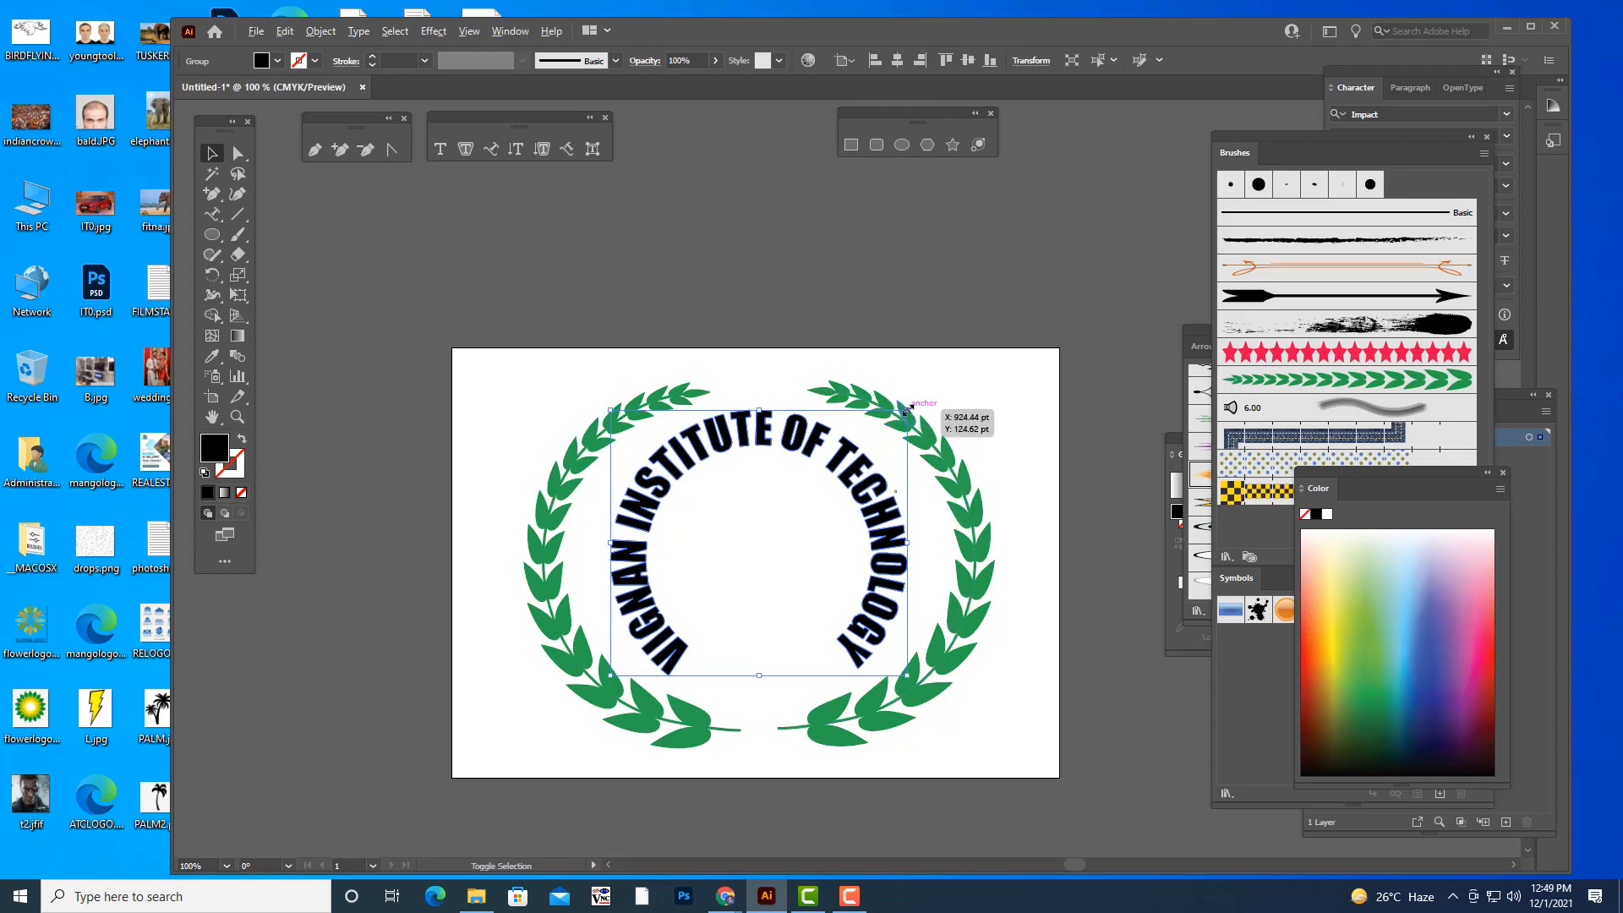
{"action": "left_click_drag", "start_coordinate": [906, 410], "coordinate": [897, 418]}
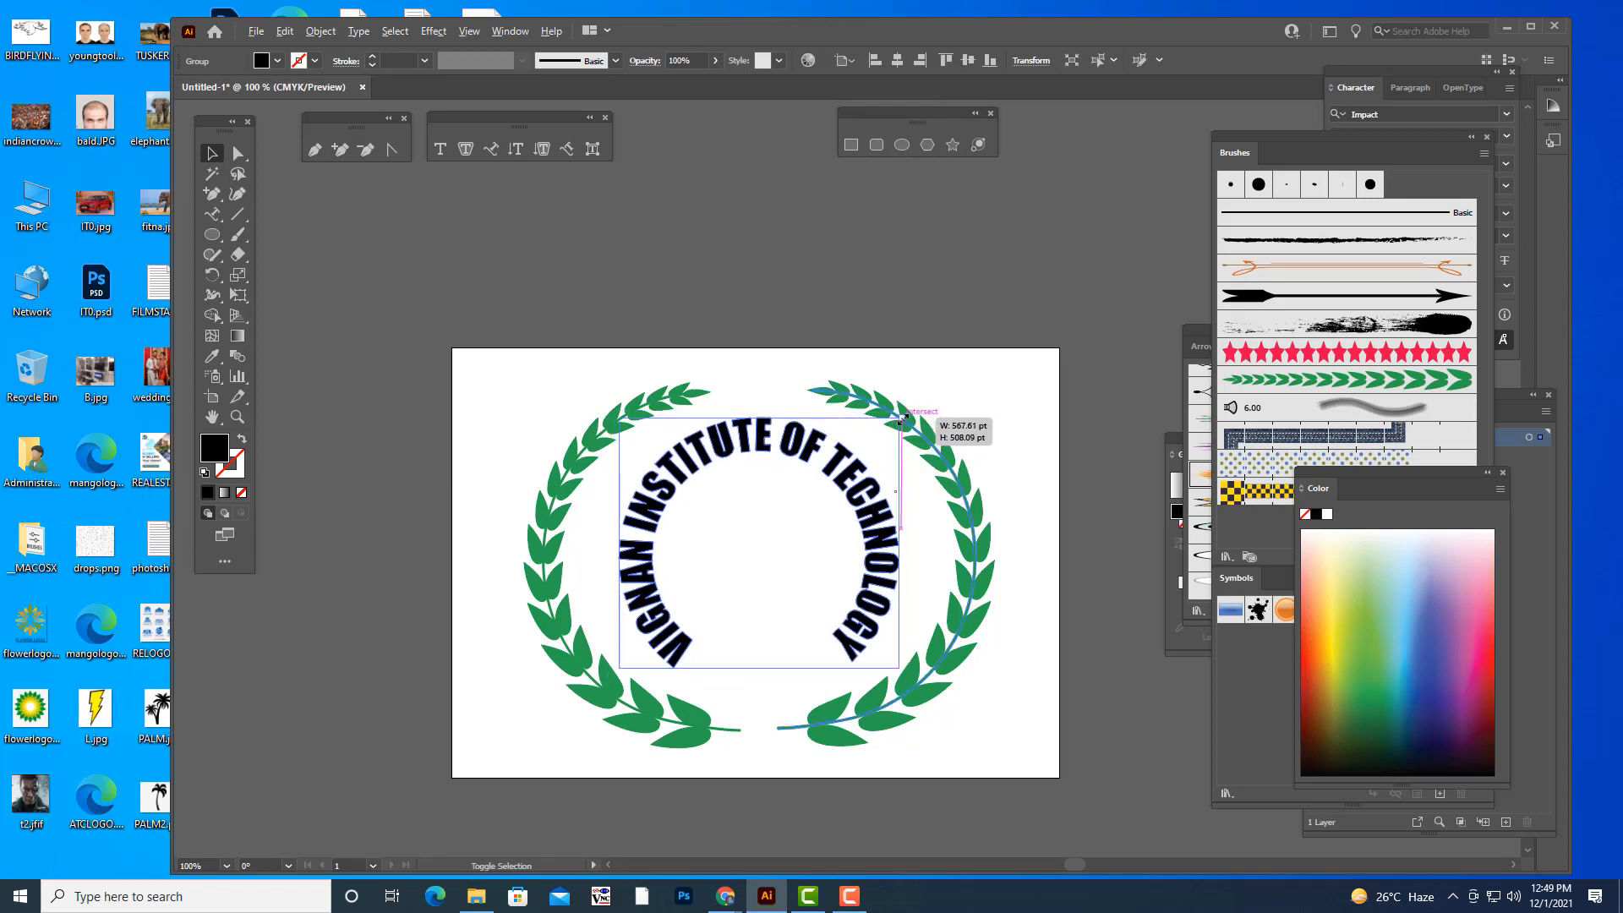
{"action": "left_click", "coordinate": [942, 298]}
{"action": "left_click", "coordinate": [894, 519]}
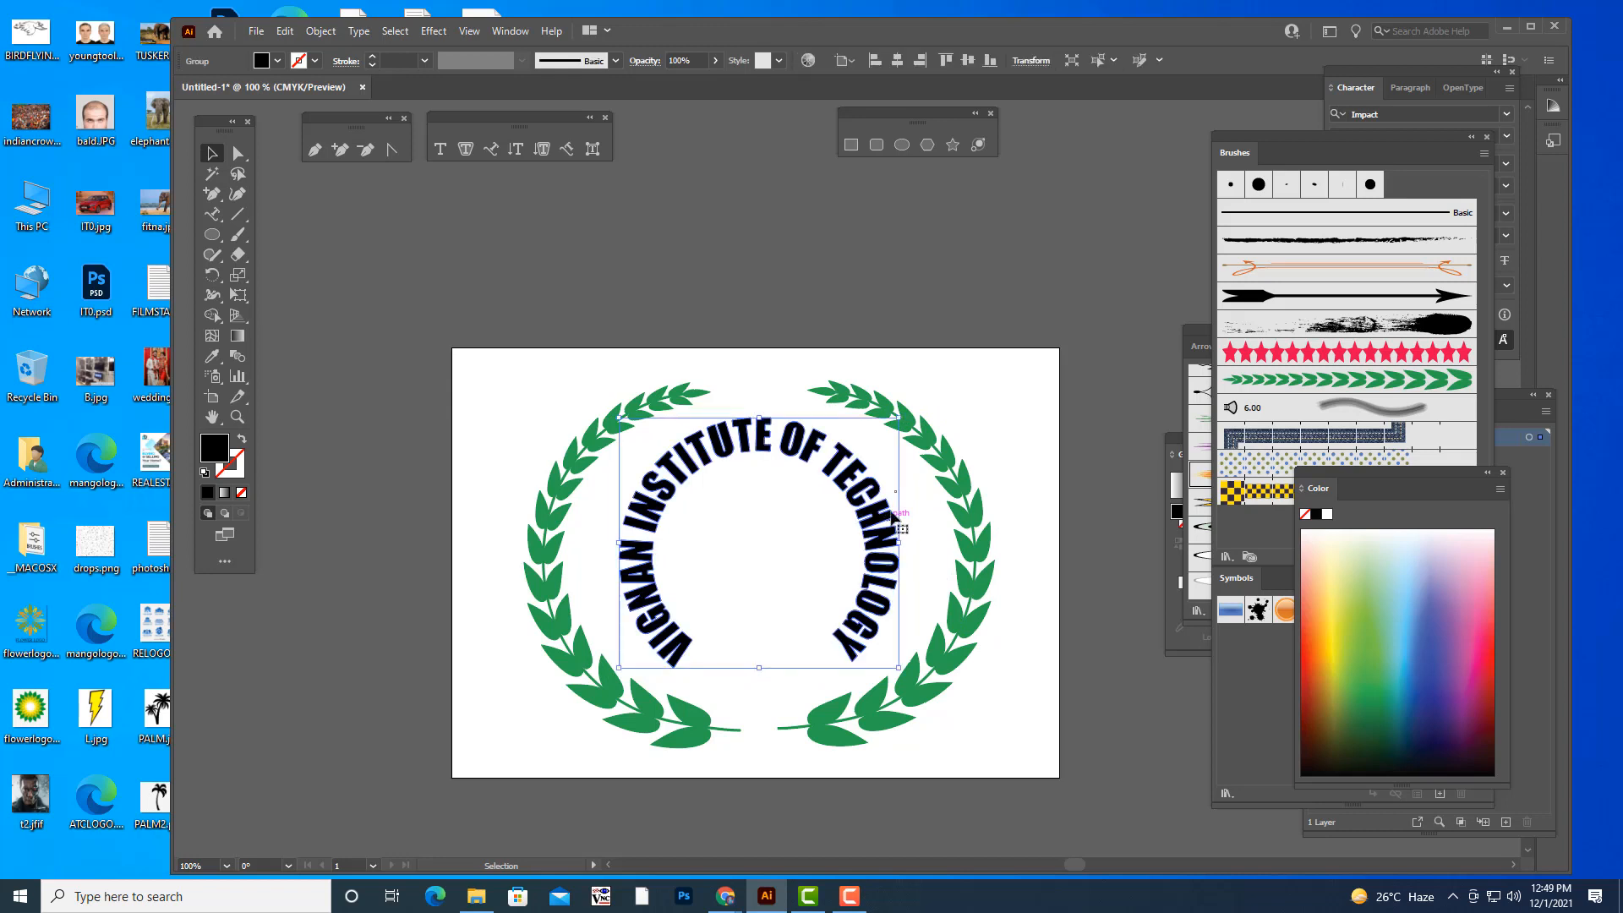
{"action": "left_click", "coordinate": [912, 298]}
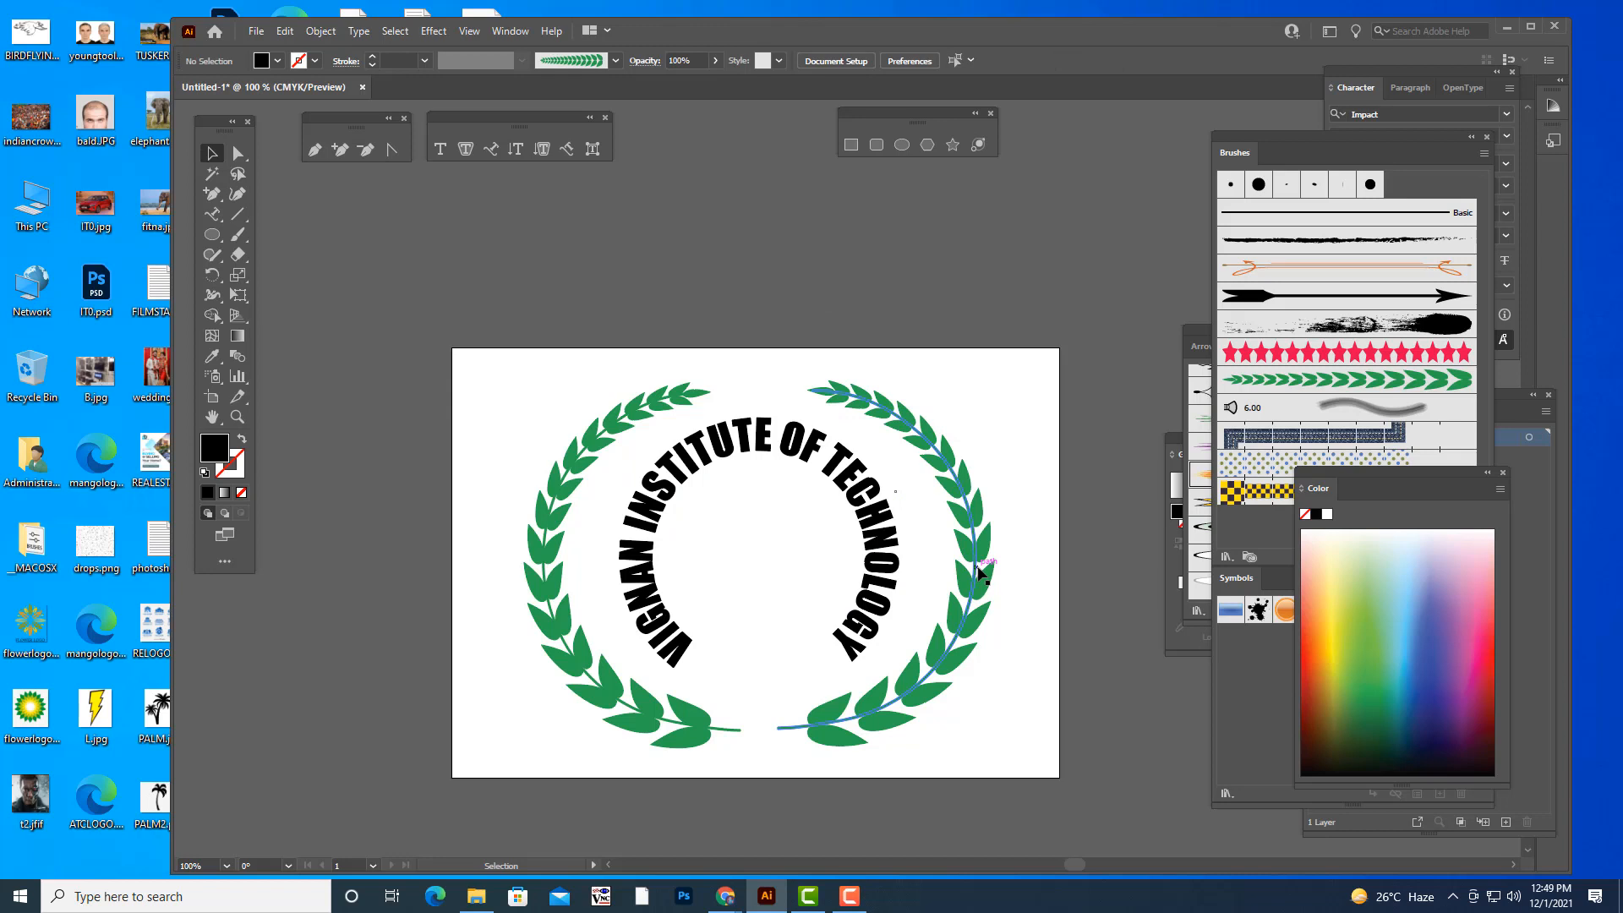
- Open the Decorative_Banners and Seals brush library and choose the orange ribbon banner brush
{"action": "left_click", "coordinate": [1226, 557]}
{"action": "mouse_move", "coordinate": [1299, 676]}
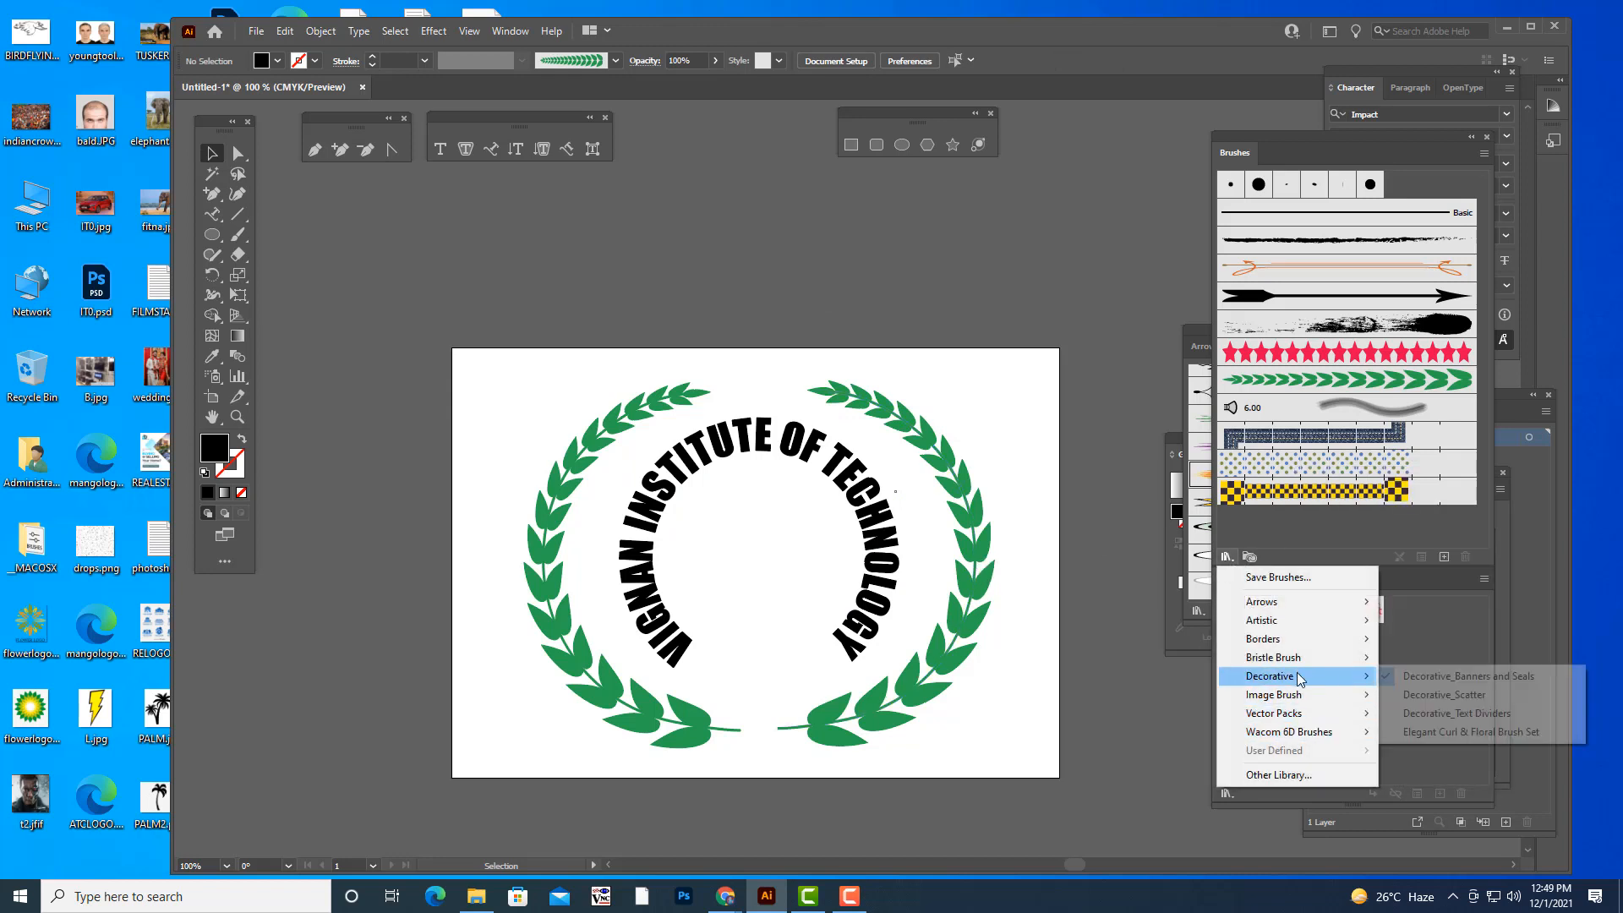
{"action": "left_click", "coordinate": [1467, 676]}
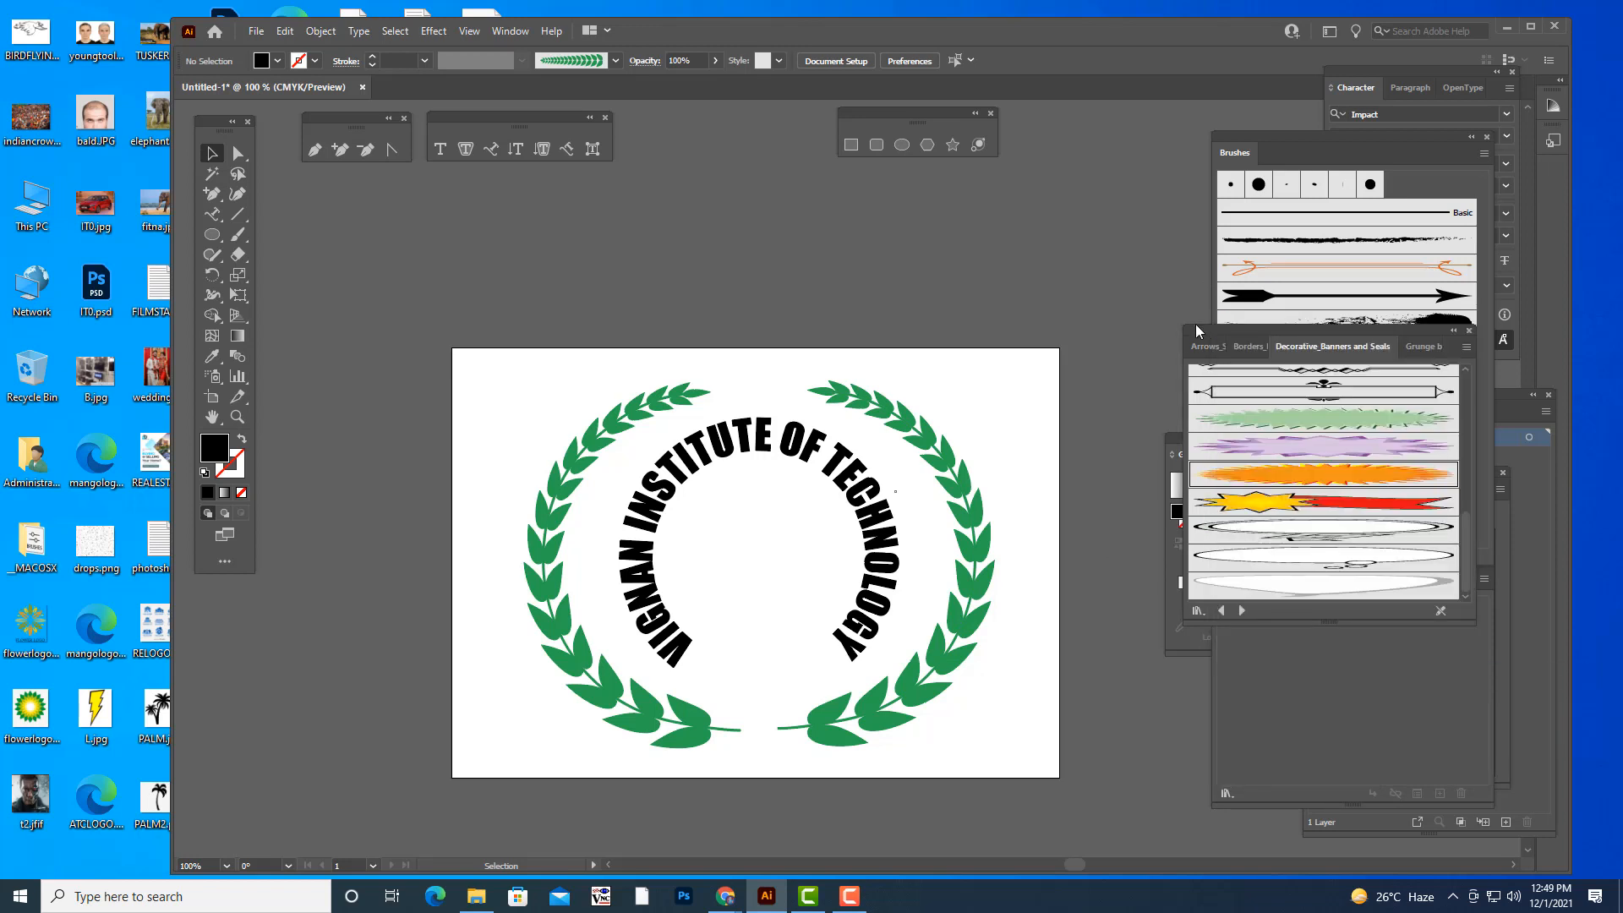
{"action": "scroll", "coordinate": [1286, 507], "scroll_direction": "up", "scroll_amount": 3}
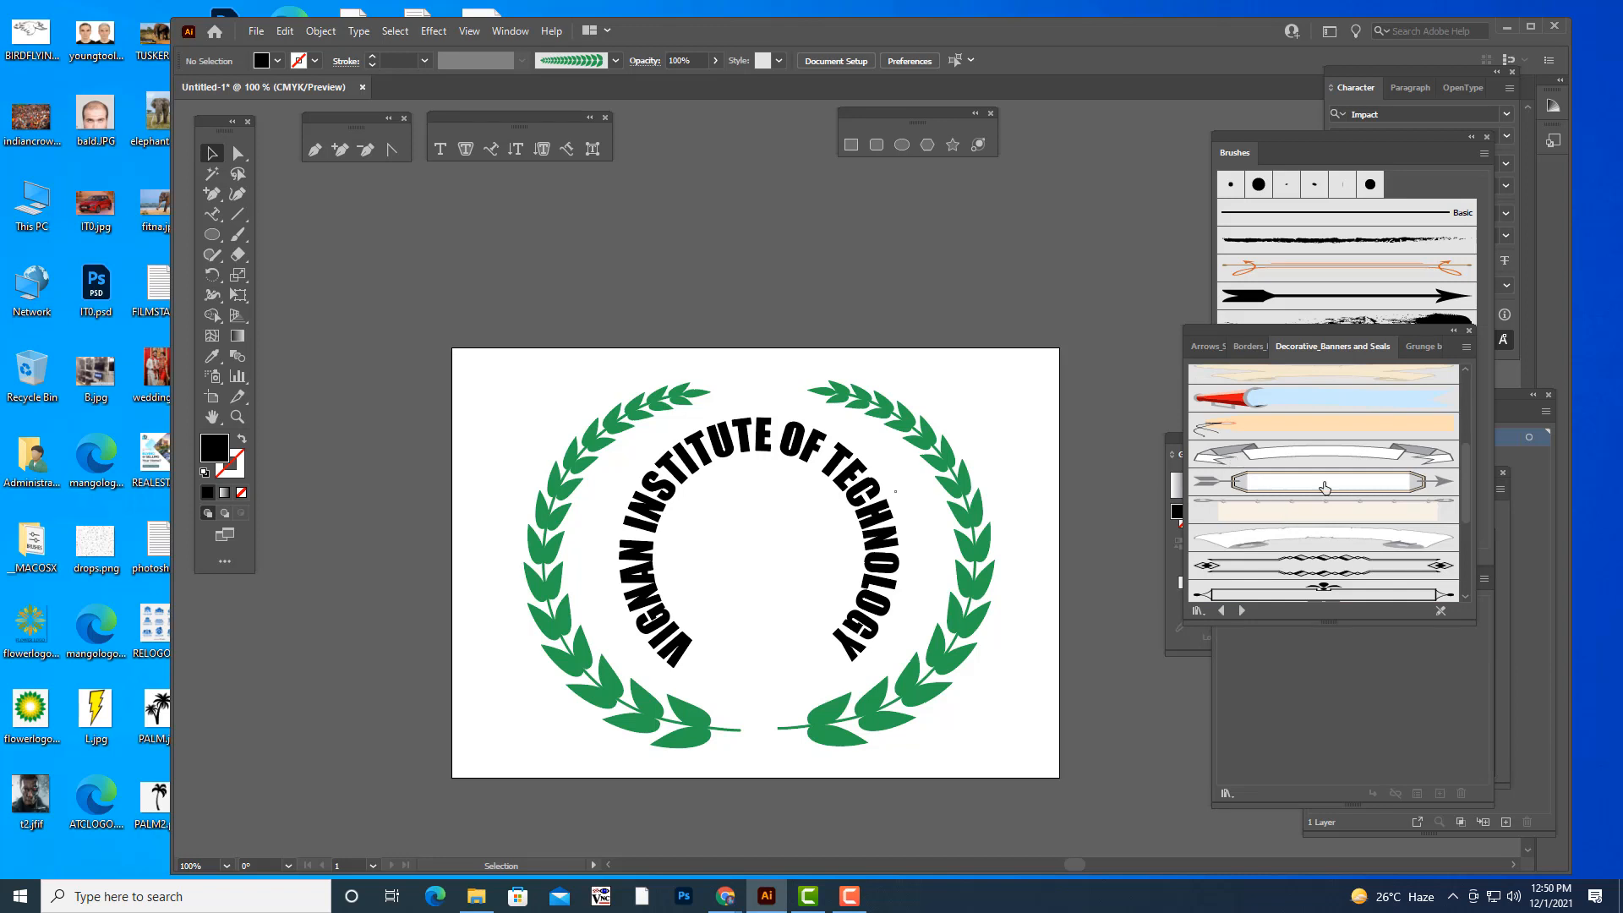
{"action": "scroll", "coordinate": [1326, 493], "scroll_direction": "up", "scroll_amount": 1}
{"action": "scroll", "coordinate": [1326, 492], "scroll_direction": "up", "scroll_amount": 2}
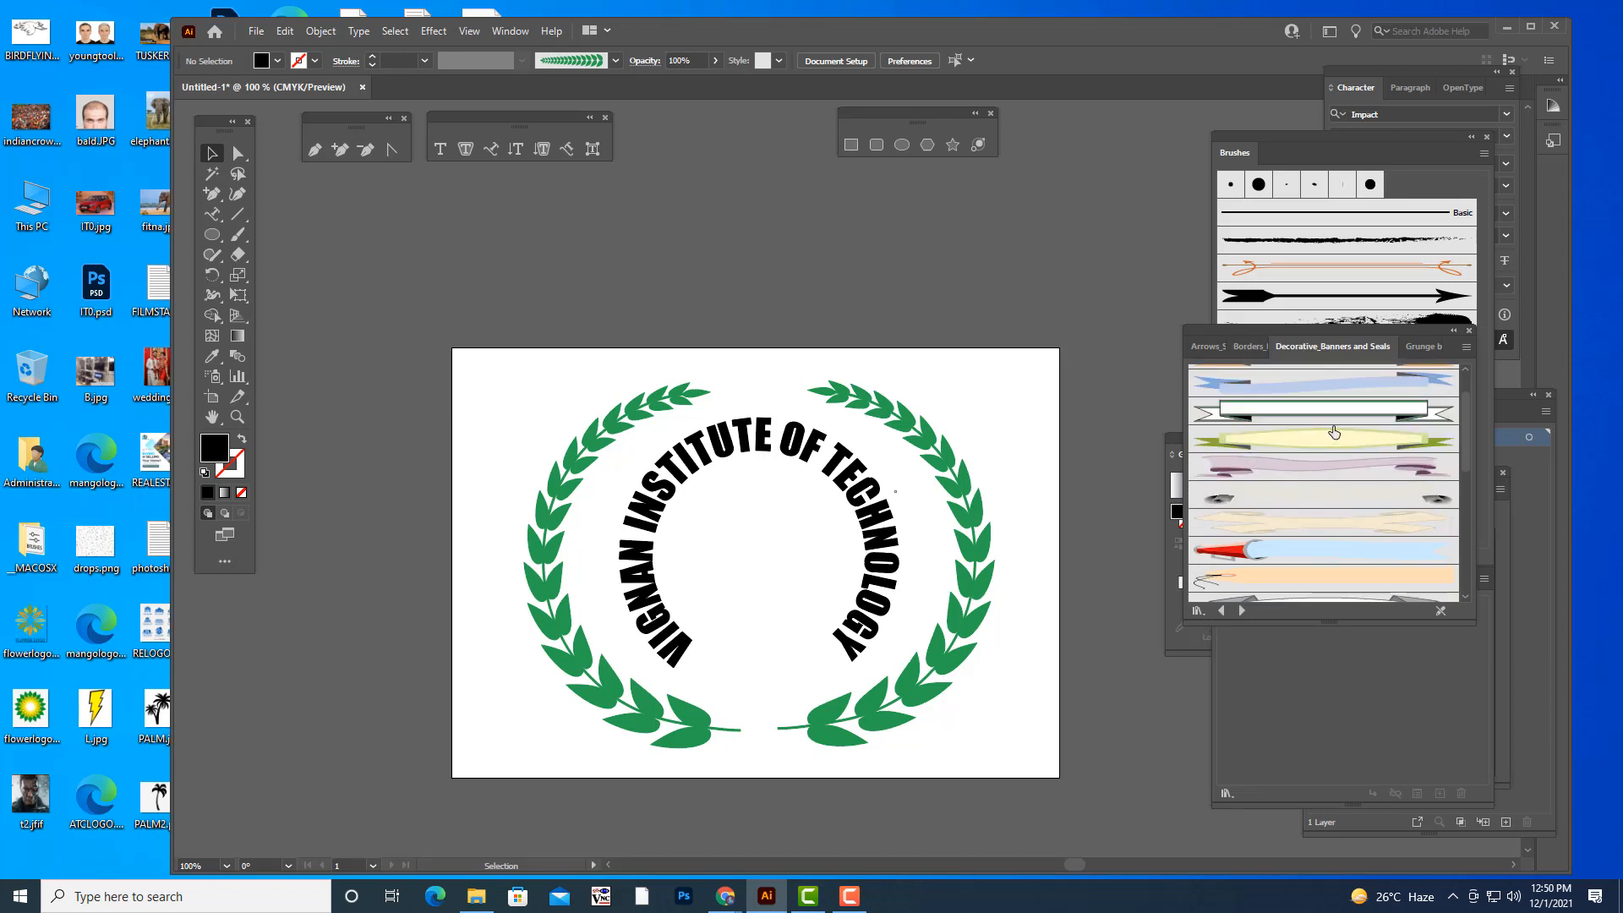
{"action": "scroll", "coordinate": [1291, 526], "scroll_direction": "up", "scroll_amount": 1}
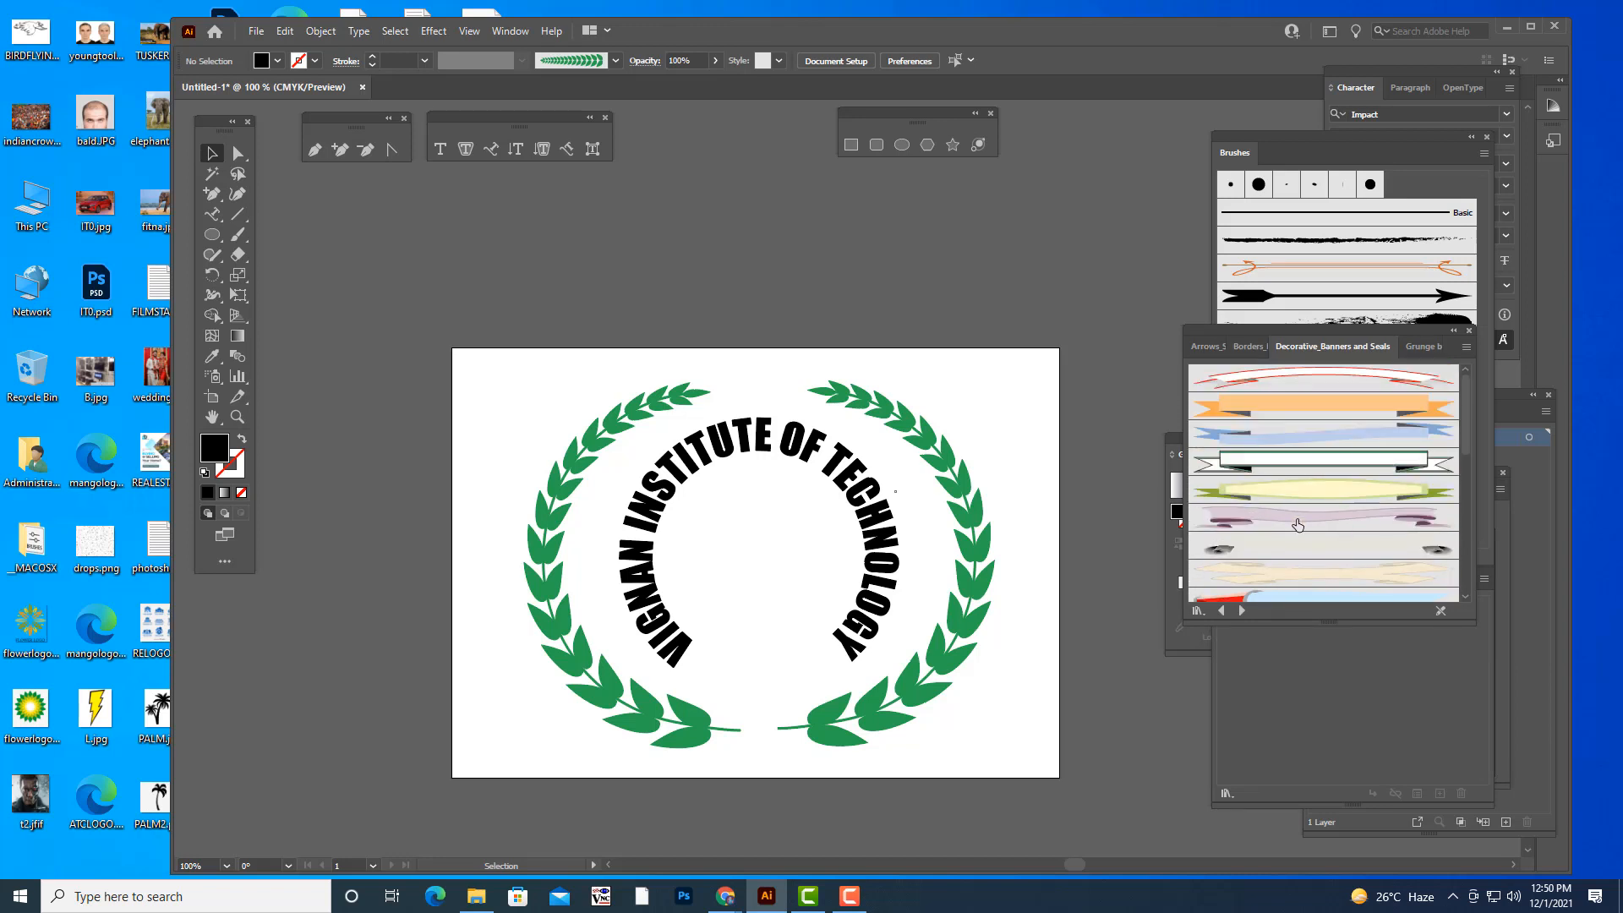
{"action": "left_click", "coordinate": [1296, 417]}
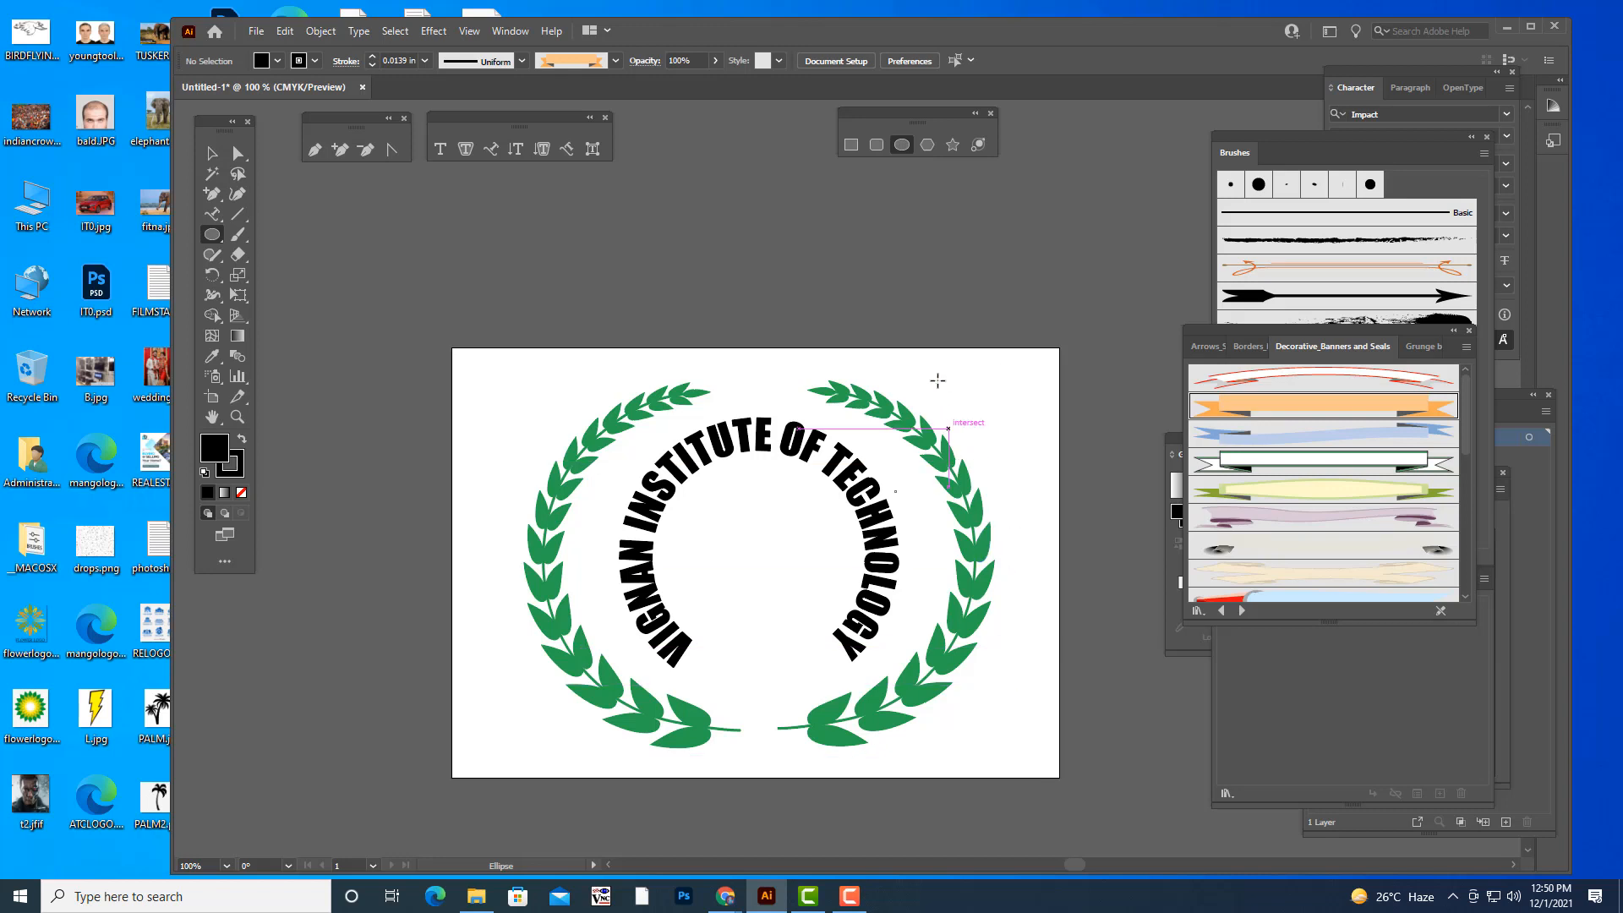
- Draw a circle about 454 pt in diameter above the artboard with no fill
{"action": "scroll", "coordinate": [935, 367], "scroll_direction": "up", "scroll_amount": 3}
{"action": "left_click_drag", "start_coordinate": [711, 214], "coordinate": [935, 437]}
{"action": "left_click", "coordinate": [241, 492]}
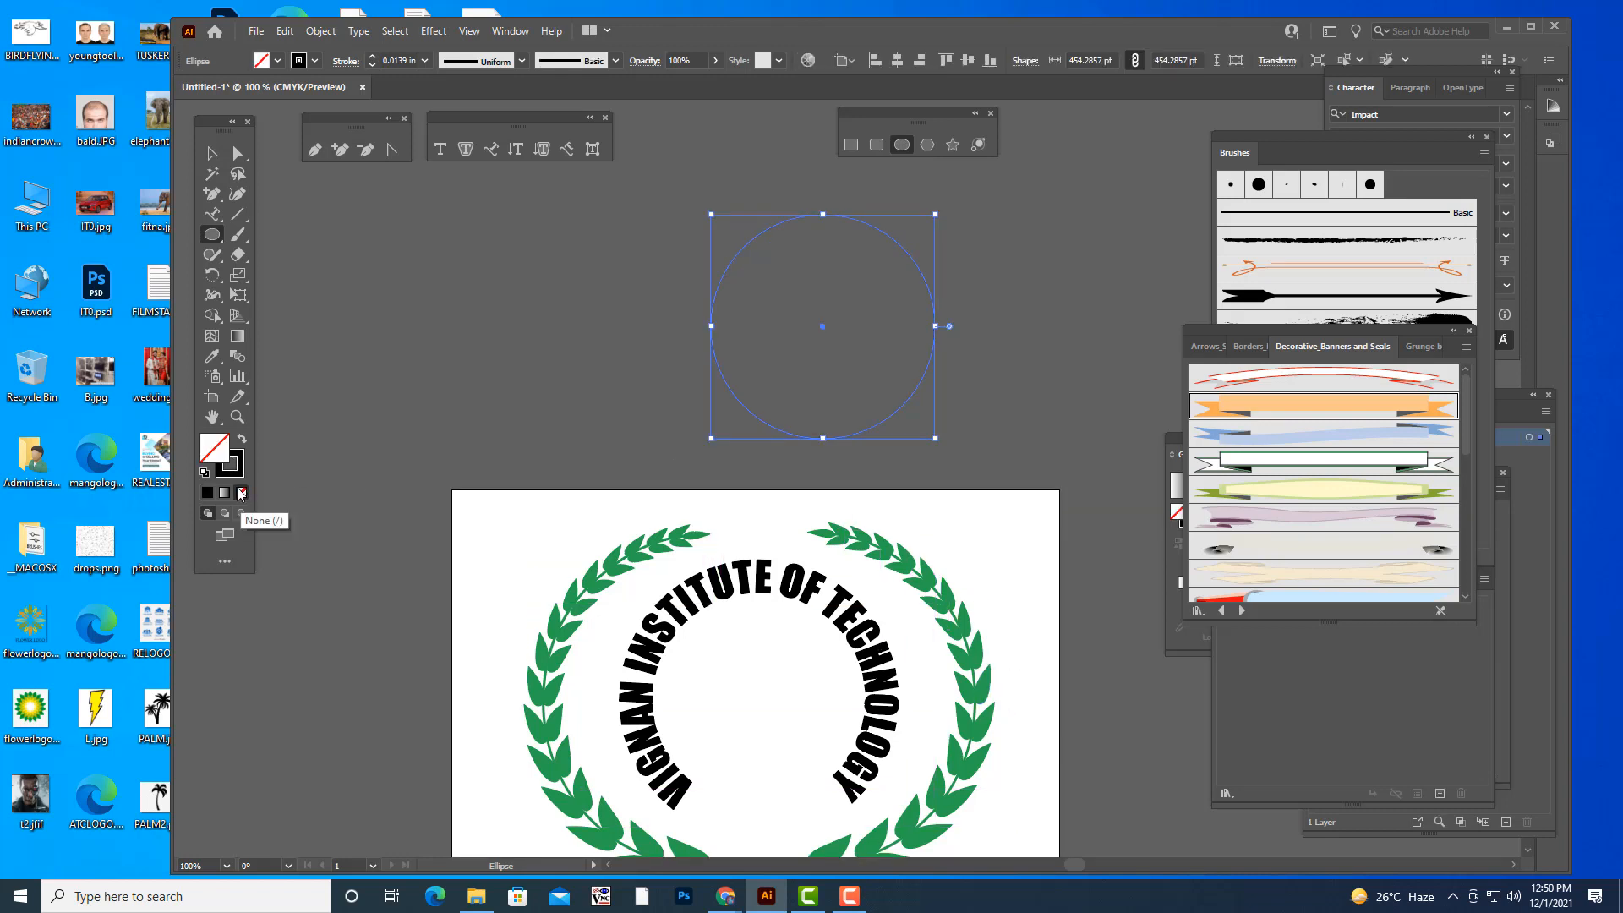
- Cut the circle's path at its left and right anchor points and delete the lower half
{"action": "left_click", "coordinate": [237, 153]}
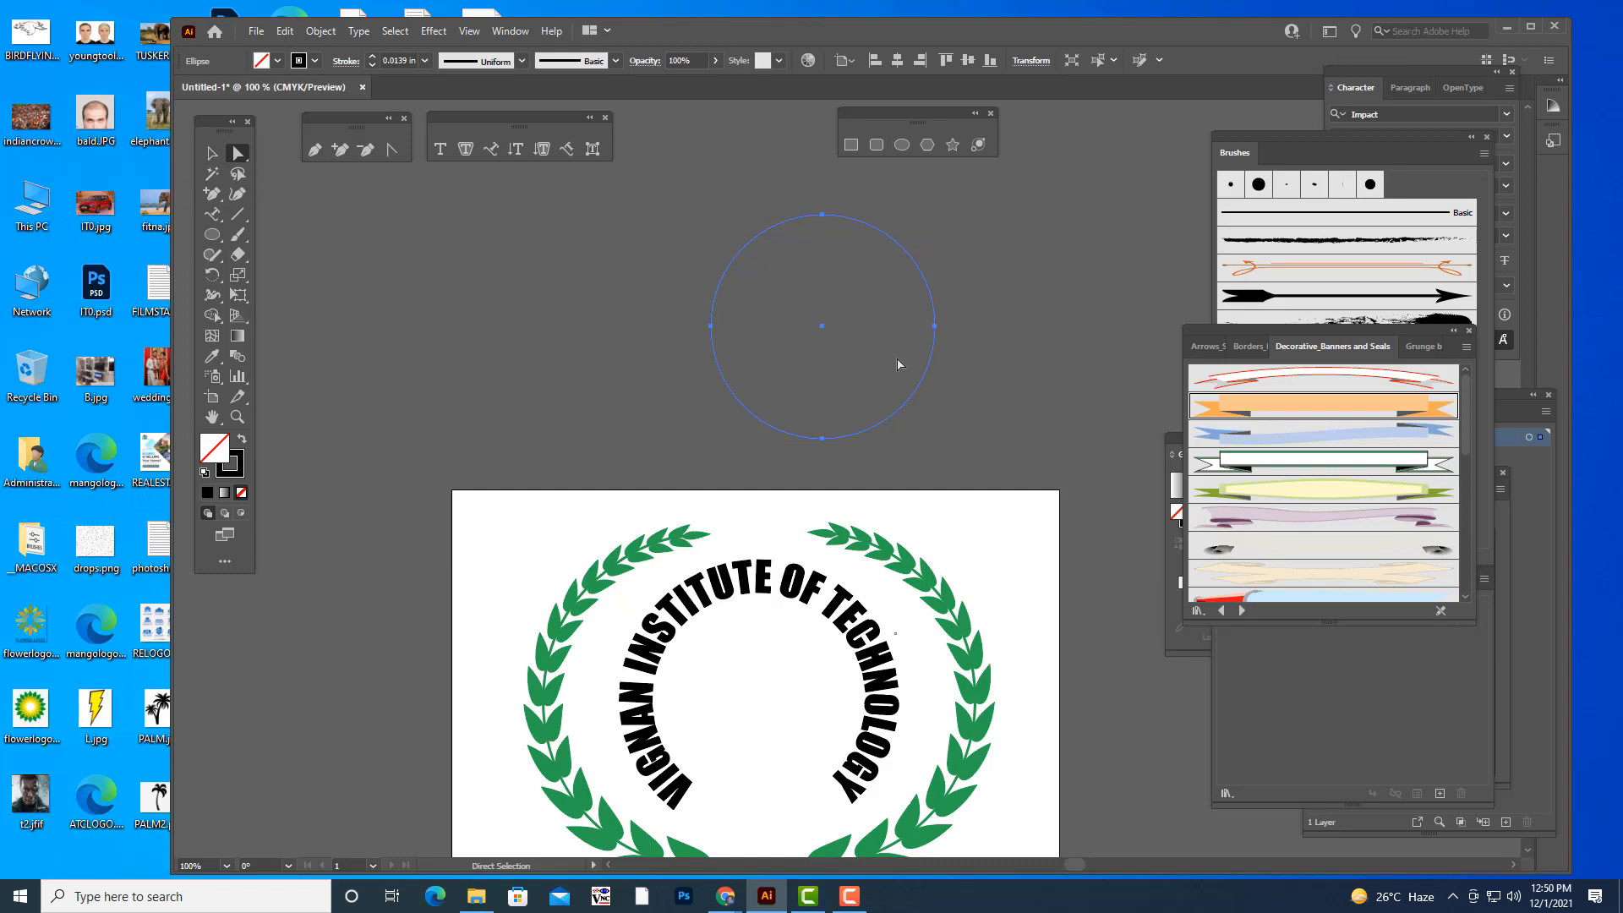
{"action": "left_click", "coordinate": [935, 326]}
{"action": "left_click", "coordinate": [536, 62]}
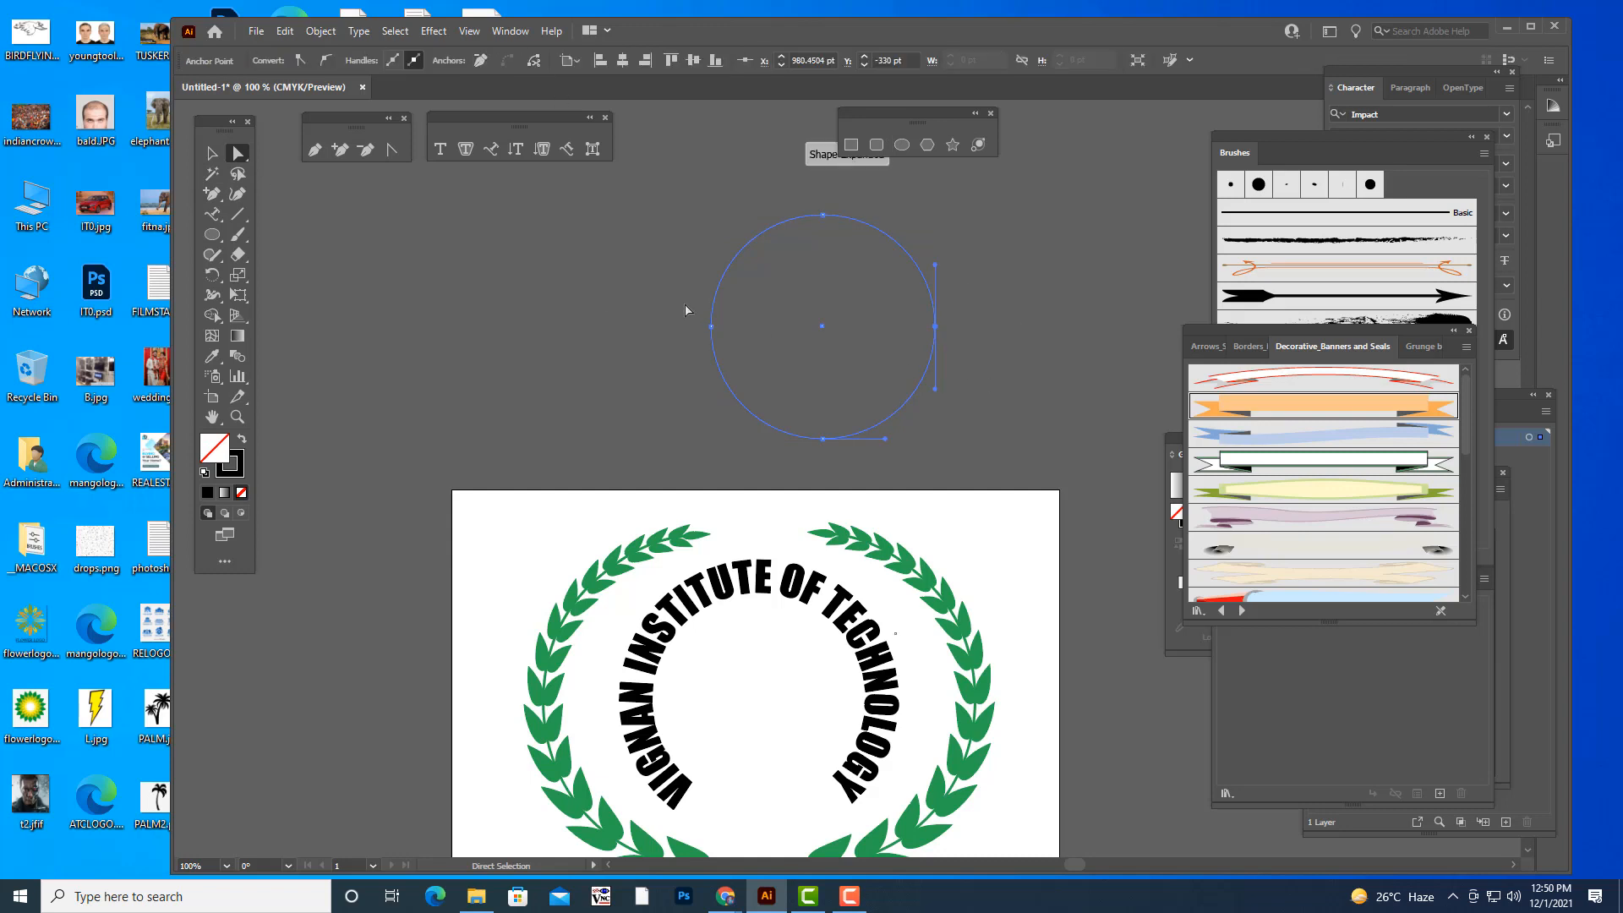
{"action": "left_click", "coordinate": [711, 327]}
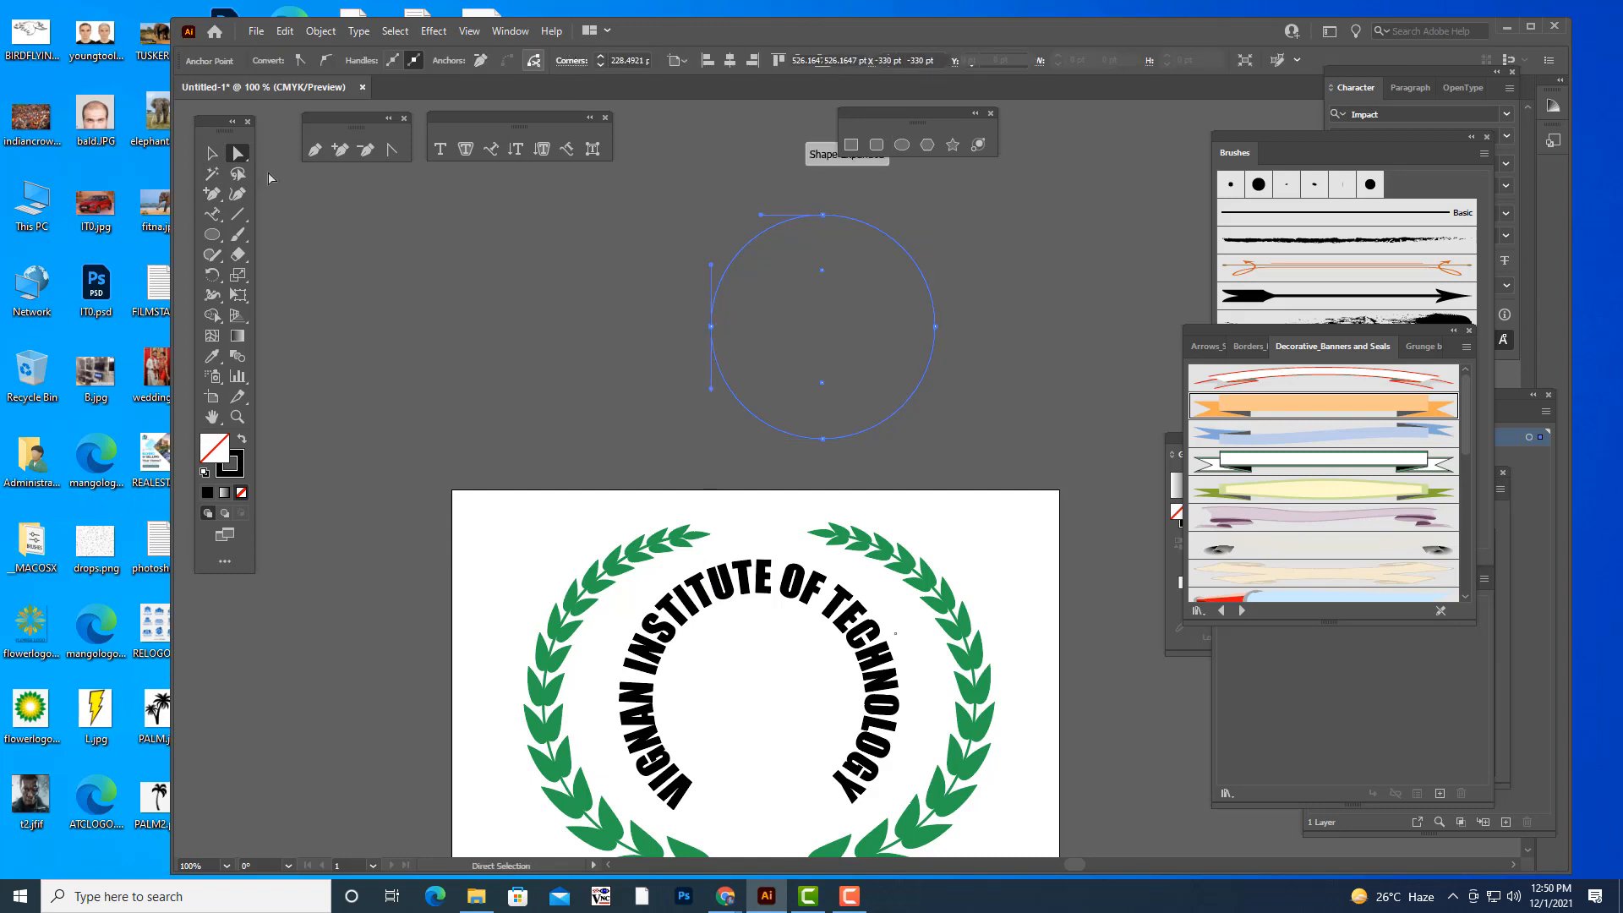
{"action": "left_click", "coordinate": [212, 152]}
{"action": "left_click", "coordinate": [647, 405]}
{"action": "left_click", "coordinate": [896, 416]}
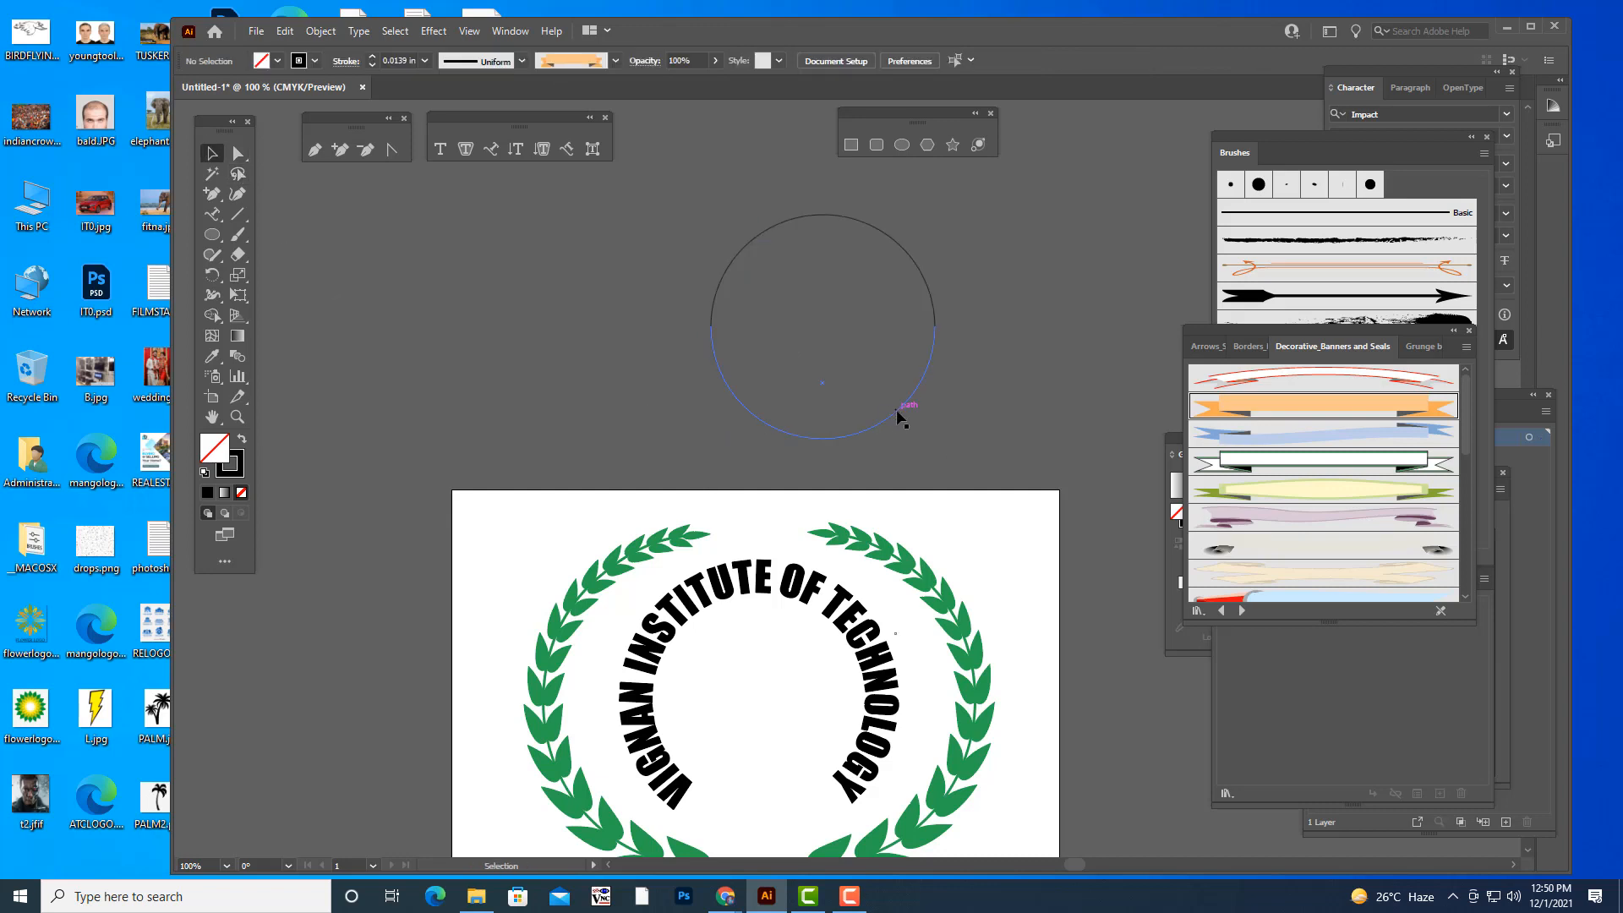
{"action": "key", "text": "Delete"}
- Move the remaining upper arc down a little toward the artboard
{"action": "left_click", "coordinate": [919, 266]}
{"action": "left_click_drag", "start_coordinate": [895, 242], "coordinate": [893, 296]}
{"action": "left_click", "coordinate": [992, 266]}
- Add an anchor point on the upper arc a short way above each of its two ends
{"action": "left_click", "coordinate": [341, 150]}
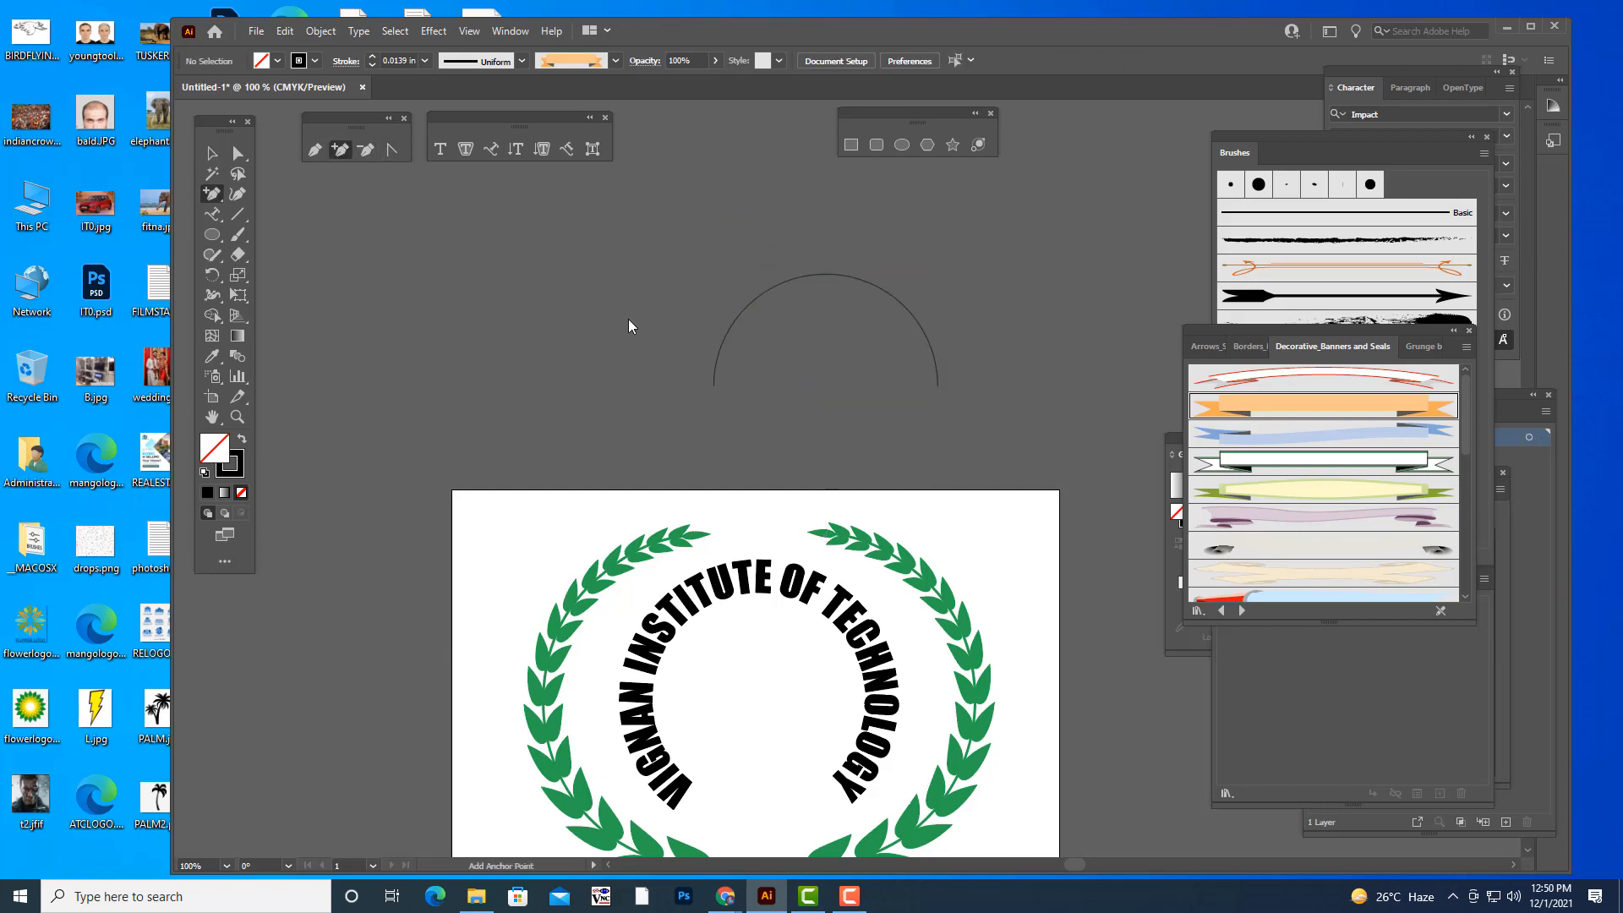
{"action": "left_click", "coordinate": [723, 342]}
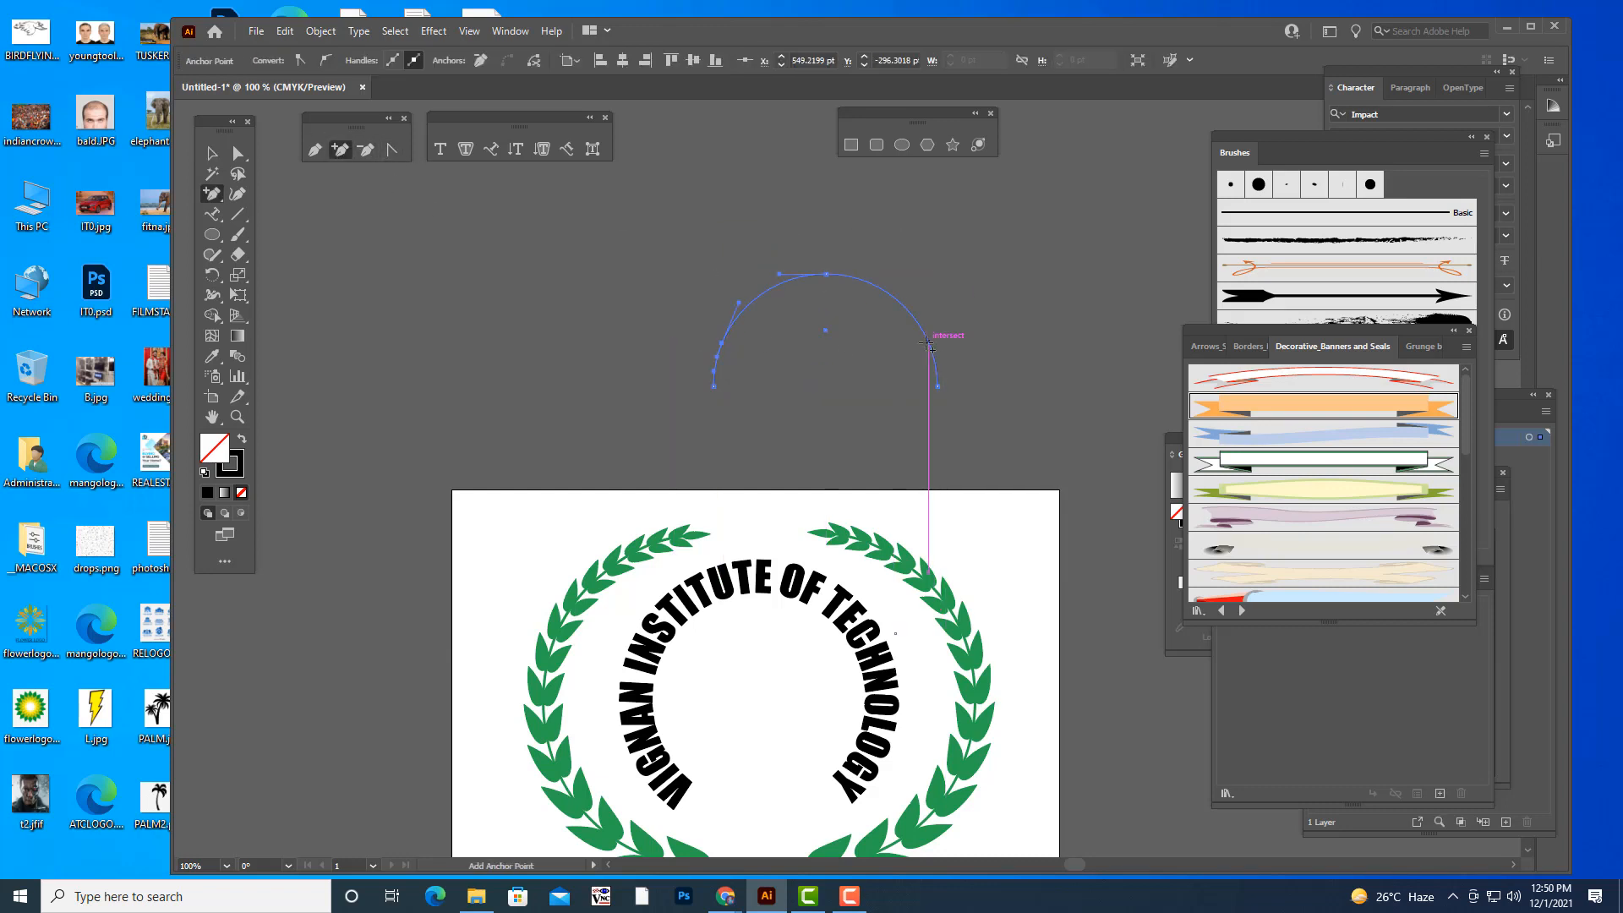
{"action": "left_click", "coordinate": [931, 348]}
- Shorten the arc by deleting the short end segments below the two added anchor points
{"action": "left_click", "coordinate": [240, 154]}
{"action": "left_click", "coordinate": [722, 343]}
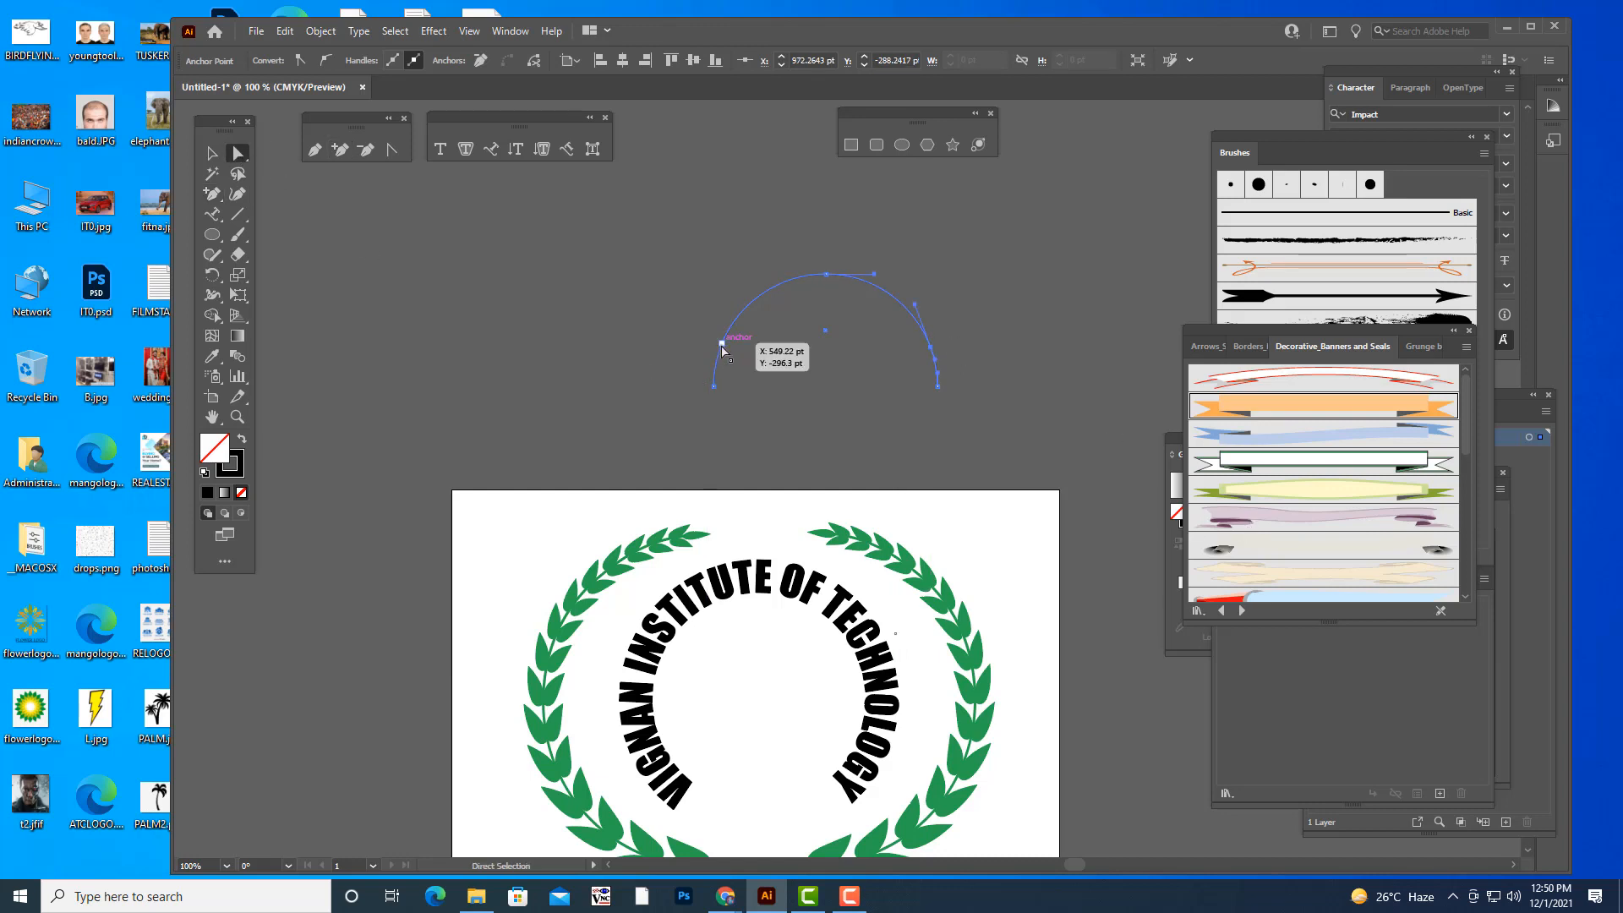
{"action": "left_click", "coordinate": [930, 346]}
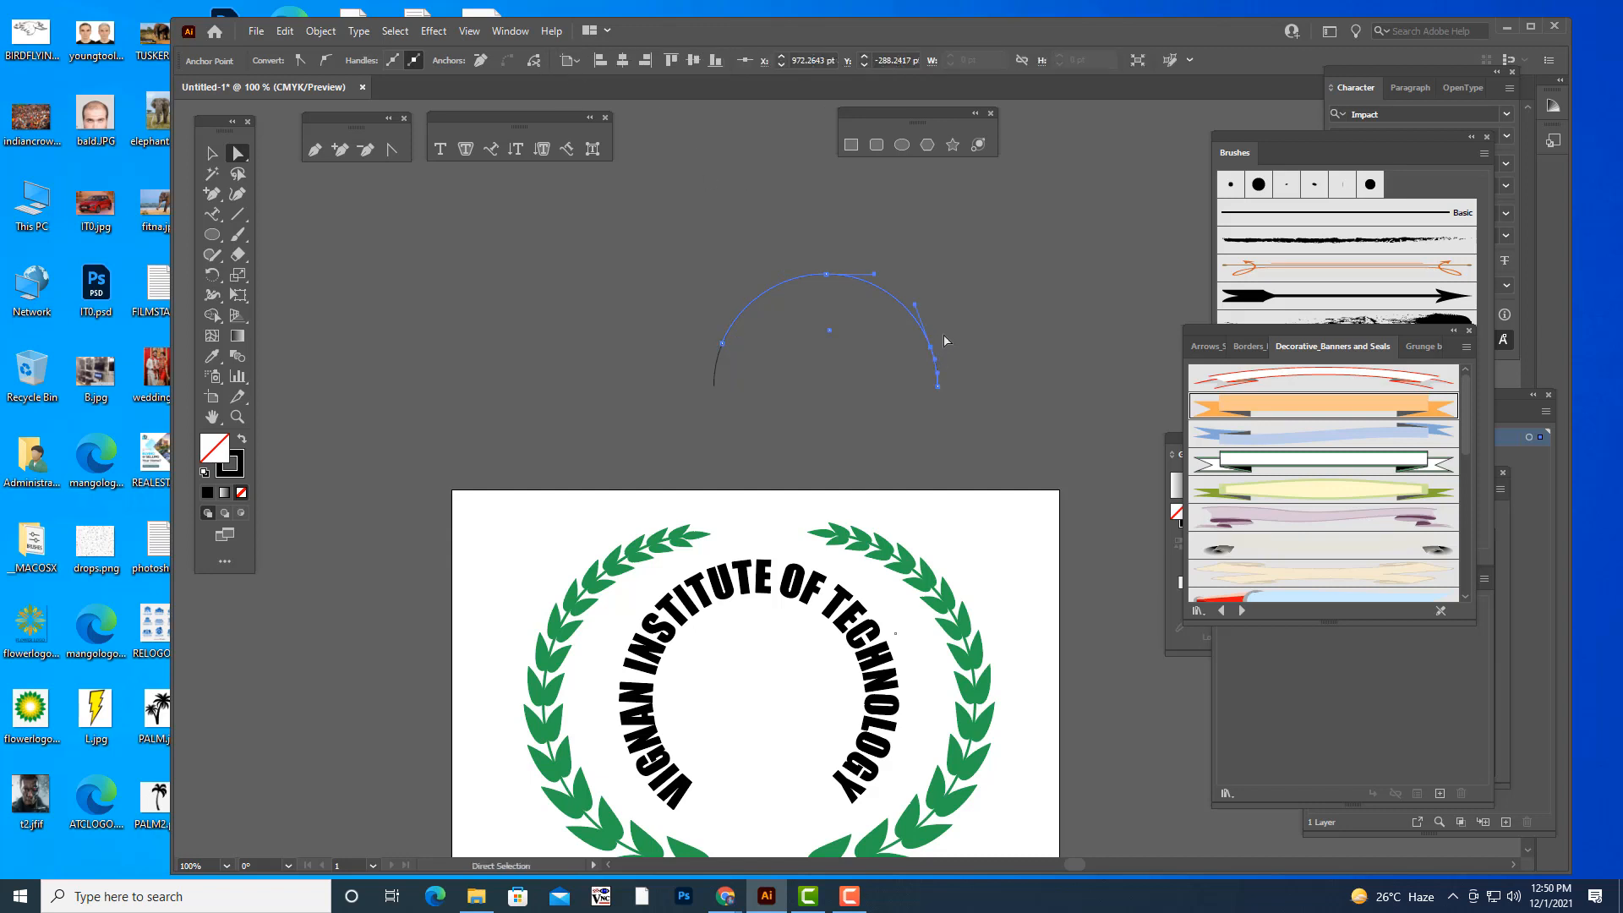
{"action": "key", "text": "v"}
{"action": "left_click", "coordinate": [663, 394]}
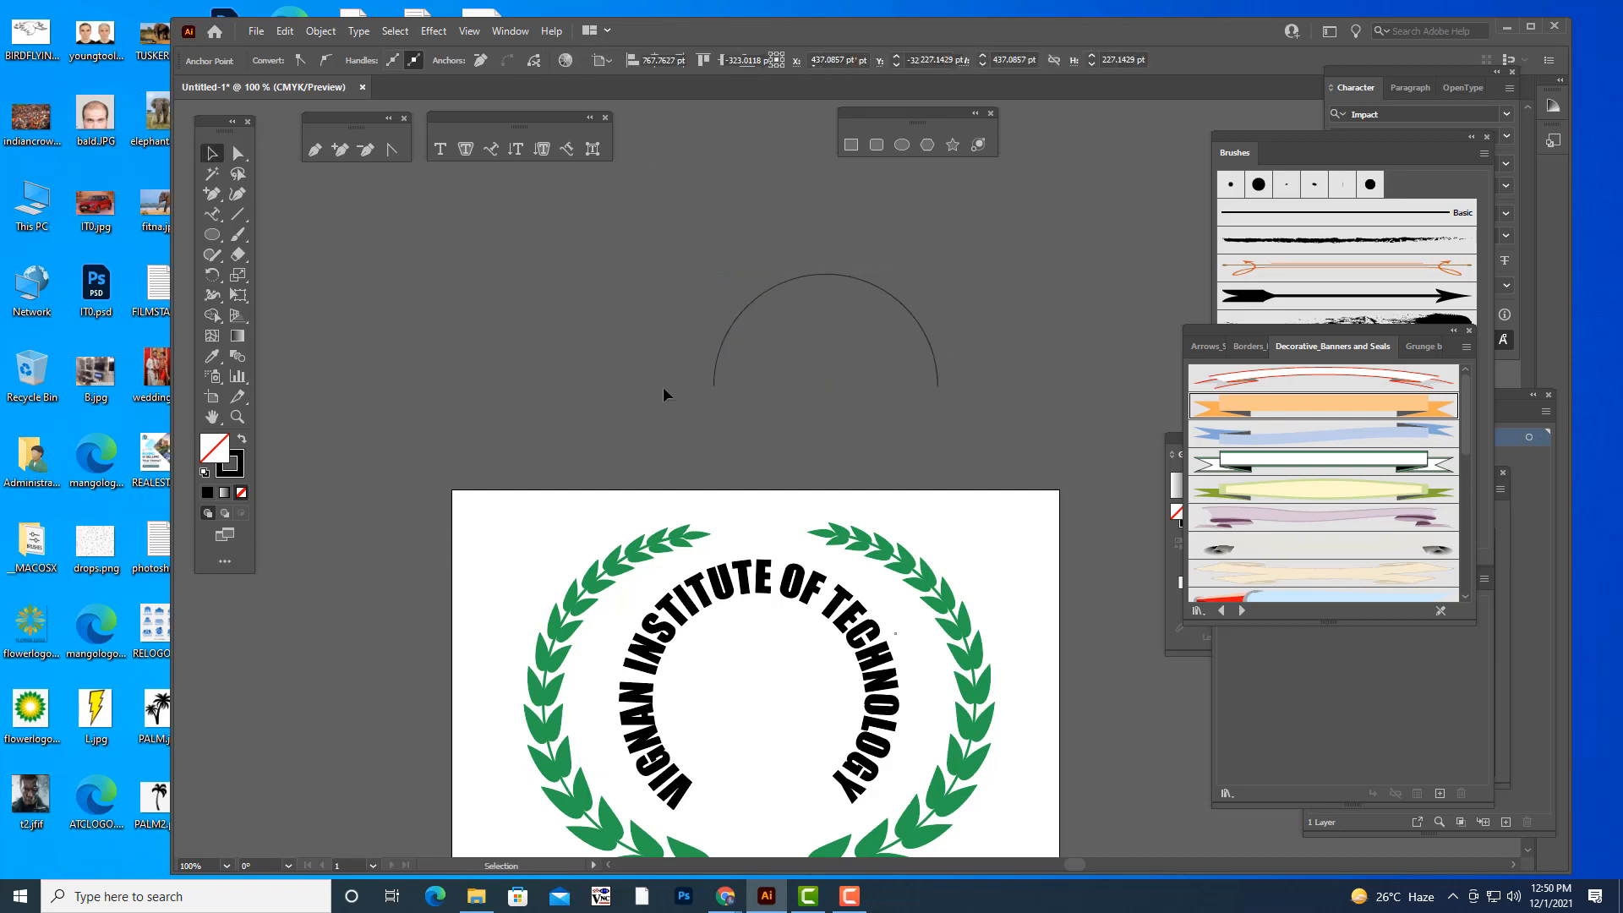
{"action": "left_click", "coordinate": [716, 374]}
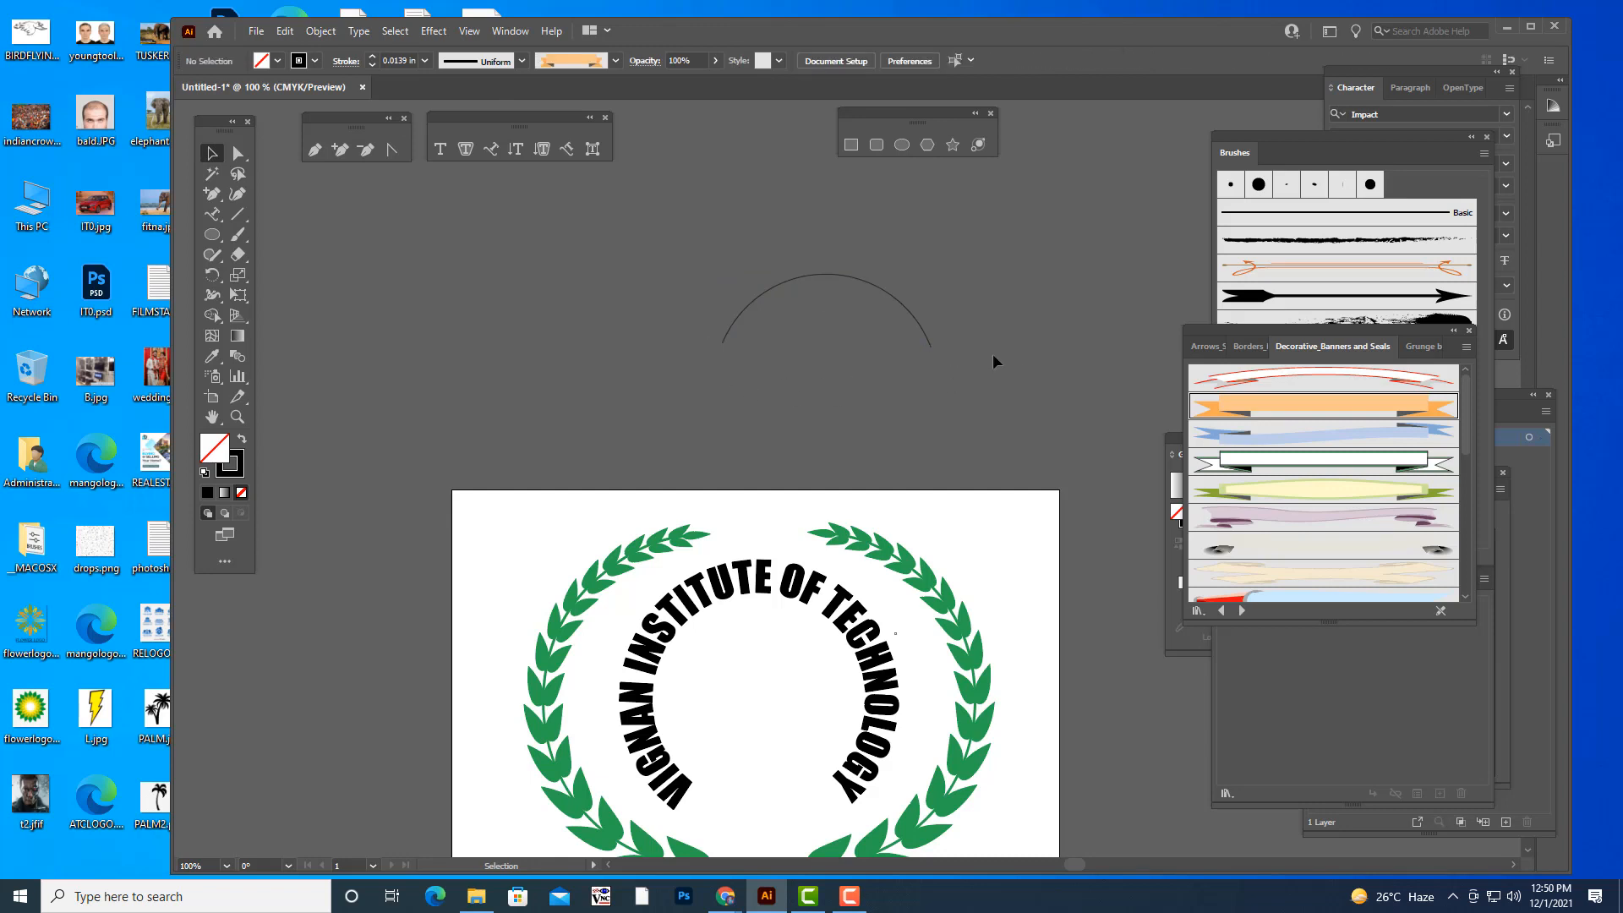
- Move the shortened arc down onto the artboard, centred below the institute name at the open base of the wreath
{"action": "scroll", "coordinate": [840, 311], "scroll_direction": "down", "scroll_amount": 1}
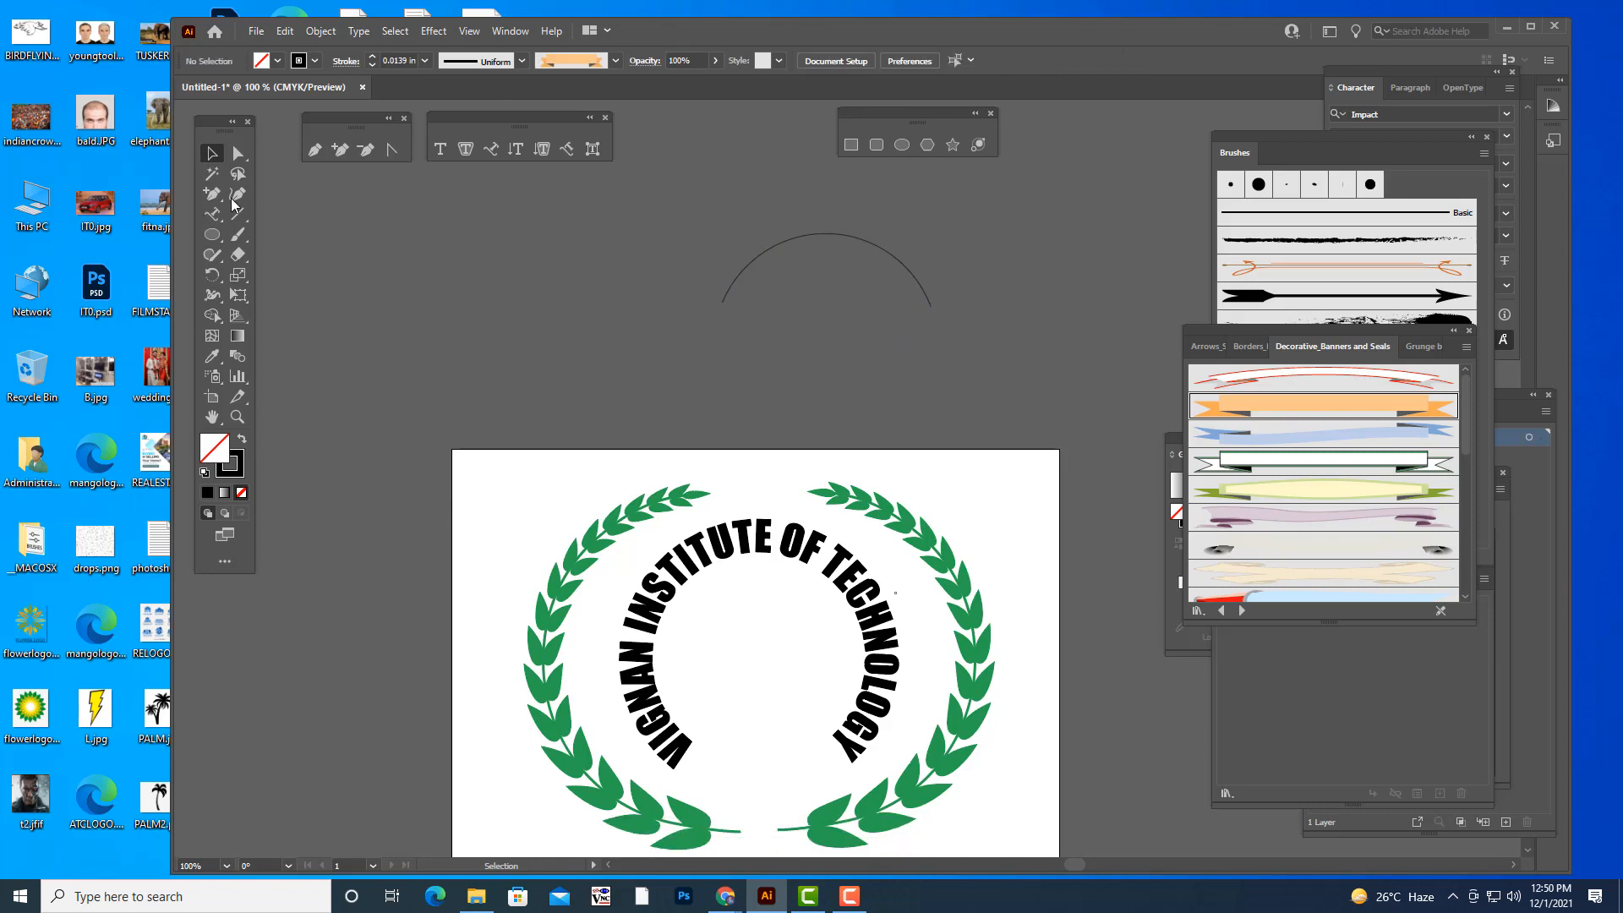
{"action": "left_click", "coordinate": [888, 242]}
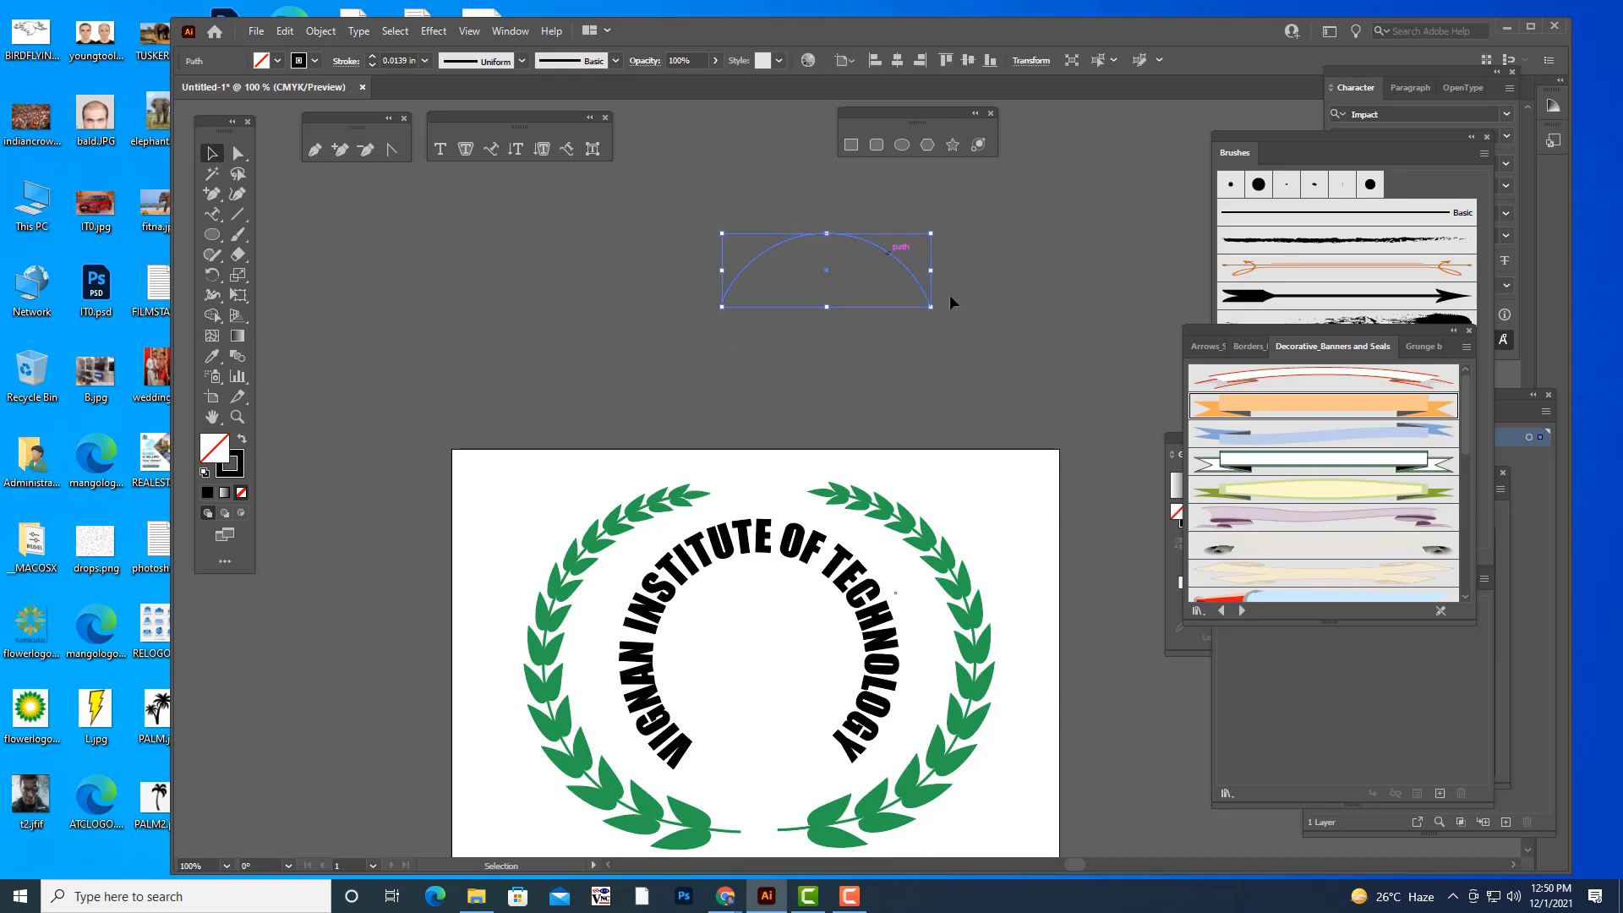
{"action": "scroll", "coordinate": [951, 294], "scroll_direction": "down", "scroll_amount": 3}
{"action": "scroll", "coordinate": [991, 197], "scroll_direction": "up", "scroll_amount": 3}
{"action": "scroll", "coordinate": [992, 197], "scroll_direction": "right", "scroll_amount": 1}
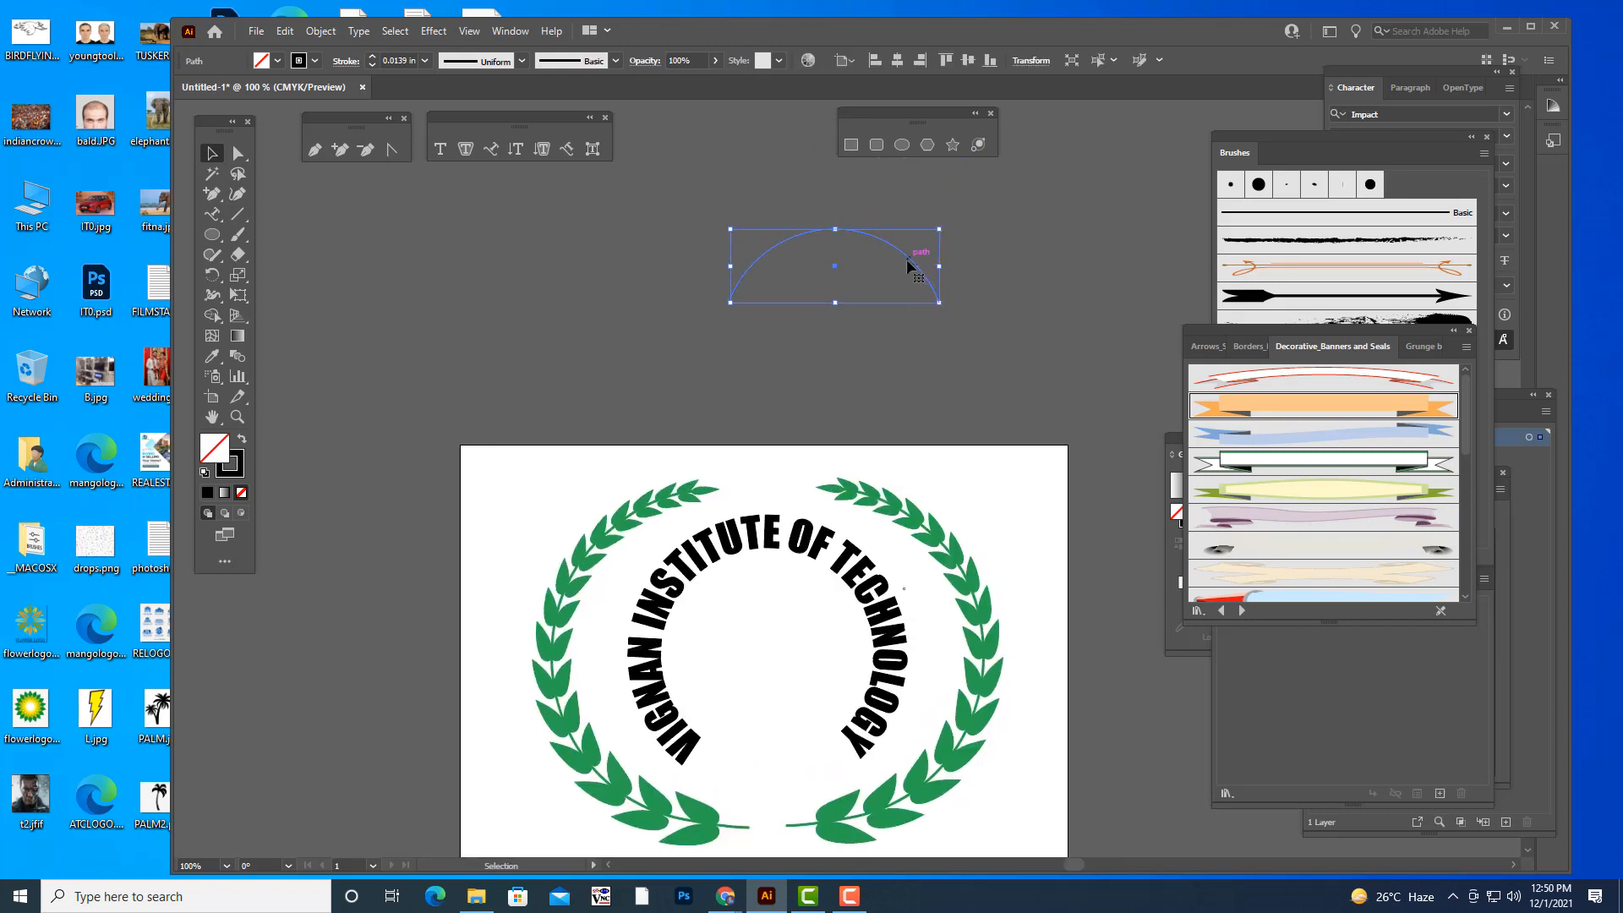
{"action": "left_click_drag", "start_coordinate": [909, 263], "coordinate": [837, 788]}
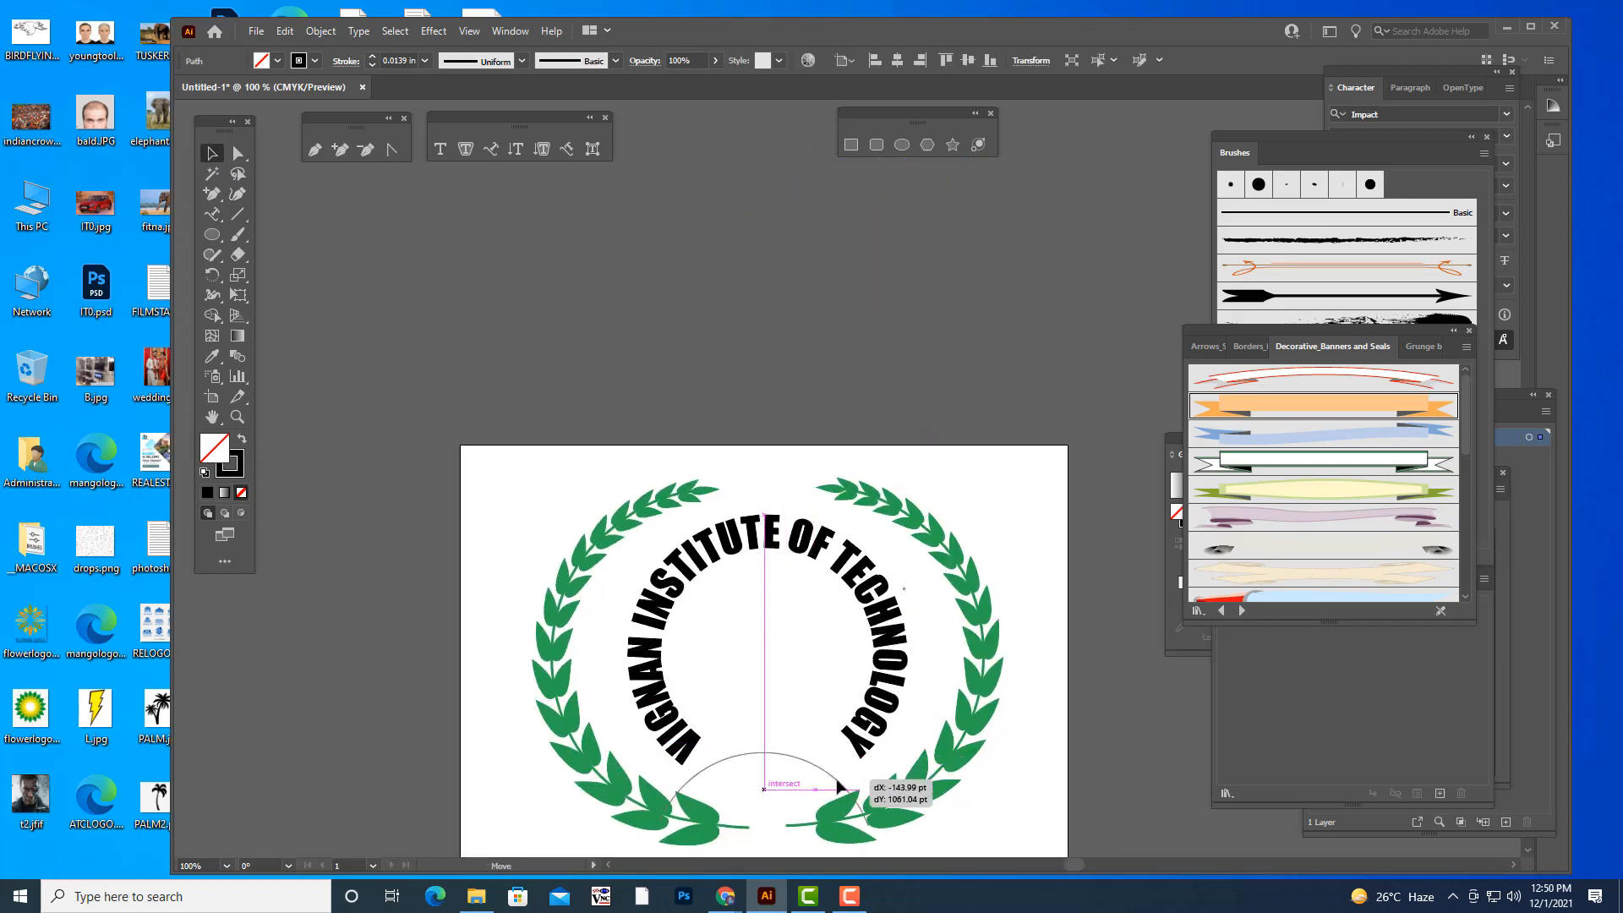
- Enlarge the arc proportionally about its centre to nearly twice its width so it spans the lower wreath
{"action": "scroll", "coordinate": [909, 621], "scroll_direction": "down", "scroll_amount": 3}
{"action": "scroll", "coordinate": [909, 621], "scroll_direction": "down", "scroll_amount": 3}
{"action": "scroll", "coordinate": [887, 642], "scroll_direction": "up", "scroll_amount": 2}
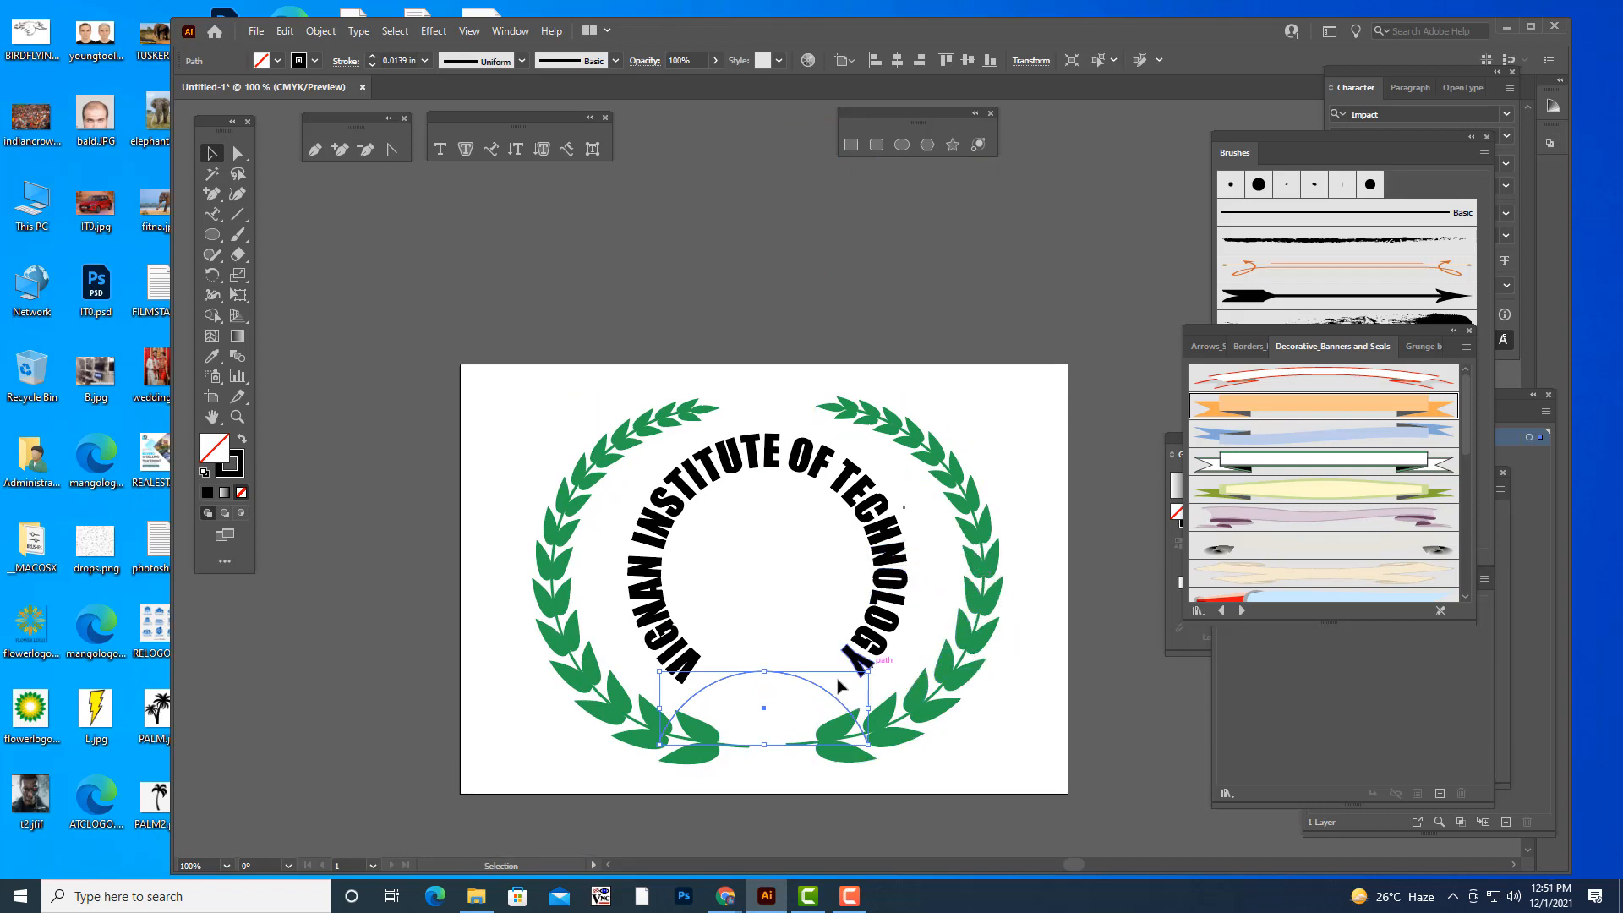
{"action": "left_click_drag", "start_coordinate": [869, 672], "coordinate": [962, 619]}
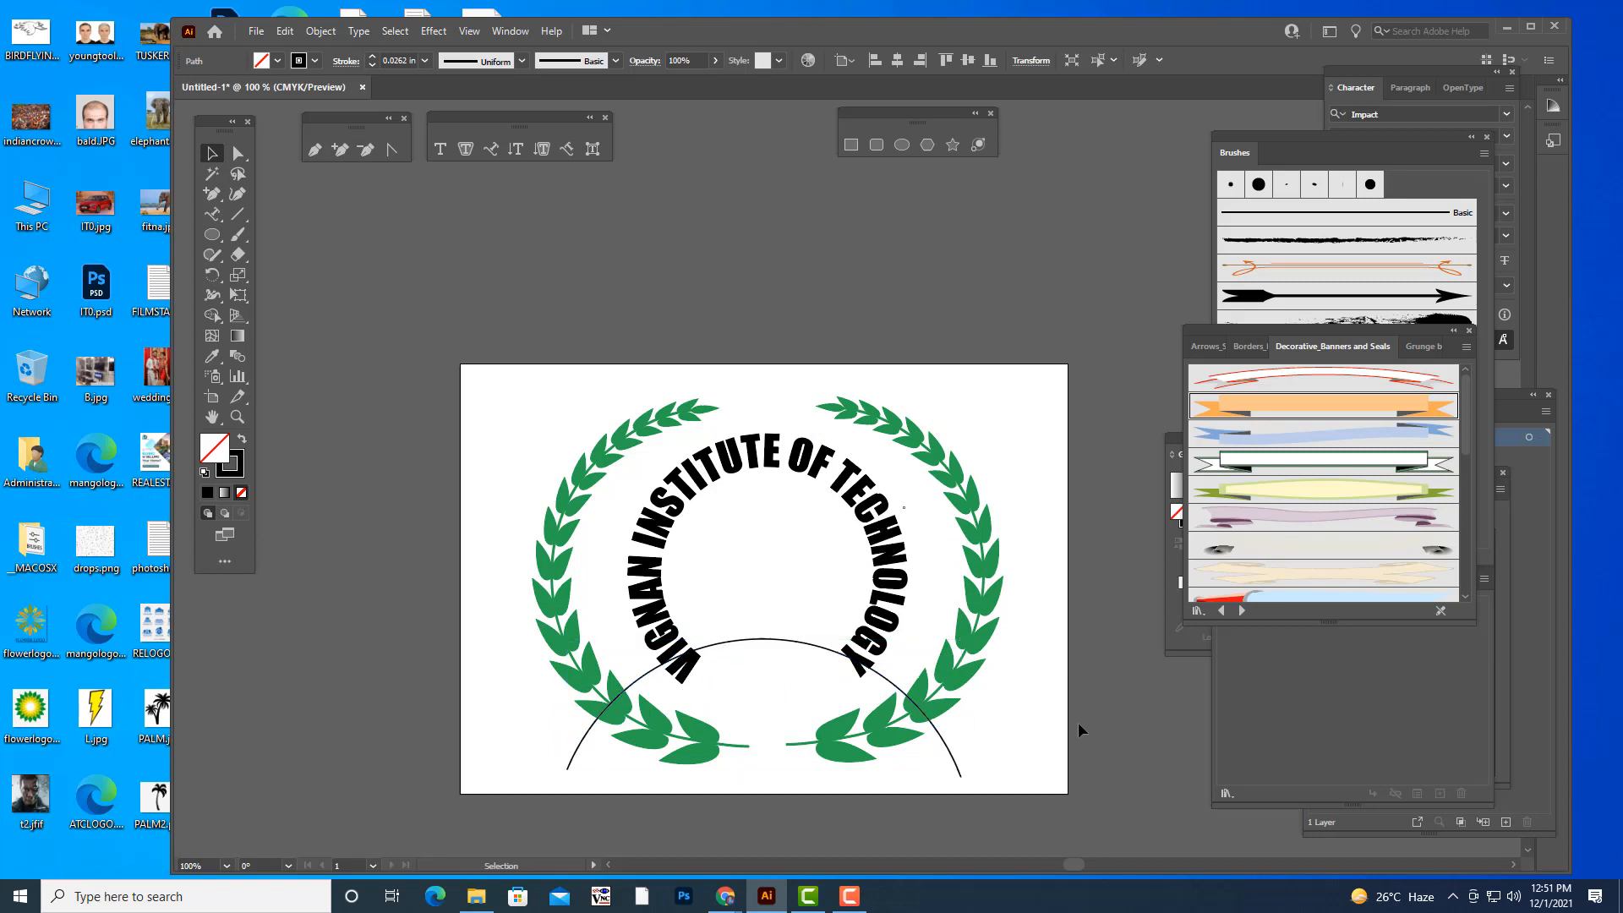
{"action": "left_click", "coordinate": [1078, 722]}
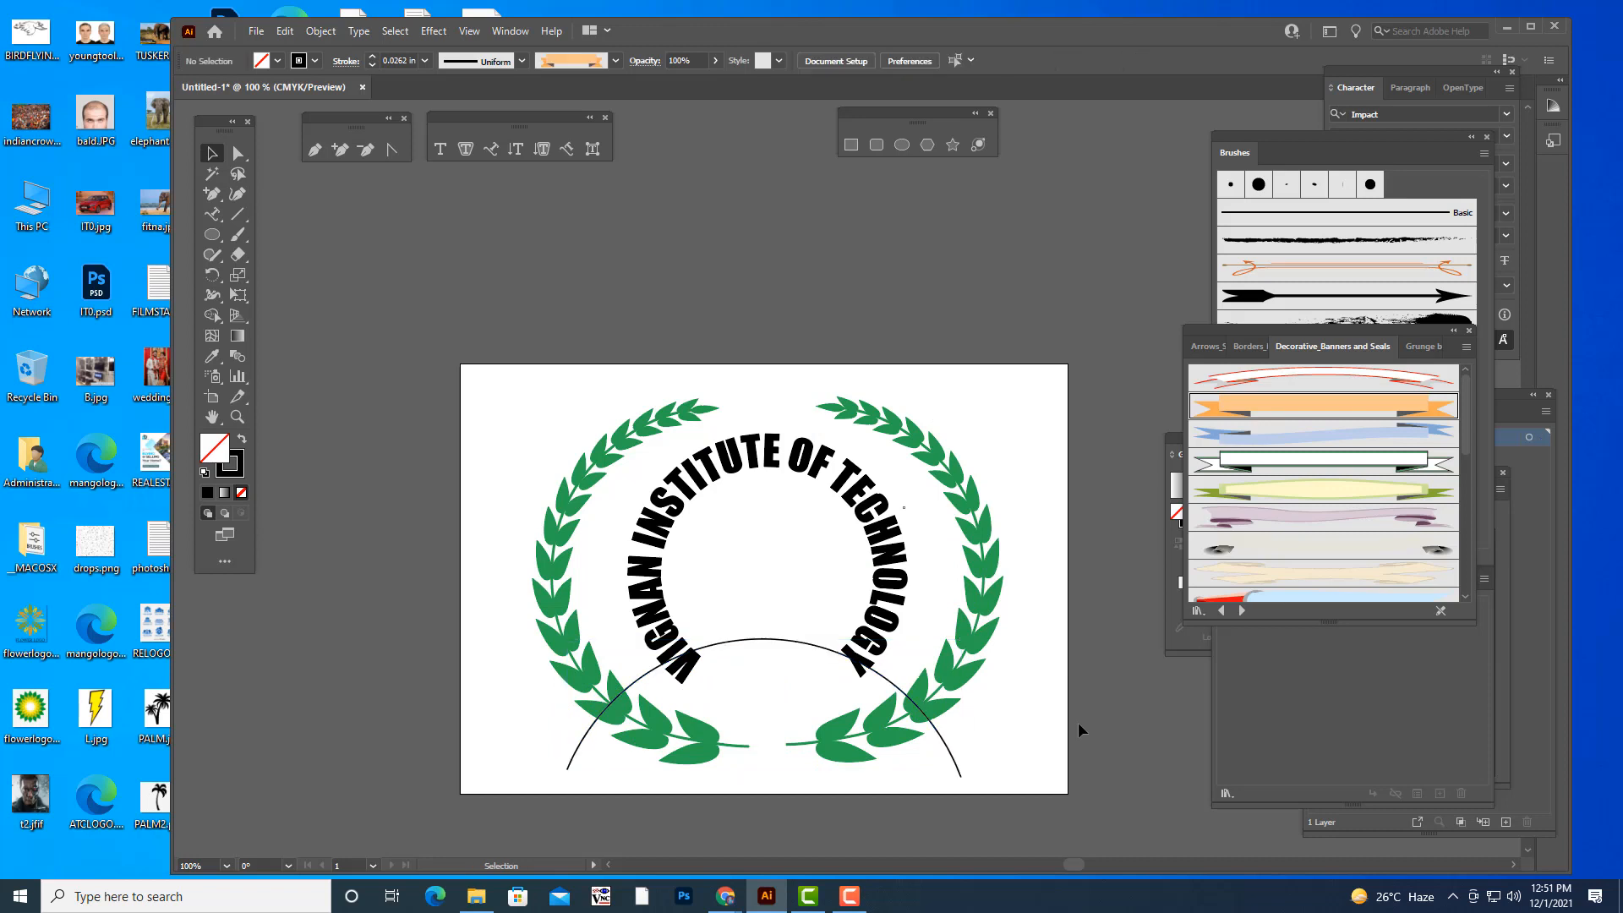
- Try the orange ribbon banner brush on the enlarged arc and undo it
{"action": "left_click", "coordinate": [787, 644]}
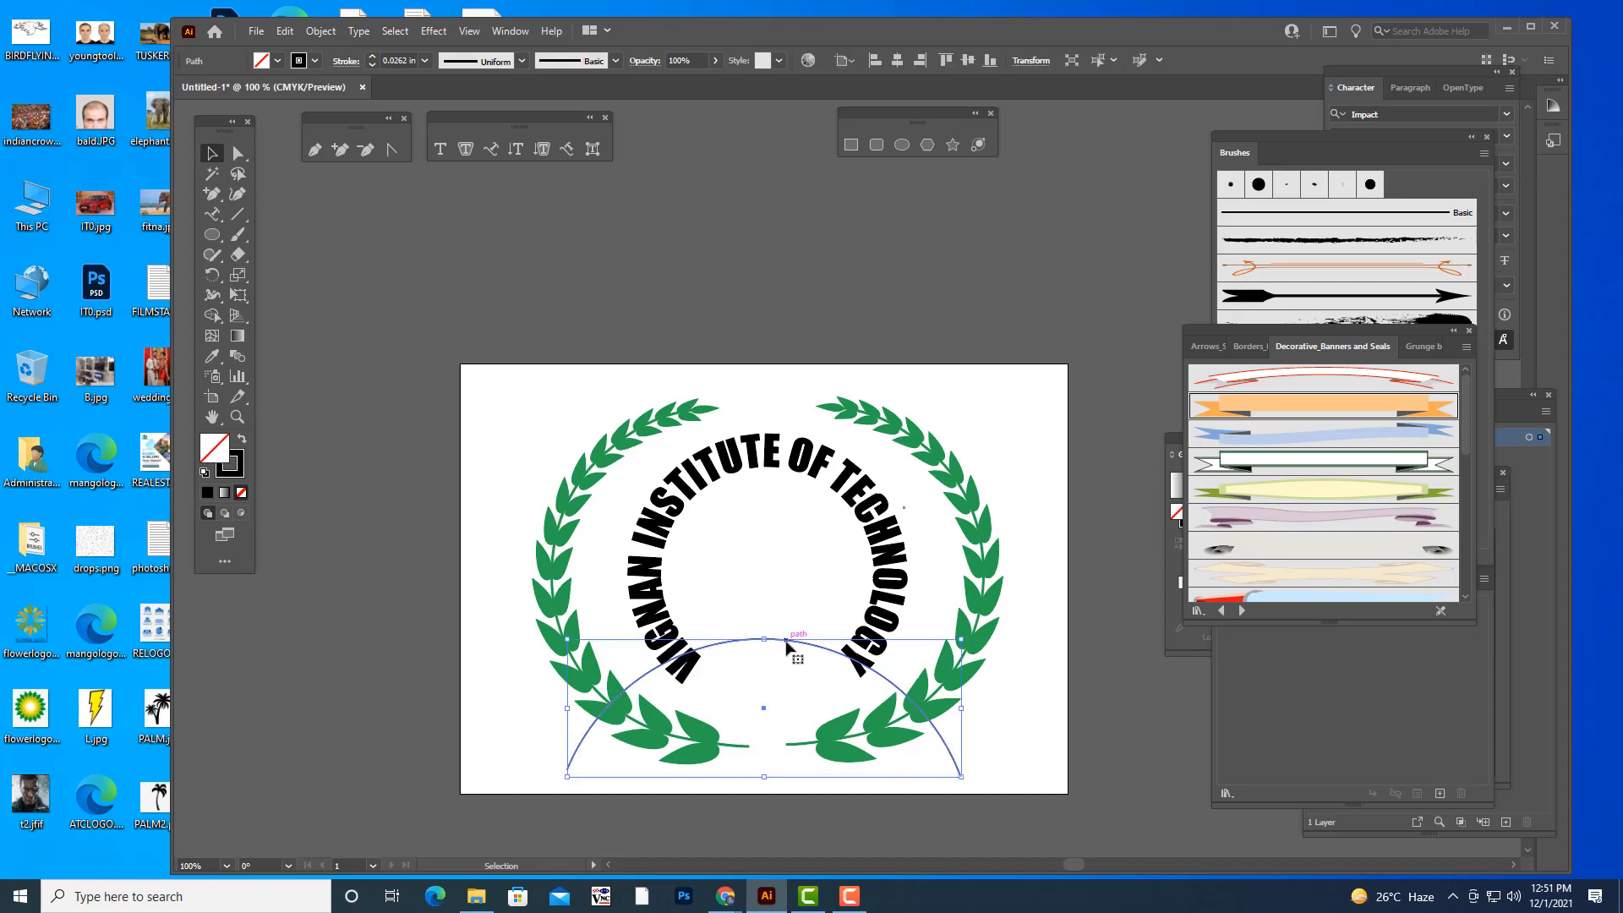
{"action": "left_click", "coordinate": [1283, 406]}
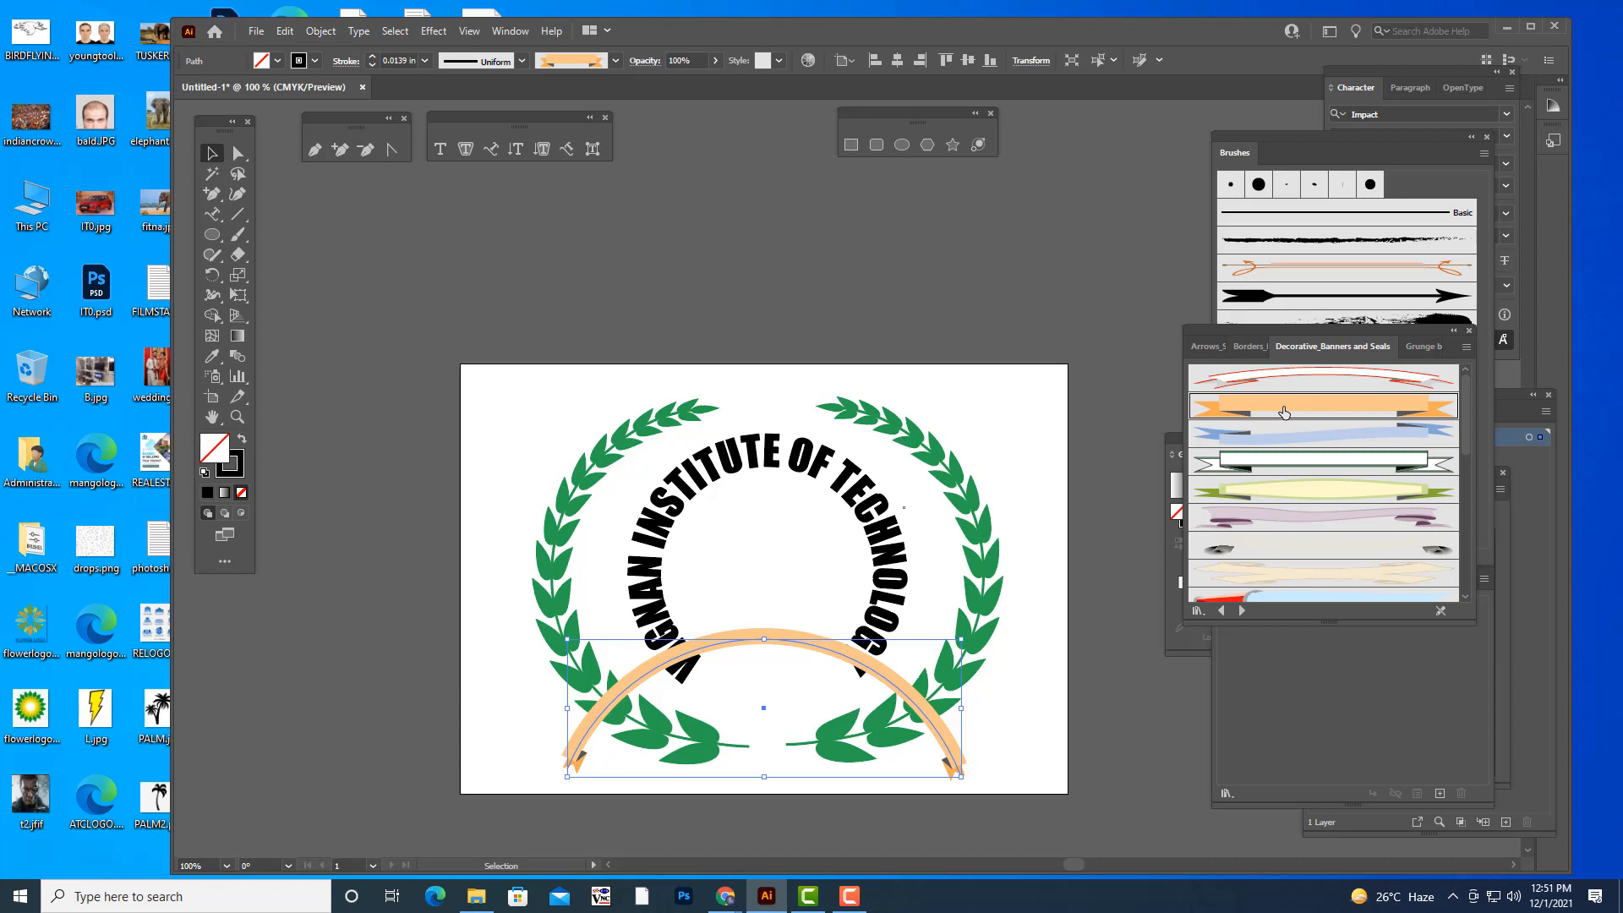
{"action": "key", "text": "ctrl+z"}
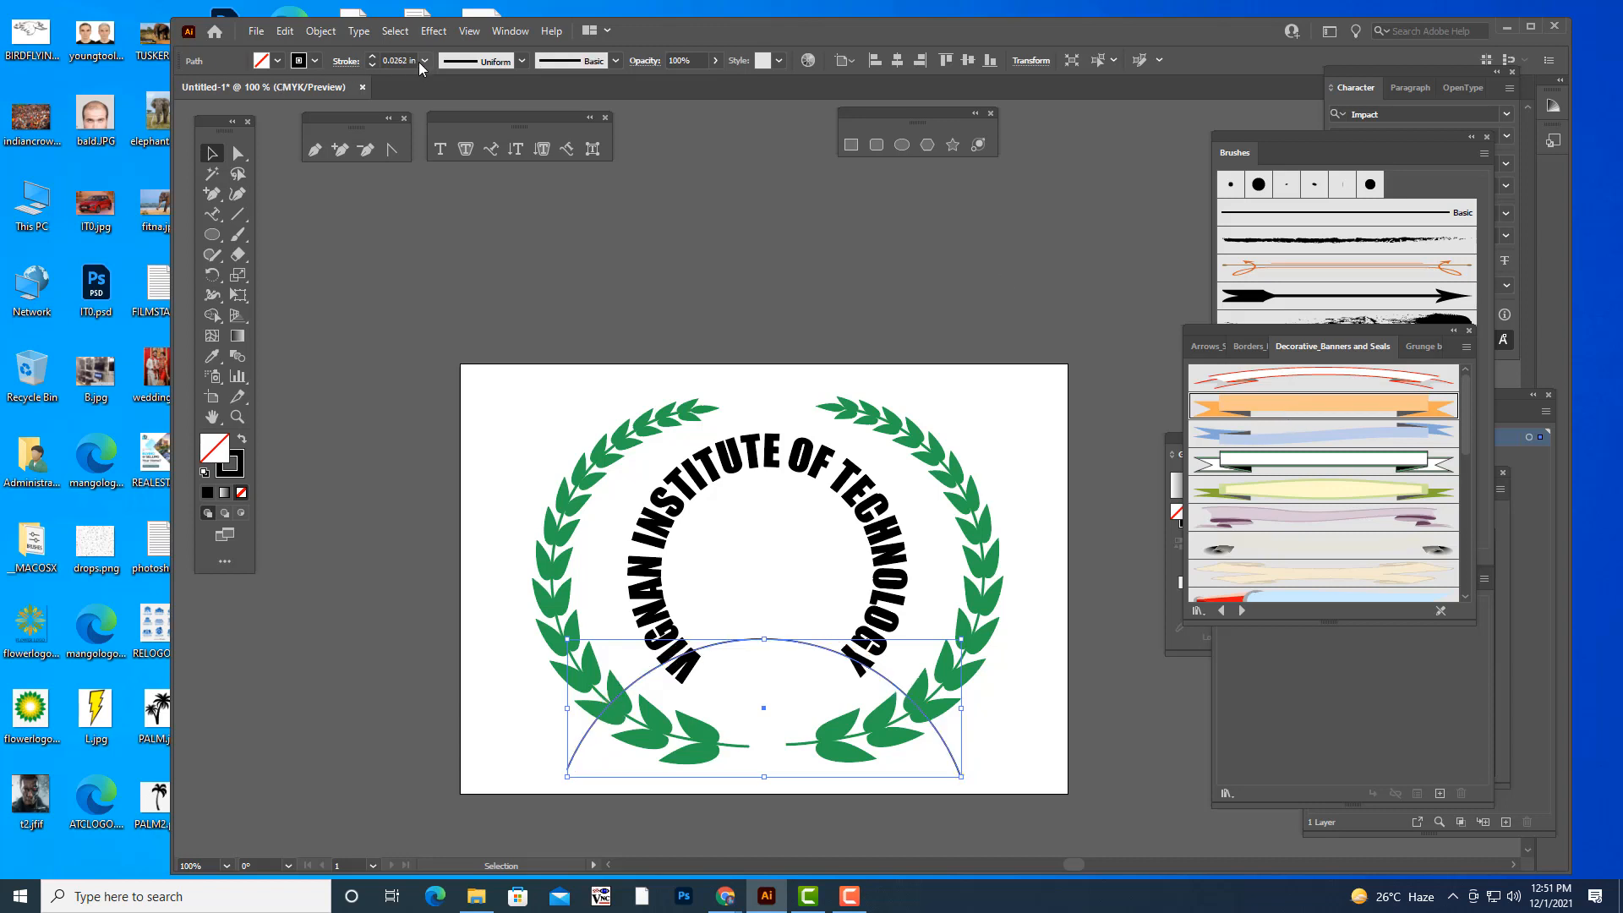
- Set the arc's stroke weight to 0.125 in
{"action": "left_click", "coordinate": [424, 60]}
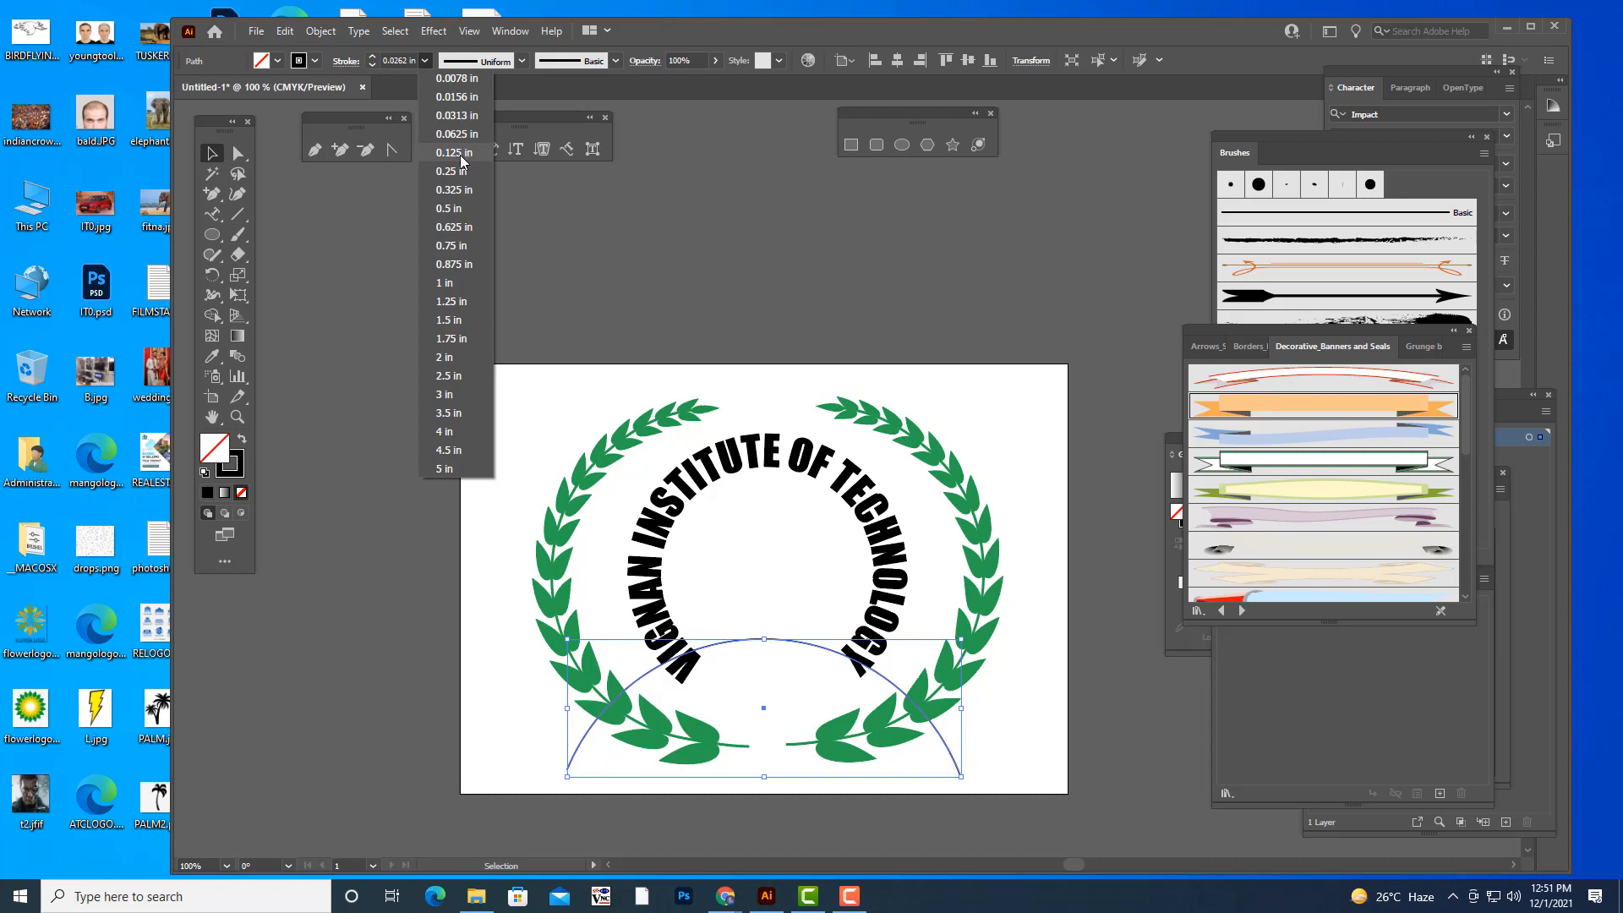
{"action": "left_click", "coordinate": [457, 153]}
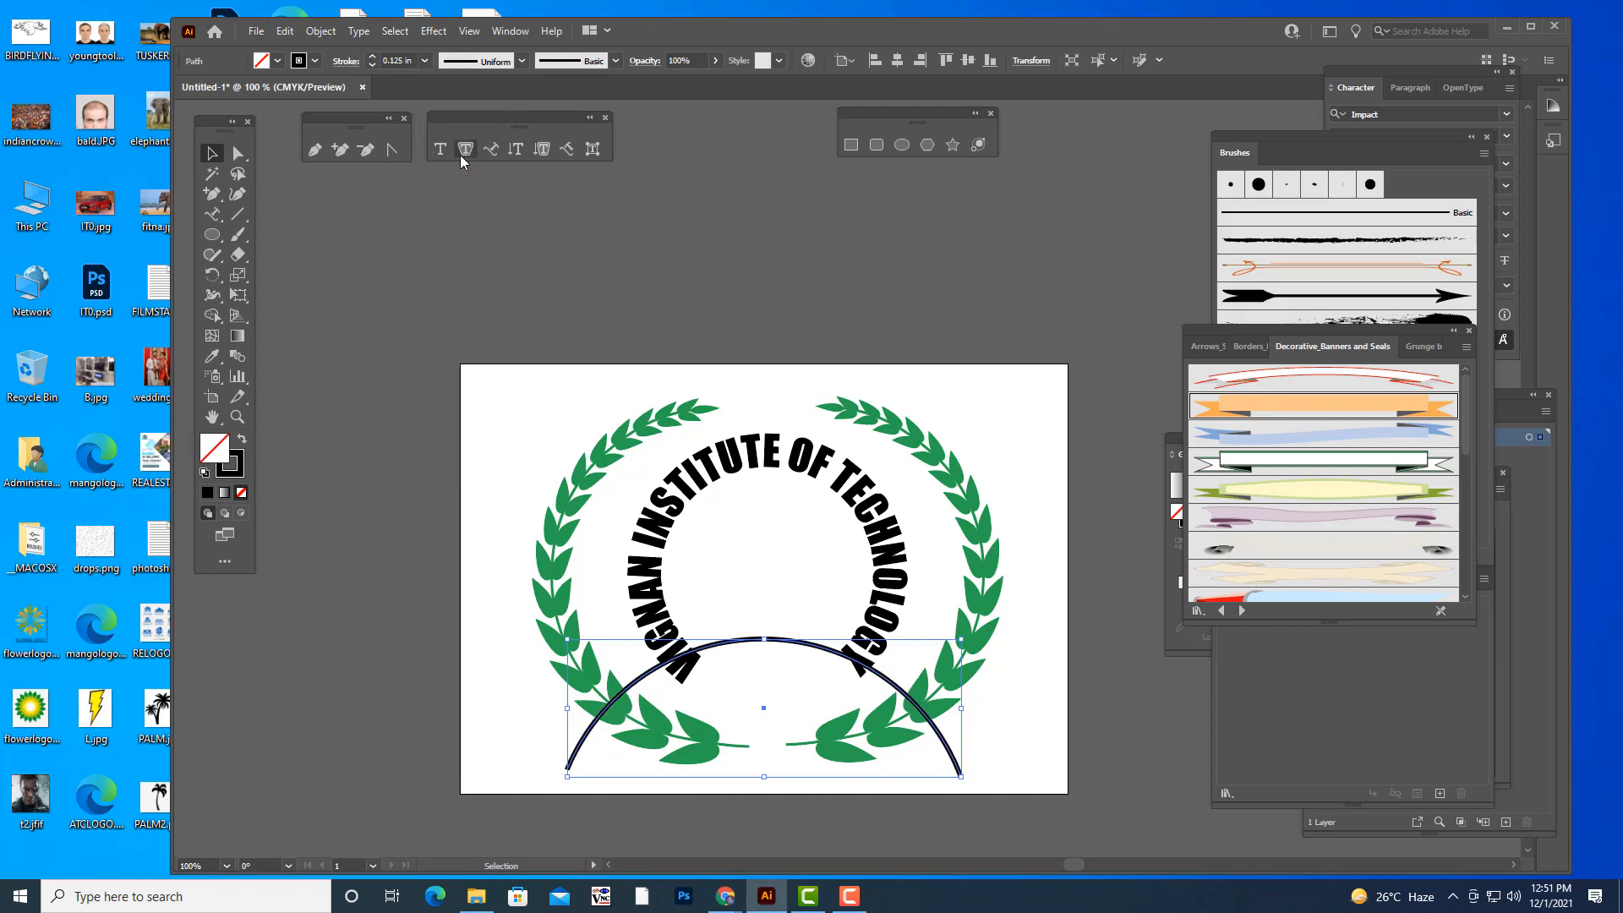
- Try the white green-edged banner brush and the red curved banner brush on the arc, undoing both
{"action": "left_click", "coordinate": [1287, 464]}
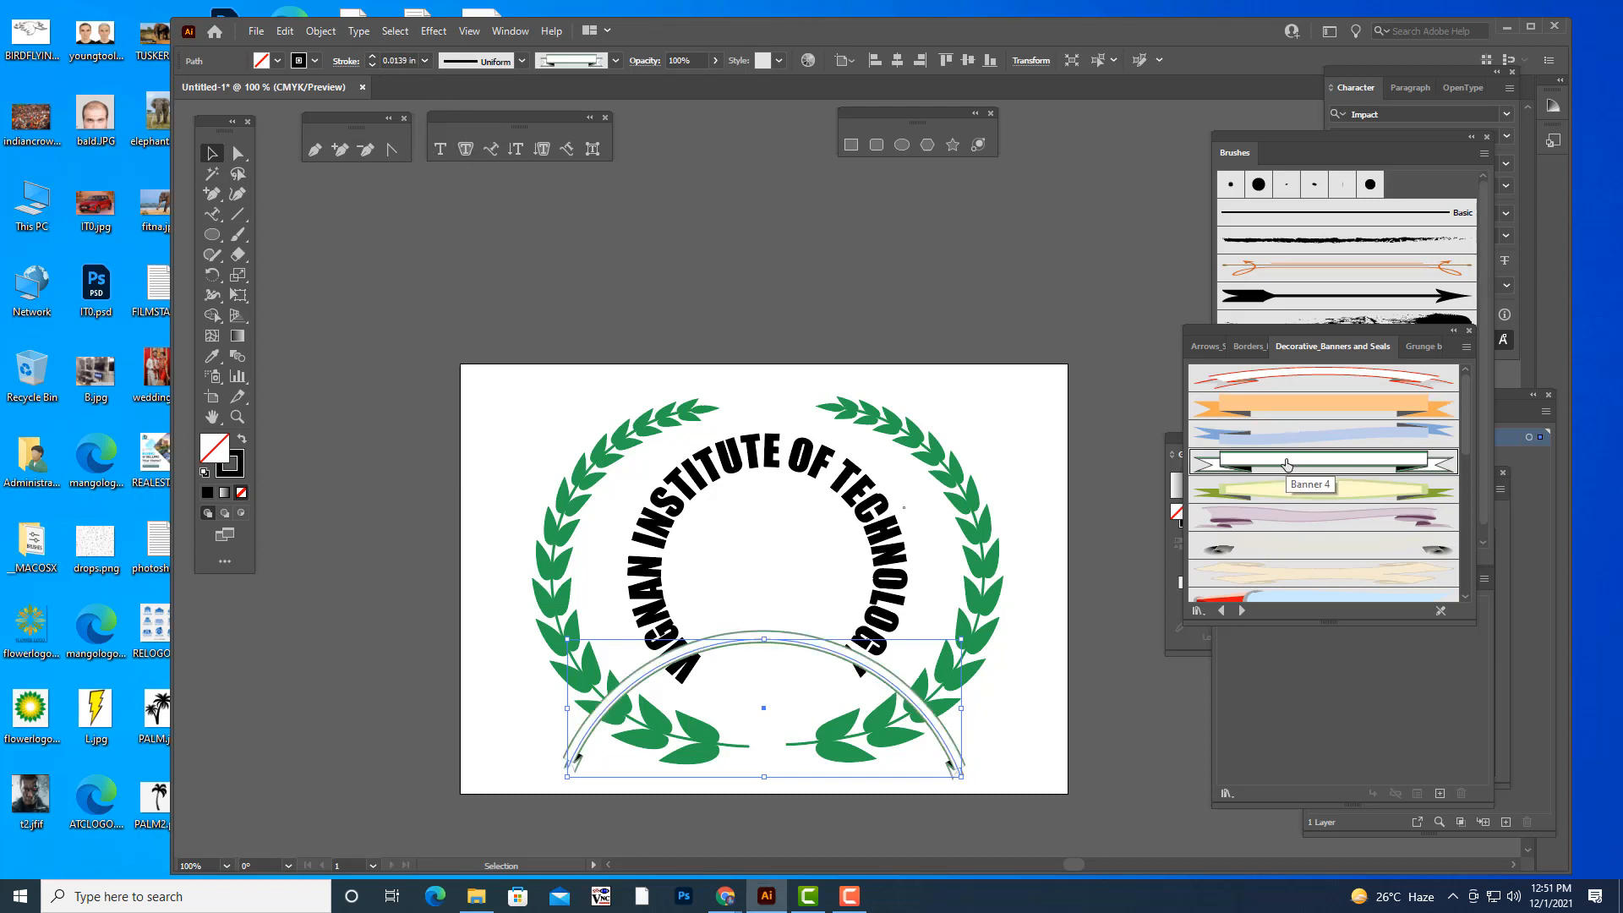
{"action": "left_click", "coordinate": [1274, 387]}
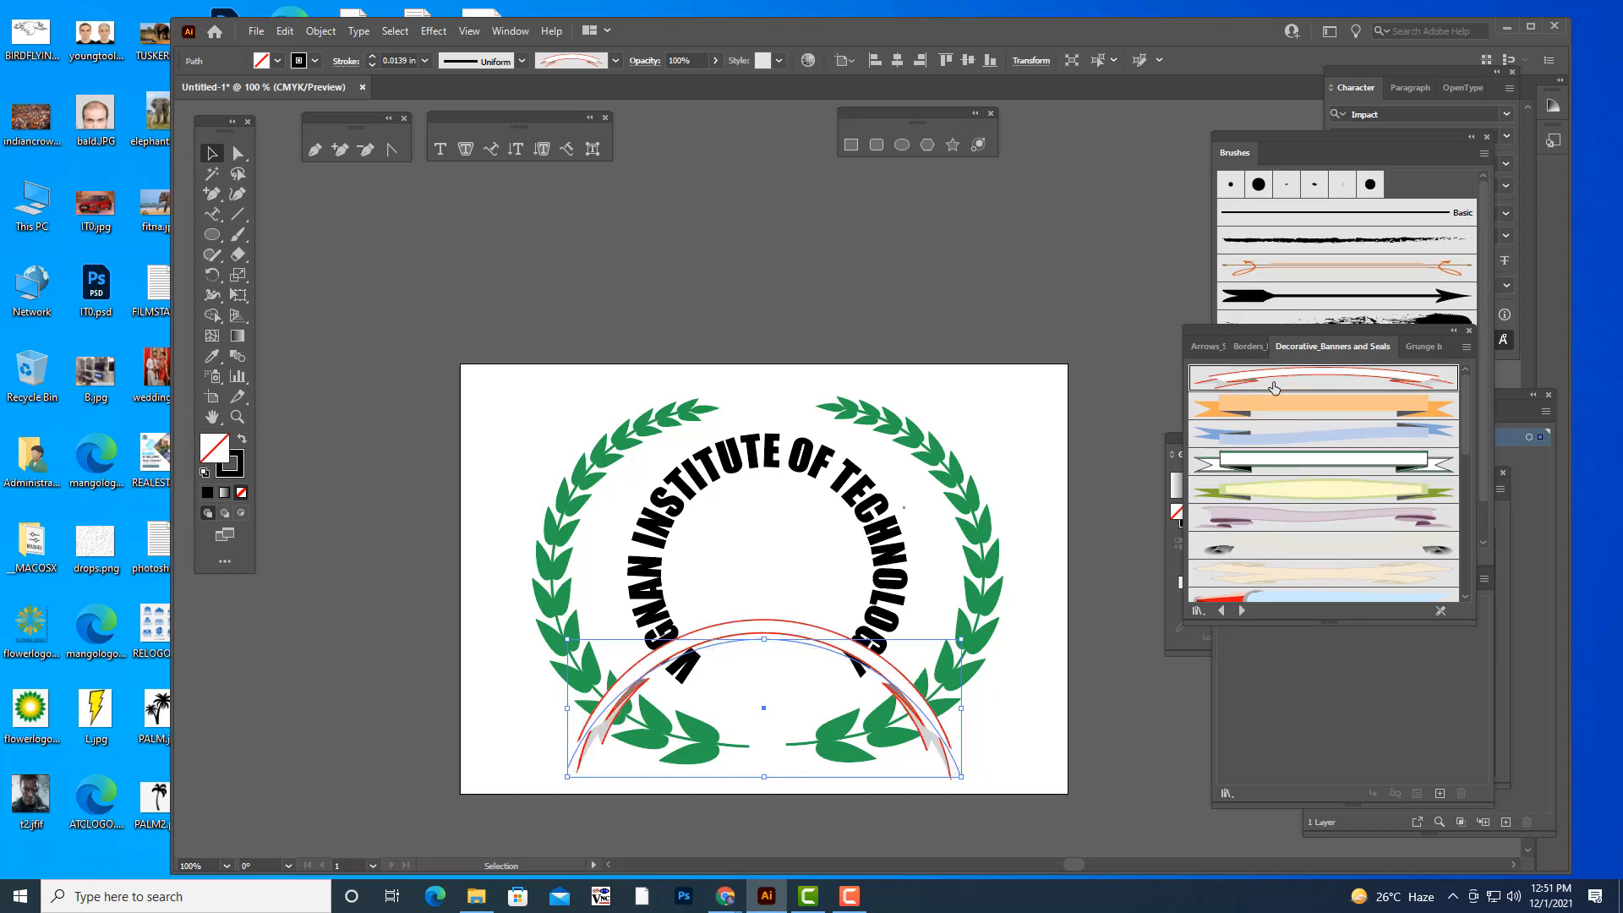
{"action": "key", "text": "ctrl+z"}
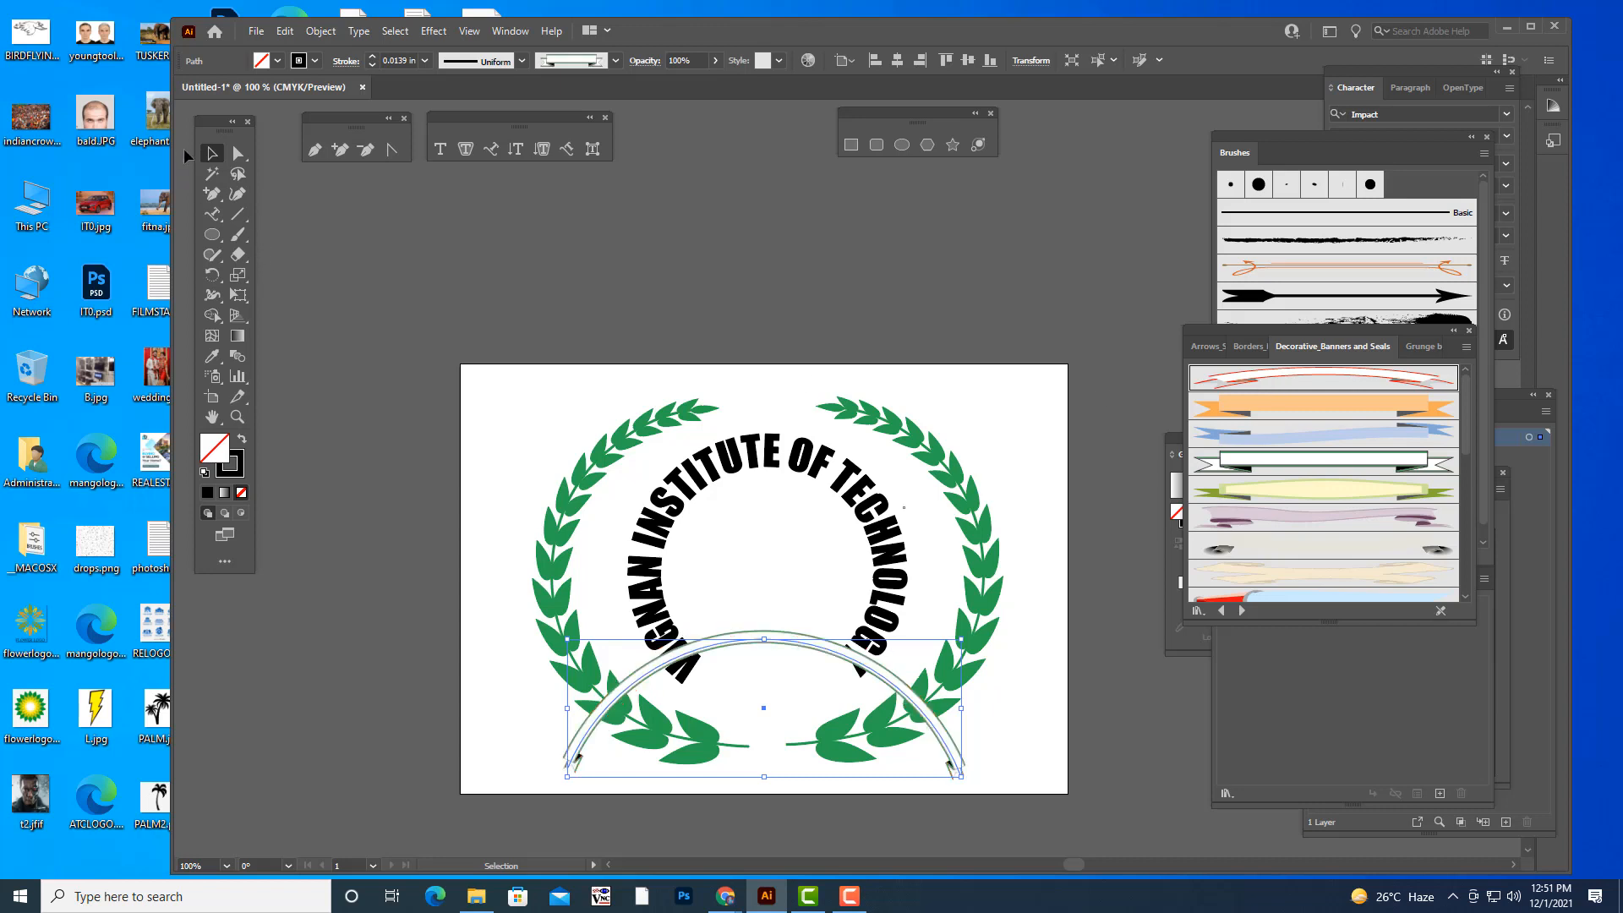
{"action": "left_click", "coordinate": [965, 342]}
{"action": "key", "text": "ctrl+z"}
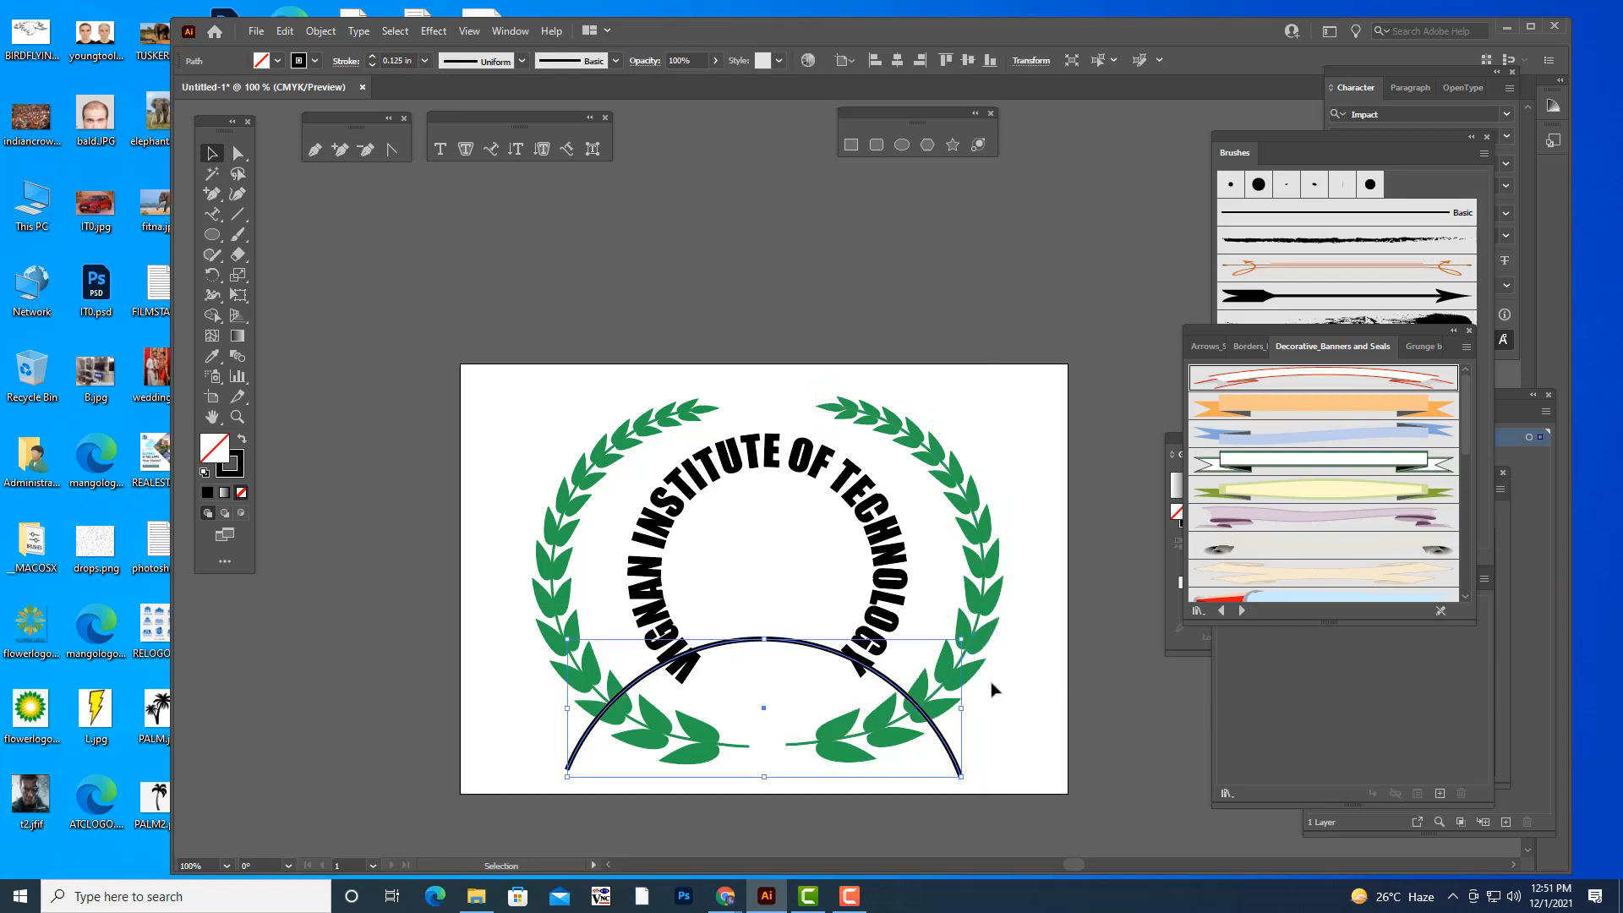
- Try the orange ribbon banner brush on the arc at about half its width, and undo the brush
{"action": "mouse_move", "coordinate": [962, 640]}
{"action": "left_mouse_down"}
{"action": "mouse_move", "coordinate": [866, 672]}
{"action": "mouse_move", "coordinate": [797, 636]}
{"action": "left_mouse_up"}
{"action": "left_click", "coordinate": [1265, 410]}
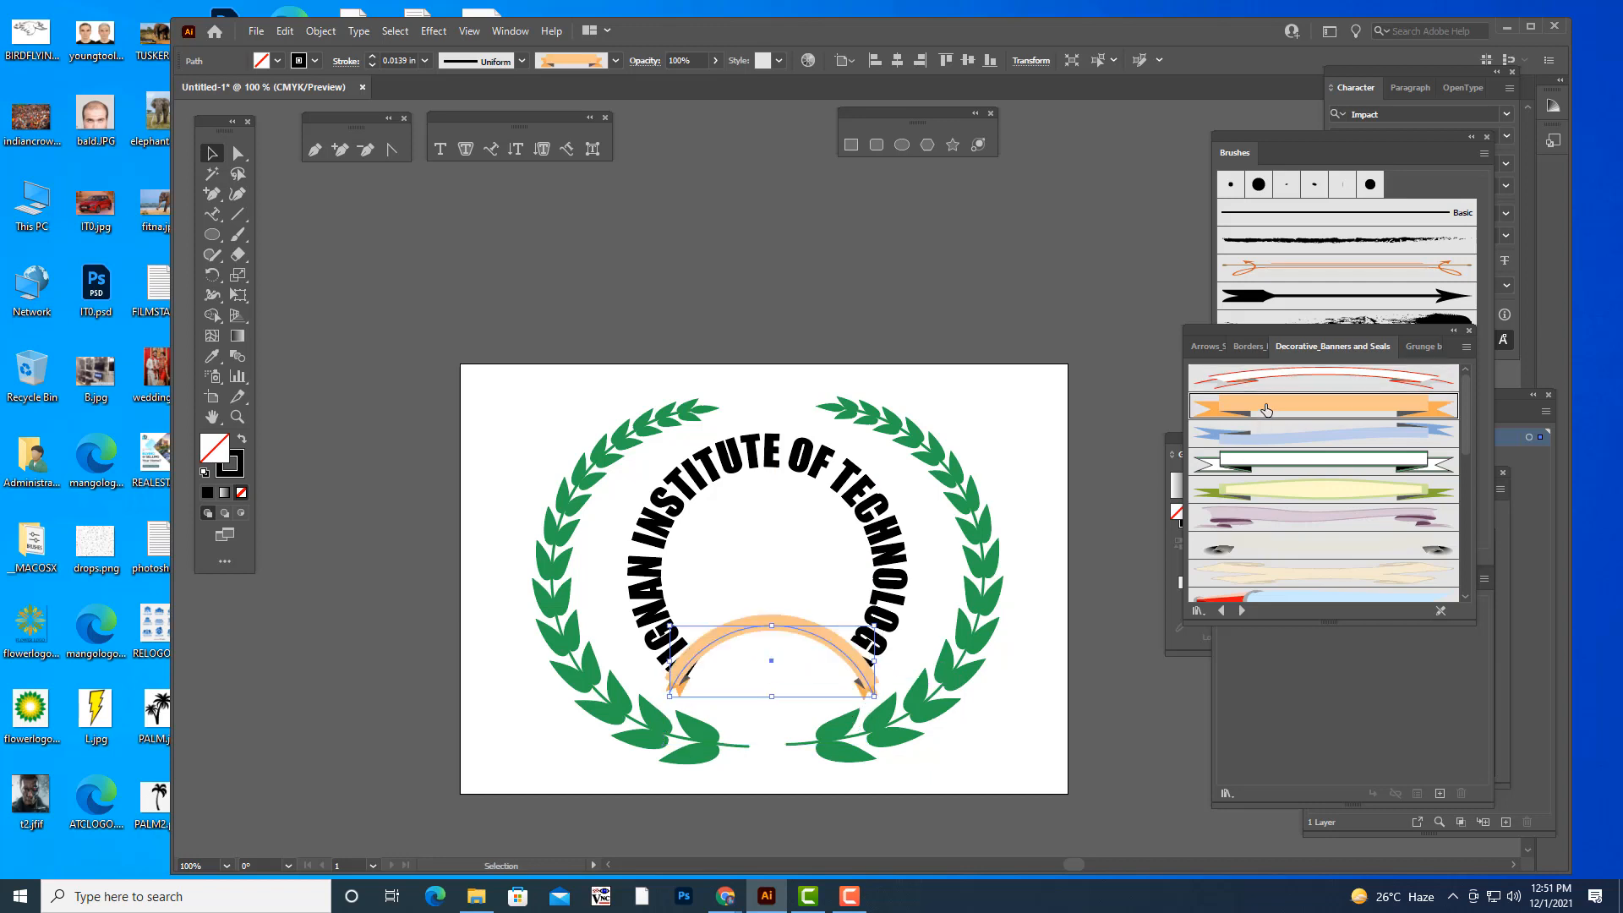
{"action": "left_click", "coordinate": [1053, 689]}
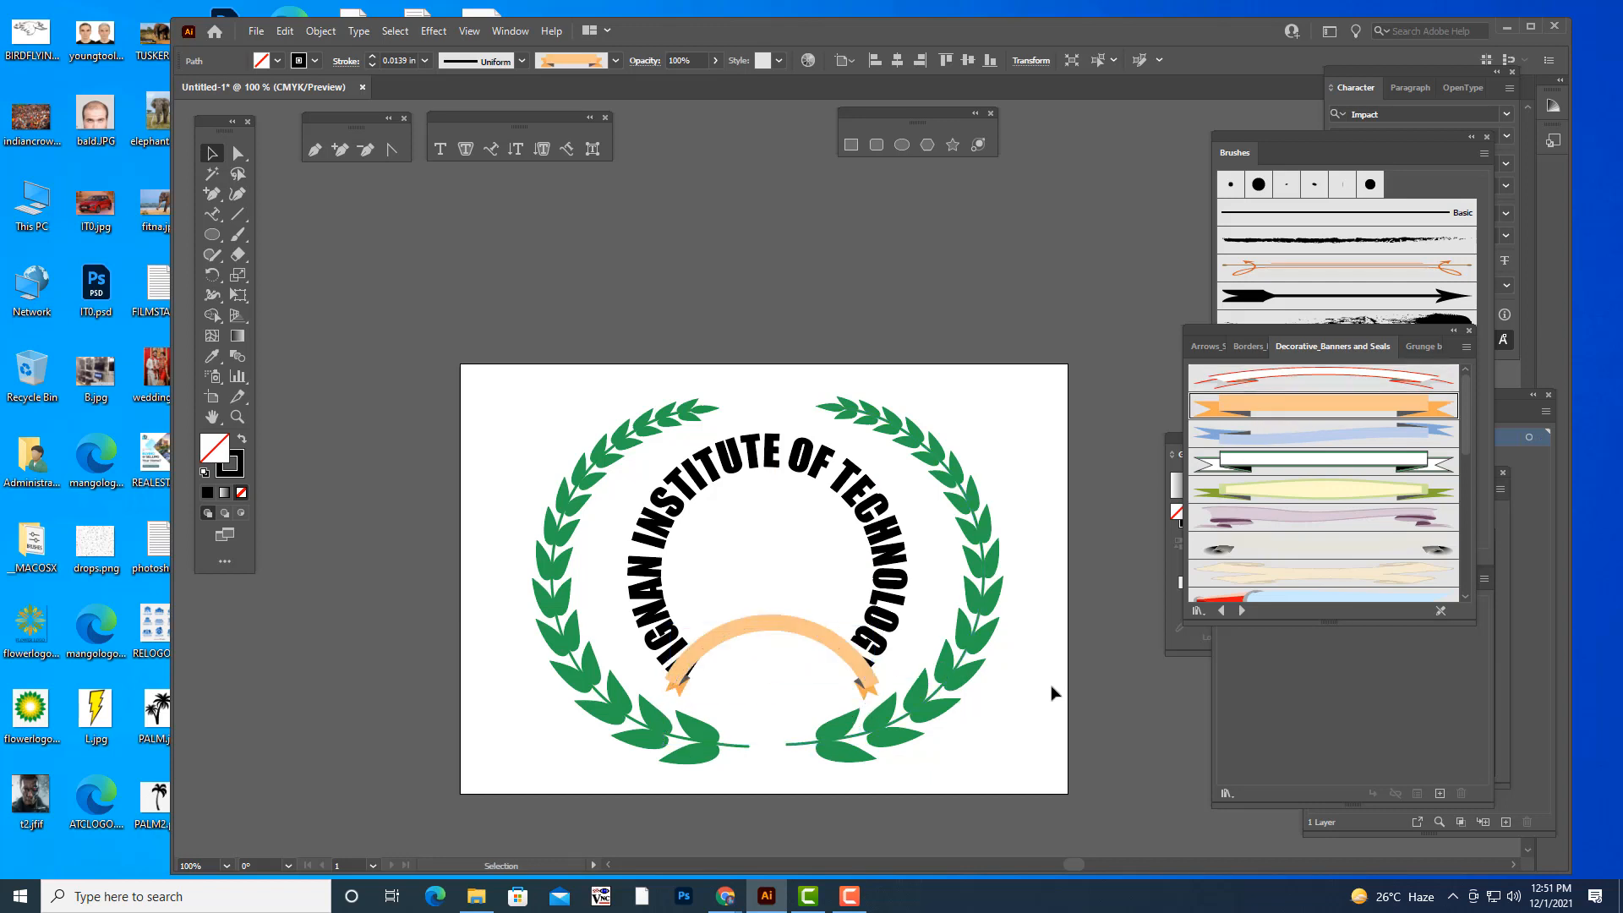
{"action": "key", "text": "a"}
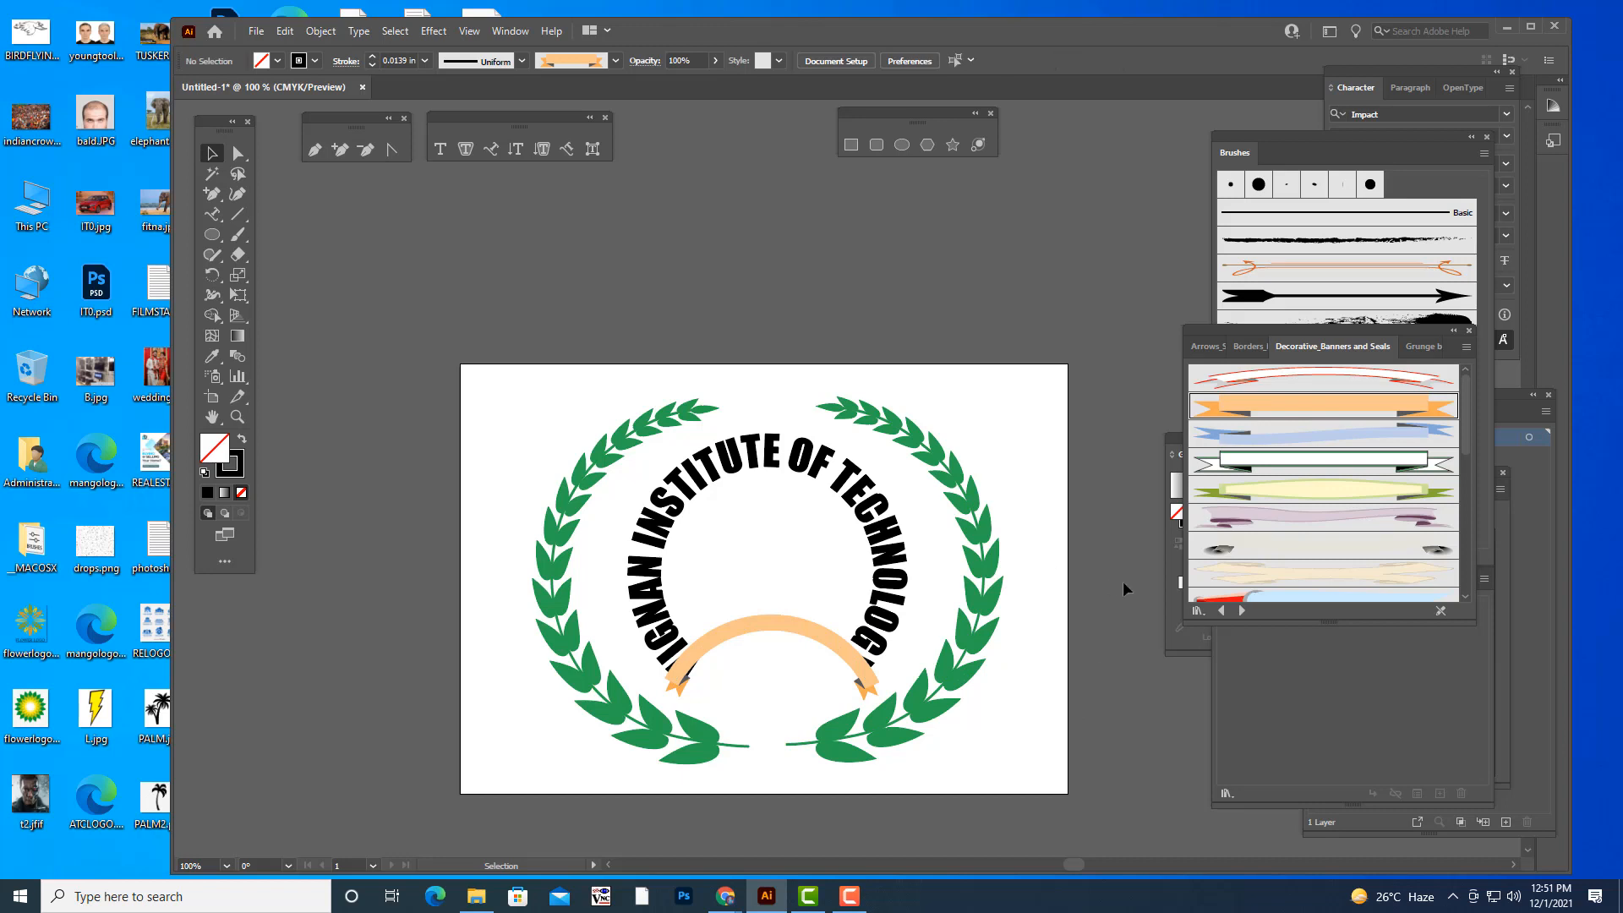
{"action": "key", "text": "ctrl+z"}
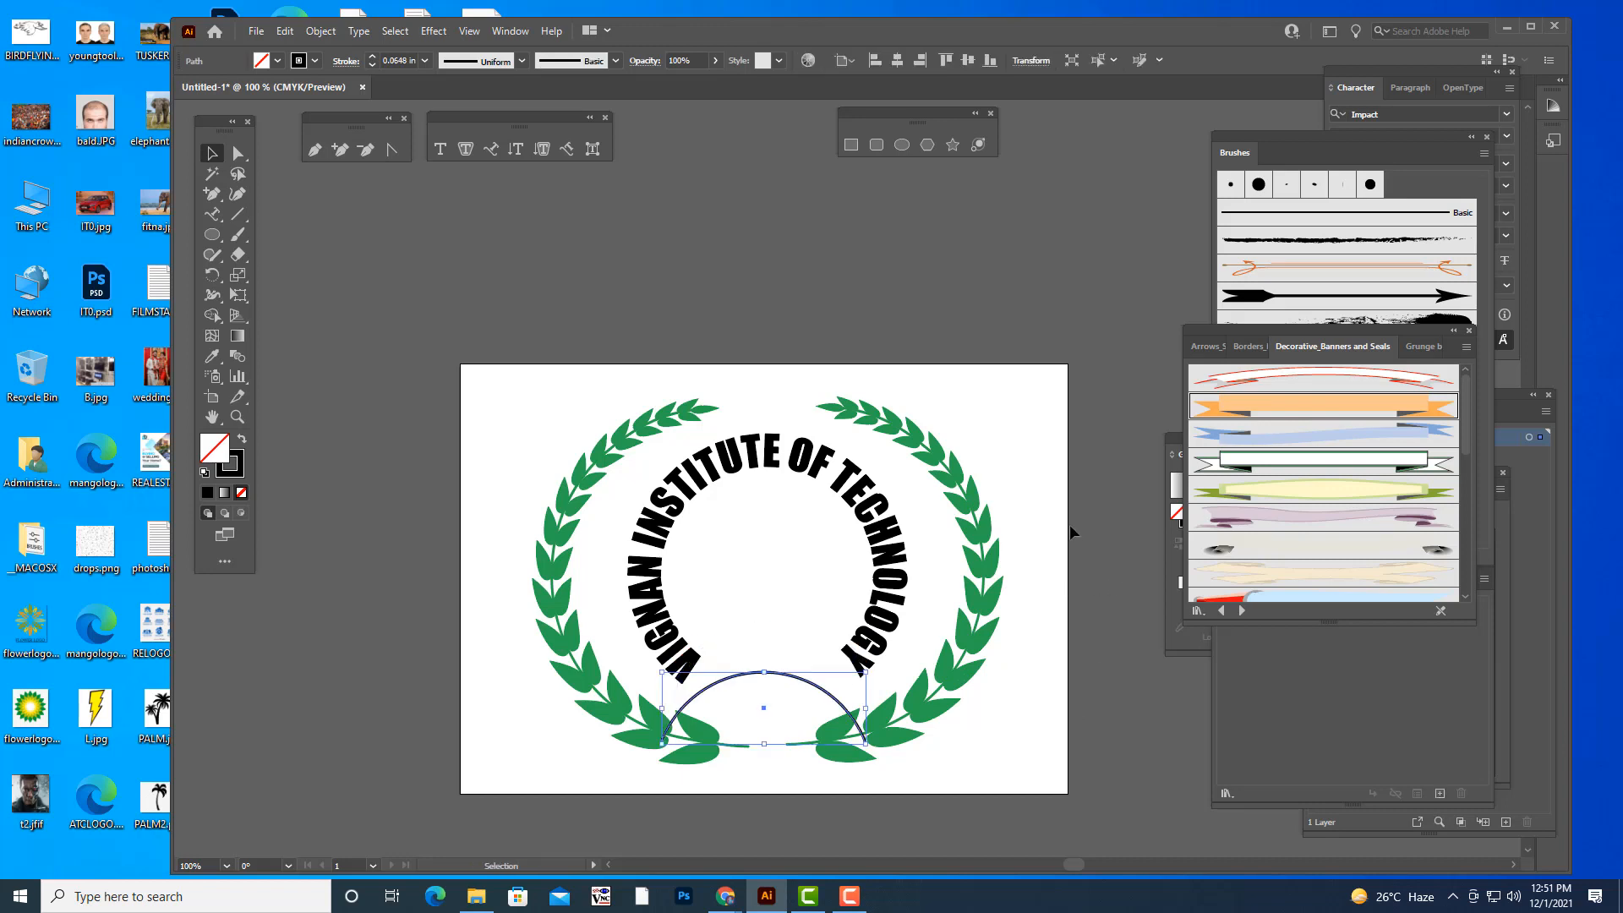
{"action": "key", "text": "ctrl"}
- Enlarge the small arc proportionally about its centre so its ends reach across the wreath's lowest leaves
{"action": "left_click_drag", "start_coordinate": [875, 668], "coordinate": [912, 656]}
{"action": "left_click", "coordinate": [1006, 694]}
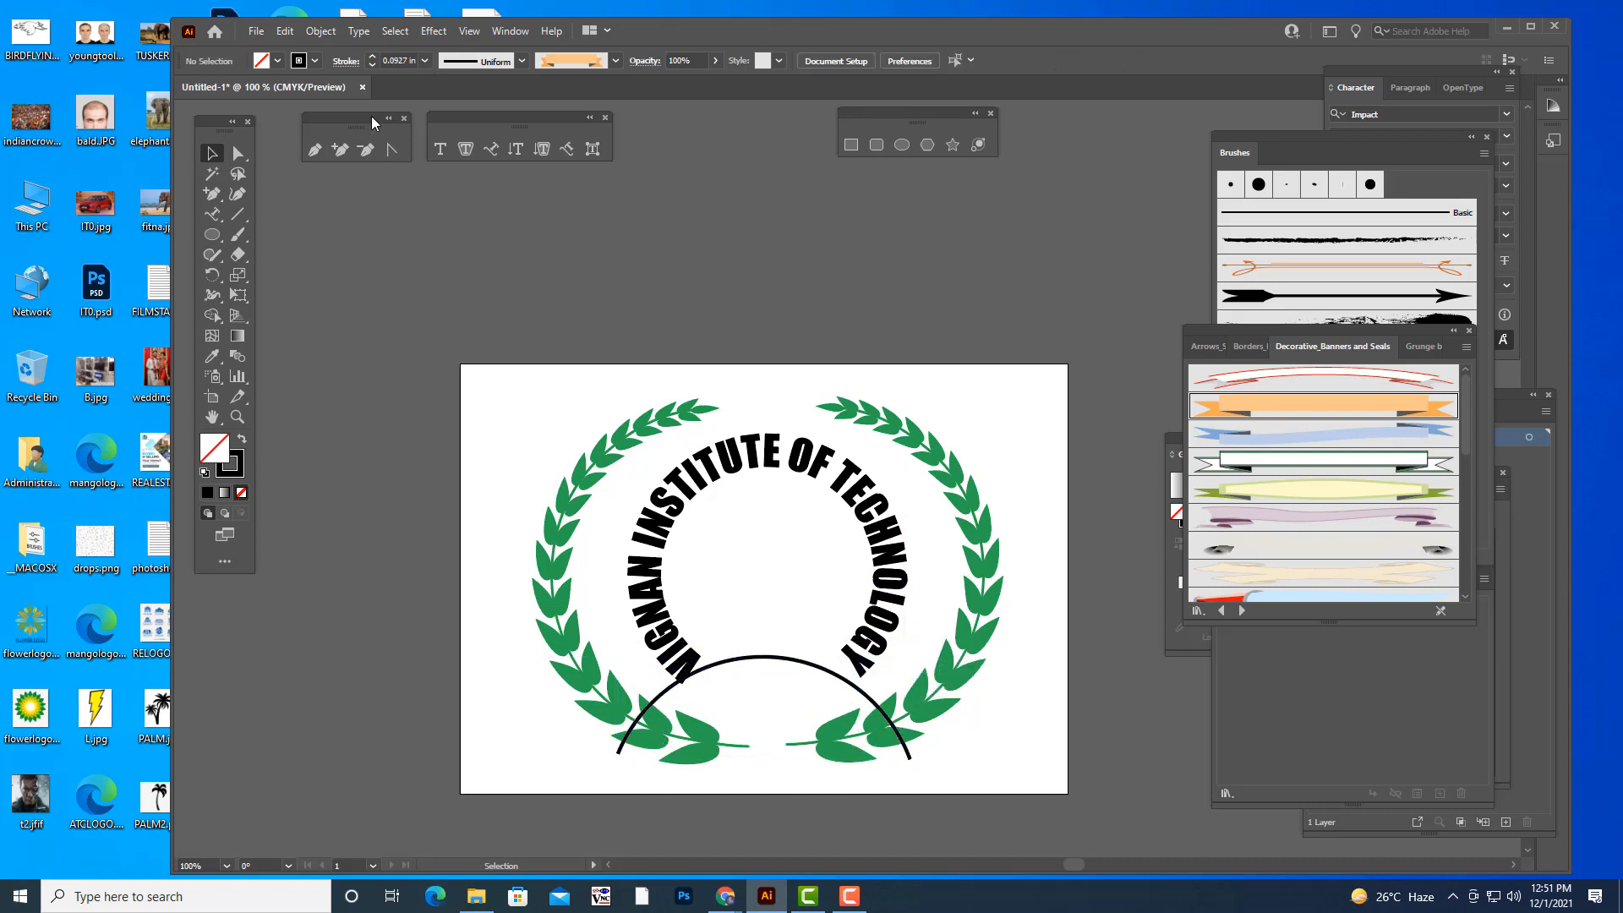
- Draw a long, low rectangle above the artboard and fill it with black
{"action": "left_click", "coordinate": [850, 147]}
{"action": "left_click_drag", "start_coordinate": [596, 218], "coordinate": [970, 280]}
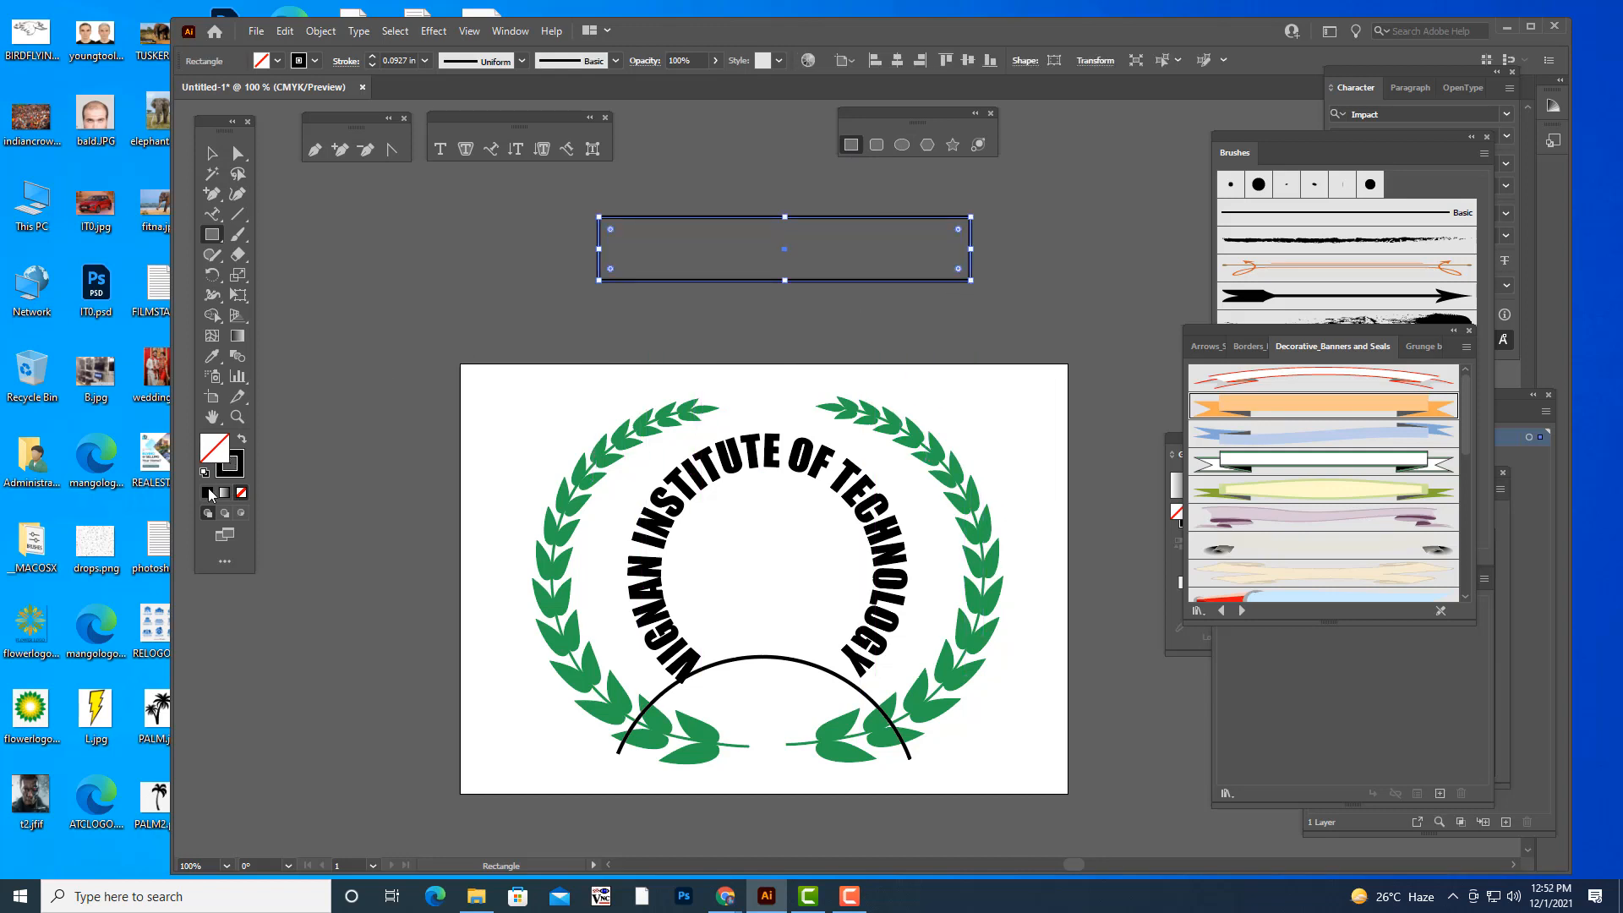
{"action": "left_click", "coordinate": [206, 492]}
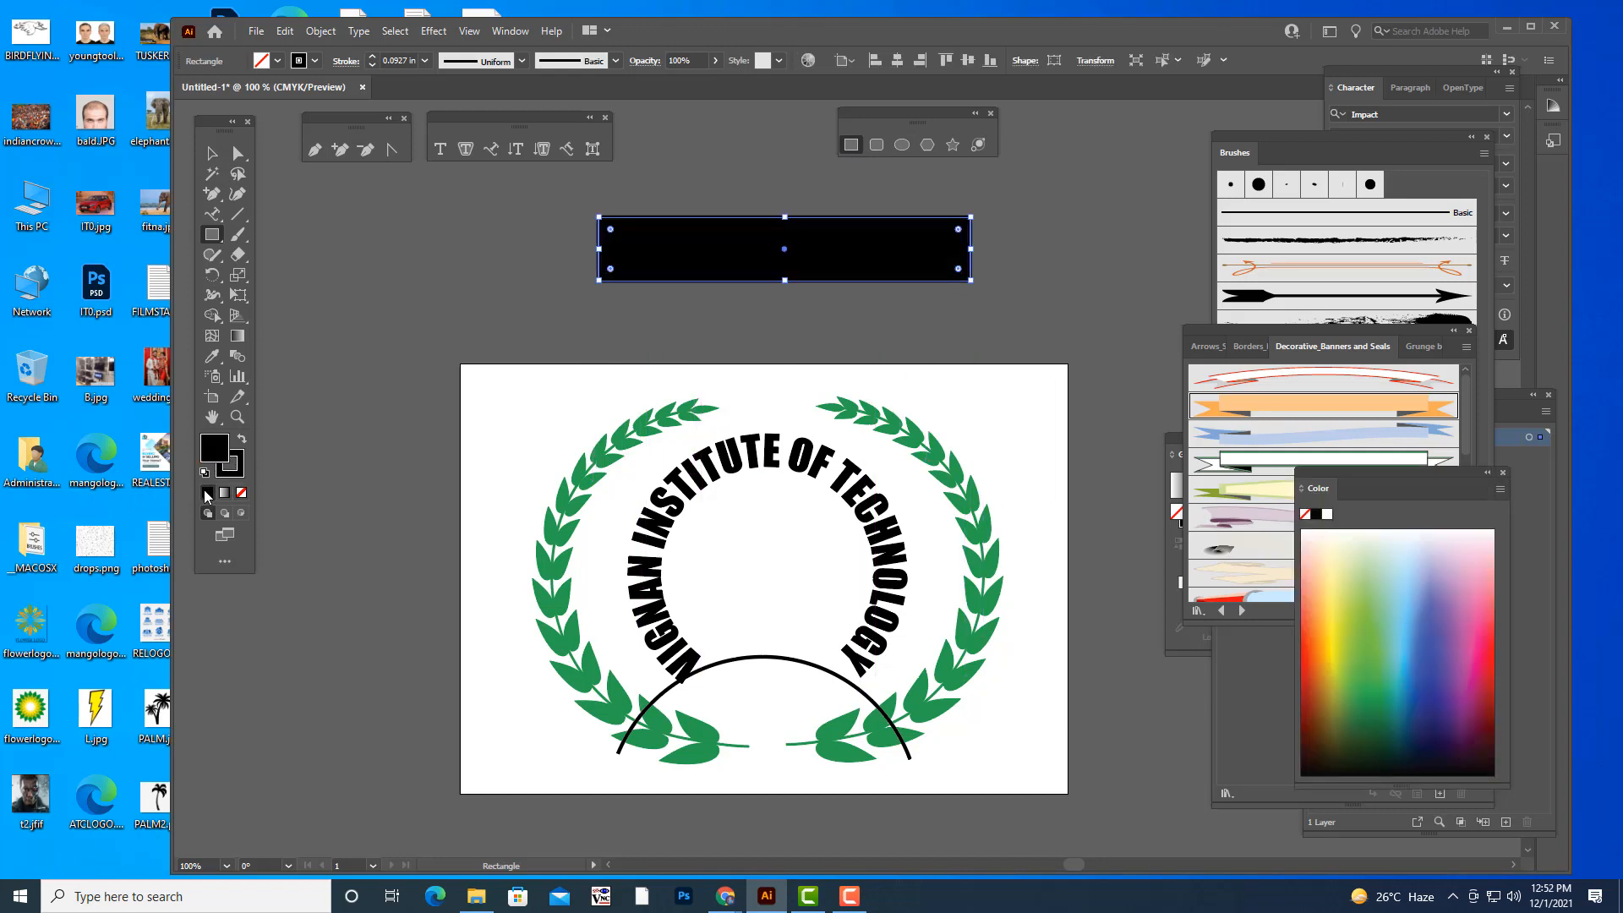
- Shift the black rectangle slightly and remove its stroke
{"action": "left_click", "coordinate": [212, 153]}
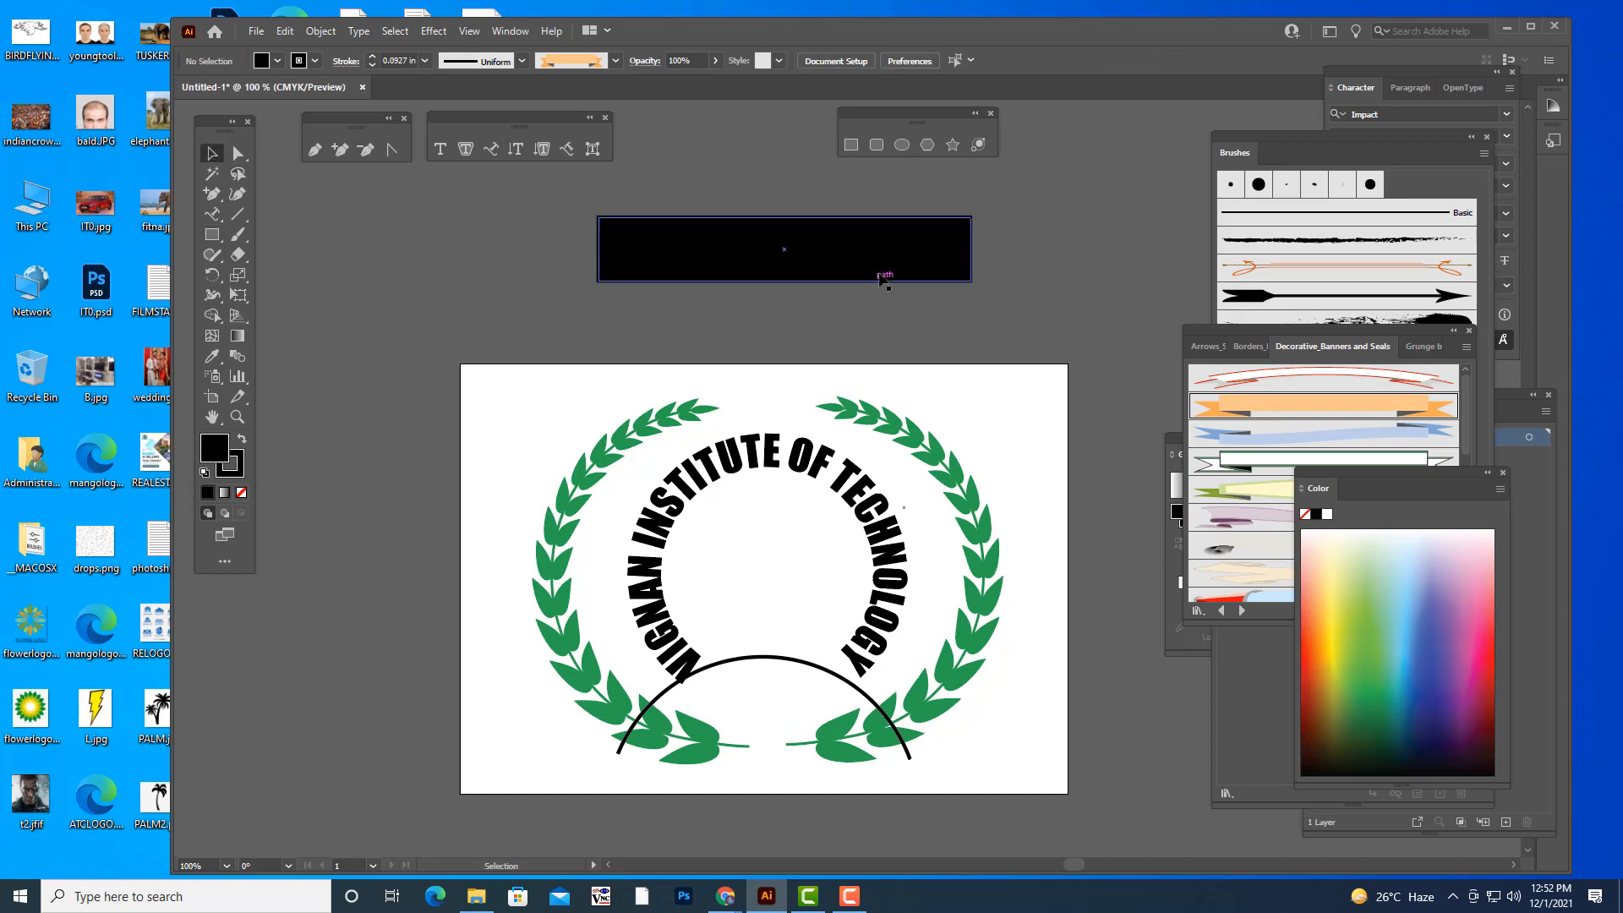
{"action": "scroll", "coordinate": [880, 271], "scroll_direction": "up", "scroll_amount": 1}
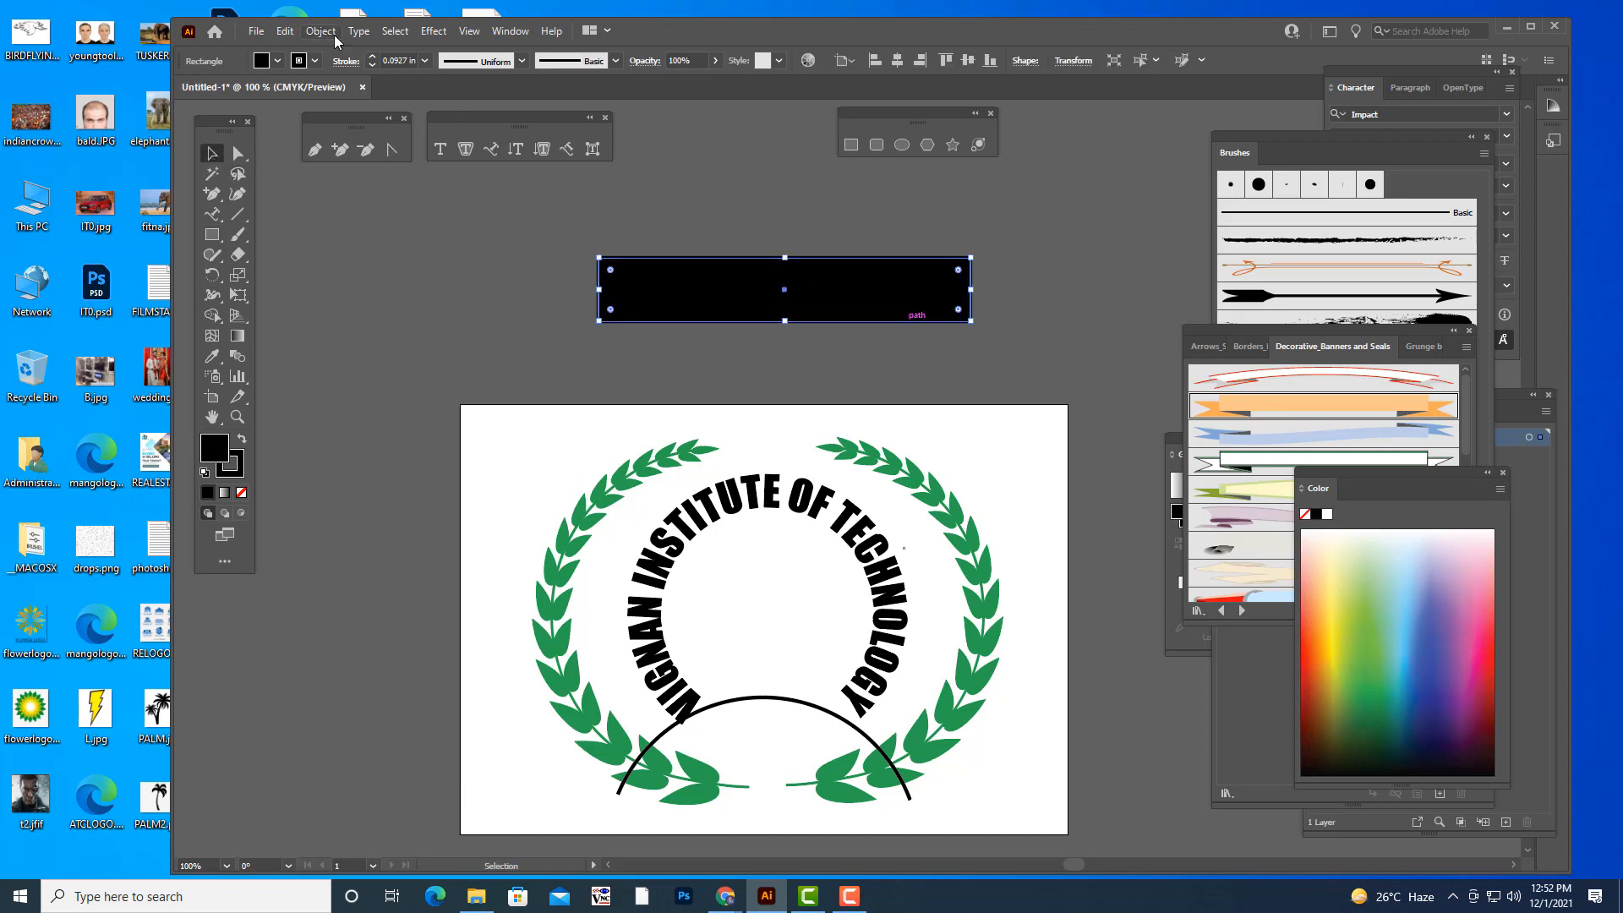
{"action": "mouse_move", "coordinate": [816, 320]}
{"action": "left_mouse_down"}
{"action": "mouse_move", "coordinate": [868, 320]}
{"action": "mouse_move", "coordinate": [838, 336]}
{"action": "left_mouse_up"}
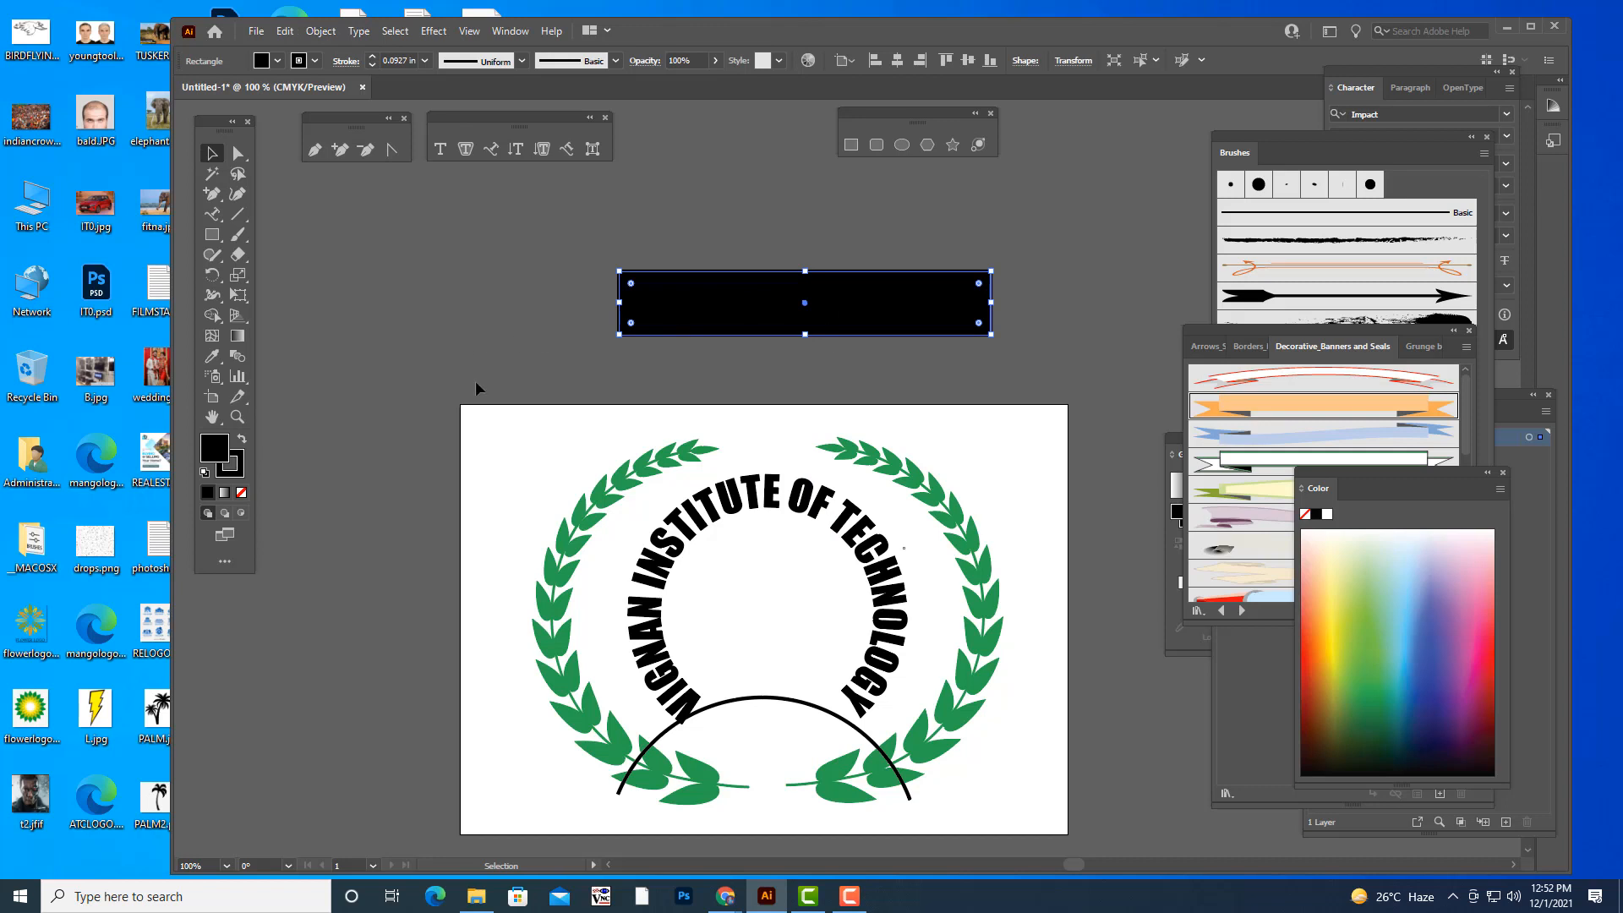
{"action": "left_click", "coordinate": [237, 470]}
{"action": "left_click", "coordinate": [241, 492]}
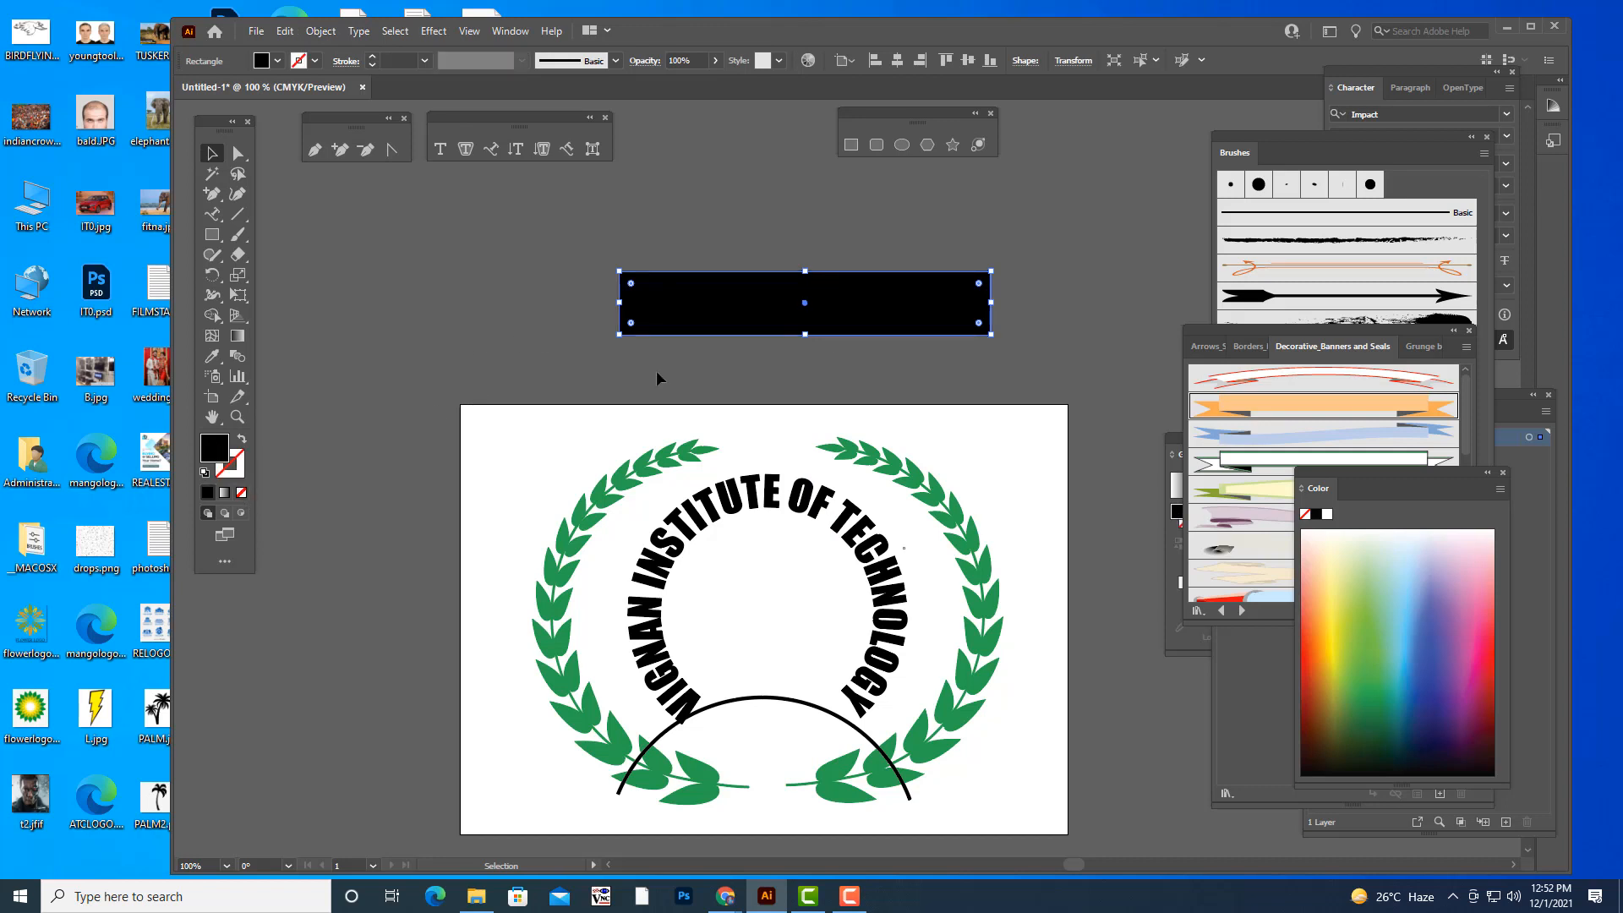
- Move the black rectangle a little higher above the artboard
{"action": "left_click", "coordinate": [908, 221]}
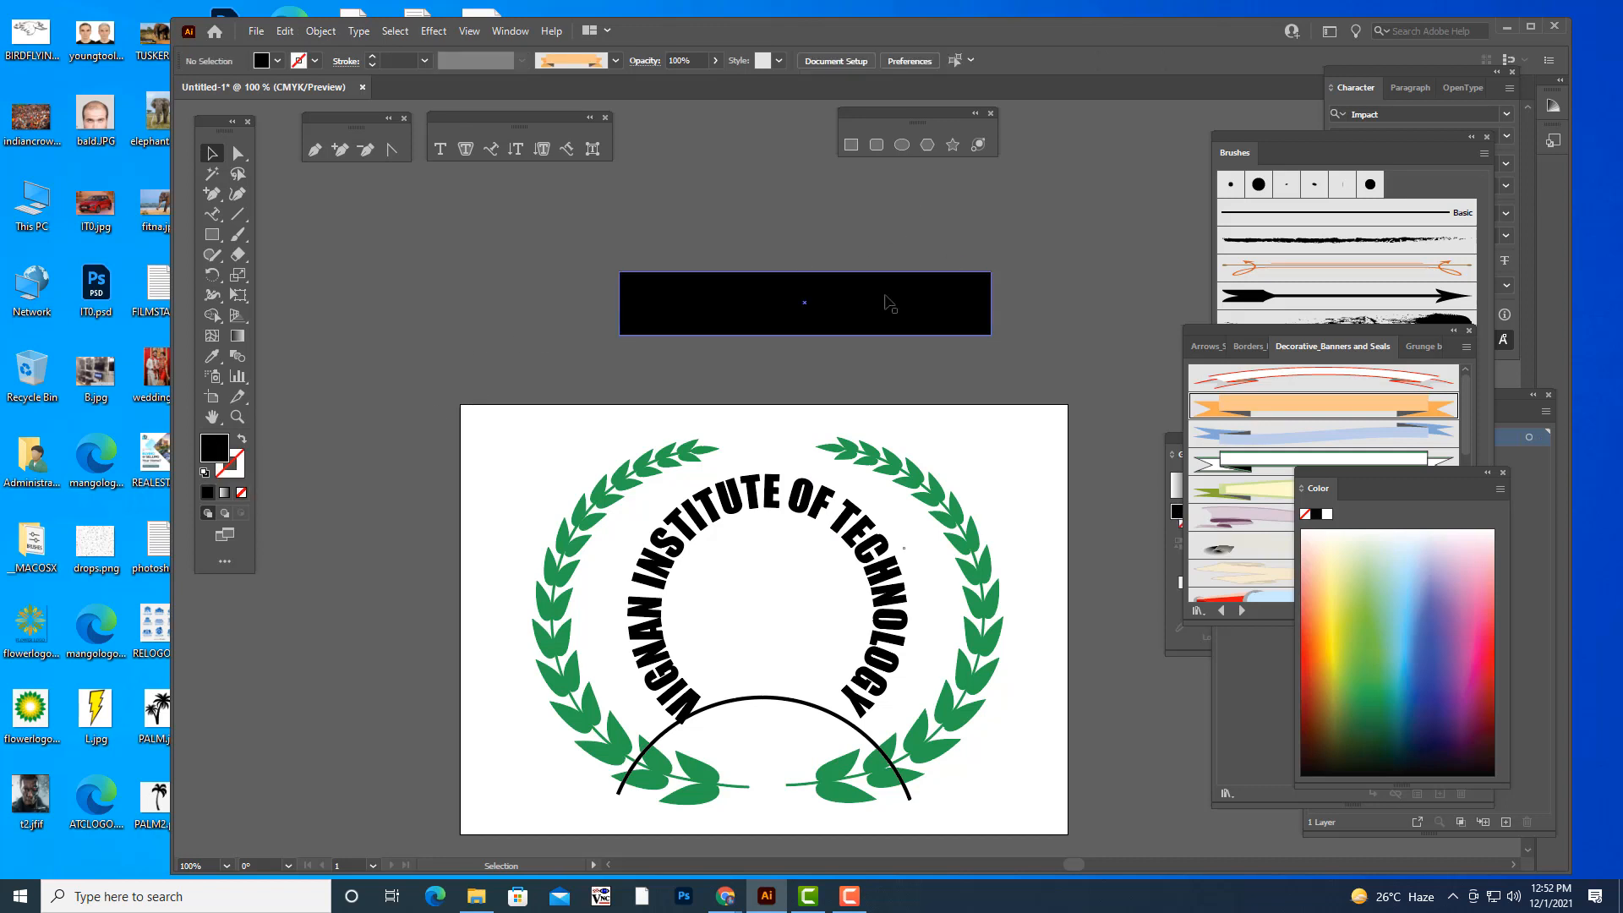
{"action": "left_click_drag", "start_coordinate": [871, 310], "coordinate": [868, 264]}
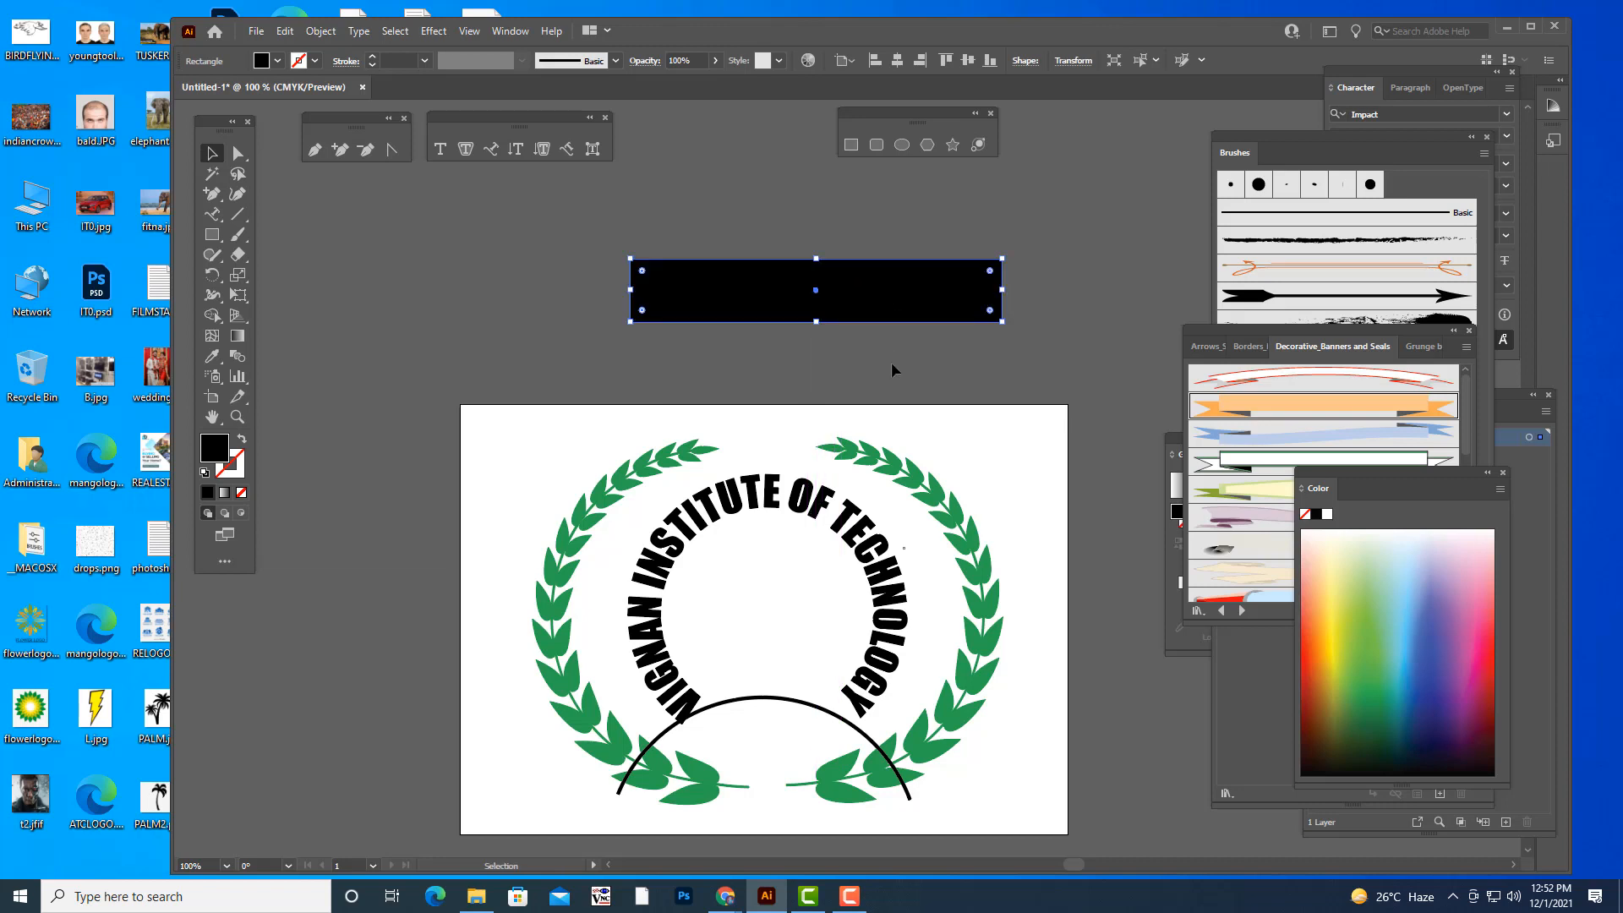
{"action": "left_click_drag", "start_coordinate": [870, 283], "coordinate": [877, 270]}
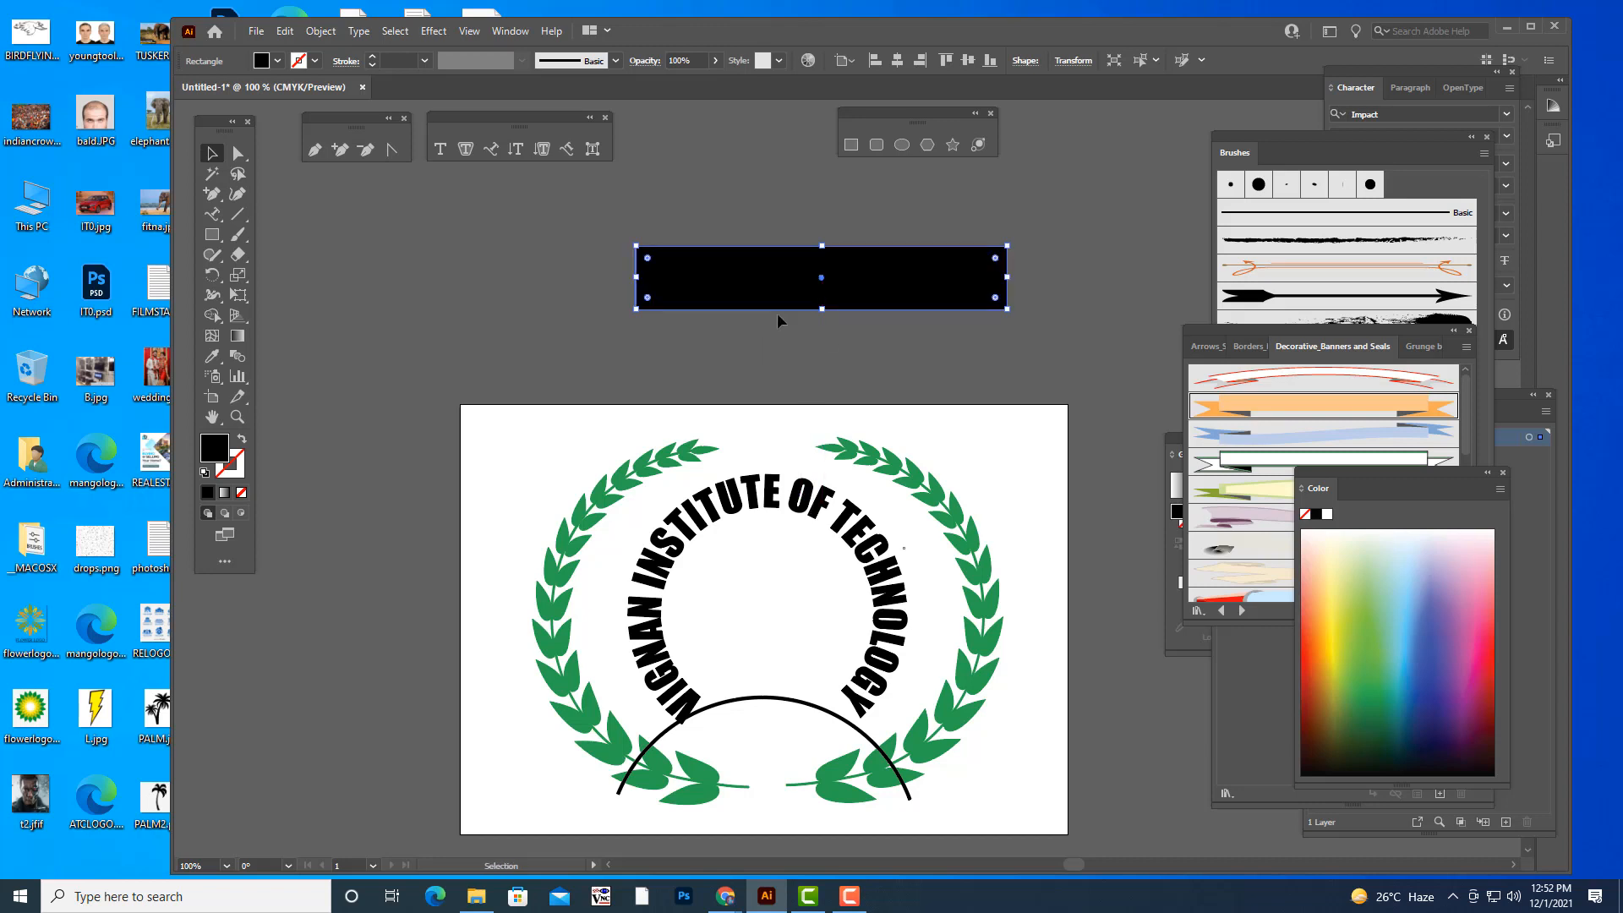
- Add anchor points midway along the black rectangle's upper and lower edges and raise both to bend it into a shallow chevron
{"action": "left_click", "coordinate": [340, 151]}
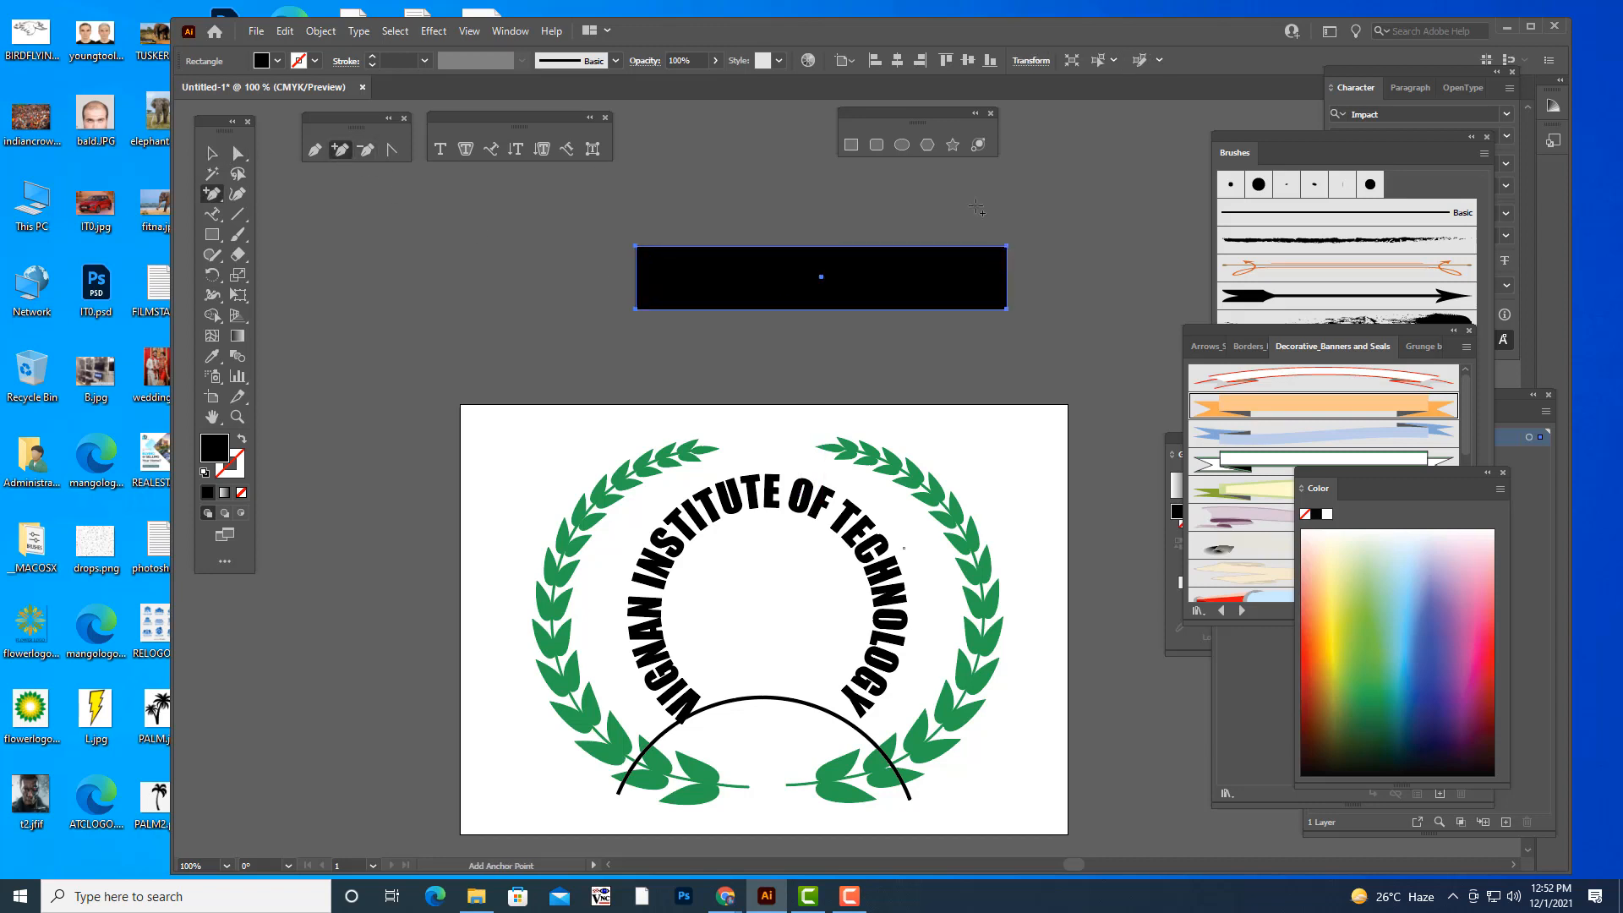
{"action": "left_click", "coordinate": [822, 246]}
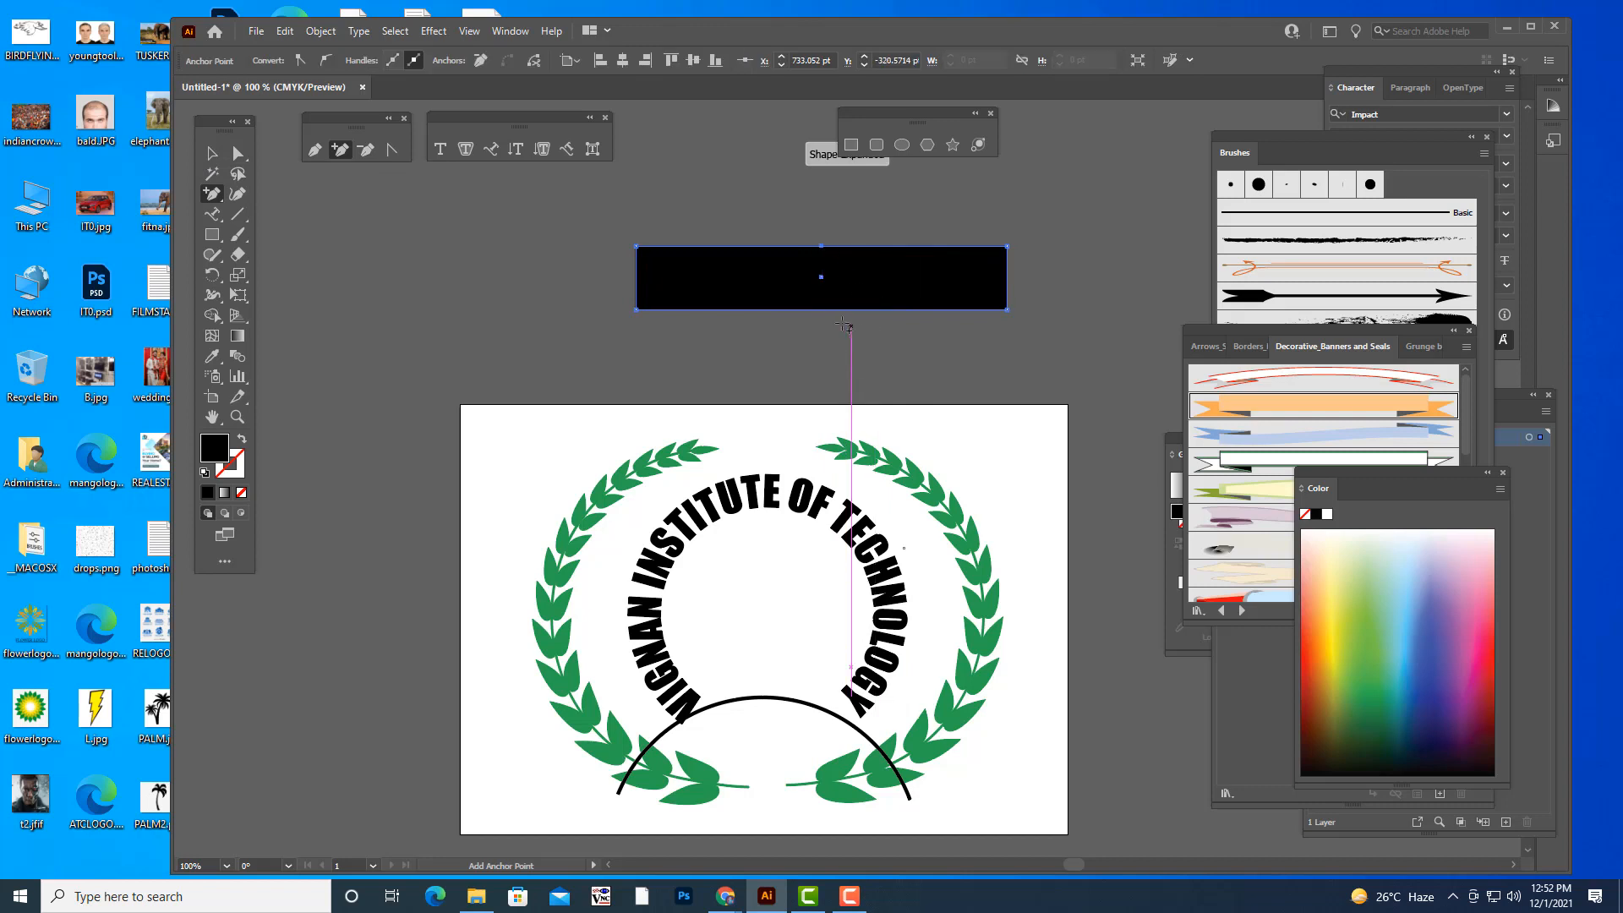
{"action": "left_click", "coordinate": [823, 309]}
{"action": "key", "text": "a"}
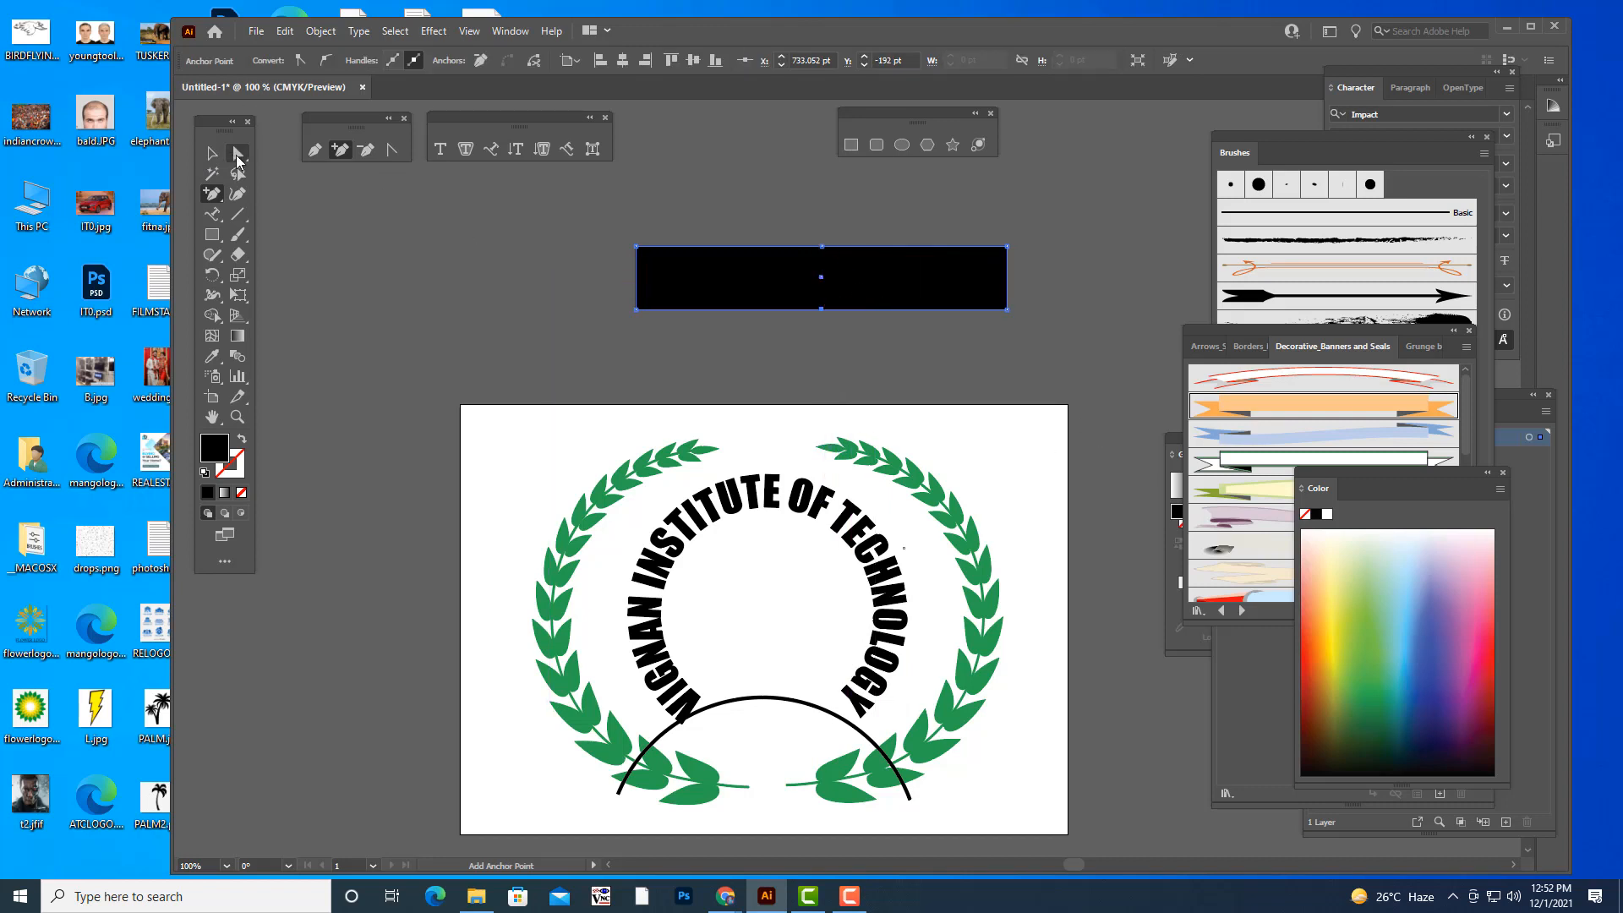
{"action": "left_click_drag", "start_coordinate": [822, 247], "coordinate": [822, 213]}
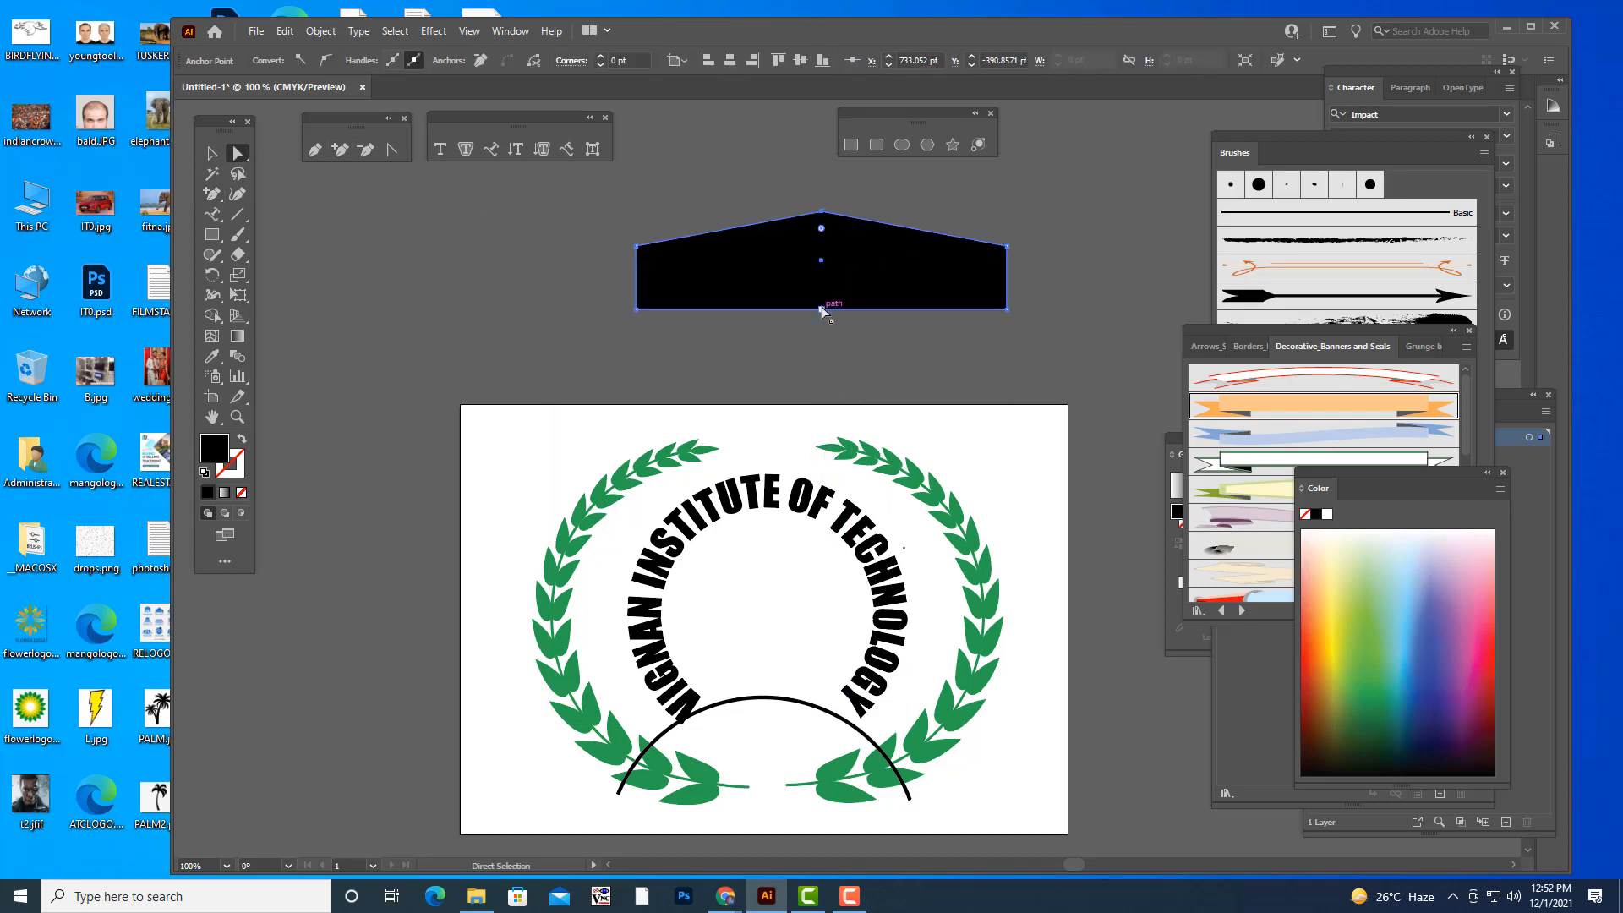
{"action": "left_click_drag", "start_coordinate": [822, 309], "coordinate": [826, 280]}
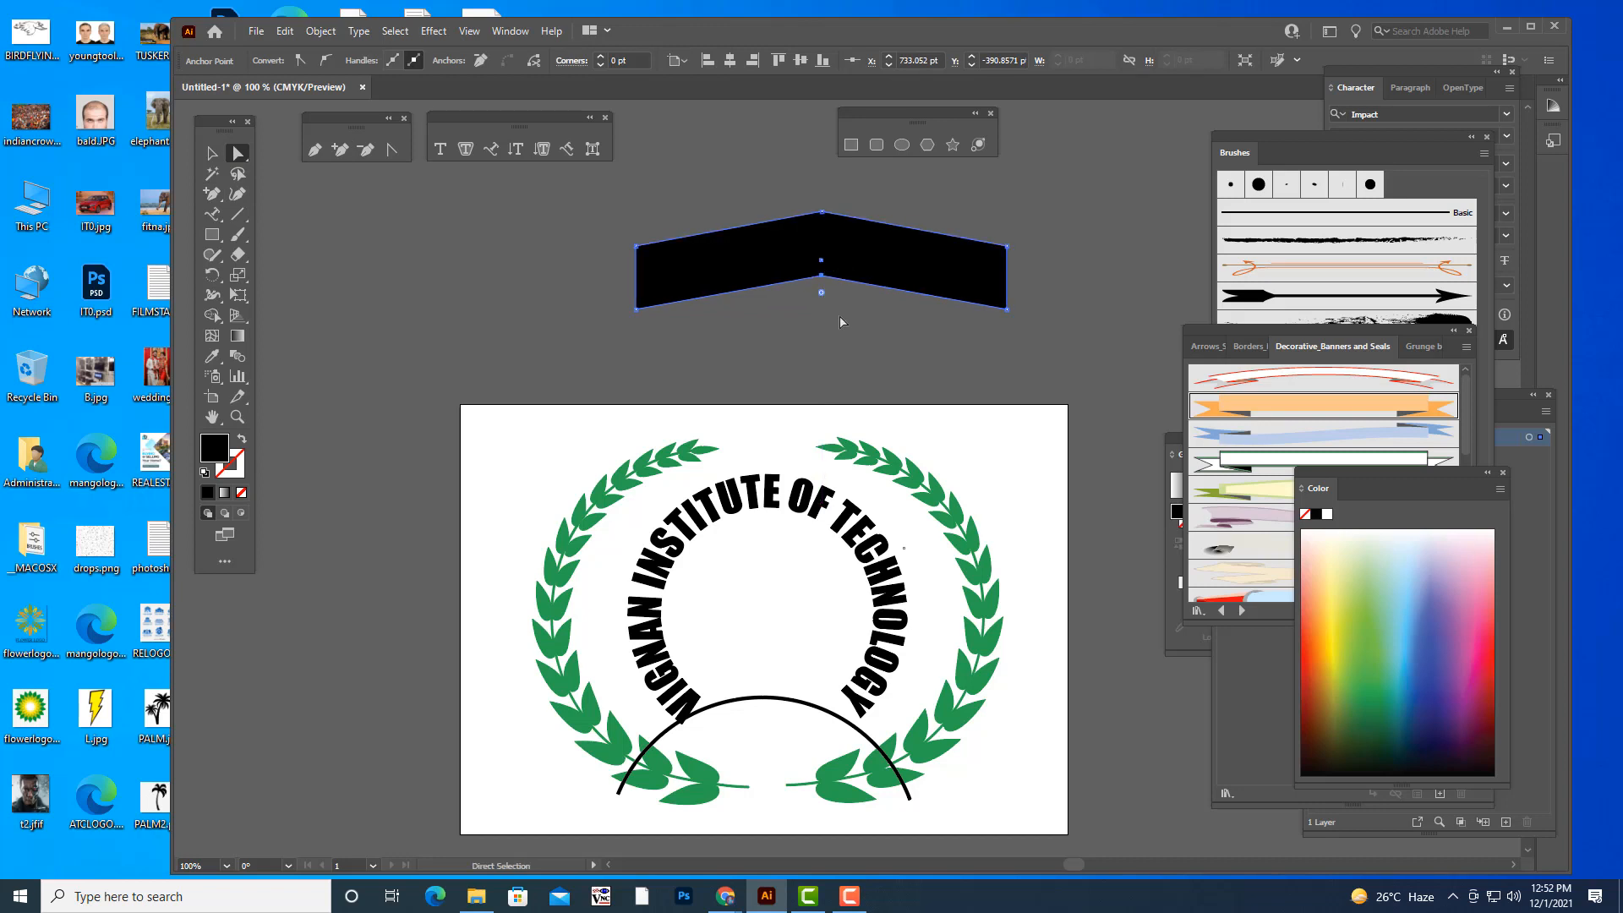
{"action": "left_click", "coordinate": [896, 354]}
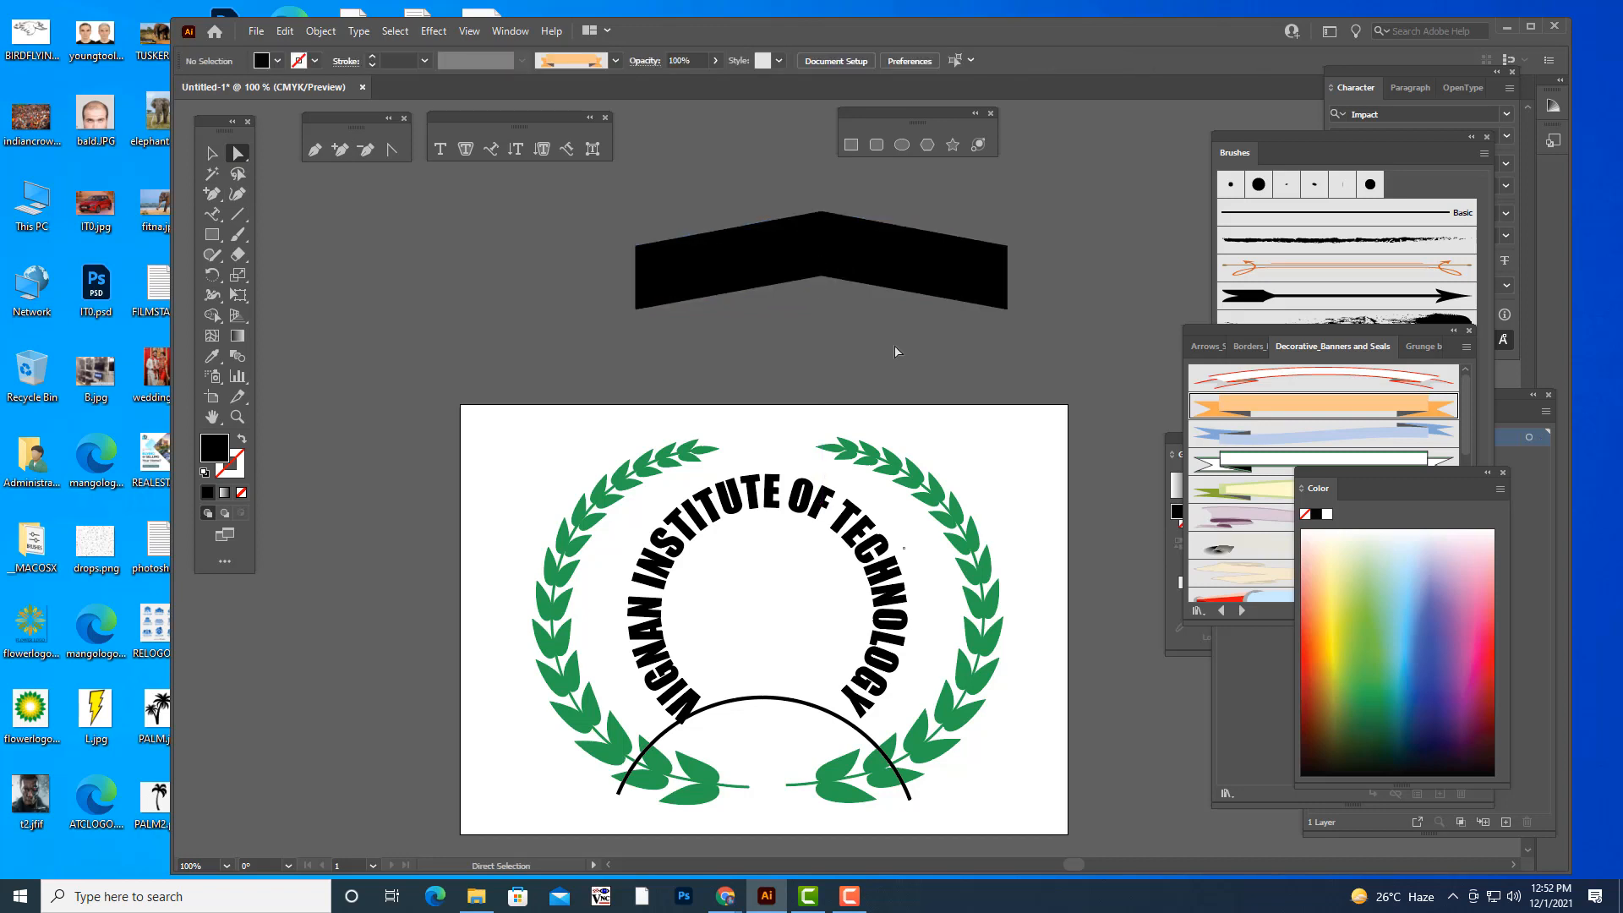
- Convert the chevron's two middle anchor points to smooth and lengthen their handles horizontally to form an evenly arched band
{"action": "left_click", "coordinate": [823, 213]}
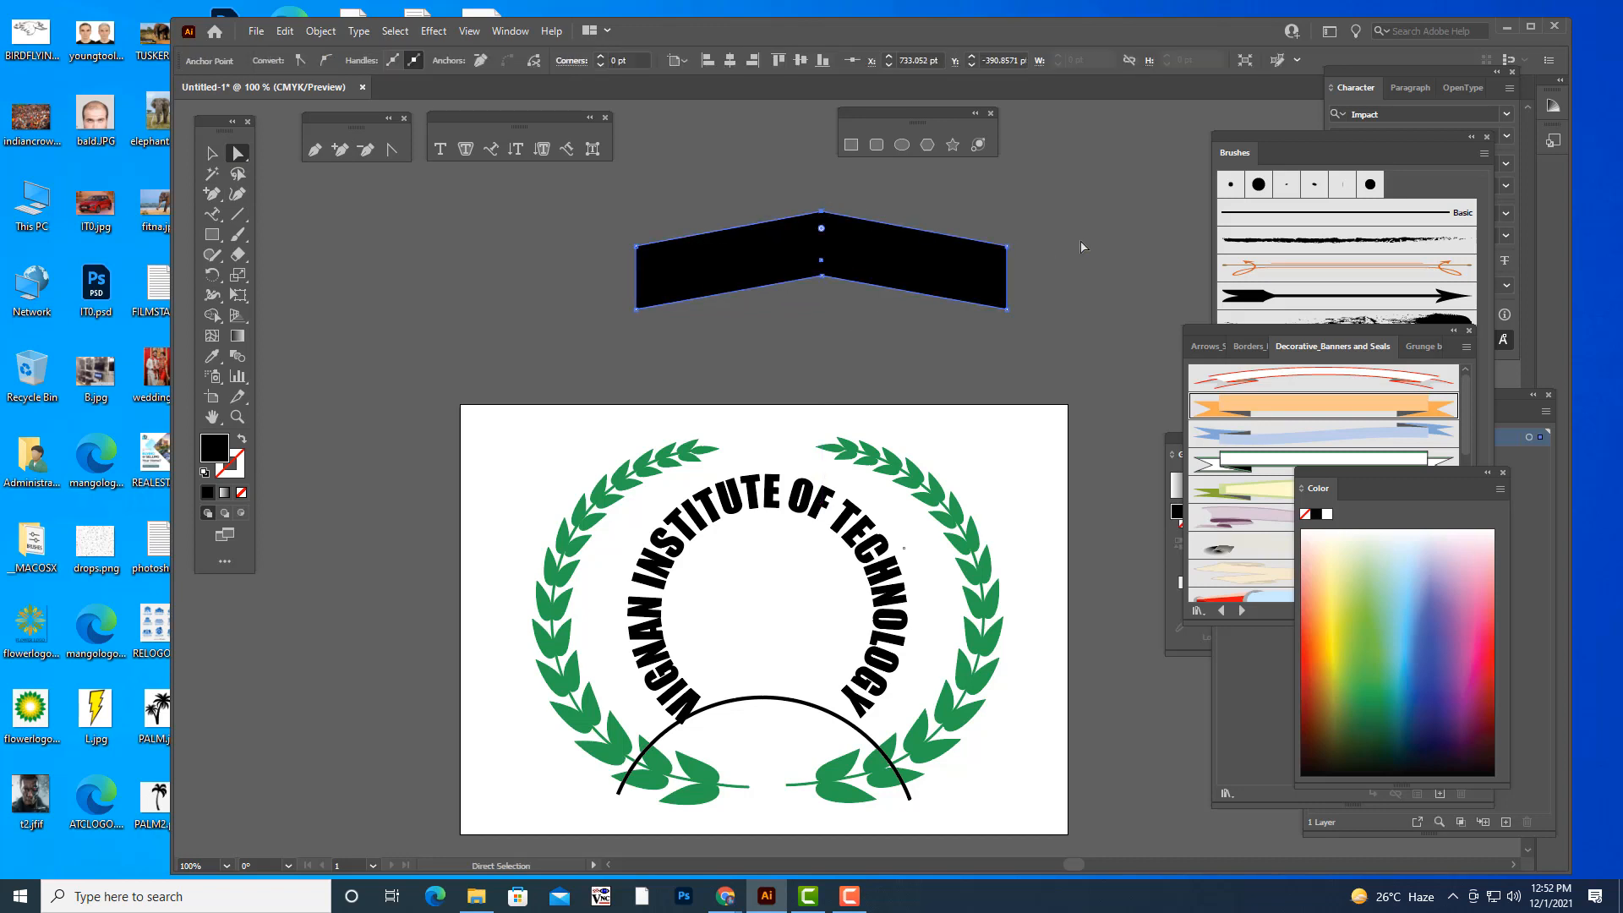
{"action": "left_click", "coordinate": [326, 63]}
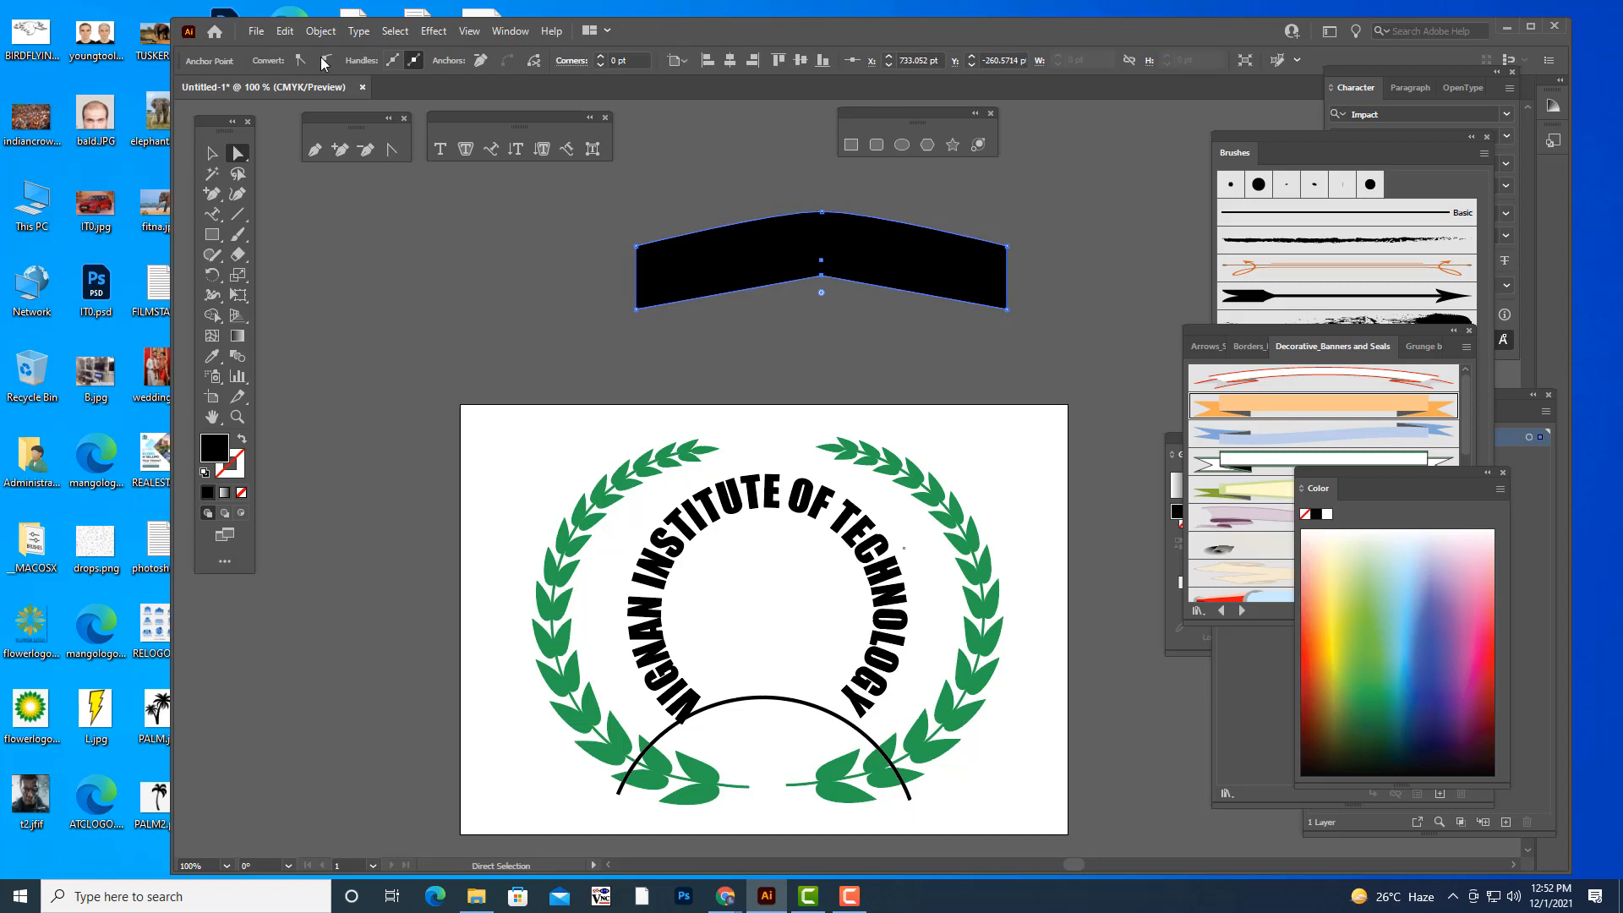
{"action": "left_click", "coordinate": [326, 62]}
{"action": "left_click_drag", "start_coordinate": [774, 277], "coordinate": [749, 275]}
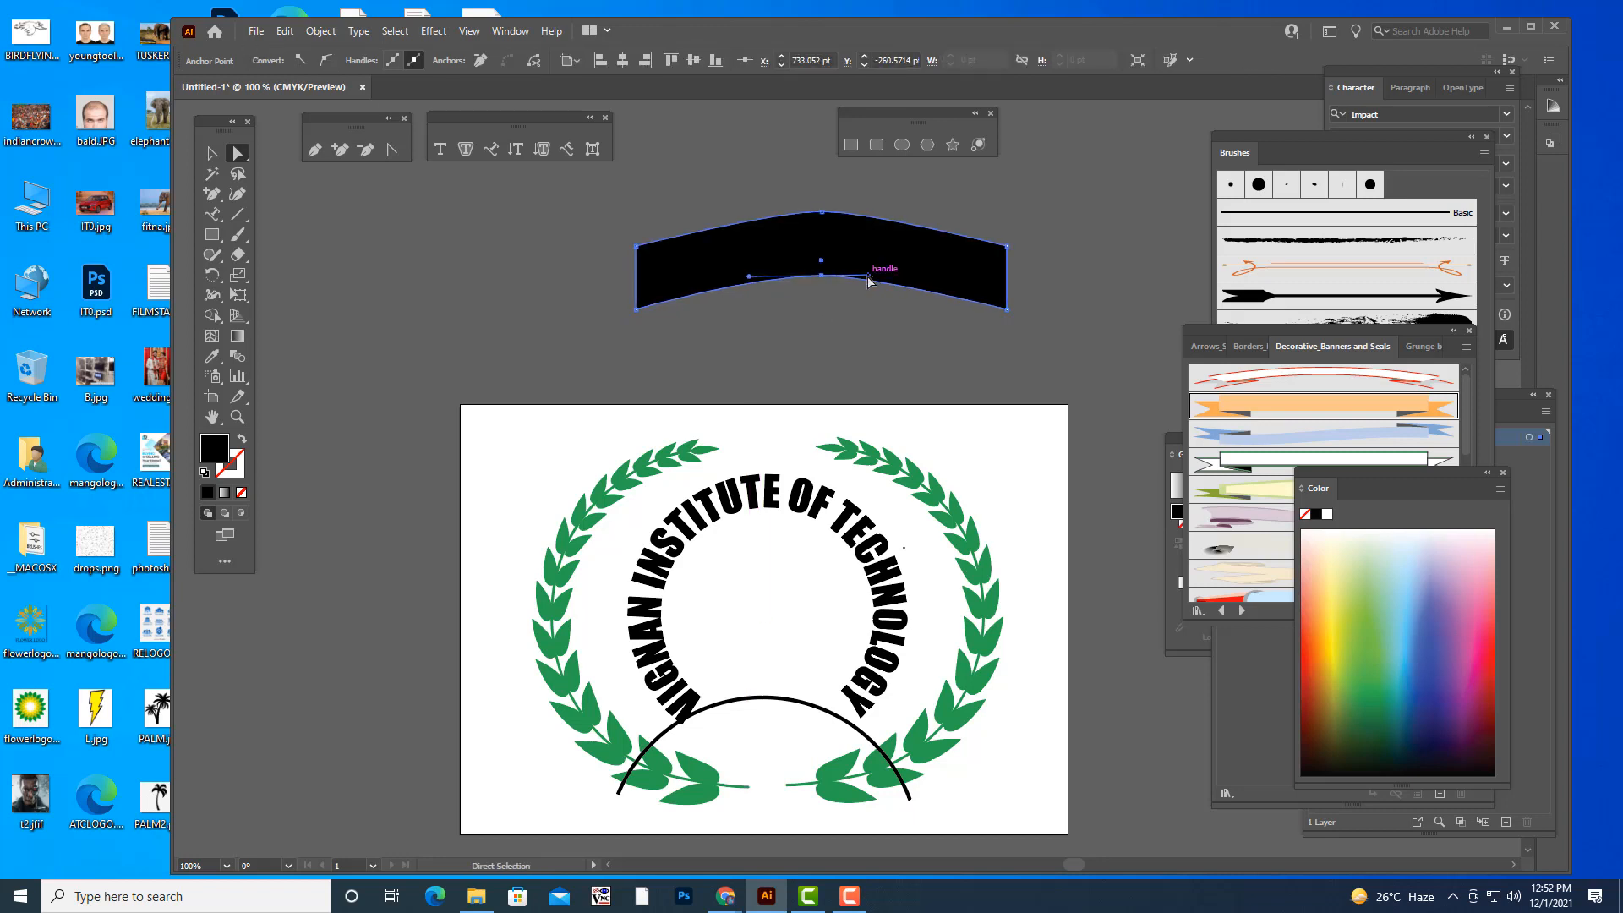
{"action": "left_click_drag", "start_coordinate": [868, 274], "coordinate": [906, 276]}
{"action": "left_click", "coordinate": [822, 211]}
{"action": "left_click_drag", "start_coordinate": [776, 216], "coordinate": [743, 215]}
{"action": "left_click_drag", "start_coordinate": [869, 212], "coordinate": [908, 213]}
{"action": "left_click", "coordinate": [1097, 230]}
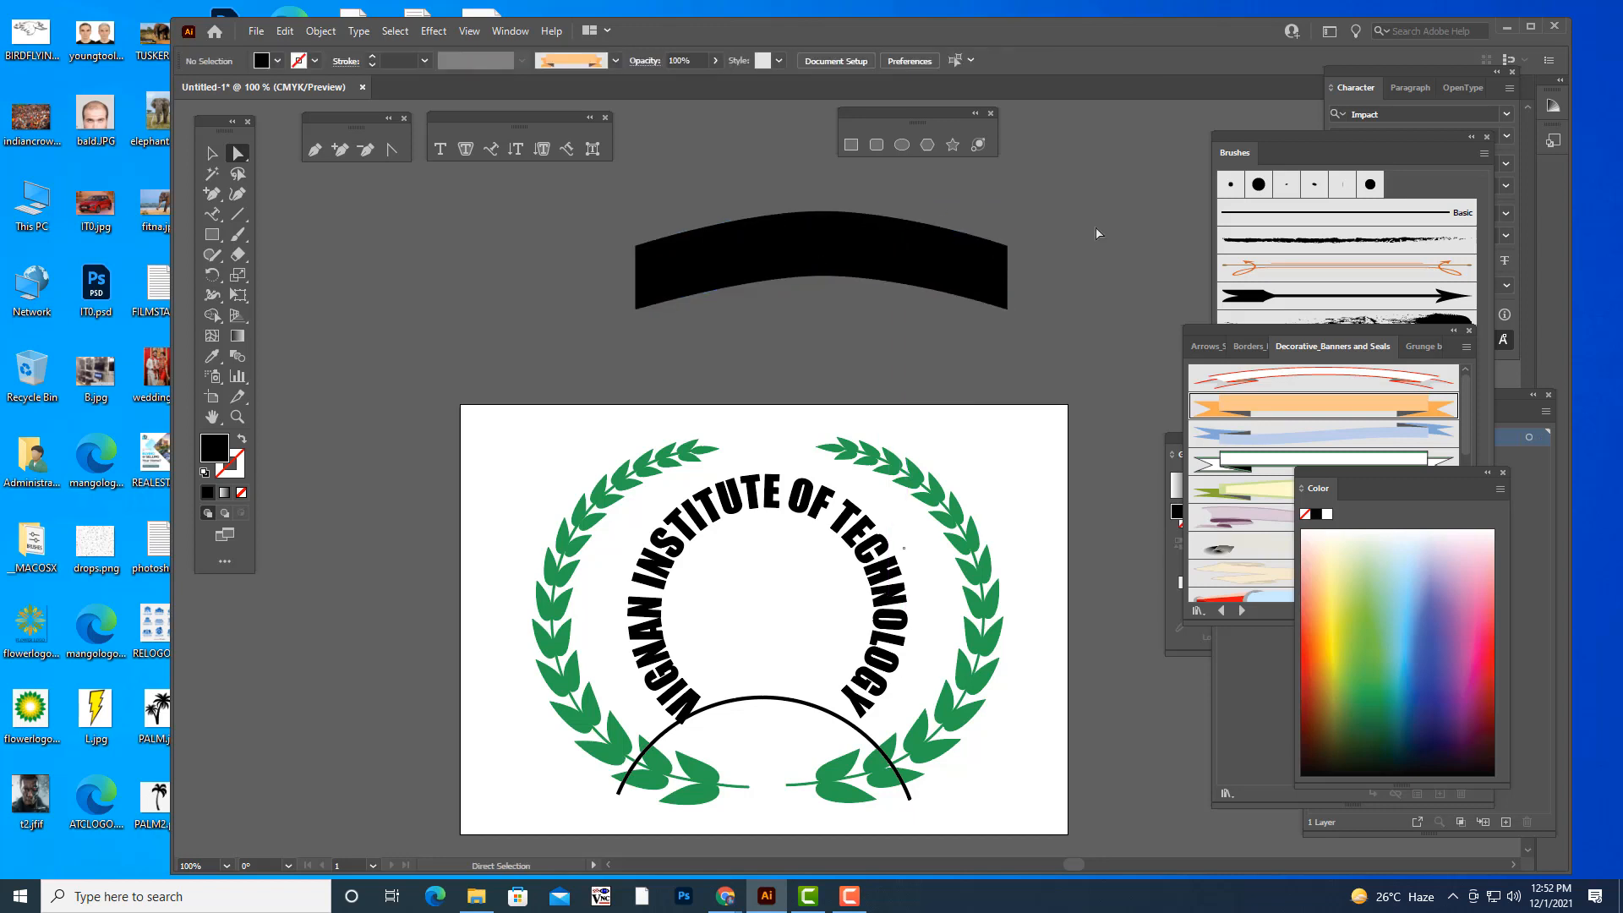
- Move the black arched band slightly lower above the artboard
{"action": "left_click", "coordinate": [930, 265]}
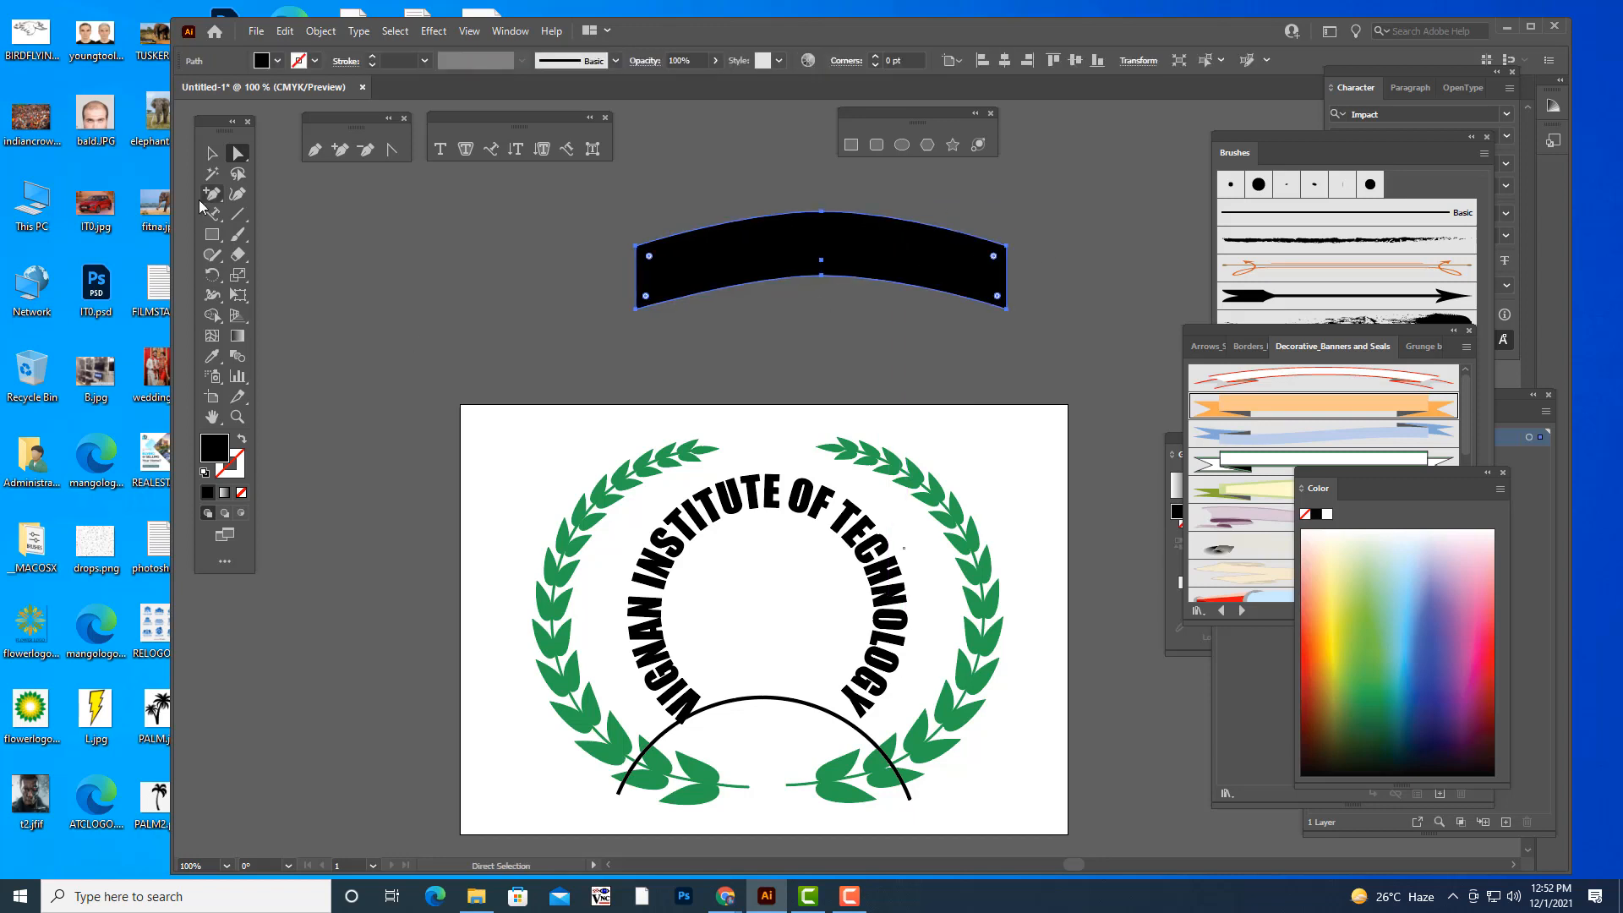
{"action": "left_click_drag", "start_coordinate": [883, 251], "coordinate": [876, 268]}
{"action": "left_click", "coordinate": [991, 222]}
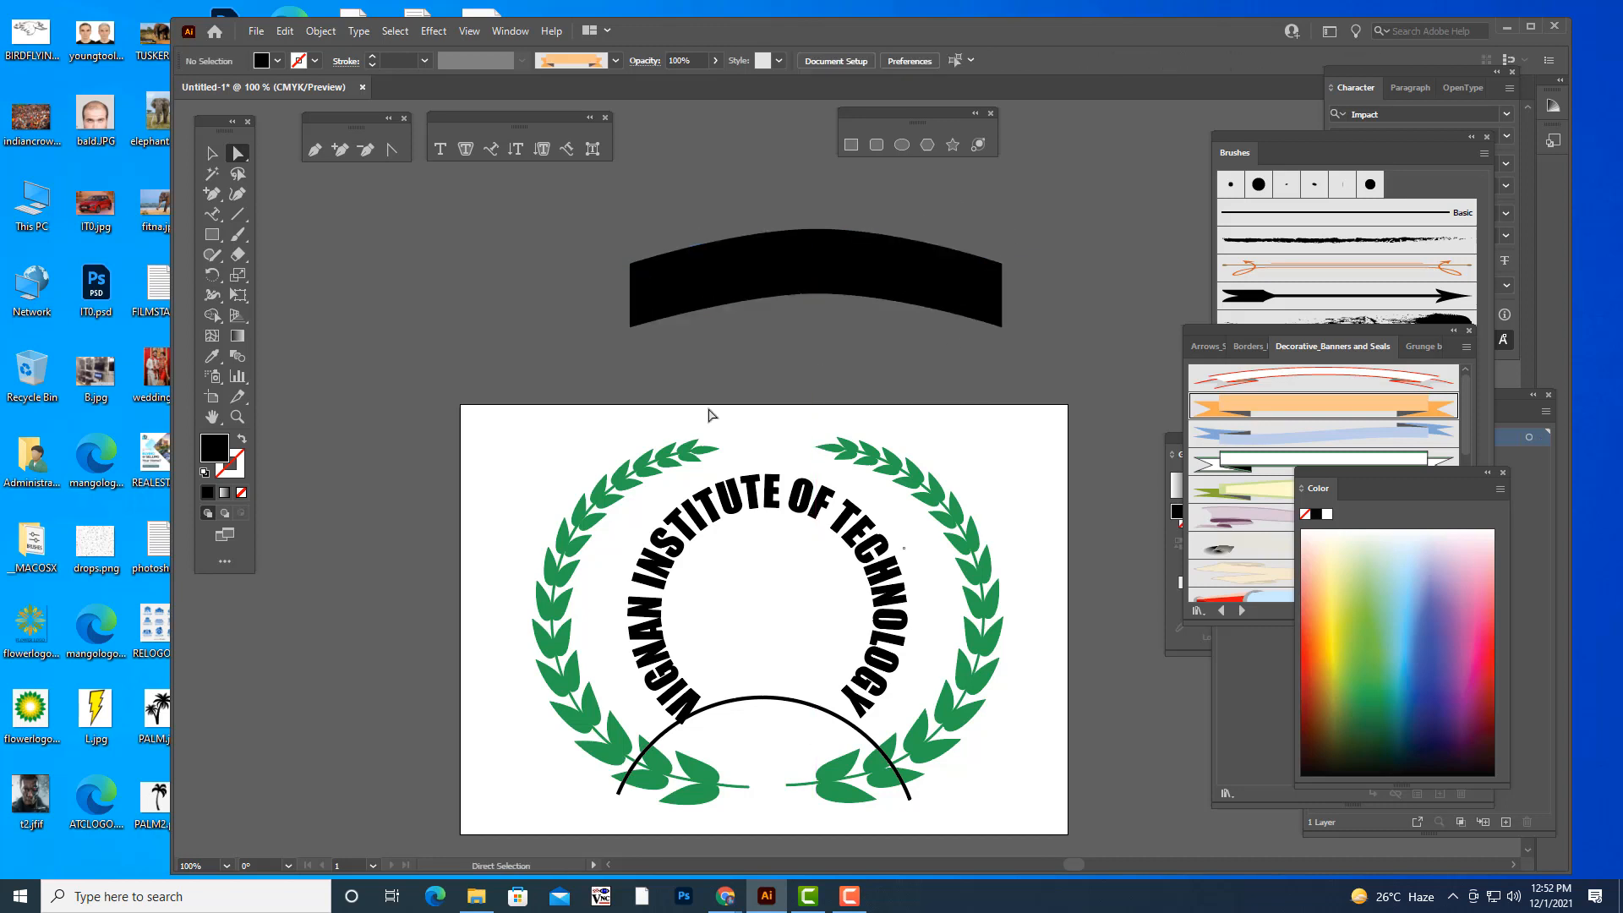
- Draw a small closed black triangle just beneath the left end of the arched band with the Pen tool
{"action": "left_click", "coordinate": [315, 149]}
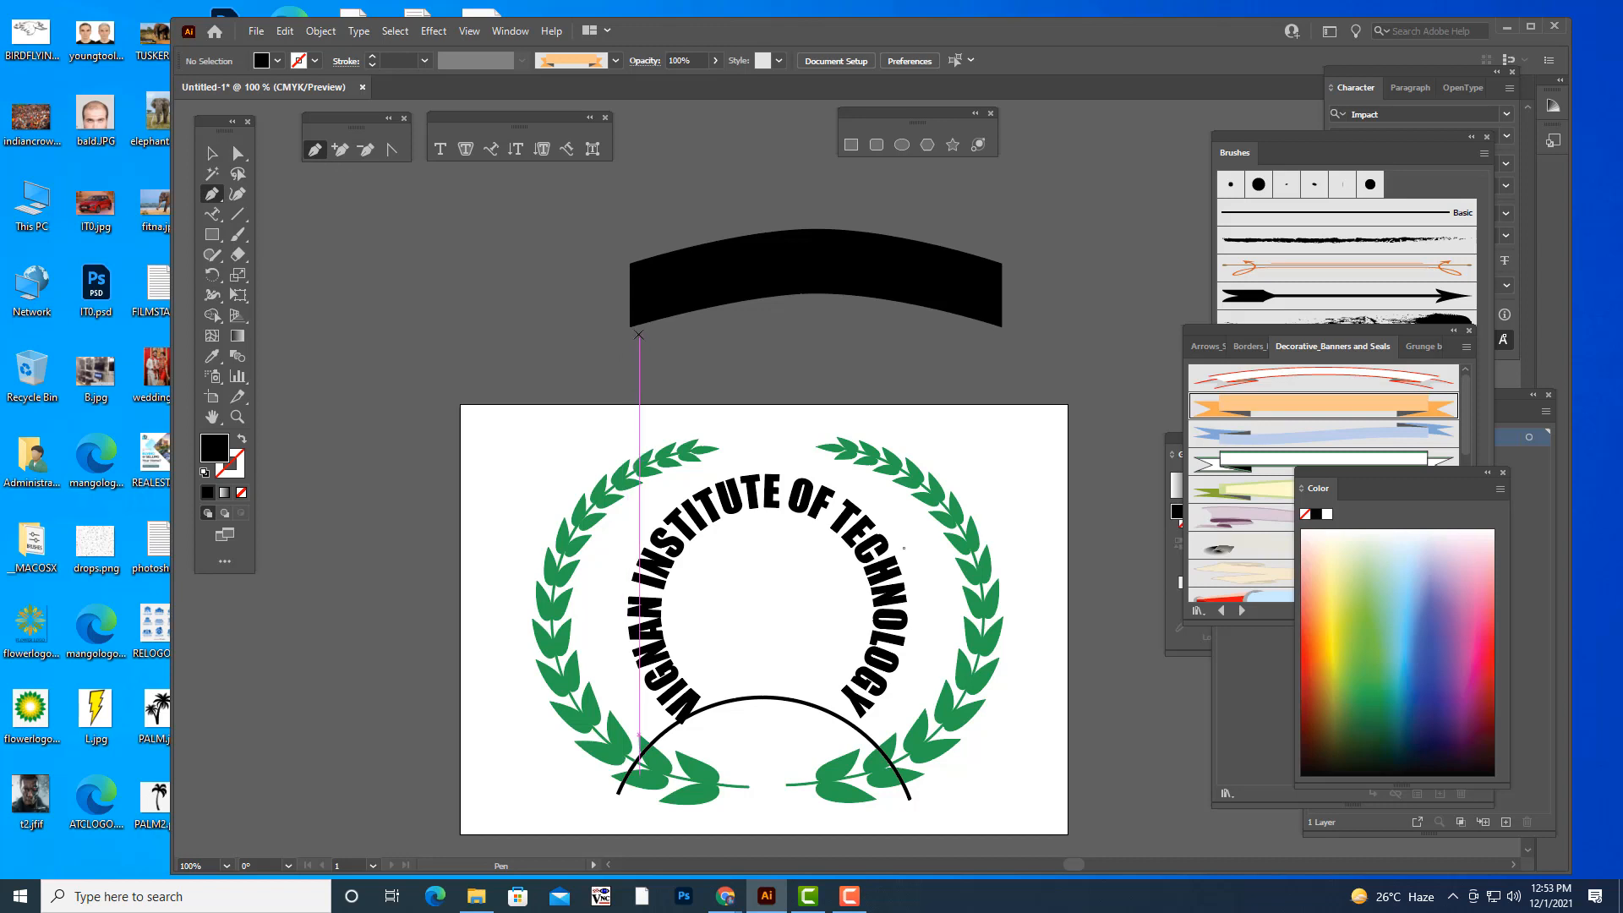
{"action": "left_click", "coordinate": [639, 335]}
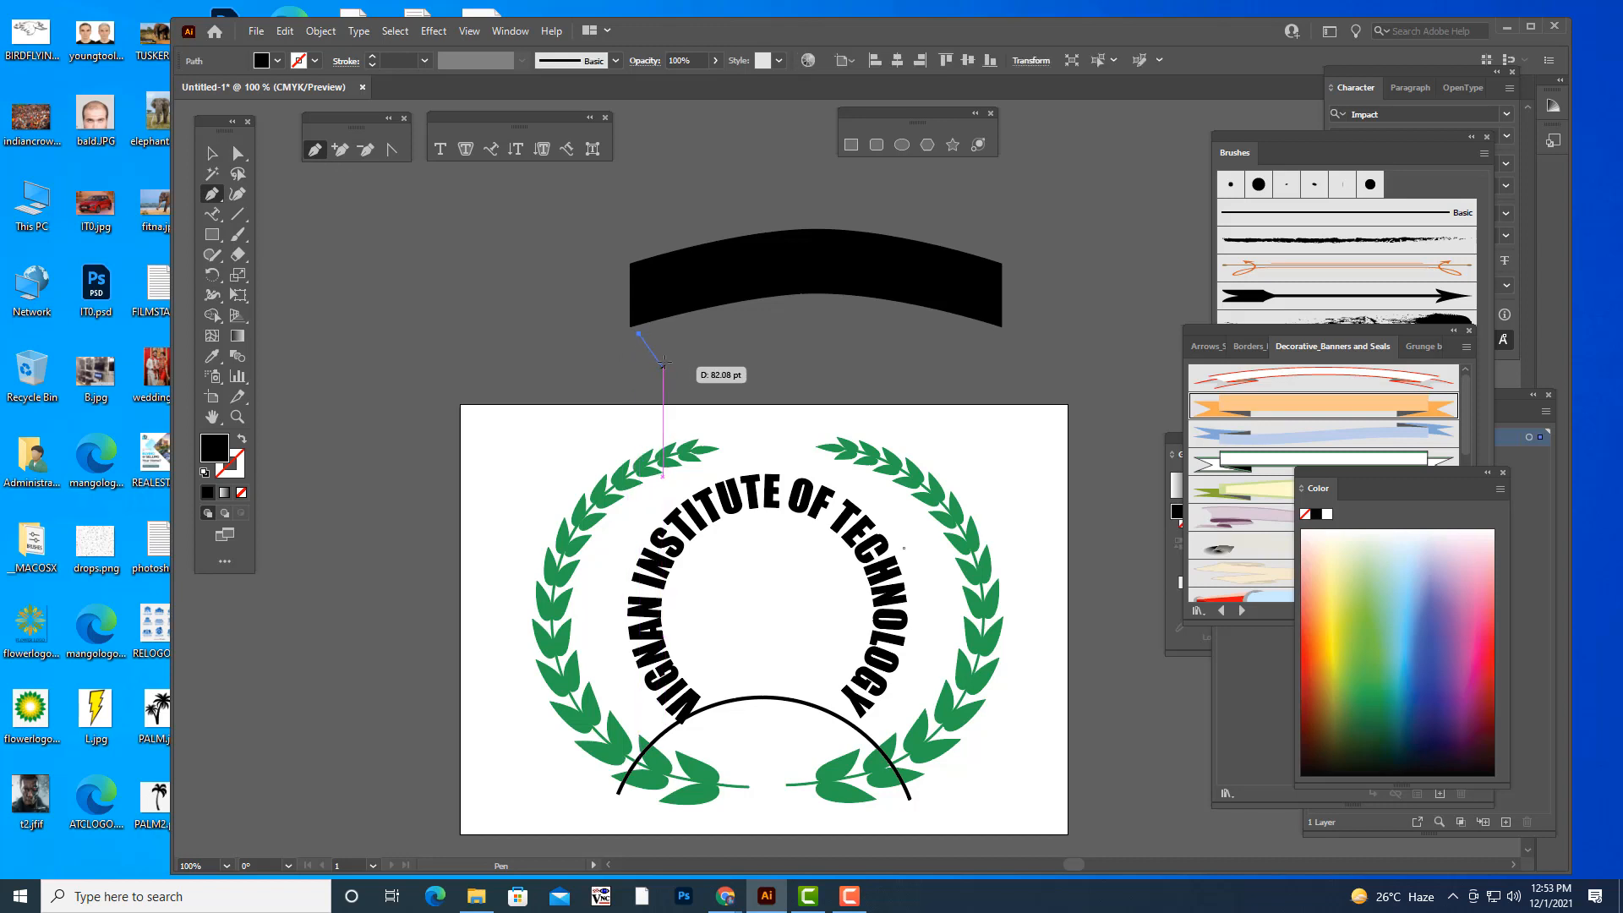
{"action": "left_click", "coordinate": [662, 360]}
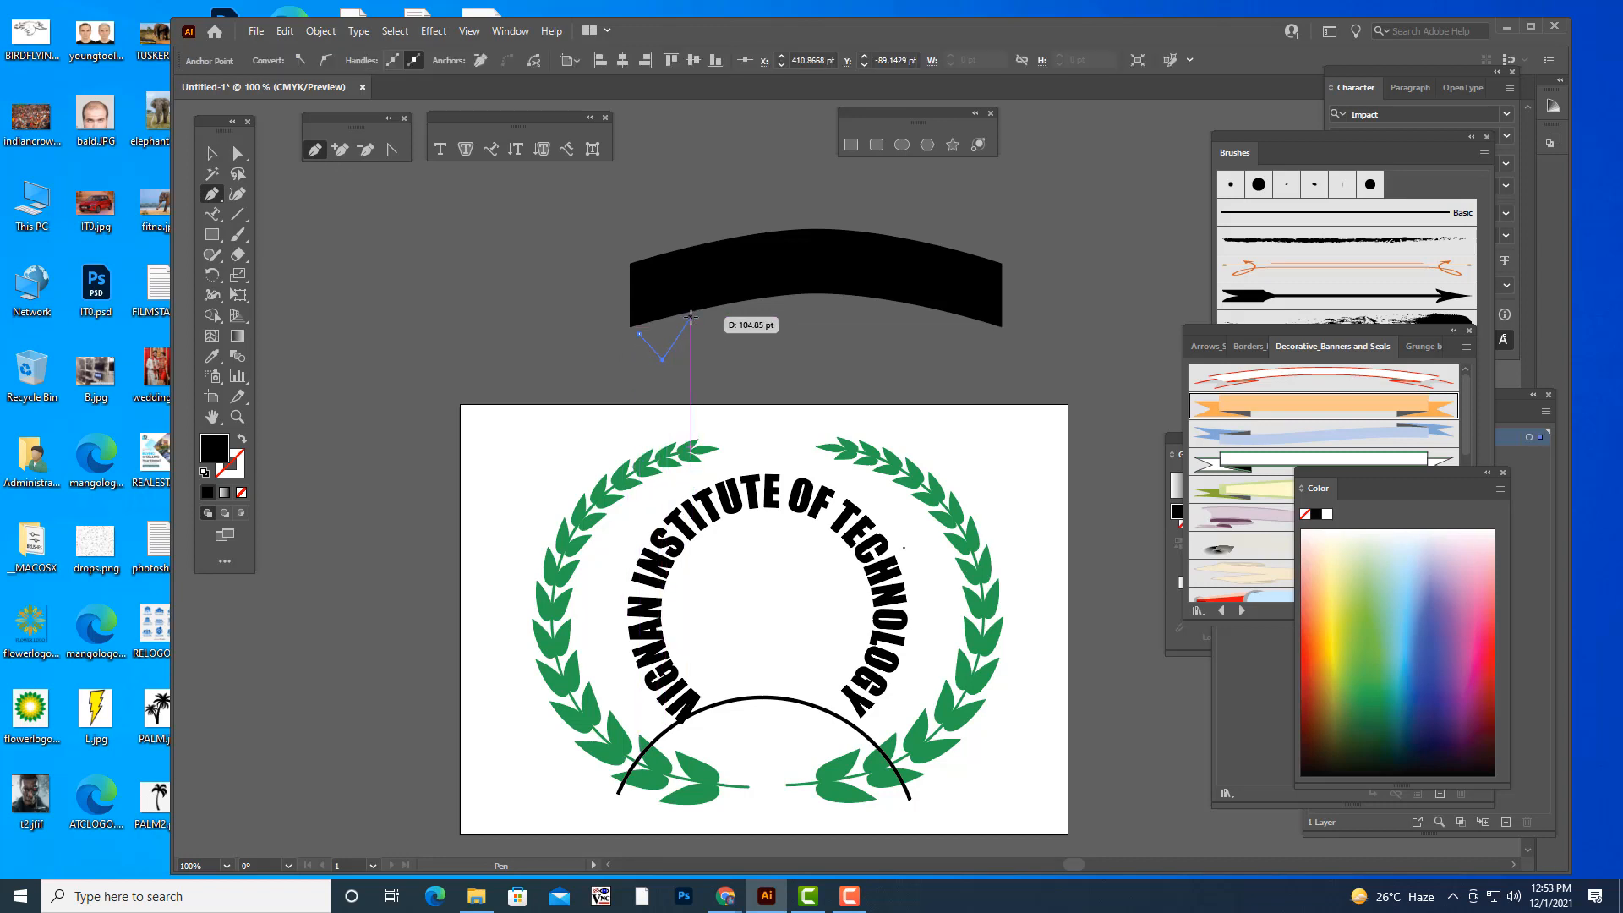
{"action": "left_click", "coordinate": [691, 316]}
{"action": "left_click", "coordinate": [639, 335]}
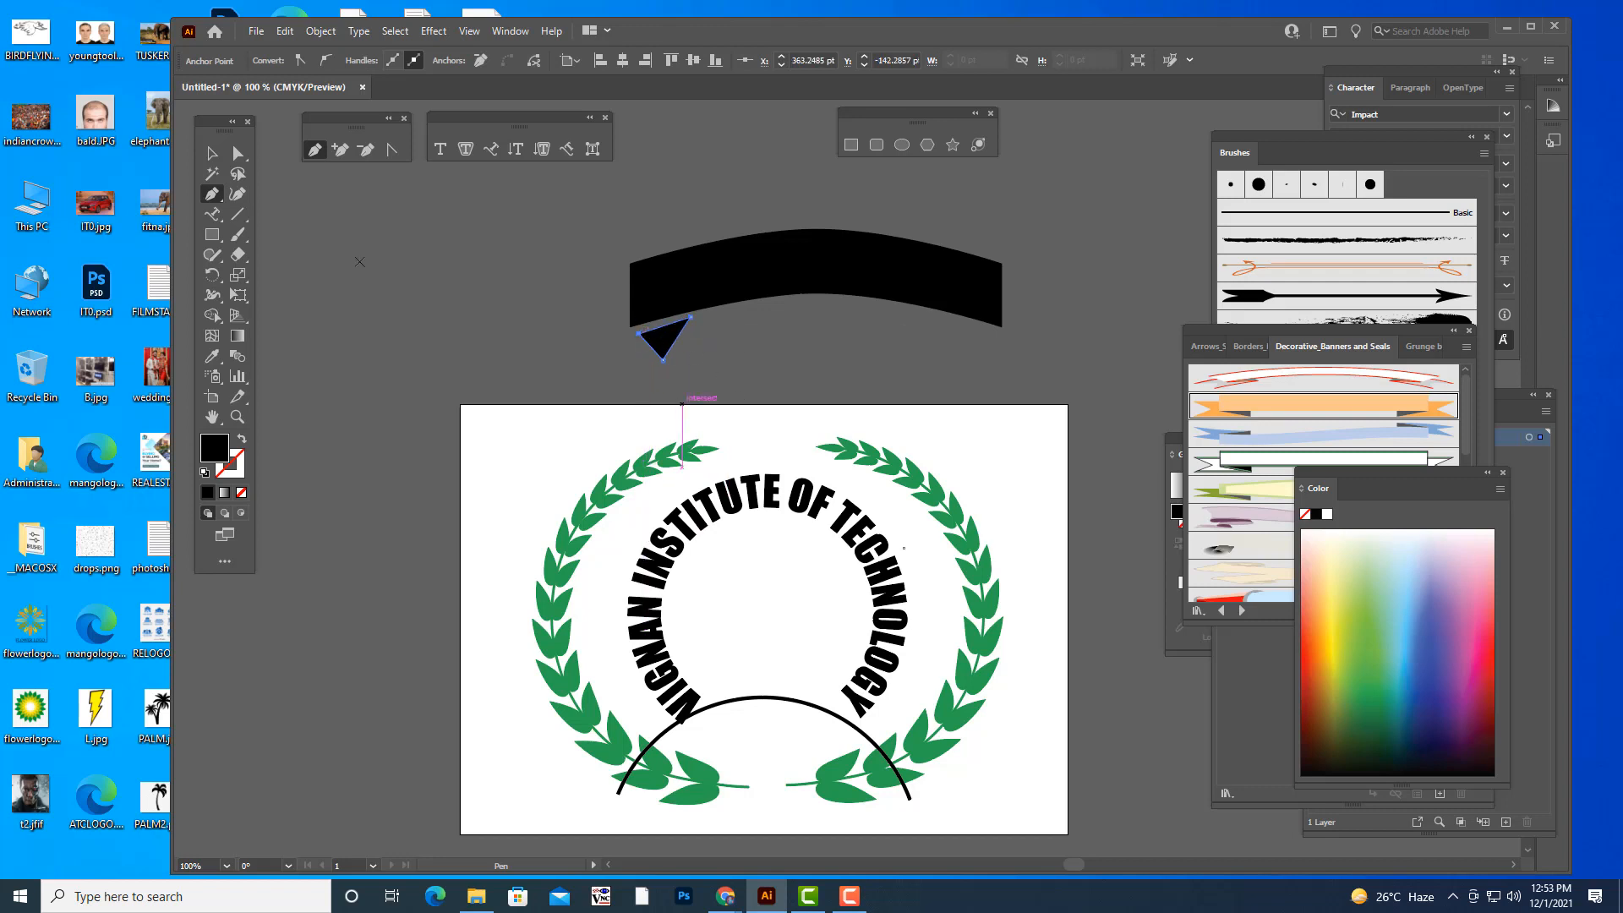
- Adjust the triangle's two upper corners so its upper edge runs close along the band's lower edge
{"action": "key", "text": "a"}
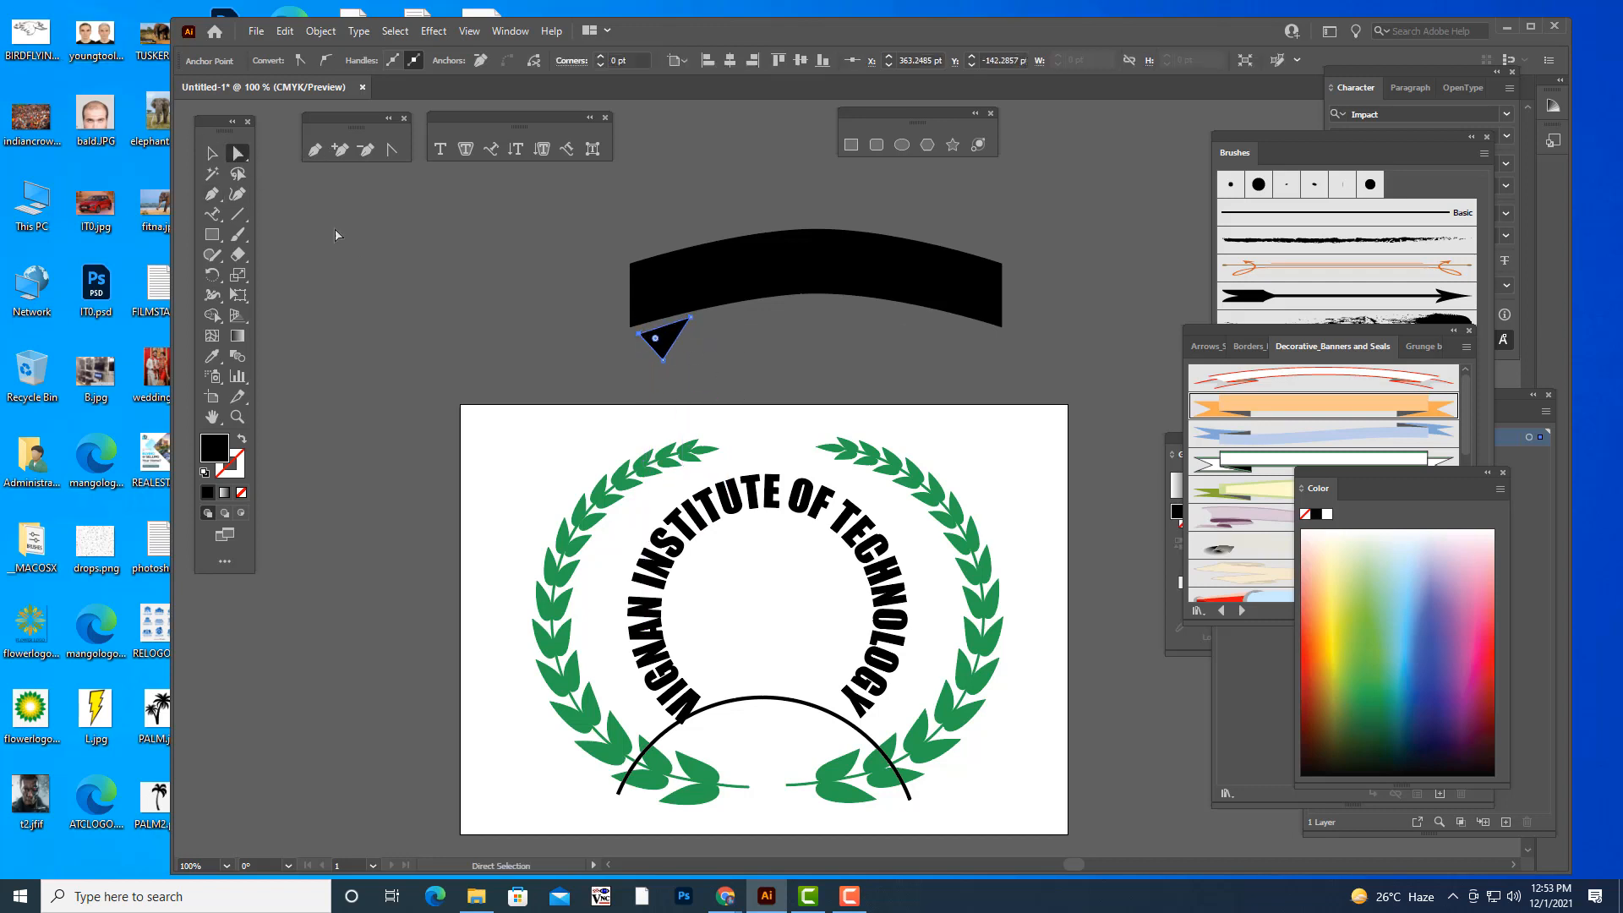
{"action": "left_click", "coordinate": [640, 335]}
{"action": "left_click_drag", "start_coordinate": [639, 335], "coordinate": [637, 336]}
{"action": "key", "text": "ctrl+equal"}
{"action": "key", "text": "ctrl+equal"}
{"action": "key", "text": "ctrl+equal"}
{"action": "key", "text": "ctrl+equal"}
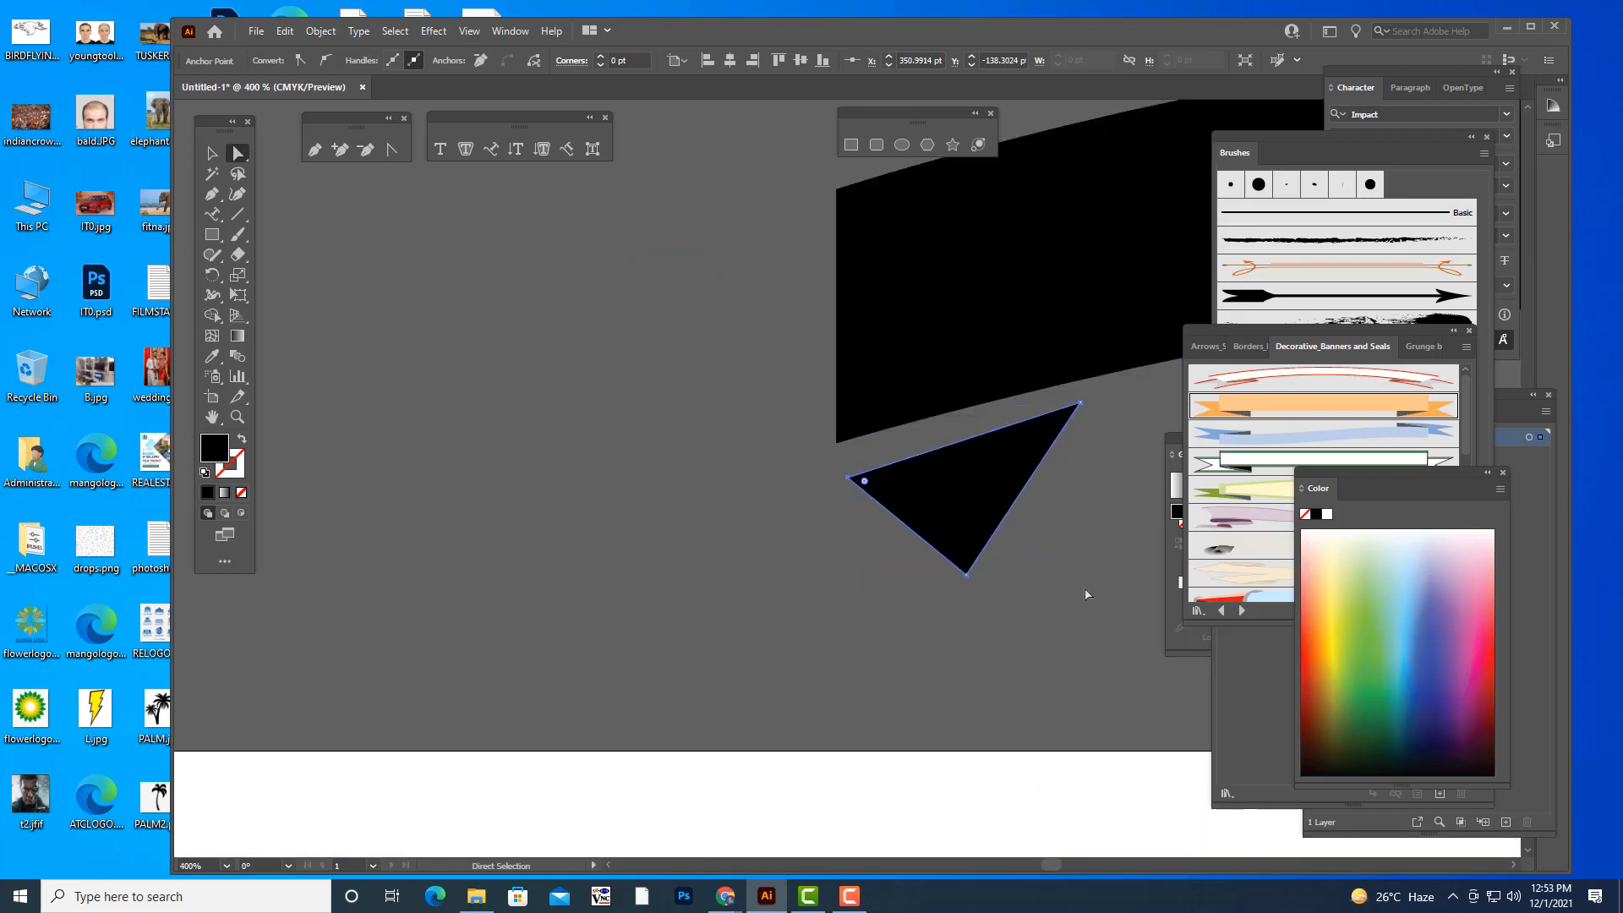
{"action": "left_click_drag", "start_coordinate": [847, 476], "coordinate": [837, 452]}
{"action": "left_click_drag", "start_coordinate": [1082, 407], "coordinate": [1074, 391]}
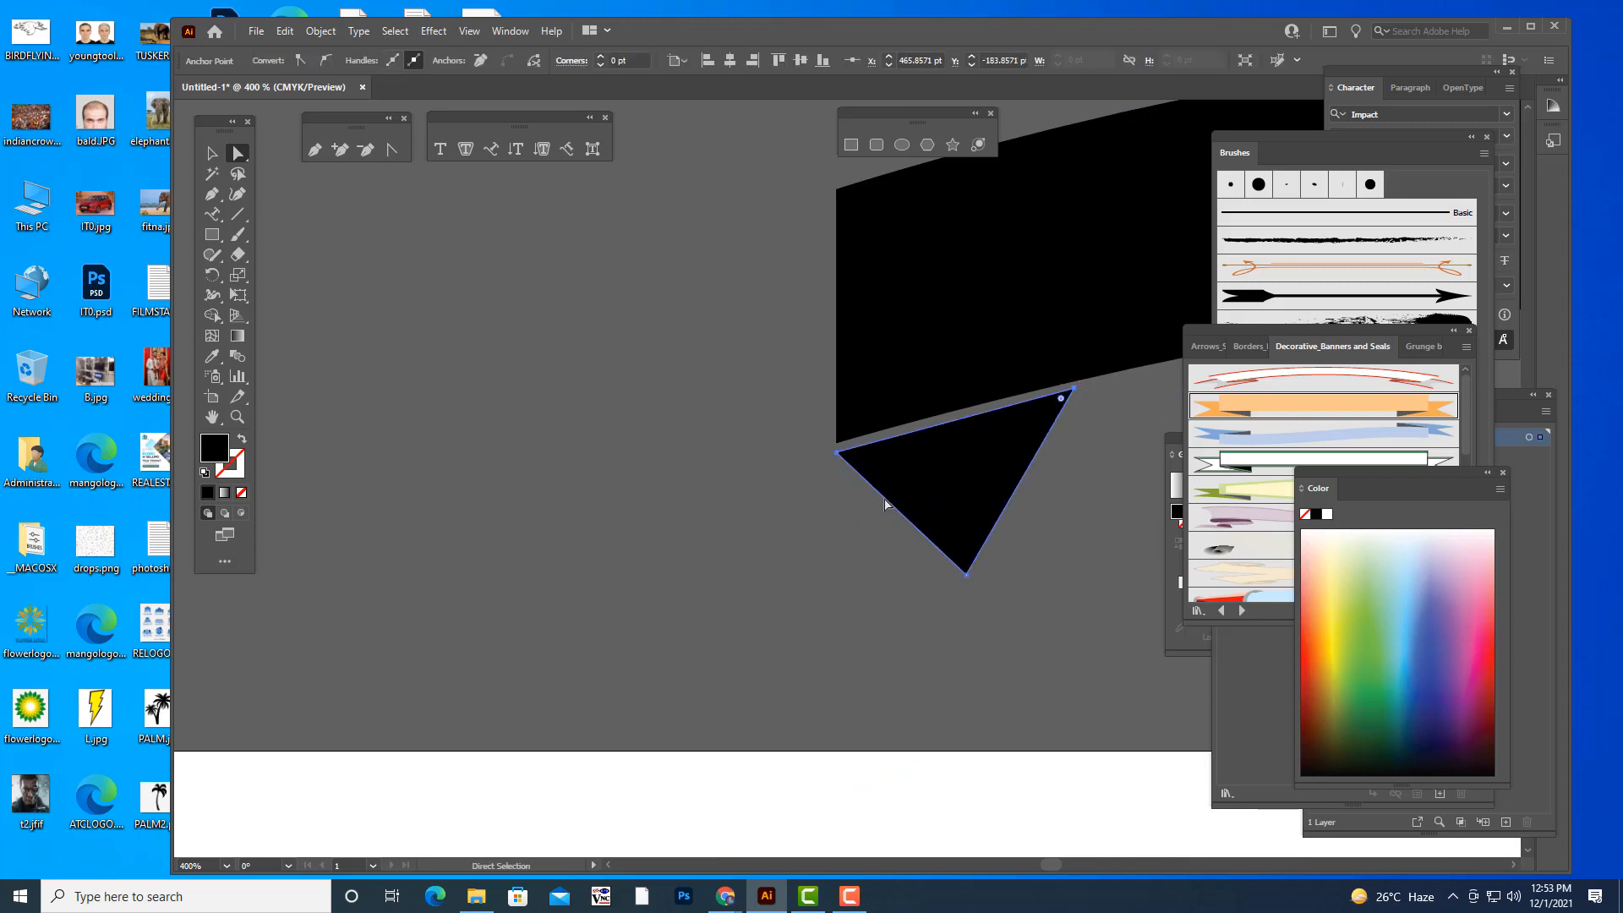
{"action": "left_click", "coordinate": [827, 535]}
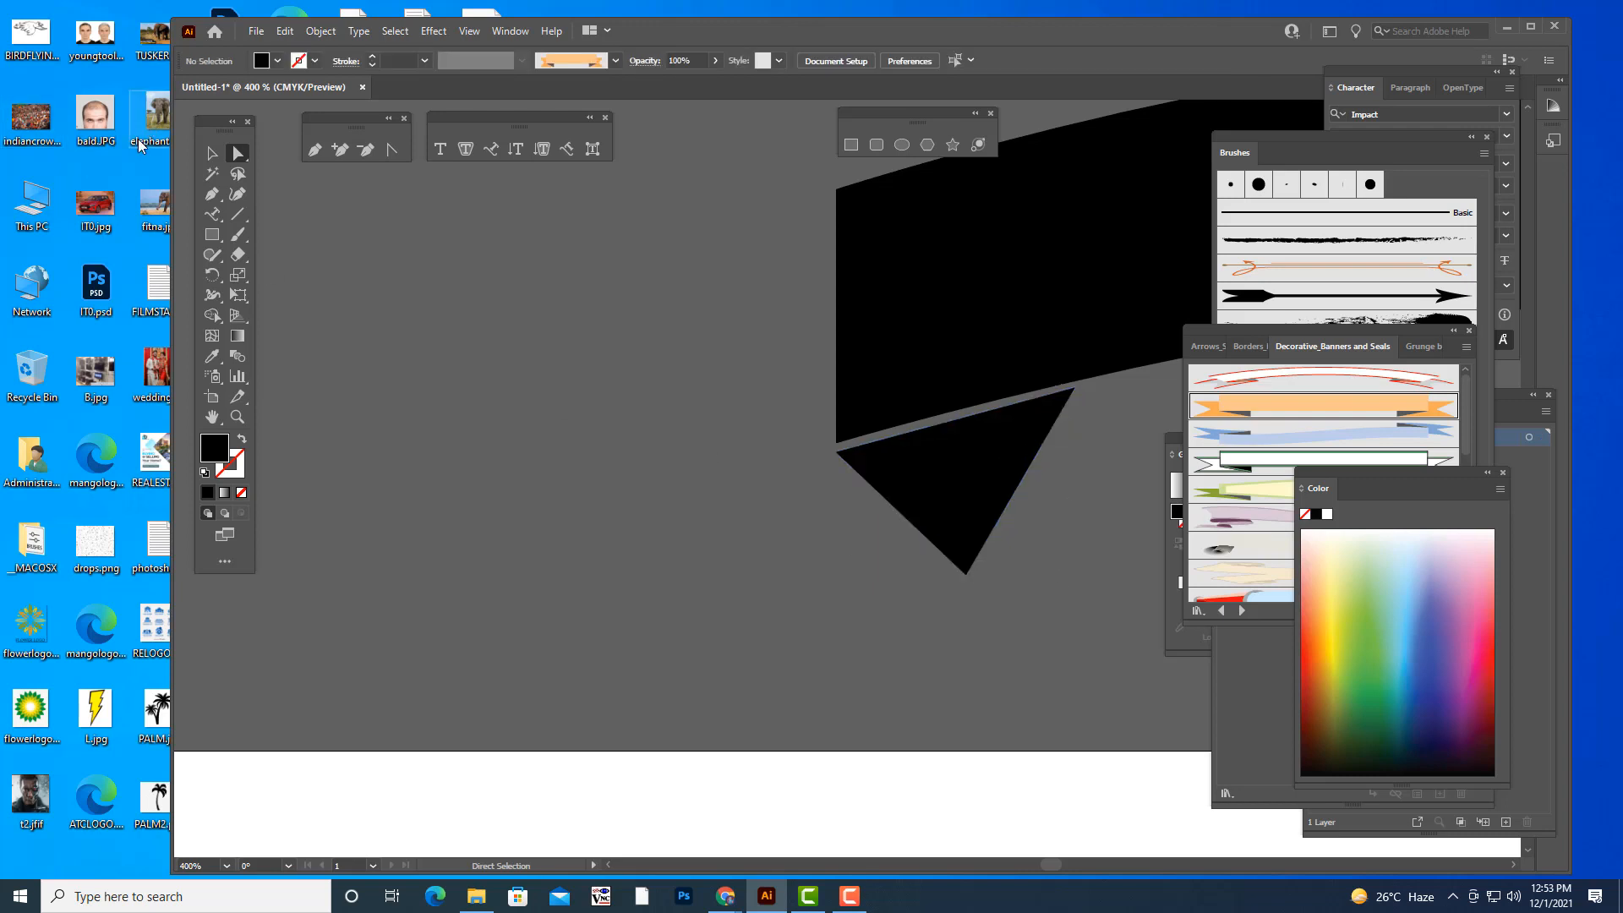
- Reflect the small triangle across the vertical axis
{"action": "key", "text": "v"}
{"action": "left_click", "coordinate": [1002, 495]}
{"action": "right_click", "coordinate": [999, 508]}
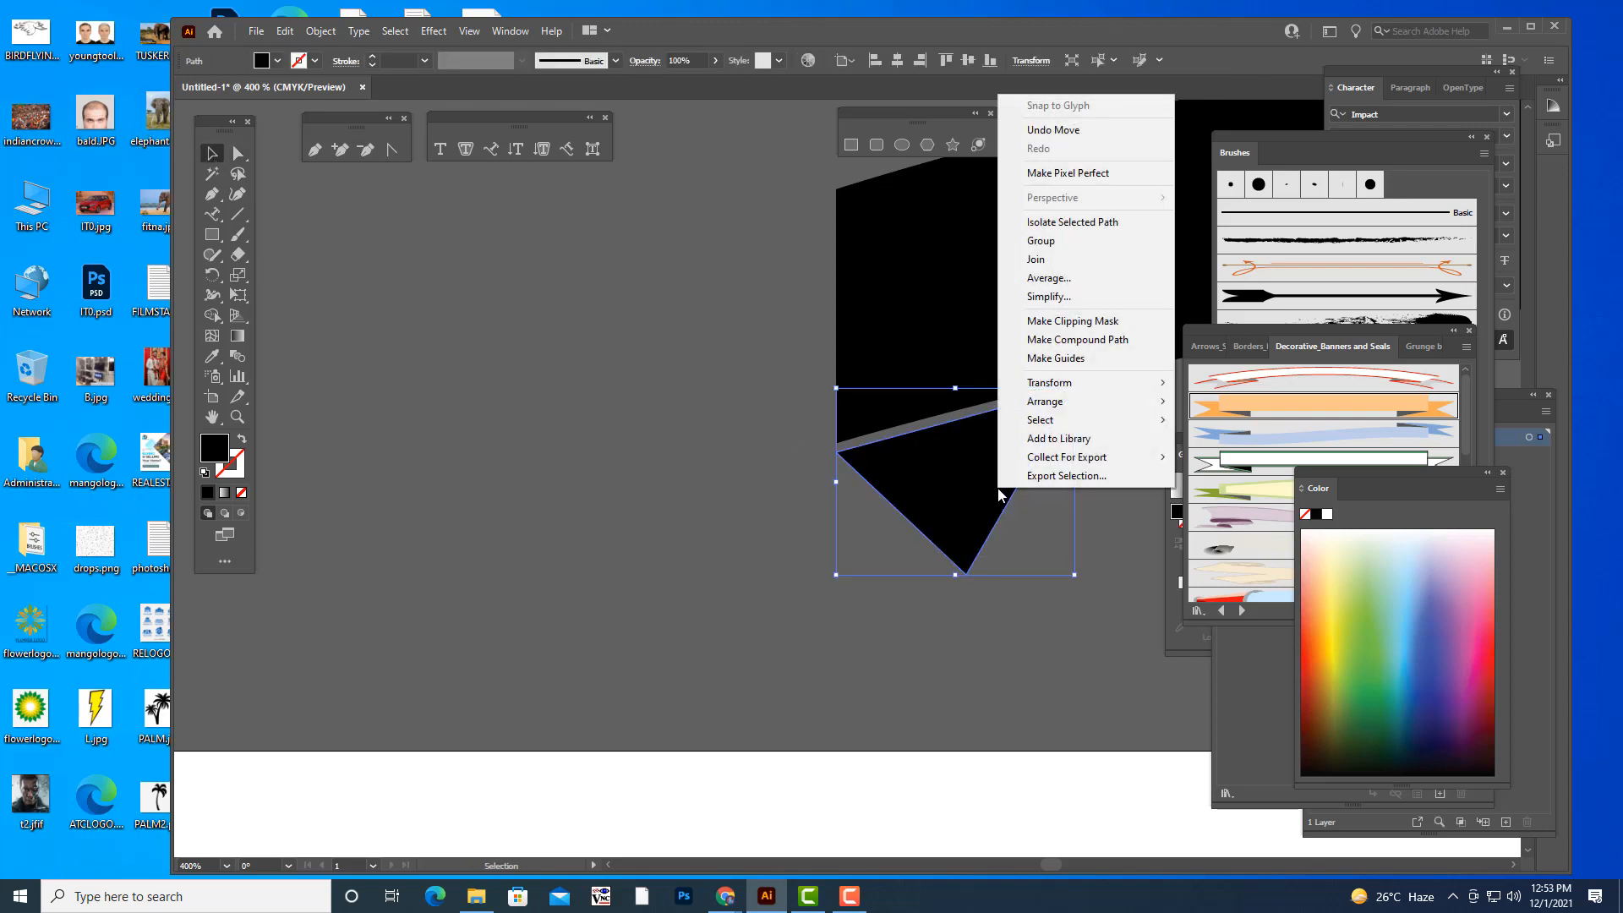
{"action": "mouse_move", "coordinate": [1089, 384]}
{"action": "left_click", "coordinate": [1260, 443]}
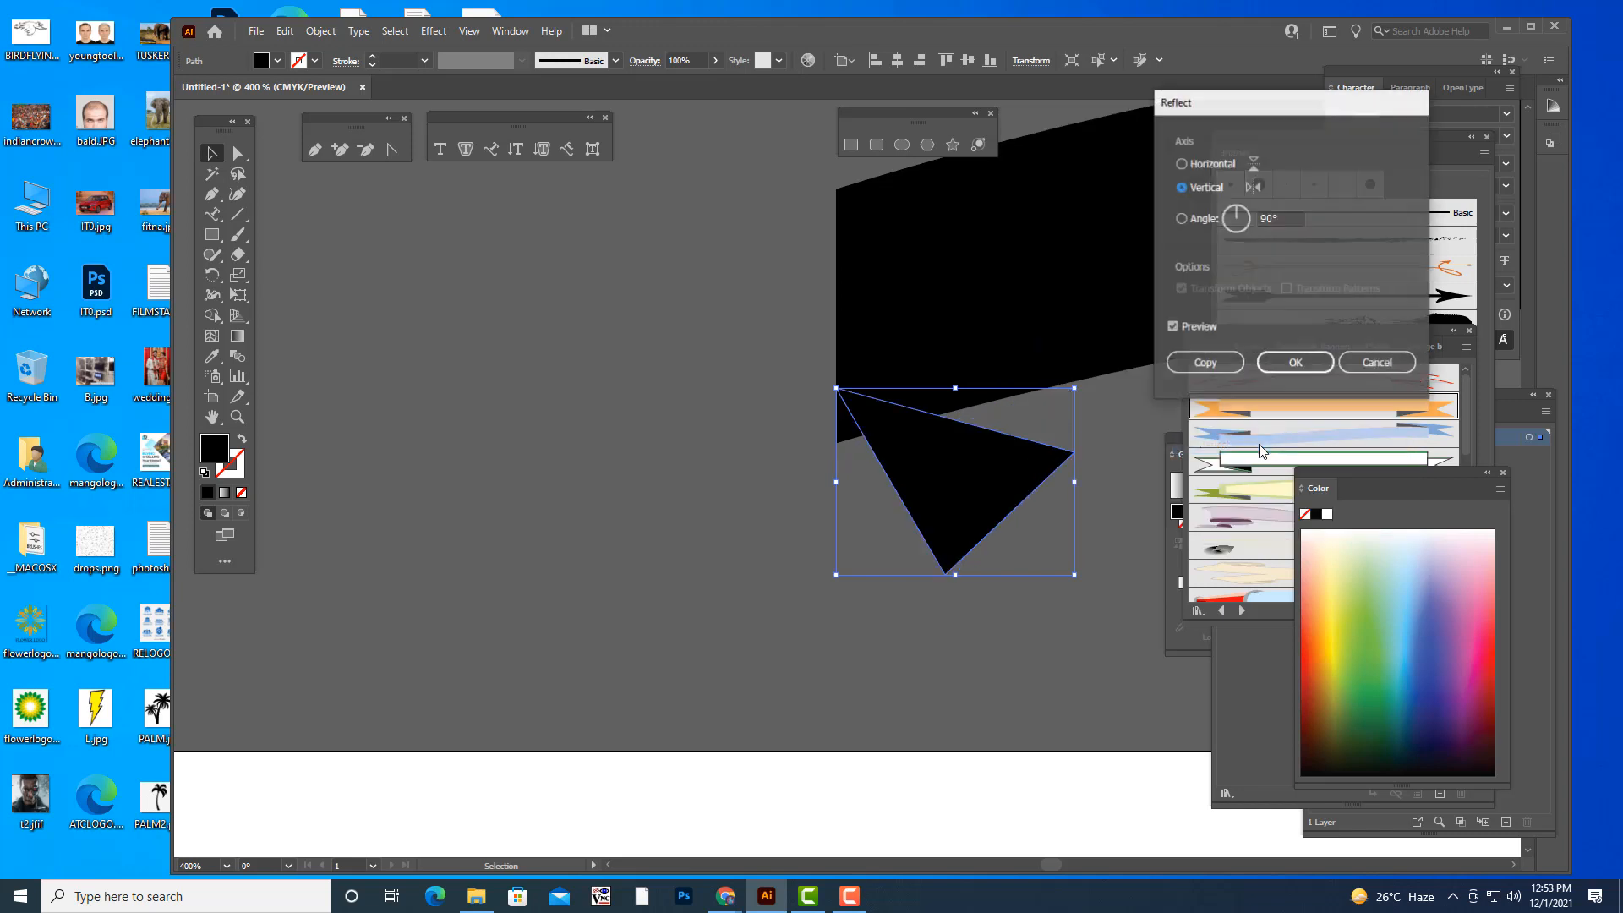
{"action": "left_click", "coordinate": [1295, 362]}
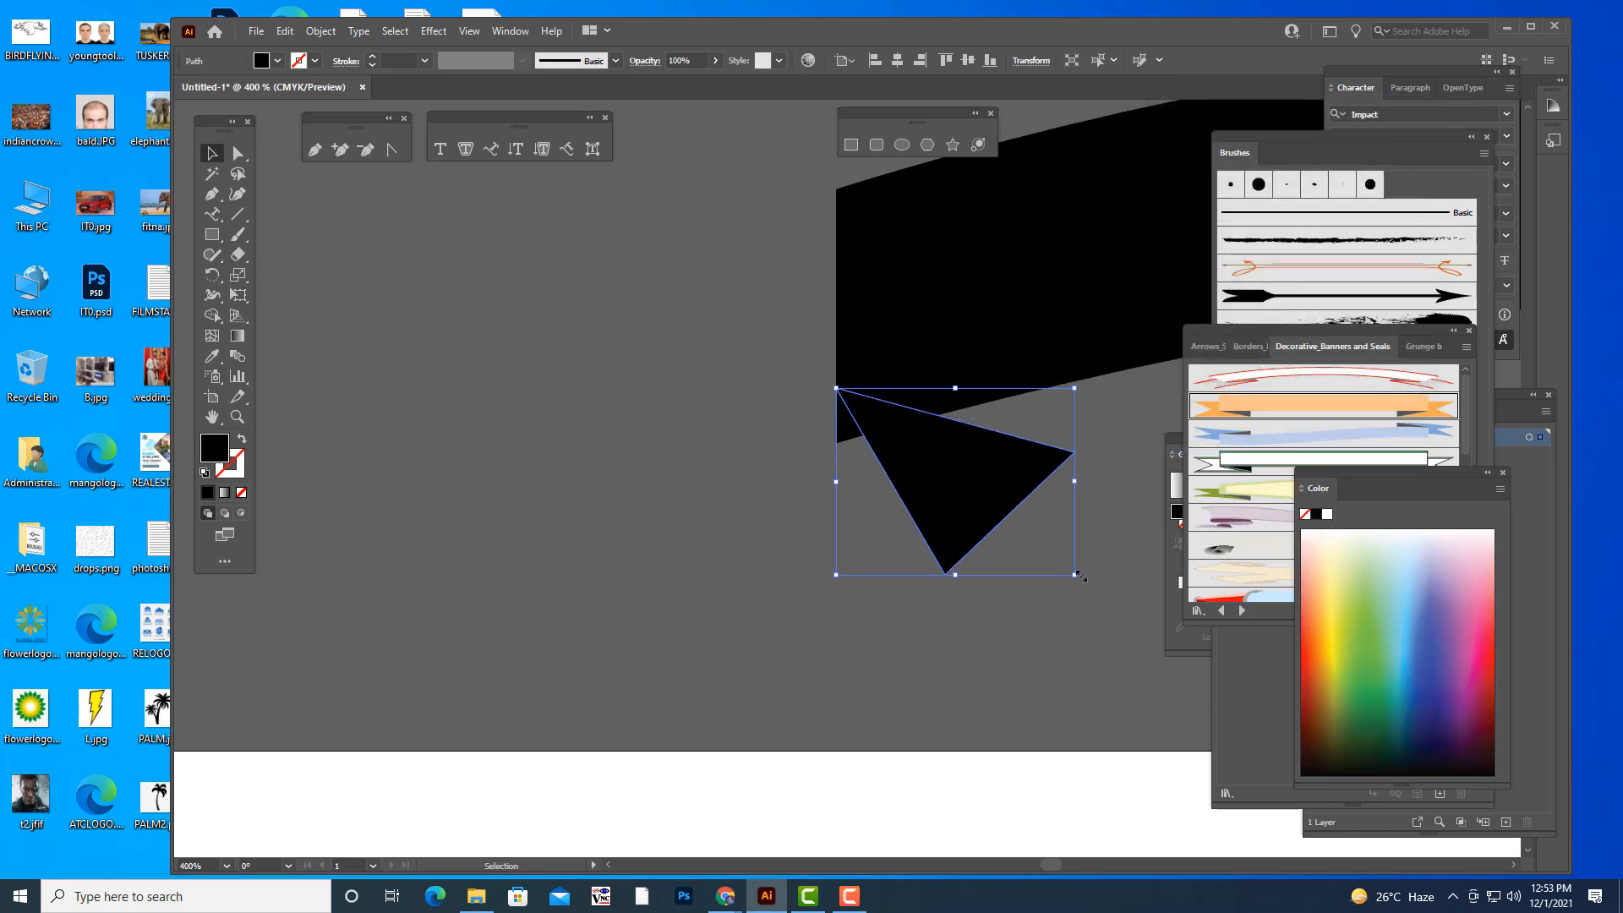
- Rotate the reflected triangle and reposition it beneath the left end of the band
{"action": "left_click_drag", "start_coordinate": [1083, 581], "coordinate": [1050, 392]}
{"action": "left_click_drag", "start_coordinate": [1055, 495], "coordinate": [1013, 493]}
{"action": "left_click_drag", "start_coordinate": [936, 457], "coordinate": [995, 492]}
- Reshape the triangle's corners into a narrow ribbon fold whose upper edge follows the band's lower-left edge
{"action": "left_click", "coordinate": [239, 154]}
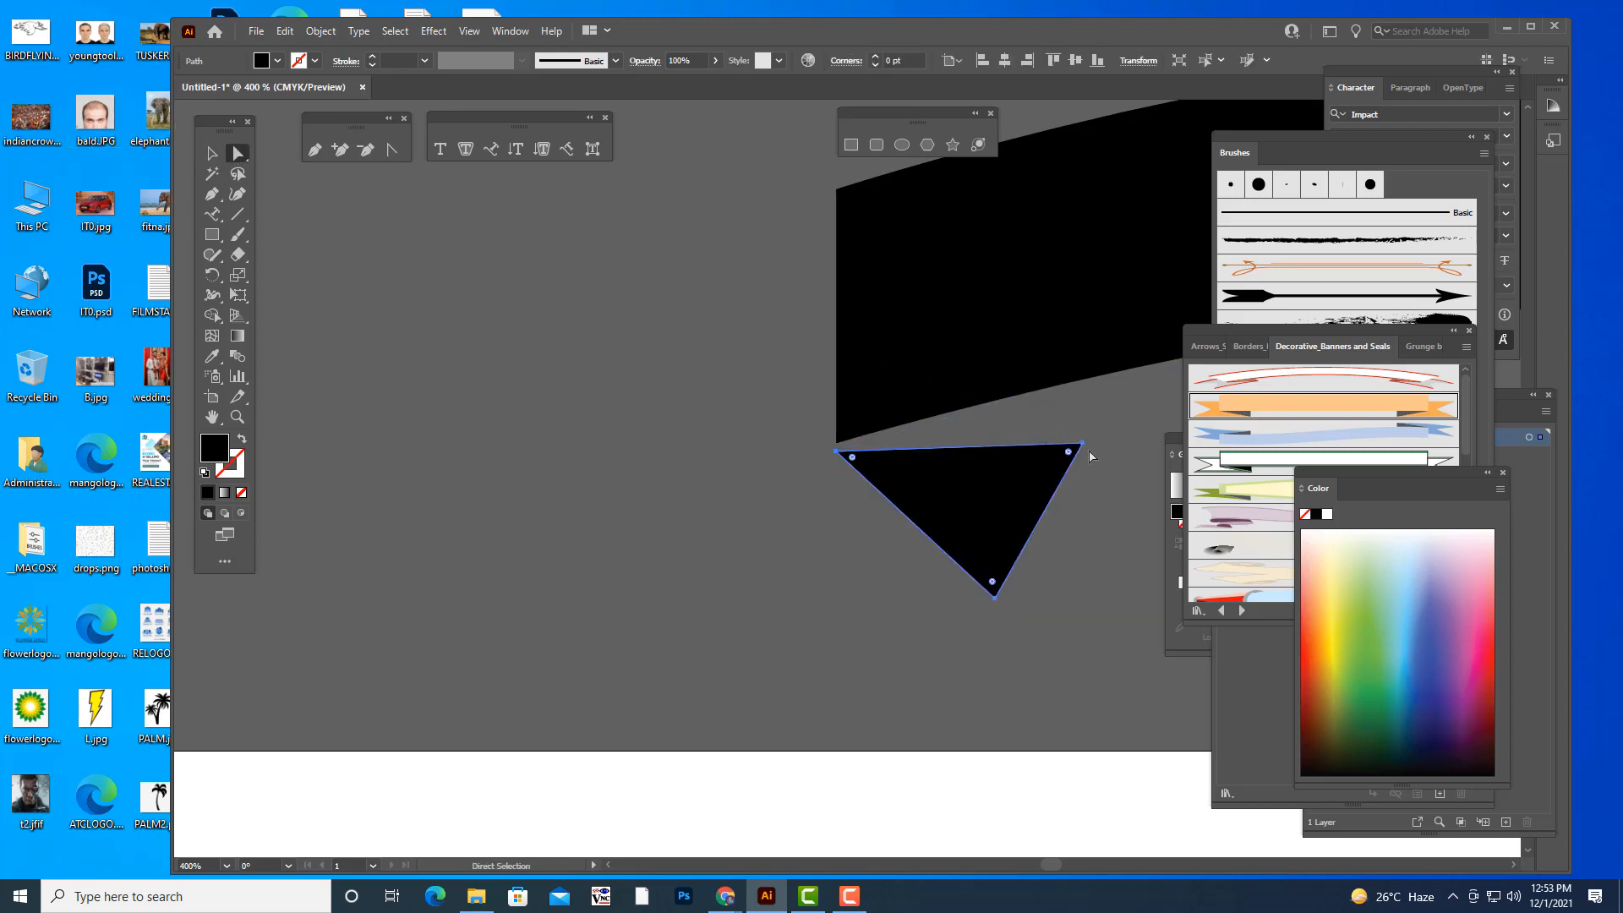
{"action": "left_click_drag", "start_coordinate": [1083, 445], "coordinate": [1043, 406]}
{"action": "left_click_drag", "start_coordinate": [996, 599], "coordinate": [899, 552]}
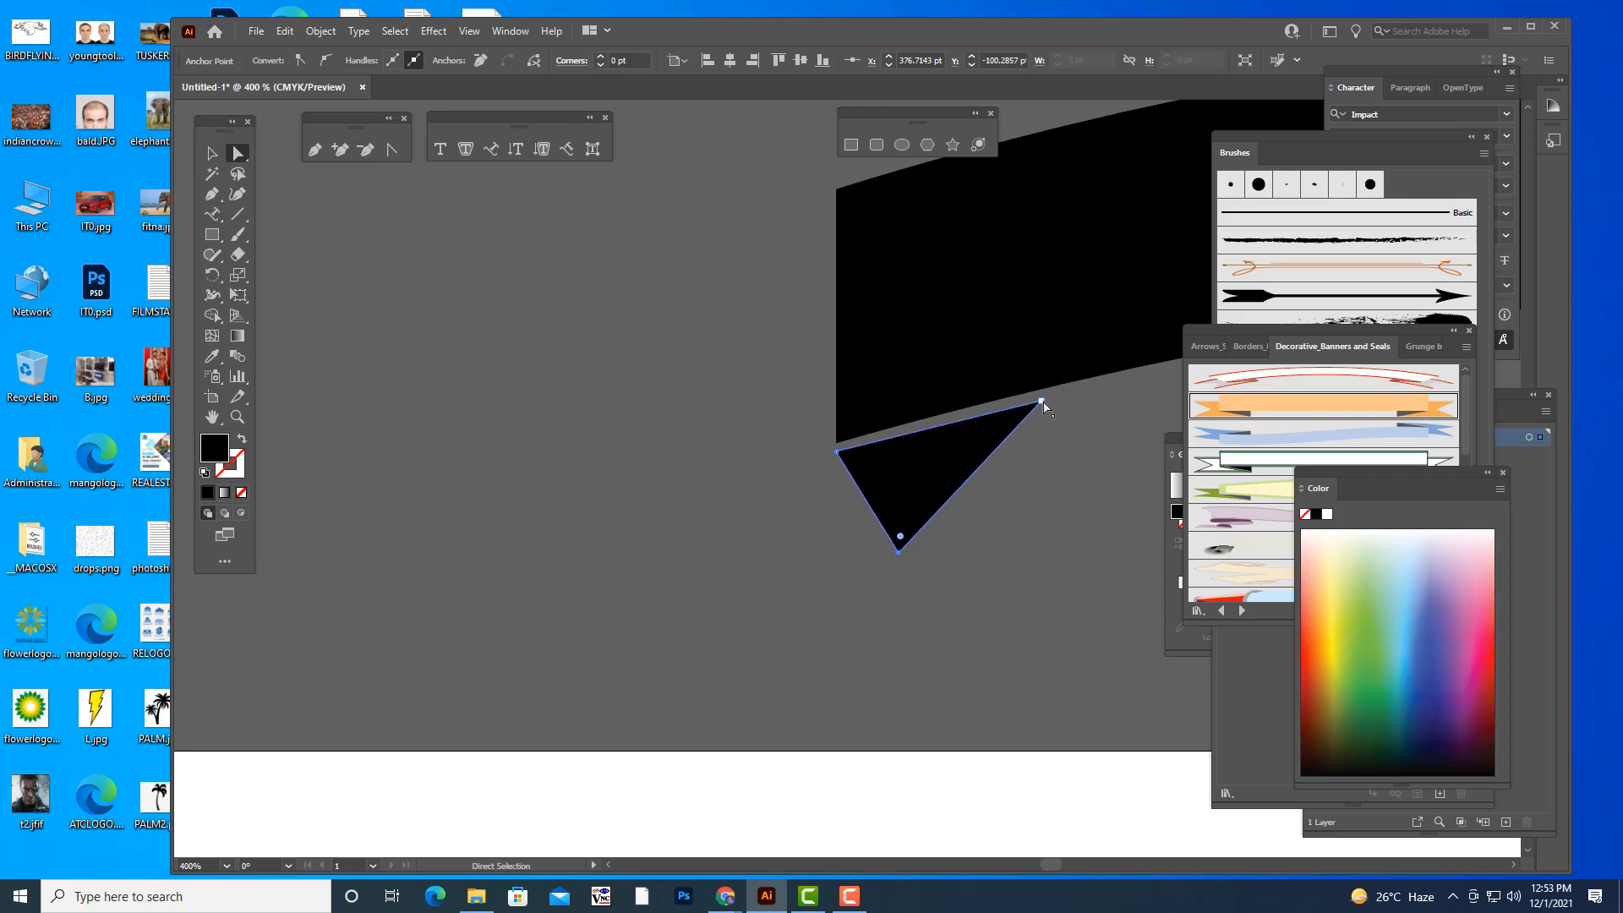
{"action": "left_click_drag", "start_coordinate": [1043, 402], "coordinate": [1020, 425]}
{"action": "left_click_drag", "start_coordinate": [836, 453], "coordinate": [840, 451]}
{"action": "left_click_drag", "start_coordinate": [898, 552], "coordinate": [879, 561]}
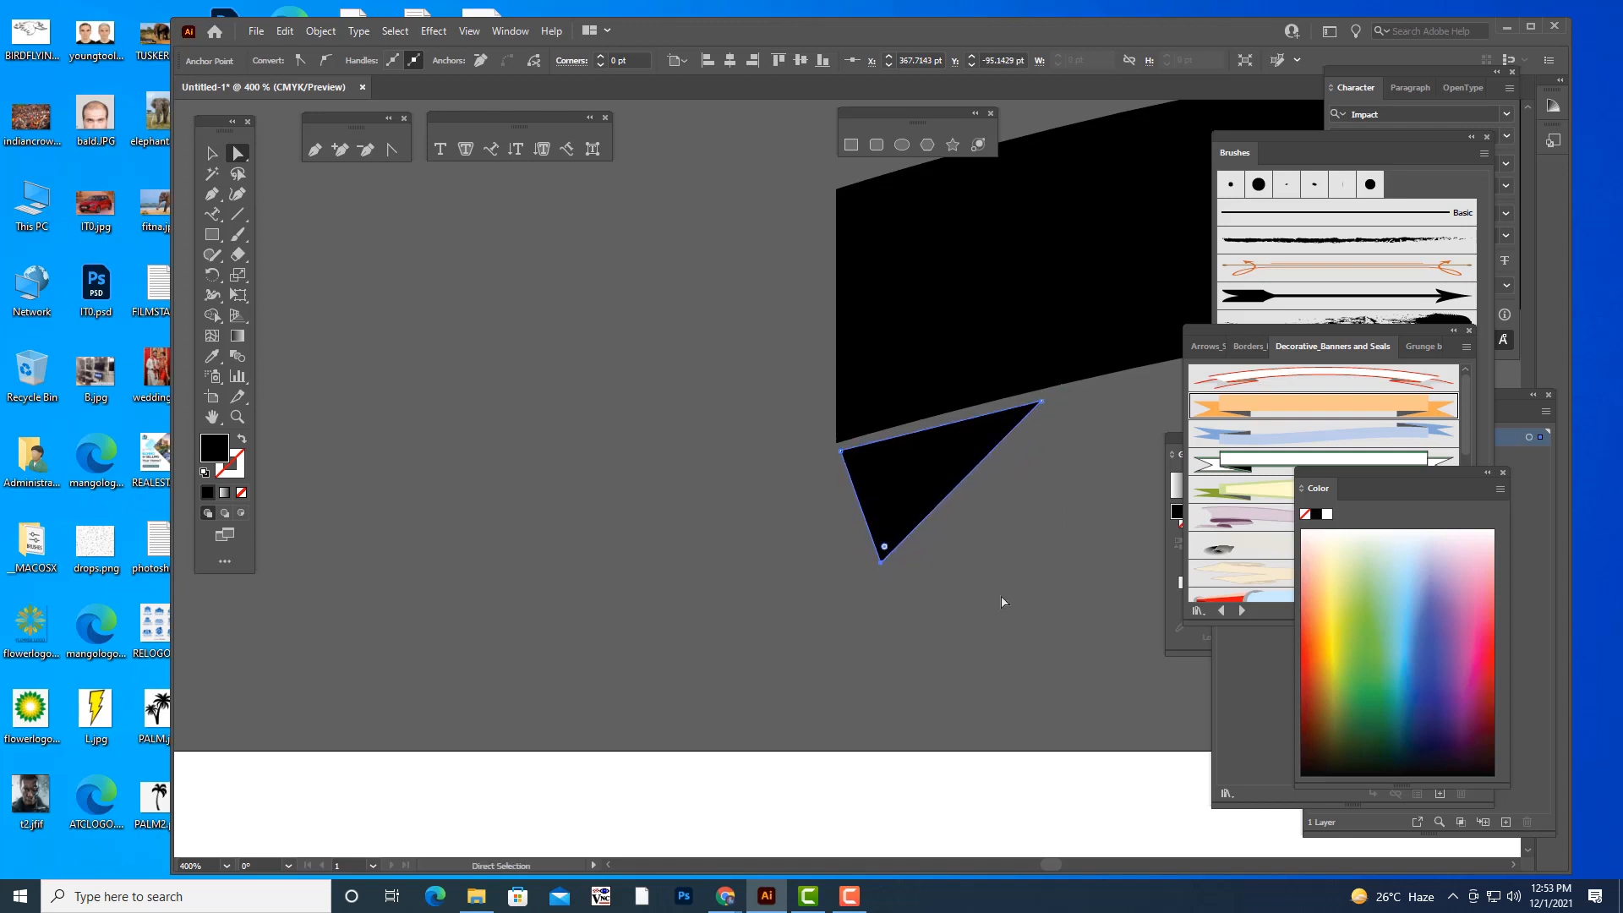
{"action": "left_click", "coordinate": [1019, 596]}
- Draw a black rectangle to the left of the arched band, about as tall as the band, for the ribbon tail
{"action": "key", "text": "ctrl+minus"}
{"action": "key", "text": "ctrl+minus"}
{"action": "key", "text": "ctrl+minus"}
{"action": "key", "text": "ctrl+minus"}
{"action": "key", "text": "ctrl+minus"}
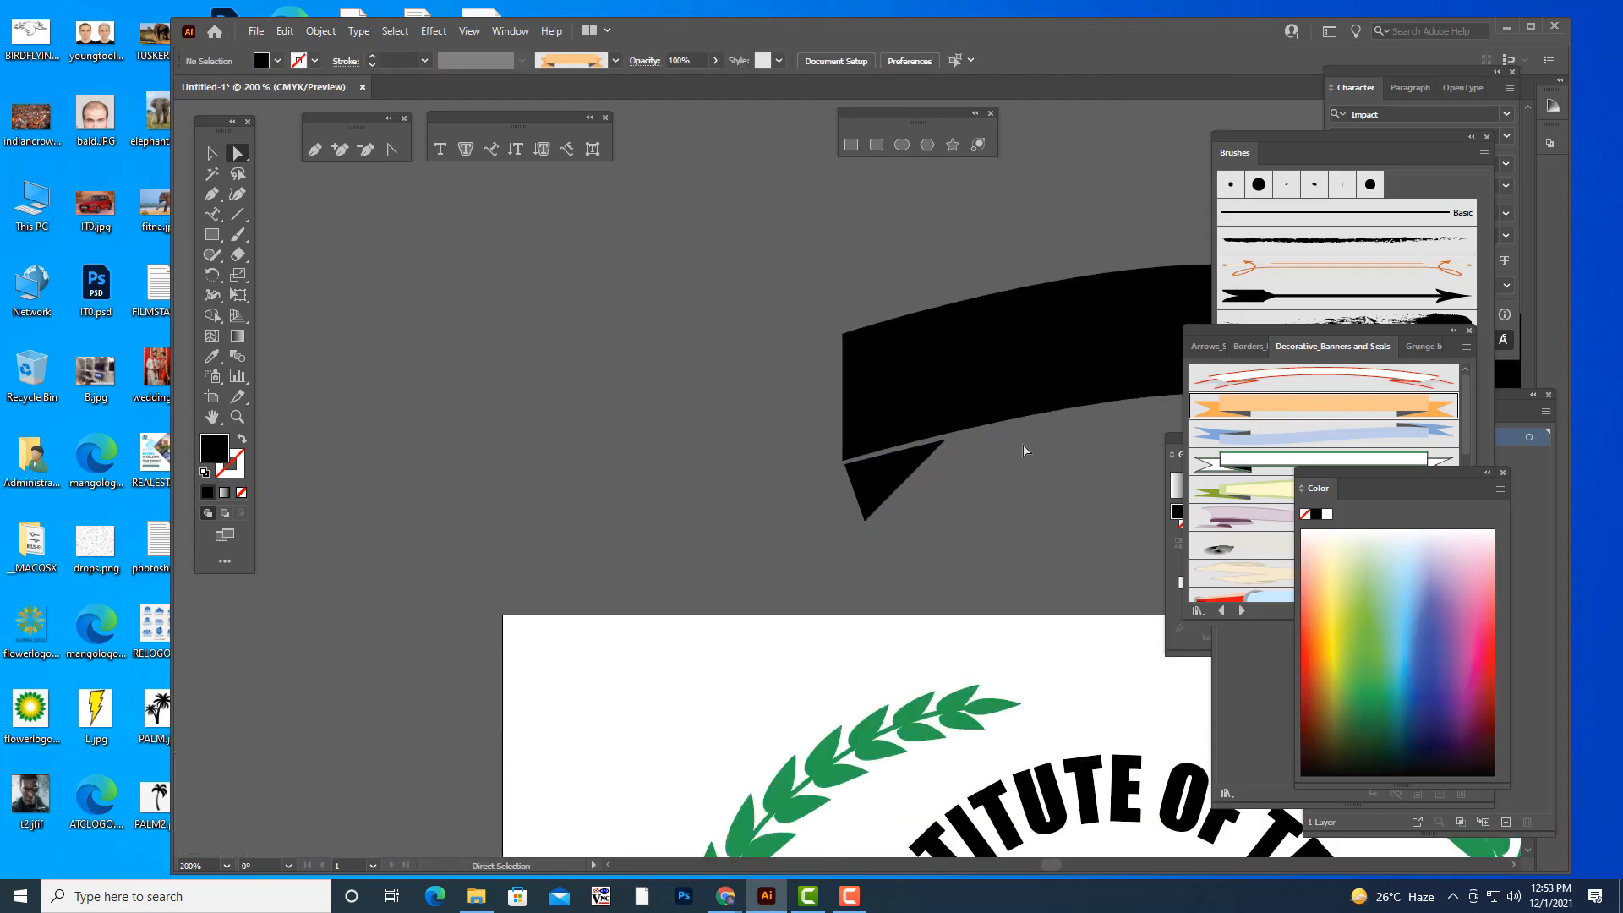
{"action": "key", "text": "ctrl+plus"}
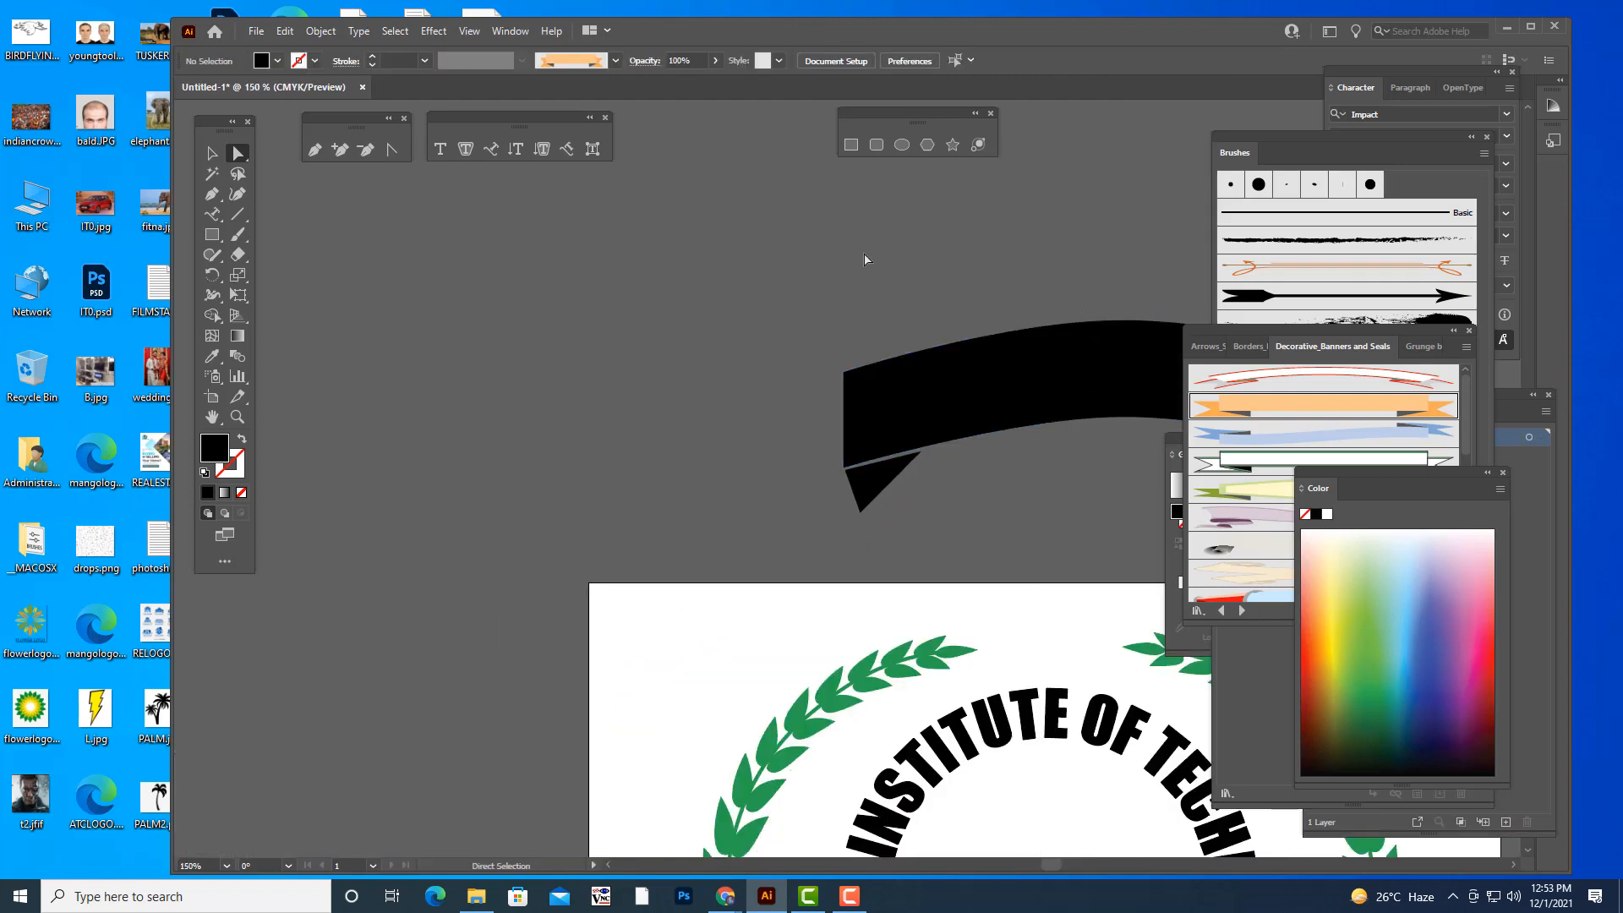
{"action": "scroll", "coordinate": [837, 256], "scroll_direction": "up", "scroll_amount": 2}
{"action": "key", "text": "v"}
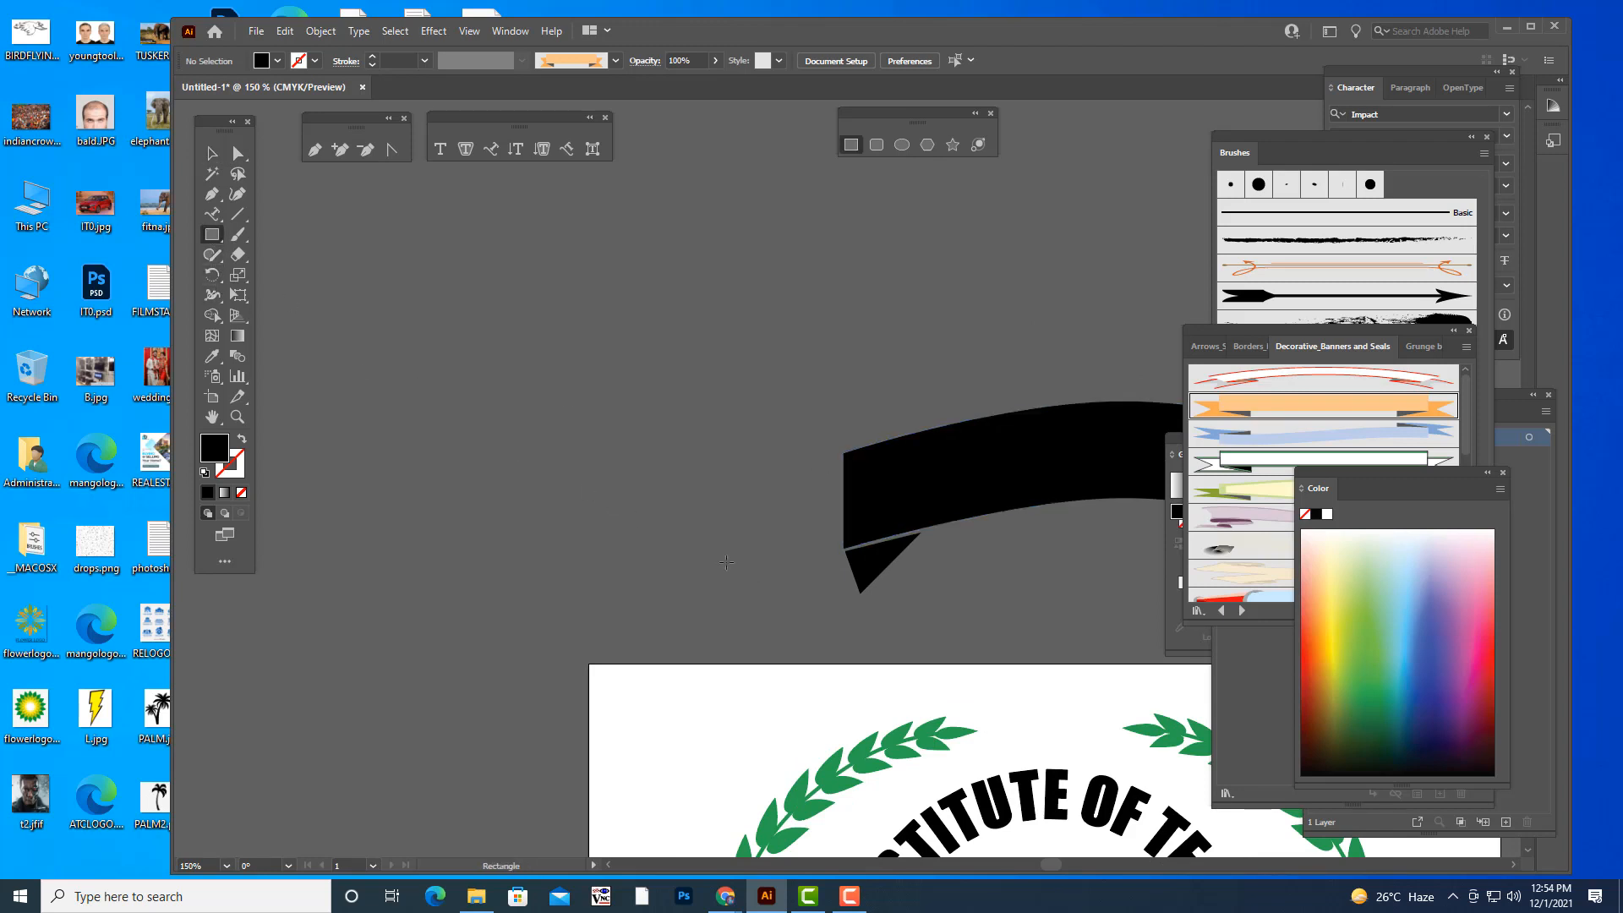
{"action": "mouse_move", "coordinate": [591, 493]}
{"action": "left_mouse_down"}
{"action": "mouse_move", "coordinate": [753, 569]}
{"action": "mouse_move", "coordinate": [762, 592]}
{"action": "left_mouse_up"}
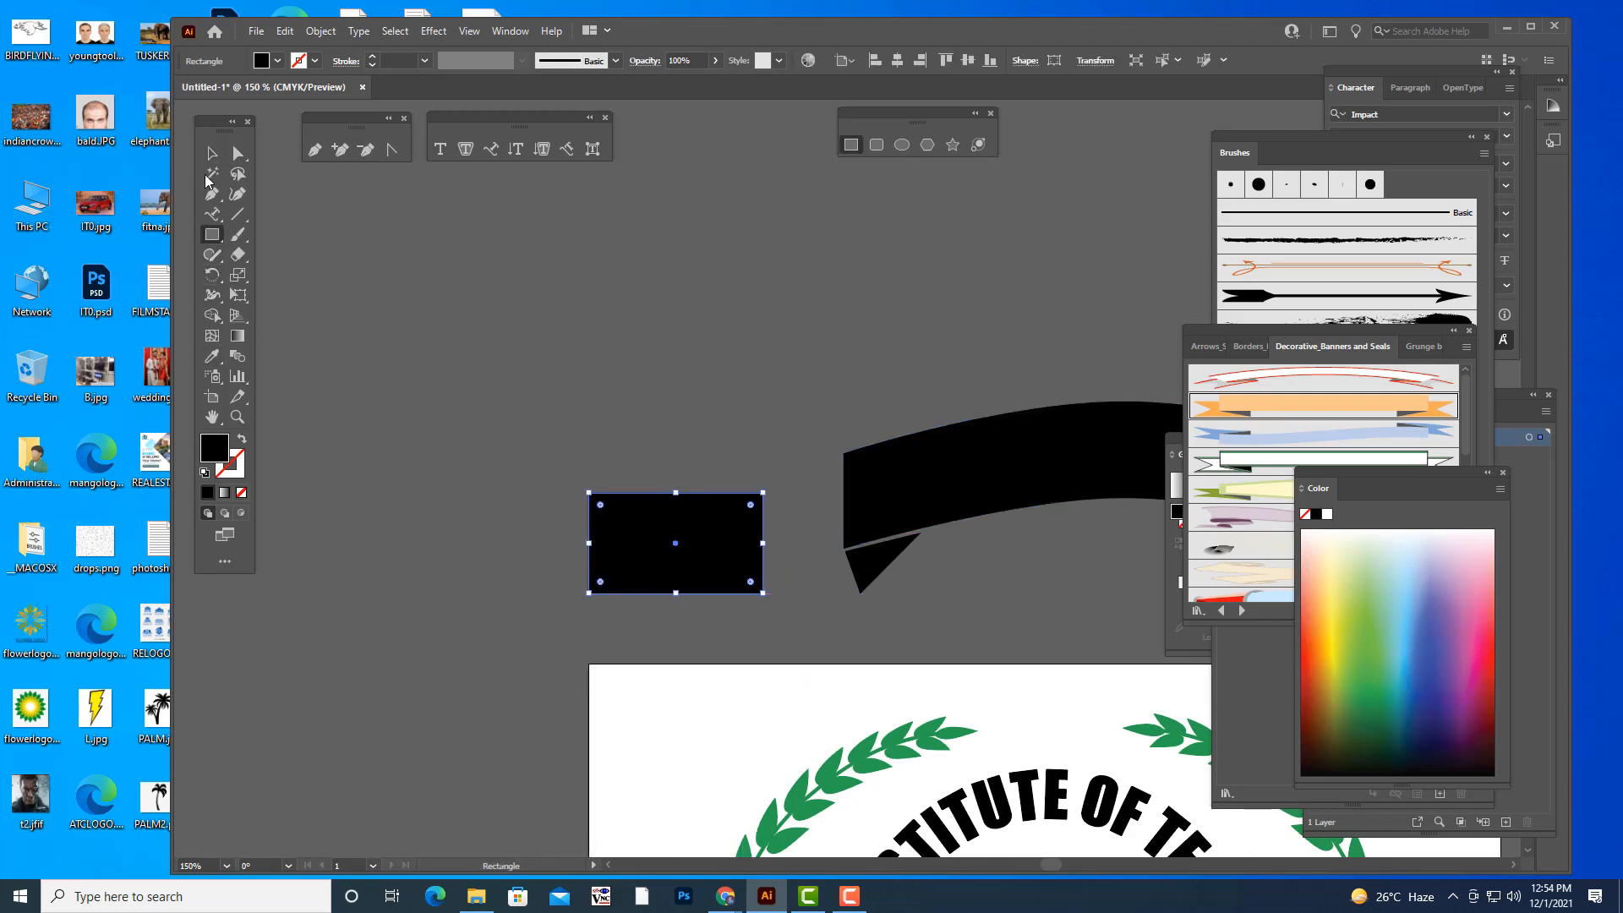
- Add an anchor point midway on the small rectangle's left edge and pull it inward to the centre, forming a V-shaped notch
{"action": "left_click", "coordinate": [340, 151]}
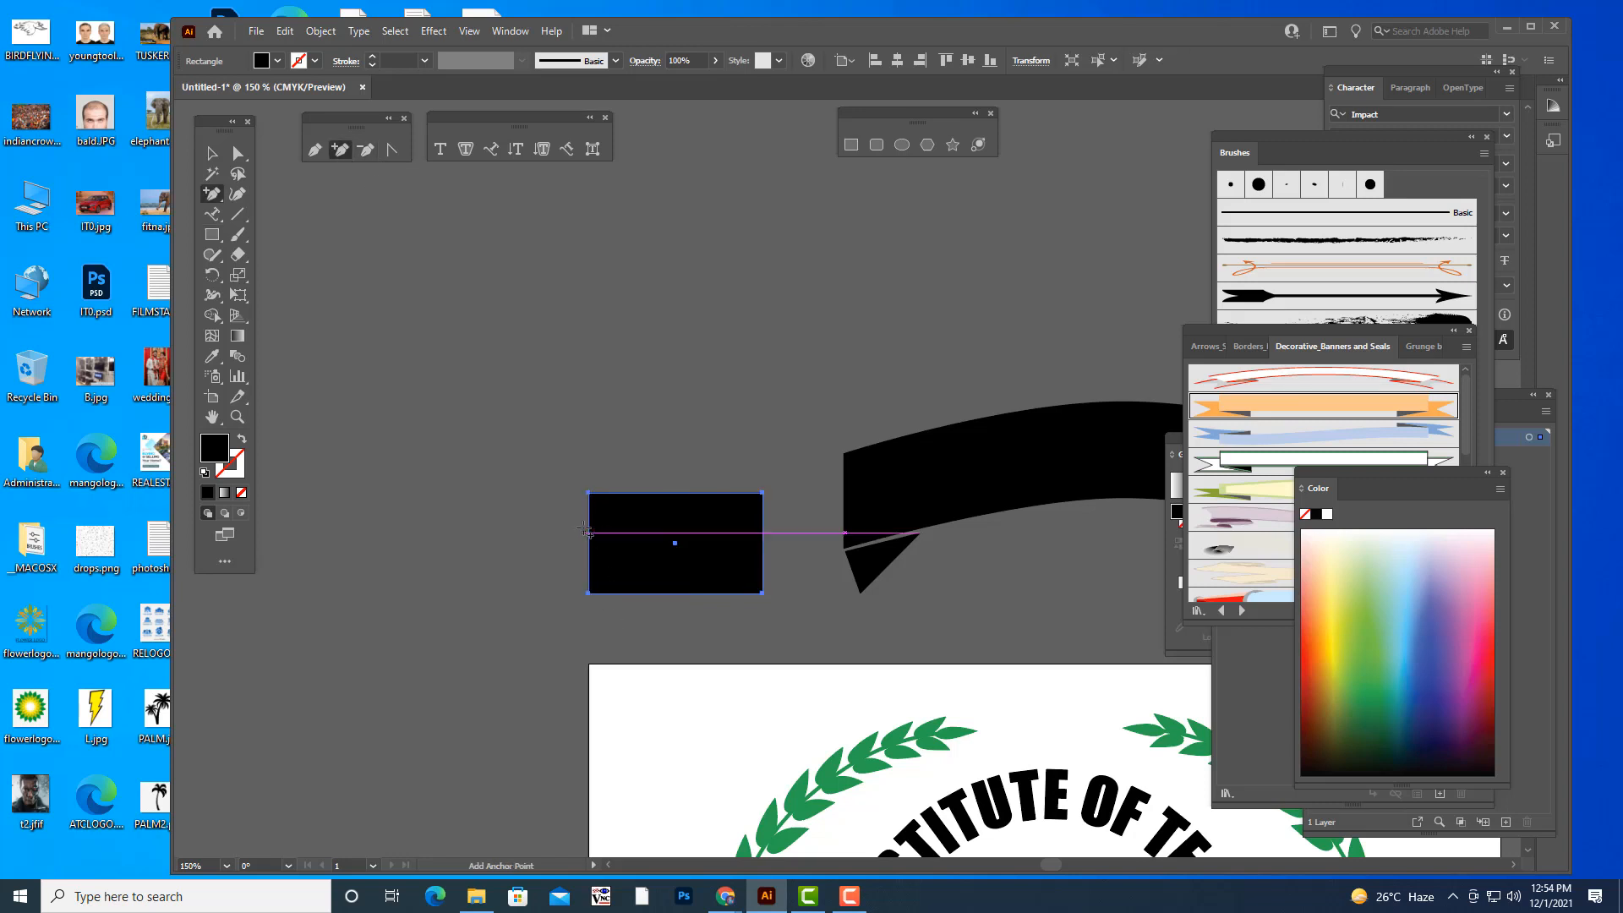
{"action": "left_click", "coordinate": [589, 547]}
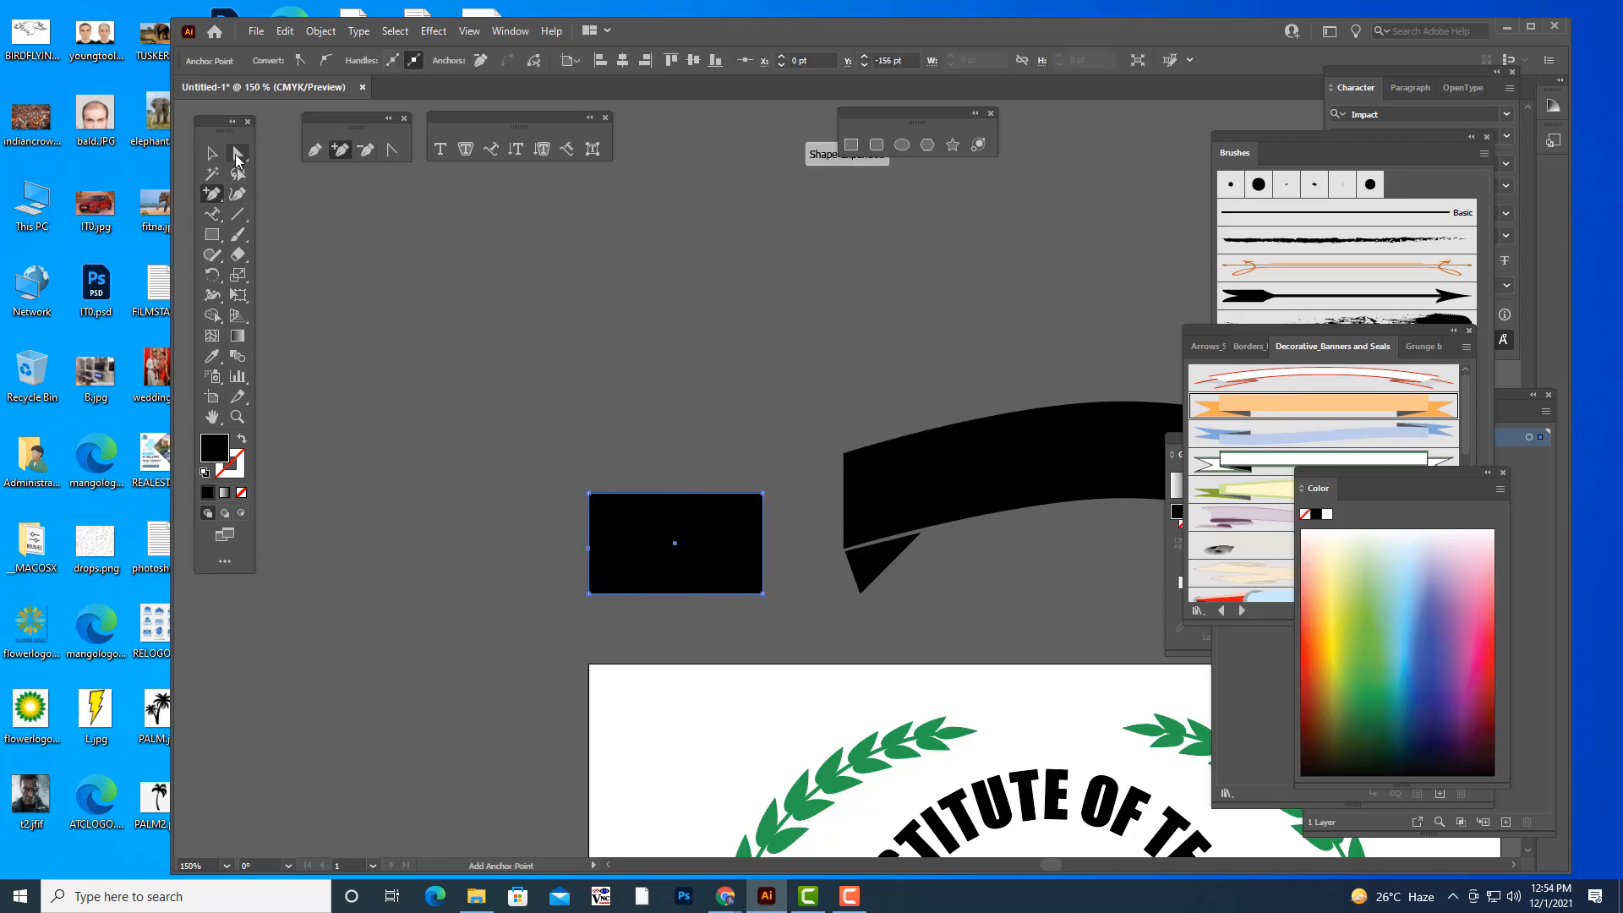
{"action": "left_click", "coordinate": [237, 155]}
{"action": "left_click_drag", "start_coordinate": [589, 547], "coordinate": [676, 551]}
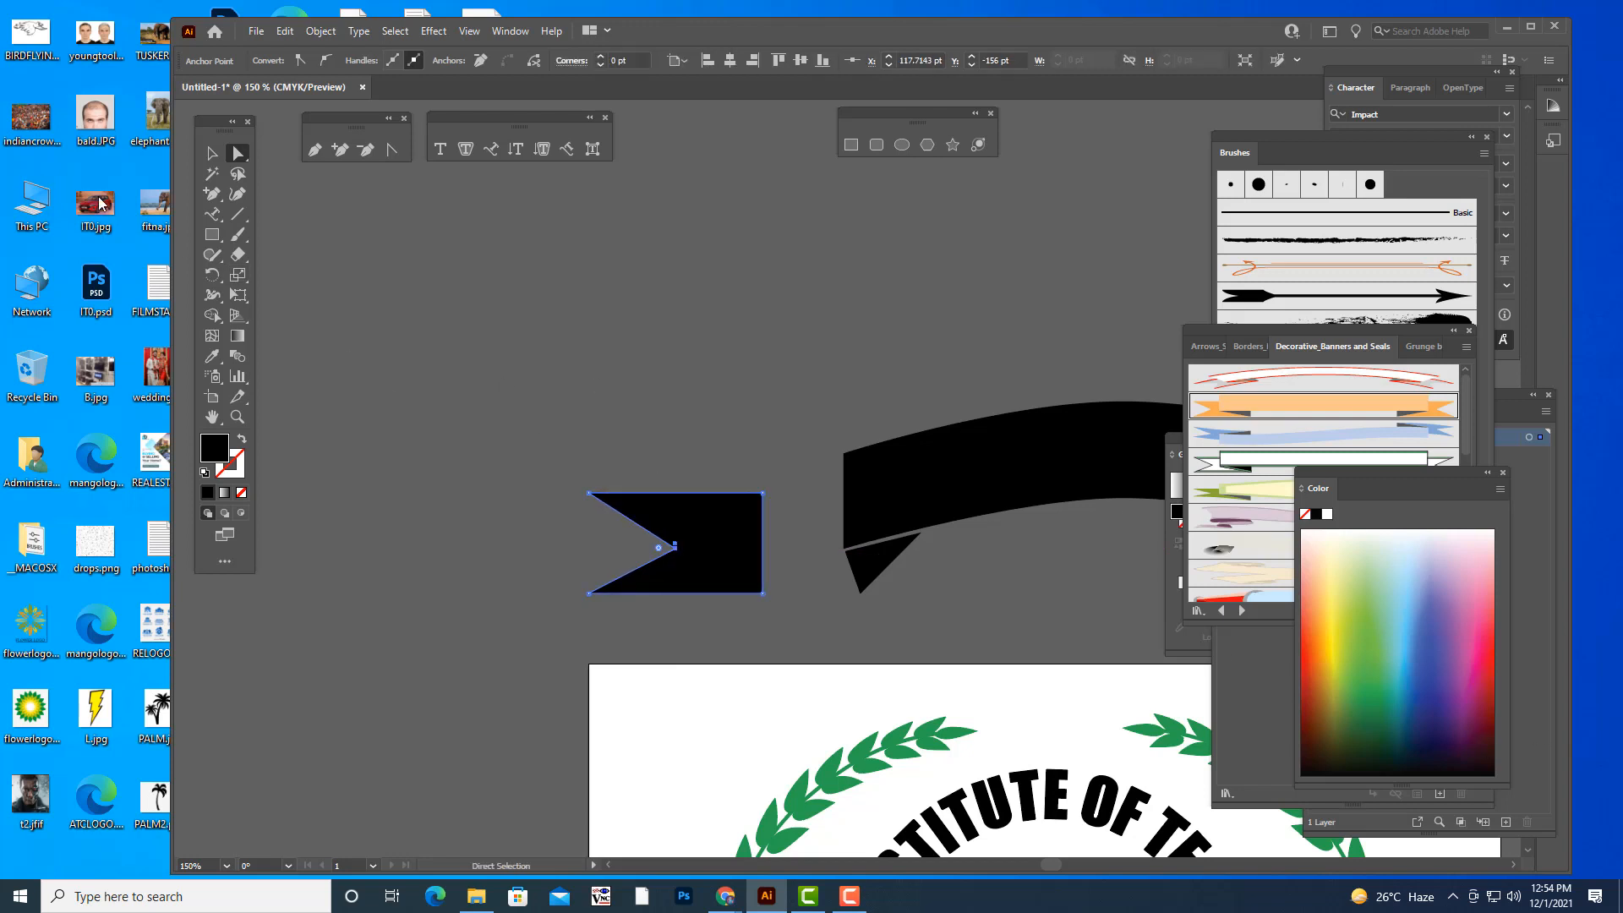
{"action": "key", "text": "v"}
{"action": "left_click", "coordinate": [514, 325]}
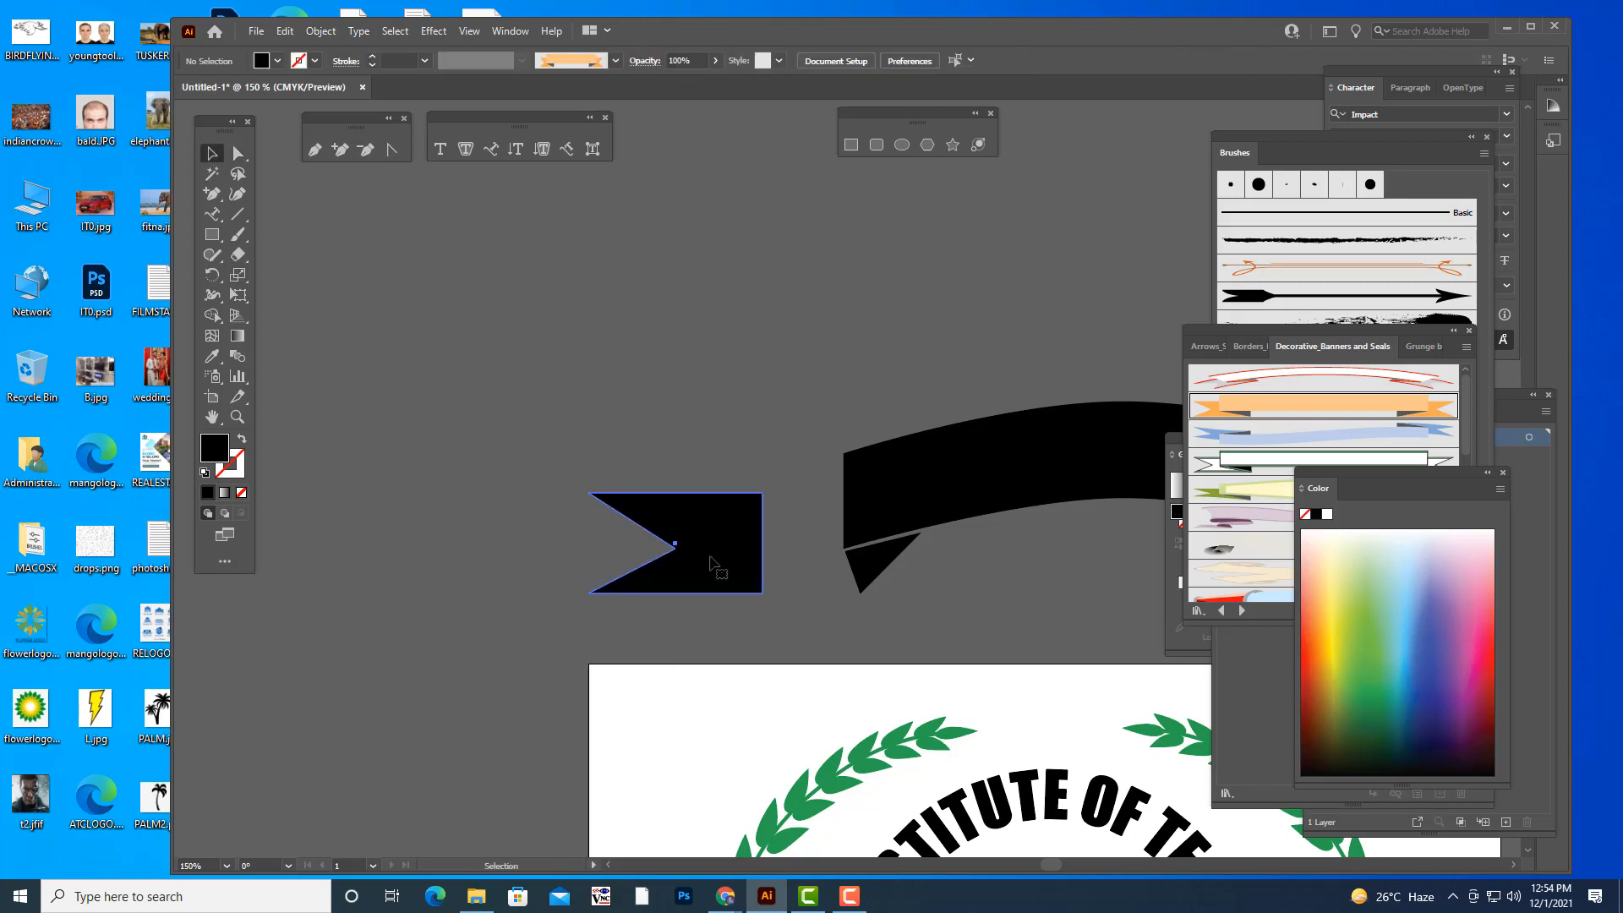
- Move the notched ribbon tail against the left end of the band and fill it with green
{"action": "left_click_drag", "start_coordinate": [730, 569], "coordinate": [811, 589]}
{"action": "left_click", "coordinate": [1362, 691]}
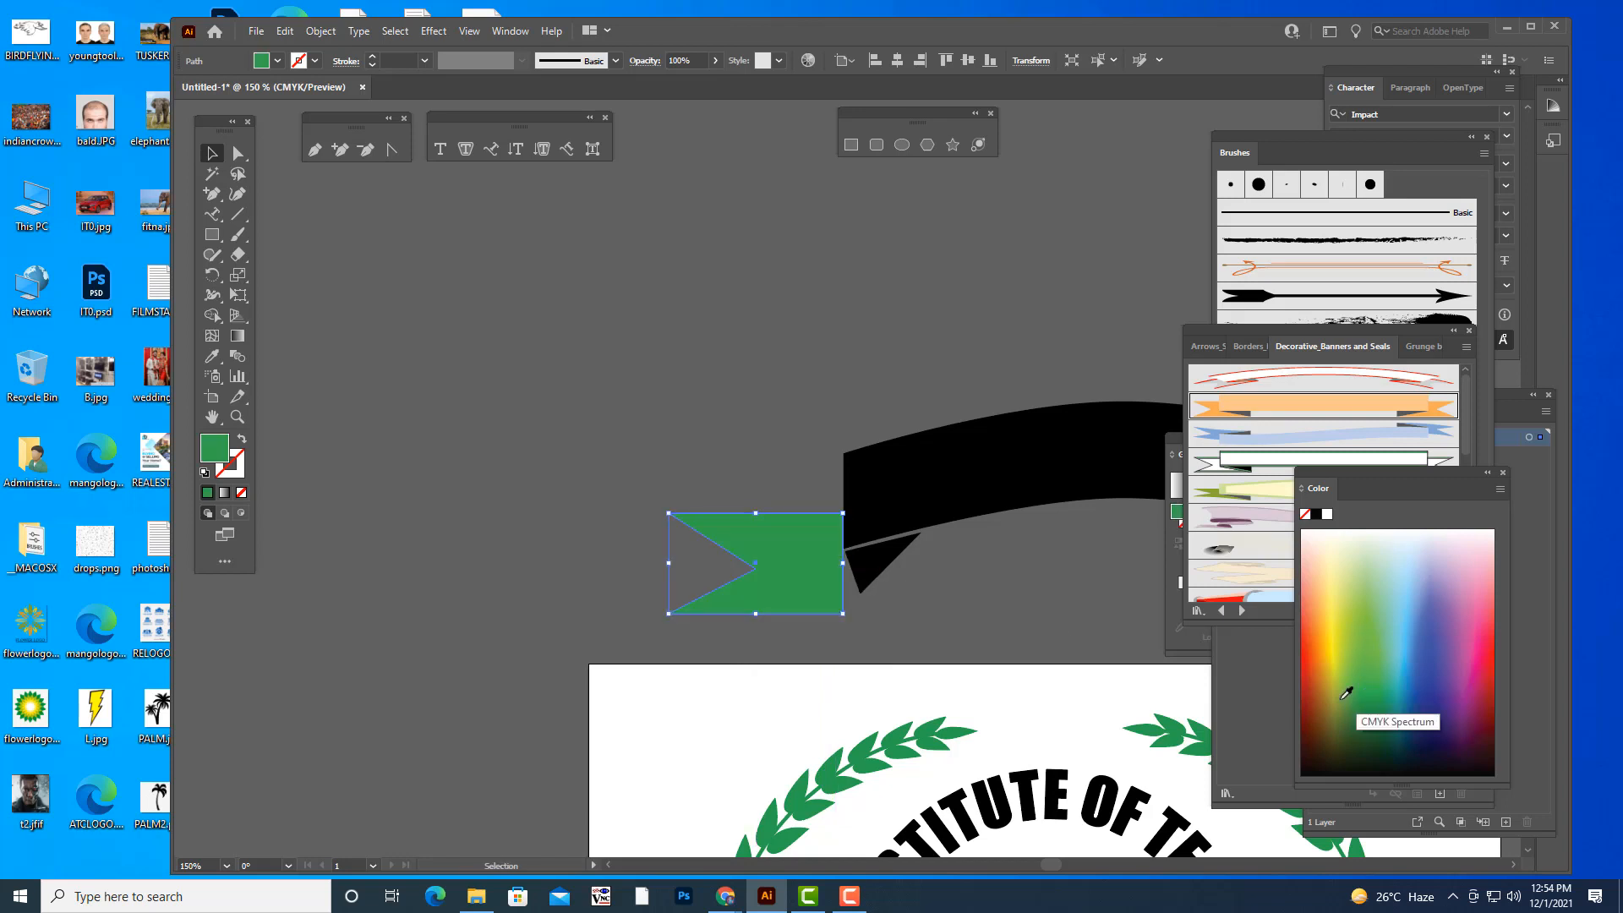
- Send the green notched tail behind the black band and fold, and tuck its inner end under the band's left end
{"action": "right_click", "coordinate": [824, 547]}
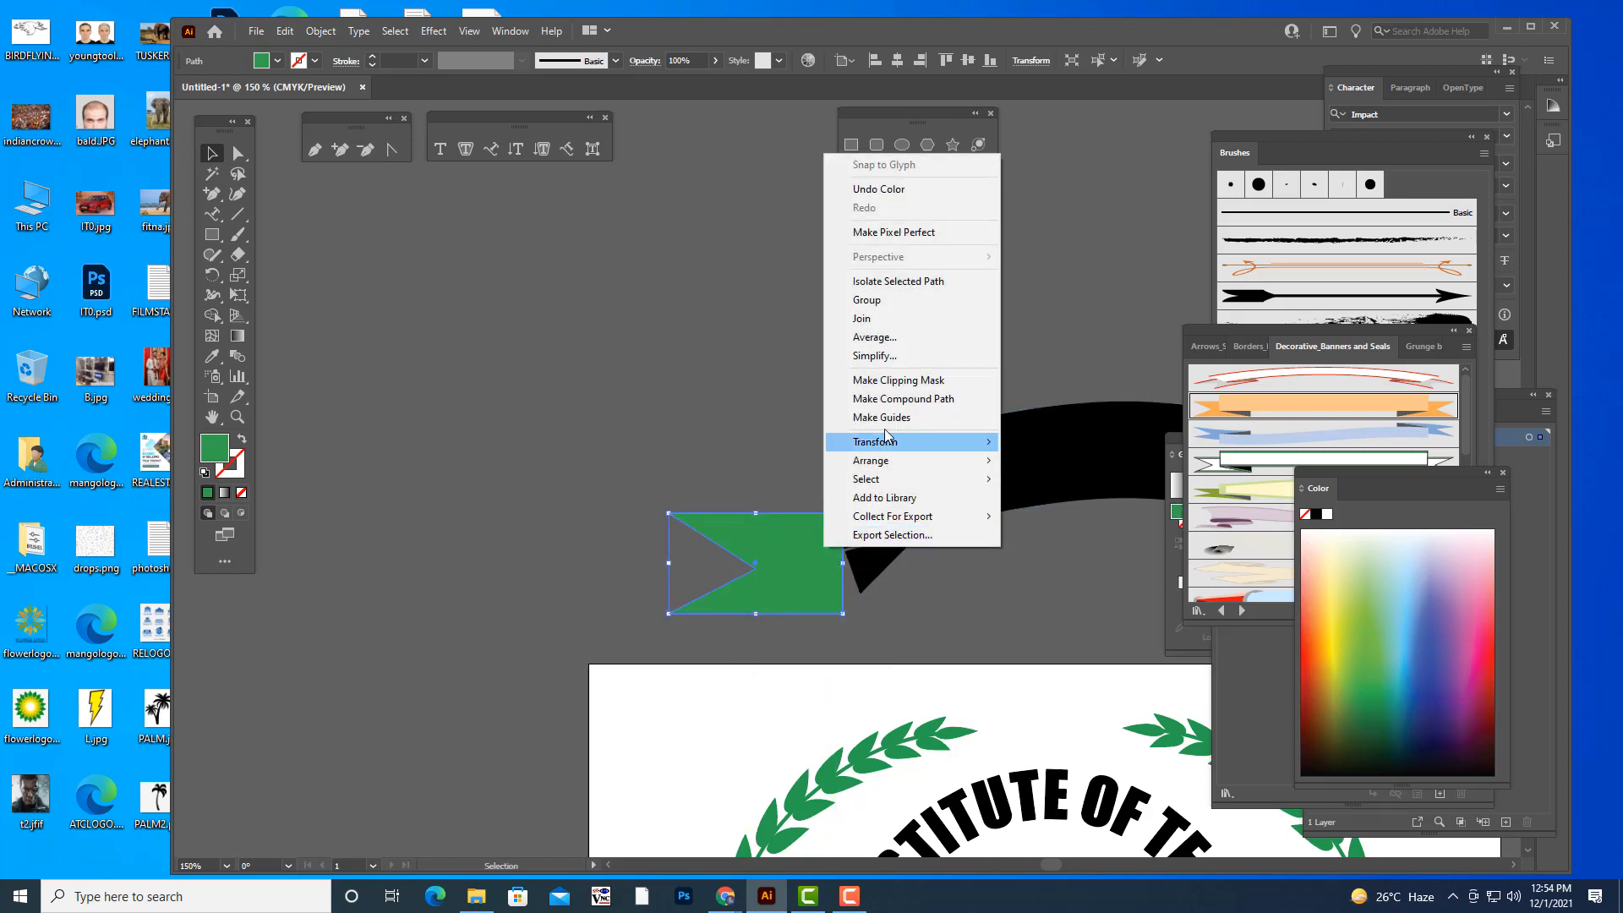
{"action": "mouse_move", "coordinate": [889, 460]}
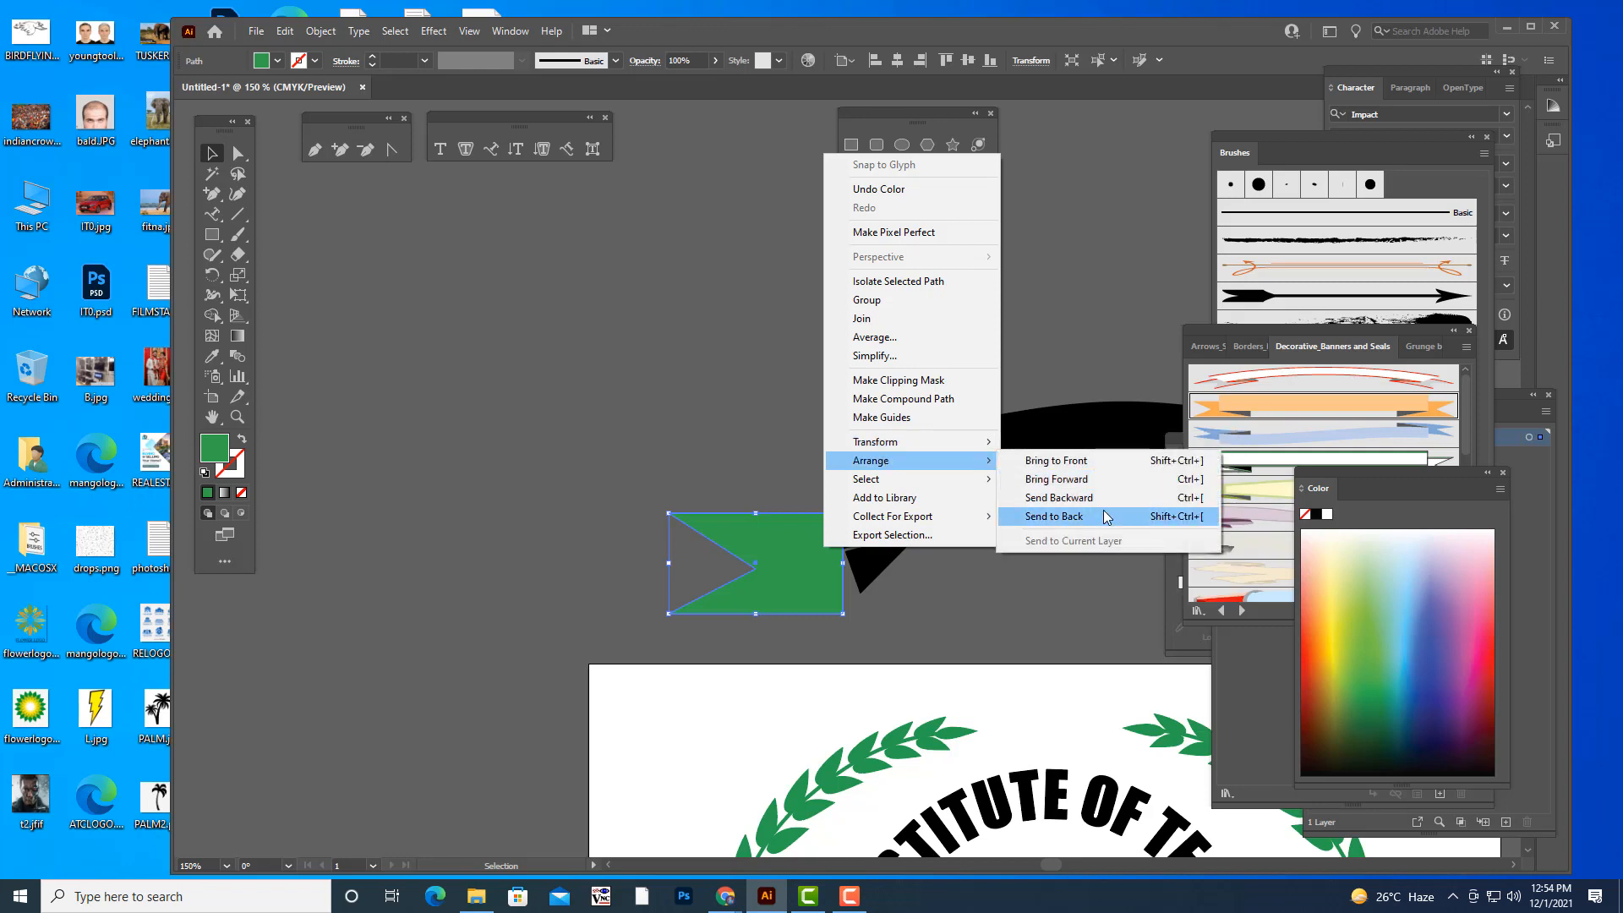
{"action": "left_click", "coordinate": [1104, 502]}
{"action": "left_click_drag", "start_coordinate": [813, 569], "coordinate": [872, 562]}
{"action": "right_click", "coordinate": [819, 528]}
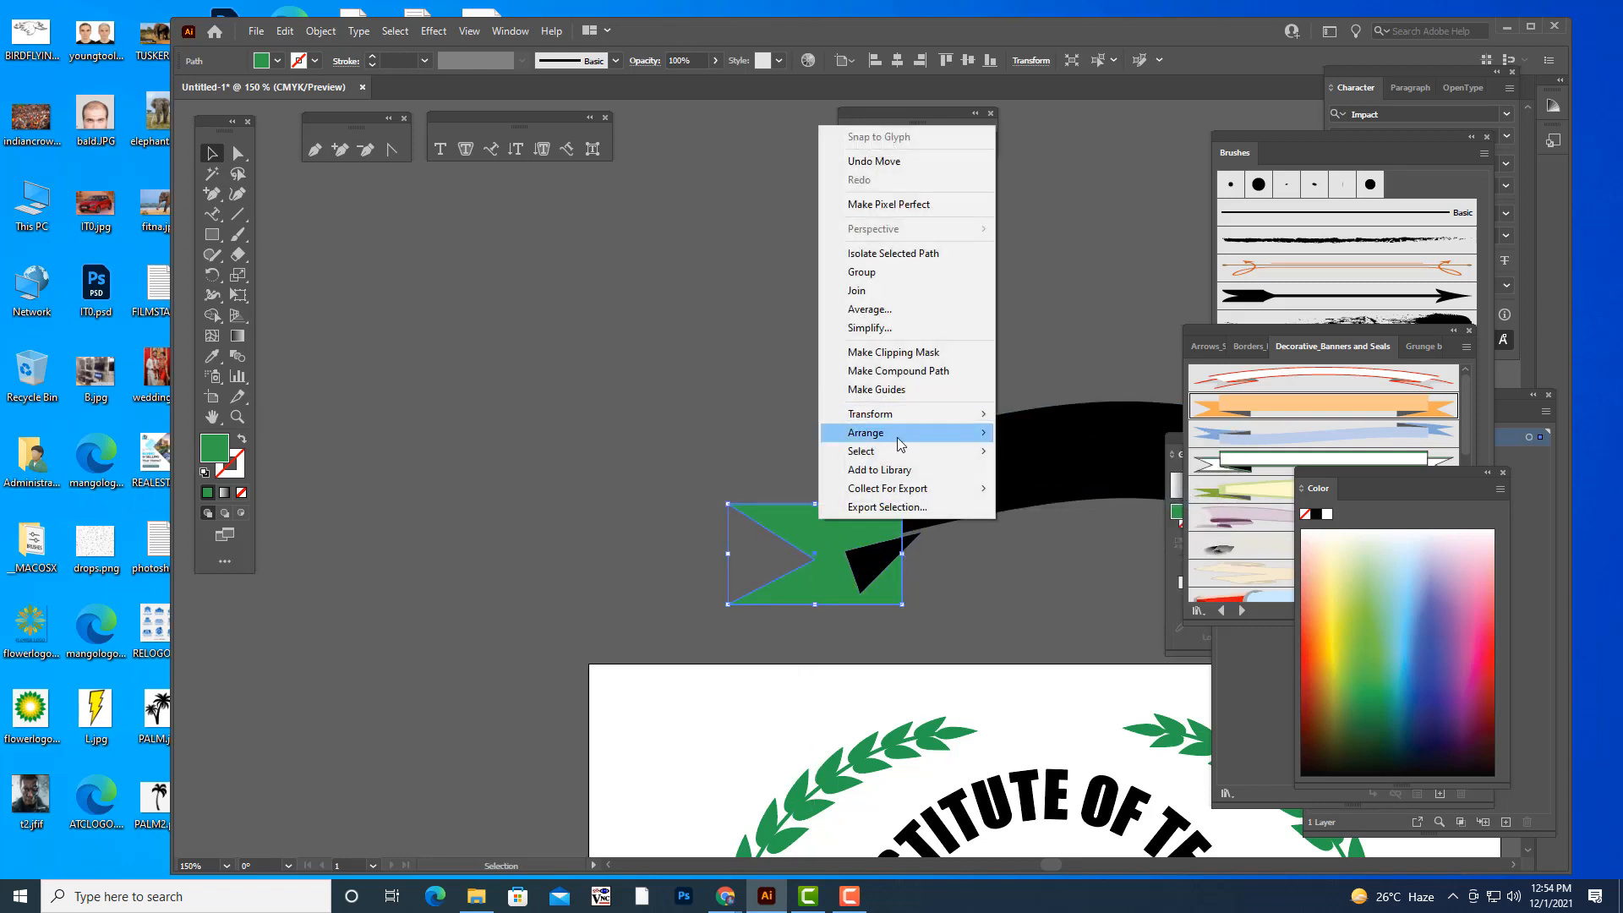
{"action": "left_click", "coordinate": [1102, 468]}
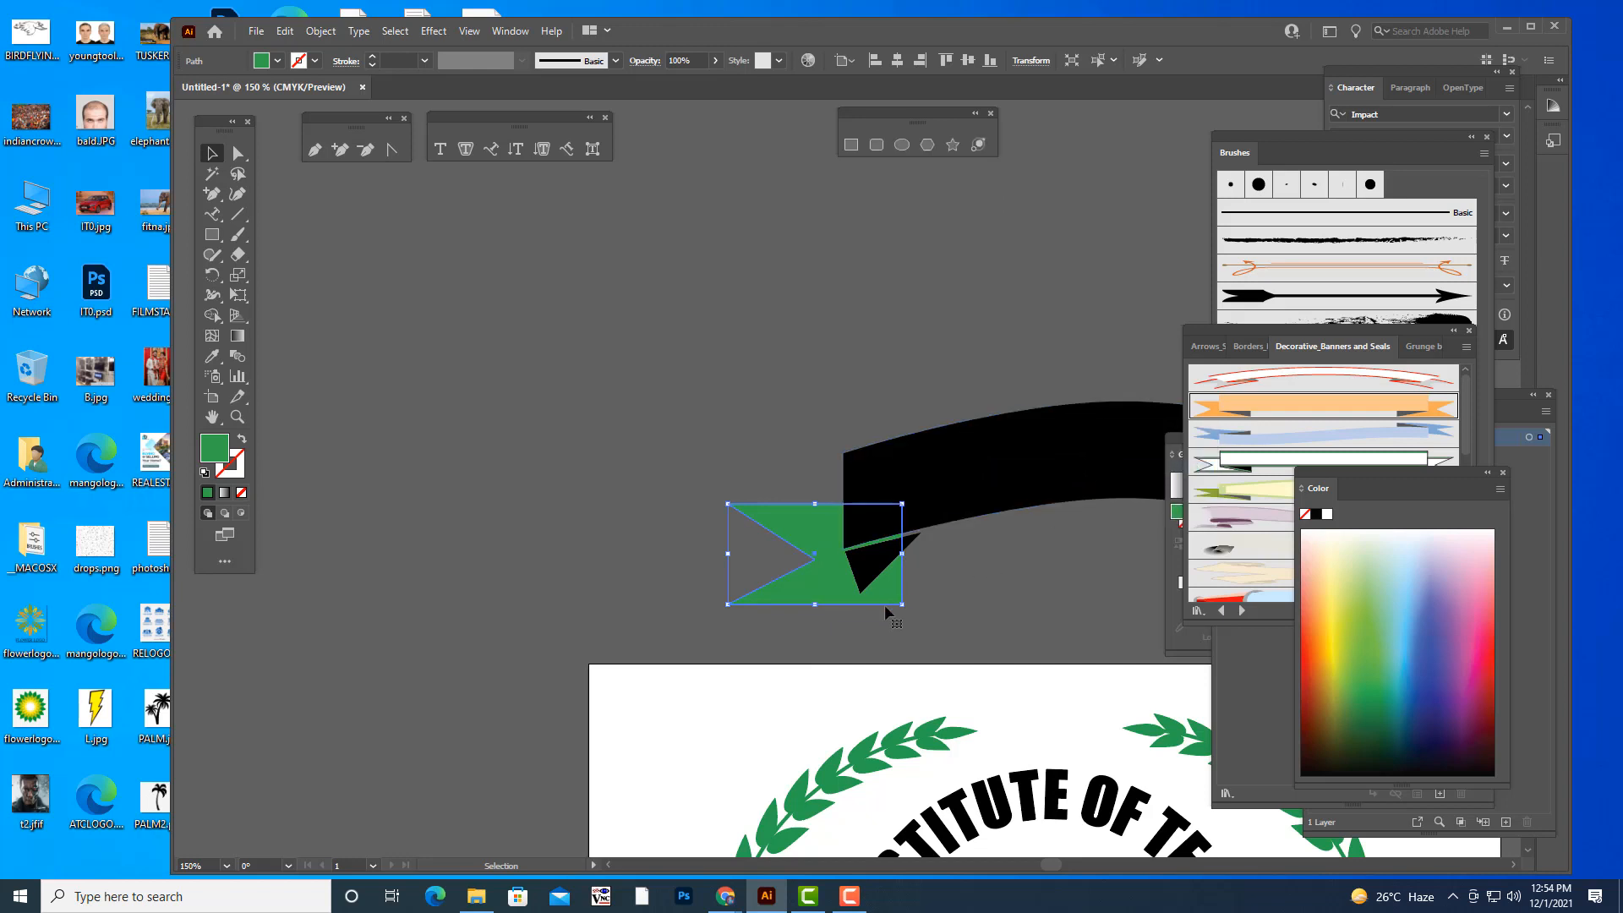
{"action": "mouse_move", "coordinate": [898, 605]}
{"action": "left_mouse_down"}
{"action": "mouse_move", "coordinate": [895, 587]}
{"action": "mouse_move", "coordinate": [904, 600]}
{"action": "left_mouse_up"}
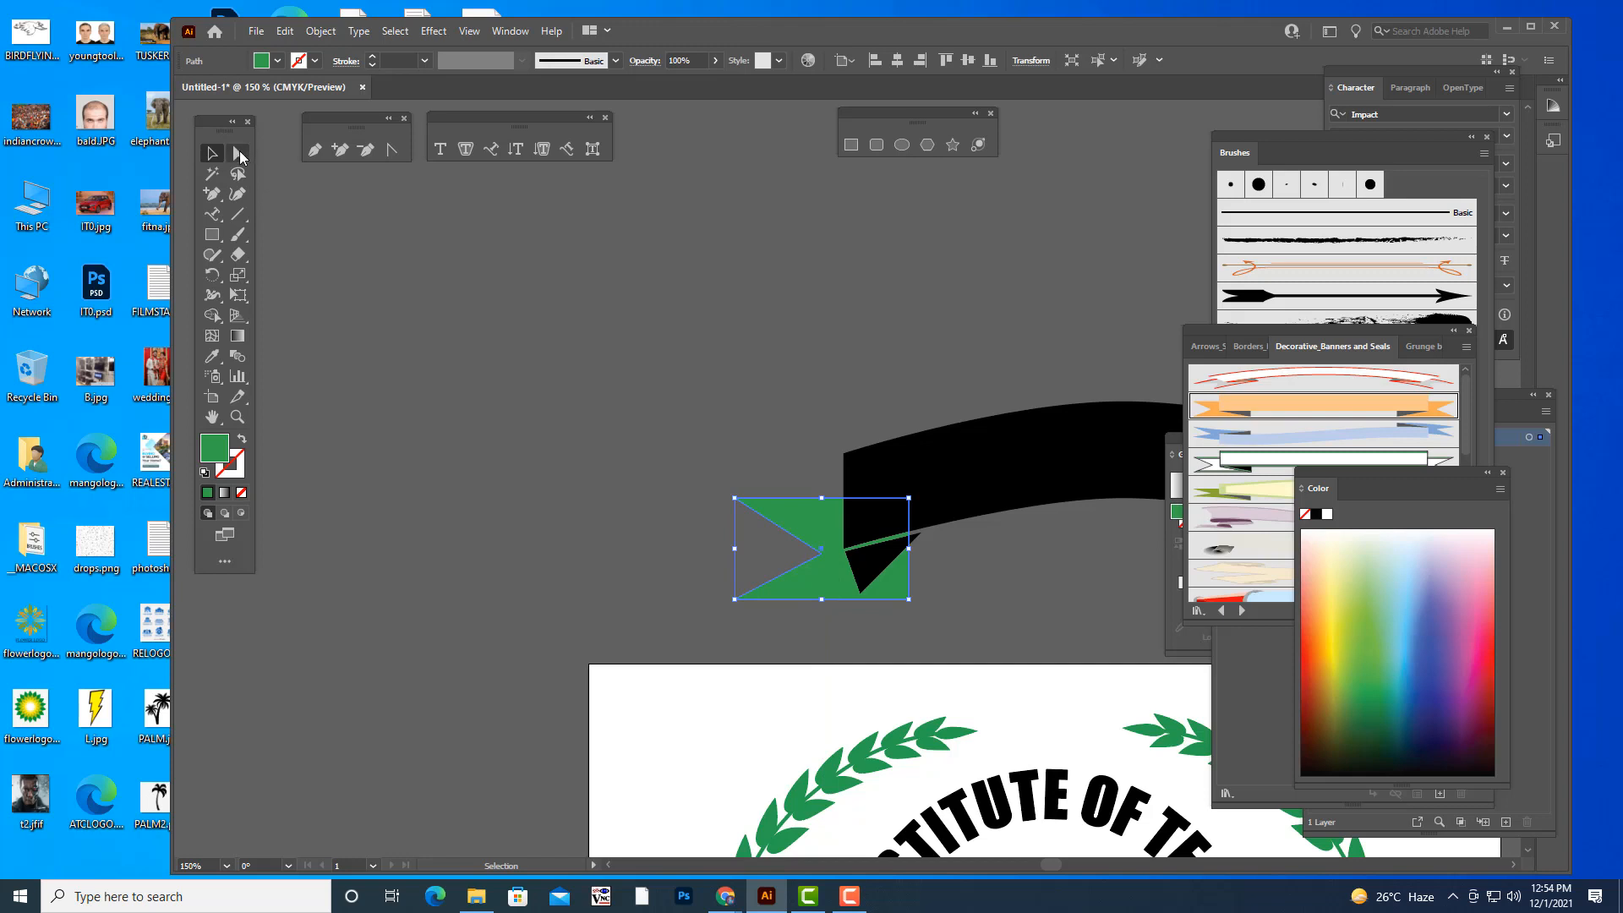
- Reshape the tail's inner end by pulling its lower-right corner slightly outward and its upper-right corner slightly up behind the band
{"action": "left_click", "coordinate": [238, 154]}
{"action": "mouse_move", "coordinate": [909, 599]}
{"action": "left_mouse_down"}
{"action": "mouse_move", "coordinate": [919, 545]}
{"action": "mouse_move", "coordinate": [916, 602]}
{"action": "left_mouse_up"}
{"action": "left_click", "coordinate": [910, 500]}
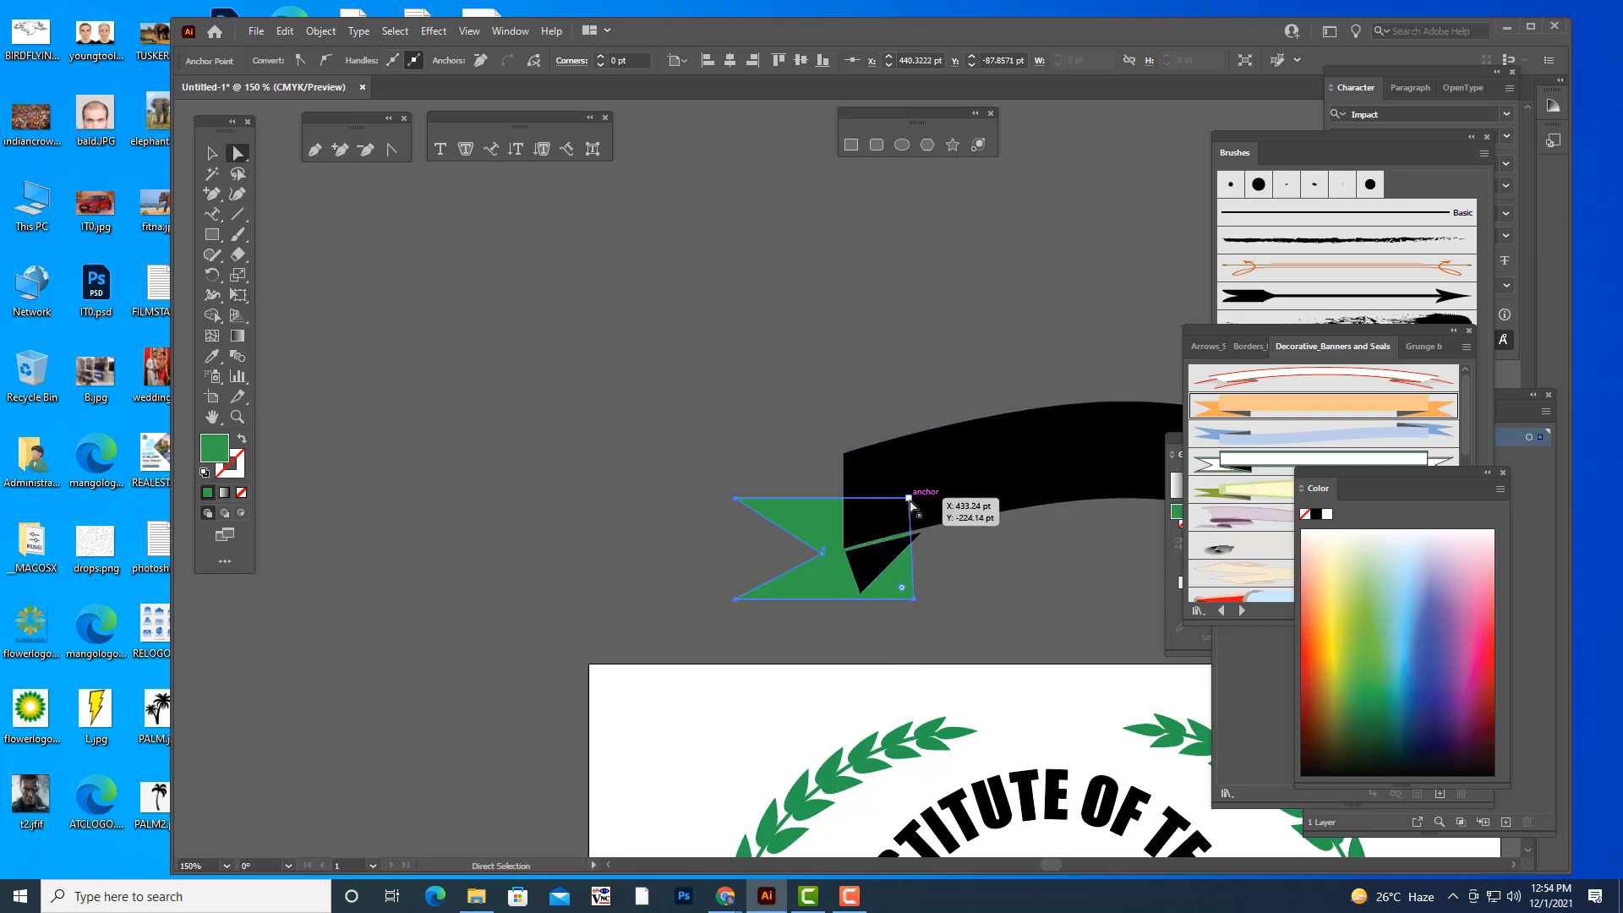
{"action": "left_click_drag", "start_coordinate": [910, 499], "coordinate": [908, 488]}
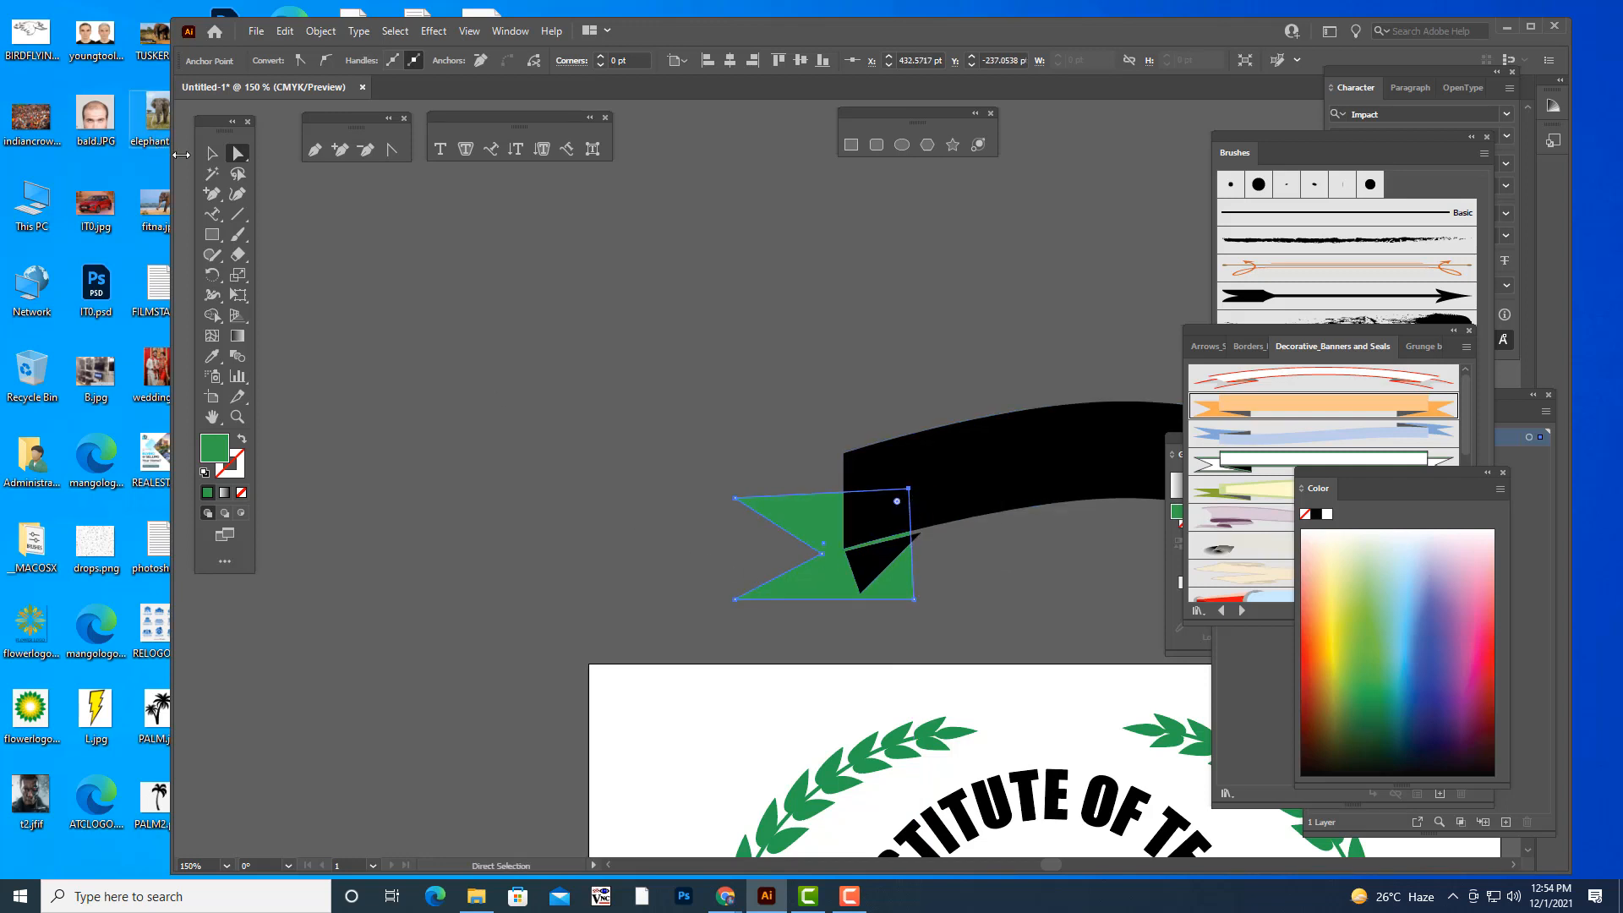
{"action": "left_click", "coordinate": [211, 155]}
{"action": "left_click", "coordinate": [652, 375]}
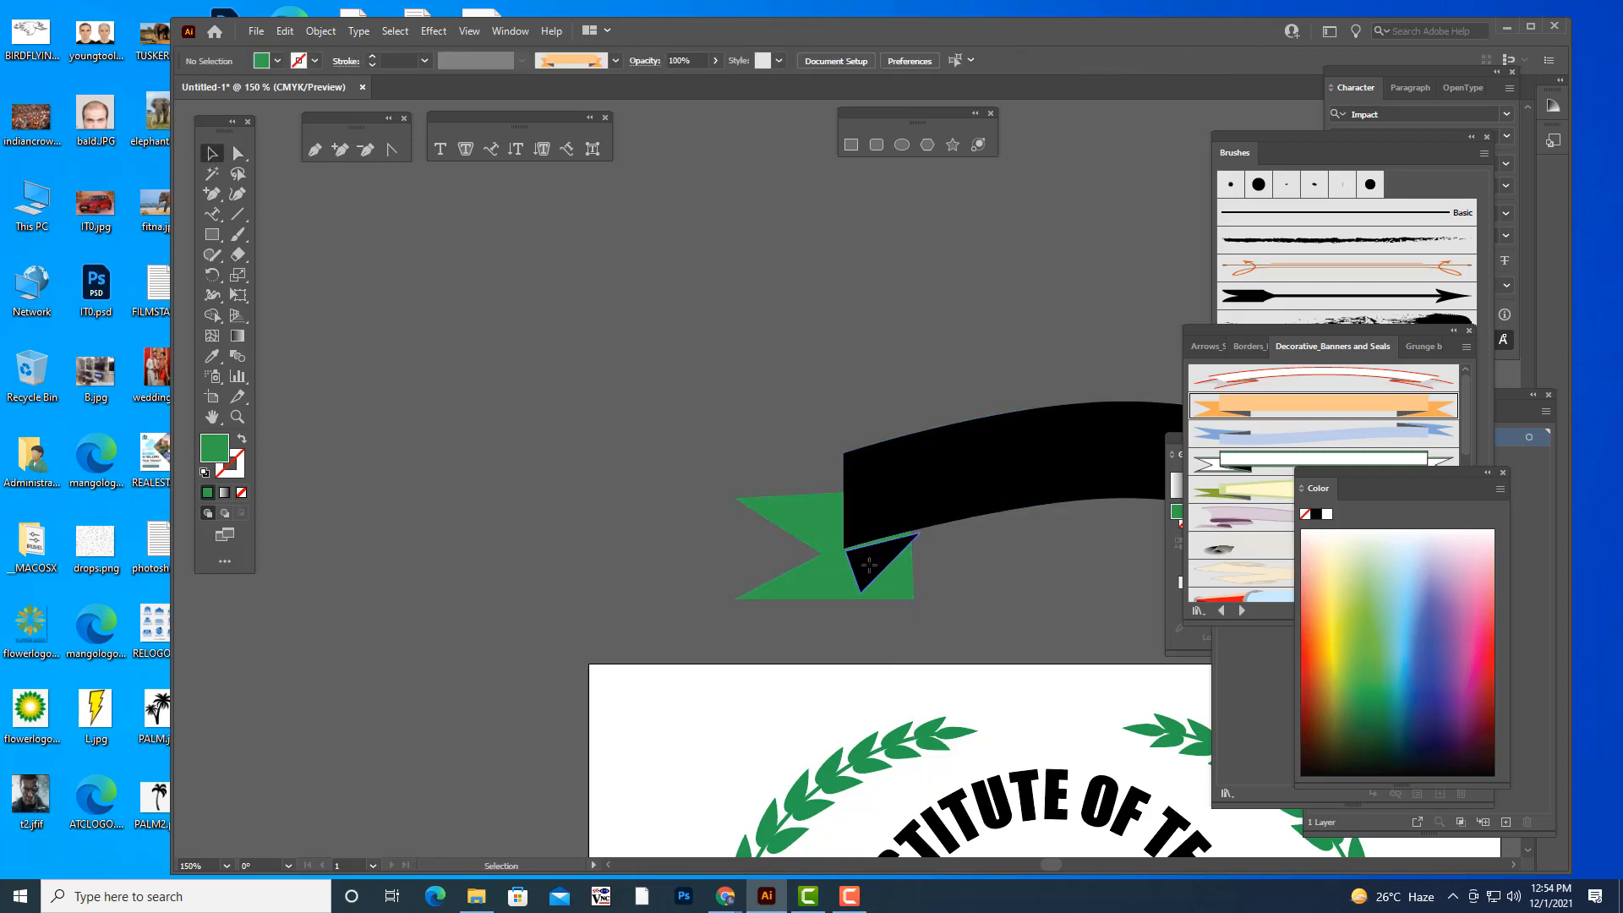
- Reflect the small black fold triangle left to right beneath the band
{"action": "left_click", "coordinate": [875, 566]}
{"action": "right_click", "coordinate": [876, 567]}
{"action": "mouse_move", "coordinate": [943, 478]}
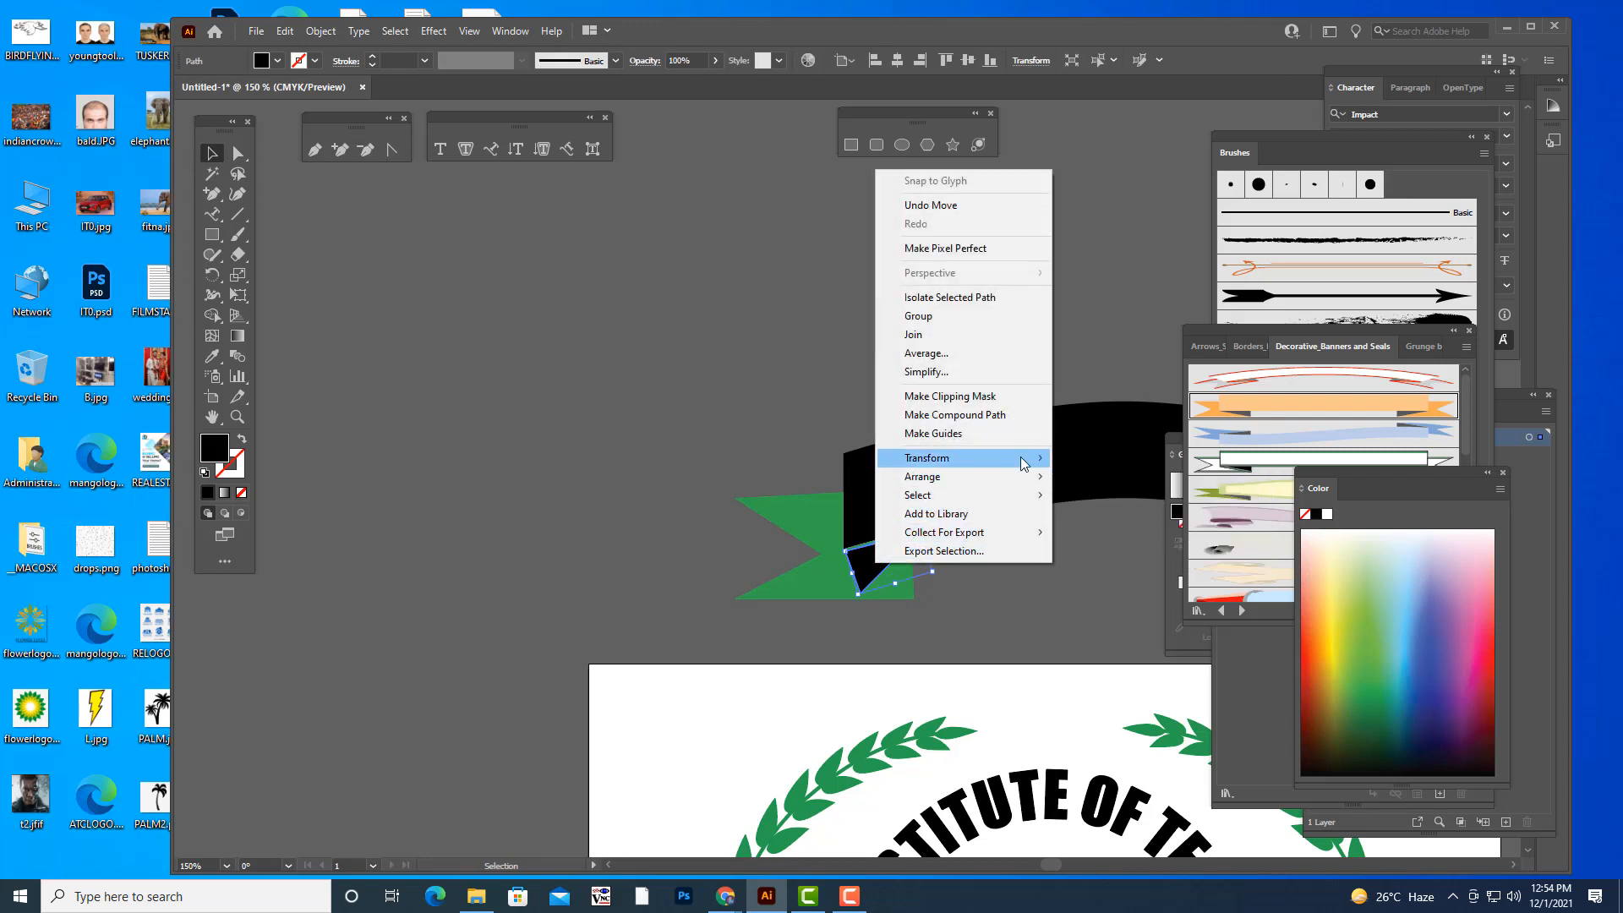
{"action": "mouse_move", "coordinate": [1022, 457]}
{"action": "left_click", "coordinate": [1111, 518]}
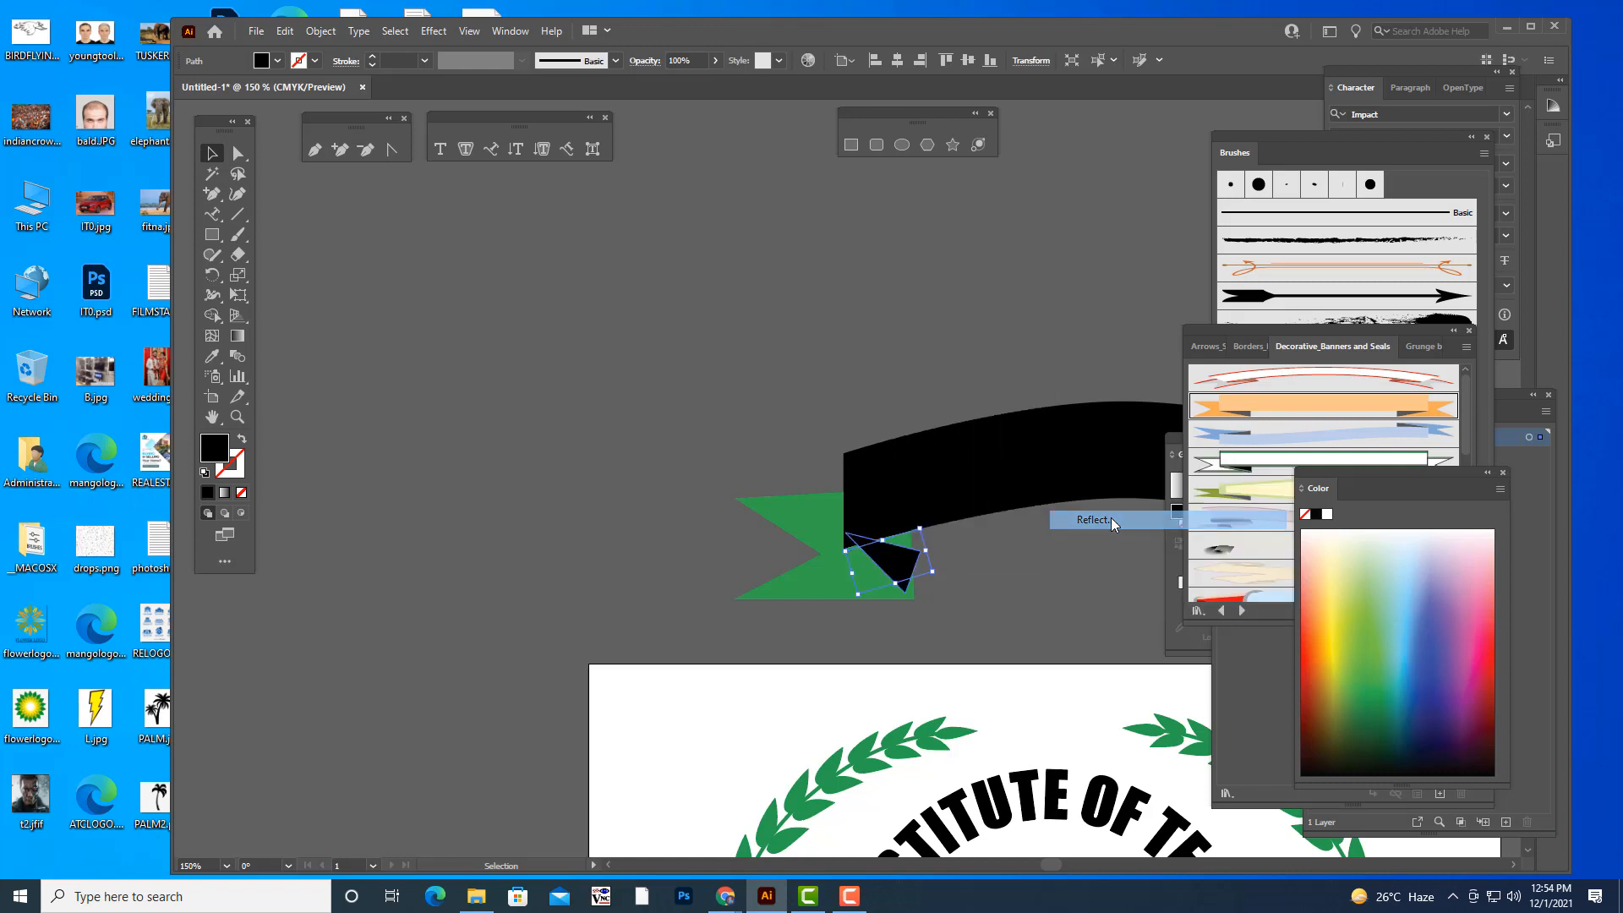
{"action": "left_click", "coordinate": [1300, 360]}
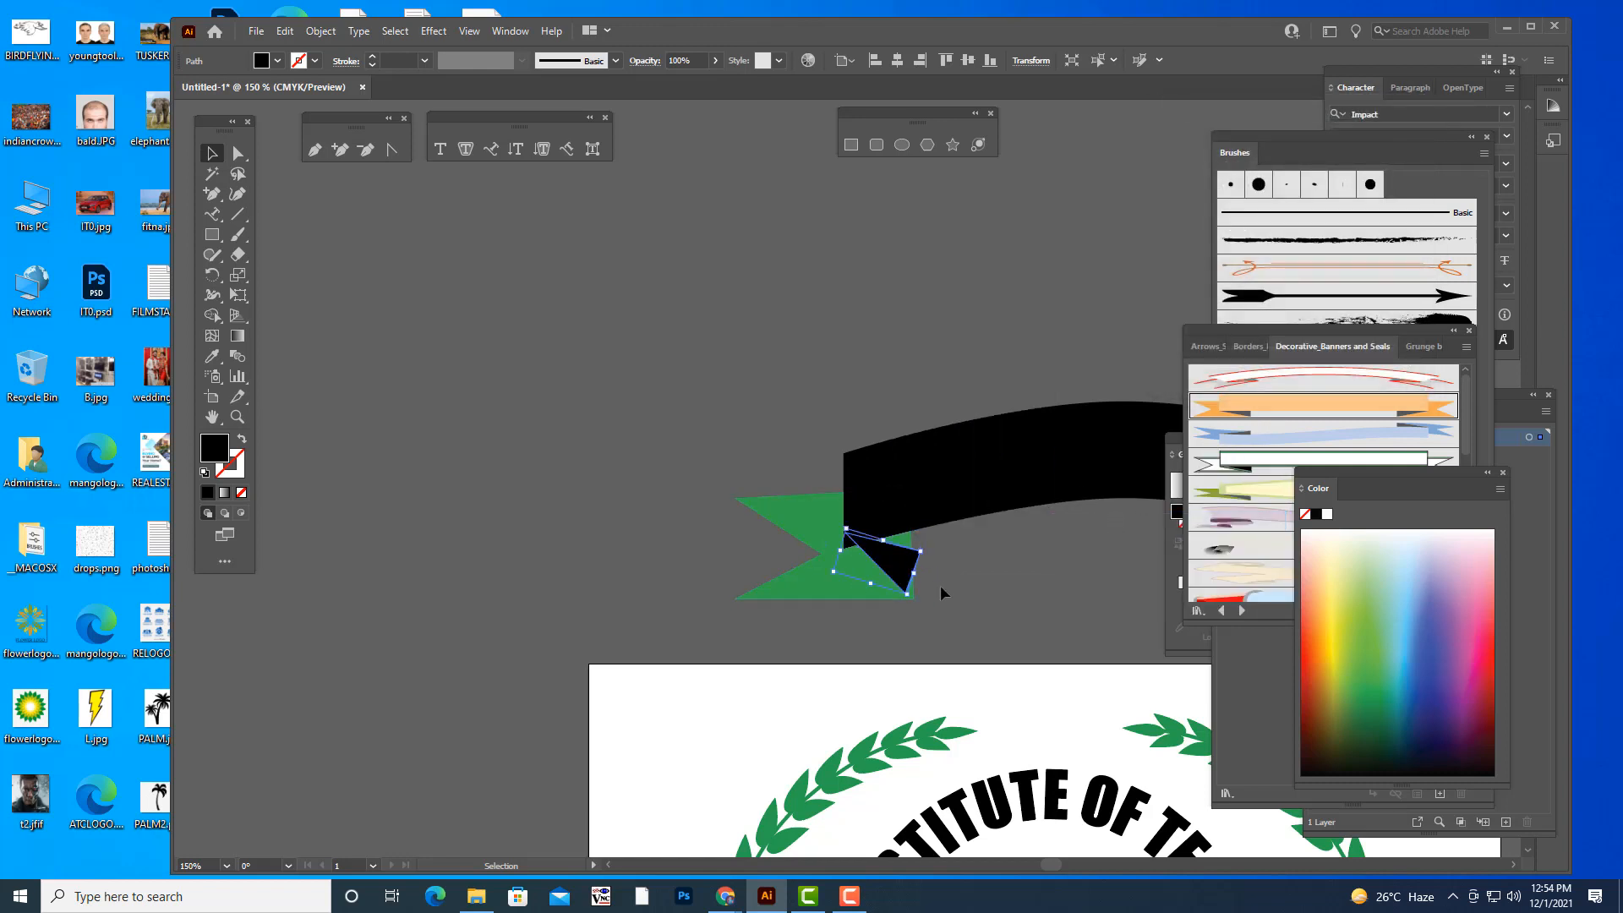
- Fit the mirrored fold's corners to the band's lower-left corner, the band's lower edge and the tail's lower-right corner
{"action": "left_click_drag", "start_coordinate": [930, 552], "coordinate": [914, 598]}
{"action": "left_click", "coordinate": [922, 602]}
{"action": "left_click", "coordinate": [899, 580]}
{"action": "left_click", "coordinate": [240, 154]}
{"action": "left_click_drag", "start_coordinate": [845, 559], "coordinate": [847, 553]}
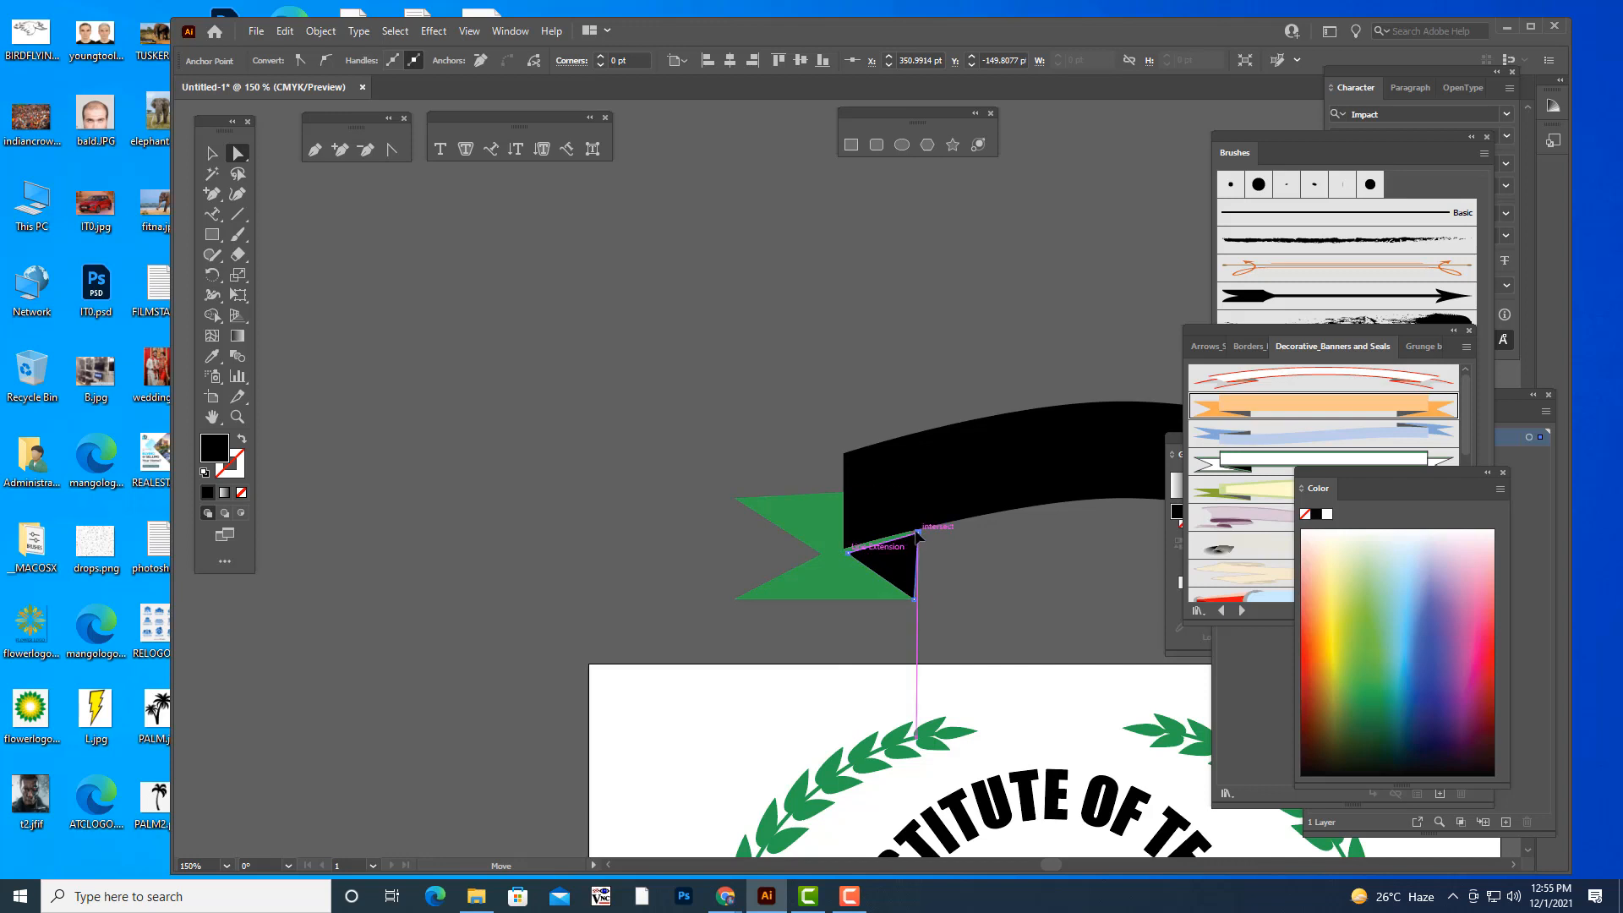
{"action": "left_click", "coordinate": [968, 576]}
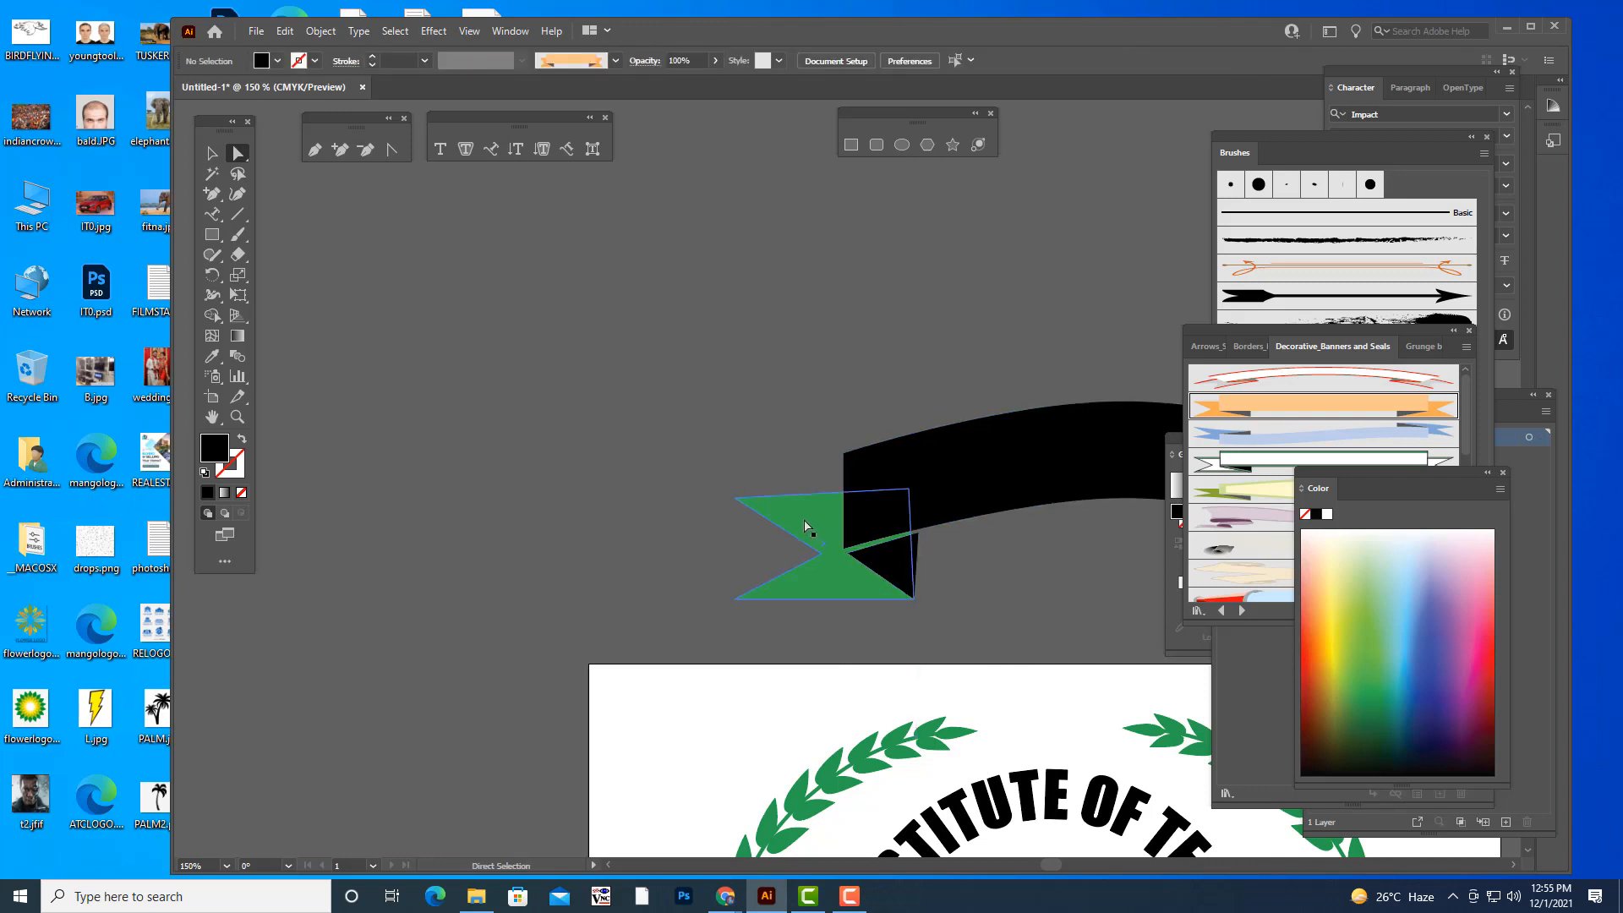
- Fill the arched band with a light green from the colour spectrum
{"action": "left_click", "coordinate": [934, 448]}
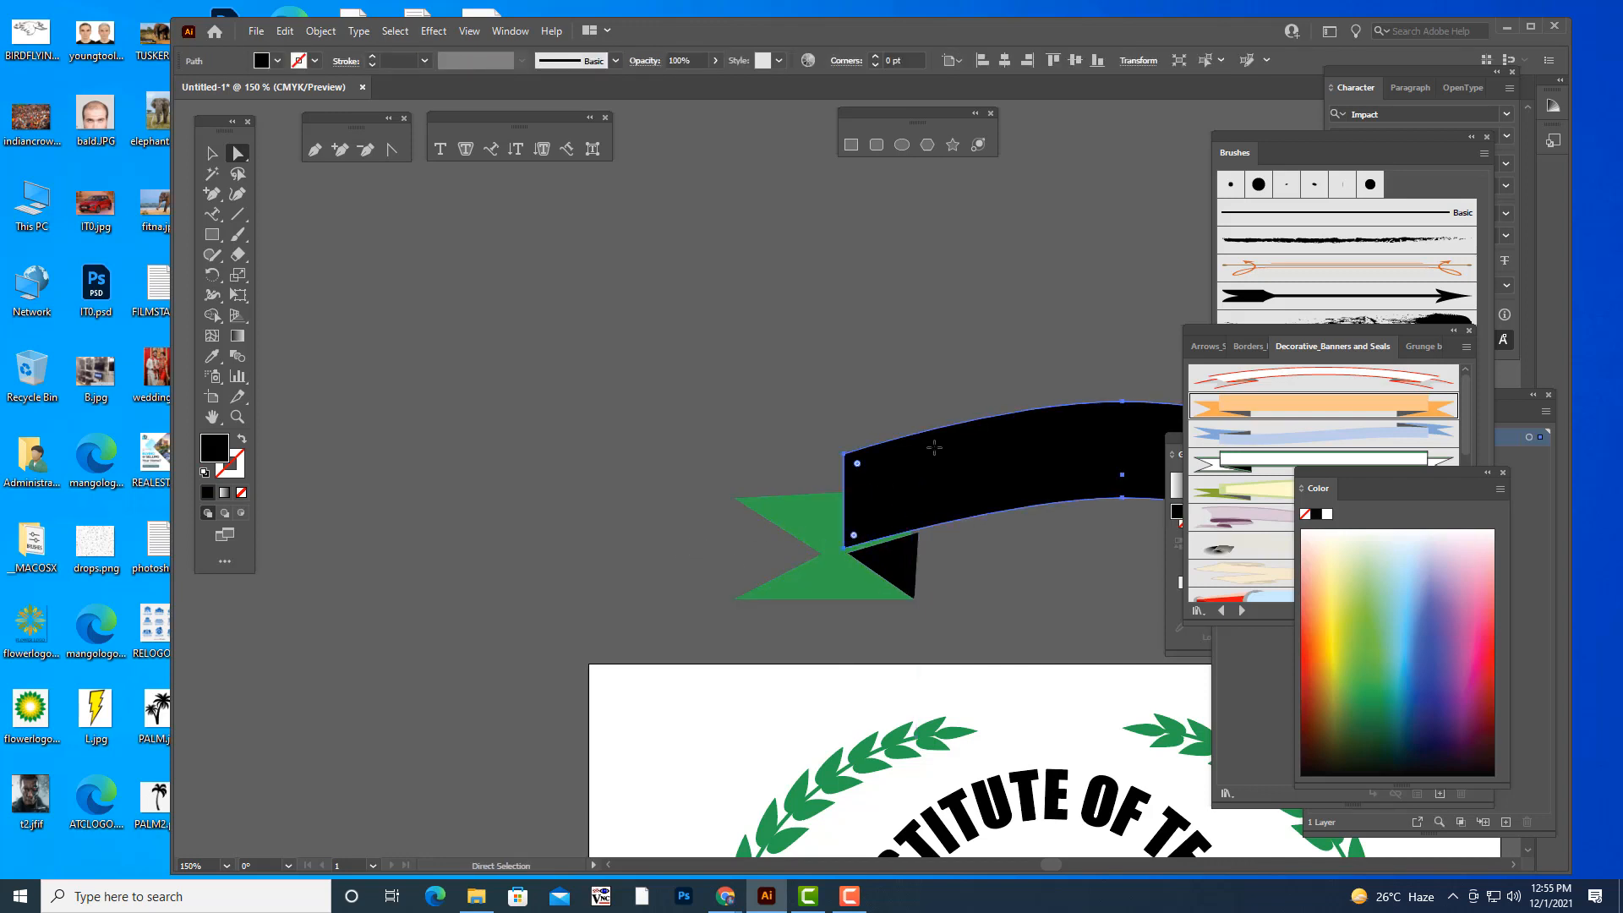
{"action": "key", "text": "ctrl+minus"}
{"action": "key", "text": "ctrl+minus"}
{"action": "key", "text": "ctrl+minus"}
{"action": "key", "text": "ctrl+plus"}
{"action": "left_click", "coordinate": [872, 343]}
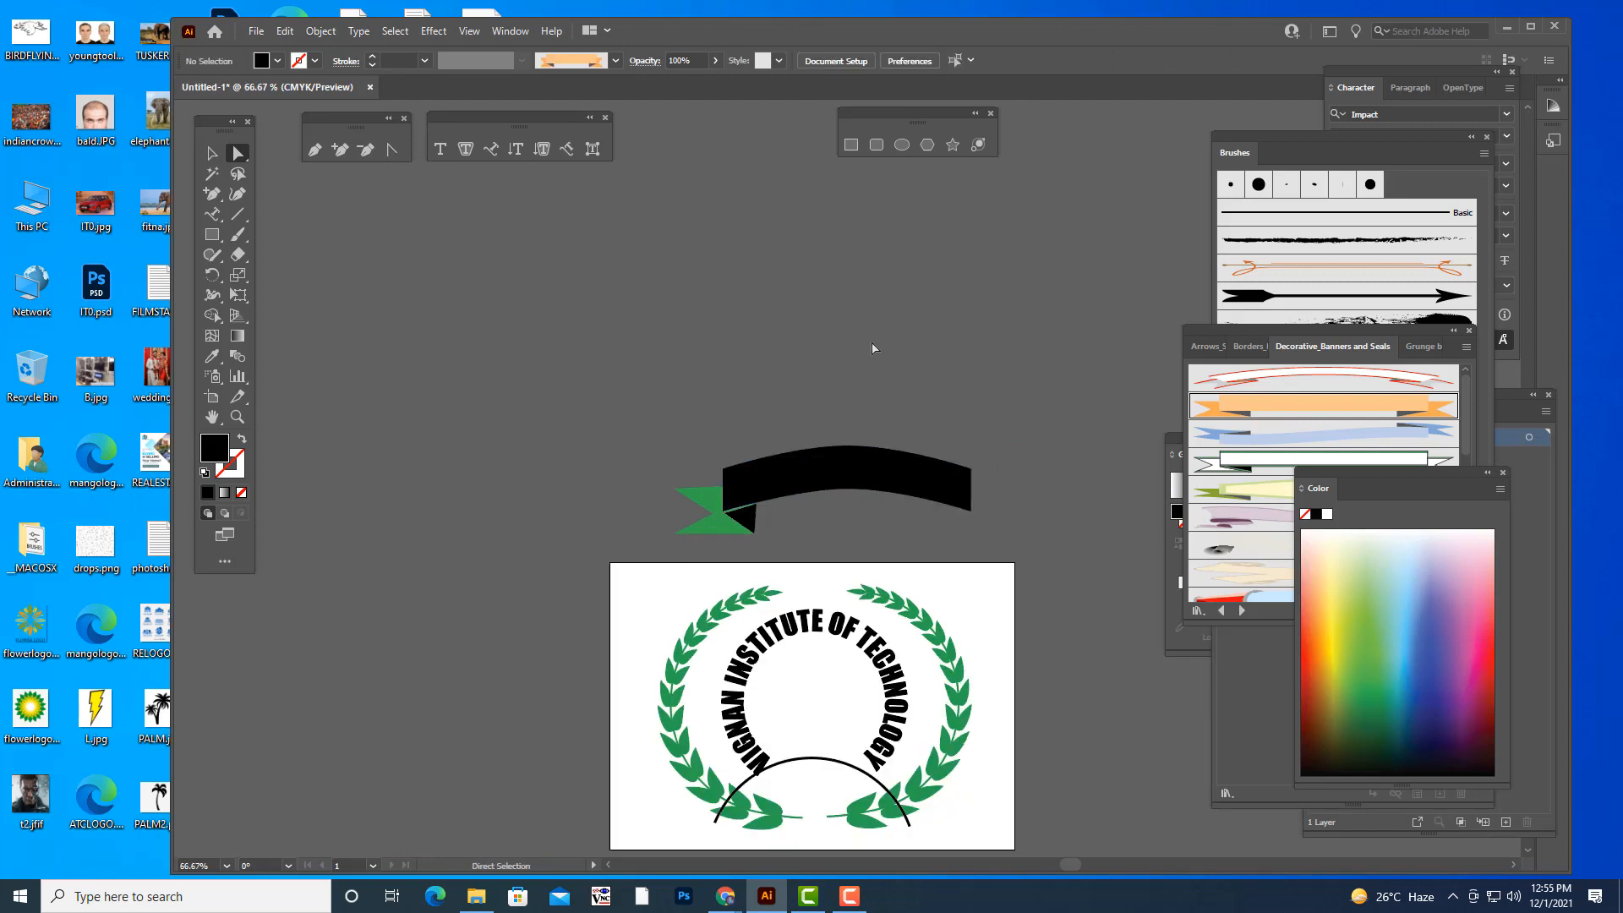
{"action": "left_click", "coordinate": [915, 474]}
{"action": "left_click", "coordinate": [923, 371]}
{"action": "left_click", "coordinate": [212, 234]}
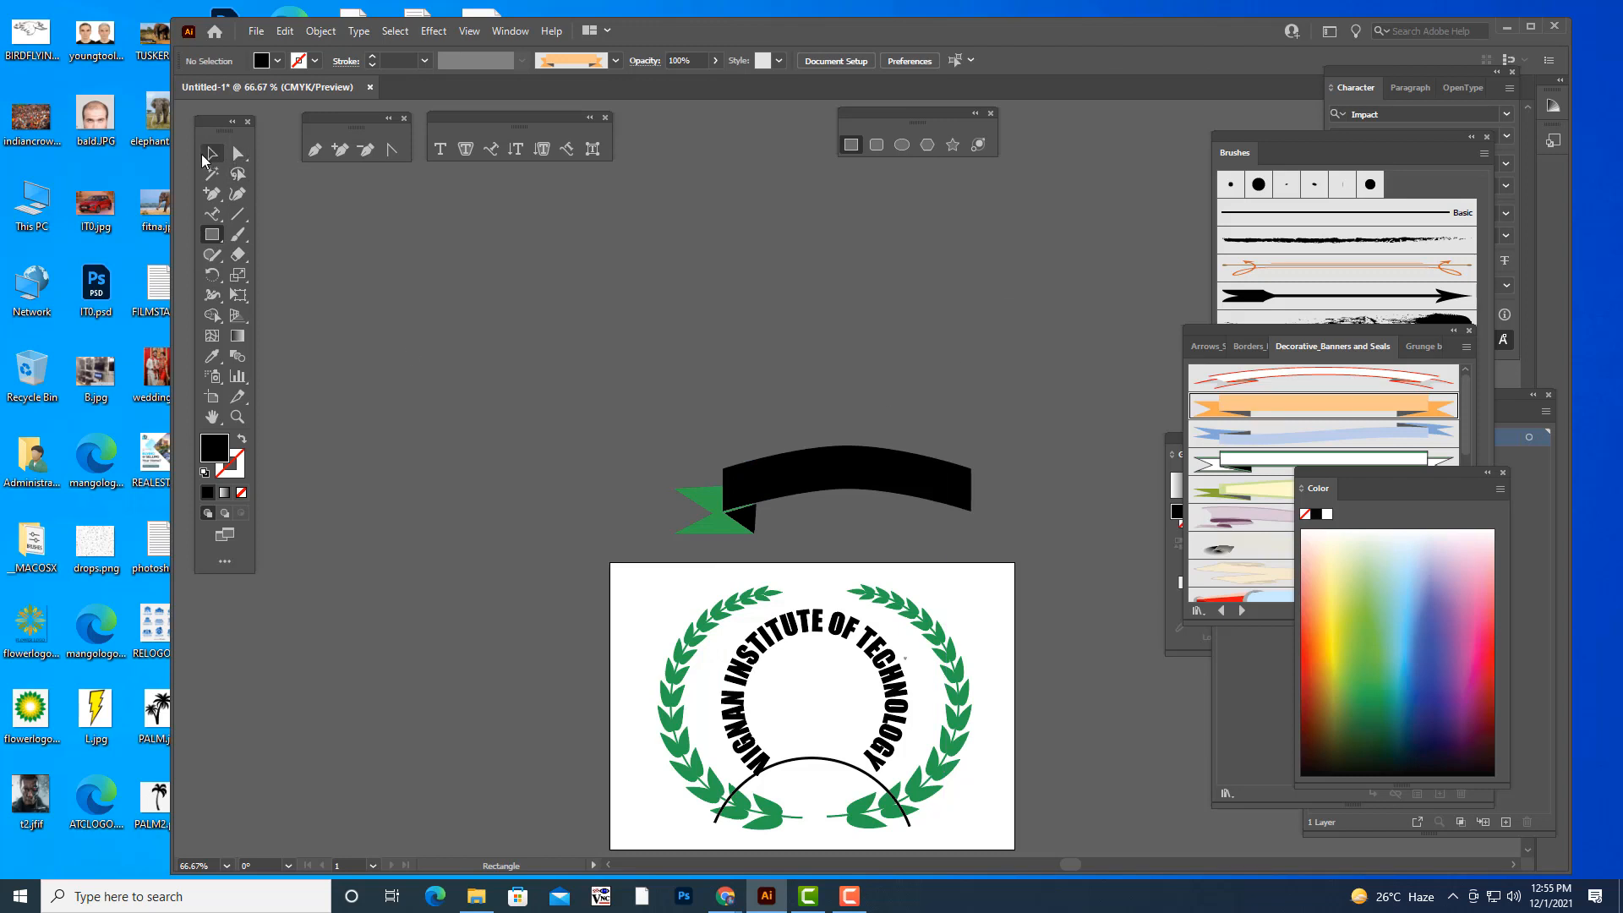
{"action": "left_click", "coordinate": [212, 153]}
{"action": "left_click", "coordinate": [959, 488]}
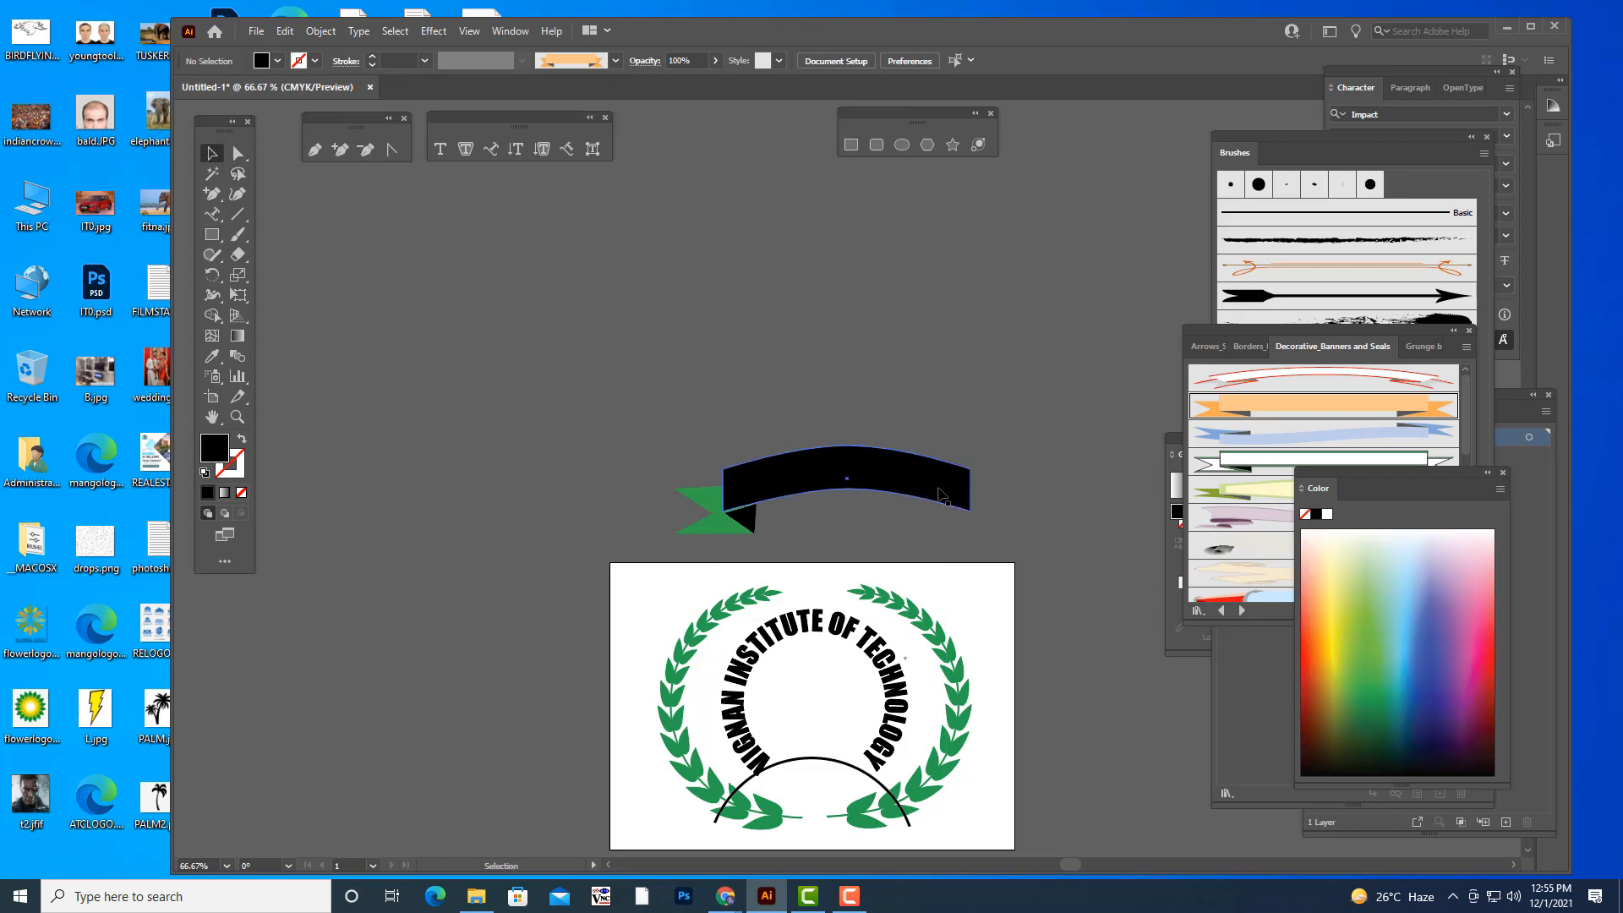
{"action": "left_click", "coordinate": [1373, 648]}
{"action": "left_click", "coordinate": [912, 313]}
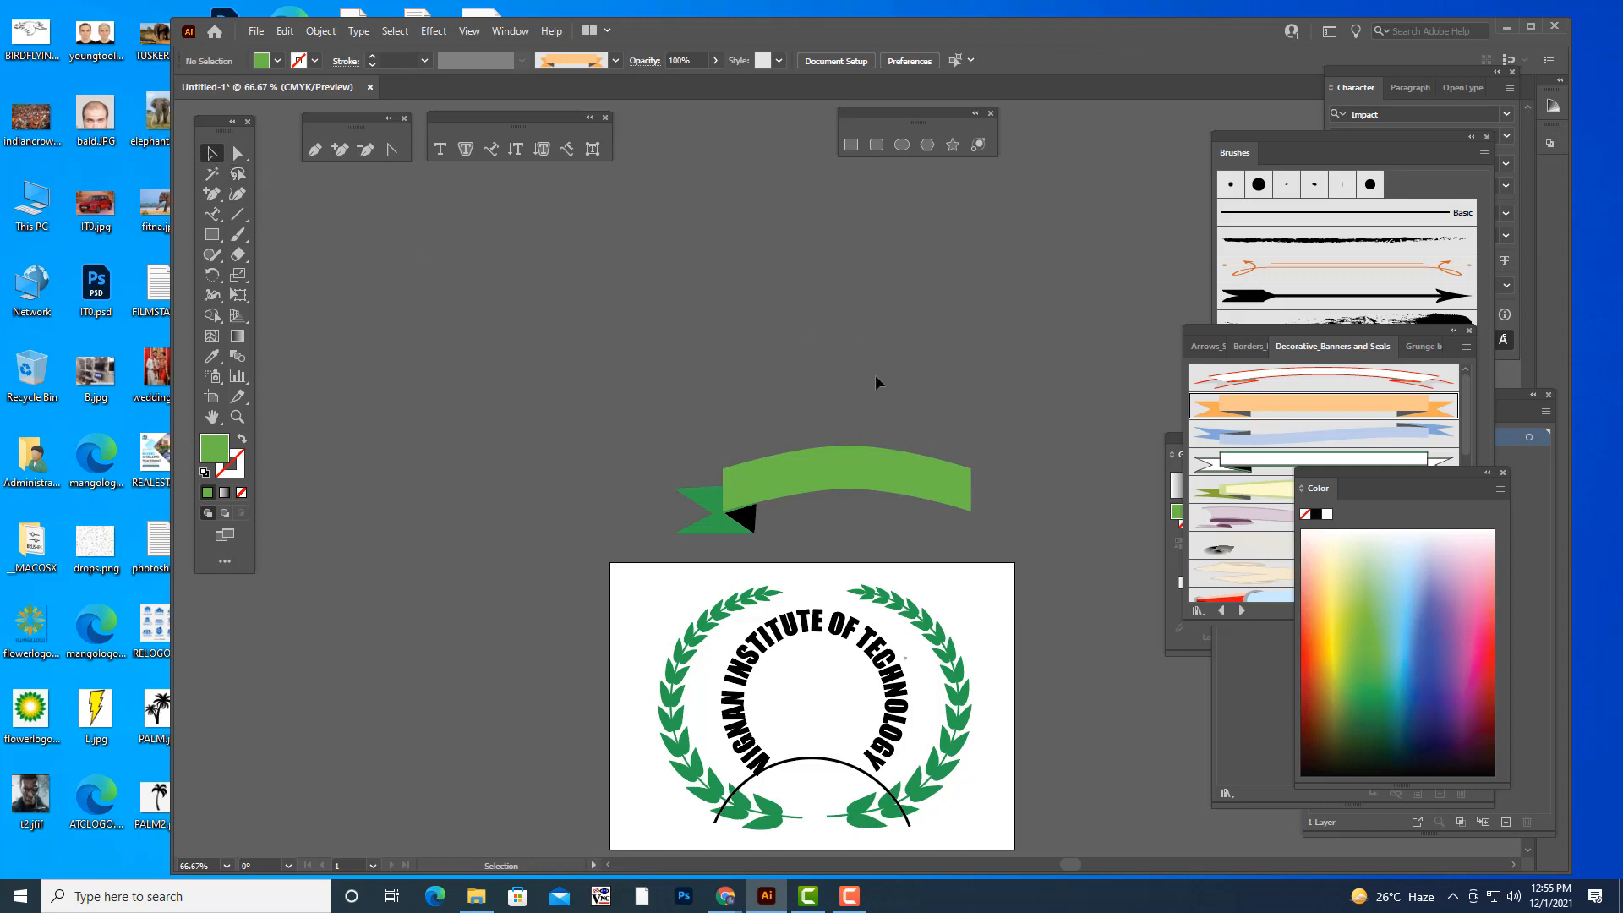
- Fill the small black fold triangle beneath the band with red
{"action": "left_click", "coordinate": [748, 520]}
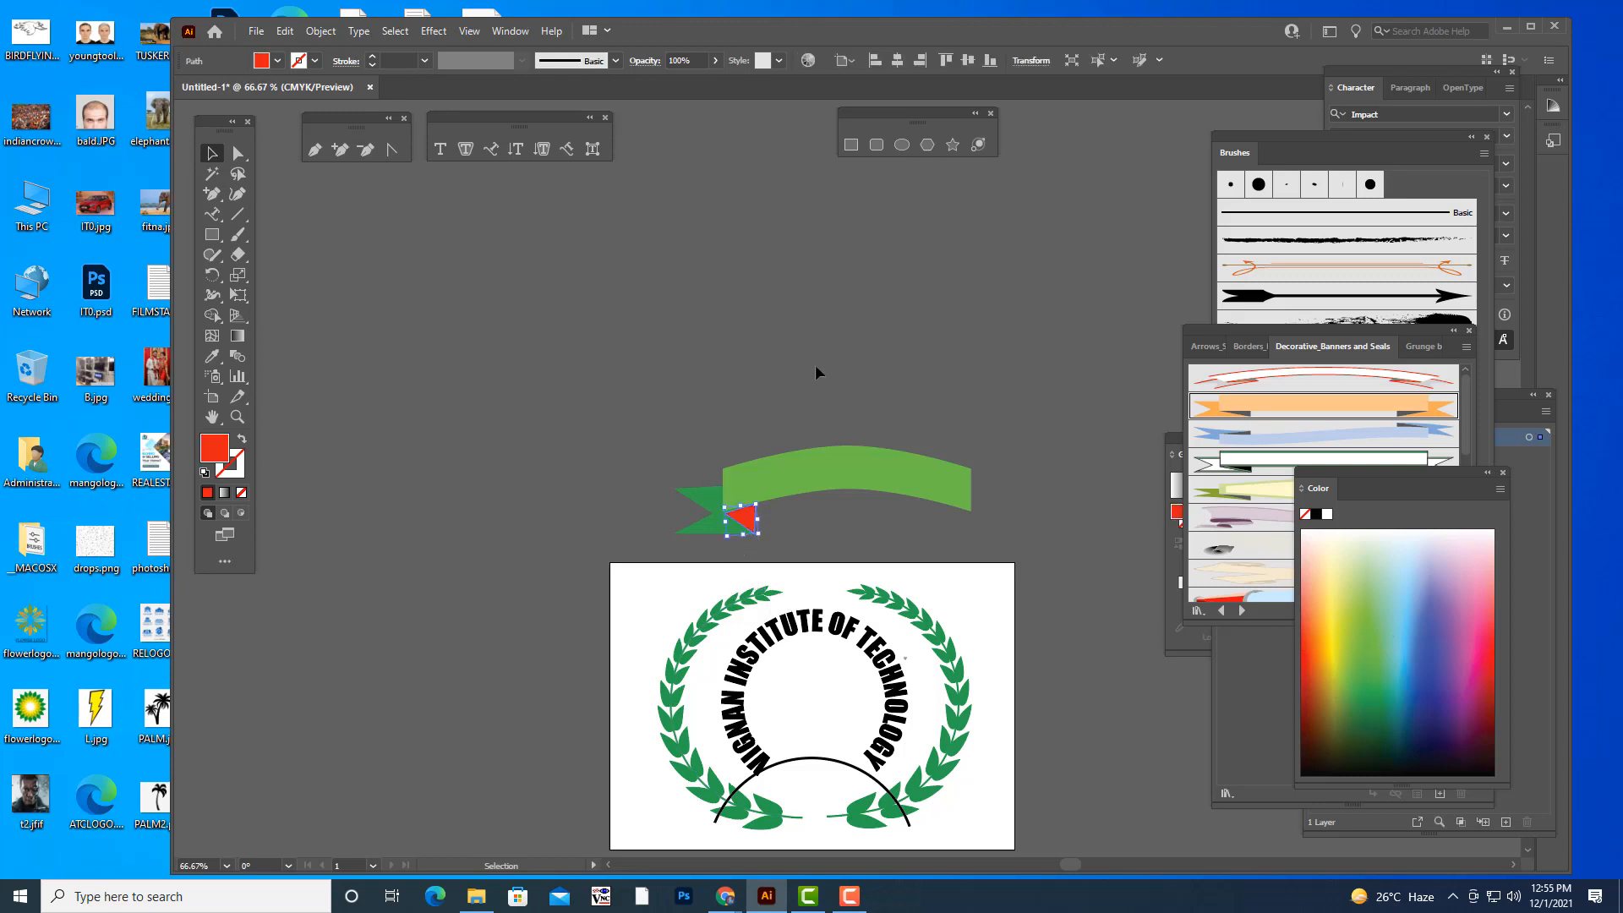
{"action": "left_click", "coordinate": [991, 539]}
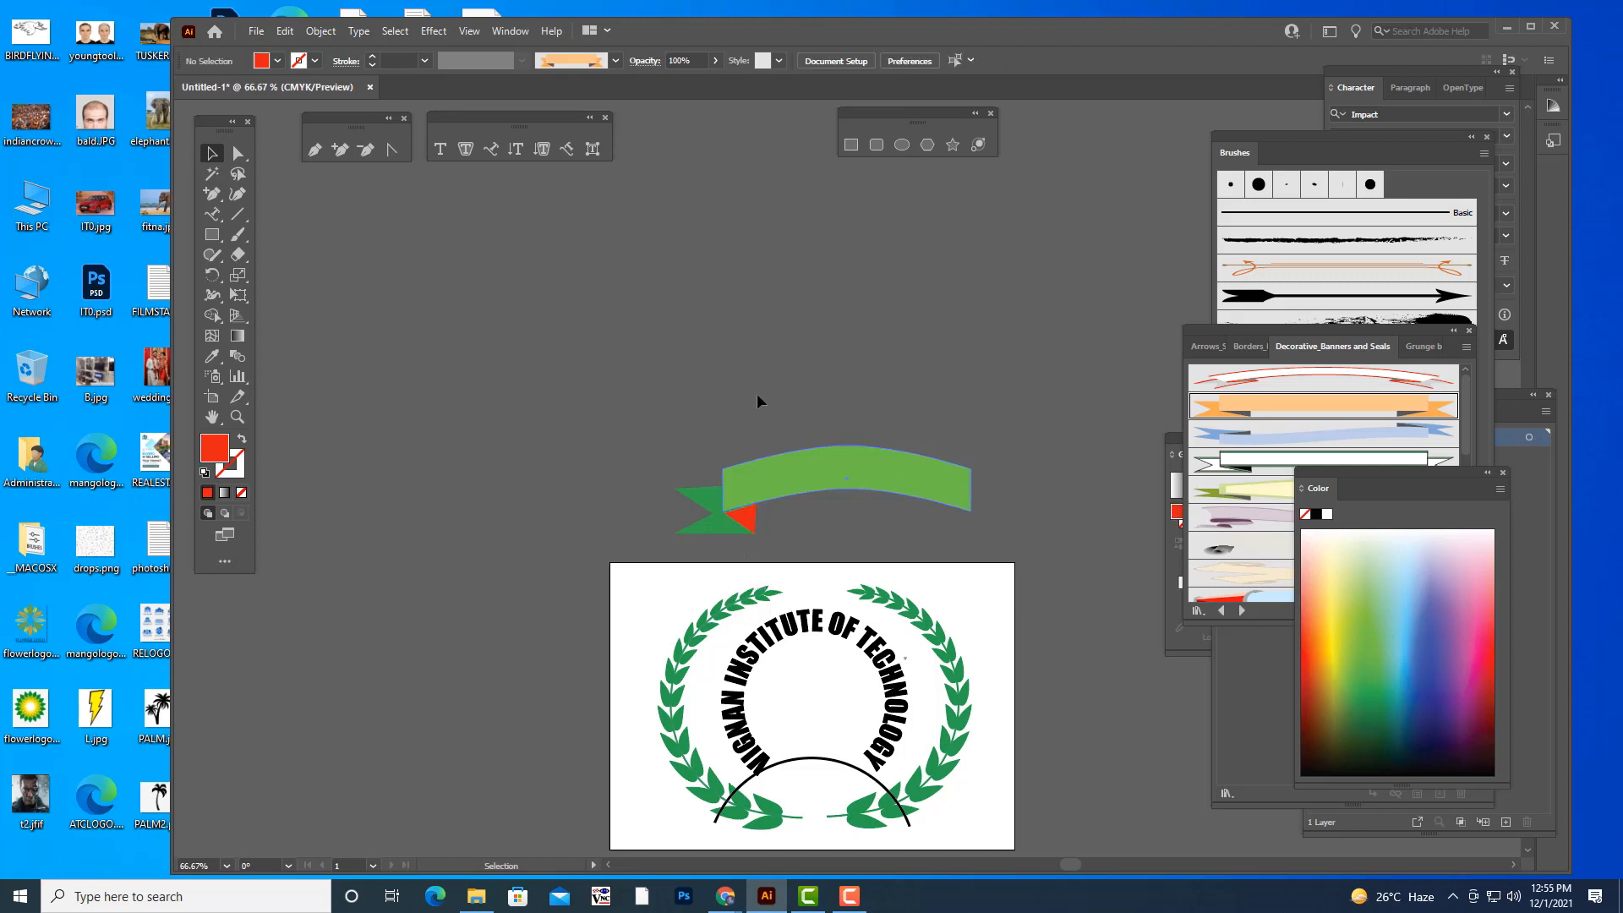
- Cut away the arched band's right half by subtracting a rectangle placed over it with Pathfinder Minus Front
{"action": "left_click", "coordinate": [214, 240]}
{"action": "mouse_move", "coordinate": [848, 420]}
{"action": "left_mouse_down"}
{"action": "mouse_move", "coordinate": [1024, 580]}
{"action": "mouse_move", "coordinate": [1051, 580]}
{"action": "mouse_move", "coordinate": [1015, 590]}
{"action": "left_mouse_up"}
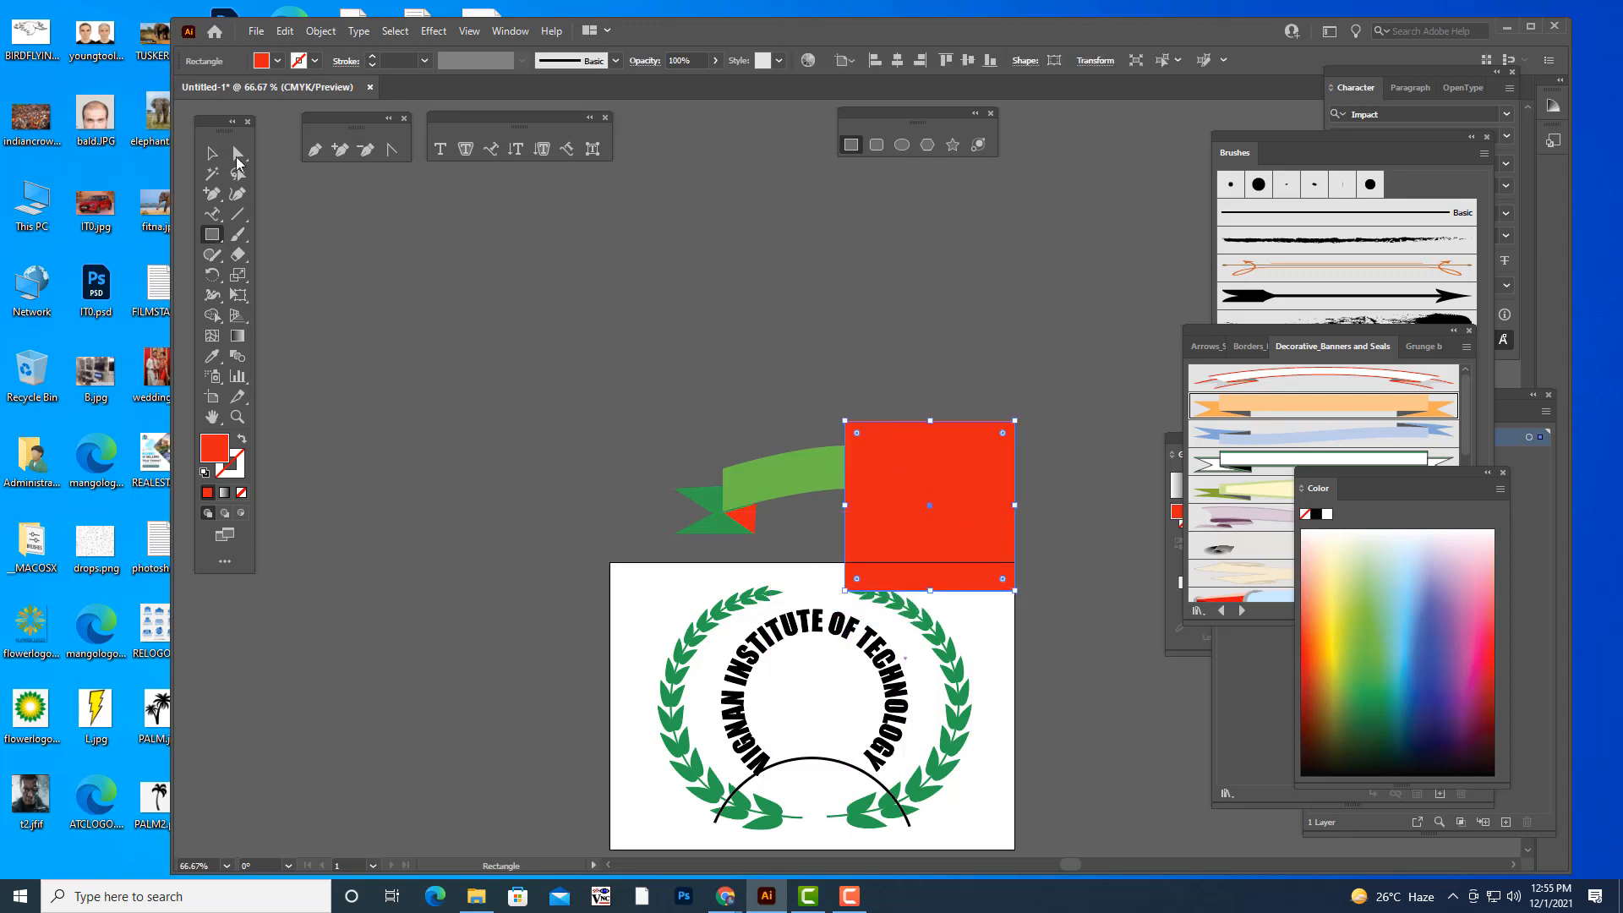
{"action": "key", "text": "v"}
{"action": "left_click_drag", "start_coordinate": [969, 495], "coordinate": [960, 447]}
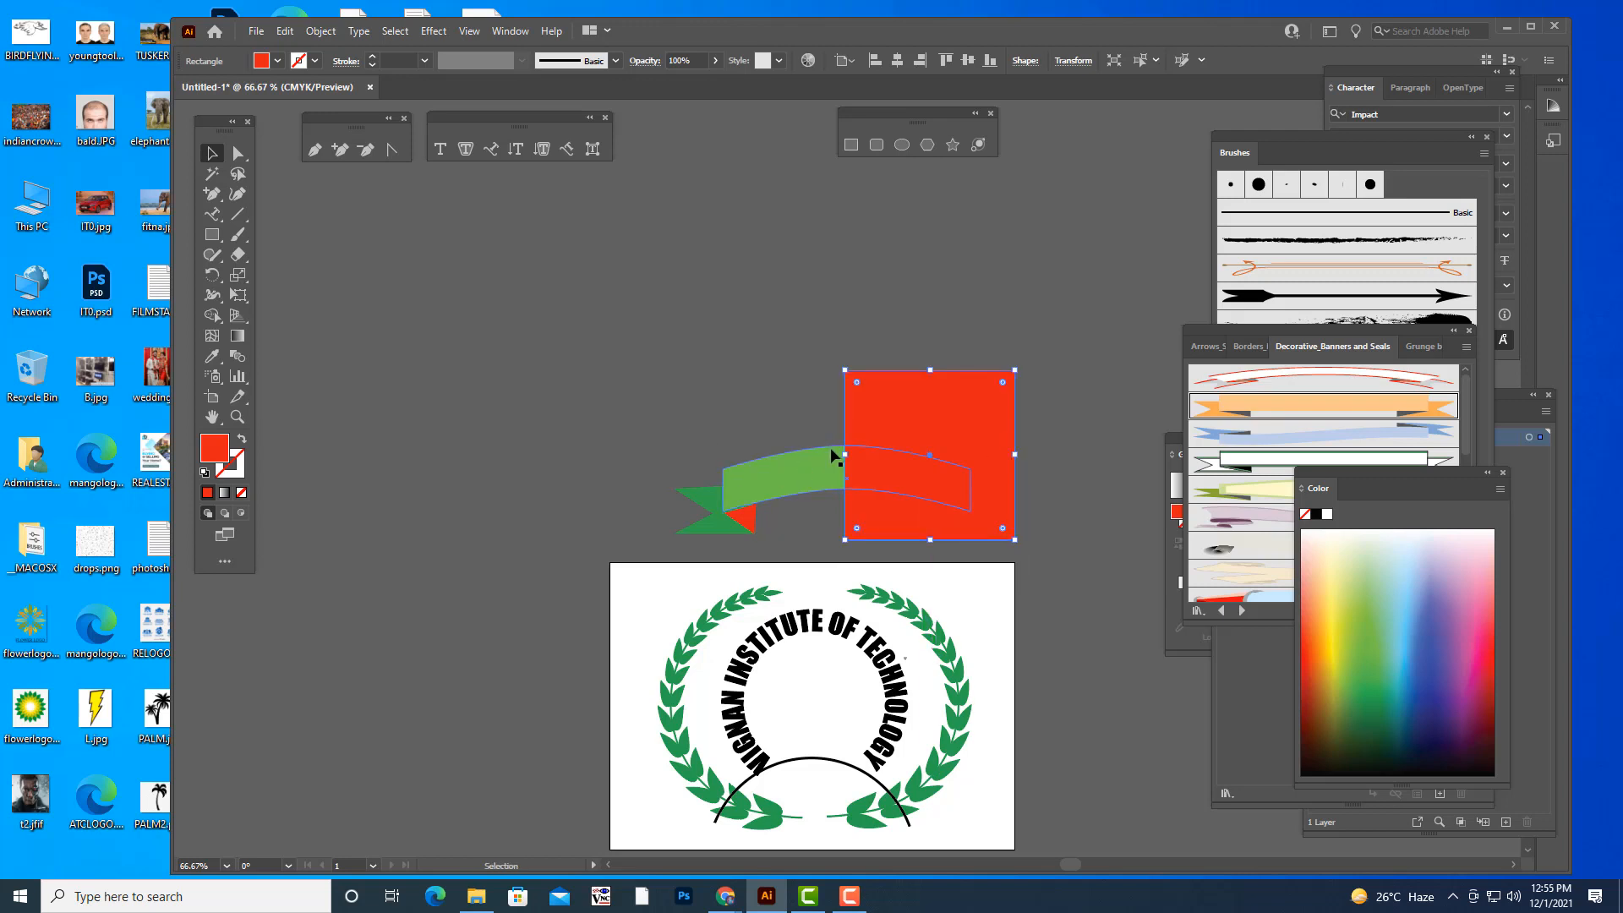
{"action": "left_click", "coordinate": [785, 467], "text": "shift"}
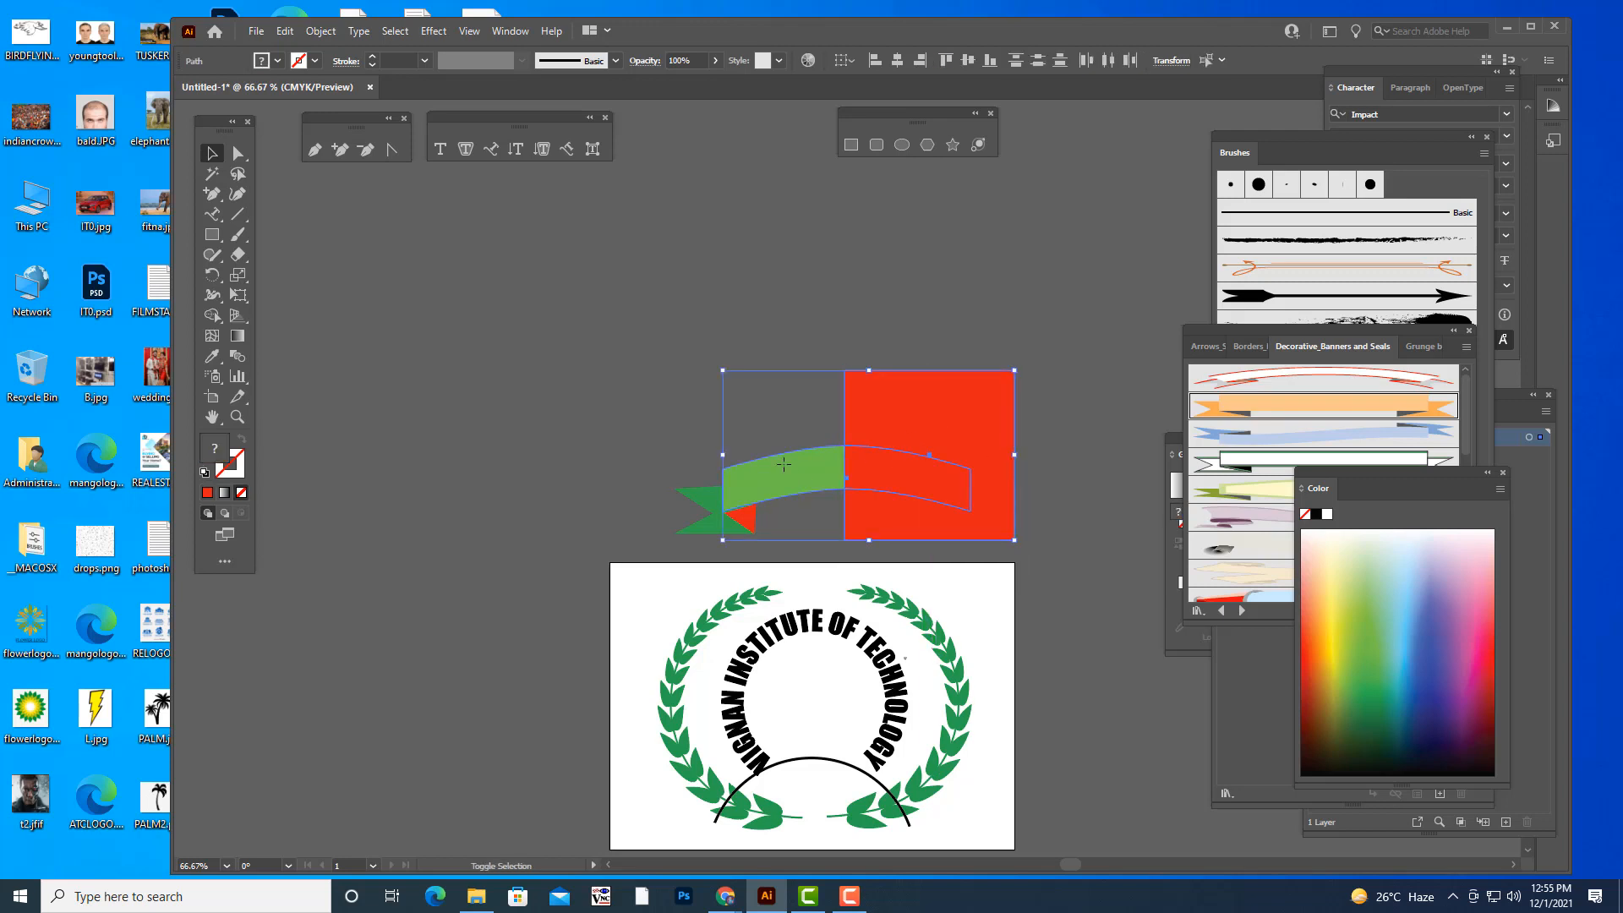
{"action": "left_click", "coordinate": [510, 31]}
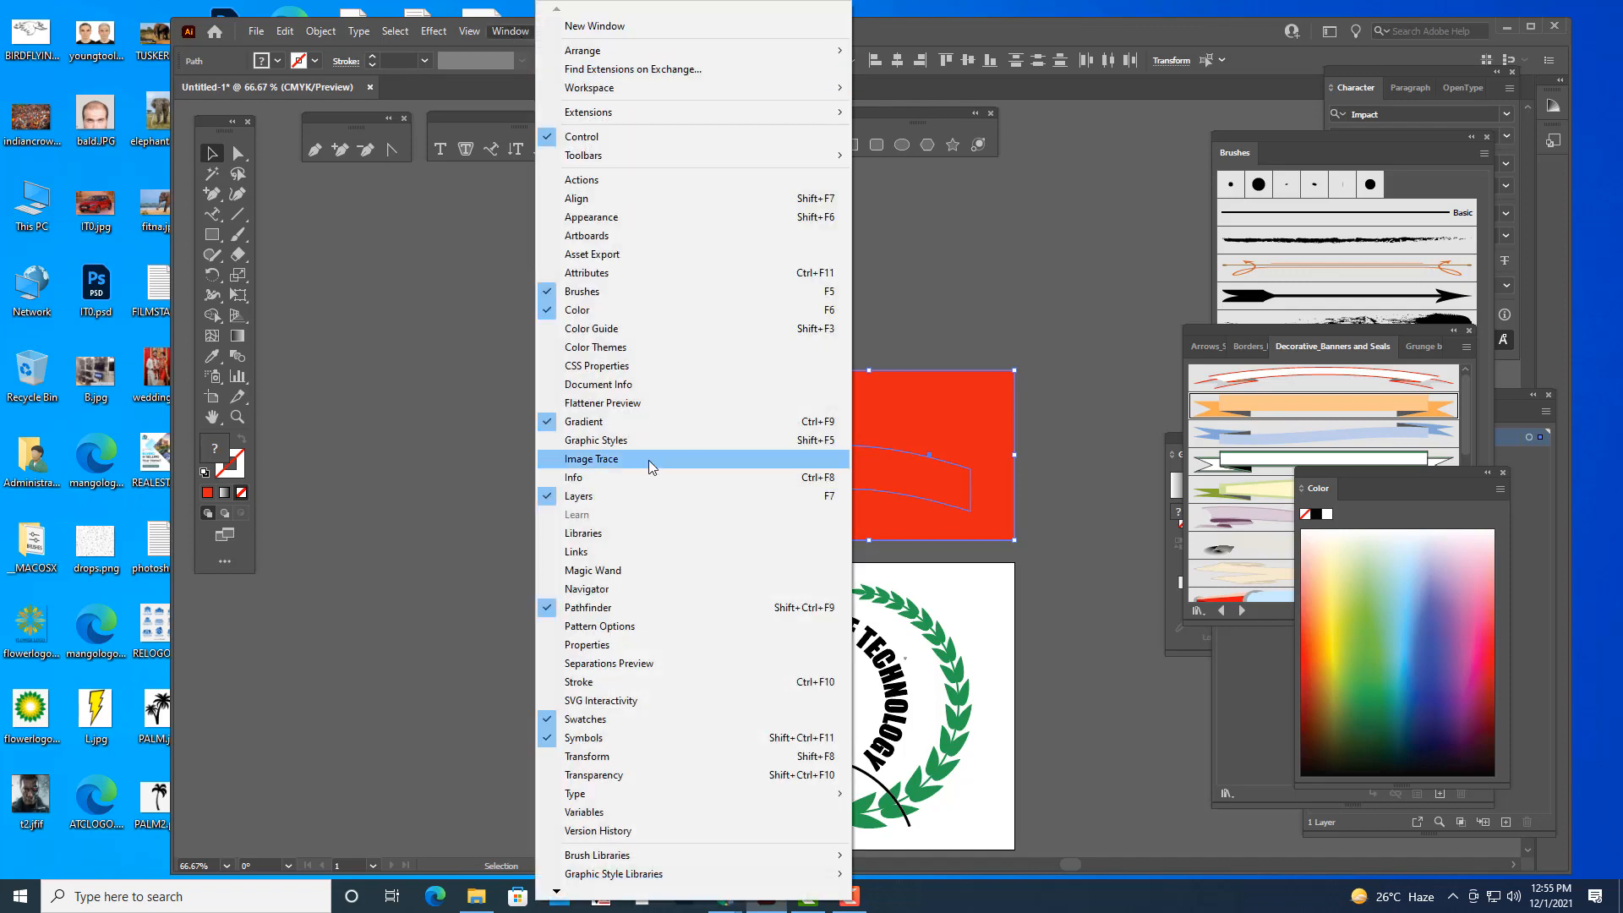
{"action": "left_click", "coordinate": [602, 608]}
{"action": "left_click", "coordinate": [1329, 349]}
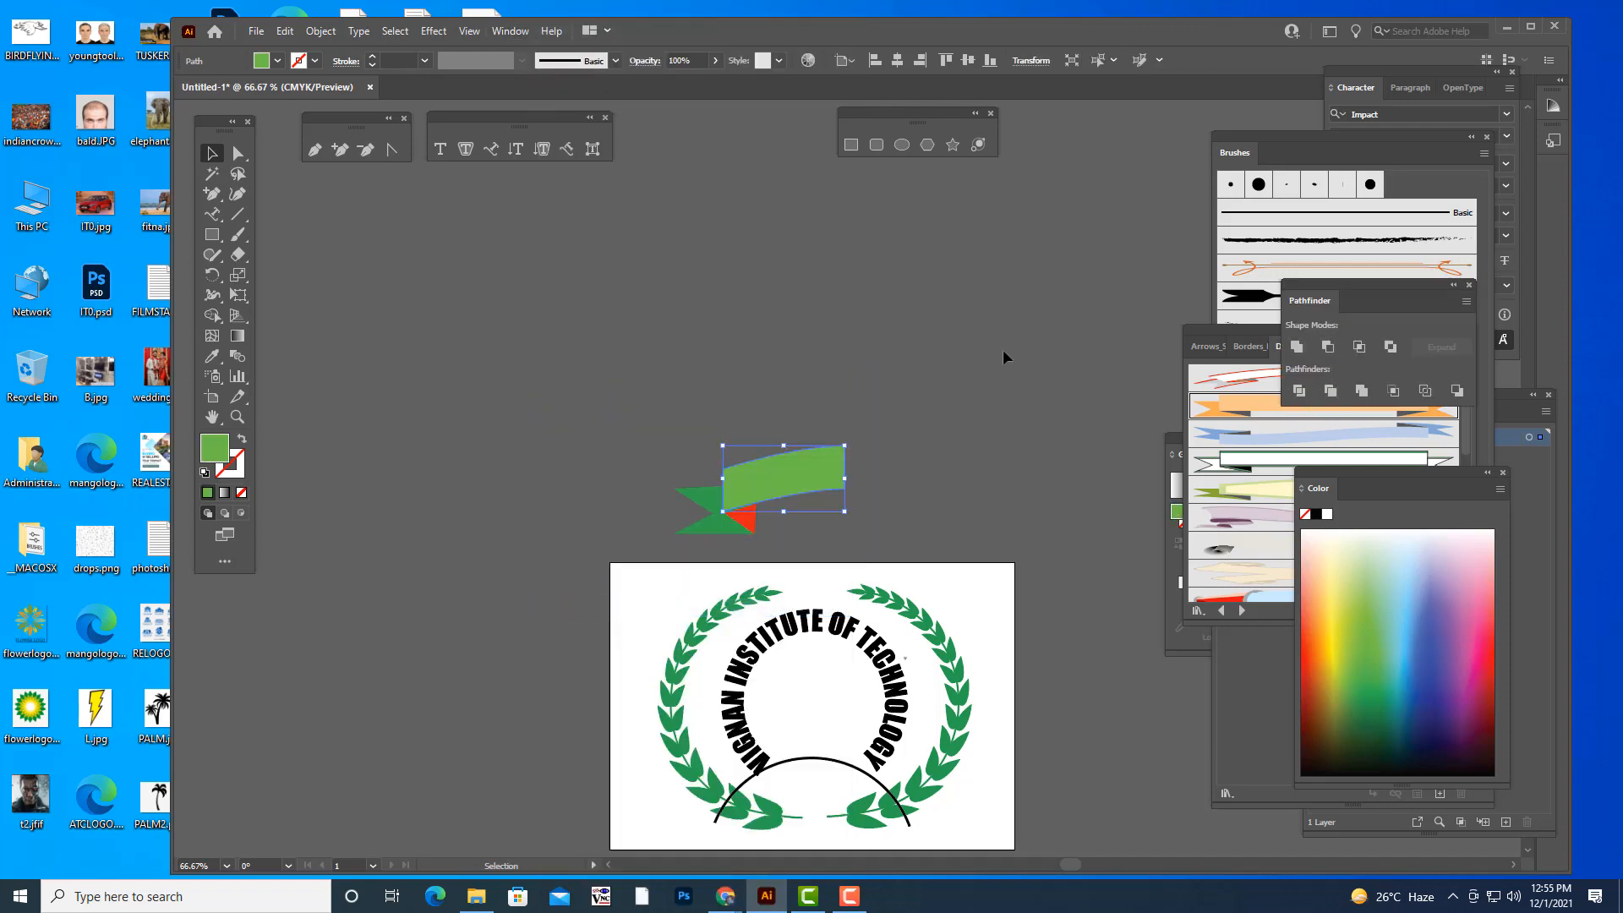
- Group the remaining half band, the tail and the red fold
{"action": "left_click", "coordinate": [649, 463]}
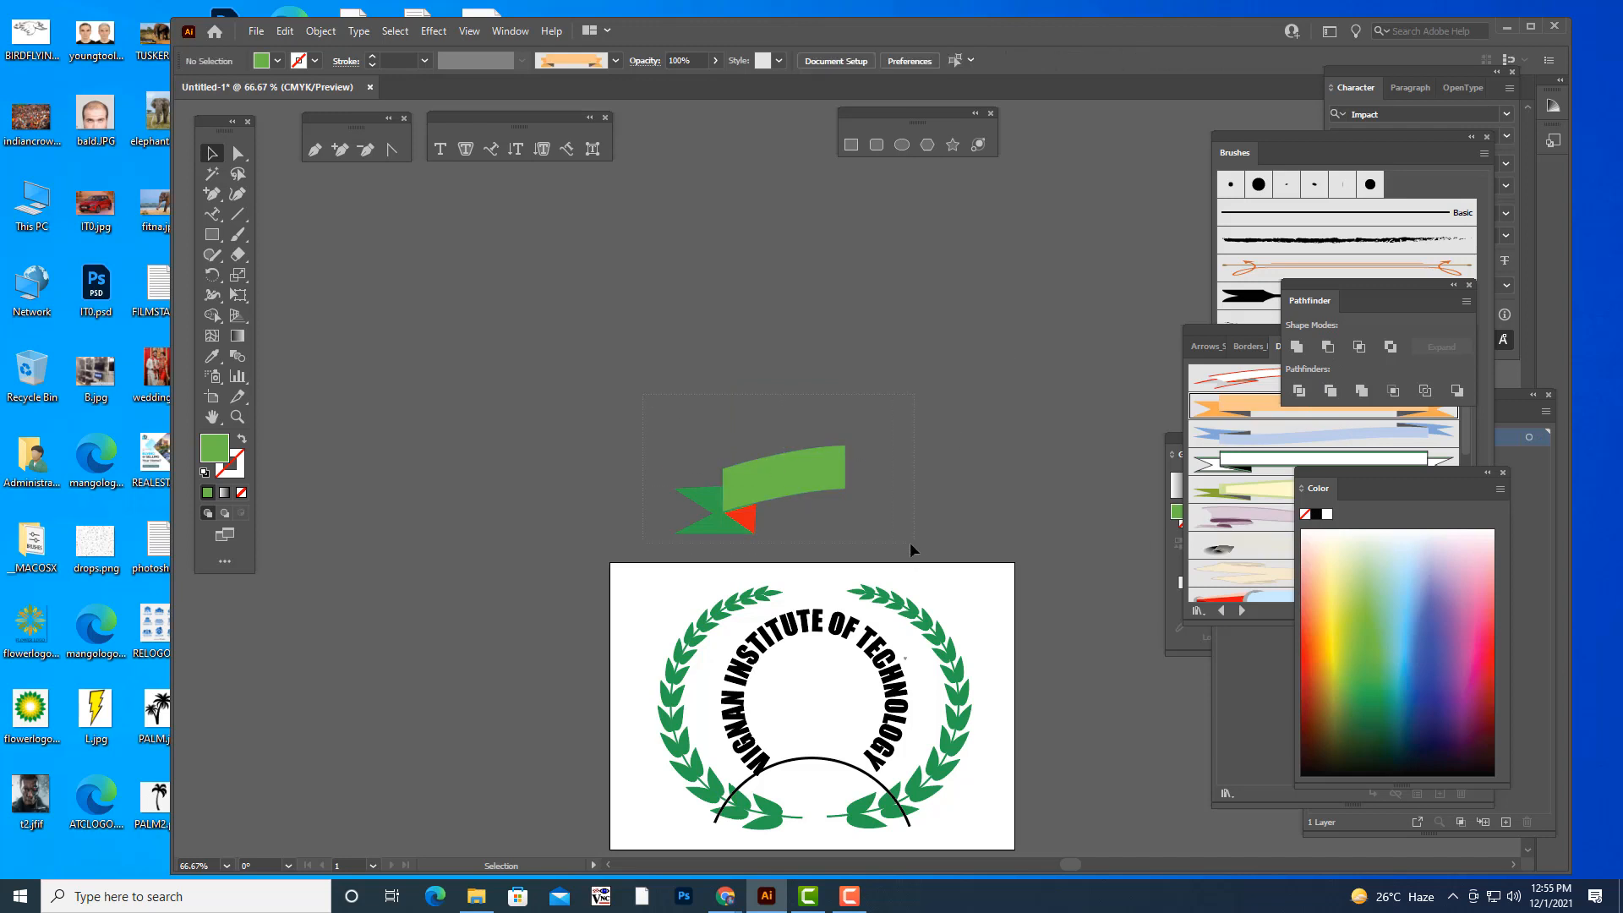
{"action": "left_click_drag", "start_coordinate": [911, 544], "coordinate": [900, 549]}
{"action": "key", "text": "ctrl+g"}
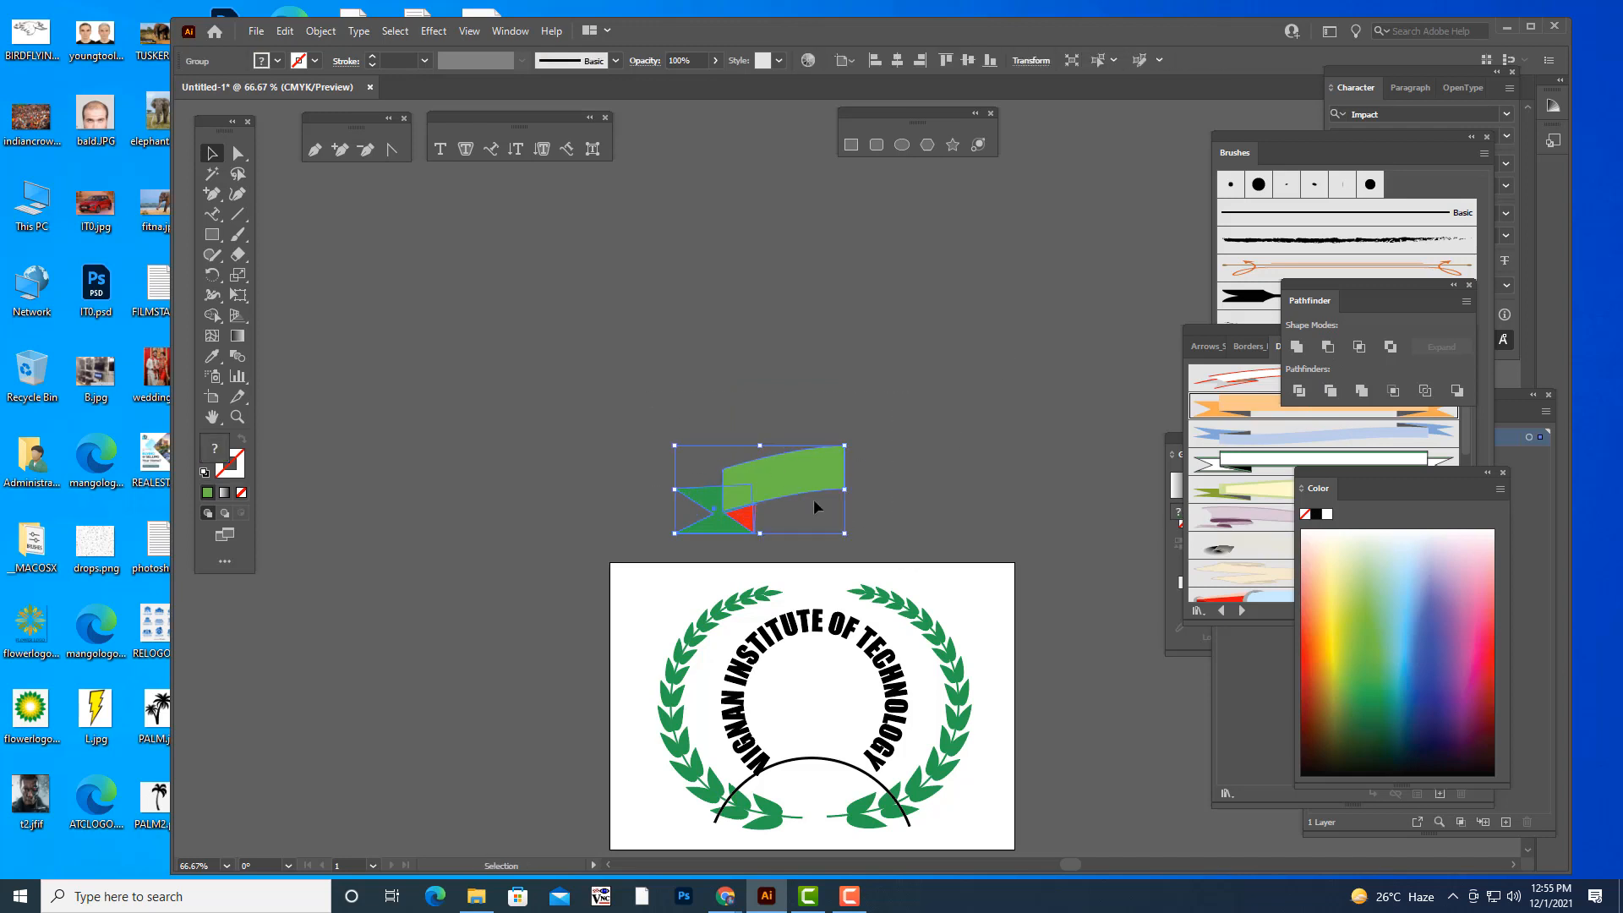
- Duplicate the half banner to the right, reflect the copy about the vertical axis and join it to the original's cut edge
{"action": "left_click_drag", "start_coordinate": [786, 481], "coordinate": [988, 479]}
{"action": "right_click", "coordinate": [988, 478]}
{"action": "mouse_move", "coordinate": [1084, 664]}
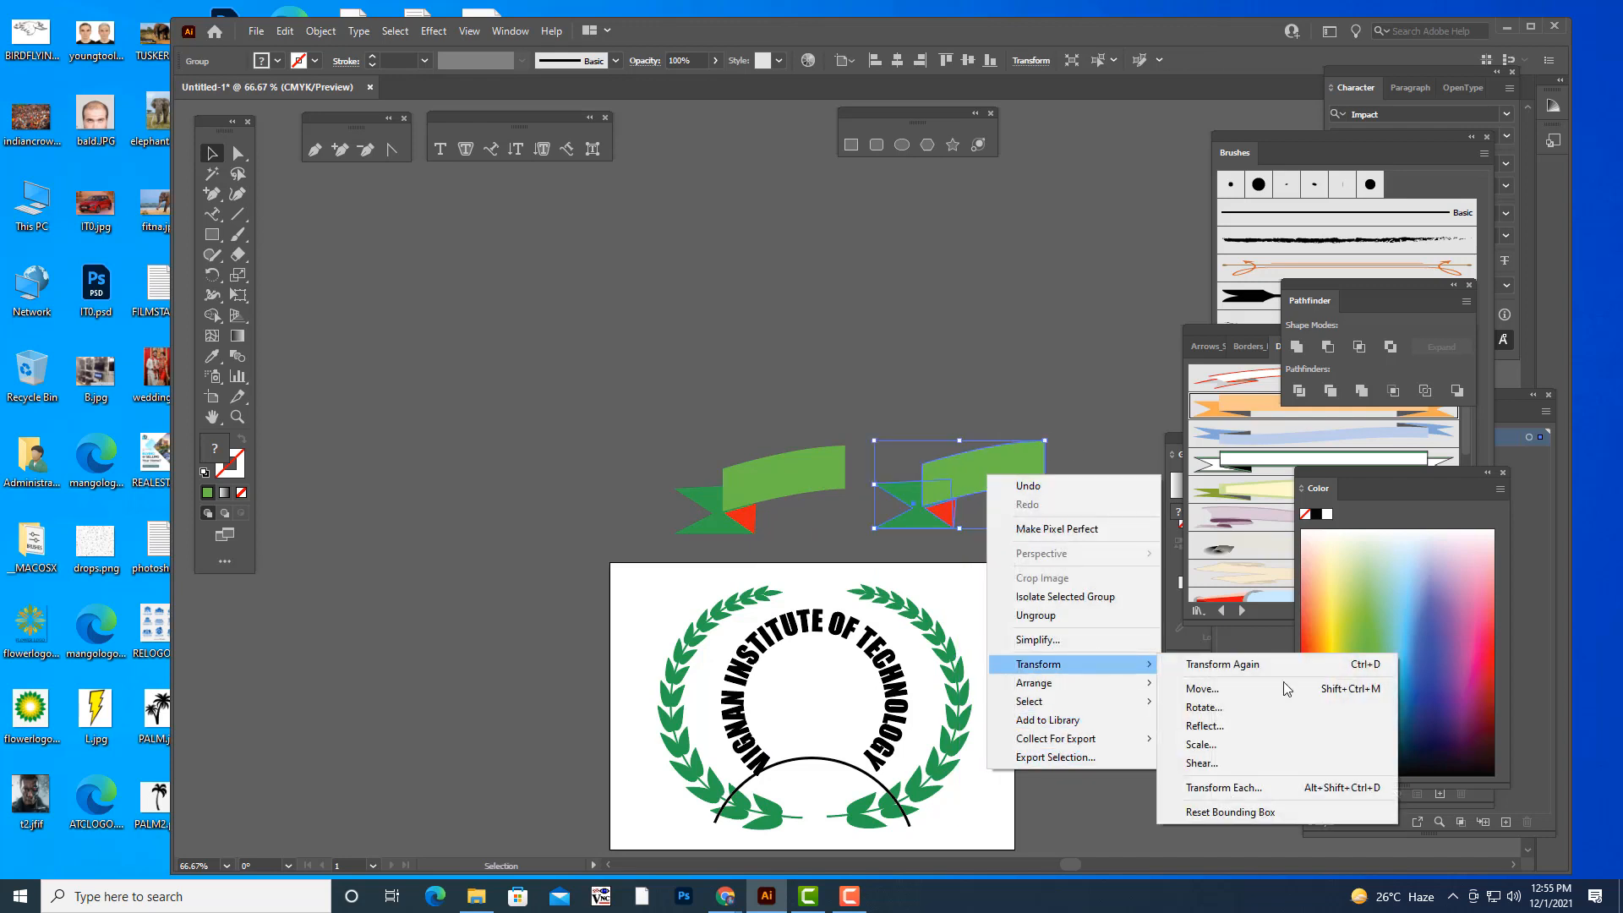
{"action": "left_click", "coordinate": [1241, 725]}
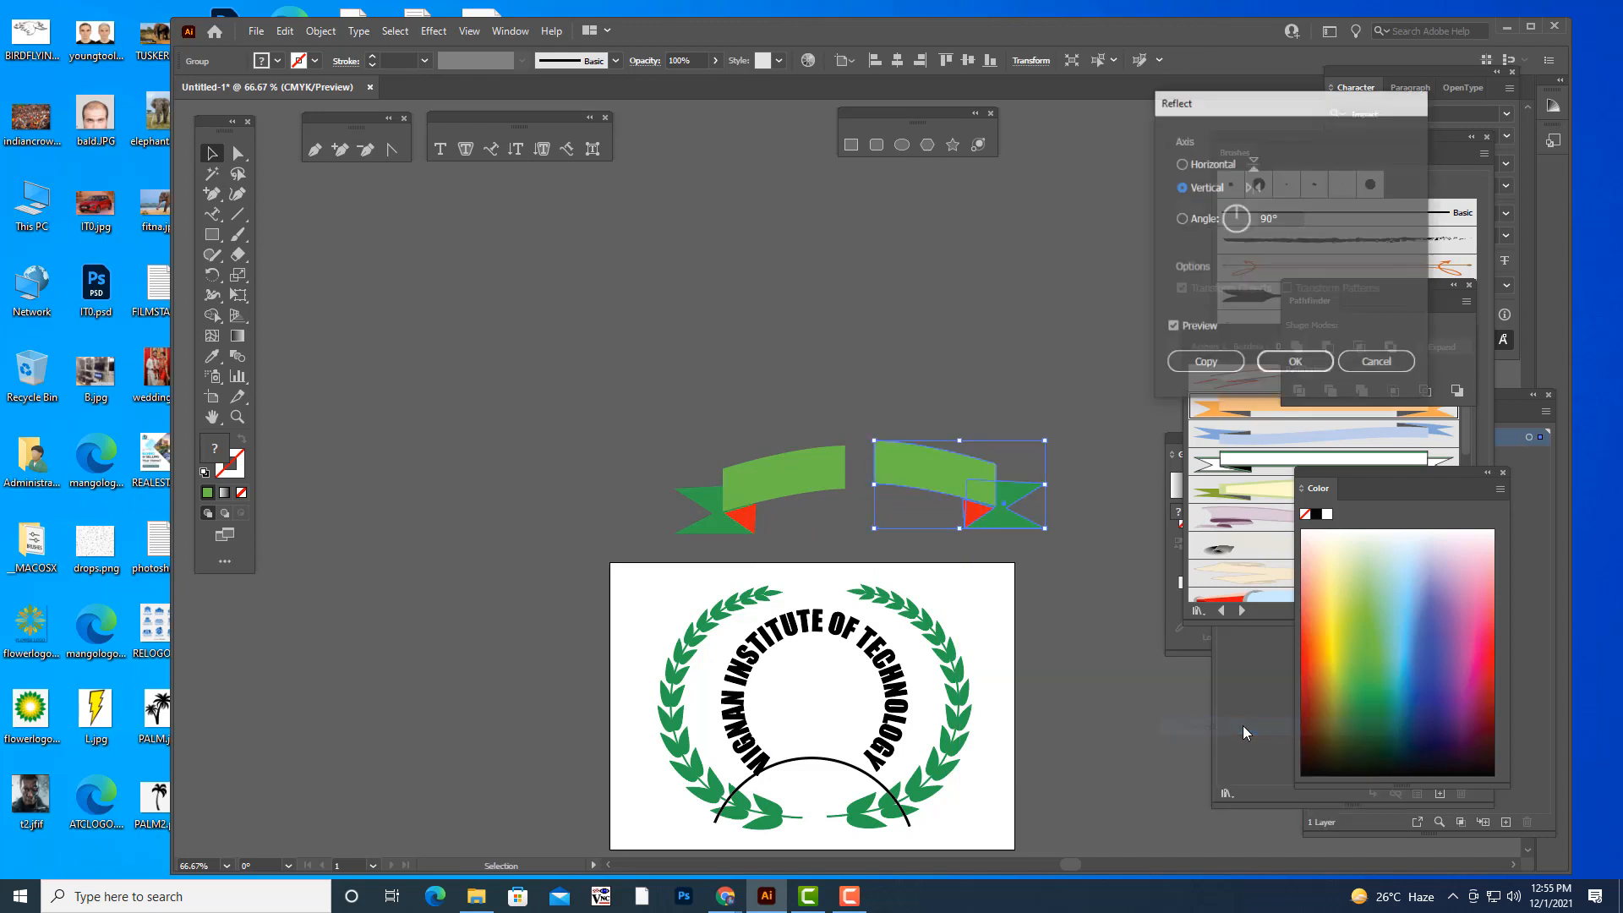
{"action": "left_click", "coordinate": [1295, 363]}
{"action": "left_click_drag", "start_coordinate": [953, 456], "coordinate": [901, 463]}
{"action": "left_click", "coordinate": [940, 339]}
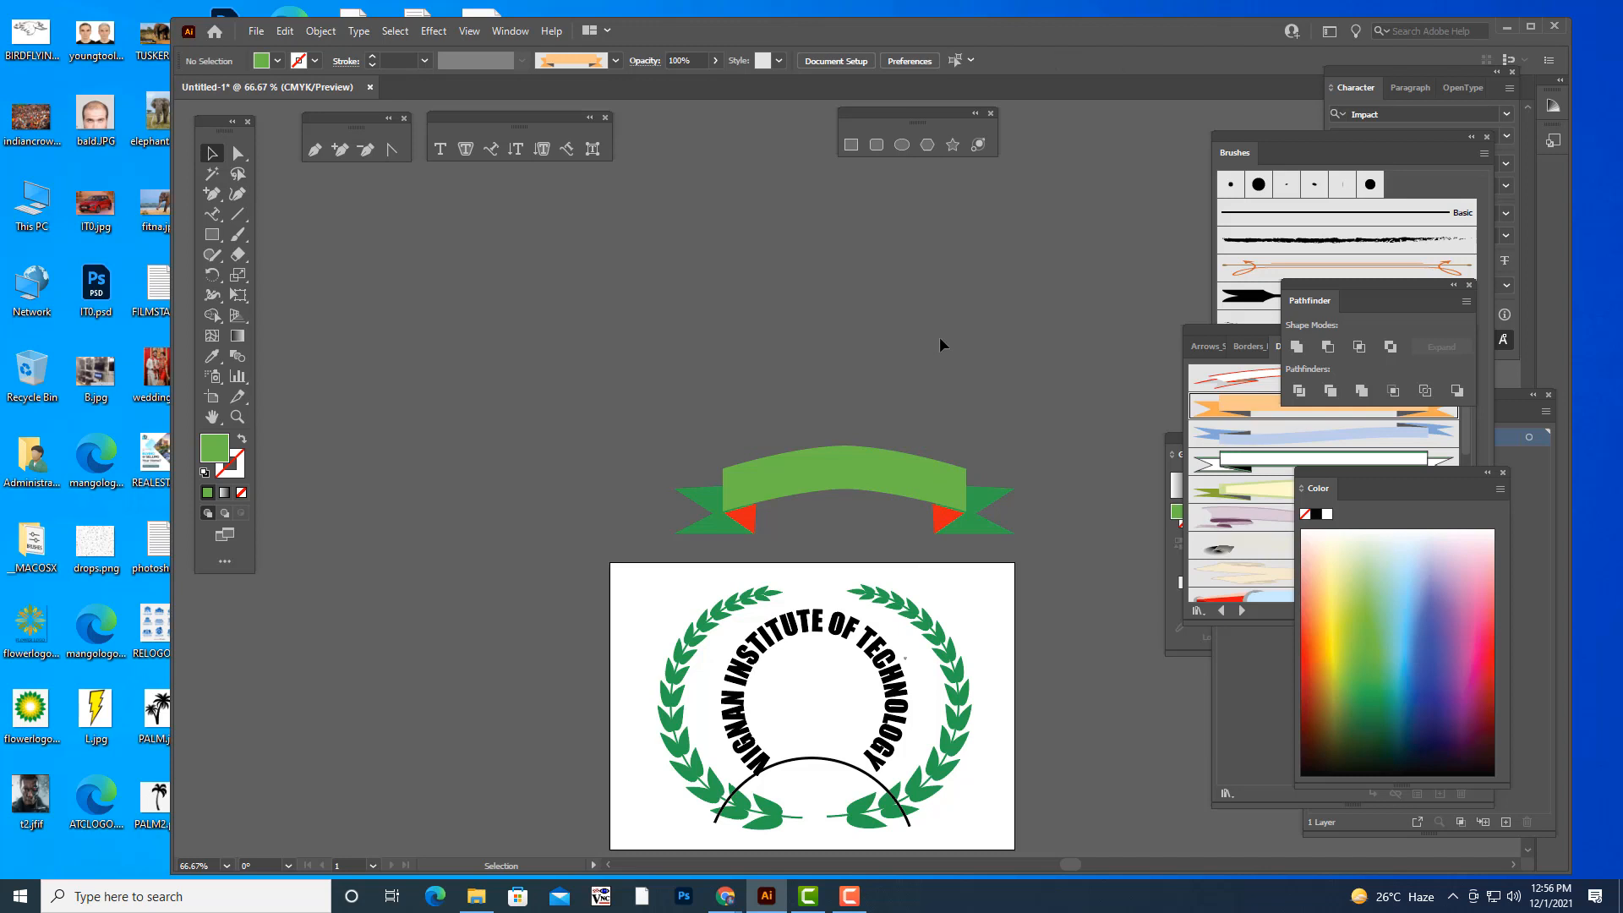
- Try to unite the two grouped banner halves with Pathfinder
{"action": "left_click", "coordinate": [942, 471]}
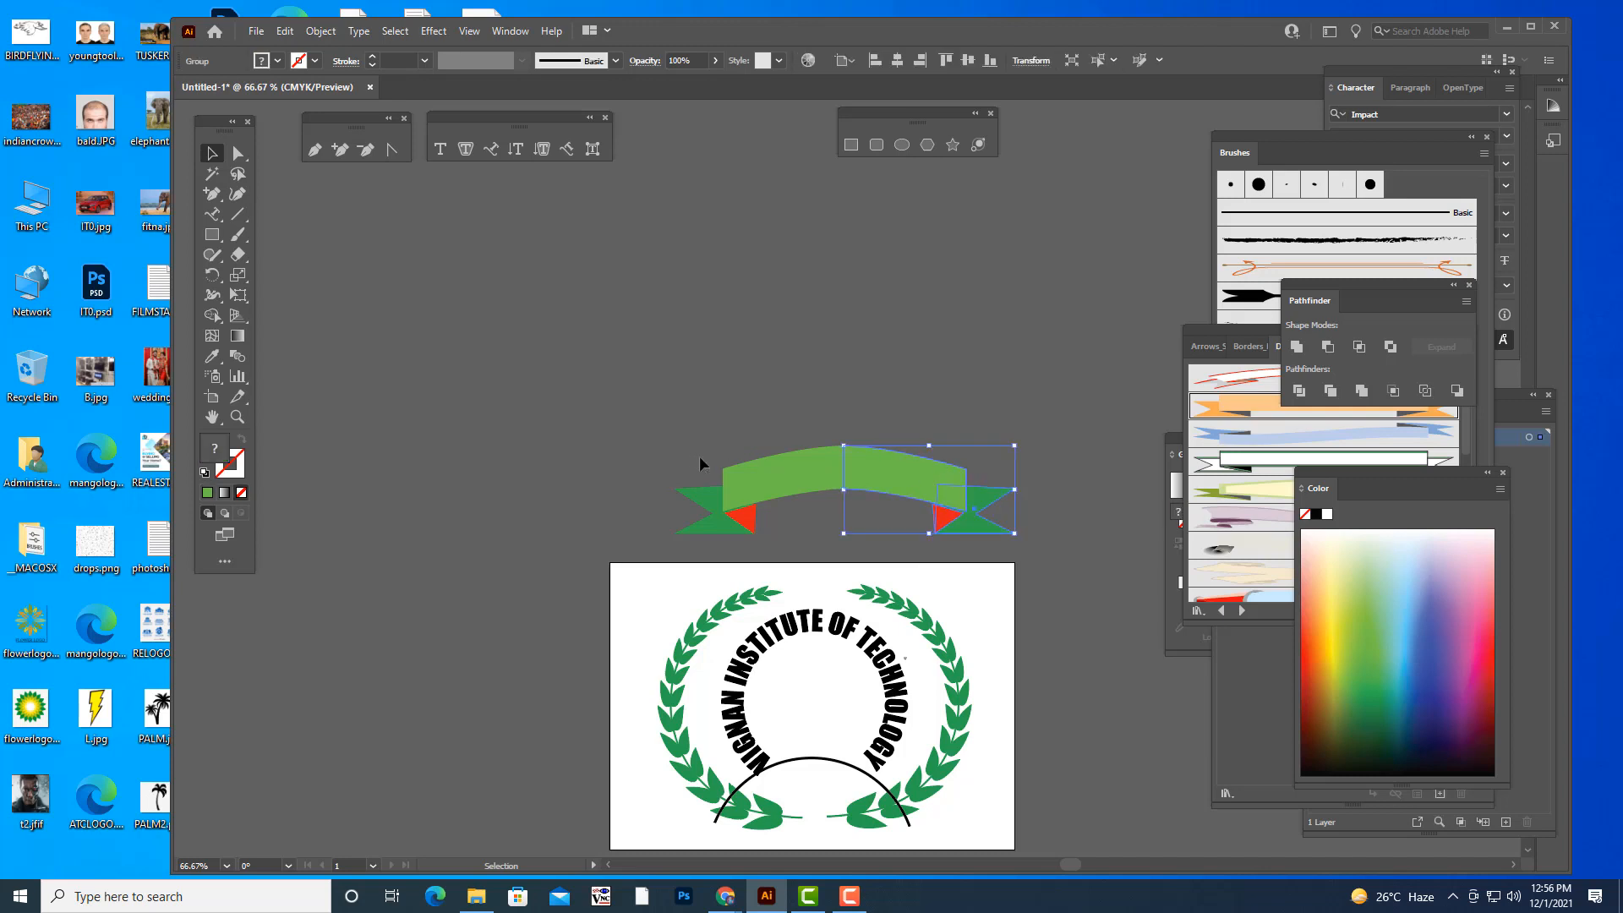
{"action": "left_click", "coordinate": [799, 466], "text": "shift"}
{"action": "left_click", "coordinate": [1295, 346]}
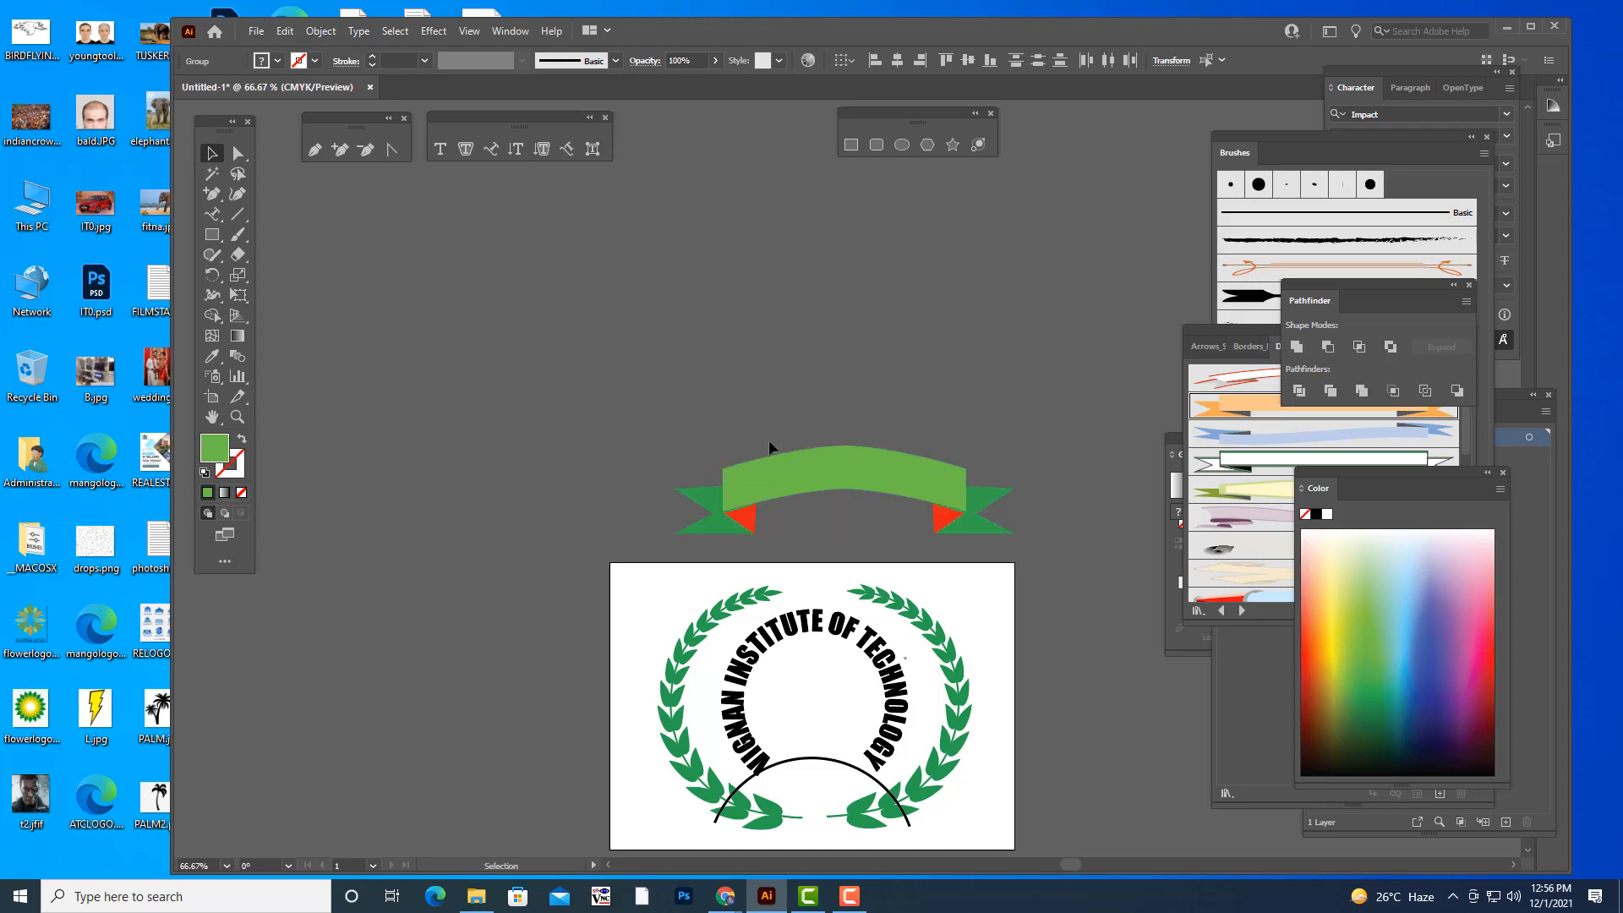
{"action": "left_click", "coordinate": [681, 446]}
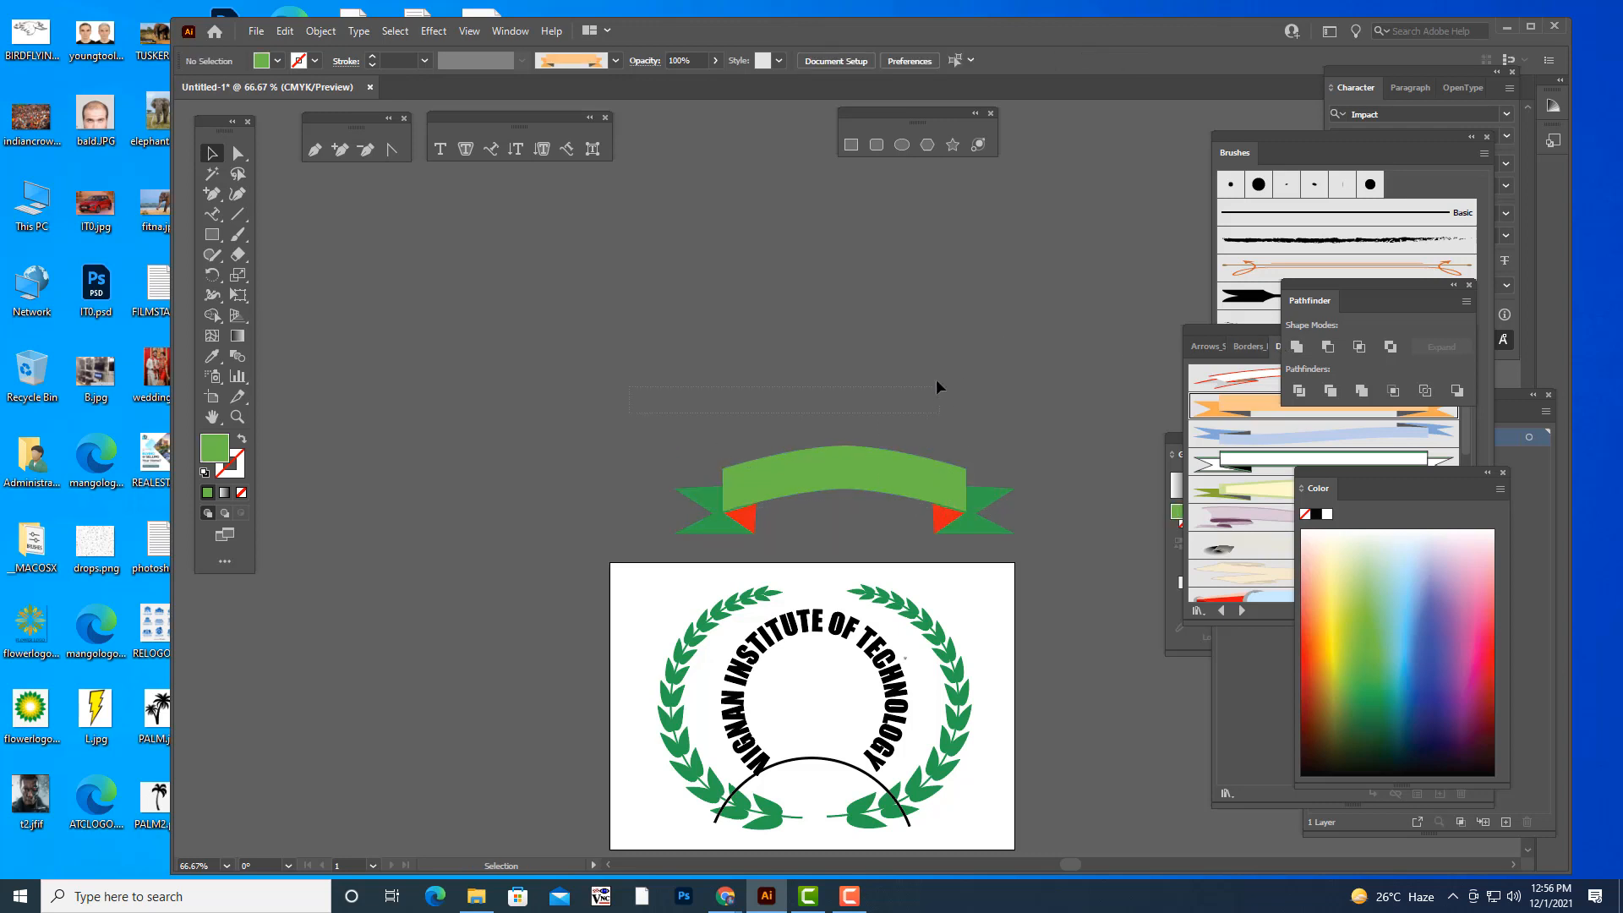
- Ungroup both the right and the left banner halves
{"action": "left_click", "coordinate": [868, 474]}
{"action": "right_click", "coordinate": [867, 472]}
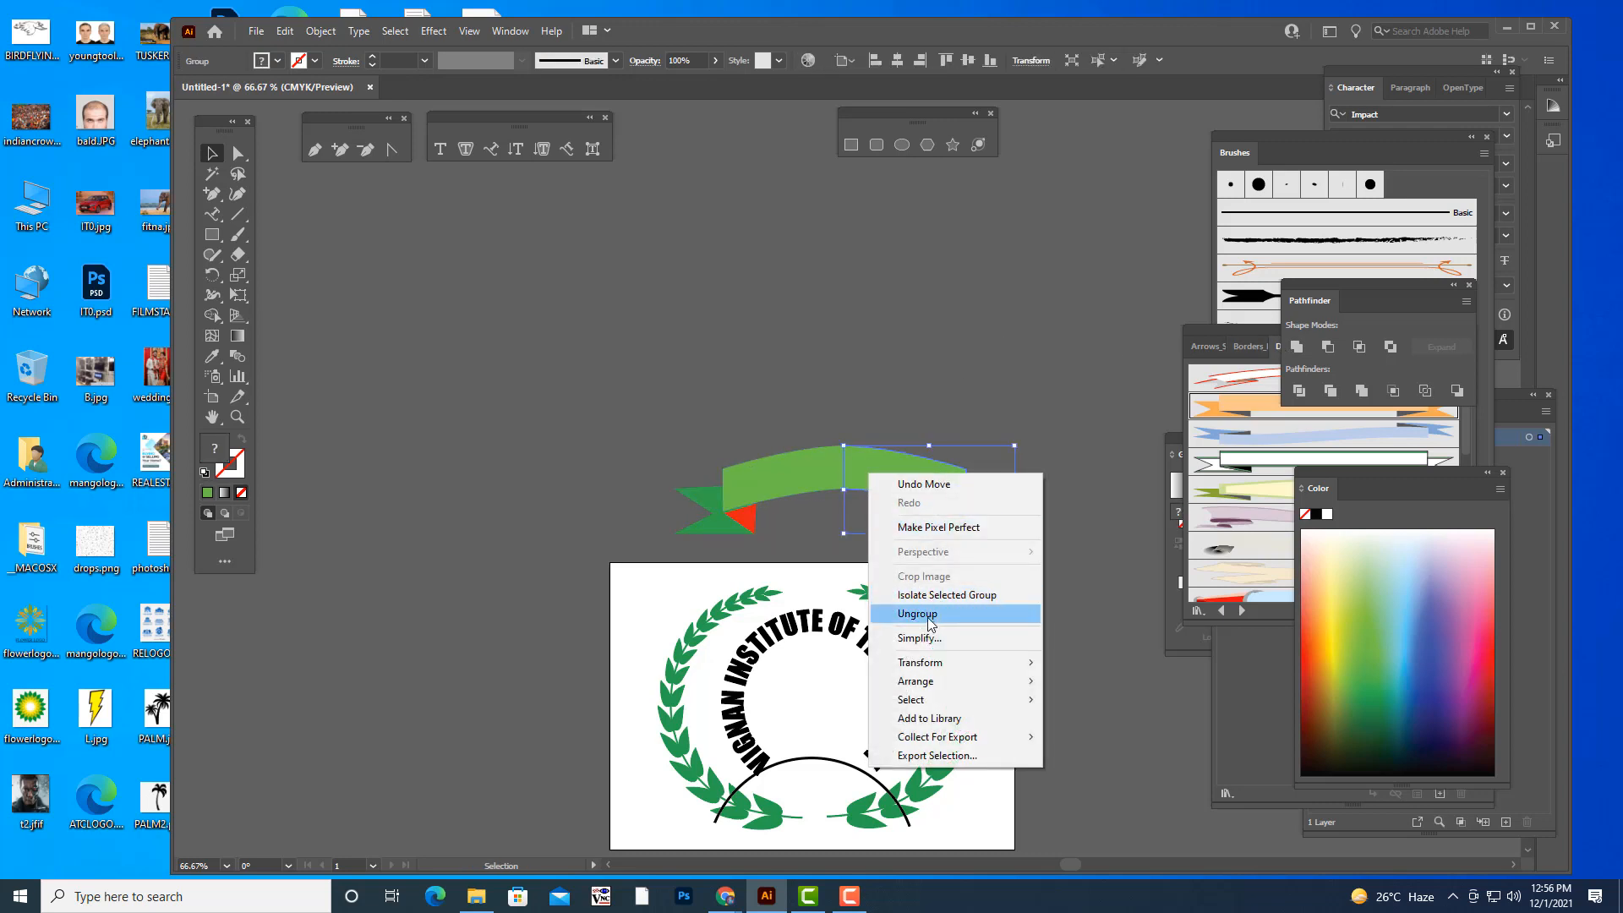
{"action": "left_click", "coordinate": [915, 614]}
{"action": "left_click", "coordinate": [789, 471]}
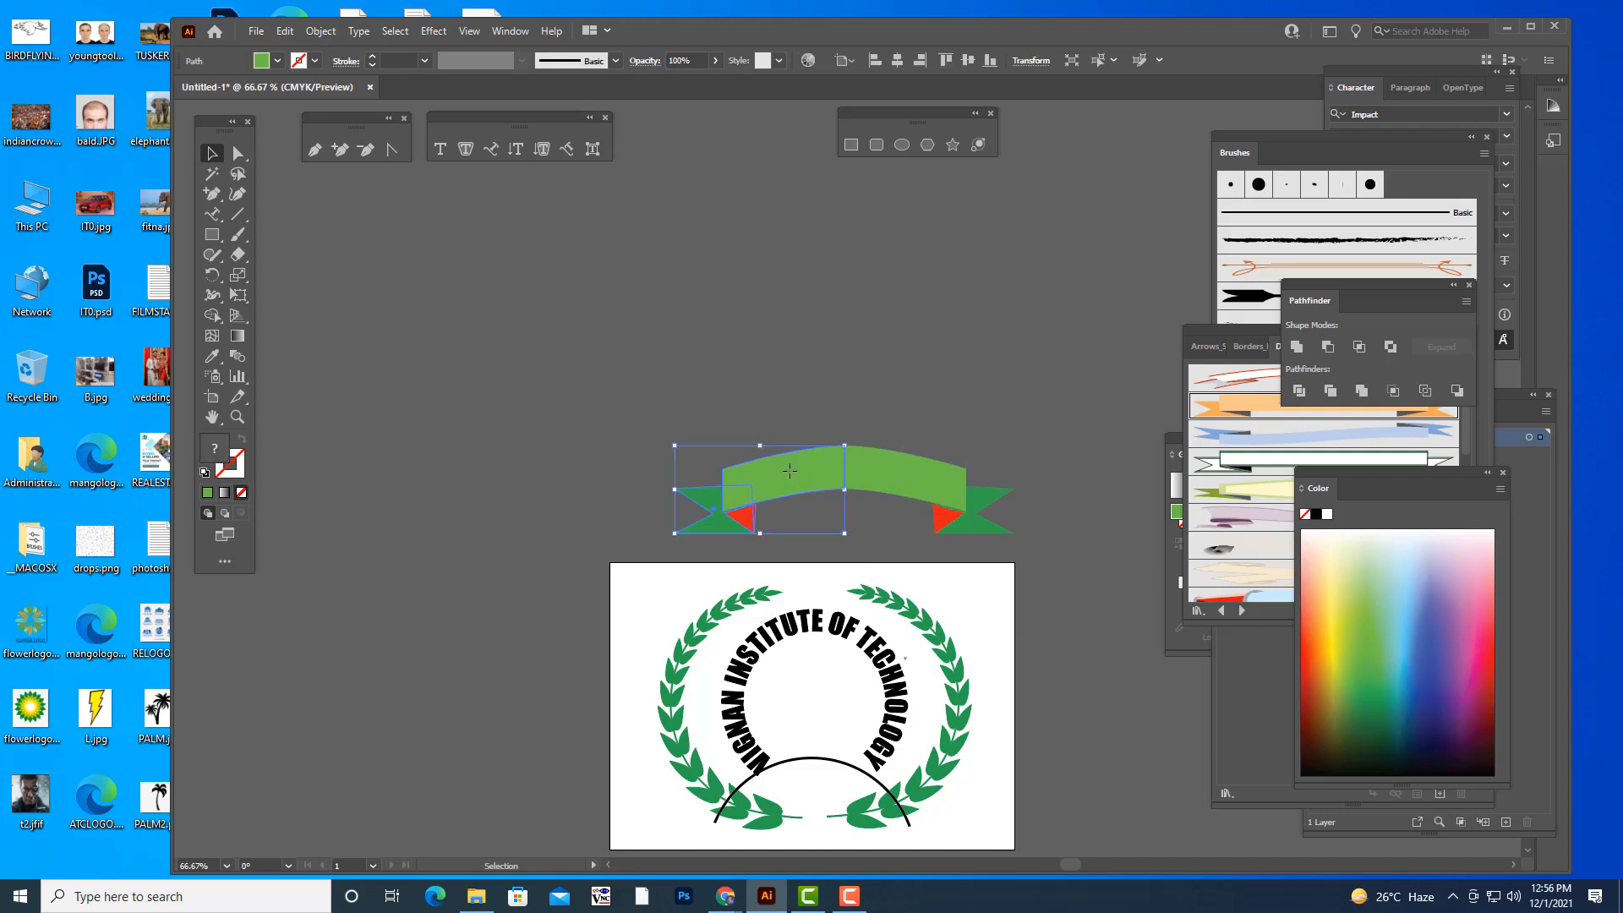
{"action": "right_click", "coordinate": [806, 468]}
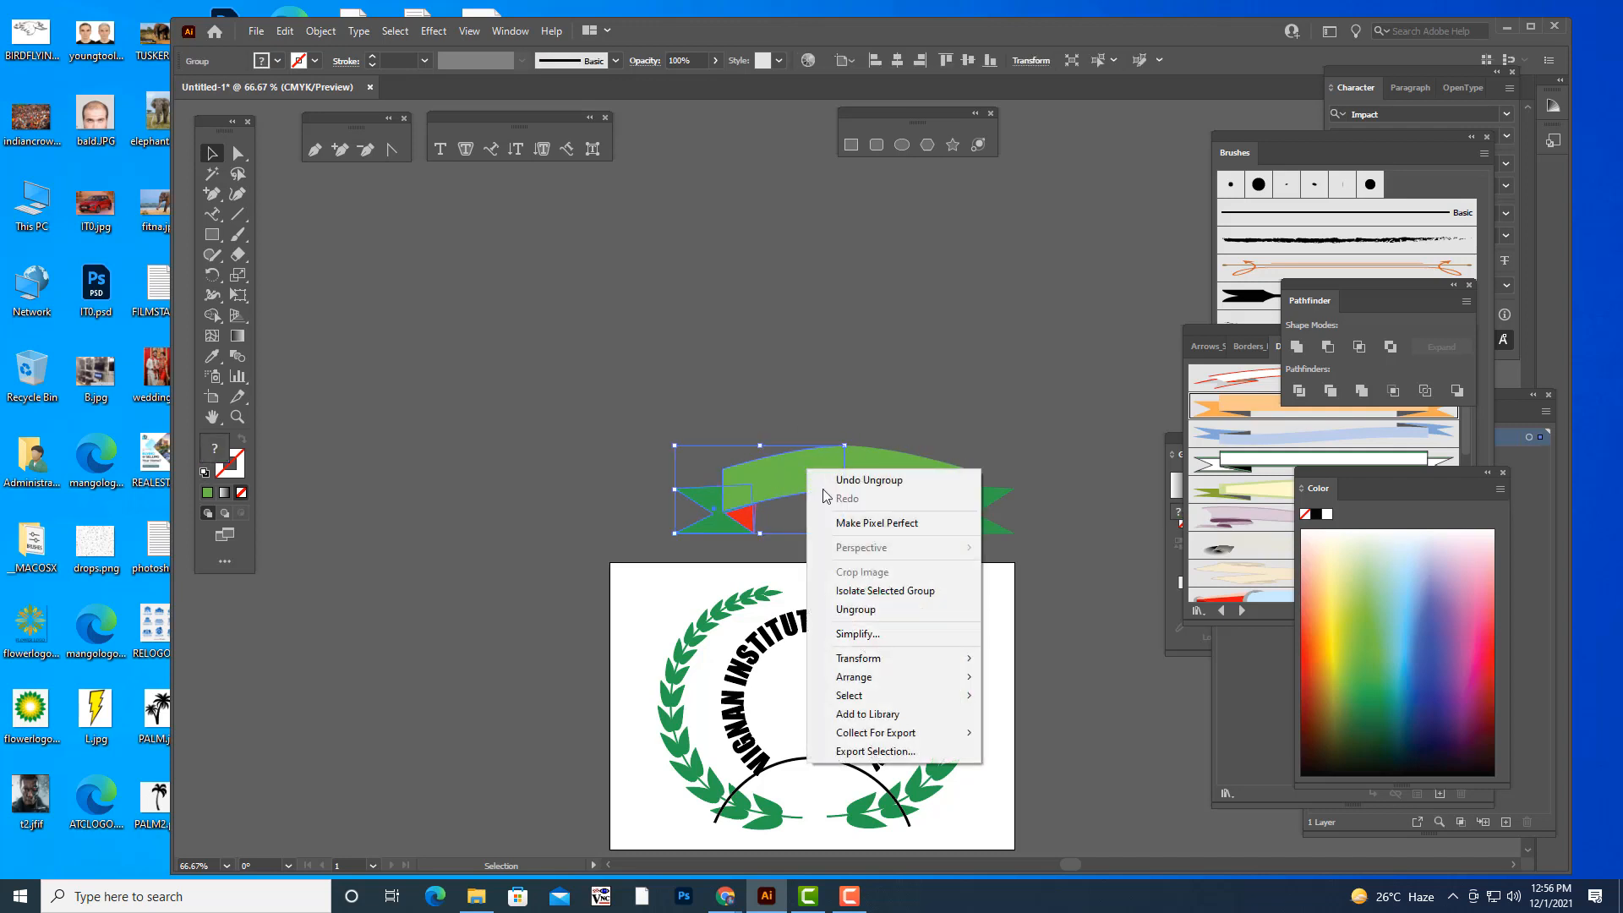
{"action": "left_click", "coordinate": [850, 609]}
- Unite the two light green band halves into one continuous arched band
{"action": "left_click", "coordinate": [899, 373]}
{"action": "left_click", "coordinate": [899, 469]}
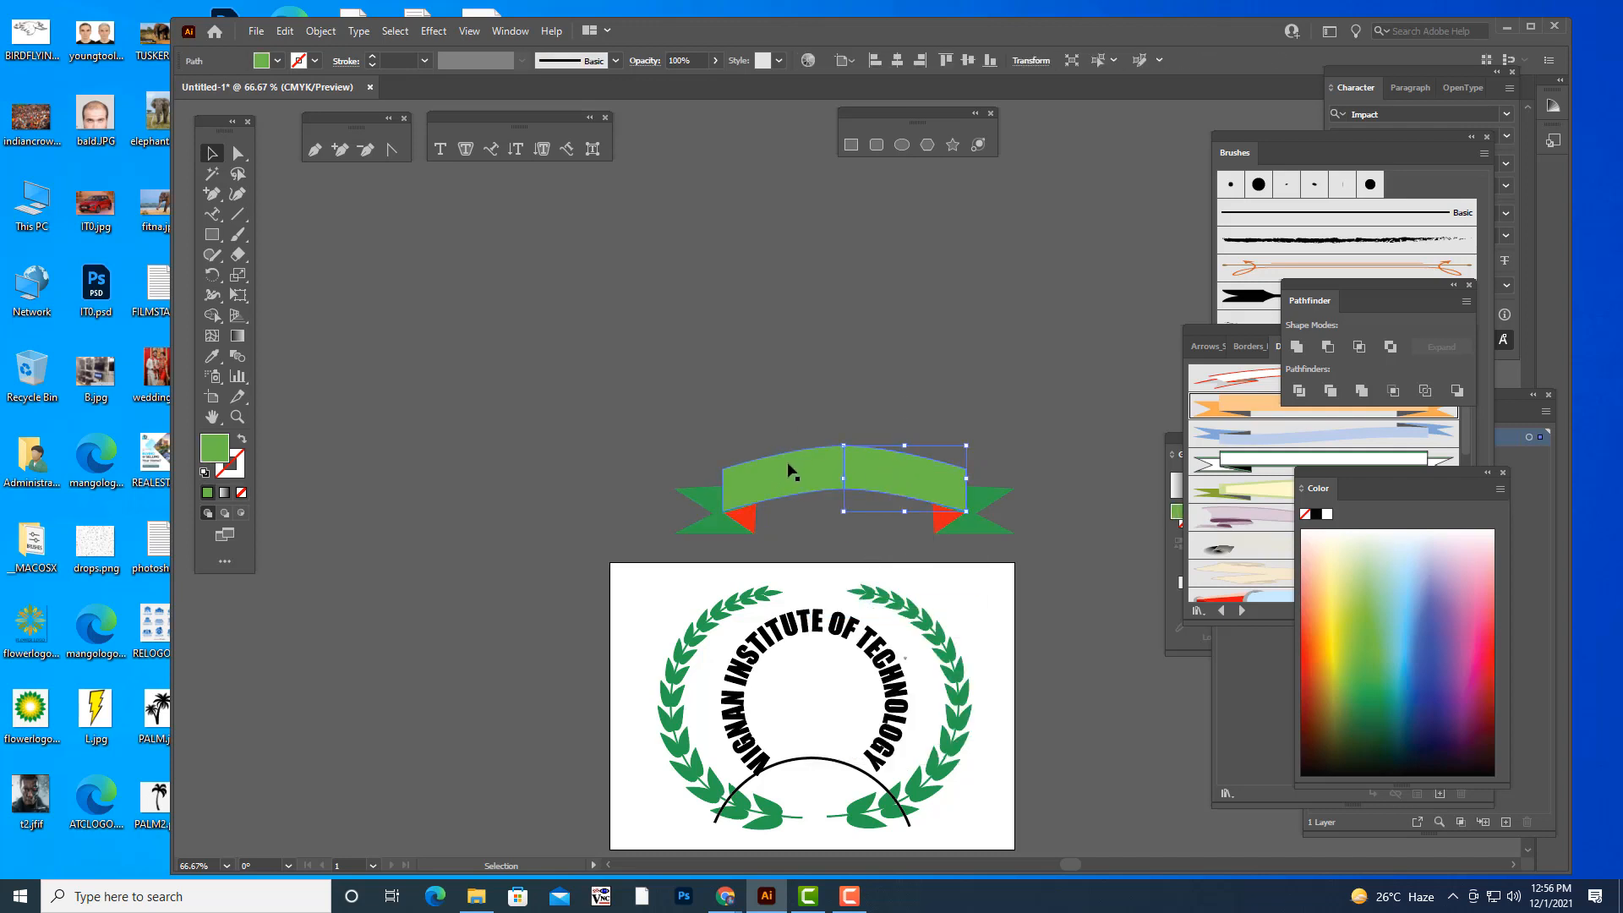
{"action": "left_click", "coordinate": [1298, 346]}
{"action": "left_click", "coordinate": [969, 312]}
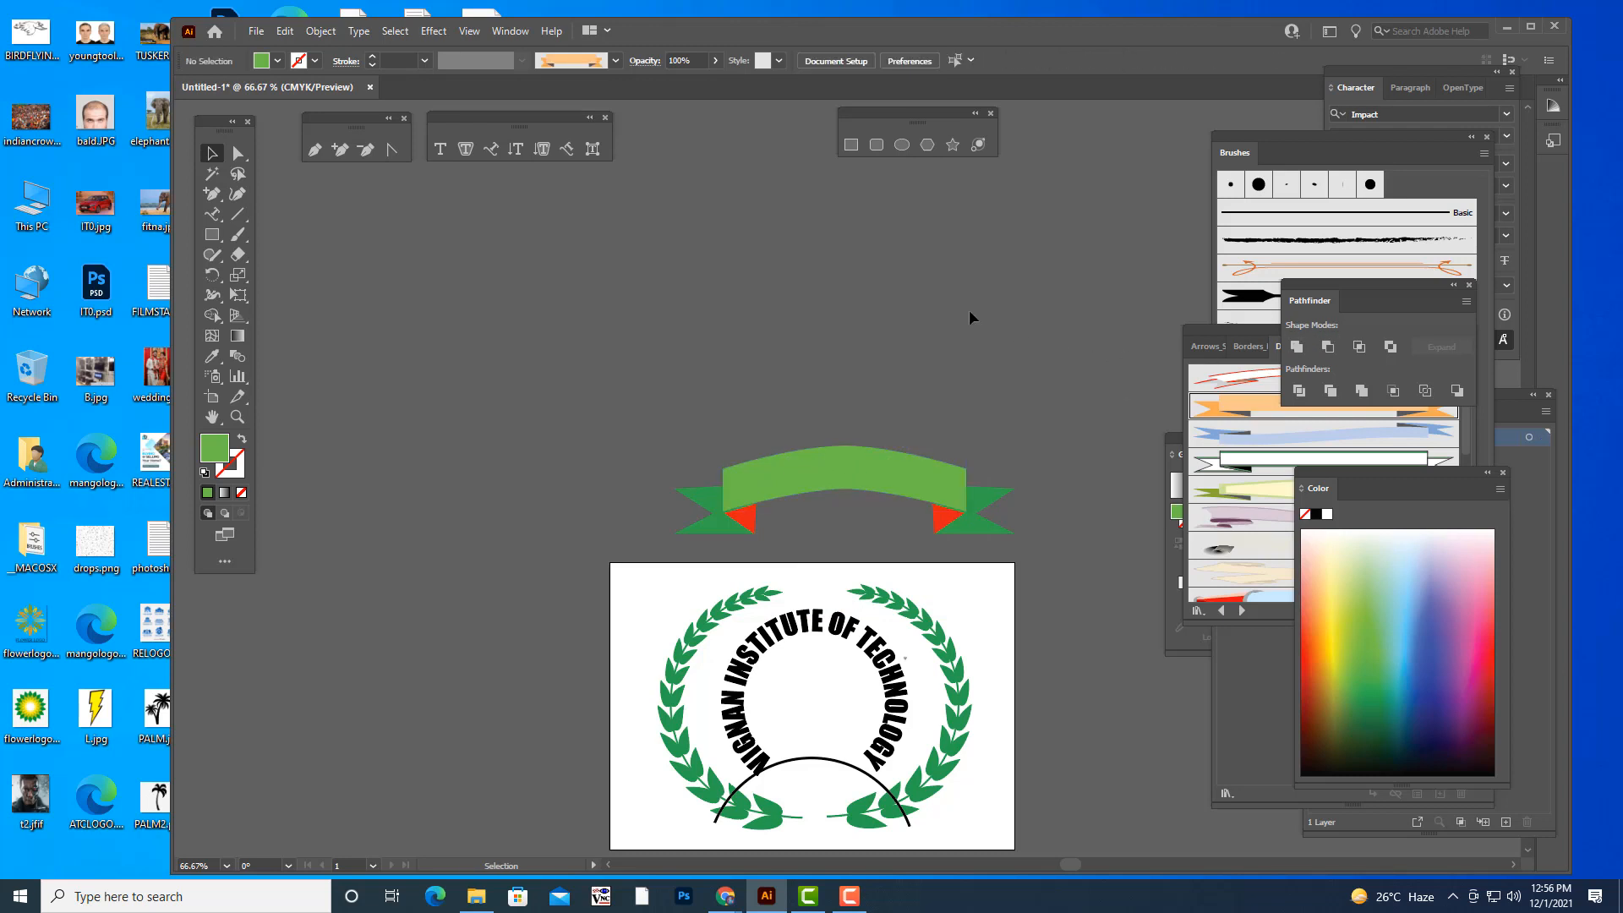
- Group the band, both tails and both red folds into one banner
{"action": "scroll", "coordinate": [969, 309], "scroll_direction": "down", "scroll_amount": 5}
{"action": "scroll", "coordinate": [969, 309], "scroll_direction": "up", "scroll_amount": 4}
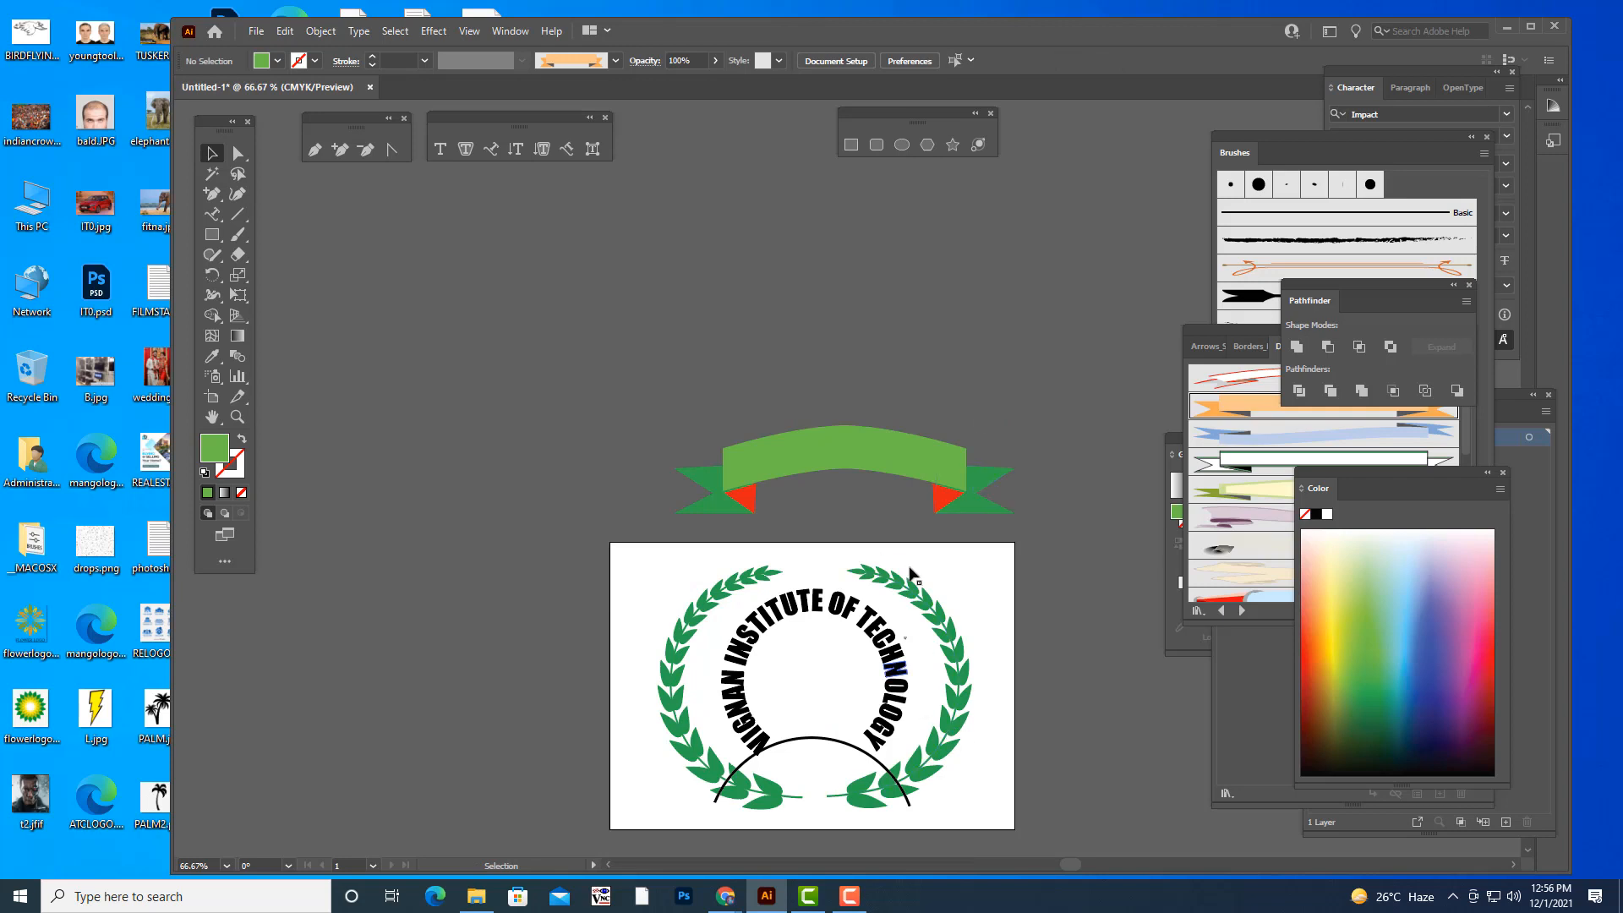
{"action": "left_click", "coordinate": [815, 448]}
{"action": "left_click", "coordinate": [896, 293]}
{"action": "left_click_drag", "start_coordinate": [1082, 528], "coordinate": [1081, 527]}
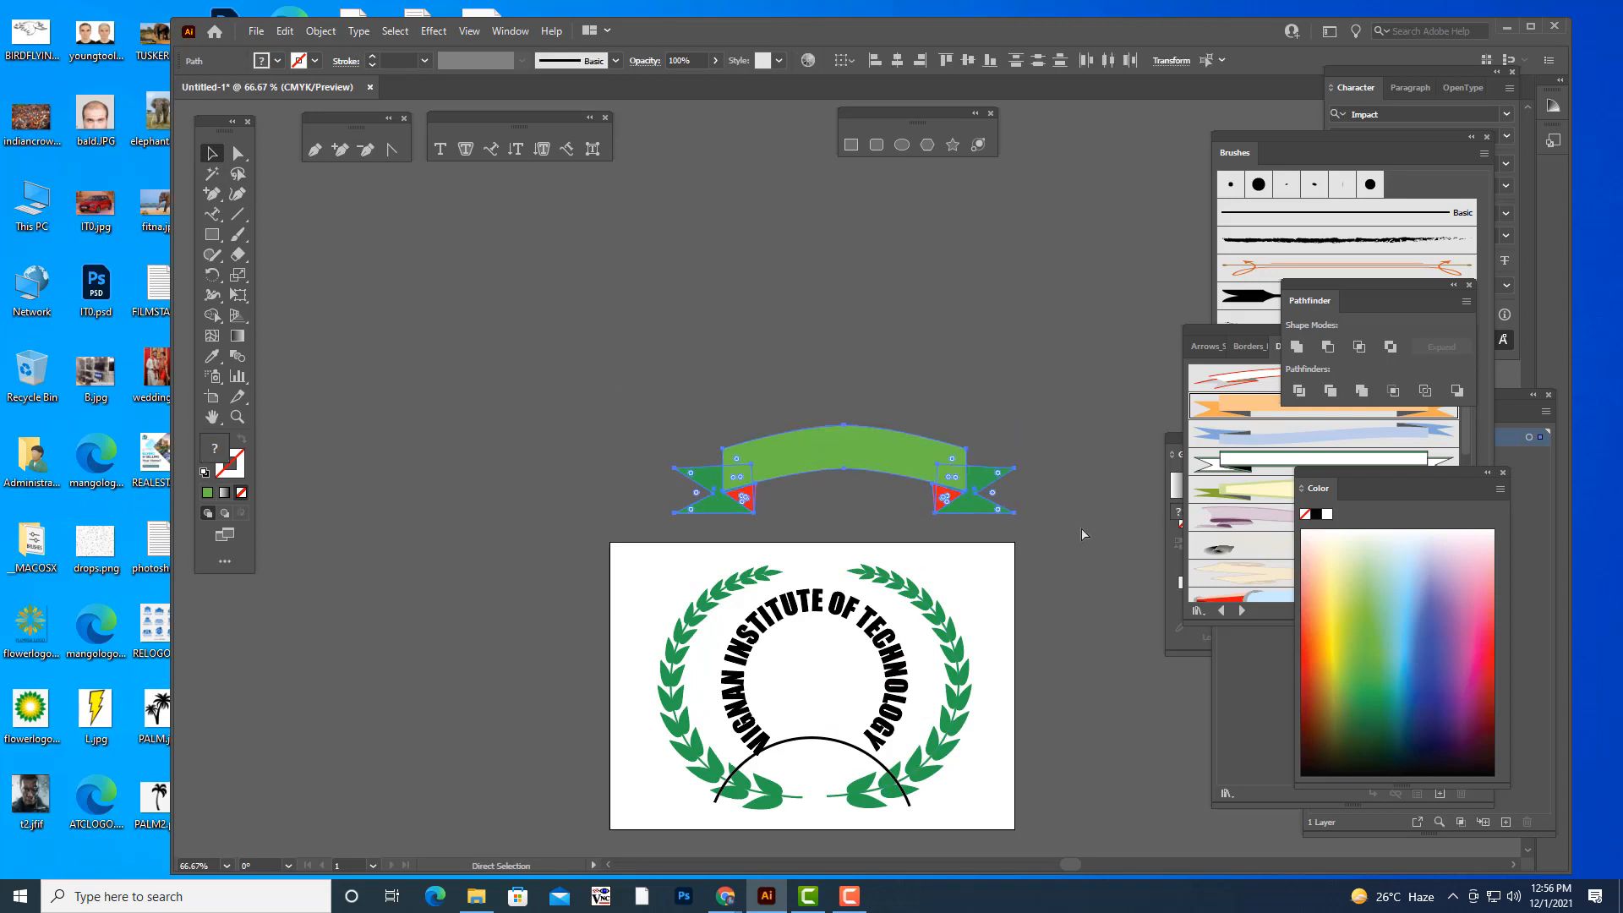
{"action": "left_click", "coordinate": [974, 374]}
- Delete the black arc line across the bottom of the wreath
{"action": "scroll", "coordinate": [983, 362], "scroll_direction": "down", "scroll_amount": 2}
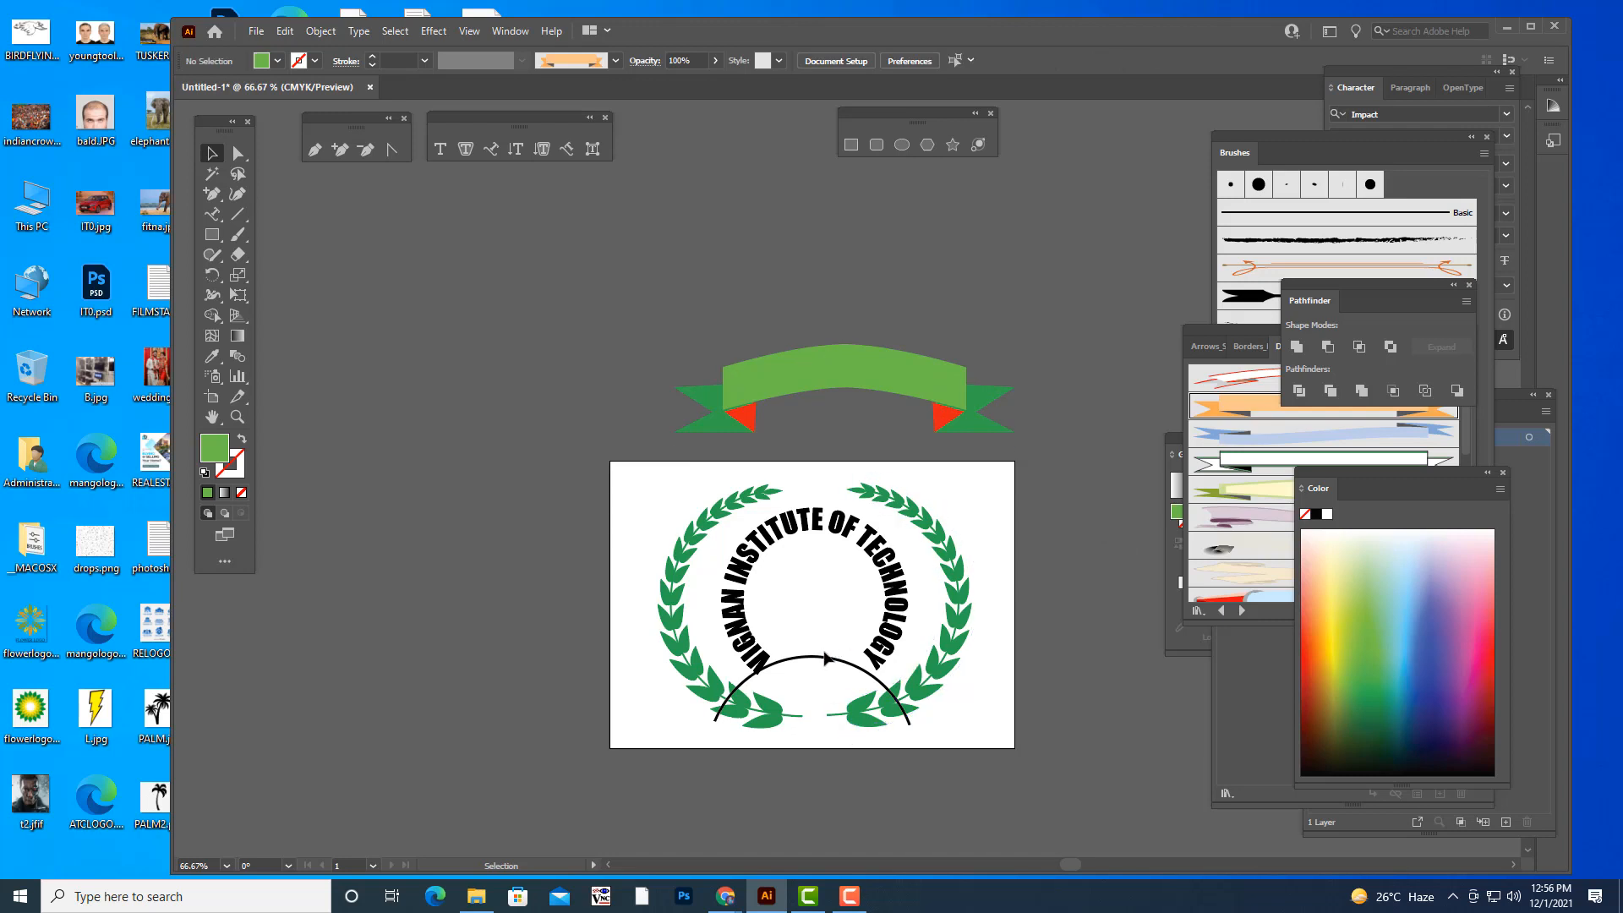
{"action": "left_click", "coordinate": [819, 657]}
{"action": "key", "text": "Delete"}
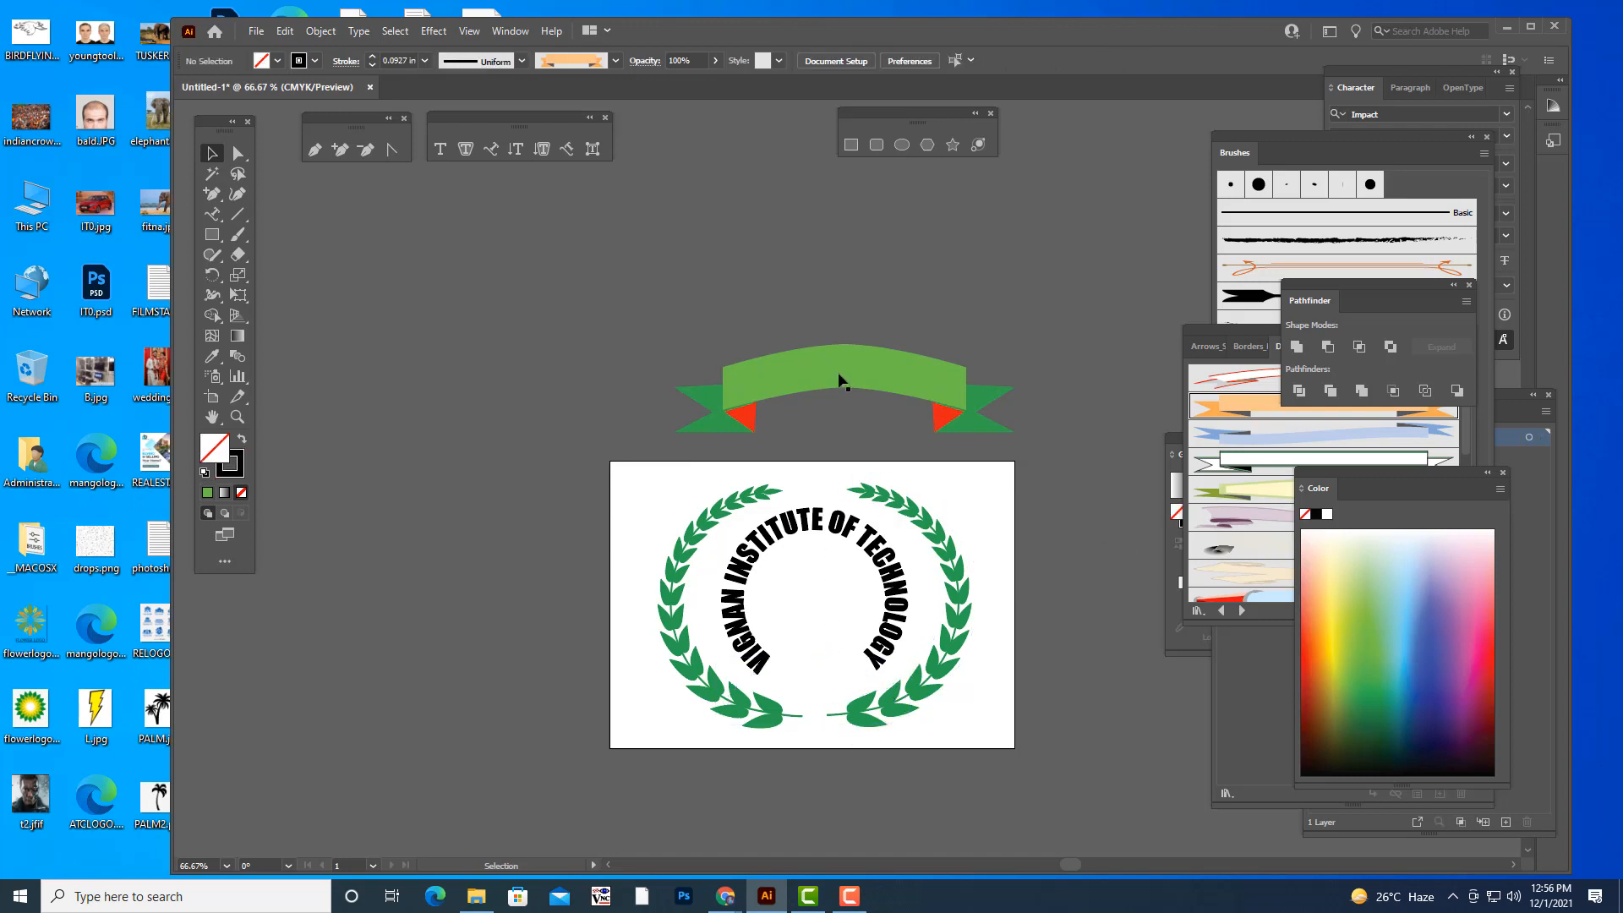
- Move the banner onto the lower part of the wreath and enlarge it slightly
{"action": "left_click", "coordinate": [839, 372]}
{"action": "left_click_drag", "start_coordinate": [849, 368], "coordinate": [828, 653]}
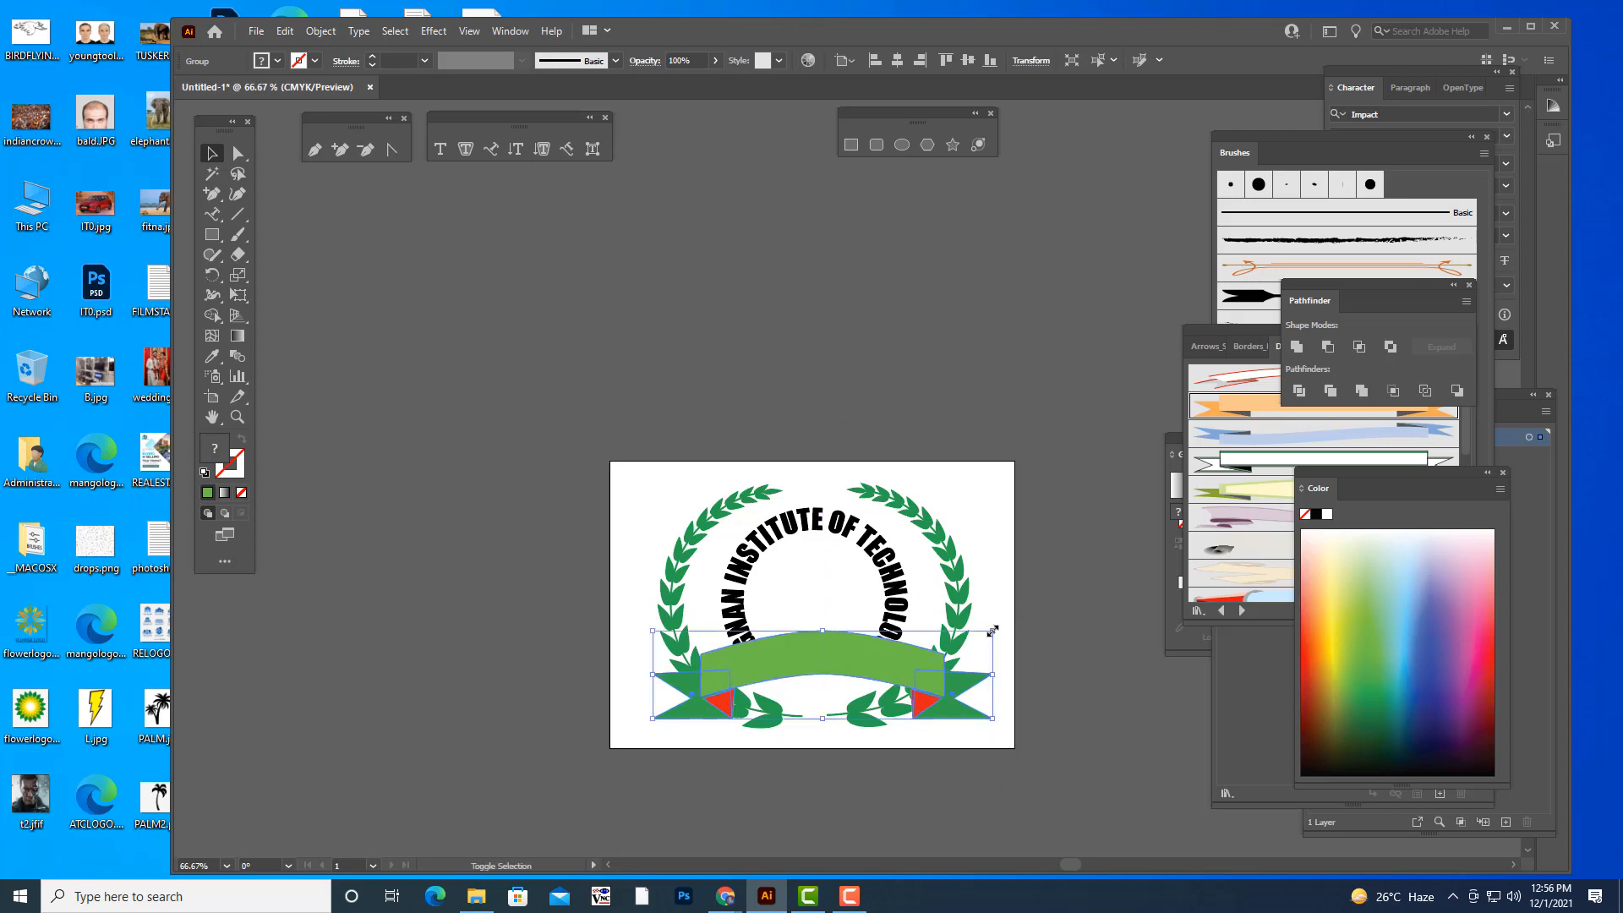
{"action": "left_click_drag", "start_coordinate": [993, 631], "coordinate": [998, 632]}
{"action": "left_click", "coordinate": [931, 359]}
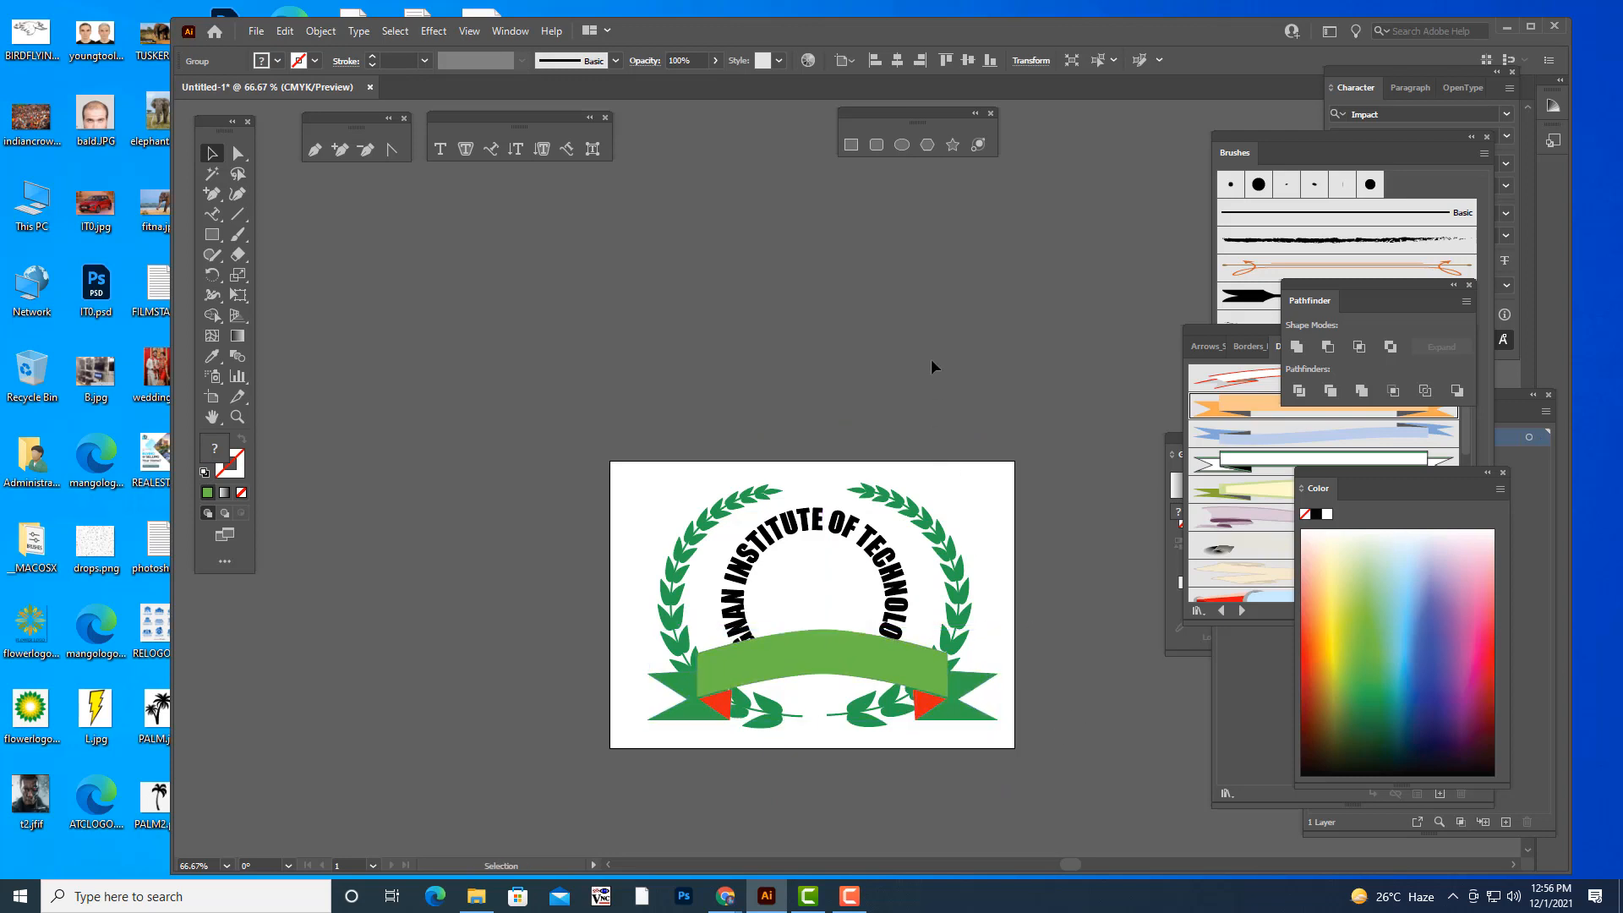
- Shrink the circular institute name and place it just above the banner inside the wreath
{"action": "left_click", "coordinate": [898, 541]}
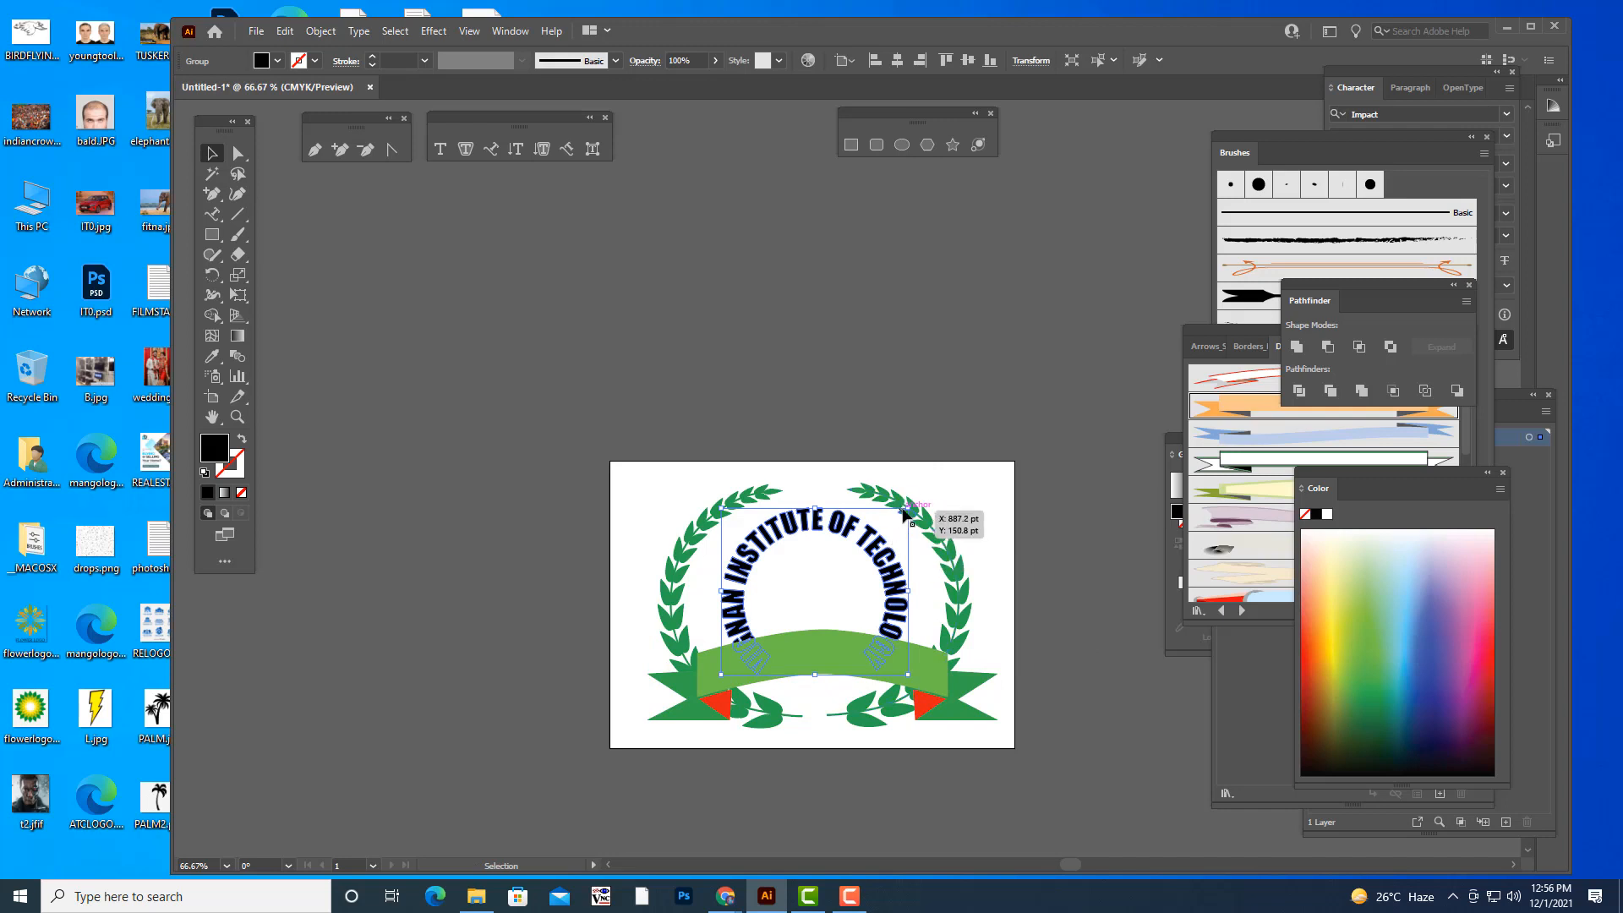
{"action": "left_click_drag", "start_coordinate": [904, 513], "coordinate": [867, 529]}
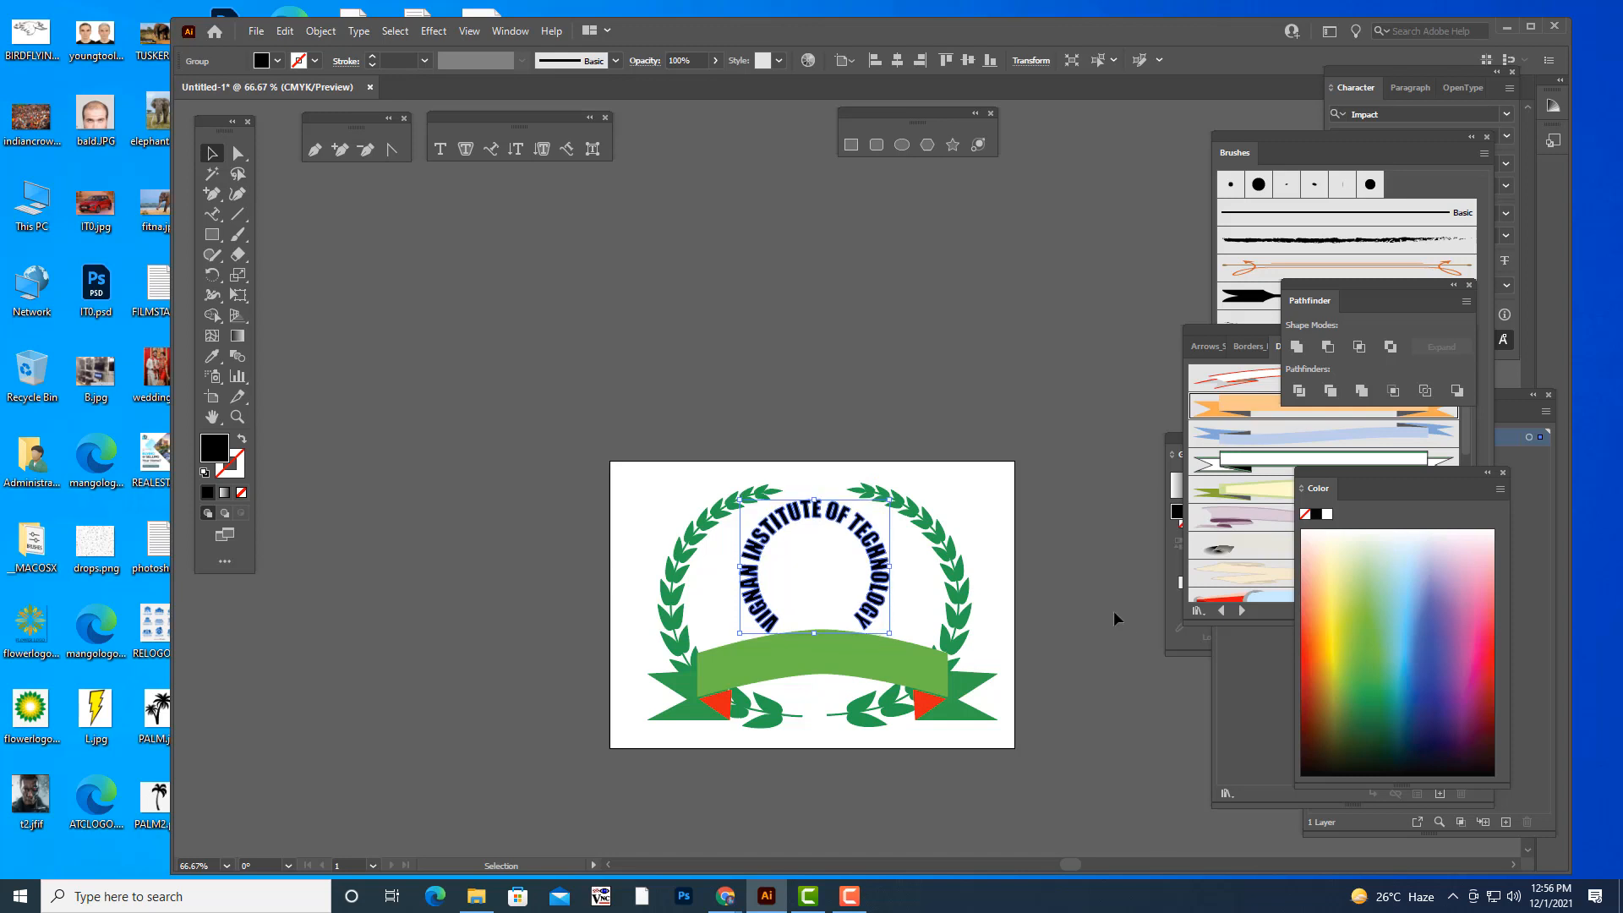
{"action": "left_click", "coordinate": [896, 719]}
- Scale the banner down to roughly the wreath's width and move it slightly lower
{"action": "left_click", "coordinate": [921, 689]}
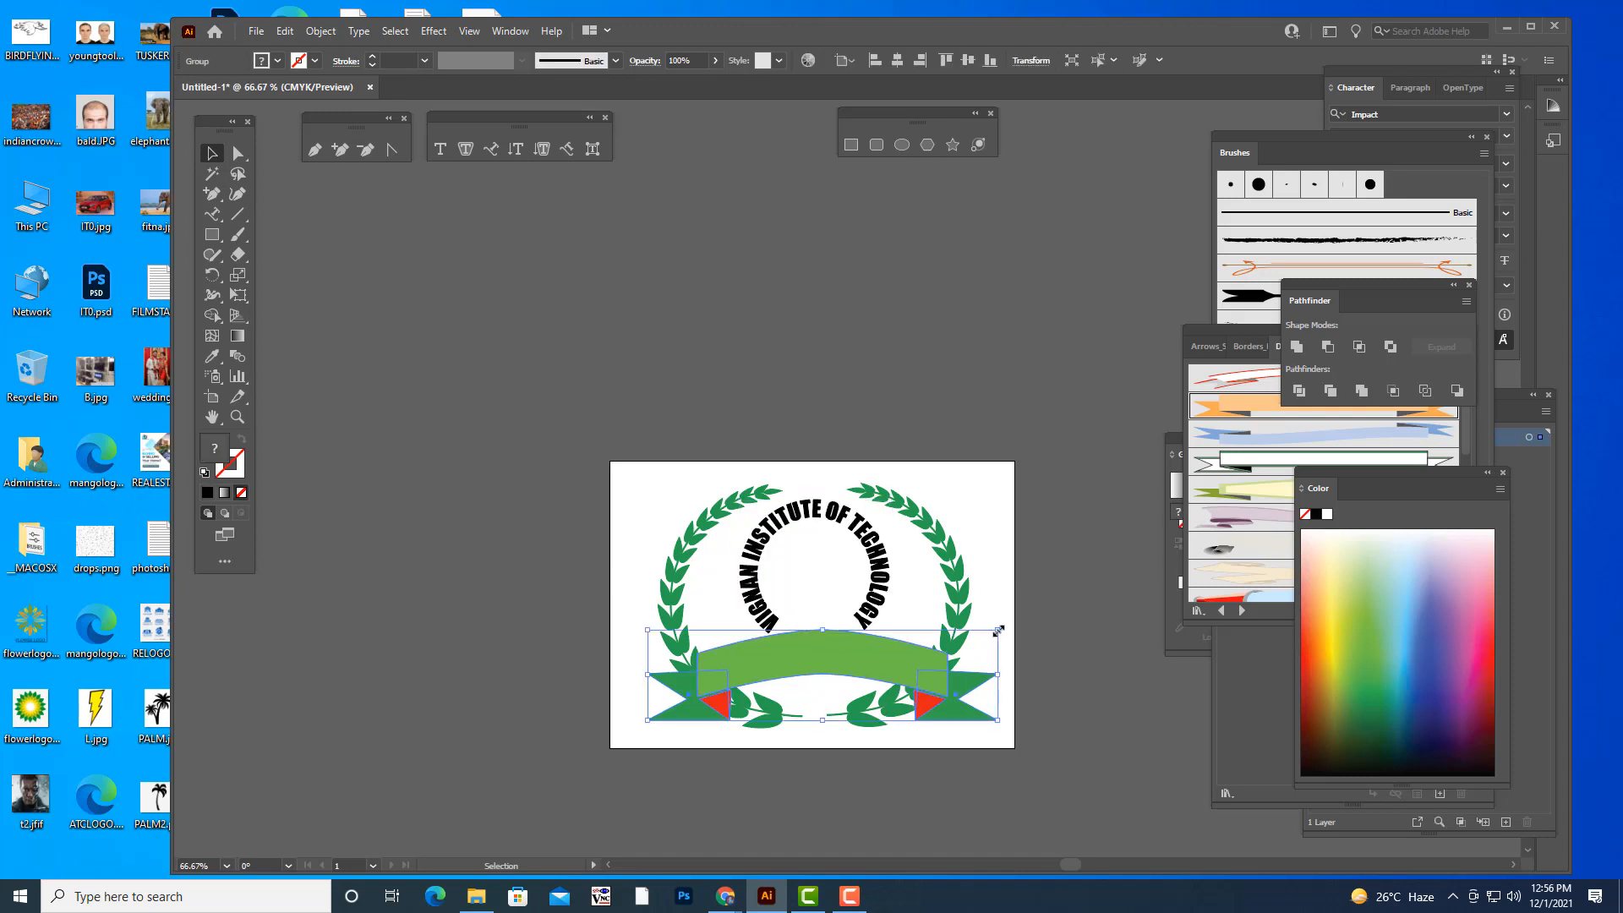
{"action": "left_click_drag", "start_coordinate": [997, 631], "coordinate": [966, 637]}
{"action": "left_click_drag", "start_coordinate": [860, 662], "coordinate": [864, 681]}
- Enlarge the circular institute name slightly and lower it towards the banner
{"action": "left_click", "coordinate": [875, 605]}
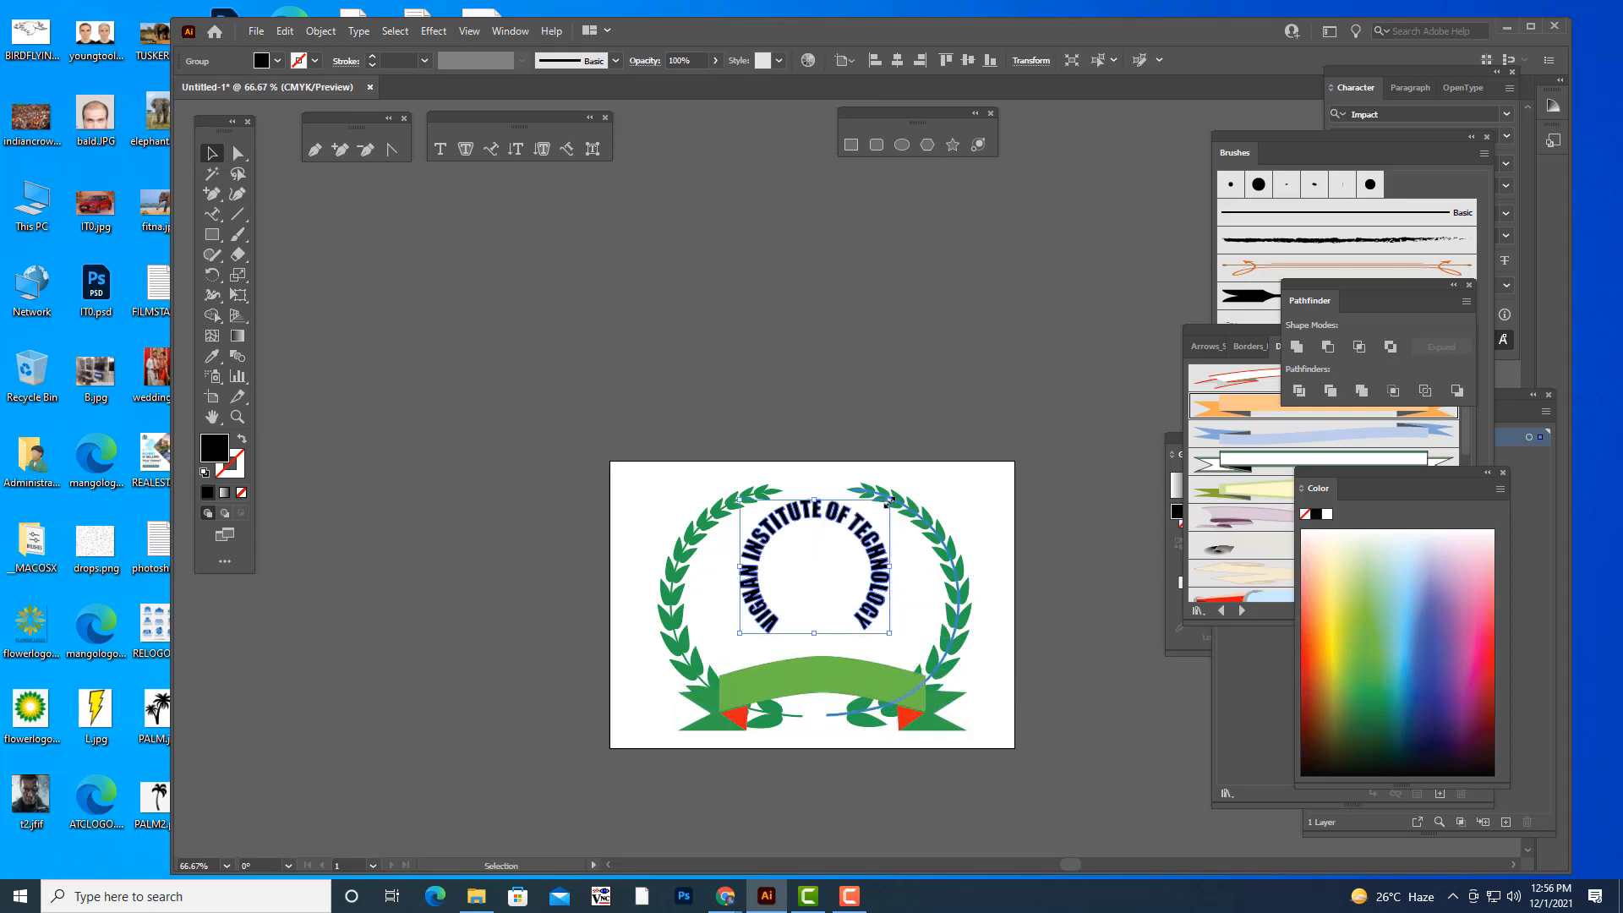
{"action": "mouse_move", "coordinate": [889, 499]}
{"action": "left_mouse_down"}
{"action": "mouse_move", "coordinate": [868, 551]}
{"action": "mouse_move", "coordinate": [897, 514]}
{"action": "left_mouse_up"}
{"action": "left_click", "coordinate": [963, 410]}
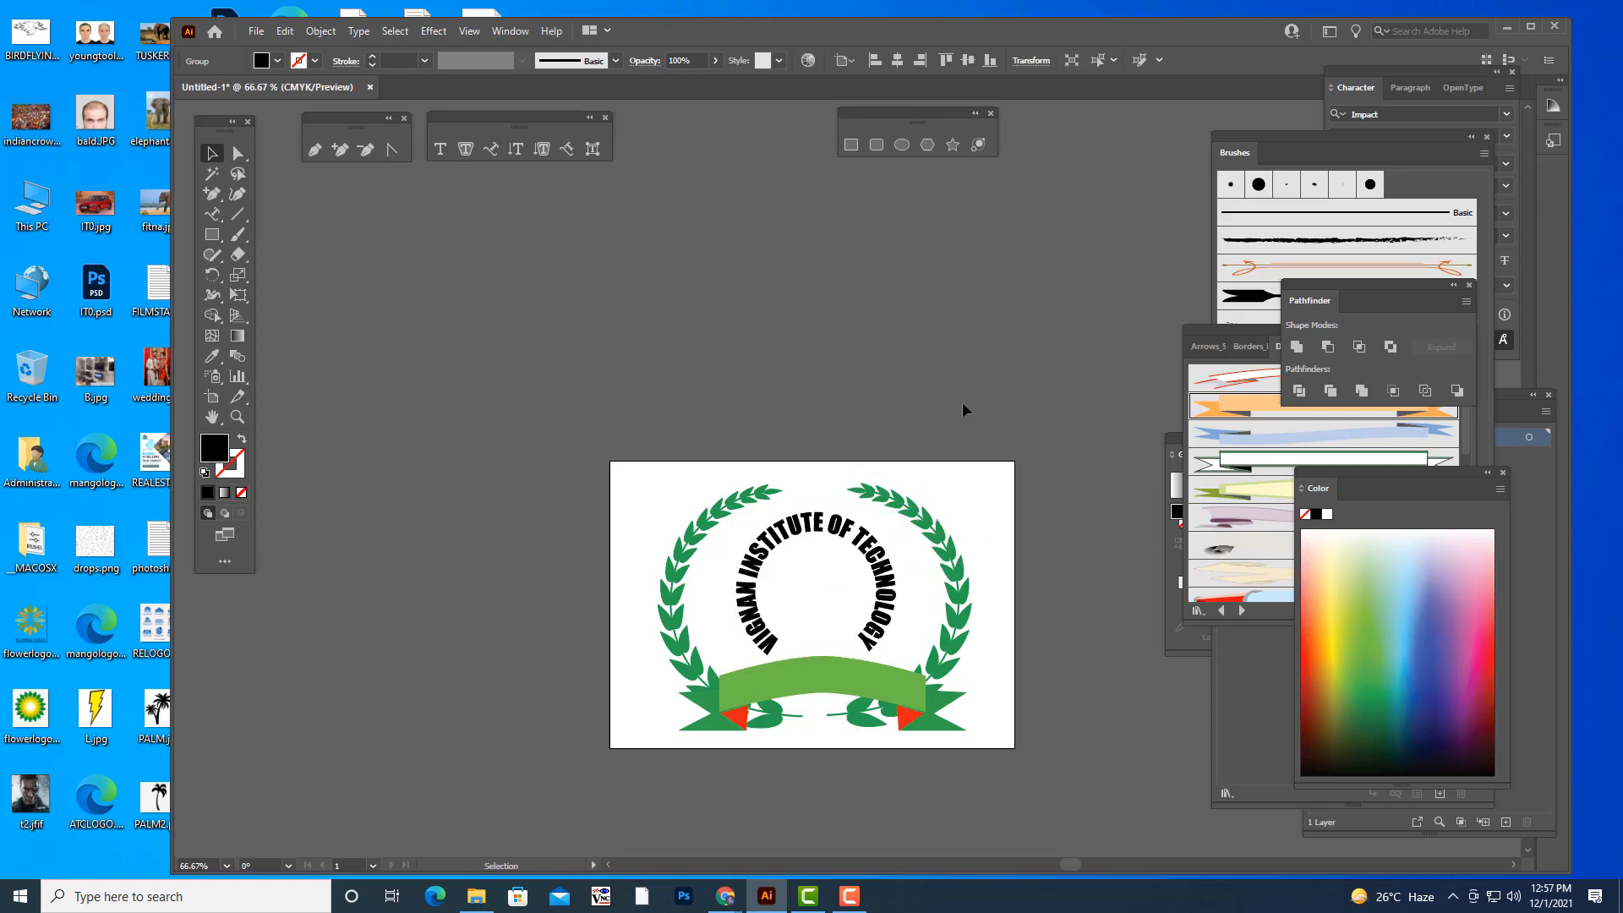
- Shift the banner slightly left and down to centre it beneath the institute name
{"action": "key", "text": "ctrl+plus"}
{"action": "key", "text": "ctrl+plus"}
{"action": "scroll", "coordinate": [1049, 393], "scroll_direction": "down", "scroll_amount": 15}
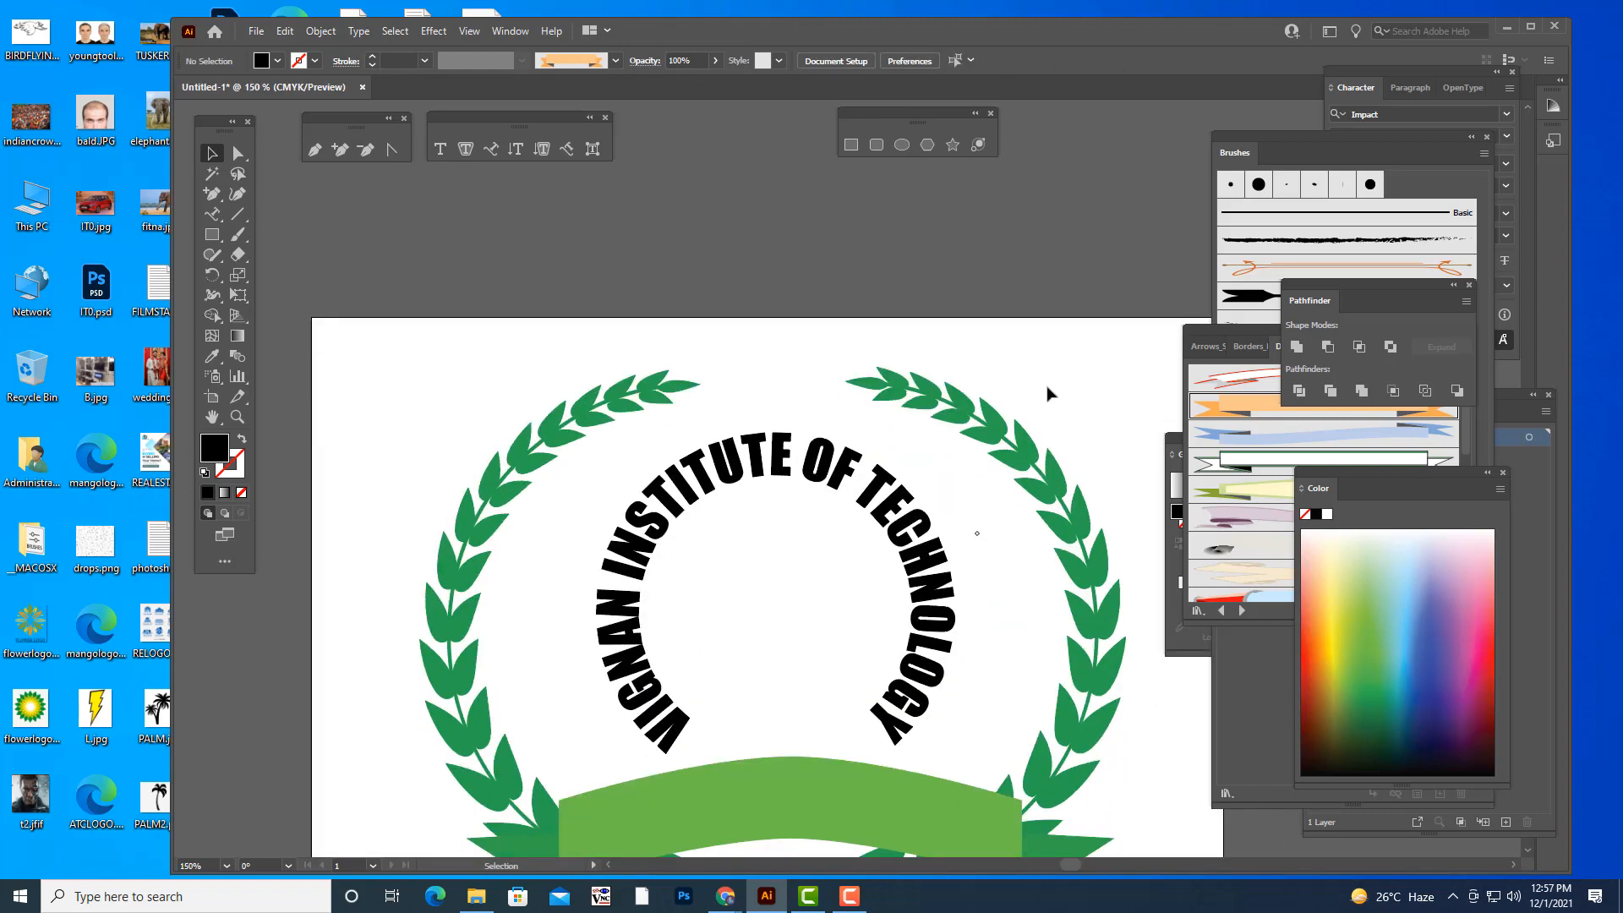
{"action": "left_click", "coordinate": [796, 610]}
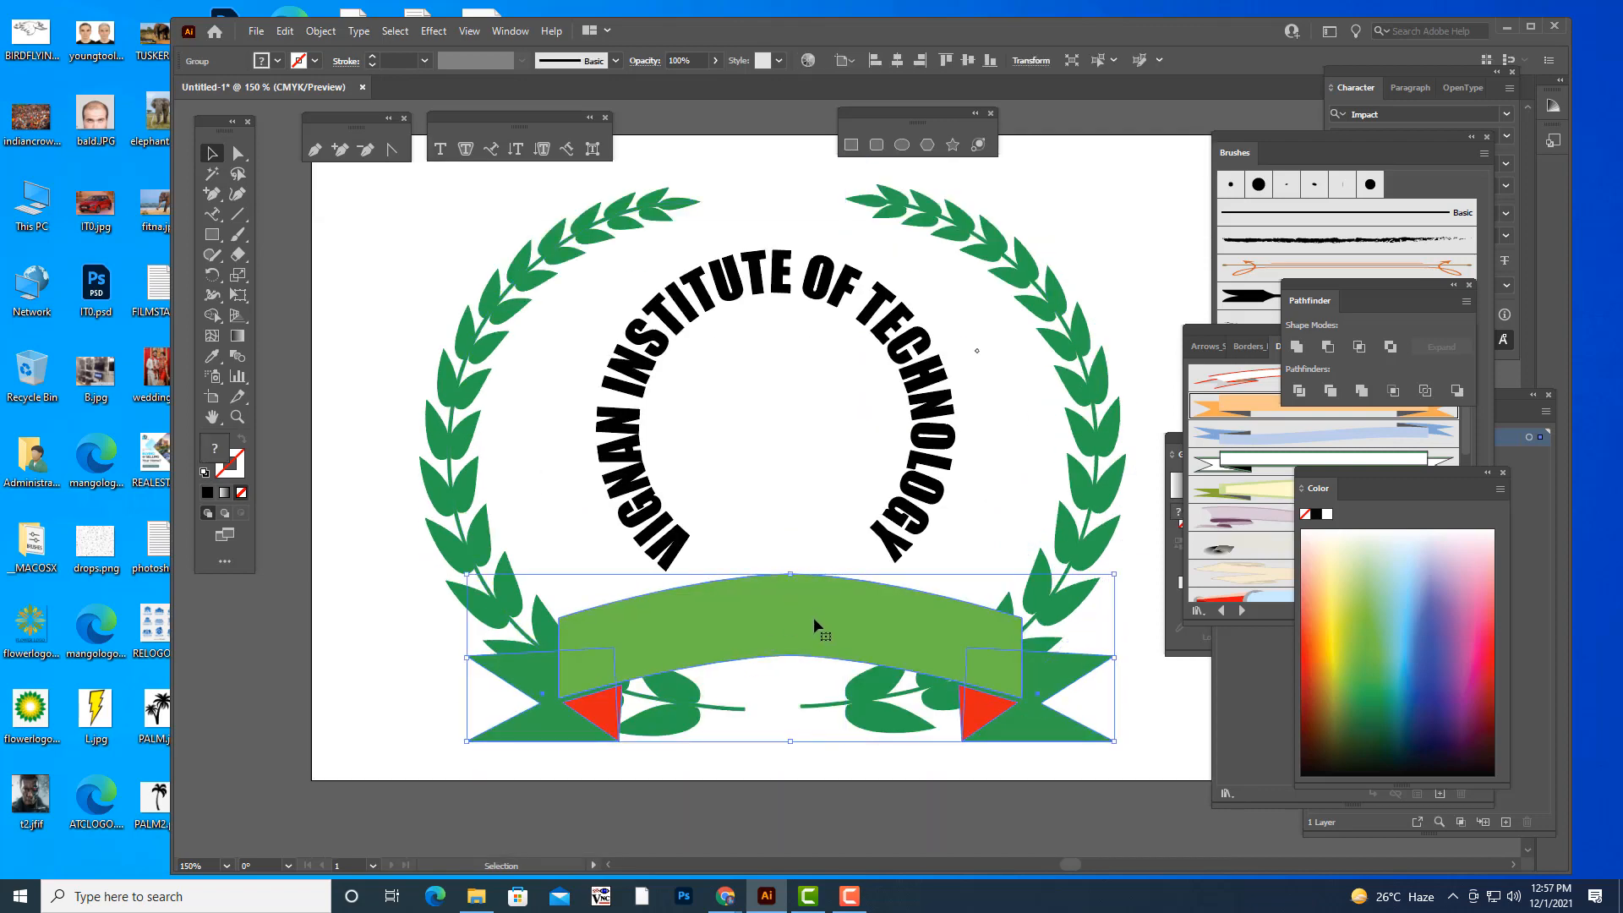
{"action": "left_click_drag", "start_coordinate": [813, 617], "coordinate": [805, 623]}
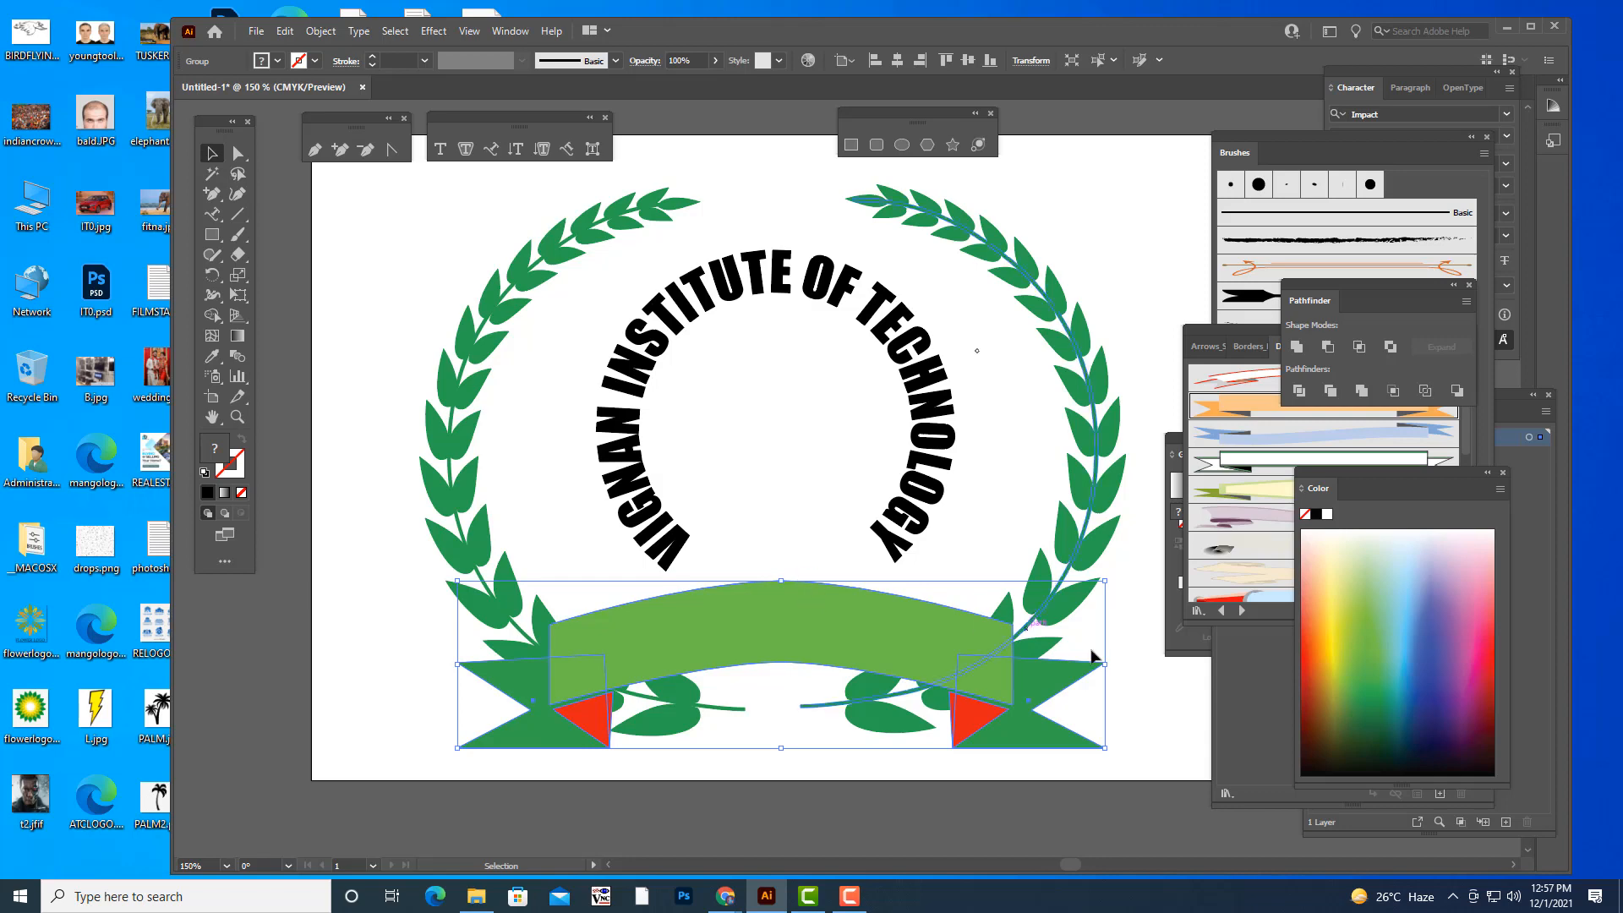
{"action": "key", "text": "a"}
{"action": "key", "text": "ctrl+minus"}
{"action": "key", "text": "ctrl+minus"}
{"action": "key", "text": "ctrl+plus"}
{"action": "scroll", "coordinate": [1120, 487], "scroll_direction": "up", "scroll_amount": 6}
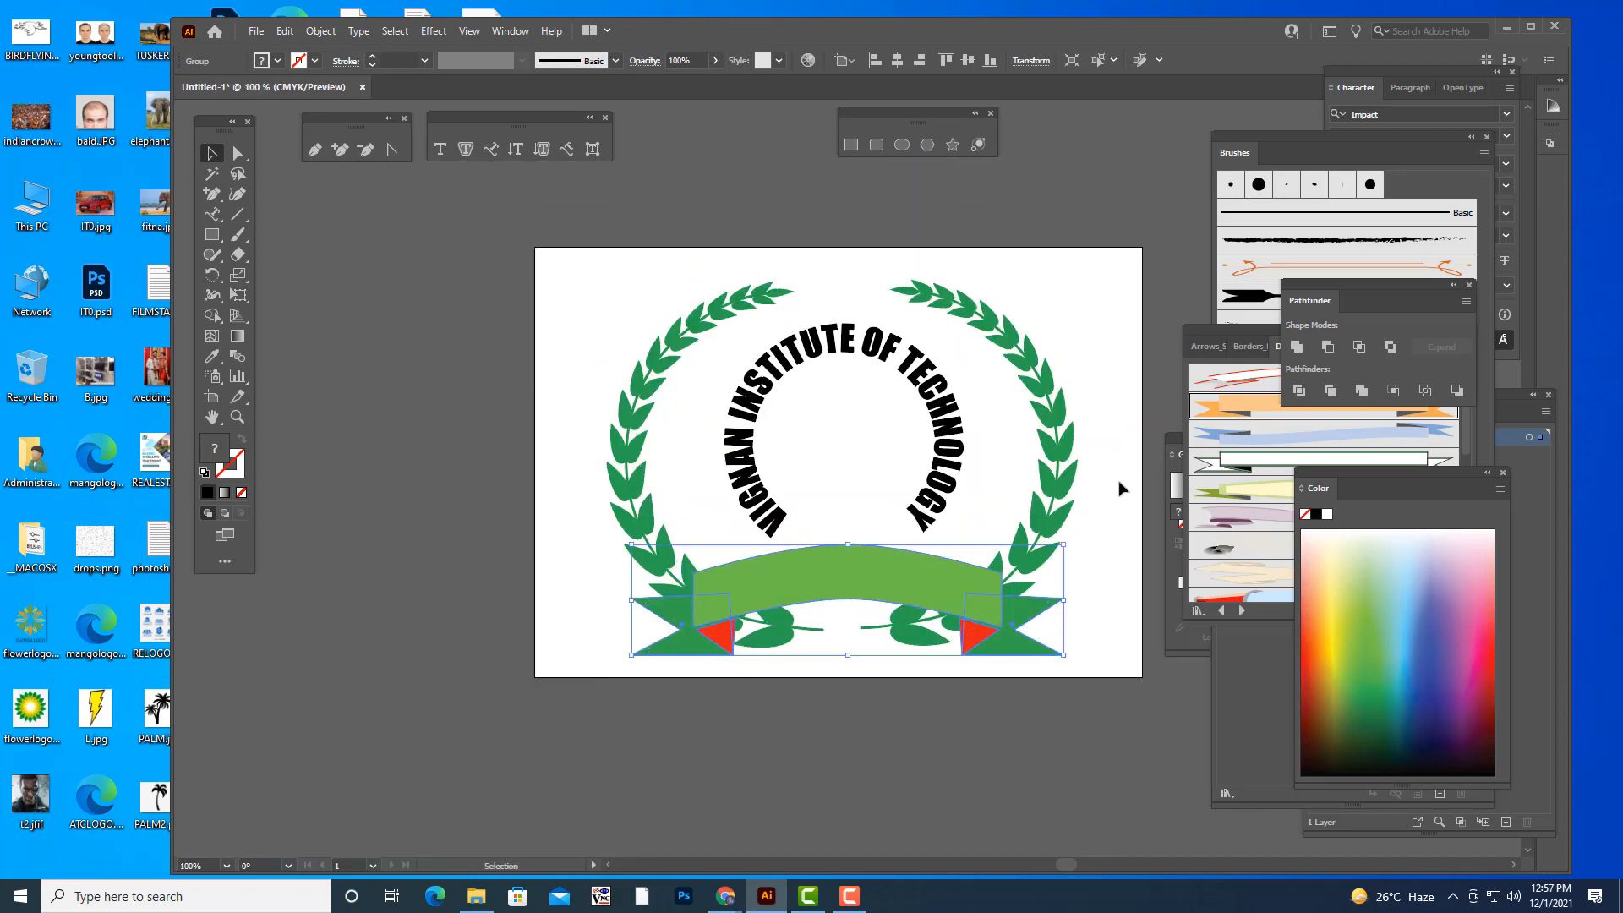
- Ungroup the ribbon banner so its band, tails and folds can be recoloured individually
{"action": "left_click_drag", "start_coordinate": [1228, 326], "coordinate": [1272, 321]}
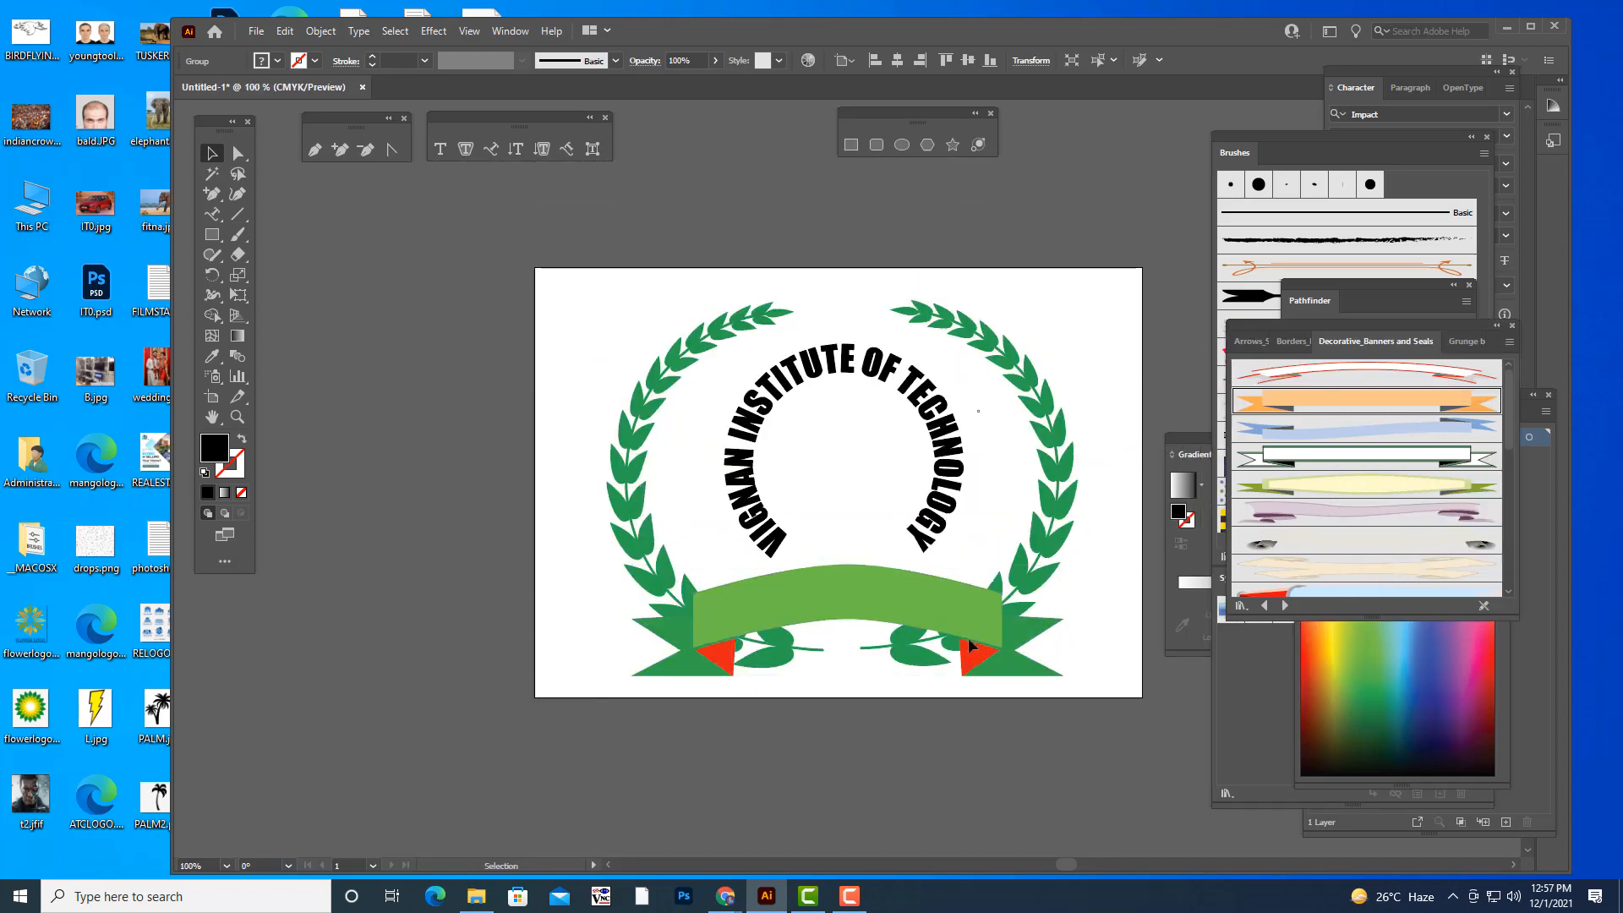
{"action": "right_click", "coordinate": [921, 605]}
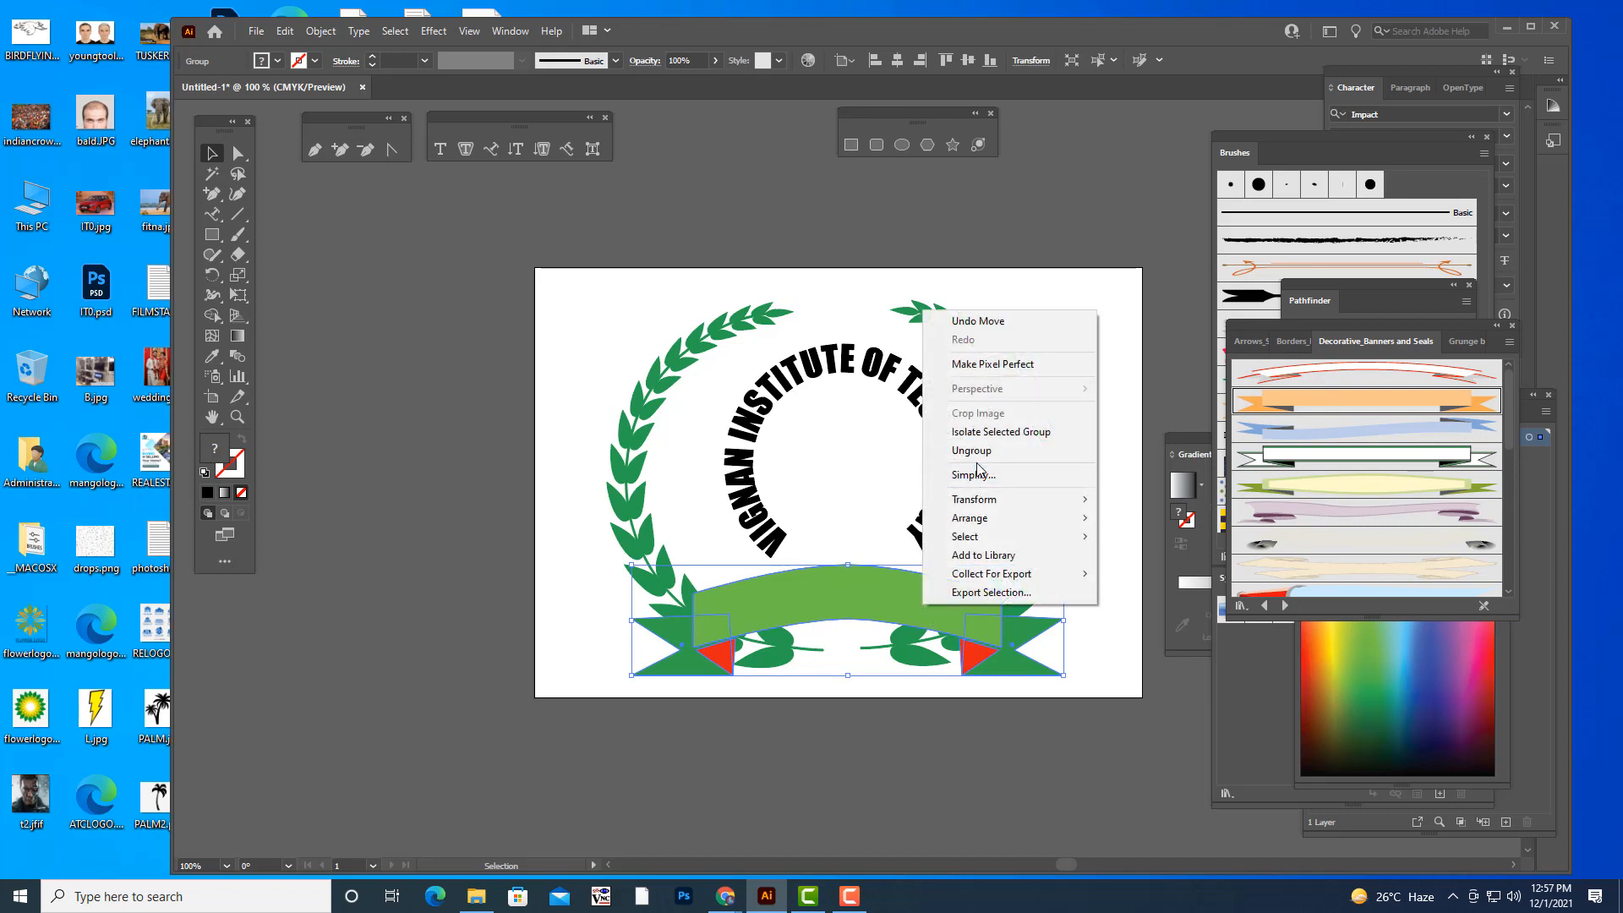
{"action": "left_click", "coordinate": [972, 451]}
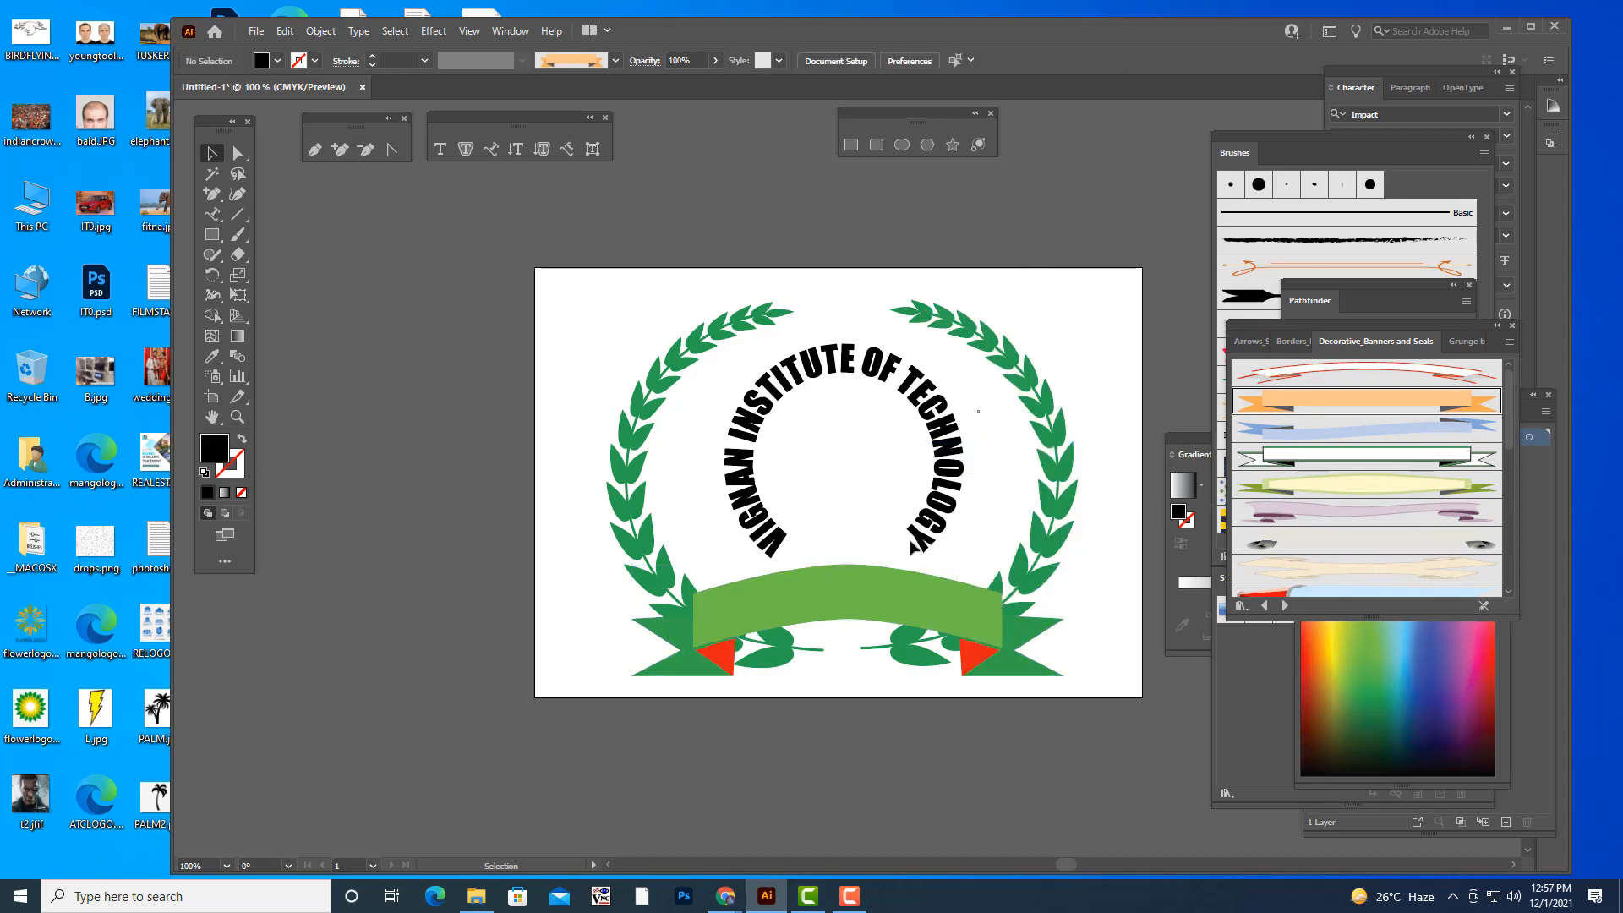
- Open the Gems and Jewels gradient swatch library and place it clear of the artwork
{"action": "left_click", "coordinate": [877, 585]}
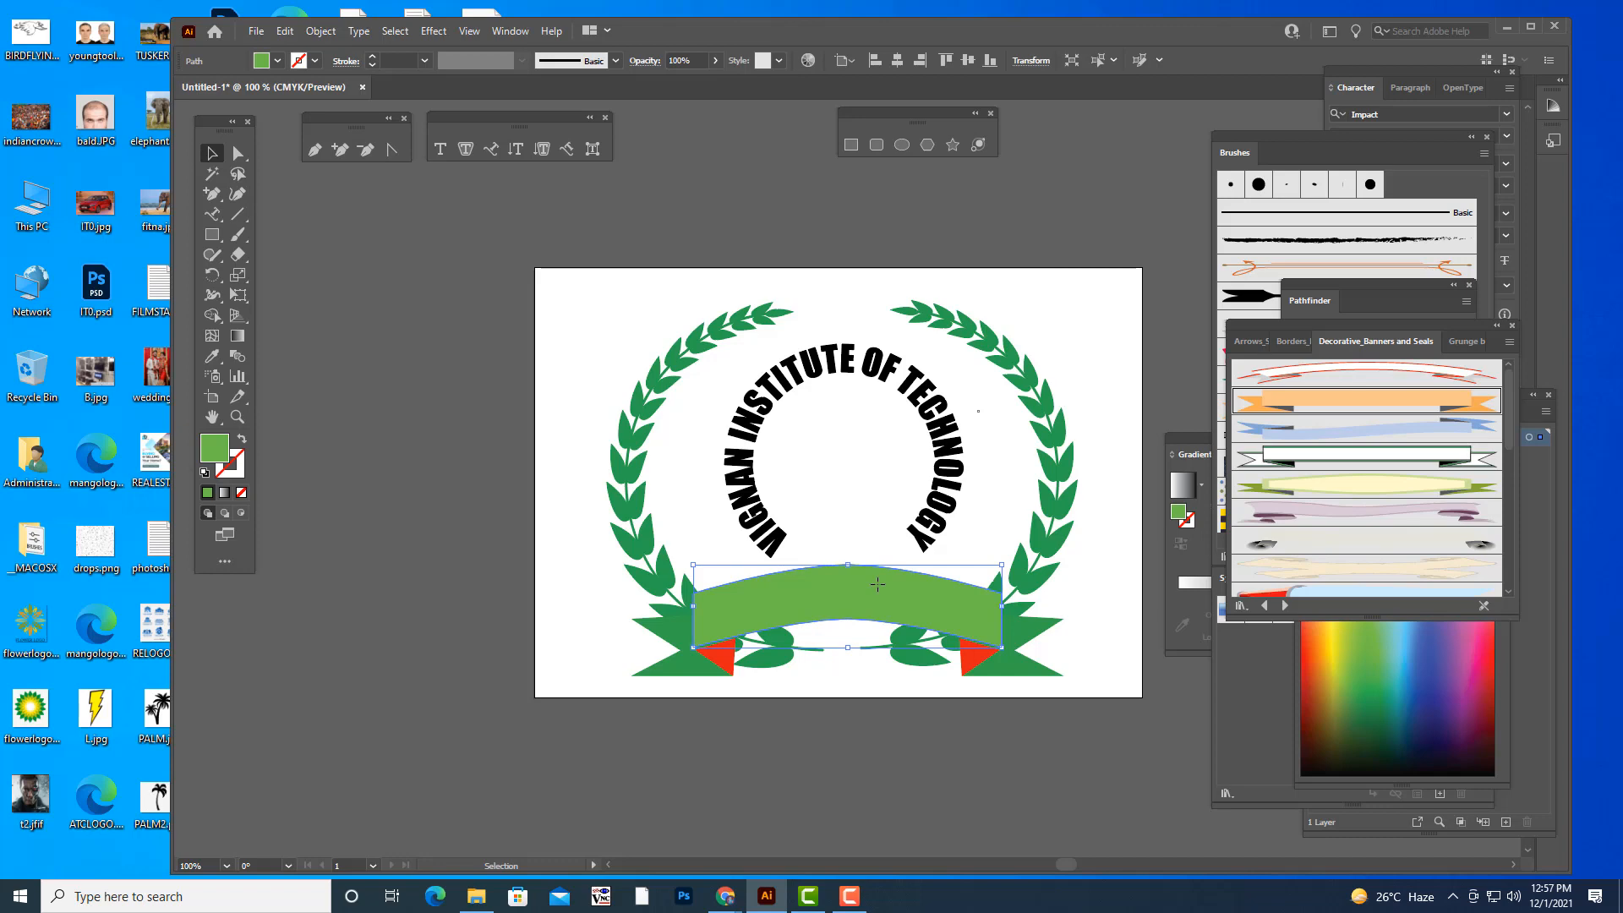
{"action": "left_click", "coordinate": [510, 30]}
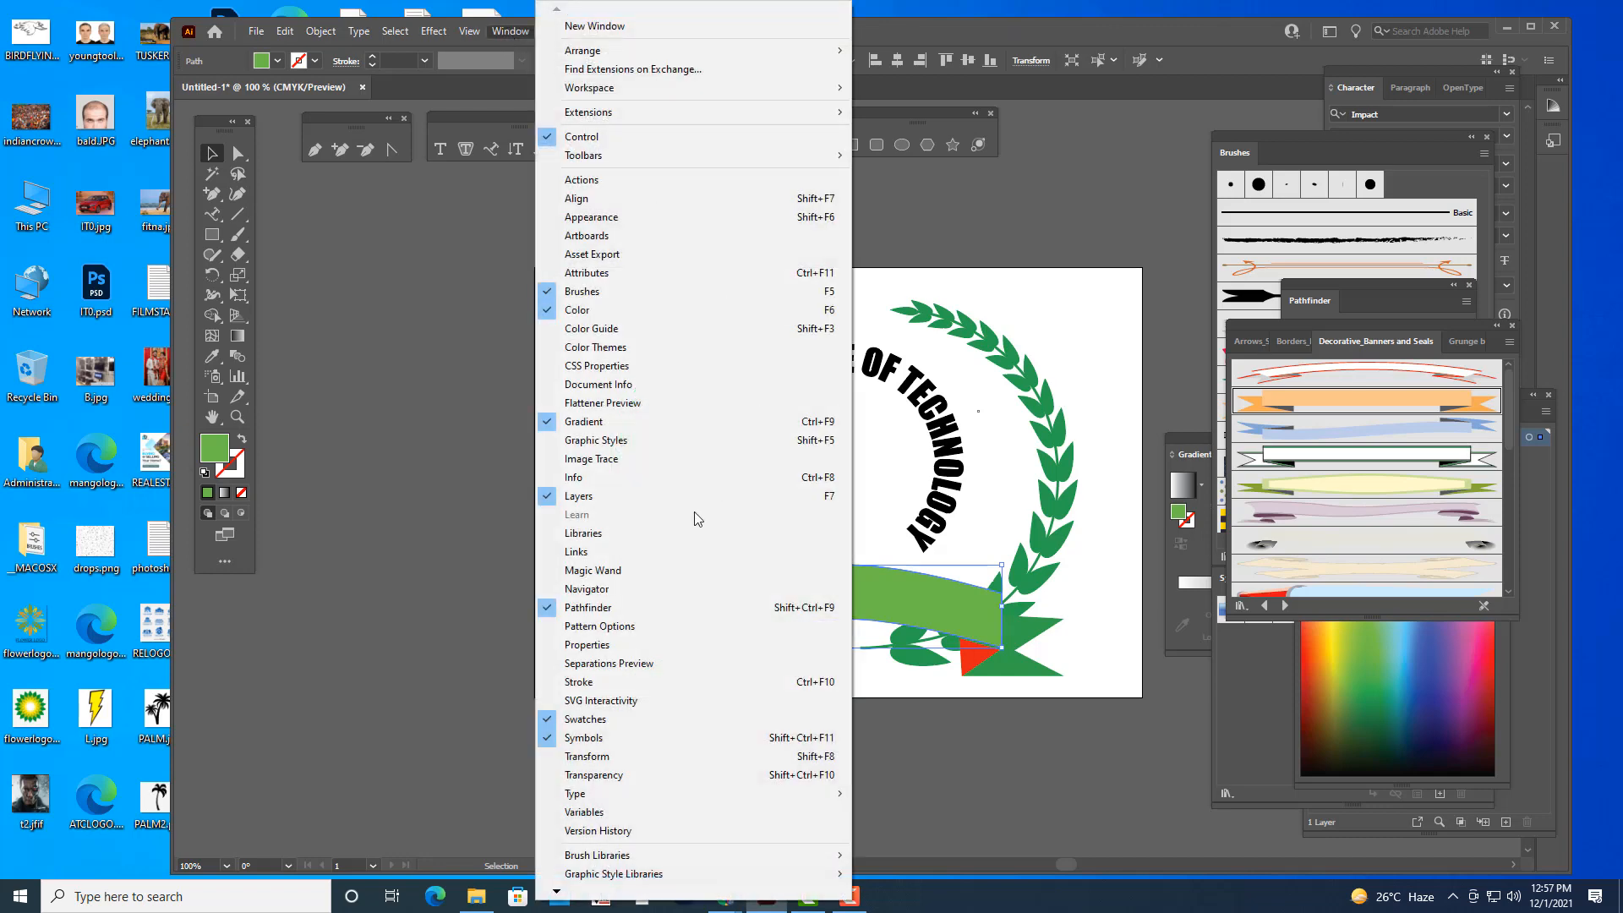
{"action": "left_click", "coordinate": [616, 720]}
{"action": "left_click_drag", "start_coordinate": [1305, 289], "coordinate": [1304, 245]}
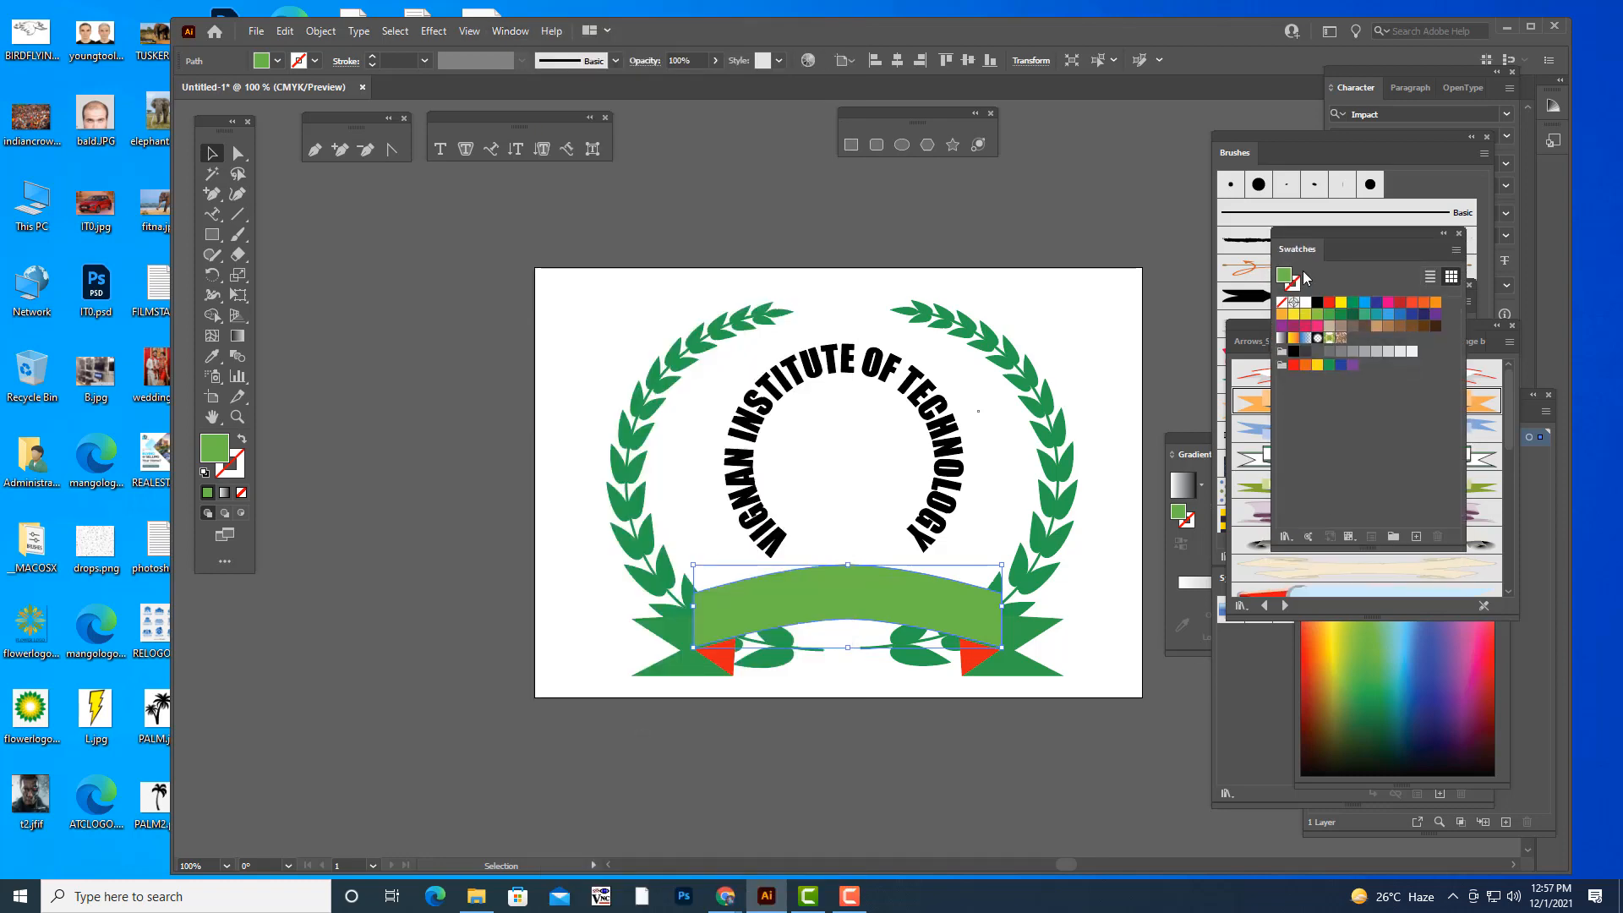
{"action": "left_click", "coordinate": [1287, 540]}
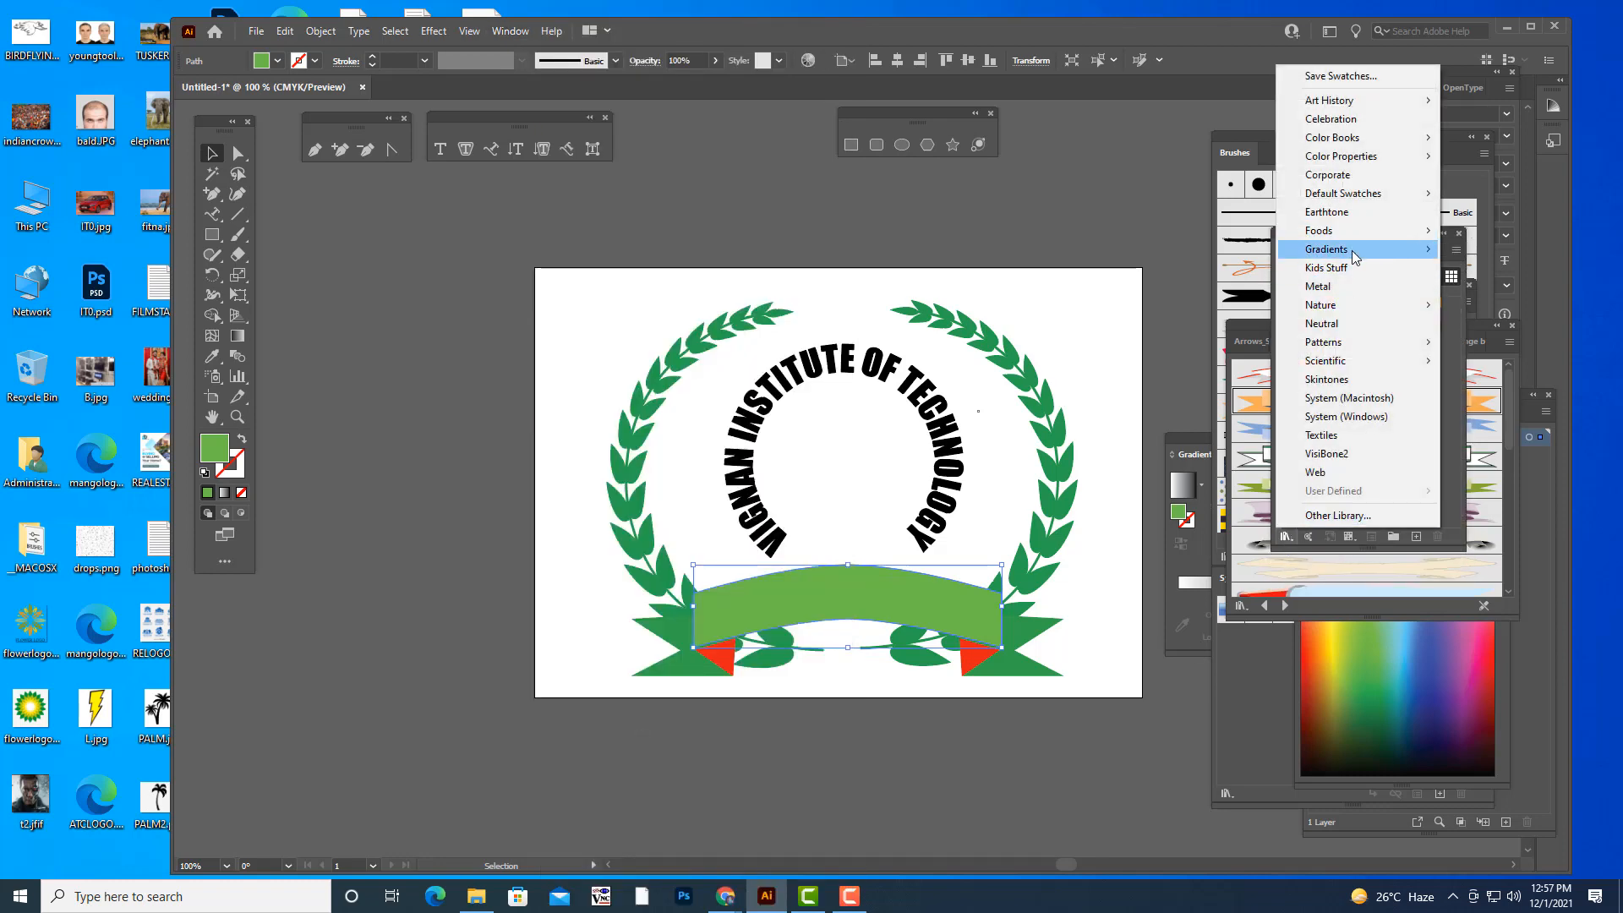
{"action": "mouse_move", "coordinate": [1353, 250]}
{"action": "left_click", "coordinate": [1513, 388]}
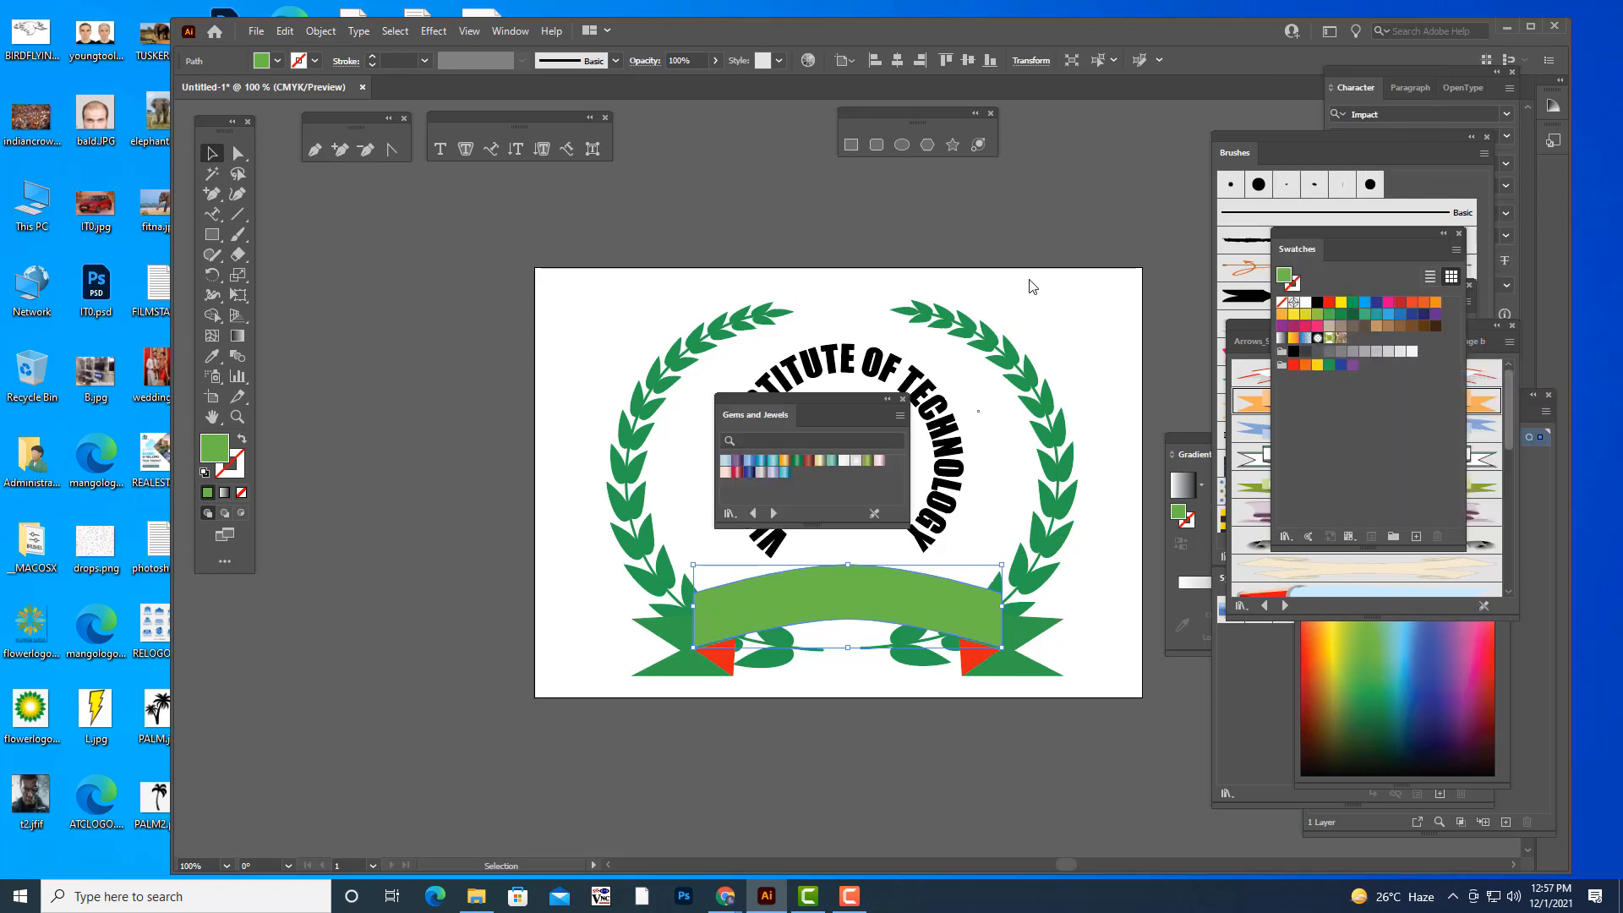
{"action": "left_click_drag", "start_coordinate": [824, 397], "coordinate": [1161, 161]}
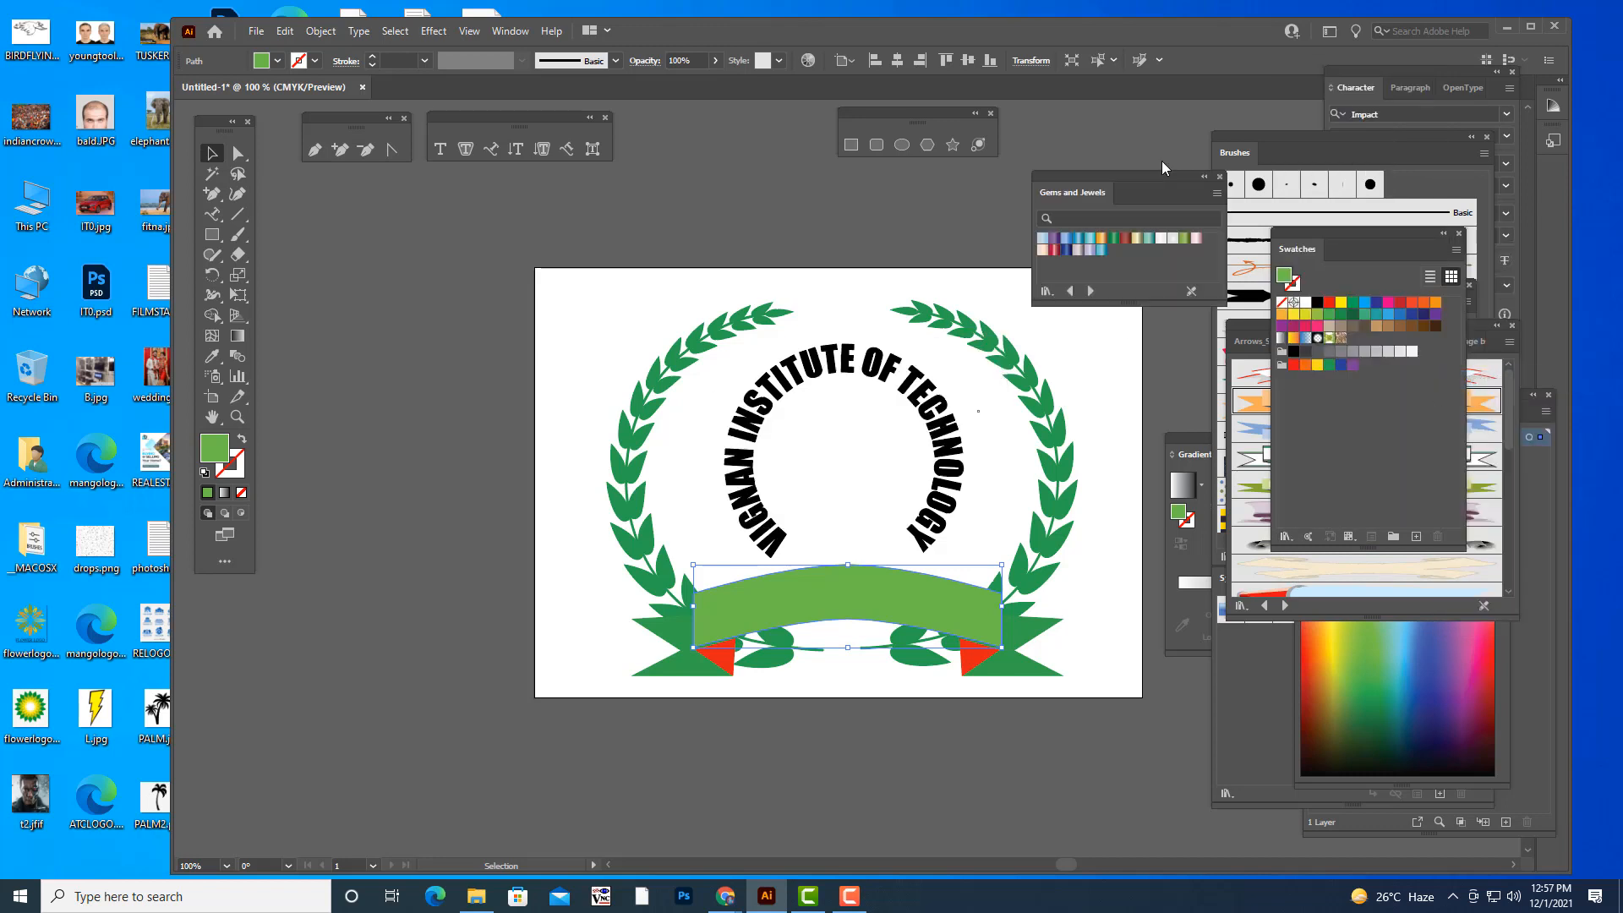
- Fill the banner's curved front band and both ribbon tails with the Sapphire gradient
{"action": "left_click", "coordinate": [876, 777]}
{"action": "left_click", "coordinate": [863, 596]}
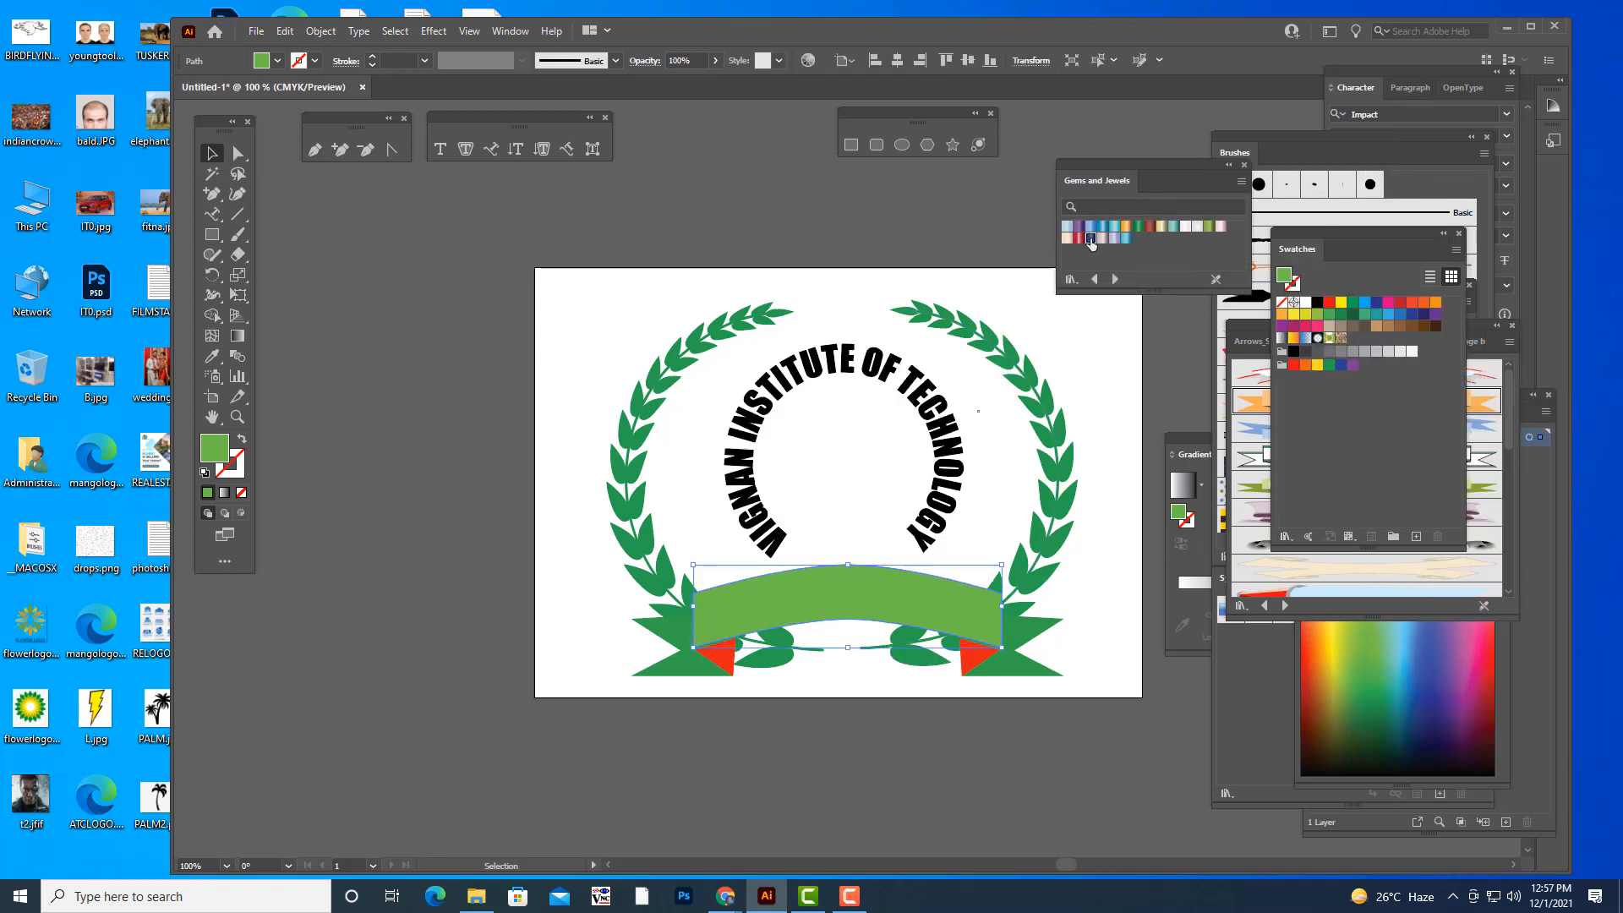
{"action": "left_click", "coordinate": [1090, 239]}
{"action": "left_click", "coordinate": [685, 669]}
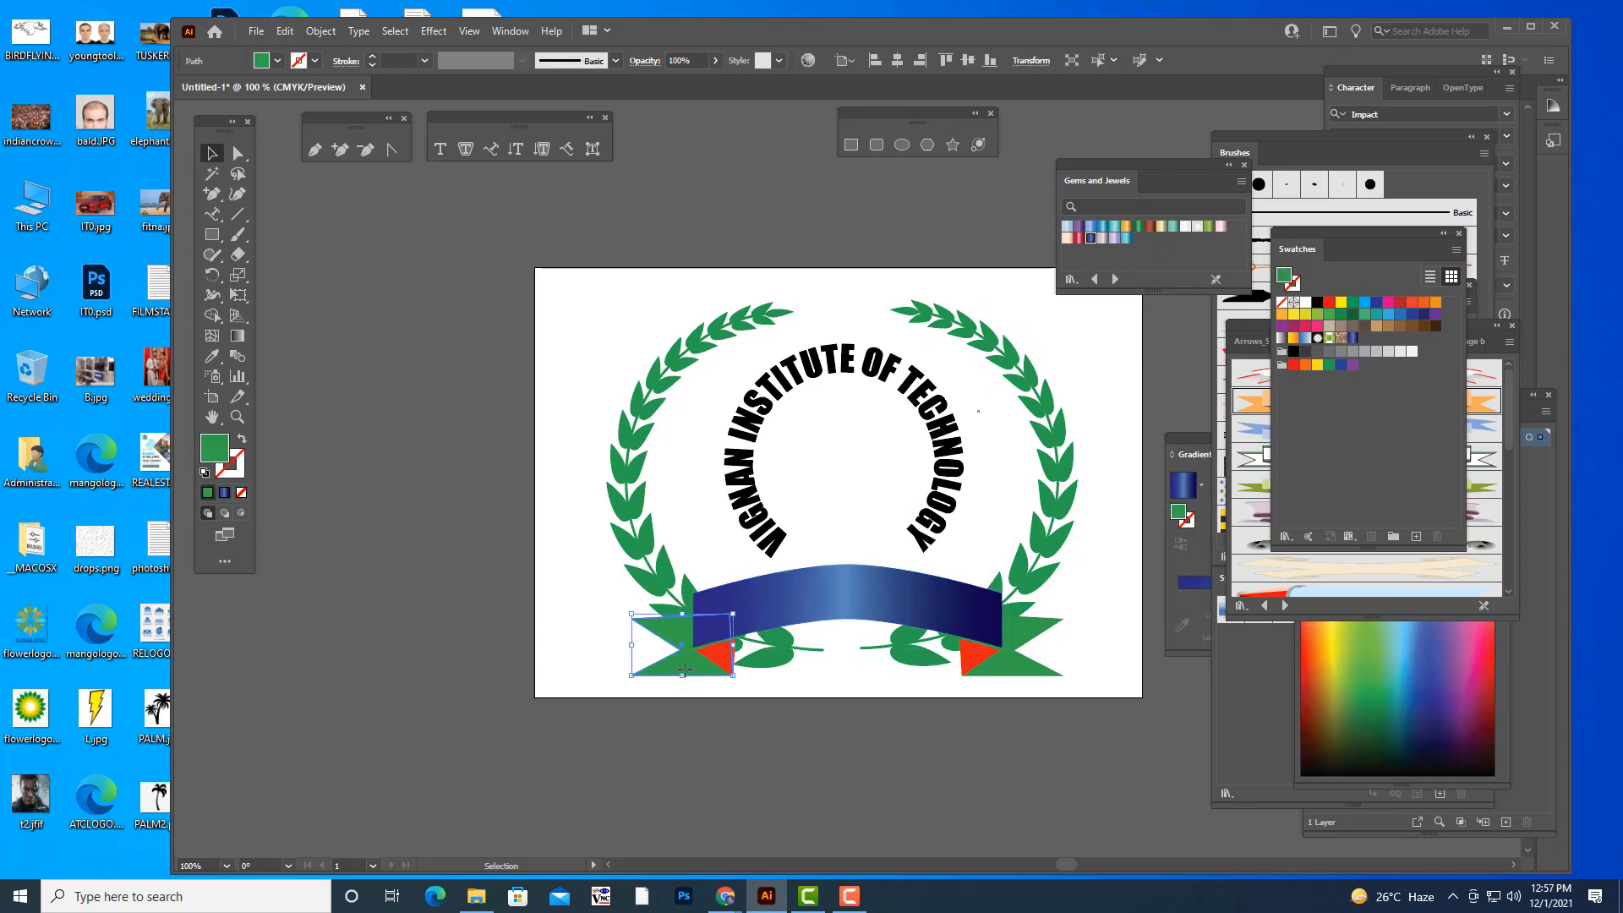
{"action": "left_click", "coordinate": [1091, 239]}
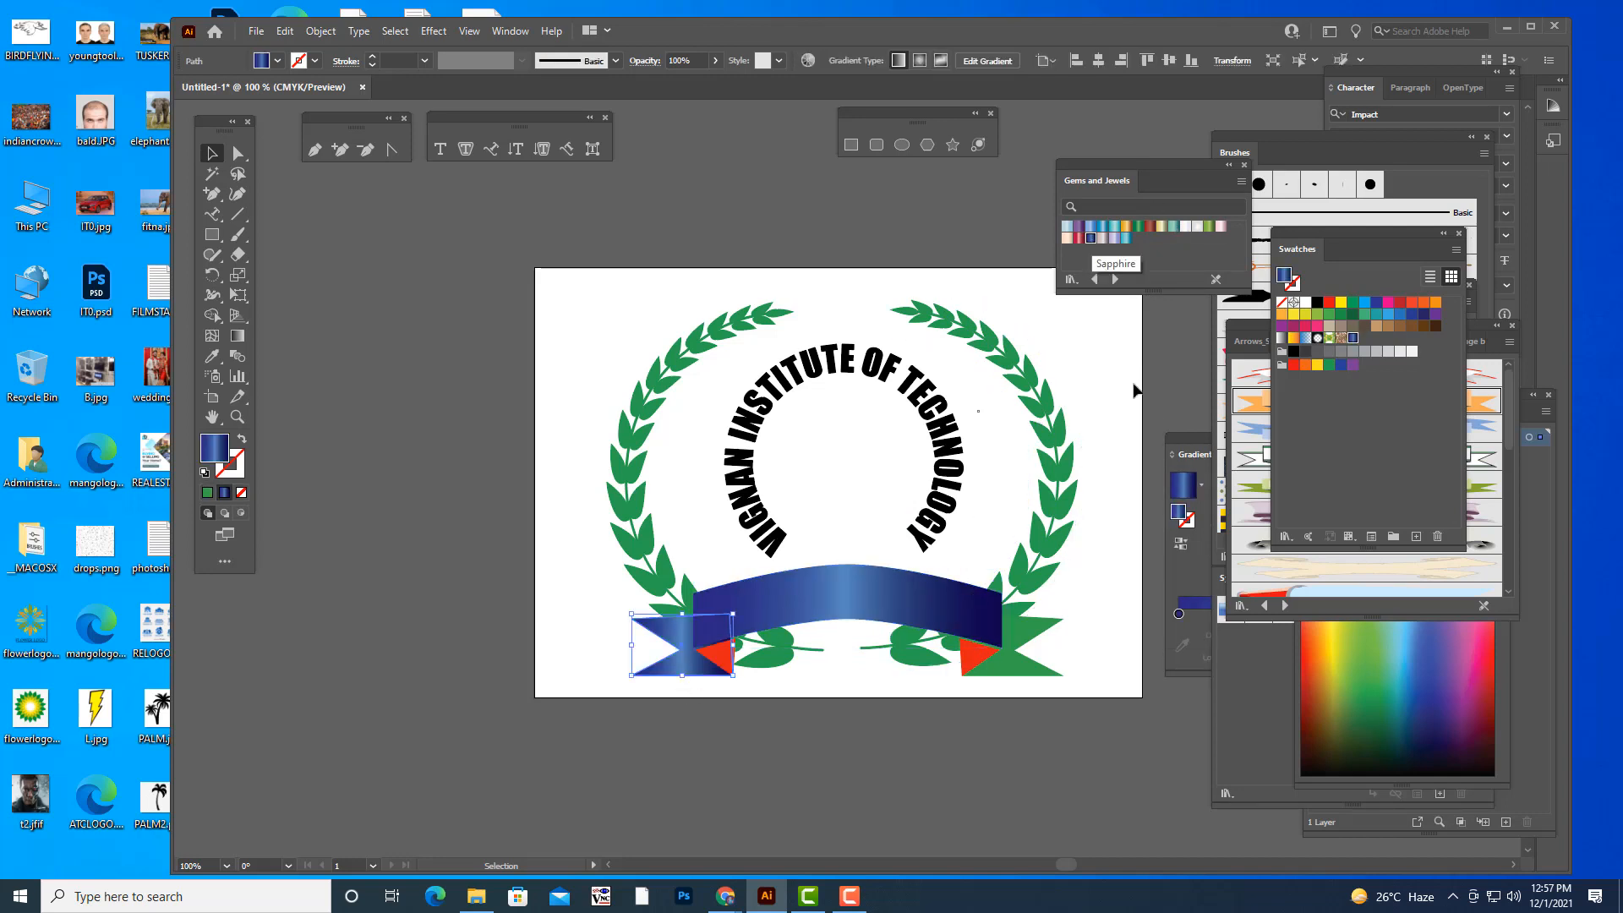
{"action": "left_click", "coordinate": [1034, 647]}
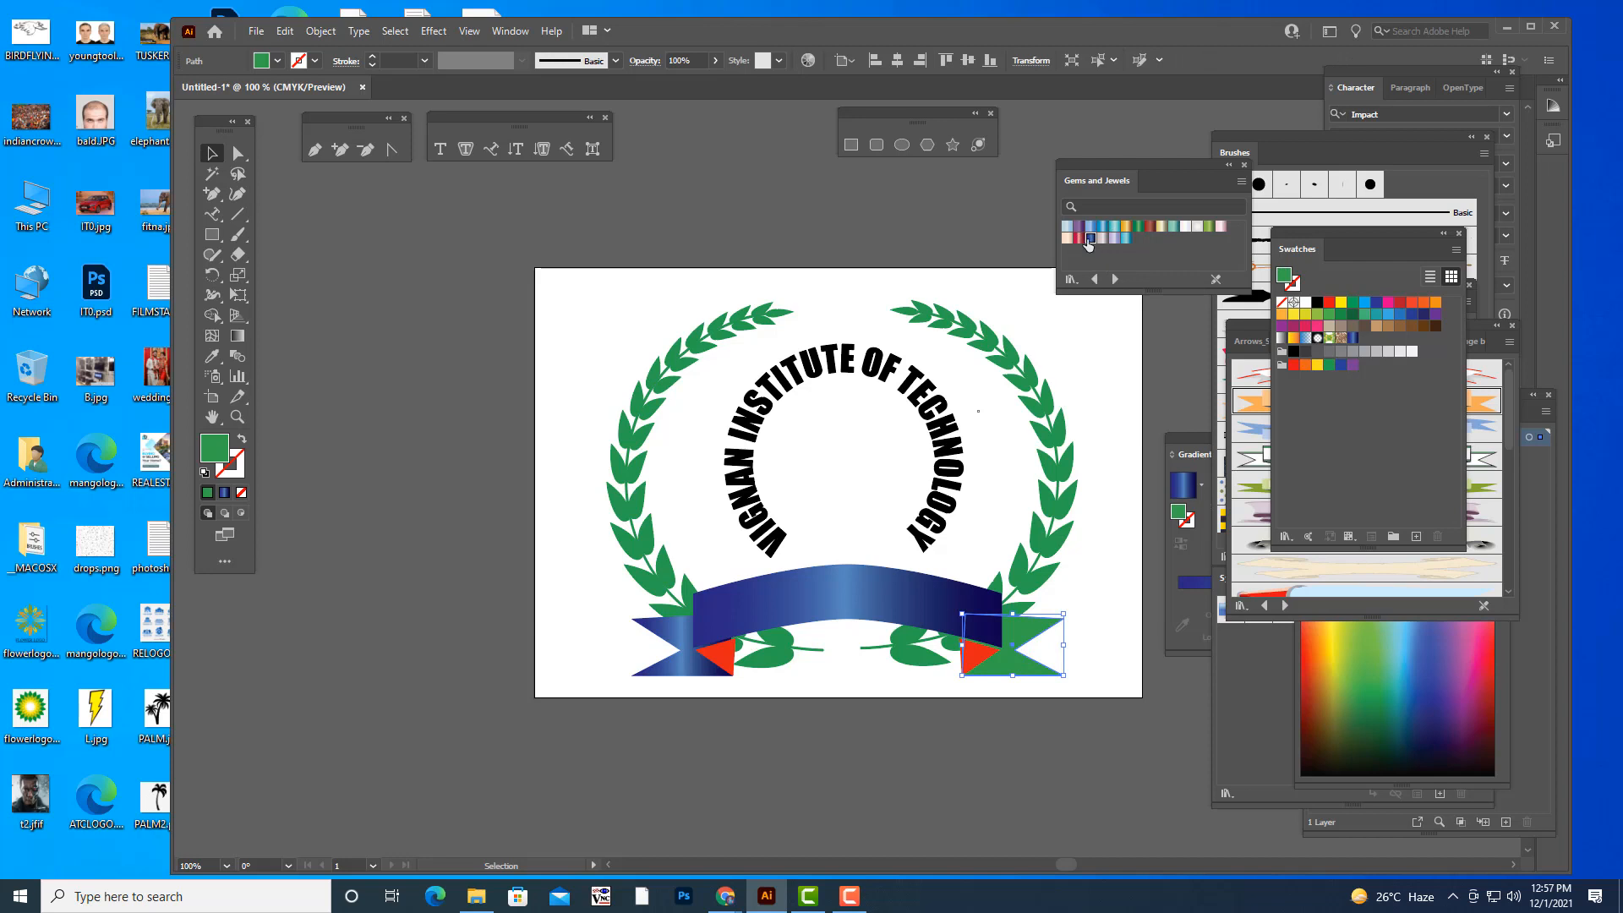
{"action": "left_click", "coordinate": [1090, 240]}
- Fill both red banner folds with the dark red gradient from the Gems and Jewels library
{"action": "left_click", "coordinate": [717, 658]}
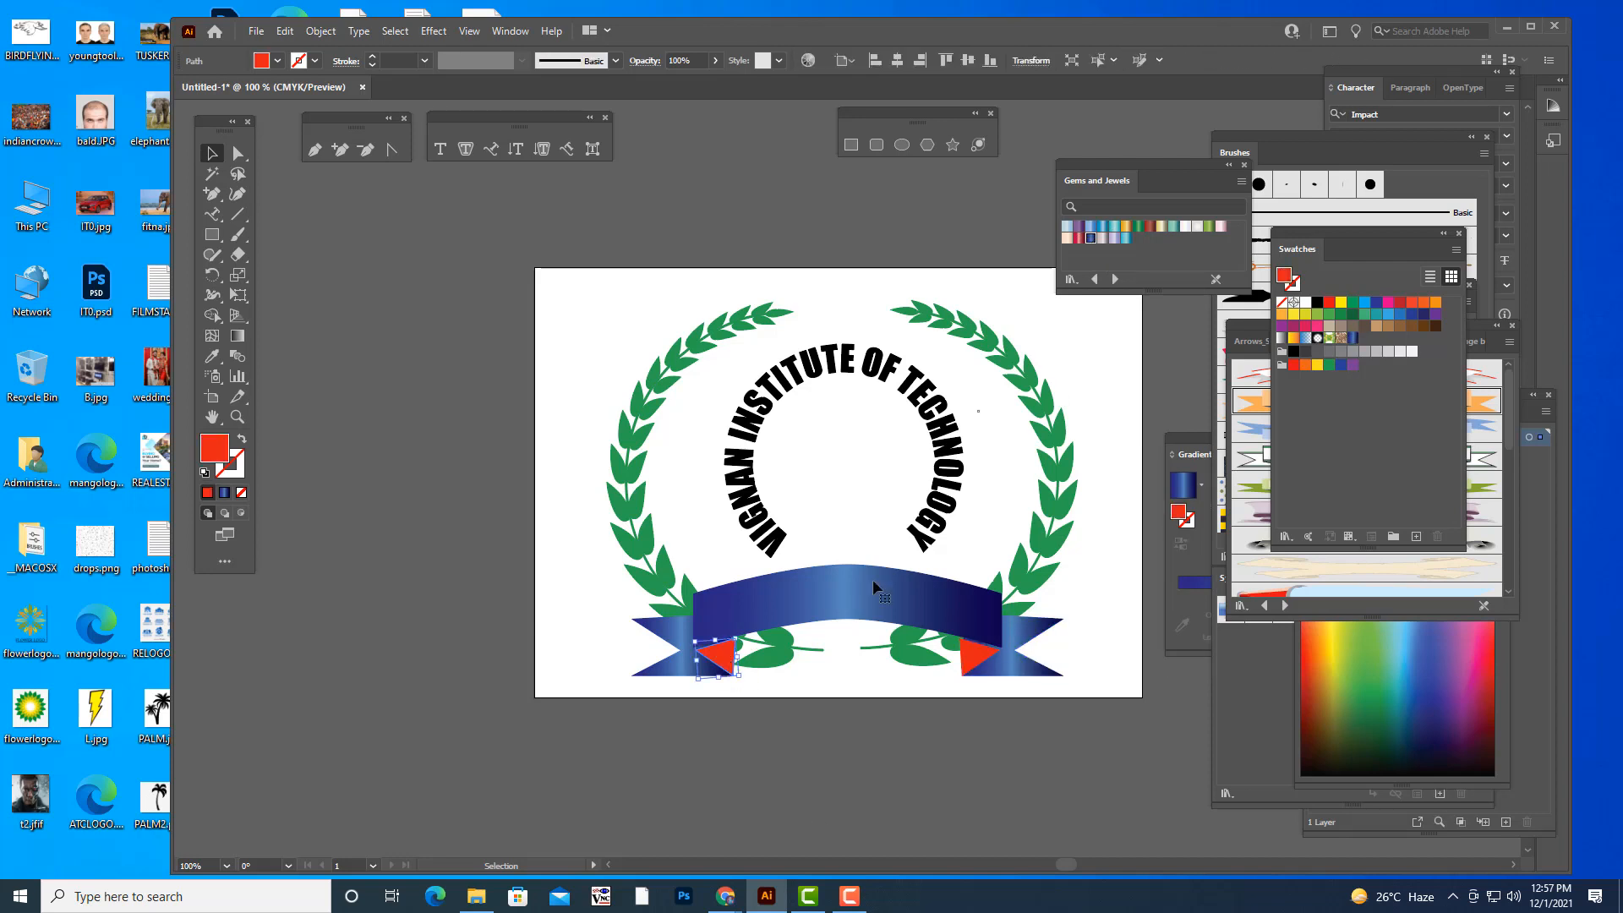
{"action": "left_click", "coordinate": [1077, 239]}
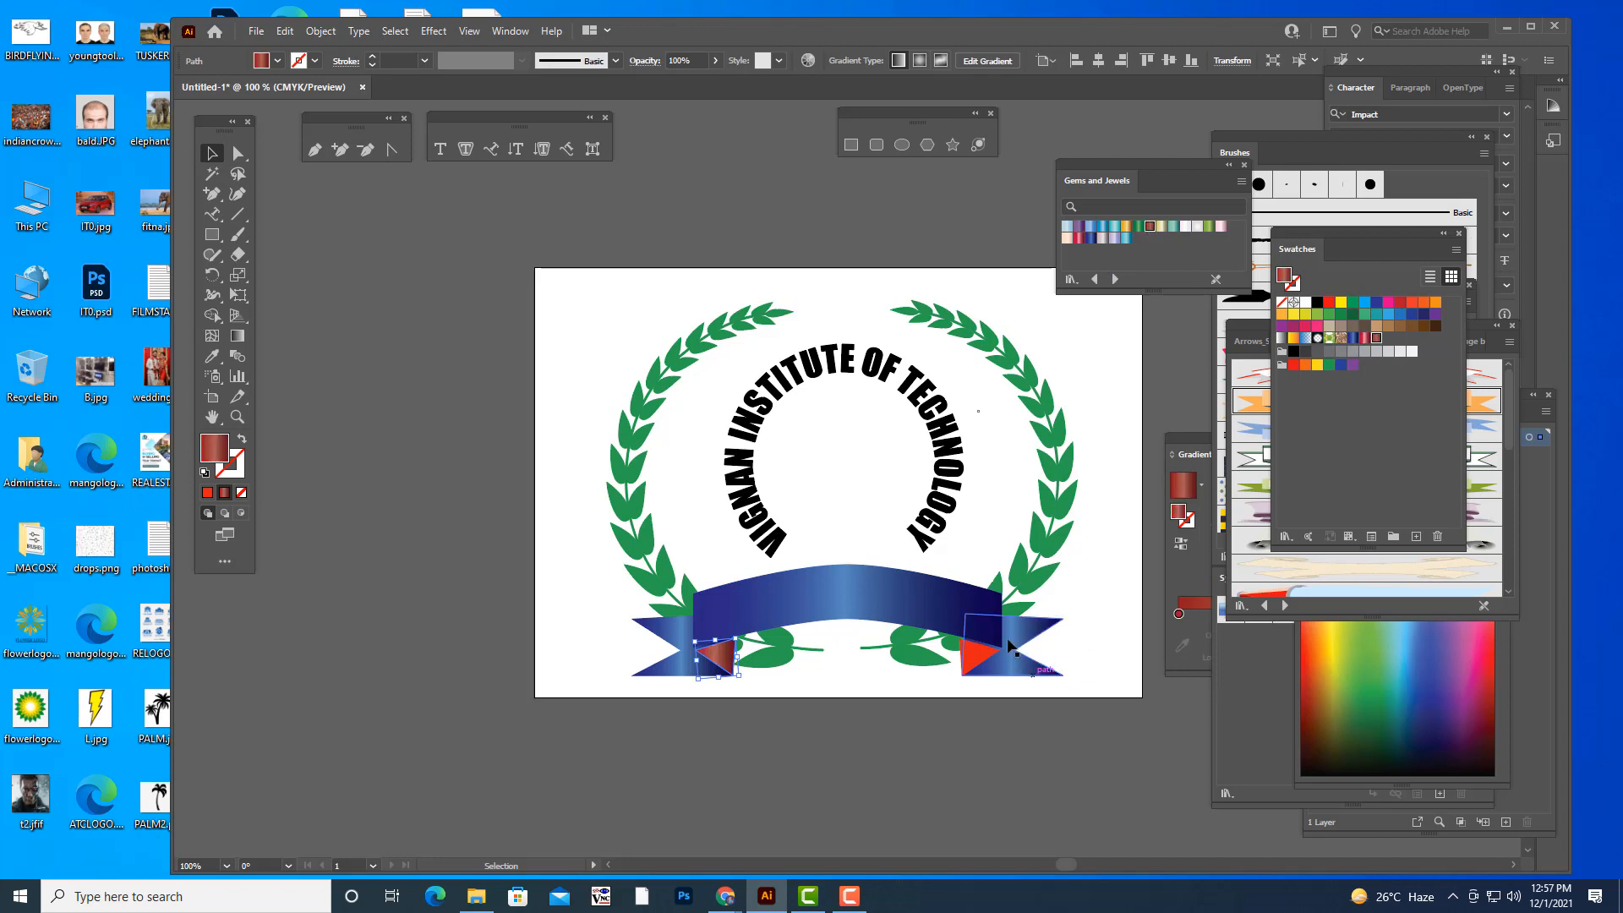
{"action": "left_click", "coordinate": [977, 656]}
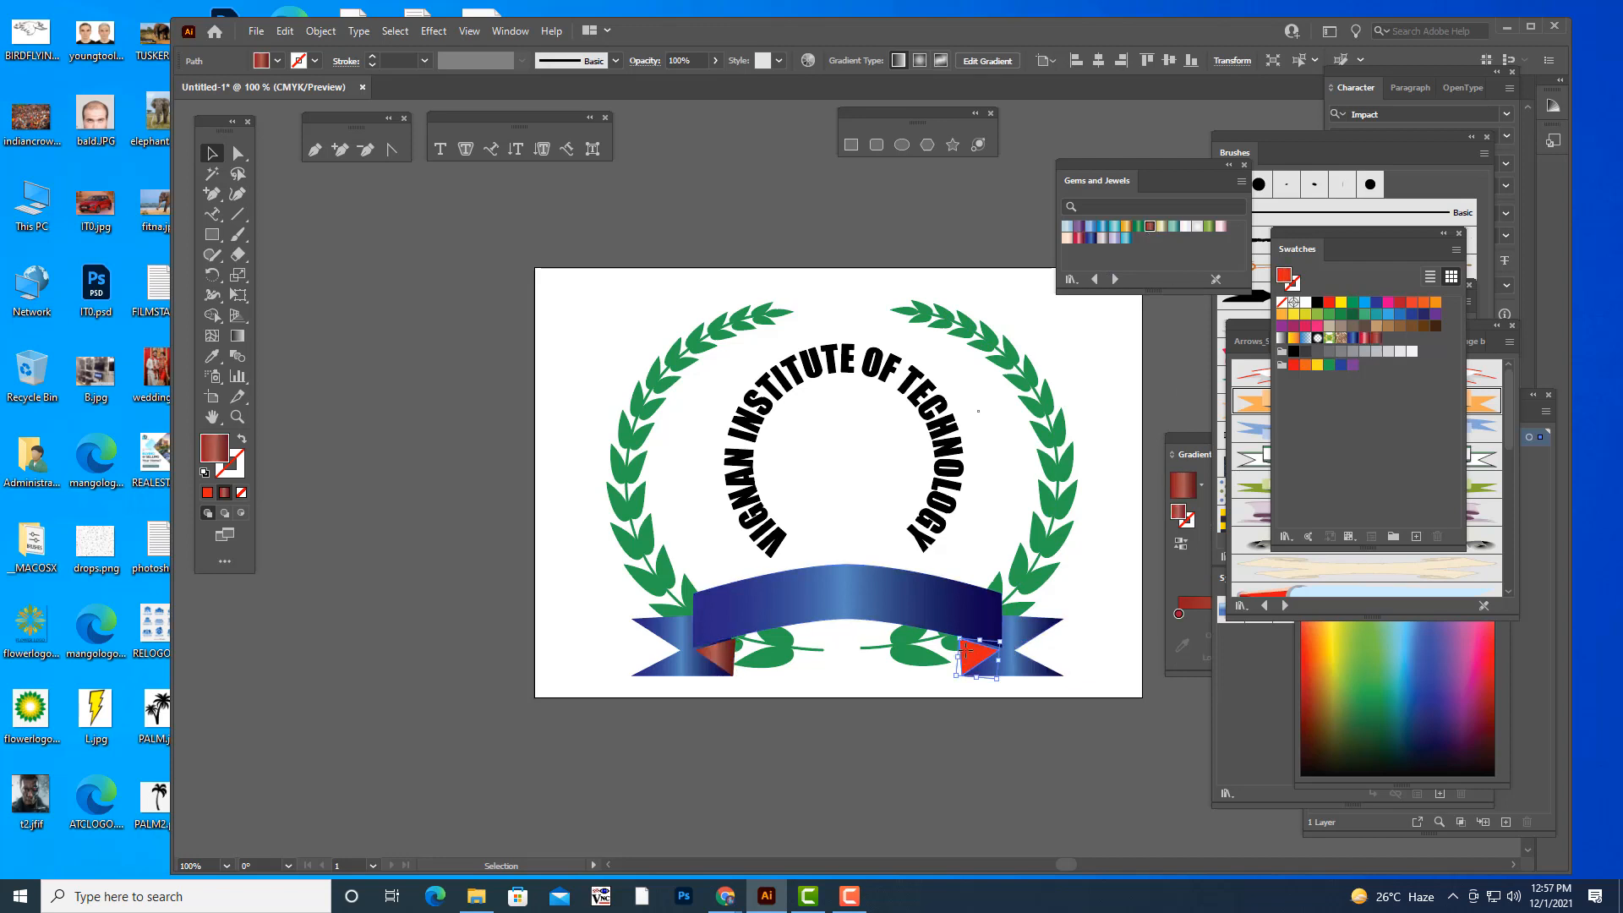
{"action": "left_click", "coordinate": [1141, 230]}
{"action": "left_click", "coordinate": [883, 230]}
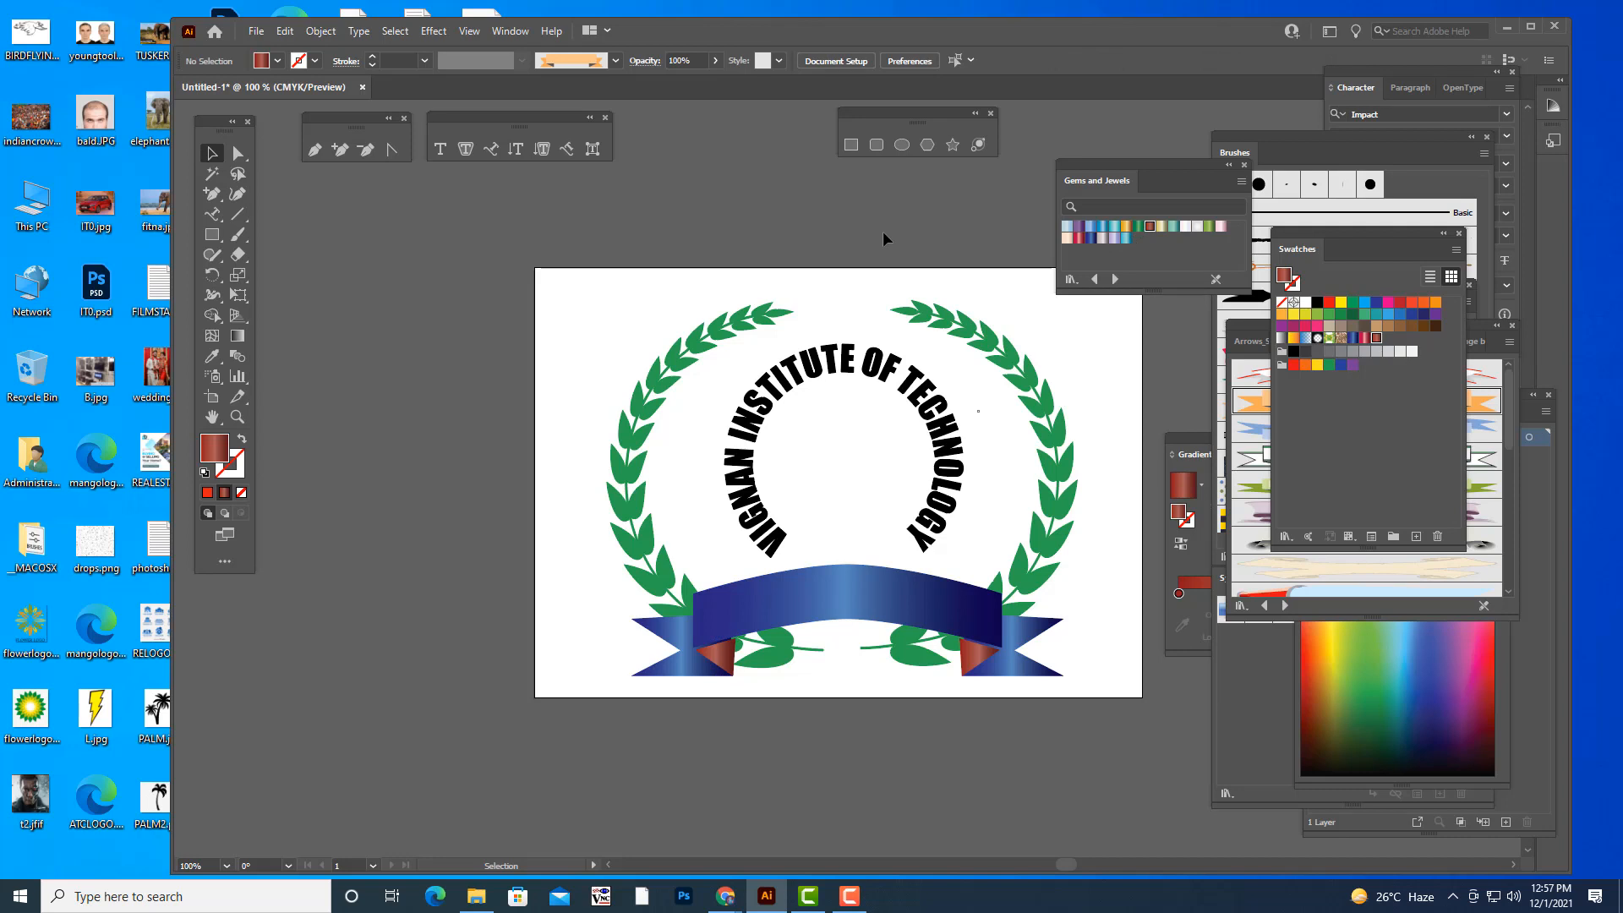
- Enlarge the circular institute name slightly and centre it just above the banner
{"action": "left_click", "coordinate": [947, 482]}
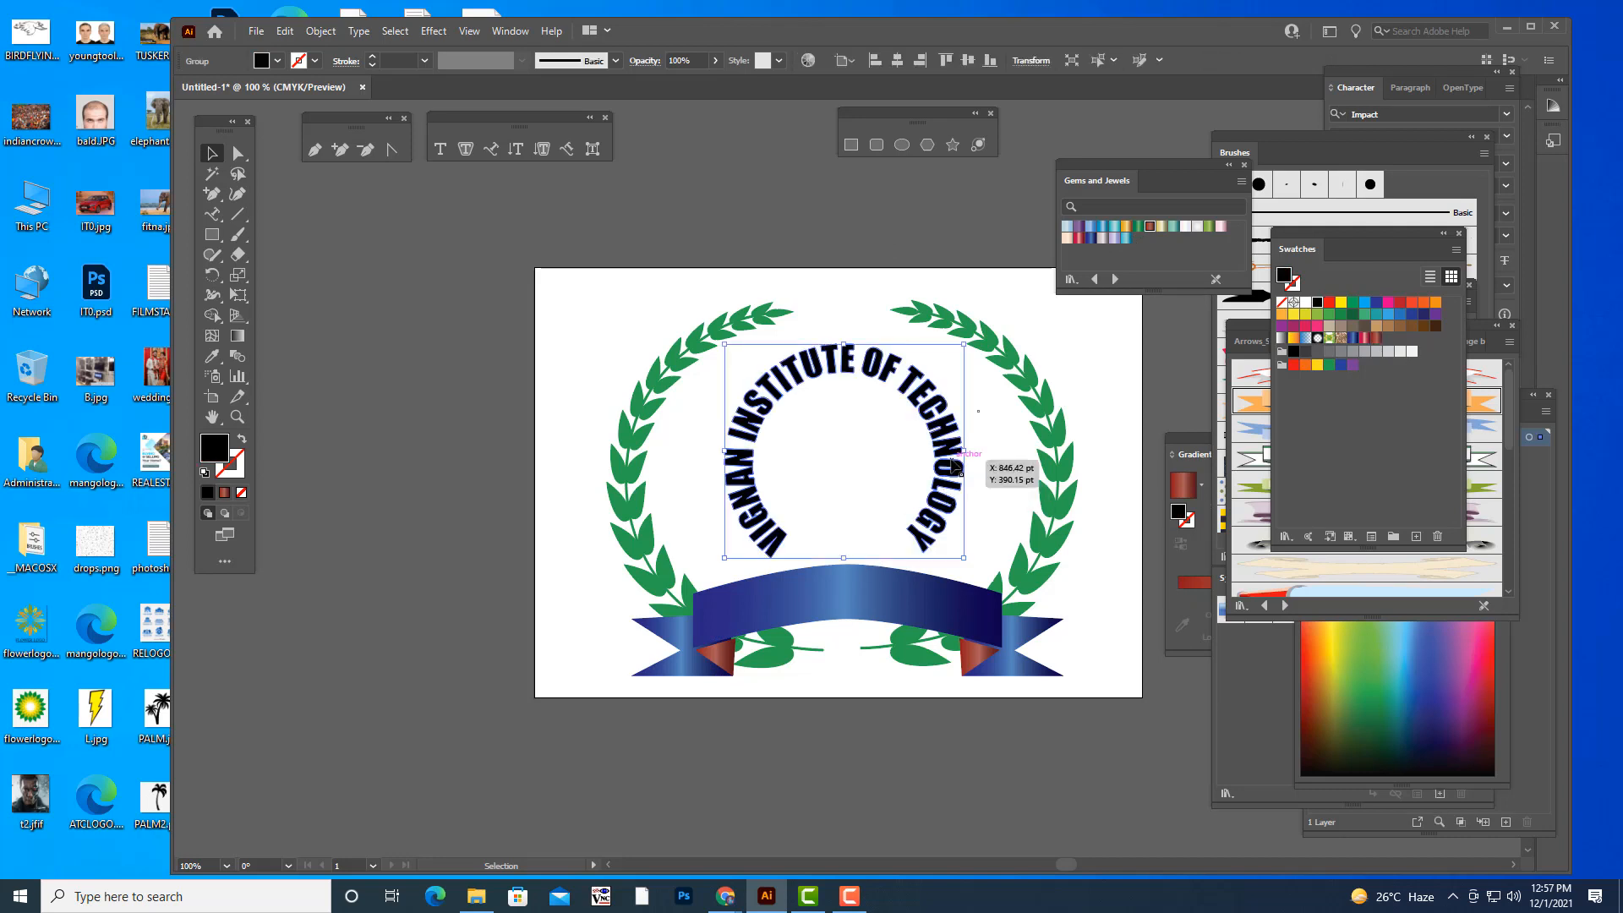
{"action": "left_click_drag", "start_coordinate": [952, 460], "coordinate": [948, 467]}
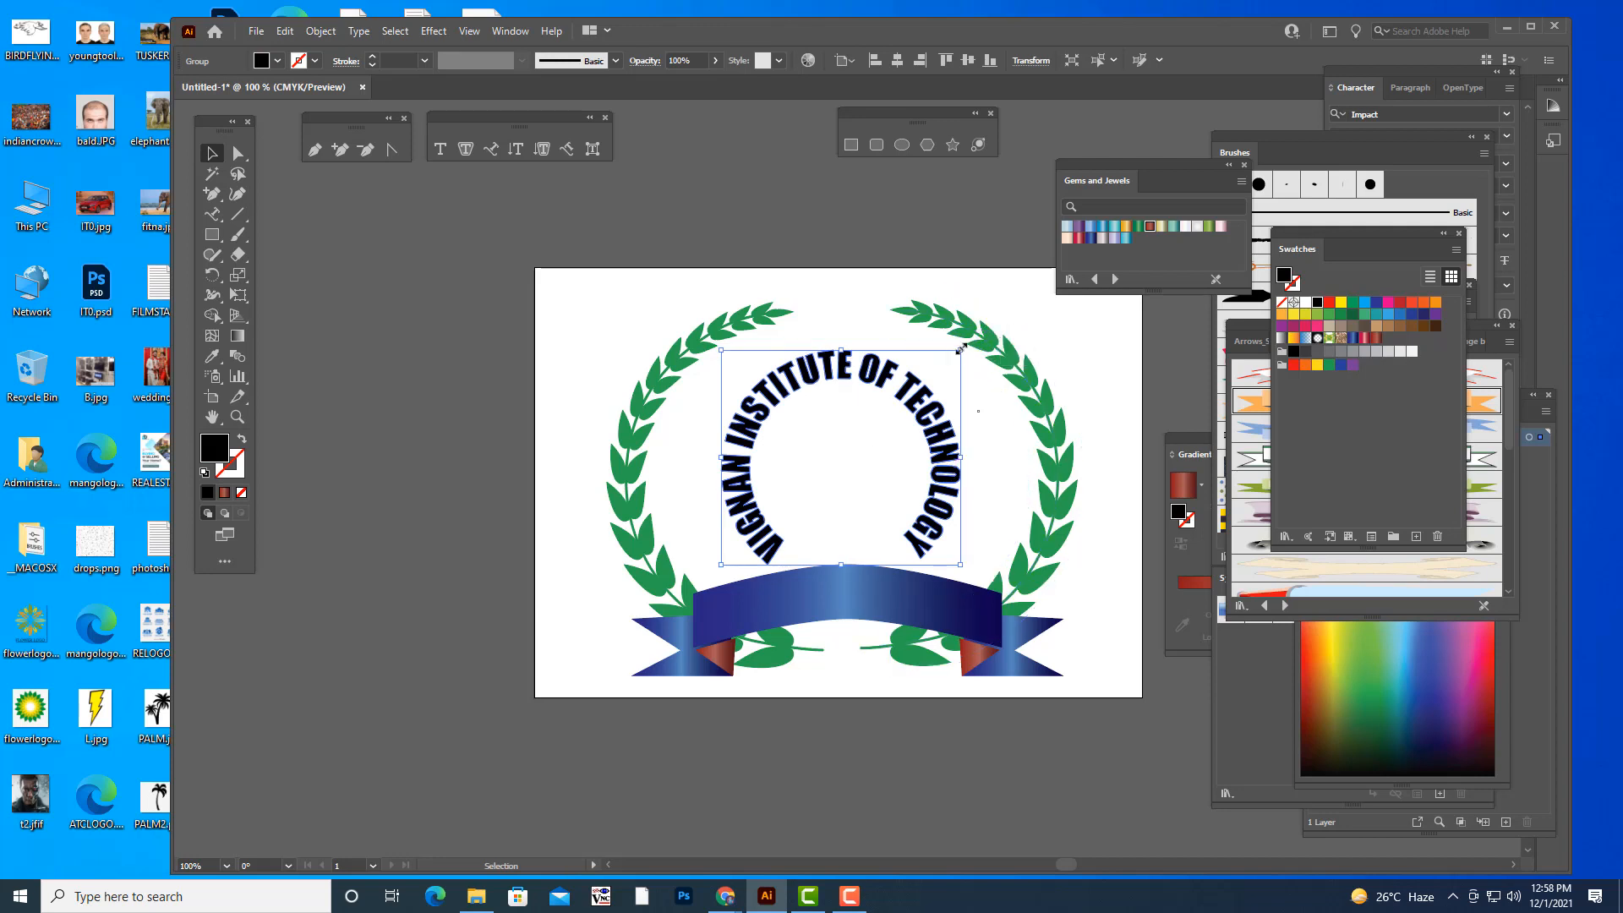
{"action": "left_click_drag", "start_coordinate": [961, 348], "coordinate": [971, 342]}
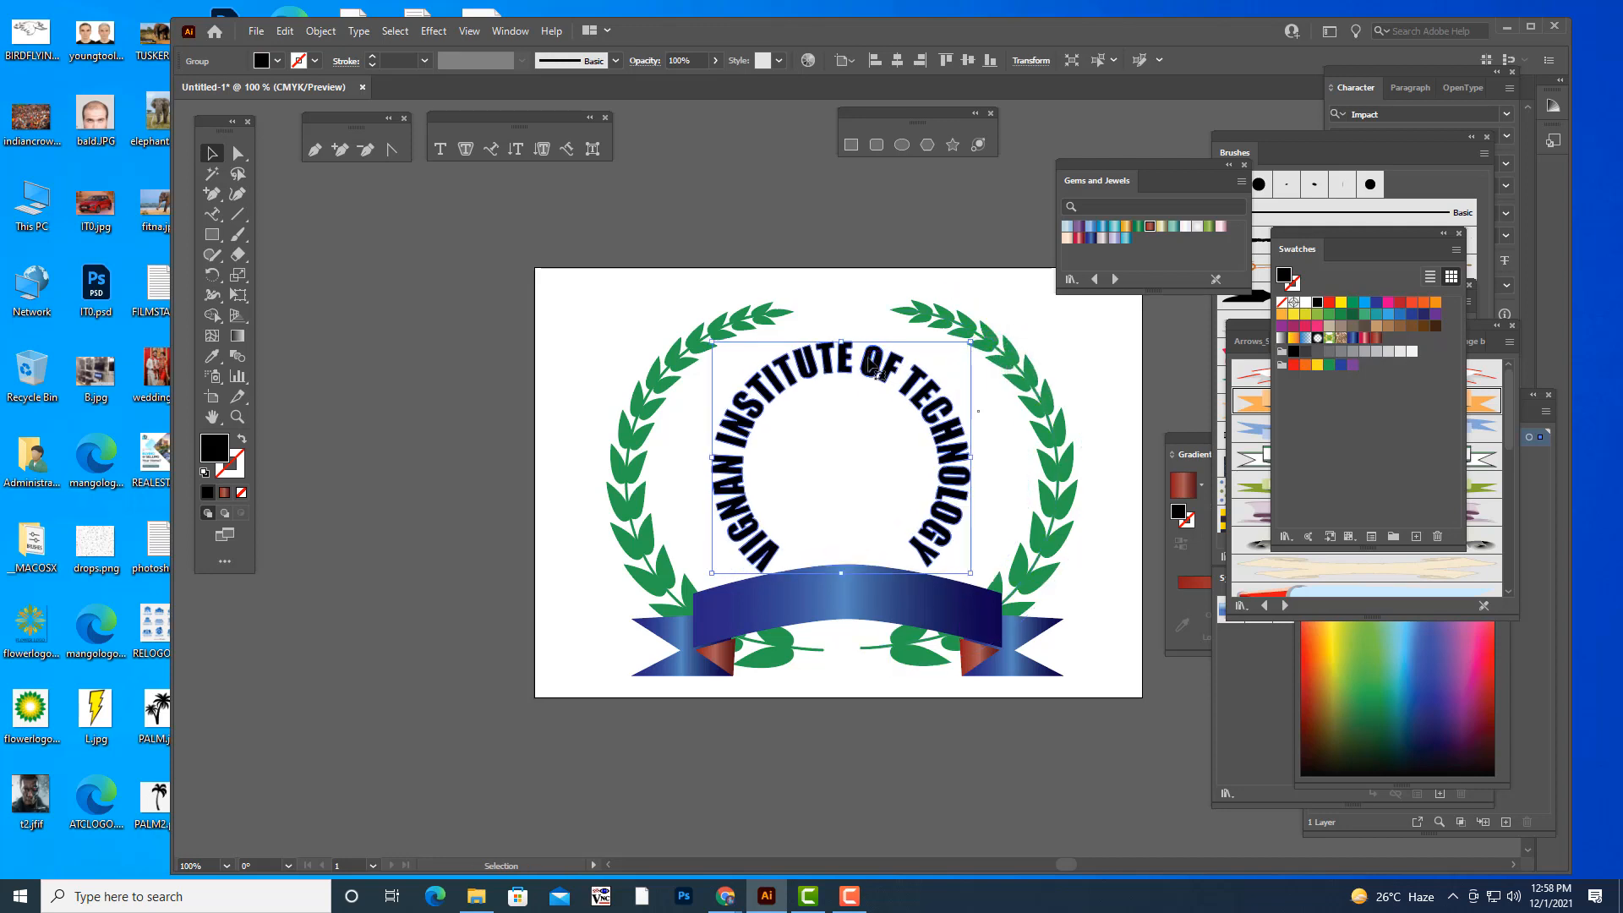
{"action": "left_click_drag", "start_coordinate": [873, 365], "coordinate": [870, 358]}
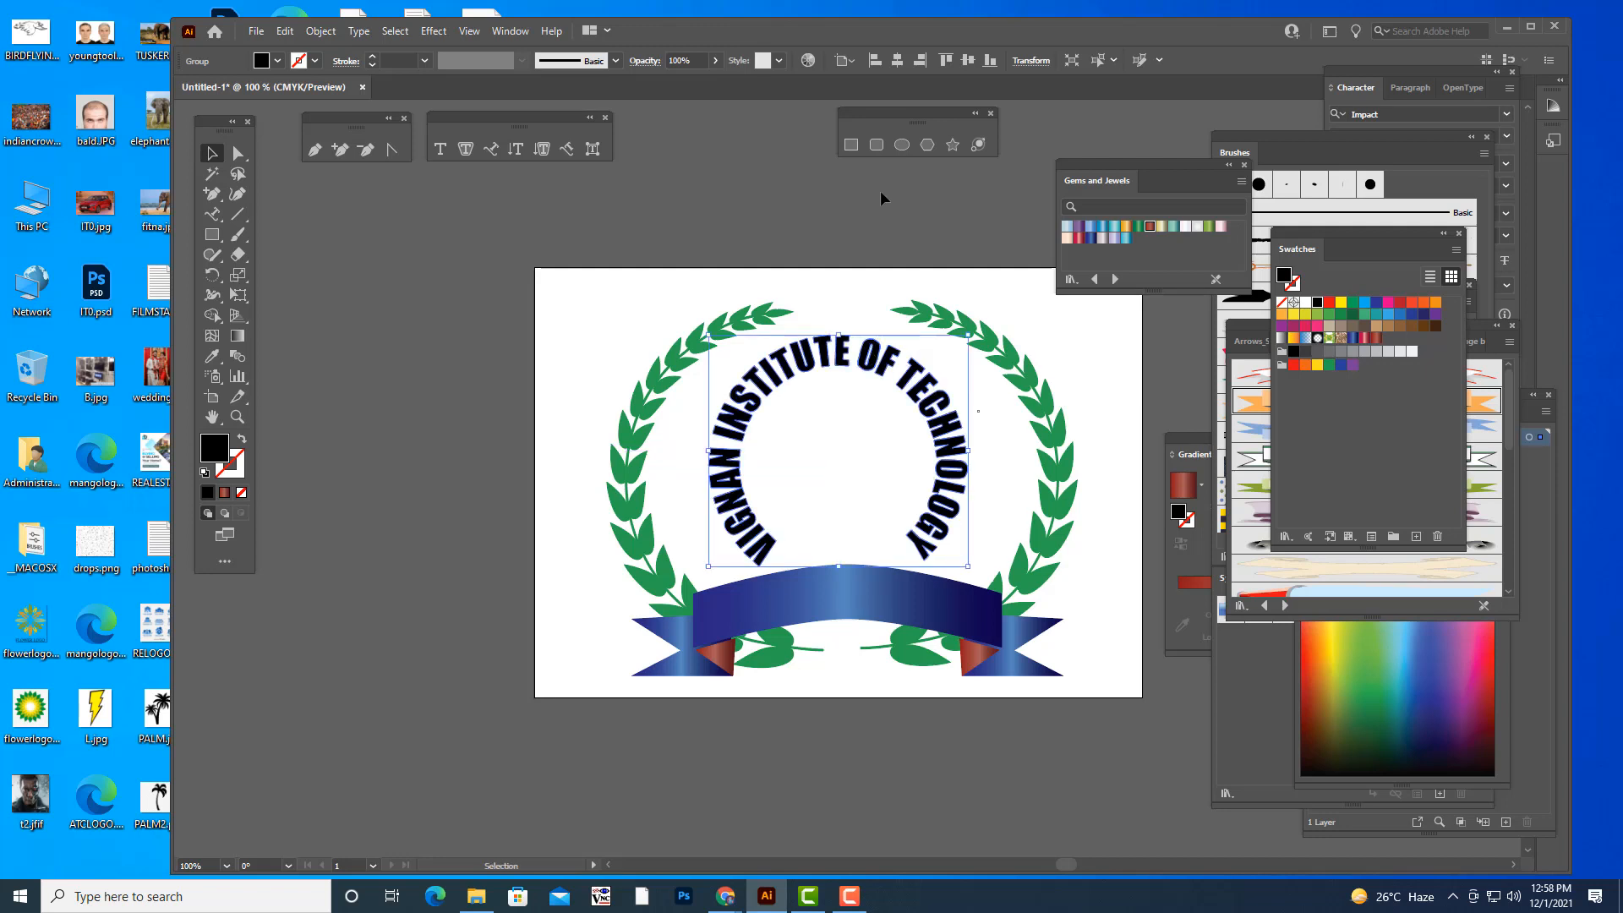
{"action": "left_click", "coordinate": [881, 198]}
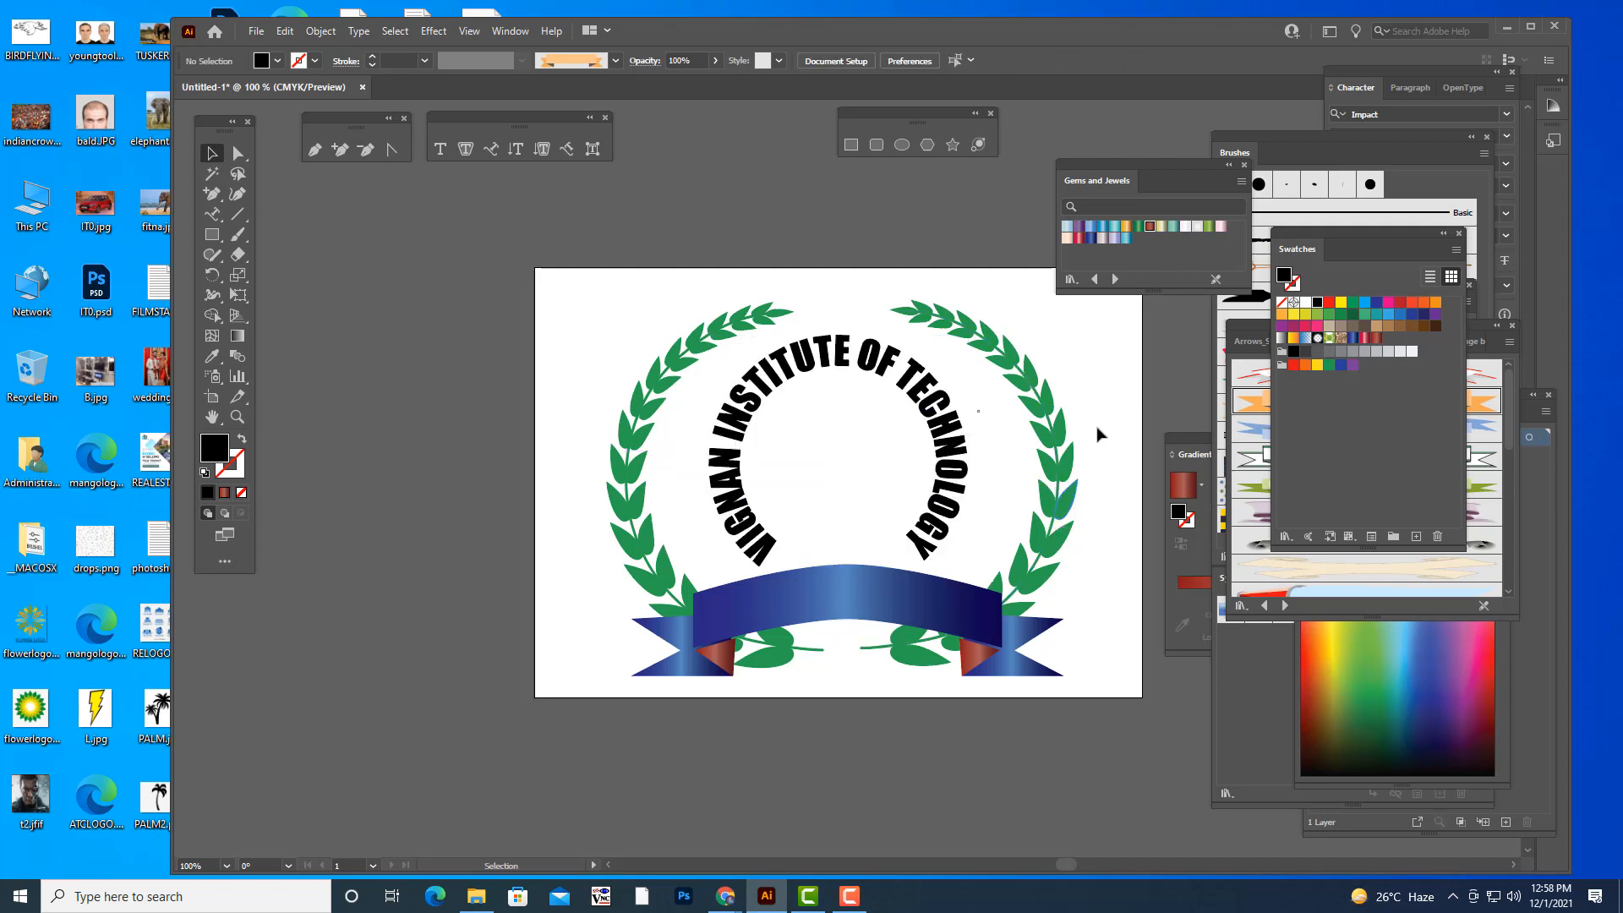
- Recolour the circular institute name with the red swatch
{"action": "left_click_drag", "start_coordinate": [1116, 175], "coordinate": [1135, 171]}
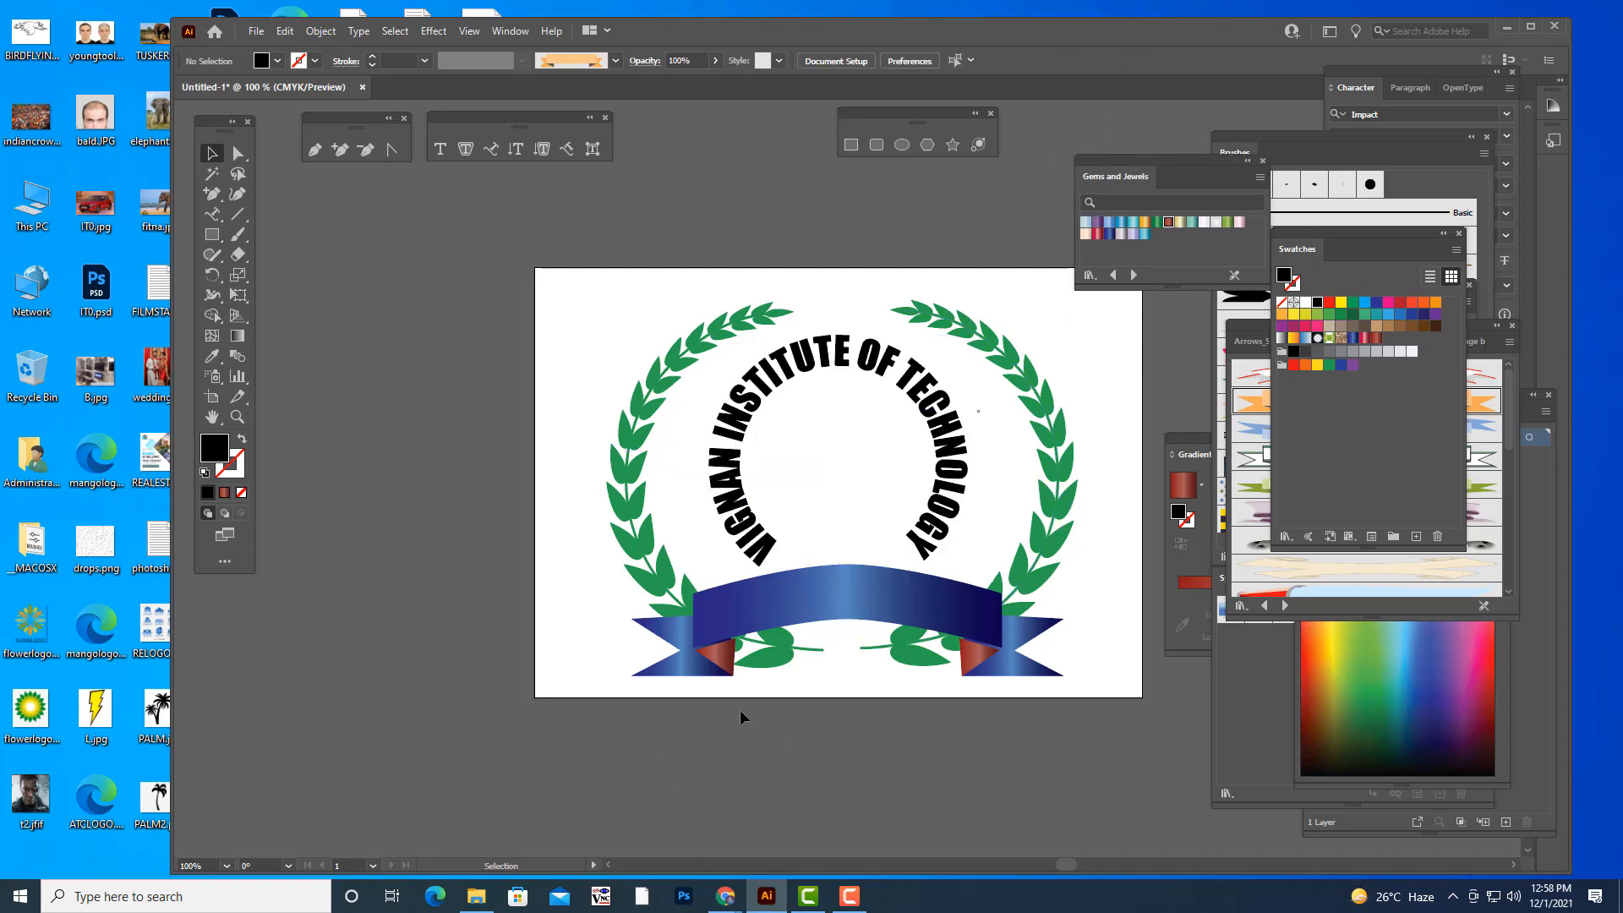
{"action": "scroll", "coordinate": [986, 330], "scroll_direction": "up", "scroll_amount": 1}
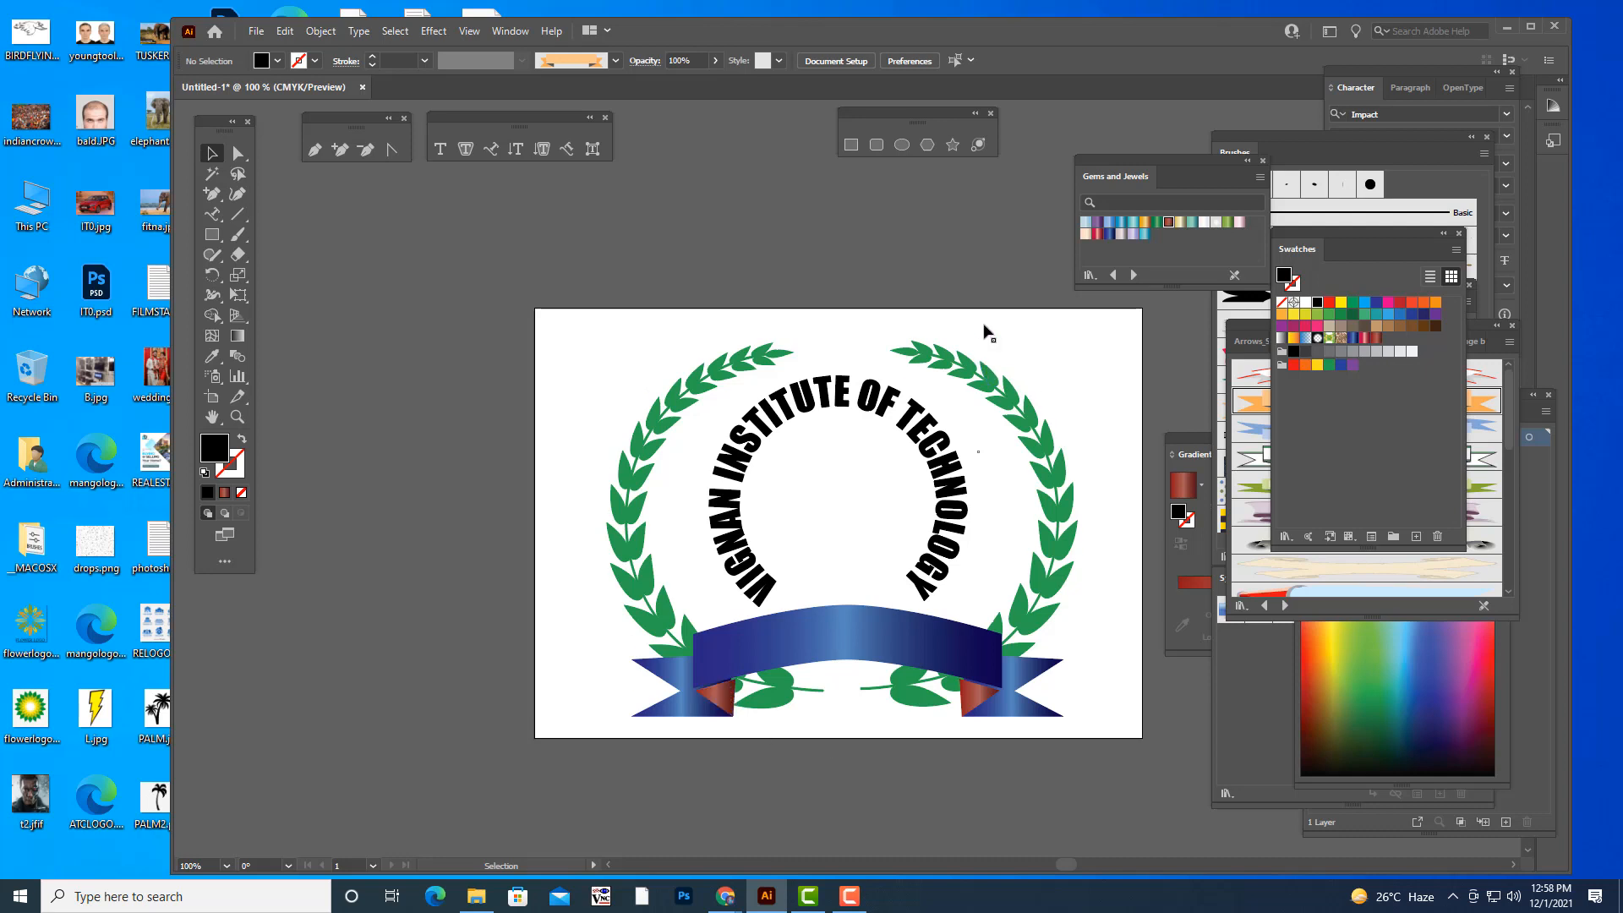
{"action": "left_click", "coordinate": [758, 568]}
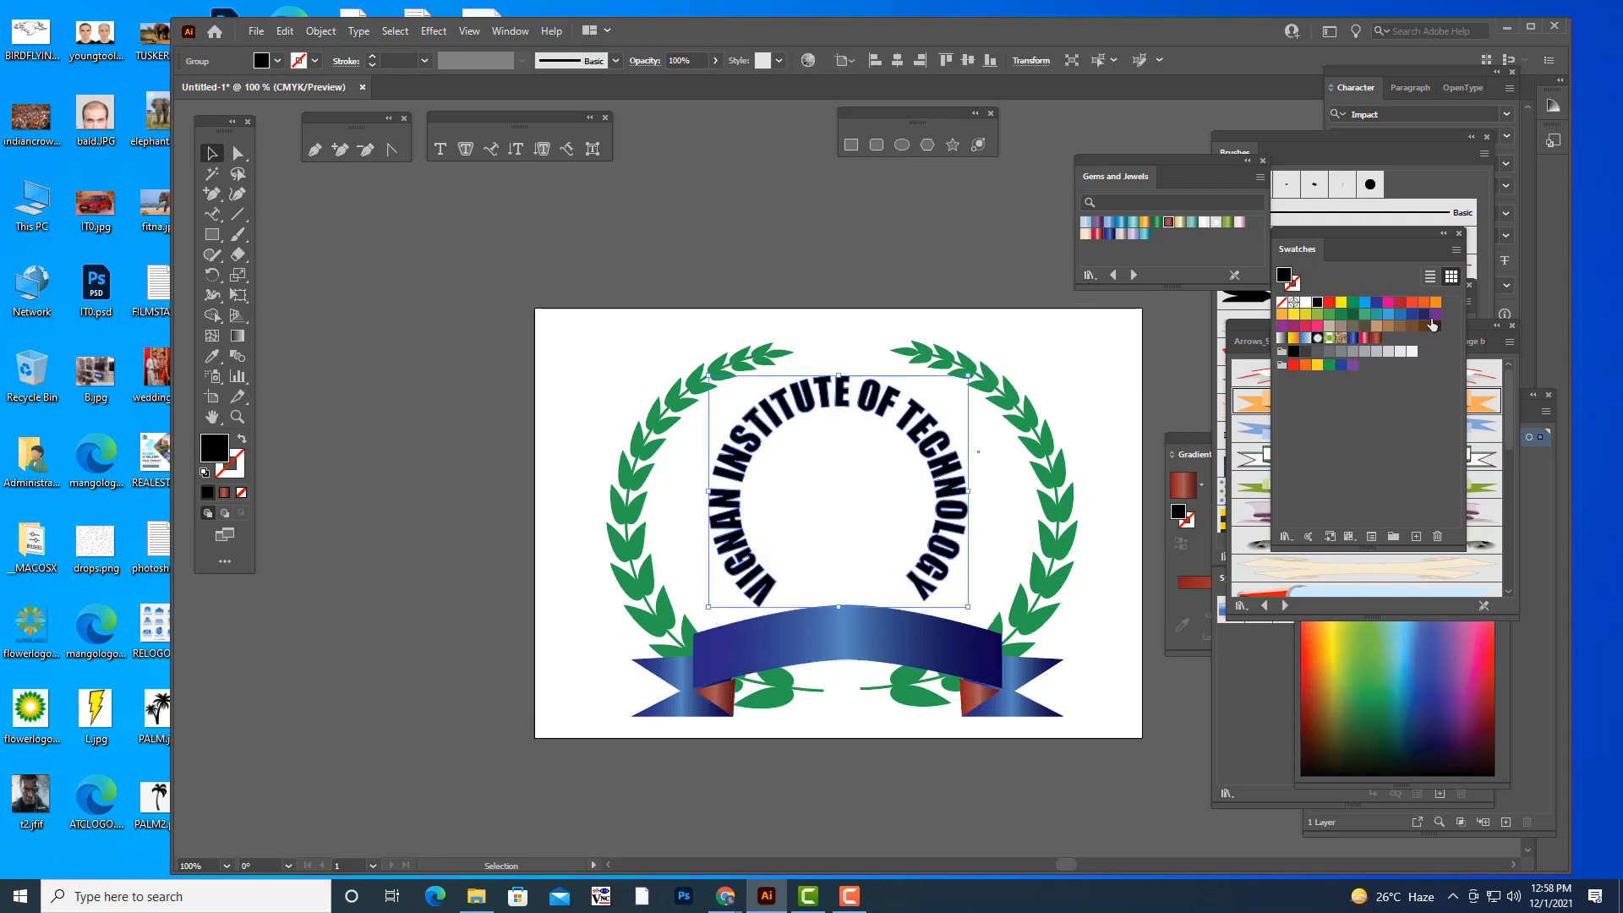
{"action": "left_click", "coordinate": [1328, 304]}
{"action": "left_click", "coordinate": [1036, 633]}
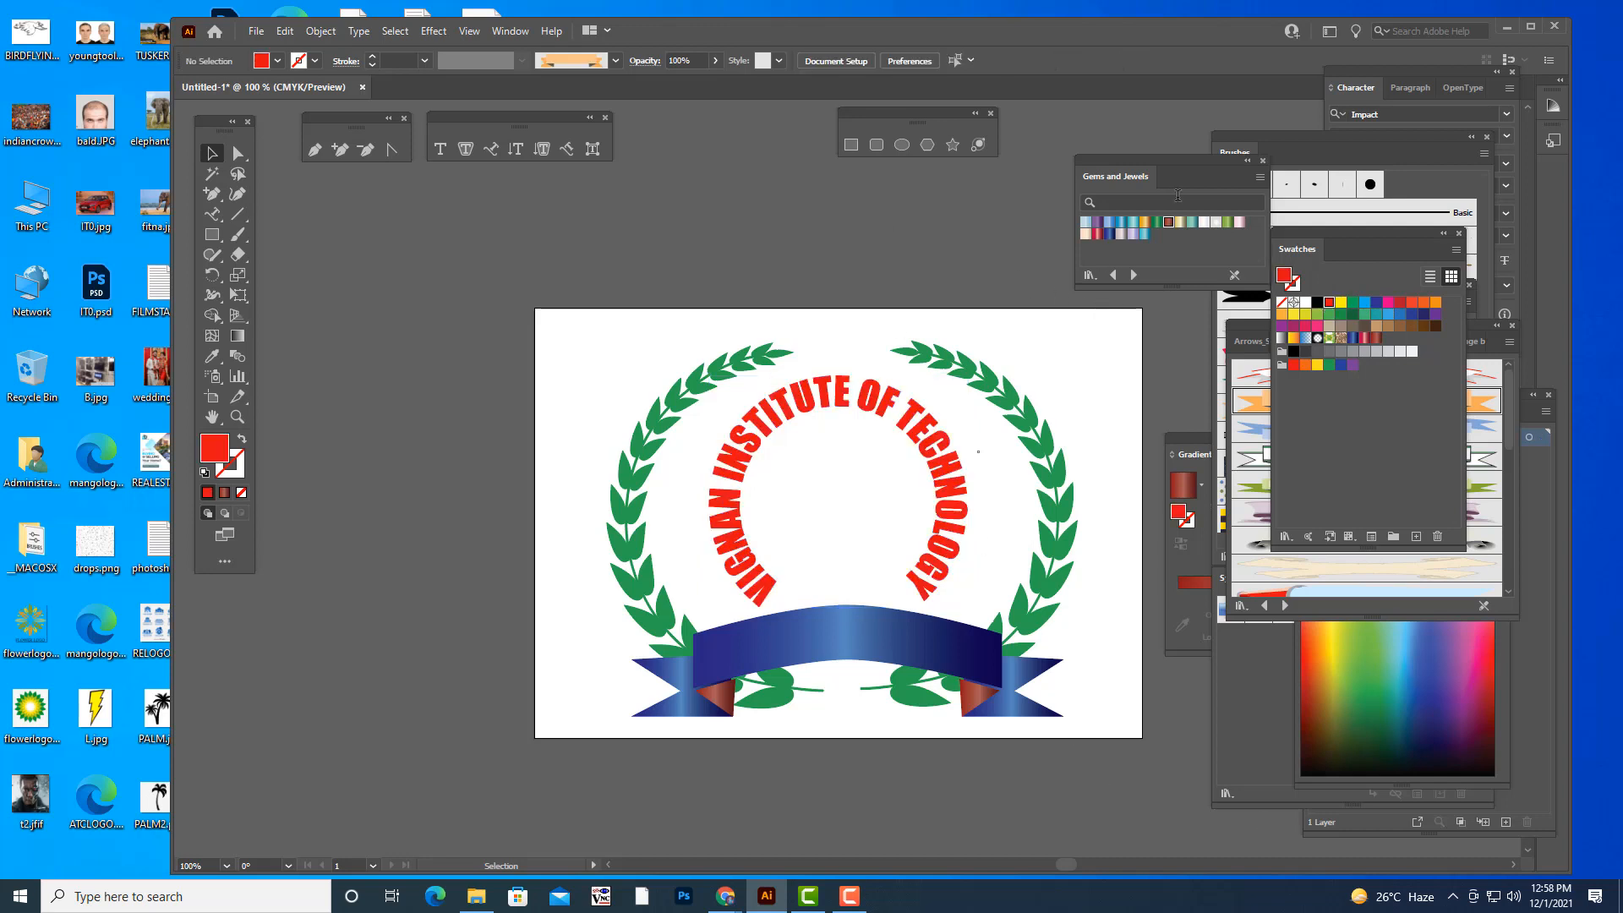
- Move the floating panels aside and add the point text "VIT" above the artboard
{"action": "left_click_drag", "start_coordinate": [1114, 160], "coordinate": [1147, 161]}
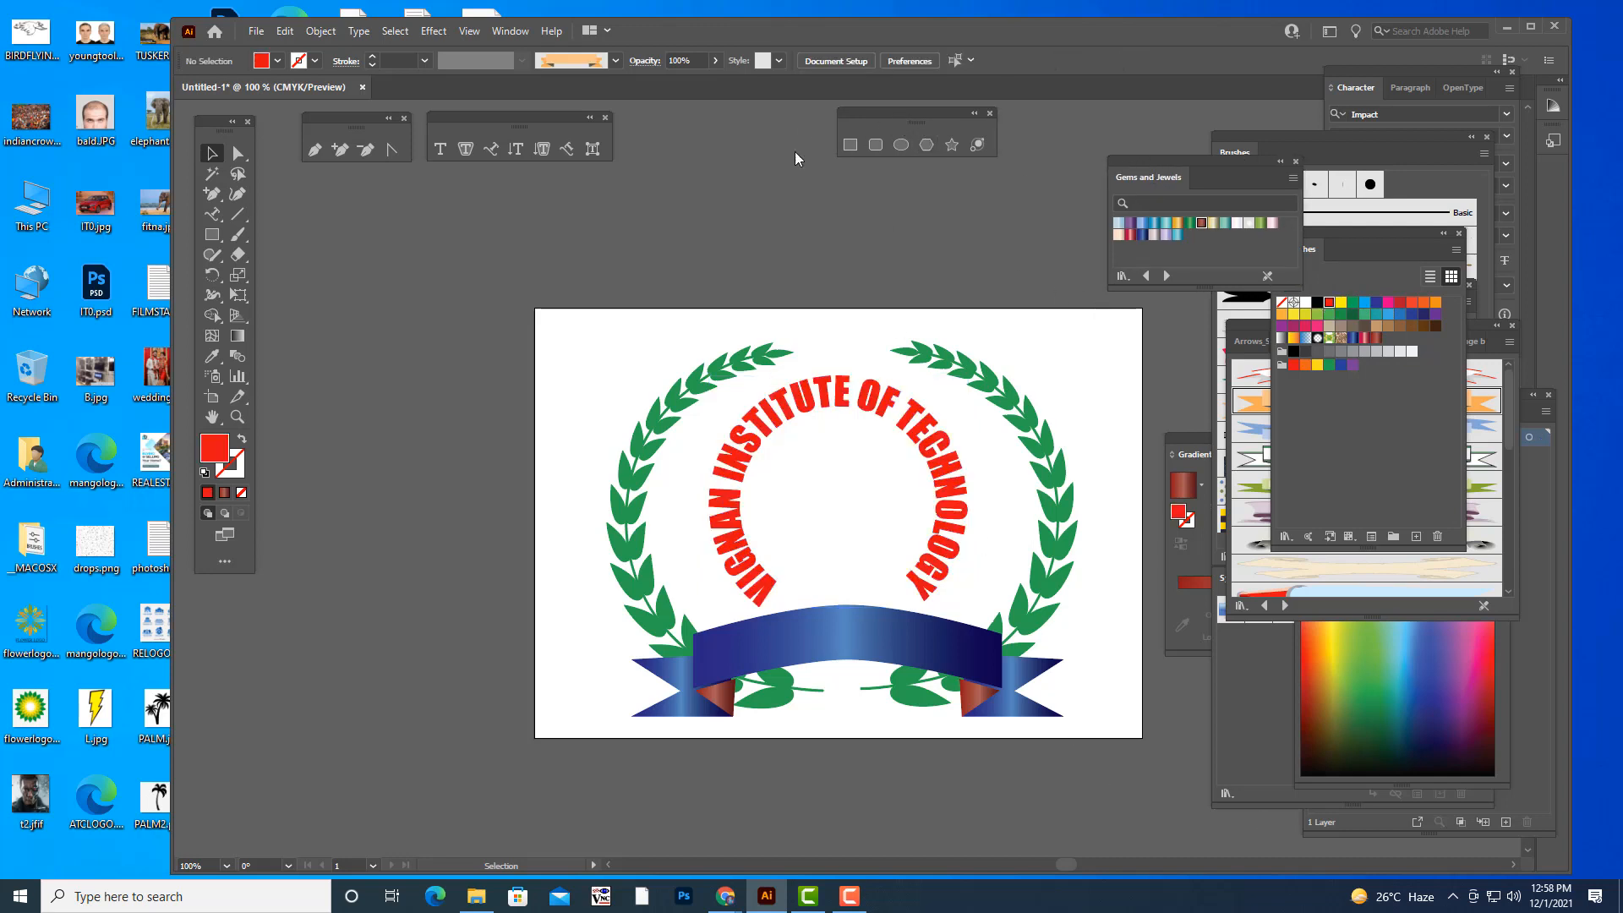
{"action": "left_click_drag", "start_coordinate": [915, 113], "coordinate": [456, 258]}
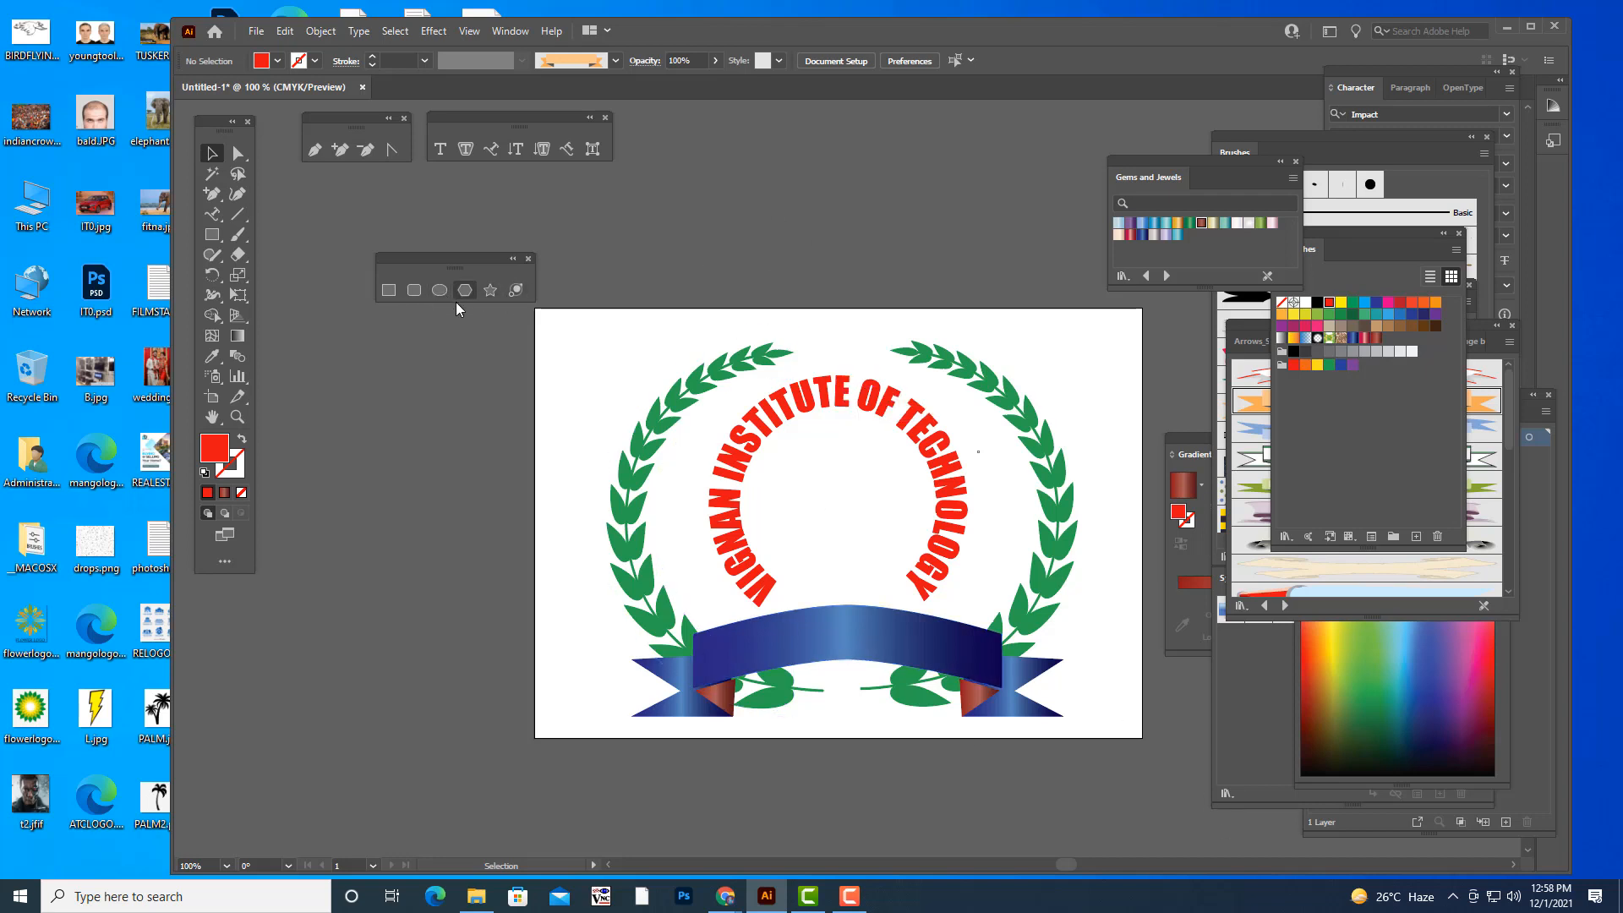
{"action": "left_click", "coordinate": [217, 218]}
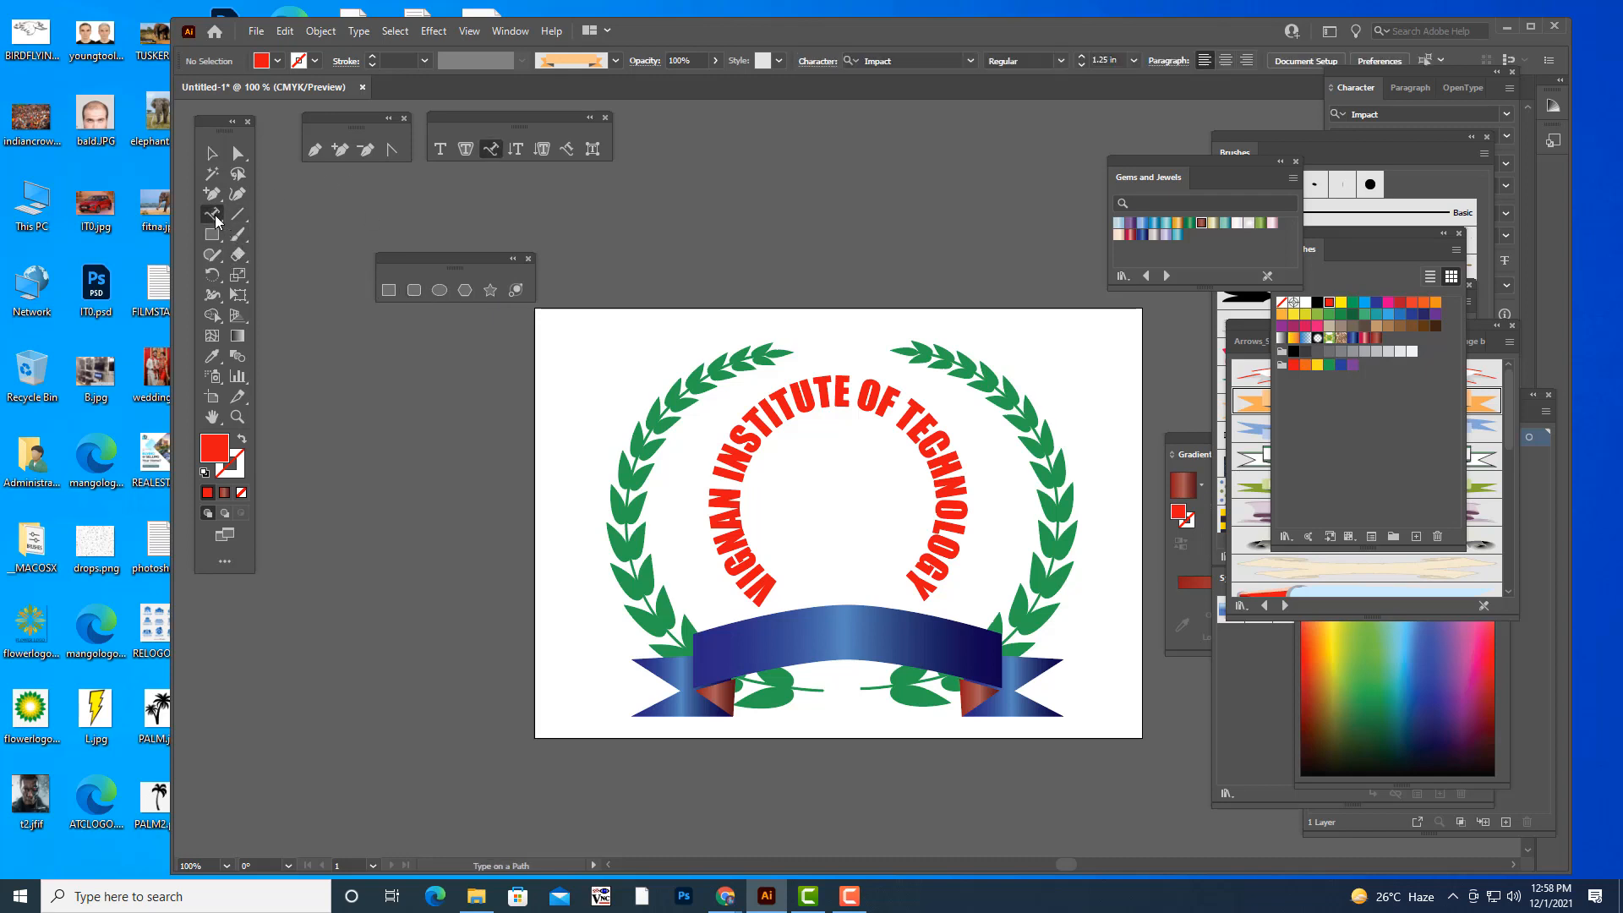
{"action": "left_click", "coordinate": [441, 150]}
{"action": "left_click", "coordinate": [776, 240]}
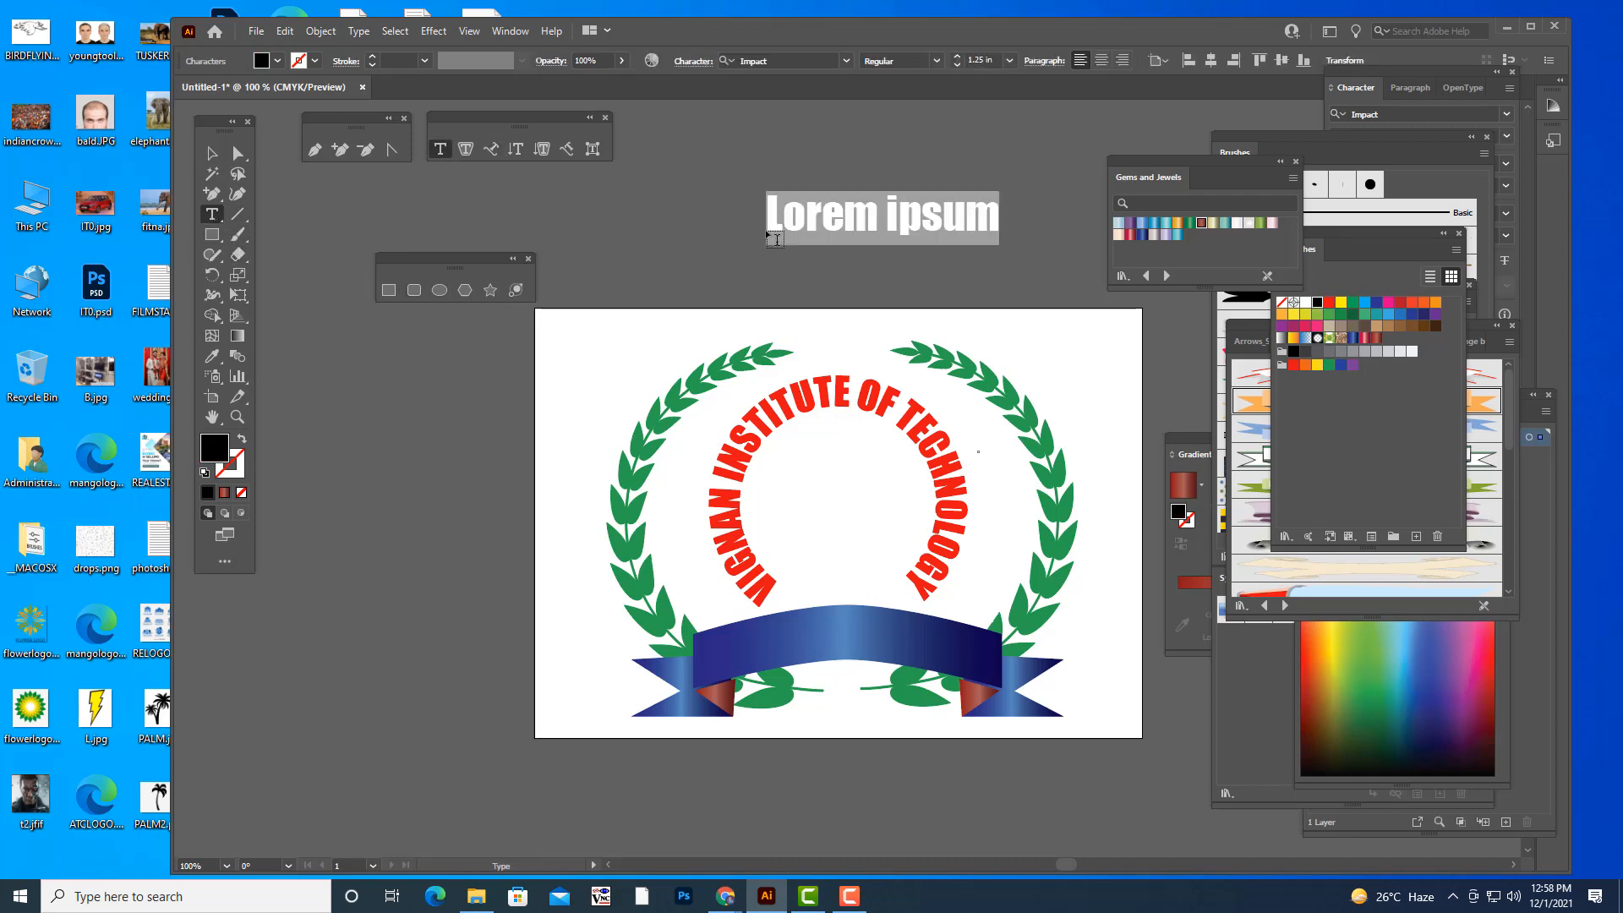
{"action": "type", "text": "V"}
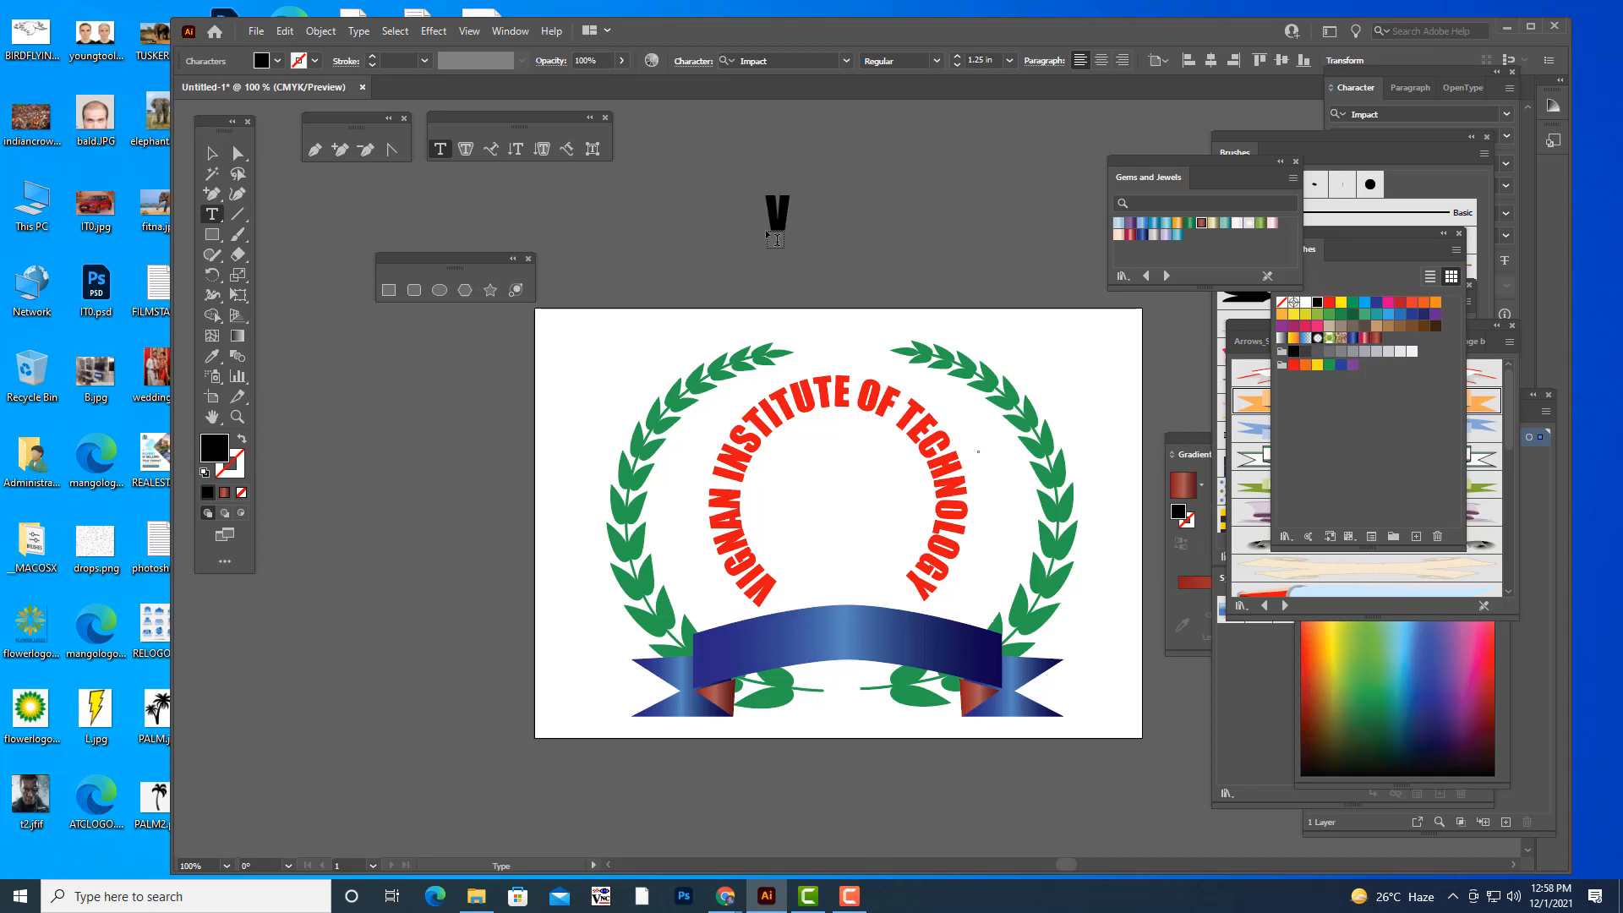
{"action": "type", "text": "IT"}
- Enlarge the "VIT" text to about 2.57 in and shift it left above the artboard
{"action": "left_click", "coordinate": [212, 153]}
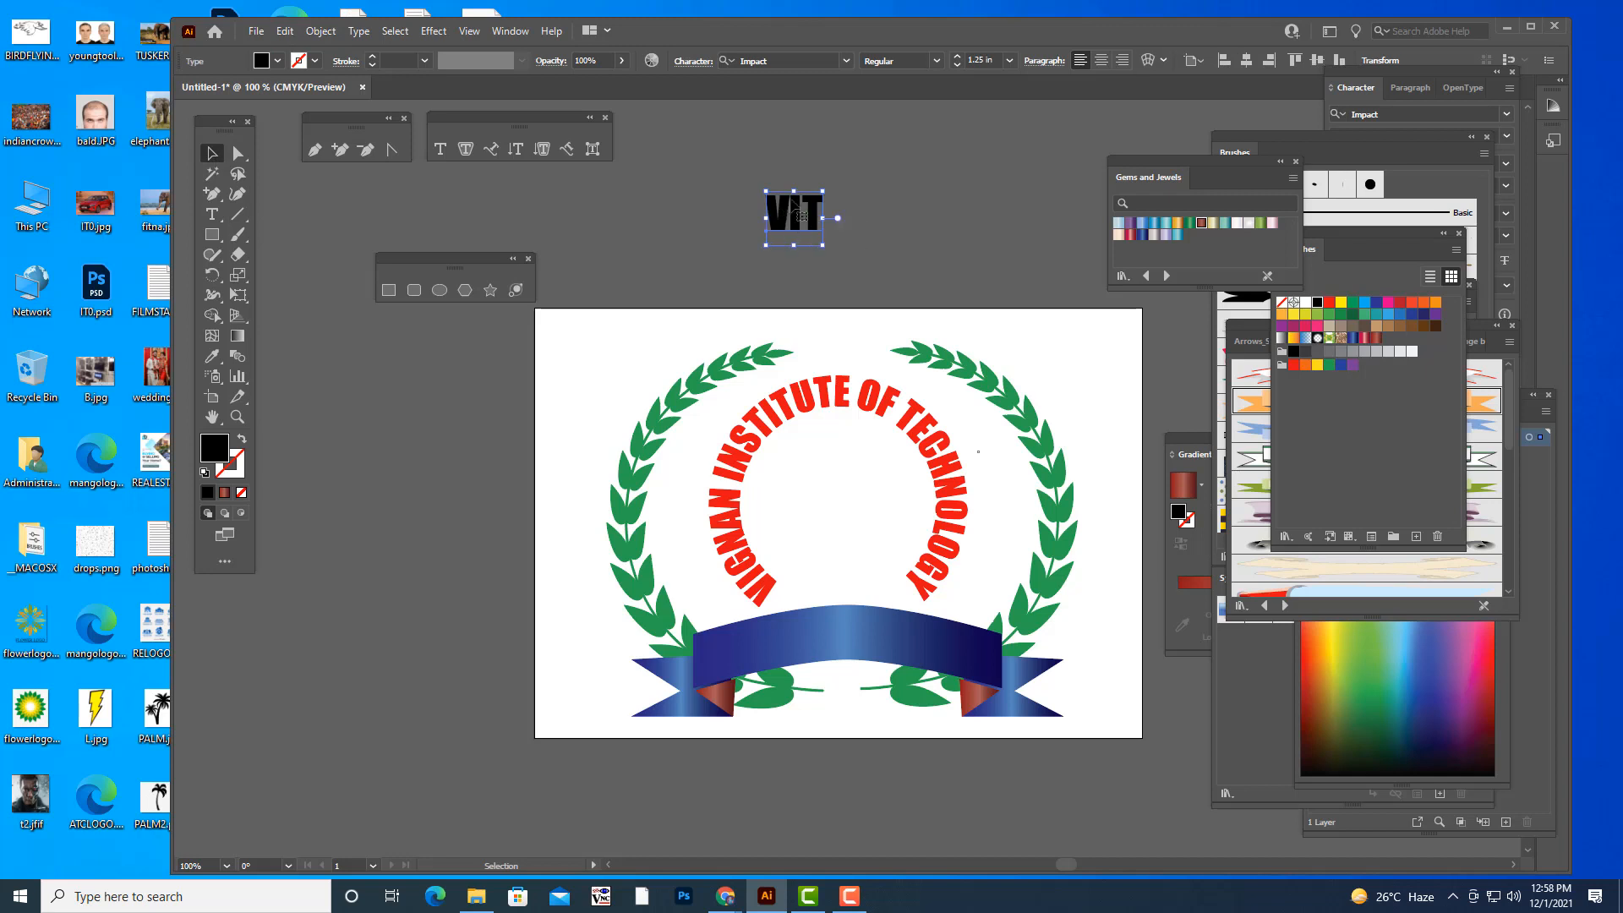
{"action": "left_click_drag", "start_coordinate": [825, 191], "coordinate": [778, 199]}
{"action": "left_click", "coordinate": [961, 190]}
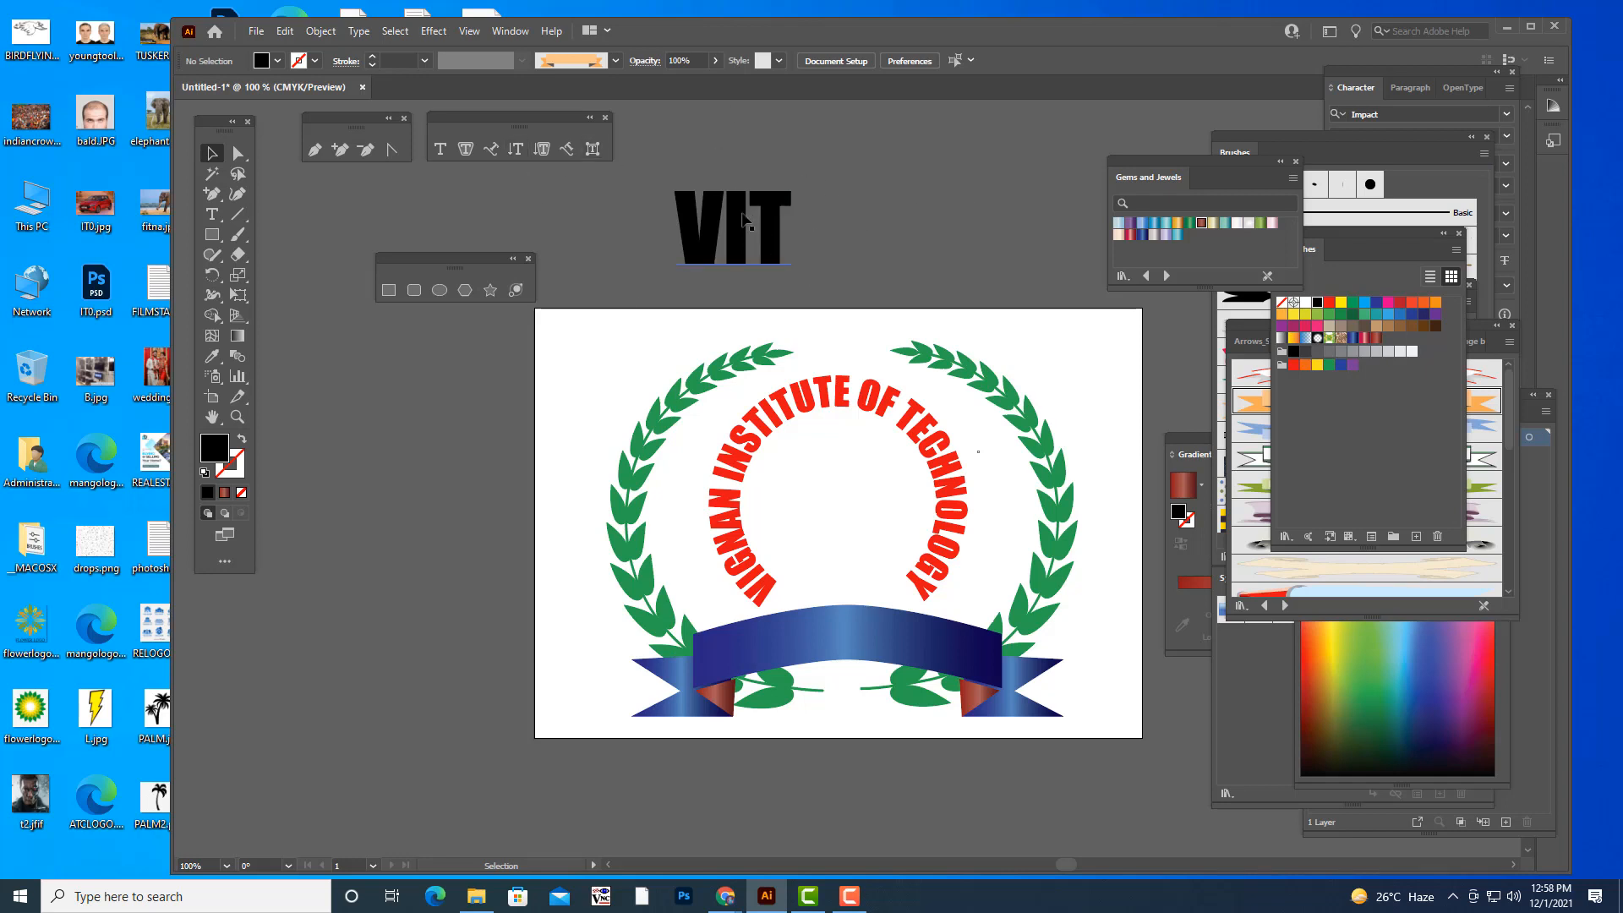
{"action": "left_click_drag", "start_coordinate": [738, 223], "coordinate": [661, 218]}
- Draw a circle about 267 pt in diameter to the right of "VIT", with no fill and a black stroke
{"action": "left_click", "coordinate": [439, 290]}
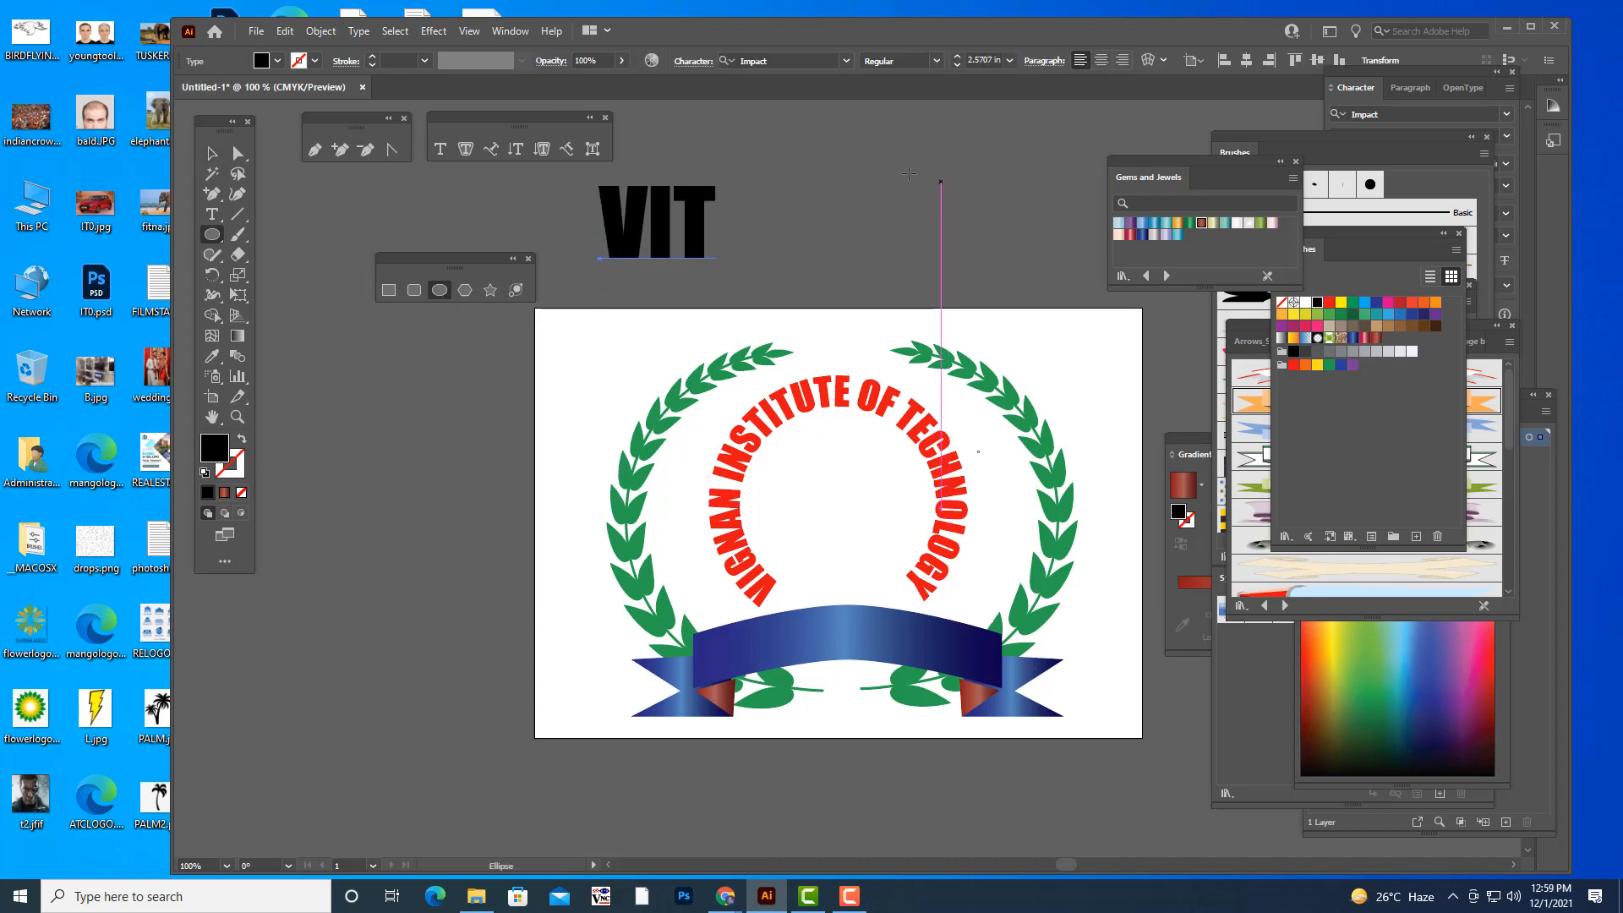
{"action": "left_click_drag", "start_coordinate": [901, 172], "coordinate": [1022, 289]}
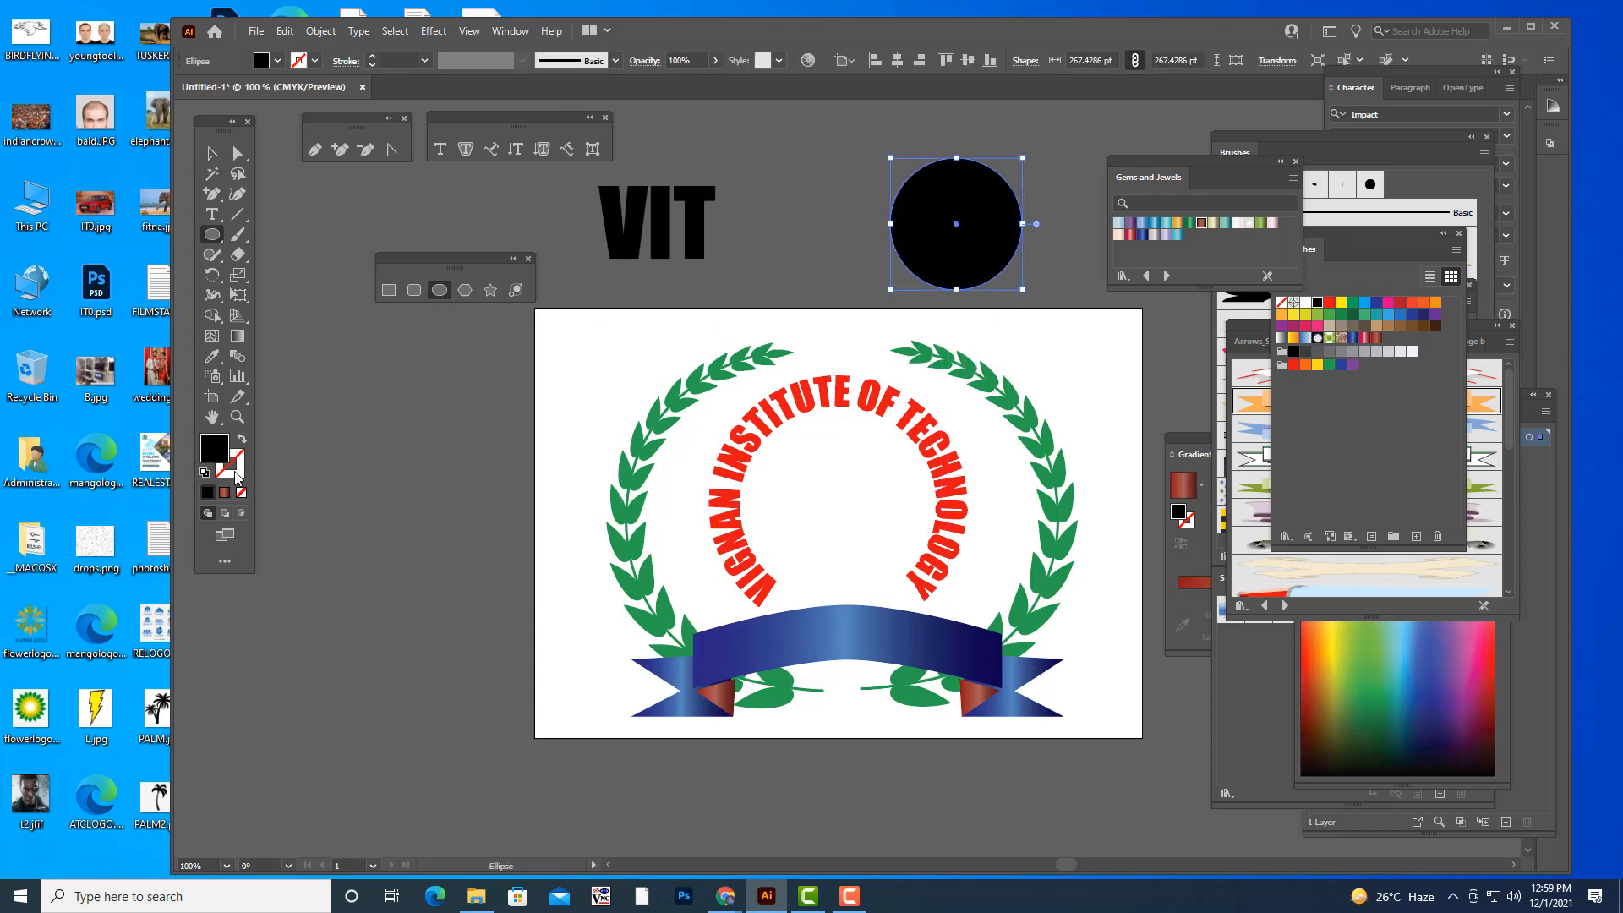
{"action": "left_click", "coordinate": [207, 492]}
{"action": "left_click", "coordinate": [203, 447]}
{"action": "left_click", "coordinate": [241, 493]}
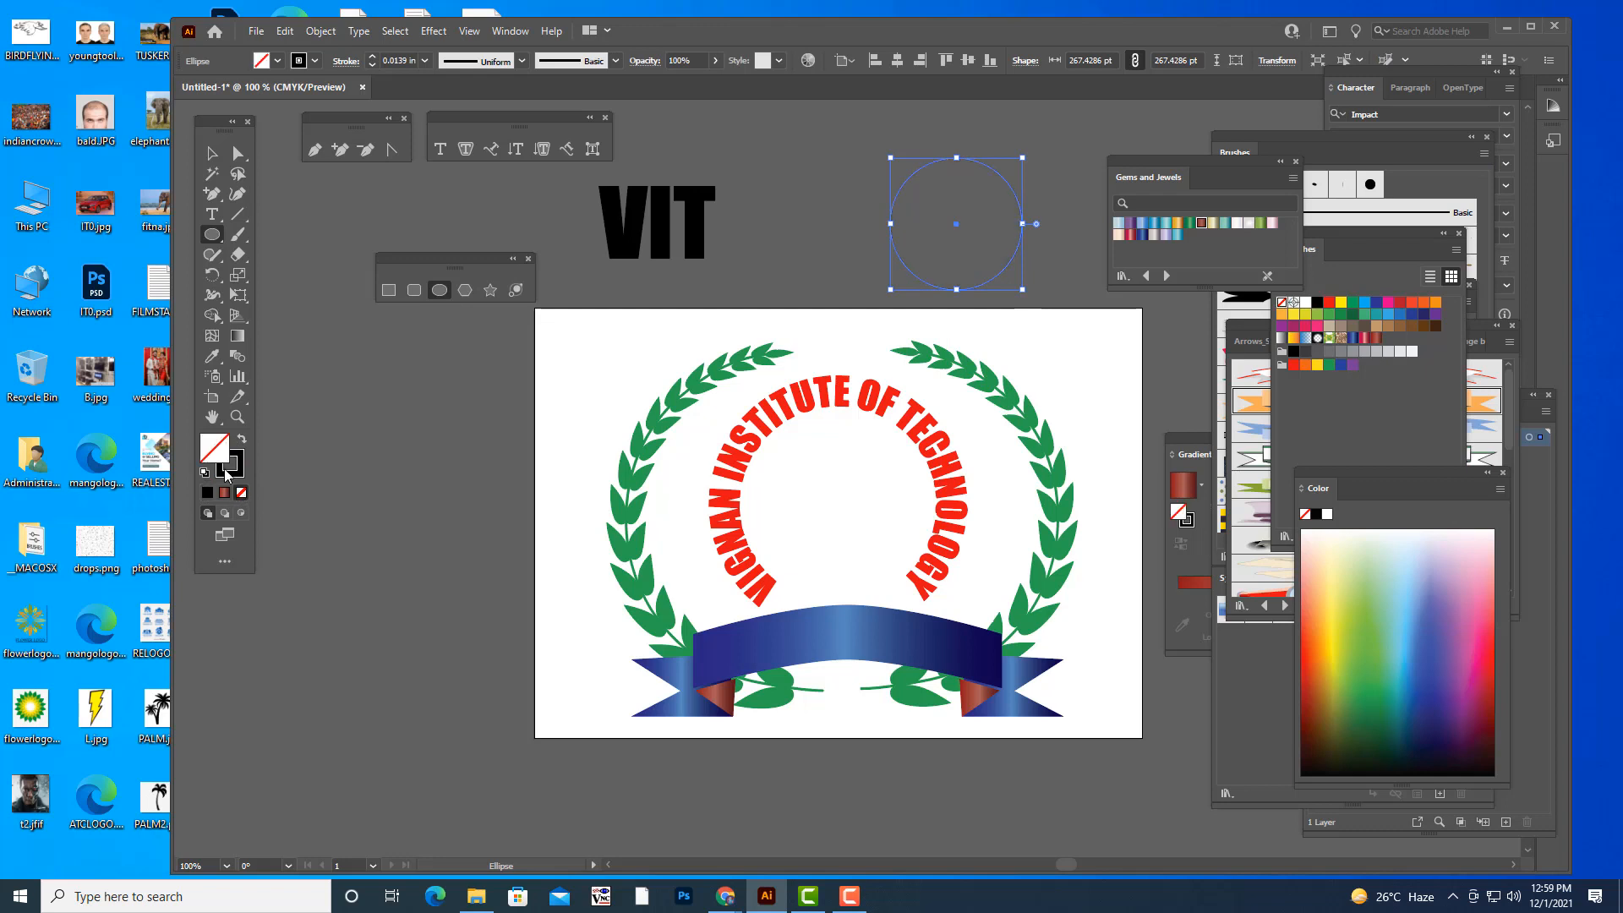
- Enlarge the circle to about 307 pt in diameter and move the "VIT" text inside it
{"action": "left_click", "coordinate": [211, 153]}
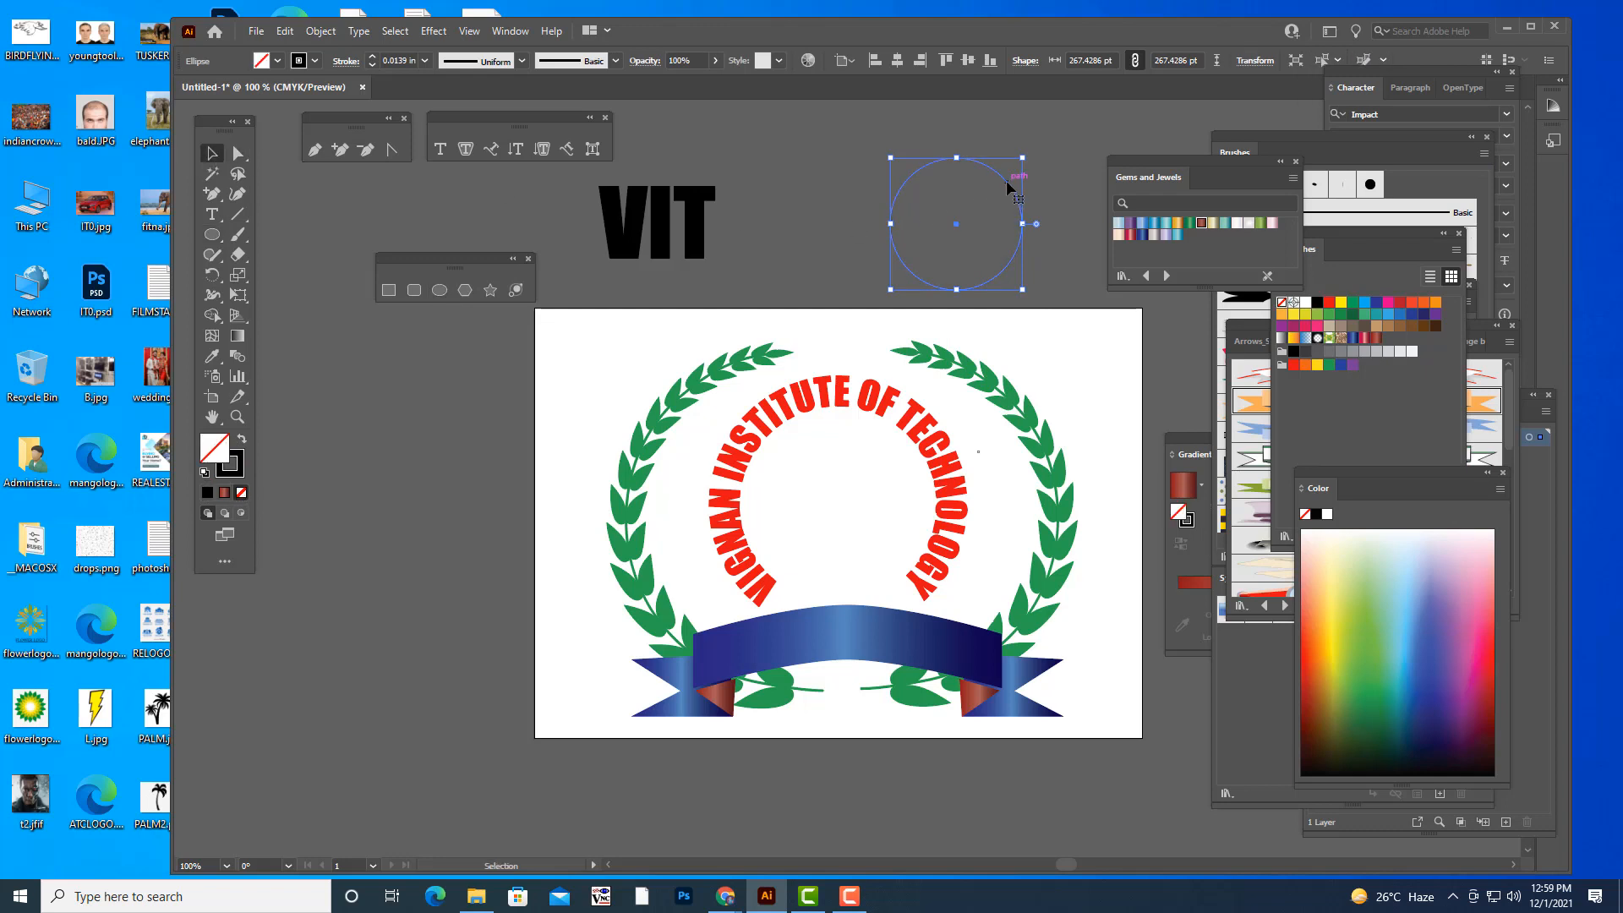
{"action": "left_click_drag", "start_coordinate": [1009, 191], "coordinate": [951, 144]}
{"action": "left_click", "coordinate": [697, 232]}
{"action": "left_click_drag", "start_coordinate": [698, 232], "coordinate": [913, 232]}
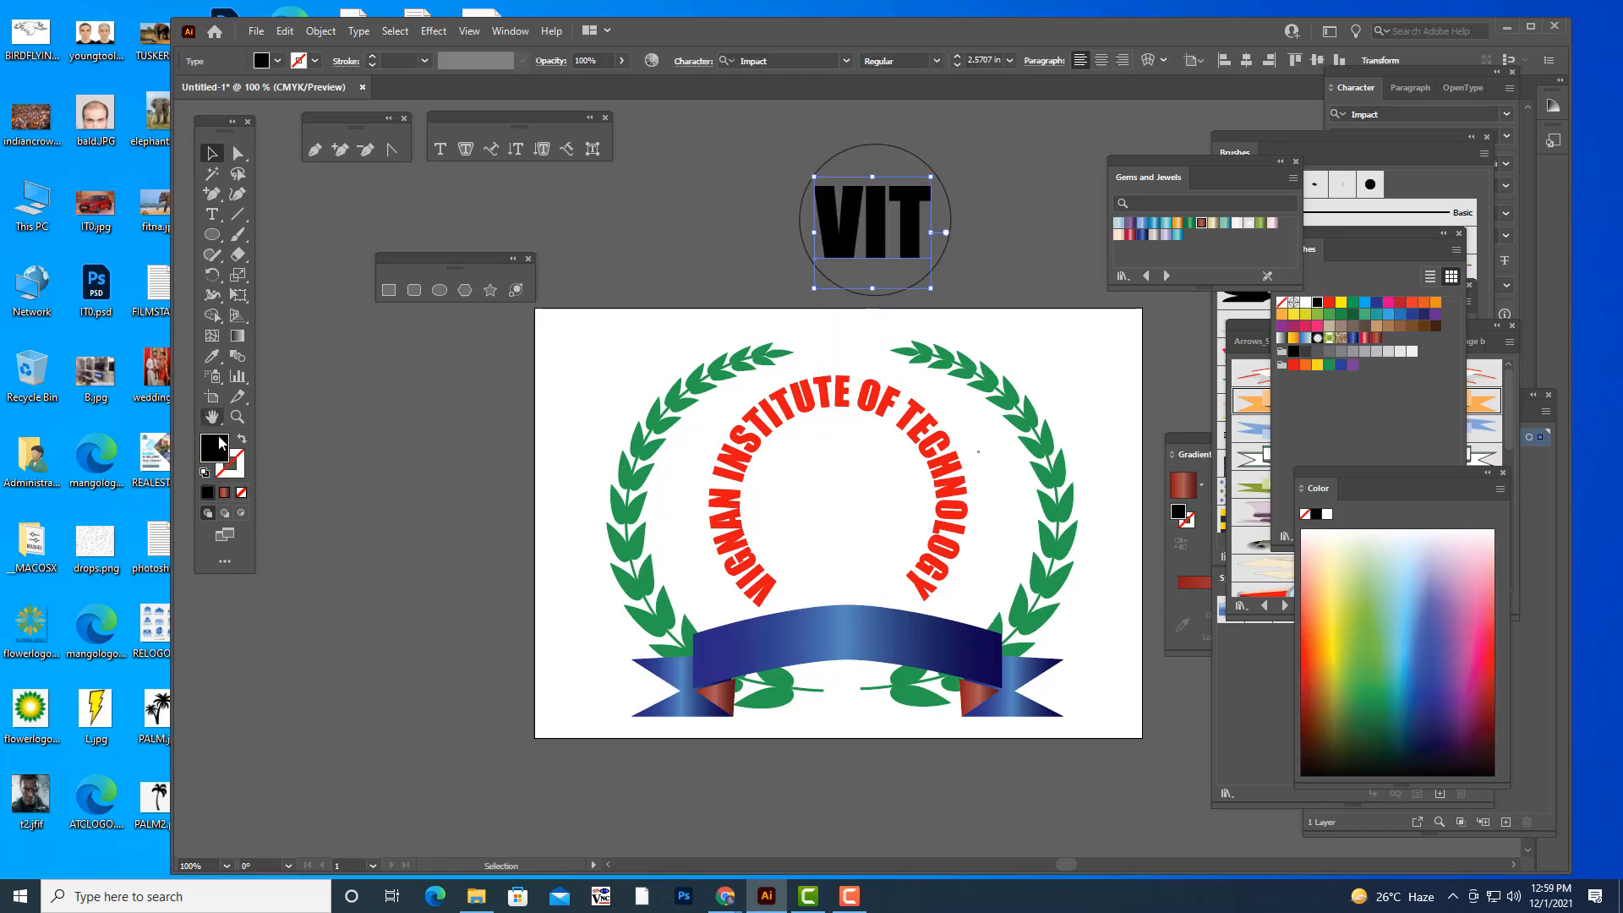
- Fill the "VIT" text with a bright pinkish red
{"action": "double_click", "coordinate": [216, 447]}
{"action": "left_click_drag", "start_coordinate": [1118, 265], "coordinate": [1152, 265]}
{"action": "left_click", "coordinate": [1317, 263]}
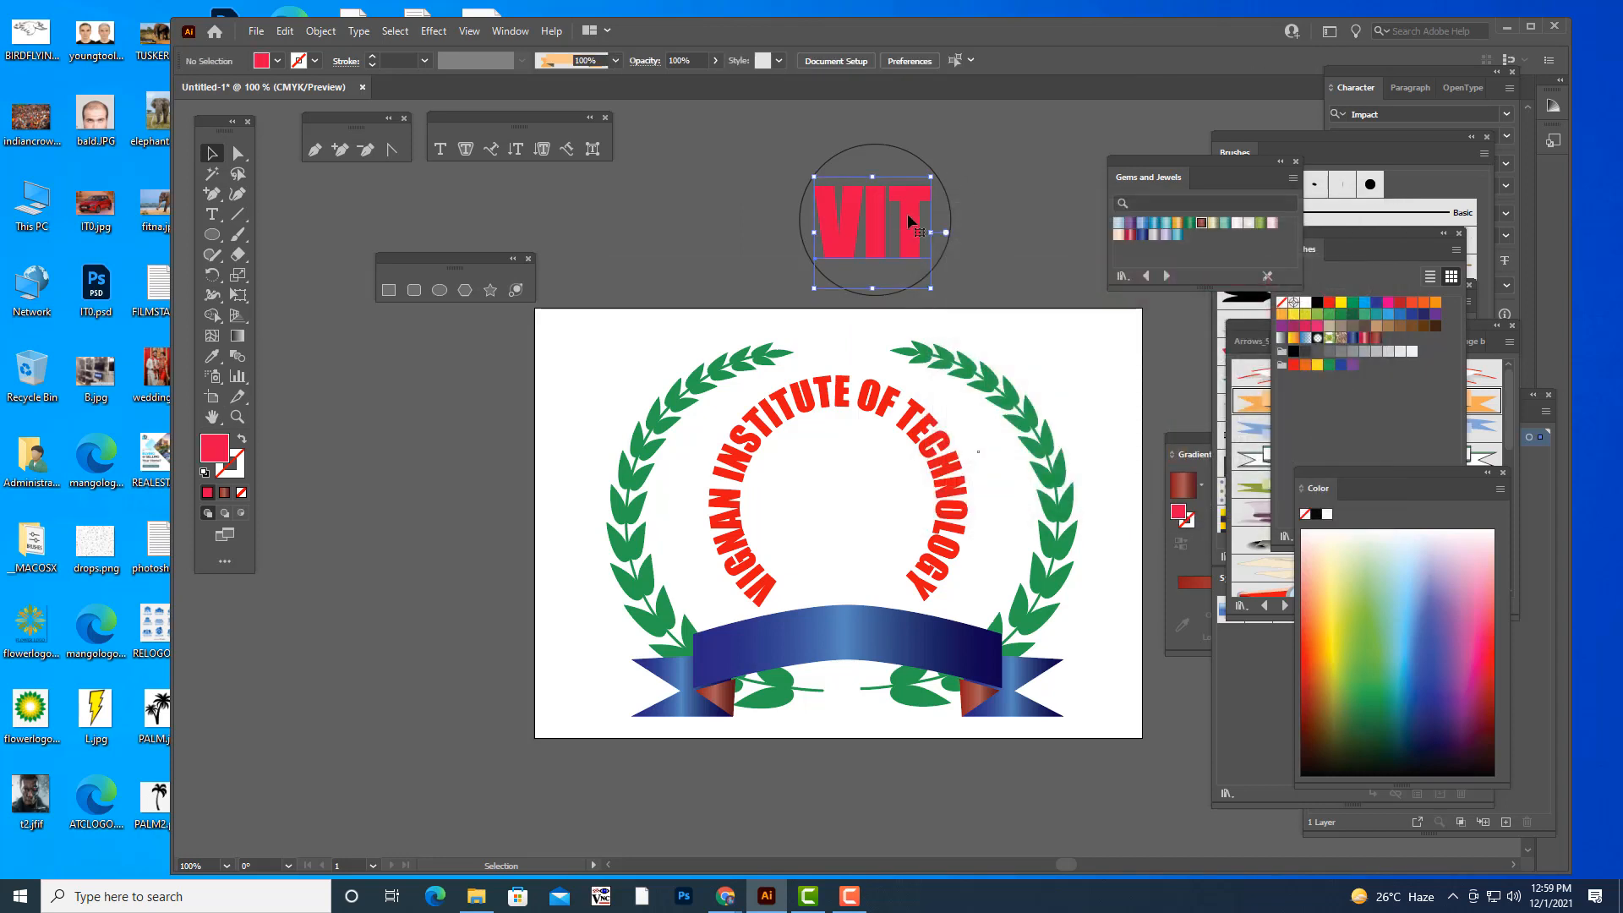
- Centre "VIT" in the circle and enlarge it to about 3.39 in so it spans the circle's width
{"action": "mouse_move", "coordinate": [906, 213]}
{"action": "left_mouse_down"}
{"action": "mouse_move", "coordinate": [914, 230]}
{"action": "mouse_move", "coordinate": [914, 209]}
{"action": "left_mouse_up"}
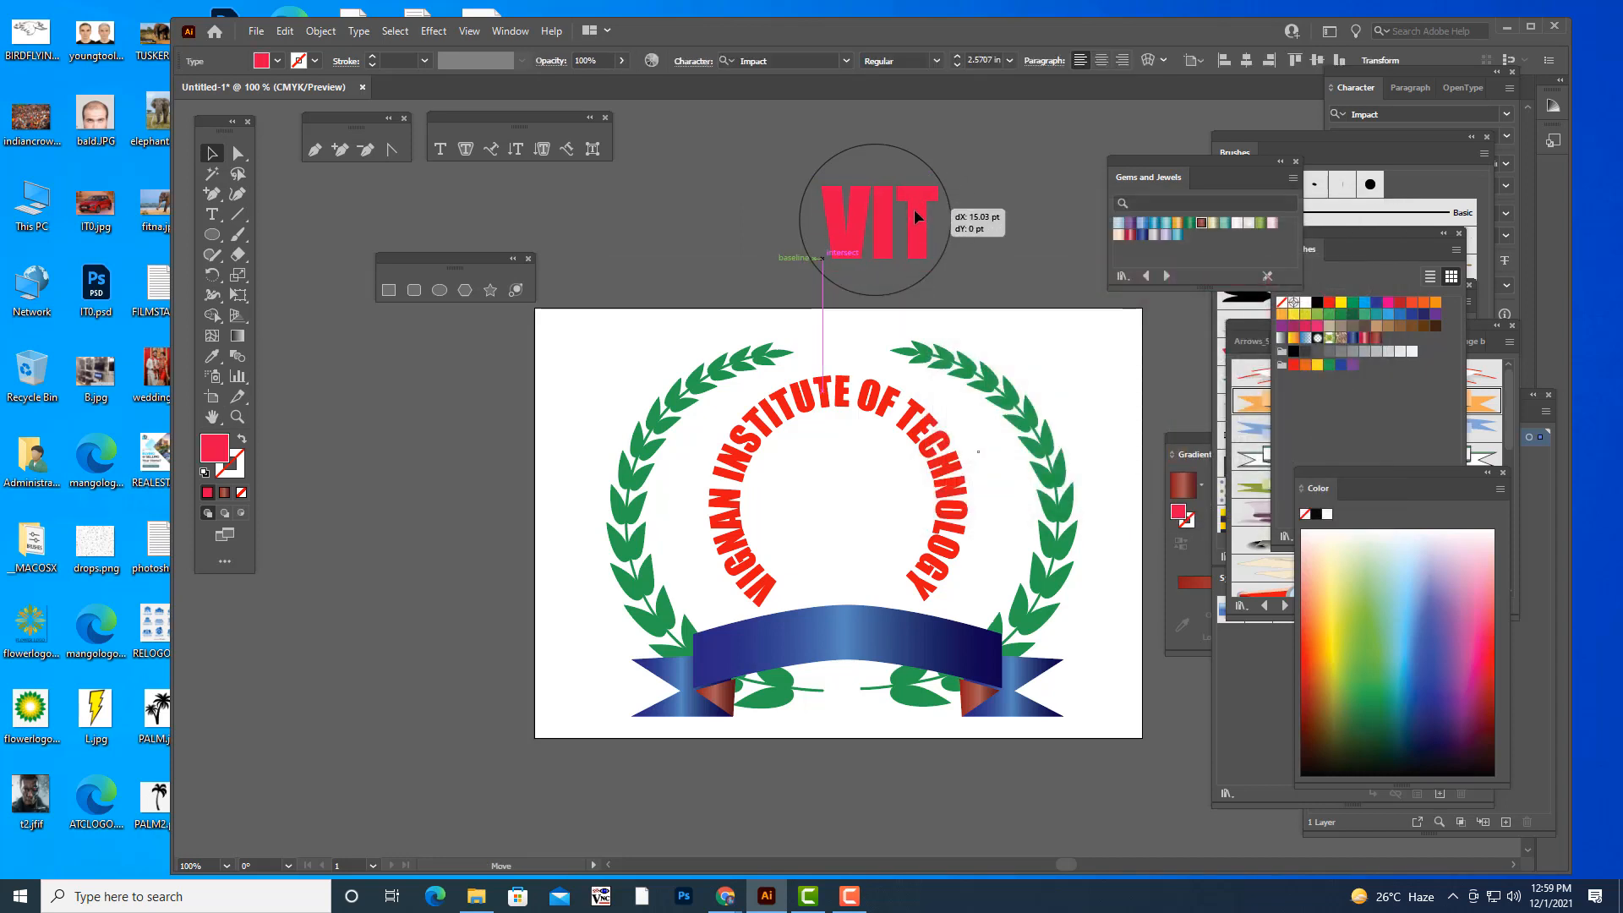
{"action": "left_click", "coordinate": [925, 159]}
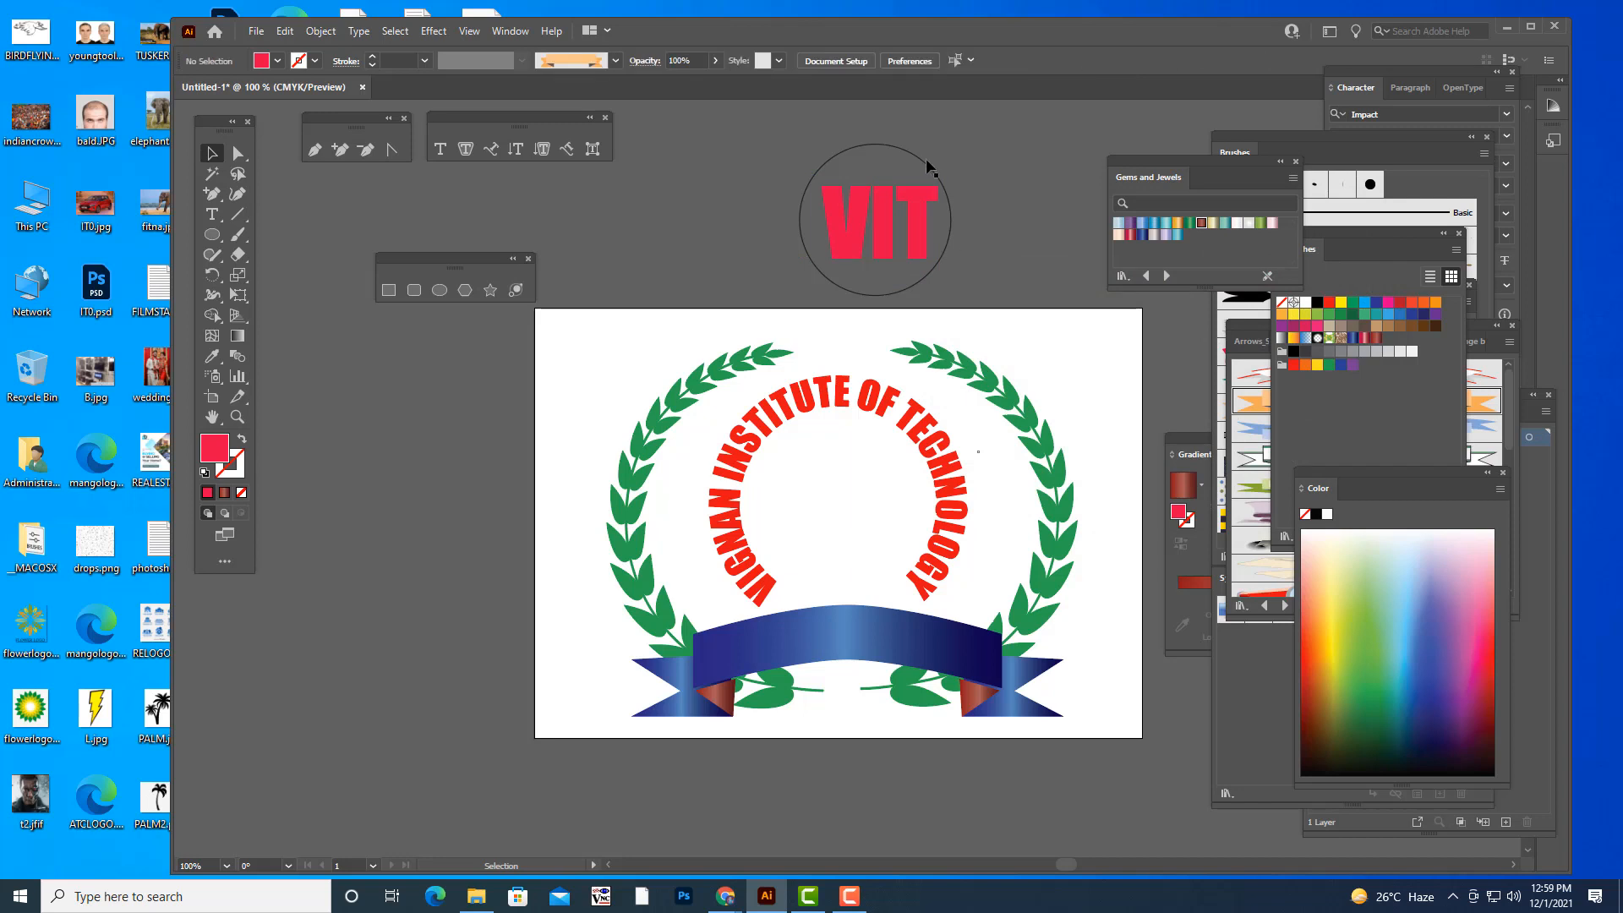
{"action": "left_click", "coordinate": [916, 235]}
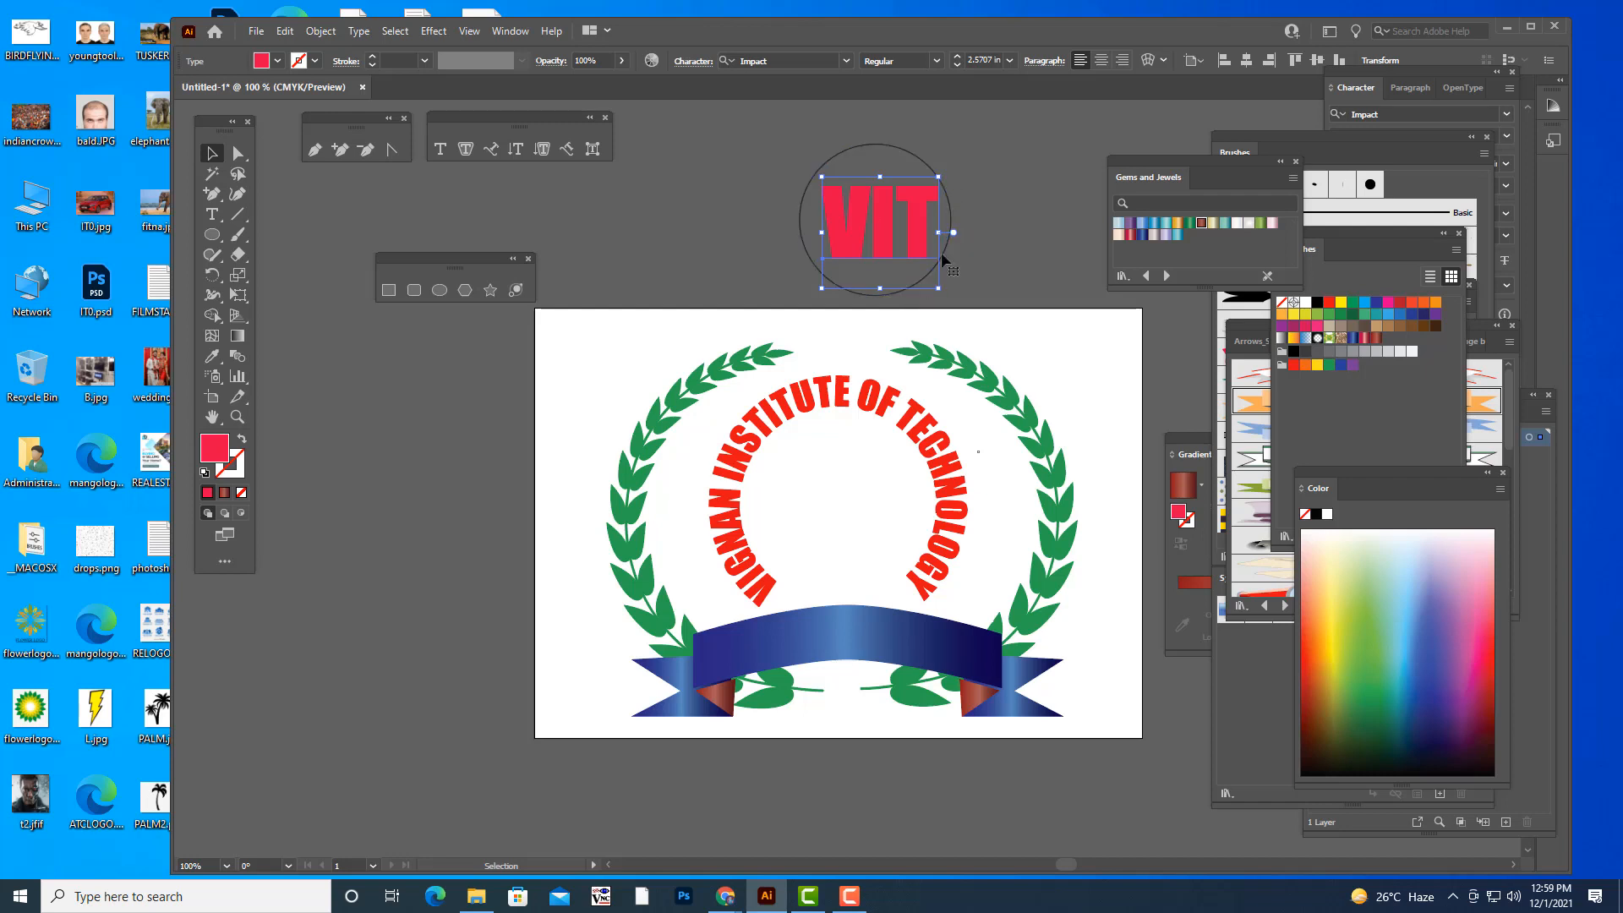
{"action": "left_click_drag", "start_coordinate": [923, 218], "coordinate": [953, 160]}
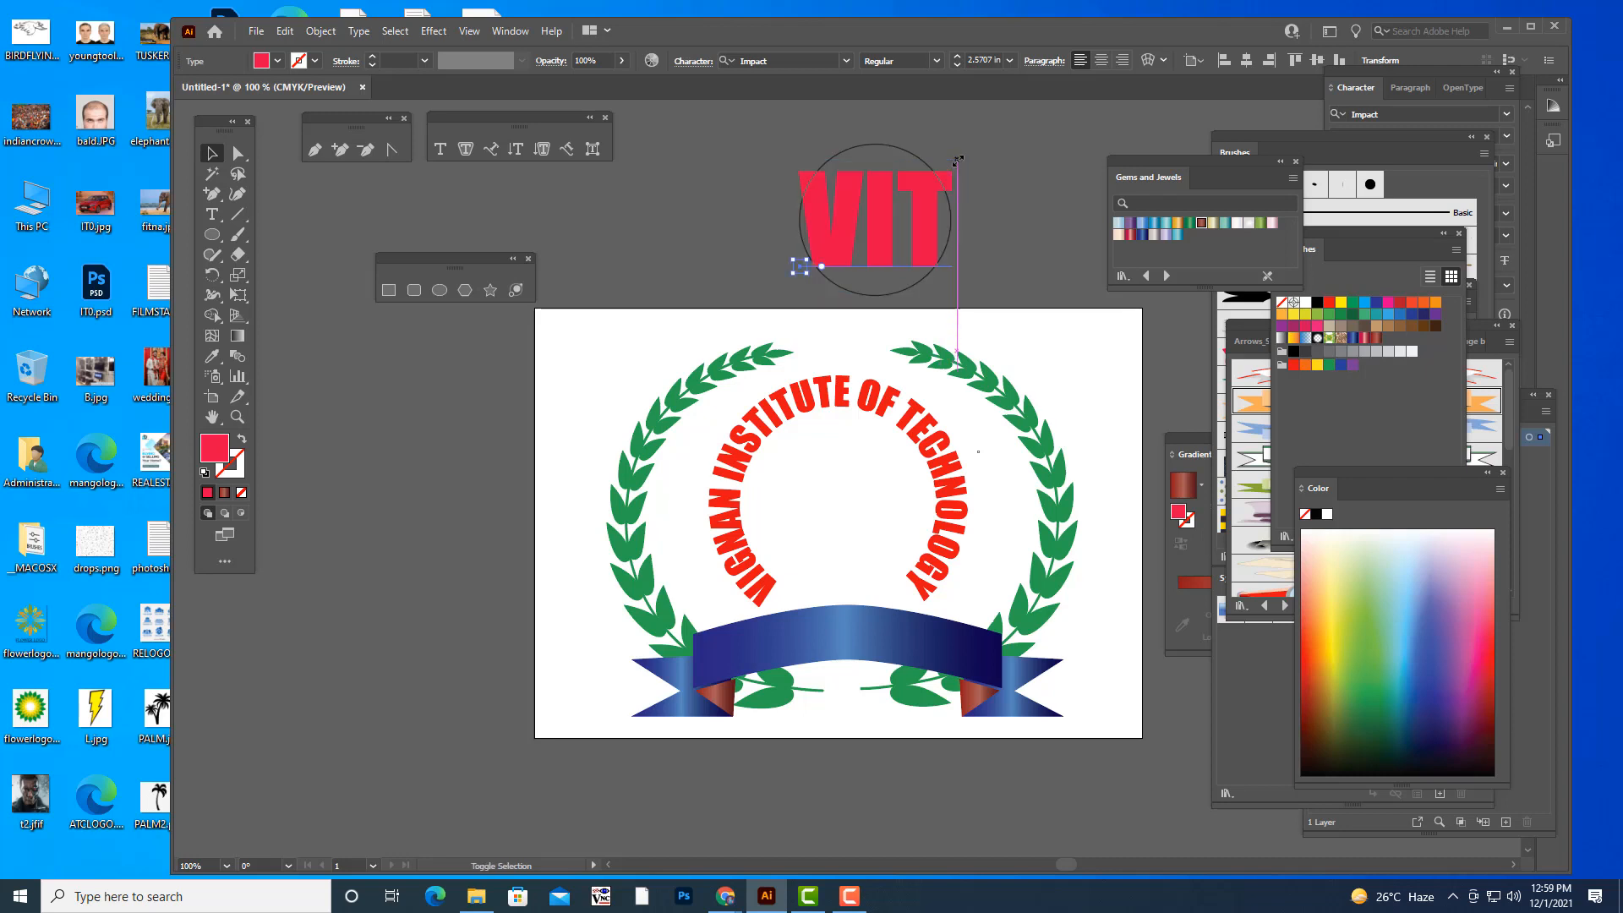
{"action": "key", "text": "ctrl+shift+a"}
- Bring the circle around "VIT" to the front of the stacking order
{"action": "right_click", "coordinate": [917, 158]}
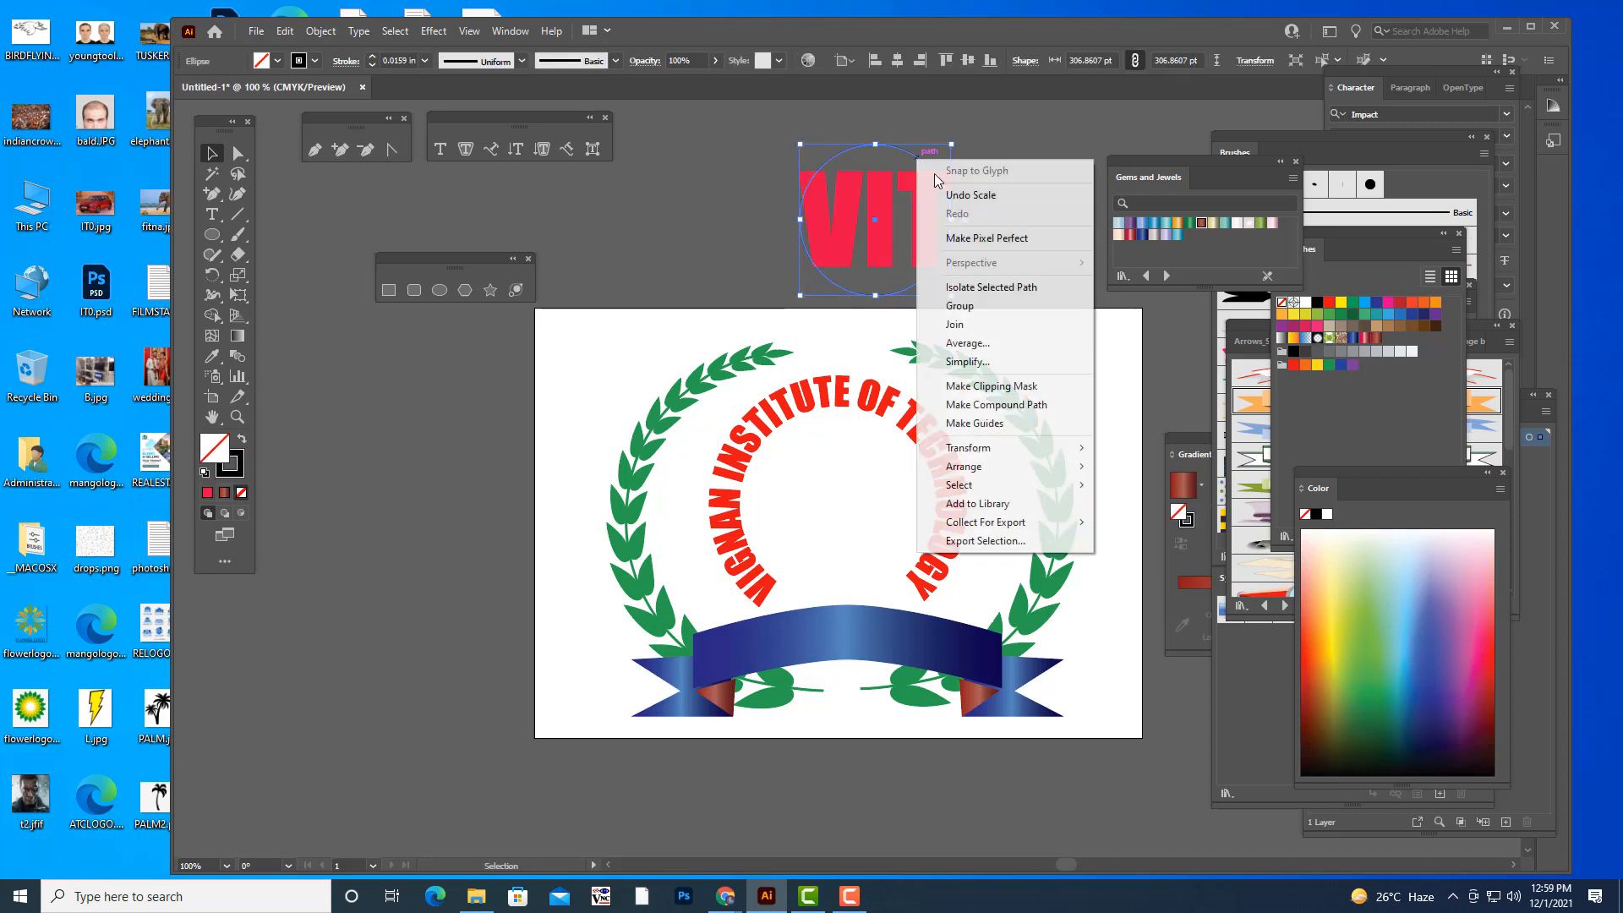
{"action": "mouse_move", "coordinate": [981, 468]}
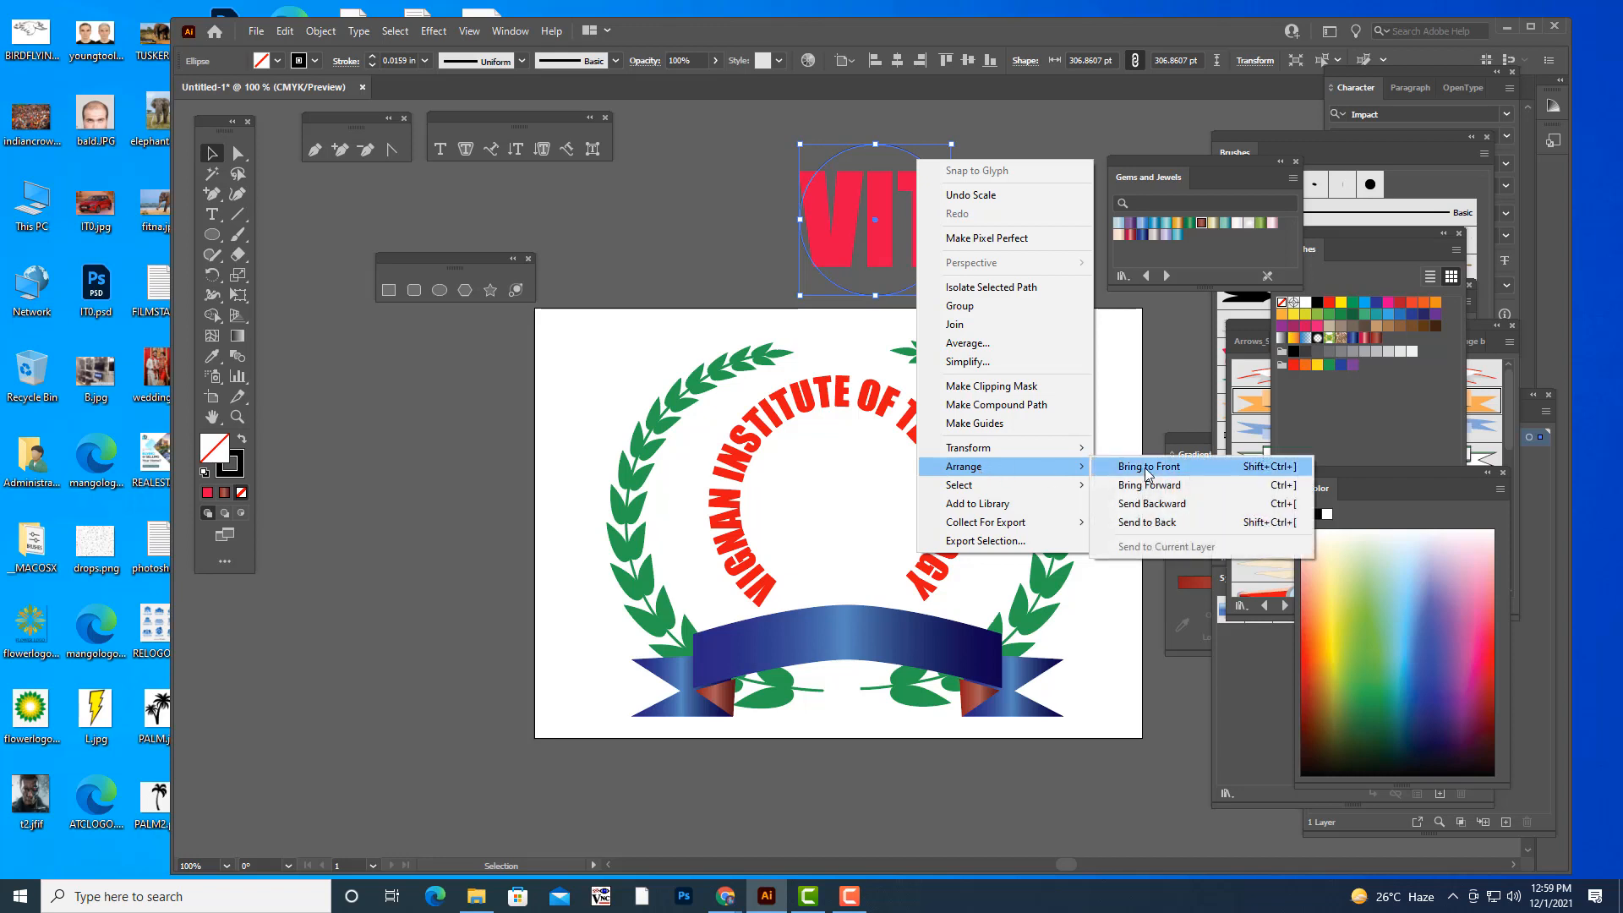
{"action": "left_click", "coordinate": [1152, 468]}
{"action": "left_click", "coordinate": [1004, 226]}
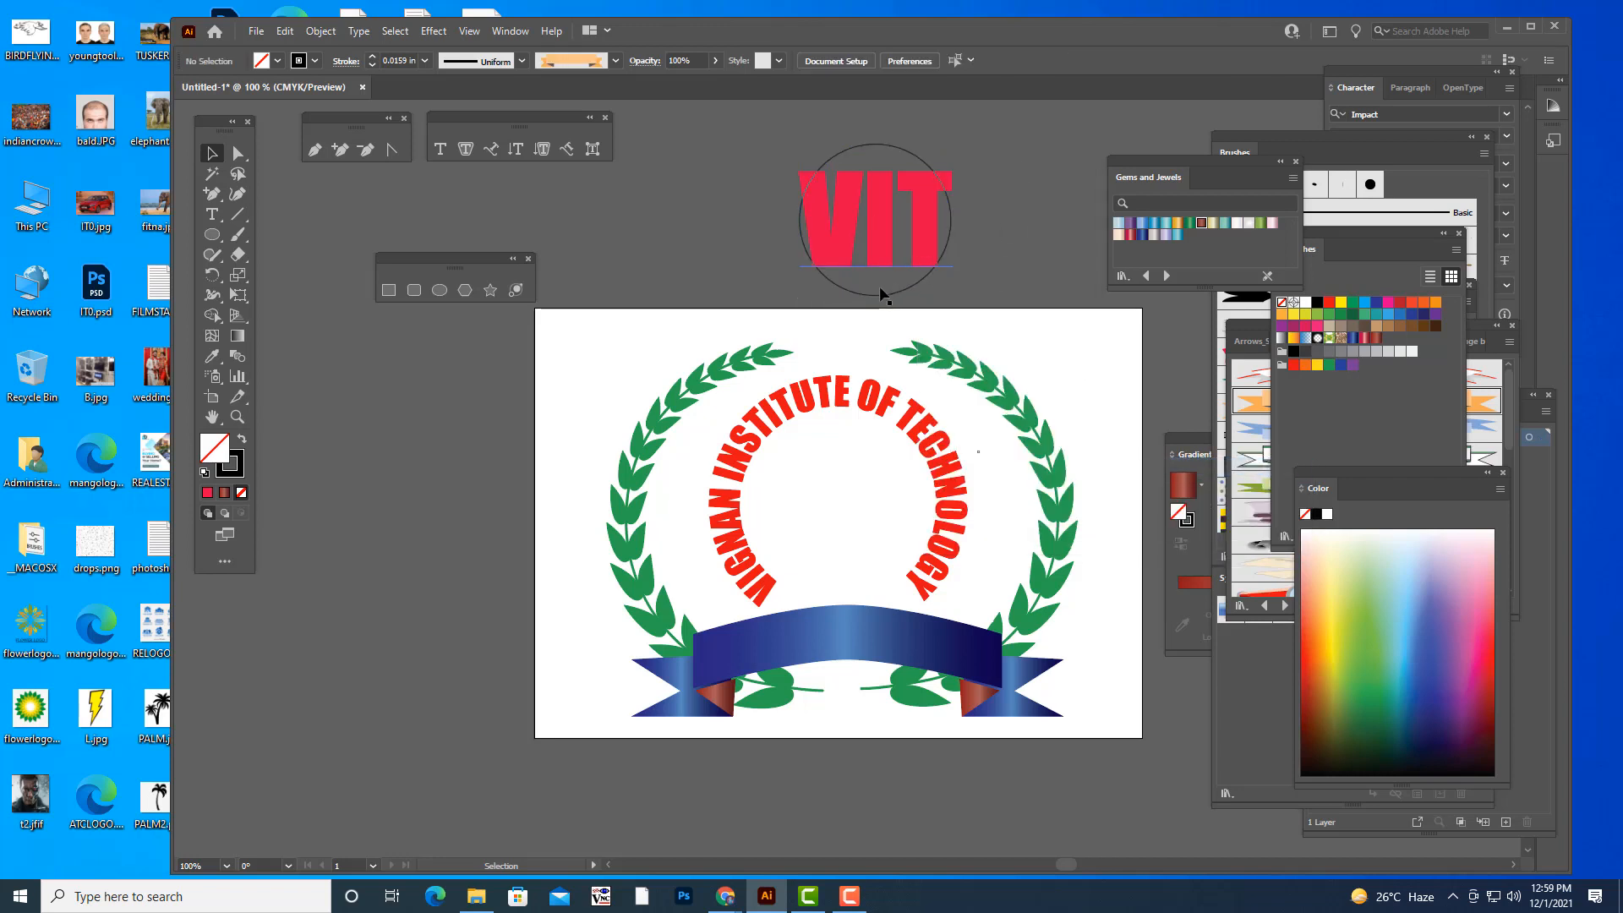
- Envelope-distort the "VIT" text into the circle using Make with Top Object
{"action": "left_click", "coordinate": [928, 218]}
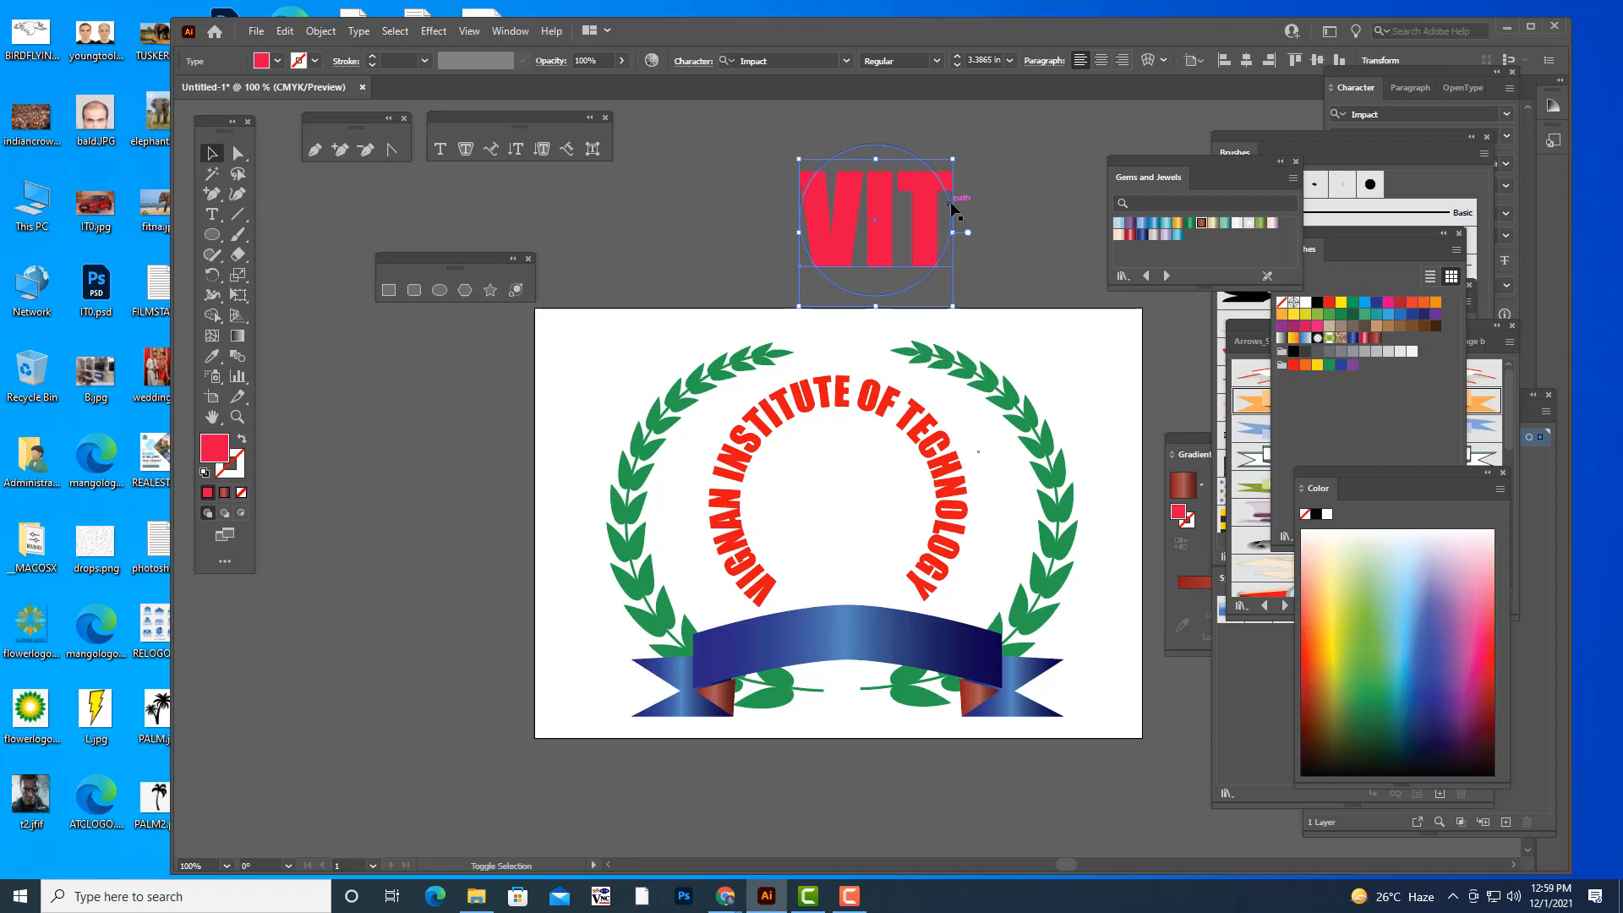
{"action": "left_click", "coordinate": [953, 207], "text": "shift"}
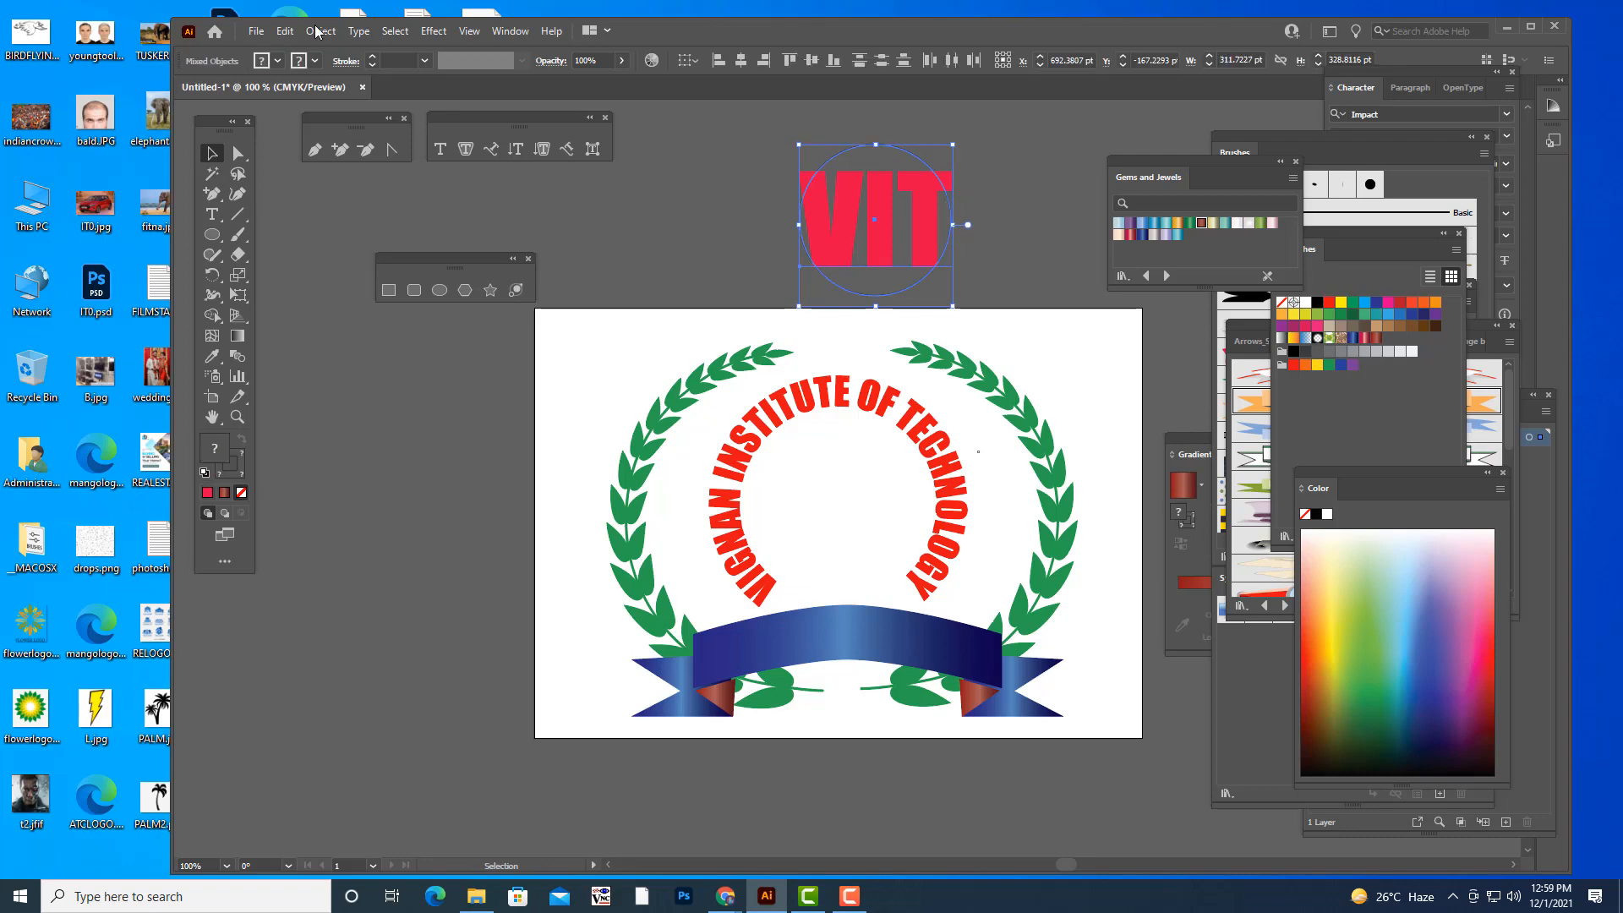
{"action": "left_click", "coordinate": [320, 31]}
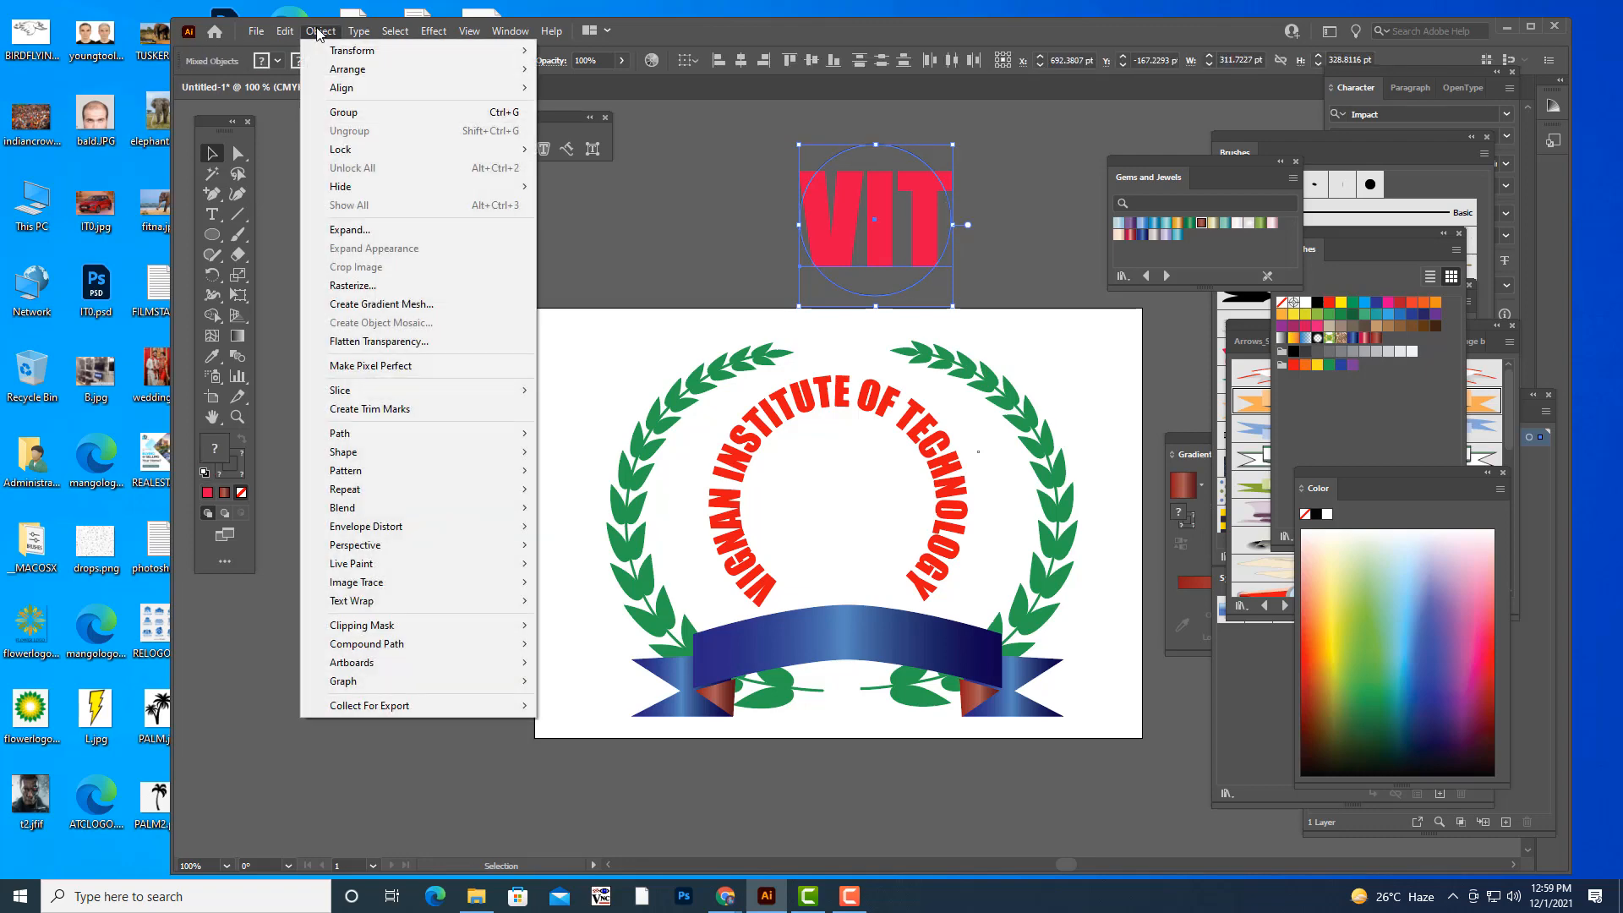
{"action": "mouse_move", "coordinate": [439, 527]}
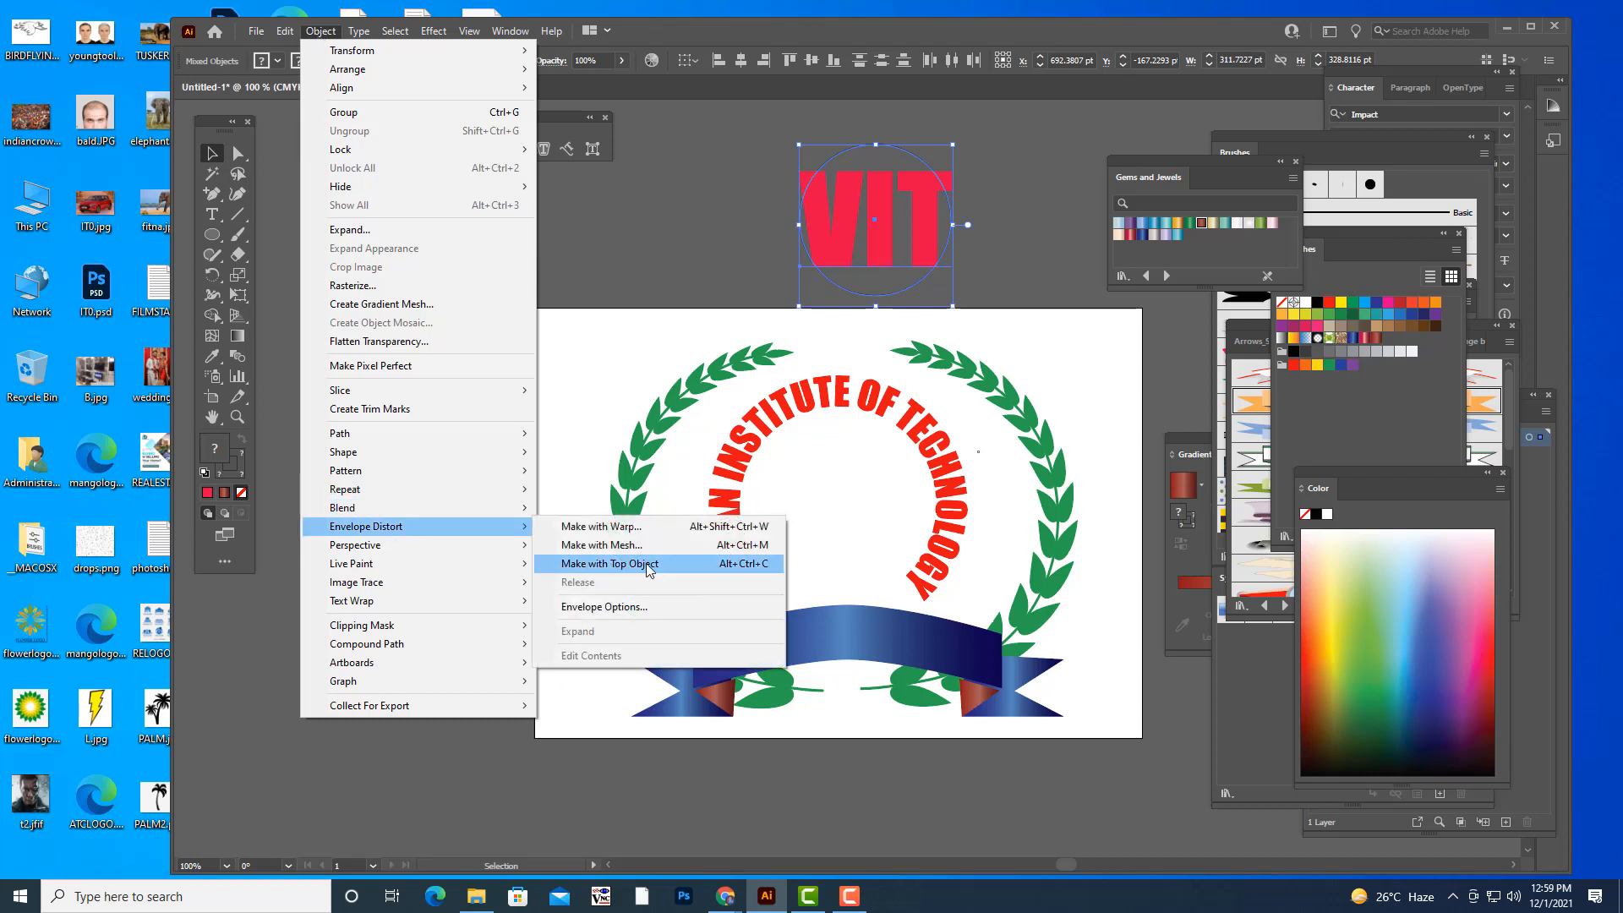
{"action": "left_click", "coordinate": [650, 571]}
{"action": "left_click", "coordinate": [962, 145]}
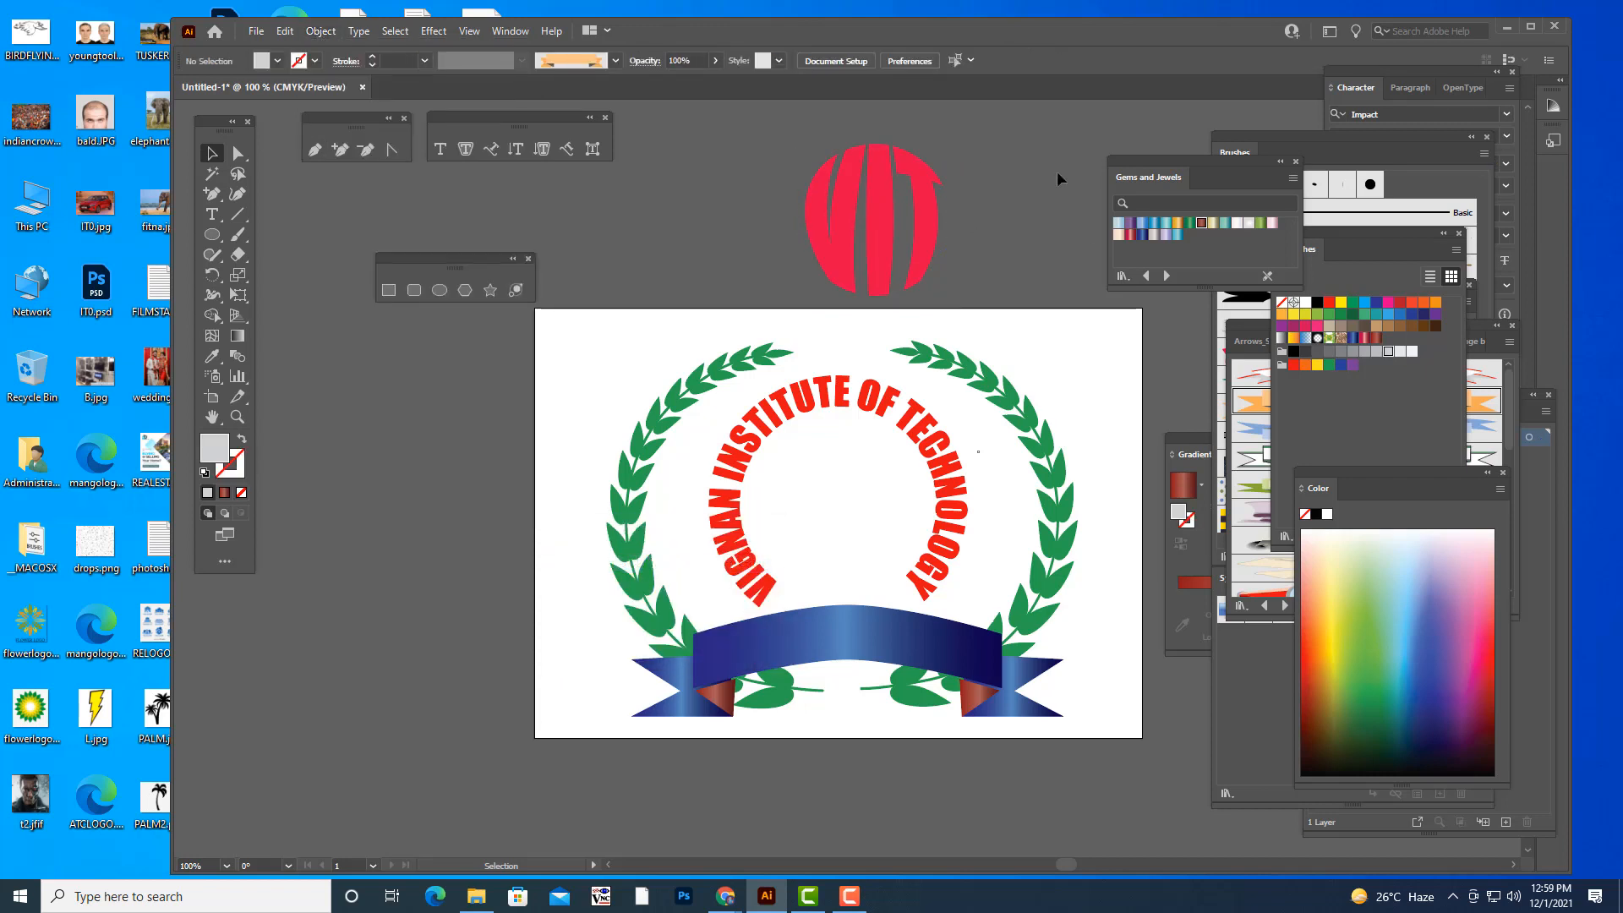
- Move the round VIT emblem inside the arced institute name and scale it to about 326 pt across
{"action": "left_click", "coordinate": [891, 225]}
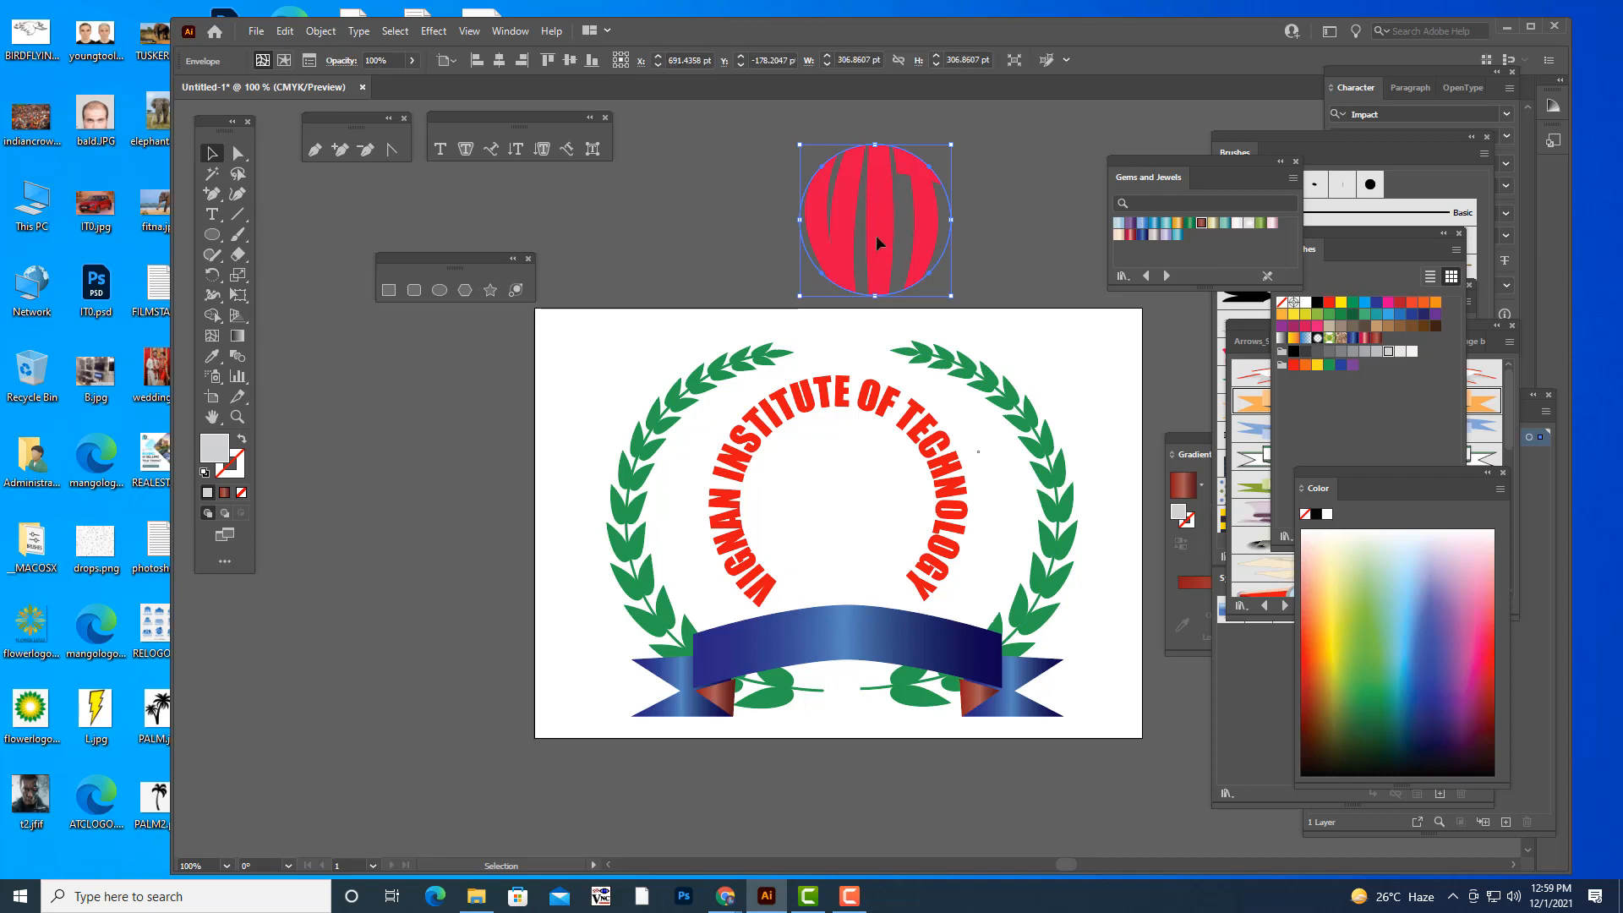
{"action": "left_click_drag", "start_coordinate": [877, 237], "coordinate": [837, 518]}
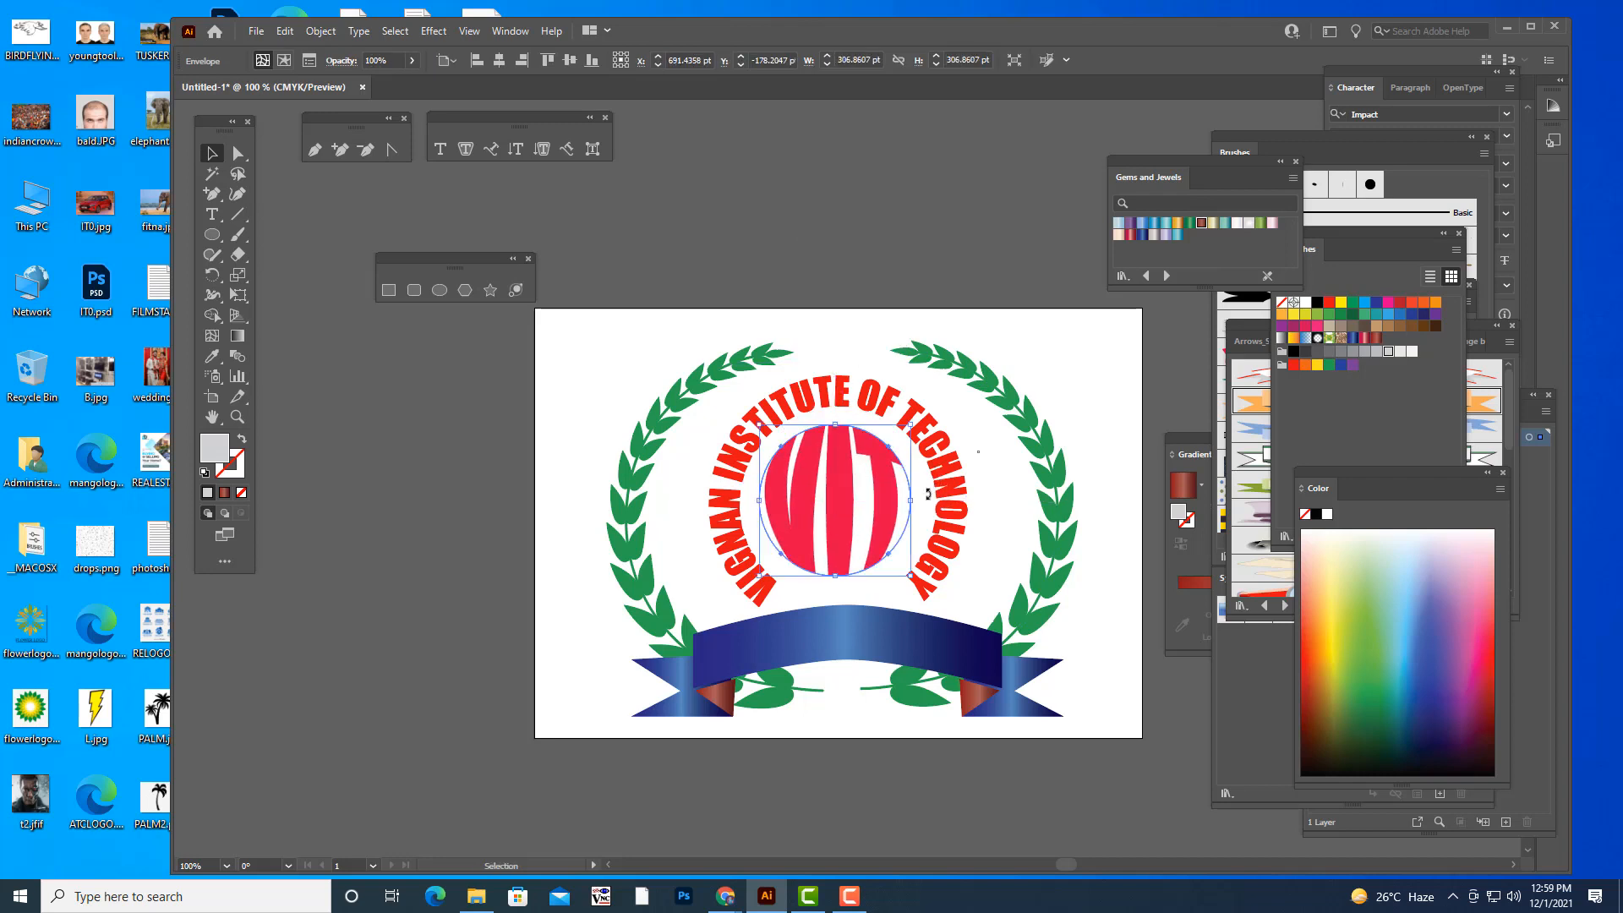
{"action": "left_click_drag", "start_coordinate": [910, 424], "coordinate": [842, 461]}
{"action": "mouse_move", "coordinate": [903, 572]}
{"action": "left_mouse_down"}
{"action": "mouse_move", "coordinate": [934, 587]}
{"action": "mouse_move", "coordinate": [924, 595]}
{"action": "left_mouse_up"}
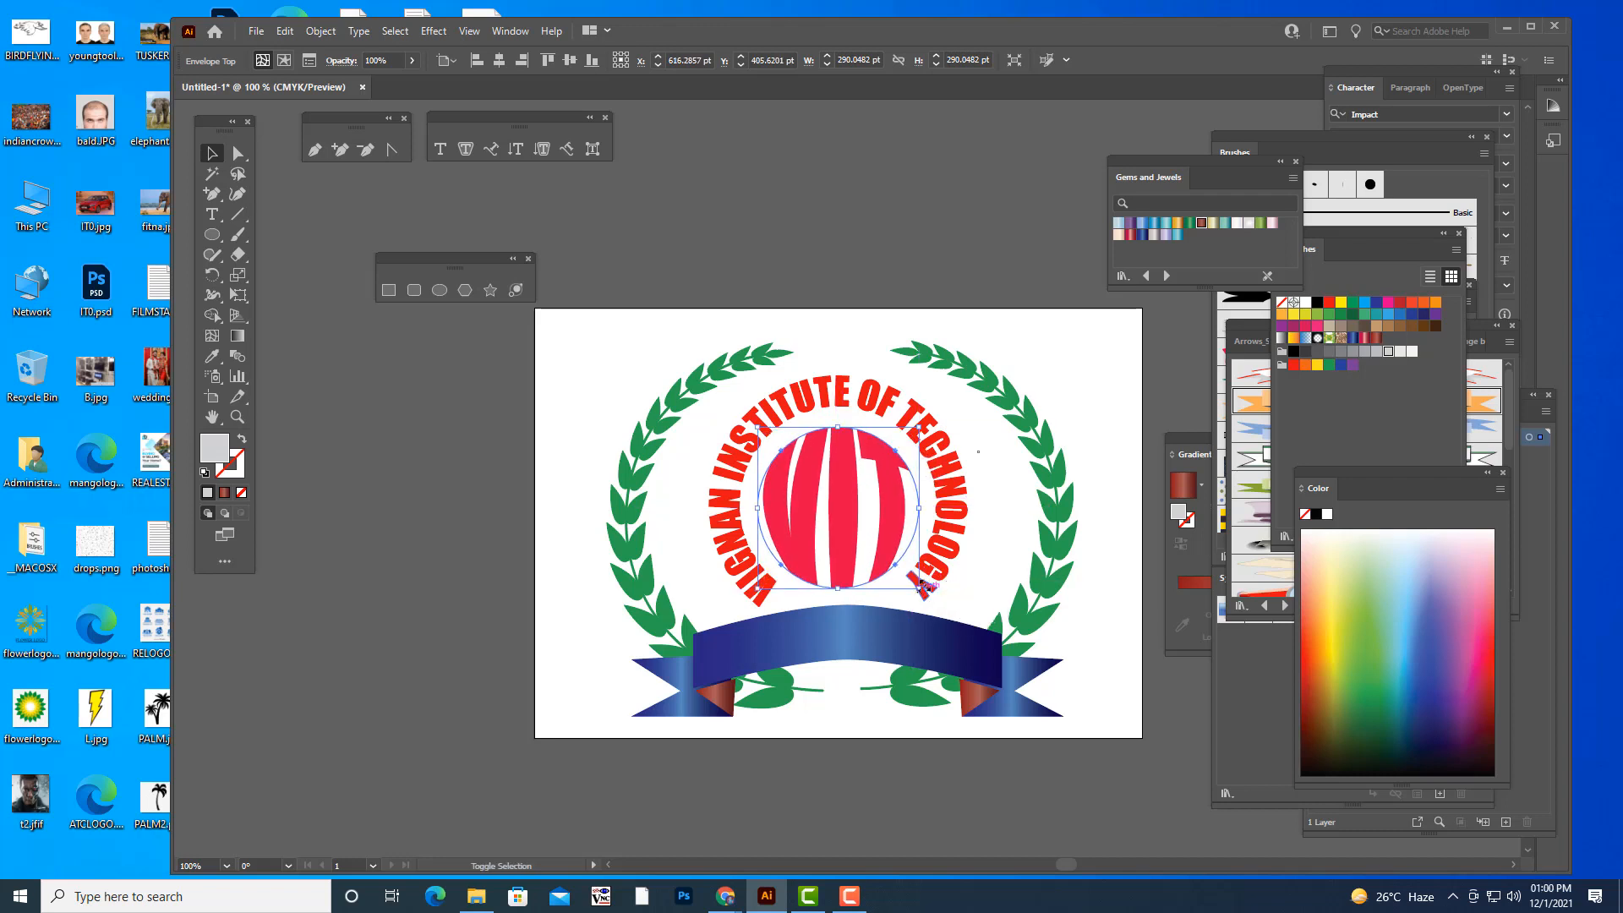
{"action": "left_click", "coordinate": [936, 251]}
- Nudge the VIT emblem slightly upward to centre it within the arced institute name
{"action": "left_click", "coordinate": [853, 554]}
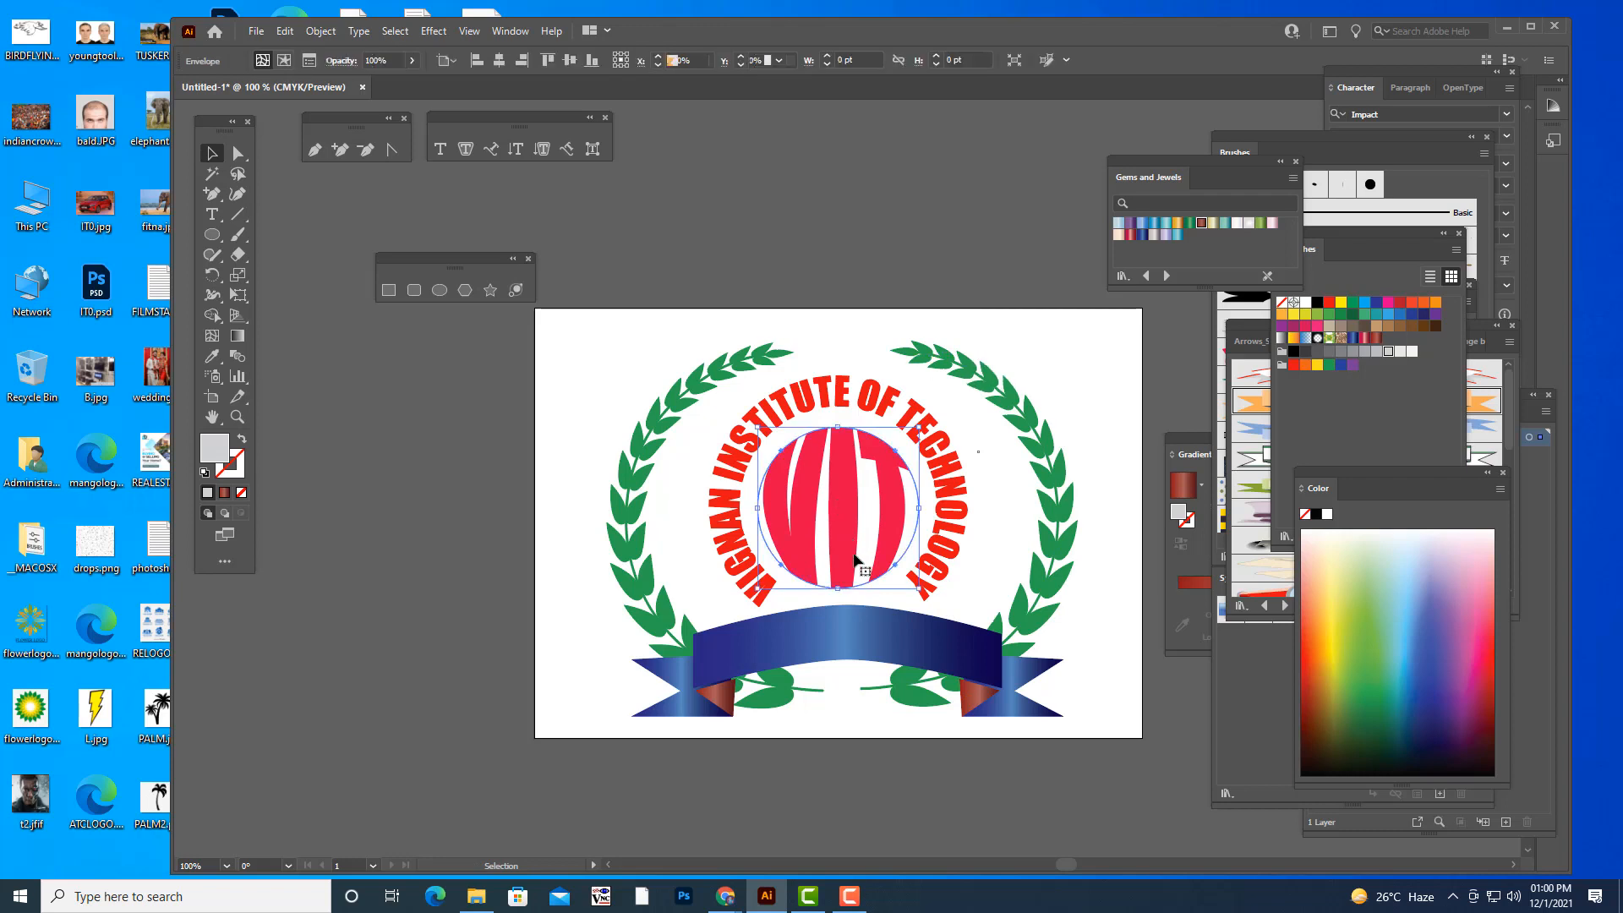
{"action": "key", "text": "Up"}
{"action": "key", "text": "Up"}
{"action": "key", "text": "Up"}
{"action": "key", "text": "Up"}
{"action": "key", "text": "Up"}
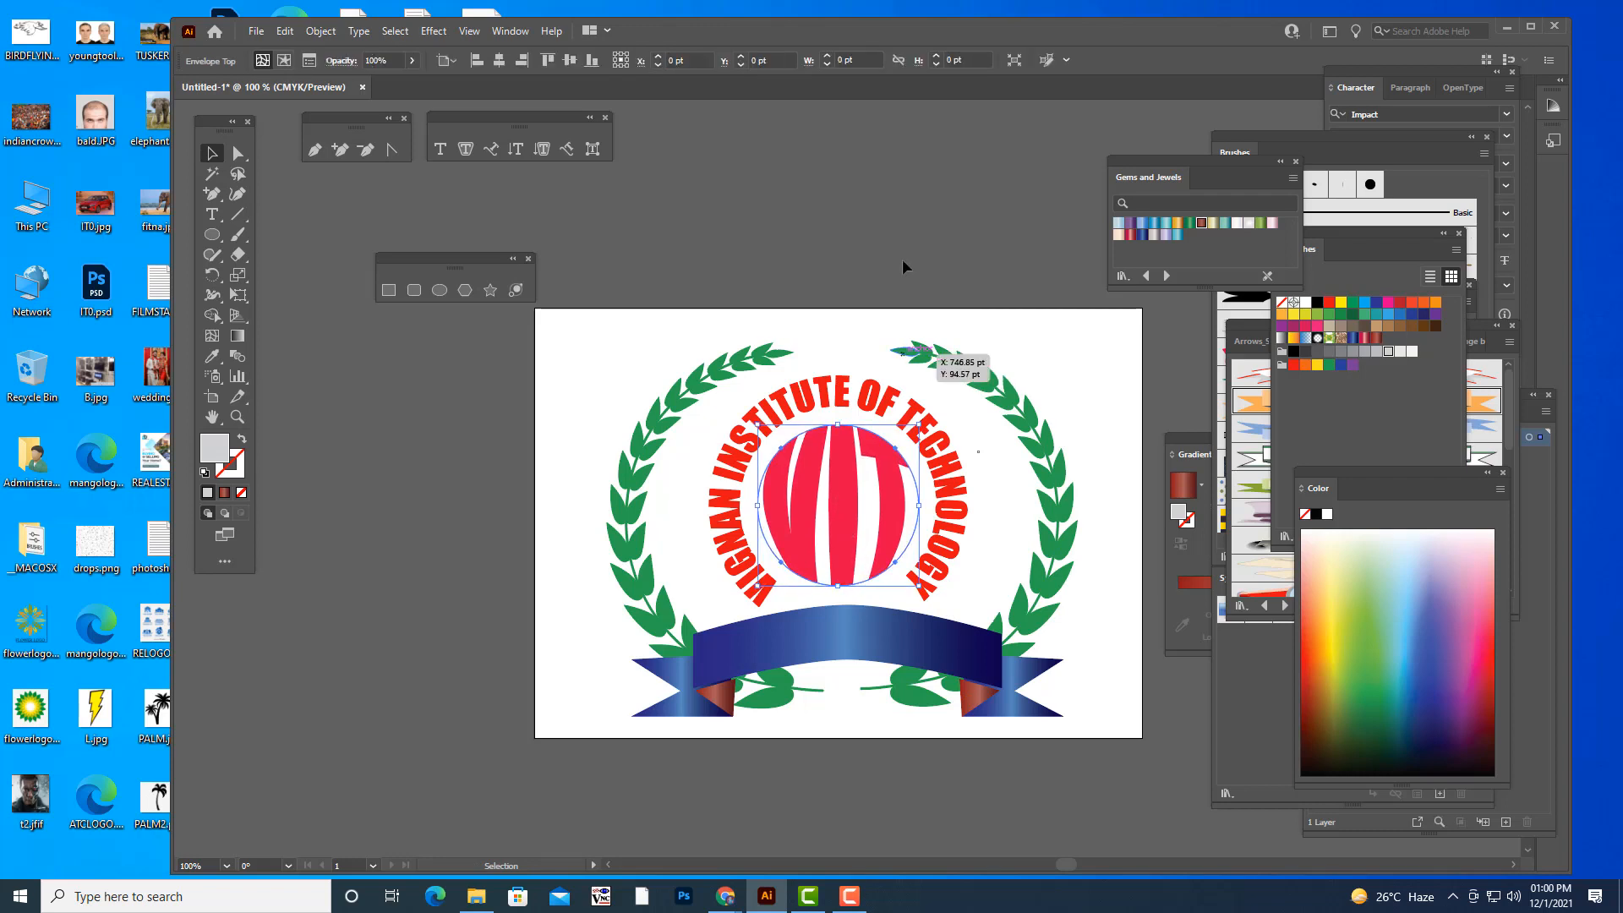
{"action": "left_click", "coordinate": [910, 256]}
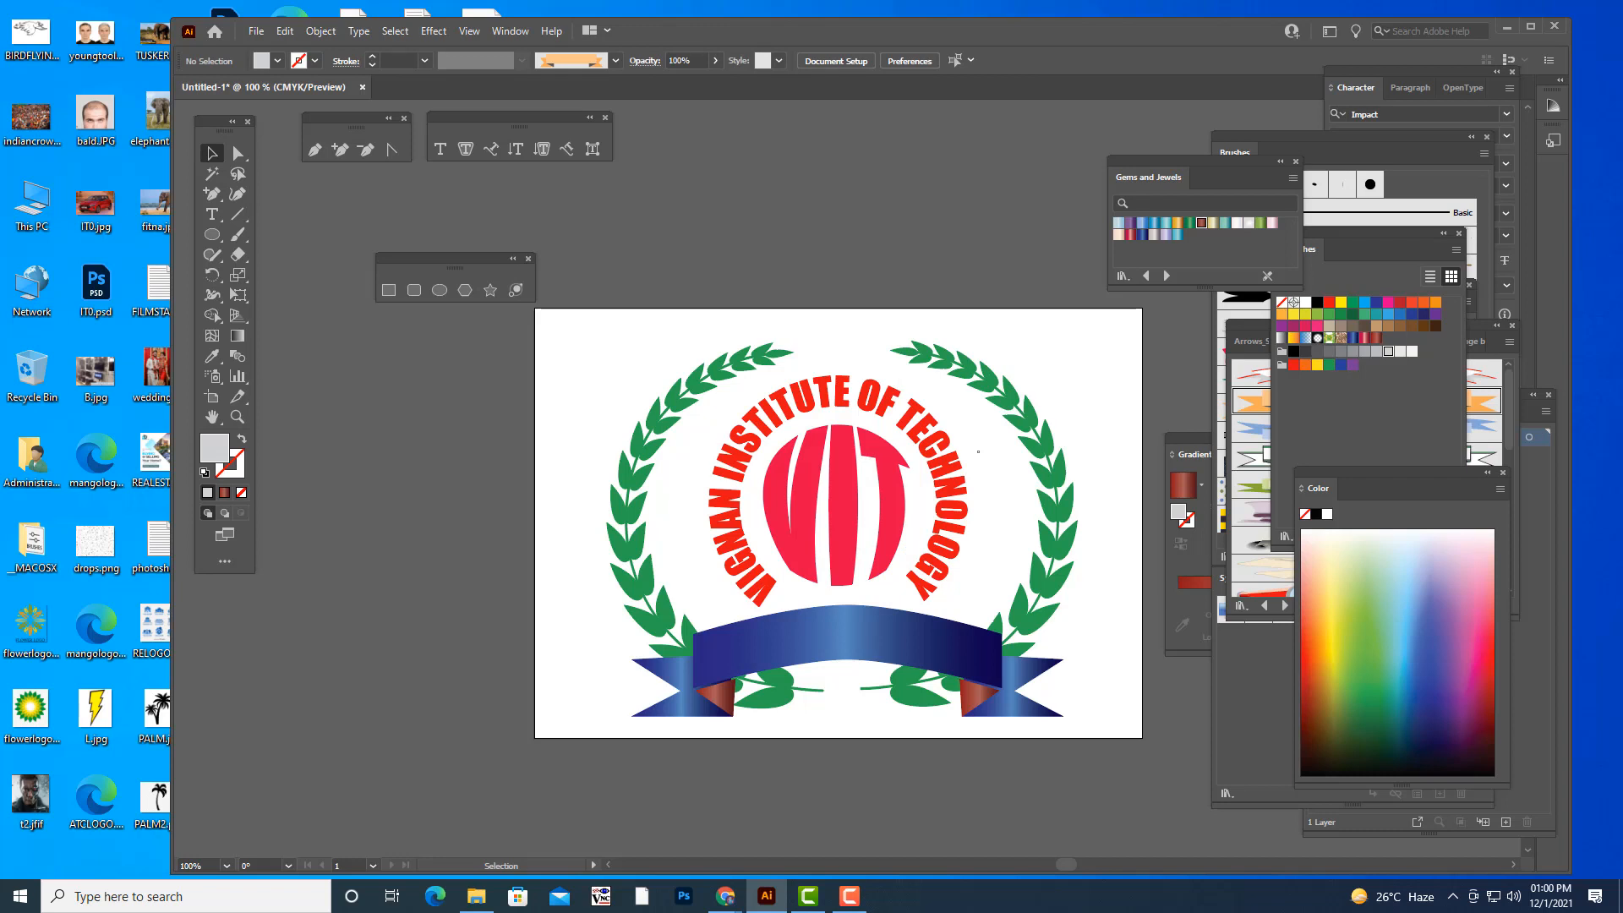
- Add the point text "VIGNAN INSTITUTE" above the artboard
{"action": "scroll", "coordinate": [807, 182], "scroll_direction": "down", "scroll_amount": 2}
{"action": "scroll", "coordinate": [807, 182], "scroll_direction": "up", "scroll_amount": 3}
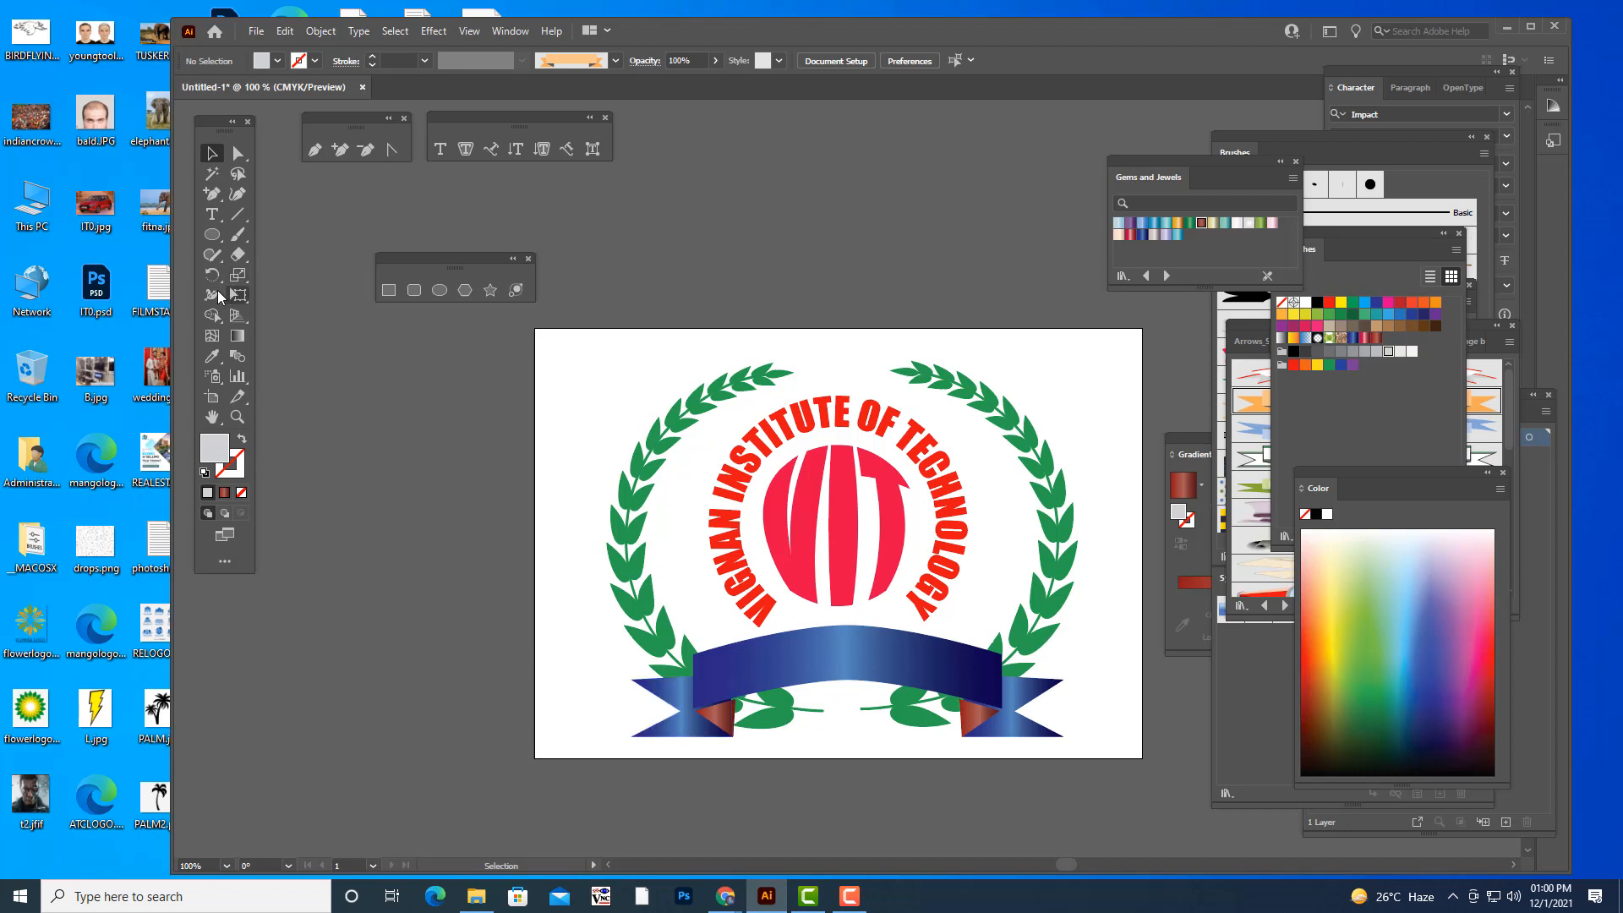
{"action": "left_click", "coordinate": [212, 214]}
{"action": "left_click", "coordinate": [699, 234]}
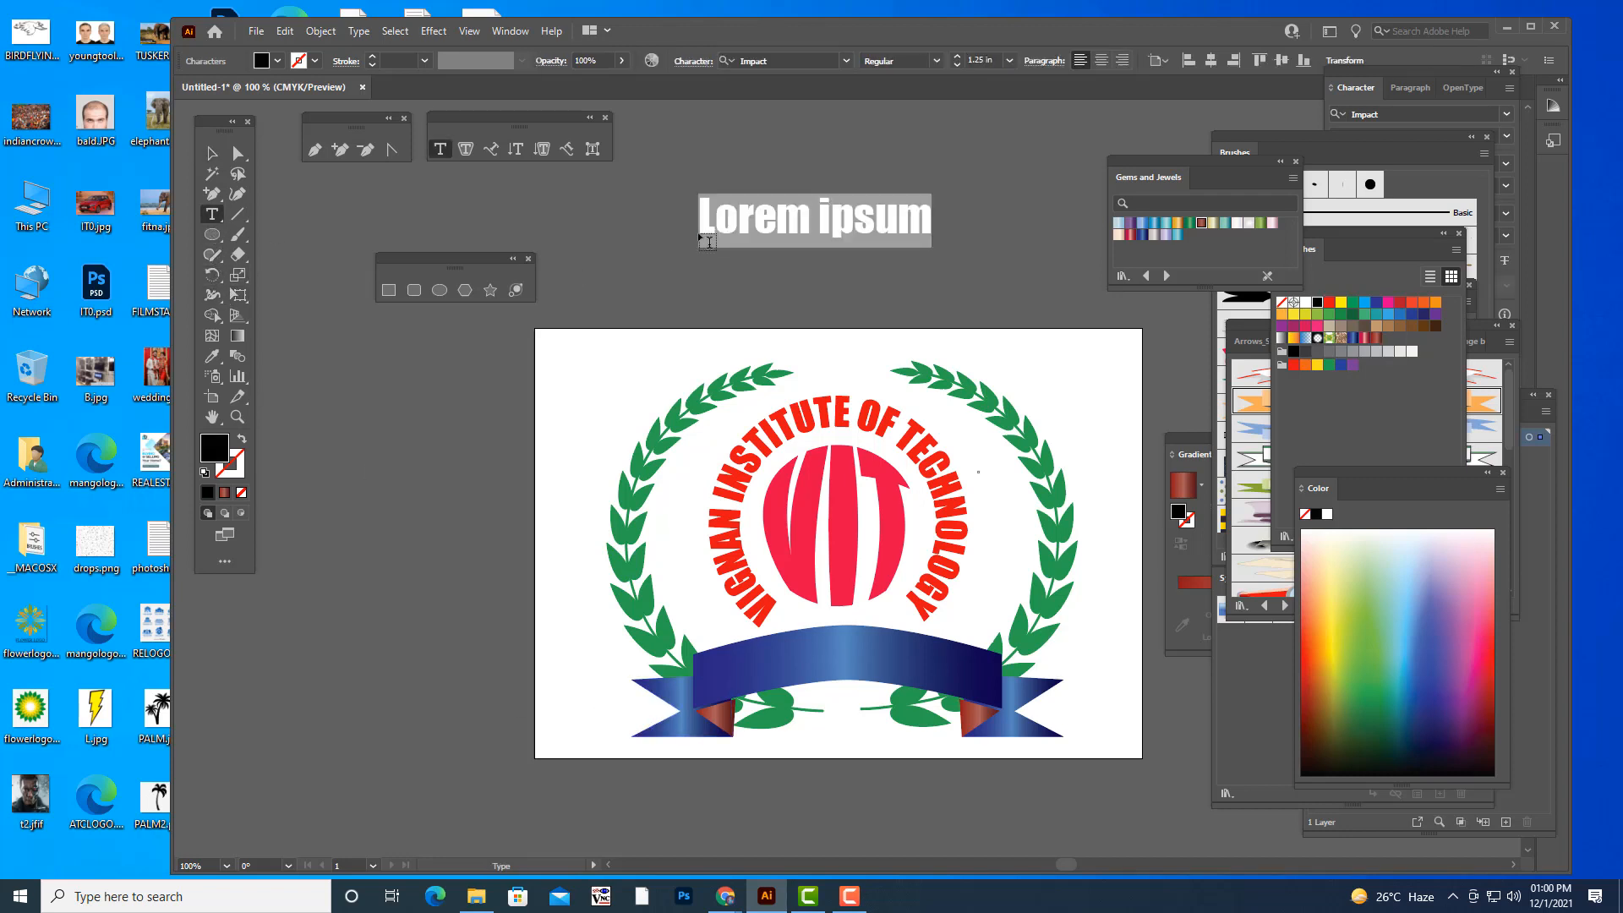
{"action": "type", "text": "V"}
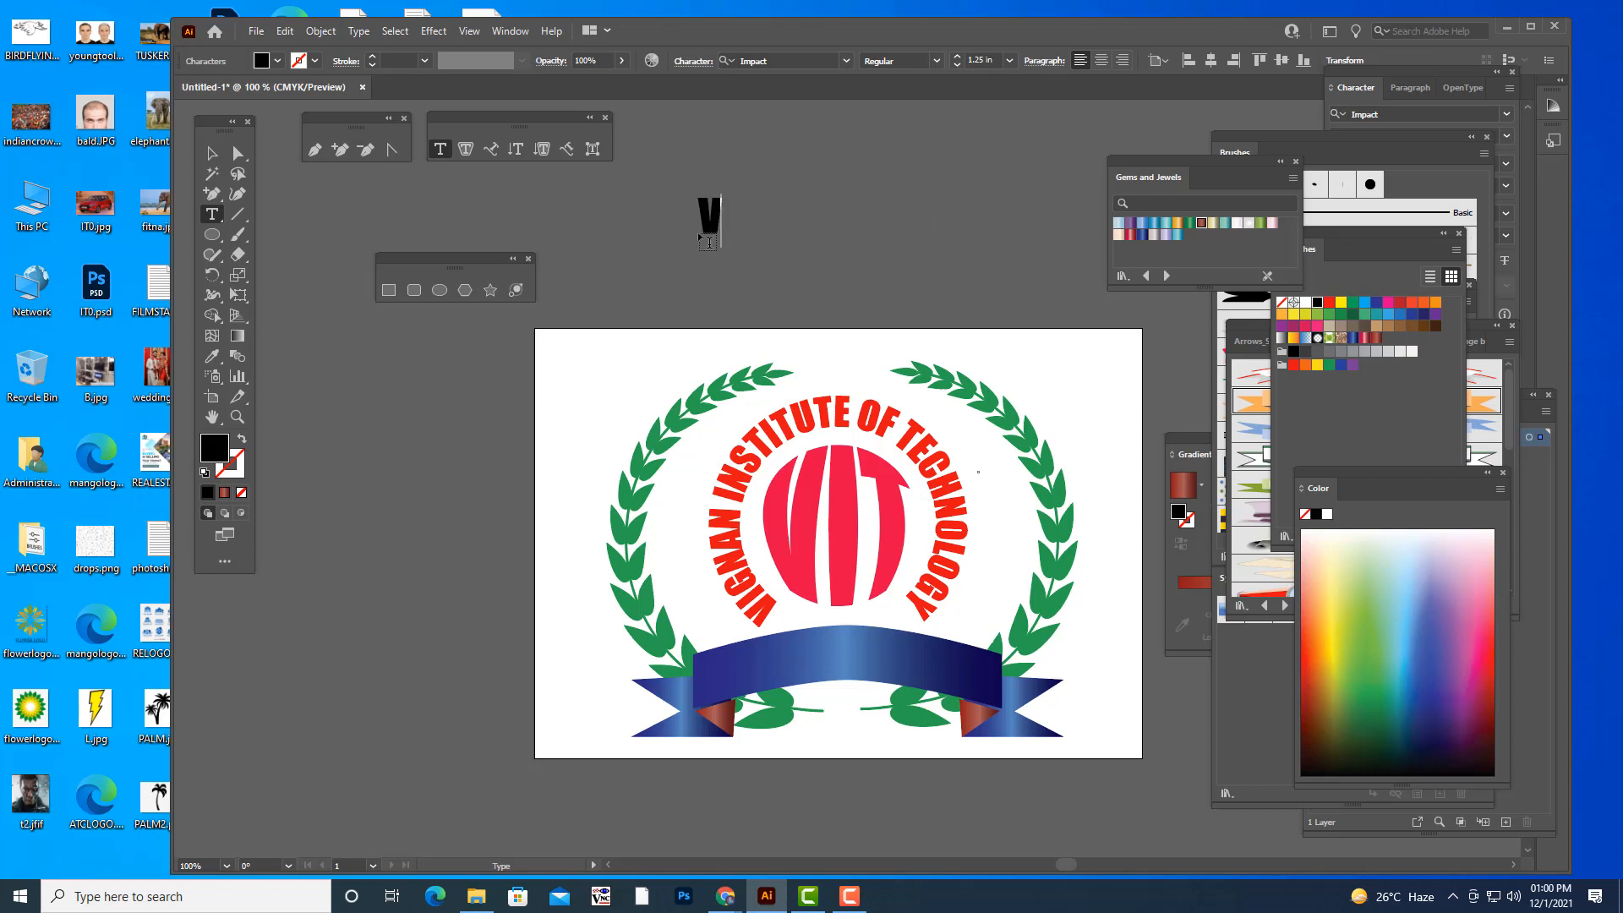
{"action": "type", "text": "IGNAN INS"}
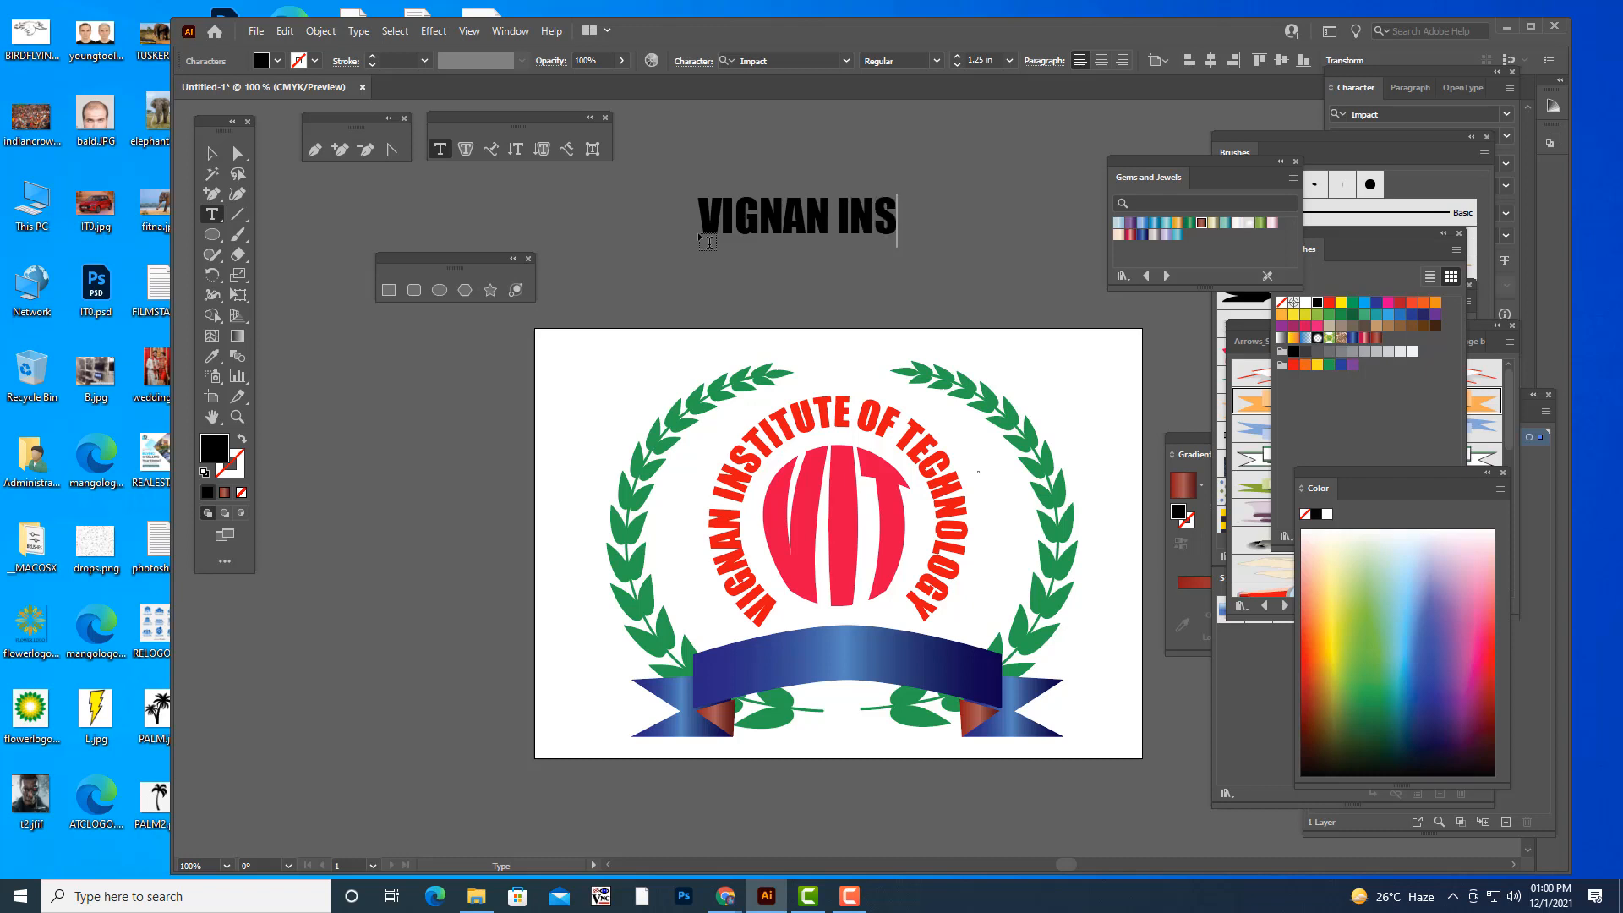
{"action": "type", "text": "TITU"}
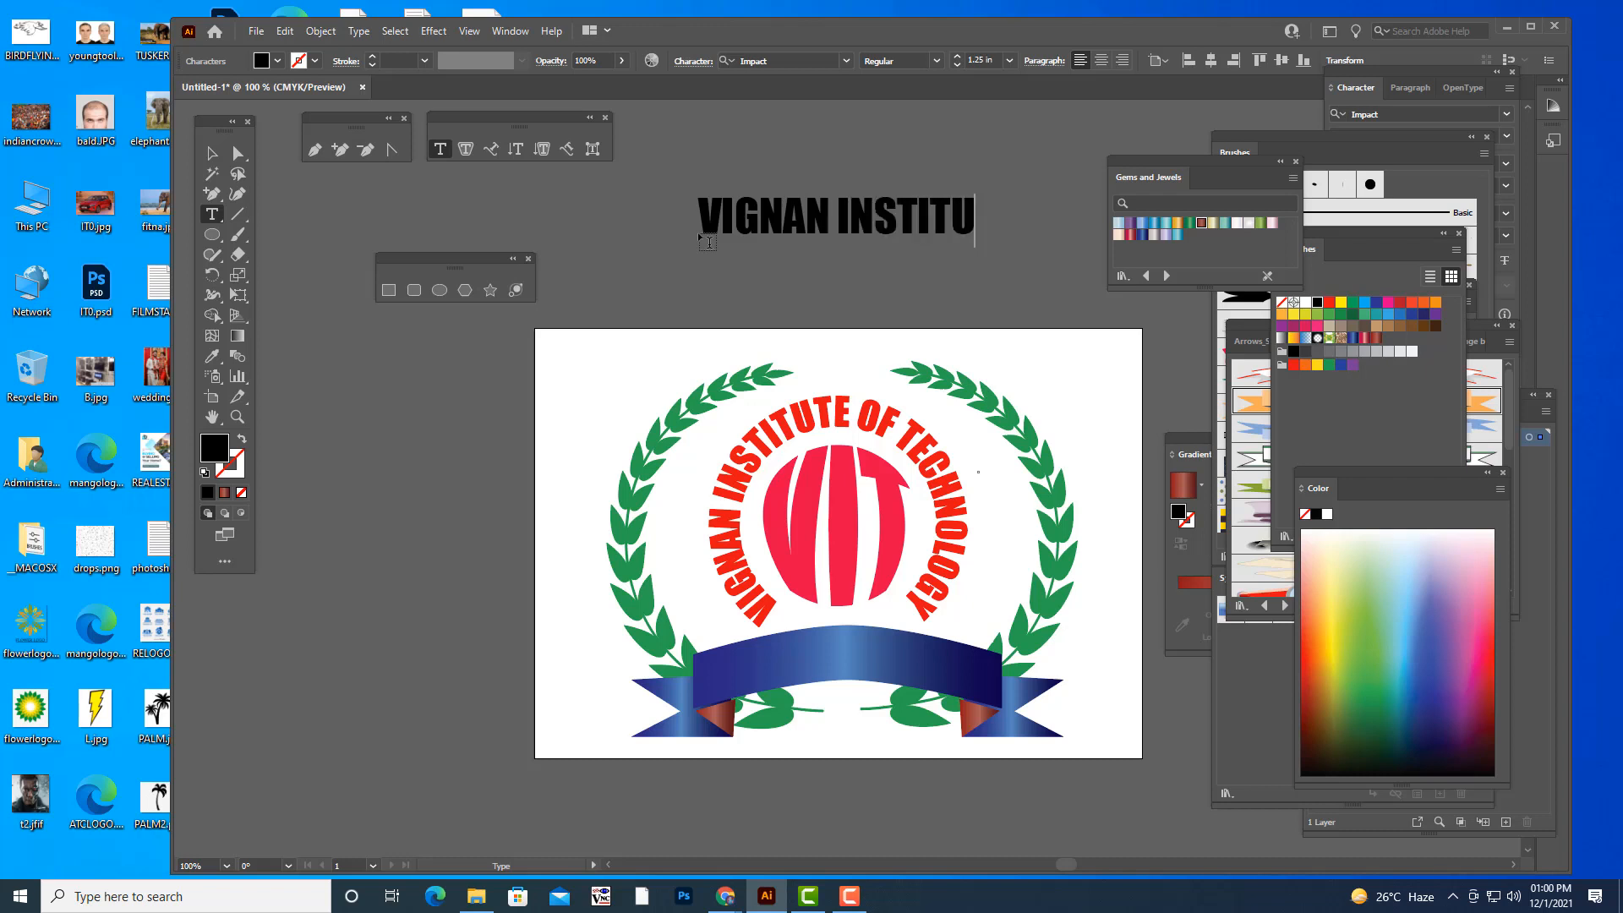
{"action": "type", "text": "TE"}
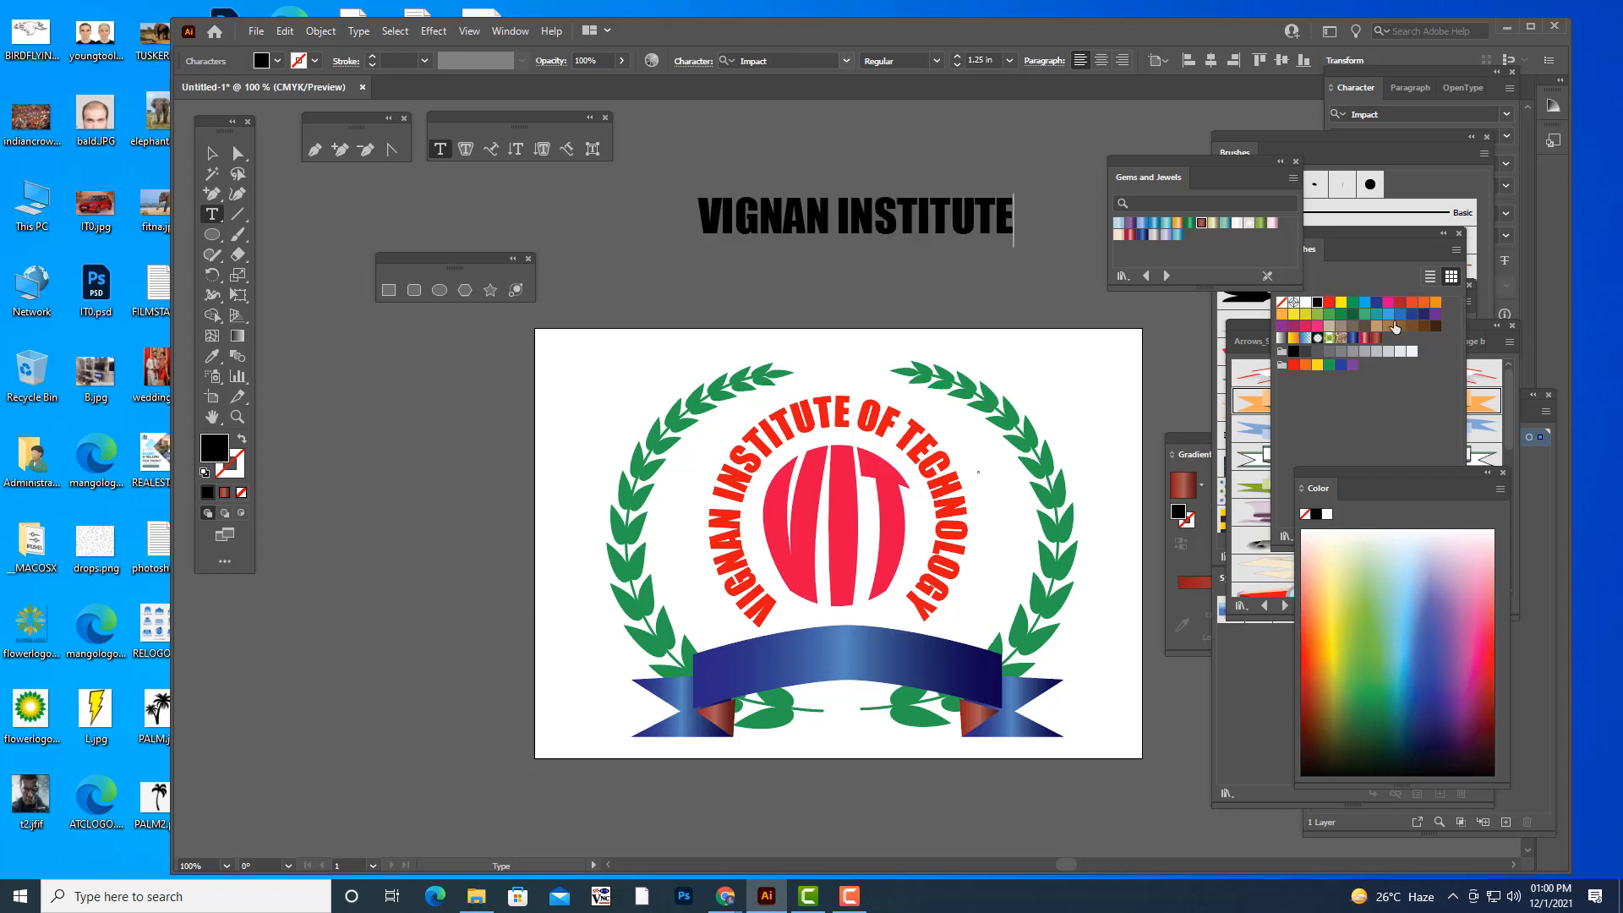
- Shift the "VIGNAN INSTITUTE" text slightly closer to the artboard and fill it with white
{"action": "left_click", "coordinate": [212, 154]}
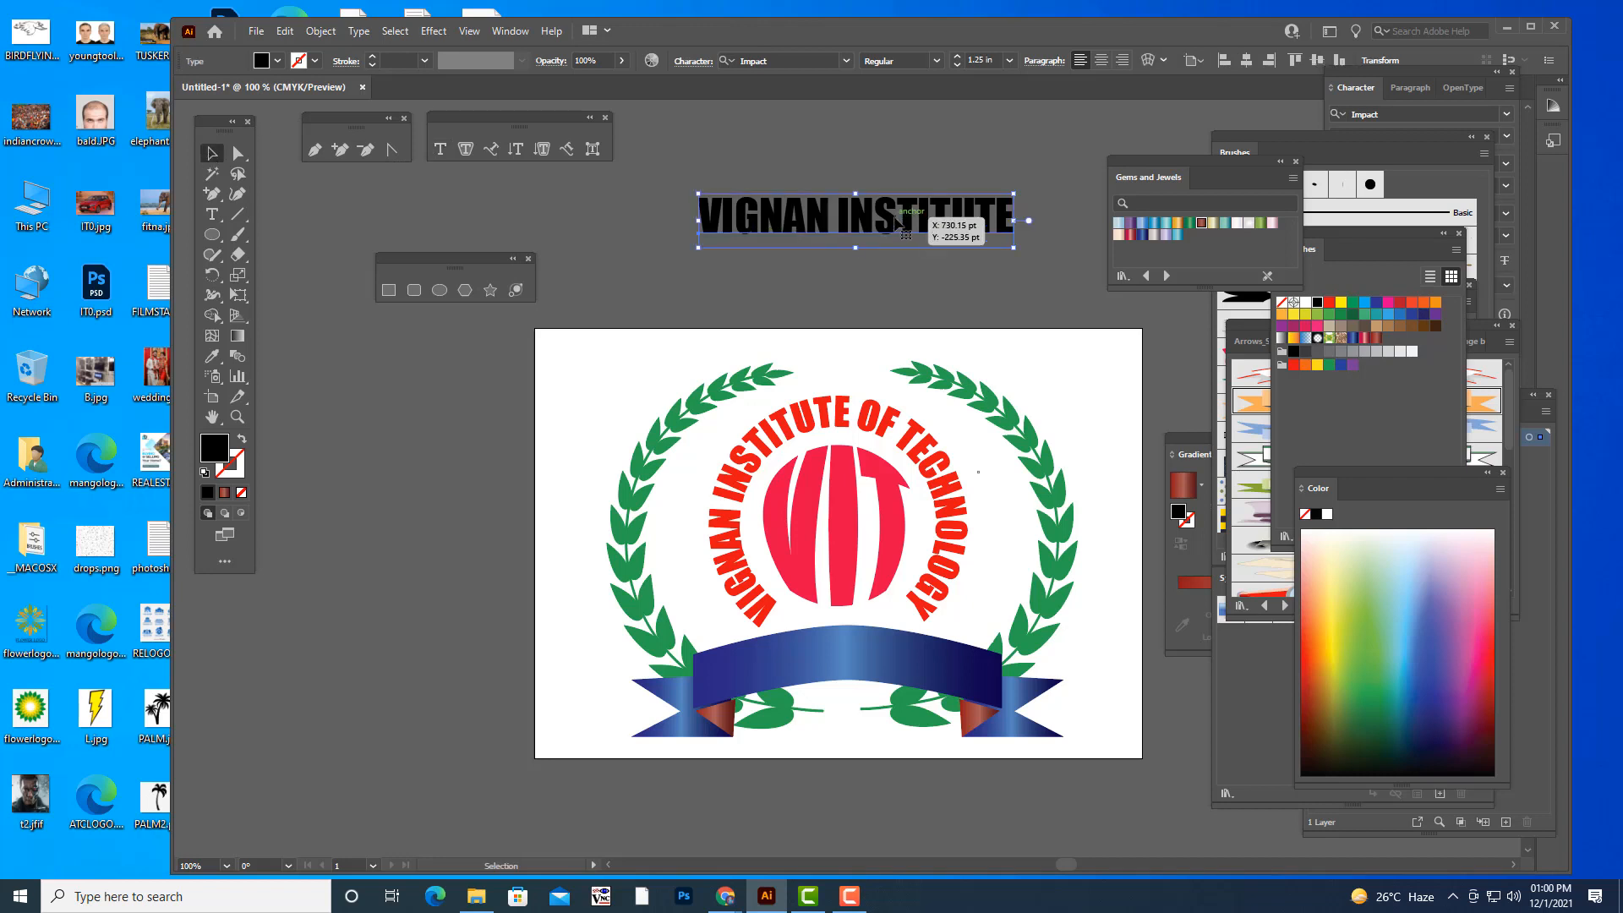
{"action": "left_click_drag", "start_coordinate": [905, 216], "coordinate": [882, 255]}
{"action": "left_click", "coordinate": [1305, 302]}
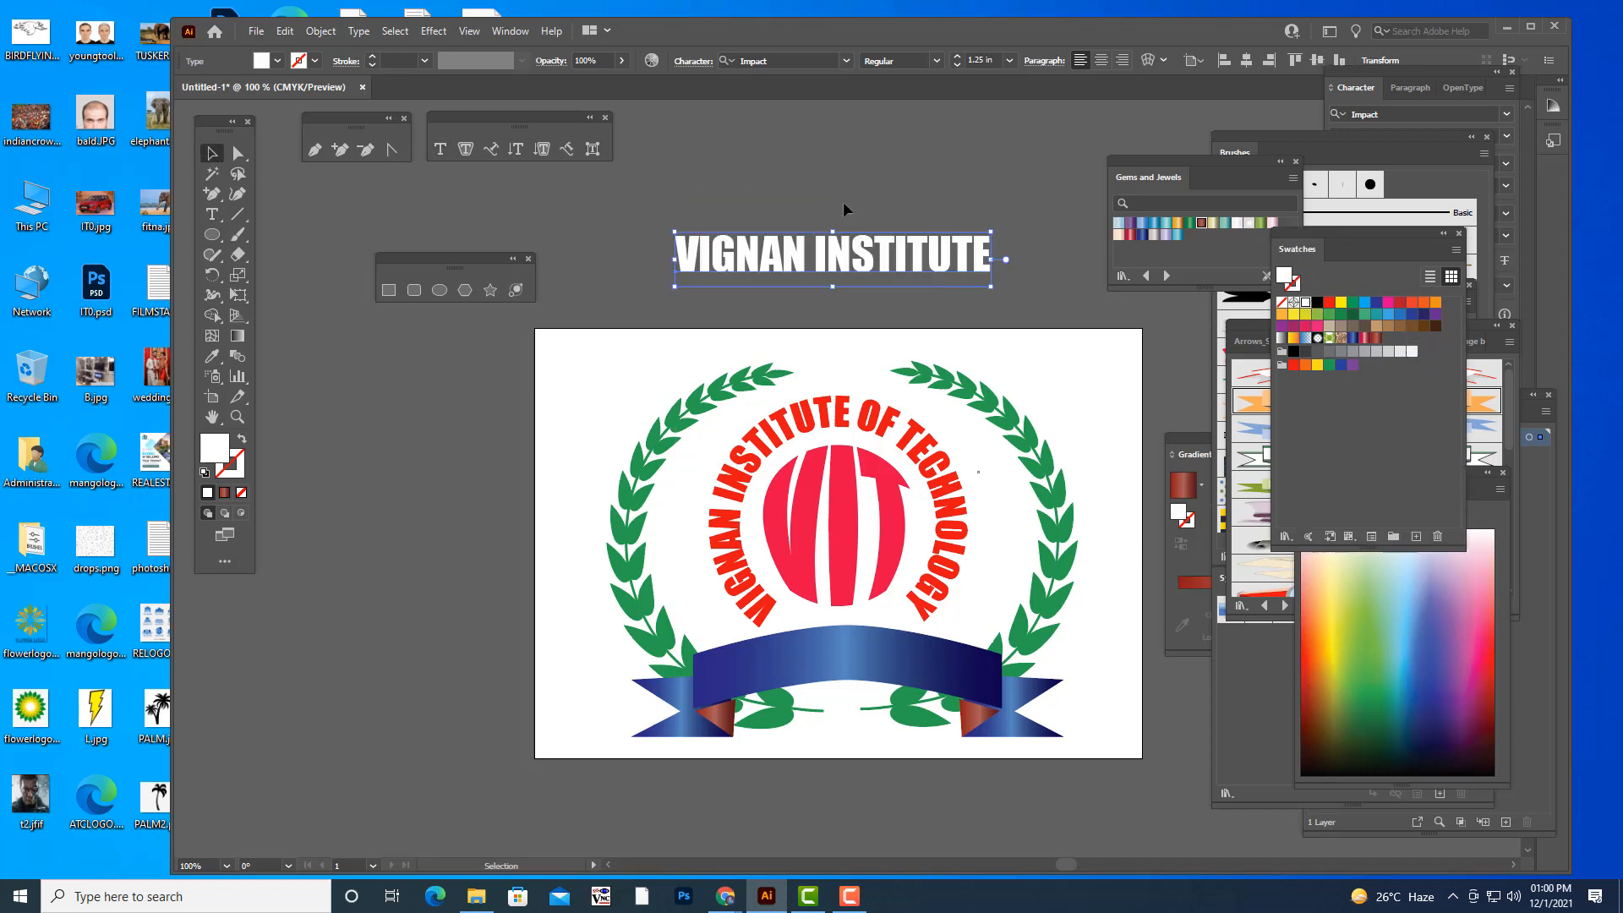
- Place "VIGNAN INSTITUTE" on the blue ribbon, shrink it to about 0.99 in and centre it there
{"action": "left_click_drag", "start_coordinate": [866, 261], "coordinate": [875, 665]}
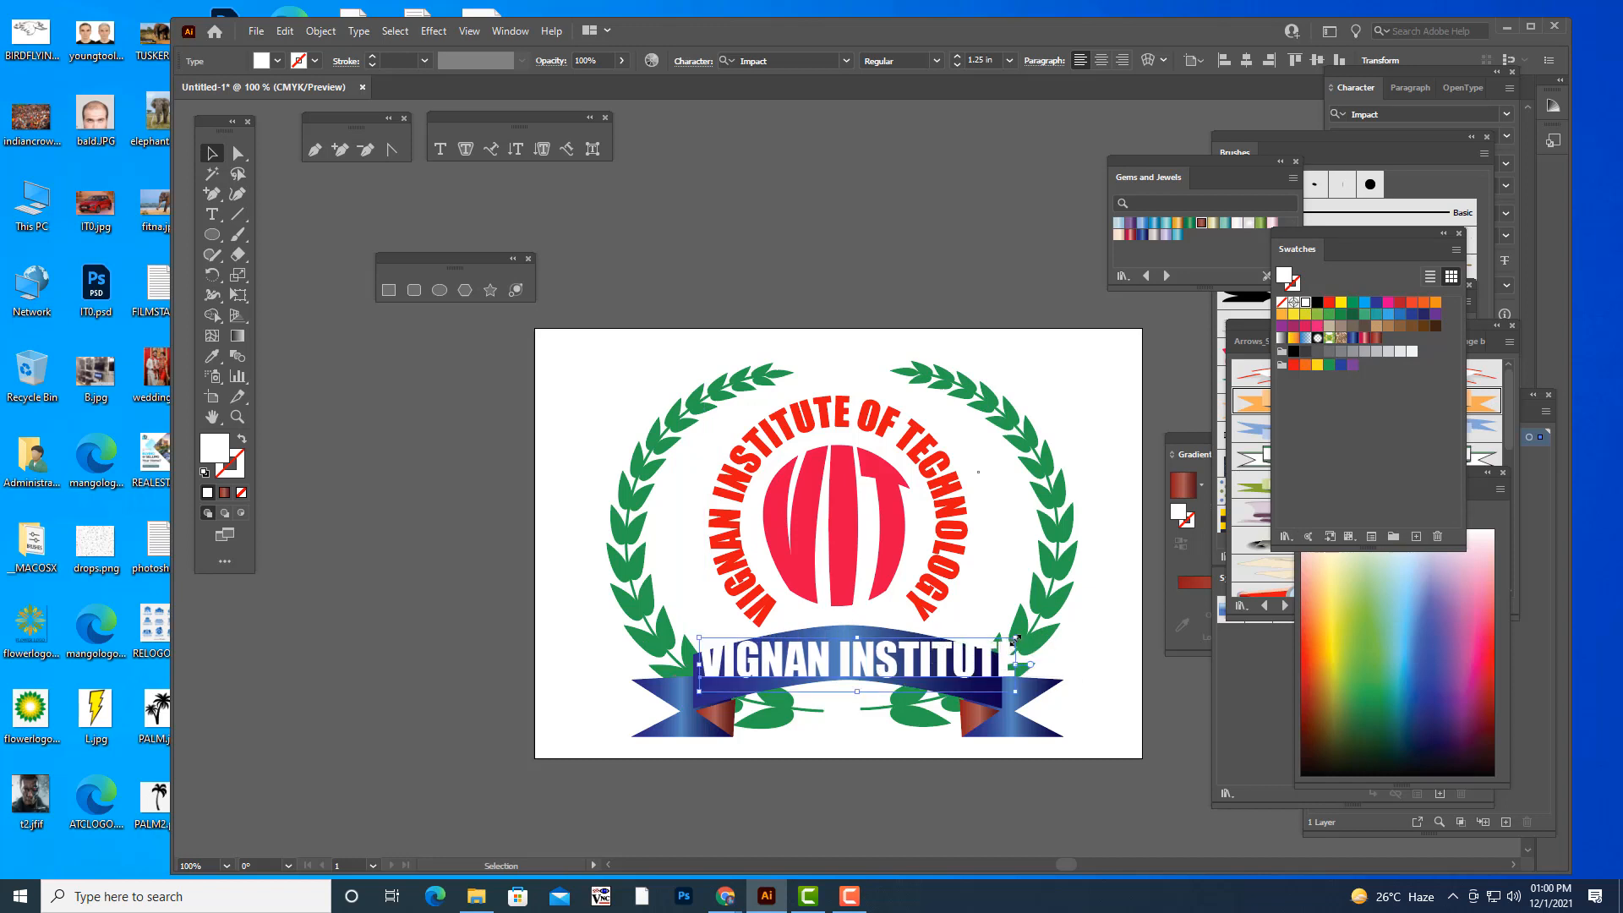
{"action": "left_click_drag", "start_coordinate": [997, 645], "coordinate": [991, 647]}
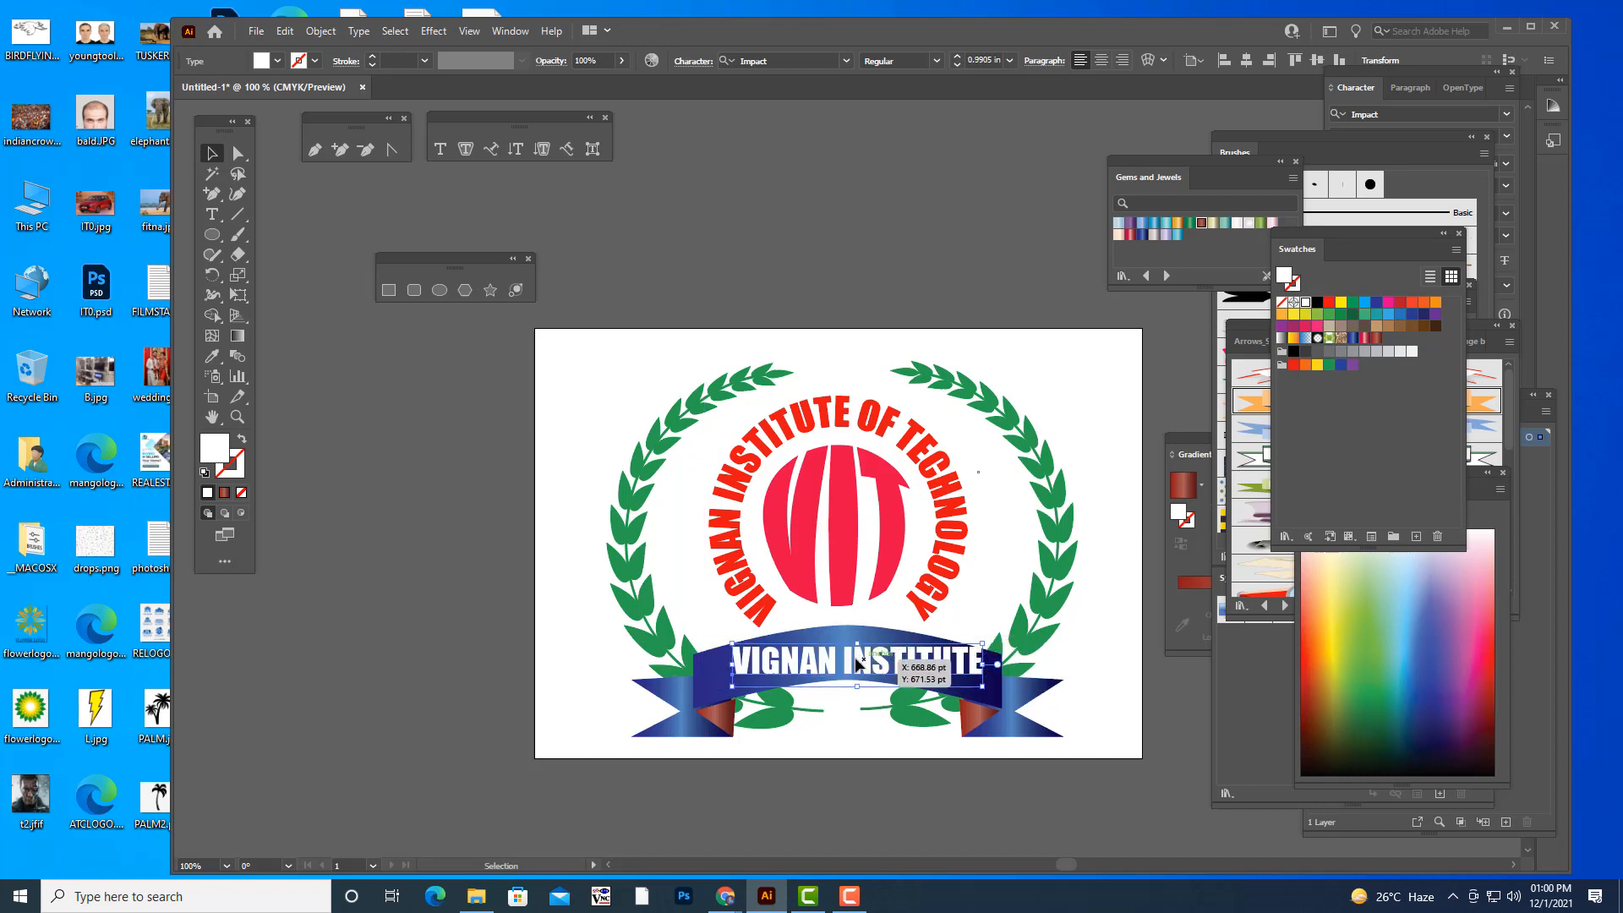
{"action": "left_click_drag", "start_coordinate": [864, 660], "coordinate": [858, 664]}
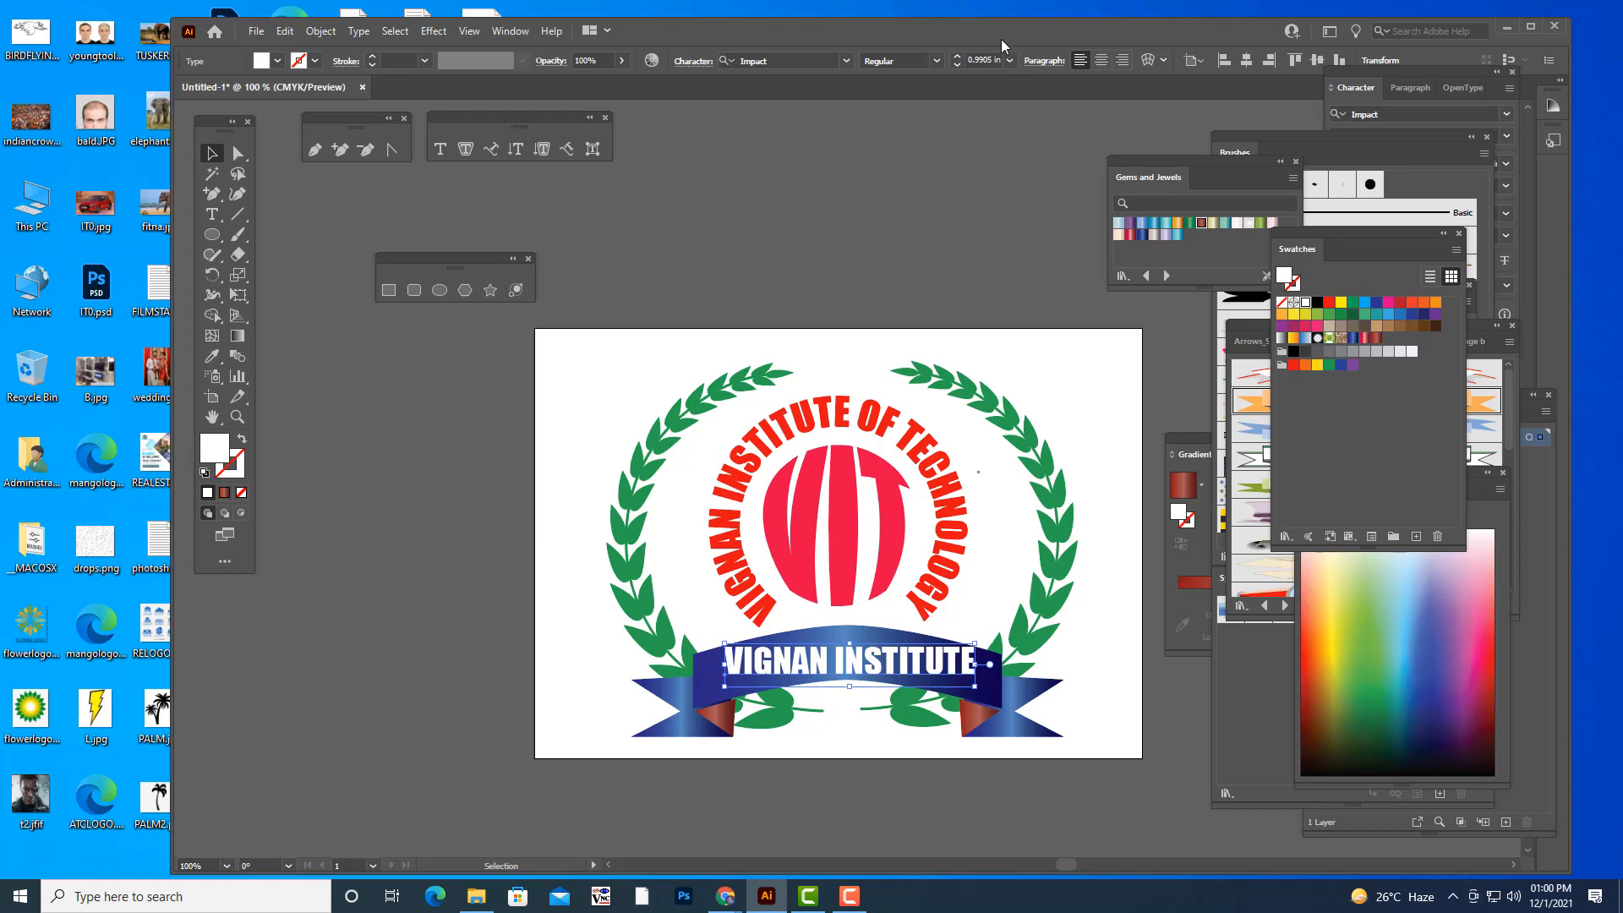
- Warp the "VIGNAN INSTITUTE" text with a horizontal Arc envelope at 22% bend
{"action": "left_click", "coordinate": [1147, 60]}
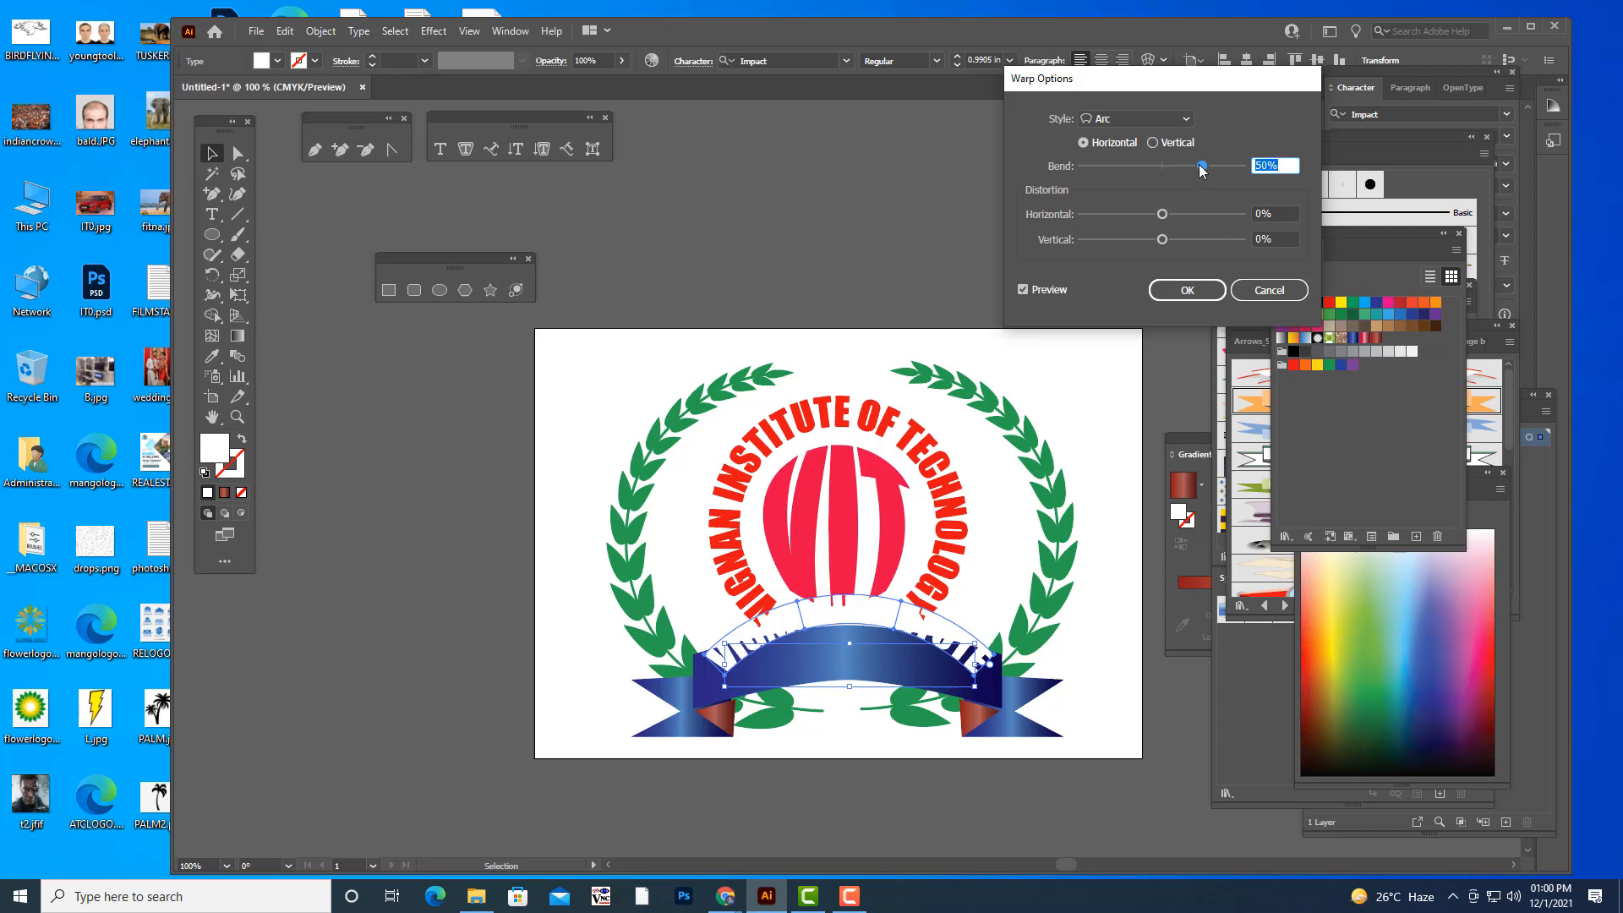
{"action": "left_click_drag", "start_coordinate": [1202, 169], "coordinate": [1185, 173]}
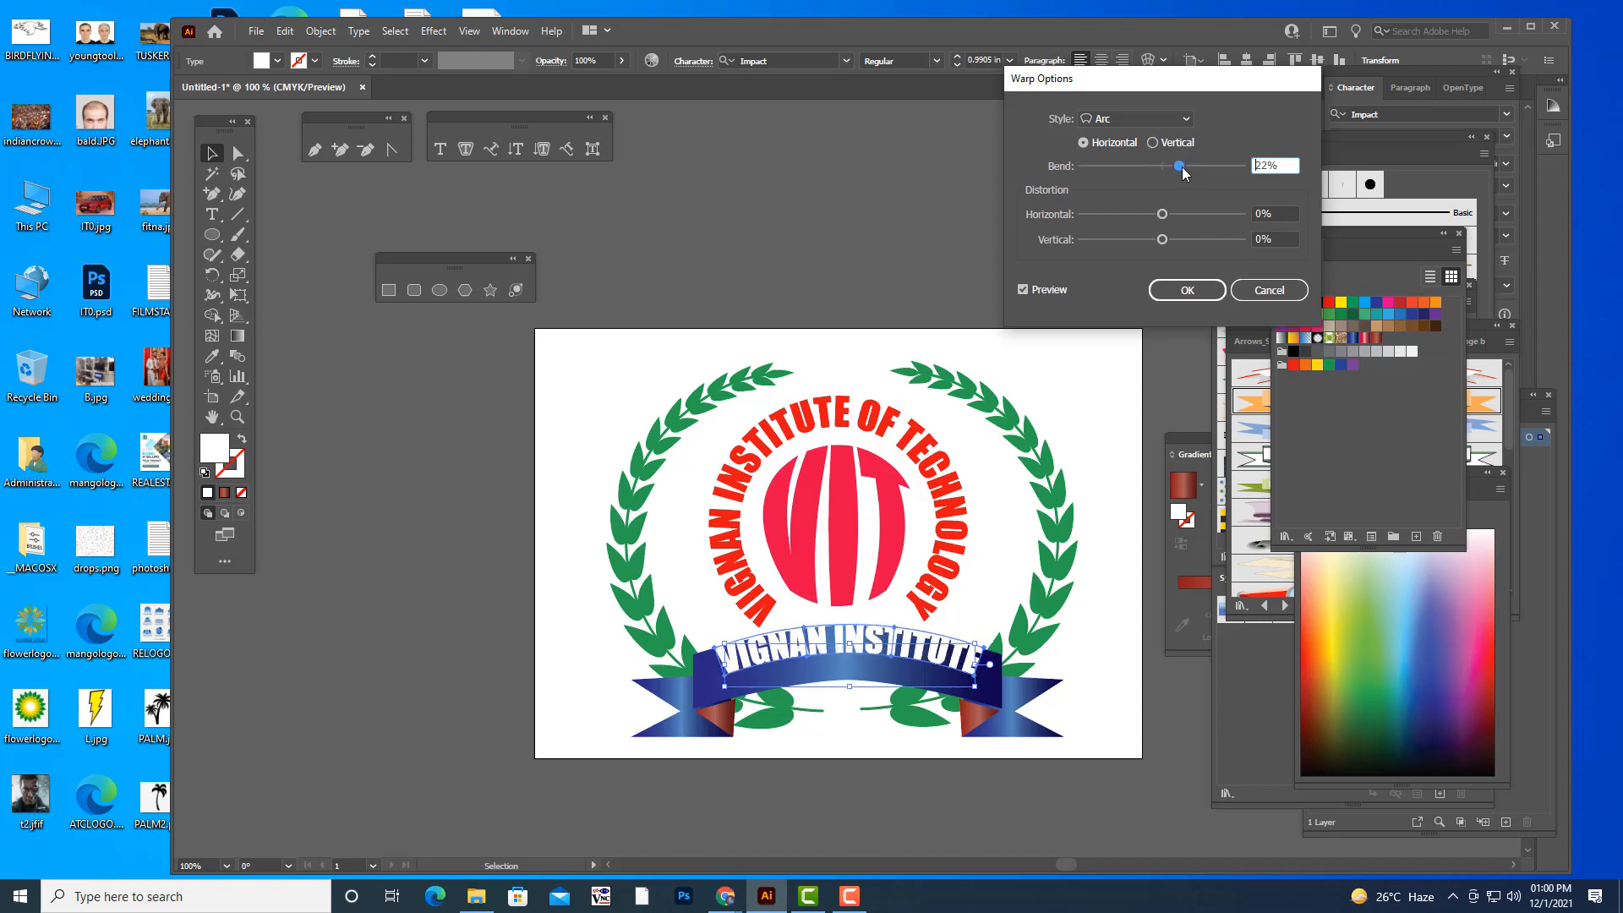
{"action": "left_click", "coordinate": [1187, 290]}
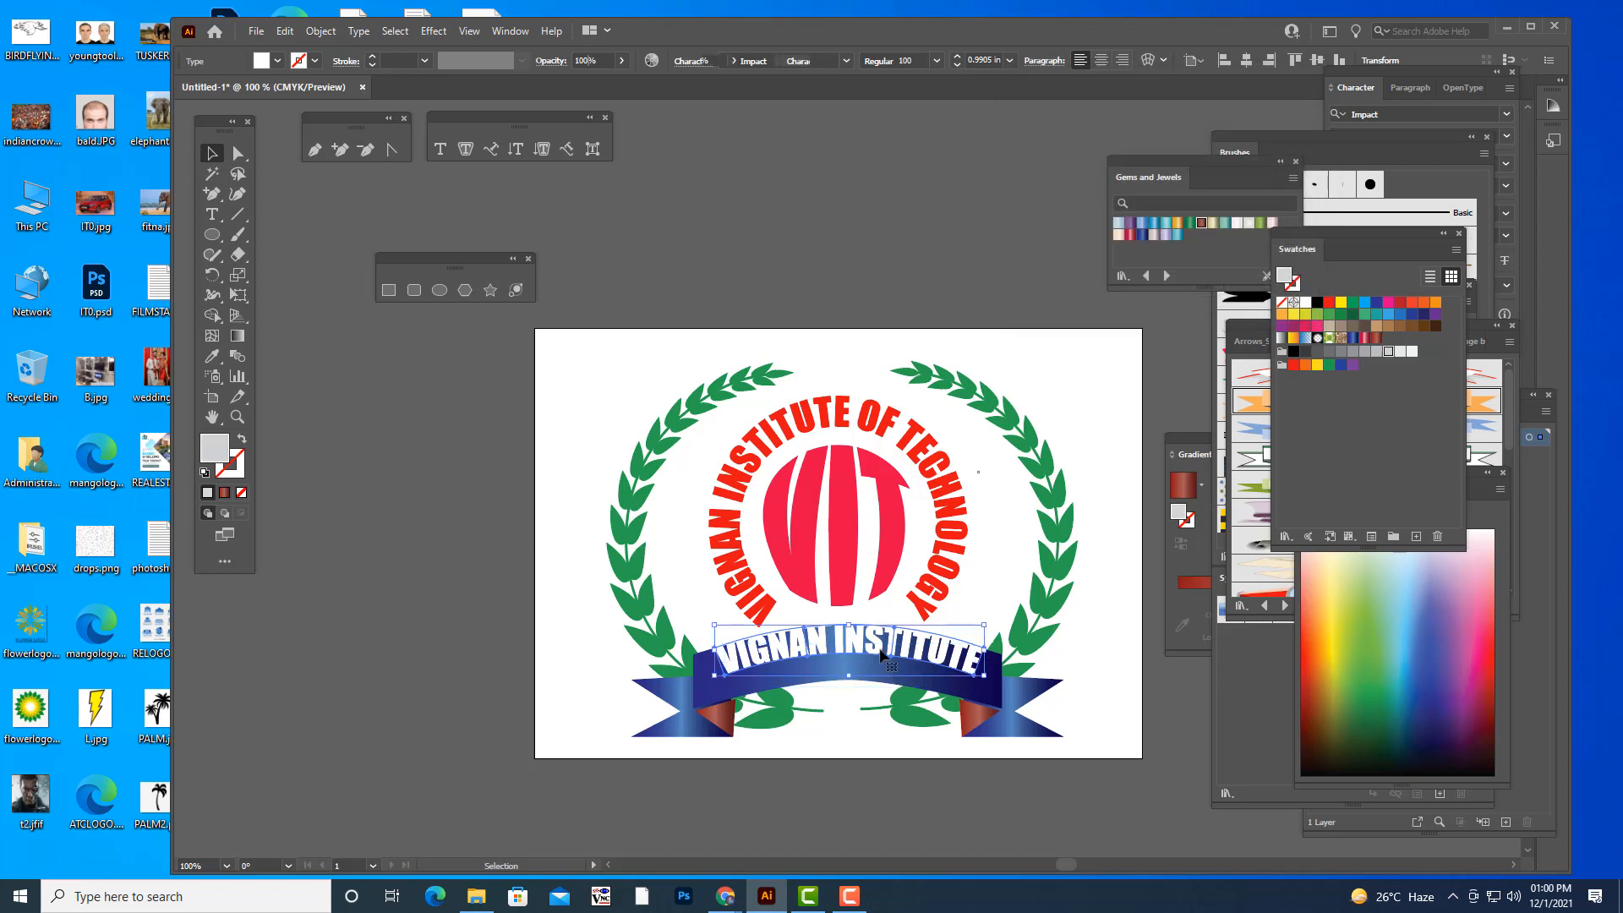
- Lower the arched "VIGNAN INSTITUTE" text into the blue ribbon and enlarge it slightly to fill the ribbon's width
{"action": "left_click_drag", "start_coordinate": [875, 645], "coordinate": [871, 656]}
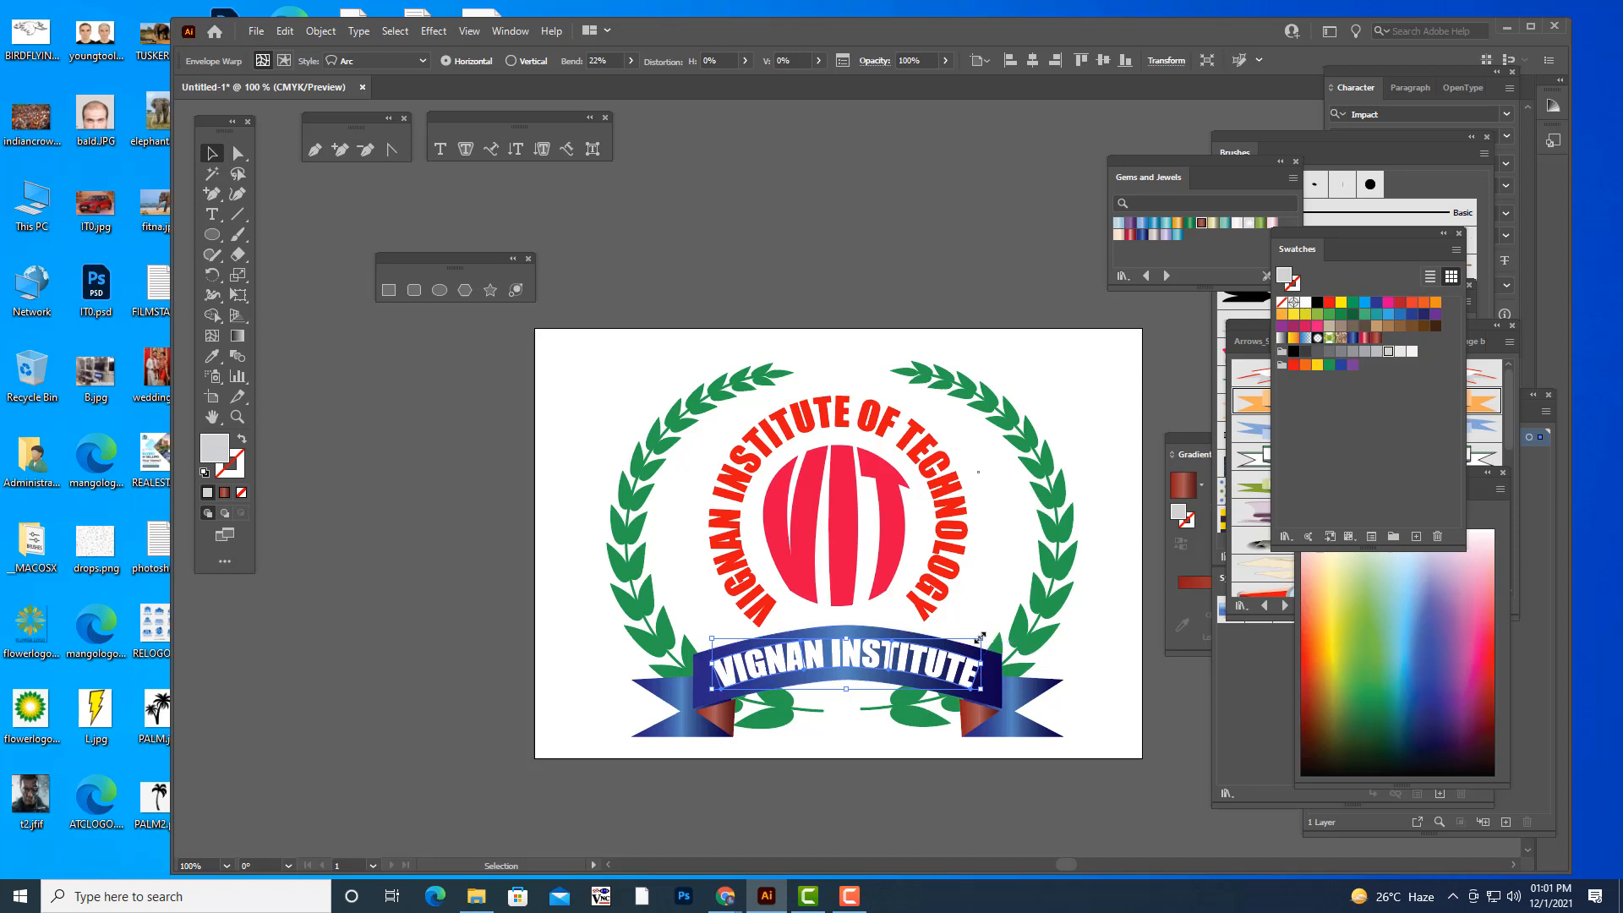
{"action": "left_click_drag", "start_coordinate": [981, 638], "coordinate": [992, 631]}
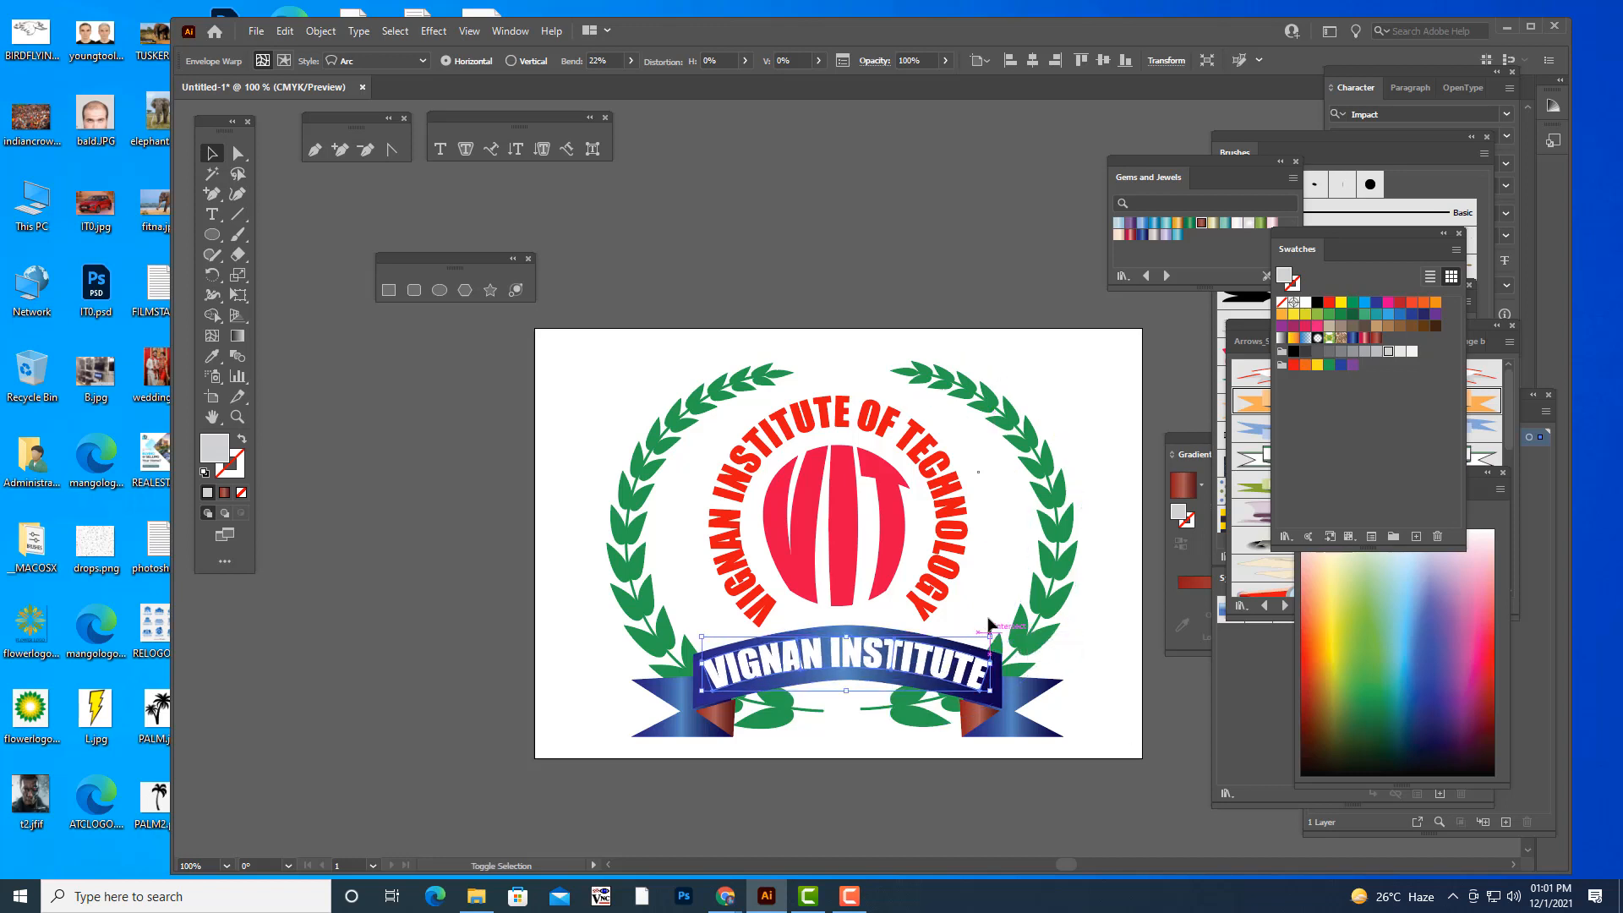
{"action": "left_click", "coordinate": [1111, 512]}
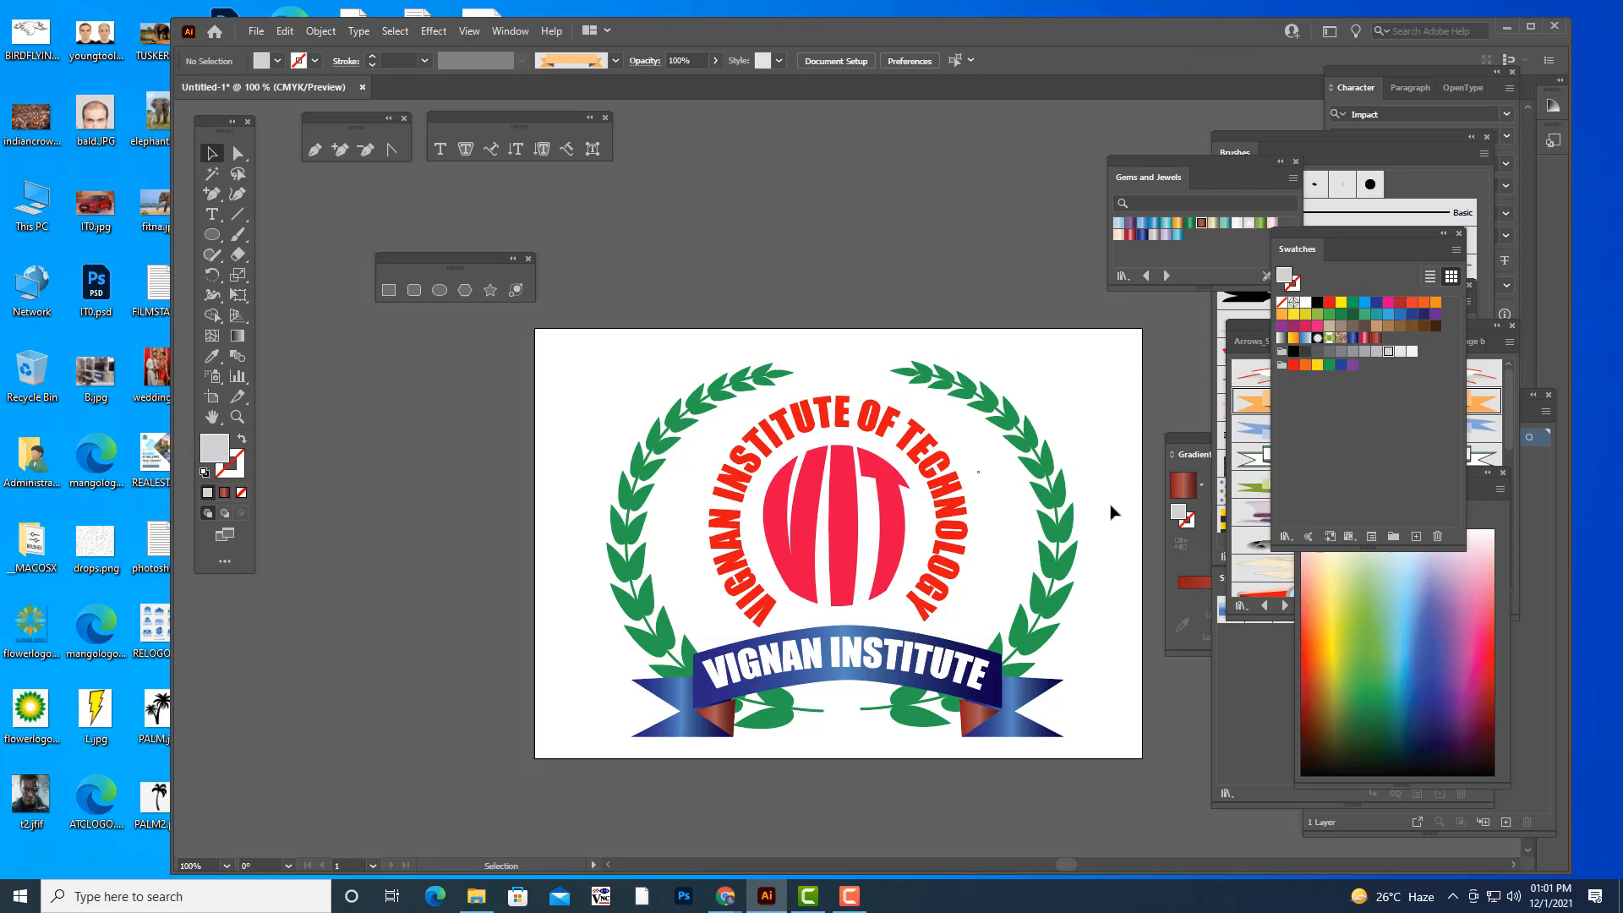
{"action": "left_click", "coordinate": [842, 662]}
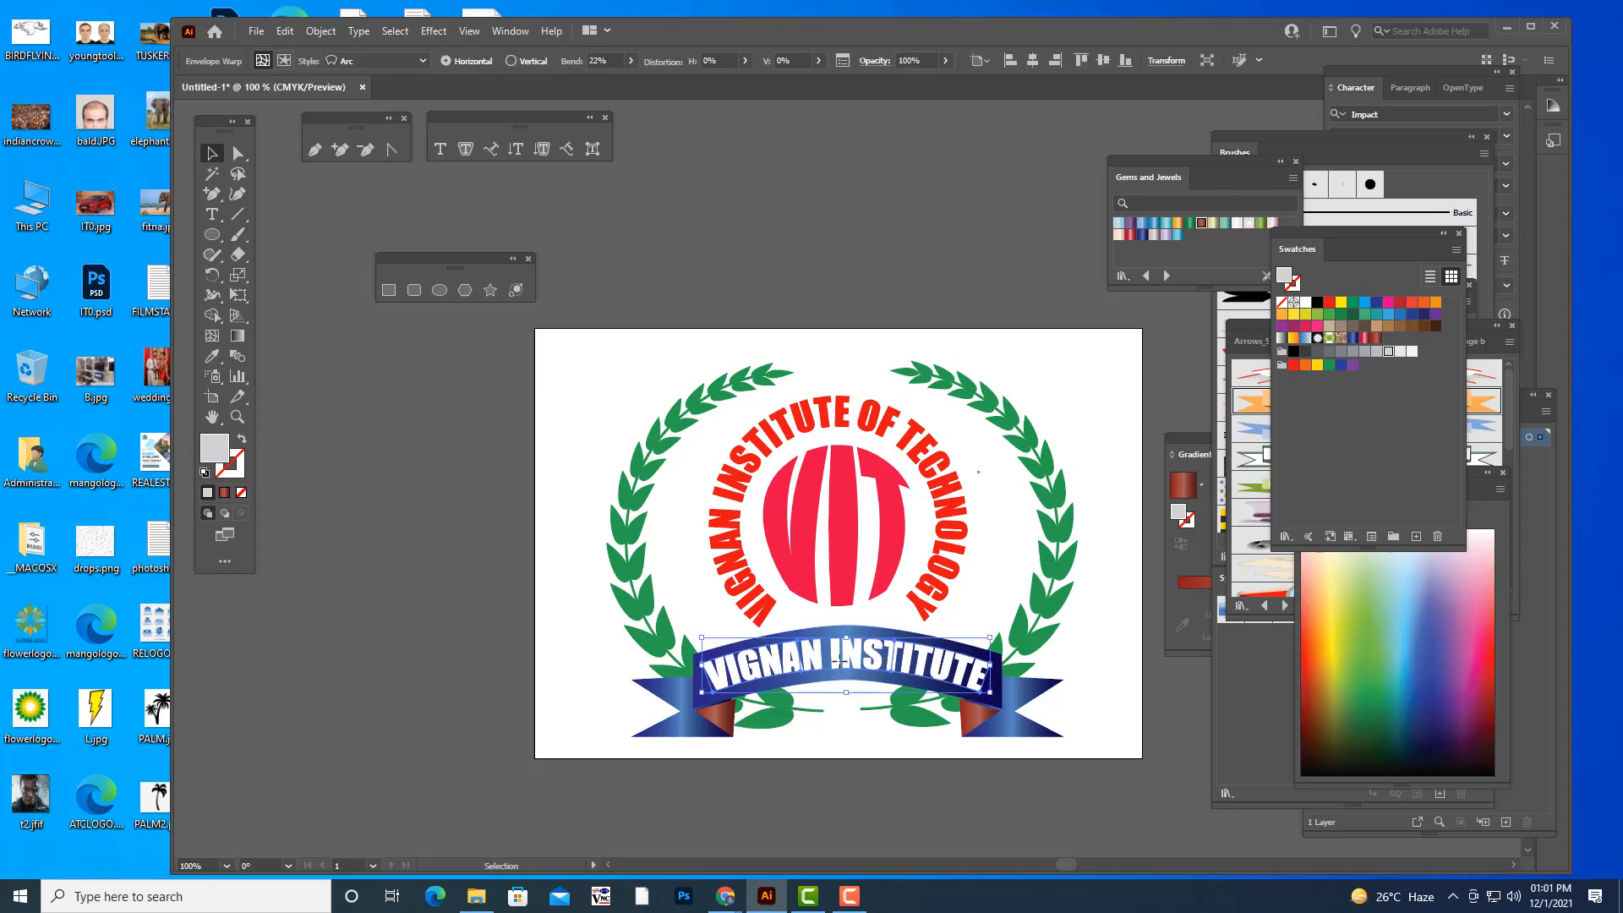
{"action": "left_click", "coordinate": [1106, 665]}
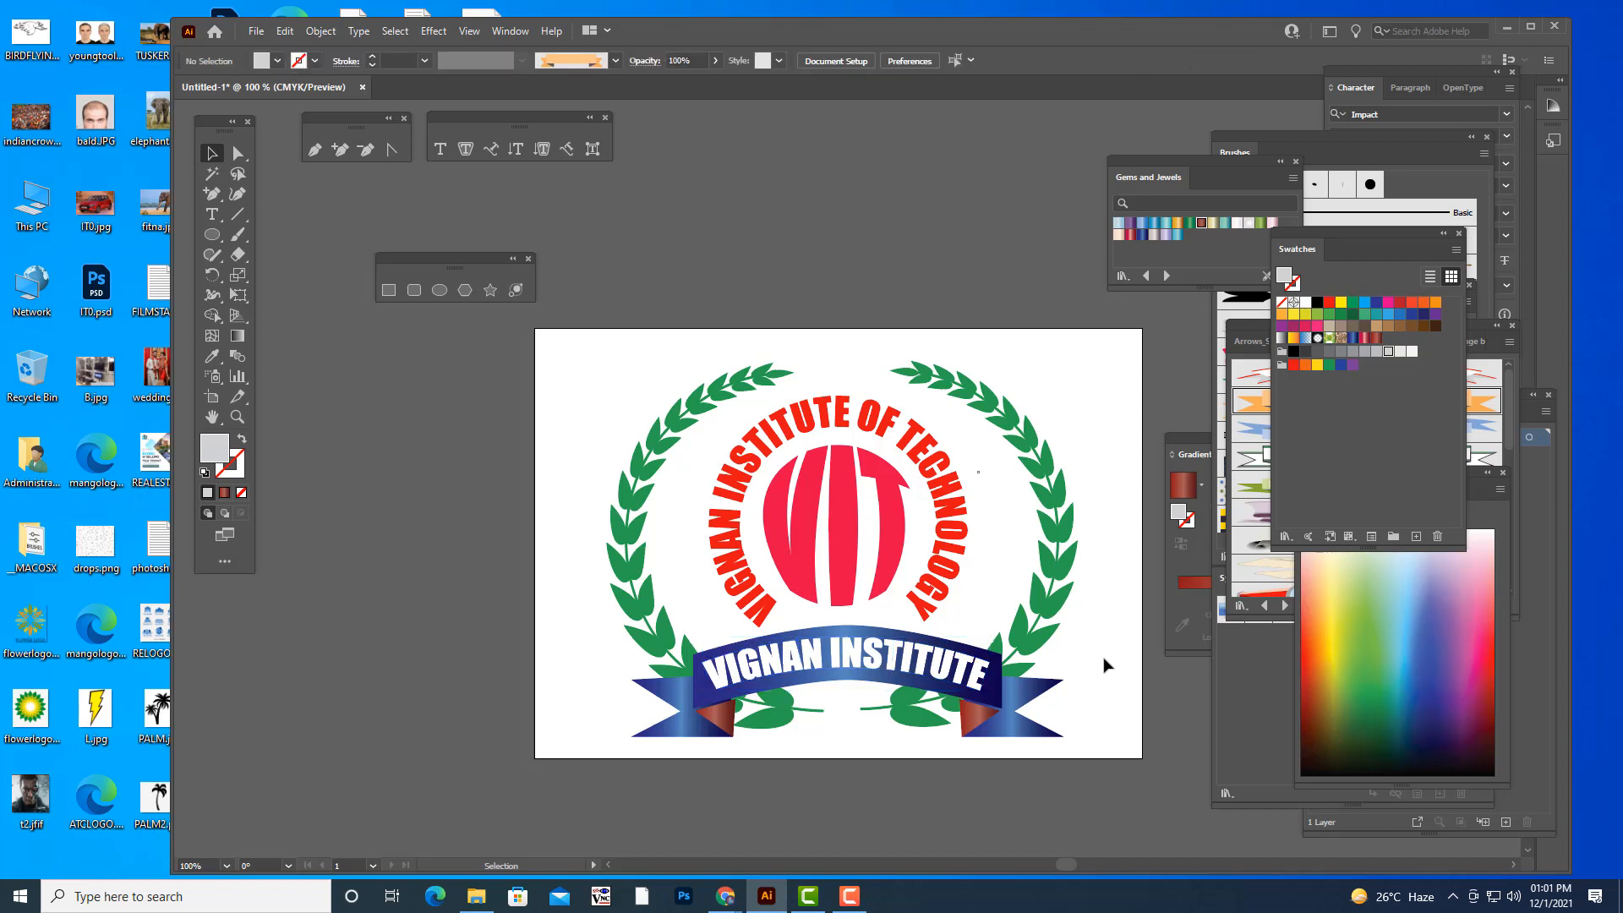
- Ungroup the right half of the green leaf wreath
{"action": "scroll", "coordinate": [1082, 465], "scroll_direction": "up", "scroll_amount": 2}
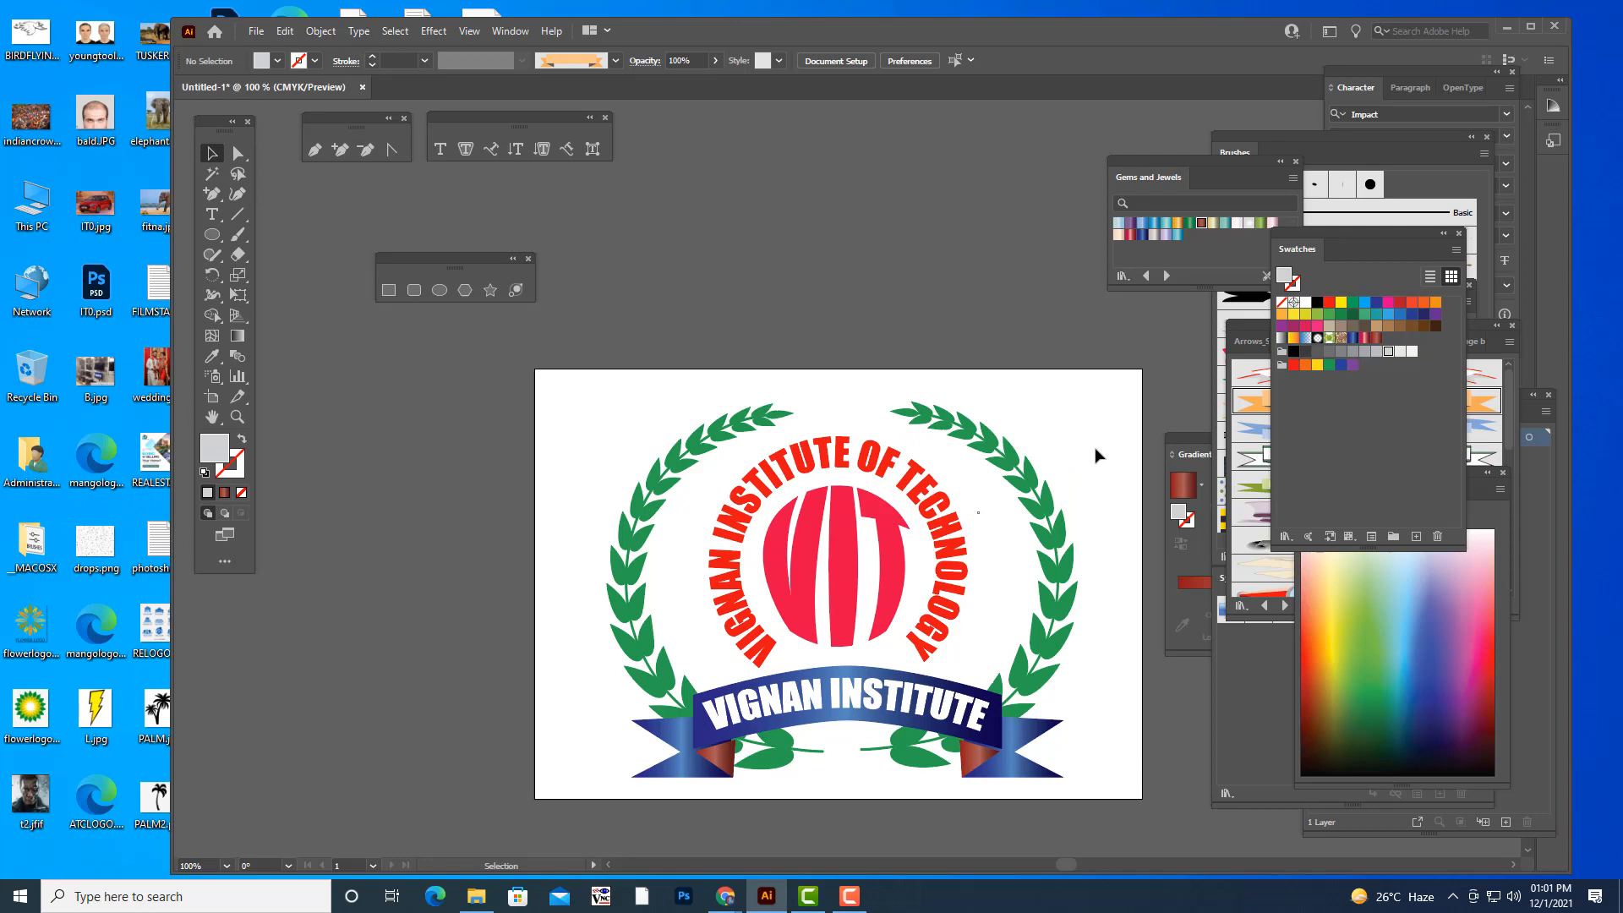
{"action": "left_click", "coordinate": [1054, 507]}
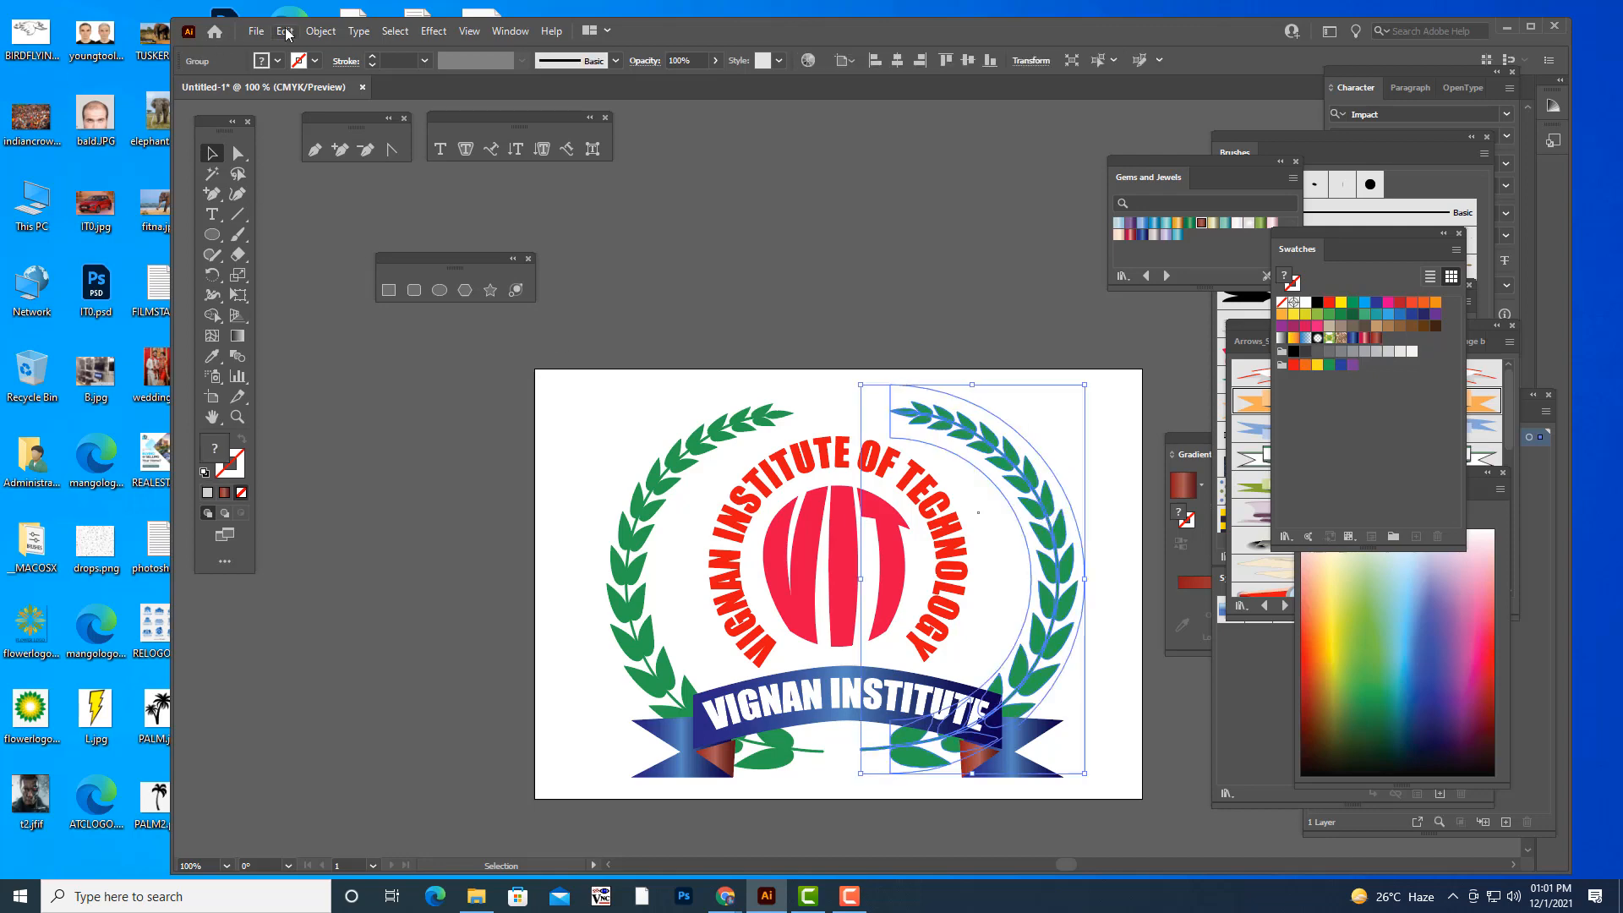
{"action": "left_click", "coordinate": [321, 31]}
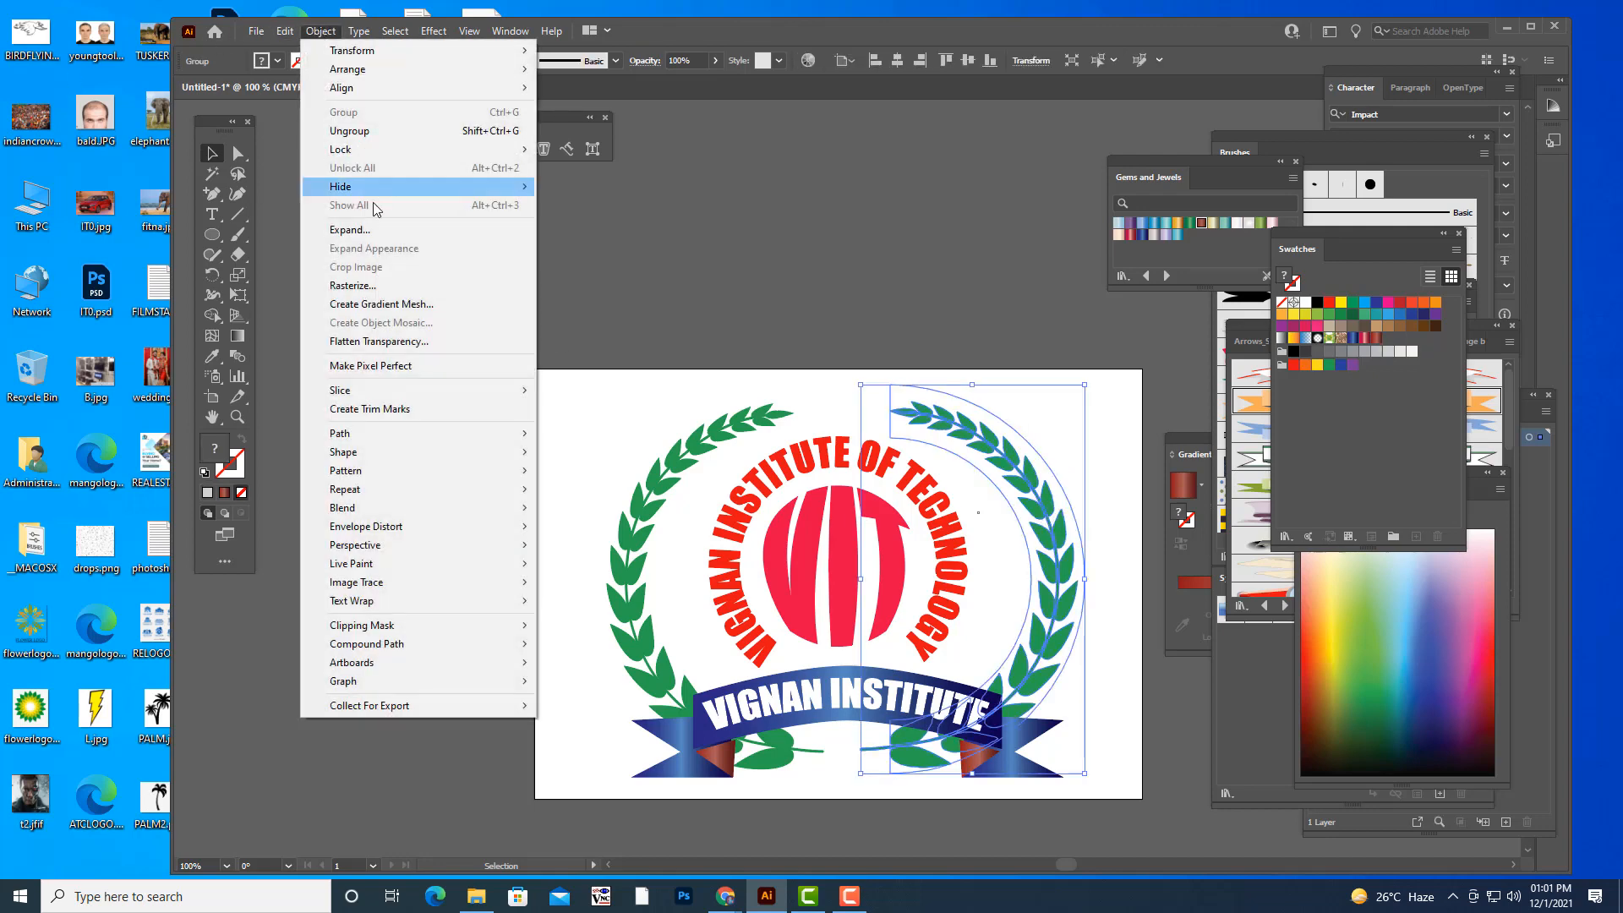
{"action": "left_click", "coordinate": [372, 230]}
{"action": "left_click", "coordinate": [774, 213]}
{"action": "left_click", "coordinate": [997, 434]}
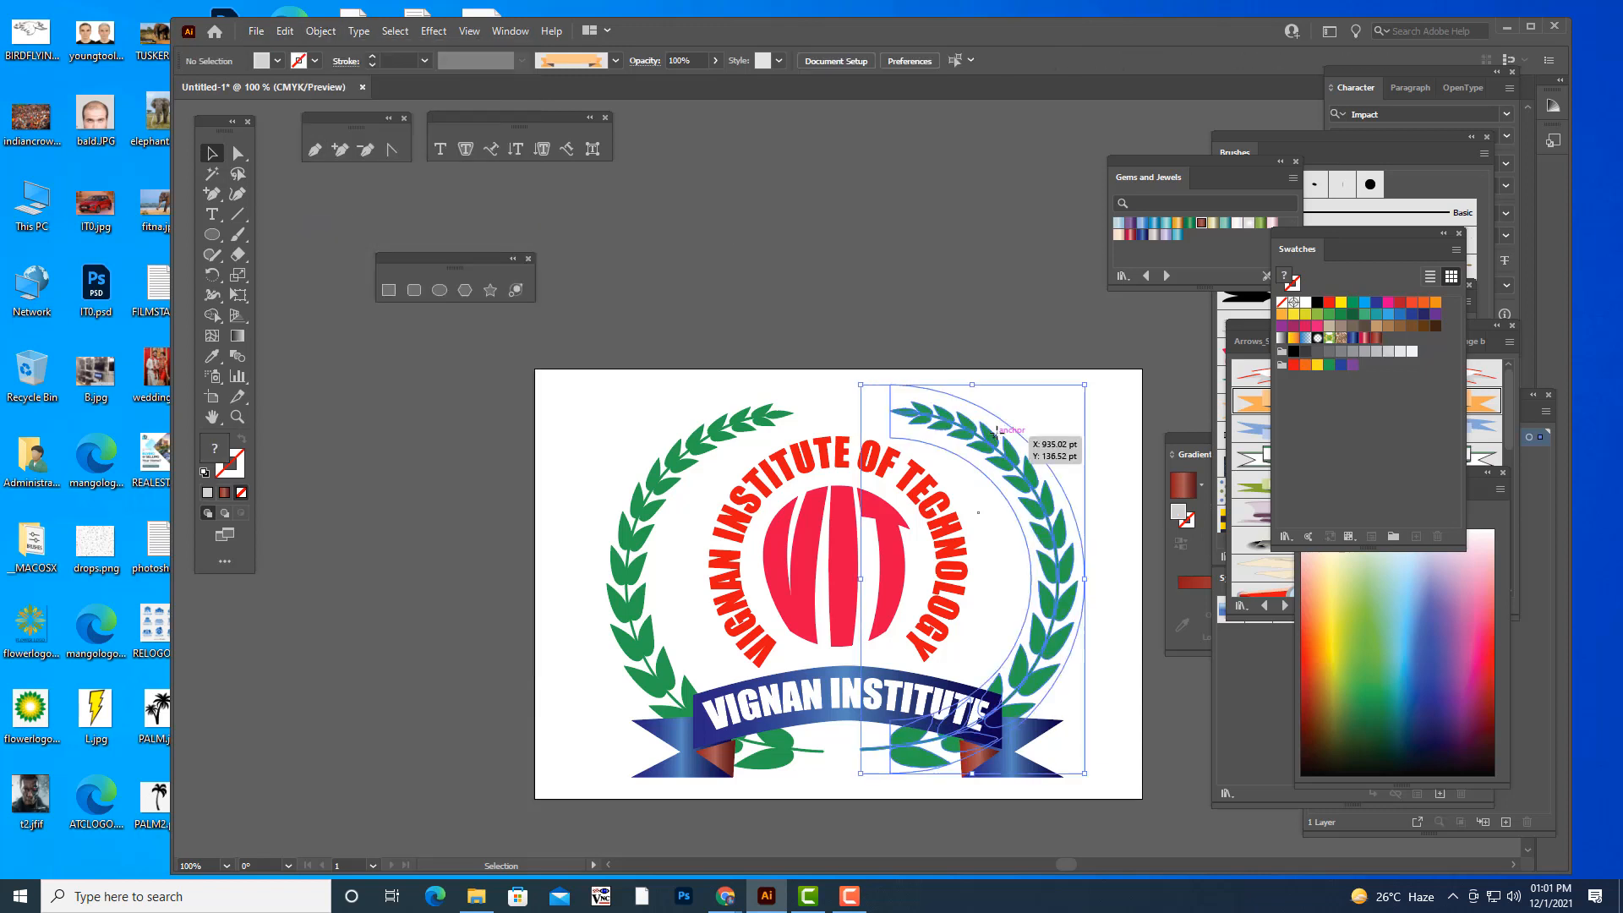
{"action": "right_click", "coordinate": [997, 433]}
{"action": "left_click", "coordinate": [1068, 578]}
{"action": "left_click", "coordinate": [981, 324]}
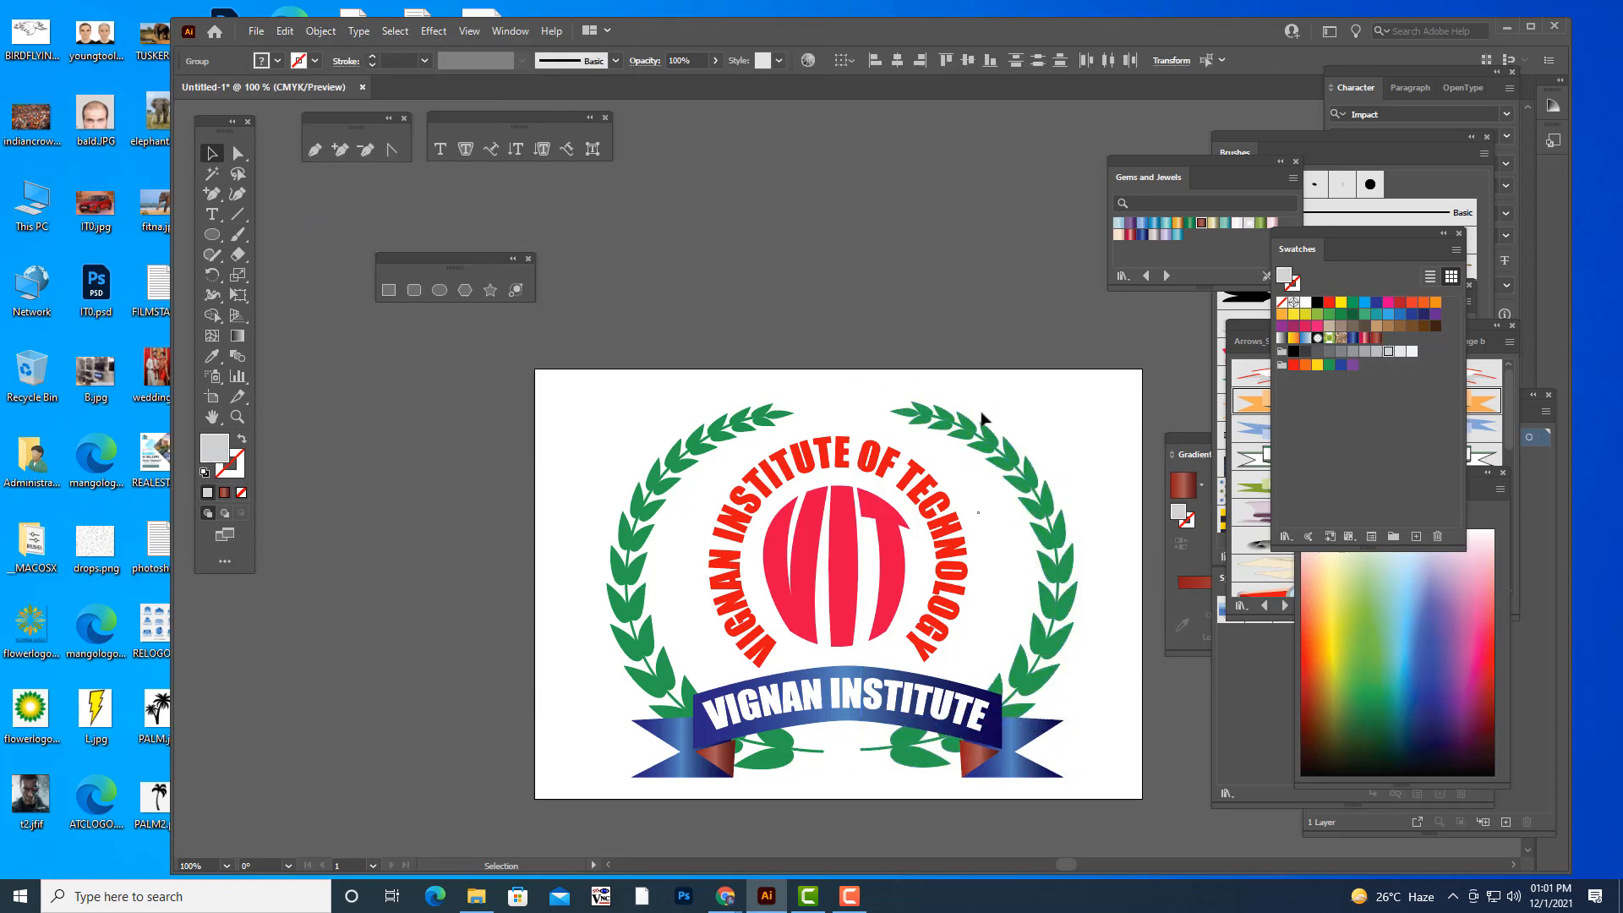
{"action": "left_click", "coordinate": [974, 425]}
{"action": "left_click", "coordinate": [970, 316]}
- Ungroup the left half of the green leaf wreath and clear the selection
{"action": "left_click", "coordinate": [712, 445]}
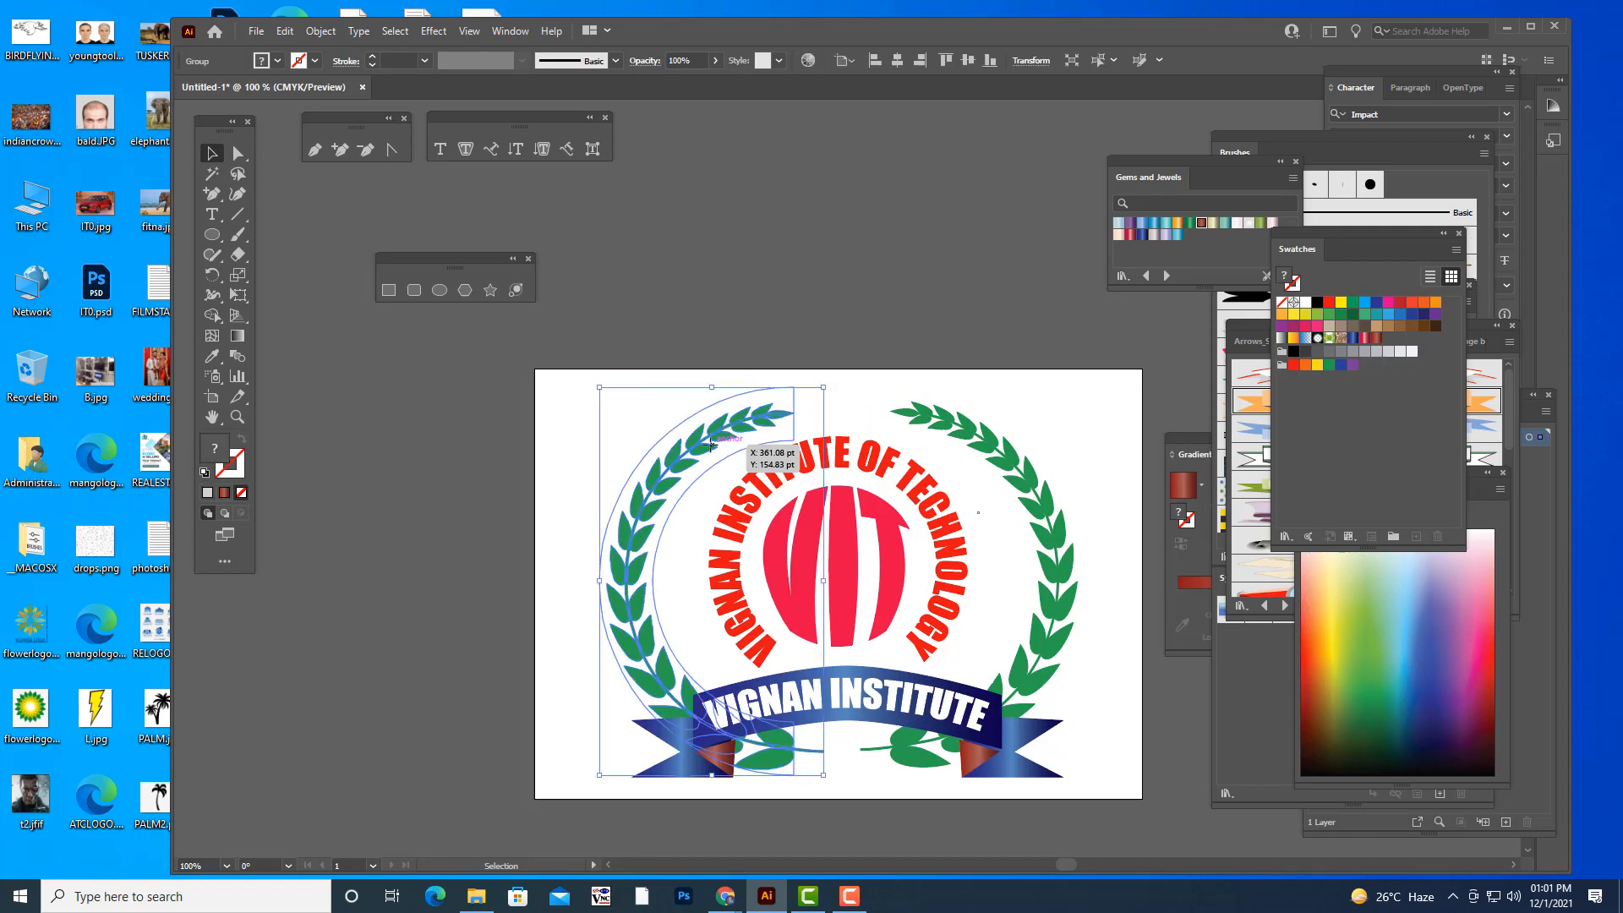
{"action": "right_click", "coordinate": [712, 445]}
{"action": "left_click", "coordinate": [761, 597]}
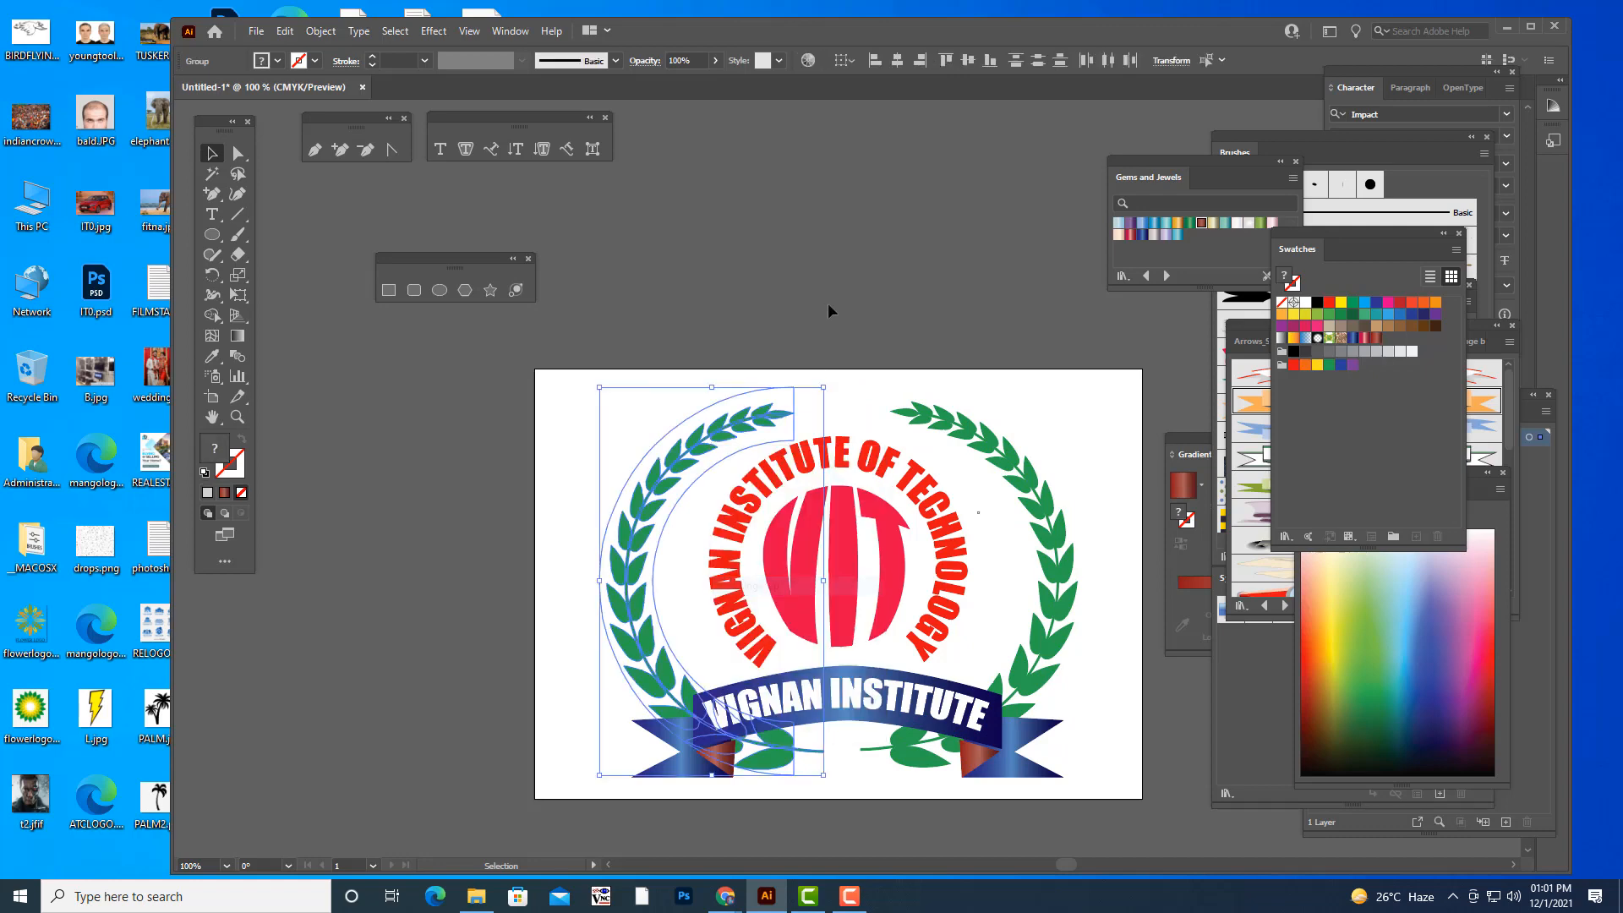
{"action": "left_click", "coordinate": [828, 303]}
- Move the Gems and Jewels swatch panel farther away from the artboard
{"action": "key", "text": "ctrl+minus"}
{"action": "key", "text": "ctrl+minus"}
{"action": "key", "text": "ctrl+minus"}
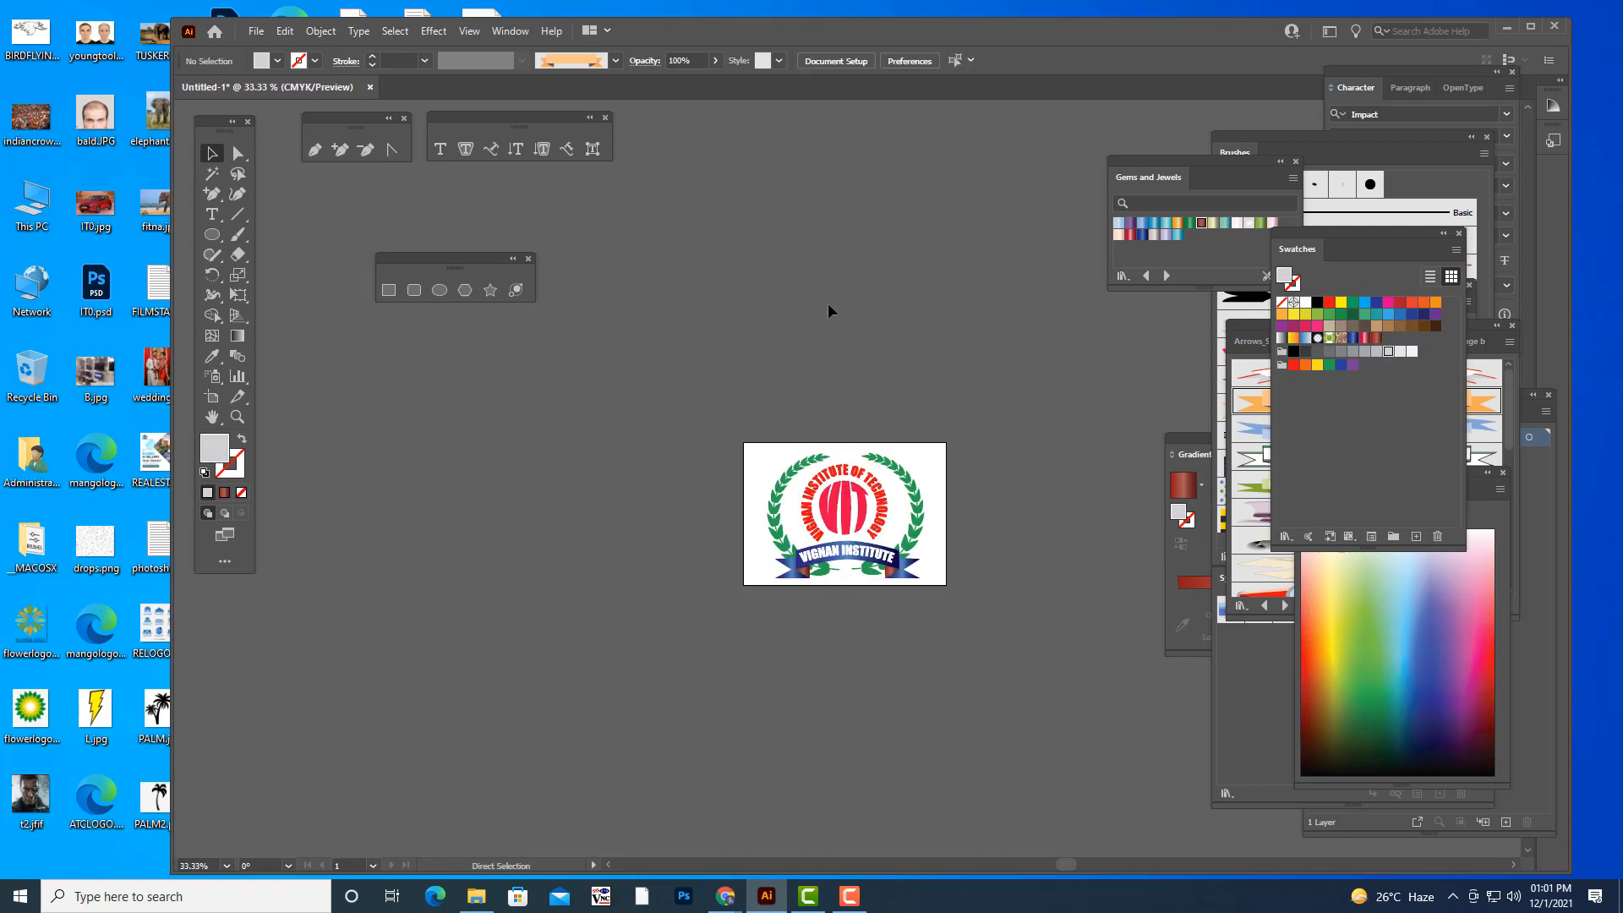
{"action": "key", "text": "ctrl+plus"}
{"action": "key", "text": "ctrl+plus"}
{"action": "key", "text": "ctrl+plus"}
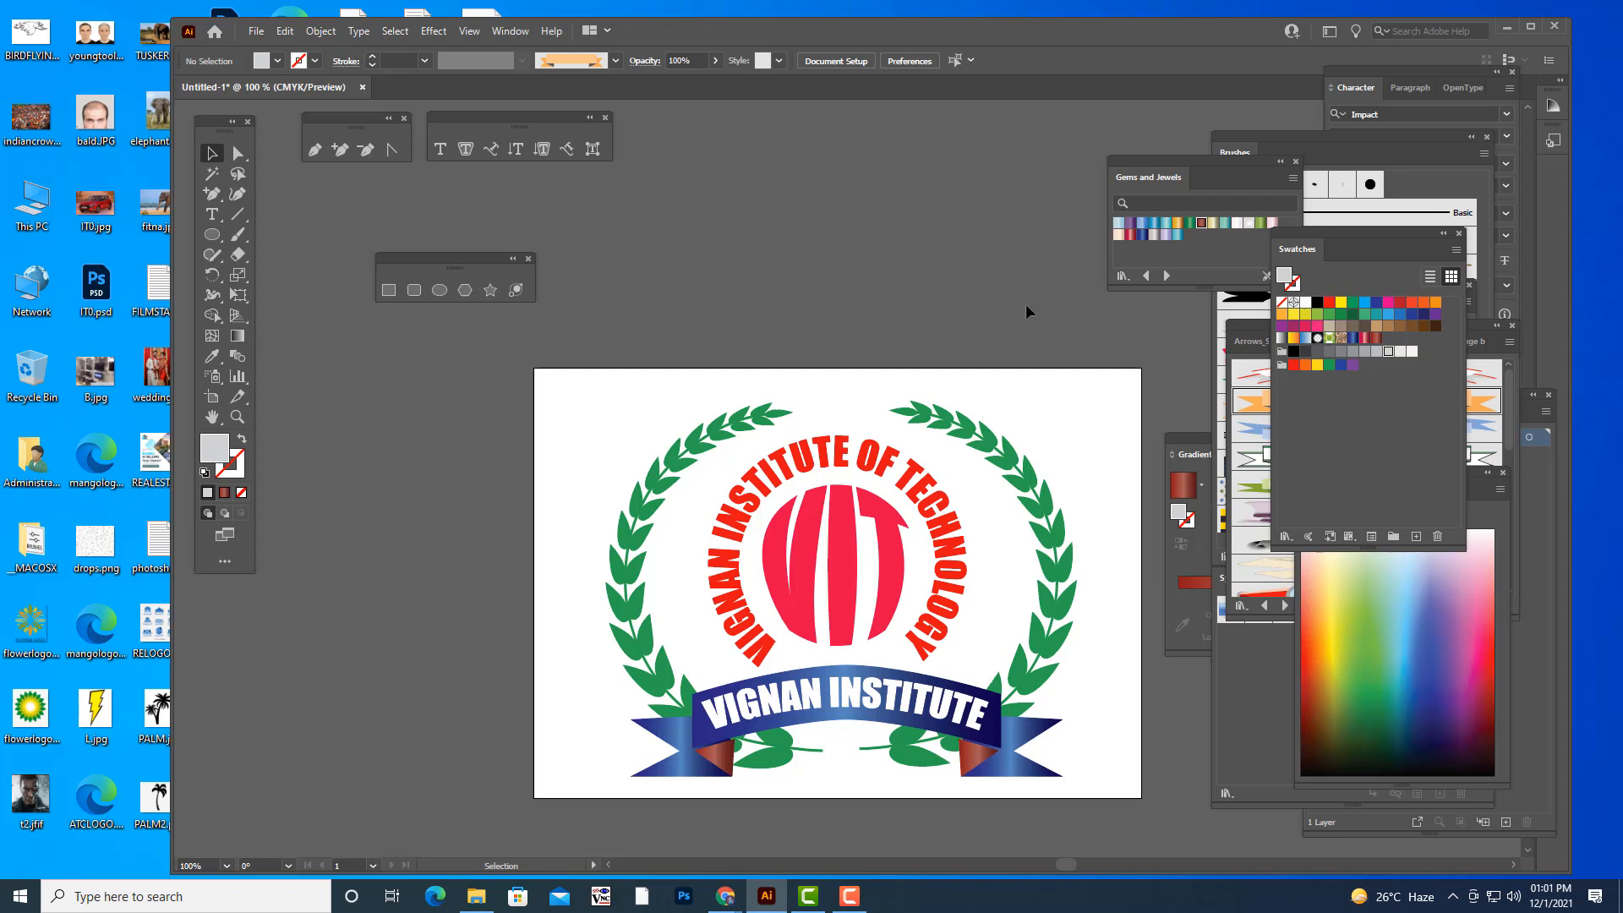
{"action": "scroll", "coordinate": [900, 280], "scroll_direction": "down", "scroll_amount": 2}
{"action": "scroll", "coordinate": [899, 281], "scroll_direction": "up", "scroll_amount": 2}
{"action": "left_click_drag", "start_coordinate": [1147, 164], "coordinate": [1208, 162]}
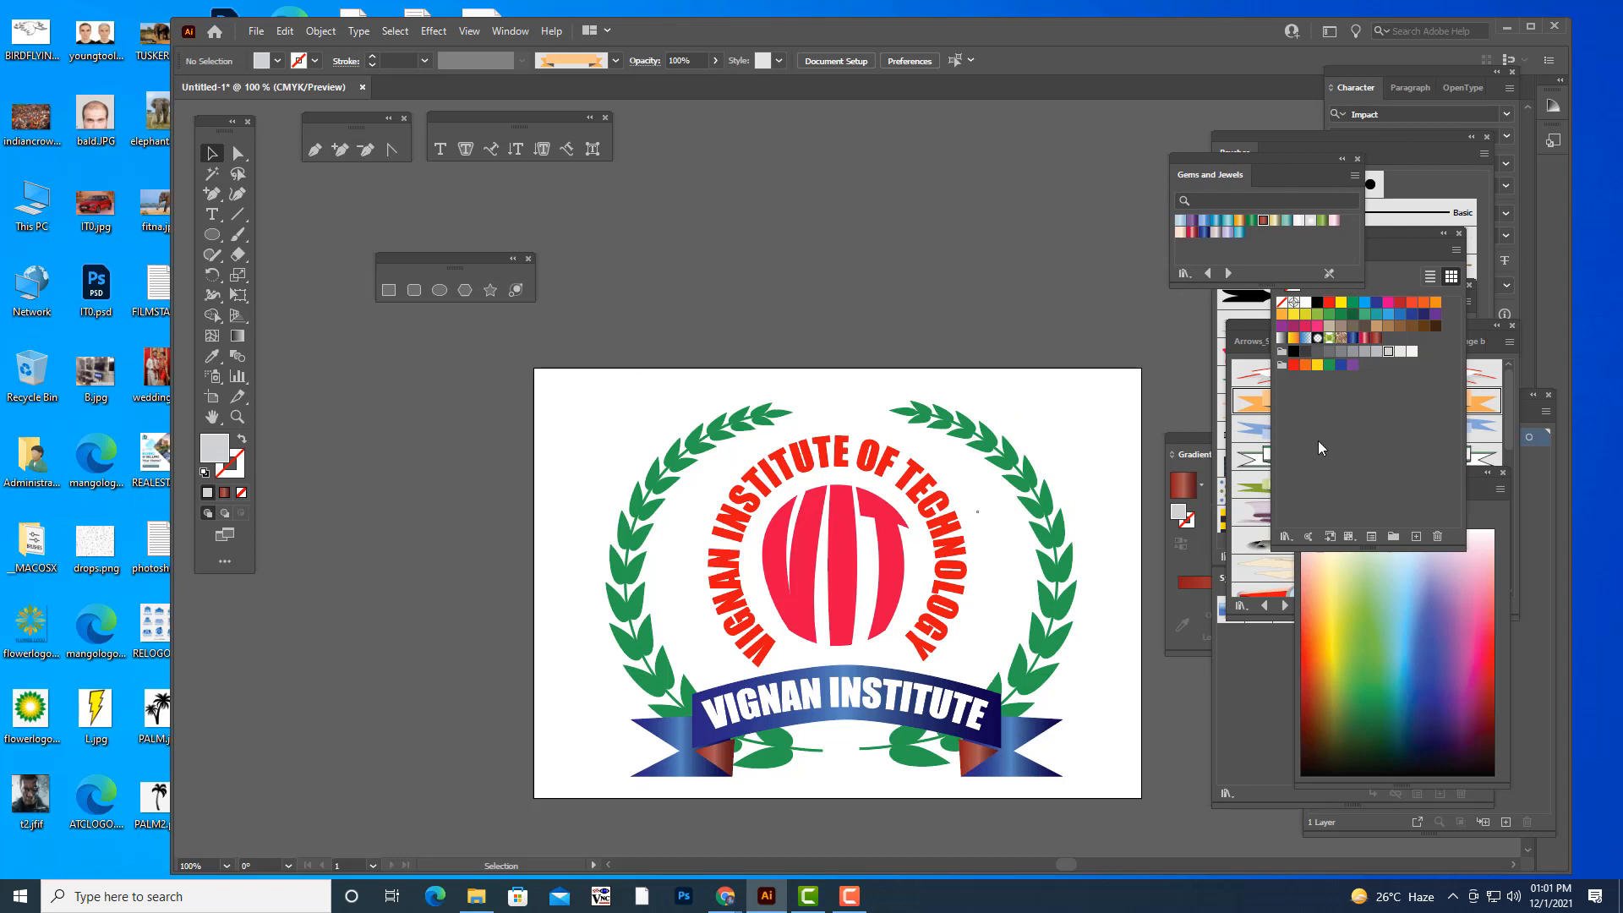
{"action": "scroll", "coordinate": [960, 344], "scroll_direction": "down", "scroll_amount": 2}
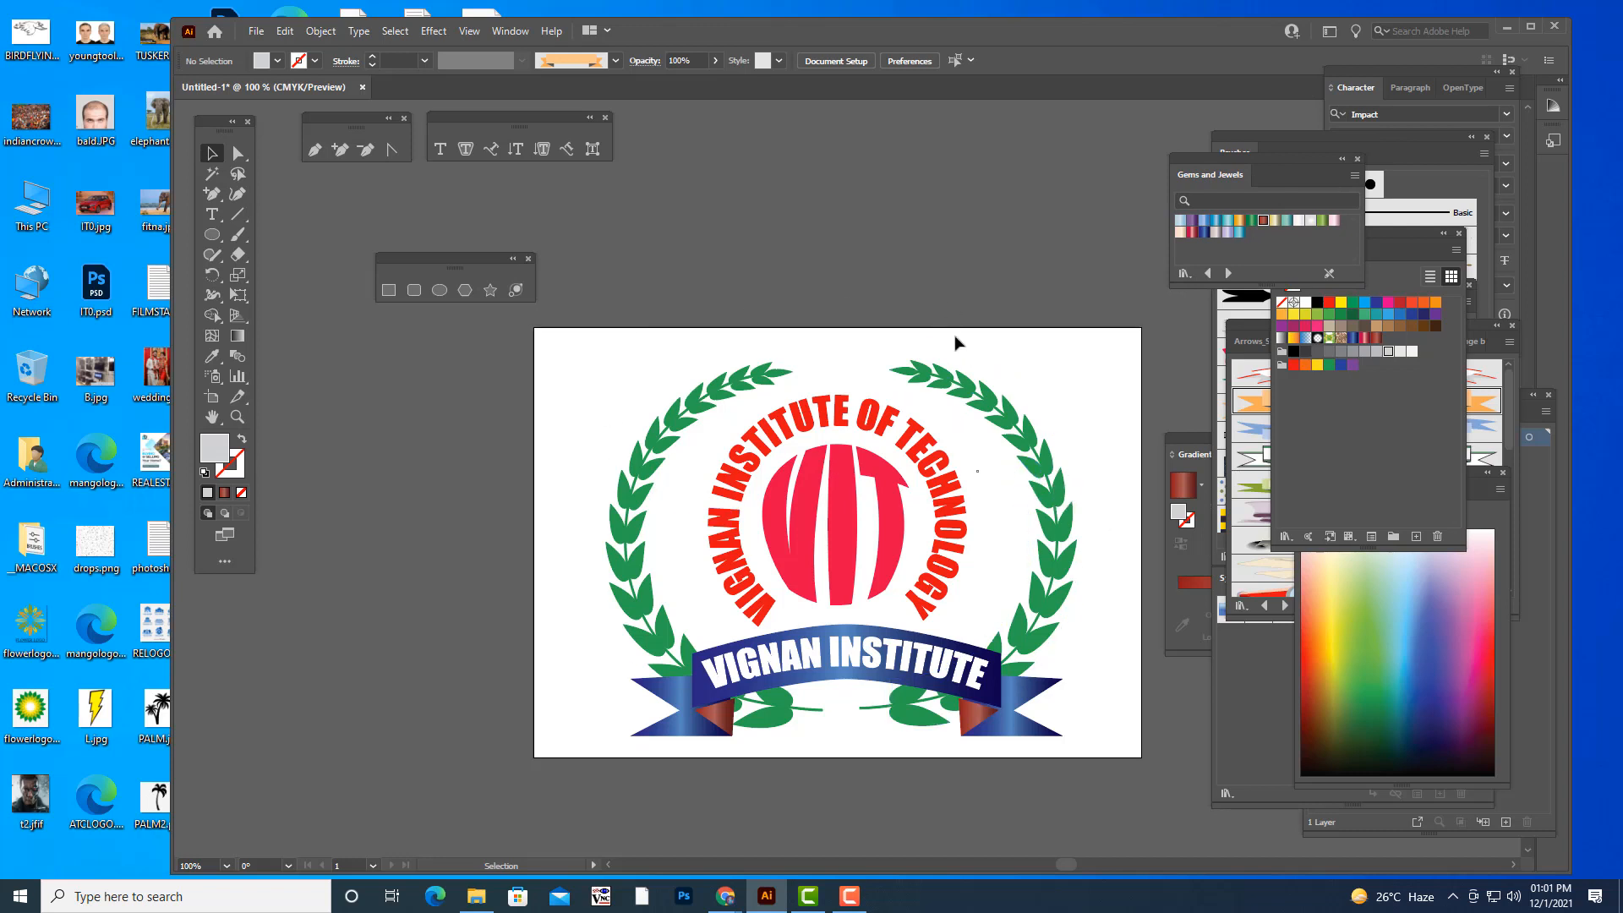
{"action": "key", "text": "ctrl+minus"}
{"action": "key", "text": "ctrl+minus"}
{"action": "key", "text": "ctrl+minus"}
{"action": "key", "text": "ctrl+plus"}
{"action": "key", "text": "ctrl+plus"}
{"action": "key", "text": "ctrl+plus"}
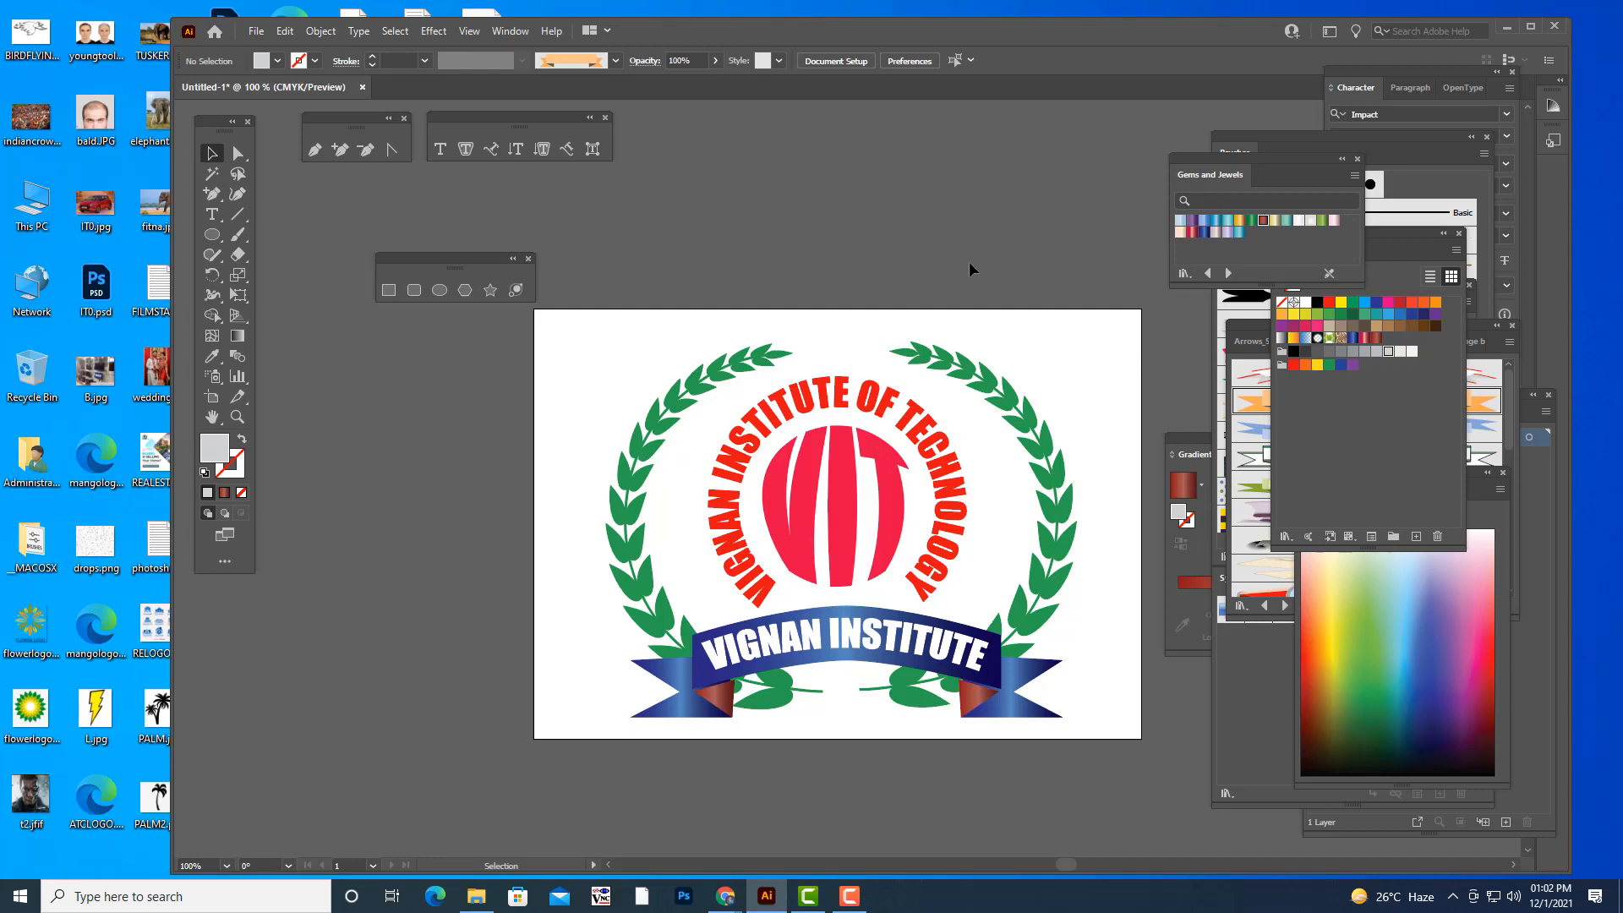
{"action": "left_click", "coordinate": [212, 215]}
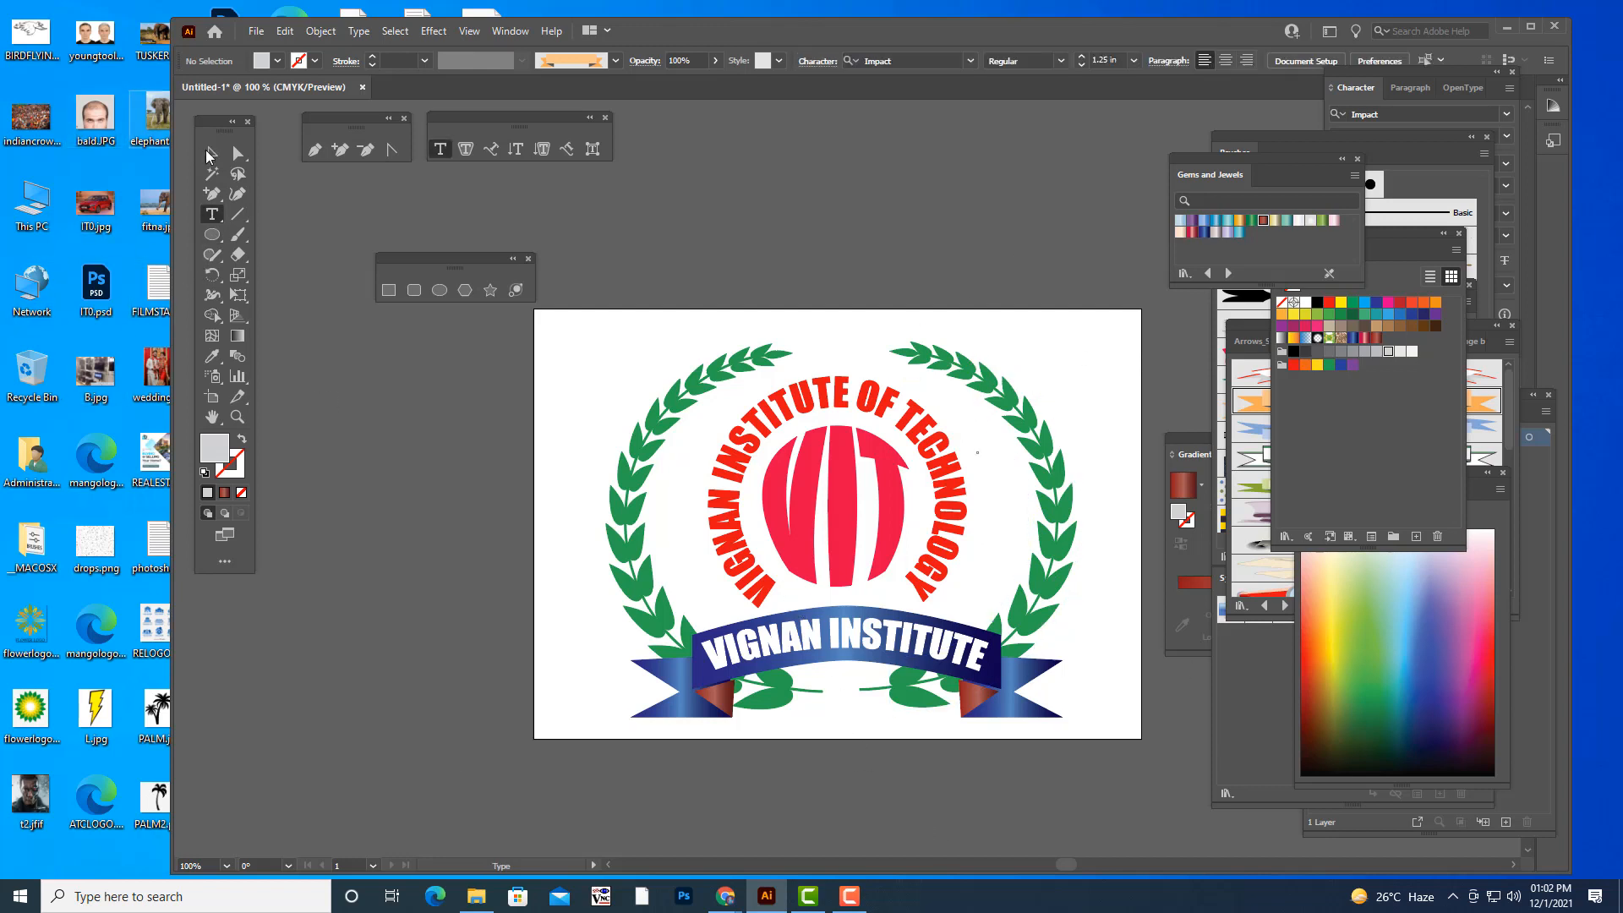
{"action": "left_click", "coordinate": [211, 153]}
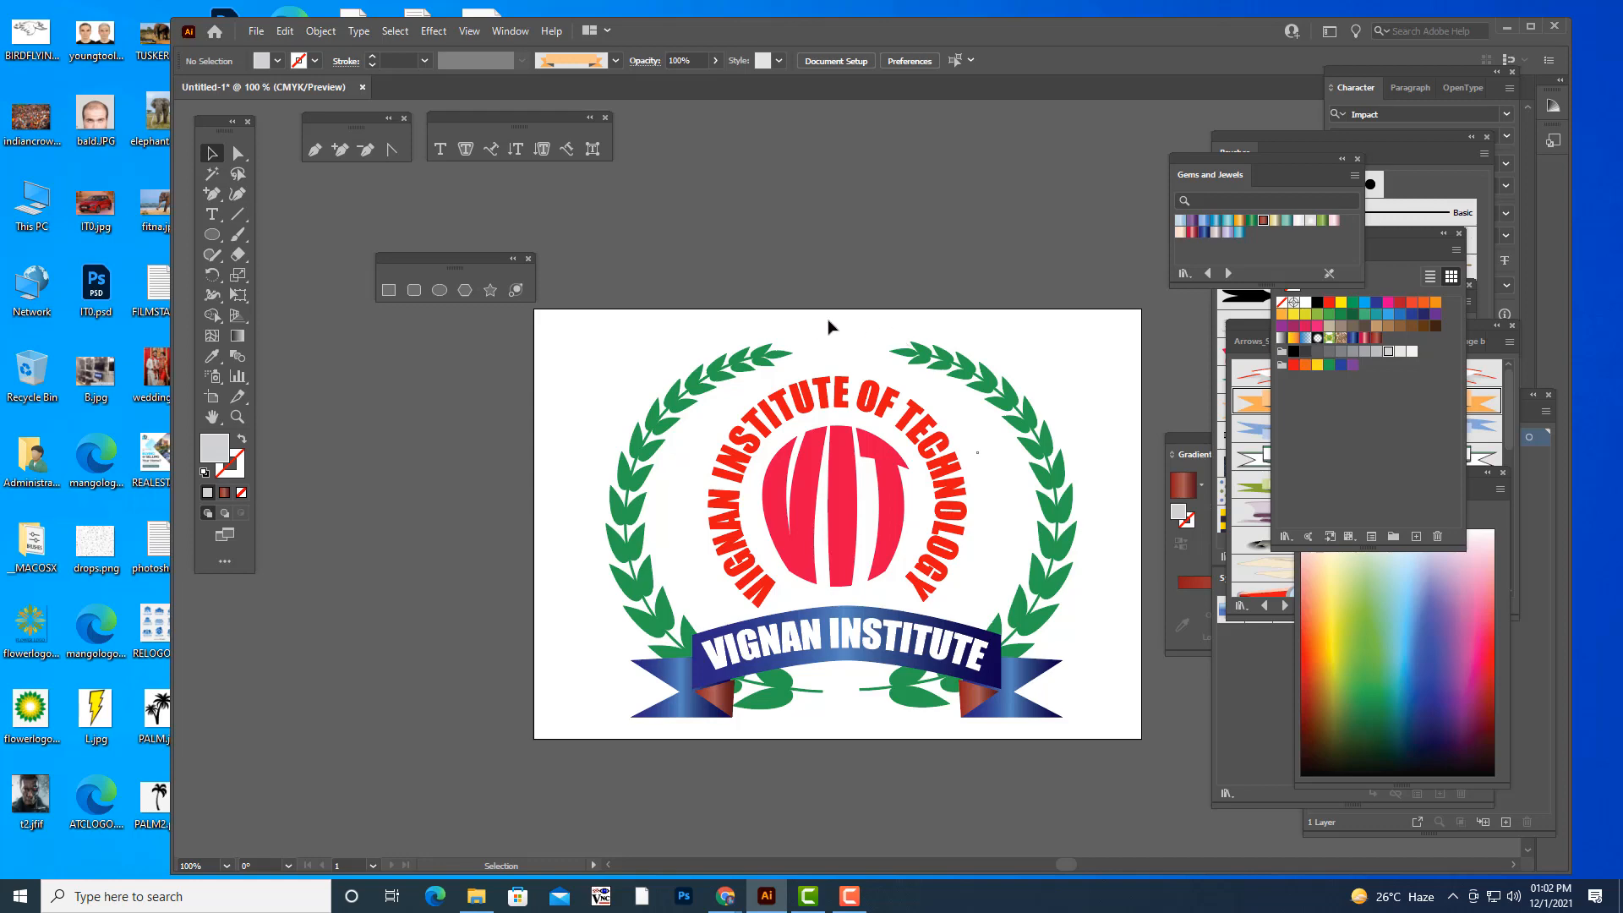
- Extend the artboard's upper and lower edges outward to a height of about 1152 pt, keeping its width
{"action": "key", "text": "shift+o"}
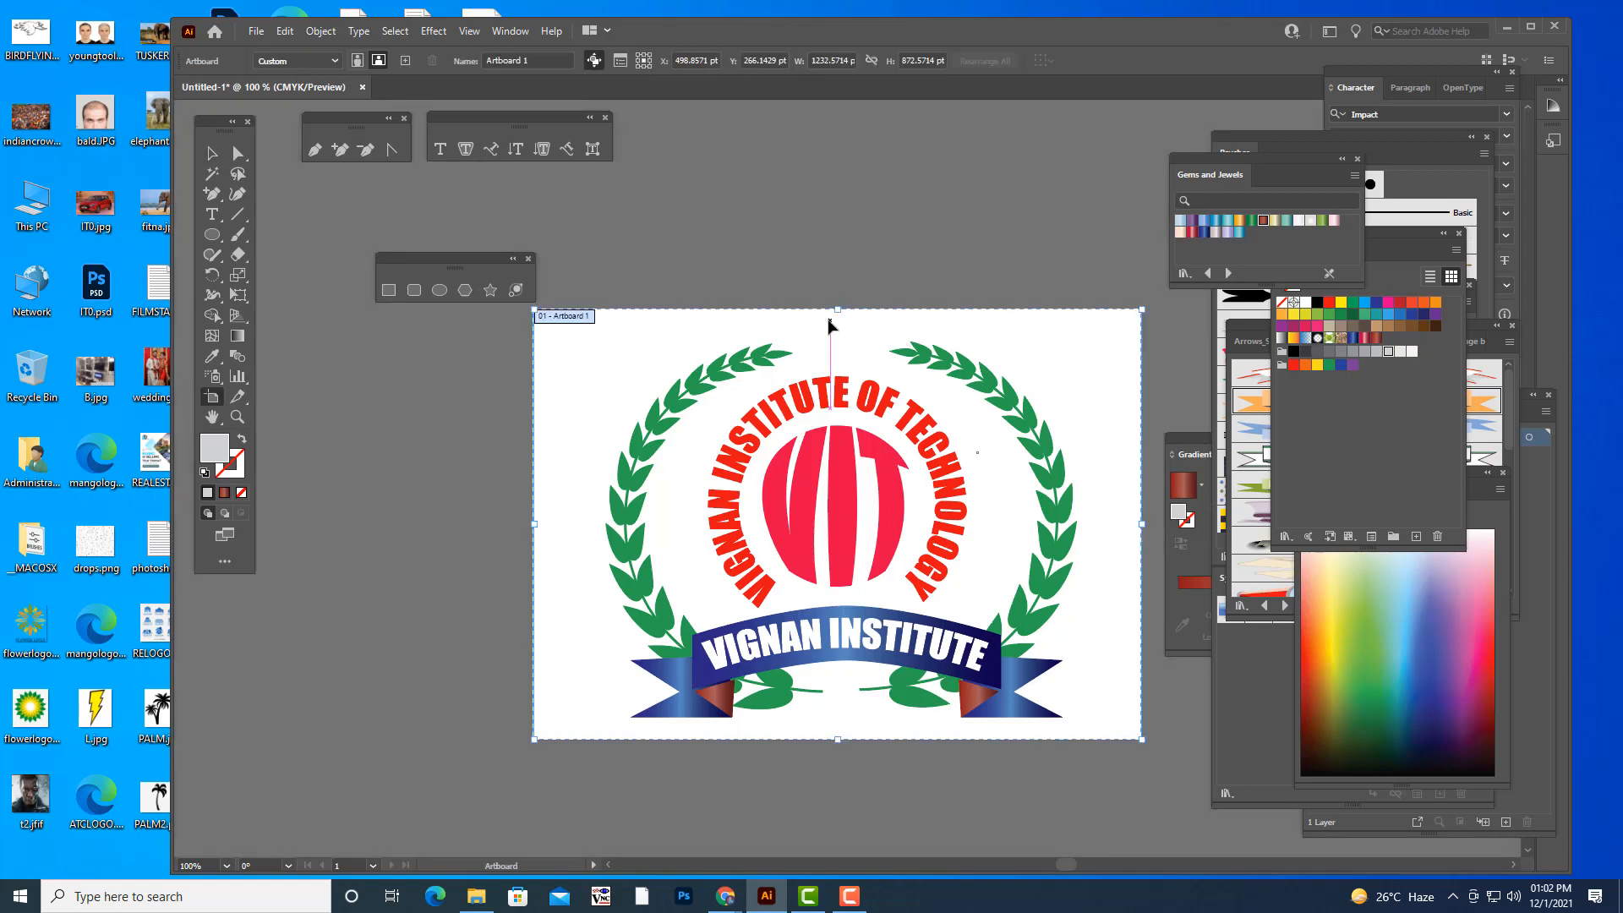
{"action": "left_click_drag", "start_coordinate": [837, 309], "coordinate": [837, 254]}
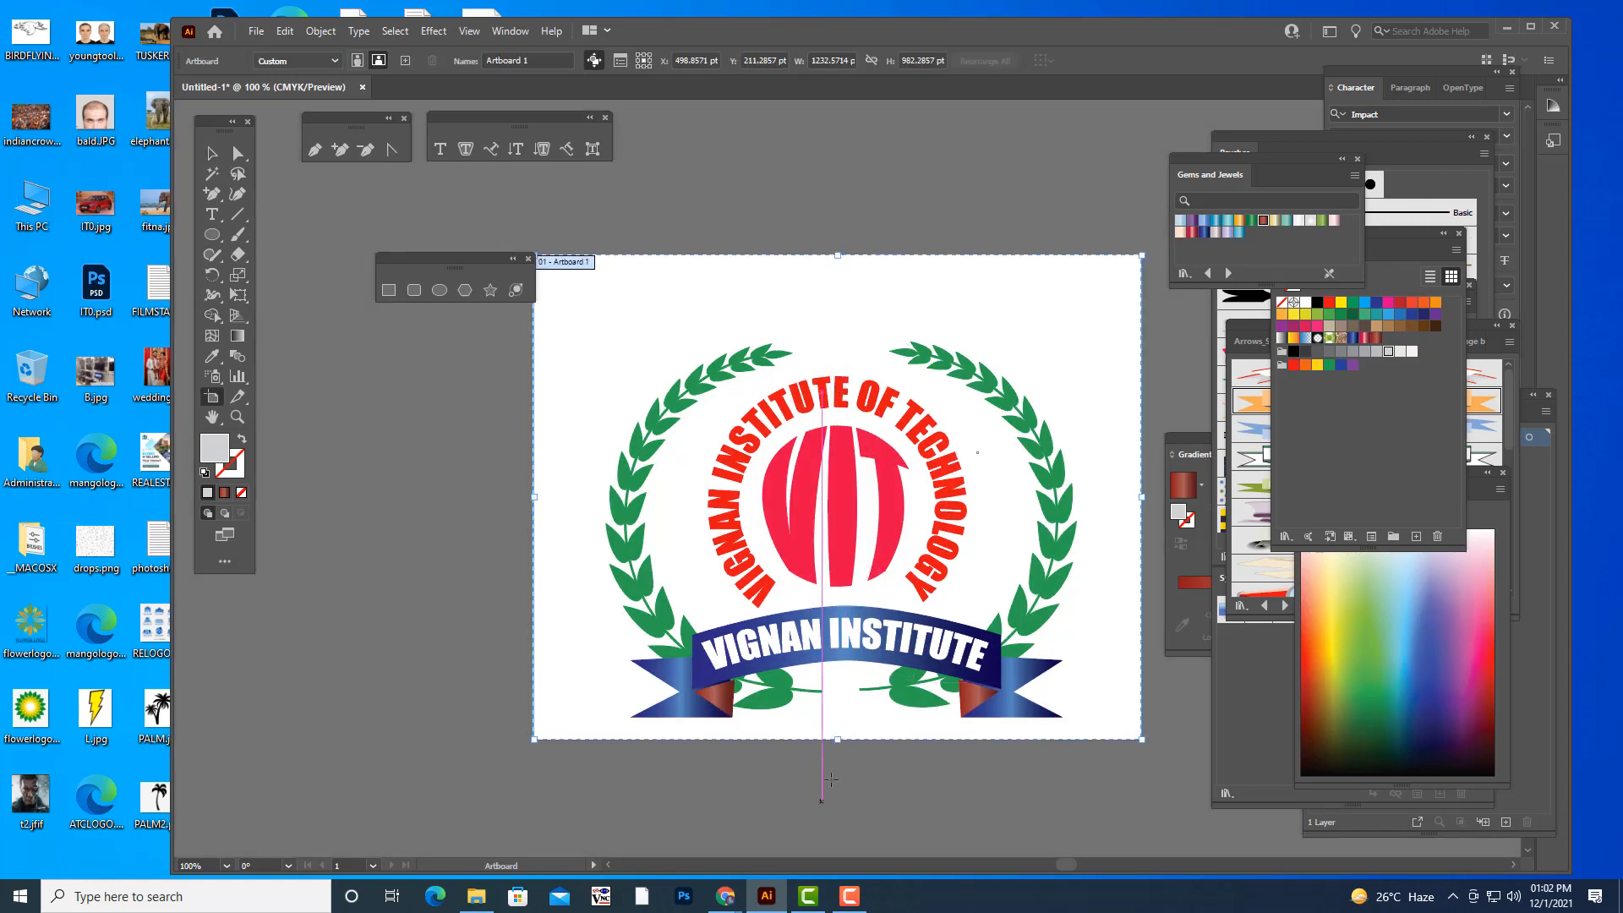
{"action": "left_click_drag", "start_coordinate": [837, 739], "coordinate": [839, 823]}
{"action": "left_click", "coordinate": [212, 153]}
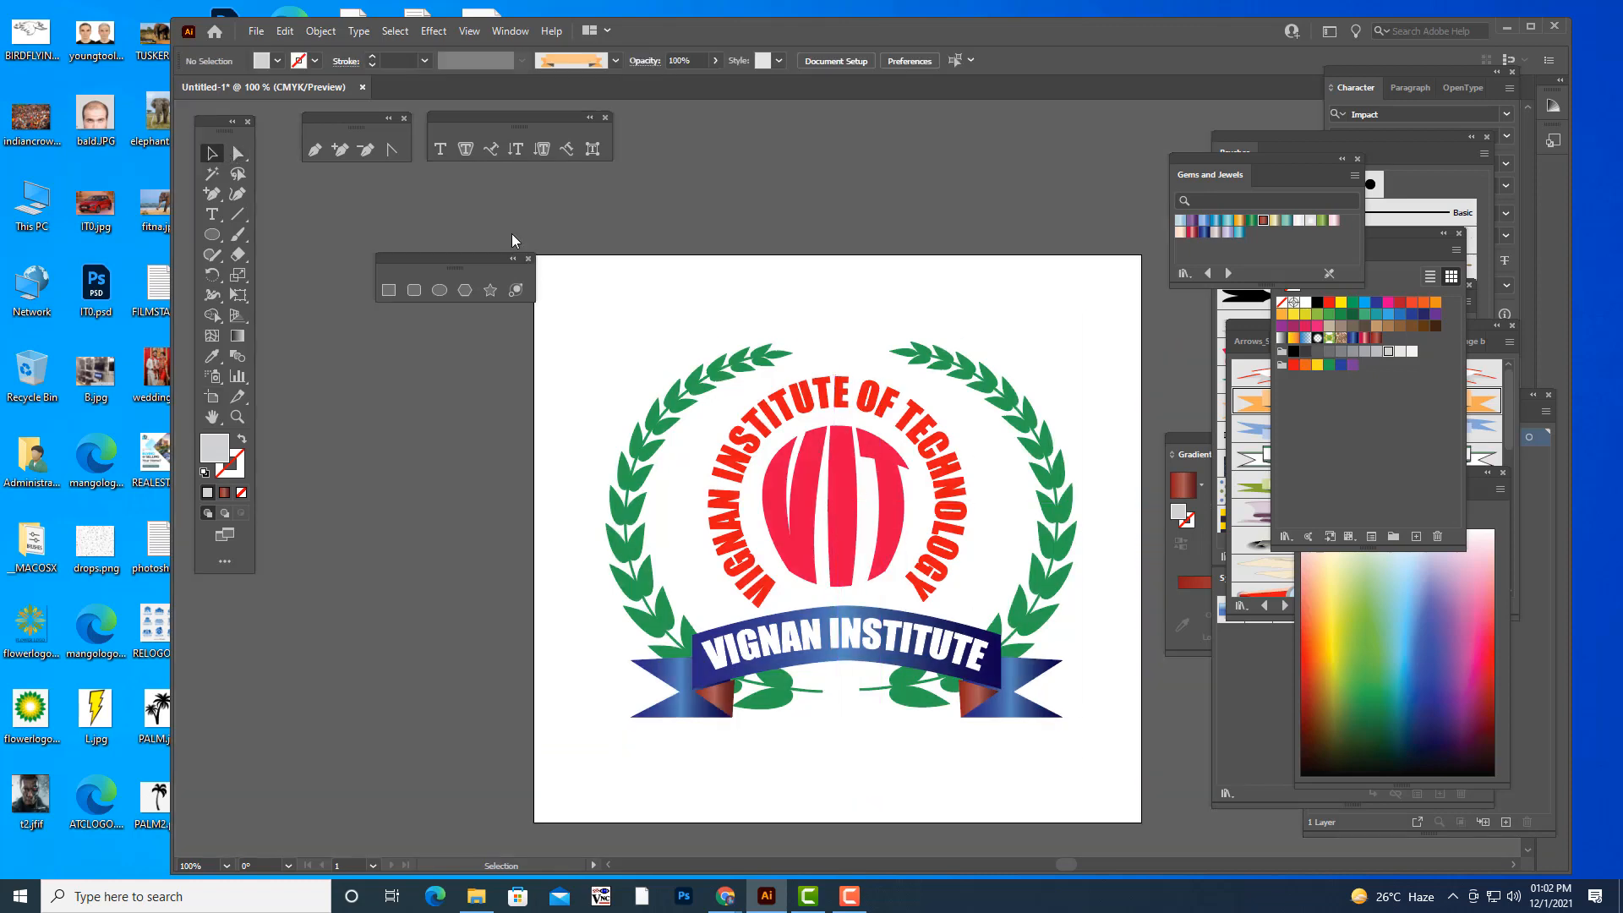
- Add the point text "SINCE 1940" below the ribbon banner
{"action": "left_click", "coordinate": [453, 152]}
{"action": "left_click", "coordinate": [798, 751]}
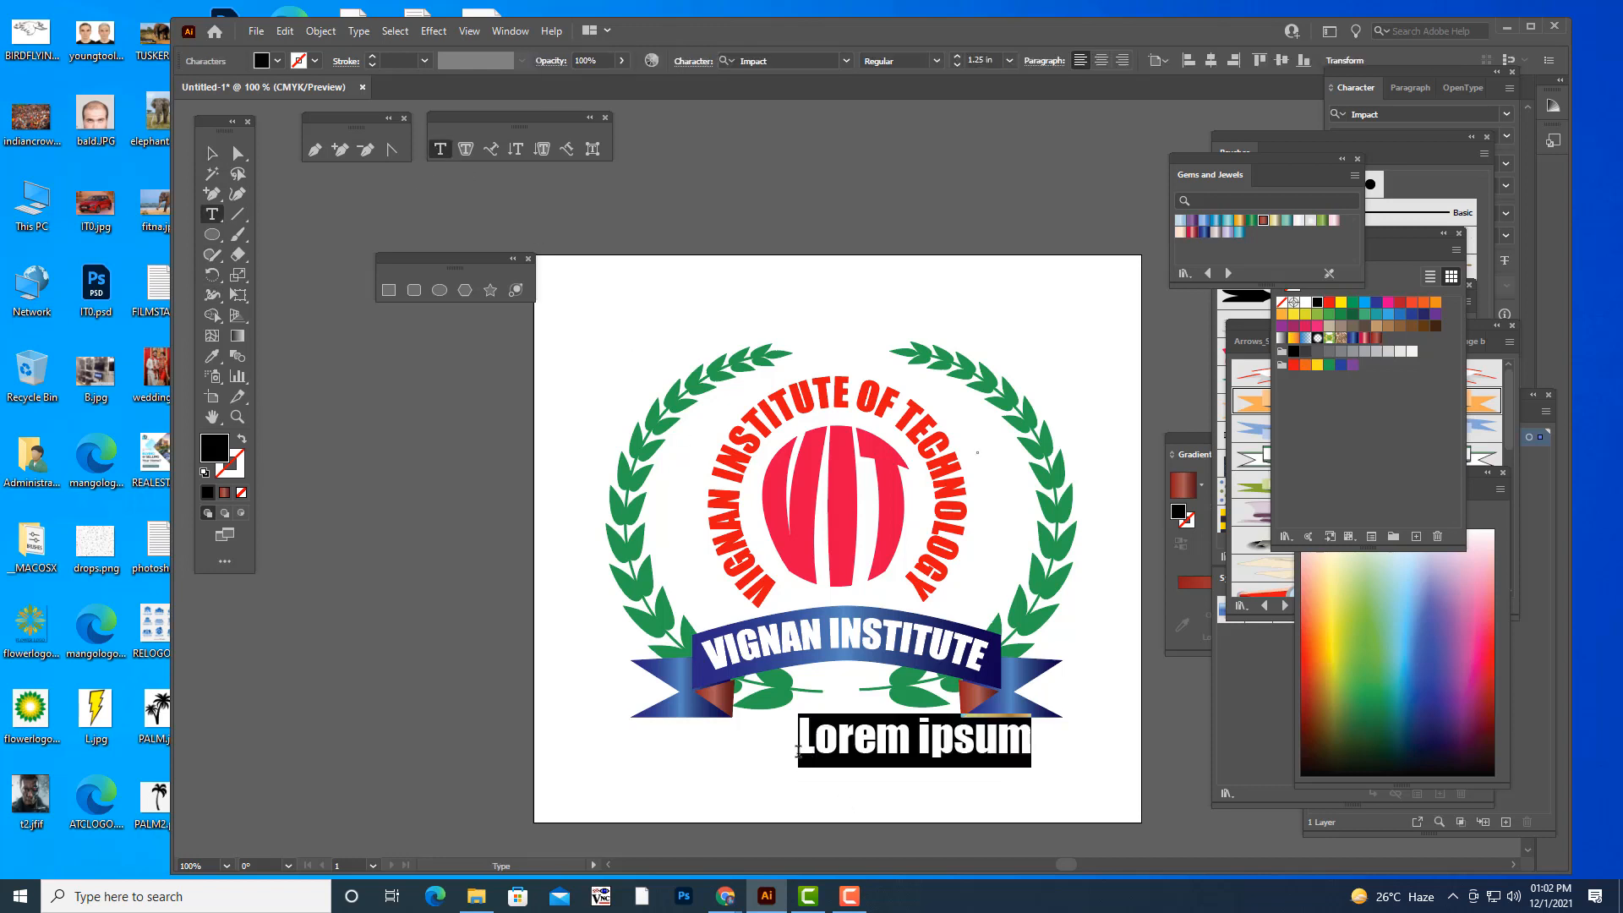
{"action": "type", "text": "SINCE "}
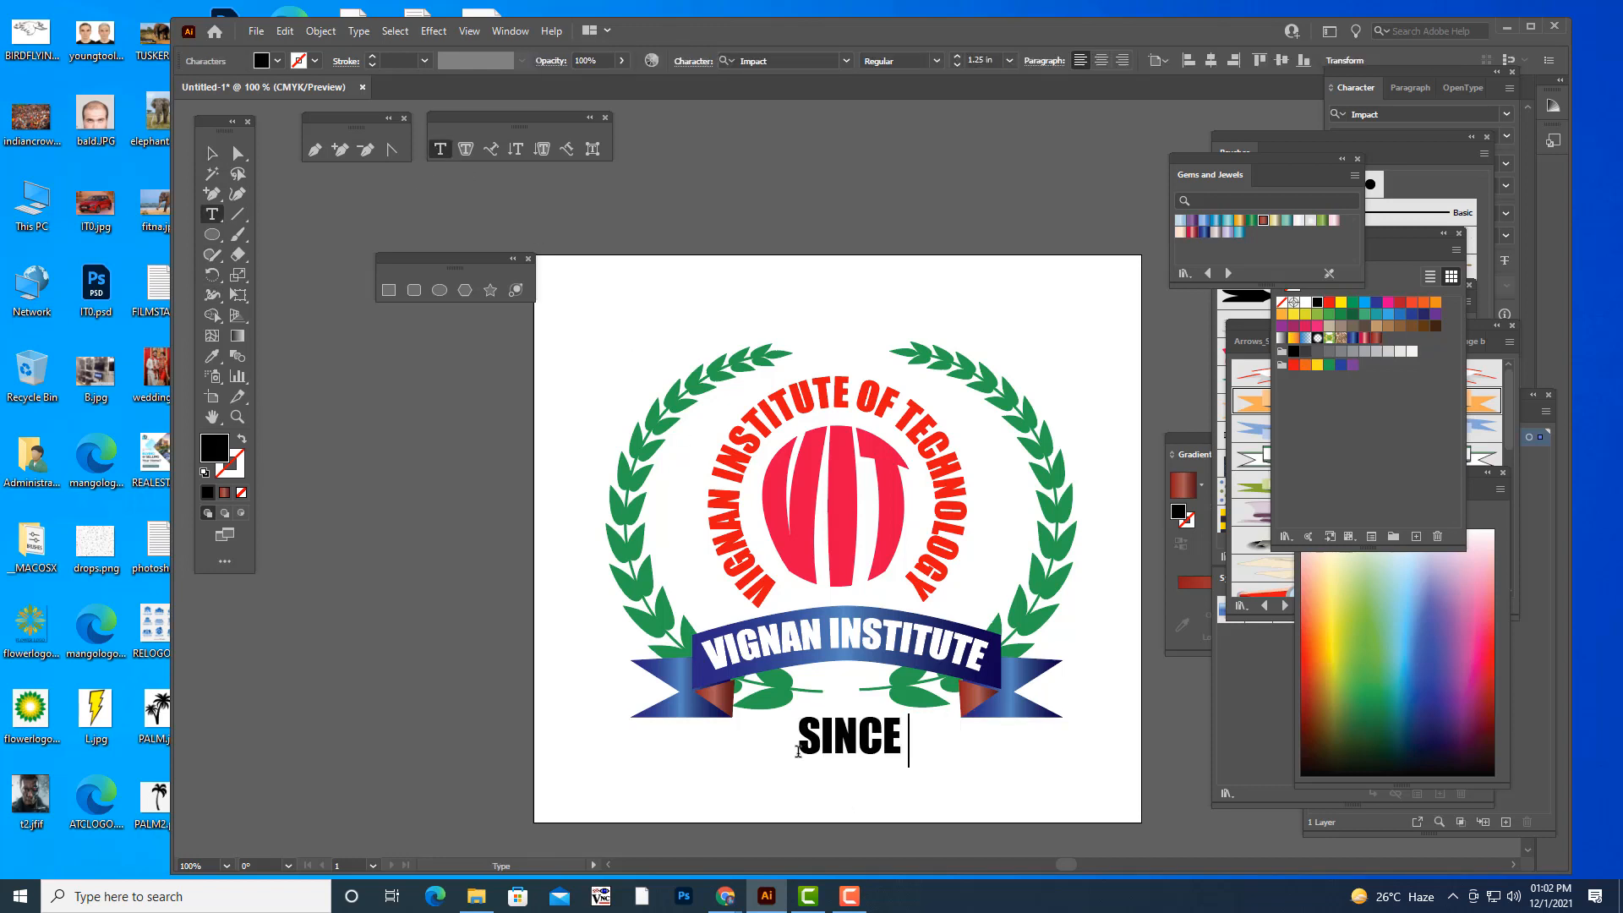
{"action": "type", "text": "19"}
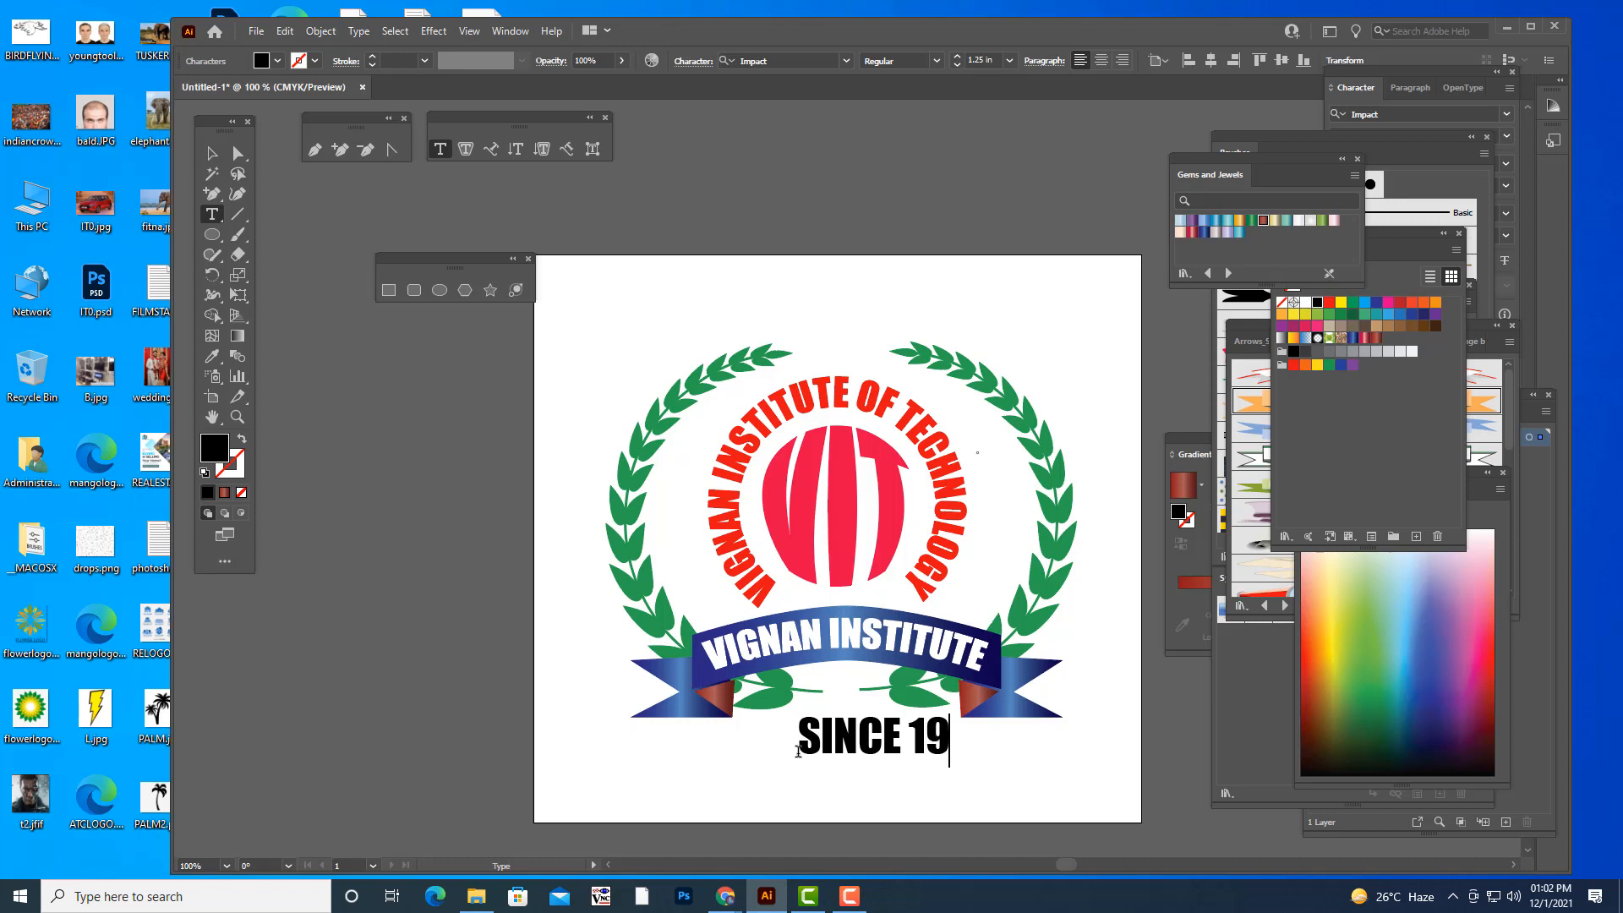
{"action": "type", "text": "40"}
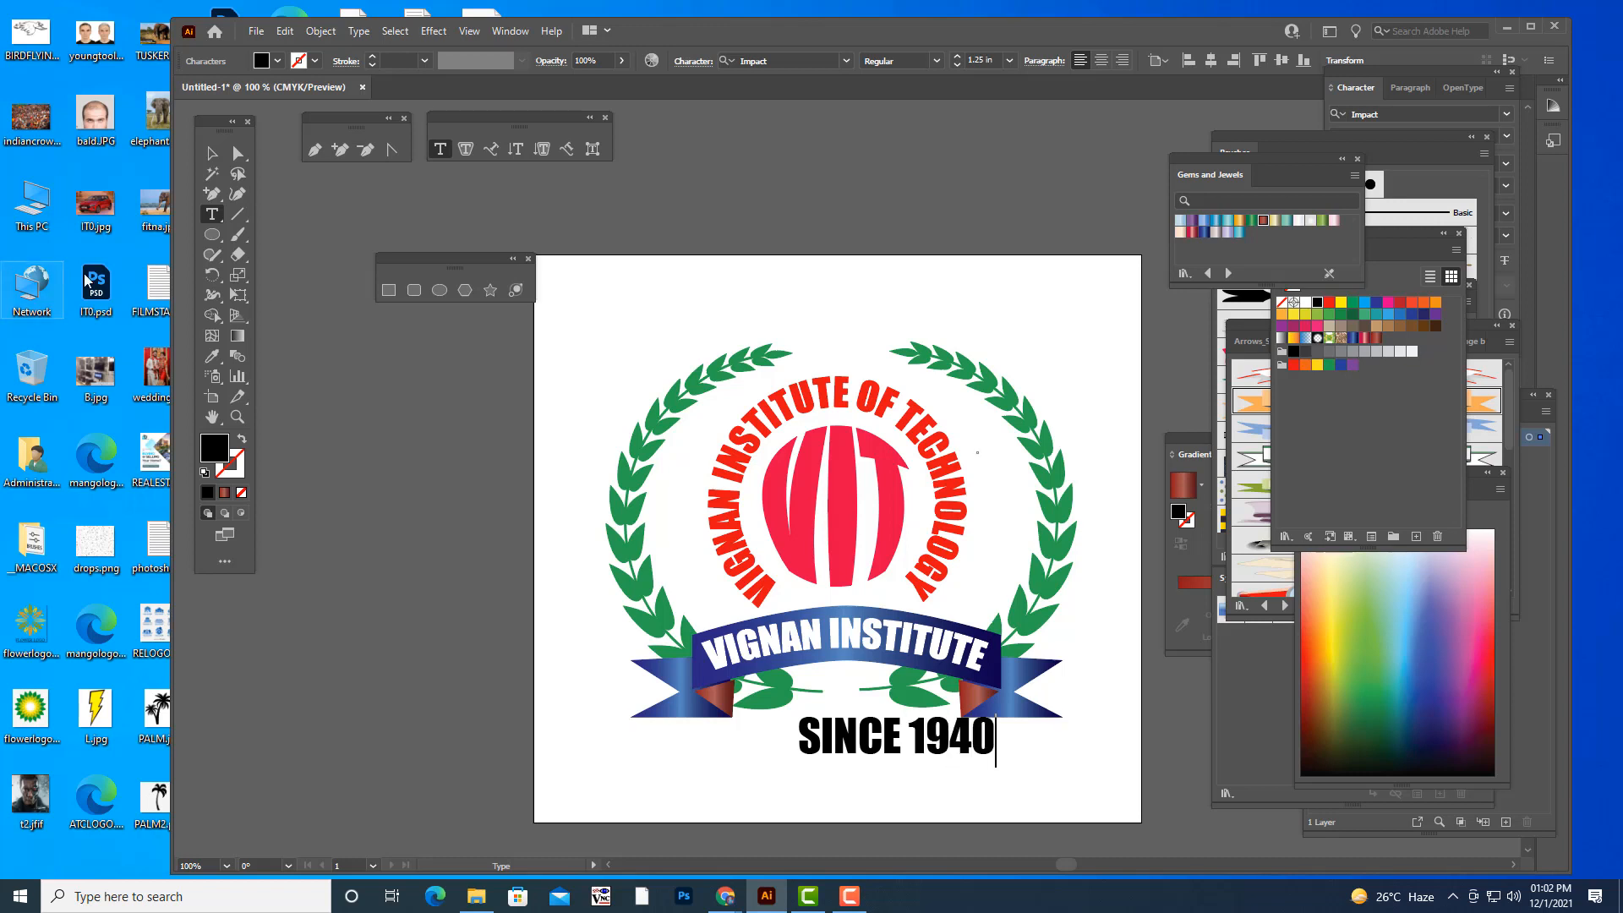
{"action": "key", "text": "Escape"}
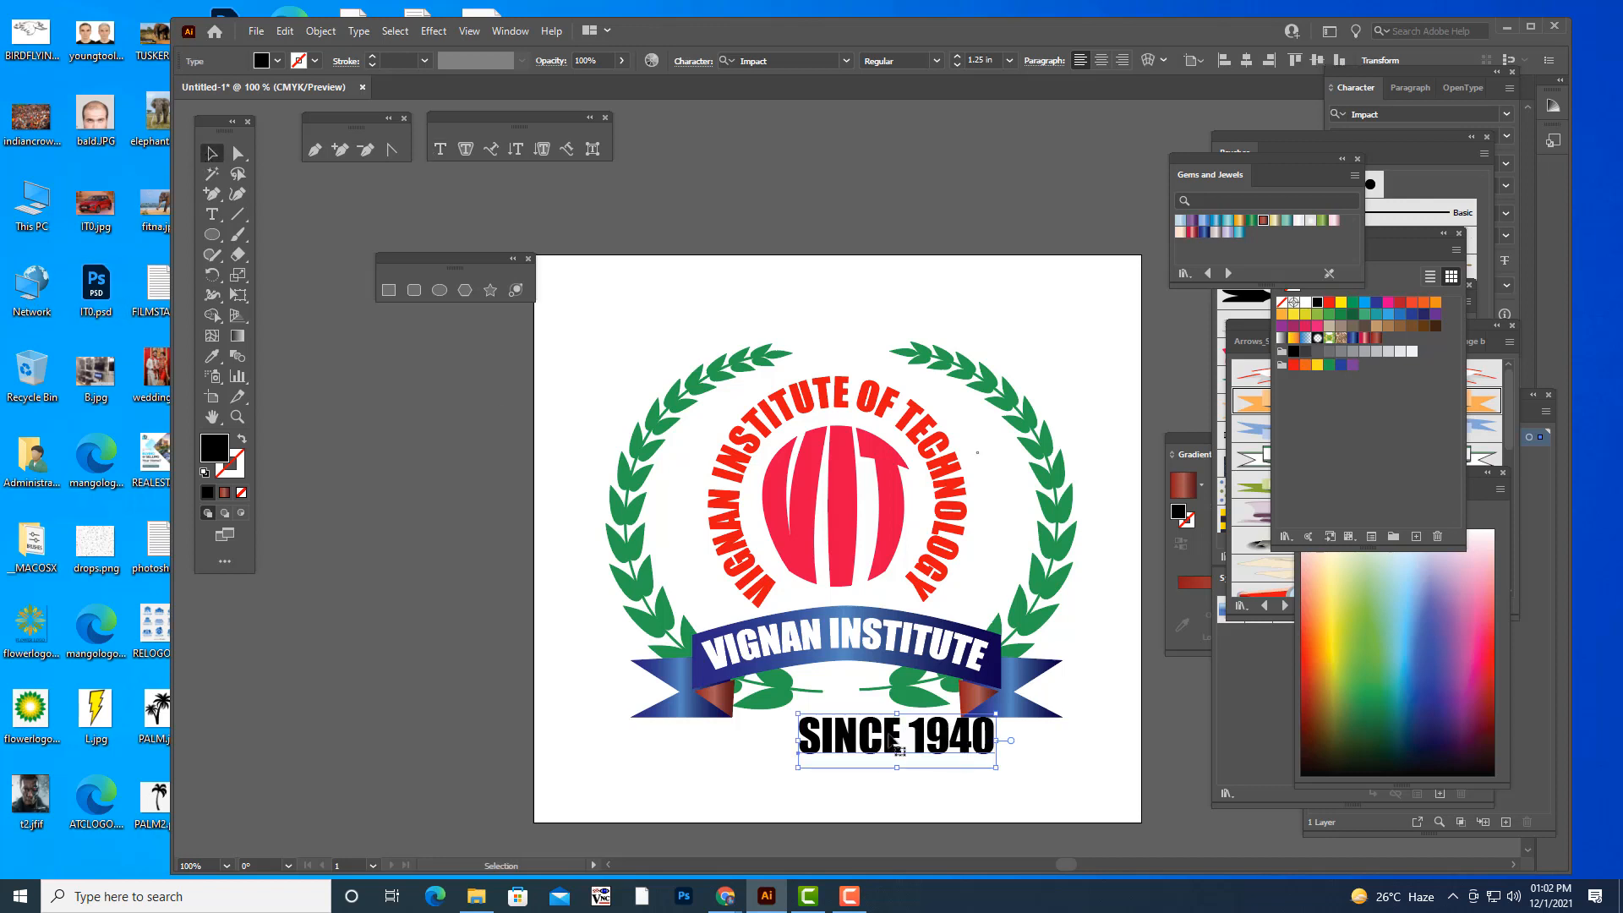
- Shrink the "SINCE 1940" text to about 0.55 in and centre it beneath the ribbon, just under the leaf stems
{"action": "left_click_drag", "start_coordinate": [890, 734], "coordinate": [858, 734]}
{"action": "left_click_drag", "start_coordinate": [964, 714], "coordinate": [796, 710]}
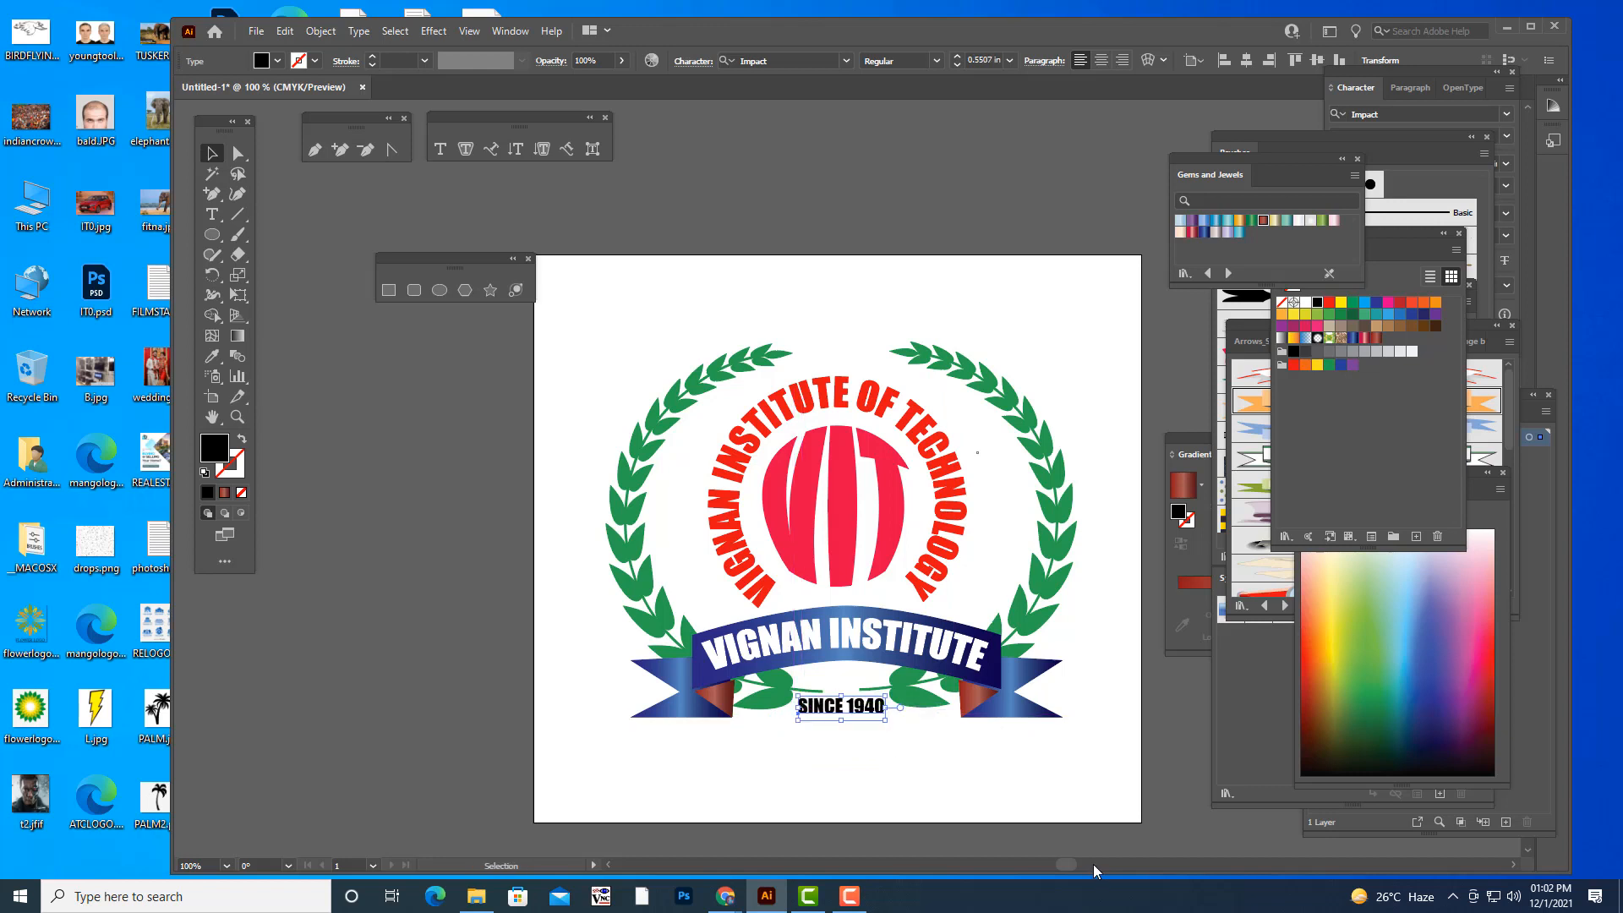
{"action": "key", "text": "Left"}
{"action": "key", "text": "Left"}
{"action": "key", "text": "Left"}
{"action": "key", "text": "Down"}
{"action": "key", "text": "Down"}
{"action": "key", "text": "Down"}
{"action": "key", "text": "Down"}
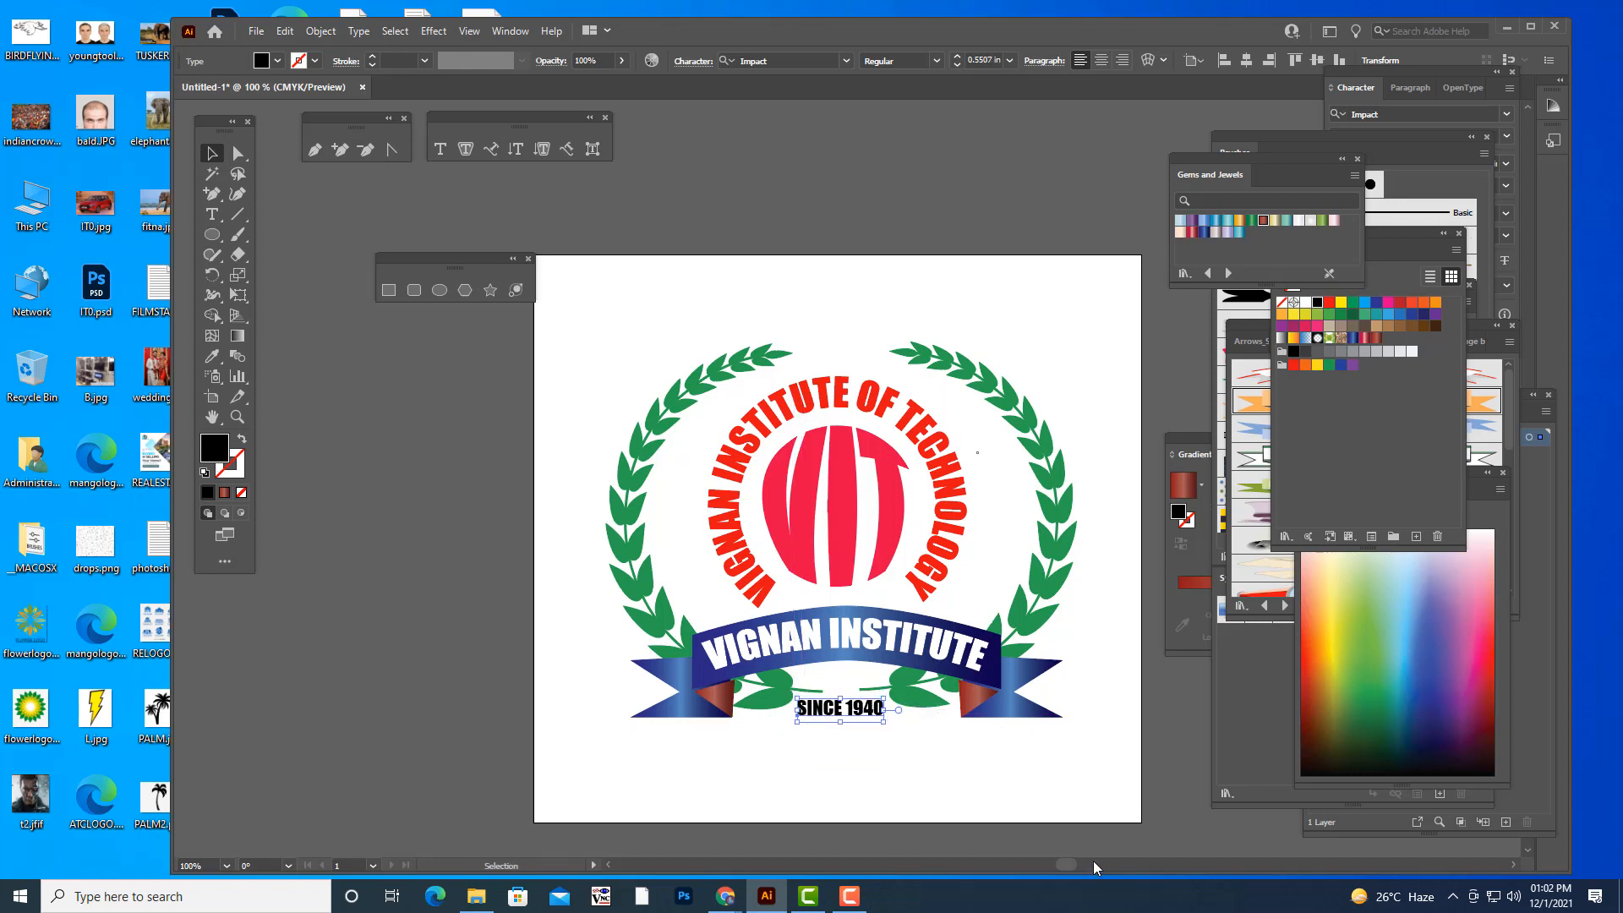
{"action": "left_click", "coordinate": [1014, 304]}
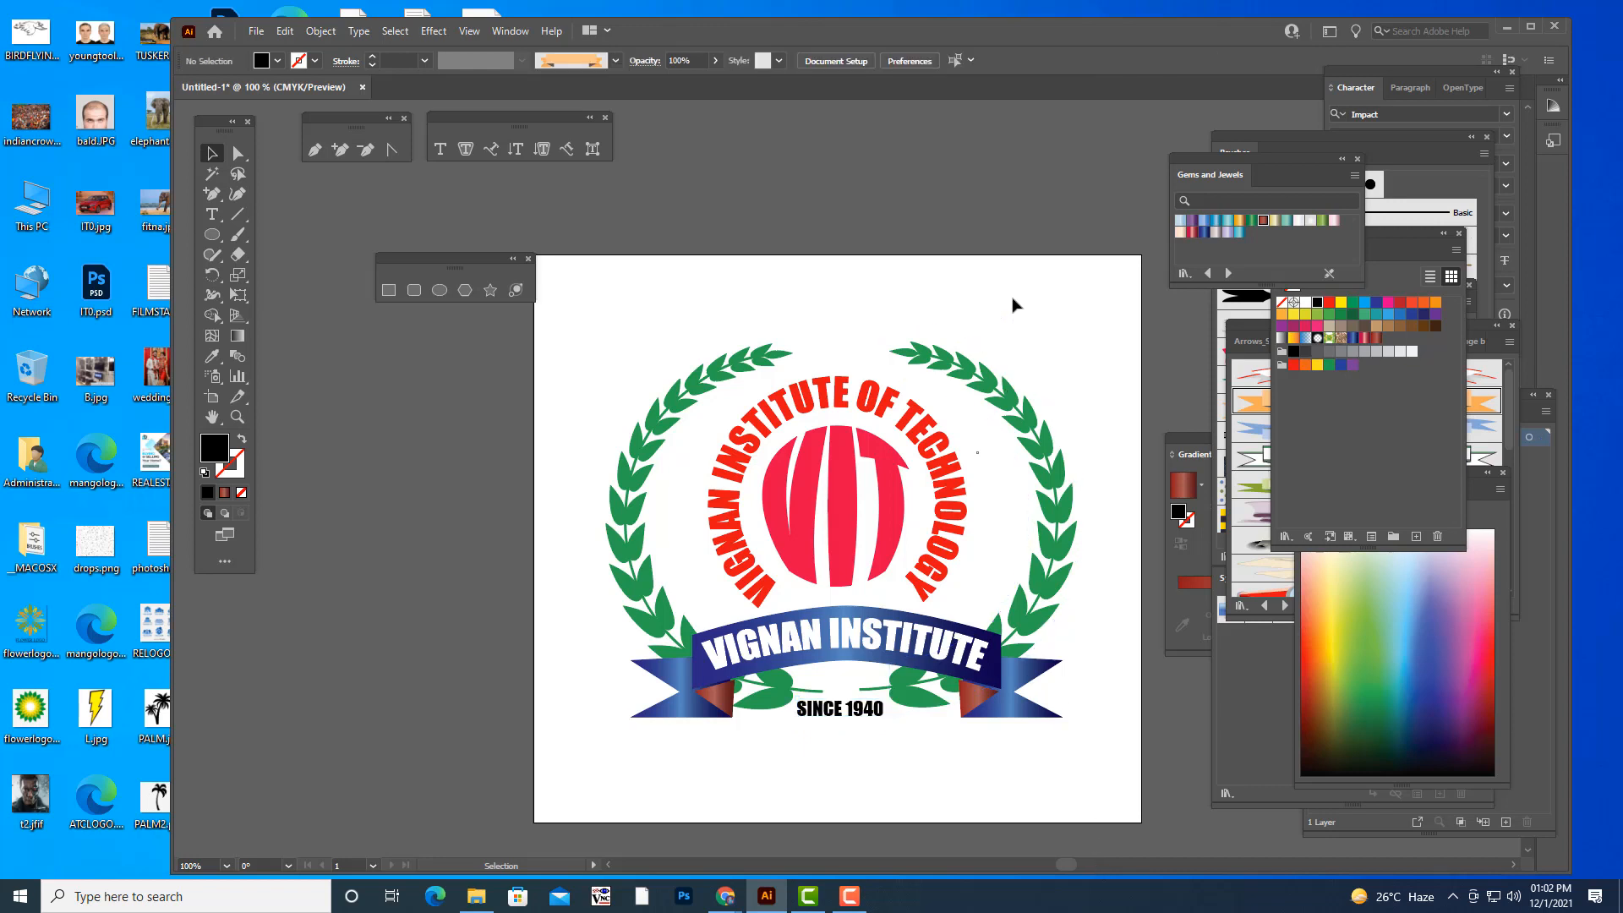
{"action": "left_click", "coordinate": [871, 712]}
{"action": "left_click", "coordinate": [915, 771]}
{"action": "scroll", "coordinate": [792, 422], "scroll_direction": "up", "scroll_amount": 2}
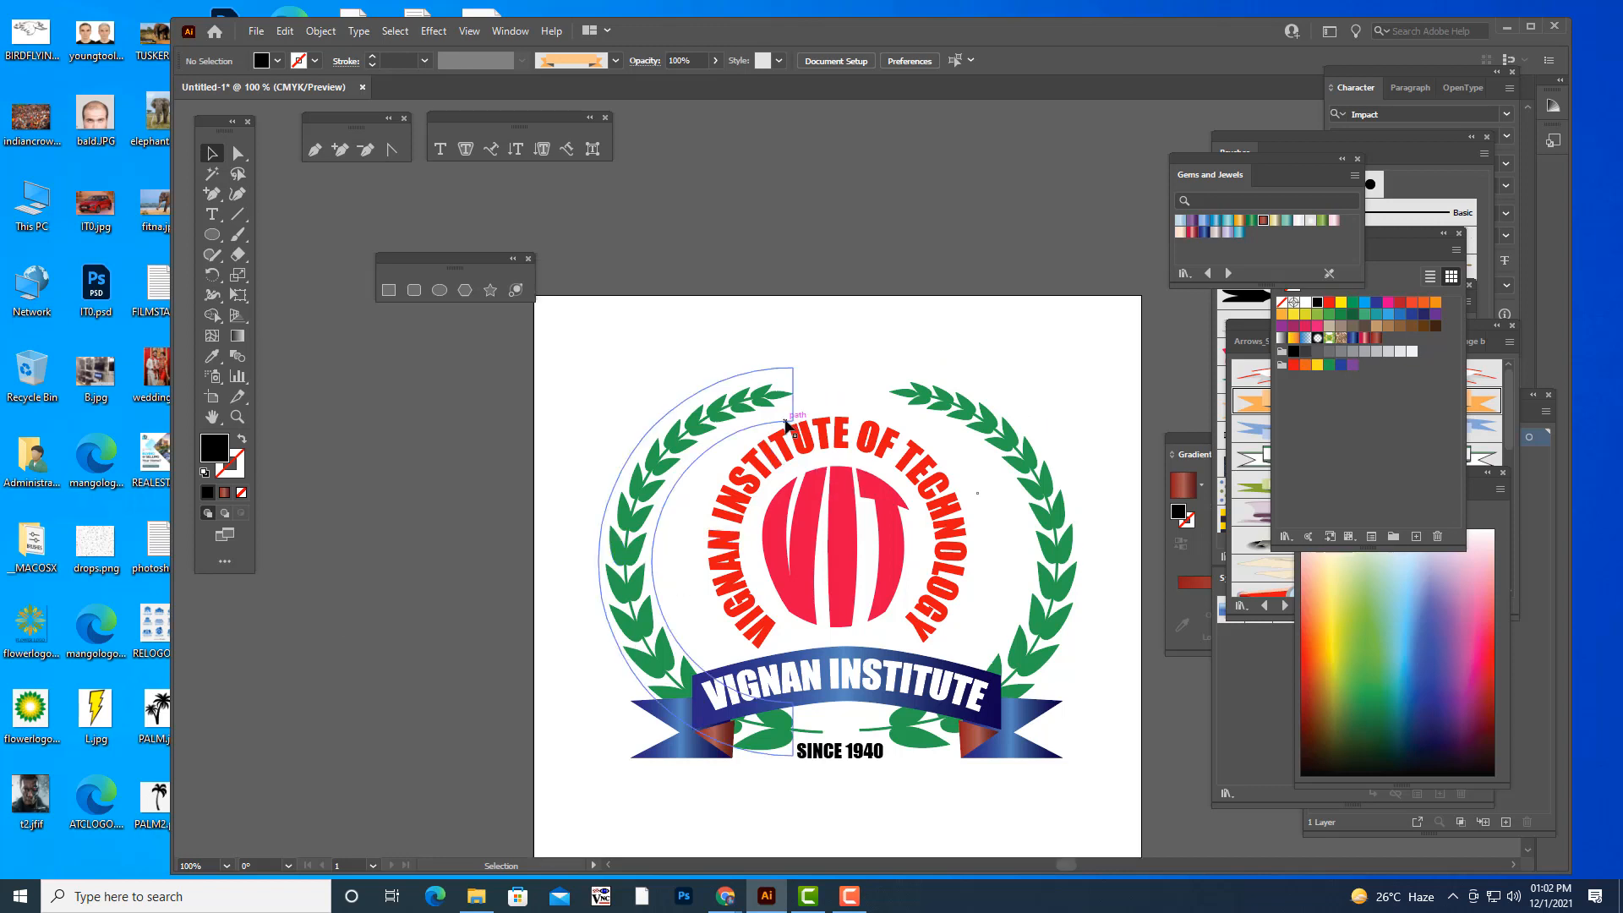
{"action": "scroll", "coordinate": [795, 422], "scroll_direction": "down", "scroll_amount": 1}
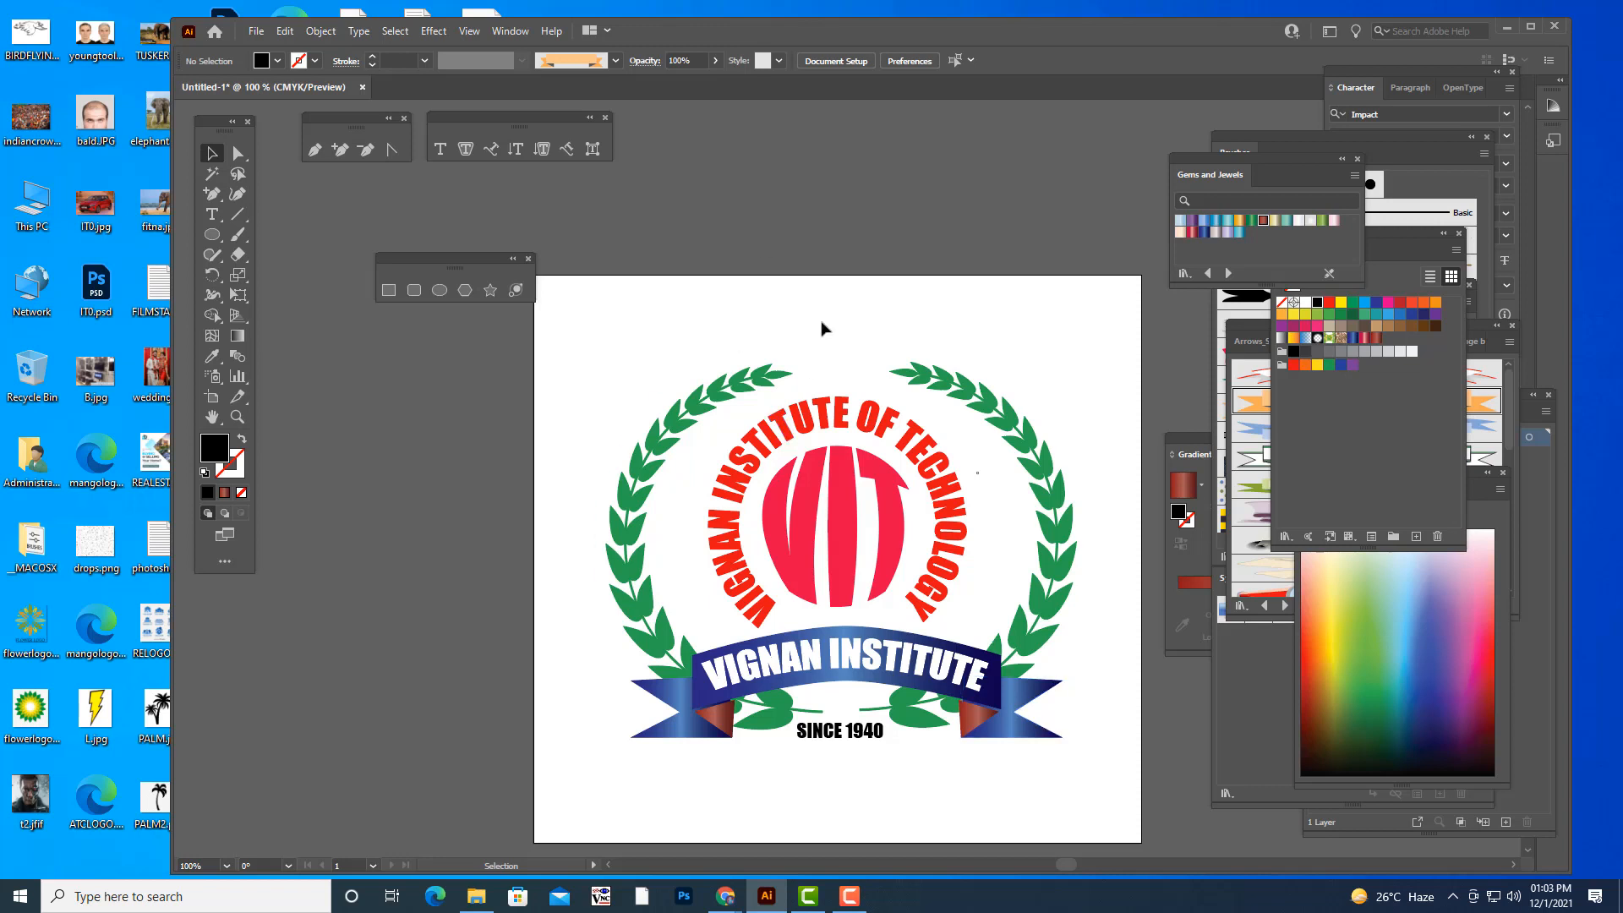
{"action": "scroll", "coordinate": [950, 305], "scroll_direction": "down", "scroll_amount": 3}
{"action": "scroll", "coordinate": [936, 275], "scroll_direction": "up", "scroll_amount": 2}
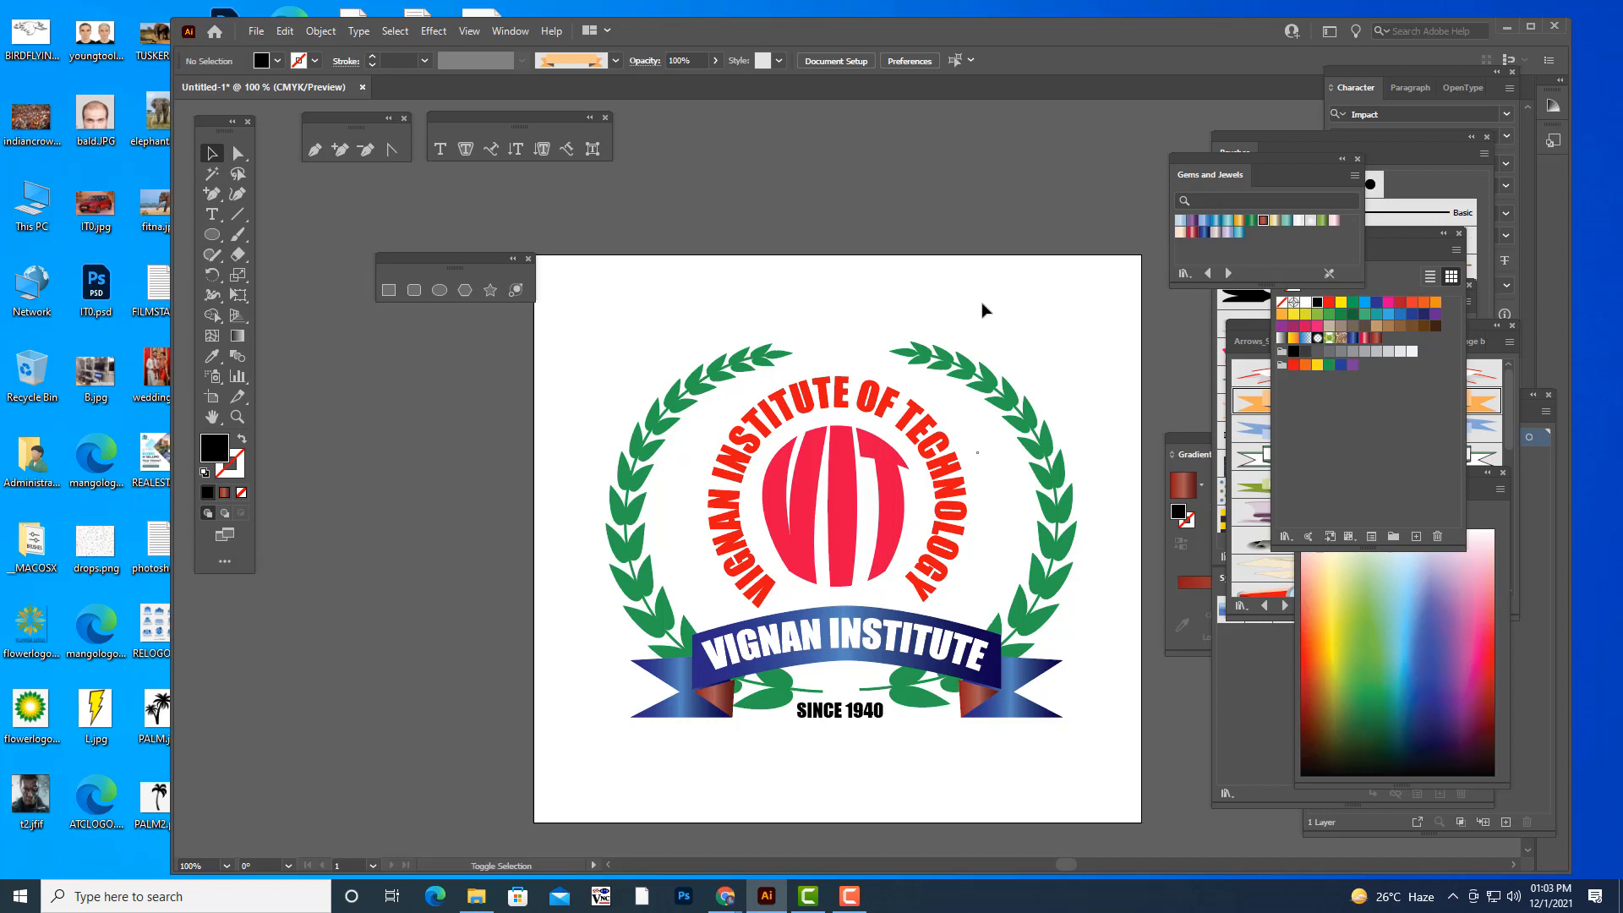
- Tighten the artboard around the logo on all four sides, to about 1010 pt wide and 832 pt high
{"action": "key", "text": "shift+o"}
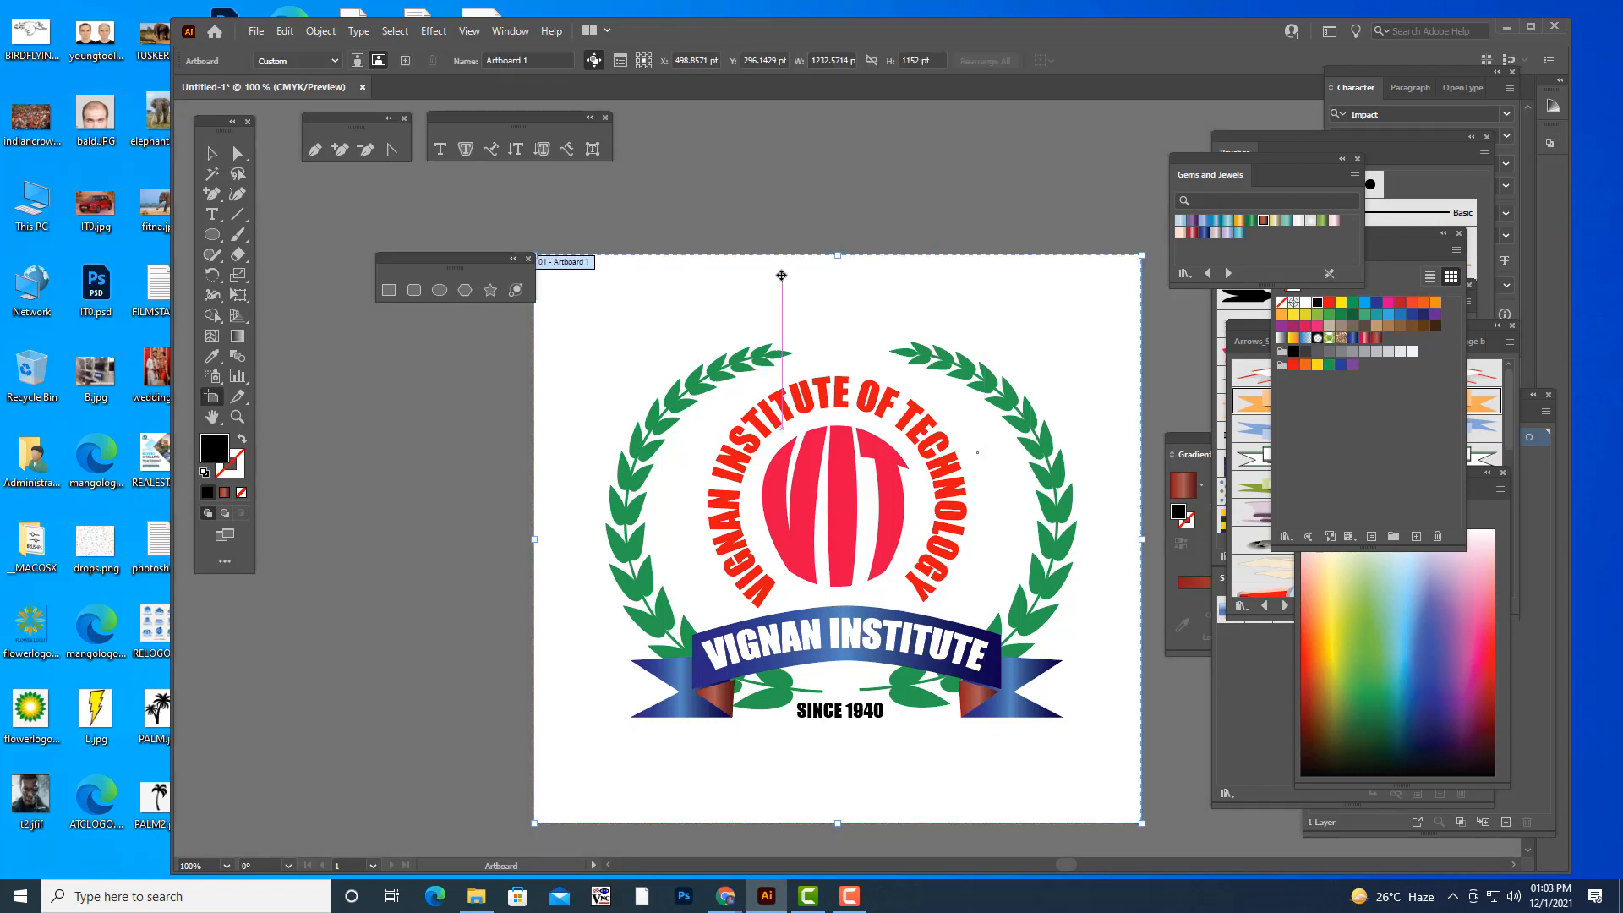
{"action": "left_click_drag", "start_coordinate": [837, 255], "coordinate": [836, 326]}
{"action": "left_click_drag", "start_coordinate": [837, 823], "coordinate": [843, 742]}
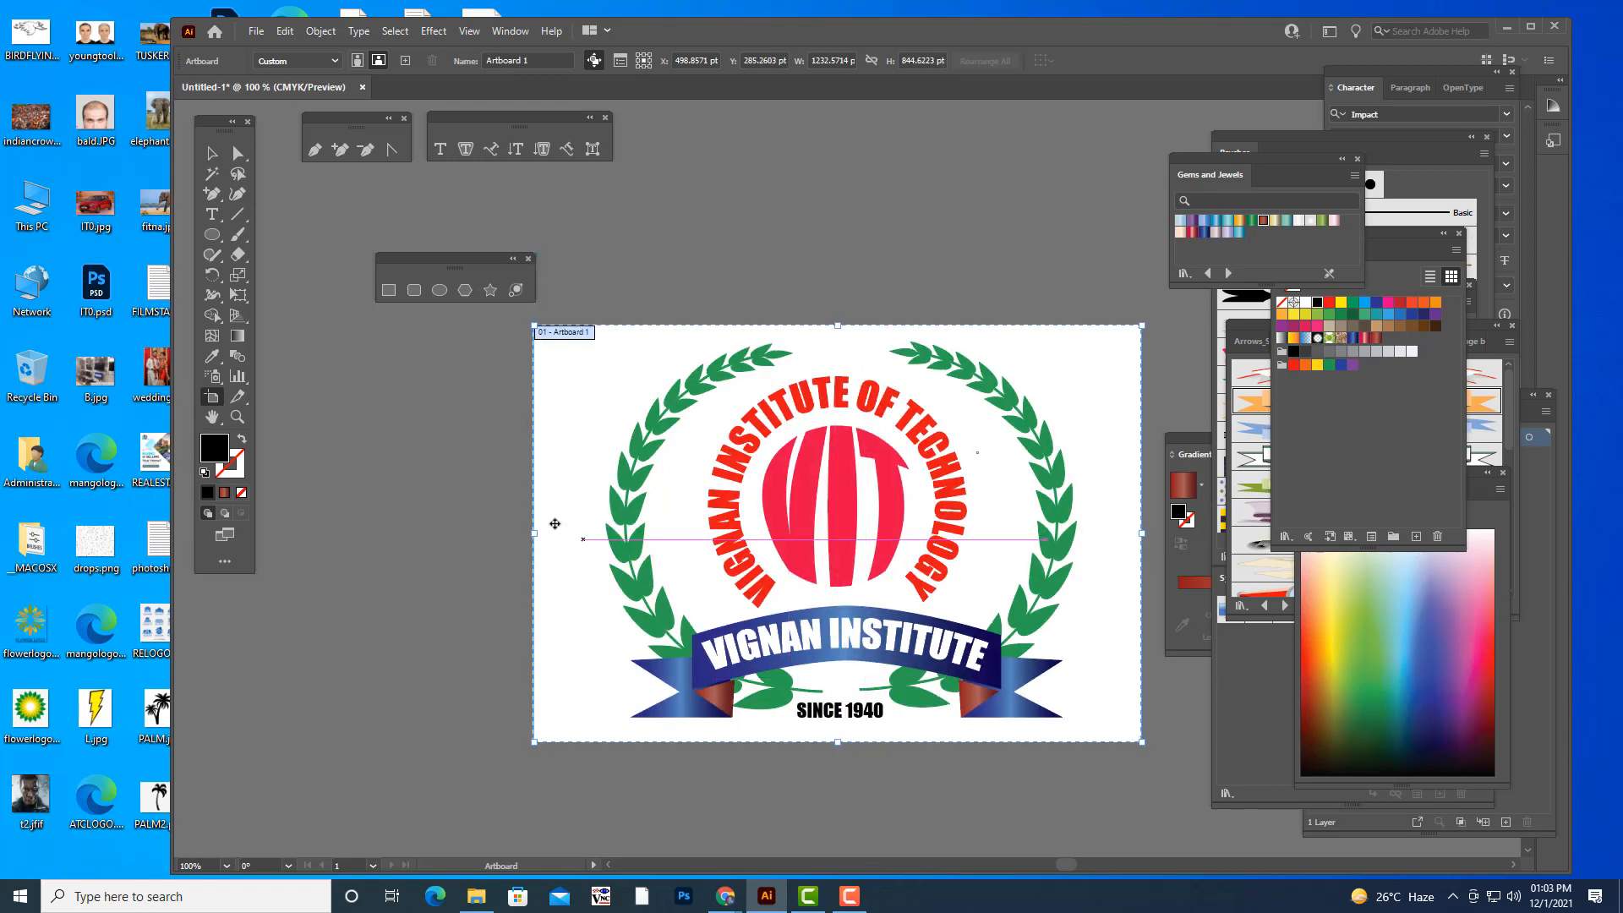
{"action": "left_click_drag", "start_coordinate": [534, 533], "coordinate": [591, 534]}
{"action": "left_click_drag", "start_coordinate": [1142, 534], "coordinate": [1090, 534]}
{"action": "left_click_drag", "start_coordinate": [840, 325], "coordinate": [841, 333]}
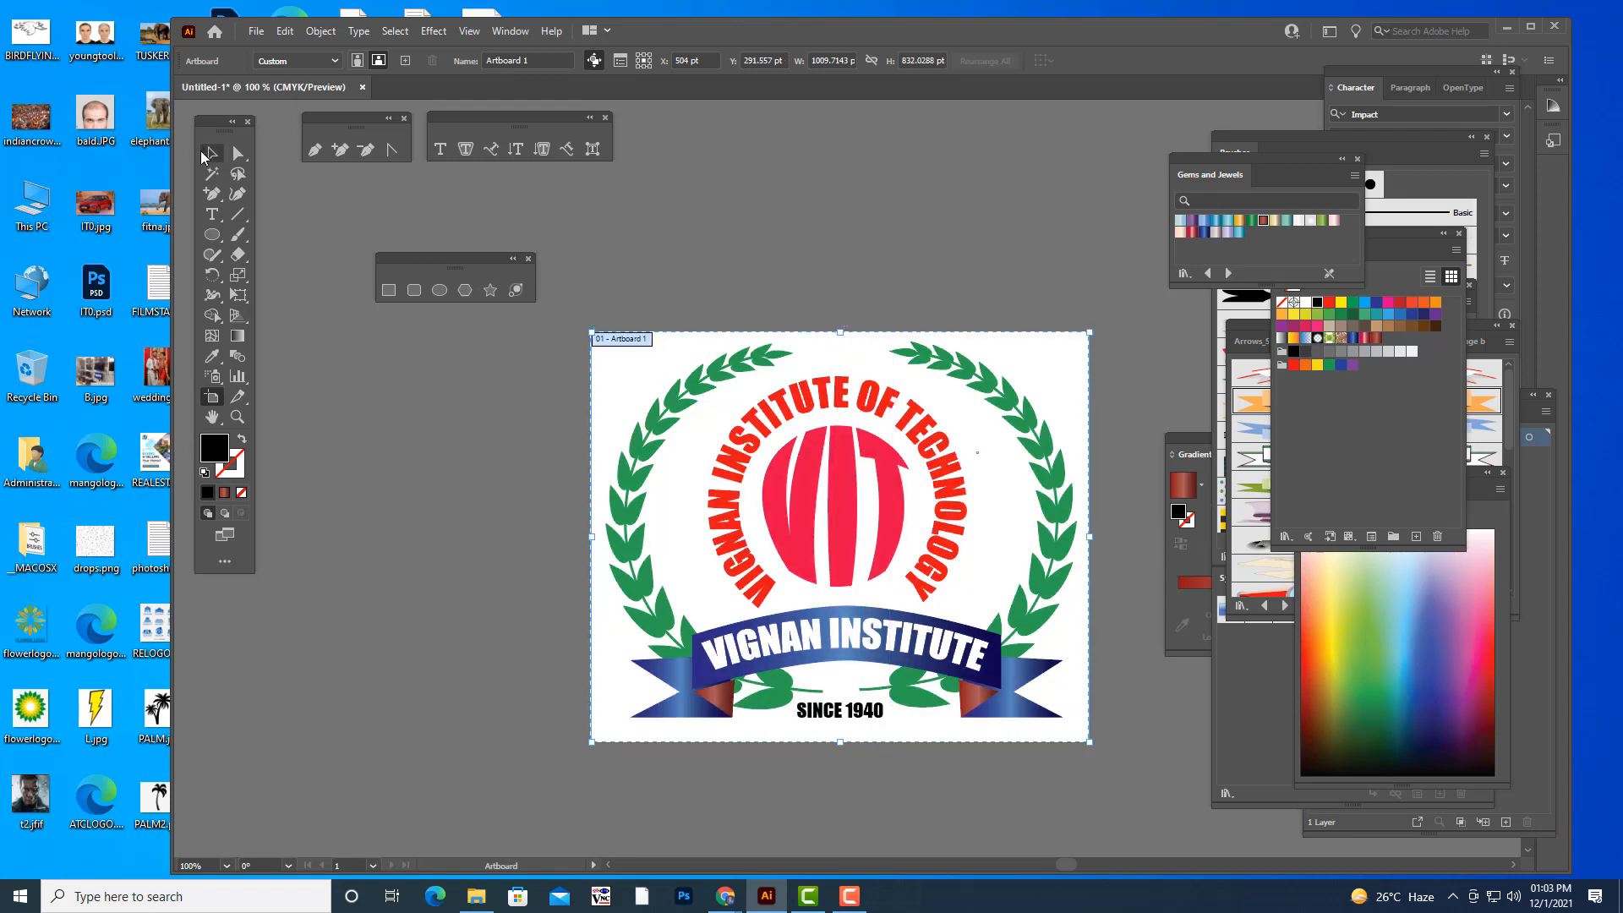
{"action": "left_click", "coordinate": [203, 153]}
{"action": "scroll", "coordinate": [947, 279], "scroll_direction": "up", "scroll_amount": 2}
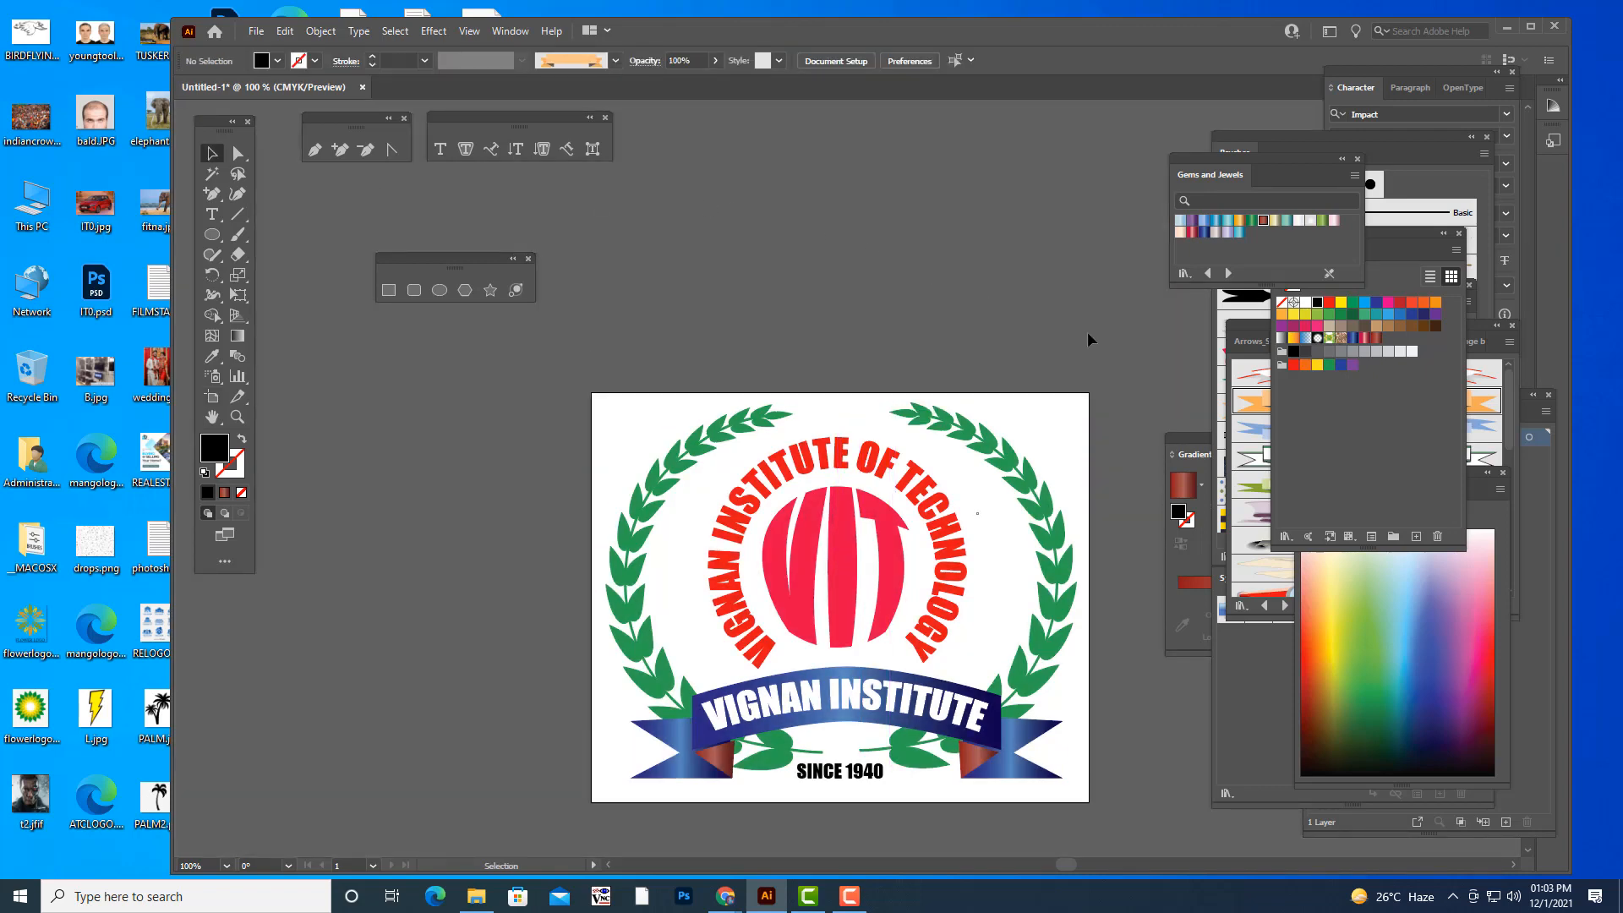
{"action": "key", "text": "ctrl+minus"}
{"action": "key", "text": "ctrl+plus"}
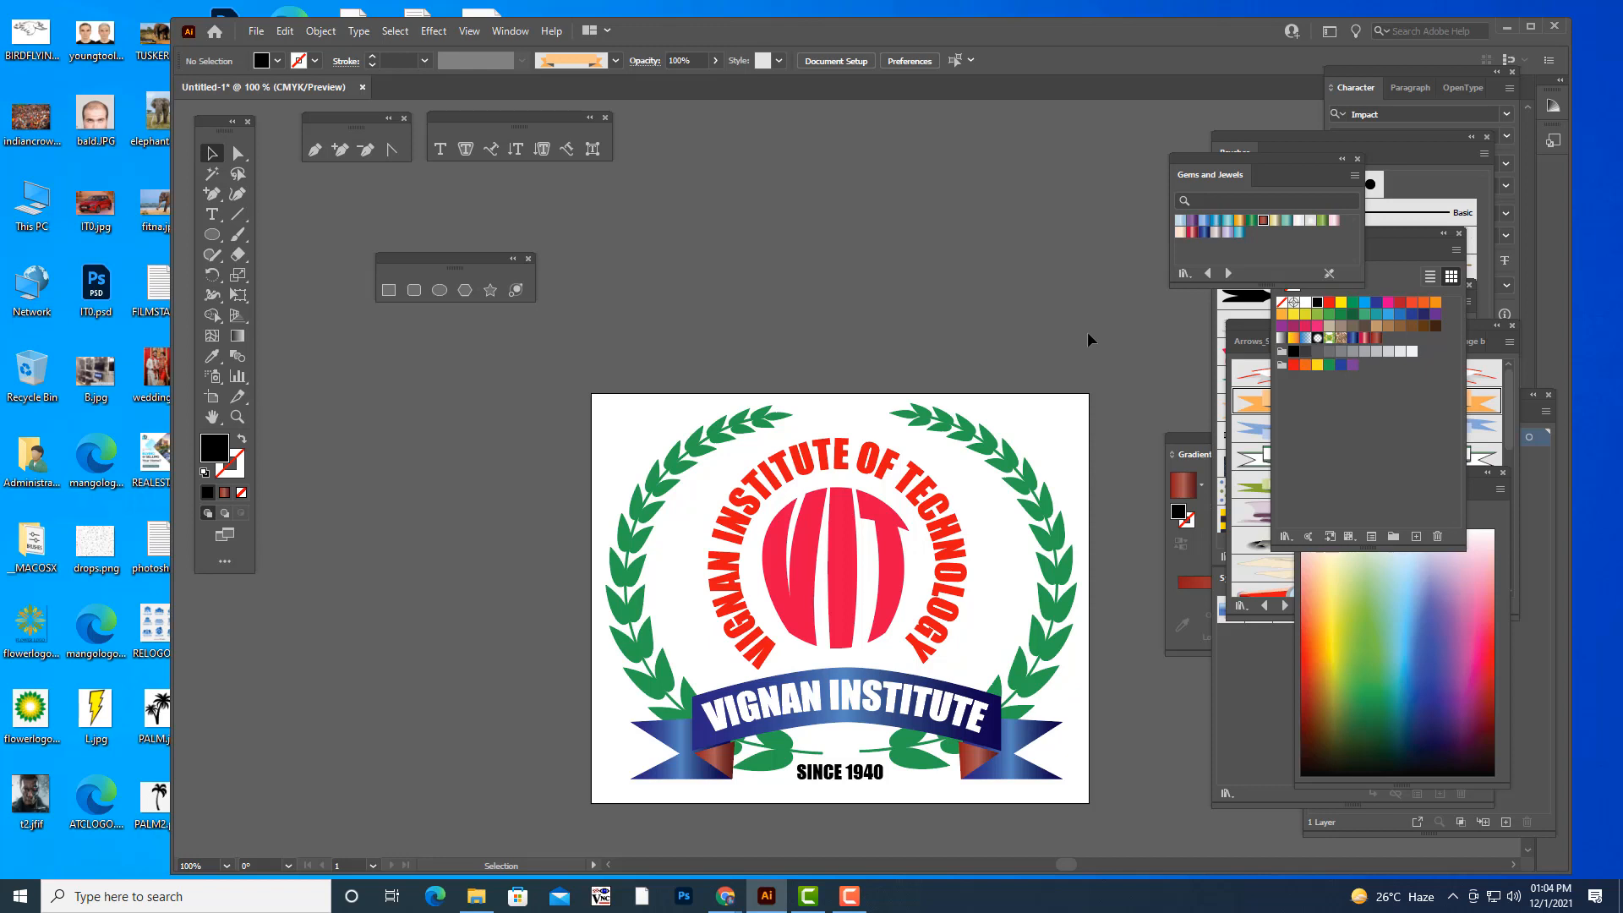
{"action": "scroll", "coordinate": [1057, 329], "scroll_direction": "down", "scroll_amount": 3}
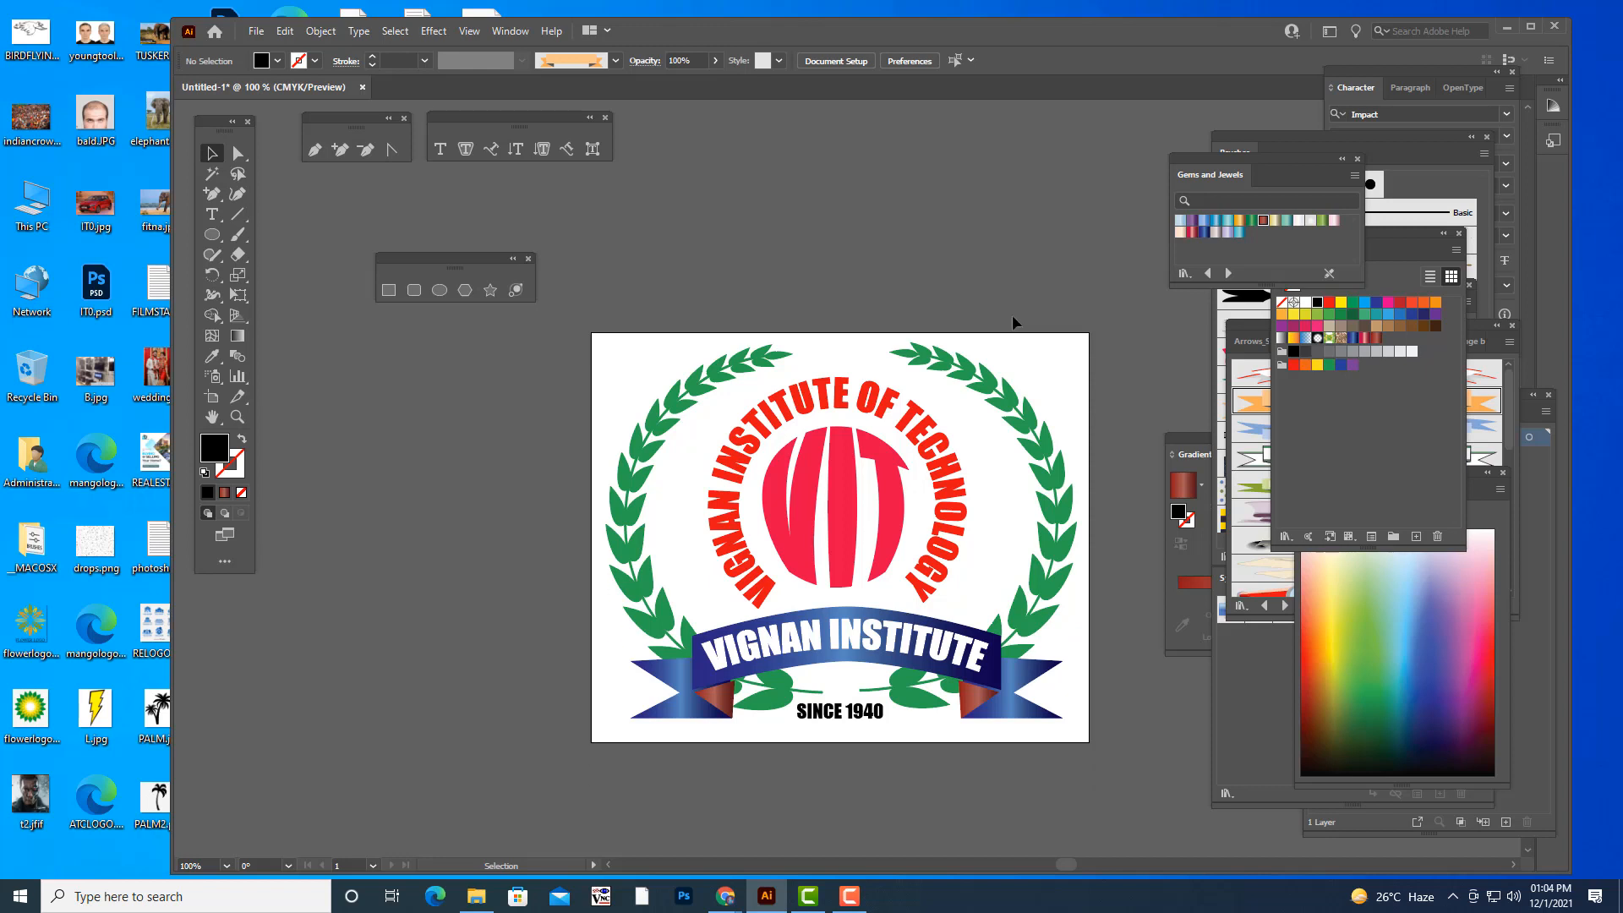
{"action": "scroll", "coordinate": [1001, 250], "scroll_direction": "up", "scroll_amount": 2}
- Start exporting the logo to the Desktop with PNG as the file format
{"action": "left_click", "coordinate": [257, 34]}
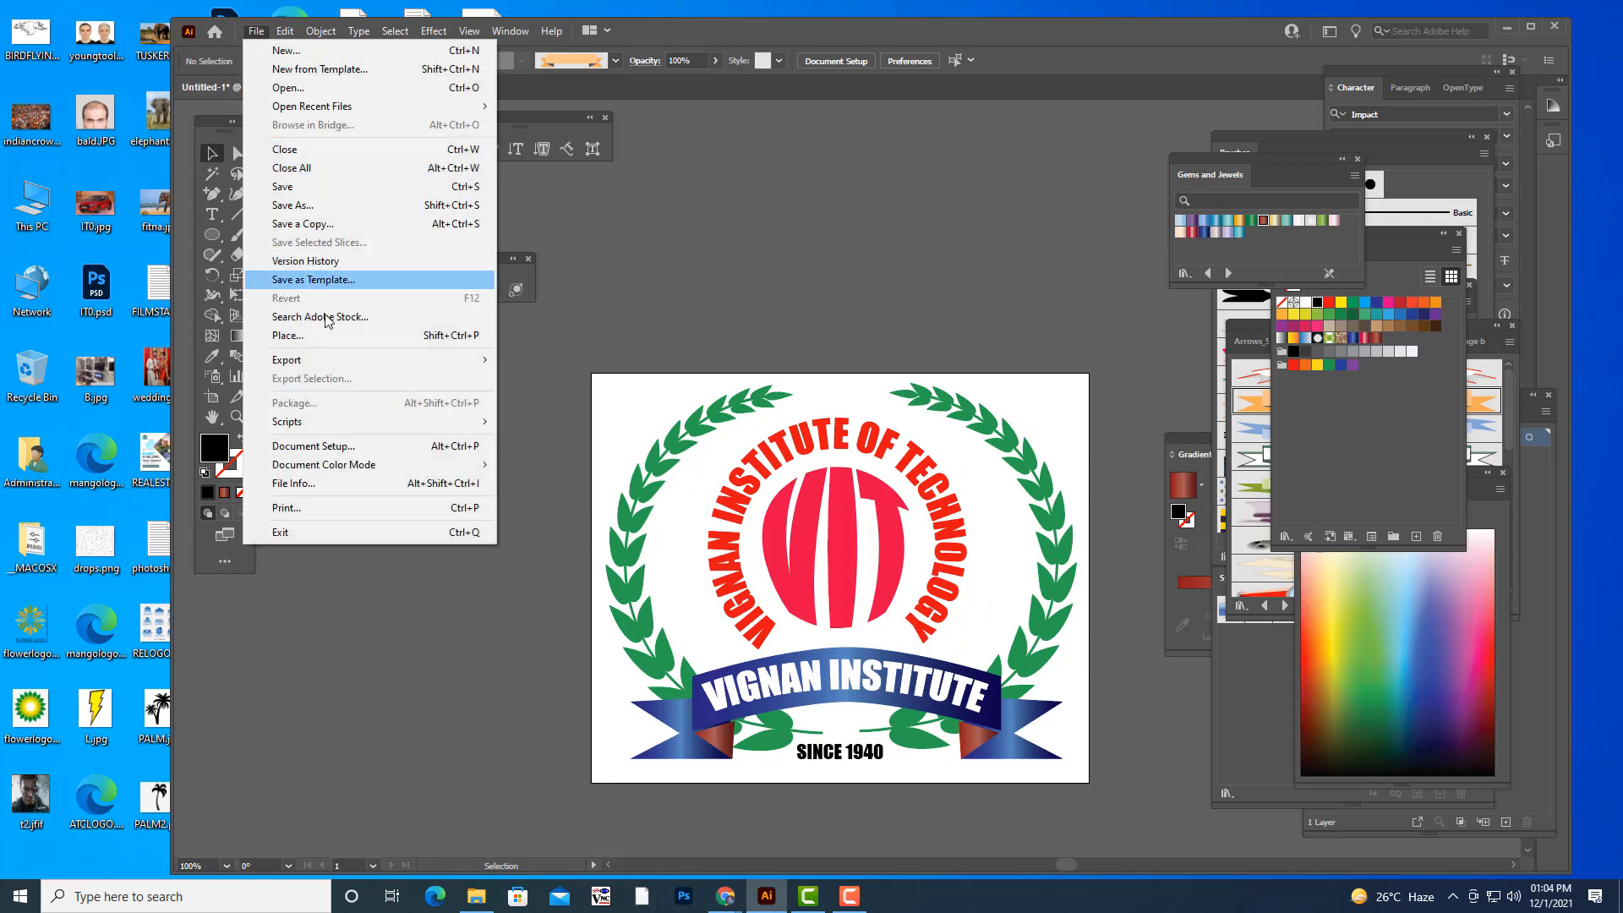
{"action": "mouse_move", "coordinate": [475, 362]}
{"action": "left_click", "coordinate": [566, 379]}
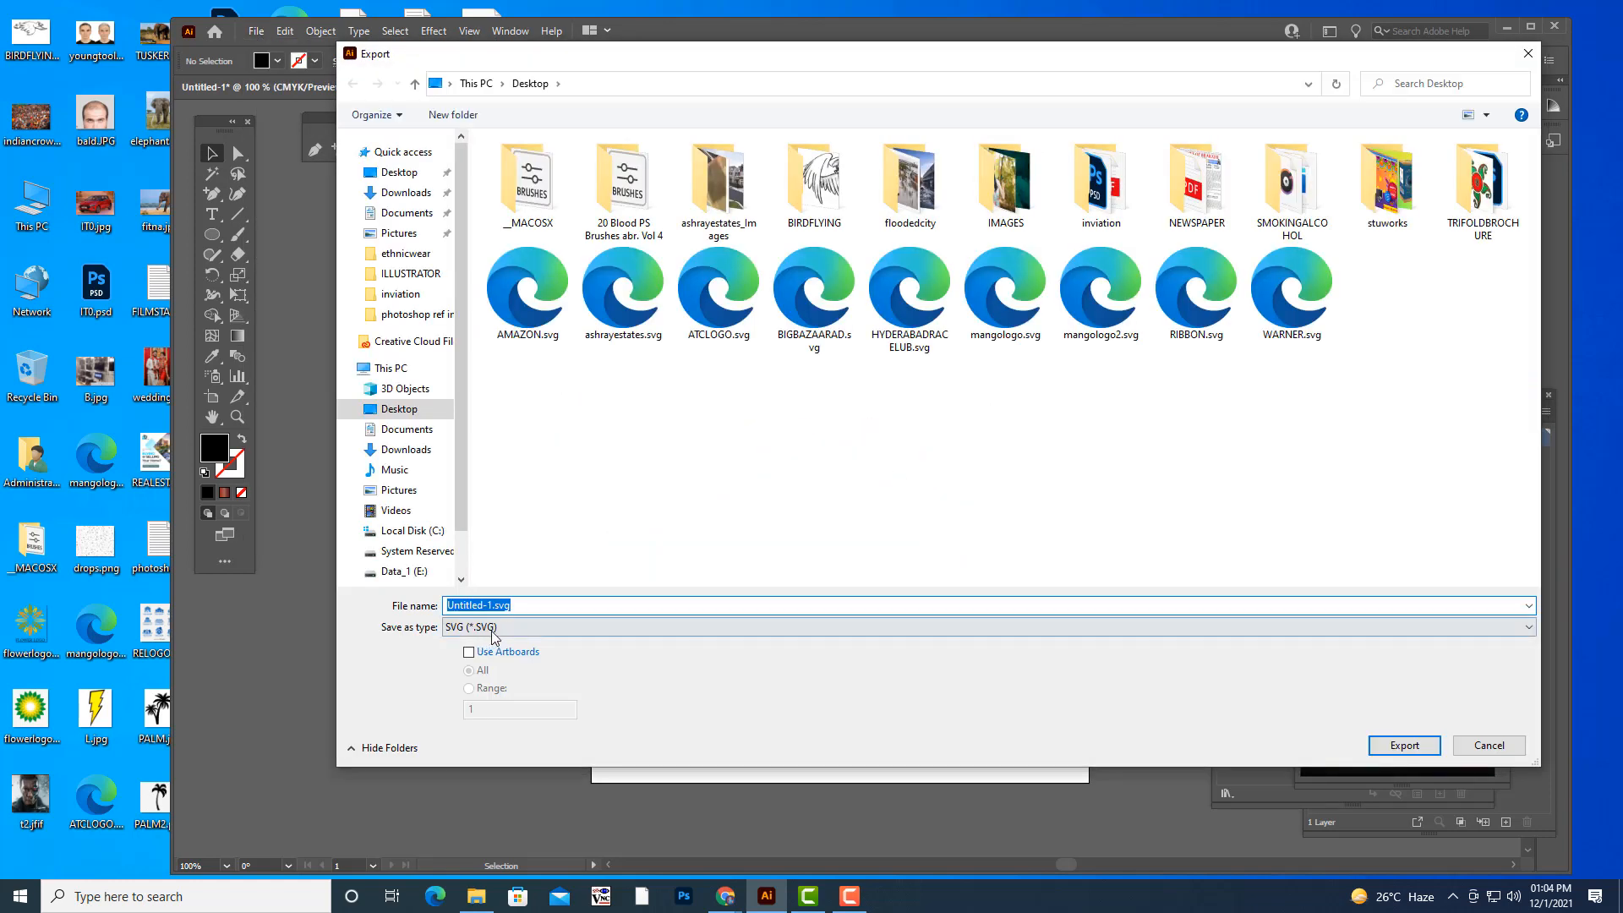
{"action": "left_click", "coordinate": [495, 628]}
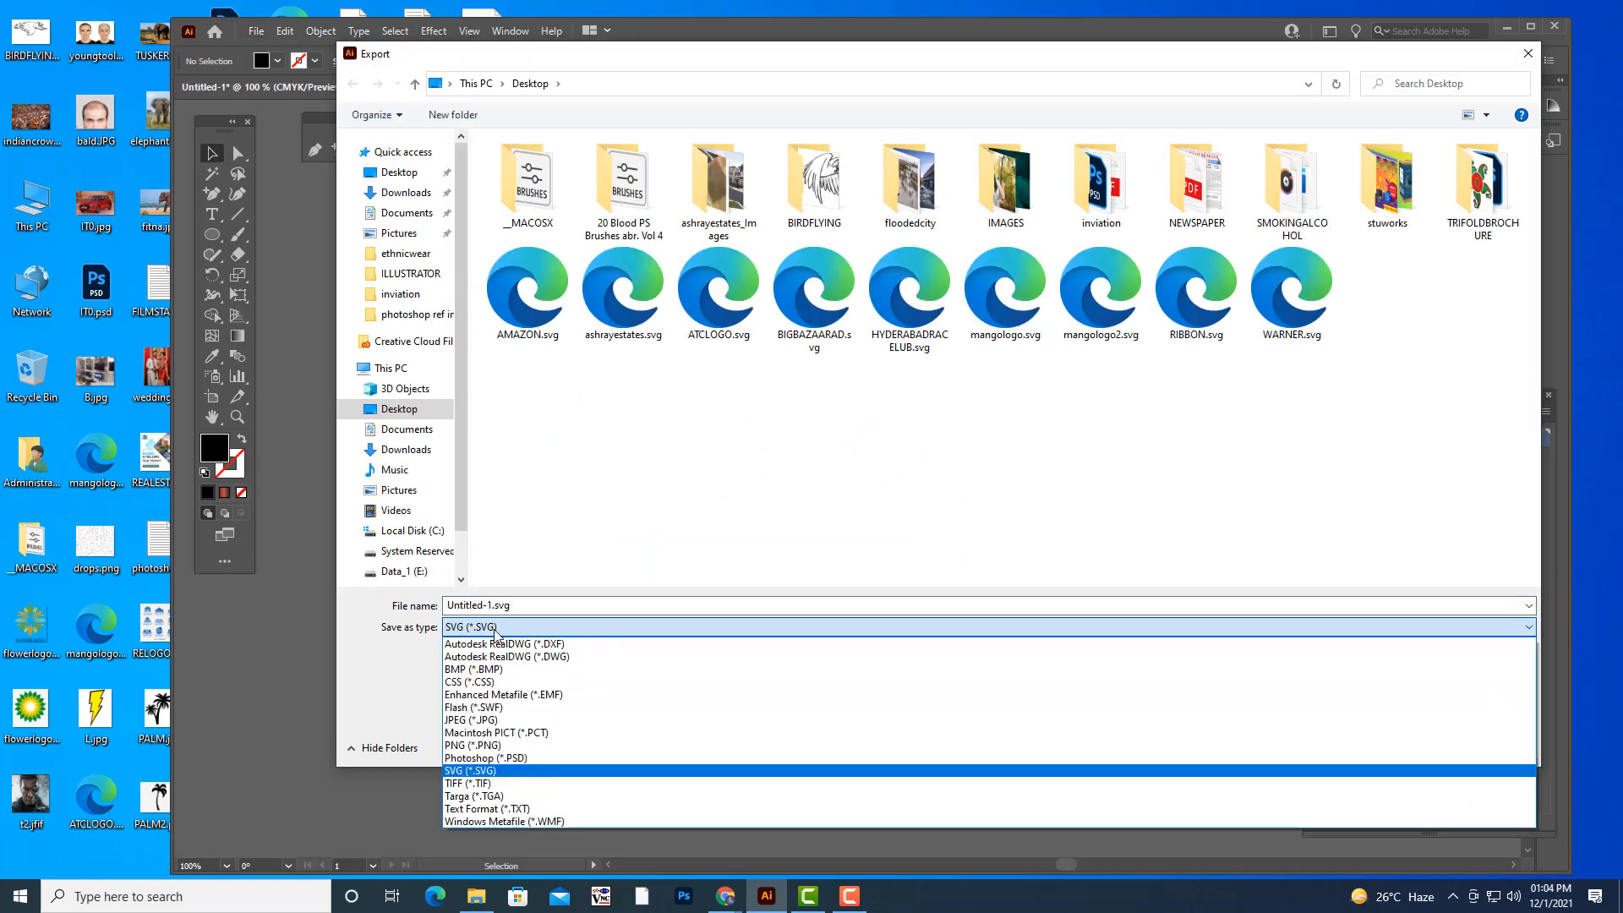
{"action": "left_click", "coordinate": [493, 748]}
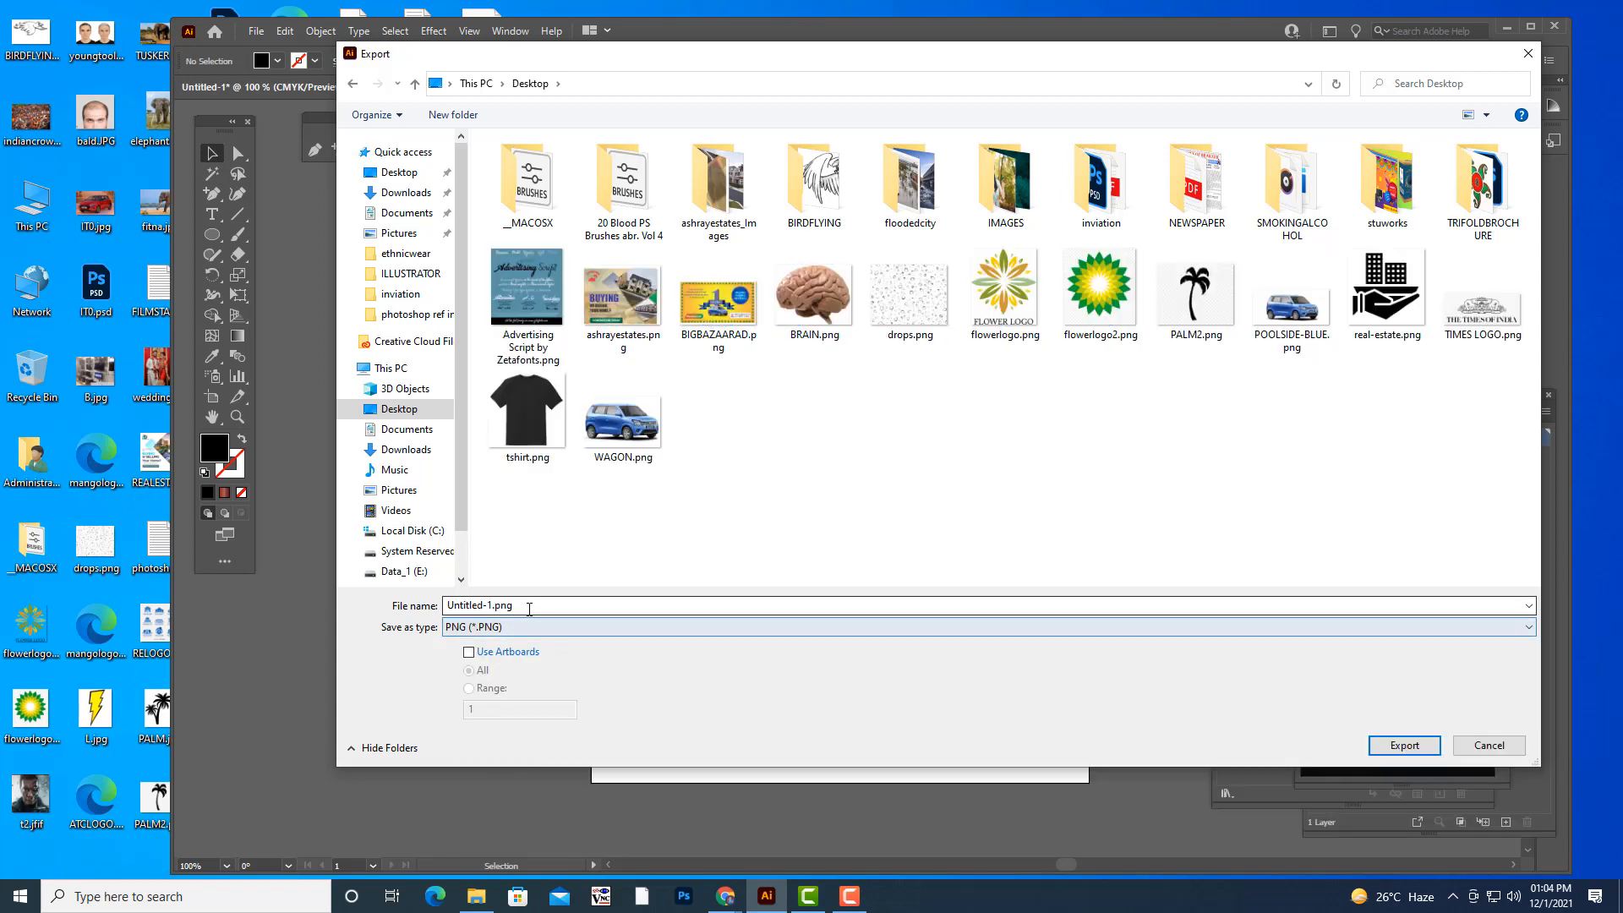
- Name the export file VIGNAN and export it at Screen (72 ppi) with Type Optimized anti-aliasing and a transparent background
{"action": "left_click", "coordinate": [530, 608]}
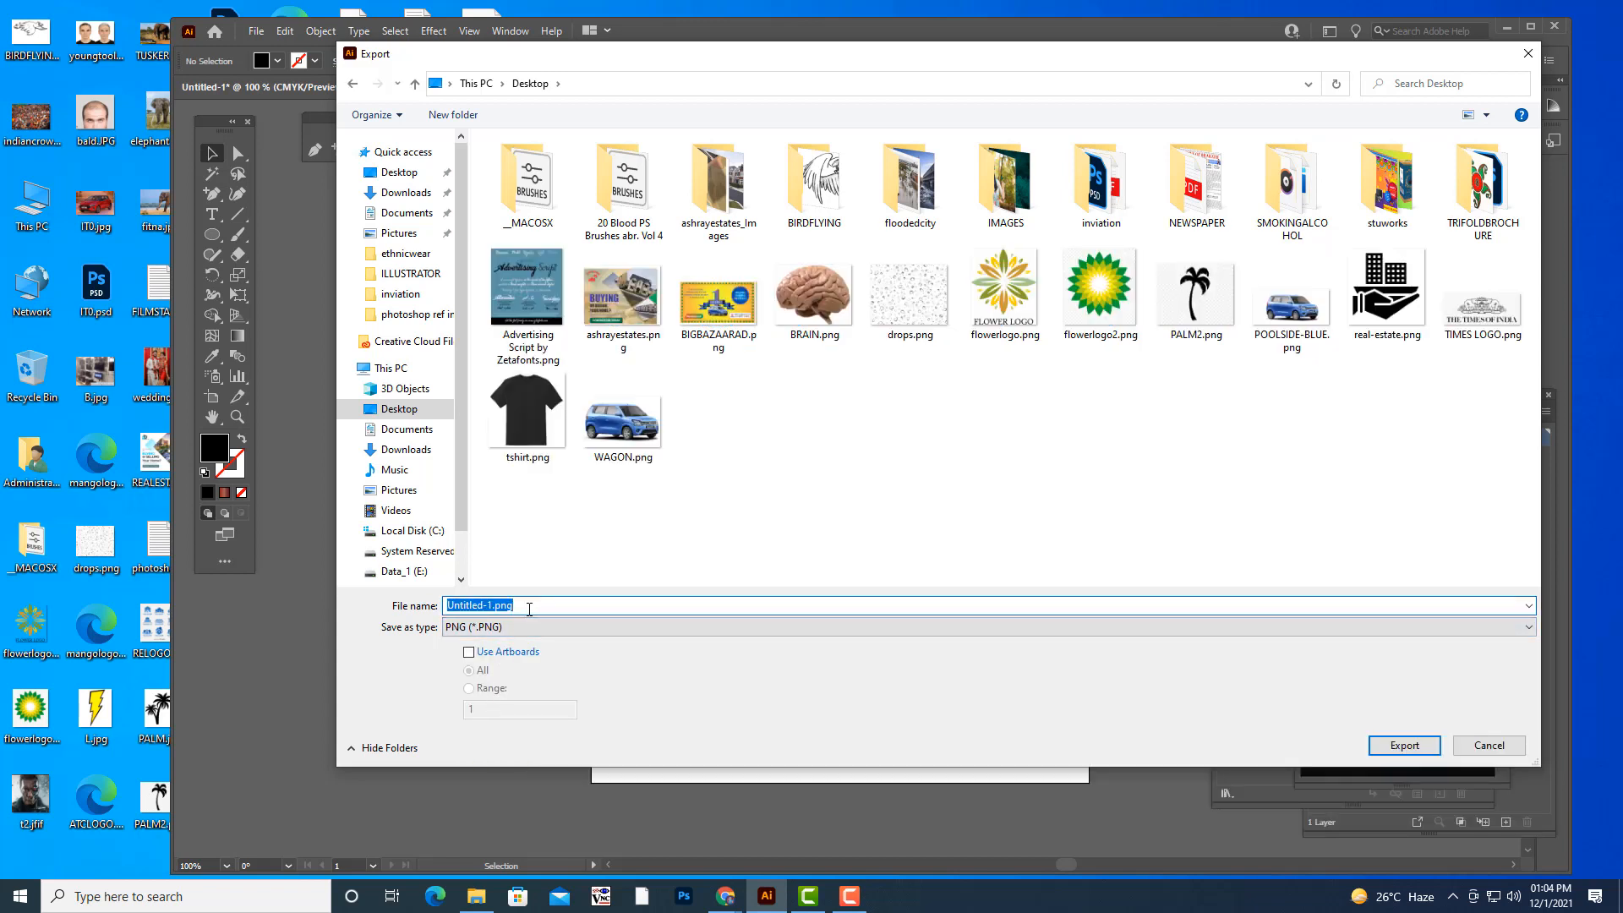
{"action": "type", "text": "VIGNAN"}
{"action": "left_click_drag", "start_coordinate": [959, 62], "coordinate": [982, 50]}
{"action": "left_click", "coordinate": [1437, 730]}
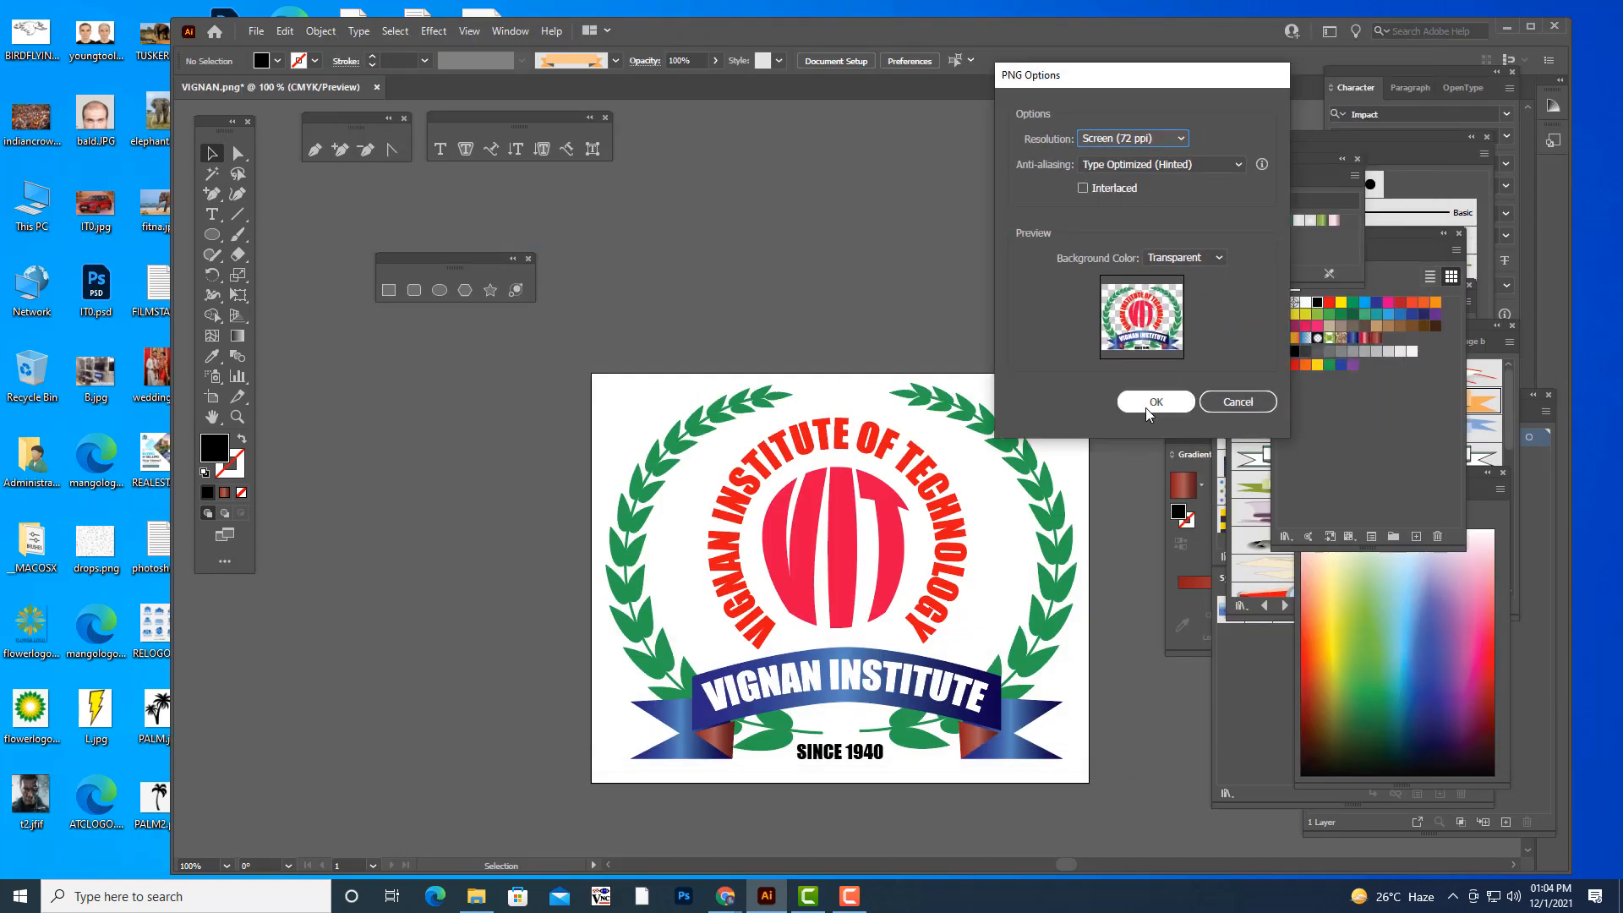
{"action": "left_click", "coordinate": [1156, 401]}
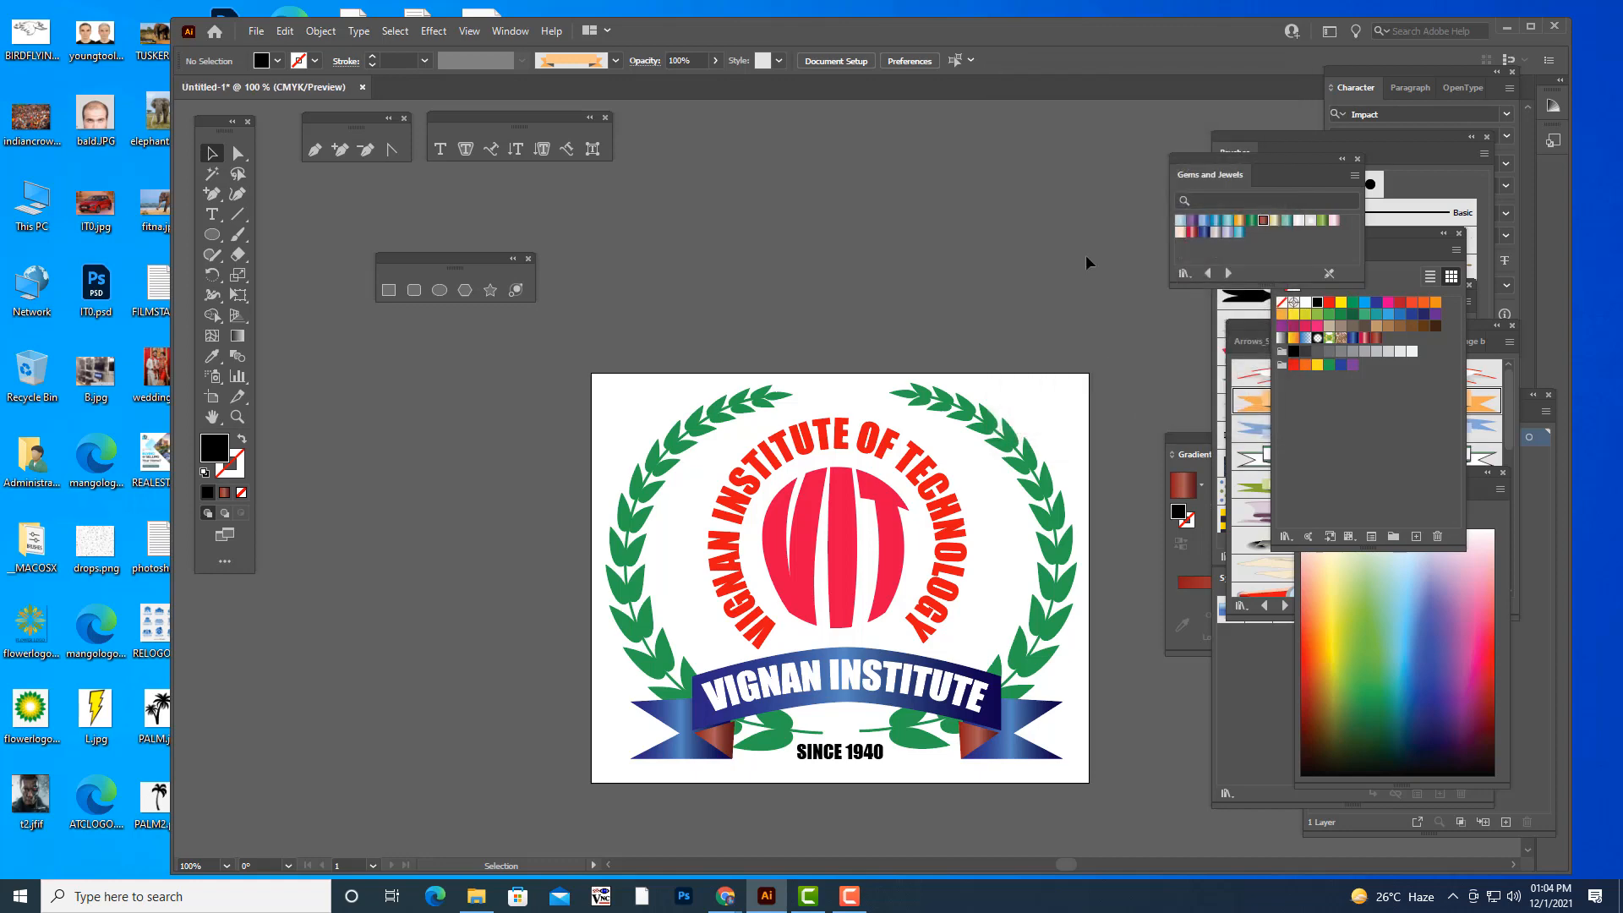
- Switch to the desktop and open the exported VIGNAN.png in Adobe Photoshop 2021
{"action": "left_click", "coordinate": [1507, 27]}
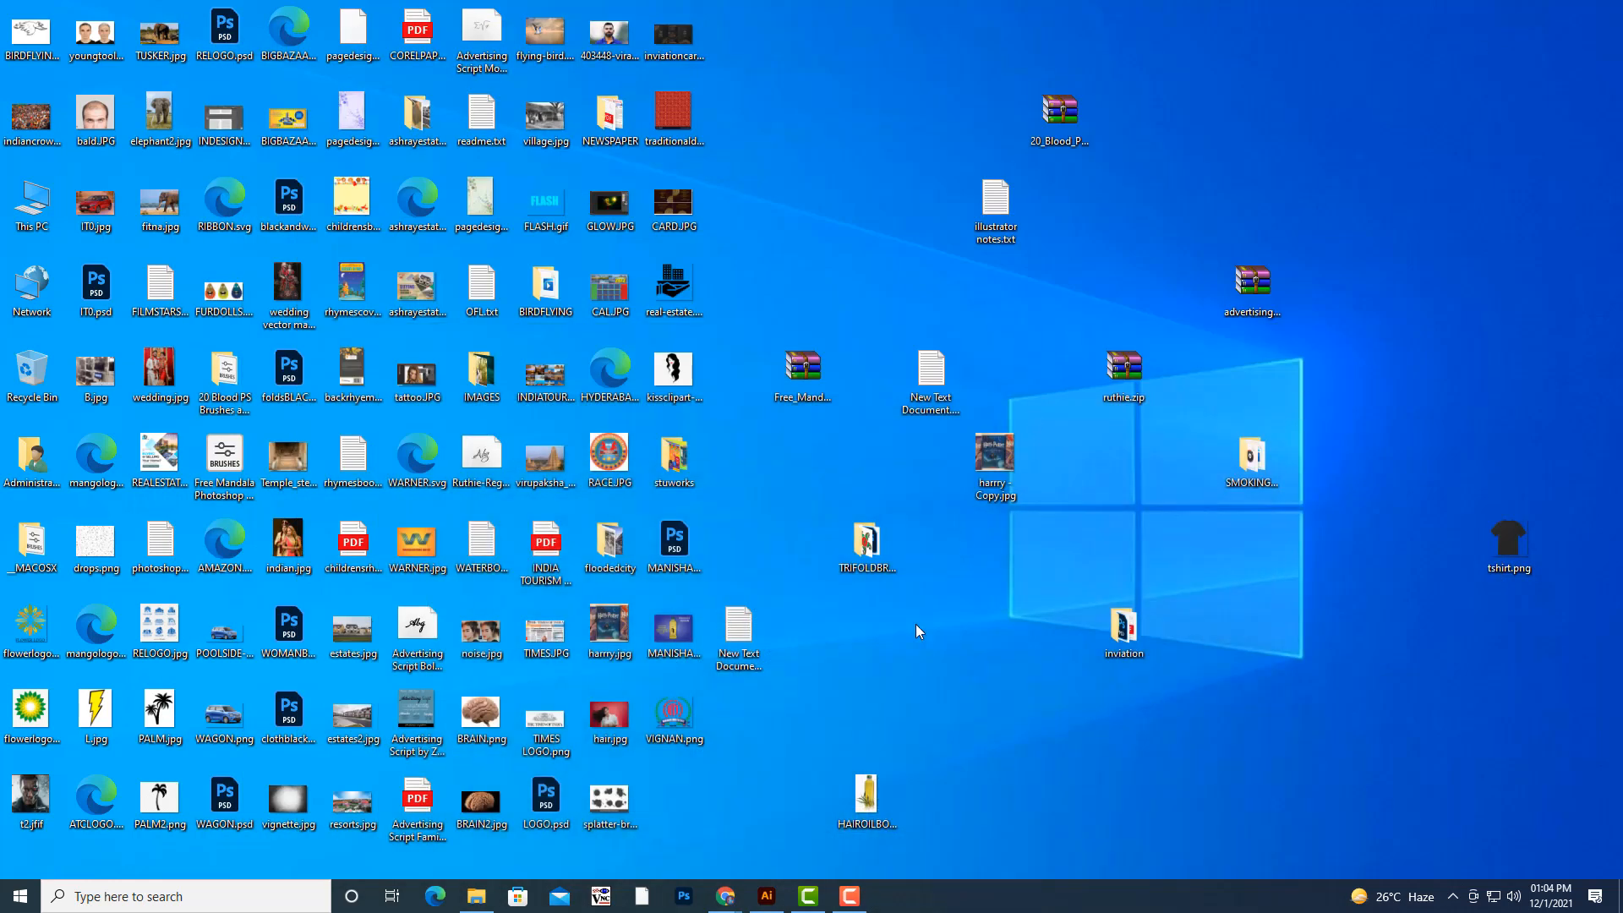
{"action": "right_click", "coordinate": [684, 722]}
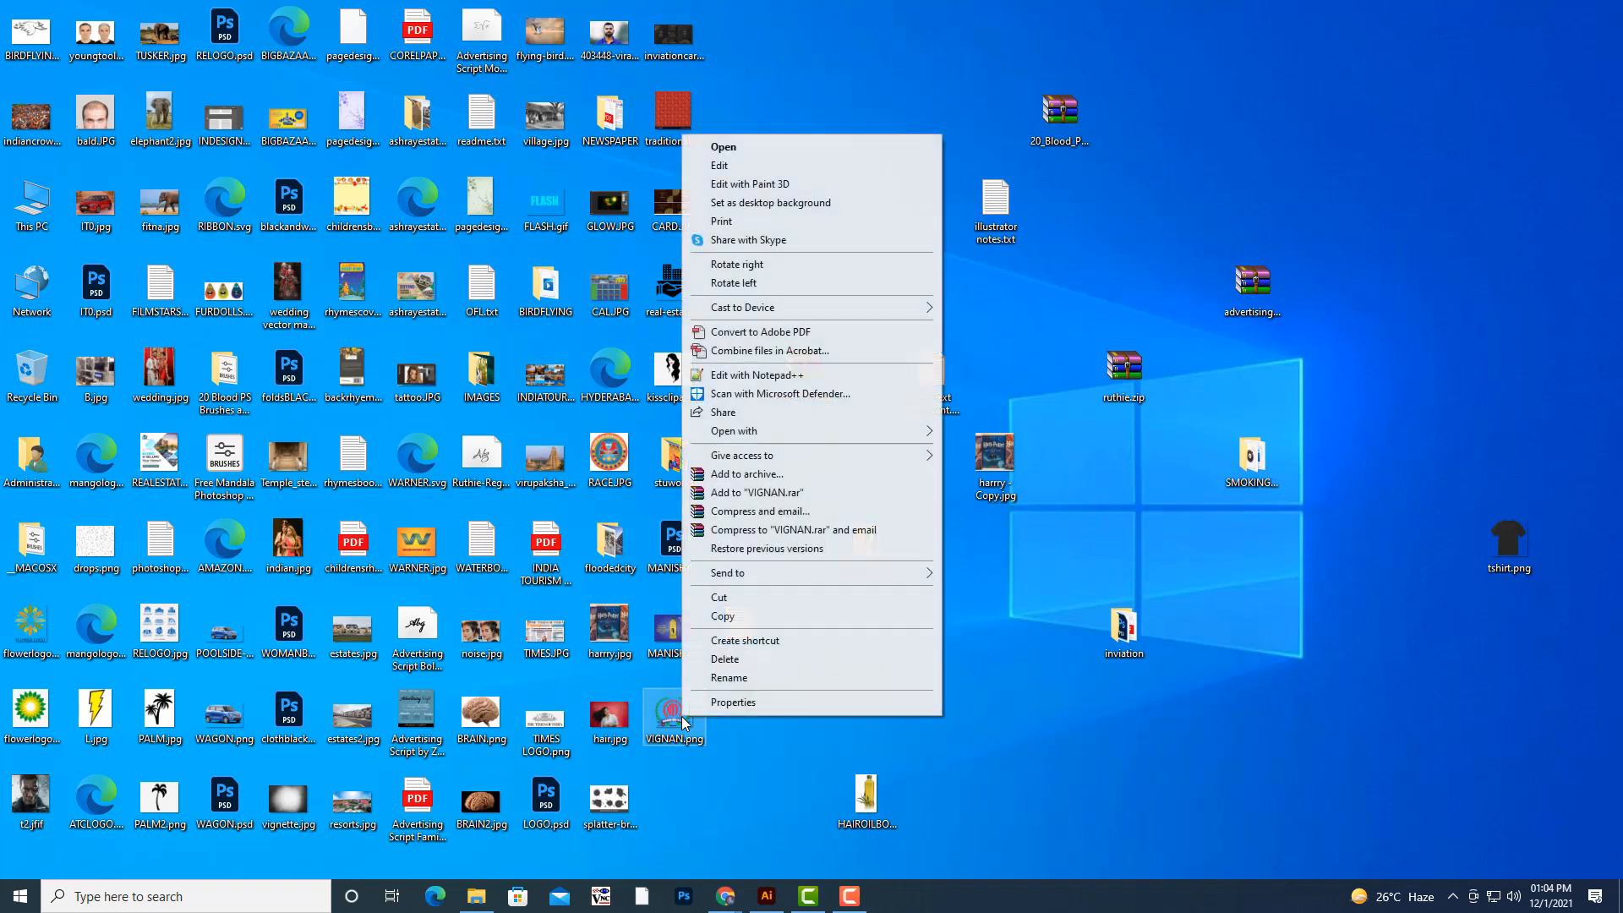
{"action": "mouse_move", "coordinate": [803, 435]}
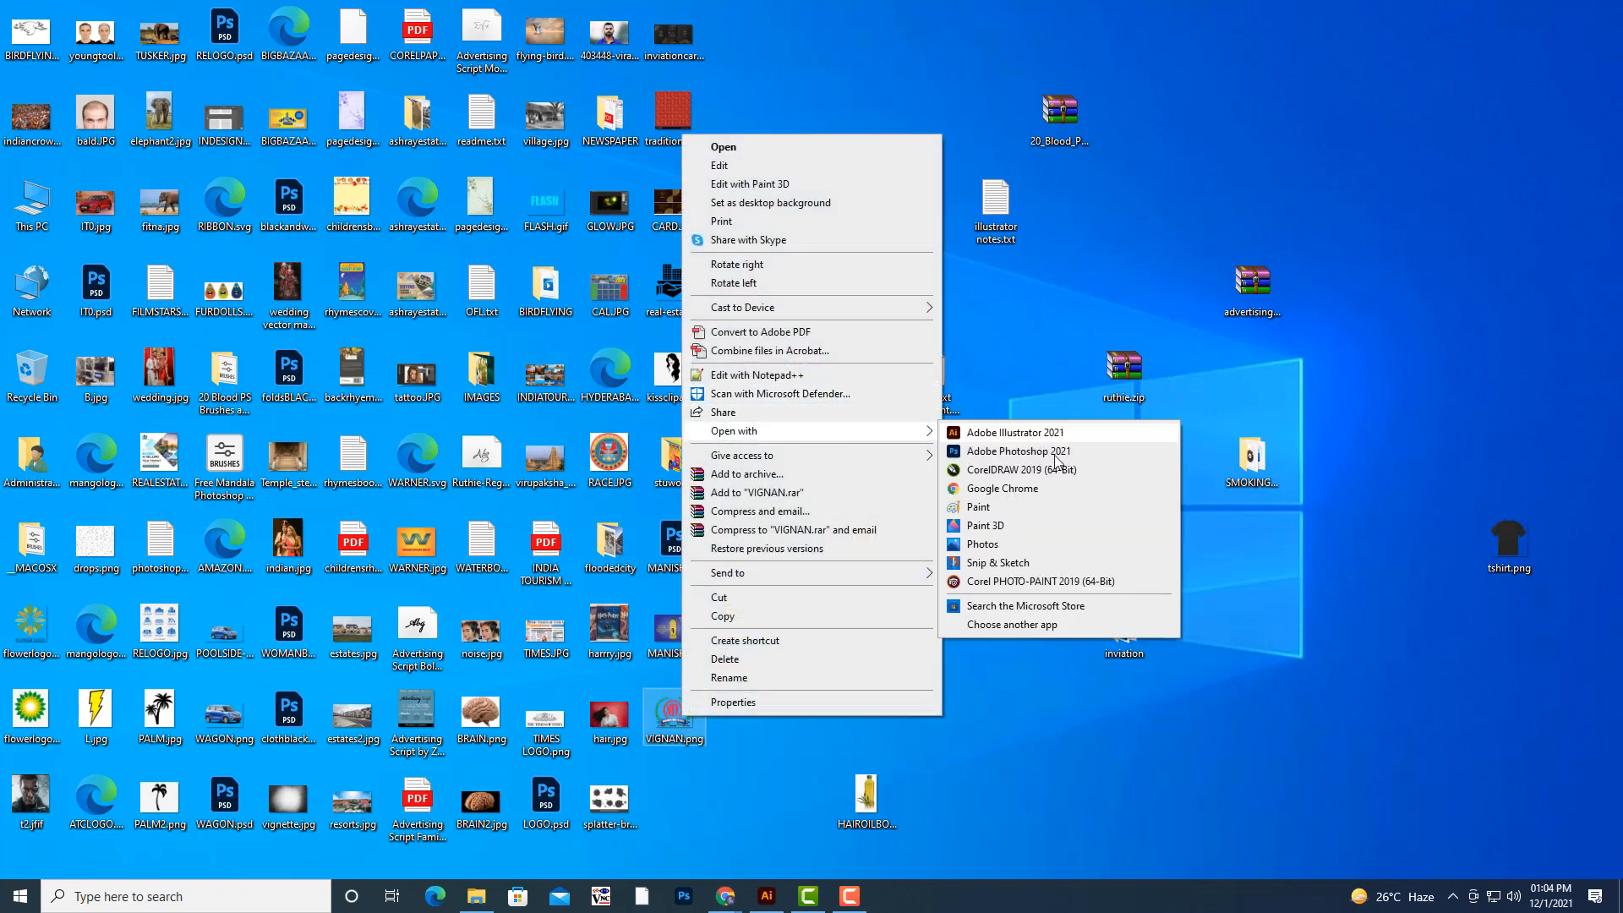
{"action": "left_click", "coordinate": [1054, 457]}
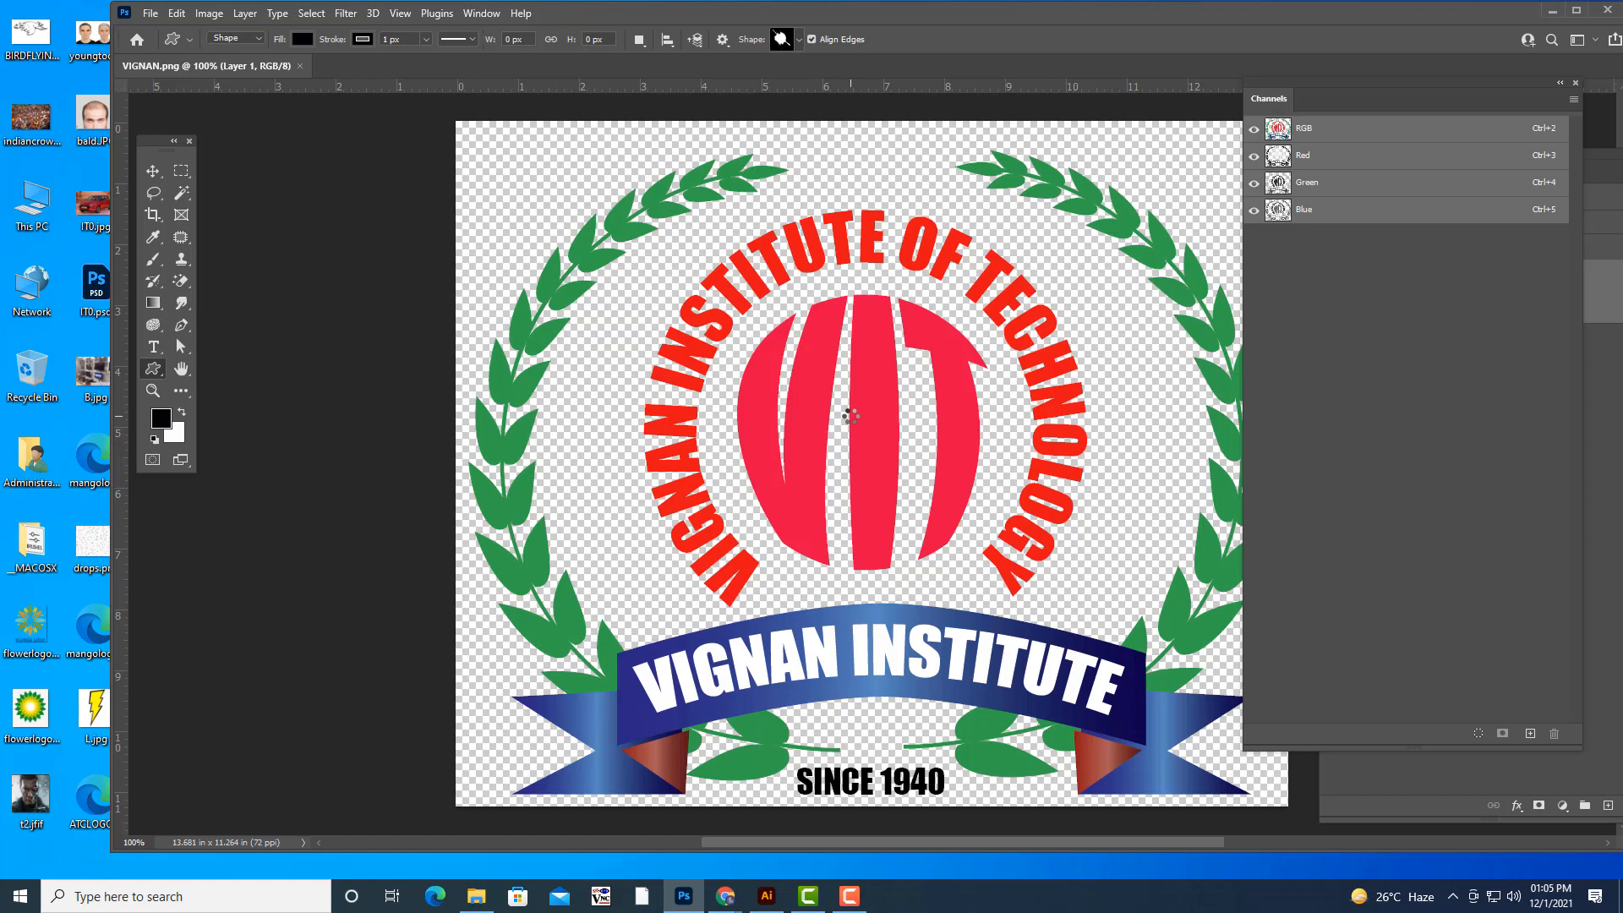
- Float VIGNAN.png in its own smaller window at 50% zoom, near the middle of the workspace
{"action": "key", "text": "ctrl+minus"}
{"action": "key", "text": "ctrl+minus"}
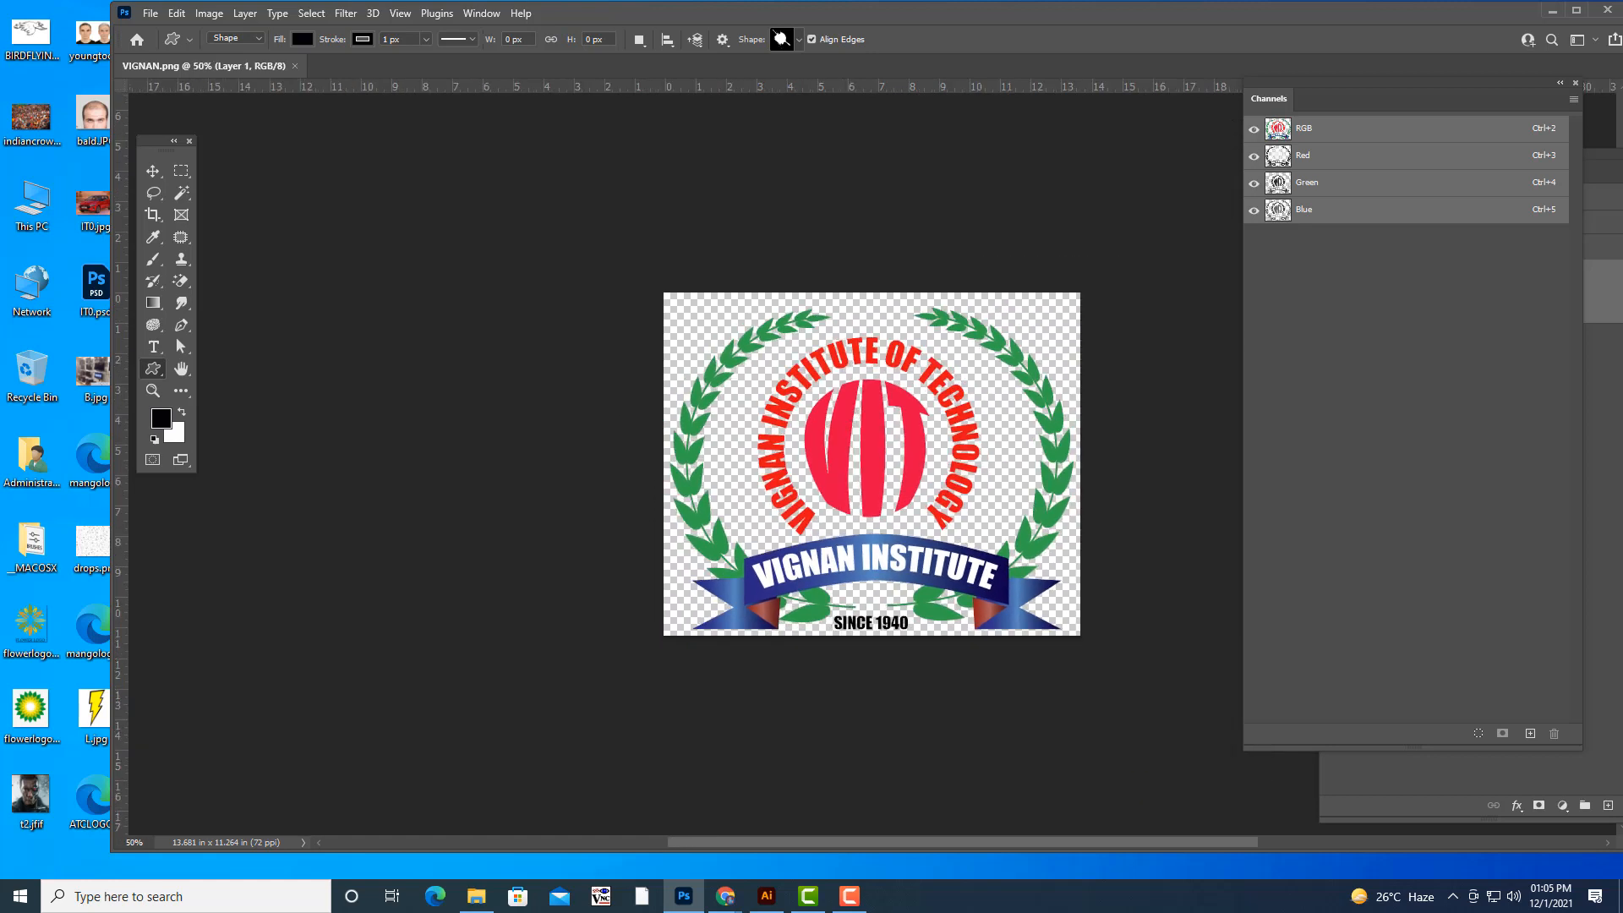
{"action": "left_click_drag", "start_coordinate": [375, 68], "coordinate": [712, 142]}
{"action": "left_click_drag", "start_coordinate": [895, 524], "coordinate": [1047, 652]}
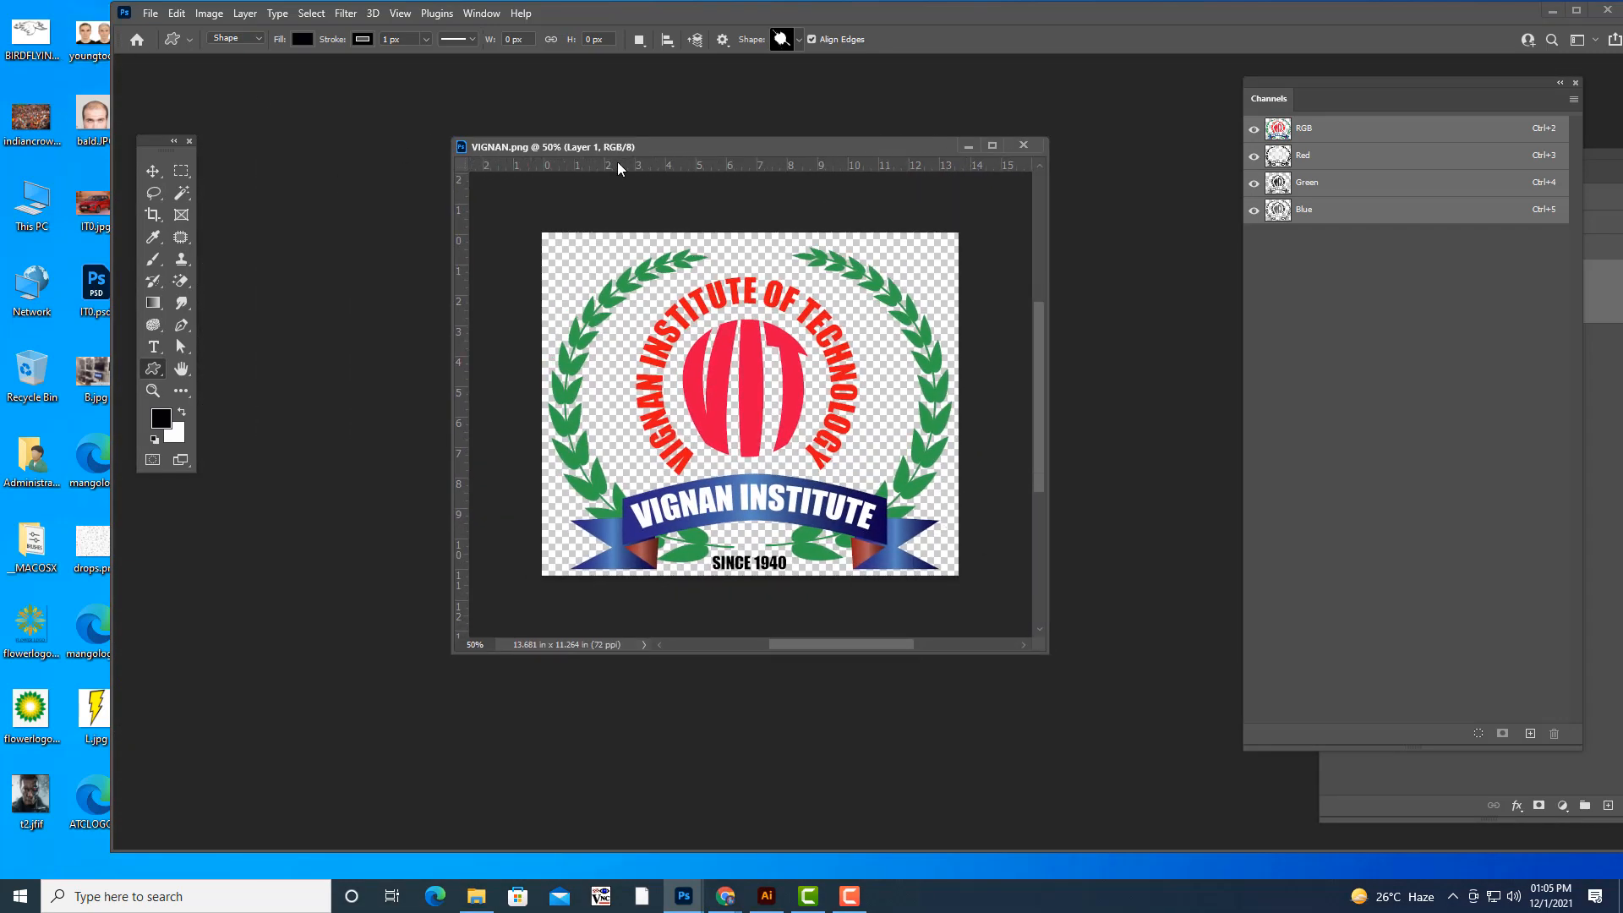
{"action": "left_click_drag", "start_coordinate": [618, 151], "coordinate": [580, 163]}
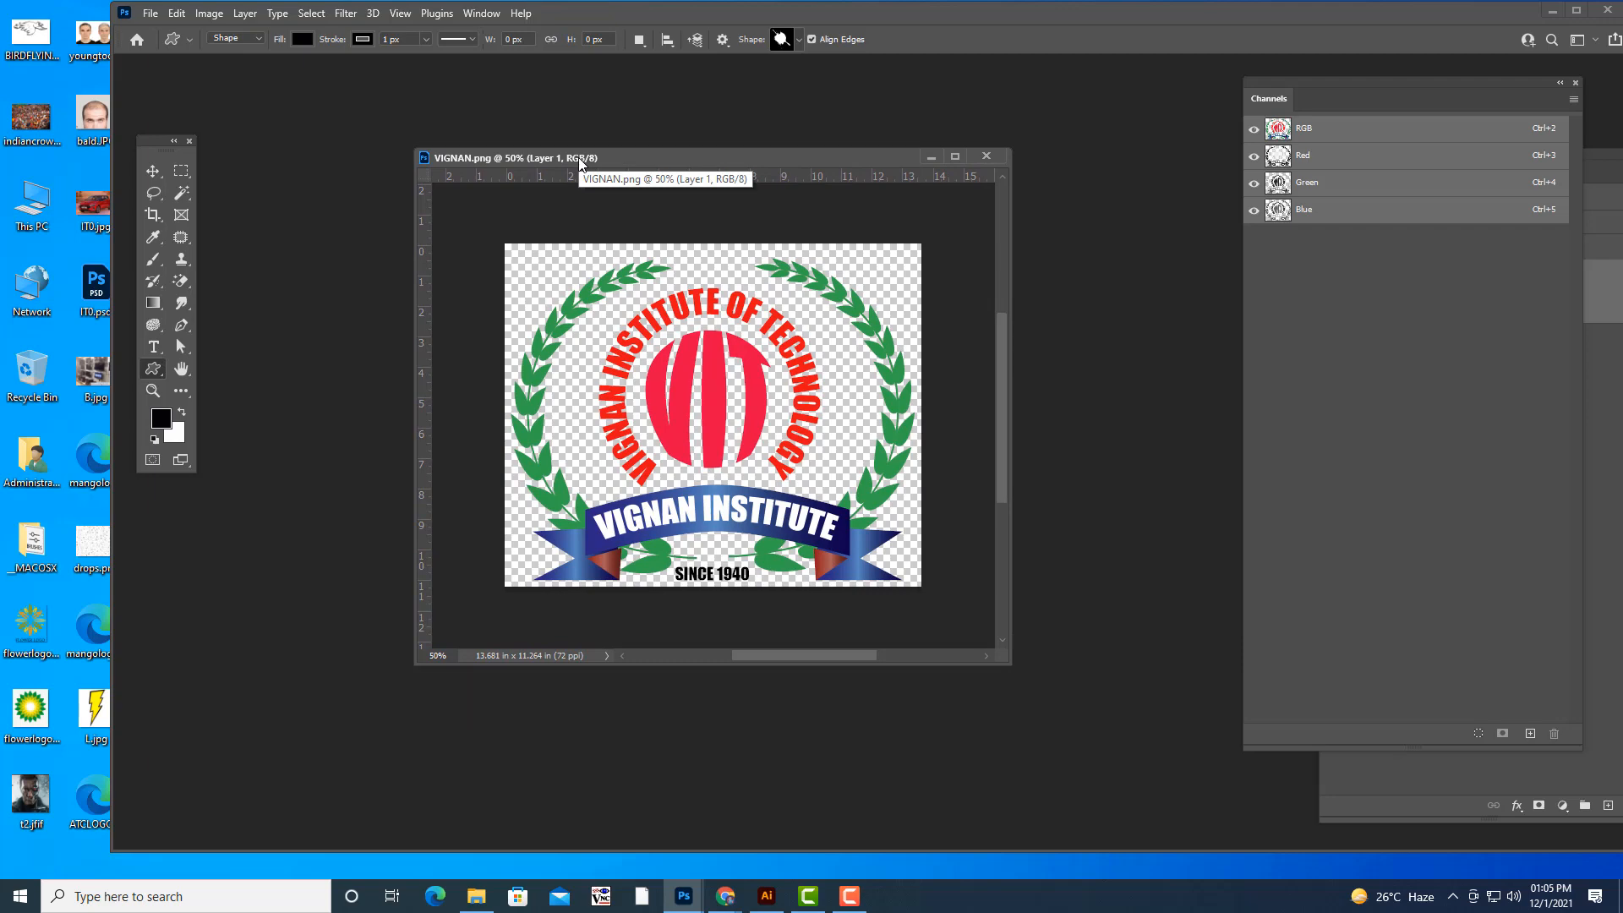
- Create a new white RGB document measuring 2 x 2 inches at 300 pixels/inch
{"action": "left_click", "coordinate": [155, 14]}
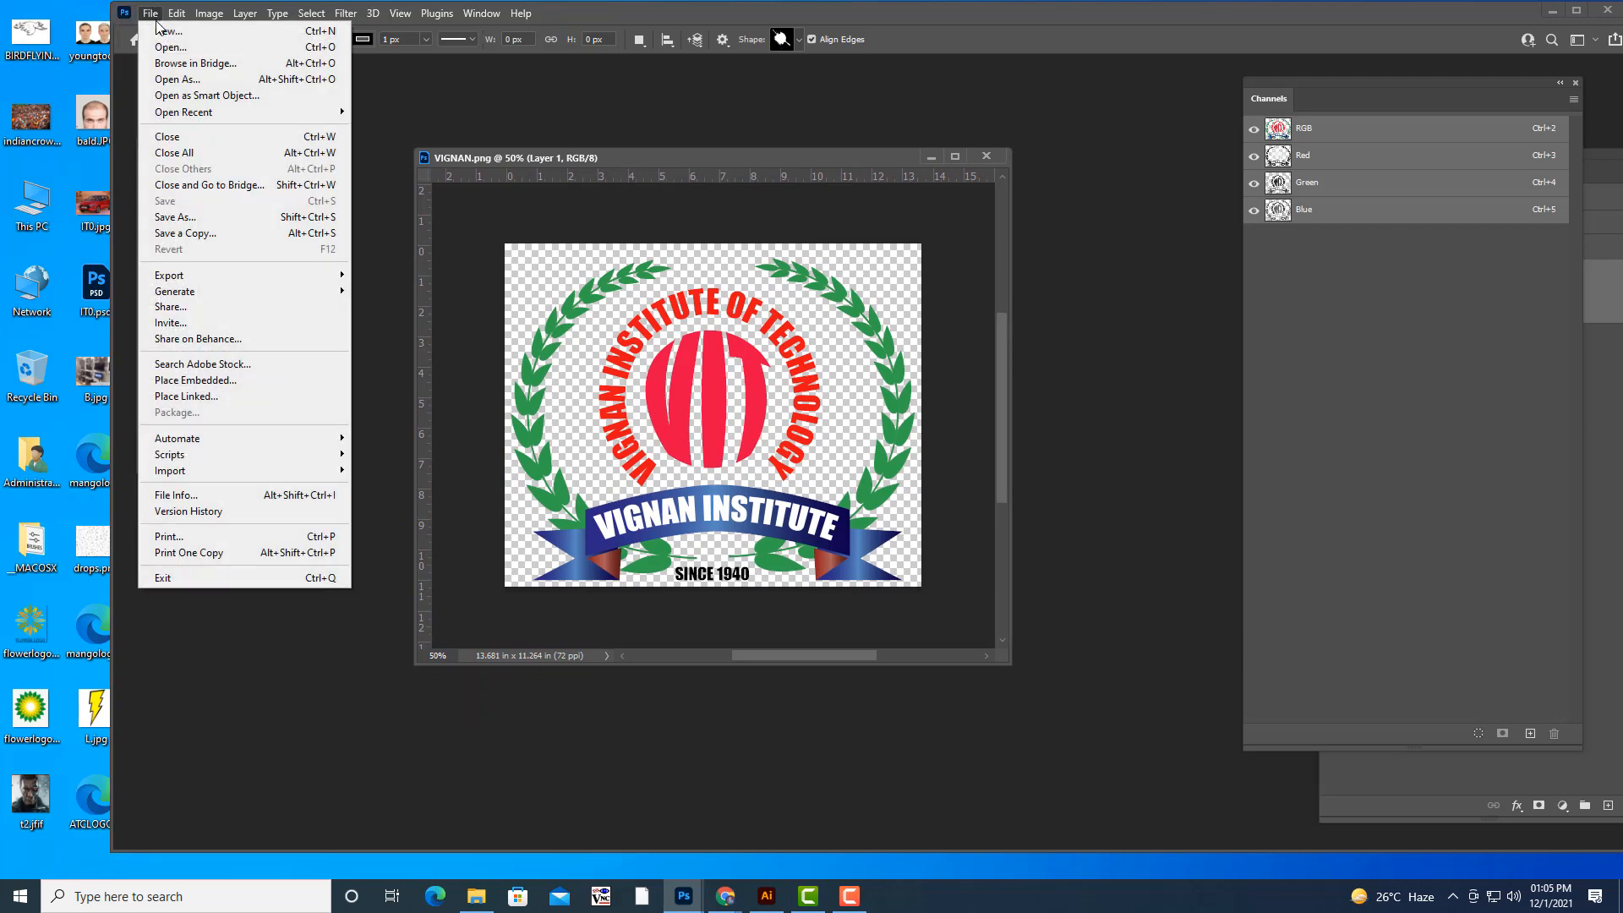
{"action": "left_click", "coordinate": [160, 30]}
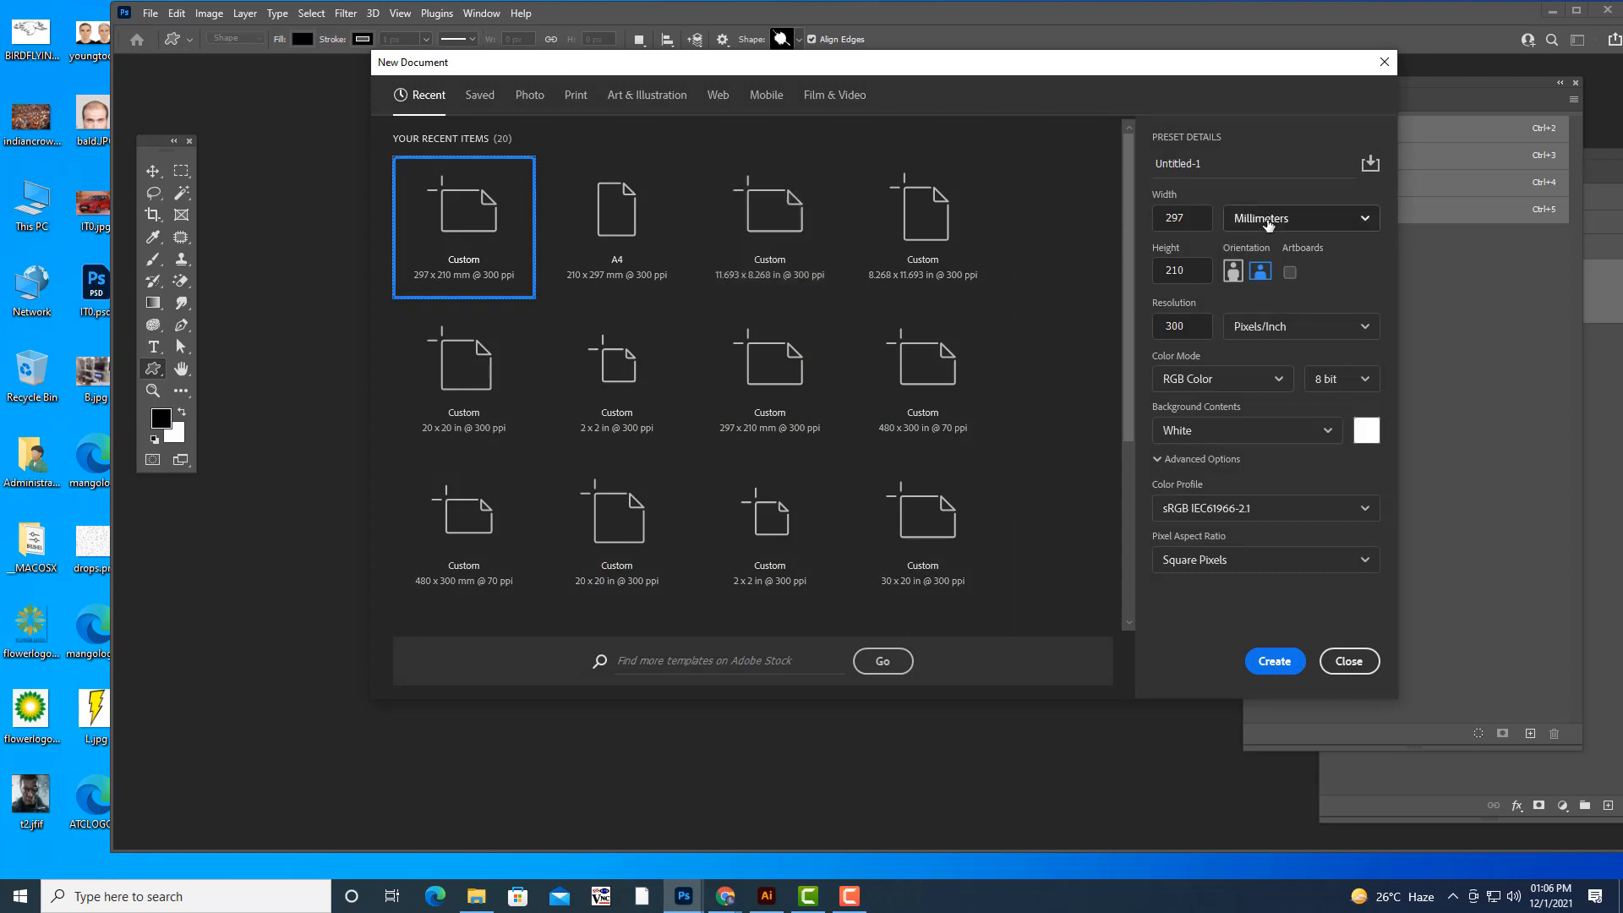
{"action": "left_click", "coordinate": [1268, 224]}
{"action": "left_click", "coordinate": [1260, 277]}
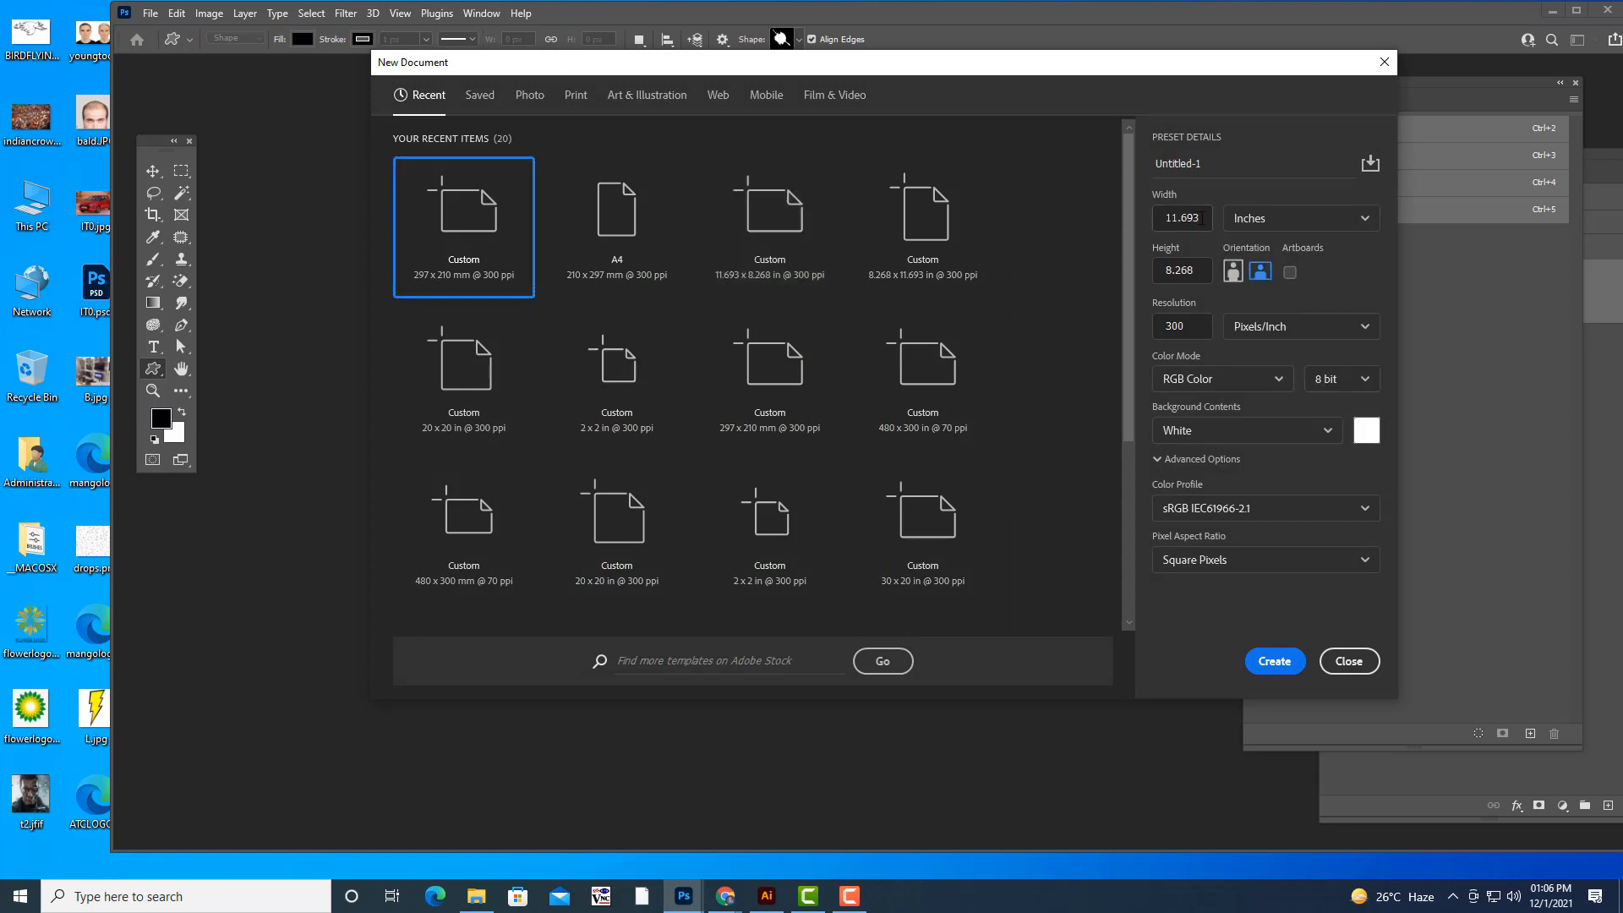
{"action": "left_click", "coordinate": [1204, 218]}
{"action": "type", "text": "2"}
{"action": "key", "text": "Tab"}
{"action": "type", "text": "2"}
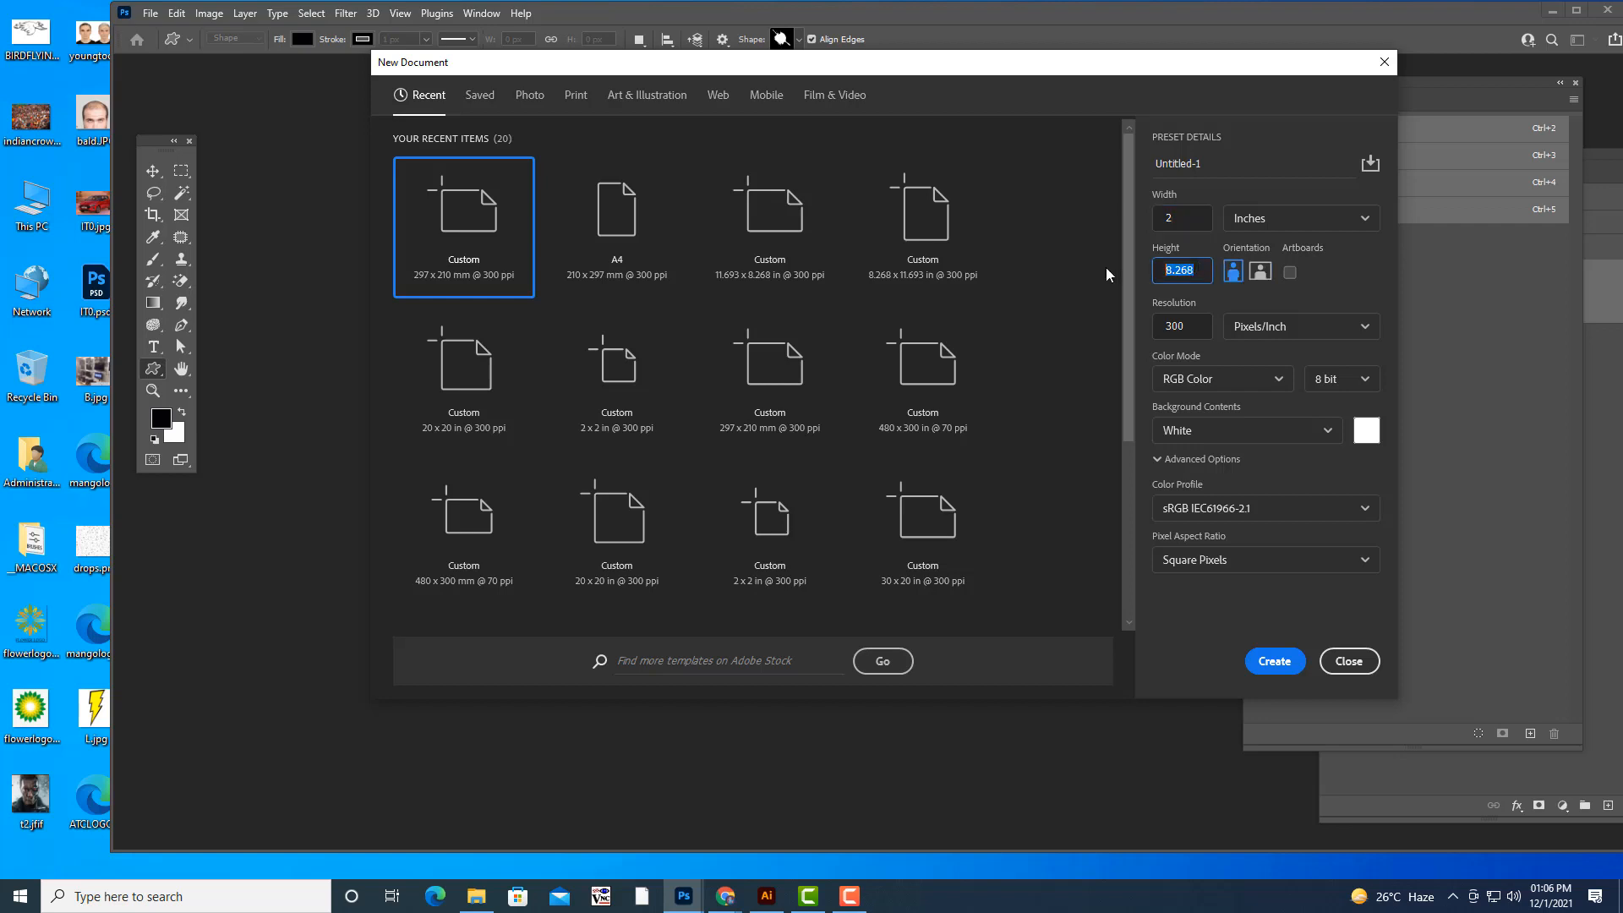
{"action": "left_click", "coordinate": [1275, 661]}
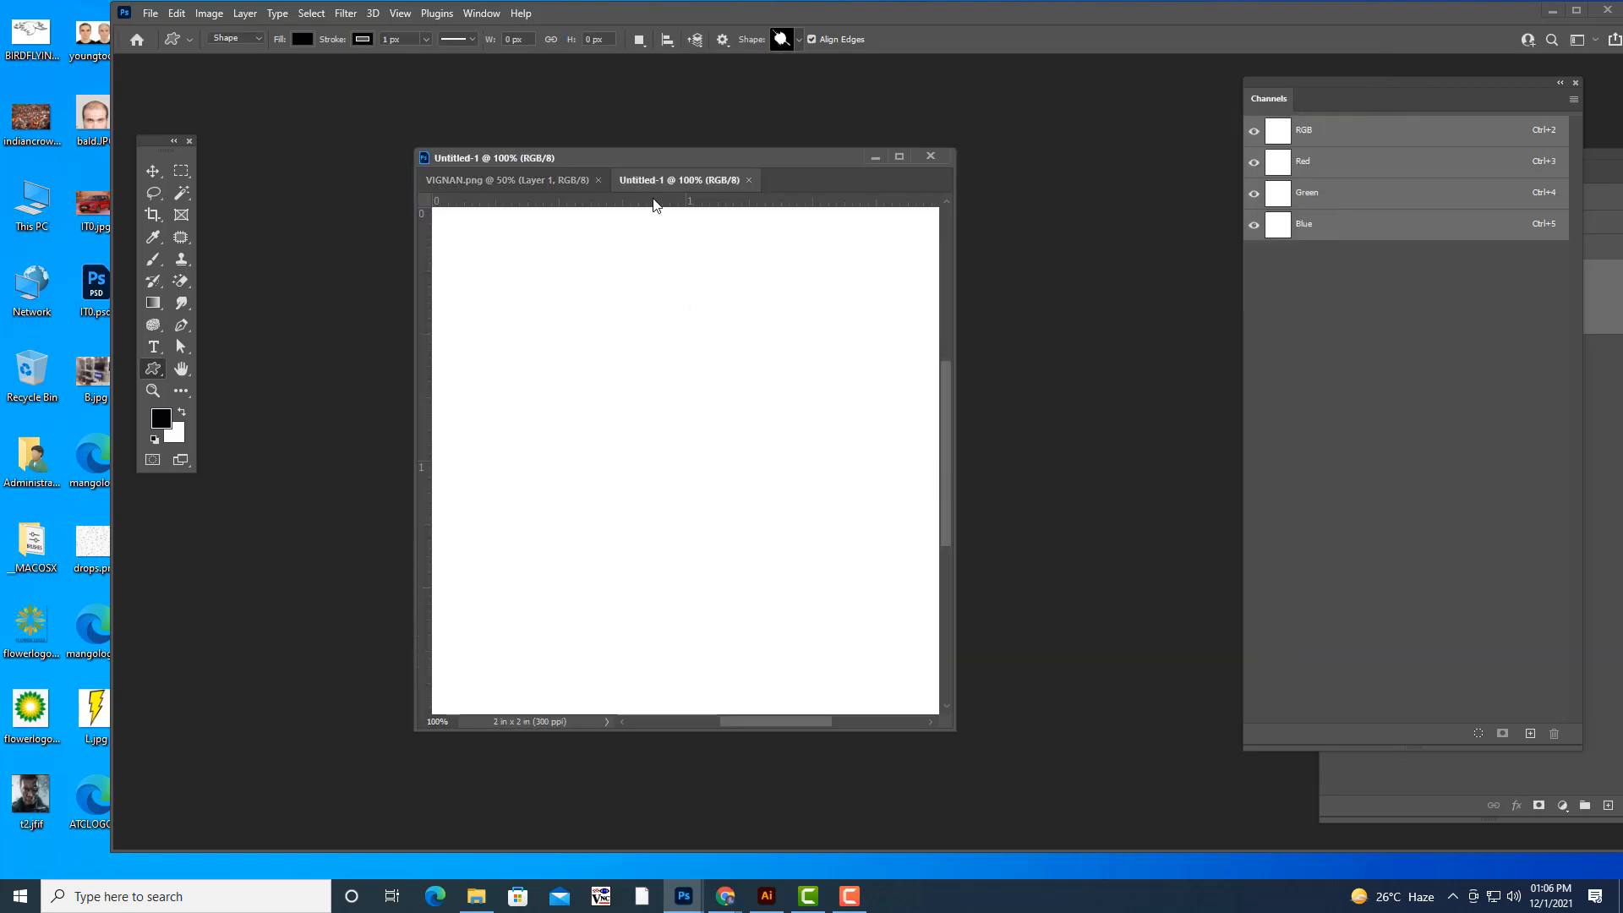
- Float the blank document beside the VIGNAN.png window and copy the logo into it with the Move tool
{"action": "left_click_drag", "start_coordinate": [659, 180], "coordinate": [891, 391]}
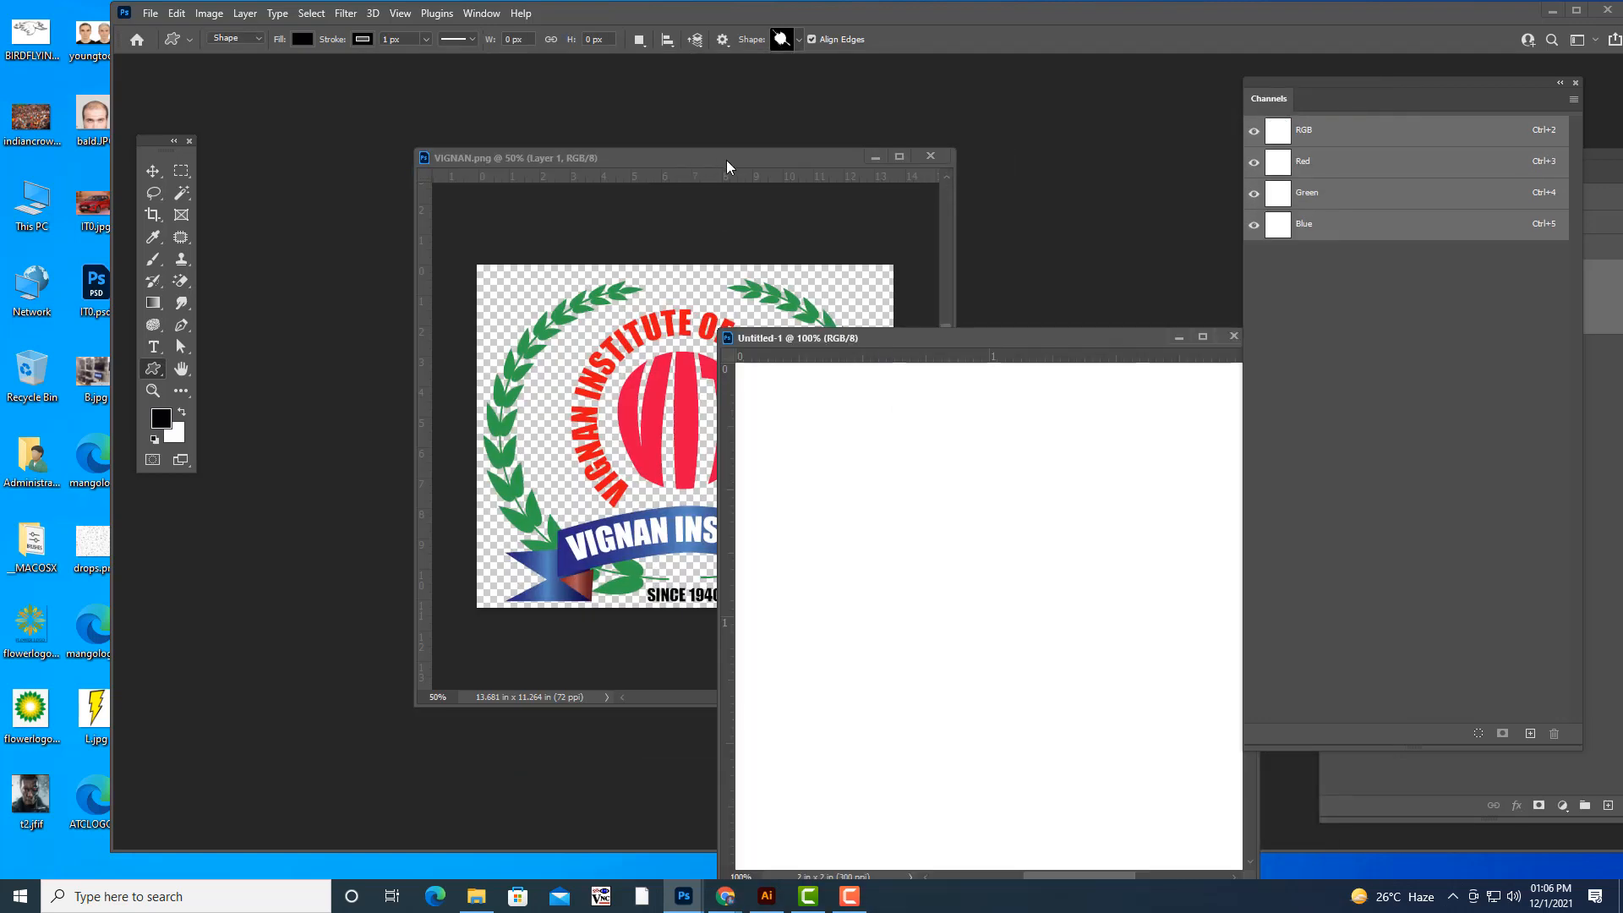
{"action": "left_click_drag", "start_coordinate": [724, 163], "coordinate": [571, 160]}
{"action": "left_click", "coordinate": [152, 171]}
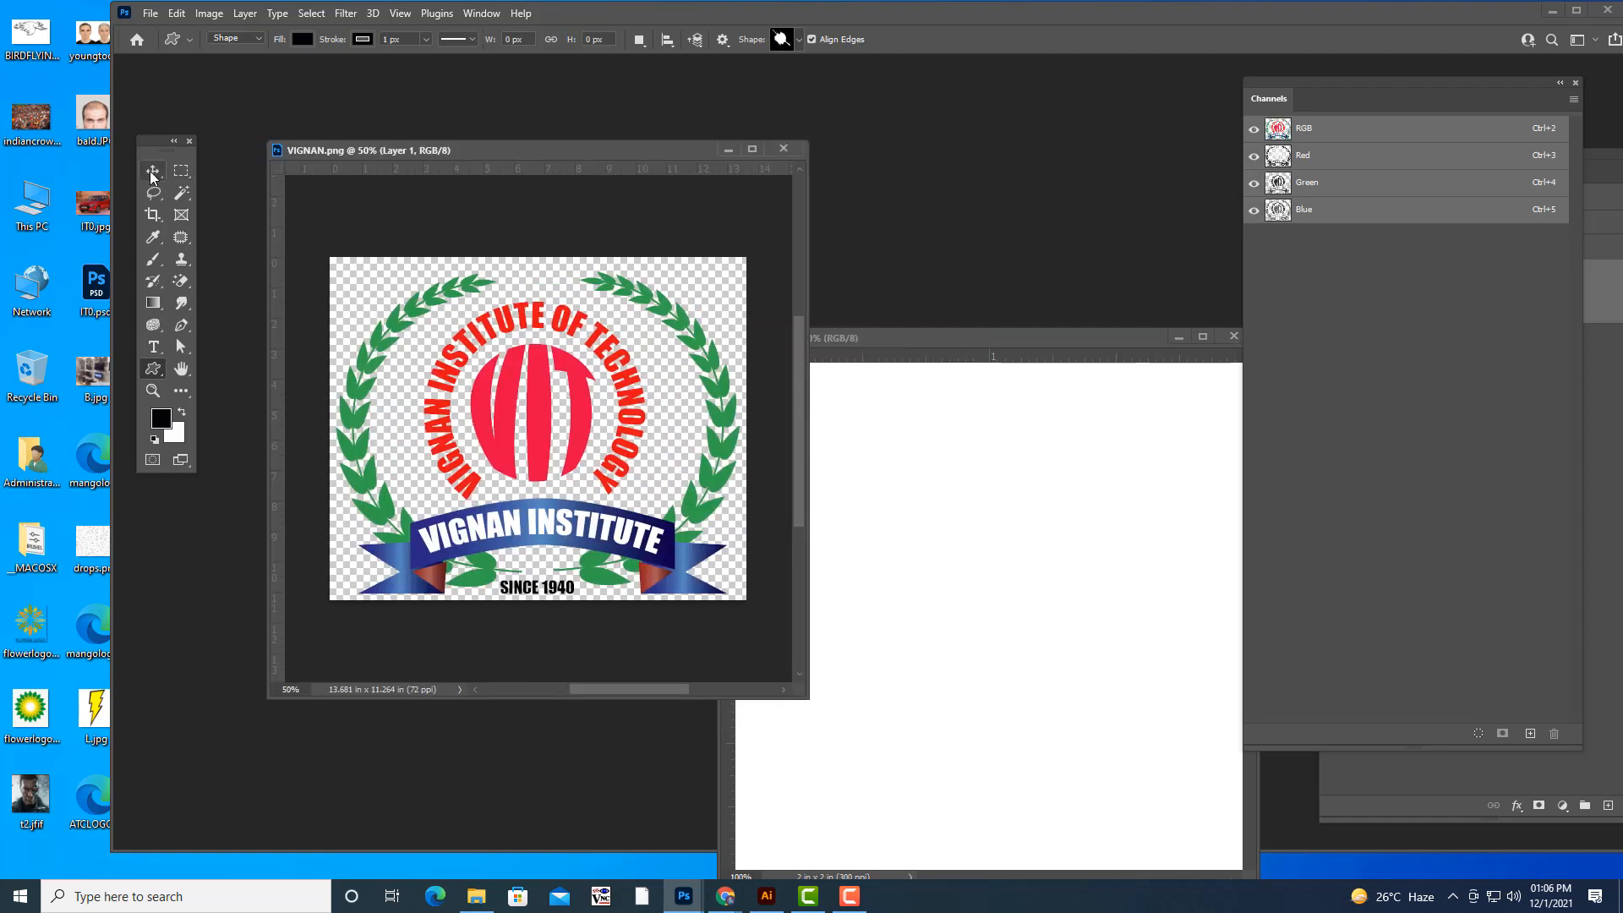
{"action": "left_click_drag", "start_coordinate": [583, 430], "coordinate": [1011, 594]}
- Enlarge the 2 x 2 inch document's window around its canvas and centre the pasted logo horizontally on it
{"action": "left_click_drag", "start_coordinate": [993, 339], "coordinate": [692, 166]}
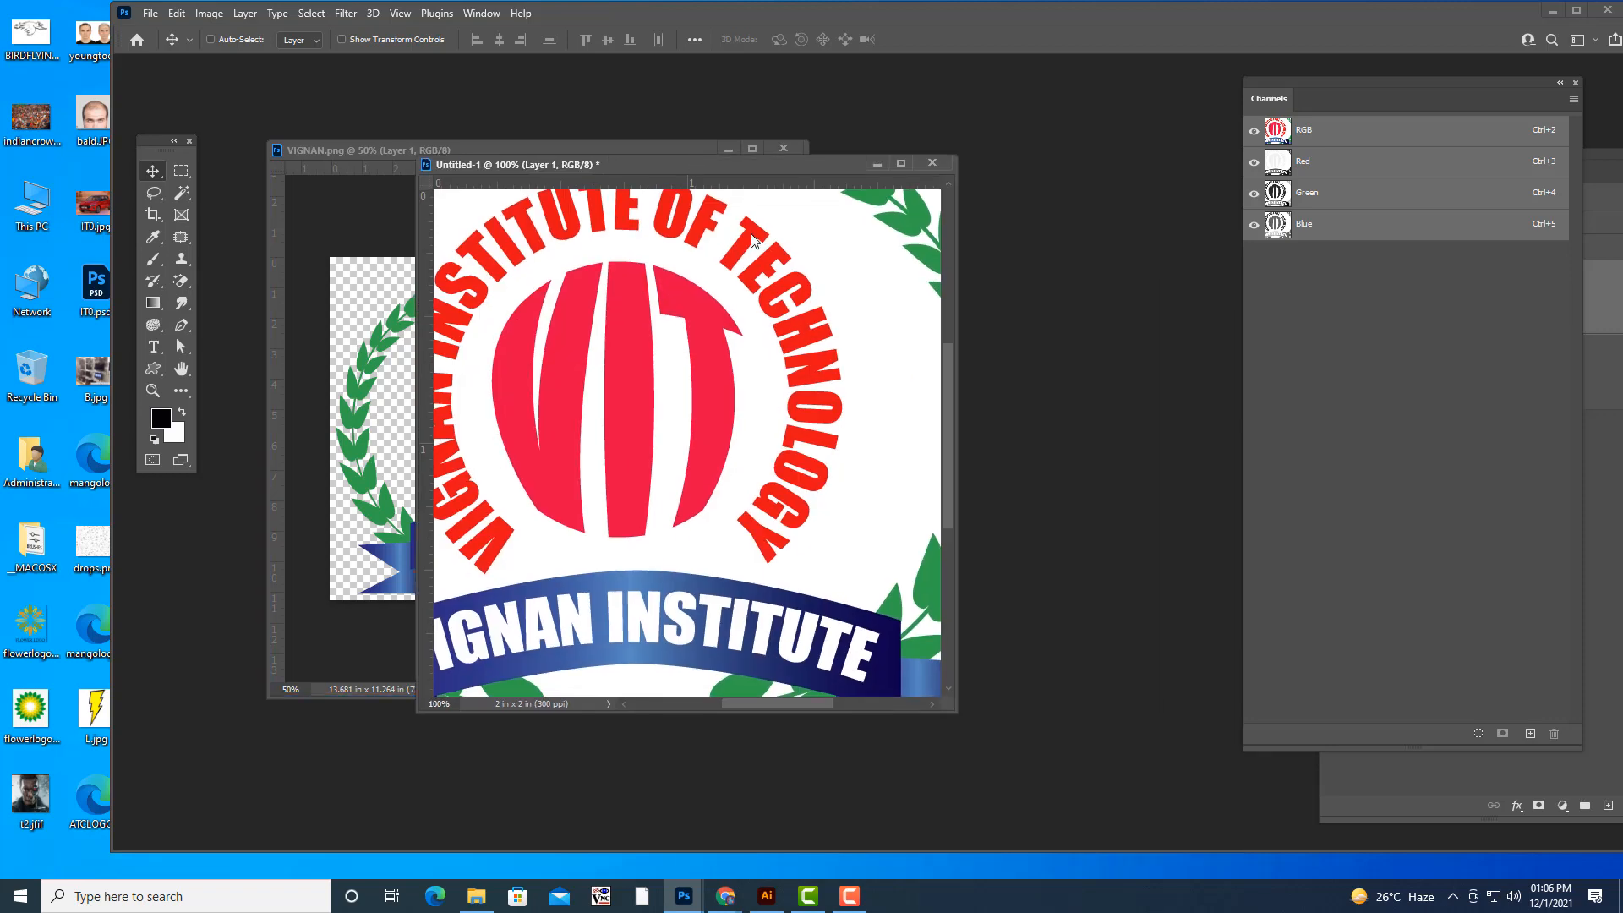
{"action": "left_click_drag", "start_coordinate": [958, 698], "coordinate": [1274, 841]}
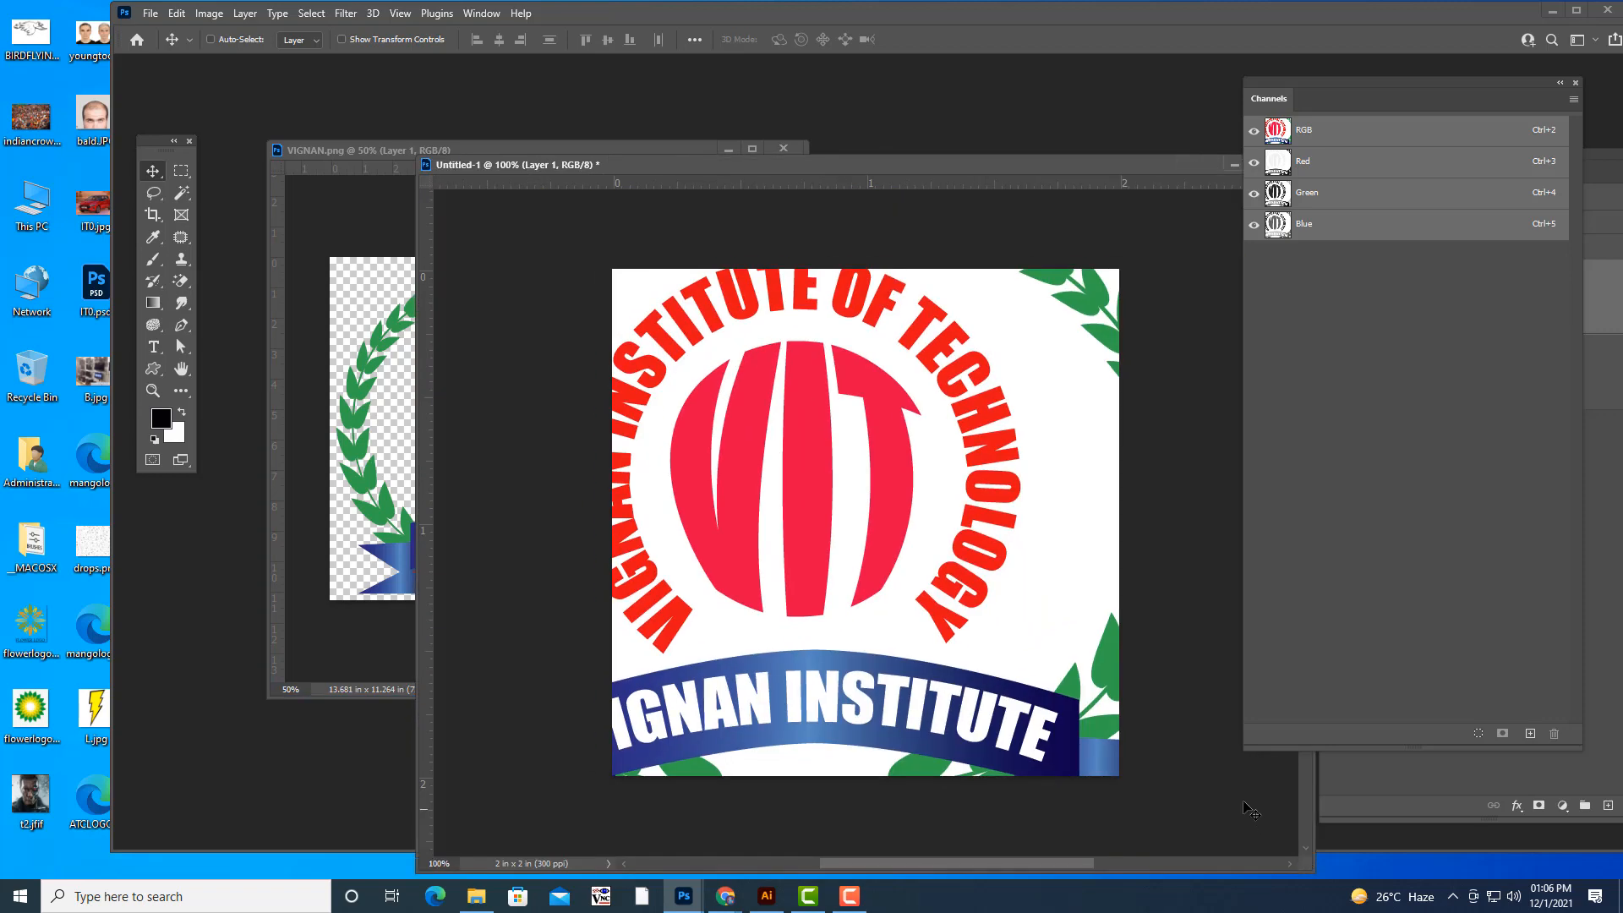
{"action": "key", "text": "ctrl+minus"}
{"action": "key", "text": "ctrl+minus"}
{"action": "left_click_drag", "start_coordinate": [930, 483], "coordinate": [1007, 460]}
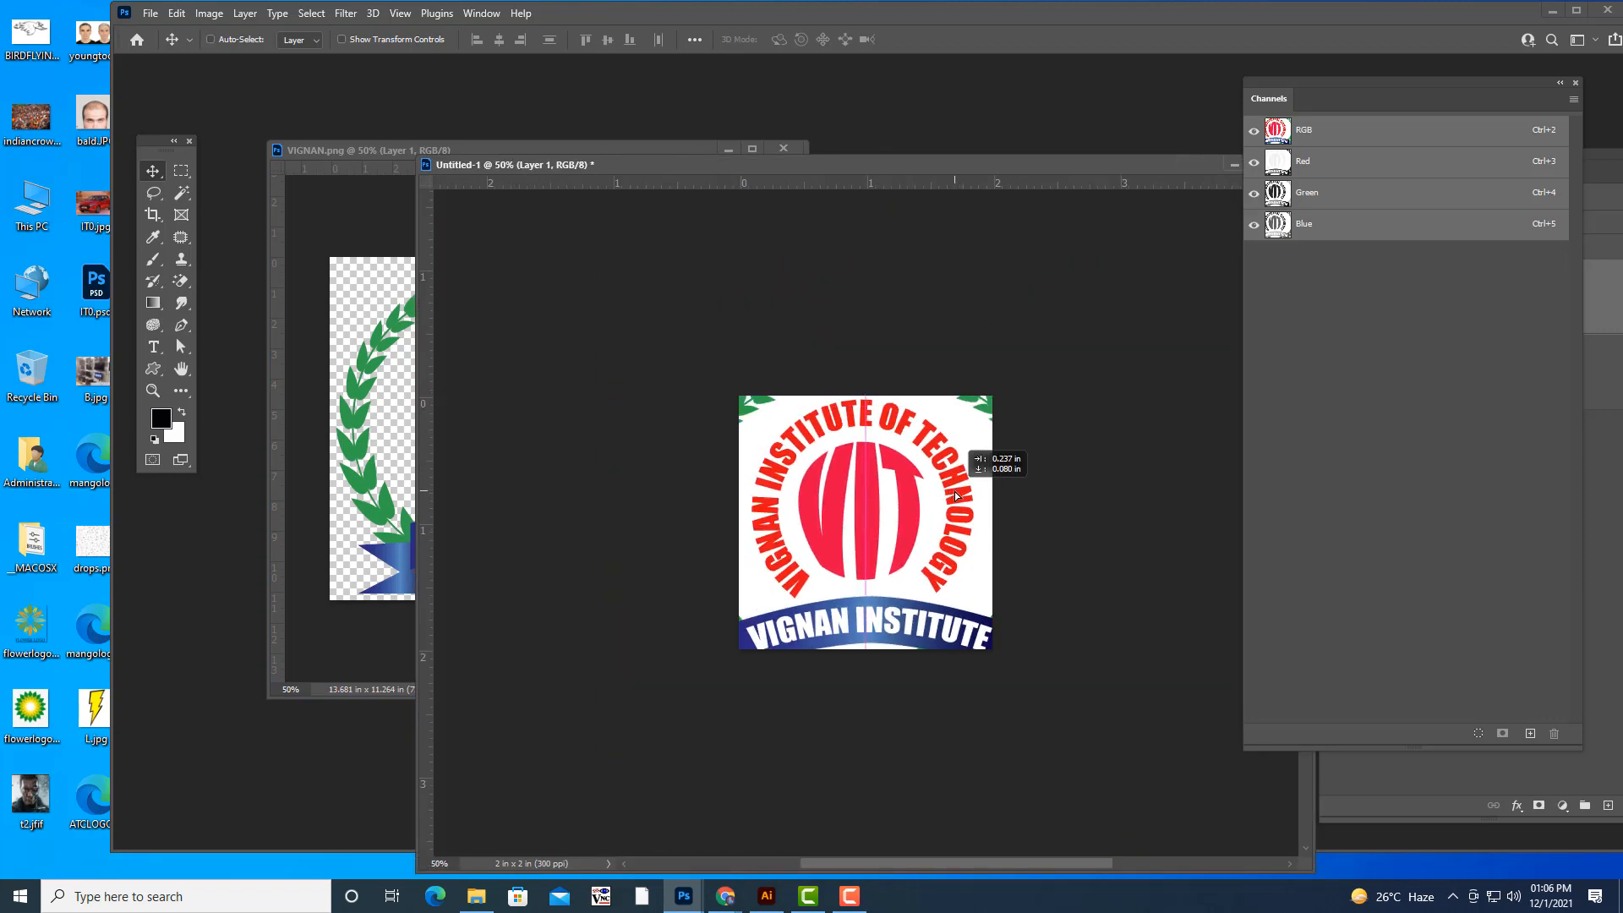
- Scale the pasted logo proportionally to about 60% and centre it on the 2 x 2 inch canvas
{"action": "key", "text": "ctrl"}
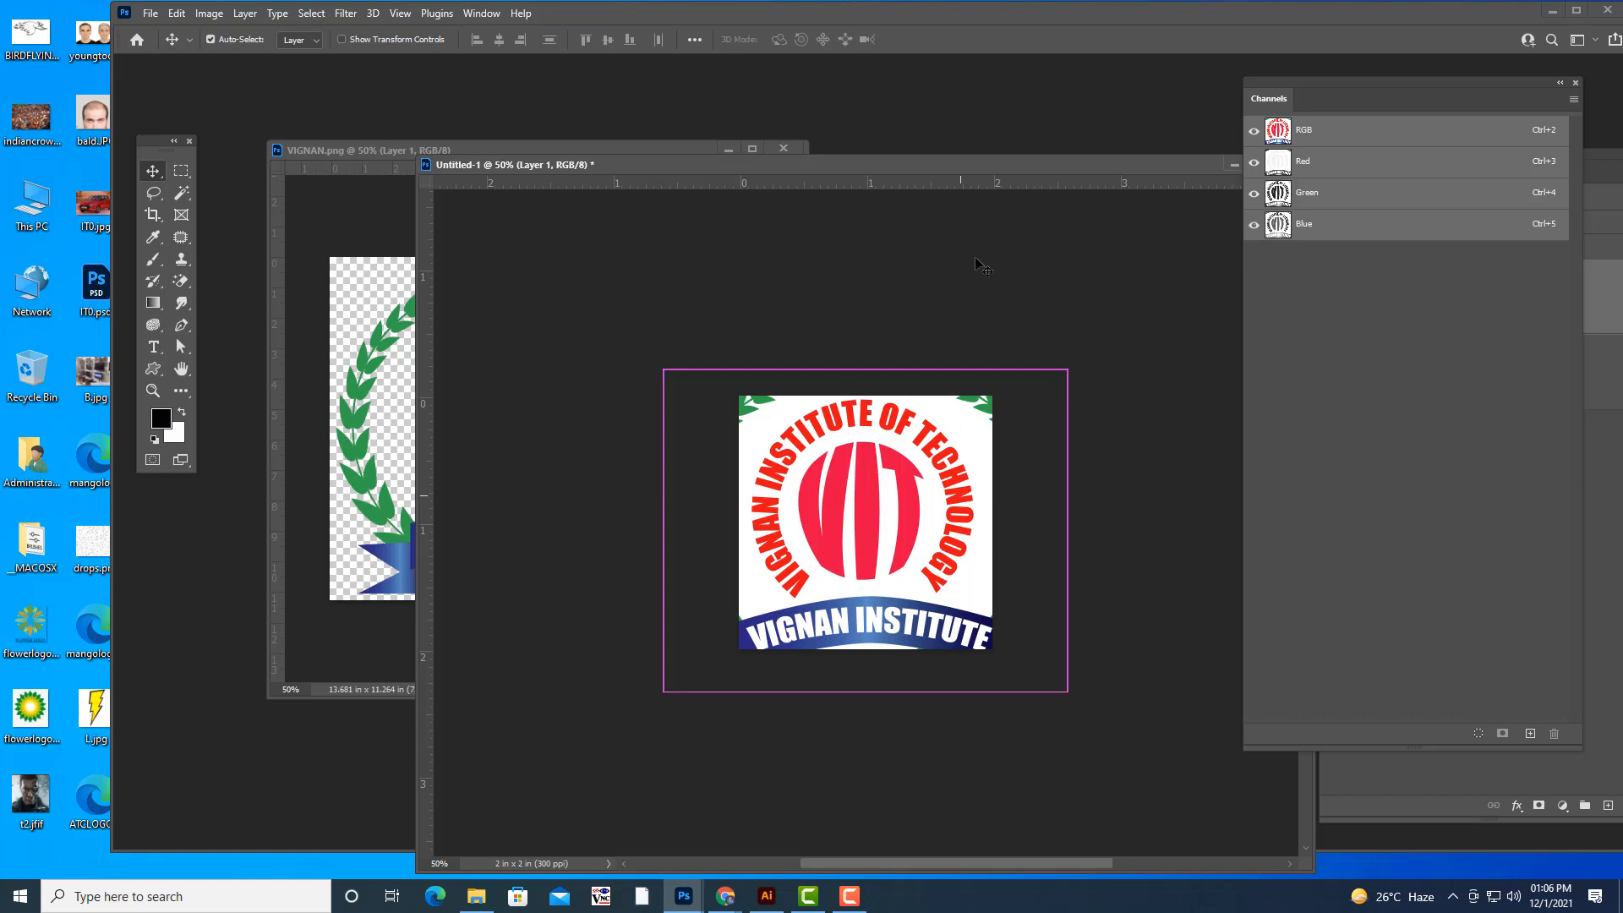
{"action": "key", "text": "ctrl+t"}
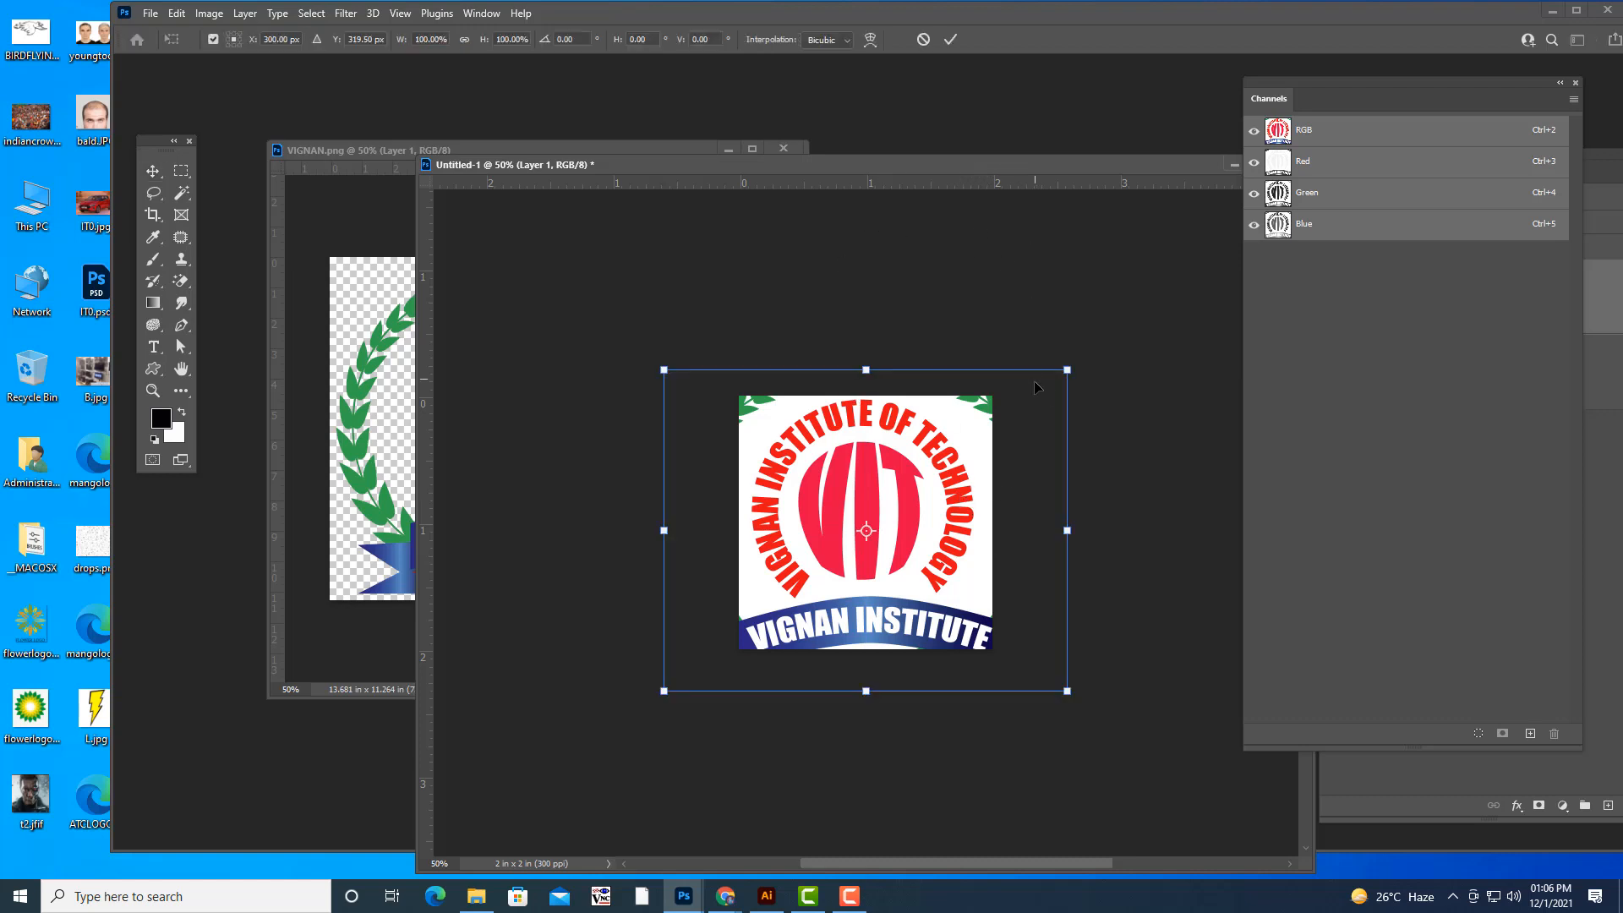
{"action": "left_click_drag", "start_coordinate": [1067, 370], "coordinate": [977, 427]}
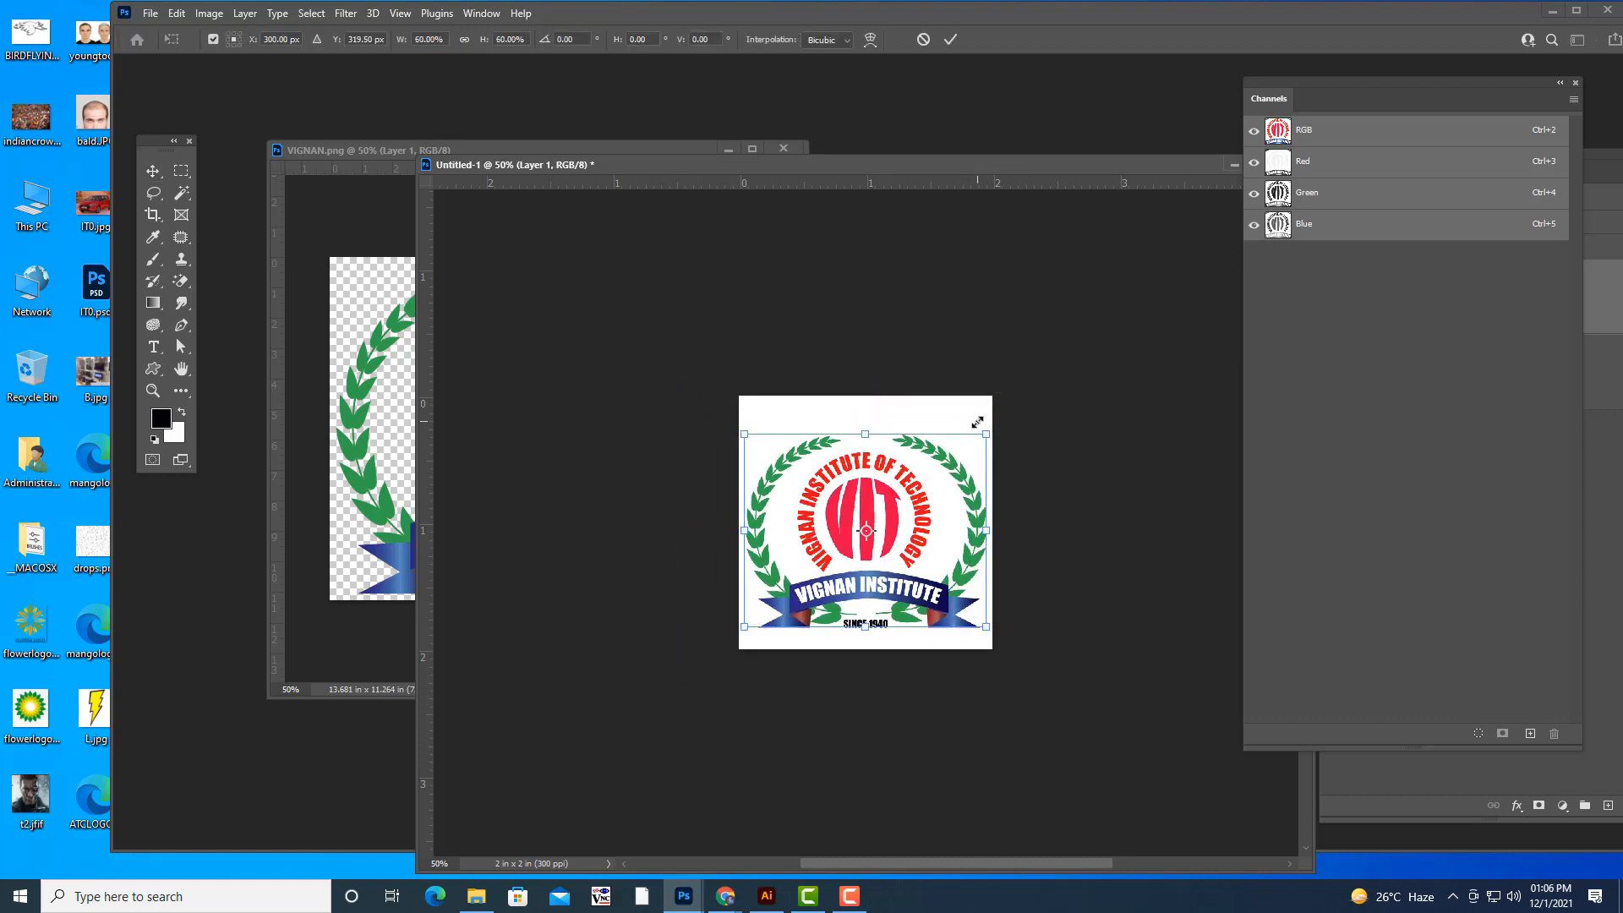
{"action": "left_click_drag", "start_coordinate": [878, 506], "coordinate": [874, 495]}
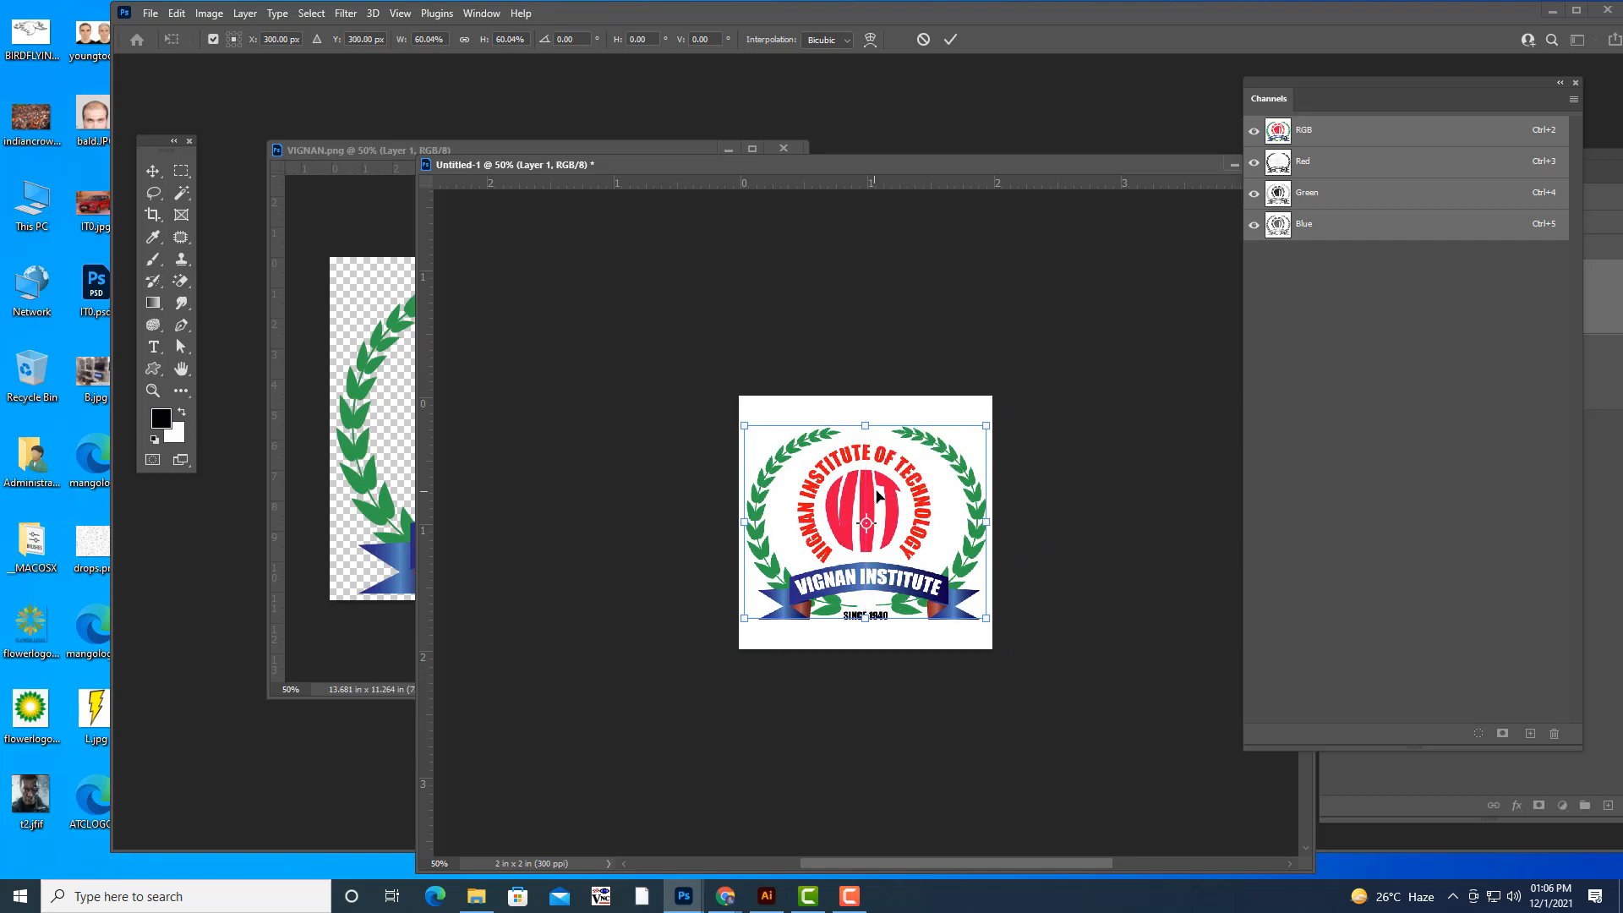
{"action": "key", "text": "Return"}
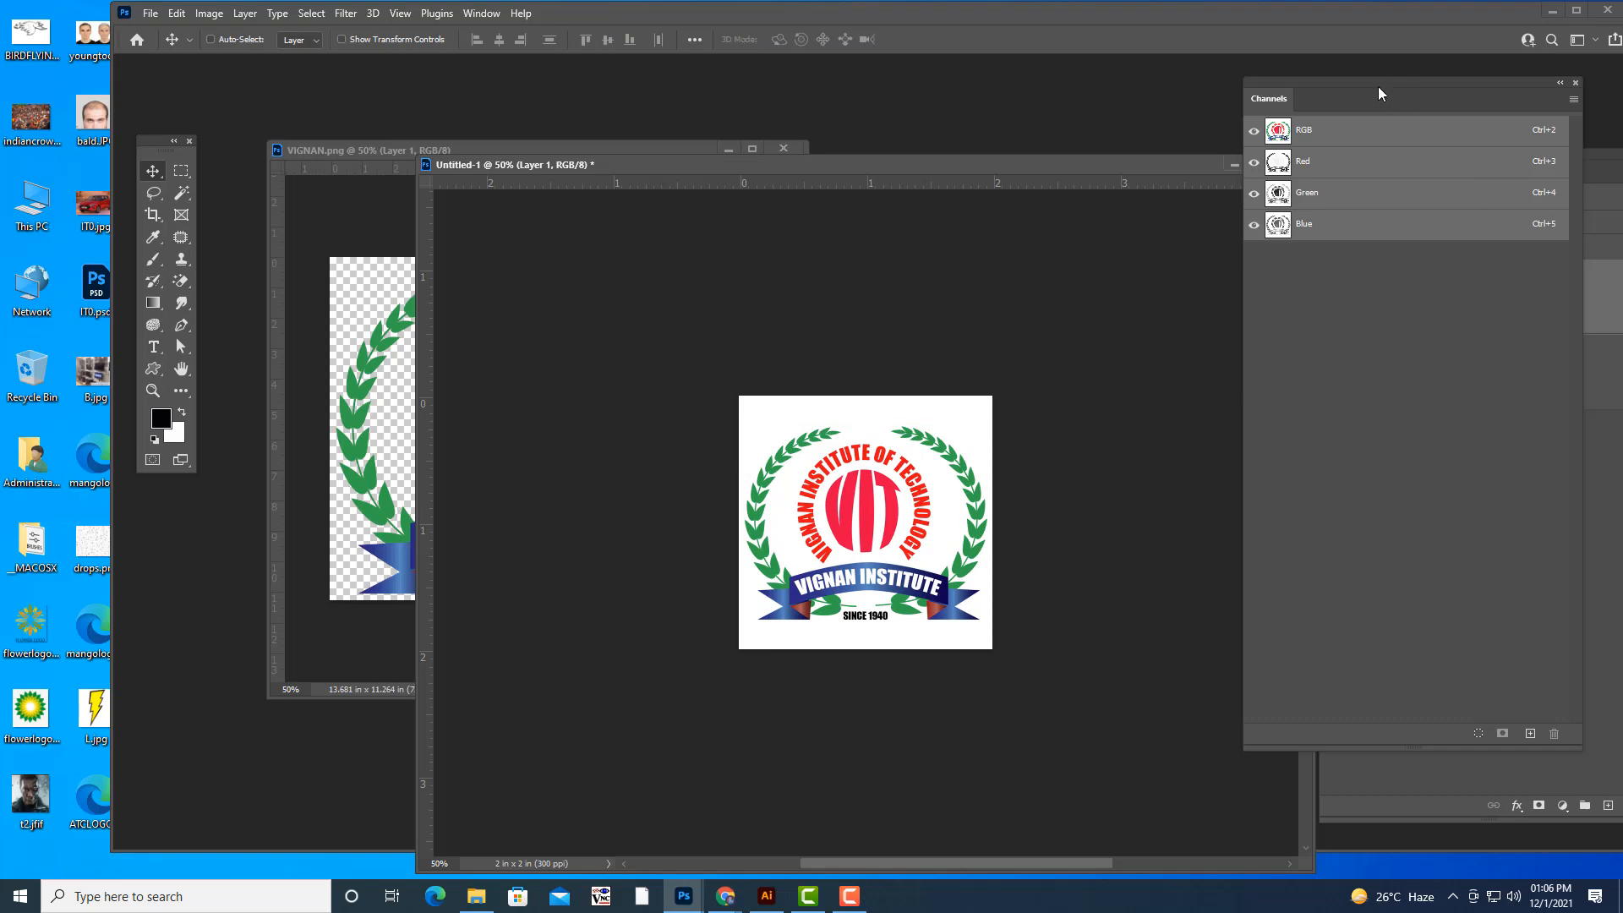
- Rearrange the Channels and Layers panels so the layer list is visible, and move the 2 x 2 inch document's window clear of it
{"action": "left_click_drag", "start_coordinate": [1378, 86], "coordinate": [1285, 413]}
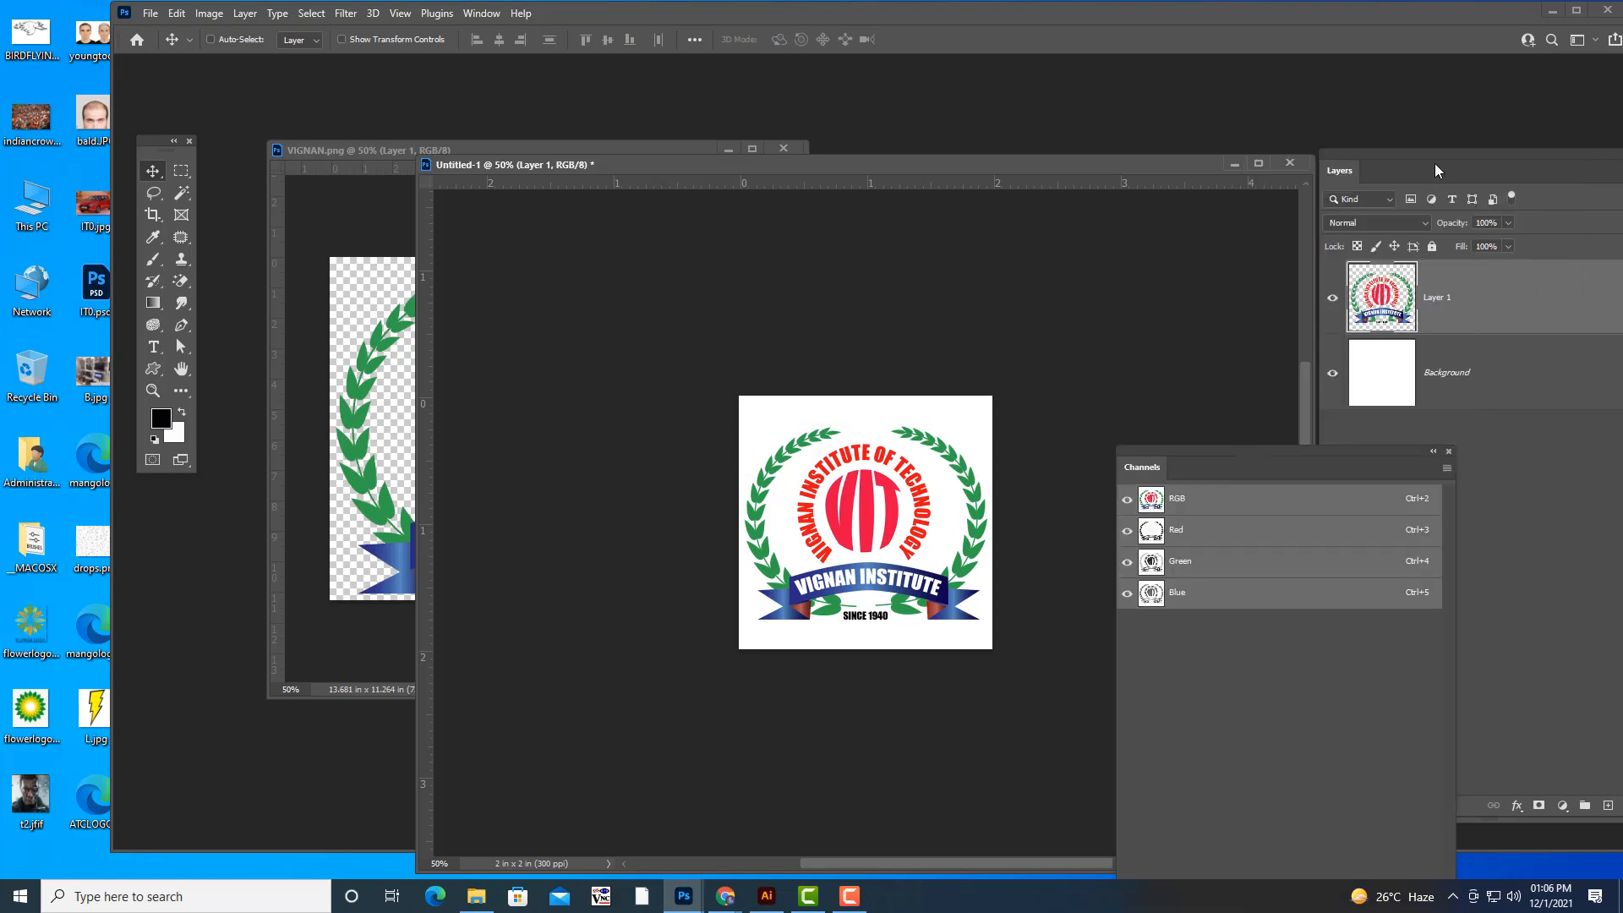
{"action": "left_click_drag", "start_coordinate": [1441, 155], "coordinate": [1393, 151]}
{"action": "left_click", "coordinate": [855, 901]}
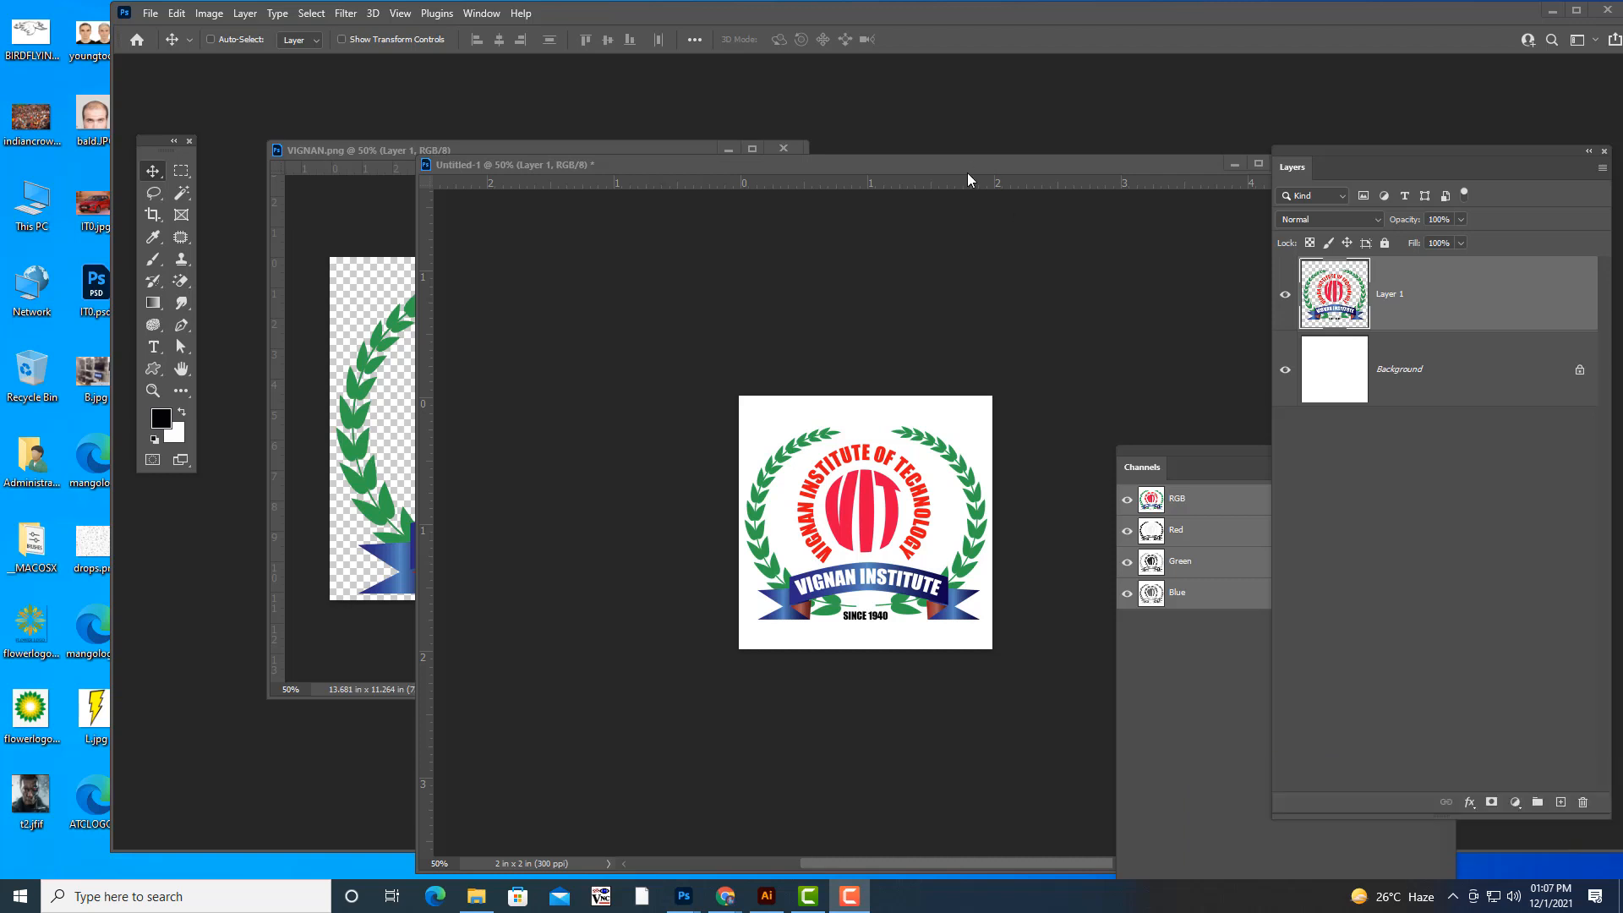
{"action": "left_click_drag", "start_coordinate": [961, 167], "coordinate": [860, 109]}
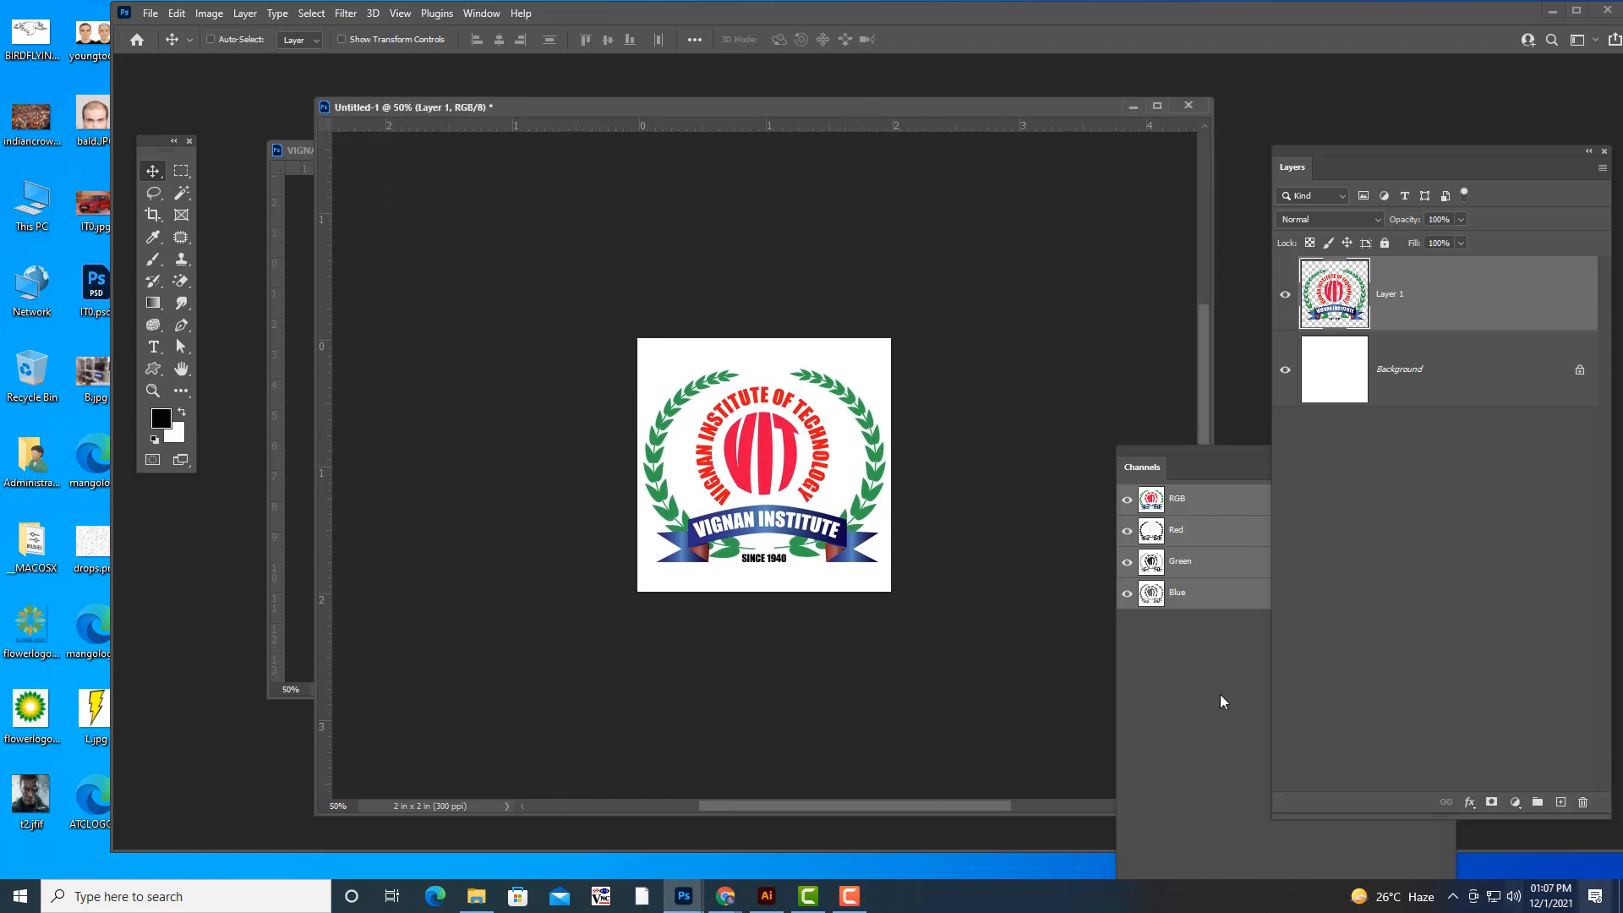
{"action": "left_click_drag", "start_coordinate": [891, 112], "coordinate": [913, 110]}
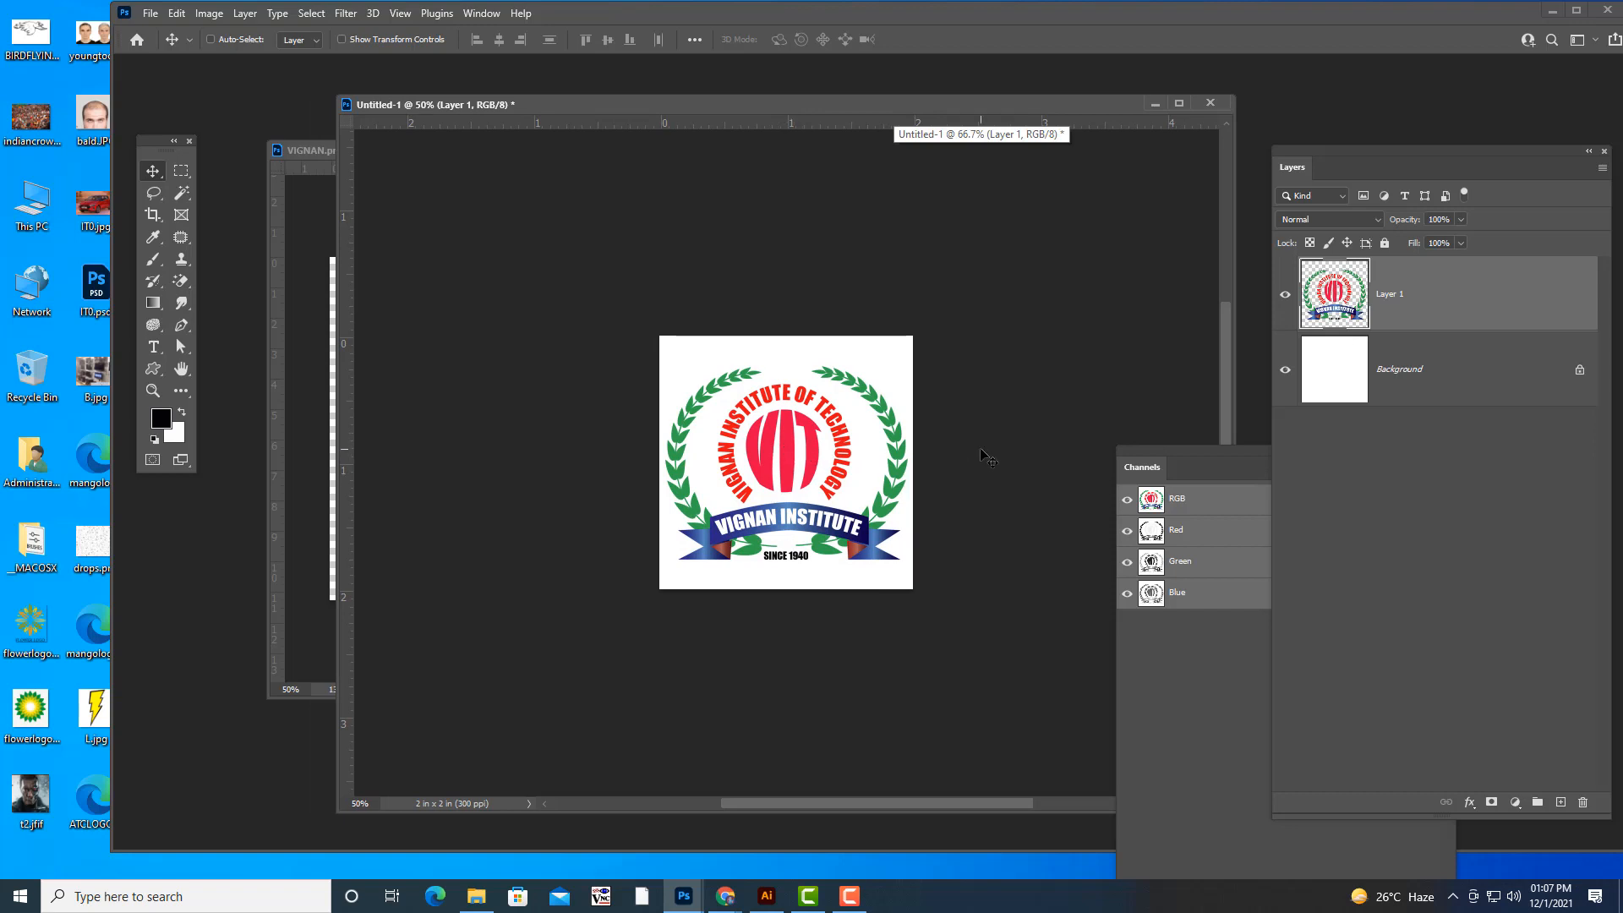
- Delete the white Background layer so only the logo remains on a transparent canvas
{"action": "key", "text": "ctrl+plus"}
{"action": "key", "text": "ctrl+plus"}
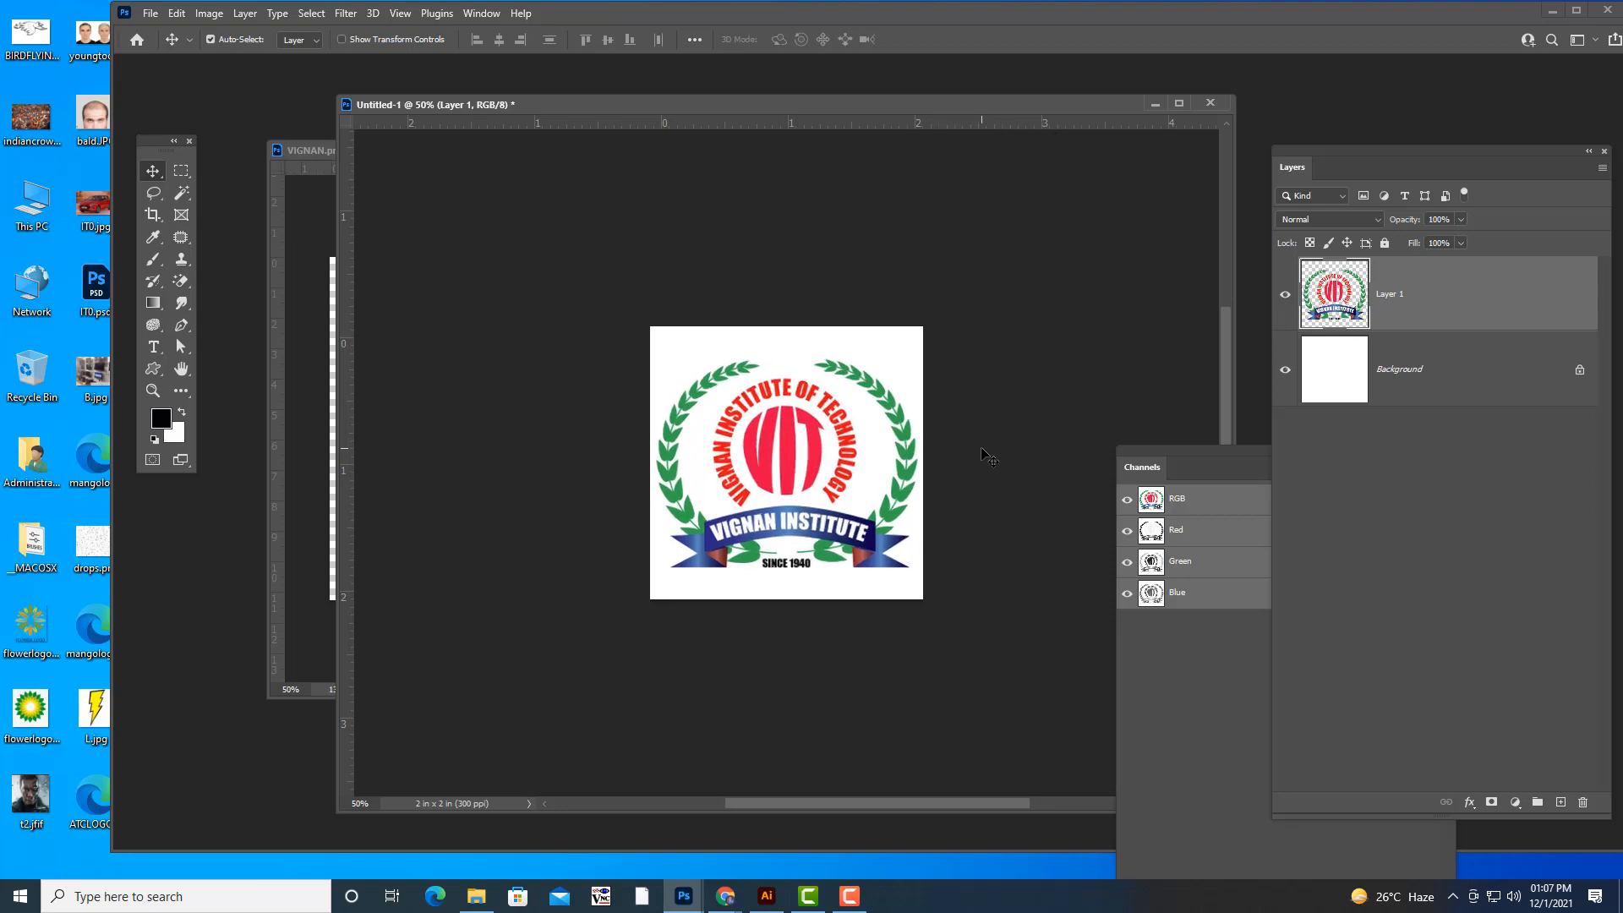
{"action": "left_click", "coordinate": [1427, 373]}
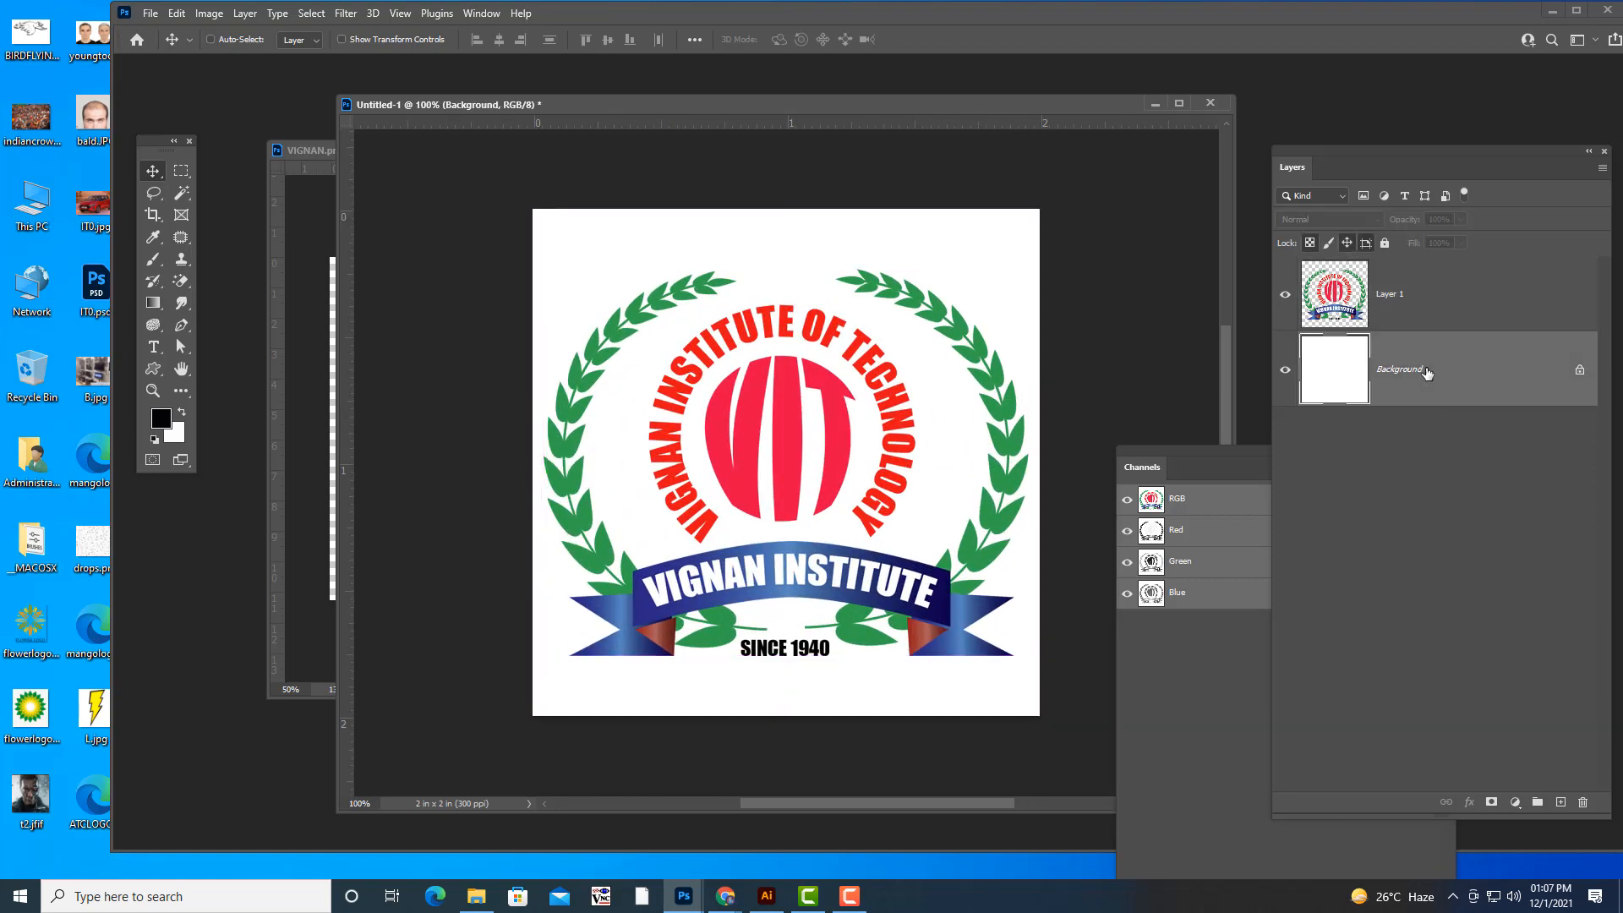
{"action": "key", "text": "Delete"}
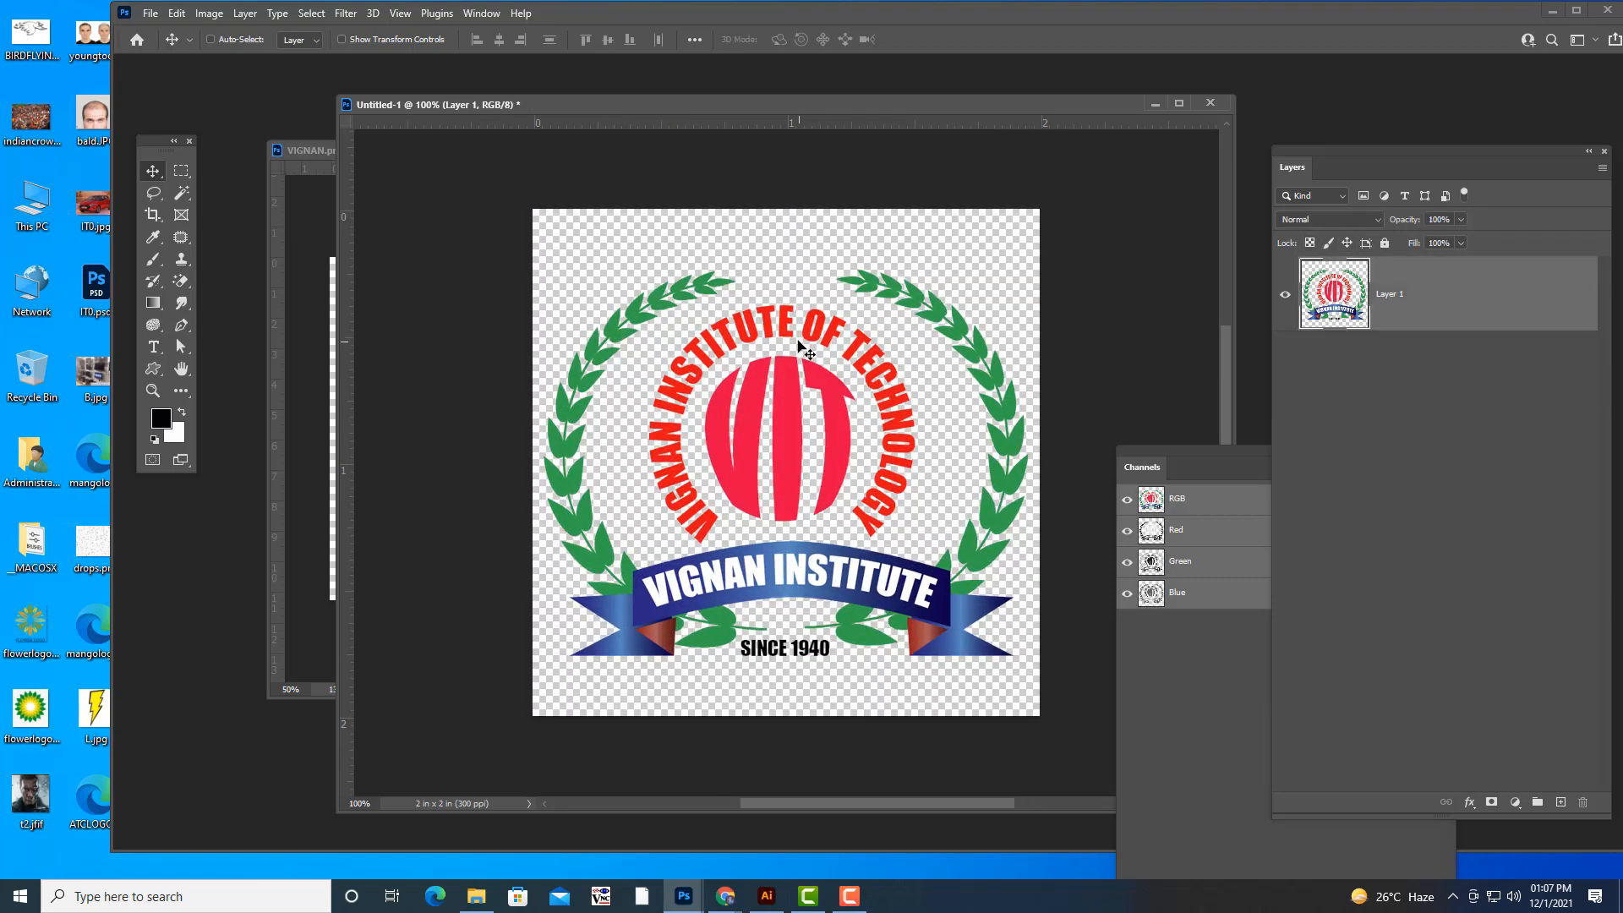
- Shift the logo slightly upward and scale it to about 103.9% so it spans the full canvas width
{"action": "left_click_drag", "start_coordinate": [793, 415], "coordinate": [793, 400]}
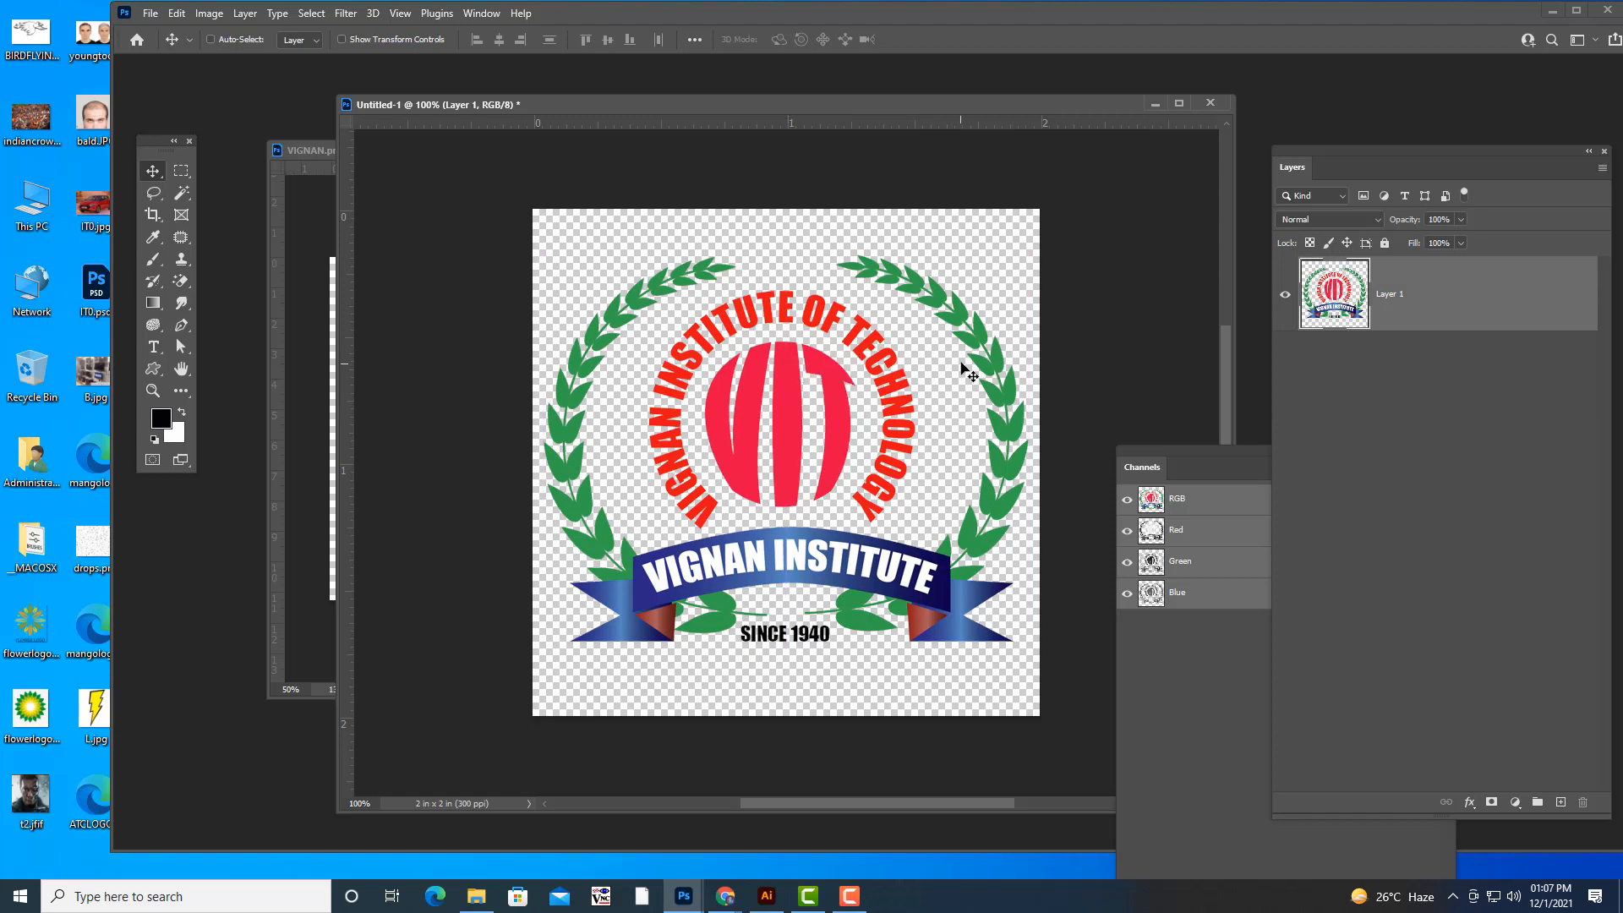
{"action": "key", "text": "ctrl+t"}
{"action": "left_click_drag", "start_coordinate": [1033, 251], "coordinate": [1035, 249]}
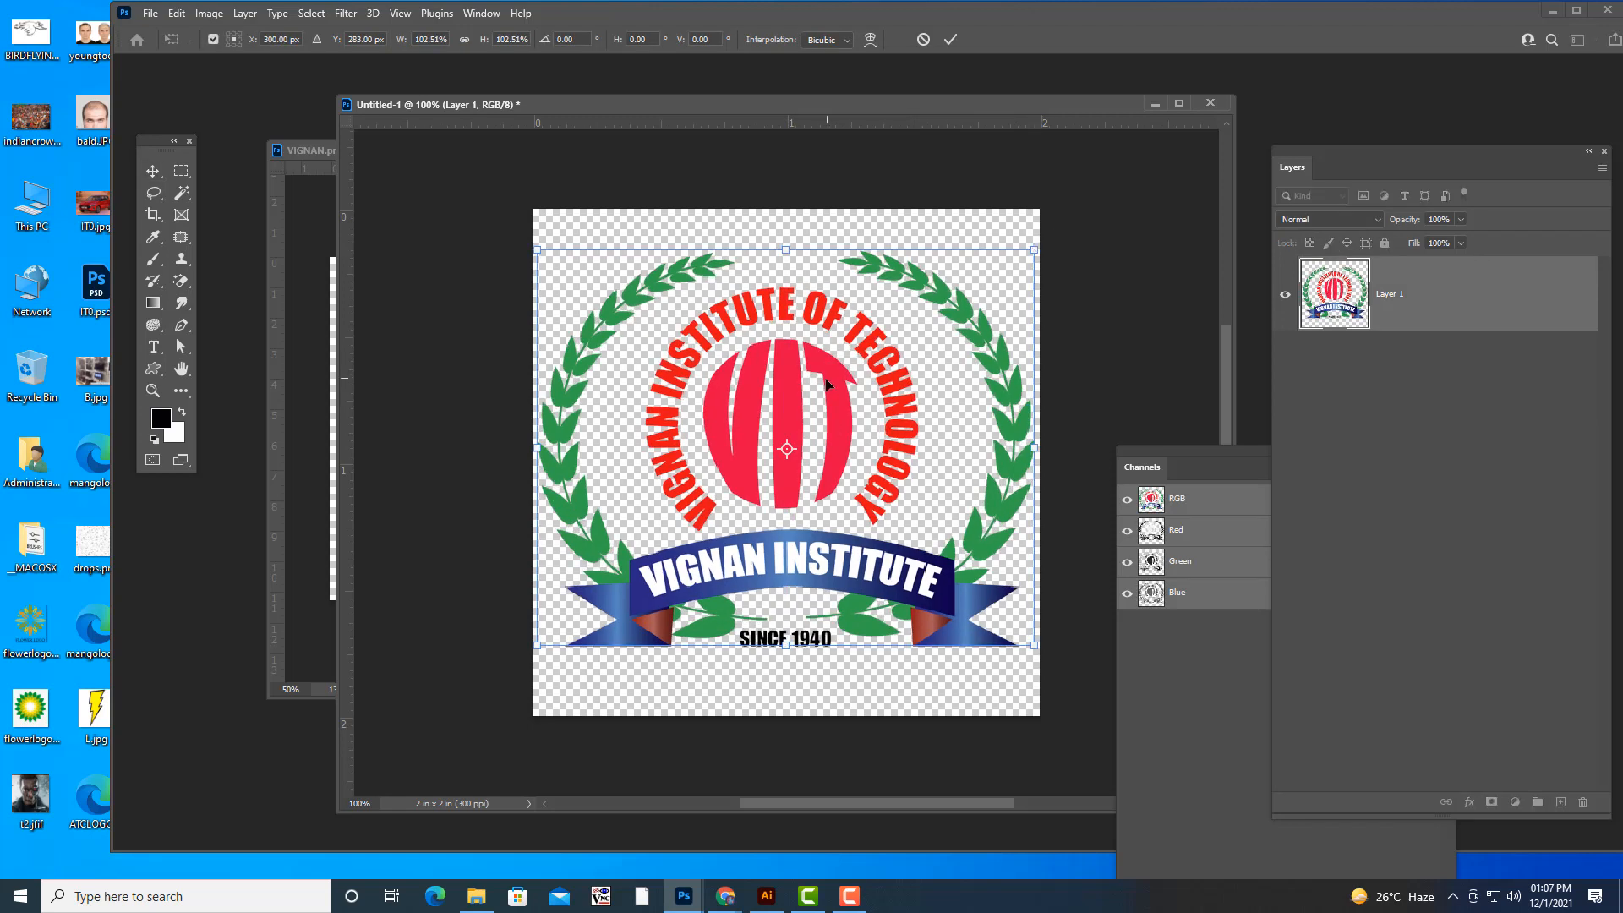
{"action": "left_click_drag", "start_coordinate": [825, 379], "coordinate": [825, 382]}
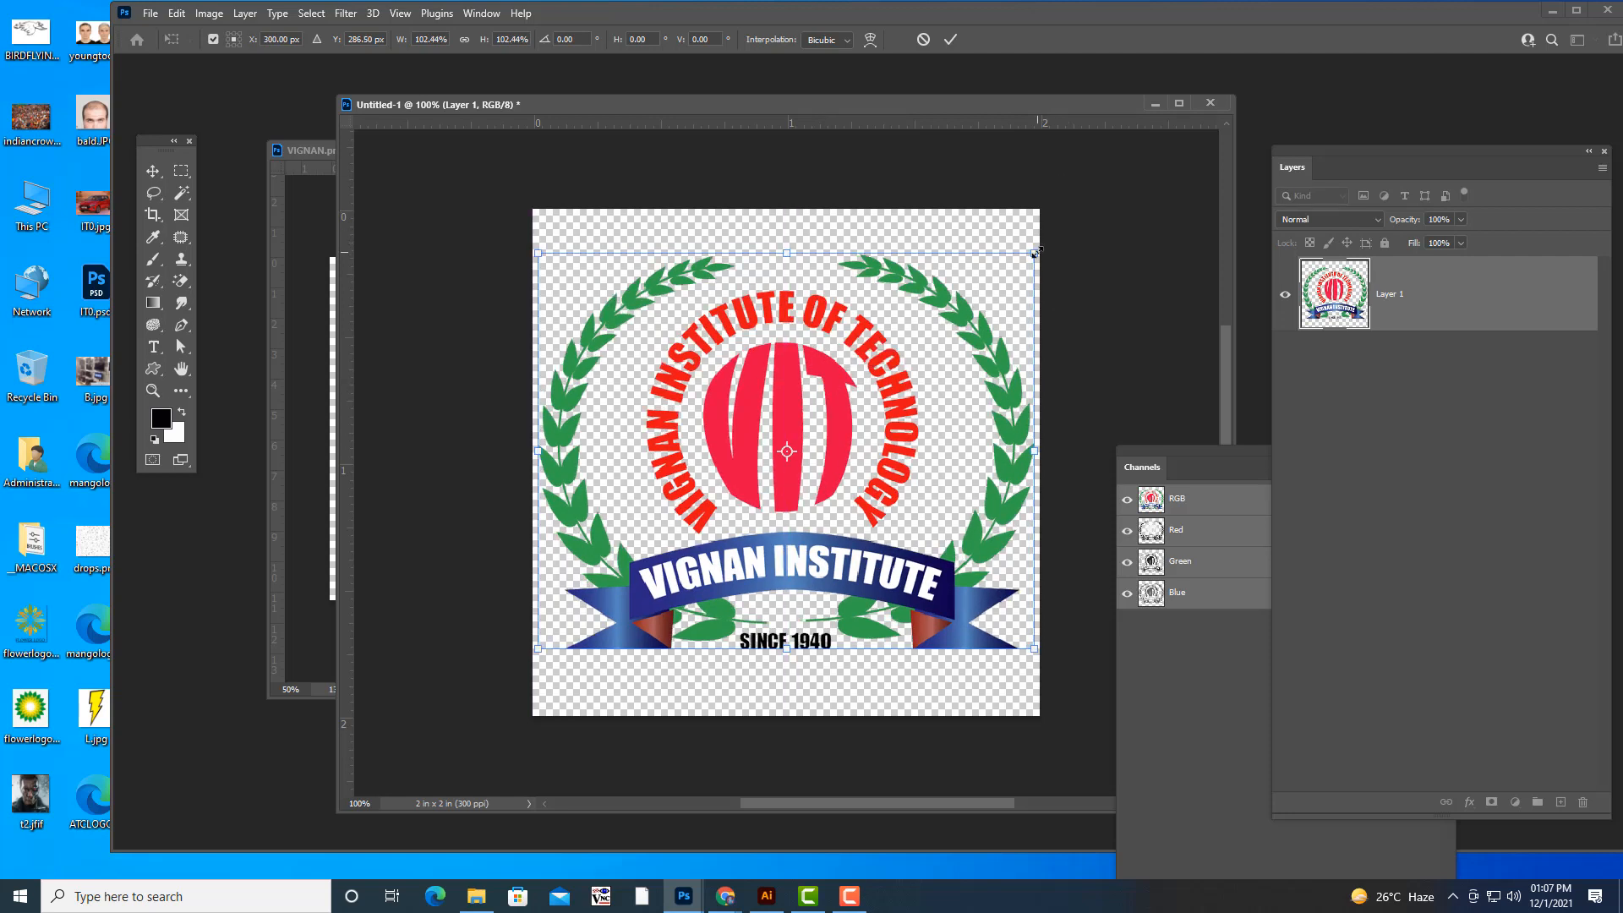
{"action": "left_click_drag", "start_coordinate": [1035, 252], "coordinate": [1038, 249]}
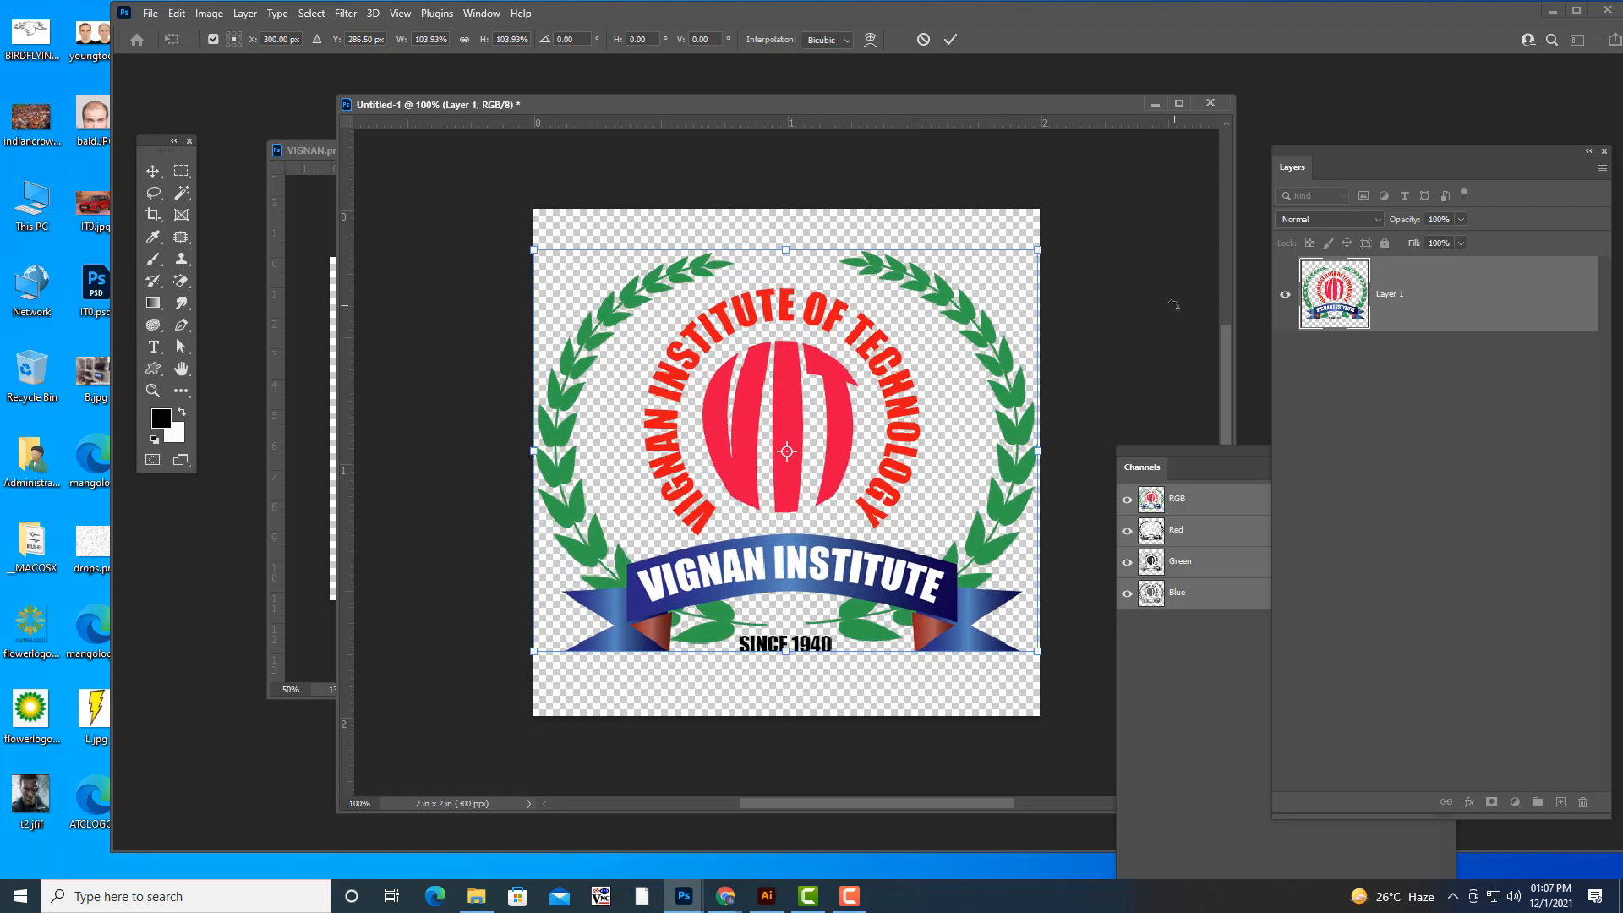
{"action": "key", "text": "Return"}
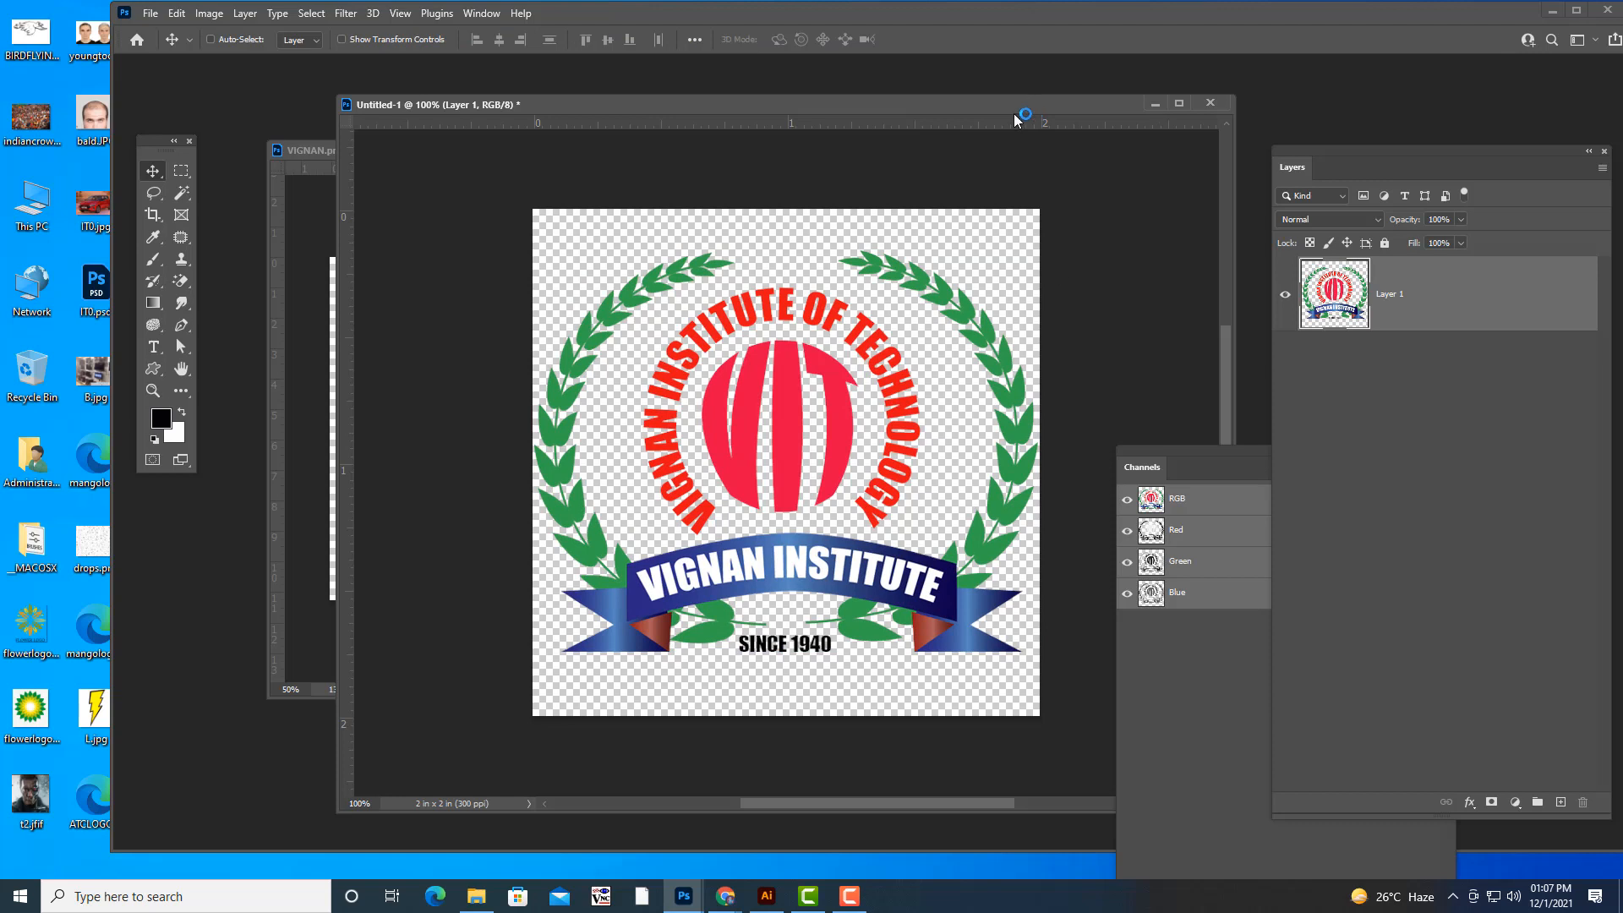
- Define the transparent logo document as a pattern named VIGNANSTICKER
{"action": "left_click_drag", "start_coordinate": [1022, 105], "coordinate": [953, 103]}
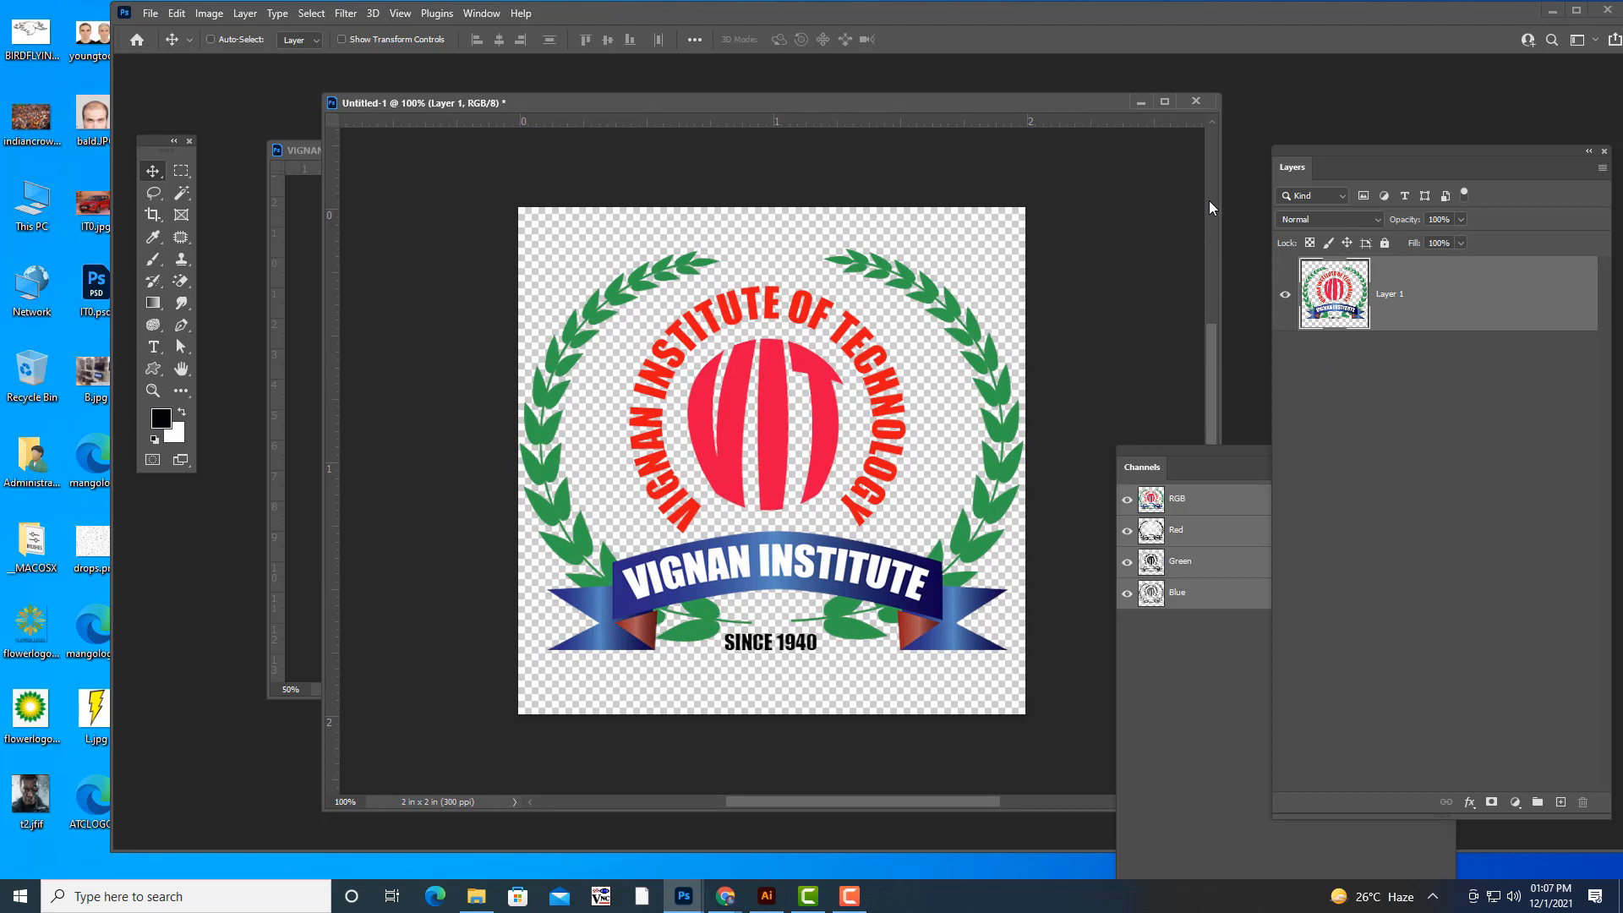
{"action": "left_click", "coordinate": [176, 13]}
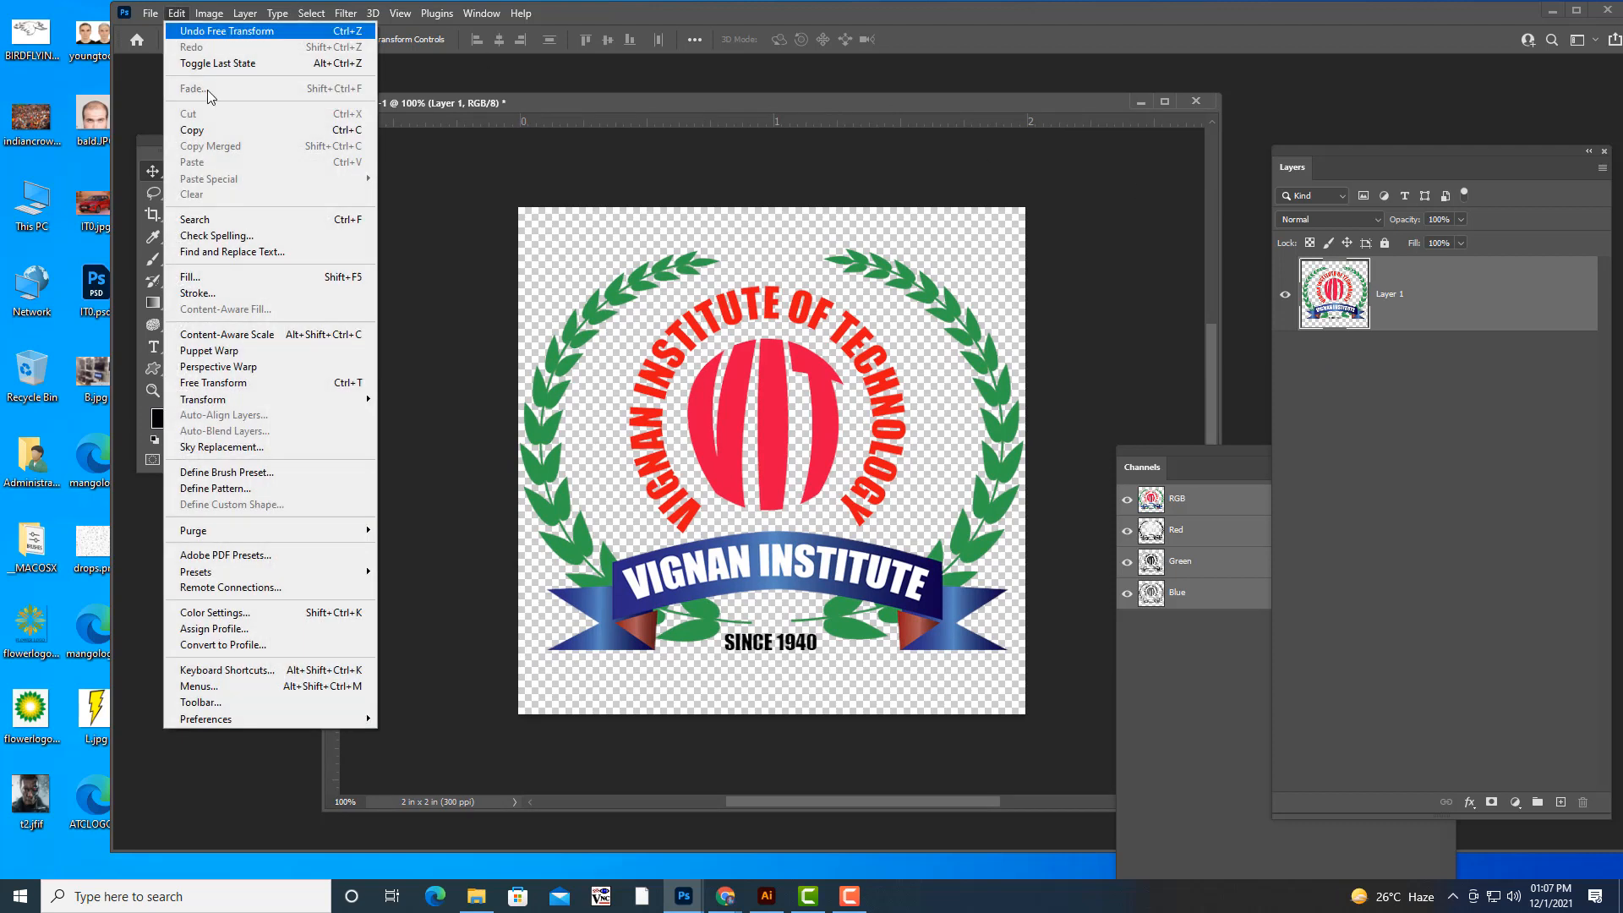
{"action": "left_click", "coordinate": [245, 490]}
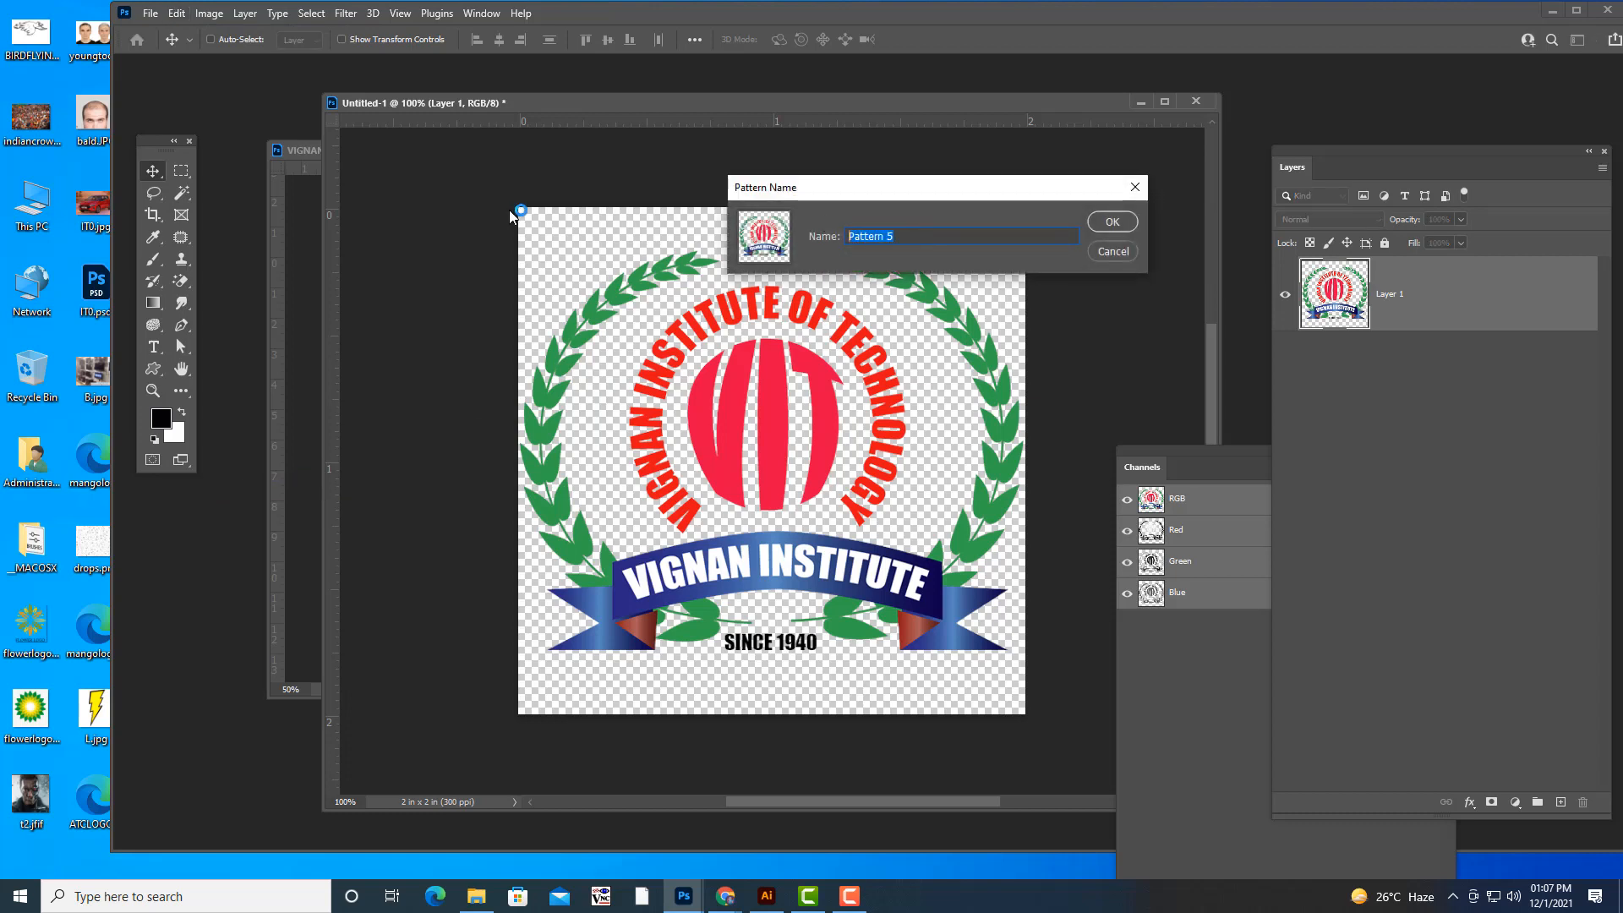
{"action": "type", "text": "VIGNAS"}
{"action": "key", "text": "BackSpace"}
{"action": "type", "text": "NSTICKER"}
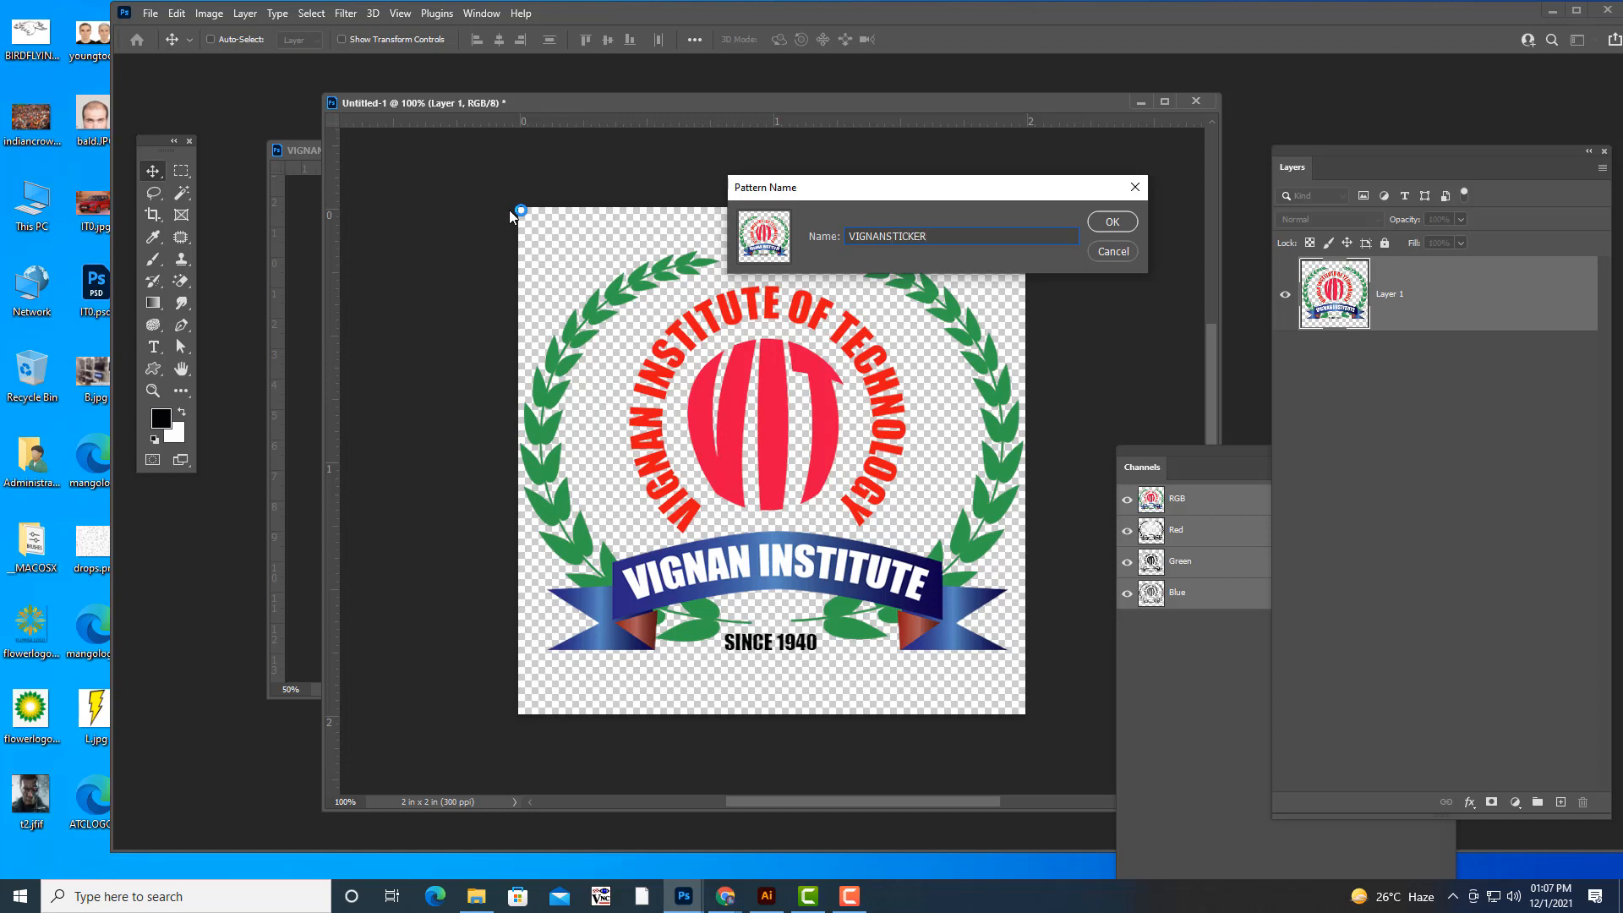
{"action": "left_click", "coordinate": [1104, 225]}
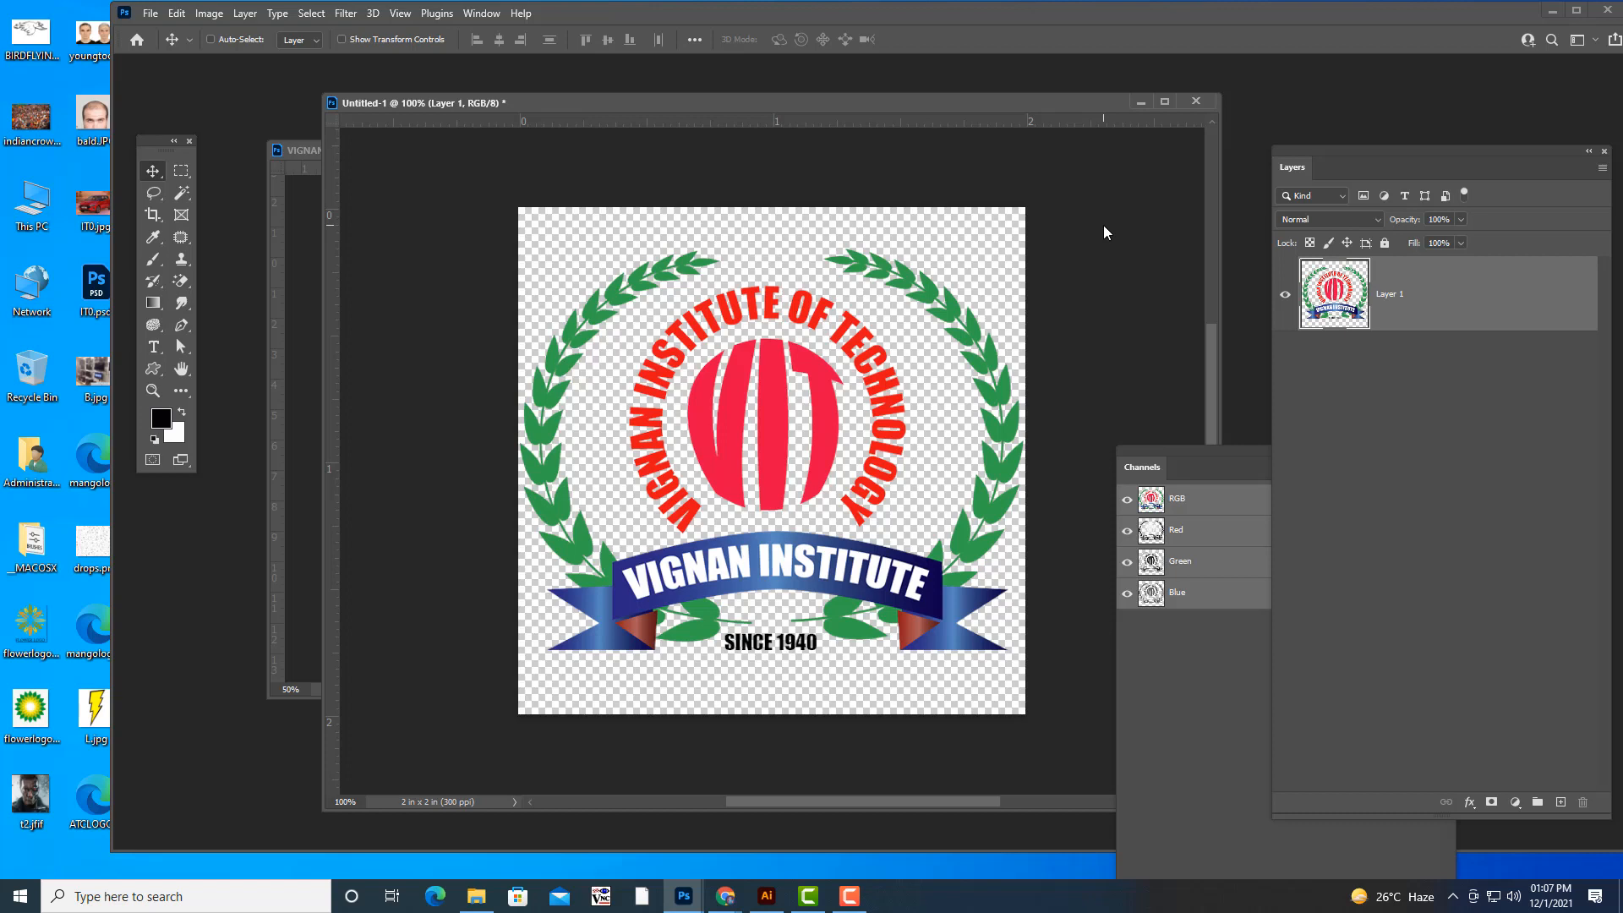
- Create a new white RGB document measuring 20 x 20 inches at 300 pixels/inch
{"action": "left_click", "coordinate": [151, 14]}
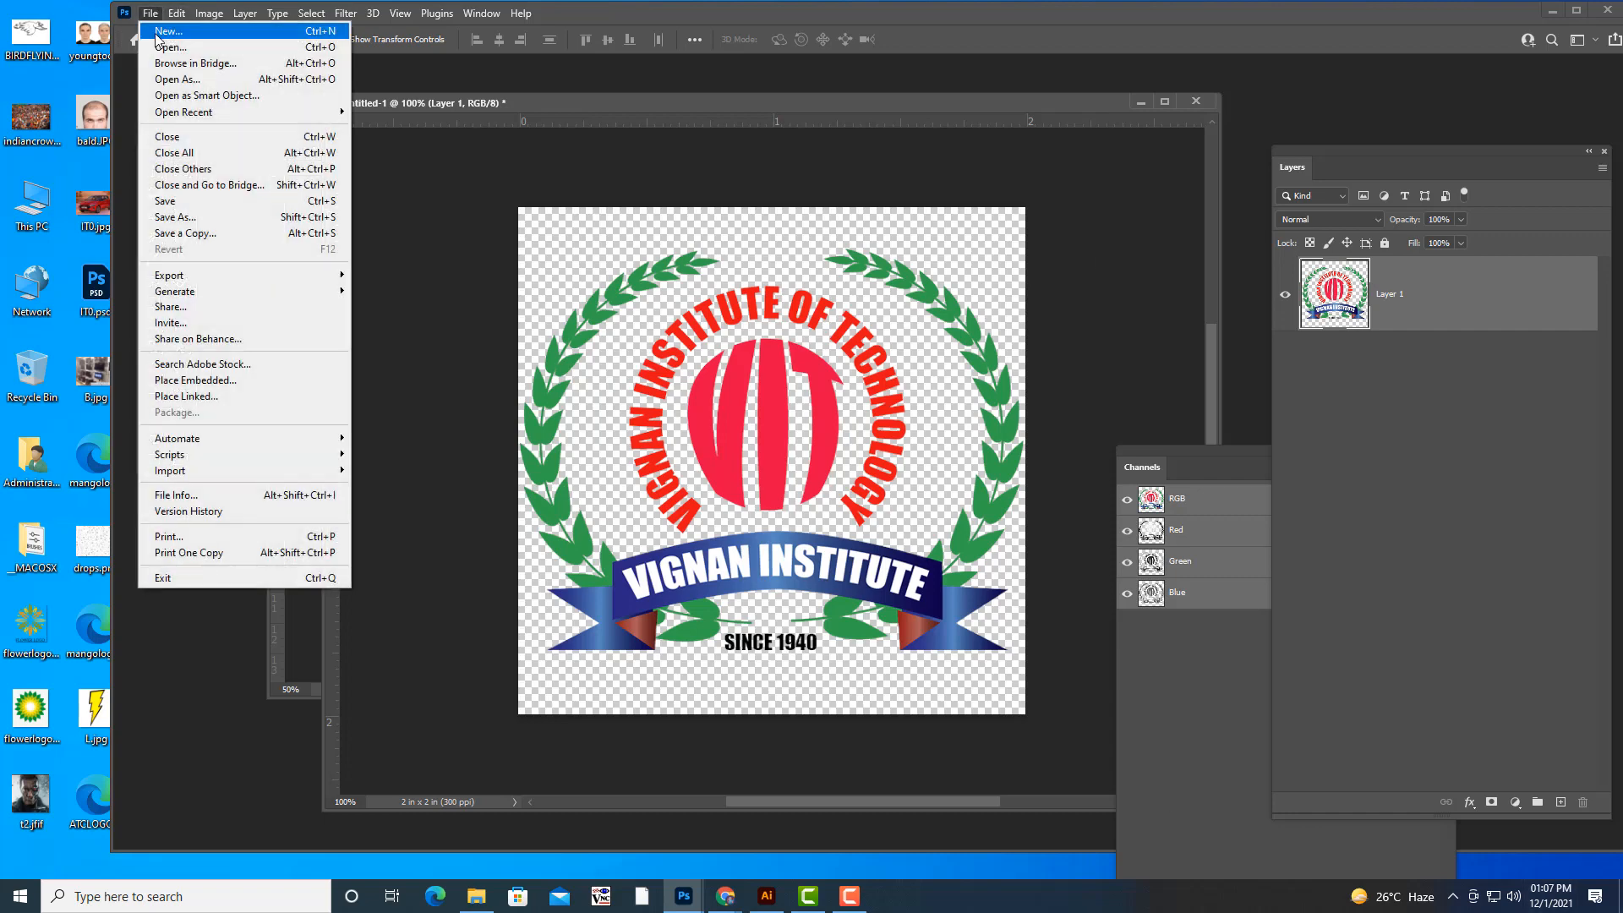
{"action": "left_click", "coordinate": [161, 32]}
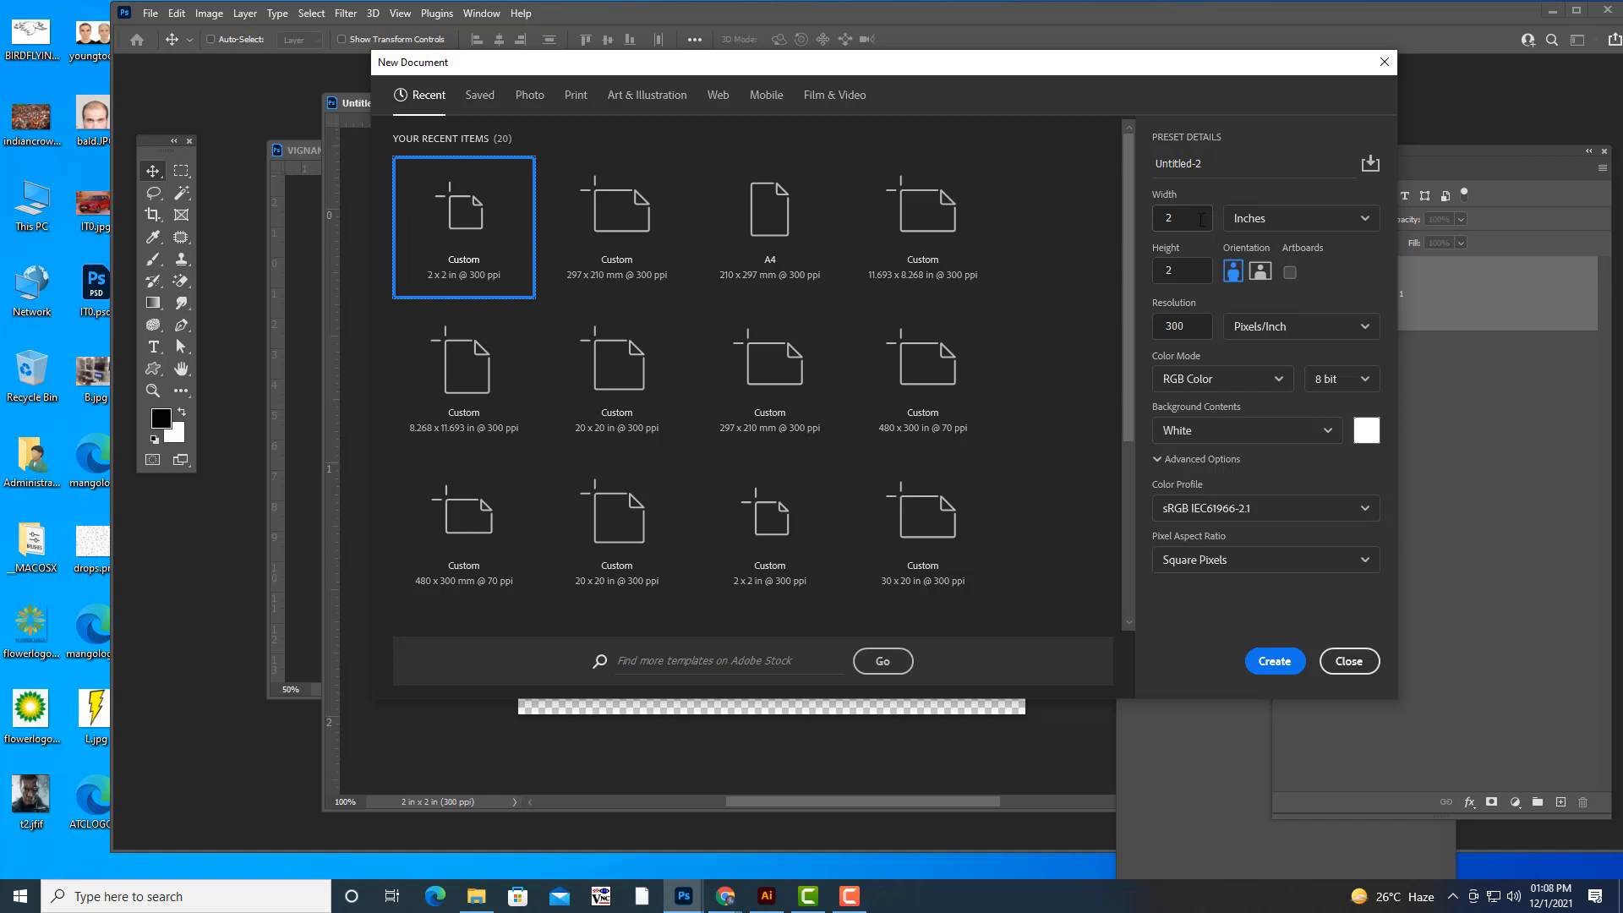
{"action": "left_click", "coordinate": [1201, 220]}
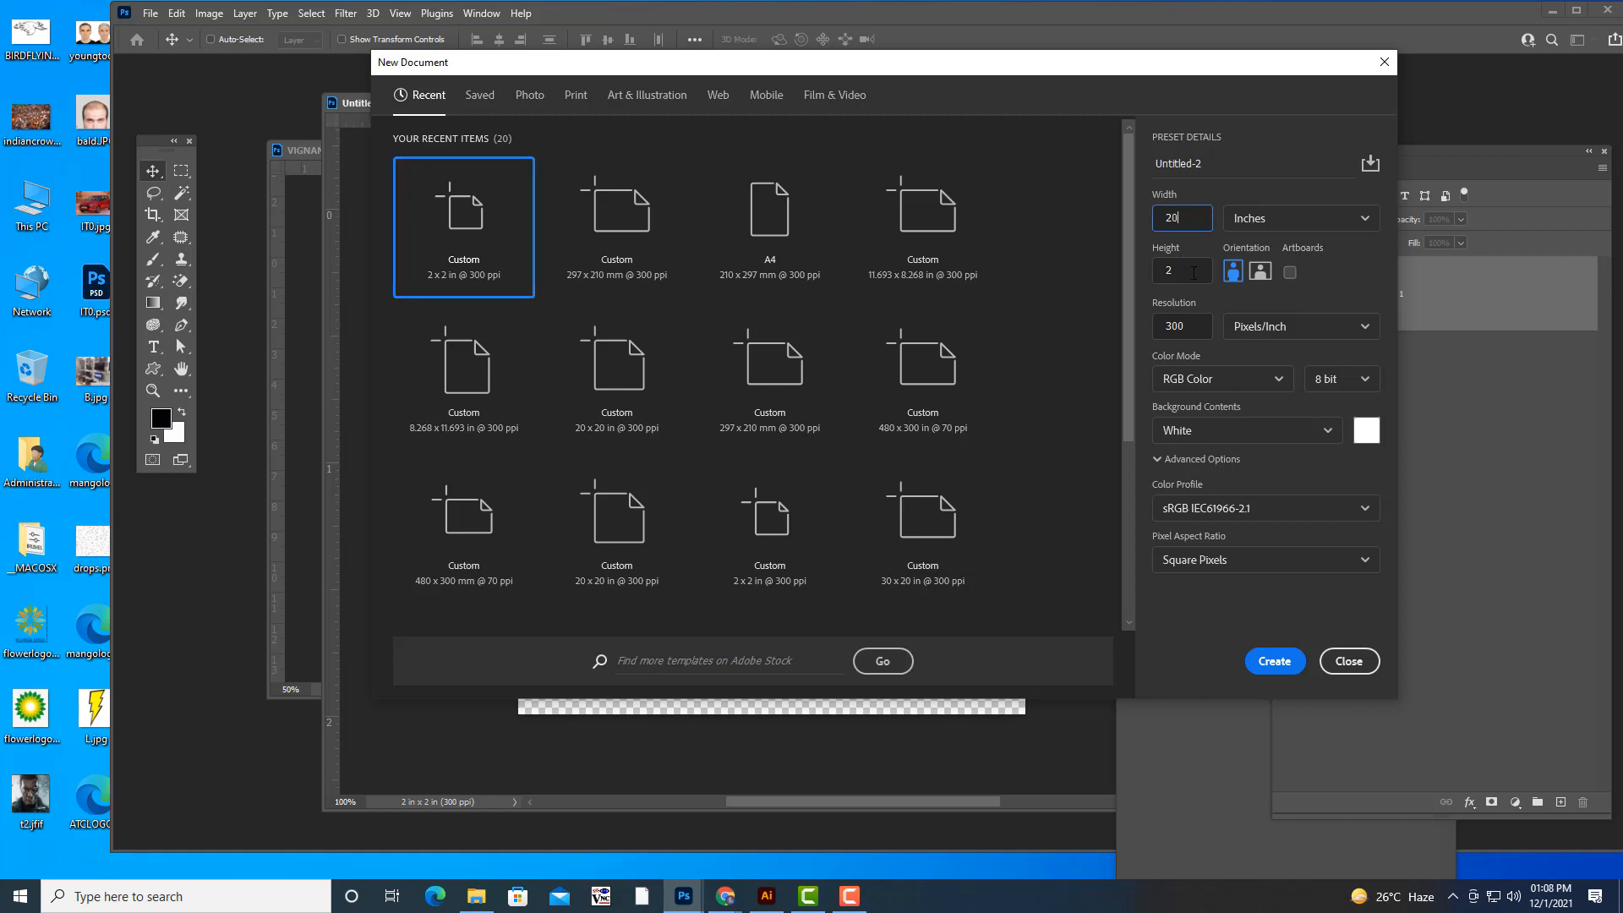
{"action": "left_click", "coordinate": [1194, 273]}
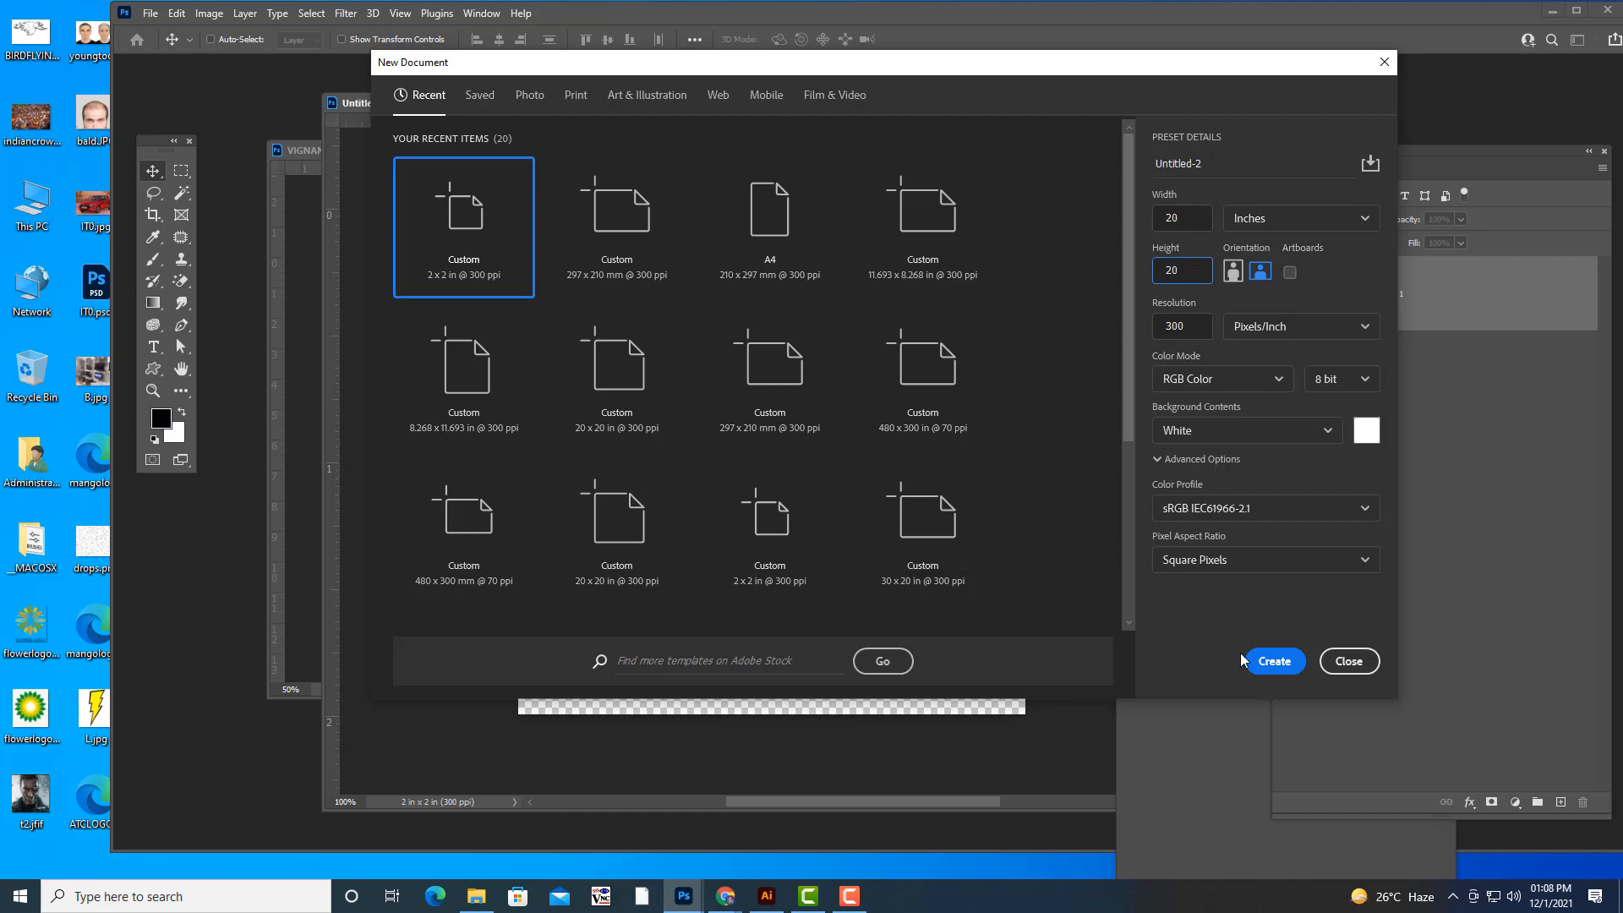
{"action": "left_click", "coordinate": [1270, 664]}
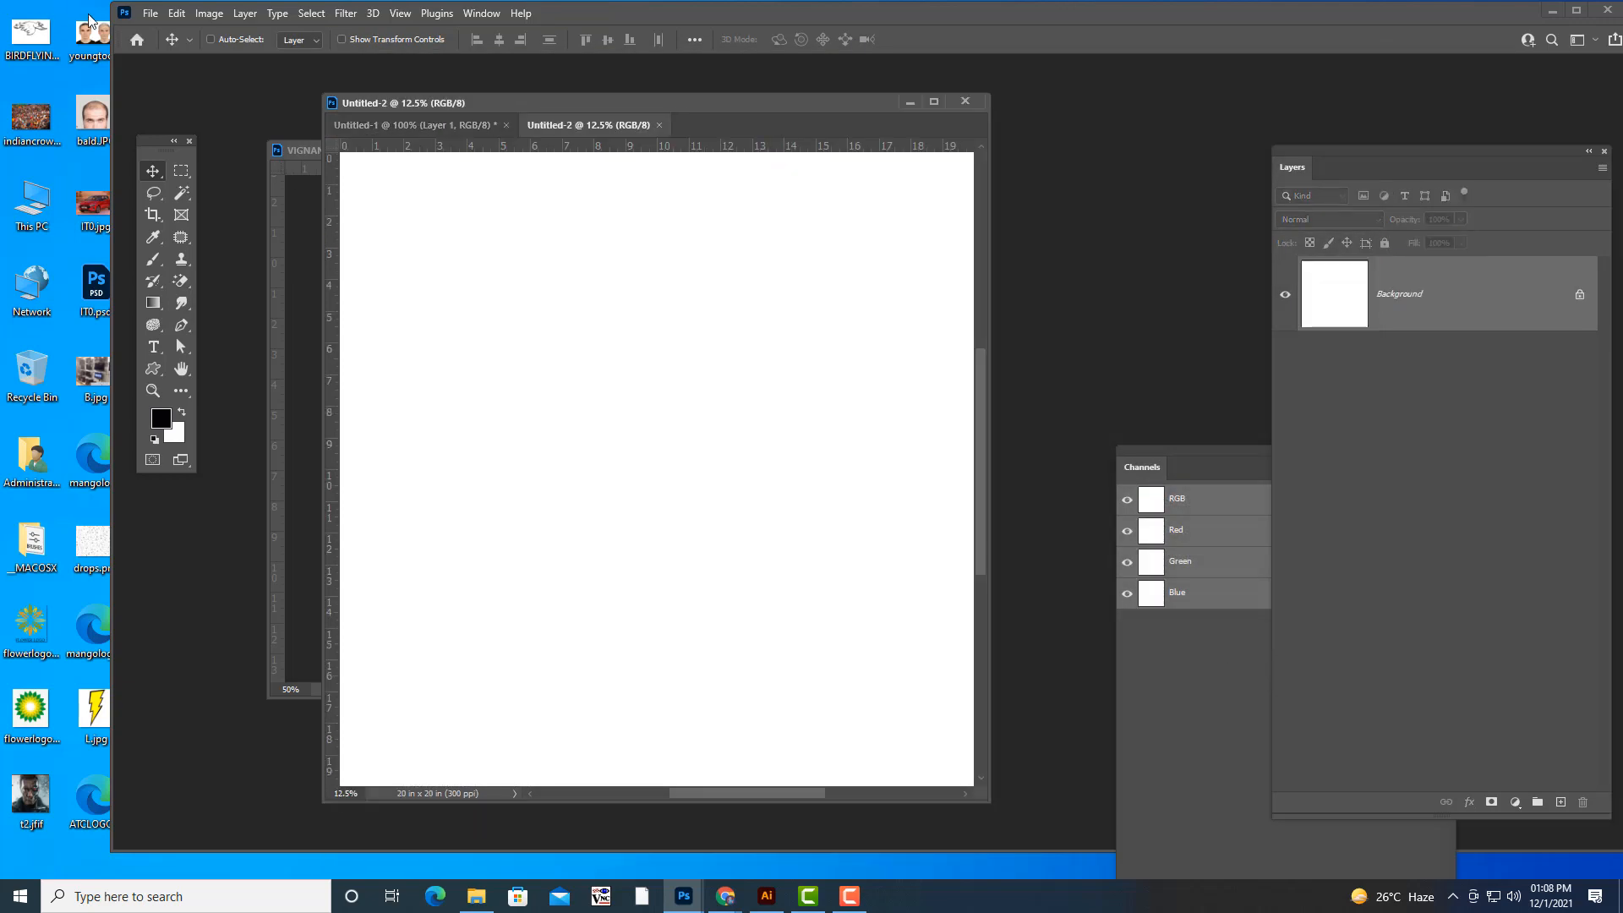
- Fill the 20 x 20 inch document with the new VIGNAN logo pattern in Normal mode at 100% opacity
{"action": "left_click", "coordinate": [177, 13]}
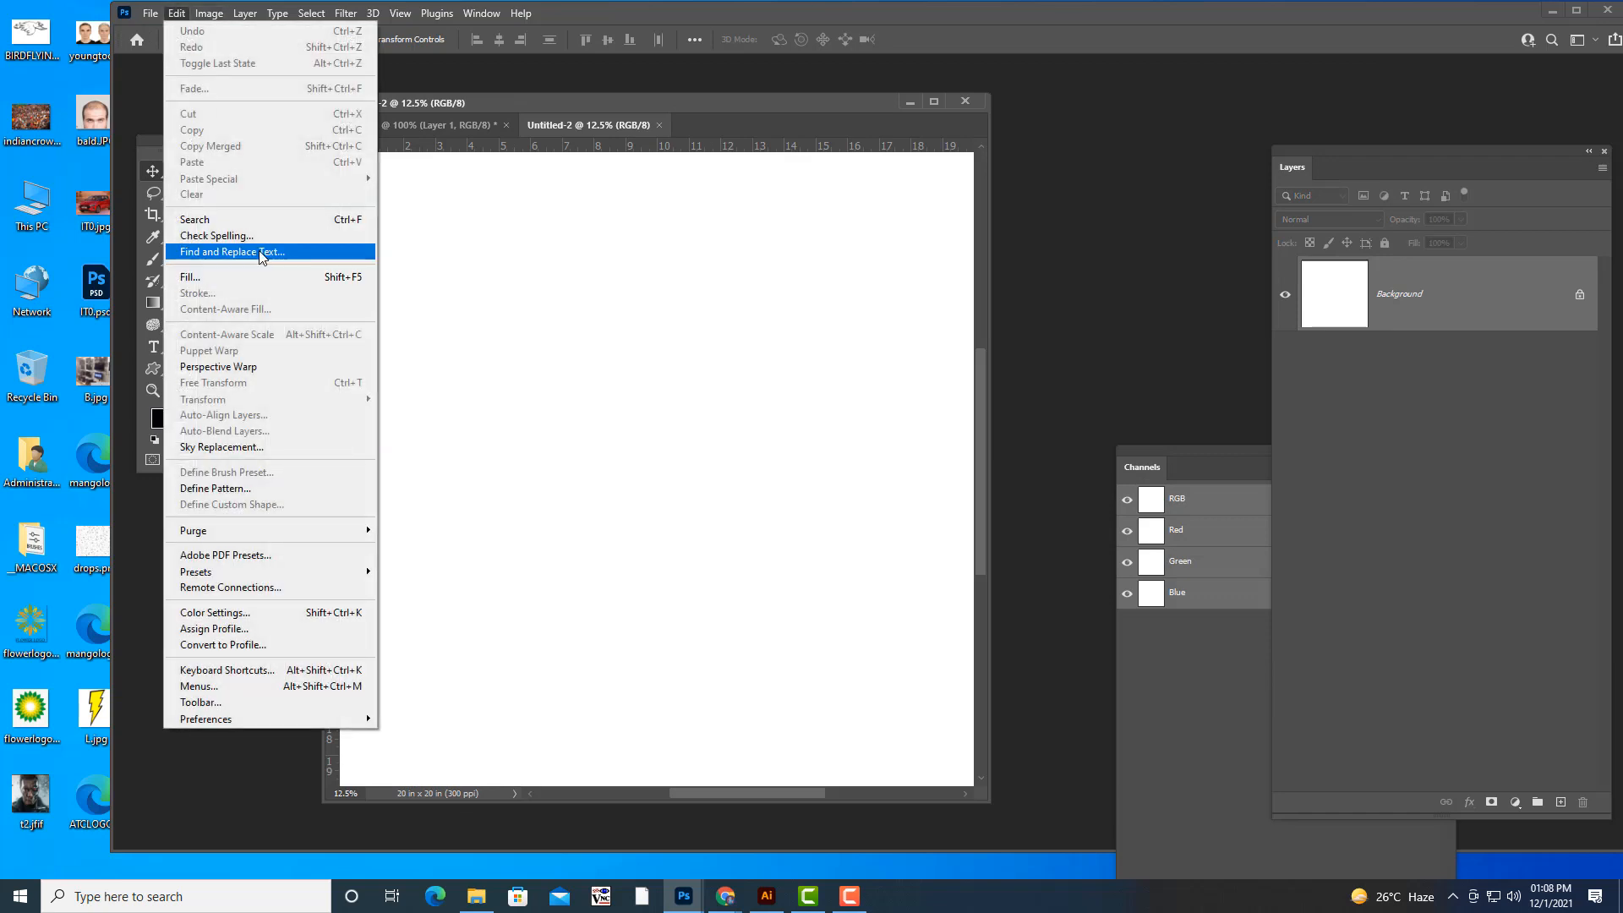
{"action": "left_click", "coordinate": [213, 281]}
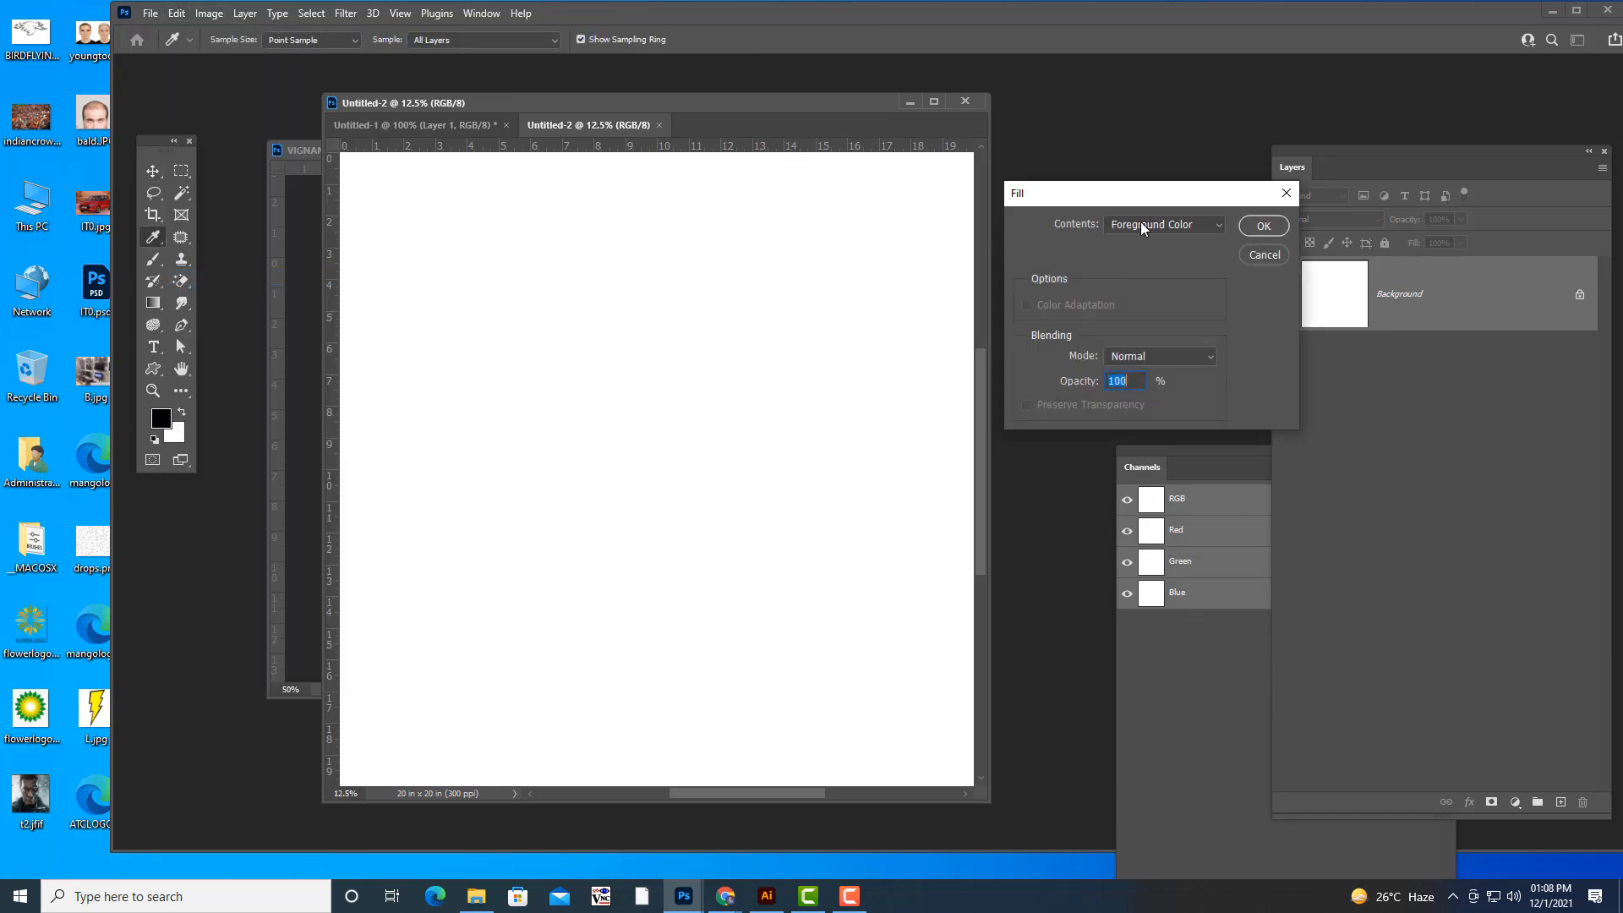
{"action": "left_click", "coordinate": [1163, 224]}
{"action": "left_click", "coordinate": [1132, 319]}
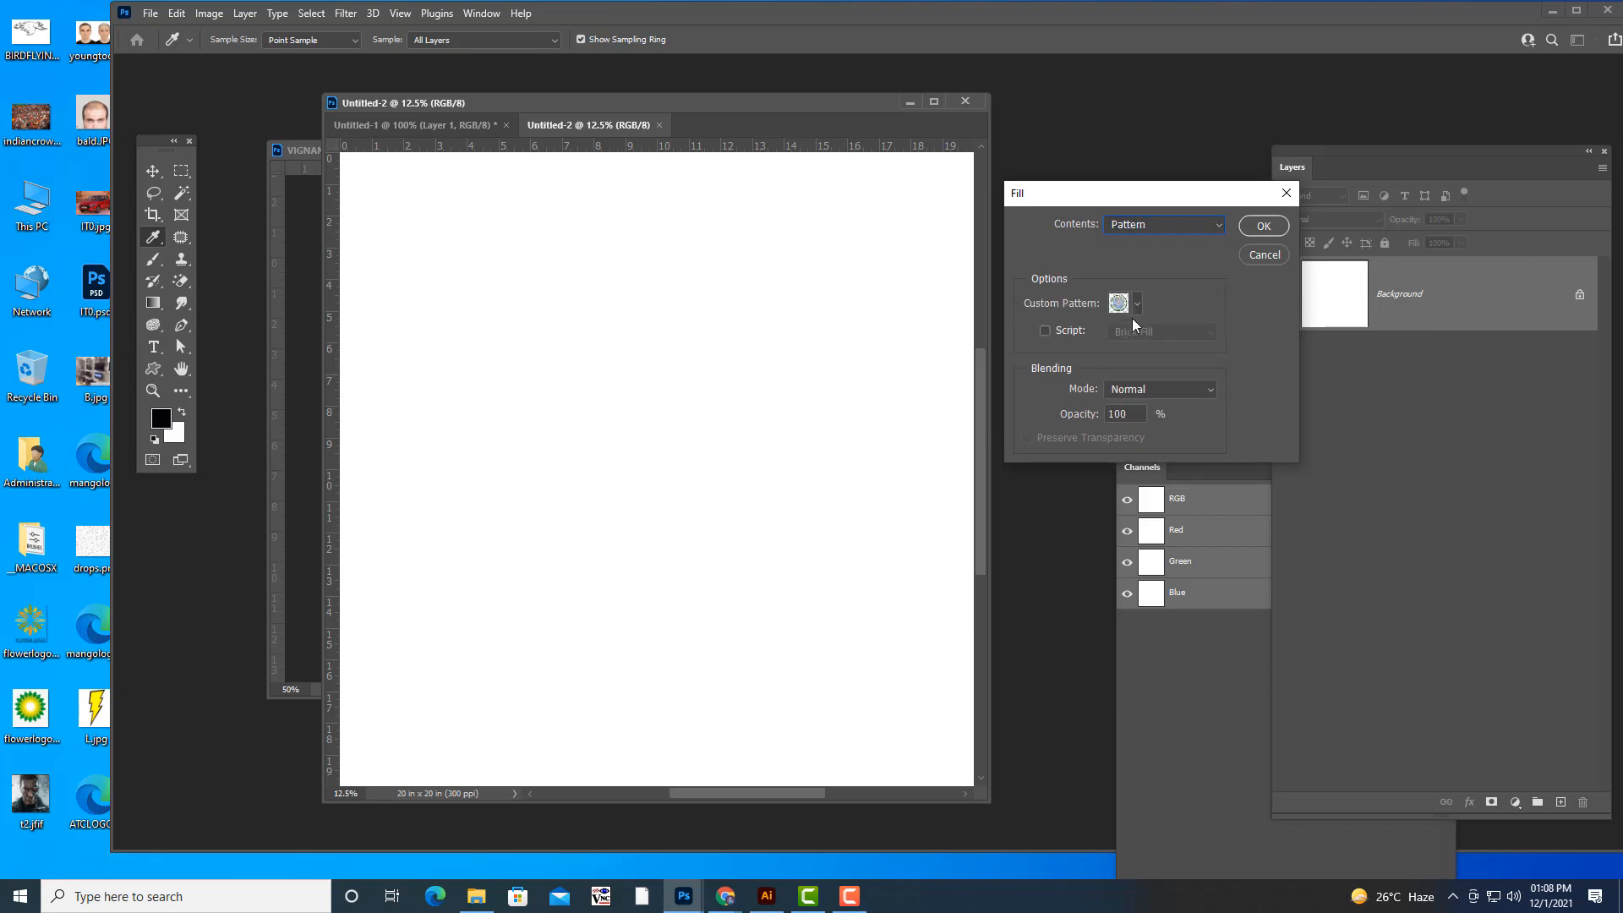
{"action": "left_click", "coordinate": [1137, 303]}
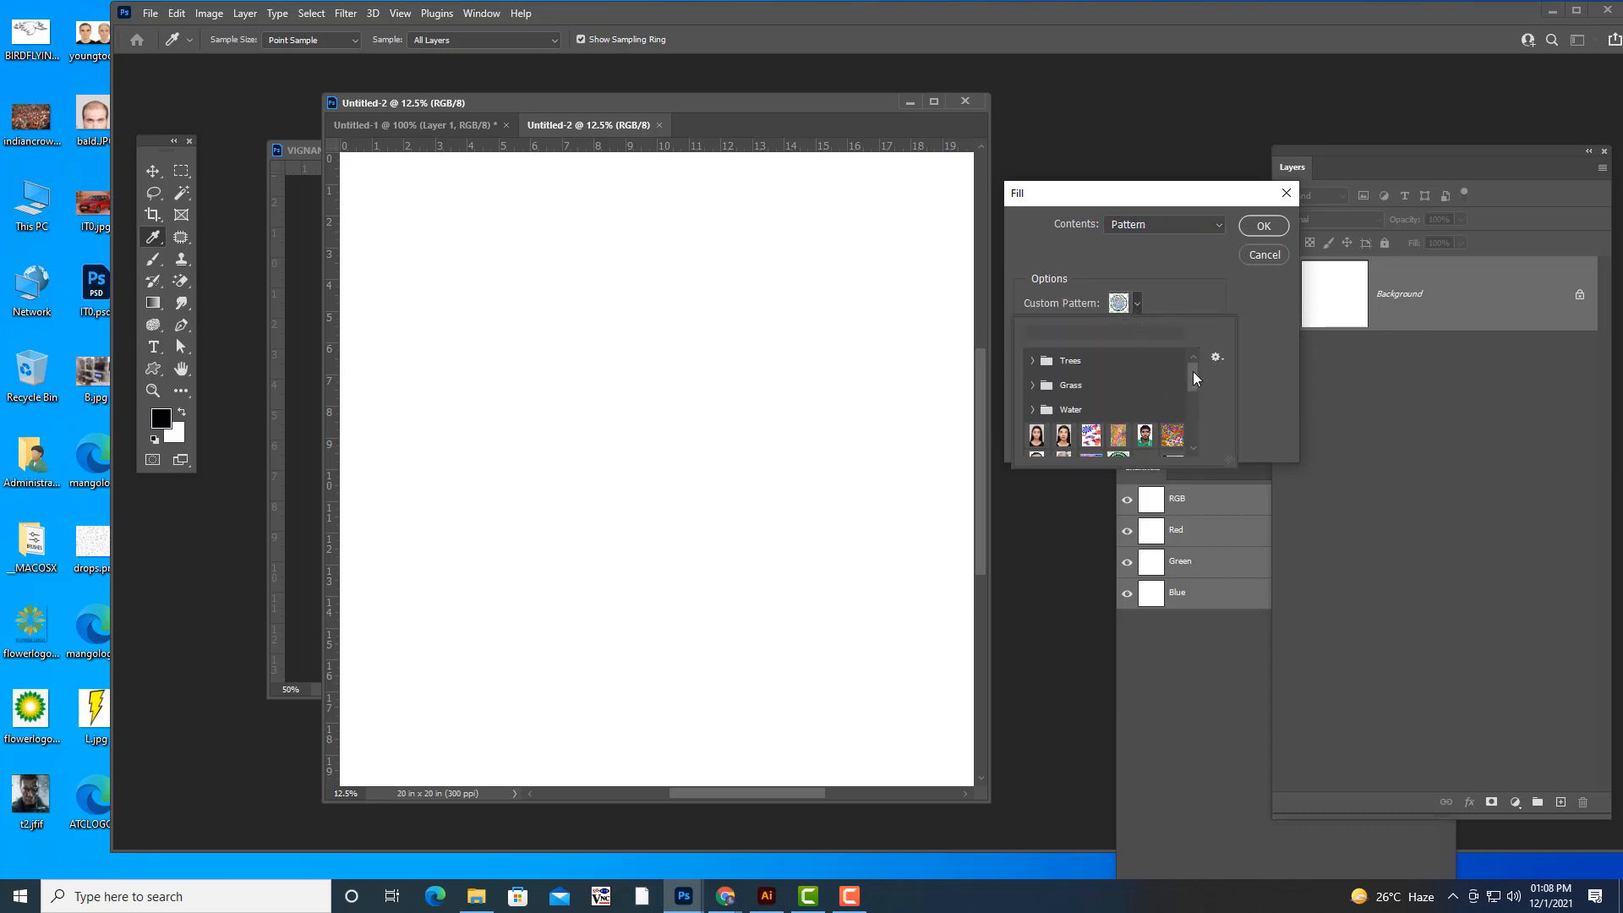
{"action": "left_click_drag", "start_coordinate": [1195, 378], "coordinate": [1197, 464]}
{"action": "left_click", "coordinate": [1033, 442]}
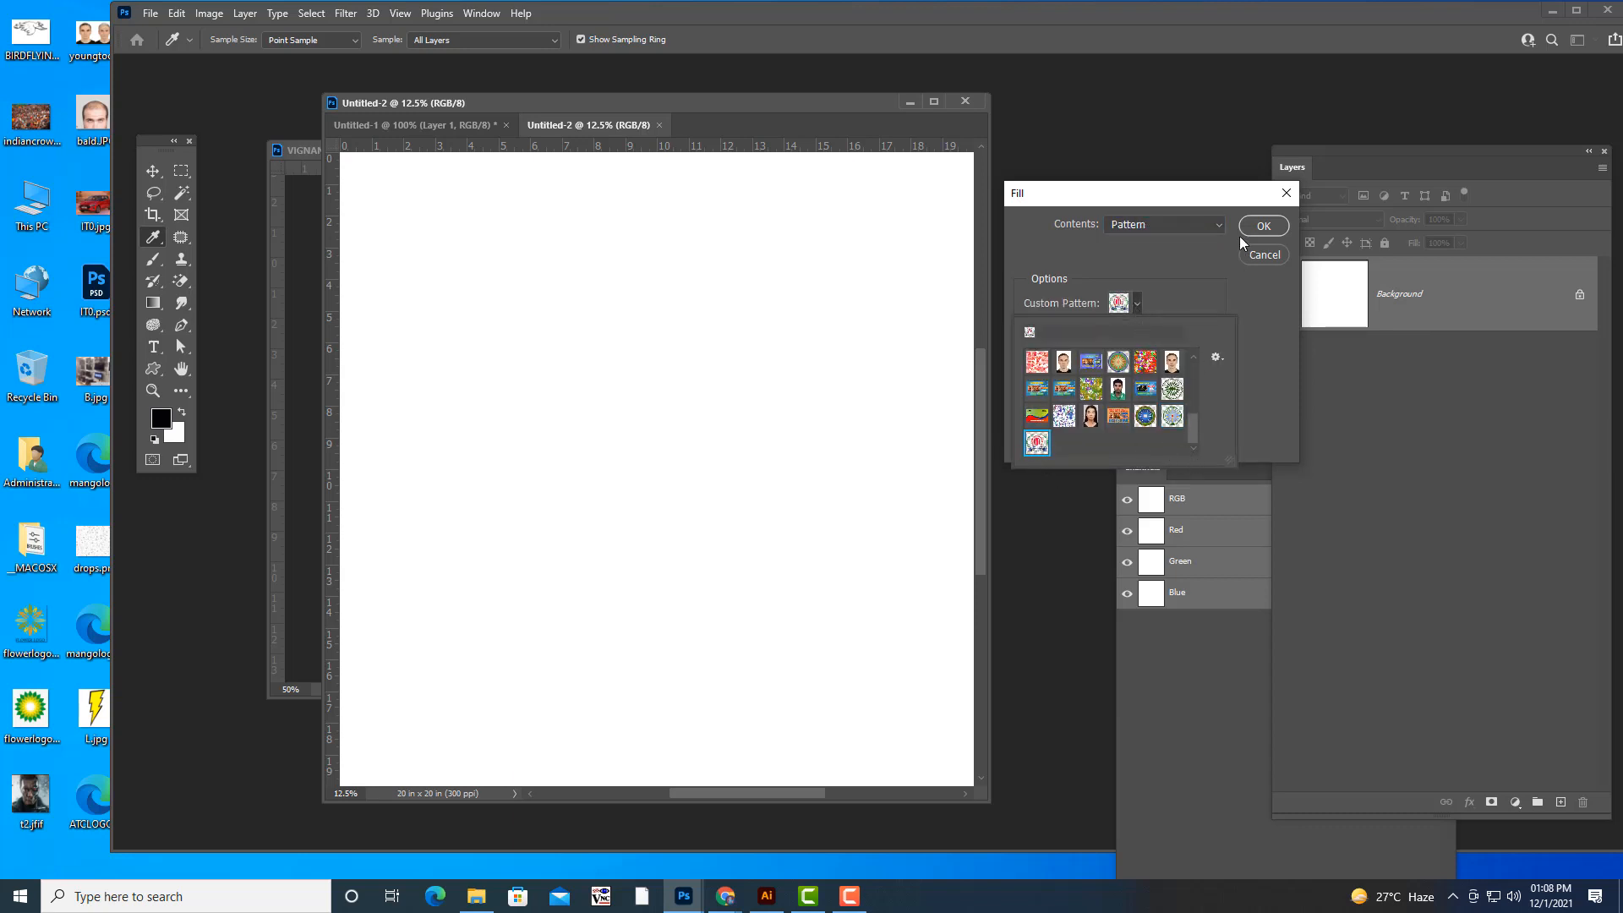
{"action": "left_click", "coordinate": [1263, 226]}
{"action": "left_click", "coordinate": [1263, 226]}
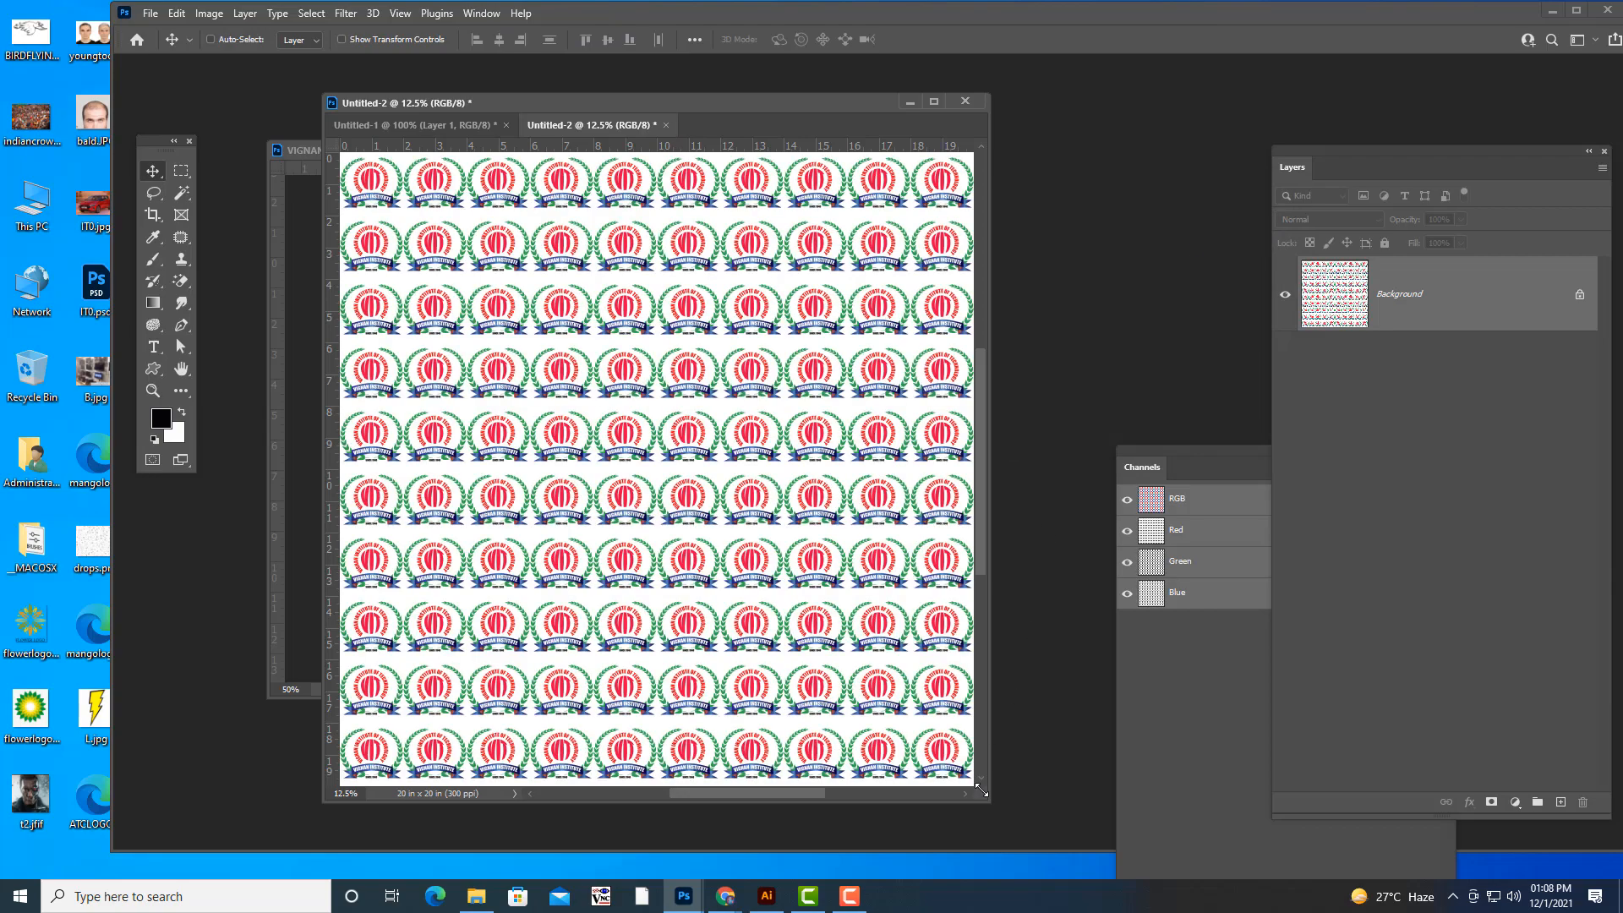
- Enlarge the 20 x 20 inch document's window and examine the repeated logos at 50% zoom
{"action": "left_click_drag", "start_coordinate": [984, 796], "coordinate": [1453, 875]}
{"action": "left_click_drag", "start_coordinate": [934, 110], "coordinate": [854, 76]}
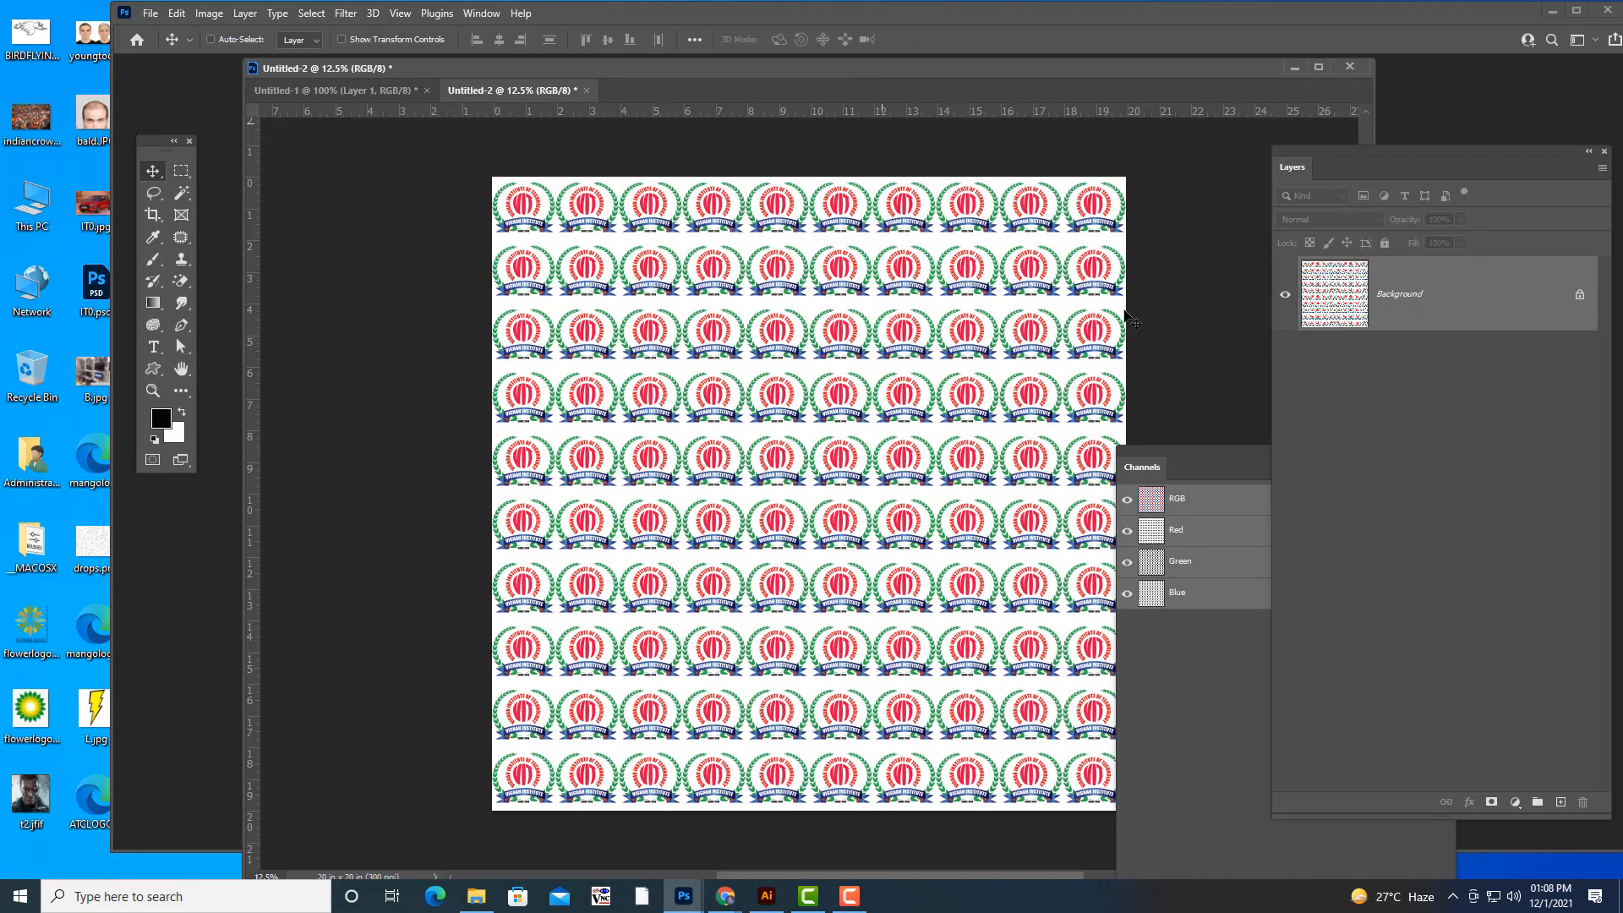
{"action": "key", "text": "ctrl+plus"}
{"action": "key", "text": "ctrl+plus"}
{"action": "key", "text": "ctrl+plus"}
{"action": "key", "text": "ctrl+plus"}
{"action": "key", "text": "ctrl+plus"}
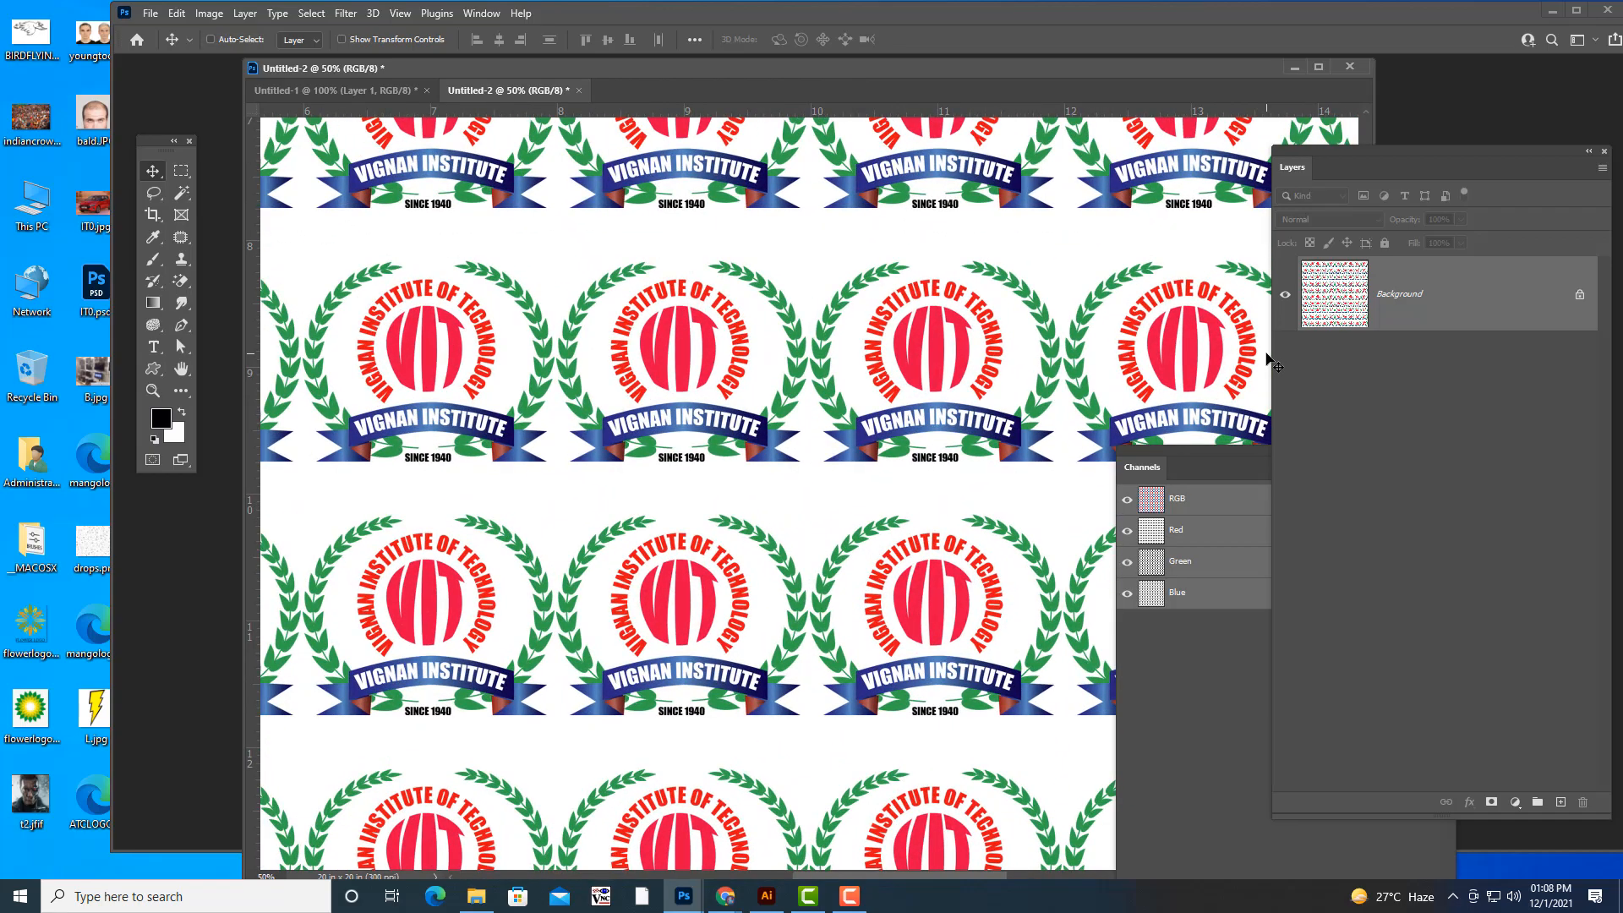
- Examine the repeated logos across the 20 x 20 inch sheet, both close up and with the whole sheet in view
{"action": "key", "text": "ctrl+minus"}
{"action": "key", "text": "ctrl+minus"}
{"action": "key", "text": "ctrl+minus"}
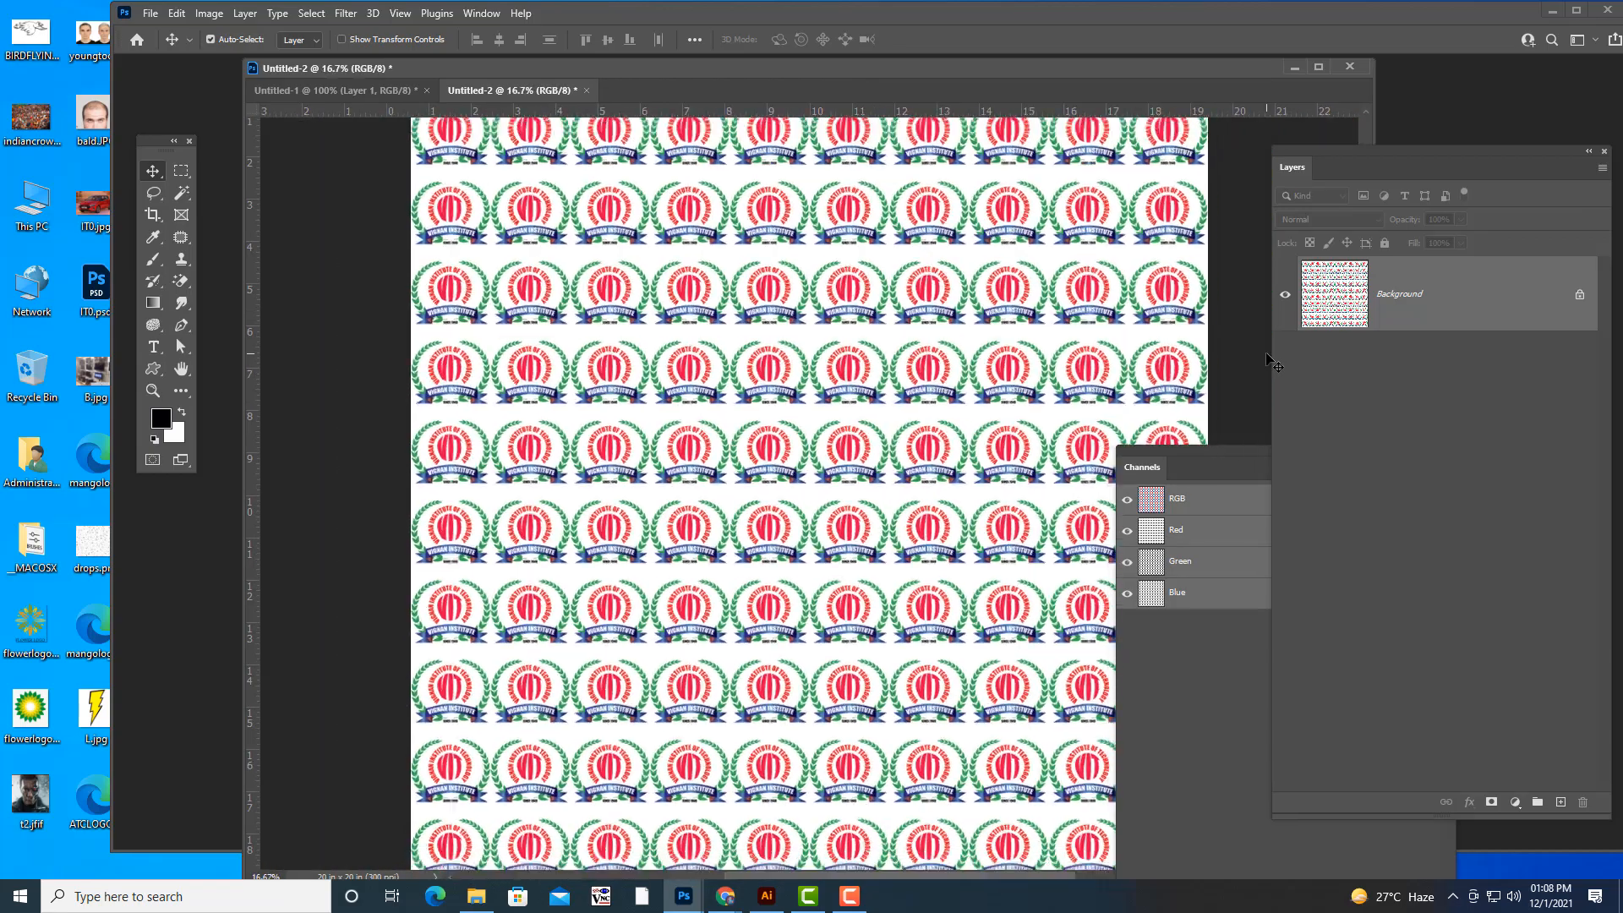
{"action": "key", "text": "ctrl+minus"}
{"action": "key", "text": "ctrl+minus"}
{"action": "key", "text": "ctrl+plus"}
{"action": "key", "text": "ctrl+plus"}
{"action": "key", "text": "ctrl+plus"}
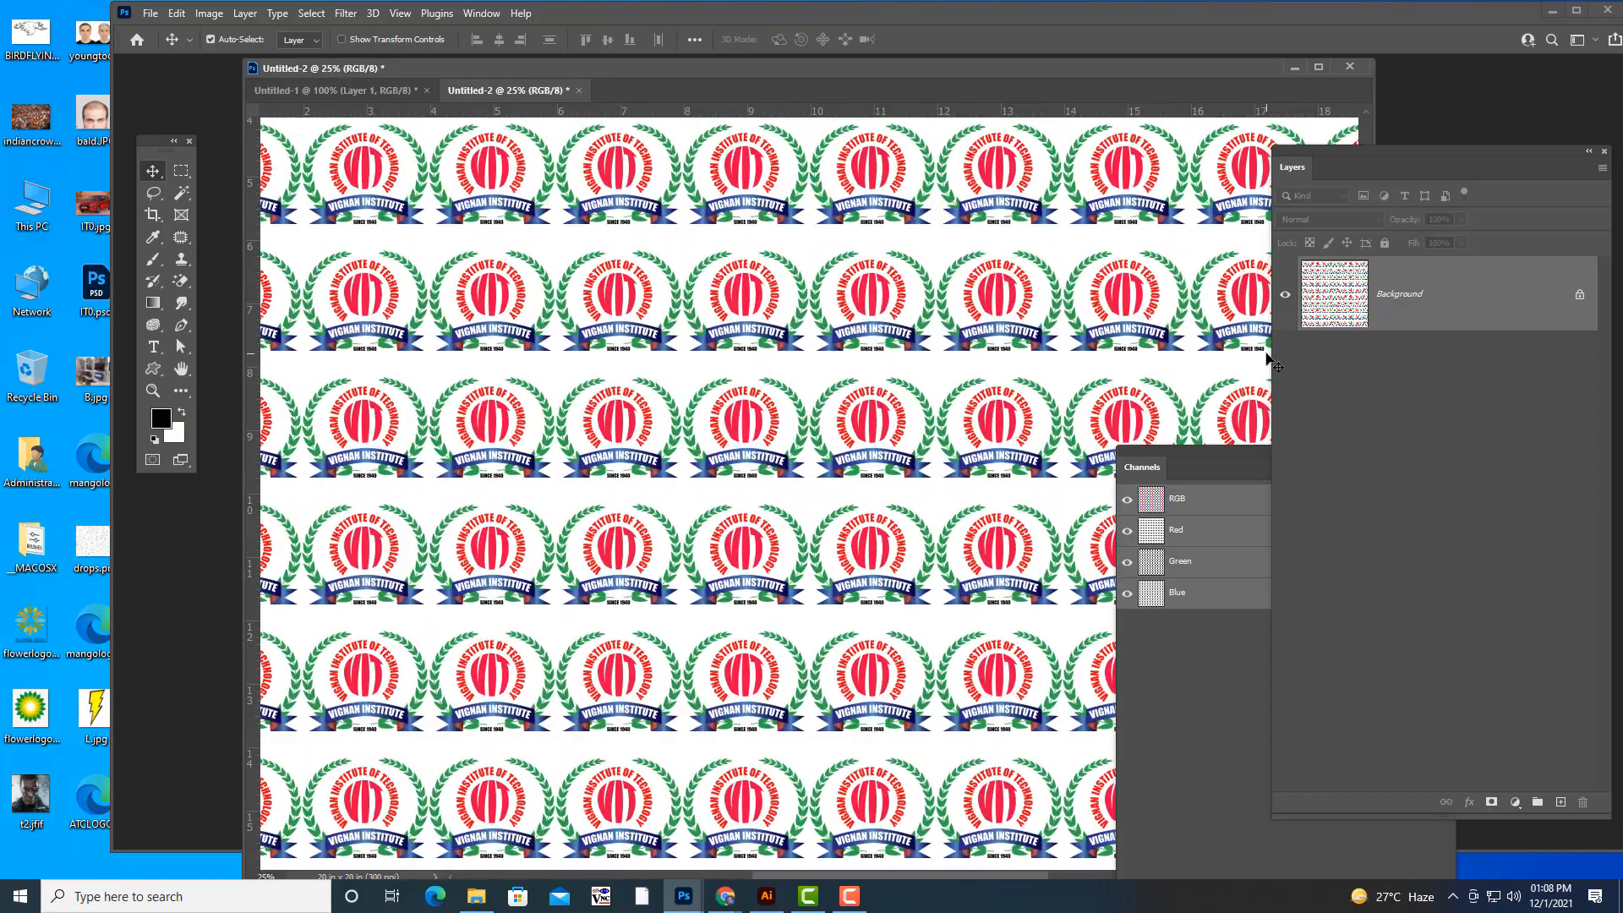
{"action": "key", "text": "ctrl+plus"}
{"action": "key", "text": "ctrl+plus"}
{"action": "key", "text": "ctrl+minus"}
{"action": "key", "text": "ctrl+minus"}
{"action": "key", "text": "ctrl+minus"}
{"action": "key", "text": "ctrl+minus"}
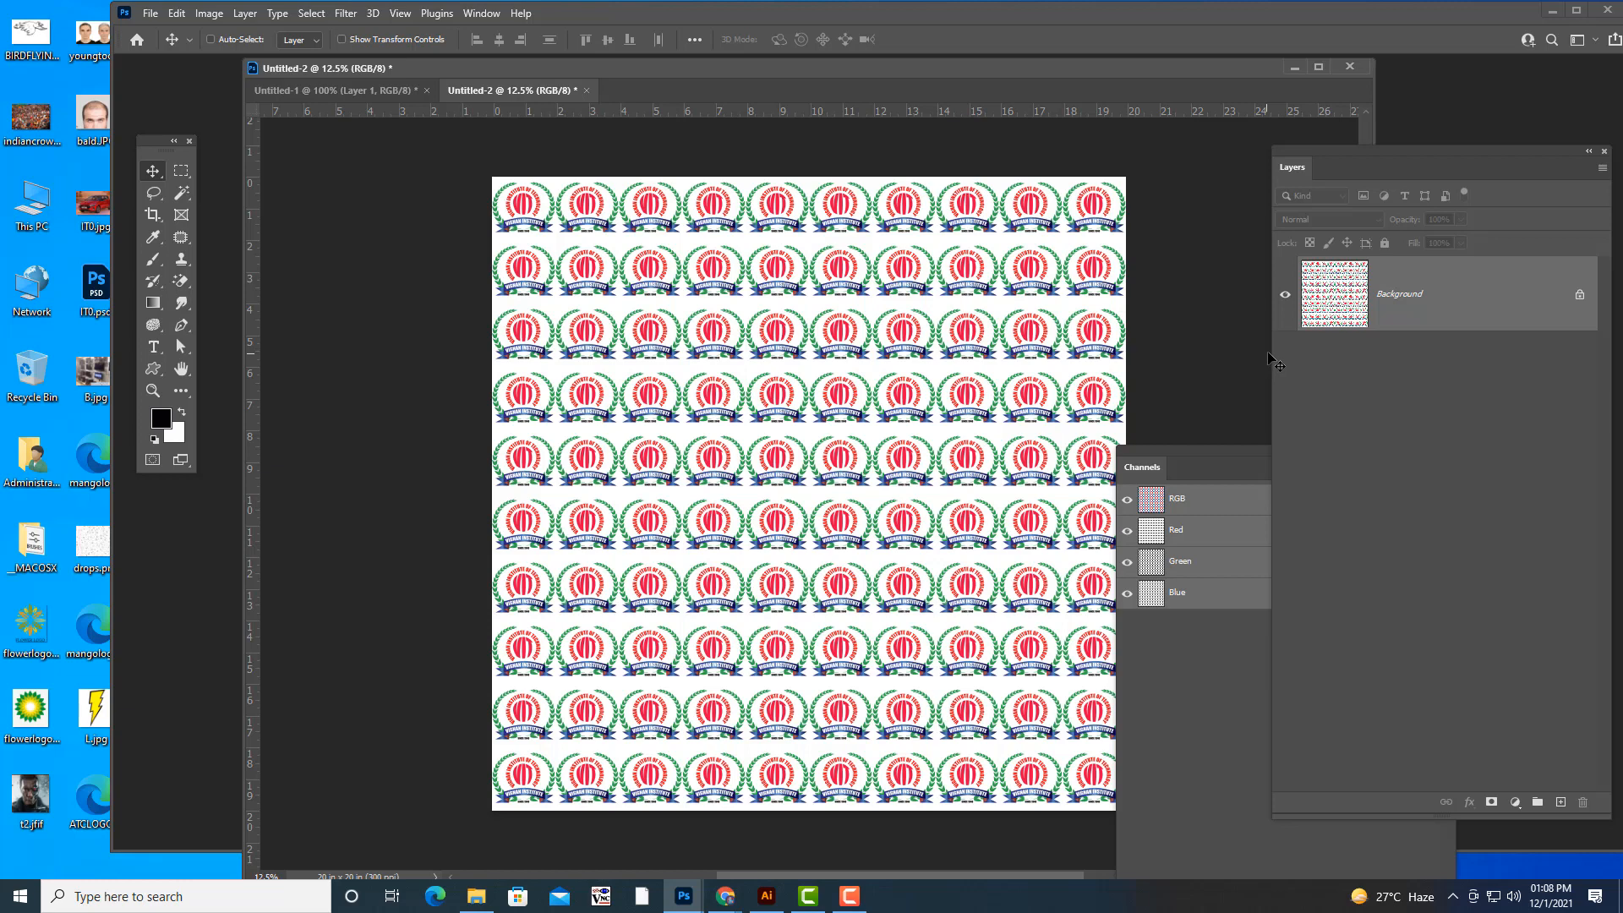
- Switch to the desktop file New Text Document (2).txt and write the two lines "MAHARSHI INSTITUTE OF COMMERCE" and "COLLEGE LOGO"
{"action": "left_click", "coordinate": [1553, 15]}
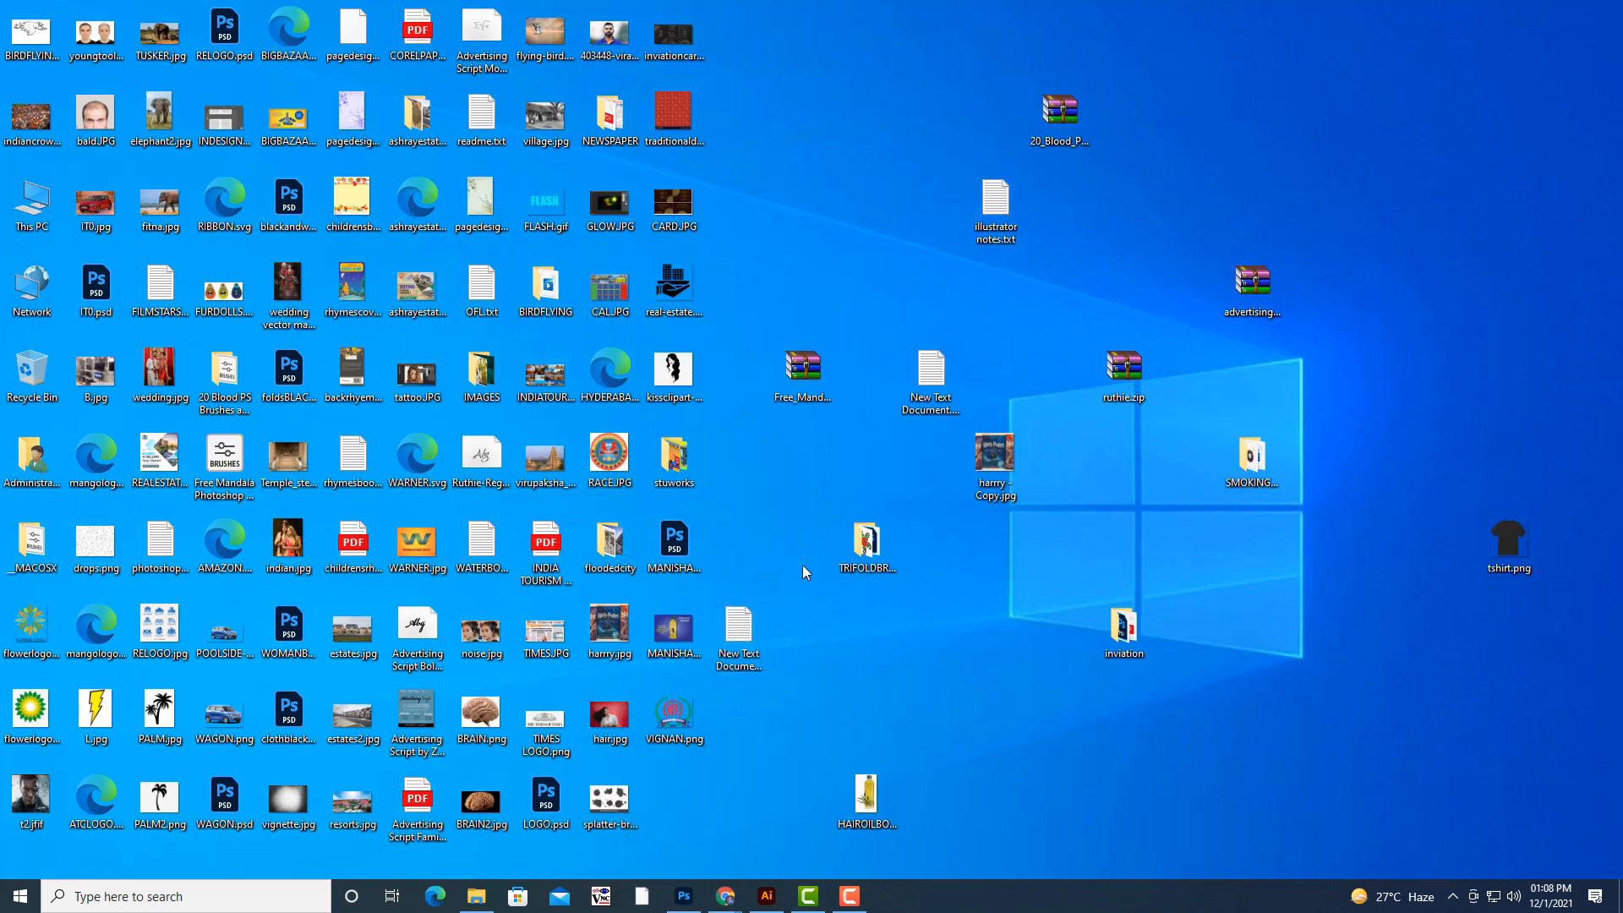
{"action": "double_click", "coordinate": [755, 635]}
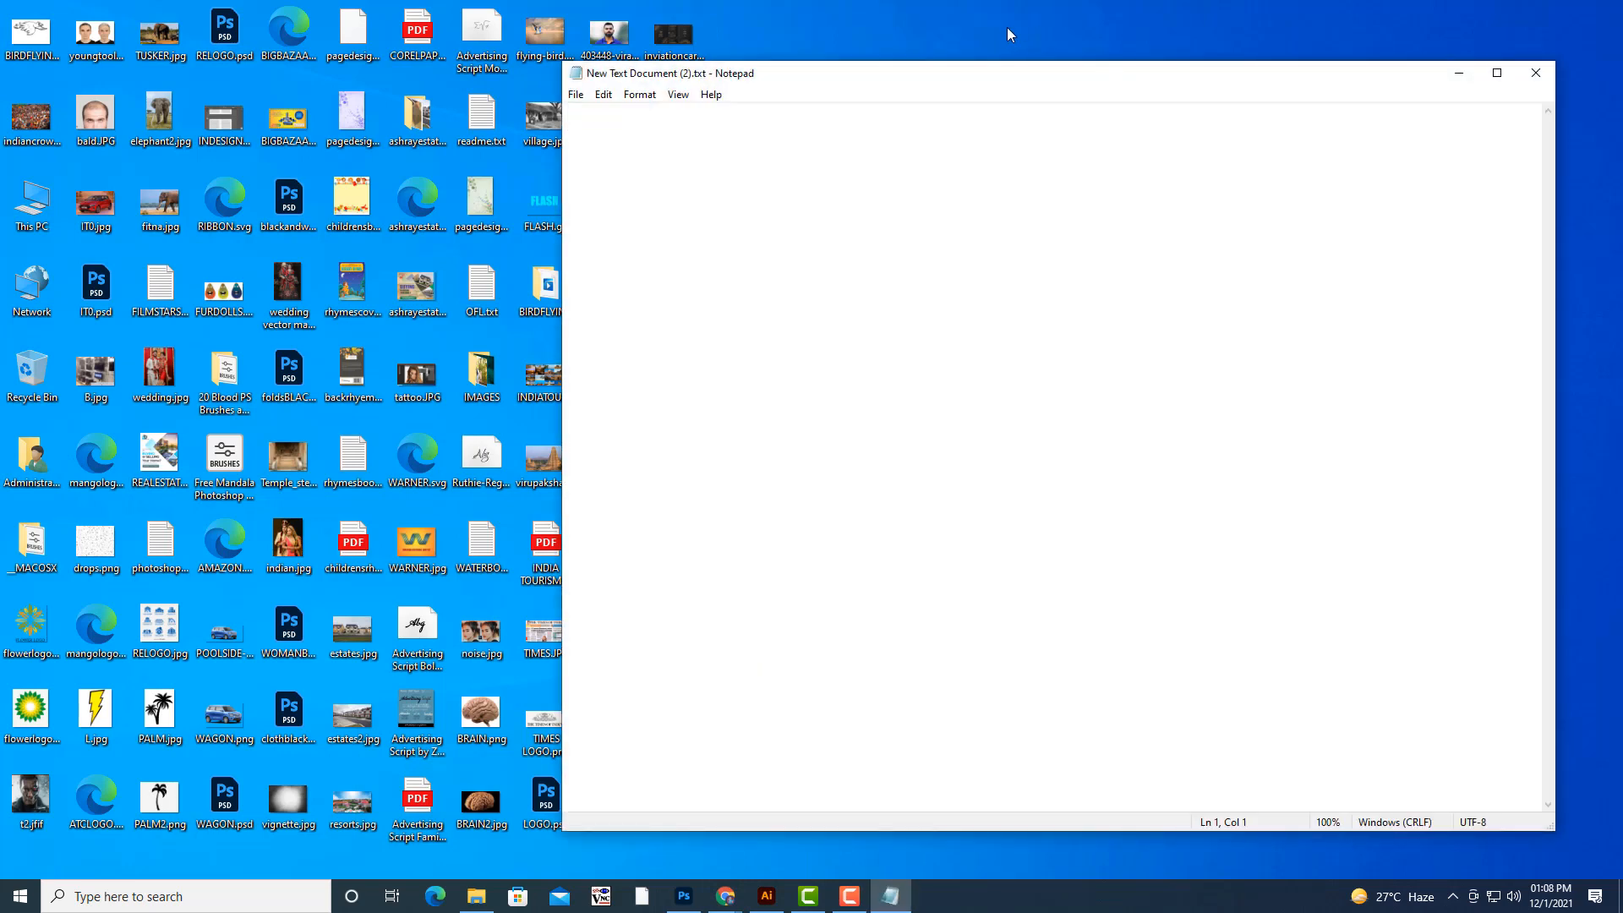
{"action": "left_click_drag", "start_coordinate": [996, 76], "coordinate": [1022, 67]}
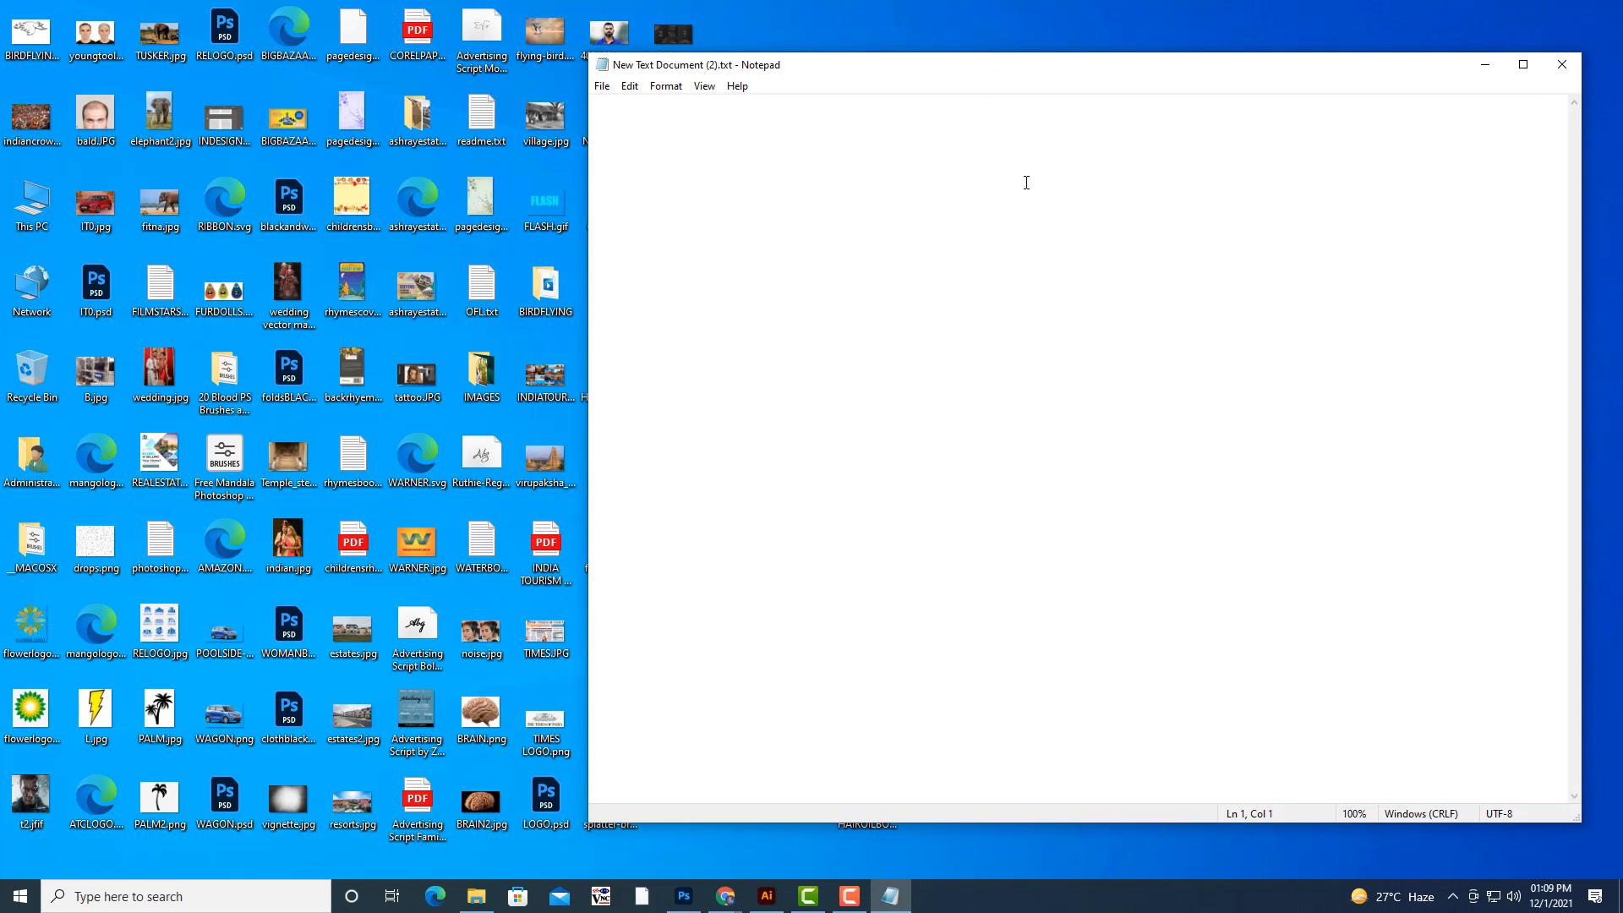
{"action": "type", "text": "U"}
{"action": "key", "text": "BackSpace"}
{"action": "type", "text": "MAHARSH"}
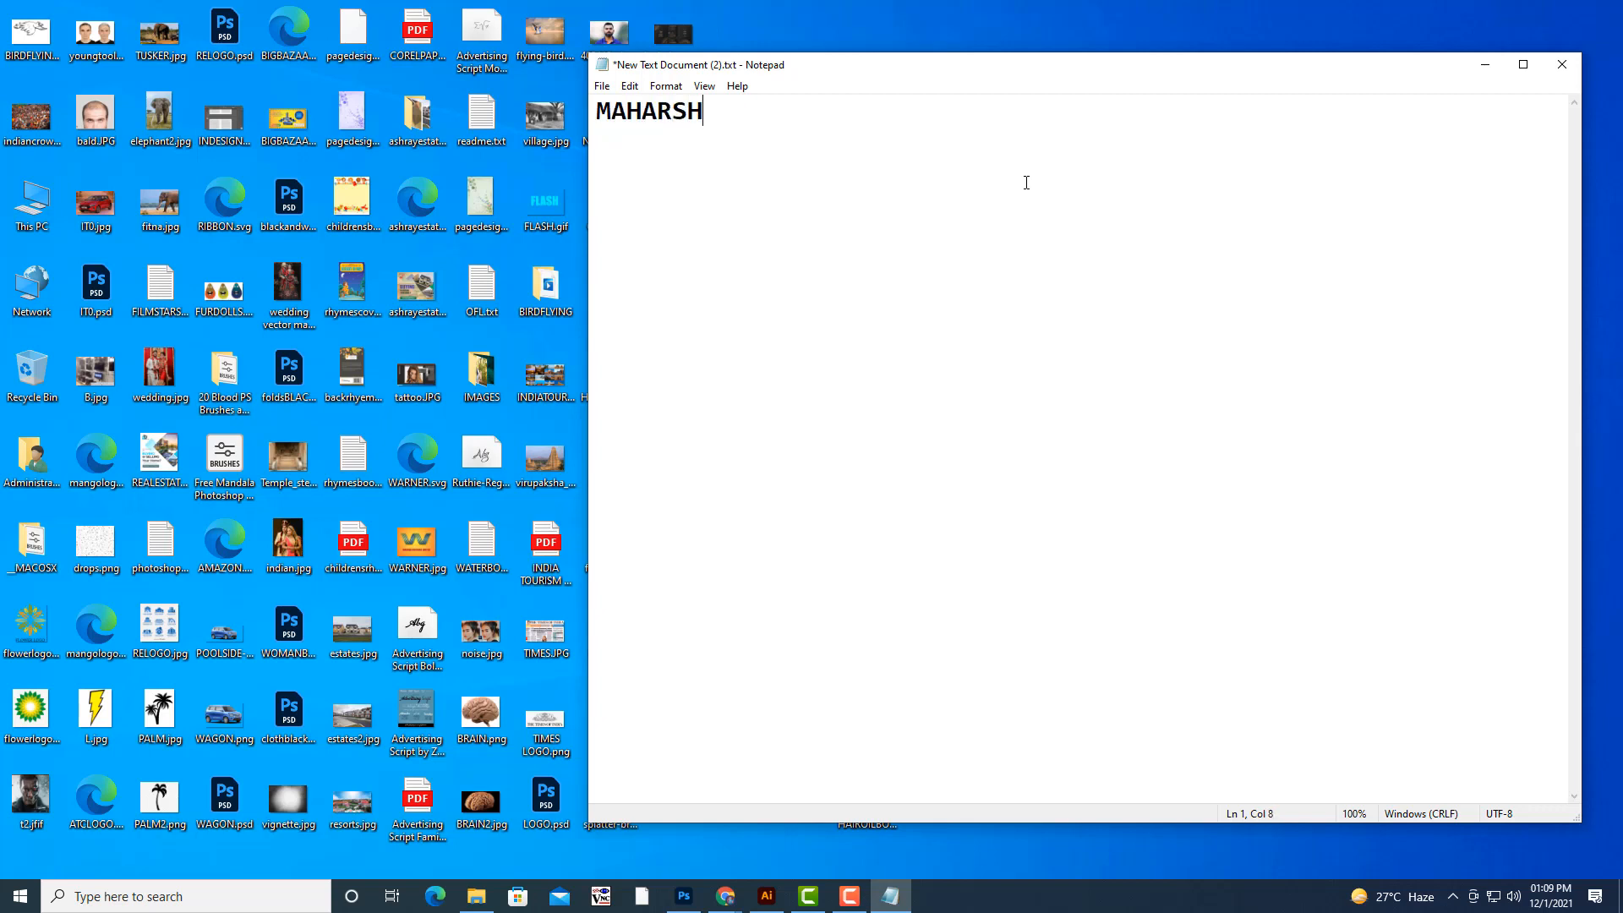
{"action": "type", "text": "I INSTITUTE O"}
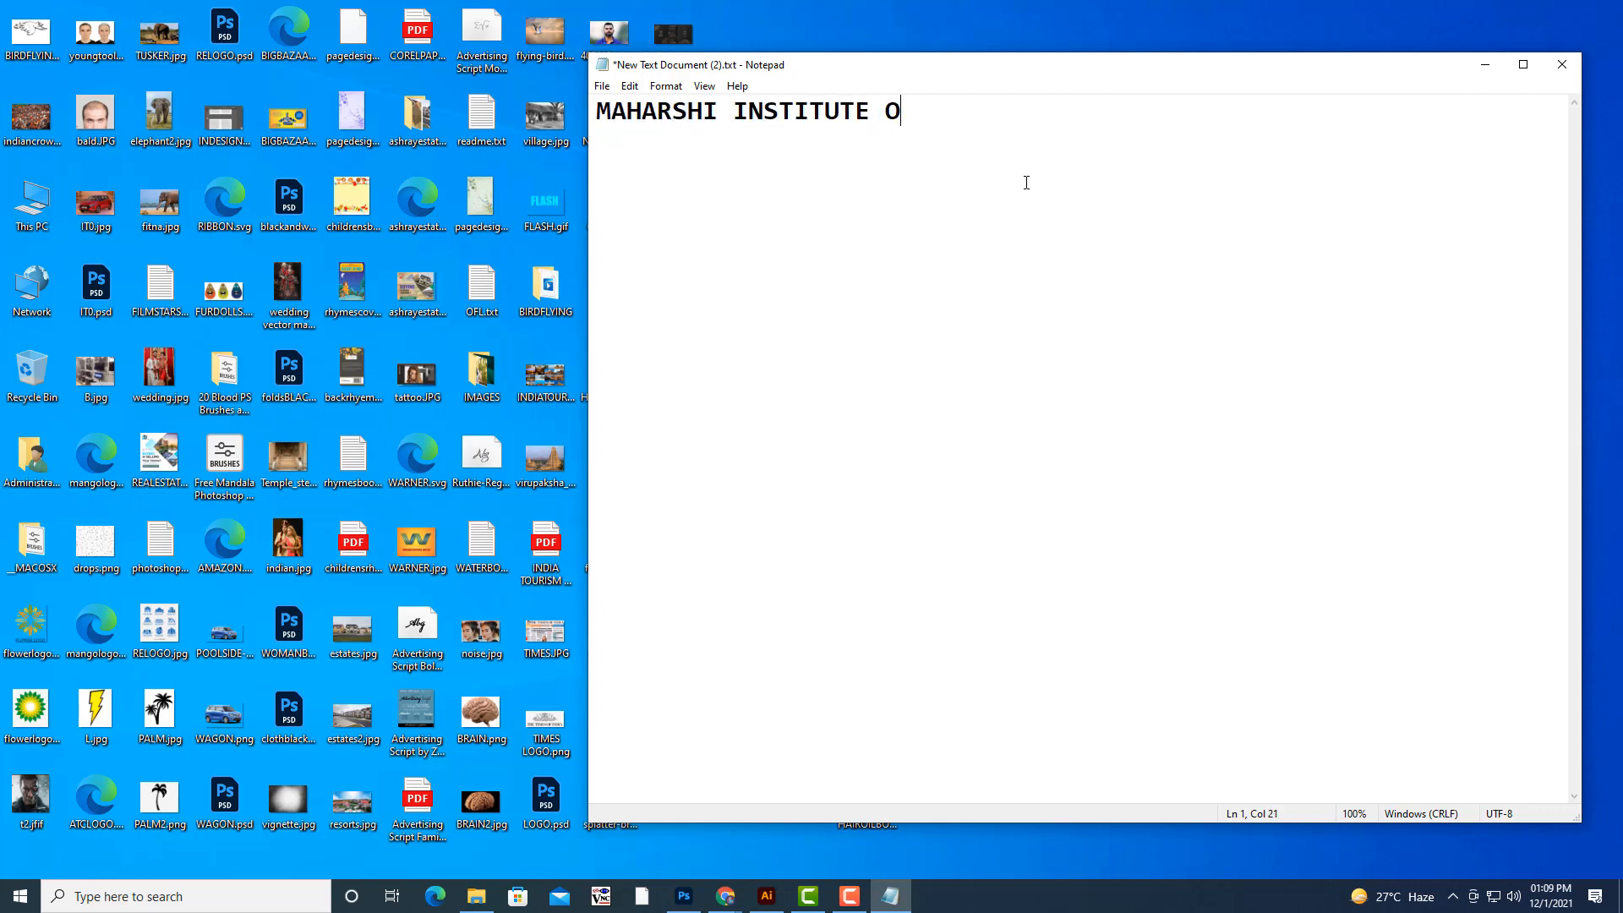
{"action": "type", "text": "F COMMERCE"}
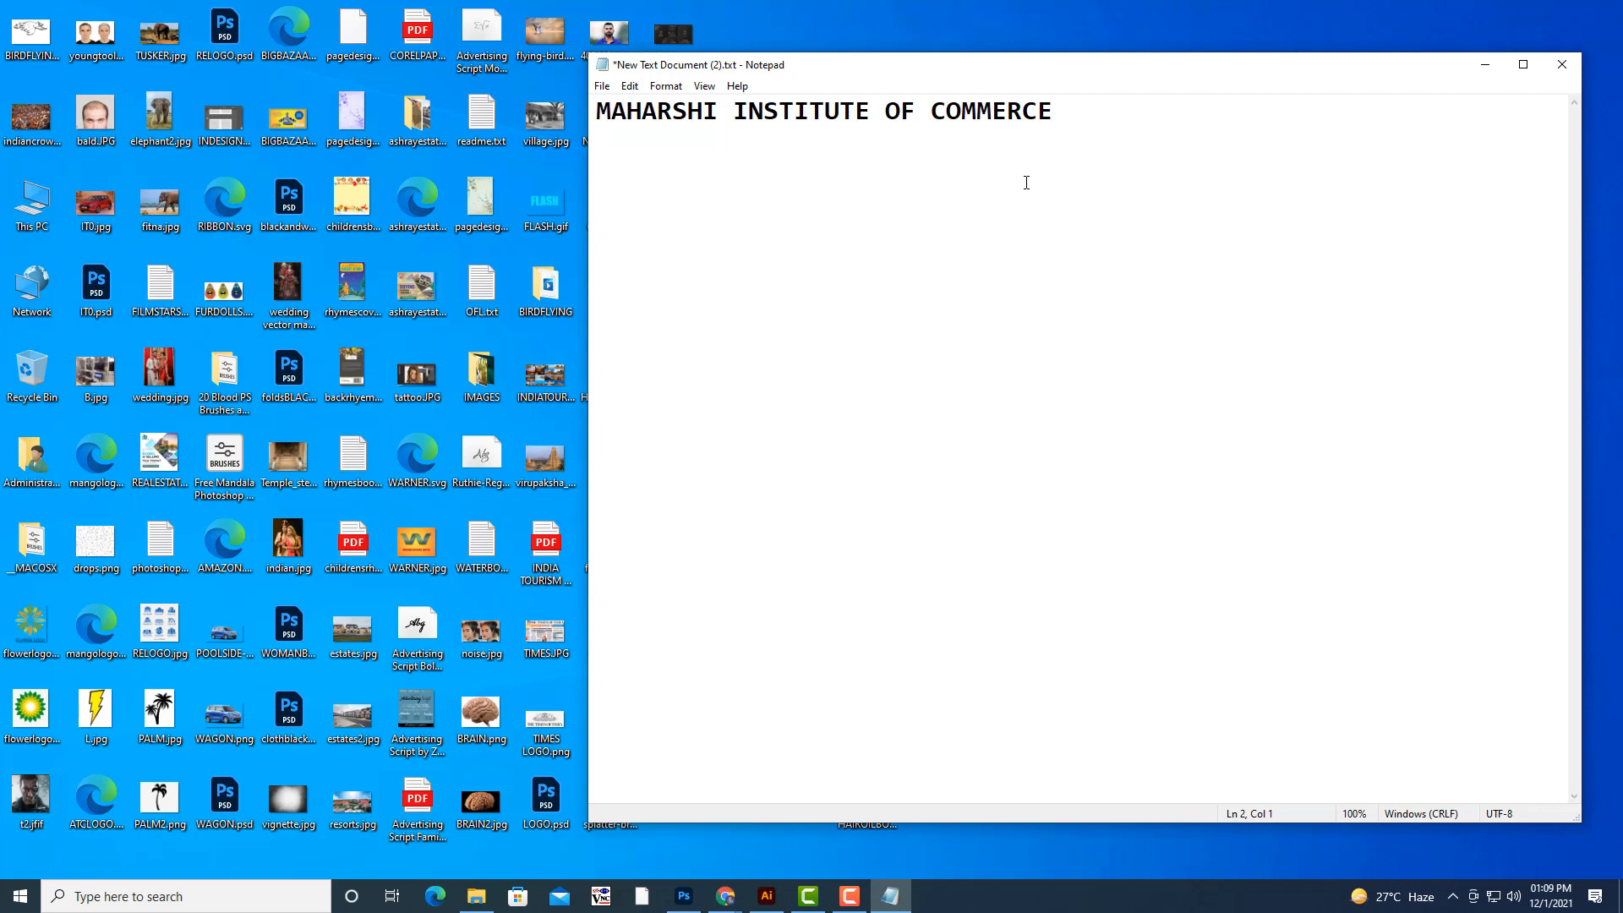
{"action": "type", "text": "COLLEGE LOGO"}
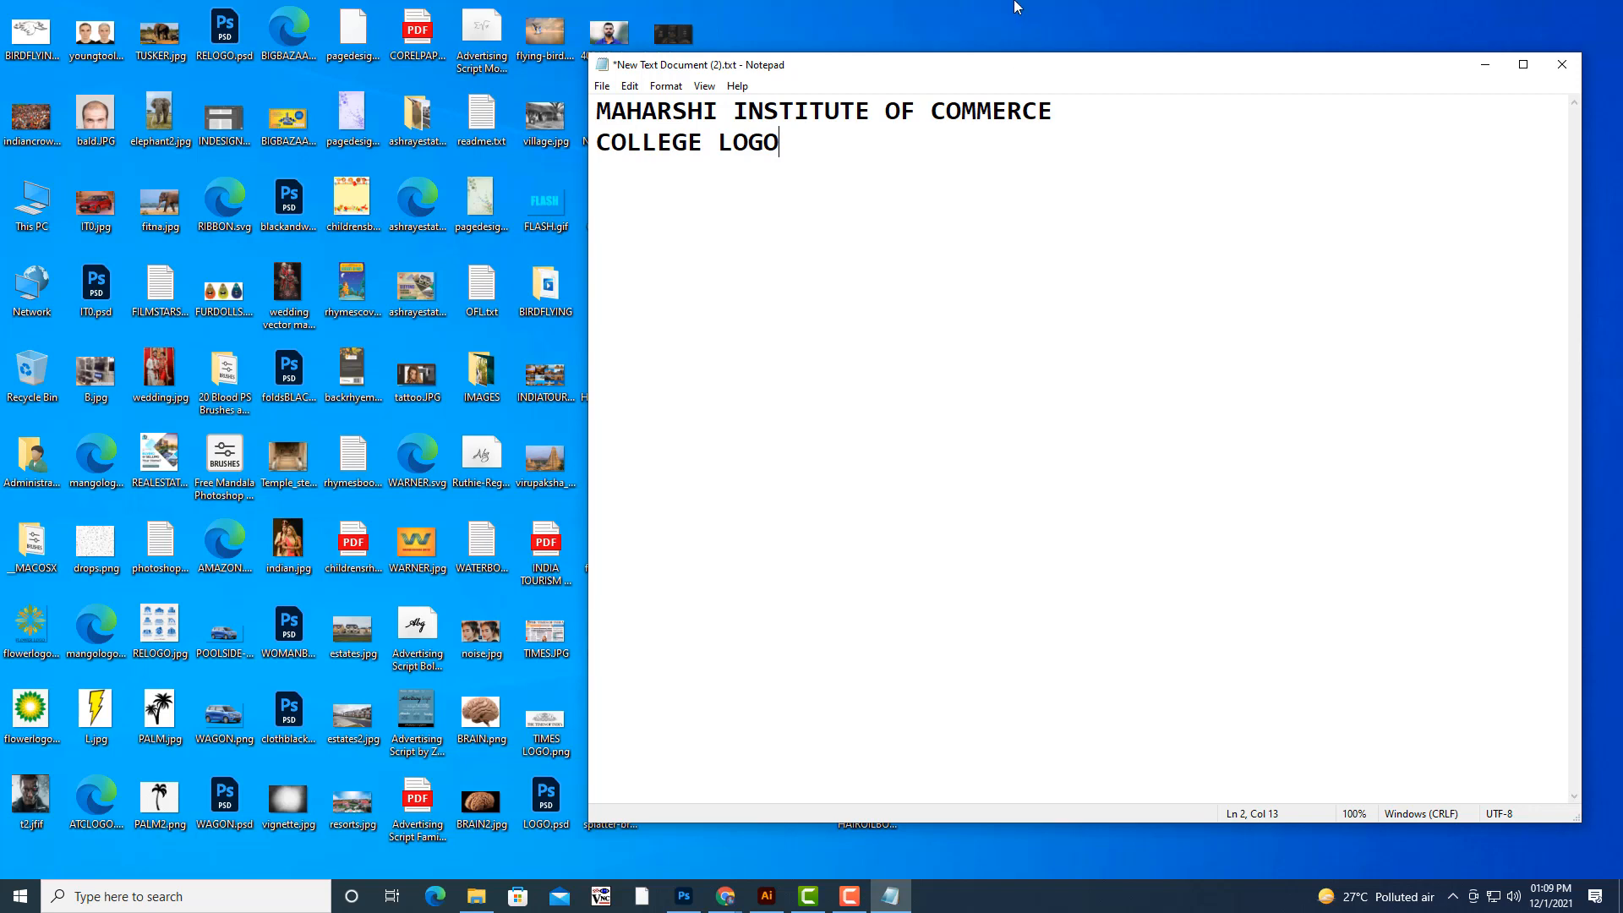
{"action": "left_click_drag", "start_coordinate": [875, 68], "coordinate": [910, 59]}
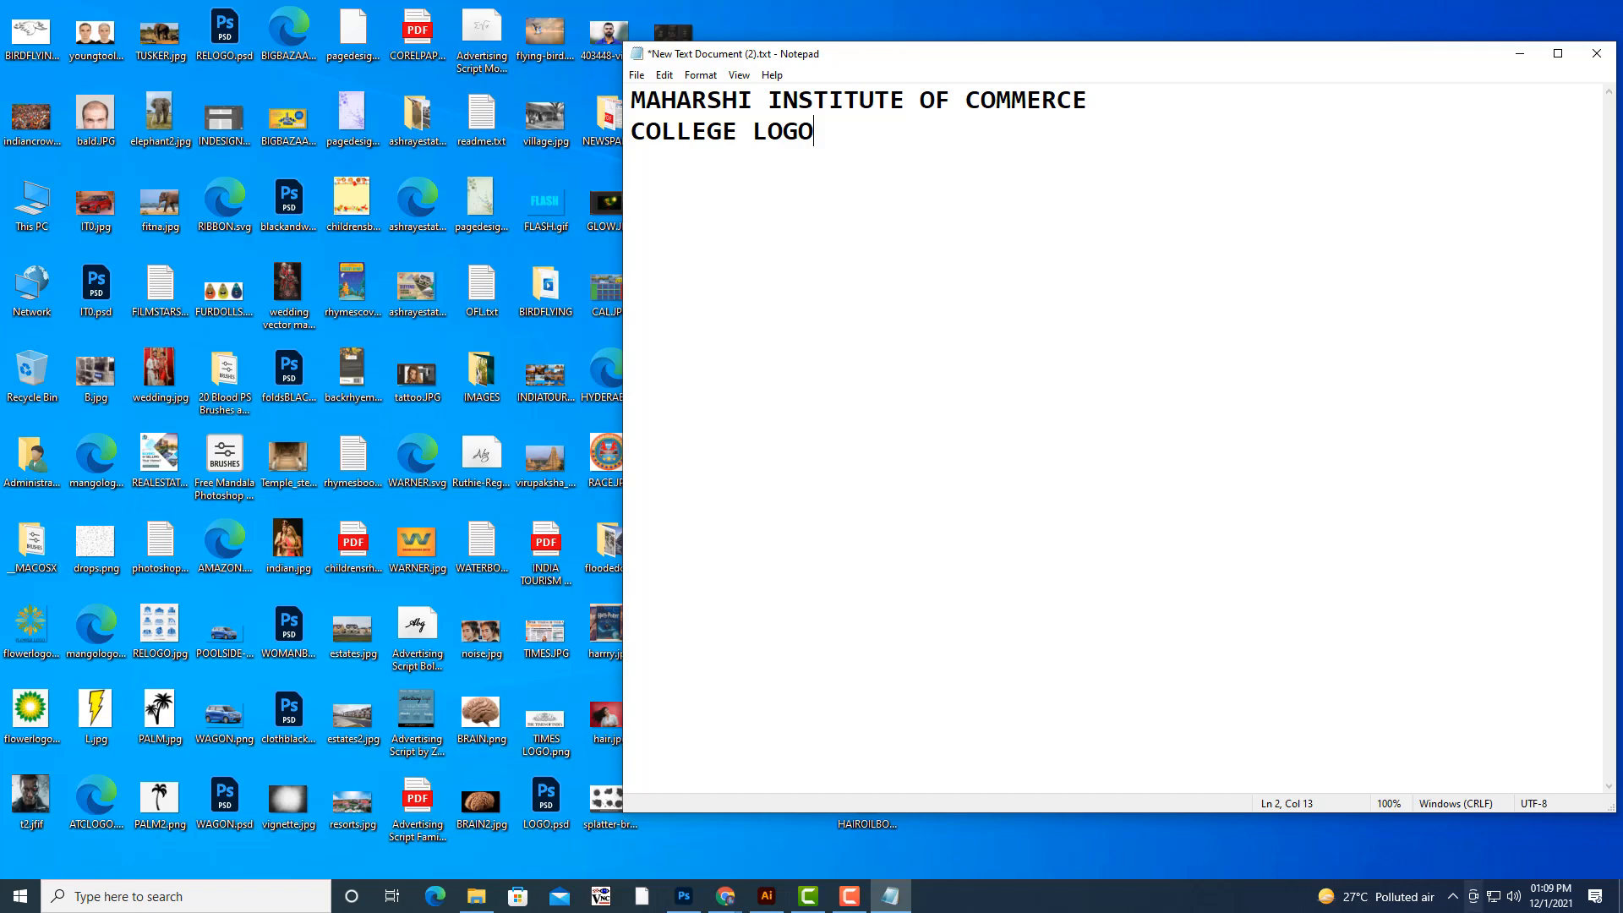
{"action": "left_click_drag", "start_coordinate": [1536, 66], "coordinate": [1554, 64]}
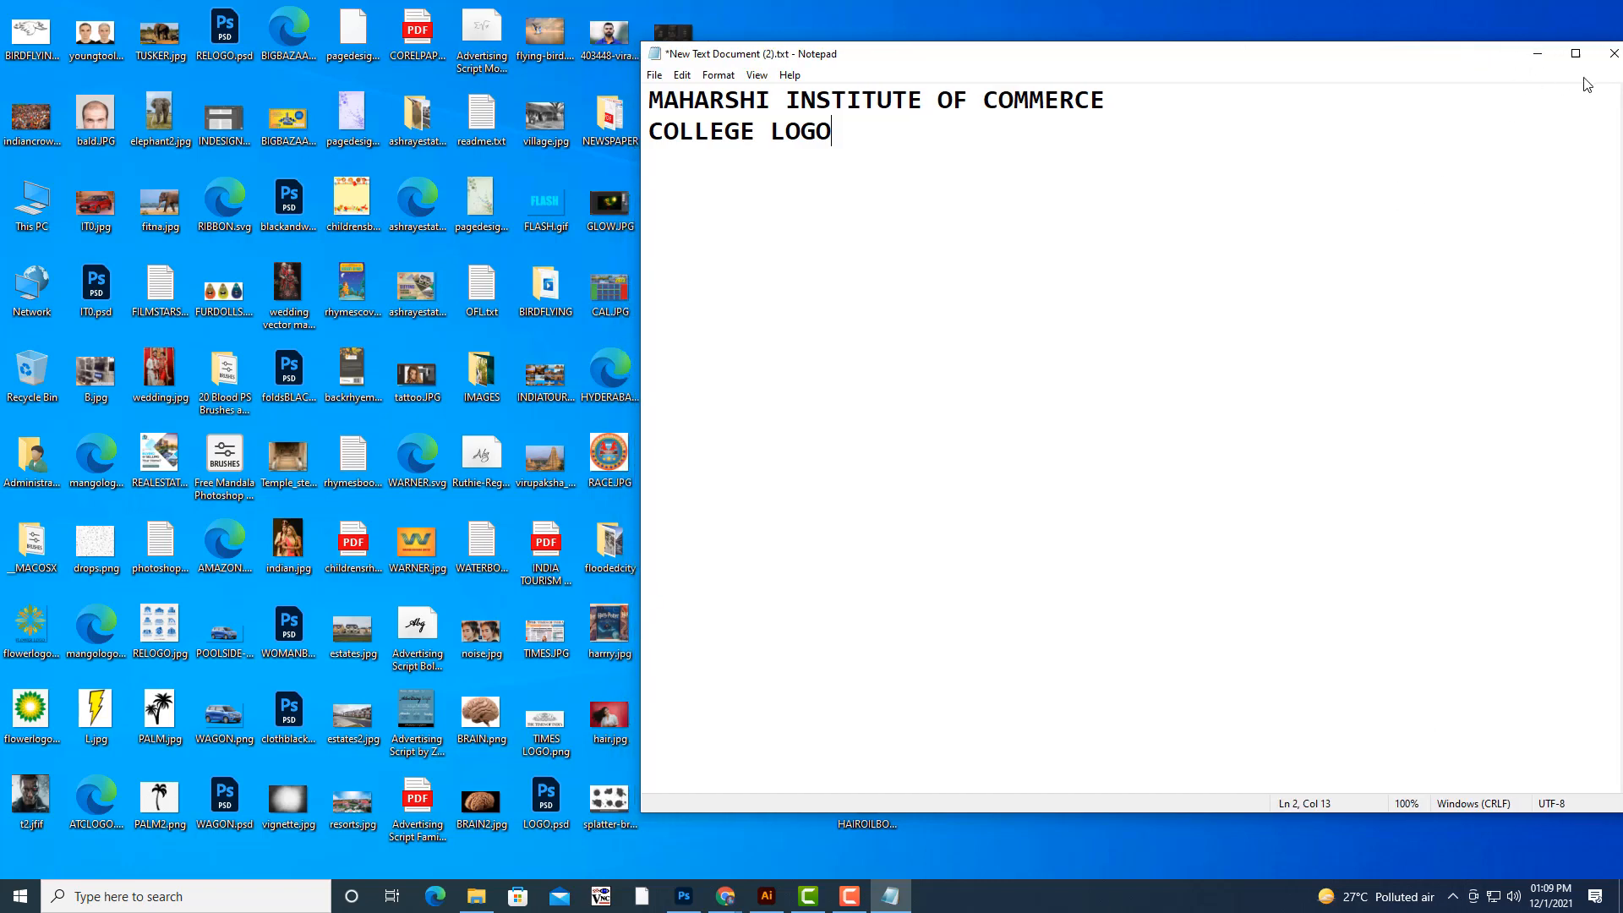
{"action": "left_click", "coordinate": [1551, 60]}
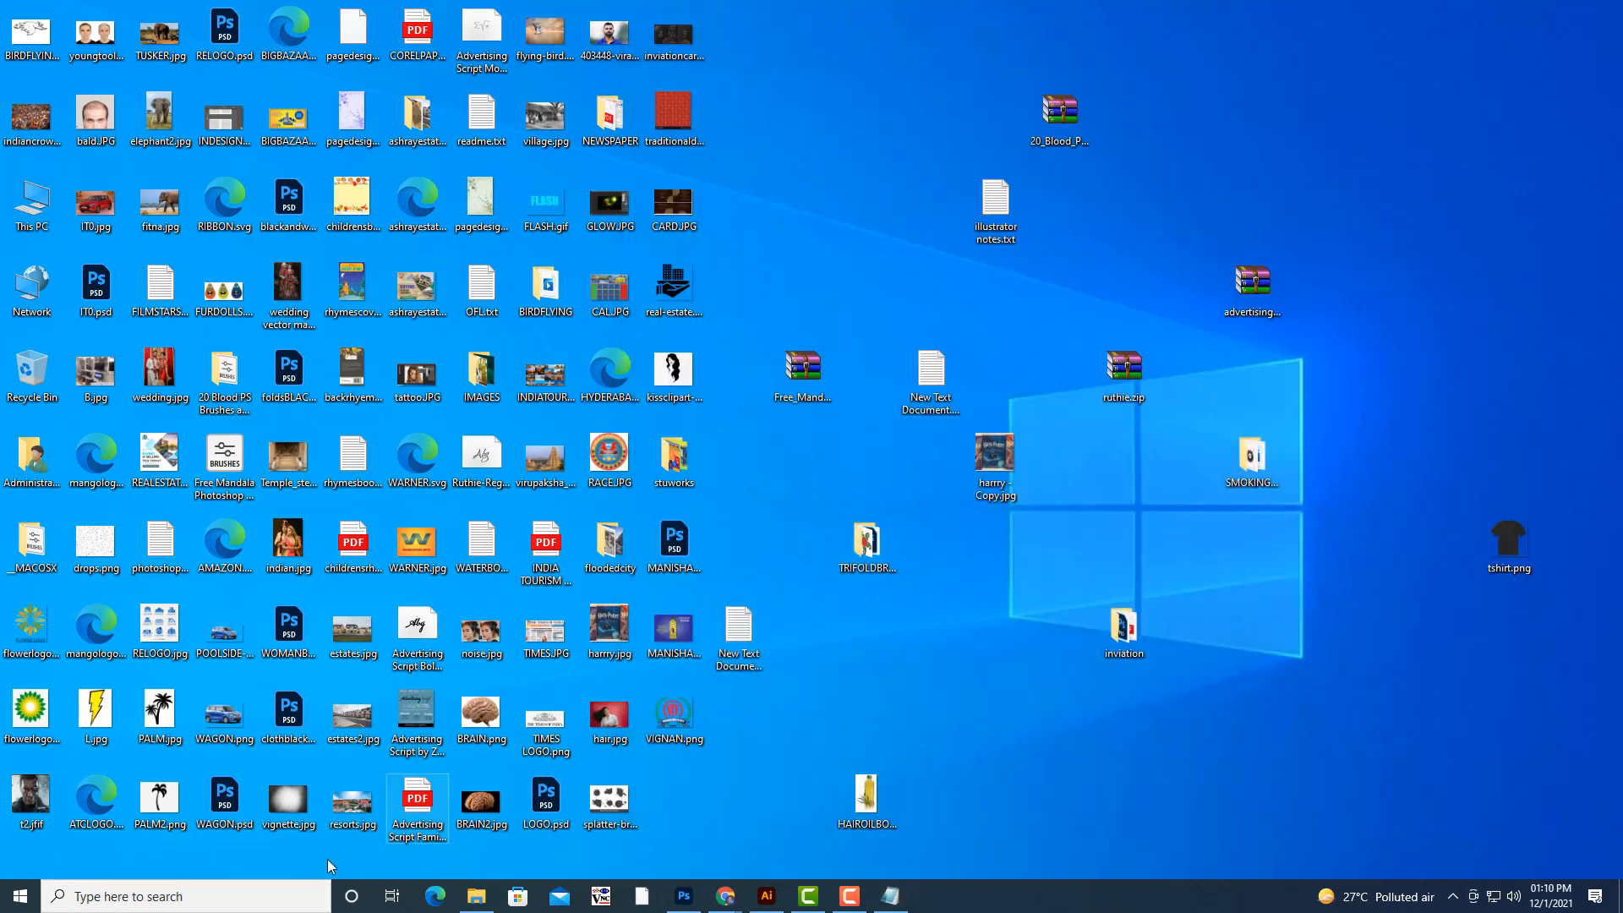
- Switch to Illustrator, create an A4 landscape CMYK document at 300 ppi, and move the floating shape tools beside the type tools
{"action": "left_click", "coordinate": [767, 894]}
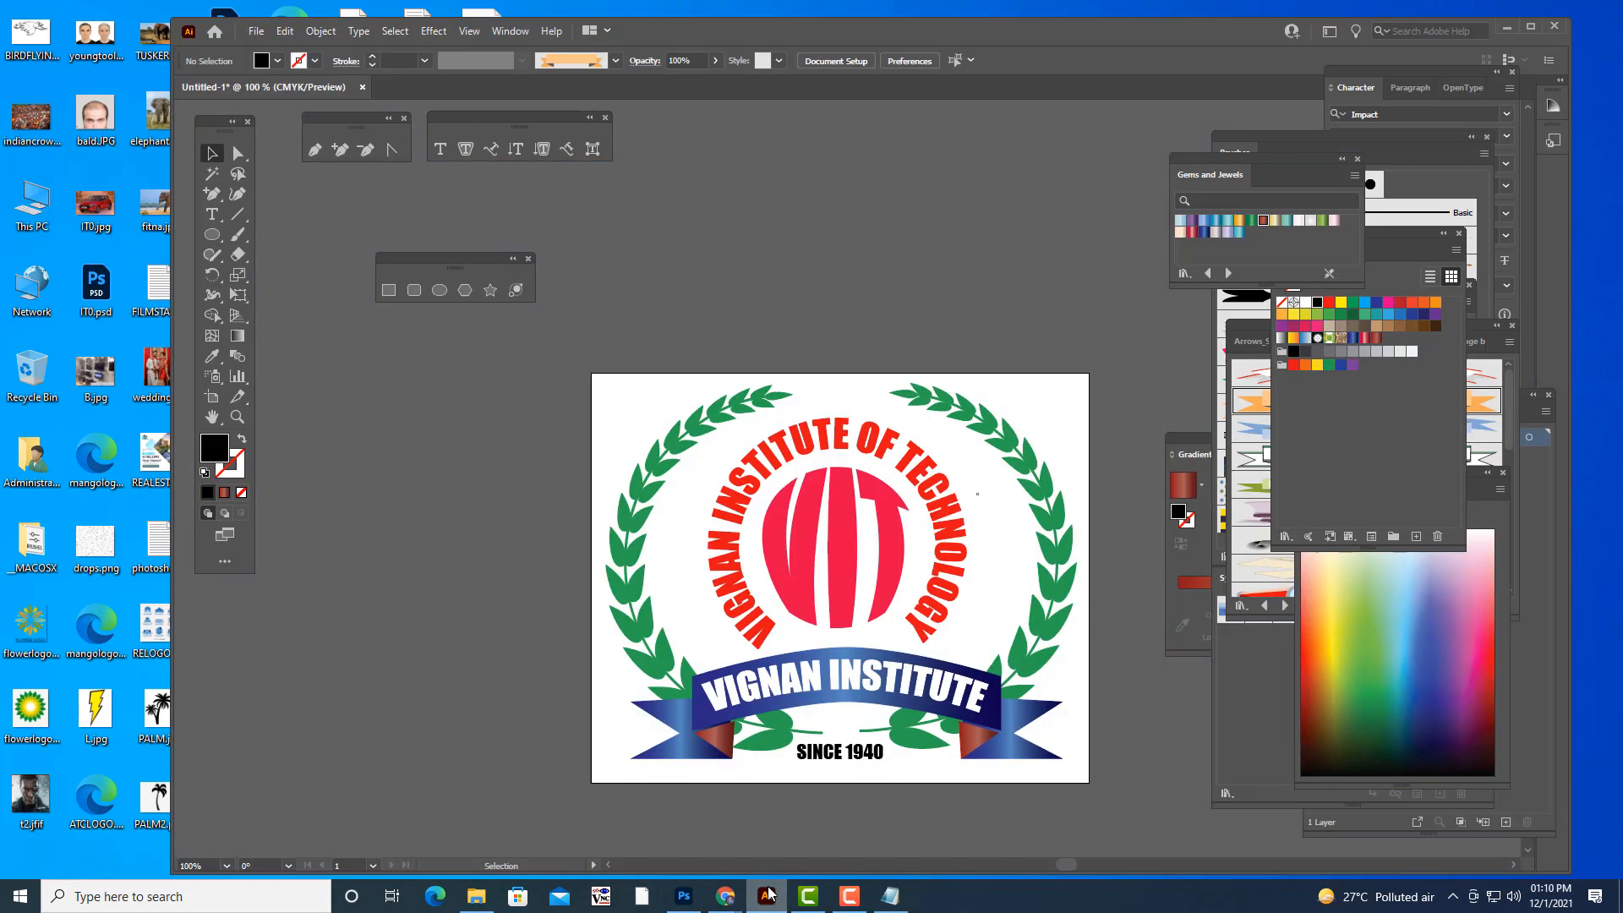
{"action": "scroll", "coordinate": [944, 296], "scroll_direction": "down", "scroll_amount": 3}
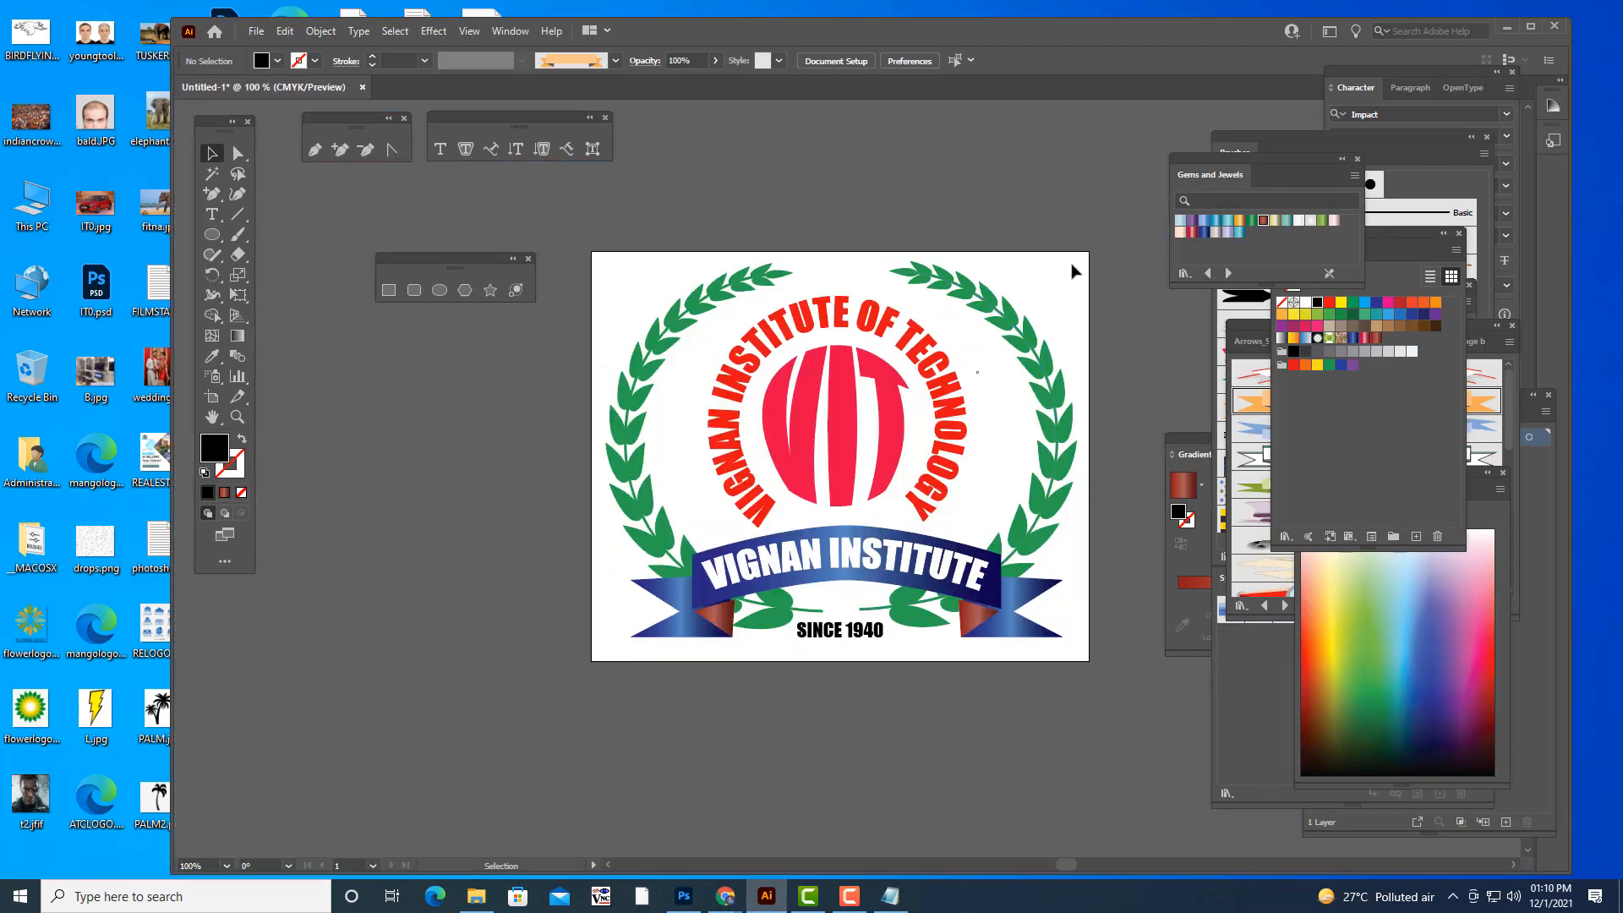
{"action": "key", "text": "ctrl+minus"}
{"action": "key", "text": "ctrl+minus"}
{"action": "key", "text": "ctrl+plus"}
{"action": "key", "text": "ctrl+plus"}
{"action": "scroll", "coordinate": [896, 173], "scroll_direction": "up", "scroll_amount": 1}
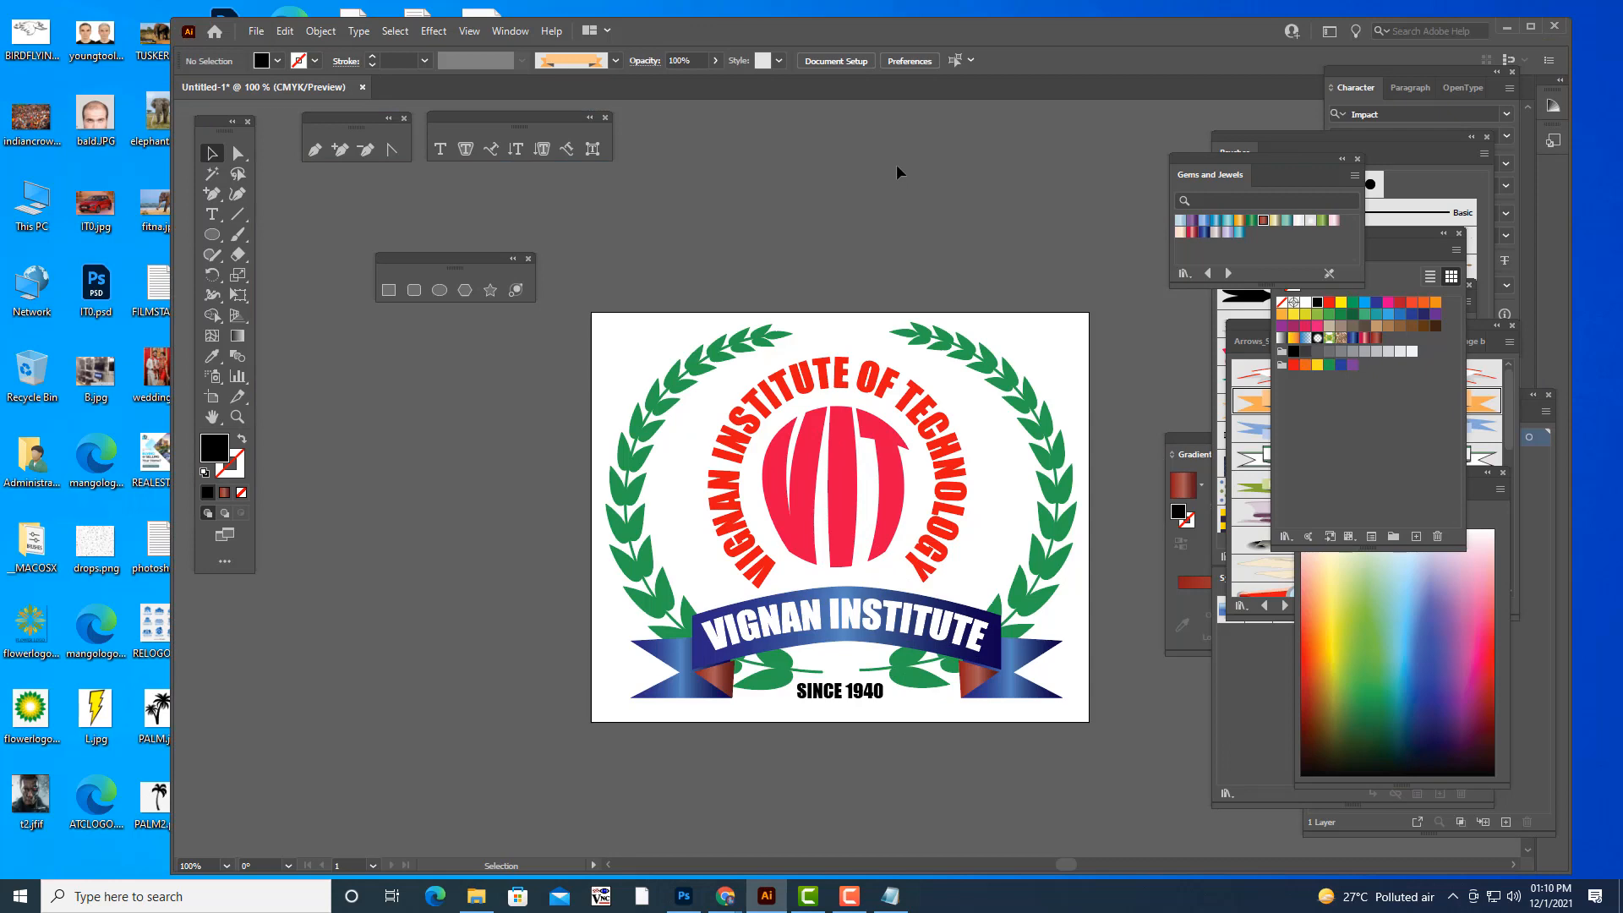
{"action": "left_click", "coordinate": [255, 31]}
{"action": "left_click", "coordinate": [285, 51]}
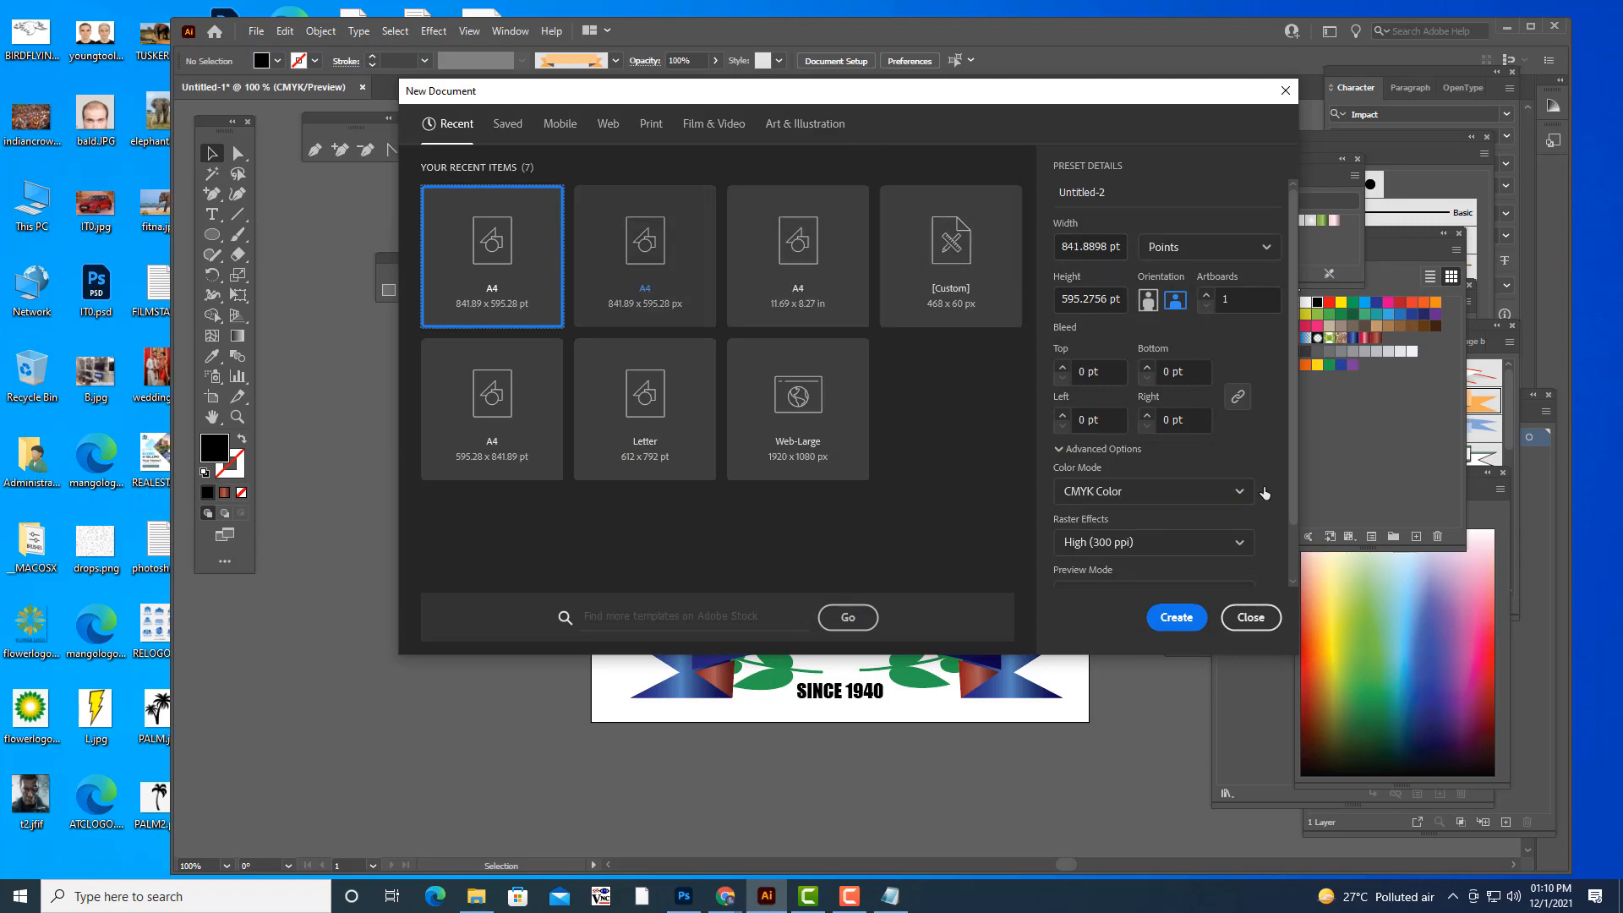
{"action": "left_click", "coordinate": [1170, 617]}
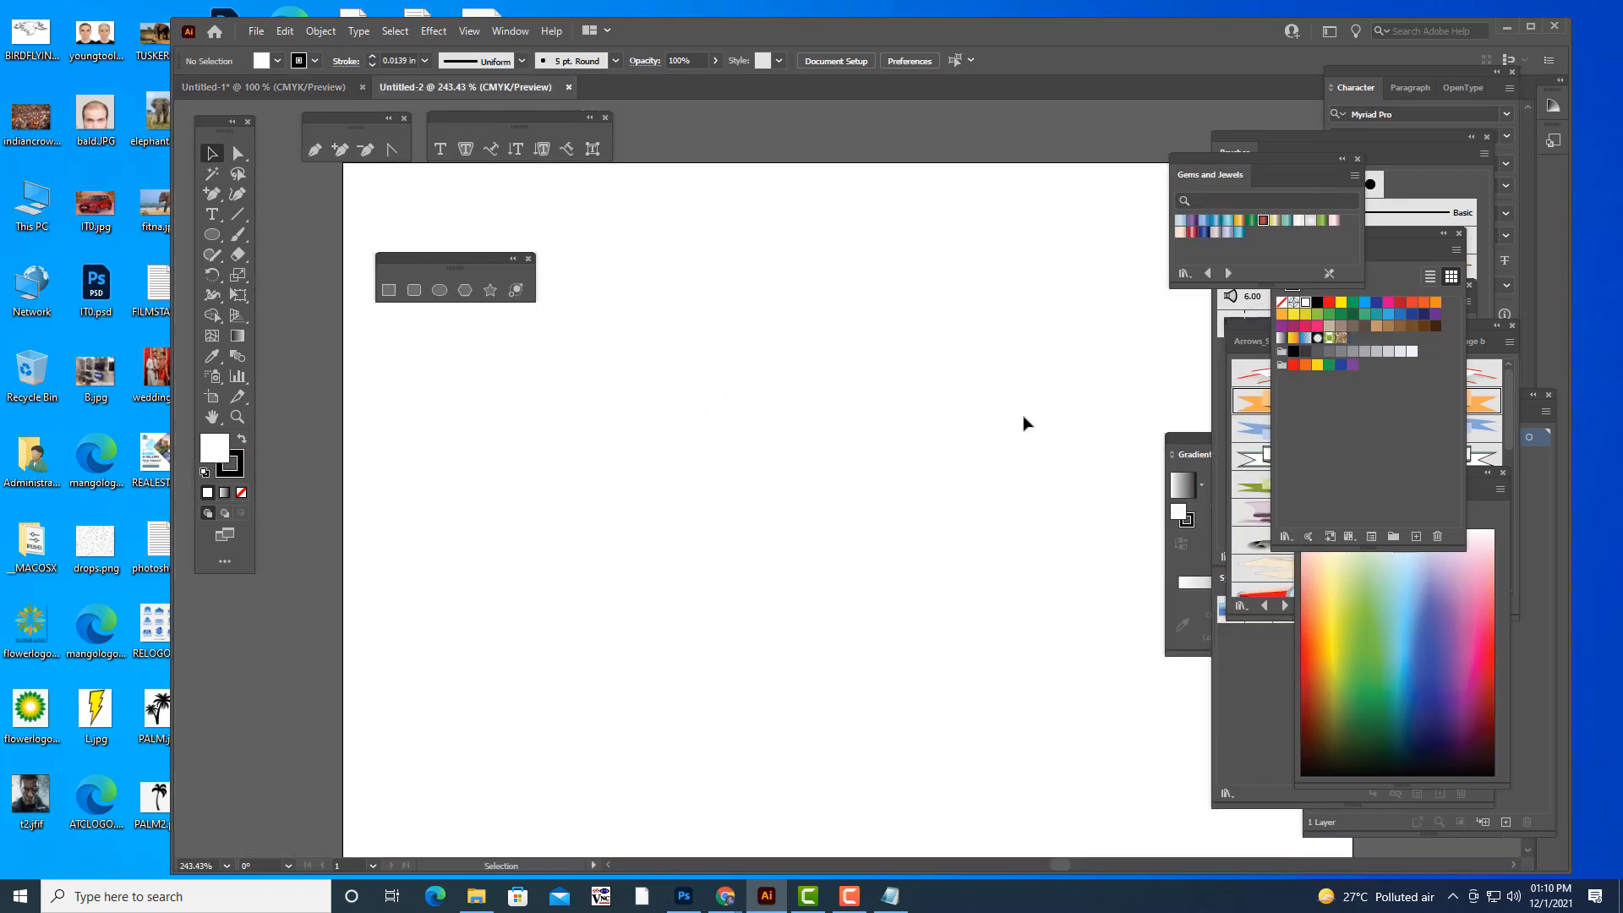
{"action": "left_click_drag", "start_coordinate": [423, 263], "coordinate": [672, 121]}
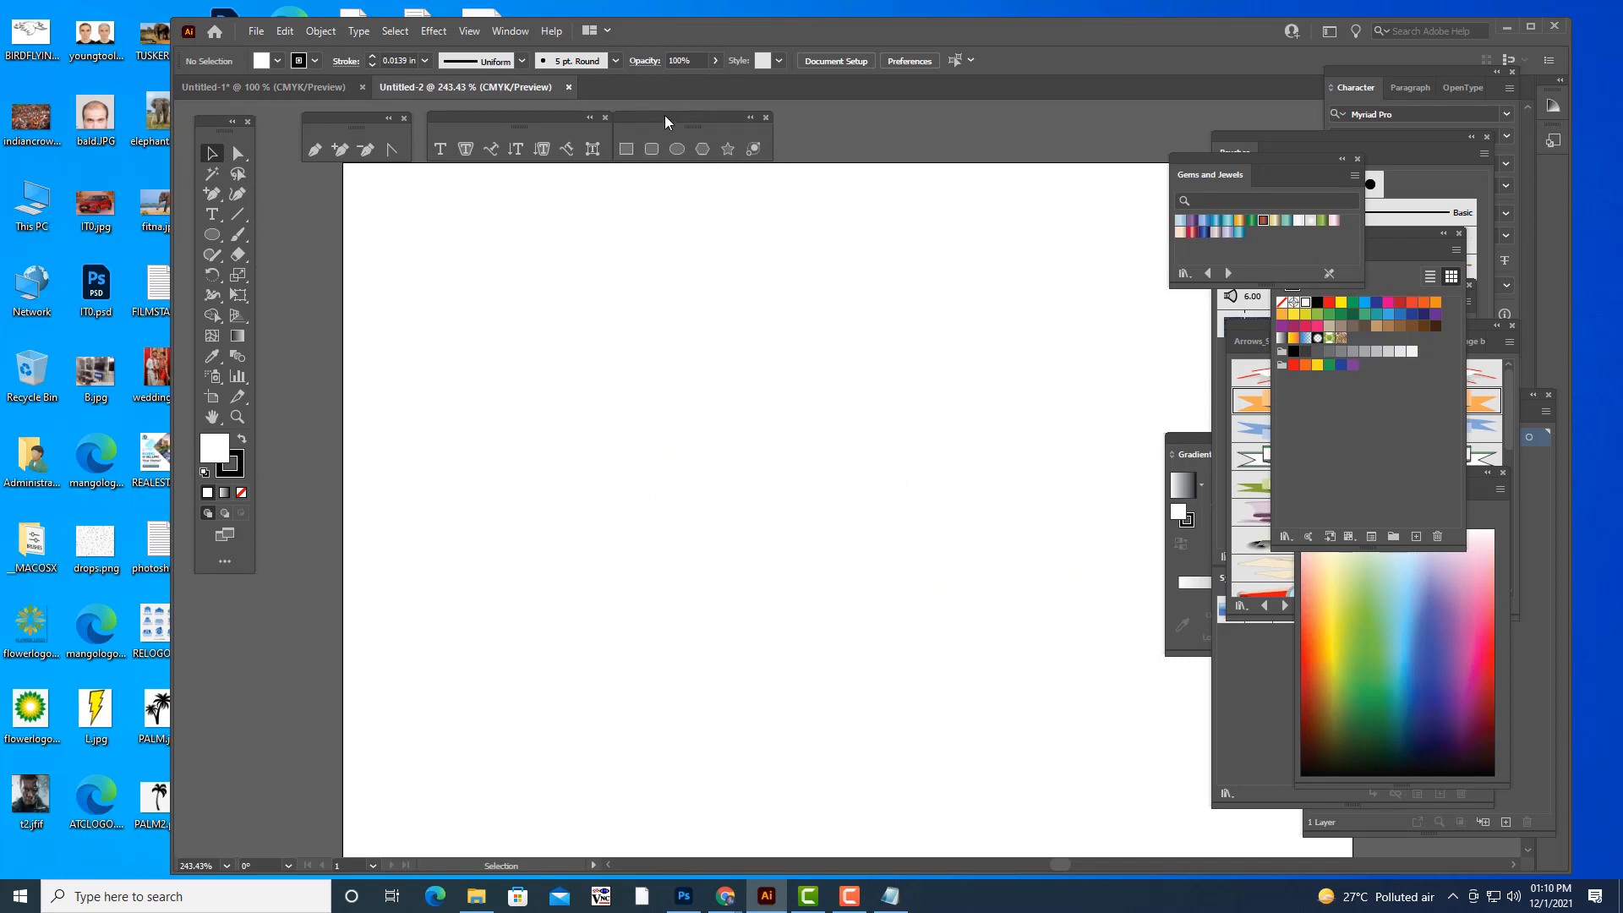
- Activate the Paintbrush tool for drawing on the blank A4 artboard
{"action": "key", "text": "ctrl+minus"}
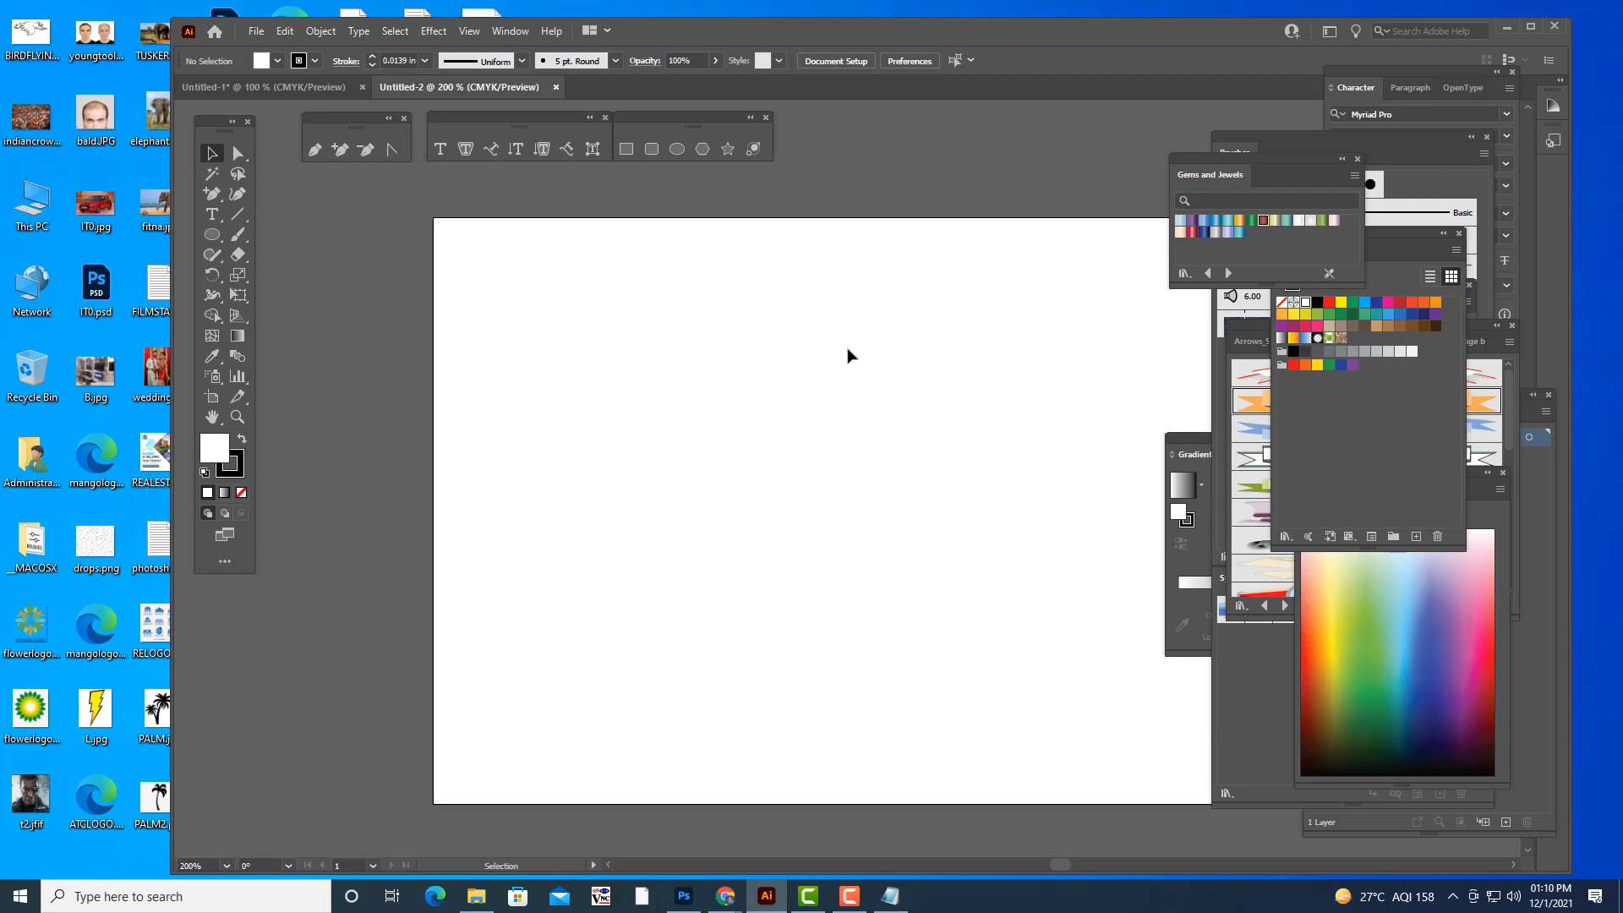
{"action": "scroll", "coordinate": [854, 445], "scroll_direction": "up", "scroll_amount": 1}
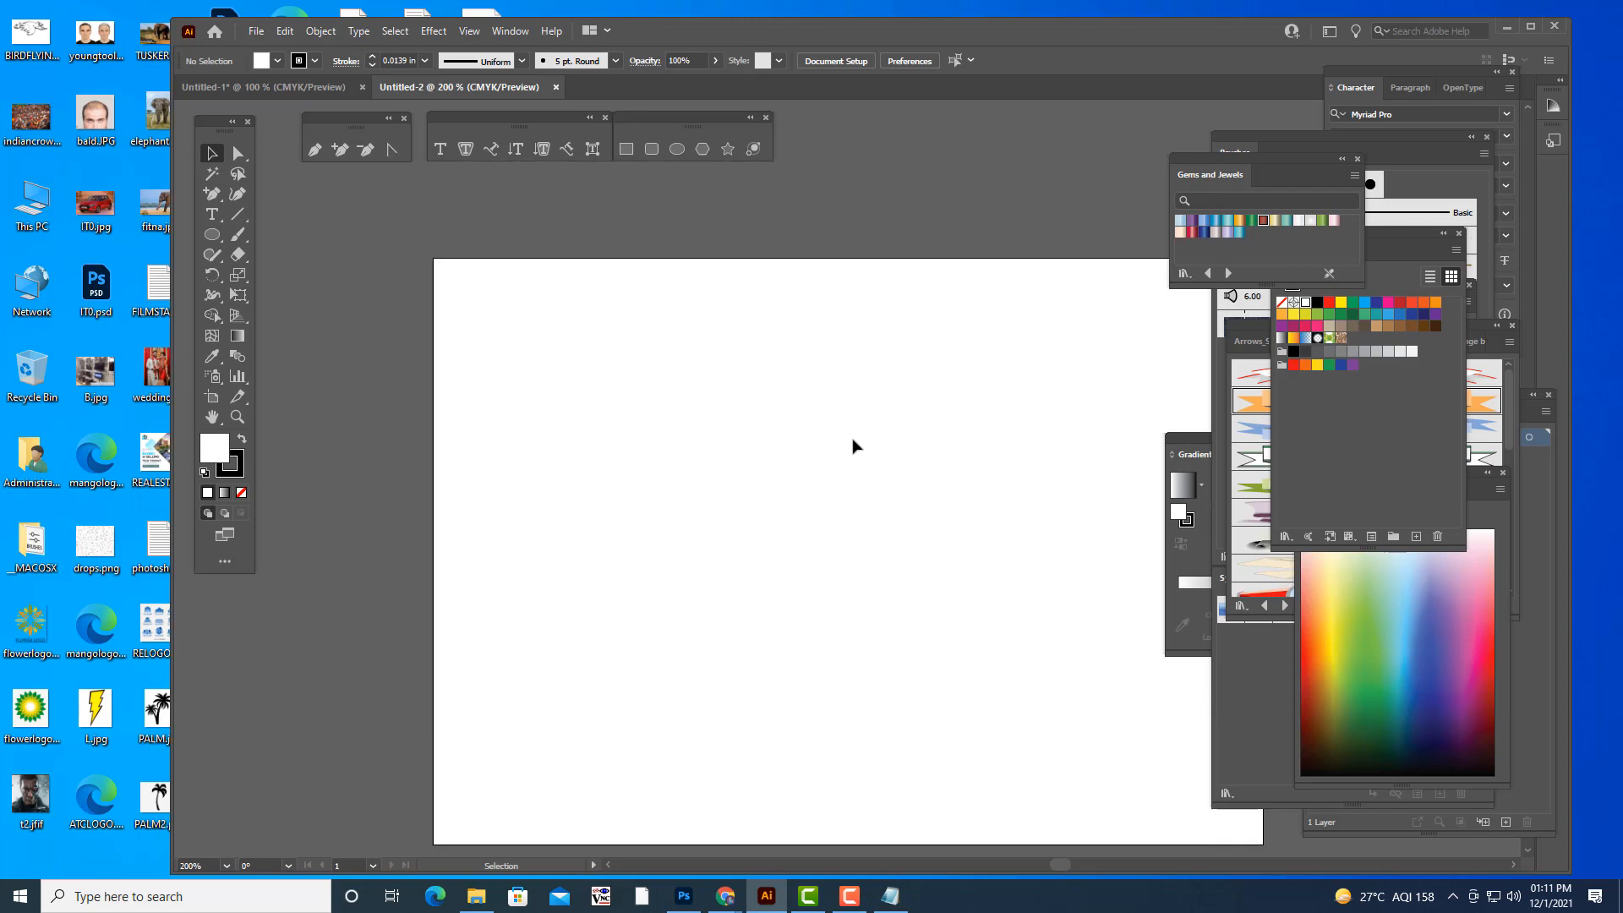
{"action": "key", "text": "ctrl+plus"}
{"action": "key", "text": "ctrl+plus"}
{"action": "key", "text": "ctrl+minus"}
{"action": "key", "text": "ctrl+minus"}
{"action": "key", "text": "ctrl+minus"}
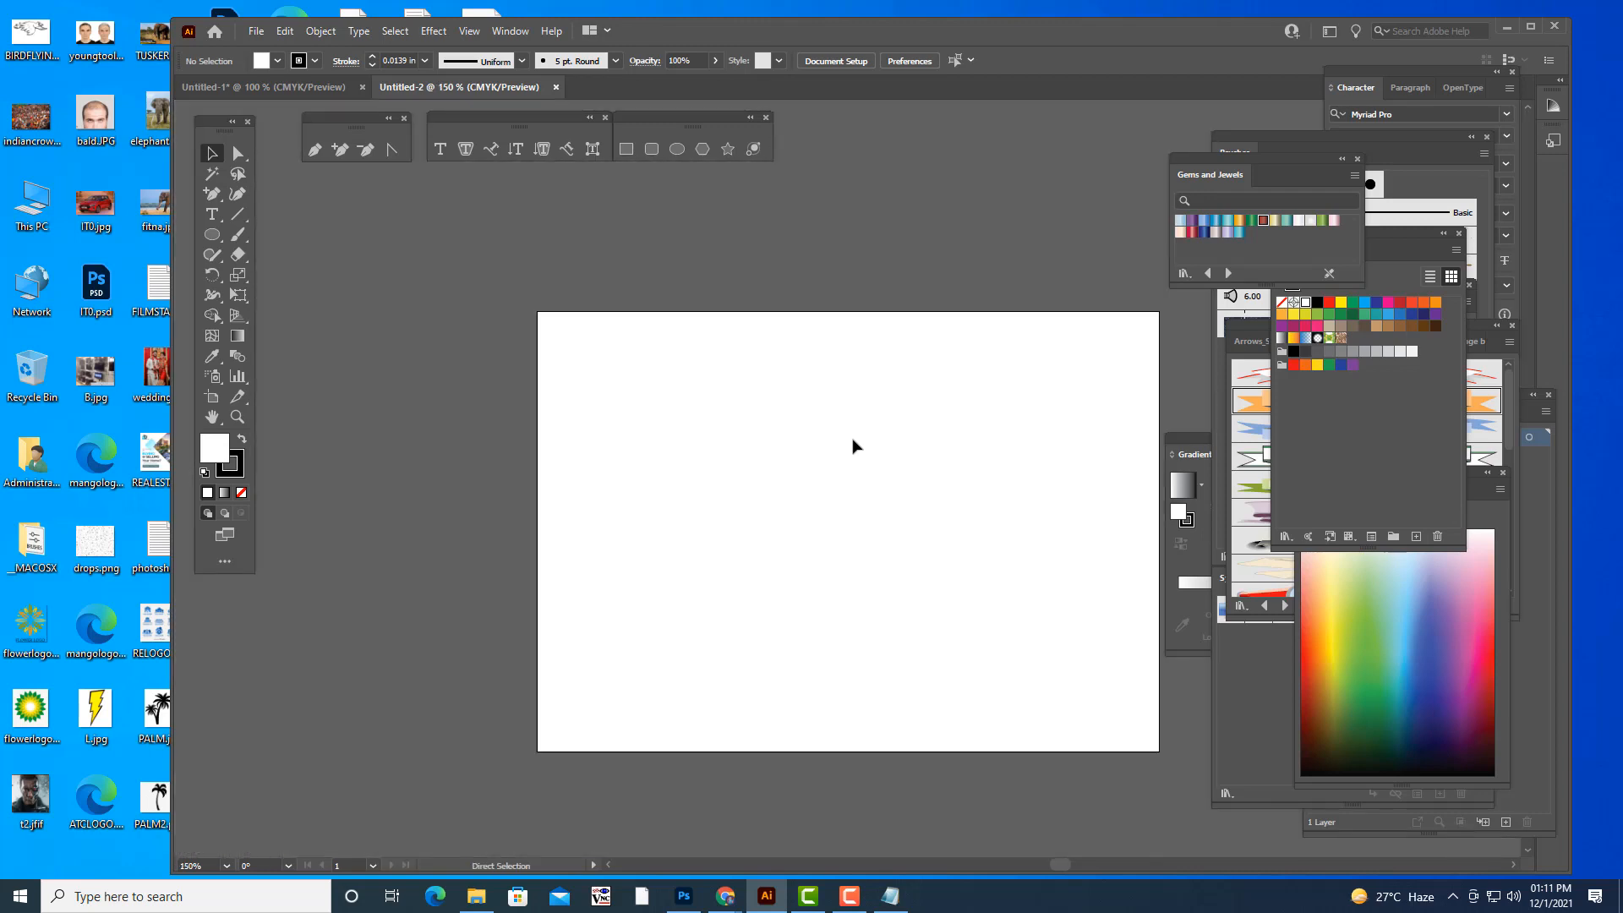
{"action": "key", "text": "ctrl+plus"}
{"action": "key", "text": "ctrl+plus"}
{"action": "key", "text": "ctrl+minus"}
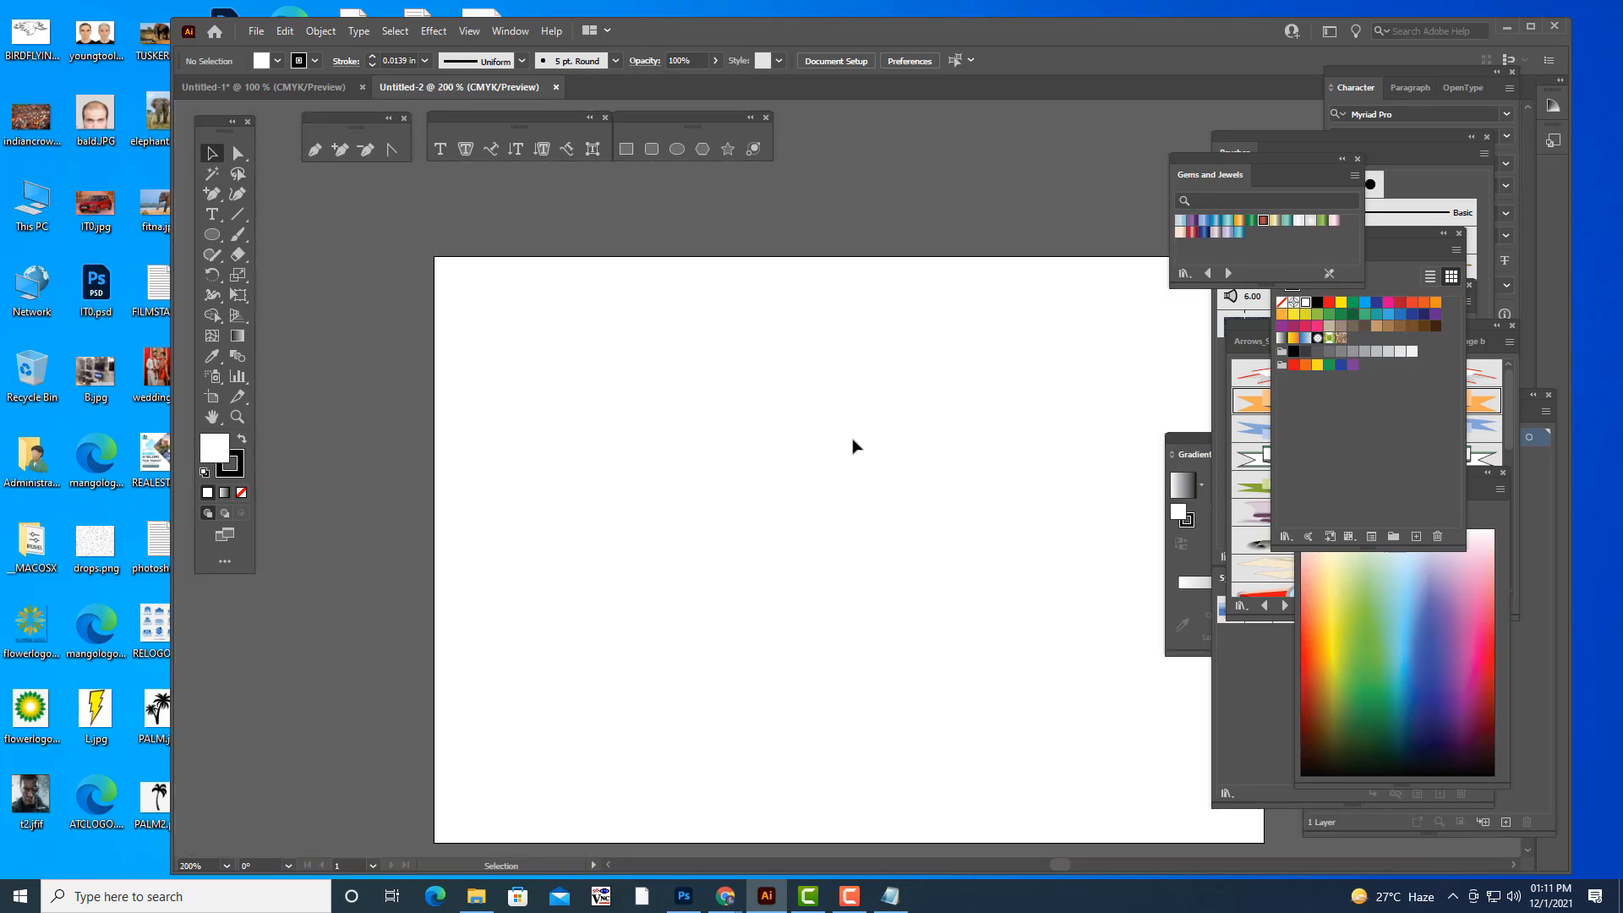
{"action": "key", "text": "space"}
{"action": "left_click_drag", "start_coordinate": [906, 452], "coordinate": [811, 422]}
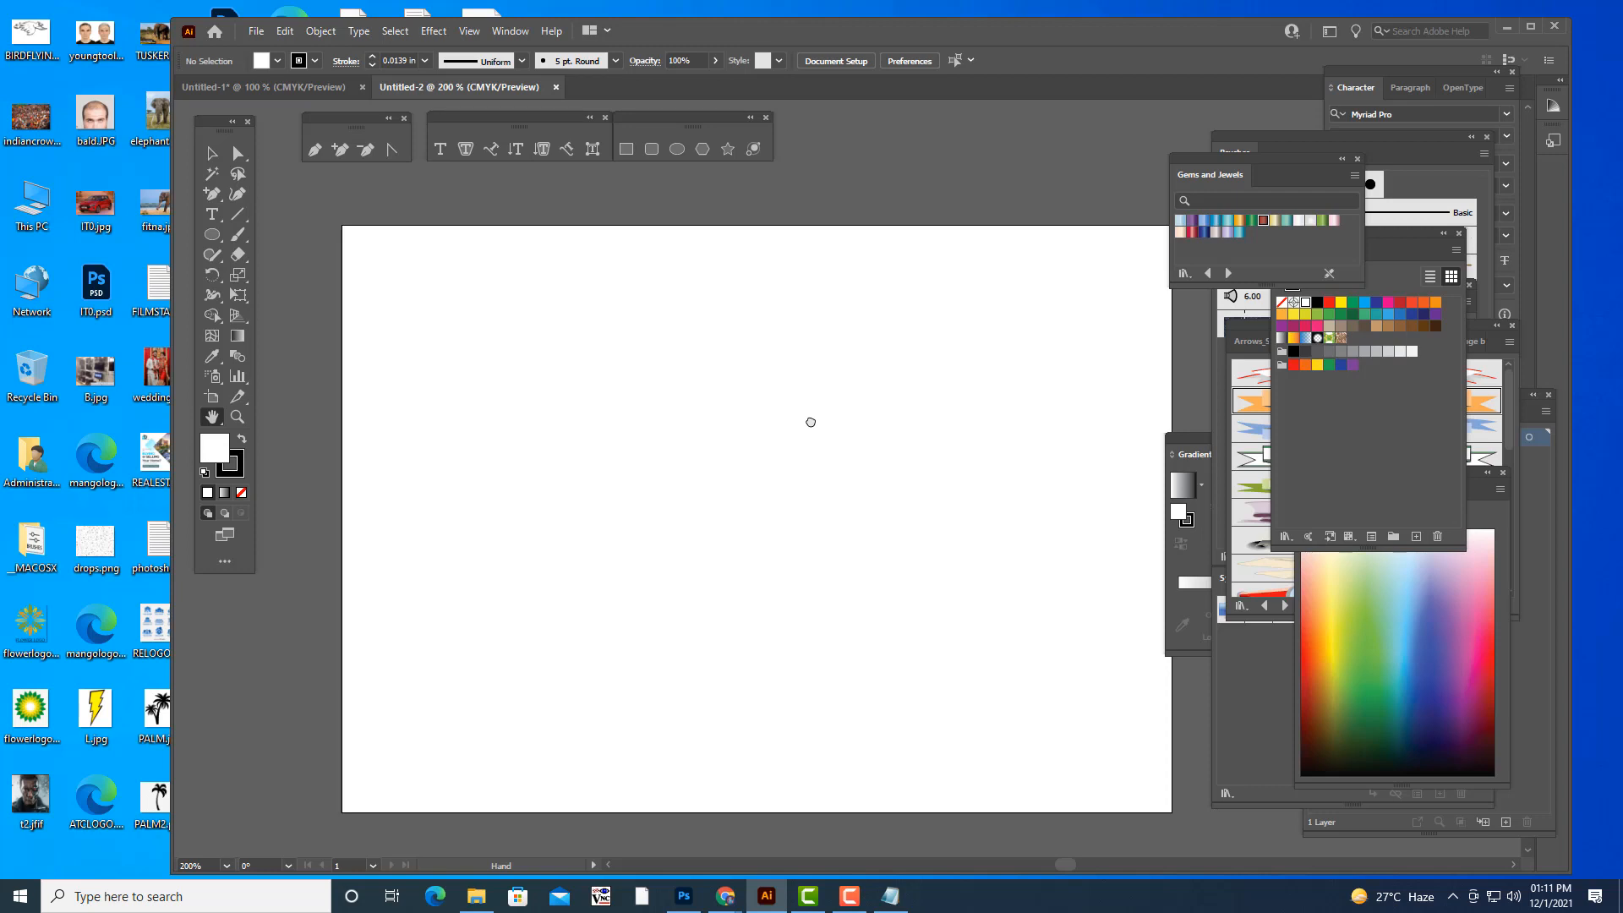
{"action": "left_click", "coordinate": [238, 234]}
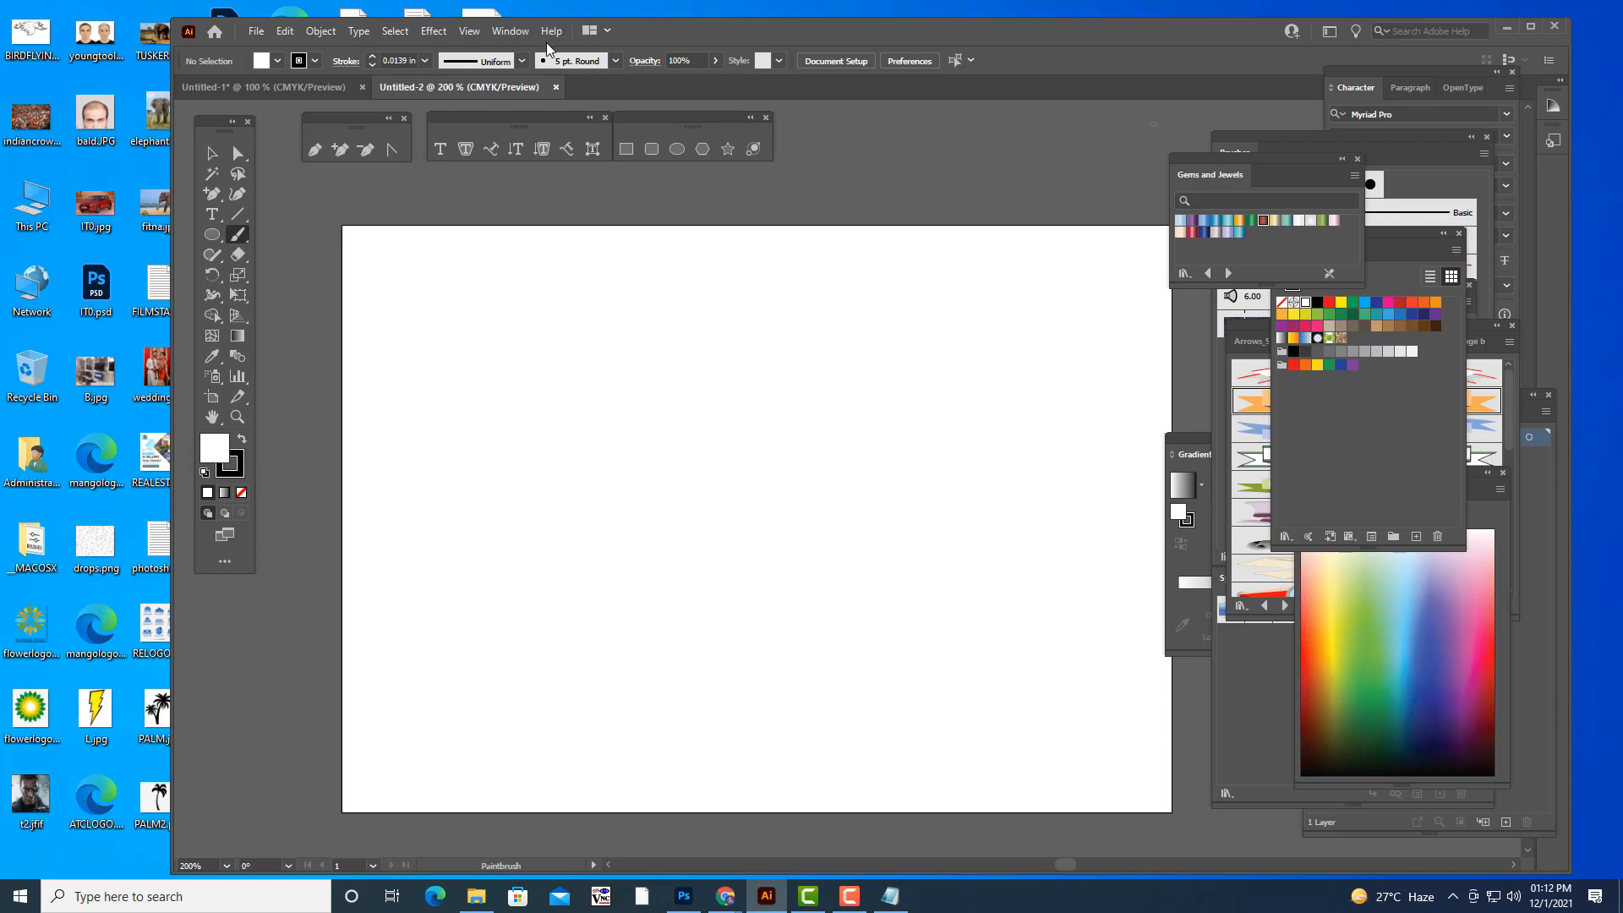
- Bring the Layers panel to the front and move the floating type tools beside the pen tools
{"action": "left_click", "coordinate": [510, 31]}
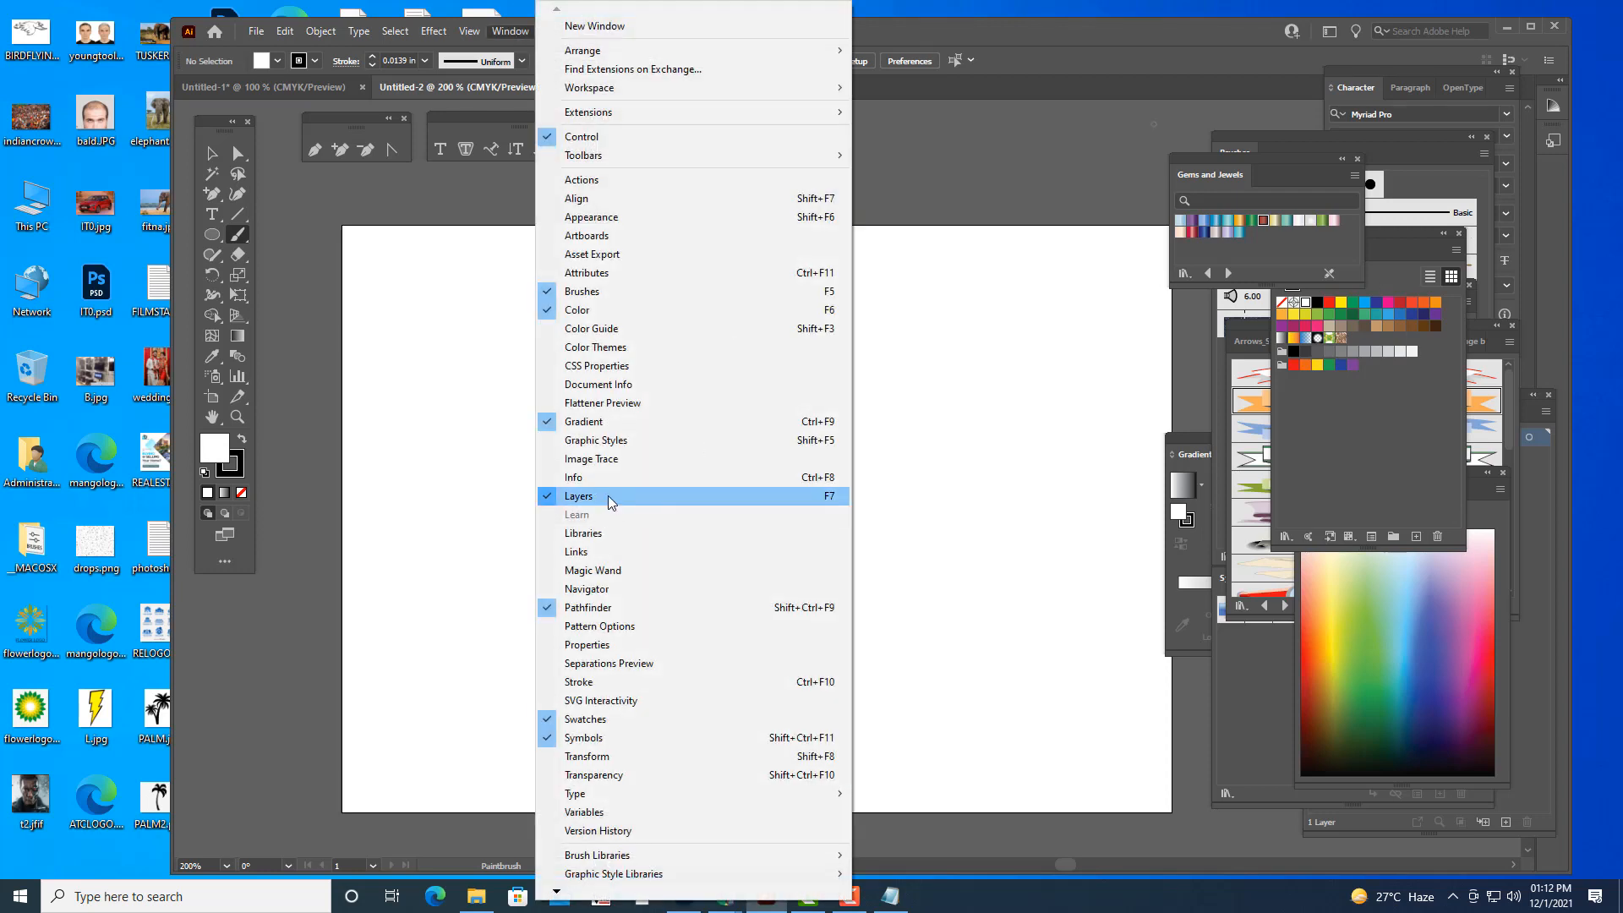
{"action": "left_click", "coordinate": [607, 495]}
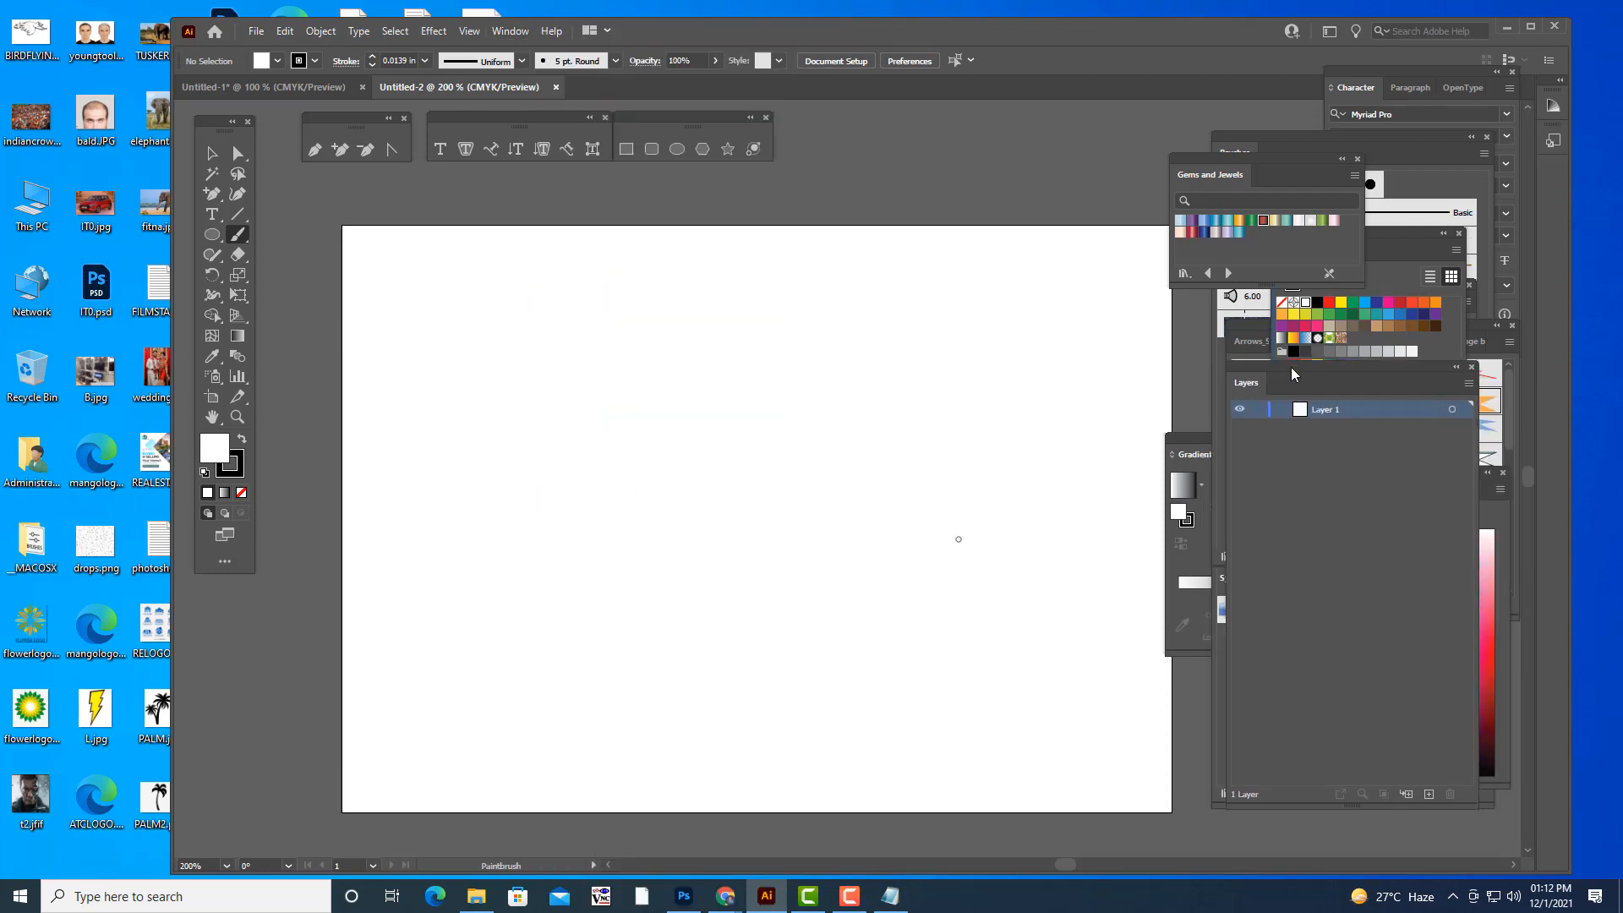
{"action": "left_click_drag", "start_coordinate": [1291, 367], "coordinate": [1306, 366]}
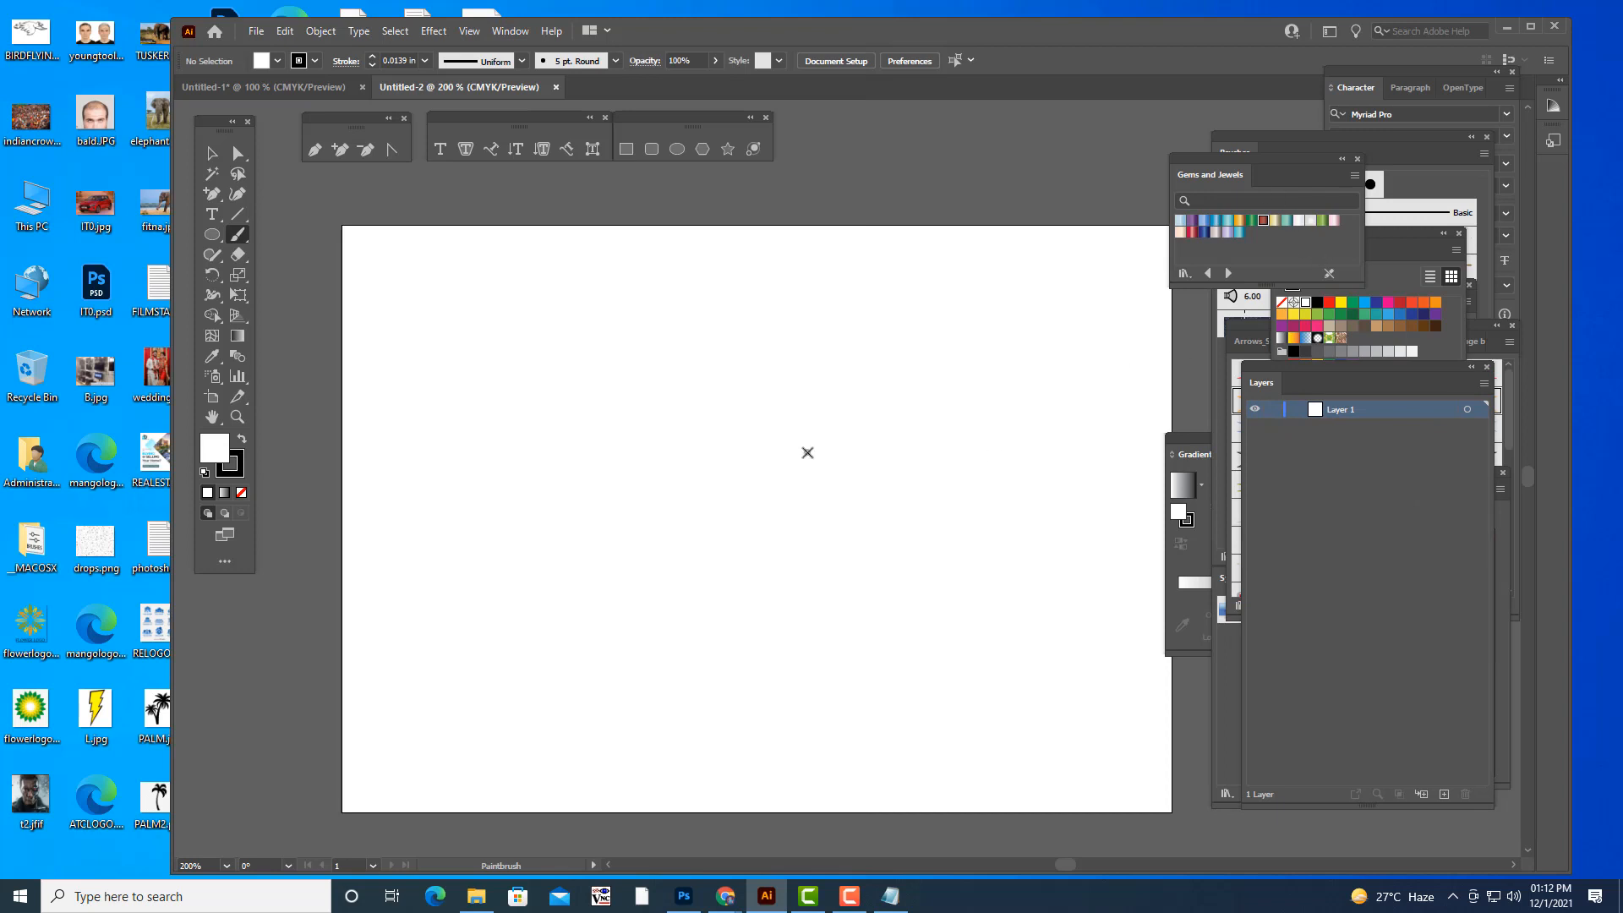
{"action": "key", "text": "h"}
{"action": "mouse_move", "coordinate": [852, 428]}
{"action": "left_mouse_down"}
{"action": "mouse_move", "coordinate": [739, 388]}
{"action": "mouse_move", "coordinate": [809, 421]}
{"action": "left_mouse_up"}
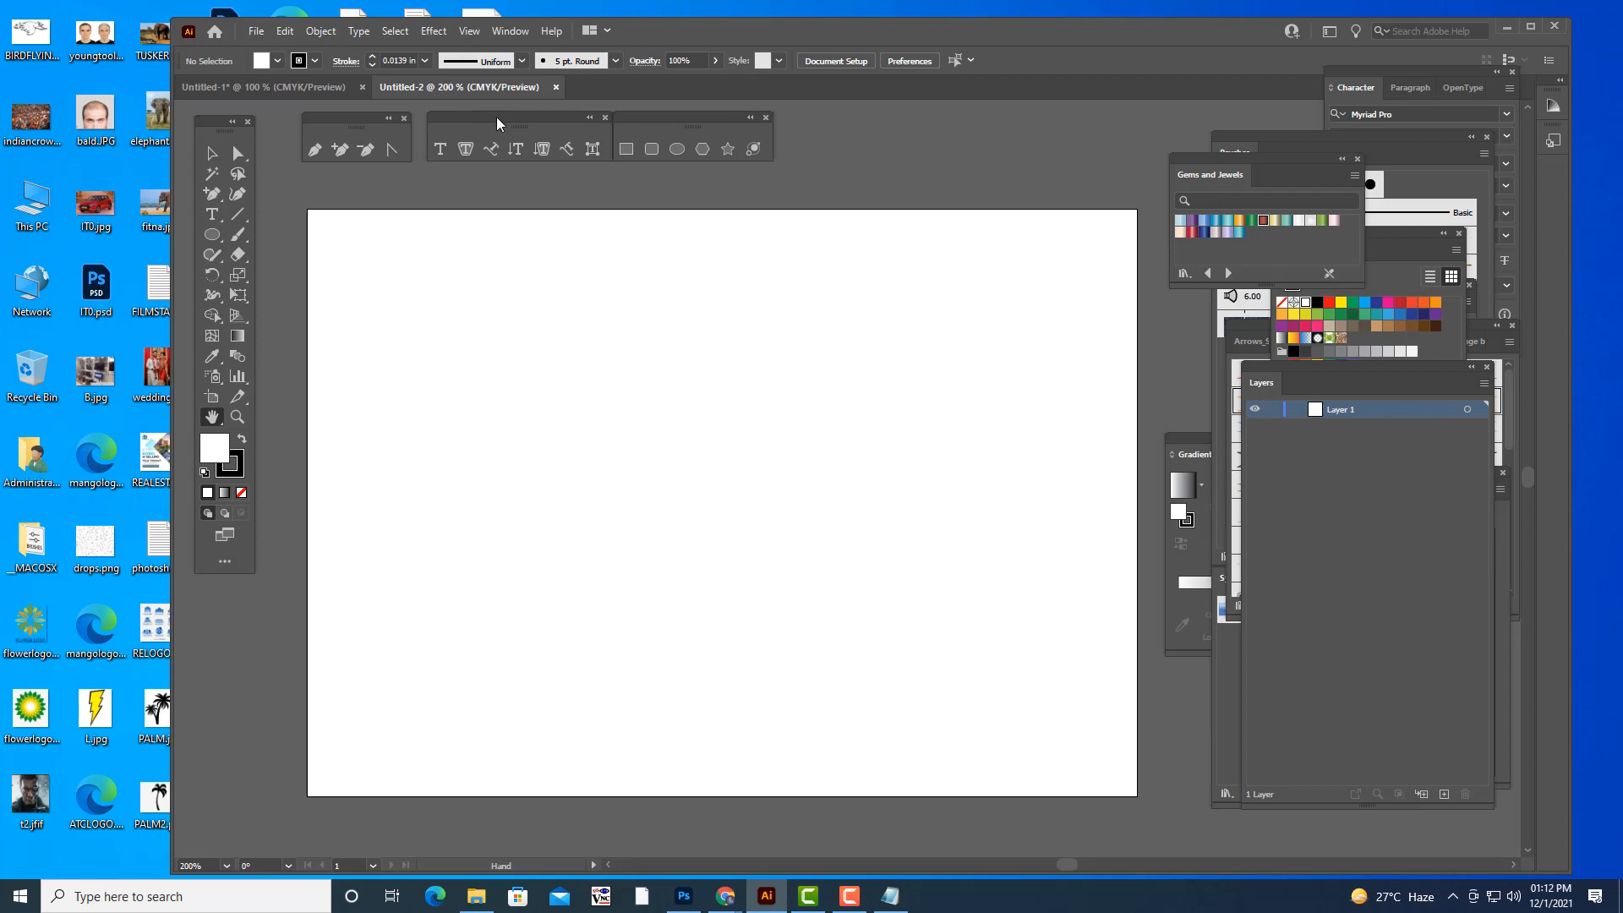
{"action": "left_click_drag", "start_coordinate": [497, 122], "coordinate": [481, 122]}
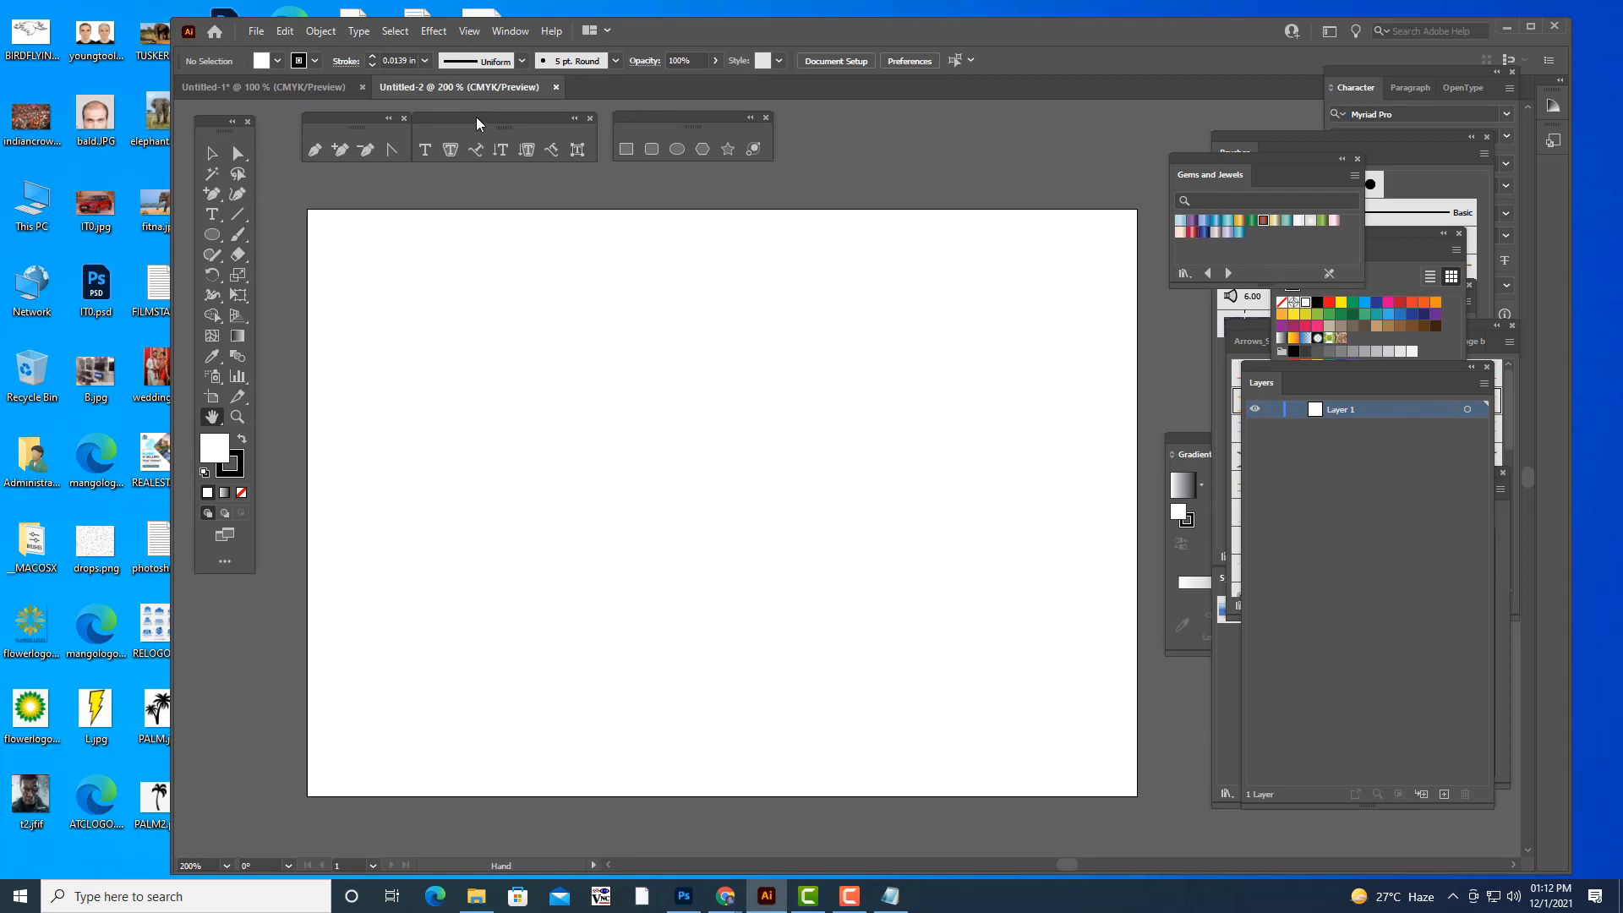
- Paint a spiral flourish with the 5 pt. Round brush near the artboard's upper edge and duplicate it to the left
{"action": "left_click", "coordinate": [238, 233]}
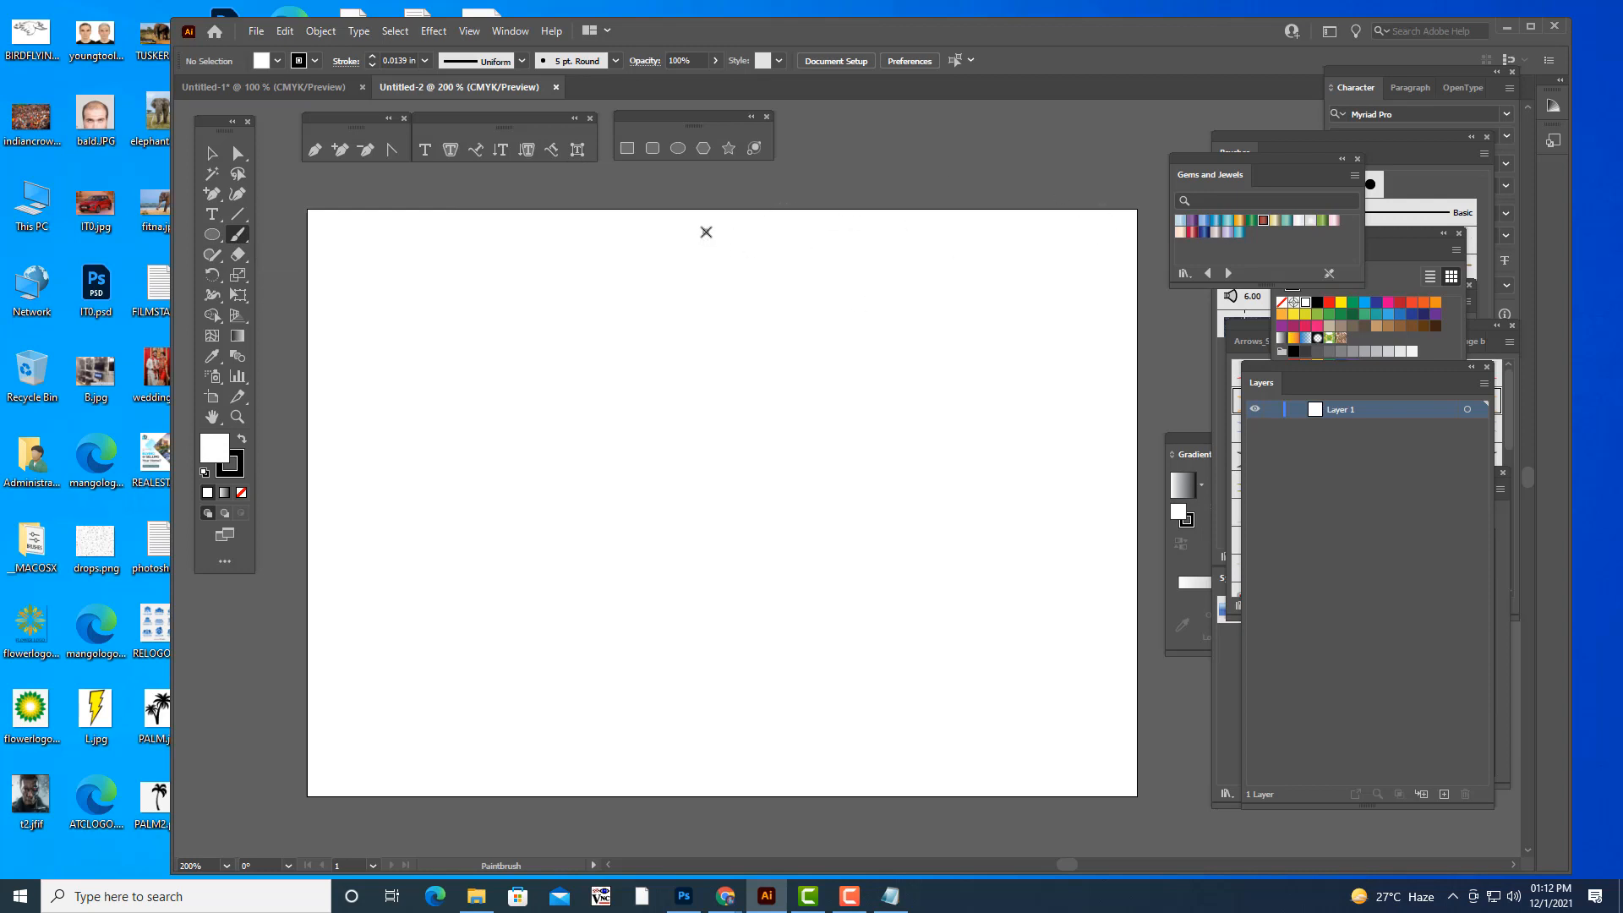
{"action": "mouse_move", "coordinate": [706, 231]}
{"action": "left_mouse_down"}
{"action": "mouse_move", "coordinate": [768, 316]}
{"action": "mouse_move", "coordinate": [859, 373]}
{"action": "mouse_move", "coordinate": [923, 333]}
{"action": "mouse_move", "coordinate": [906, 256]}
{"action": "mouse_move", "coordinate": [846, 242]}
{"action": "mouse_move", "coordinate": [813, 272]}
{"action": "mouse_move", "coordinate": [843, 321]}
{"action": "mouse_move", "coordinate": [873, 312]}
{"action": "mouse_move", "coordinate": [846, 291]}
{"action": "left_mouse_up"}
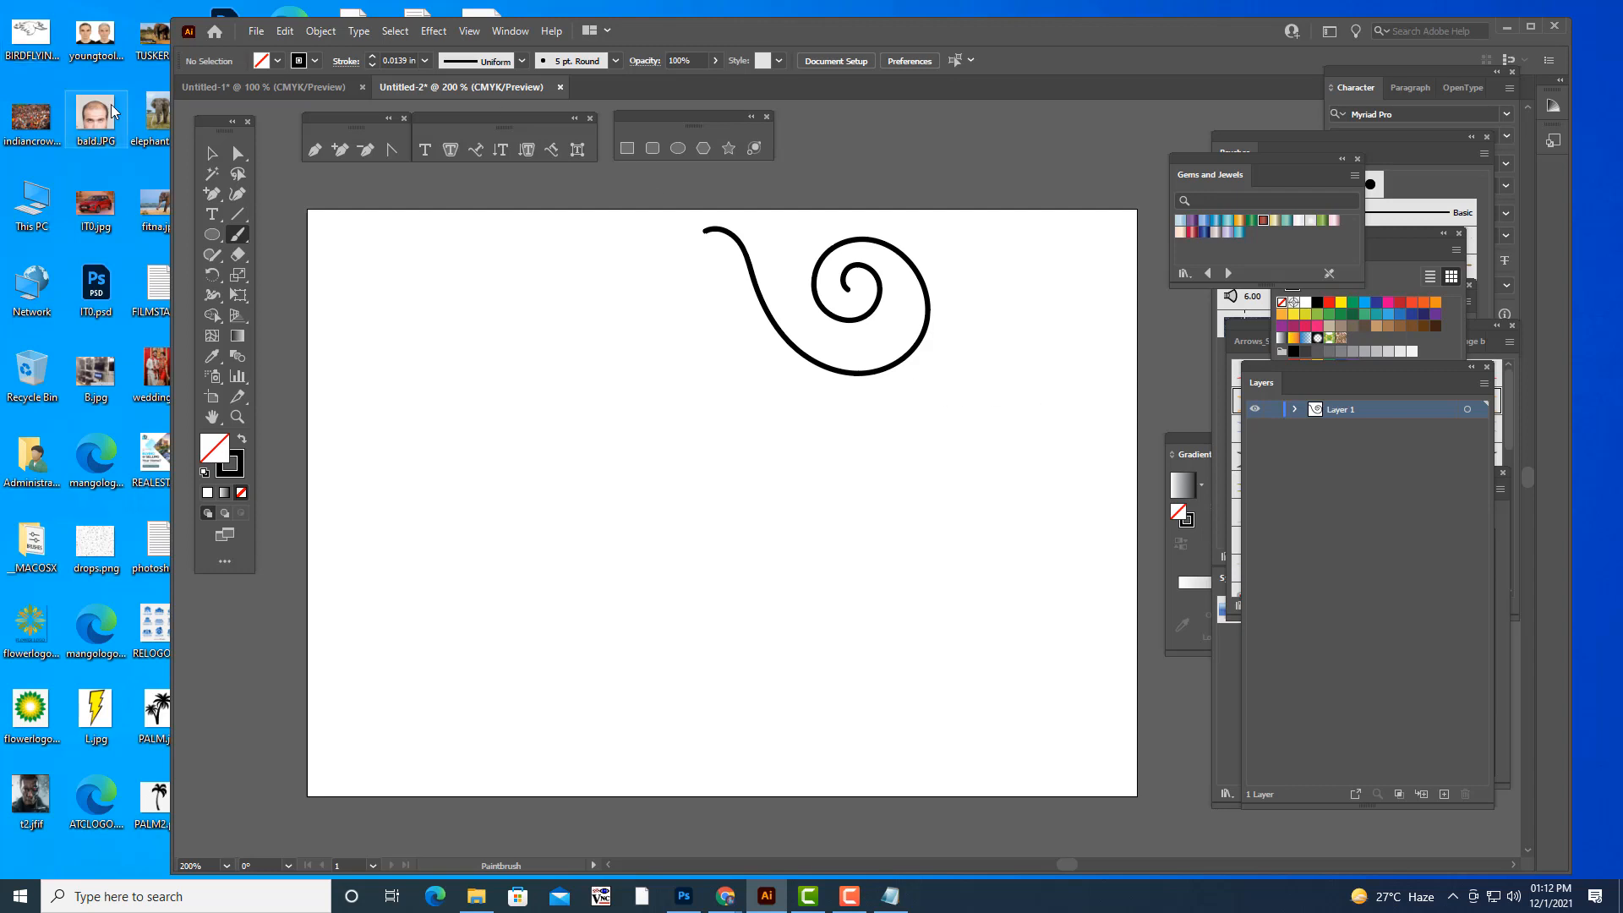
{"action": "key", "text": "v"}
{"action": "left_click", "coordinate": [802, 366]}
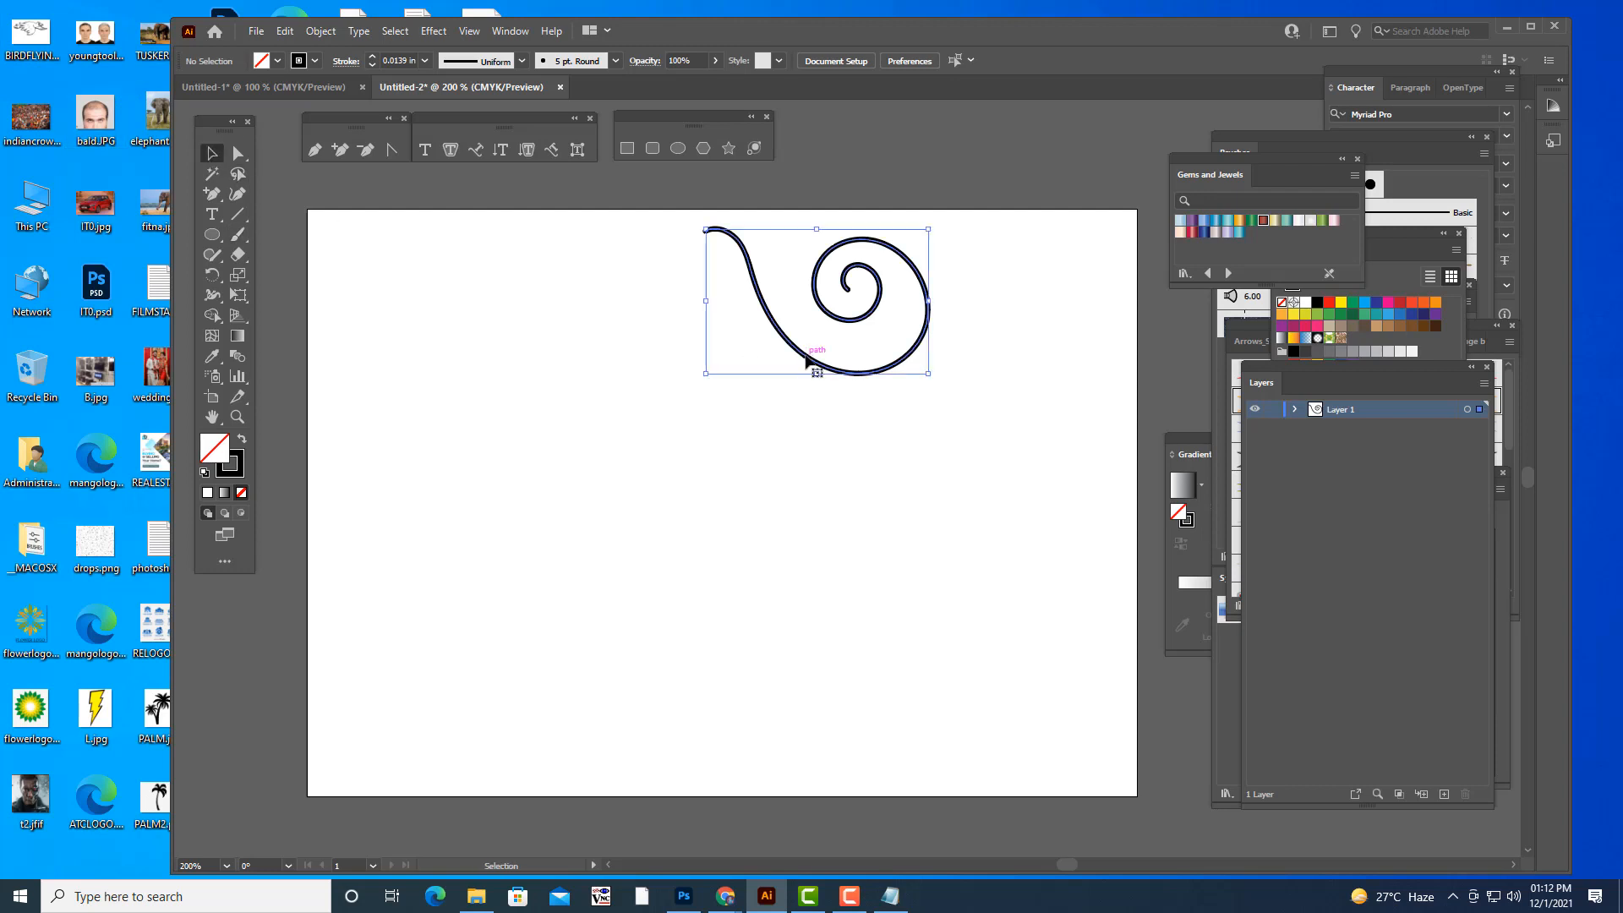
{"action": "left_click_drag", "start_coordinate": [802, 365], "coordinate": [578, 371]}
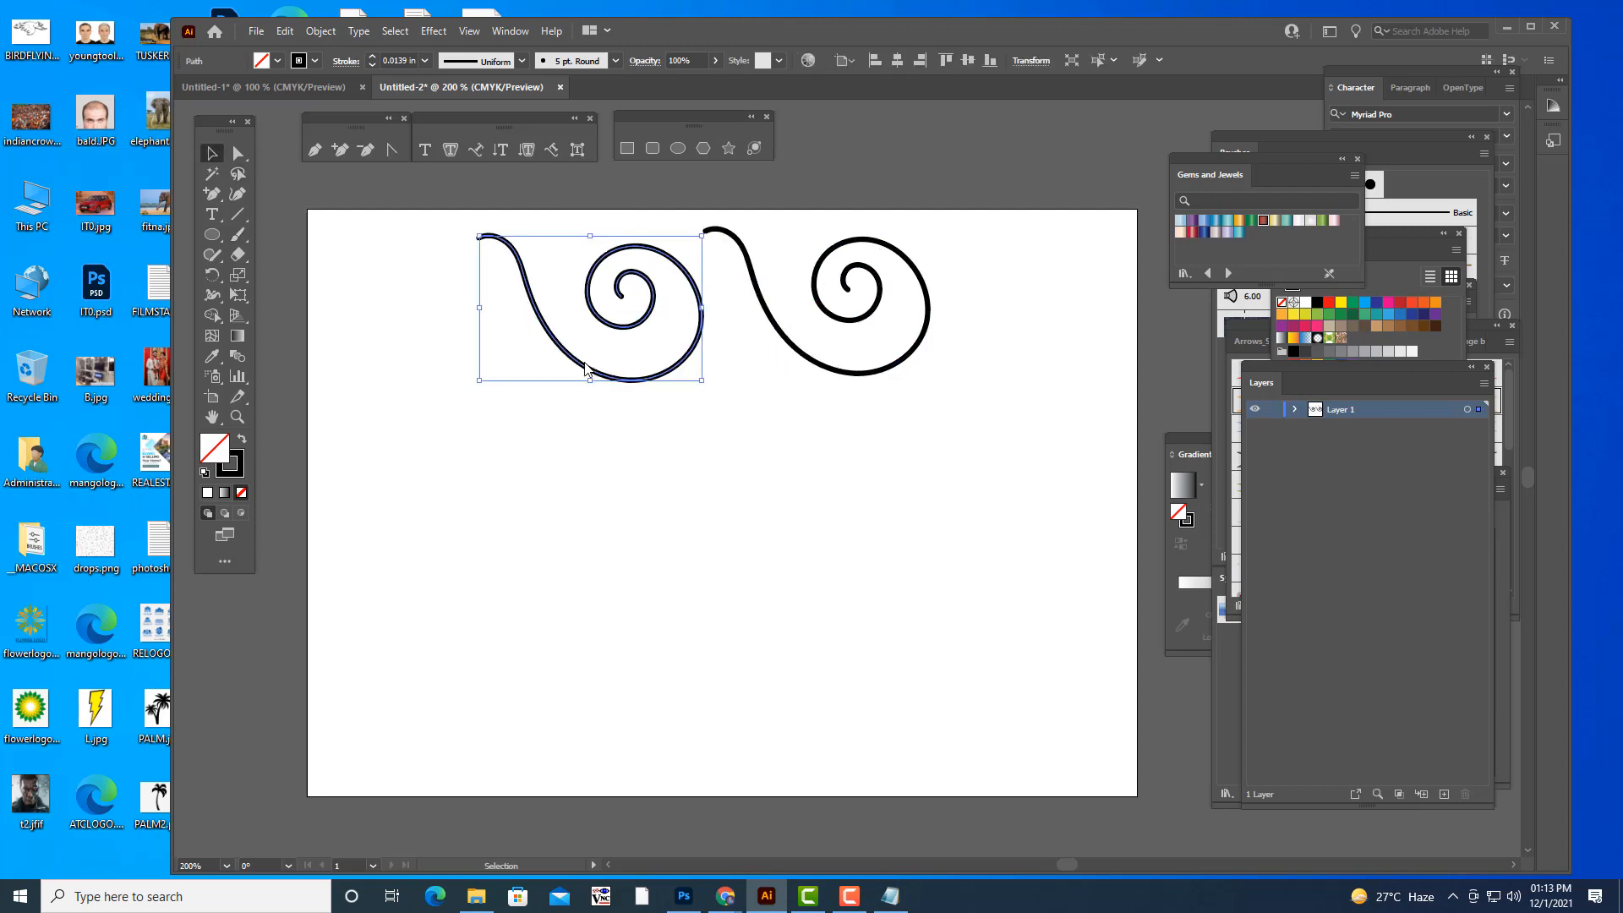
- Reflect the copied spiral left to right and align it so its upper end meets the original
{"action": "right_click", "coordinate": [585, 364]}
{"action": "mouse_move", "coordinate": [681, 656]}
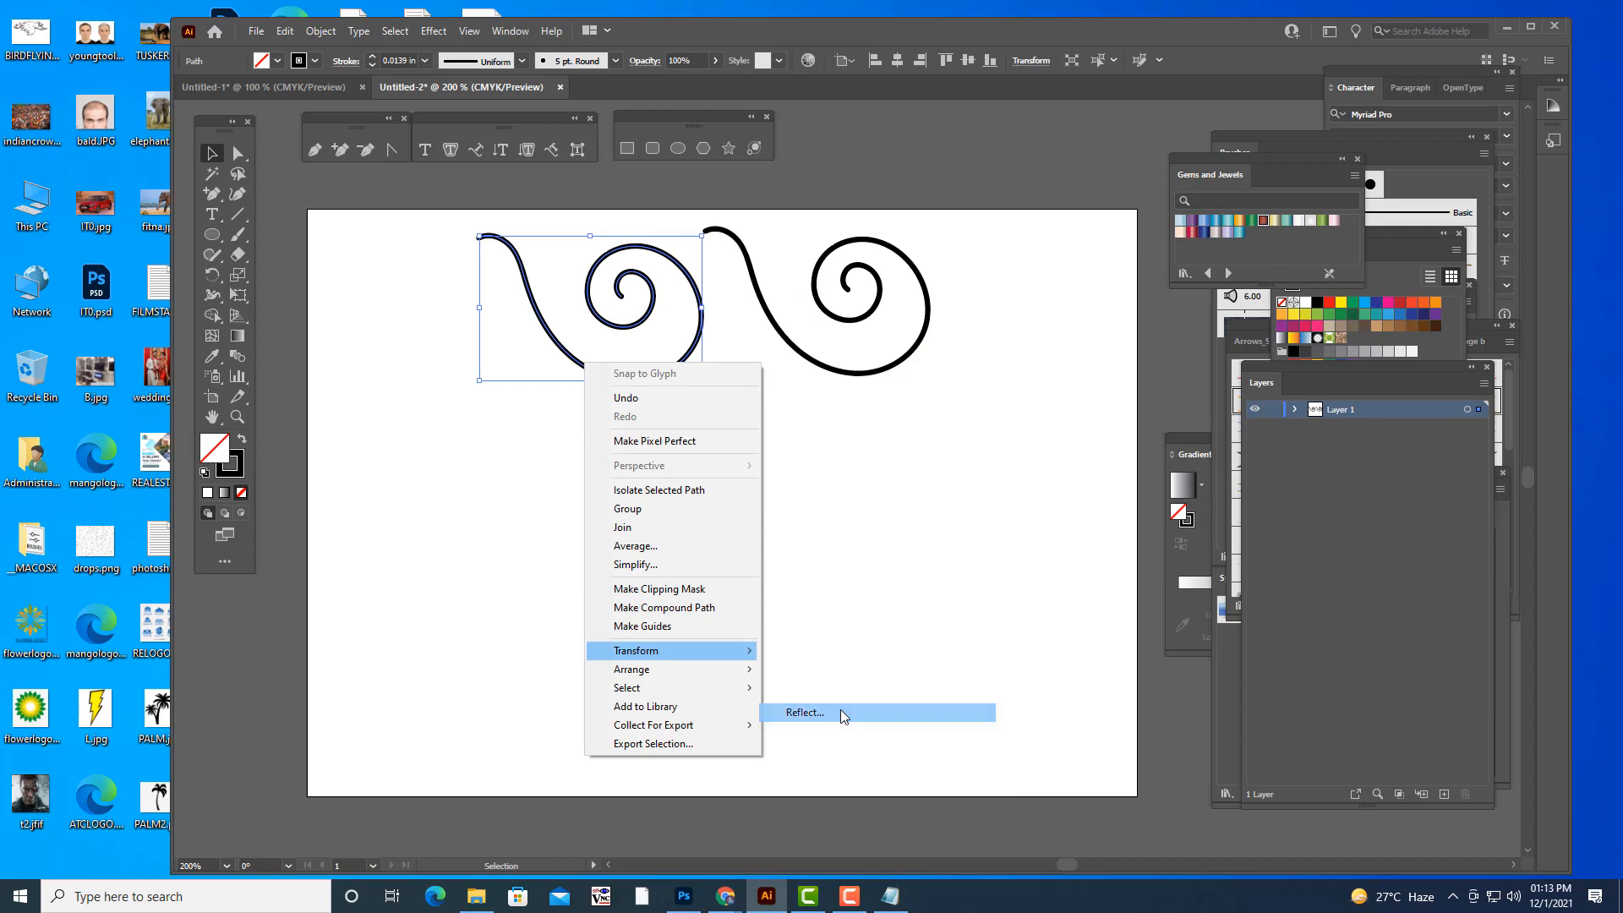
{"action": "left_click", "coordinate": [840, 708]}
{"action": "left_click", "coordinate": [1294, 363]}
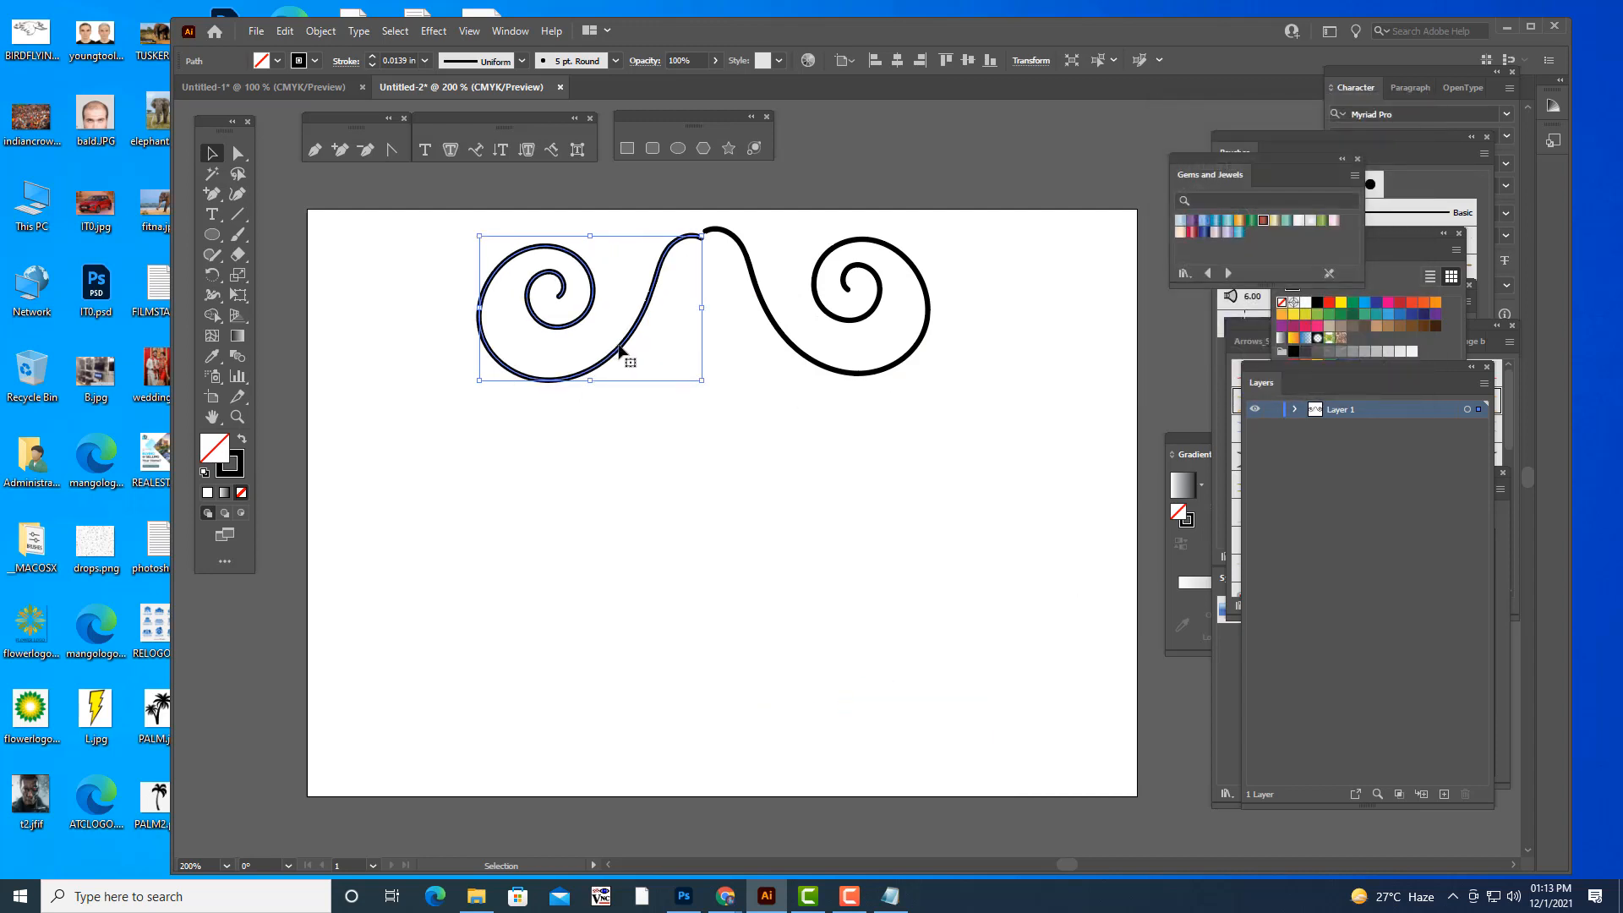
{"action": "left_click_drag", "start_coordinate": [626, 359], "coordinate": [626, 352]}
{"action": "left_click", "coordinate": [723, 492]}
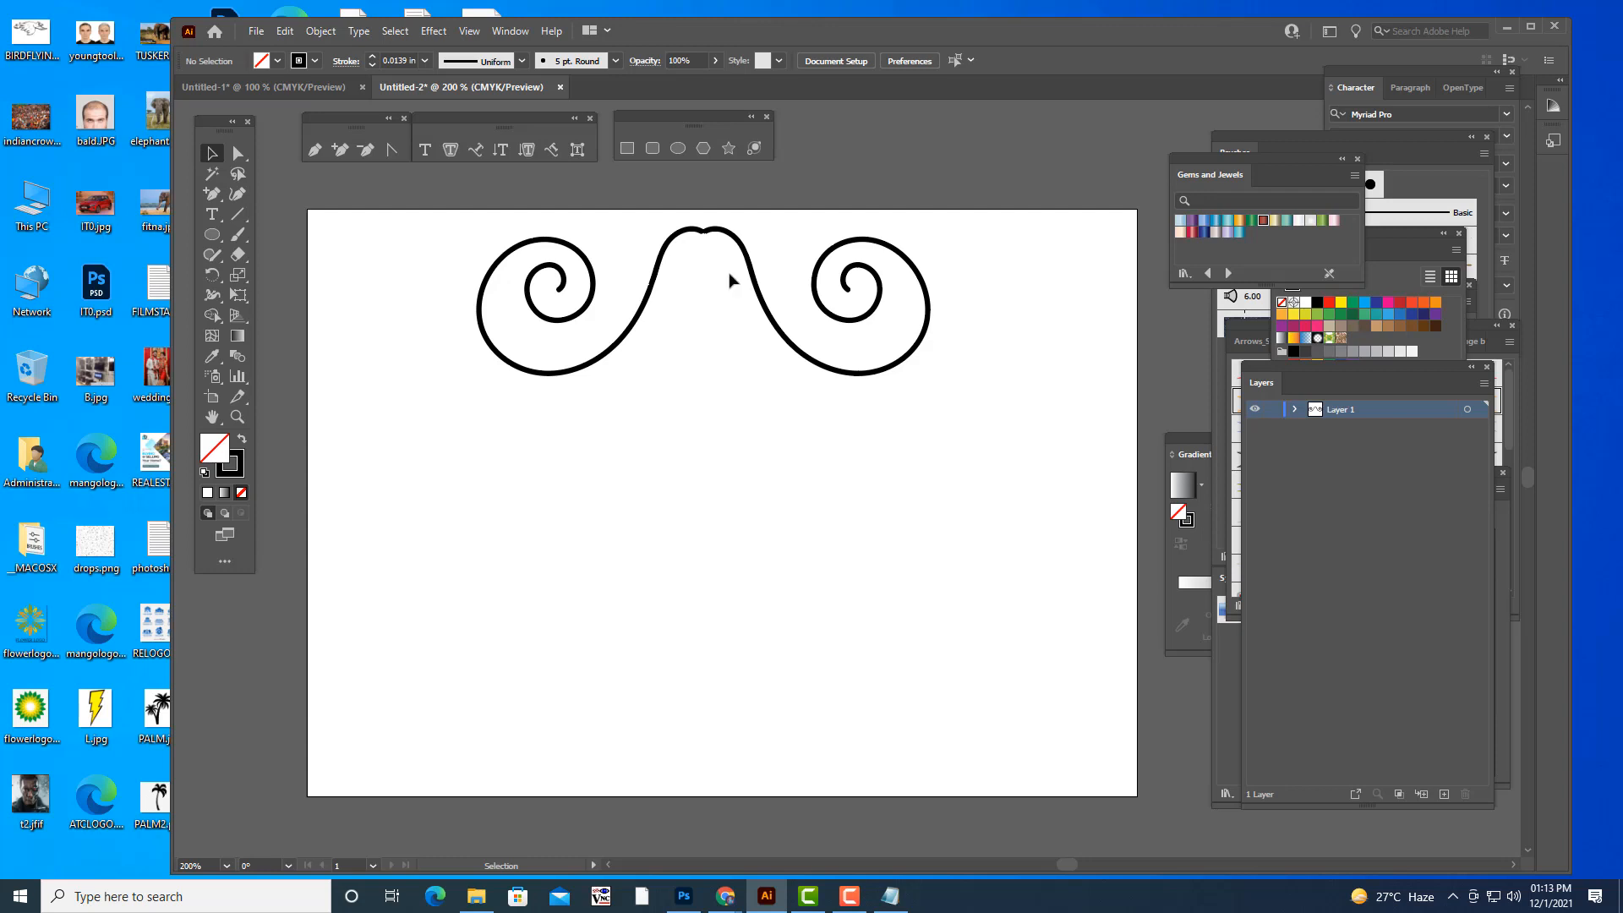
- Delete both spiral flourishes and bring the Brushes and Symbols panels beside the artboard
{"action": "left_click_drag", "start_coordinate": [423, 184], "coordinate": [1049, 454]}
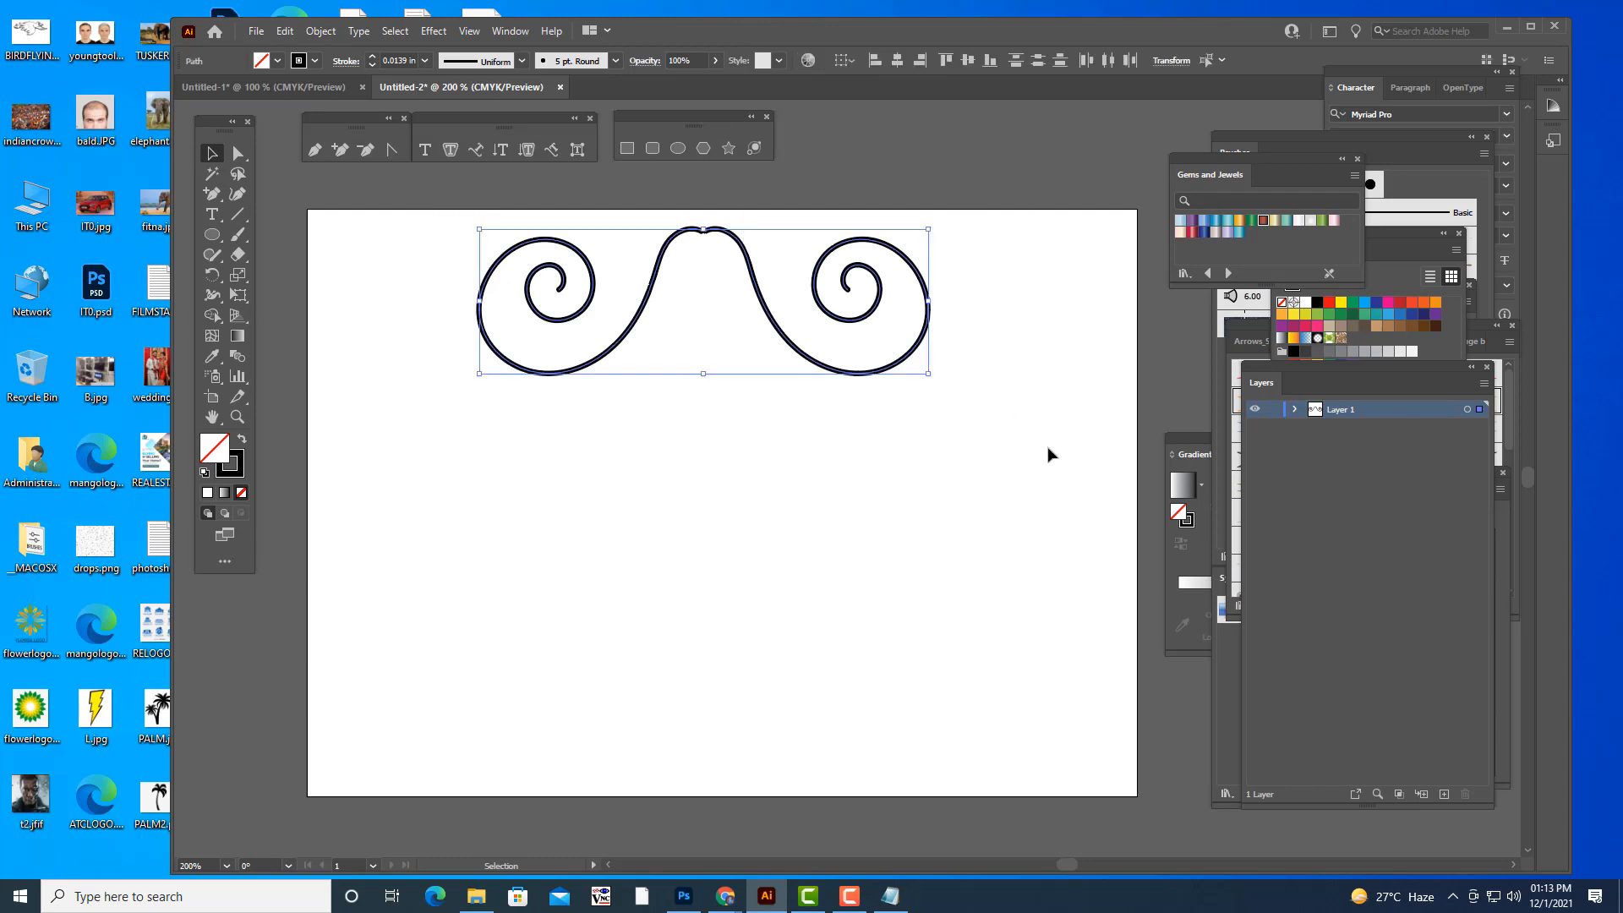
{"action": "key", "text": "Delete"}
{"action": "left_click_drag", "start_coordinate": [1239, 128], "coordinate": [1155, 150]}
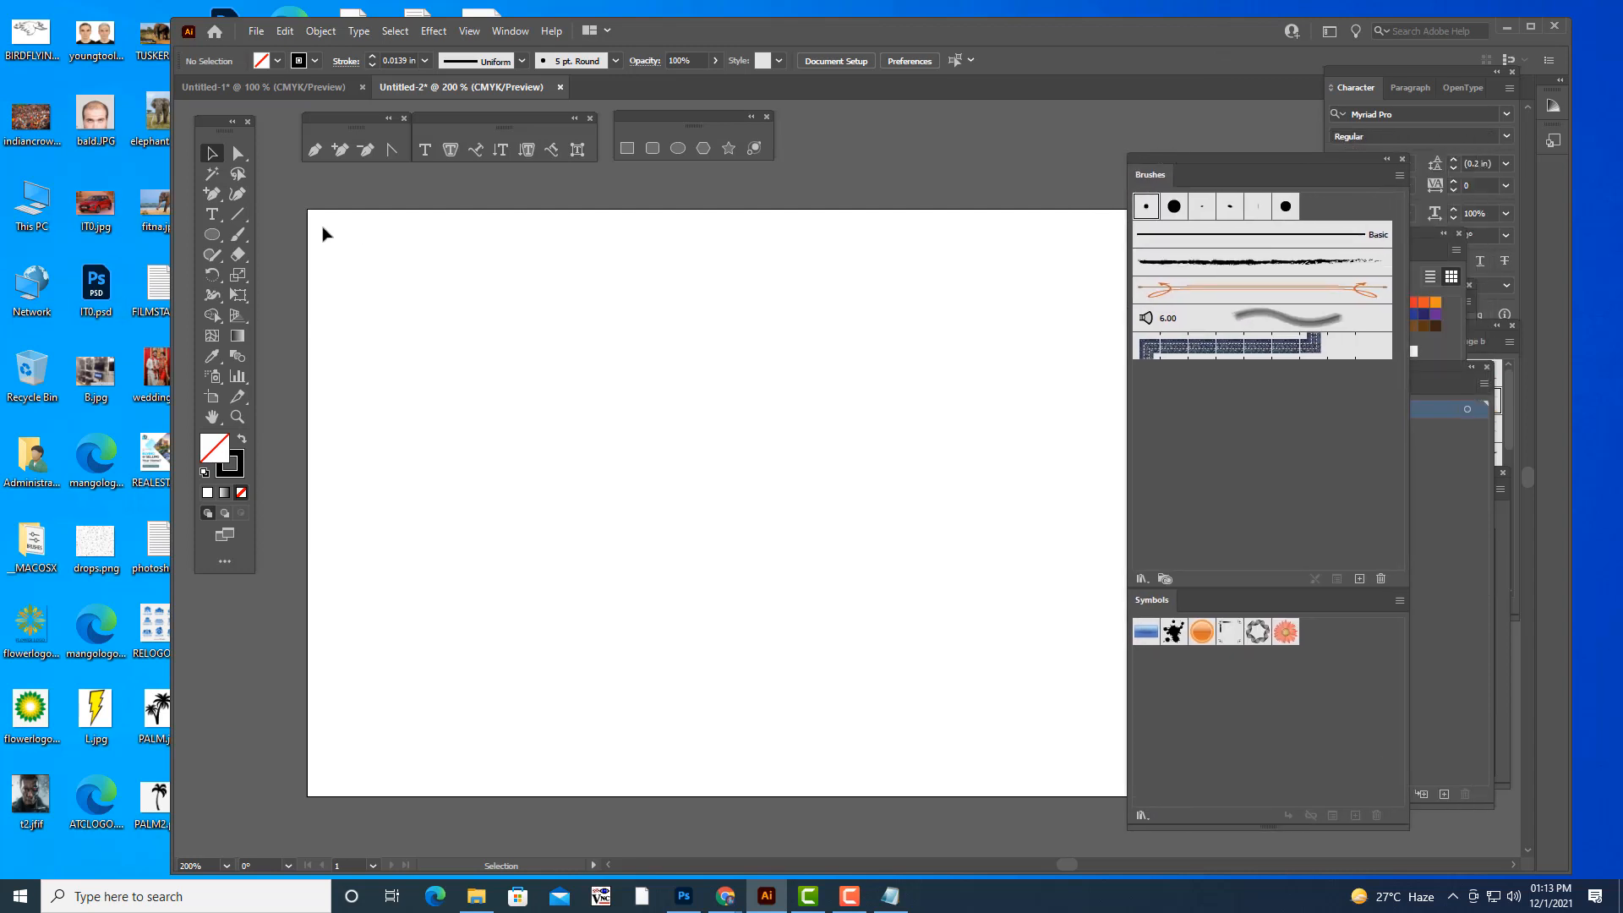
- Draw a tall ellipse about 106 x 303 pt and fill it with dark green 1F3A02
{"action": "left_click", "coordinate": [212, 234]}
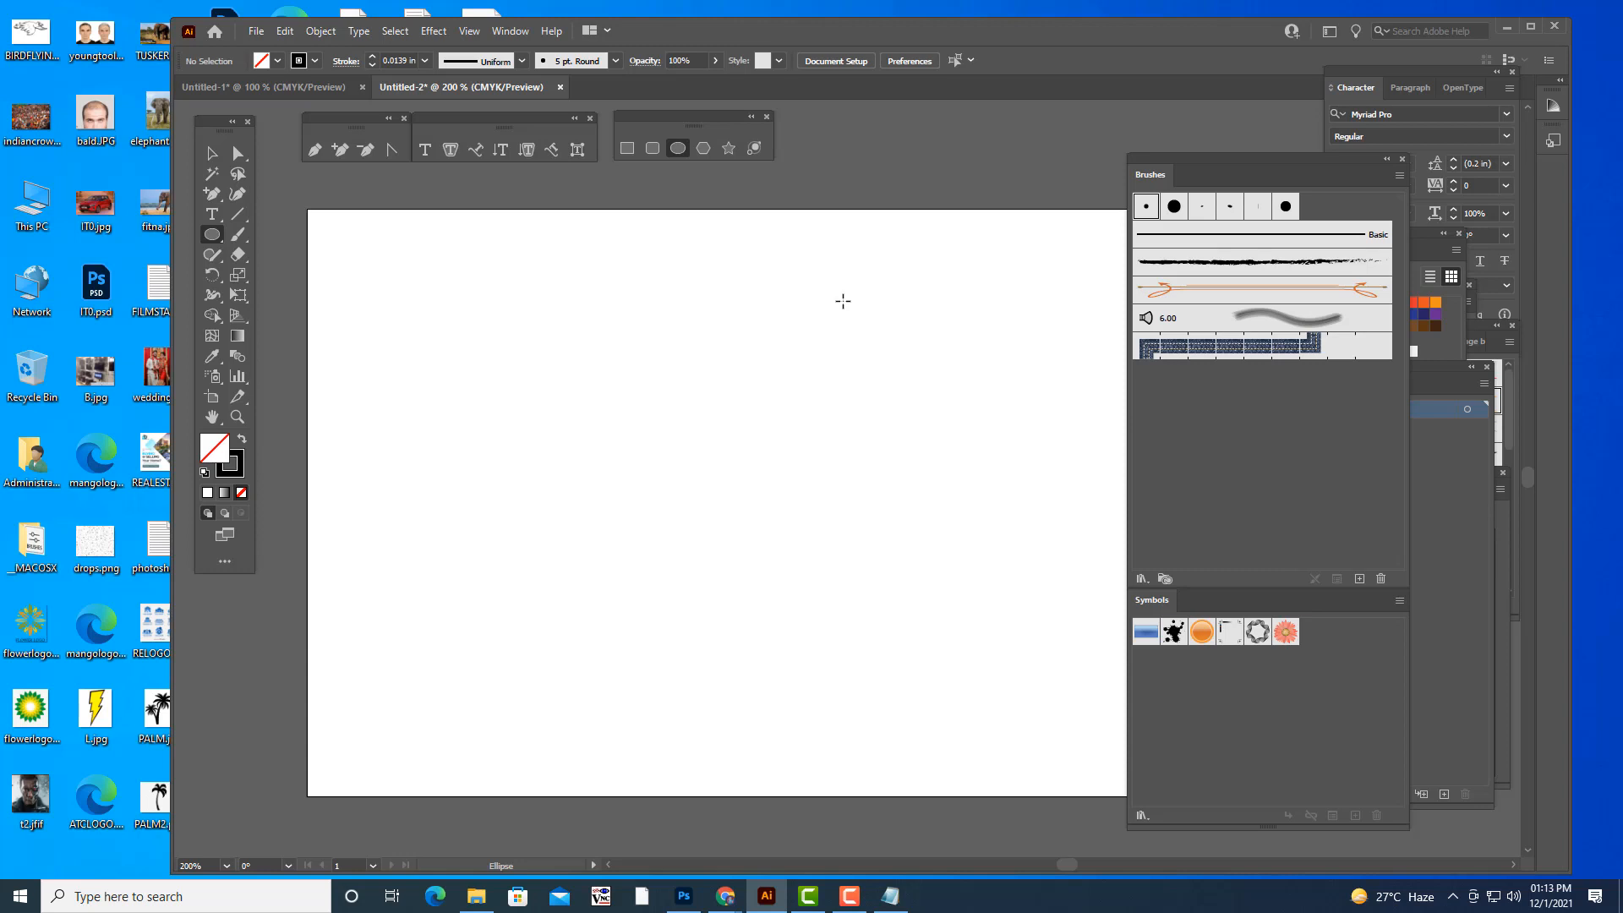
{"action": "left_click_drag", "start_coordinate": [815, 270], "coordinate": [920, 569]}
{"action": "left_click", "coordinate": [211, 153]}
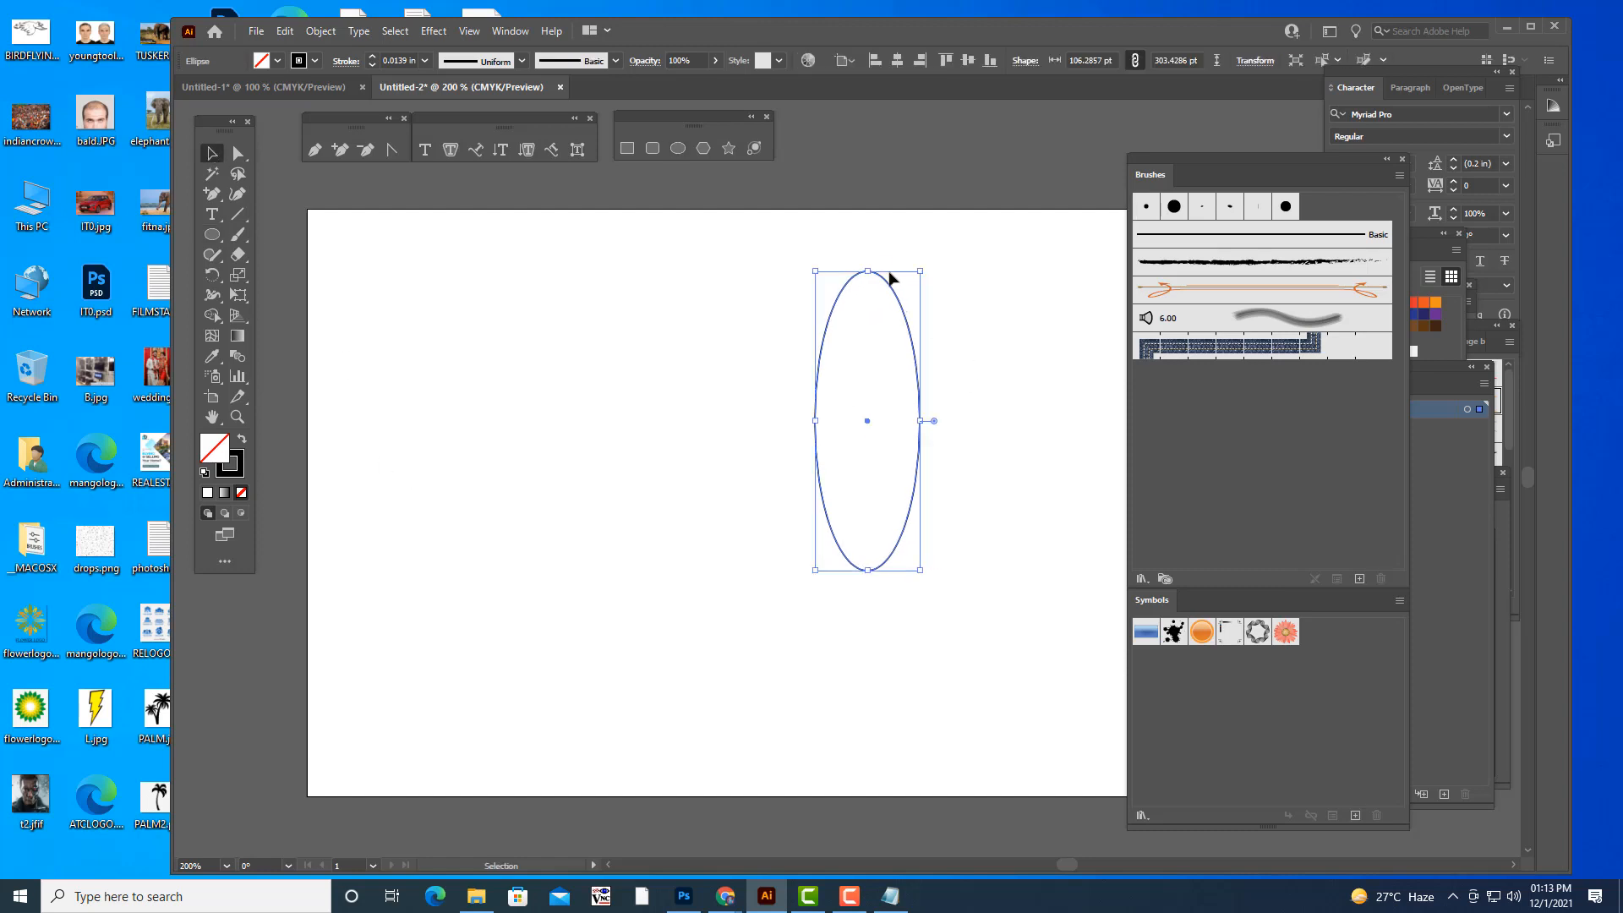
{"action": "double_click", "coordinate": [218, 457]}
{"action": "left_click", "coordinate": [1179, 415]}
{"action": "left_click", "coordinate": [1146, 419]}
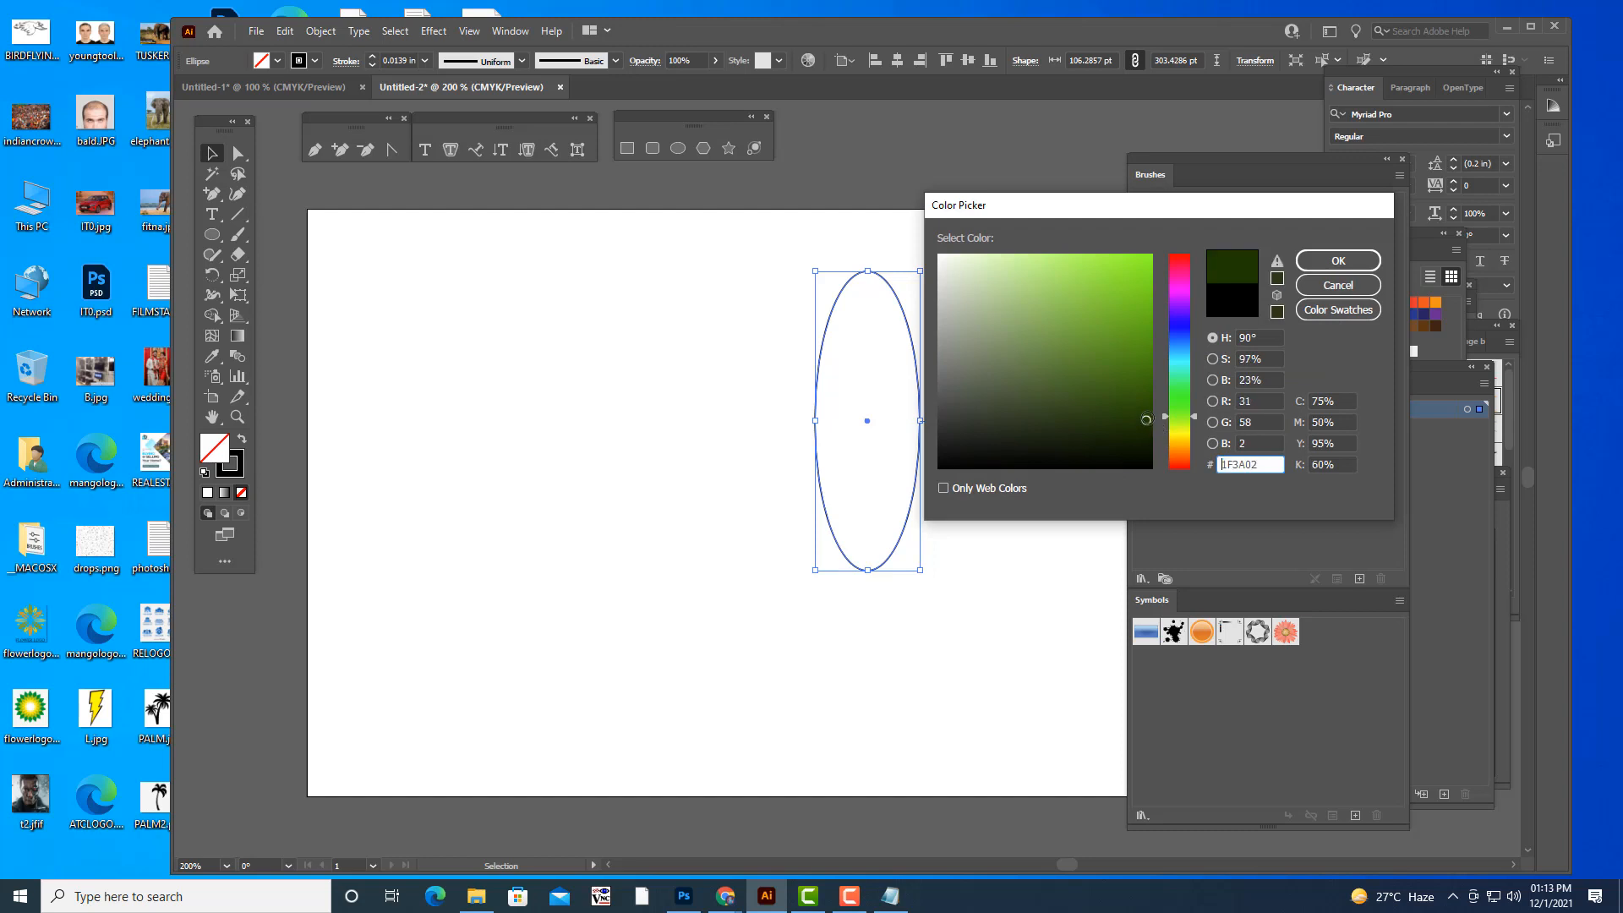
{"action": "left_click", "coordinate": [1352, 261]}
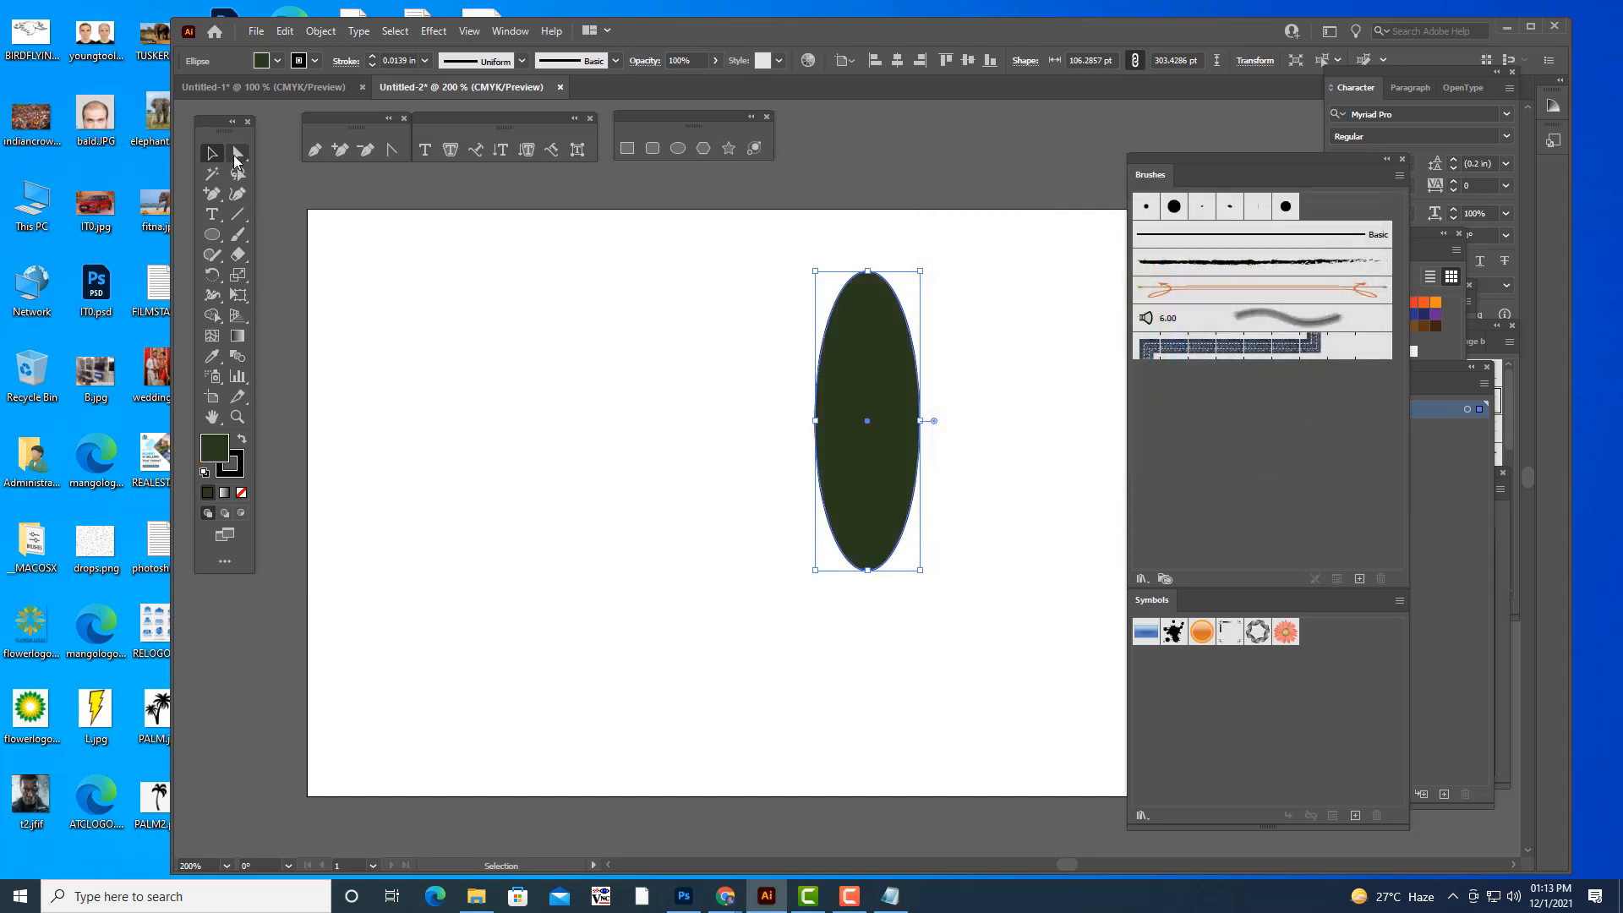
- Convert the ellipse's top and bottom anchor points to corners to form a pointed leaf
{"action": "left_click", "coordinate": [238, 153]}
{"action": "left_click", "coordinate": [859, 351]}
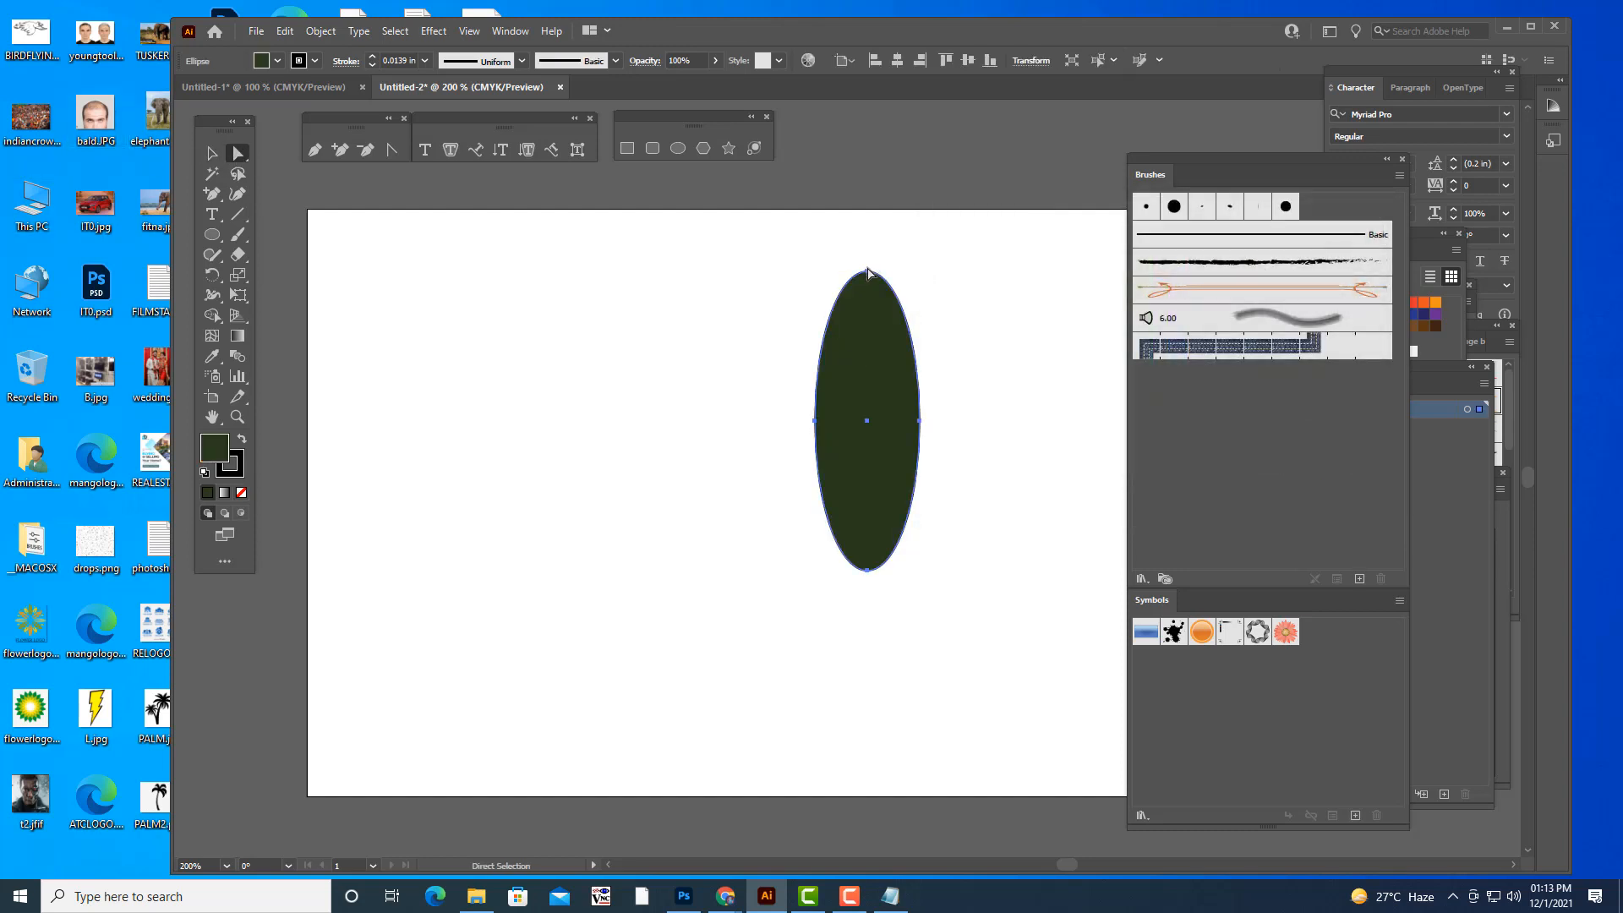
{"action": "left_click", "coordinate": [867, 271]}
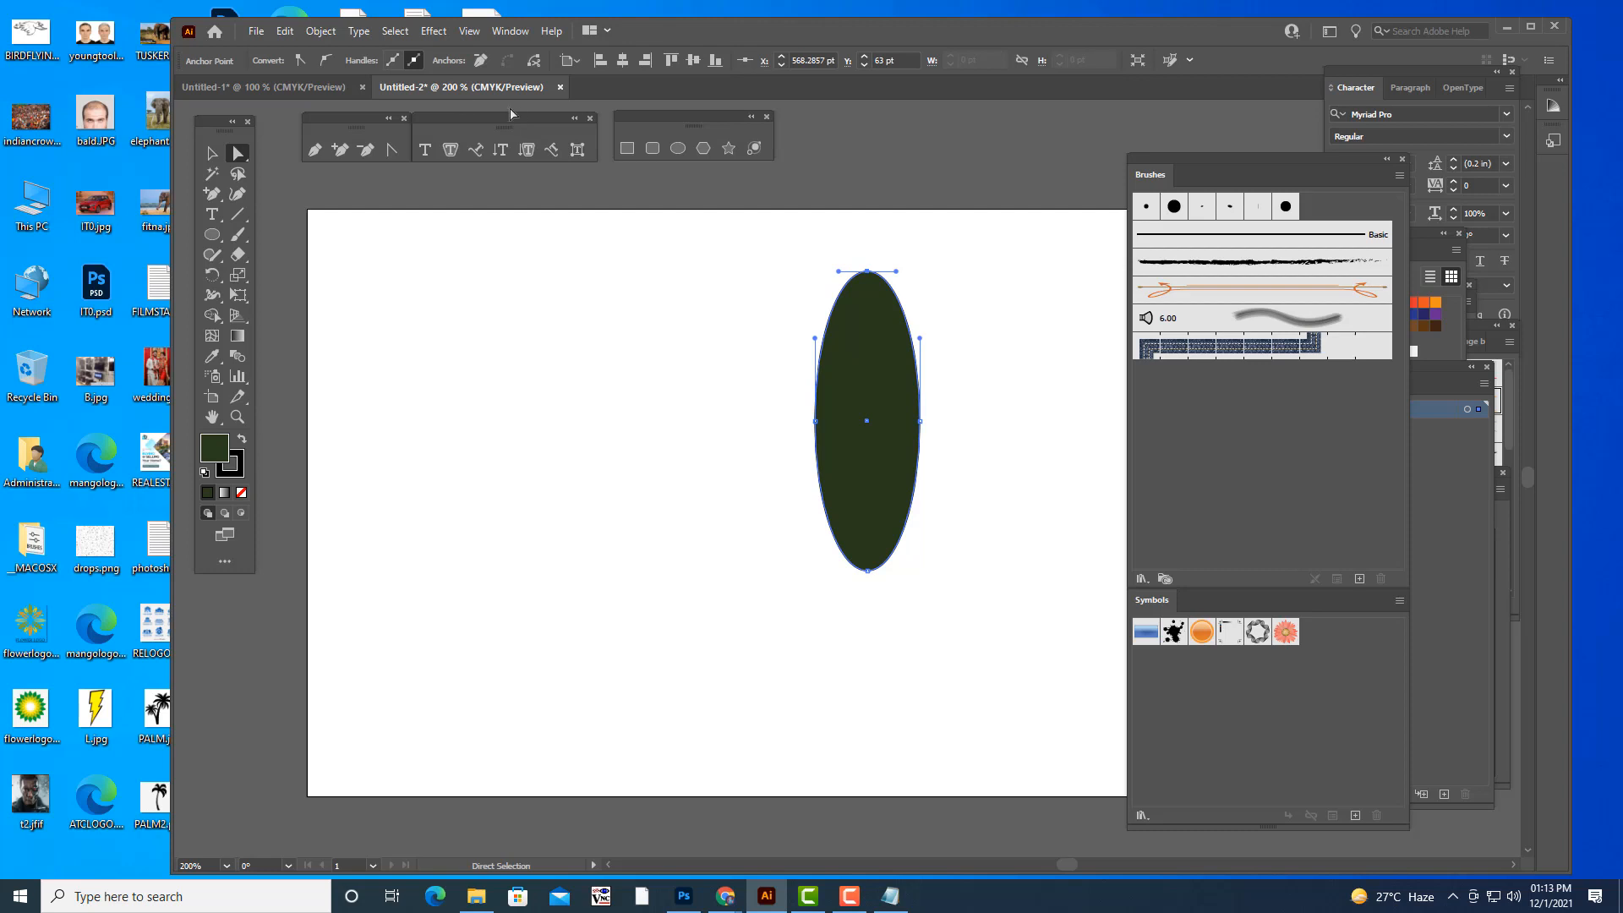
{"action": "left_click", "coordinate": [301, 59]}
{"action": "left_click", "coordinate": [868, 571]}
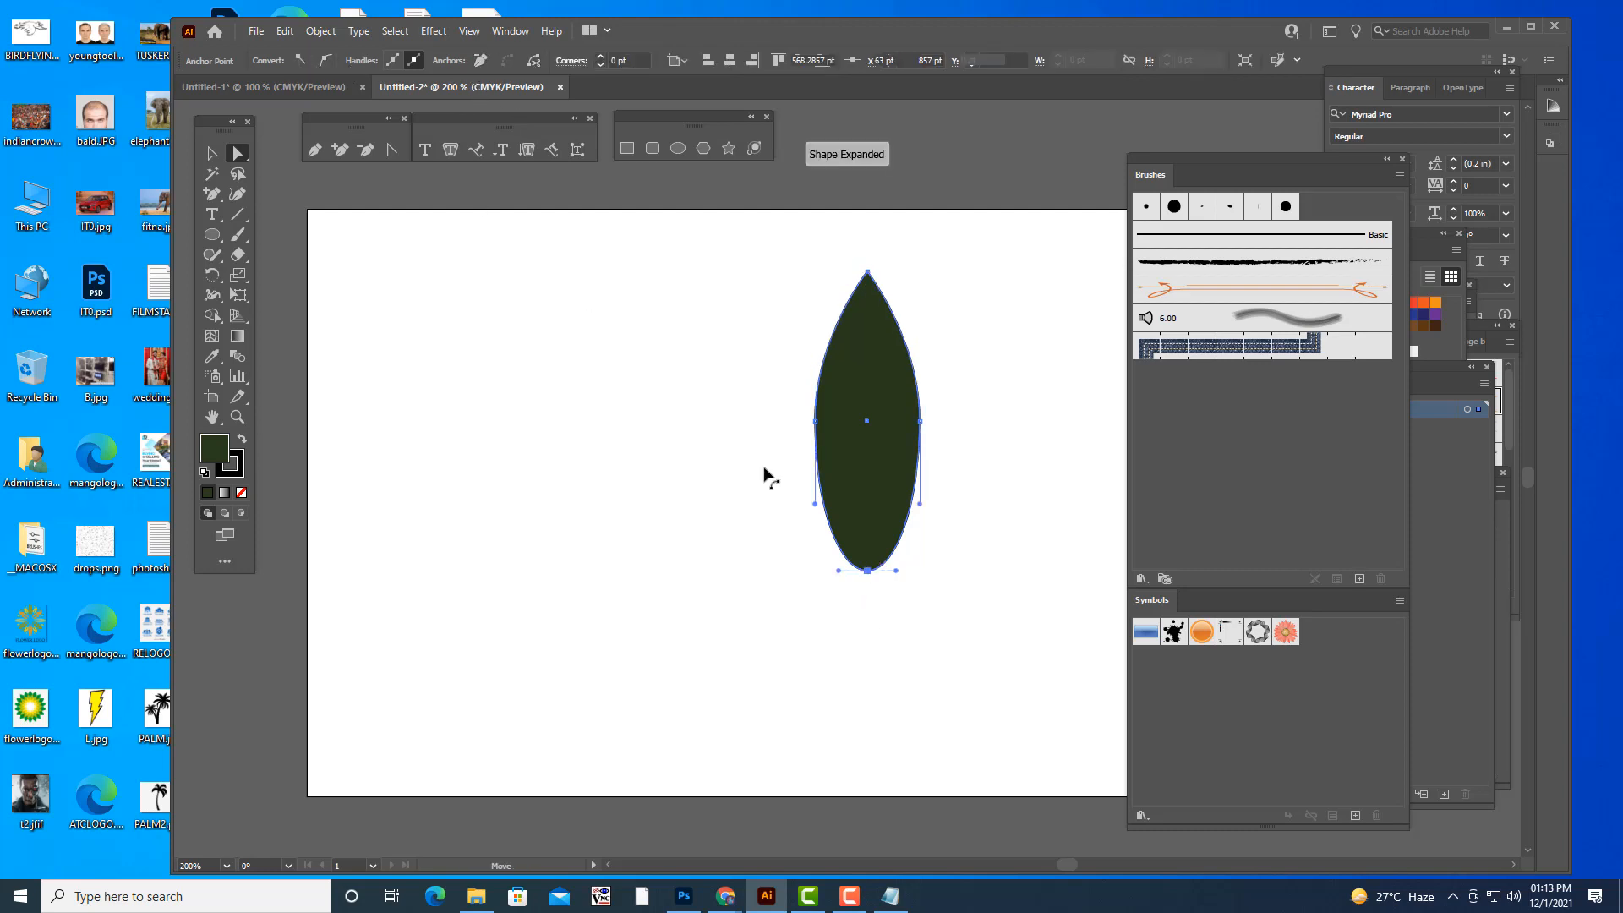
{"action": "left_click", "coordinate": [300, 59]}
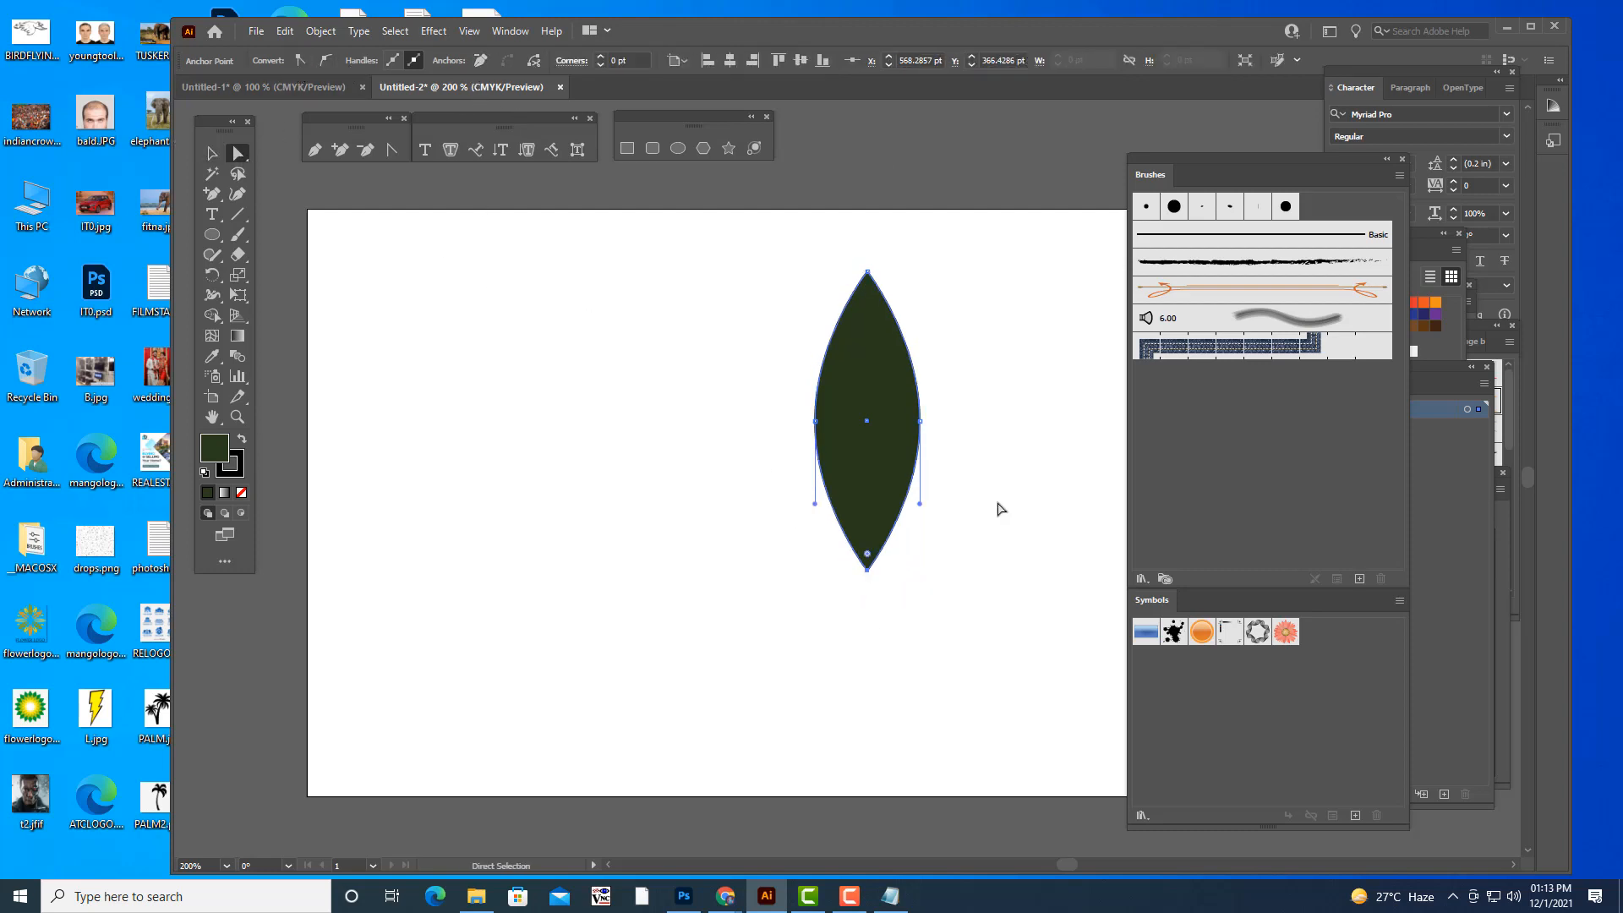
- Move the leaf's two side anchor points downward together to shape it into a teardrop
{"action": "left_click", "coordinate": [920, 420]}
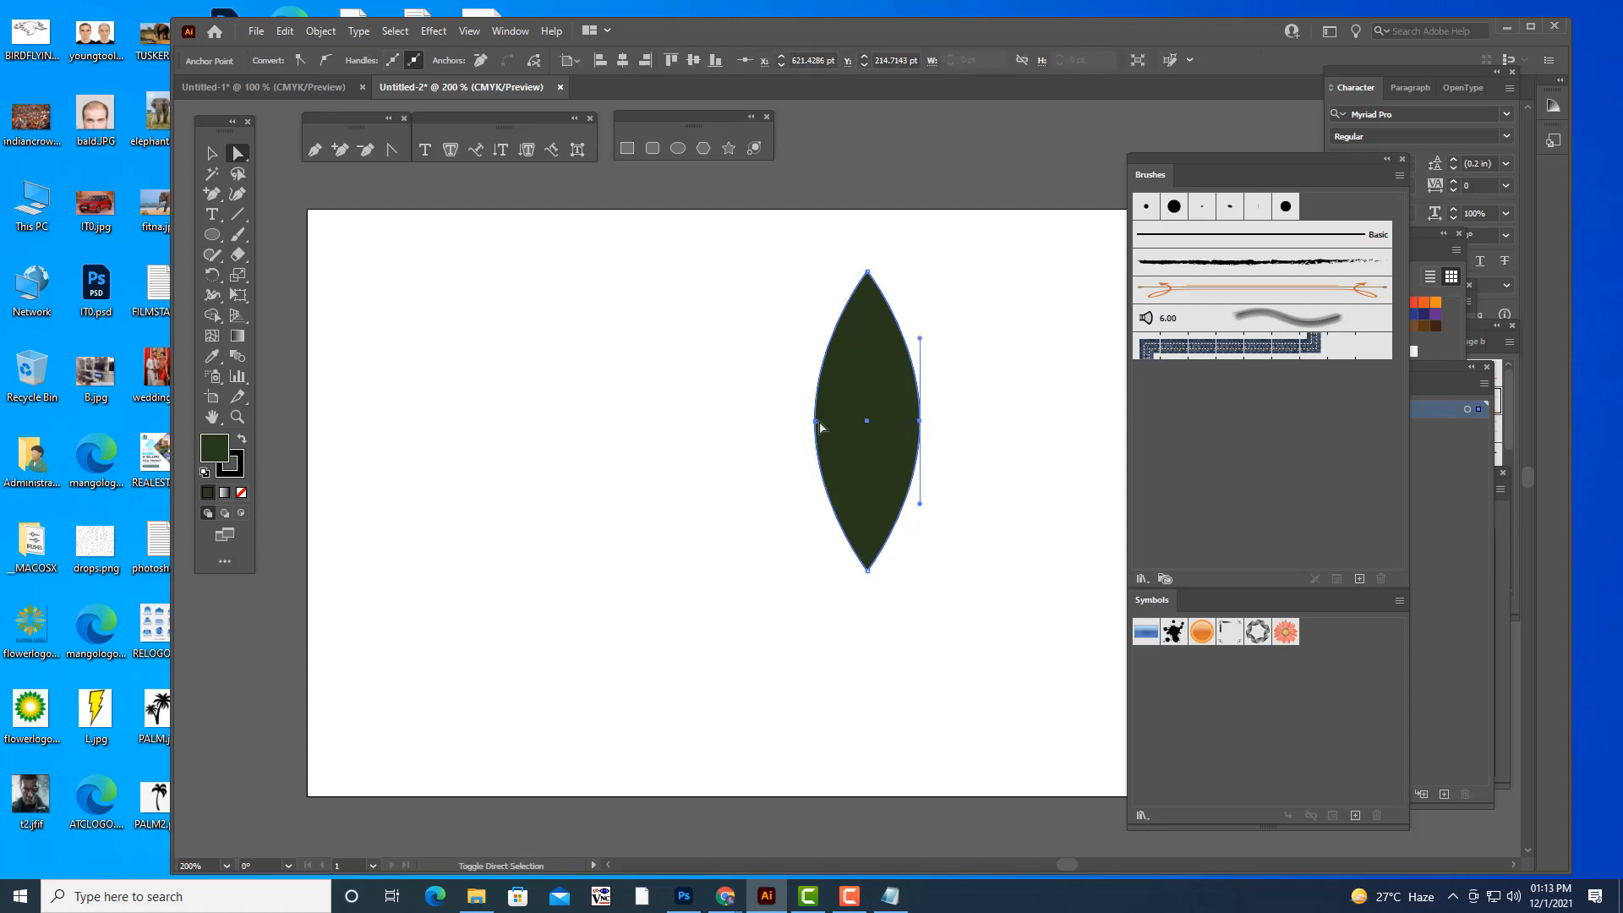
{"action": "left_click", "coordinate": [820, 426]}
{"action": "key", "text": "shift+Down"}
{"action": "key", "text": "shift+Down"}
{"action": "key", "text": "shift+Down"}
{"action": "key", "text": "shift+Down"}
{"action": "key", "text": "shift+Down"}
{"action": "key", "text": "shift+Down"}
{"action": "key", "text": "shift+Down"}
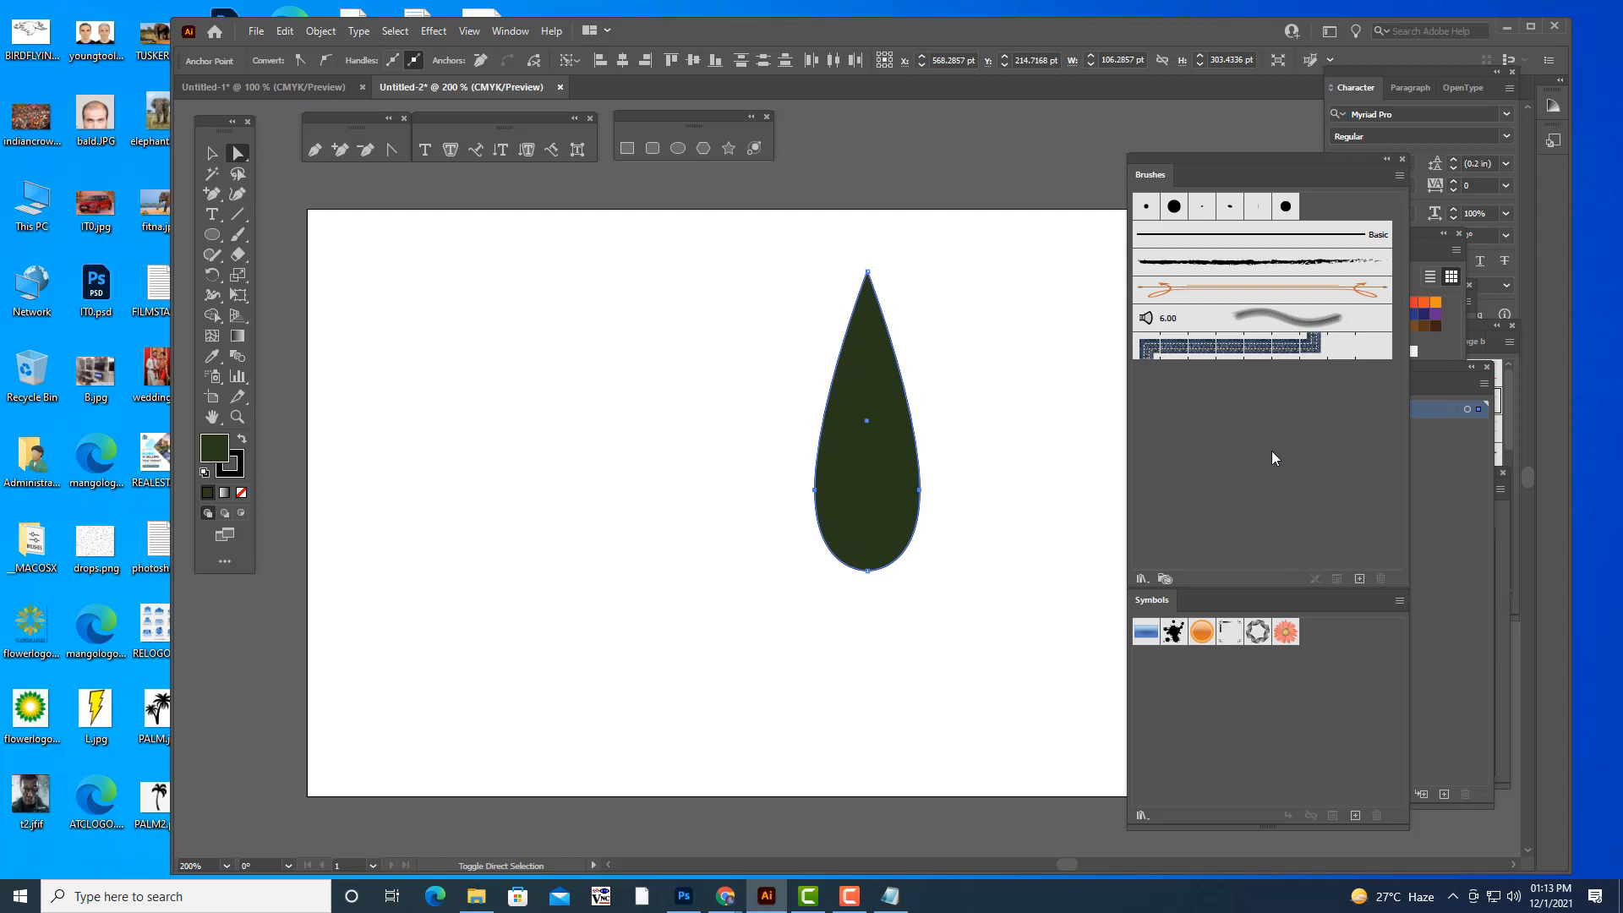
- Duplicate the teardrop to make two separate teardrops side by side on the artboard
{"action": "left_click", "coordinate": [212, 153]}
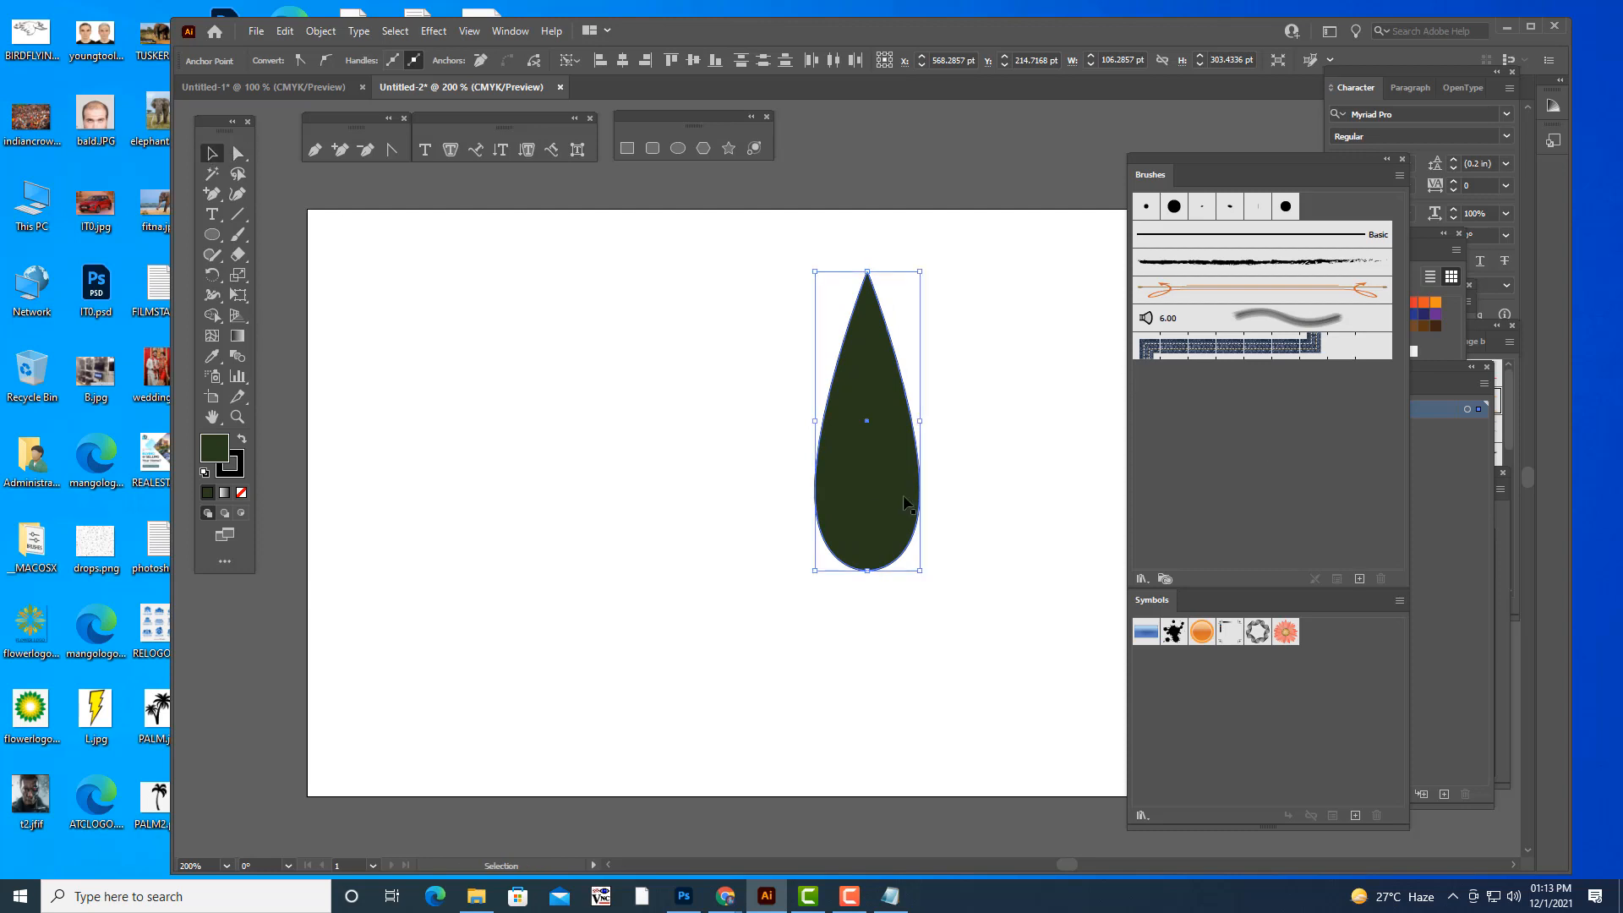
{"action": "mouse_move", "coordinate": [905, 504]}
{"action": "left_mouse_down"}
{"action": "mouse_move", "coordinate": [664, 499]}
{"action": "mouse_move", "coordinate": [973, 499]}
{"action": "mouse_move", "coordinate": [908, 505]}
{"action": "left_mouse_up"}
{"action": "left_click", "coordinate": [1003, 597]}
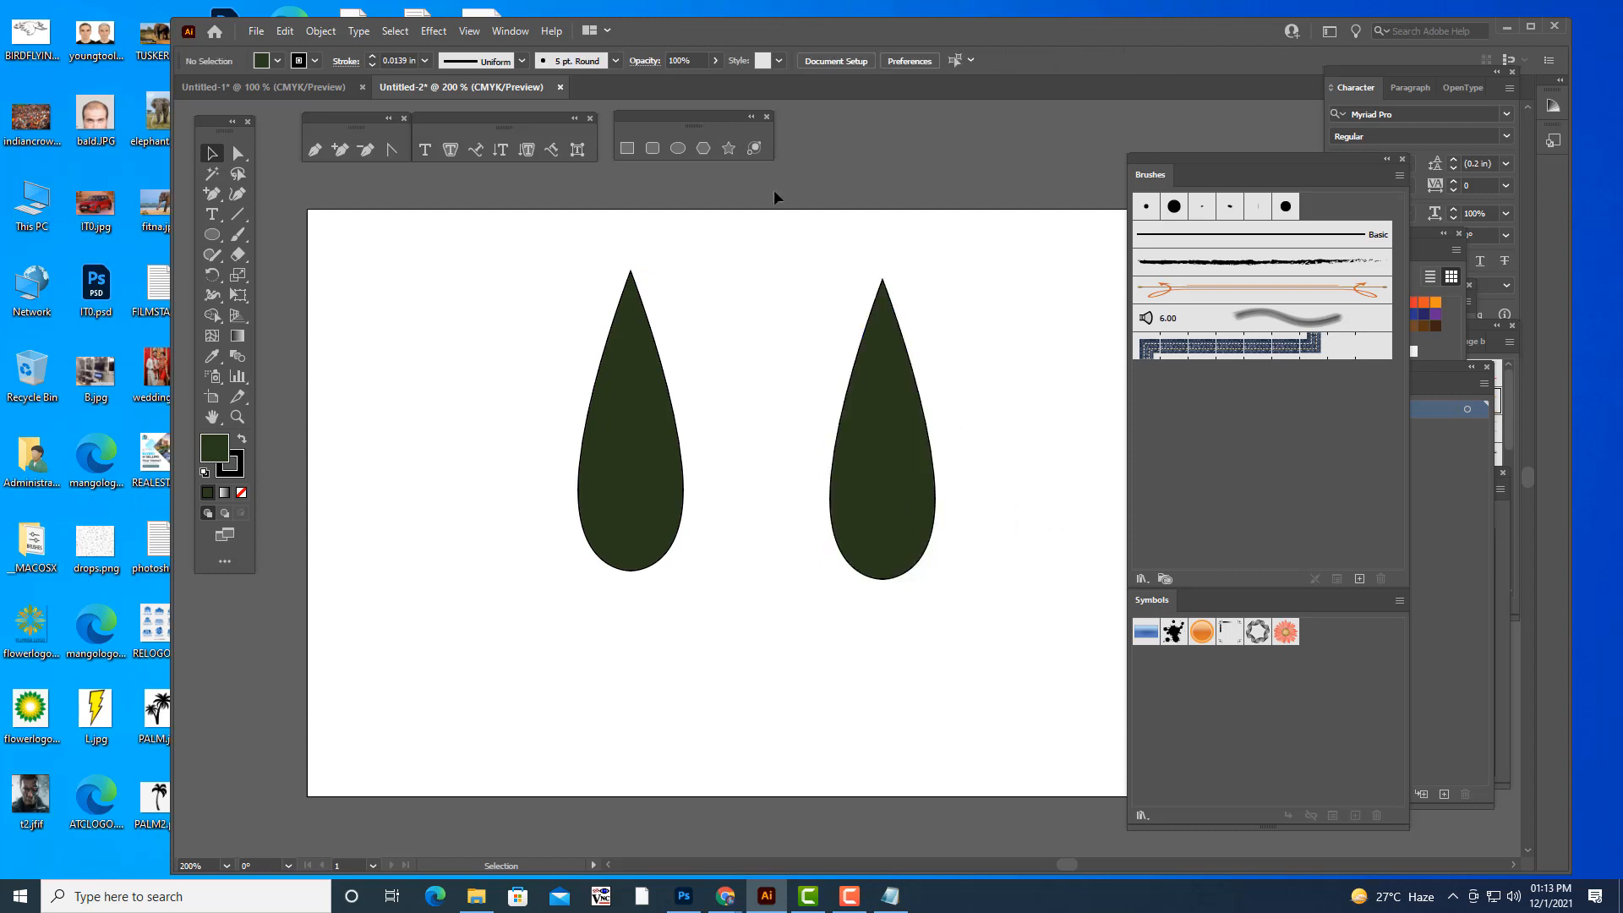
- Draw a wide dark green rectangle with the Rounded Rectangle tool below the left teardrop
{"action": "left_click", "coordinate": [652, 150]}
{"action": "left_click_drag", "start_coordinate": [476, 623], "coordinate": [789, 731]}
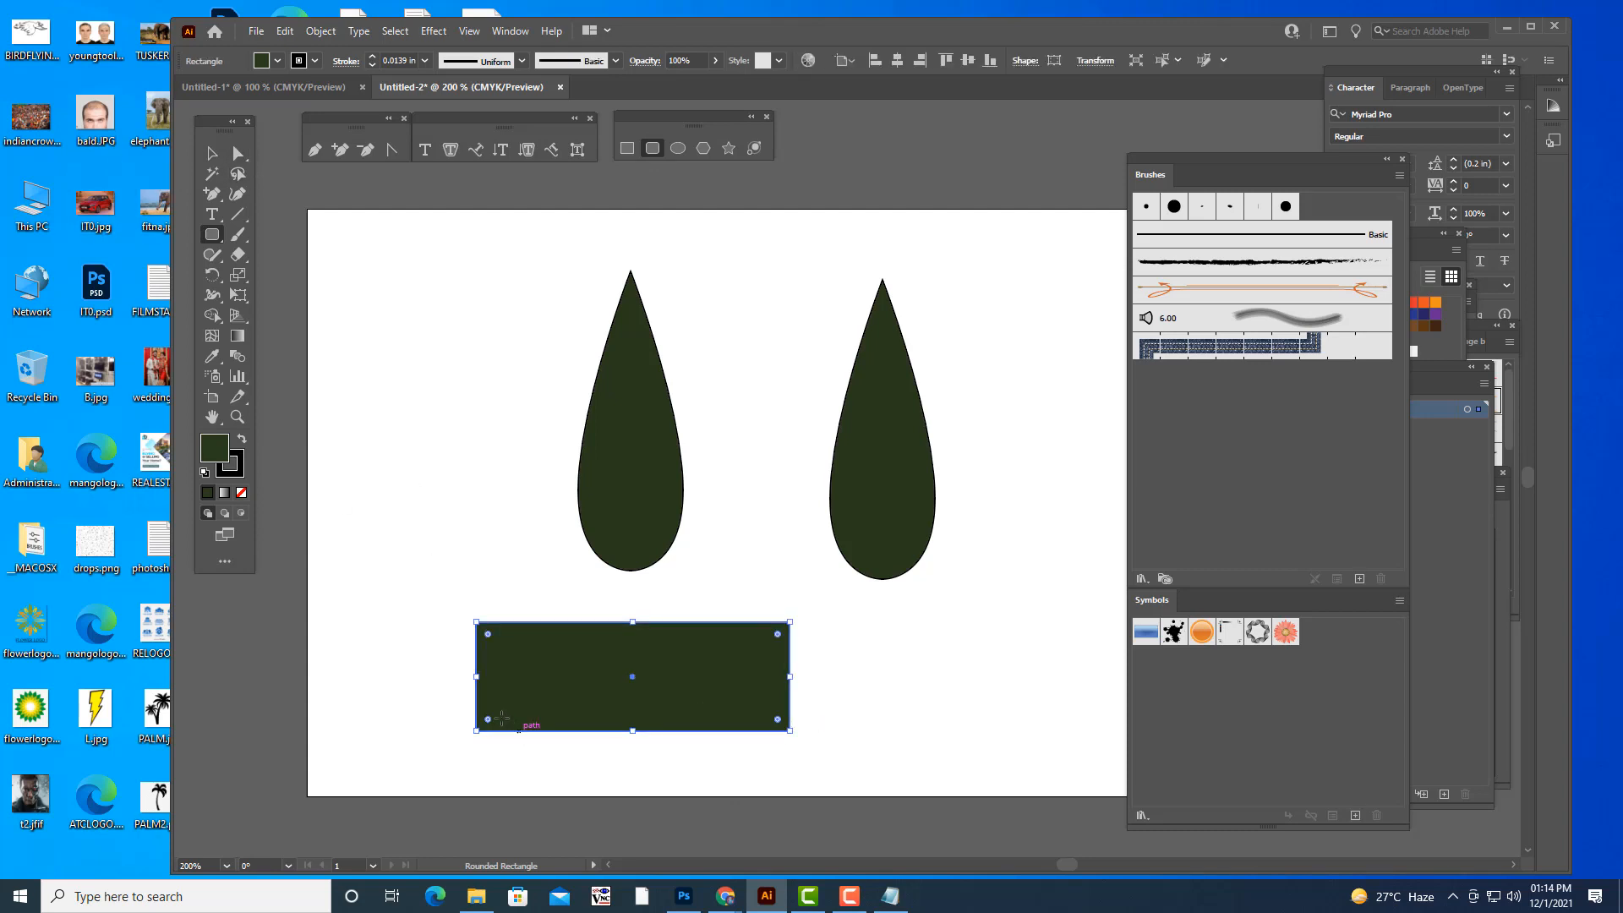
{"action": "left_click_drag", "start_coordinate": [489, 636], "coordinate": [535, 676]}
{"action": "left_click", "coordinate": [213, 154]}
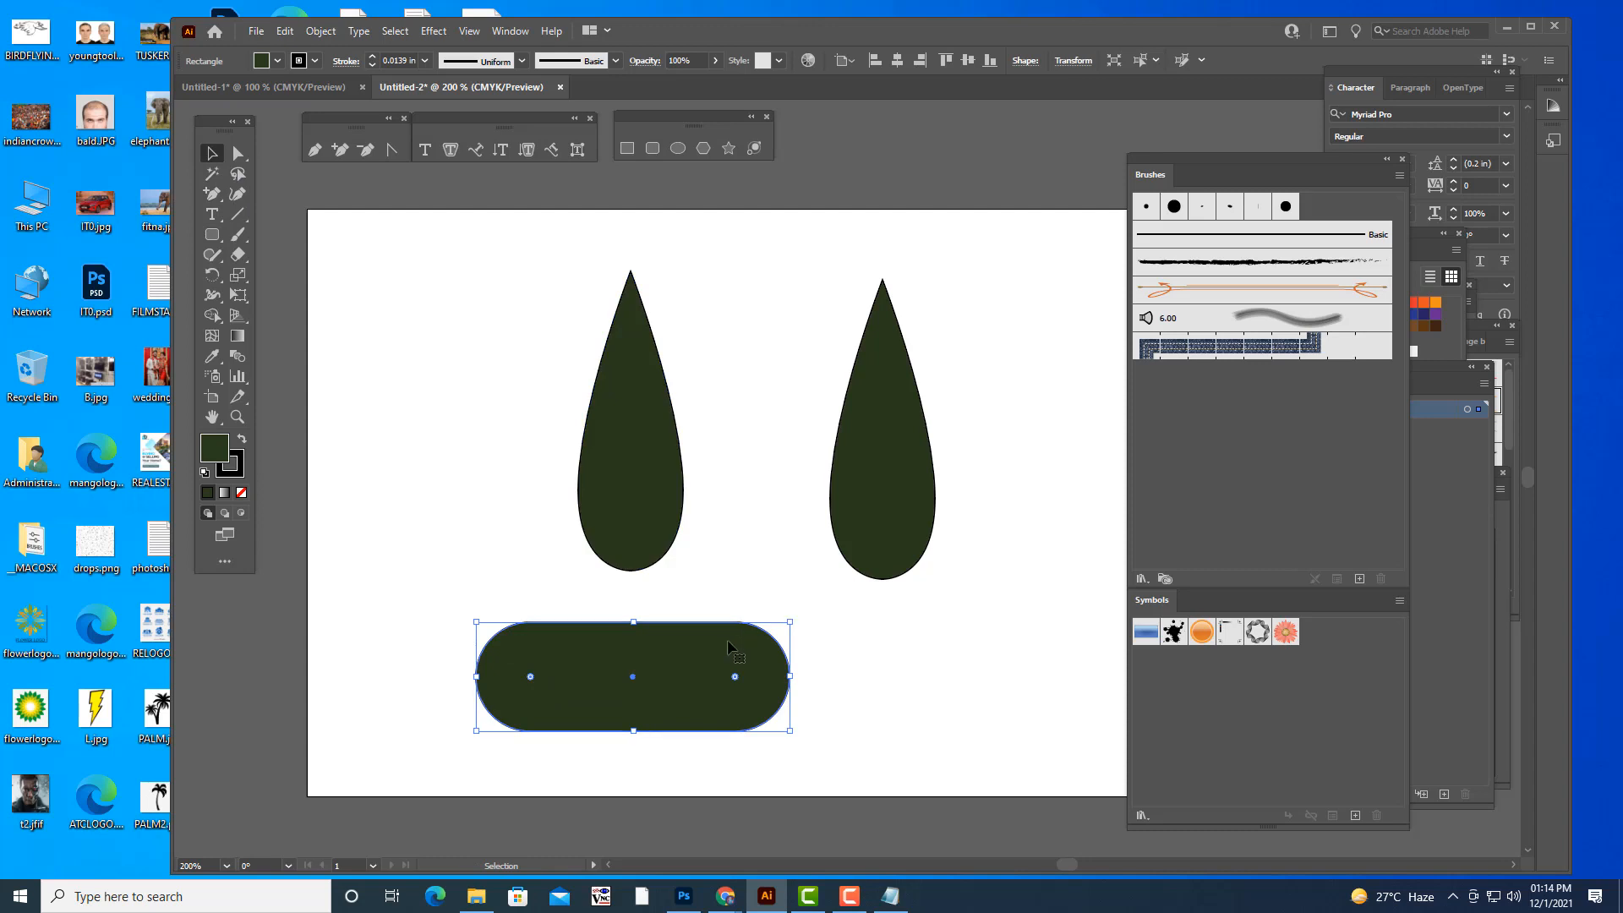
{"action": "mouse_move", "coordinate": [731, 647]}
{"action": "left_mouse_down"}
{"action": "mouse_move", "coordinate": [795, 649]}
{"action": "mouse_move", "coordinate": [835, 624]}
{"action": "left_mouse_up"}
{"action": "key", "text": "ctrl+z"}
{"action": "key", "text": "ctrl+z"}
{"action": "key", "text": "ctrl+z"}
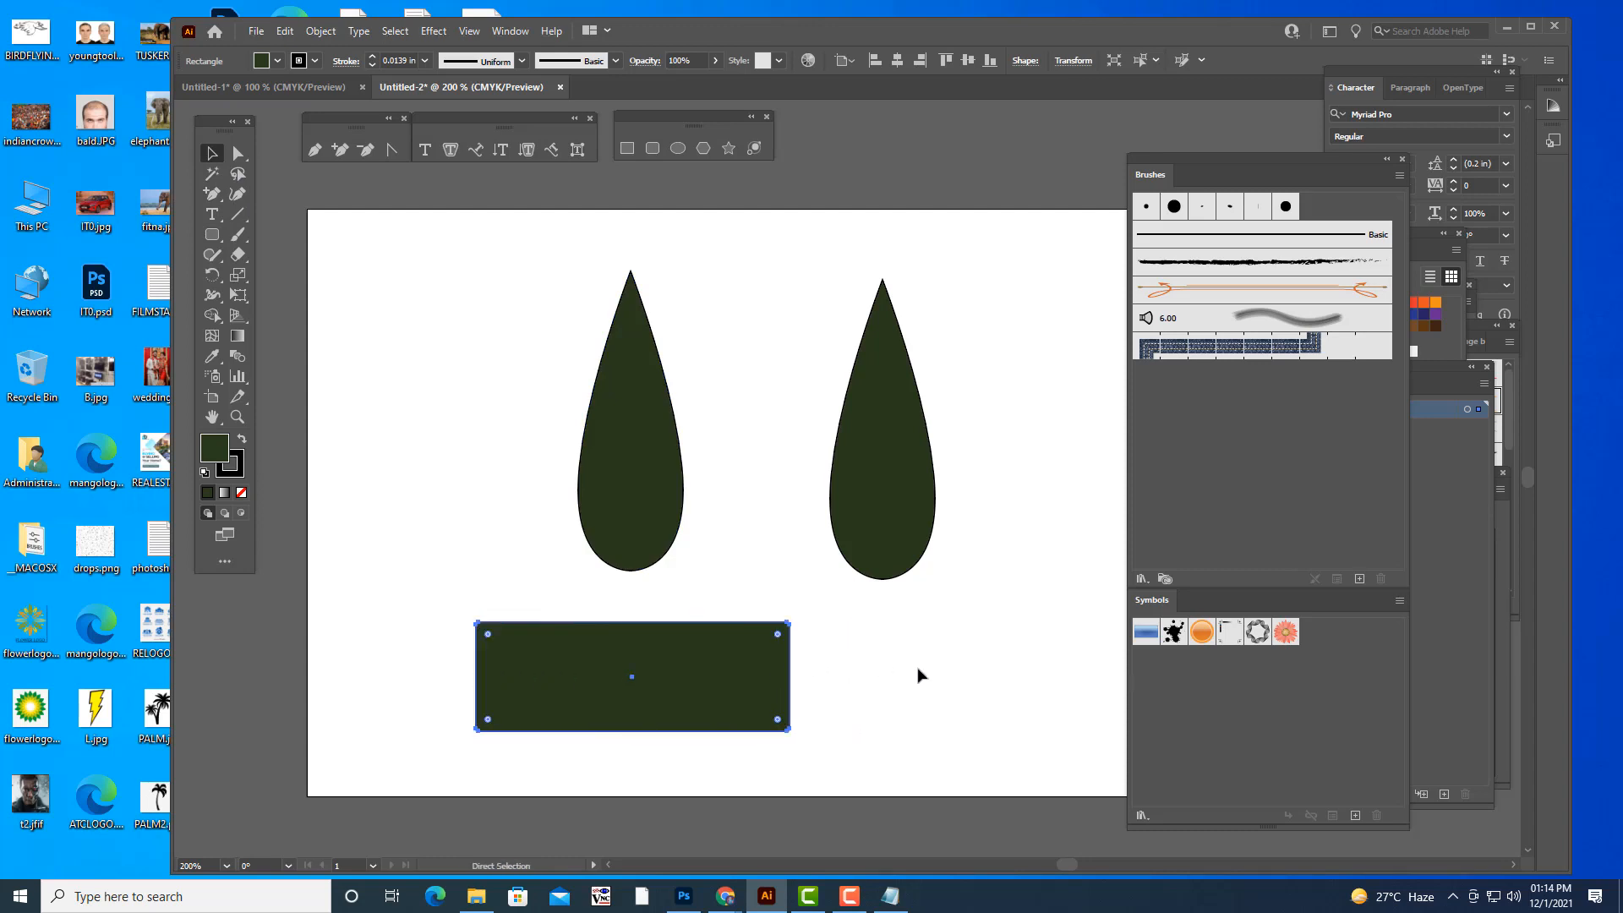
- Reduce the rectangle's height from its upper edge and fully round its ends into a pill shape
{"action": "left_click_drag", "start_coordinate": [640, 626], "coordinate": [639, 672]}
{"action": "left_click_drag", "start_coordinate": [489, 681], "coordinate": [542, 703]}
{"action": "left_click", "coordinate": [206, 161]}
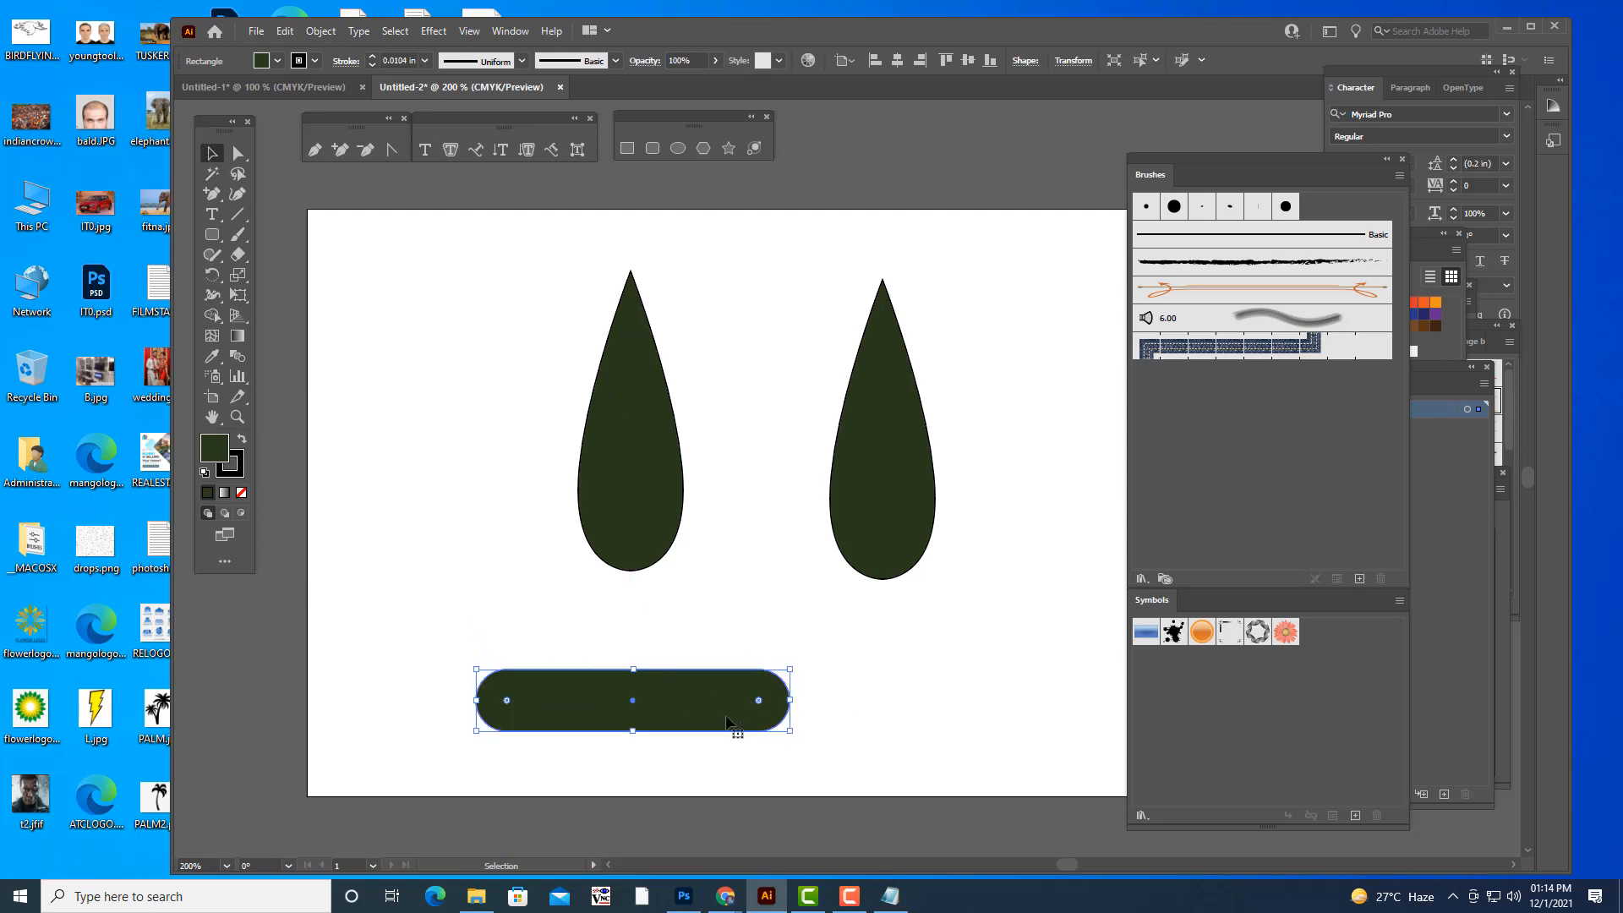
- Move the pill-shaped bar beneath the right teardrop and fill it with red from the swatches
{"action": "left_click_drag", "start_coordinate": [720, 700], "coordinate": [938, 653]}
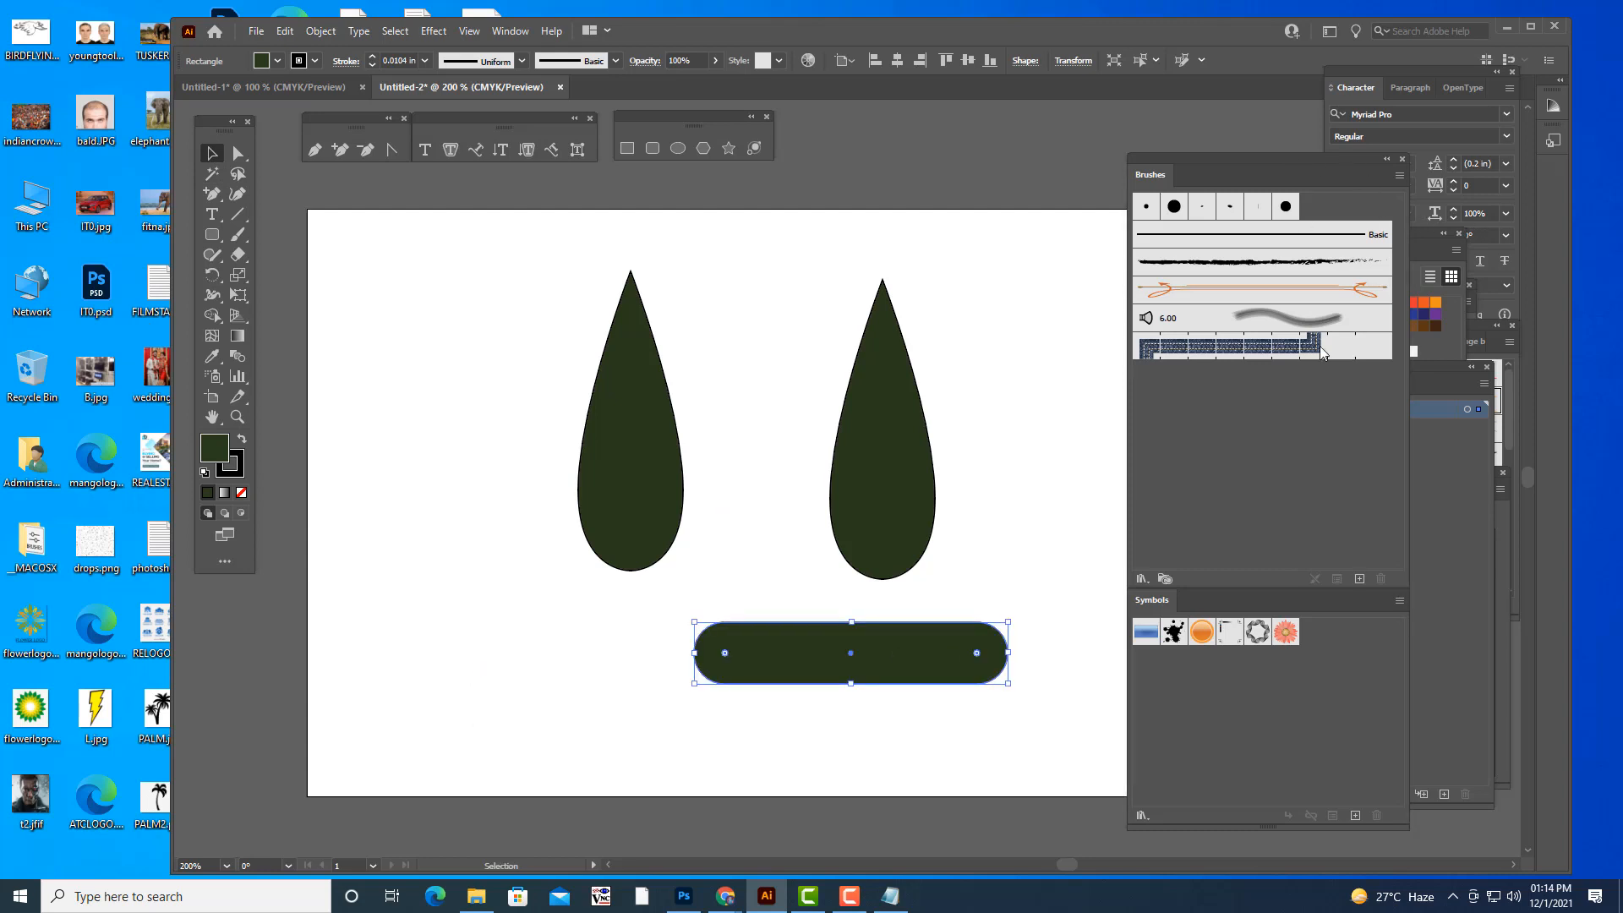
{"action": "left_click_drag", "start_coordinate": [1361, 186], "coordinate": [1407, 454]}
{"action": "left_click", "coordinate": [1329, 302]}
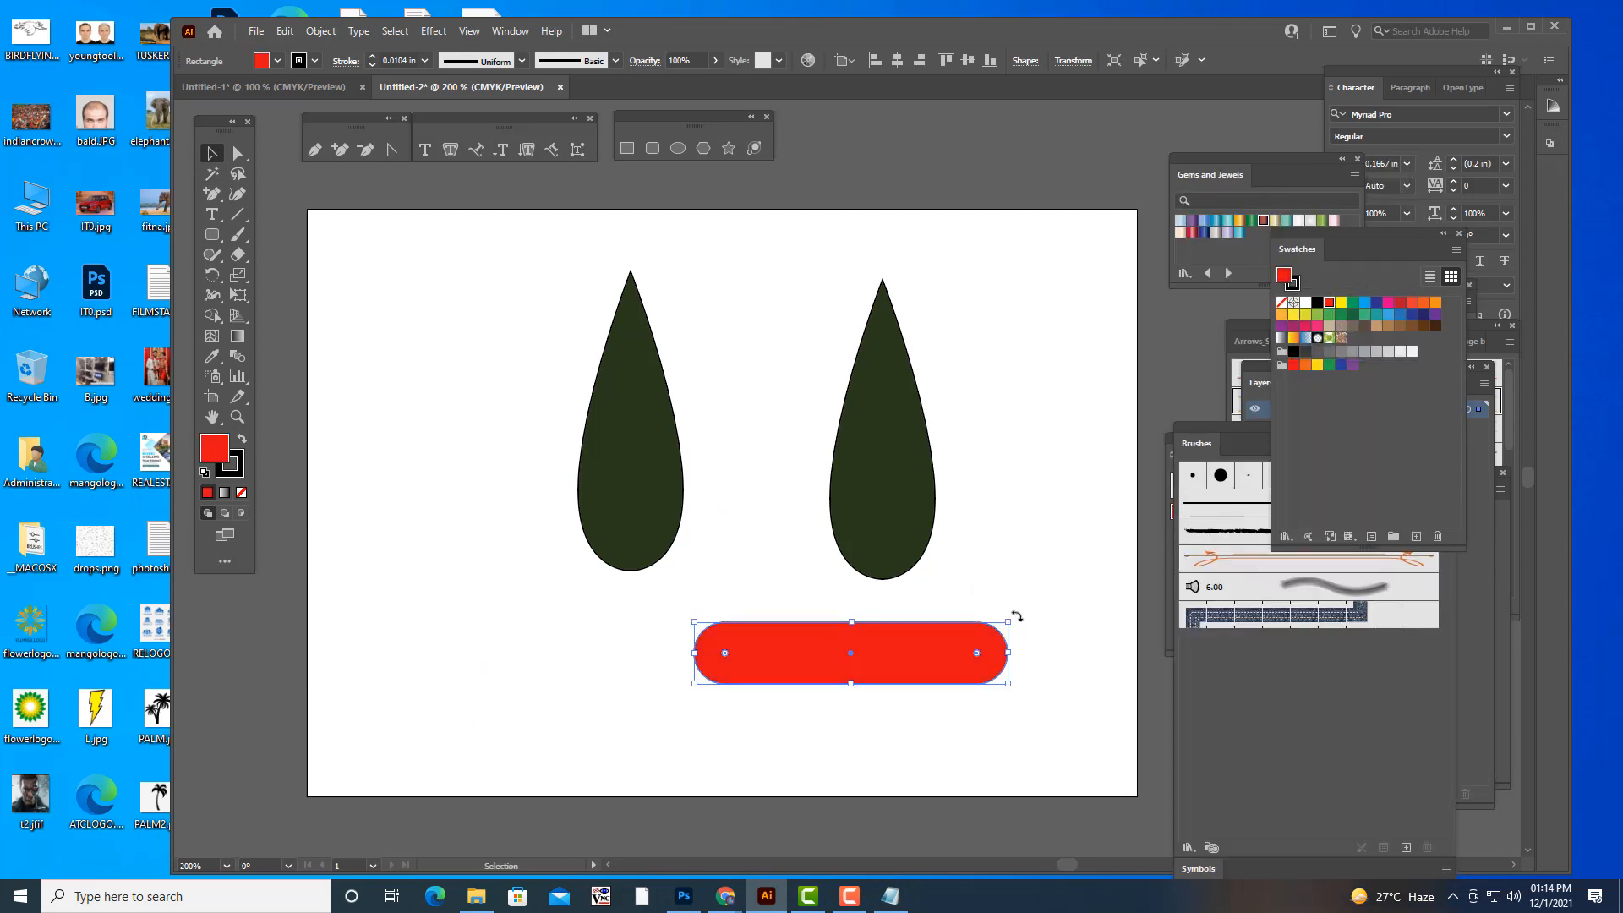
- Rotate and shrink the red bar across the right teardrop's lower right edge, and duplicate it into a parallel pair
{"action": "left_click_drag", "start_coordinate": [1026, 630], "coordinate": [1015, 706]}
{"action": "left_click_drag", "start_coordinate": [905, 668], "coordinate": [1050, 550]}
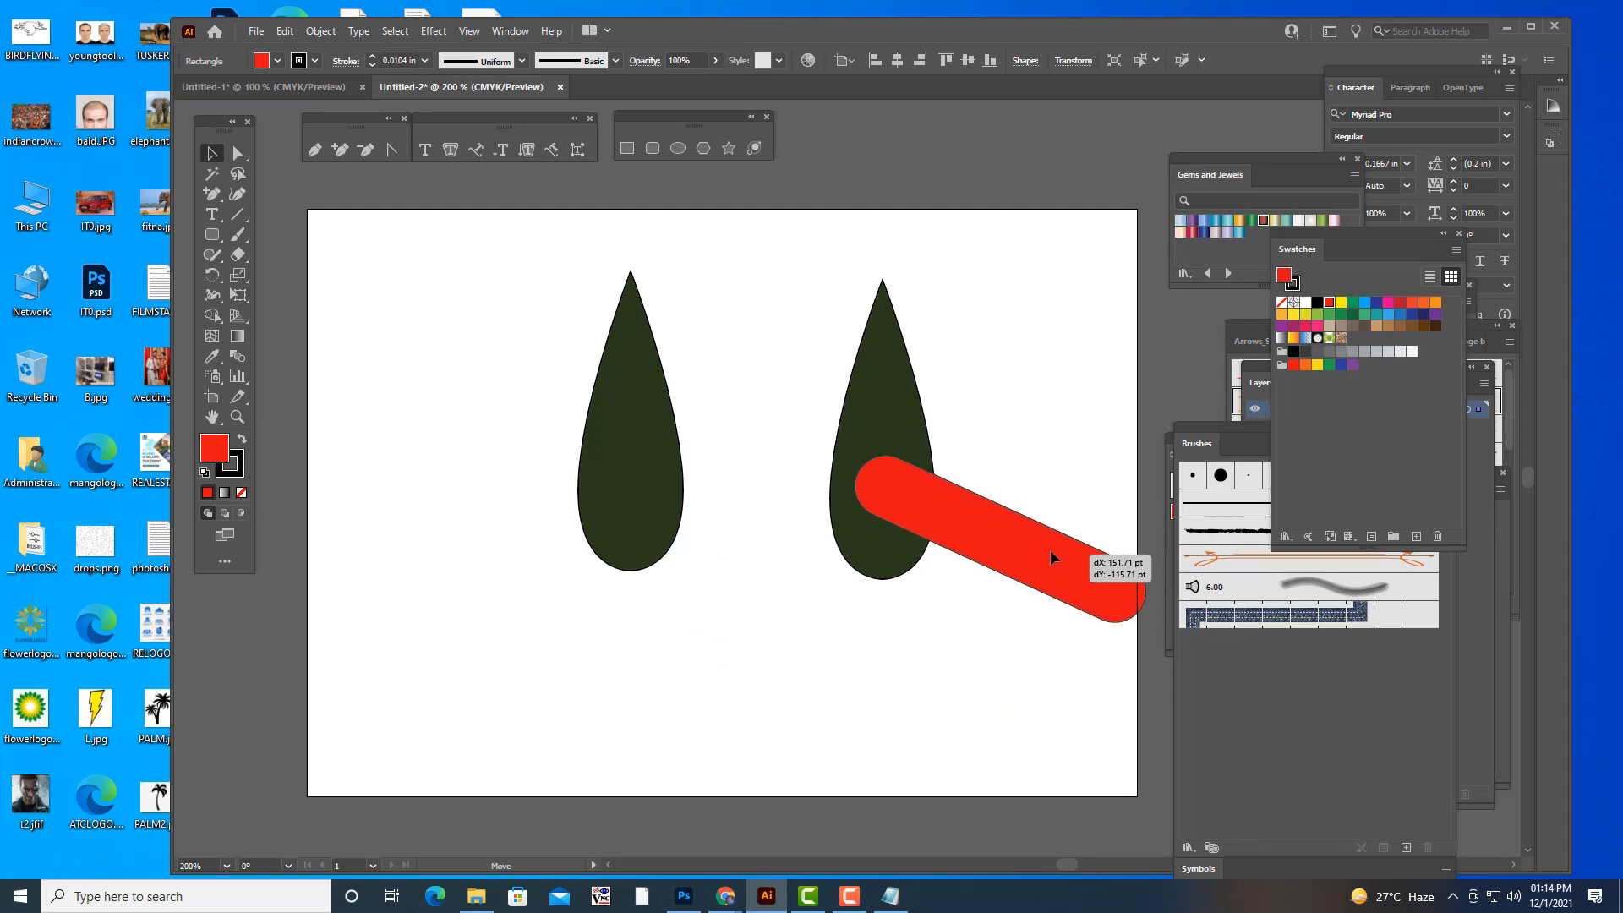
{"action": "left_click_drag", "start_coordinate": [1151, 571], "coordinate": [1032, 561]}
{"action": "left_click_drag", "start_coordinate": [930, 503], "coordinate": [969, 582]}
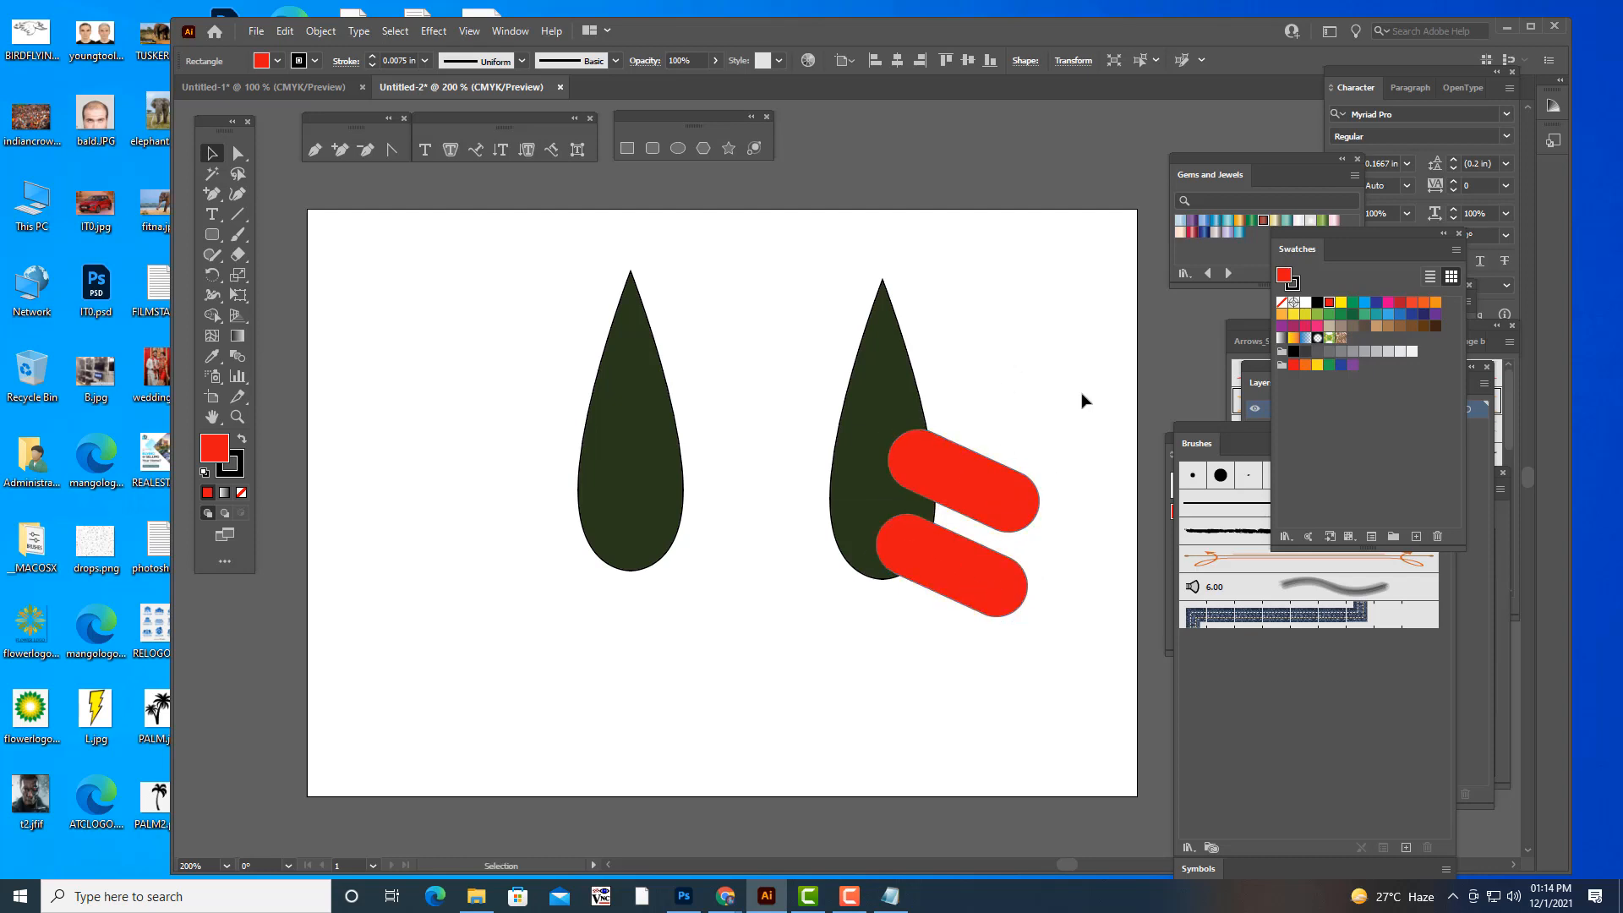
{"action": "left_click", "coordinate": [1079, 398]}
- Group the two red bars and subtract them from the right teardrop with the Minus Front shape mode
{"action": "left_click", "coordinate": [986, 508]}
{"action": "left_click", "coordinate": [986, 580], "text": "shift"}
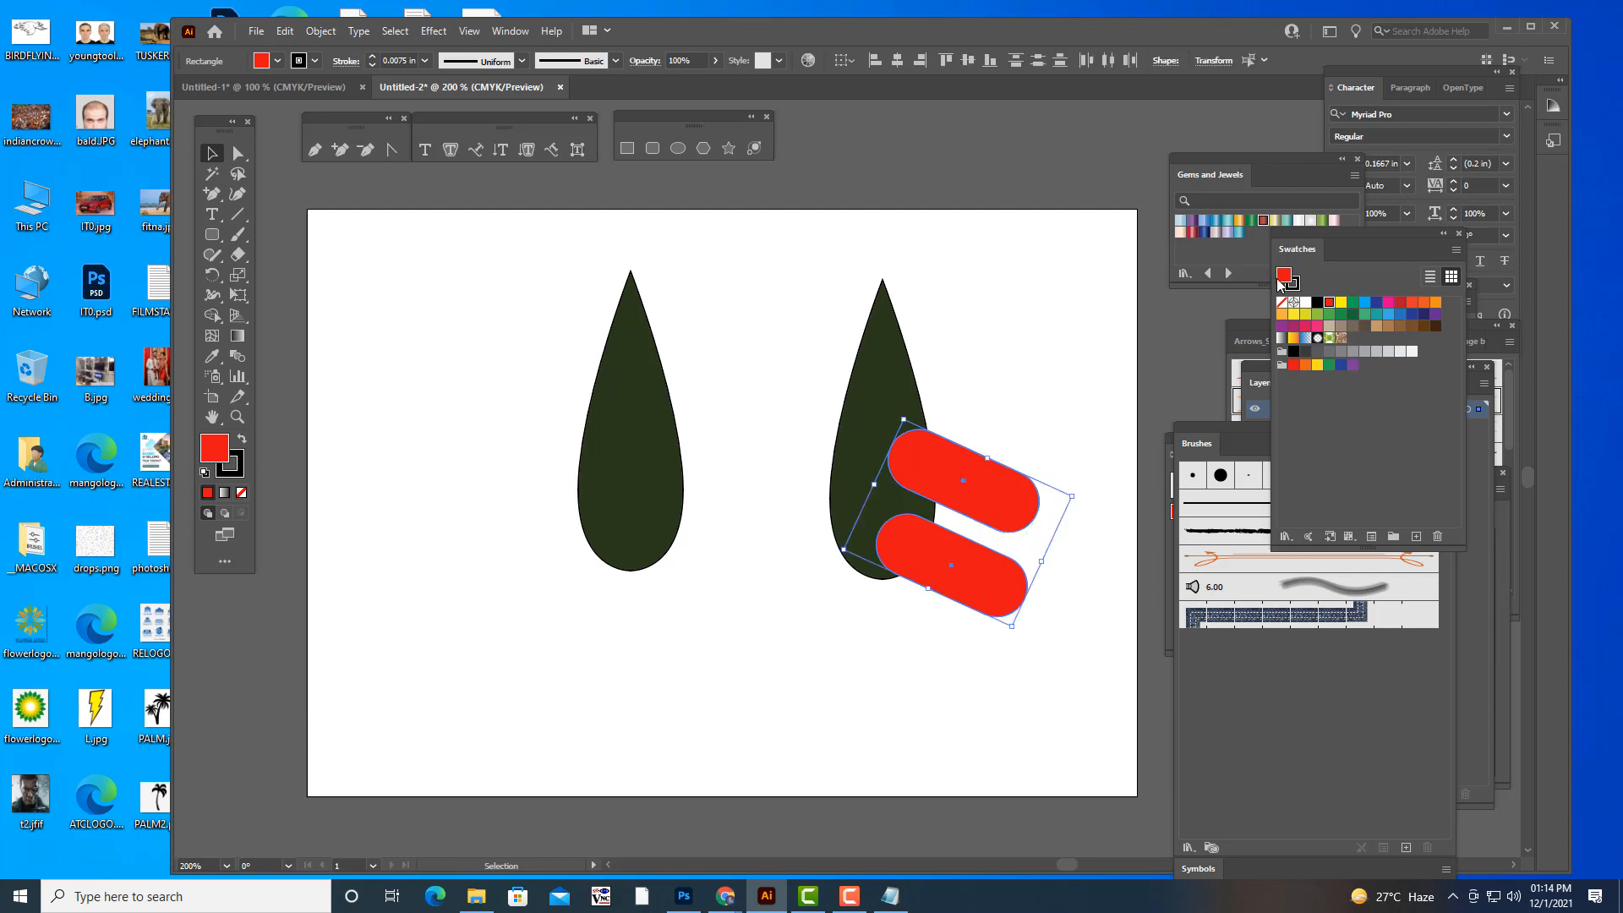
{"action": "left_click_drag", "start_coordinate": [1312, 249], "coordinate": [1260, 539]}
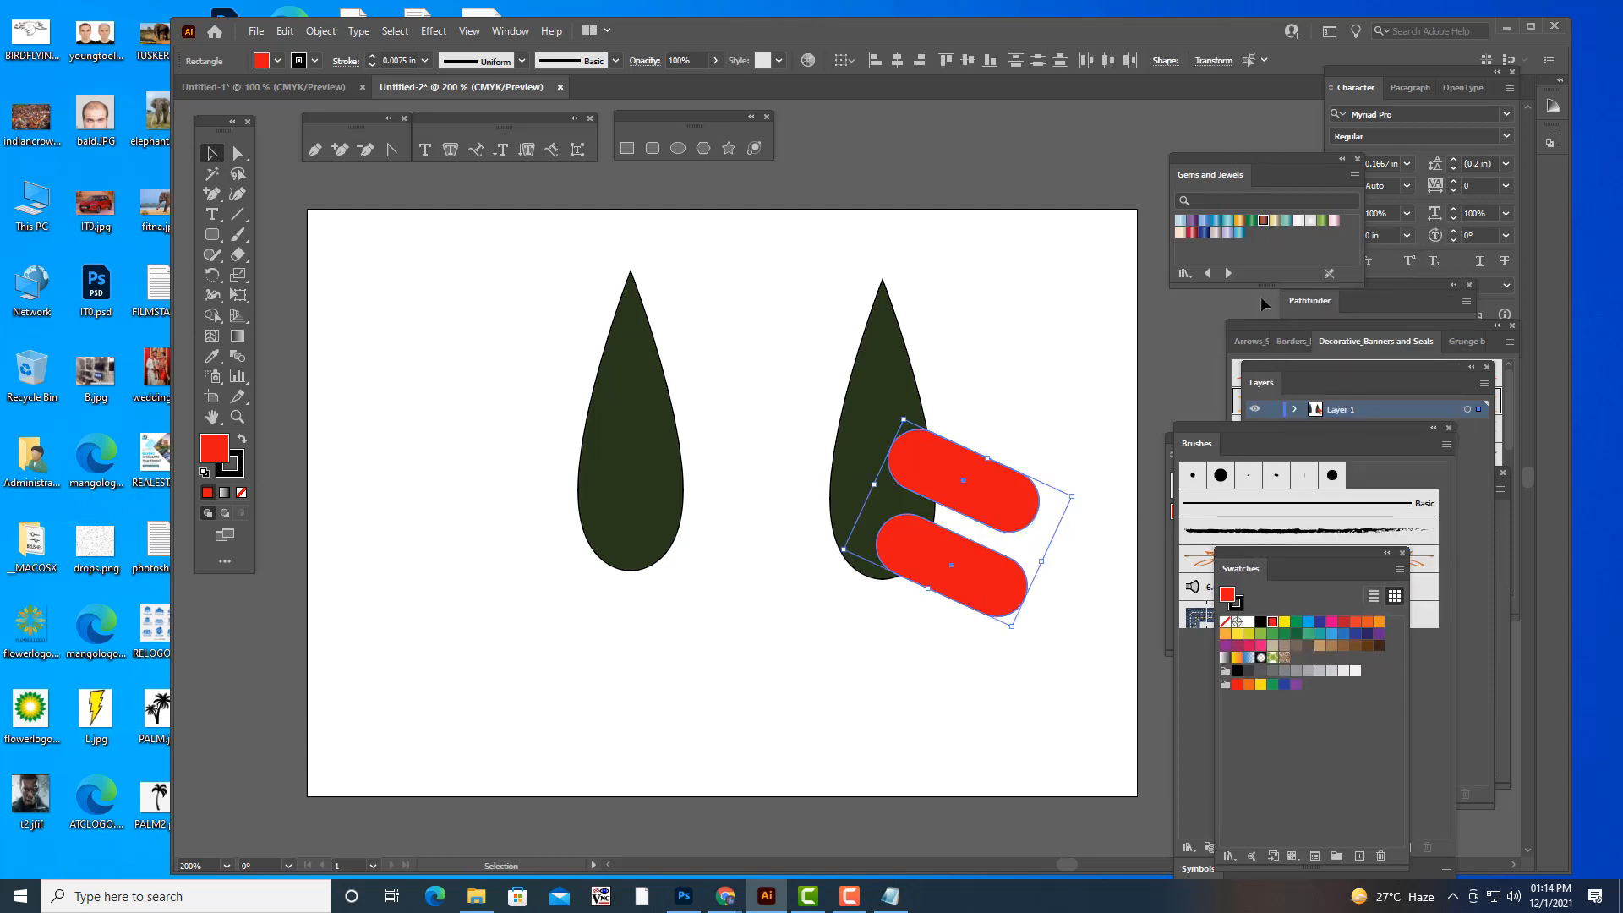
{"action": "left_click", "coordinate": [1032, 304]}
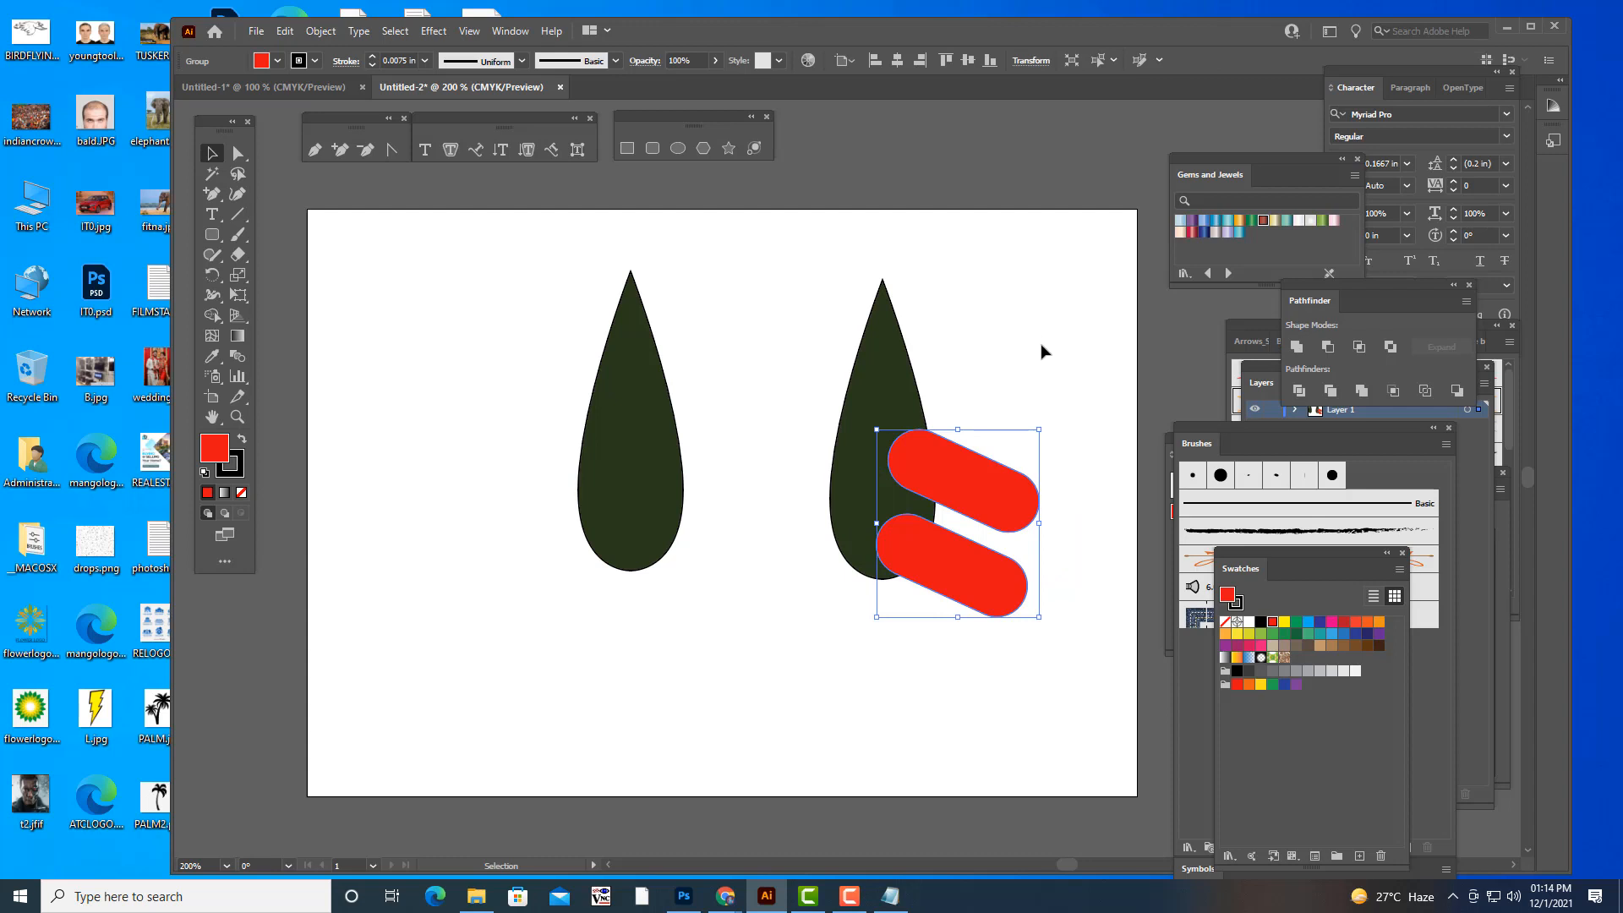
{"action": "left_click", "coordinate": [991, 484]}
{"action": "left_click", "coordinate": [903, 375], "text": "shift"}
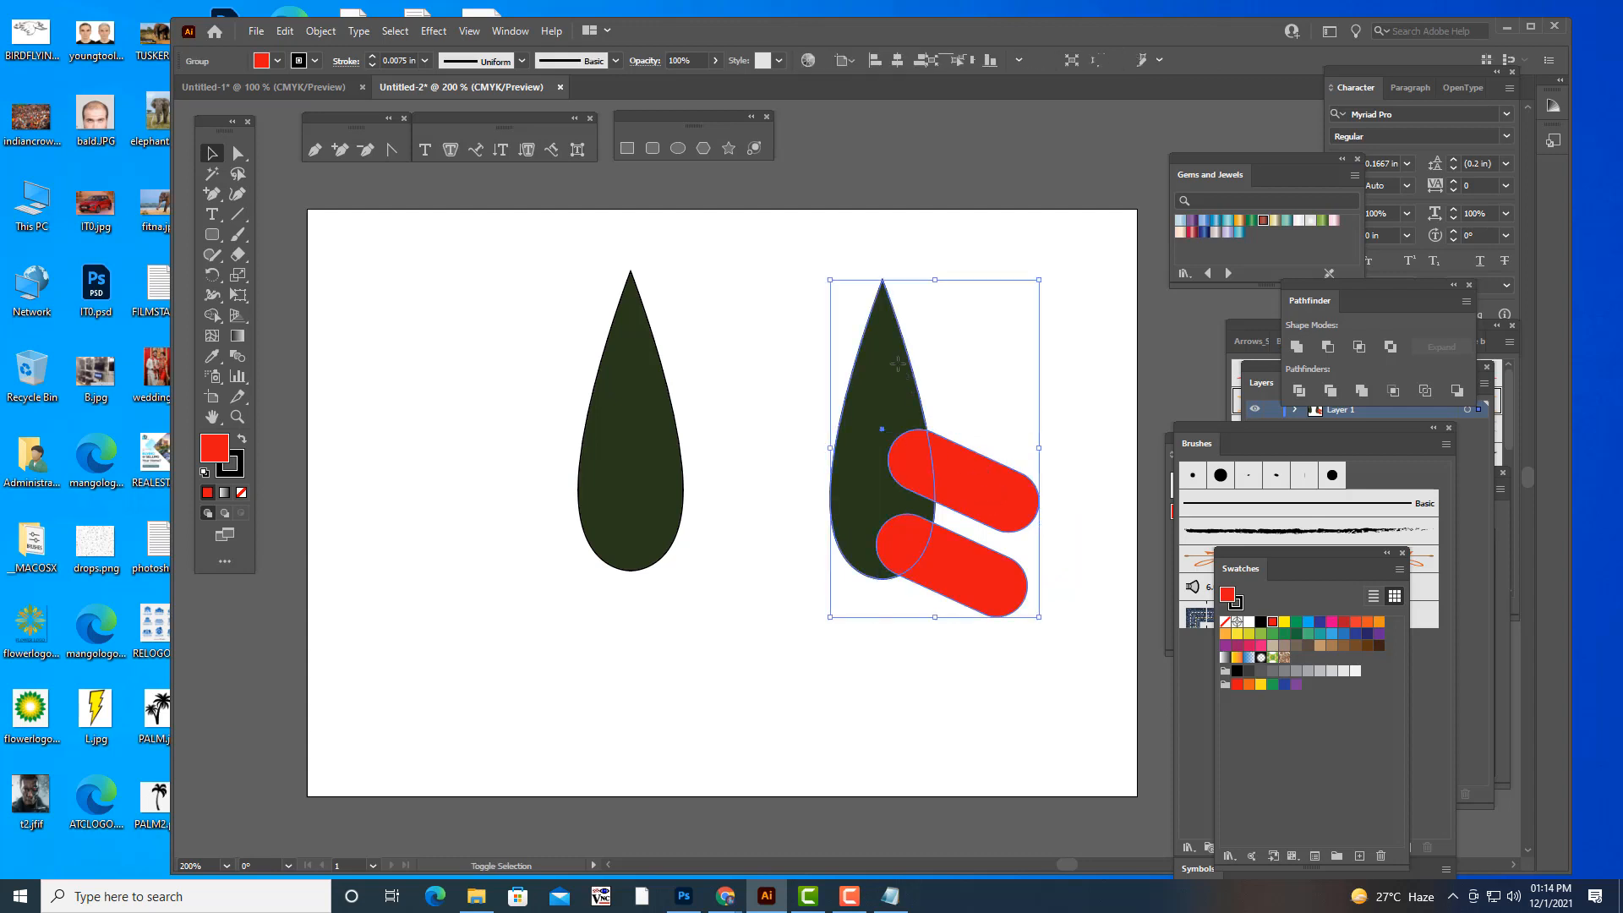
{"action": "left_click", "coordinate": [1328, 347]}
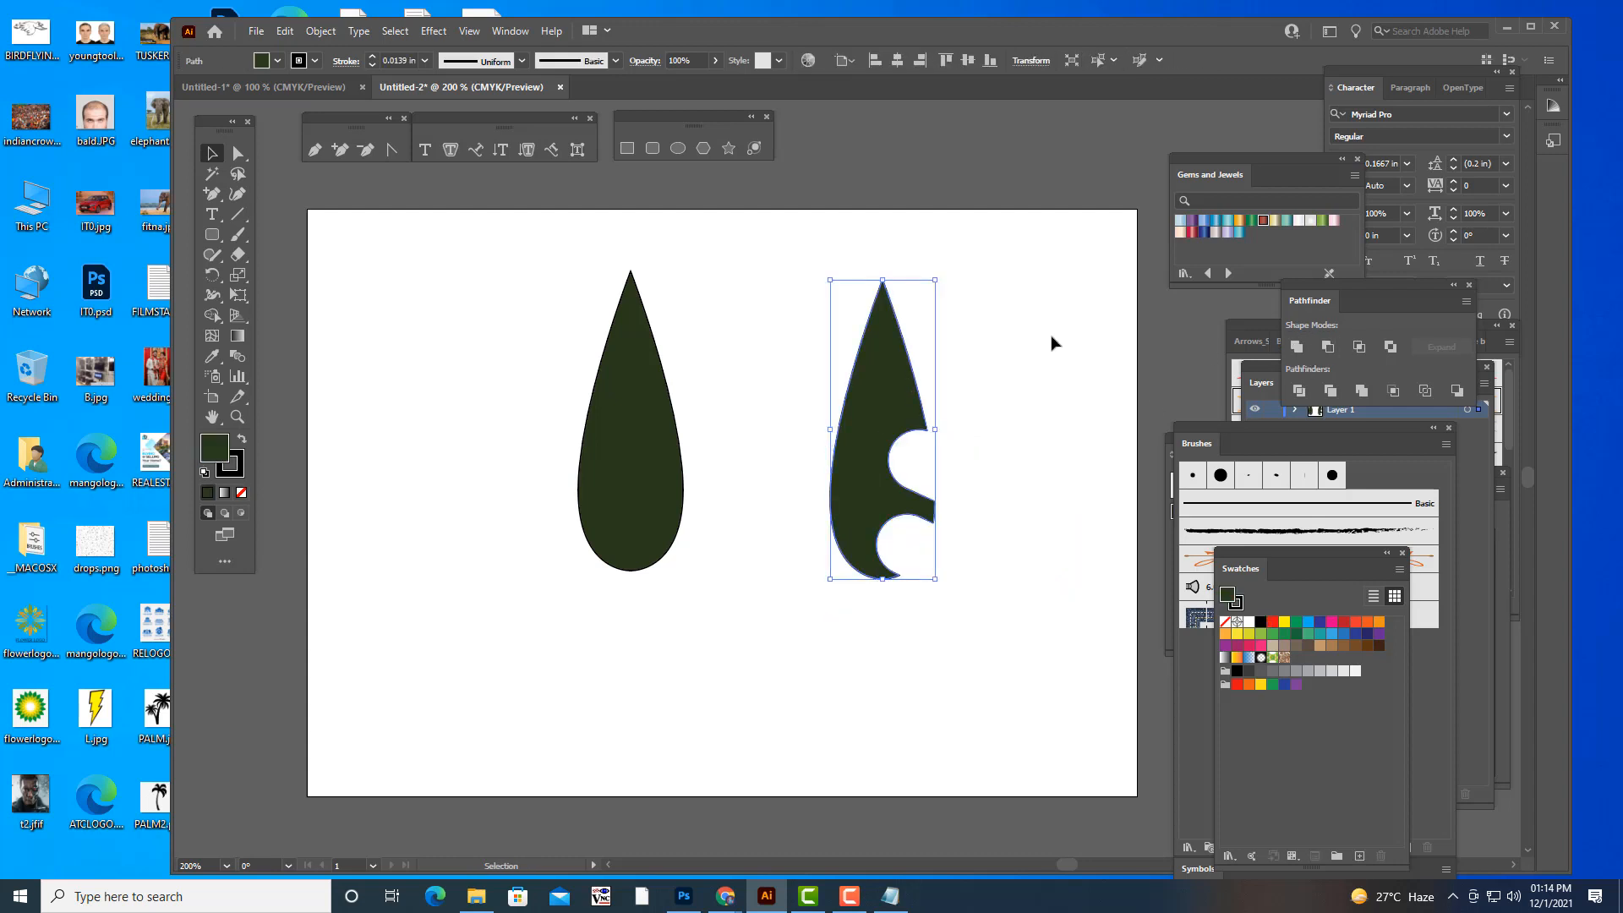
{"action": "left_click", "coordinate": [1050, 344]}
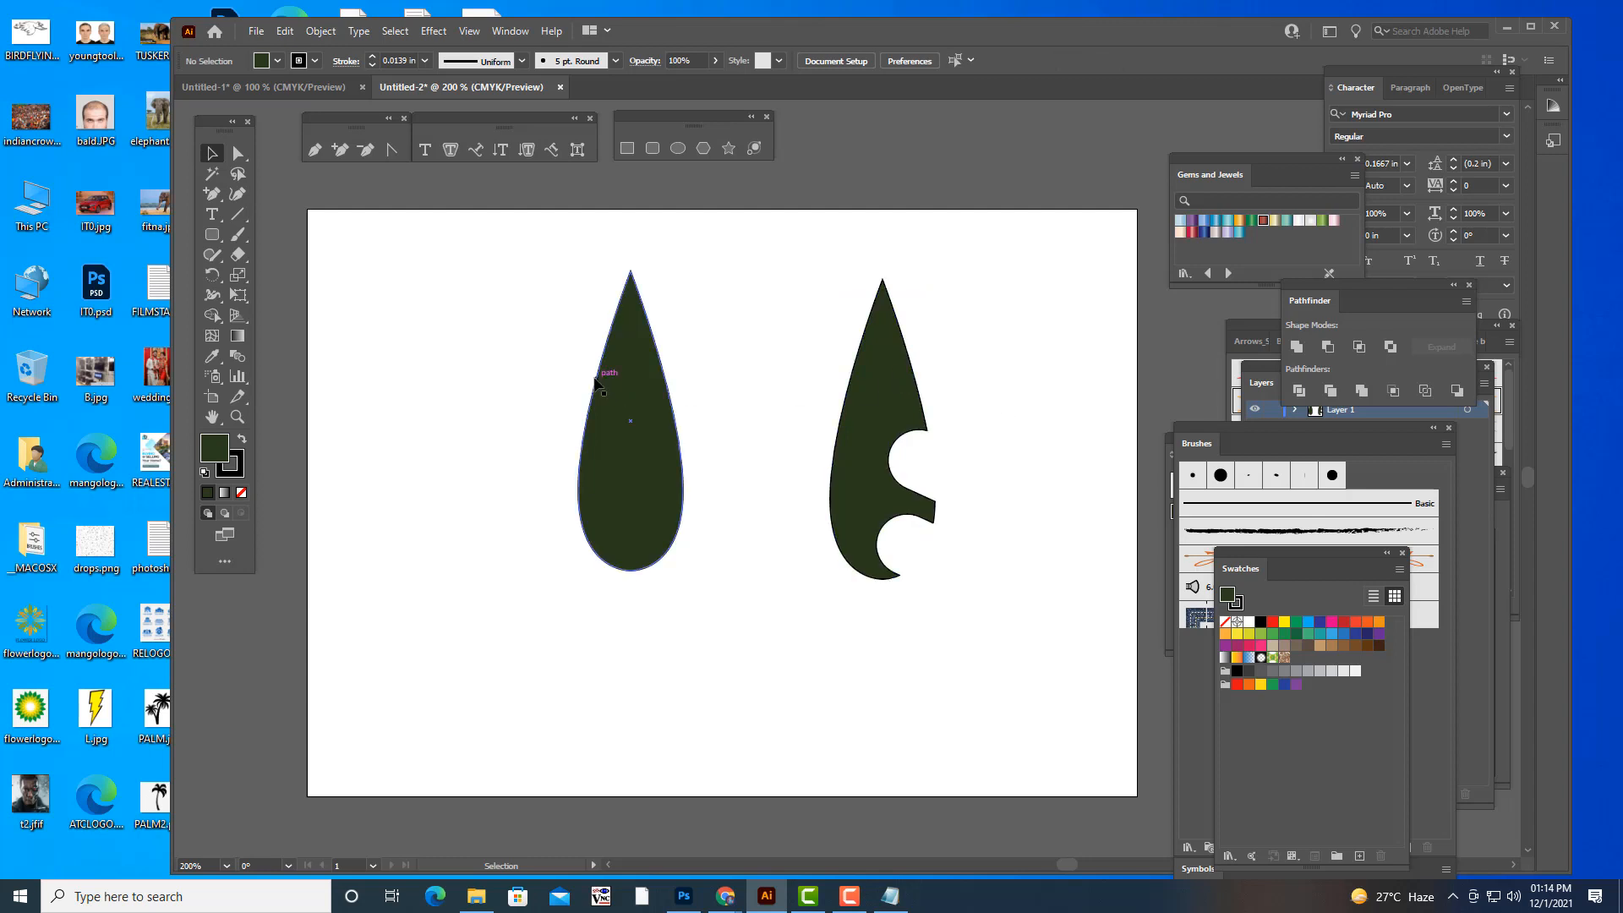
- Bring the Brushes panel beside the artwork and create an art brush named LEAFBRUSH from the uncut left teardrop
{"action": "left_click", "coordinate": [616, 395]}
{"action": "left_click", "coordinate": [848, 372]}
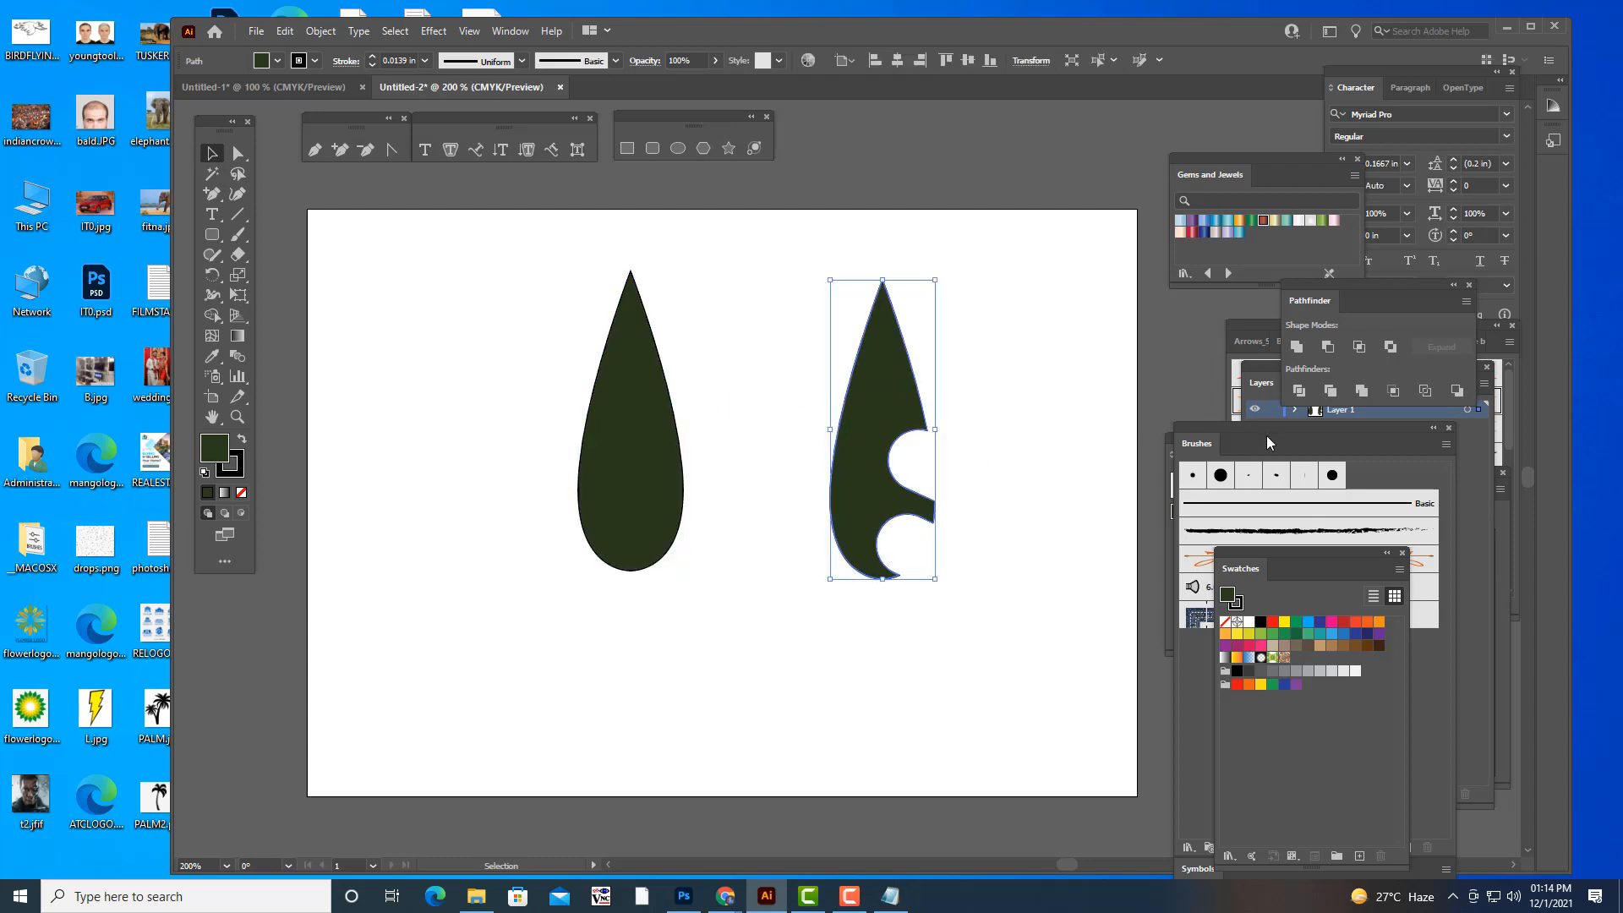
{"action": "mouse_move", "coordinate": [1181, 428]}
{"action": "left_mouse_down"}
{"action": "mouse_move", "coordinate": [1123, 271]}
{"action": "mouse_move", "coordinate": [1067, 191]}
{"action": "left_mouse_up"}
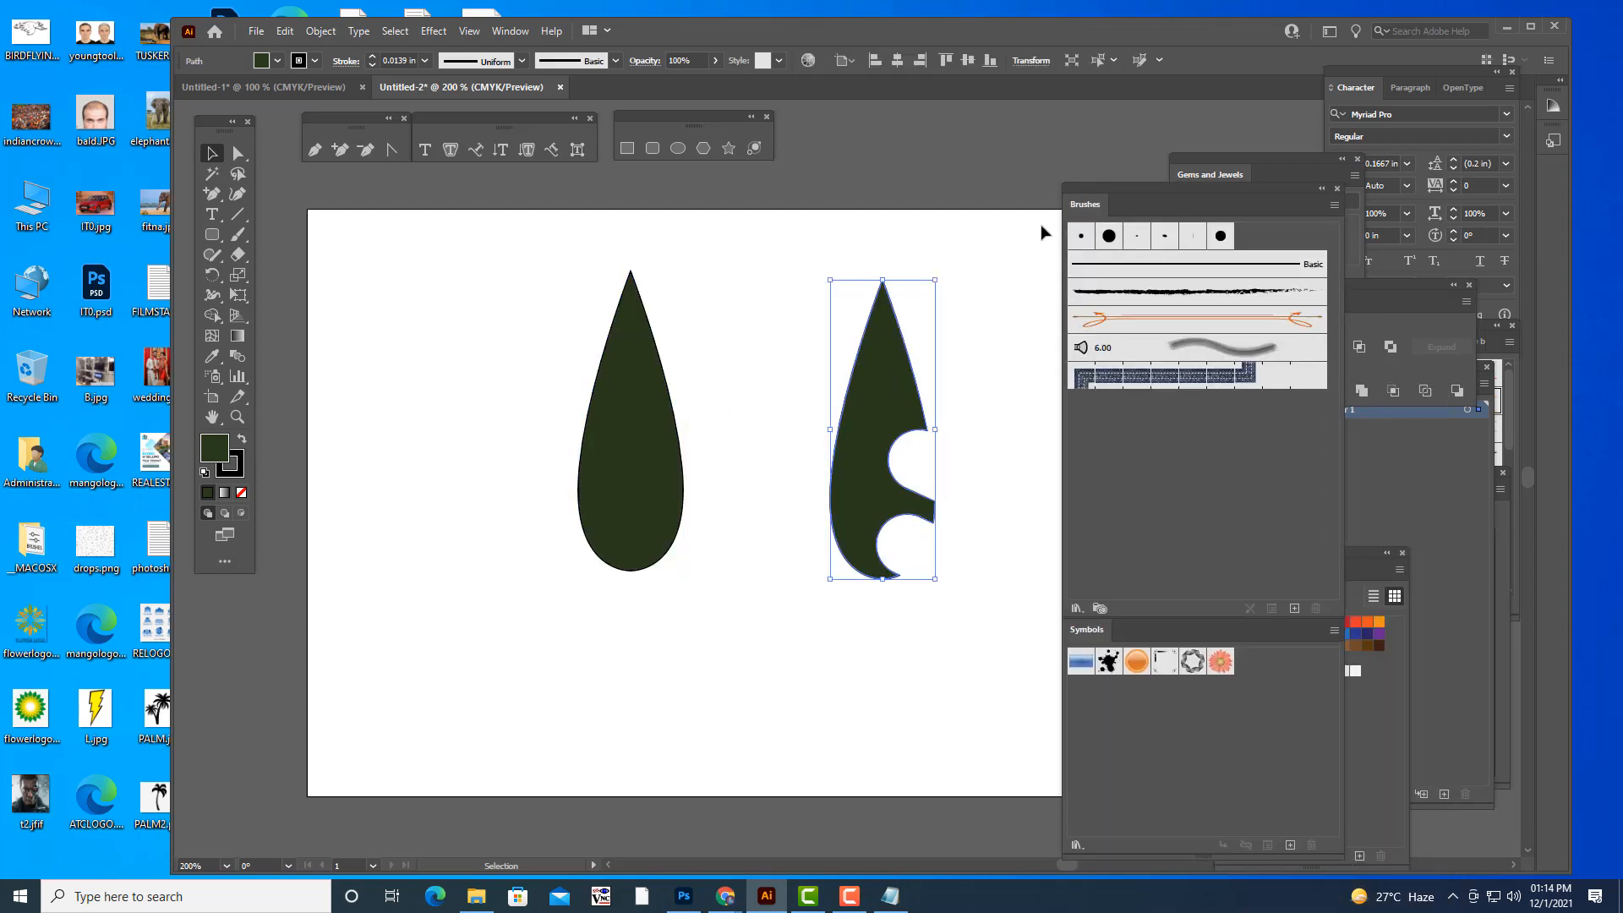
{"action": "left_click", "coordinate": [866, 268]}
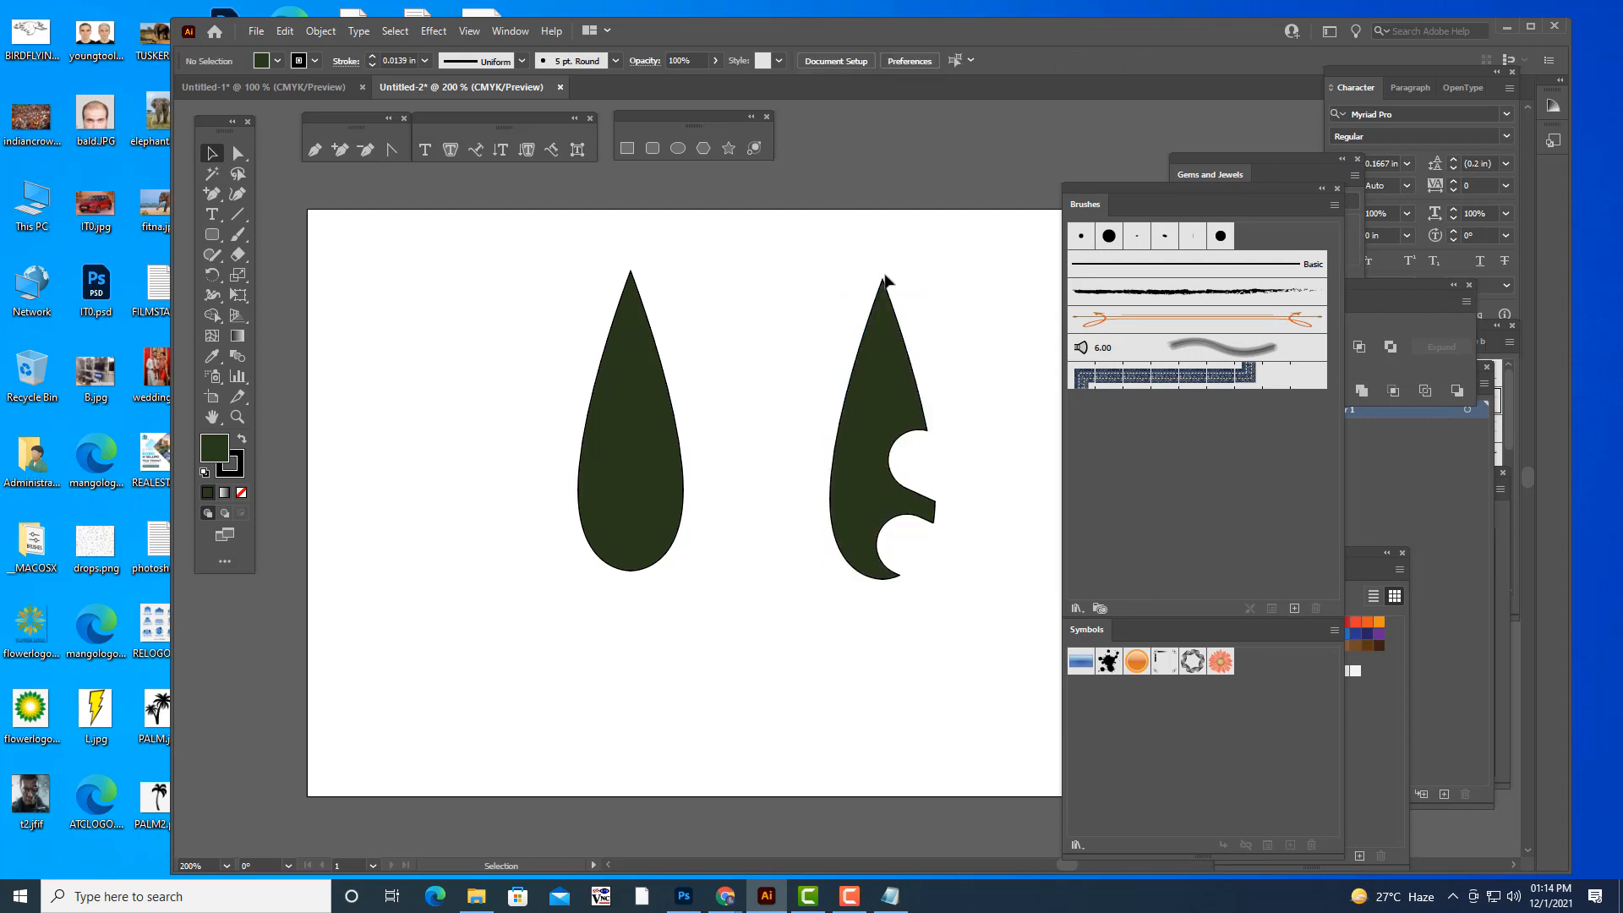
{"action": "left_click_drag", "start_coordinate": [1100, 186], "coordinate": [1121, 187]}
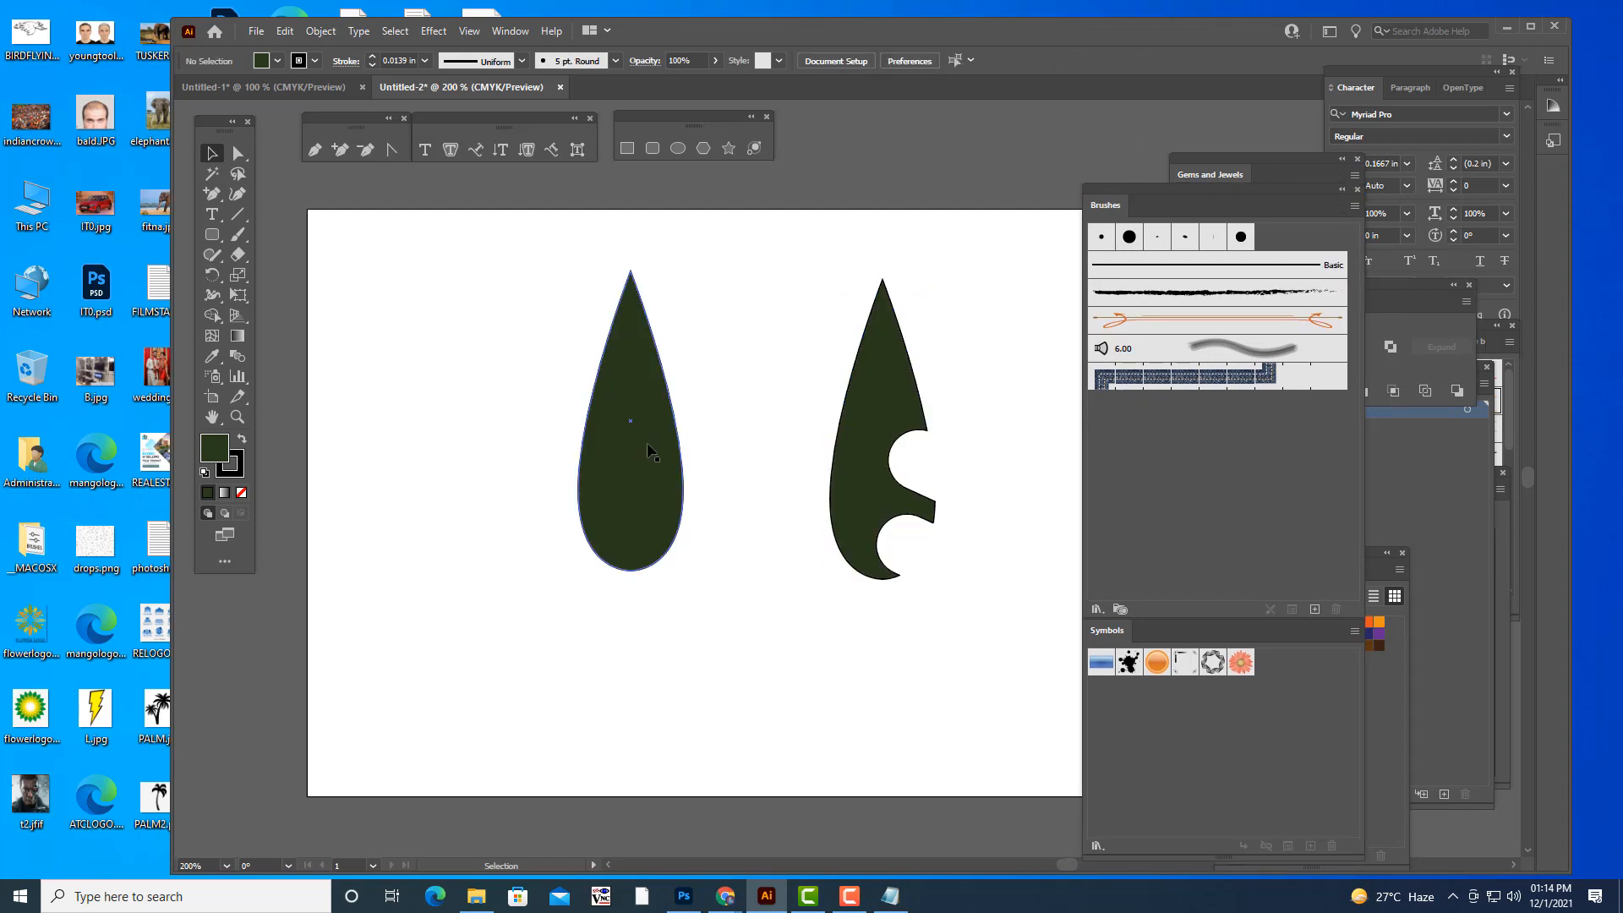
{"action": "mouse_move", "coordinate": [660, 484]}
{"action": "left_mouse_down"}
{"action": "mouse_move", "coordinate": [1076, 475]}
{"action": "mouse_move", "coordinate": [1195, 491]}
{"action": "left_mouse_up"}
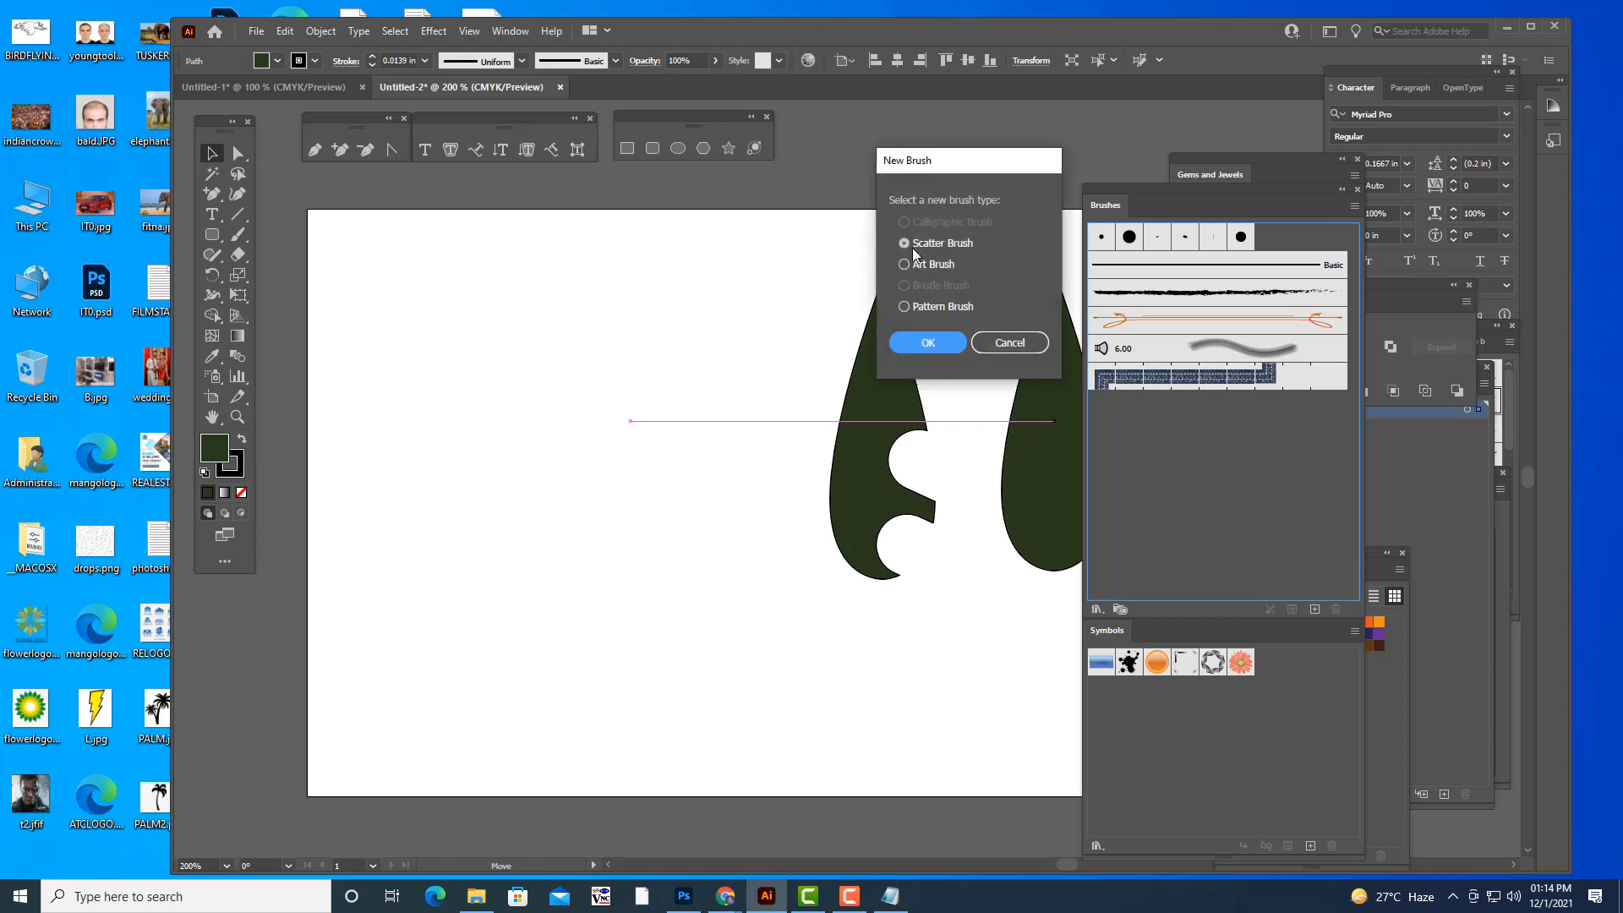
{"action": "left_click", "coordinate": [904, 264]}
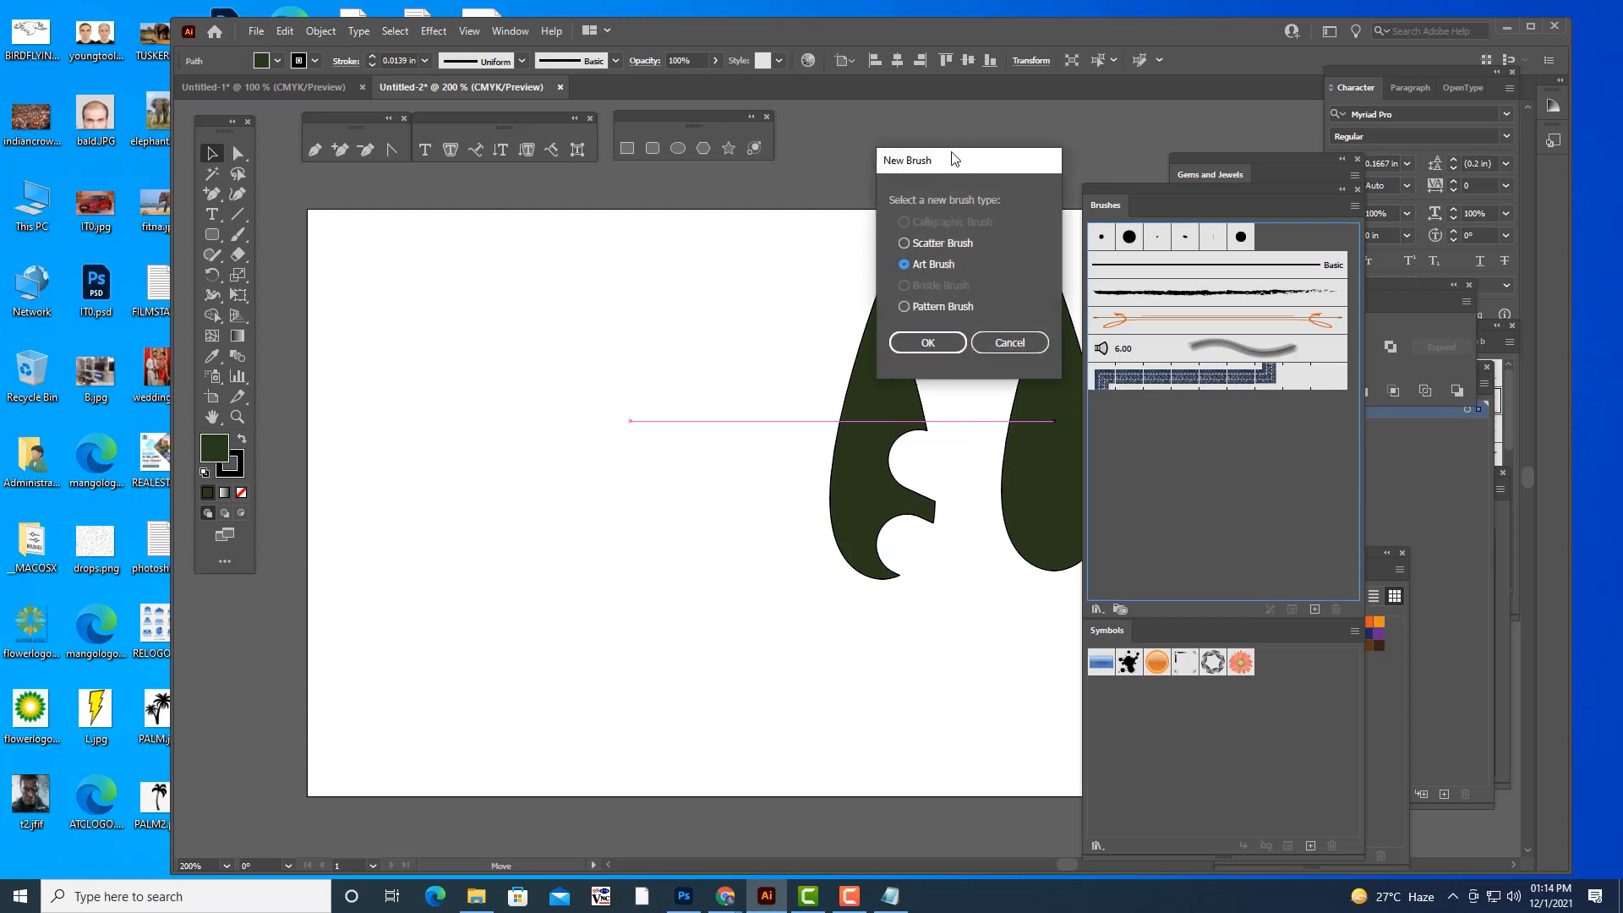
{"action": "left_click_drag", "start_coordinate": [953, 159], "coordinate": [1009, 118]}
{"action": "left_click", "coordinate": [1003, 296]}
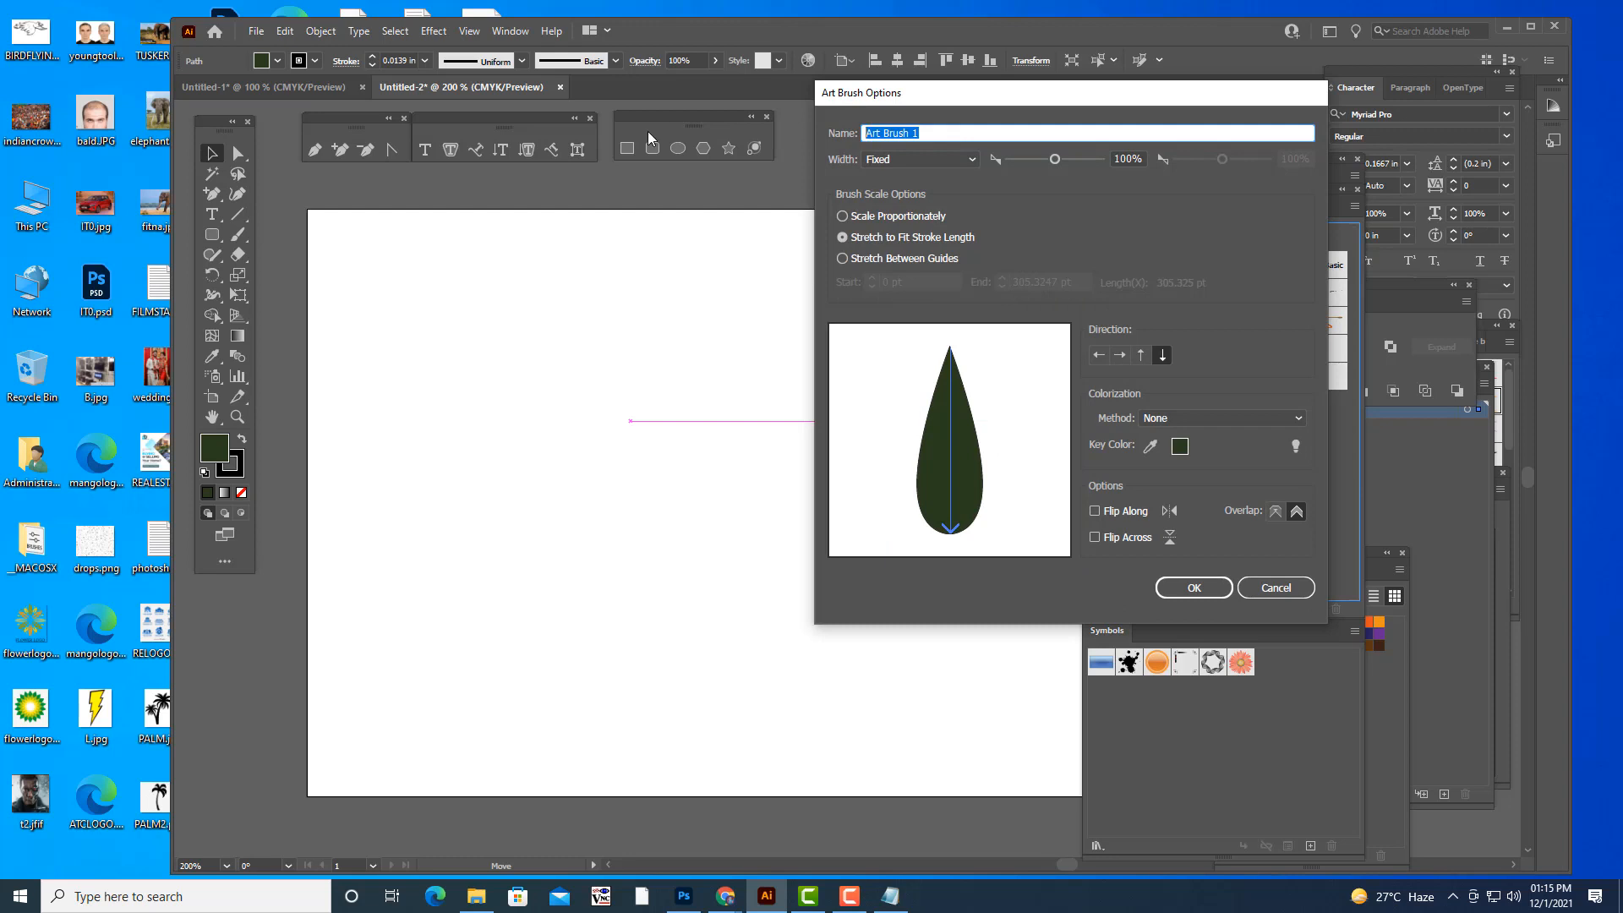
{"action": "type", "text": "LEAFBRUSH"}
{"action": "left_click", "coordinate": [1194, 586]}
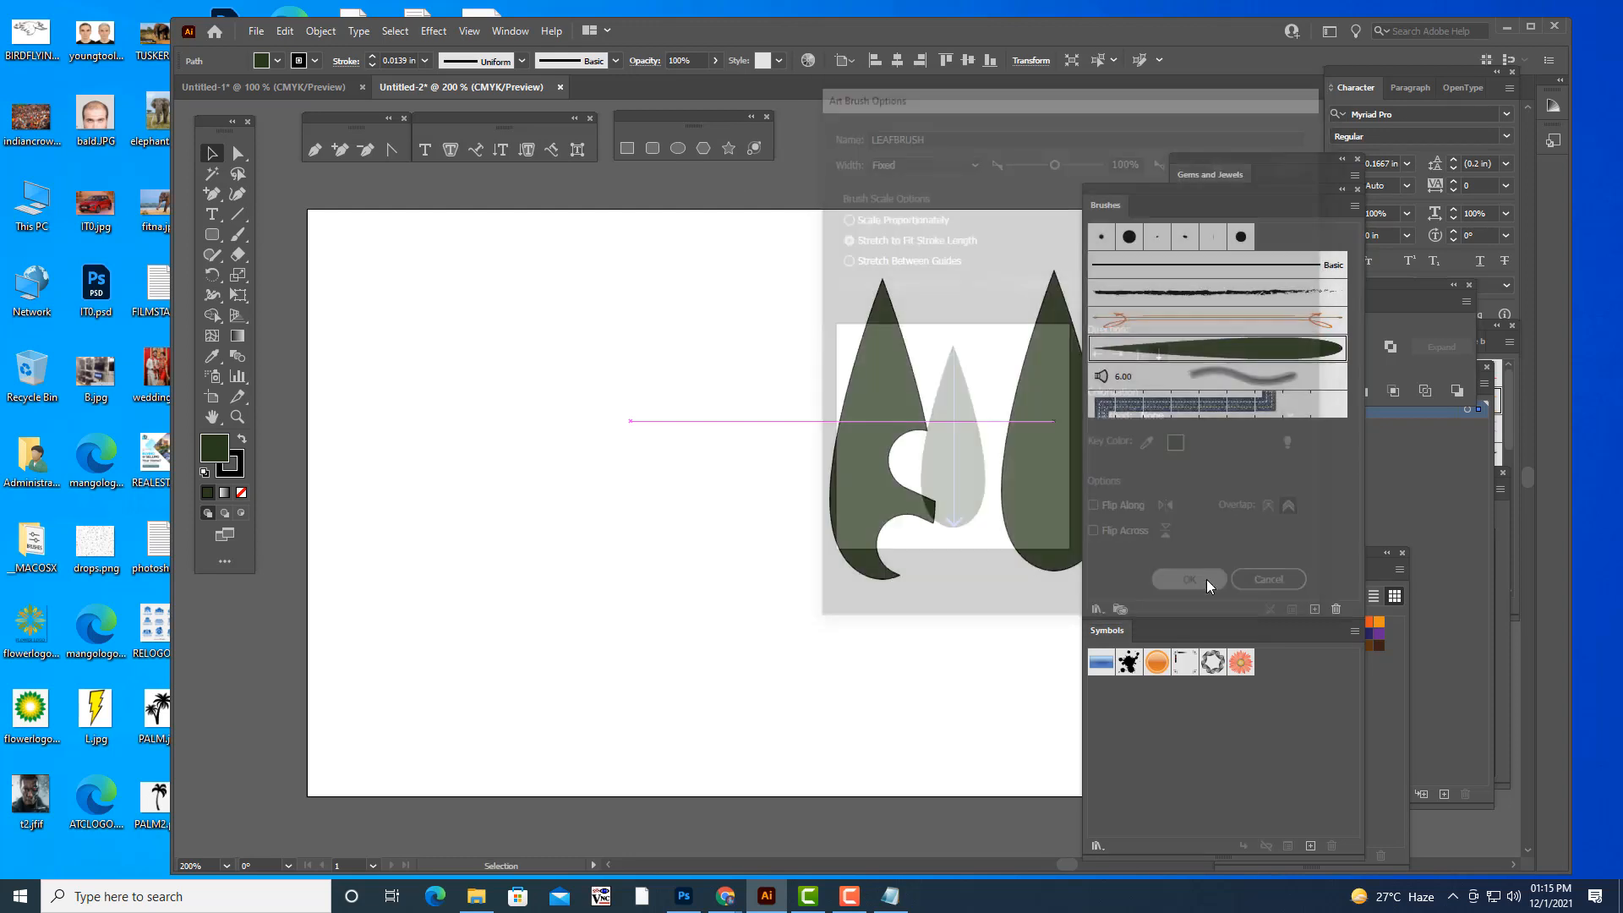
- Delete the uncut left teardrop from the artboard
{"action": "left_click", "coordinate": [871, 239]}
{"action": "left_click", "coordinate": [628, 440]}
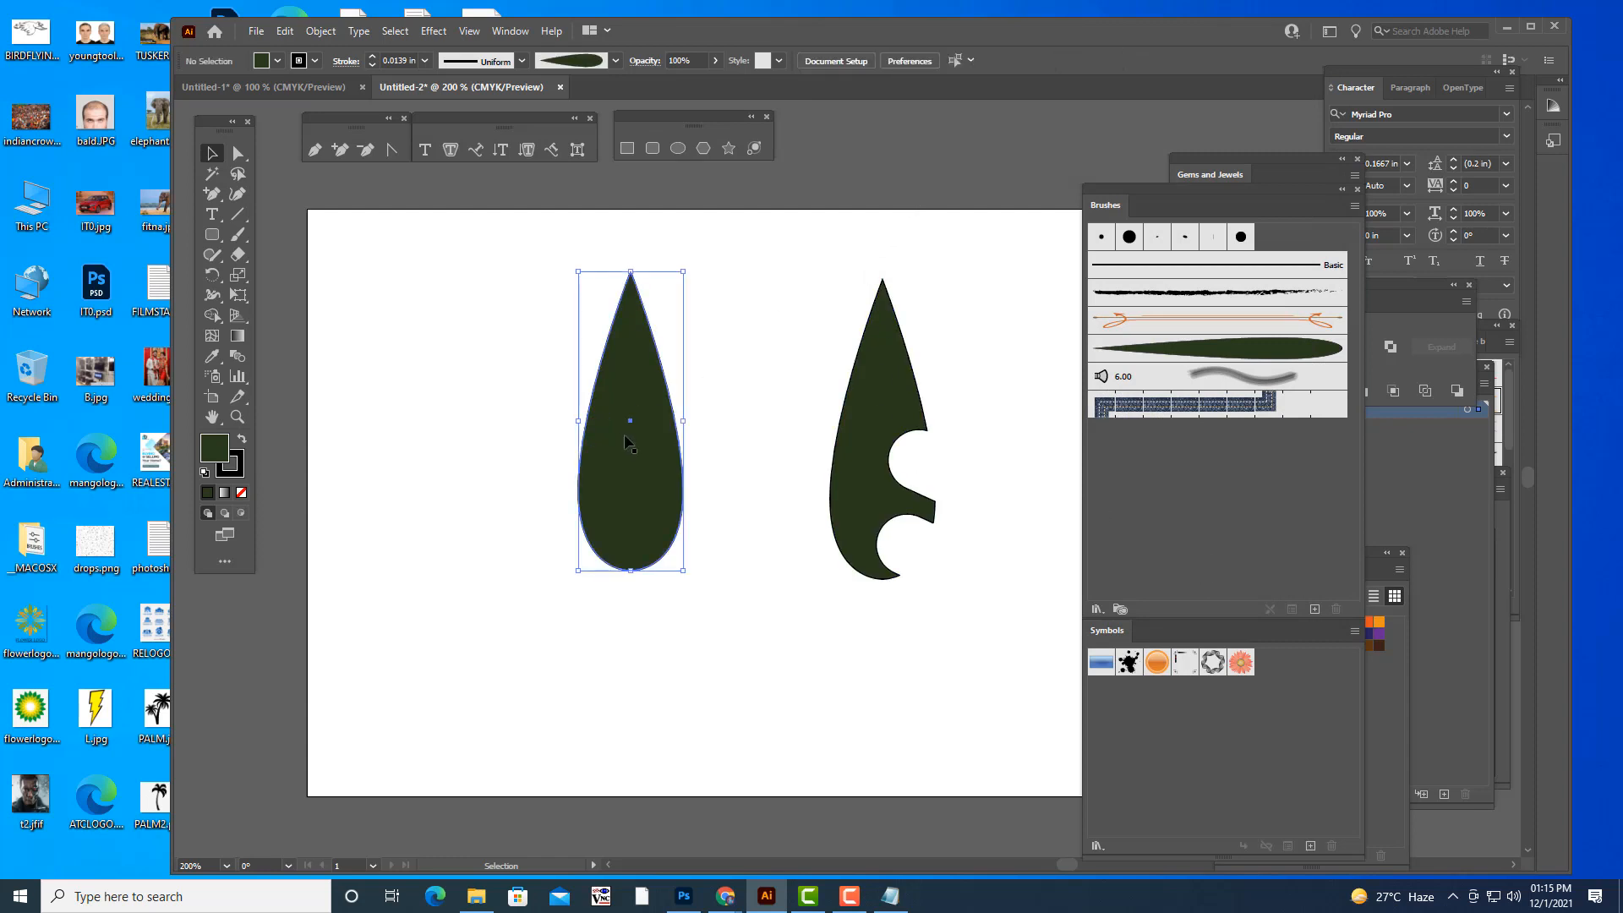
{"action": "key", "text": "Delete"}
- Create an art brush named CUTLEAFBRU from the notched teardrop and delete the shape from the artboard
{"action": "left_click", "coordinate": [872, 444]}
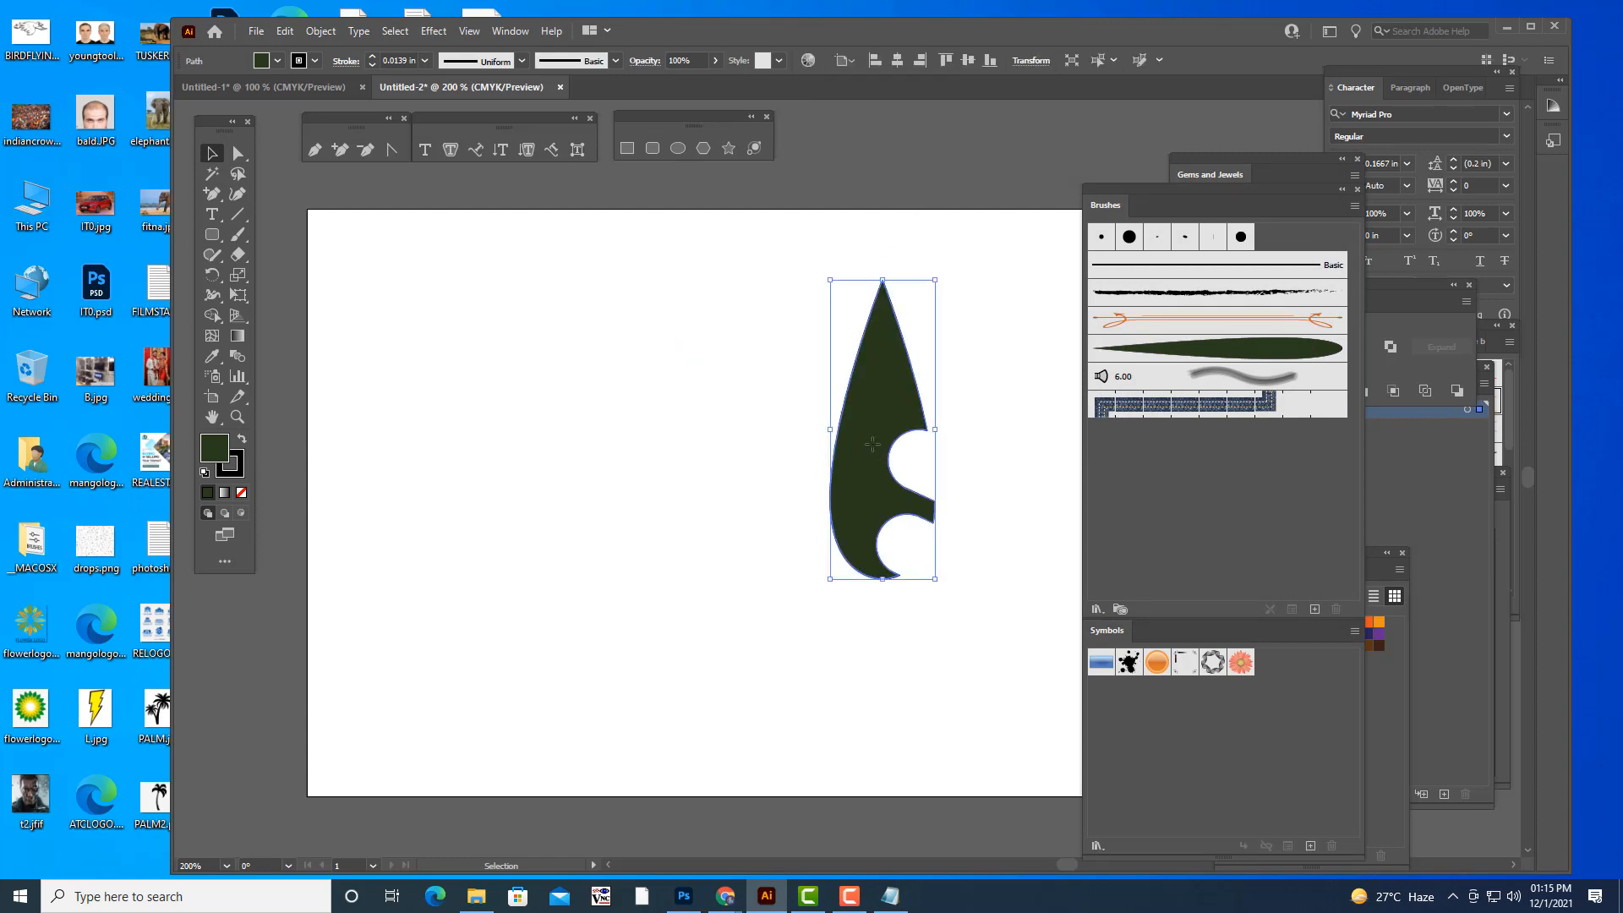
{"action": "left_click_drag", "start_coordinate": [873, 444], "coordinate": [1099, 473]}
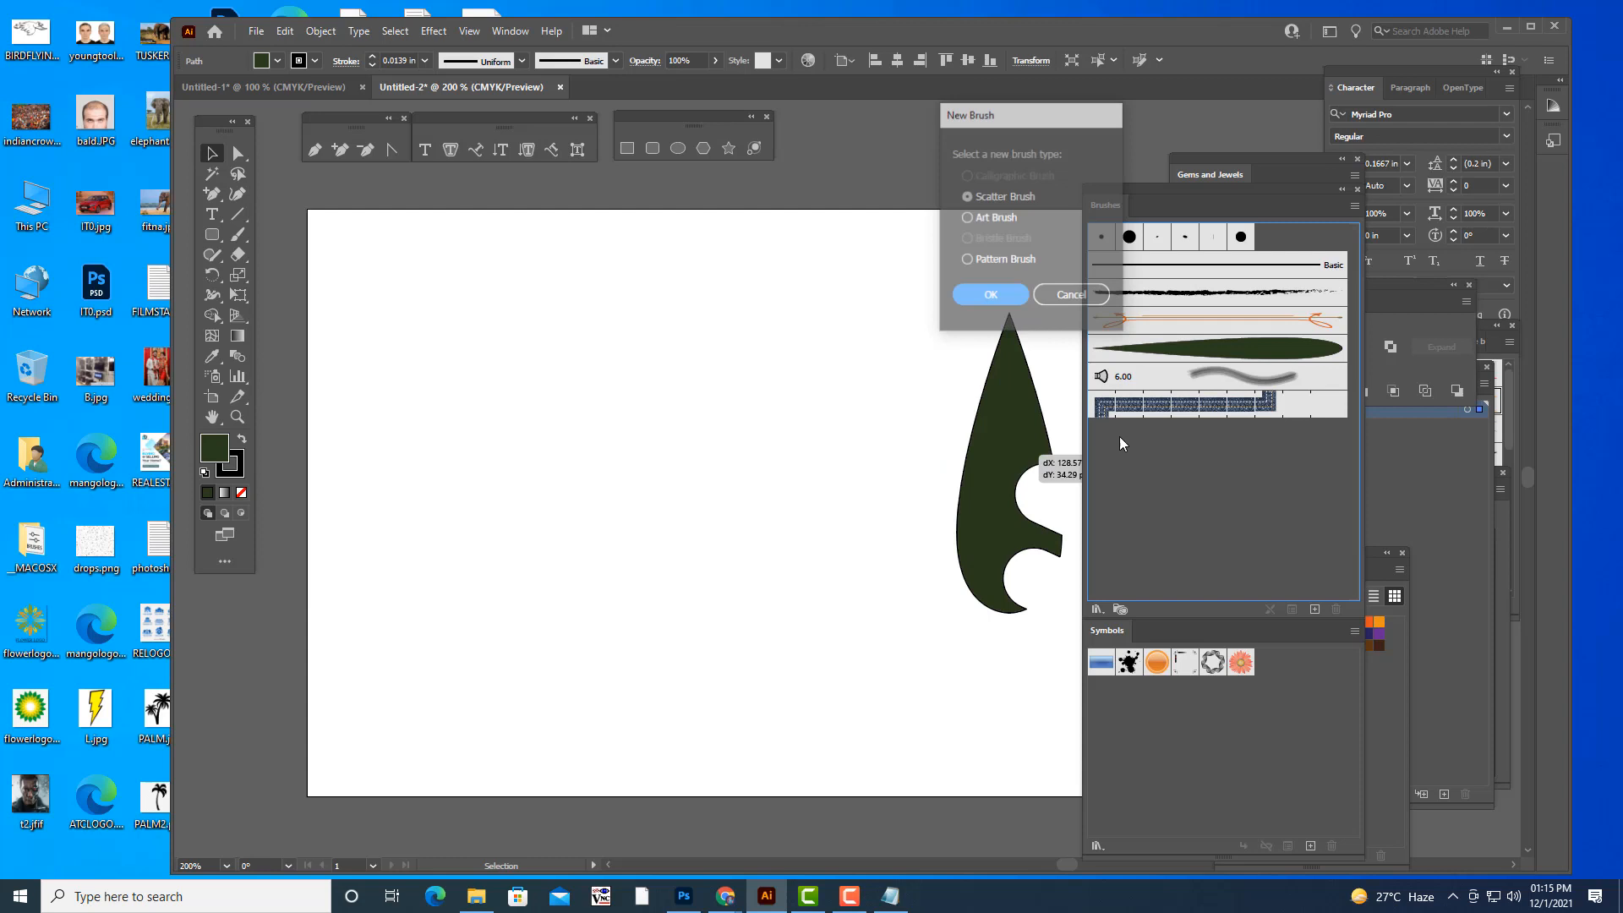
{"action": "left_click", "coordinate": [994, 219]}
{"action": "left_click", "coordinate": [990, 296]}
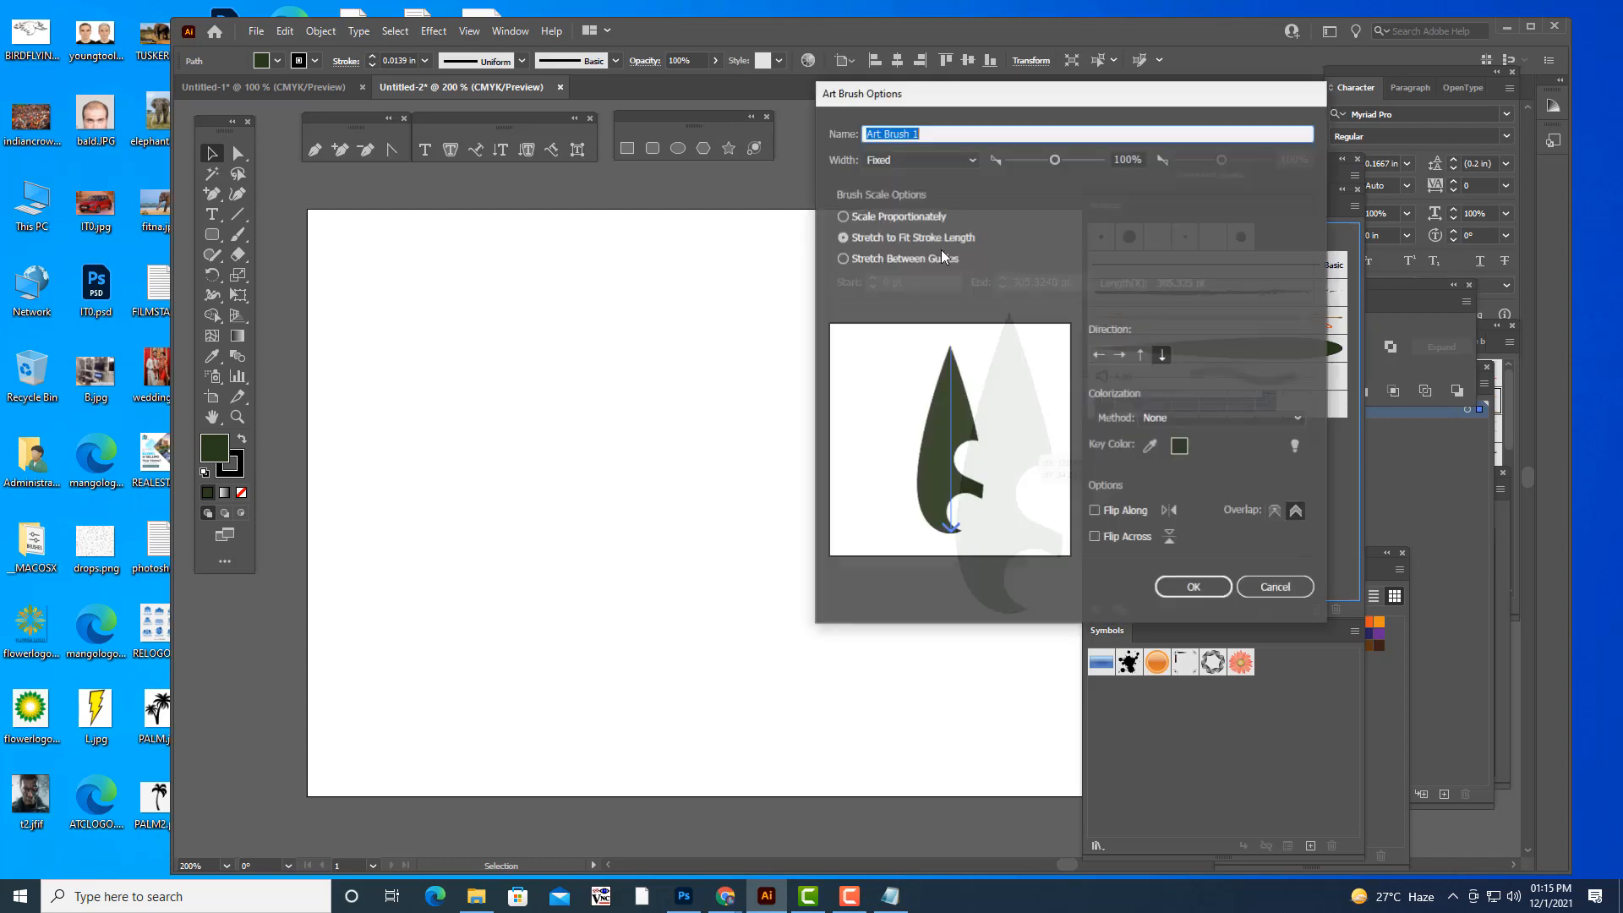
{"action": "type", "text": "CUTLEAFBRUSH"}
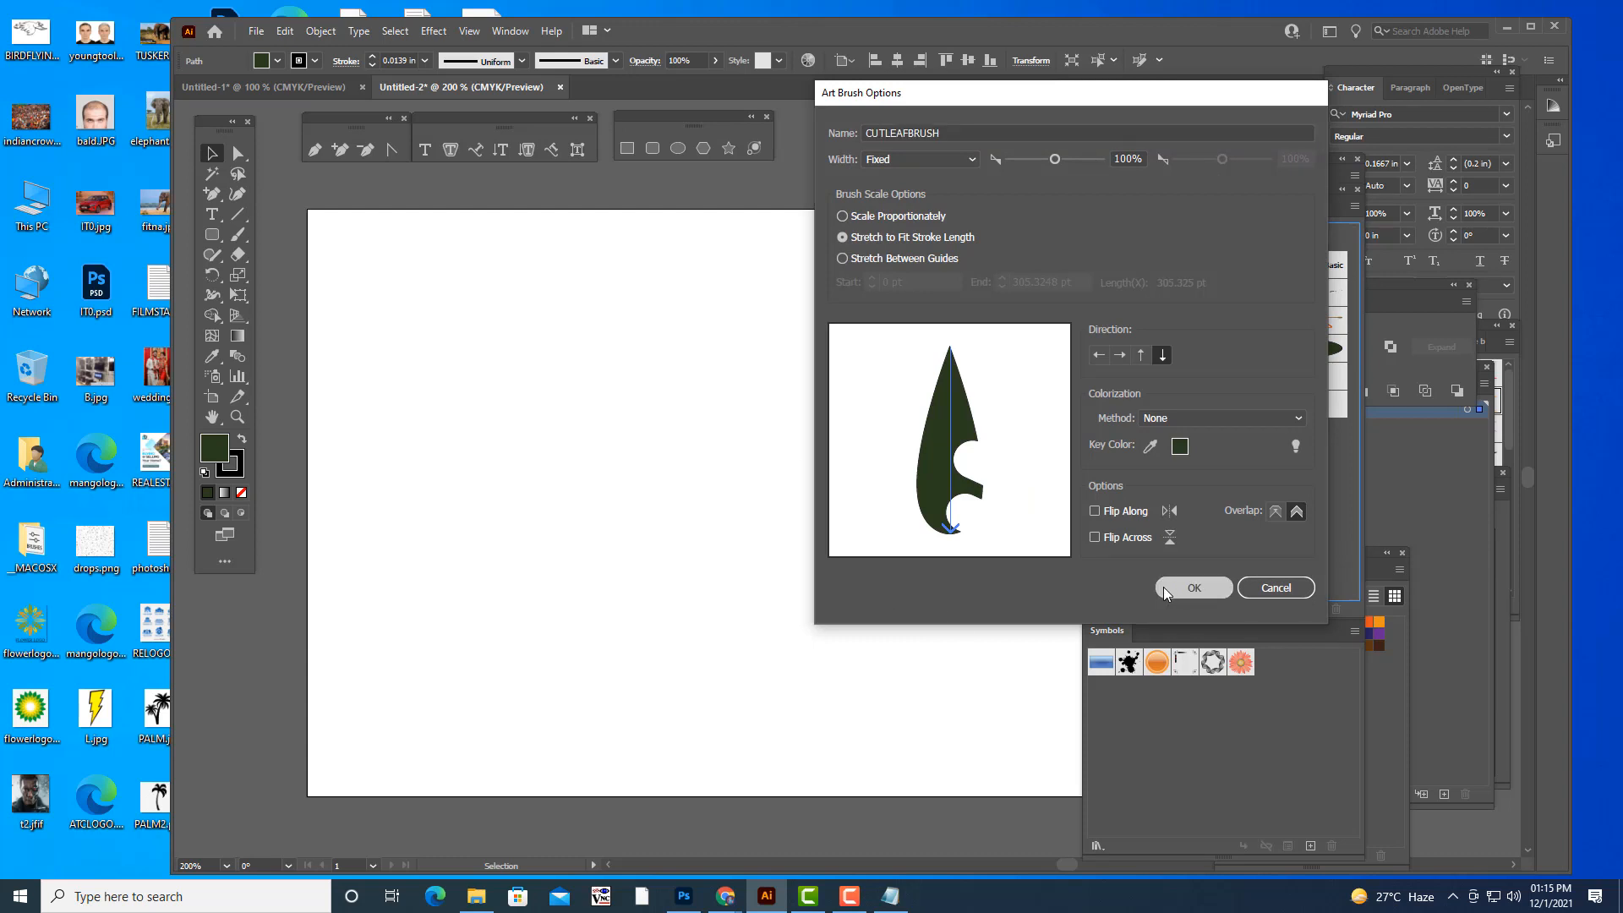
{"action": "left_click", "coordinate": [1165, 588]}
{"action": "left_click", "coordinate": [689, 432]}
{"action": "left_click", "coordinate": [911, 433]}
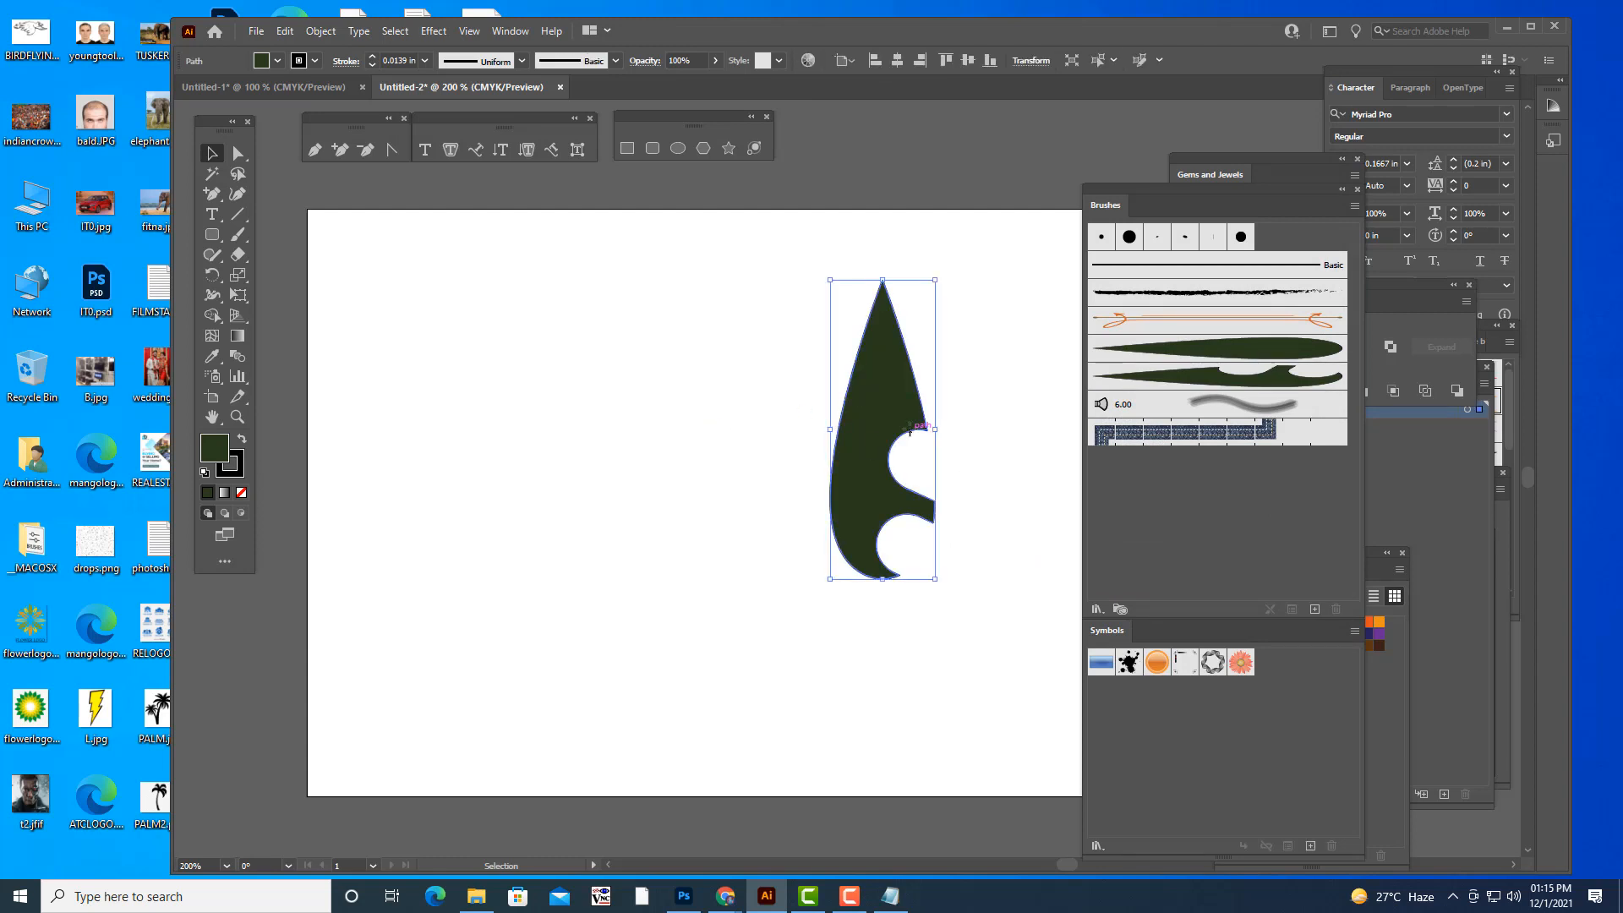
{"action": "key", "text": "Delete"}
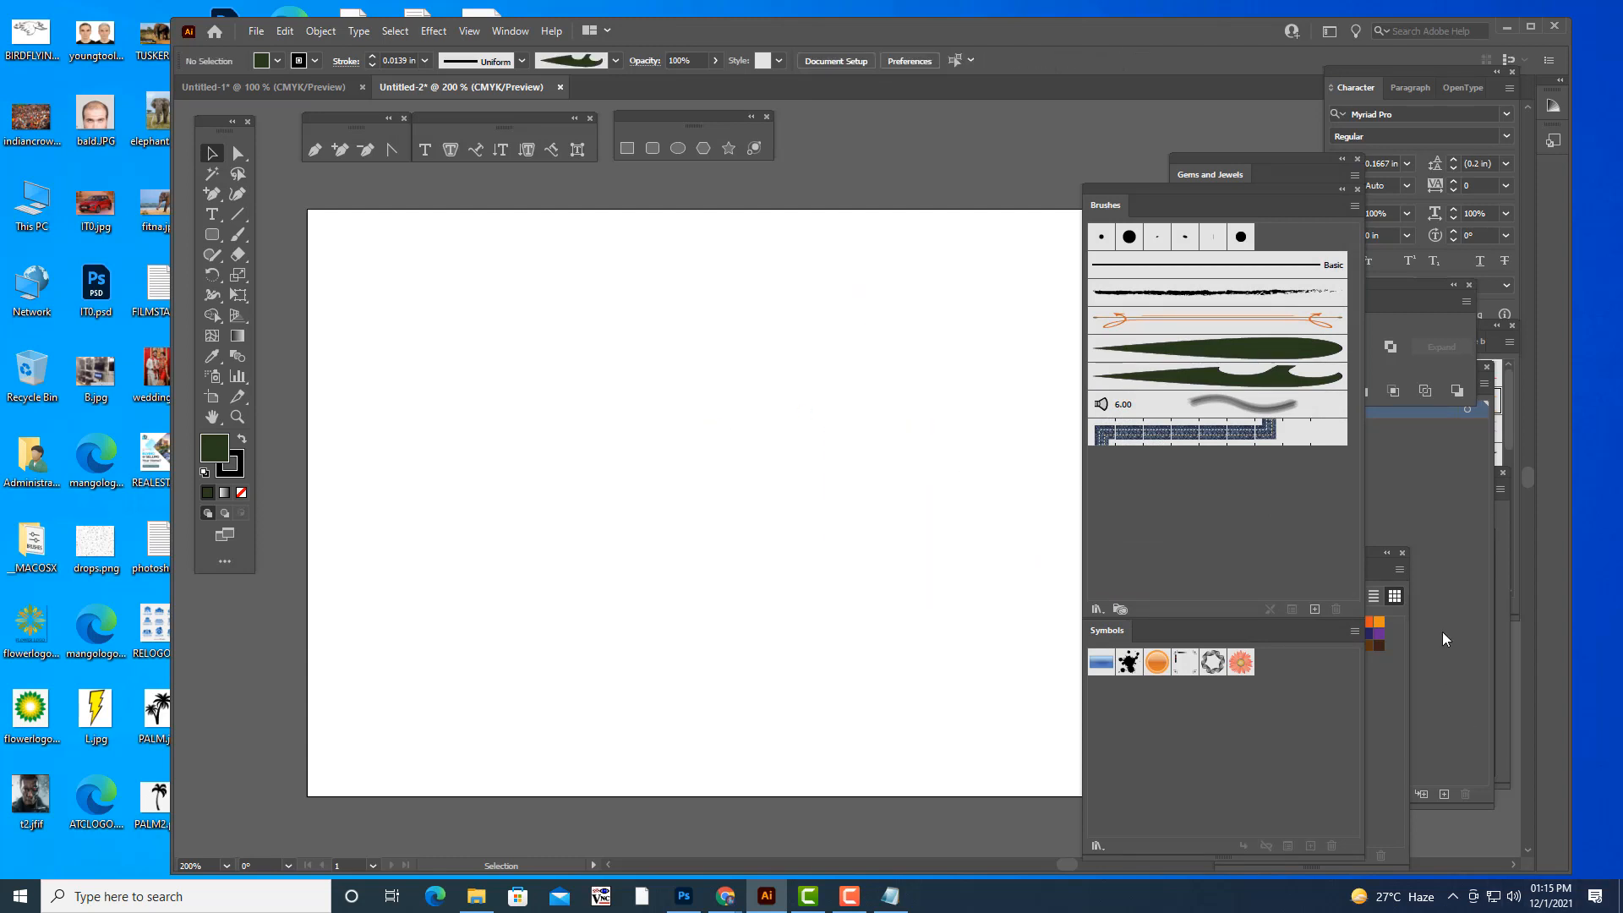
- Draw a vertical line extending past the artboard's upper and lower edges and center it horizontally on the artboard
{"action": "key", "text": "ctrl+minus"}
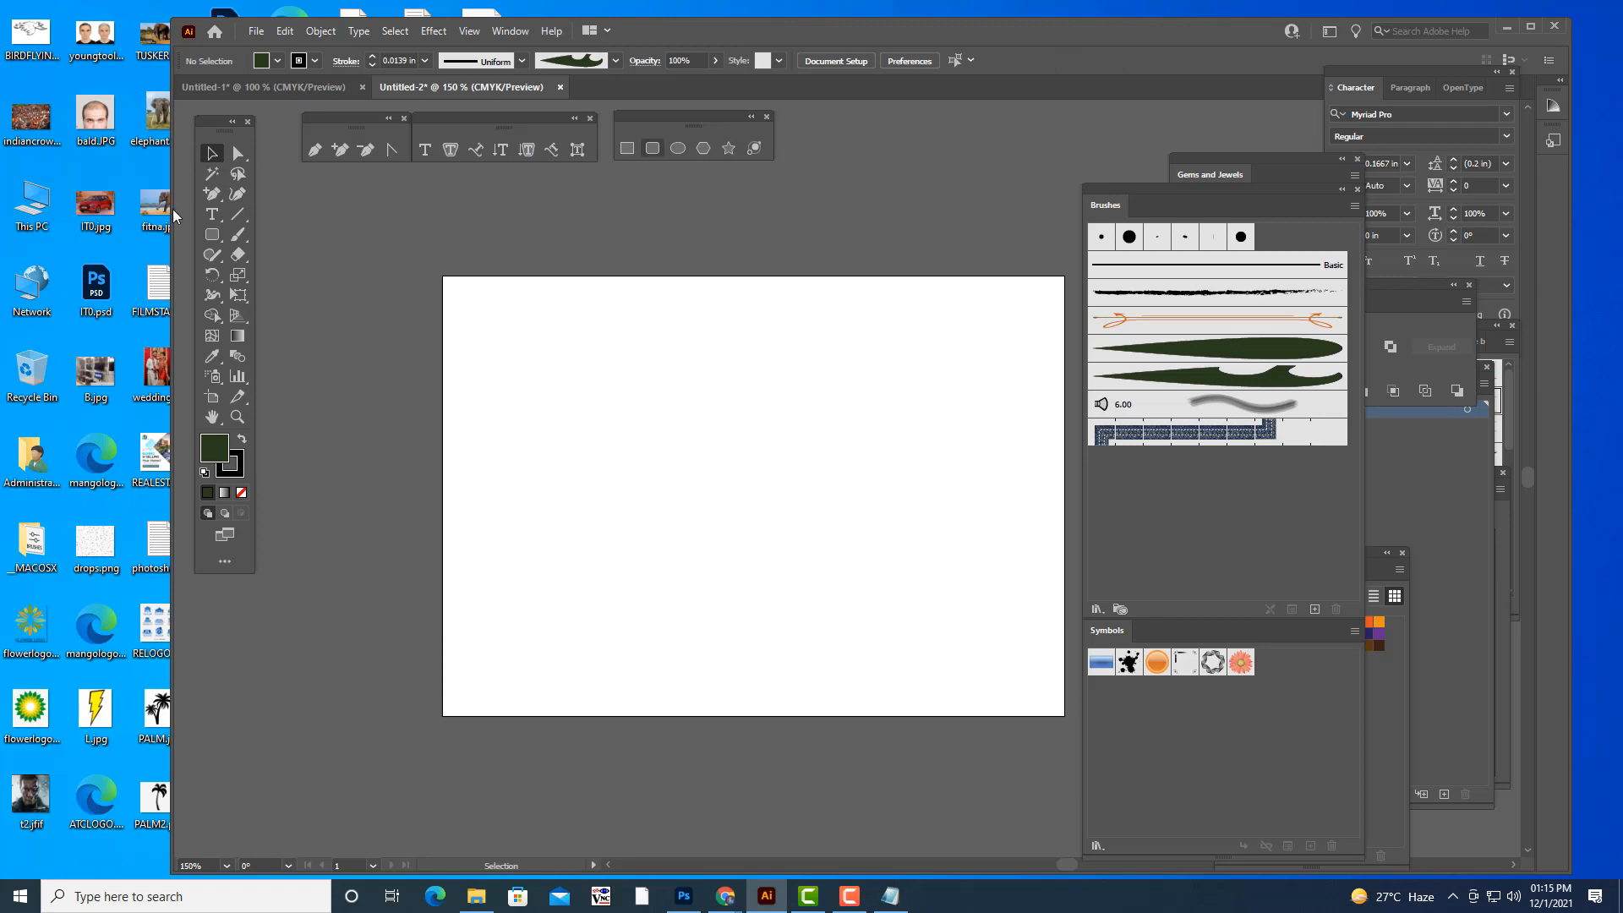
{"action": "left_click_drag", "start_coordinate": [241, 218], "coordinate": [304, 220]}
{"action": "left_click_drag", "start_coordinate": [636, 210], "coordinate": [636, 786]}
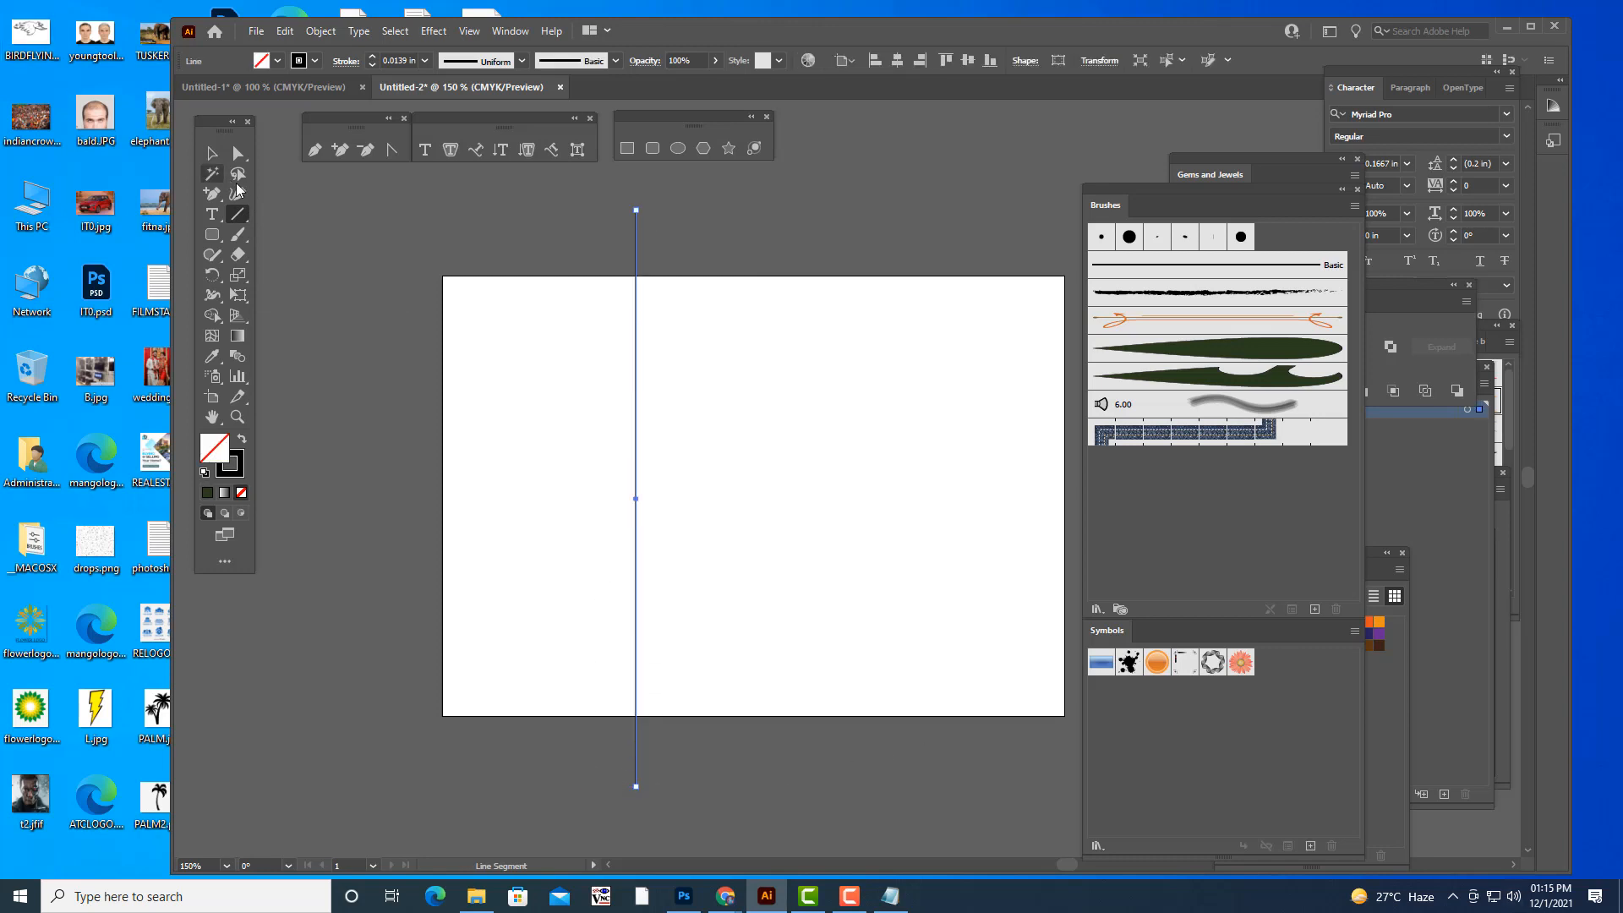
{"action": "left_click", "coordinate": [211, 153]}
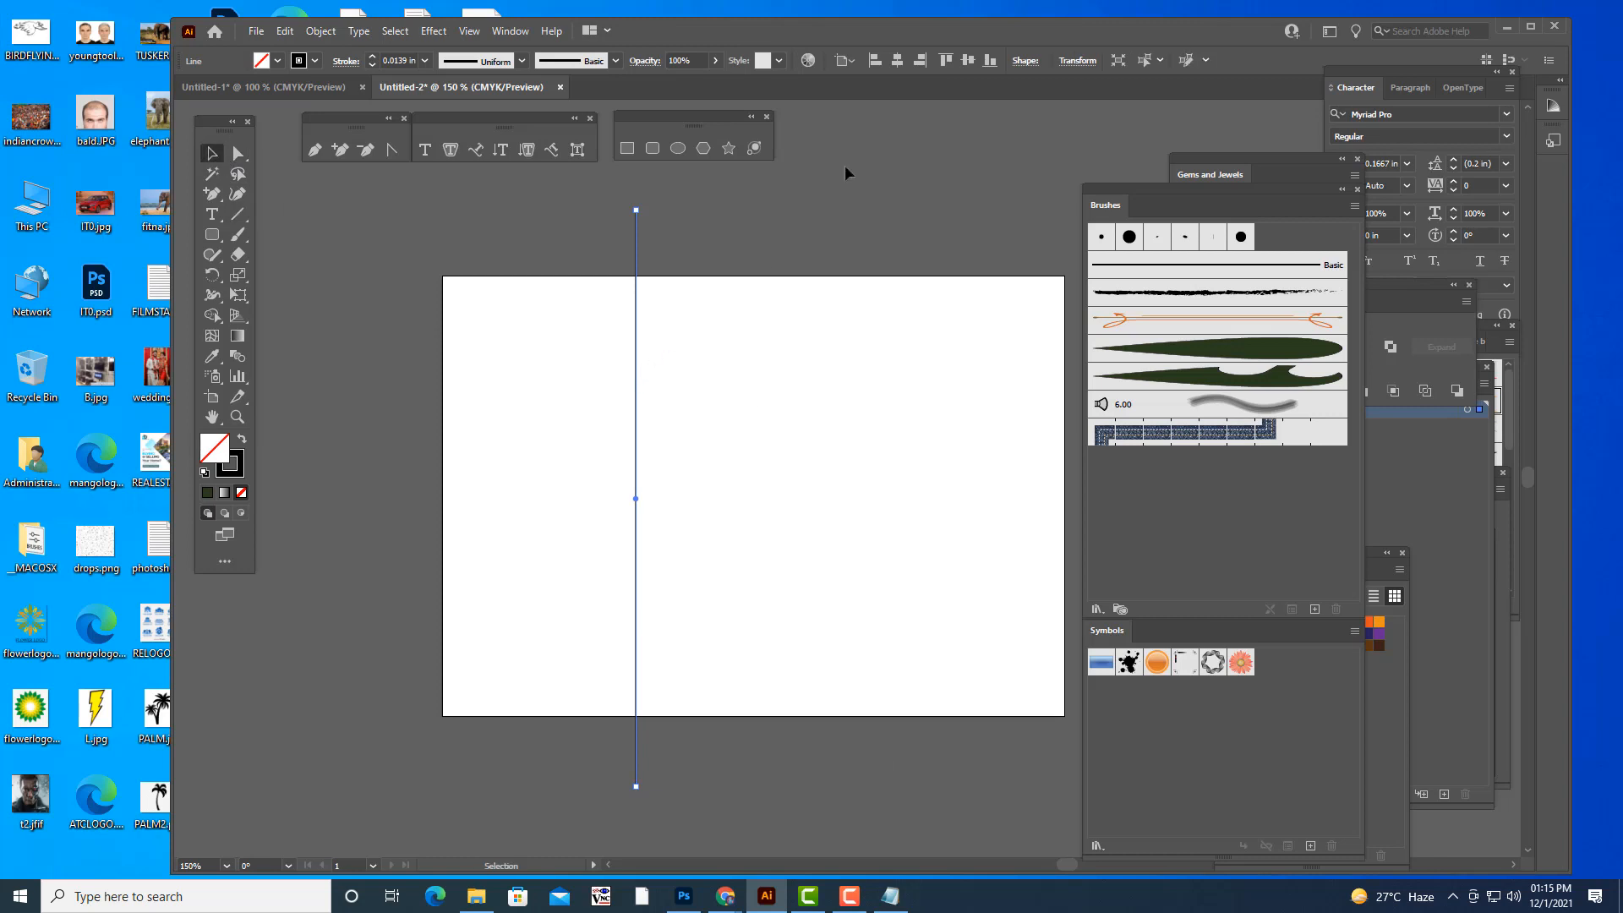
{"action": "left_click", "coordinate": [895, 61]}
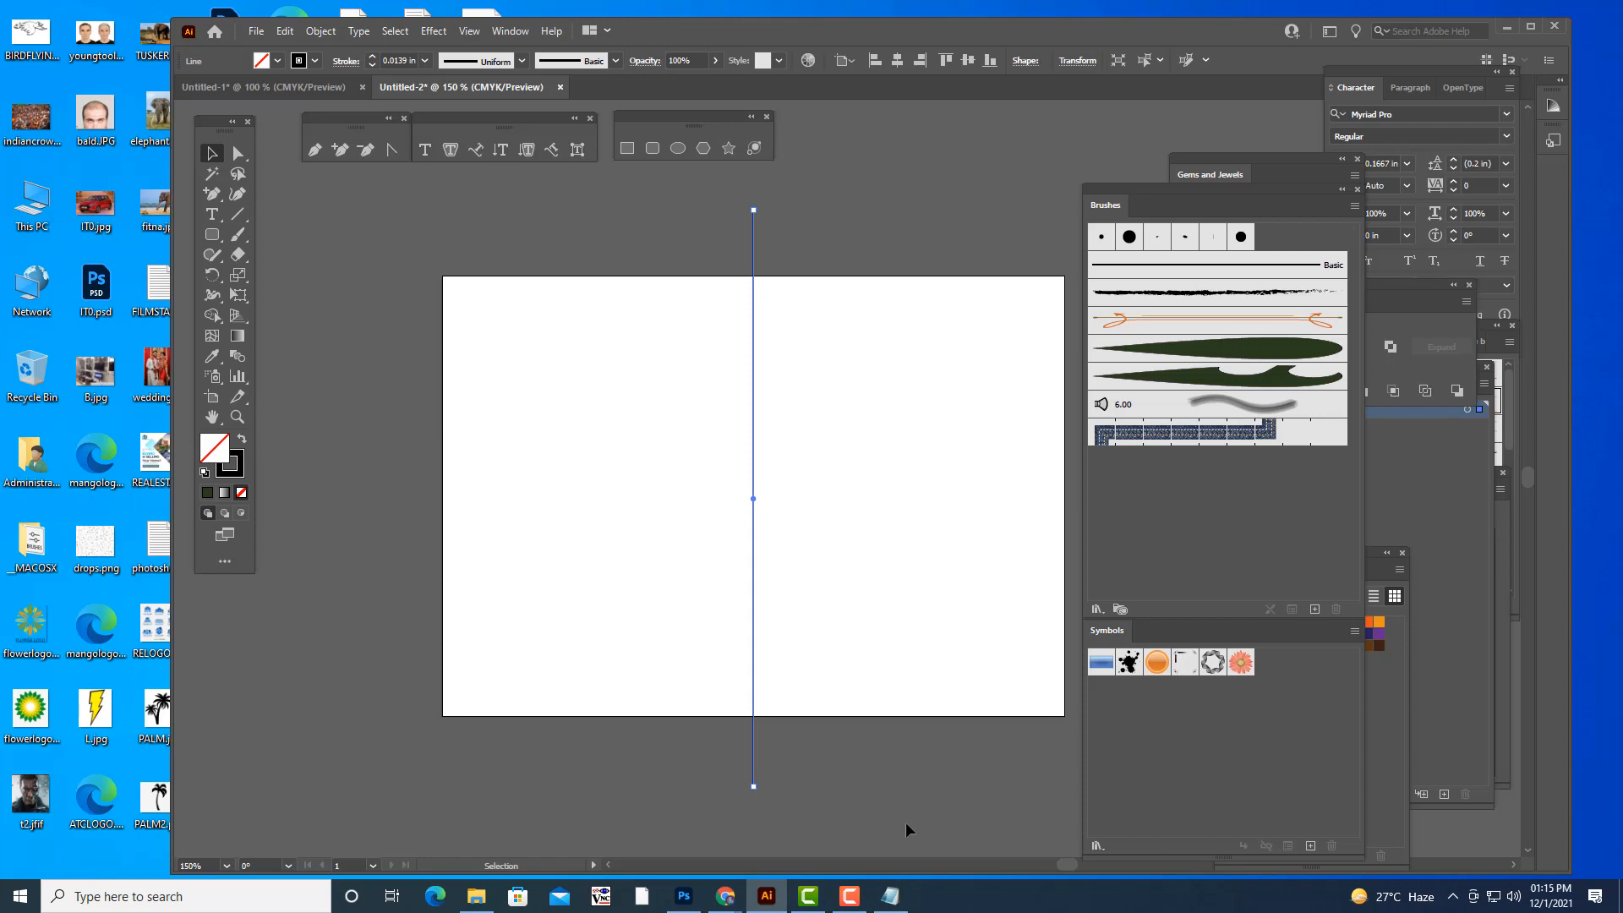
{"action": "left_click", "coordinate": [850, 231]}
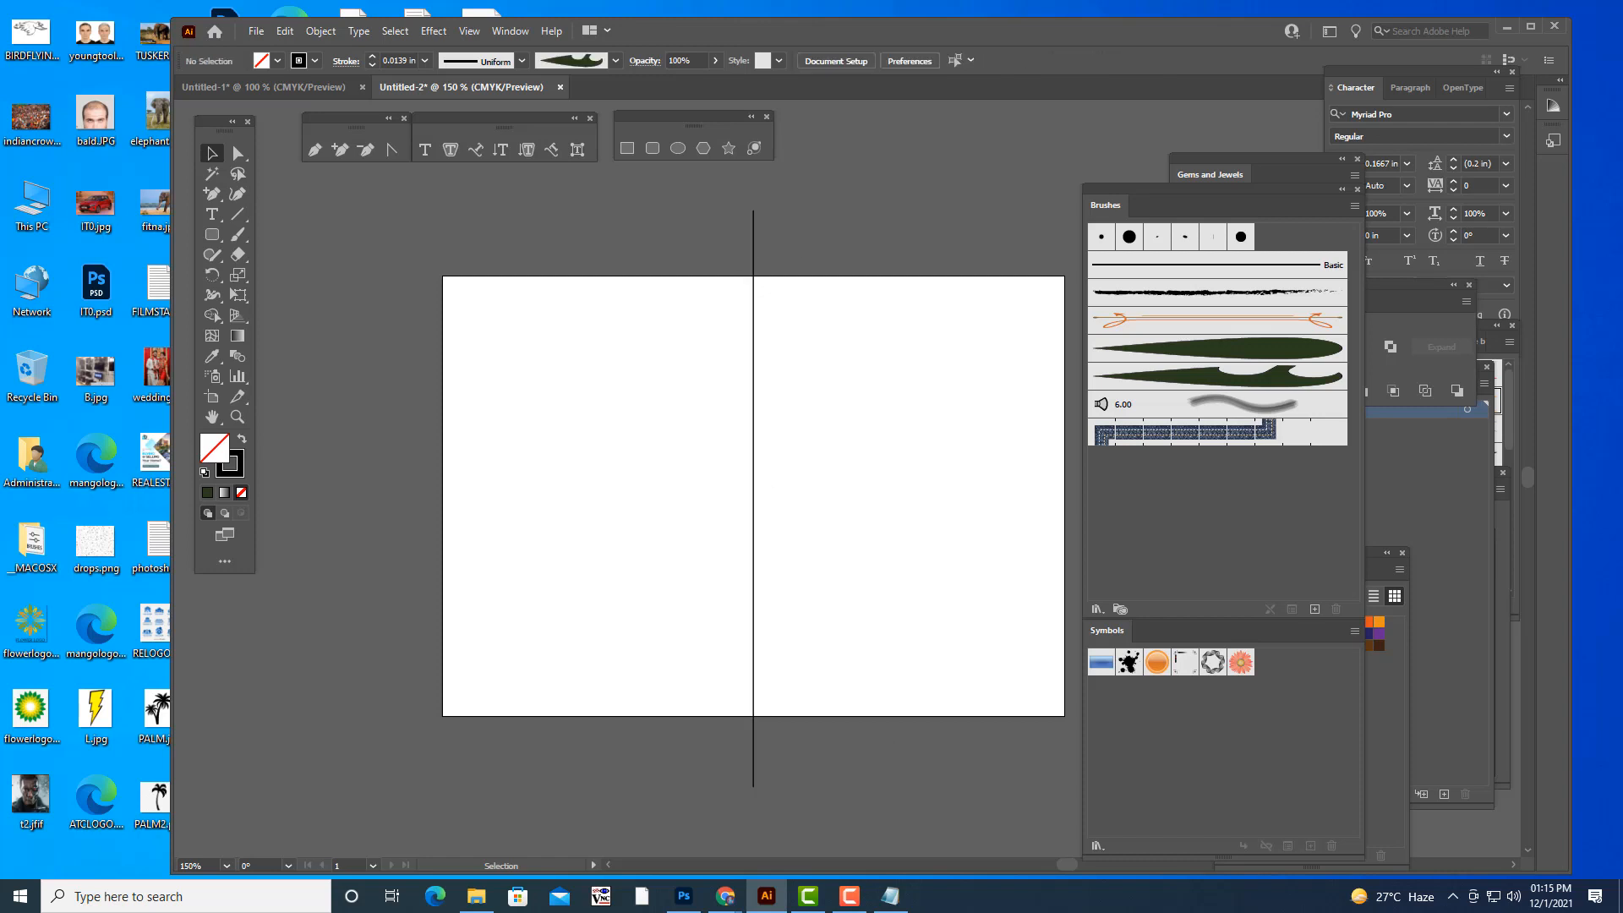
- Choose the plain leaf art brush for the Paintbrush tool
{"action": "left_click_drag", "start_coordinate": [1116, 190], "coordinate": [1132, 187]}
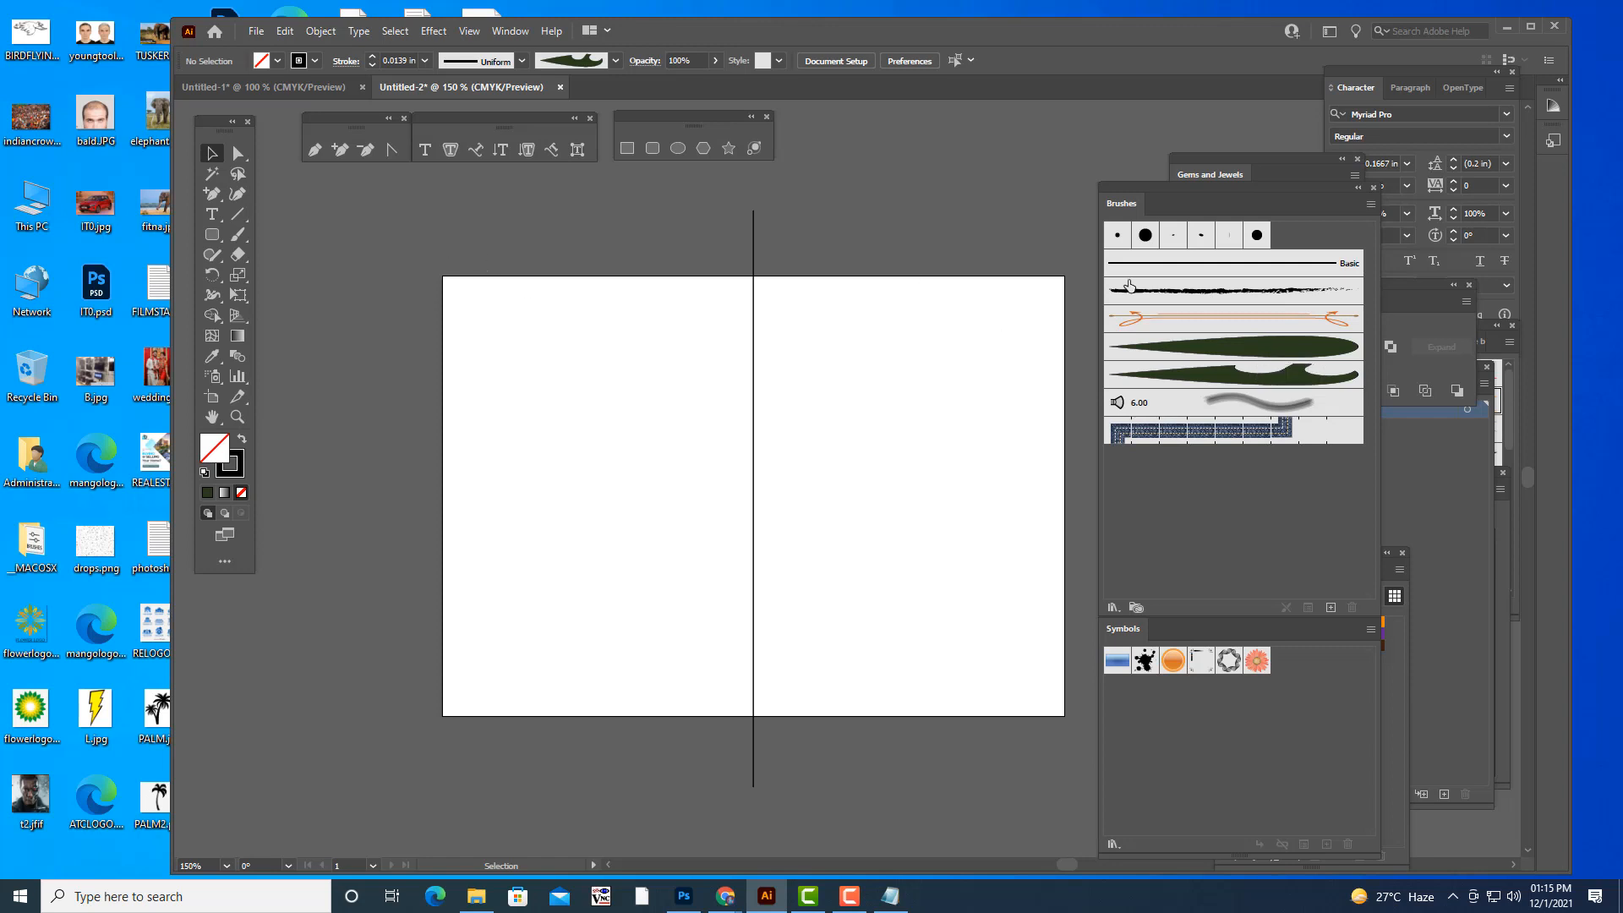
{"action": "left_click", "coordinate": [1182, 355]}
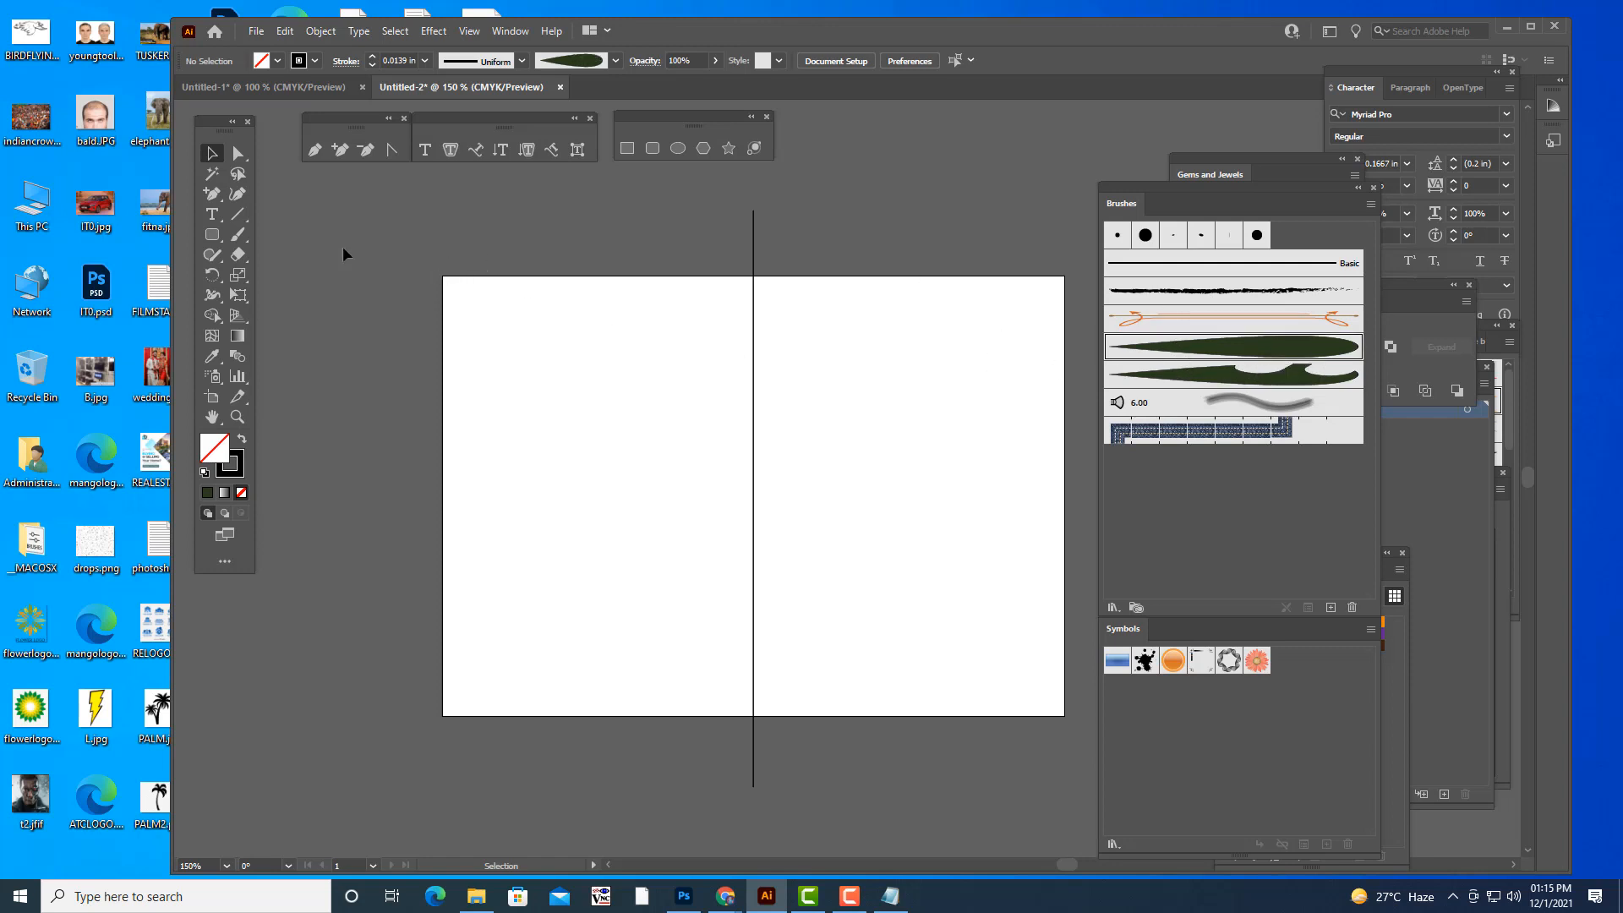
{"action": "left_click", "coordinate": [237, 234]}
{"action": "left_click_drag", "start_coordinate": [797, 376], "coordinate": [1033, 363]}
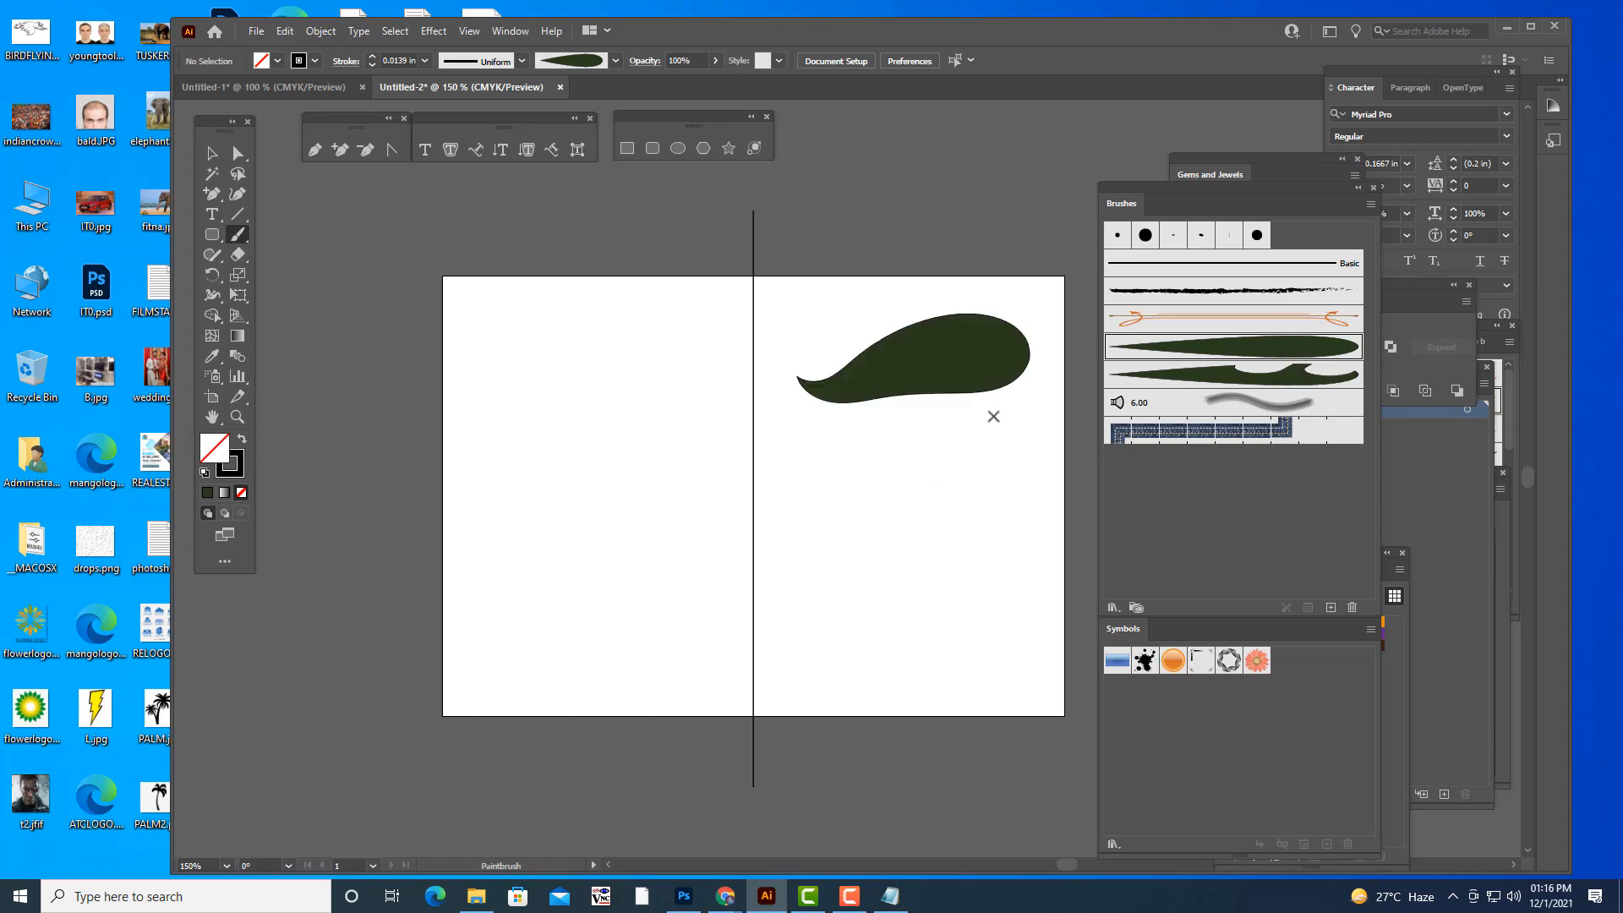
{"action": "key", "text": "ctrl+z"}
{"action": "left_click_drag", "start_coordinate": [807, 449], "coordinate": [928, 345]}
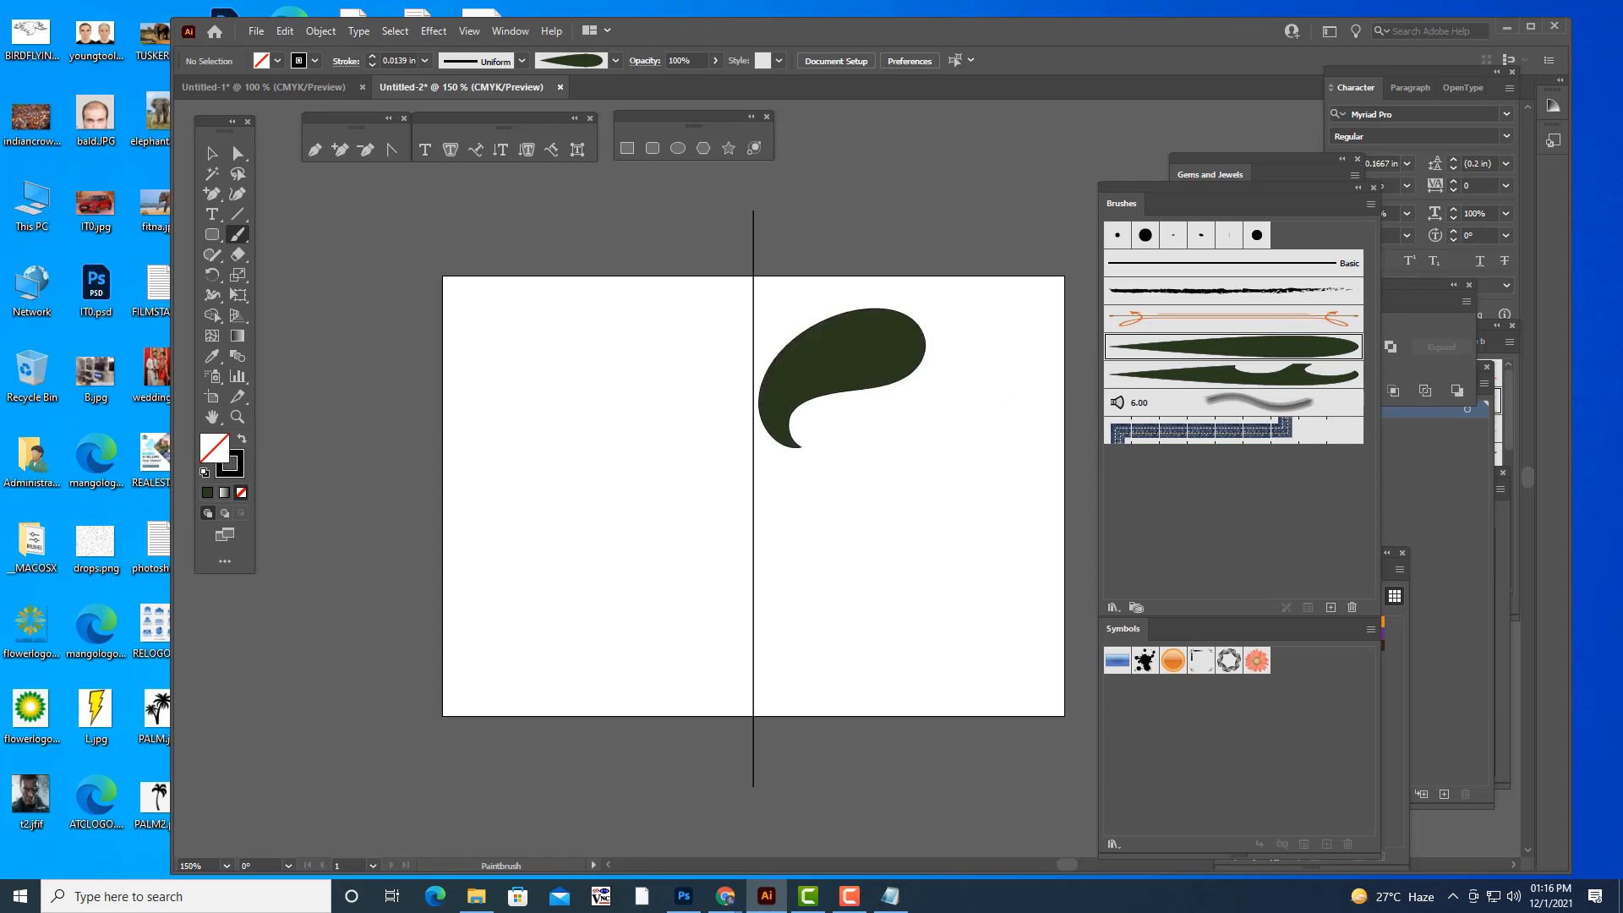
{"action": "key", "text": "ctrl+z"}
- Paint an S-shaped leaf brush stroke right of the vertical line and set its stroke weight to 0.0078 in
{"action": "mouse_move", "coordinate": [797, 341]}
{"action": "left_mouse_down"}
{"action": "mouse_move", "coordinate": [841, 492]}
{"action": "mouse_move", "coordinate": [901, 539]}
{"action": "left_mouse_up"}
{"action": "key", "text": "v"}
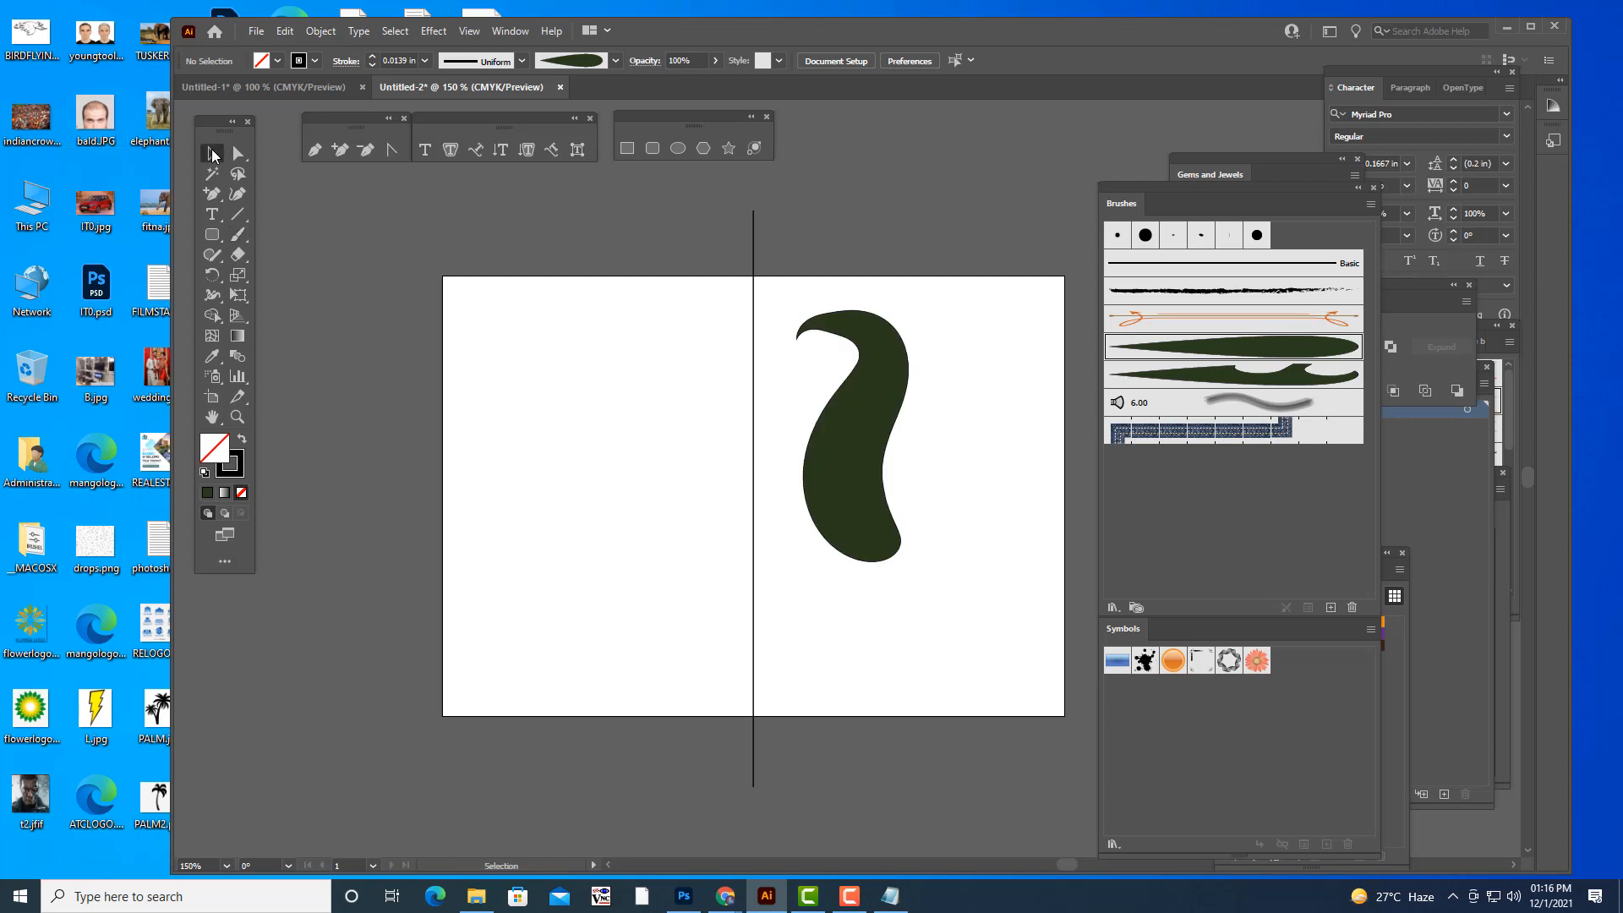
{"action": "left_click", "coordinate": [863, 415]}
{"action": "left_click", "coordinate": [425, 60]}
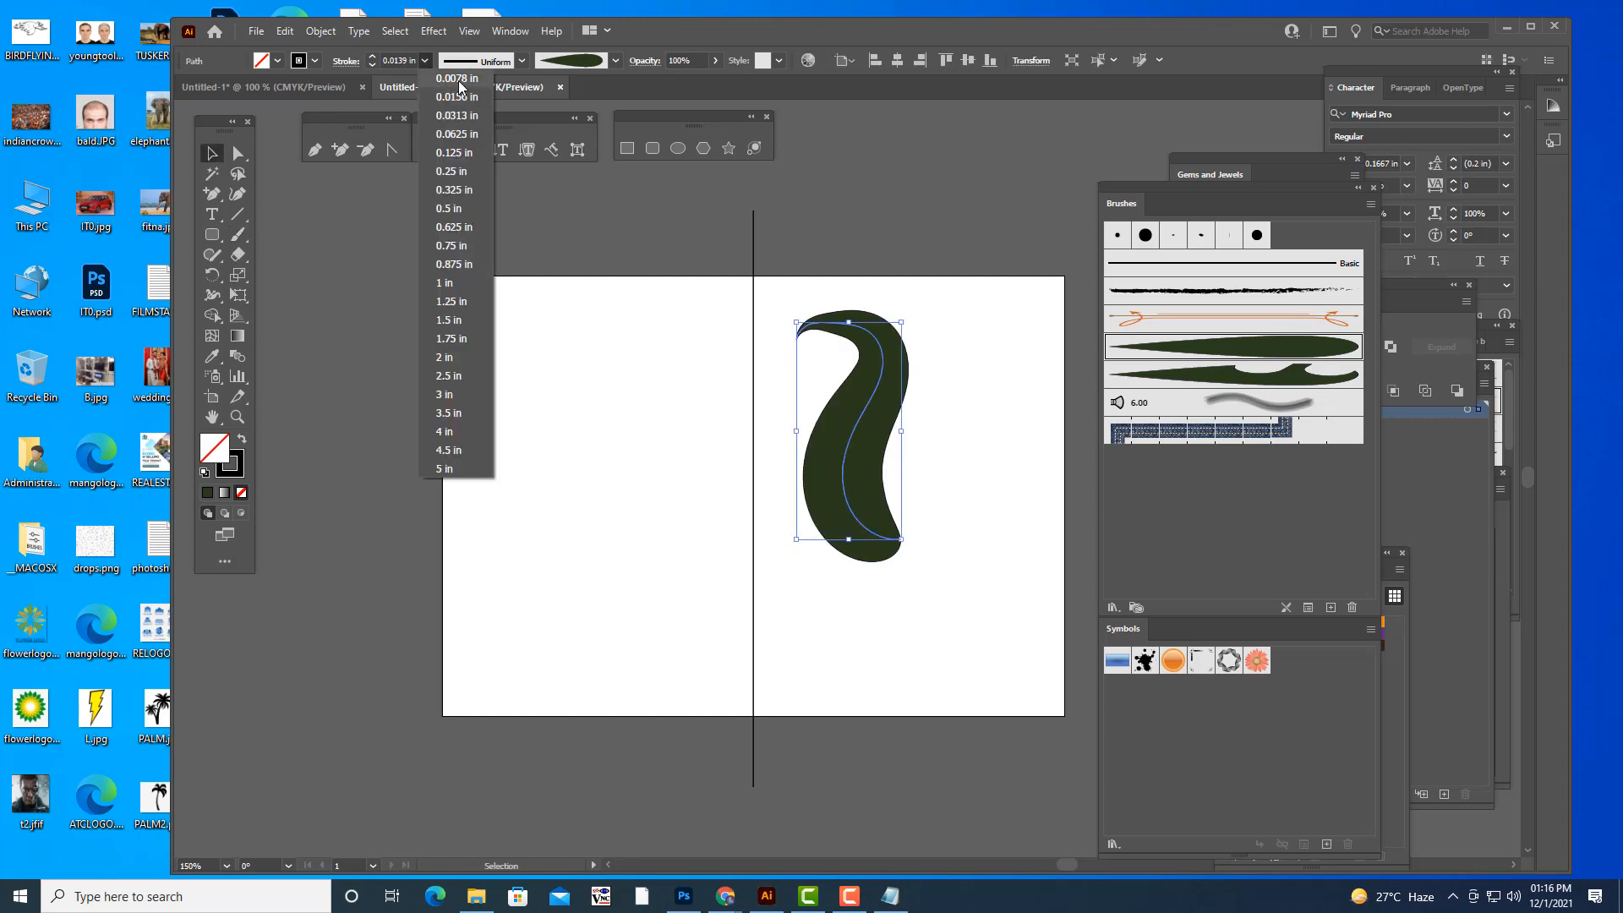
{"action": "left_click", "coordinate": [461, 78]}
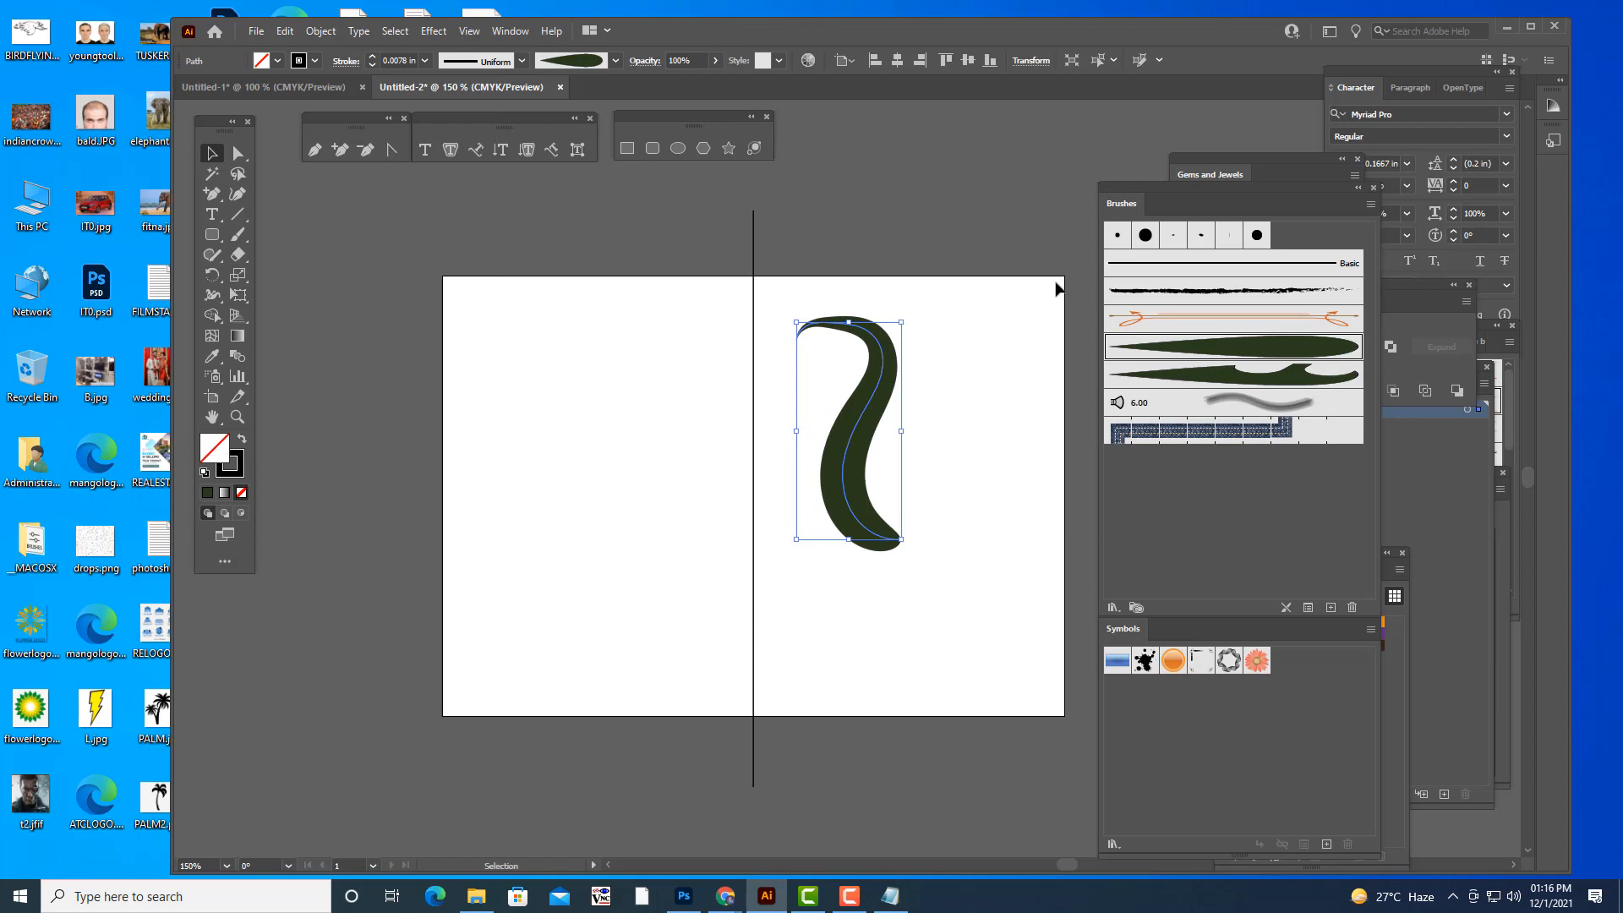
- Delete the S-shaped leaf stroke from the artboard
{"action": "left_click", "coordinate": [915, 315]}
{"action": "left_click", "coordinate": [893, 343]}
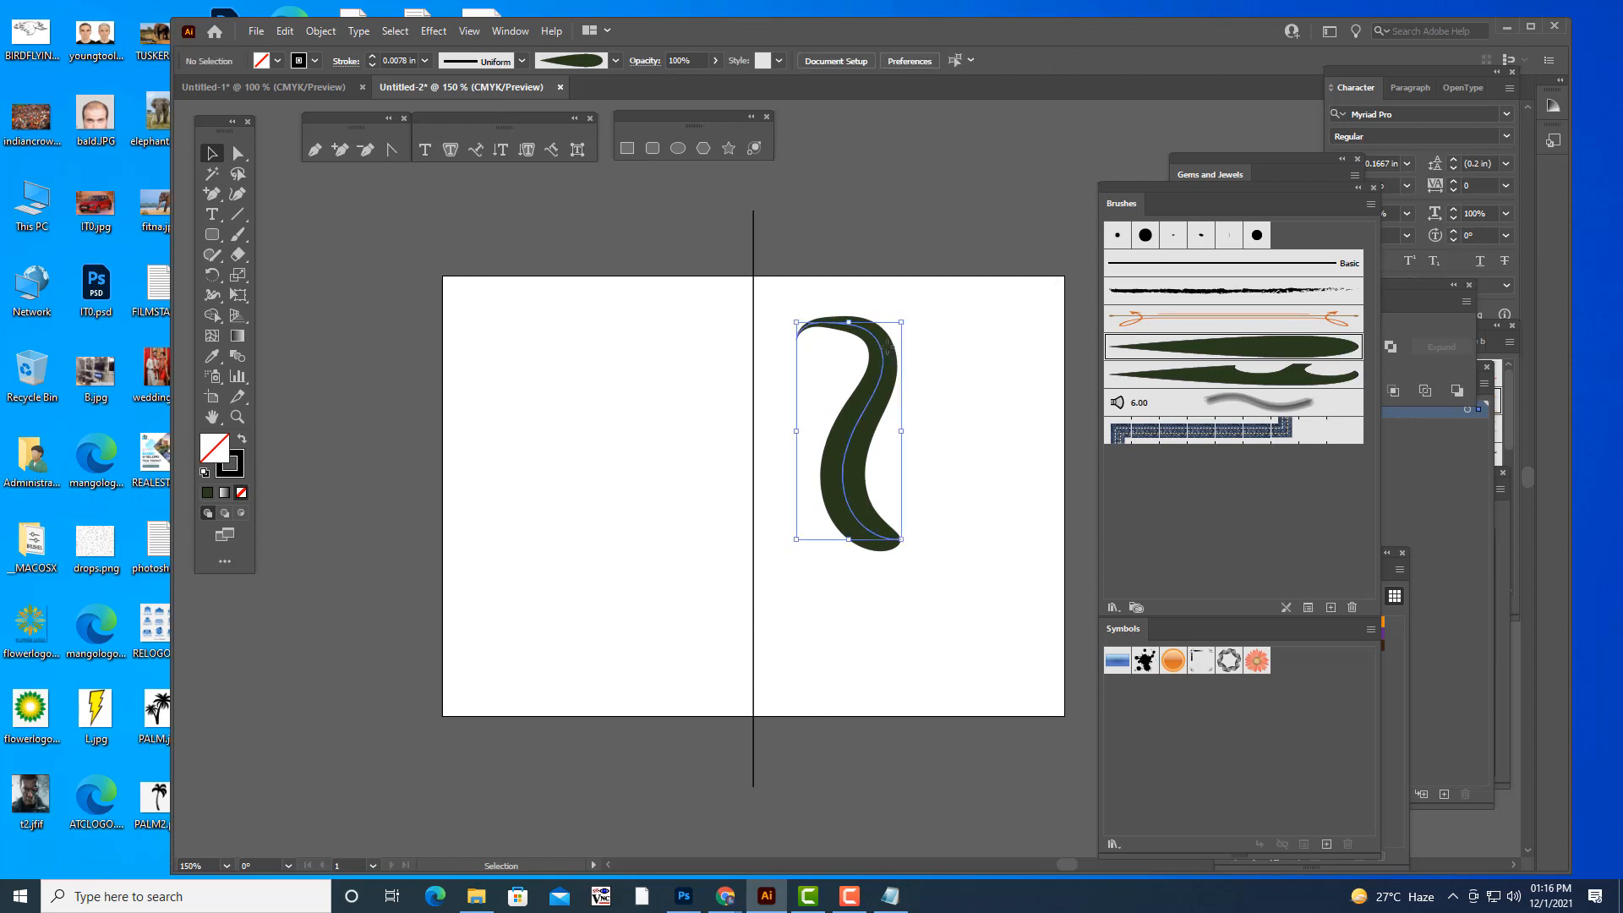
{"action": "key", "text": "Delete"}
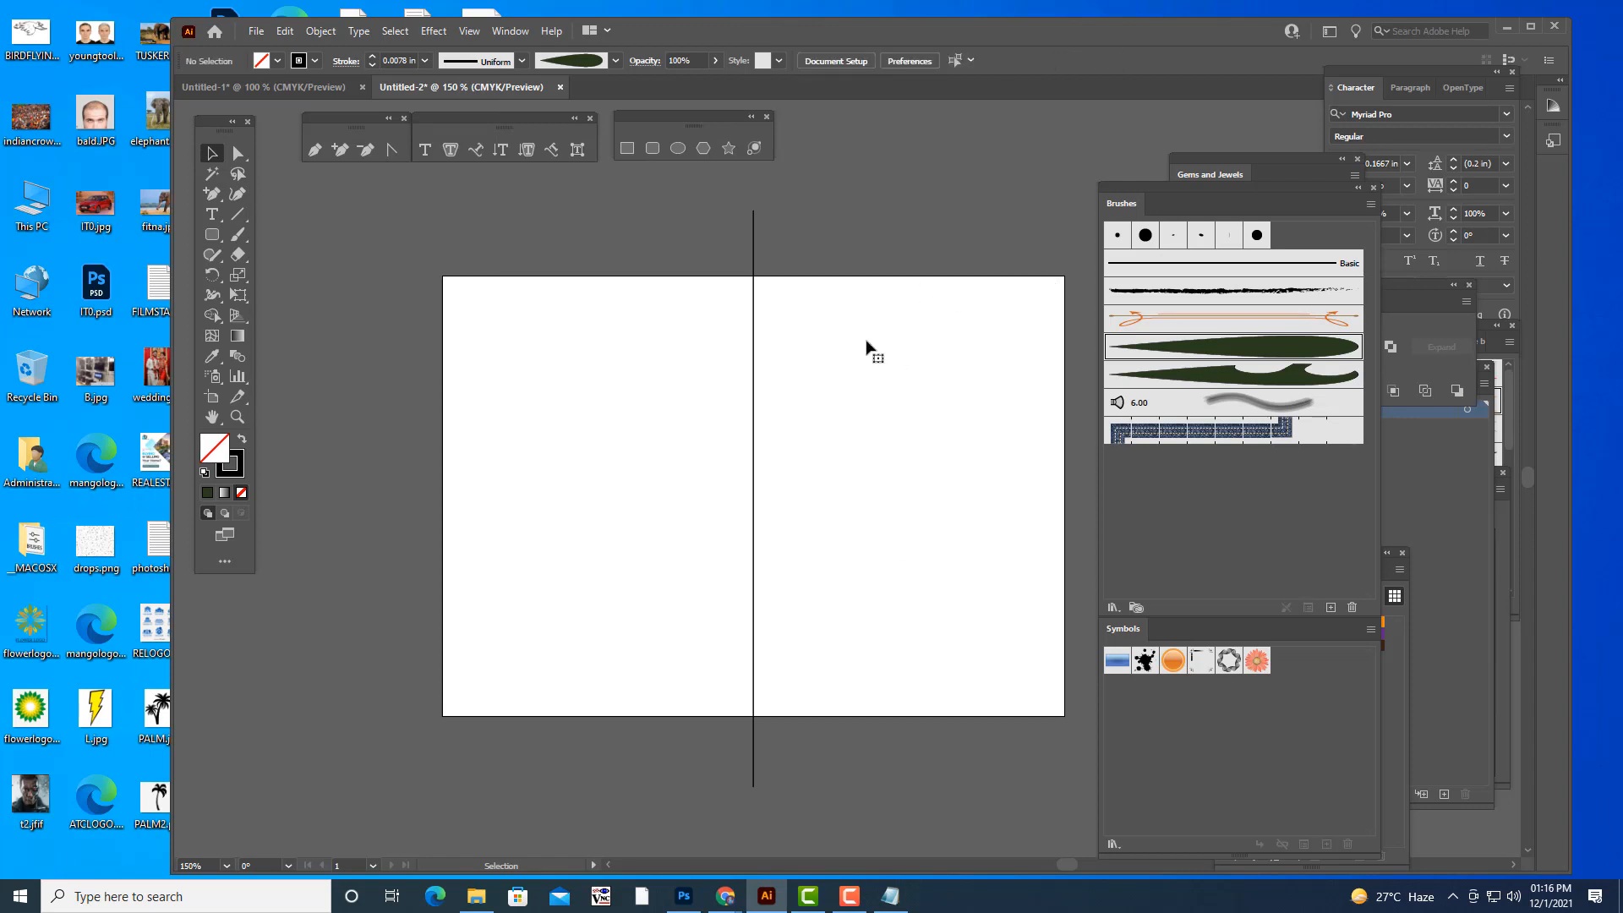
- Paint an S-shaped stroke with the plain leaf brush in the artboard's upper part, right of the vertical line
{"action": "left_click", "coordinate": [239, 236]}
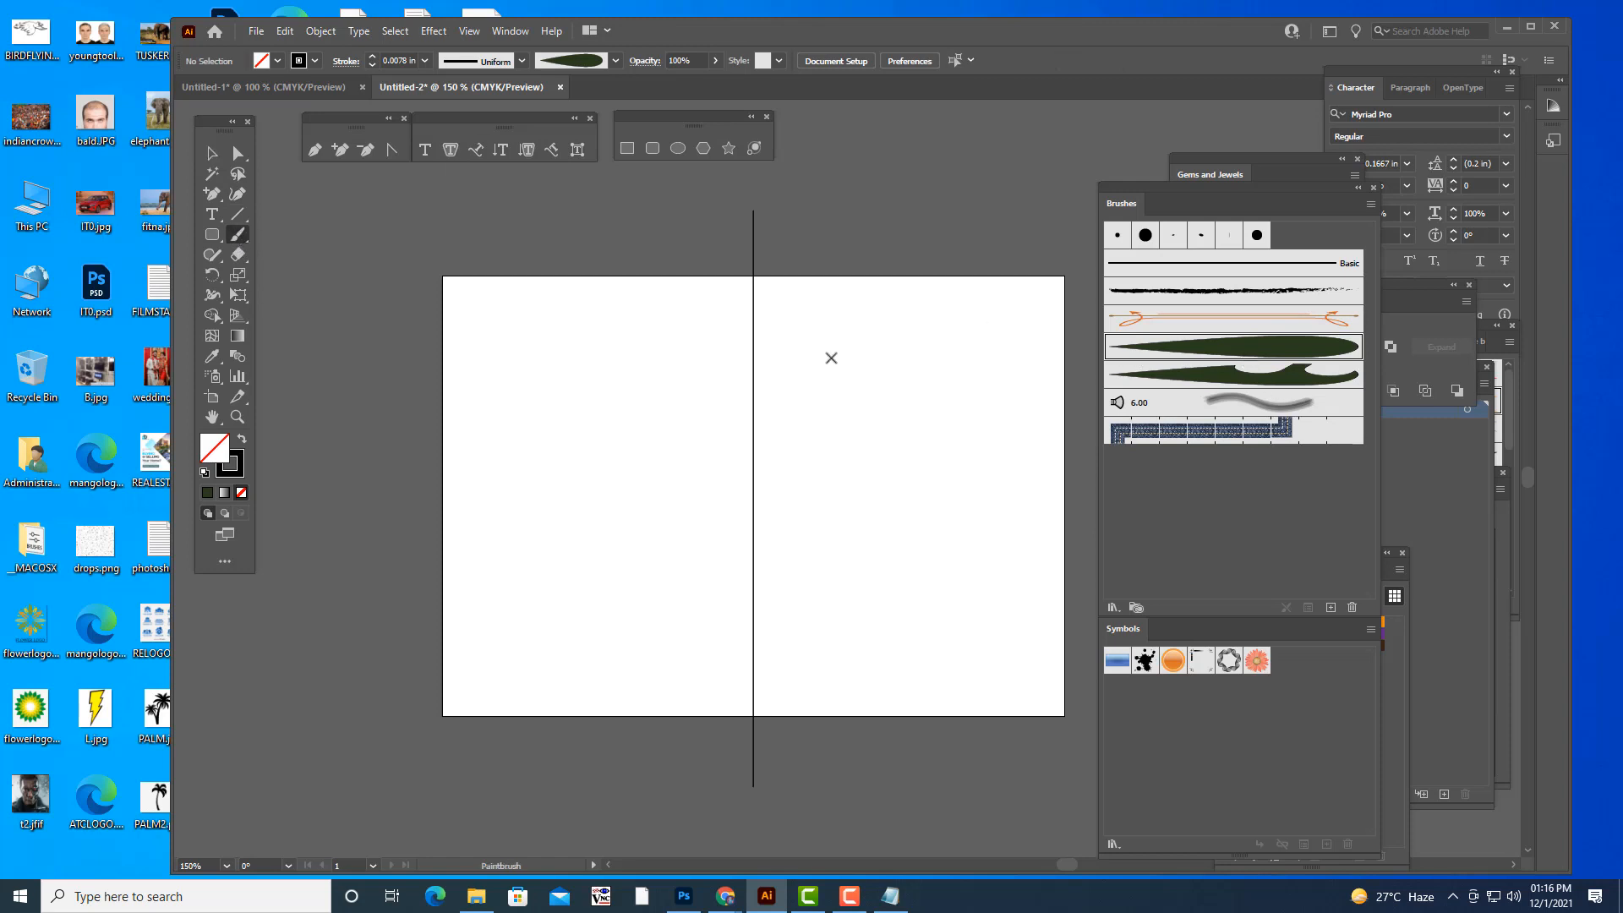
{"action": "mouse_move", "coordinate": [831, 358]}
{"action": "left_mouse_down"}
{"action": "mouse_move", "coordinate": [797, 373]}
{"action": "mouse_move", "coordinate": [794, 339]}
{"action": "mouse_move", "coordinate": [872, 337]}
{"action": "mouse_move", "coordinate": [950, 376]}
{"action": "mouse_move", "coordinate": [1005, 372]}
{"action": "mouse_move", "coordinate": [1021, 331]}
{"action": "mouse_move", "coordinate": [968, 331]}
{"action": "left_mouse_up"}
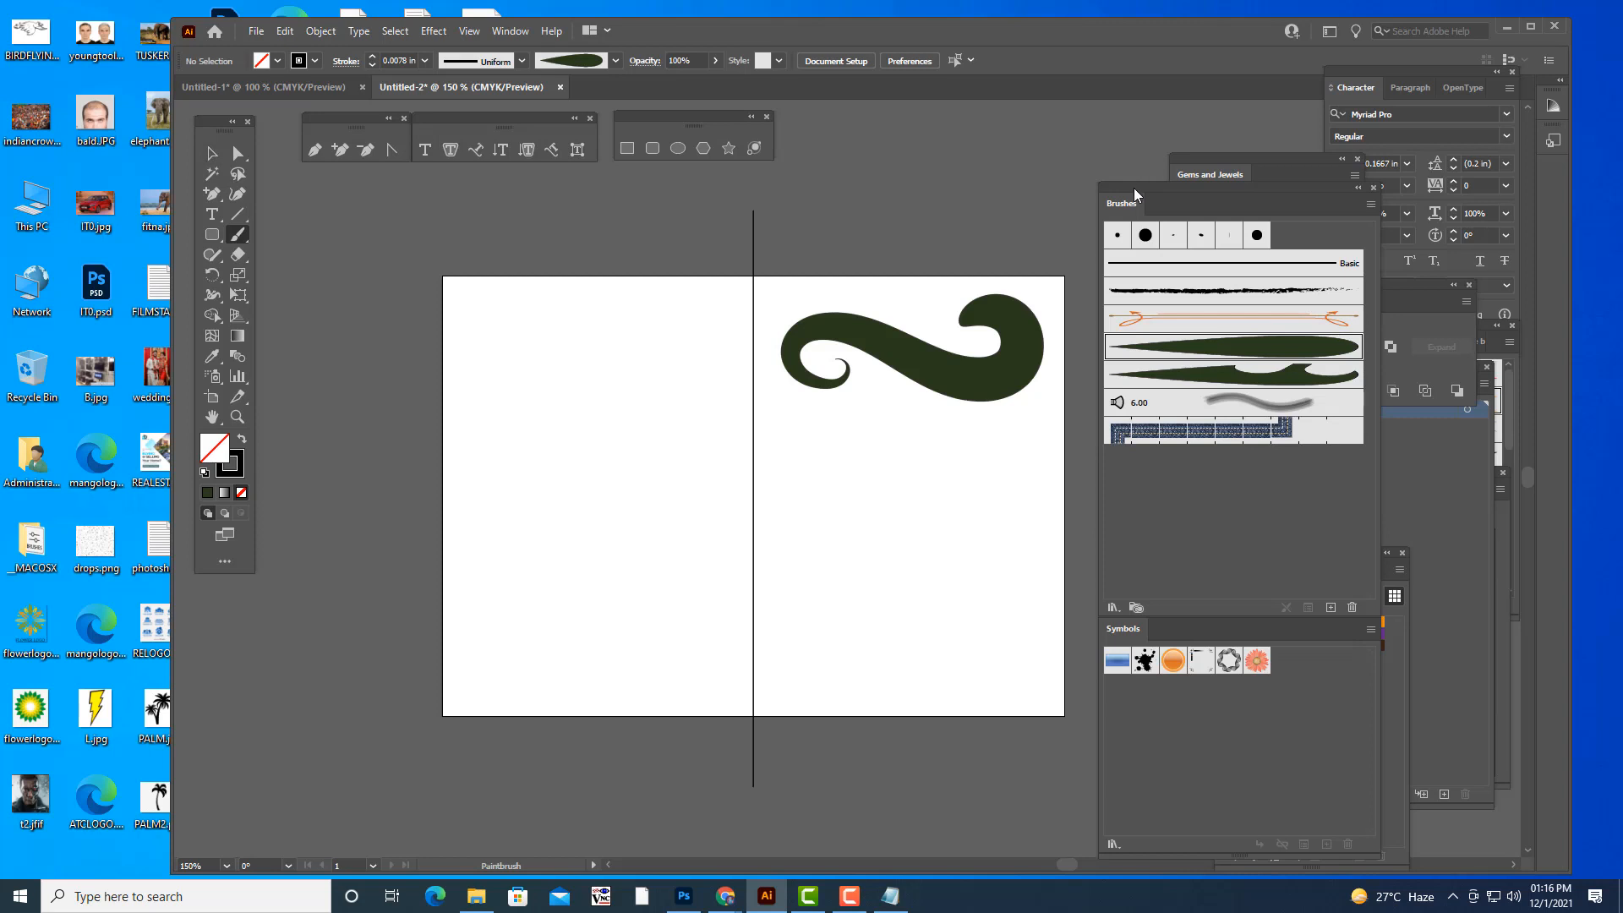
- Rearrange the Brushes and Layers panels clear of the artwork and target all the artwork on Layer 1
{"action": "mouse_move", "coordinate": [1135, 188]}
{"action": "left_mouse_down"}
{"action": "mouse_move", "coordinate": [1275, 189]}
{"action": "mouse_move", "coordinate": [932, 371]}
{"action": "left_mouse_up"}
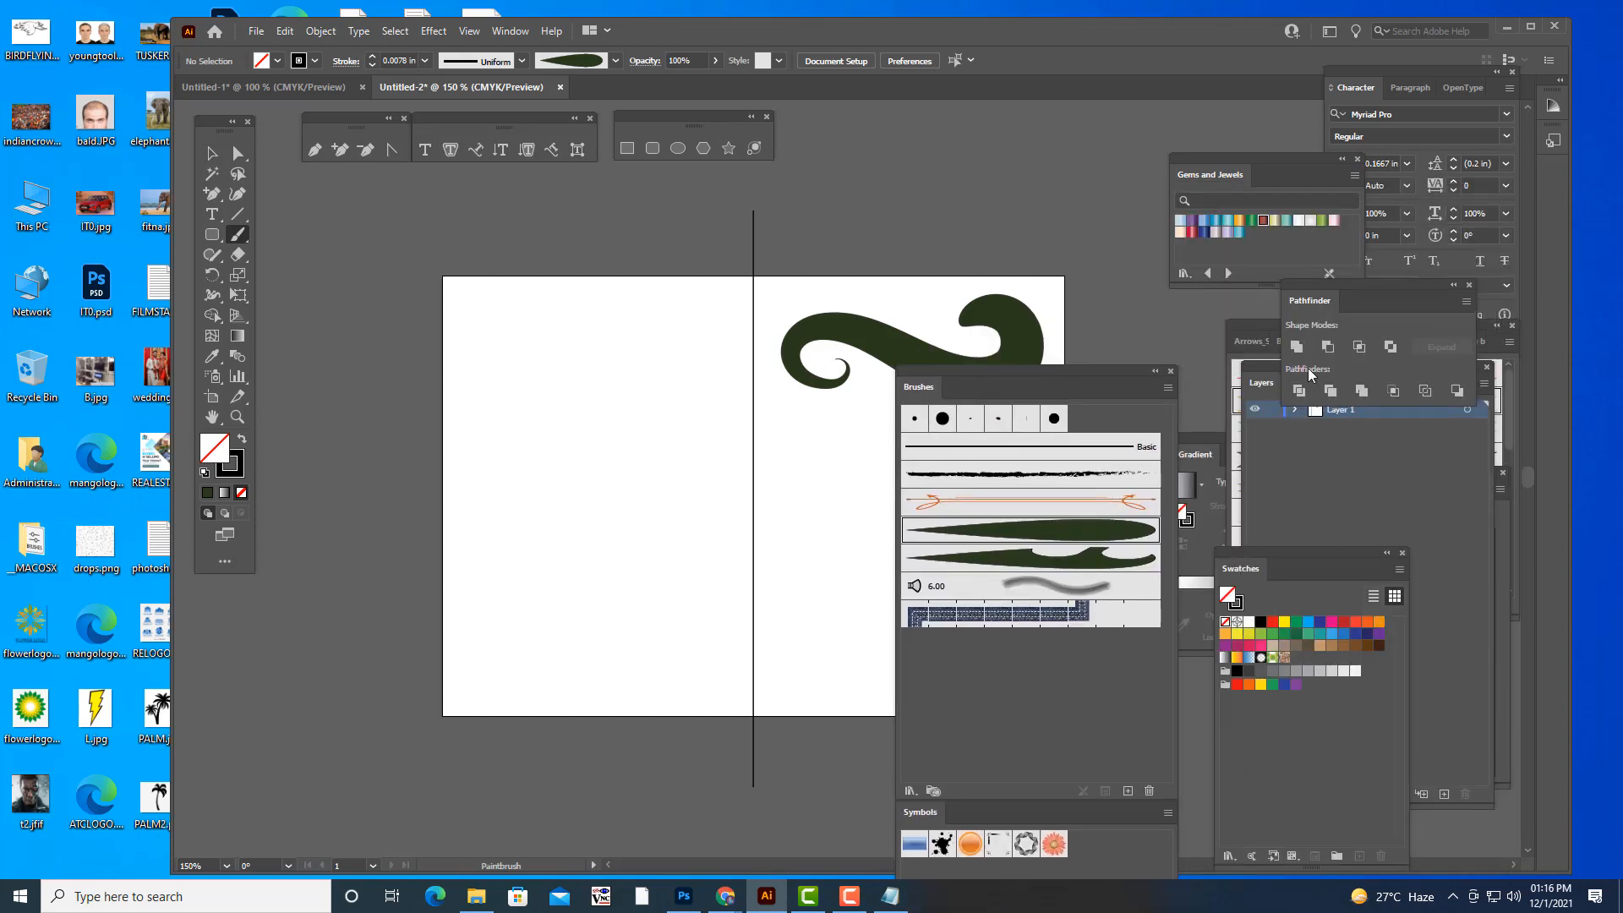
{"action": "left_click_drag", "start_coordinate": [1263, 382], "coordinate": [1217, 379]}
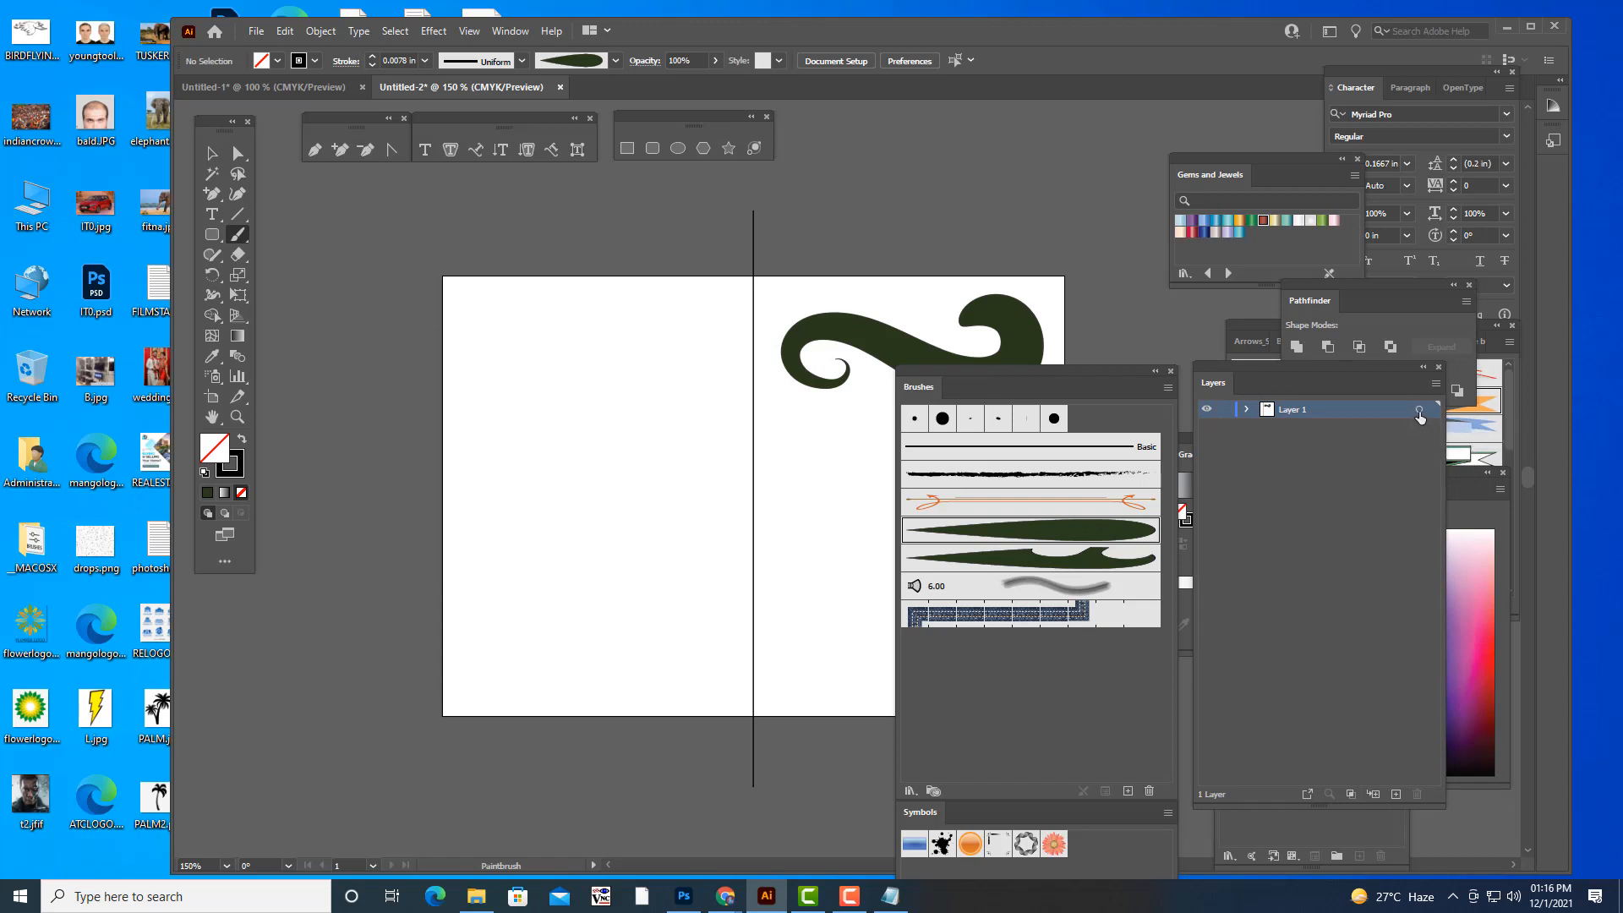
{"action": "left_click", "coordinate": [1419, 412]}
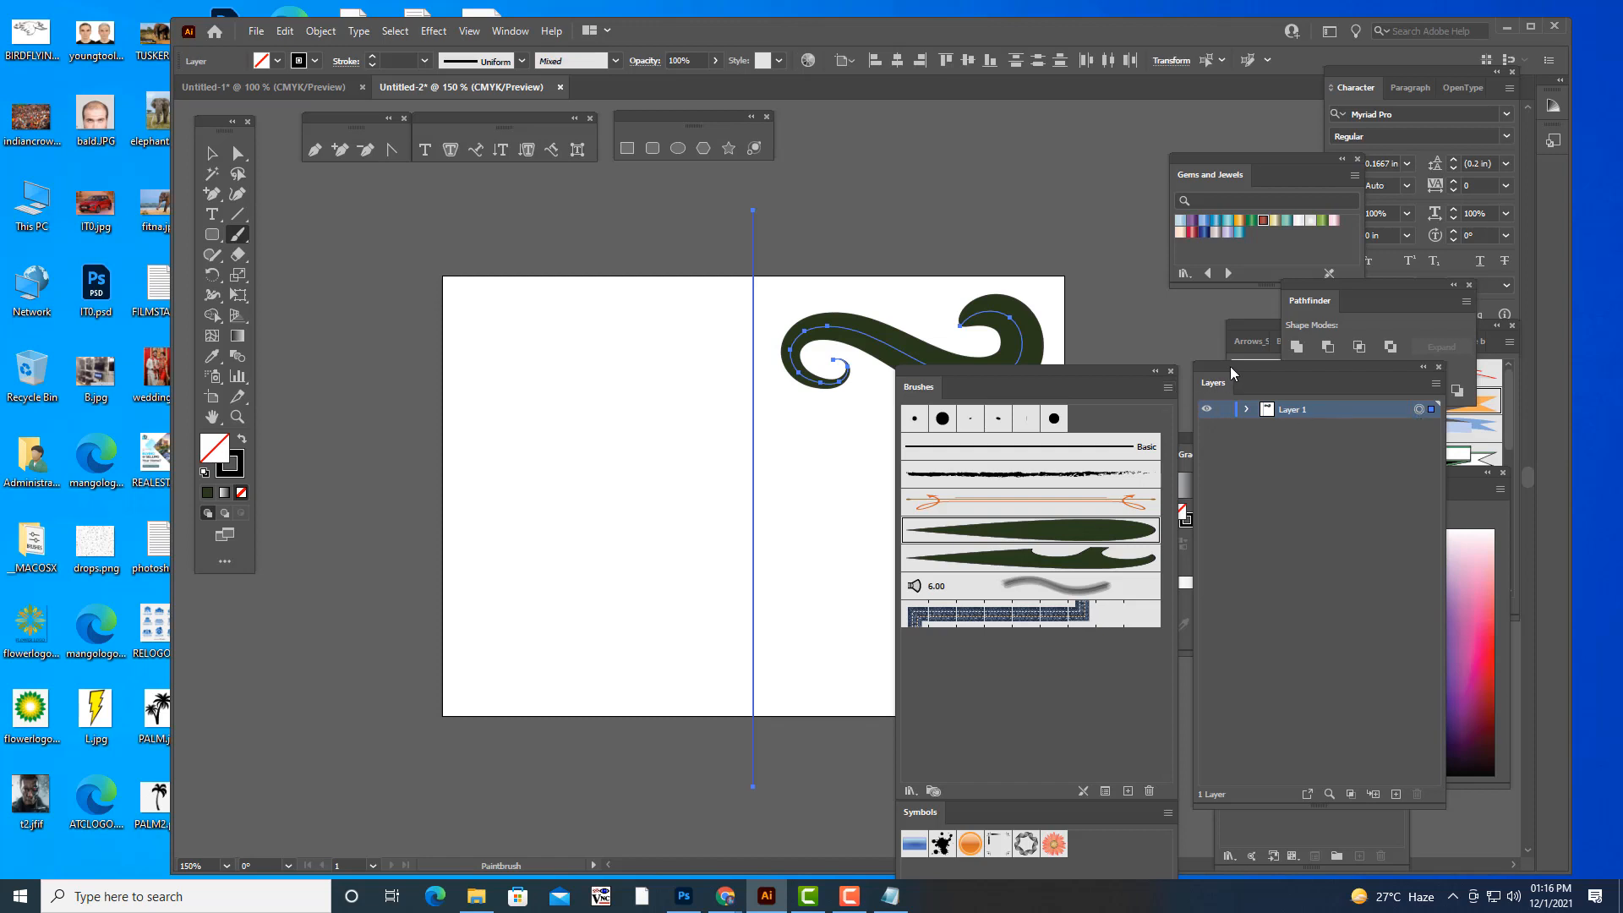
{"action": "left_click_drag", "start_coordinate": [1230, 367], "coordinate": [1295, 338]}
{"action": "mouse_move", "coordinate": [1028, 368]}
{"action": "left_mouse_down"}
{"action": "mouse_move", "coordinate": [1215, 402]}
{"action": "mouse_move", "coordinate": [1208, 482]}
{"action": "left_mouse_up"}
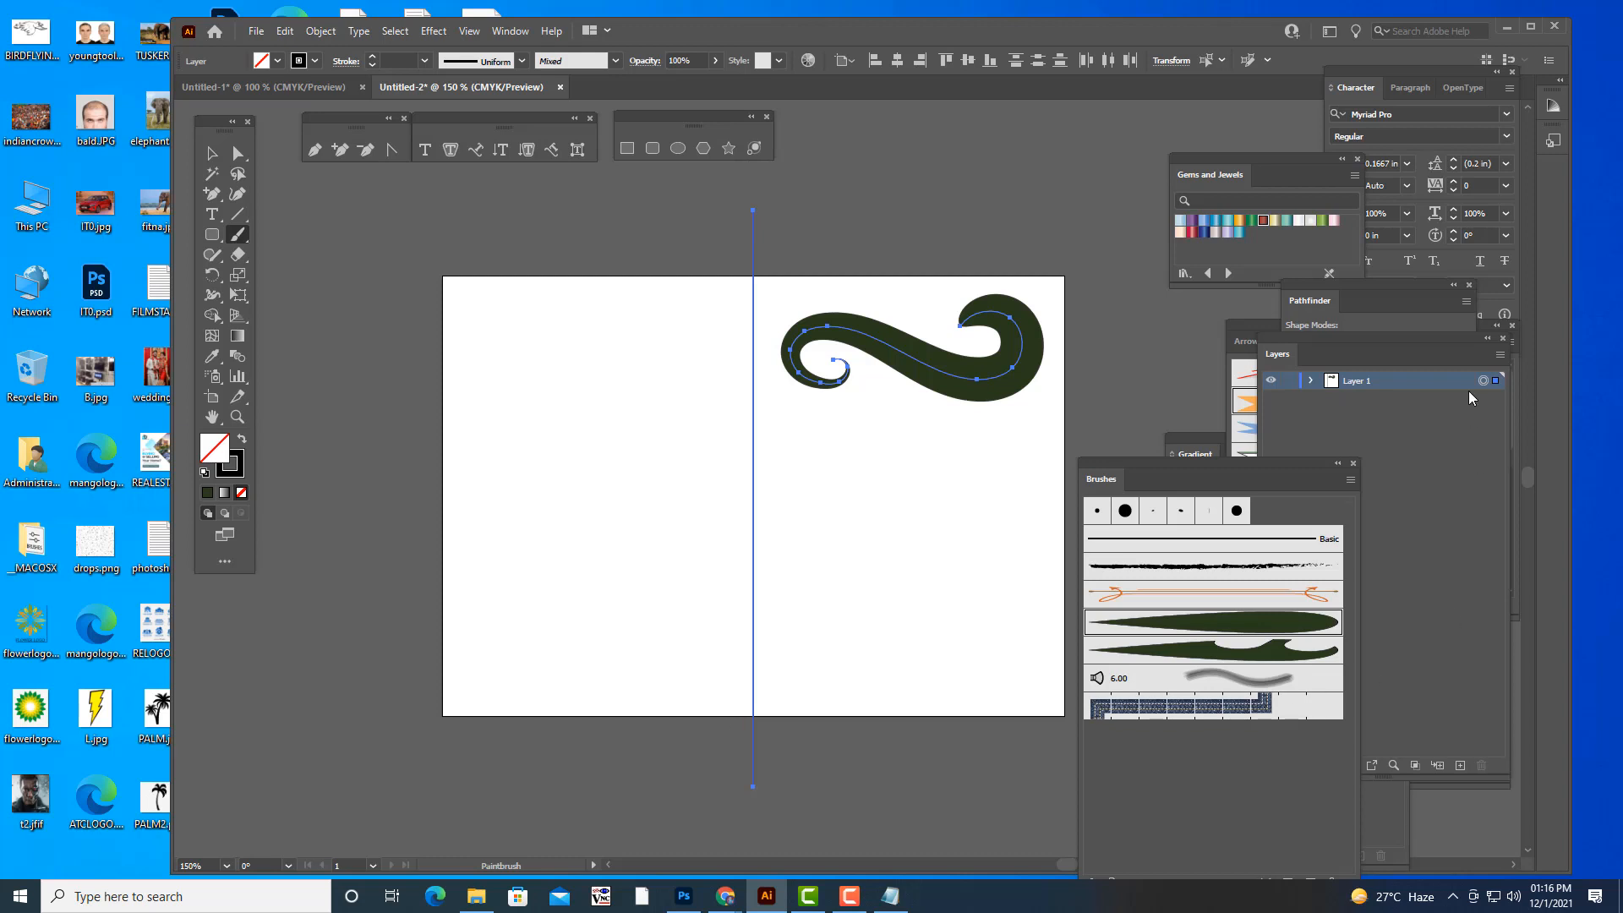
- Apply a Transform effect to Layer 1 with 1 copy, Reflect X enabled and the middle-left reference point
{"action": "left_click", "coordinate": [432, 32]}
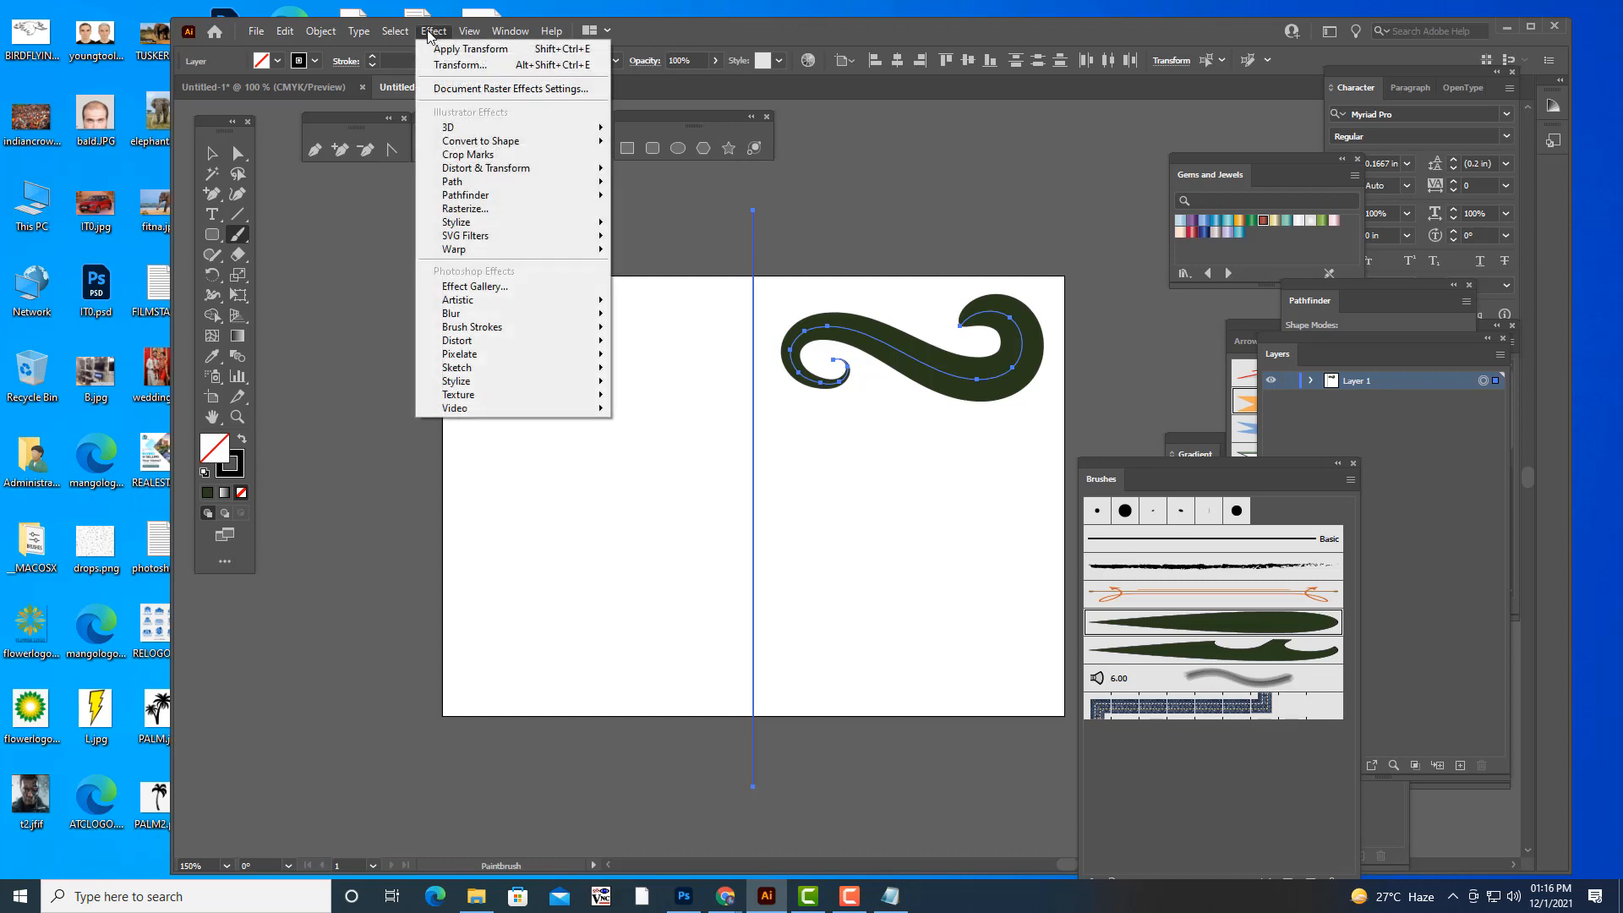
{"action": "mouse_move", "coordinate": [494, 172]}
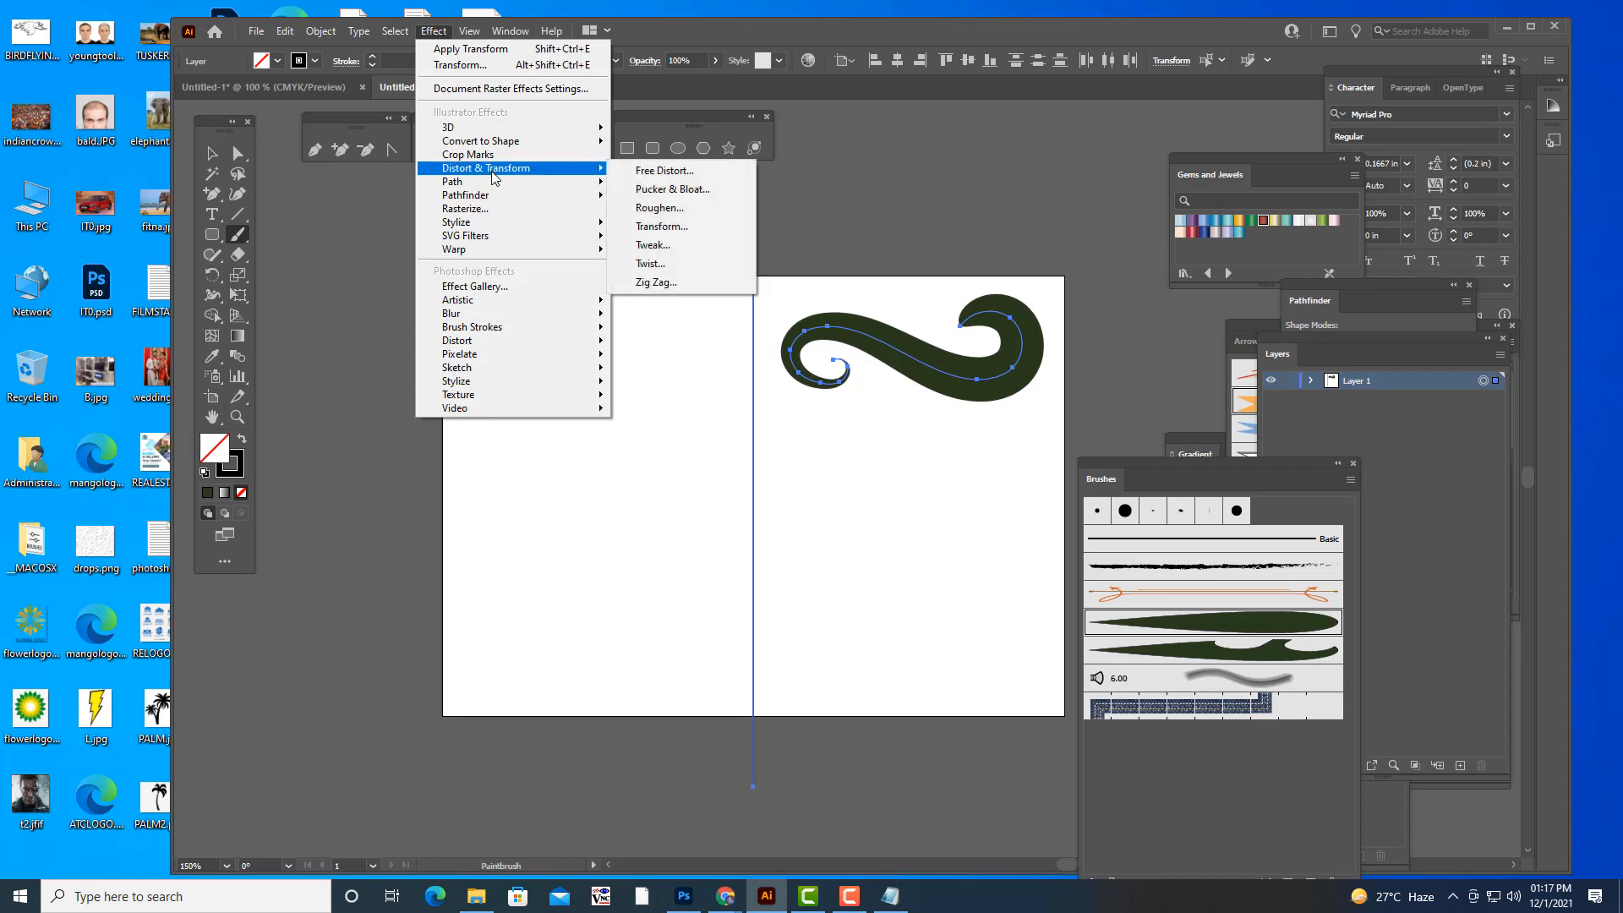
{"action": "left_click", "coordinate": [703, 226]}
{"action": "left_click_drag", "start_coordinate": [1316, 114], "coordinate": [1282, 77]}
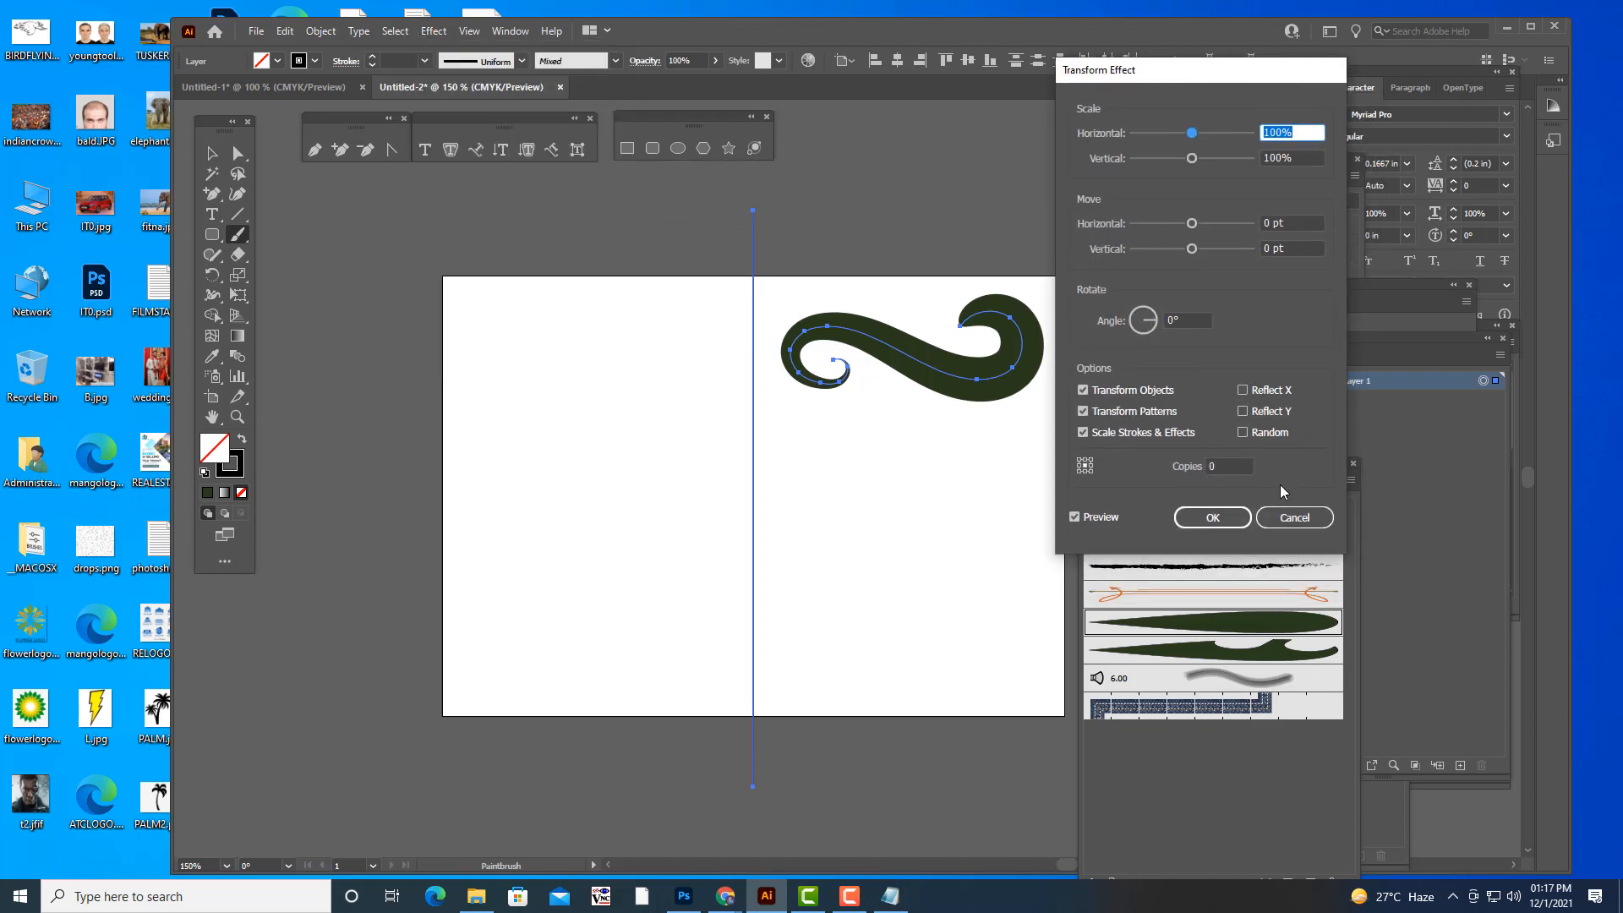
{"action": "left_click", "coordinate": [1244, 470]}
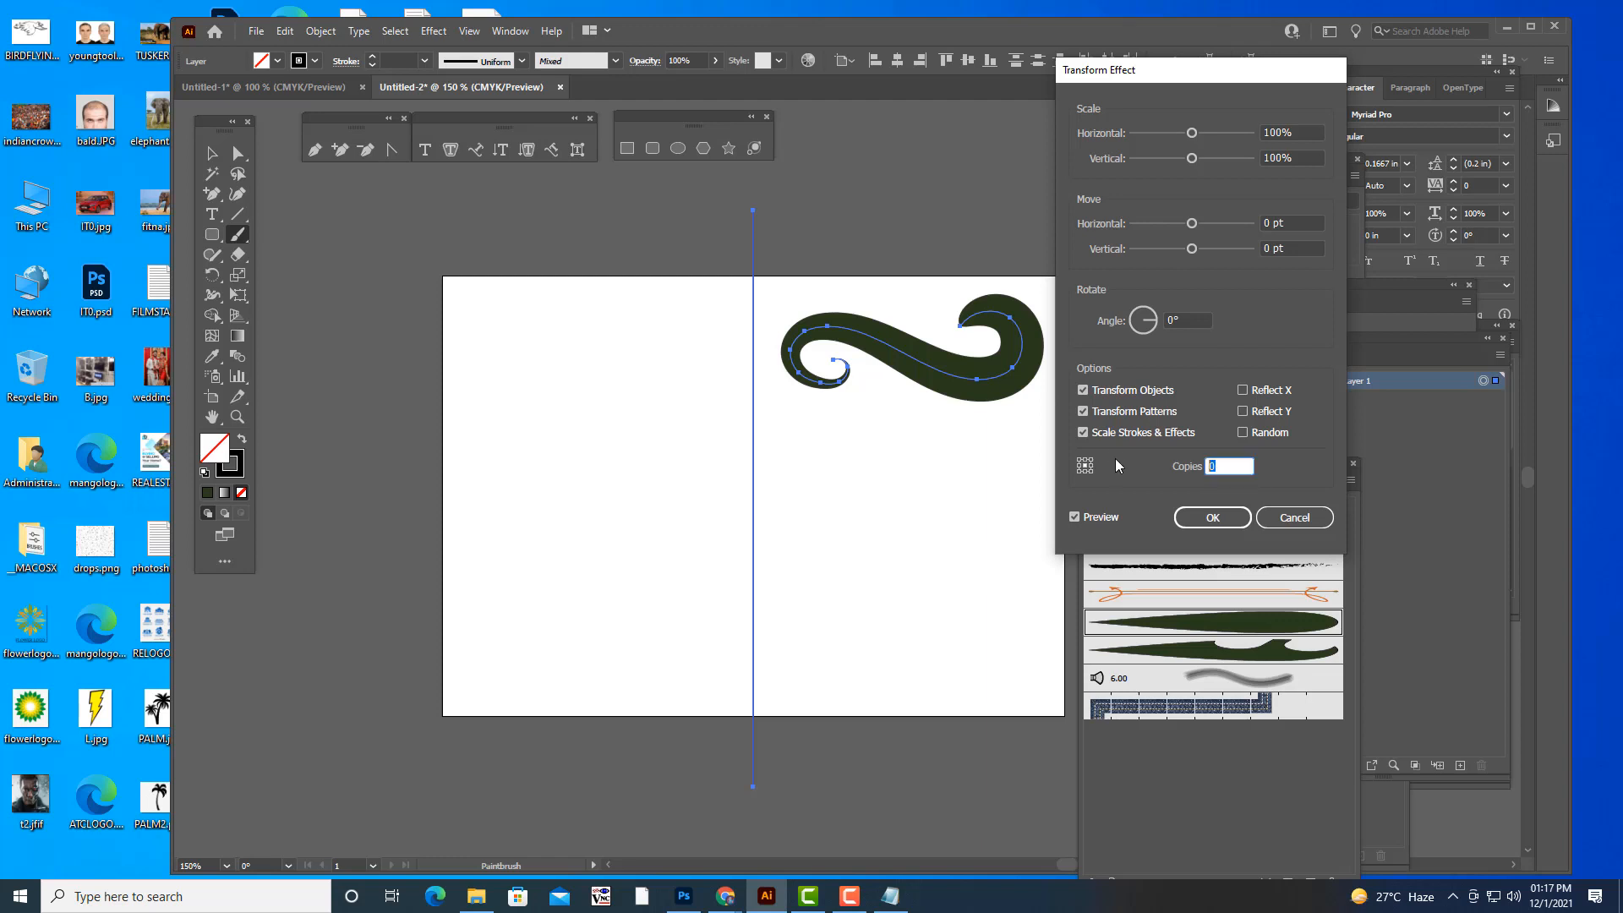
{"action": "type", "text": "1"}
{"action": "left_click", "coordinate": [1243, 389]}
{"action": "left_click", "coordinate": [1081, 467]}
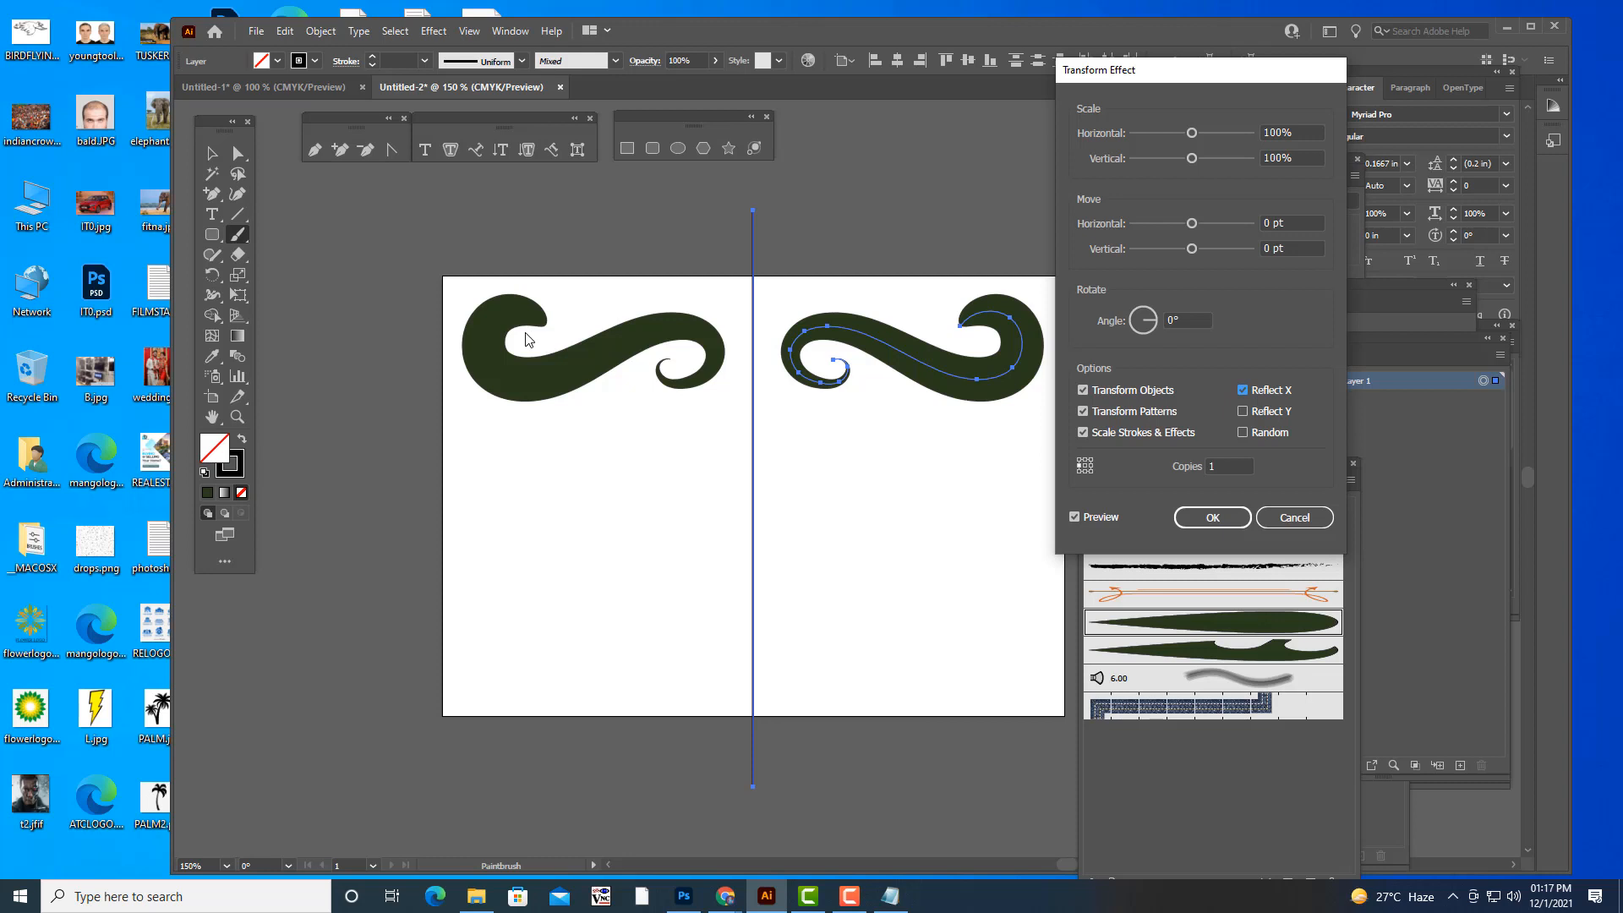
{"action": "left_click", "coordinate": [1211, 518]}
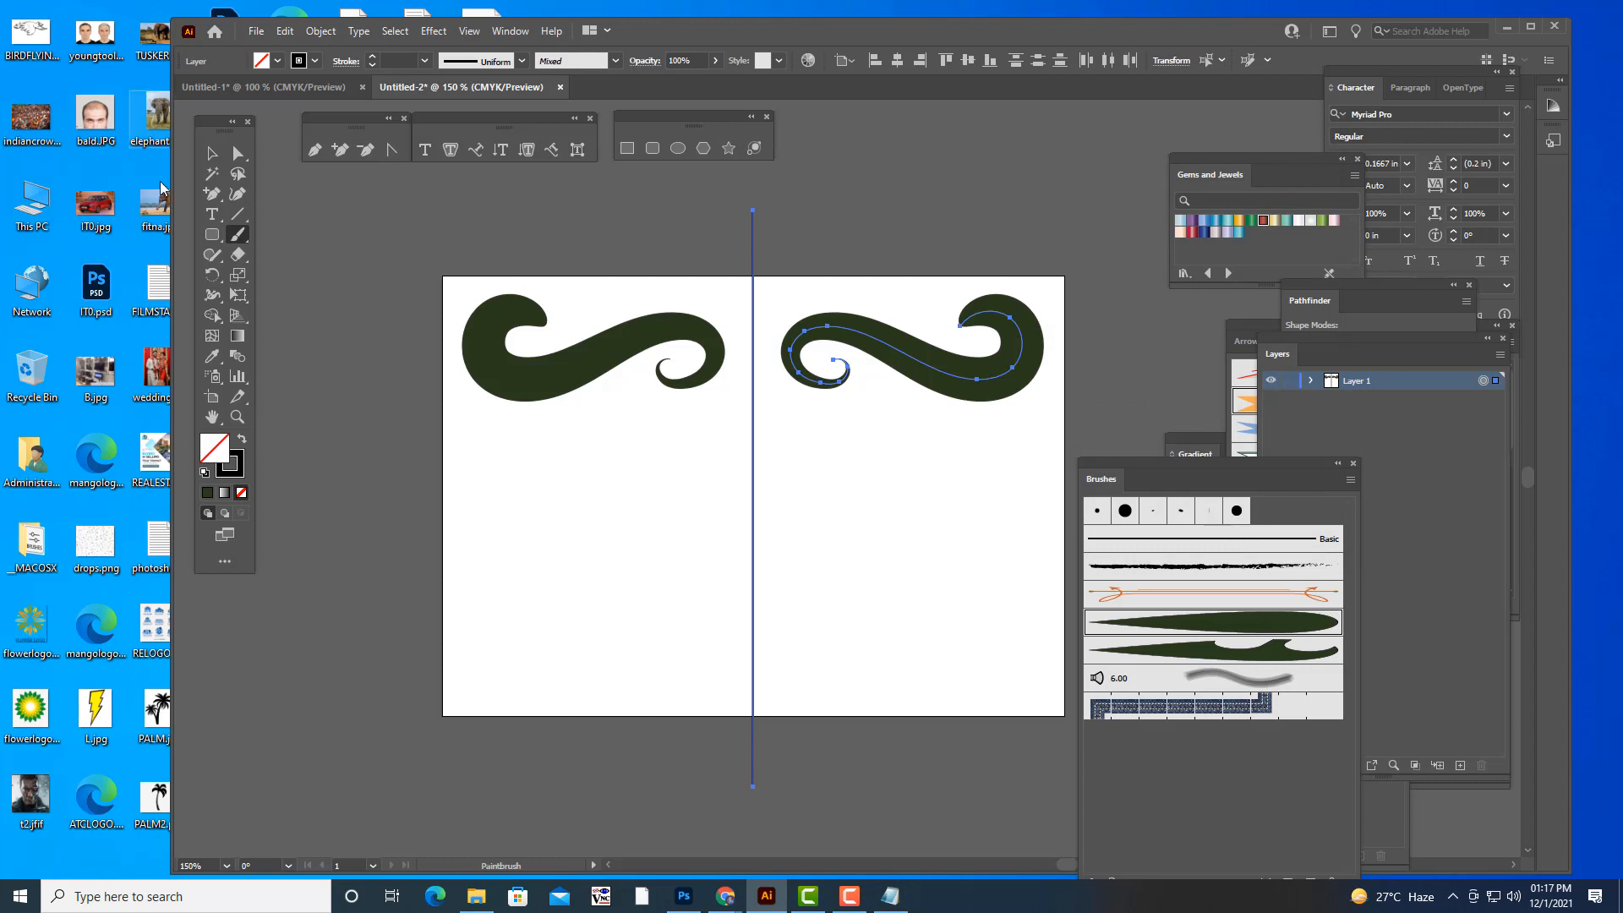
- Paint a large spiral leaf stroke below the S-shaped stroke, right of the line, and set its stroke weight to 0.0078 in
{"action": "mouse_move", "coordinate": [795, 438]}
{"action": "left_mouse_down"}
{"action": "mouse_move", "coordinate": [833, 431]}
{"action": "mouse_move", "coordinate": [842, 475]}
{"action": "mouse_move", "coordinate": [800, 538]}
{"action": "mouse_move", "coordinate": [808, 621]}
{"action": "mouse_move", "coordinate": [910, 648]}
{"action": "mouse_move", "coordinate": [937, 576]}
{"action": "mouse_move", "coordinate": [893, 534]}
{"action": "mouse_move", "coordinate": [837, 570]}
{"action": "left_mouse_up"}
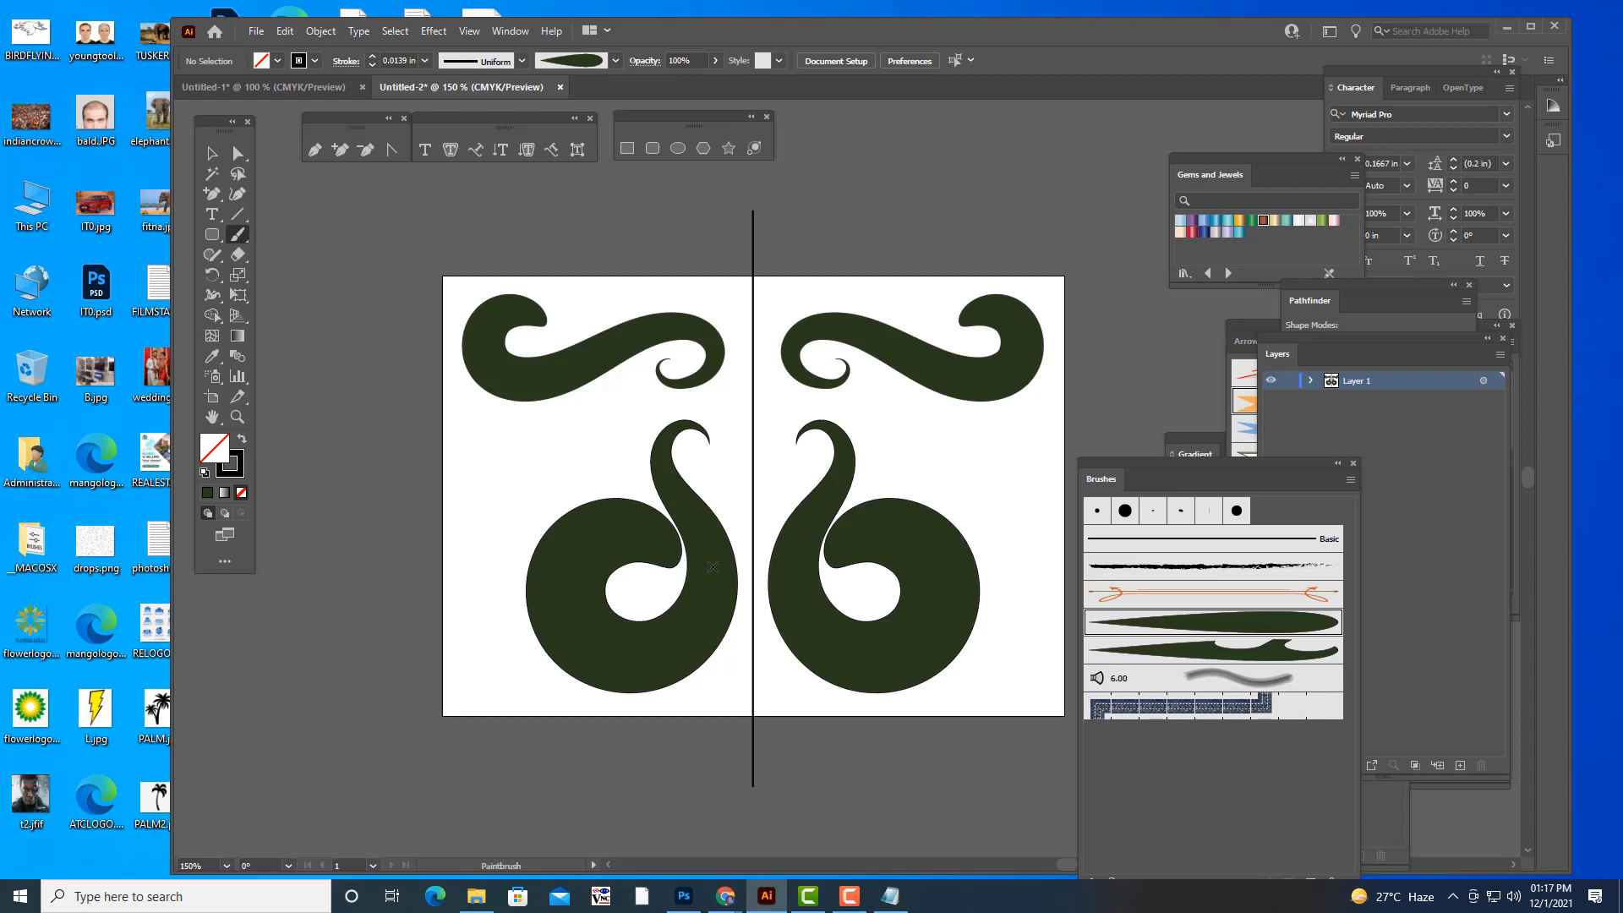
{"action": "left_click", "coordinate": [212, 153]}
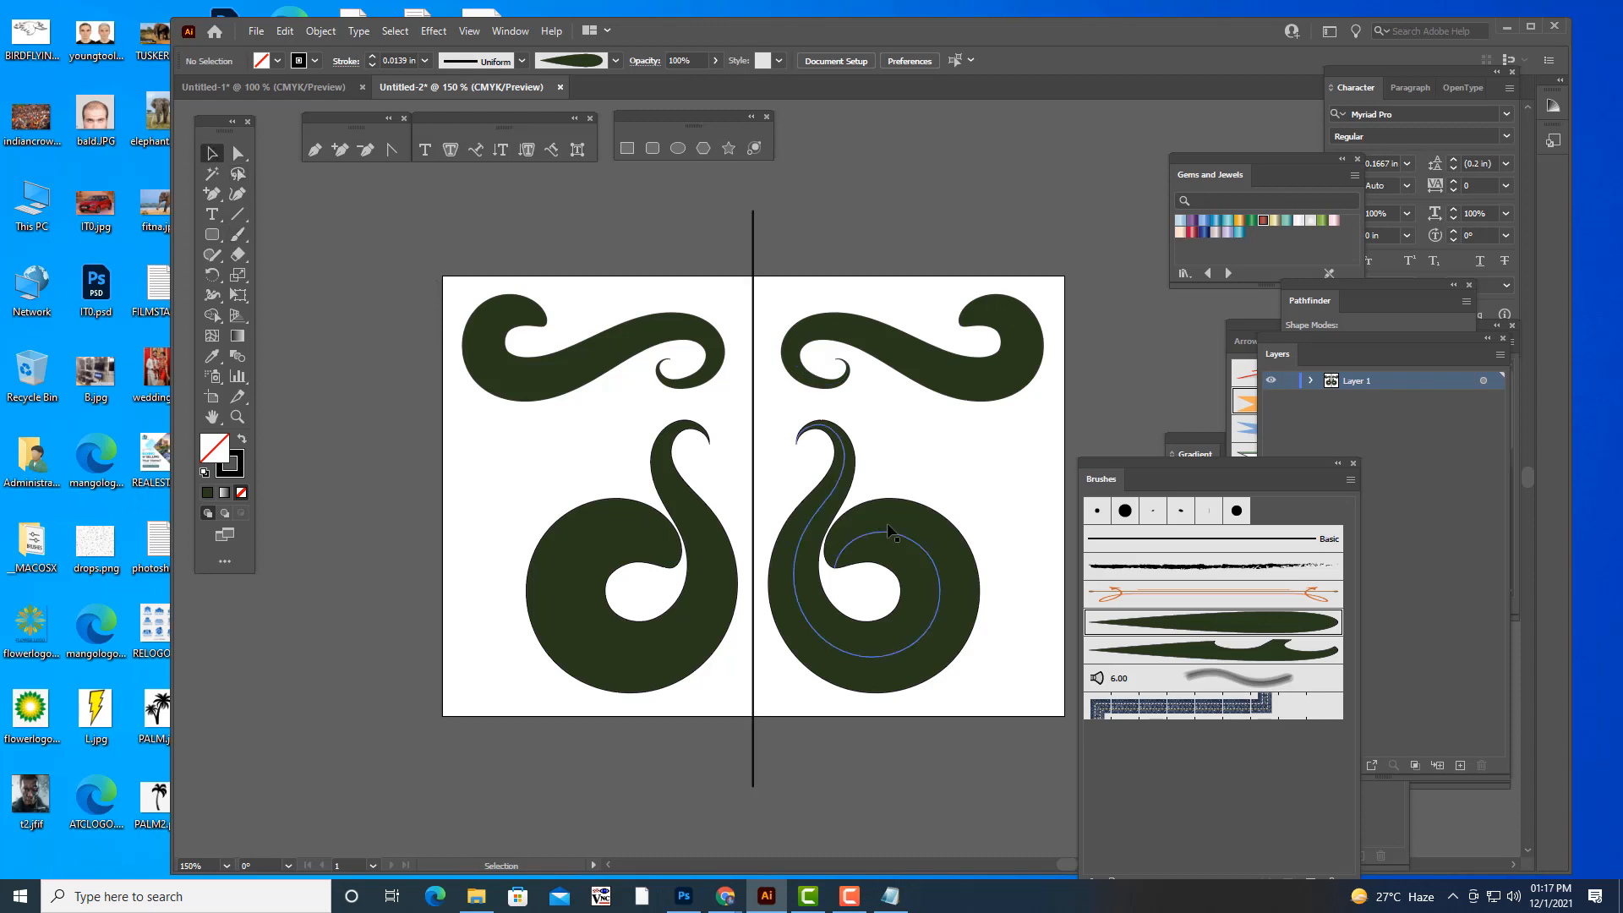
{"action": "left_click", "coordinate": [887, 524]}
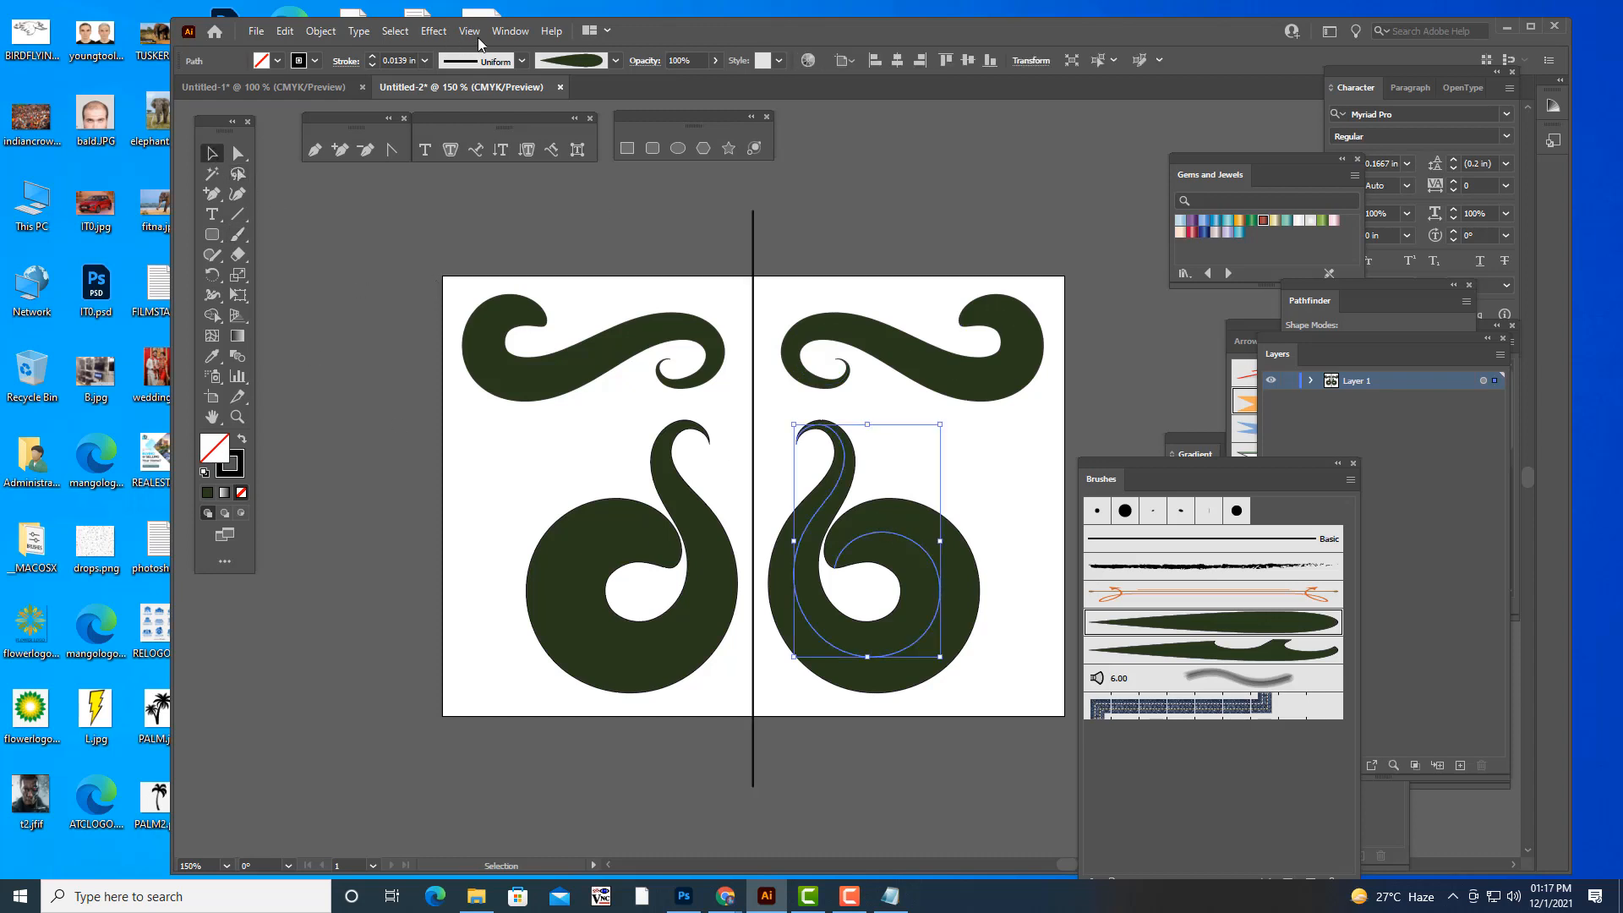
{"action": "left_click", "coordinate": [425, 60]}
{"action": "left_click", "coordinate": [457, 90]}
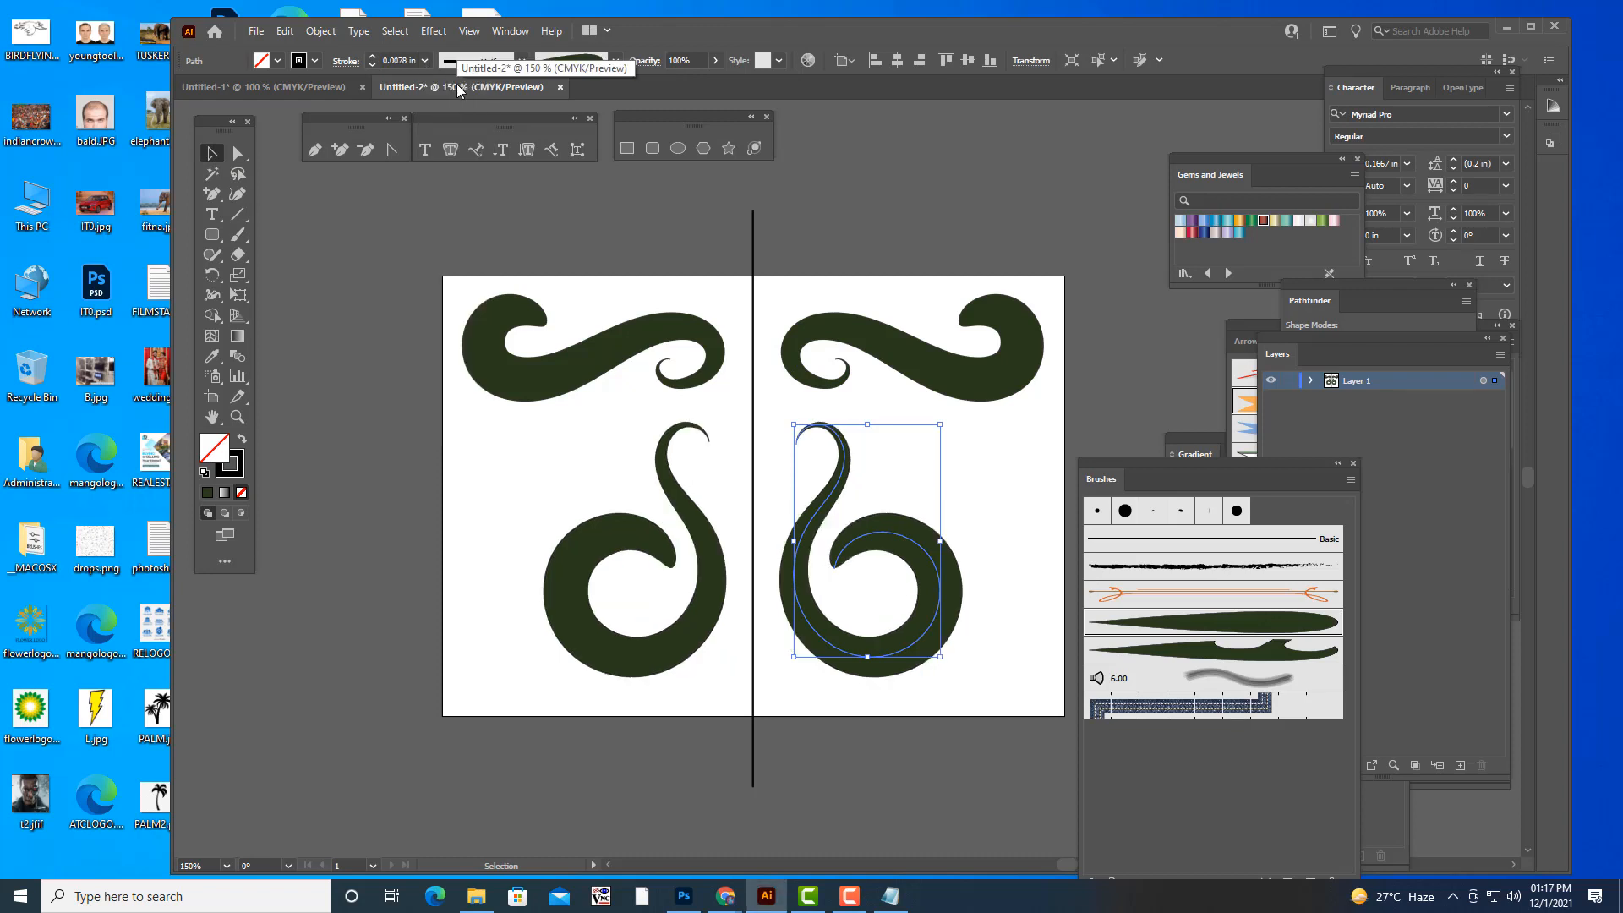
- Try an S-shaped plain leaf stroke beside the spiral with a 0.0156 in stroke weight, and undo it
{"action": "left_click", "coordinate": [238, 234]}
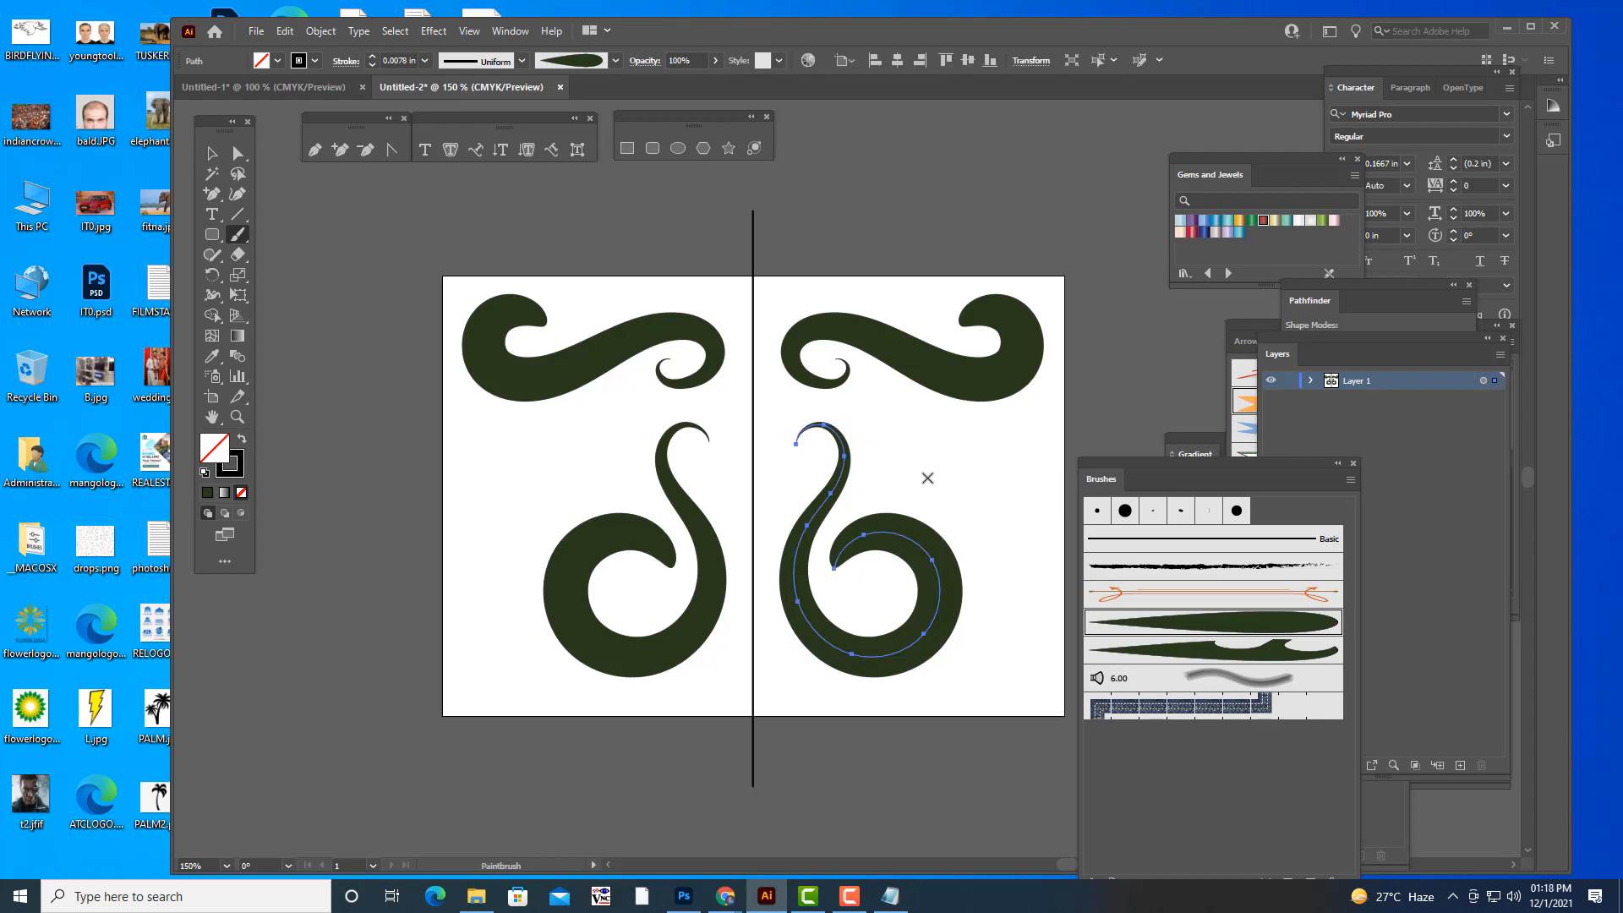
{"action": "mouse_move", "coordinate": [939, 463]}
{"action": "left_mouse_down"}
{"action": "mouse_move", "coordinate": [953, 434]}
{"action": "mouse_move", "coordinate": [994, 501]}
{"action": "mouse_move", "coordinate": [991, 575]}
{"action": "mouse_move", "coordinate": [1038, 548]}
{"action": "left_mouse_up"}
{"action": "key", "text": "v"}
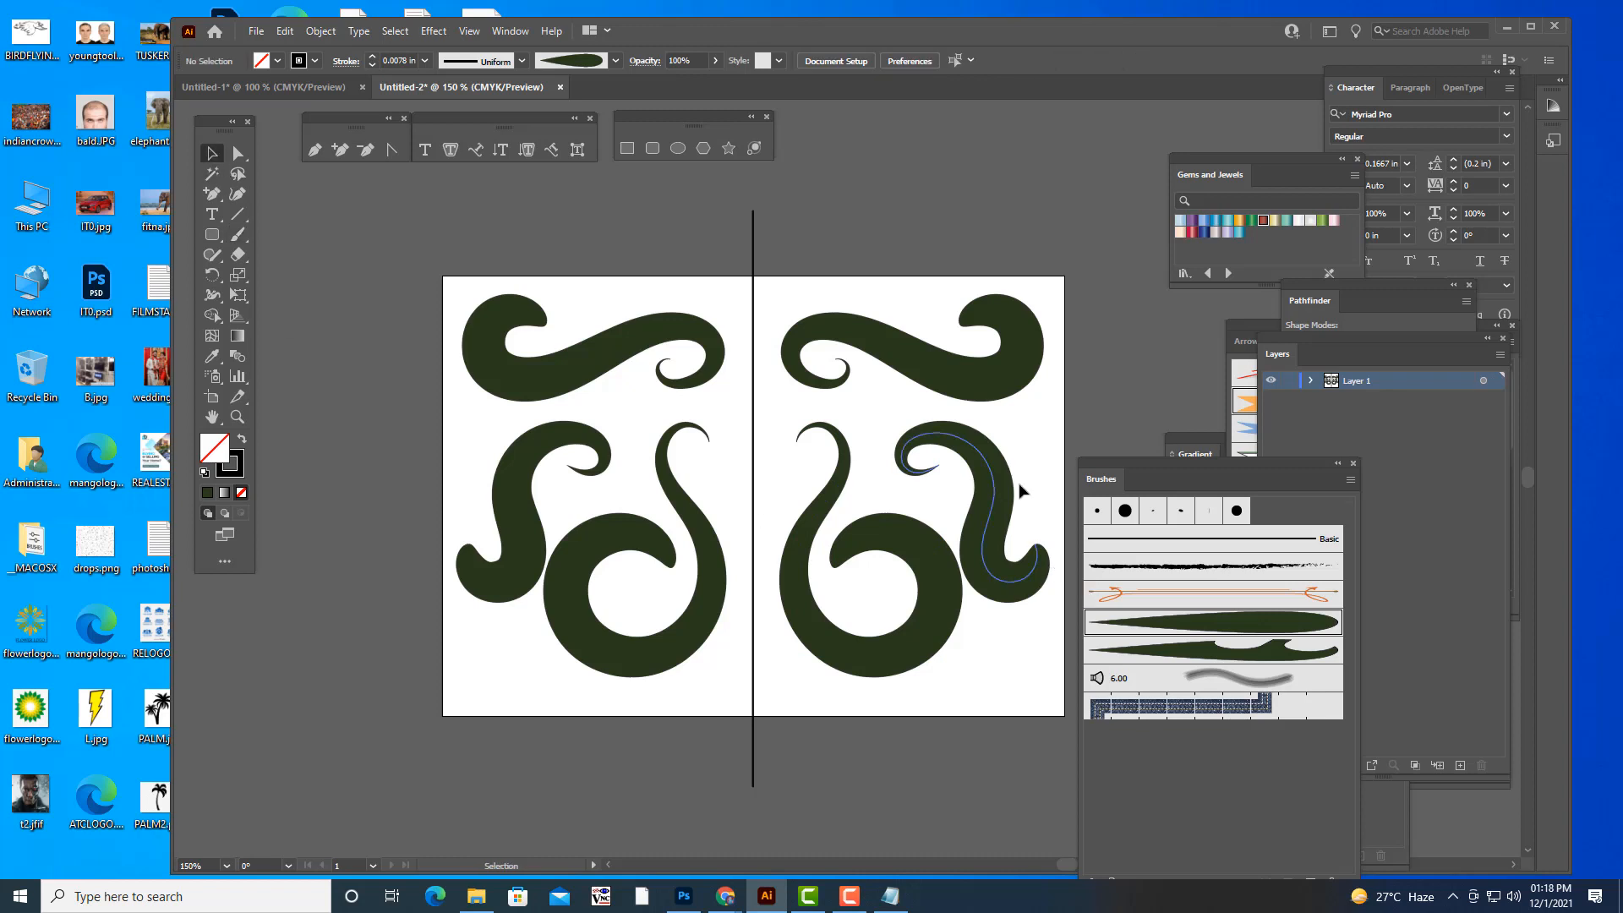
{"action": "left_click", "coordinate": [1008, 486]}
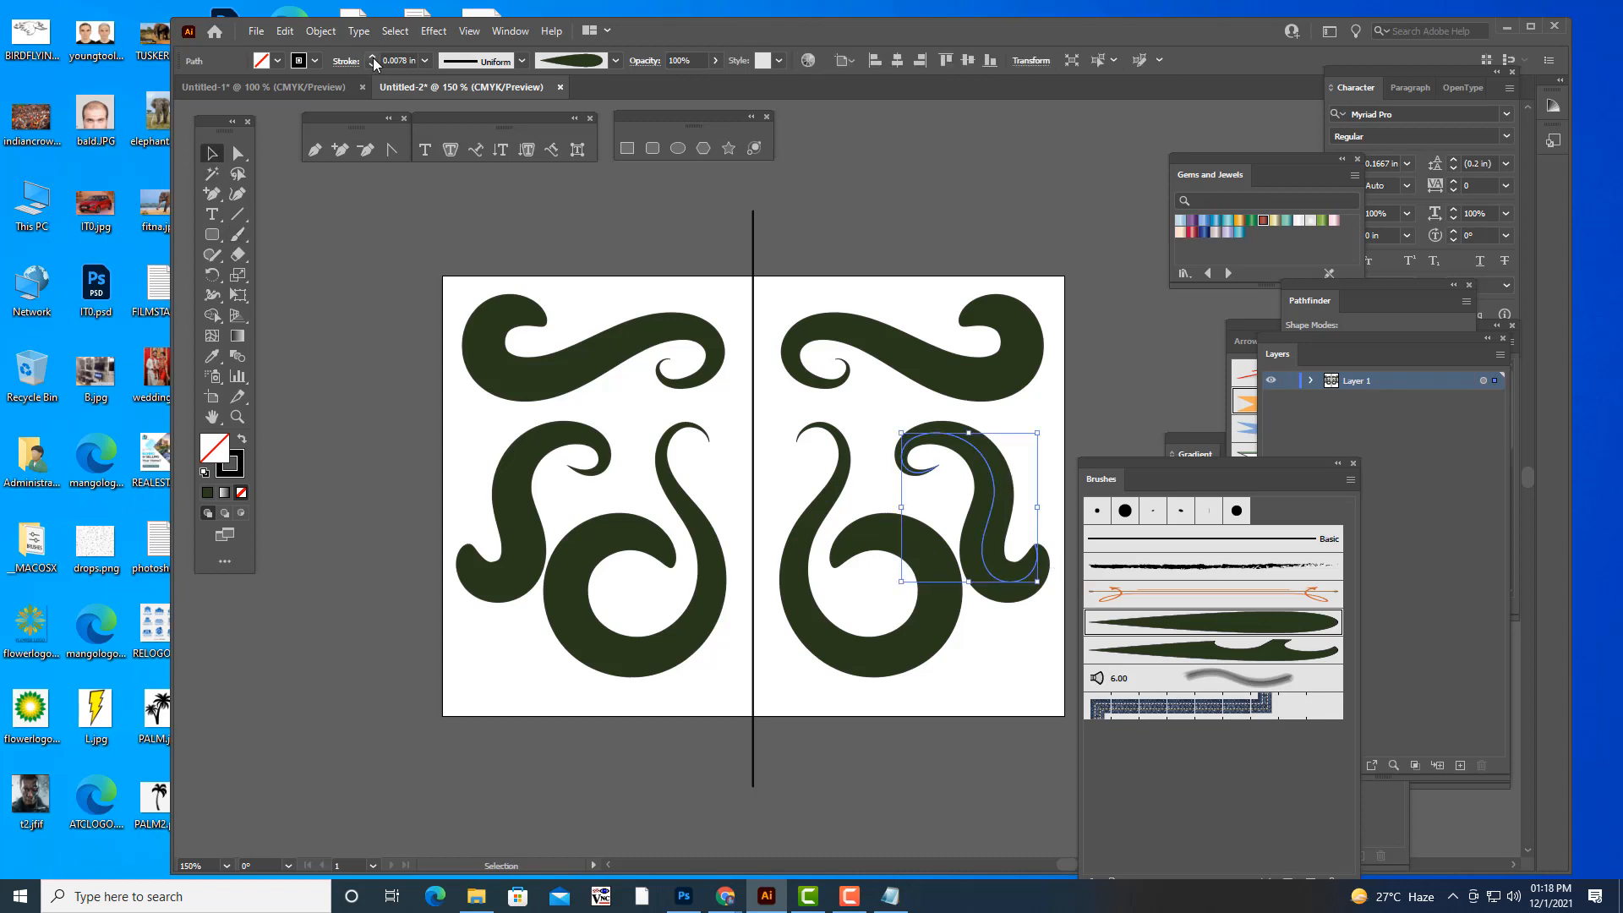
{"action": "left_click", "coordinate": [425, 60]}
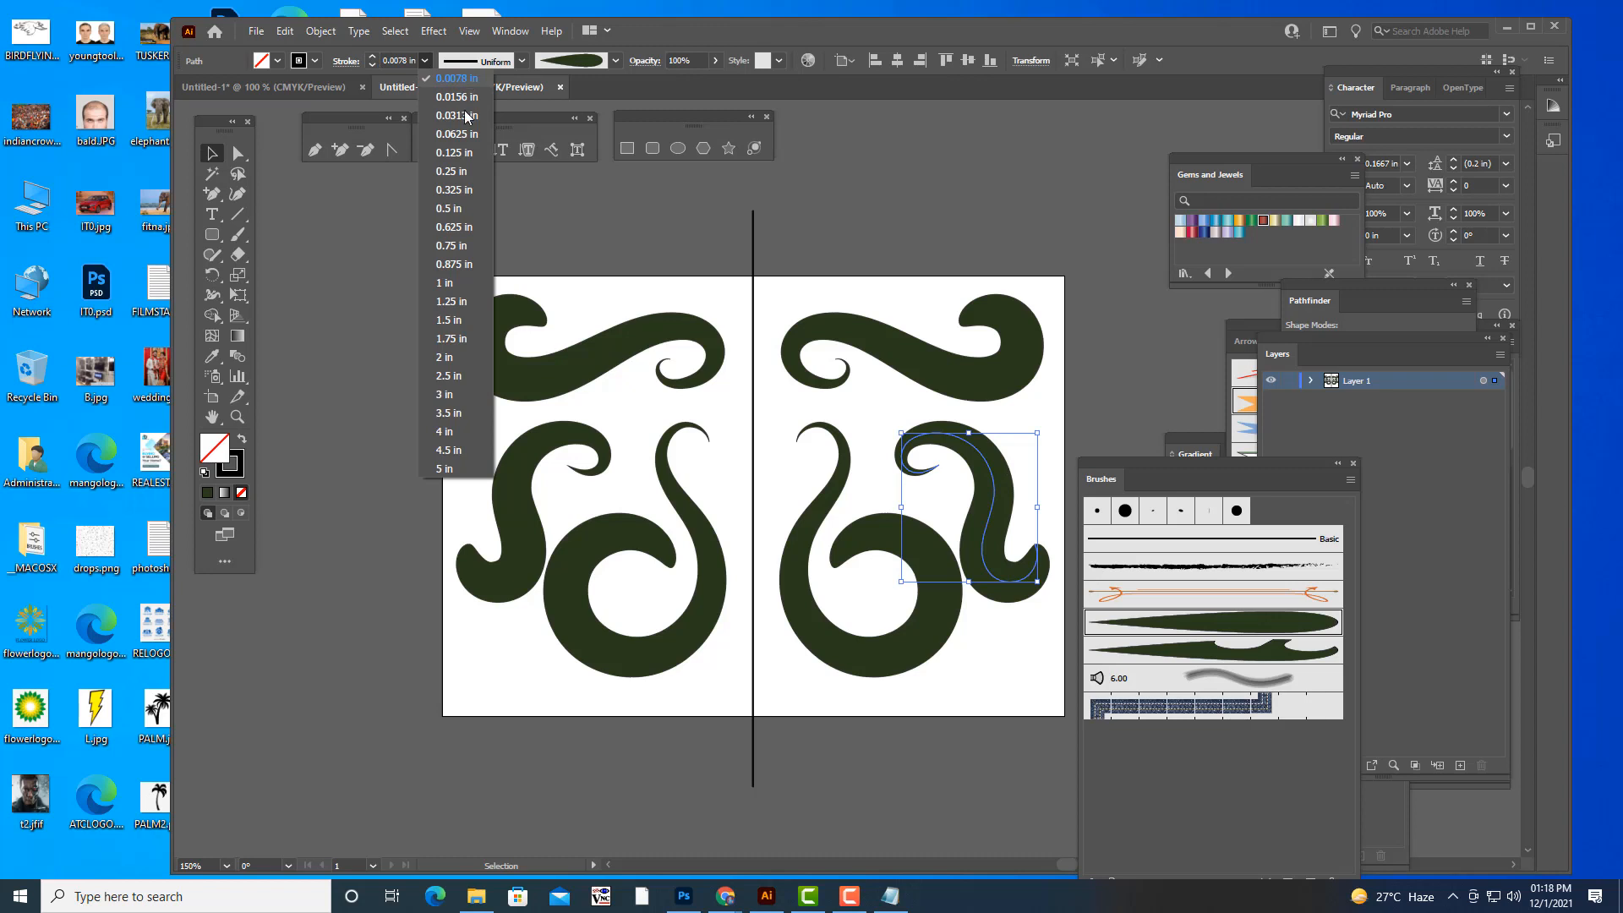
{"action": "left_click", "coordinate": [464, 97]}
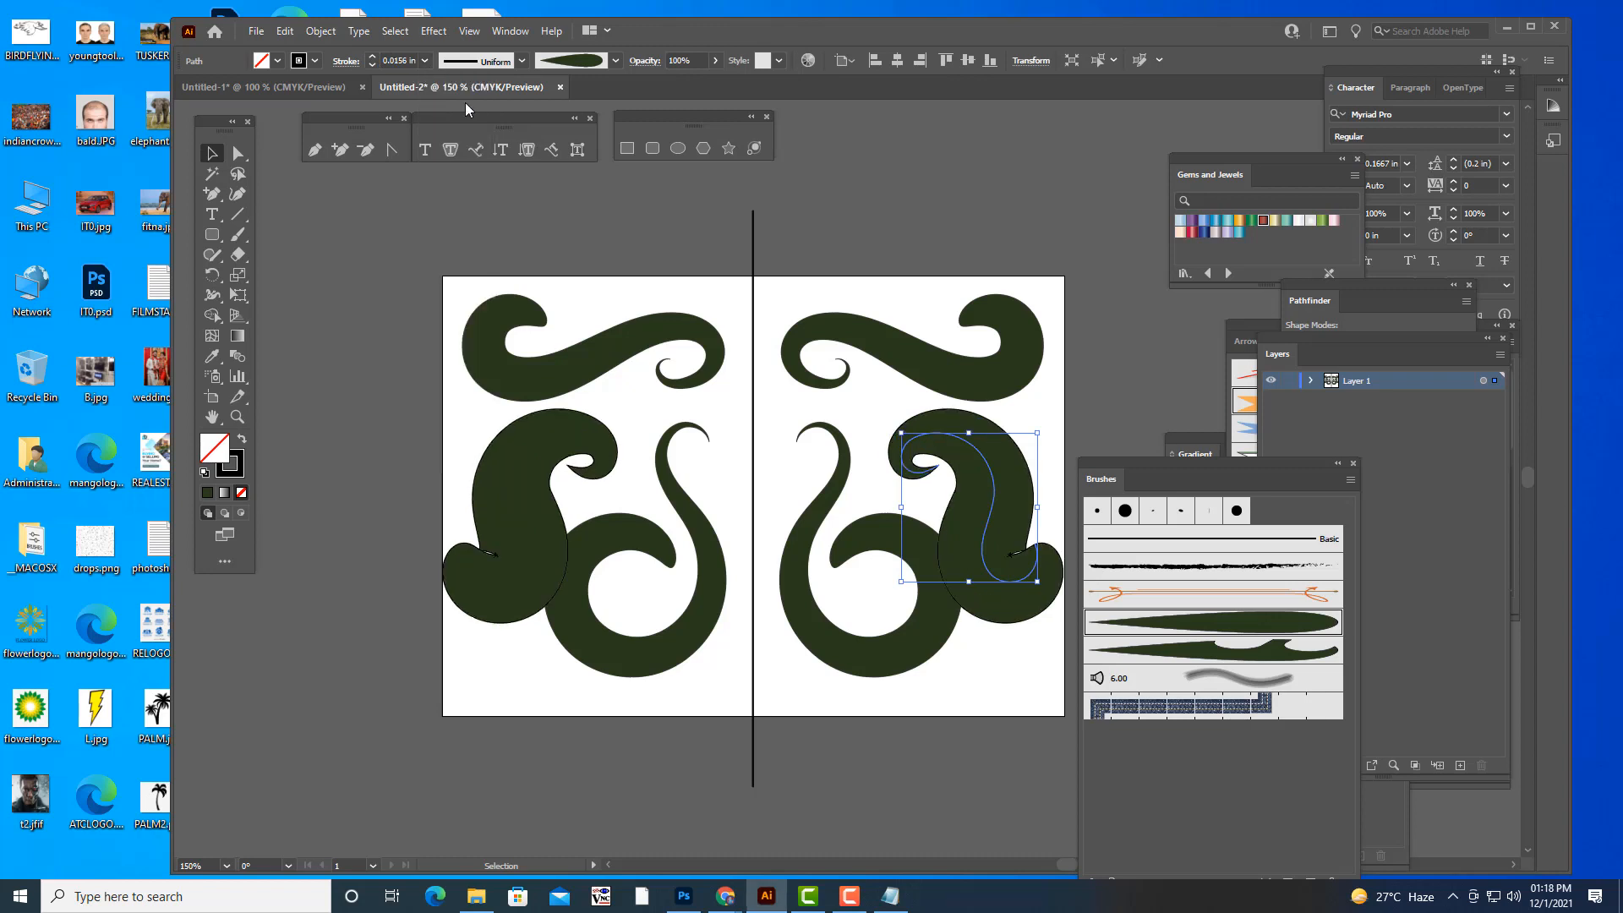
{"action": "left_click", "coordinate": [425, 60]}
{"action": "key", "text": "a"}
{"action": "key", "text": "v"}
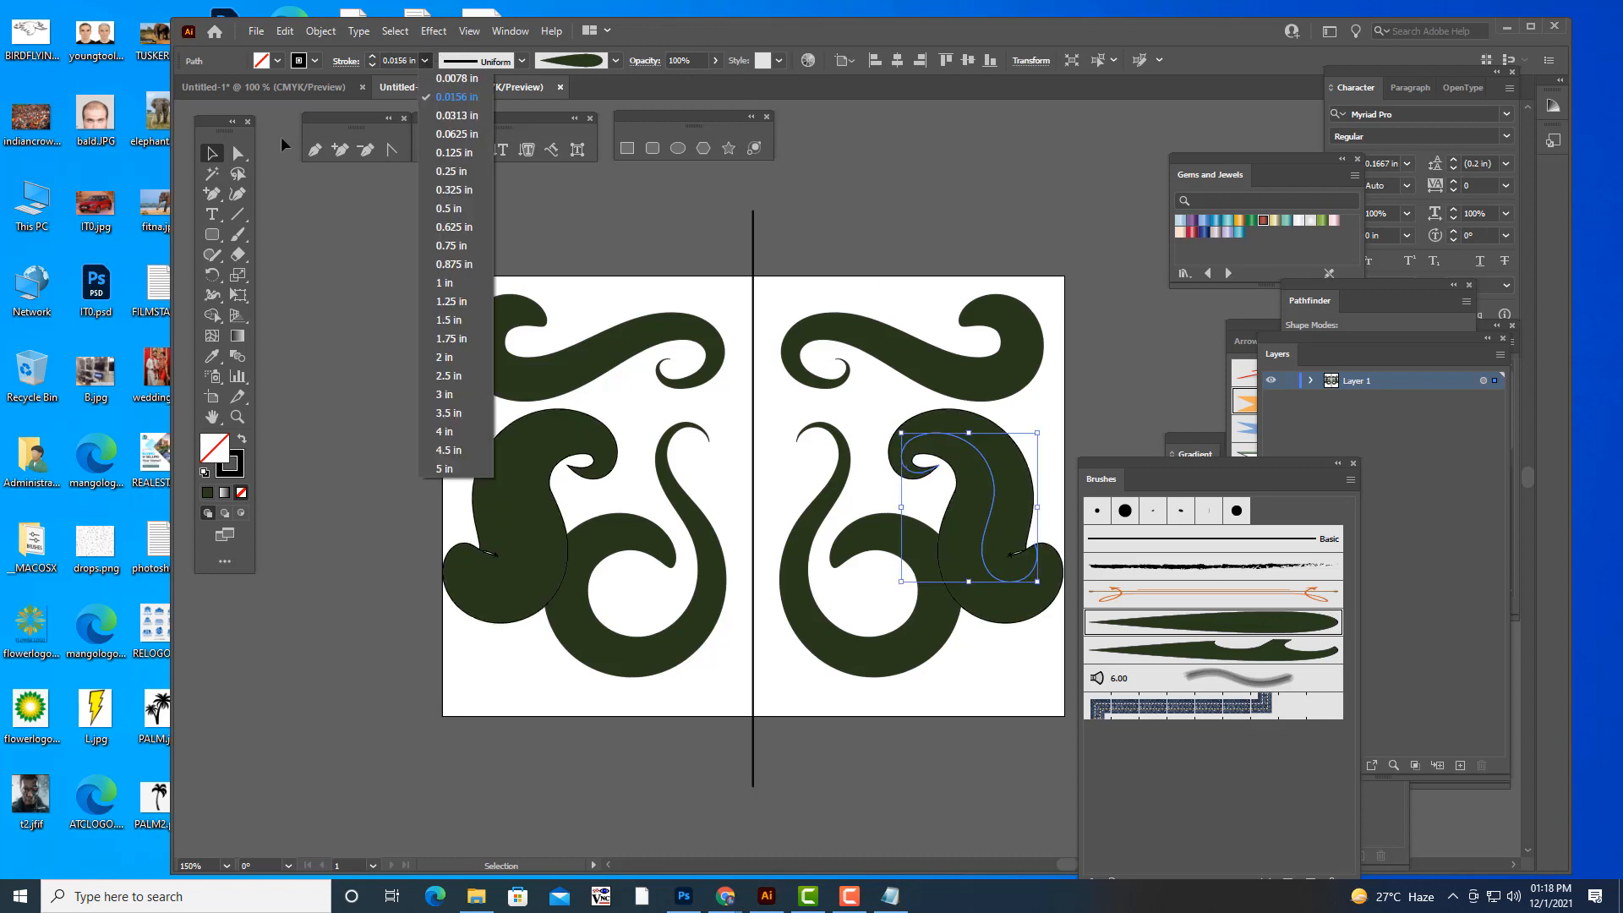
{"action": "left_click", "coordinate": [213, 149]}
{"action": "left_click", "coordinate": [942, 257]}
{"action": "key", "text": "ctrl+z"}
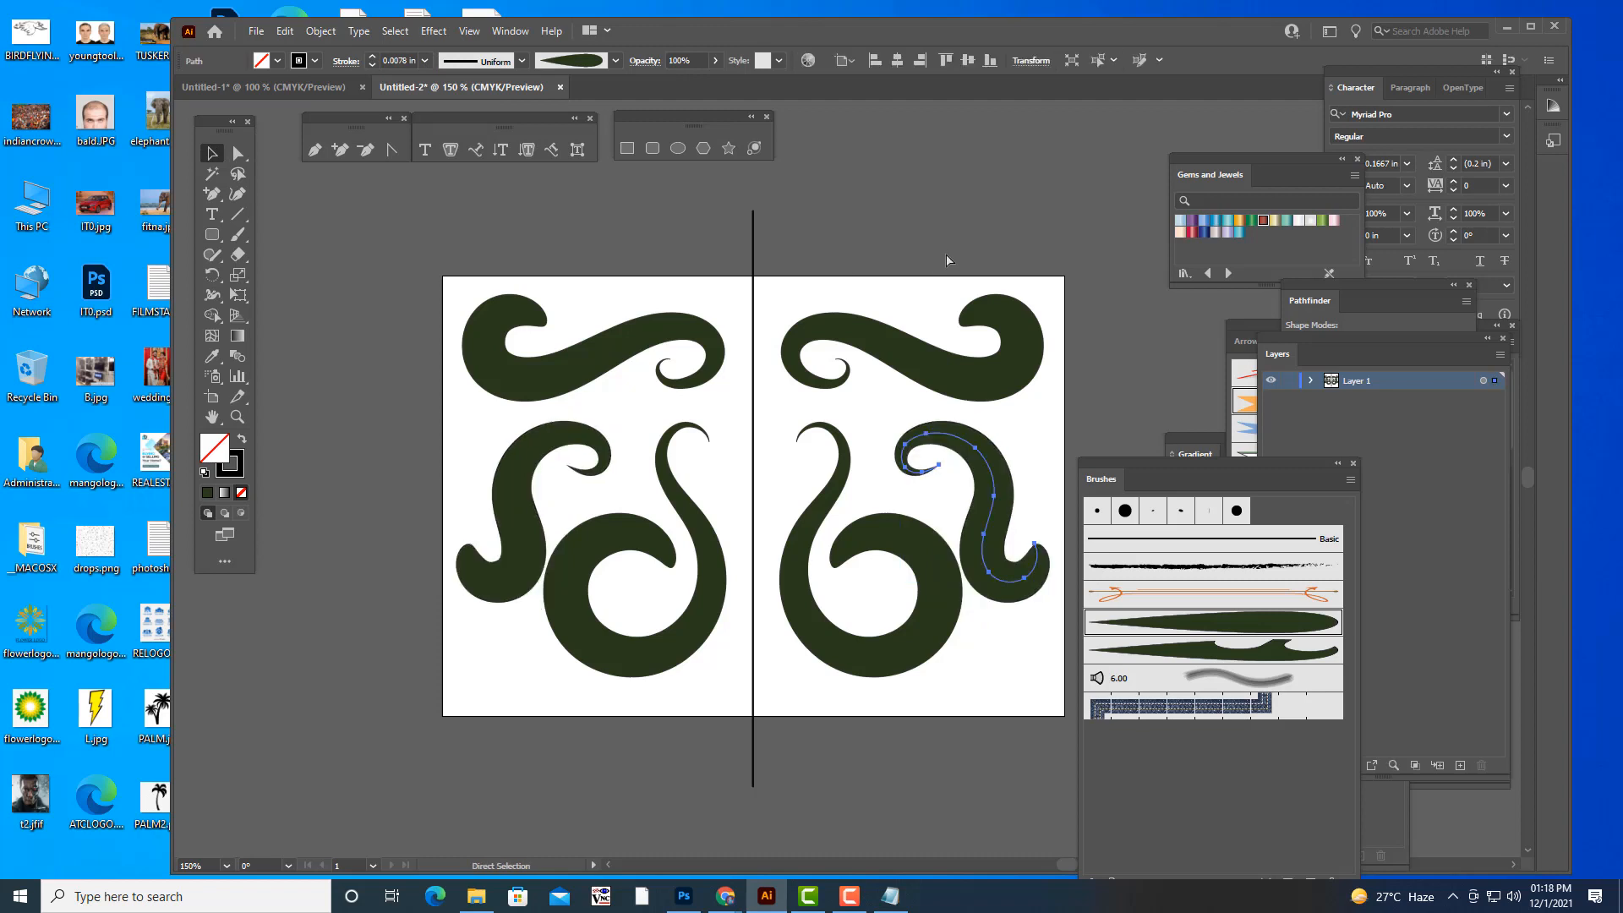
{"action": "key", "text": "ctrl+z"}
- Apply the notched leaf brush to the selected spiral stroke and activate the Paintbrush tool
{"action": "key", "text": "v"}
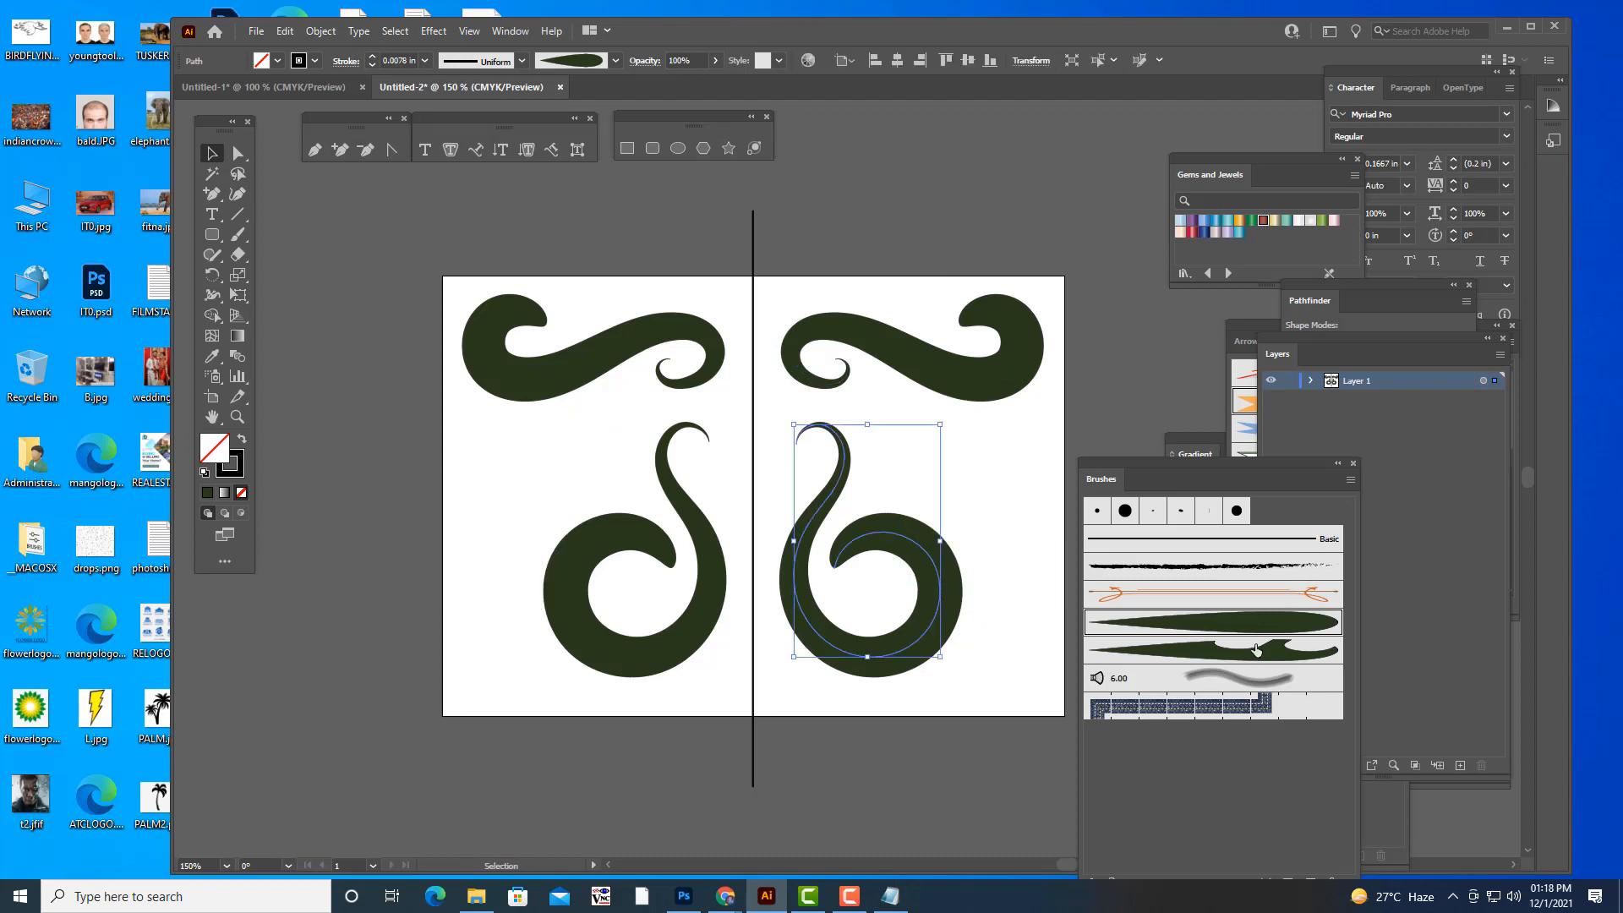
{"action": "left_click", "coordinate": [1257, 649]}
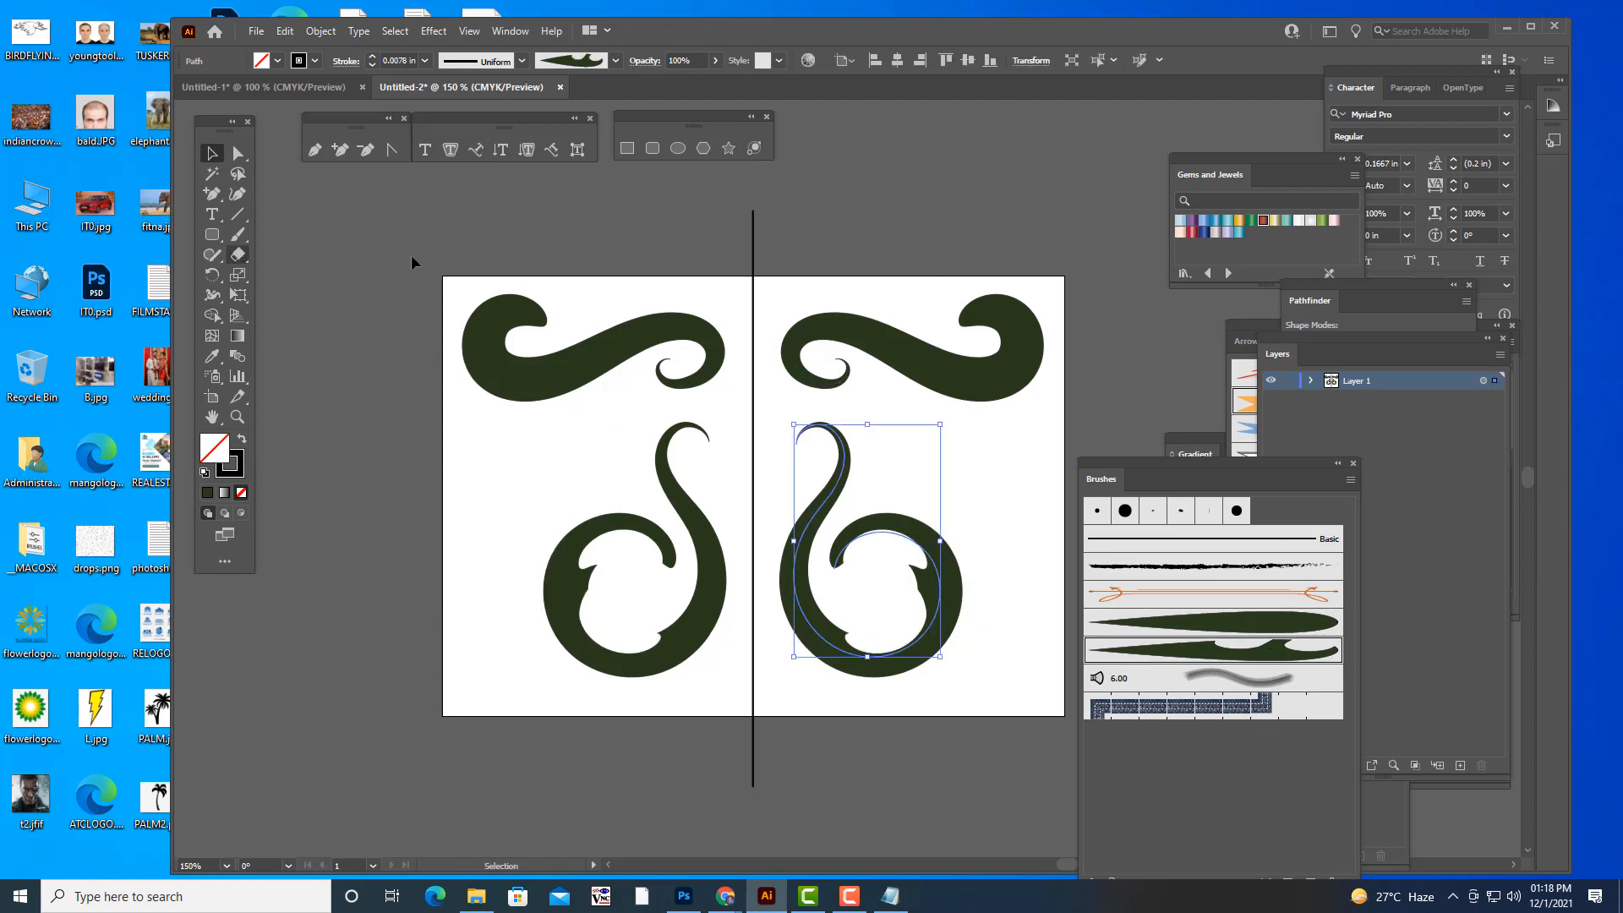
{"action": "left_click", "coordinate": [238, 234]}
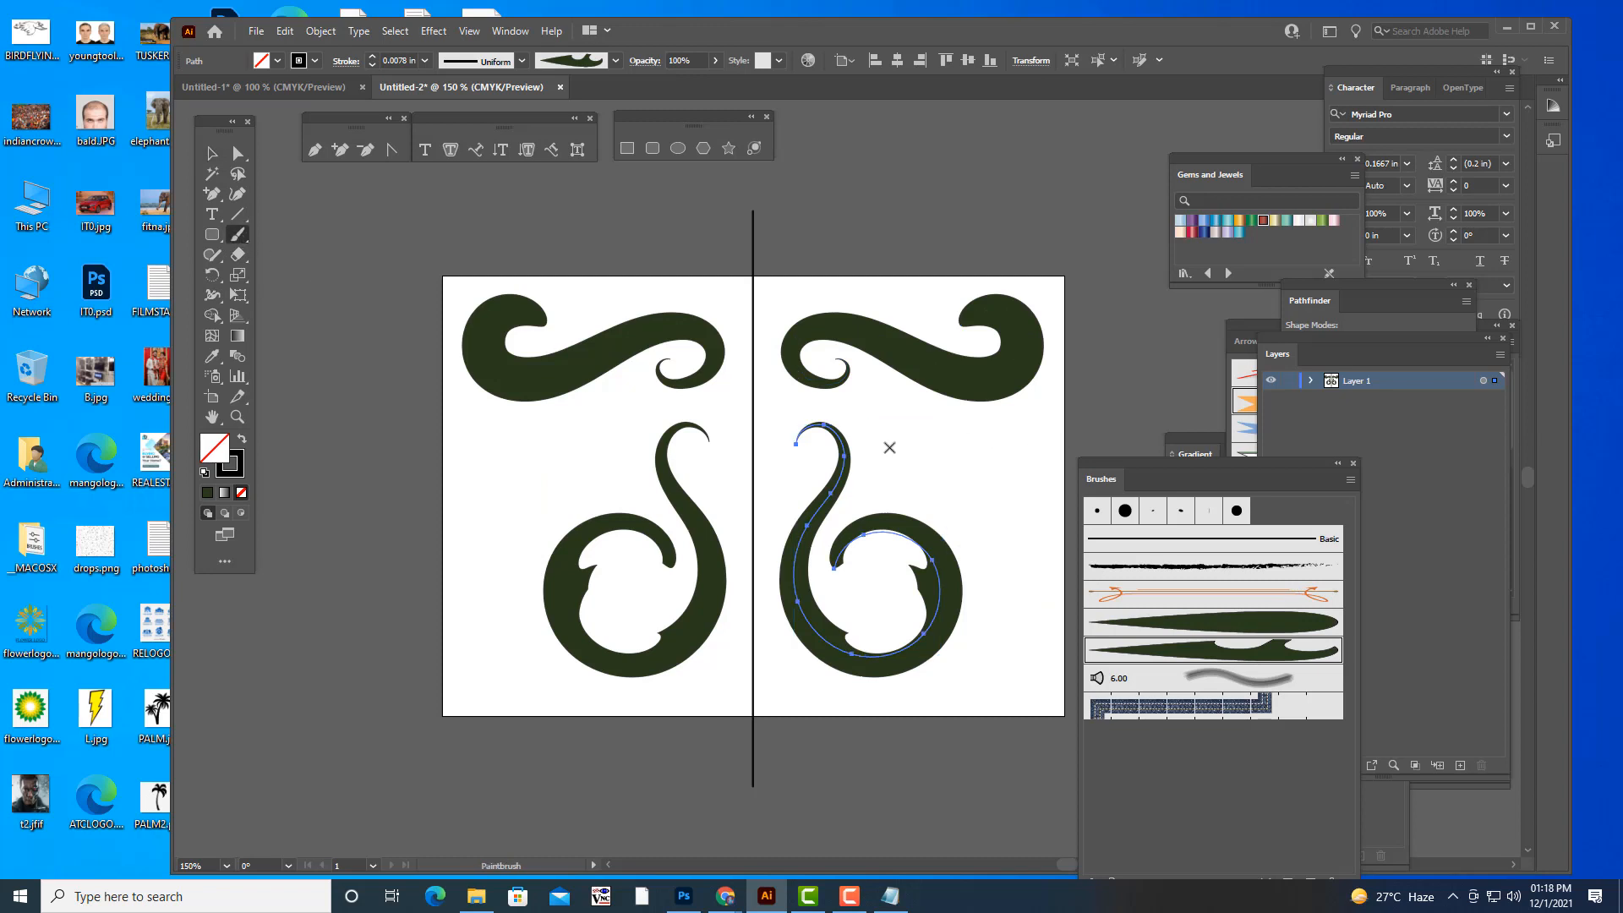
- Try notched leaf strokes in the gap above the spiral and undo them
{"action": "mouse_move", "coordinate": [871, 404]}
{"action": "left_mouse_down"}
{"action": "mouse_move", "coordinate": [900, 429]}
{"action": "mouse_move", "coordinate": [903, 467]}
{"action": "left_mouse_up"}
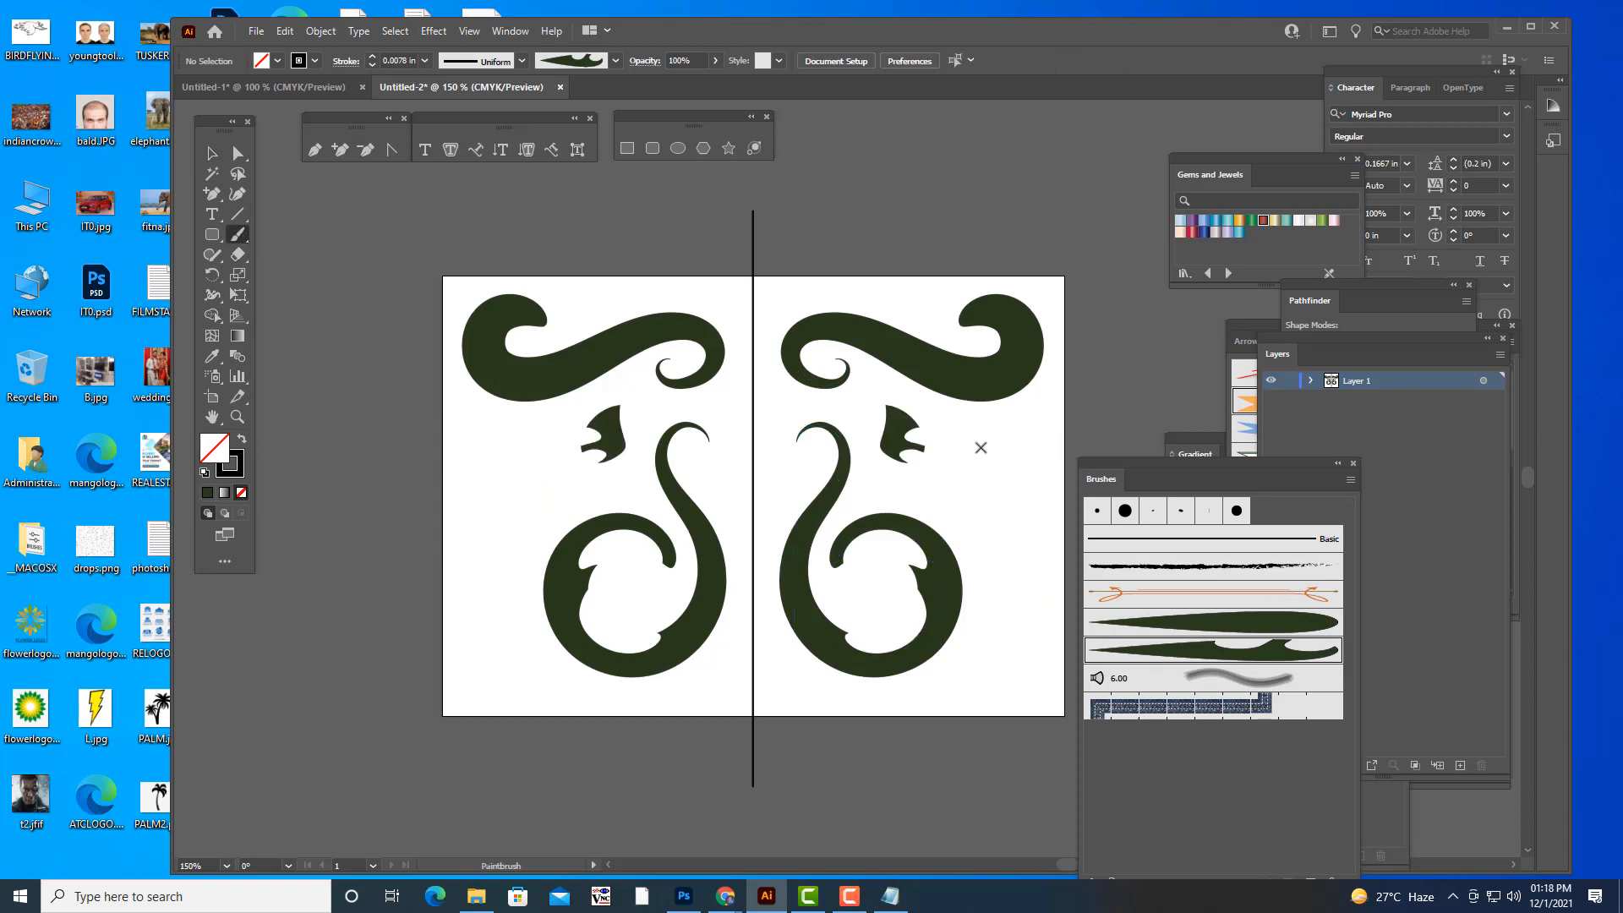
{"action": "key", "text": "ctrl+z"}
{"action": "mouse_move", "coordinate": [884, 402]}
{"action": "left_mouse_down"}
{"action": "mouse_move", "coordinate": [924, 427]}
{"action": "mouse_move", "coordinate": [928, 478]}
{"action": "mouse_move", "coordinate": [1019, 489]}
{"action": "left_mouse_up"}
{"action": "key", "text": "ctrl+z"}
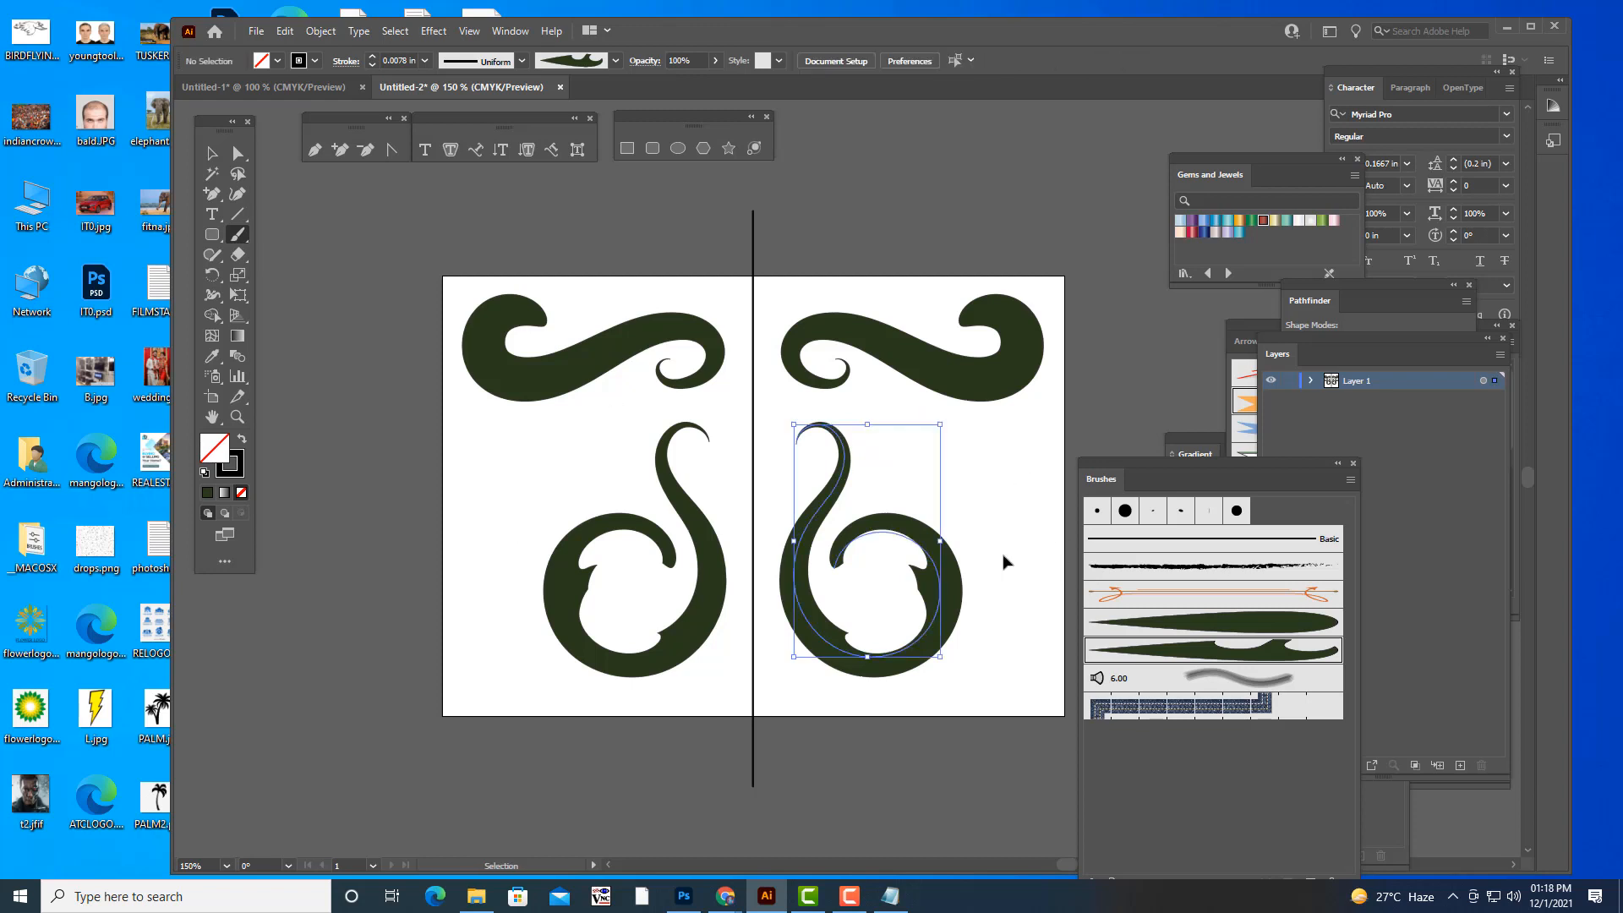
- Paint two curled notched leaf strokes, one above the other, along the outer side of the spiral near the artboard's right edge
{"action": "mouse_move", "coordinate": [950, 442]}
{"action": "left_mouse_down"}
{"action": "mouse_move", "coordinate": [945, 456]}
{"action": "mouse_move", "coordinate": [976, 436]}
{"action": "mouse_move", "coordinate": [989, 522]}
{"action": "mouse_move", "coordinate": [1026, 519]}
{"action": "left_mouse_up"}
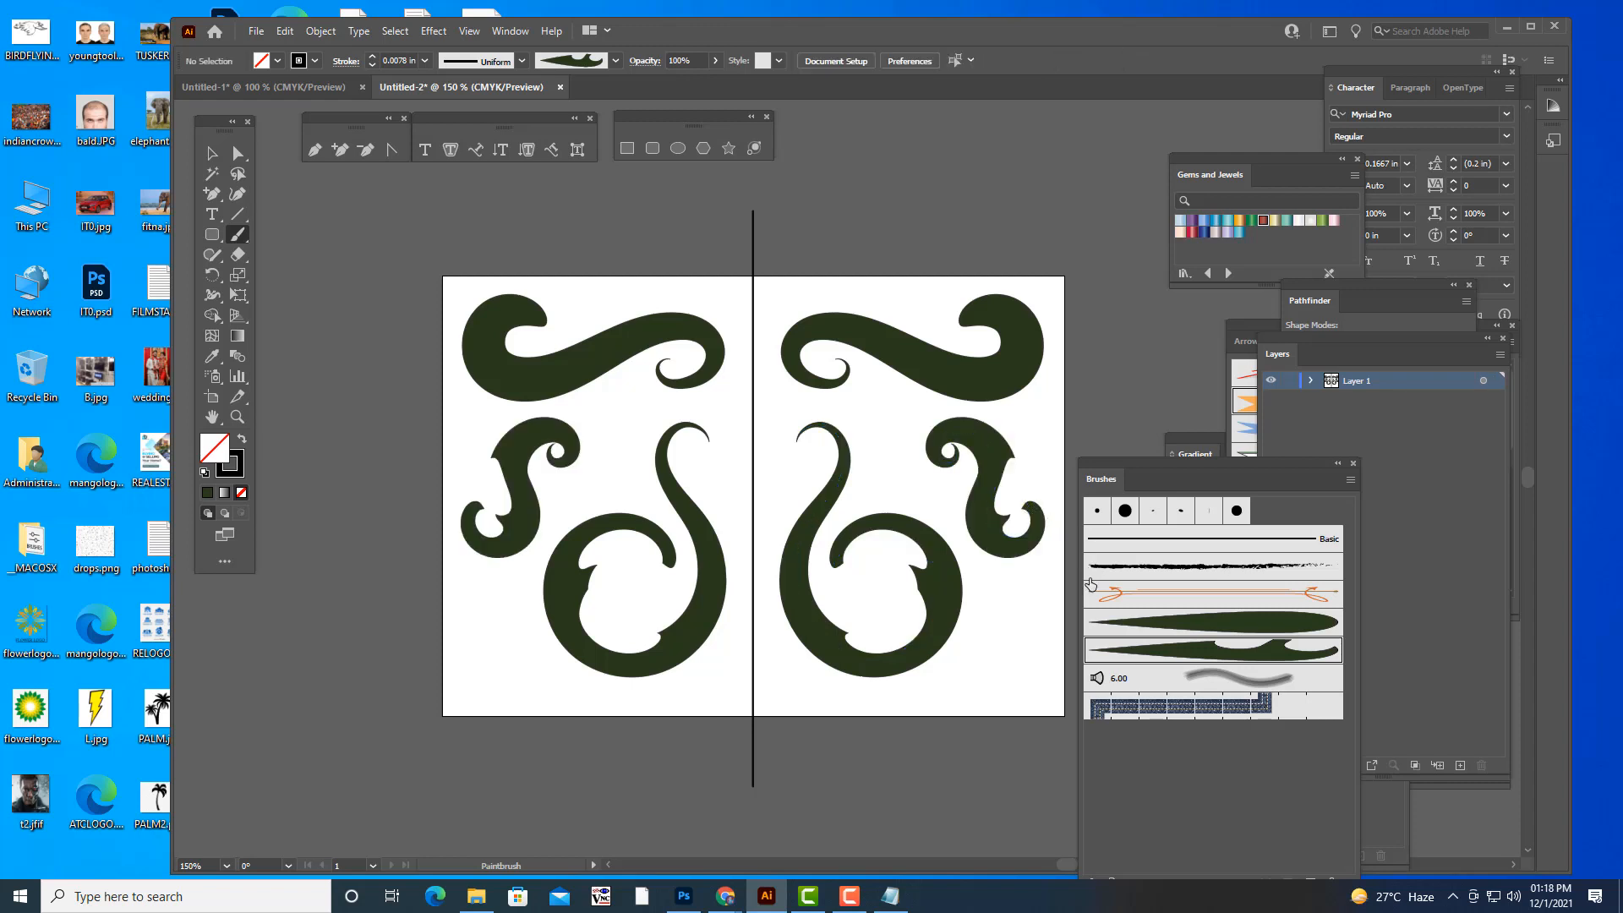
{"action": "mouse_move", "coordinate": [1005, 586]}
{"action": "left_mouse_down"}
{"action": "mouse_move", "coordinate": [1010, 611]}
{"action": "mouse_move", "coordinate": [1018, 584]}
{"action": "mouse_move", "coordinate": [1027, 641]}
{"action": "mouse_move", "coordinate": [976, 678]}
{"action": "left_mouse_up"}
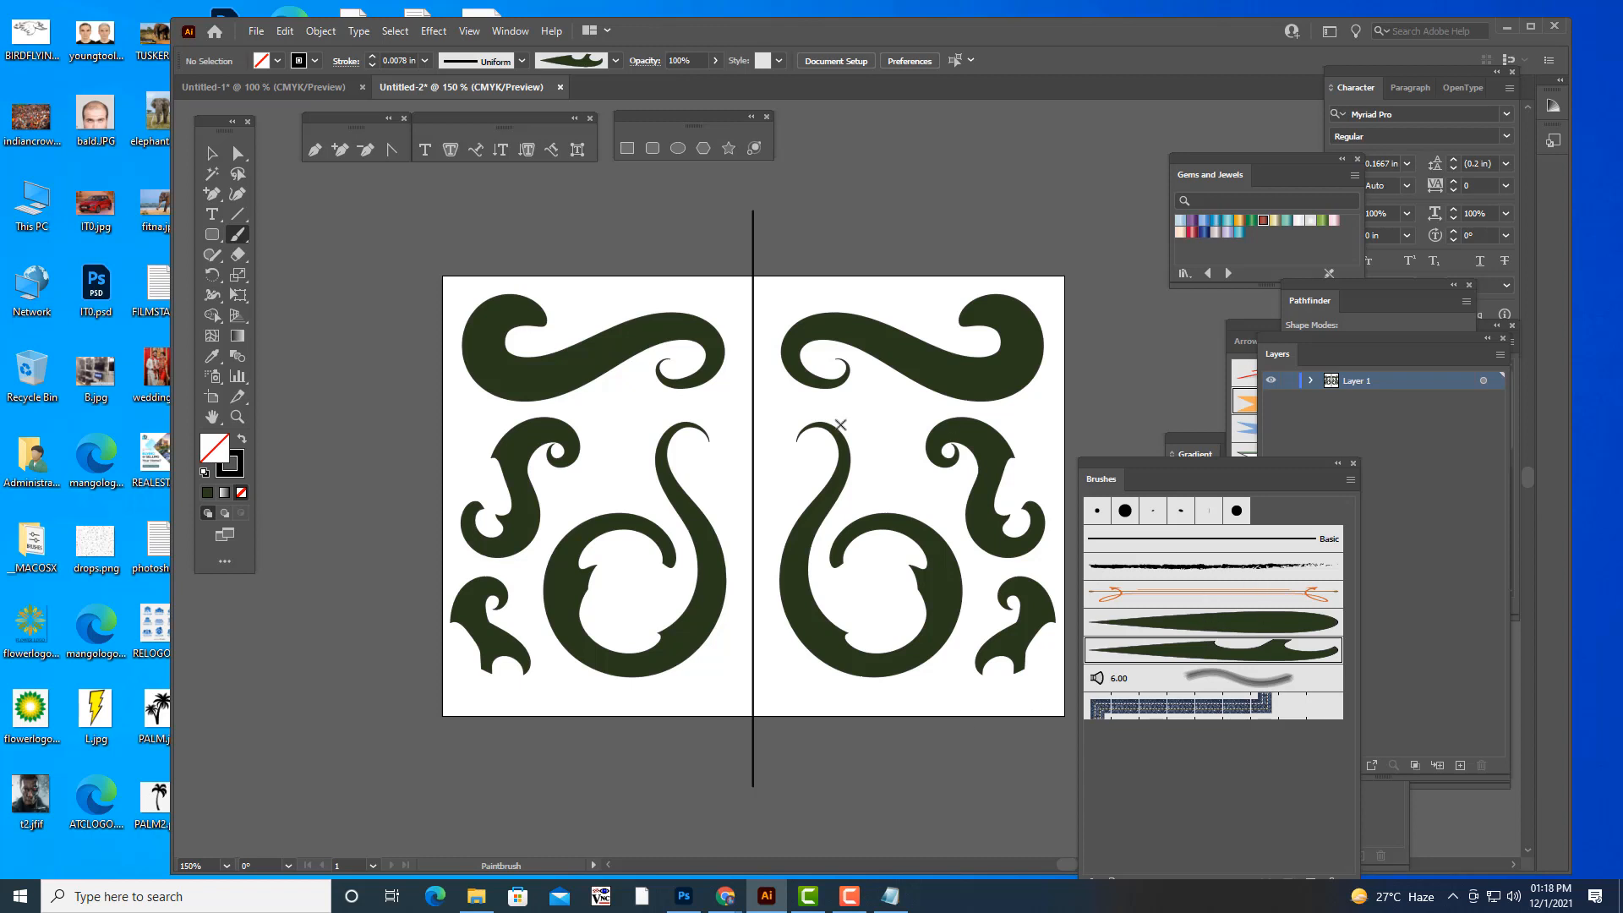
- Choose the plain leaf brush and paint a short, nearly vertical leaf with a hooked tip above the spiral, replacing the undone first attempt
{"action": "left_click", "coordinate": [1156, 626]}
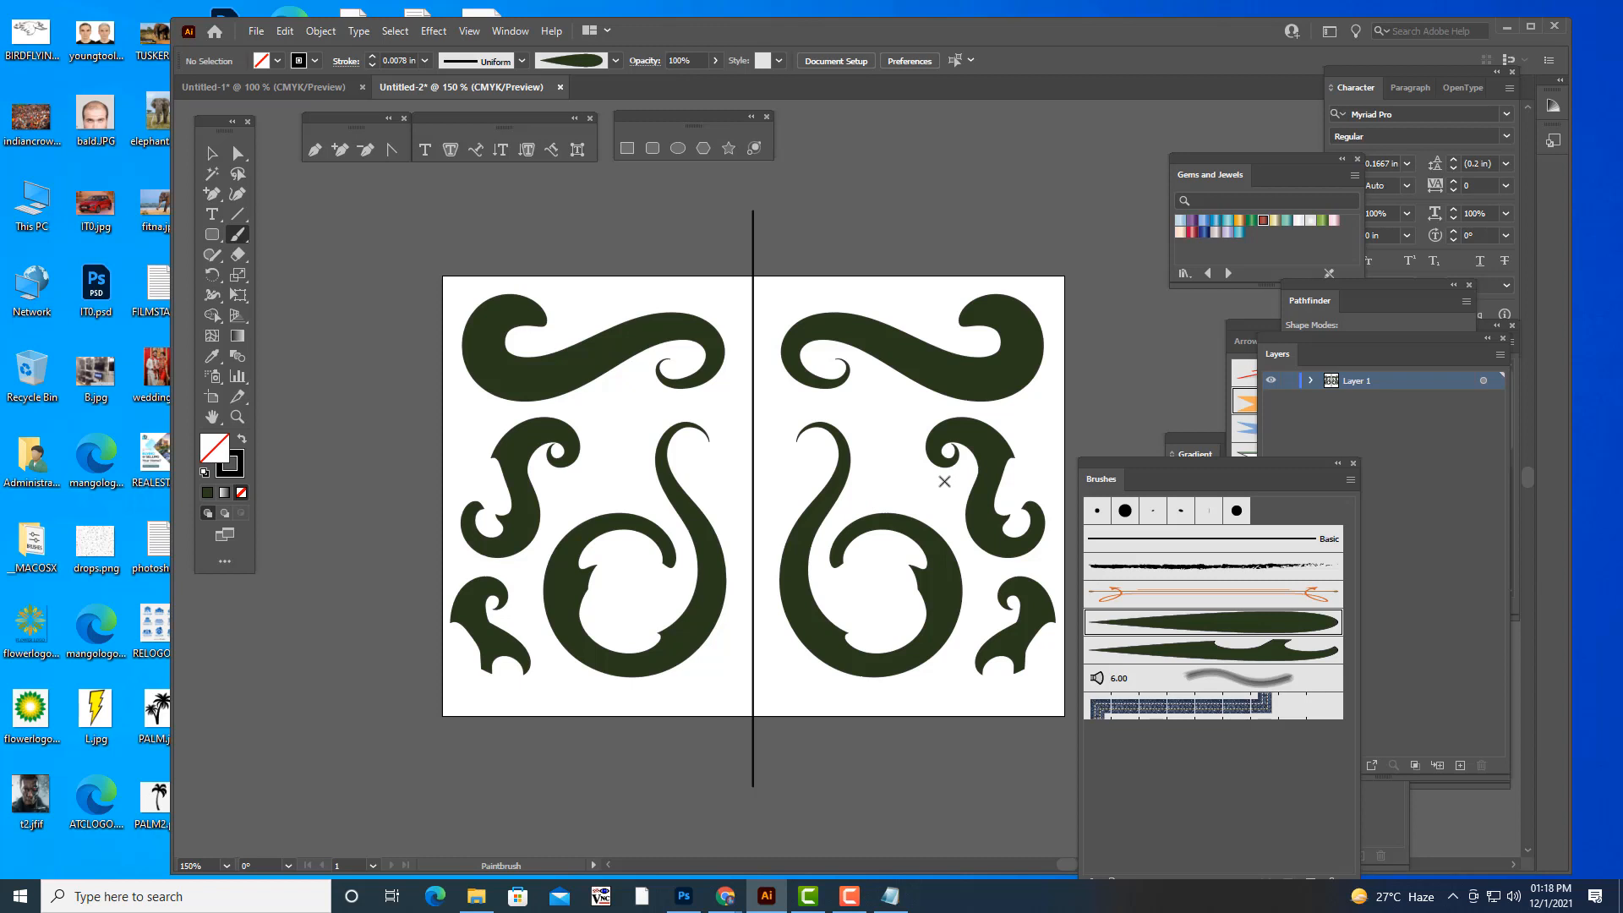
{"action": "mouse_move", "coordinate": [941, 474]}
{"action": "left_mouse_down"}
{"action": "mouse_move", "coordinate": [897, 486]}
{"action": "mouse_move", "coordinate": [868, 396]}
{"action": "left_mouse_up"}
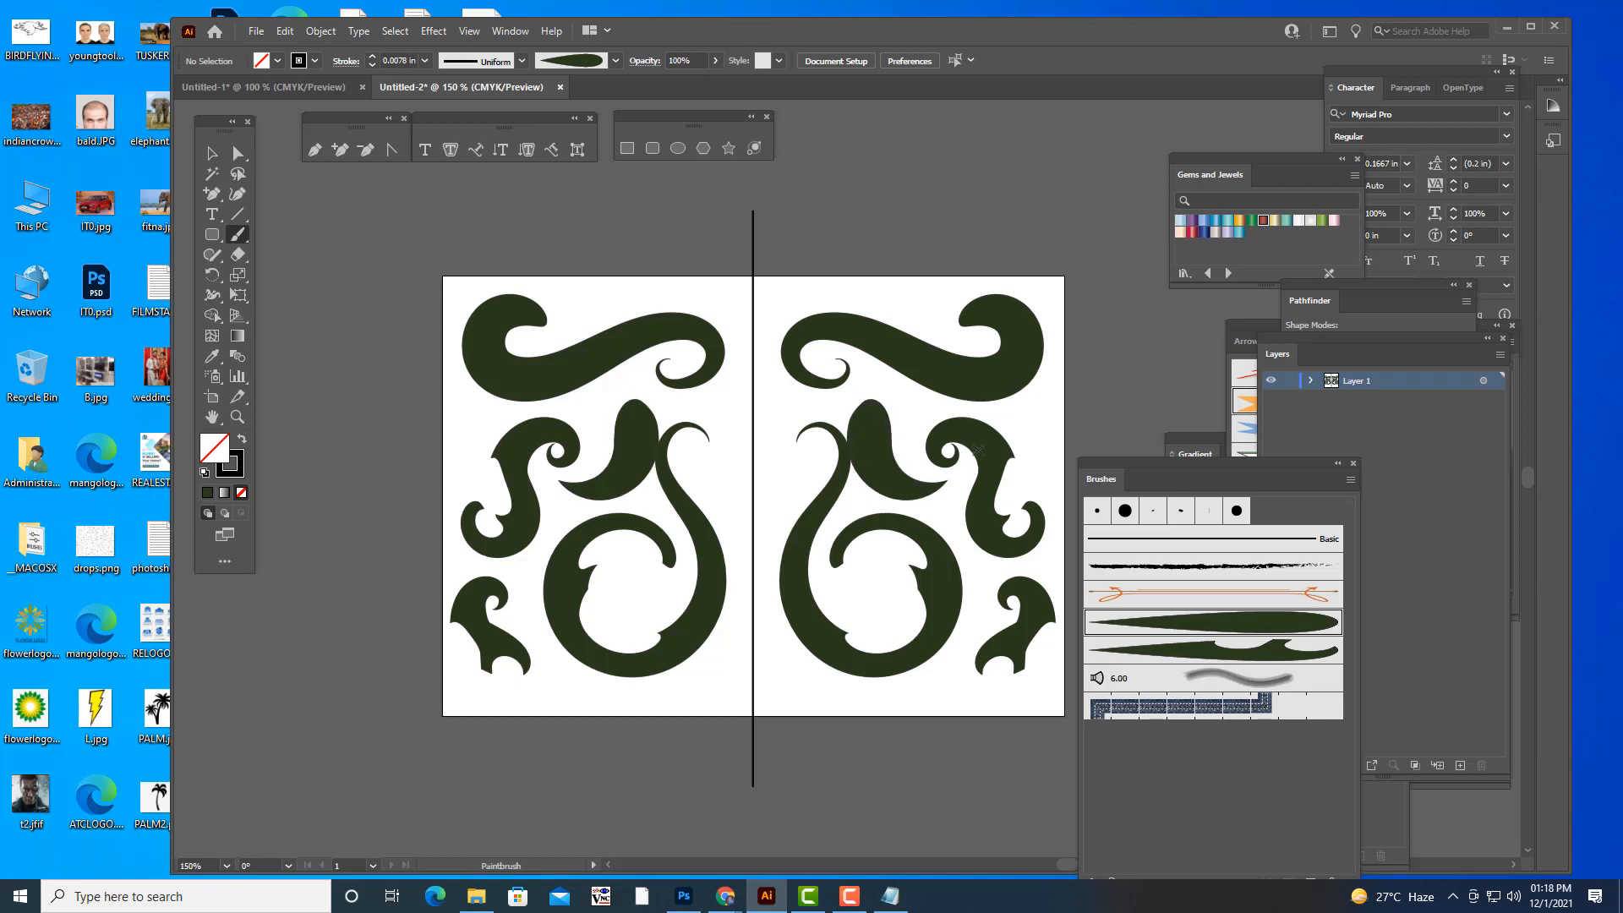
{"action": "key", "text": "ctrl+z"}
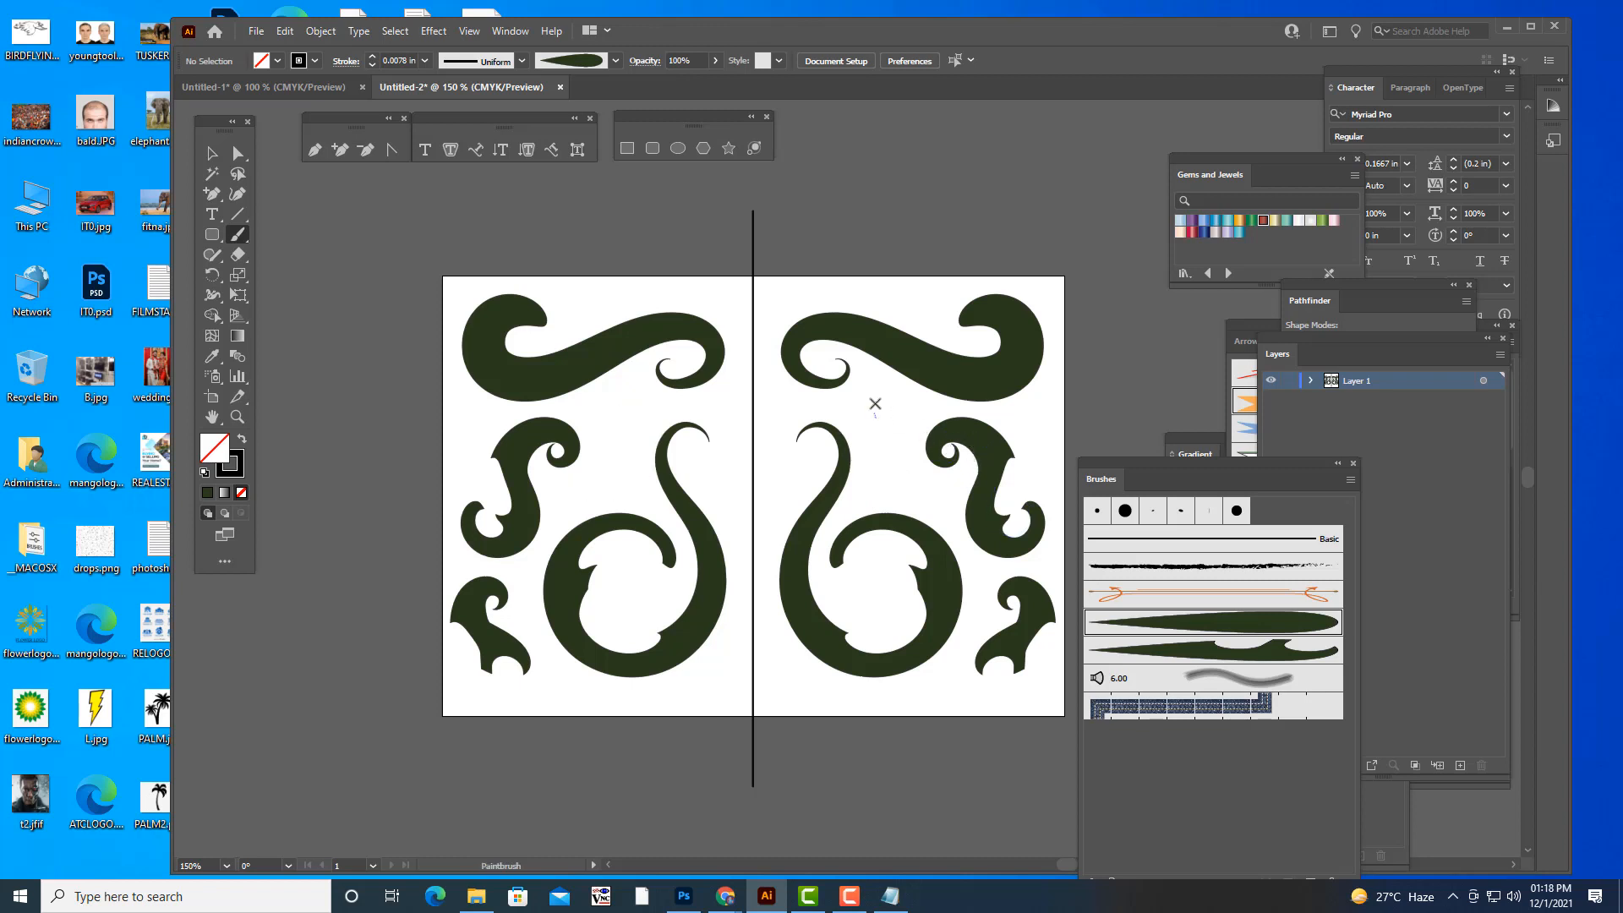
{"action": "left_click_drag", "start_coordinate": [875, 403], "coordinate": [915, 489]}
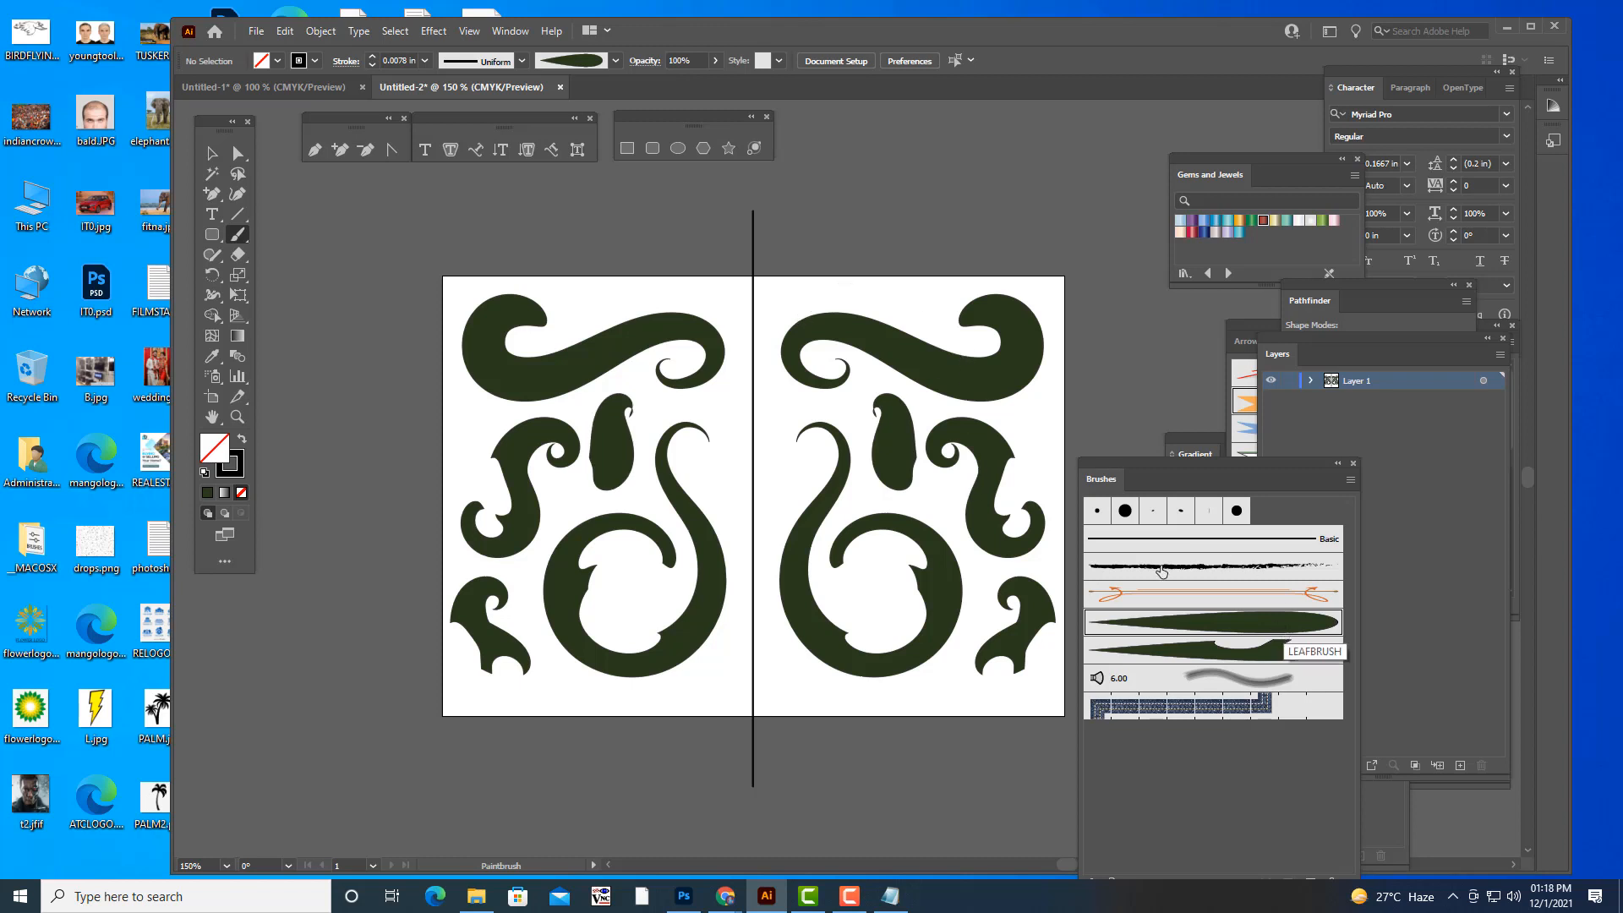
- Paint a trial leaf along the artboard's upper edge and undo all painted strokes, leaving only the vertical center line
{"action": "mouse_move", "coordinate": [782, 297]}
{"action": "left_mouse_down"}
{"action": "mouse_move", "coordinate": [825, 281]}
{"action": "mouse_move", "coordinate": [909, 306]}
{"action": "left_mouse_up"}
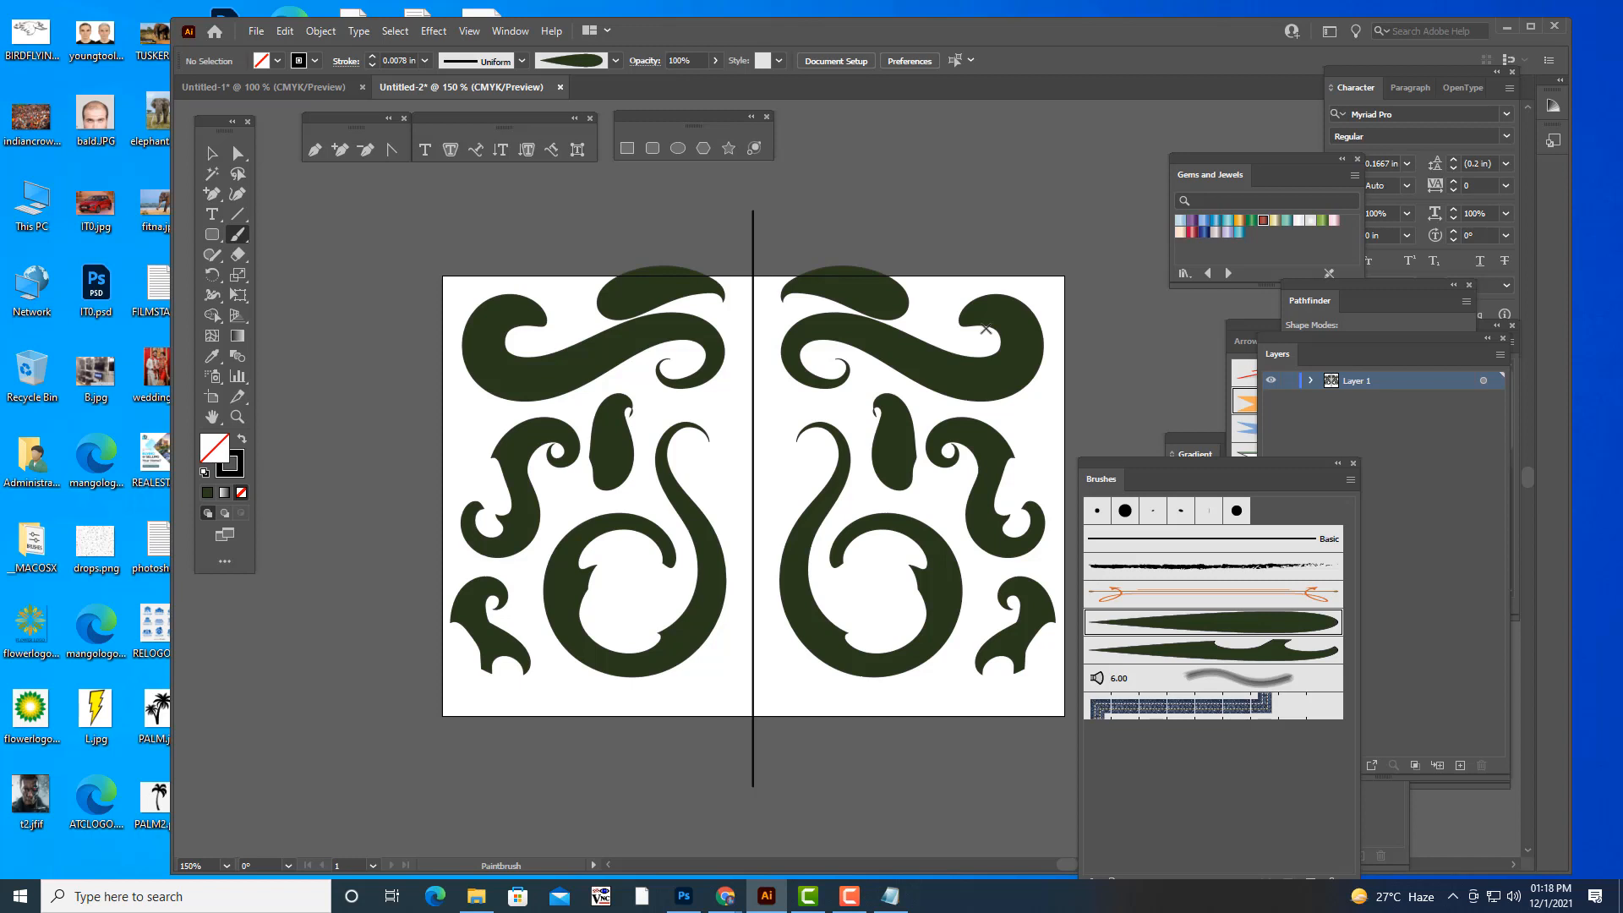
{"action": "key", "text": "ctrl+z"}
{"action": "key", "text": "ctrl+z"}
{"action": "key", "text": "ctrl+z"}
{"action": "key", "text": "ctrl+z"}
{"action": "key", "text": "ctrl+z"}
{"action": "key", "text": "ctrl+z"}
{"action": "key", "text": "ctrl+z"}
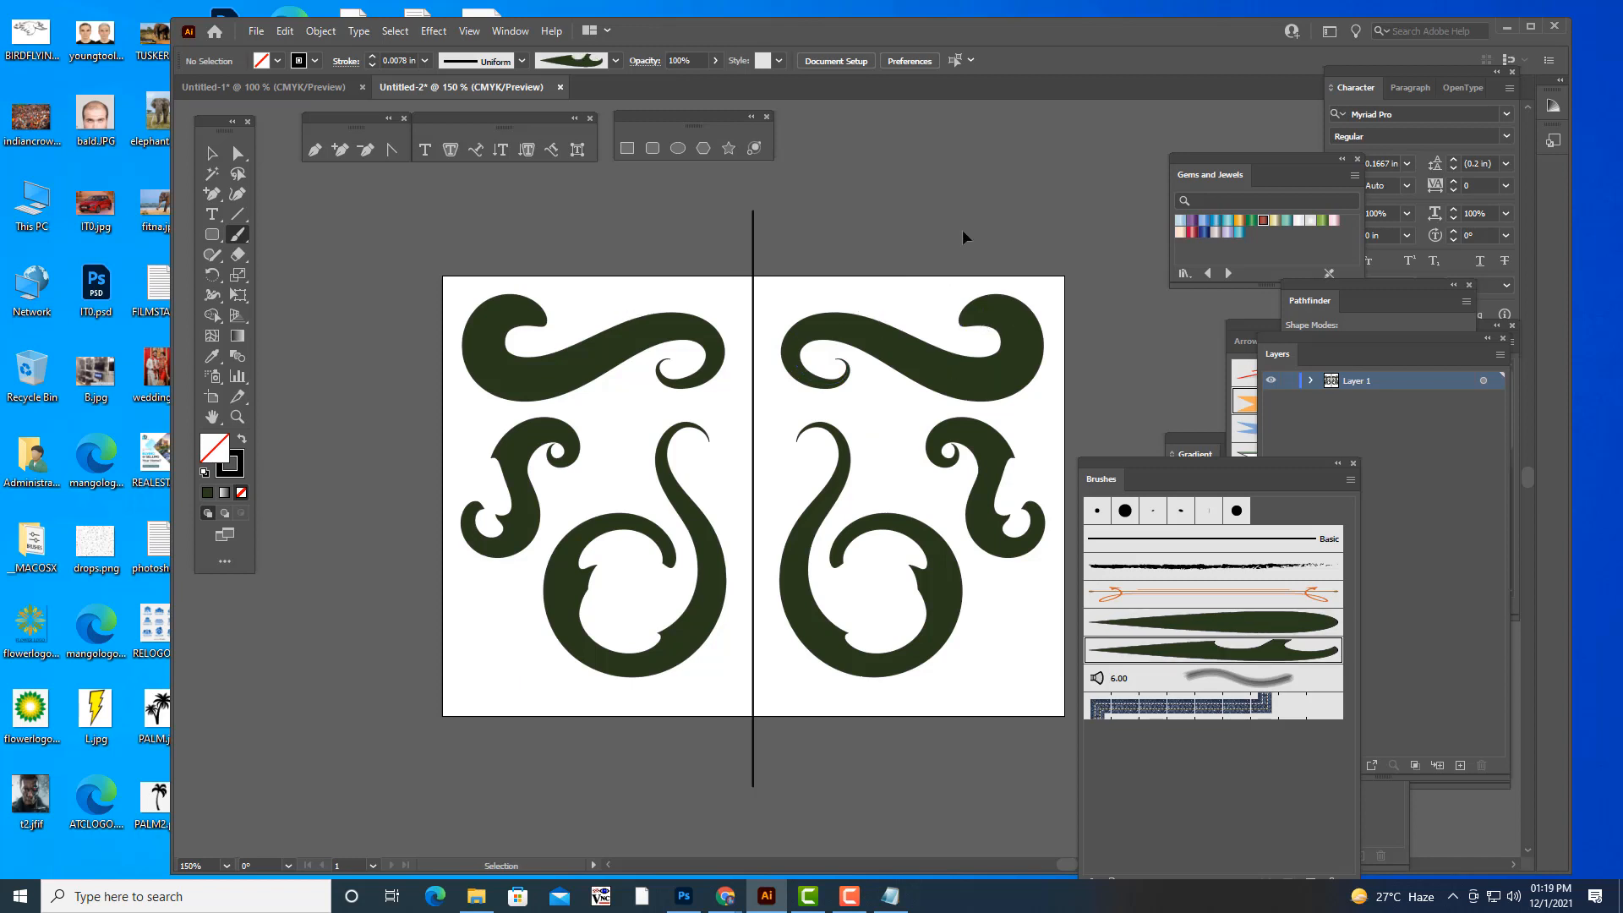
{"action": "key", "text": "ctrl+z"}
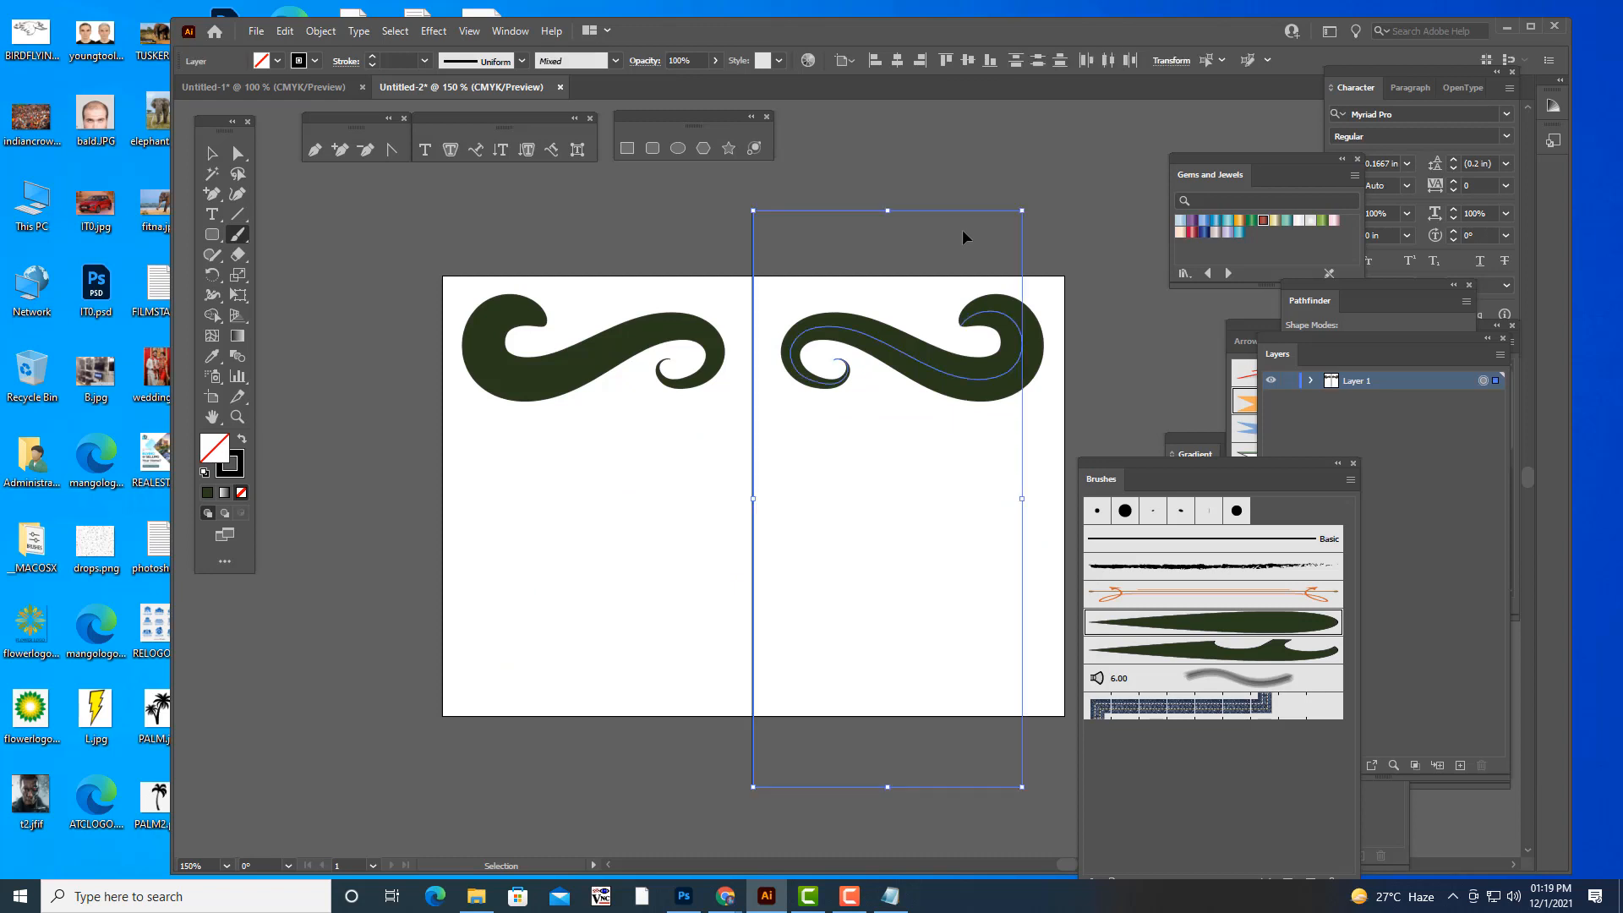
{"action": "key", "text": "ctrl+z"}
{"action": "key", "text": "ctrl+z"}
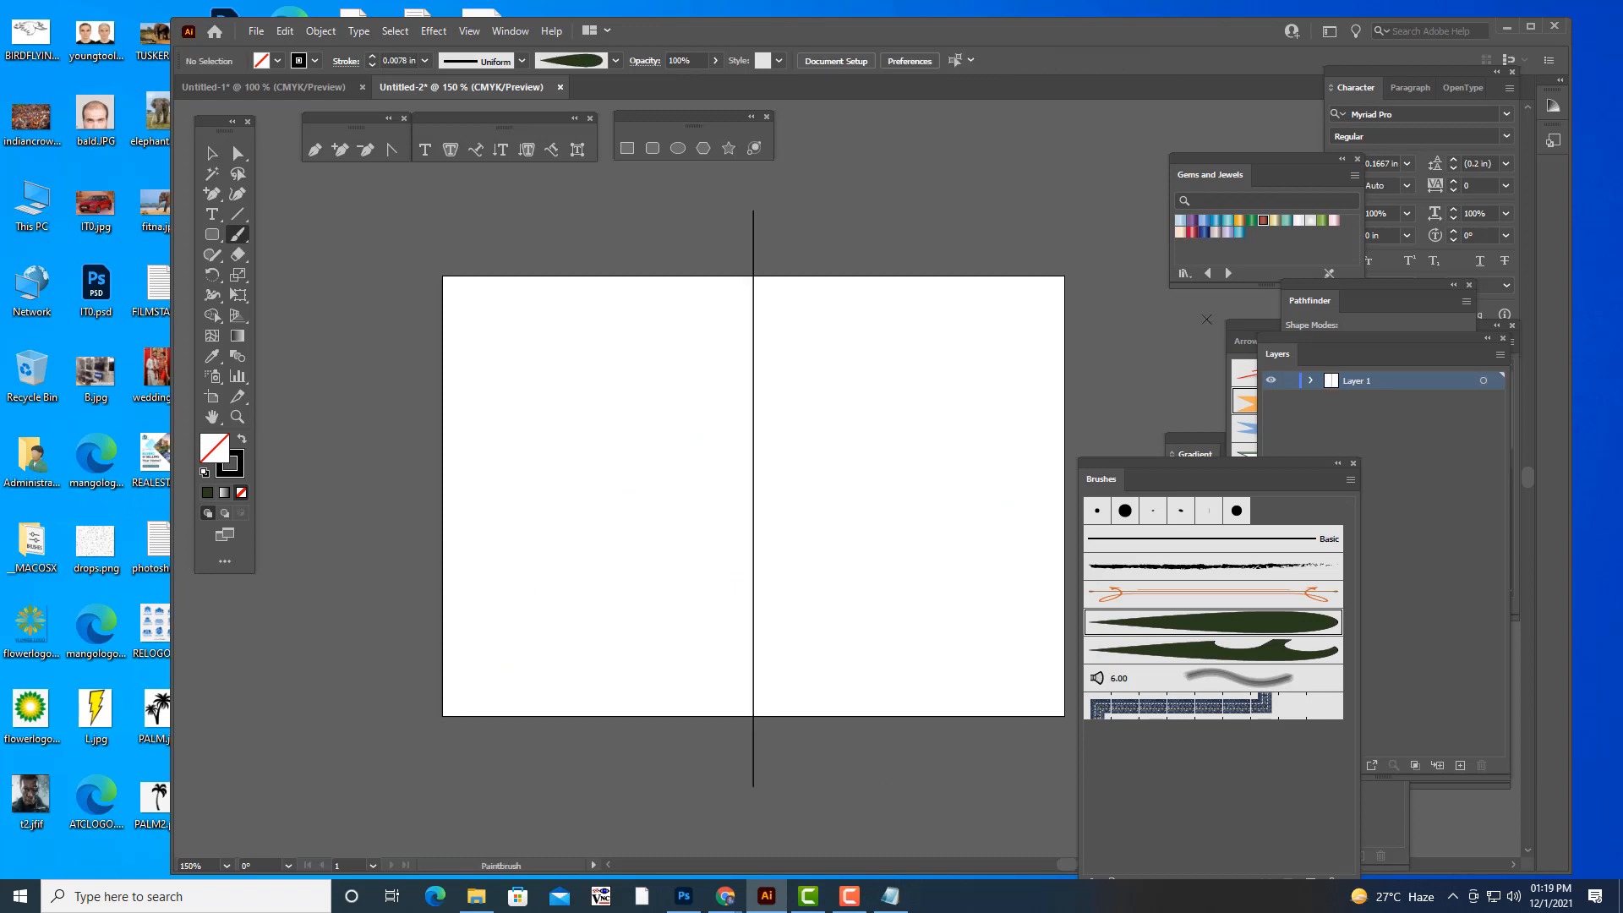
- Redo the S-shaped leaf stroke and delete it from the artboard
{"action": "left_click", "coordinate": [212, 153]}
{"action": "key", "text": "ctrl+shift+z"}
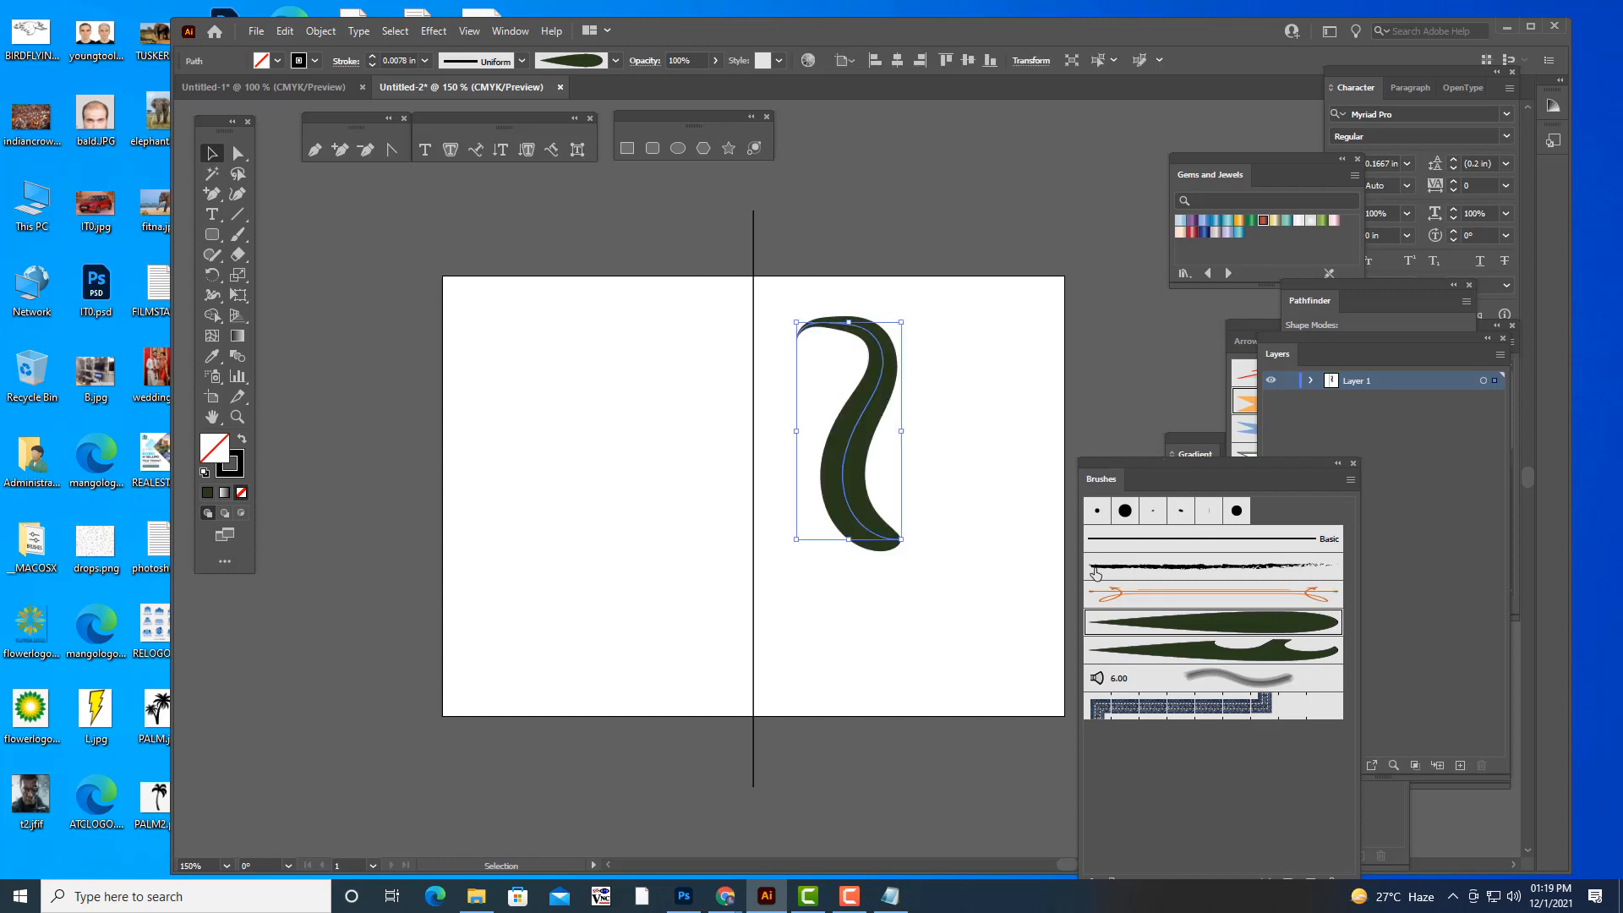
{"action": "left_click", "coordinate": [426, 62]}
{"action": "left_click", "coordinate": [425, 62]}
{"action": "key", "text": "Delete"}
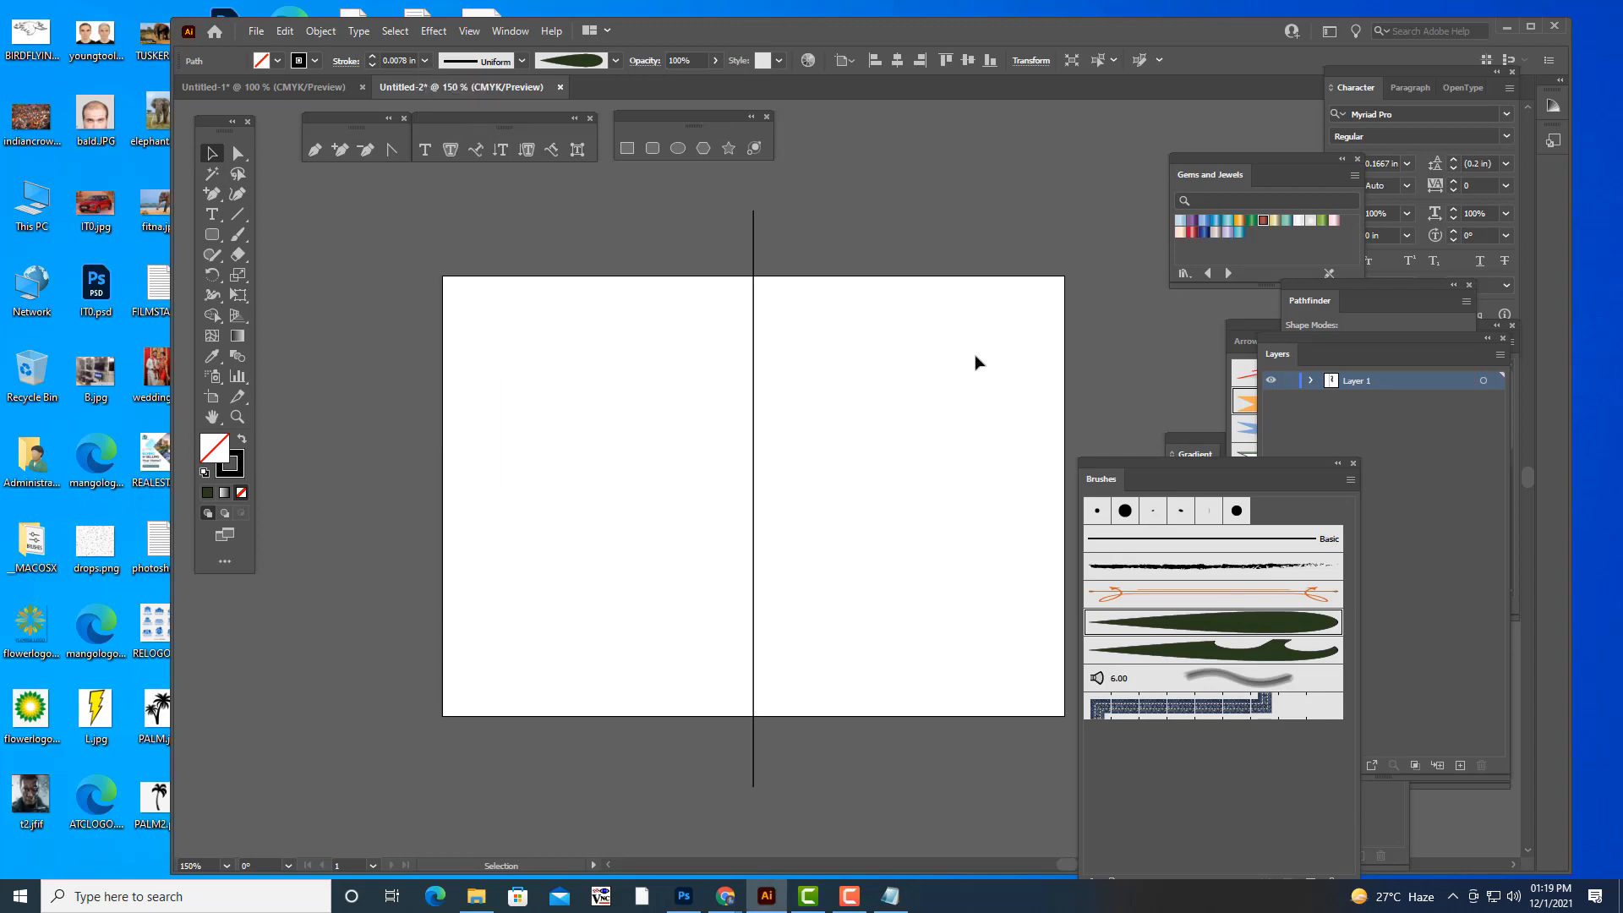
- Paint a curled plain leaf stroke near the artboard's upper edge, check its stroke weight options, and delete it
{"action": "left_click_drag", "start_coordinate": [1121, 461], "coordinate": [1063, 363]}
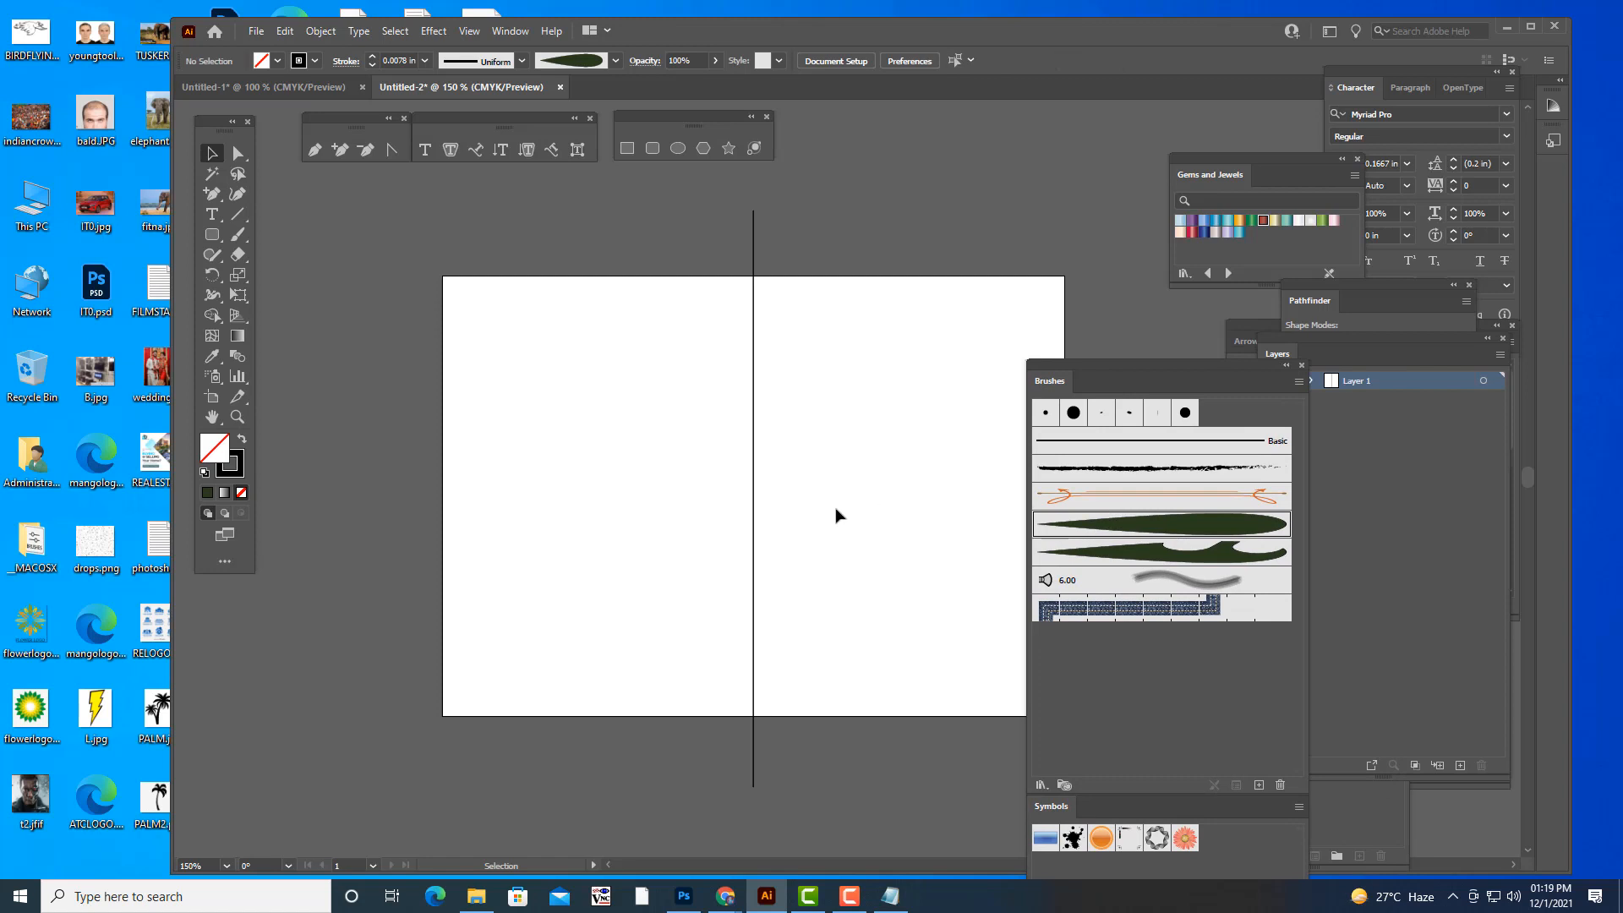
{"action": "left_click", "coordinate": [238, 235]}
{"action": "mouse_move", "coordinate": [827, 332]}
{"action": "left_mouse_down"}
{"action": "mouse_move", "coordinate": [814, 323]}
{"action": "mouse_move", "coordinate": [887, 330]}
{"action": "mouse_move", "coordinate": [956, 305]}
{"action": "mouse_move", "coordinate": [924, 311]}
{"action": "left_mouse_up"}
{"action": "left_click", "coordinate": [212, 153]}
{"action": "left_click", "coordinate": [903, 326]}
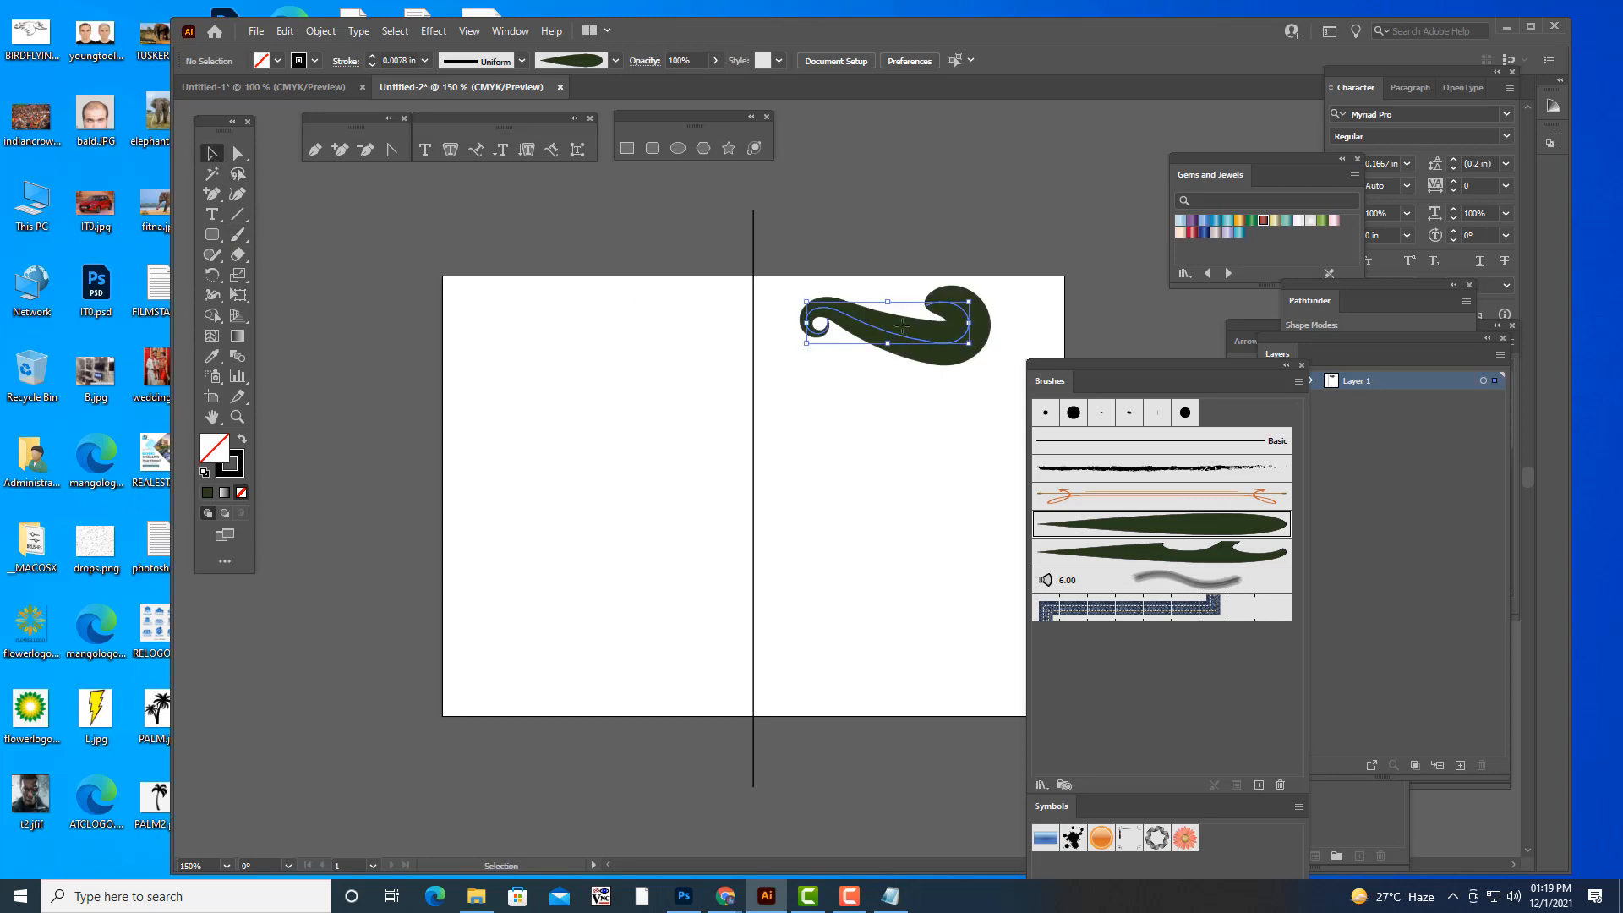
{"action": "left_click", "coordinate": [425, 60]}
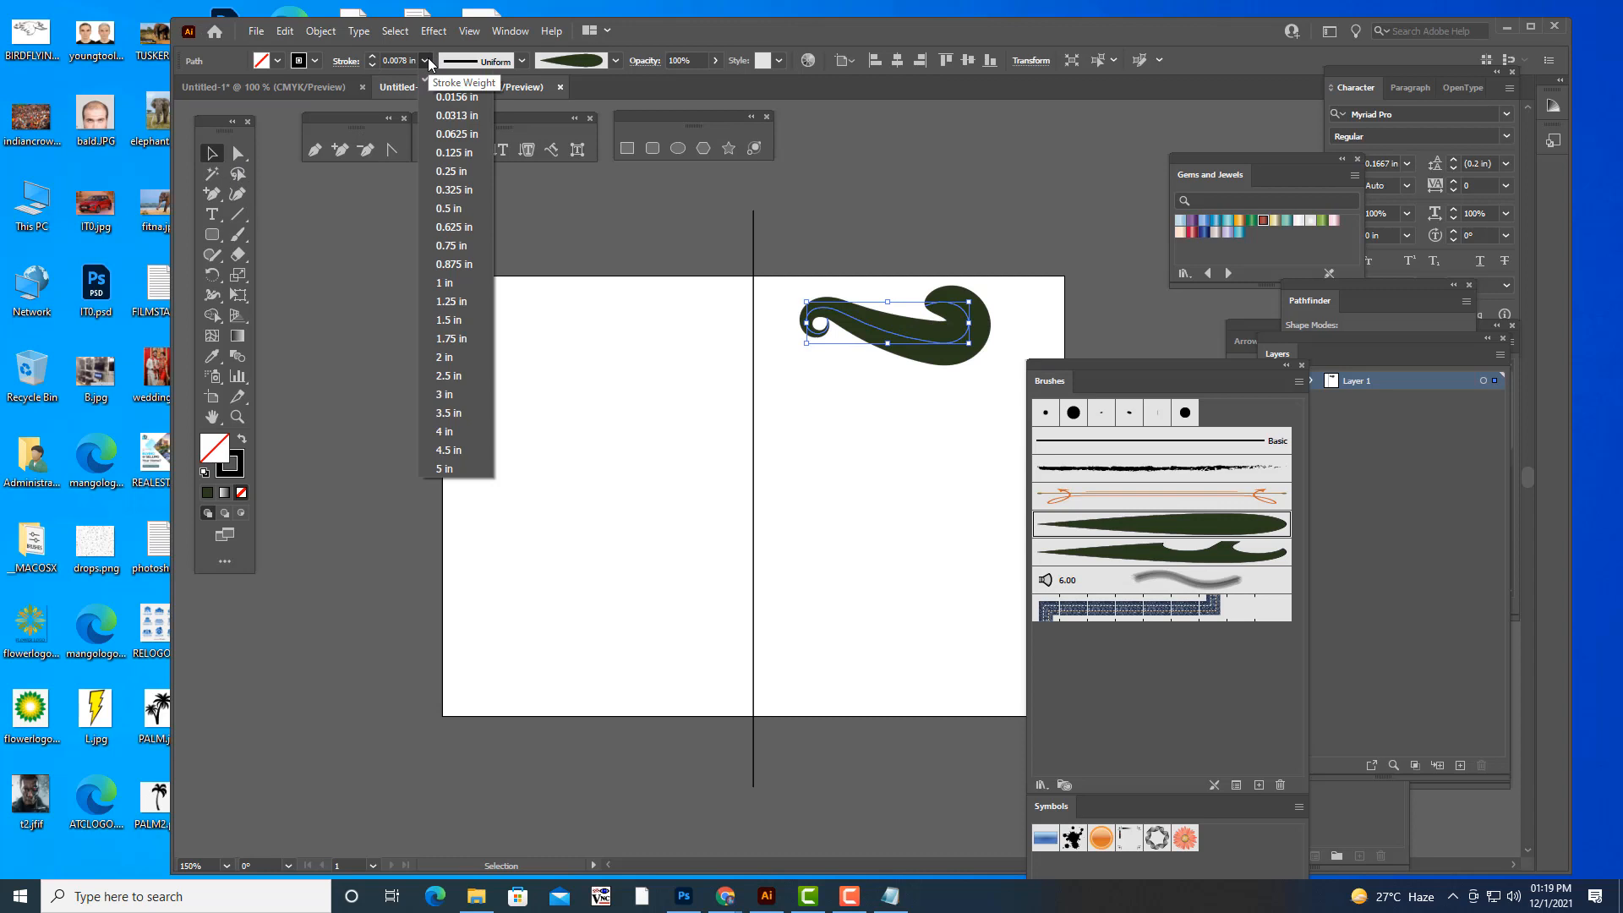
{"action": "left_click", "coordinate": [988, 277]}
{"action": "left_click", "coordinate": [948, 239]}
{"action": "left_click", "coordinate": [916, 343]}
{"action": "key", "text": "Delete"}
{"action": "key", "text": "b"}
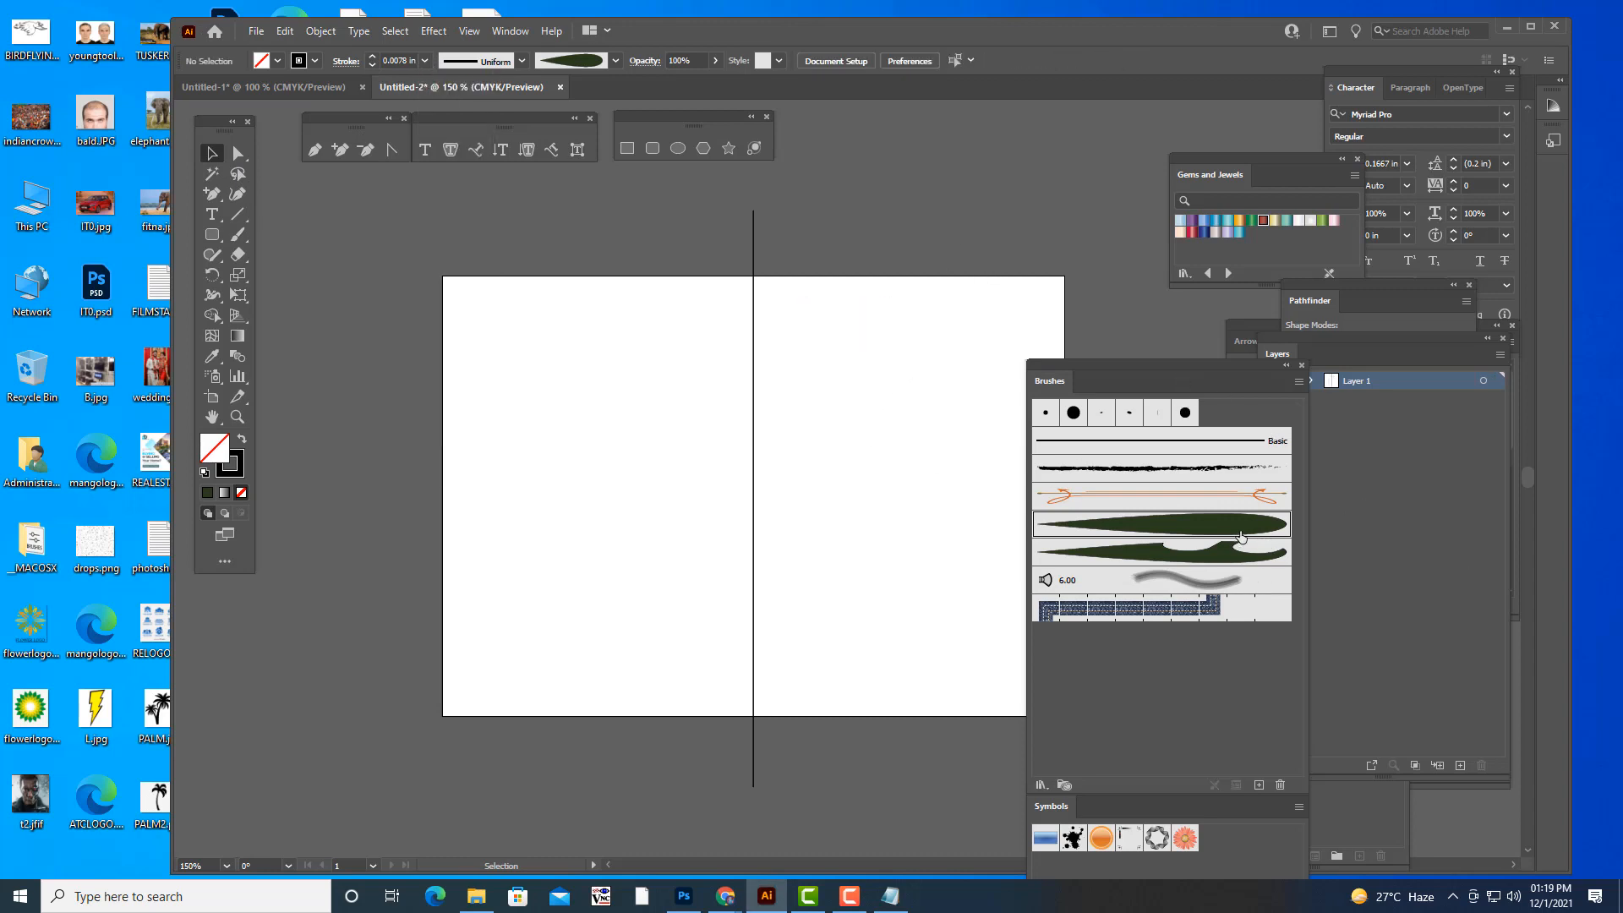
- Delete the plain and notched leaf brushes from the document's brushes and move the brush list clear of the artboard
{"action": "left_click", "coordinate": [1280, 784]}
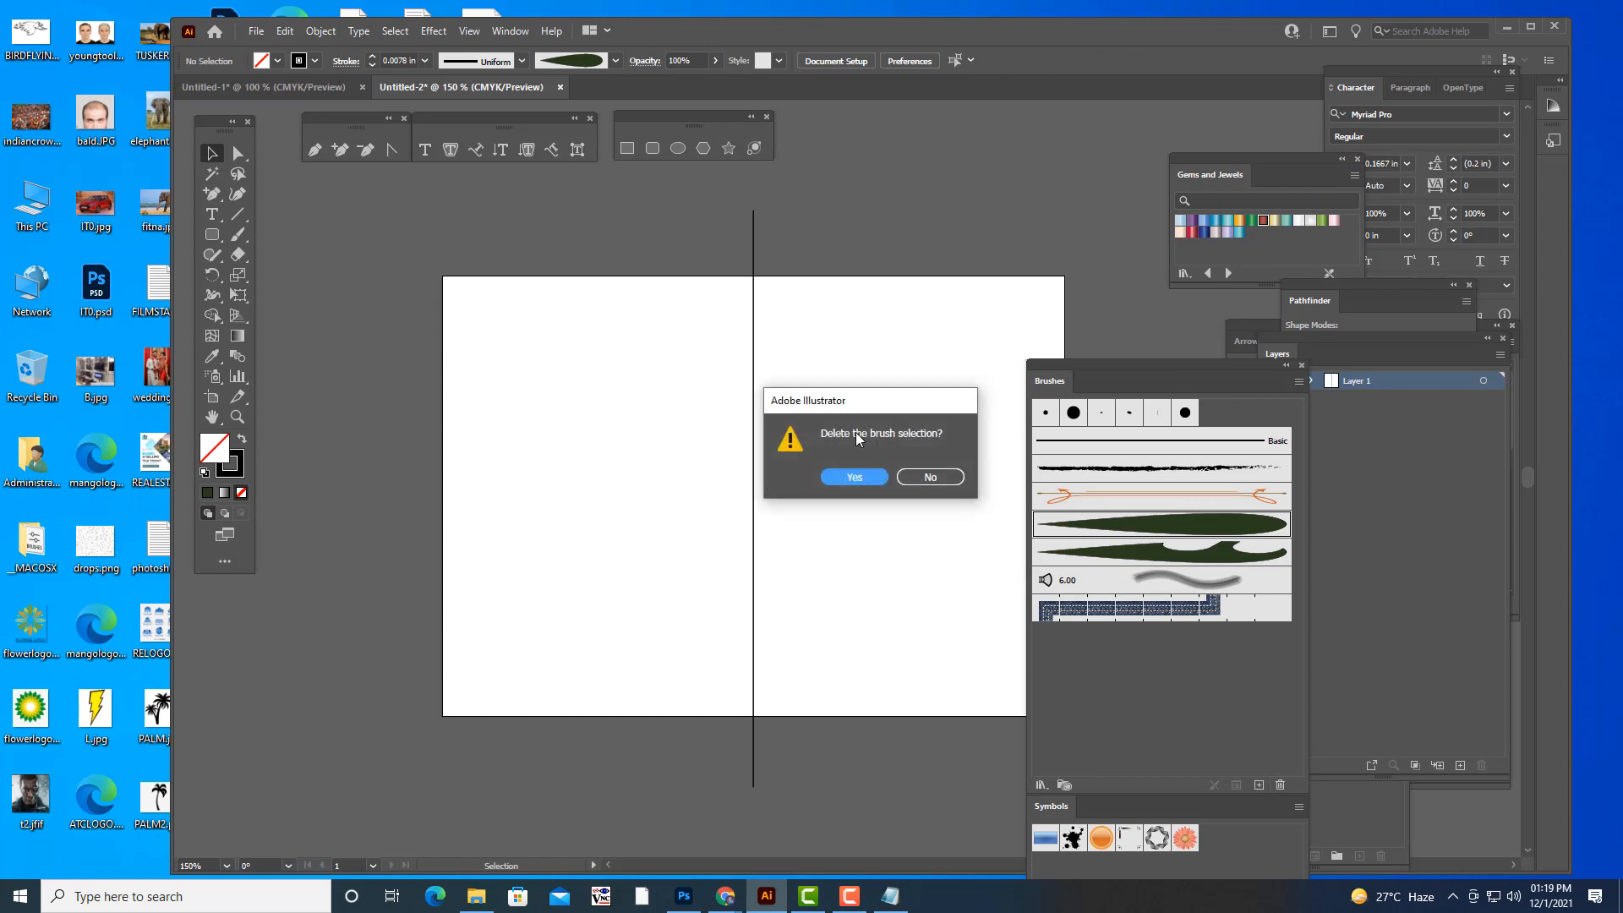
{"action": "left_click", "coordinate": [849, 479]}
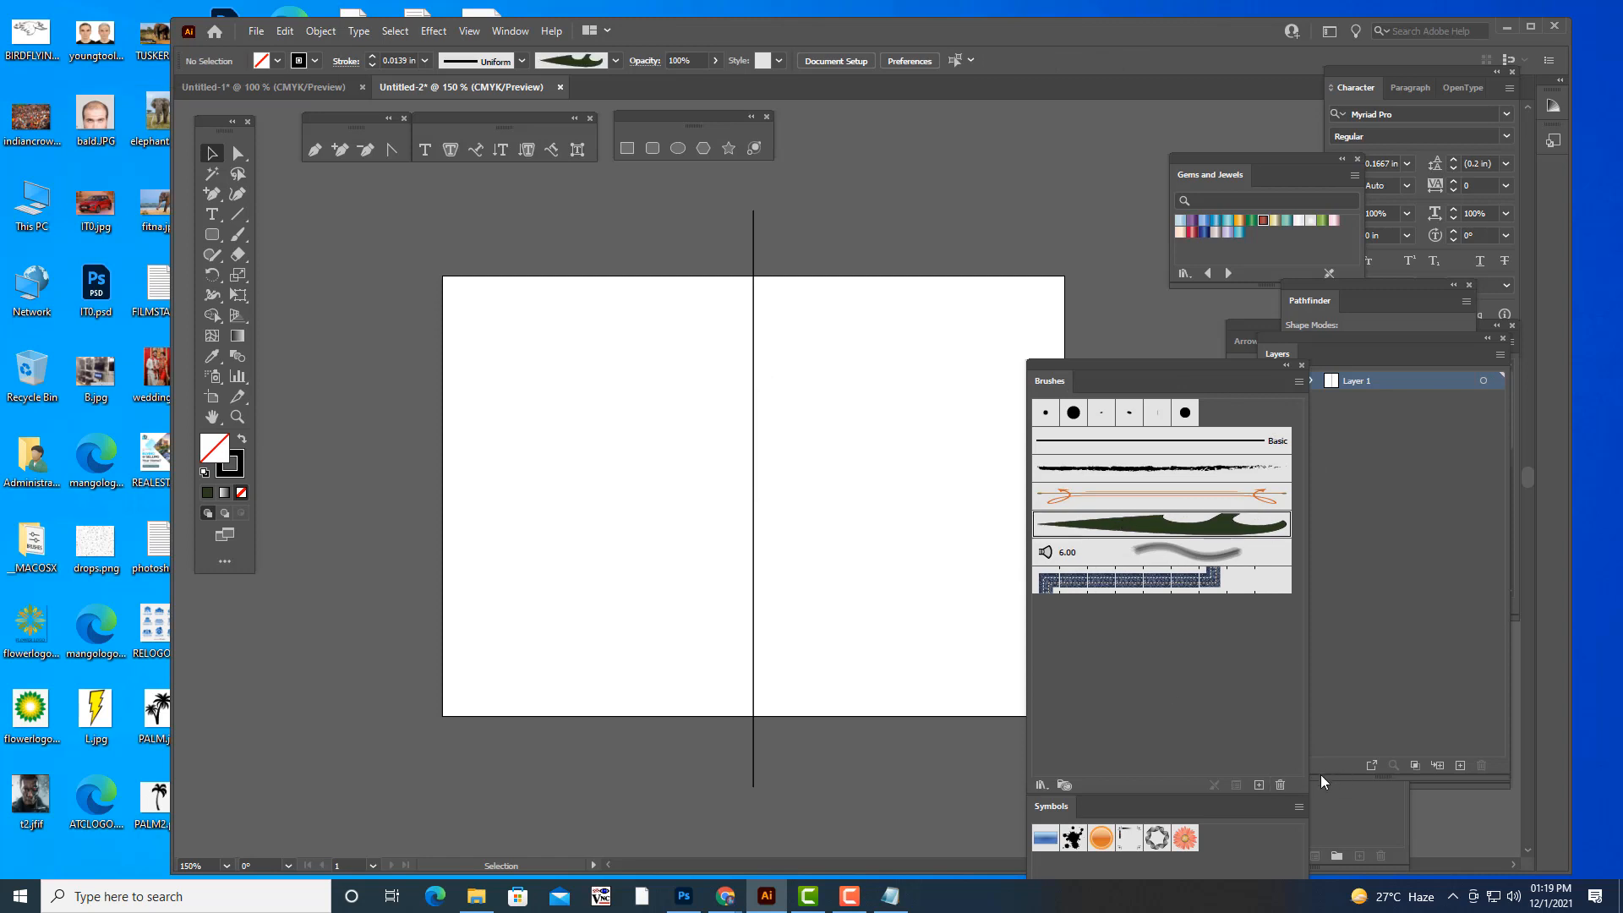
{"action": "left_click", "coordinate": [1280, 784]}
{"action": "left_click", "coordinate": [854, 479]}
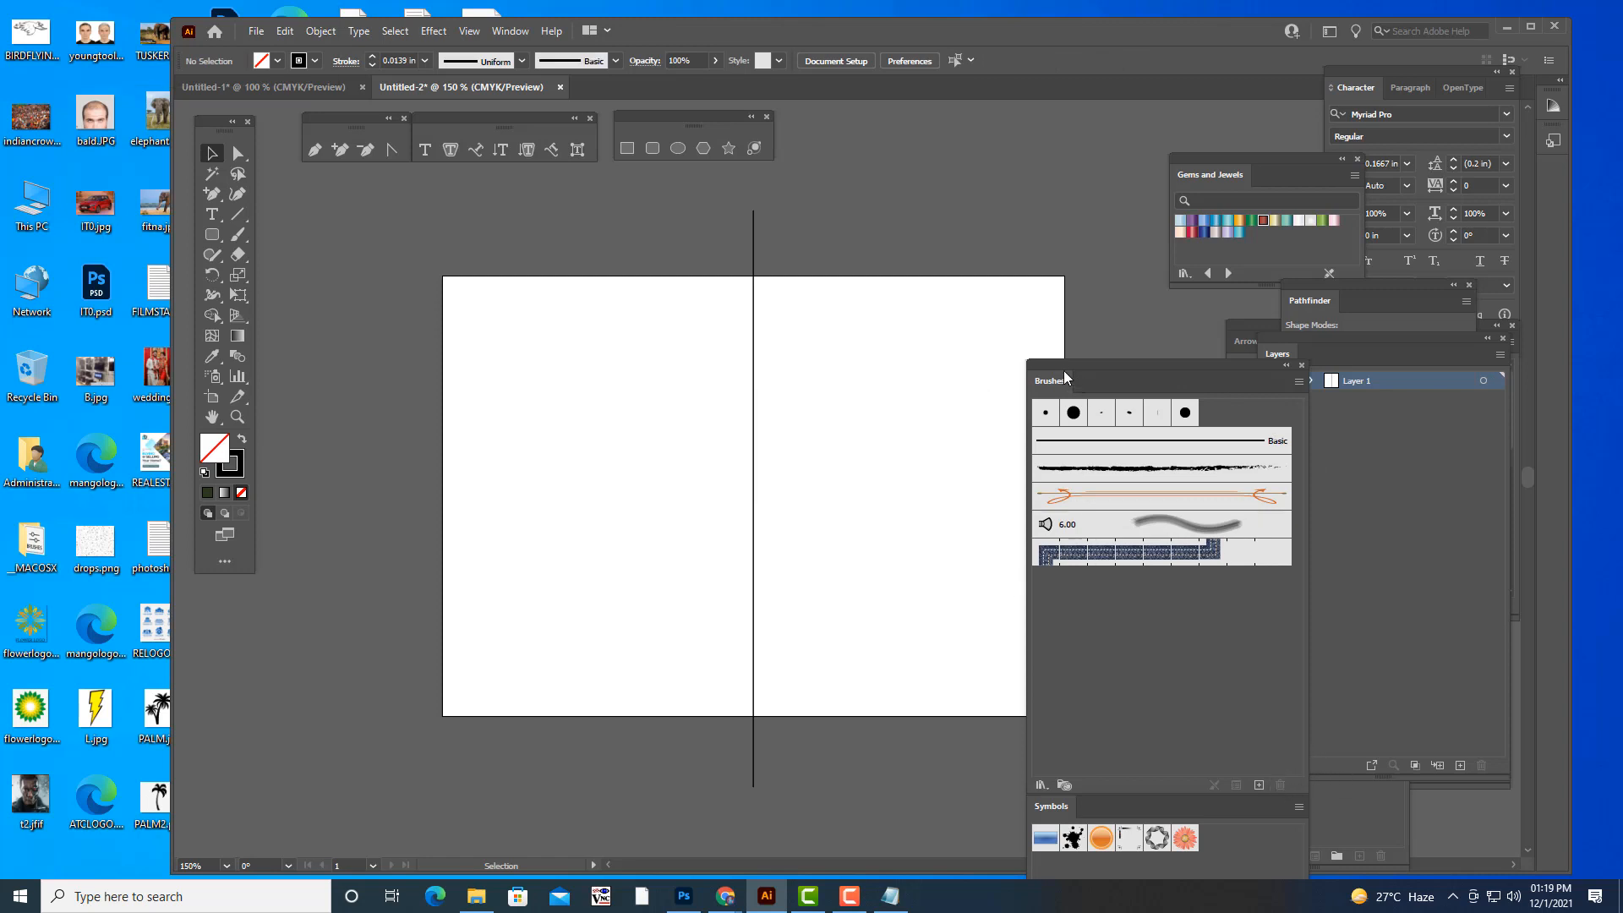
{"action": "left_click_drag", "start_coordinate": [1064, 368], "coordinate": [1172, 364]}
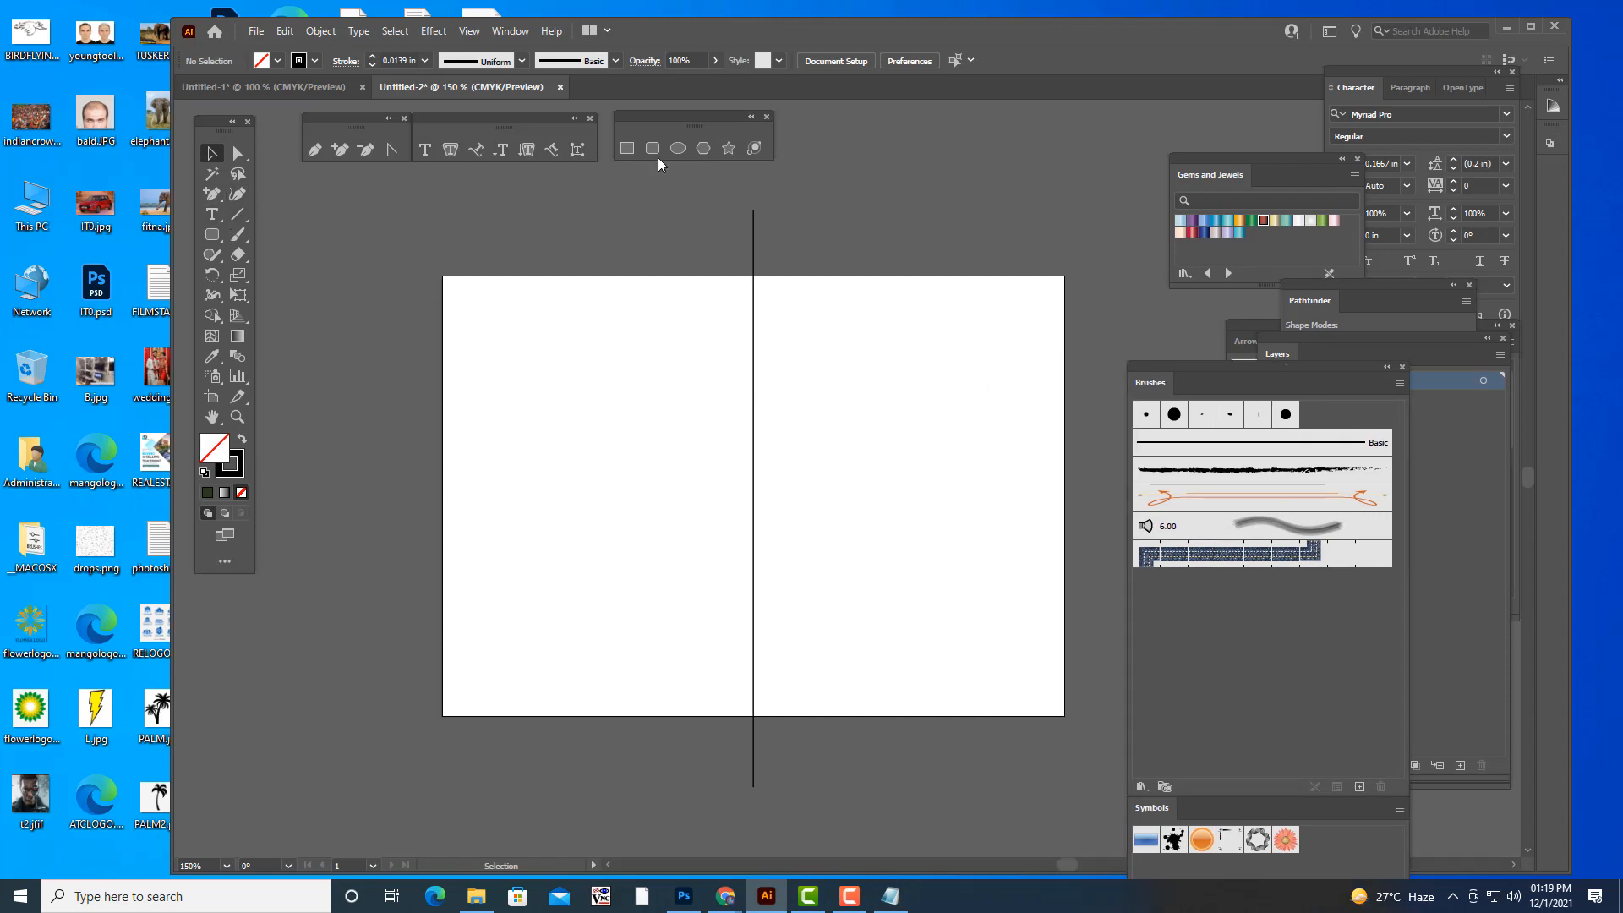
- Draw a tall ellipse about 65 by 173 pt beside the center line and fill it with dark green
{"action": "left_click", "coordinate": [677, 148]}
{"action": "left_click_drag", "start_coordinate": [863, 302], "coordinate": [913, 430]}
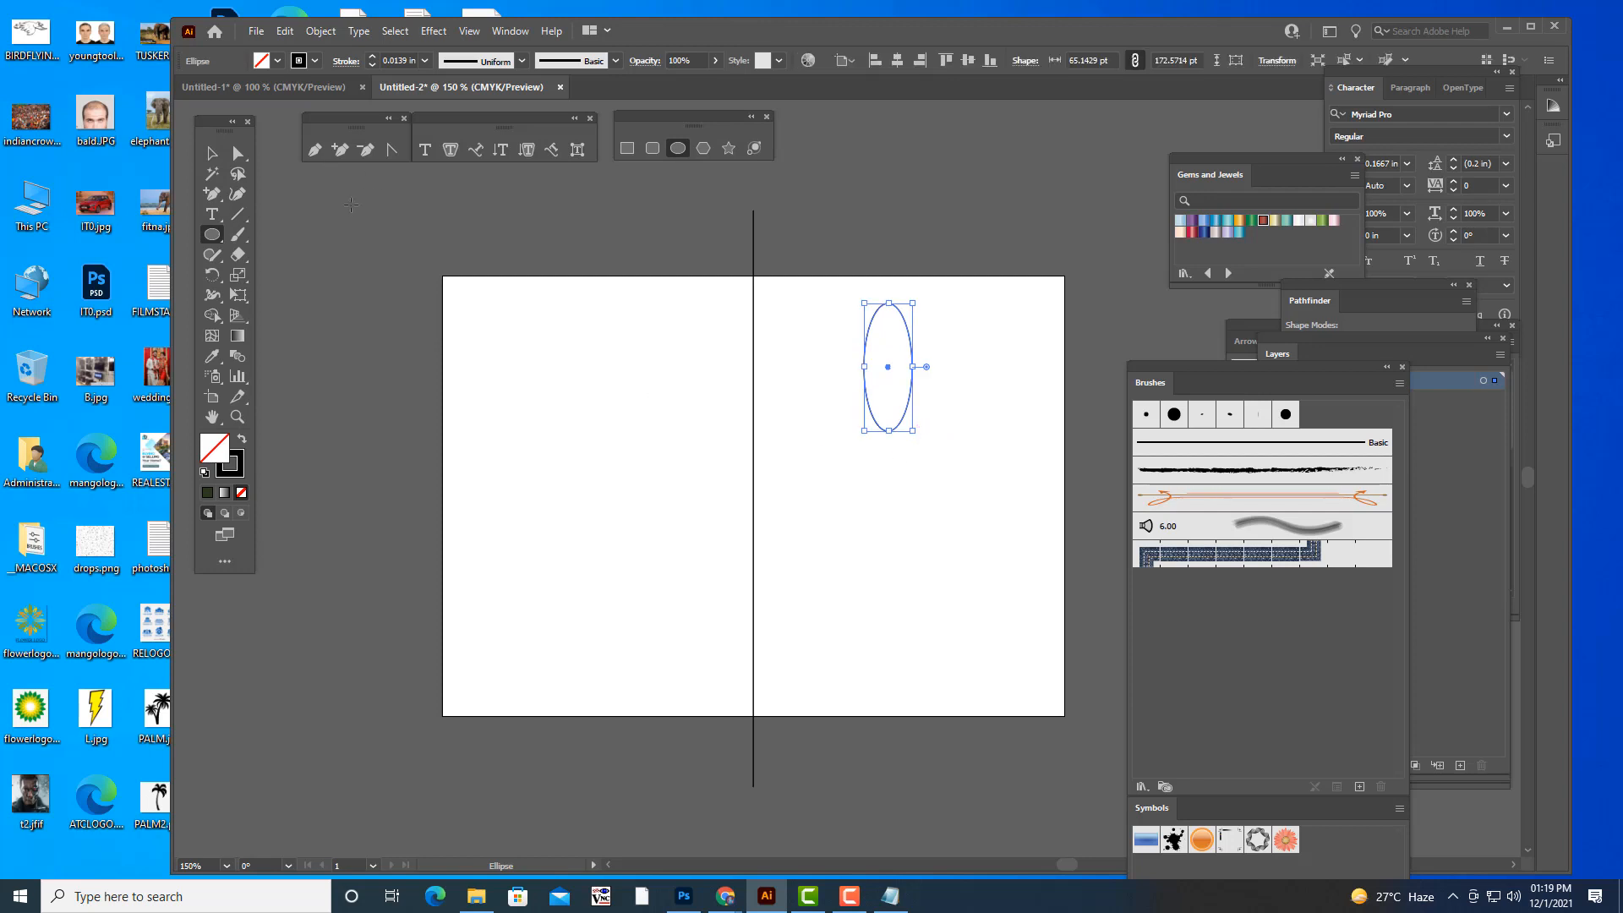
{"action": "left_click", "coordinate": [207, 492]}
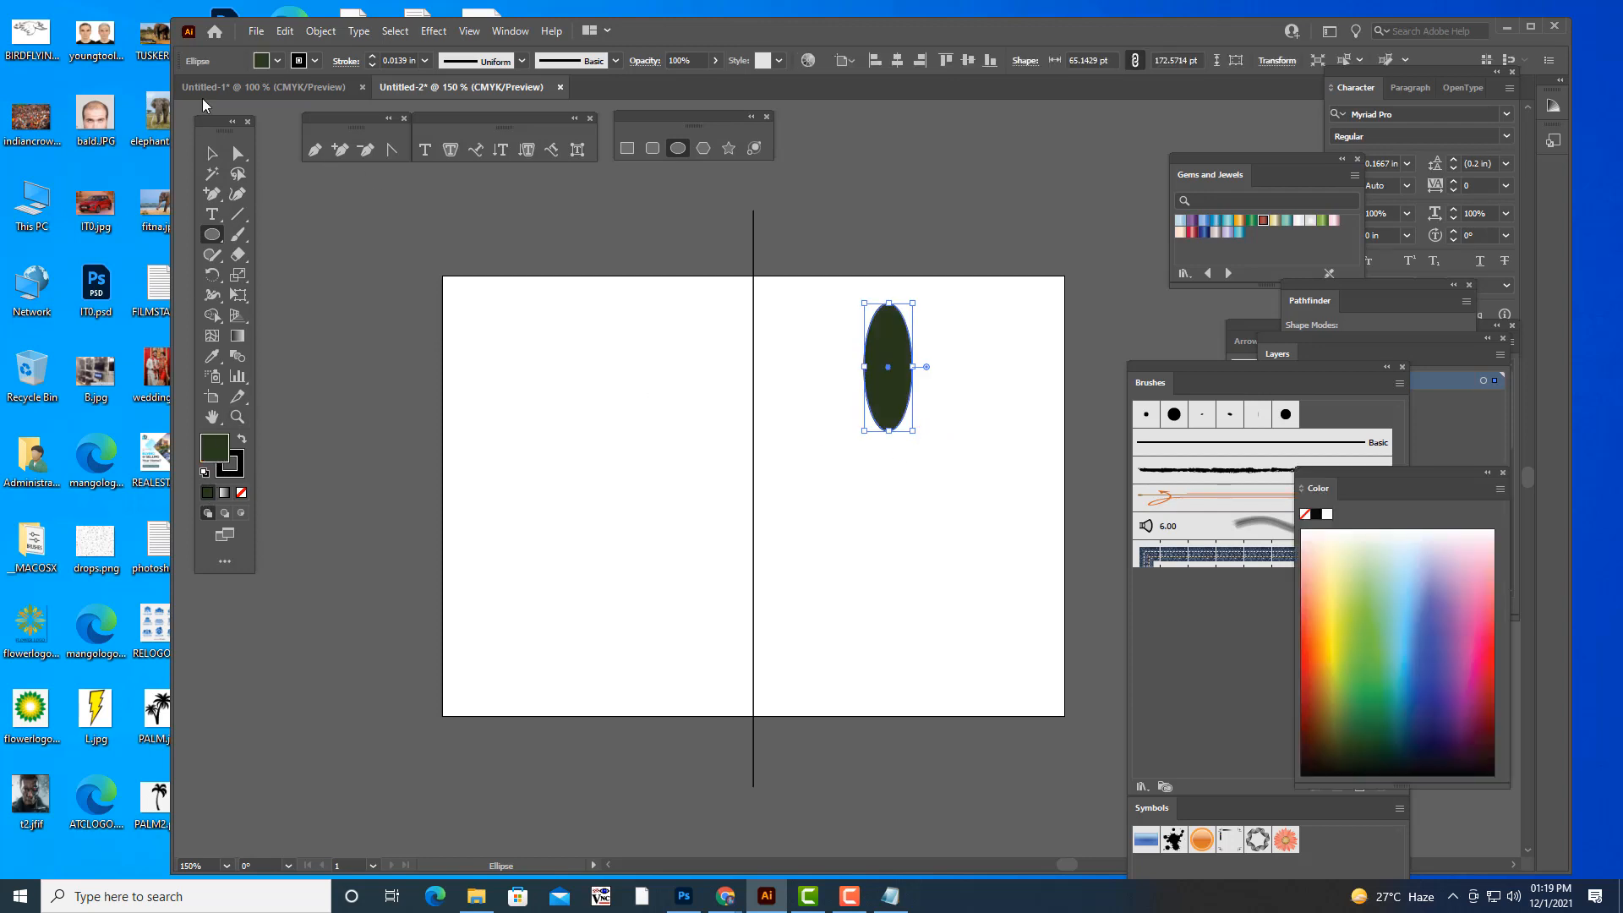
- Convert the ellipse's top and bottom anchor points to corners, making it pointed at both ends
{"action": "left_click", "coordinate": [238, 153]}
{"action": "left_click", "coordinate": [887, 303]}
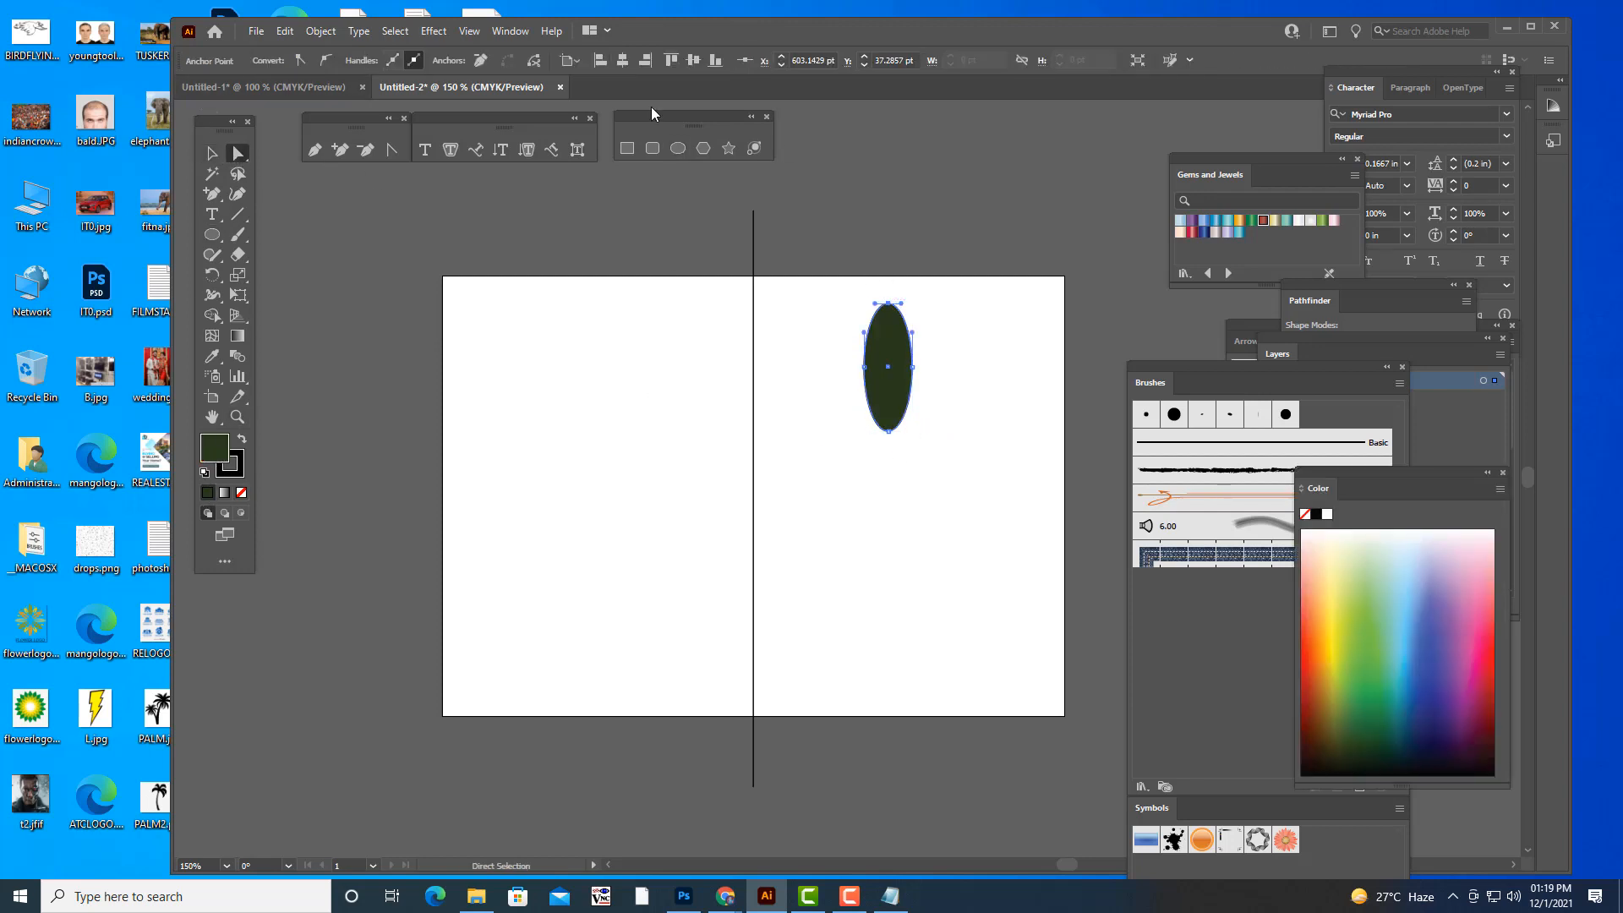
{"action": "left_click", "coordinate": [300, 60]}
{"action": "left_click", "coordinate": [887, 430]}
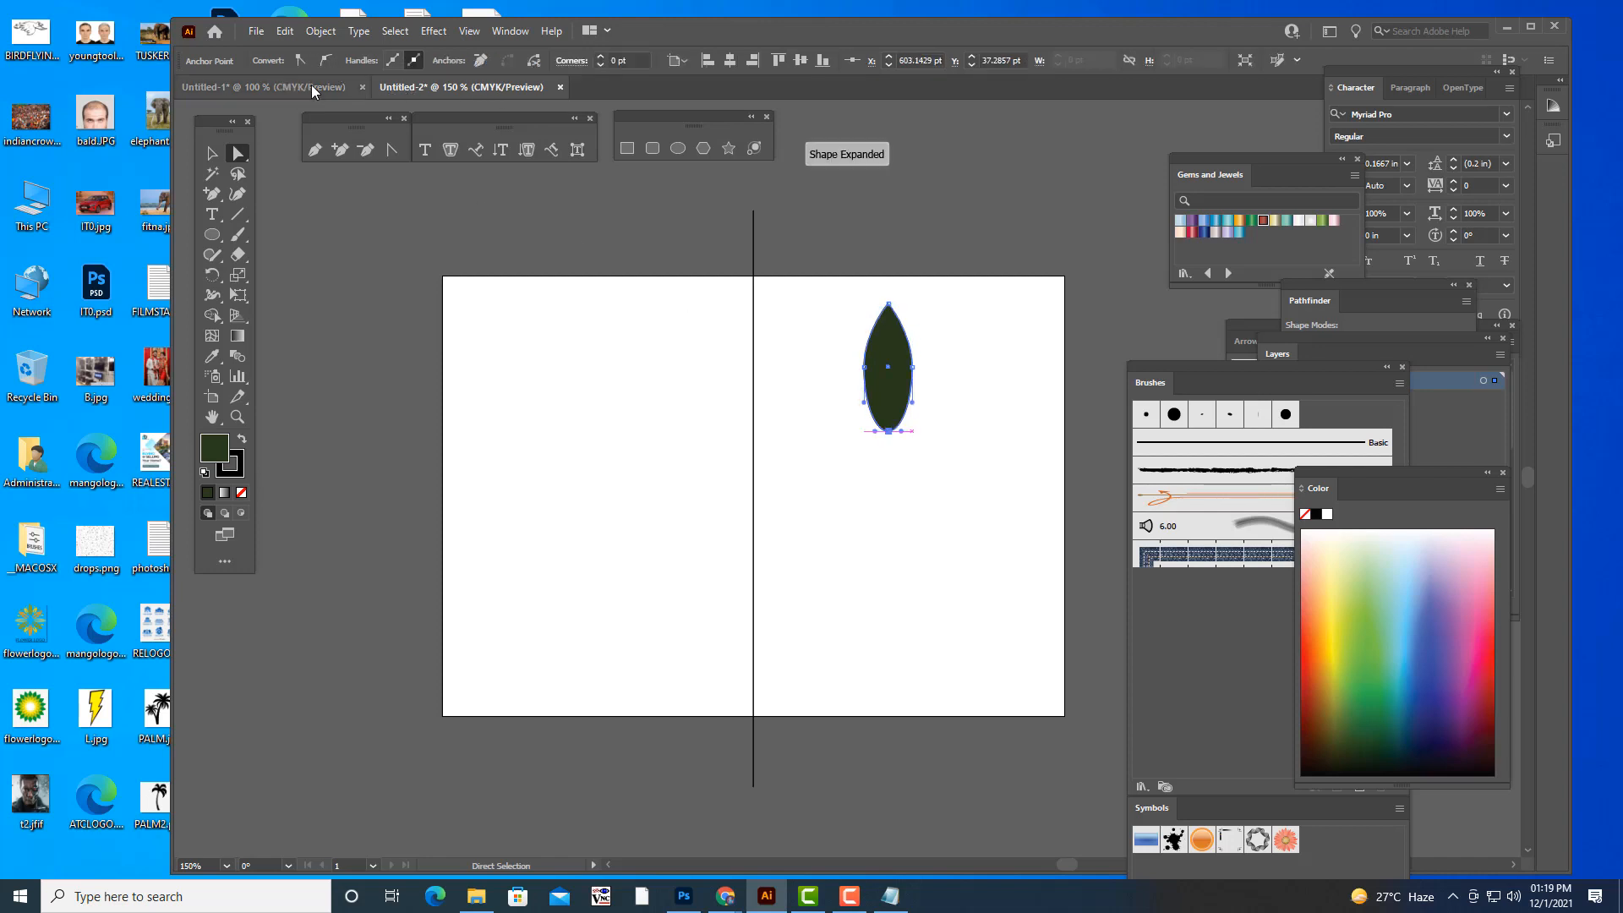
- Shift the two side anchor points of the pointed ellipse downward together to form a teardrop leaf
{"action": "left_click", "coordinate": [864, 366]}
{"action": "left_click", "coordinate": [913, 367], "text": "shift"}
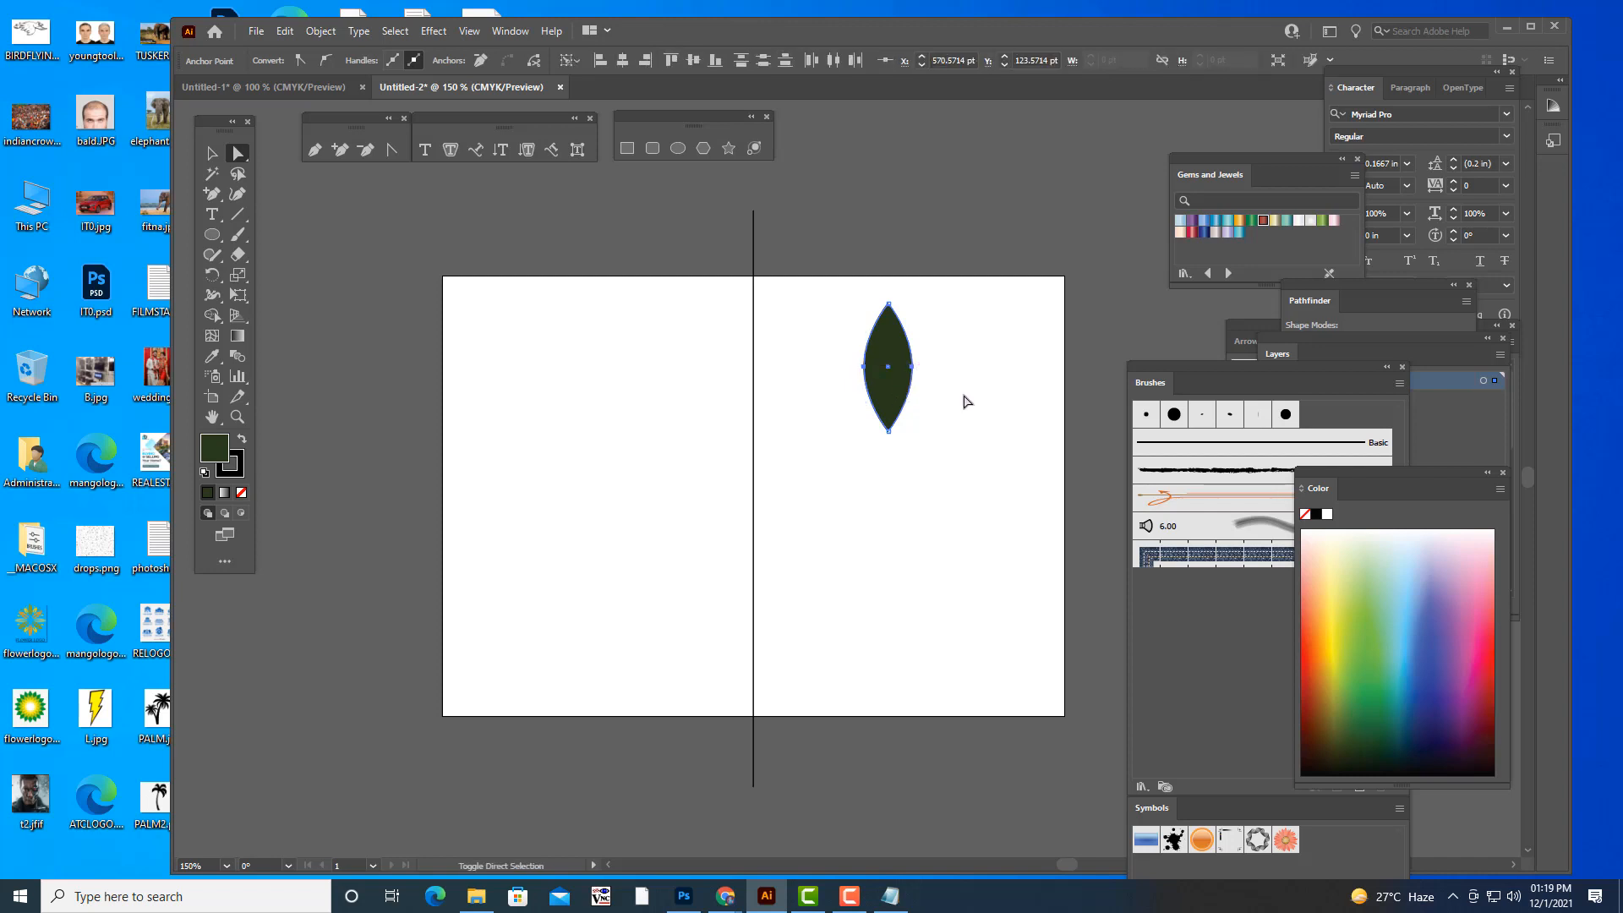
{"action": "key", "text": "shift+Down"}
{"action": "key", "text": "shift+Down"}
{"action": "key", "text": "Down"}
{"action": "key", "text": "Down"}
{"action": "key", "text": "Down"}
{"action": "key", "text": "Down"}
{"action": "key", "text": "Down"}
{"action": "key", "text": "Down"}
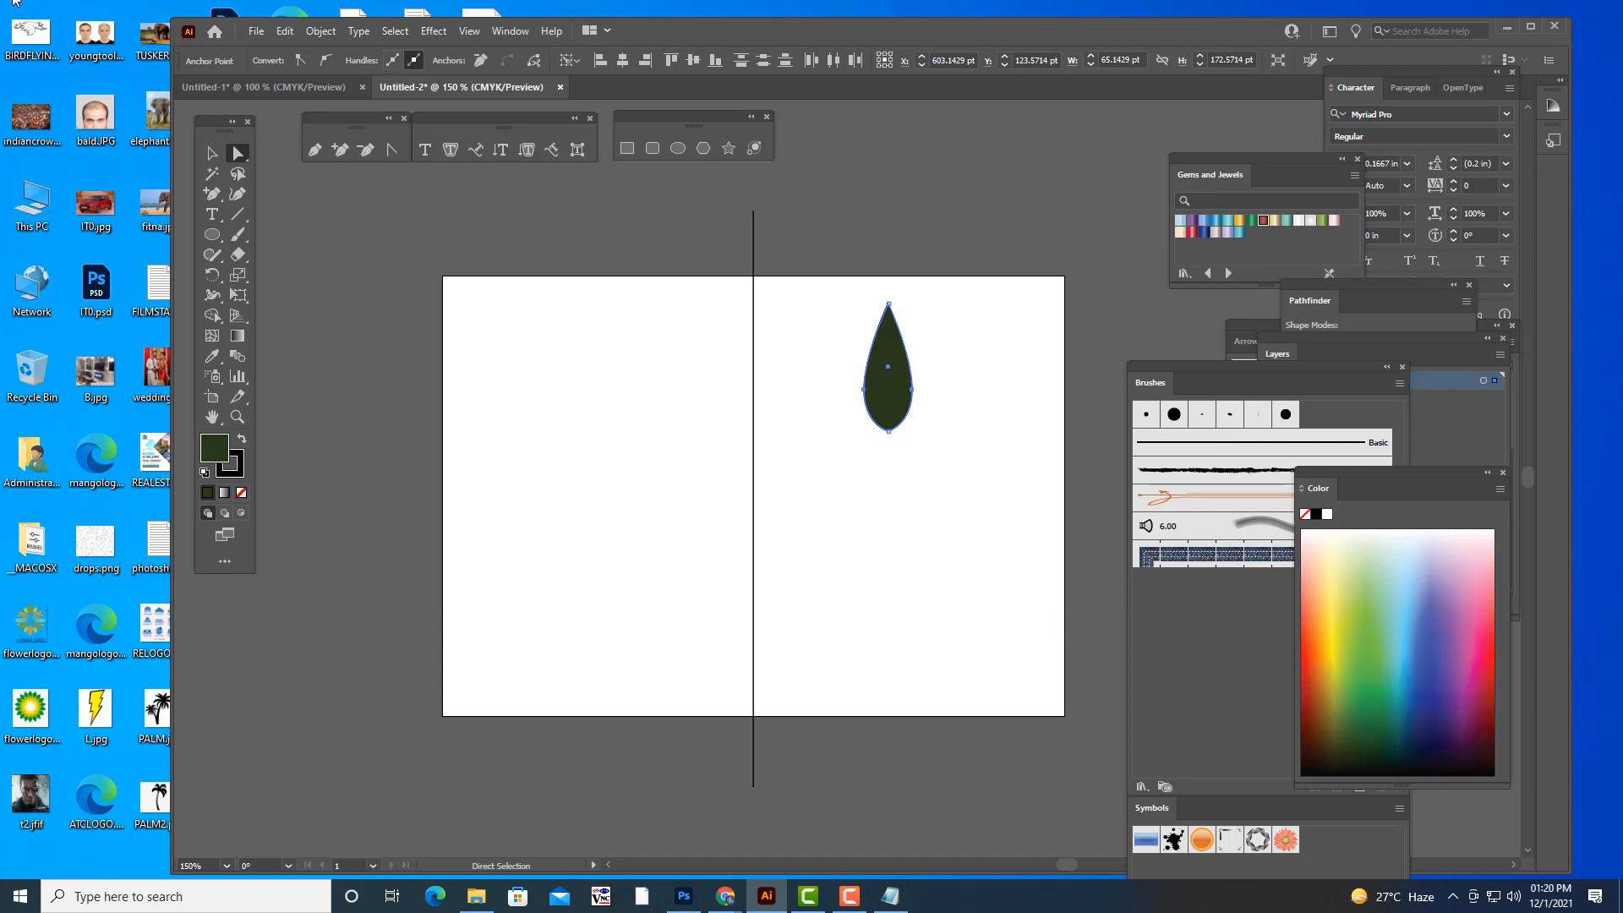
- Duplicate the teardrop leaf so that two identical leaves stand side by side at the same height
{"action": "key", "text": "v"}
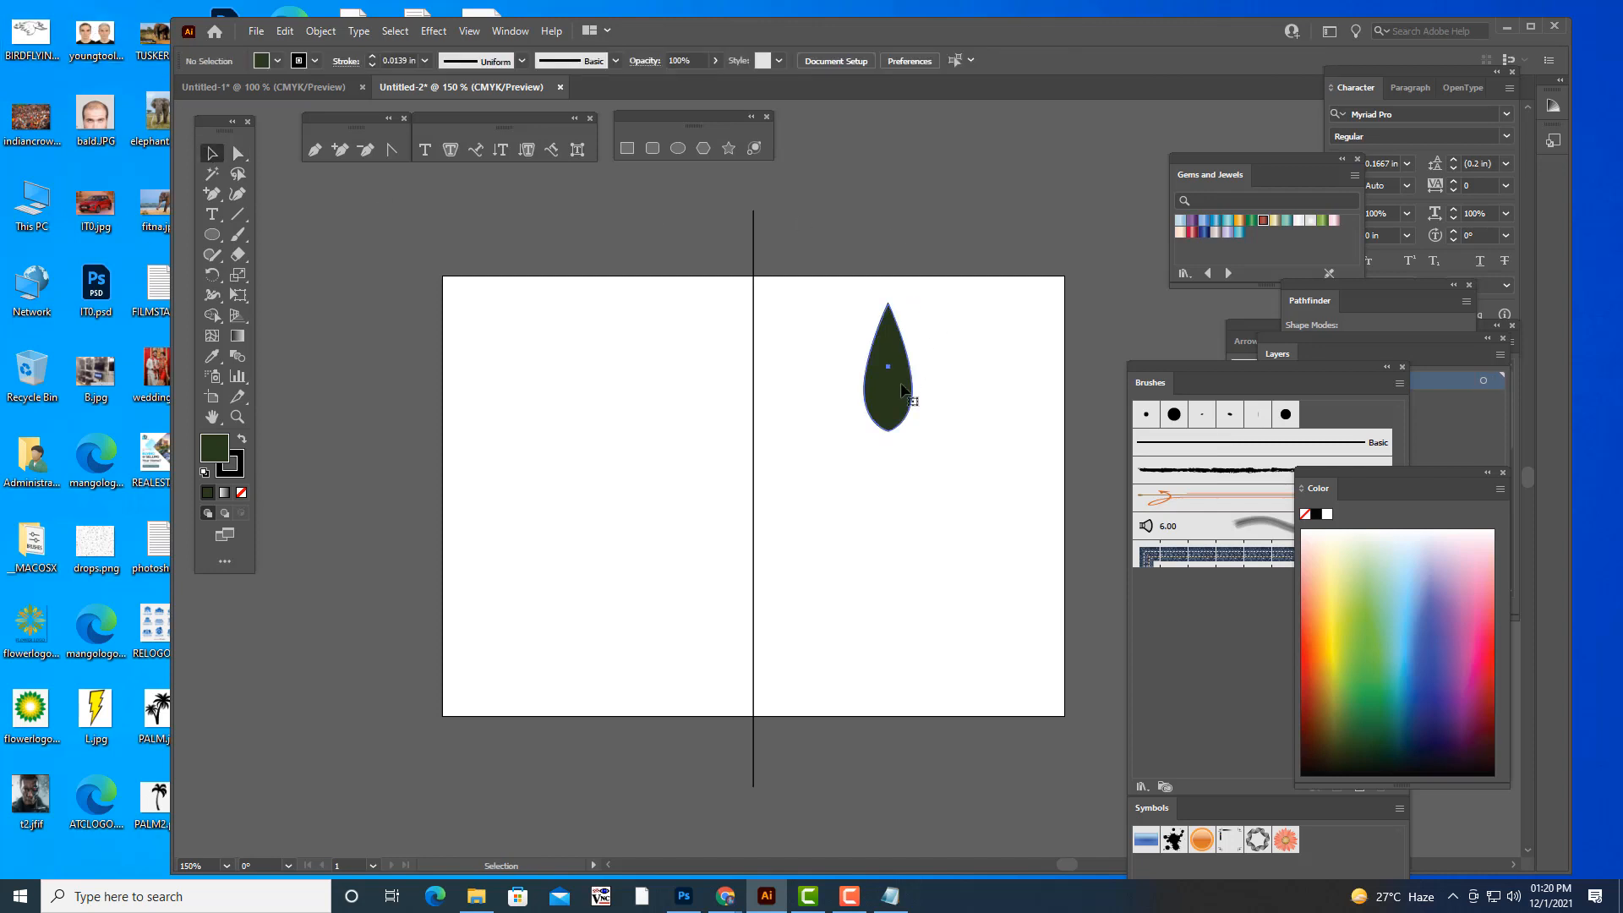
{"action": "mouse_move", "coordinate": [906, 398]}
{"action": "left_mouse_down"}
{"action": "mouse_move", "coordinate": [841, 396]}
{"action": "mouse_move", "coordinate": [932, 395]}
{"action": "left_mouse_up"}
{"action": "left_click", "coordinate": [942, 228]}
- Draw a wide, low rounded rectangle below the right leaf and deselect it
{"action": "left_click", "coordinate": [653, 149]}
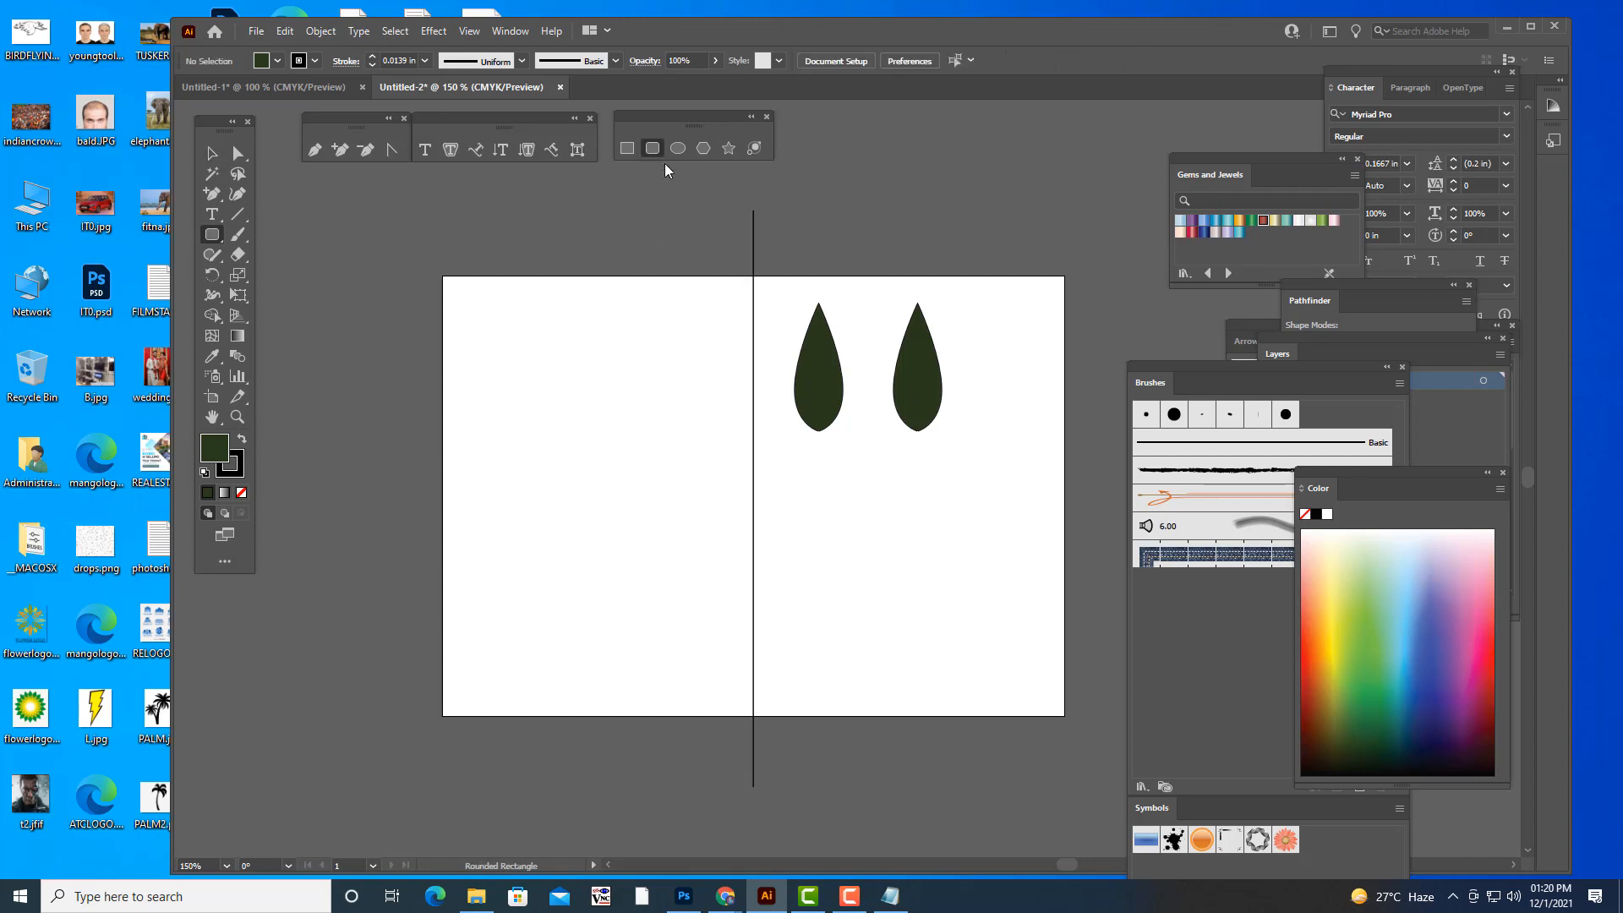
{"action": "left_click_drag", "start_coordinate": [902, 499], "coordinate": [1001, 529]}
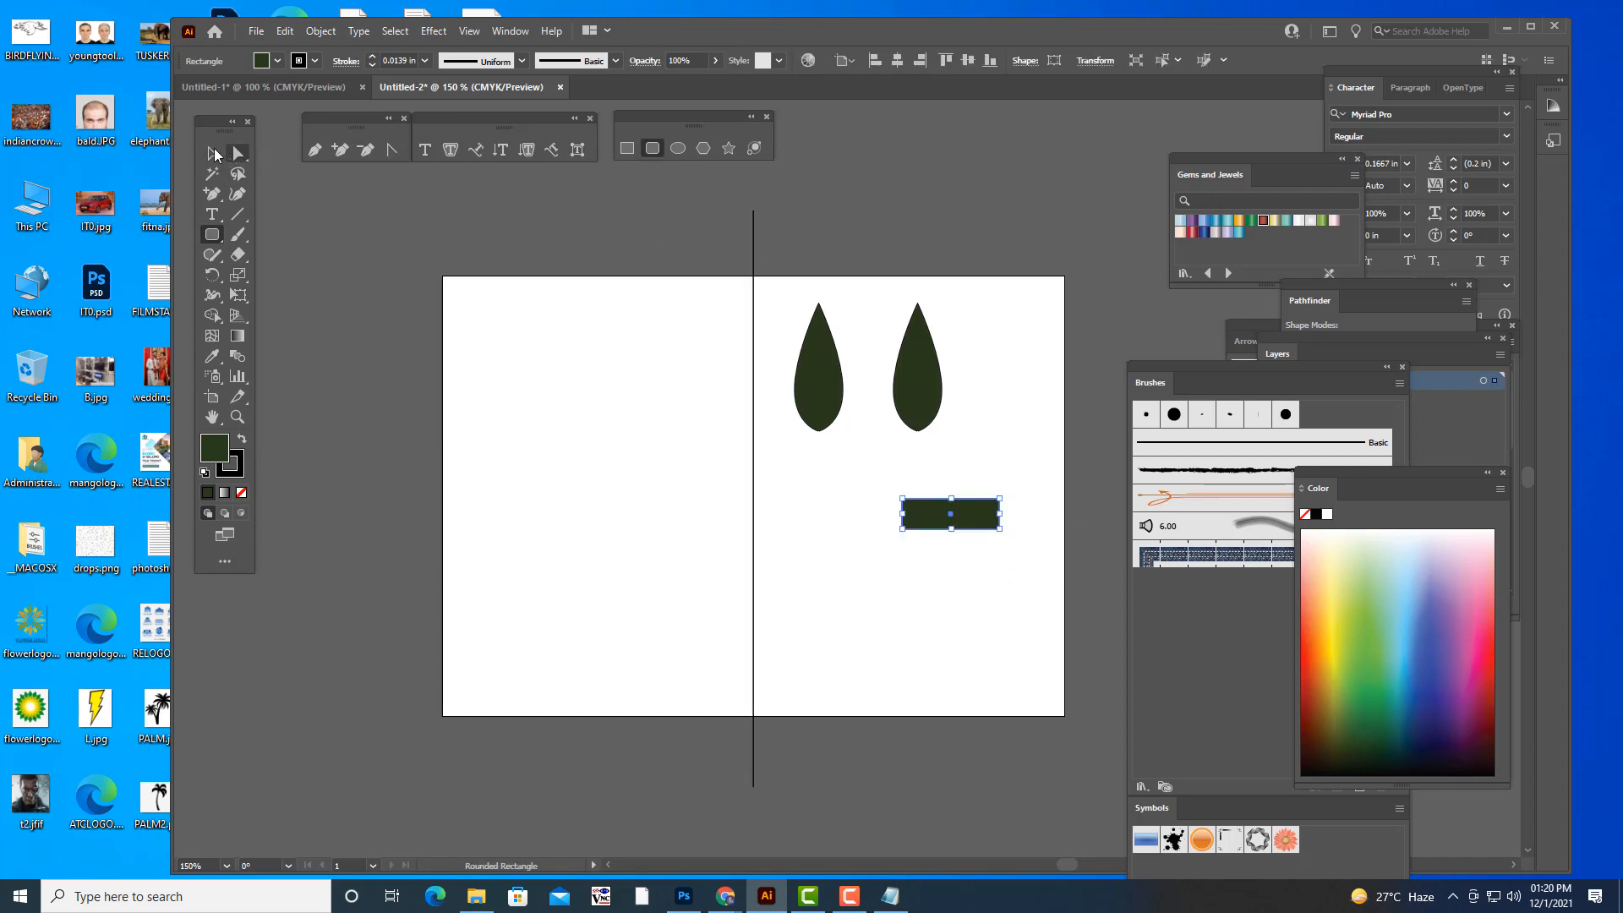
{"action": "left_click", "coordinate": [212, 153]}
{"action": "left_click", "coordinate": [948, 571]}
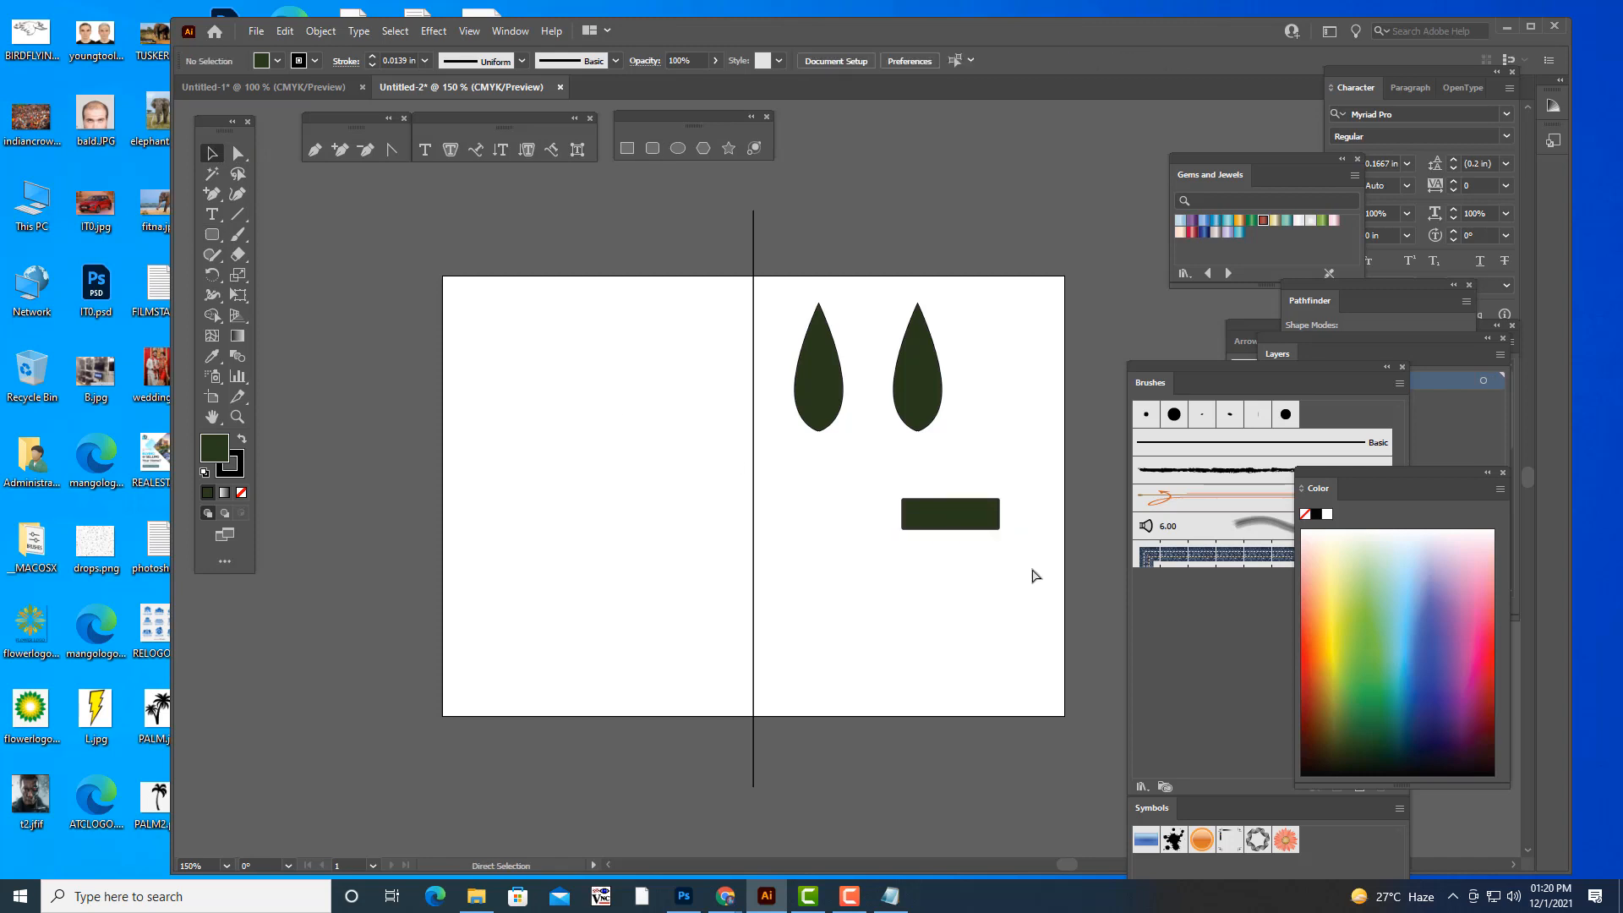
- Fully round the rectangle's corners into a pill and lay it diagonally over the lower right side of the right leaf
{"action": "key", "text": "ctrl+plus"}
{"action": "key", "text": "ctrl+plus"}
{"action": "left_click", "coordinate": [964, 541]}
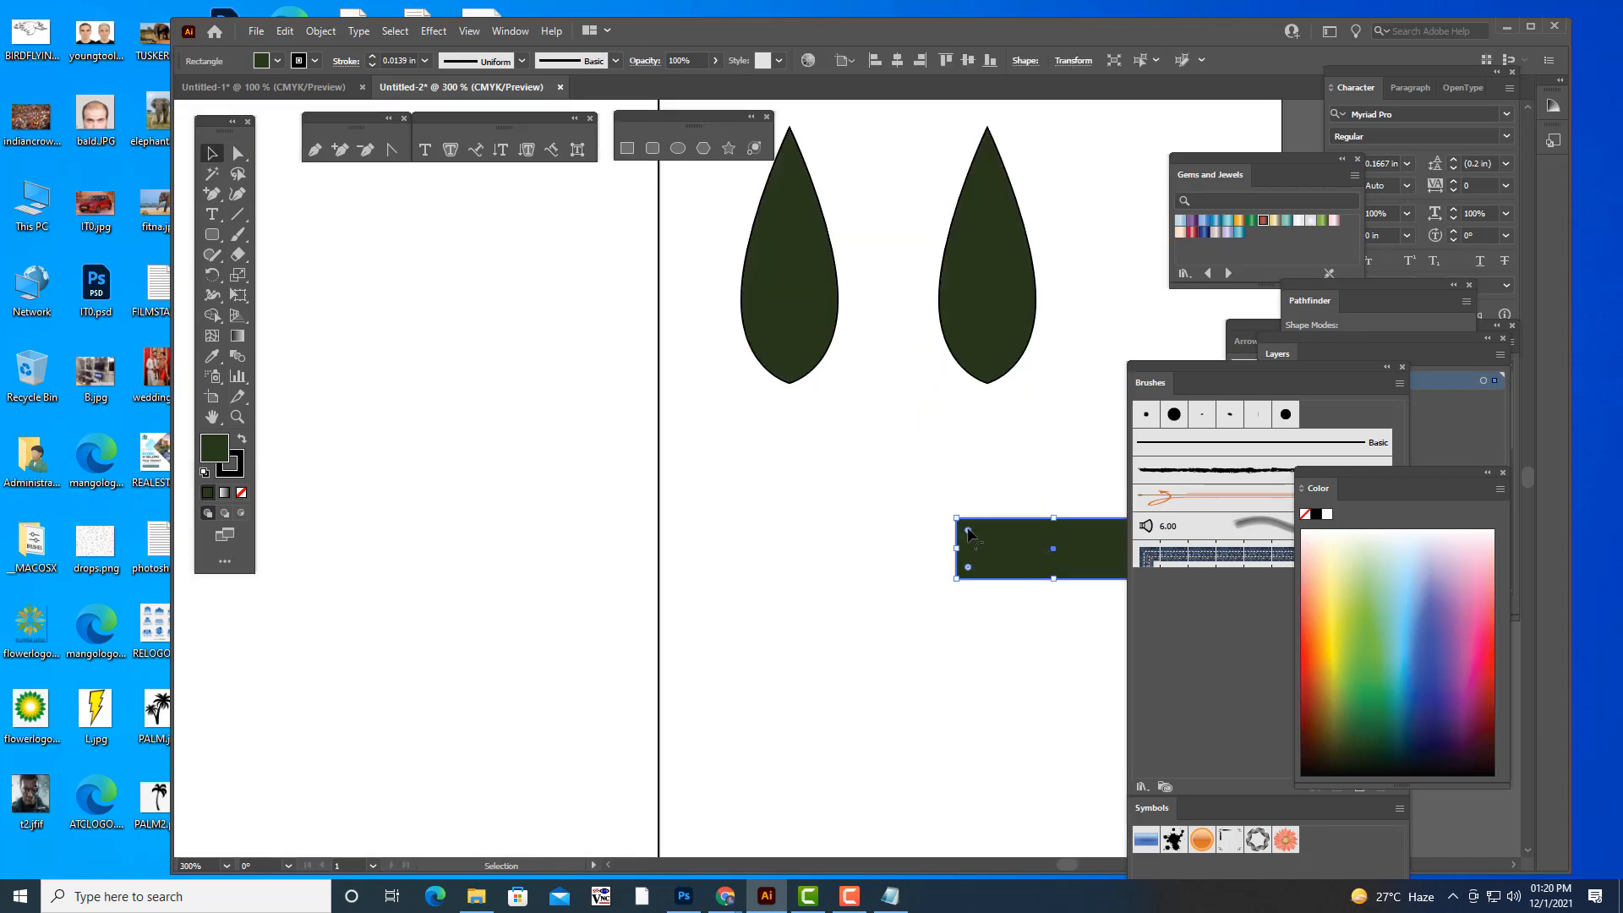
{"action": "left_click_drag", "start_coordinate": [968, 531], "coordinate": [1055, 630]}
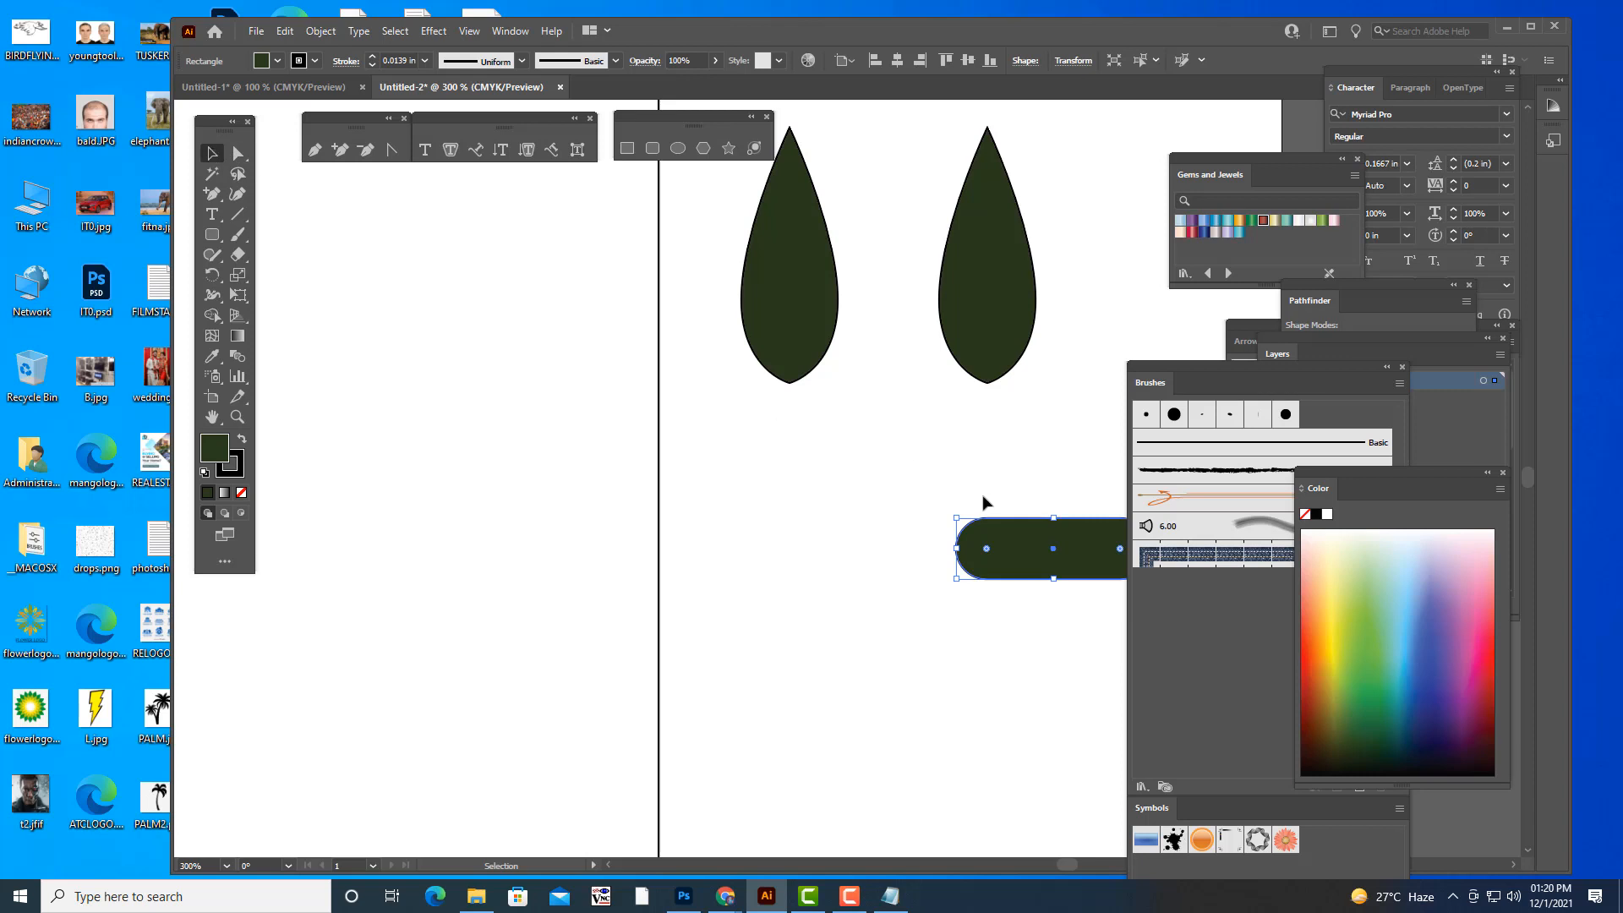
{"action": "left_click_drag", "start_coordinate": [1039, 530], "coordinate": [830, 507]}
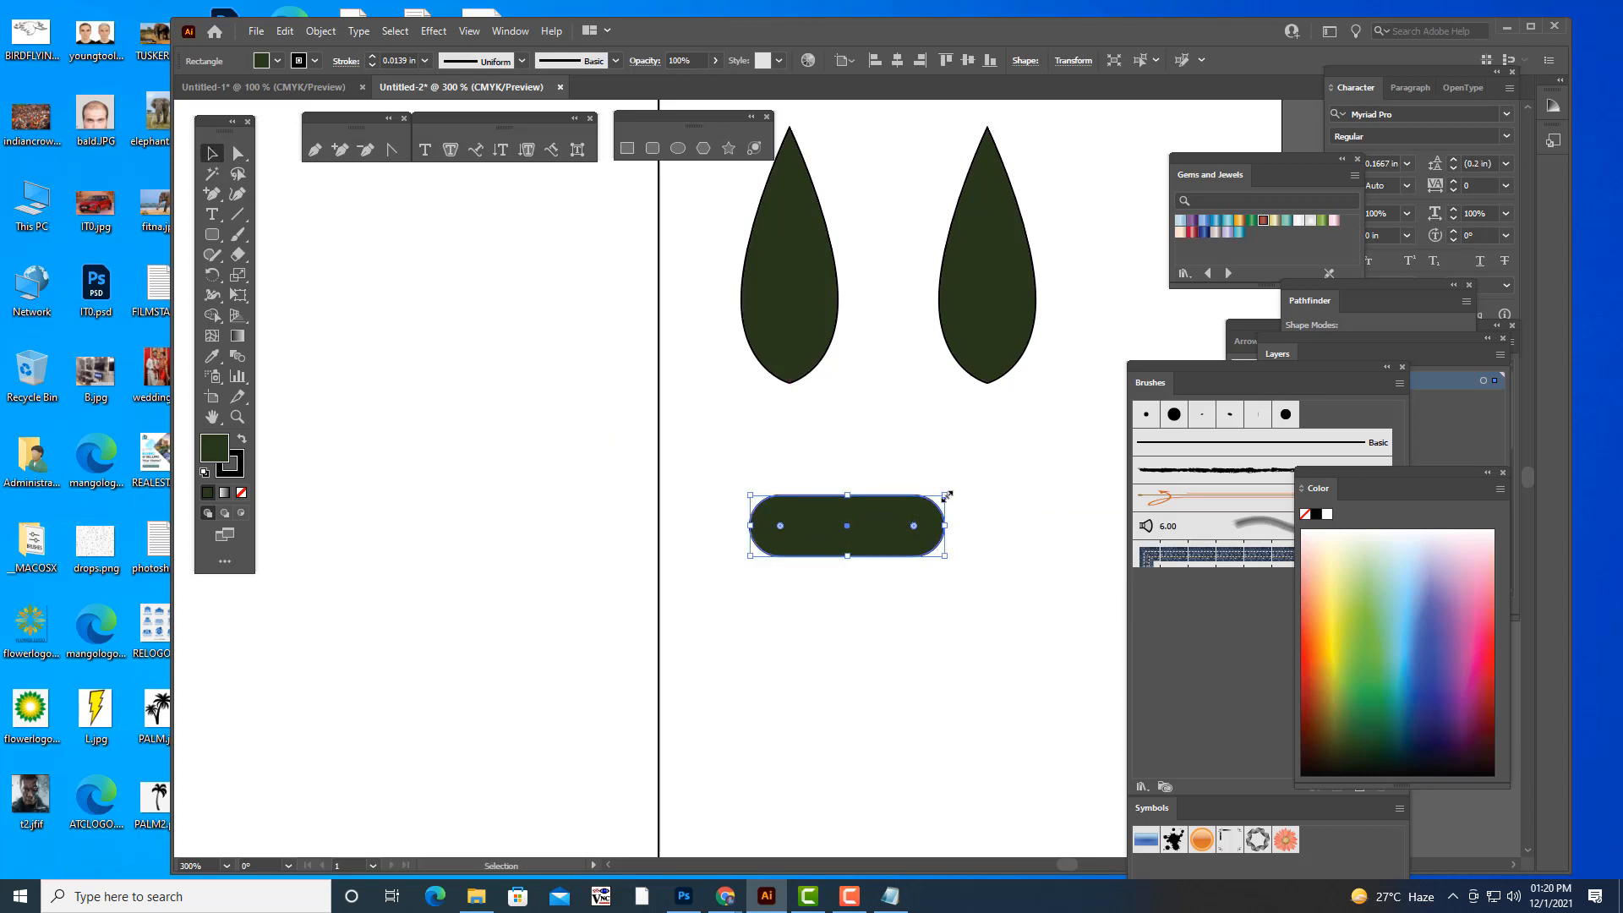
{"action": "mouse_move", "coordinate": [948, 493]}
{"action": "left_mouse_down"}
{"action": "mouse_move", "coordinate": [922, 584]}
{"action": "mouse_move", "coordinate": [1084, 361]}
{"action": "left_mouse_up"}
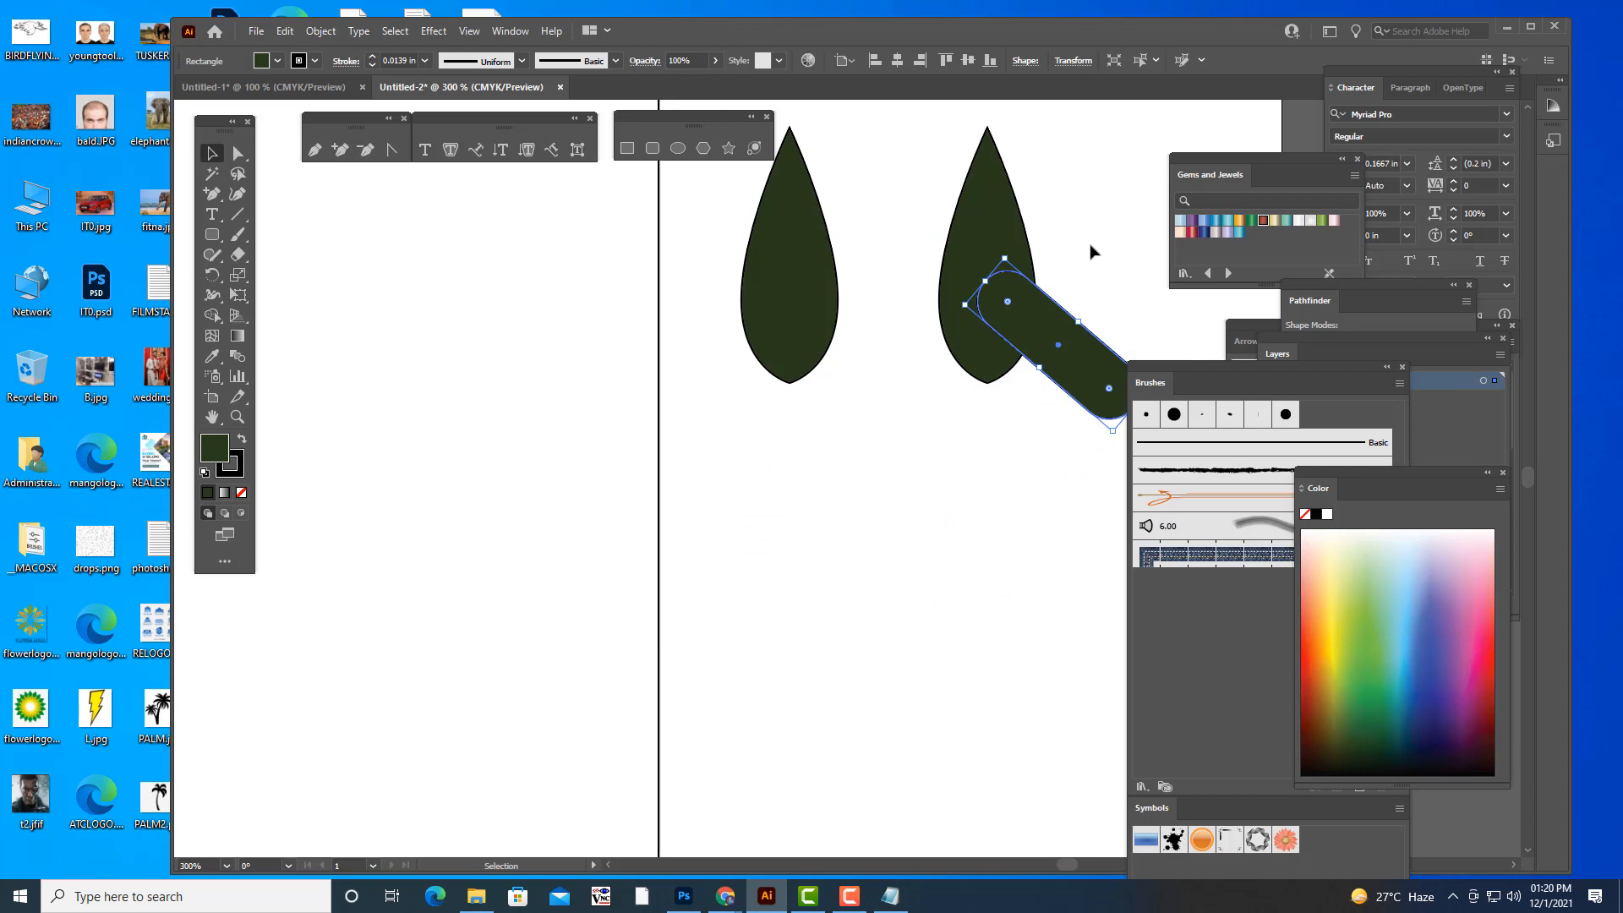
- Remove the stroke from the pill and from both teardrop leaves, keeping their dark green fill
{"action": "left_click", "coordinate": [237, 474]}
{"action": "left_click", "coordinate": [243, 492]}
{"action": "left_click", "coordinate": [213, 449]}
{"action": "left_click", "coordinate": [950, 290]}
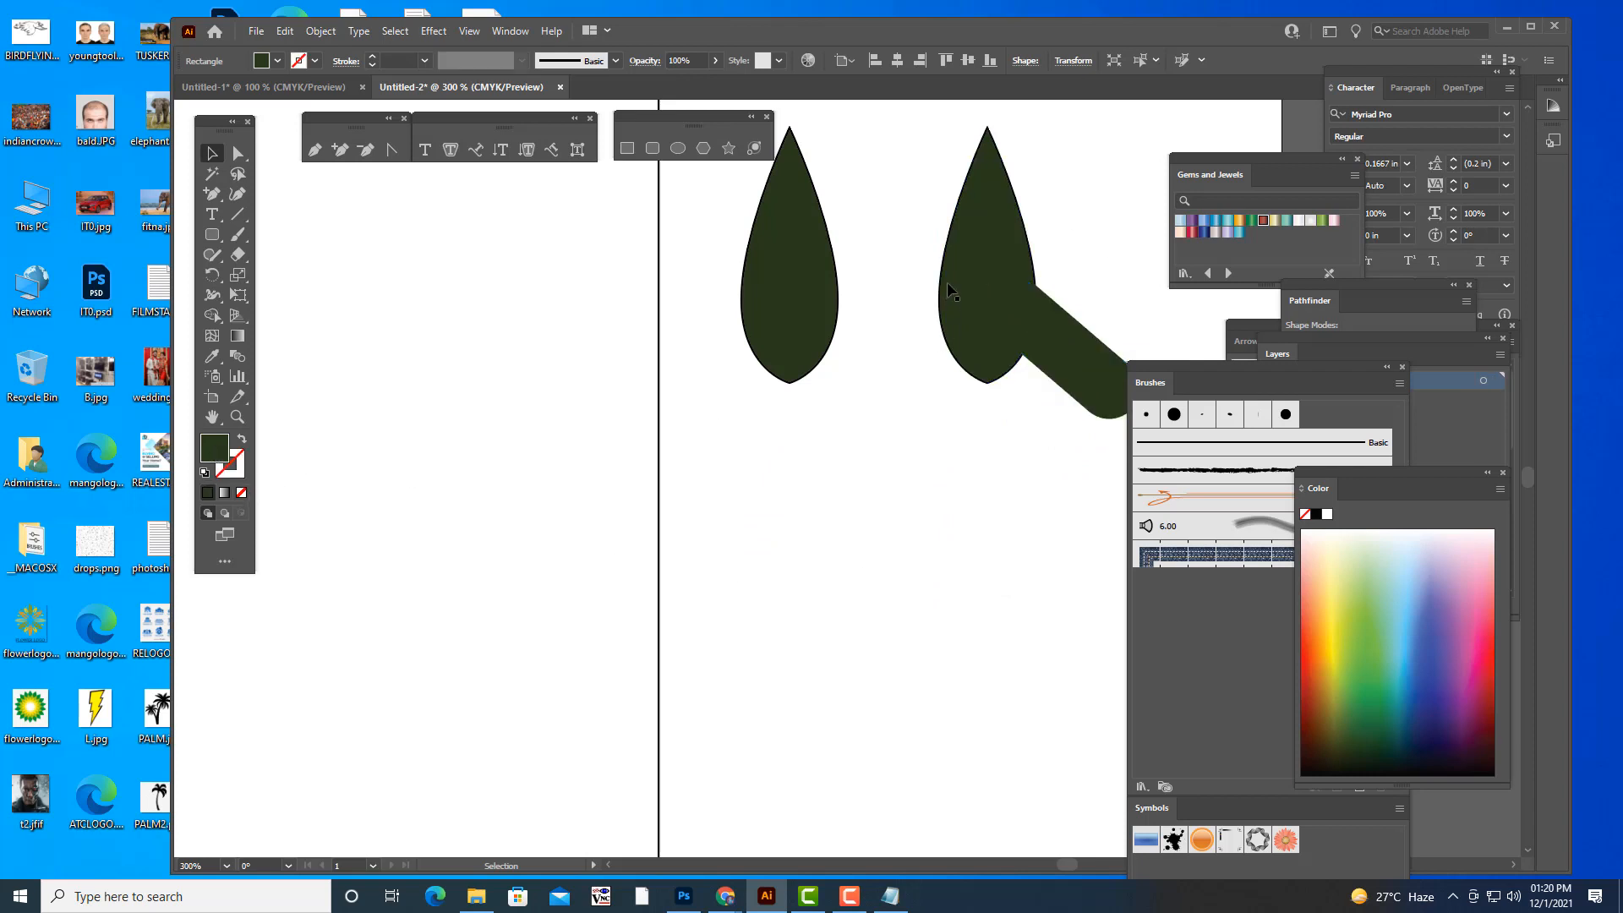
{"action": "left_click", "coordinate": [237, 474]}
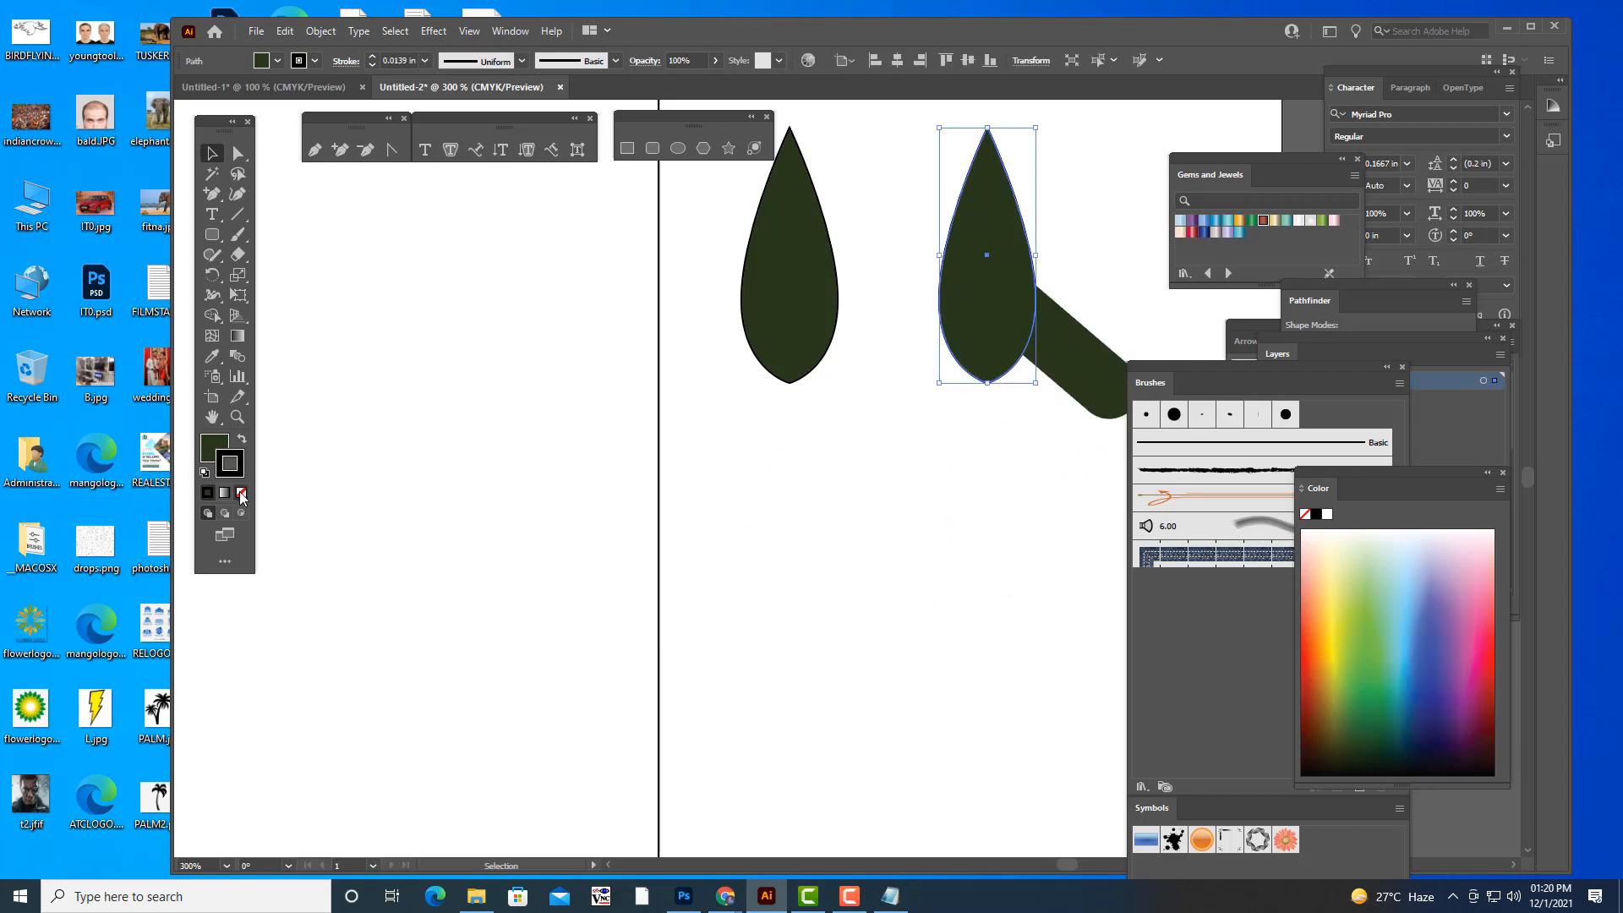
{"action": "left_click", "coordinate": [243, 492]}
{"action": "left_click", "coordinate": [207, 447]}
{"action": "left_click", "coordinate": [841, 461]}
{"action": "left_click", "coordinate": [811, 339]}
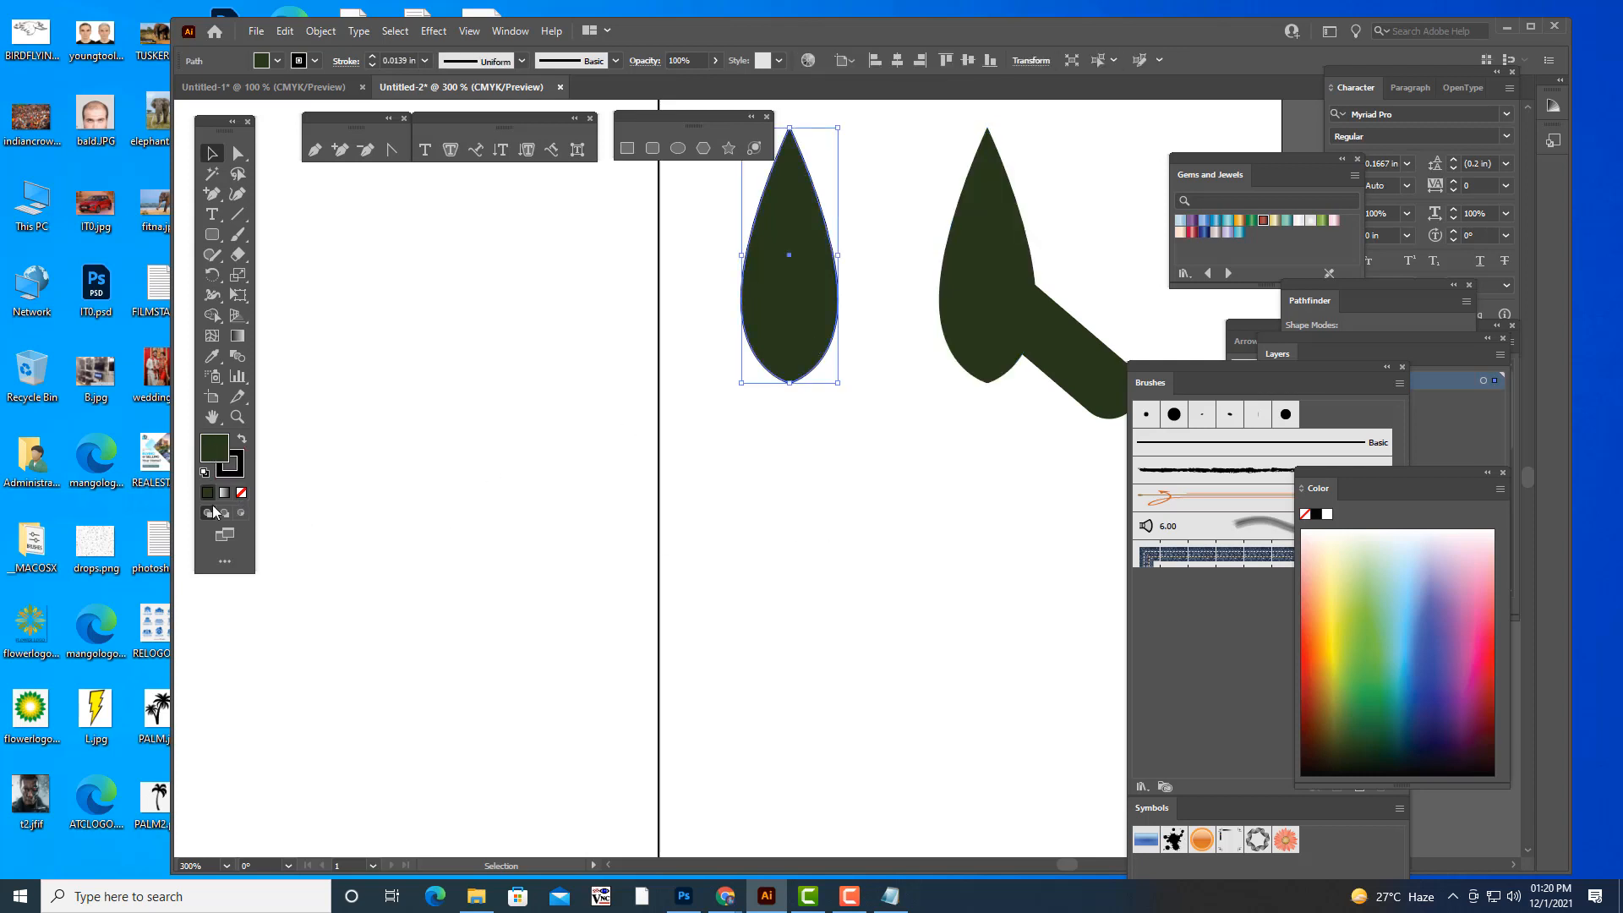
{"action": "left_click", "coordinate": [236, 475]}
{"action": "left_click", "coordinate": [243, 492]}
{"action": "left_click", "coordinate": [208, 448]}
{"action": "left_click", "coordinate": [1022, 453]}
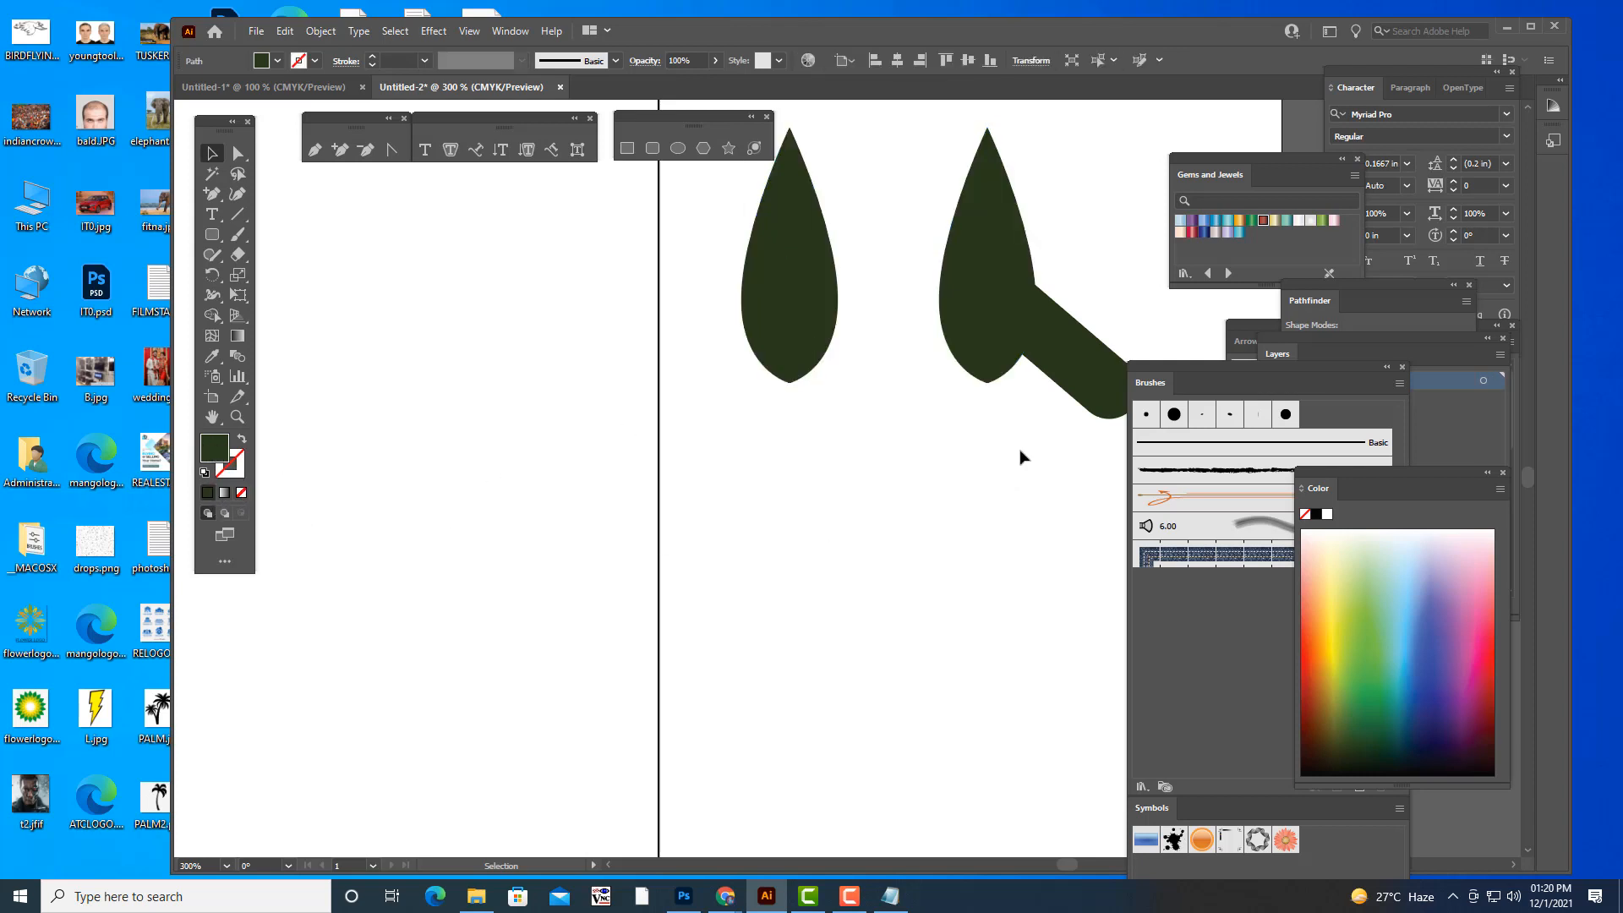
- Fill the pill with red-orange and duplicate it so two parallel diagonal pills overlap the right leaf's outer edge
{"action": "left_click", "coordinate": [1079, 348]}
{"action": "left_click", "coordinate": [1079, 347]}
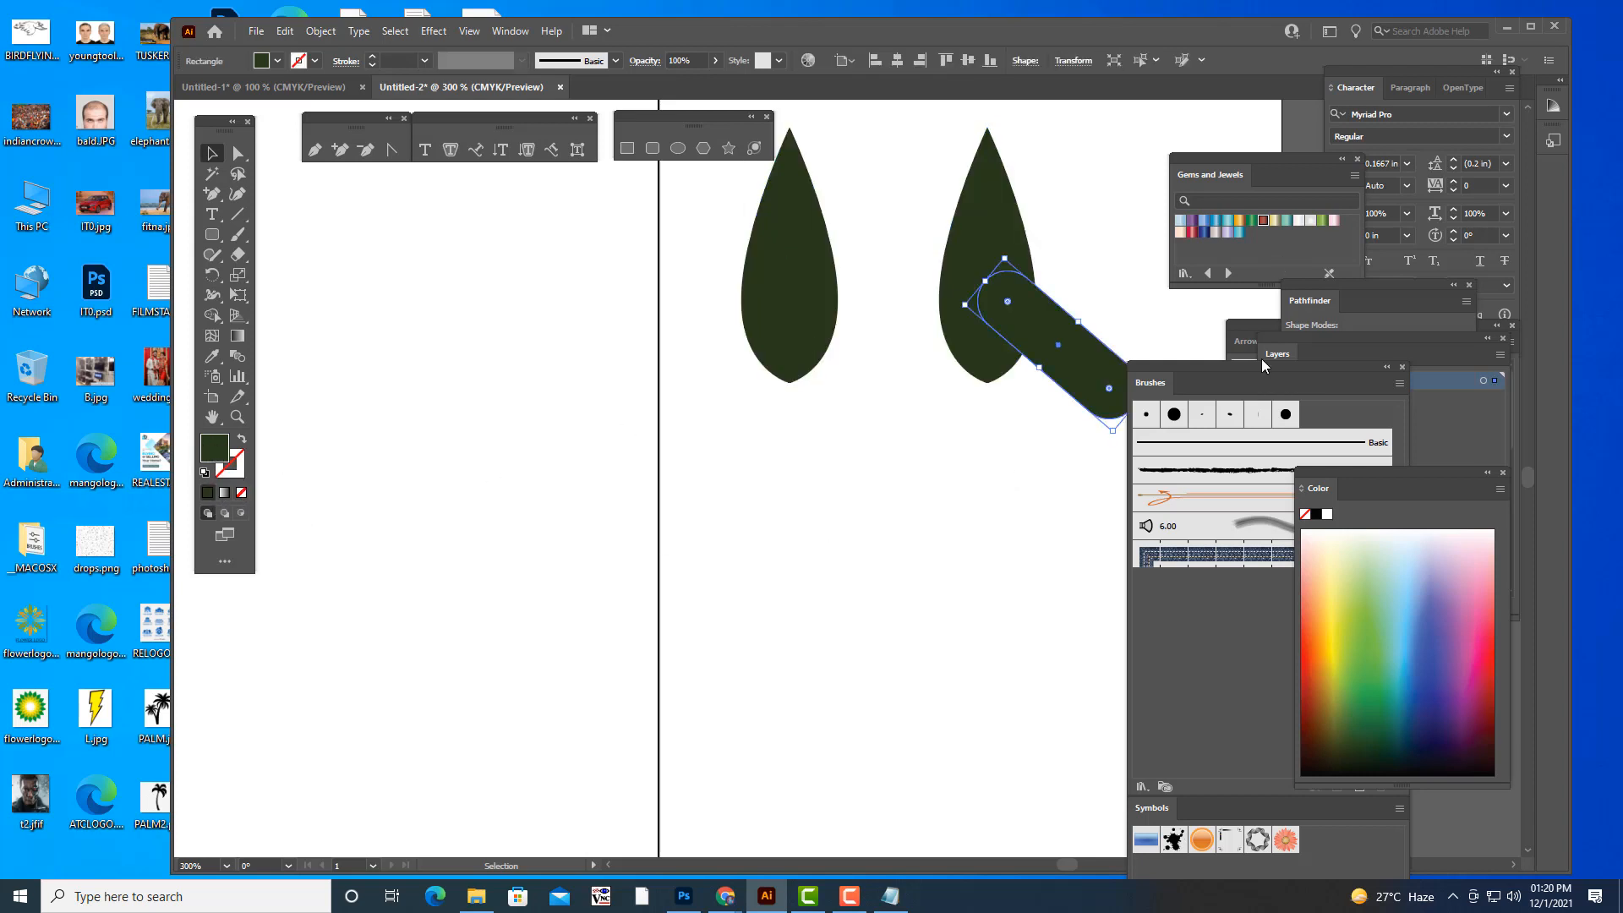
{"action": "left_click", "coordinate": [1313, 656]}
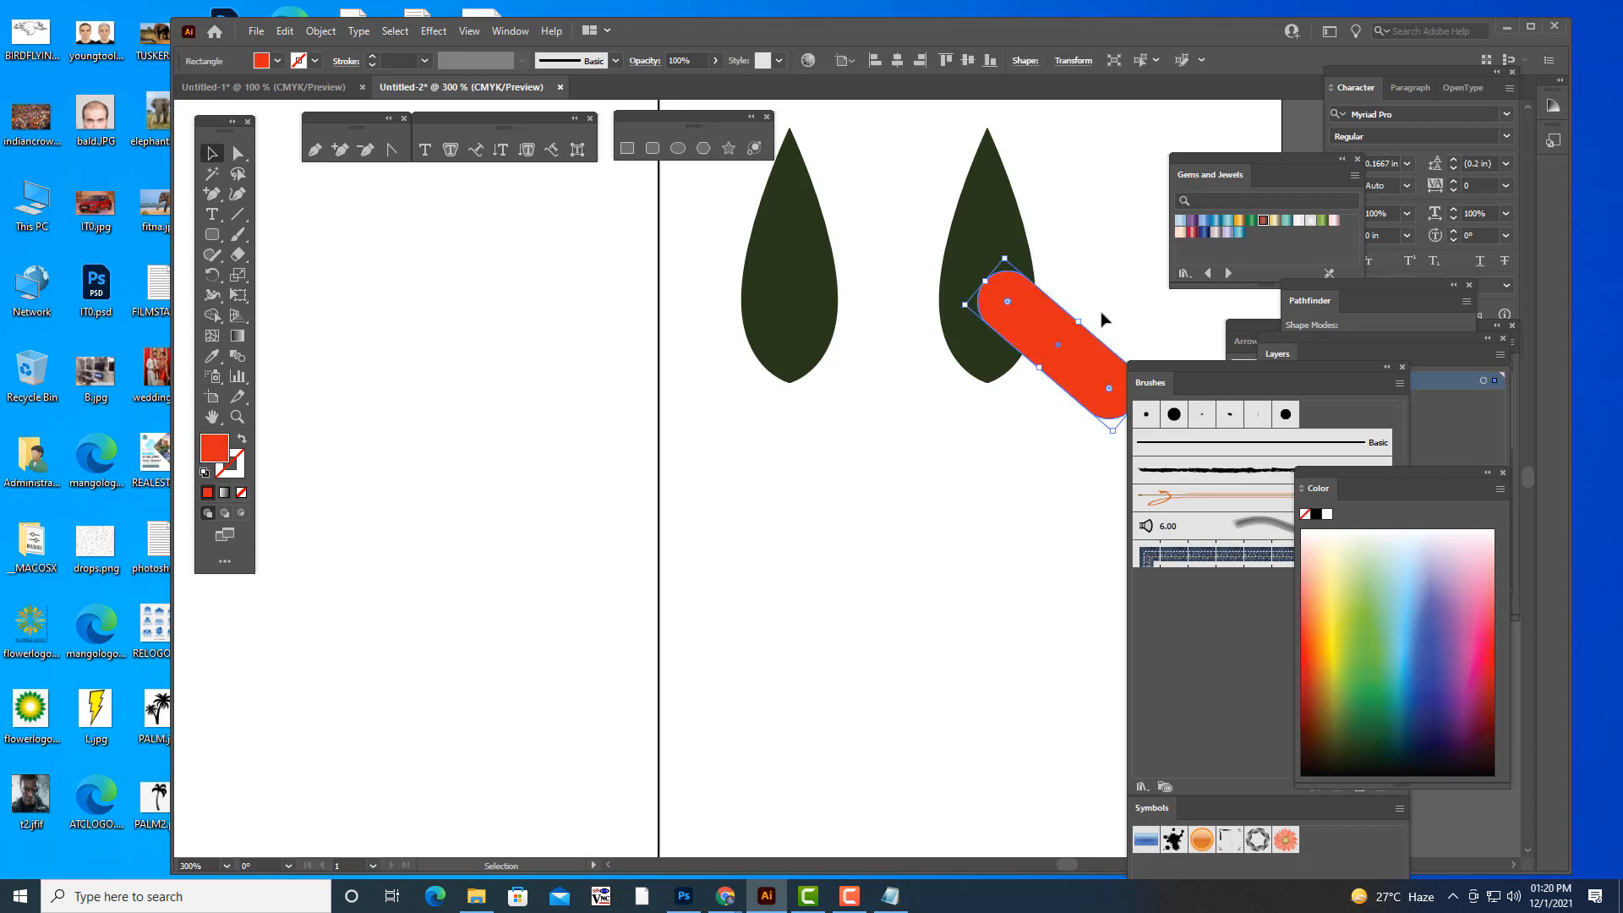
{"action": "left_click_drag", "start_coordinate": [1089, 333], "coordinate": [1052, 372]}
{"action": "left_click_drag", "start_coordinate": [1055, 376], "coordinate": [1055, 376]}
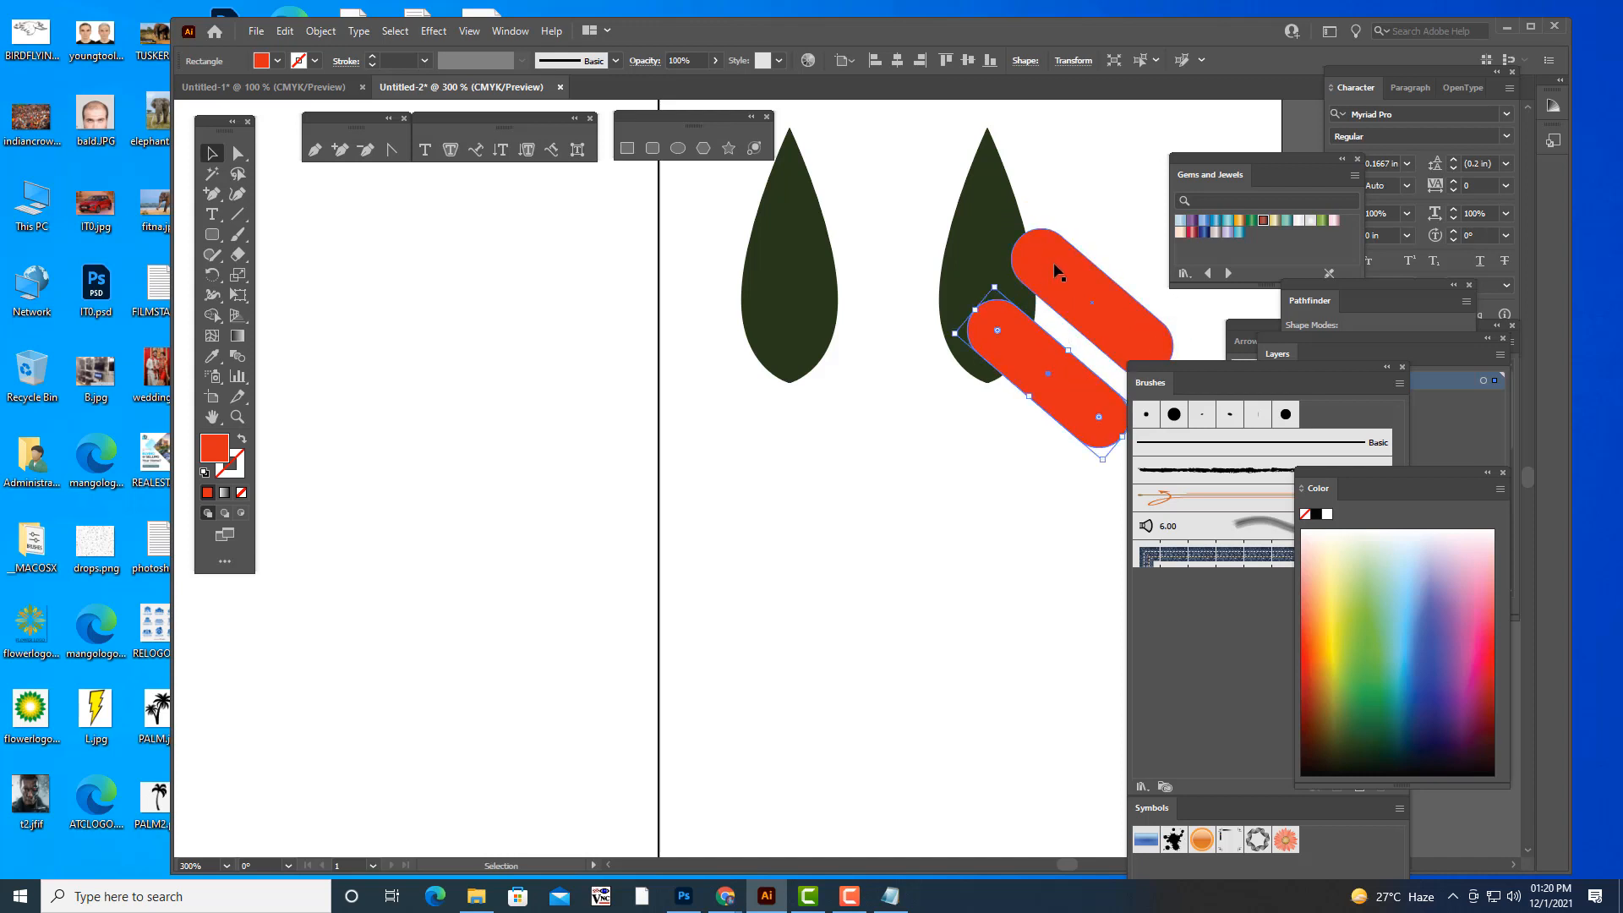
- Group the two red-orange pills and subtract them from the right leaf with Minus Front to cut notches in its outer edge
{"action": "left_click", "coordinate": [1054, 272]}
{"action": "left_click", "coordinate": [1043, 386], "text": "shift"}
{"action": "left_click", "coordinate": [1312, 302]}
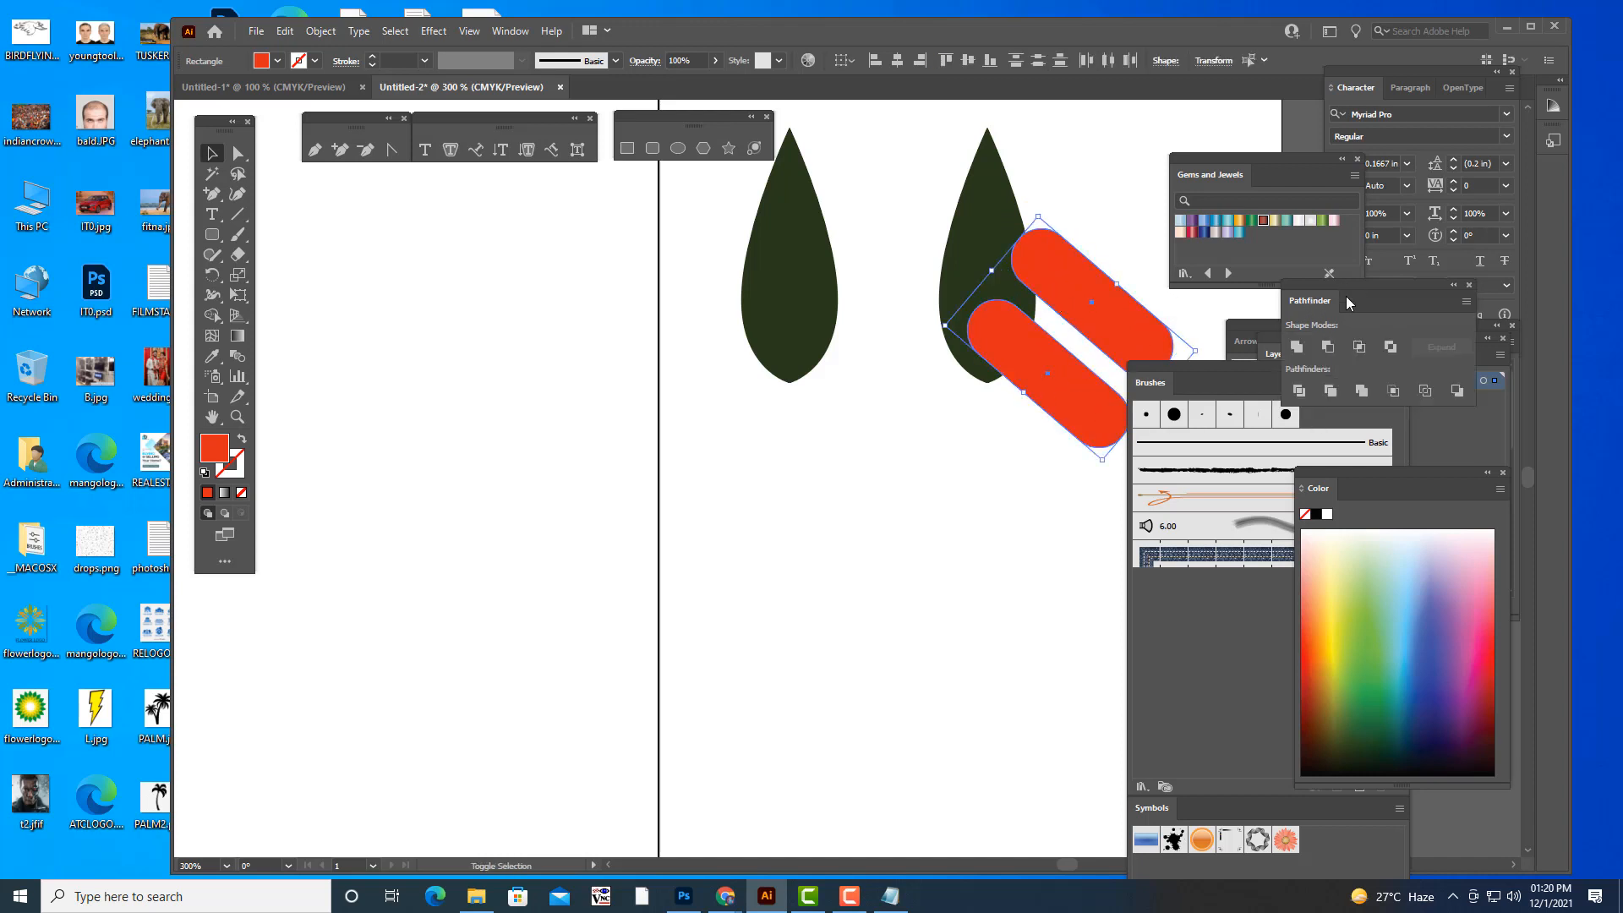
{"action": "left_click", "coordinate": [1003, 511]}
{"action": "left_click", "coordinate": [1089, 324]}
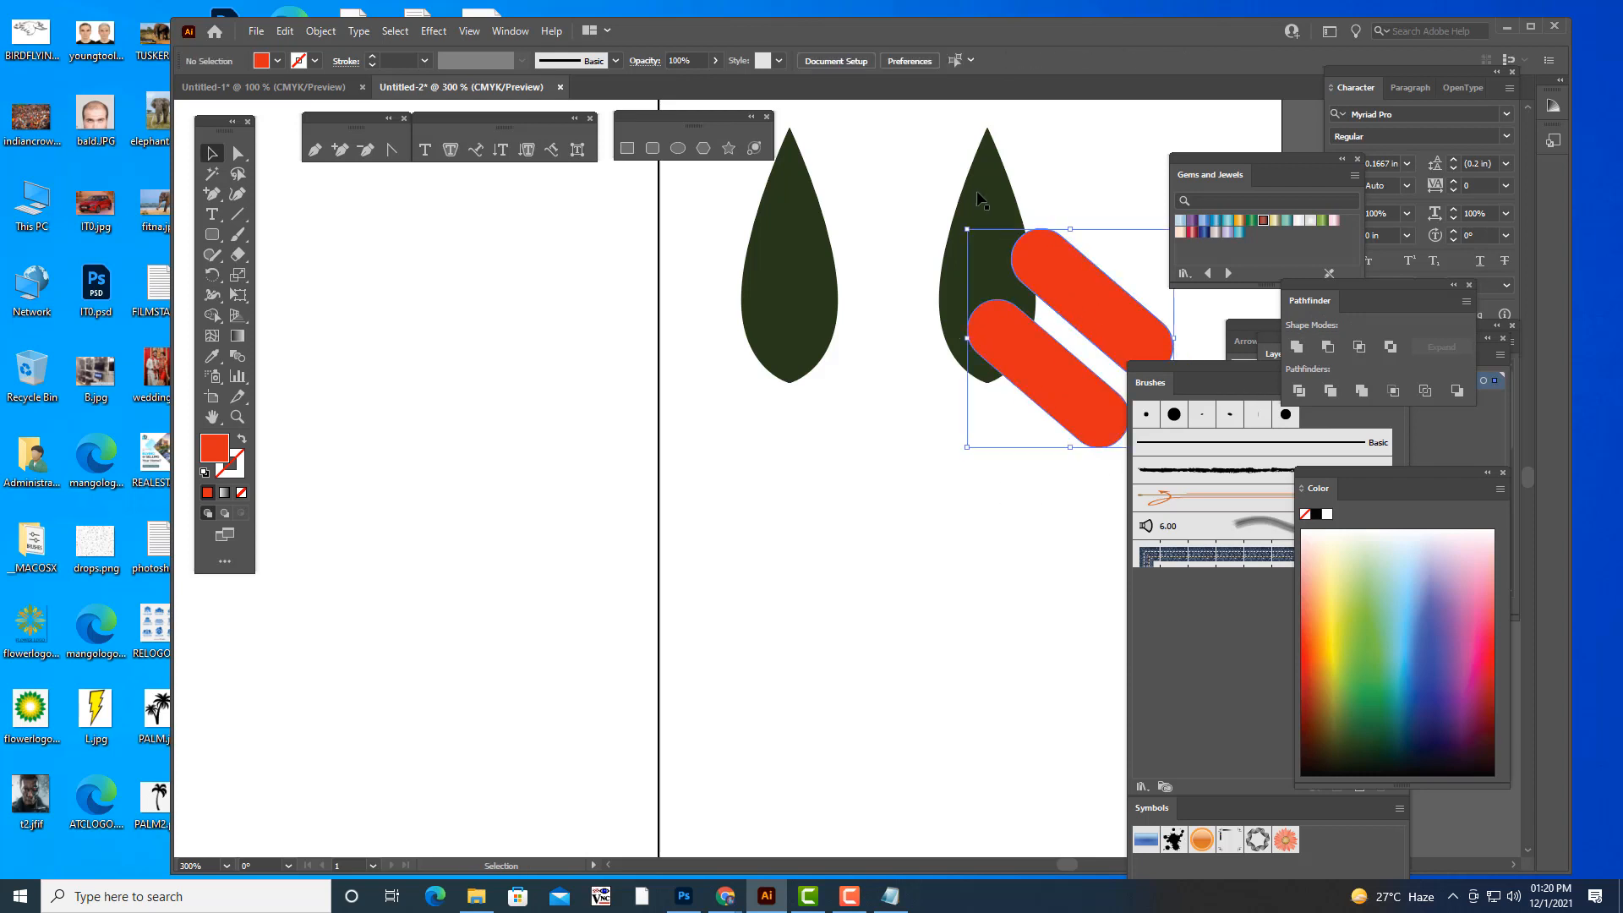
{"action": "left_click", "coordinate": [984, 186], "text": "shift"}
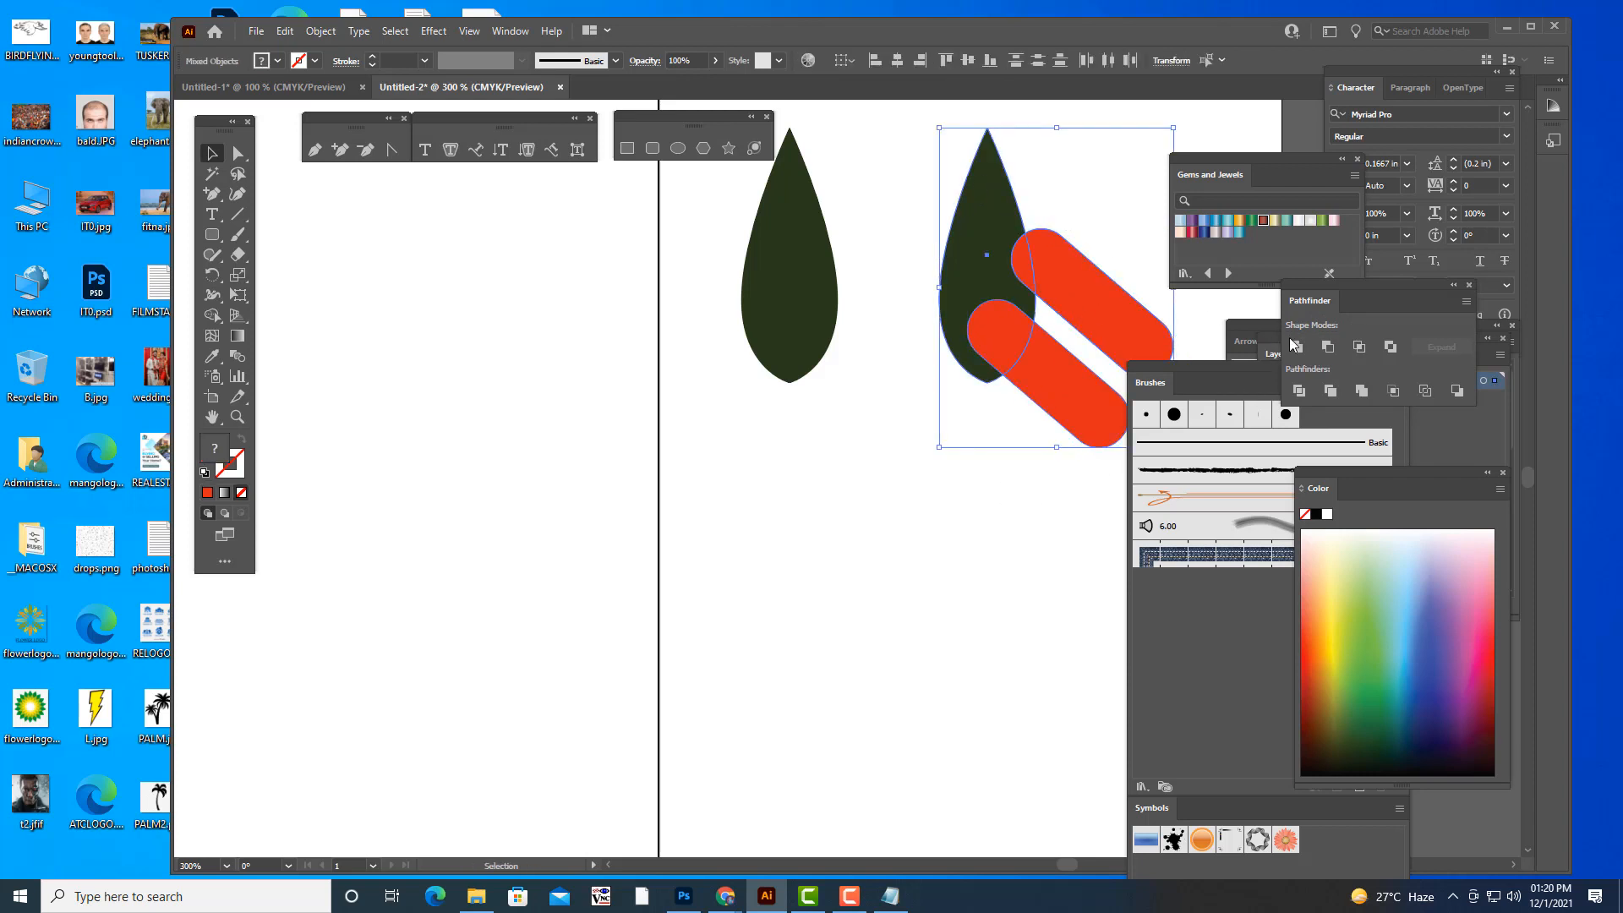
{"action": "left_click", "coordinate": [1328, 347]}
{"action": "left_click", "coordinate": [1037, 609]}
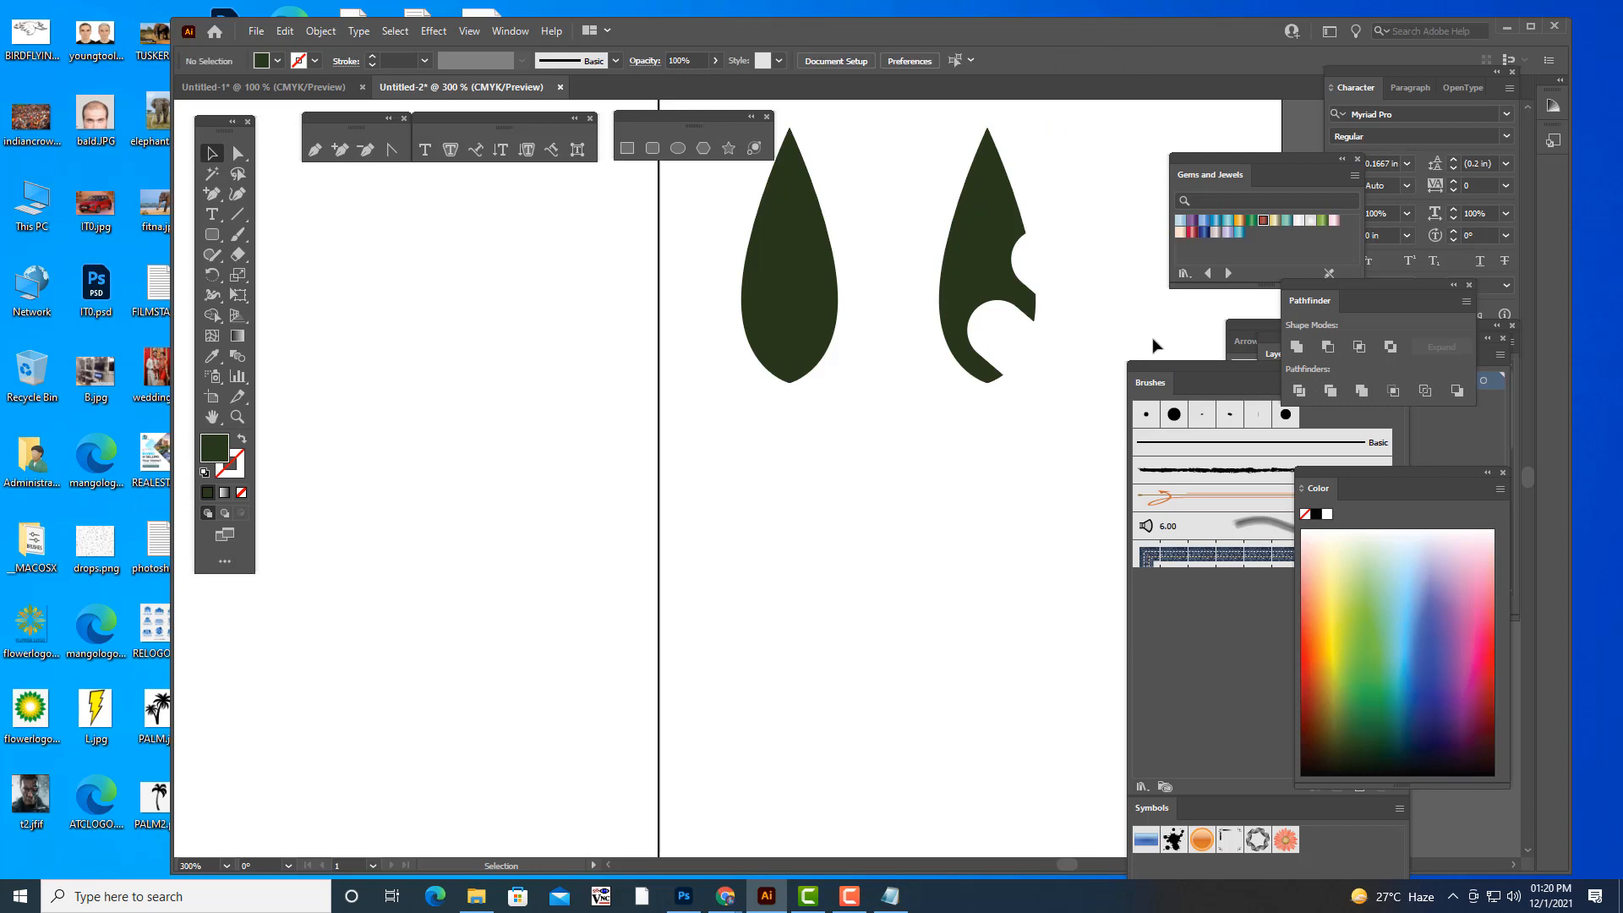
- Define the notched leaf as an art brush with the Stretch to Fit Stroke Length option and a downward direction
{"action": "left_click_drag", "start_coordinate": [1152, 371], "coordinate": [1122, 341]}
{"action": "left_click", "coordinate": [981, 269]}
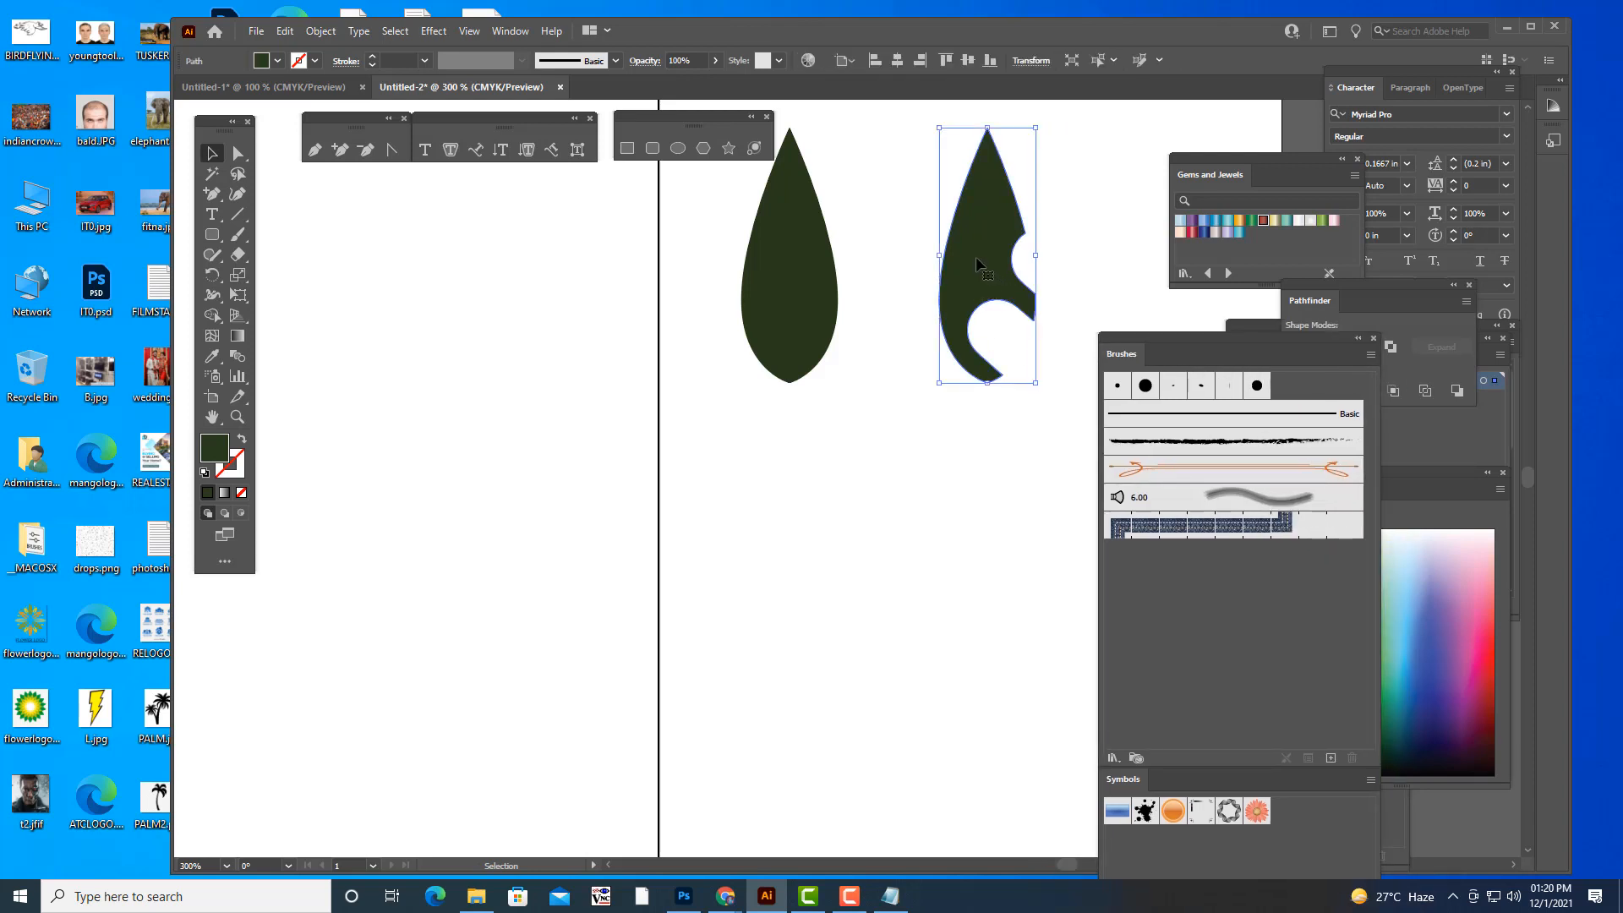
{"action": "left_click_drag", "start_coordinate": [980, 269], "coordinate": [1216, 610]}
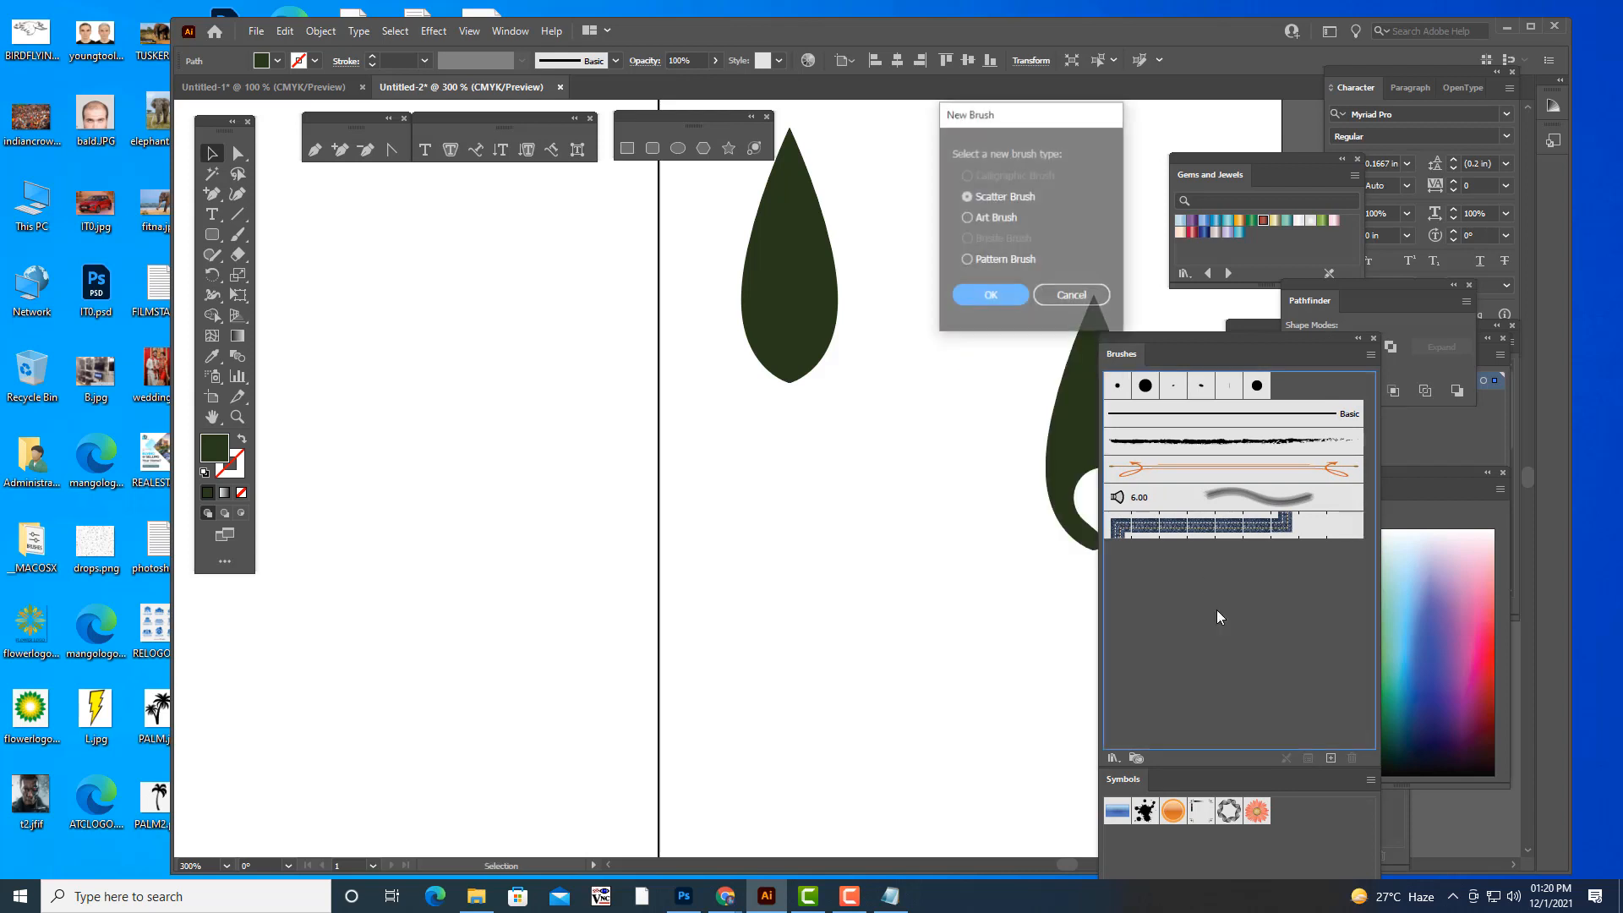
{"action": "left_click", "coordinate": [996, 217]}
{"action": "left_click", "coordinate": [989, 296]}
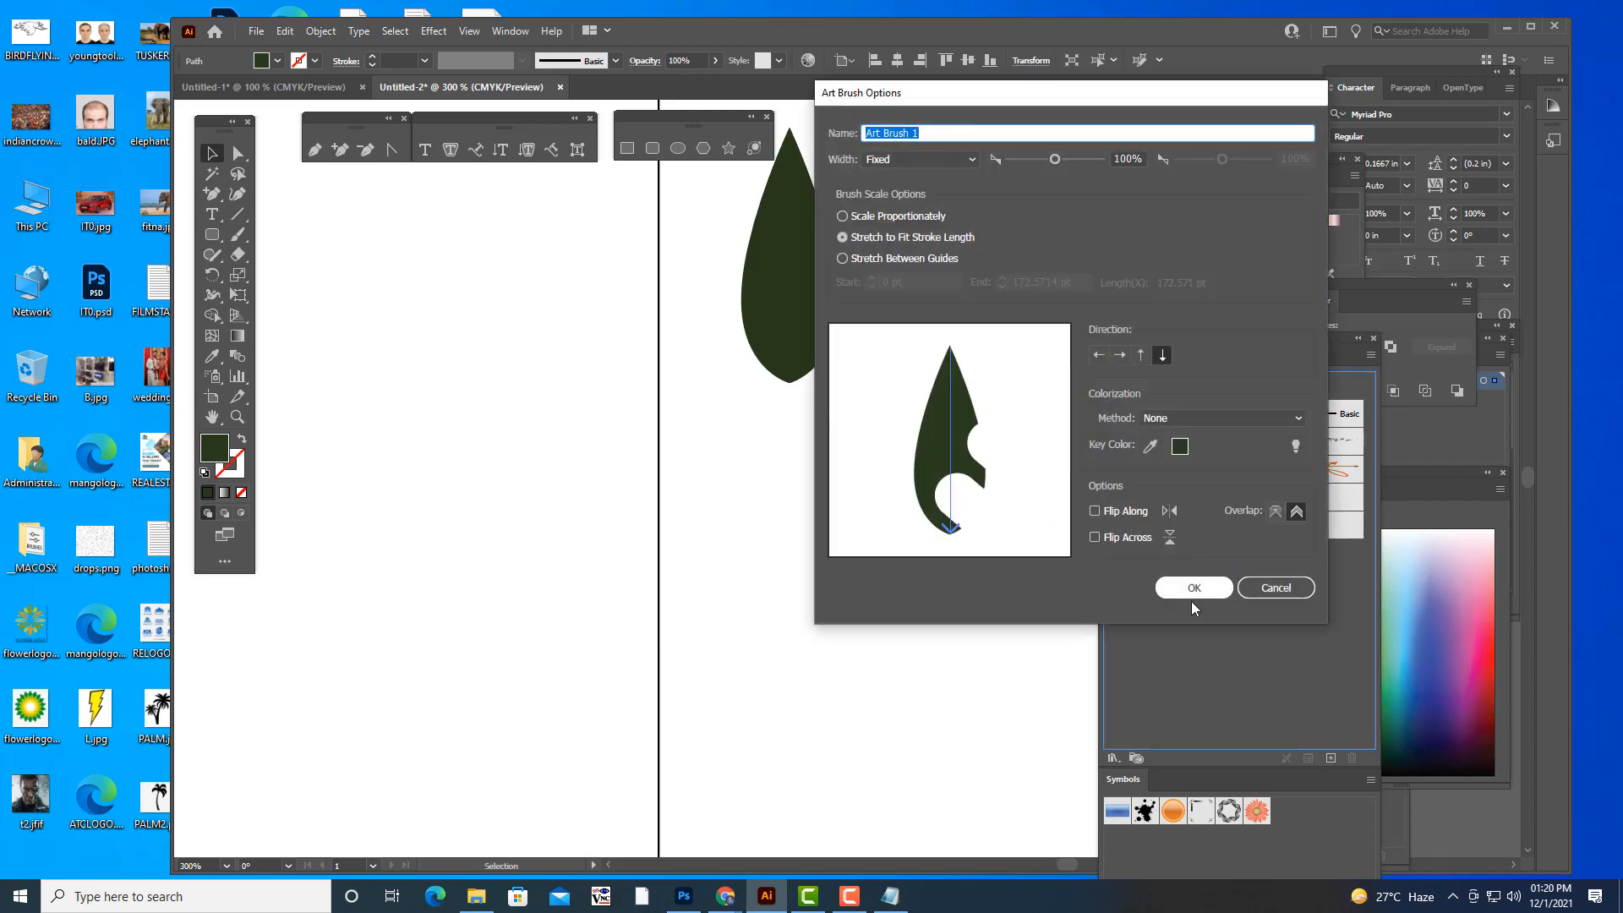
{"action": "left_click", "coordinate": [1194, 590]}
- Define the plain teardrop leaf as an art brush with the Stretch to Fit Stroke Length option and a downward direction
{"action": "mouse_move", "coordinate": [837, 338]}
{"action": "left_mouse_down"}
{"action": "mouse_move", "coordinate": [1226, 748]}
{"action": "mouse_move", "coordinate": [1231, 689]}
{"action": "left_mouse_up"}
{"action": "left_click", "coordinate": [990, 219]}
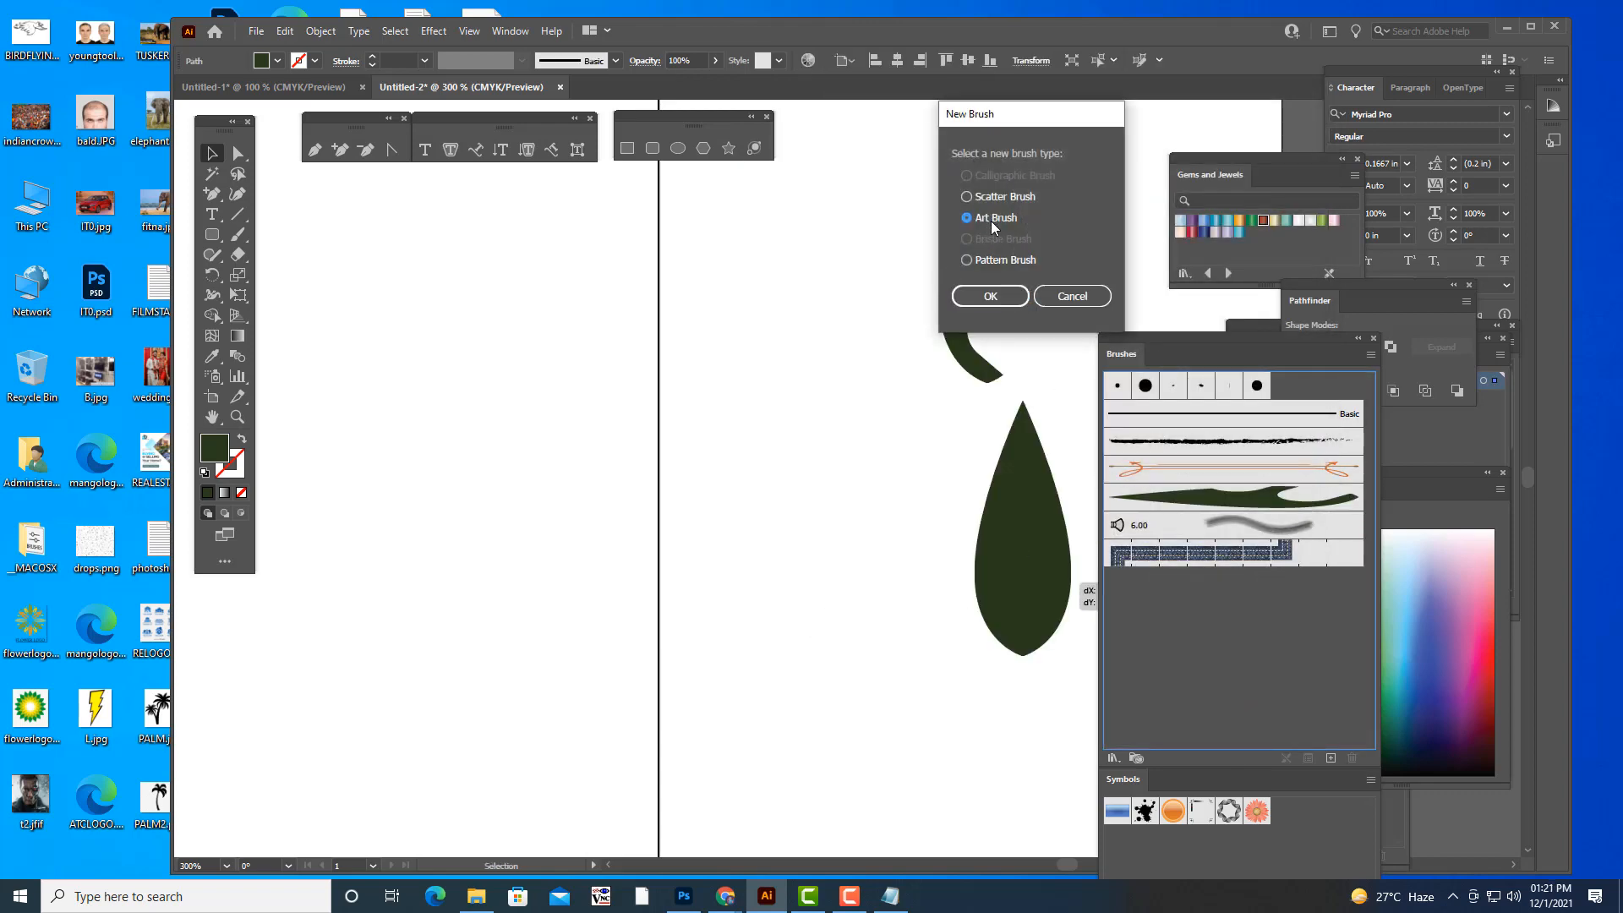
{"action": "left_click", "coordinate": [1011, 303]}
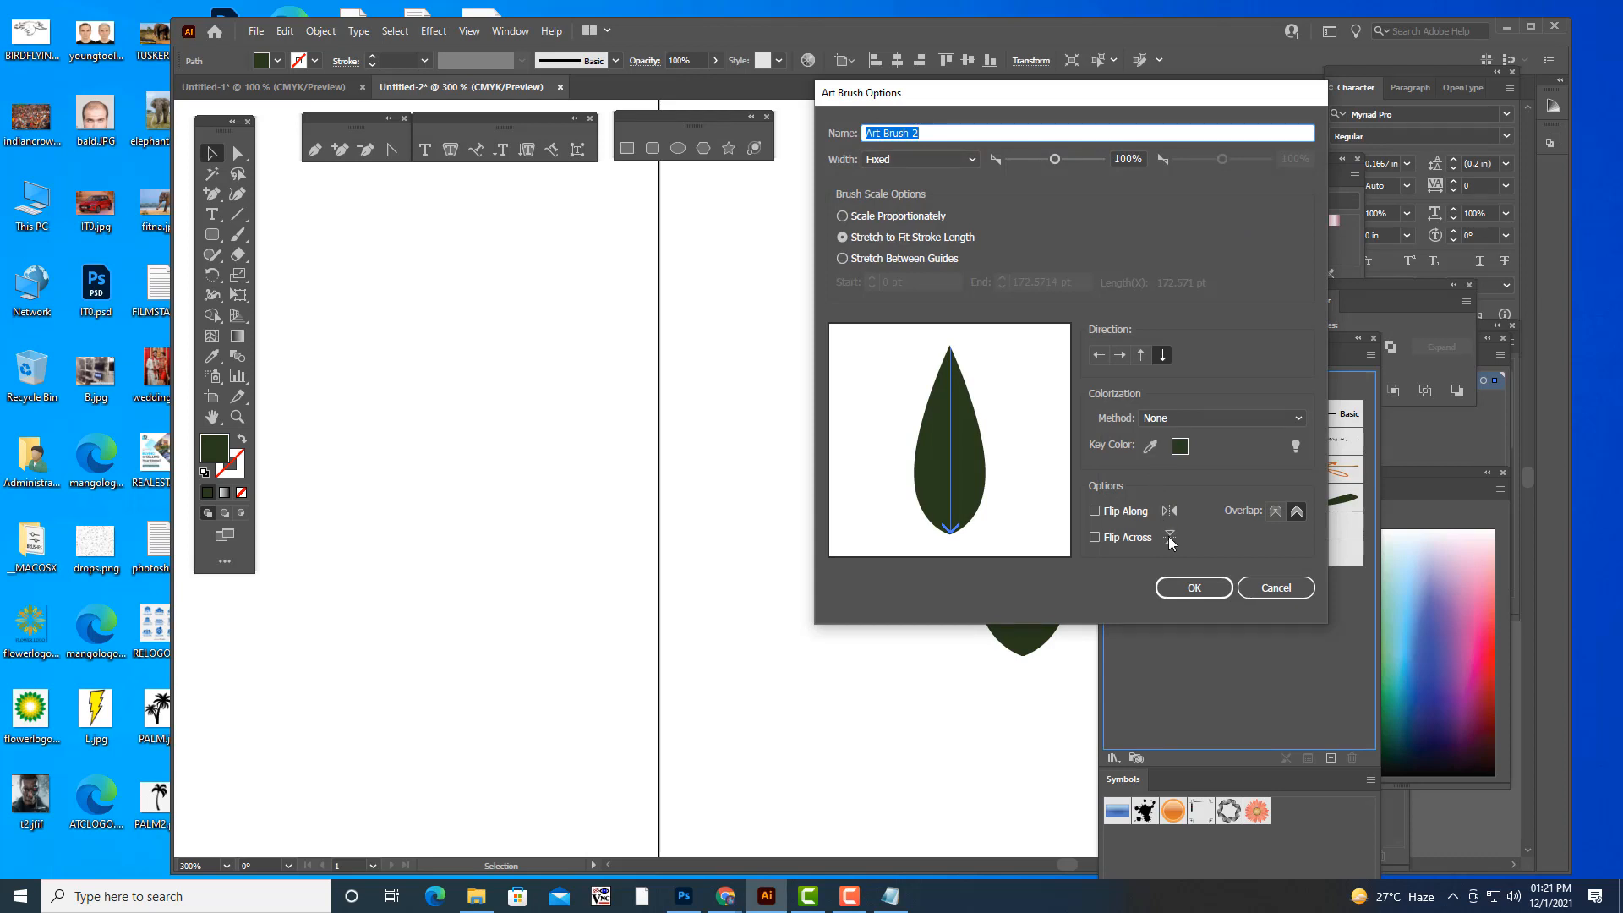
{"action": "left_click", "coordinate": [1195, 589]}
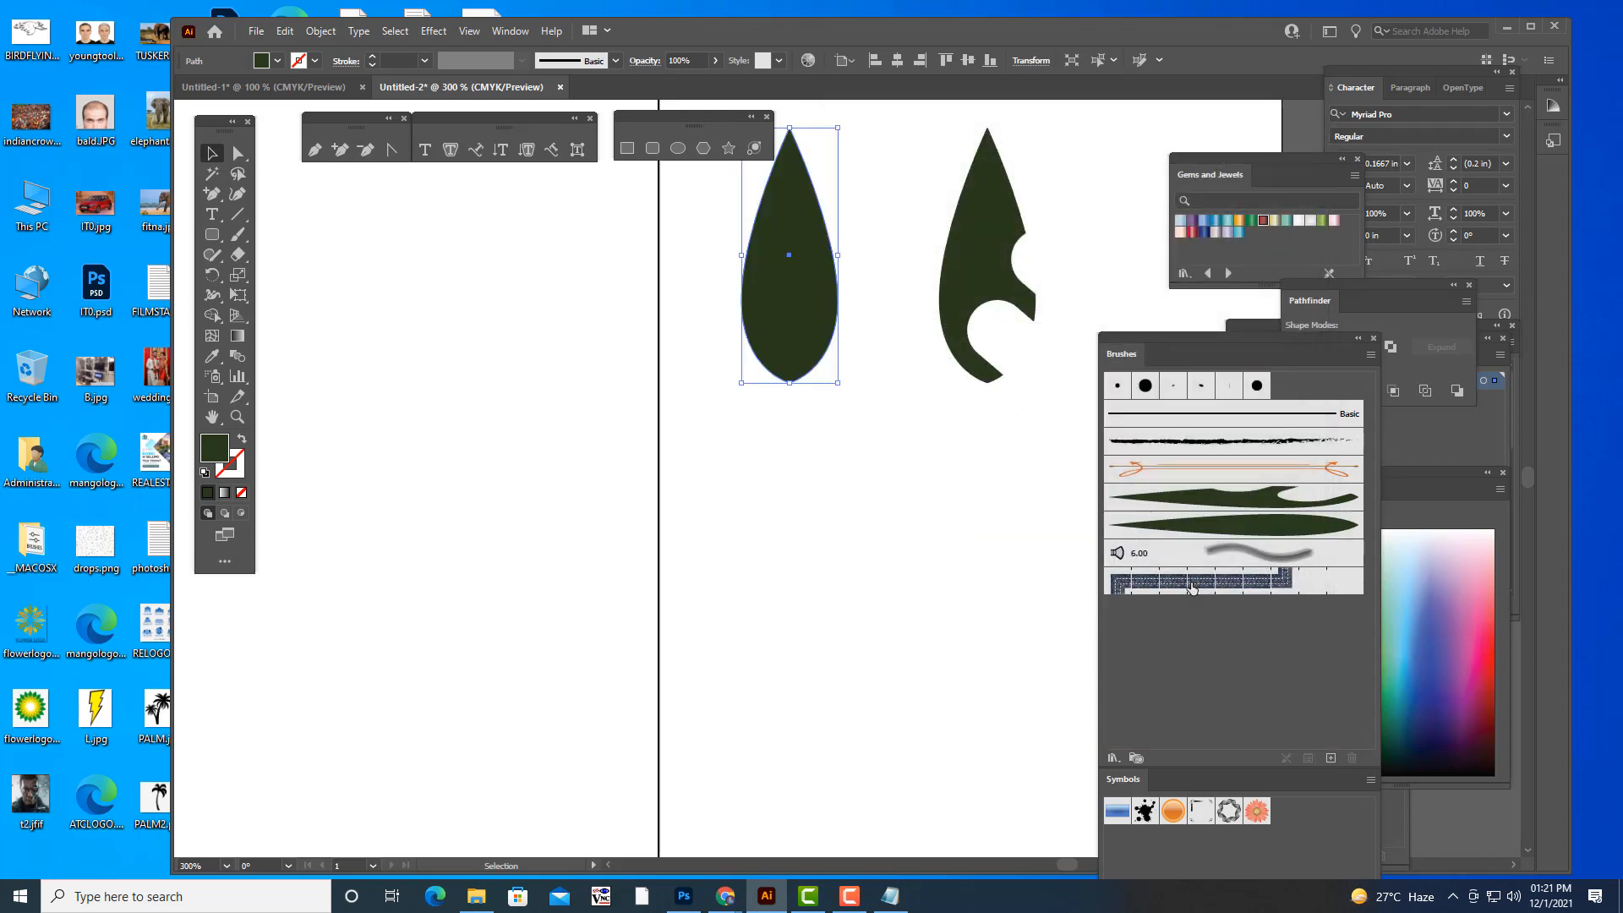
- Delete both source leaf shapes, leaving only the vertical centre line, and show the whole artboard at 150%
{"action": "key", "text": "Delete"}
{"action": "left_click", "coordinate": [956, 293]}
{"action": "key", "text": "Delete"}
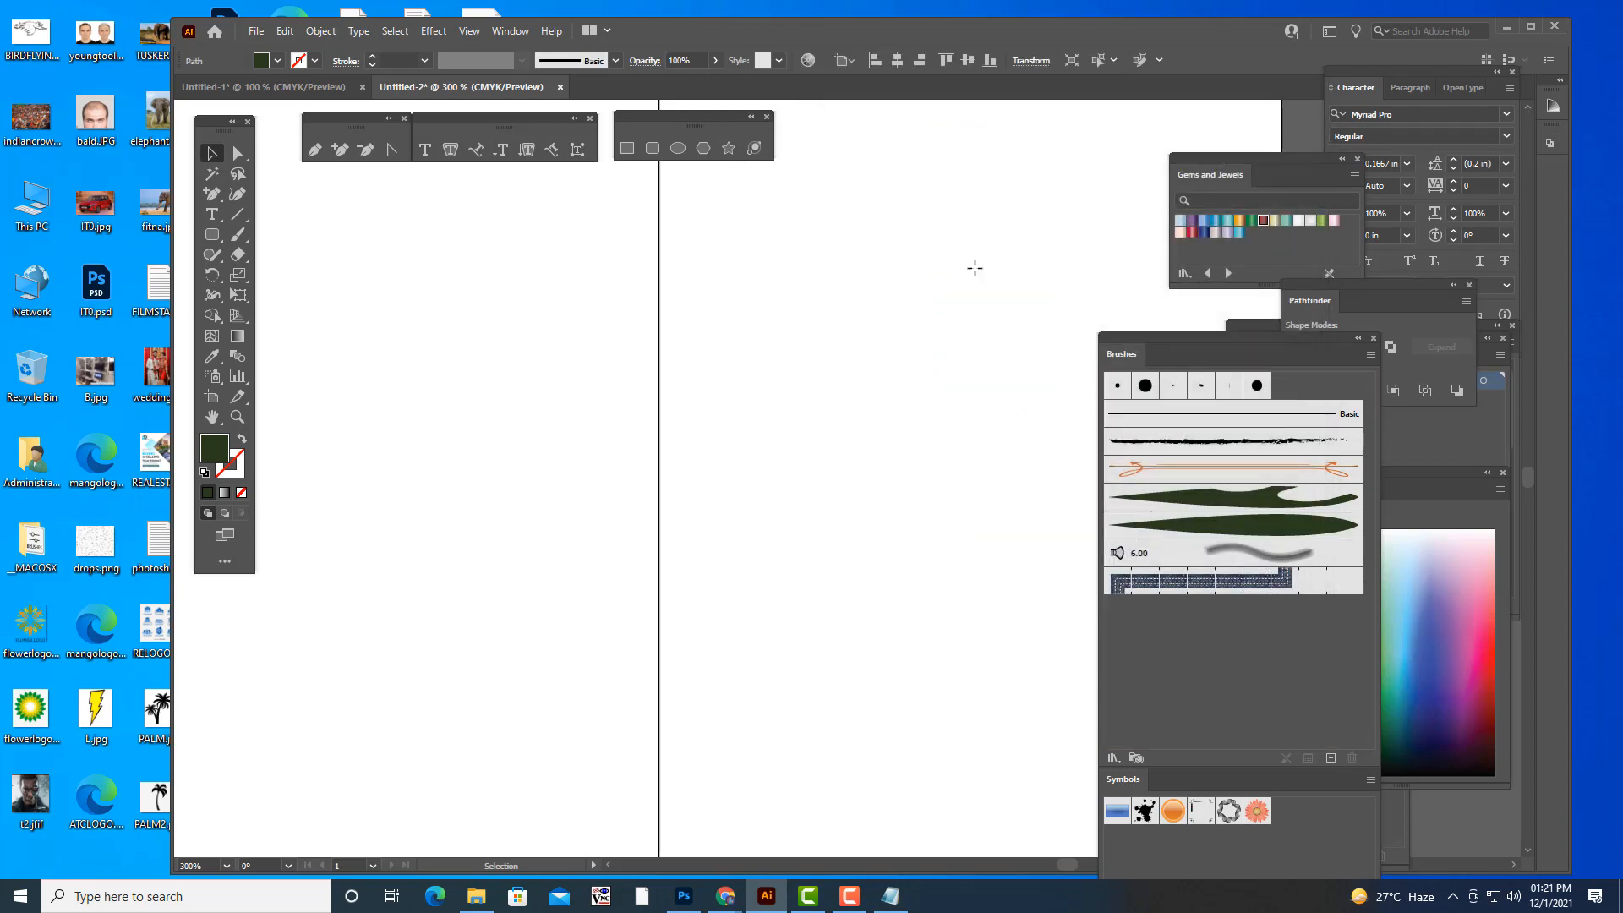
{"action": "key", "text": "ctrl+1"}
{"action": "key", "text": "ctrl+plus"}
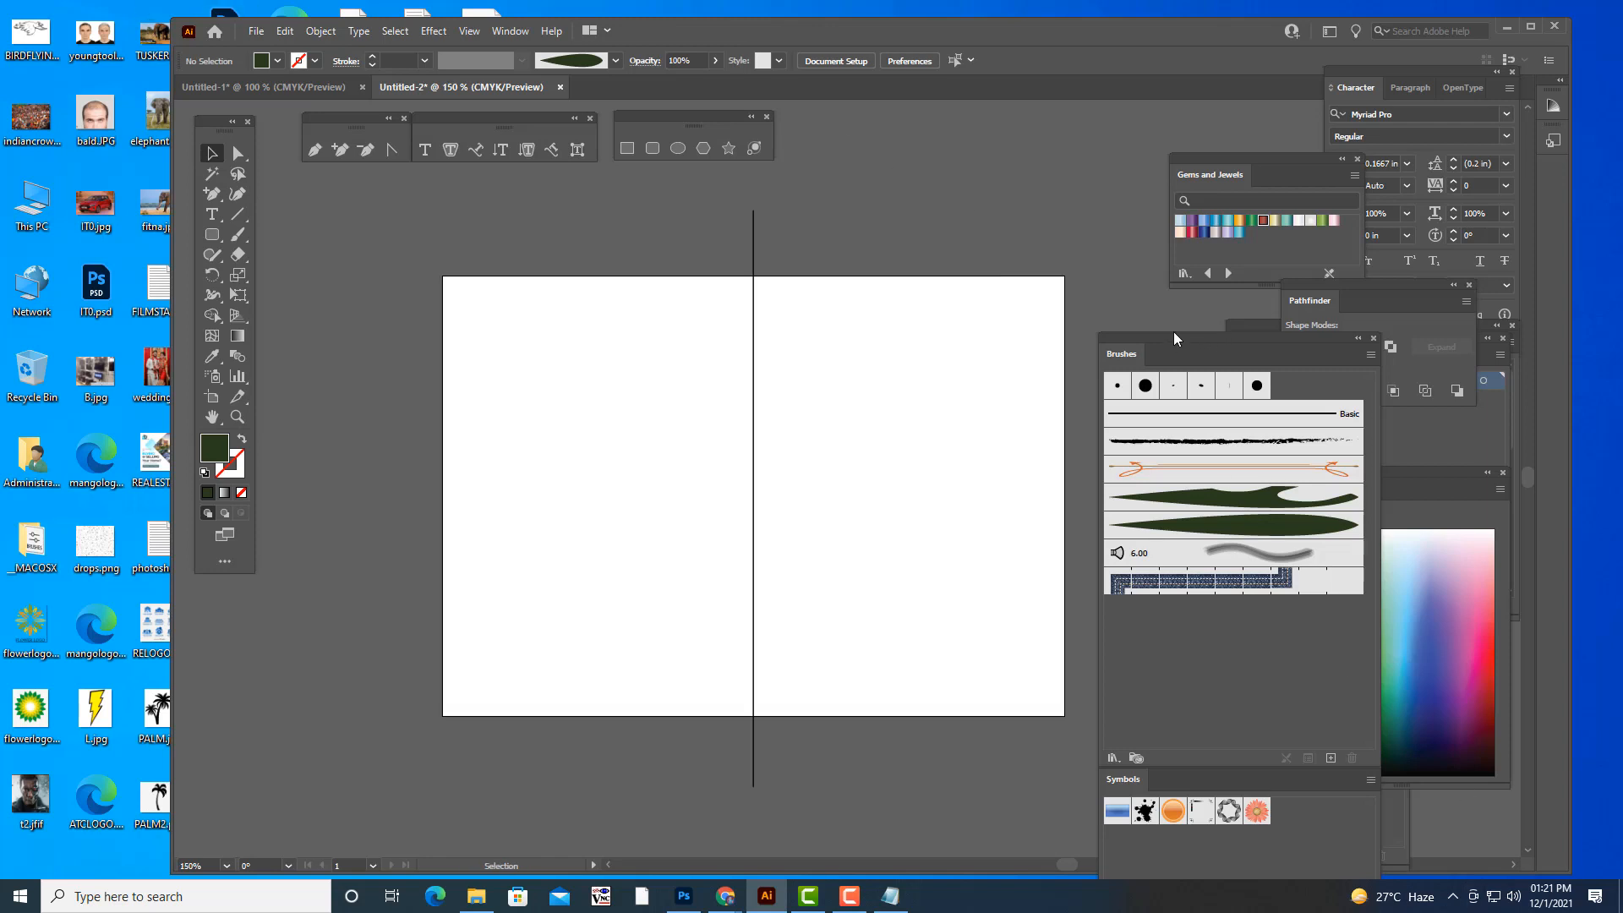
- Paint a horizontal swirl with the plain leaf brush near the artboard's upper edge, just right of the centre line
{"action": "mouse_move", "coordinate": [1165, 345]}
{"action": "left_mouse_down"}
{"action": "mouse_move", "coordinate": [1062, 321]}
{"action": "mouse_move", "coordinate": [965, 397]}
{"action": "left_mouse_up"}
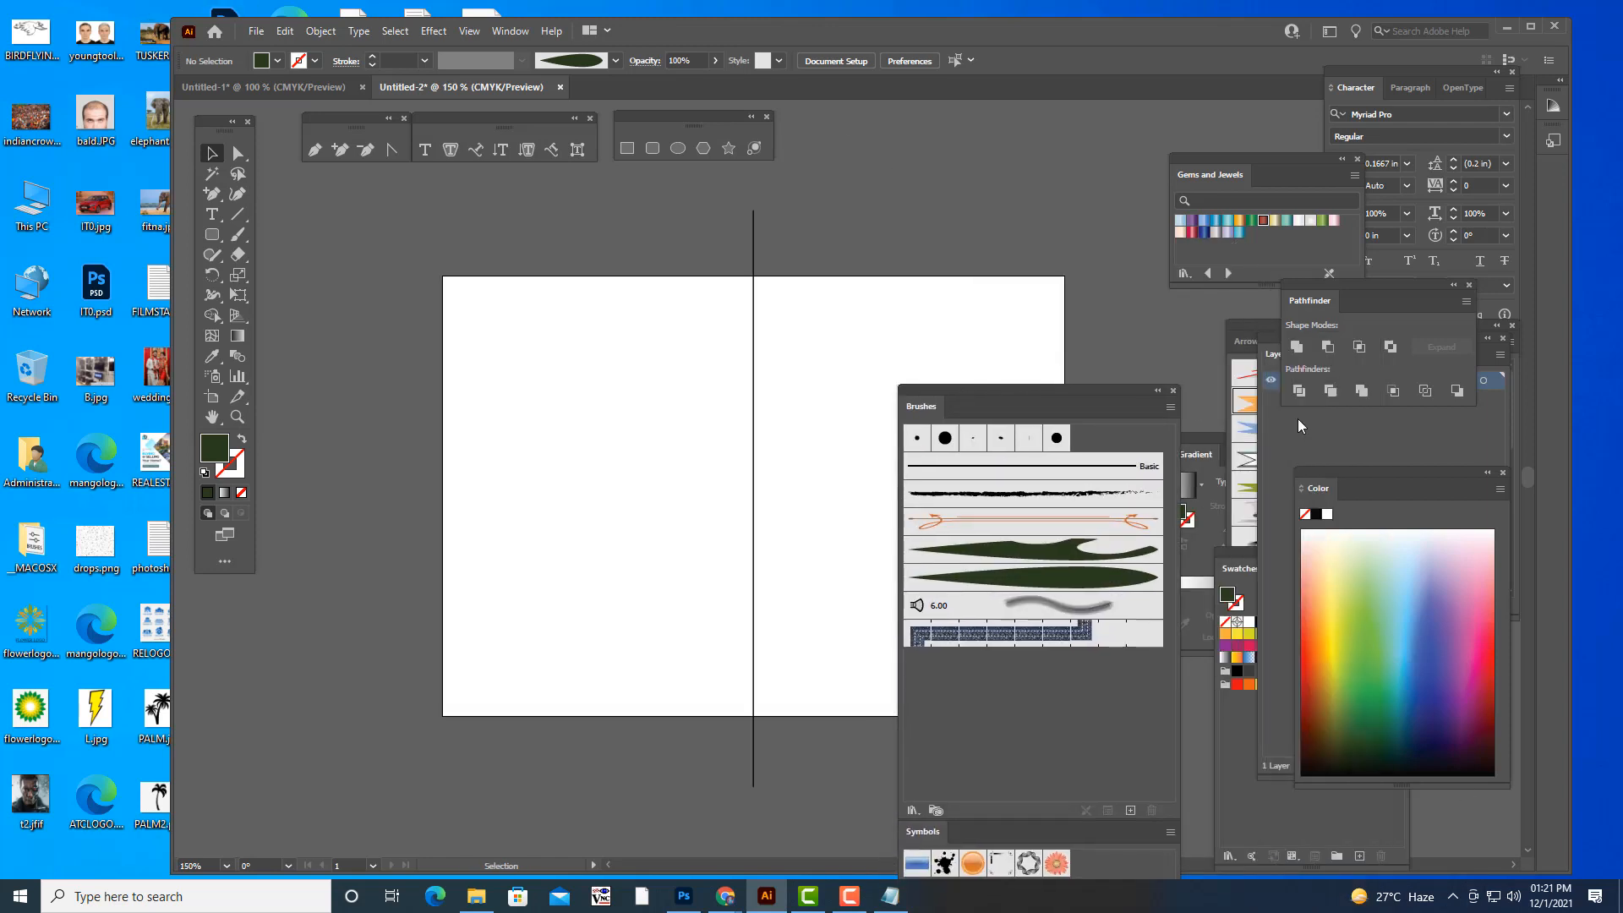
{"action": "left_click_drag", "start_coordinate": [1272, 337], "coordinate": [1196, 272]}
{"action": "left_click_drag", "start_coordinate": [1036, 391], "coordinate": [1288, 413]}
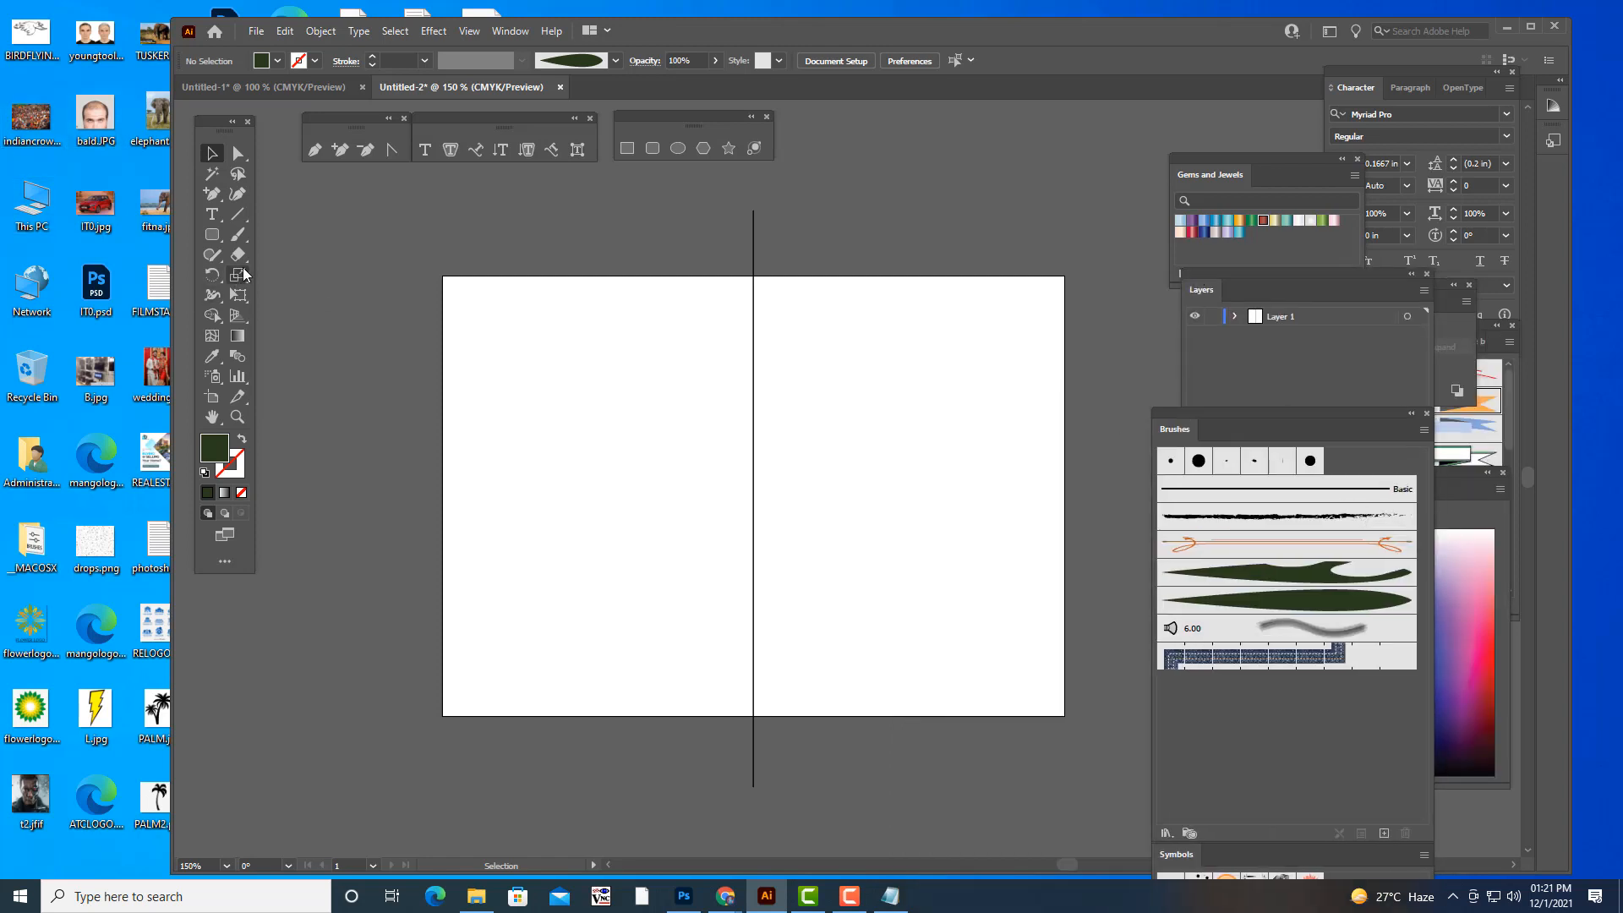
{"action": "left_click", "coordinate": [243, 235]}
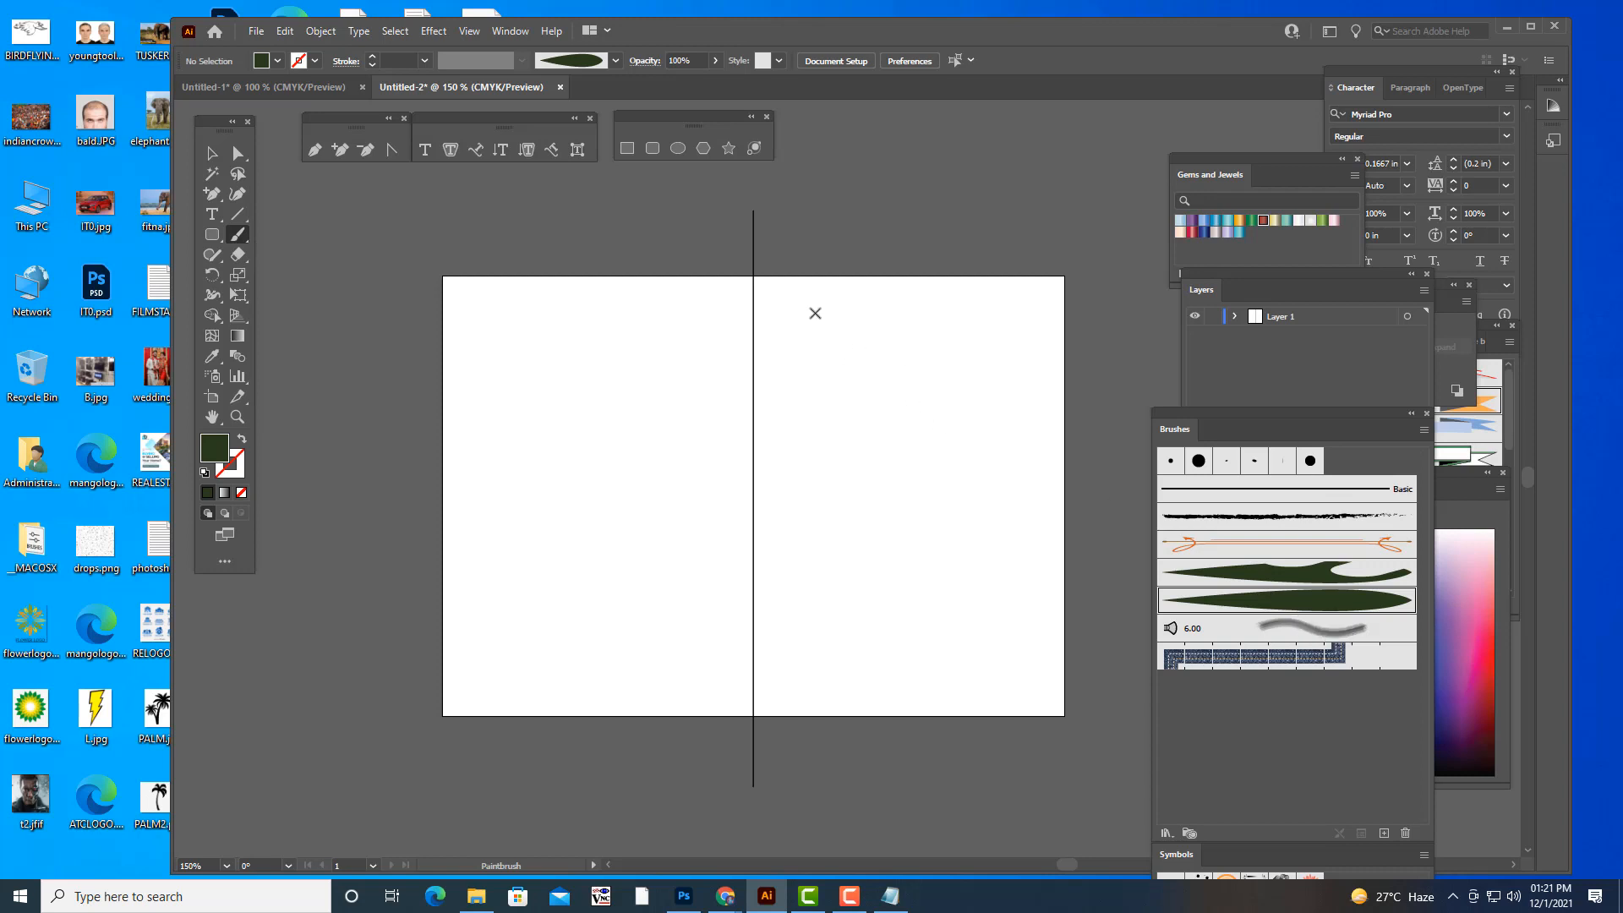
{"action": "mouse_move", "coordinate": [814, 317]}
{"action": "left_mouse_down"}
{"action": "mouse_move", "coordinate": [793, 296]}
{"action": "mouse_move", "coordinate": [887, 341]}
{"action": "mouse_move", "coordinate": [963, 308]}
{"action": "mouse_move", "coordinate": [925, 302]}
{"action": "mouse_move", "coordinate": [932, 327]}
{"action": "left_mouse_up"}
- Set the stroke weight of the upper swirl to 0.0078 in
{"action": "left_click", "coordinate": [213, 153]}
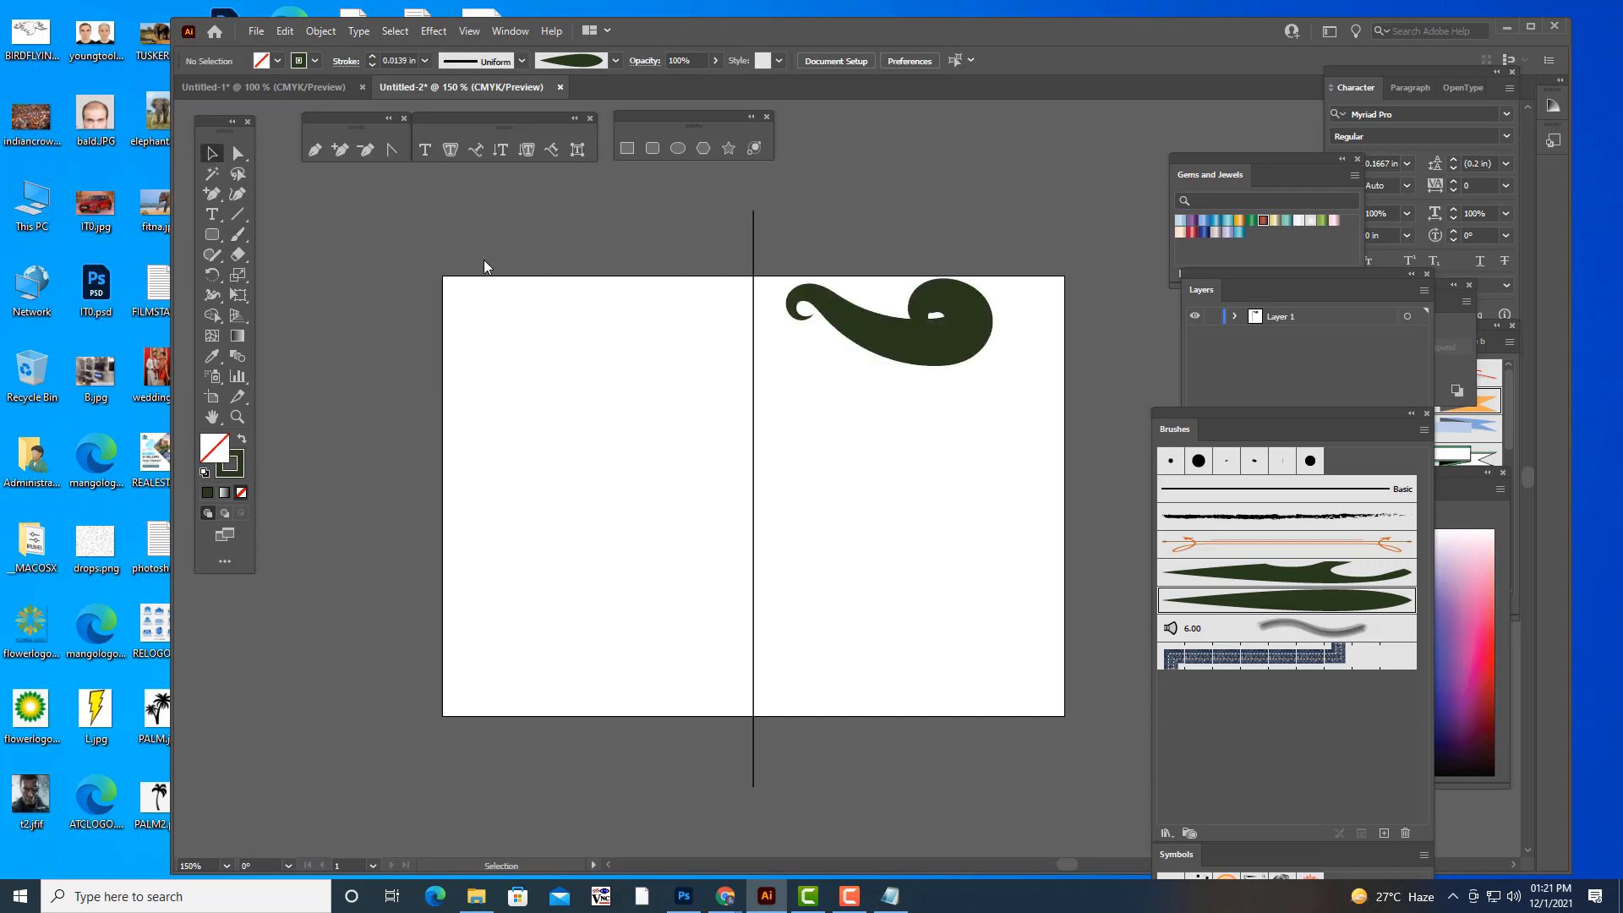
{"action": "left_click", "coordinate": [968, 353]}
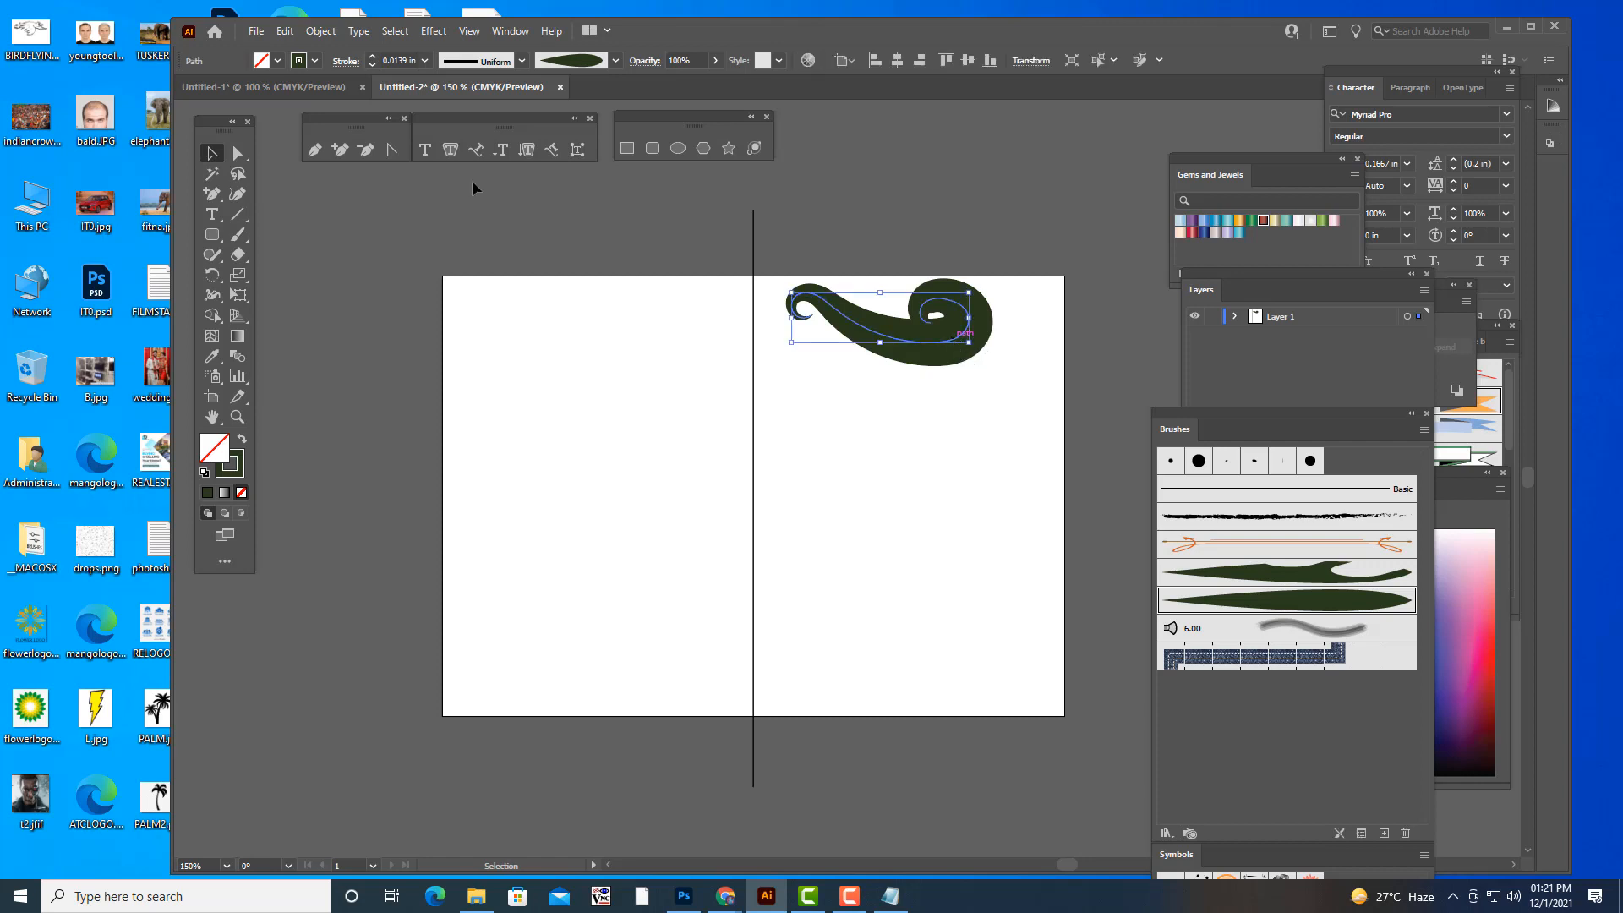
{"action": "left_click", "coordinate": [425, 60]}
{"action": "left_click", "coordinate": [439, 75]}
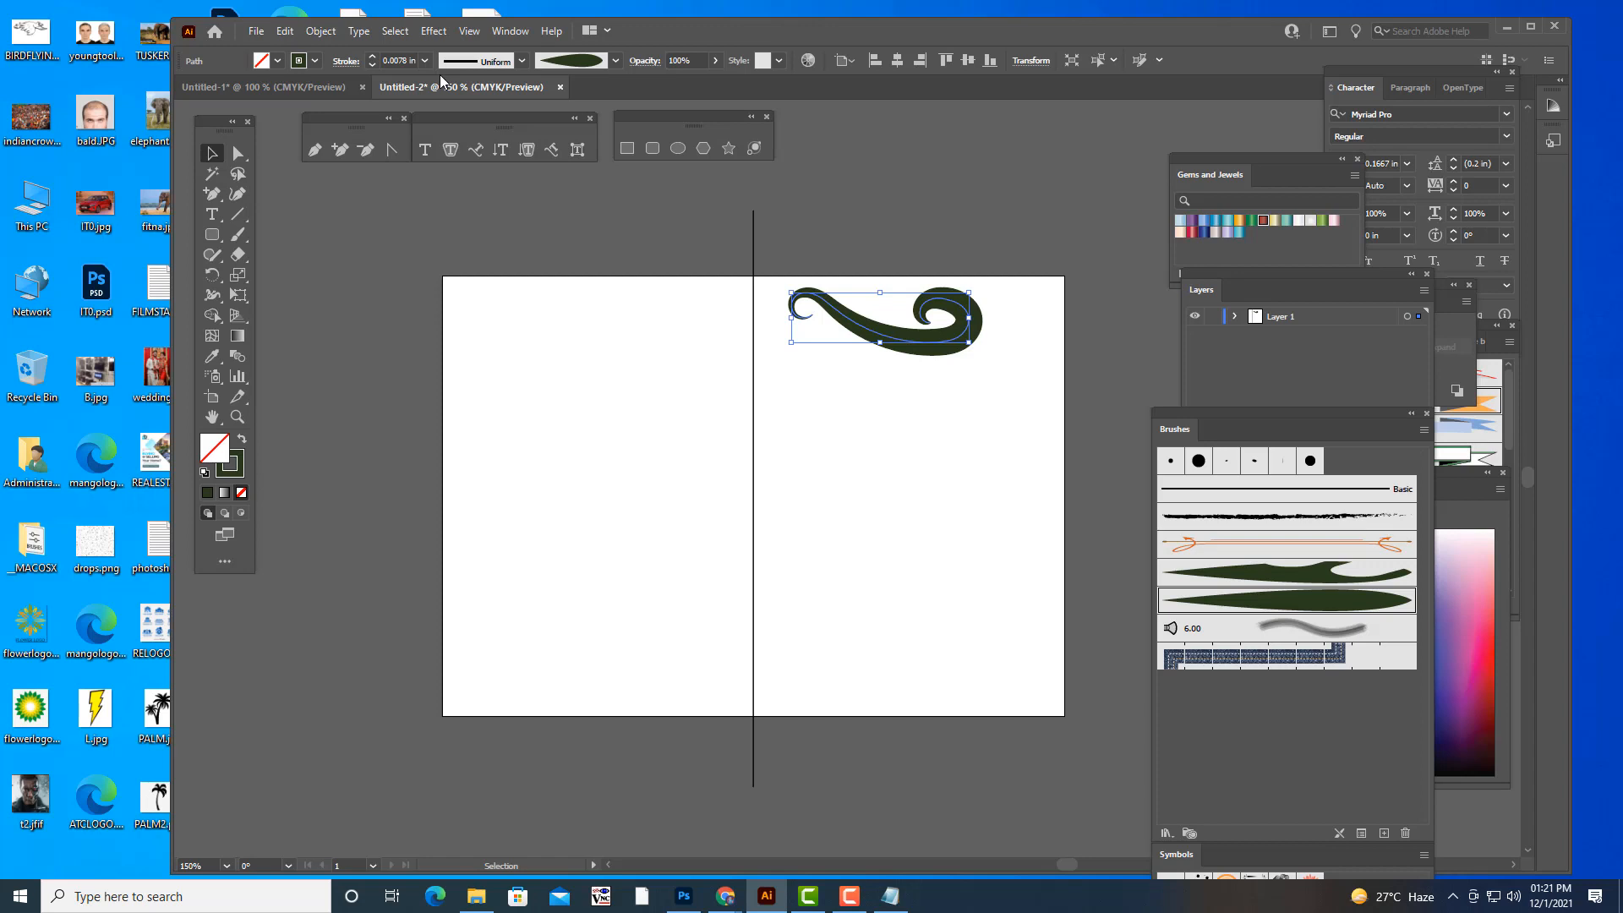
- Target Layer 1 and apply a Transform effect with 1 copy, Reflect X and the reference point on the left edge
{"action": "mouse_move", "coordinate": [1240, 279]}
{"action": "left_mouse_down"}
{"action": "mouse_move", "coordinate": [1219, 432]}
{"action": "mouse_move", "coordinate": [1367, 531]}
{"action": "mouse_move", "coordinate": [1086, 326]}
{"action": "left_mouse_up"}
{"action": "left_click", "coordinate": [1276, 369]}
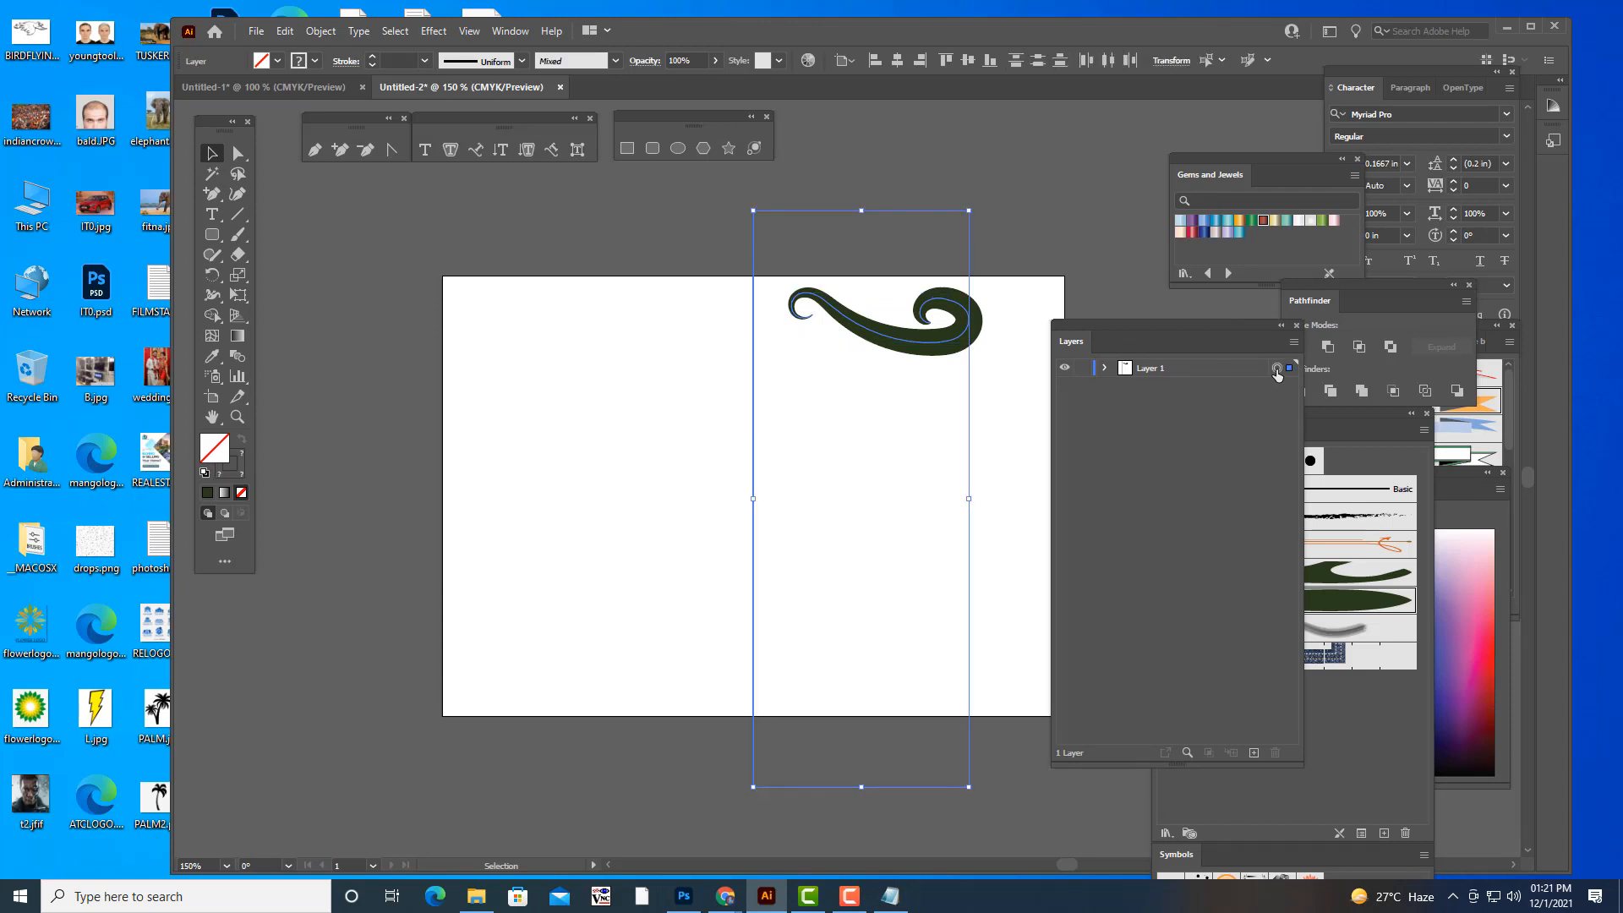
{"action": "left_click", "coordinate": [434, 31]}
{"action": "mouse_move", "coordinate": [531, 169]}
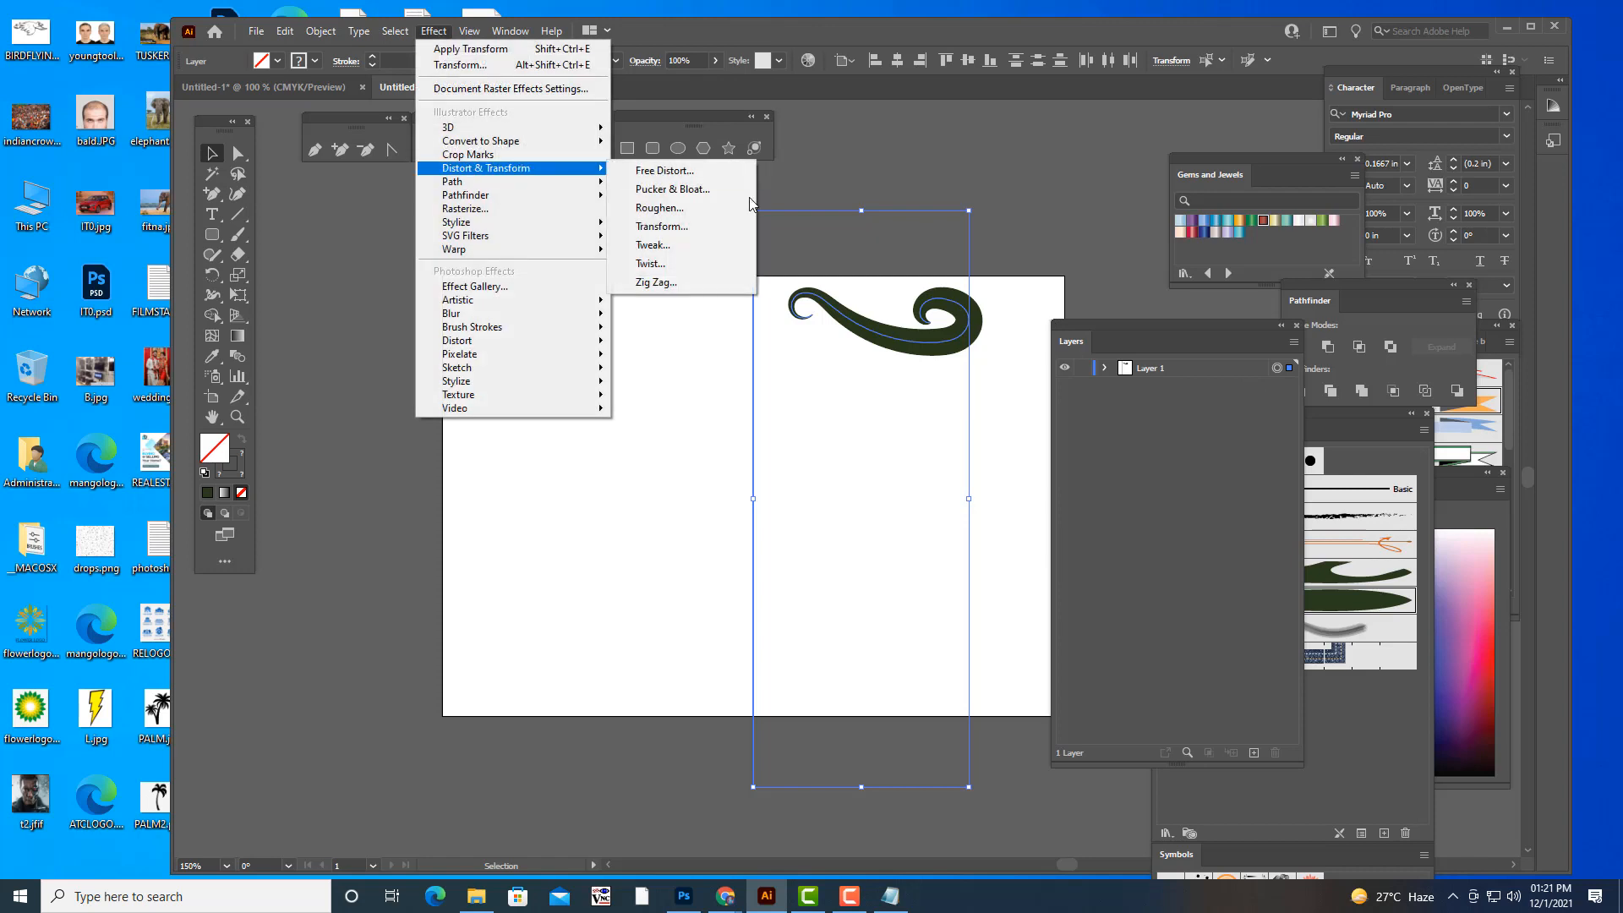
{"action": "left_click", "coordinate": [727, 227]}
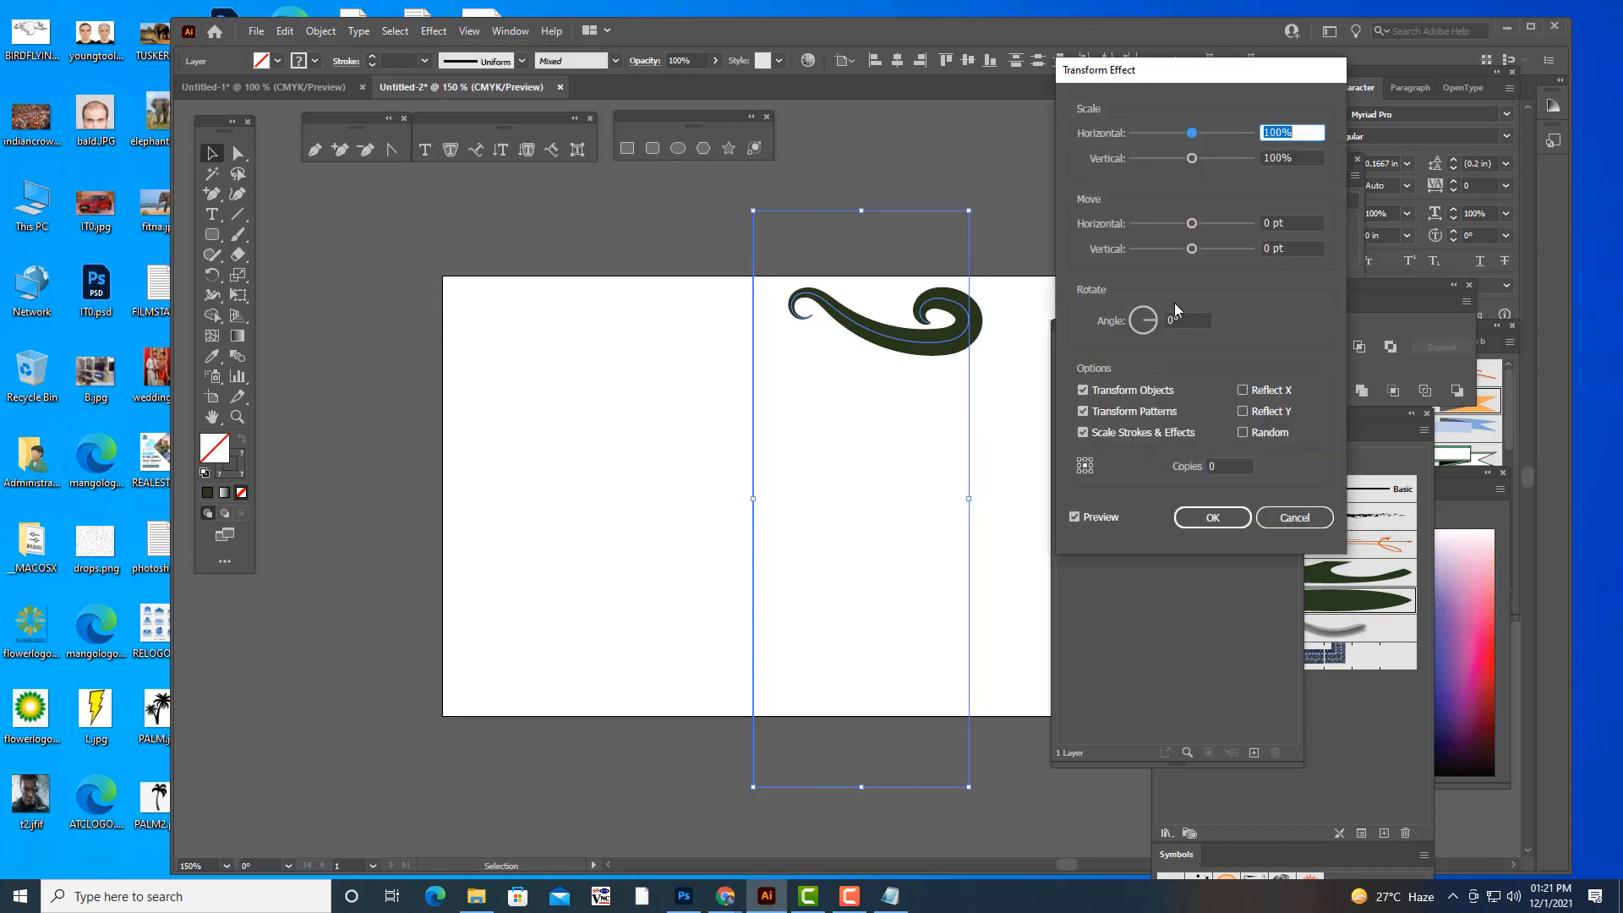
{"action": "left_click_drag", "start_coordinate": [1112, 69], "coordinate": [1144, 57]}
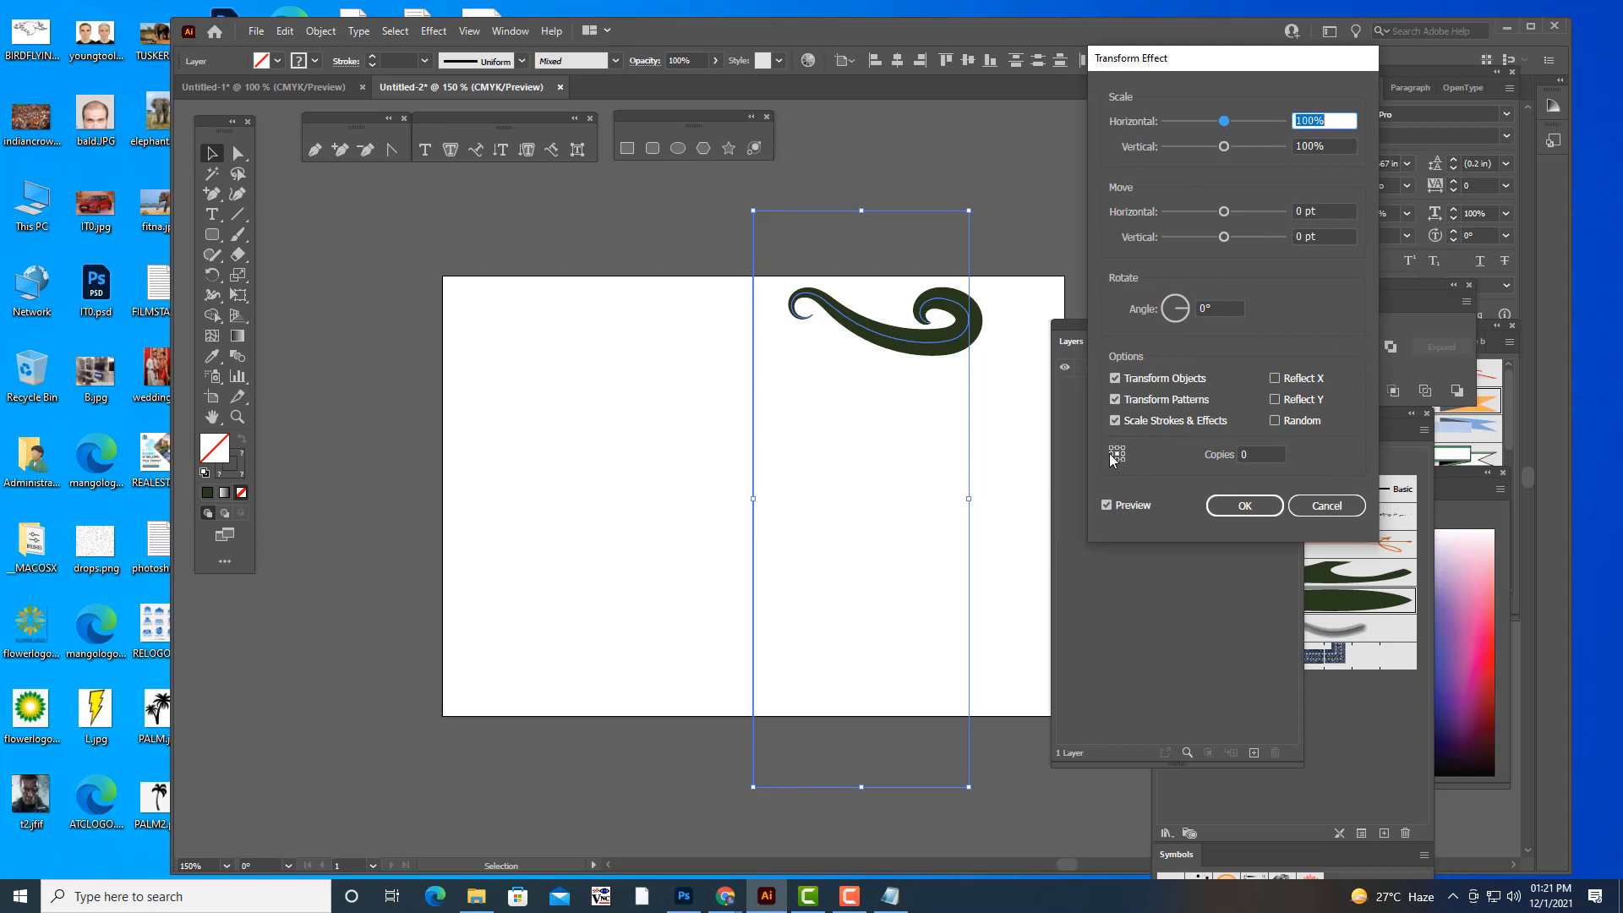
{"action": "double_click", "coordinate": [1252, 454]}
{"action": "type", "text": "1"}
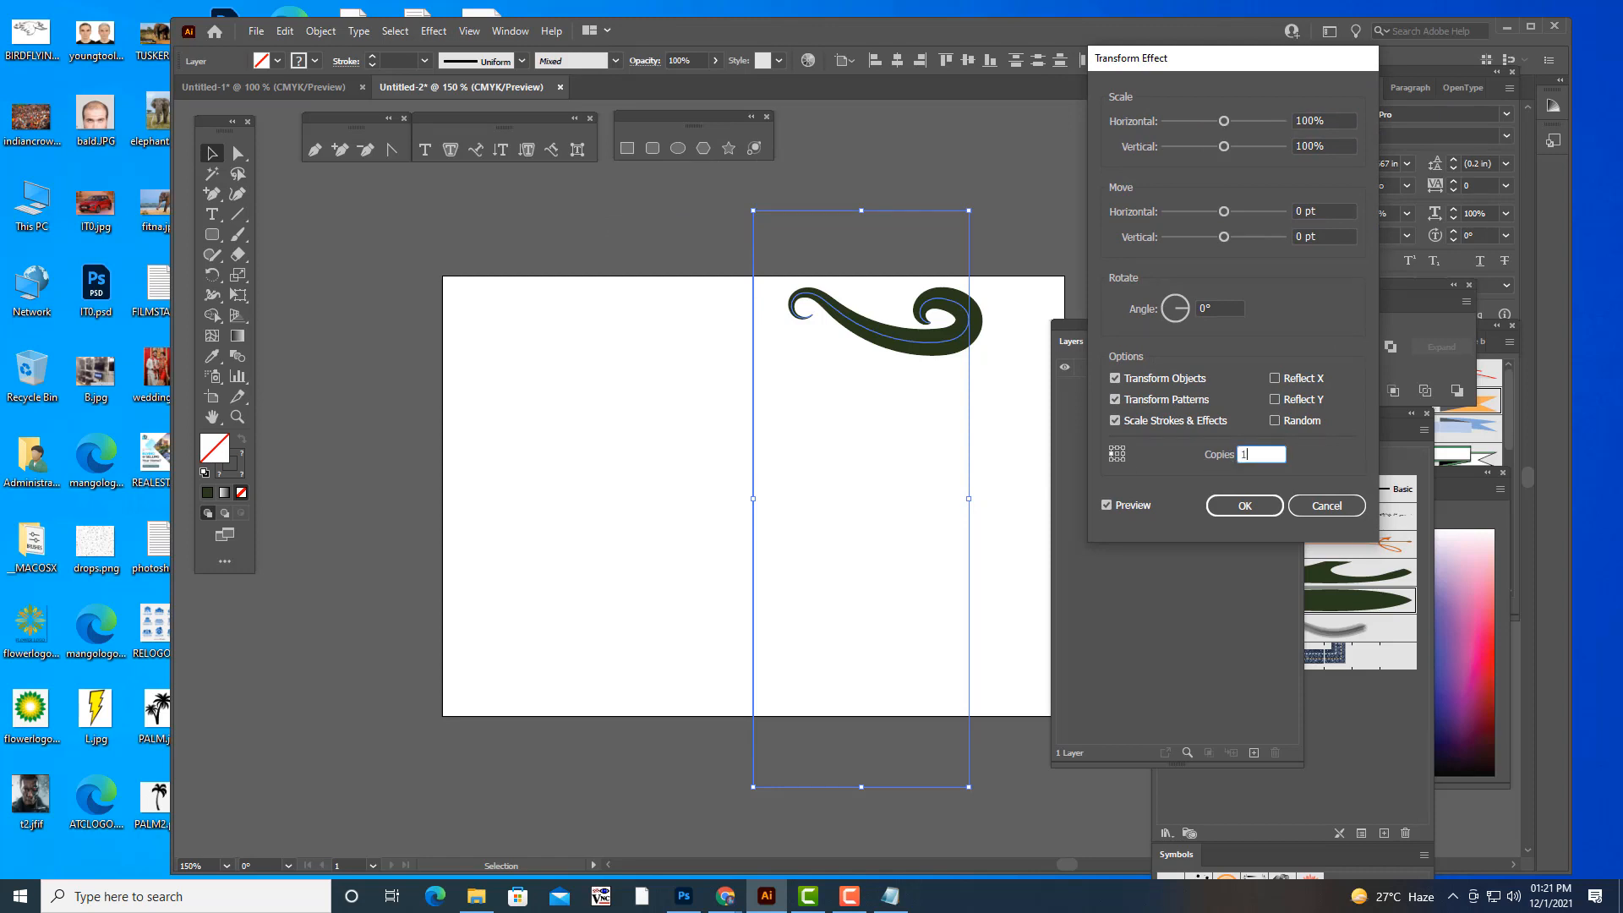
{"action": "left_click", "coordinate": [1275, 378]}
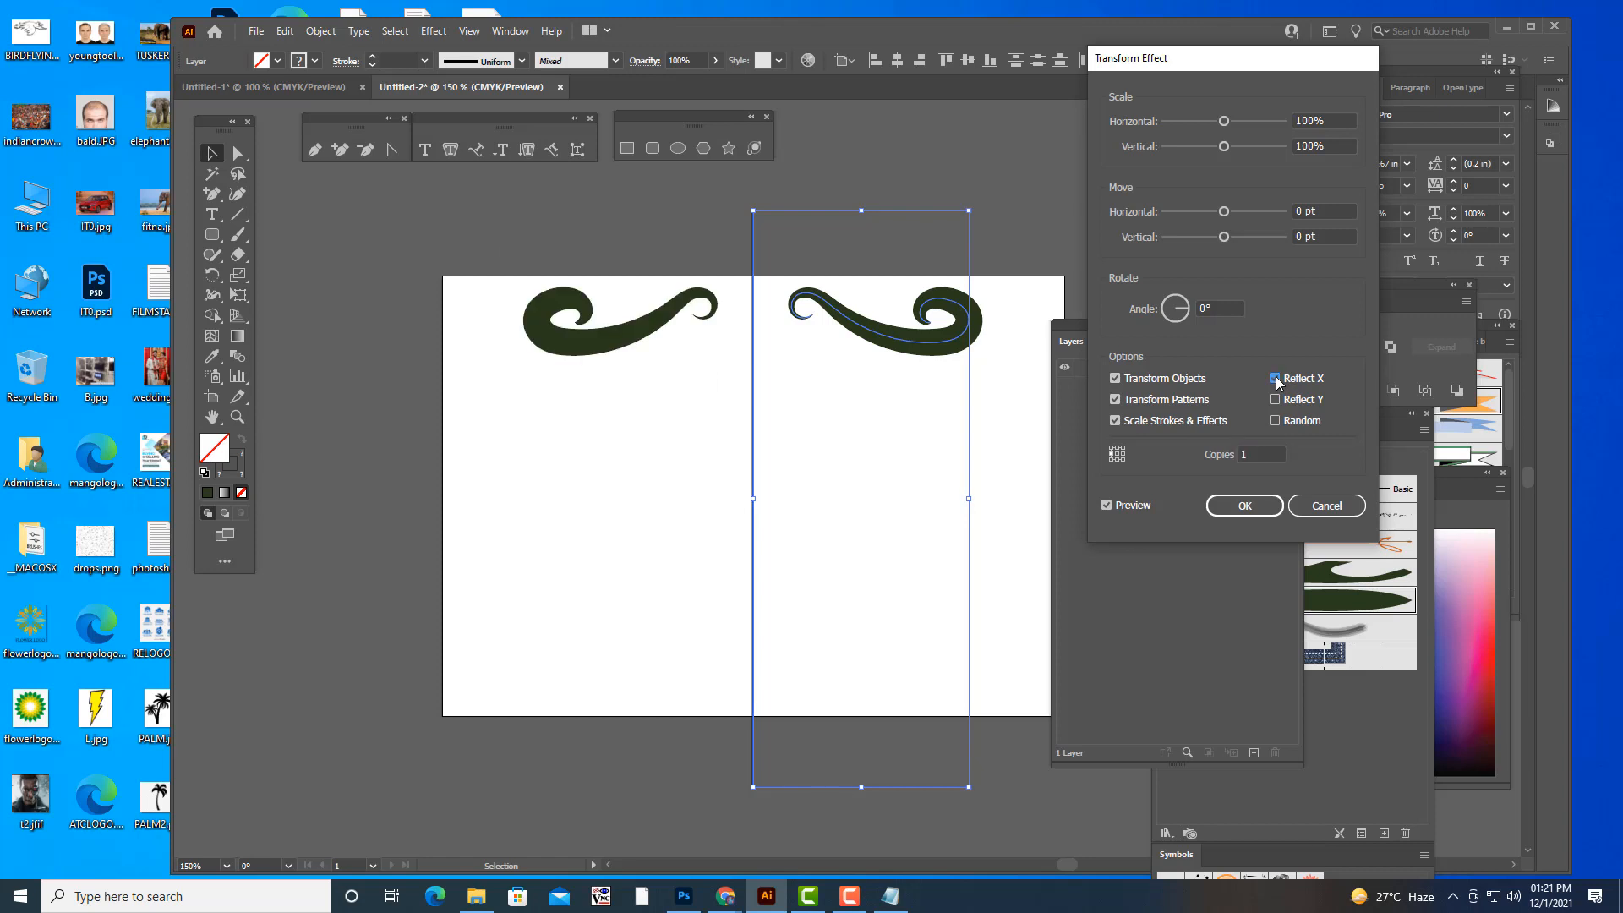
{"action": "left_click", "coordinate": [1242, 509]}
- Paint an upright swirl beside the centre line below the upper swirl and set its stroke weight to 0.0078 in
{"action": "key", "text": "b"}
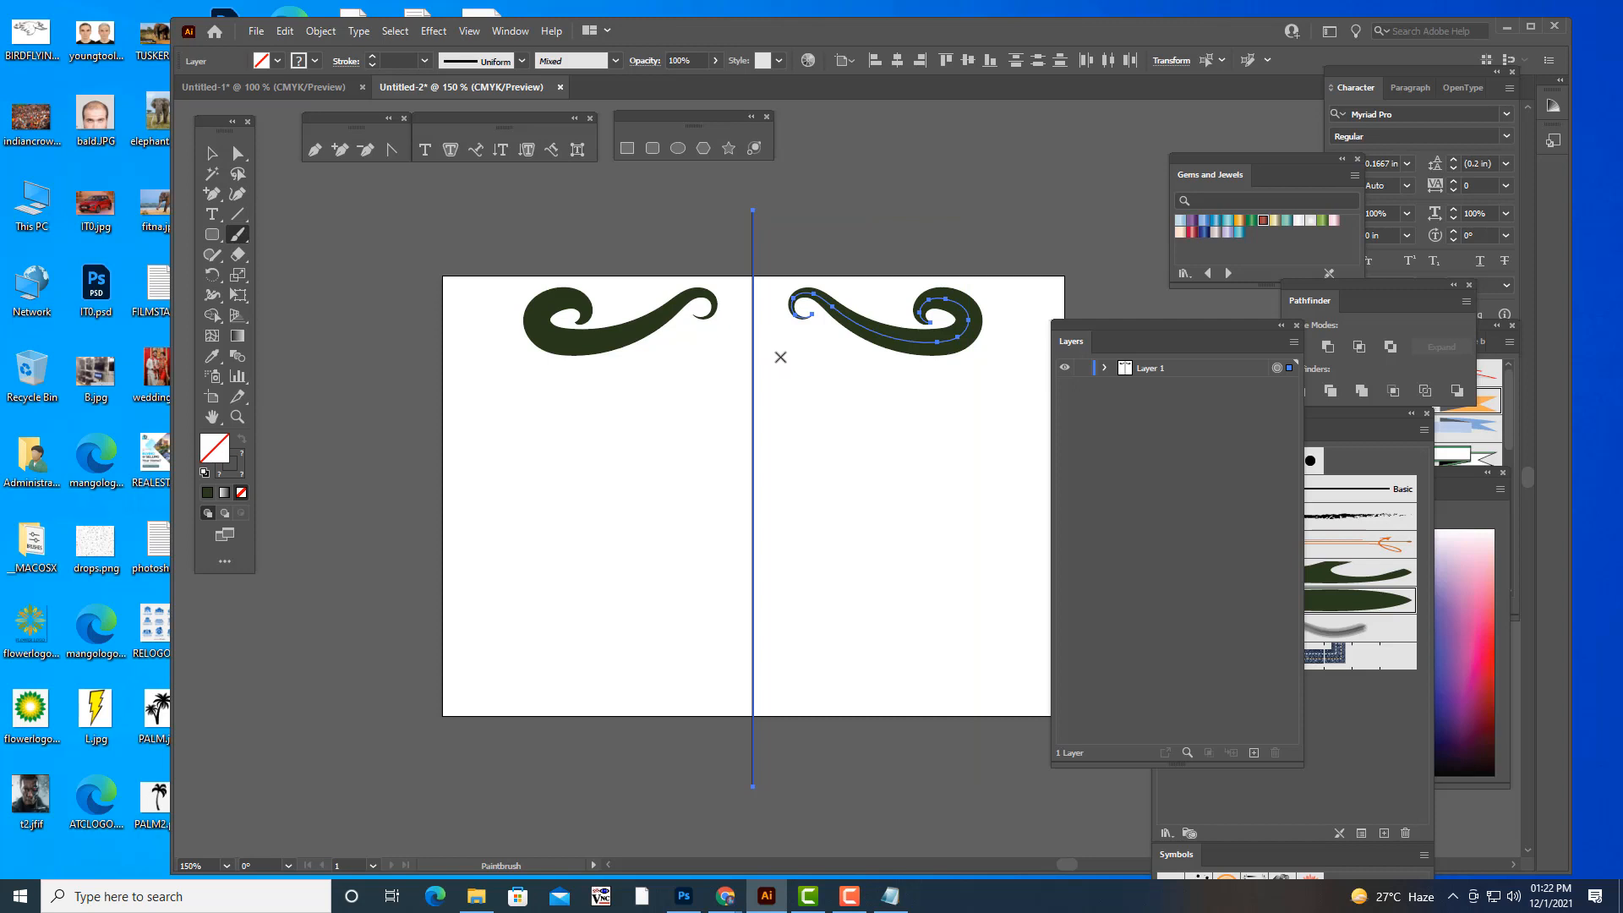
{"action": "mouse_move", "coordinate": [780, 357]}
{"action": "left_mouse_down"}
{"action": "mouse_move", "coordinate": [784, 335]}
{"action": "mouse_move", "coordinate": [810, 360]}
{"action": "mouse_move", "coordinate": [774, 444]}
{"action": "mouse_move", "coordinate": [825, 483]}
{"action": "mouse_move", "coordinate": [848, 438]}
{"action": "mouse_move", "coordinate": [809, 436]}
{"action": "left_mouse_up"}
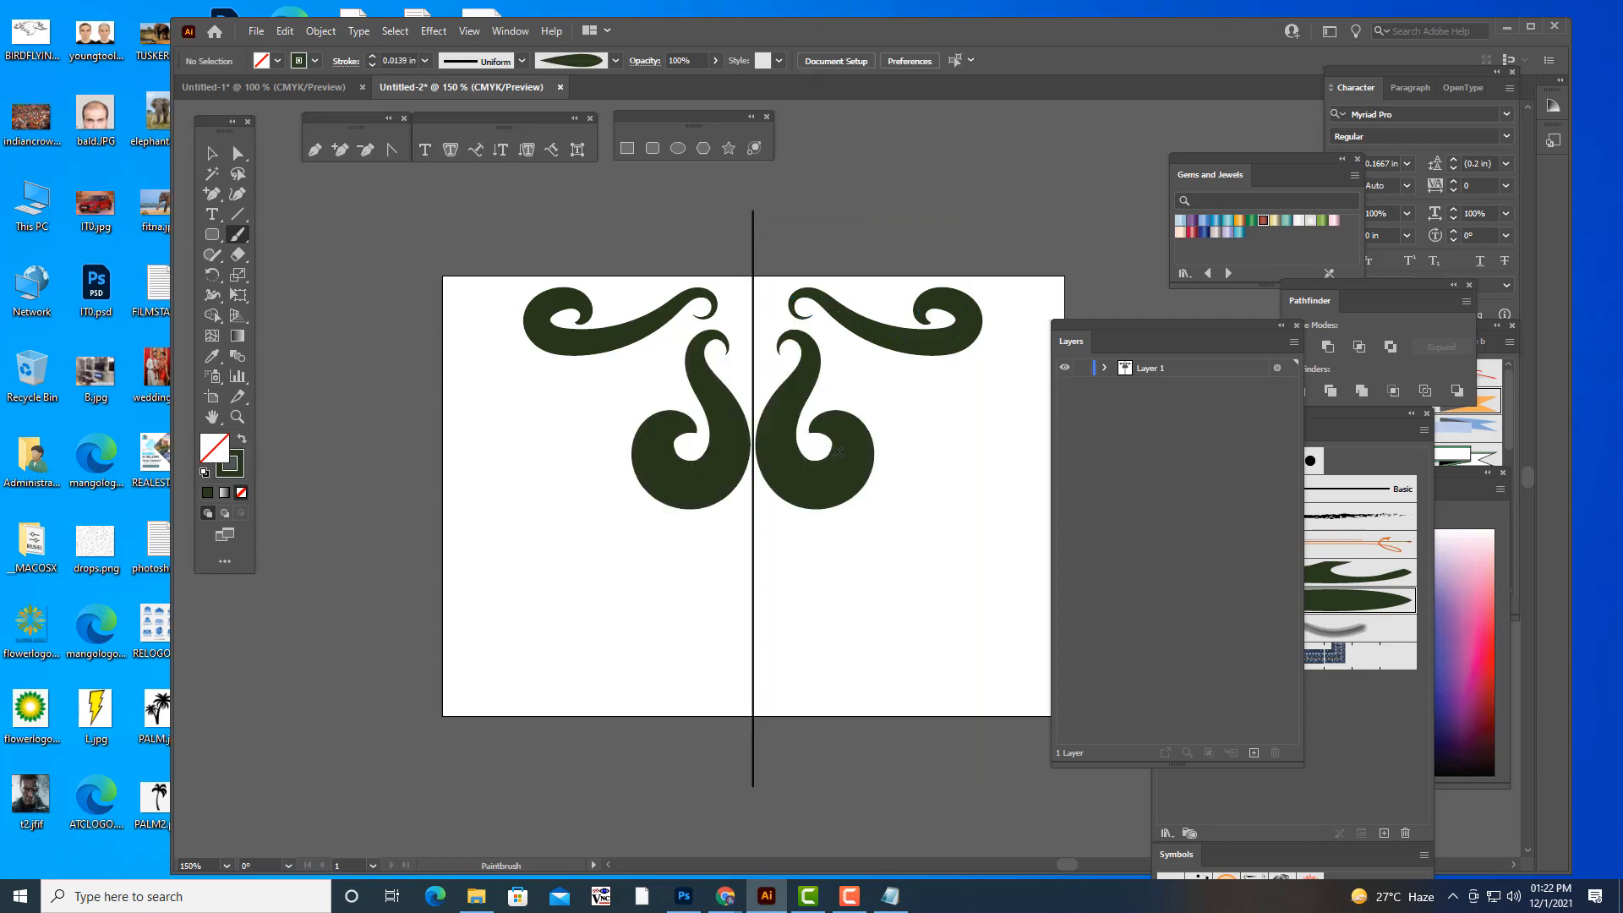
{"action": "left_click", "coordinate": [212, 153]}
{"action": "left_click", "coordinate": [838, 478]}
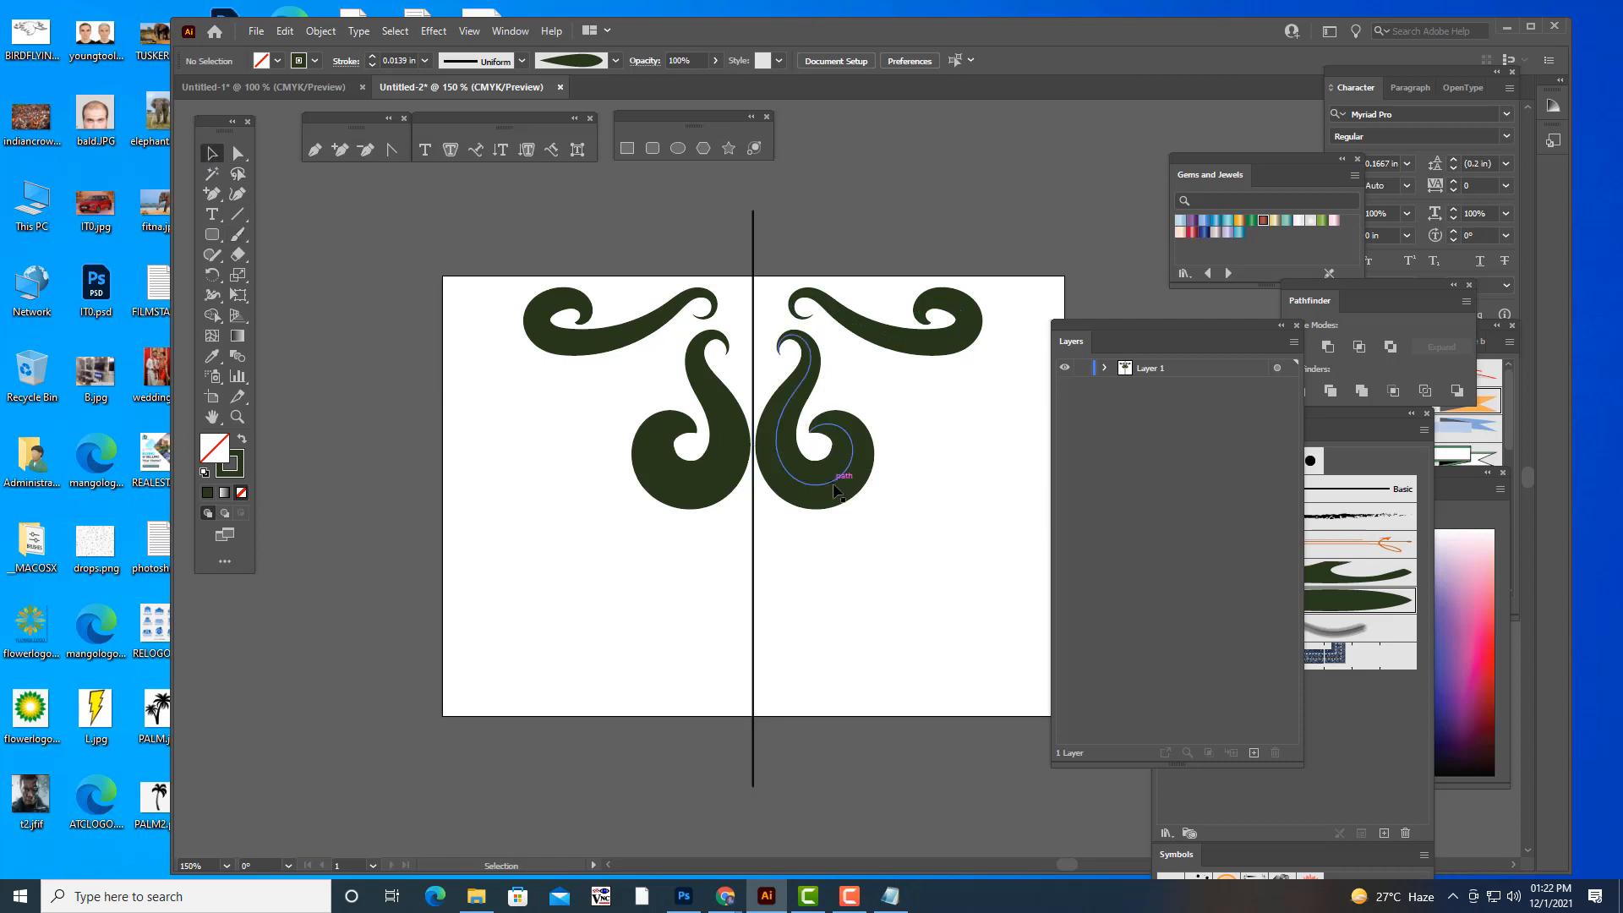
{"action": "left_click", "coordinate": [425, 60]}
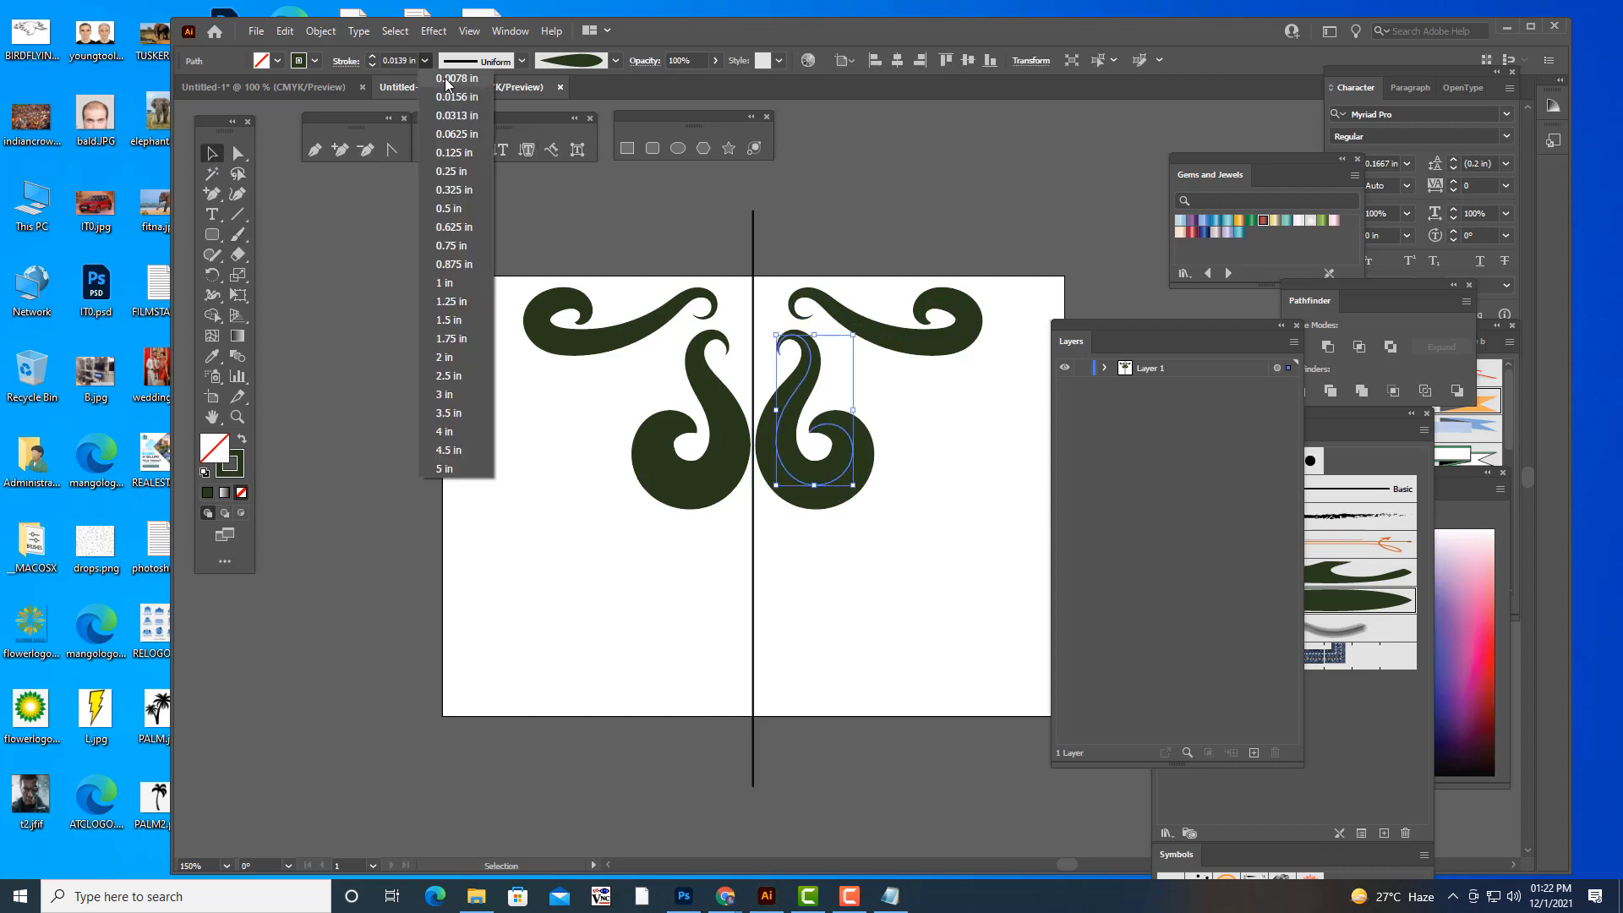
{"action": "left_click", "coordinate": [448, 84]}
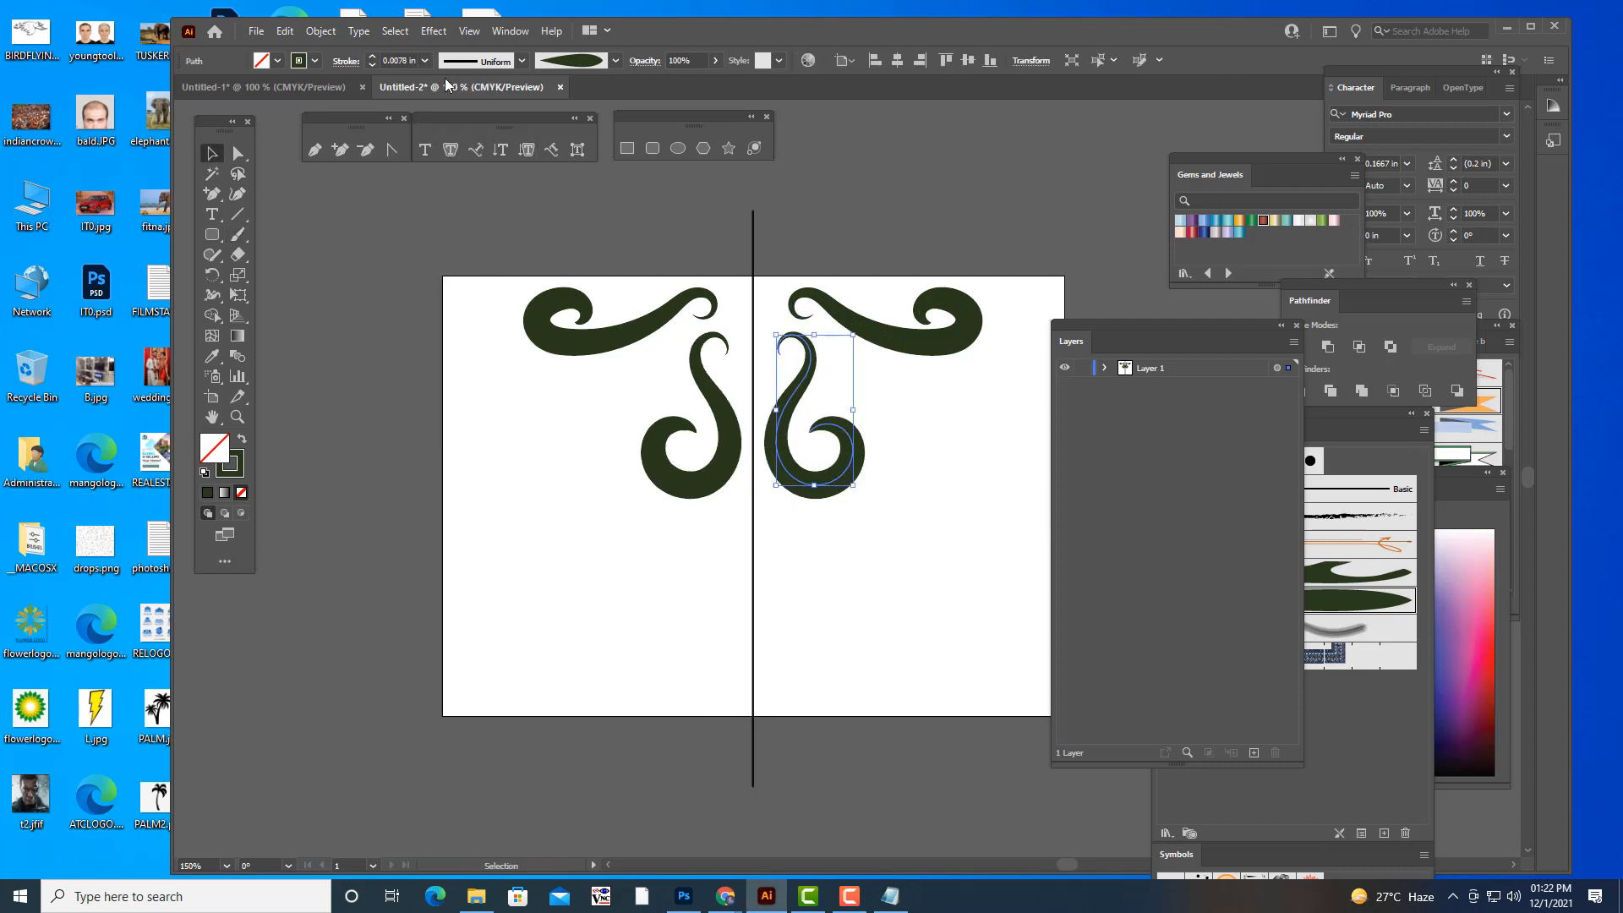
- Paint a long curved leaf and a shorter droplet with the plain leaf brush to the right of the upright swirl
{"action": "left_click", "coordinate": [238, 234]}
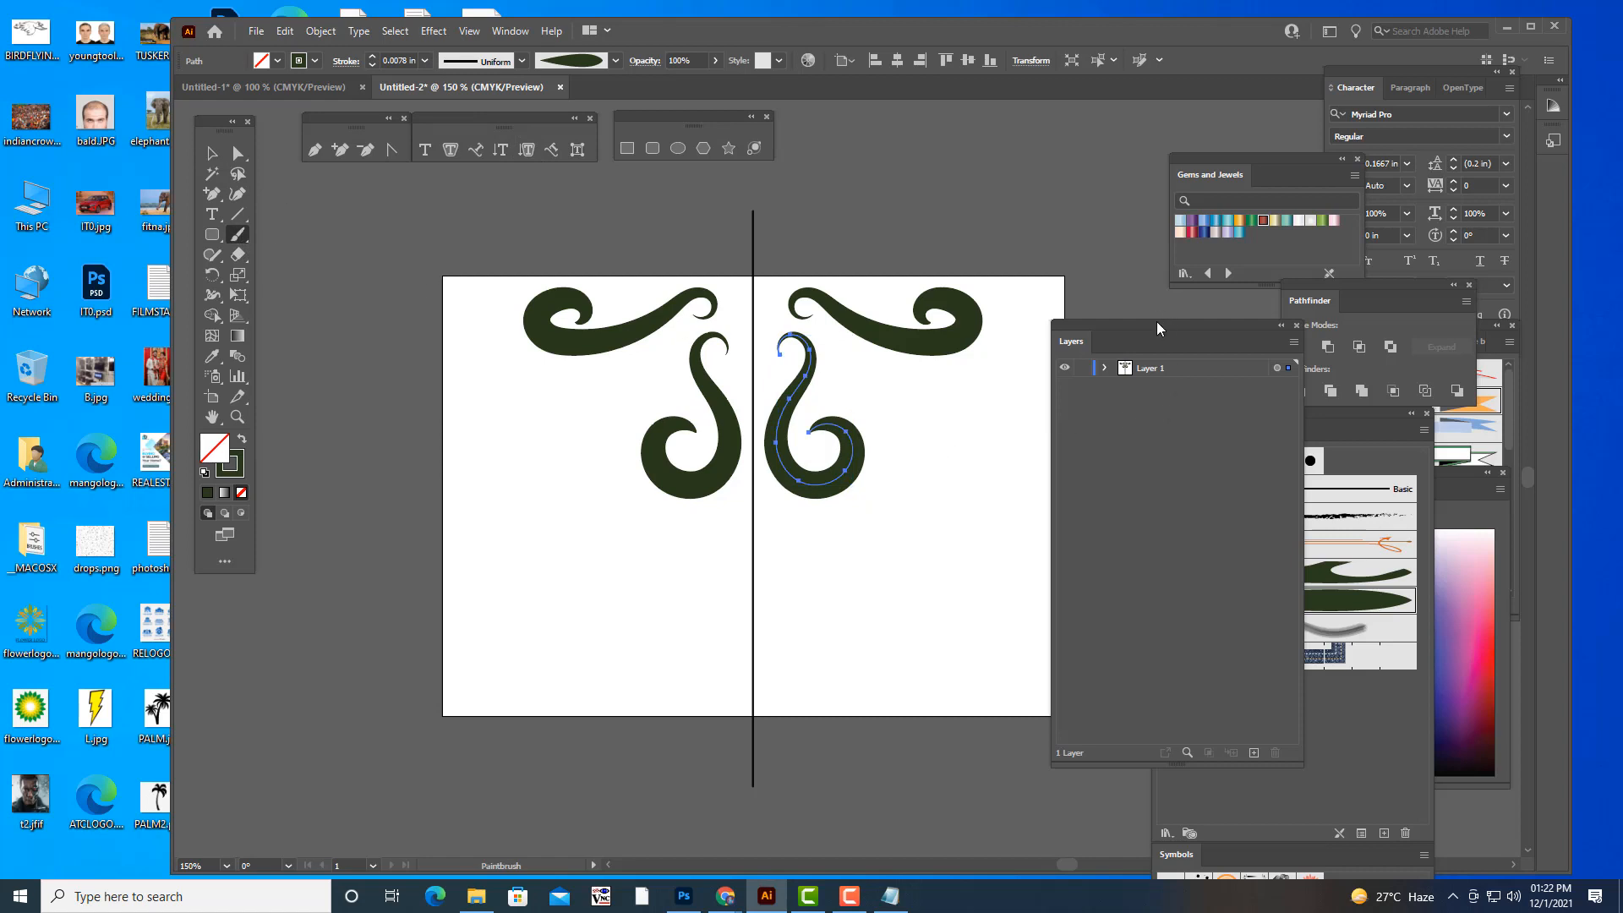
{"action": "left_click", "coordinate": [1338, 409]}
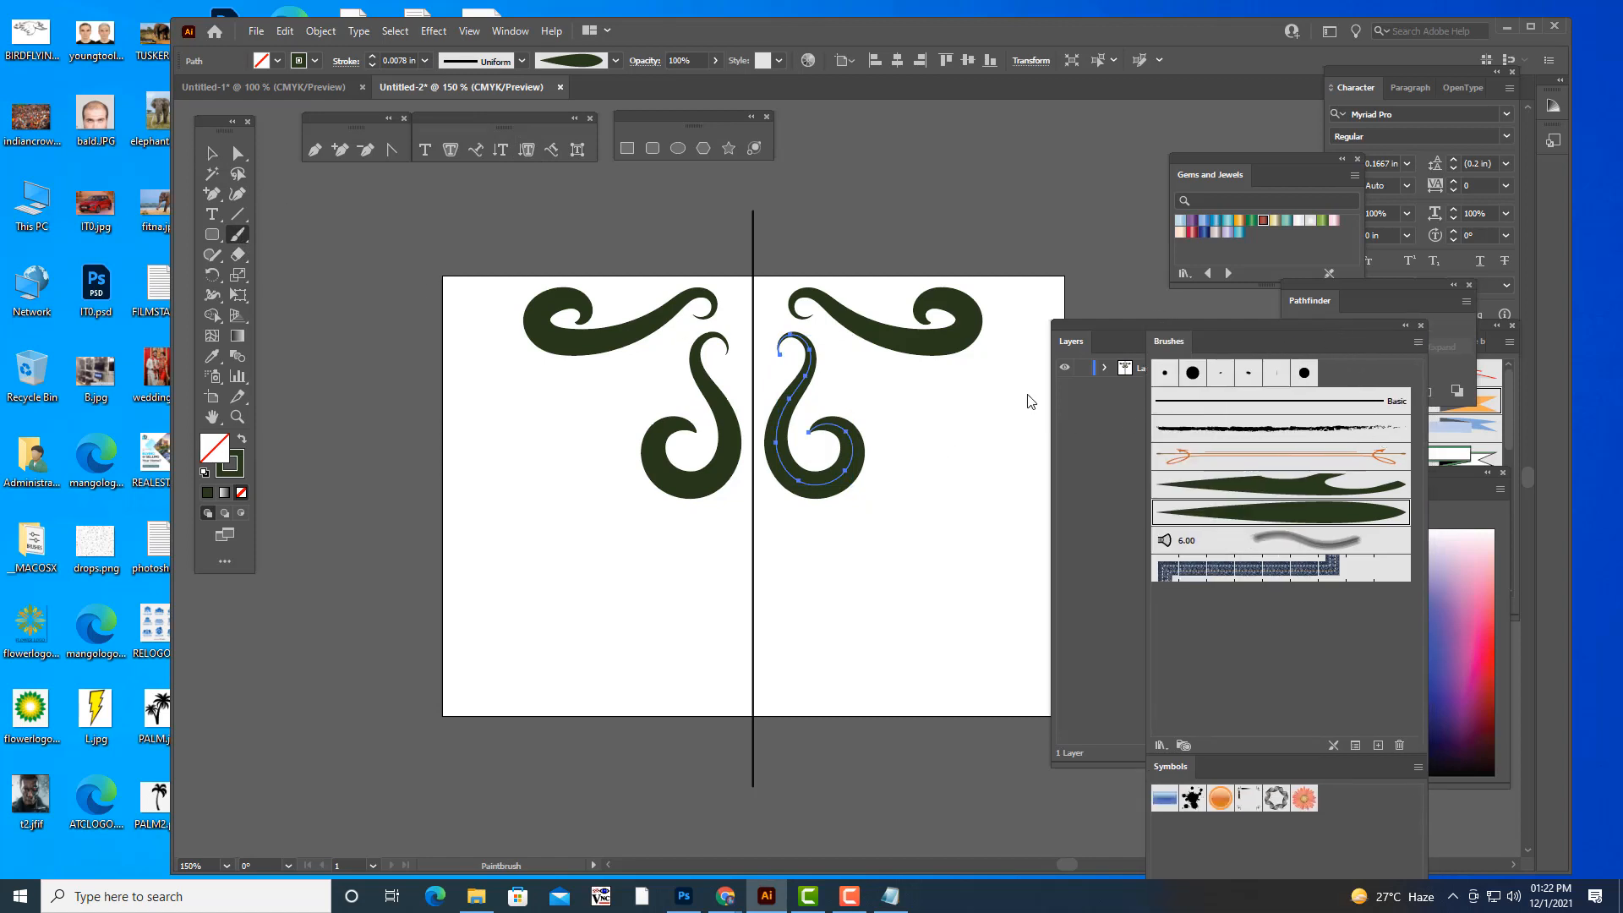
{"action": "left_click_drag", "start_coordinate": [909, 400], "coordinate": [886, 501]}
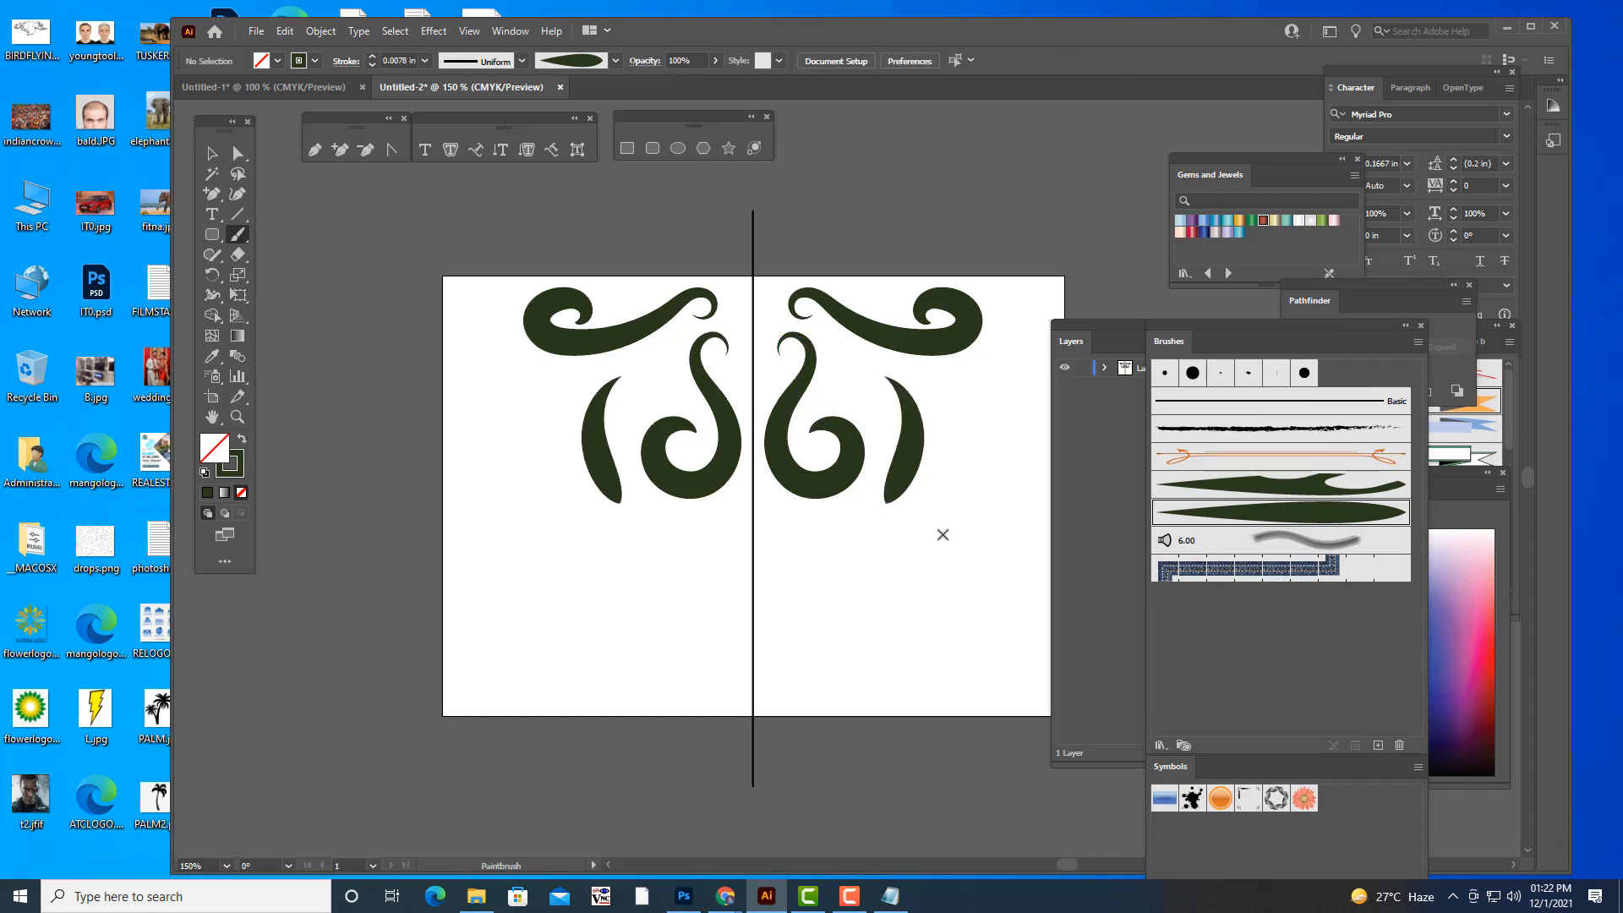
{"action": "left_click_drag", "start_coordinate": [935, 373], "coordinate": [940, 438]}
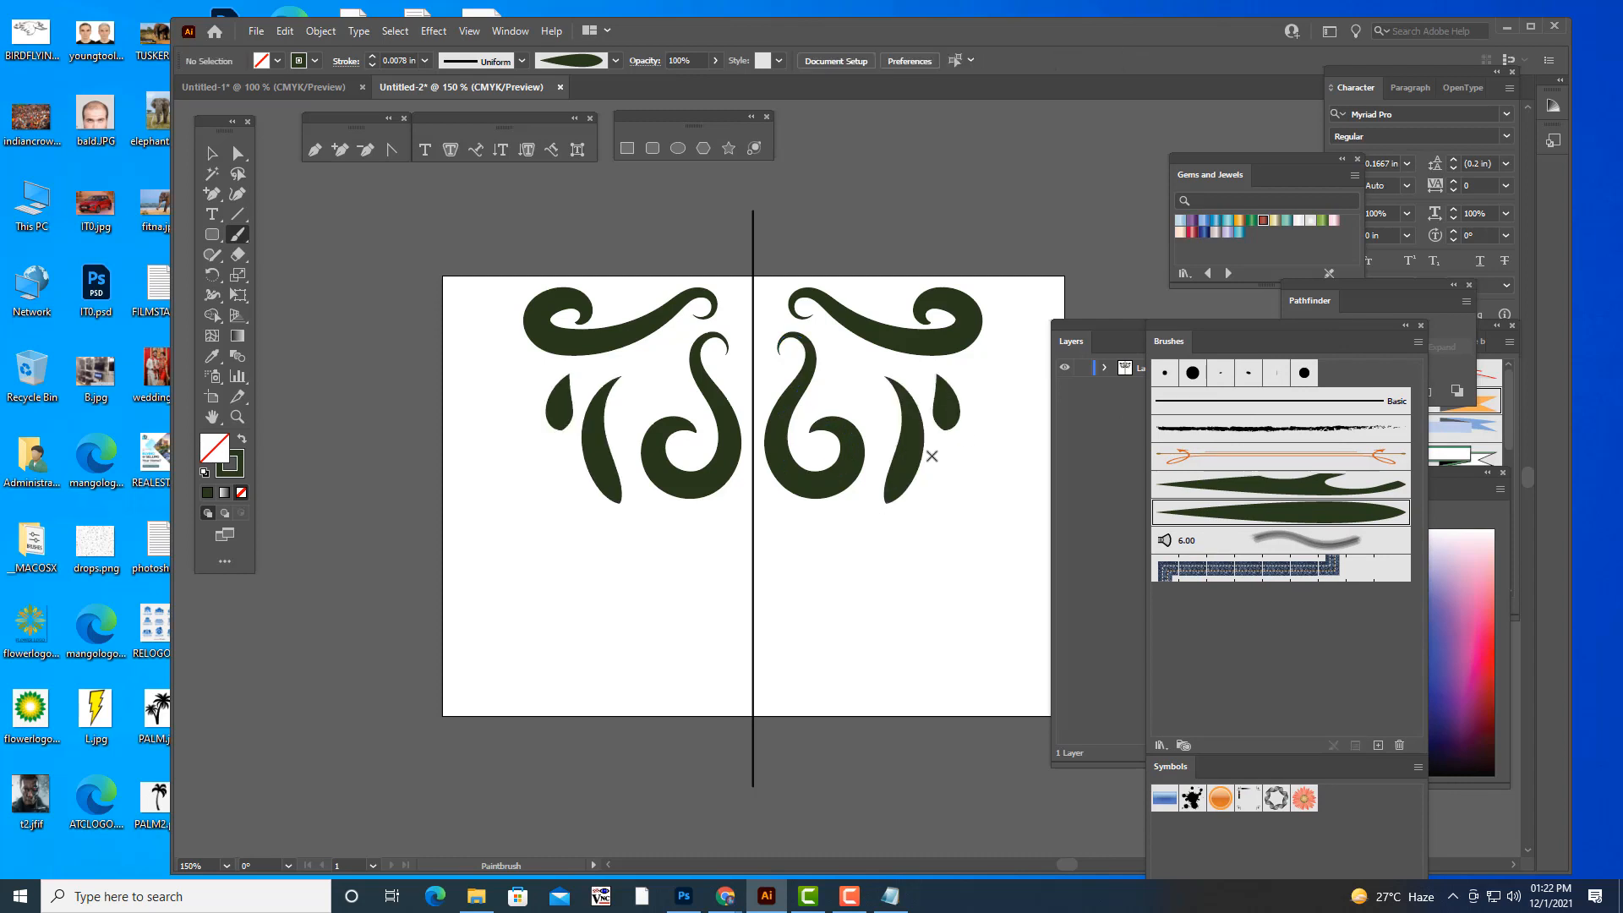
- Paint an upright swirl with the notched leaf brush beside the centre line in the lower half of the artboard
{"action": "left_click", "coordinate": [1273, 492]}
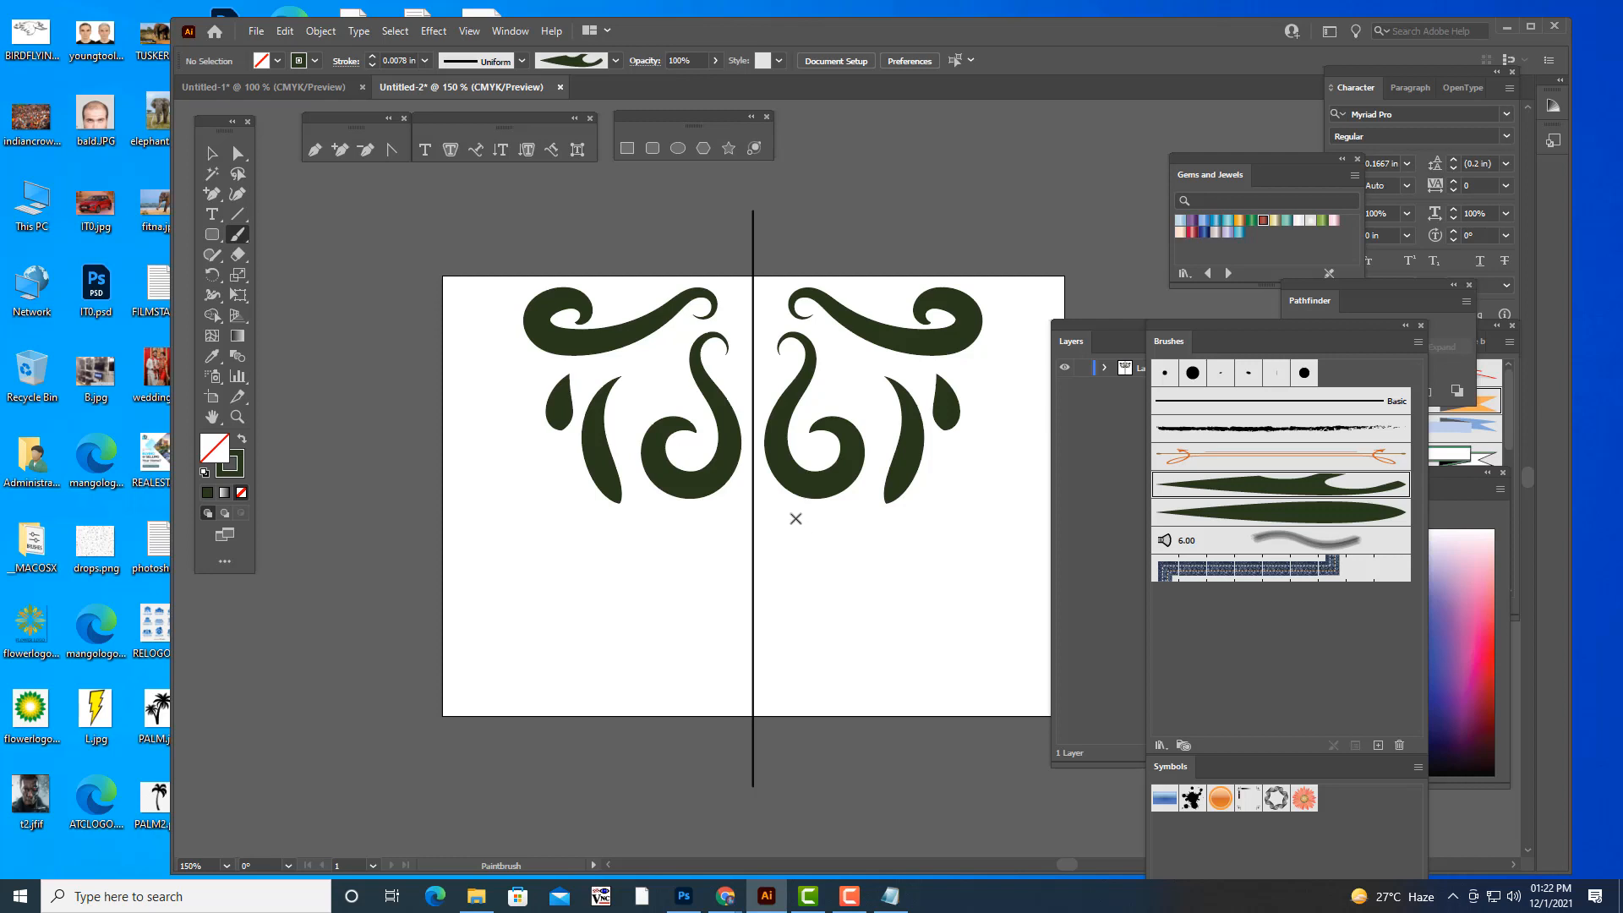
{"action": "mouse_move", "coordinate": [794, 518]}
{"action": "left_mouse_down"}
{"action": "mouse_move", "coordinate": [819, 539]}
{"action": "mouse_move", "coordinate": [771, 633]}
{"action": "mouse_move", "coordinate": [791, 676]}
{"action": "mouse_move", "coordinate": [833, 668]}
{"action": "mouse_move", "coordinate": [845, 633]}
{"action": "mouse_move", "coordinate": [805, 628]}
{"action": "left_mouse_up"}
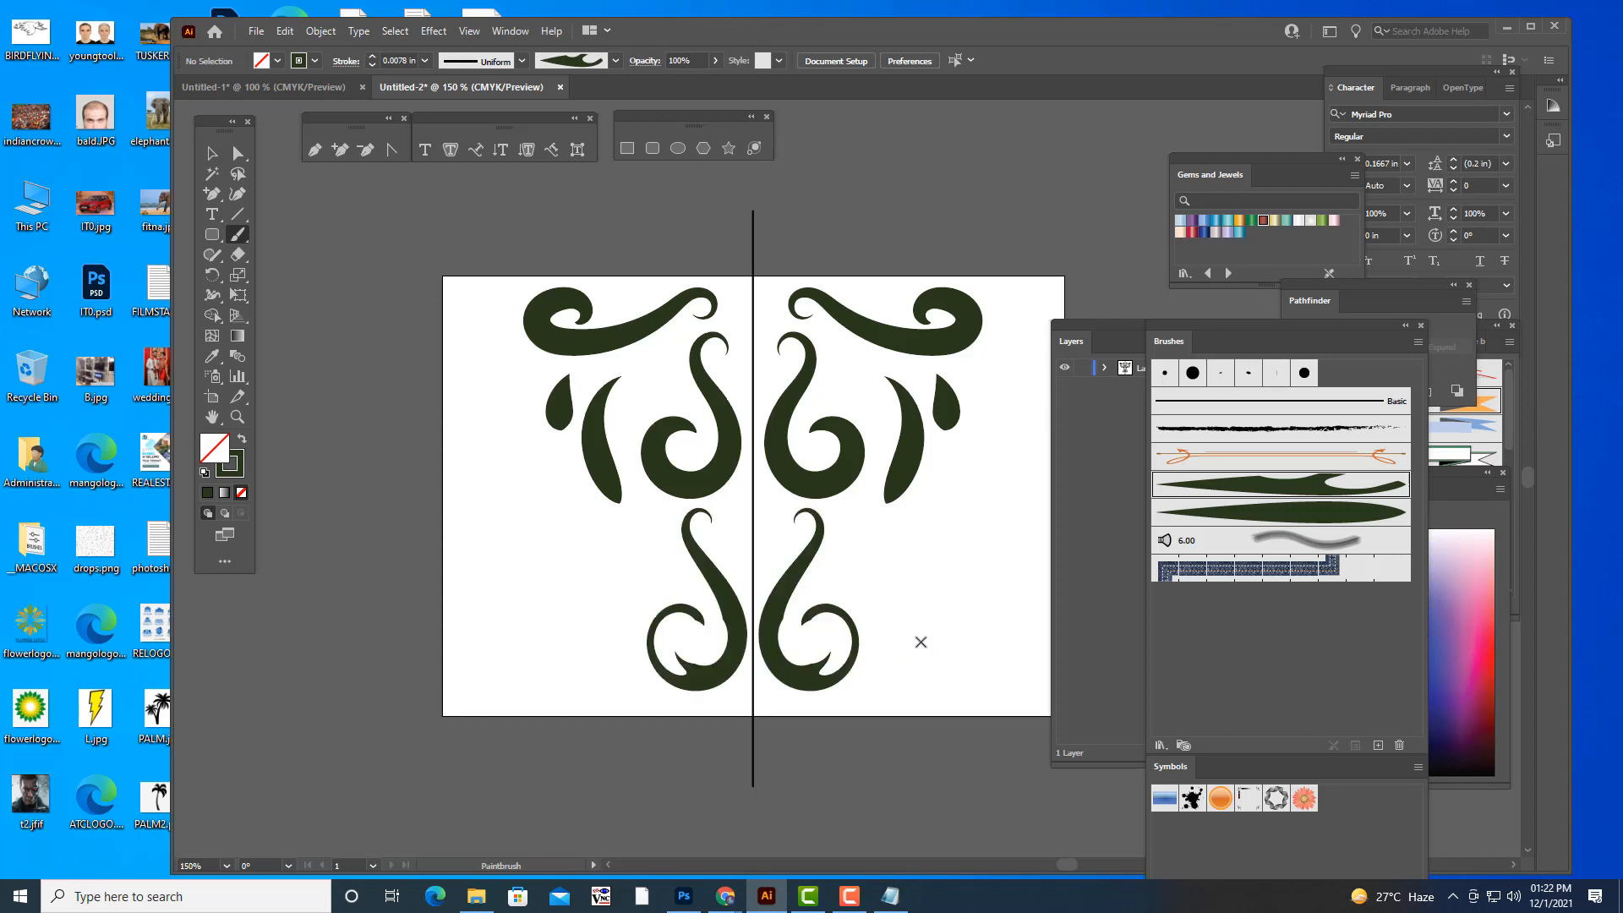
- Paint notched-leaf brush strokes across the rest of the artboard's right half: short leaves, an S-shaped upper-corner swirl and a lower loop
{"action": "mouse_move", "coordinate": [855, 580]}
{"action": "left_mouse_down"}
{"action": "mouse_move", "coordinate": [951, 515]}
{"action": "mouse_move", "coordinate": [935, 536]}
{"action": "mouse_move", "coordinate": [985, 417]}
{"action": "mouse_move", "coordinate": [1009, 468]}
{"action": "left_mouse_up"}
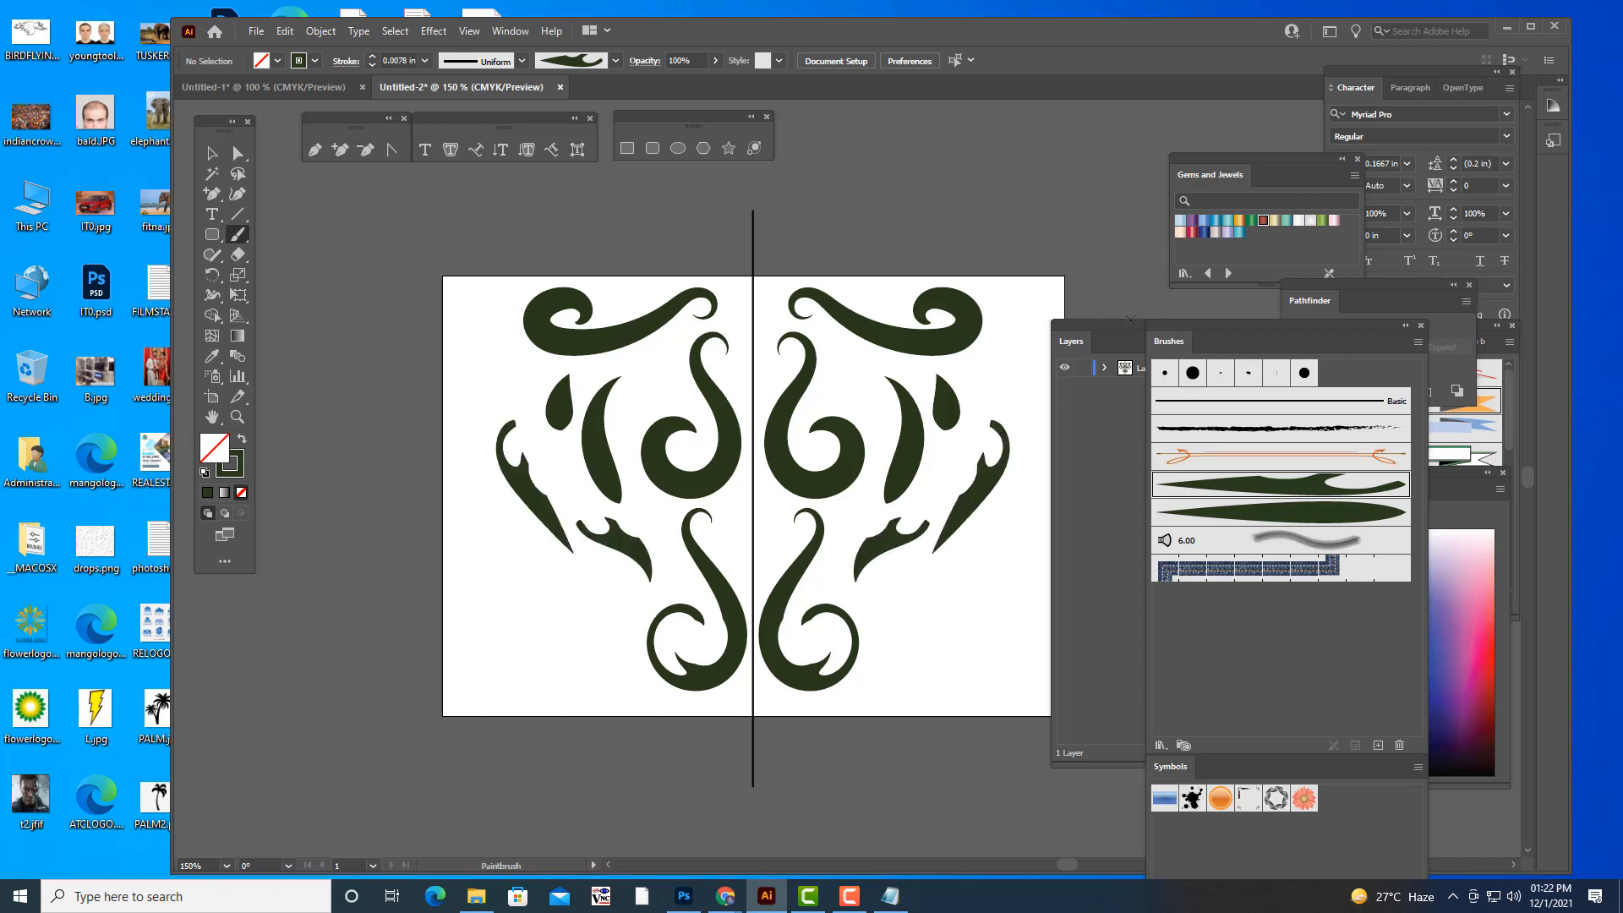
{"action": "mouse_move", "coordinate": [1198, 328]}
{"action": "left_mouse_down"}
{"action": "mouse_move", "coordinate": [1246, 328]}
{"action": "mouse_move", "coordinate": [1233, 299]}
{"action": "left_mouse_up"}
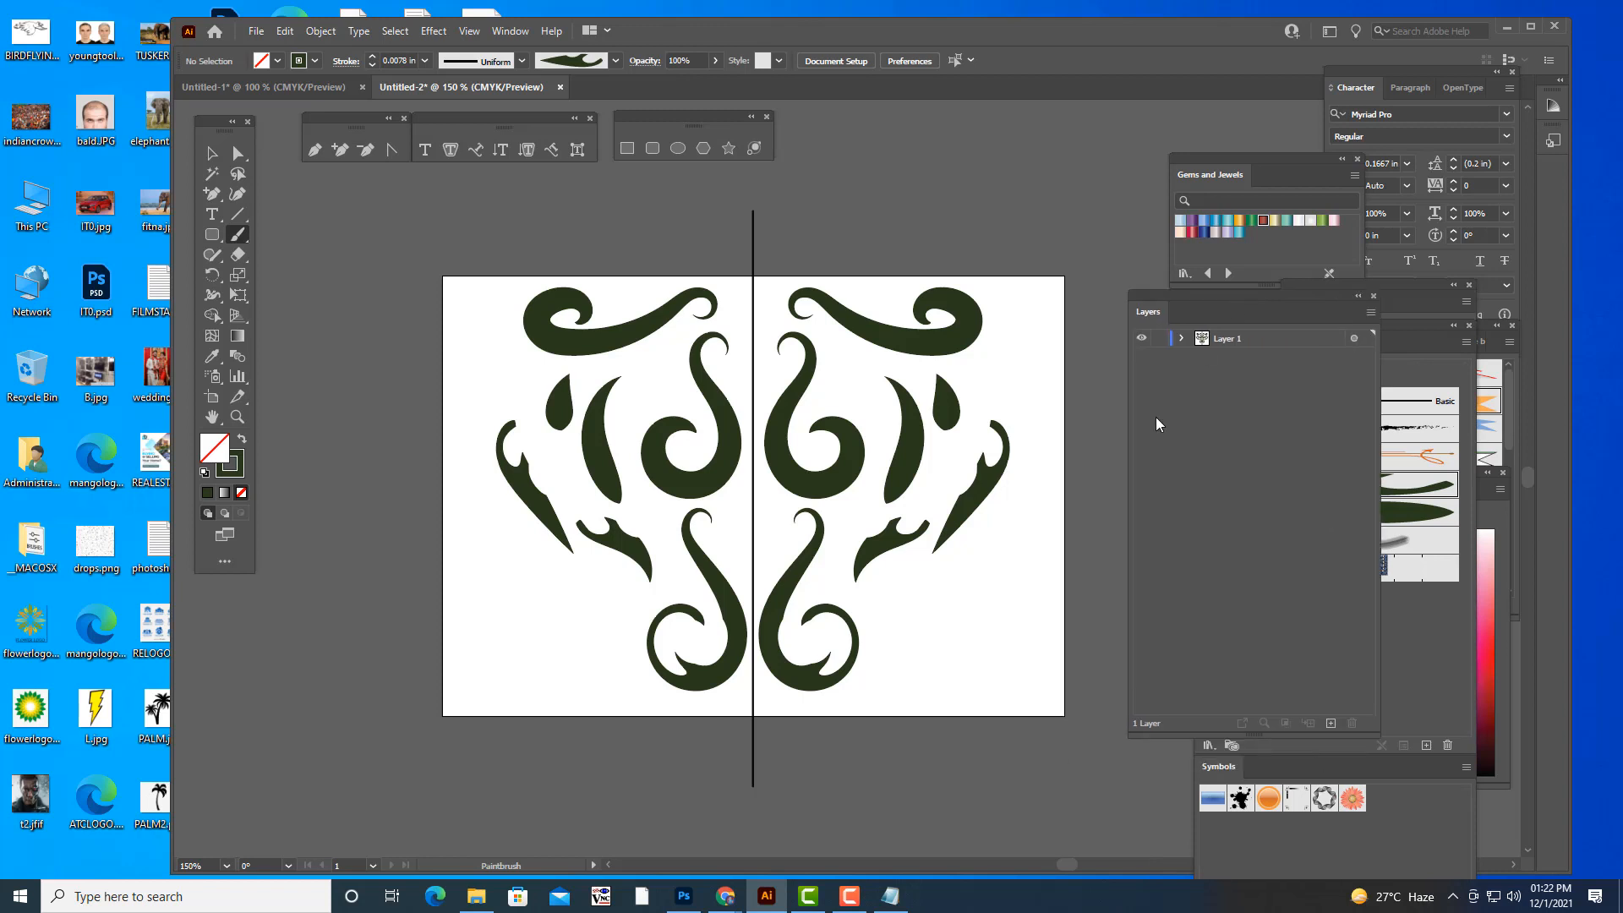
{"action": "mouse_move", "coordinate": [981, 594]}
{"action": "left_mouse_down"}
{"action": "mouse_move", "coordinate": [937, 677]}
{"action": "mouse_move", "coordinate": [893, 641]}
{"action": "mouse_move", "coordinate": [952, 585]}
{"action": "mouse_move", "coordinate": [1028, 550]}
{"action": "mouse_move", "coordinate": [1039, 399]}
{"action": "mouse_move", "coordinate": [1014, 381]}
{"action": "mouse_move", "coordinate": [1013, 331]}
{"action": "mouse_move", "coordinate": [1032, 309]}
{"action": "mouse_move", "coordinate": [1040, 333]}
{"action": "mouse_move", "coordinate": [1028, 341]}
{"action": "mouse_move", "coordinate": [1005, 302]}
{"action": "mouse_move", "coordinate": [1042, 306]}
{"action": "mouse_move", "coordinate": [1041, 355]}
{"action": "mouse_move", "coordinate": [1015, 388]}
{"action": "mouse_move", "coordinate": [1049, 414]}
{"action": "left_mouse_up"}
{"action": "key", "text": "ctrl+z"}
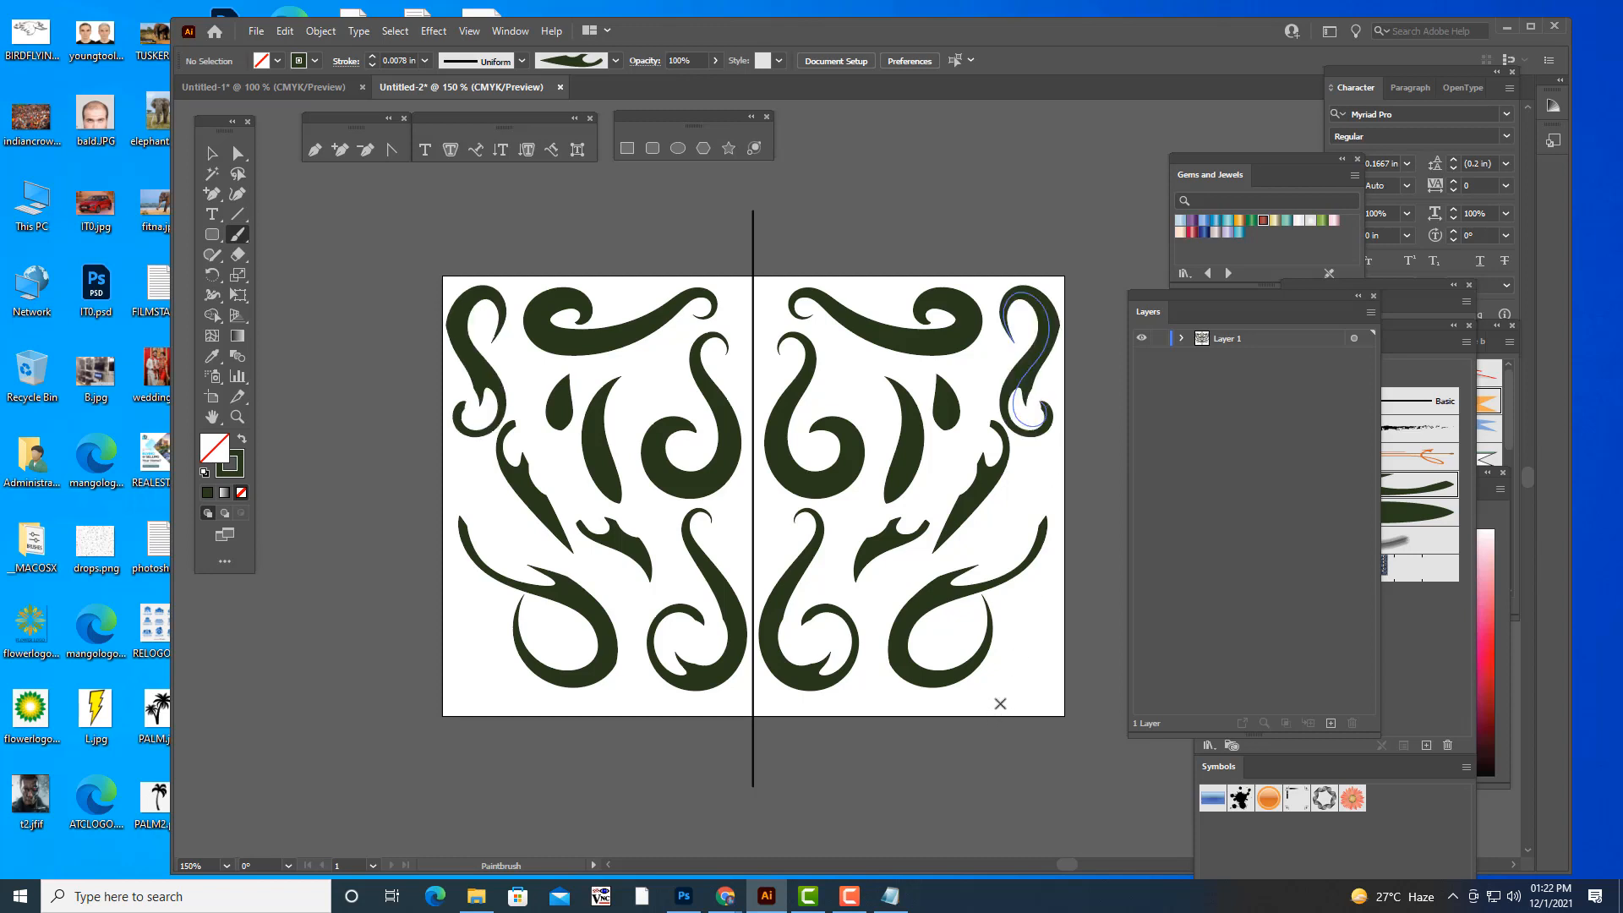
{"action": "mouse_move", "coordinate": [1000, 703]}
{"action": "left_mouse_down"}
{"action": "mouse_move", "coordinate": [1049, 607]}
{"action": "mouse_move", "coordinate": [1053, 577]}
{"action": "mouse_move", "coordinate": [1027, 604]}
{"action": "mouse_move", "coordinate": [1057, 589]}
{"action": "left_mouse_up"}
{"action": "key", "text": "ctrl+z"}
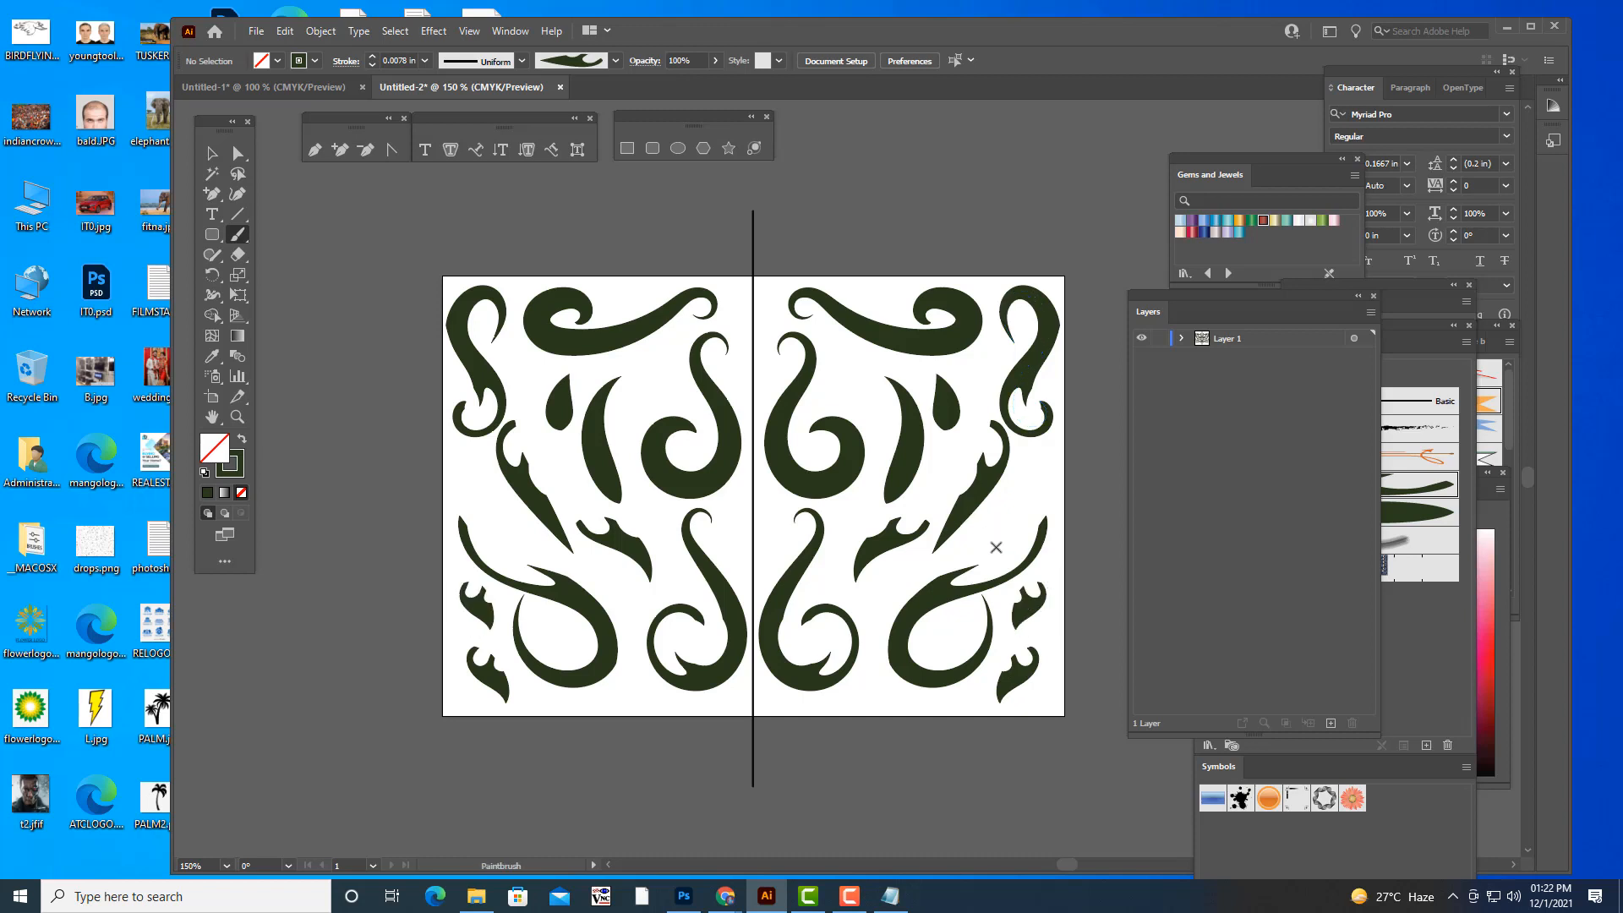
{"action": "mouse_move", "coordinate": [1011, 536]}
{"action": "left_mouse_down"}
{"action": "mouse_move", "coordinate": [1000, 515]}
{"action": "mouse_move", "coordinate": [1043, 467]}
{"action": "left_mouse_up"}
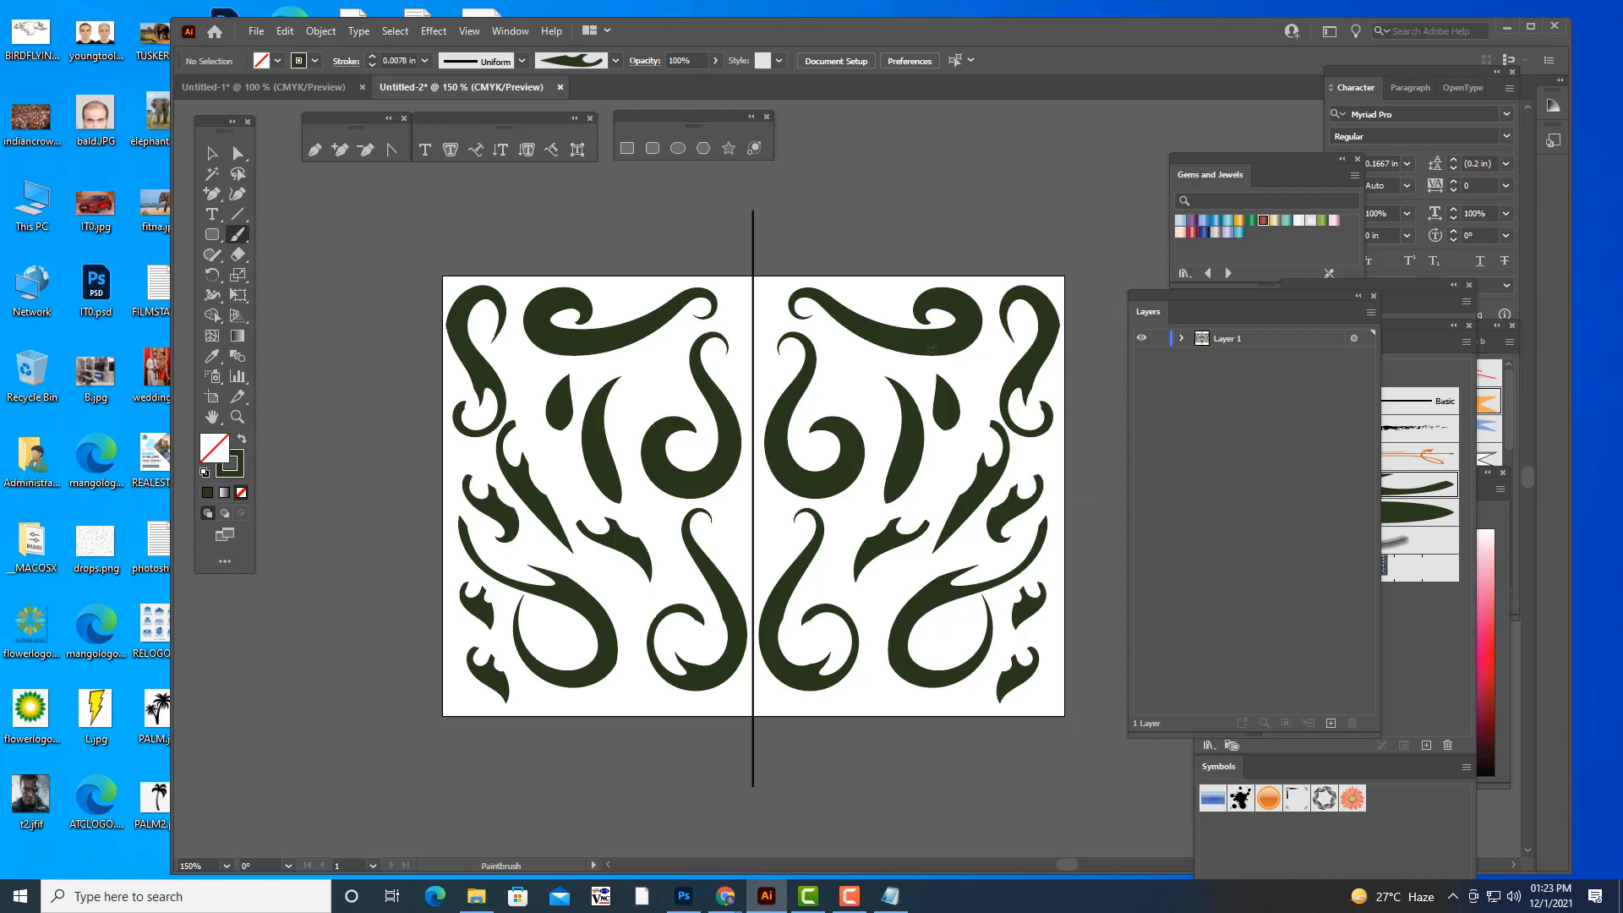
- Expand the appearance of the mirrored leaf artwork so both halves become editable groups
{"action": "left_click_drag", "start_coordinate": [1159, 297], "coordinate": [1176, 368]}
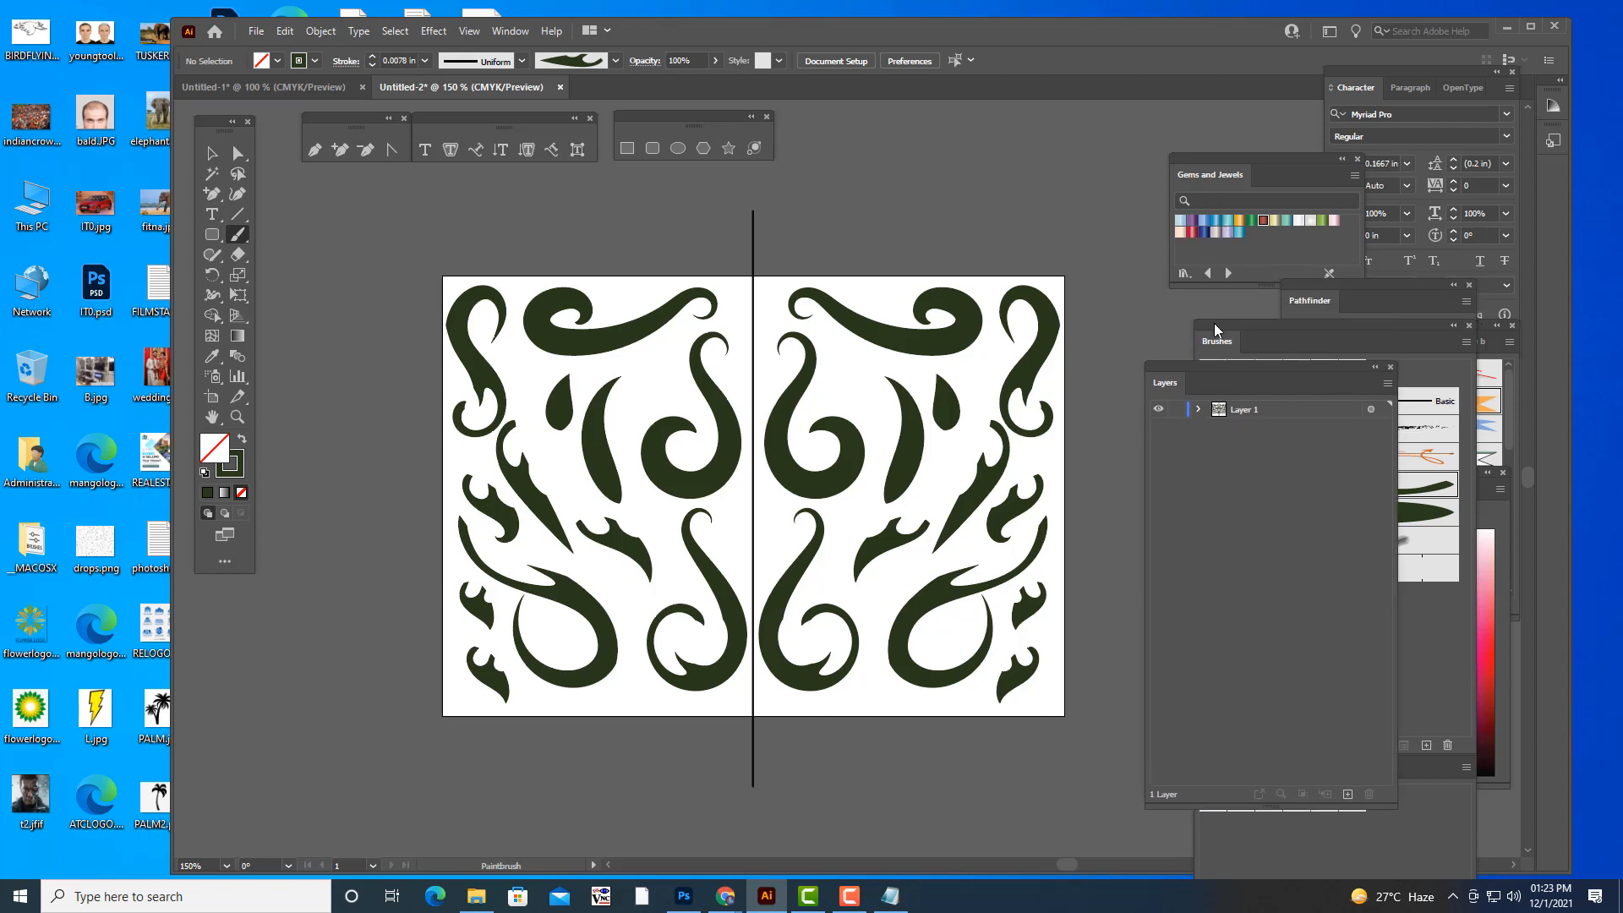
{"action": "left_click", "coordinate": [211, 153]}
{"action": "left_click", "coordinate": [824, 305]}
{"action": "left_click", "coordinate": [820, 206]}
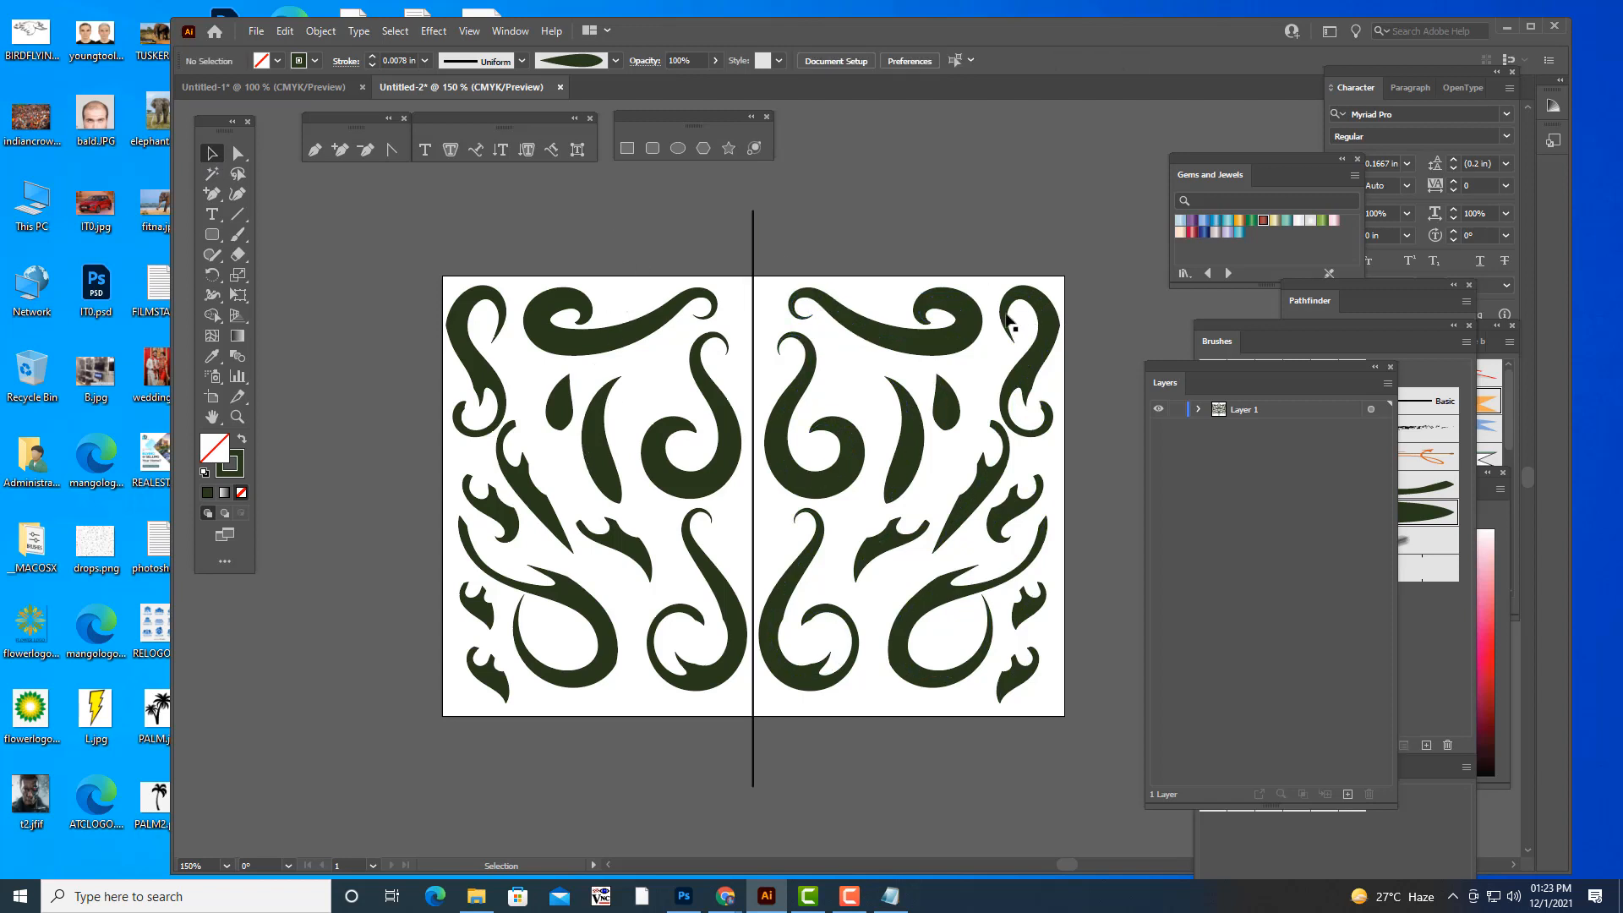
{"action": "left_click", "coordinate": [819, 306]}
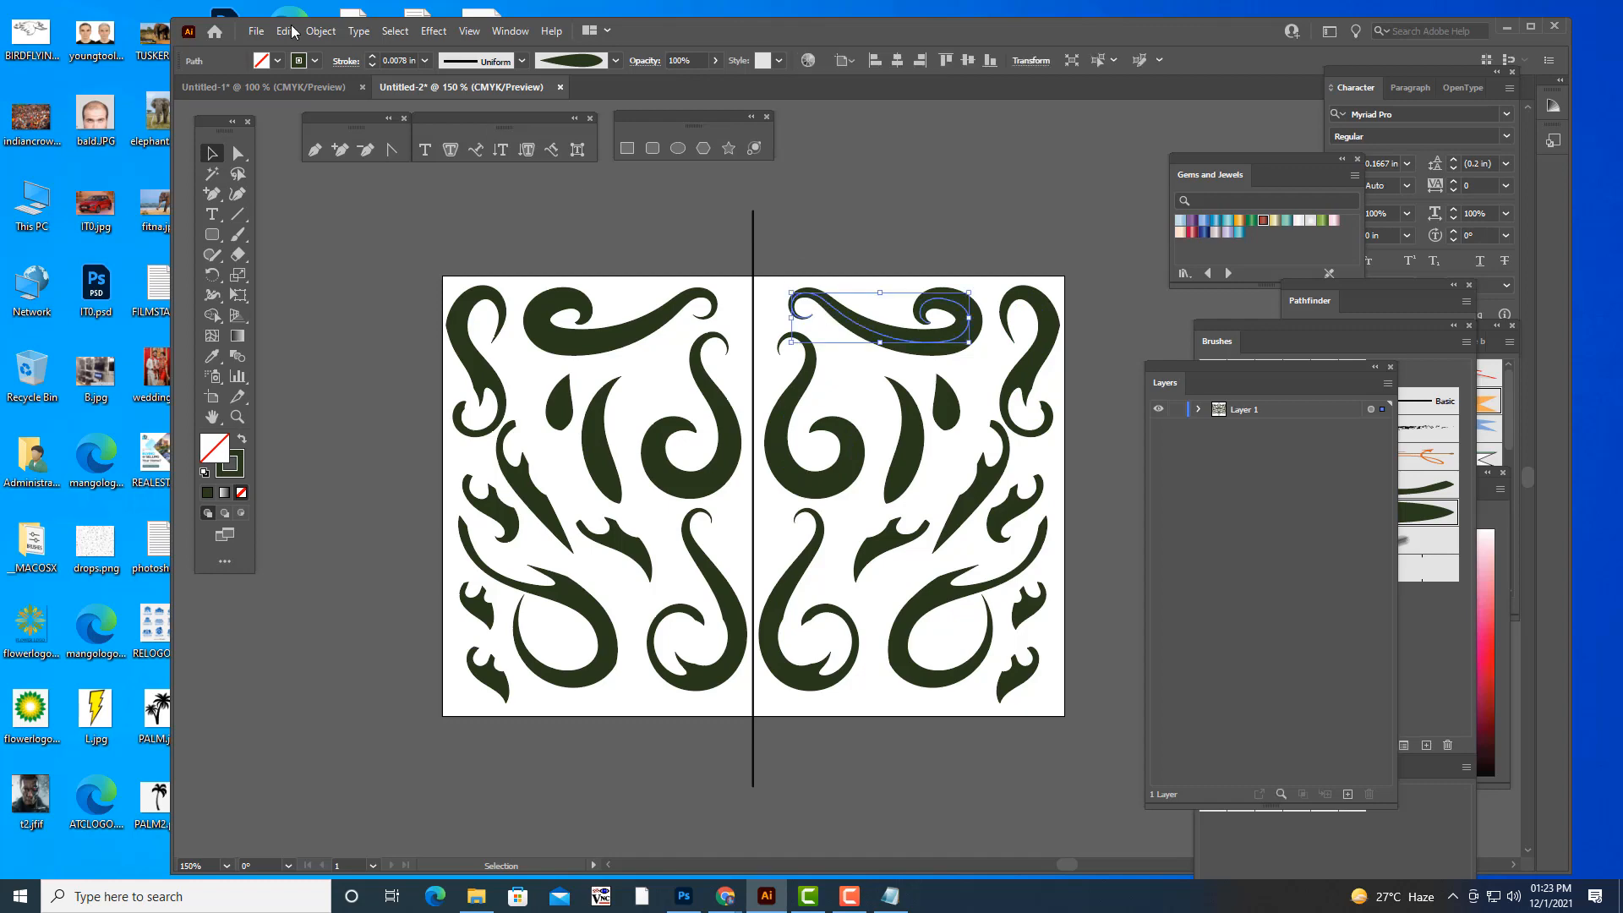
{"action": "left_click", "coordinate": [320, 31]}
{"action": "left_click", "coordinate": [459, 250]}
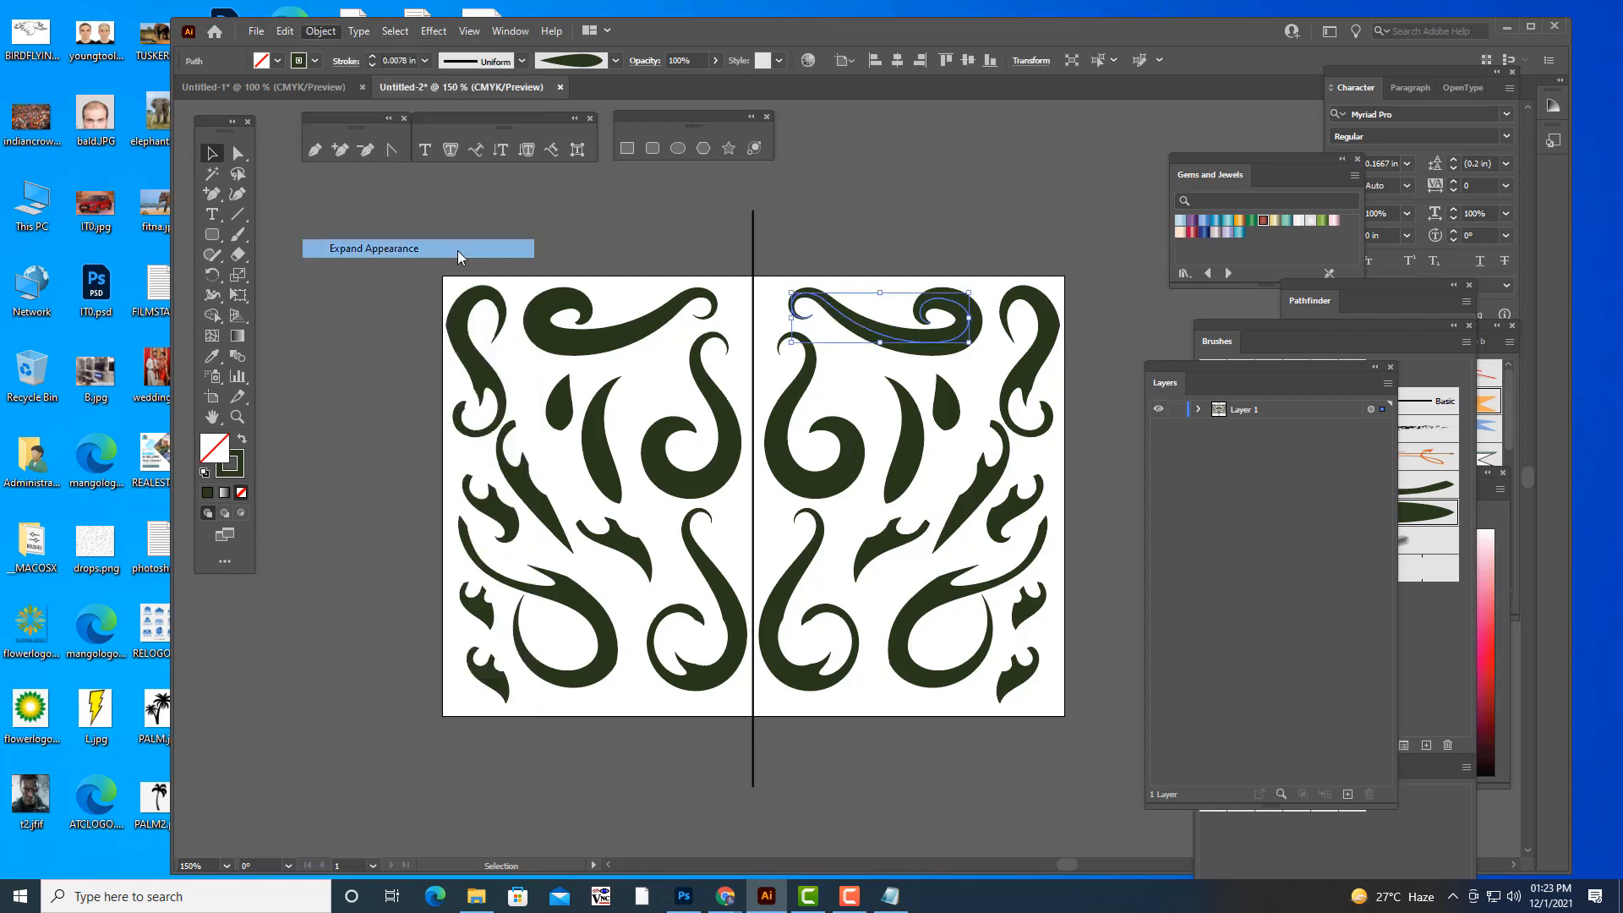
{"action": "left_click", "coordinate": [738, 250]}
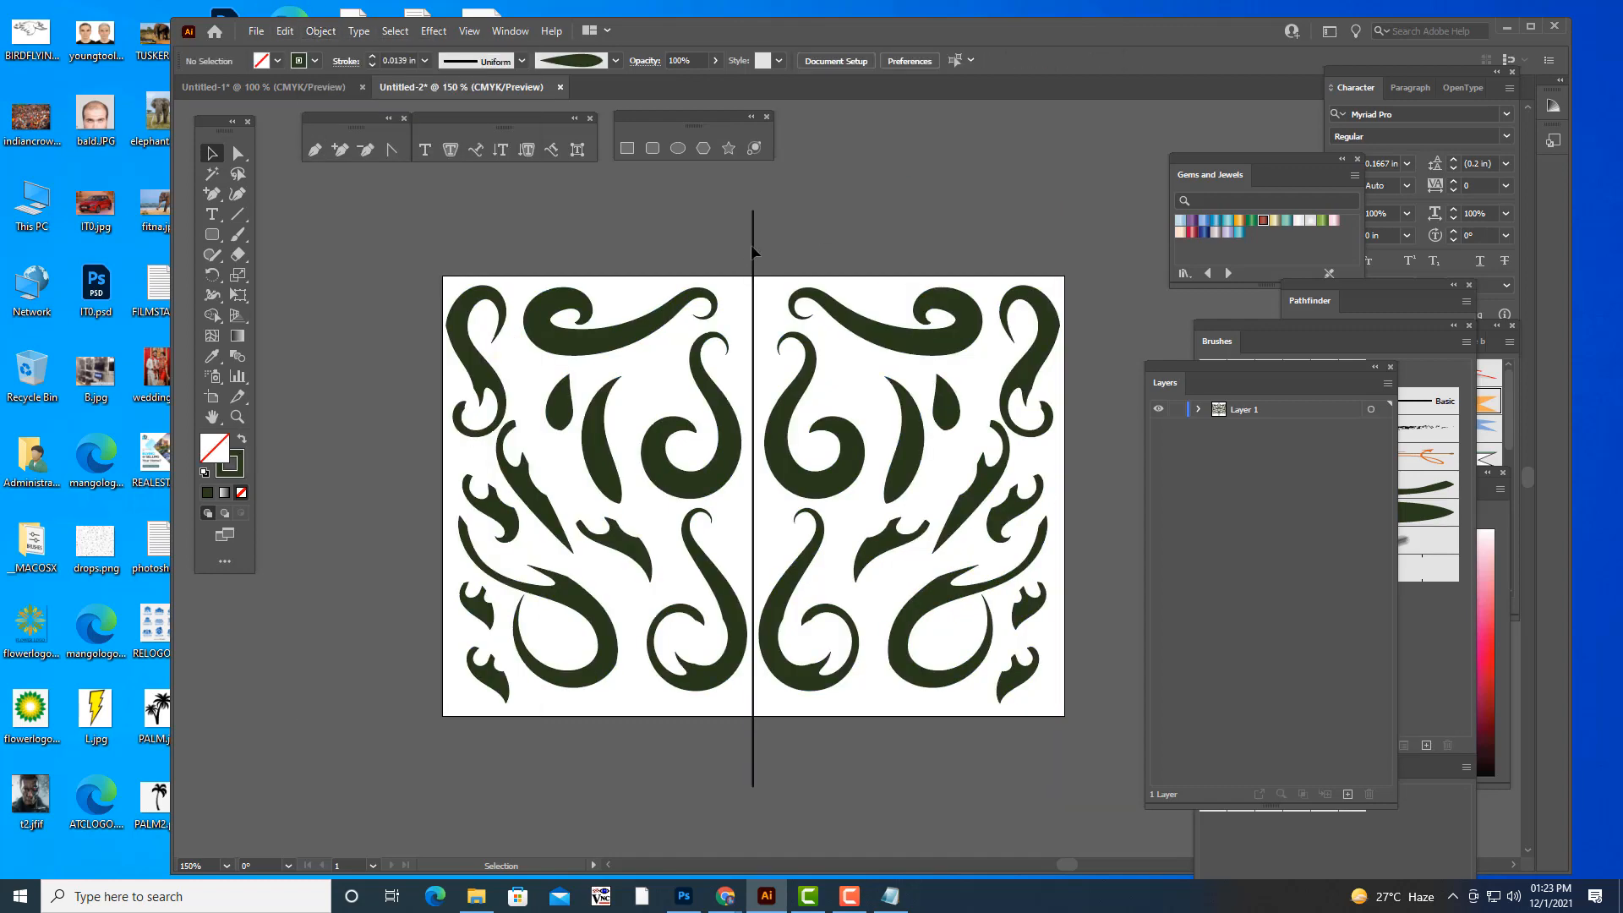
{"action": "left_click", "coordinate": [752, 245]}
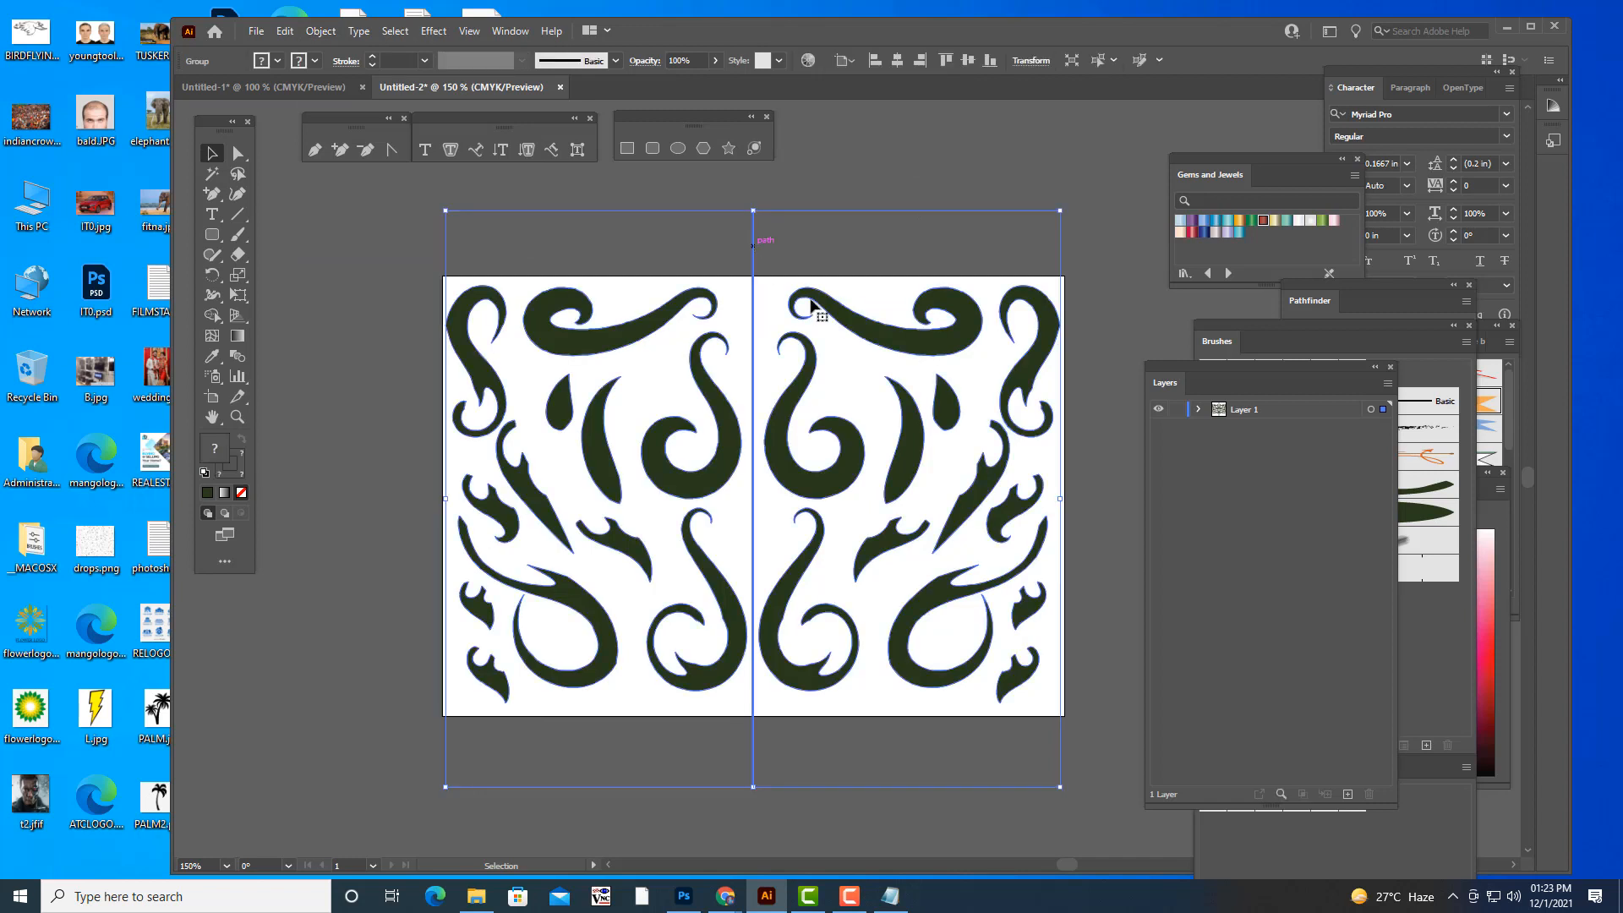
{"action": "left_click", "coordinate": [912, 140]}
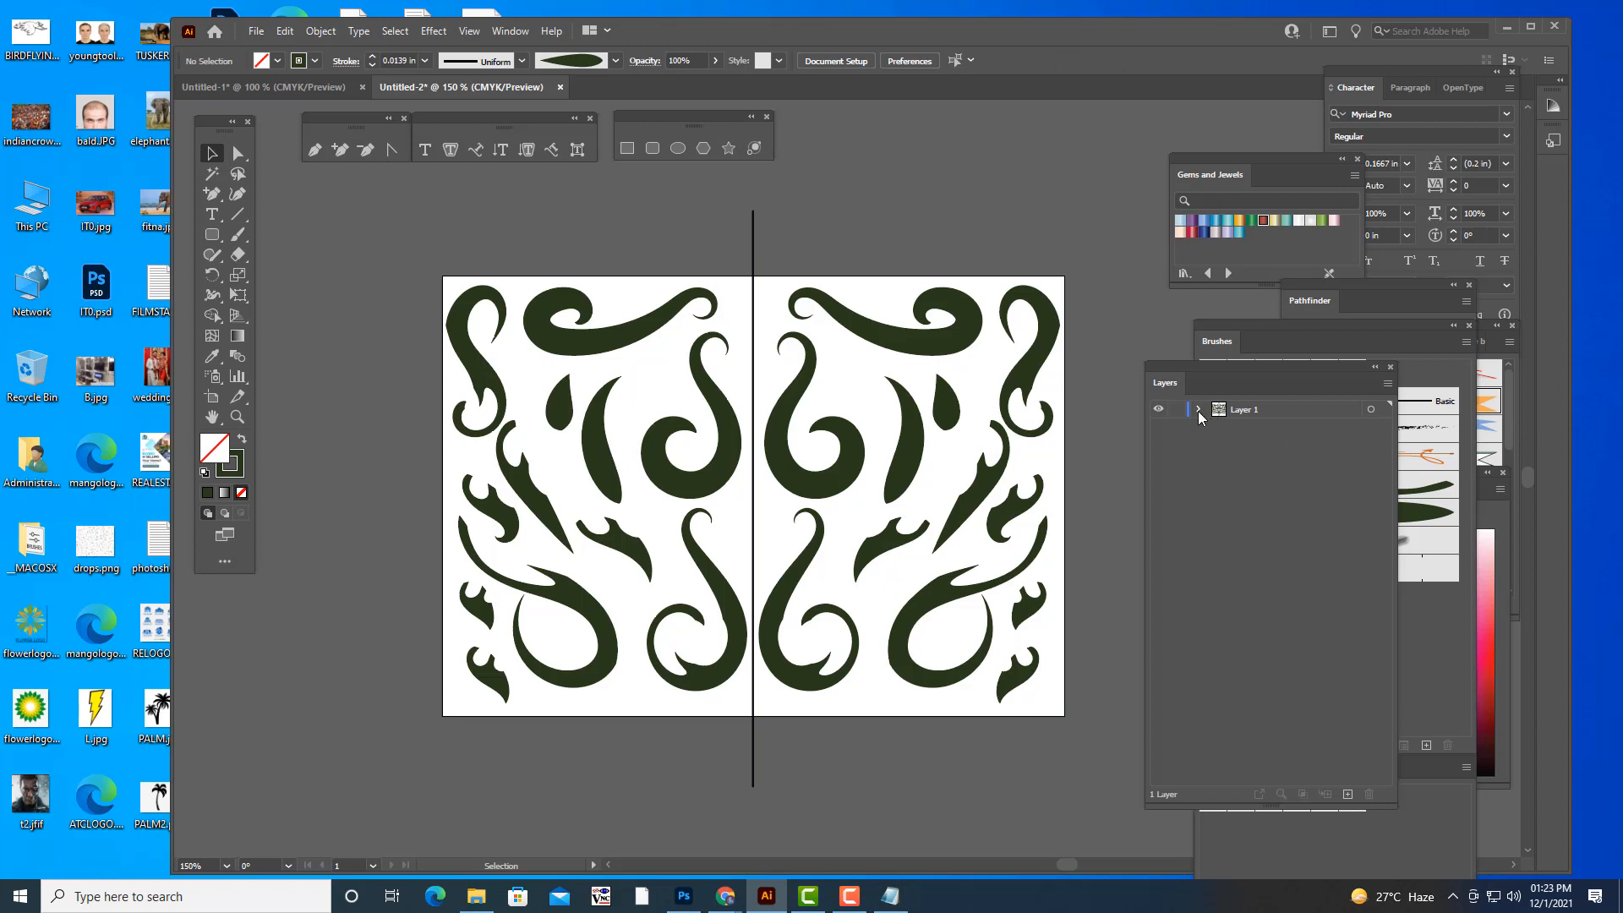
- Delete the vertical centre line path from both expanded groups inside Layer 1
{"action": "left_click", "coordinate": [1217, 428]}
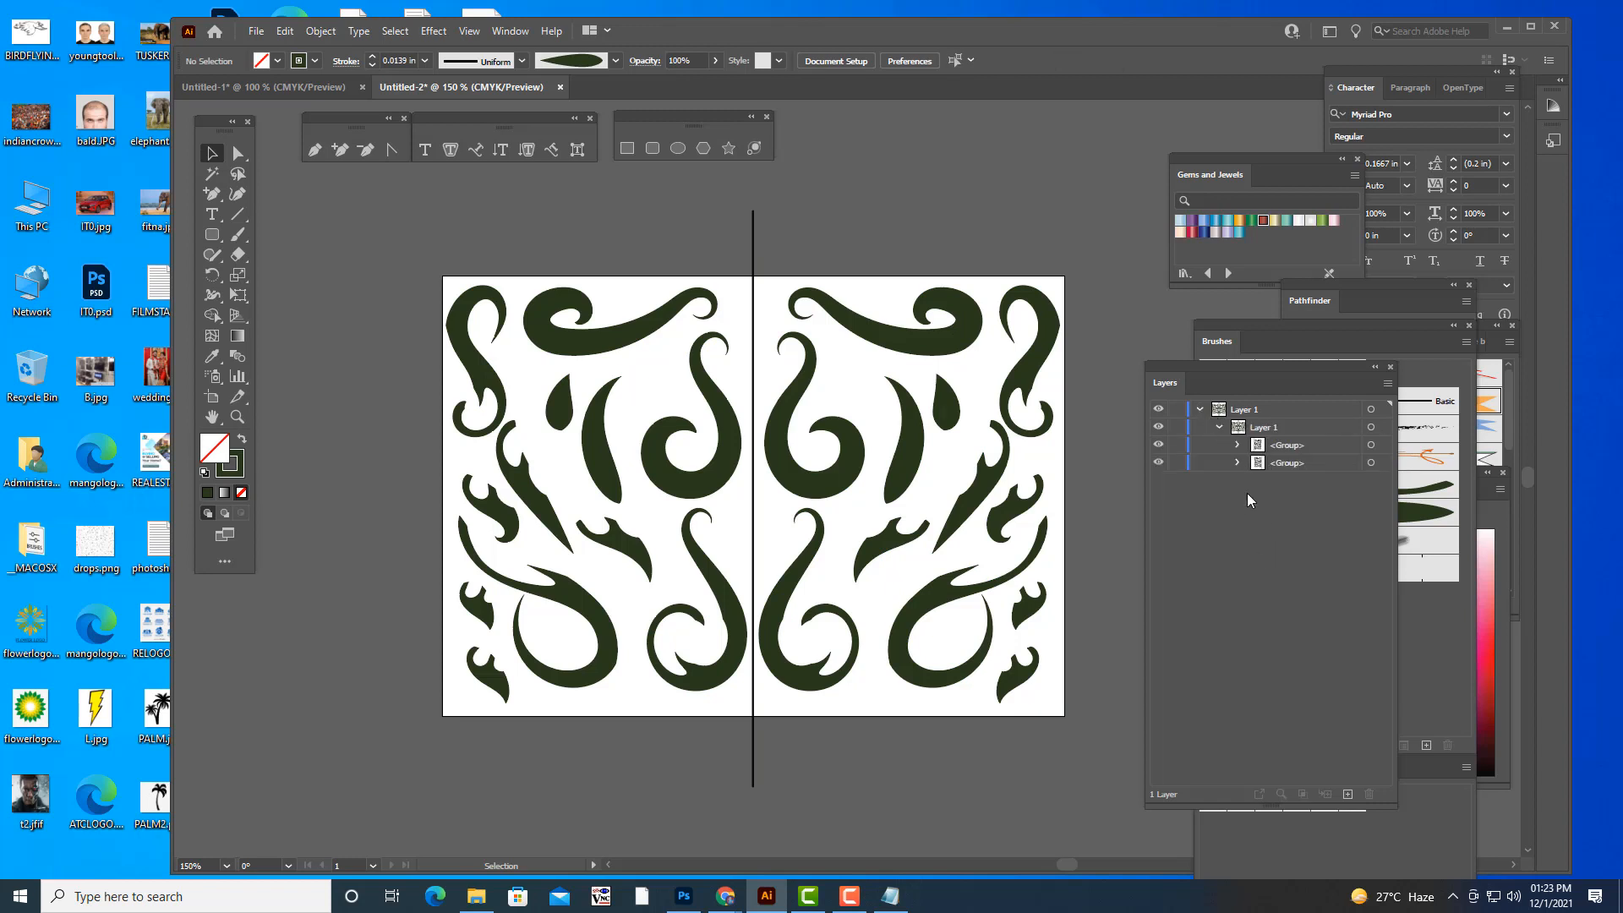
{"action": "left_click", "coordinate": [1237, 445]}
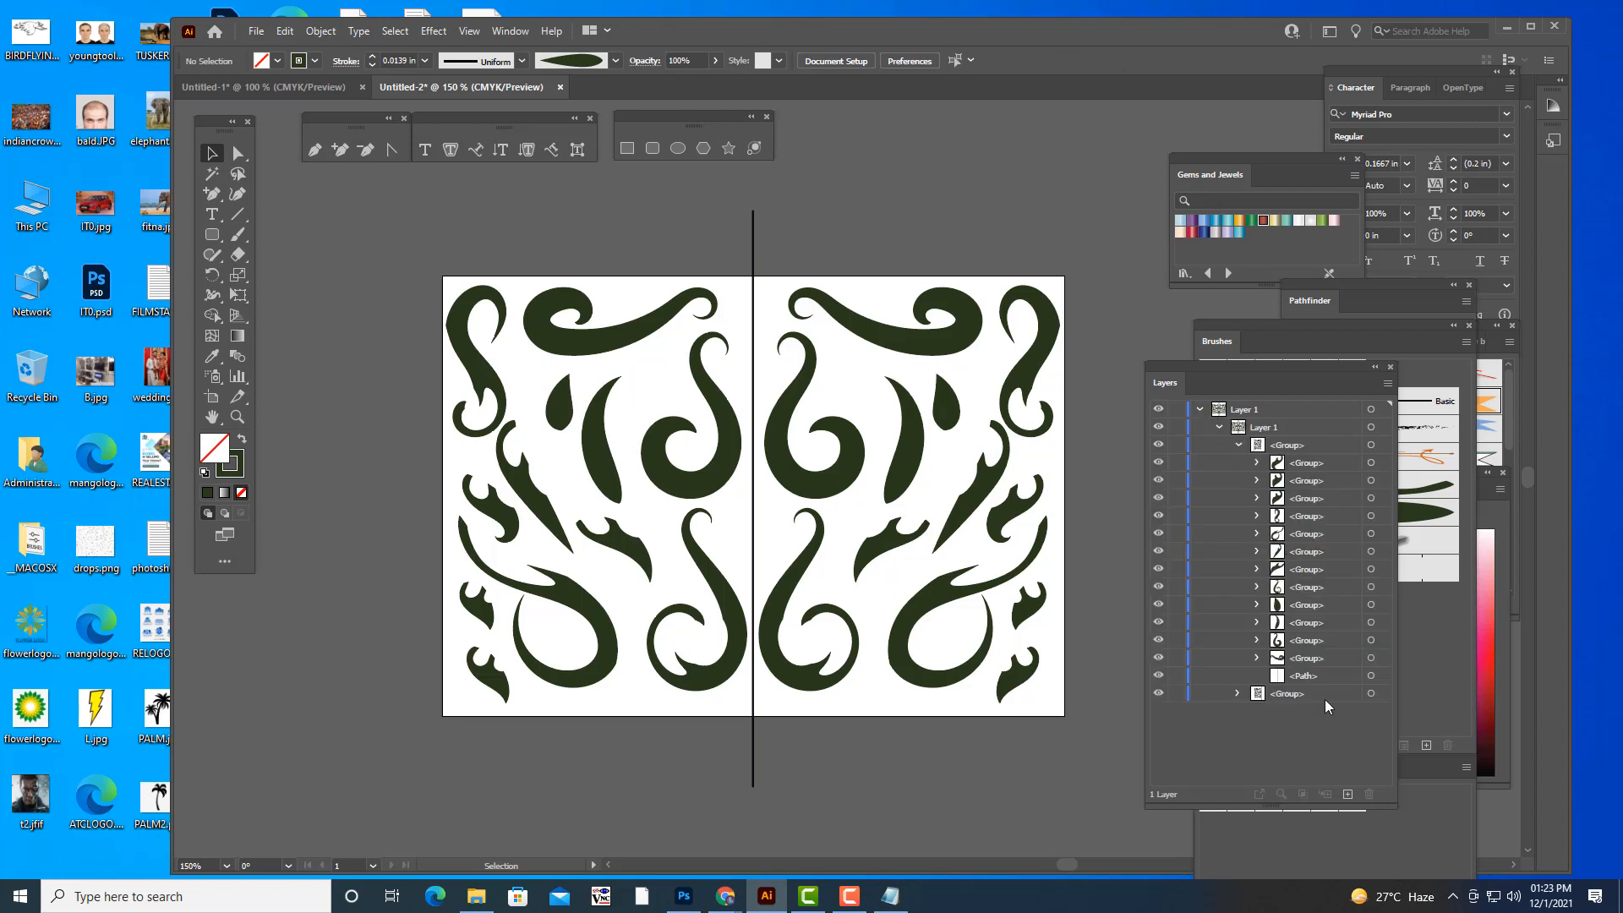
{"action": "left_click", "coordinate": [1319, 676]}
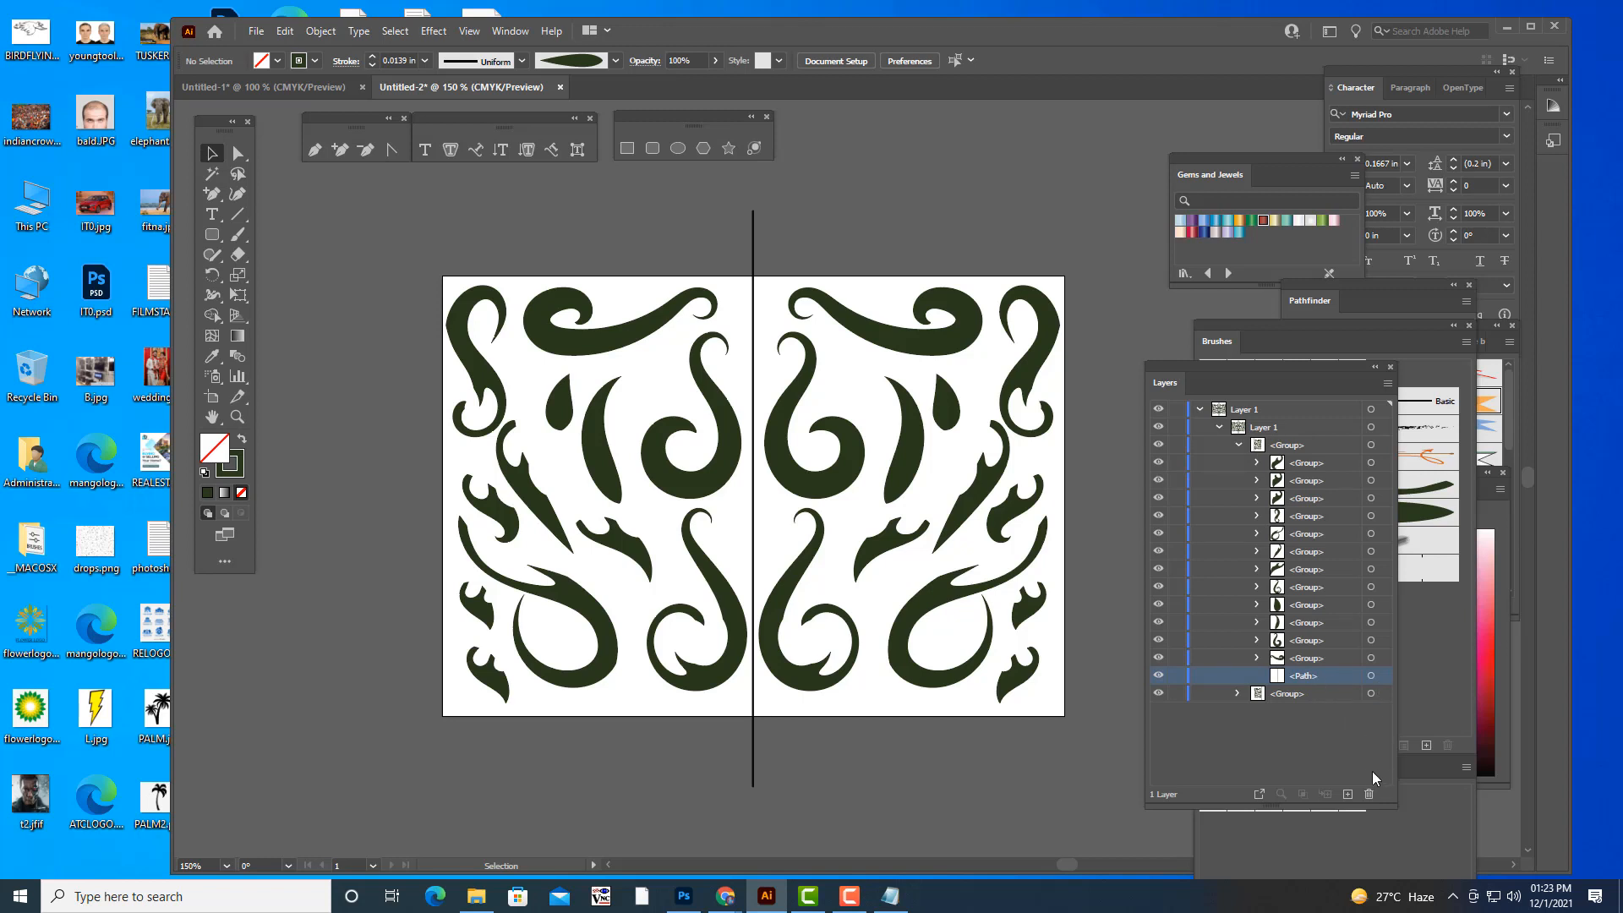
{"action": "left_click", "coordinate": [1369, 795]}
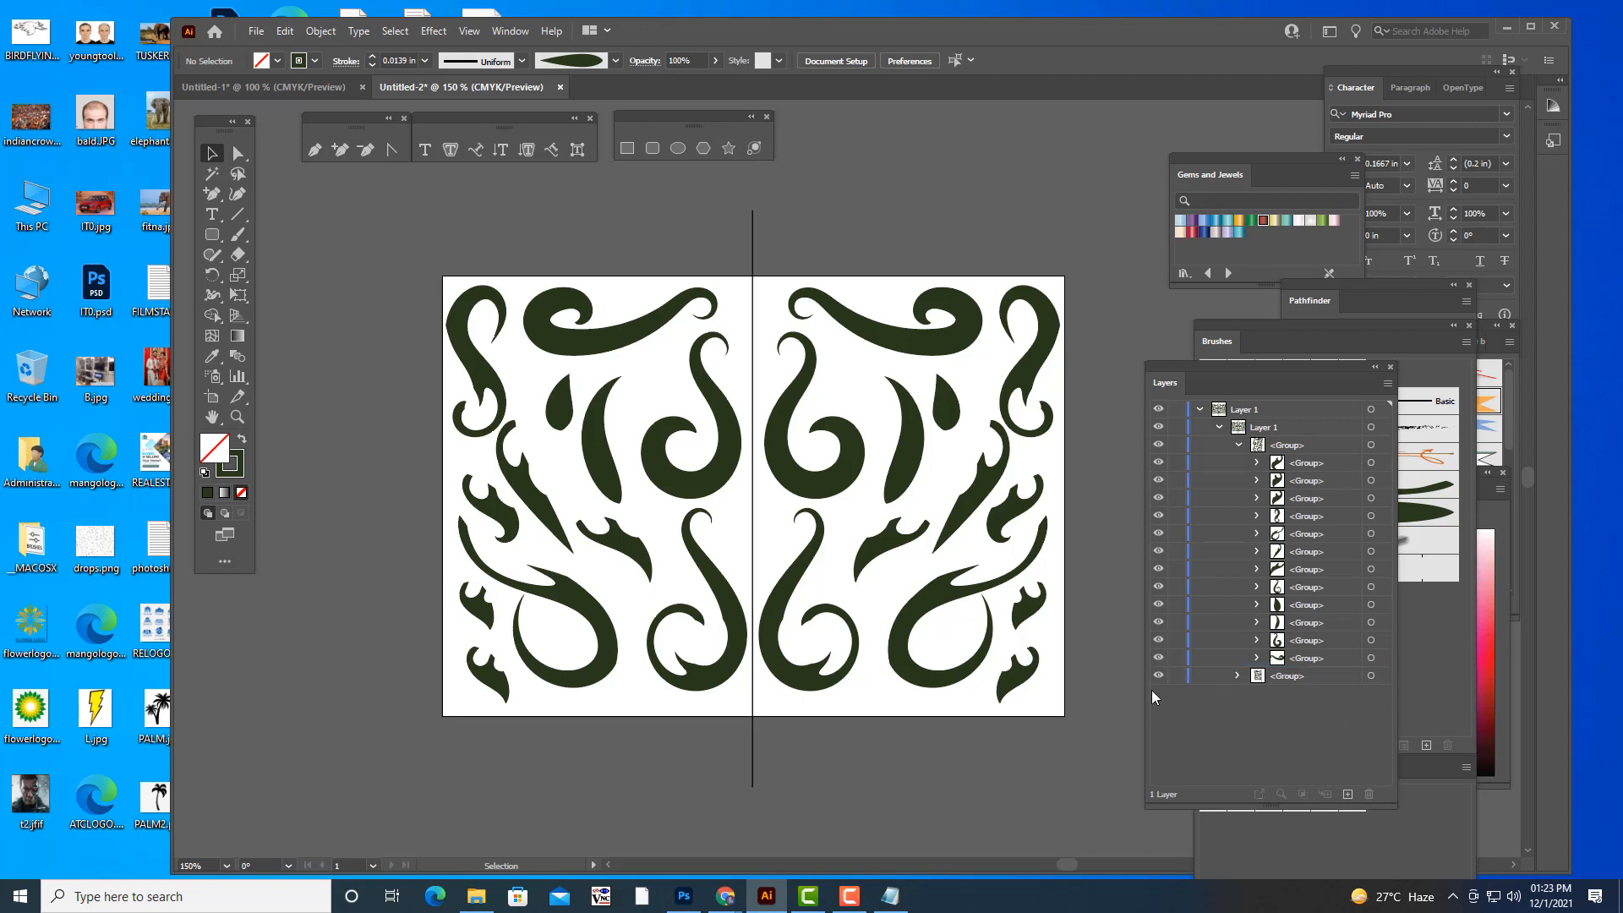
{"action": "left_click", "coordinate": [1238, 674]}
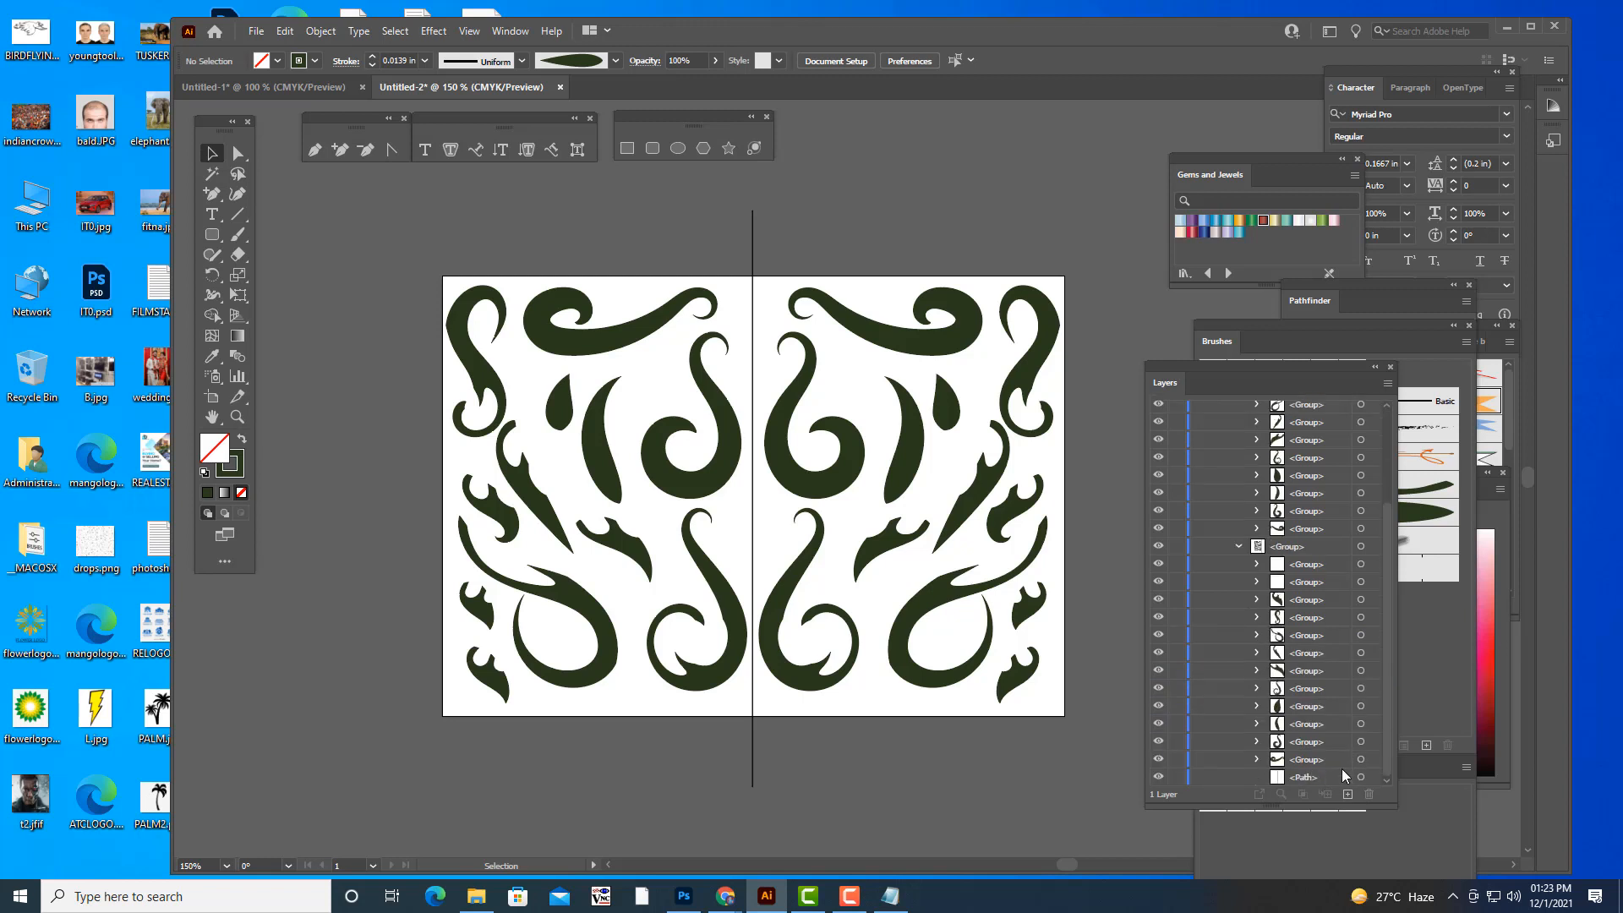
{"action": "left_click", "coordinate": [1334, 778]}
{"action": "left_click", "coordinate": [1365, 795]}
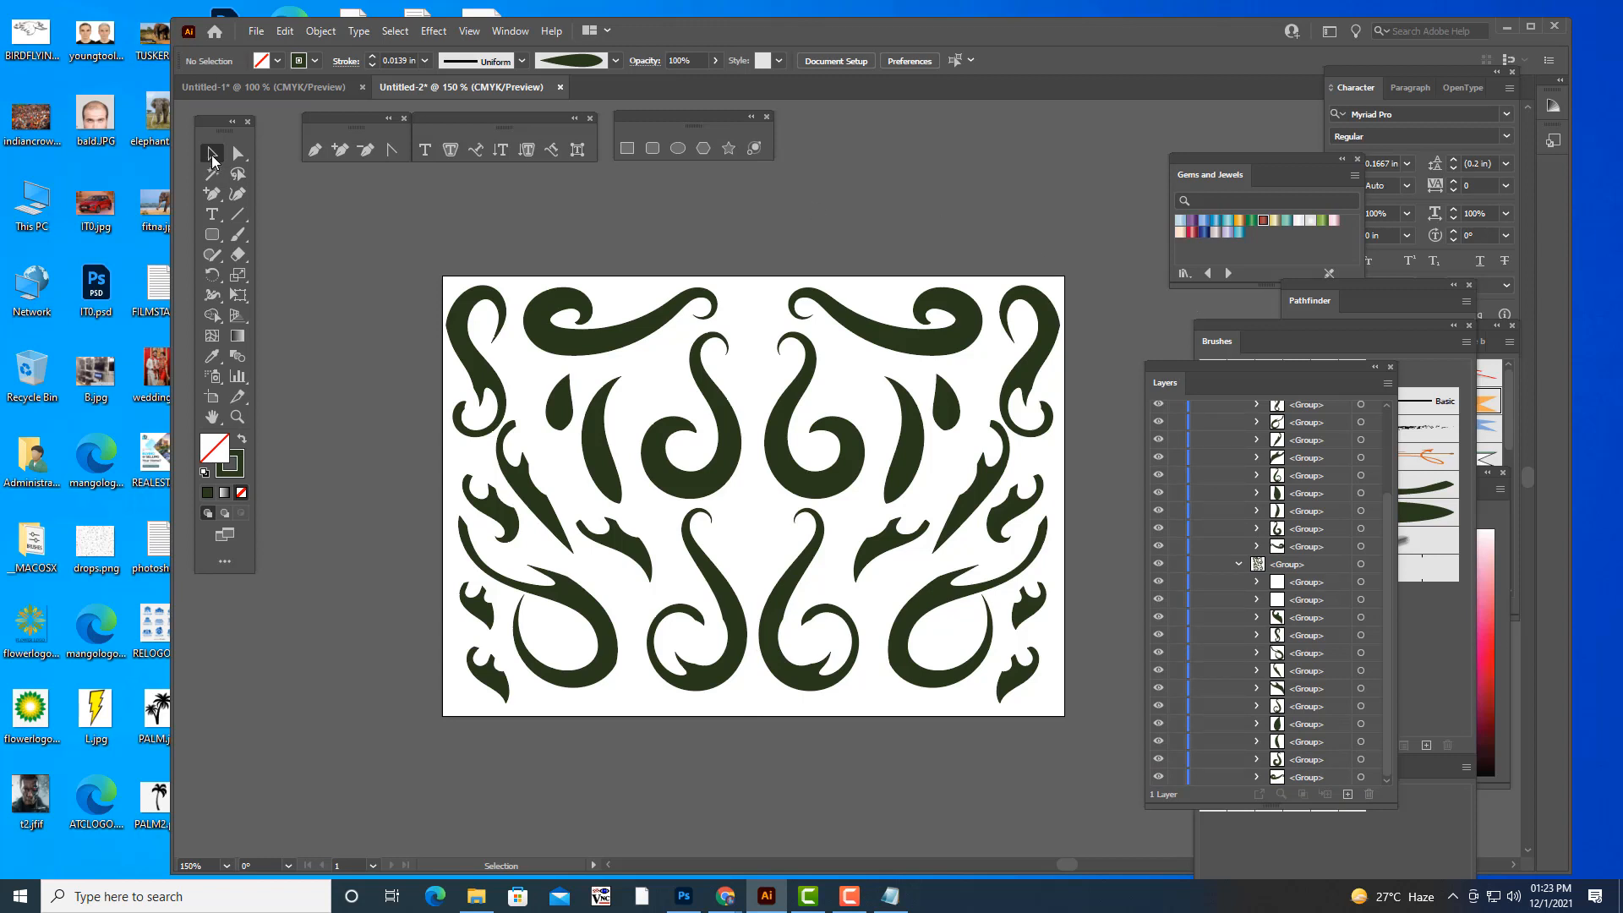
- Scale the whole ornament down to about 40 × 27 pt and place it in the artboard's upper-left corner
{"action": "left_click", "coordinate": [1054, 340]}
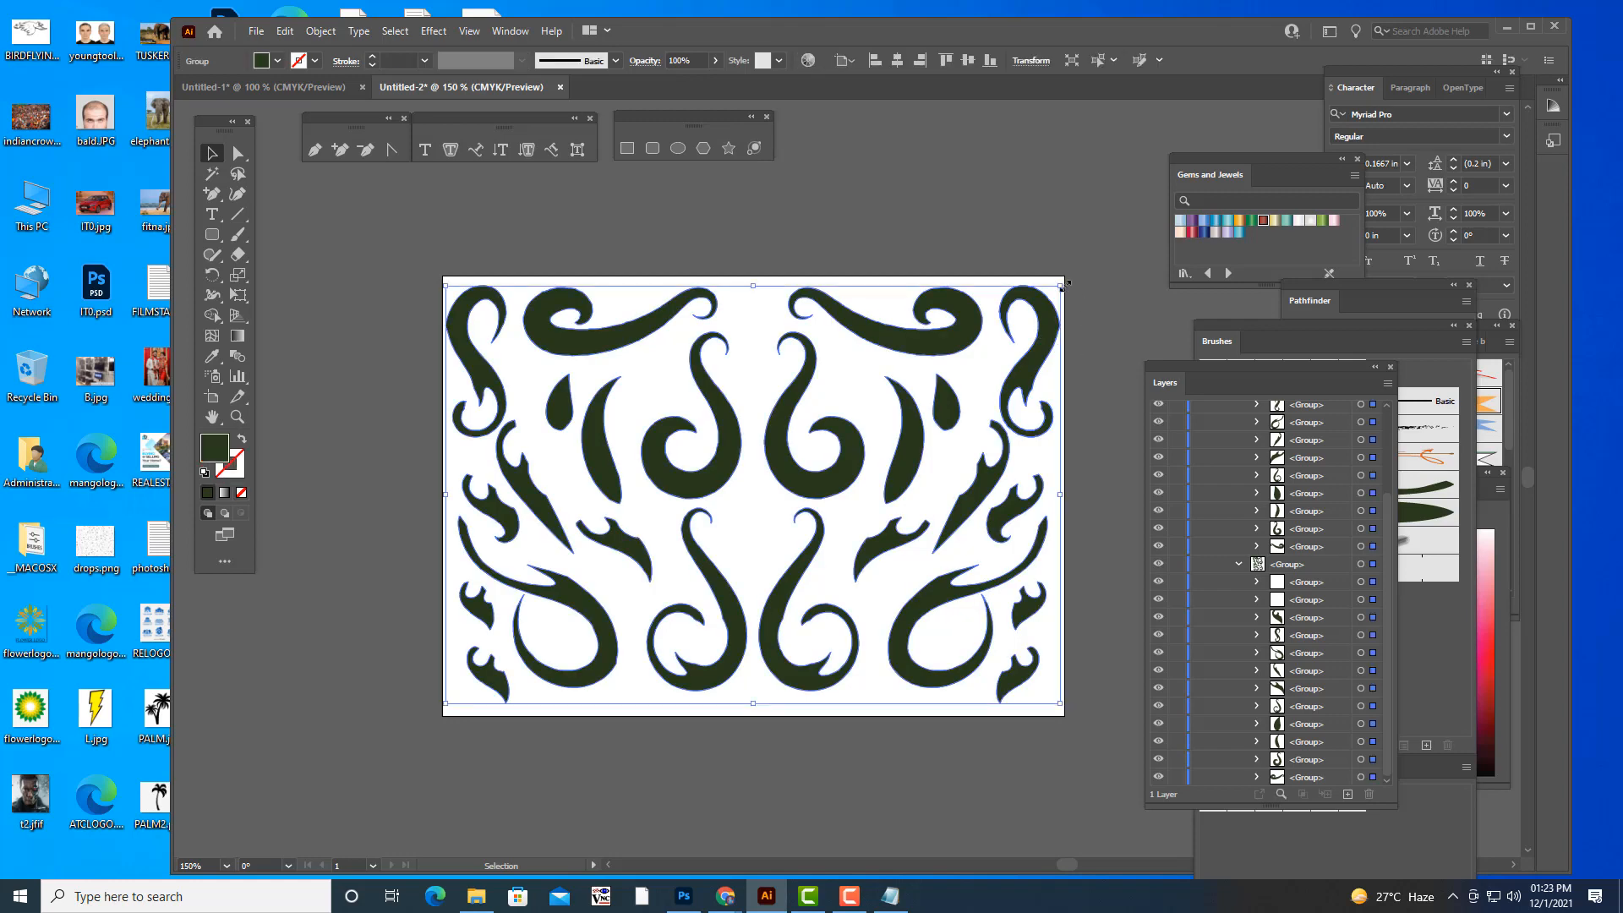
{"action": "left_click_drag", "start_coordinate": [1059, 284], "coordinate": [520, 328]}
{"action": "left_click_drag", "start_coordinate": [470, 299], "coordinate": [474, 311]}
{"action": "key", "text": "ctrl+plus"}
{"action": "key", "text": "ctrl+plus"}
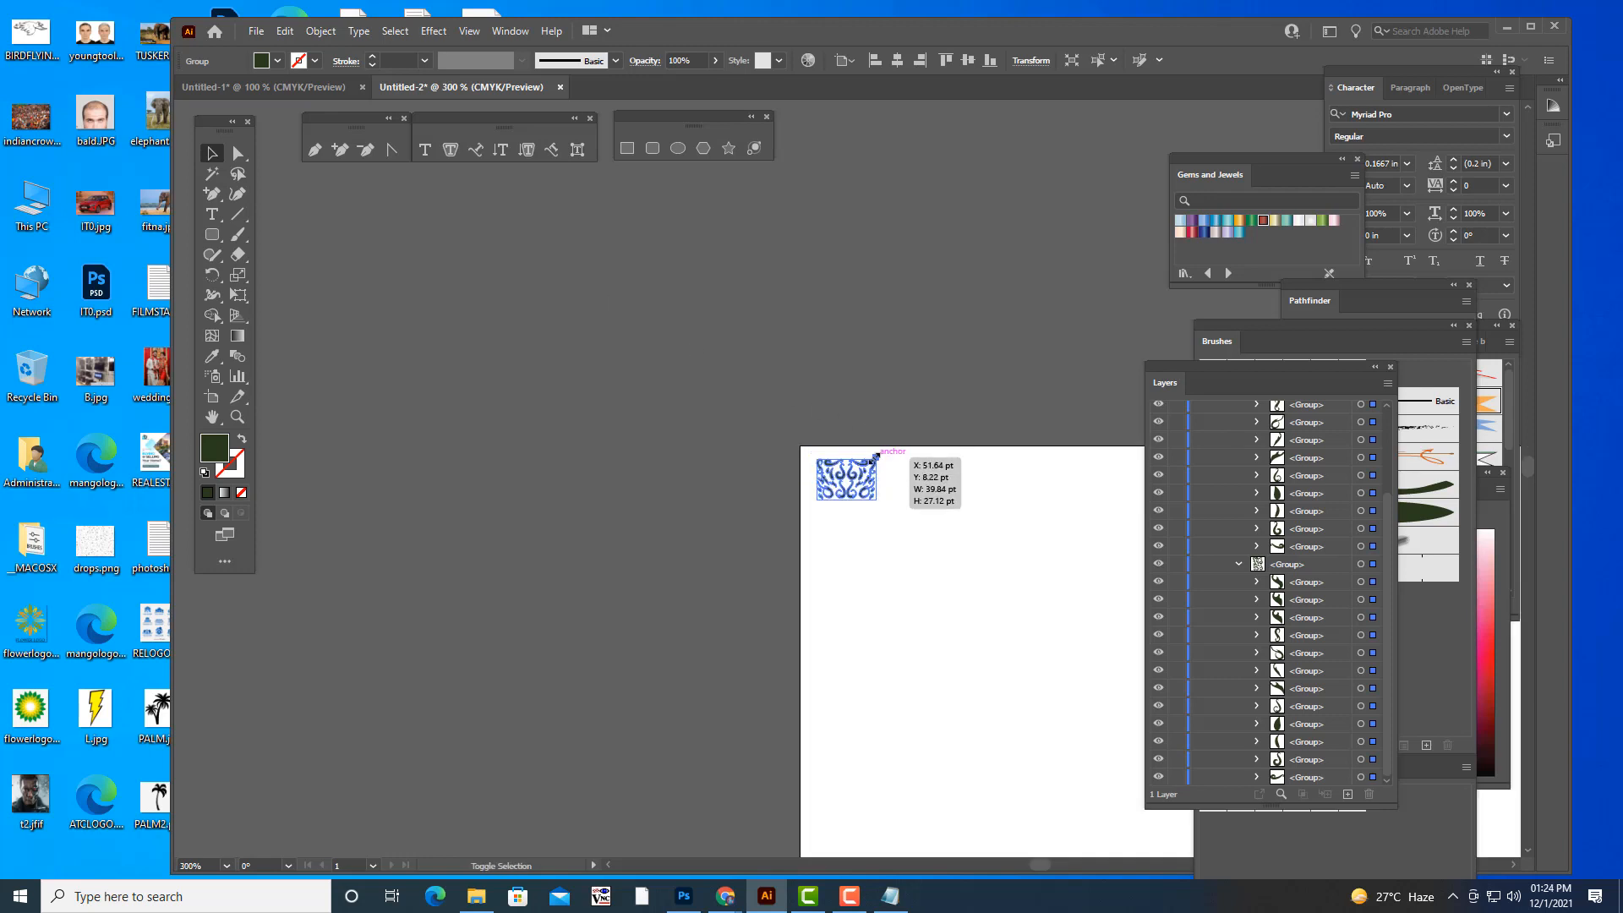
{"action": "left_click_drag", "start_coordinate": [858, 489], "coordinate": [834, 467]}
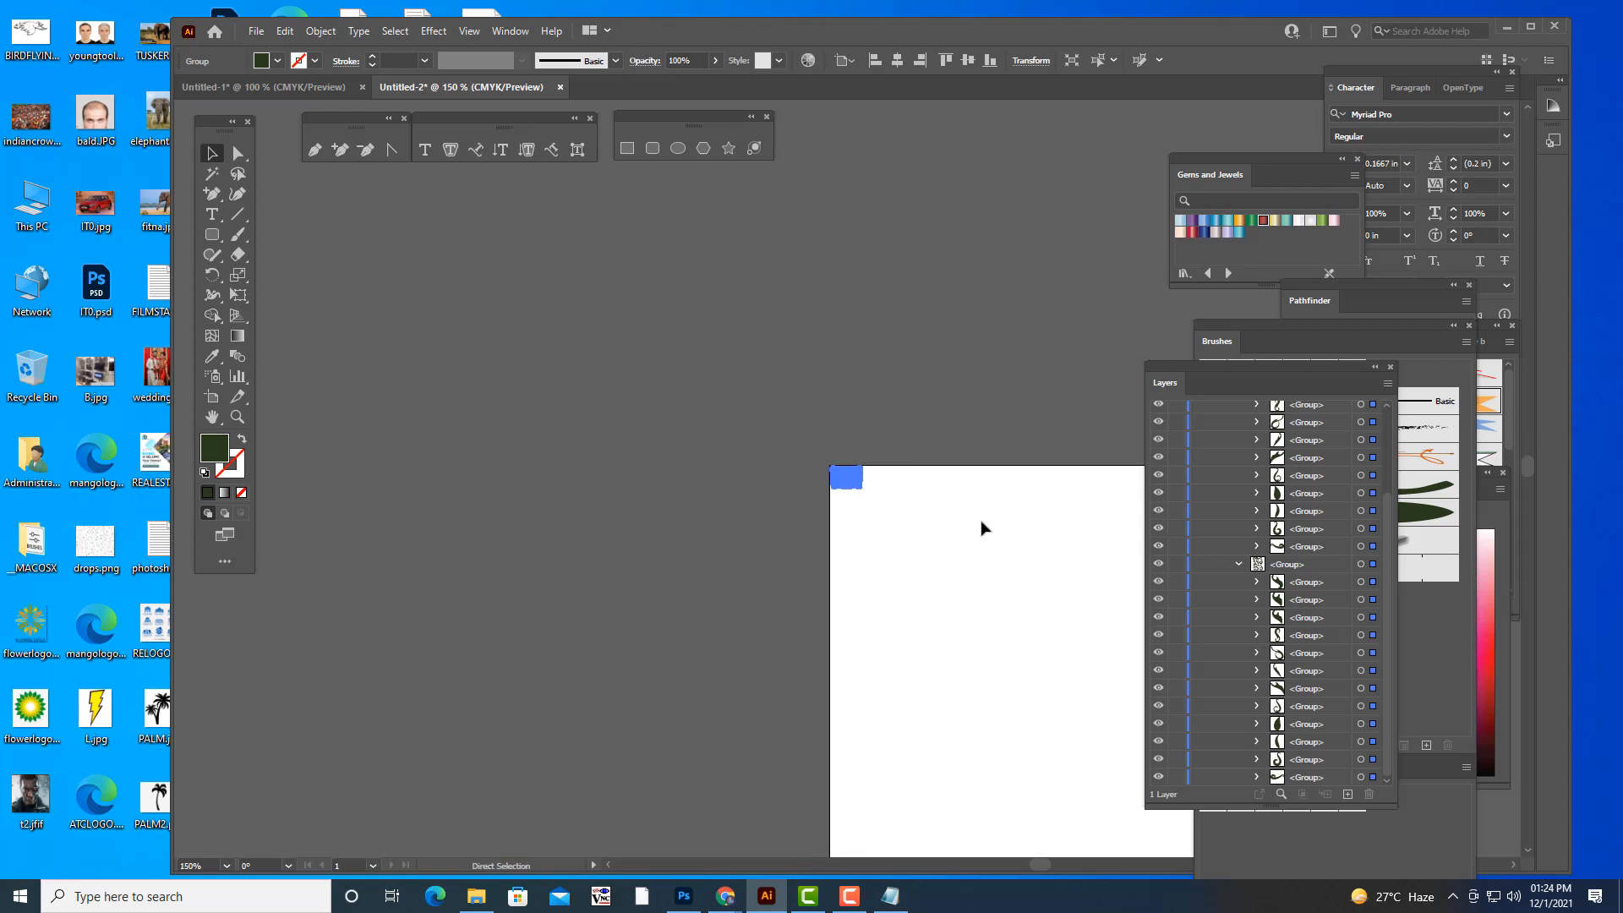
- Bring the small ornament and the surrounding artboard into view at 150% zoom and clear the selection
{"action": "key", "text": "ctrl+plus"}
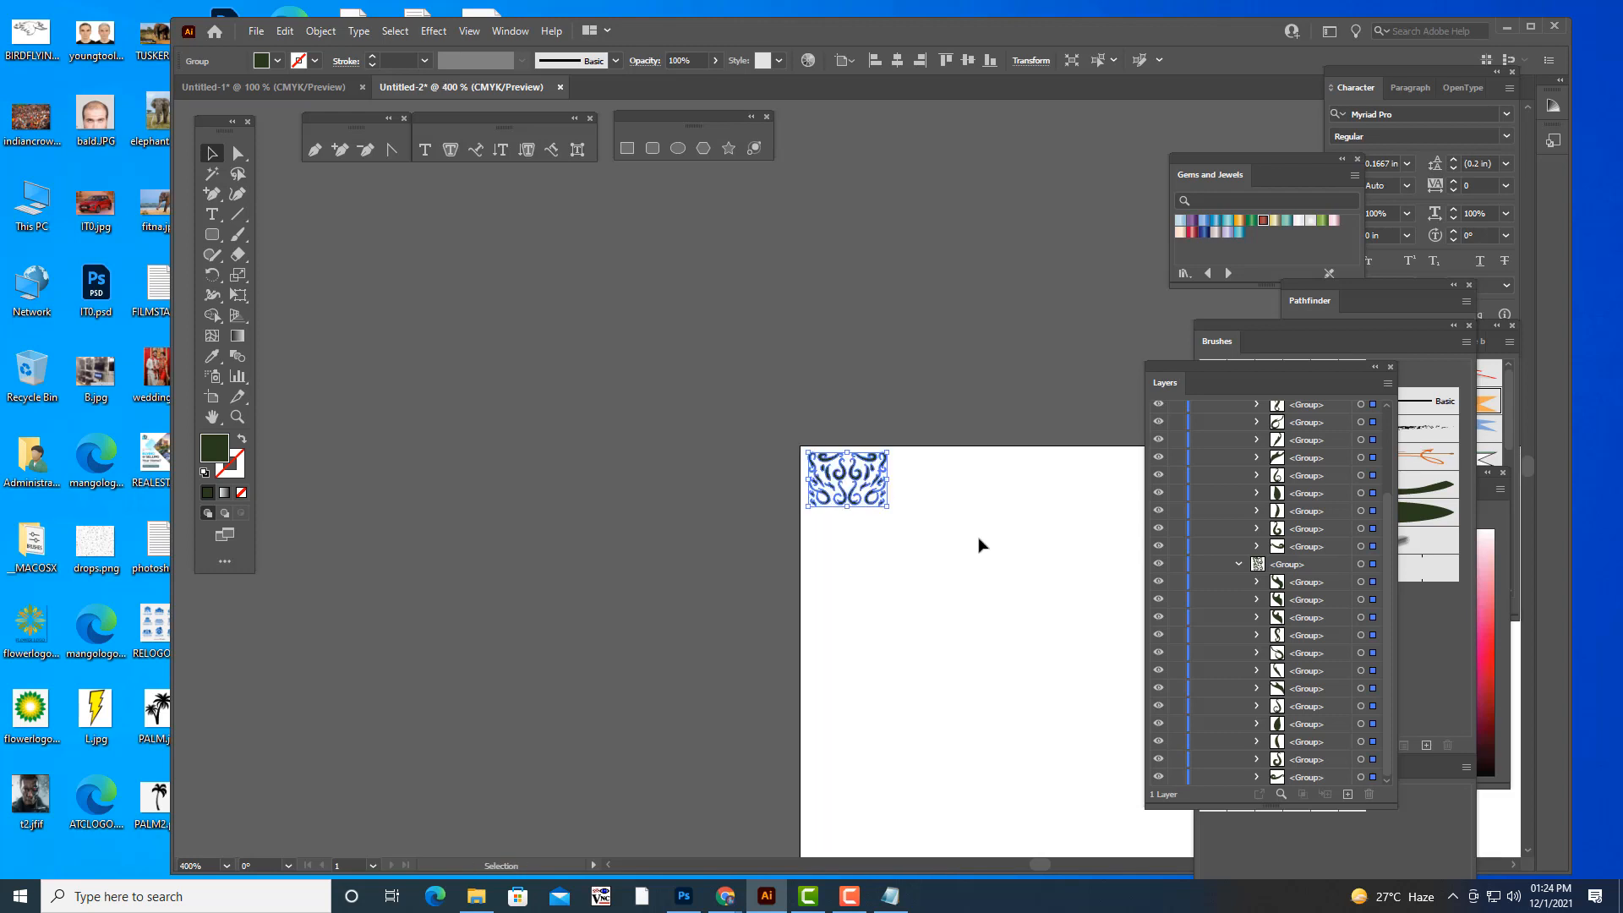
{"action": "key", "text": "space"}
{"action": "left_click_drag", "start_coordinate": [946, 525], "coordinate": [585, 279]}
{"action": "key", "text": "ctrl+minus"}
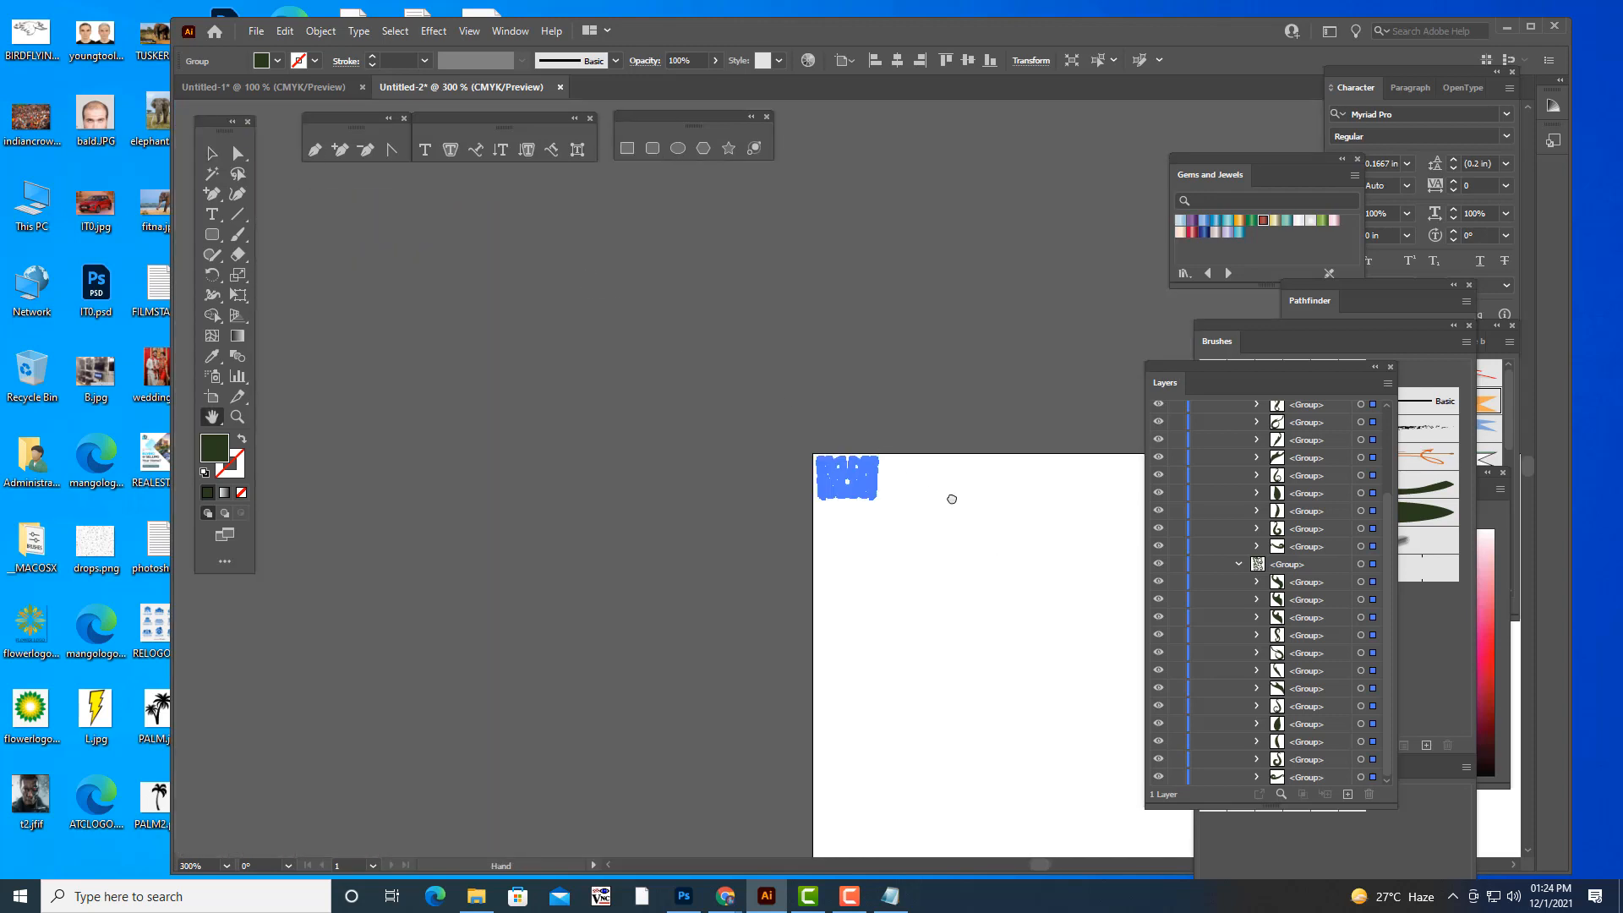
{"action": "left_click_drag", "start_coordinate": [950, 496], "coordinate": [485, 210]}
{"action": "key", "text": "ctrl+minus"}
{"action": "key", "text": "ctrl+minus"}
{"action": "key", "text": "ctrl+minus"}
{"action": "key", "text": "ctrl+minus"}
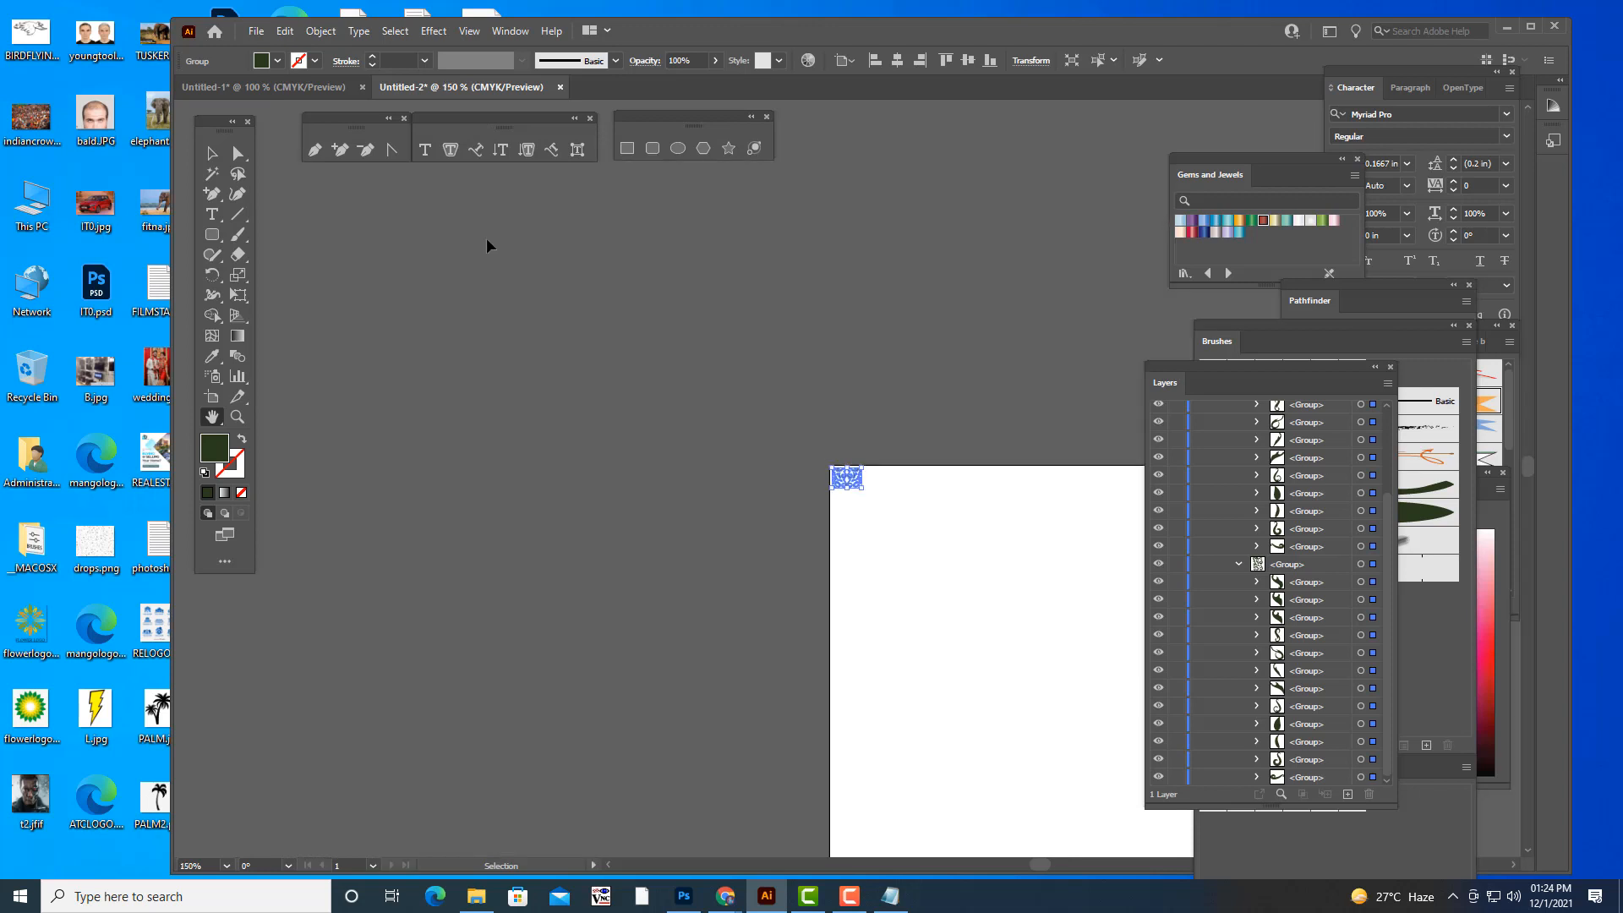
{"action": "key", "text": "ctrl+plus"}
{"action": "left_click_drag", "start_coordinate": [1008, 528], "coordinate": [746, 402]}
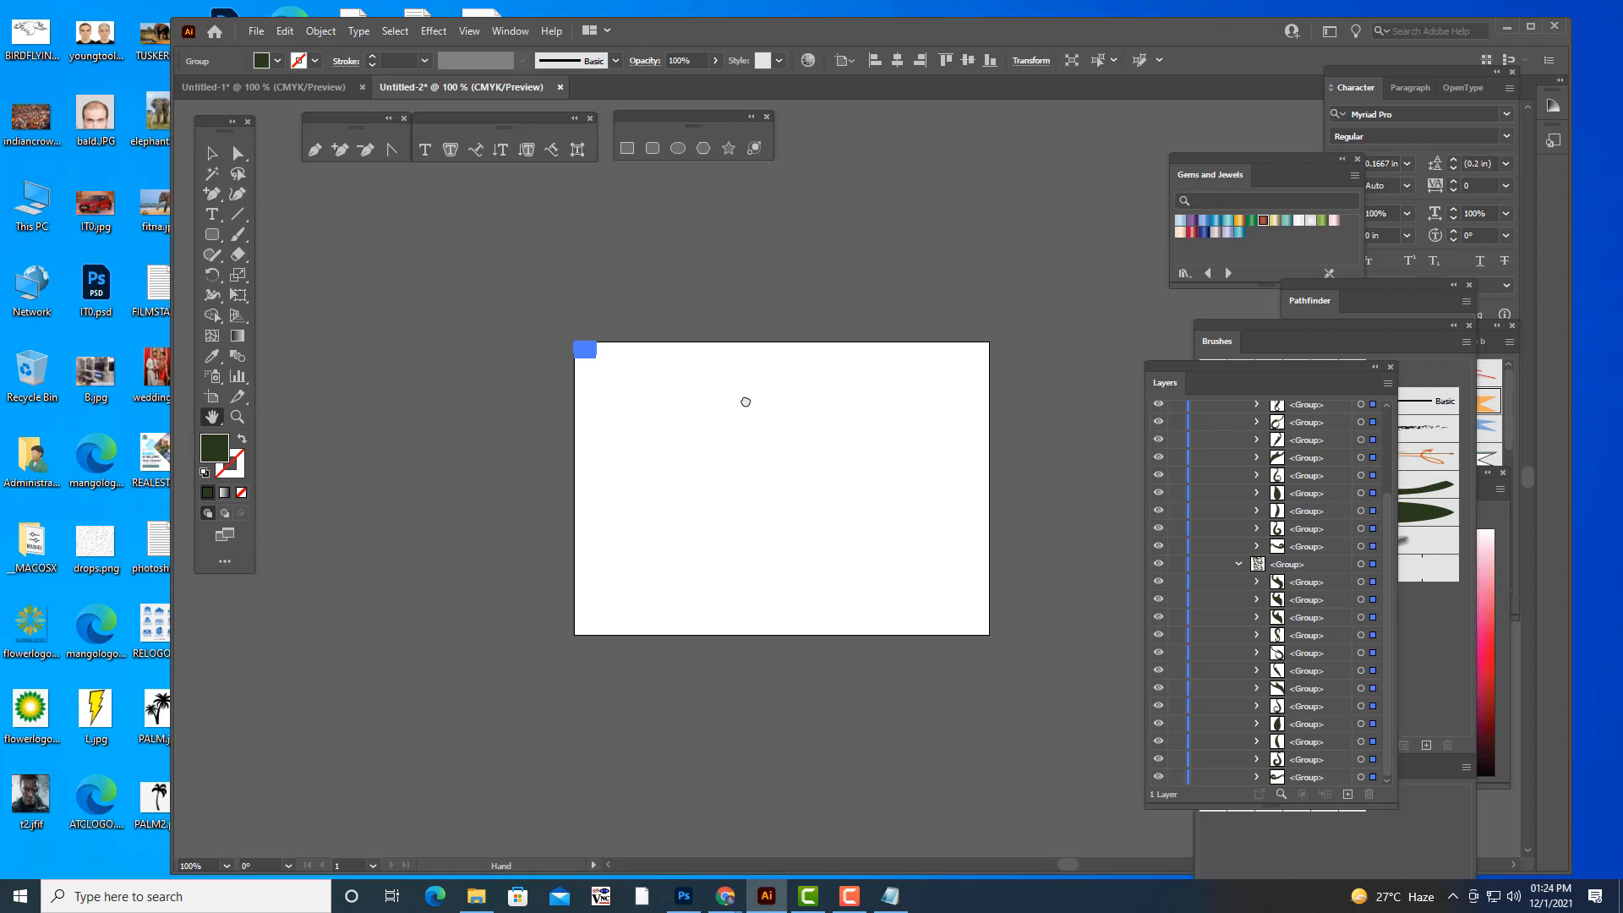
{"action": "key", "text": "ctrl+plus"}
{"action": "left_click_drag", "start_coordinate": [1060, 637], "coordinate": [872, 533]}
{"action": "left_click", "coordinate": [212, 153]}
{"action": "left_click", "coordinate": [819, 386]}
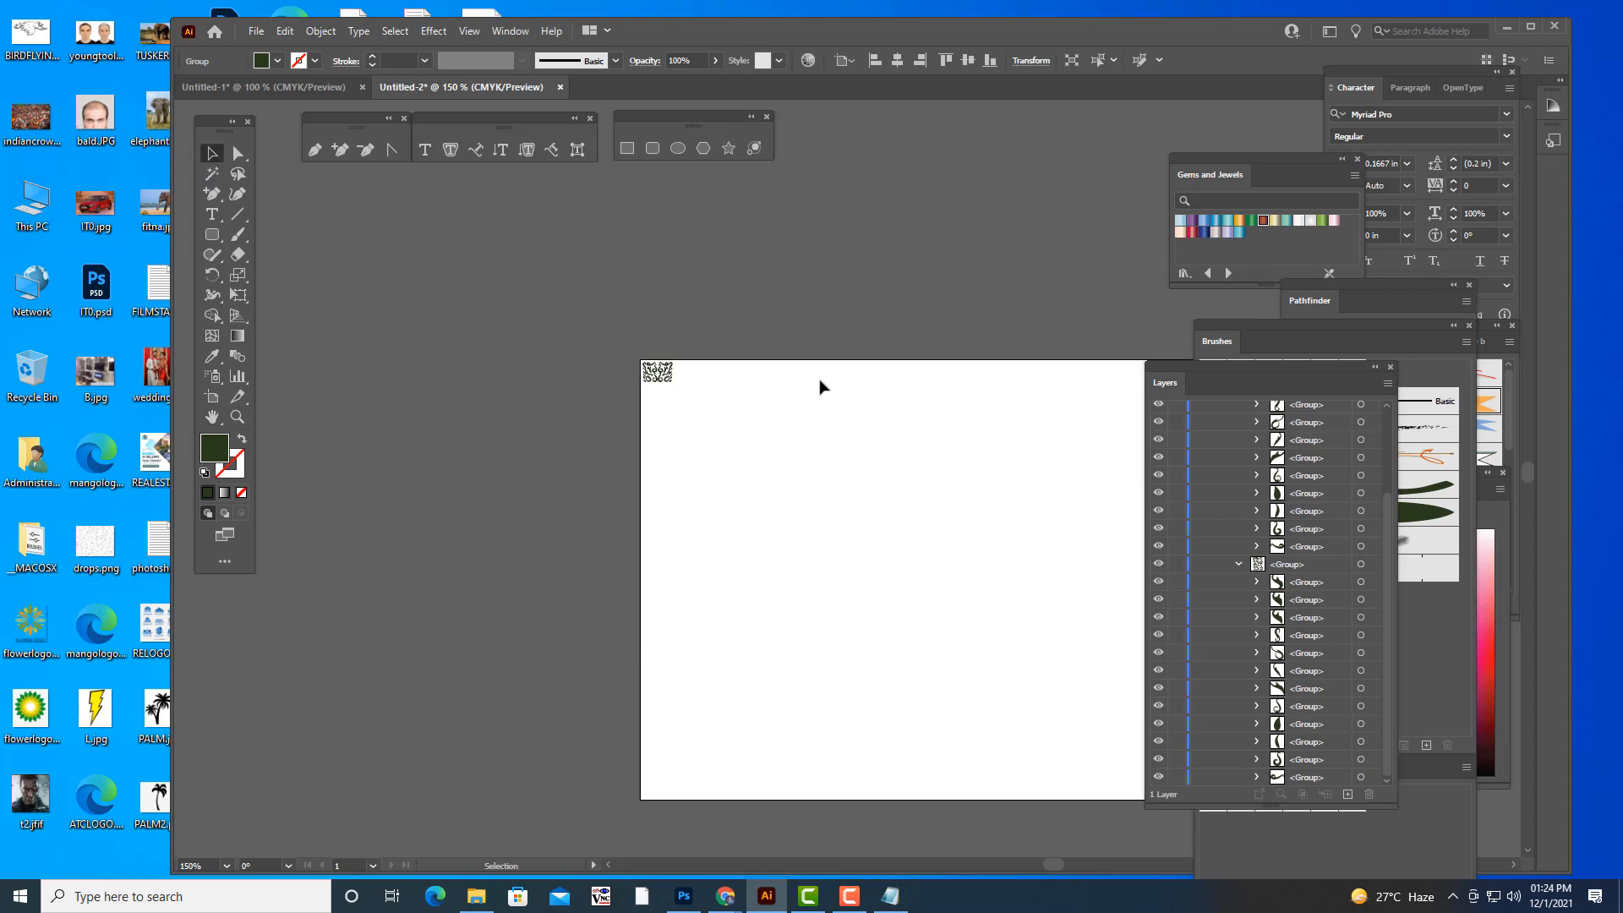
- Set up a Transform effect on the small ornament with 10 copies and a vertical move of 31 pt
{"action": "left_click", "coordinate": [657, 372]}
{"action": "left_click", "coordinate": [432, 32]}
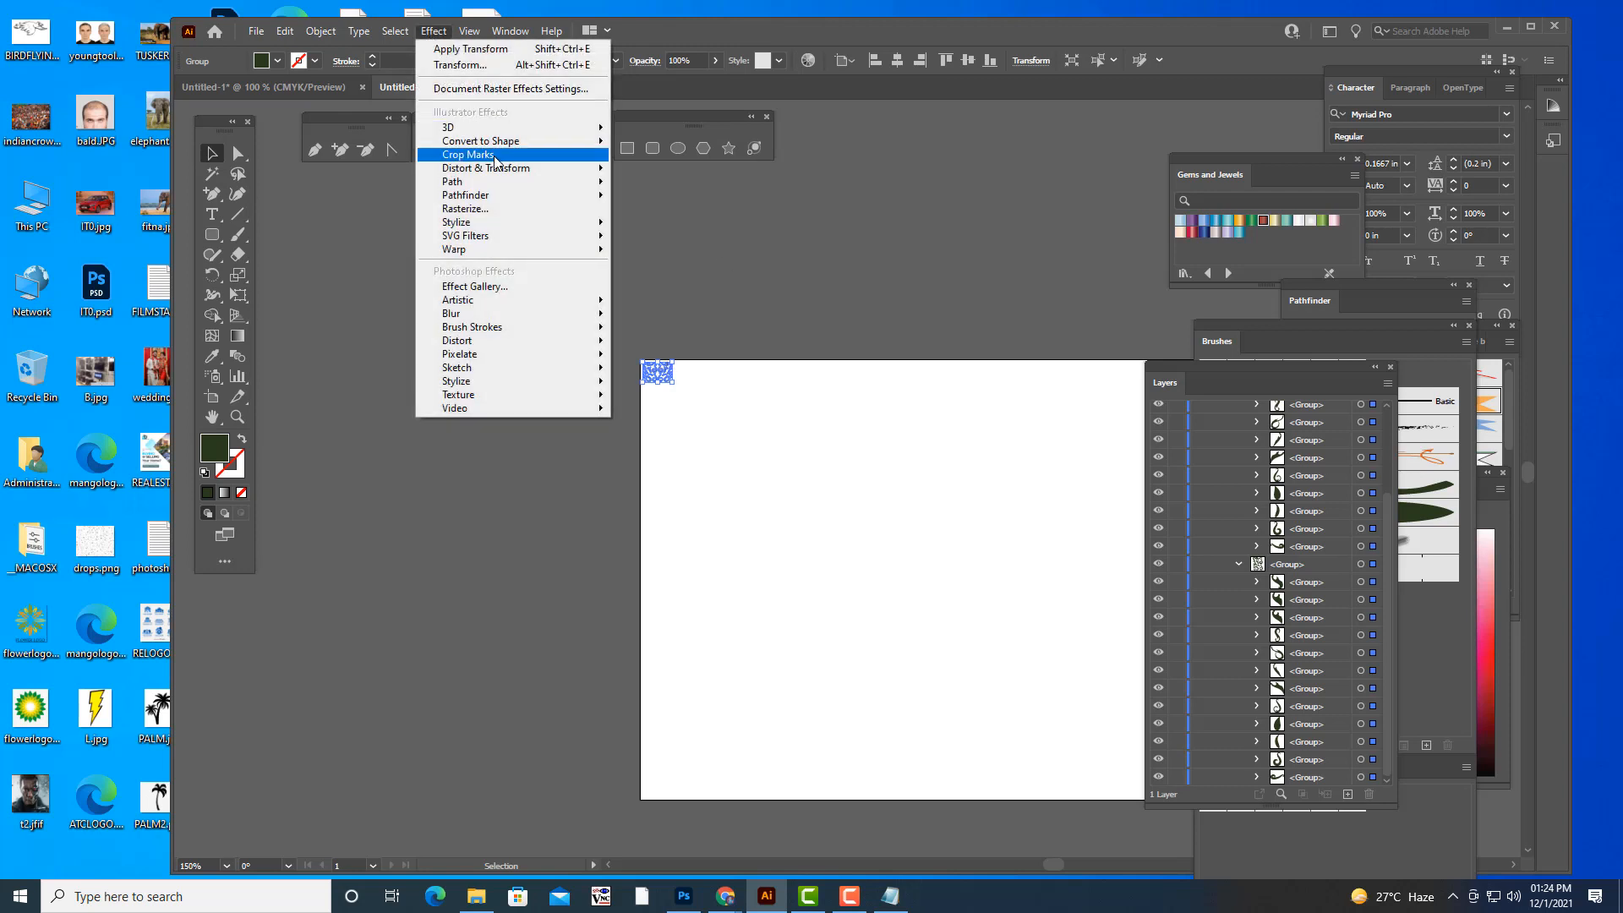
{"action": "mouse_move", "coordinate": [504, 168]}
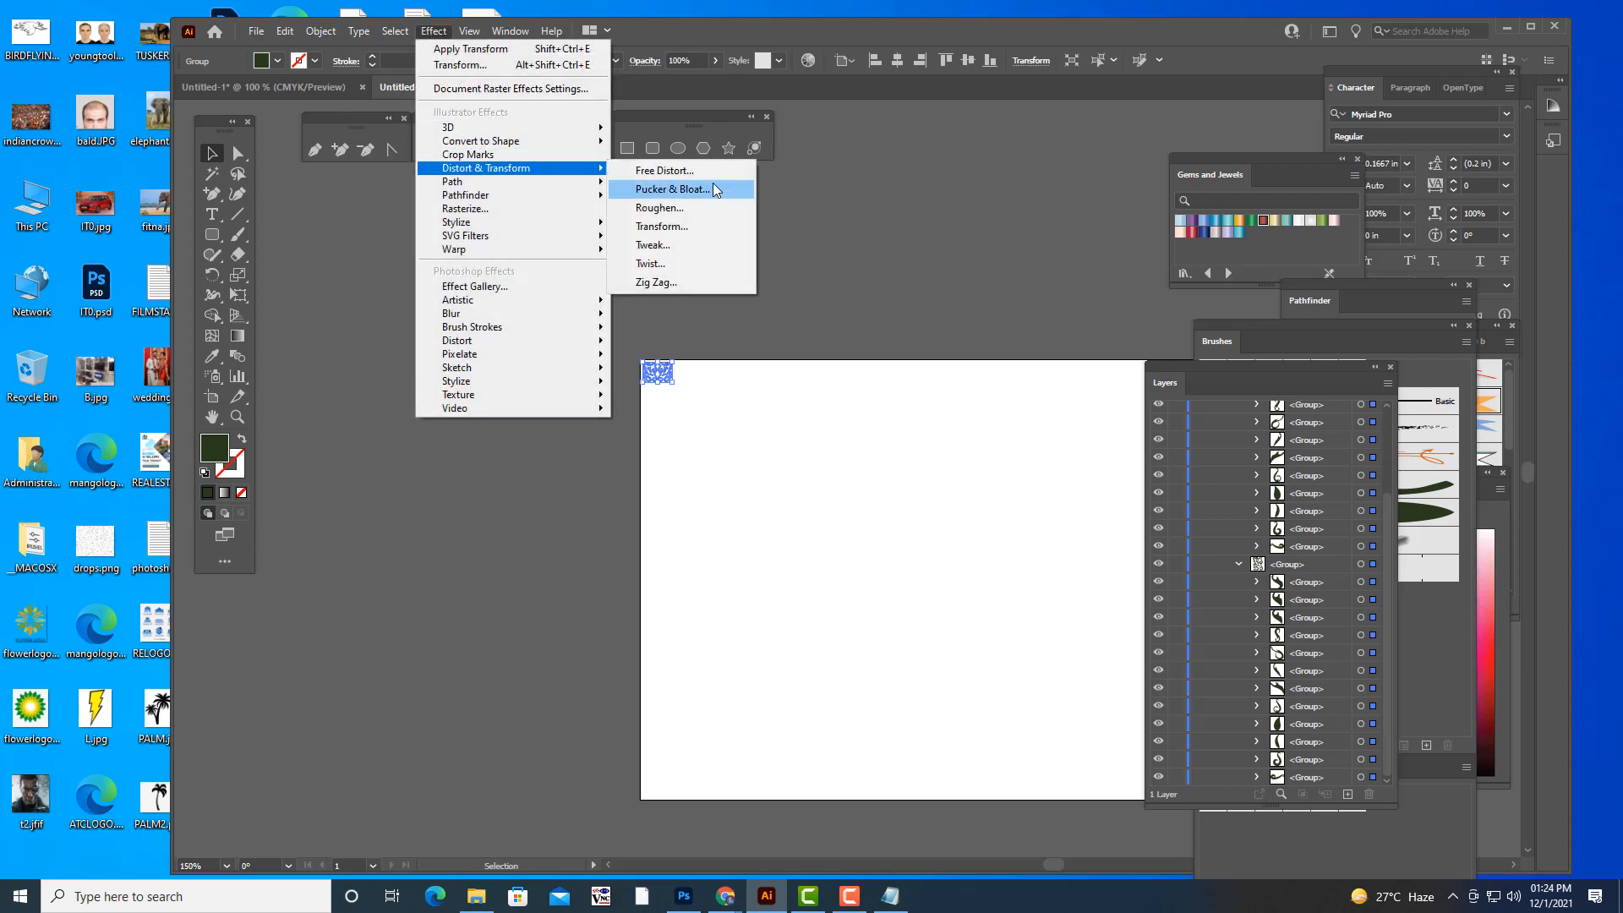
{"action": "left_click", "coordinate": [700, 229]}
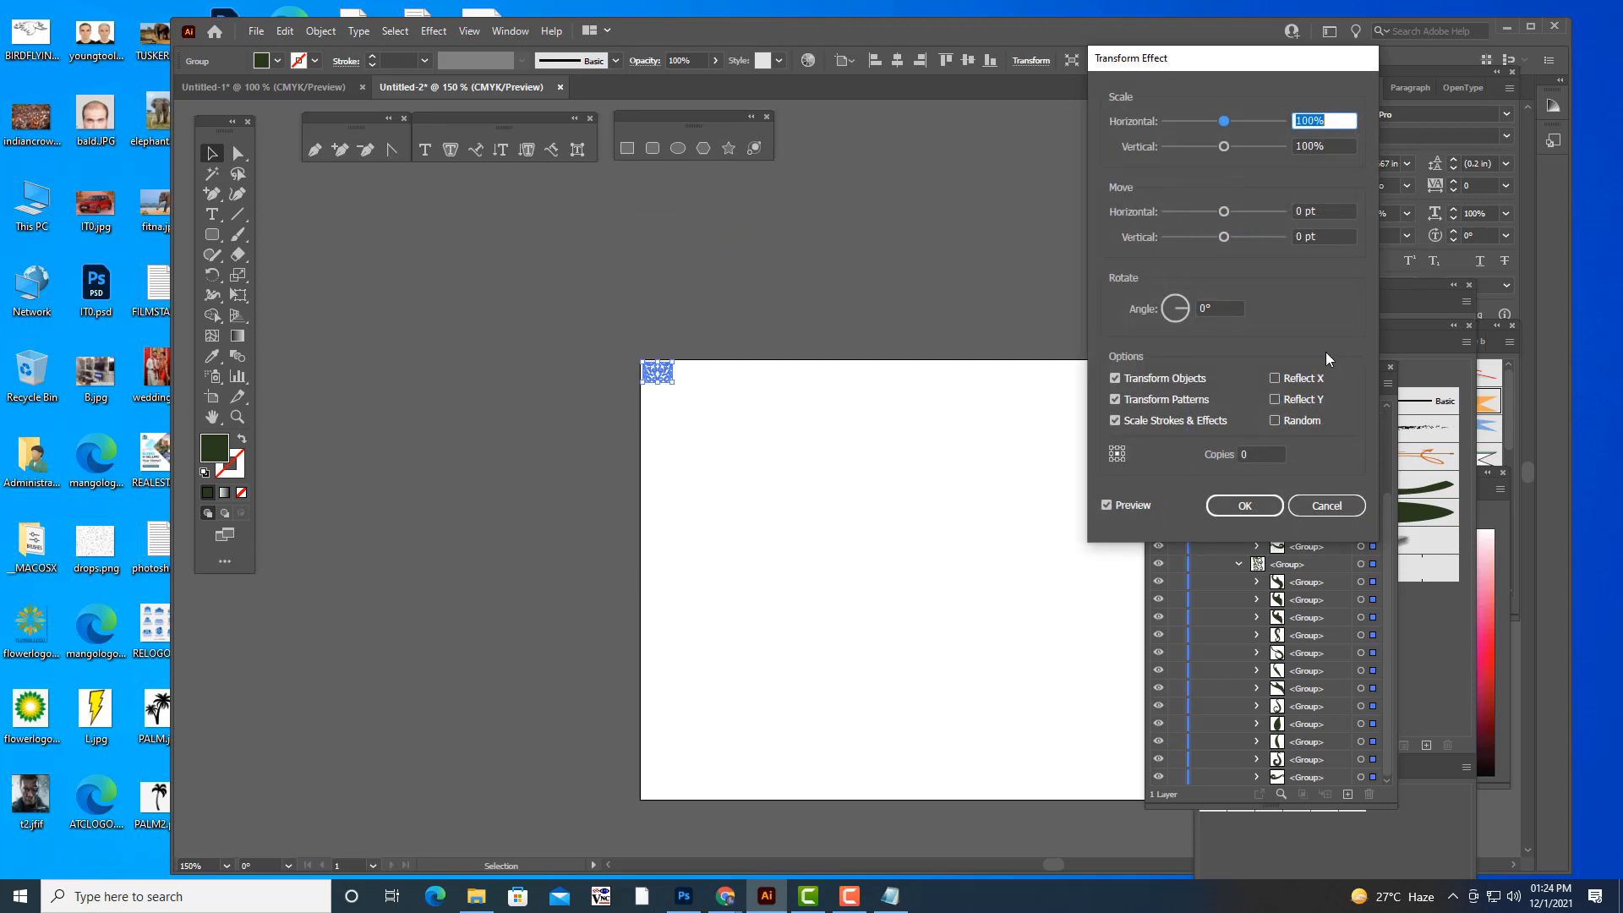
{"action": "double_click", "coordinate": [1263, 454]}
{"action": "type", "text": "1"}
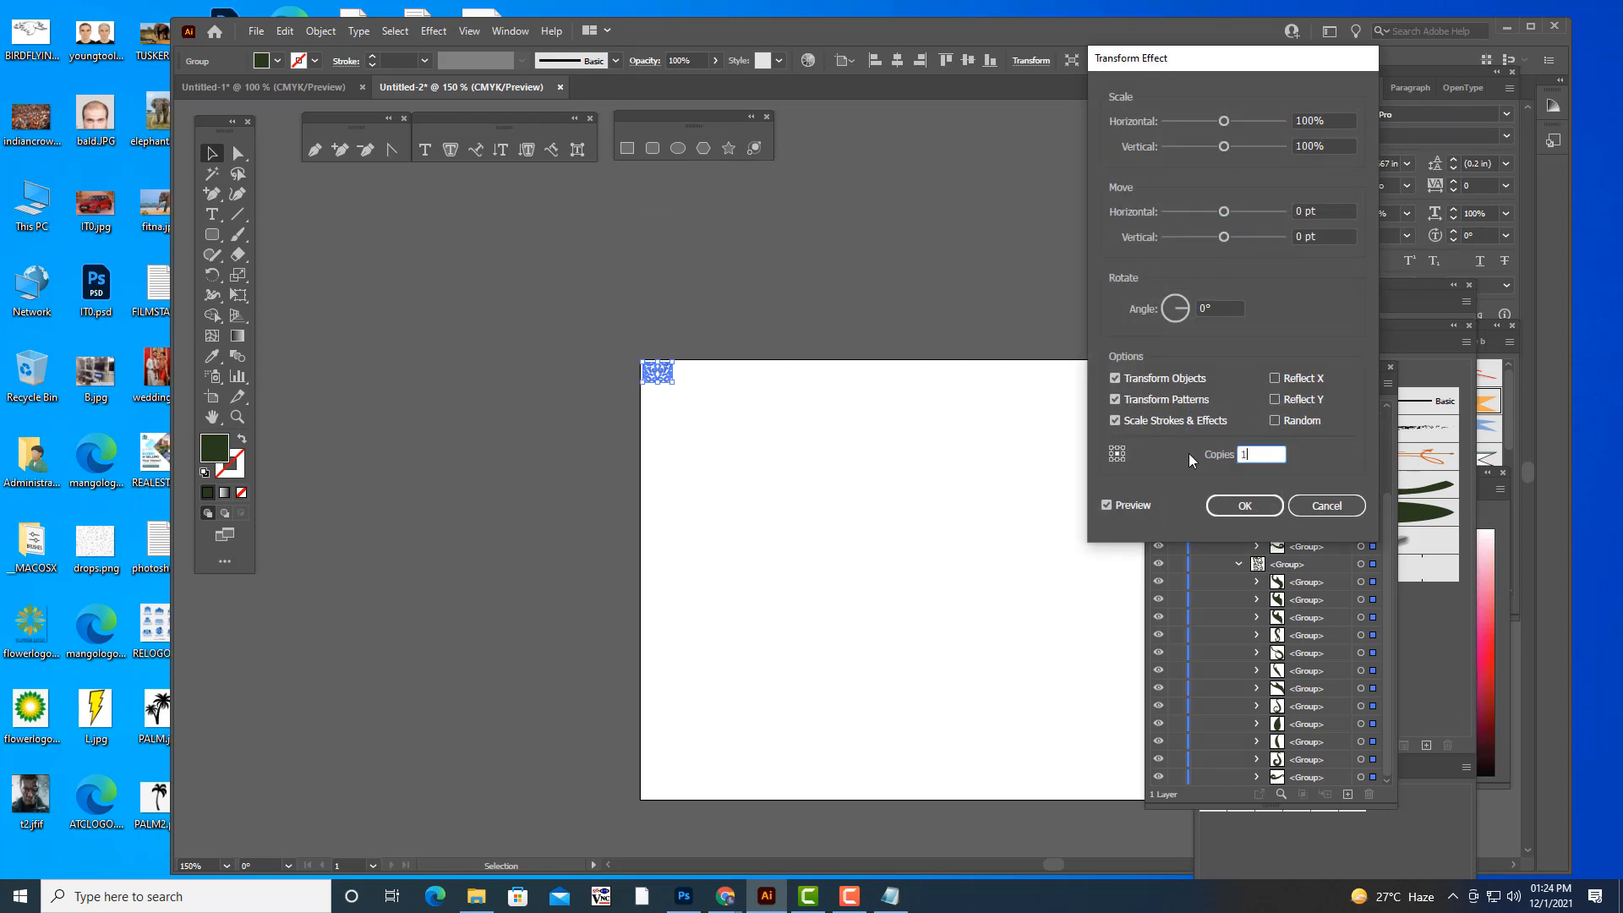
{"action": "type", "text": "0"}
{"action": "left_click", "coordinate": [1234, 309]}
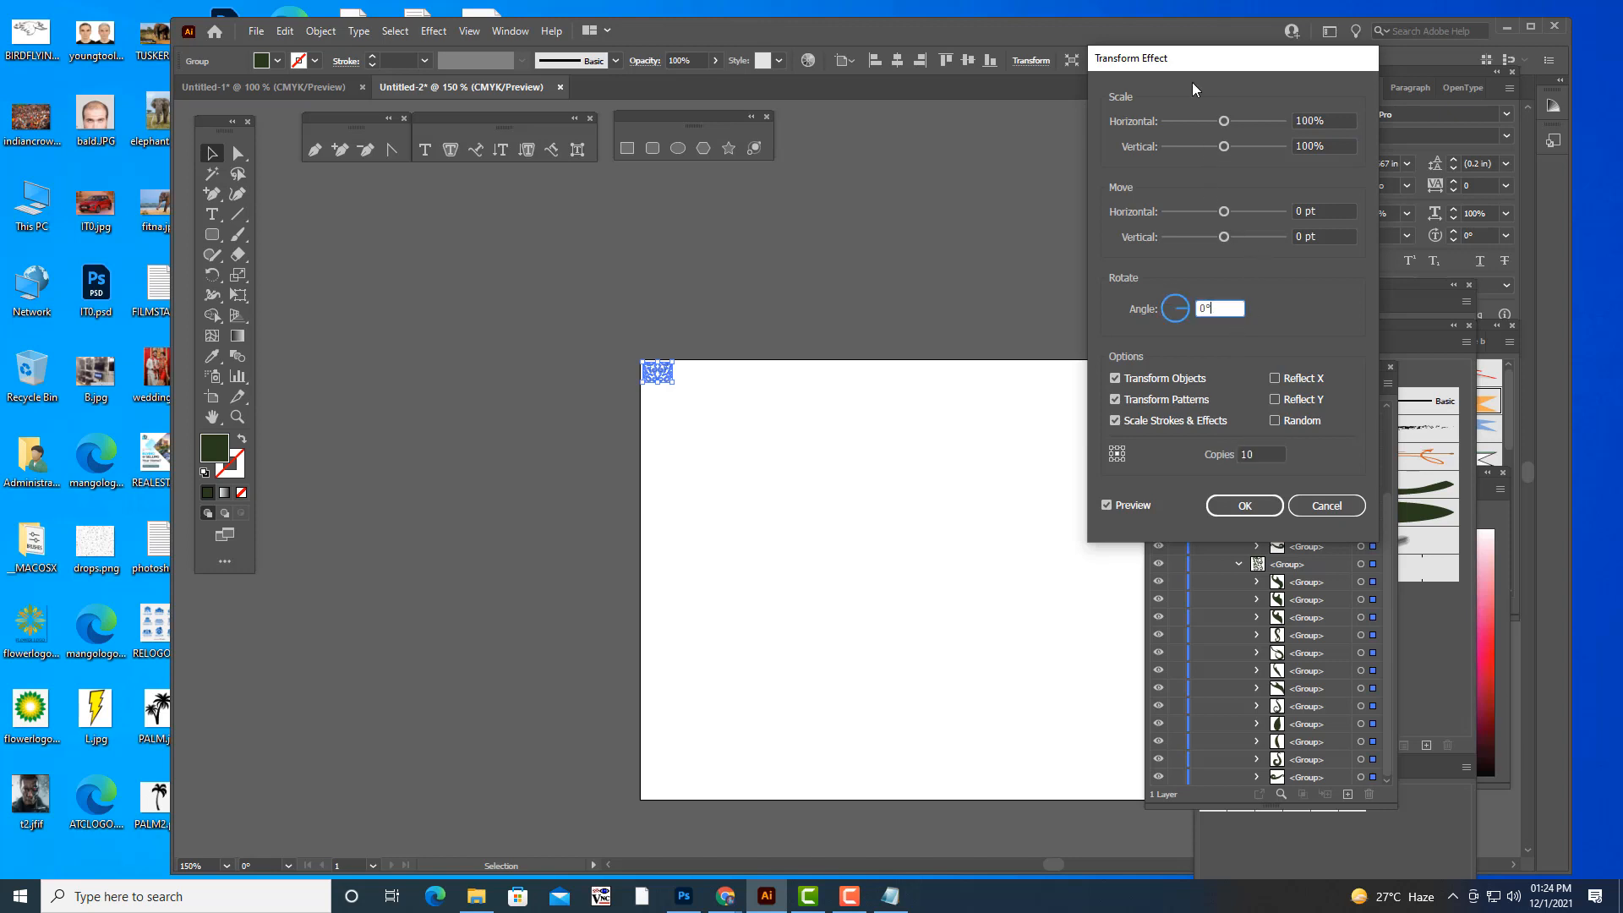
{"action": "left_click_drag", "start_coordinate": [1182, 64], "coordinate": [1203, 74]}
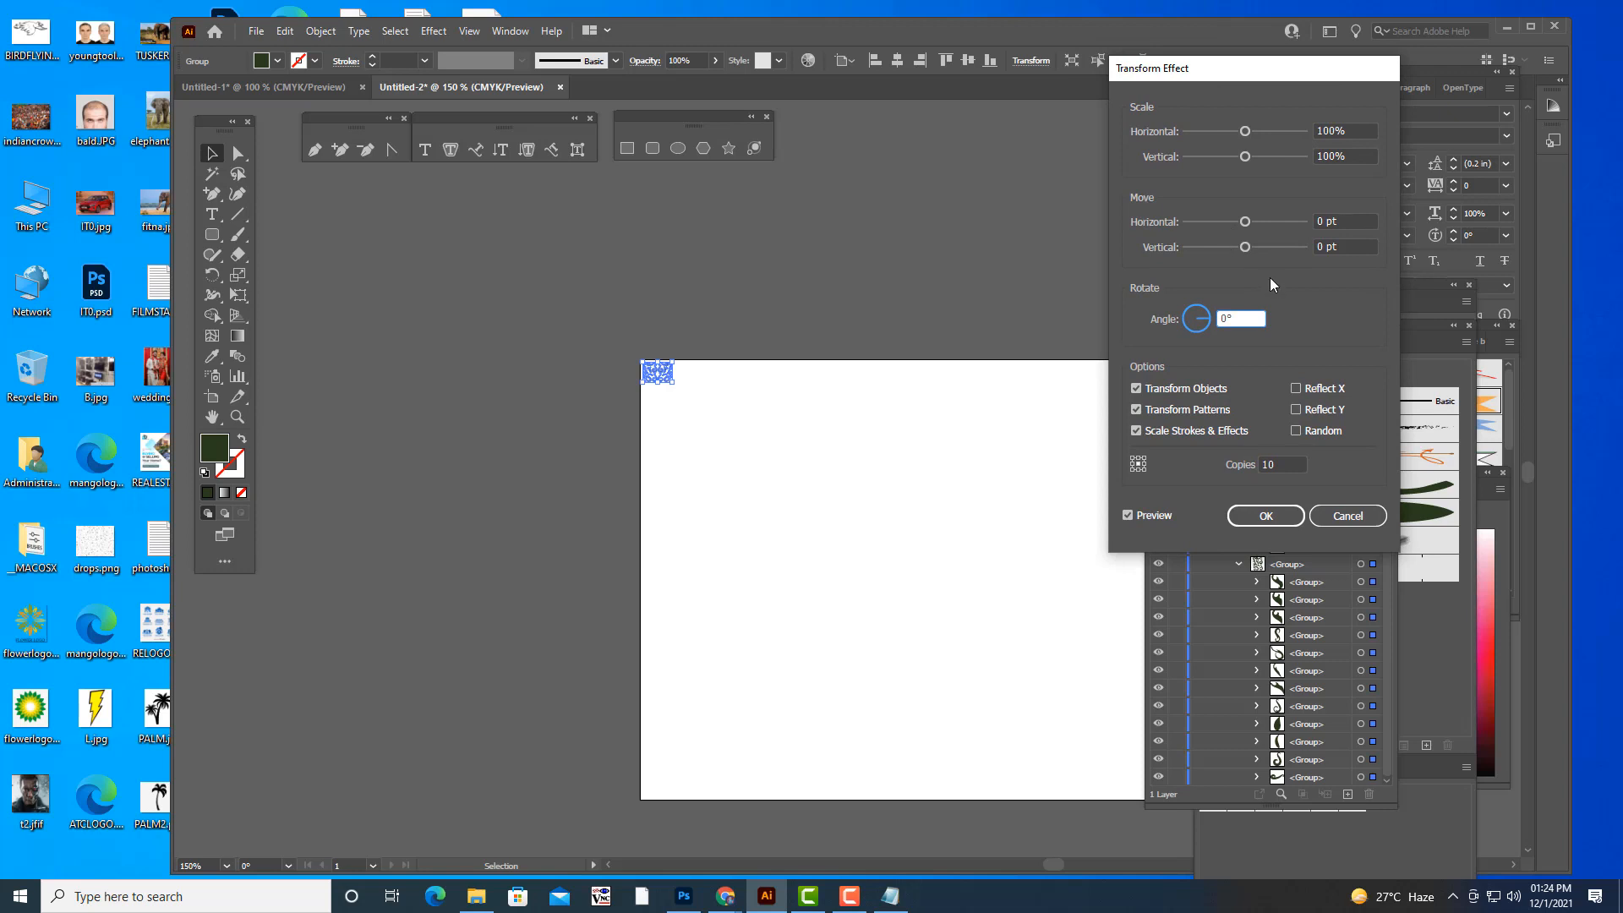
{"action": "mouse_move", "coordinate": [1247, 251]}
{"action": "left_mouse_down"}
{"action": "mouse_move", "coordinate": [1231, 246]}
{"action": "mouse_move", "coordinate": [1263, 246]}
{"action": "left_mouse_up"}
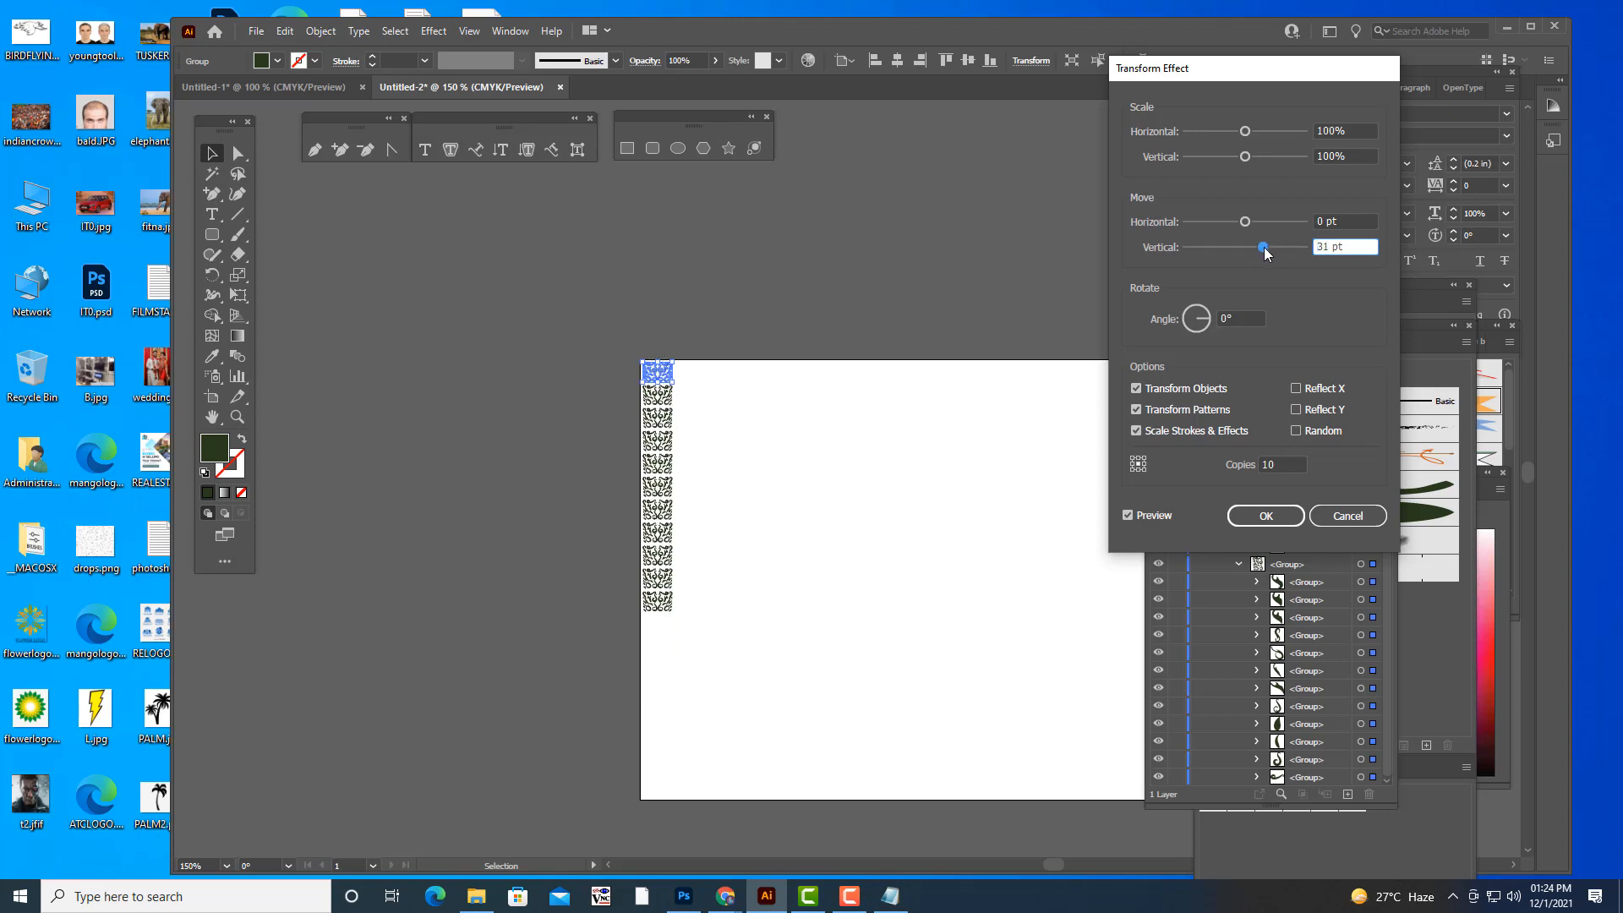
- Raise the ornament's Transform effect to 18 copies so the column spans the artboard's height, apply it and clear the selection
{"action": "left_click", "coordinate": [1267, 466]}
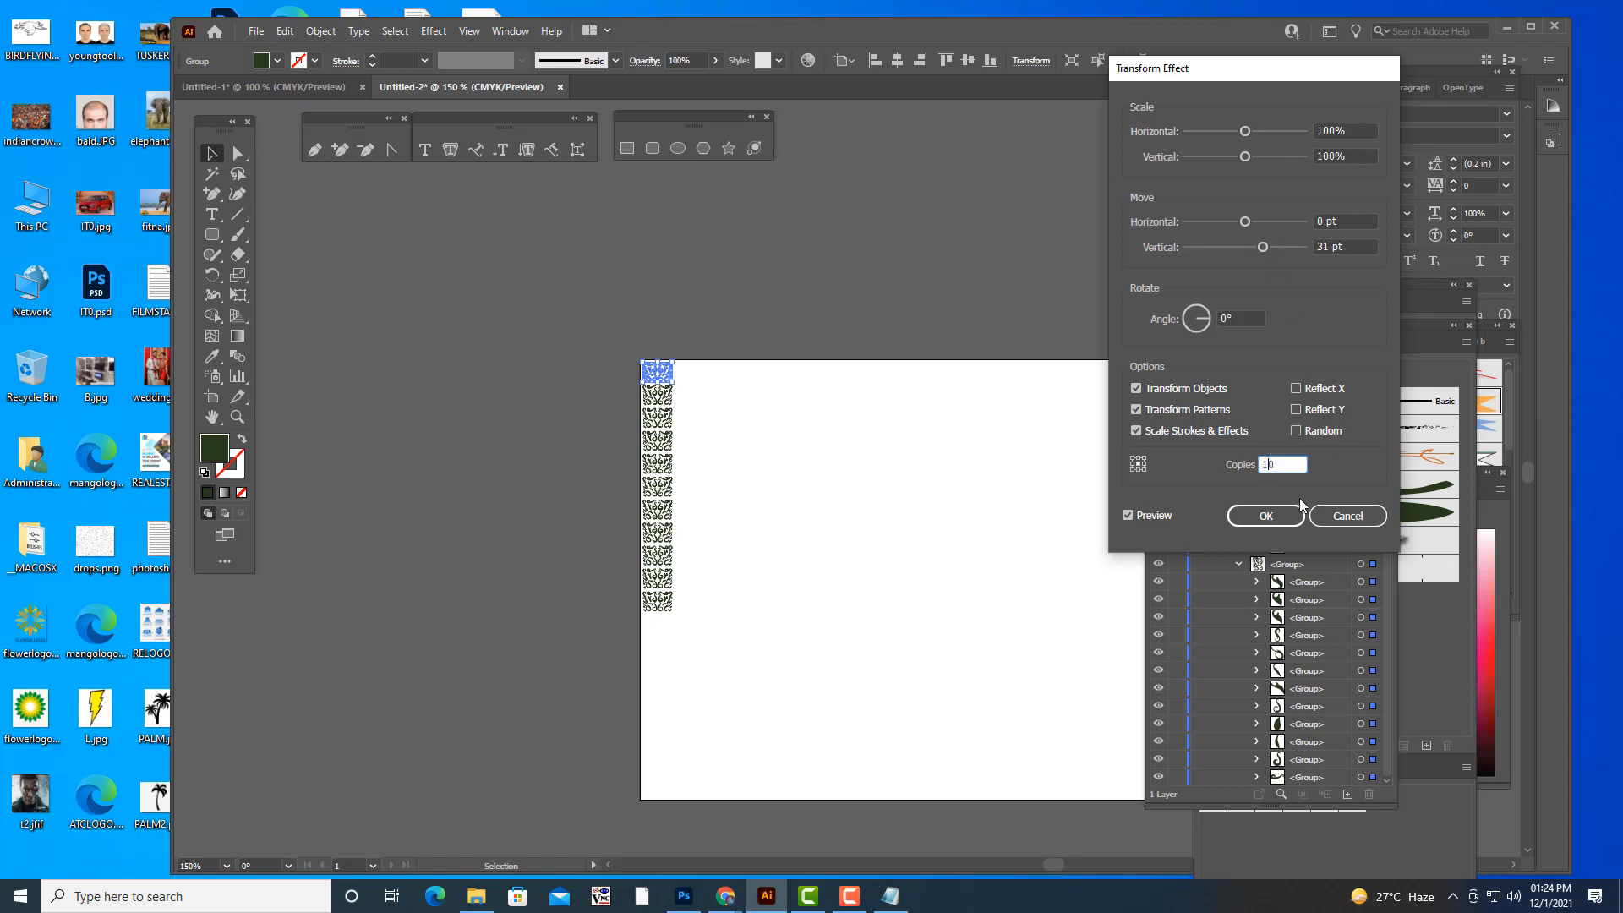
{"action": "key", "text": "Up"}
{"action": "key", "text": "Up"}
{"action": "key", "text": "Up"}
{"action": "key", "text": "Up"}
{"action": "key", "text": "Up"}
{"action": "key", "text": "Up"}
{"action": "key", "text": "Up"}
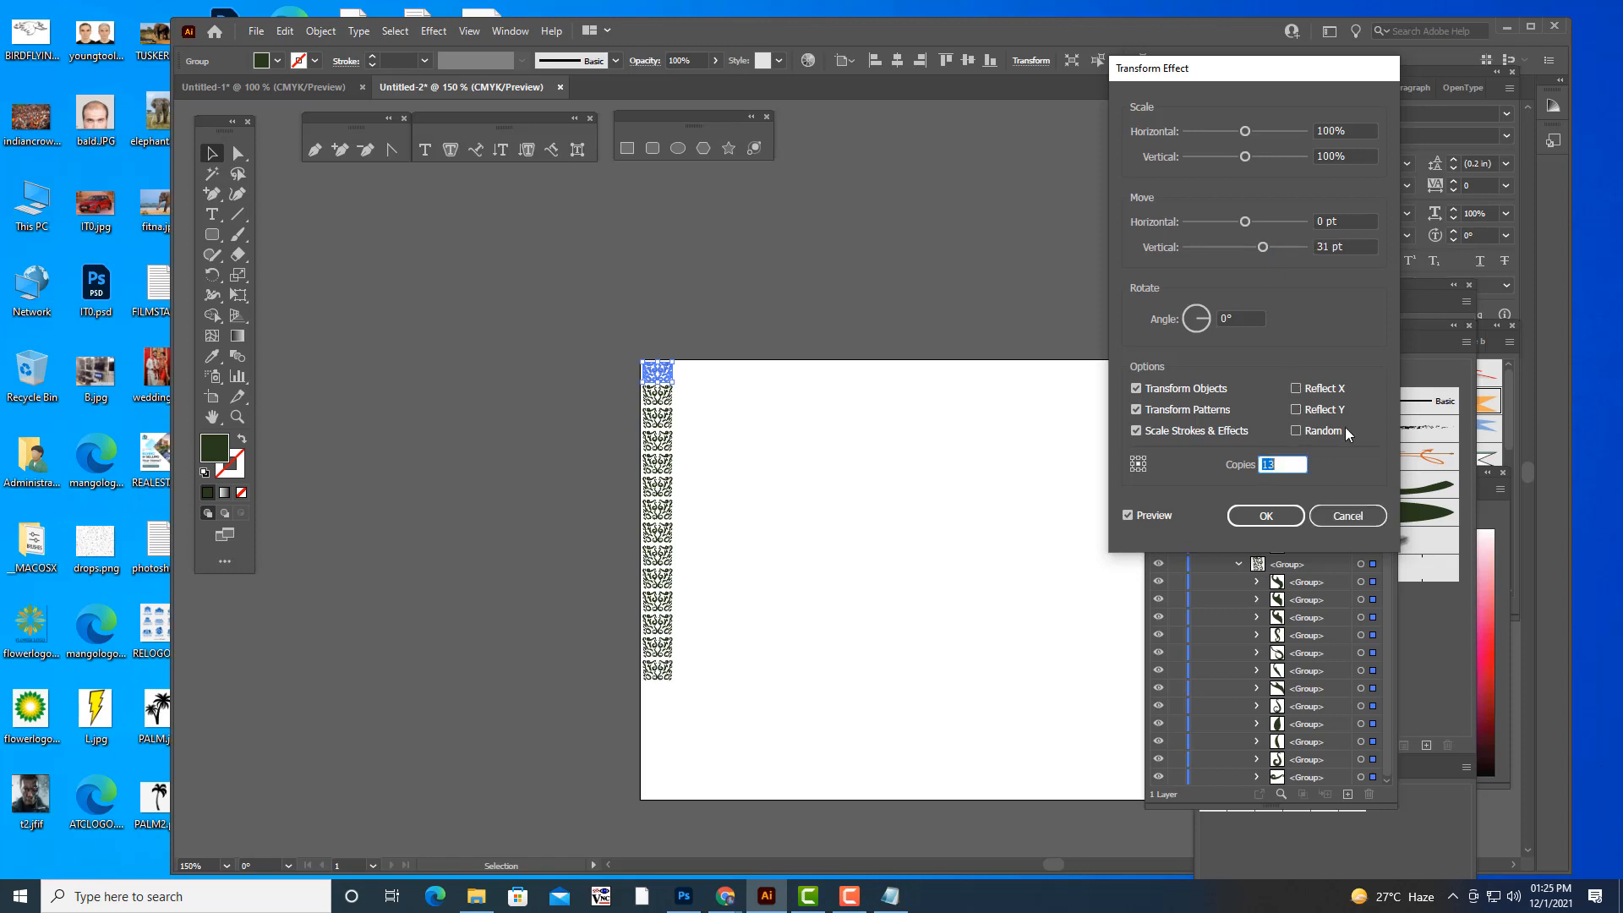
{"action": "key", "text": "Up"}
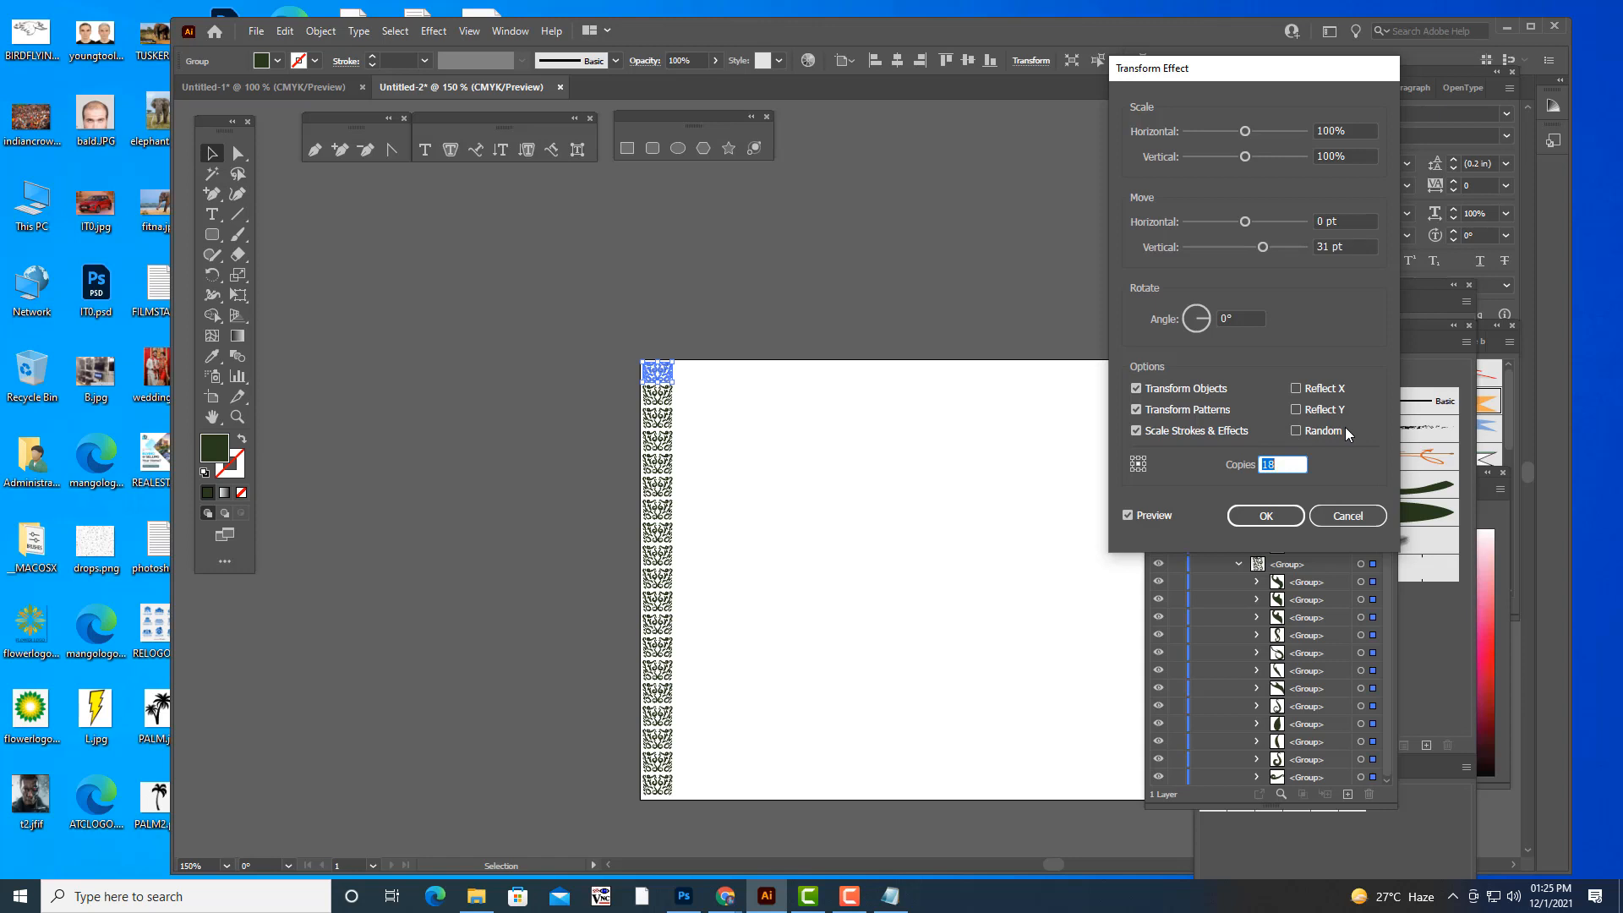
{"action": "left_click", "coordinate": [1258, 515]}
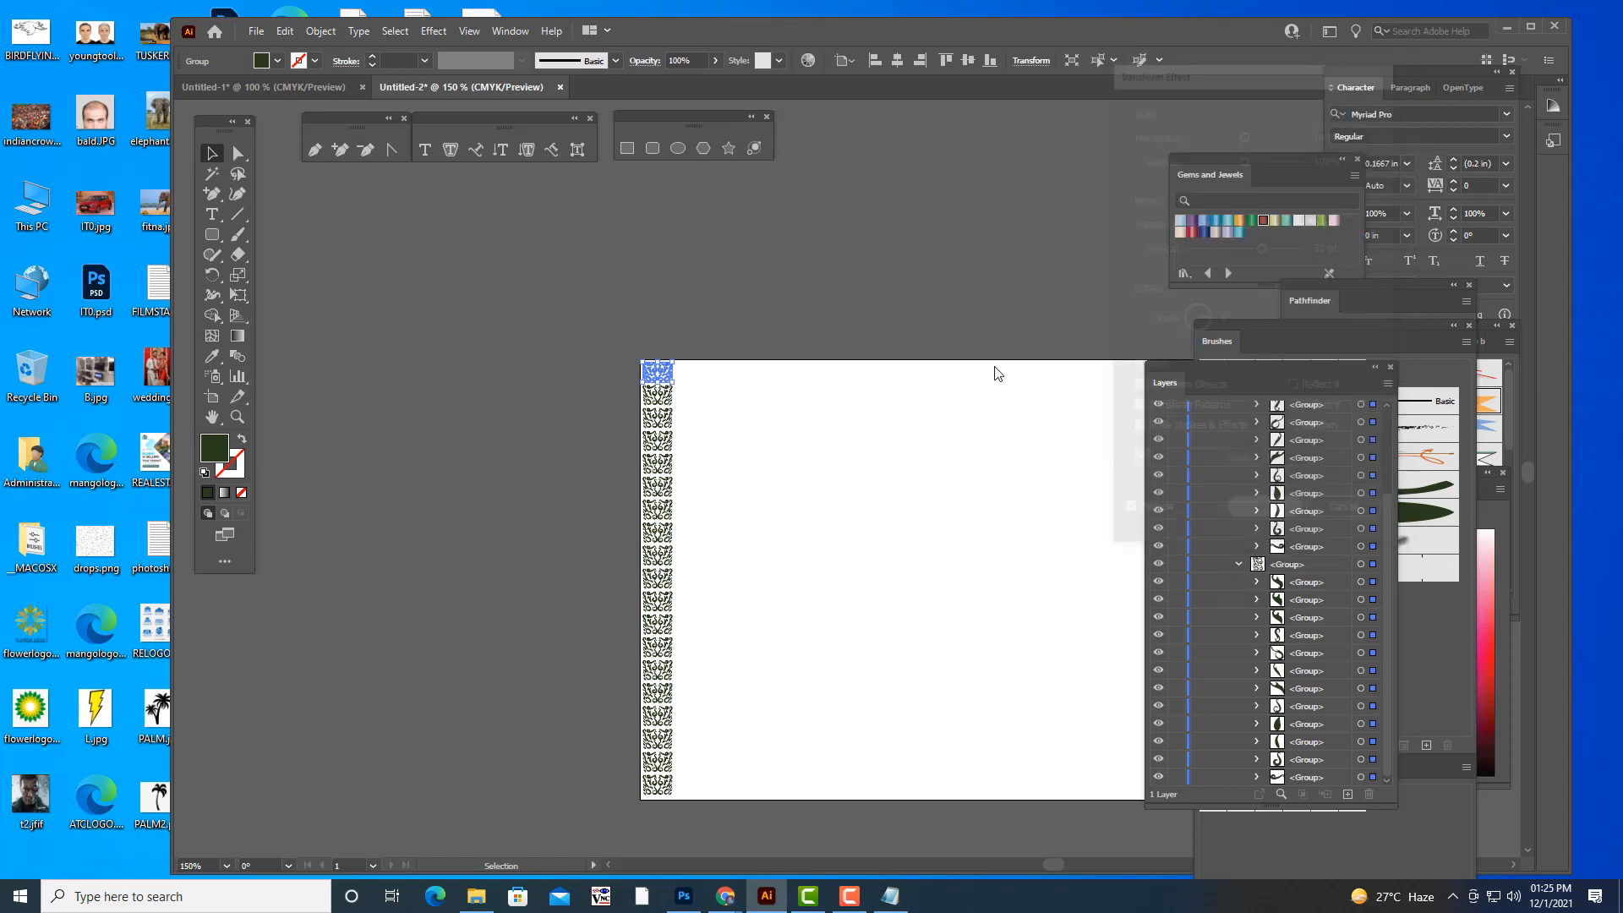
{"action": "left_click", "coordinate": [915, 257]}
{"action": "key", "text": "ctrl+minus"}
{"action": "key", "text": "ctrl+minus"}
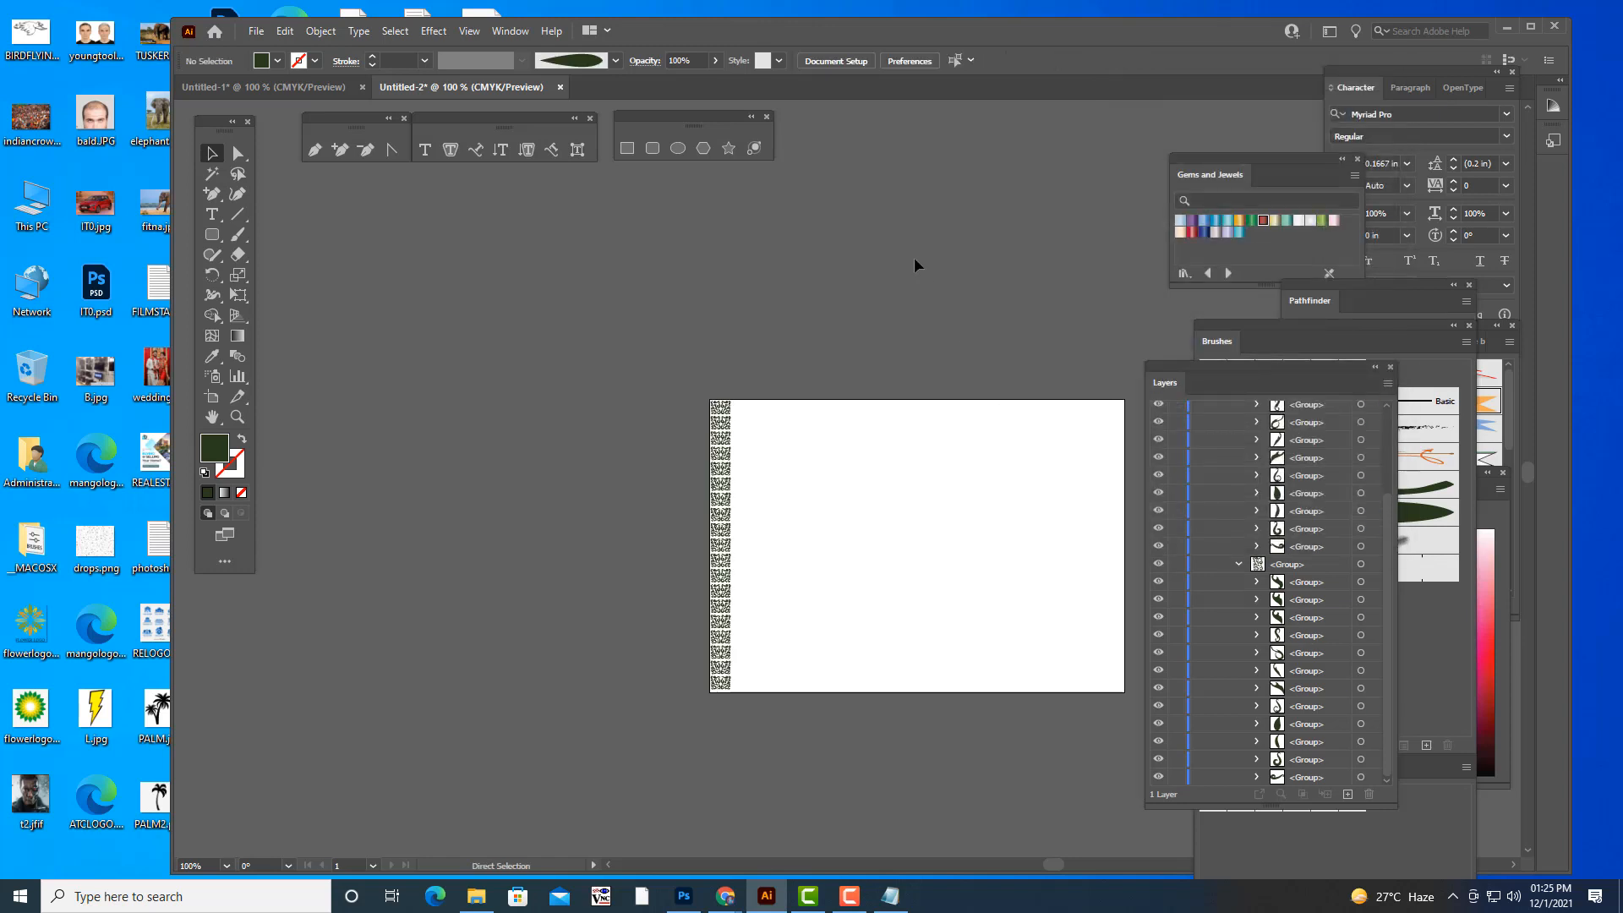
{"action": "key", "text": "ctrl+plus"}
{"action": "key", "text": "ctrl+plus"}
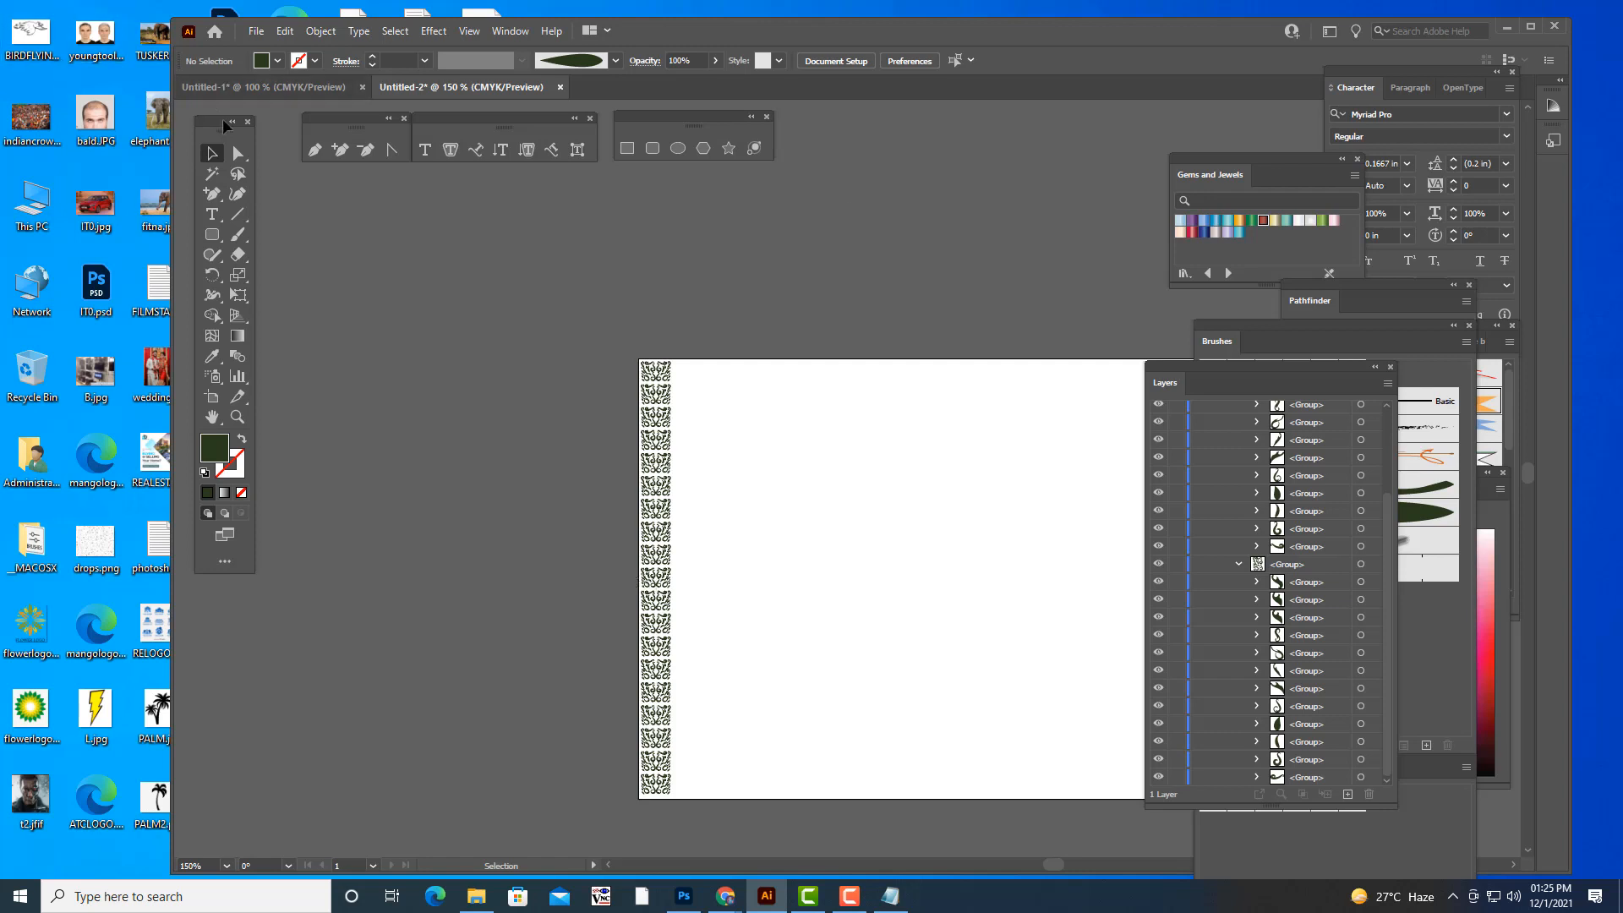
- Expand the appearance of the ornament column into real artwork and clear the selection
{"action": "left_click_drag", "start_coordinate": [578, 320], "coordinate": [765, 828]}
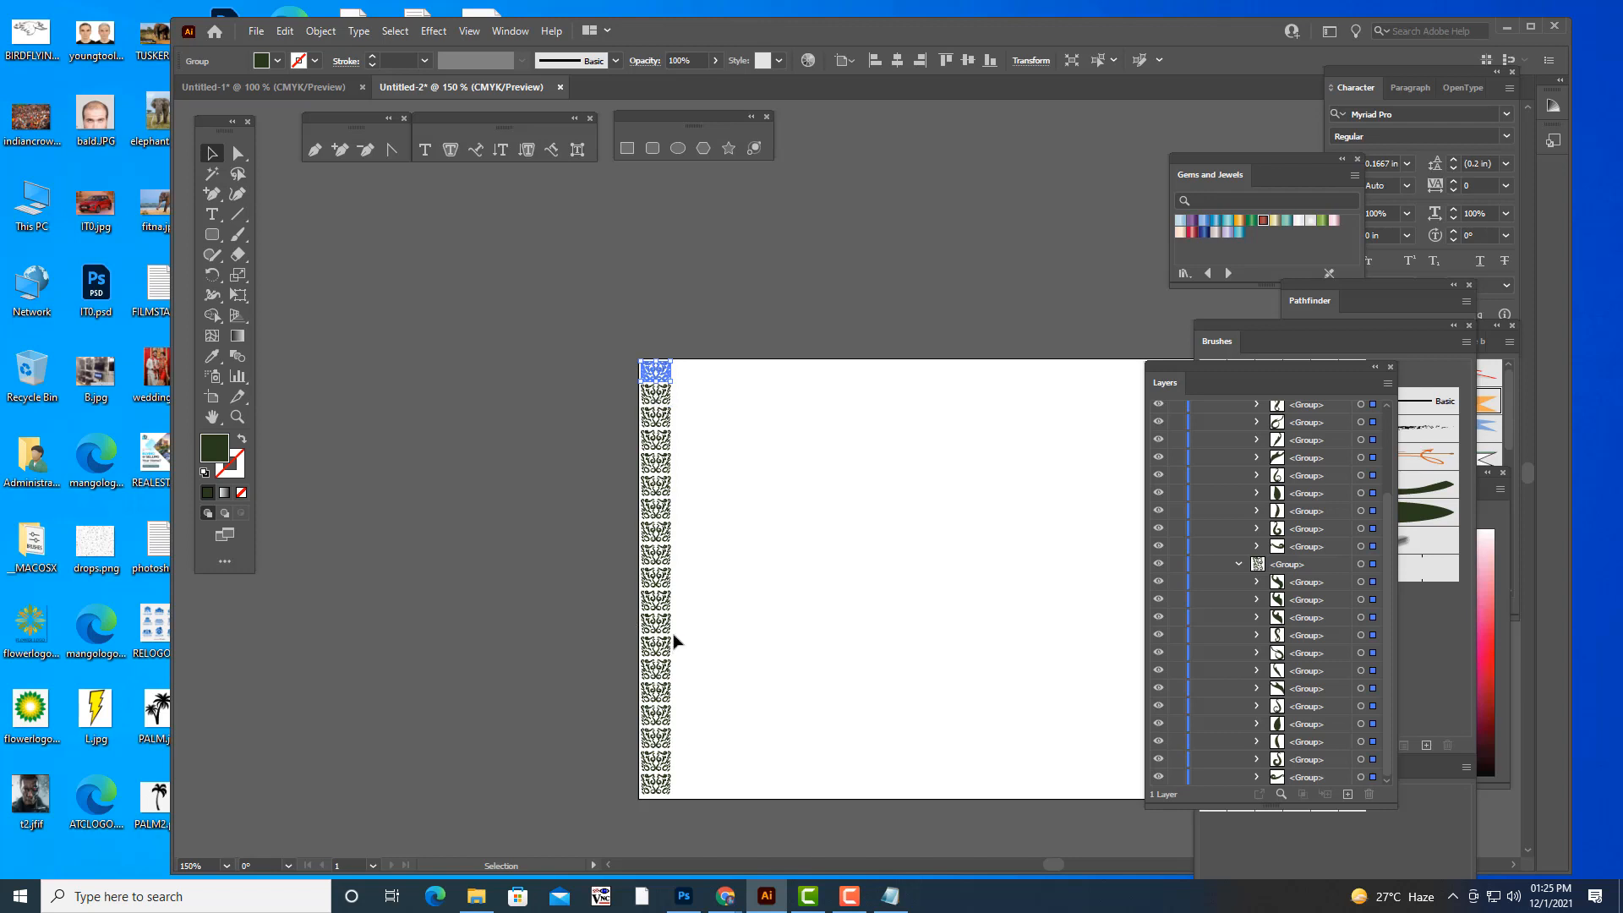
{"action": "left_click", "coordinate": [321, 30]}
{"action": "left_click", "coordinate": [385, 249]}
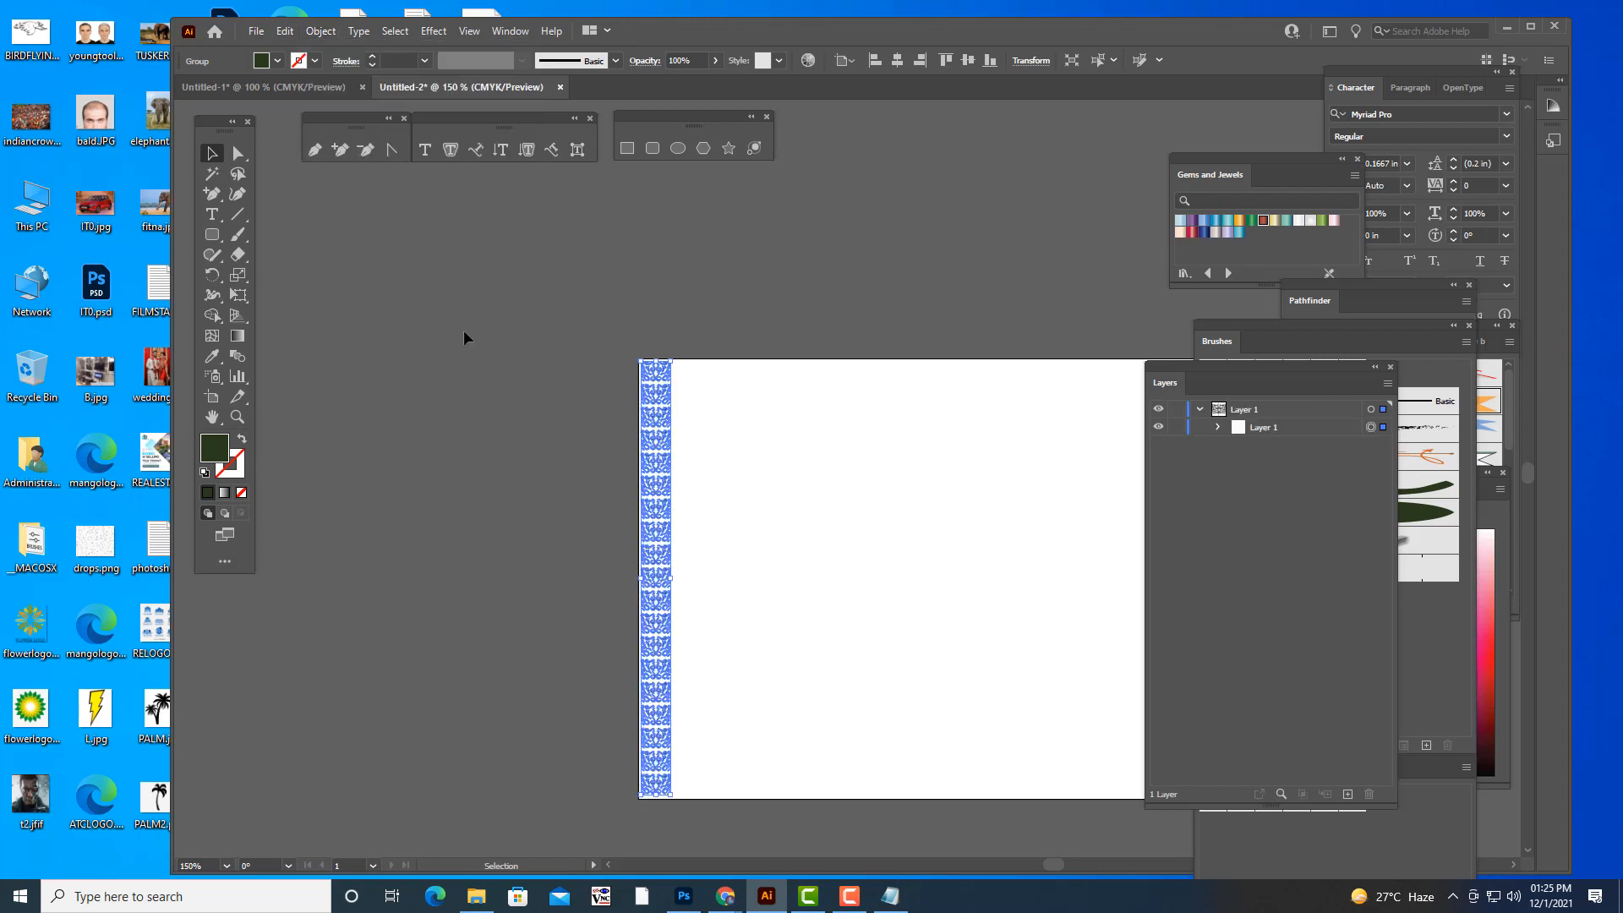
{"action": "left_click", "coordinate": [464, 329]}
{"action": "key", "text": "ctrl+minus"}
{"action": "key", "text": "ctrl+minus"}
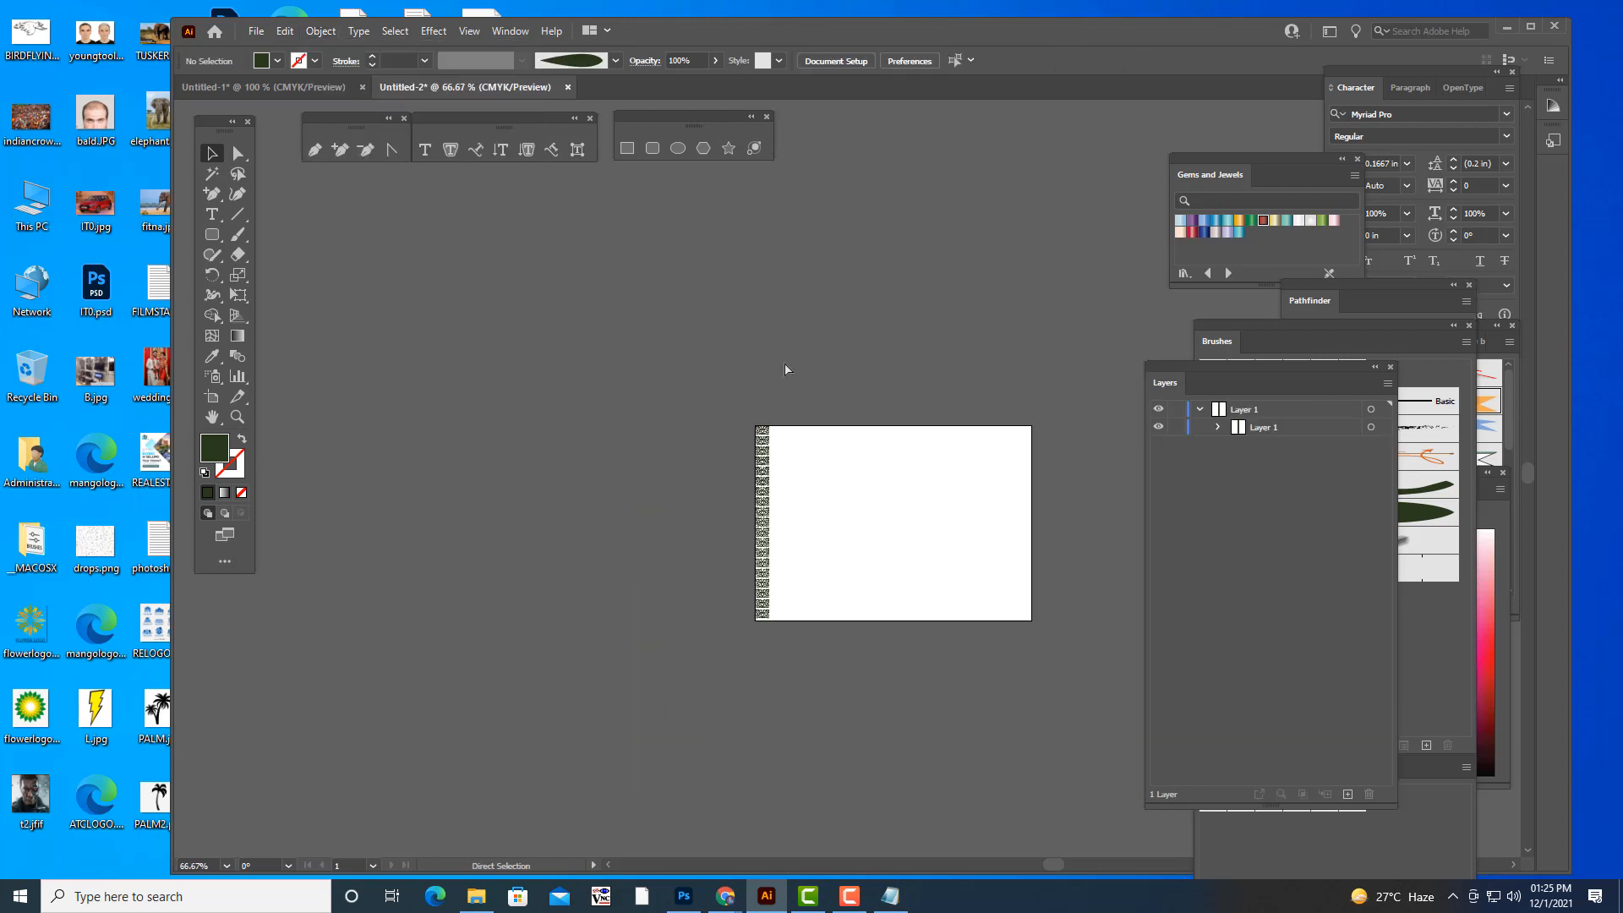
{"action": "key", "text": "ctrl+plus"}
{"action": "key", "text": "ctrl+plus"}
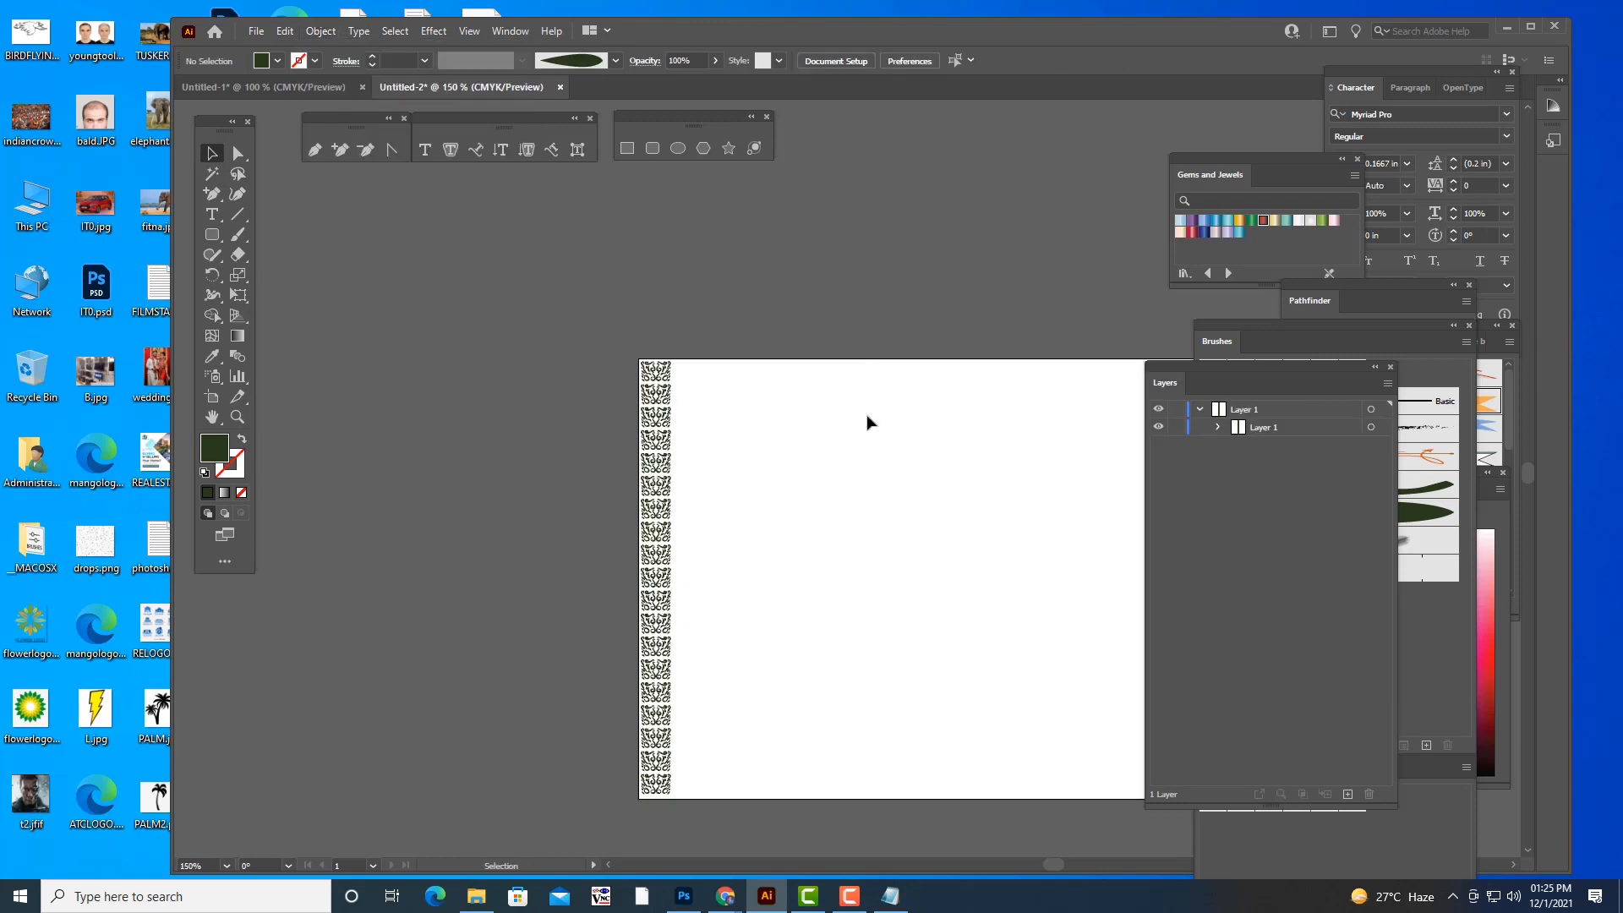
- Duplicate the expanded ornament column horizontally to the artboard's right edge and clear the selection
{"action": "key", "text": "h"}
{"action": "left_click_drag", "start_coordinate": [841, 515], "coordinate": [605, 439]}
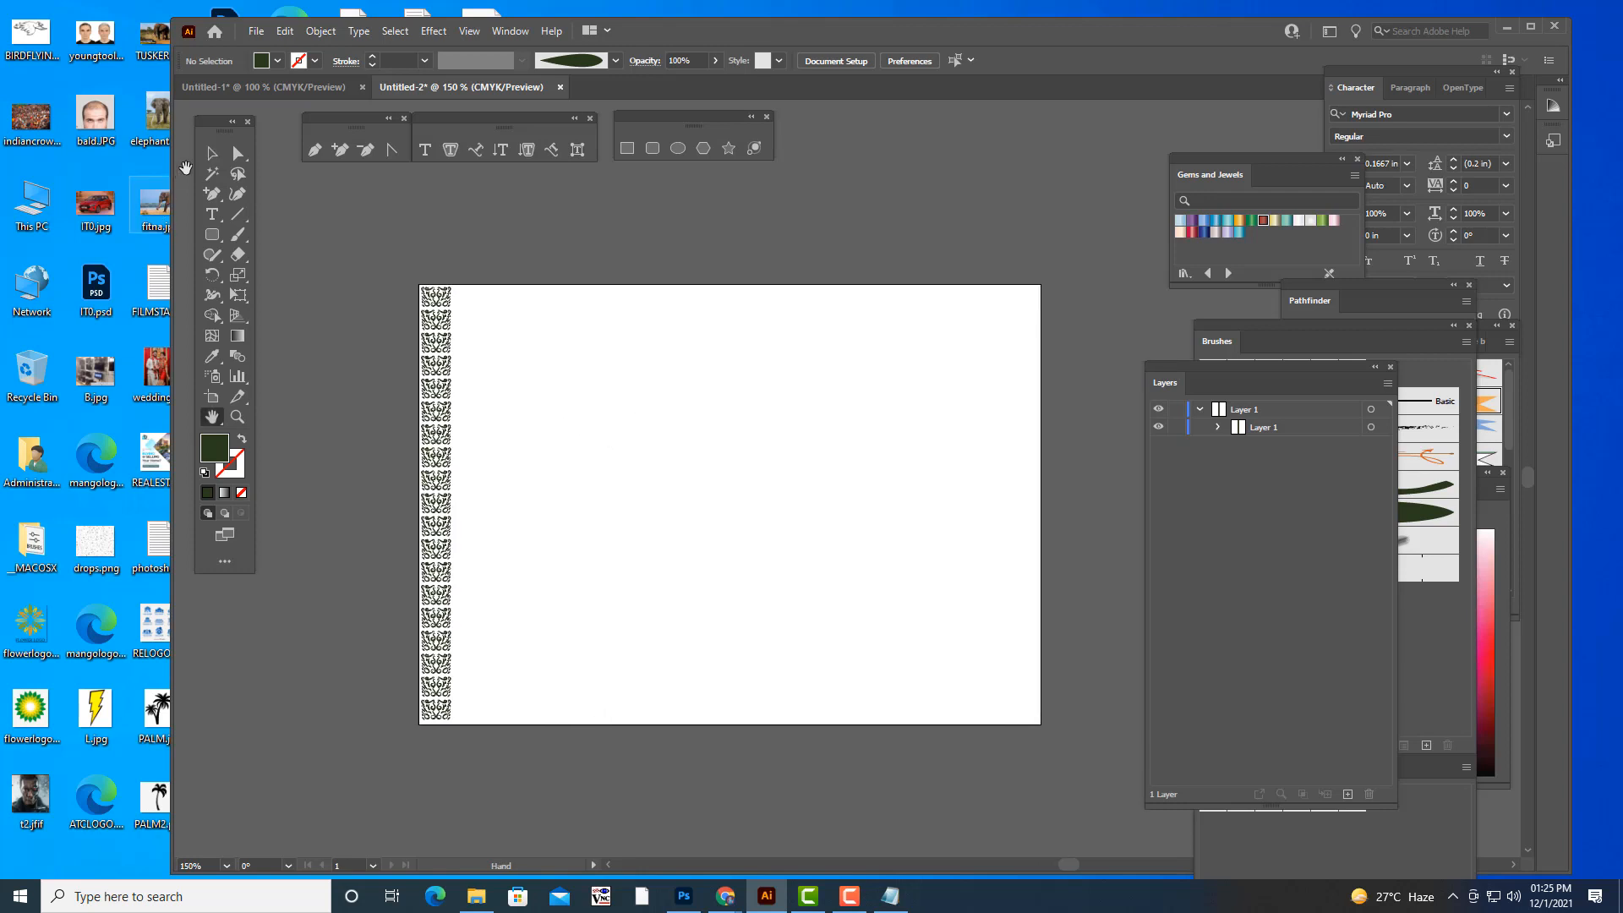
{"action": "left_click", "coordinate": [212, 153]}
{"action": "left_click", "coordinate": [440, 359]}
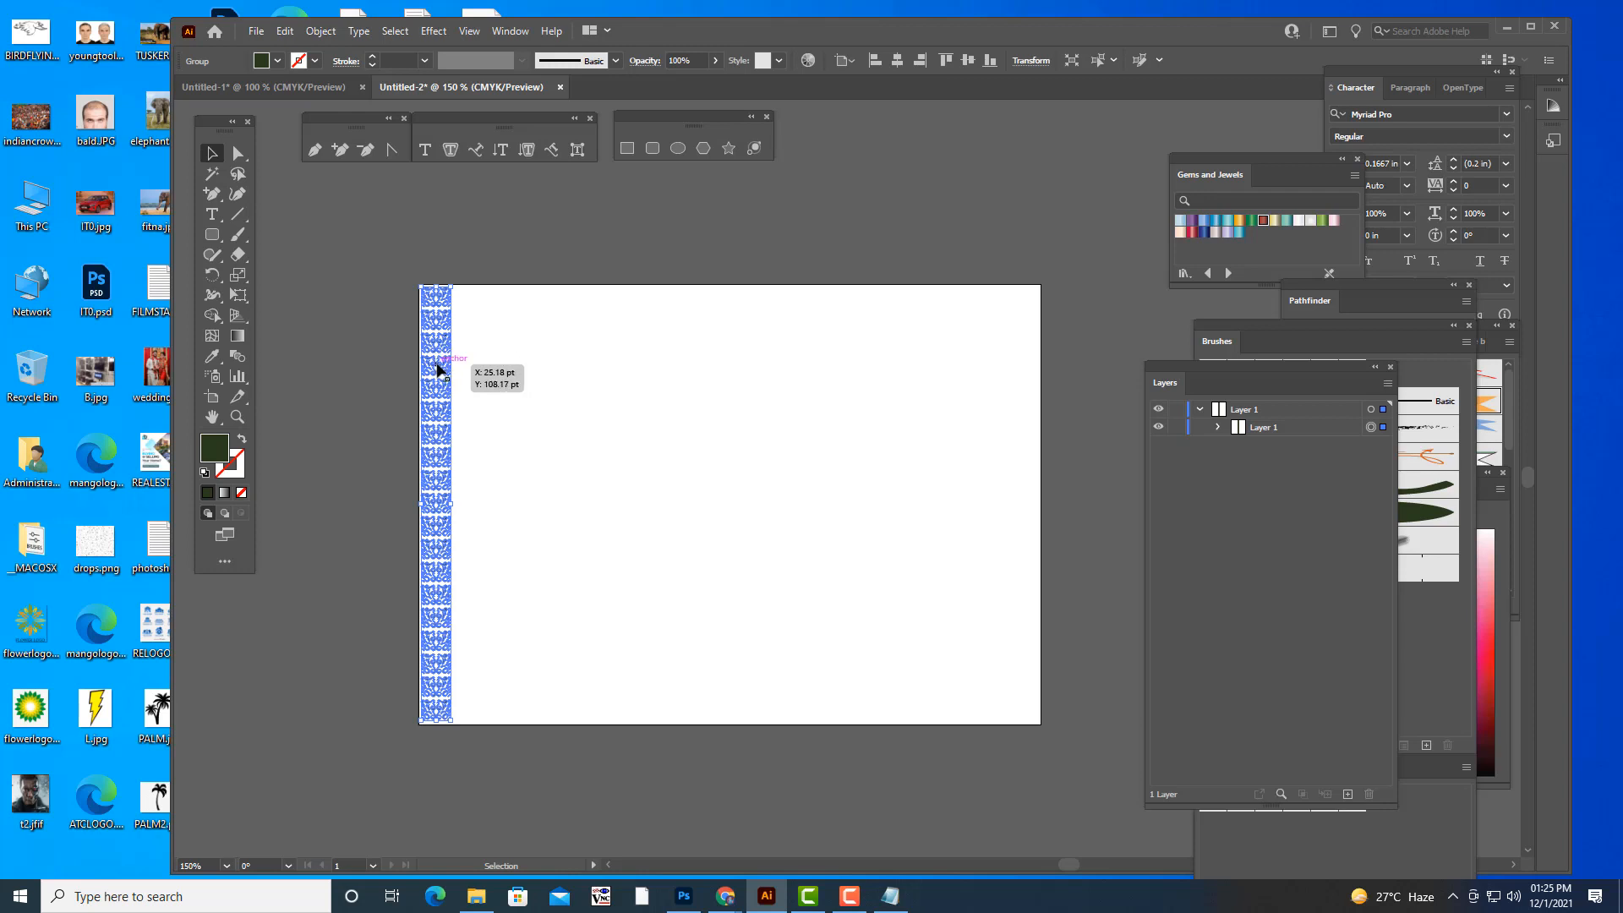
{"action": "left_click_drag", "start_coordinate": [438, 368], "coordinate": [1024, 369]}
{"action": "left_click", "coordinate": [1083, 367]}
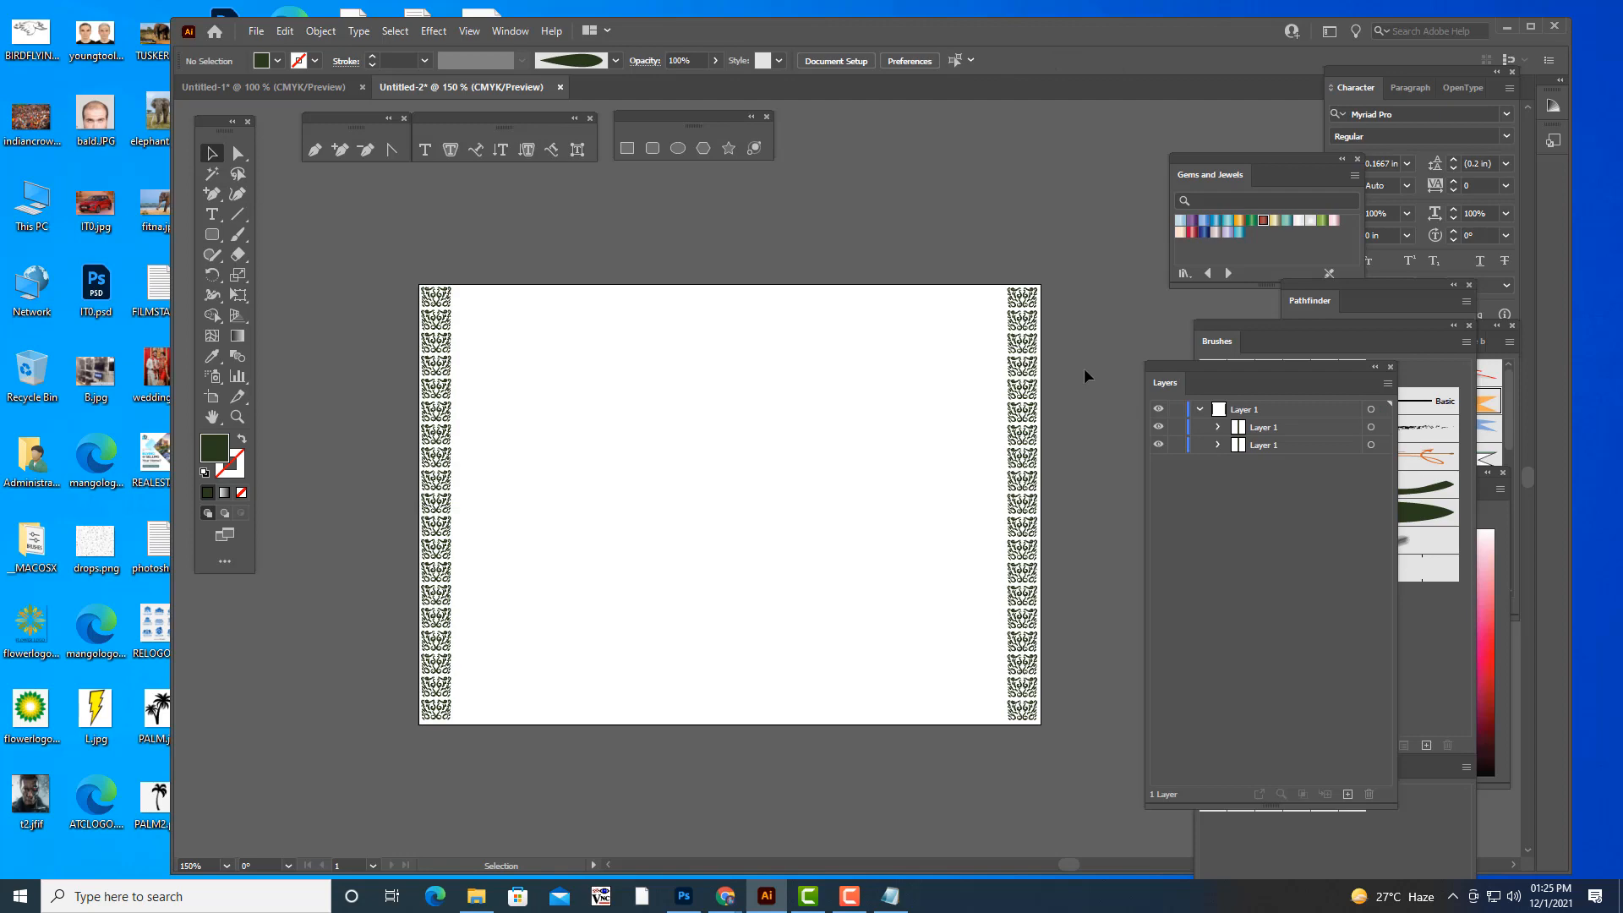
- Draw a circle about 68 pt in diameter just inside the upper part of the left ornament column
{"action": "key", "text": "ctrl+plus"}
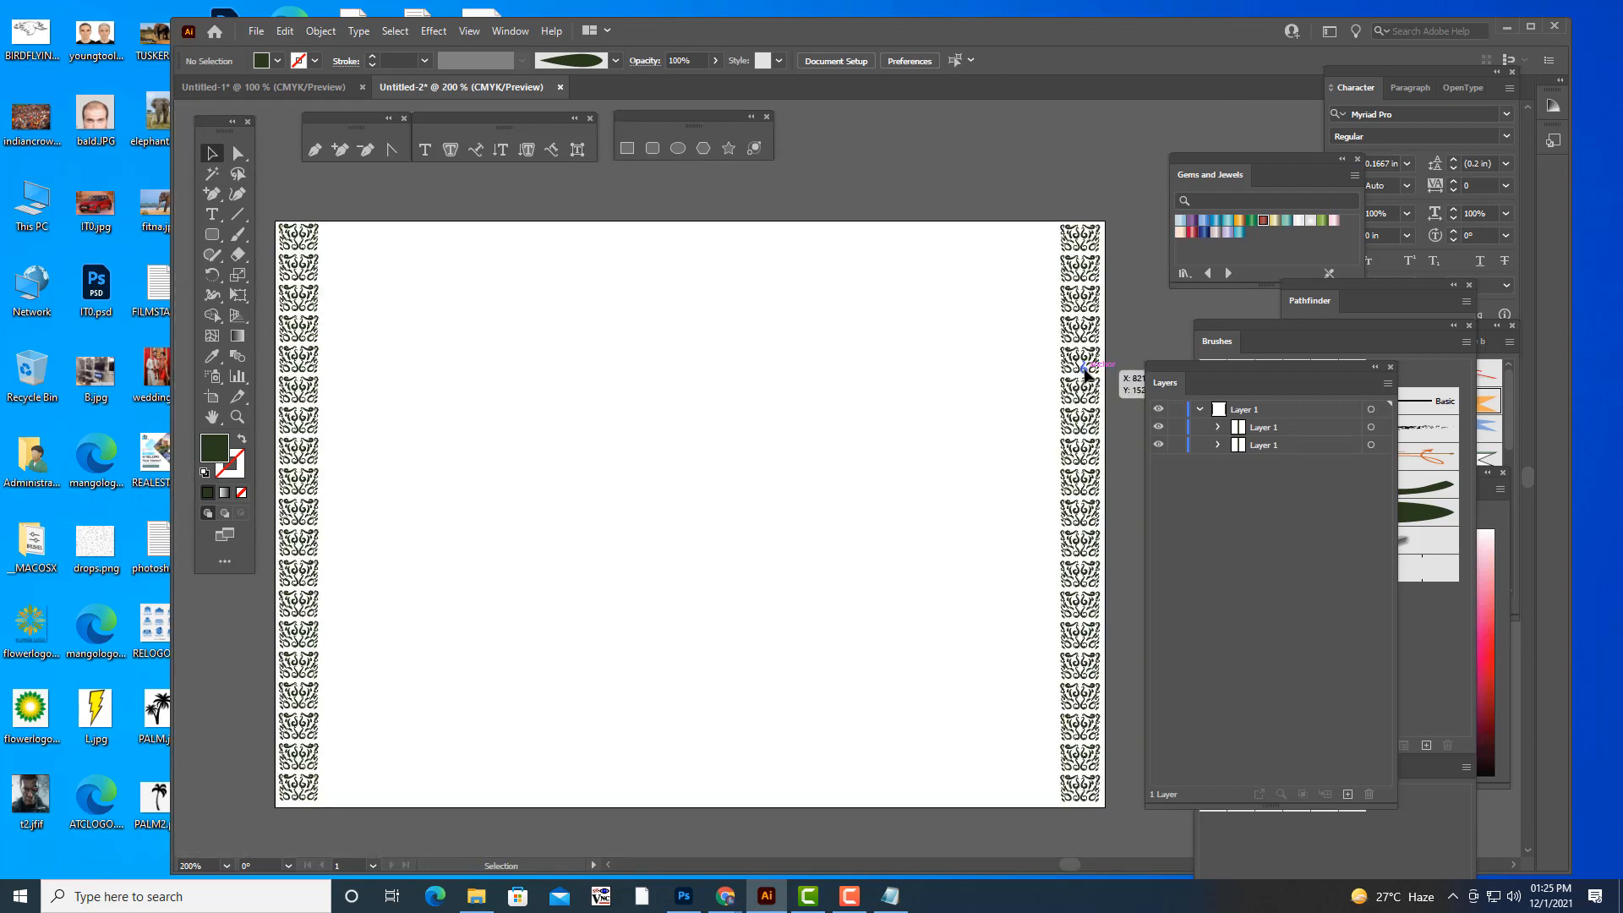
{"action": "left_click_drag", "start_coordinate": [526, 413], "coordinate": [697, 415]}
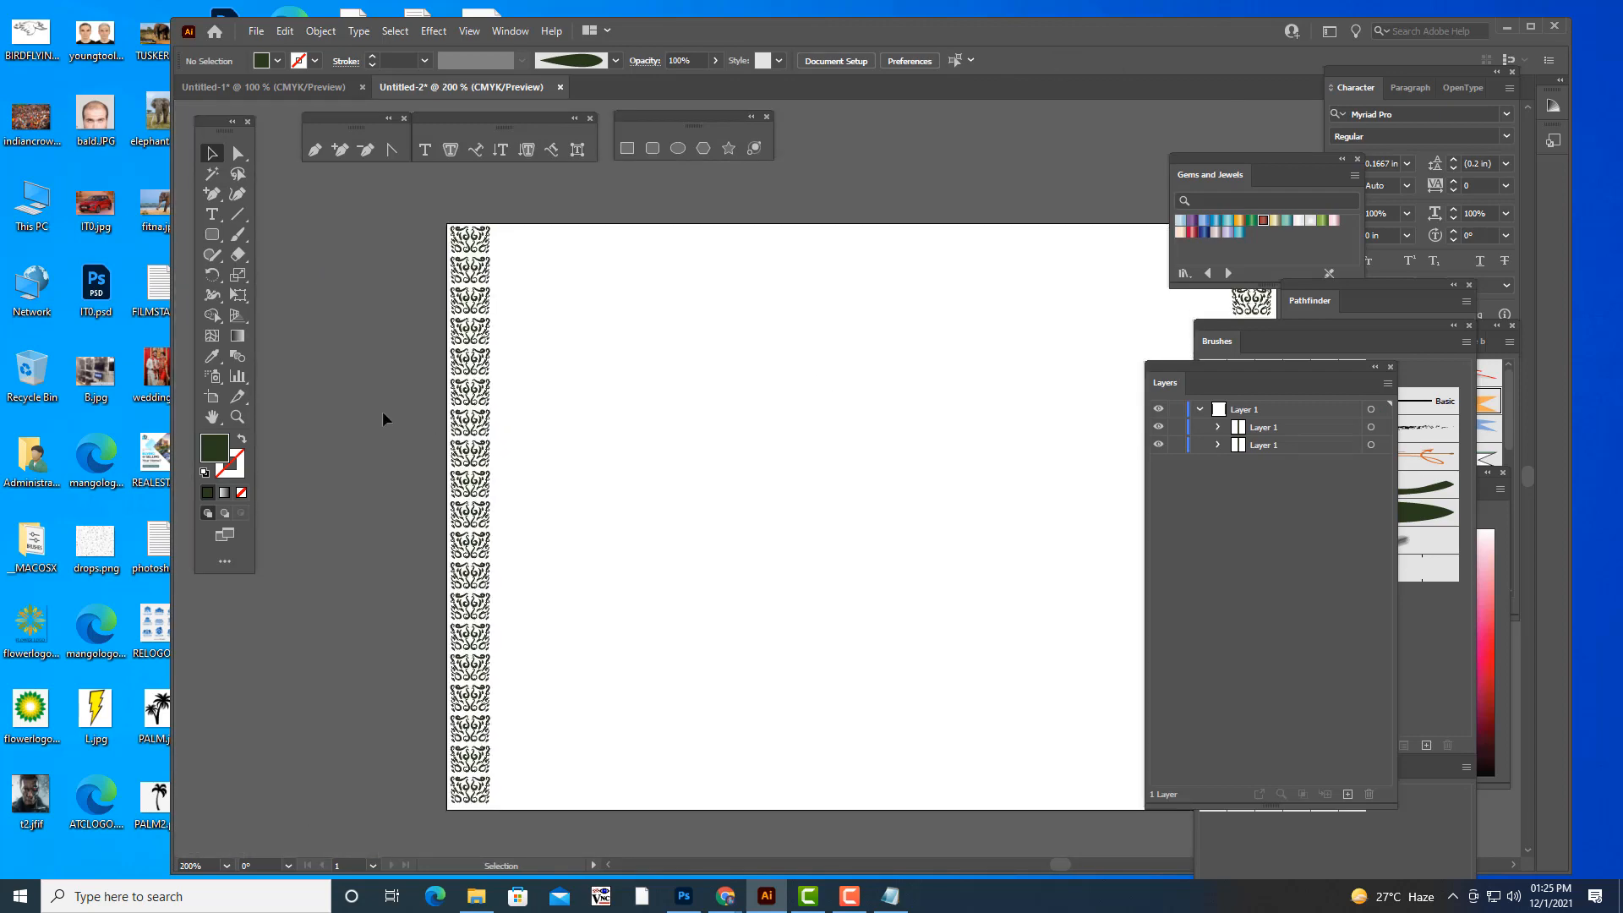
{"action": "left_click", "coordinate": [678, 148]}
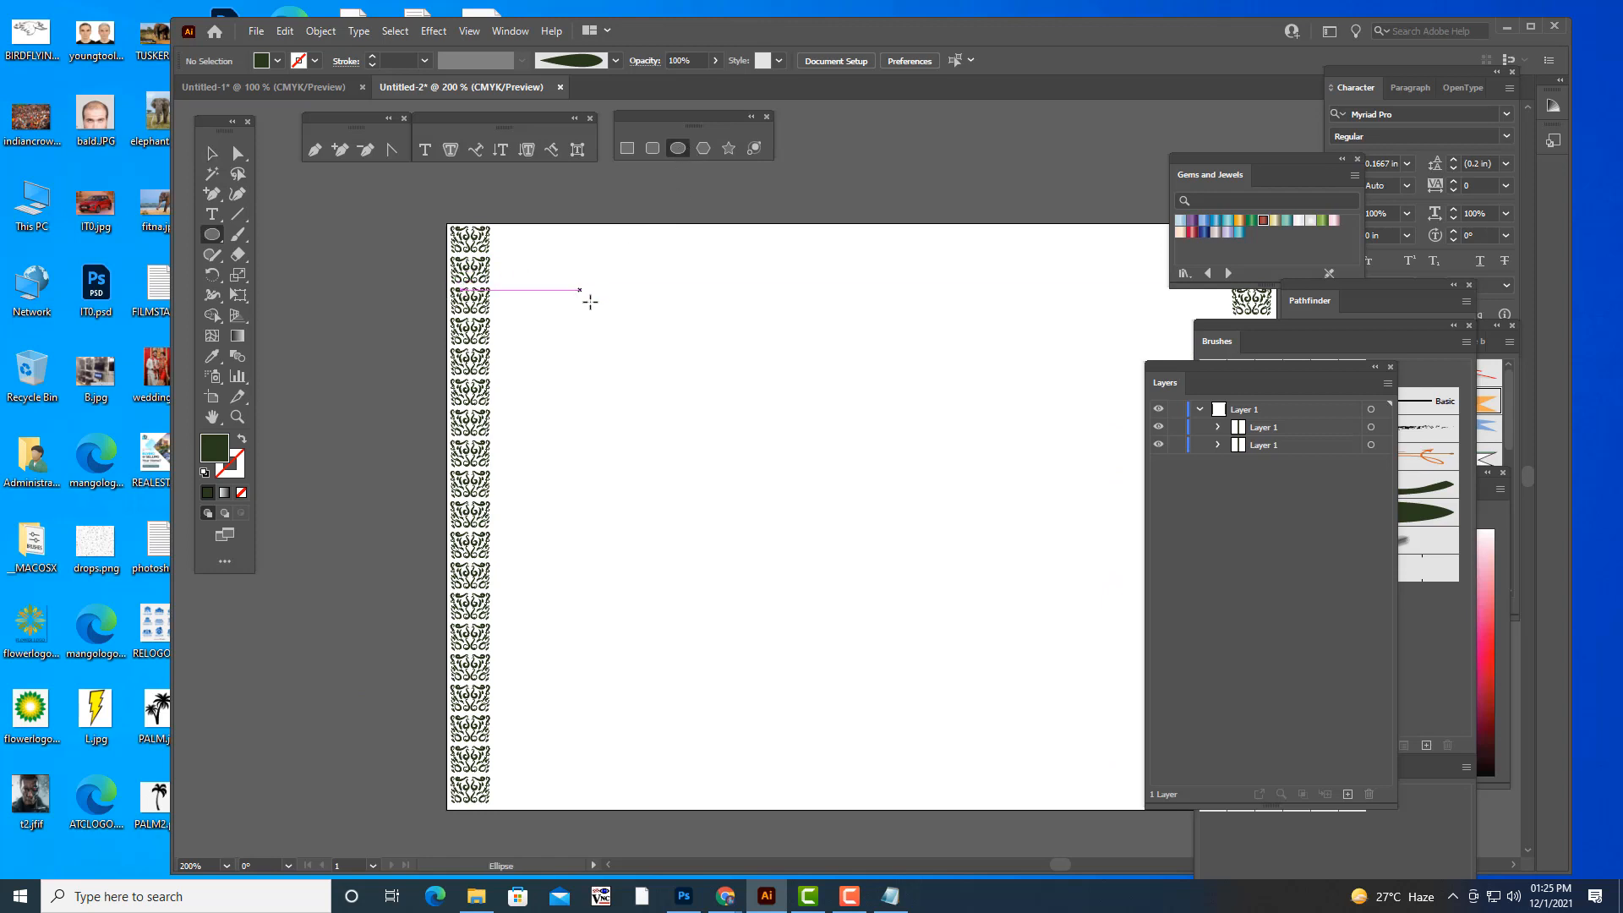
{"action": "left_click_drag", "start_coordinate": [631, 333], "coordinate": [560, 292]}
{"action": "key", "text": "v"}
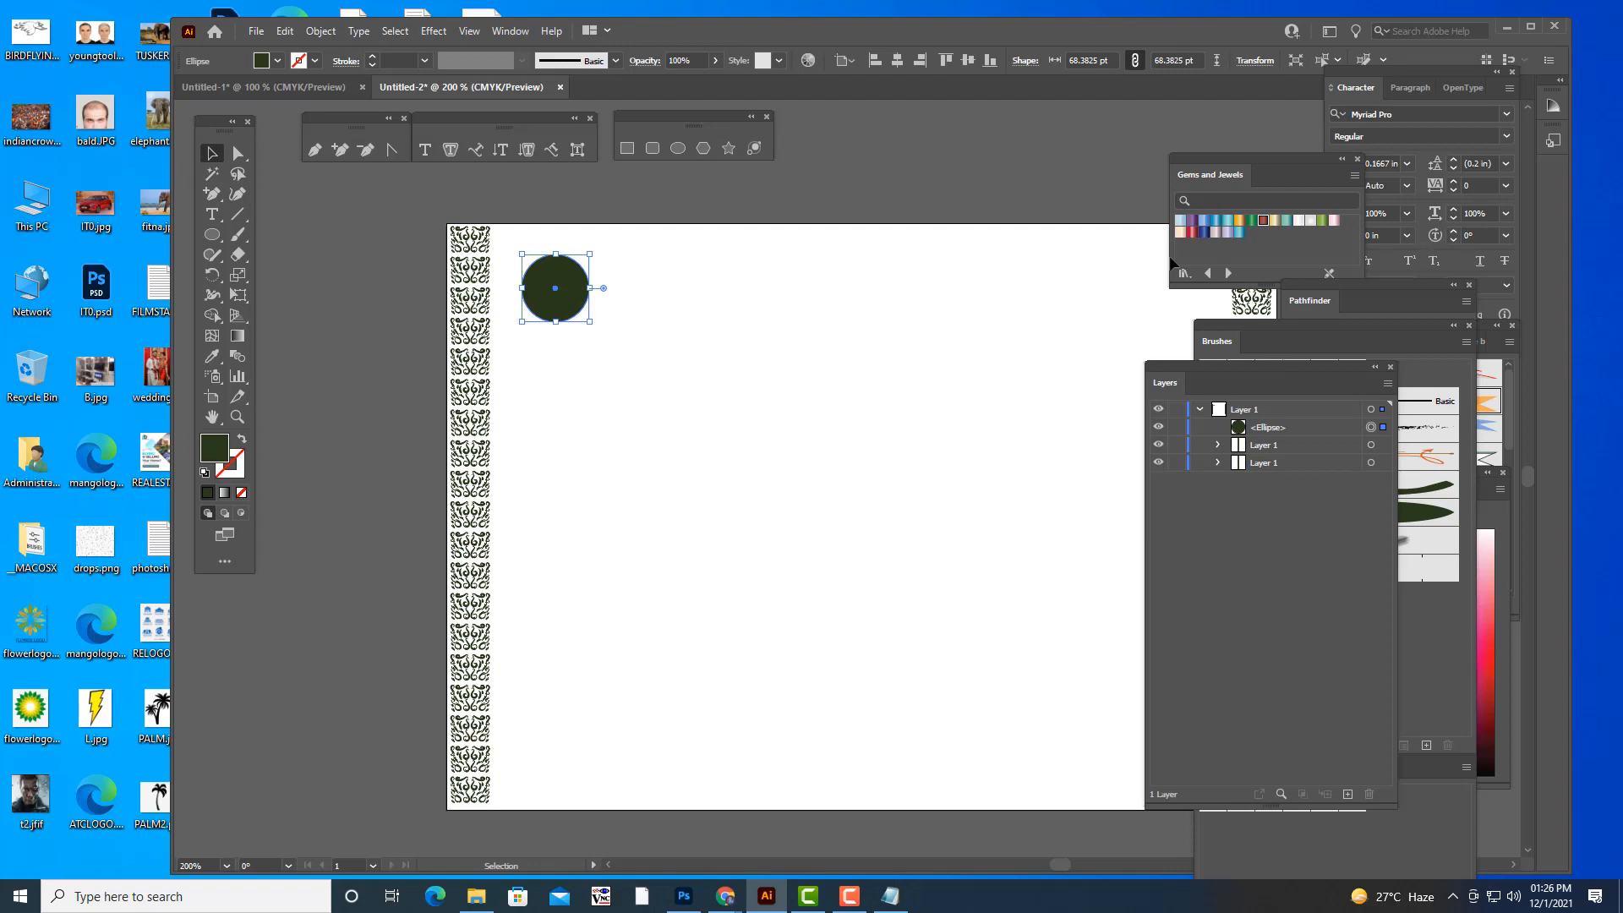
- Fill the circle with the preset yellow-to-red gradient and set the gradient type to radial
{"action": "left_click", "coordinate": [517, 31]}
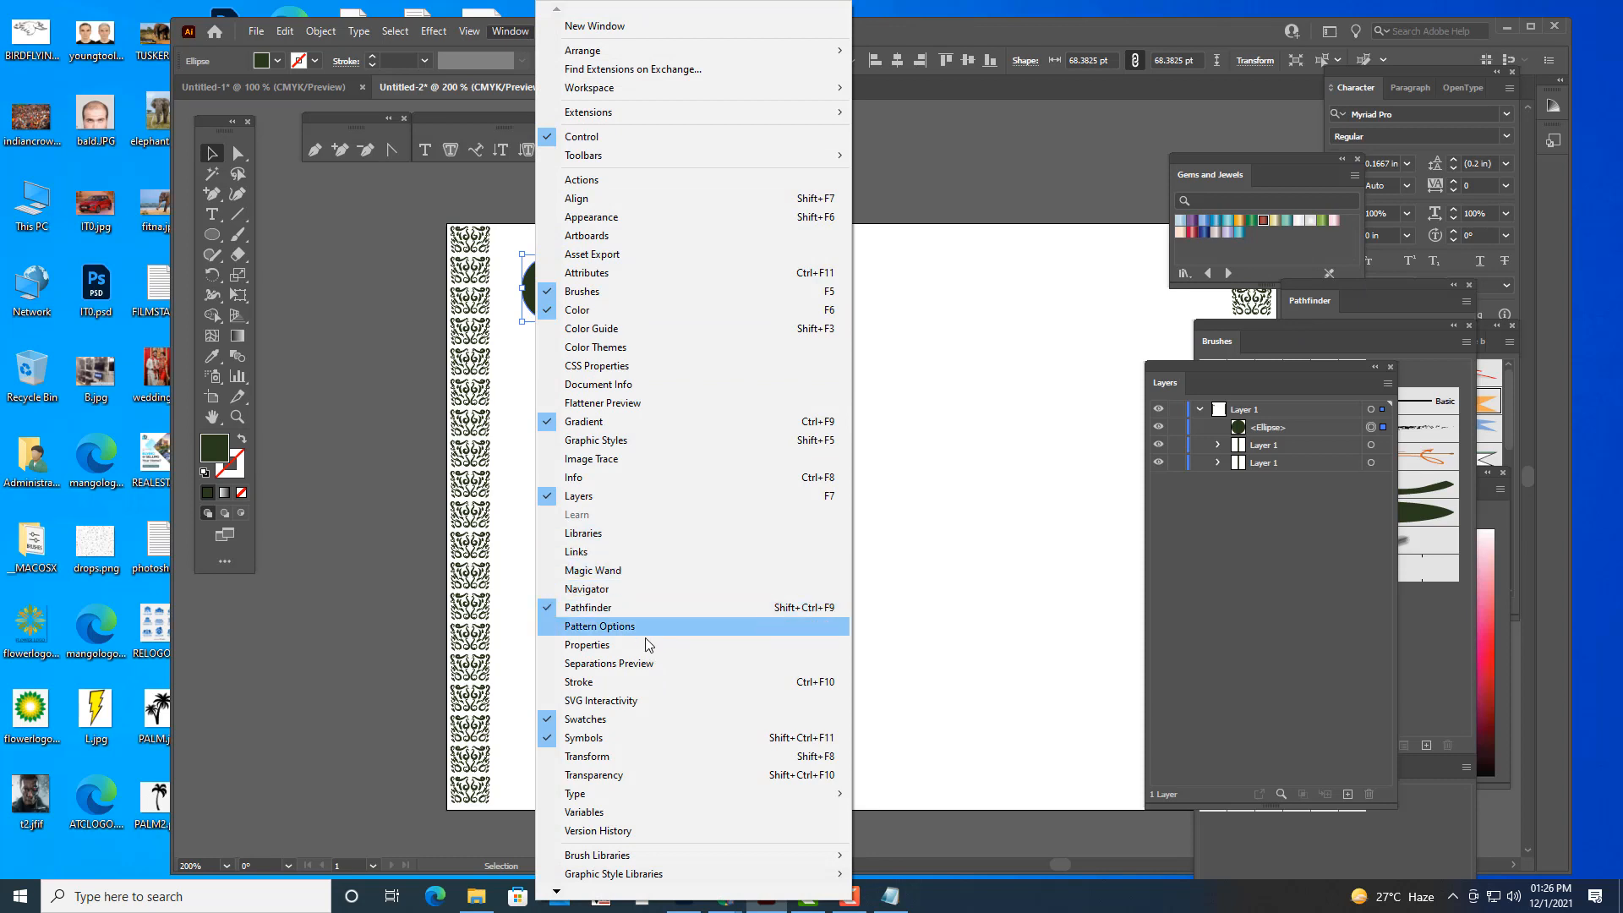
{"action": "left_click", "coordinate": [622, 425]}
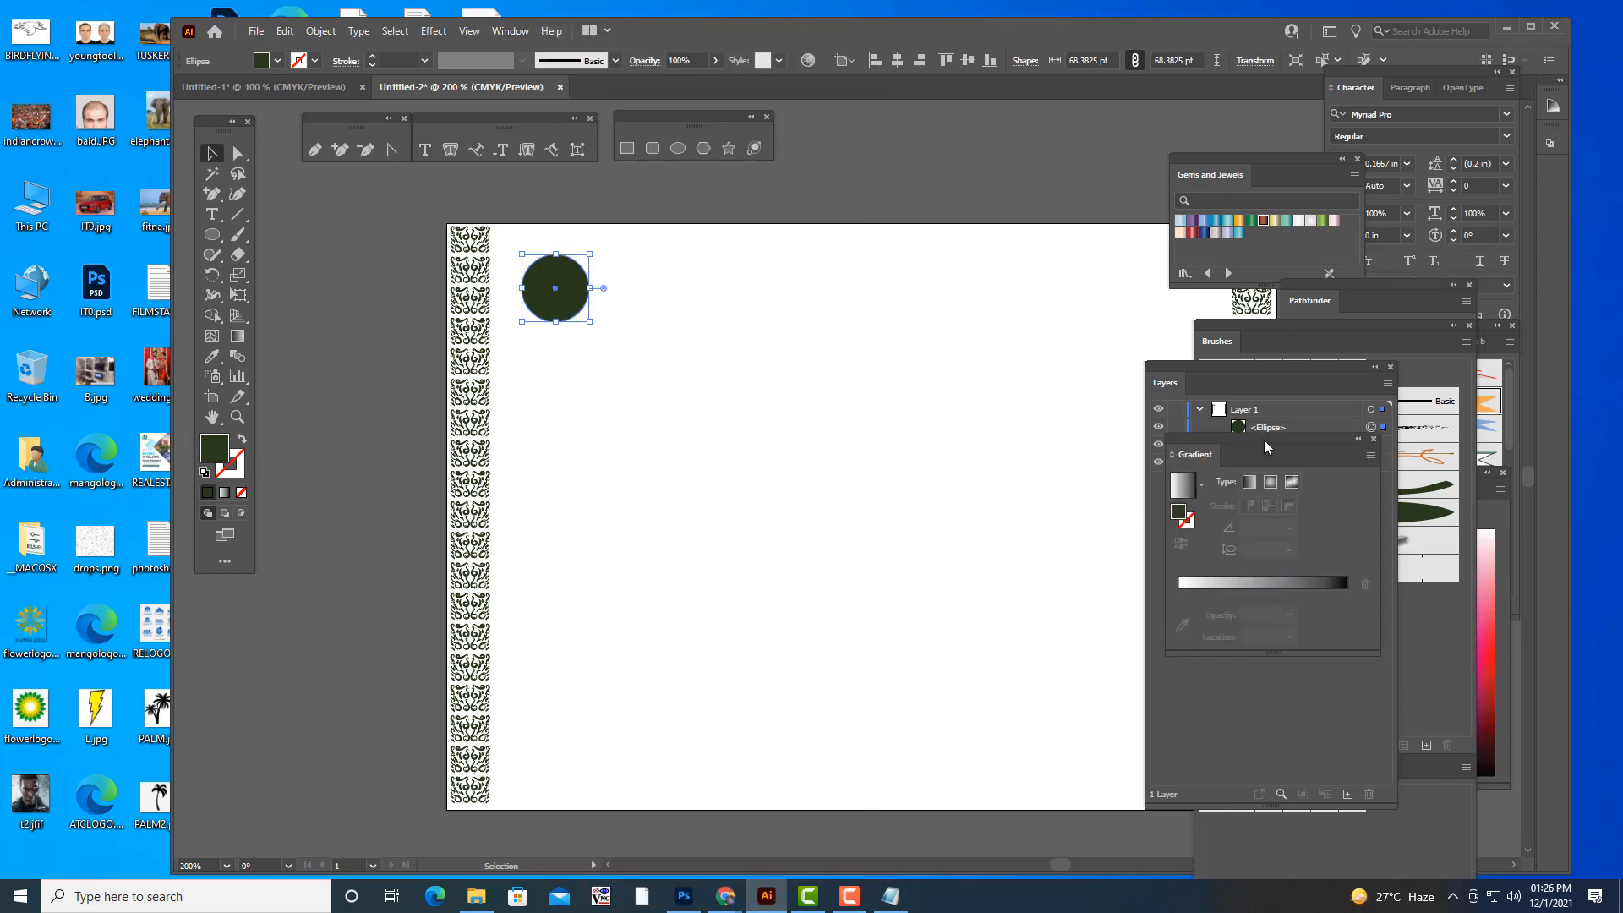
{"action": "left_click_drag", "start_coordinate": [1180, 441], "coordinate": [980, 184]}
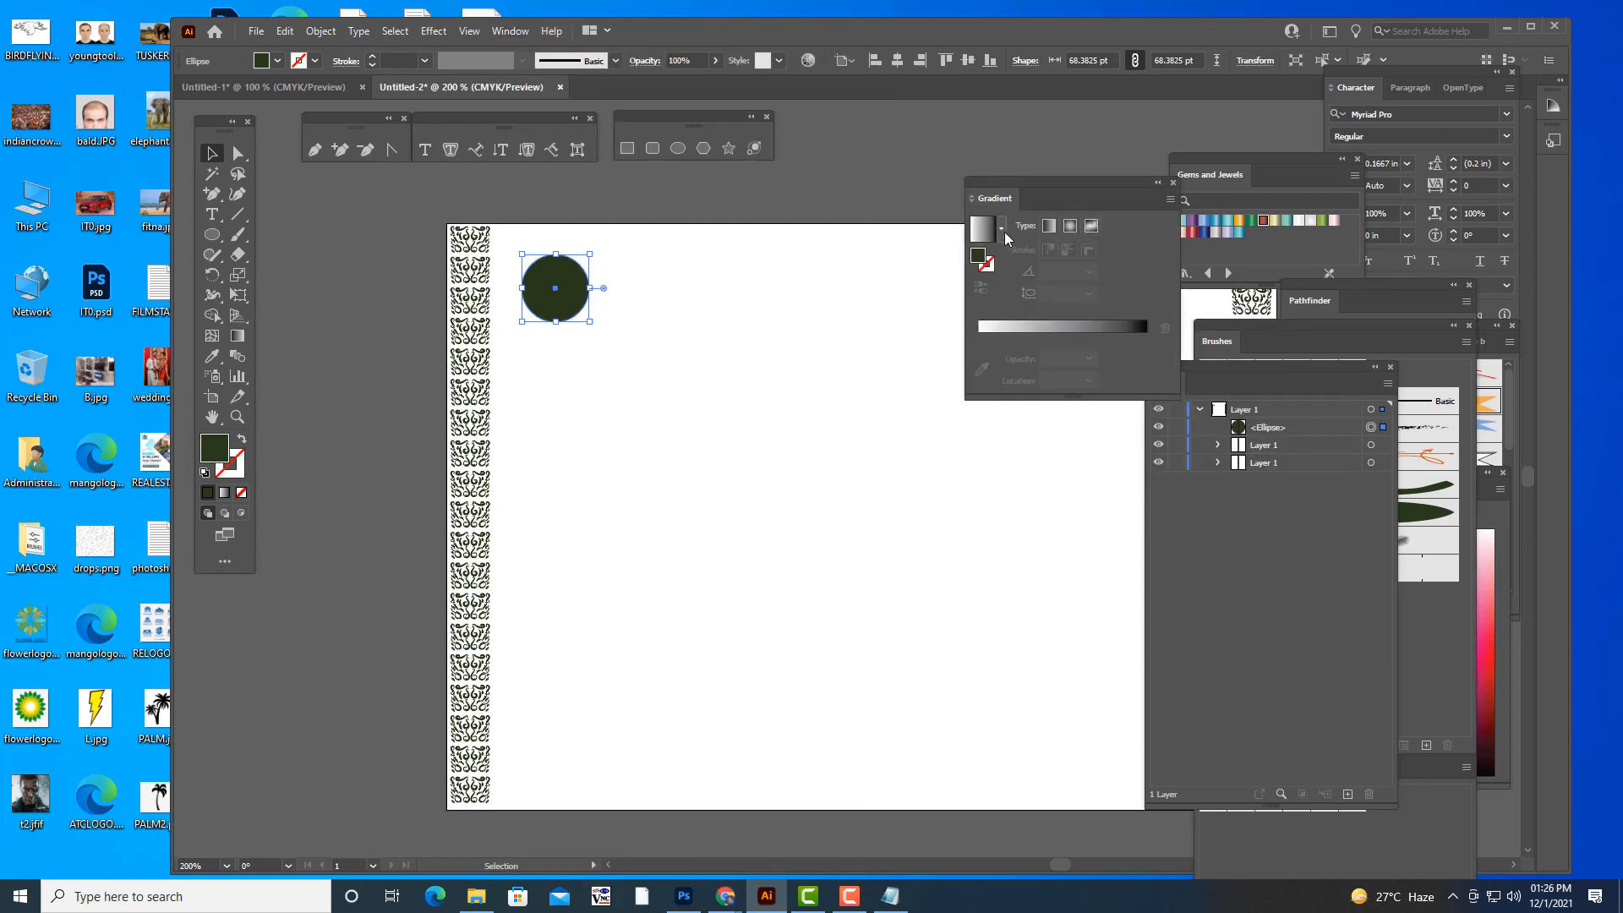
{"action": "left_click", "coordinate": [1001, 228]}
{"action": "left_click", "coordinate": [886, 292]}
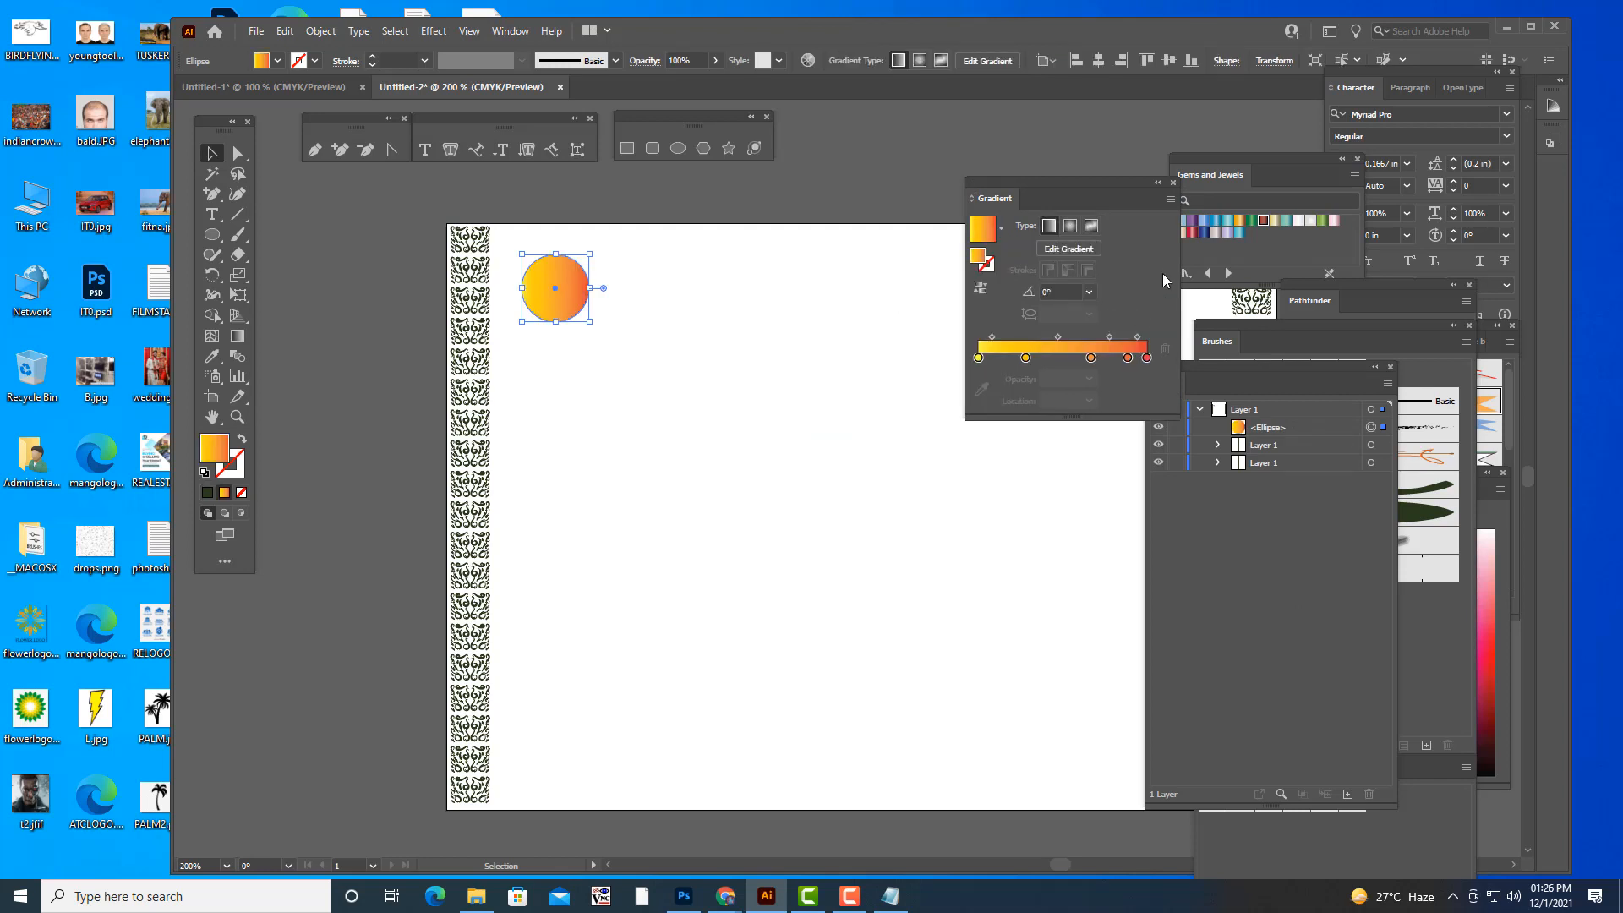
{"action": "left_click", "coordinate": [1071, 226]}
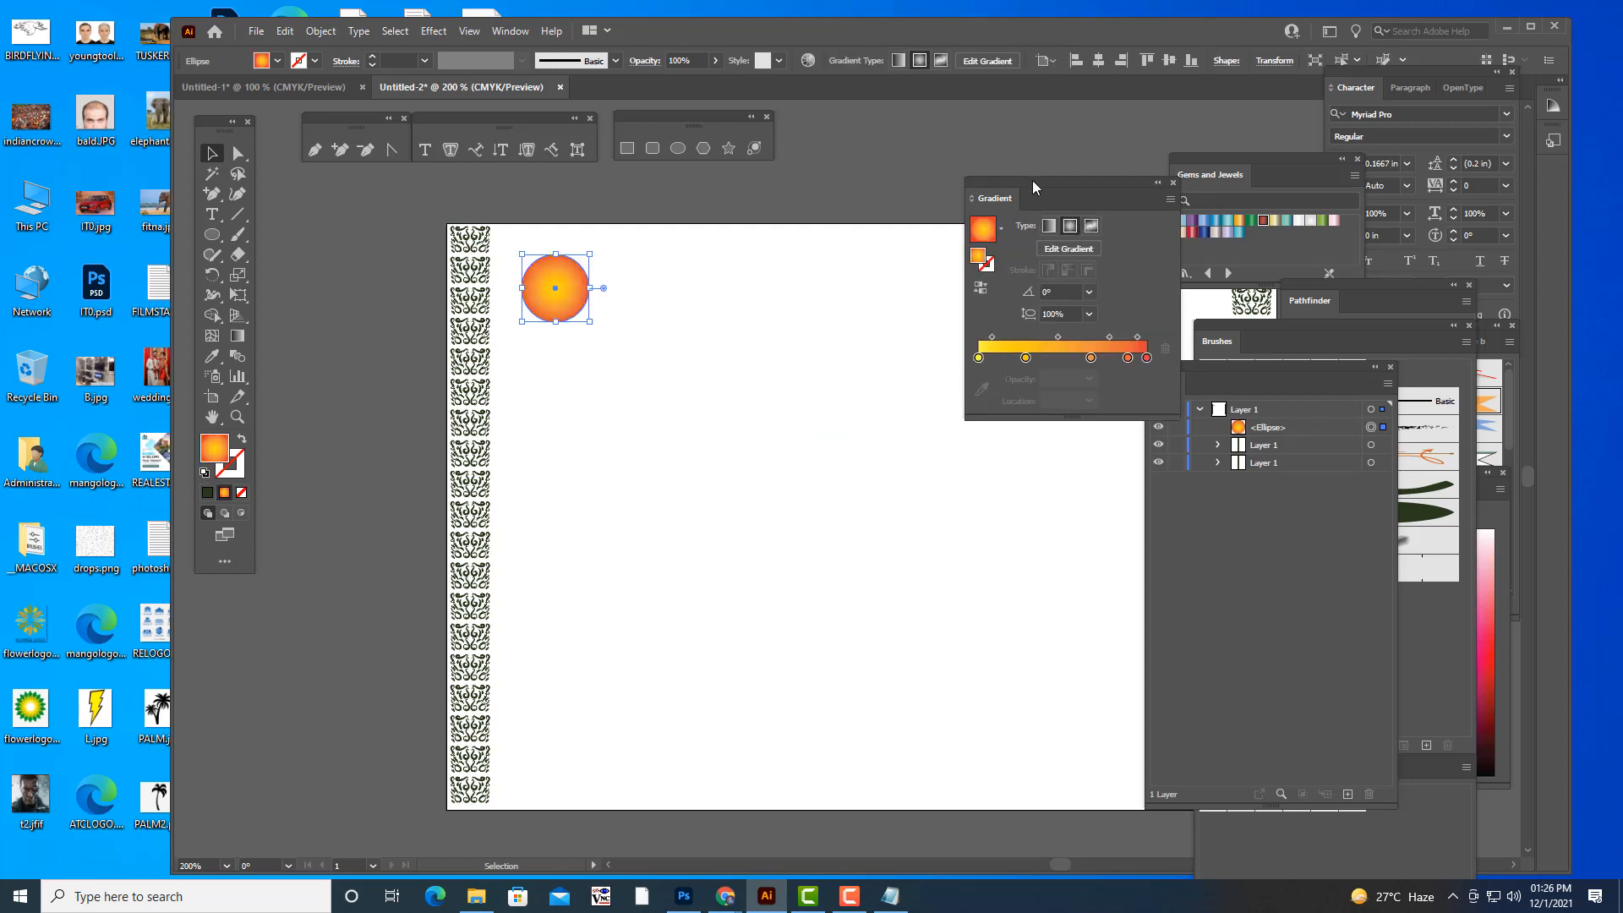
{"action": "left_click_drag", "start_coordinate": [1032, 181], "coordinate": [1181, 189]}
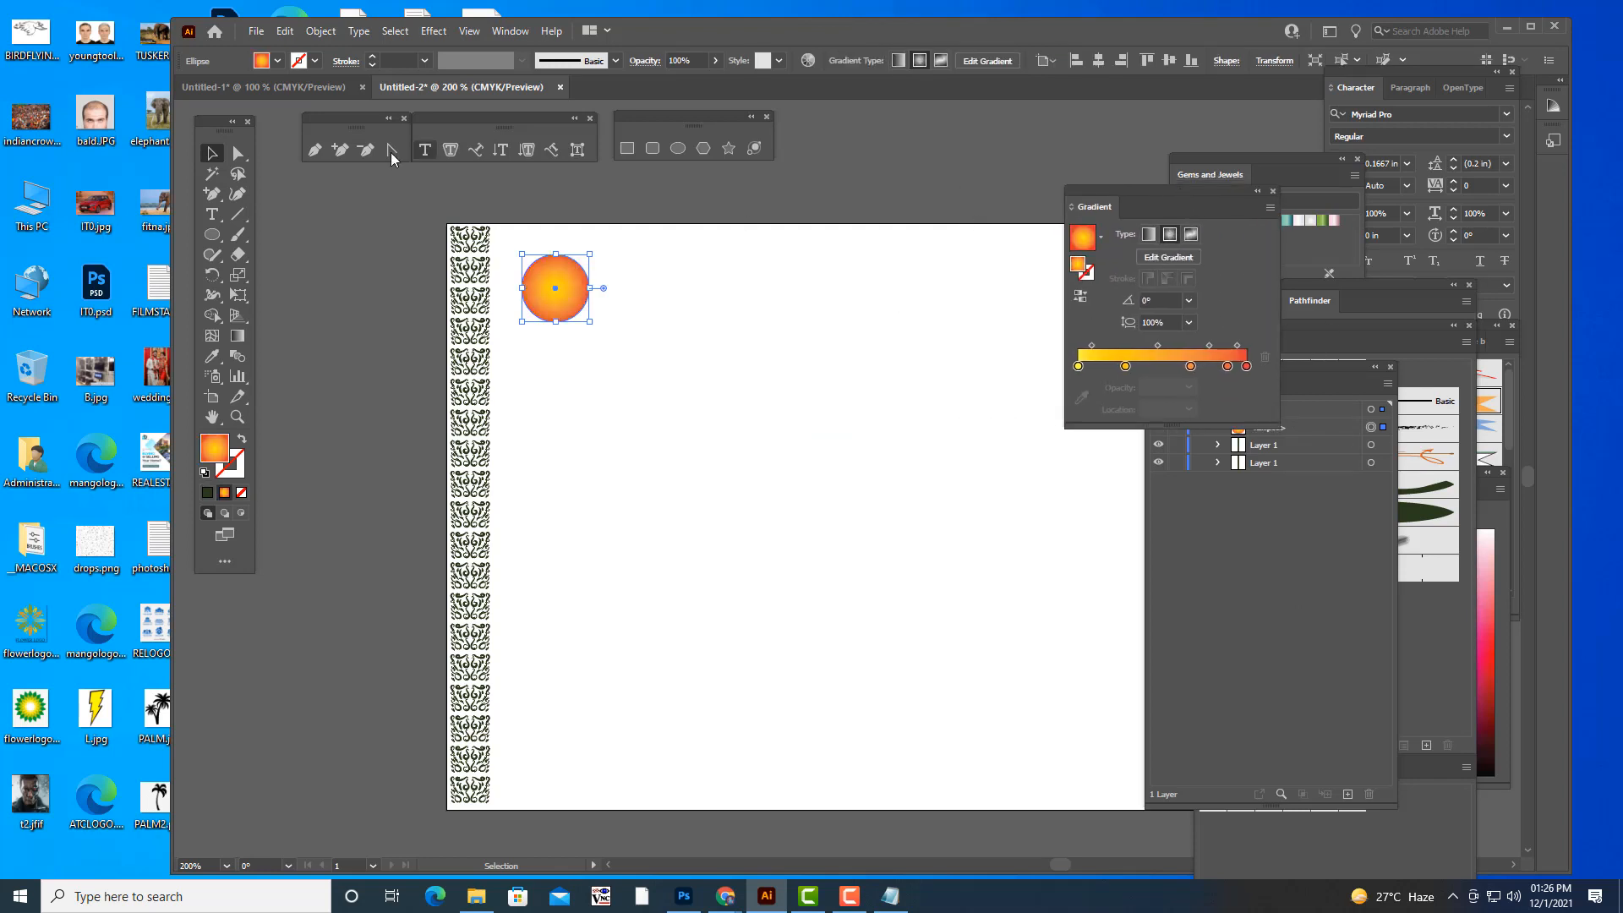
- Shrink the gradient circle to a small dot and place it beside the topmost ornament of the left column
{"action": "left_click", "coordinate": [947, 174]}
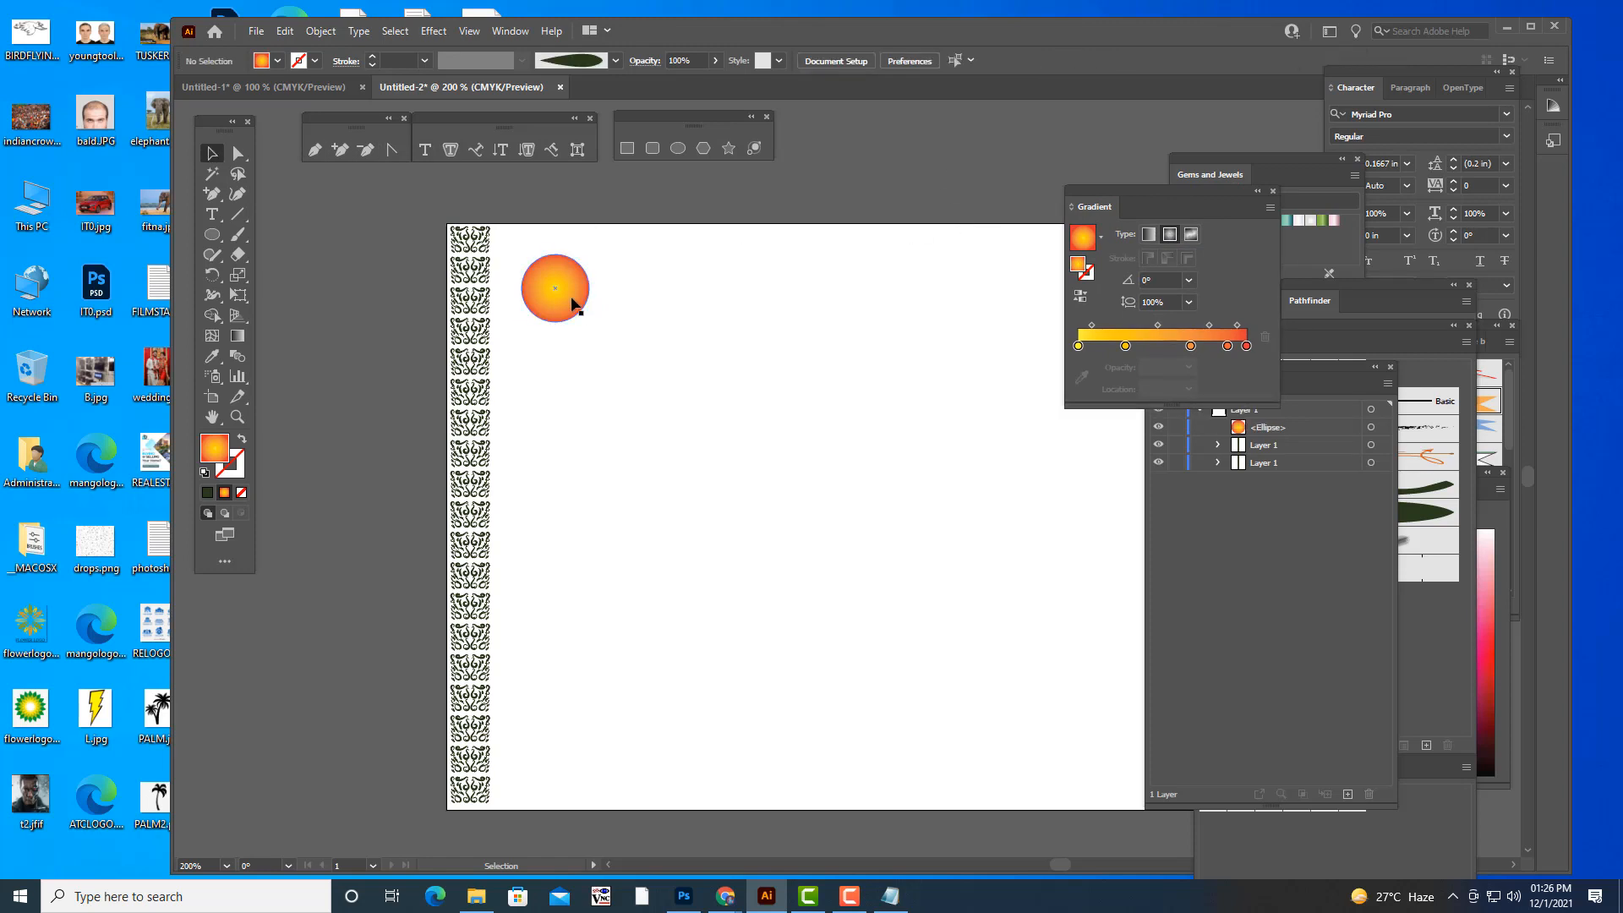
{"action": "left_click", "coordinate": [570, 303]}
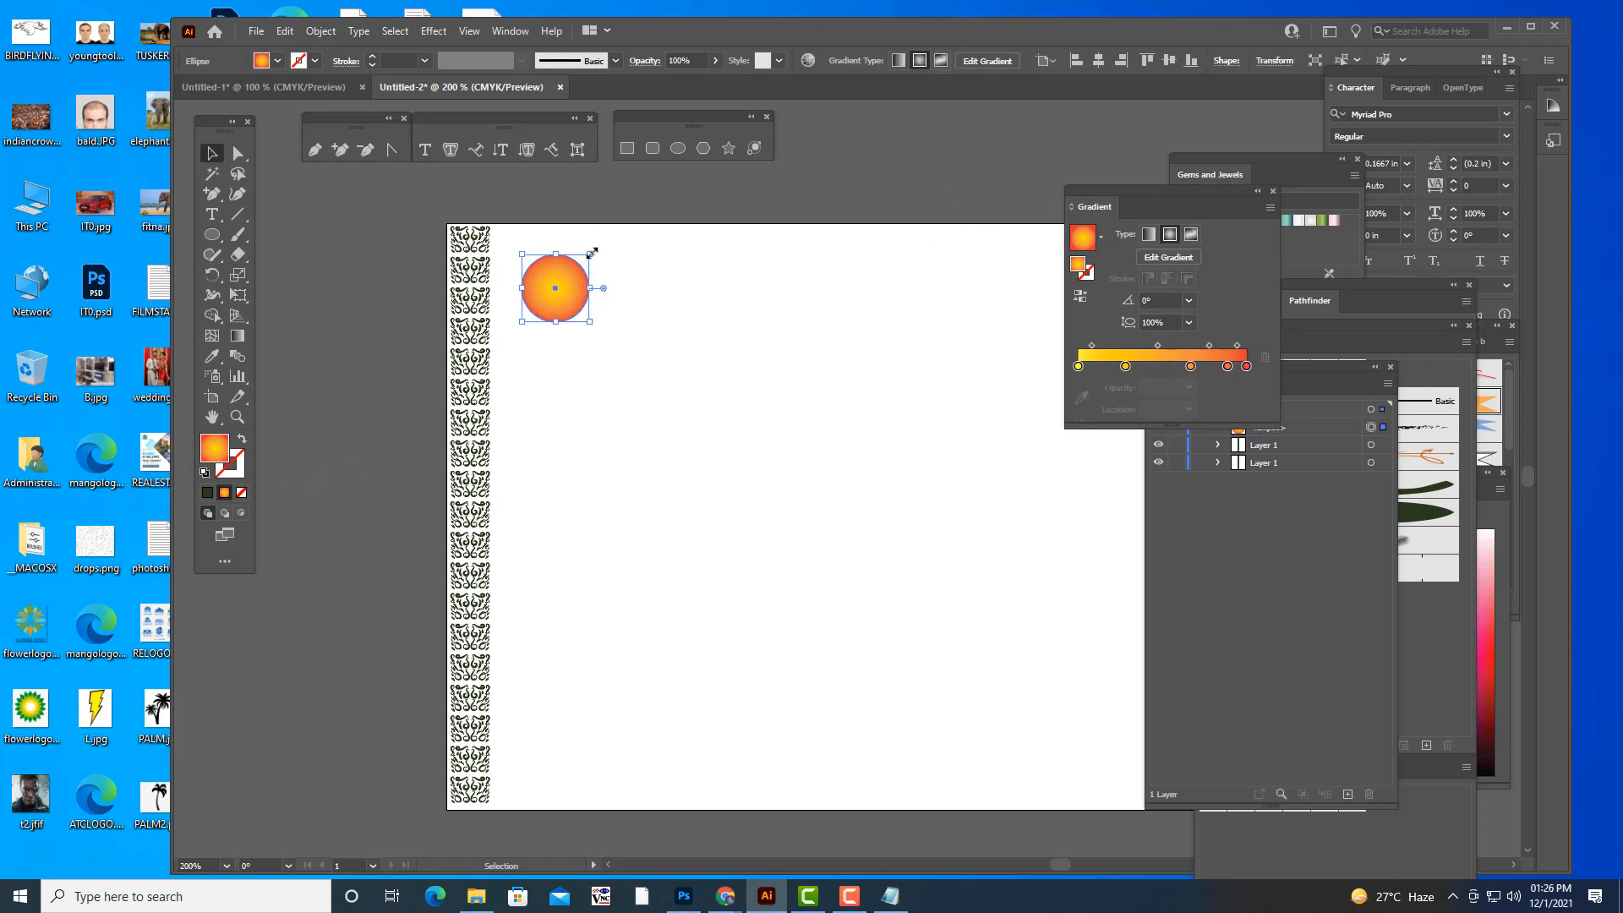
{"action": "left_click_drag", "start_coordinate": [592, 252], "coordinate": [504, 244]}
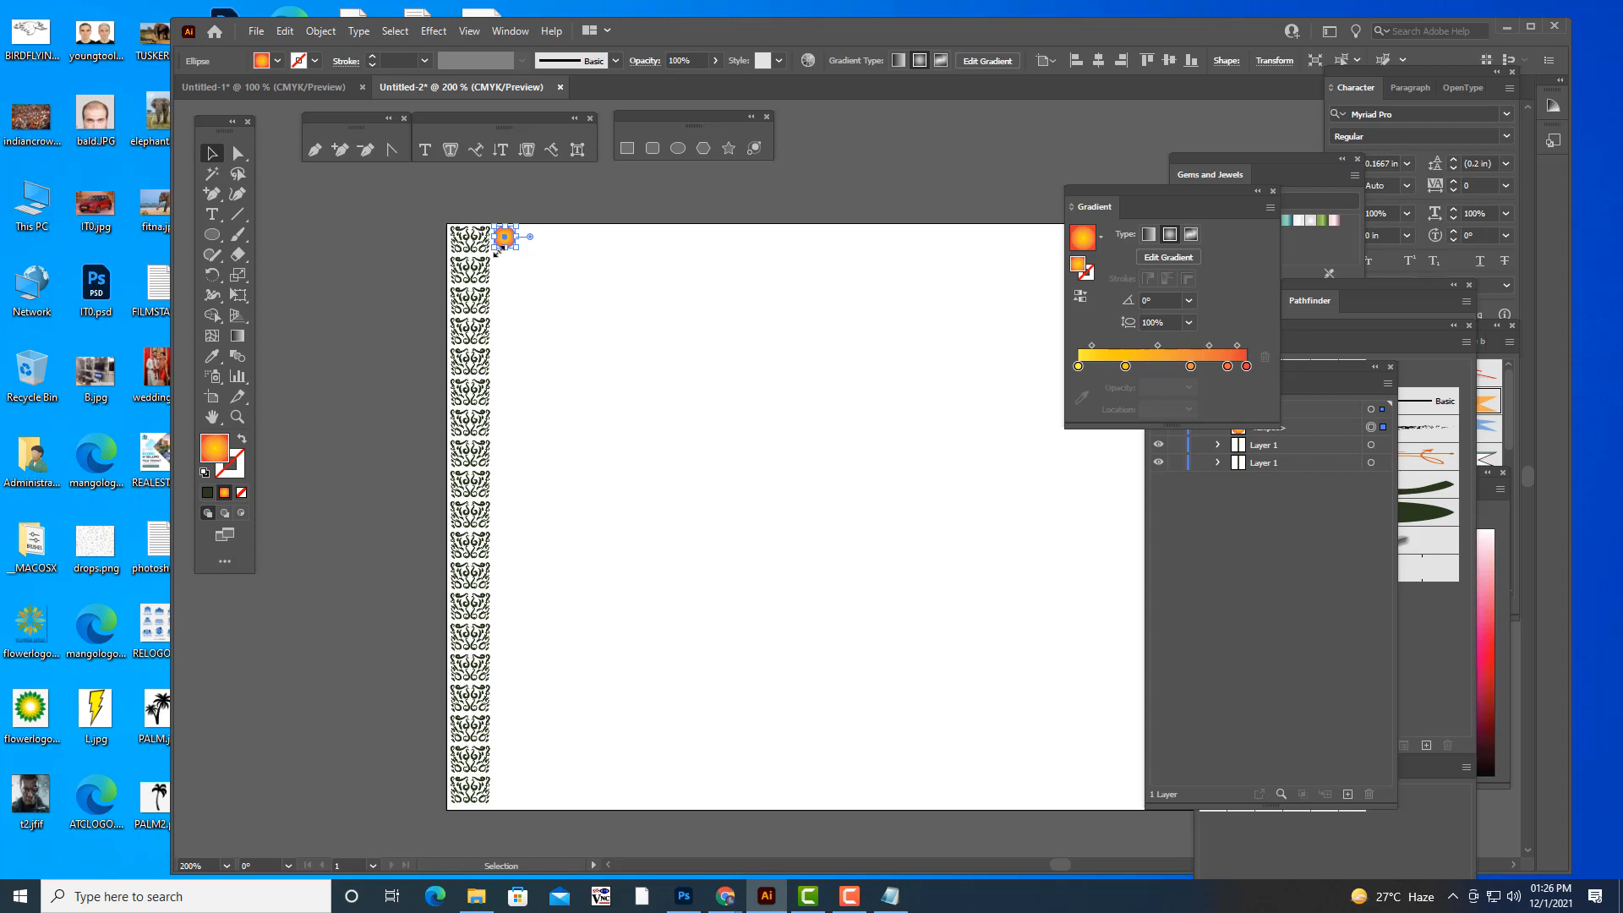
{"action": "left_click", "coordinate": [718, 193]}
- Set up a Transform effect on the small gradient circle with 14 copies and a vertical move of 27 pt
{"action": "left_click", "coordinate": [505, 237]}
{"action": "left_click", "coordinate": [520, 33]}
{"action": "mouse_move", "coordinate": [432, 34]}
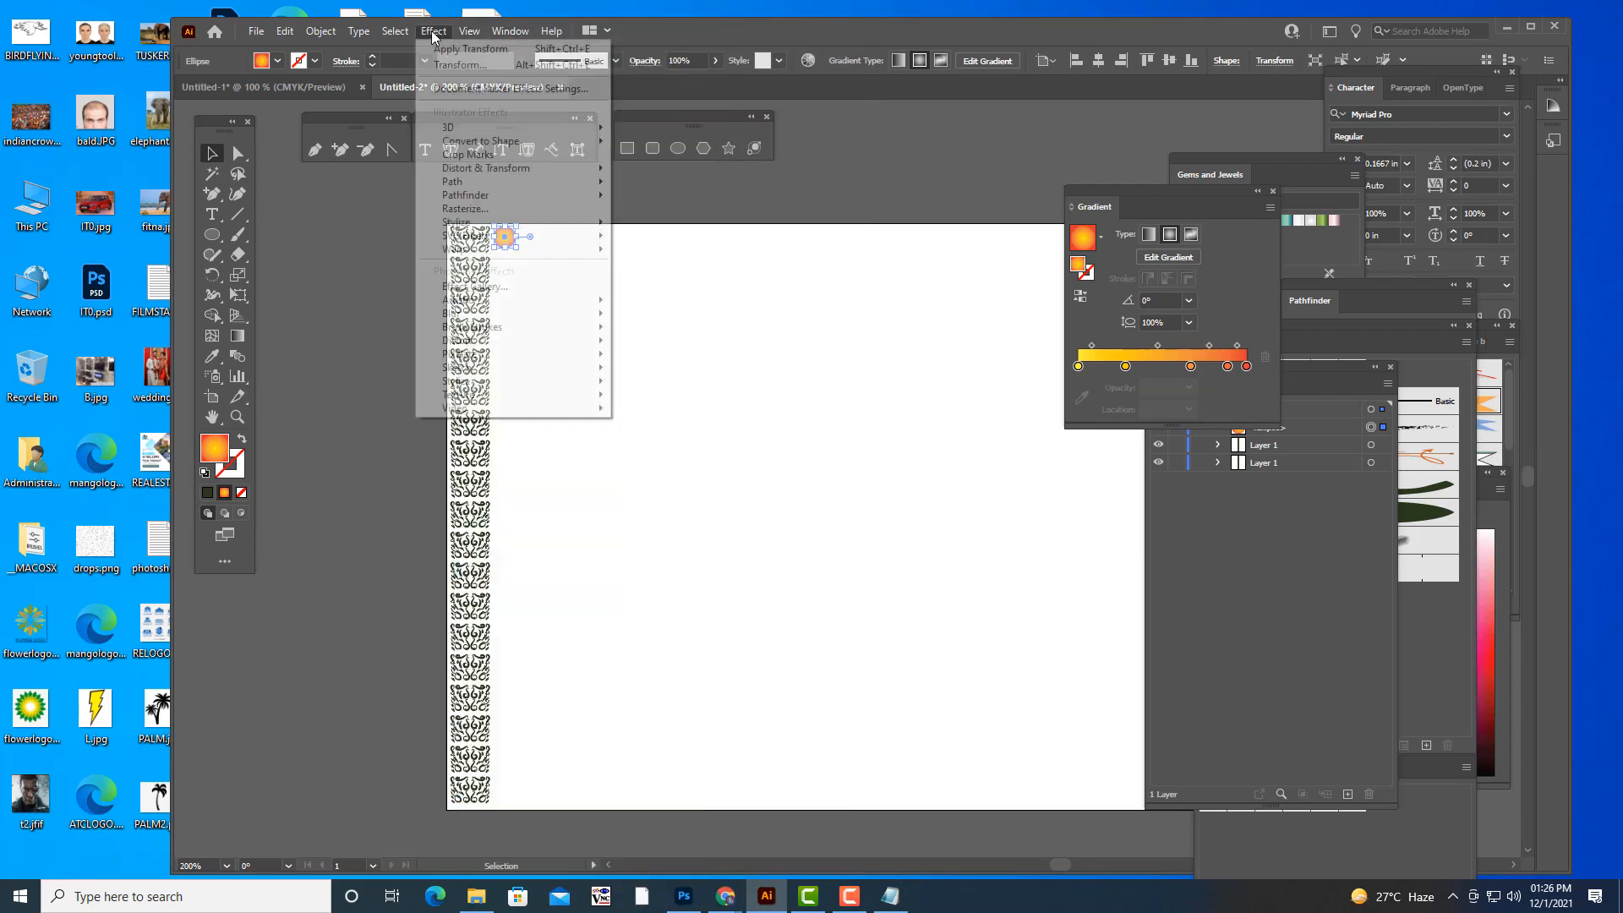
{"action": "mouse_move", "coordinate": [524, 169]}
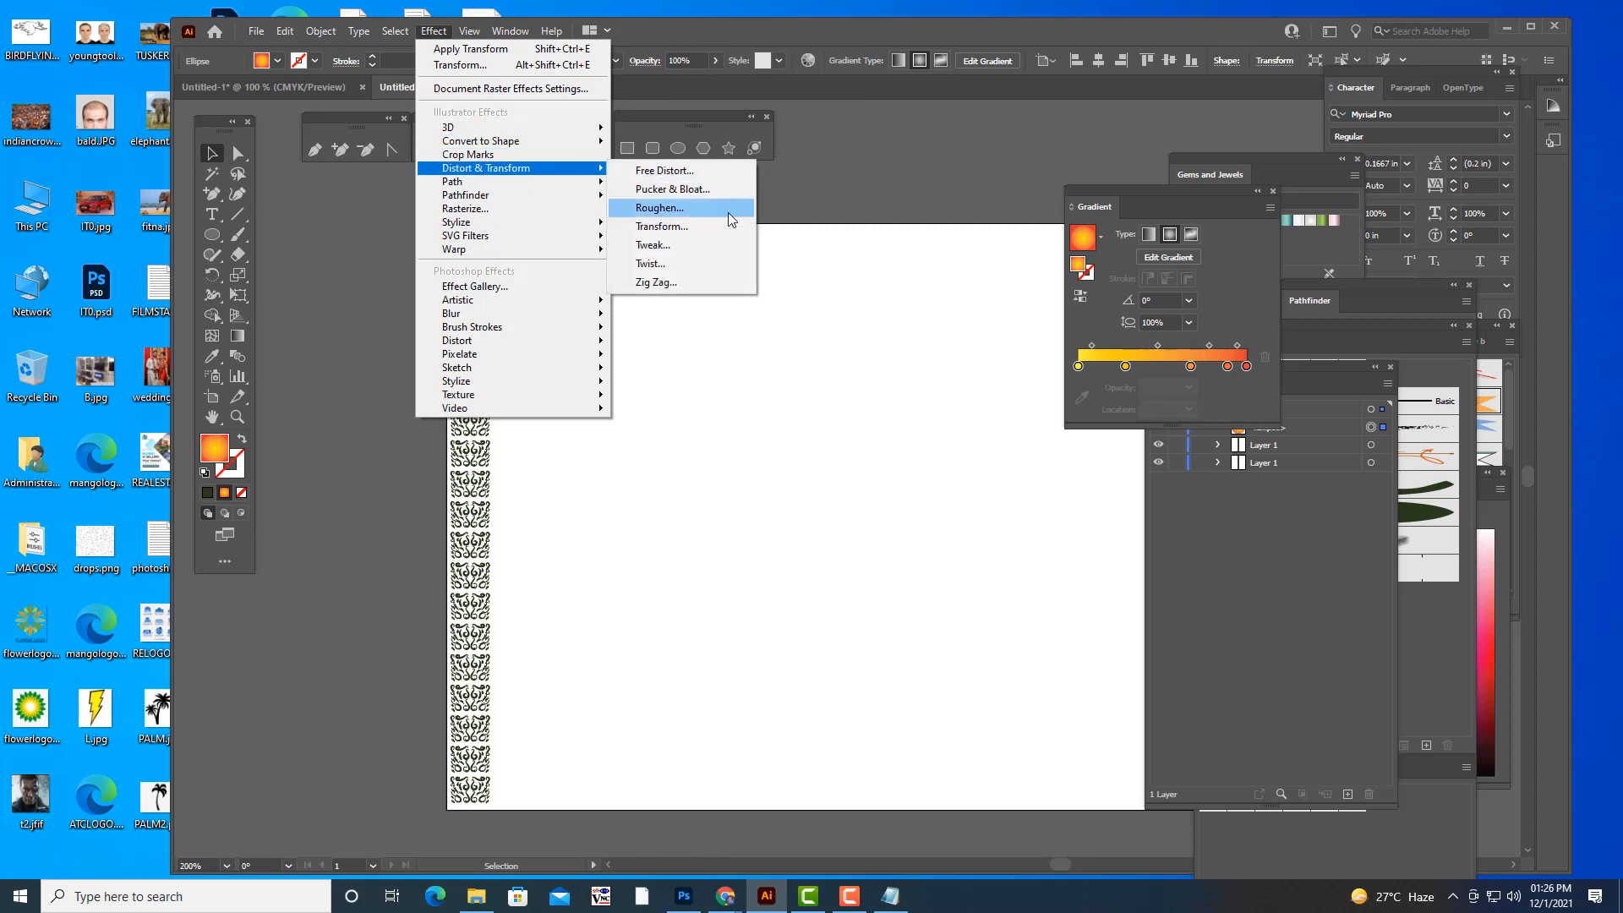
{"action": "left_click", "coordinate": [726, 226]}
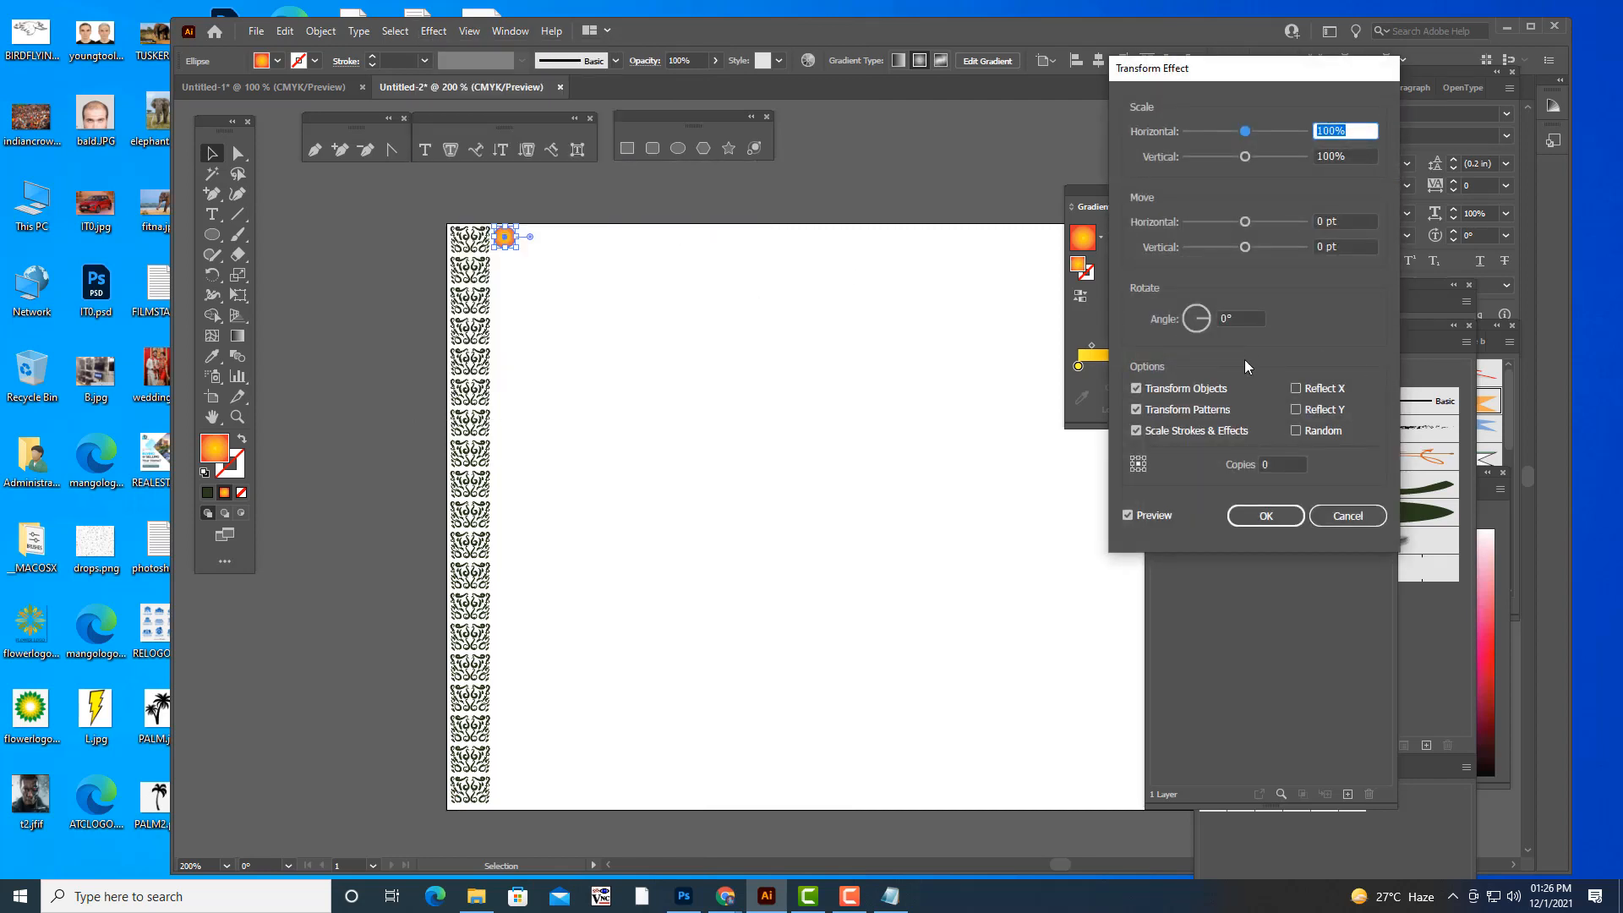
{"action": "left_click", "coordinate": [1242, 314]}
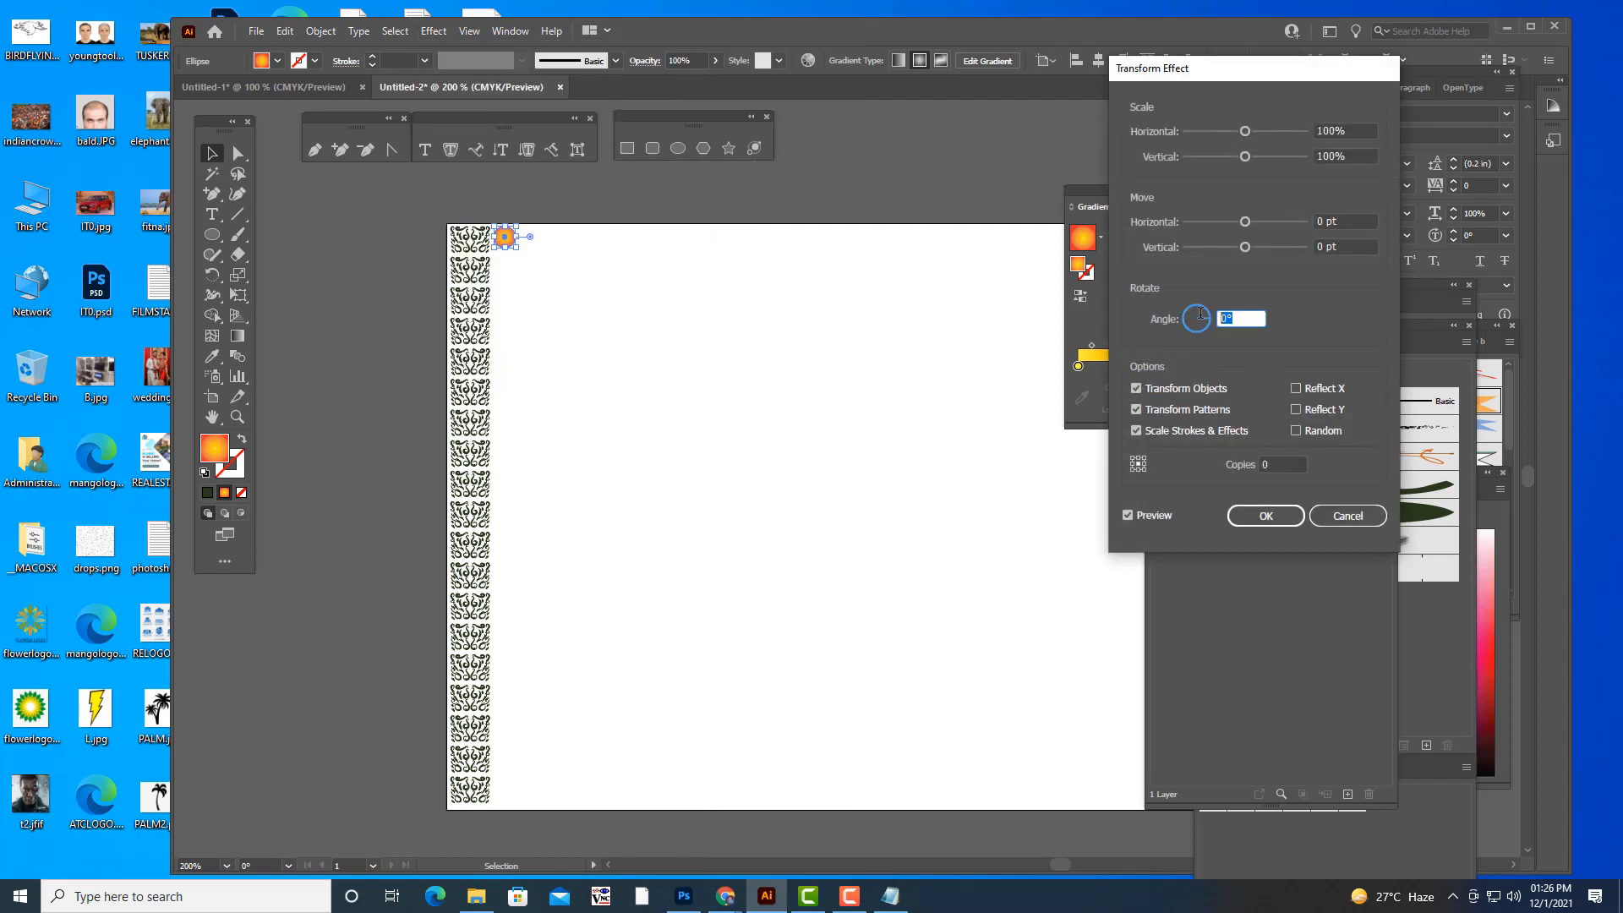
{"action": "left_click", "coordinate": [1260, 463]}
{"action": "type", "text": "1"}
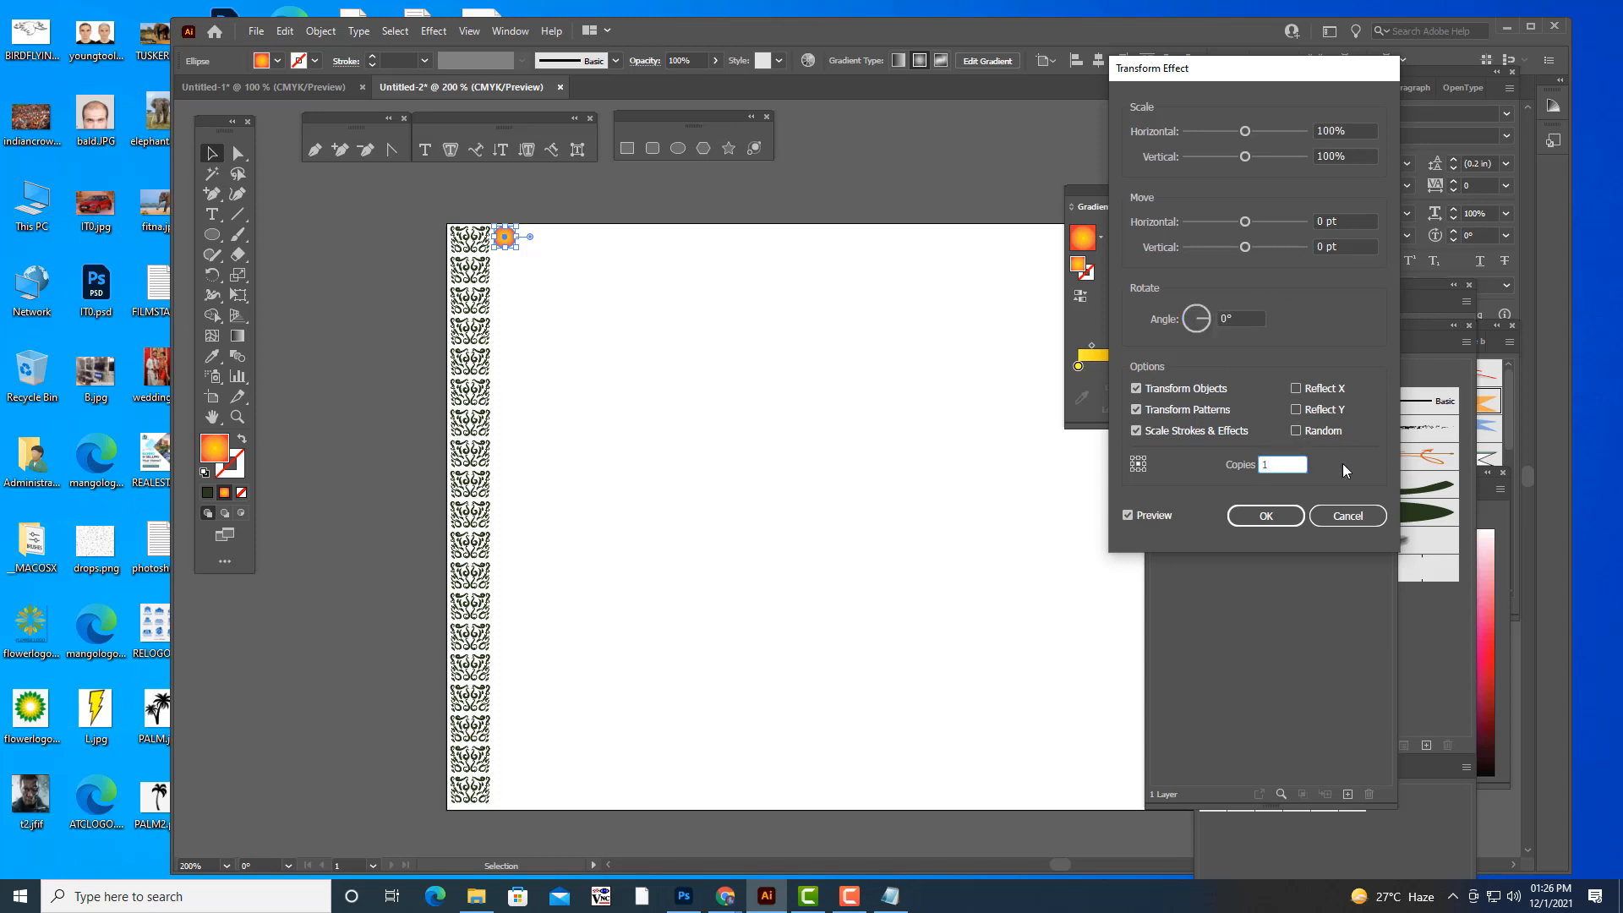
{"action": "type", "text": "4"}
{"action": "left_click_drag", "start_coordinate": [1246, 251], "coordinate": [1261, 250]}
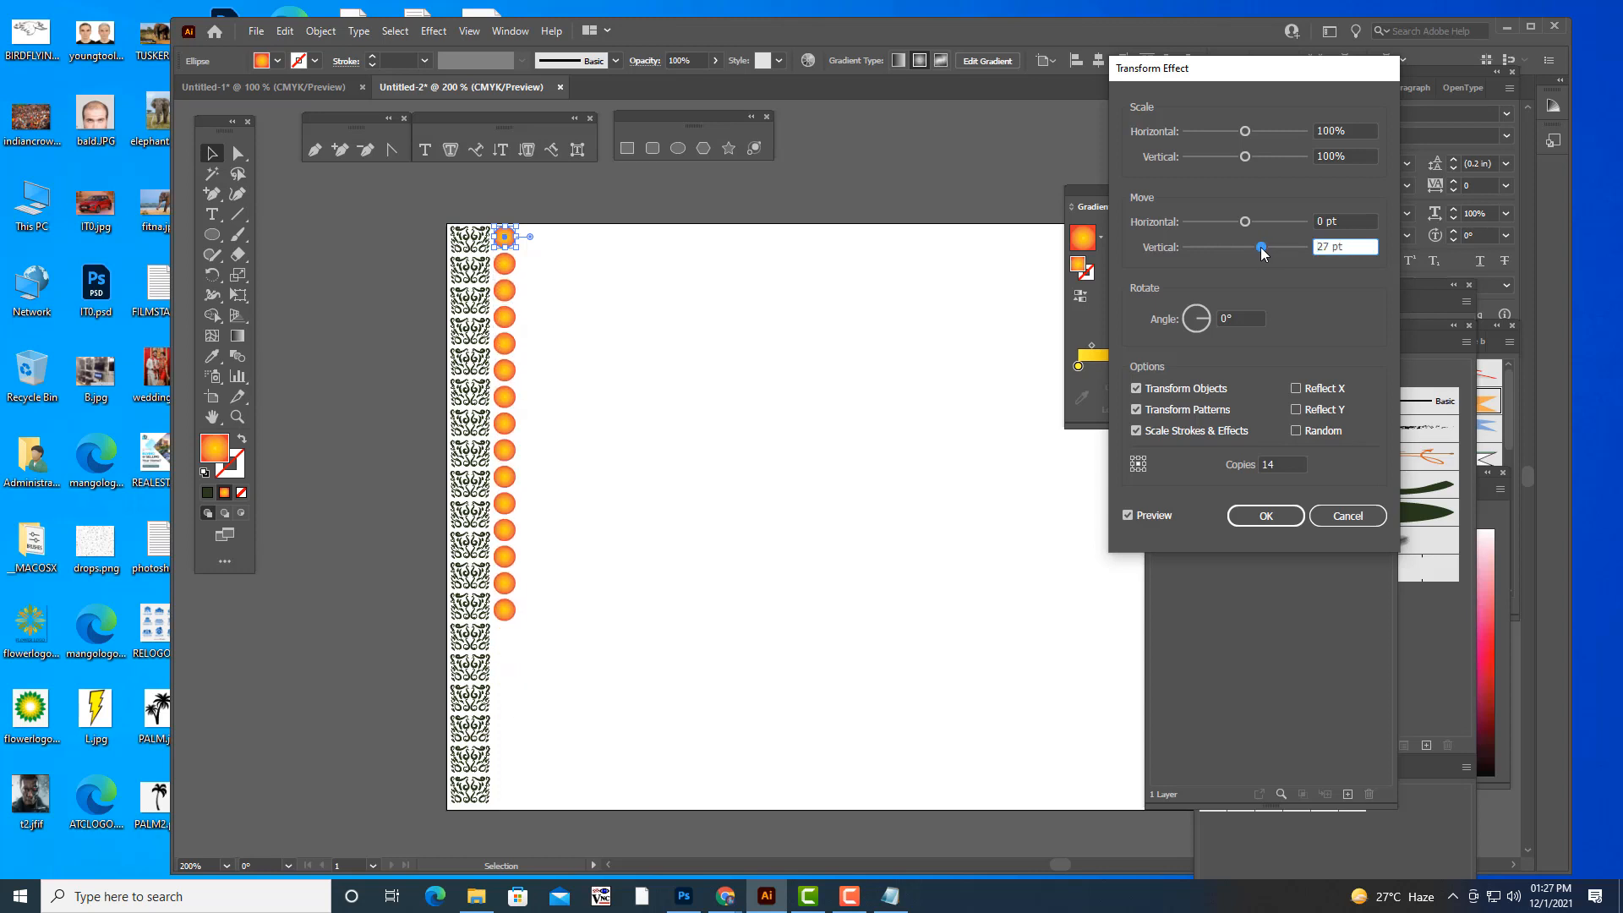
- Set the circle's Transform effect to 21 copies with a vertical move of 27 pt and apply it
{"action": "left_click", "coordinate": [1268, 466]}
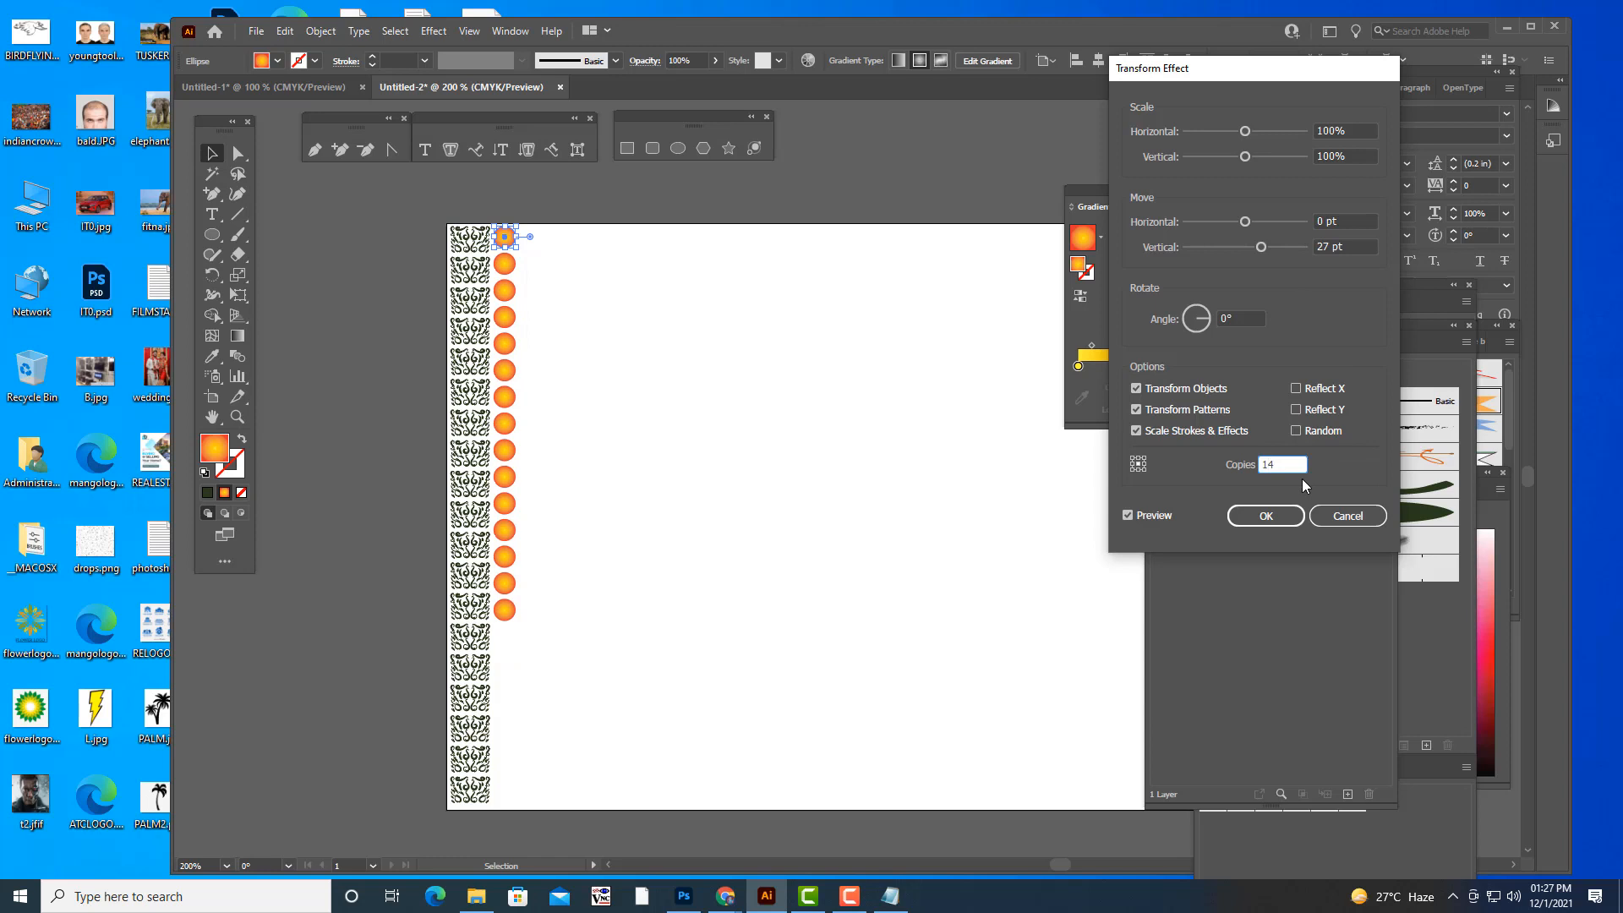
{"action": "key", "text": "Up"}
{"action": "key", "text": "Up"}
{"action": "key", "text": "Up"}
{"action": "key", "text": "Up"}
{"action": "key", "text": "Up"}
{"action": "key", "text": "Up"}
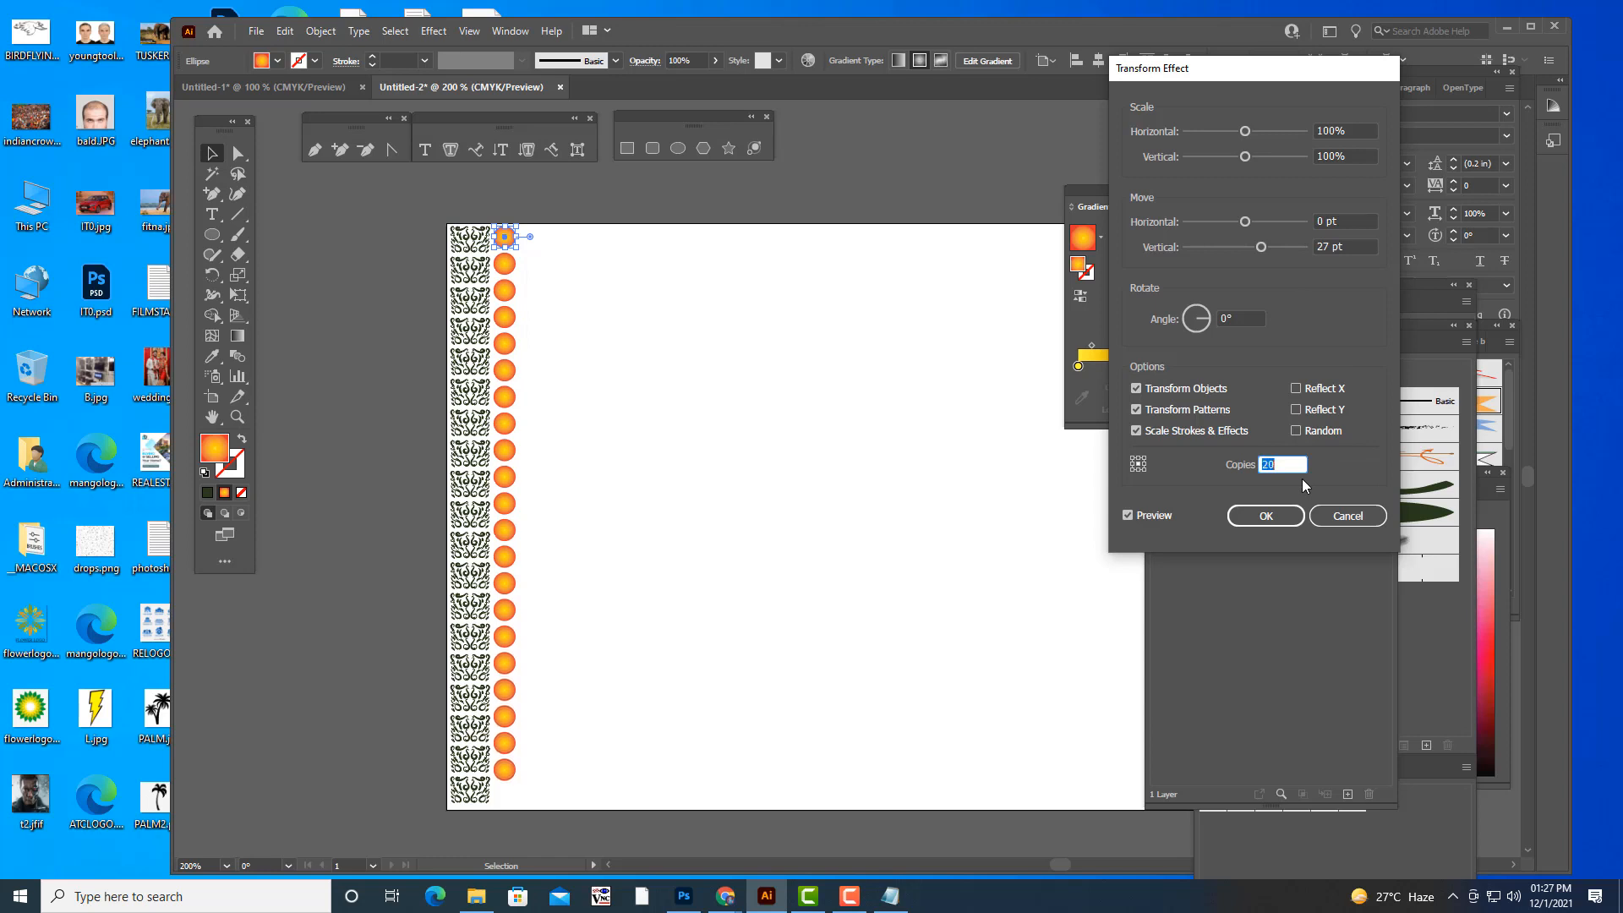
{"action": "key", "text": "Up"}
{"action": "key", "text": "Down"}
{"action": "key", "text": "Up"}
{"action": "left_click_drag", "start_coordinate": [1260, 247], "coordinate": [1264, 251]}
{"action": "left_click_drag", "start_coordinate": [1264, 253], "coordinate": [1262, 251]}
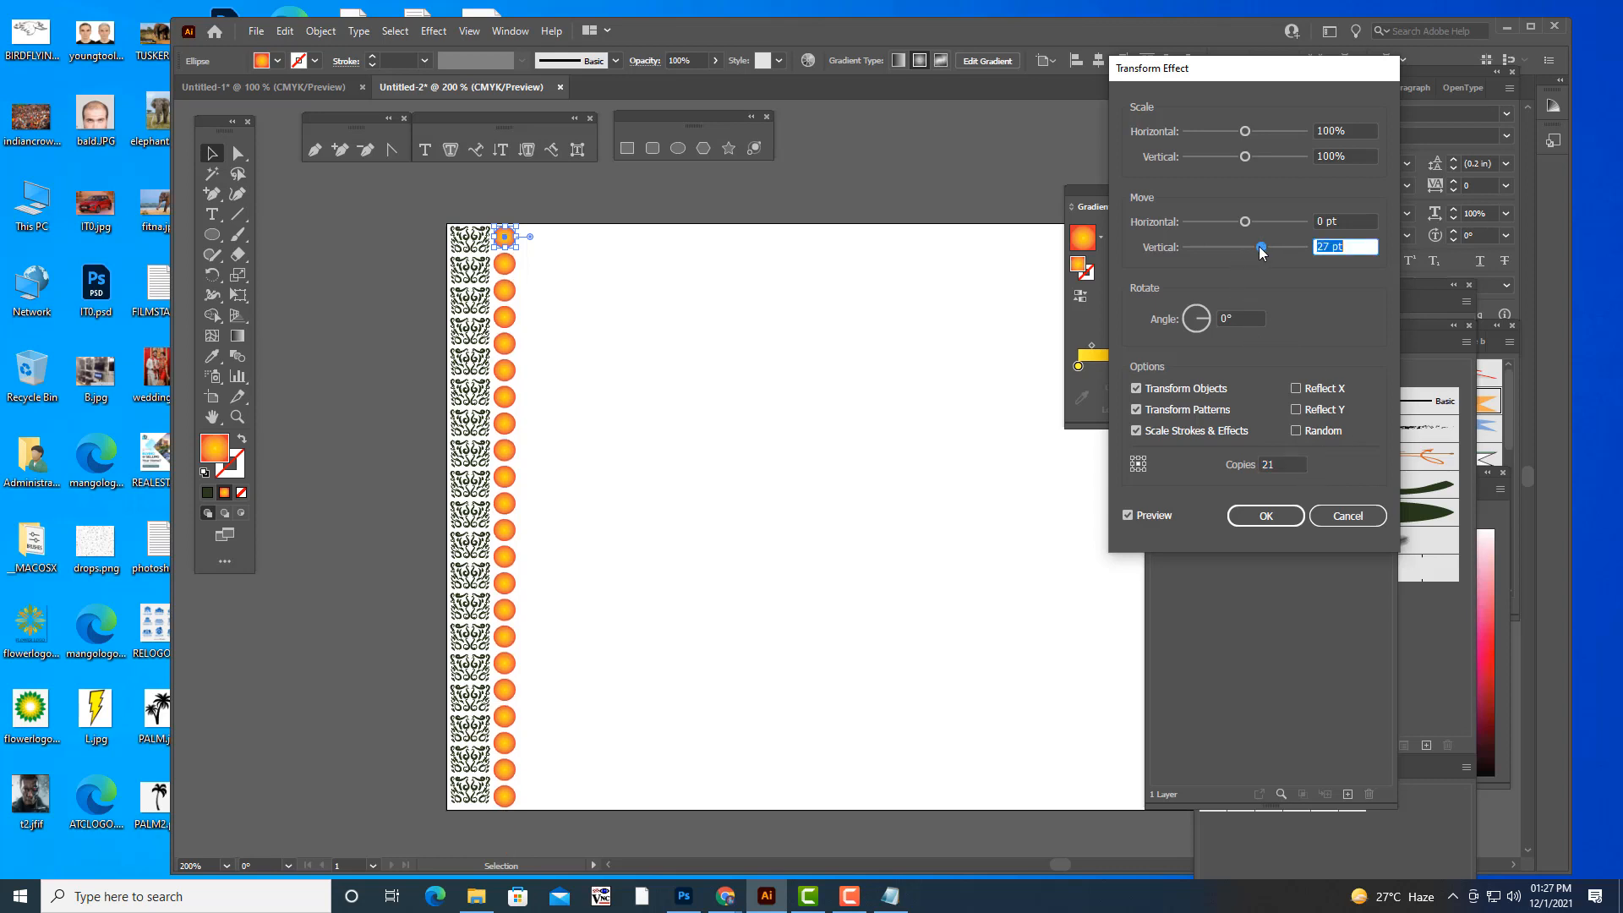
{"action": "left_click", "coordinate": [1323, 247]}
{"action": "double_click", "coordinate": [1323, 247]}
{"action": "left_click", "coordinate": [1266, 516]}
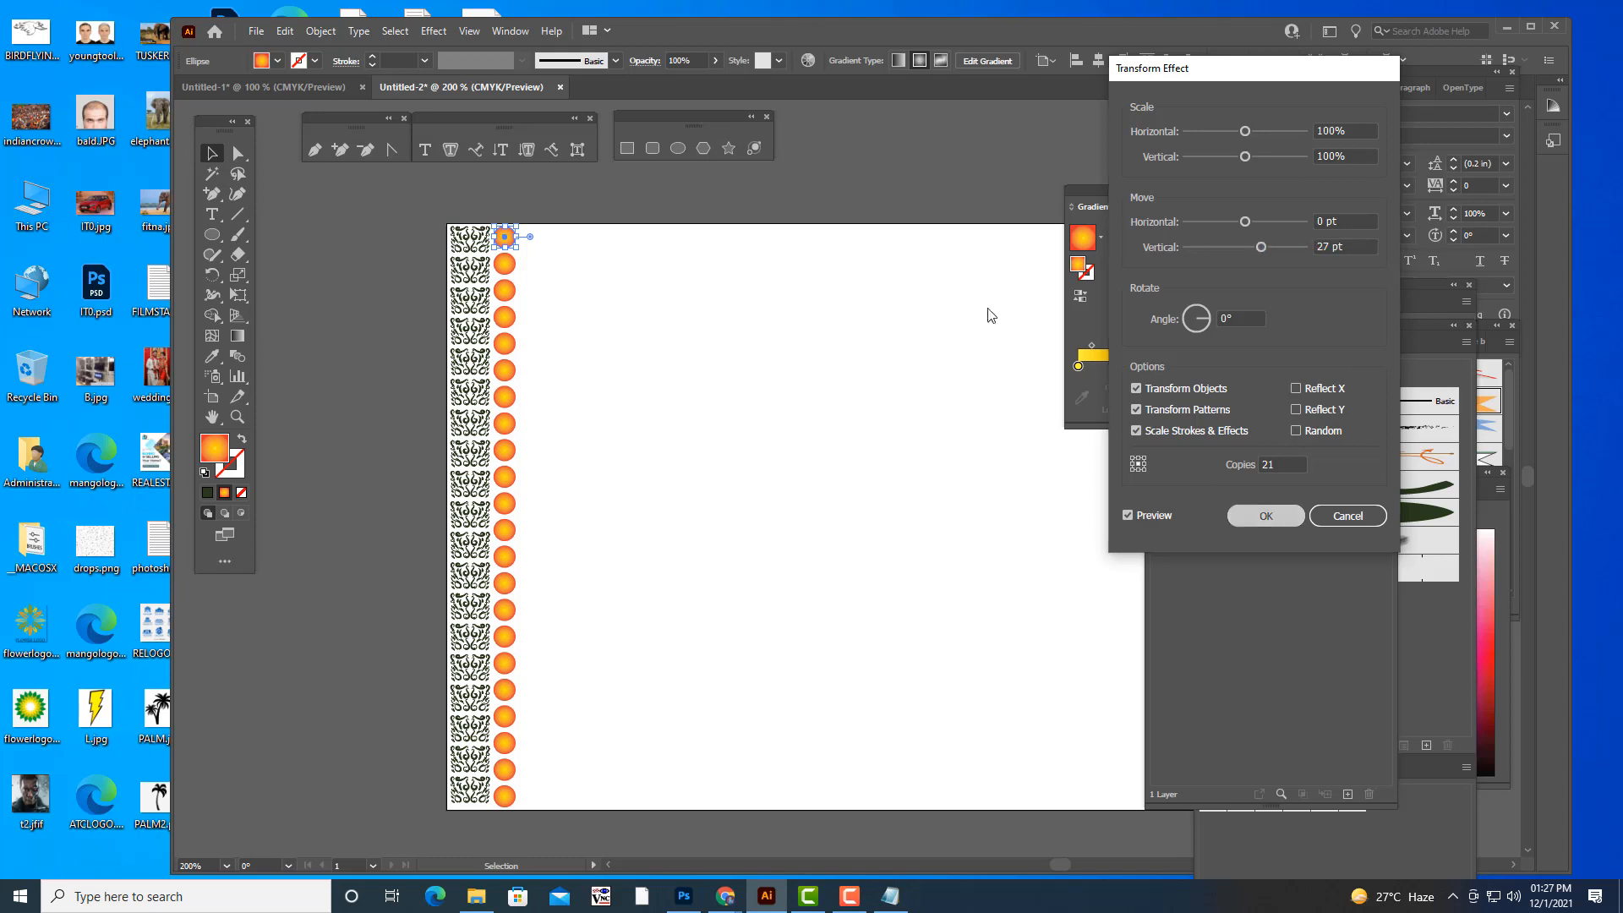
{"action": "left_click", "coordinate": [874, 164]}
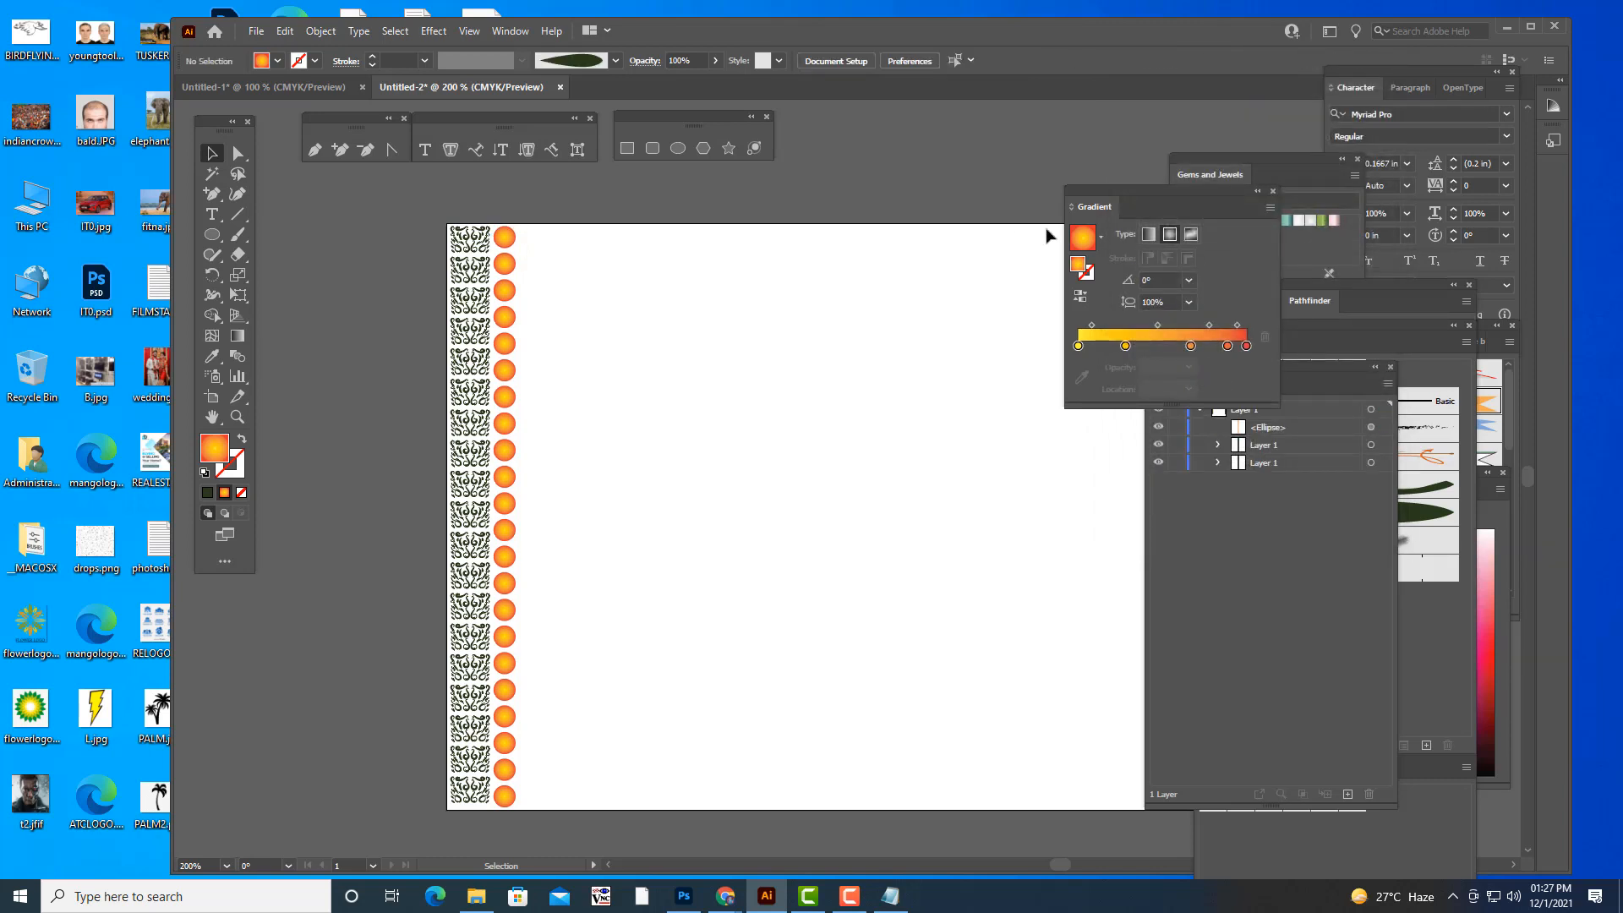
- Expand the appearance of the repeated gradient circle so its Transform copies become real objects
{"action": "left_click_drag", "start_coordinate": [1109, 189], "coordinate": [1206, 185]}
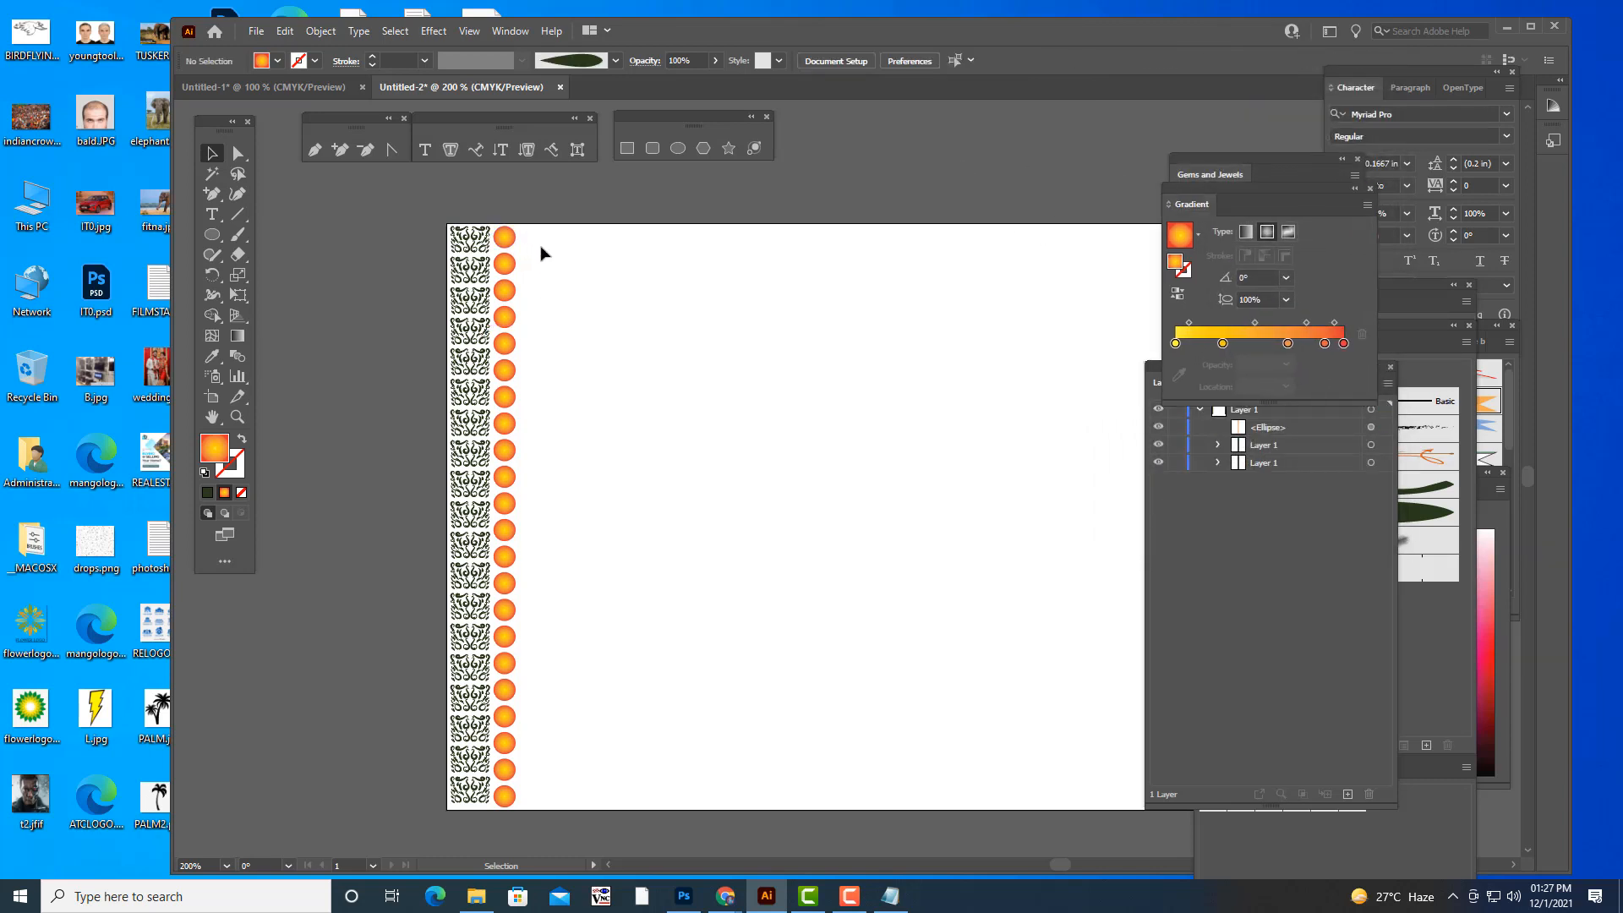
{"action": "left_click", "coordinate": [509, 239]}
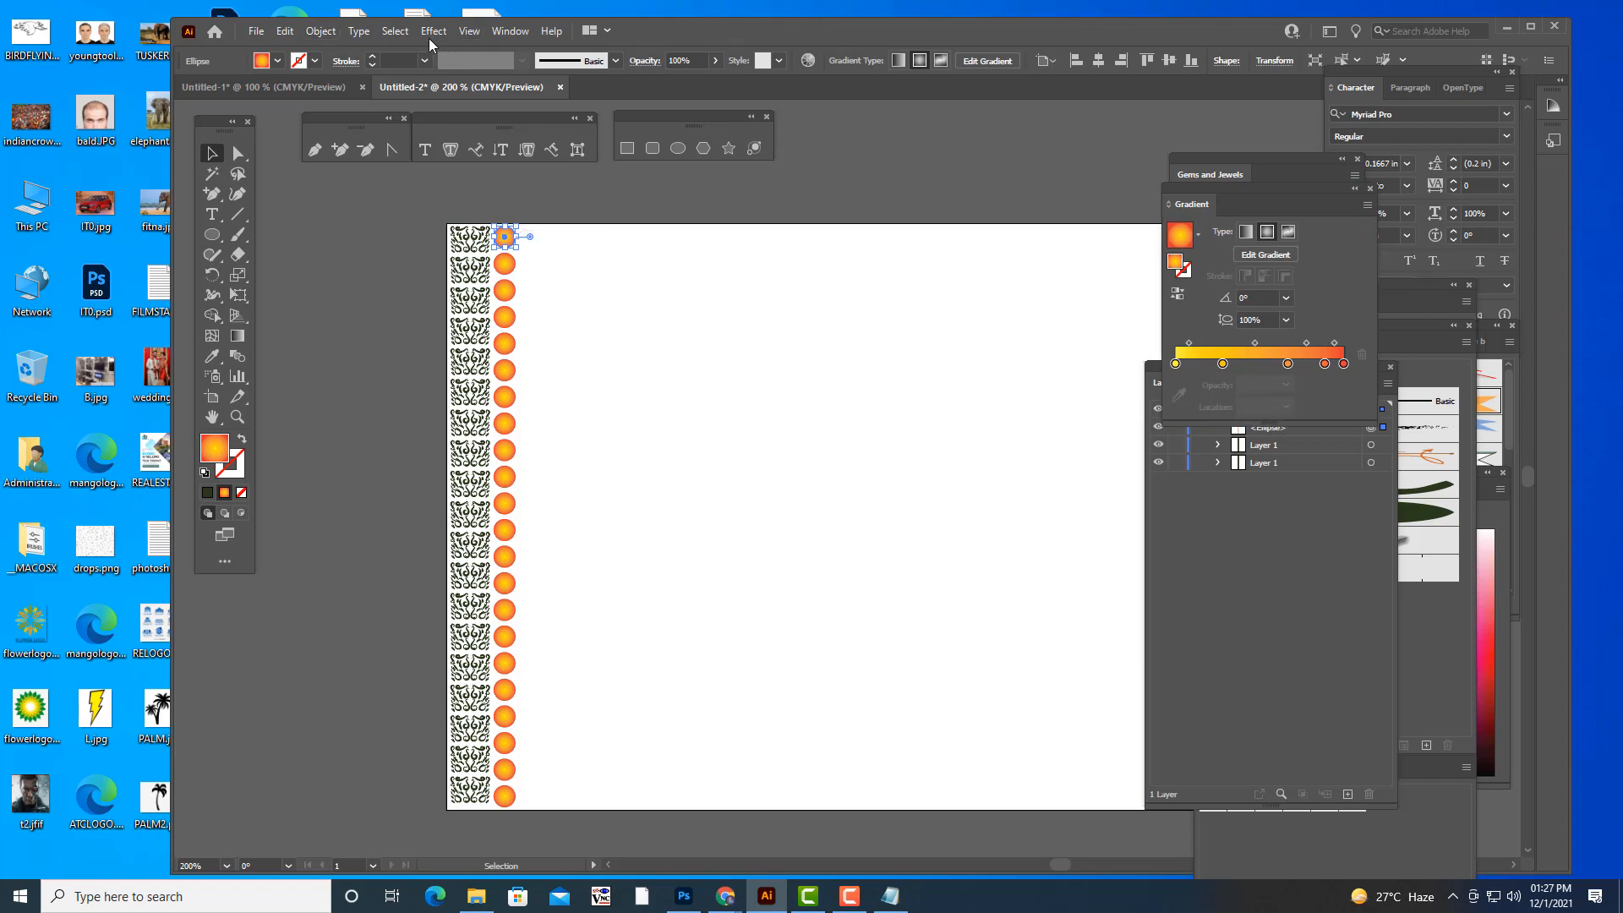
{"action": "left_click", "coordinate": [320, 31]}
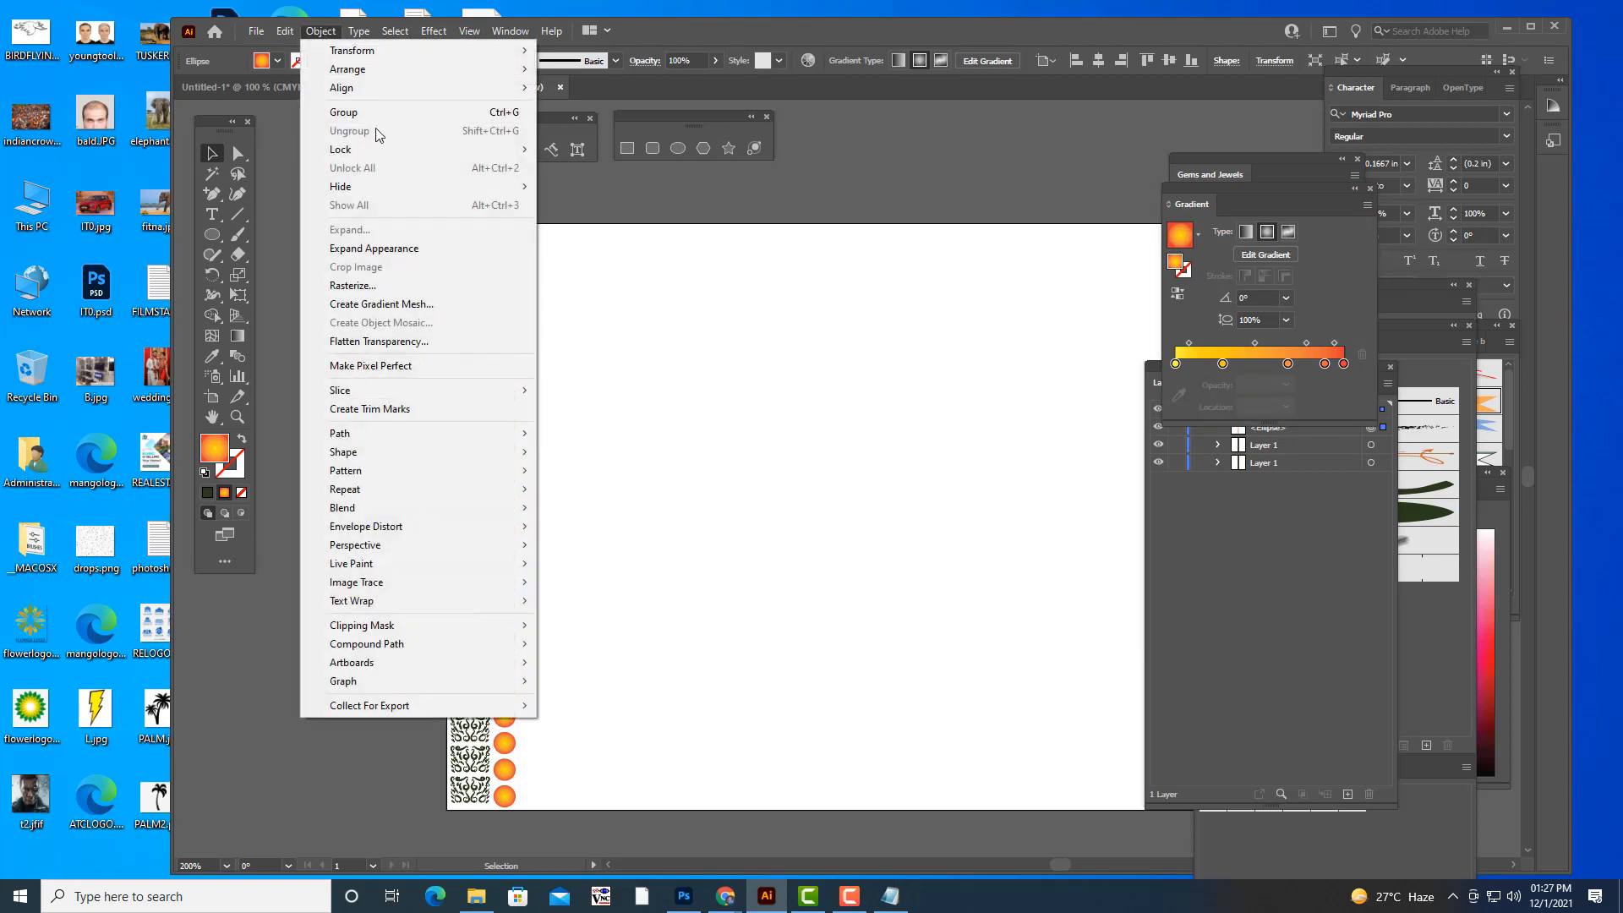
{"action": "left_click", "coordinate": [400, 252]}
{"action": "left_click", "coordinate": [771, 361]}
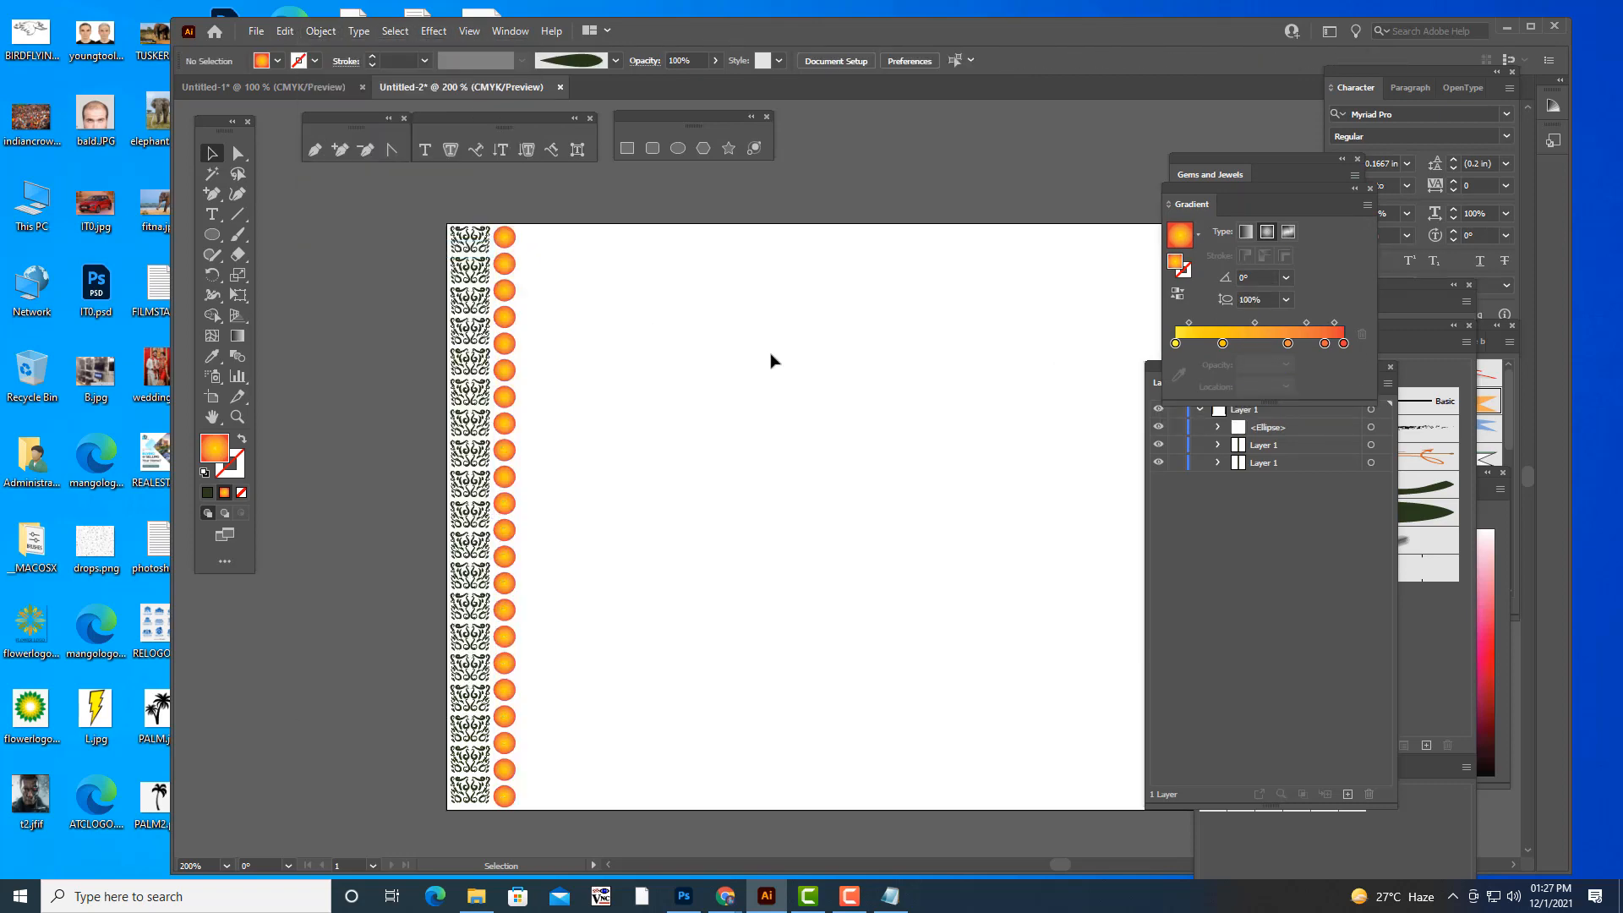
- Duplicate the left ornament column to the inner side of the gradient circle column
{"action": "key", "text": "ctrl+minus"}
{"action": "key", "text": "ctrl+minus"}
{"action": "key", "text": "ctrl+plus"}
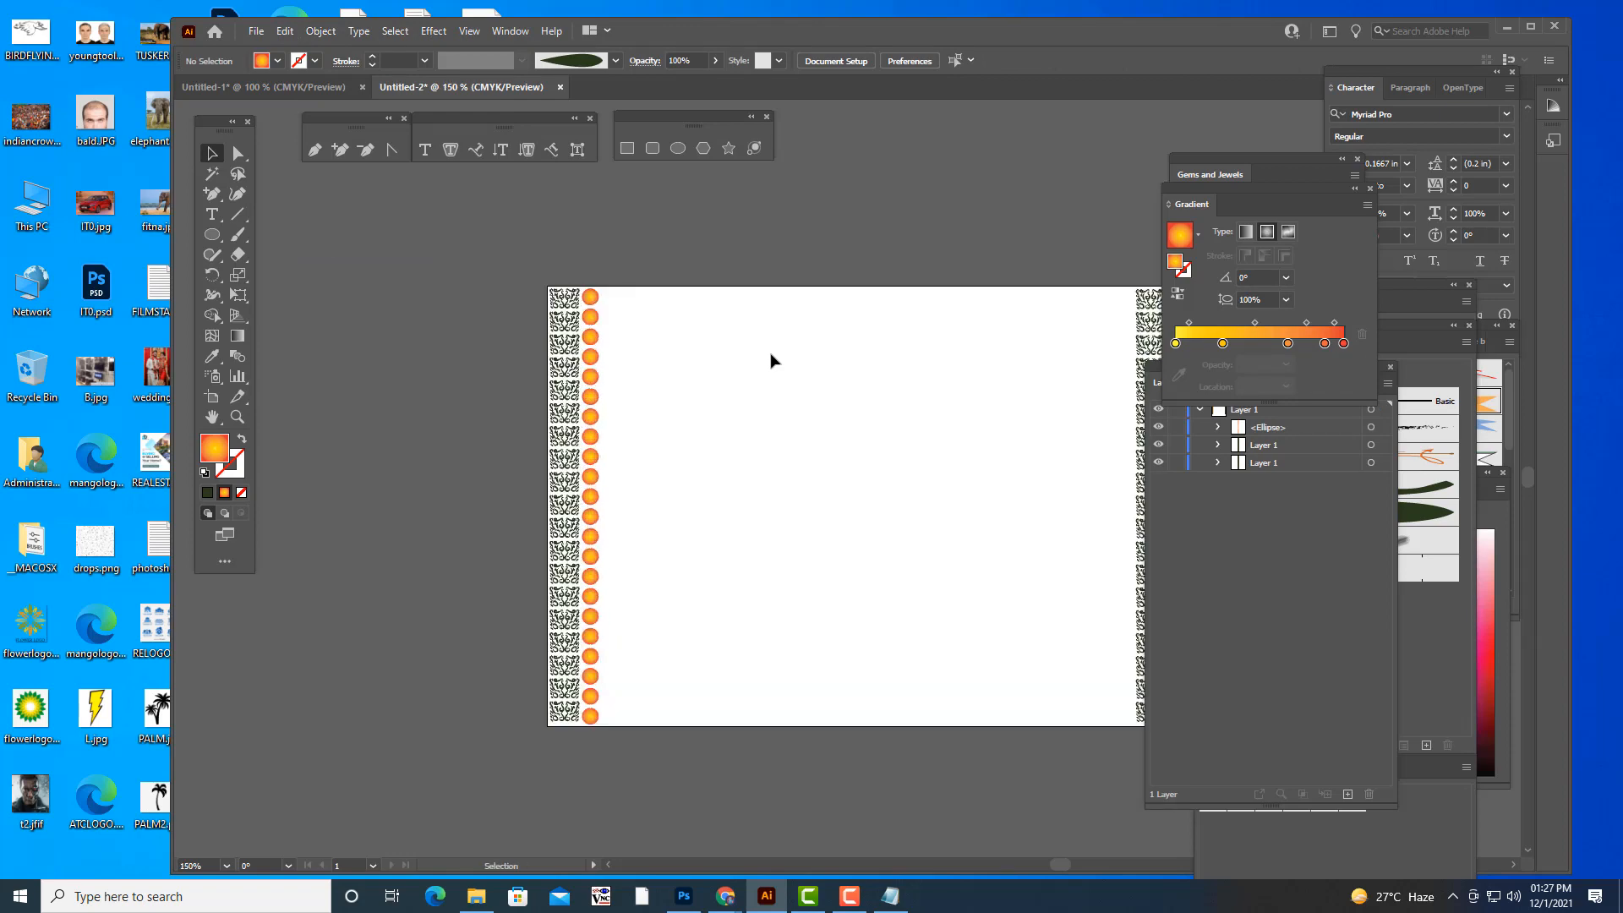
{"action": "scroll", "coordinate": [771, 361], "scroll_direction": "up", "scroll_amount": 1}
{"action": "left_click", "coordinate": [569, 527]}
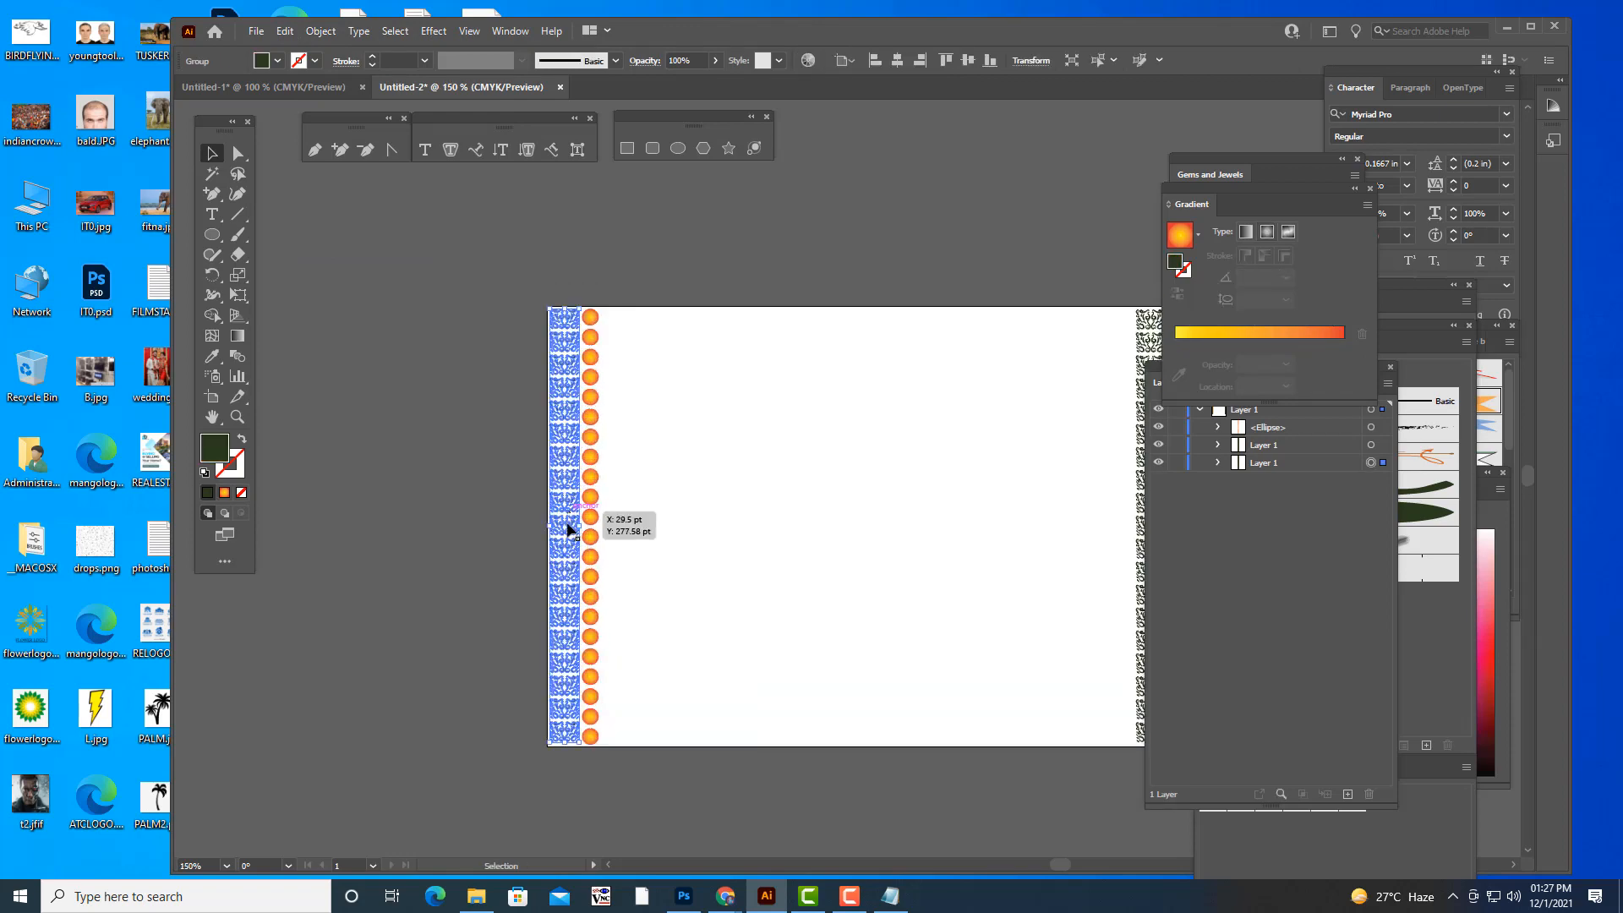
{"action": "left_click_drag", "start_coordinate": [569, 530], "coordinate": [621, 530]}
{"action": "left_click", "coordinate": [761, 251]}
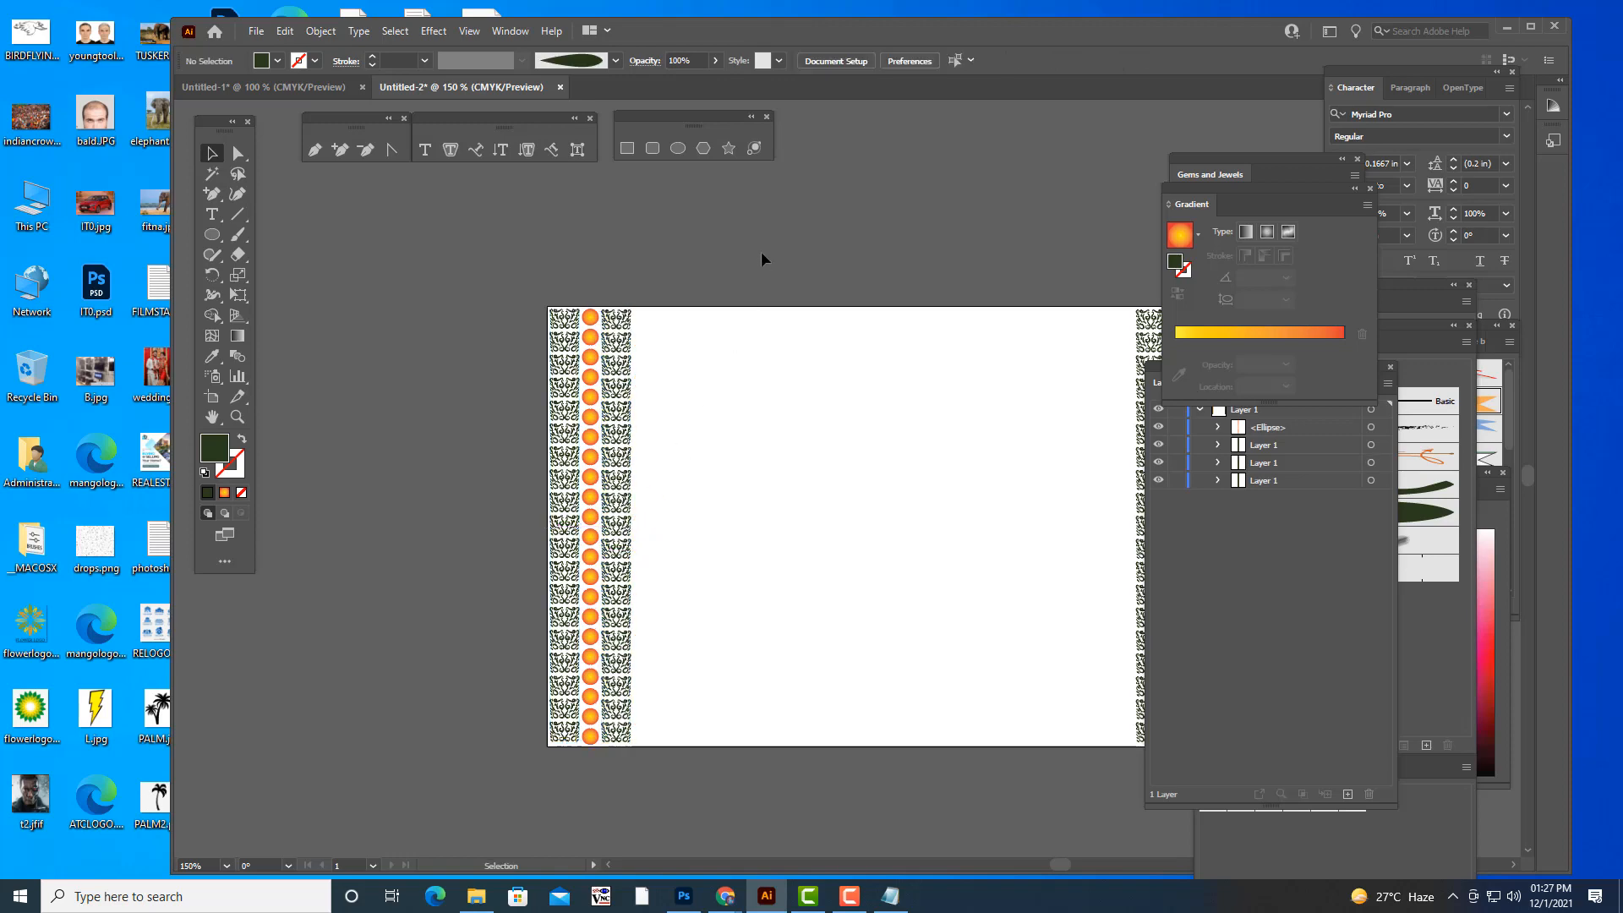
- Copy the gradient circle column to the inner side of the ornament column at the artboard's right edge
{"action": "key", "text": "ctrl+minus"}
{"action": "key", "text": "ctrl+minus"}
{"action": "key", "text": "ctrl+plus"}
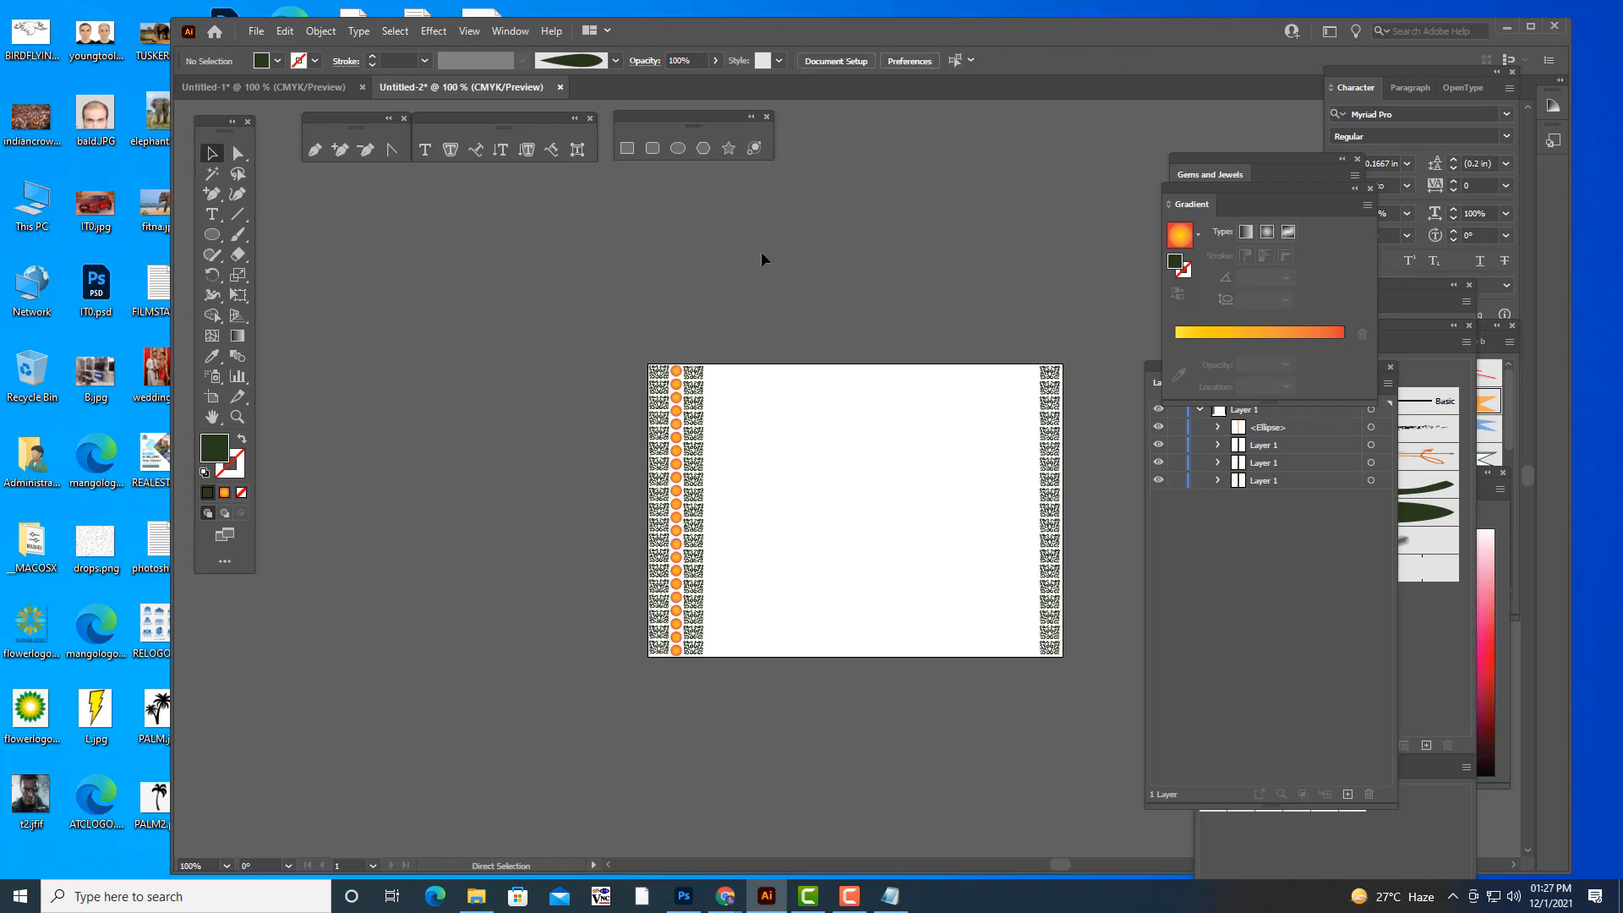
{"action": "left_click", "coordinate": [676, 389]}
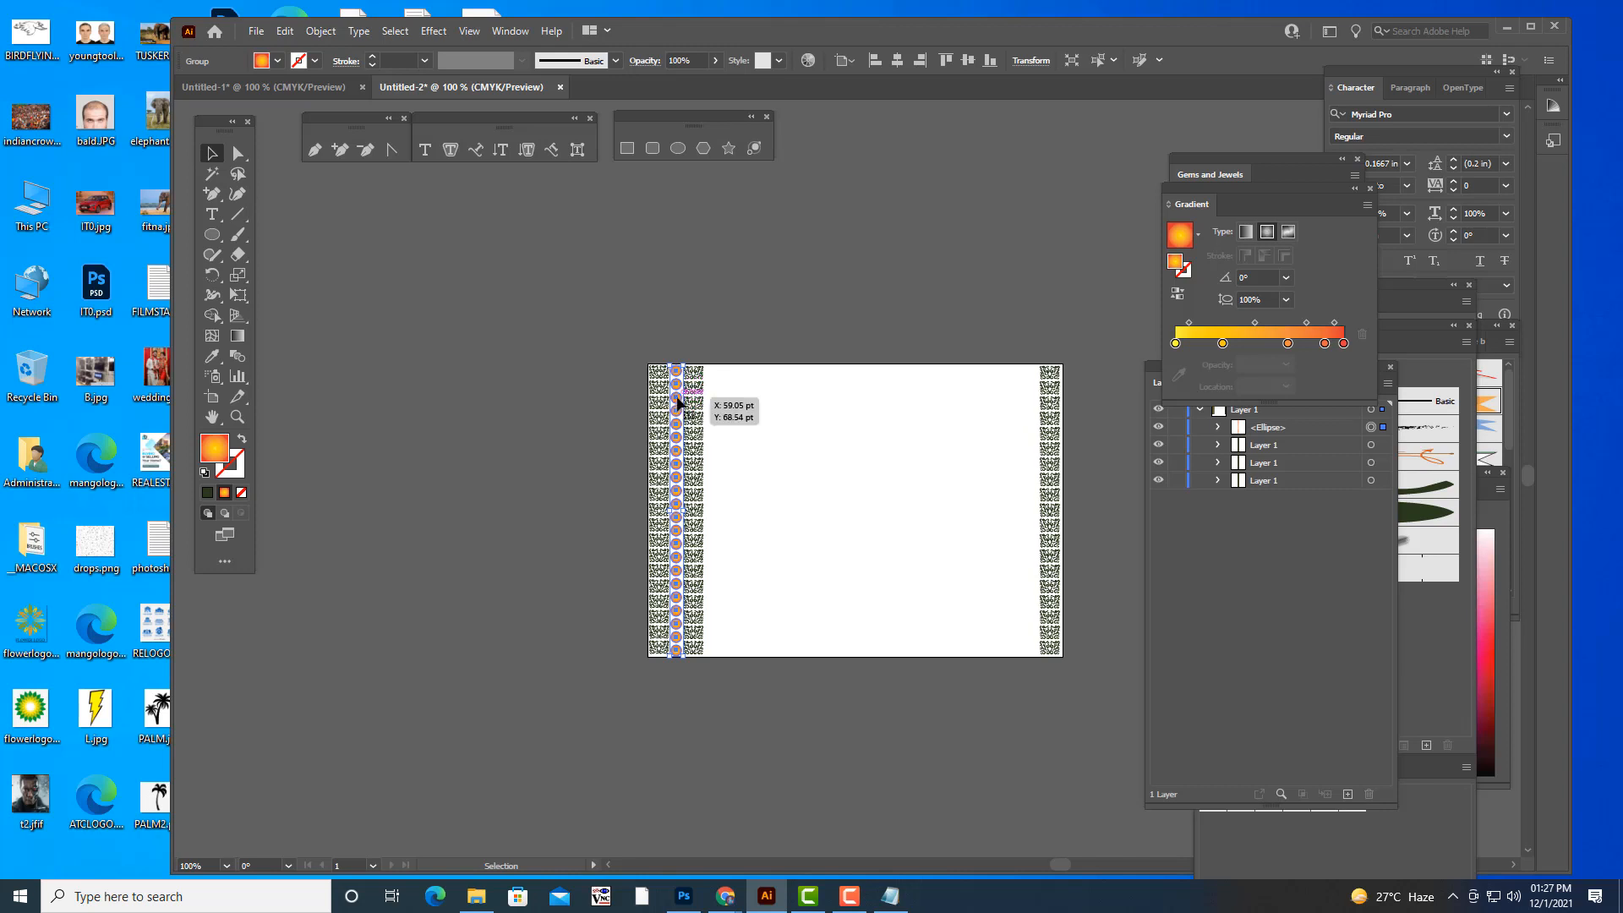
{"action": "left_click_drag", "start_coordinate": [676, 394], "coordinate": [1028, 394]}
- Delete the columns at the artboard's right edge and place a copy of the complete left border flush with that edge
{"action": "left_click_drag", "start_coordinate": [995, 331], "coordinate": [1109, 721]}
{"action": "key", "text": "Delete"}
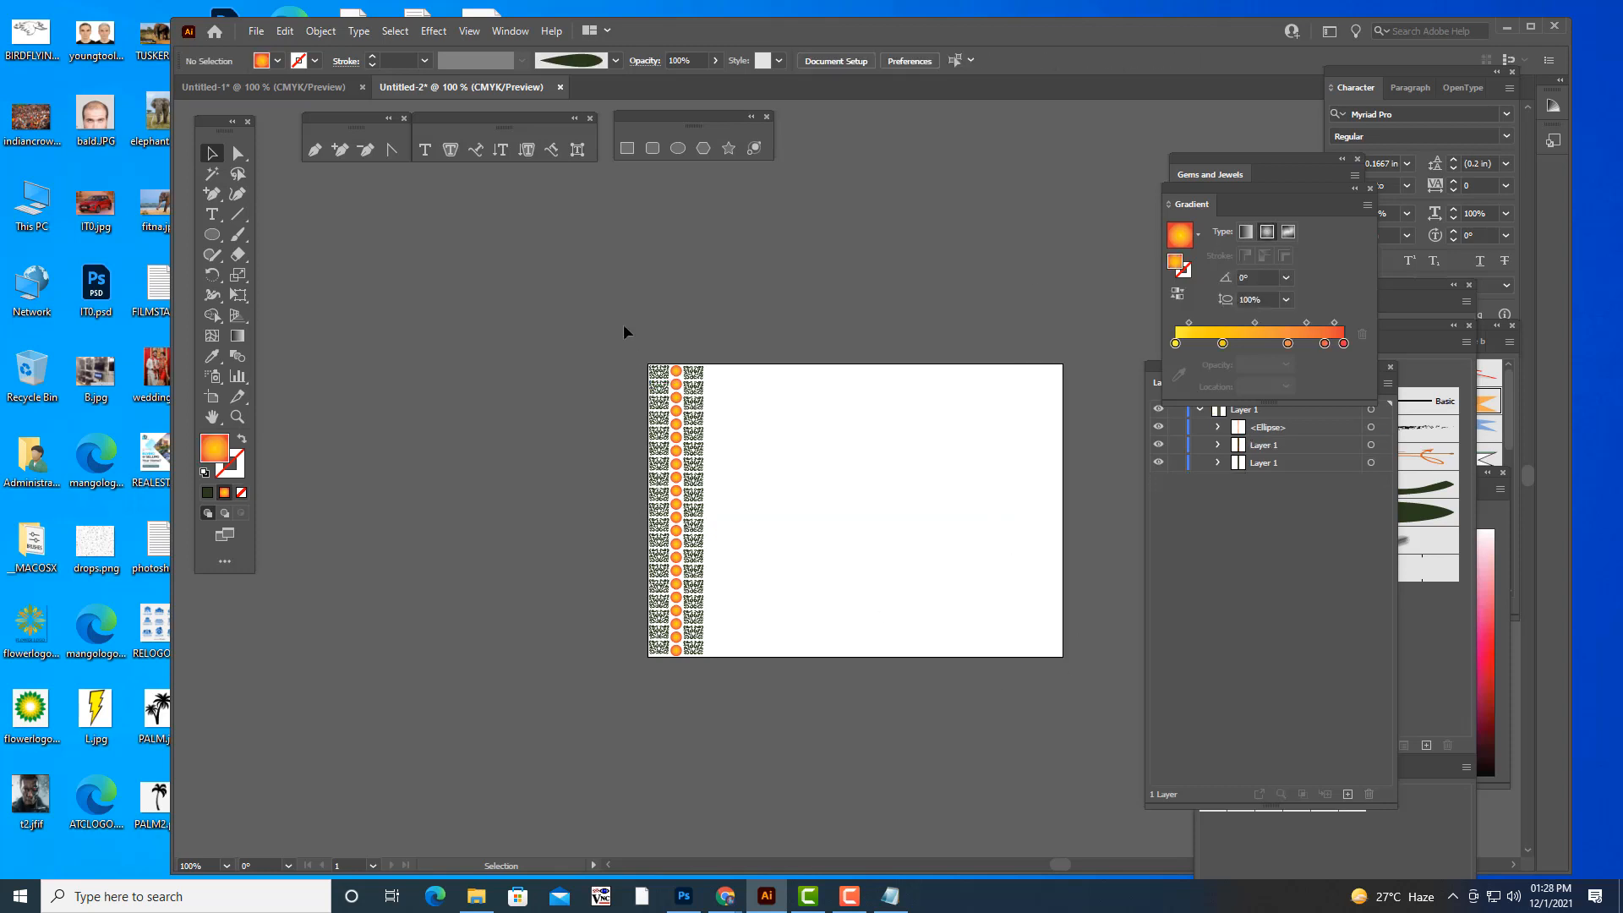
{"action": "left_click_drag", "start_coordinate": [622, 323], "coordinate": [775, 723]}
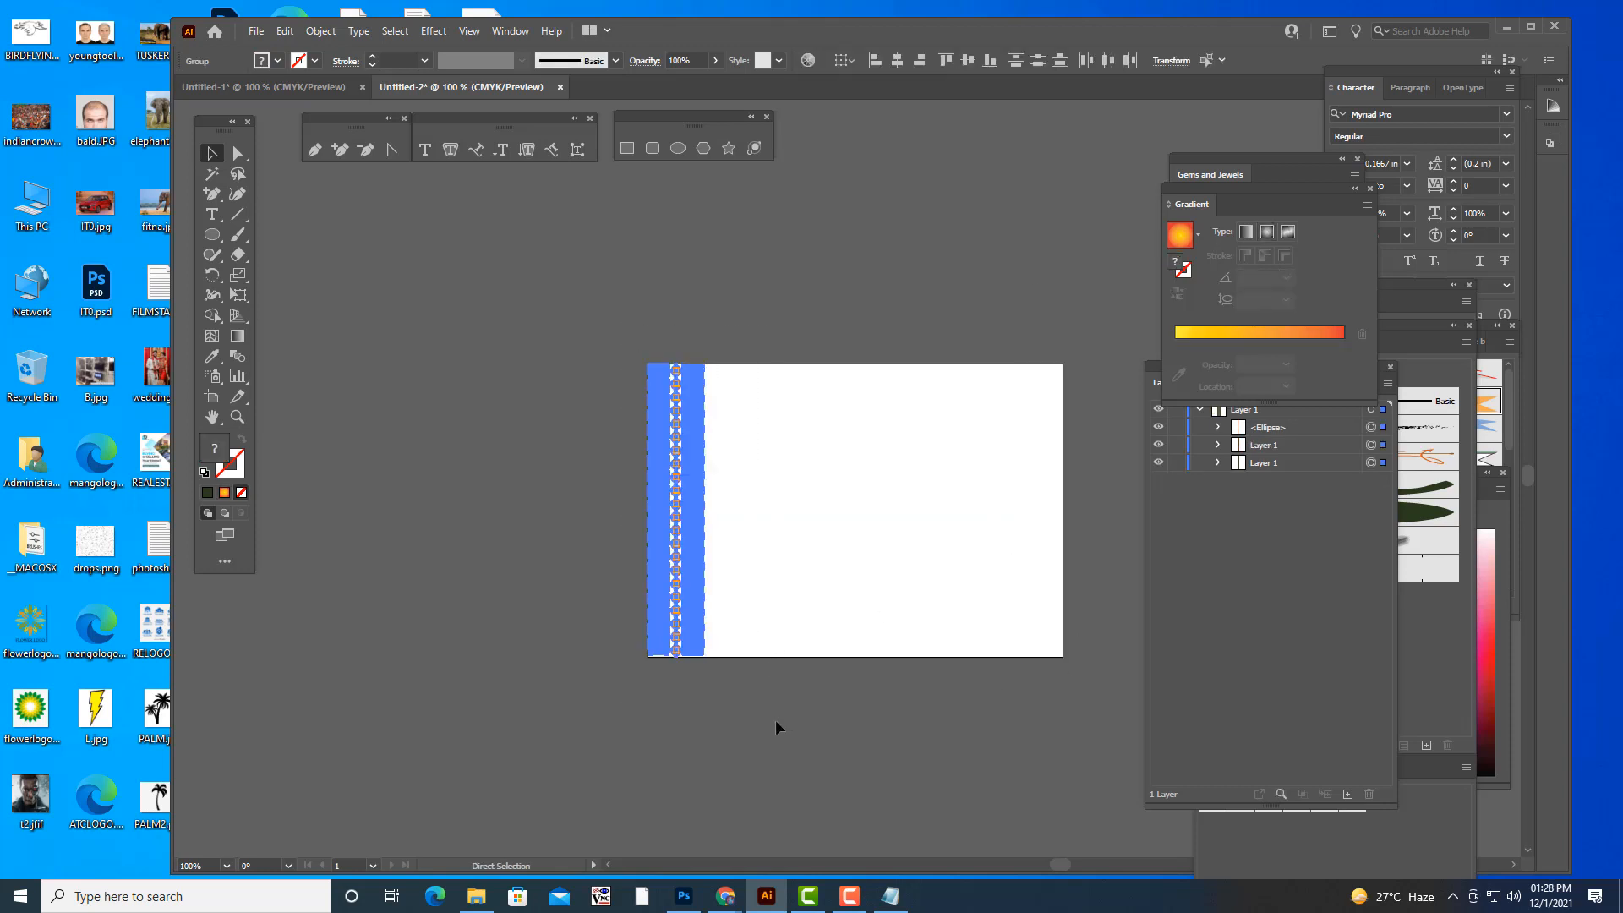
{"action": "key", "text": "v"}
{"action": "left_click_drag", "start_coordinate": [699, 631], "coordinate": [1051, 626]}
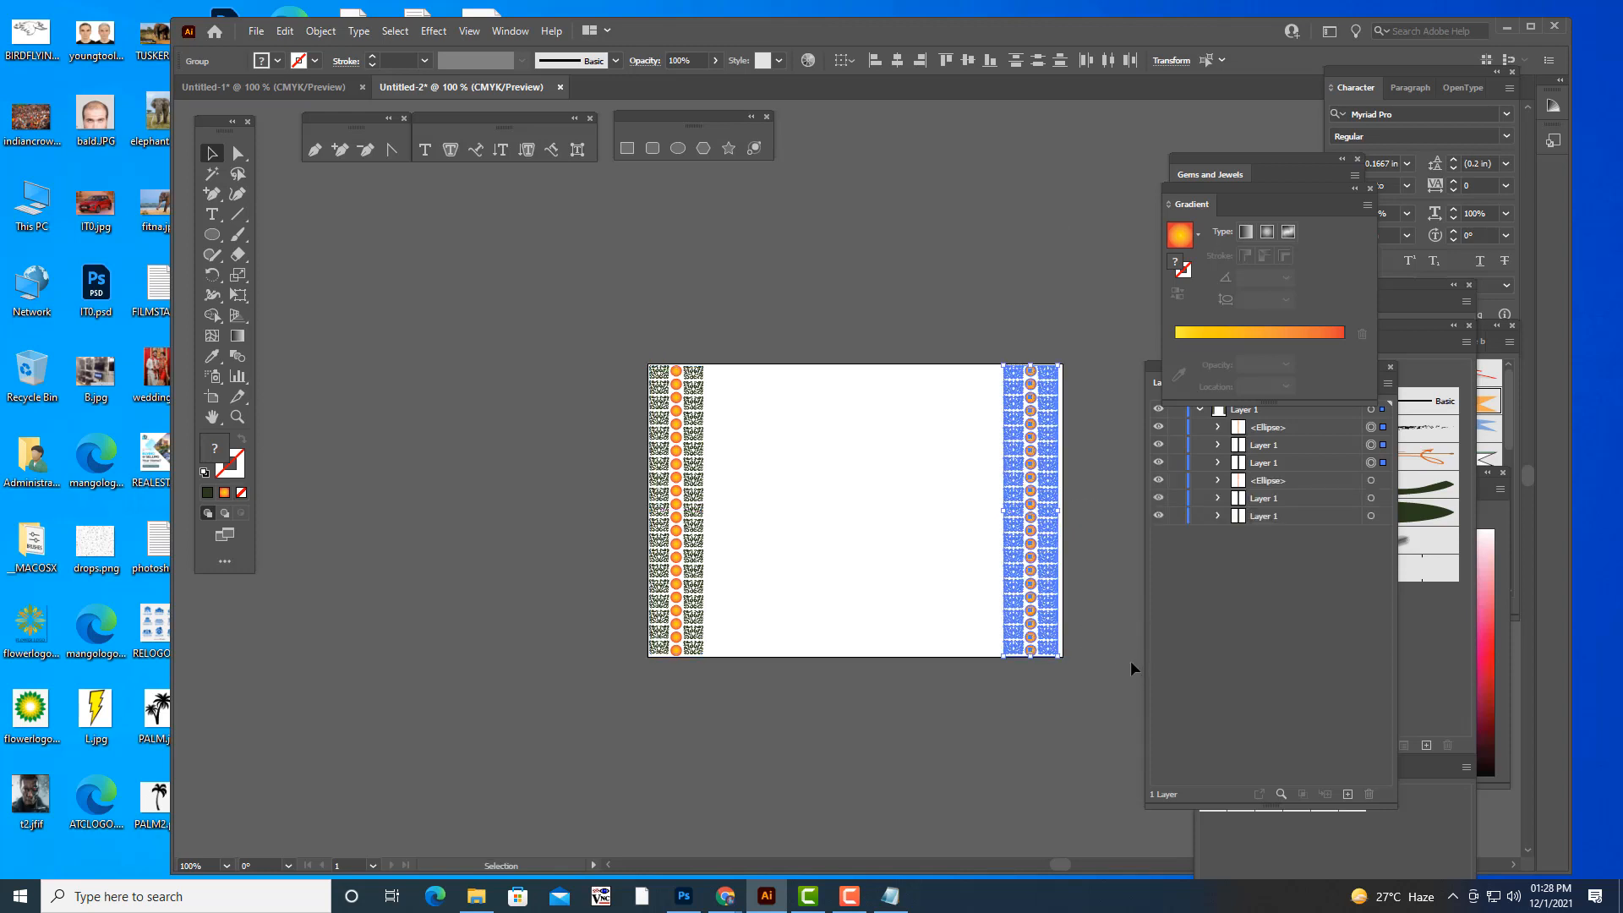
{"action": "key", "text": "Right"}
{"action": "key", "text": "Right"}
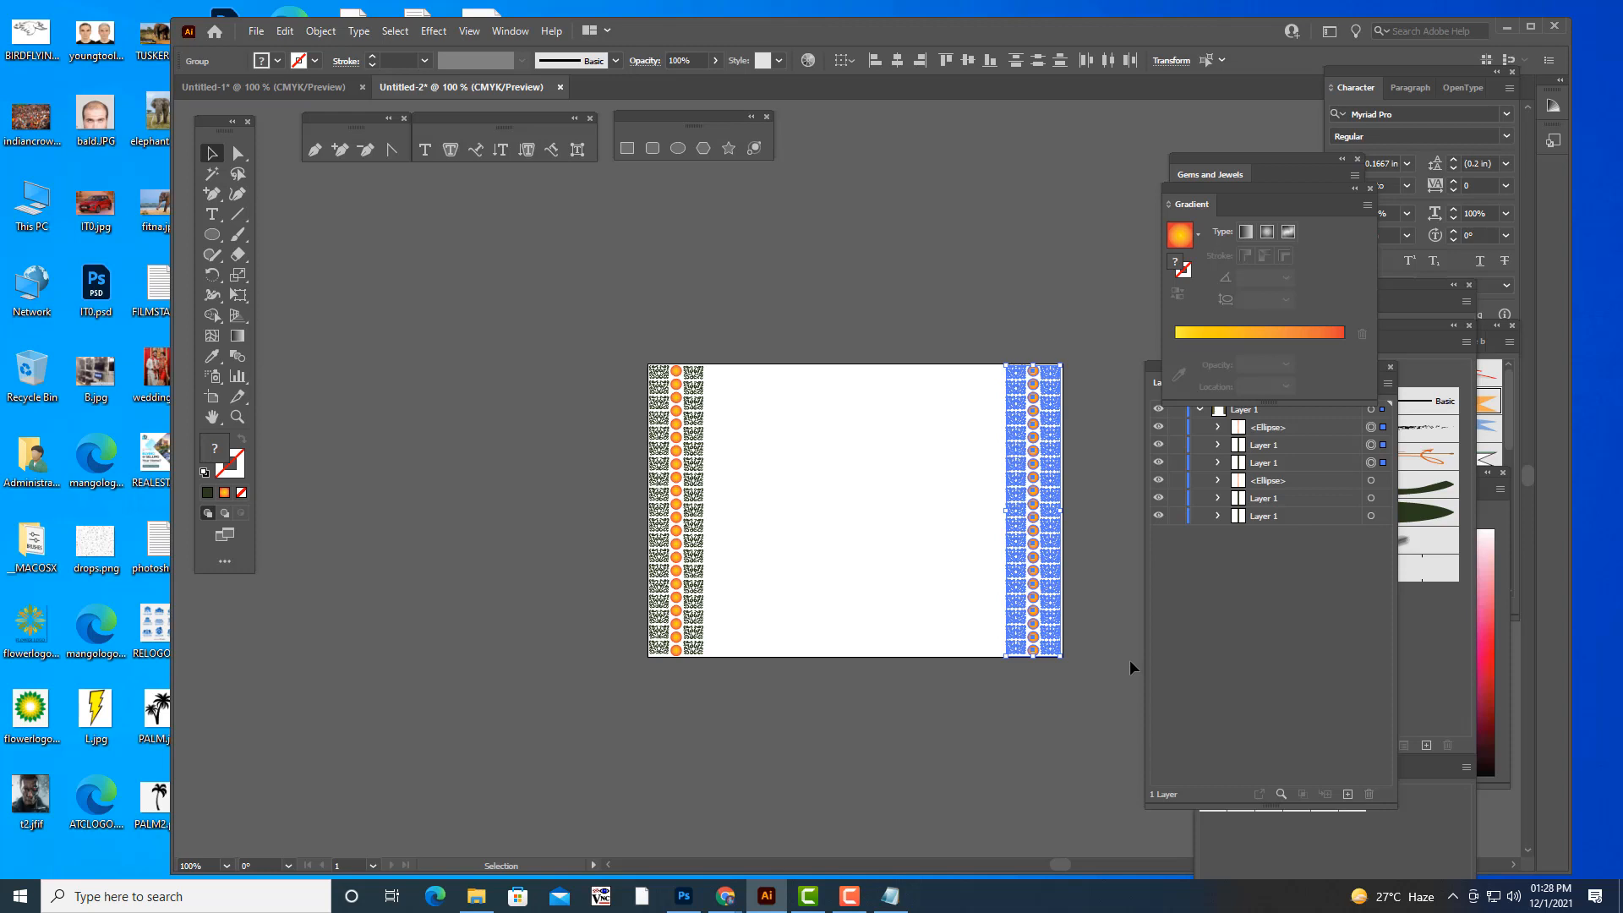
{"action": "key", "text": "Right"}
{"action": "left_click", "coordinate": [1116, 637]}
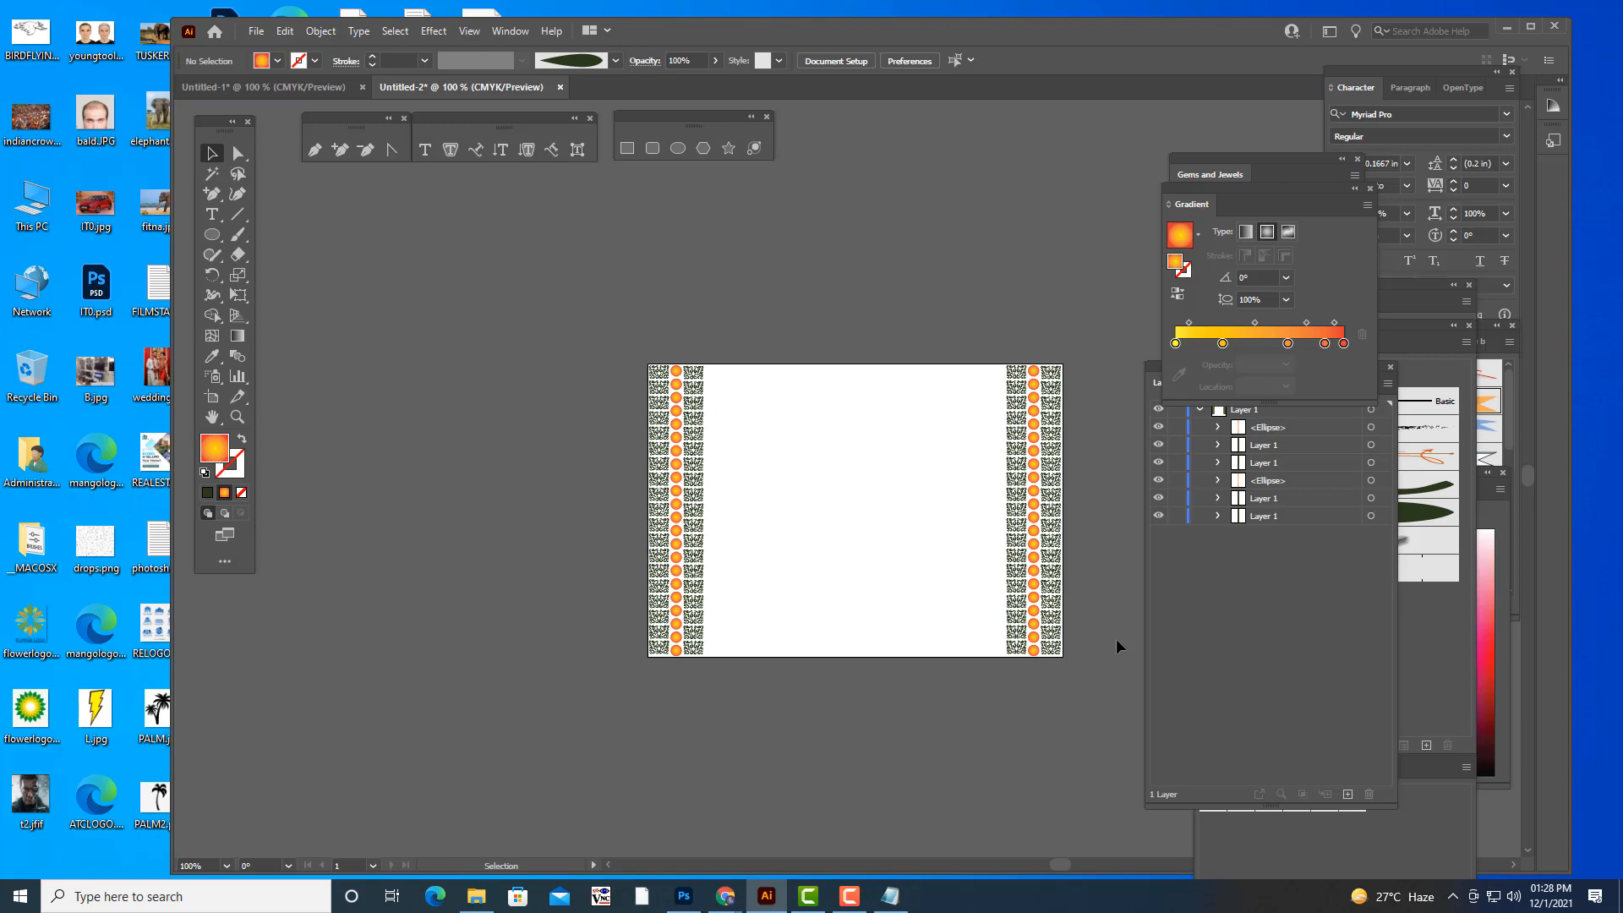
{"action": "key", "text": "ctrl+="}
{"action": "key", "text": "ctrl+="}
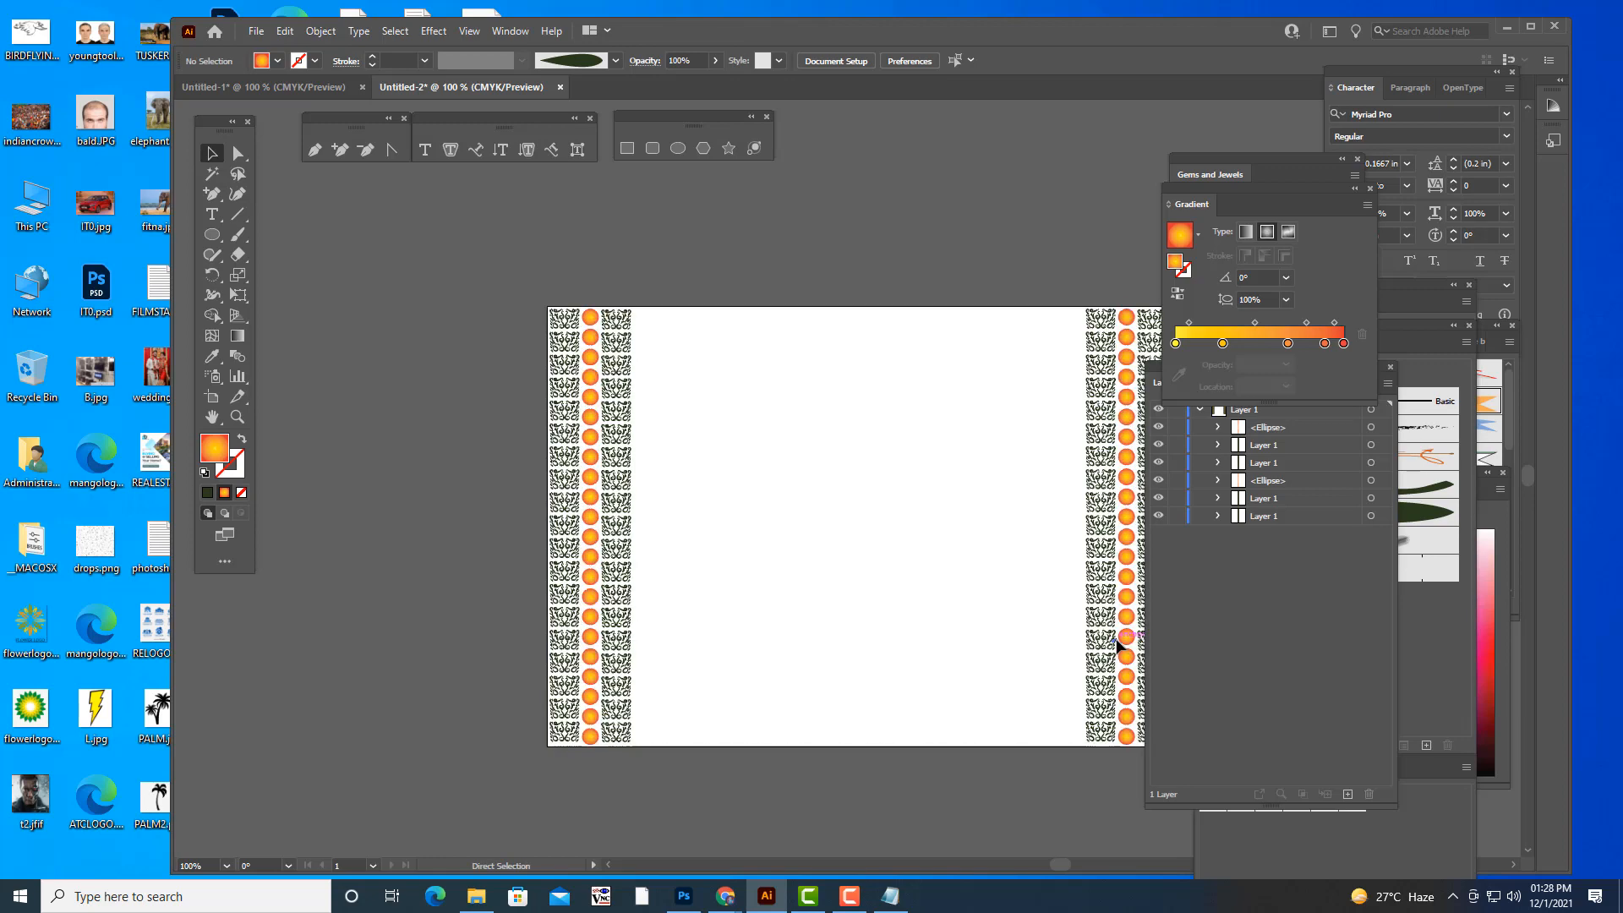
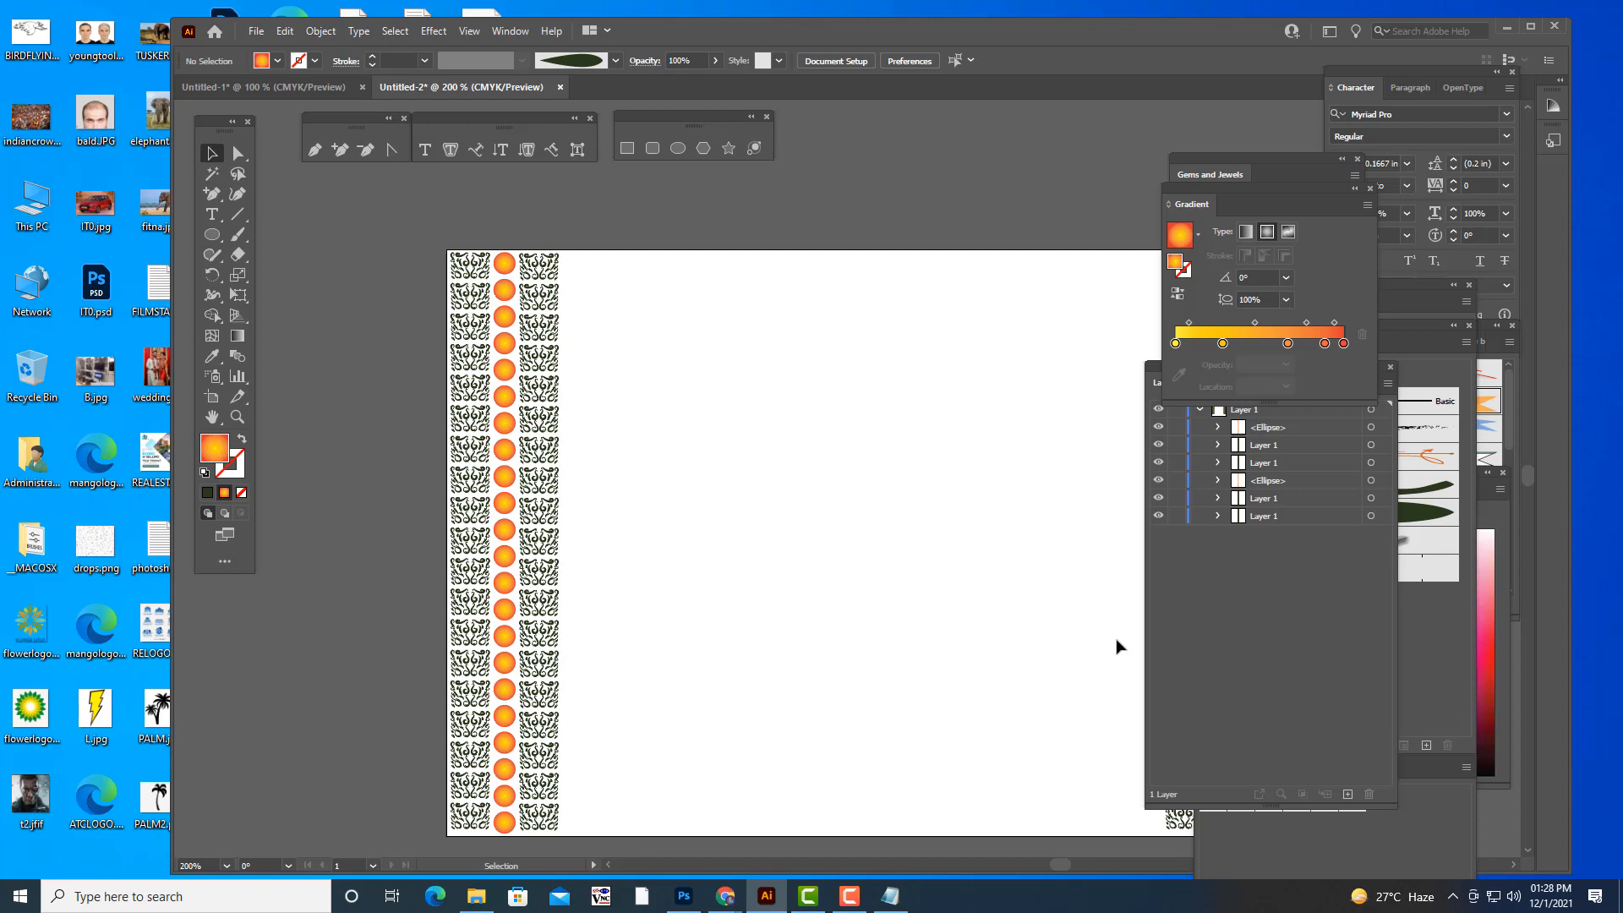
- Select the inner ornament column of the left border and open the Gems and Jewels gradient swatch library beside the artboard
{"action": "left_click", "coordinate": [536, 268]}
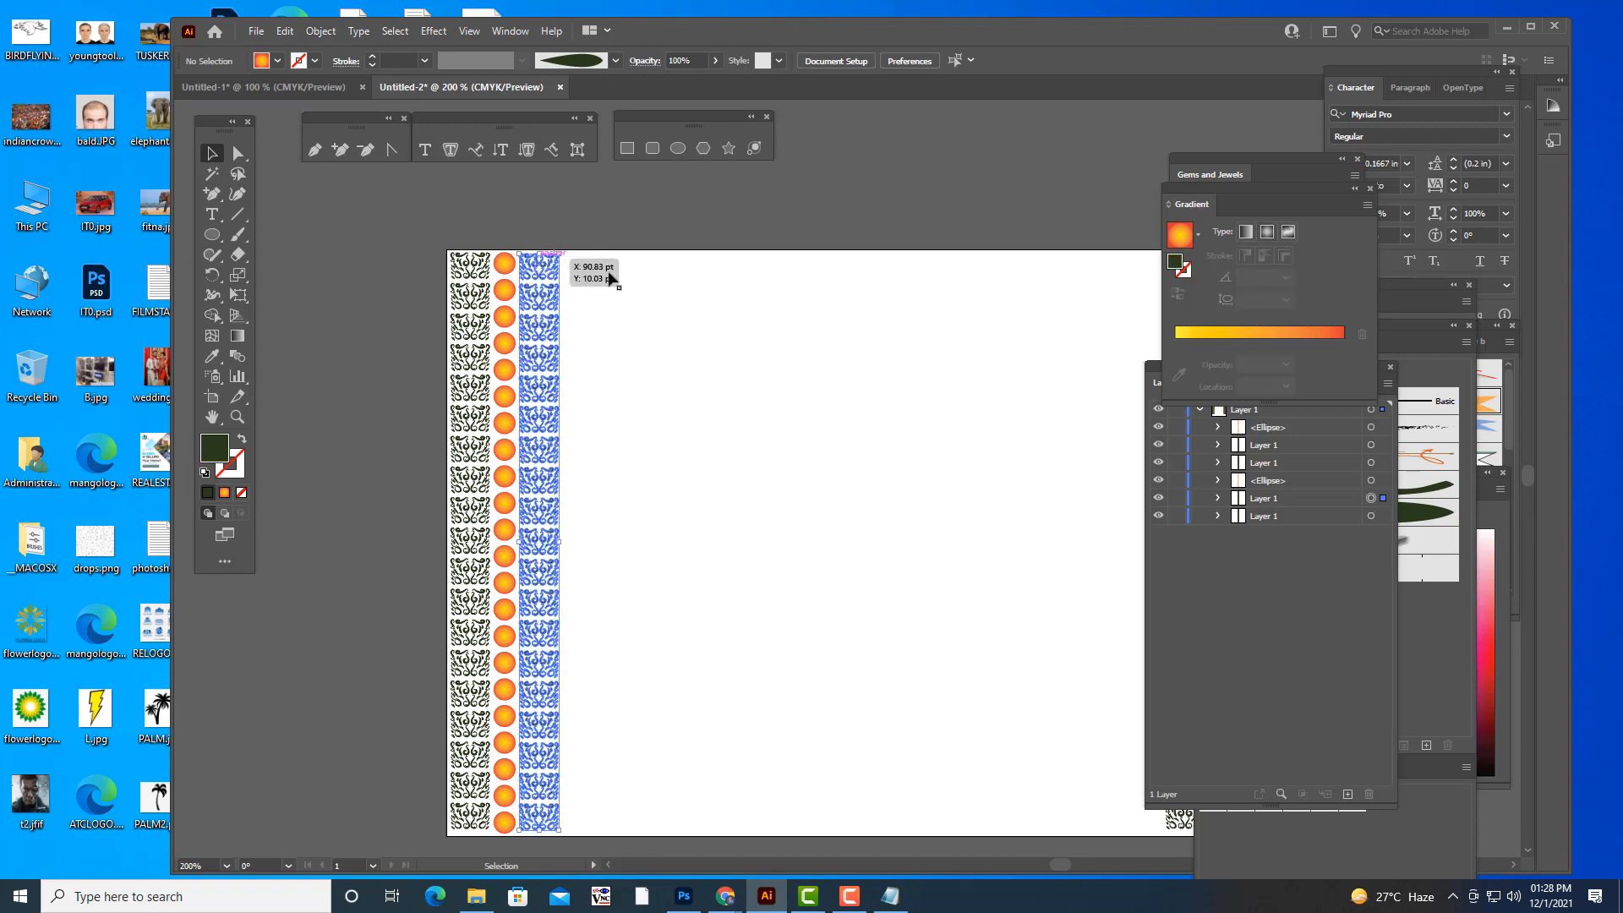
{"action": "left_click", "coordinate": [509, 31]}
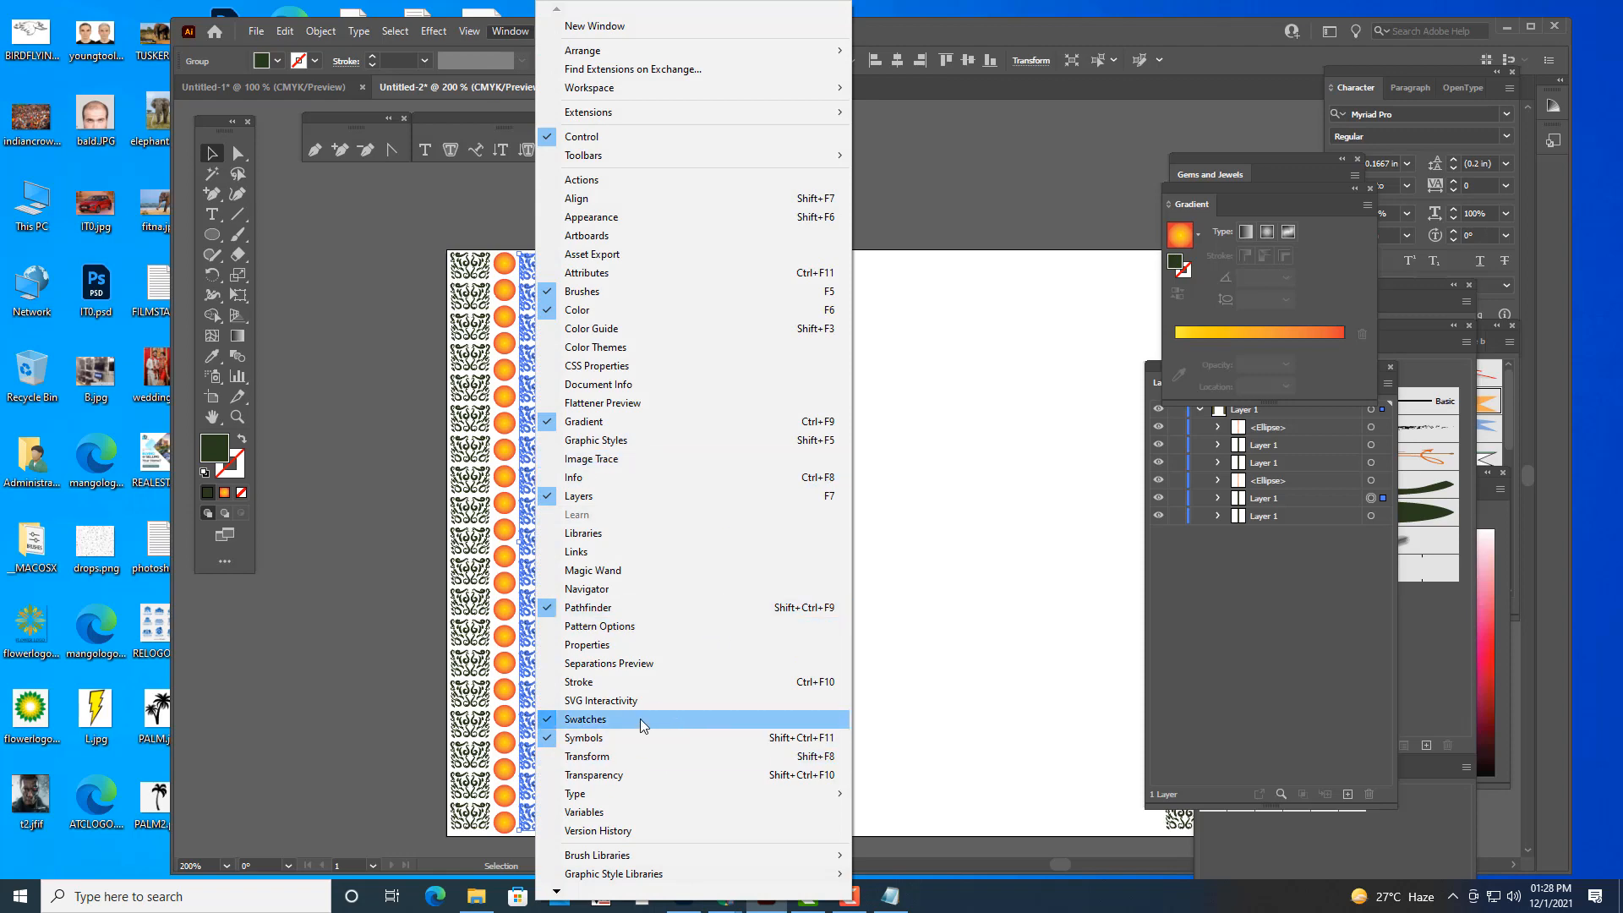
{"action": "left_click", "coordinate": [641, 719]}
{"action": "left_click_drag", "start_coordinate": [1254, 553], "coordinate": [1020, 99]}
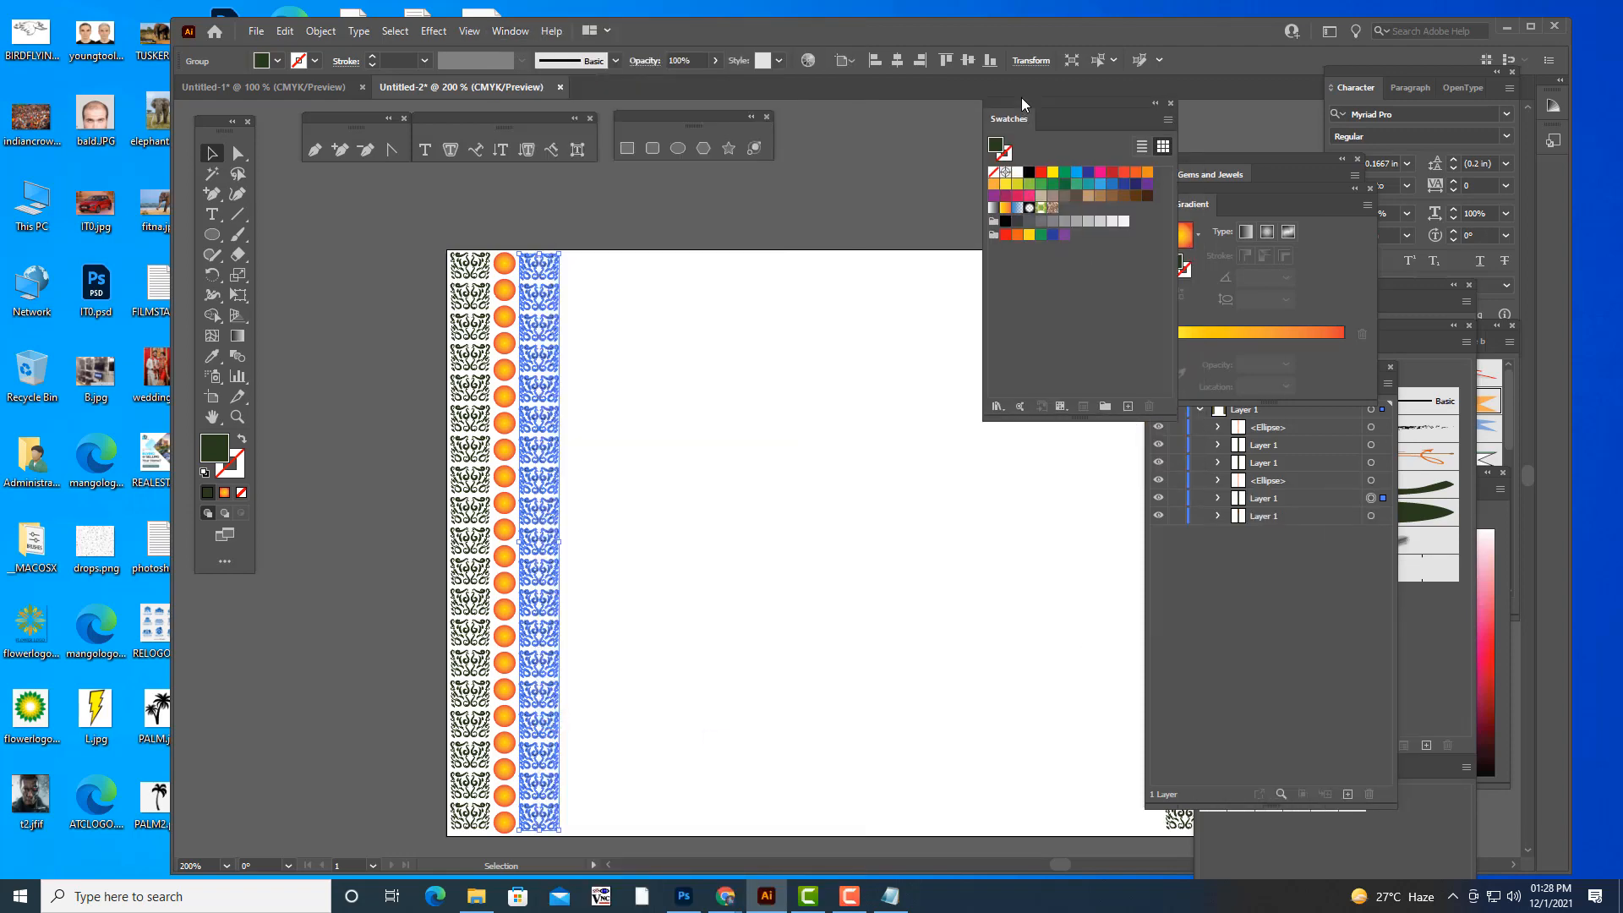
{"action": "left_click", "coordinate": [998, 402]}
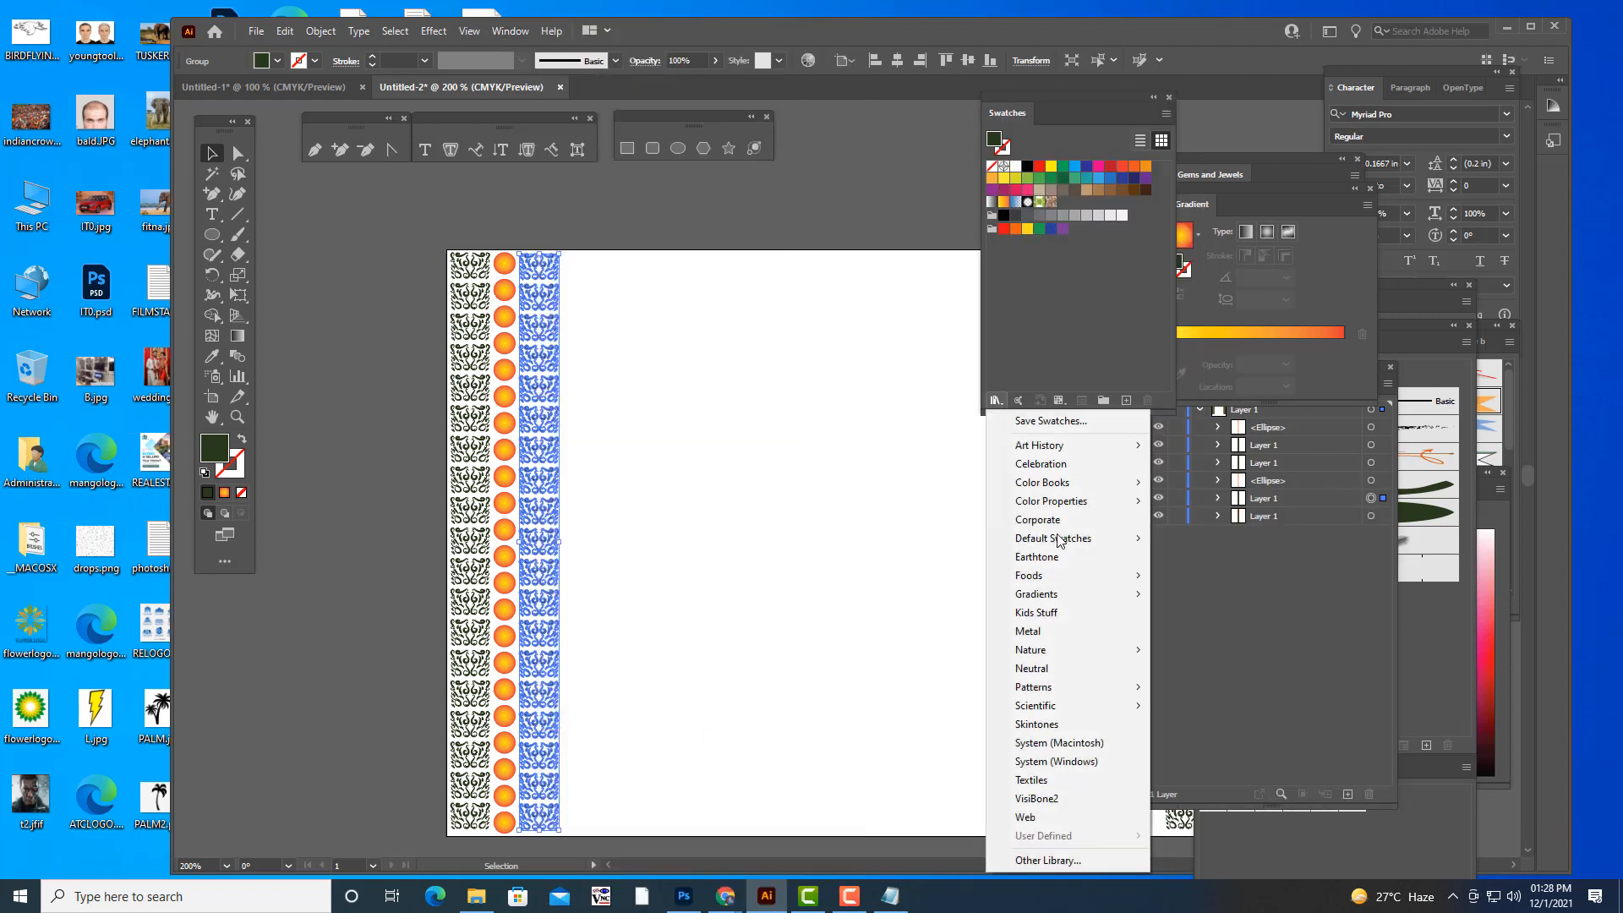
{"action": "mouse_move", "coordinate": [1067, 594]}
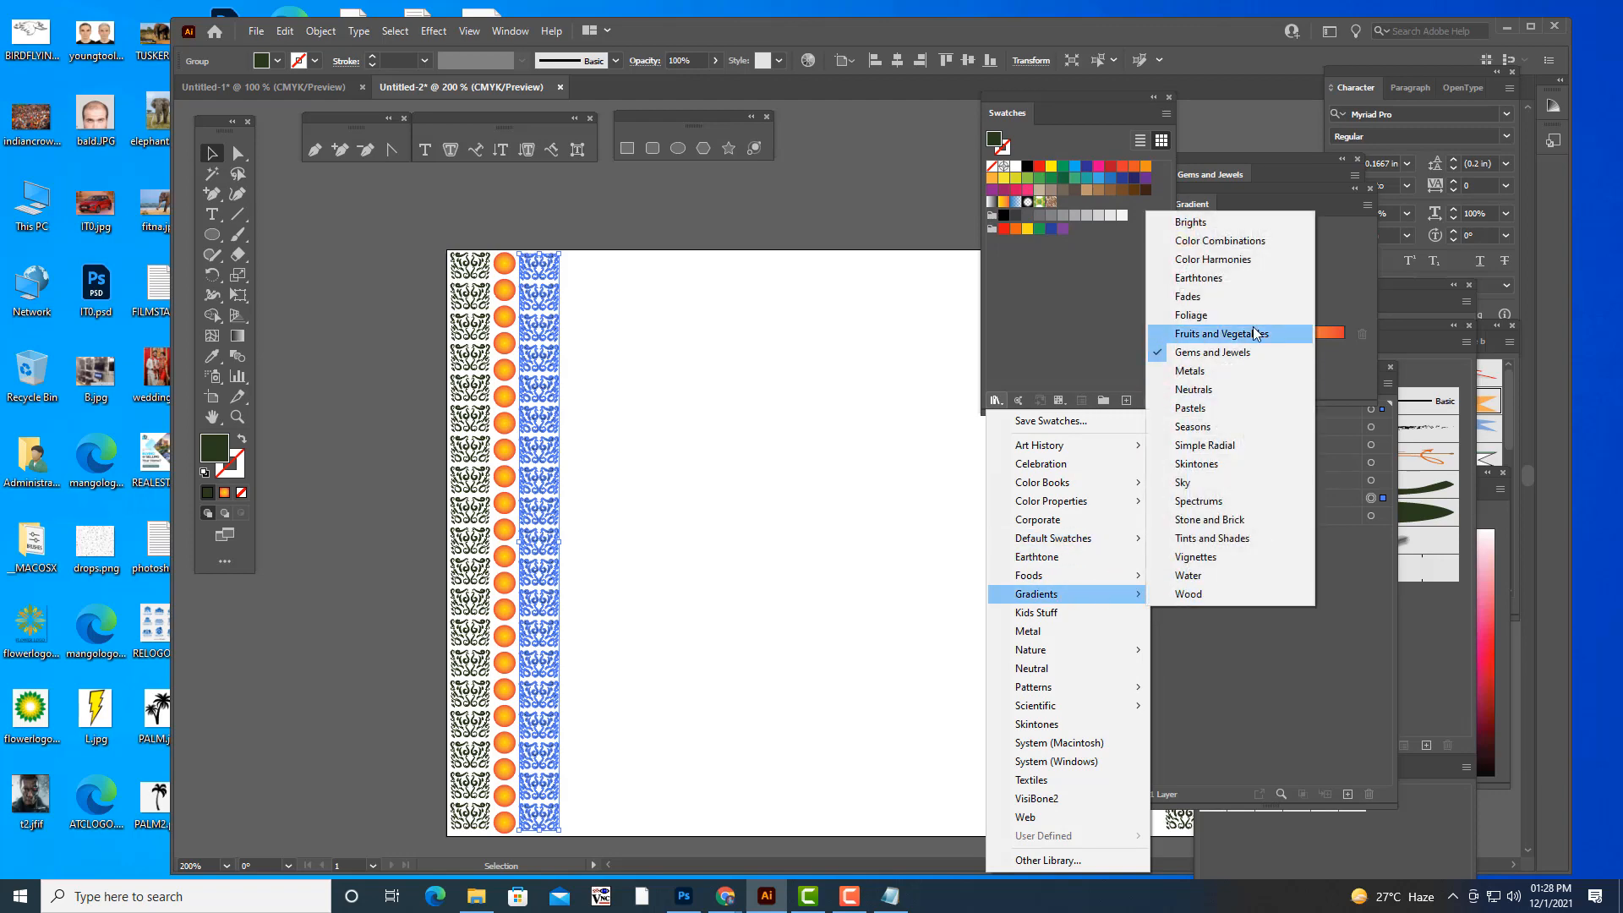
{"action": "left_click", "coordinate": [1245, 351]}
{"action": "left_click_drag", "start_coordinate": [1219, 160], "coordinate": [911, 296]}
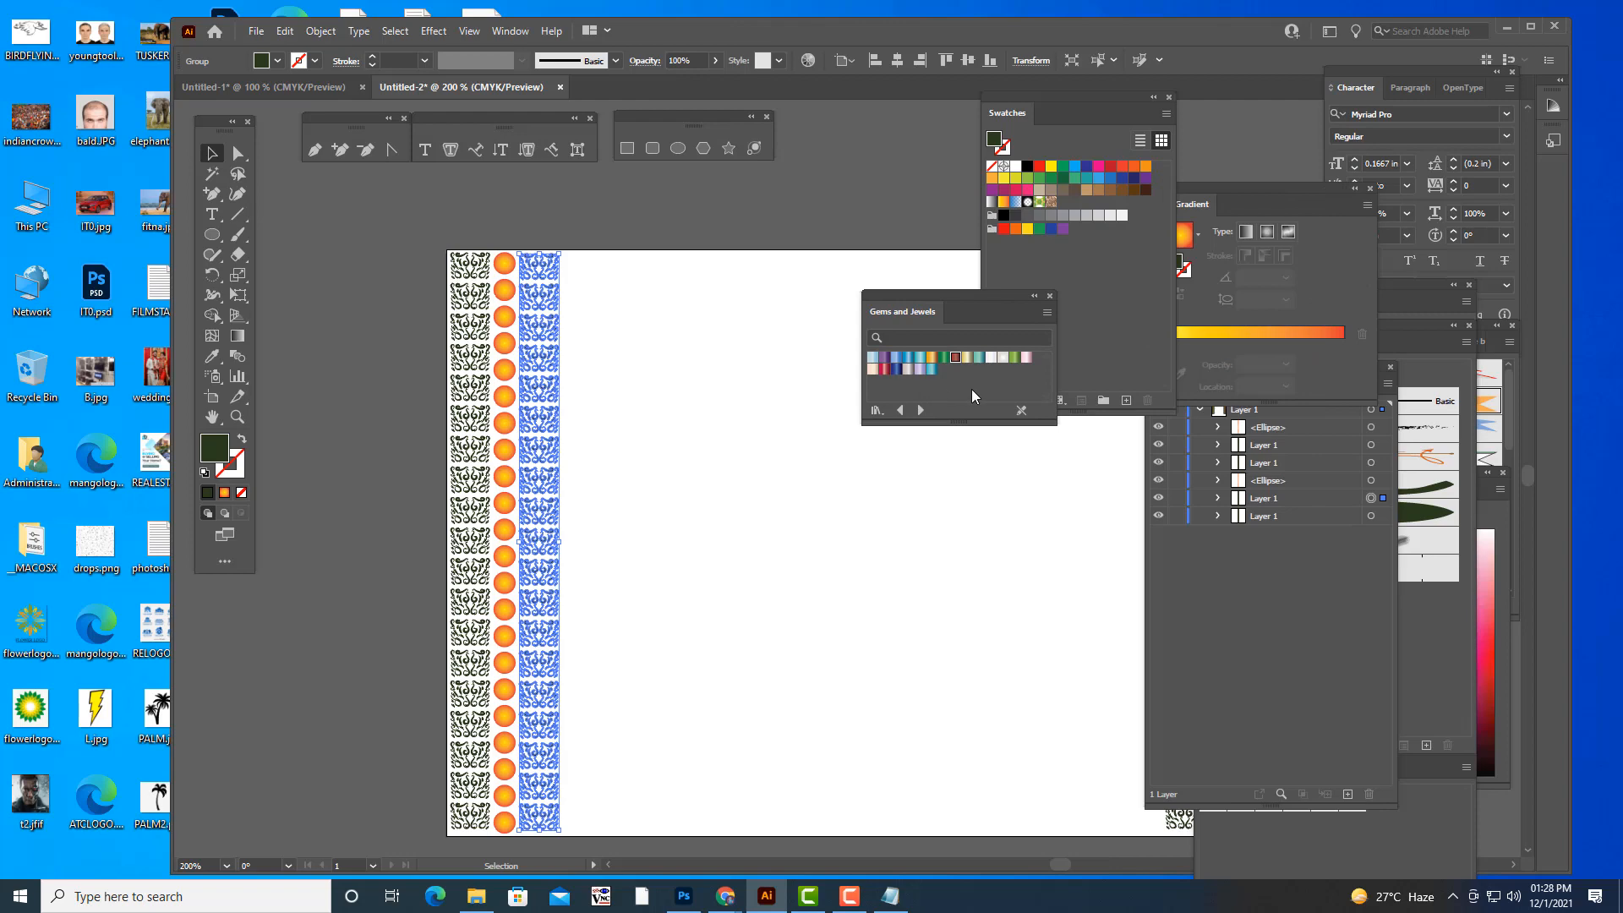
- Fill both ornament columns of the left border with the gold-to-brown gradient swatch from Gems and Jewels
{"action": "left_click", "coordinate": [932, 357]}
{"action": "left_click", "coordinate": [572, 539]}
{"action": "left_click", "coordinate": [471, 509]}
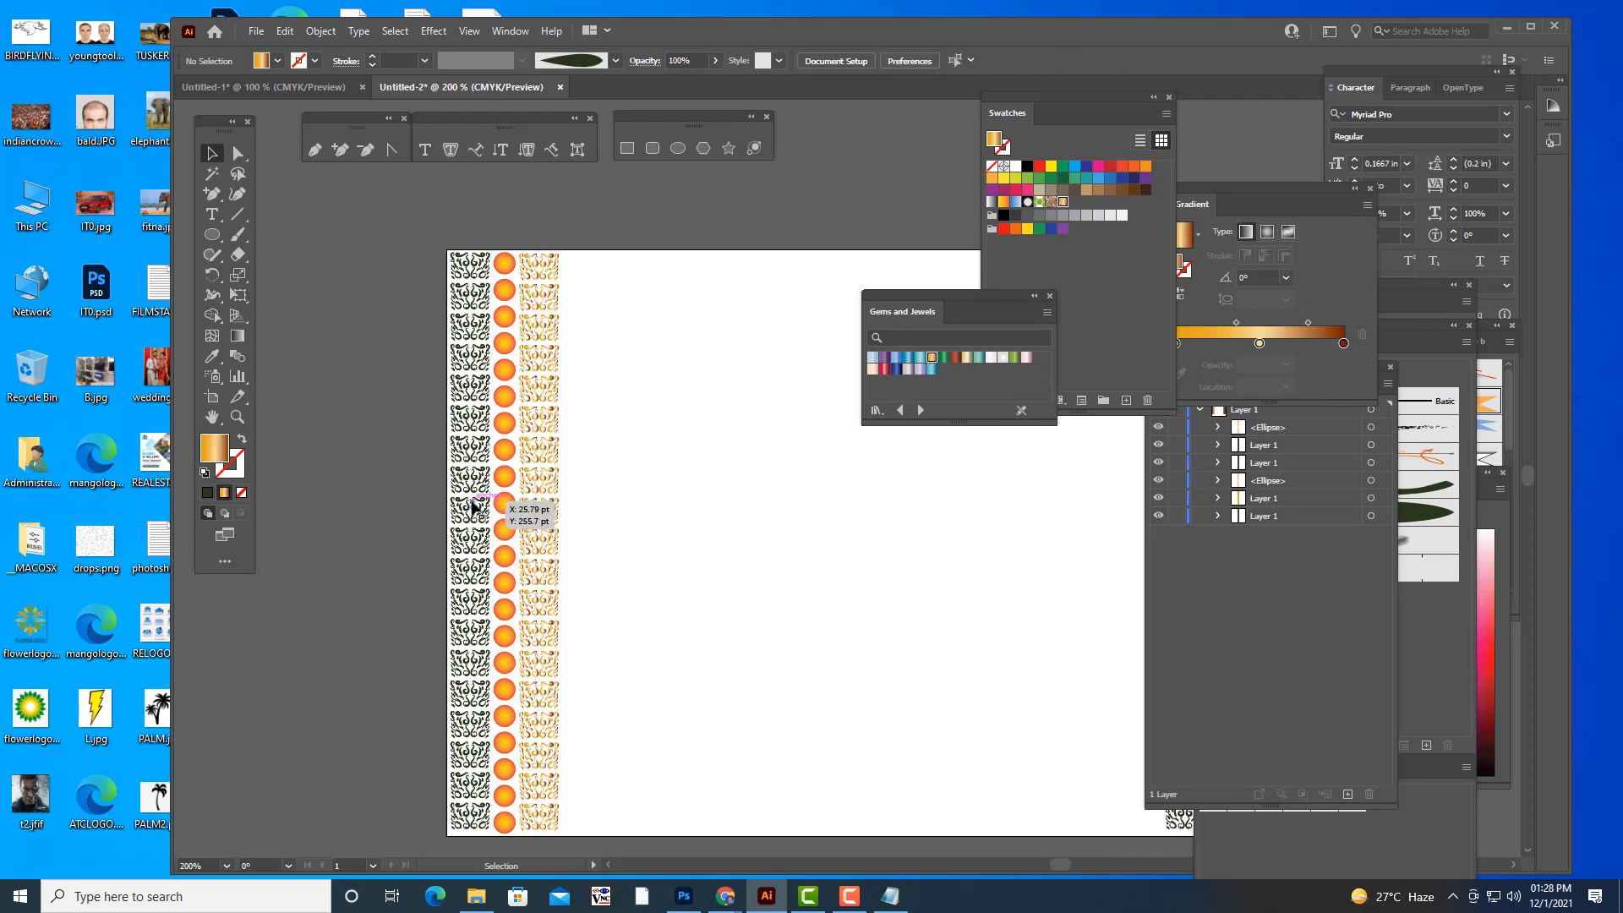
{"action": "left_click", "coordinate": [933, 369]}
{"action": "left_click", "coordinate": [932, 358]}
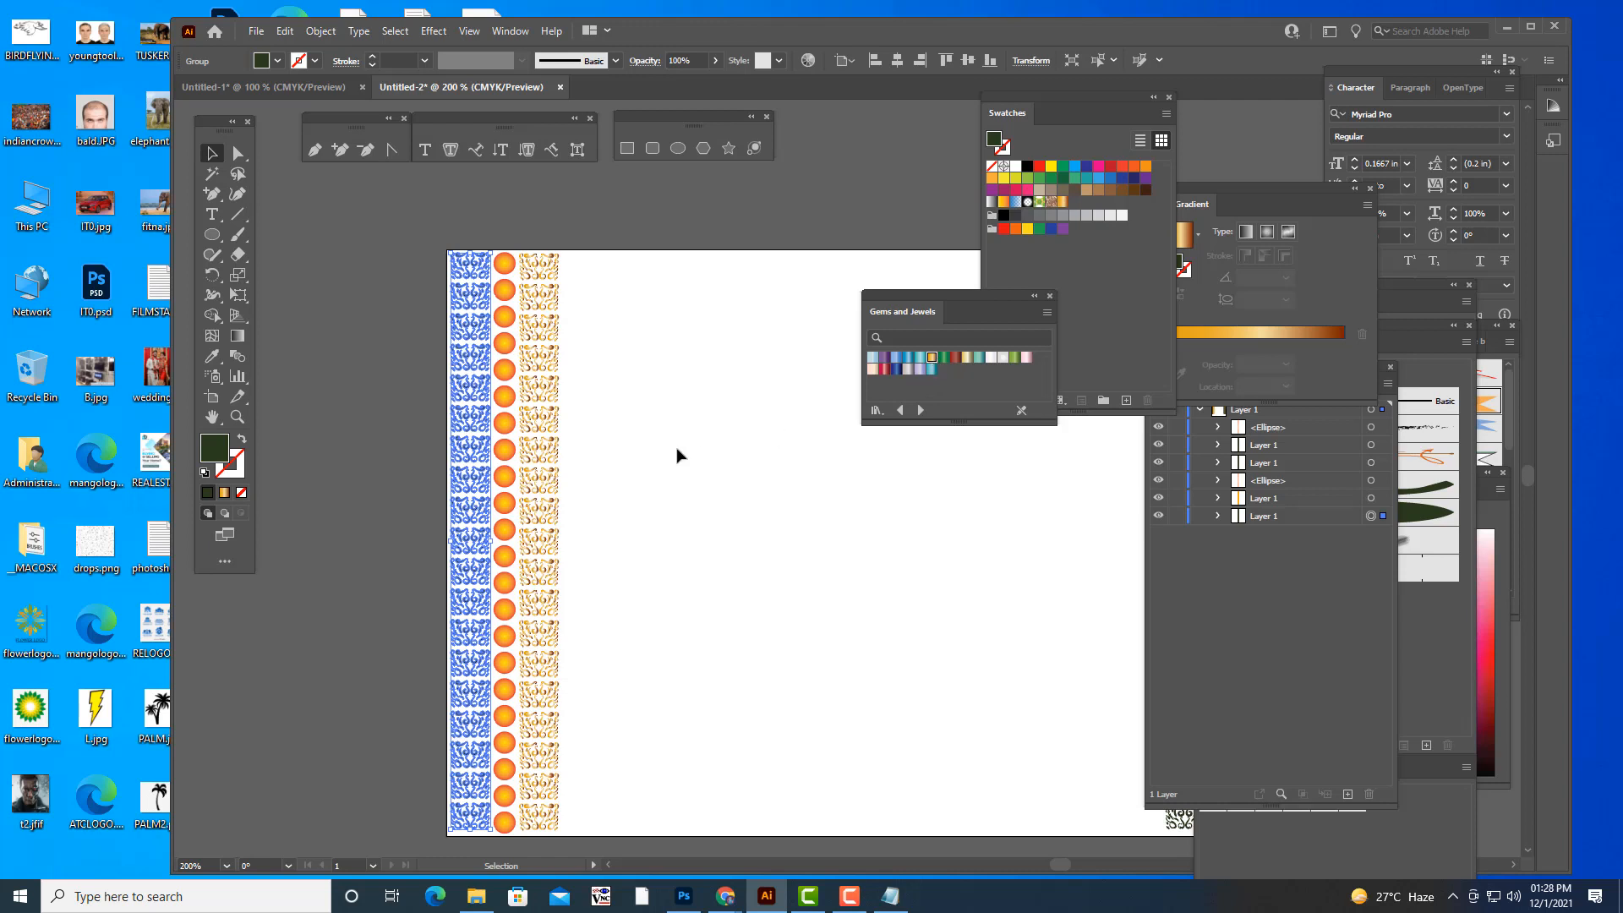
{"action": "left_click", "coordinate": [703, 458]}
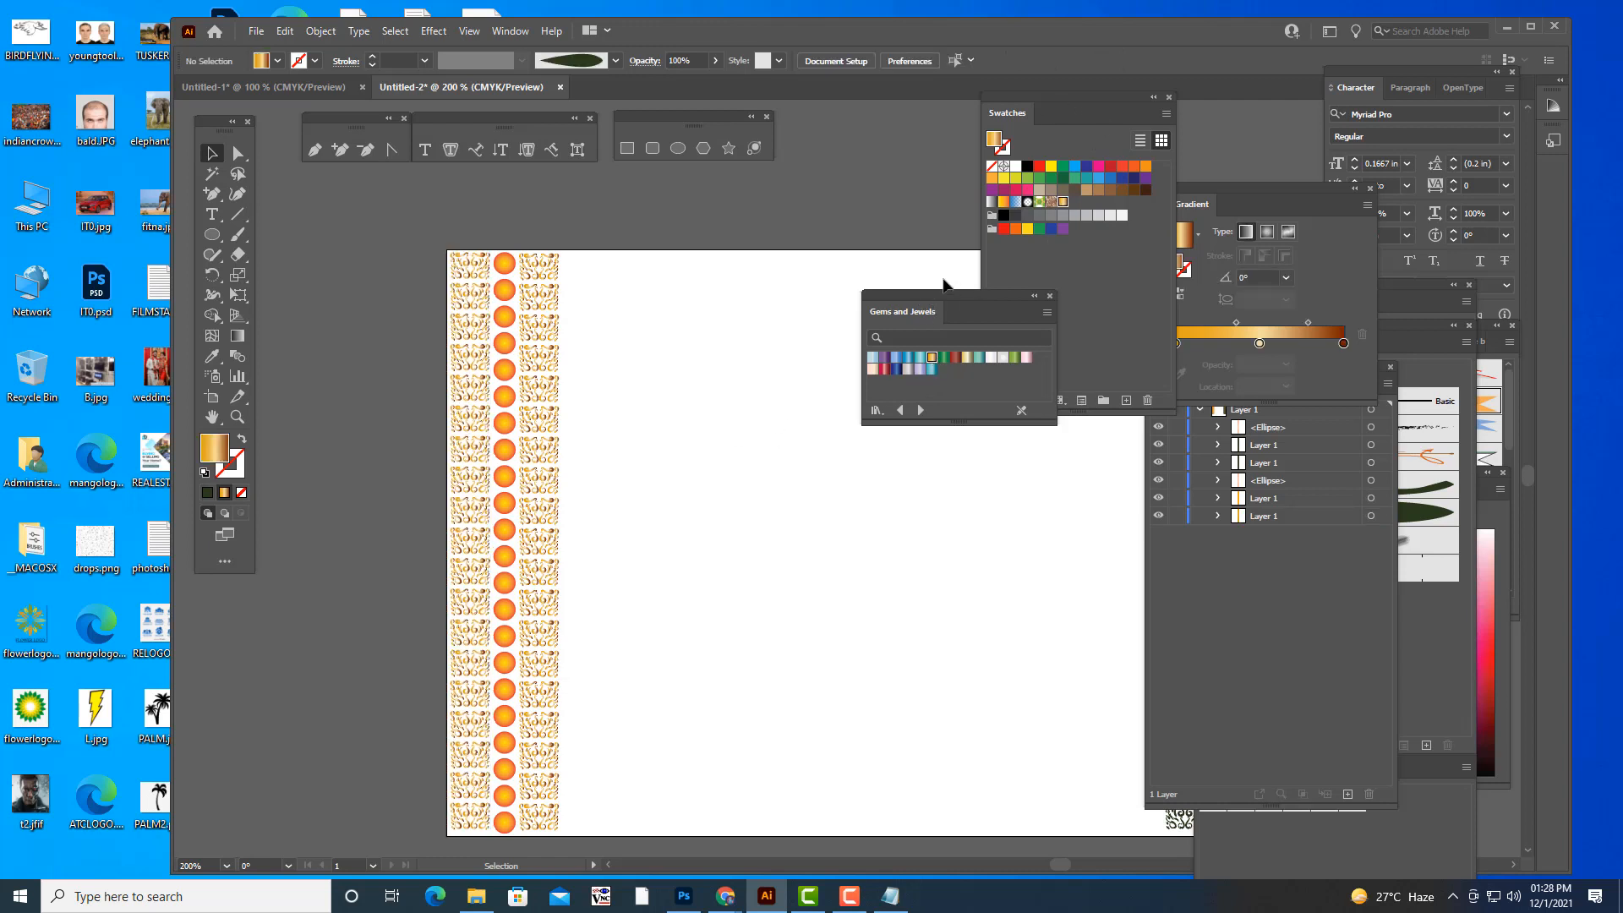
- Fill both ornament columns of the right border with the same gold-to-brown Gems and Jewels gradient
{"action": "left_click_drag", "start_coordinate": [1045, 96], "coordinate": [1306, 210]}
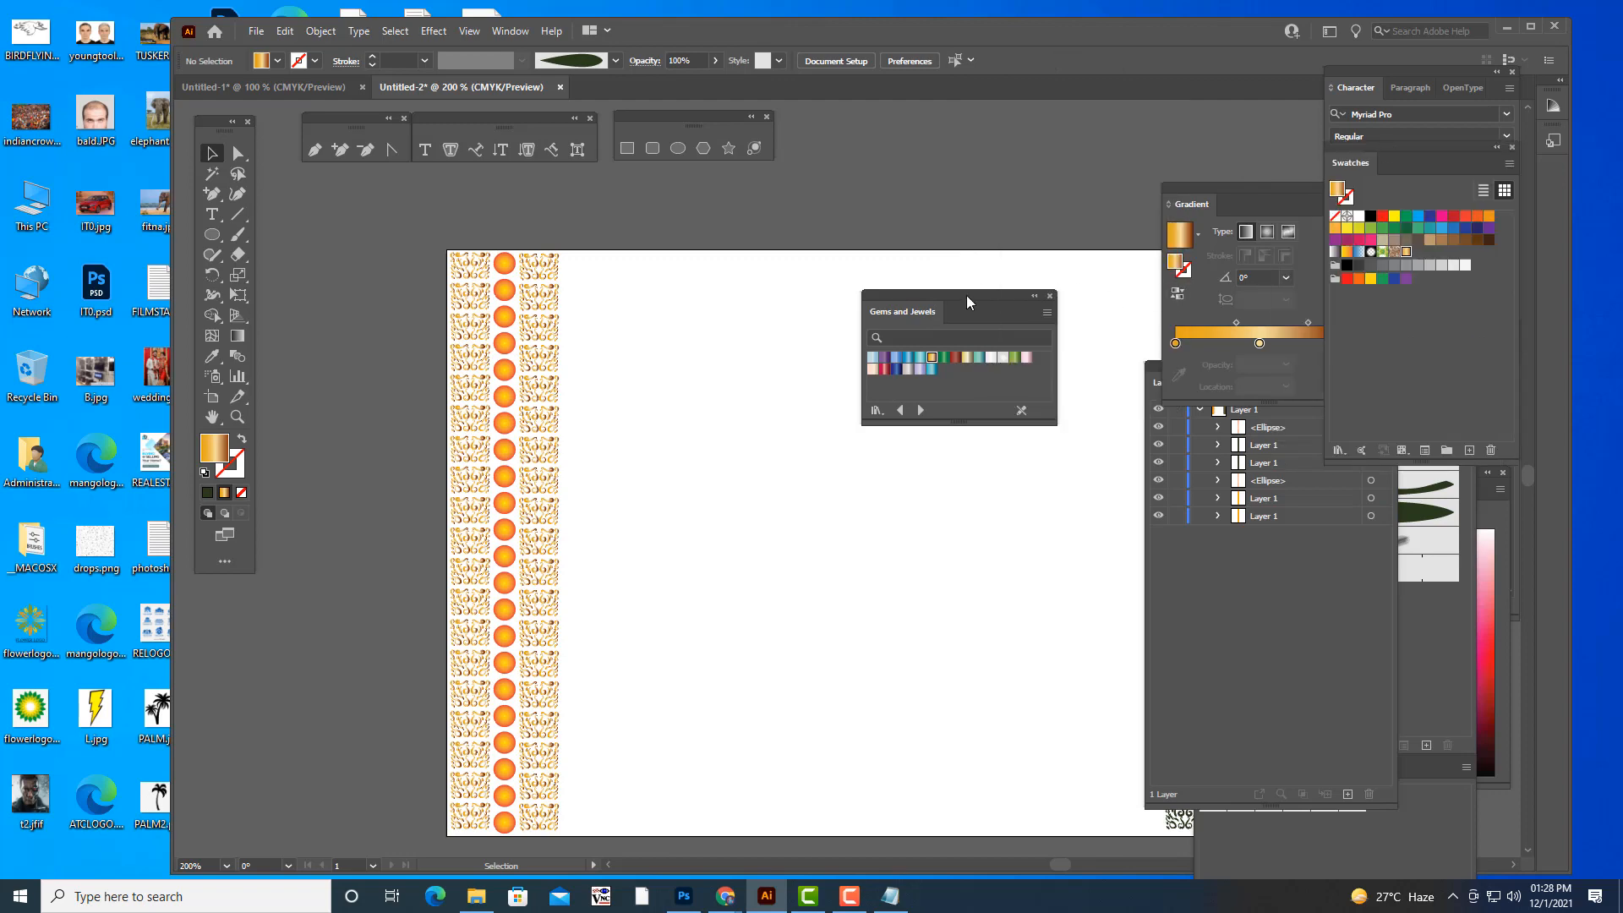
{"action": "left_click_drag", "start_coordinate": [966, 296], "coordinate": [990, 118]}
{"action": "key", "text": "ctrl+minus"}
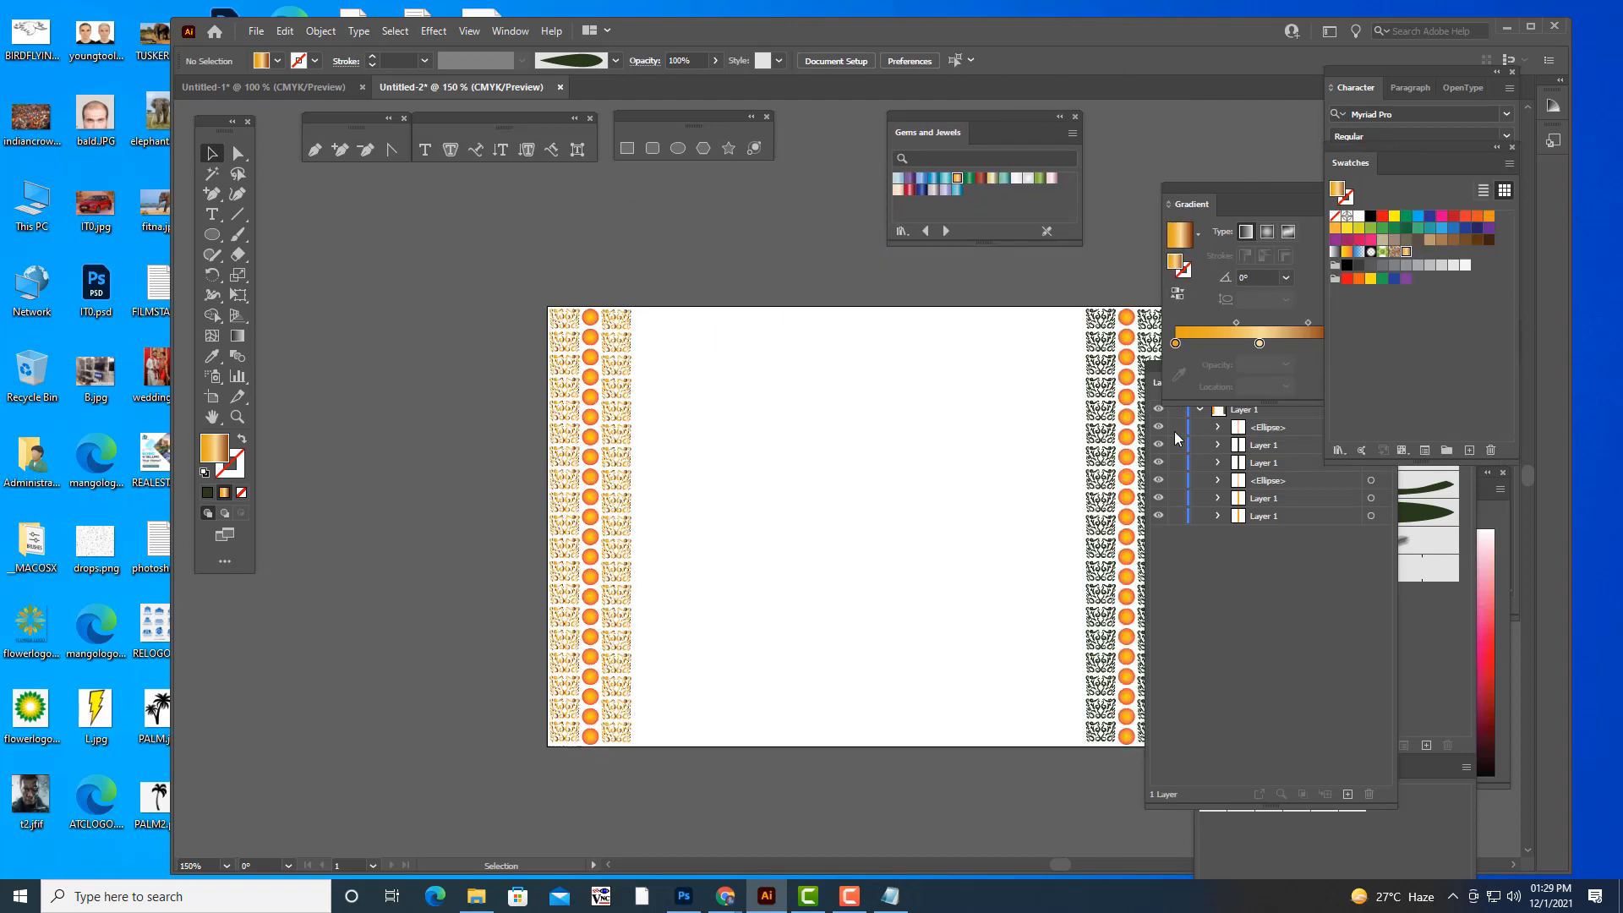
{"action": "left_click", "coordinate": [1101, 418]}
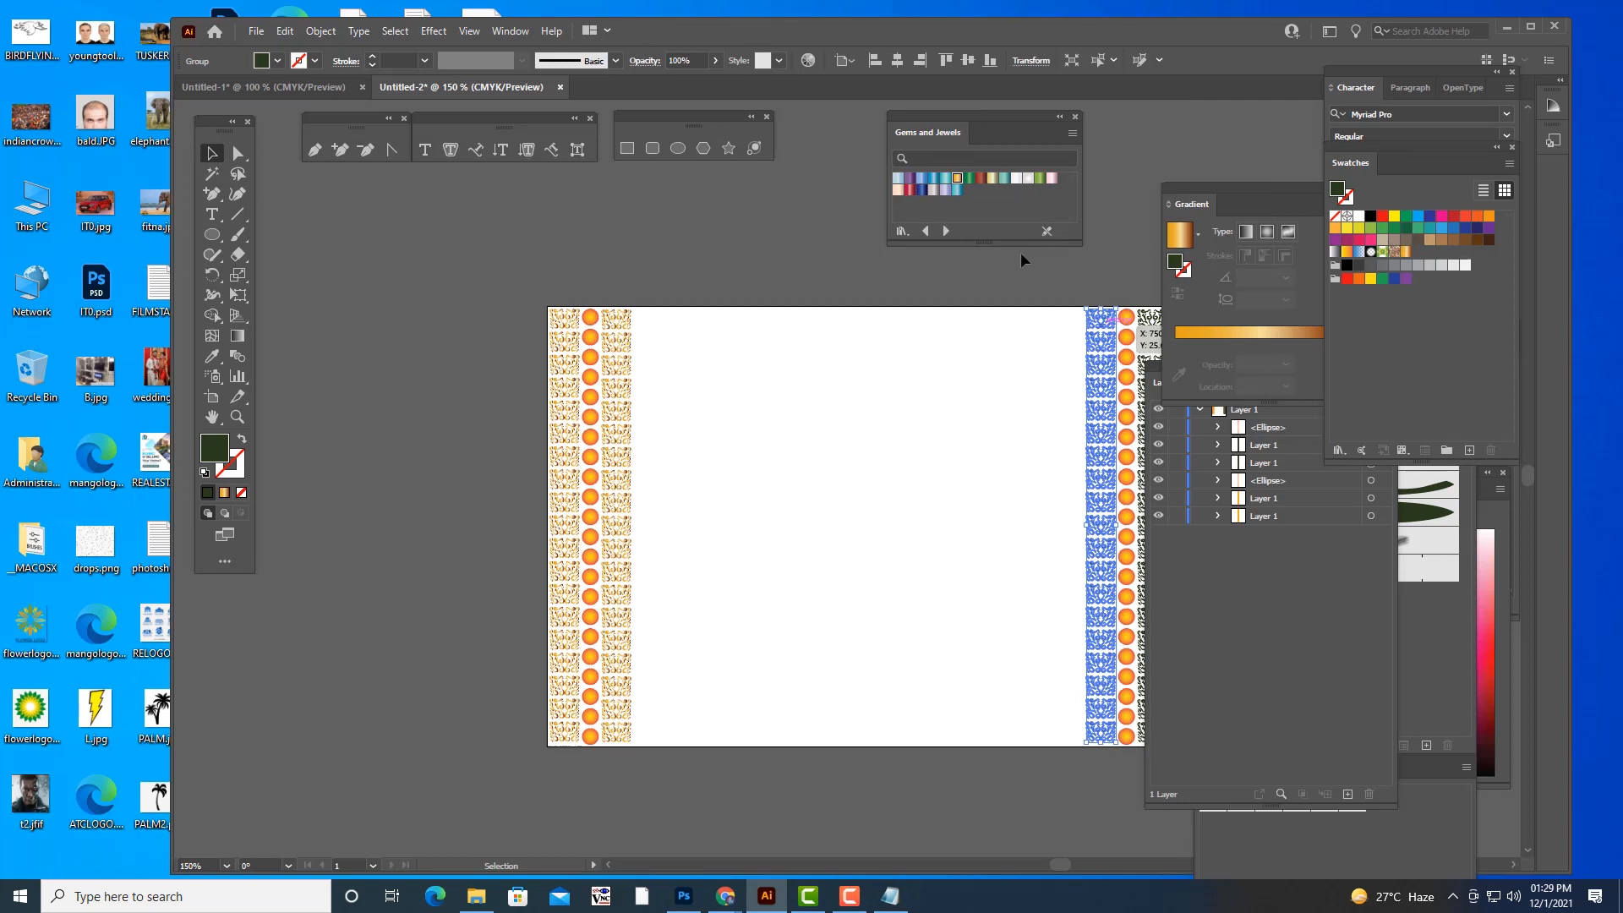
{"action": "left_click", "coordinate": [958, 178]}
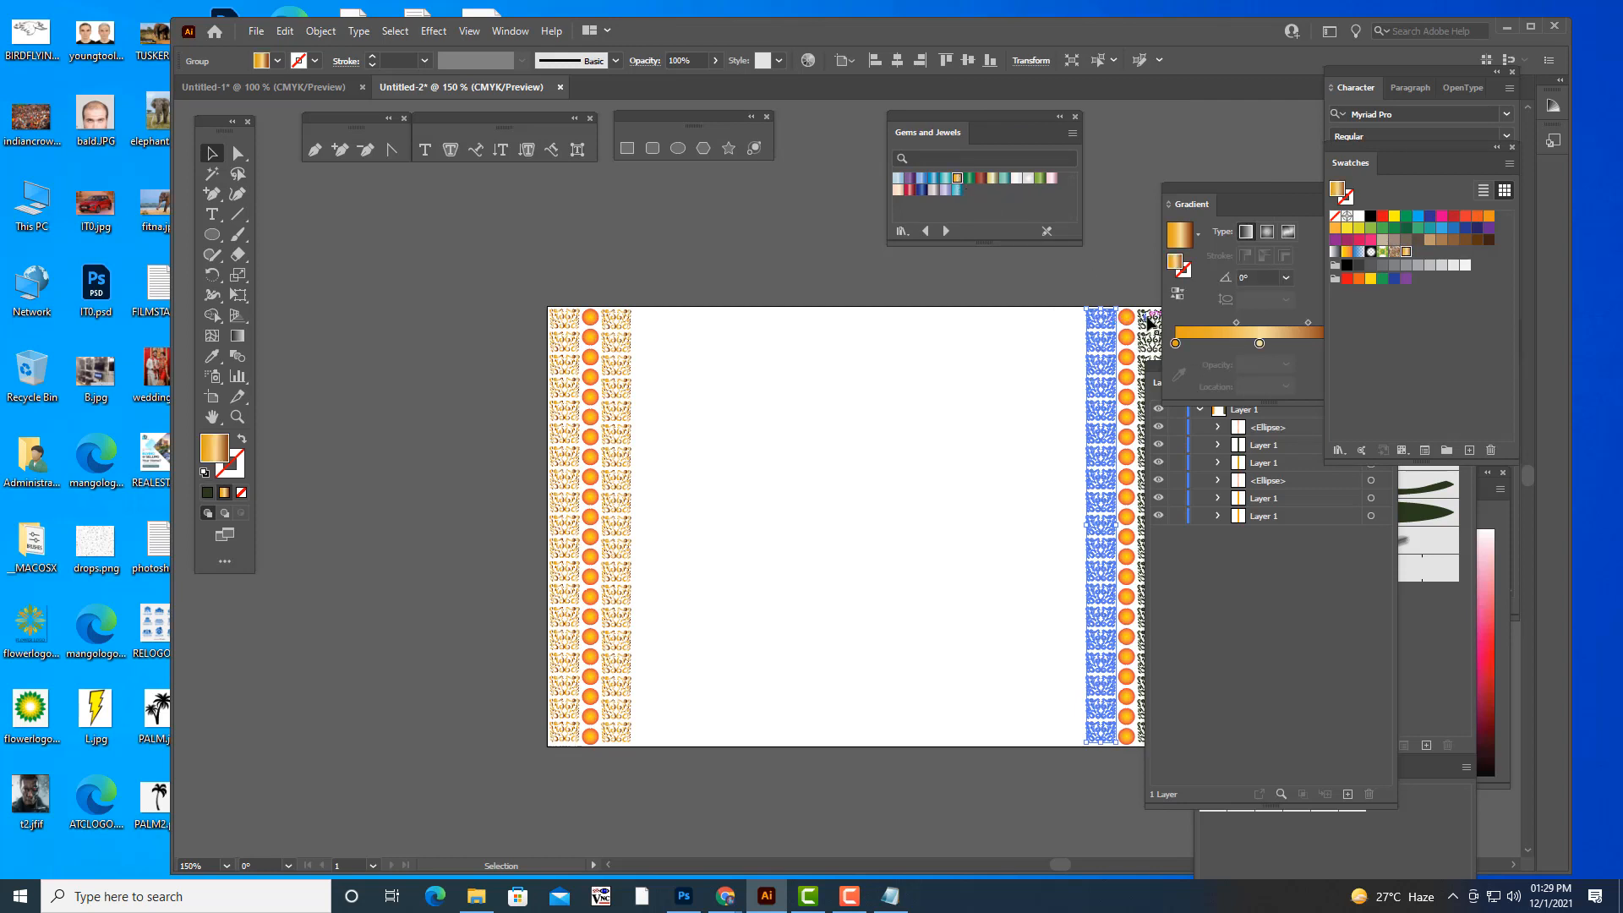
{"action": "left_click", "coordinate": [1150, 324]}
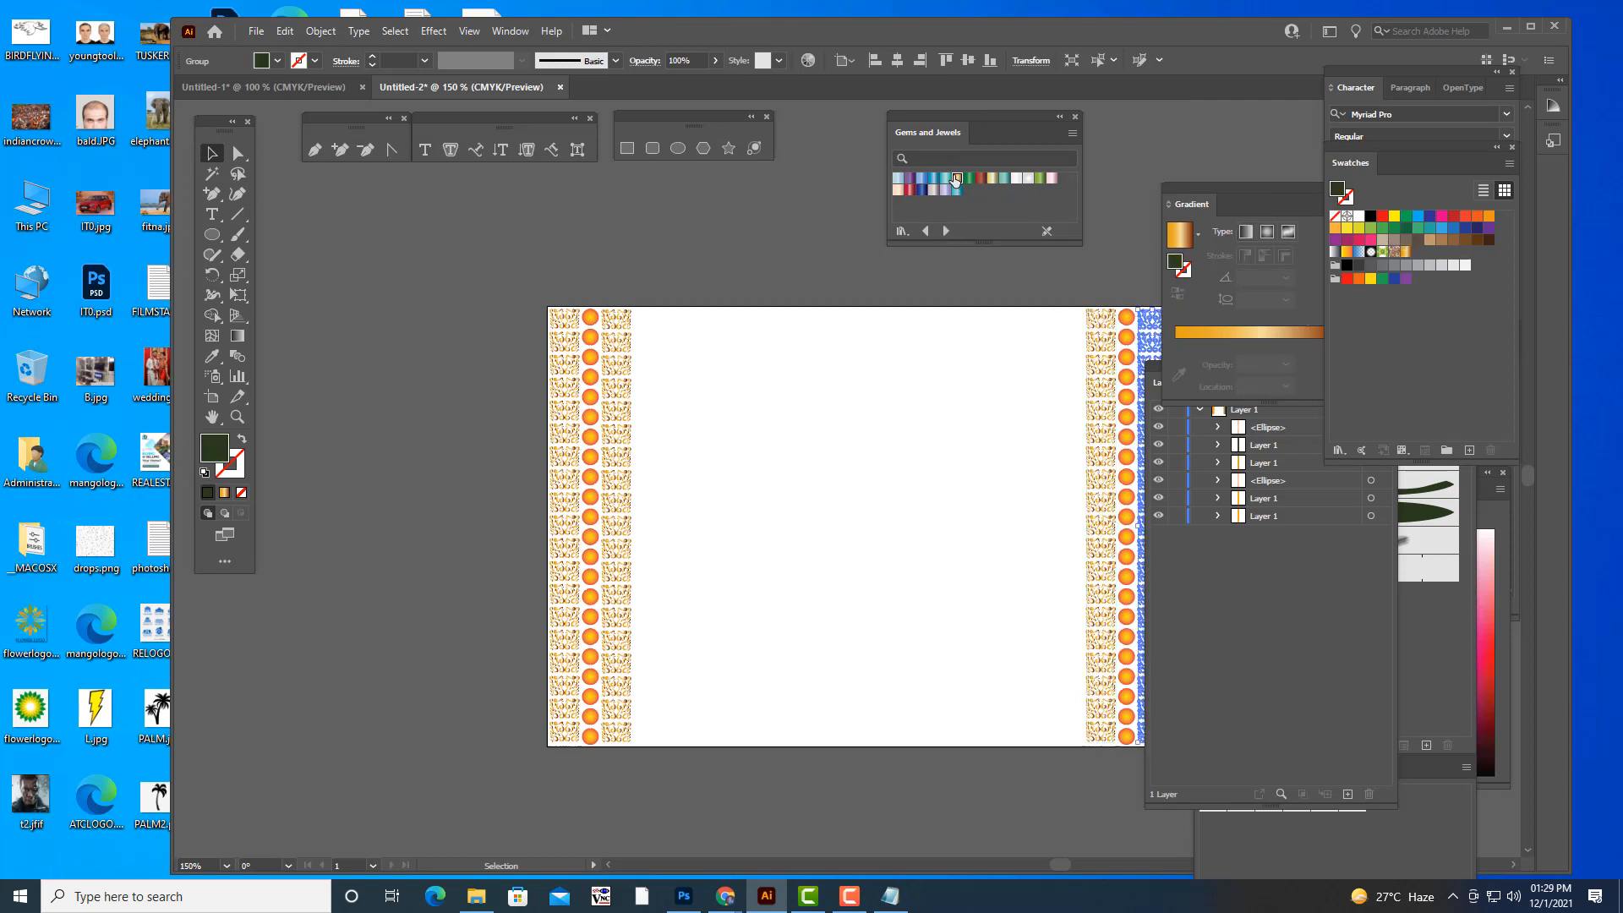
{"action": "left_click", "coordinate": [957, 179]}
{"action": "left_click", "coordinate": [1113, 246]}
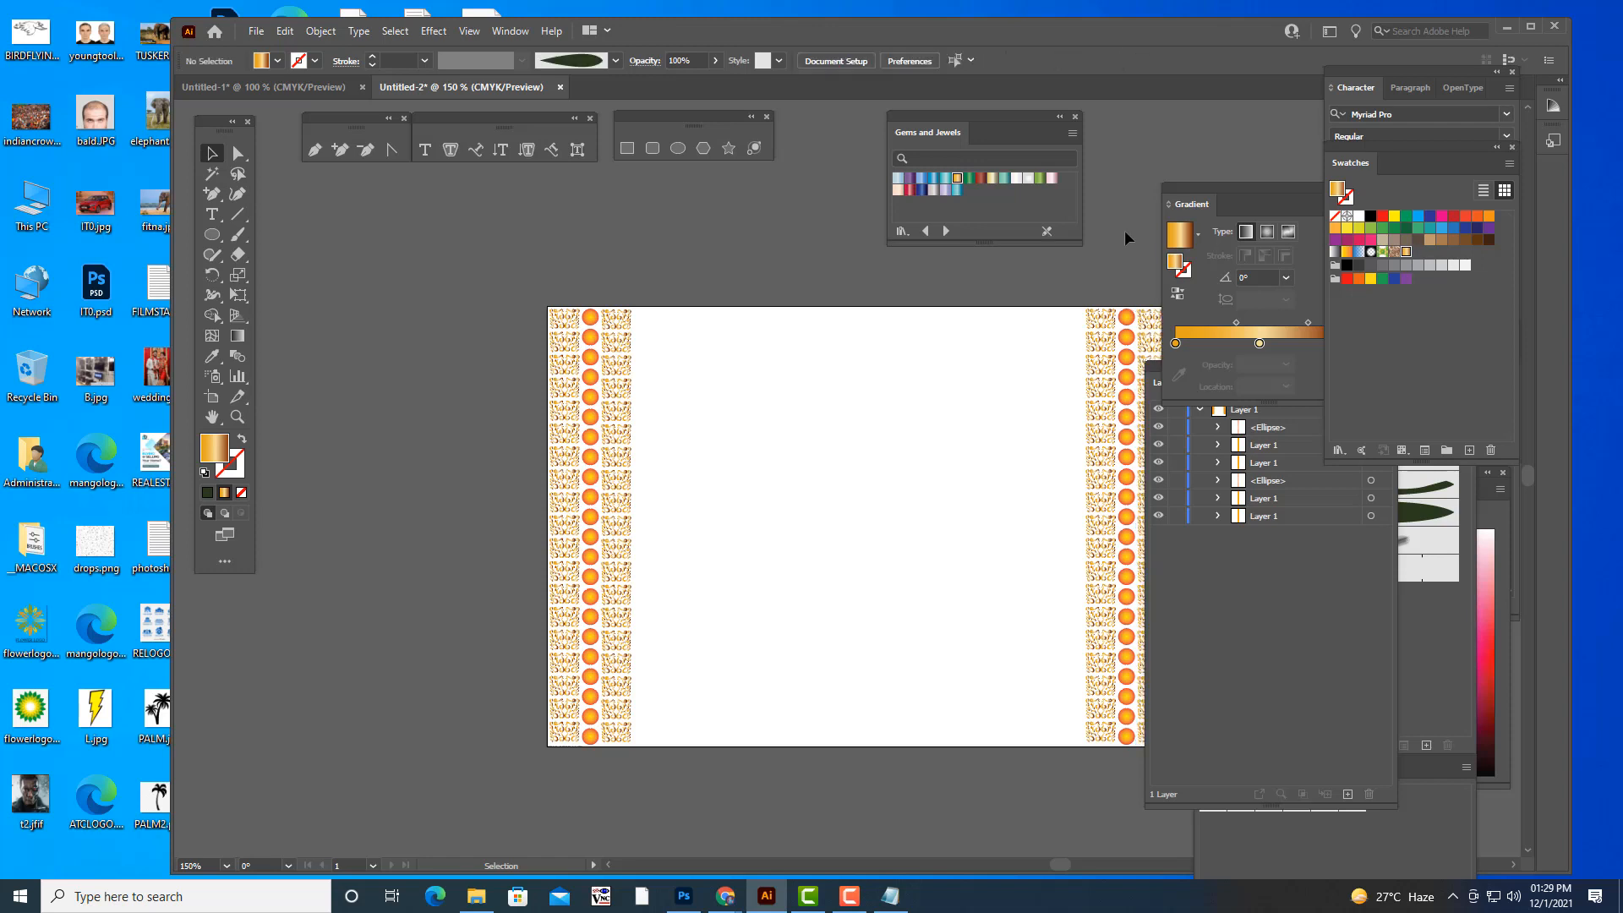
{"action": "key", "text": "ctrl+1"}
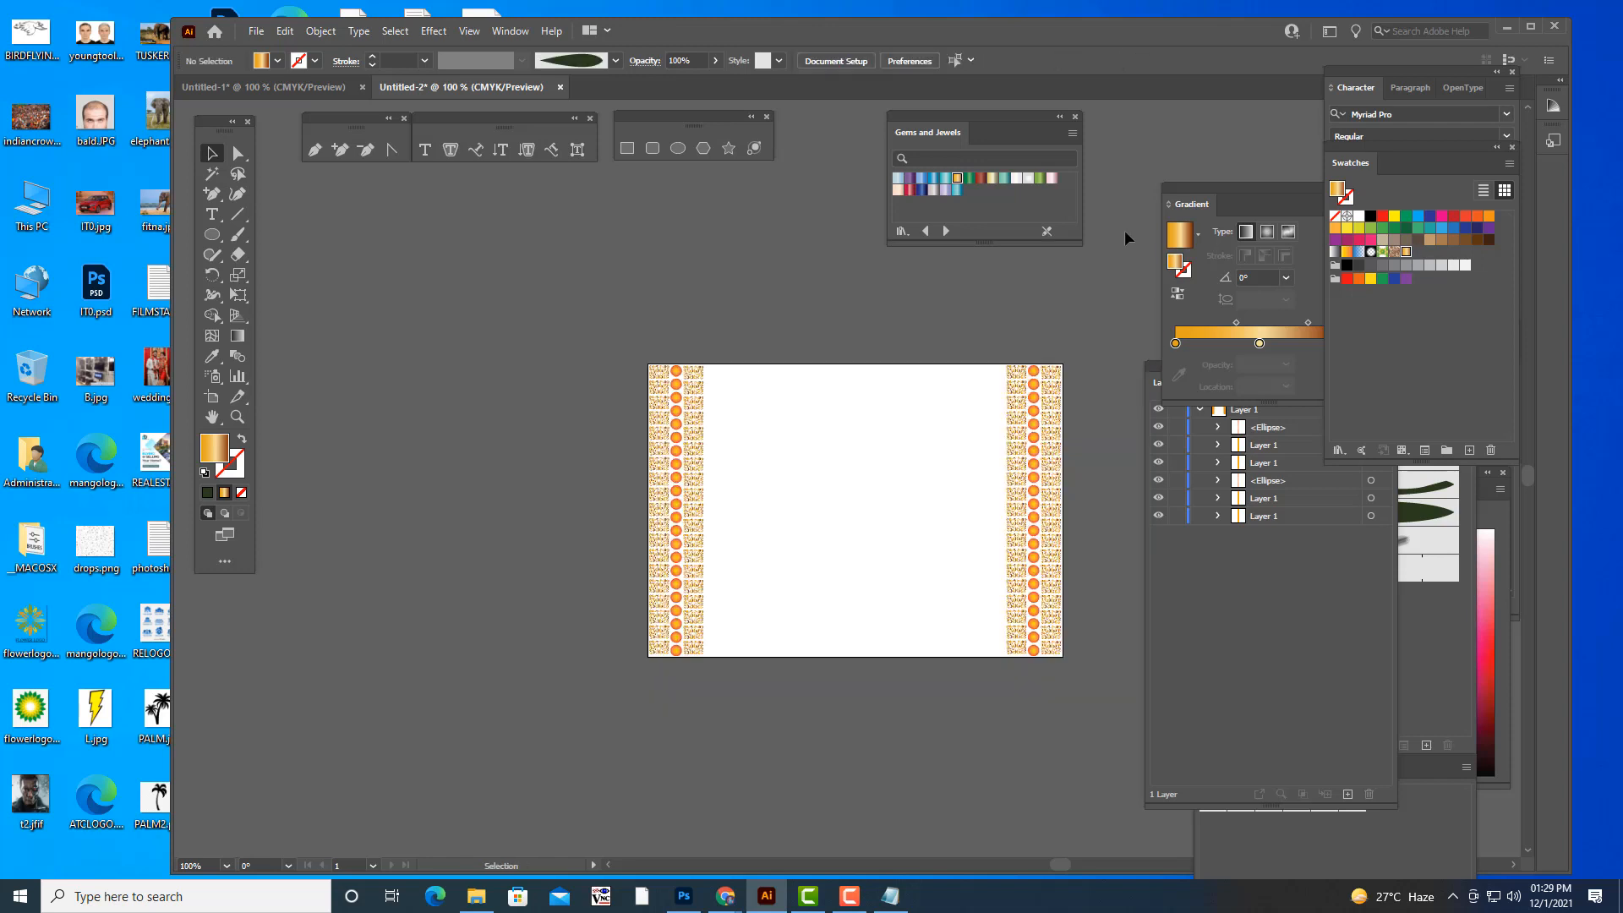
- Draw a rectangle covering the whole artboard, from its upper-left corner to its lower-right corner
{"action": "left_click_drag", "start_coordinate": [960, 109], "coordinate": [1177, 127]}
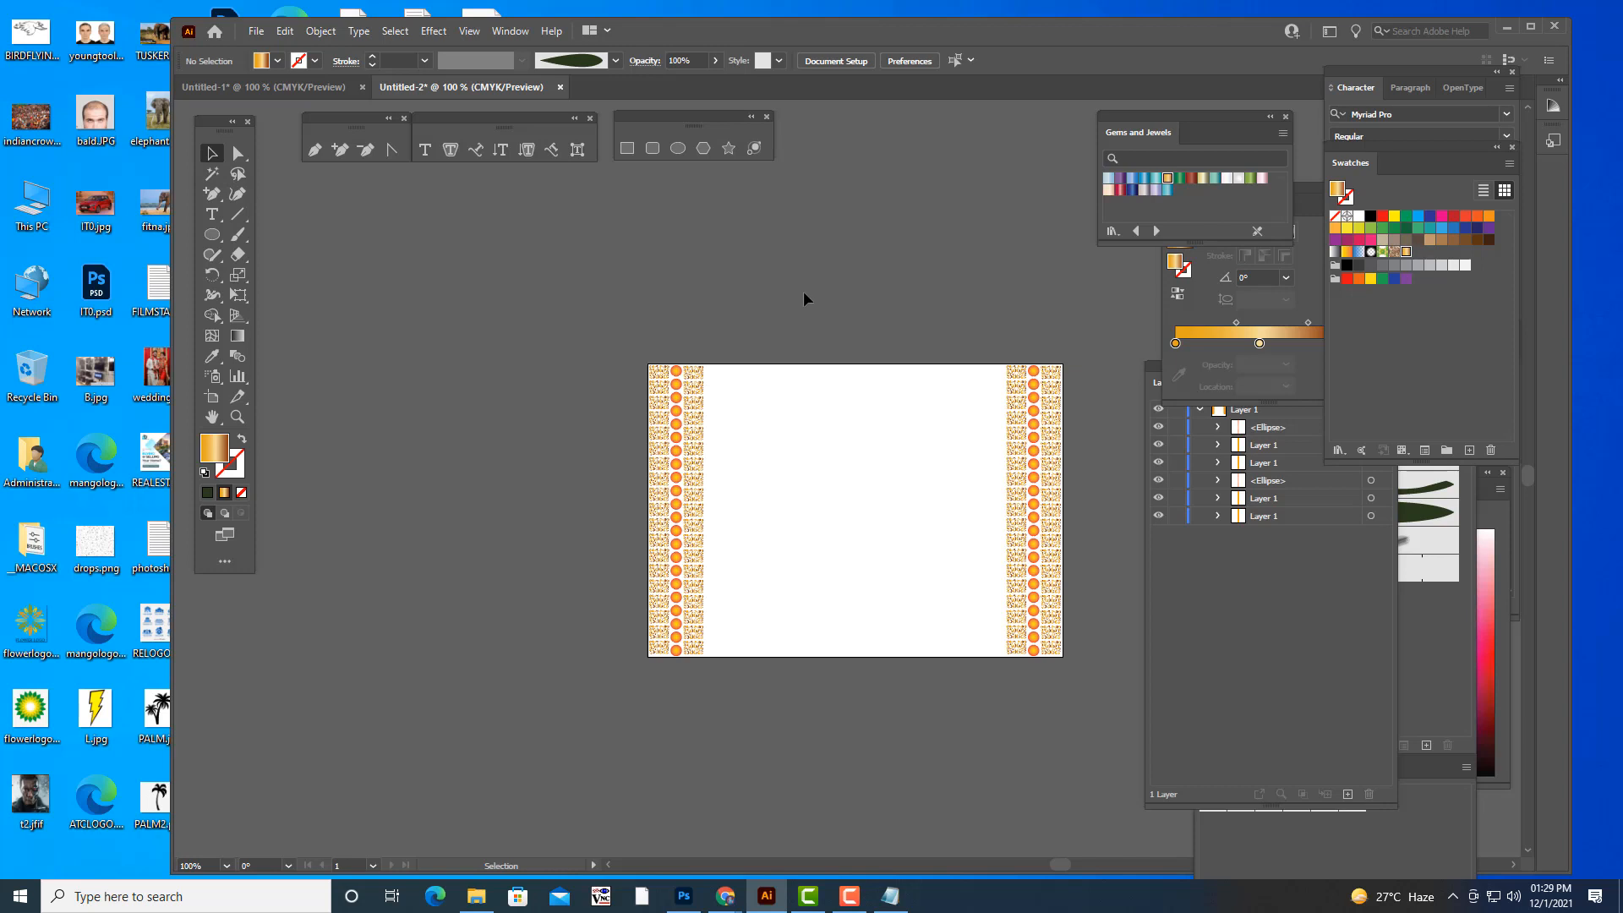
{"action": "key", "text": "a"}
{"action": "key", "text": "ctrl+plus"}
{"action": "key", "text": "ctrl+minus"}
{"action": "left_click", "coordinate": [626, 149]}
{"action": "left_click_drag", "start_coordinate": [650, 366], "coordinate": [1063, 658]}
{"action": "left_click", "coordinate": [211, 153]}
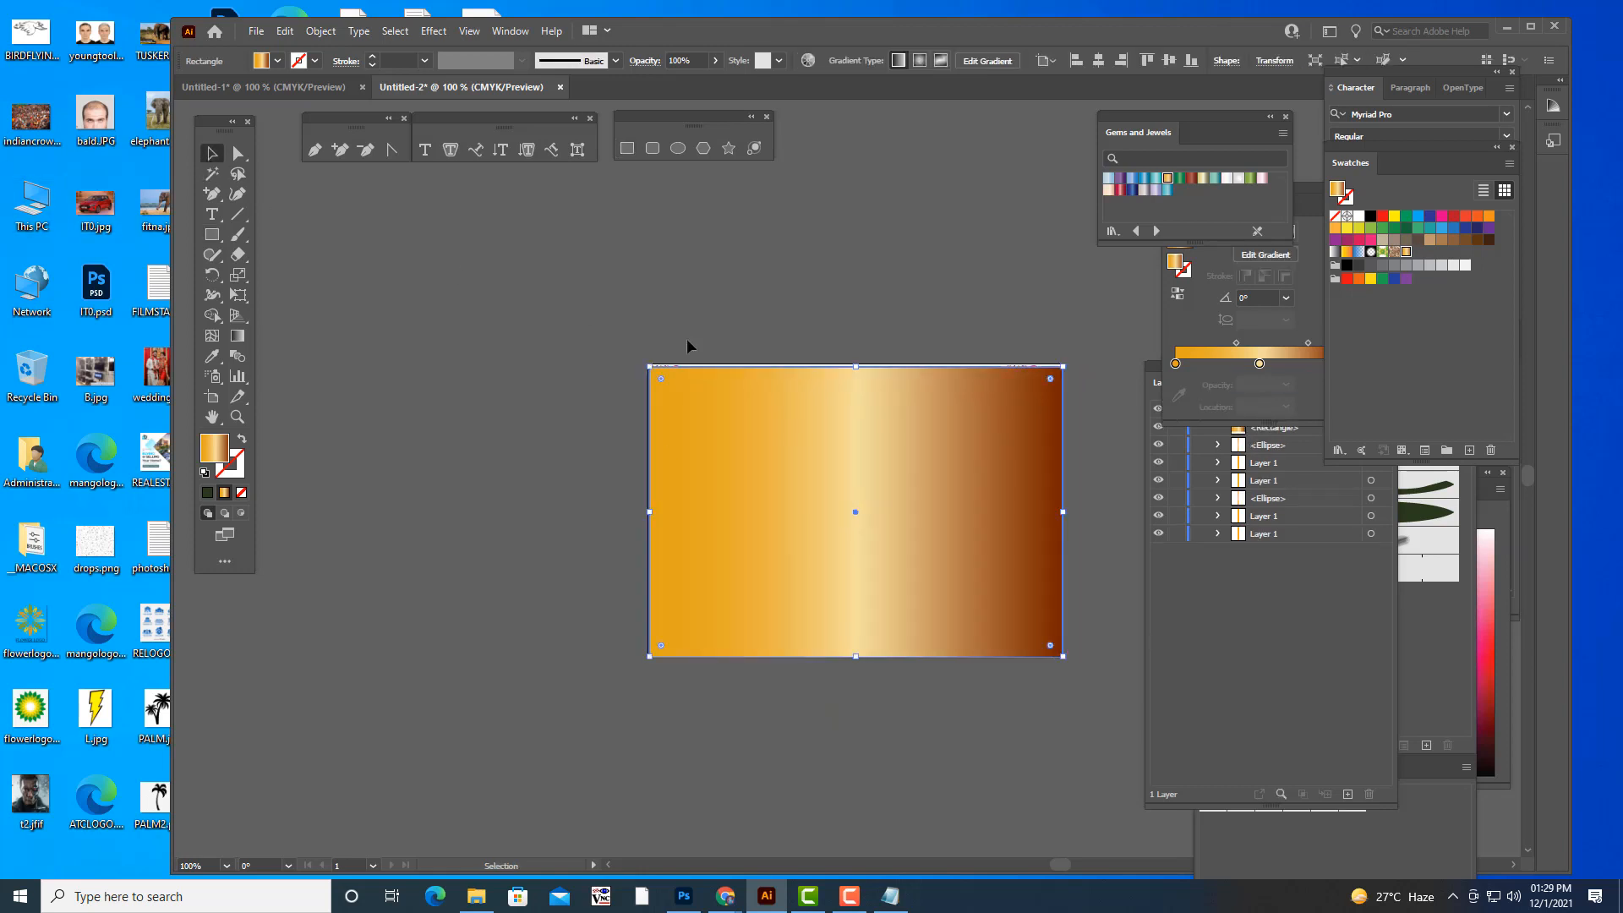
- Extend the rectangle's upper and left edges to meet the artboard's edges exactly
{"action": "scroll", "coordinate": [913, 366], "scroll_direction": "up", "scroll_amount": 2}
{"action": "key", "text": "a"}
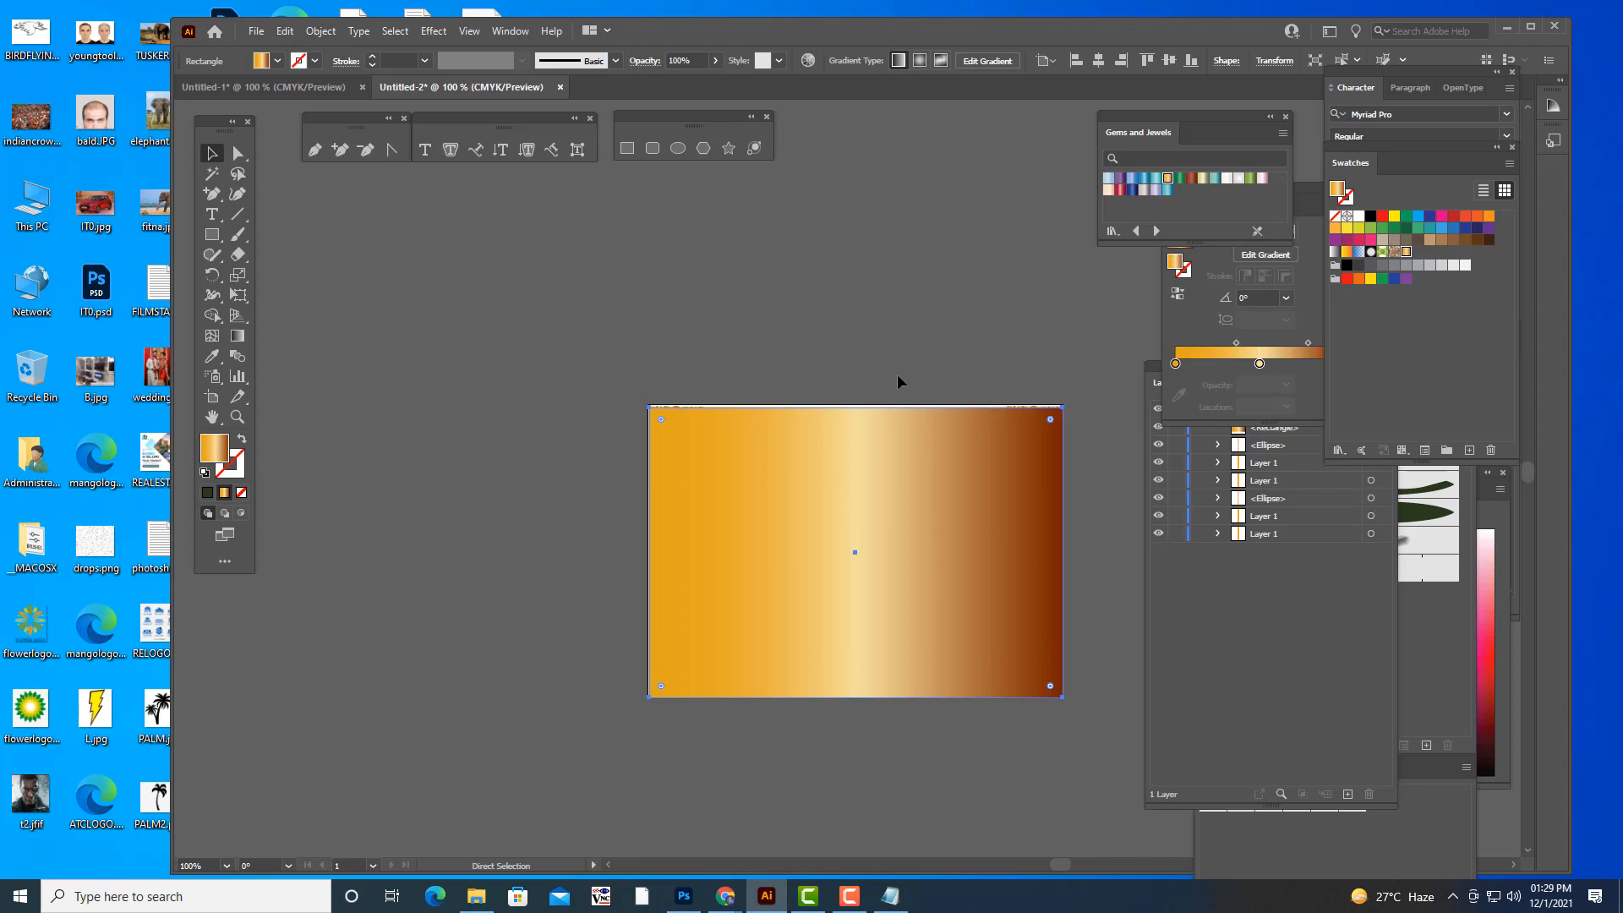
{"action": "key", "text": "ctrl+plus"}
{"action": "left_click_drag", "start_coordinate": [850, 261], "coordinate": [850, 255]}
{"action": "left_click_drag", "start_coordinate": [537, 477], "coordinate": [535, 476]}
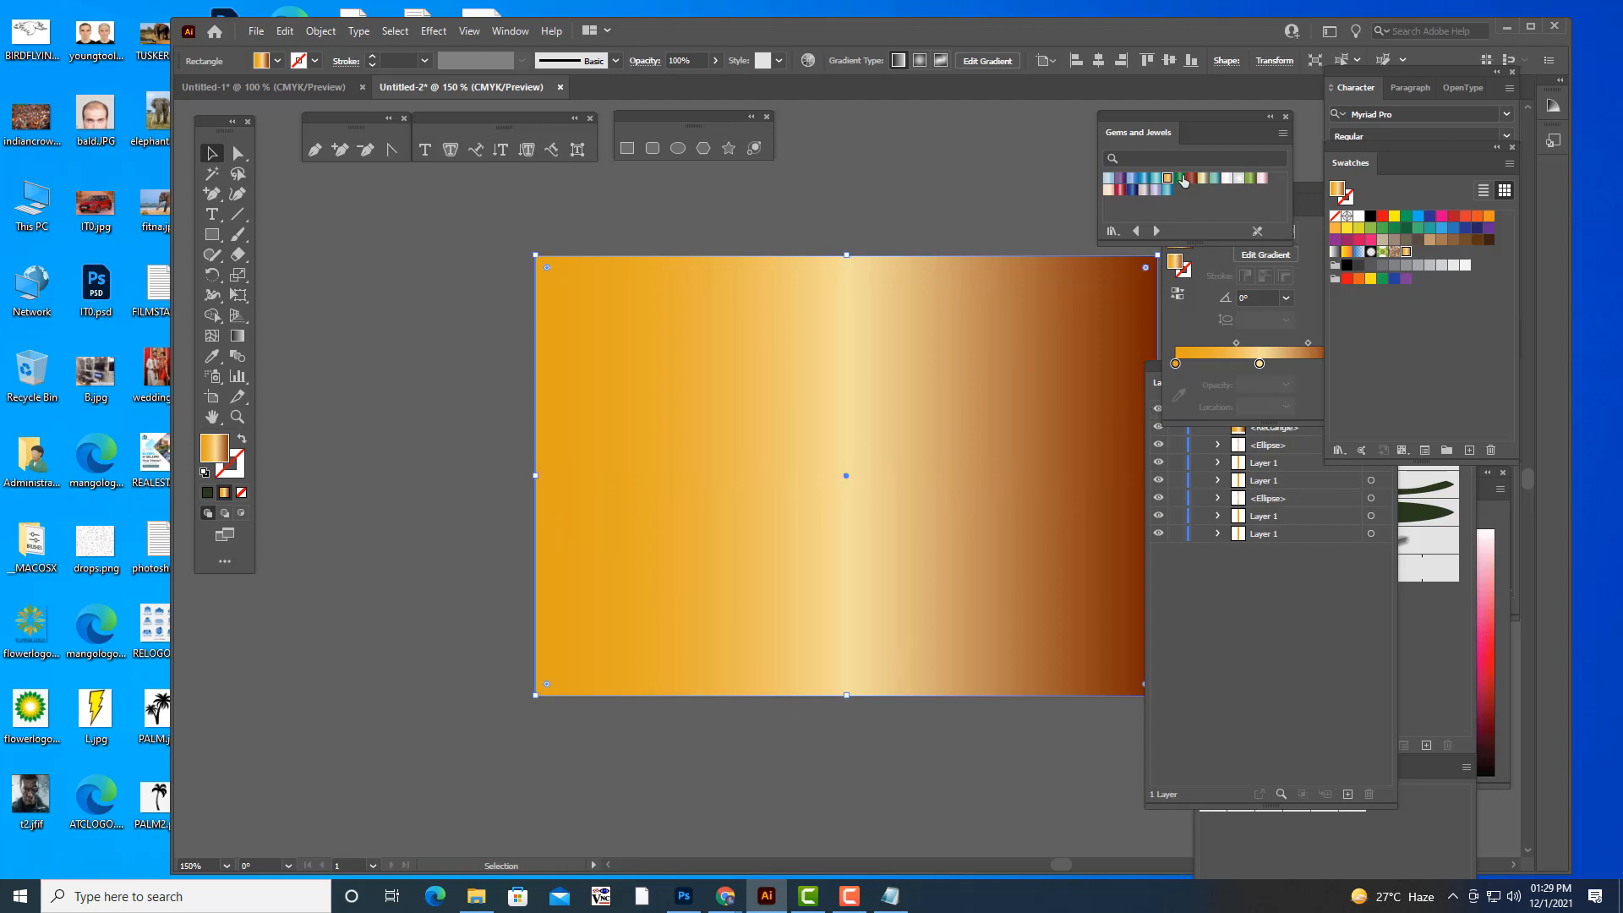
- Fill the rectangle with the dark blue Gems and Jewels gradient and send it to the back behind the borders
{"action": "left_click", "coordinate": [1132, 189]}
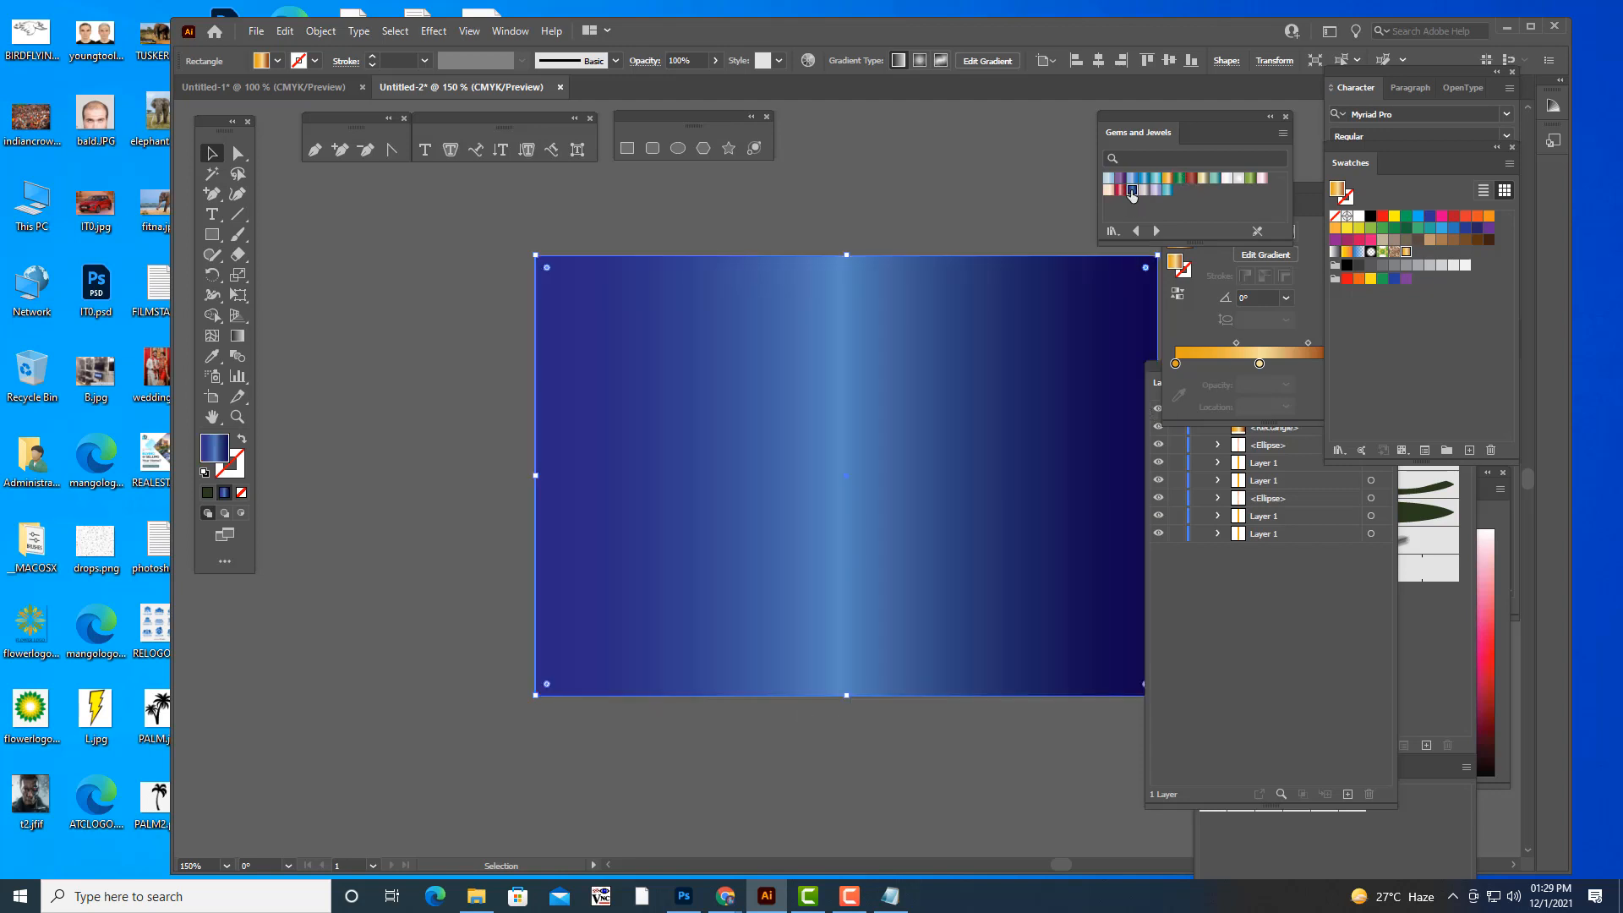
{"action": "key", "text": "ctrl+minus"}
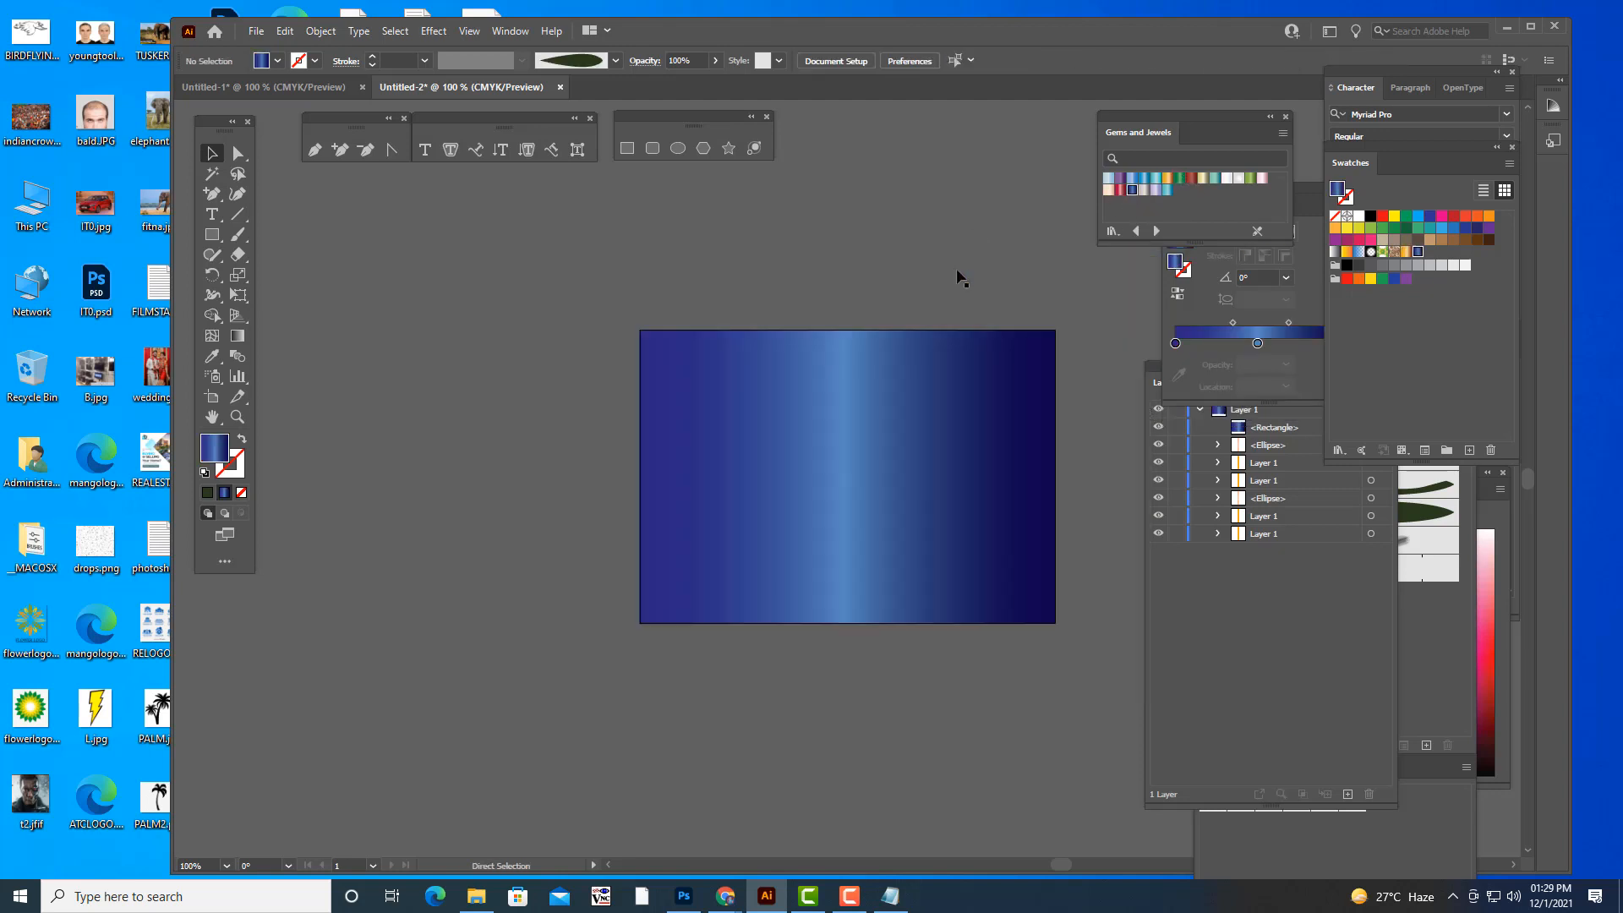
{"action": "right_click", "coordinate": [910, 369]}
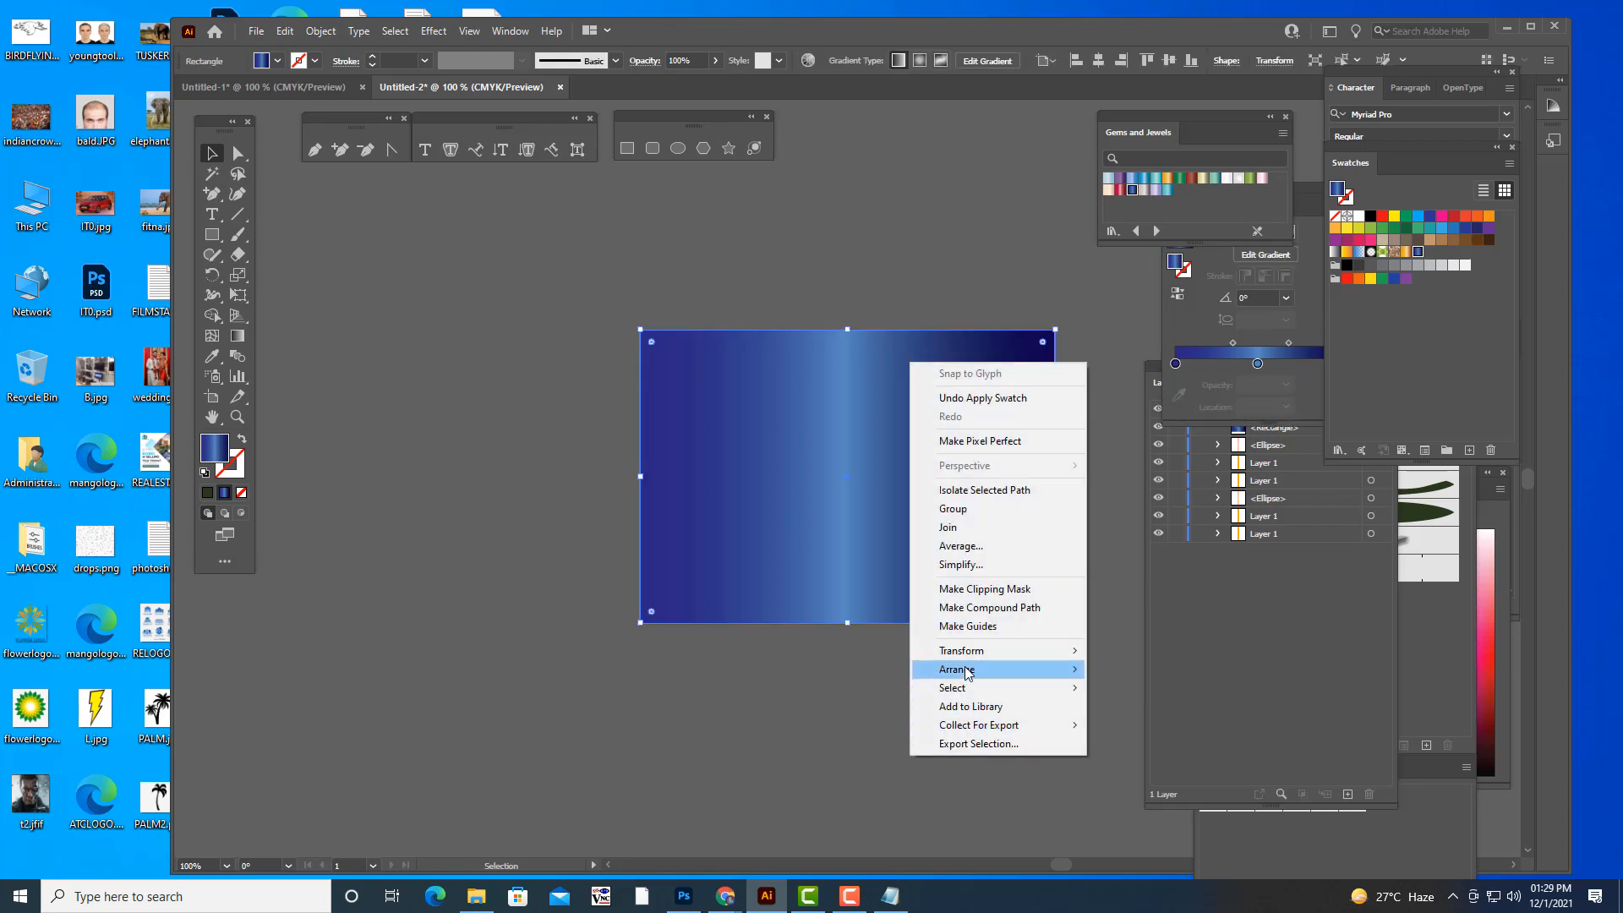
{"action": "mouse_move", "coordinate": [1063, 674]}
{"action": "left_click", "coordinate": [1129, 725]}
{"action": "left_click", "coordinate": [1002, 713]}
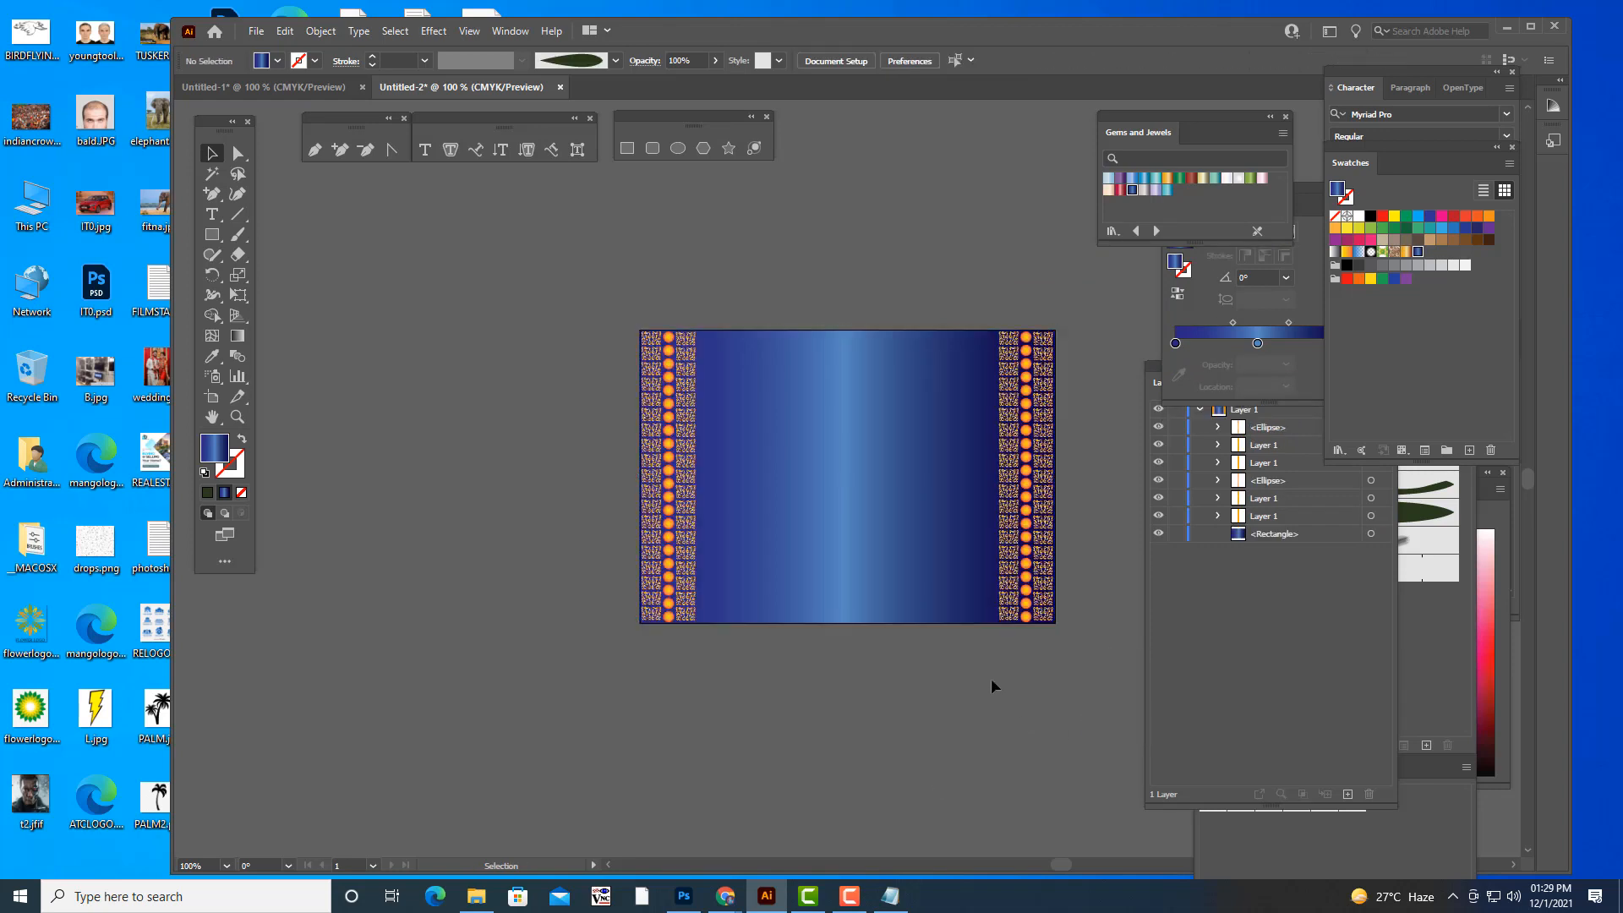
- Clear the space around the artboard by moving the floating Gems and Jewels, Gradient and Layers windows away from it
{"action": "scroll", "coordinate": [991, 678], "scroll_direction": "up", "scroll_amount": 1}
{"action": "key", "text": "ctrl+plus"}
{"action": "key", "text": "ctrl+minus"}
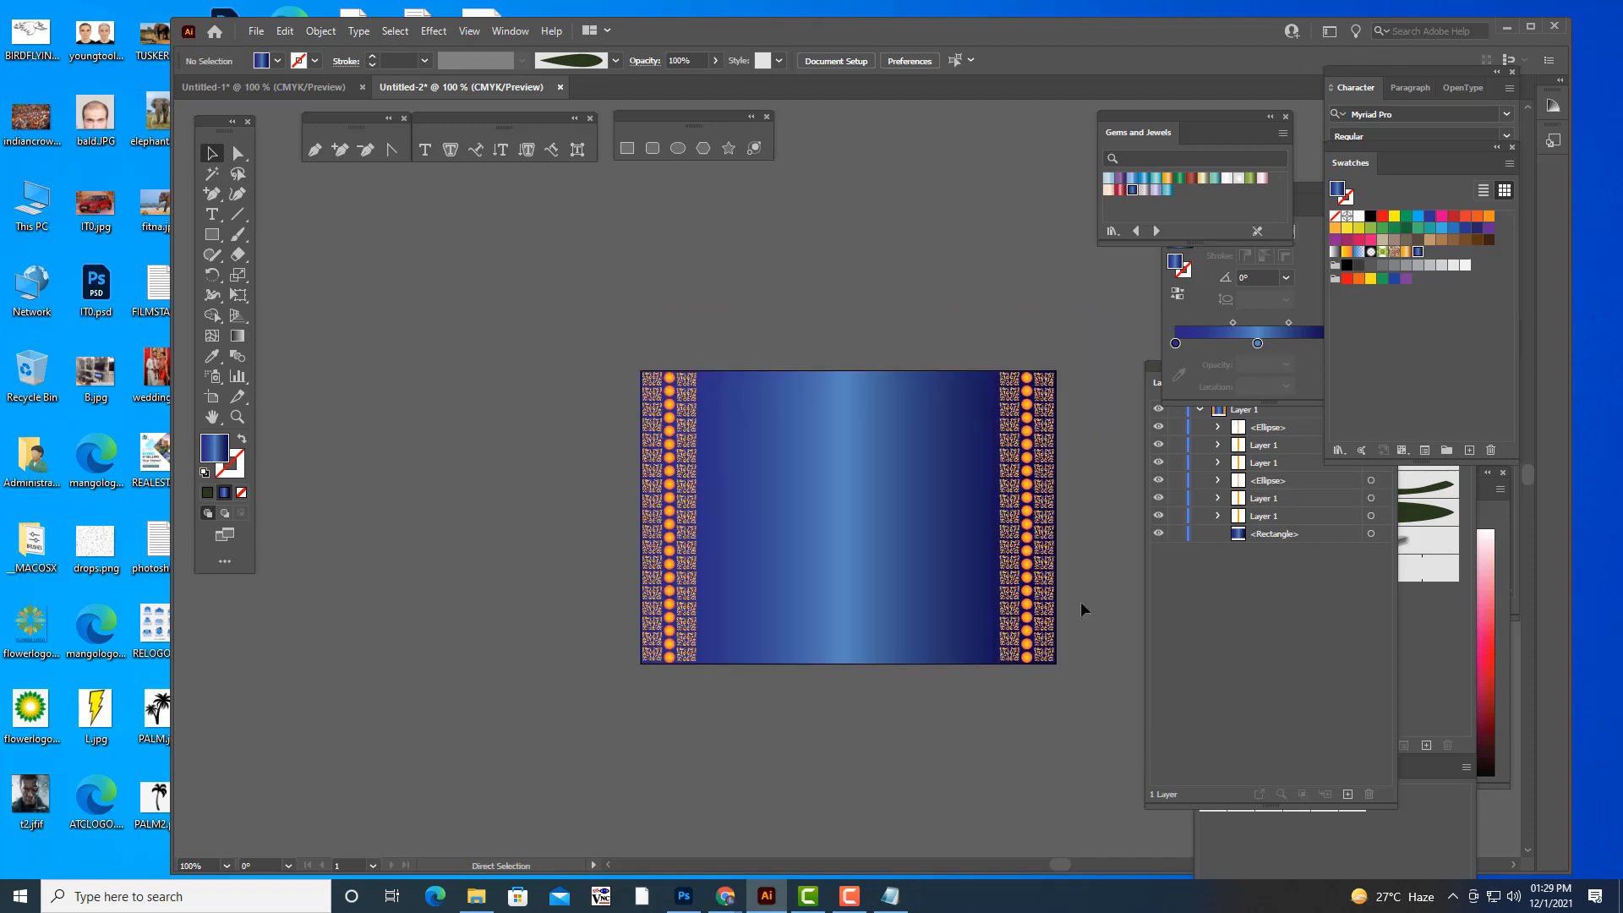
{"action": "key", "text": "ctrl+plus"}
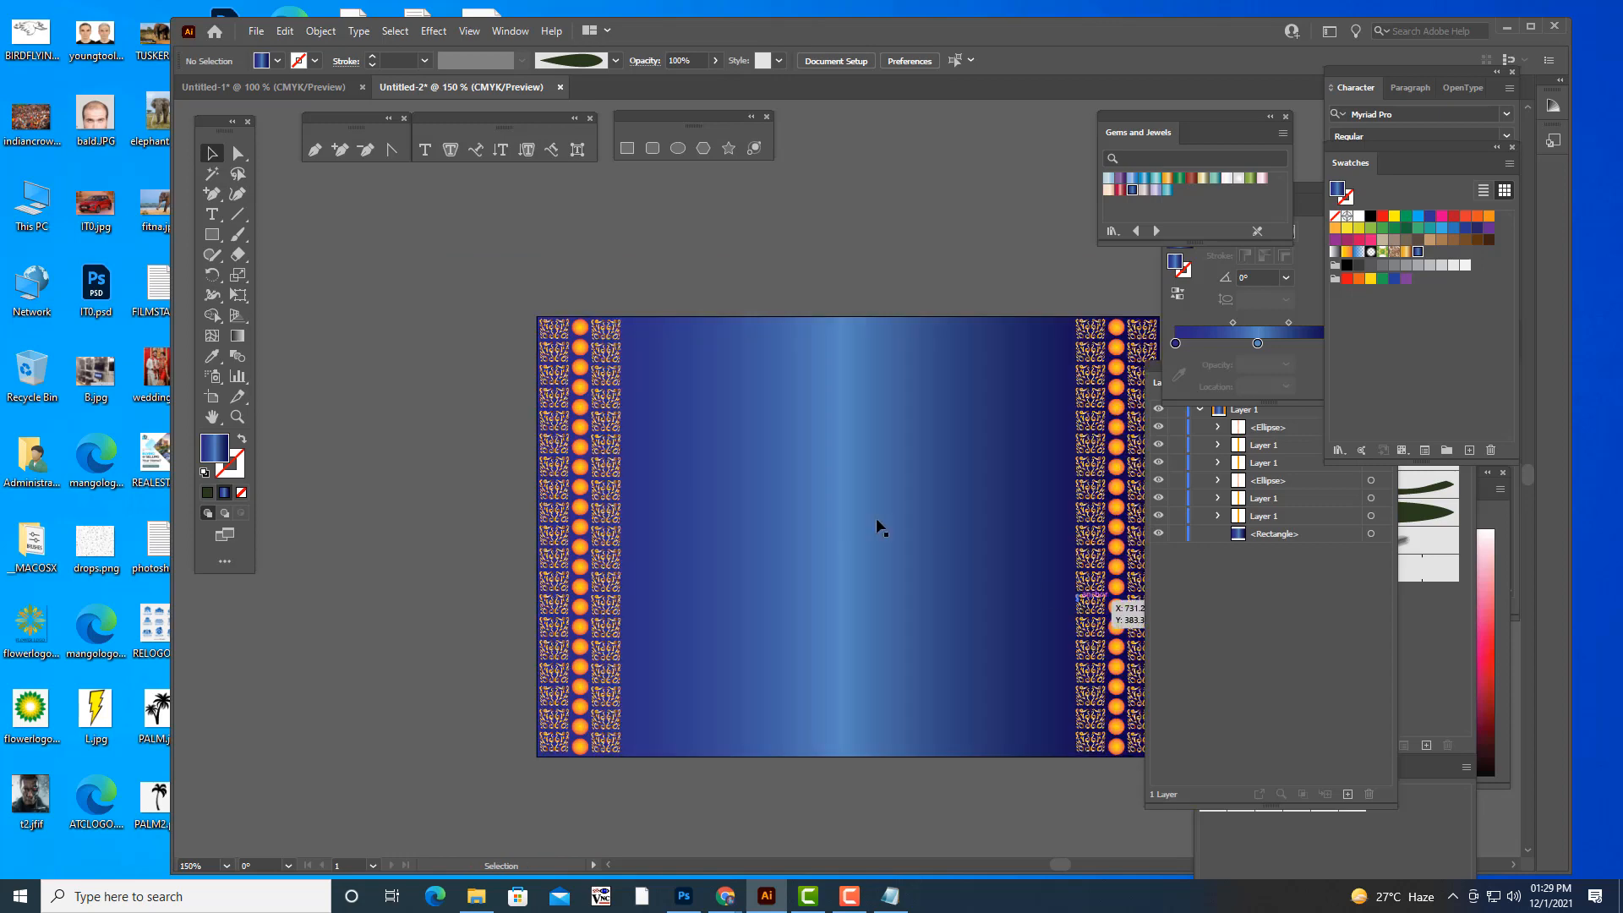
{"action": "key", "text": "h"}
{"action": "left_click_drag", "start_coordinate": [799, 478], "coordinate": [711, 426]}
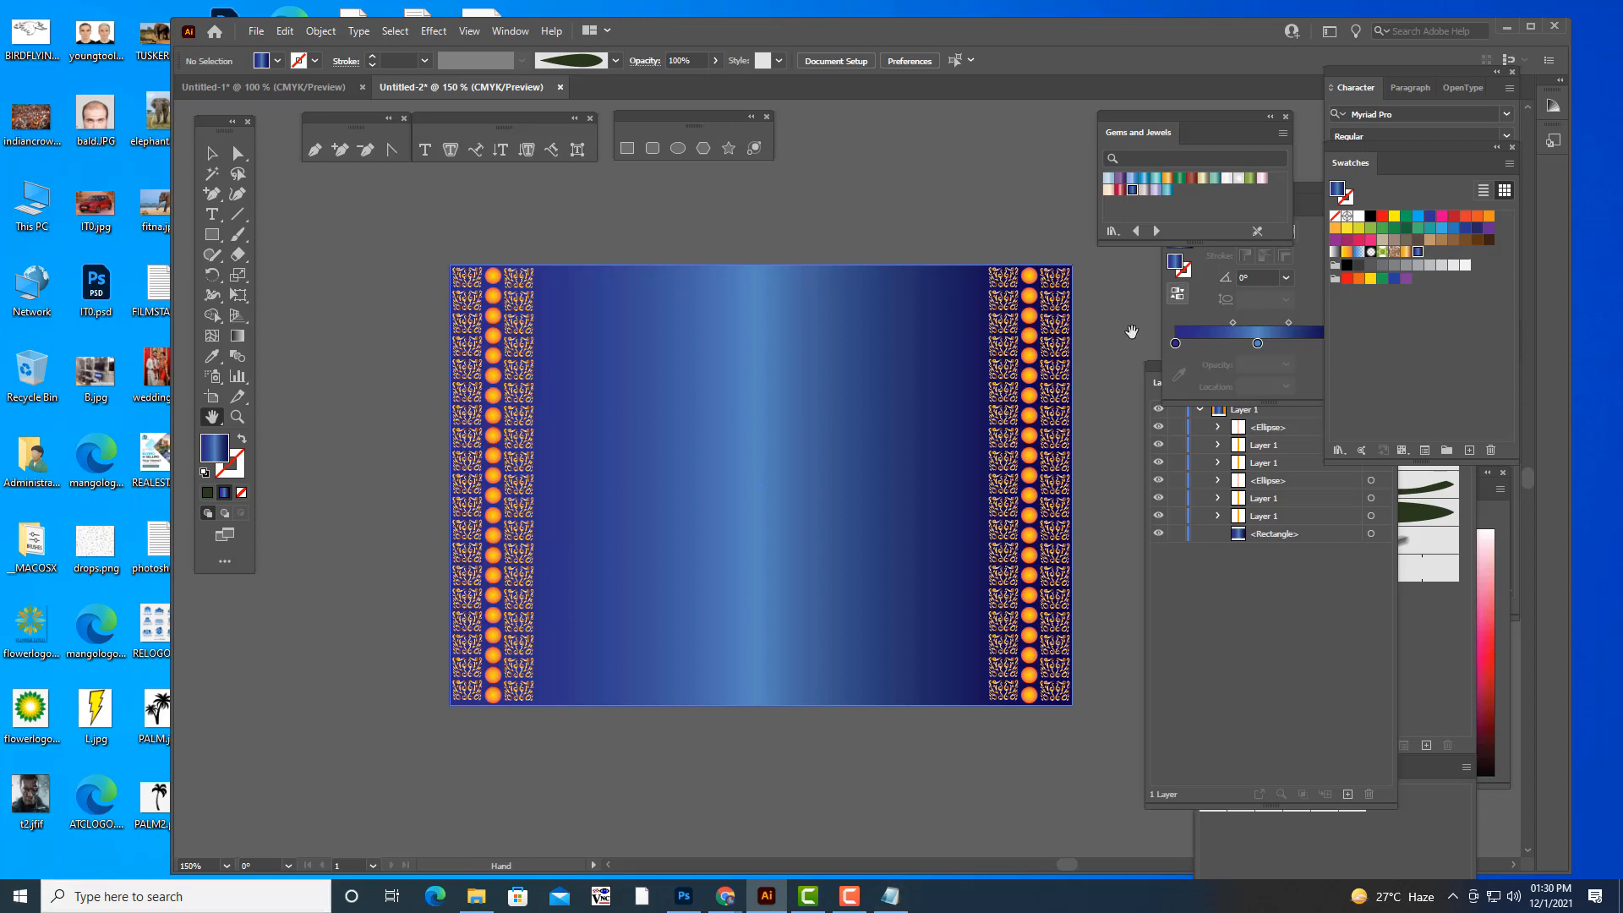
{"action": "left_click_drag", "start_coordinate": [1119, 114], "coordinate": [1288, 124]}
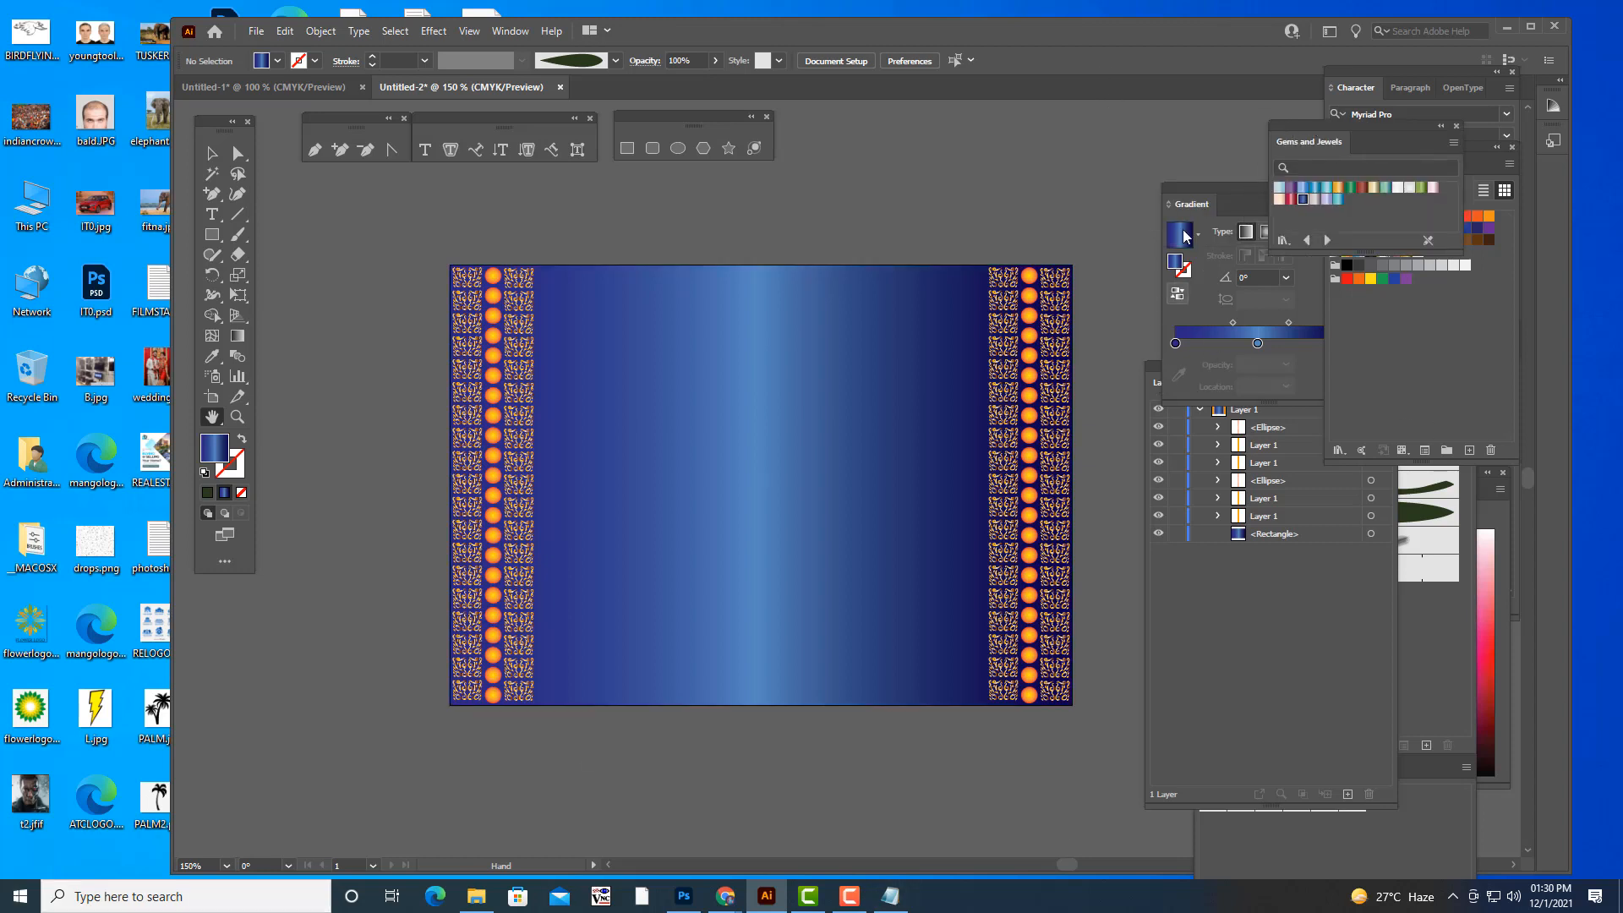
{"action": "left_click_drag", "start_coordinate": [1210, 190], "coordinate": [1274, 189]}
{"action": "left_click_drag", "start_coordinate": [1171, 365], "coordinate": [1252, 364]}
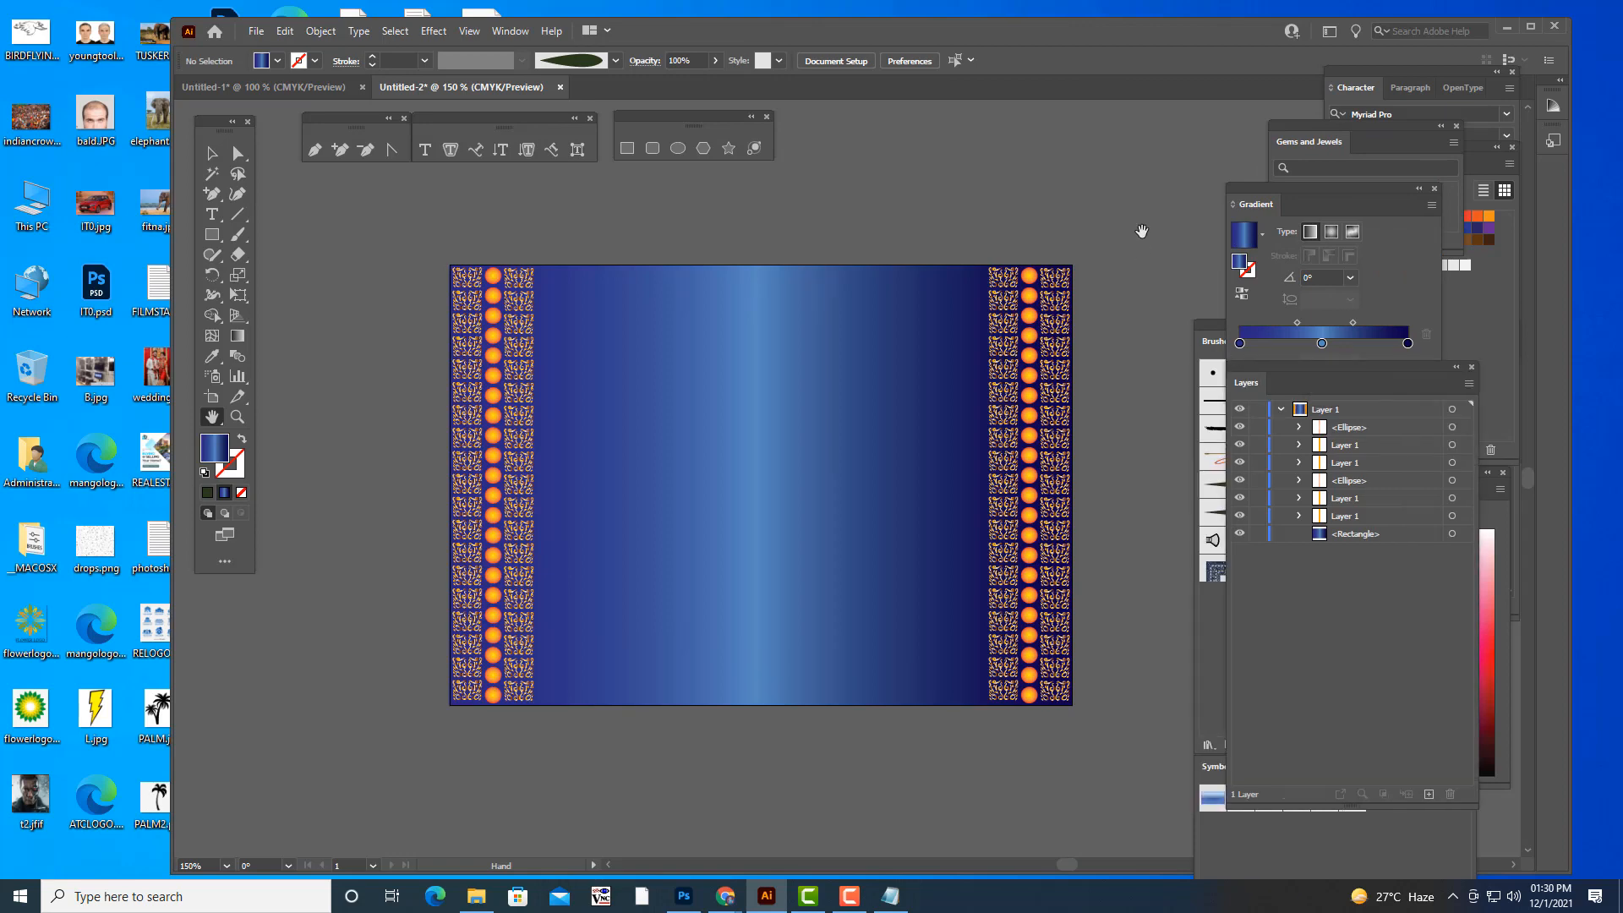
{"action": "scroll", "coordinate": [1152, 345], "scroll_direction": "up", "scroll_amount": 2}
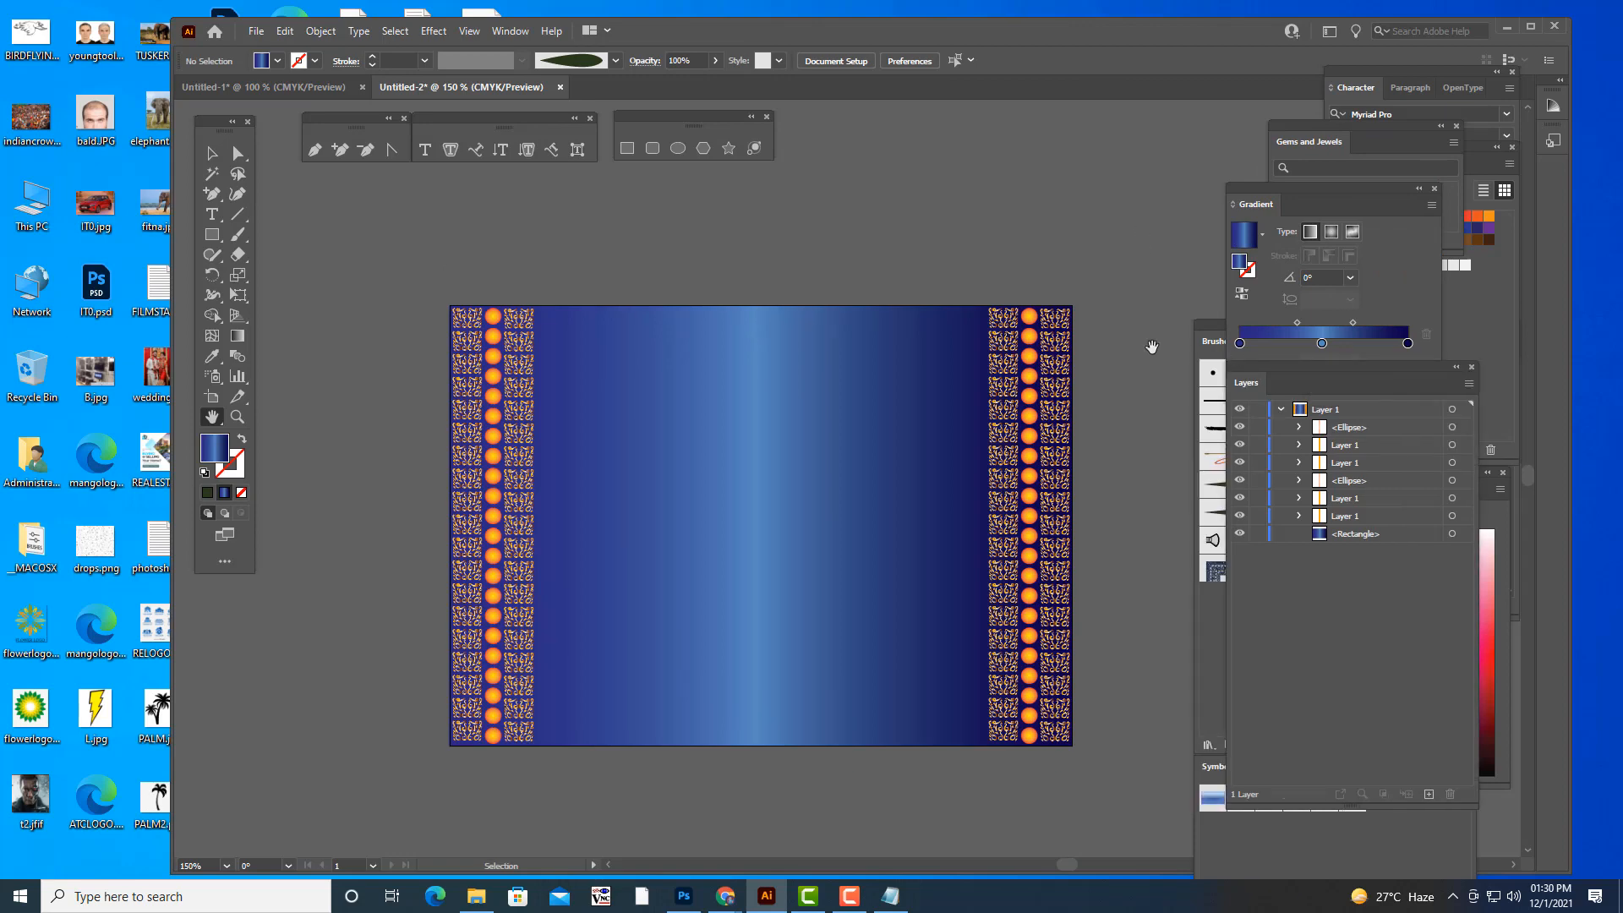
{"action": "key", "text": "ctrl+plus"}
{"action": "key", "text": "ctrl+minus"}
{"action": "key", "text": "ctrl+minus"}
{"action": "key", "text": "ctrl+plus"}
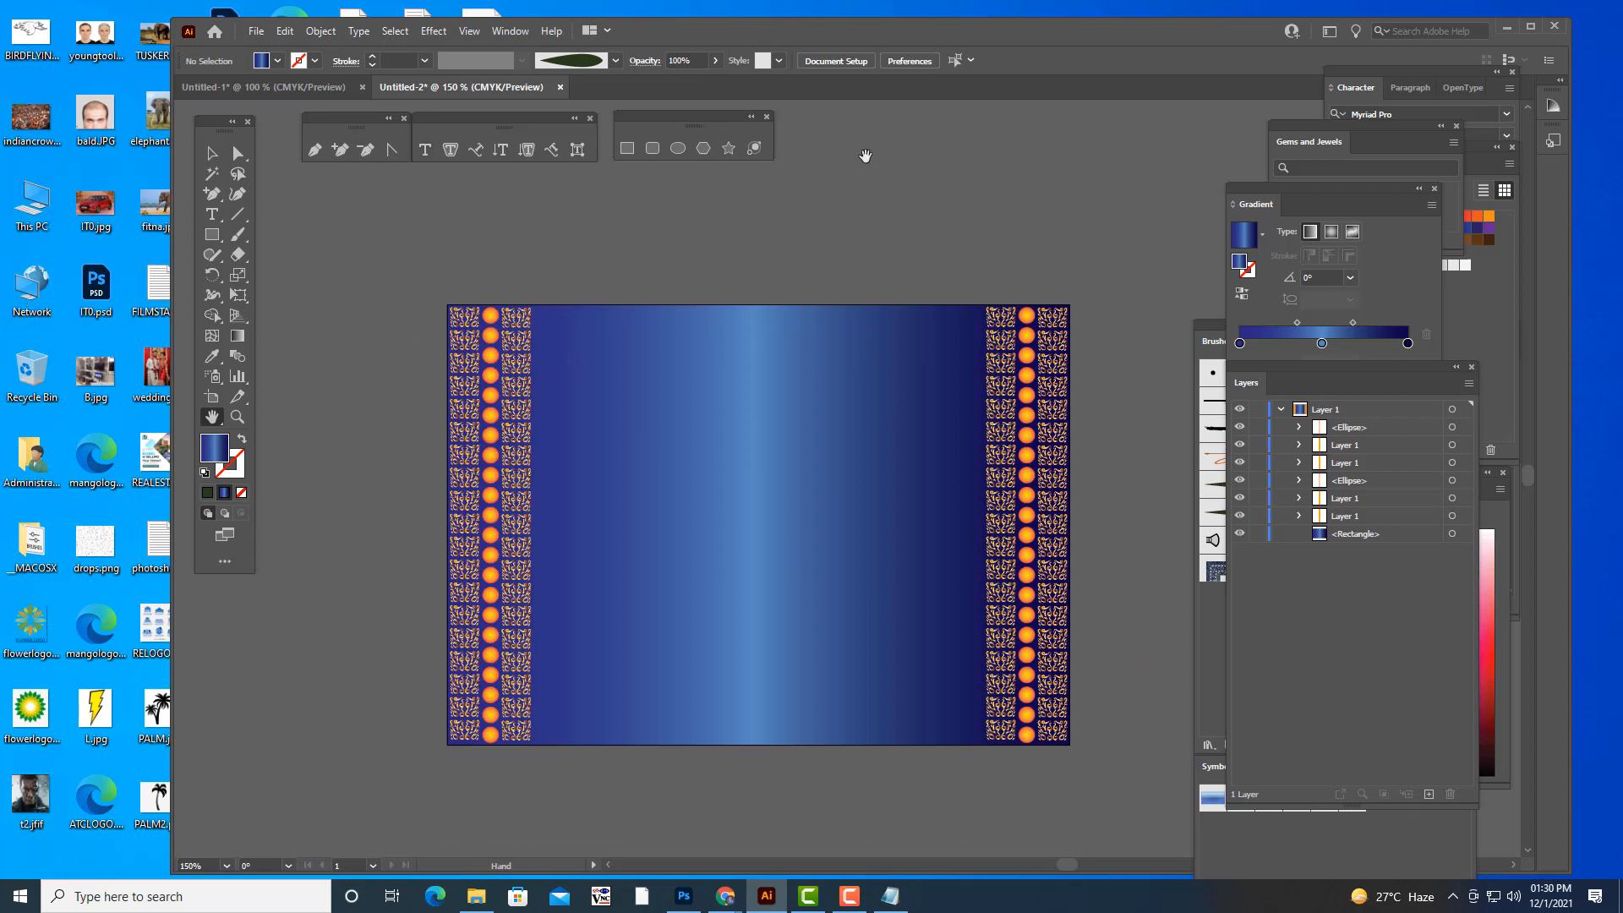
- Draw a horizontal line segment near the artboard's lower edge, spanning the space between the two ornament borders, and select it
{"action": "left_click", "coordinate": [629, 153]}
{"action": "left_click_drag", "start_coordinate": [238, 213], "coordinate": [321, 217]}
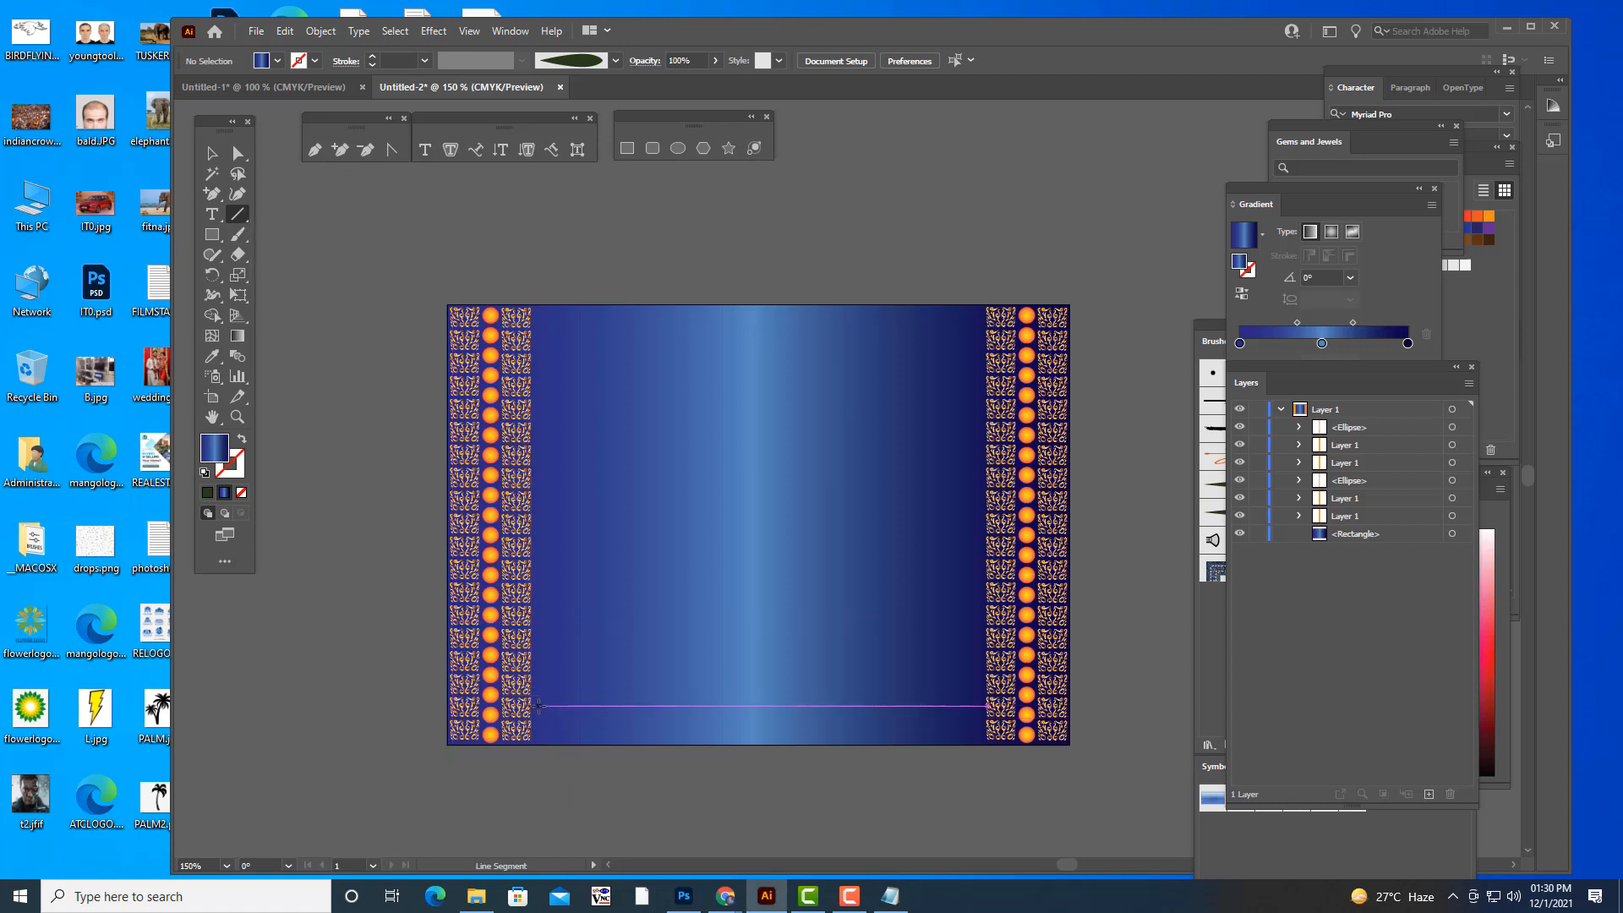
{"action": "left_click_drag", "start_coordinate": [538, 705], "coordinate": [975, 706]}
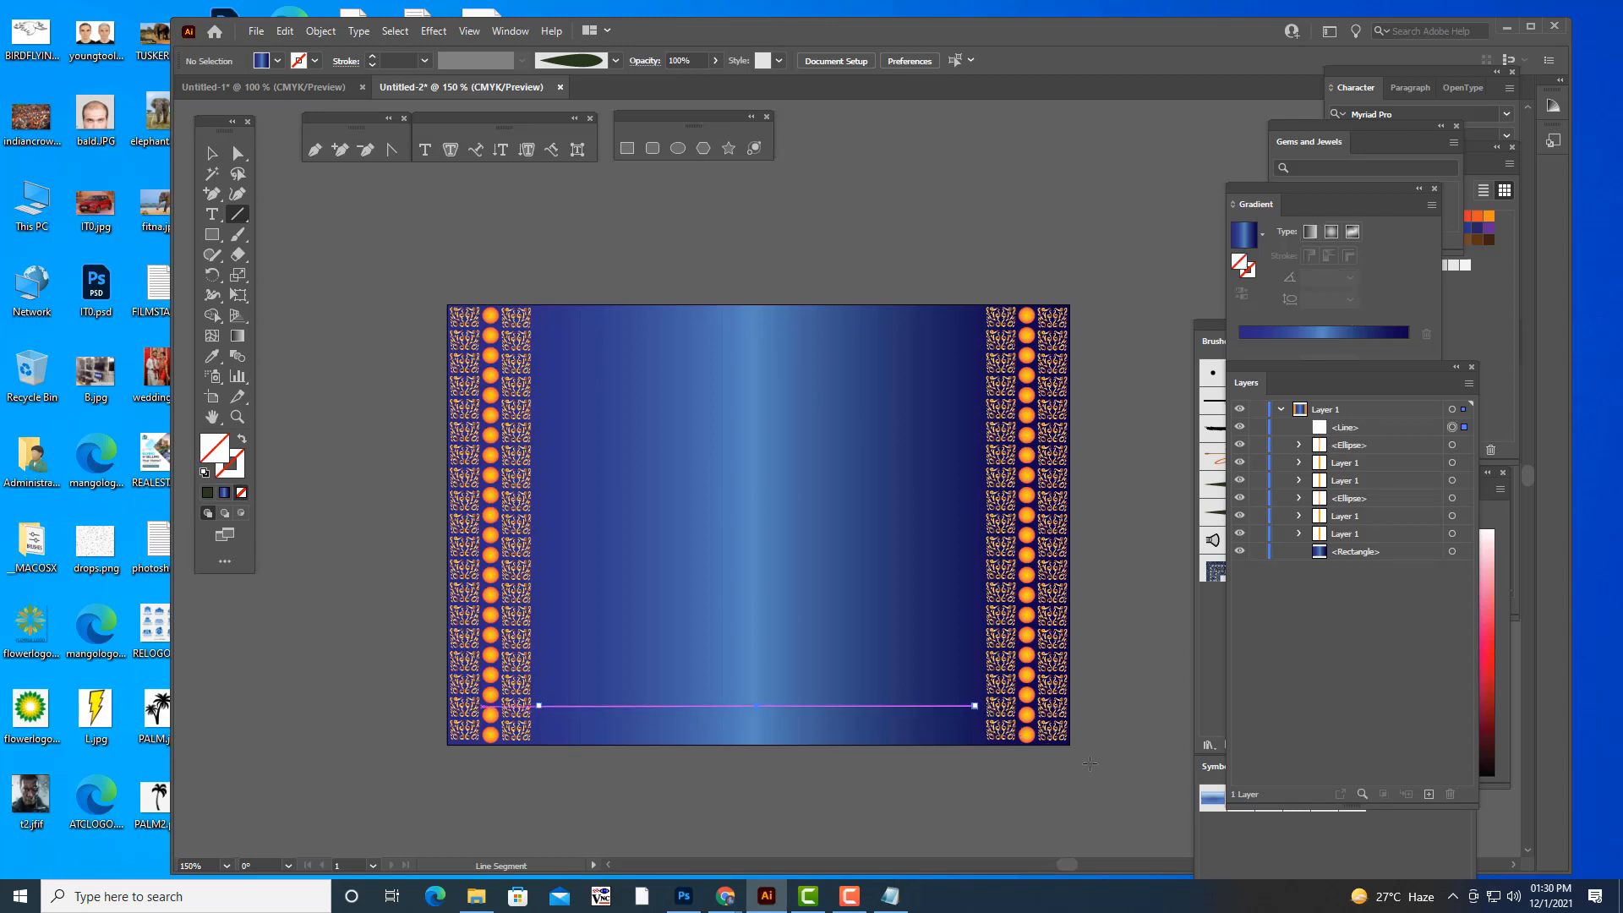
{"action": "left_click", "coordinate": [212, 153]}
{"action": "left_click", "coordinate": [601, 204]}
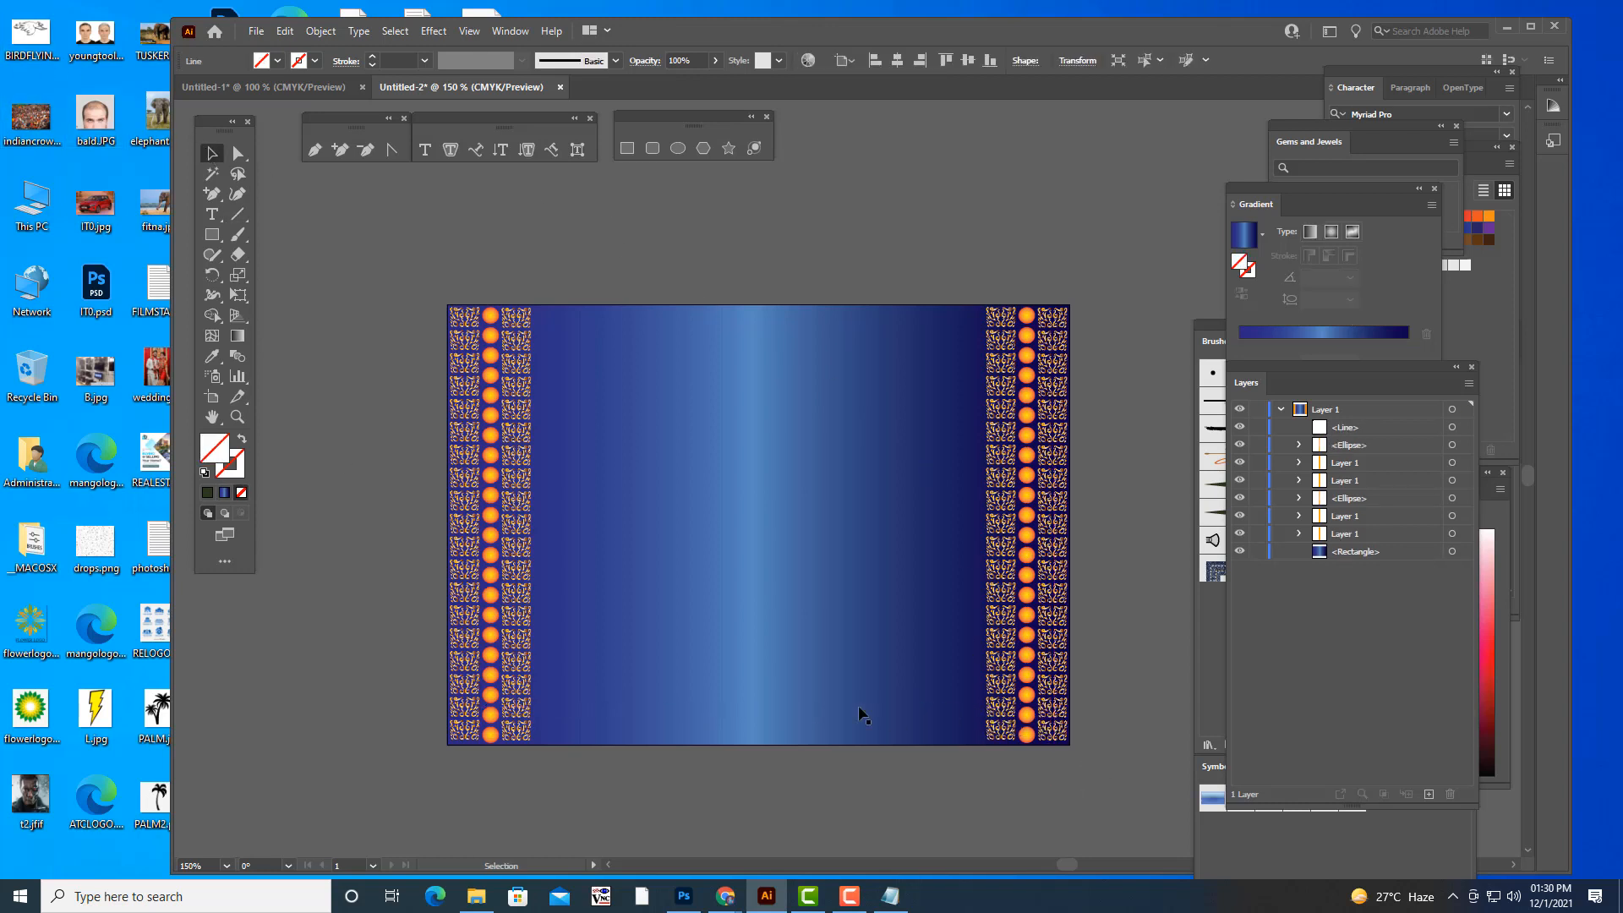
{"action": "left_click", "coordinate": [696, 705]}
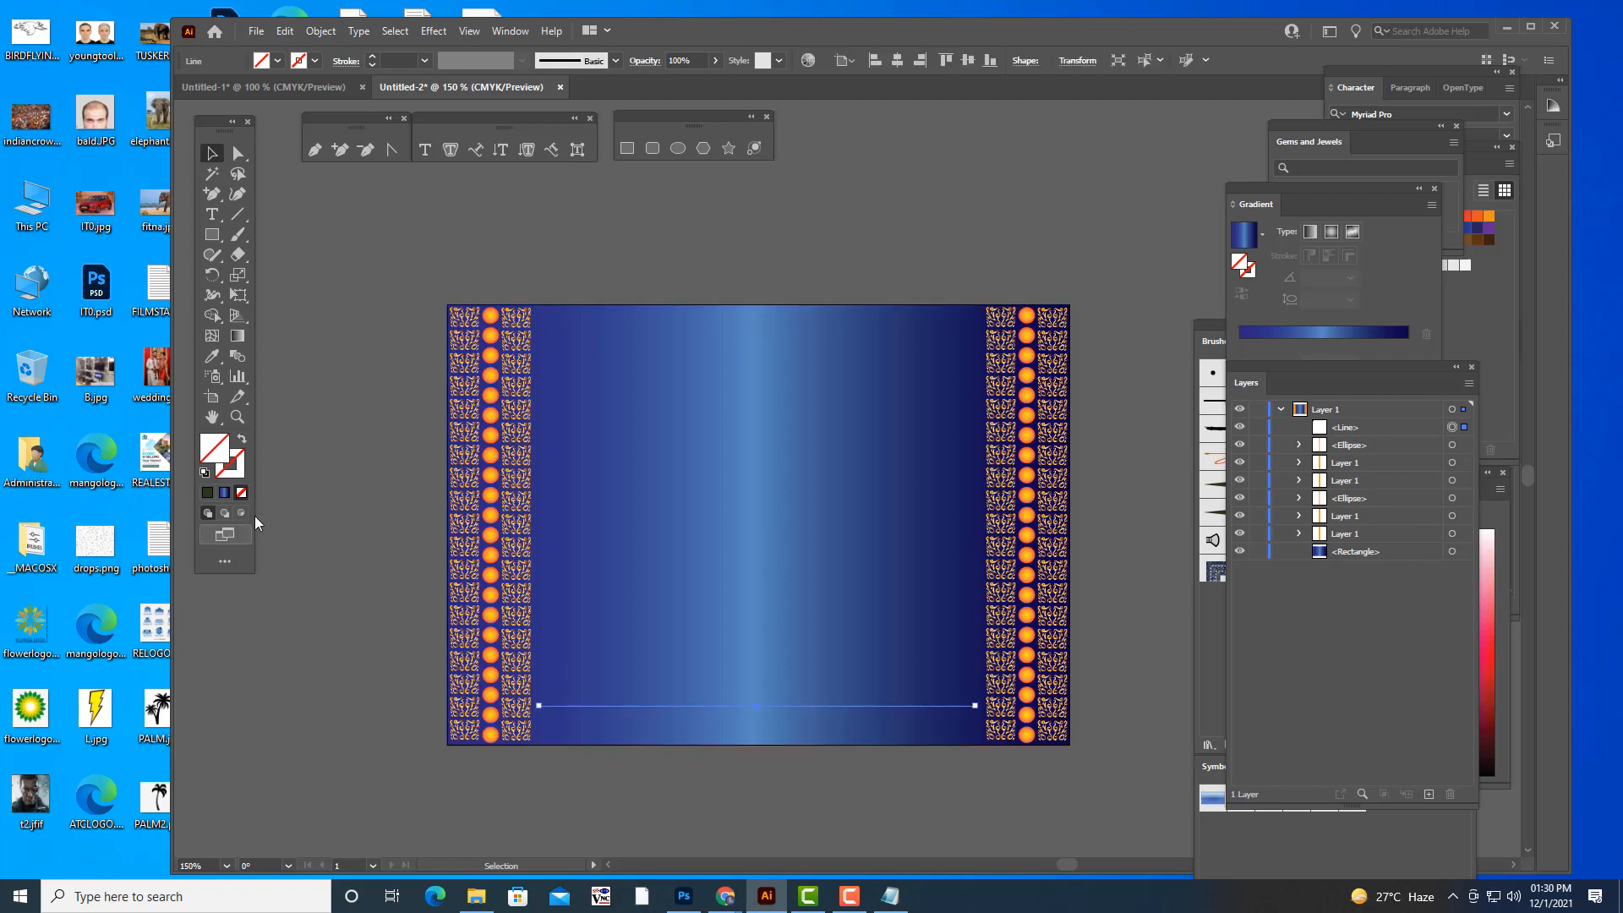
- Give the horizontal line a white stroke with a weight of 0.0156 in
{"action": "double_click", "coordinate": [240, 473]}
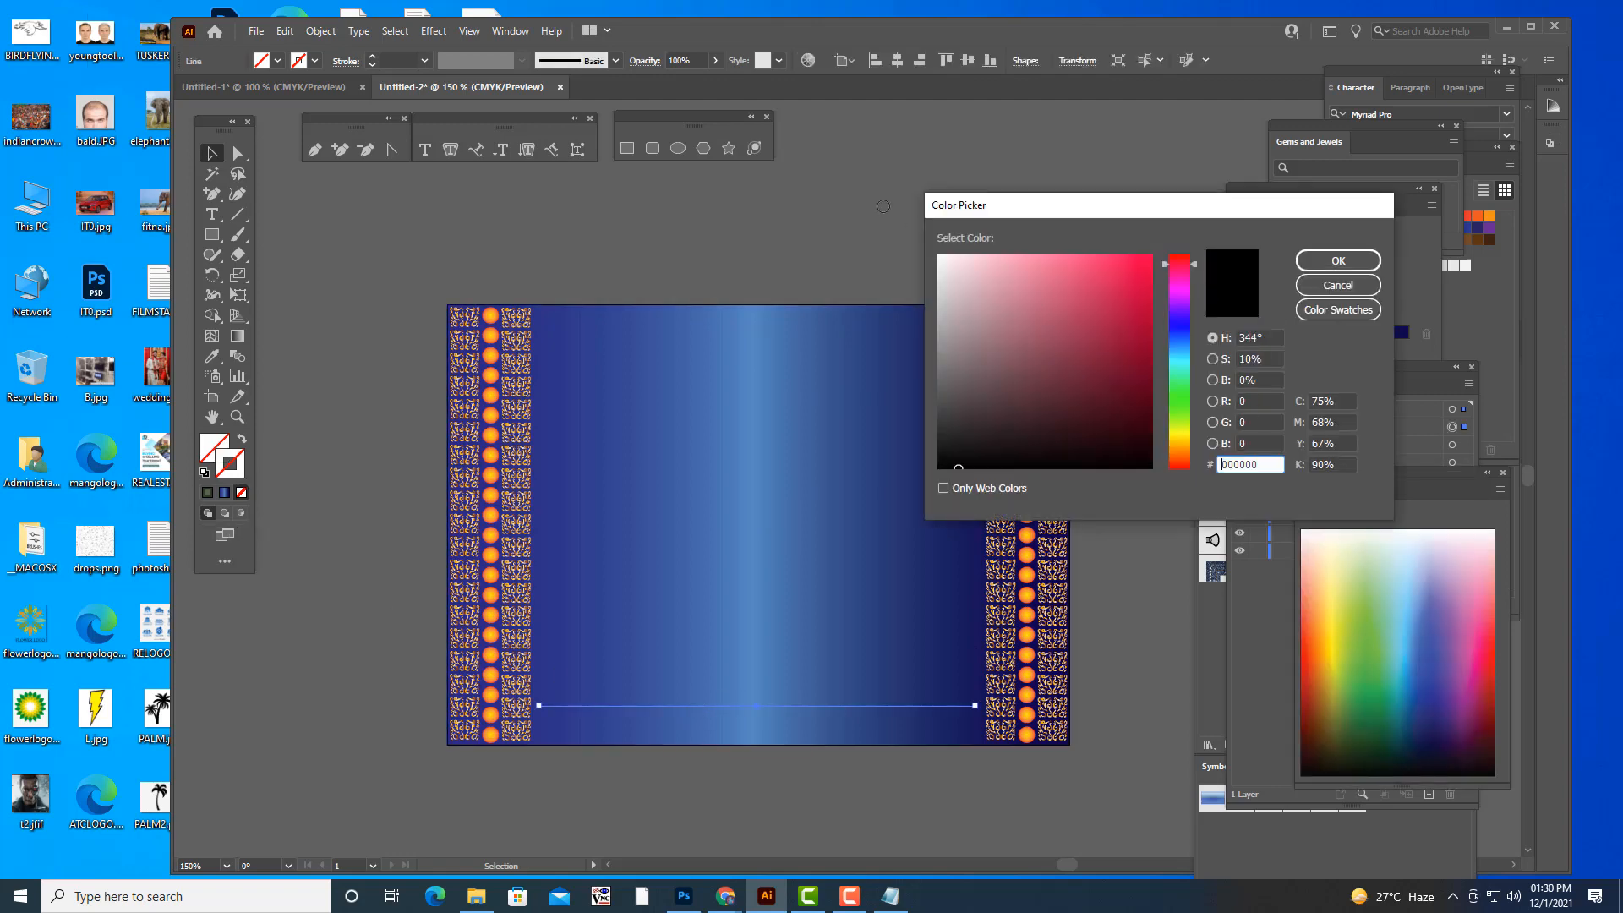
{"action": "left_click", "coordinate": [1352, 264]}
{"action": "left_click", "coordinate": [425, 60]}
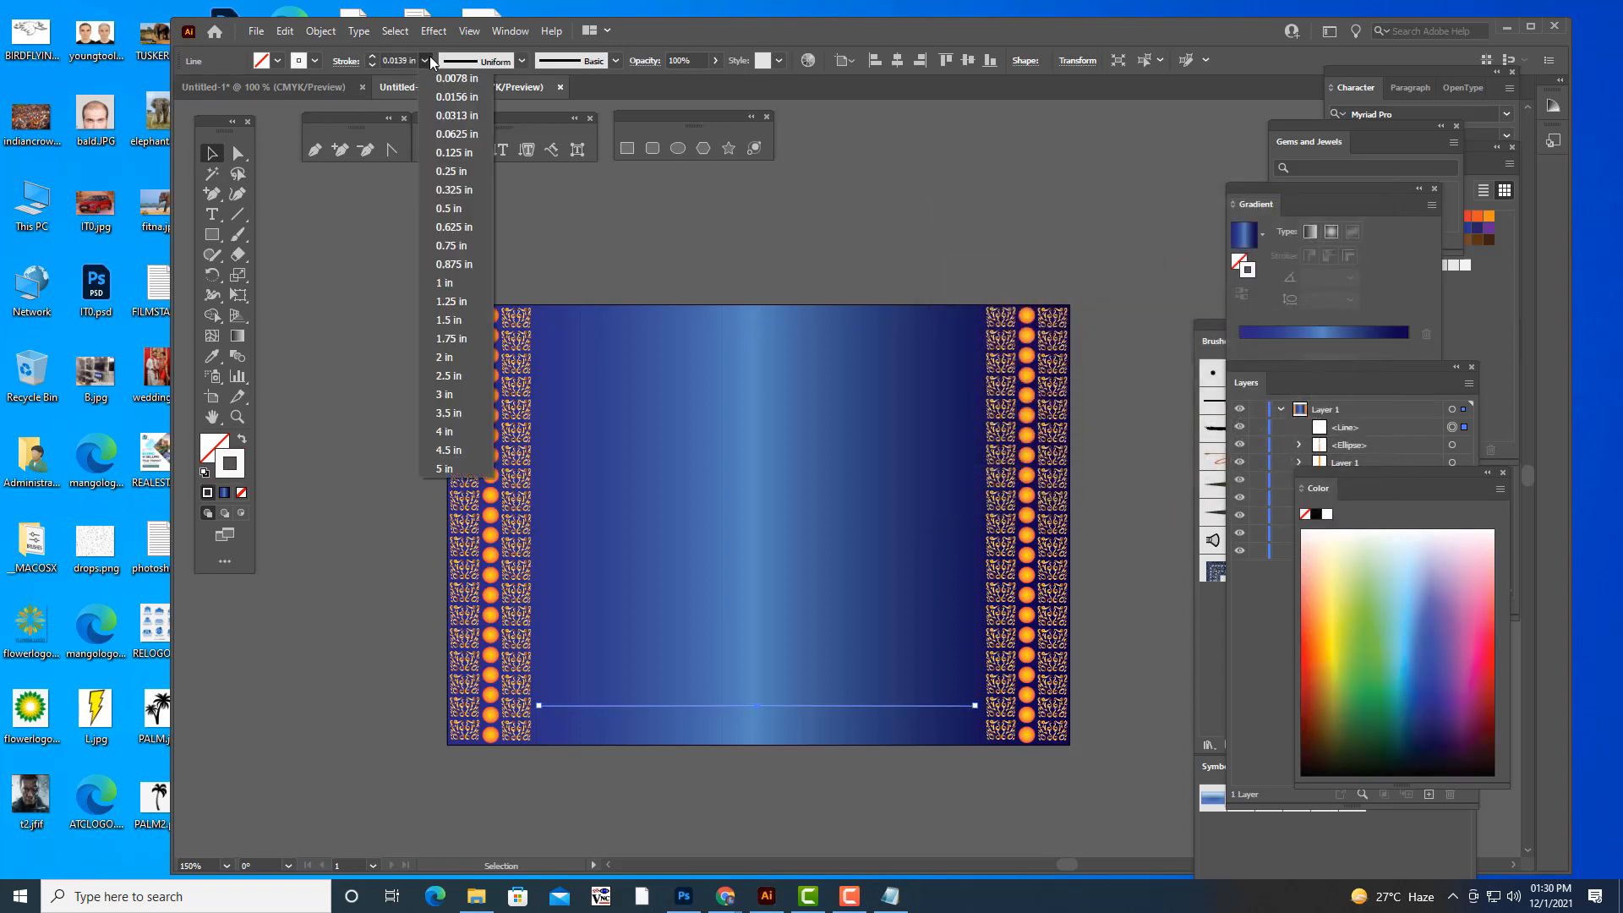
{"action": "left_click", "coordinate": [454, 97]}
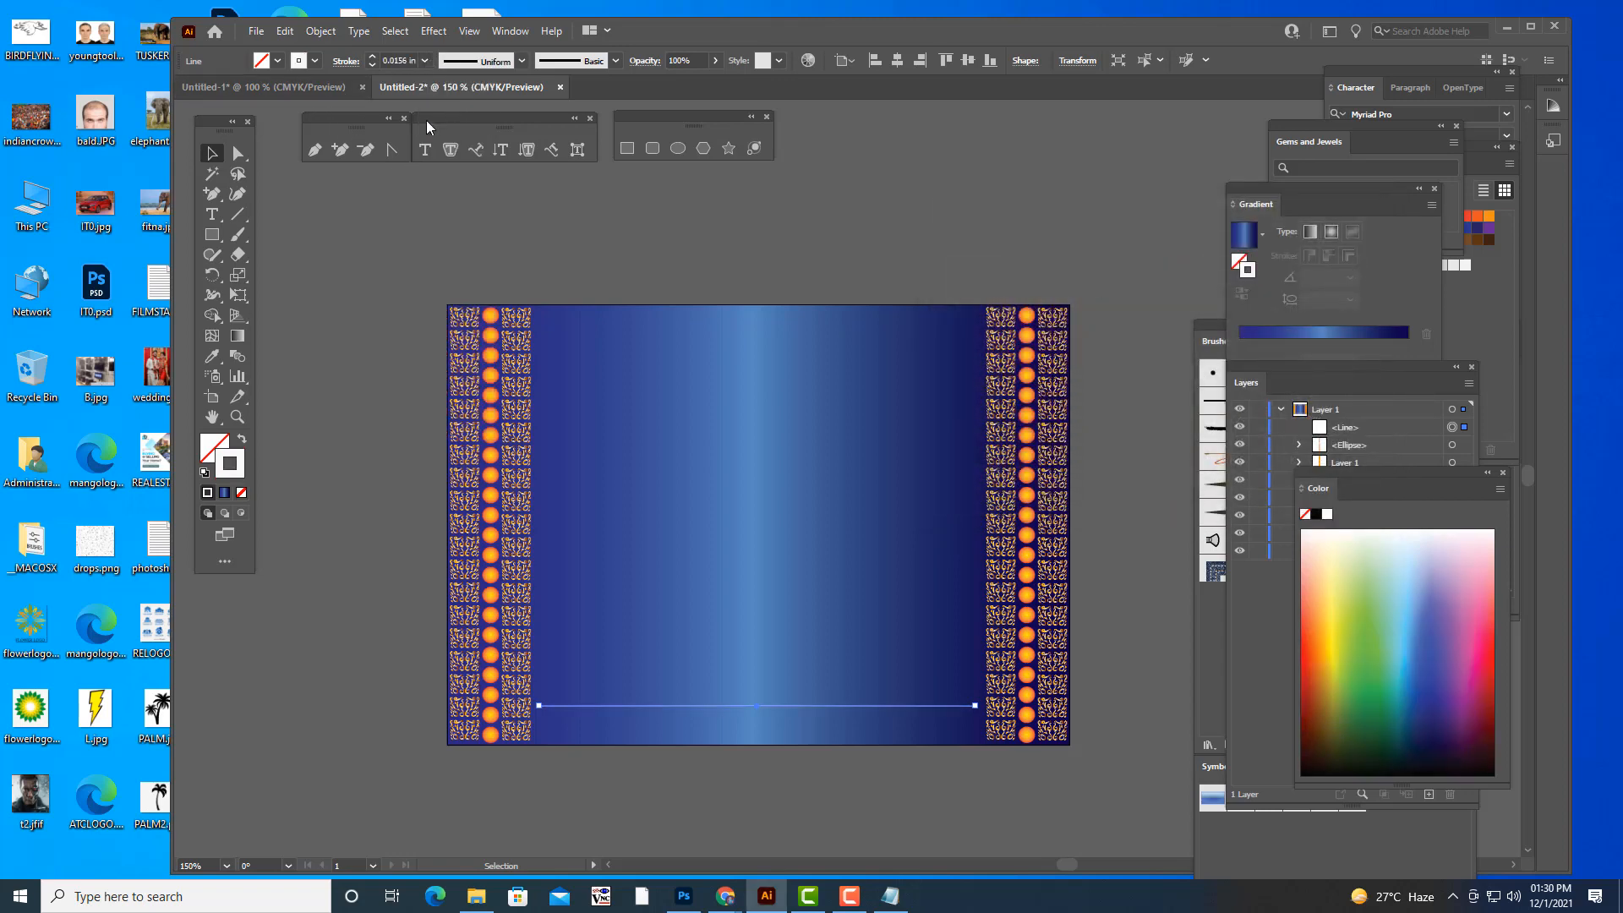
{"action": "left_click", "coordinate": [213, 153]}
{"action": "left_click", "coordinate": [759, 735]}
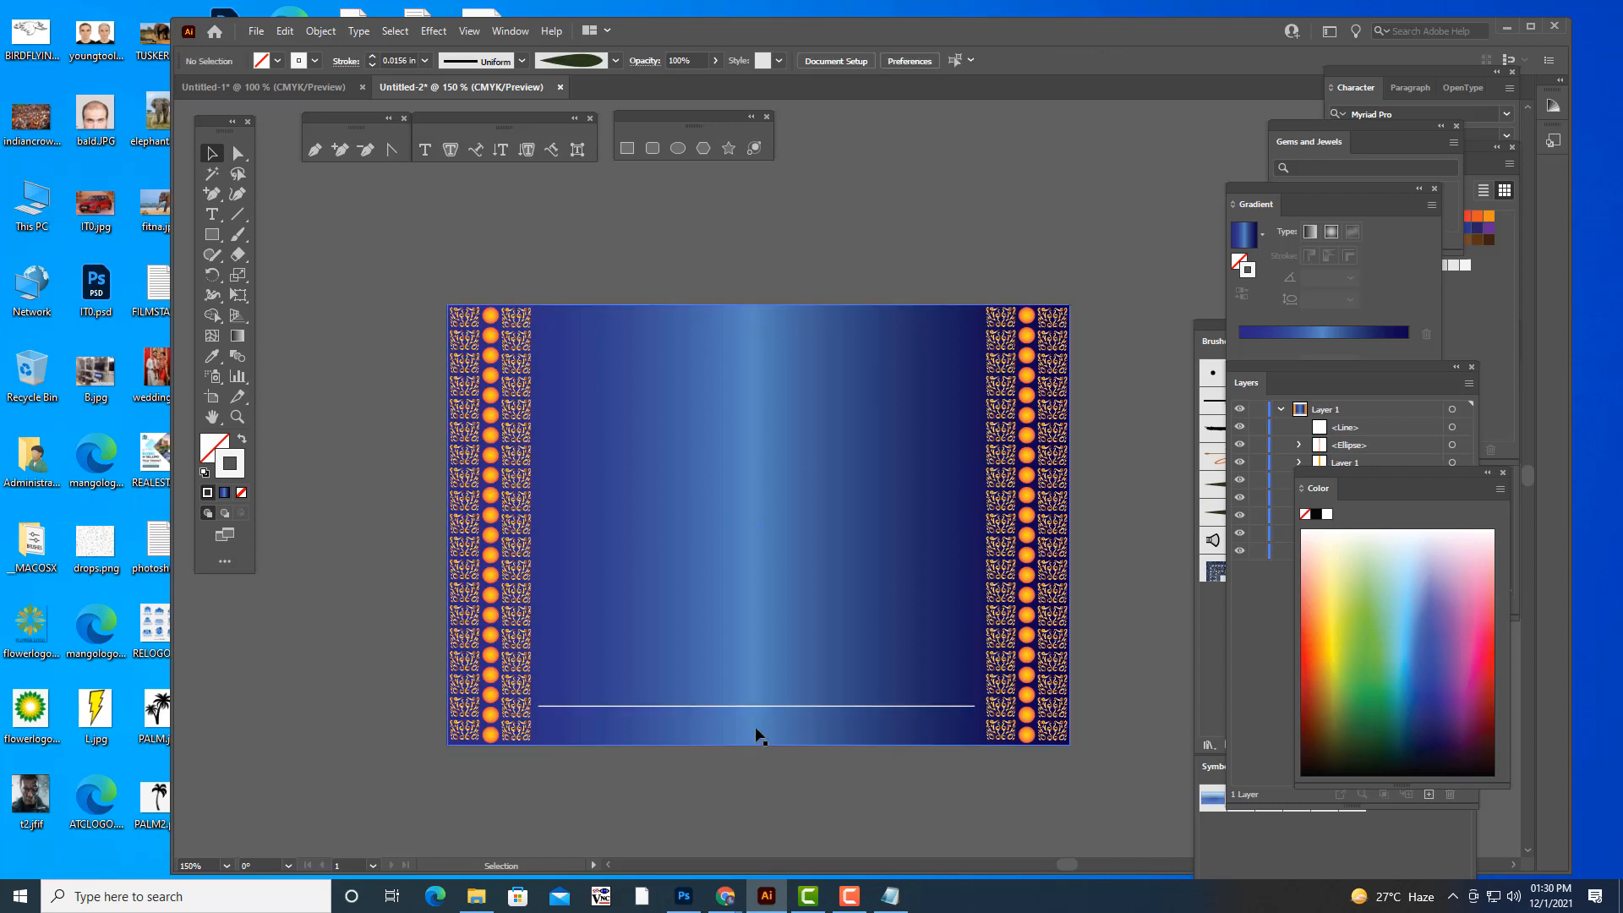
- Duplicate the white line straight down to just above the artboard's lower edge
{"action": "left_click", "coordinate": [772, 705]}
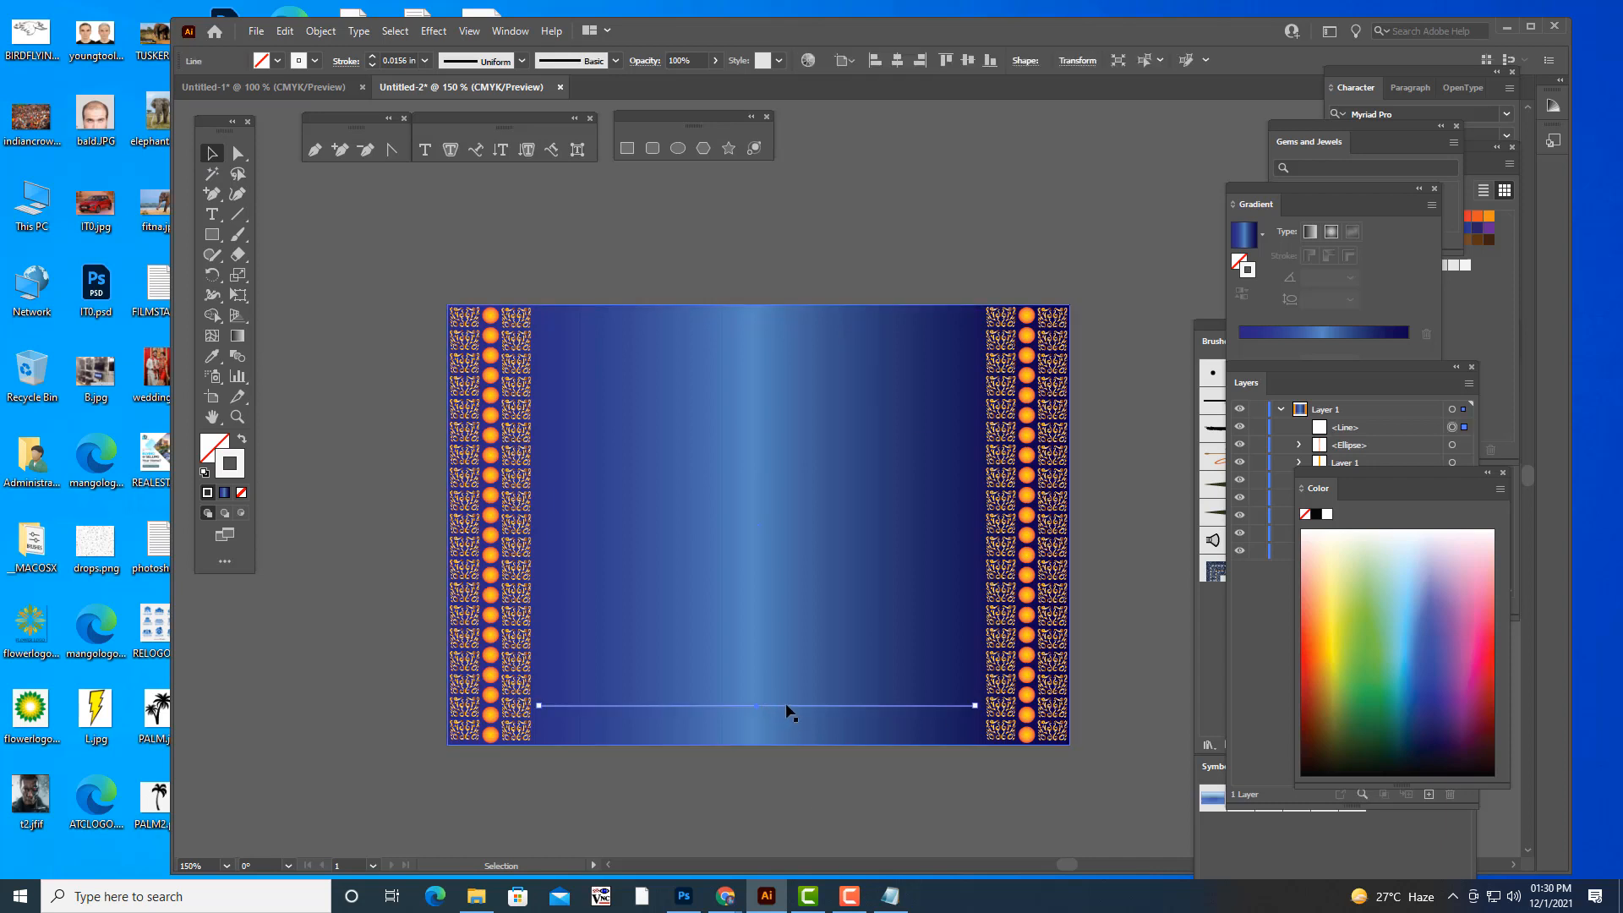
{"action": "left_click_drag", "start_coordinate": [786, 706], "coordinate": [786, 741]}
{"action": "left_click", "coordinate": [778, 808]}
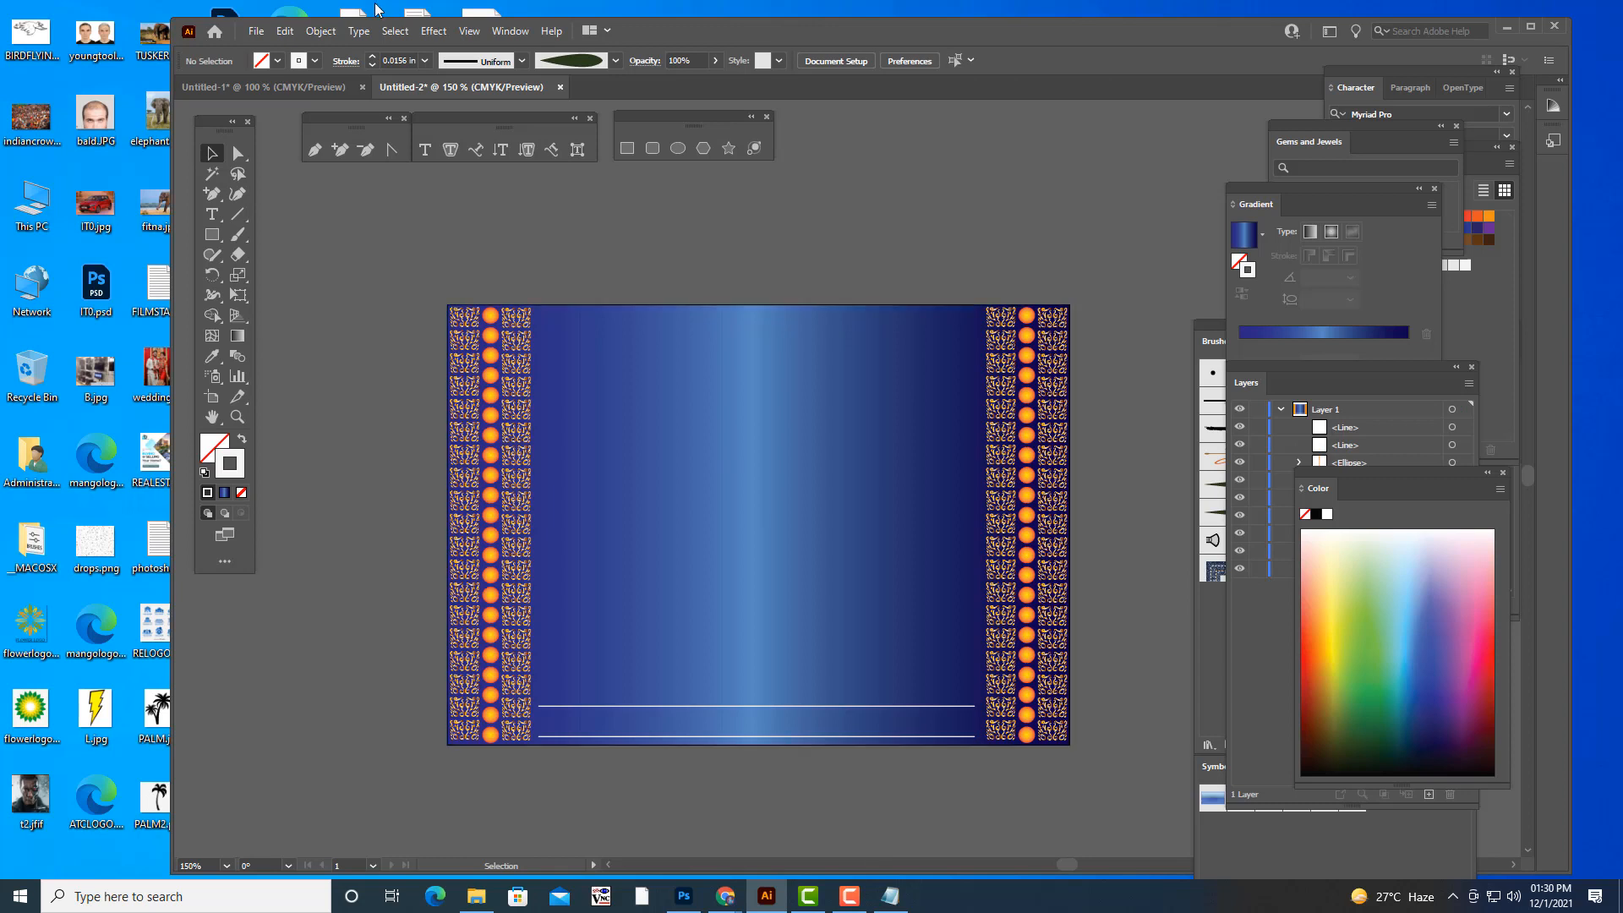
- Copy the left border's column of orange circles, rotate it to horizontal and place it between the two white lines
{"action": "left_click", "coordinate": [491, 315]}
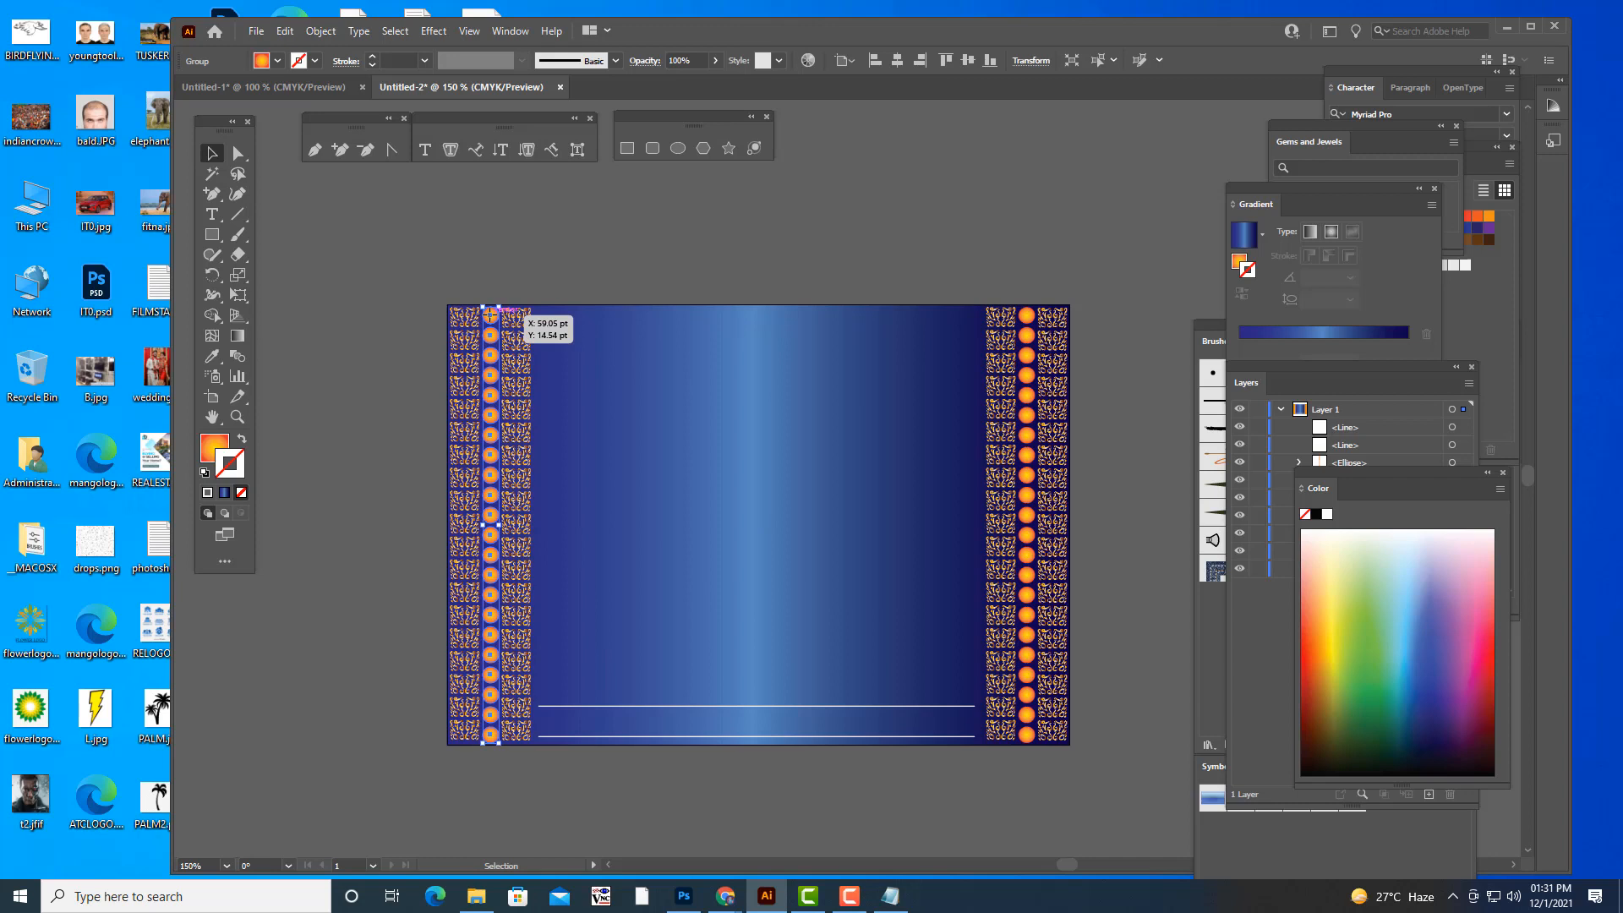
{"action": "left_click_drag", "start_coordinate": [490, 314], "coordinate": [908, 728]}
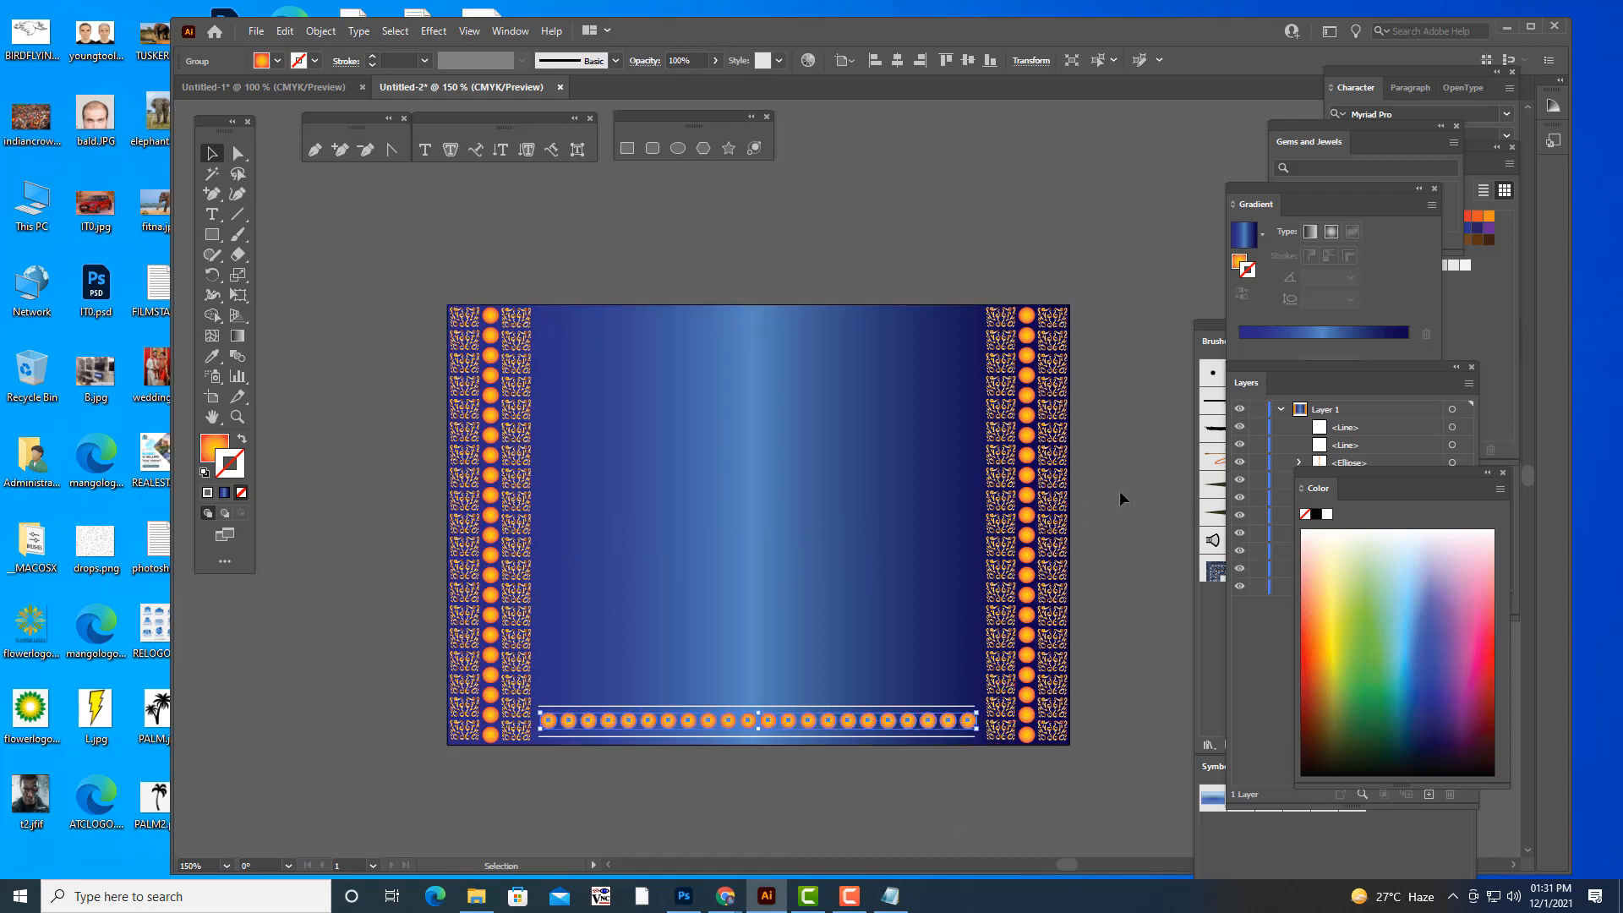
{"action": "left_click", "coordinate": [1120, 493]}
- Centre the circle row between the white lines and duplicate each line to form a double line above and below it
{"action": "scroll", "coordinate": [1121, 499], "scroll_direction": "down", "scroll_amount": 3}
{"action": "key", "text": "ctrl+plus"}
{"action": "key", "text": "ctrl+plus"}
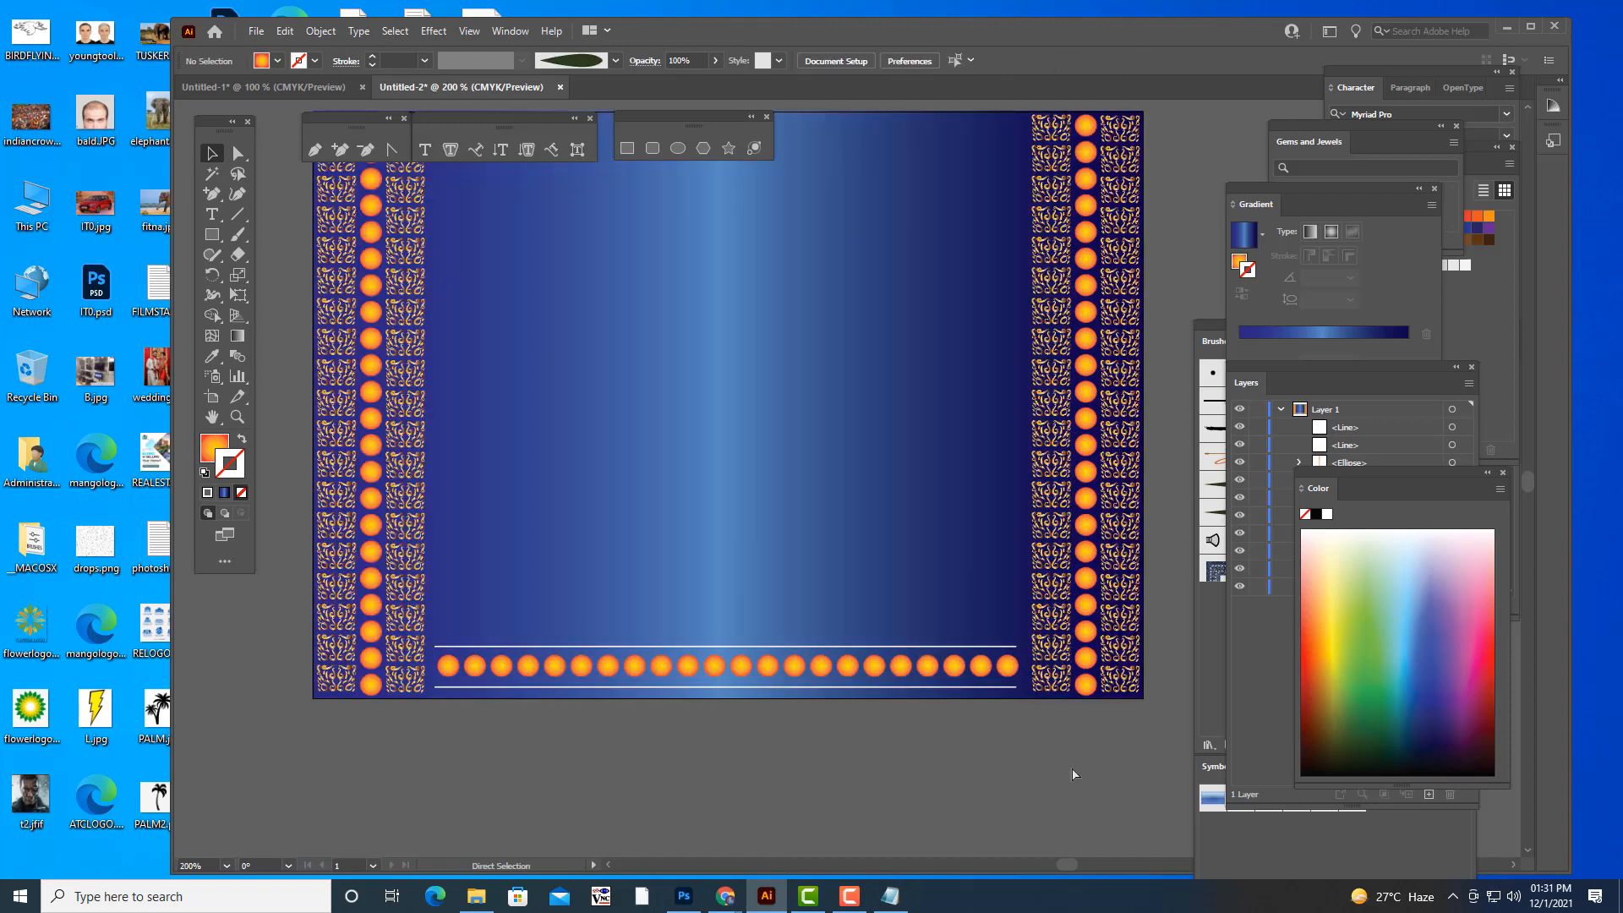
{"action": "left_click", "coordinate": [903, 764]}
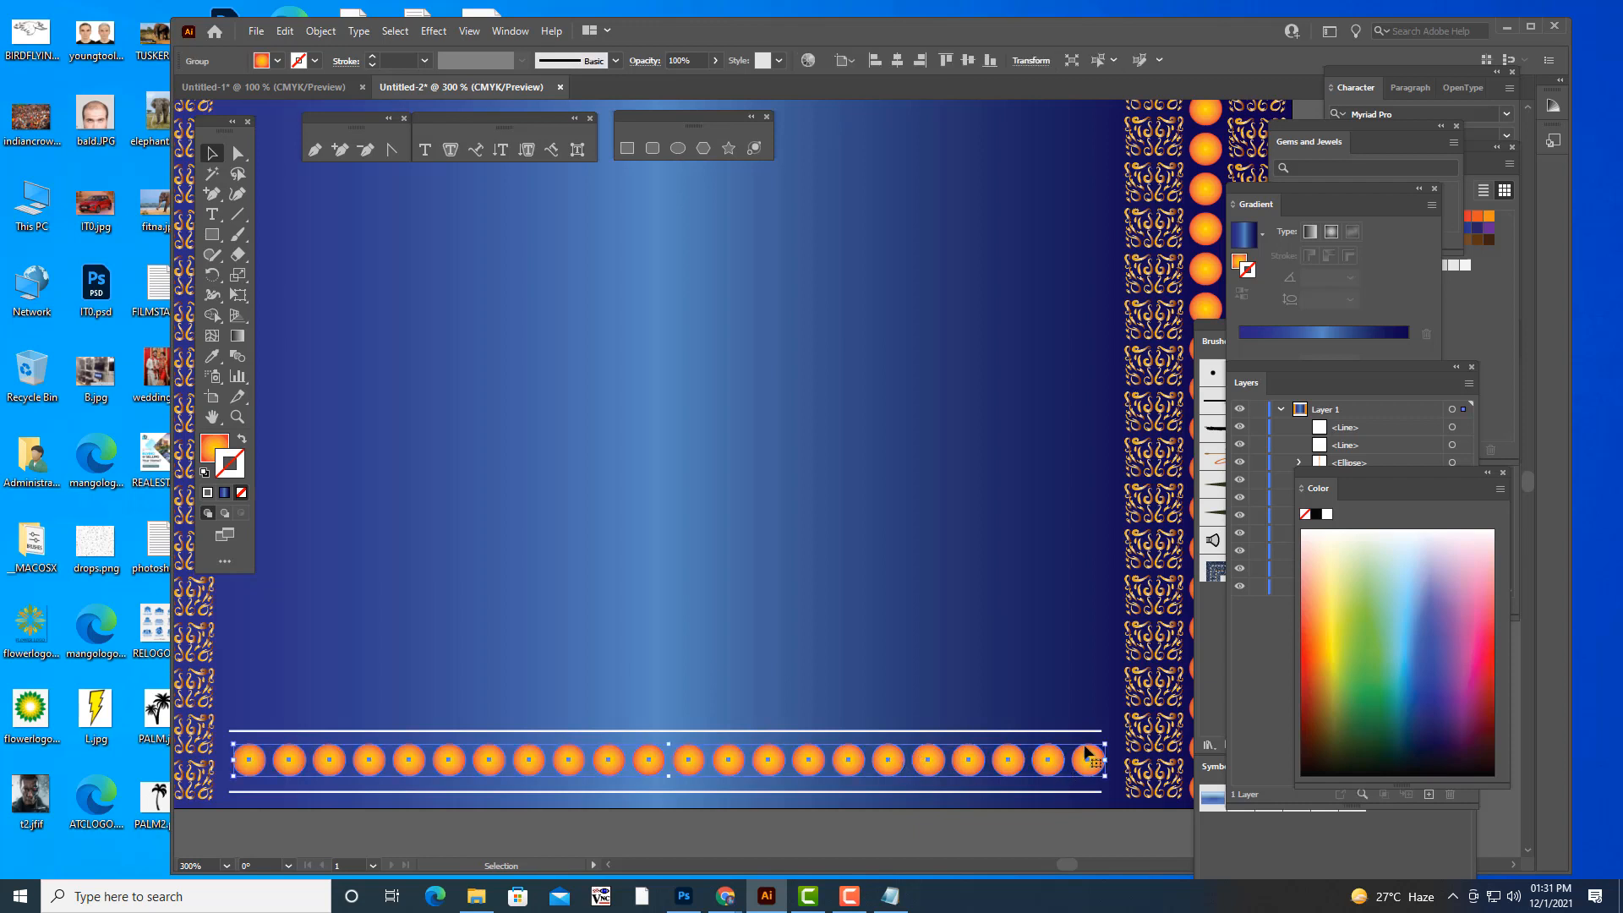
{"action": "left_click_drag", "start_coordinate": [1110, 741], "coordinate": [1107, 743]}
{"action": "left_click_drag", "start_coordinate": [728, 764], "coordinate": [691, 804]}
{"action": "left_click", "coordinate": [719, 732]}
{"action": "left_click", "coordinate": [763, 813]}
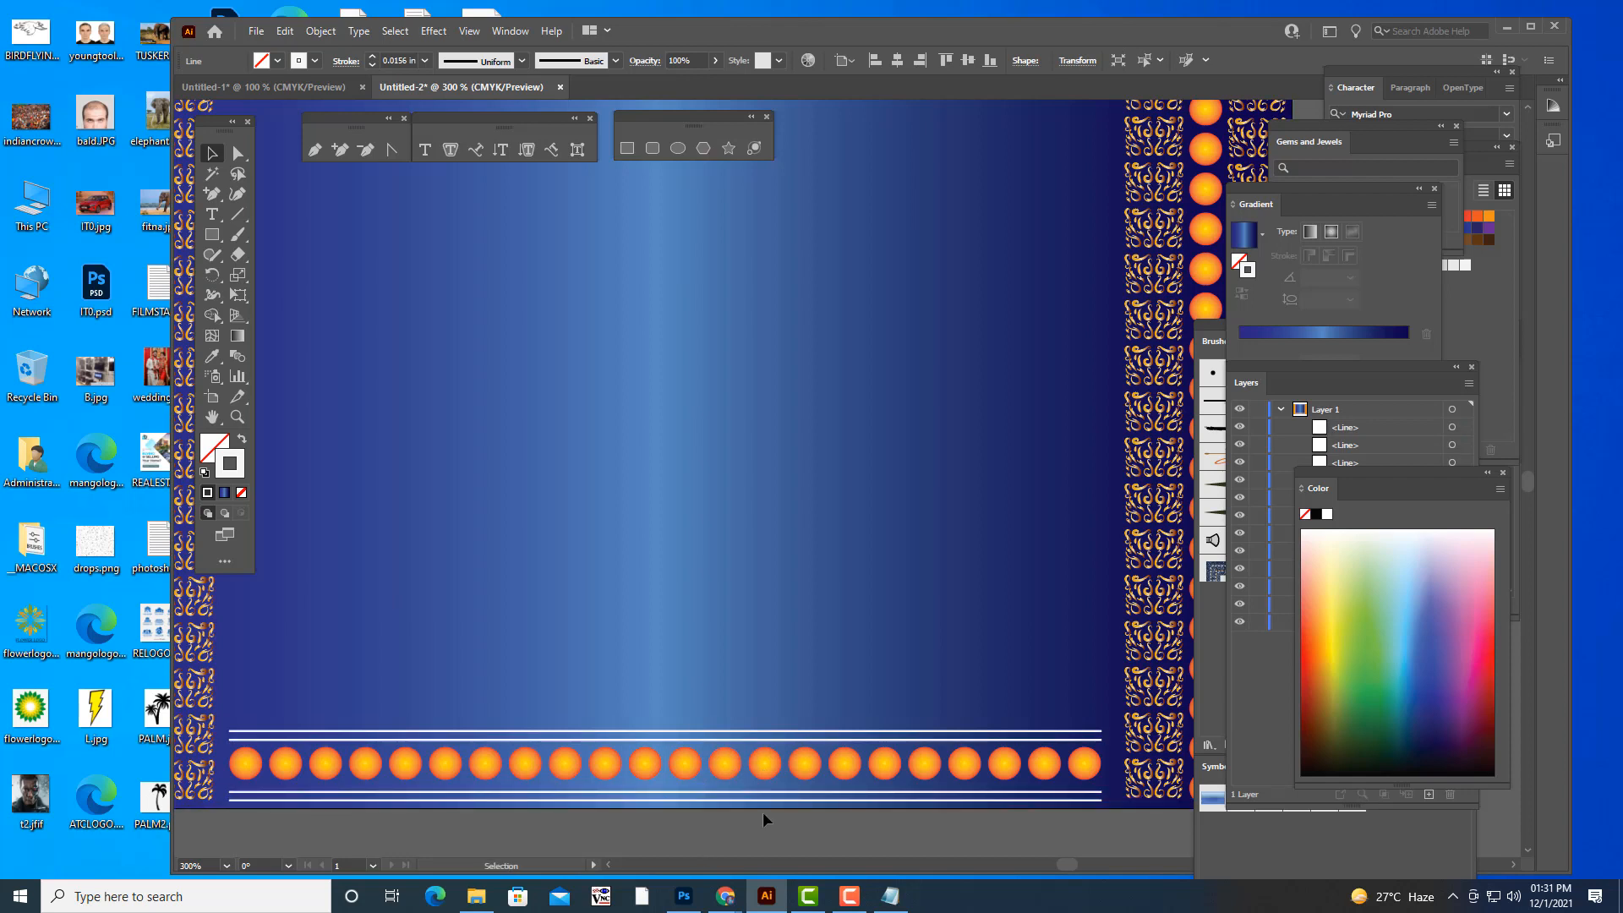
- Group the circle row with its four white lines and place a copy of the group along the artboard's upper edge
{"action": "key", "text": "ctrl+minus"}
{"action": "key", "text": "ctrl+minus"}
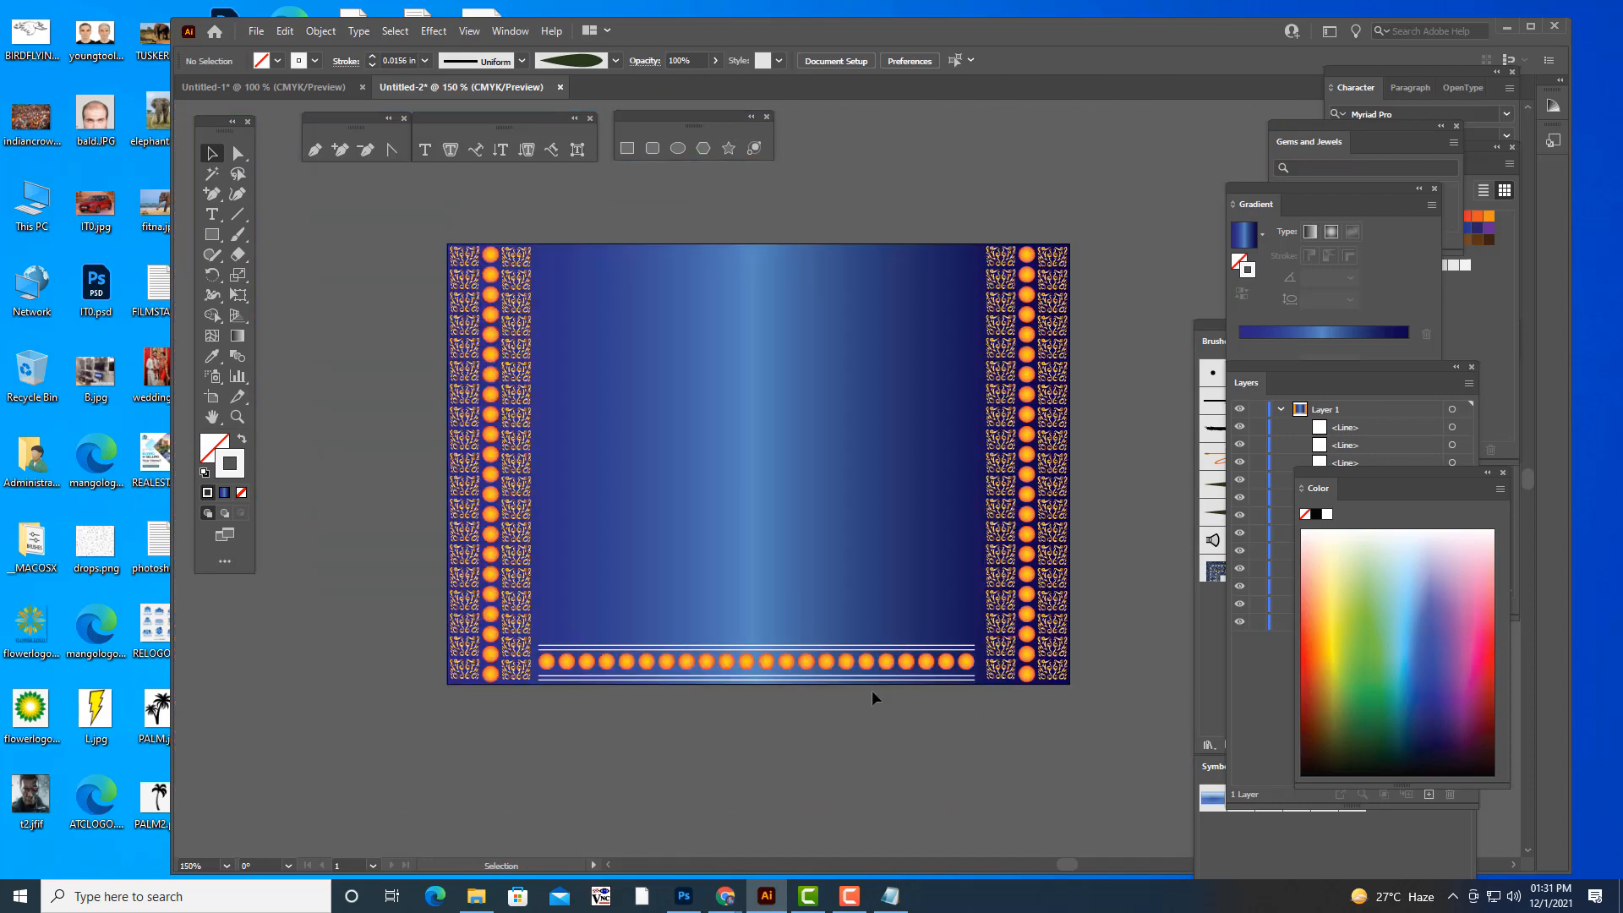
{"action": "left_click", "coordinate": [776, 650]}
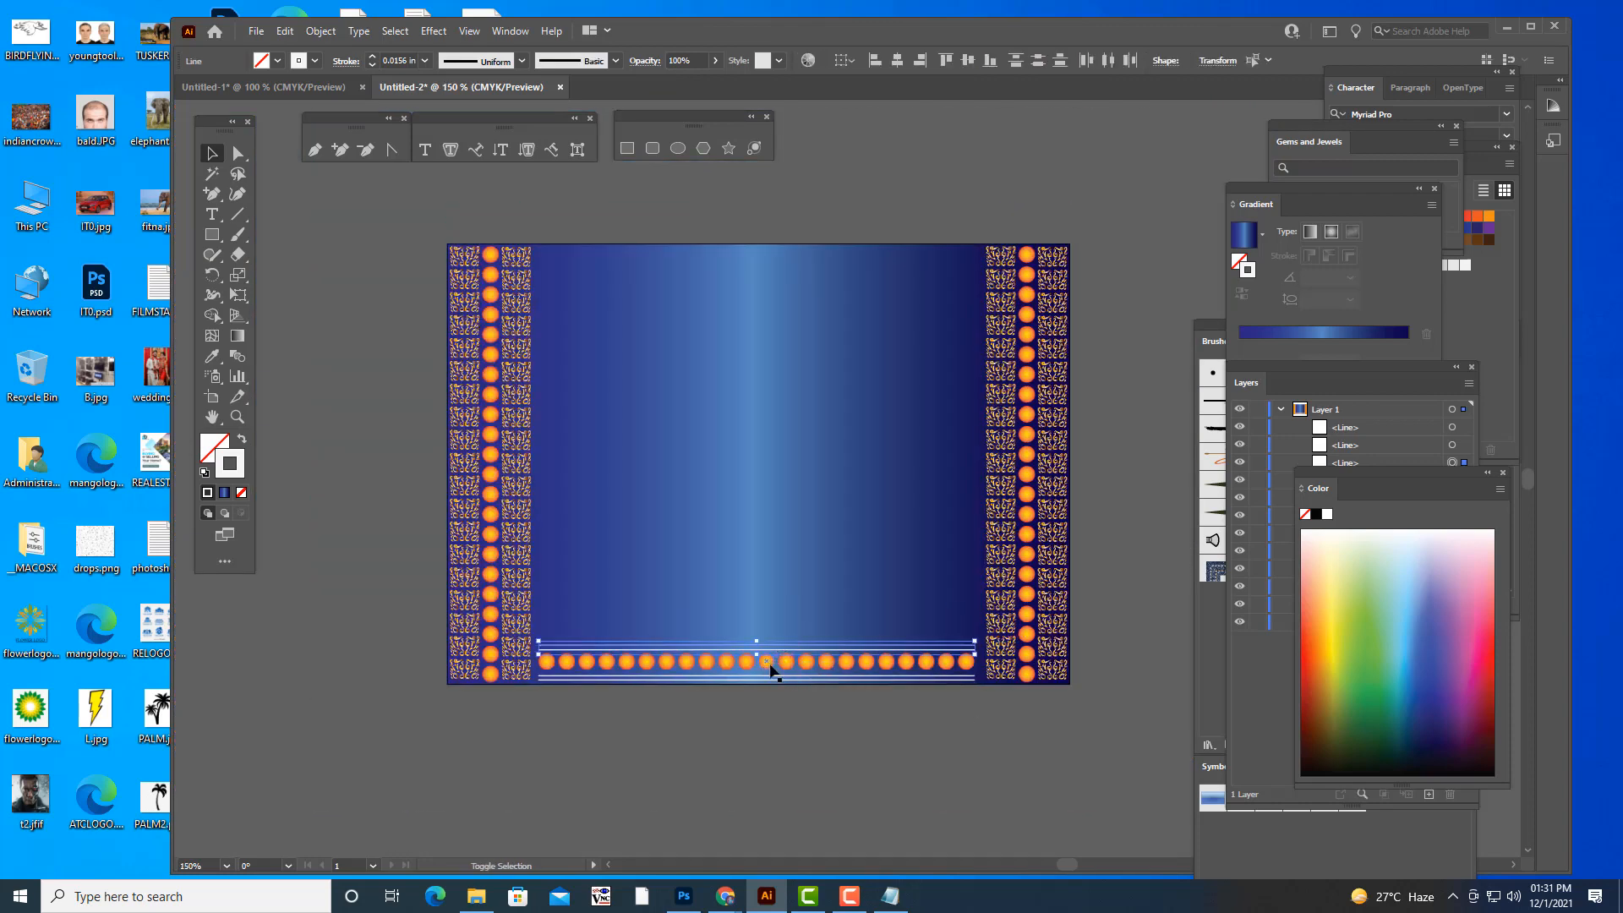
{"action": "left_click", "coordinate": [769, 677], "text": "shift"}
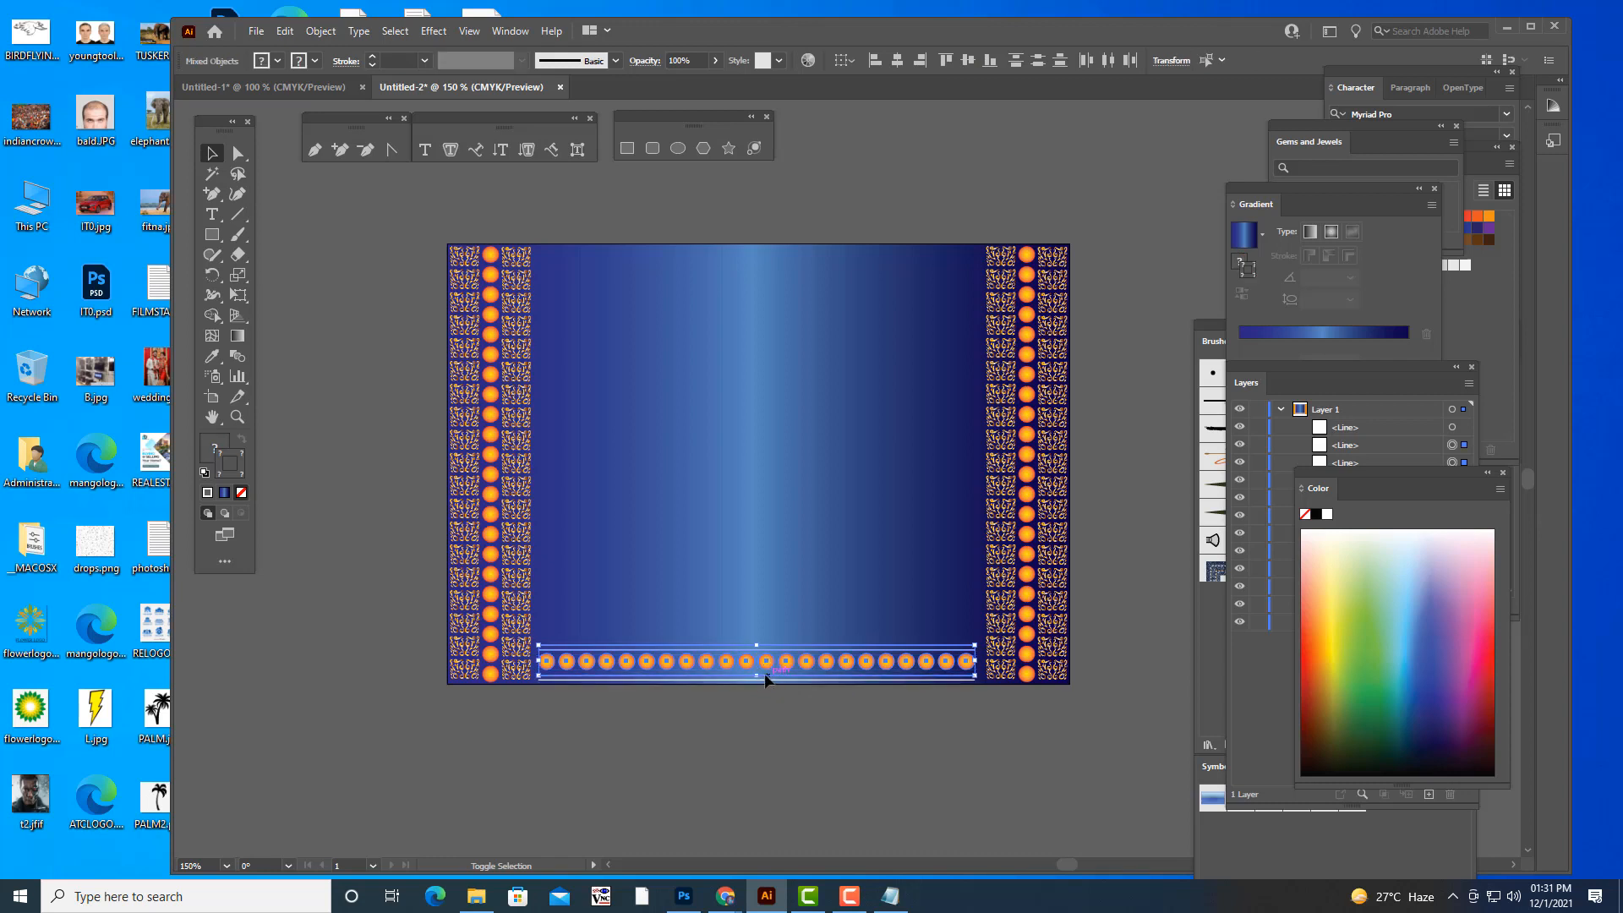
{"action": "left_click", "coordinate": [746, 677], "text": "shift"}
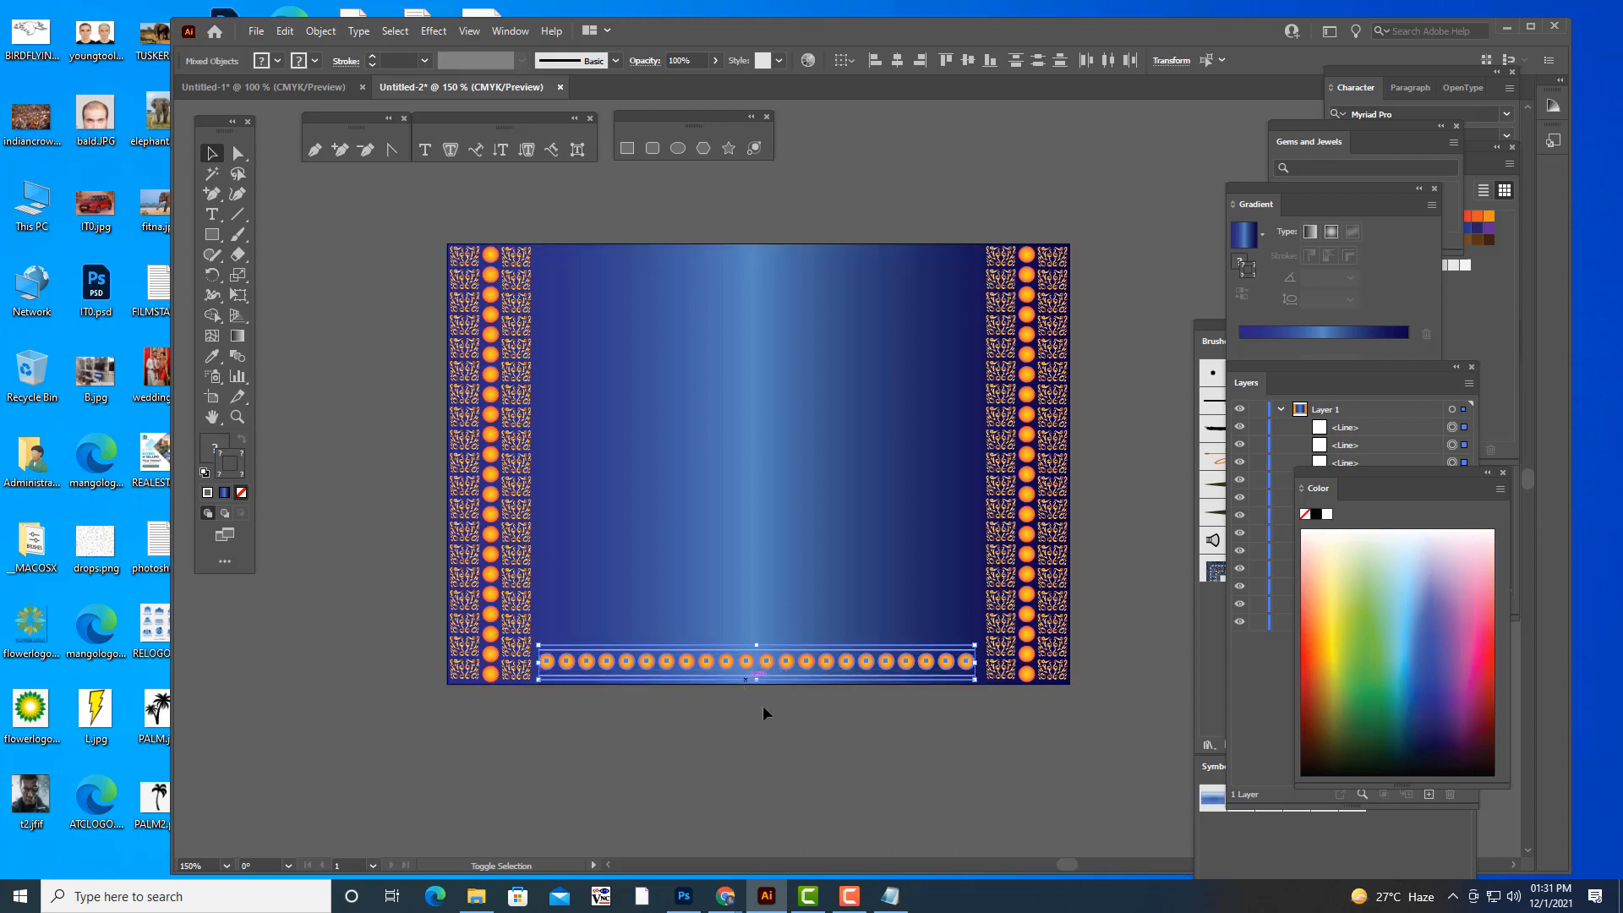
{"action": "key", "text": "ctrl+g"}
{"action": "left_click_drag", "start_coordinate": [779, 661], "coordinate": [769, 270]}
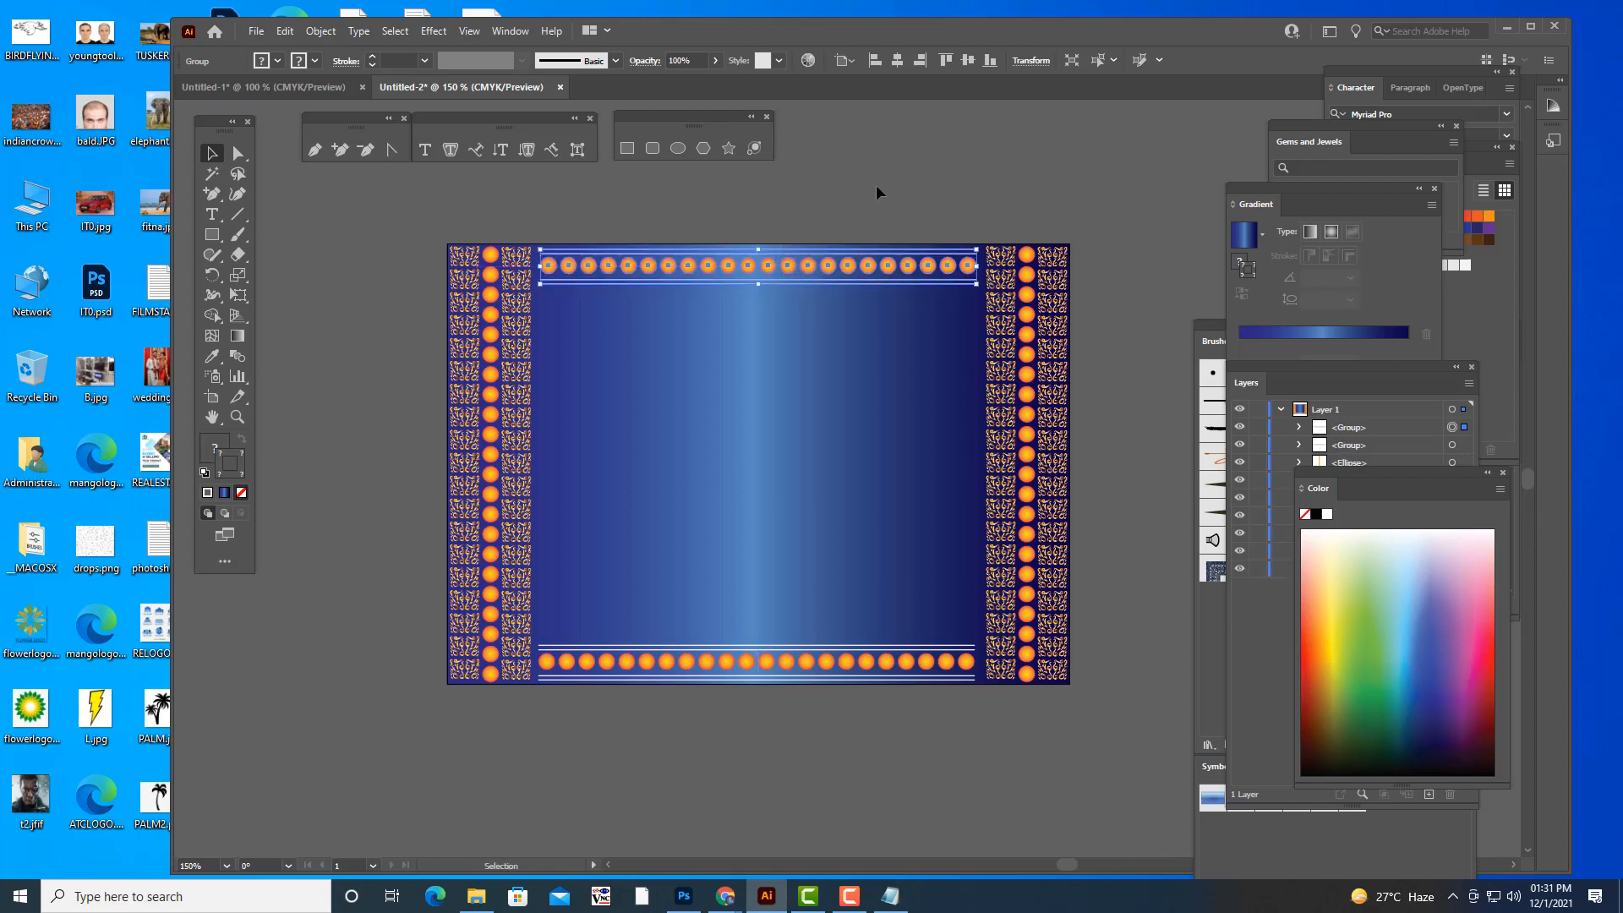
{"action": "left_click", "coordinate": [876, 184]}
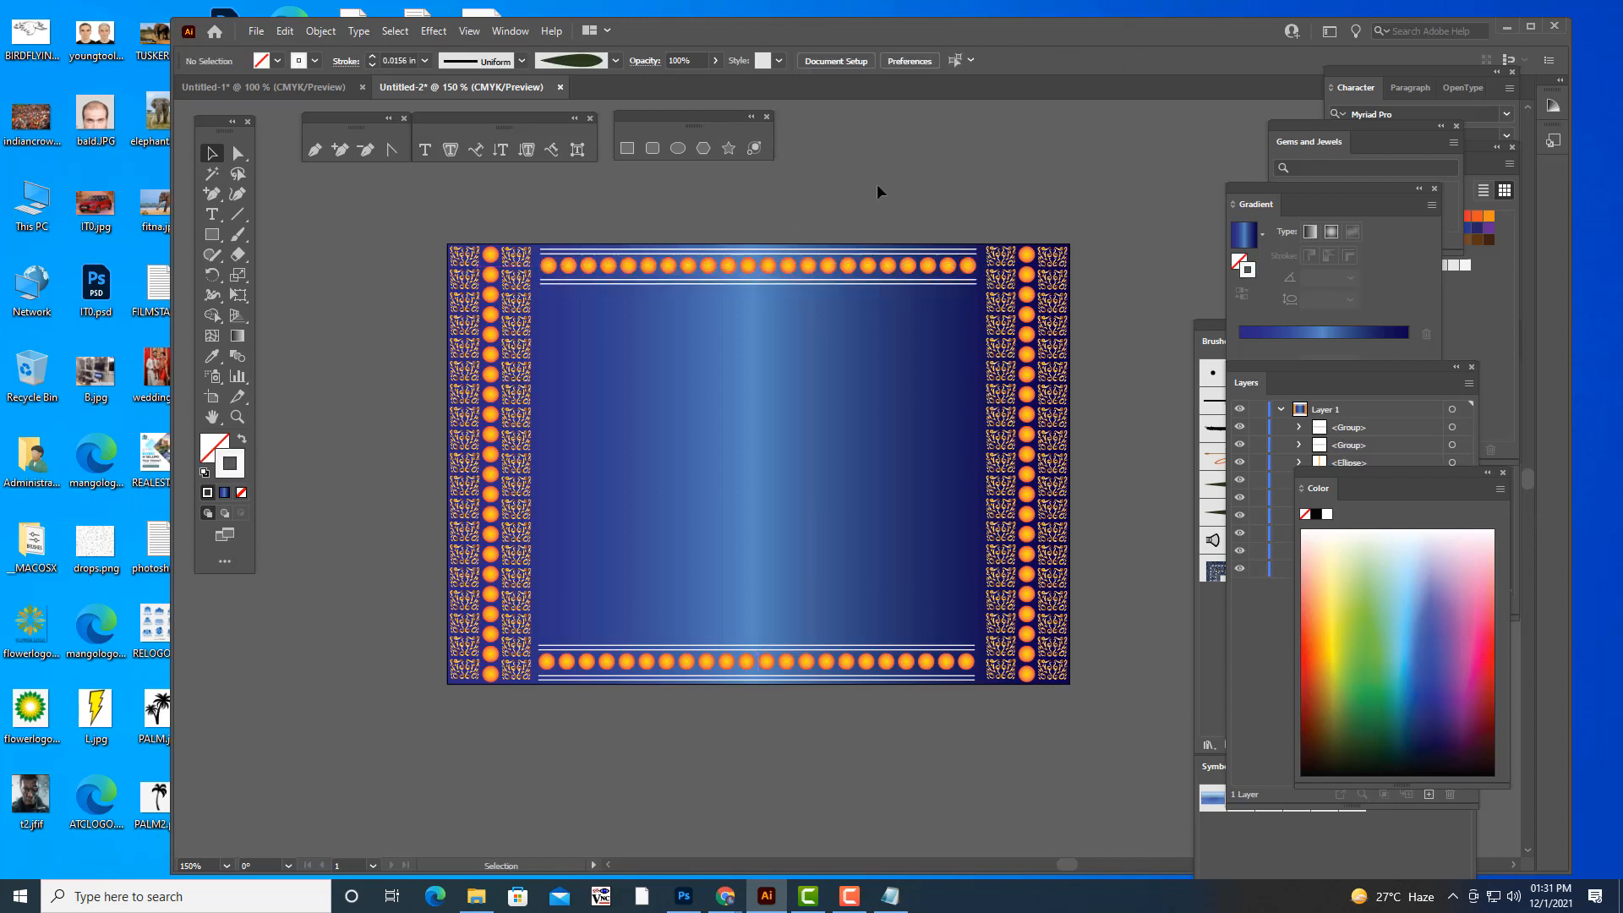
- Add point text inside the frame reading "We Cordially invite you / to the wedding ceremony / of our eldest son" on three lines
{"action": "scroll", "coordinate": [1083, 228], "scroll_direction": "up", "scroll_amount": 2}
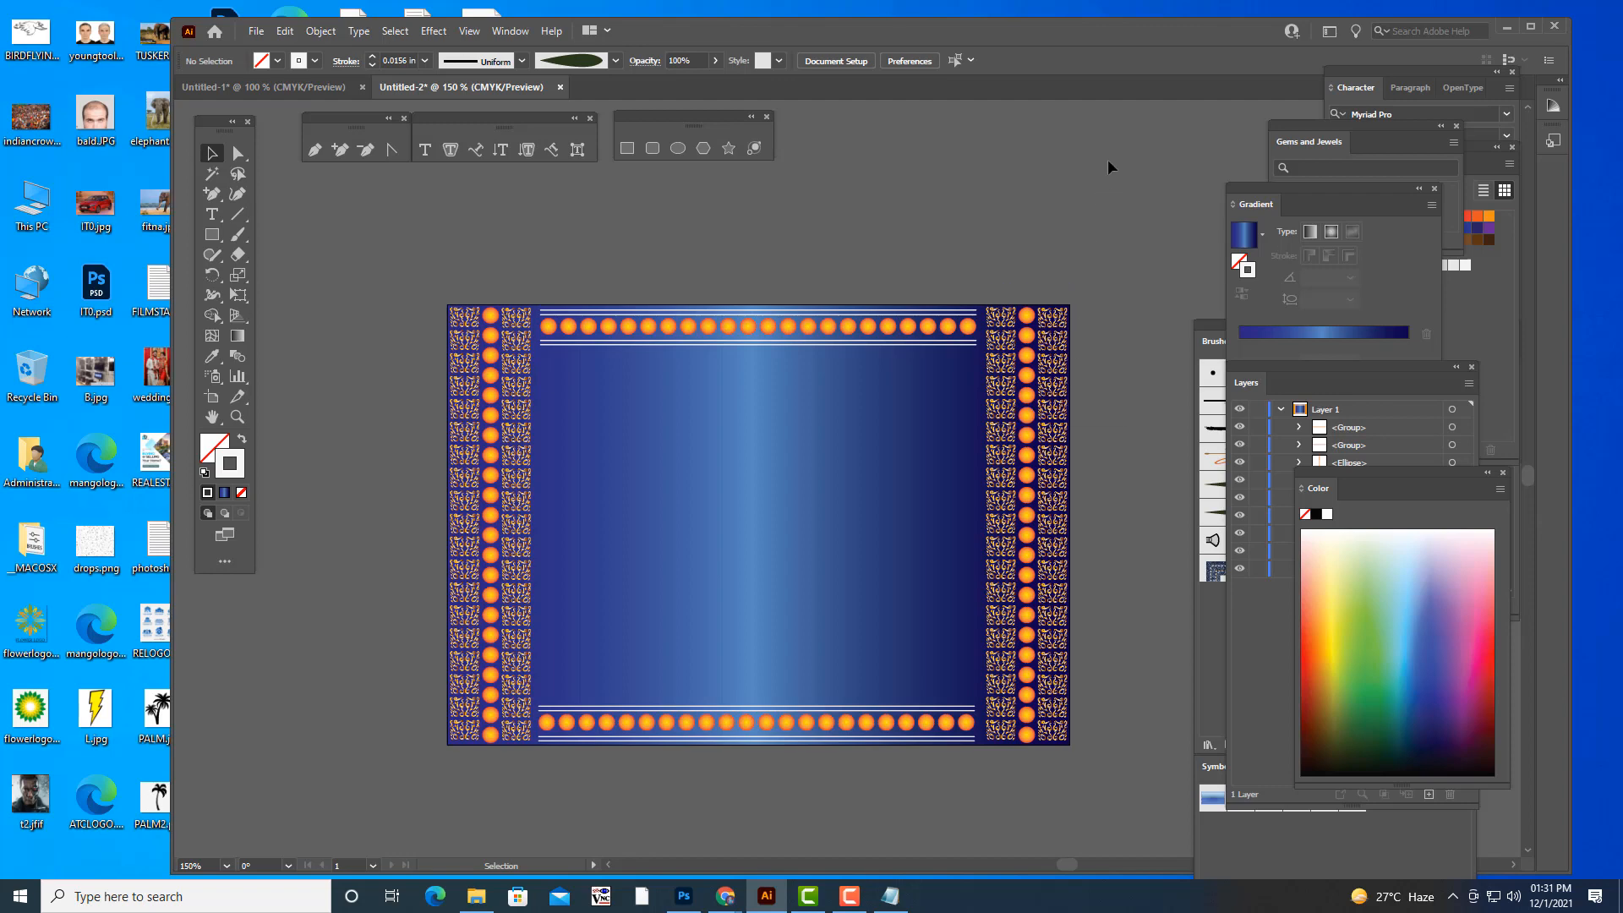
{"action": "key", "text": "ctrl+minus"}
{"action": "key", "text": "ctrl+minus"}
{"action": "key", "text": "ctrl+plus"}
{"action": "key", "text": "ctrl+plus"}
{"action": "scroll", "coordinate": [979, 202], "scroll_direction": "up", "scroll_amount": 1}
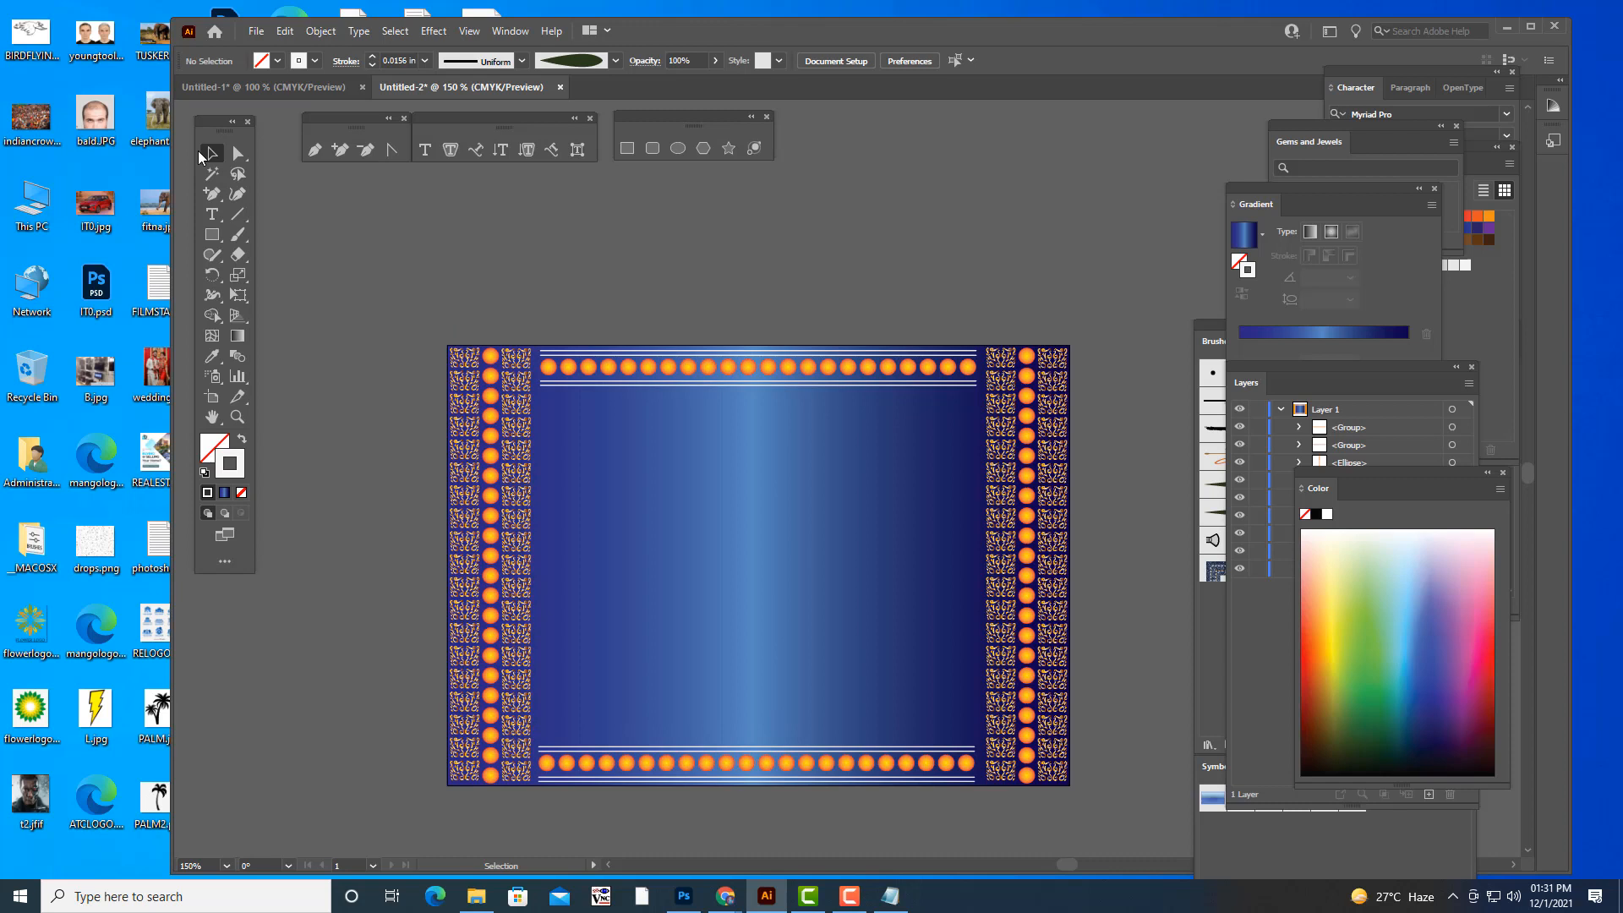
{"action": "left_click", "coordinate": [213, 216]}
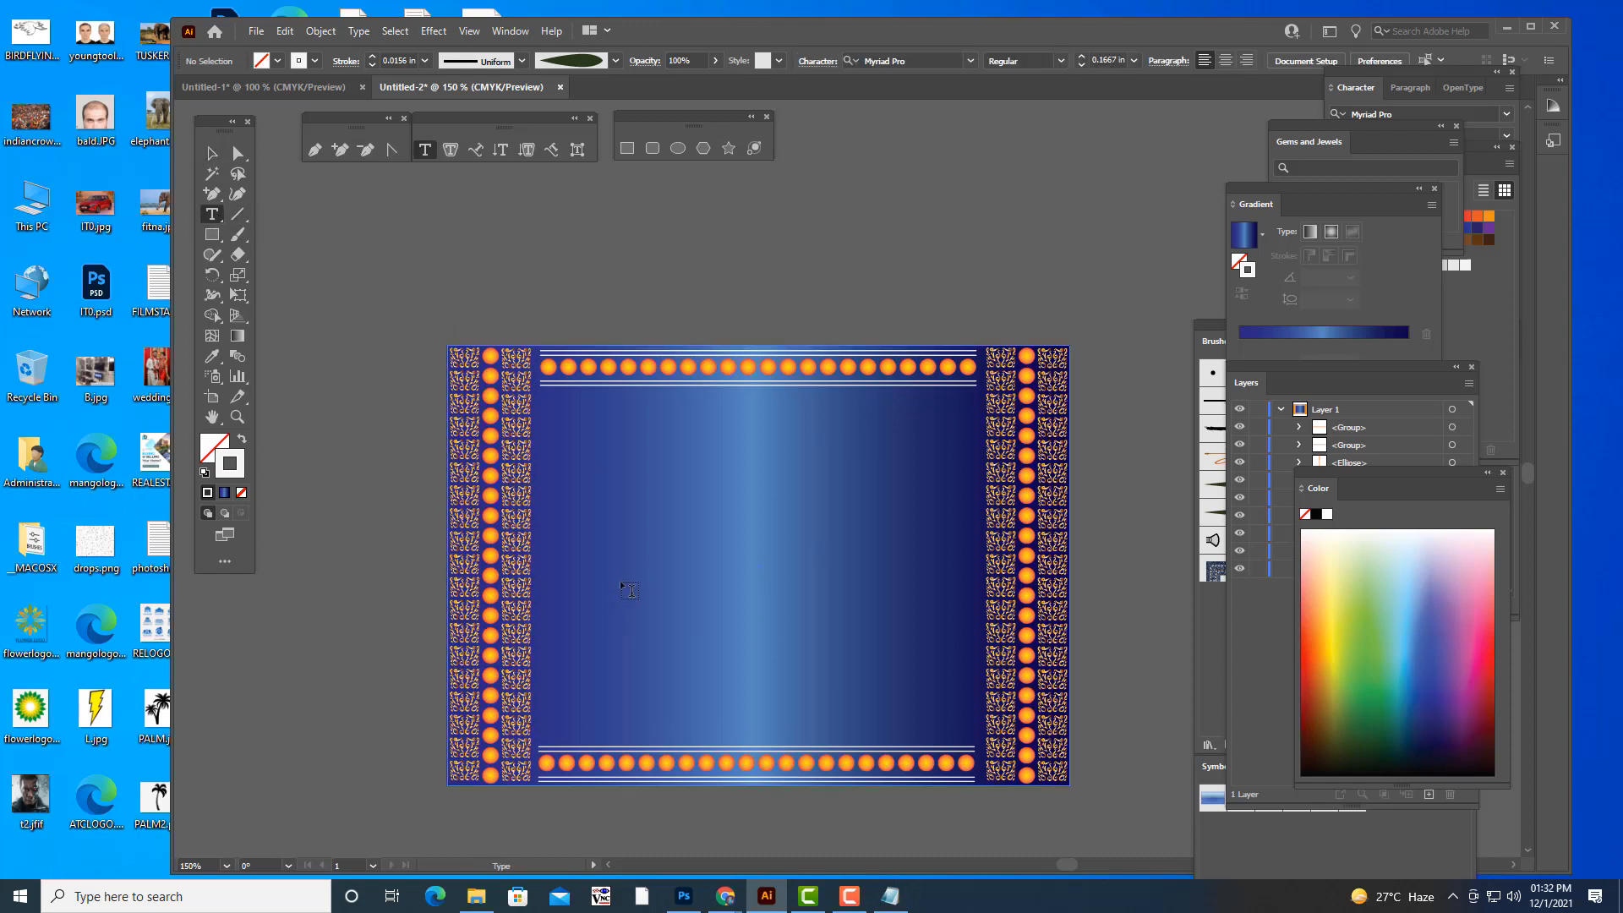
{"action": "left_click", "coordinate": [689, 482]}
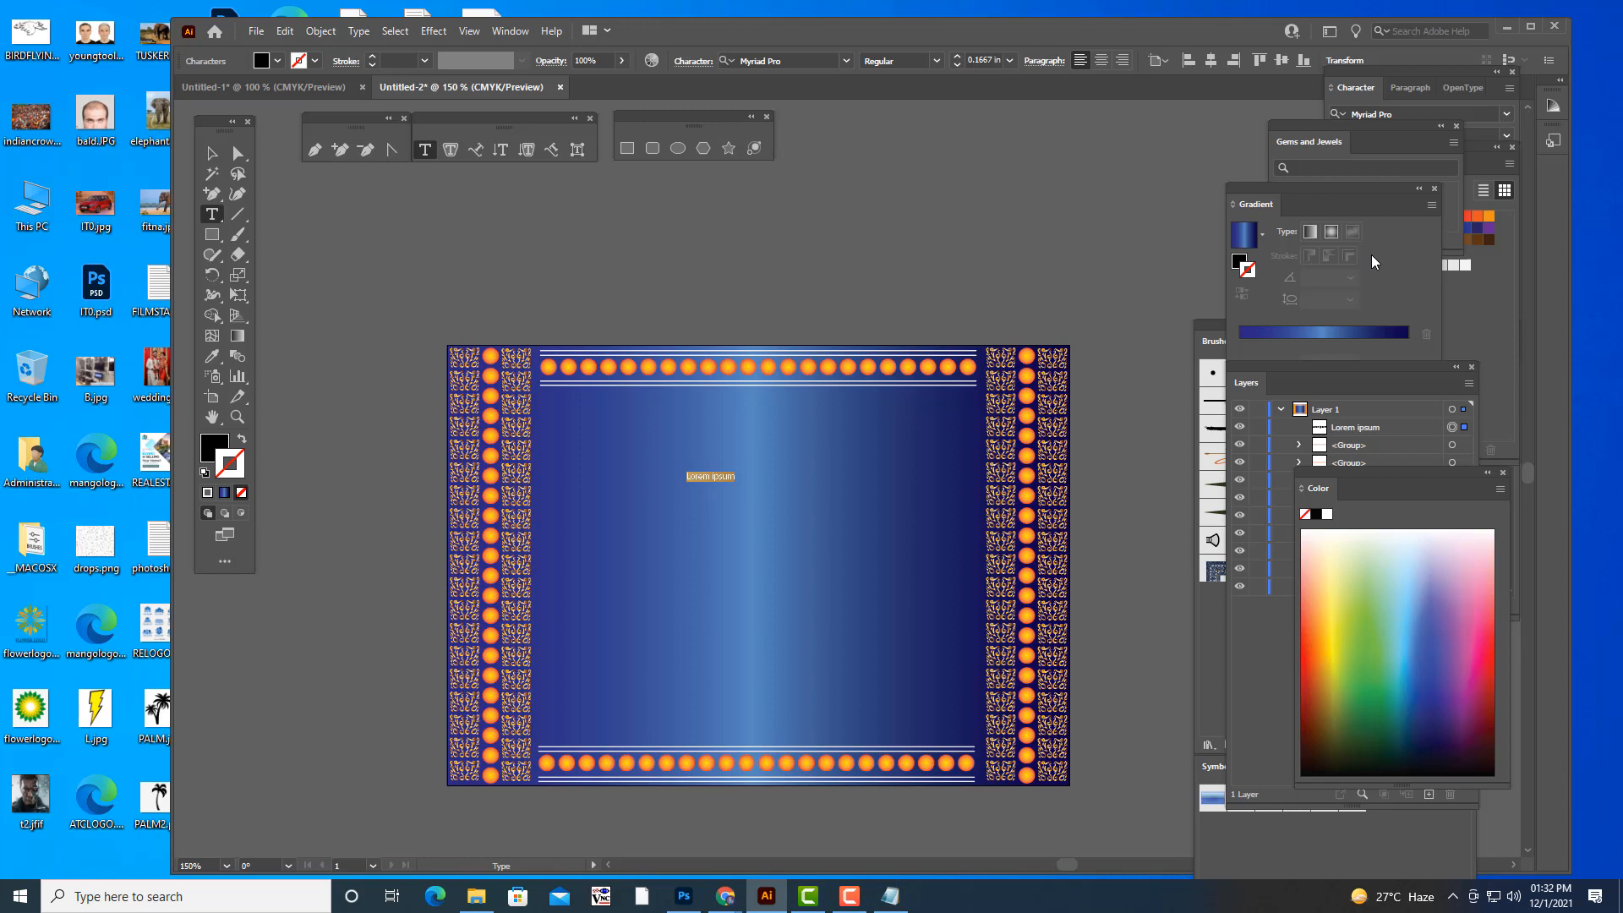
{"action": "key", "text": "BackSpace"}
{"action": "type", "text": "w"}
{"action": "key", "text": "BackSpace"}
{"action": "type", "text": "w"}
{"action": "key", "text": "BackSpace"}
{"action": "type", "text": "we Cordially invite you"}
{"action": "key", "text": "Return"}
{"action": "type", "text": "to the"}
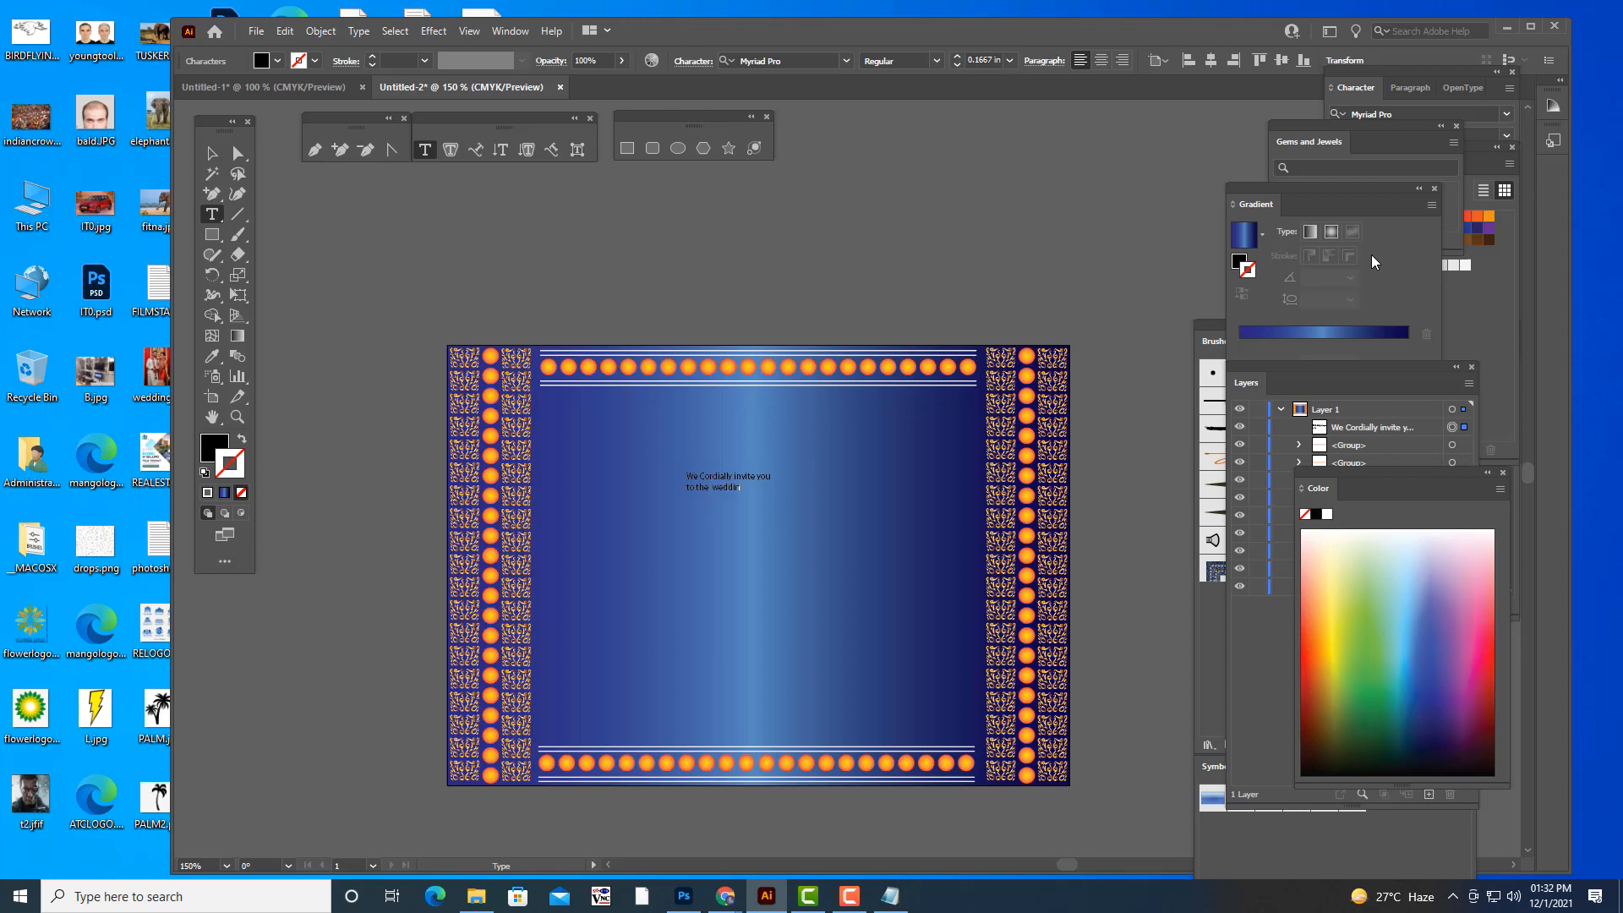
{"action": "type", "text": "wedding ceremony "}
{"action": "type", "text": "of"}
{"action": "type", "text": " our eldest son"}
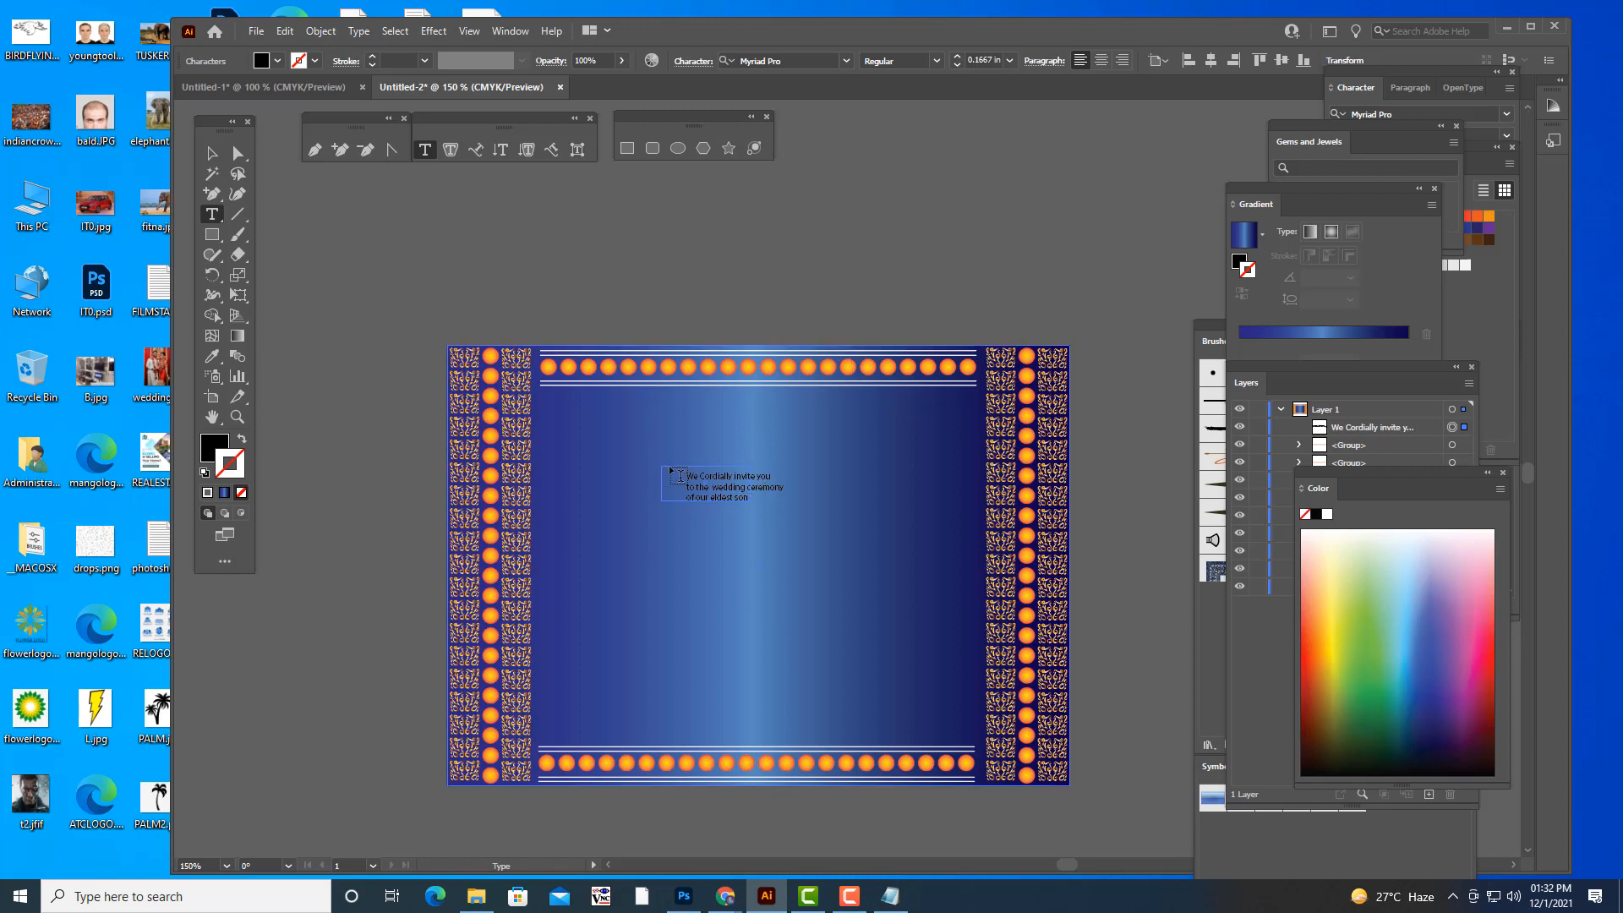
{"action": "left_click_drag", "start_coordinate": [670, 475], "coordinate": [785, 499]}
{"action": "key", "text": "Escape"}
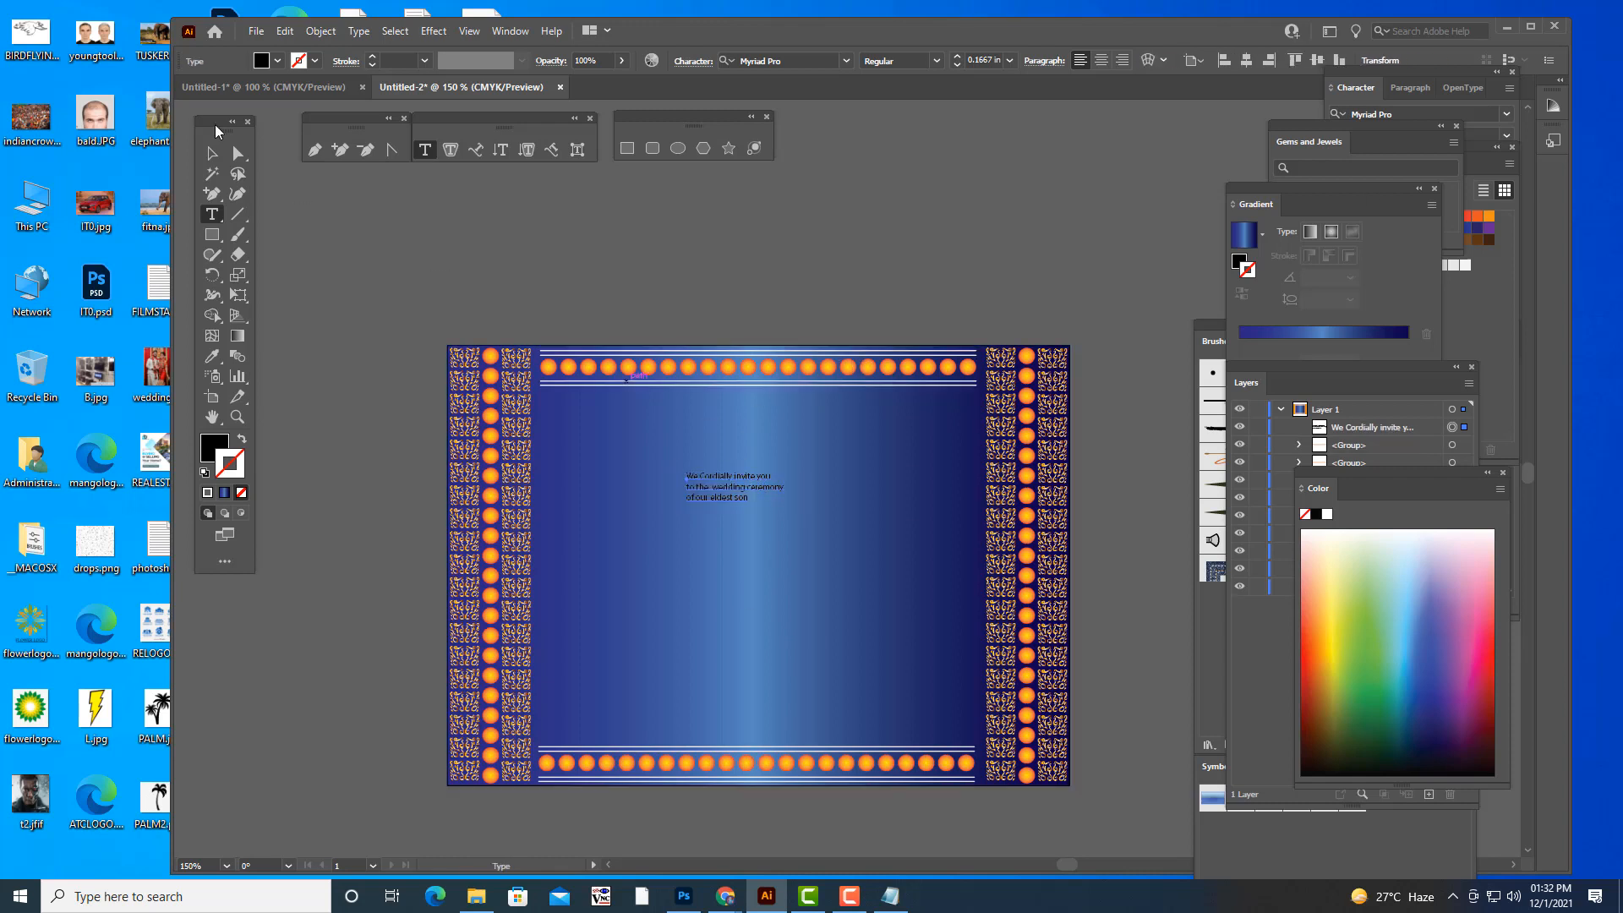
- Set the whole invitation text in the Great Vibes font and align it to the centre
{"action": "left_click", "coordinate": [221, 214]}
{"action": "mouse_move", "coordinate": [748, 497]}
{"action": "left_mouse_down"}
{"action": "mouse_move", "coordinate": [687, 476]}
{"action": "mouse_move", "coordinate": [757, 503]}
{"action": "left_mouse_up"}
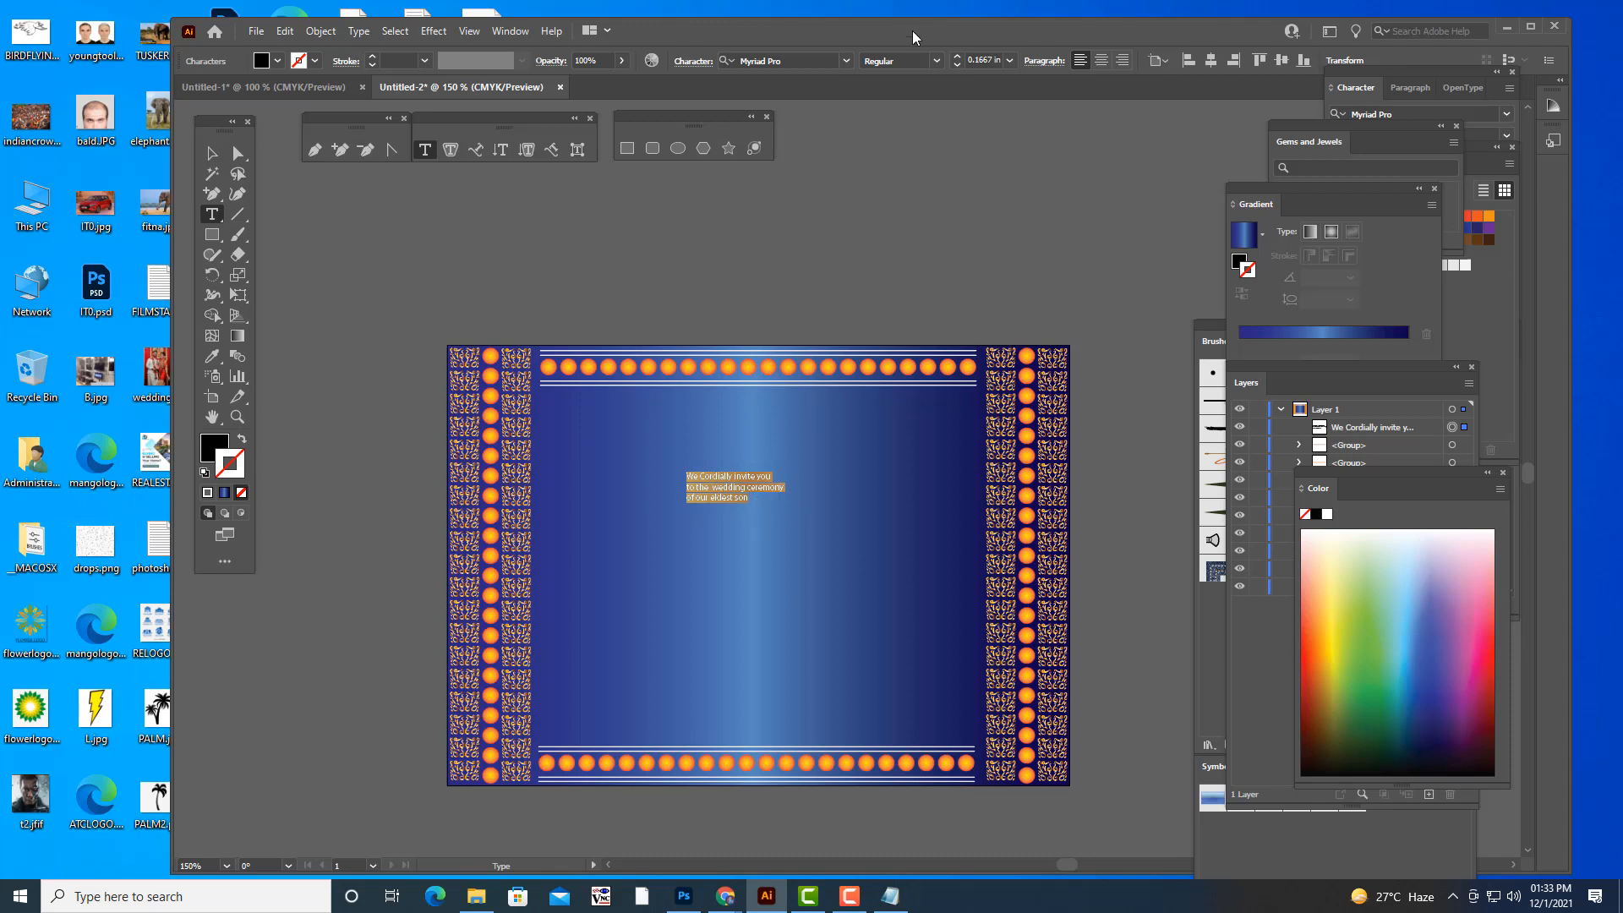
{"action": "left_click", "coordinate": [807, 61]}
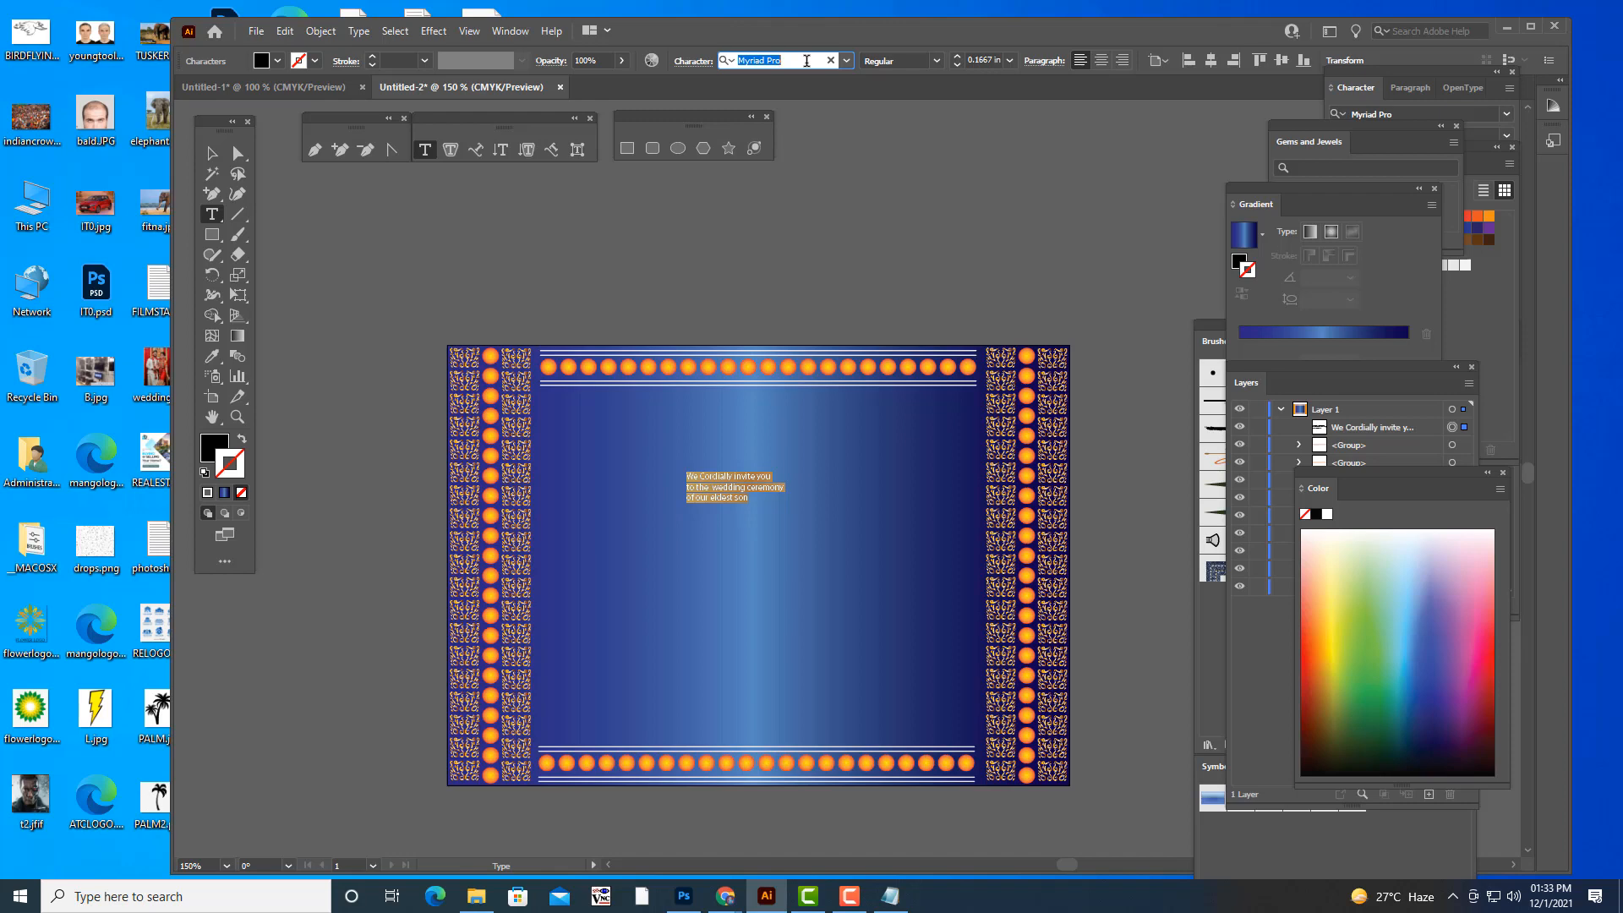
{"action": "type", "text": "g"}
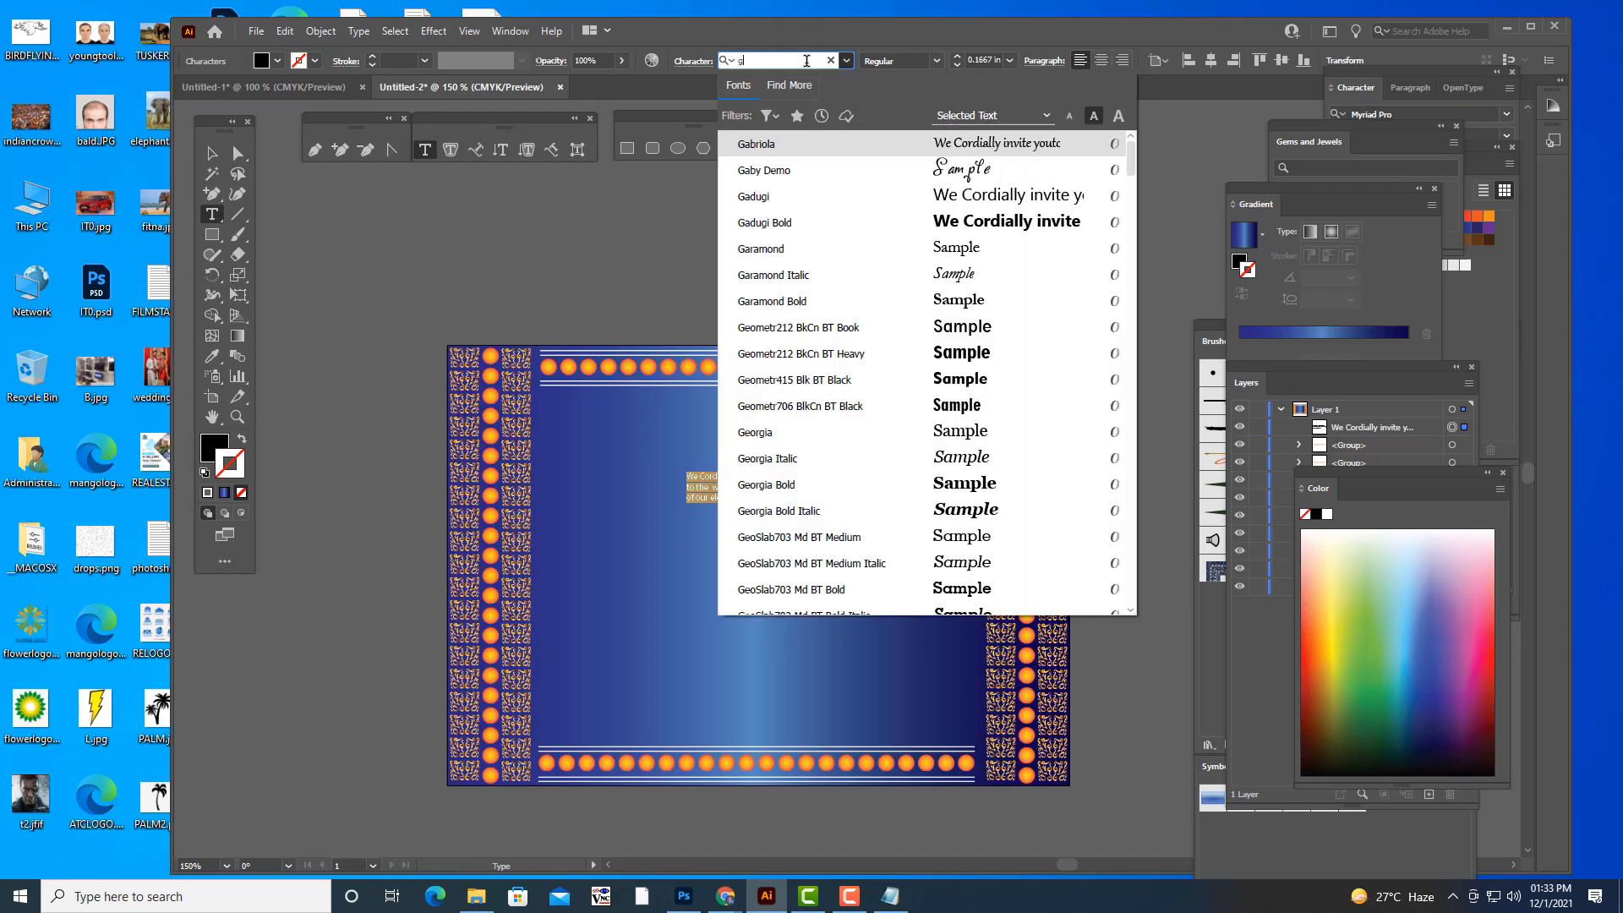
{"action": "type", "text": "r"}
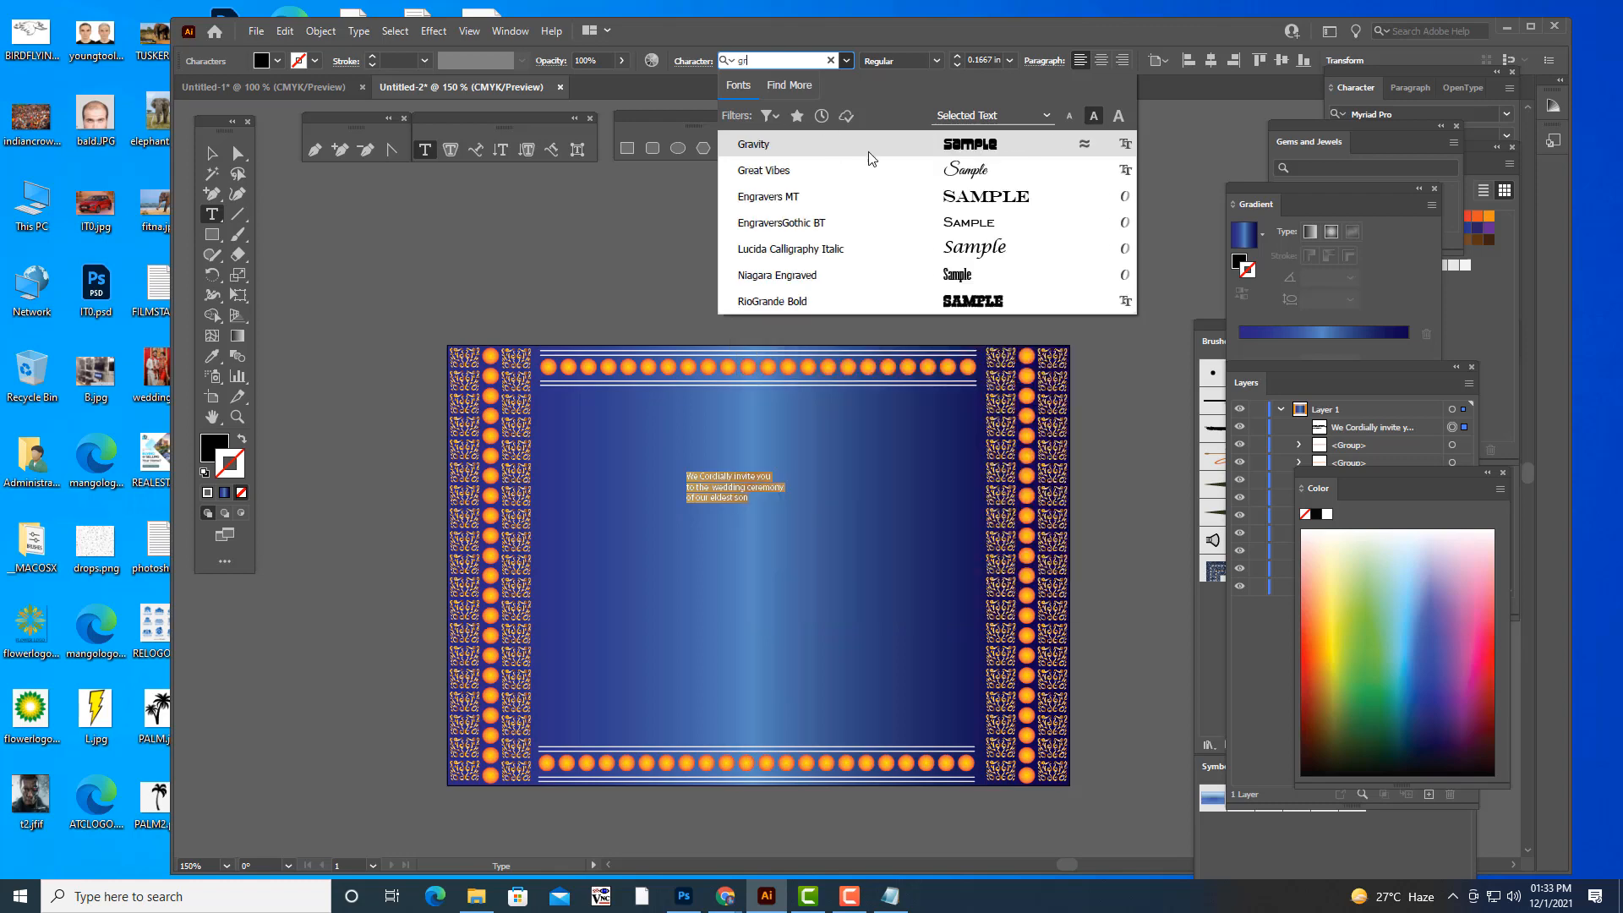
{"action": "left_click", "coordinate": [844, 170]}
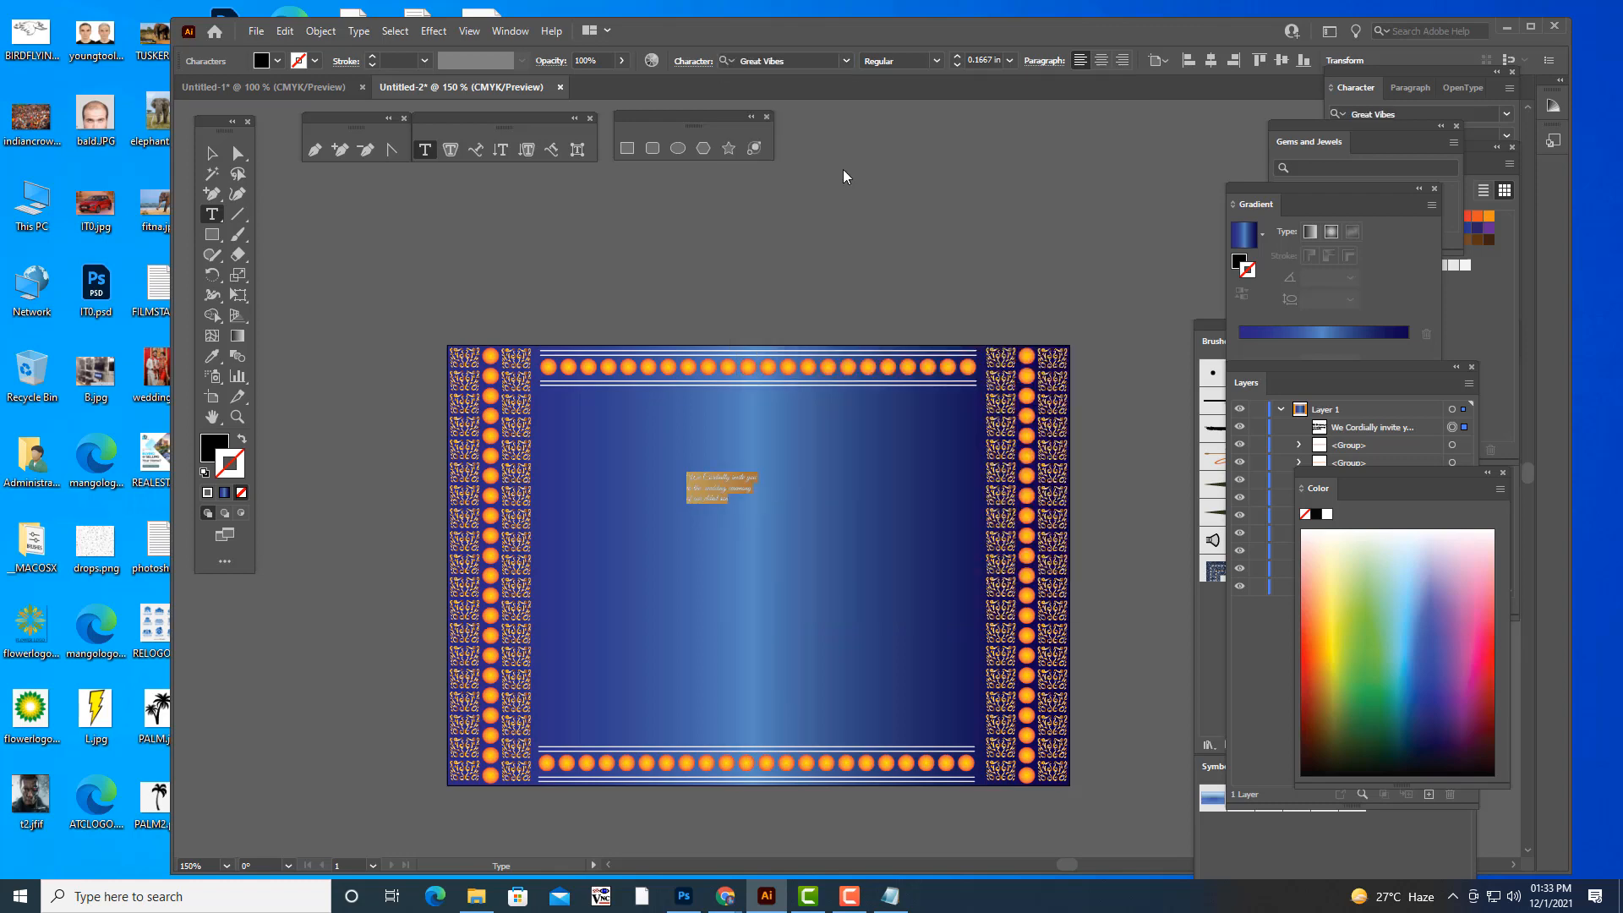
{"action": "left_click", "coordinate": [1103, 64]}
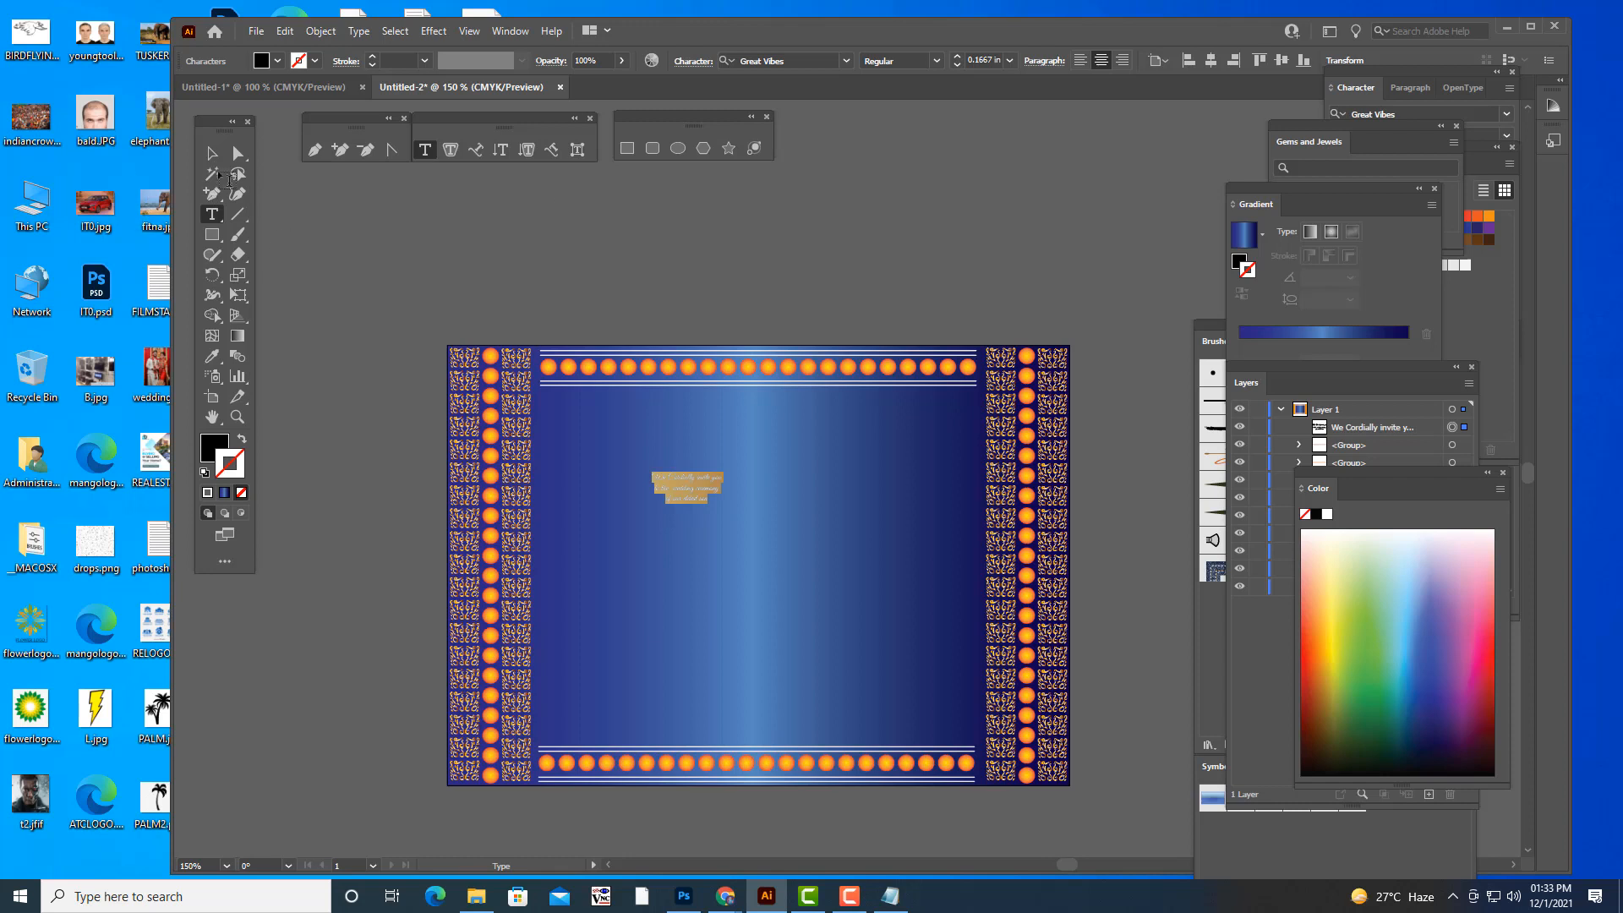
- Enlarge the invitation text to a font size of about 0.90 in and position it in the middle of the frame
{"action": "key", "text": "Escape"}
{"action": "left_click_drag", "start_coordinate": [697, 479], "coordinate": [940, 463]}
{"action": "left_click_drag", "start_coordinate": [781, 506], "coordinate": [783, 509]}
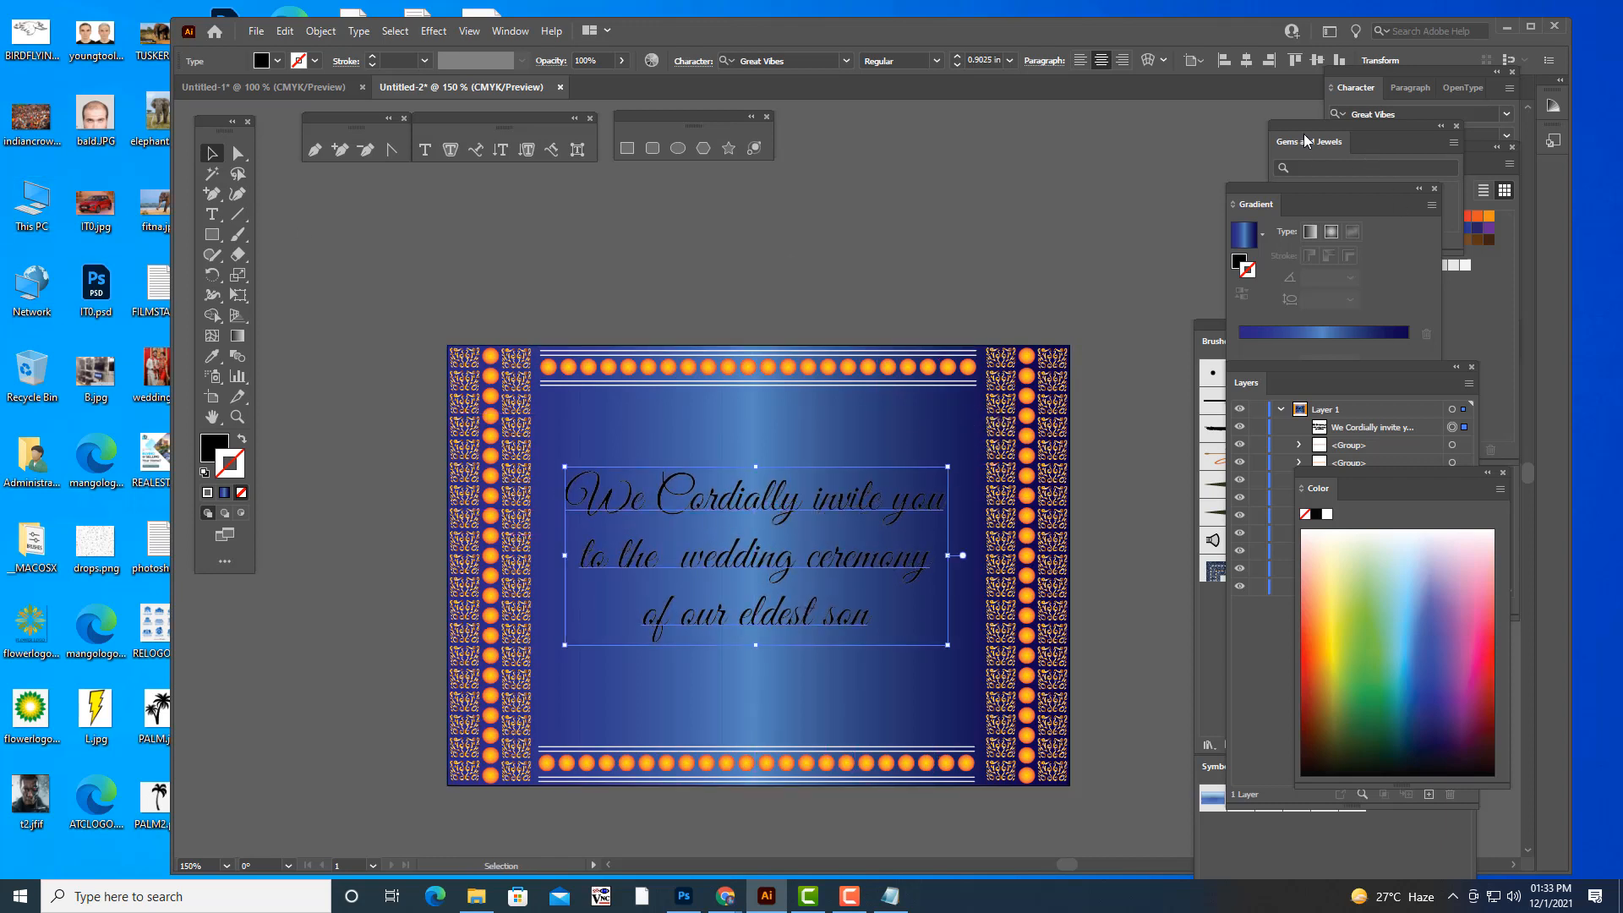
- Uncover the Gems and Jewels swatches and apply the gold gradient to the invitation text's stroke
{"action": "left_click_drag", "start_coordinate": [1241, 185], "coordinate": [1210, 257]}
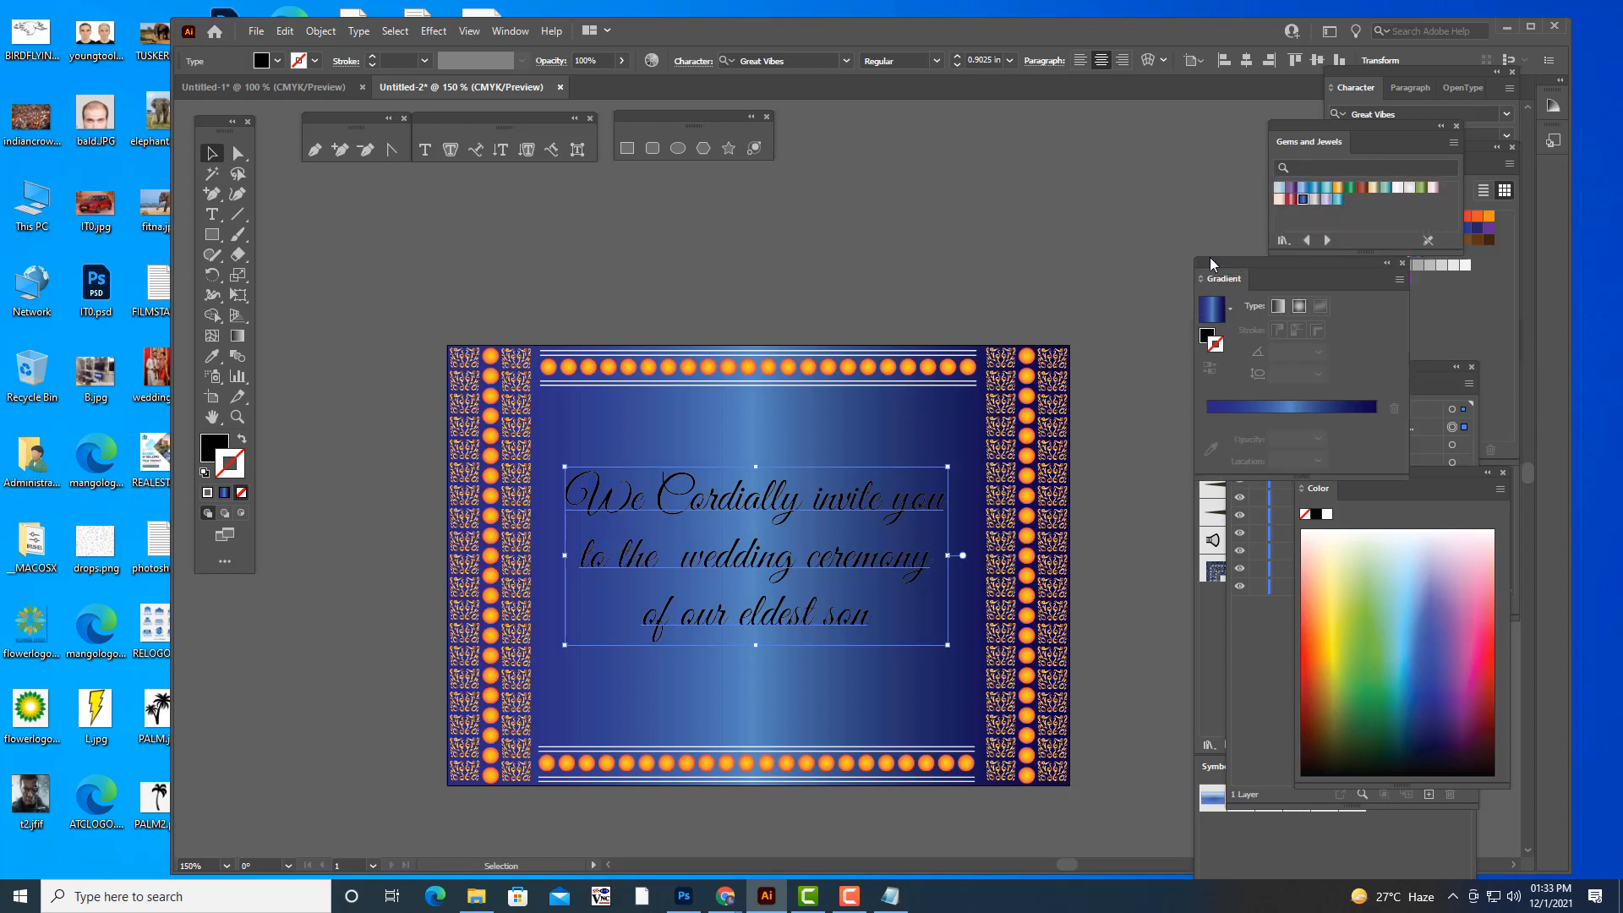
{"action": "left_click", "coordinate": [1338, 186]}
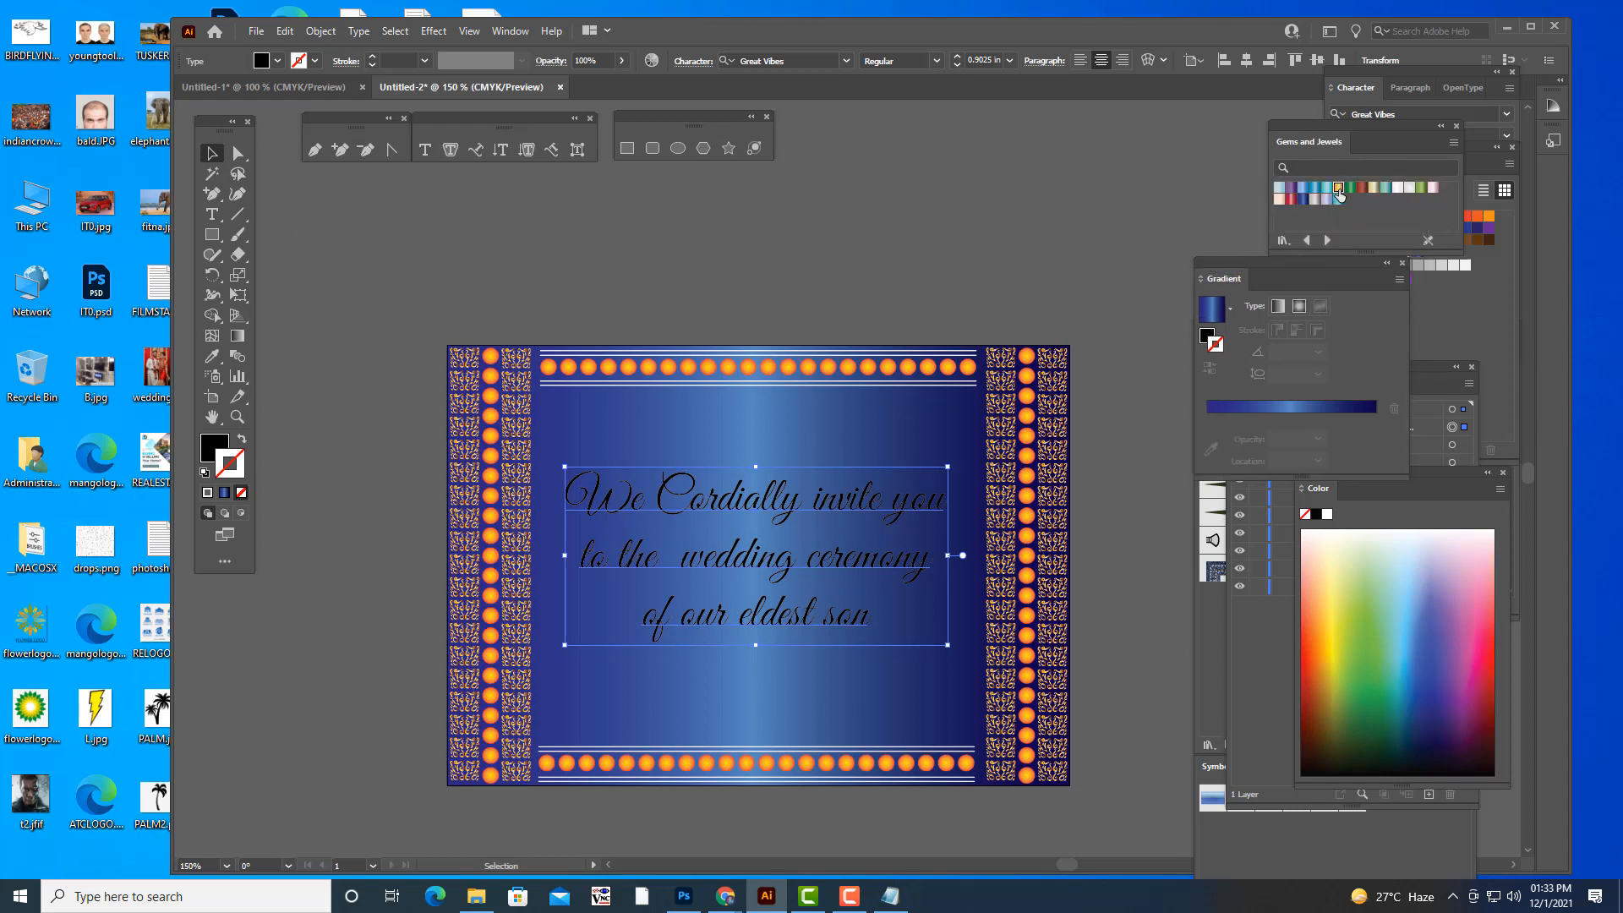
{"action": "left_click", "coordinate": [1014, 173]}
- Expand the invitation text into outlines with the Object and Fill options
{"action": "left_click", "coordinate": [776, 502]}
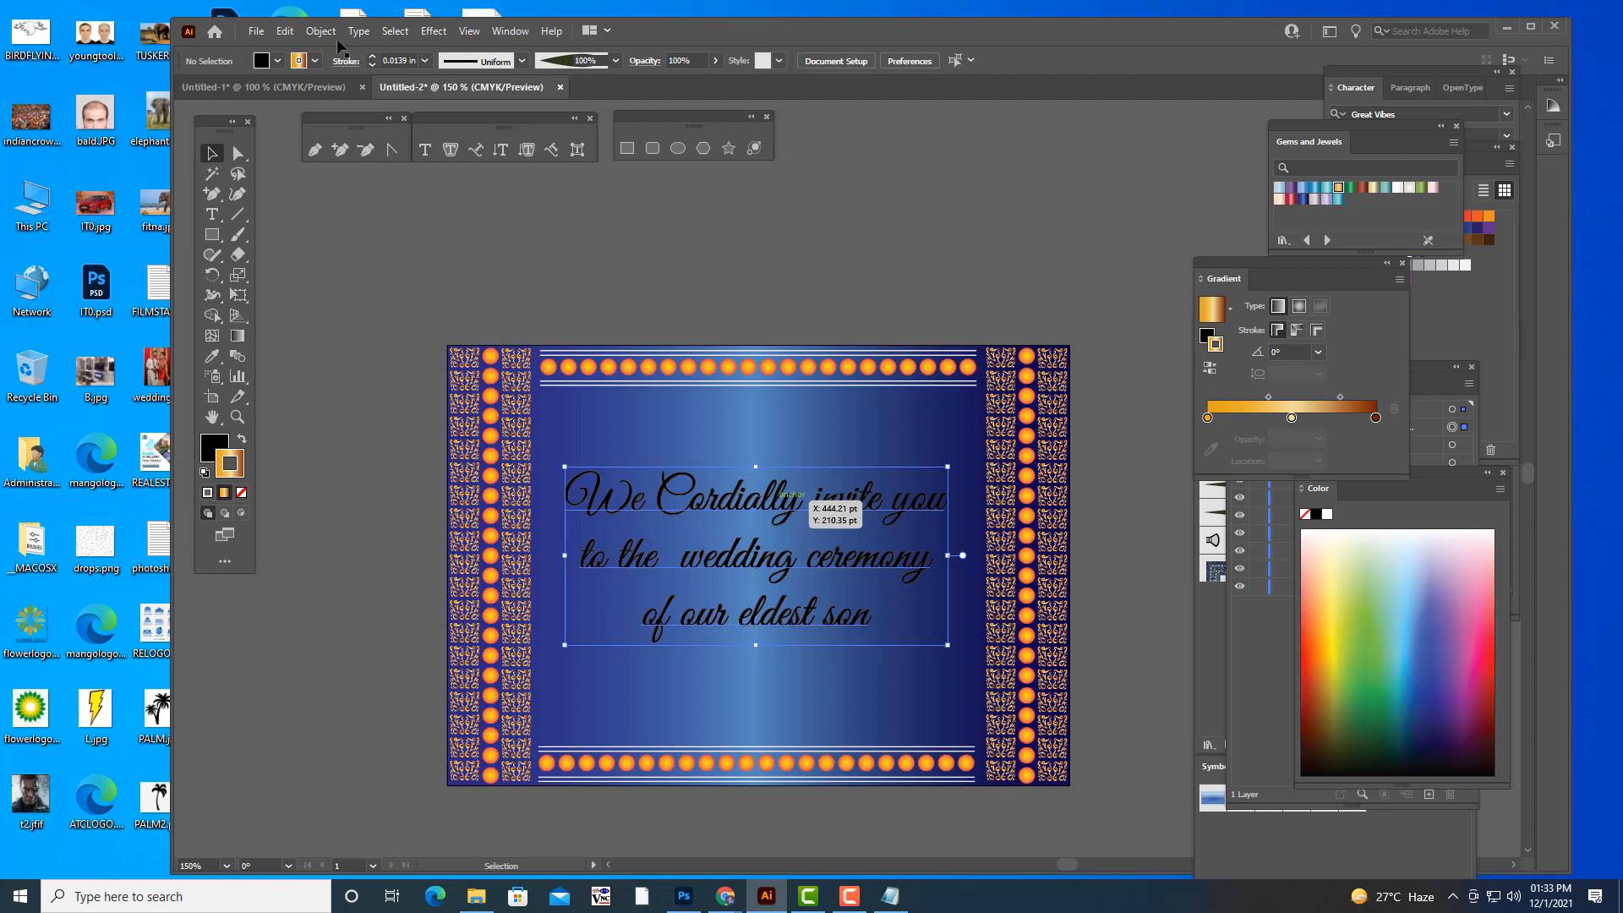
{"action": "left_click", "coordinate": [321, 30]}
{"action": "left_click", "coordinate": [397, 225]}
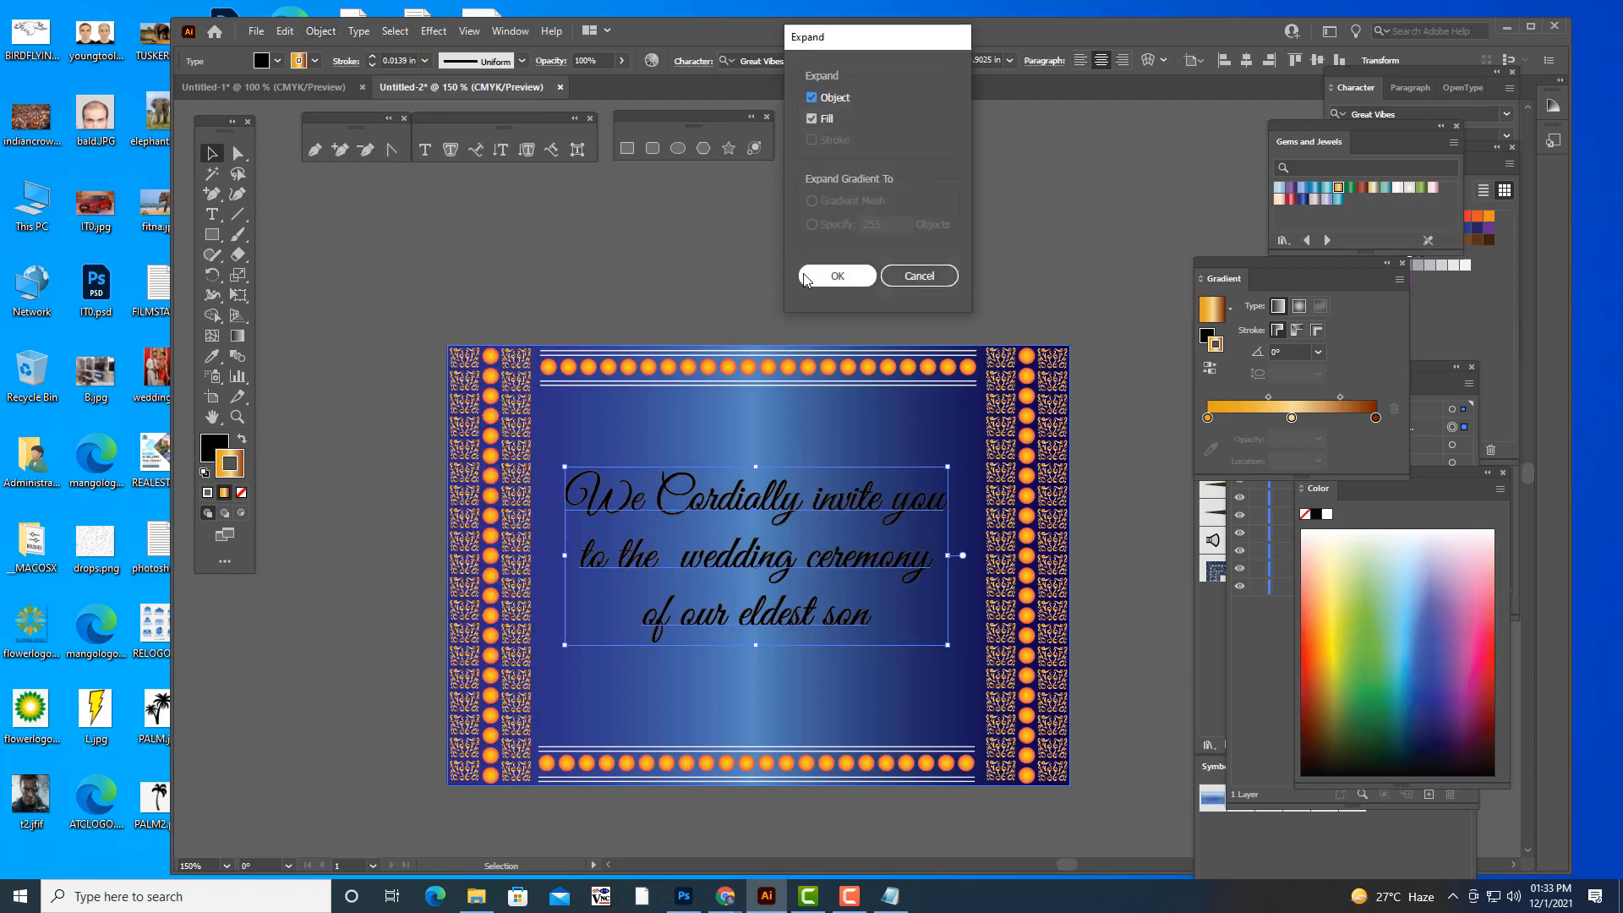
{"action": "left_click", "coordinate": [837, 275]}
{"action": "left_click", "coordinate": [833, 321]}
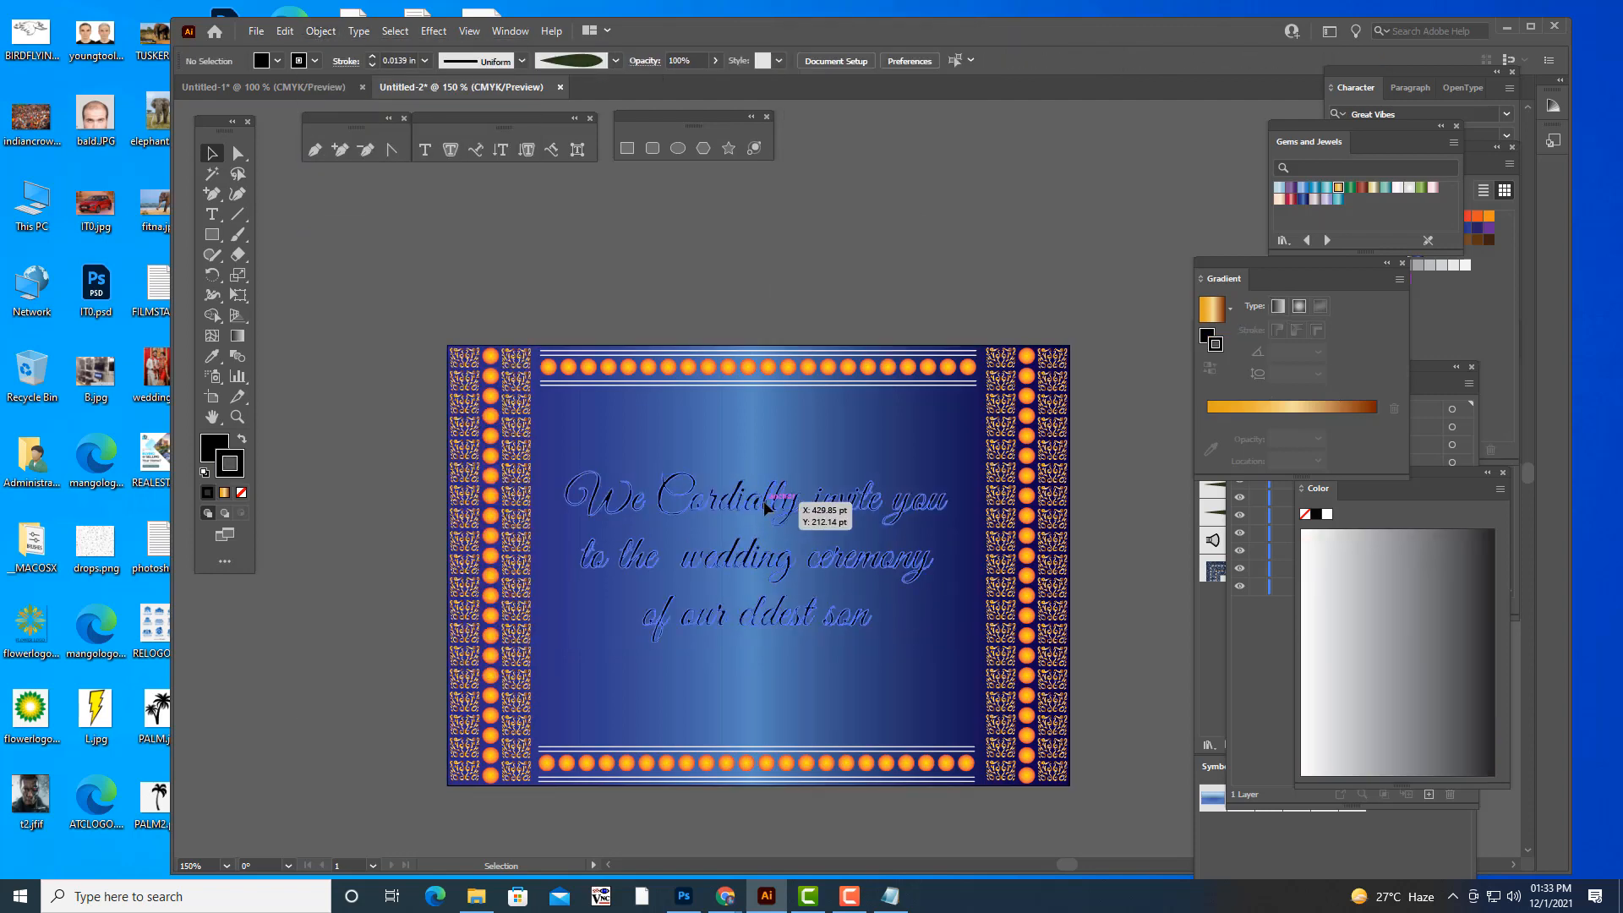
- Fill the expanded invitation lettering with the gold gradient
{"action": "left_click", "coordinate": [764, 500]}
{"action": "left_click", "coordinate": [1224, 413]}
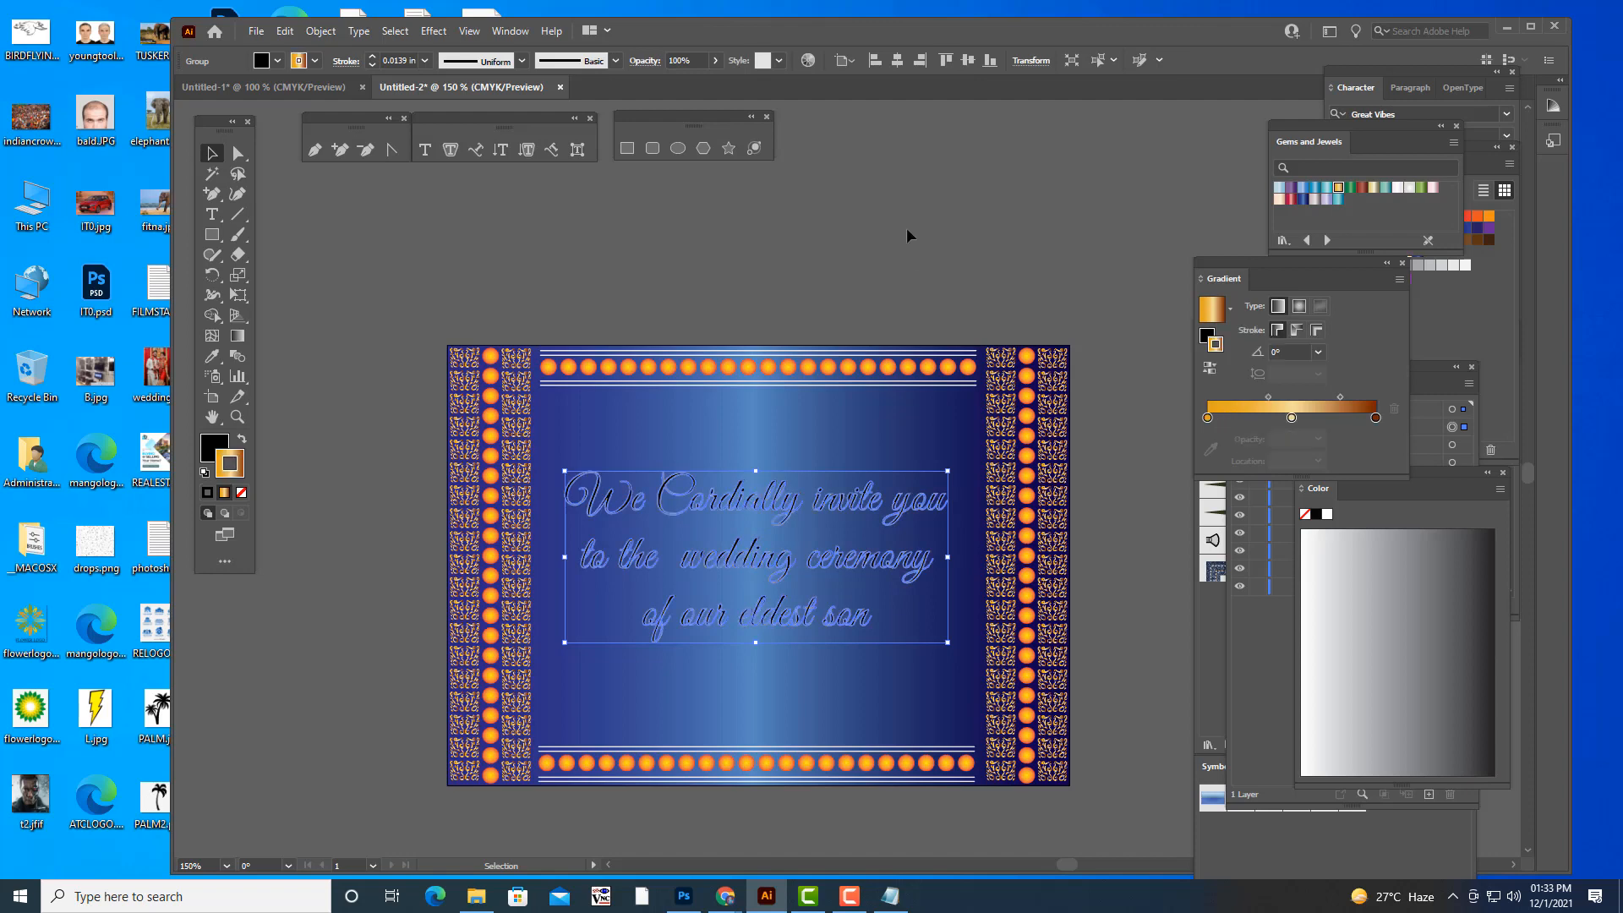
{"action": "left_click", "coordinate": [907, 226]}
{"action": "key", "text": "a"}
{"action": "left_click", "coordinate": [742, 524]}
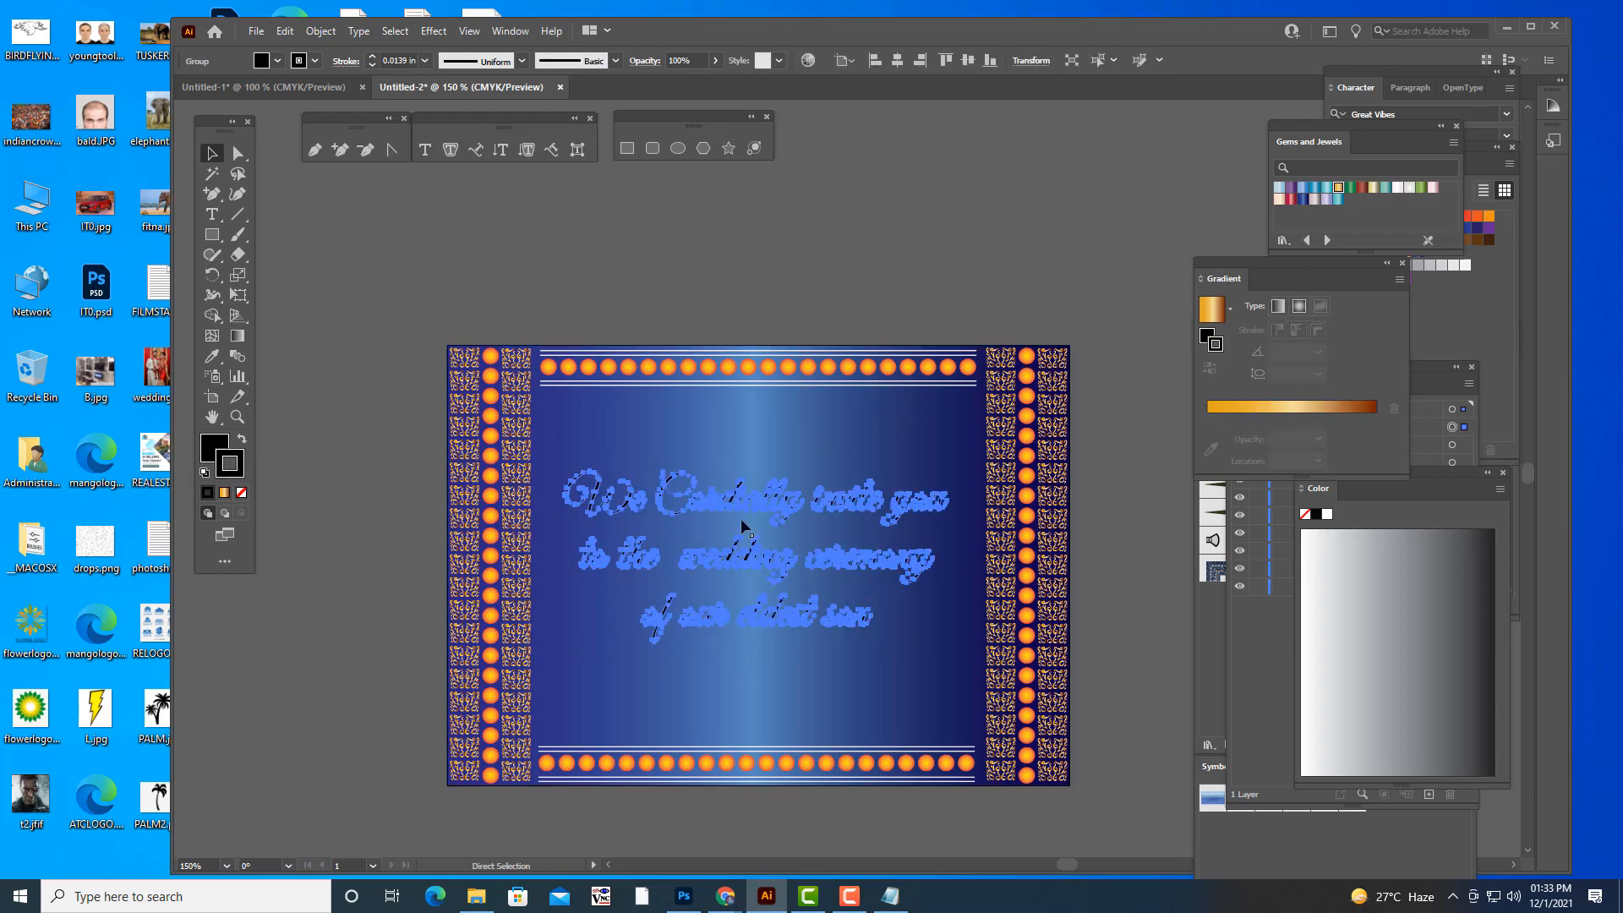
{"action": "key", "text": "v"}
{"action": "left_click", "coordinate": [212, 455]}
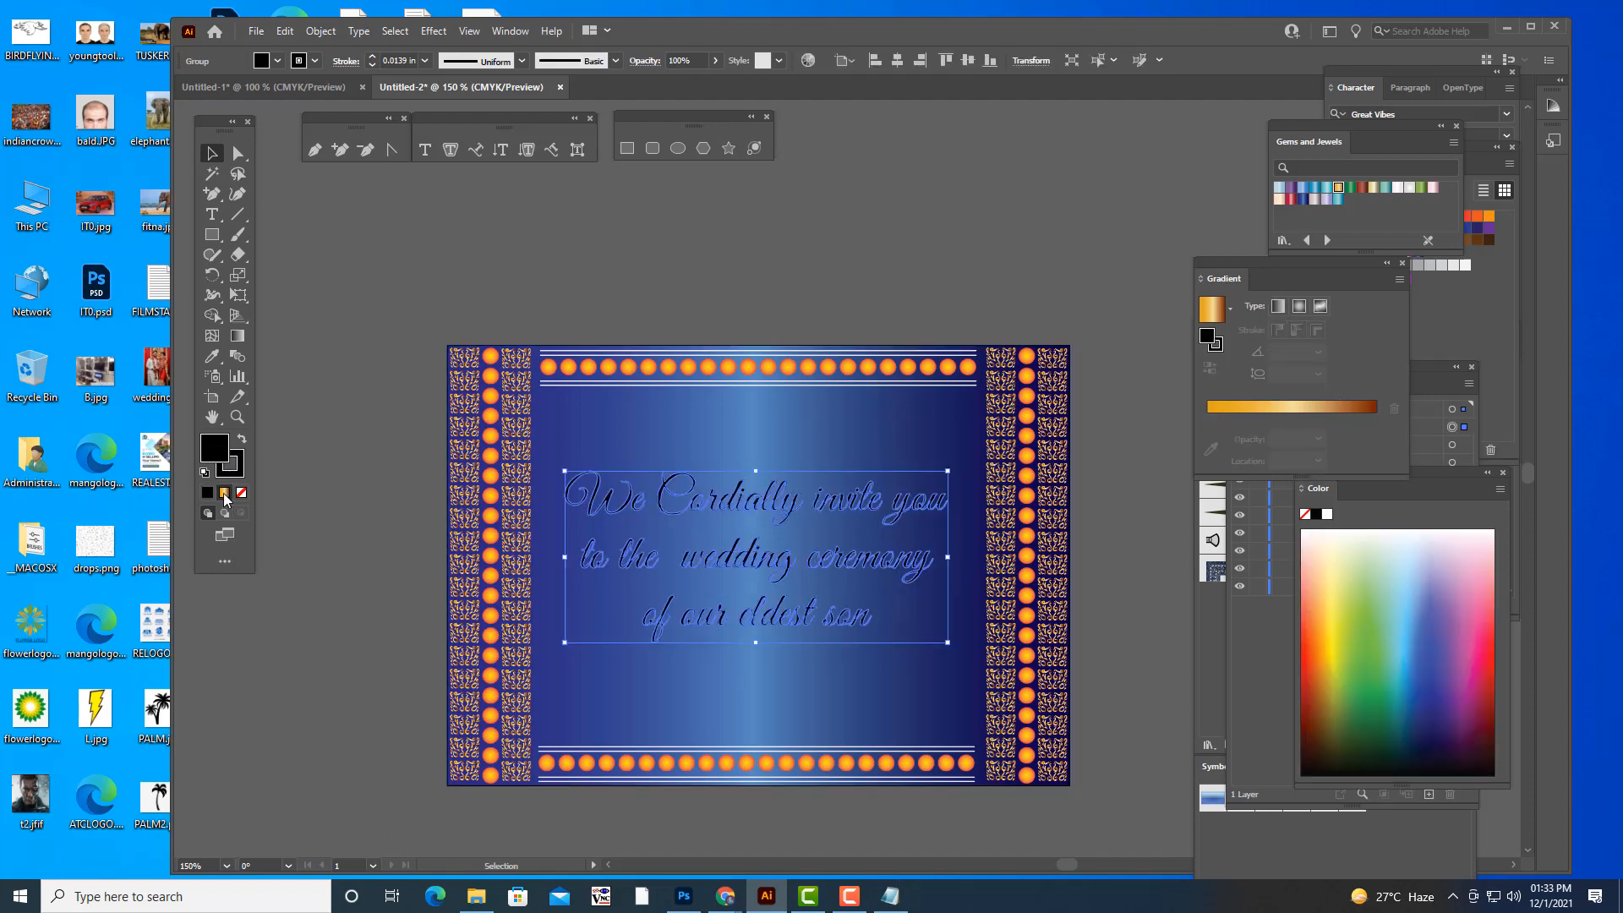
{"action": "left_click", "coordinate": [225, 494]}
{"action": "left_click", "coordinate": [389, 529]}
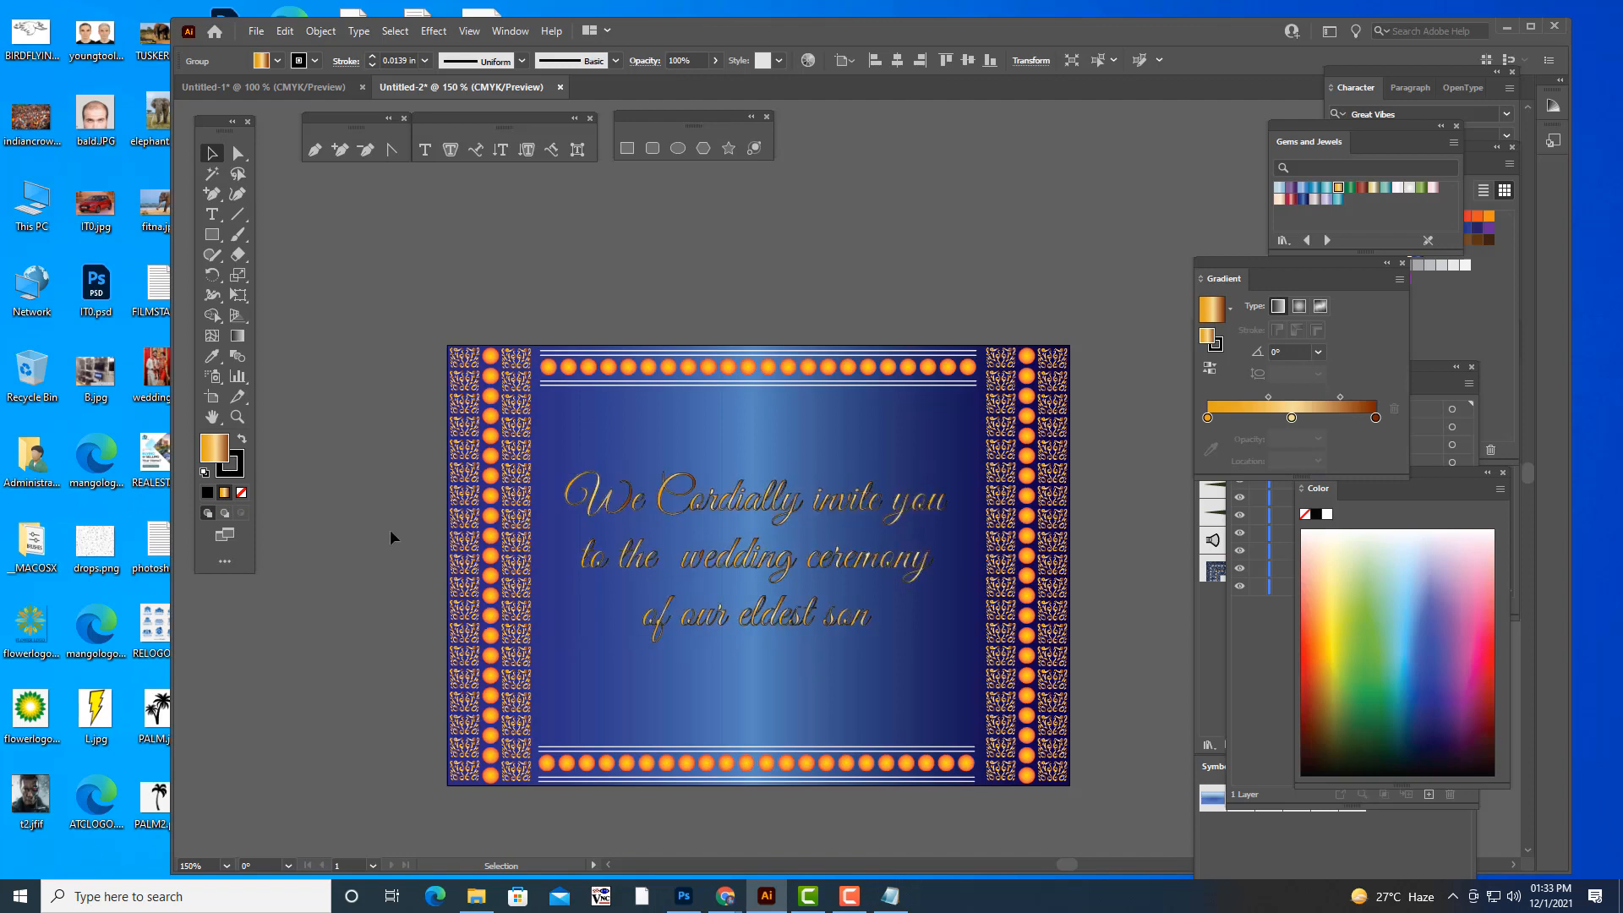
- Remove the stroke from the gold invitation lettering
{"action": "left_click", "coordinate": [720, 501]}
{"action": "left_click", "coordinate": [233, 473]}
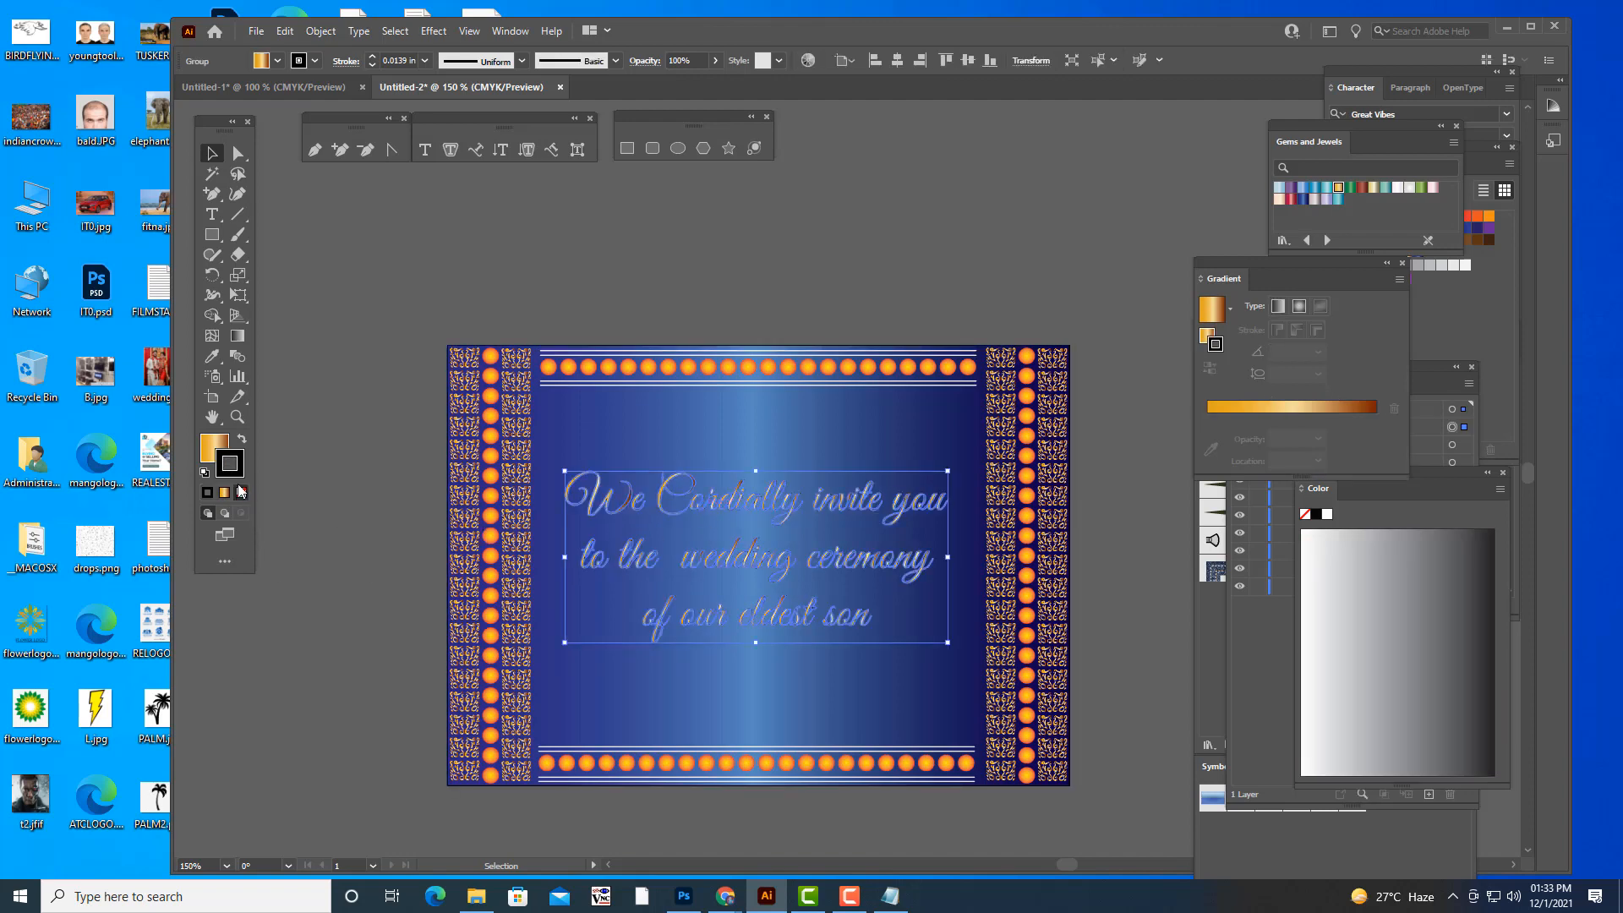
{"action": "left_click", "coordinate": [240, 492]}
{"action": "left_click", "coordinate": [373, 476]}
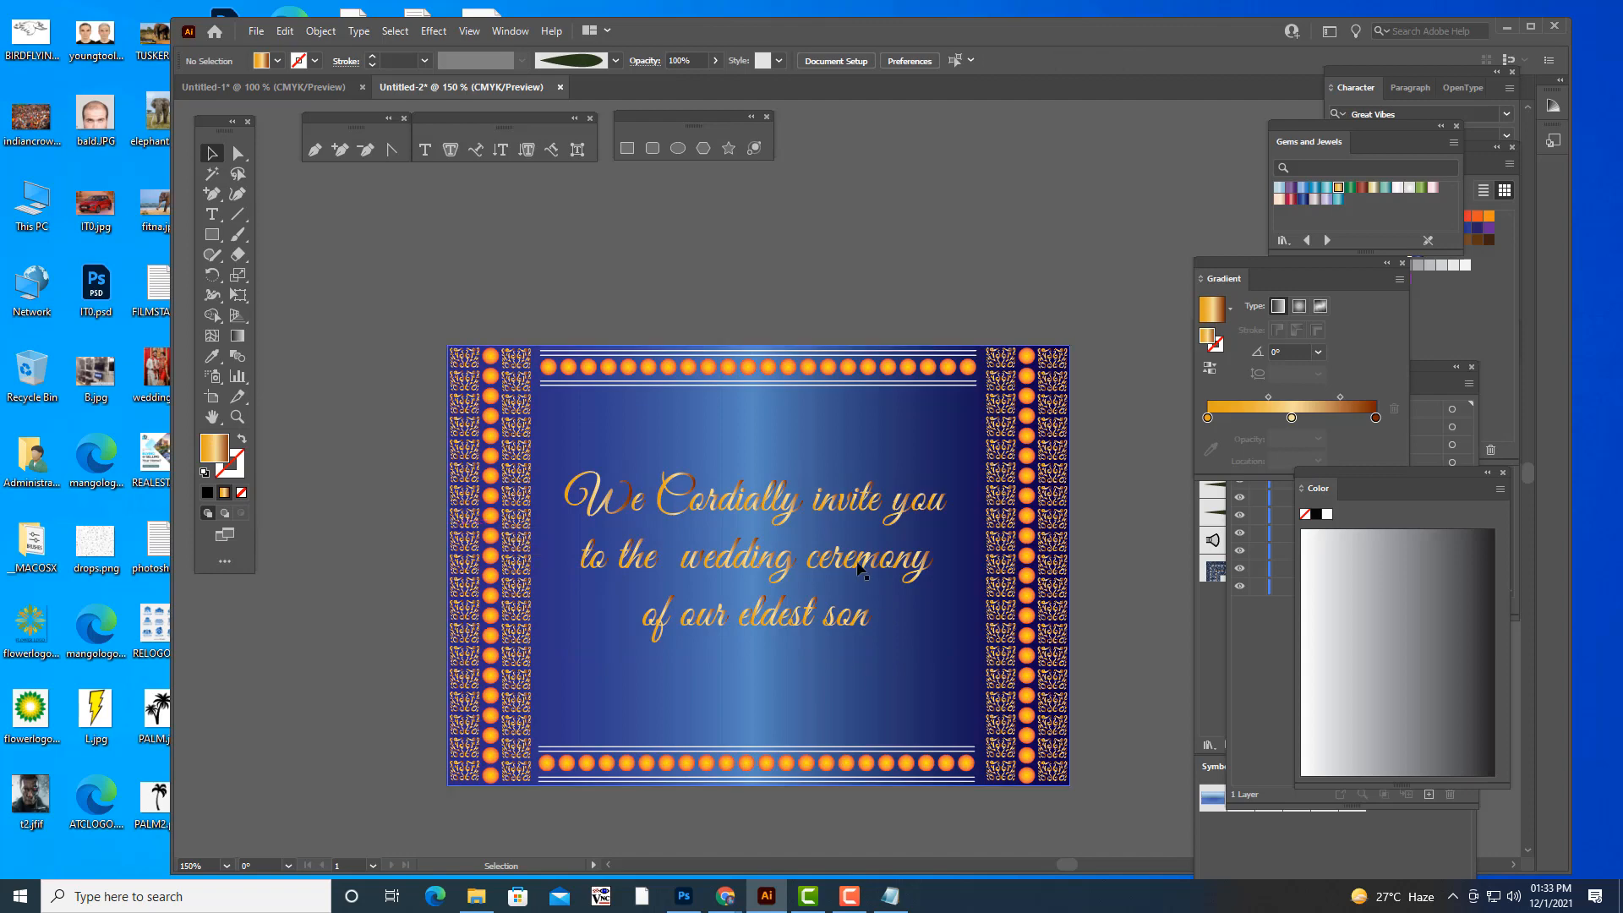
- Duplicate the invitation lettering slightly lower, fill the copy with solid black and send it backward behind the gold lettering
{"action": "left_click_drag", "start_coordinate": [817, 559], "coordinate": [806, 605]}
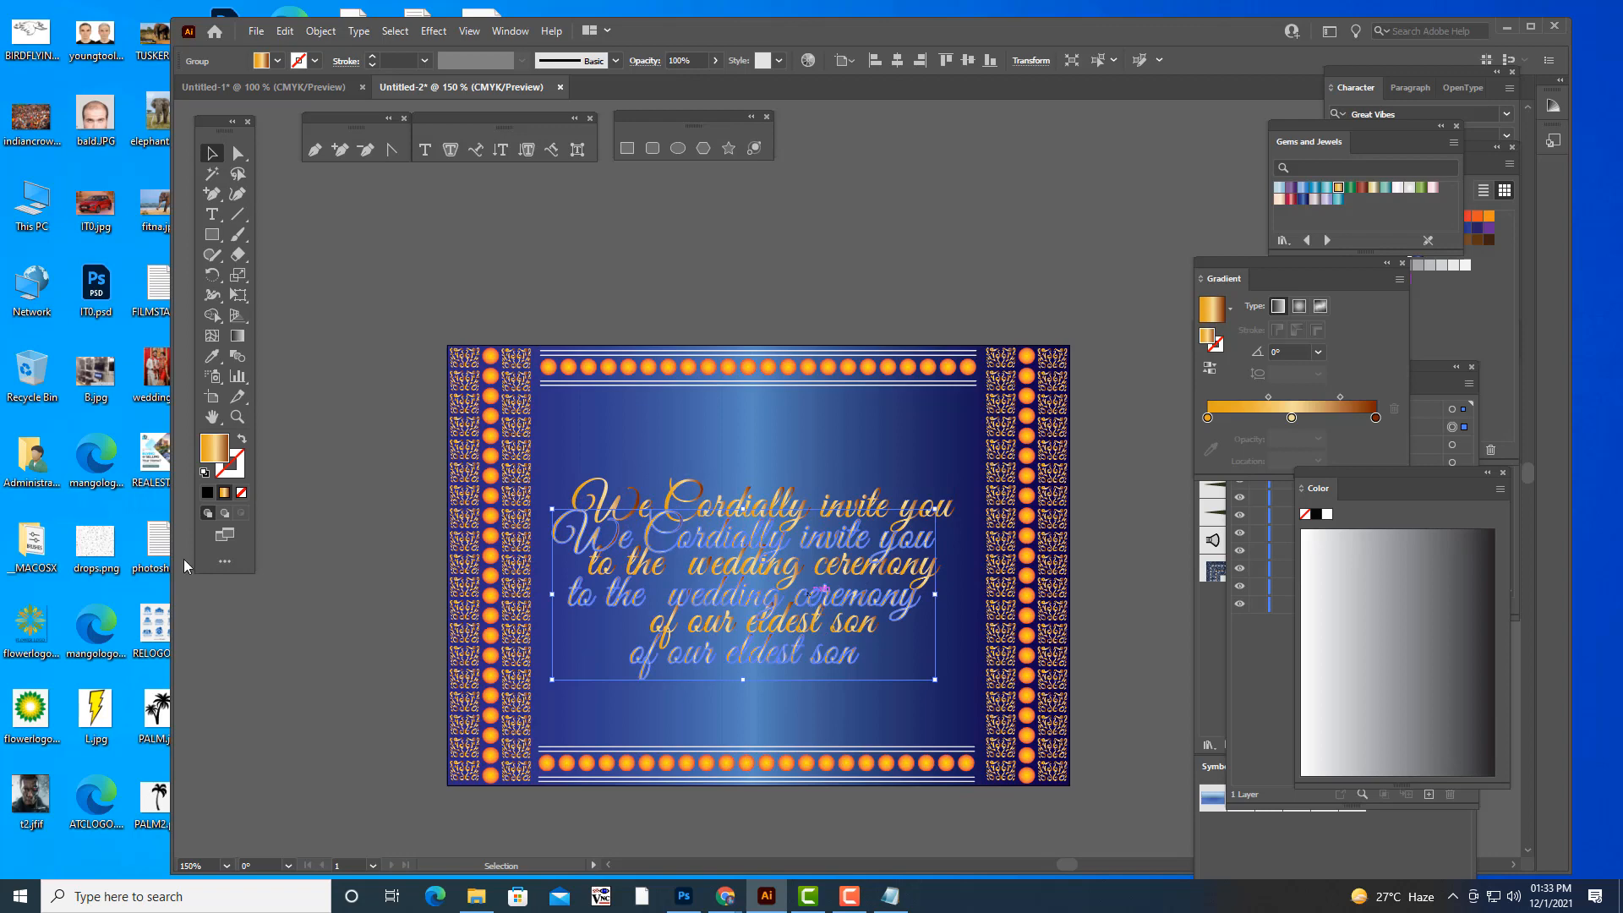
{"action": "left_click", "coordinate": [207, 493]}
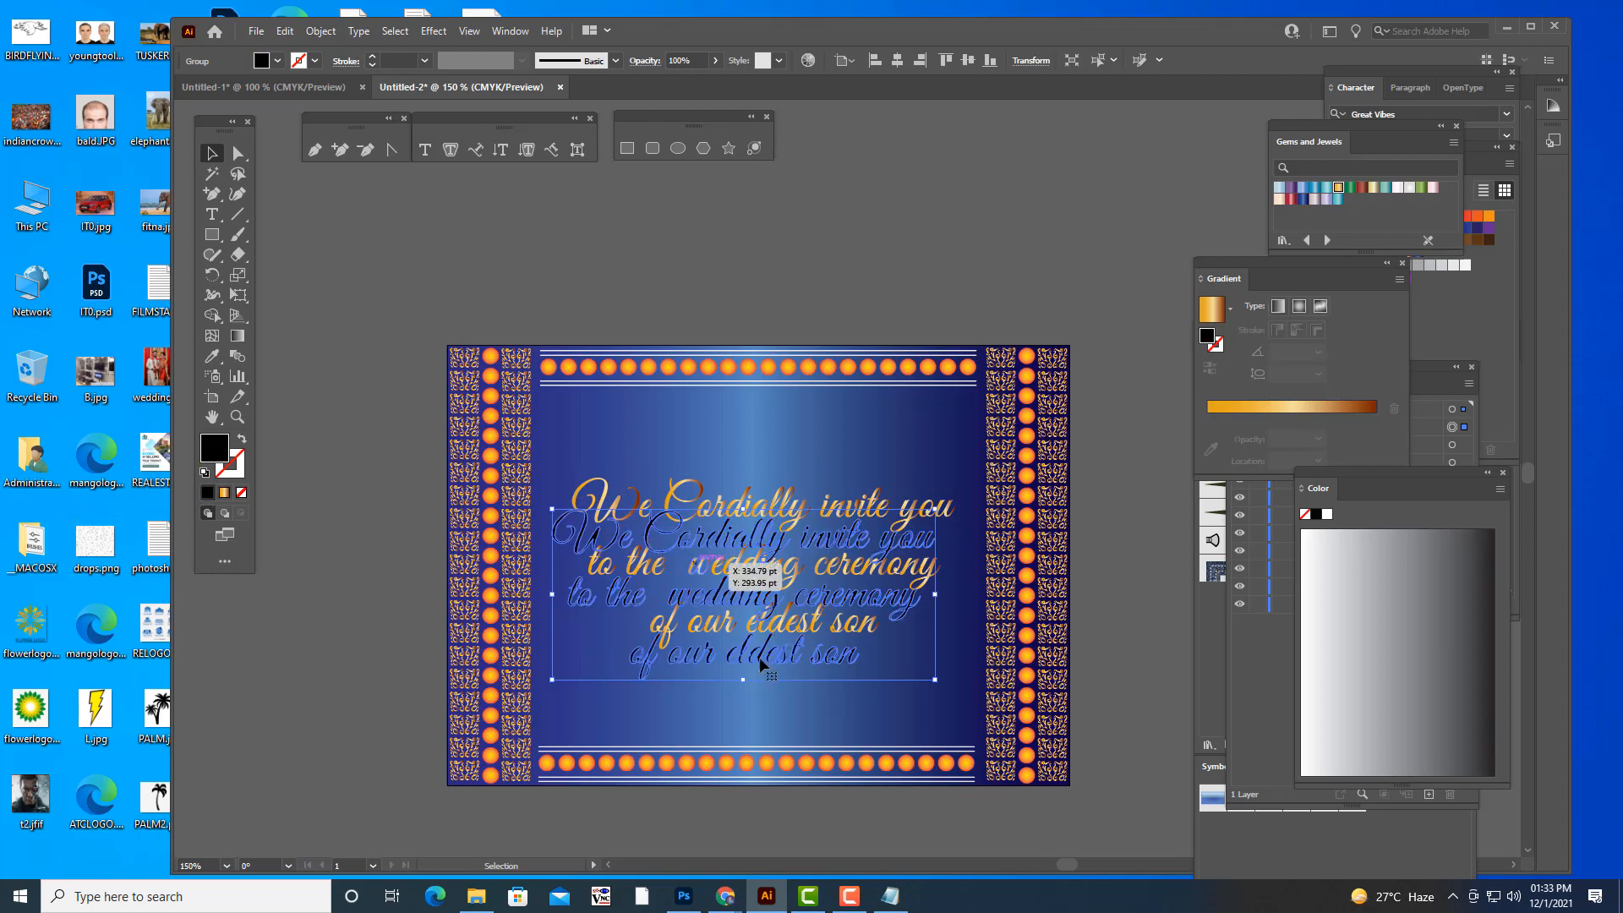
{"action": "right_click", "coordinate": [647, 537]}
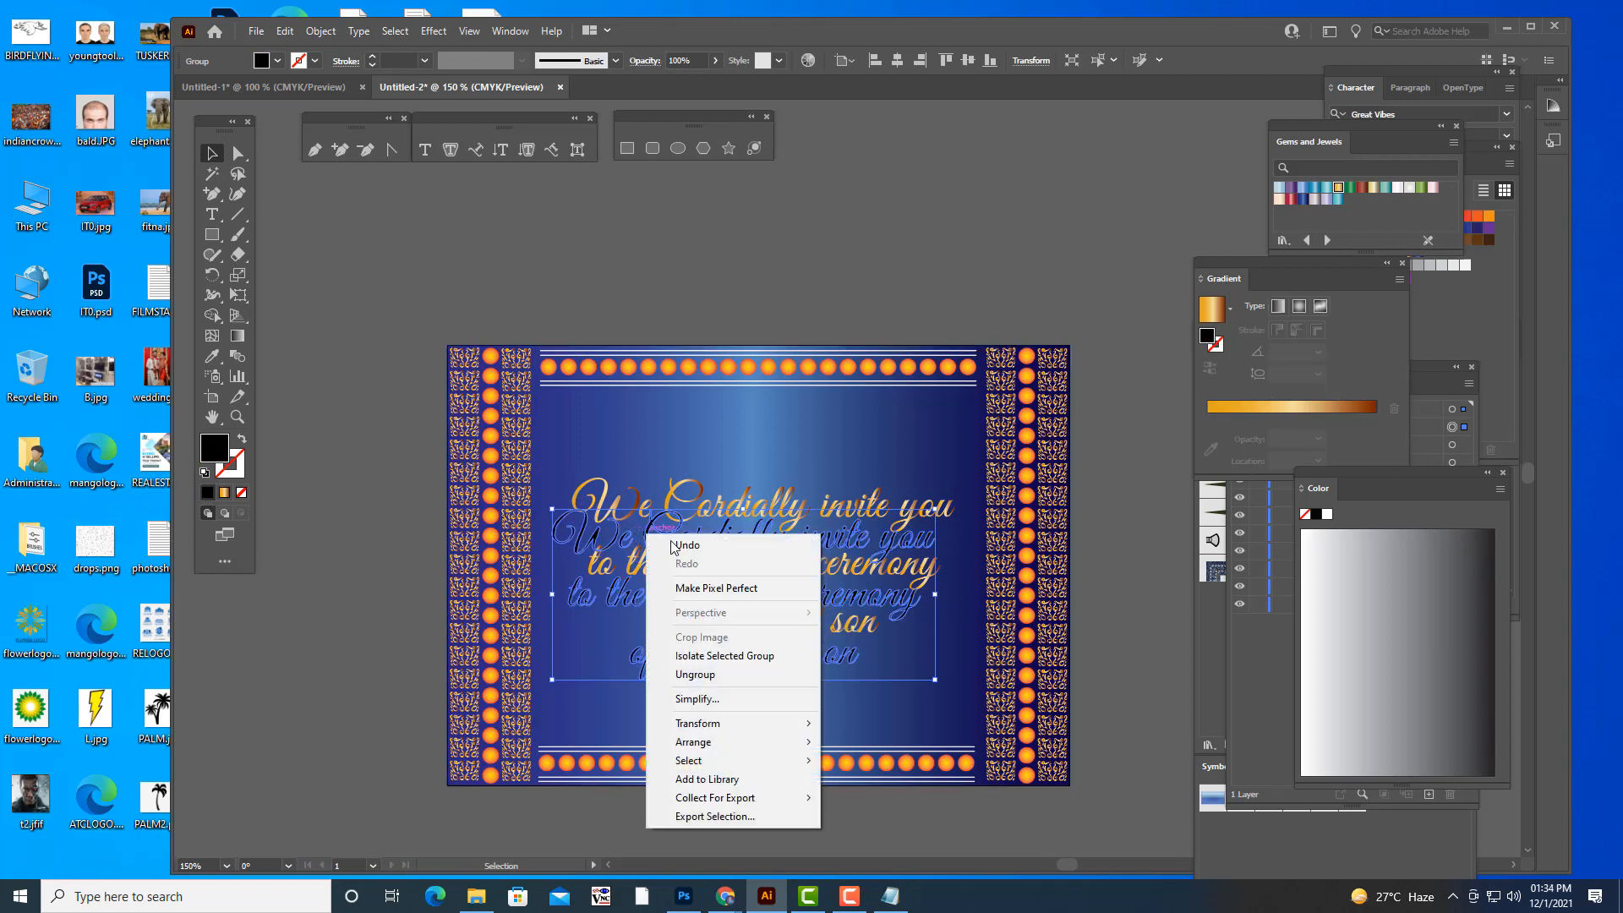
{"action": "mouse_move", "coordinate": [744, 742]}
{"action": "left_click", "coordinate": [873, 778]}
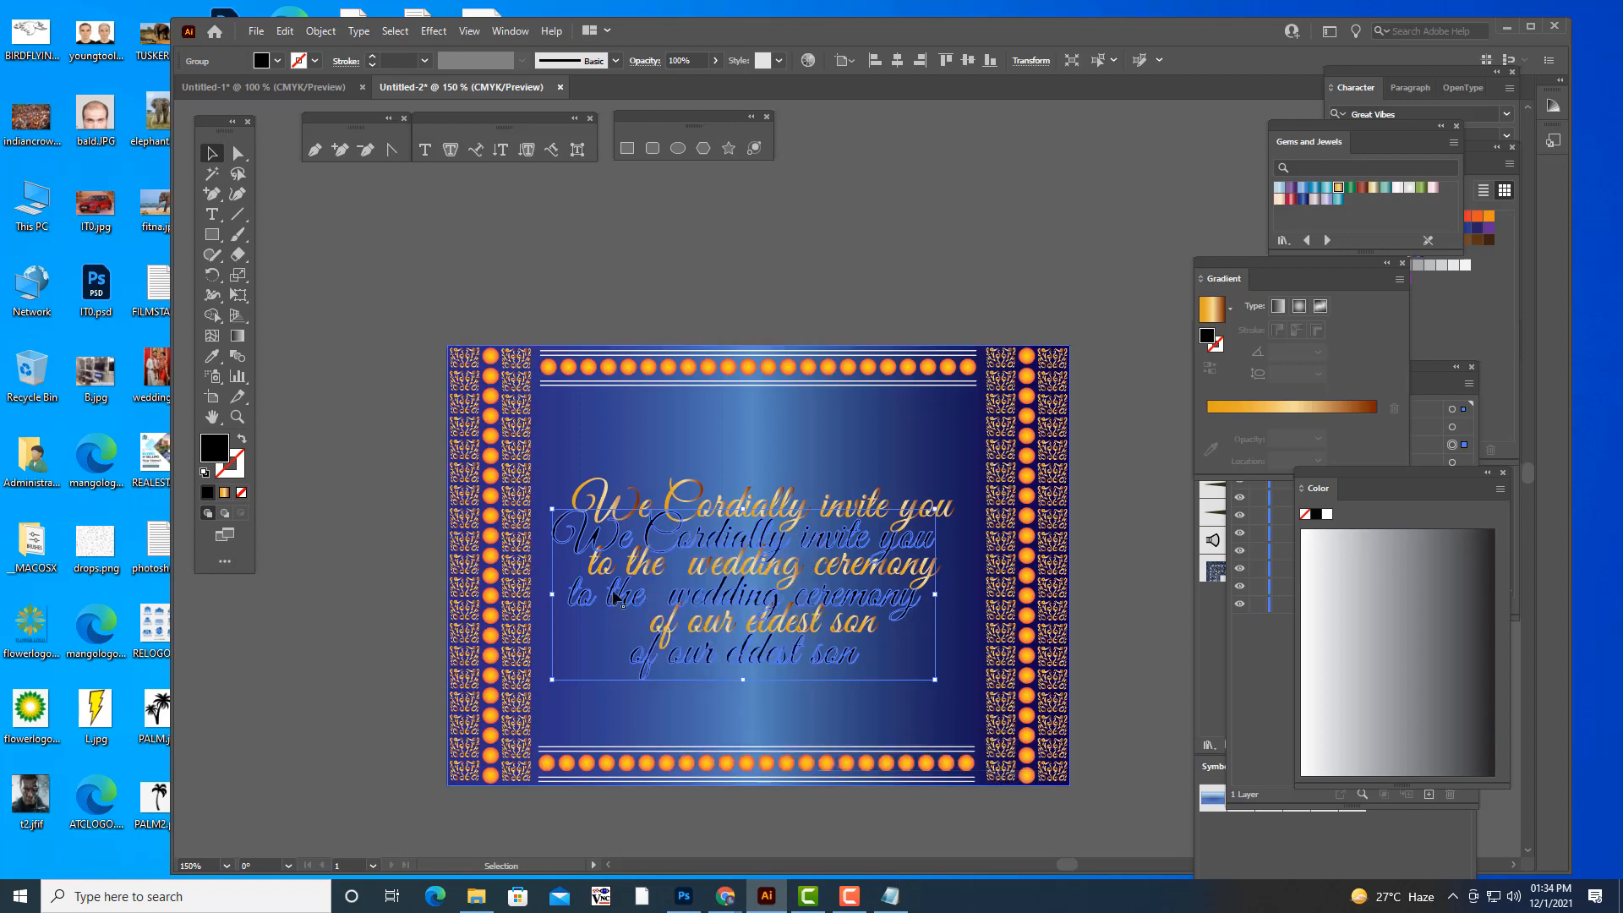
- Align the black copy with the gold lettering and nudge it slightly down and sideways as an offset shadow
{"action": "left_click_drag", "start_coordinate": [651, 534], "coordinate": [670, 501]}
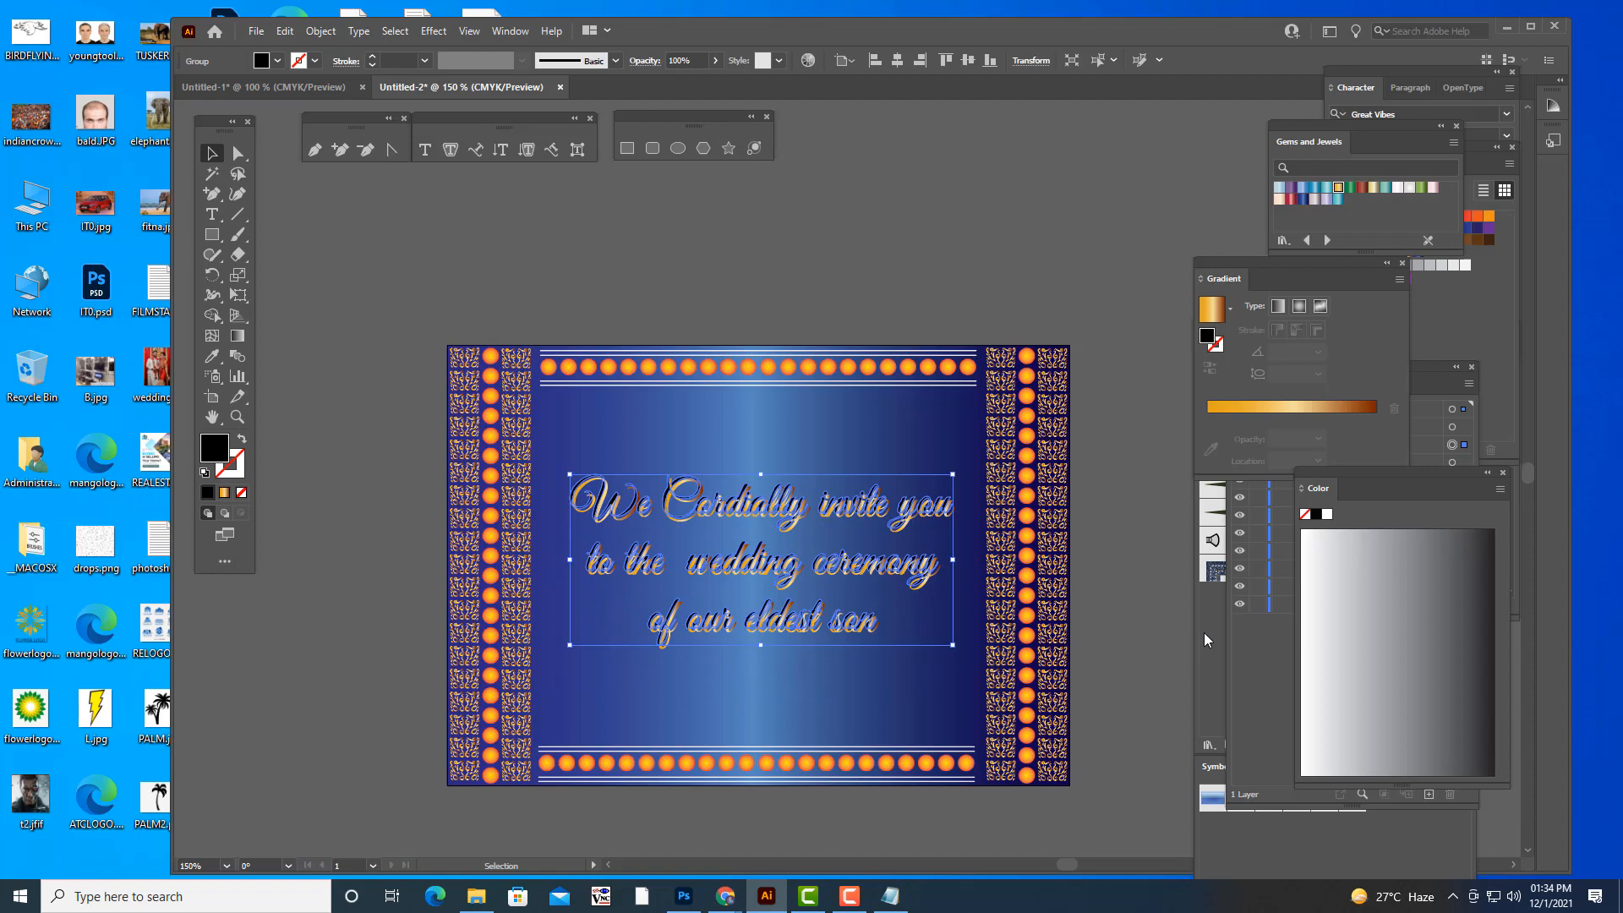
{"action": "key", "text": "Right"}
{"action": "key", "text": "Right"}
{"action": "key", "text": "Down"}
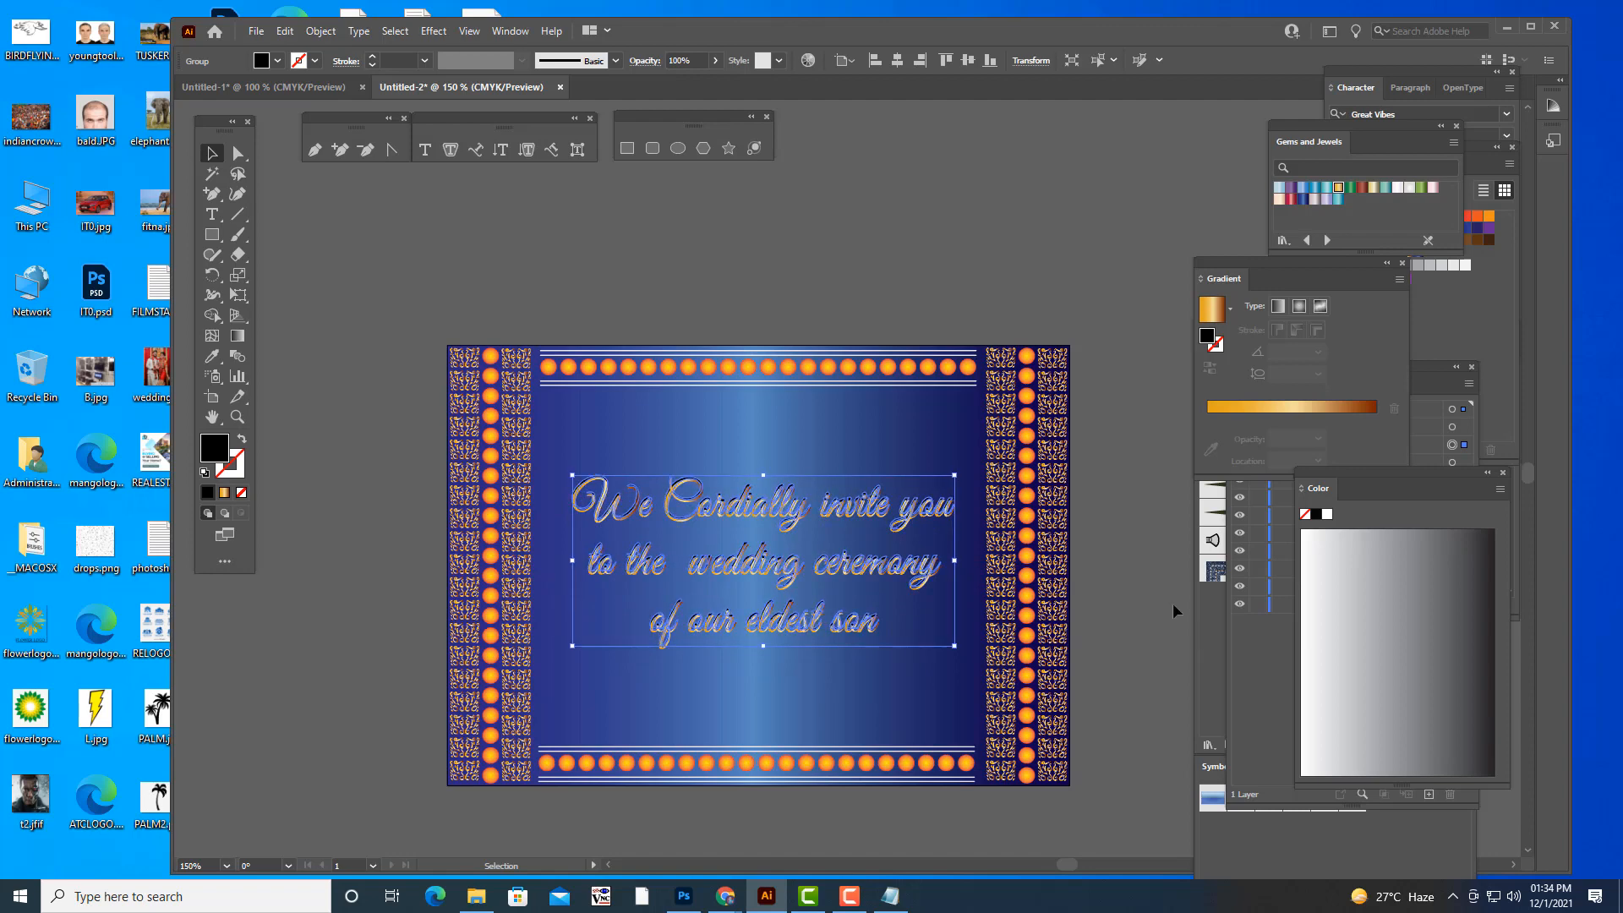
{"action": "key", "text": "Down"}
{"action": "key", "text": "Left"}
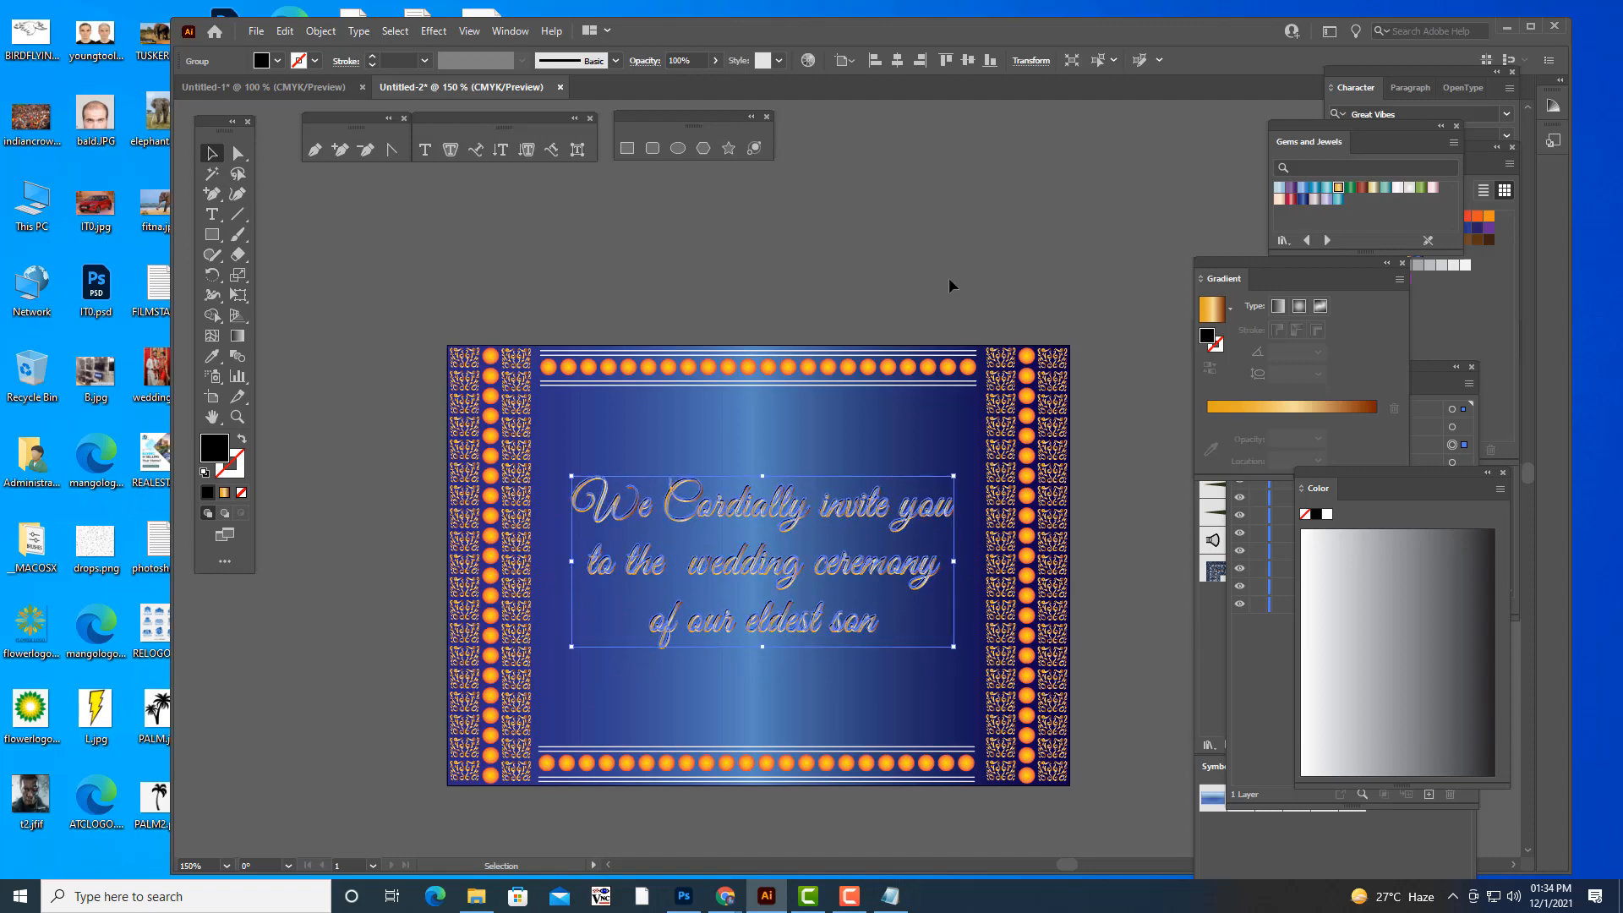
{"action": "key", "text": "Down"}
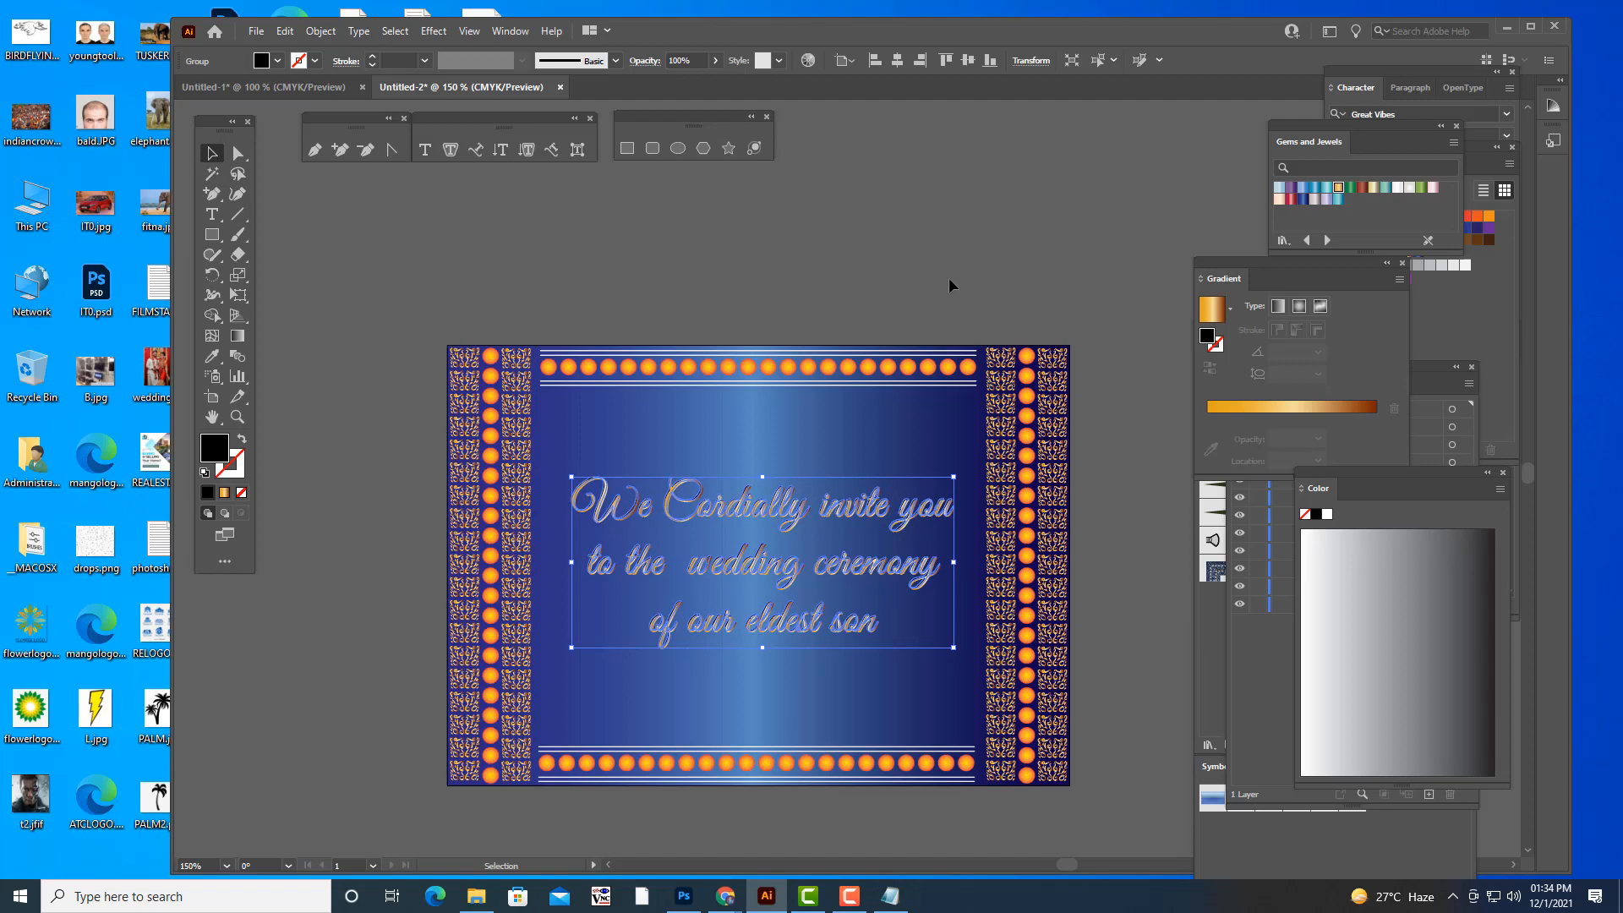
{"action": "left_click", "coordinate": [950, 286]}
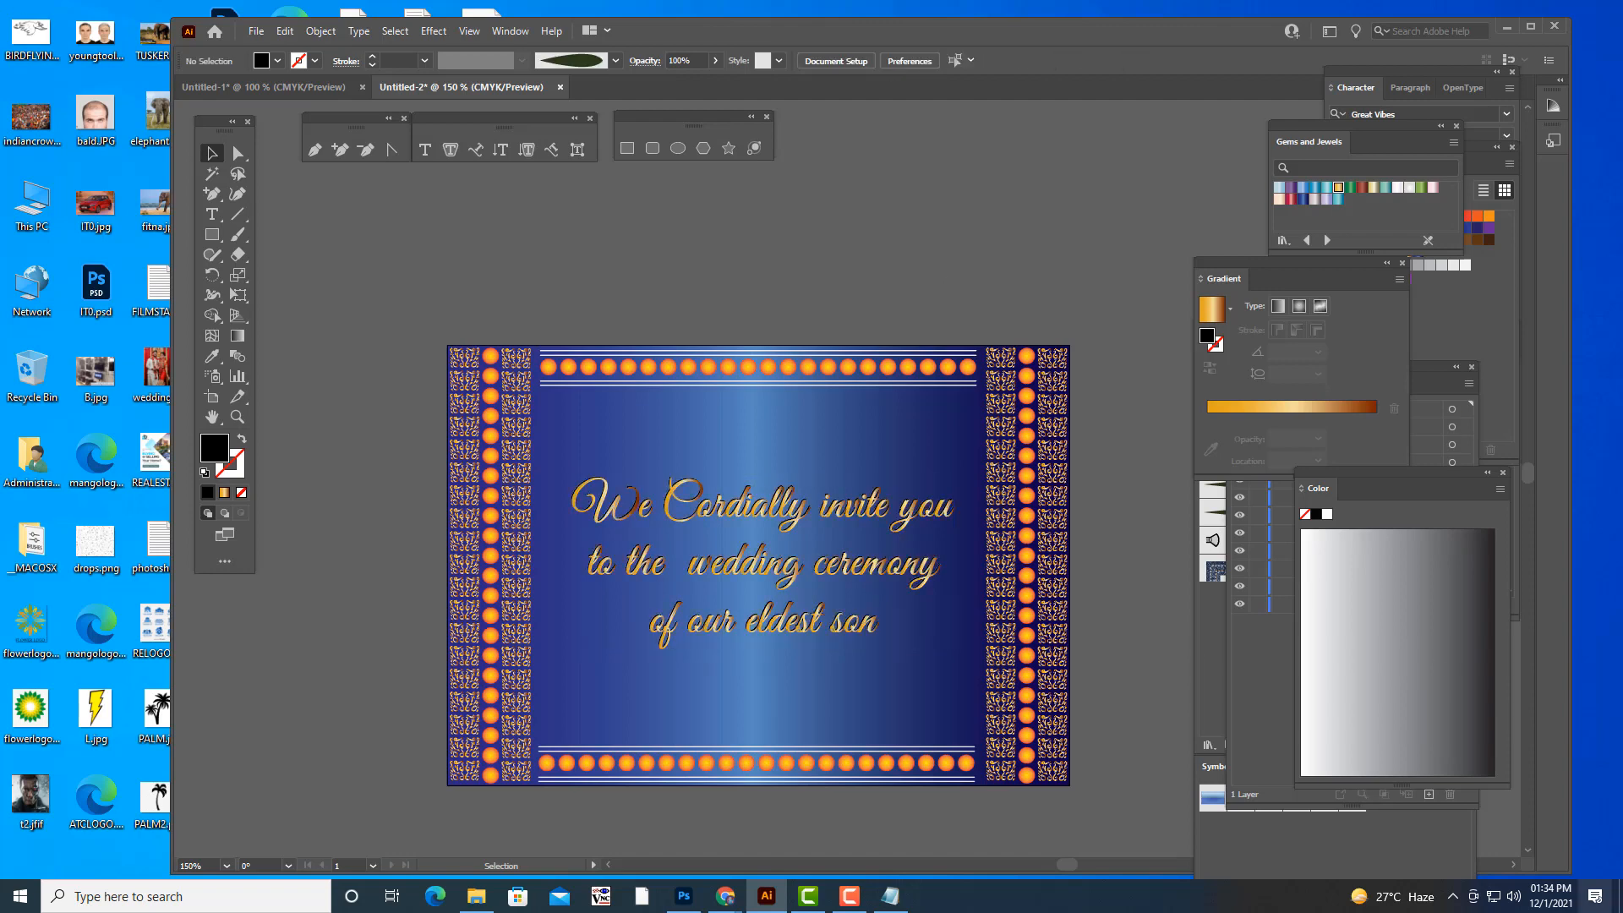
{"action": "key", "text": "ctrl+minus"}
{"action": "key", "text": "ctrl+plus"}
- Switch to Chrome and search Google Images for "ganesh clipart"
{"action": "mouse_move", "coordinate": [726, 896]}
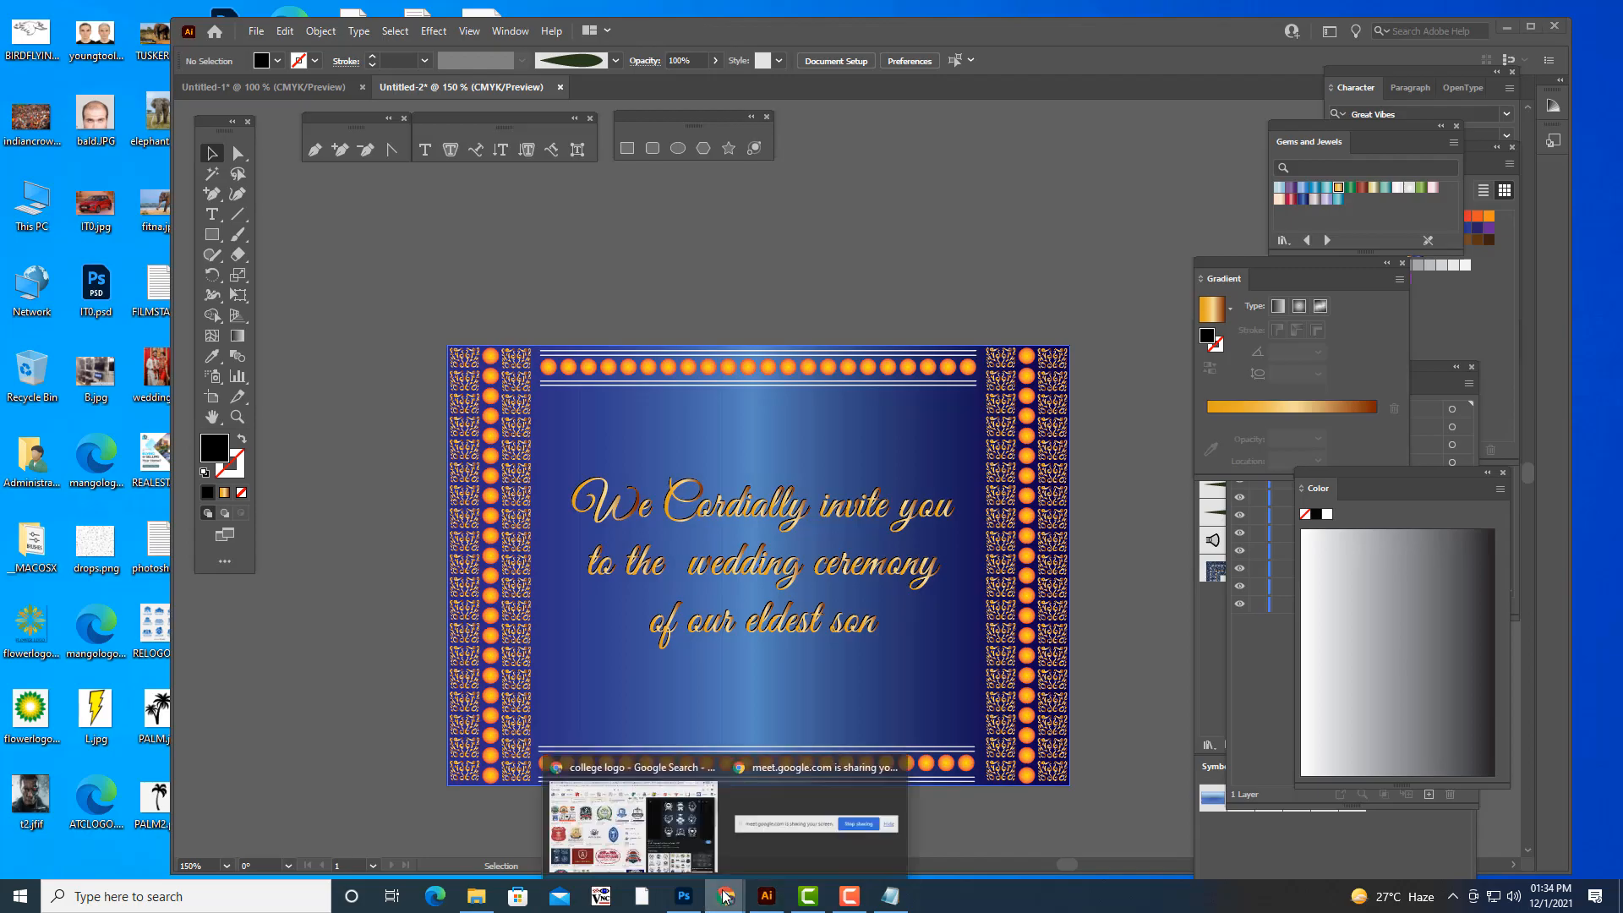
{"action": "left_click", "coordinate": [674, 772]}
{"action": "scroll", "coordinate": [651, 249], "scroll_direction": "up", "scroll_amount": 5}
{"action": "left_click_drag", "start_coordinate": [254, 83], "coordinate": [35, 54]}
{"action": "type", "text": "ganesh "}
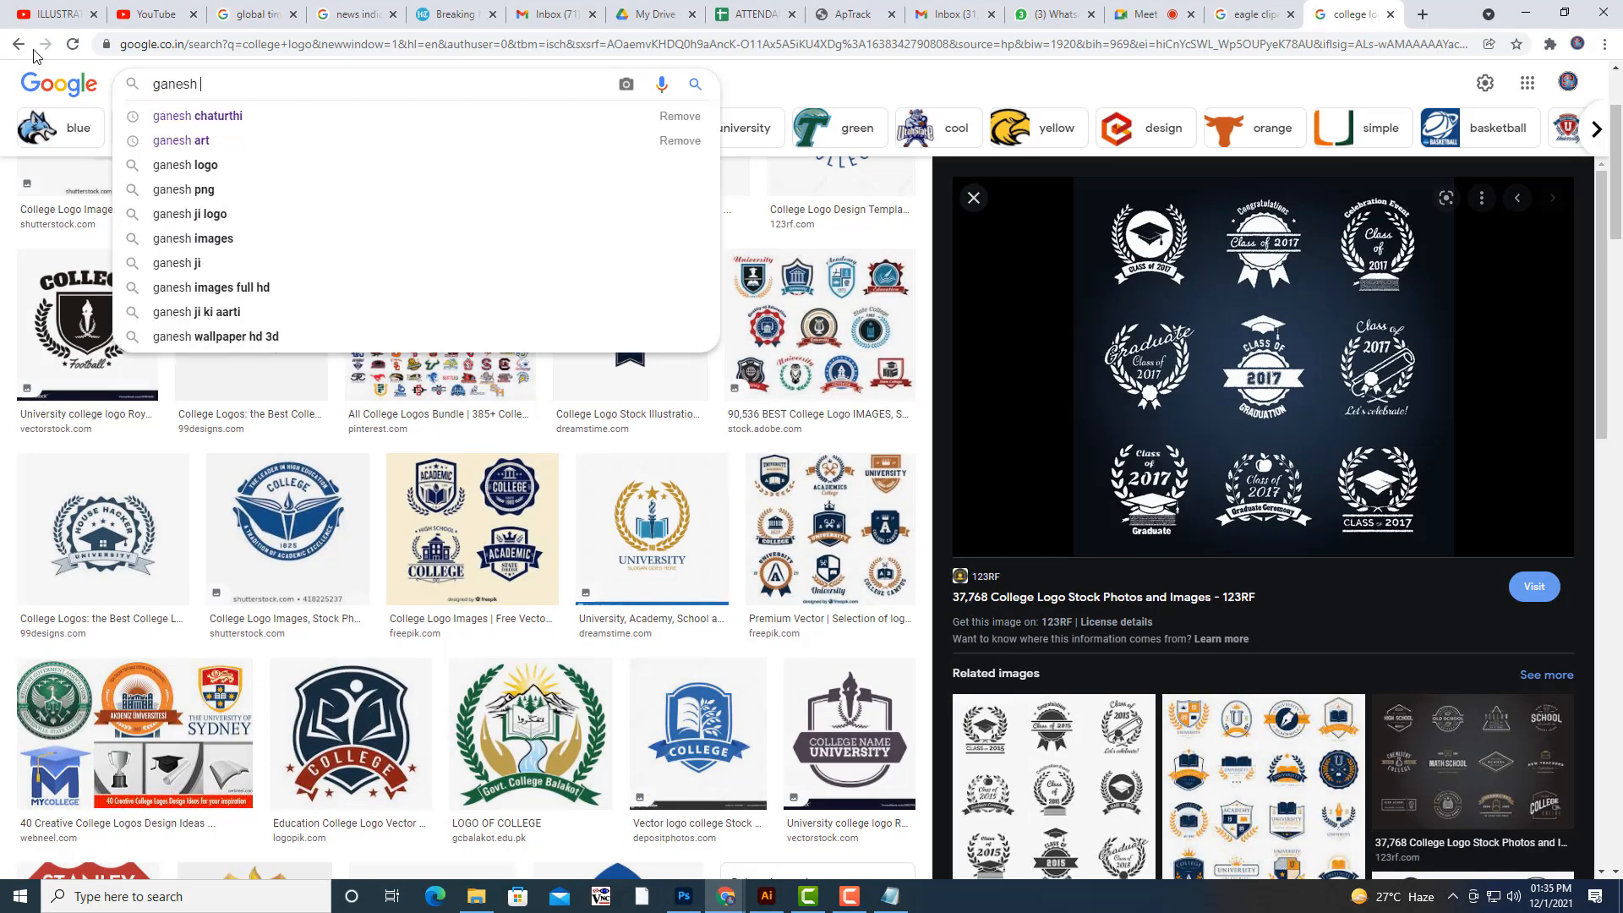
{"action": "type", "text": "cl"}
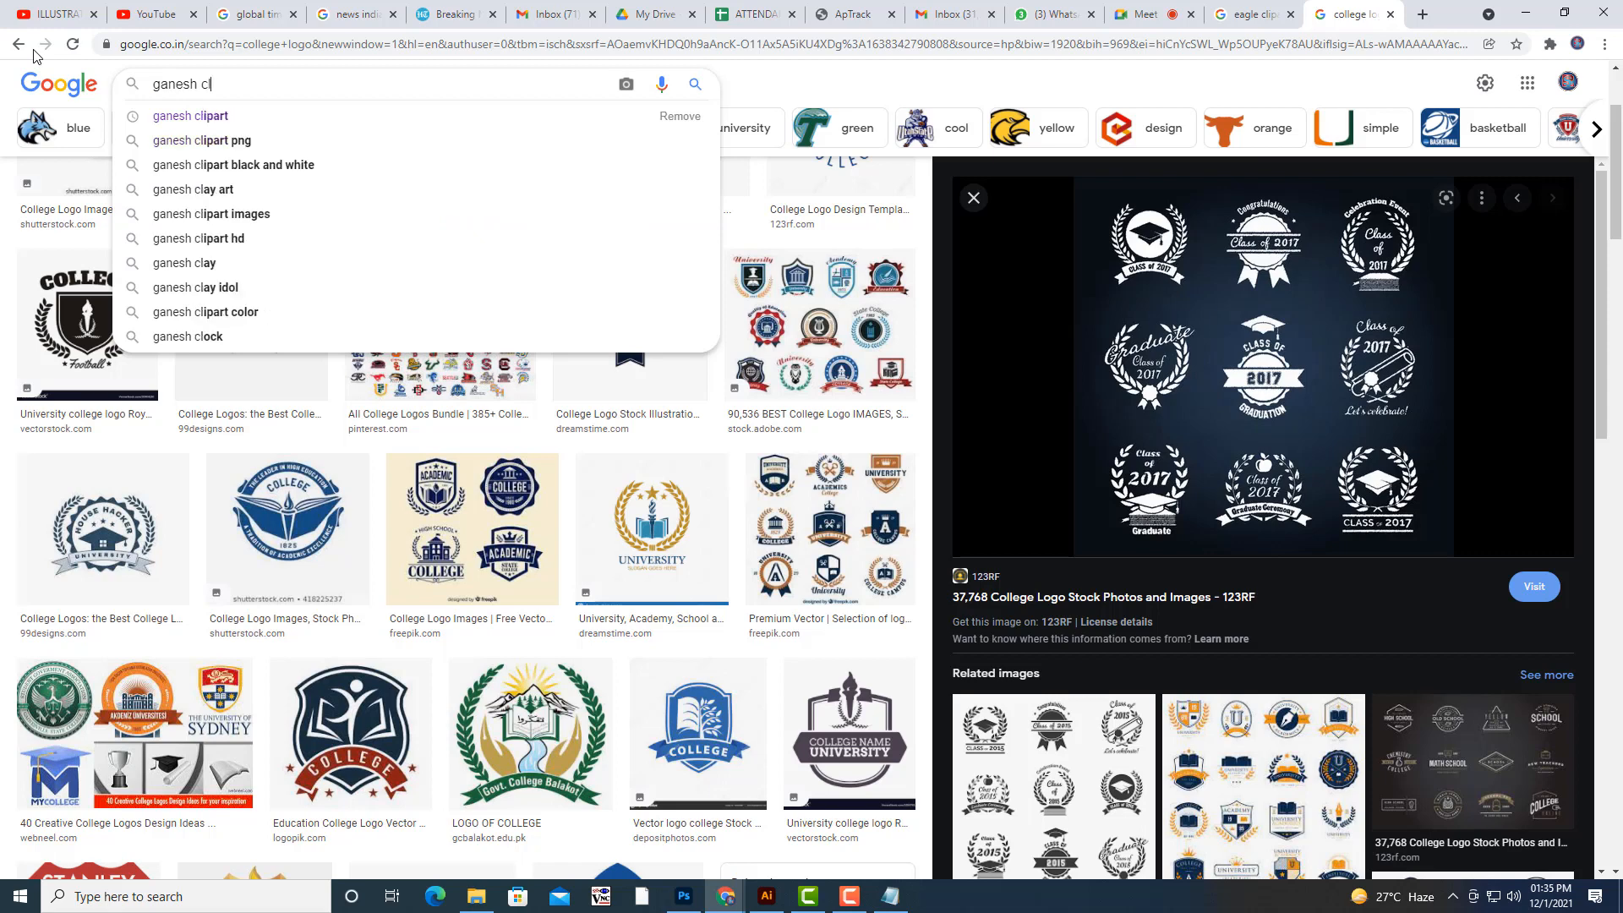
{"action": "key", "text": "Down"}
{"action": "key", "text": "Return"}
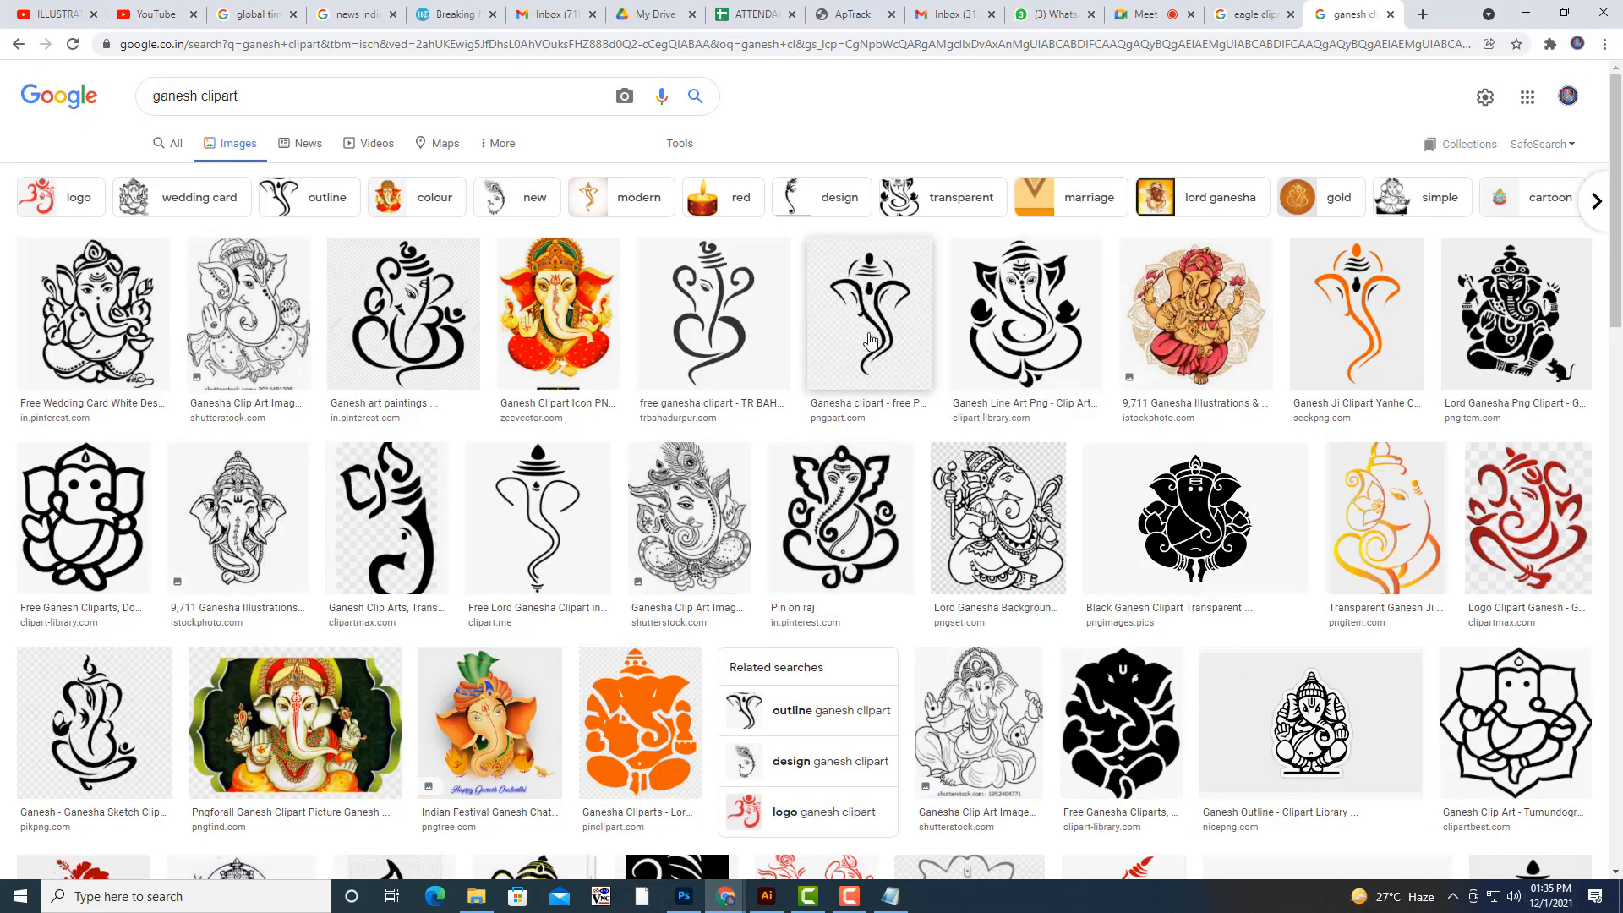
- Save the black Ganesh Line Art image from Clipart Library to the Desktop as ganesh.png
{"action": "left_click", "coordinate": [1039, 342]}
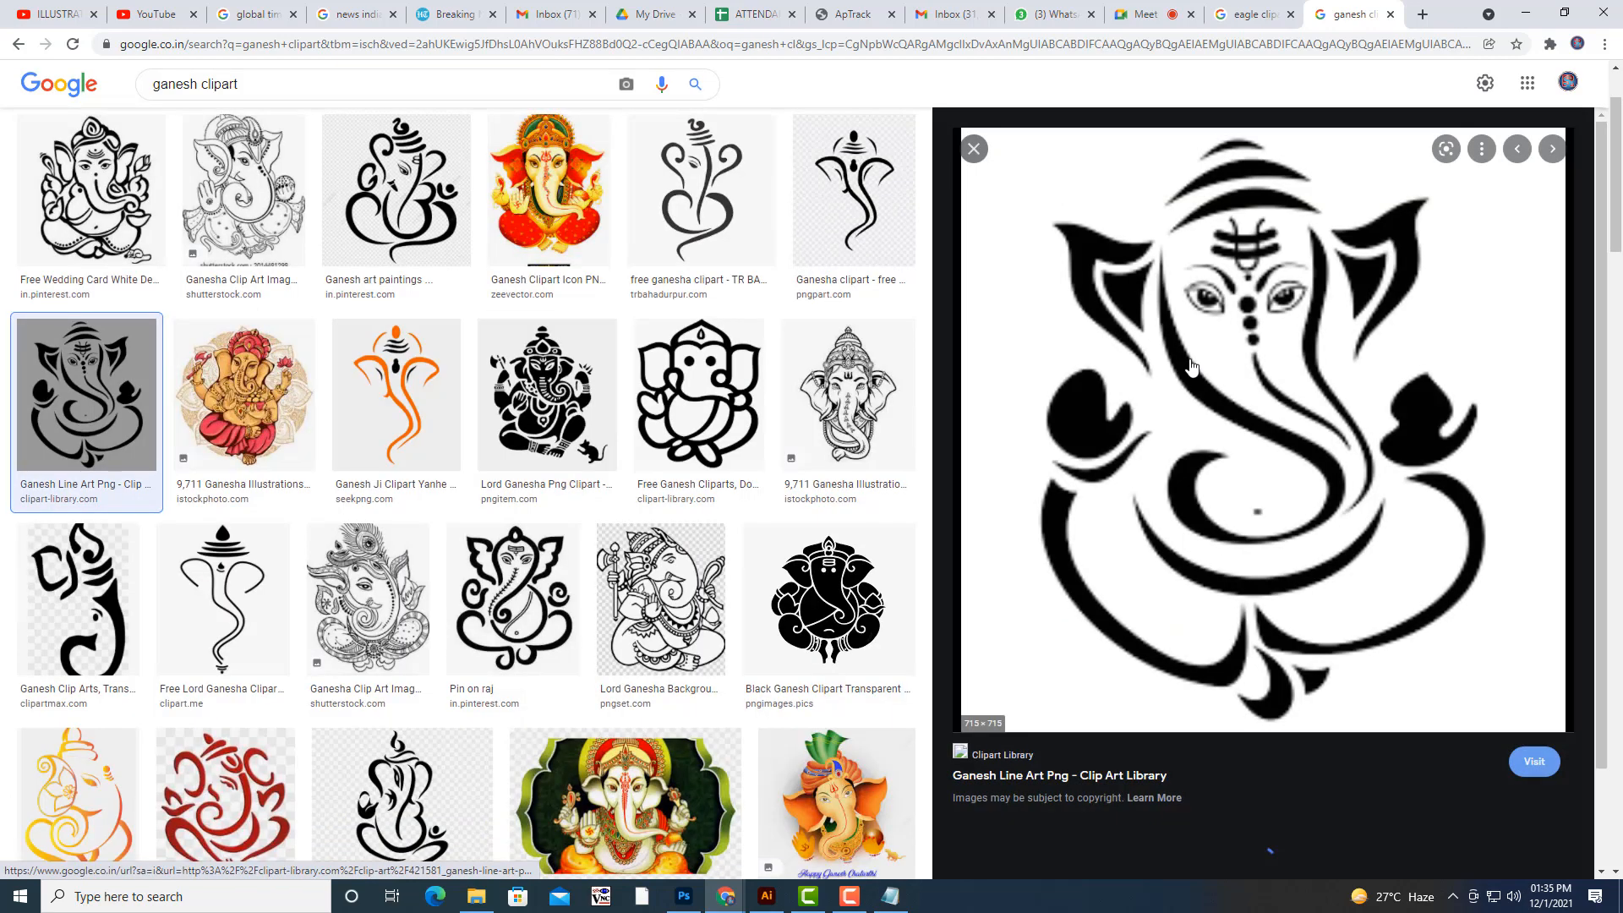
{"action": "right_click", "coordinate": [1302, 354]}
{"action": "left_click", "coordinate": [1475, 538]}
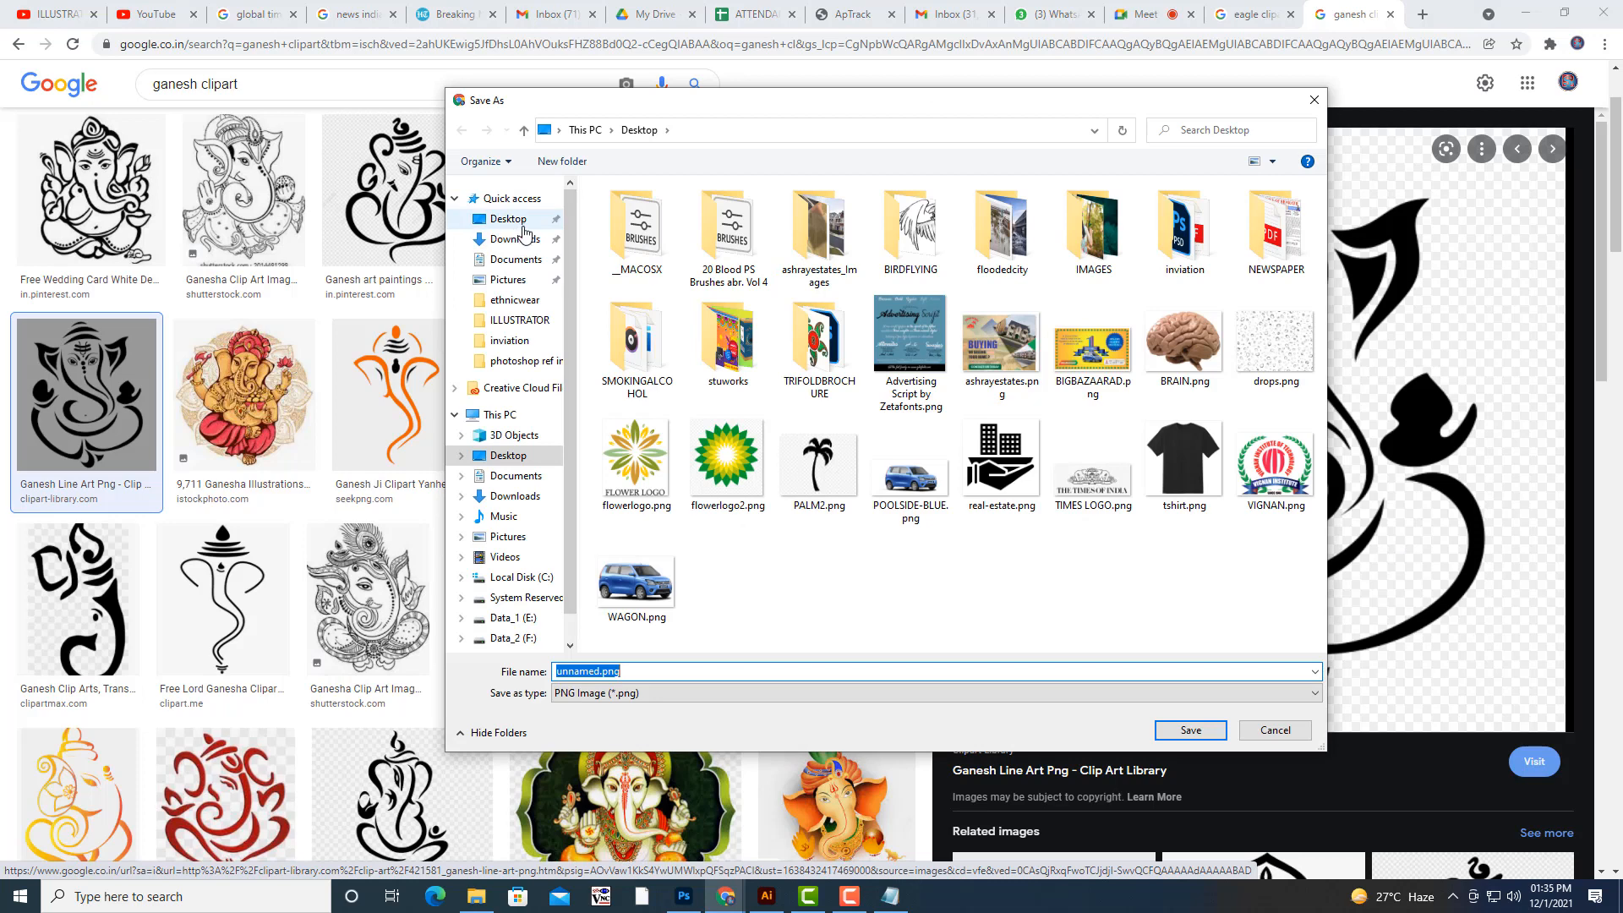
{"action": "left_click", "coordinate": [523, 225]}
{"action": "left_click", "coordinate": [650, 669]}
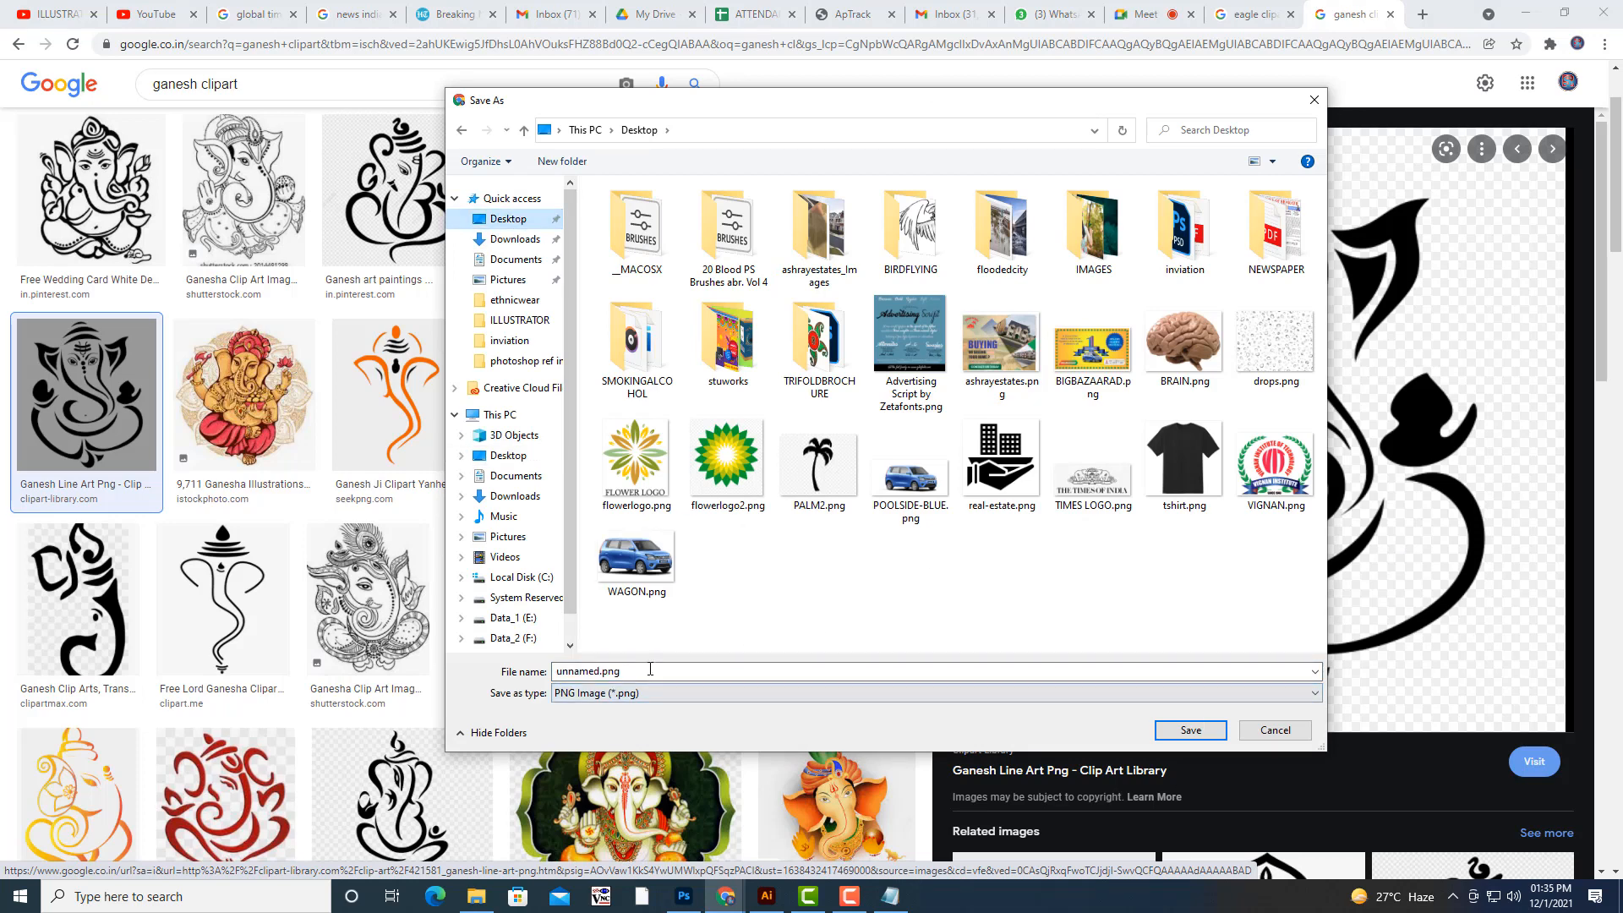
{"action": "double_click", "coordinate": [650, 670]}
{"action": "type", "text": "ganesh"}
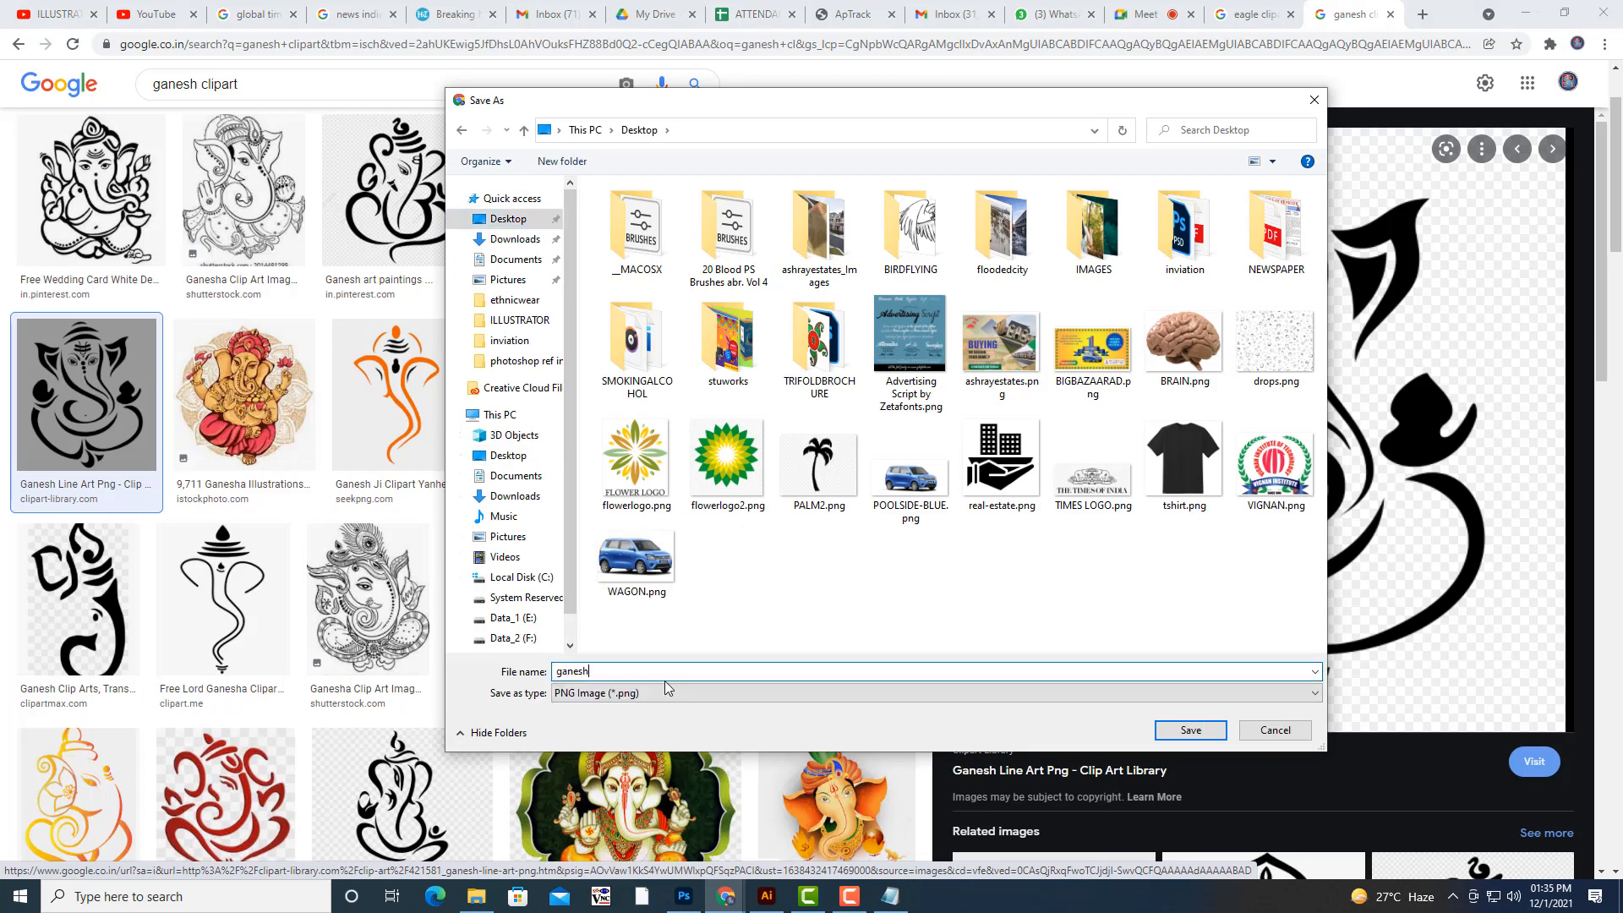
{"action": "left_click", "coordinate": [1222, 736]}
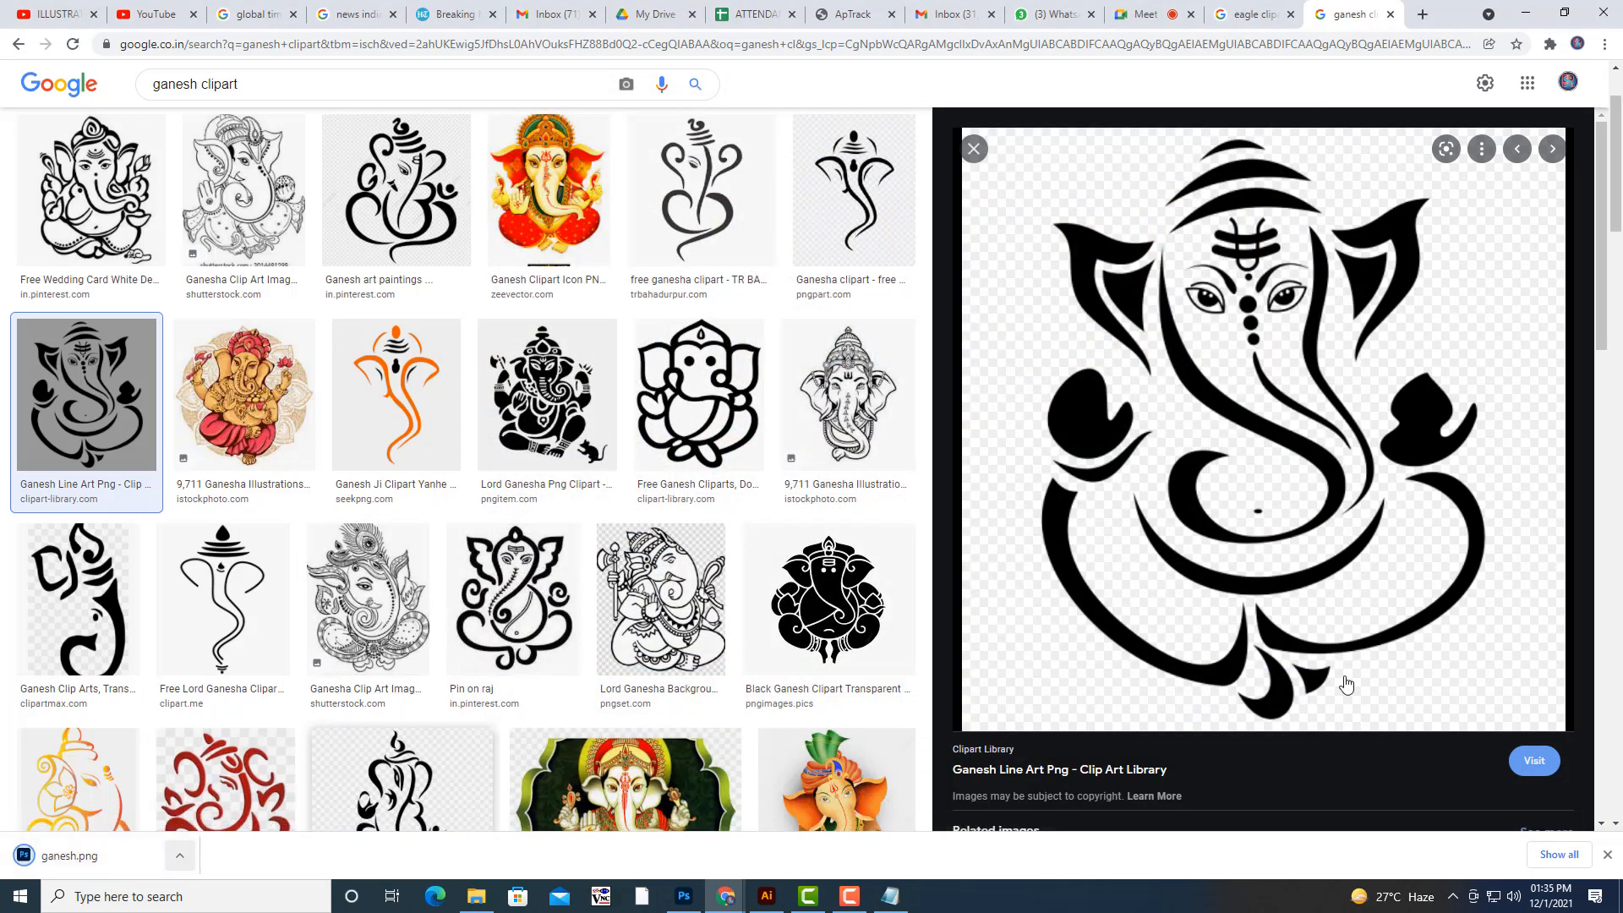
{"action": "left_click", "coordinate": [180, 856]}
{"action": "left_click", "coordinate": [244, 808]}
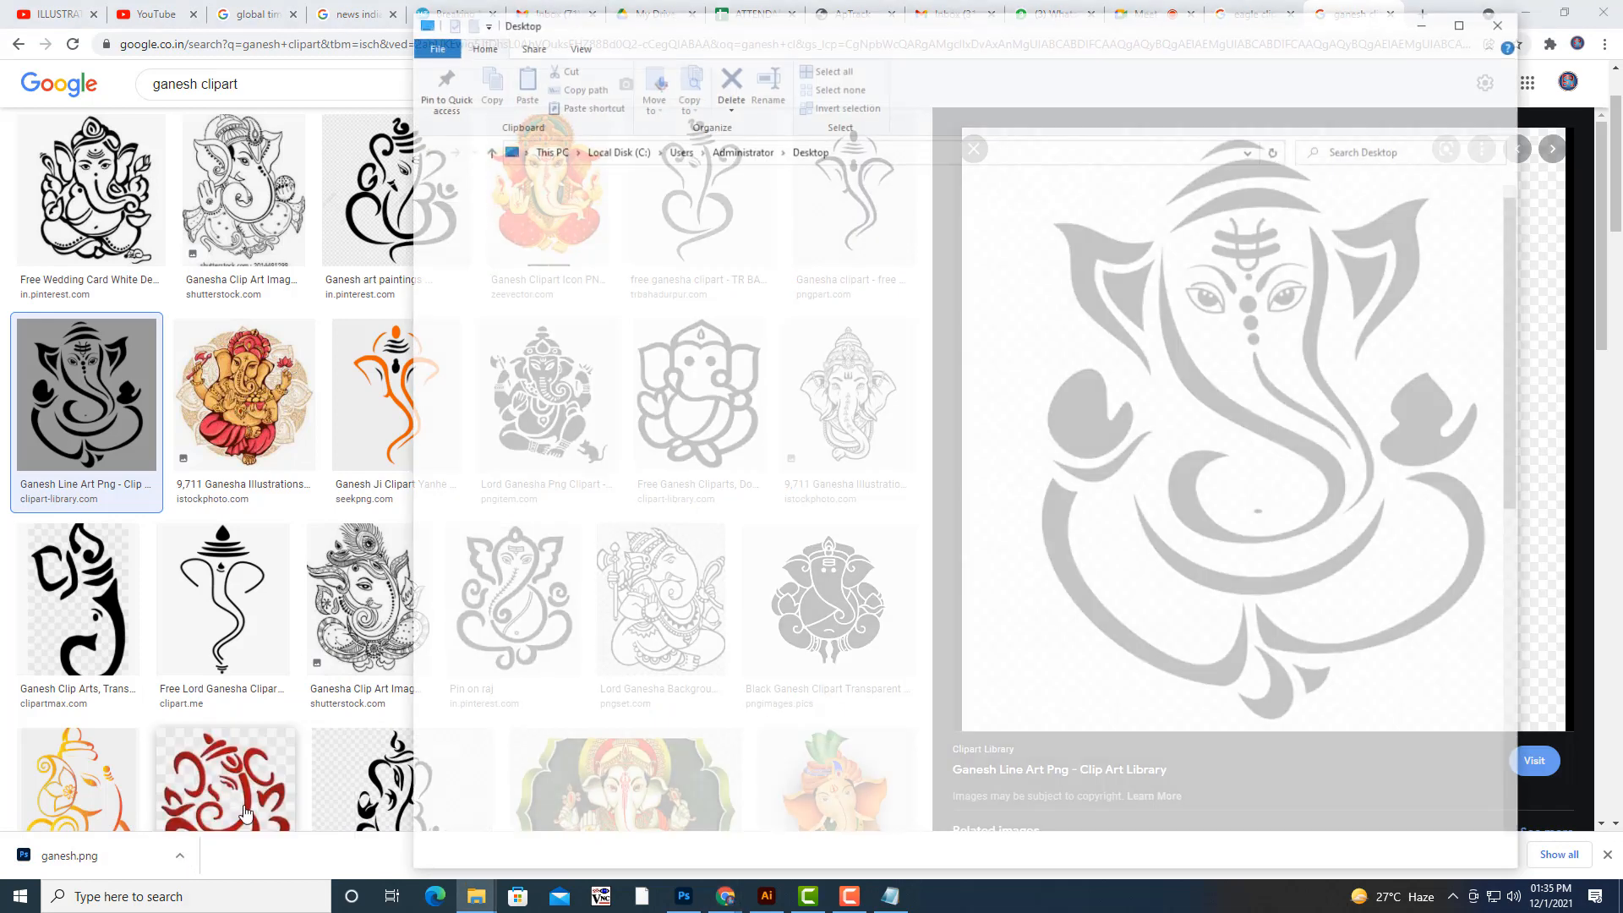
{"action": "left_click", "coordinate": [1421, 25]}
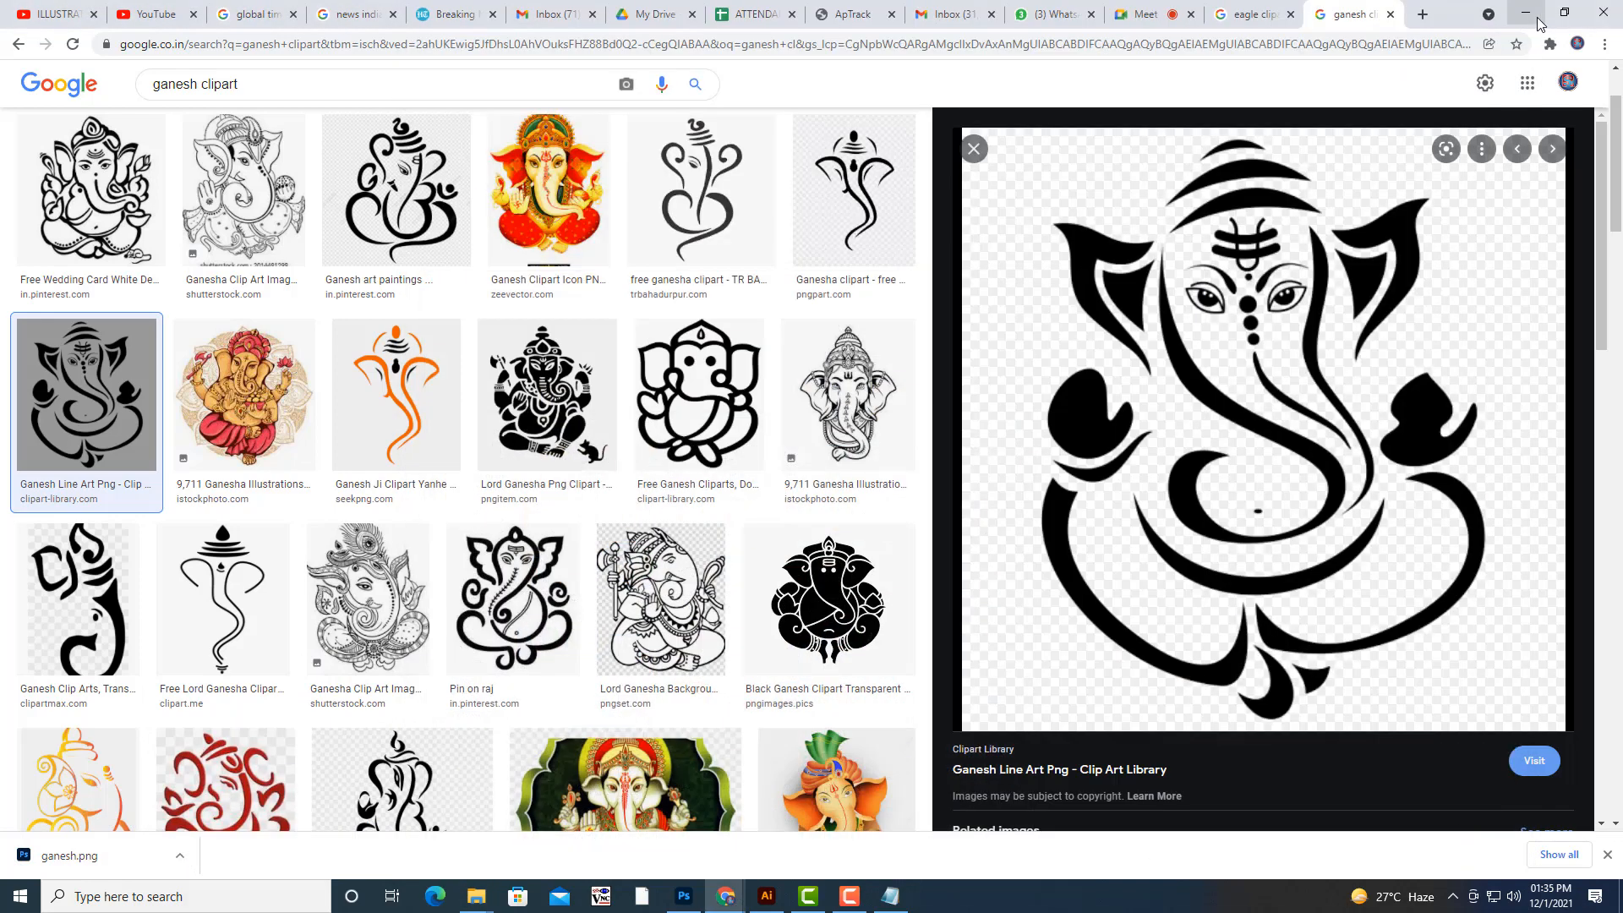
- Show the downloaded ganesh.png in its folder and try to open it with Adobe Illustrator 2021
{"action": "left_click", "coordinate": [179, 857]}
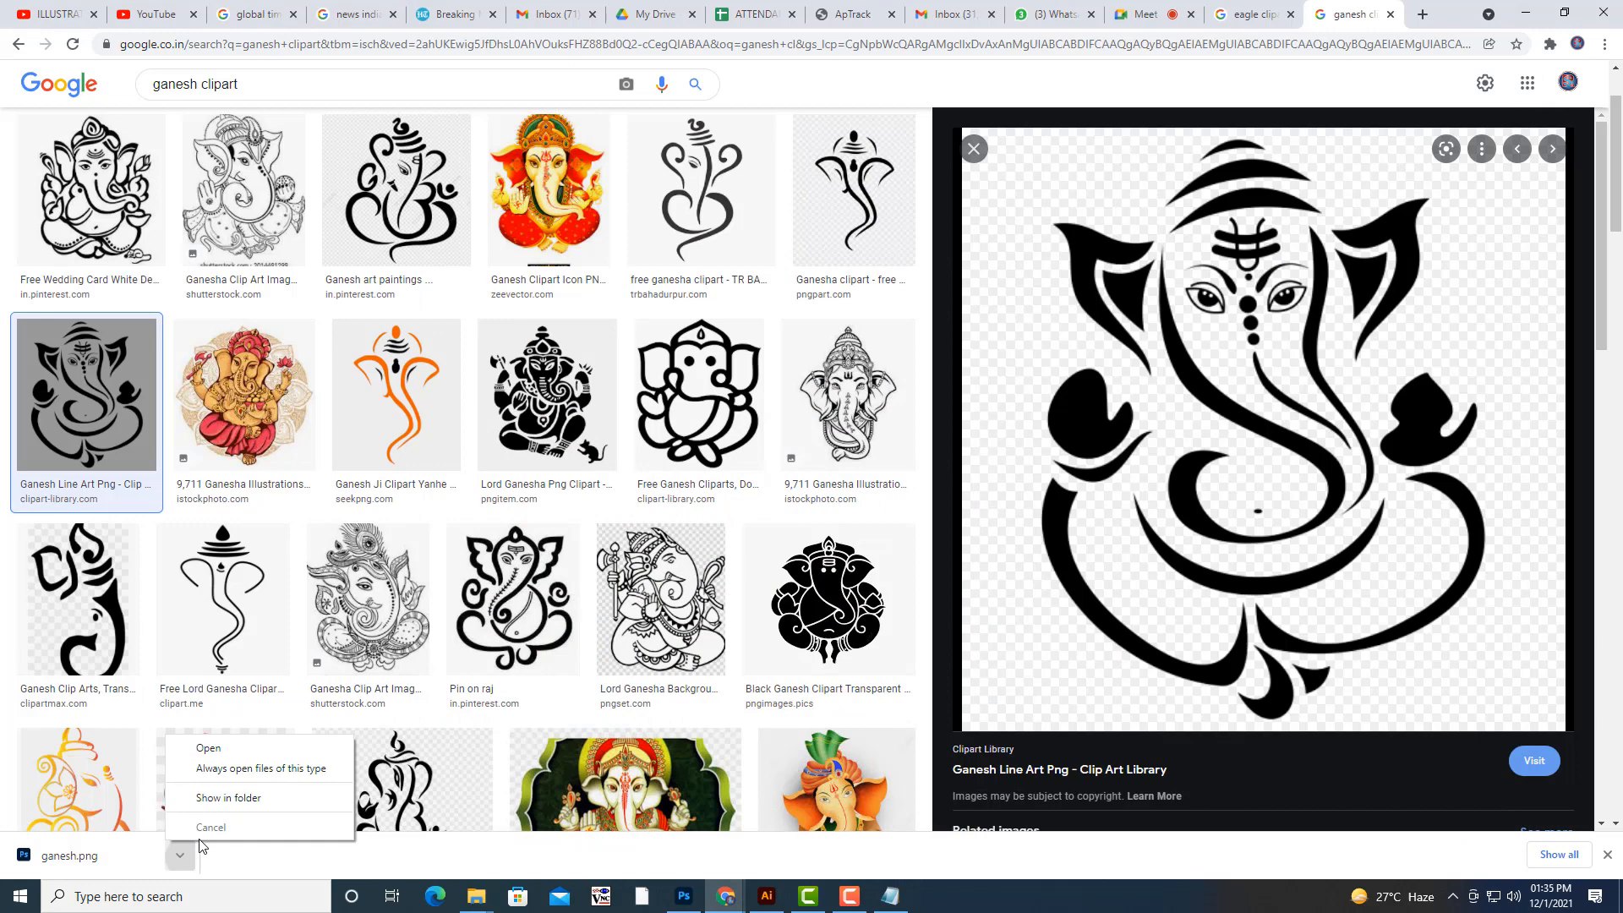
{"action": "left_click", "coordinate": [251, 800]}
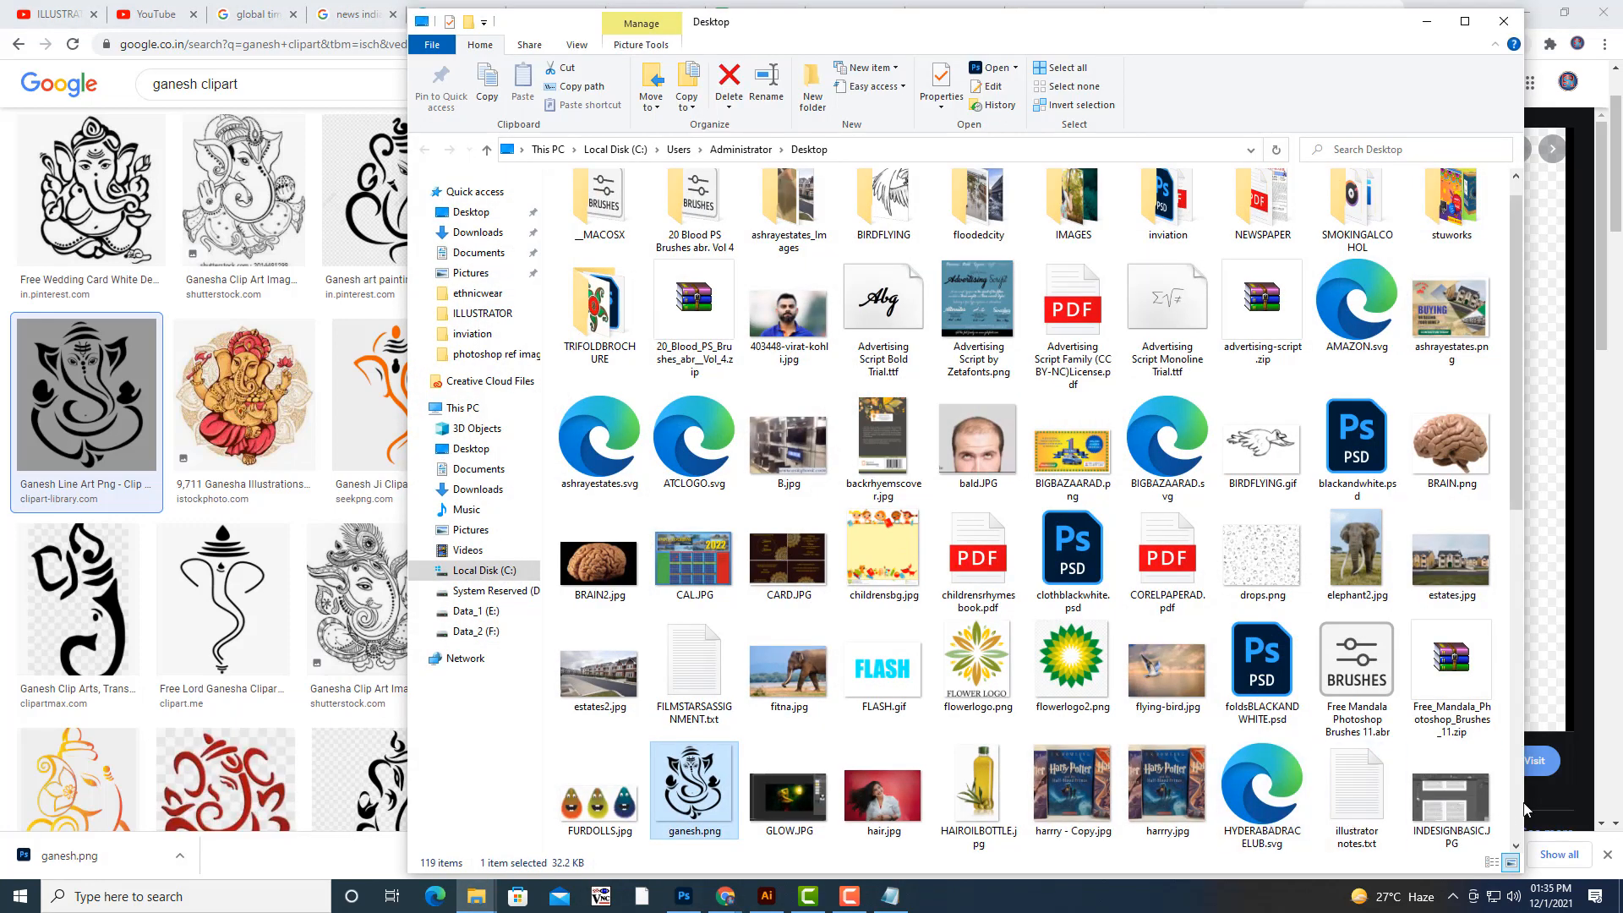
{"action": "right_click", "coordinate": [703, 786]}
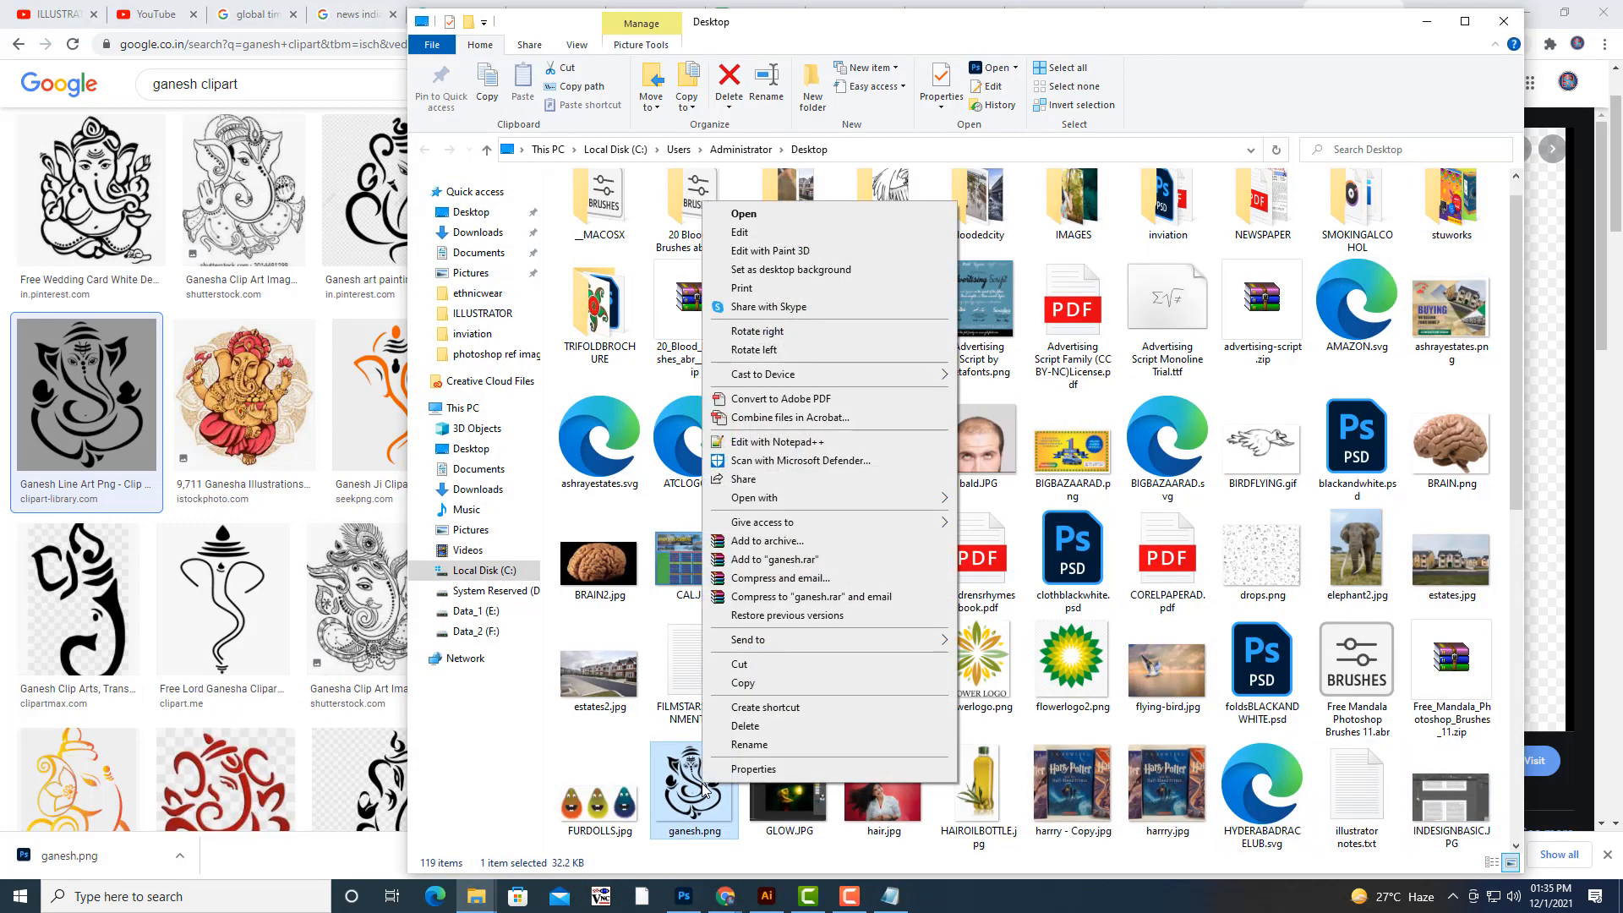
{"action": "mouse_move", "coordinate": [1000, 508]}
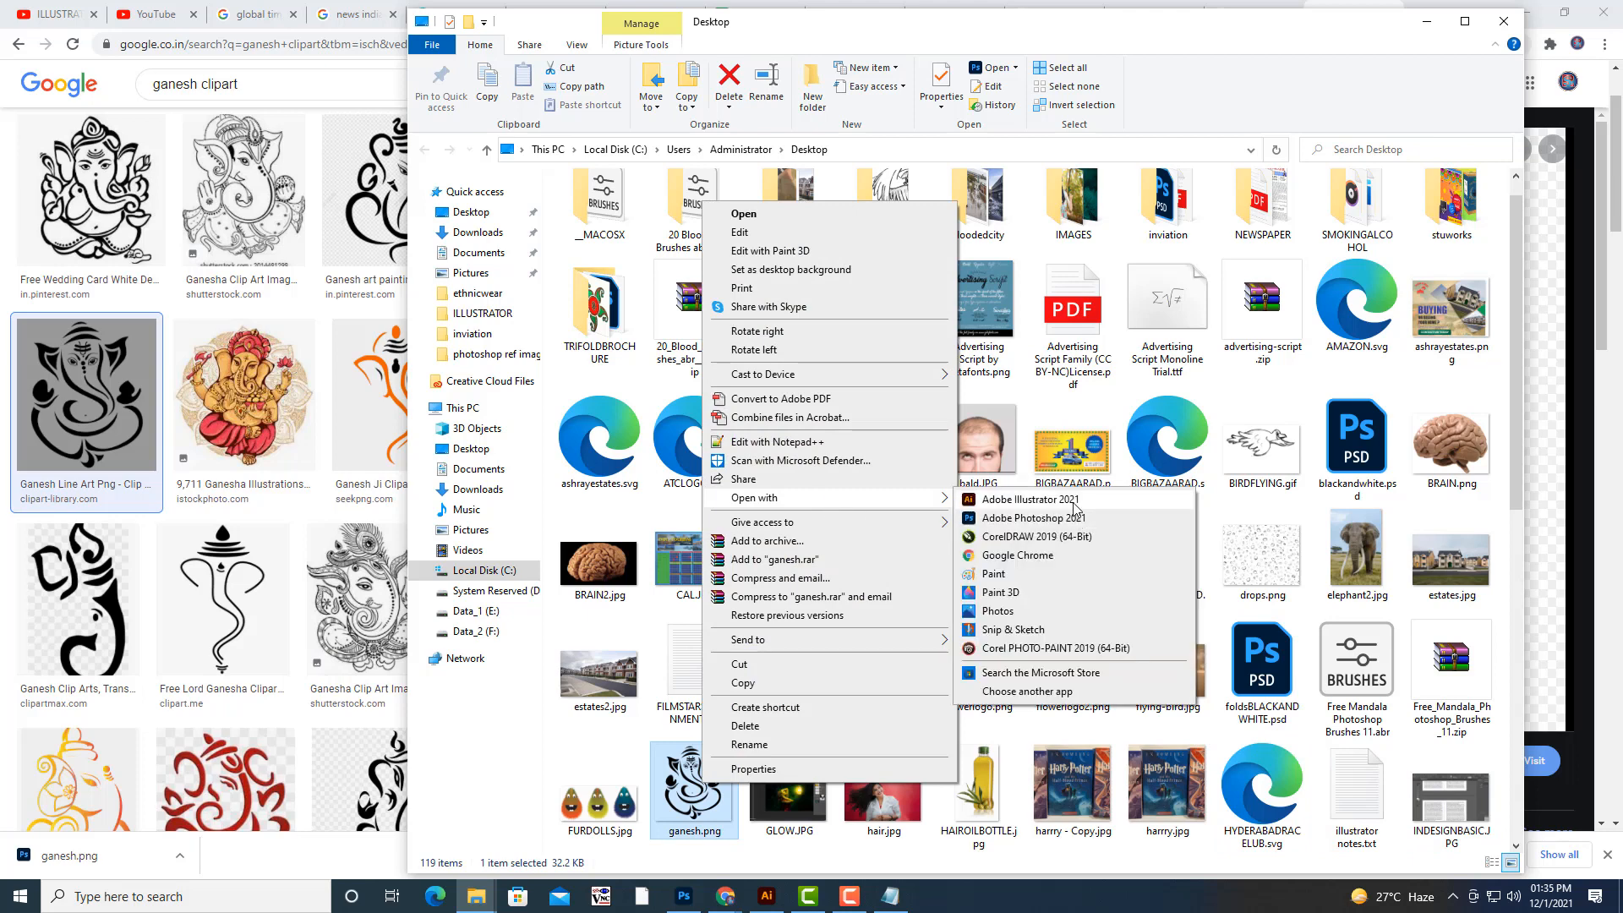
{"action": "left_click", "coordinate": [1072, 502]}
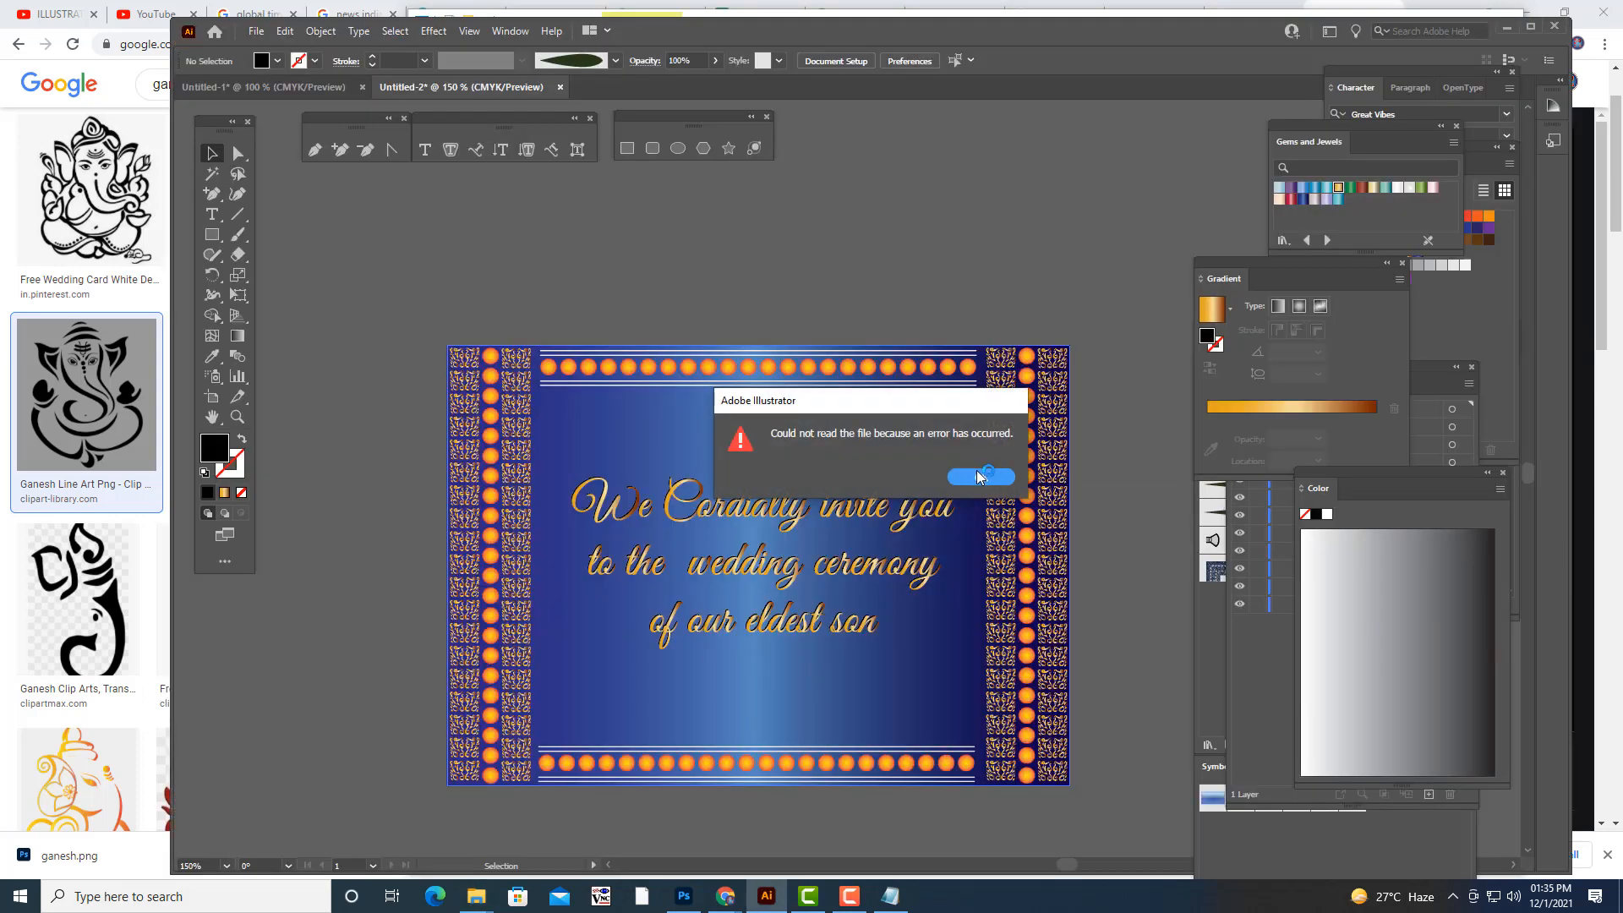
{"action": "left_click", "coordinate": [978, 473]}
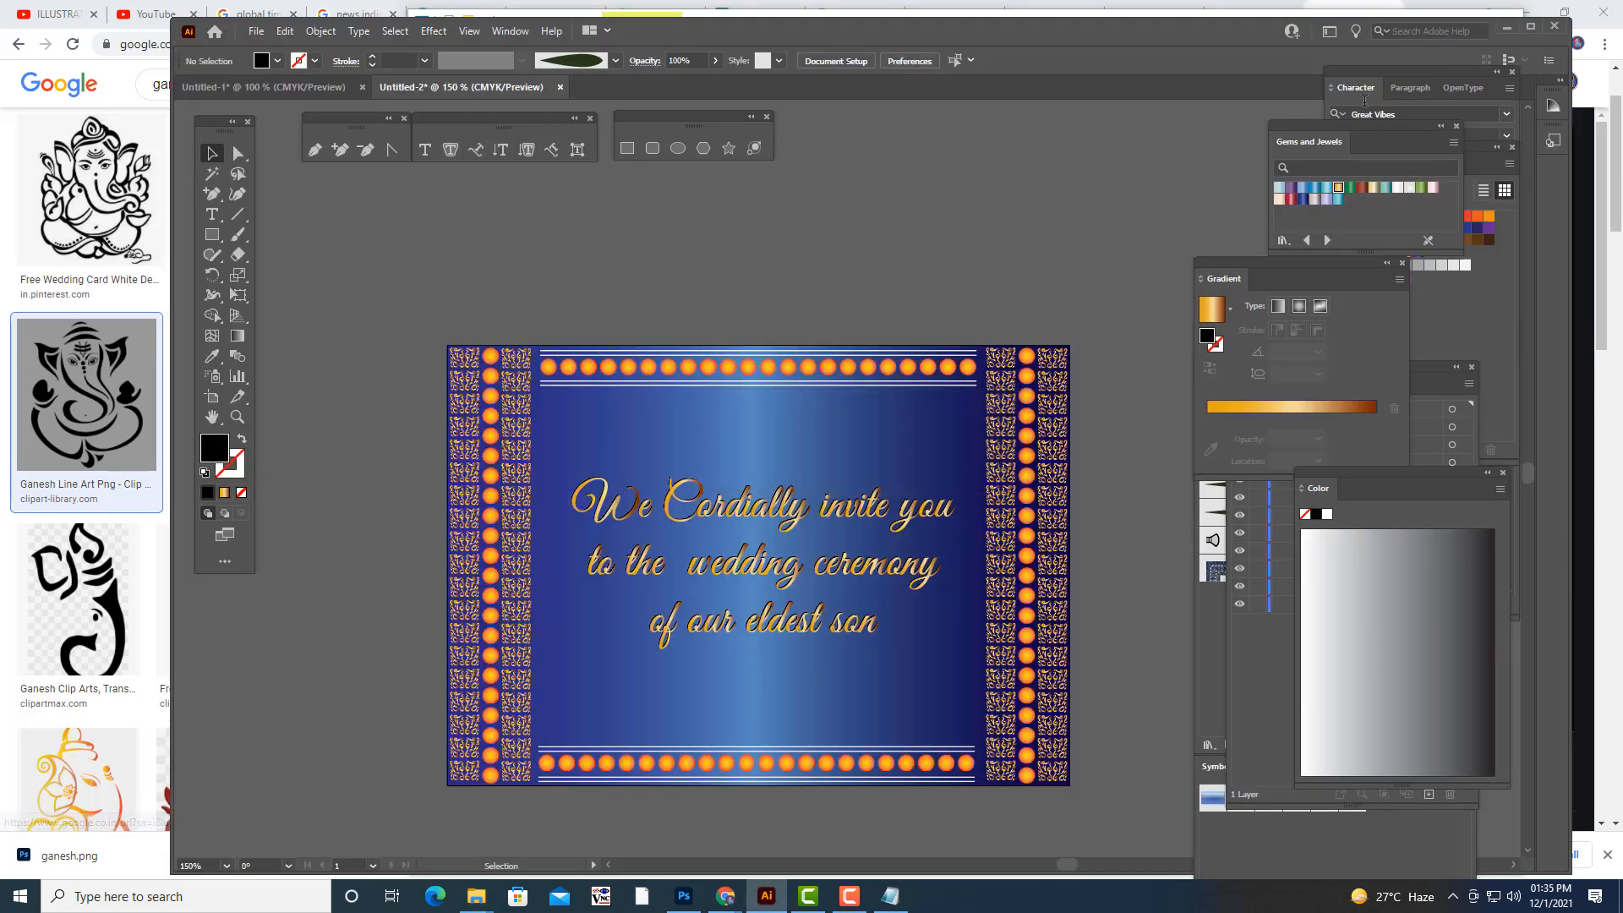
- Place the ganesh.png image from the Desktop into the invitation document as a linked file
{"action": "left_click", "coordinate": [256, 30]}
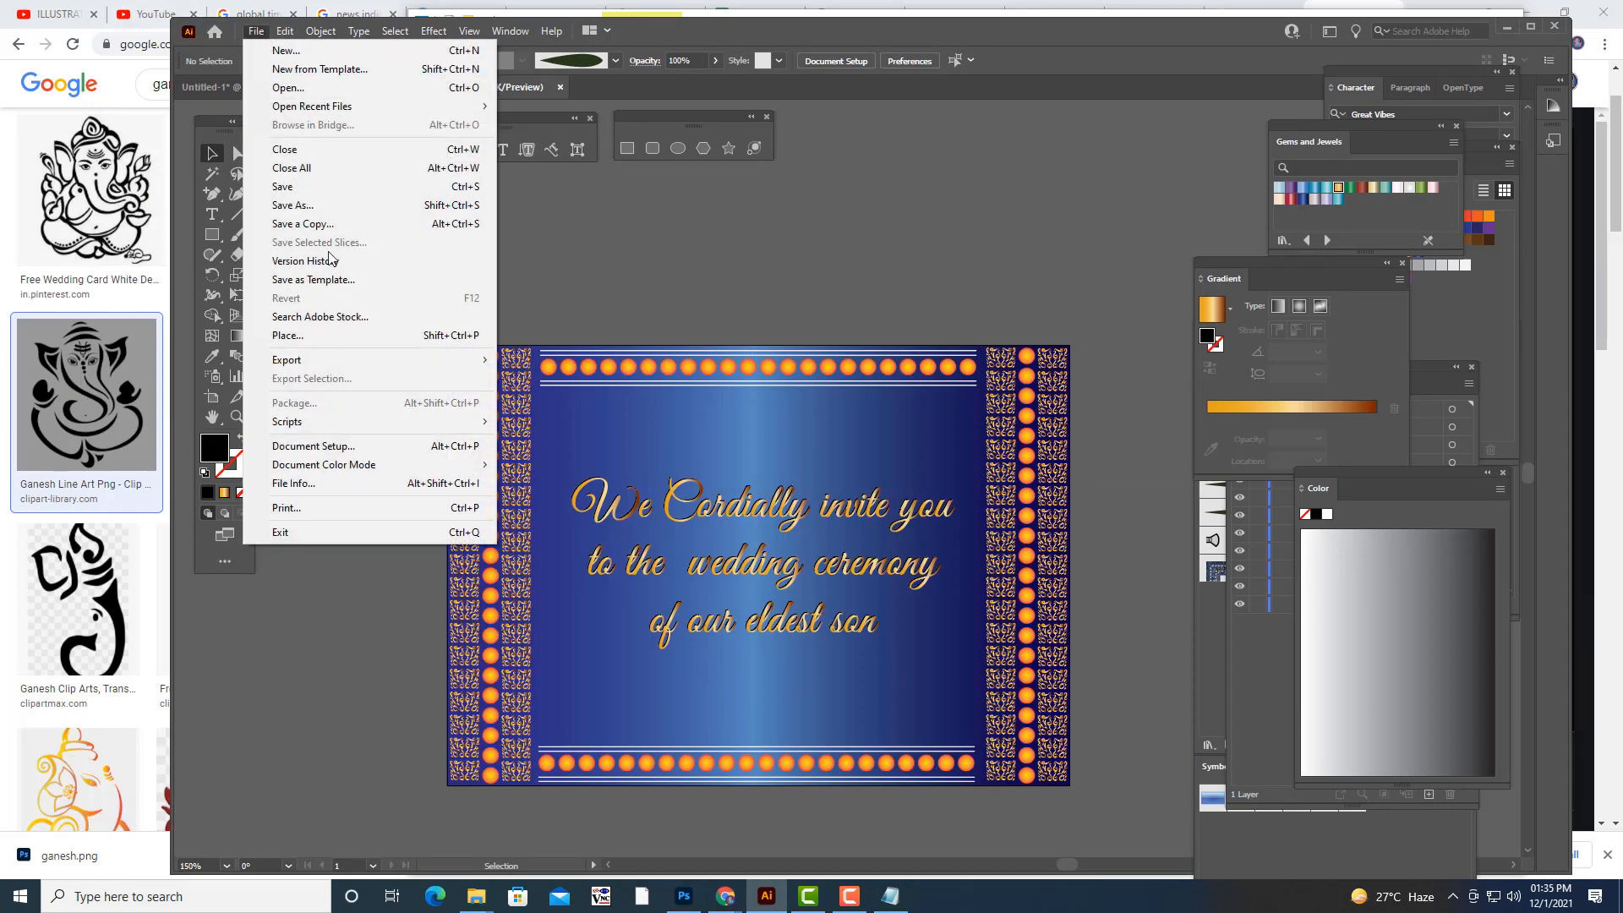
{"action": "left_click", "coordinate": [302, 338]}
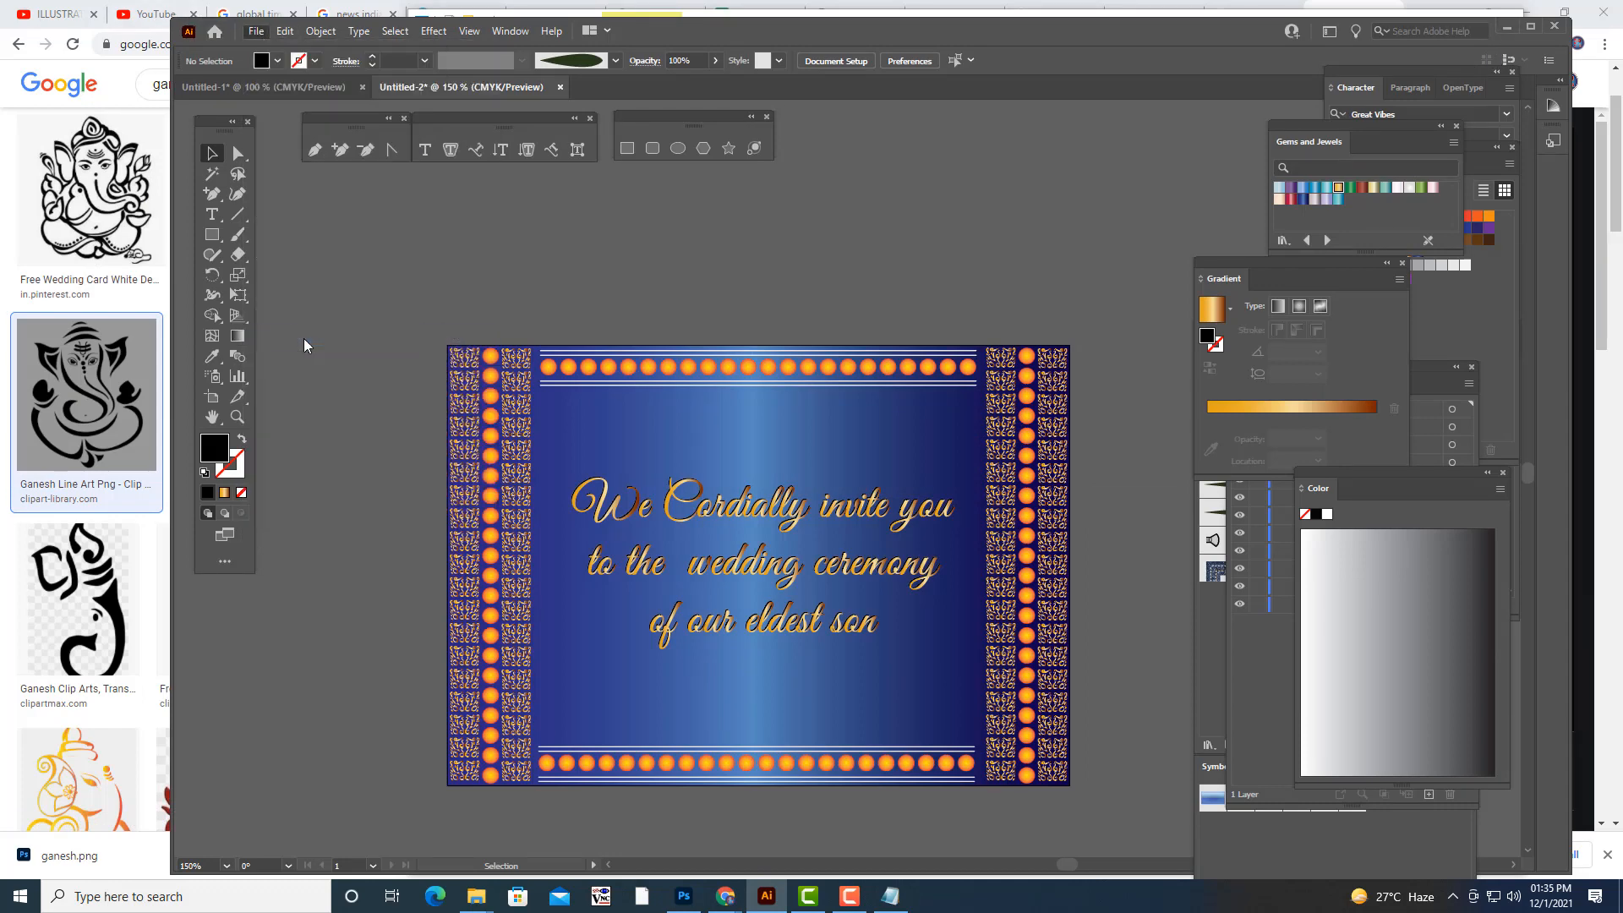
{"action": "scroll", "coordinate": [1038, 489], "scroll_direction": "down", "scroll_amount": 10}
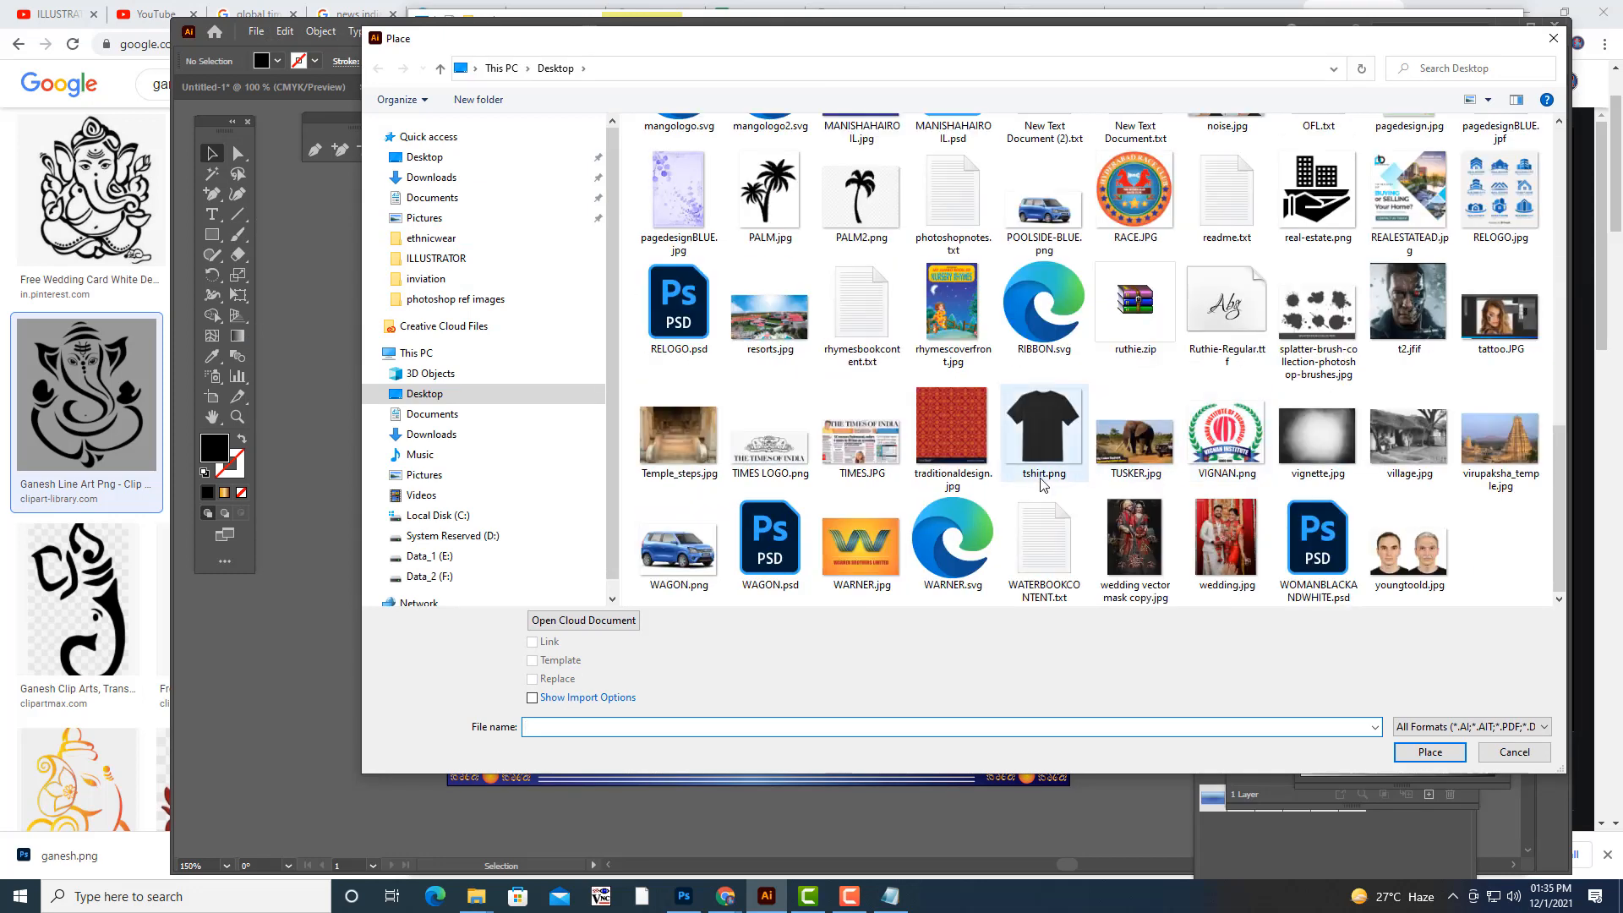
{"action": "left_click", "coordinate": [424, 157]}
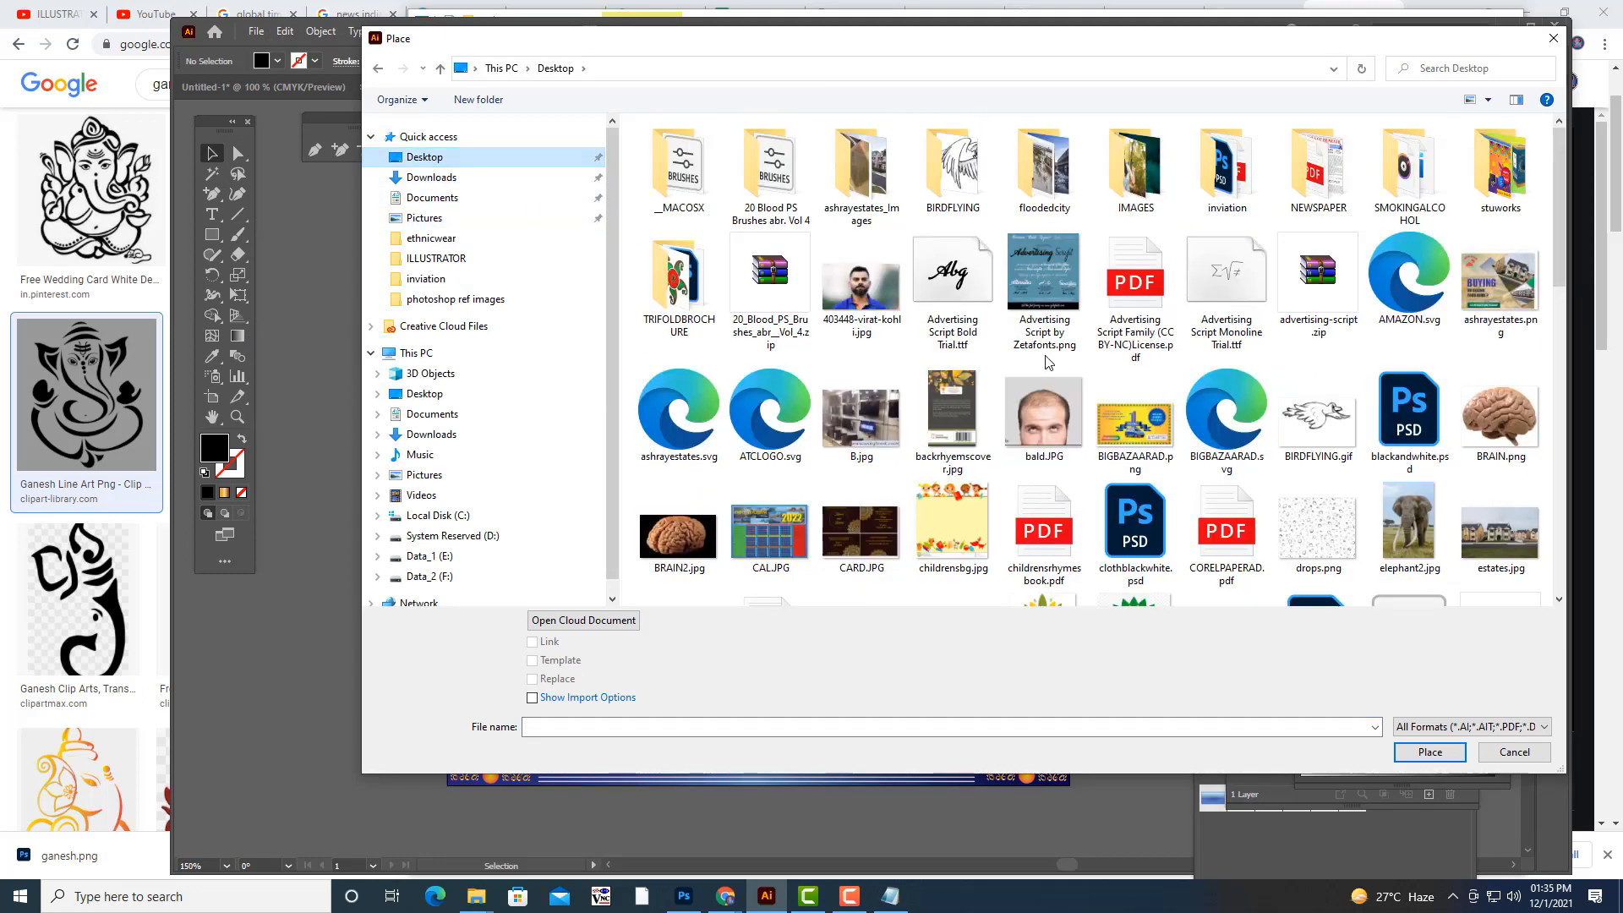
{"action": "scroll", "coordinate": [1048, 361], "scroll_direction": "down", "scroll_amount": 15}
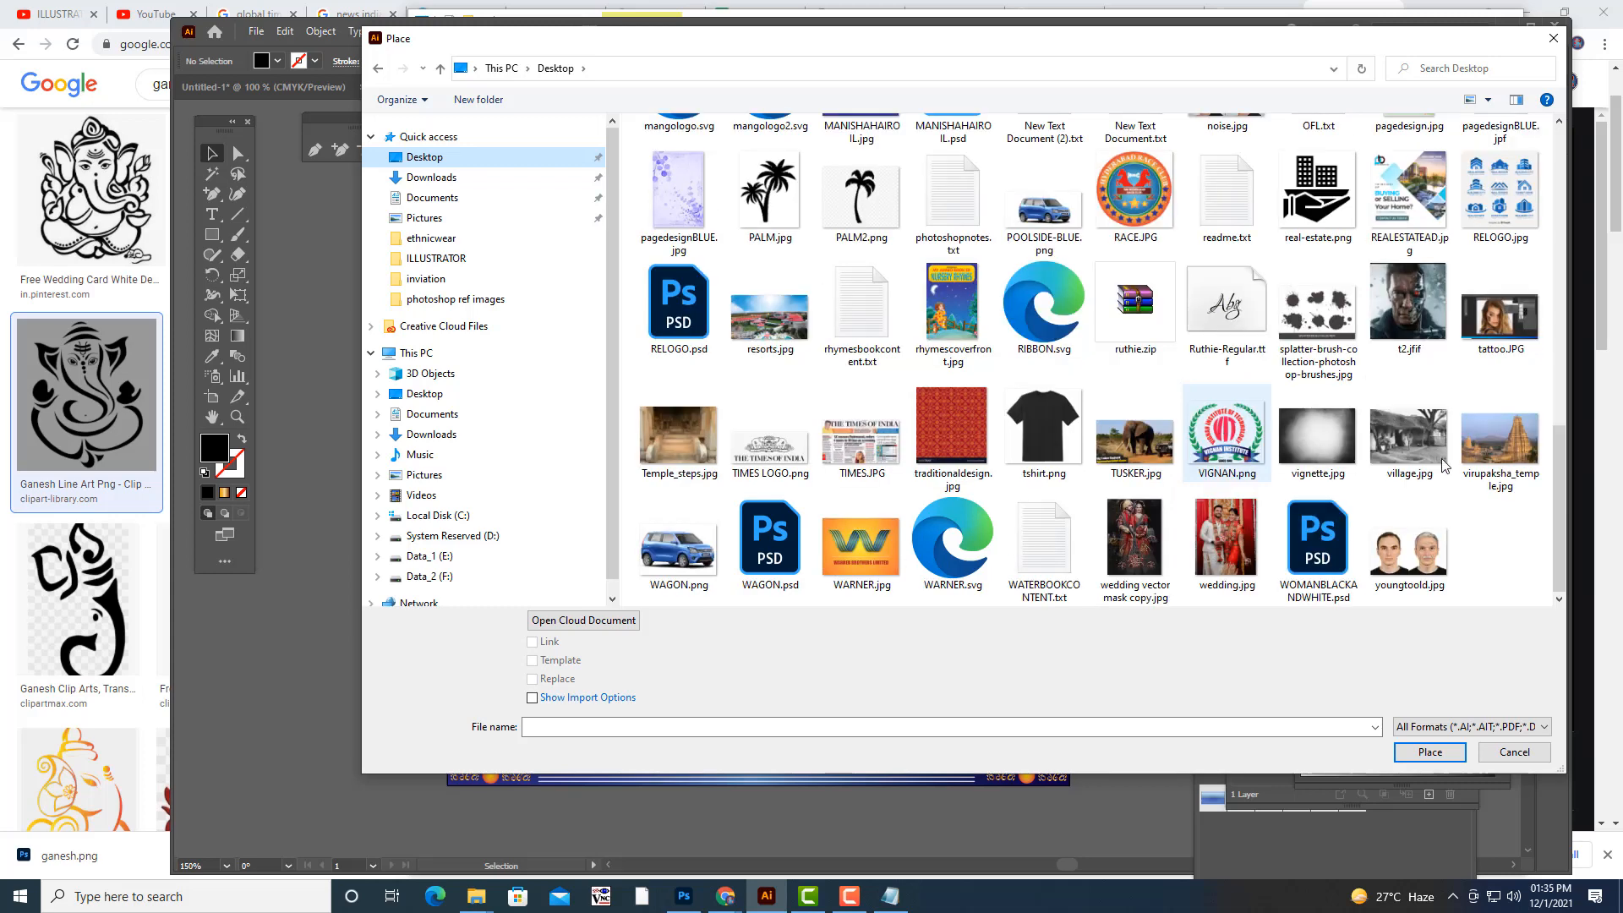
{"action": "left_click_drag", "start_coordinate": [1565, 514], "coordinate": [1564, 399]}
{"action": "left_click", "coordinate": [771, 190]}
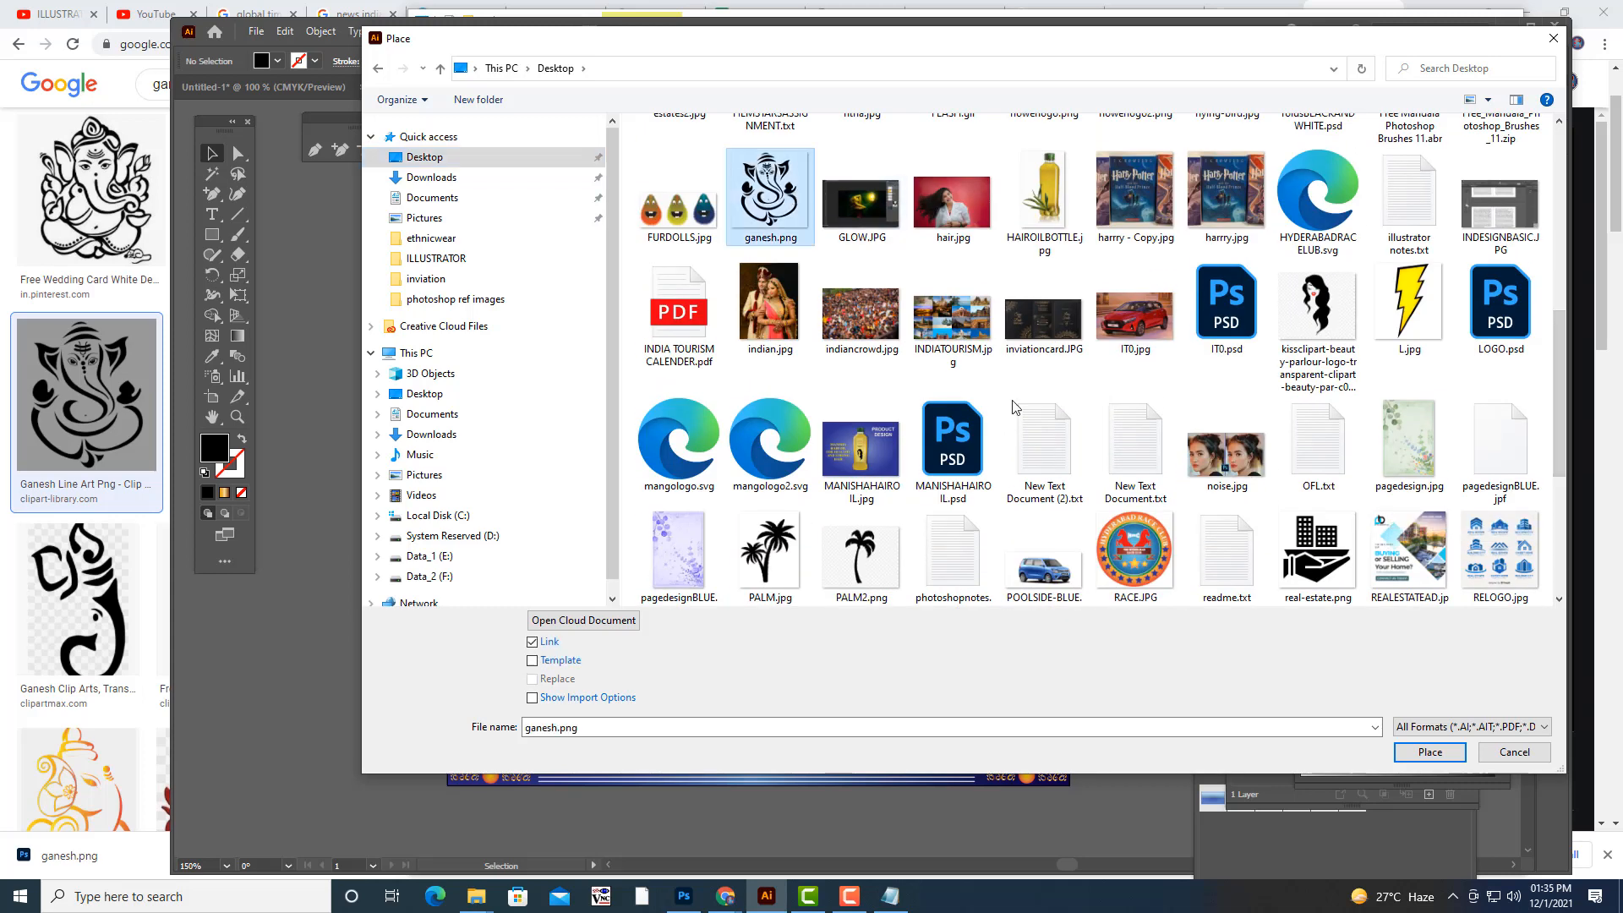
{"action": "left_click", "coordinate": [1429, 752]}
{"action": "left_click", "coordinate": [1089, 601]}
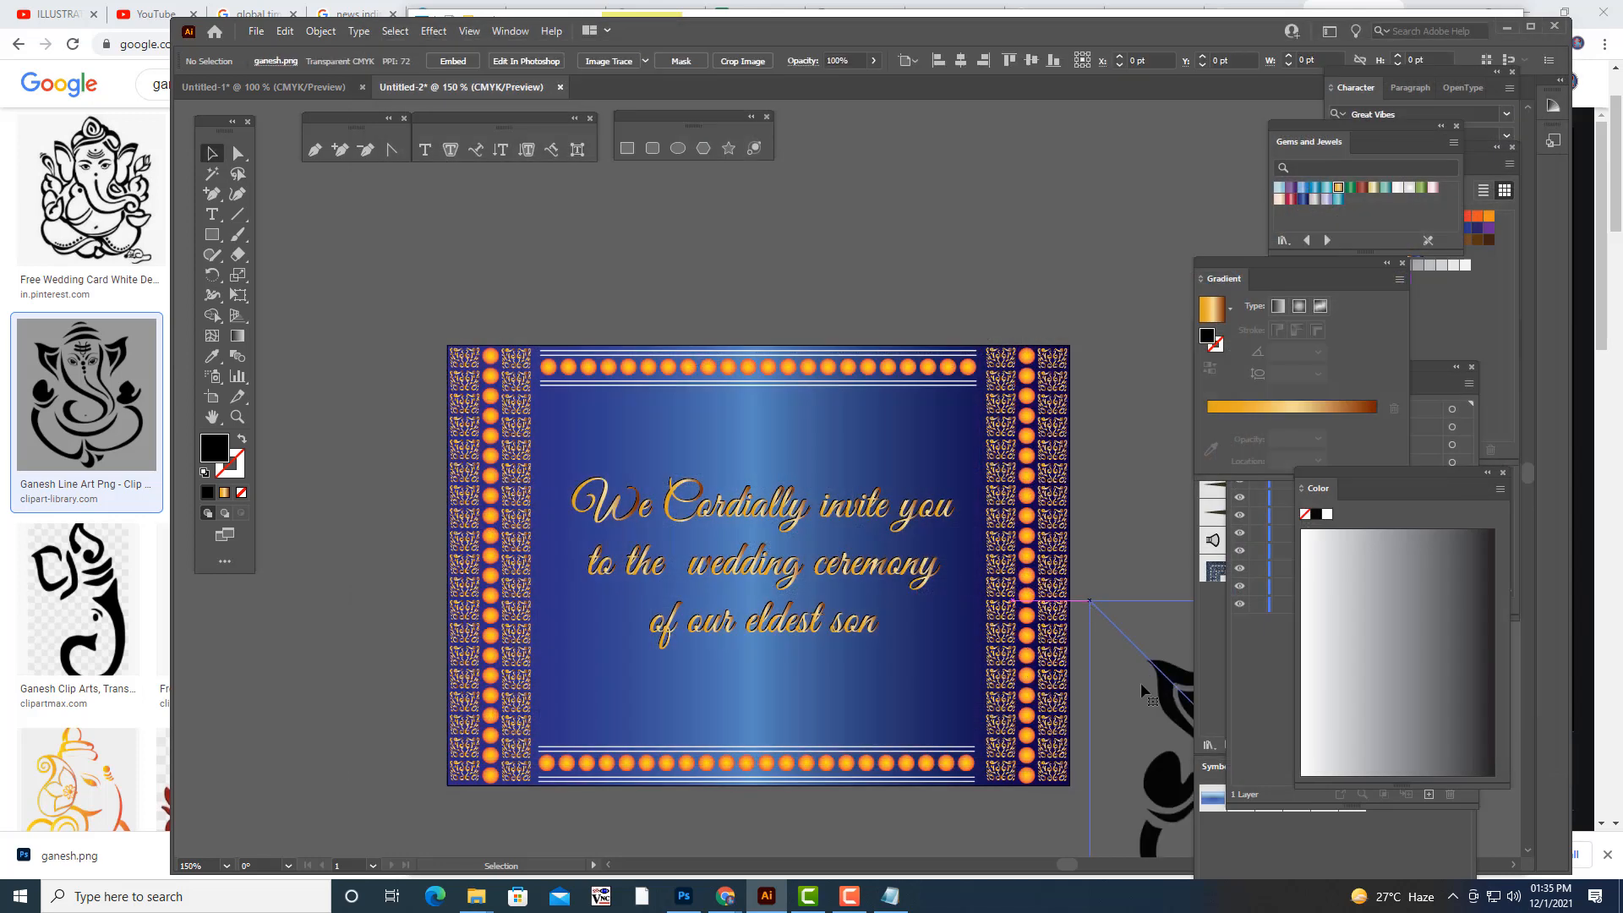
- Move the placed Ganesh image onto the empty canvas just above the card
{"action": "left_click_drag", "start_coordinate": [1142, 689], "coordinate": [893, 391]}
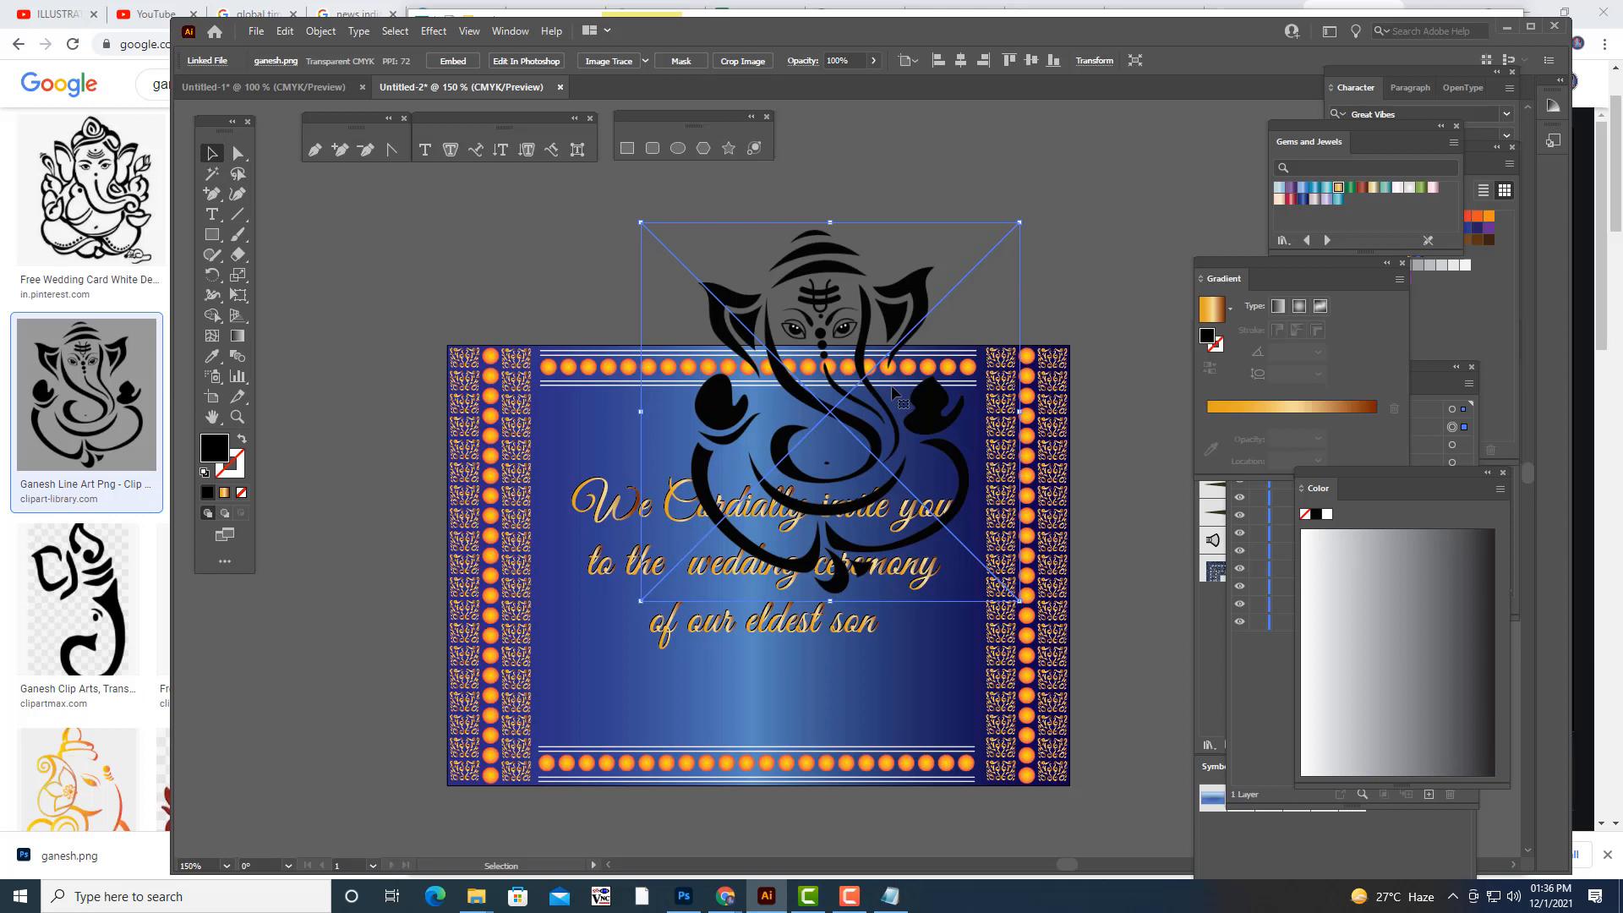
{"action": "scroll", "coordinate": [893, 389], "scroll_direction": "up", "scroll_amount": 3}
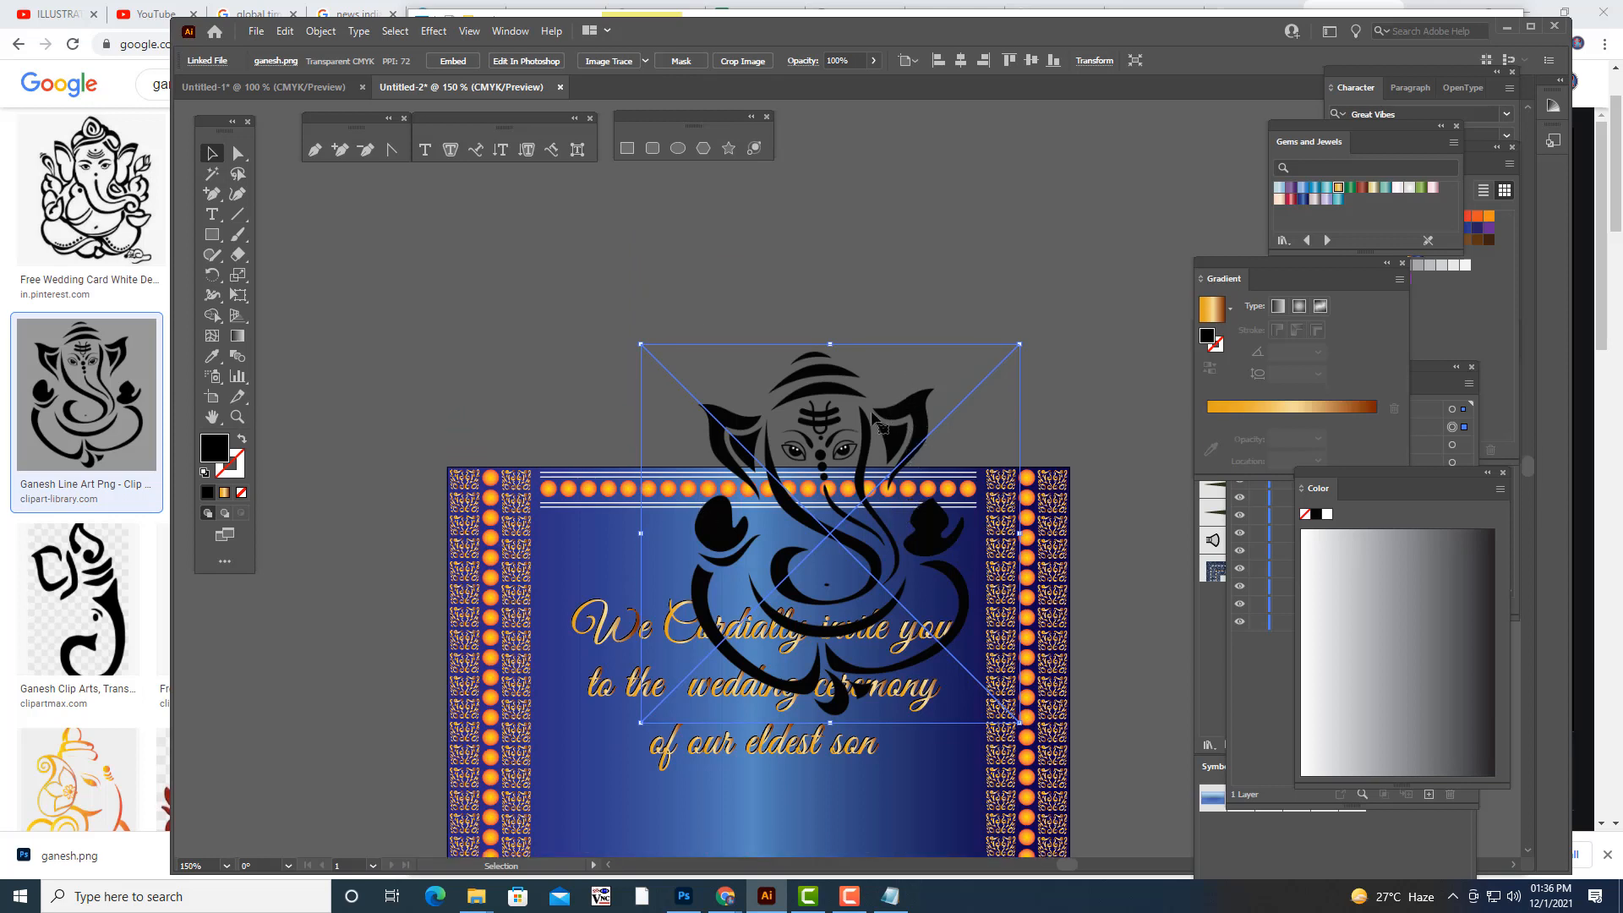
{"action": "left_click_drag", "start_coordinate": [869, 421], "coordinate": [909, 178]}
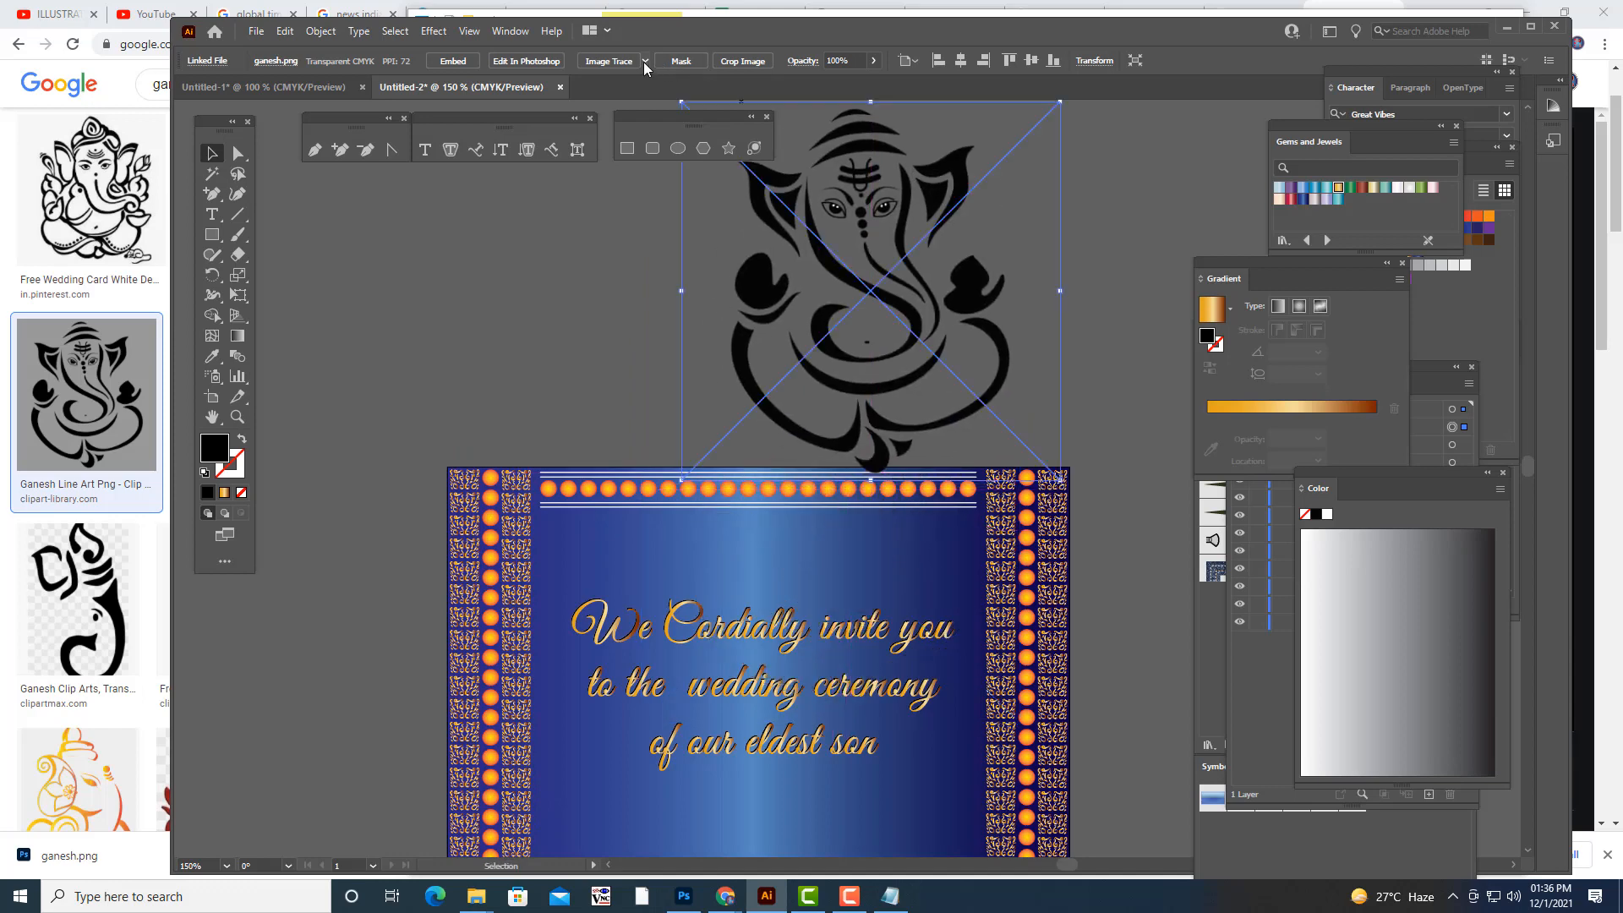
- Image Trace the Ganesh picture with the Silhouettes preset
{"action": "left_click", "coordinate": [644, 61]}
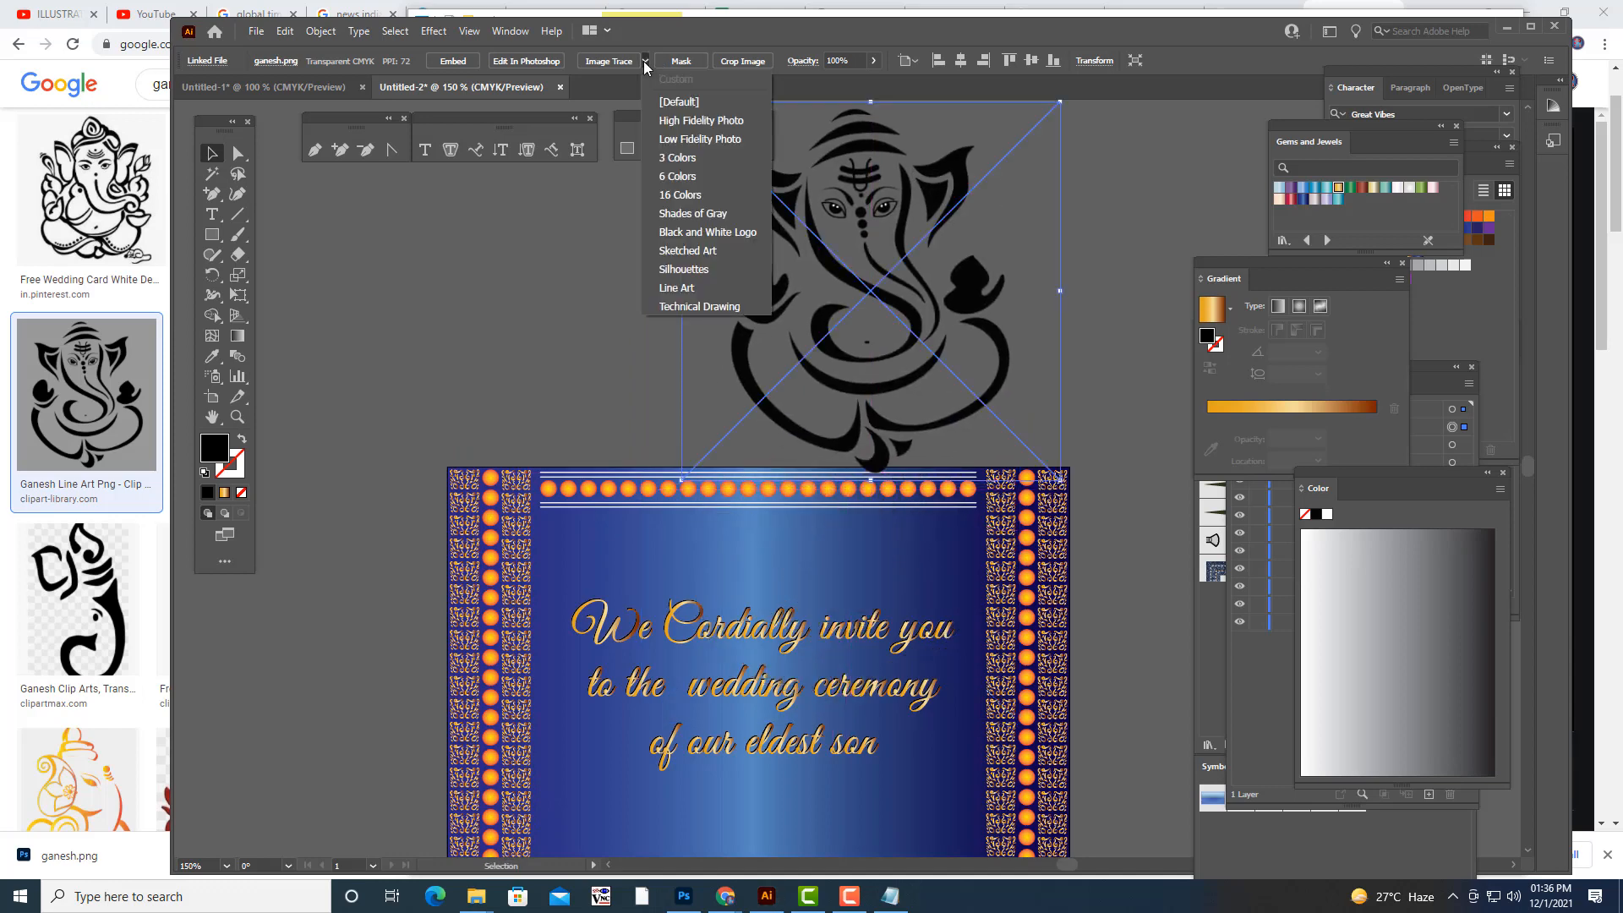
{"action": "left_click", "coordinate": [710, 270]}
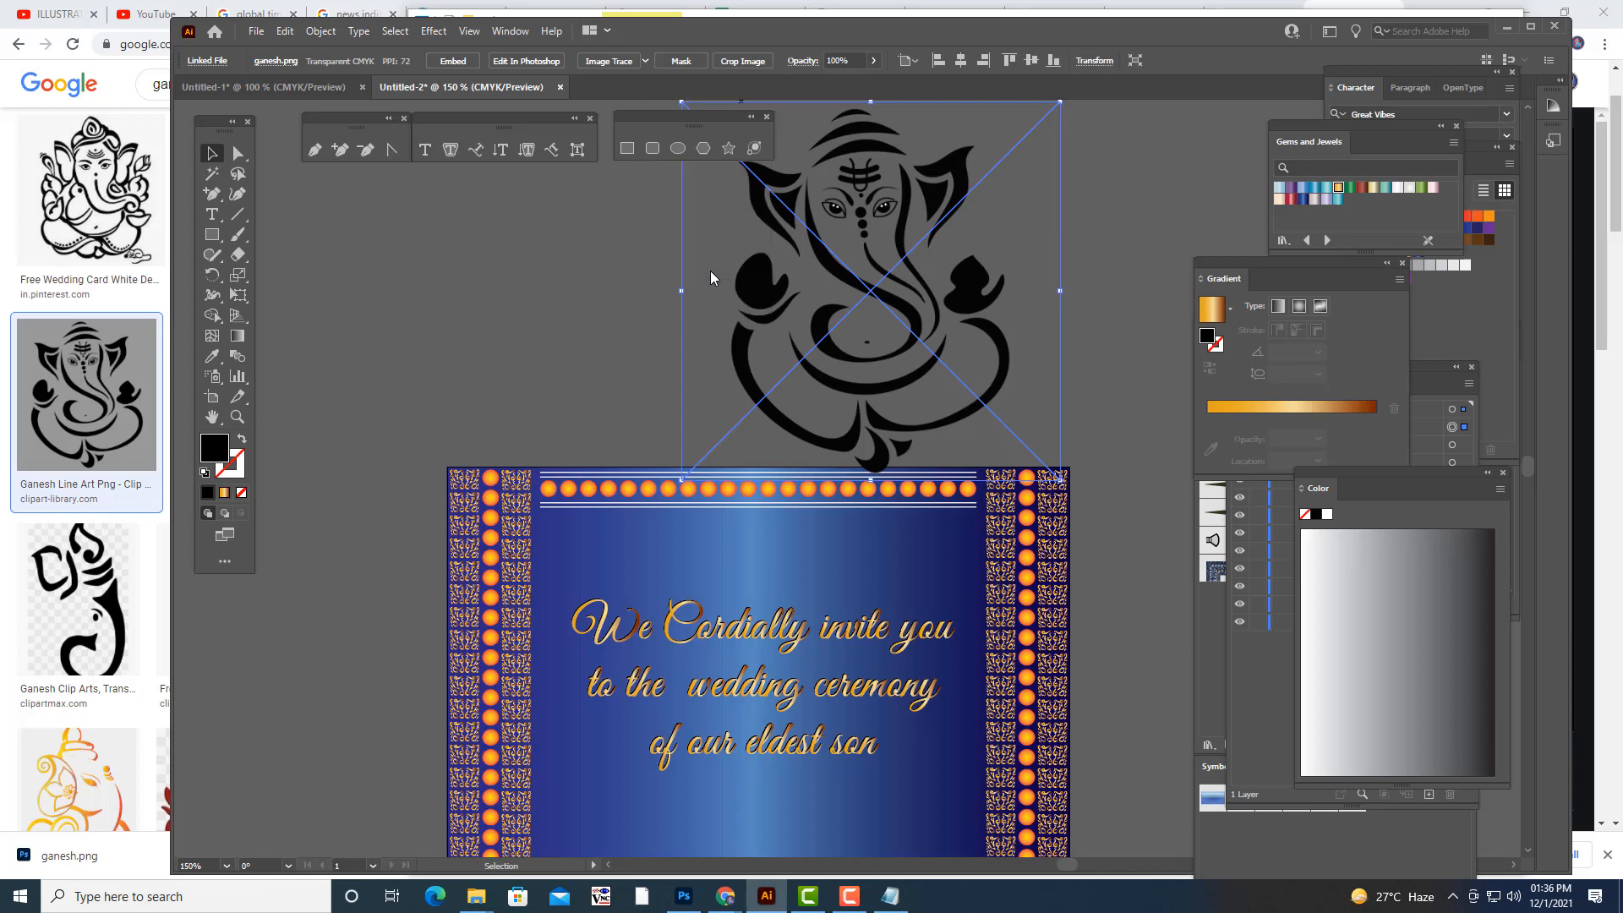
{"action": "left_click", "coordinate": [1097, 225]}
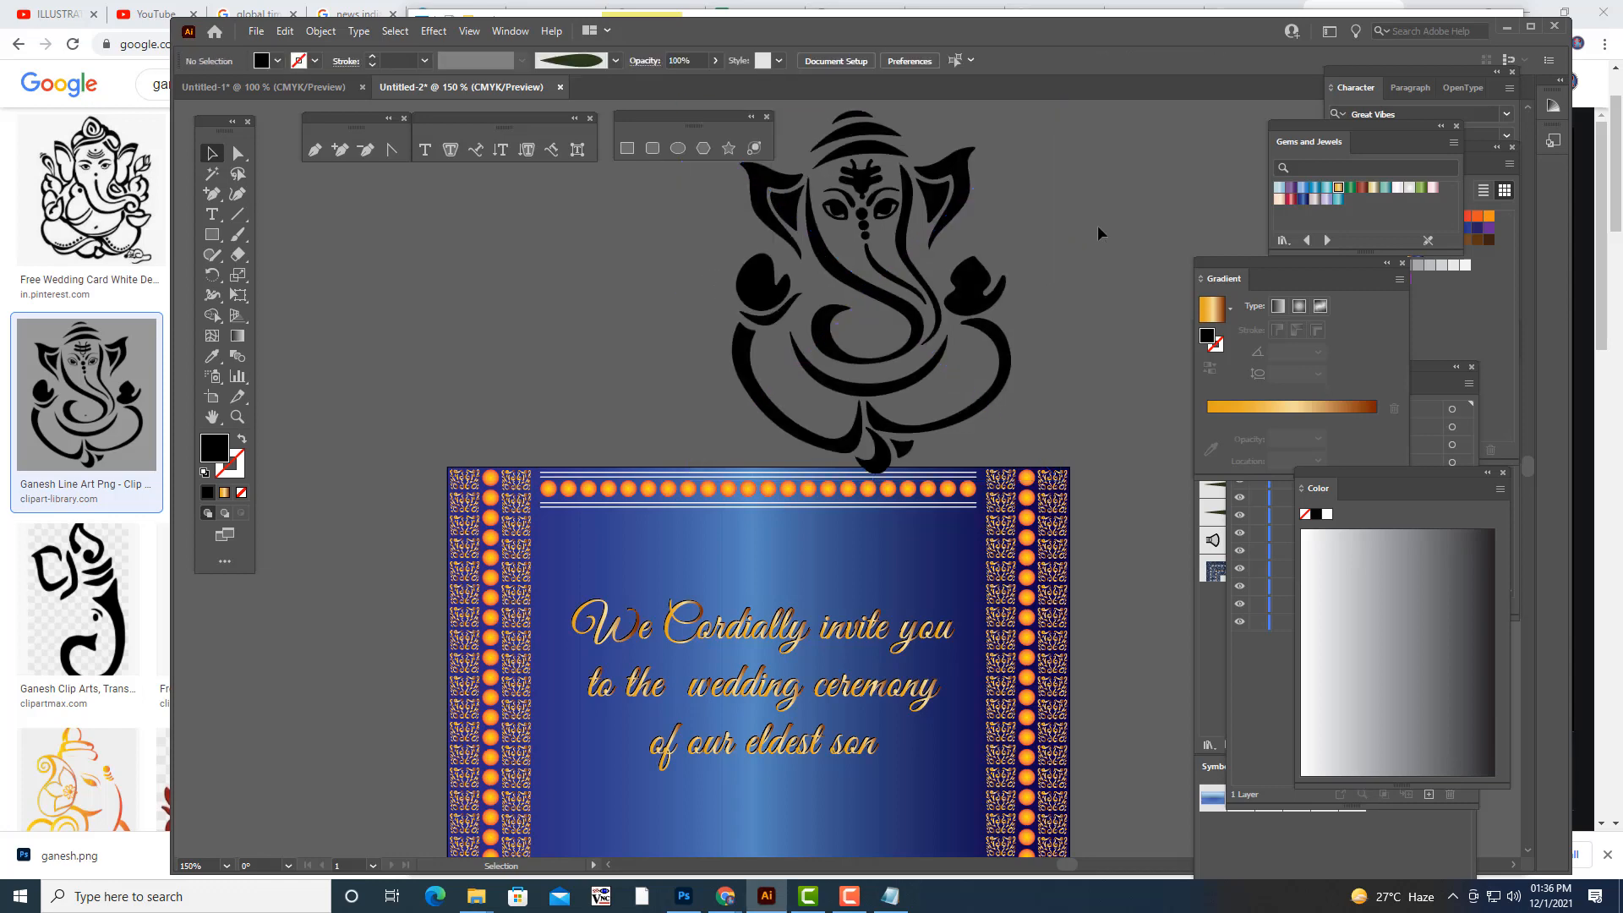
- Expand the traced Ganesh into editable vector shapes, with Object and Fill included
{"action": "right_click", "coordinate": [894, 252]}
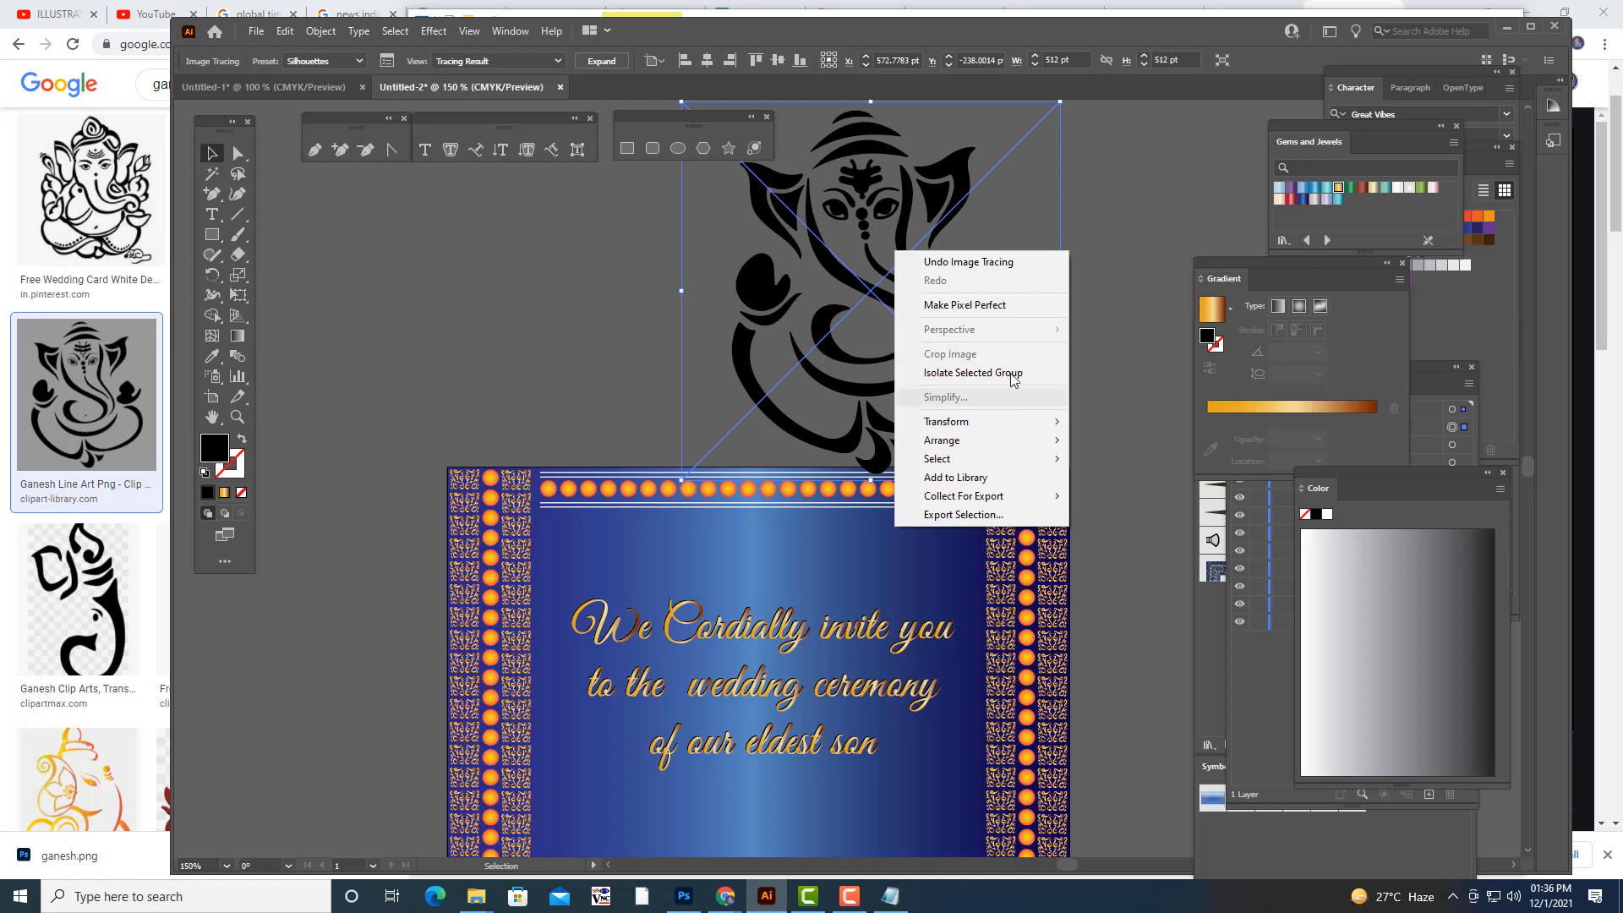
{"action": "left_click", "coordinate": [1104, 283]}
{"action": "left_click", "coordinate": [904, 242]}
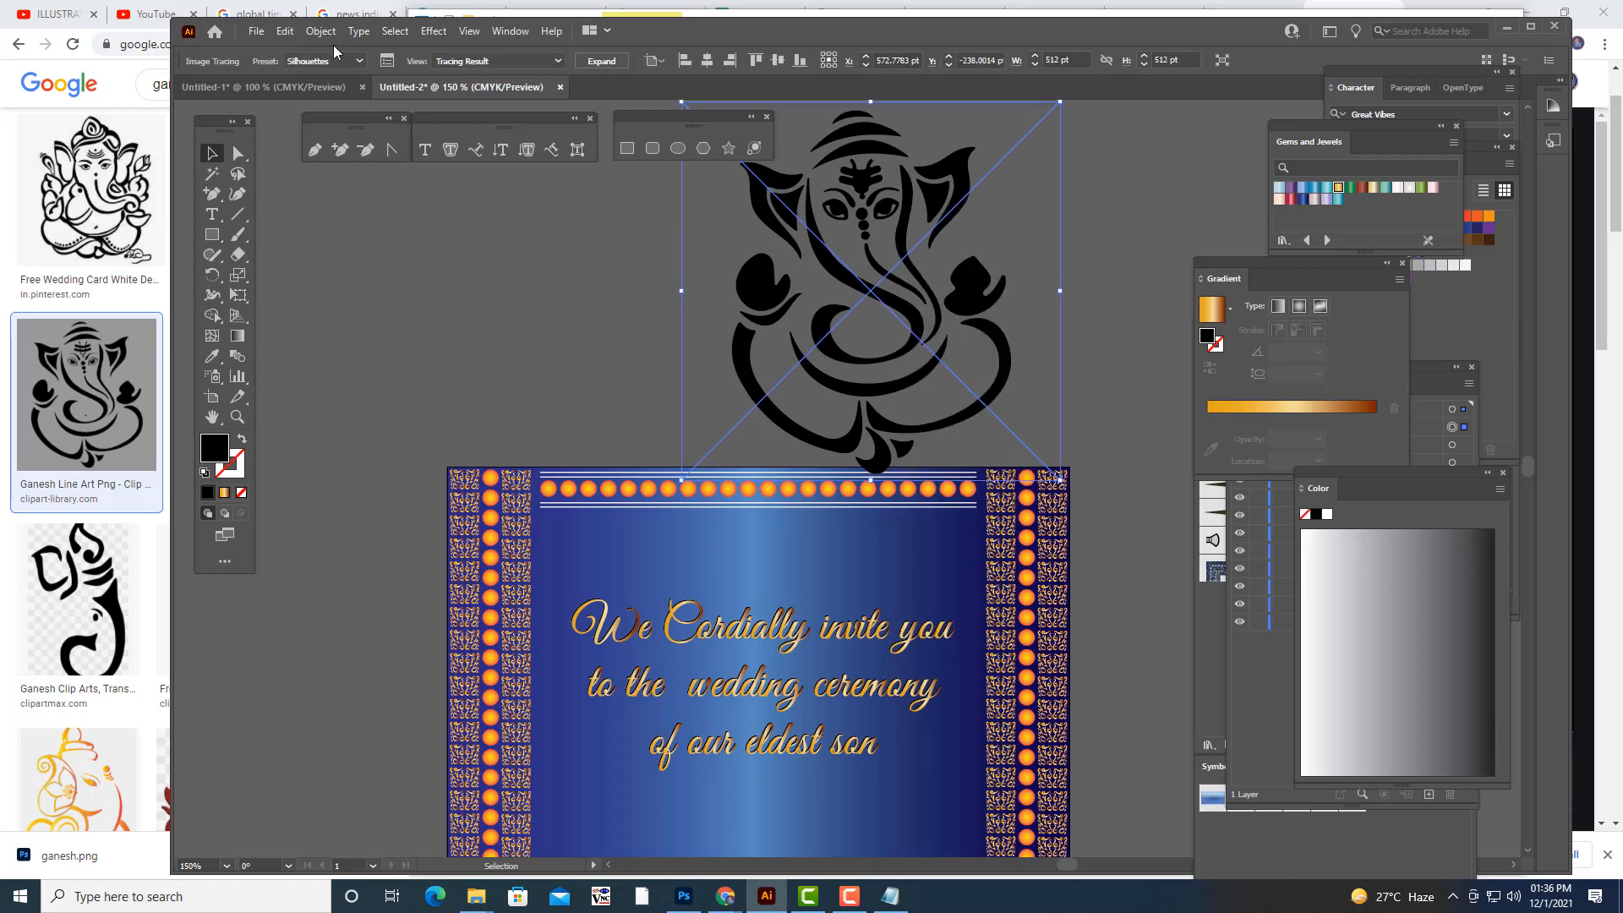
{"action": "left_click", "coordinate": [321, 31]}
{"action": "left_click", "coordinate": [375, 231]}
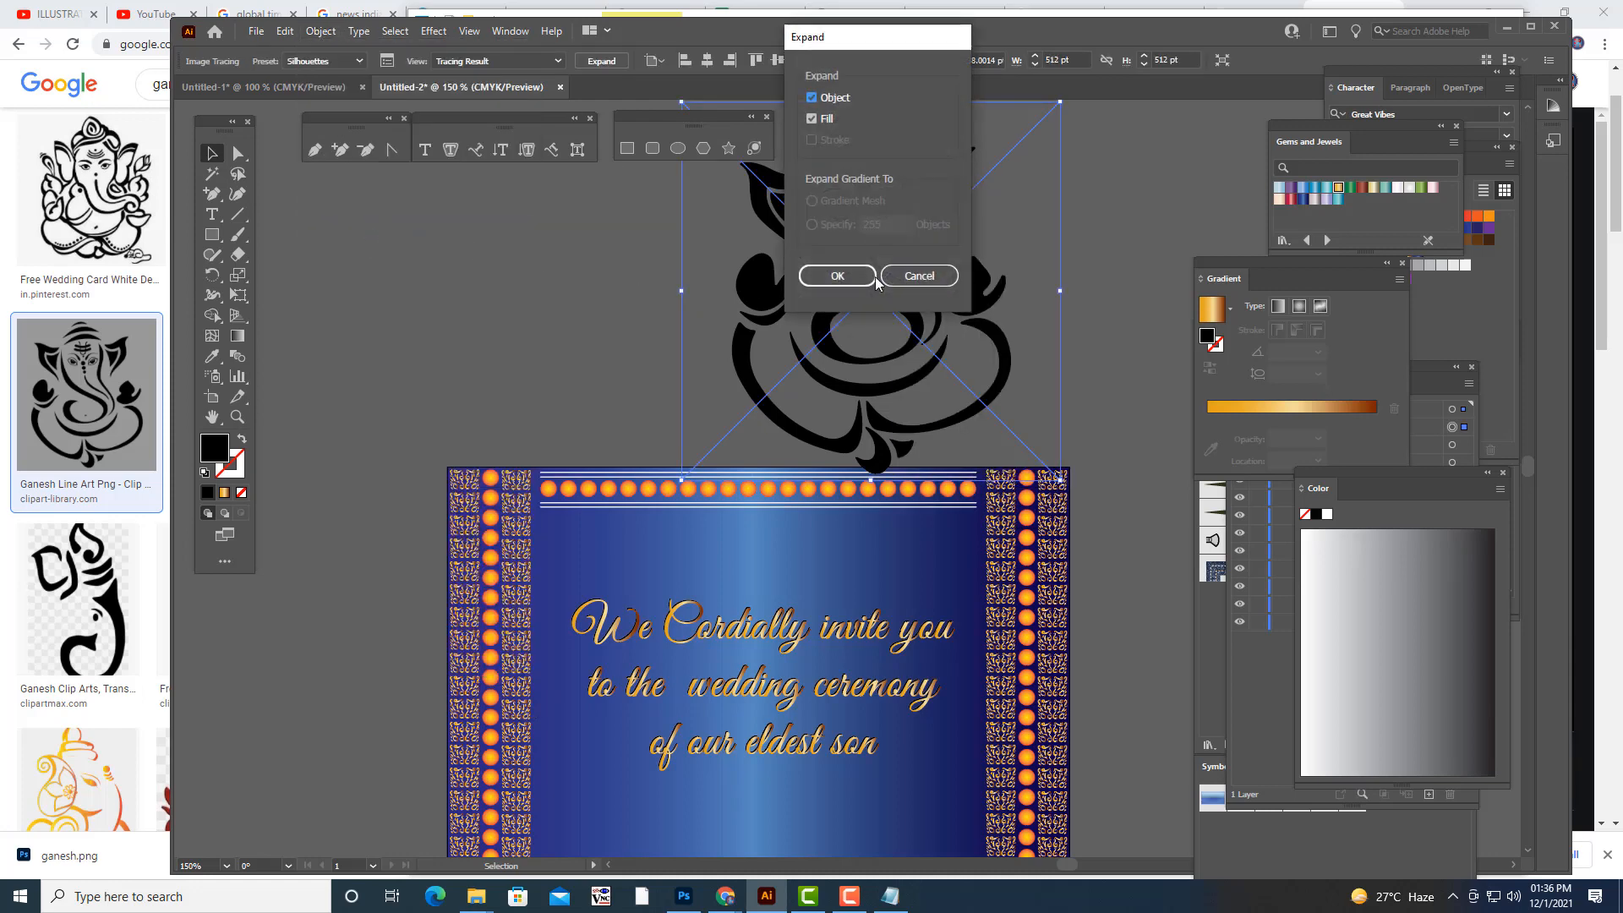
{"action": "left_click", "coordinate": [839, 274]}
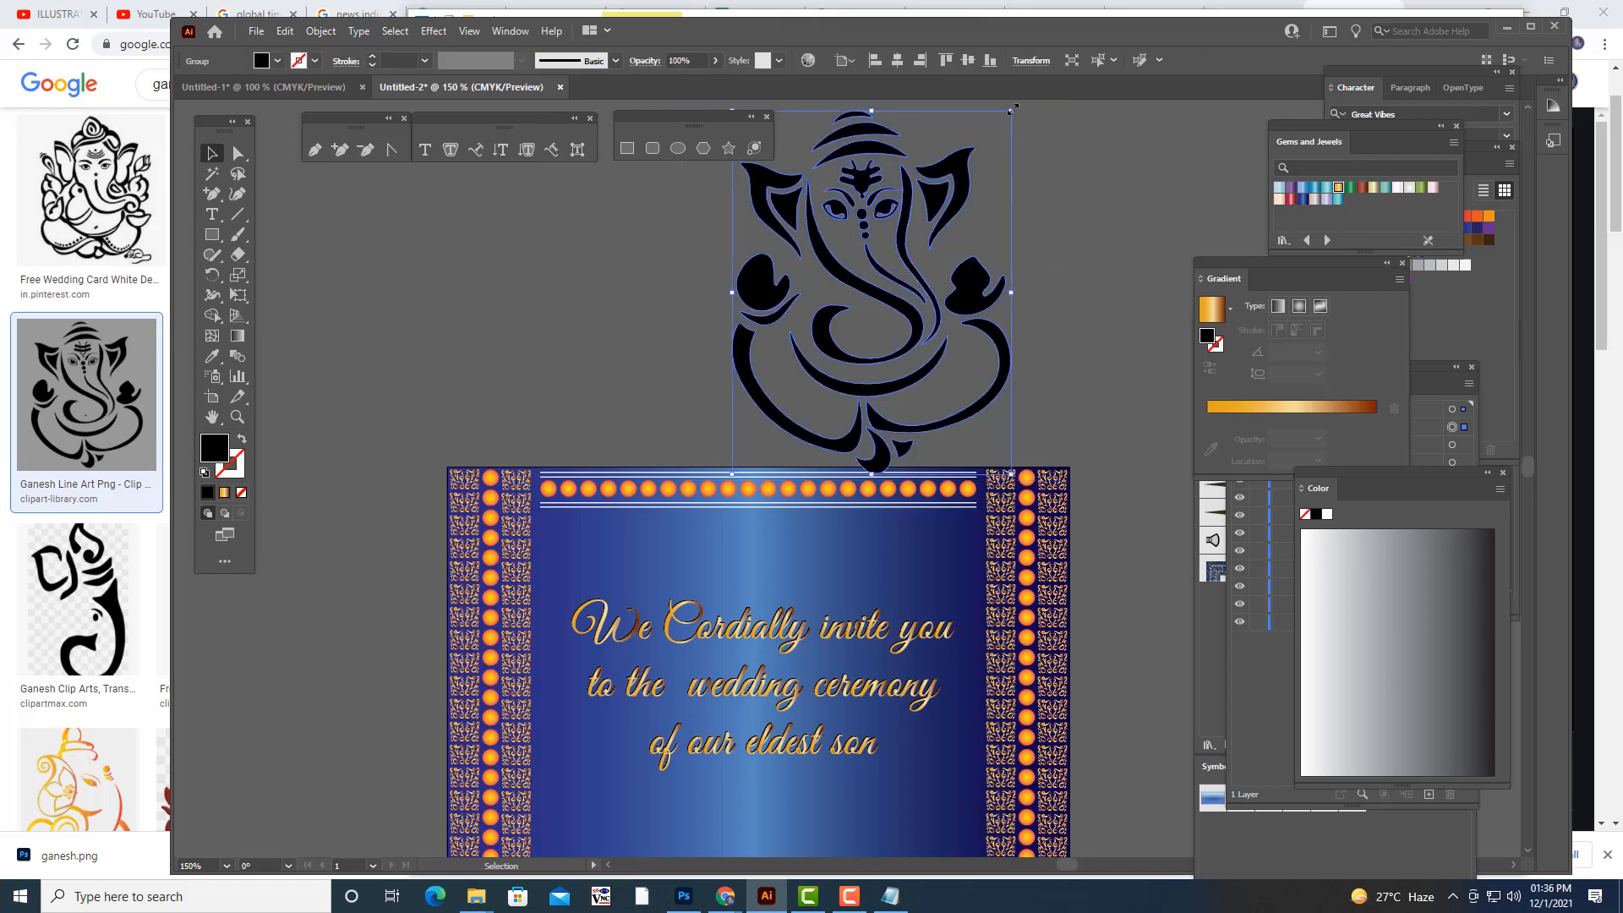
- Scale the Ganesh artwork down and place it centred between the card's upper border and the lettering
{"action": "left_click_drag", "start_coordinate": [1011, 111], "coordinate": [917, 184]}
{"action": "left_click_drag", "start_coordinate": [876, 306], "coordinate": [778, 583]}
{"action": "left_click_drag", "start_coordinate": [814, 514], "coordinate": [788, 560]}
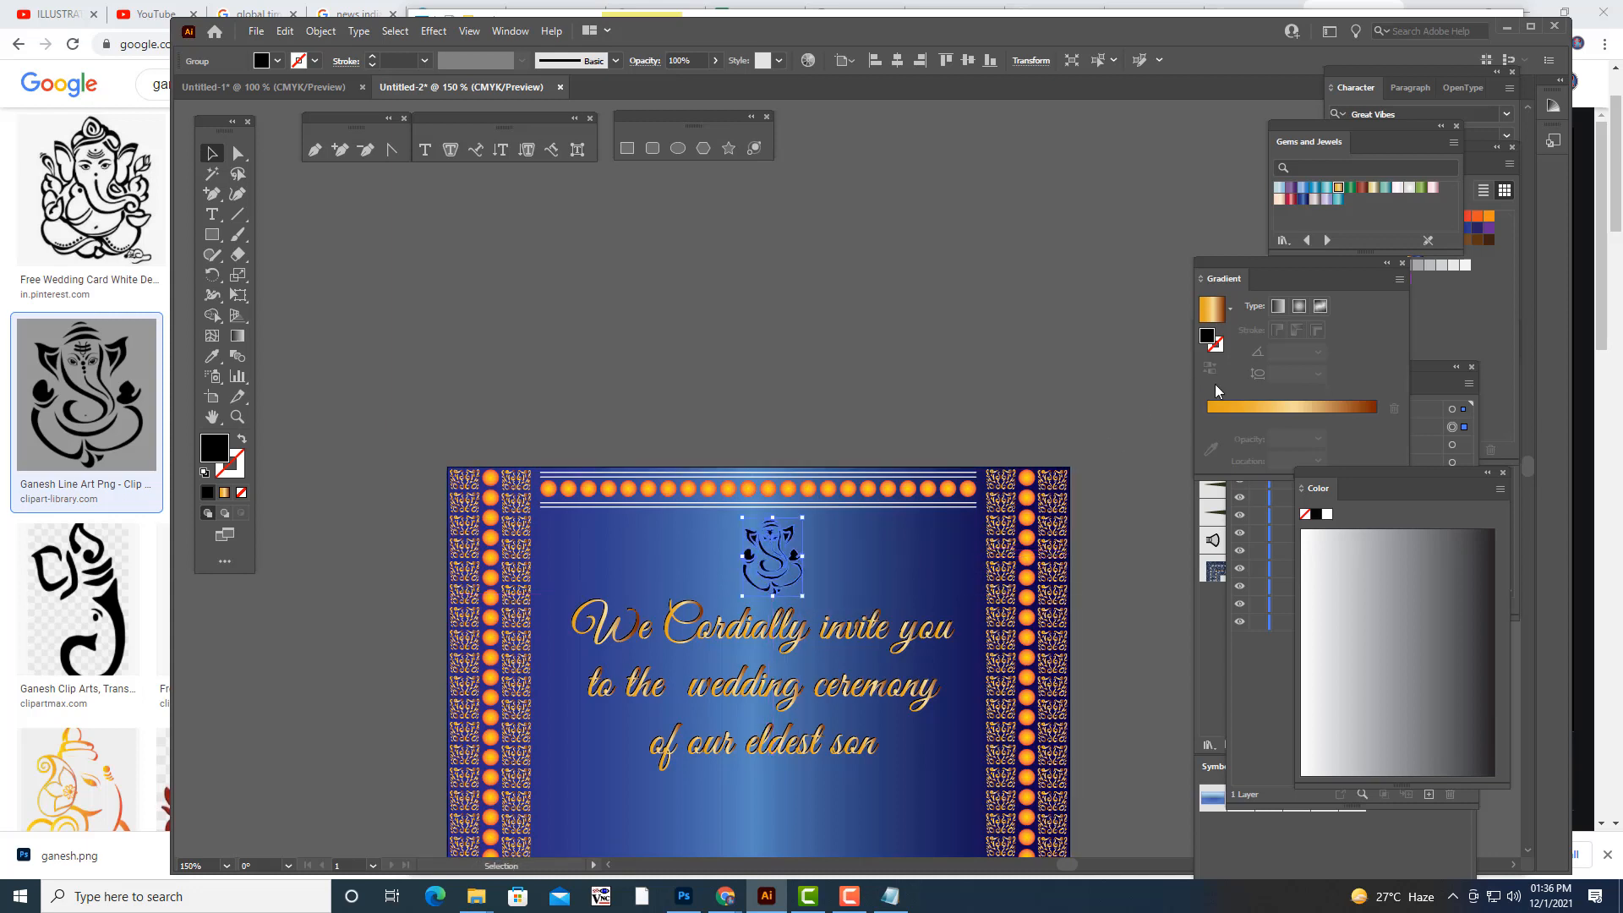
- Fill the Ganesh artwork with the gold linear gradient and shrink it slightly
{"action": "left_click", "coordinate": [1224, 414]}
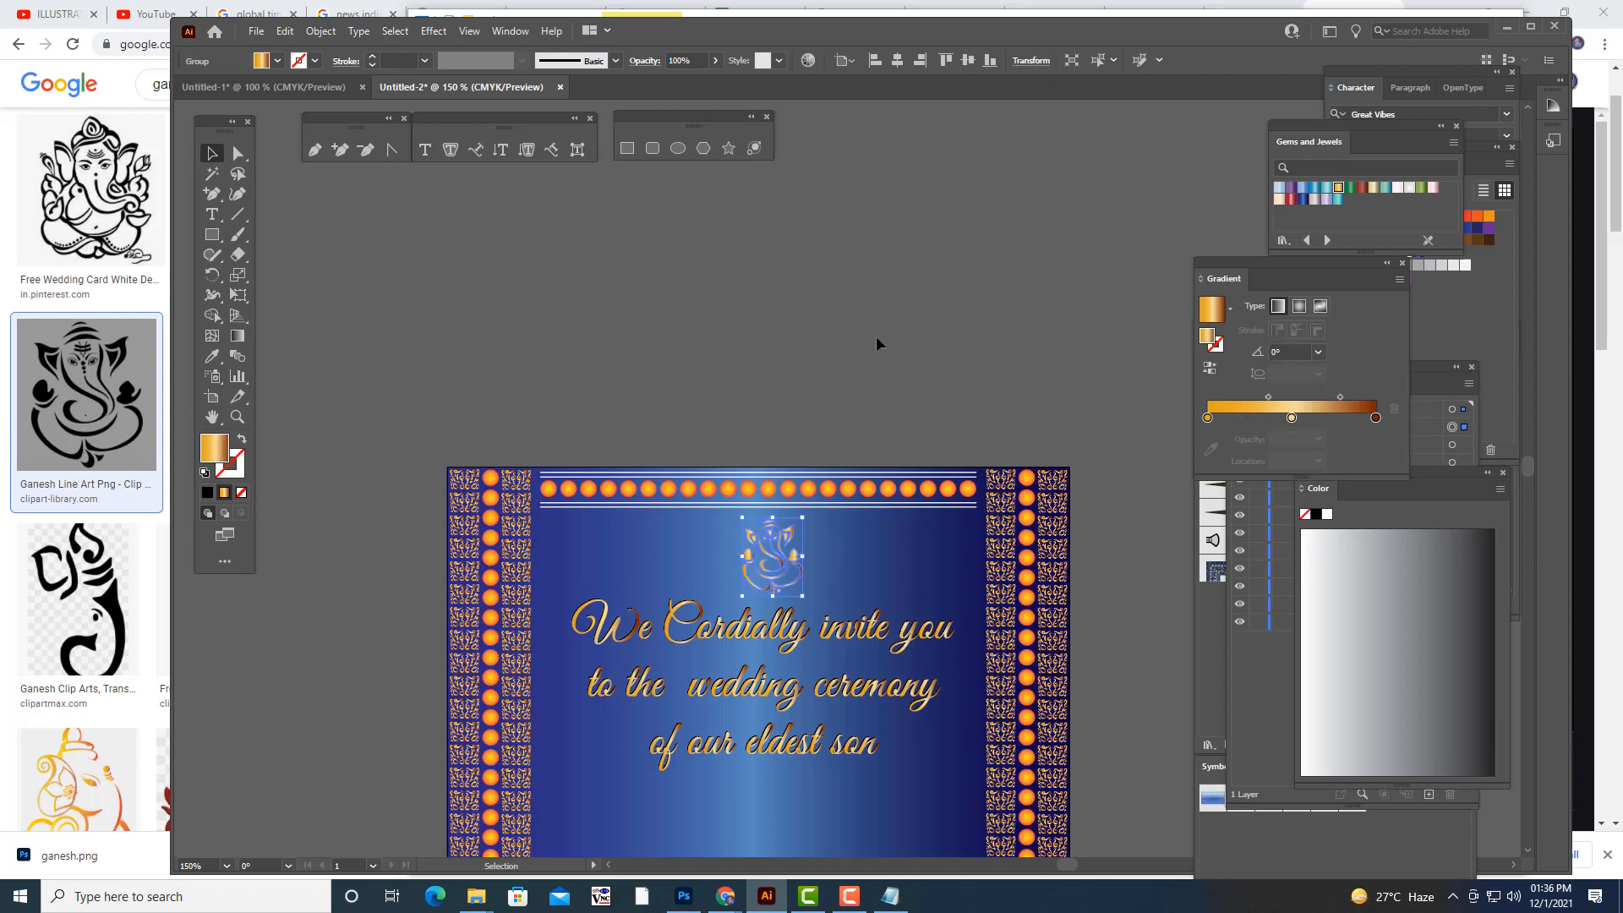
{"action": "left_click", "coordinate": [777, 556]}
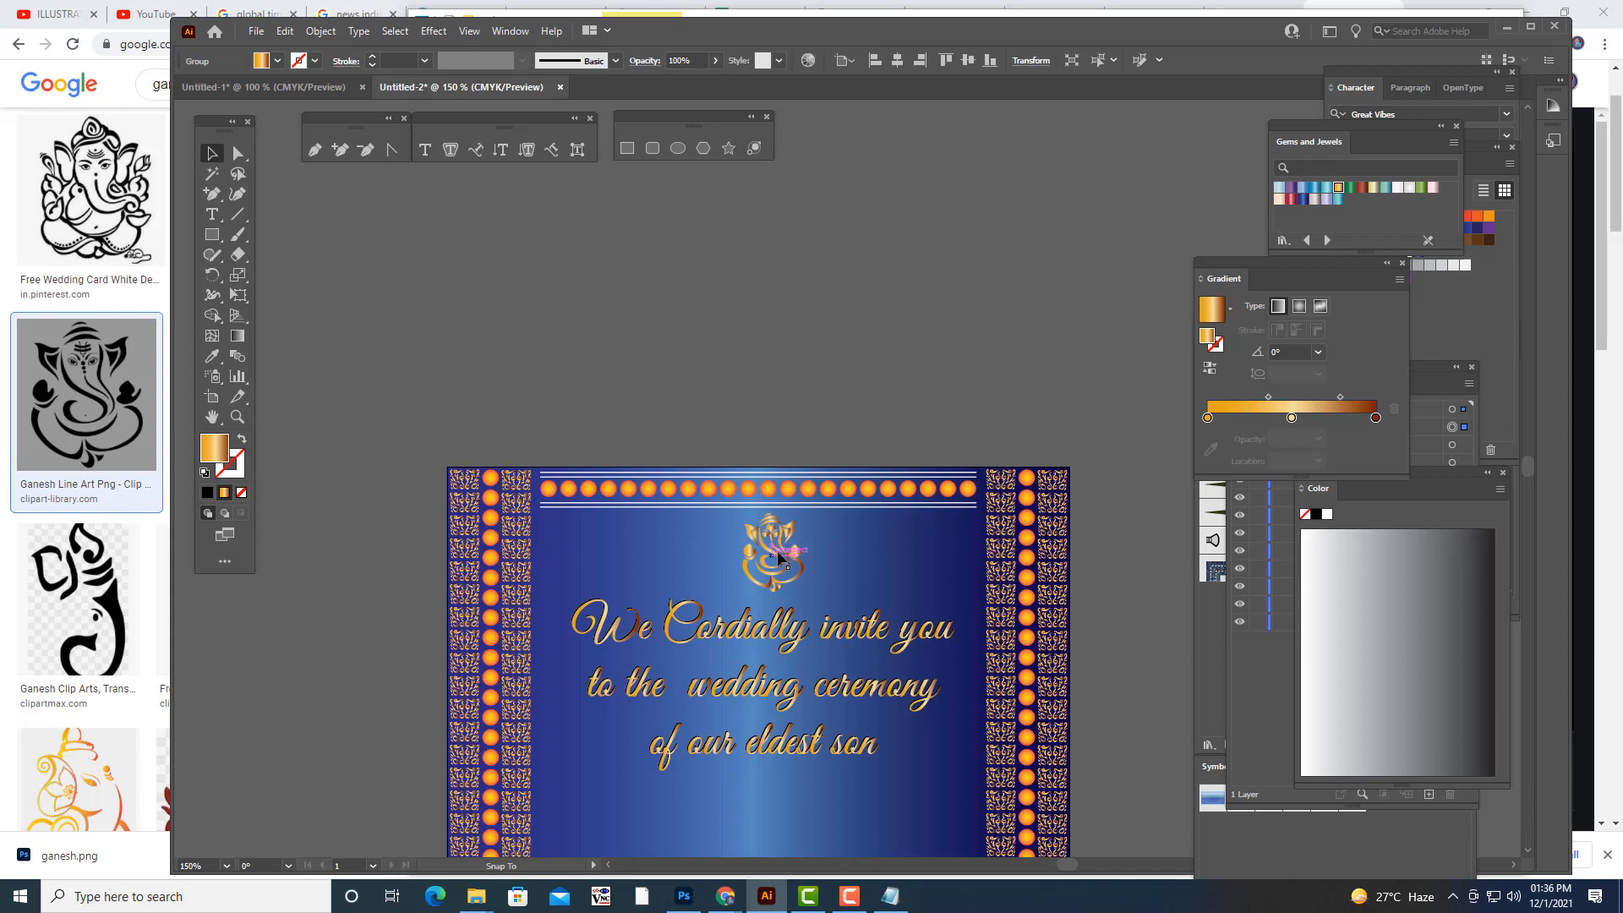
{"action": "left_click_drag", "start_coordinate": [796, 525], "coordinate": [790, 536]}
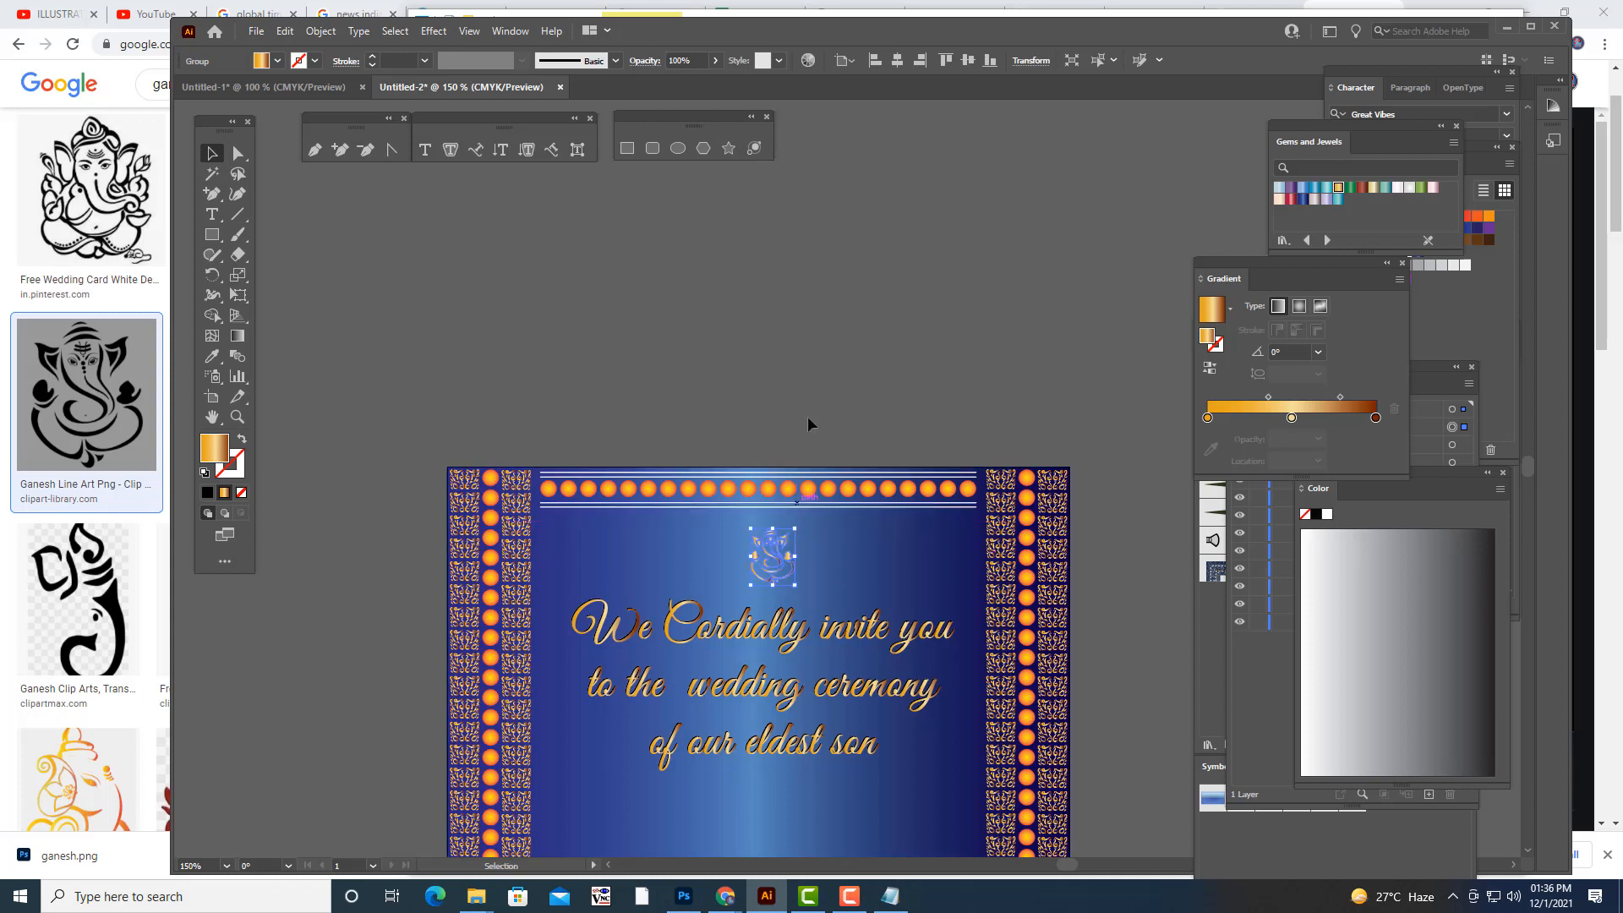
{"action": "left_click", "coordinate": [827, 402]}
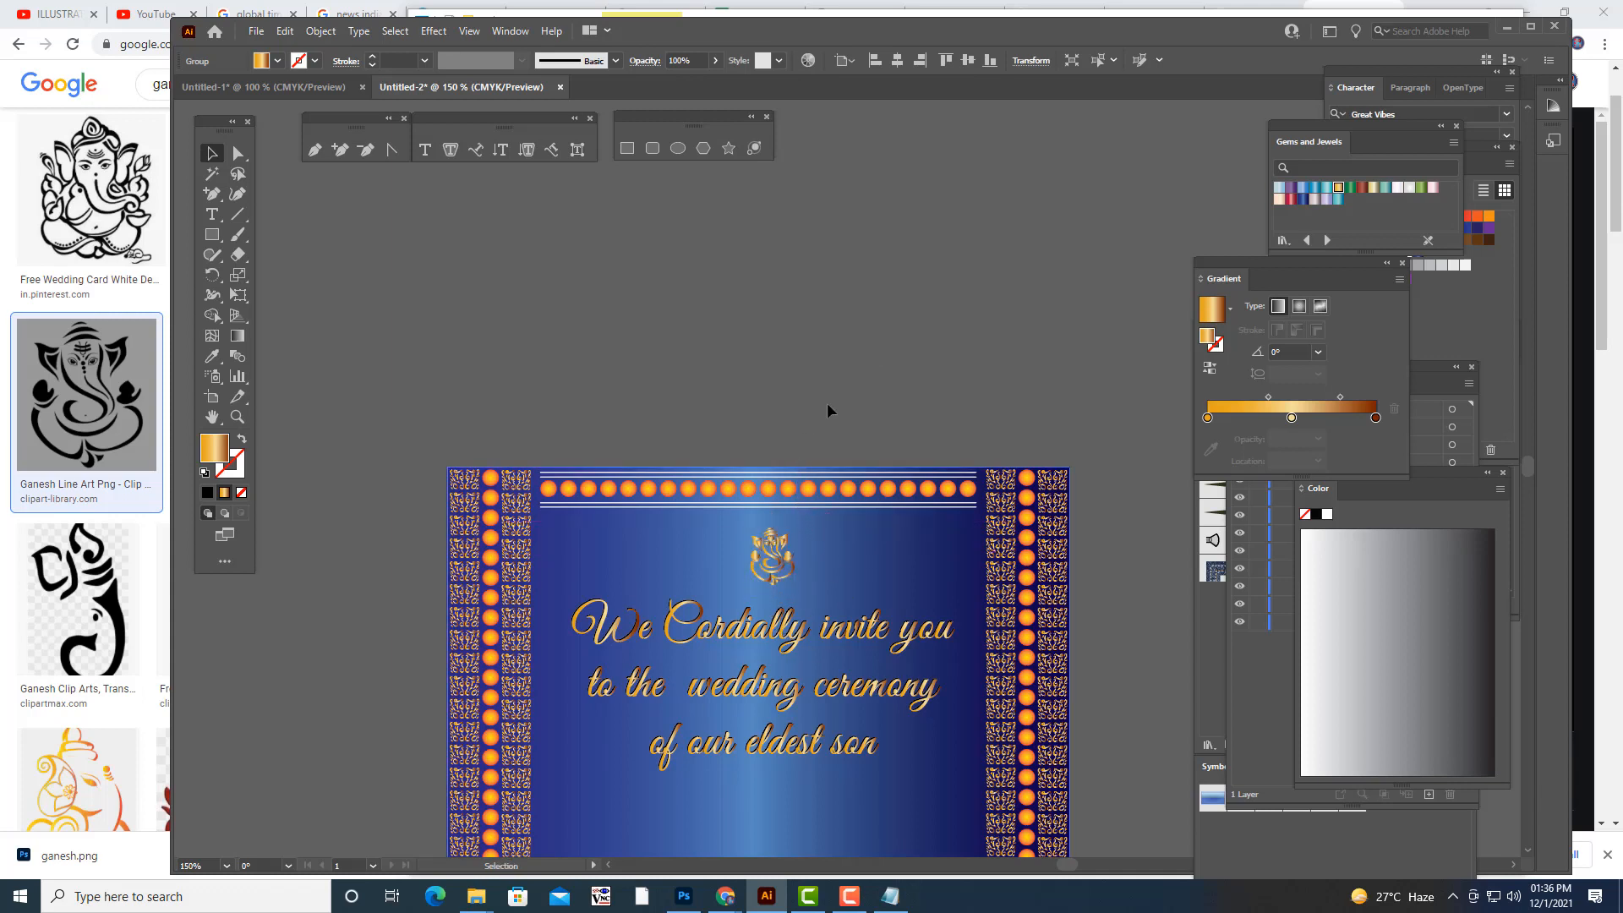
- Enlarge the gold Ganesh slightly and add a black-filled copy slightly offset over it
{"action": "left_click", "coordinate": [771, 549]}
{"action": "left_click_drag", "start_coordinate": [796, 528], "coordinate": [784, 565]}
{"action": "left_click", "coordinate": [206, 491]}
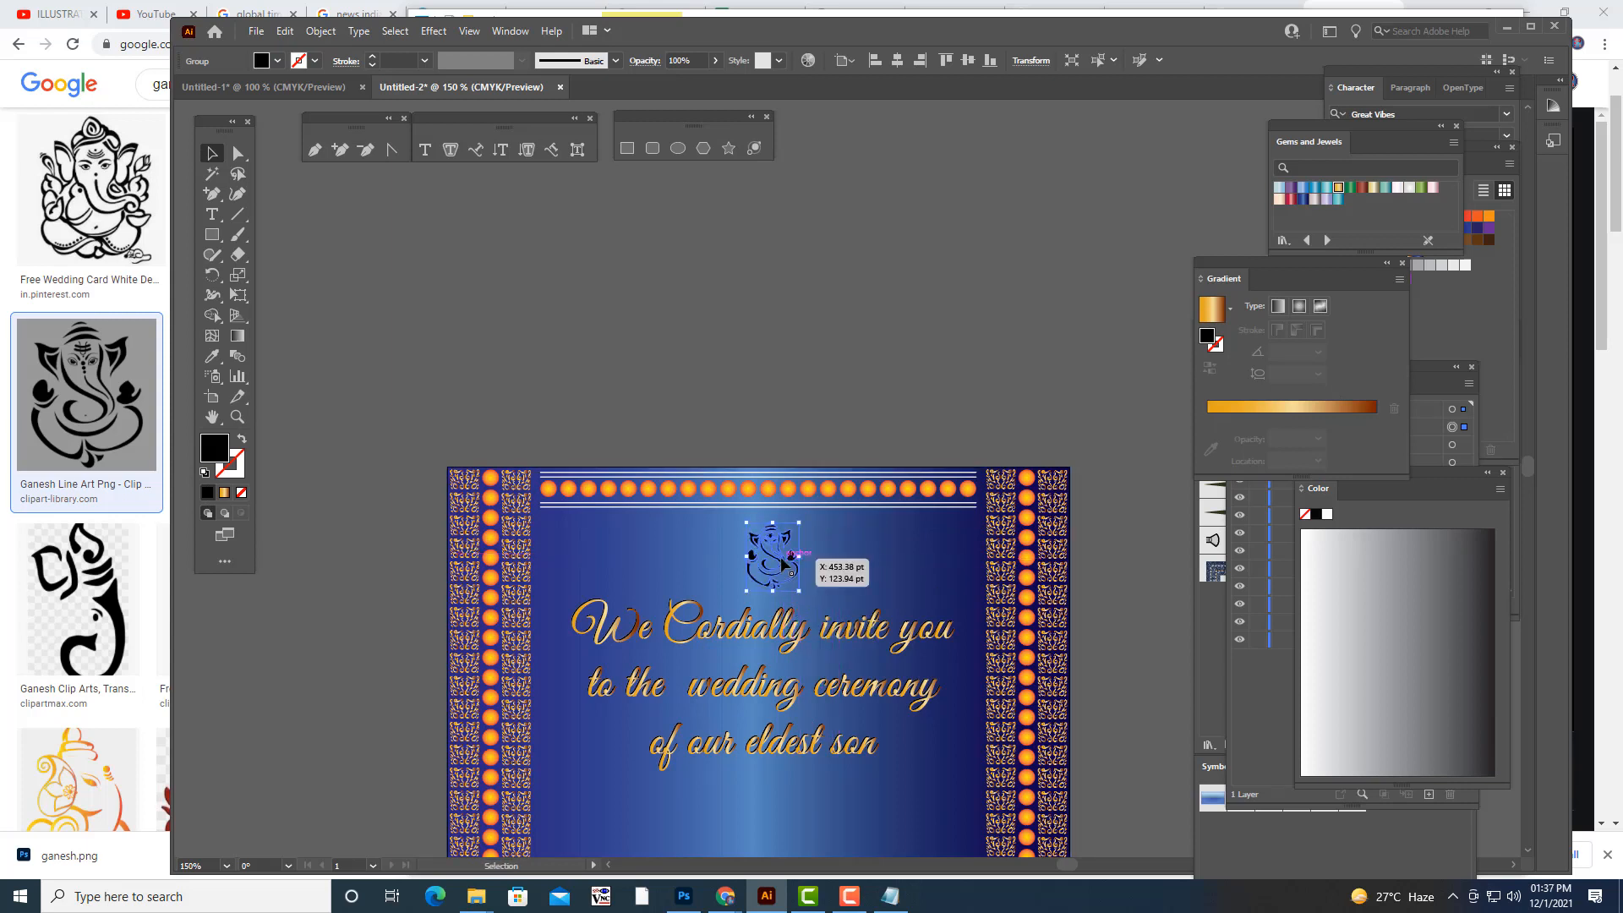
- Send the black Ganesh copy backward behind the gold one as a shadow
{"action": "right_click", "coordinate": [782, 560]}
{"action": "mouse_move", "coordinate": [843, 768]}
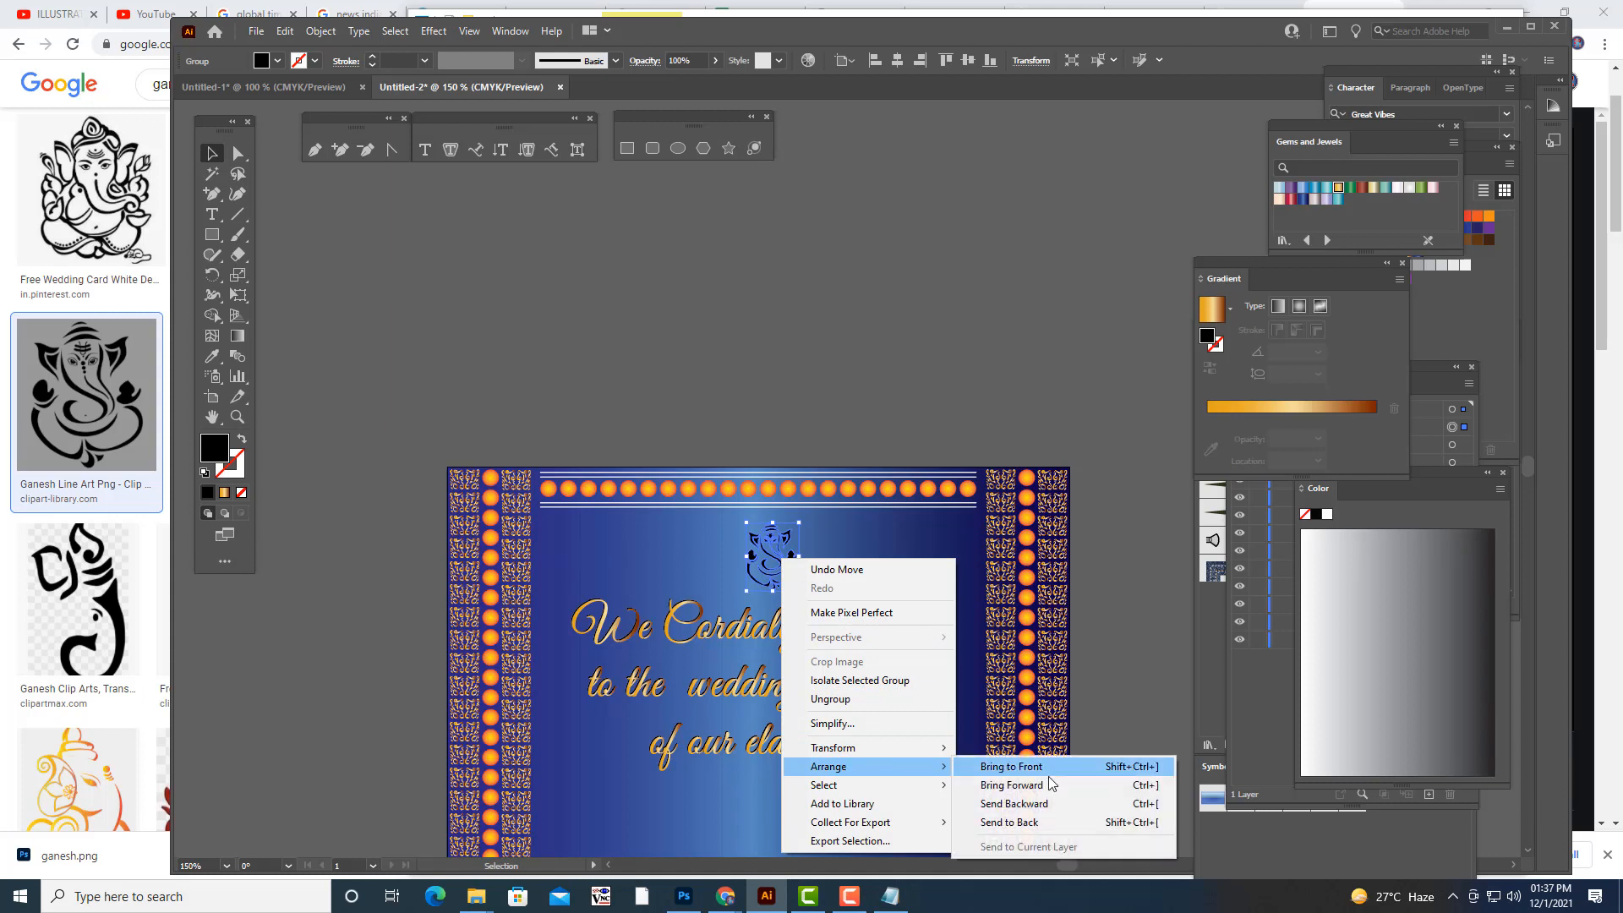
{"action": "left_click", "coordinate": [1036, 804]}
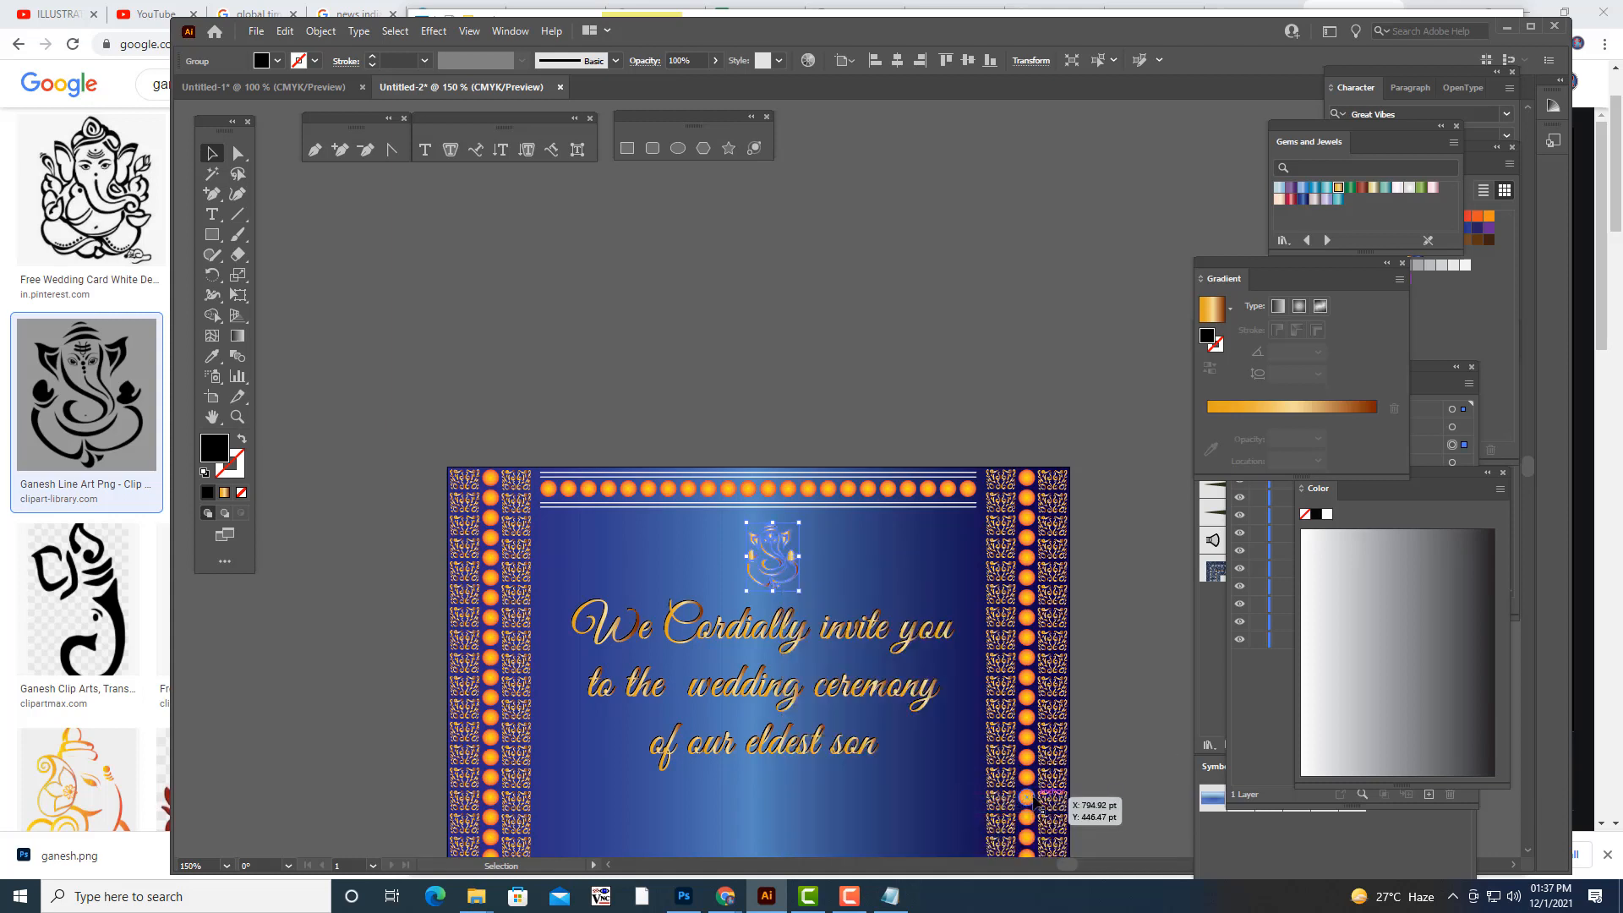
{"action": "left_click", "coordinate": [871, 333]}
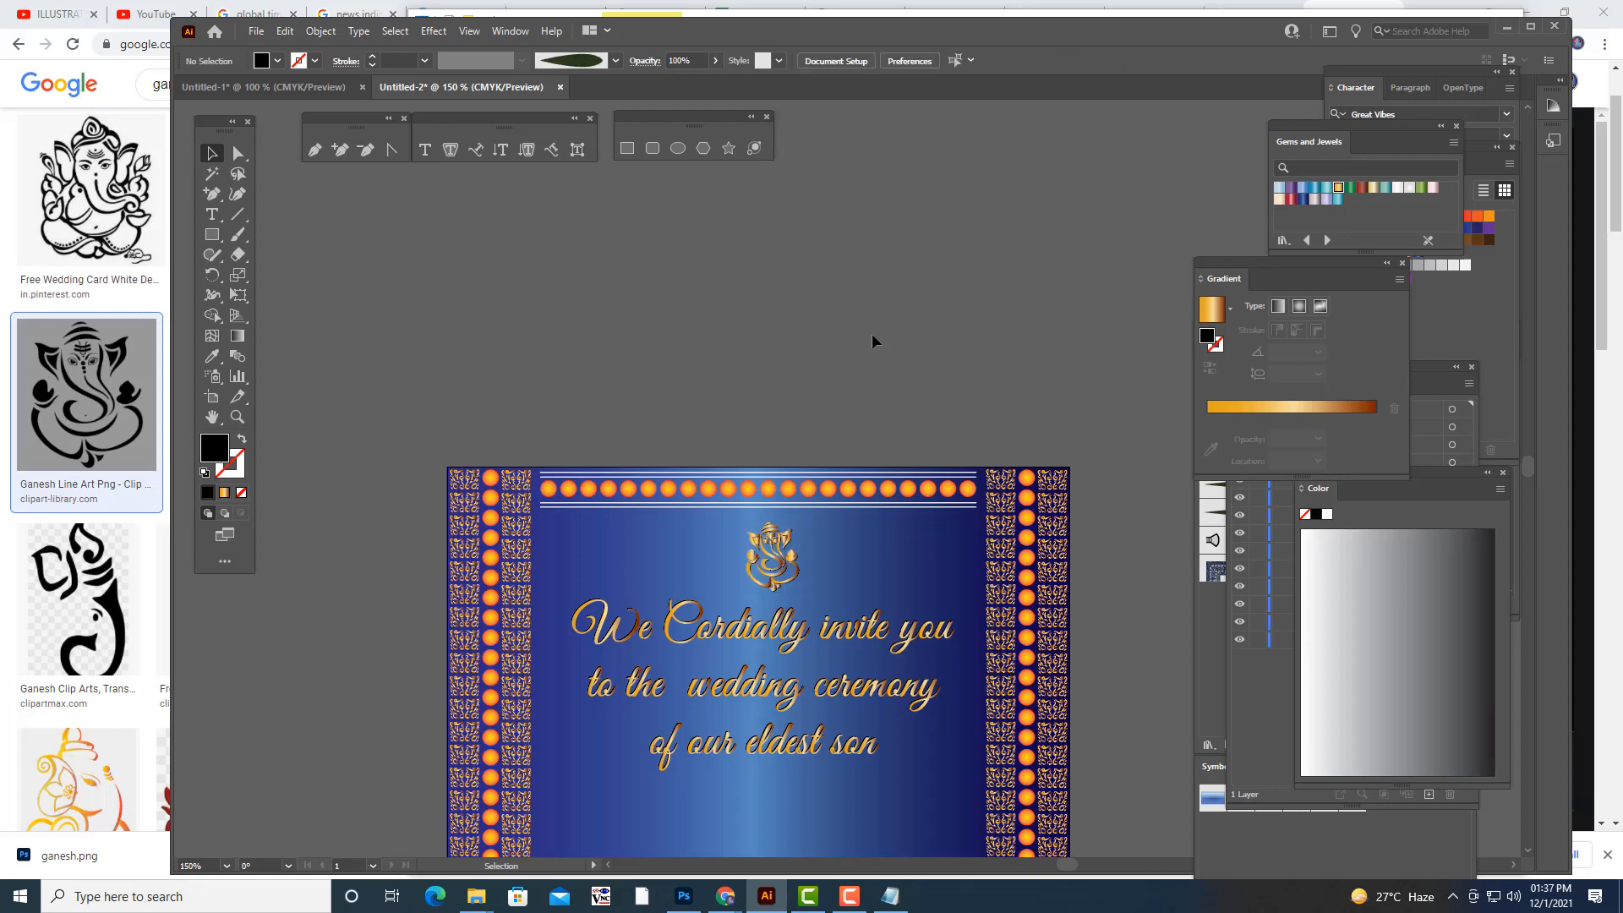
- Move the gold lettering and its black shadow copy down to leave more space below the Ganesh
{"action": "scroll", "coordinate": [870, 333], "scroll_direction": "down", "scroll_amount": 3}
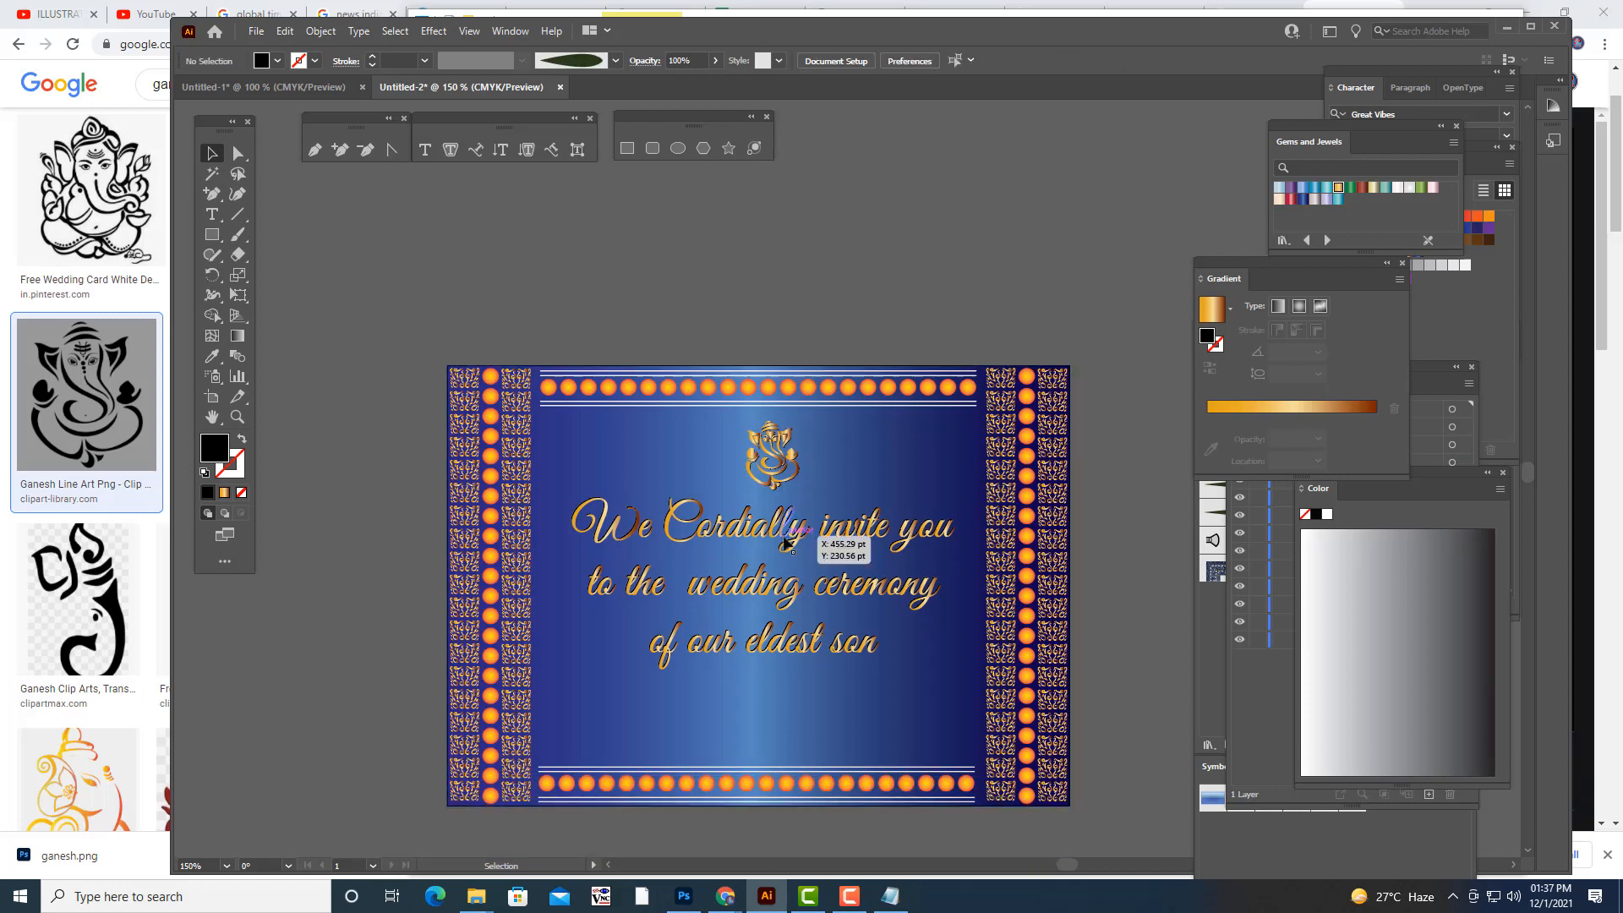
{"action": "left_click", "coordinate": [785, 530]}
{"action": "left_click_drag", "start_coordinate": [785, 530], "coordinate": [785, 545]}
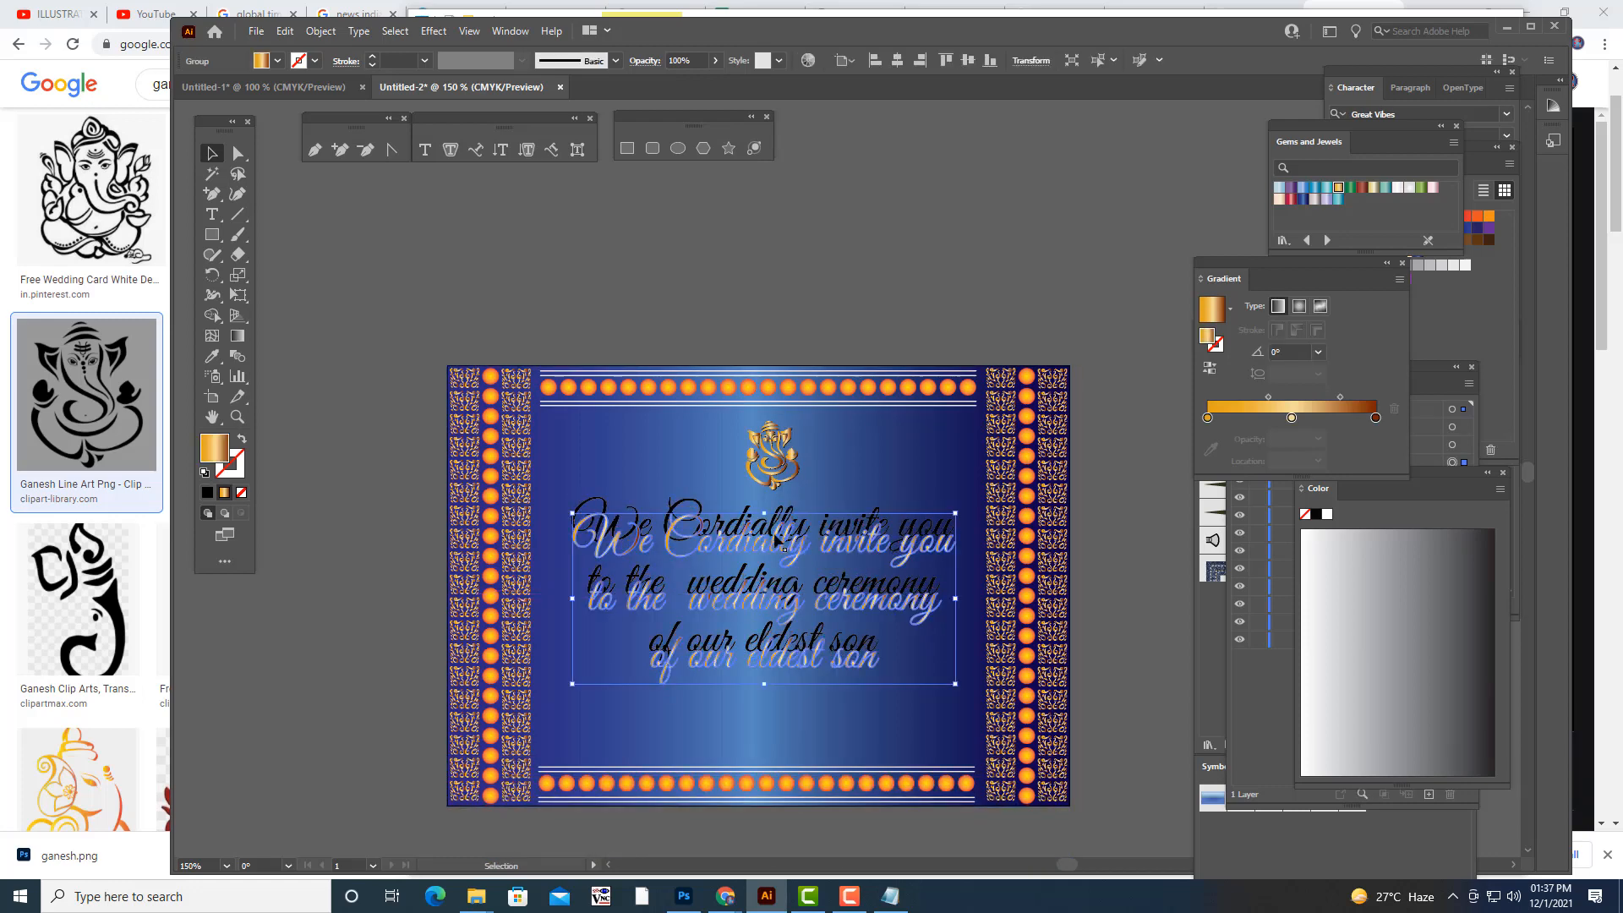
{"action": "left_click", "coordinate": [697, 507], "text": "shift"}
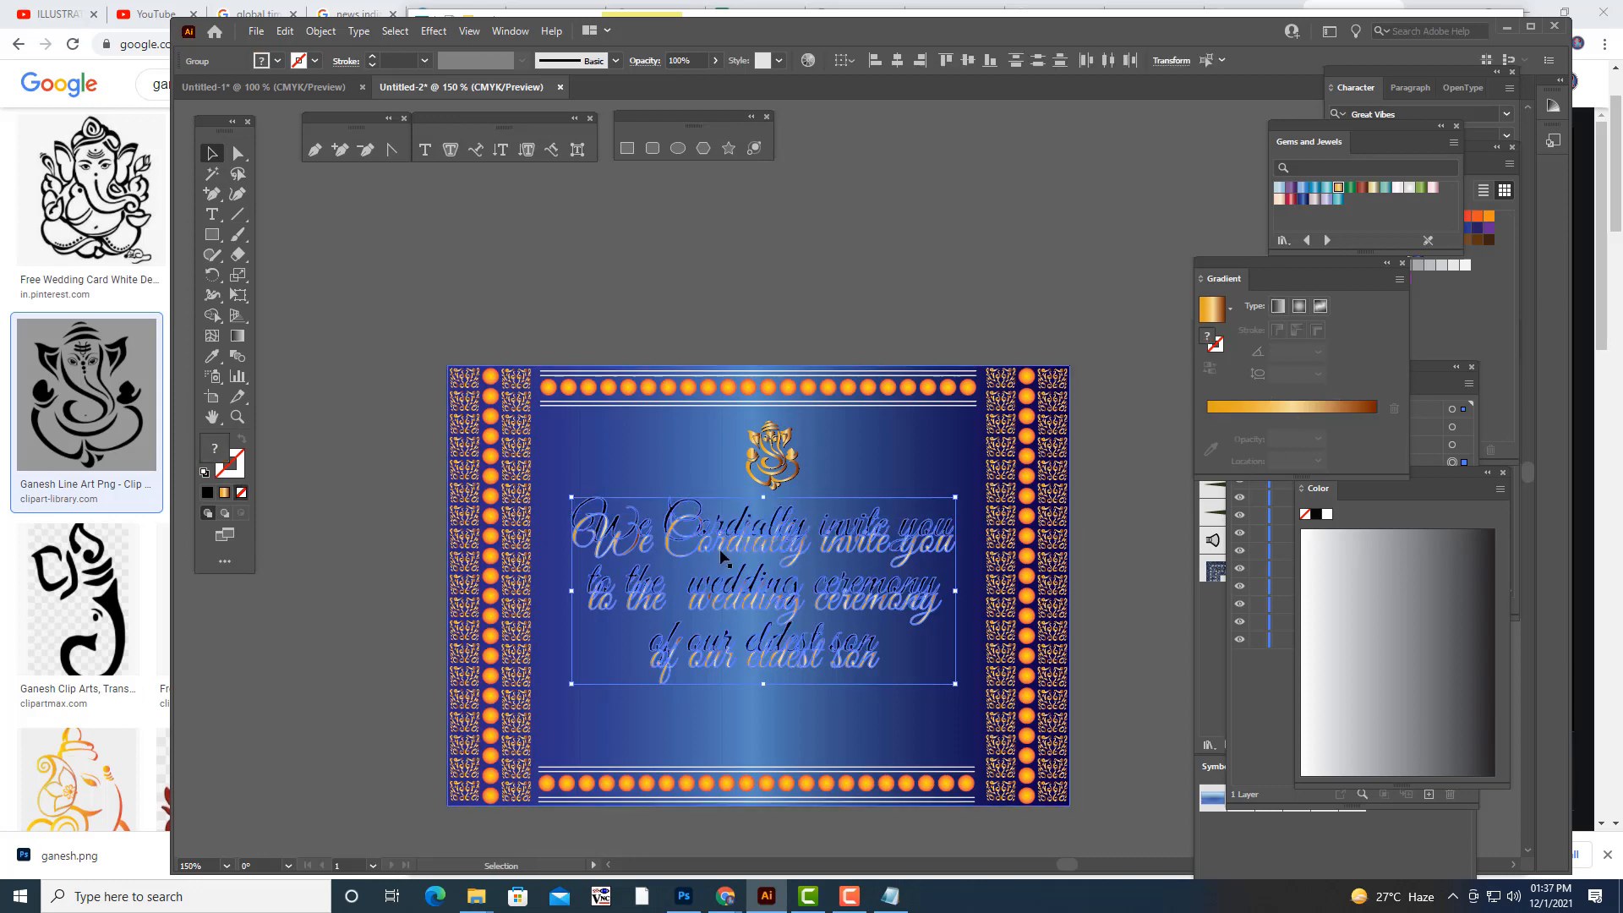
{"action": "left_click_drag", "start_coordinate": [723, 541], "coordinate": [722, 556]}
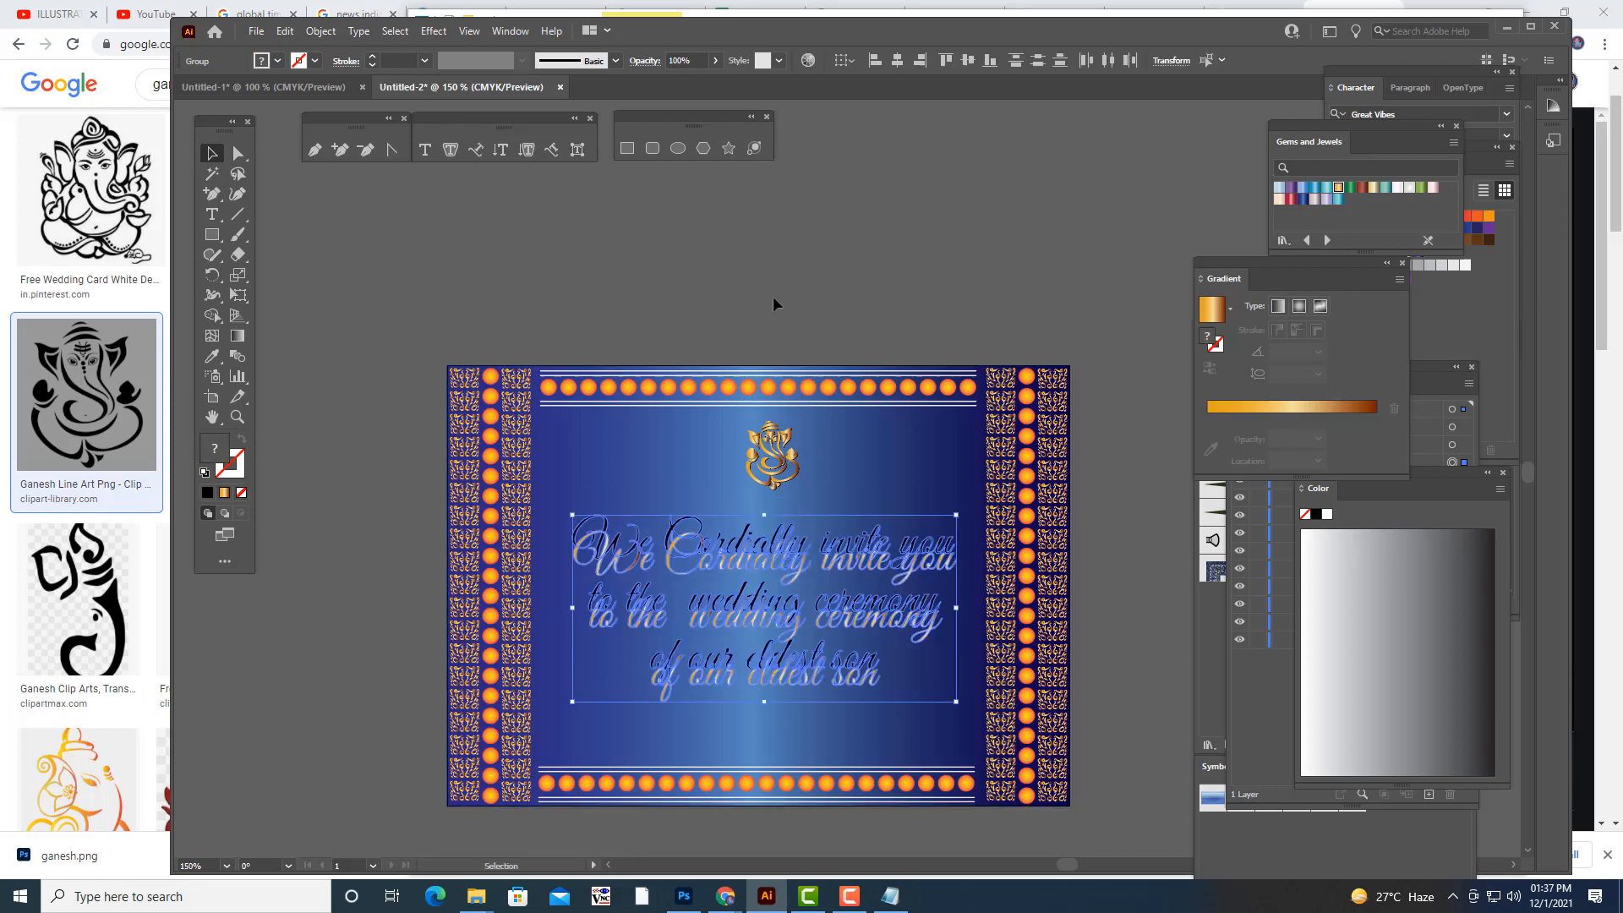
{"action": "left_click", "coordinate": [773, 295]}
- Realign the gold lettering over its black copy, keeping only a slight shadow offset
{"action": "left_click", "coordinate": [676, 582]}
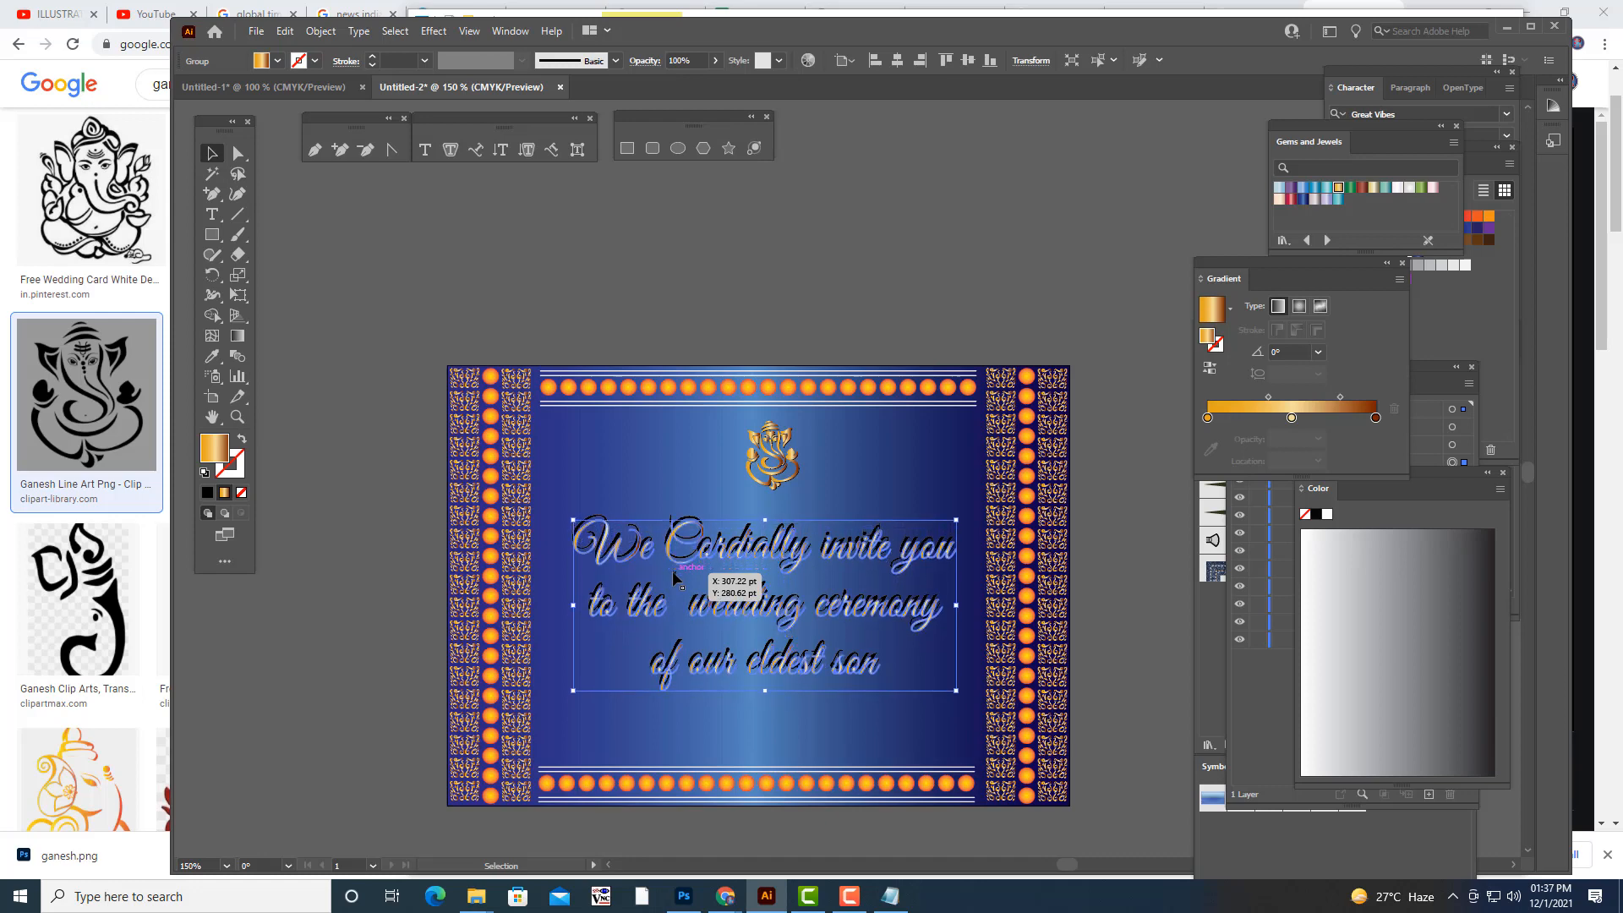
{"action": "left_click_drag", "start_coordinate": [673, 578], "coordinate": [674, 577]}
{"action": "left_click", "coordinate": [933, 279]}
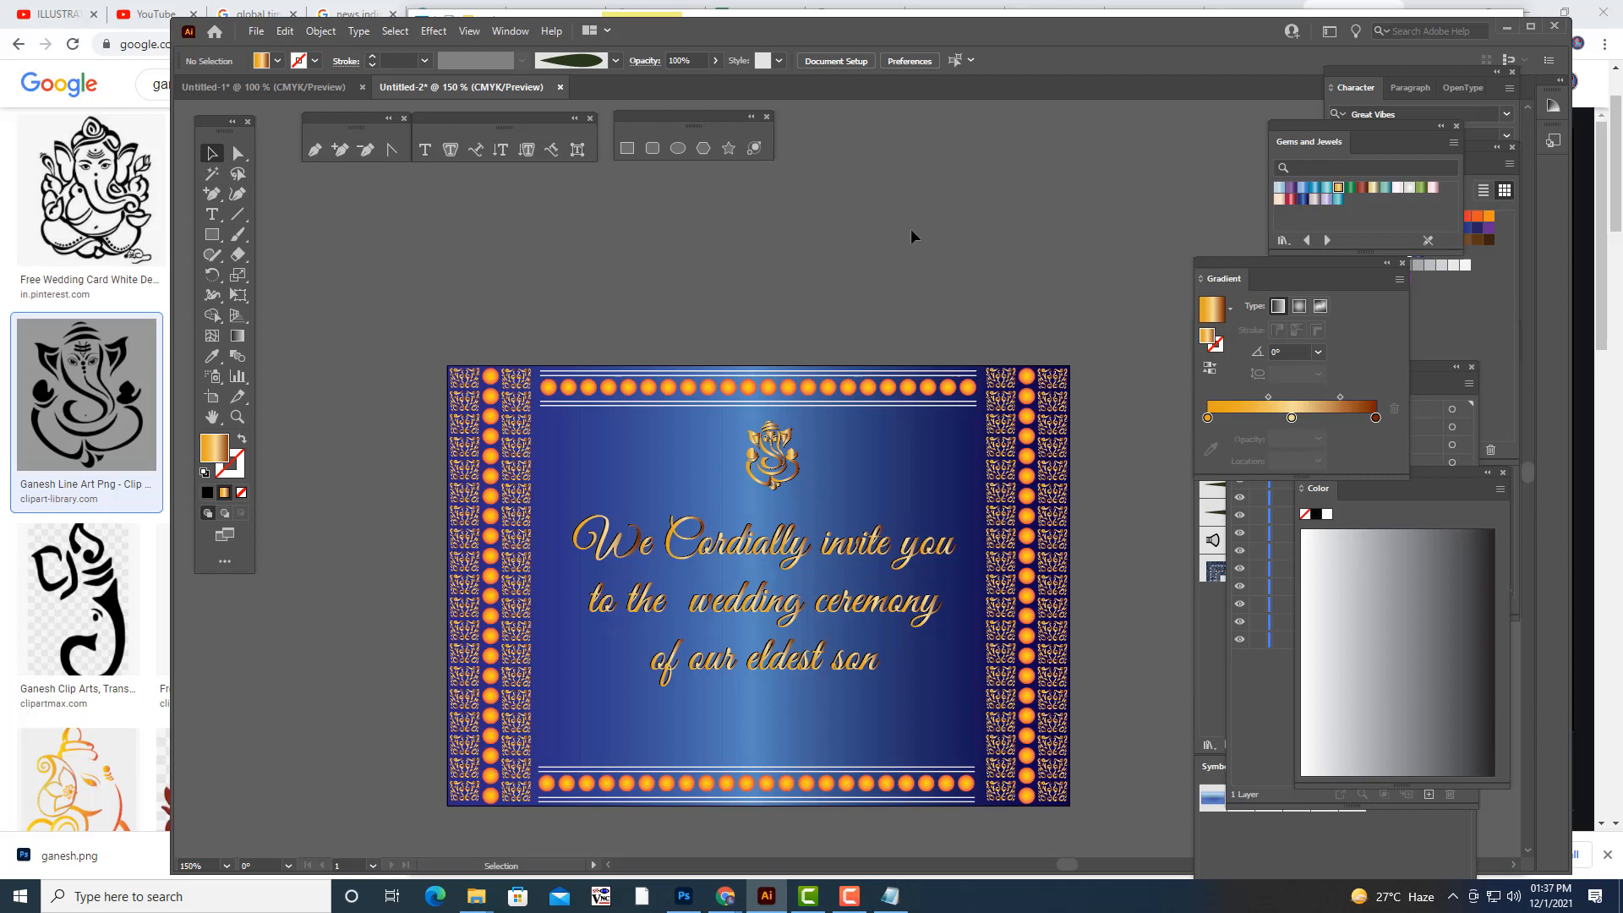
{"action": "scroll", "coordinate": [955, 239], "scroll_direction": "down", "scroll_amount": 2}
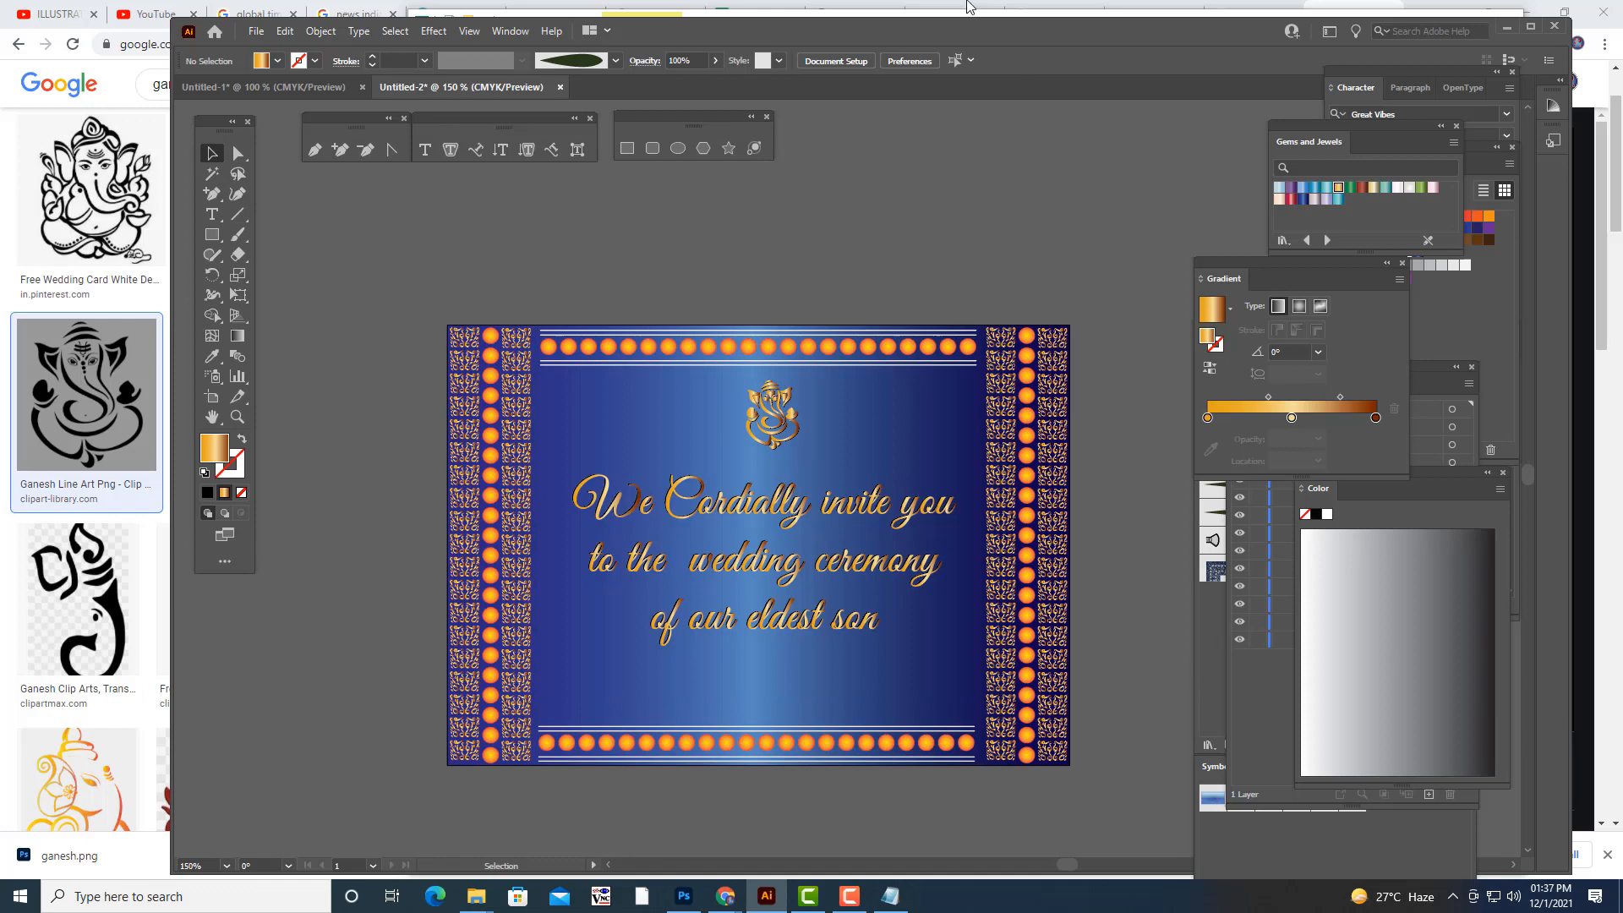
{"action": "key", "text": "ctrl+minus"}
{"action": "key", "text": "ctrl+plus"}
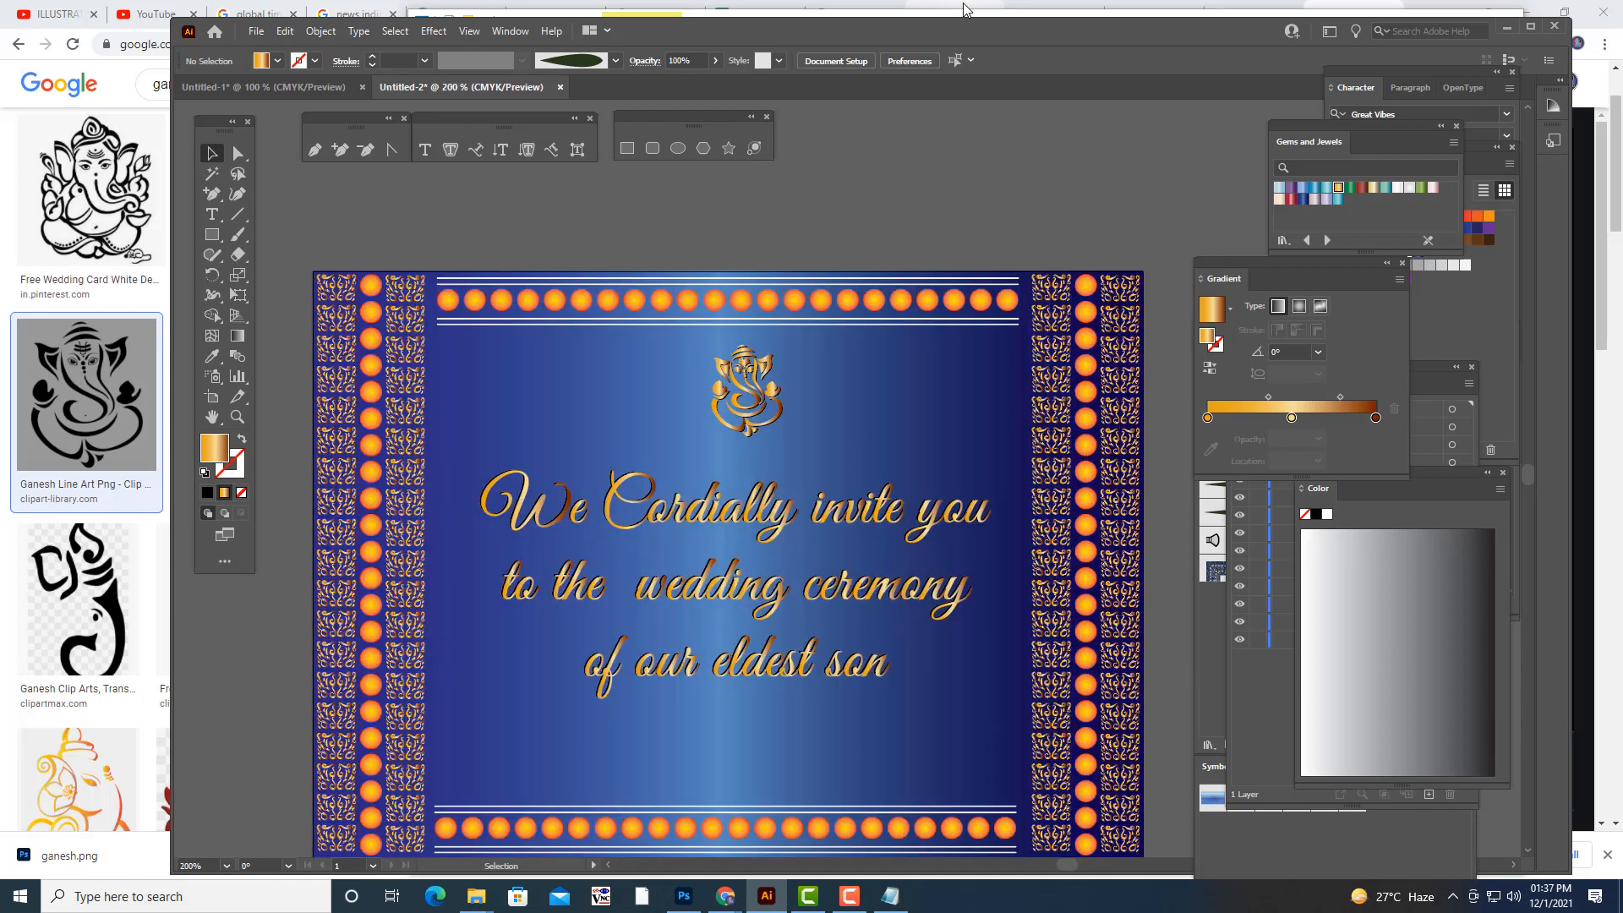
{"action": "scroll", "coordinate": [1161, 241], "scroll_direction": "down", "scroll_amount": 2}
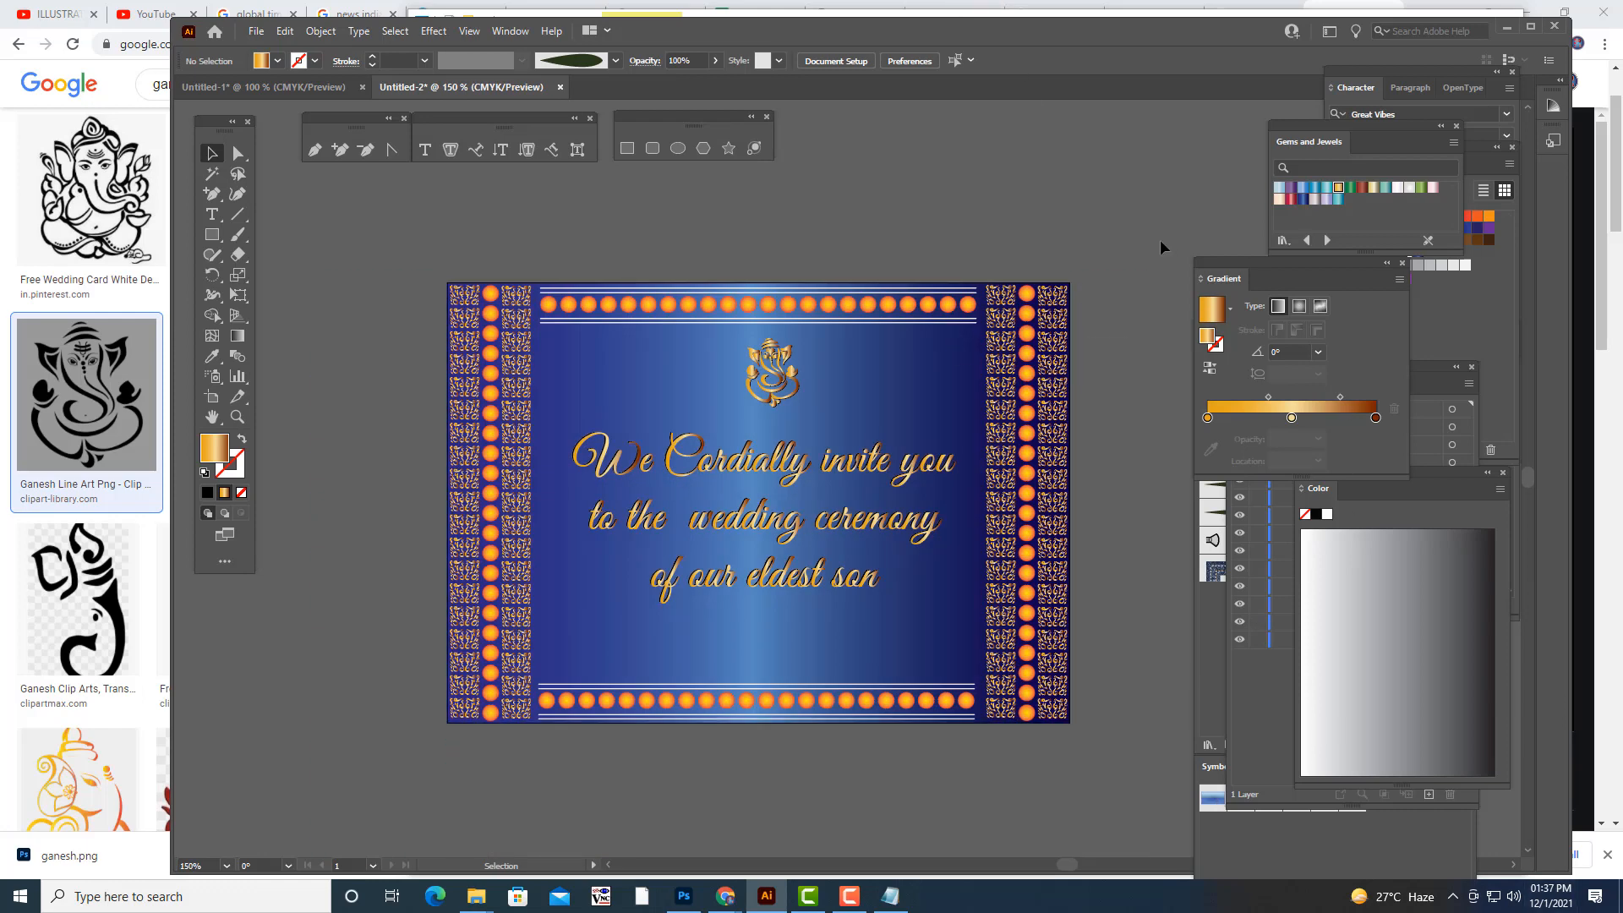
{"action": "scroll", "coordinate": [1161, 241], "scroll_direction": "up", "scroll_amount": 2}
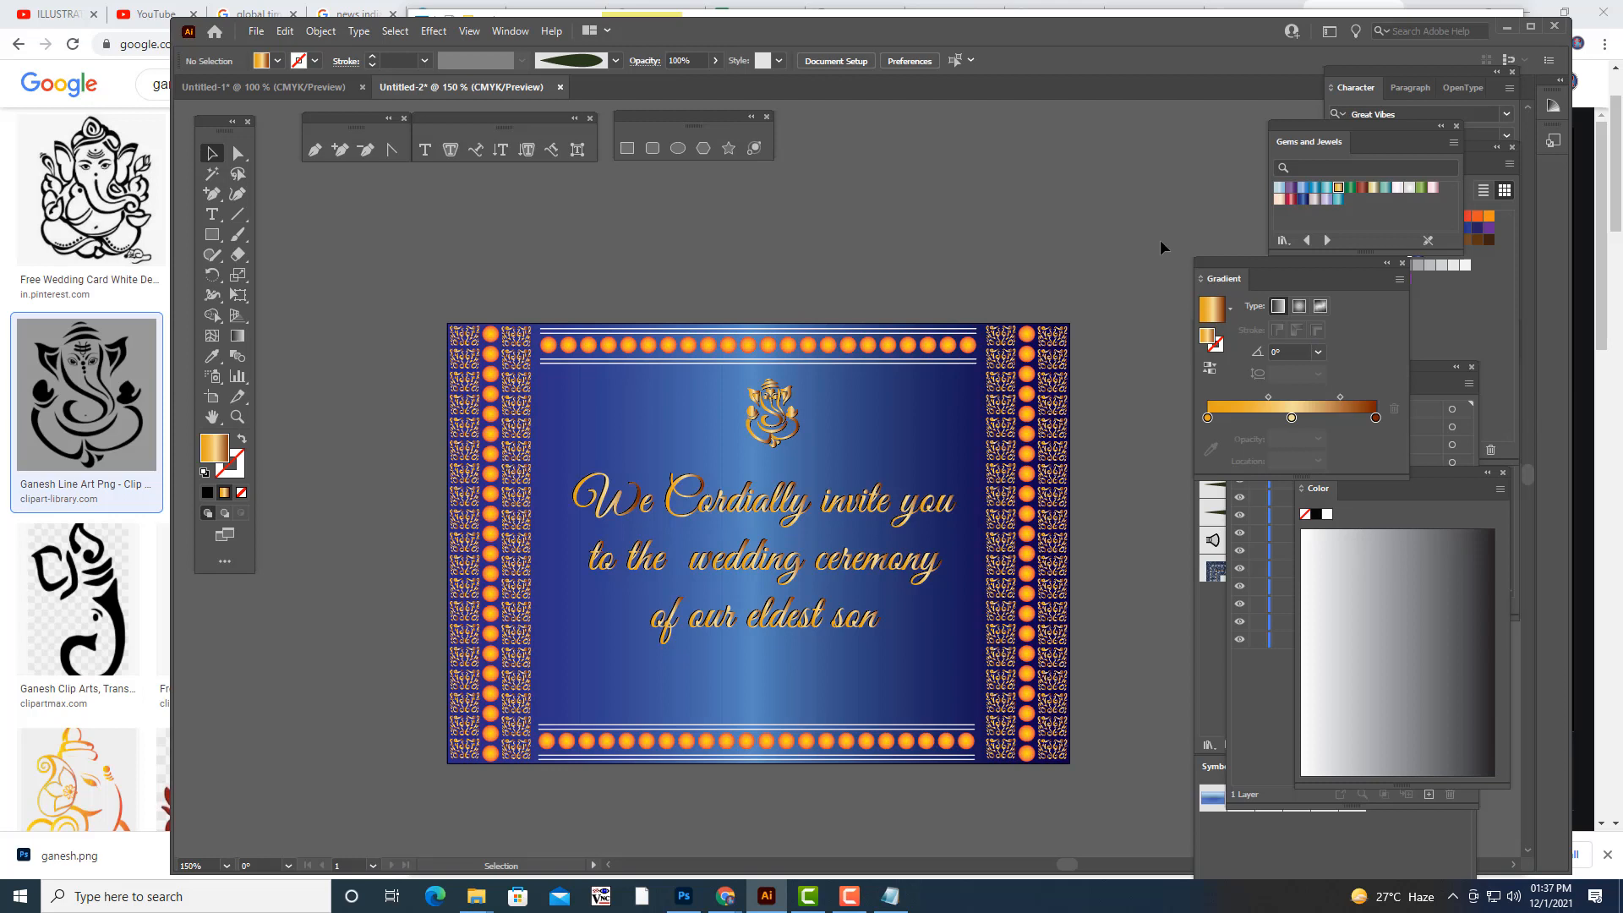
{"action": "scroll", "coordinate": [1162, 246], "scroll_direction": "down", "scroll_amount": 1}
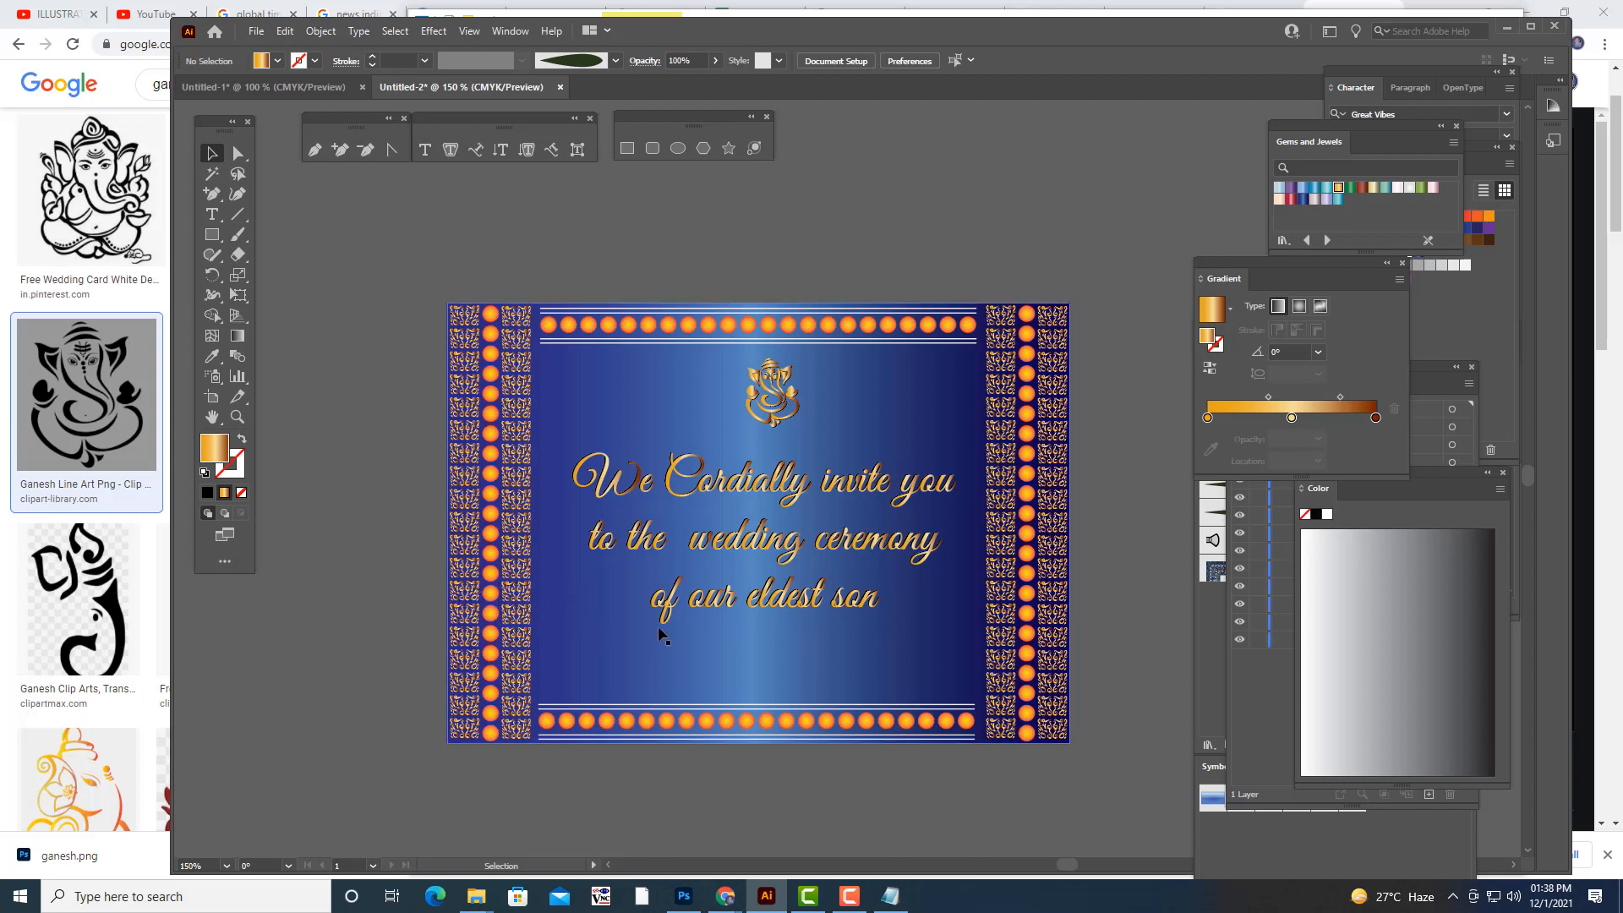
{"action": "left_click", "coordinate": [491, 734]}
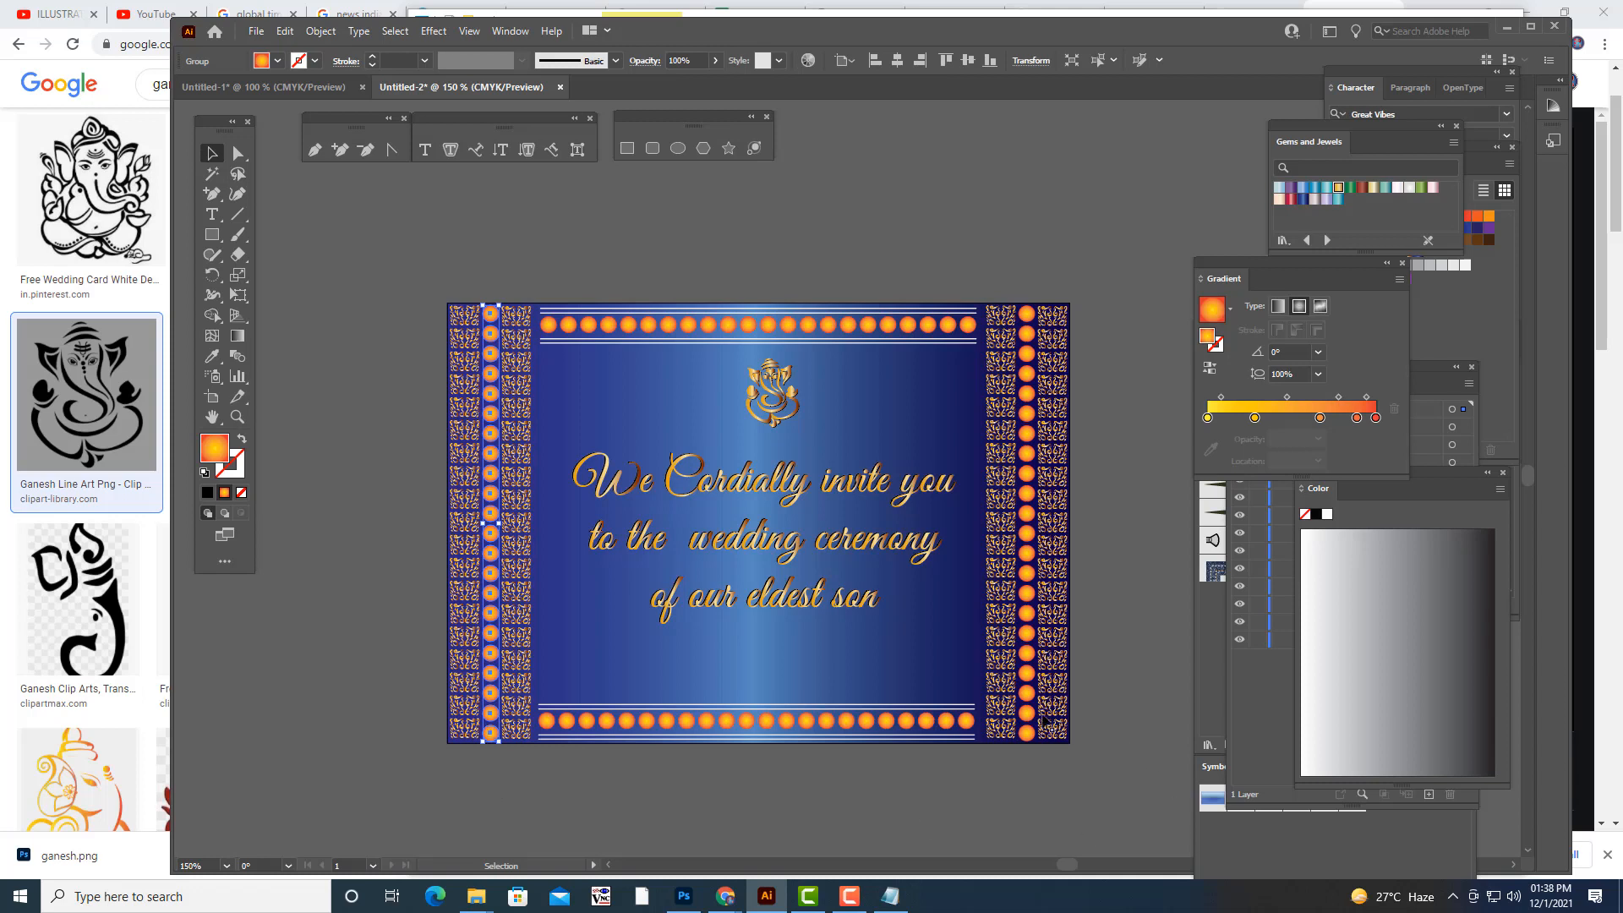
{"action": "left_click", "coordinate": [1030, 736]}
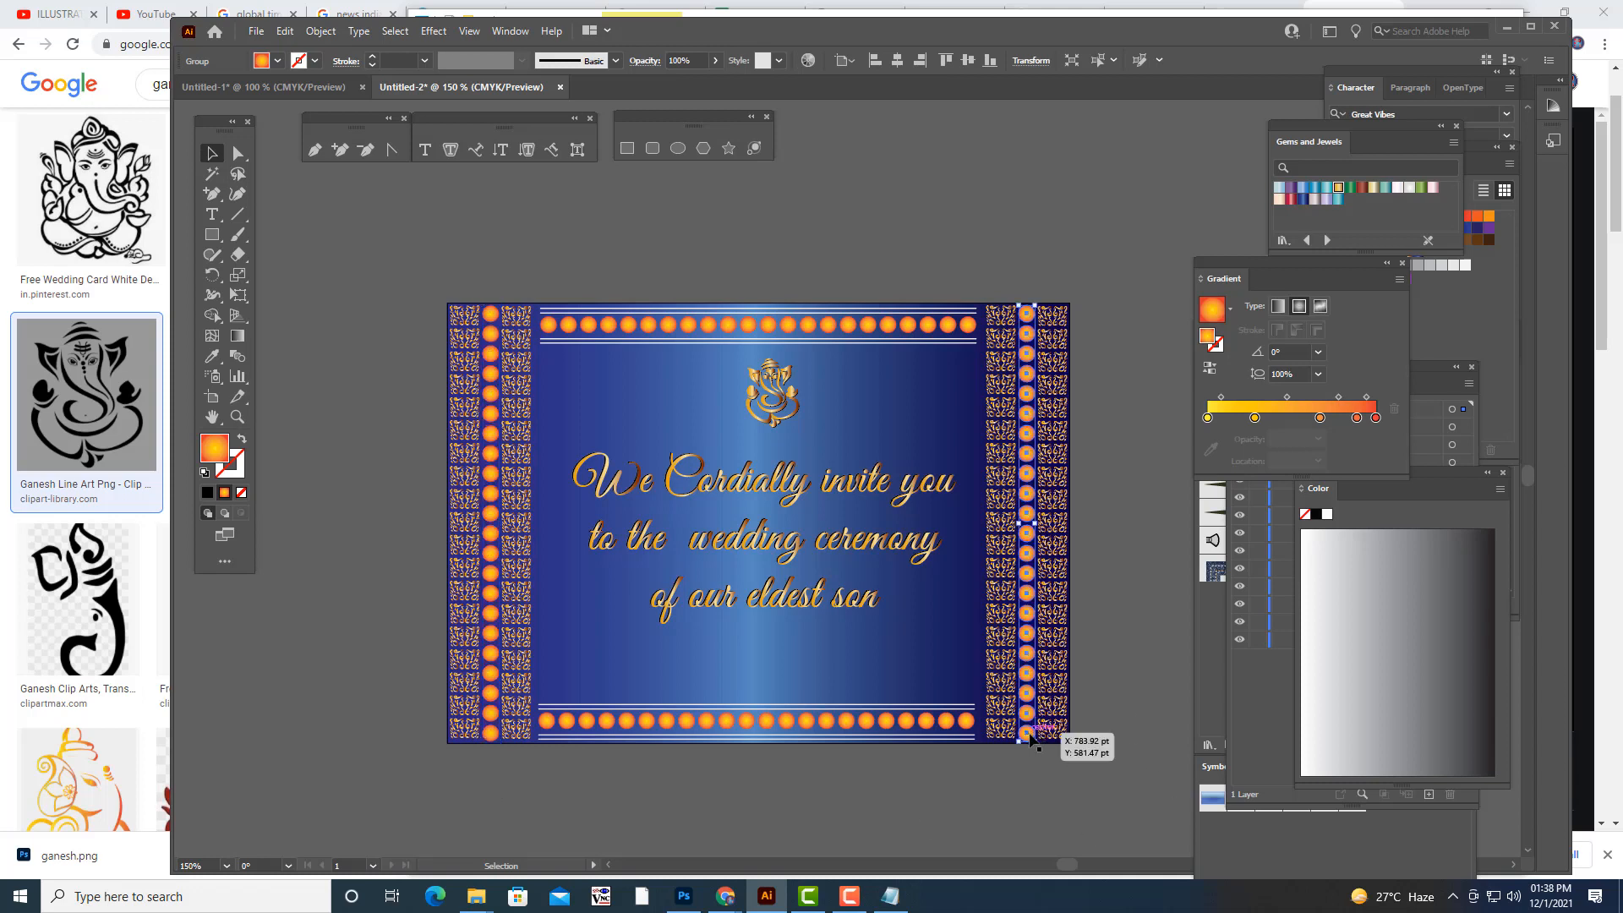
{"action": "left_click", "coordinate": [1070, 770]}
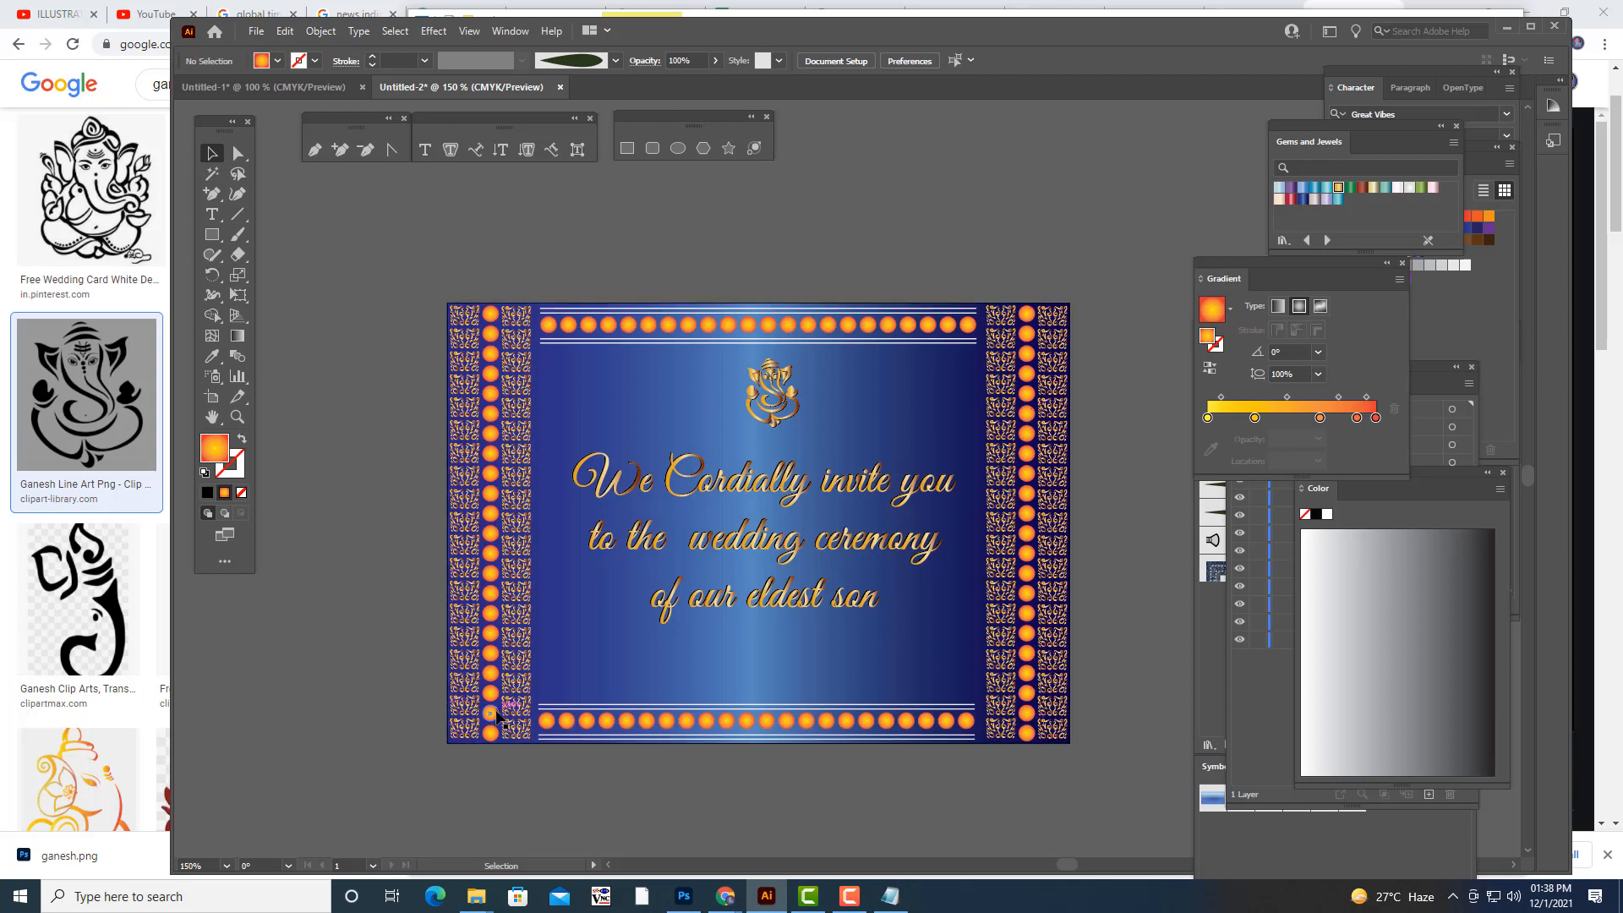
- Select the card's left column of orange dots and load the Metals gradient swatch library, placing it clear of the other swatches
{"action": "left_click", "coordinate": [498, 326]}
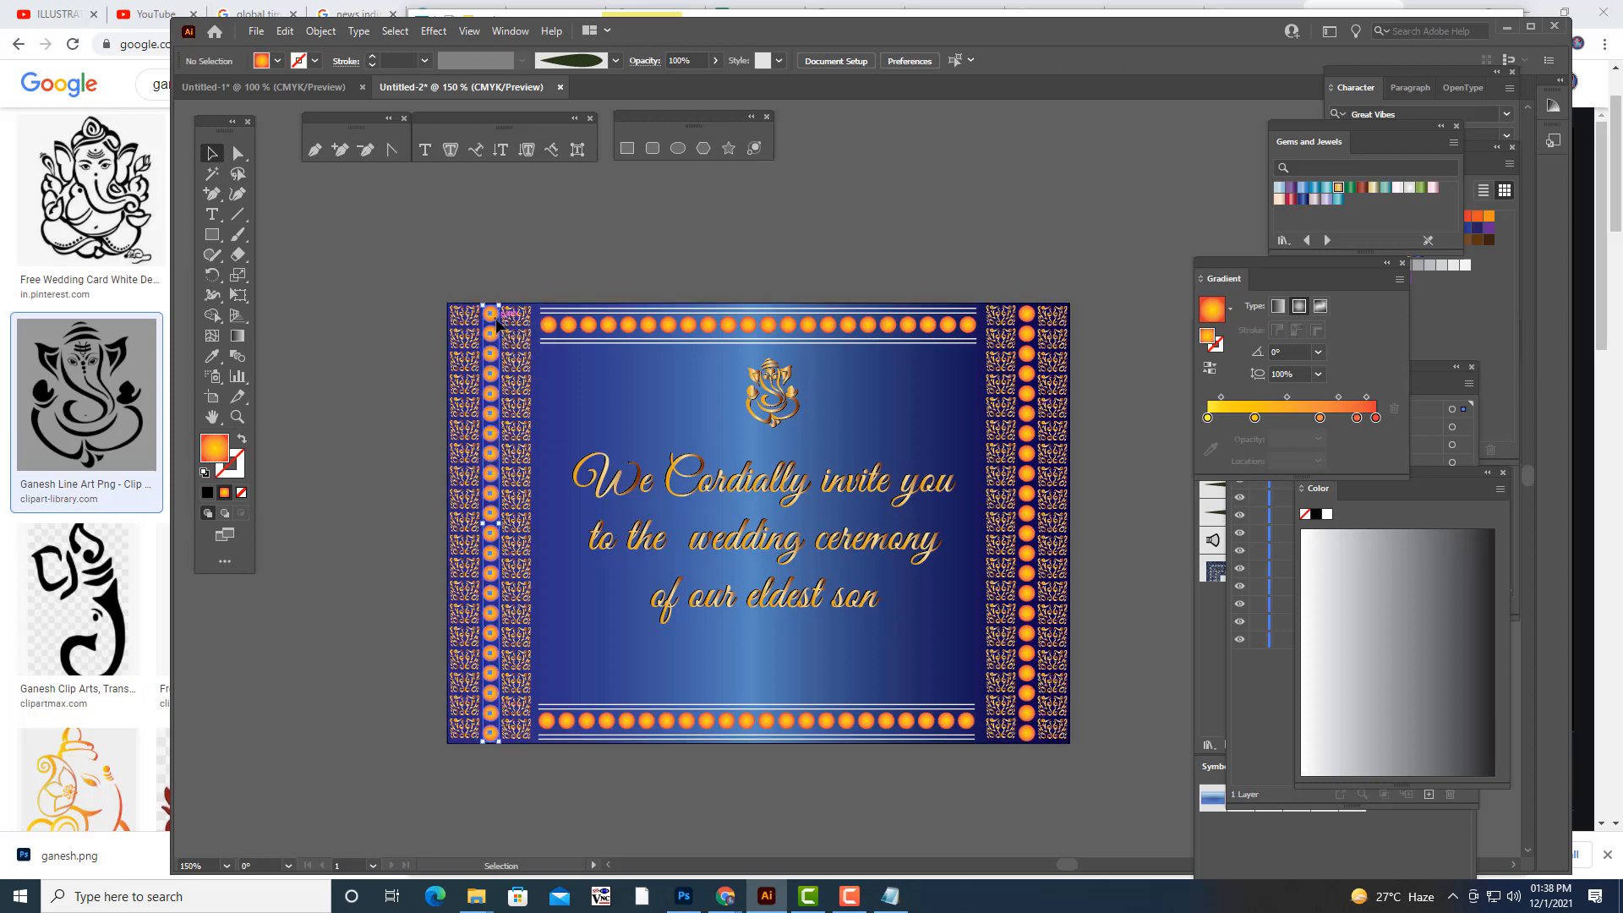
{"action": "left_click", "coordinate": [511, 31]}
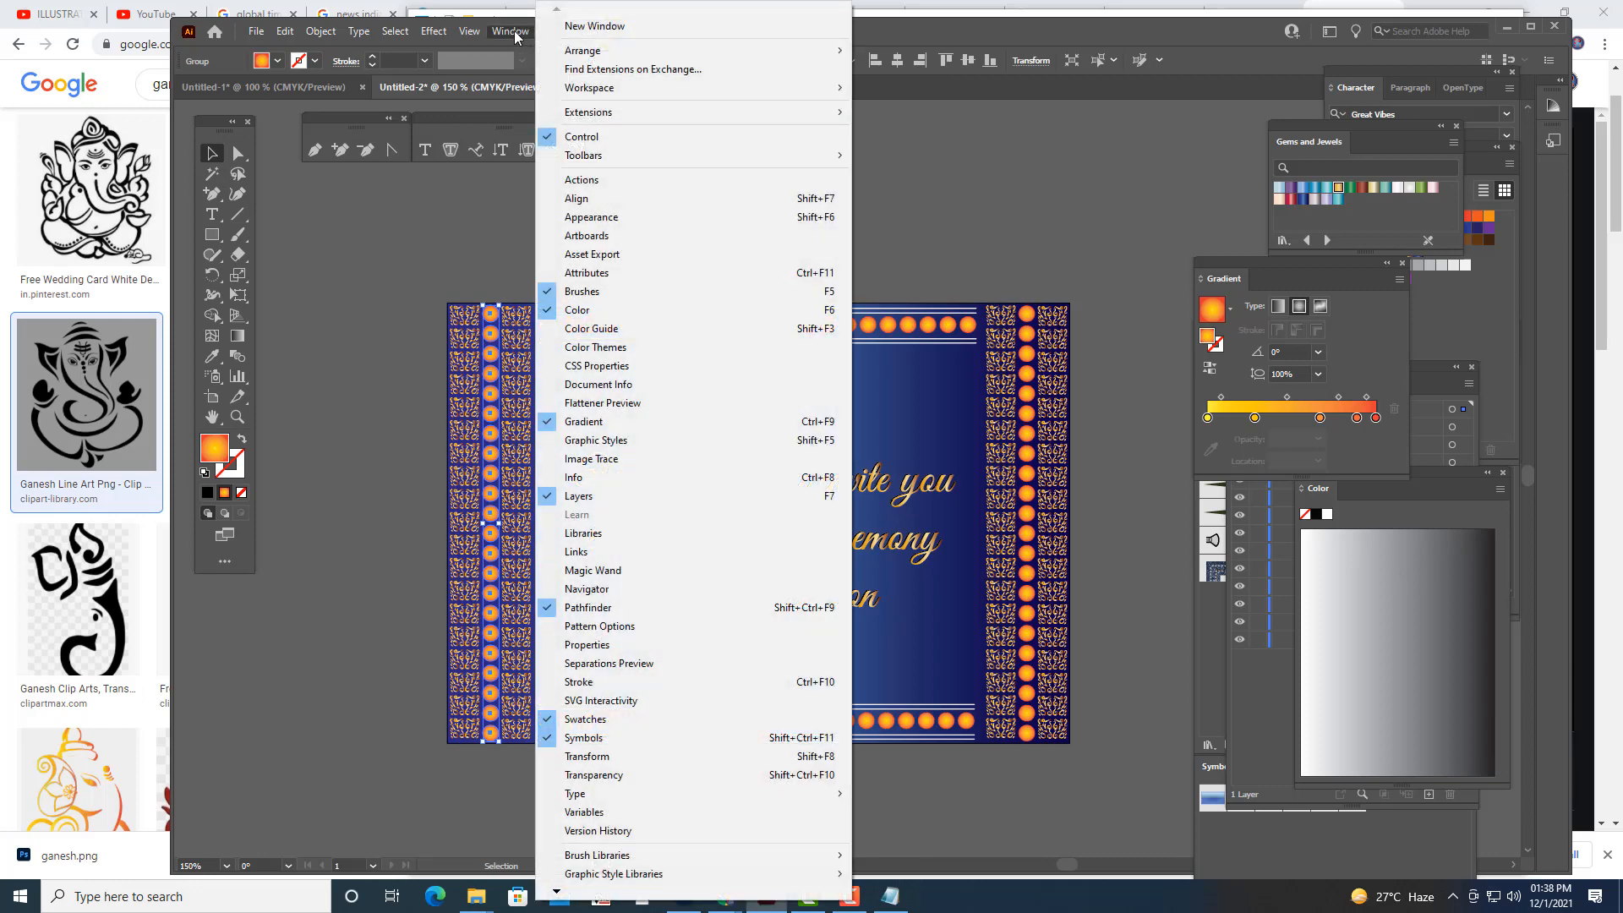
{"action": "left_click", "coordinate": [588, 719]}
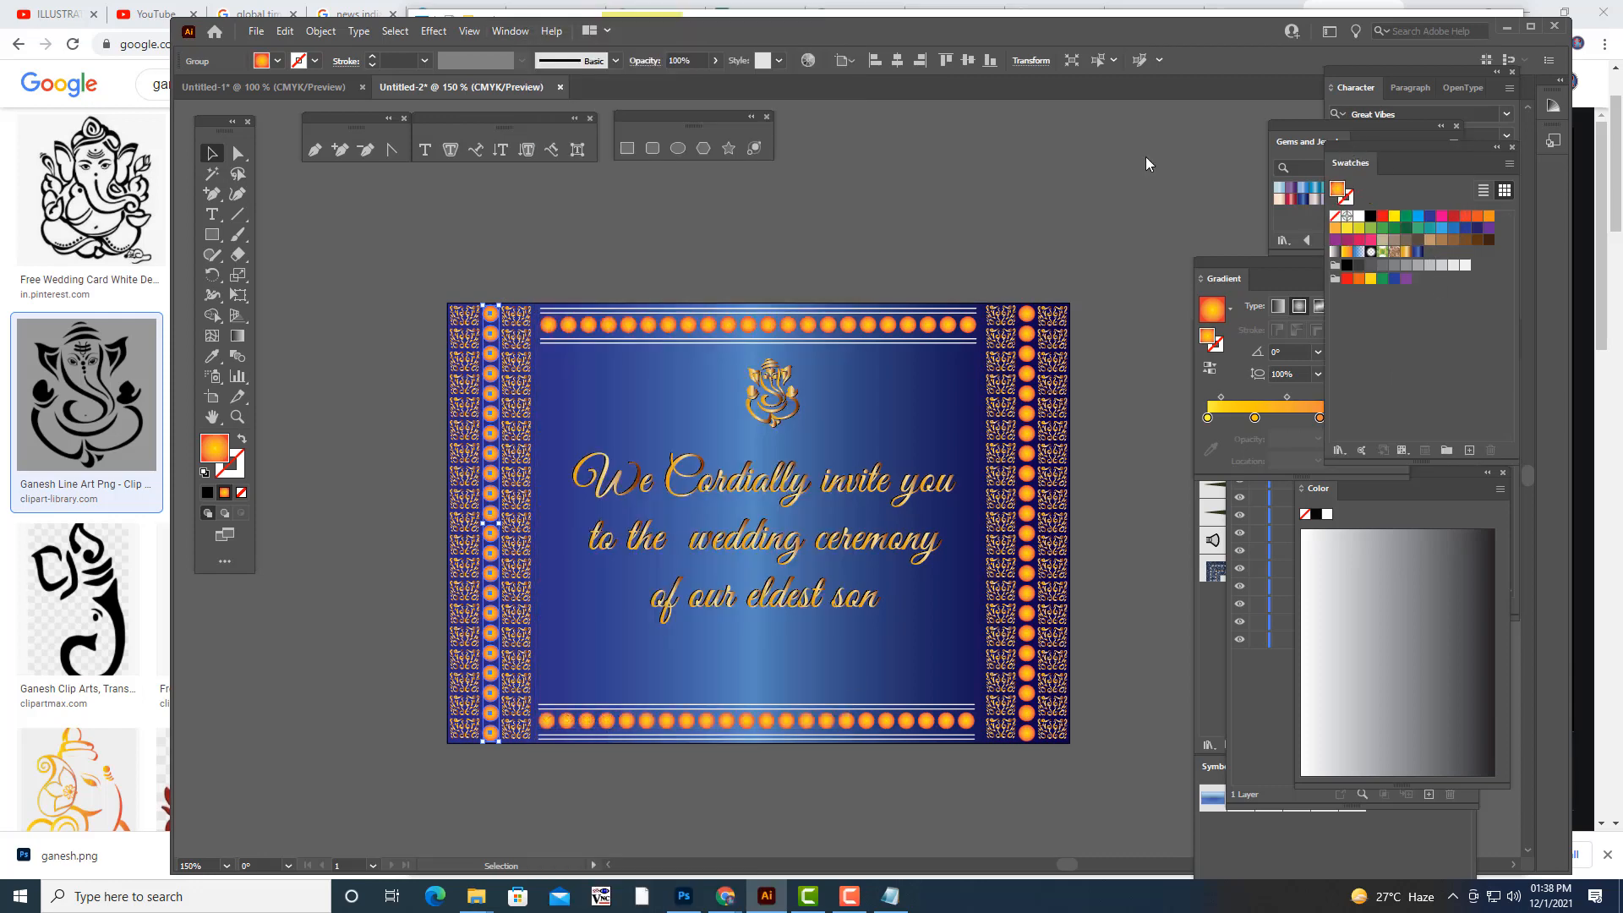
{"action": "left_click_drag", "start_coordinate": [1361, 154], "coordinate": [1121, 169]}
{"action": "left_click", "coordinate": [1099, 465]}
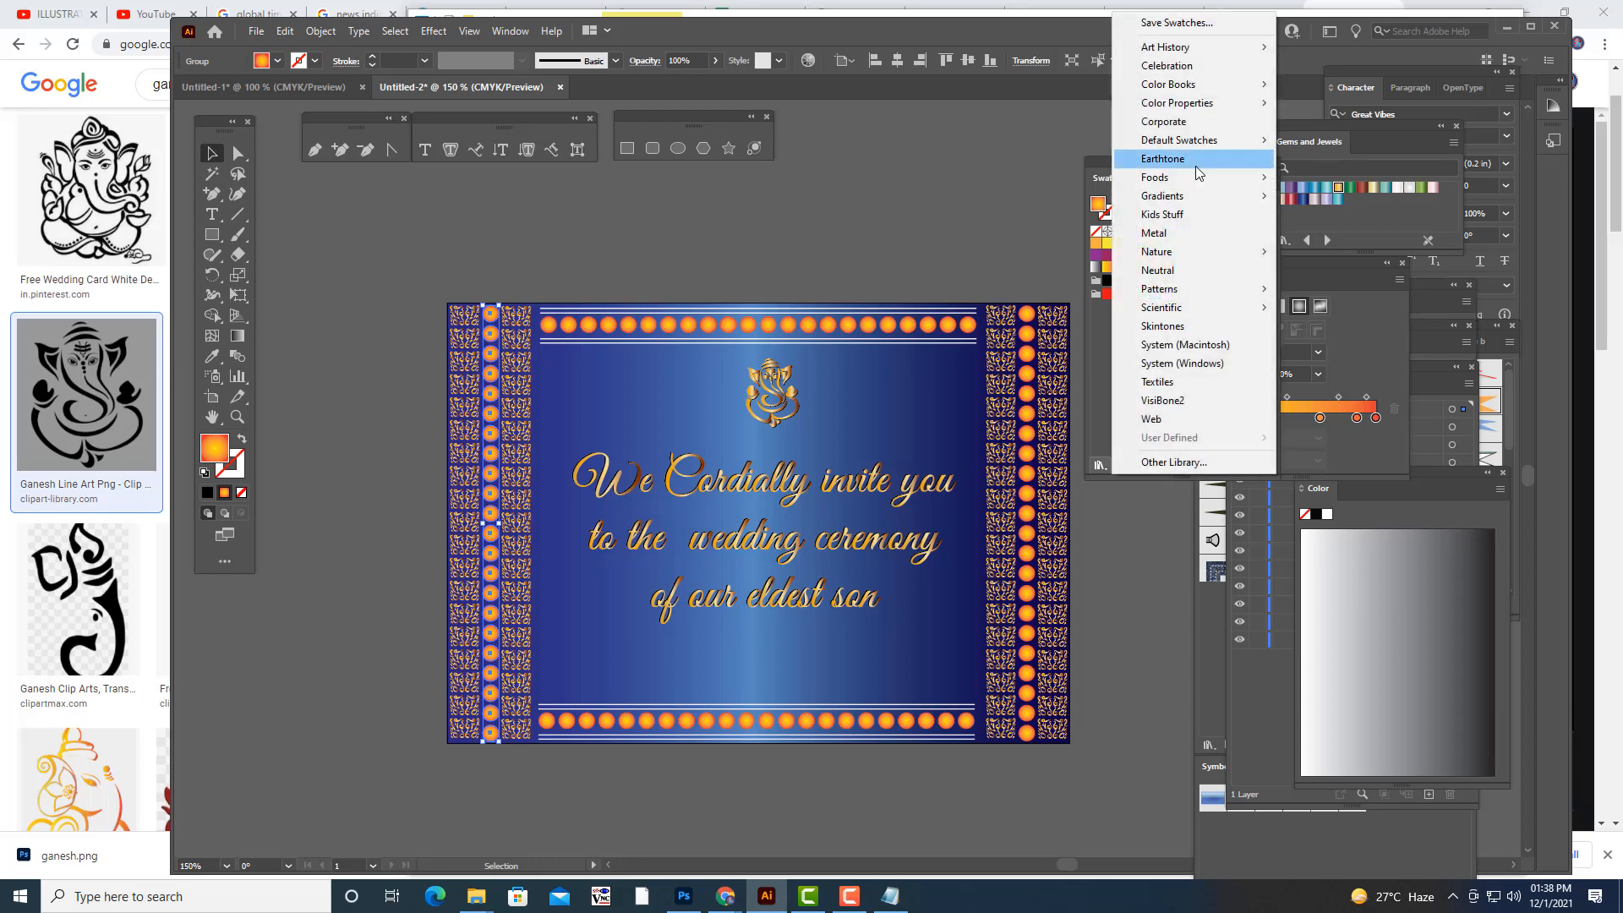
{"action": "mouse_move", "coordinate": [1189, 197]}
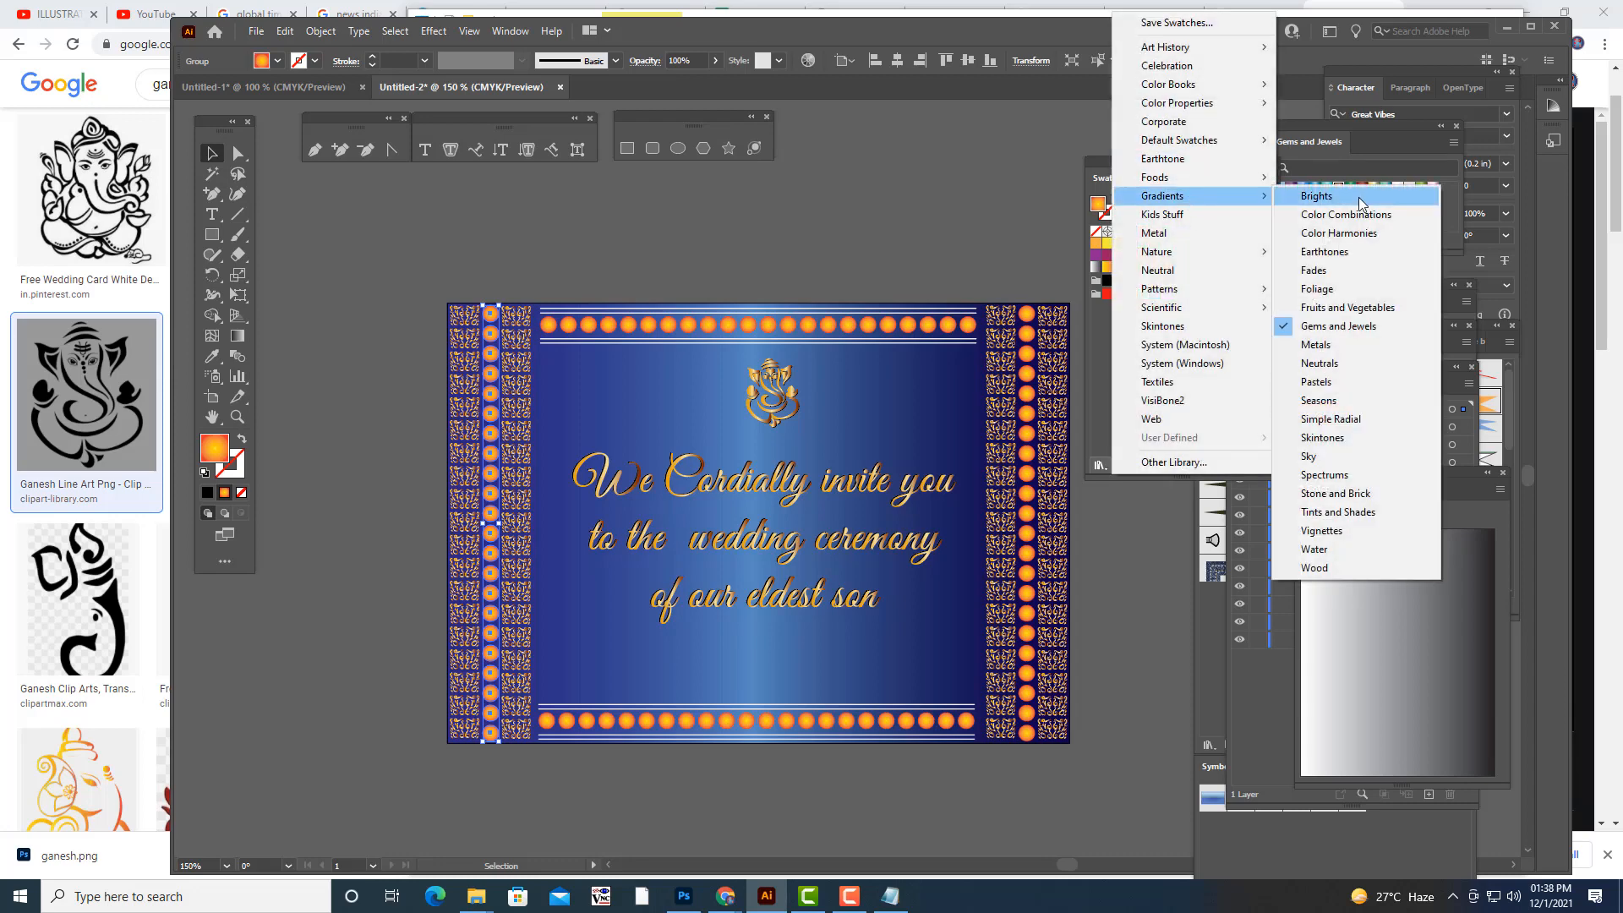
{"action": "left_click", "coordinate": [1381, 344]}
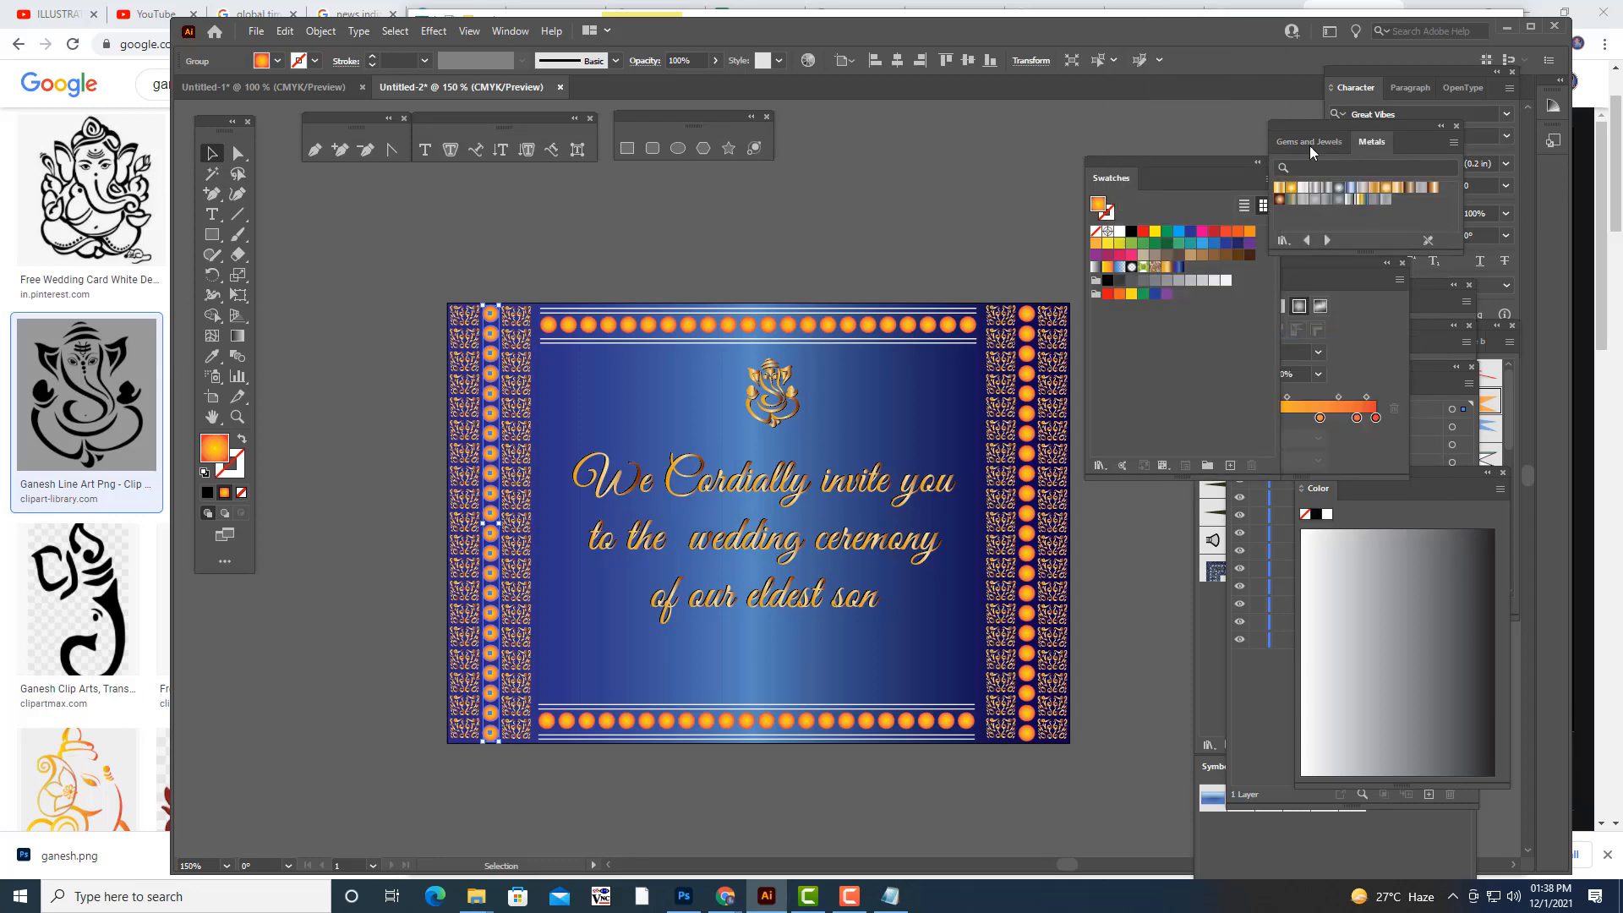
{"action": "left_click_drag", "start_coordinate": [1378, 142], "coordinate": [1053, 142]}
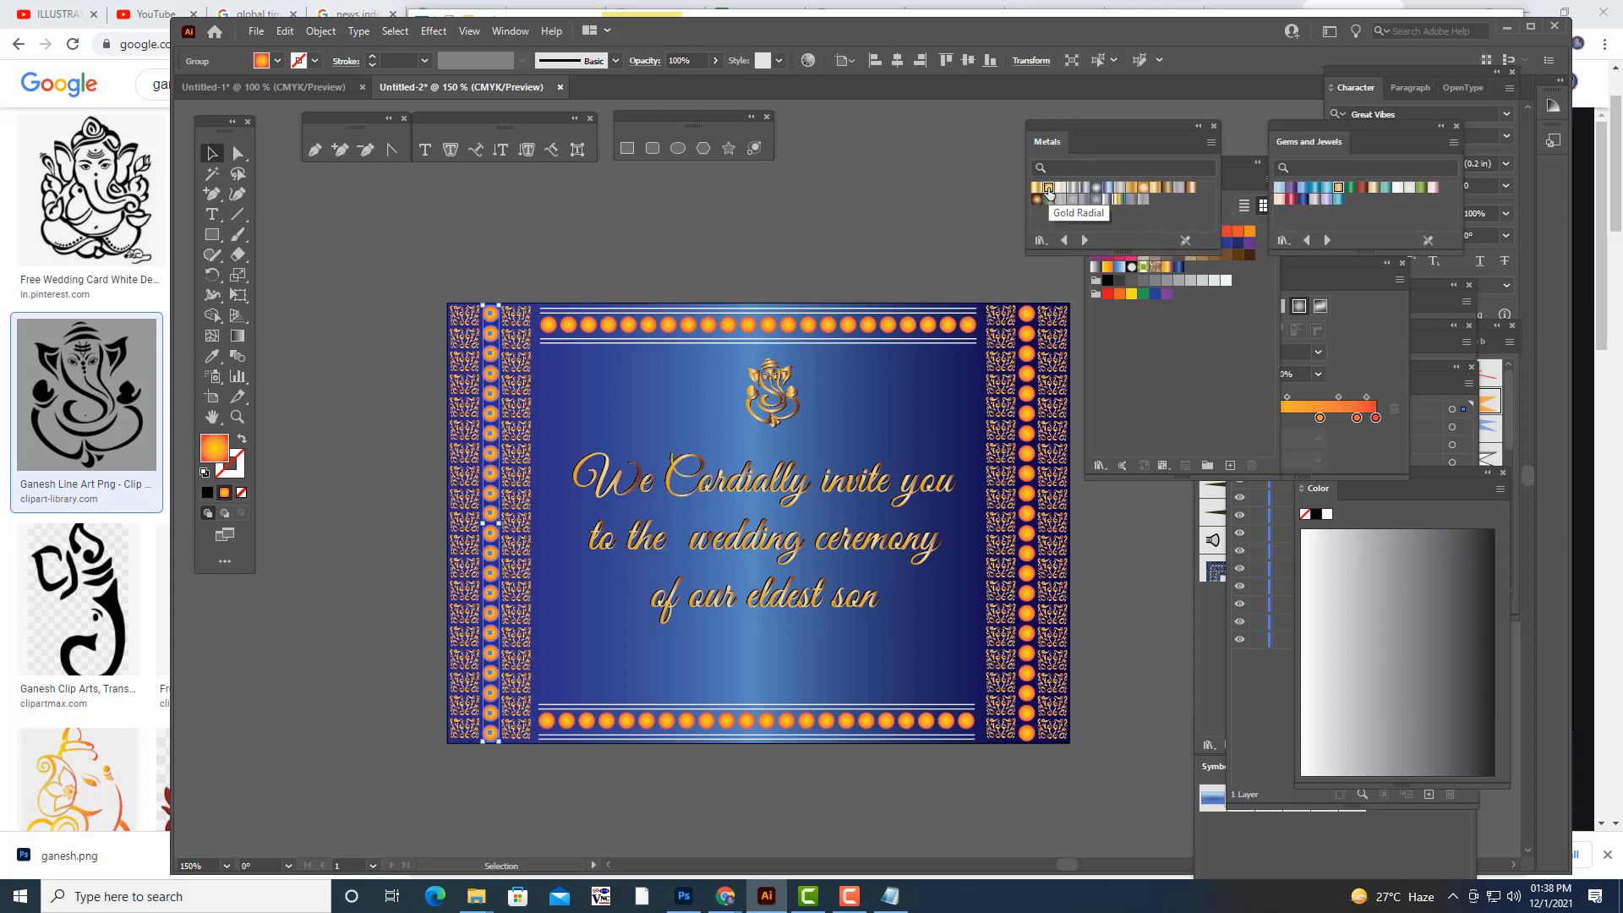
- Fill the dot columns in the left and right borders with the Gold Radial gradient from the Metals library
{"action": "left_click", "coordinate": [1049, 189]}
{"action": "left_click", "coordinate": [816, 212]}
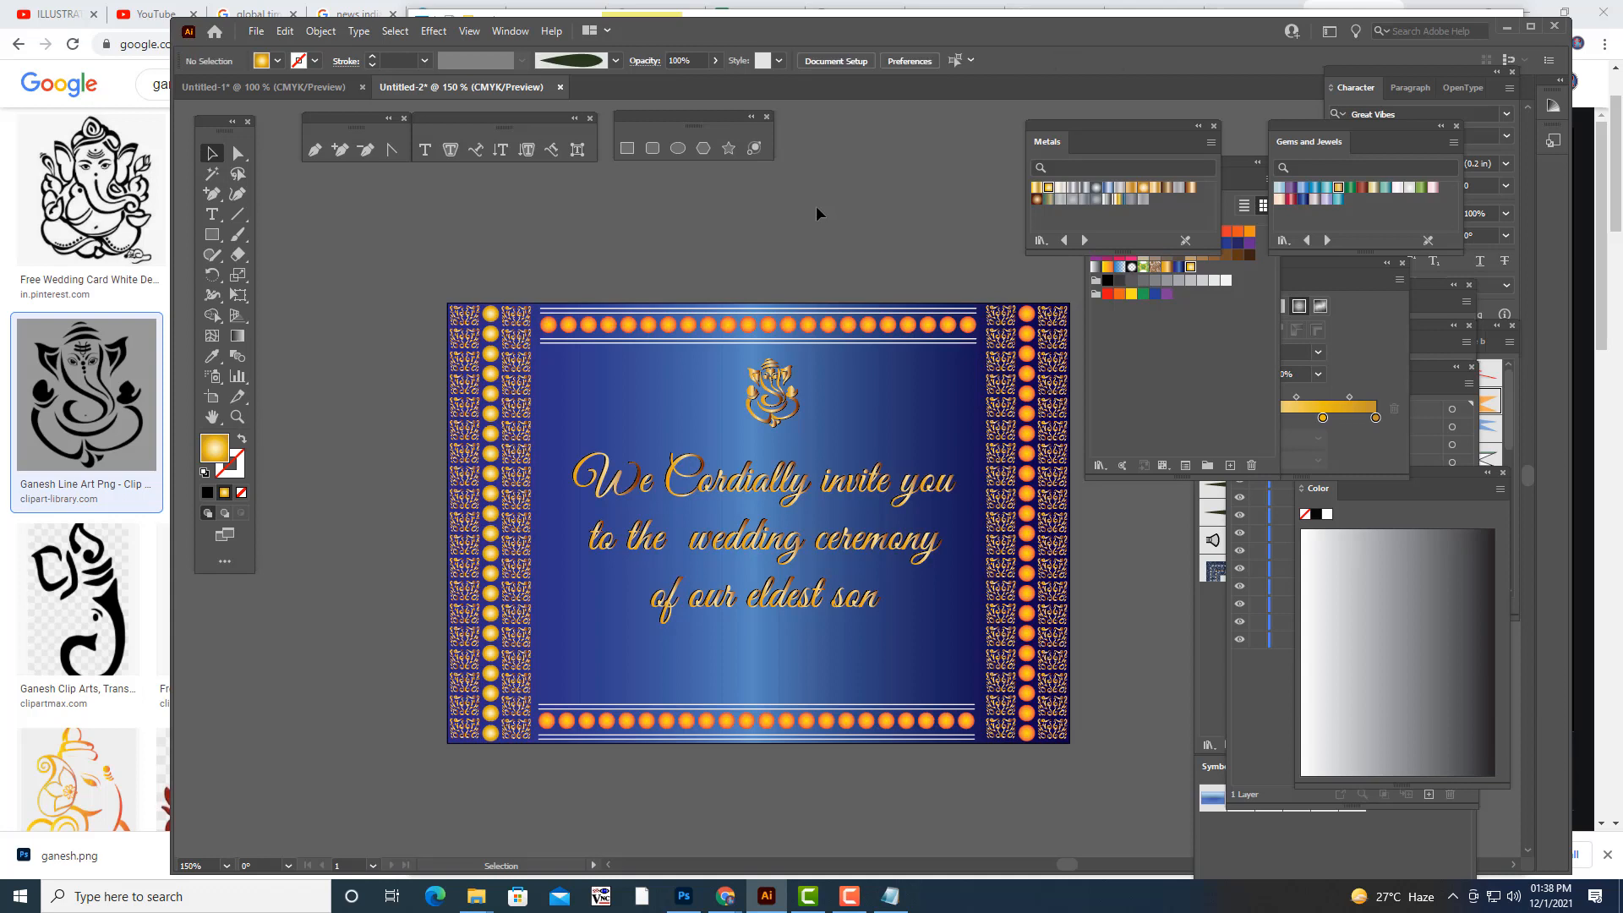
{"action": "left_click", "coordinate": [1027, 325]}
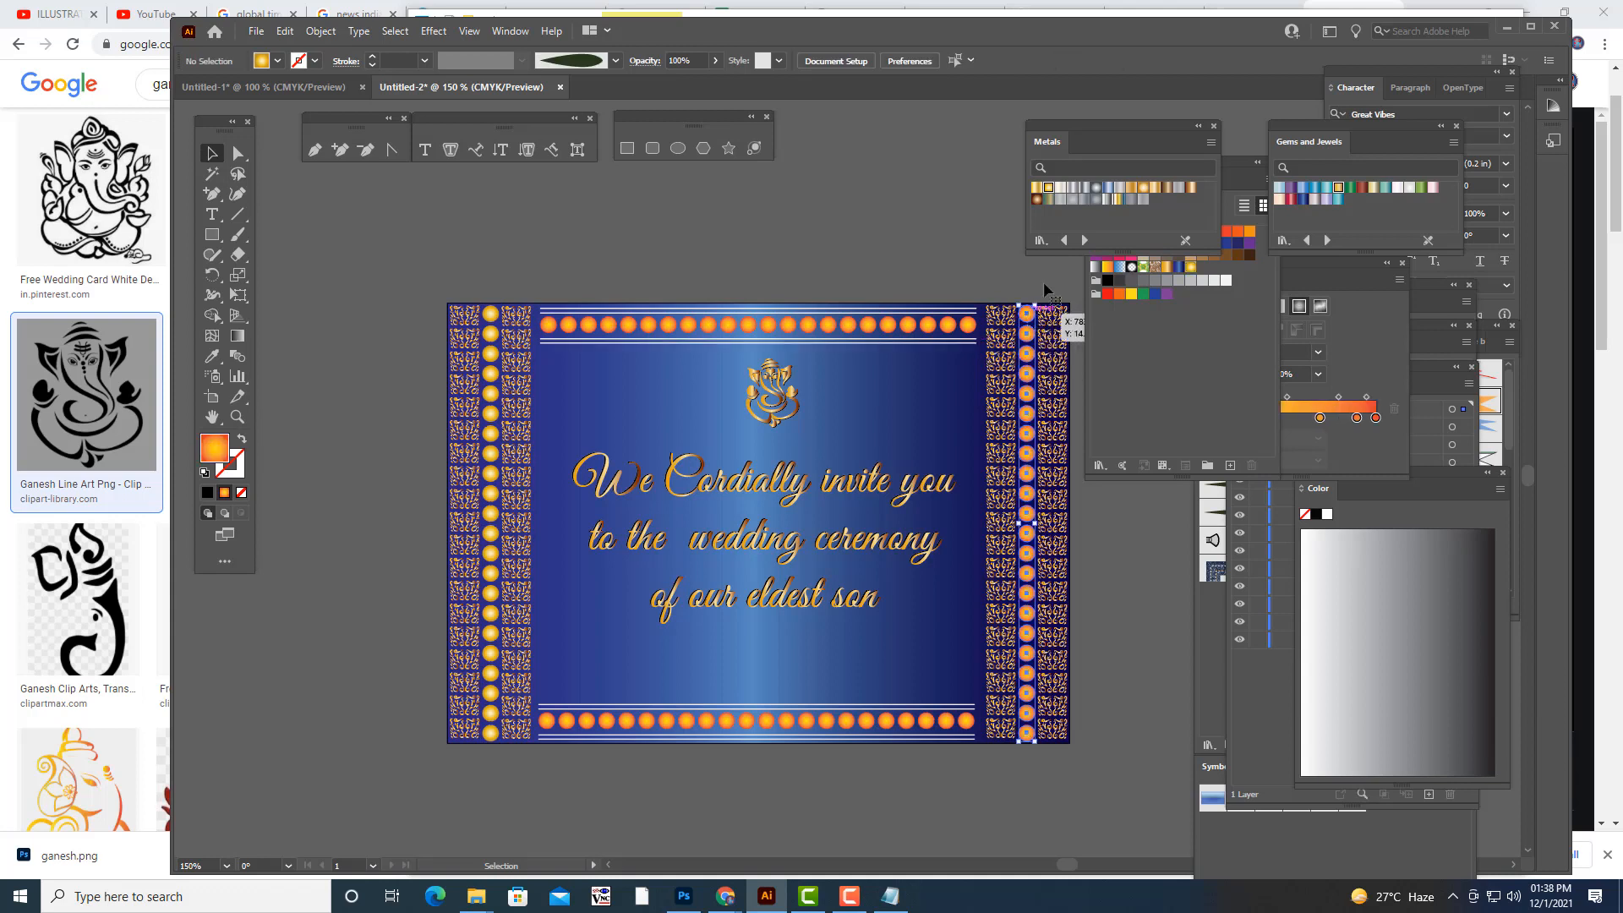
{"action": "left_click", "coordinate": [1038, 194]}
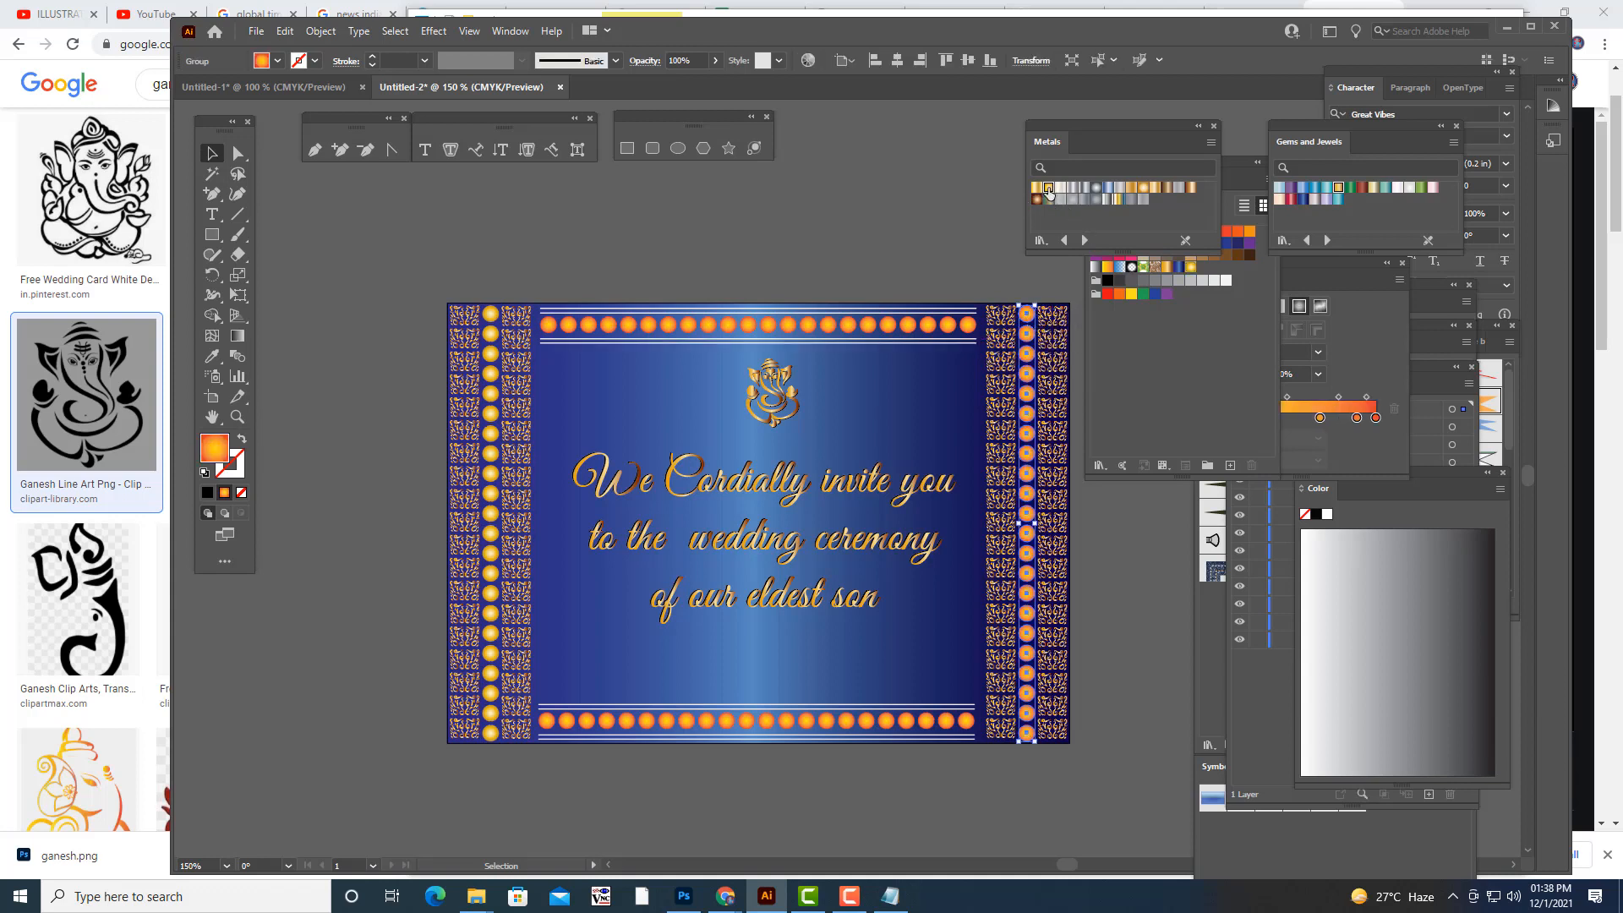
{"action": "left_click", "coordinate": [891, 244]}
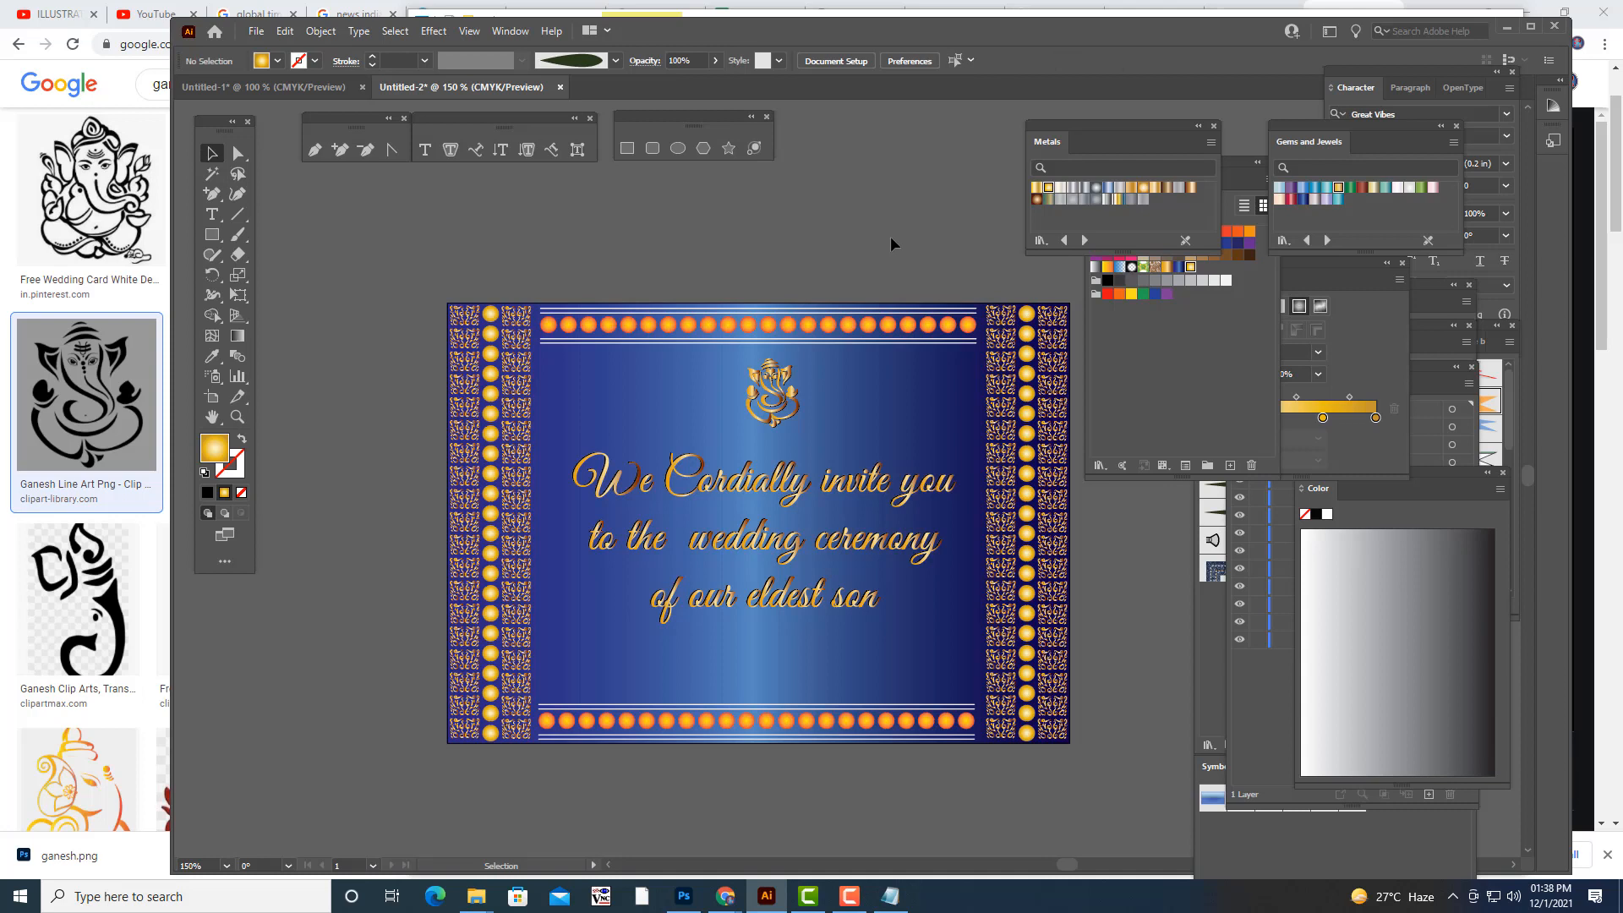
- Recolour the dot rows in the card's top and bottom borders with the same Gold Radial gradient
{"action": "scroll", "coordinate": [891, 244], "scroll_direction": "up", "scroll_amount": 1}
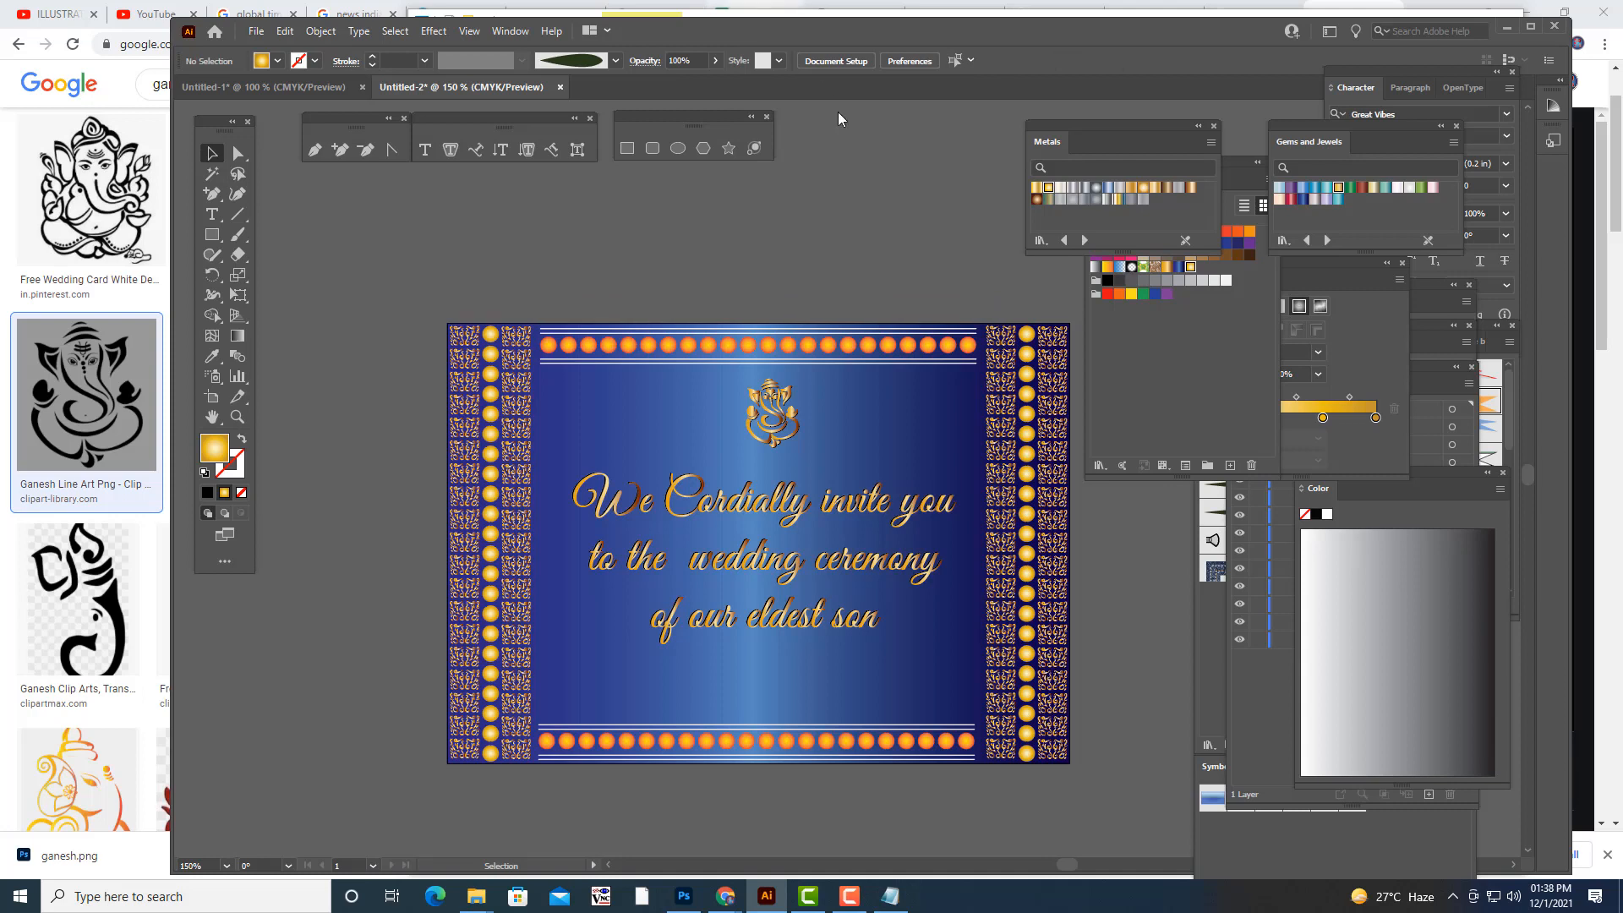
{"action": "left_click", "coordinate": [831, 358]}
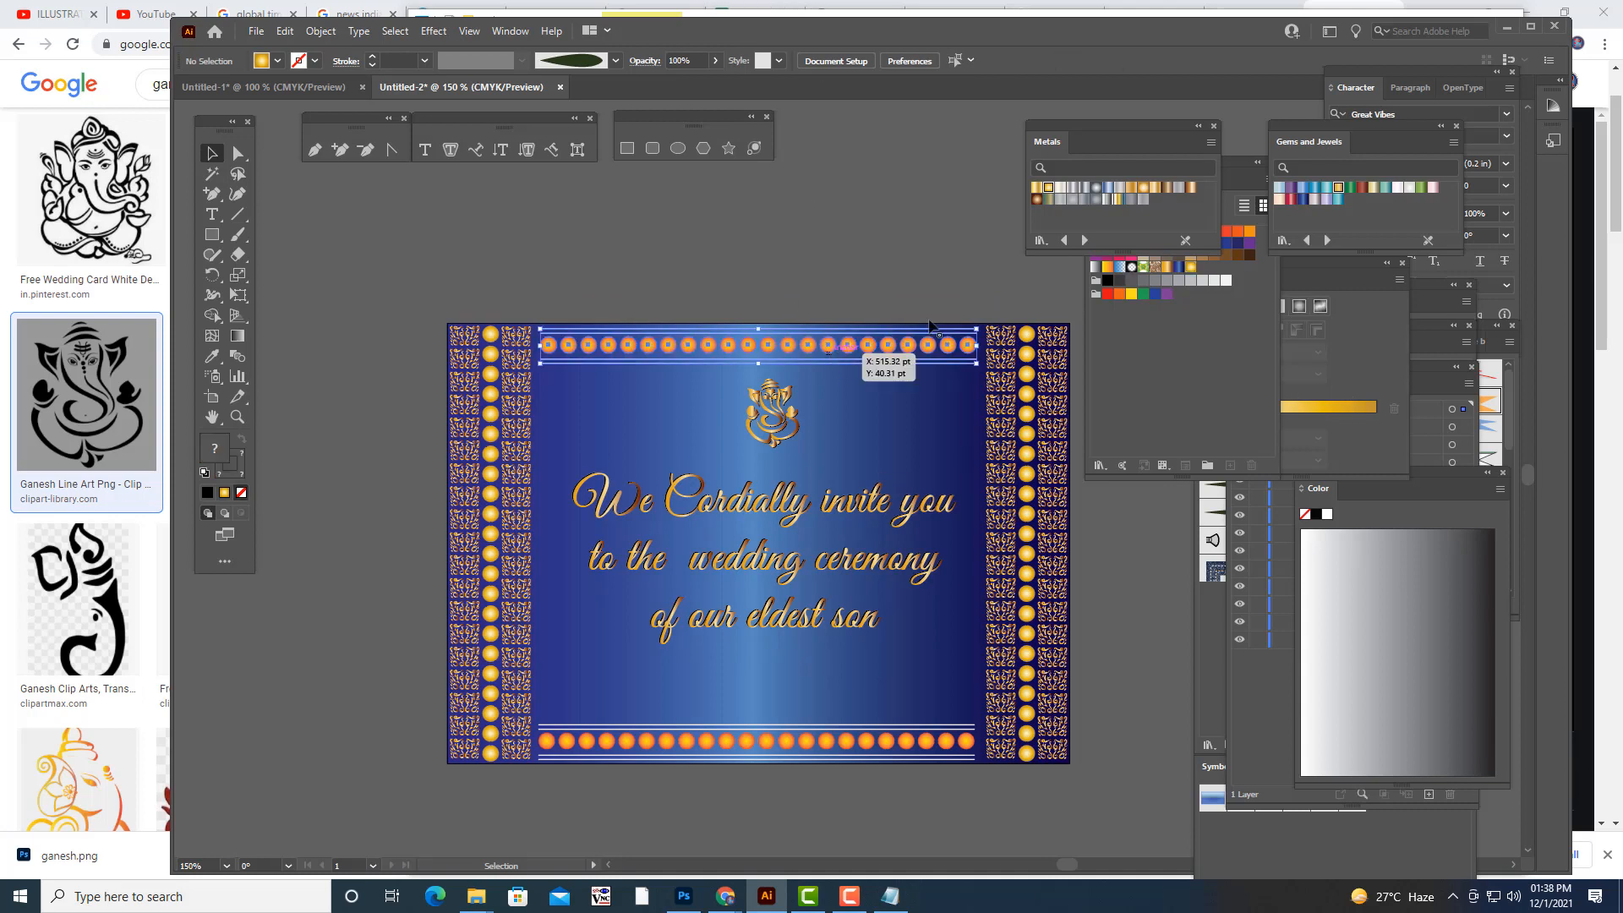
{"action": "left_click", "coordinate": [913, 244]}
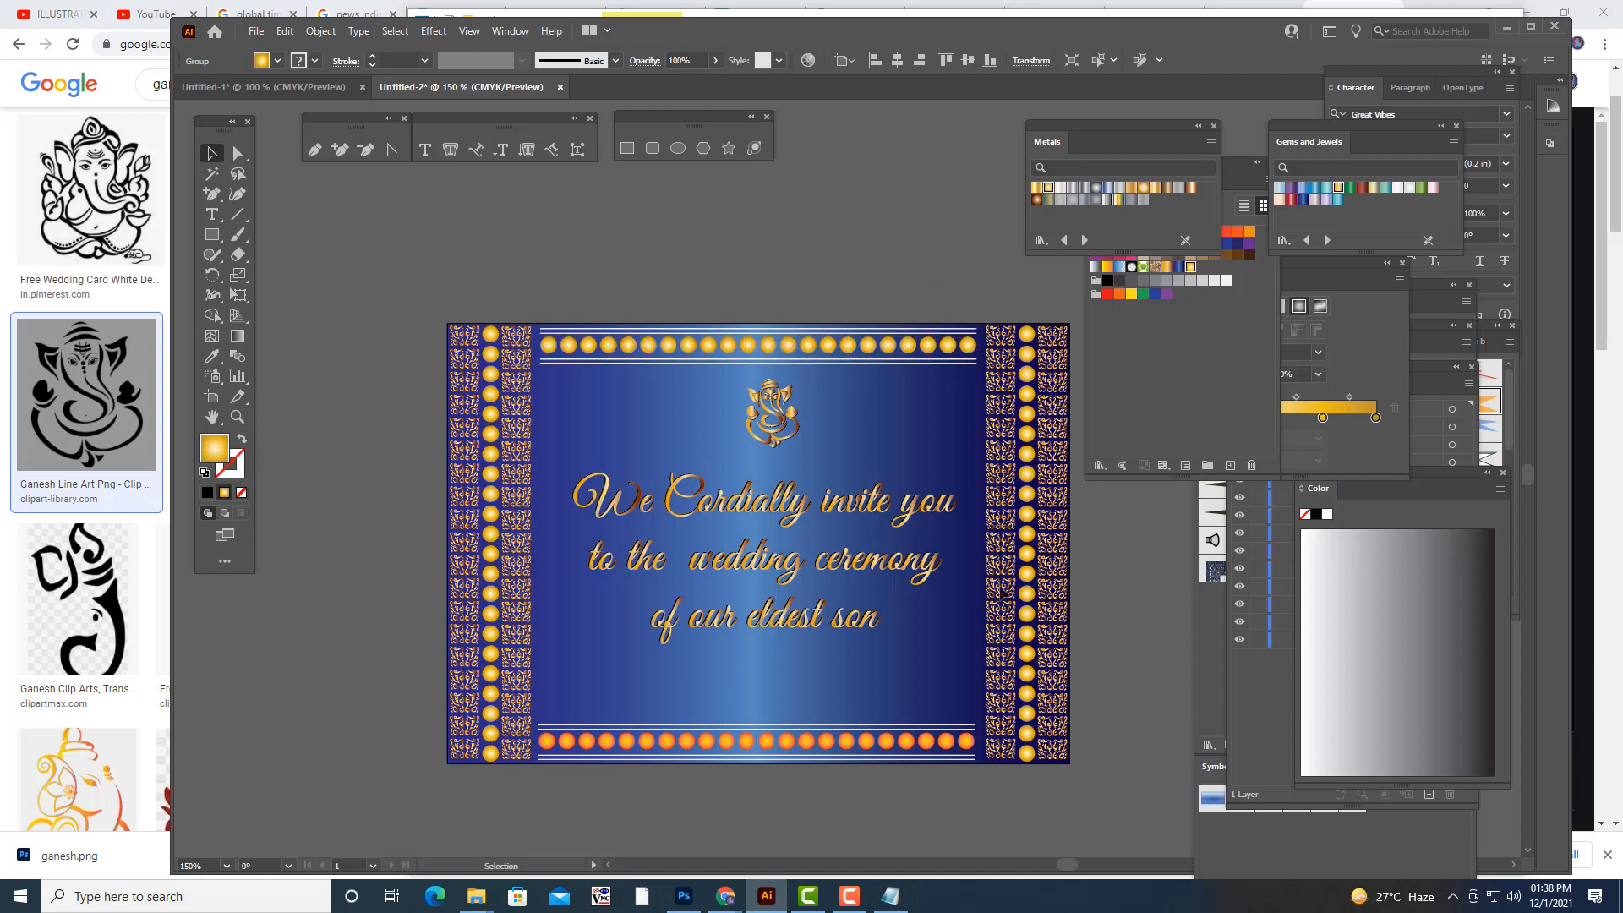
{"action": "left_click", "coordinate": [685, 744]}
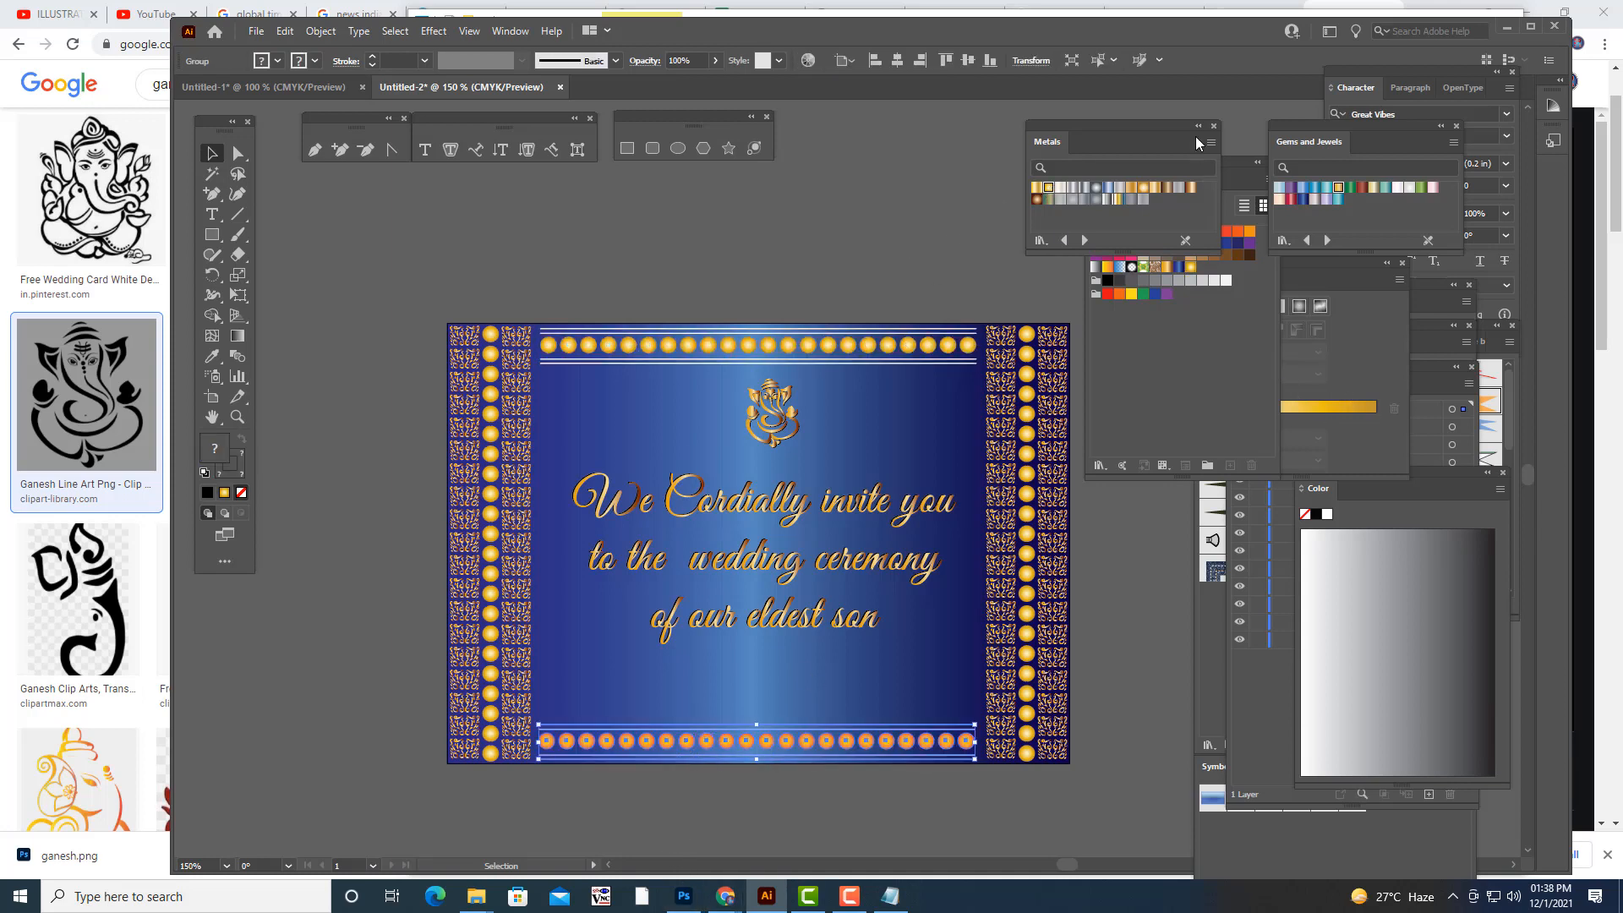
{"action": "left_click", "coordinate": [1049, 200]}
{"action": "left_click", "coordinate": [883, 237]}
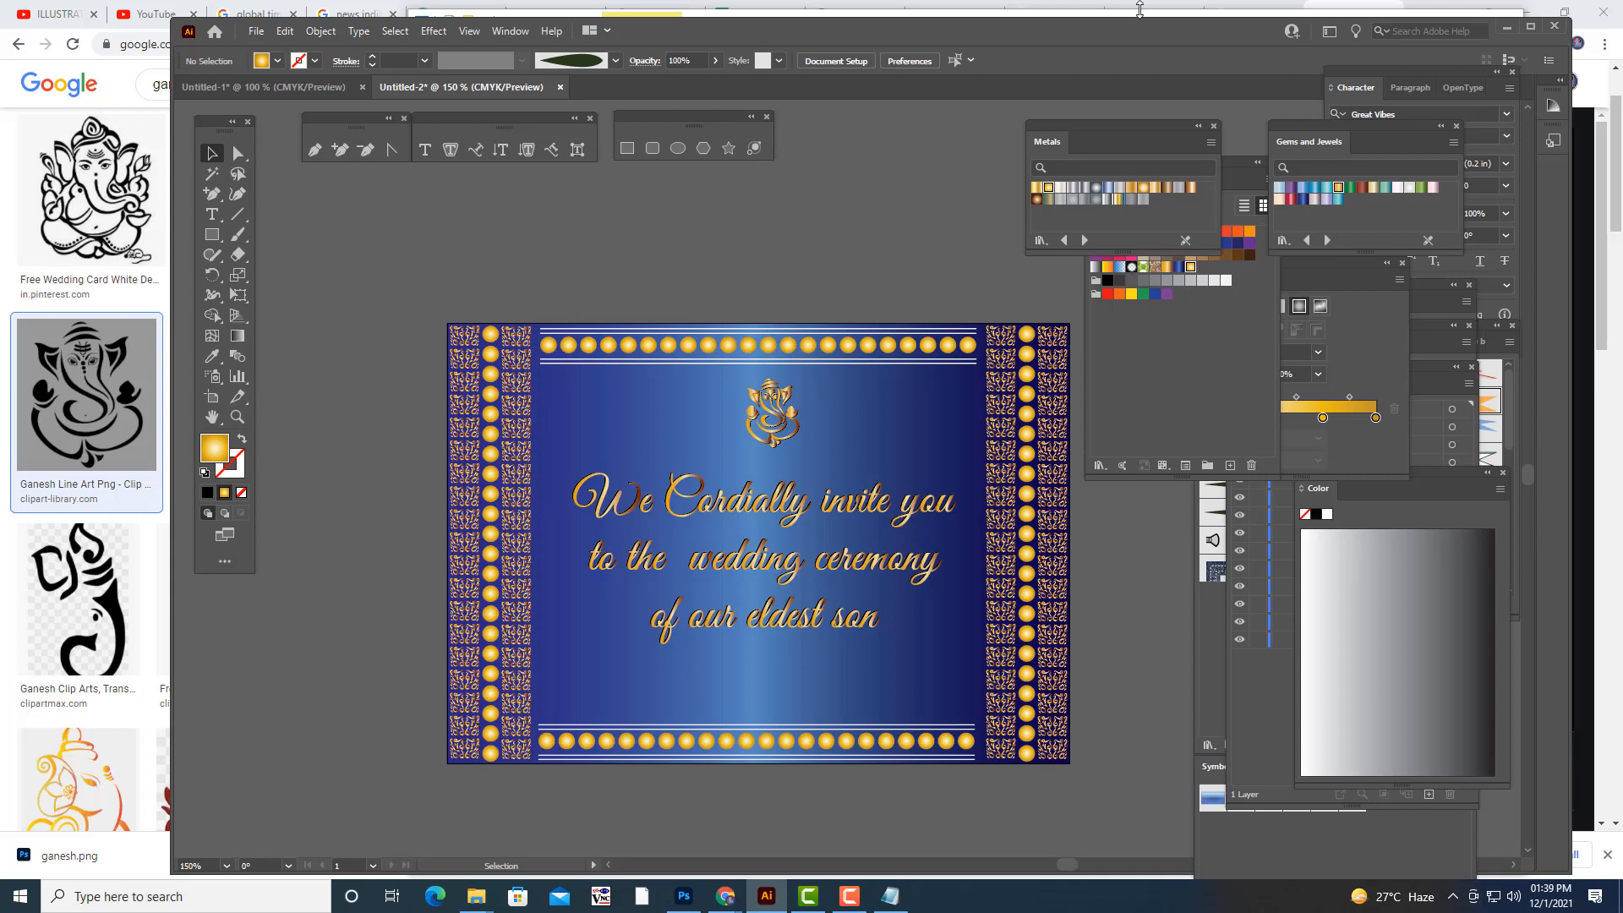
- Move the Metals library and the swatches away from the invitation artwork
{"action": "left_click_drag", "start_coordinate": [1134, 131], "coordinate": [1294, 129]}
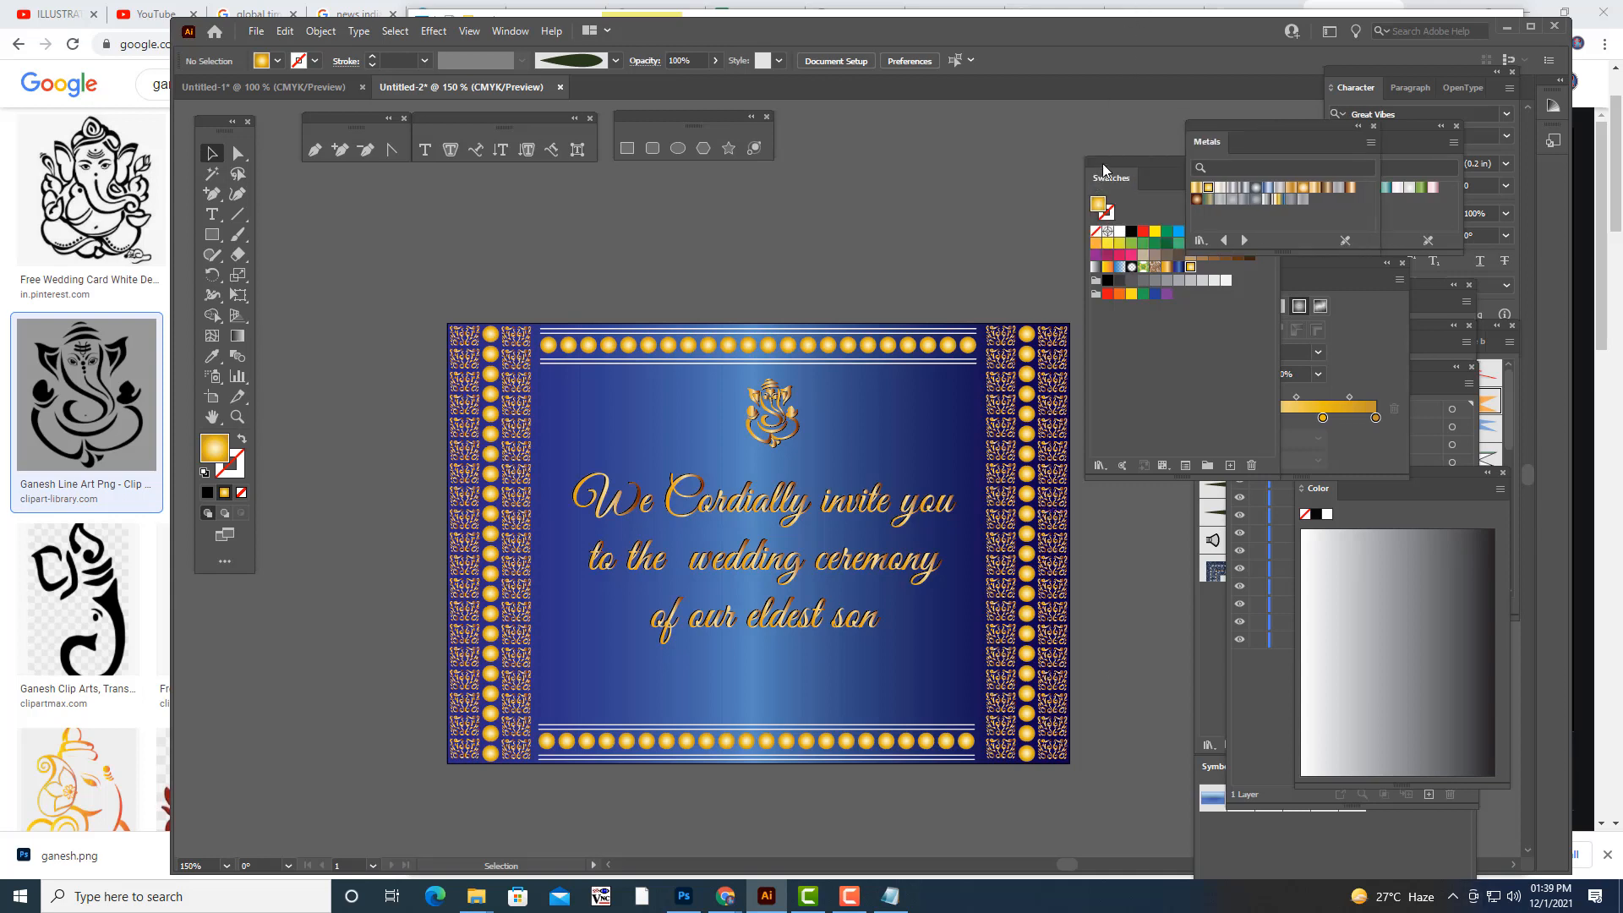
{"action": "left_click_drag", "start_coordinate": [1105, 164], "coordinate": [1214, 165]}
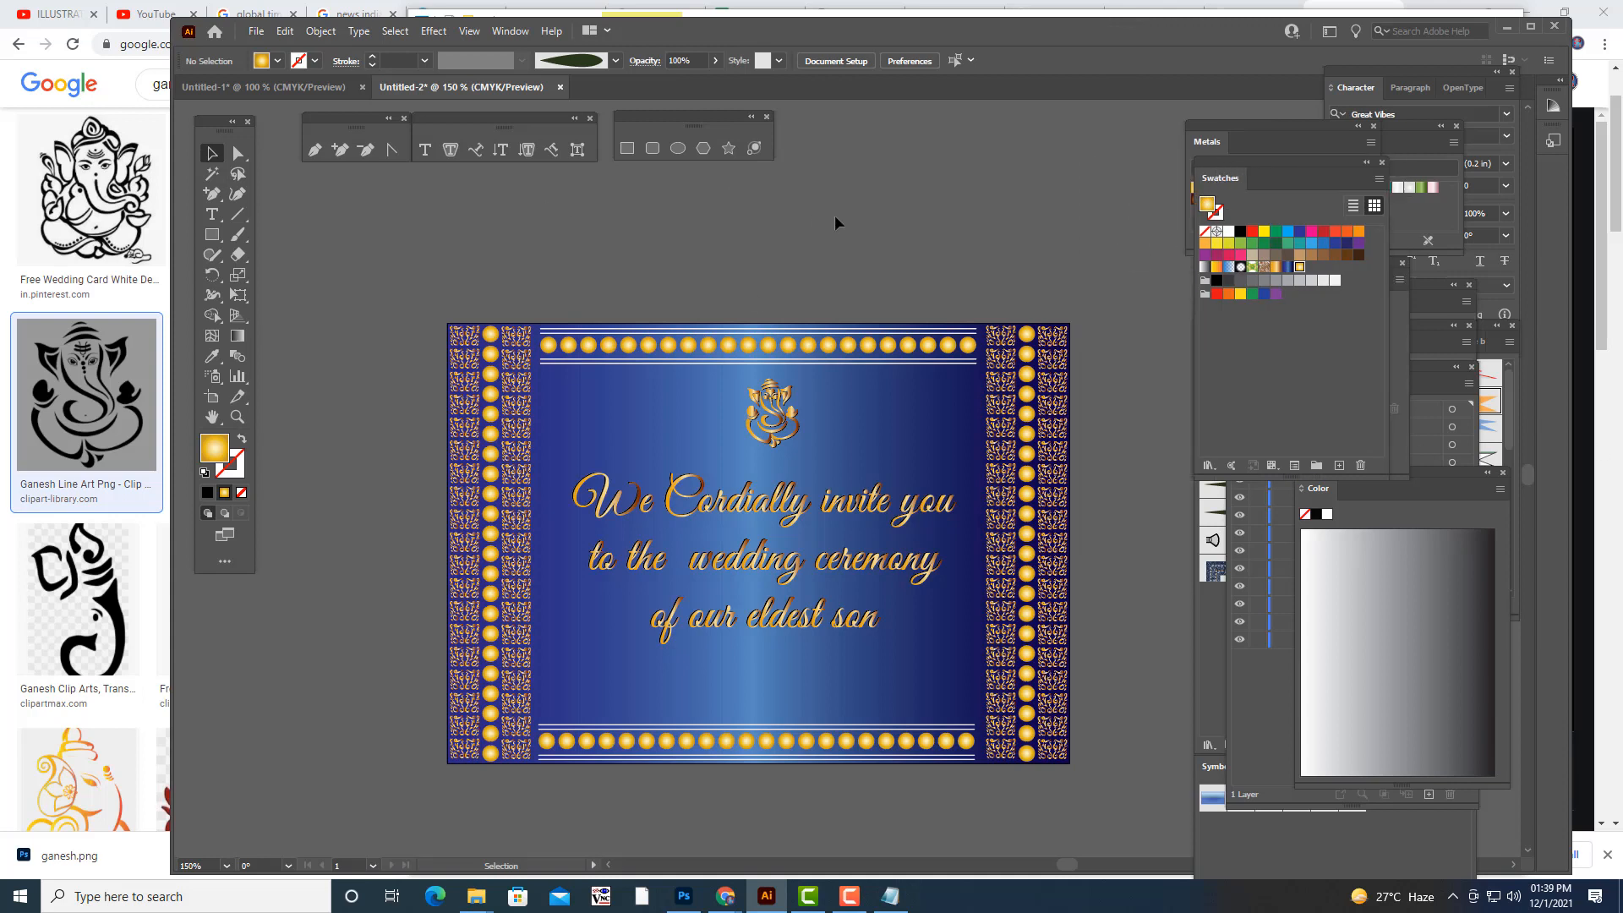
{"action": "scroll", "coordinate": [840, 224], "scroll_direction": "down", "scroll_amount": 1}
{"action": "scroll", "coordinate": [1031, 226], "scroll_direction": "up", "scroll_amount": 1}
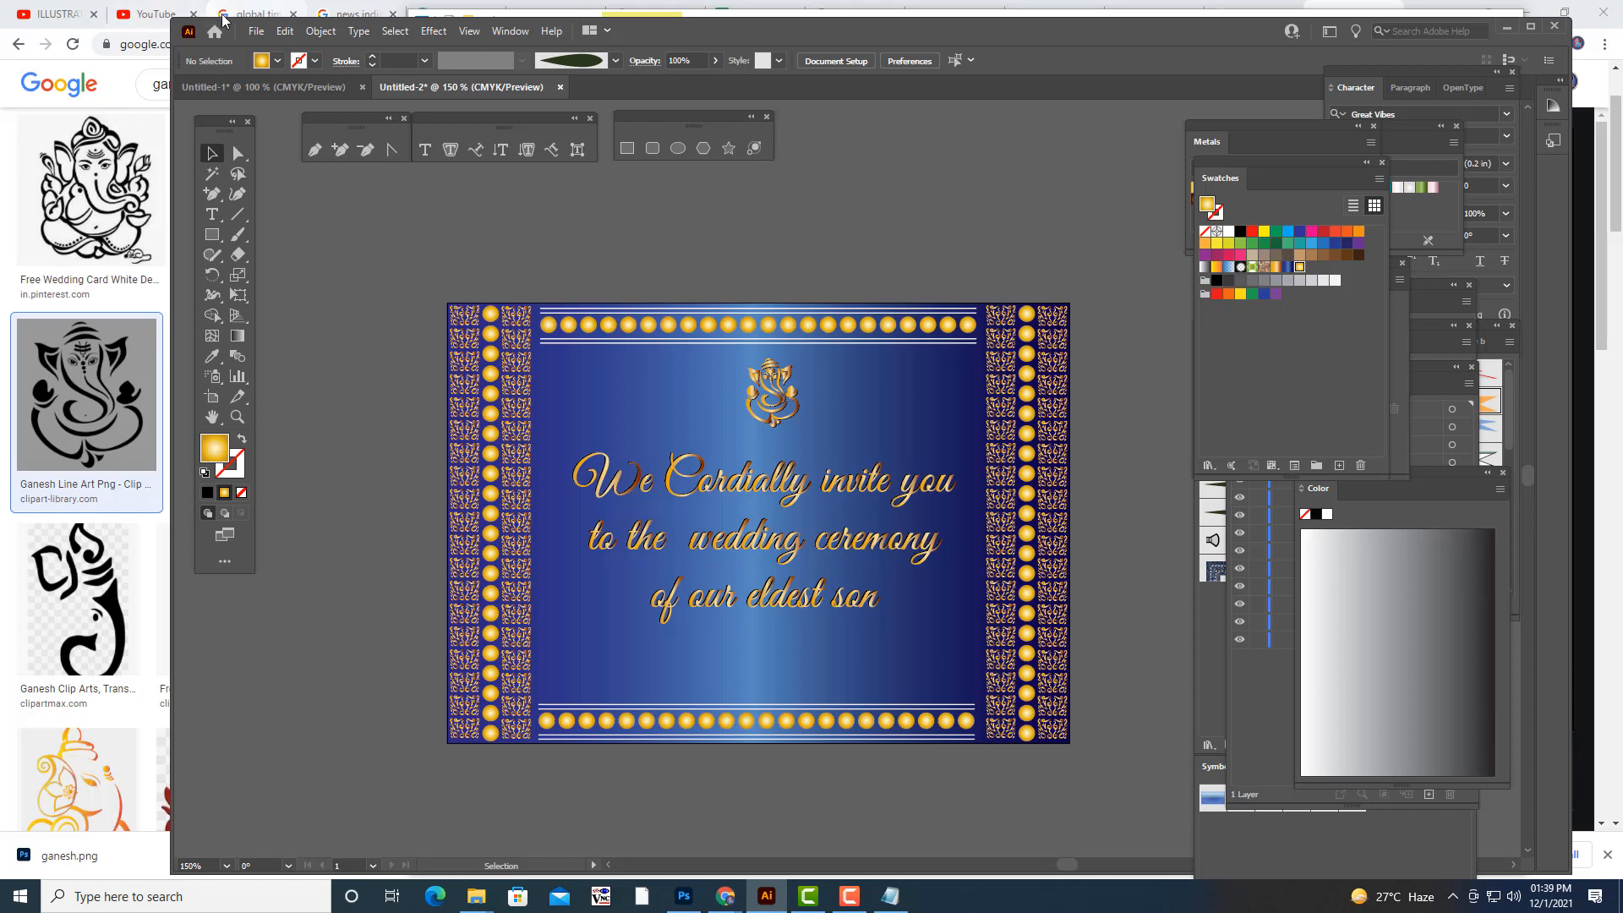
- Start exporting the invitation to the Desktop and choose SVG as the file format
{"action": "left_click", "coordinate": [255, 31]}
{"action": "mouse_move", "coordinate": [330, 368]}
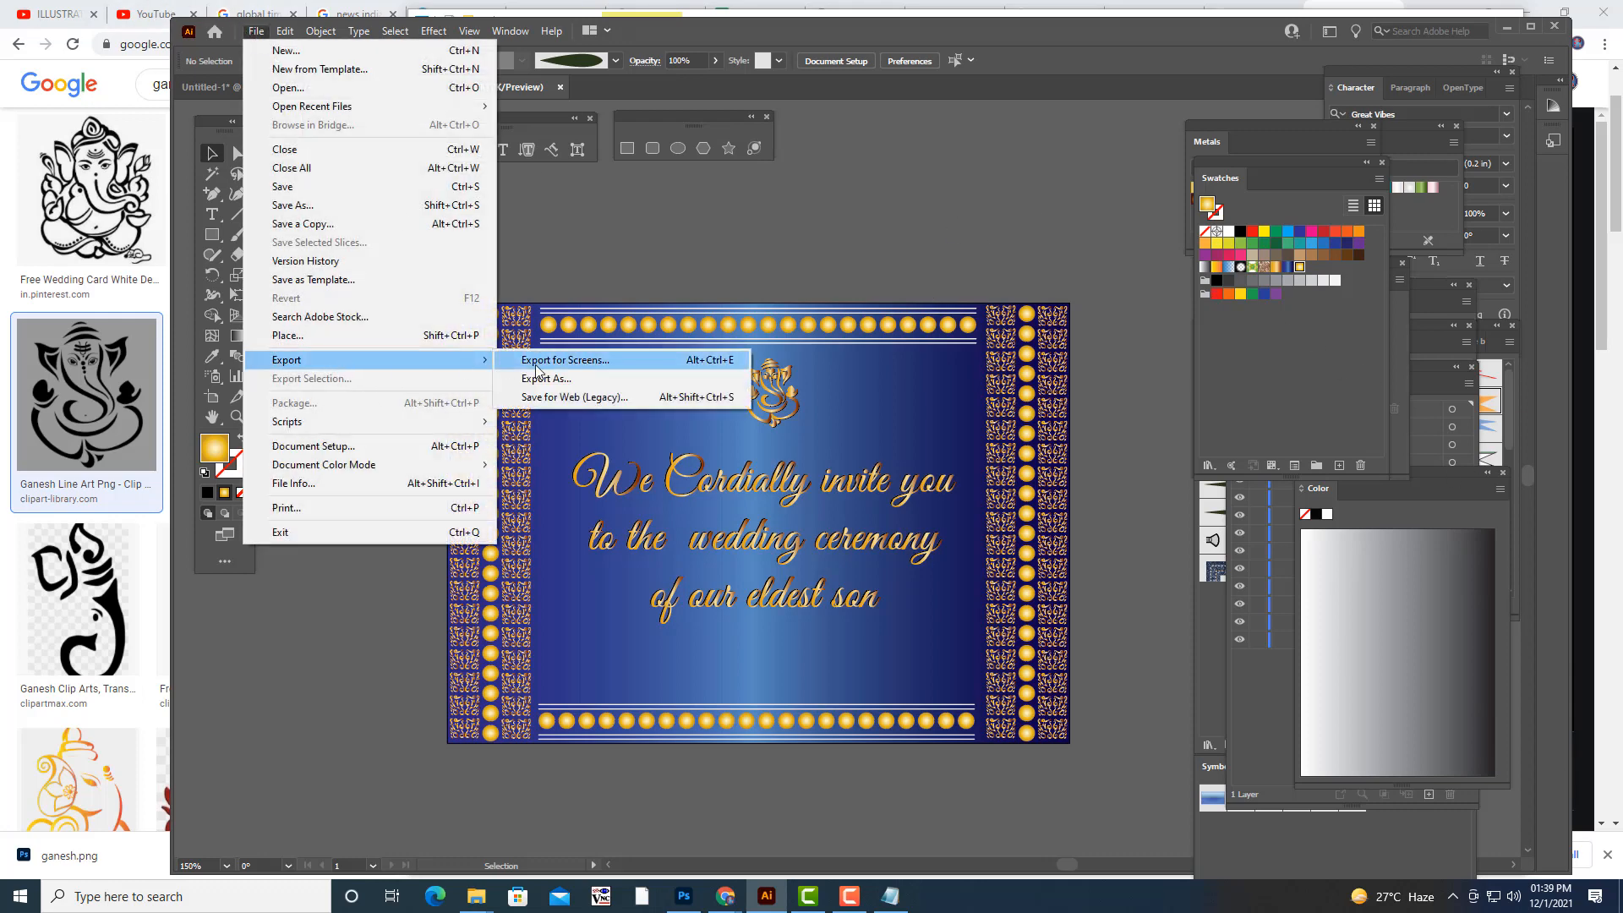
{"action": "left_click", "coordinate": [554, 379]}
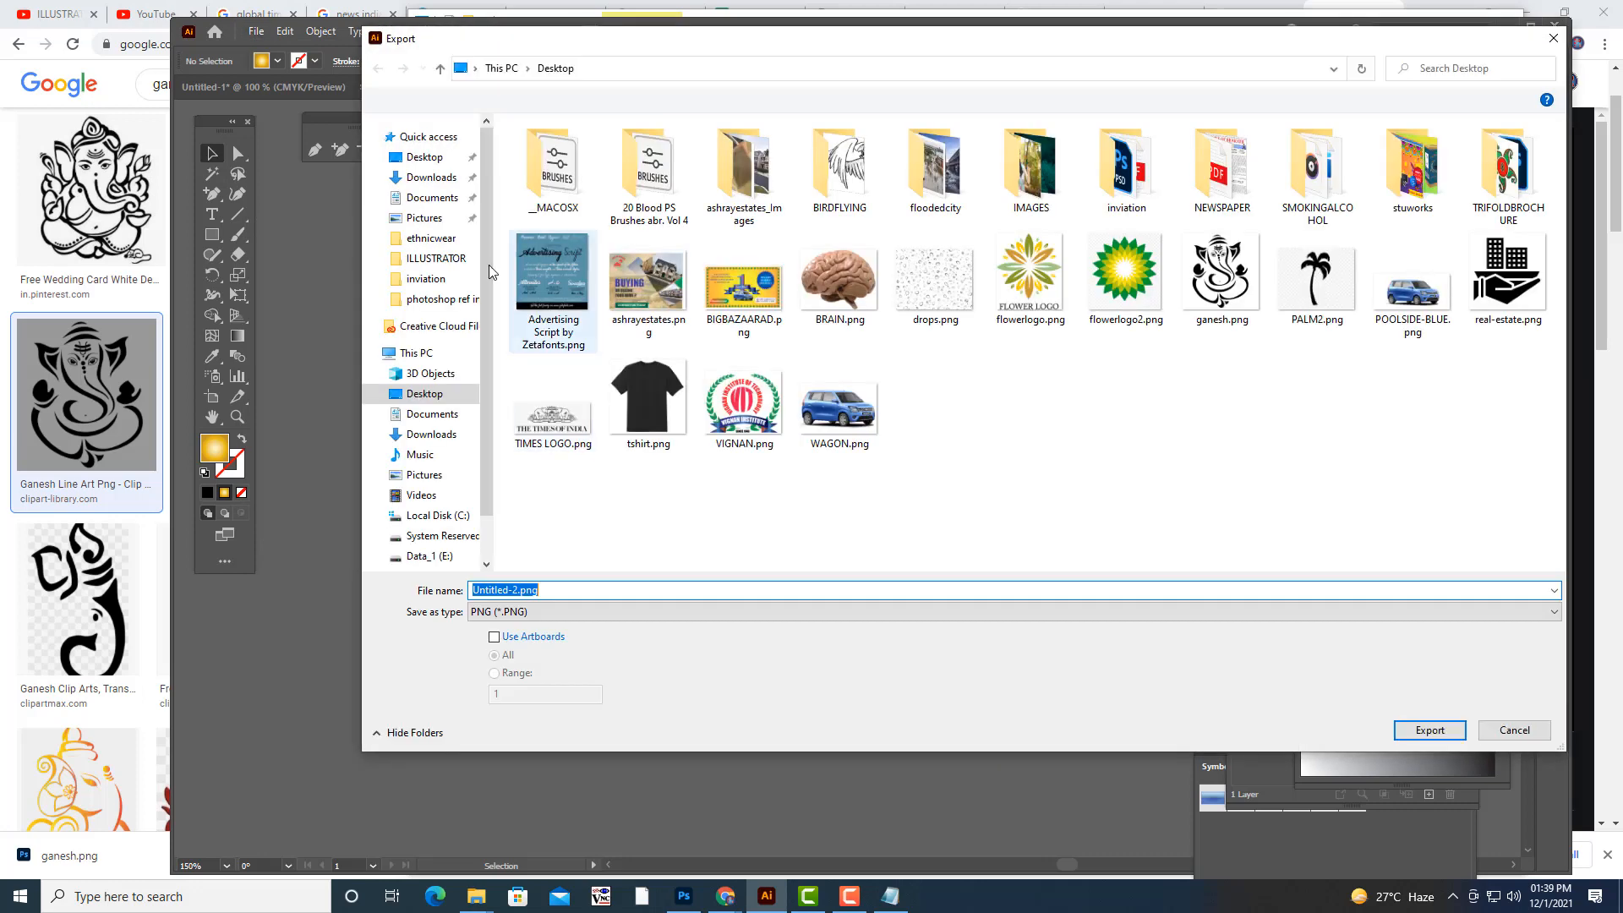
{"action": "left_click", "coordinate": [534, 613]}
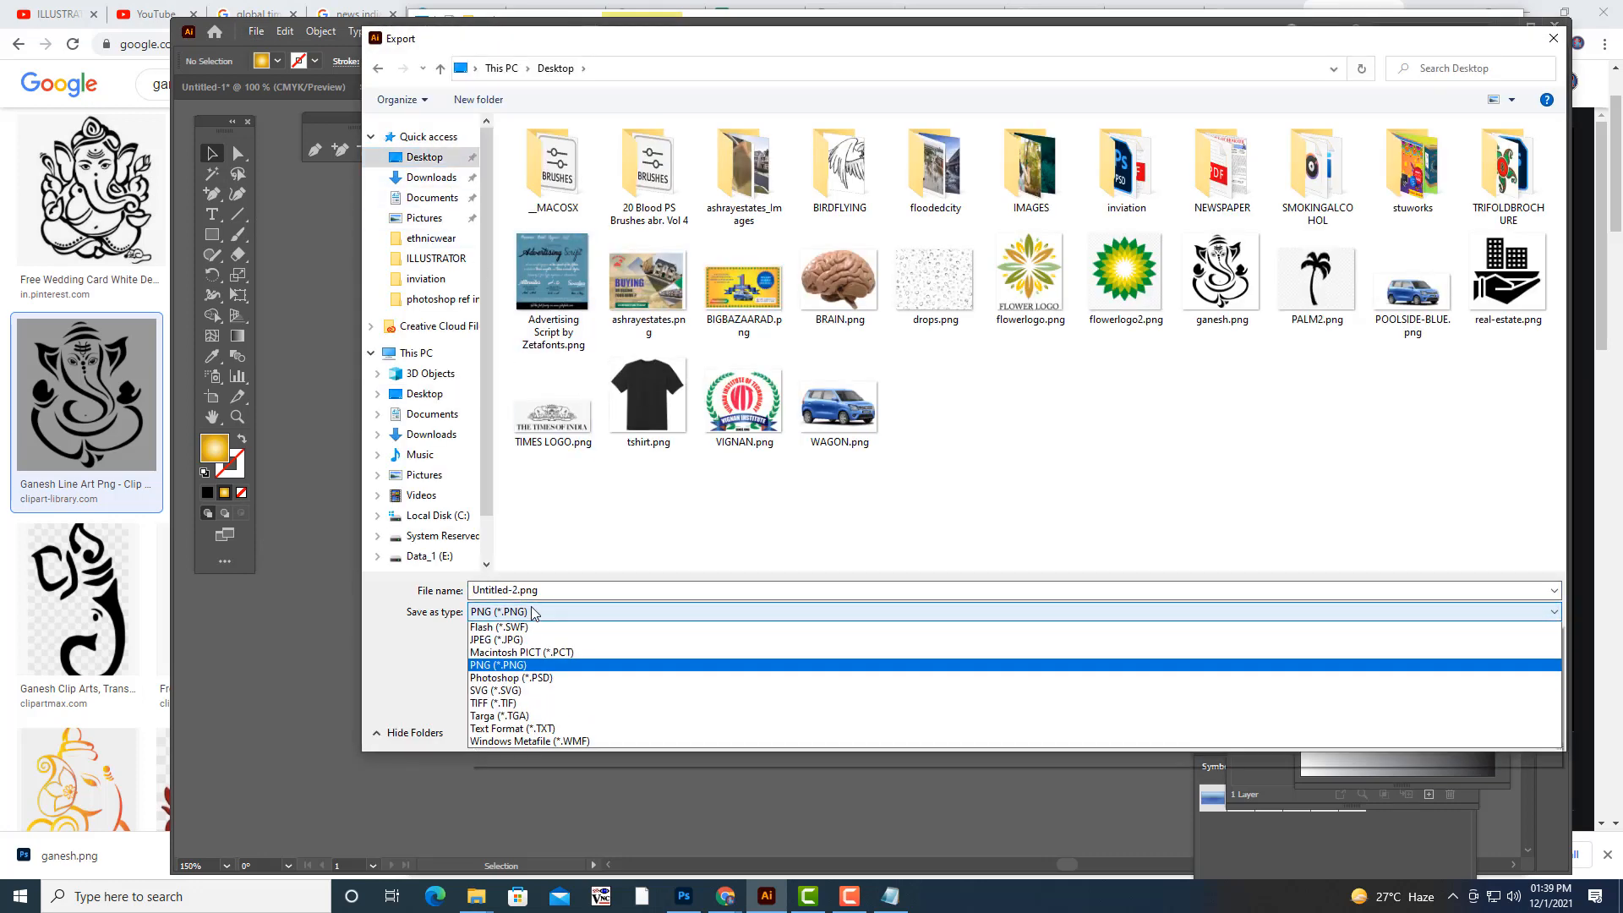
{"action": "left_click", "coordinate": [533, 753]}
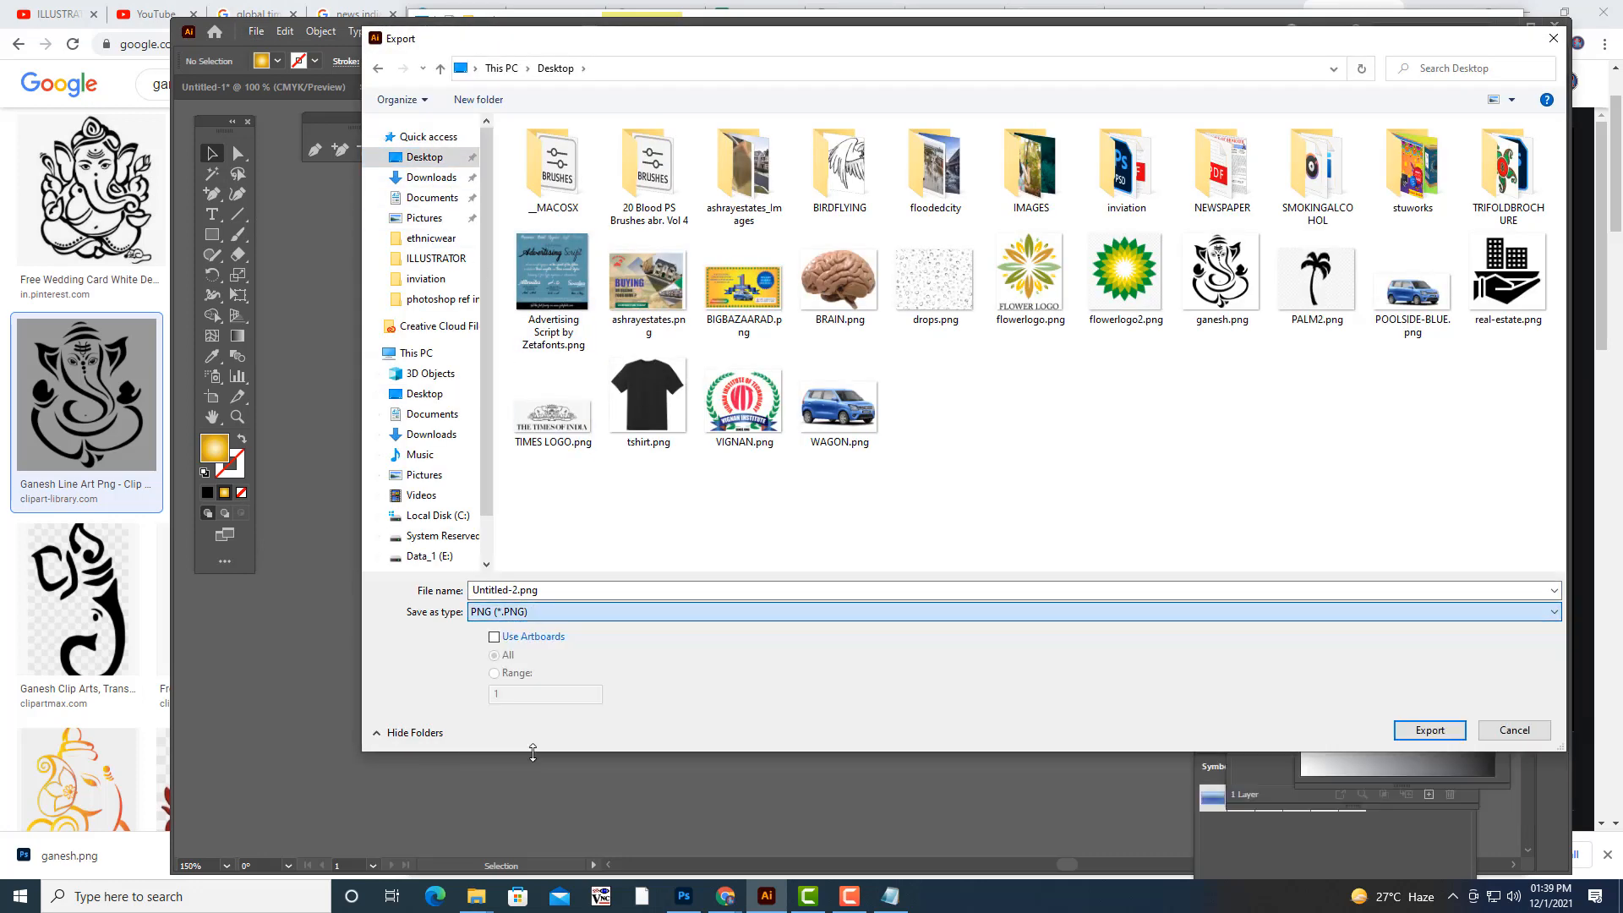
- Name the export file invitationcardcover and export it with the default SVG options
{"action": "left_click", "coordinate": [553, 595]}
{"action": "key", "text": "BackSpace"}
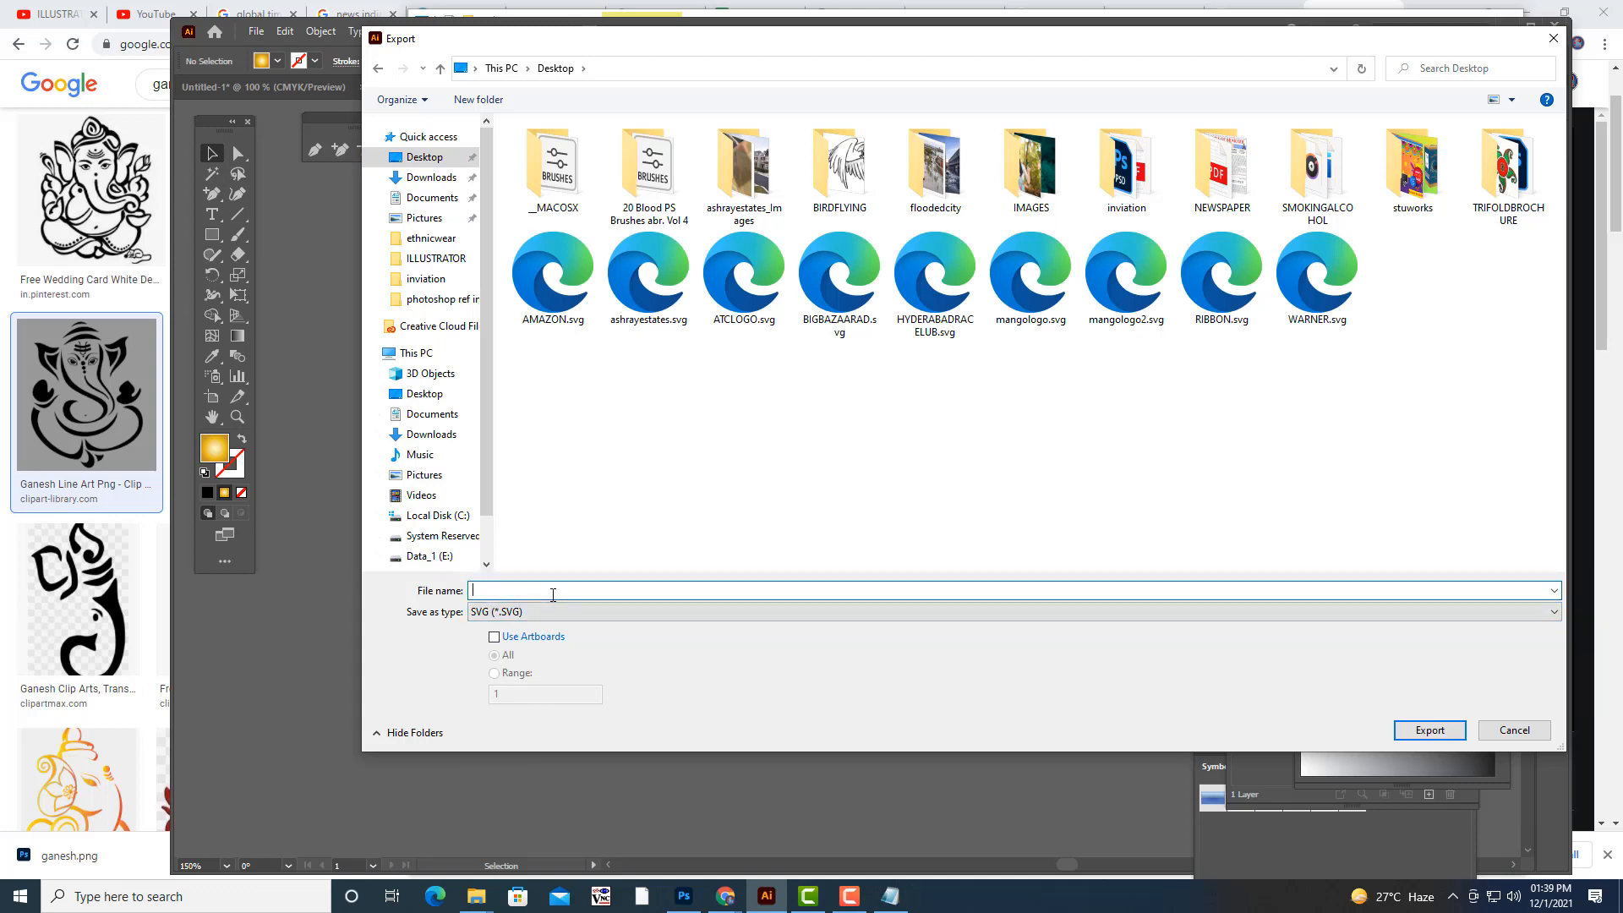
{"action": "type", "text": "invi"}
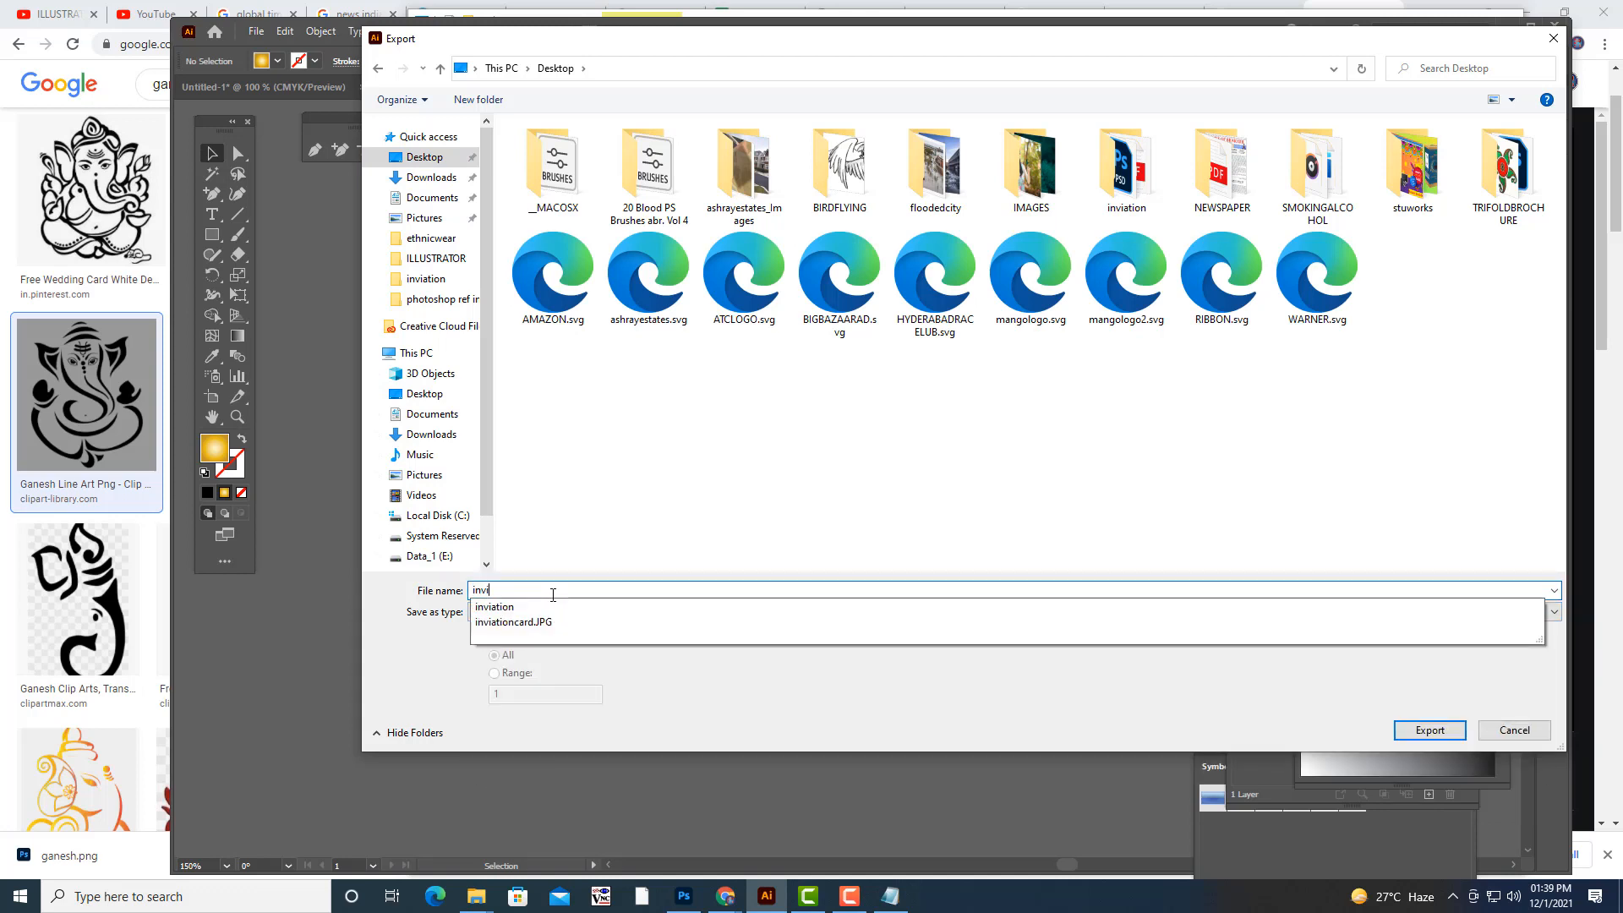
{"action": "type", "text": "tationcard"}
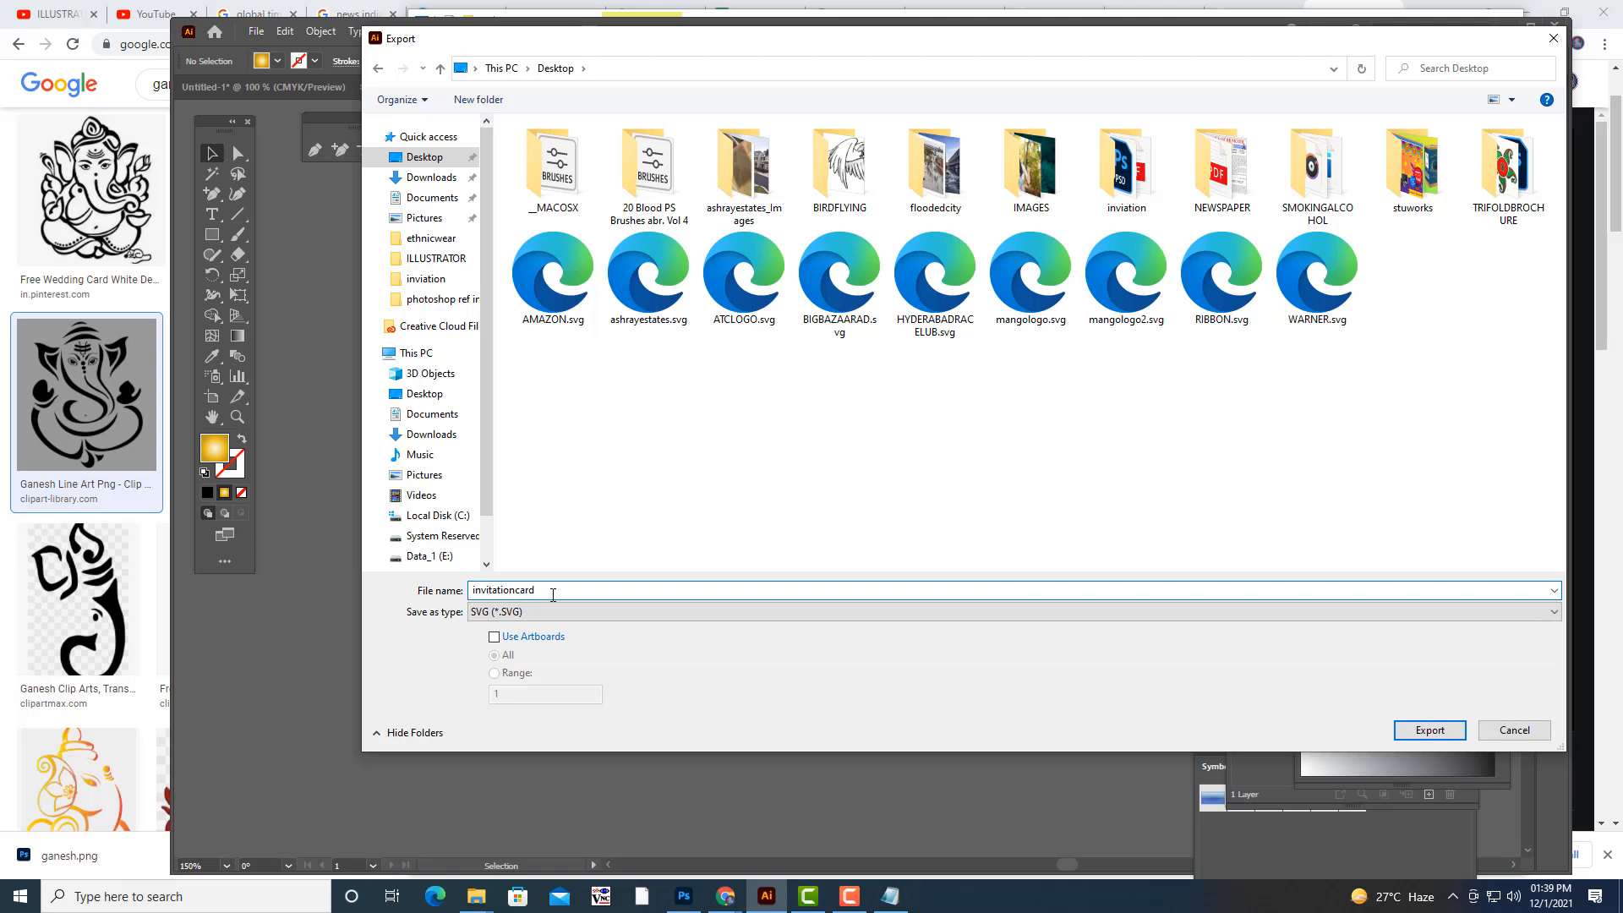
{"action": "type", "text": "cover"}
{"action": "left_click", "coordinate": [1442, 730]}
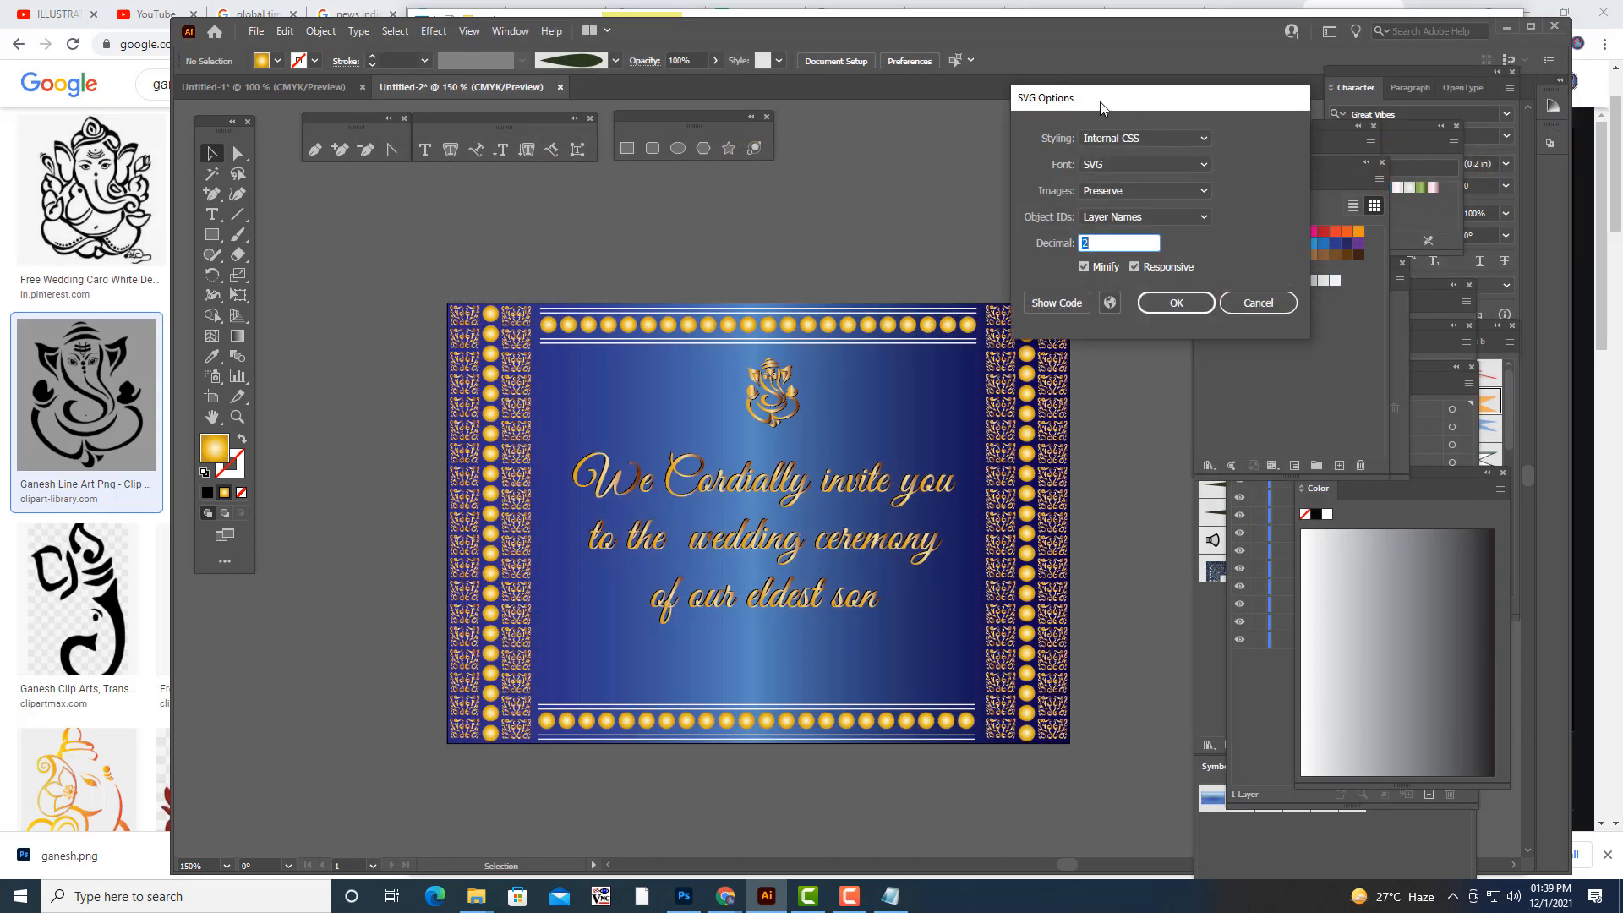
{"action": "left_click_drag", "start_coordinate": [1101, 104], "coordinate": [1006, 107]}
{"action": "left_click", "coordinate": [1095, 314]}
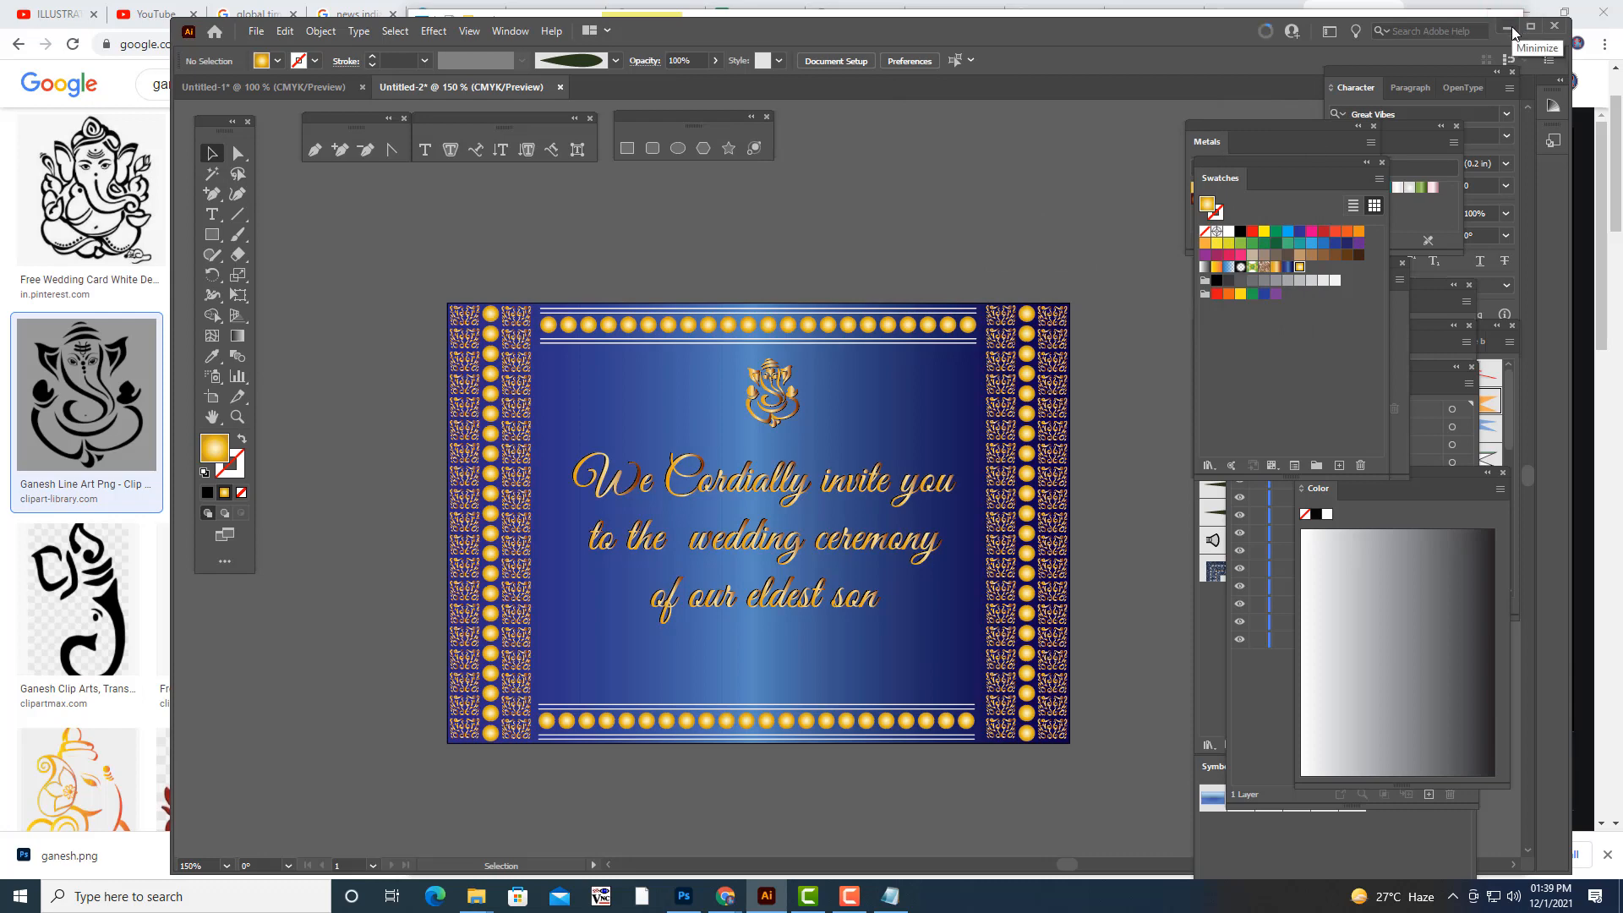
- Clear the open windows off the desktop and open the exported invitationcardcover.svg in the browser to check it
{"action": "left_click", "coordinate": [1509, 30]}
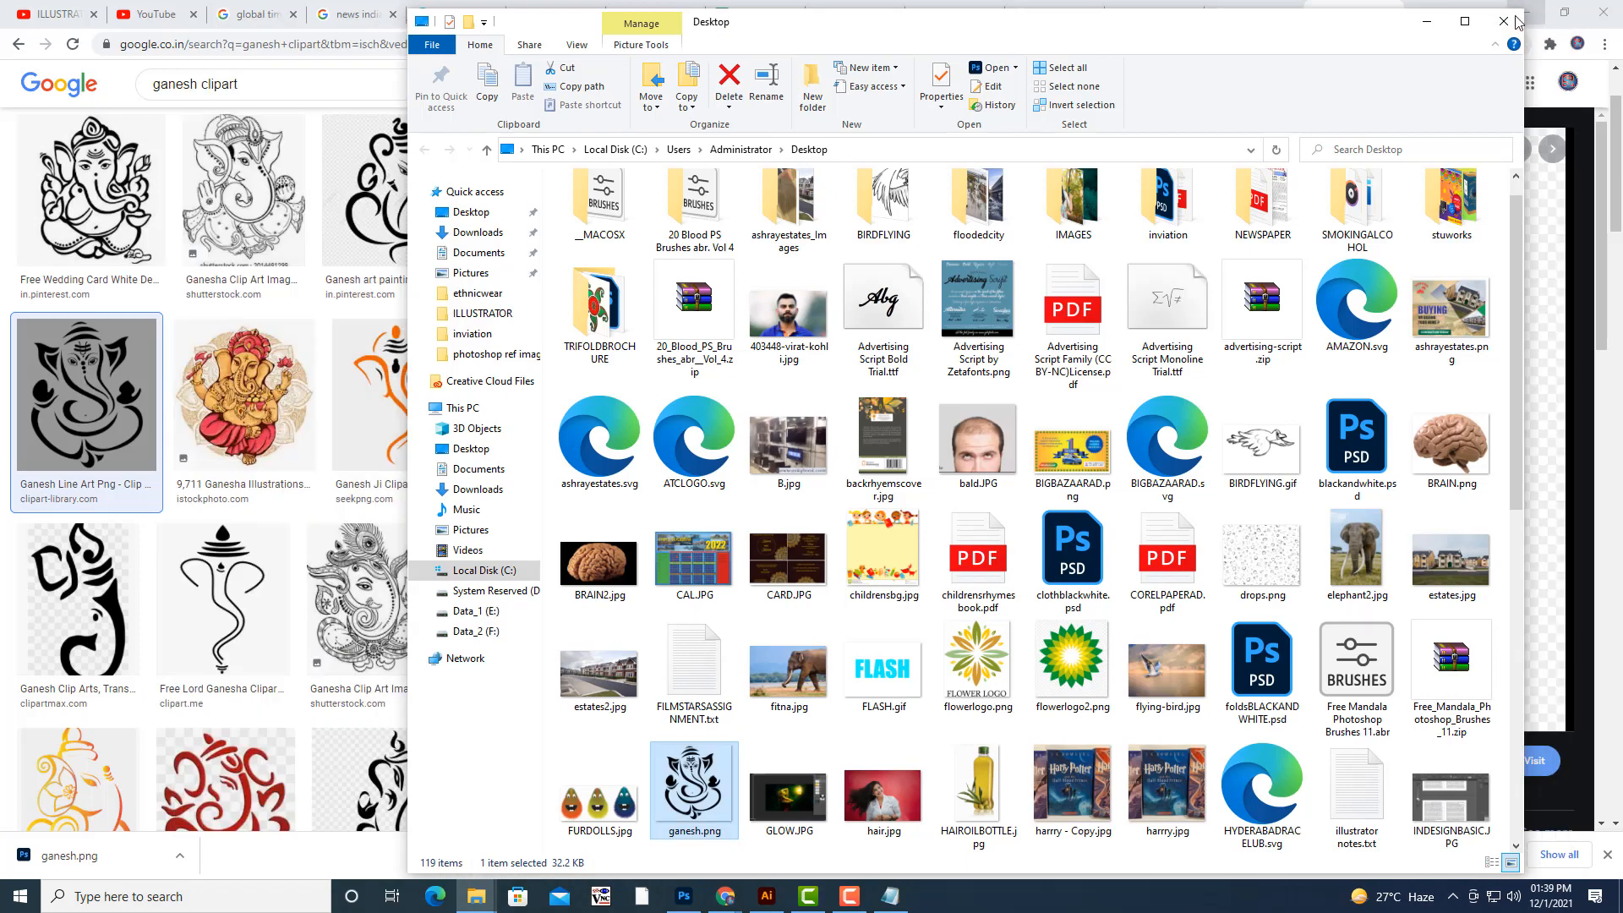
{"action": "left_click", "coordinate": [1493, 19]}
{"action": "left_click", "coordinate": [1526, 12]}
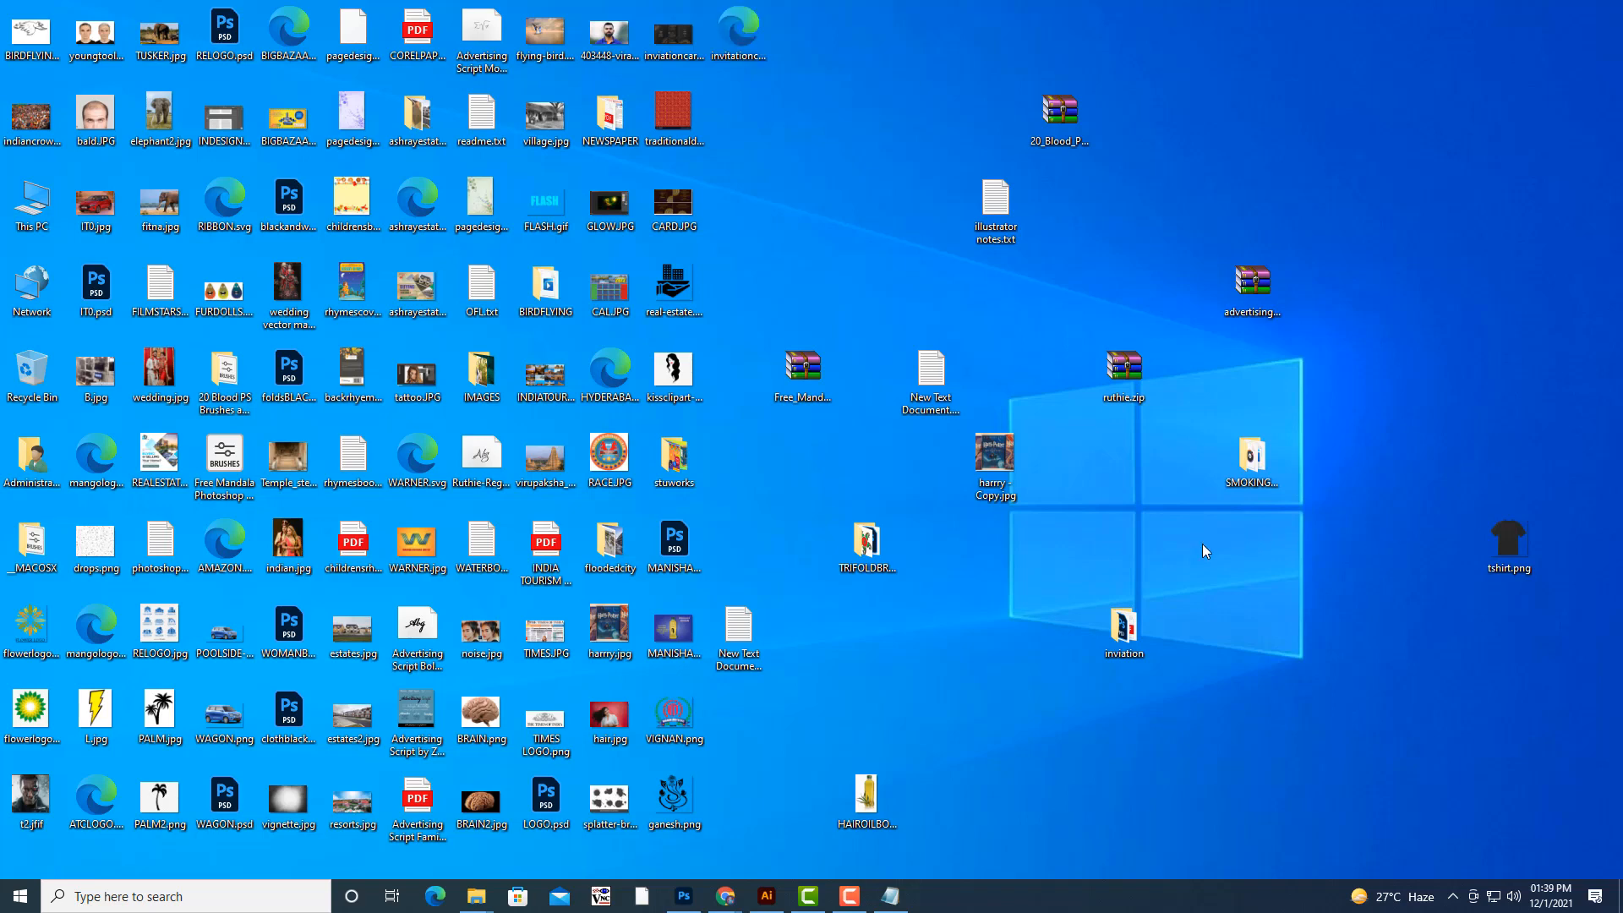
{"action": "left_click", "coordinate": [747, 36]}
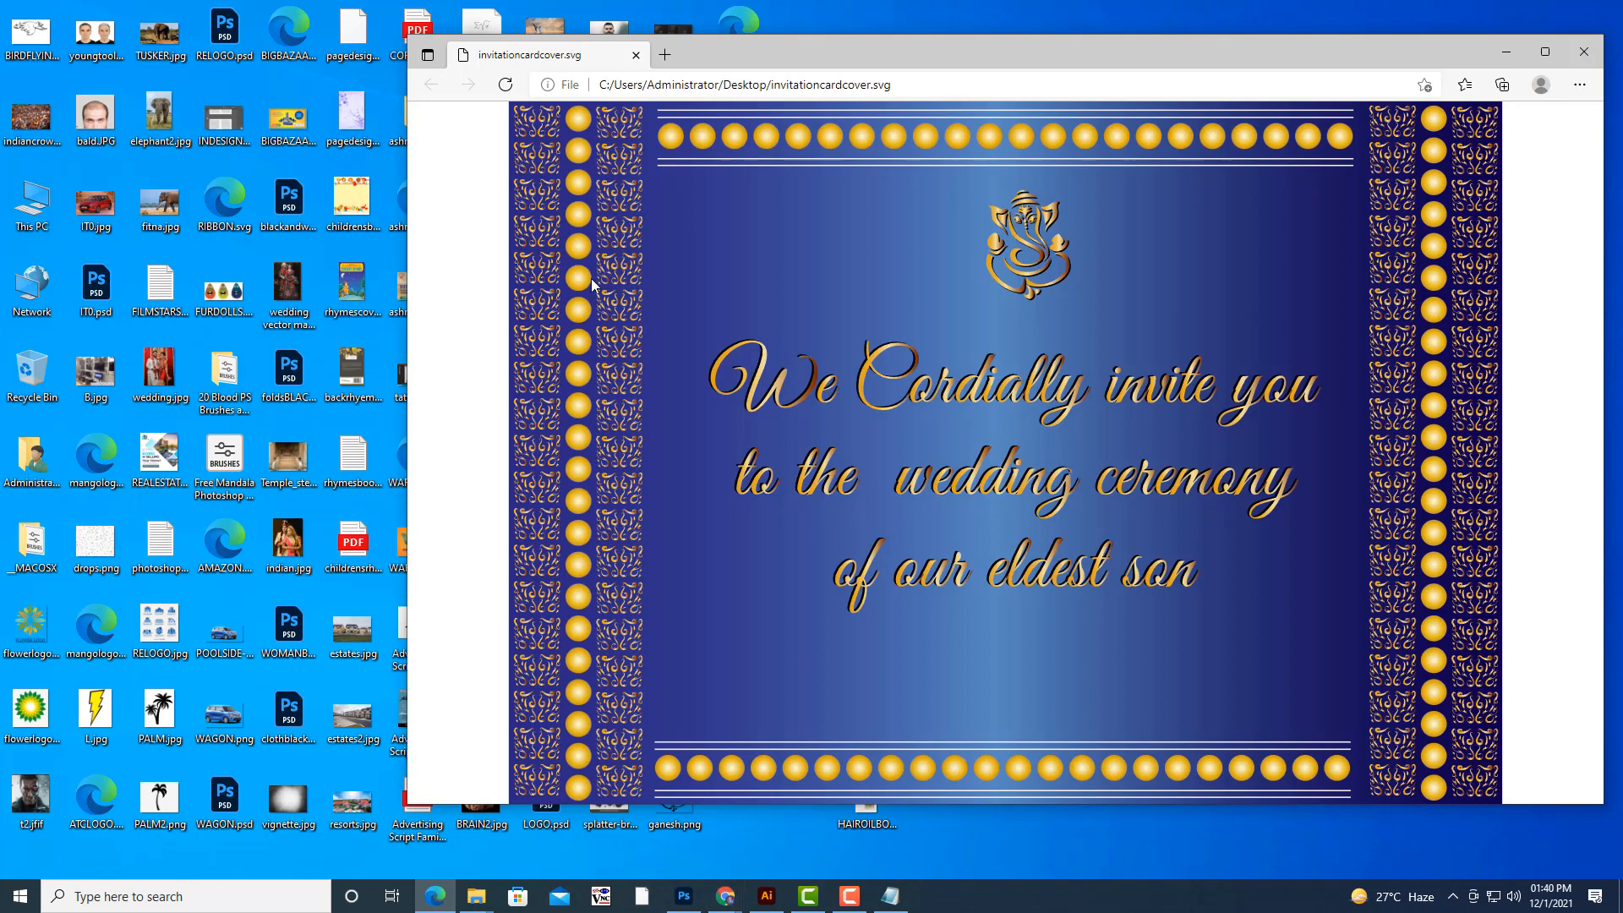
{"action": "left_click_drag", "start_coordinate": [1131, 44], "coordinate": [1158, 49]}
{"action": "left_click", "coordinate": [850, 897]}
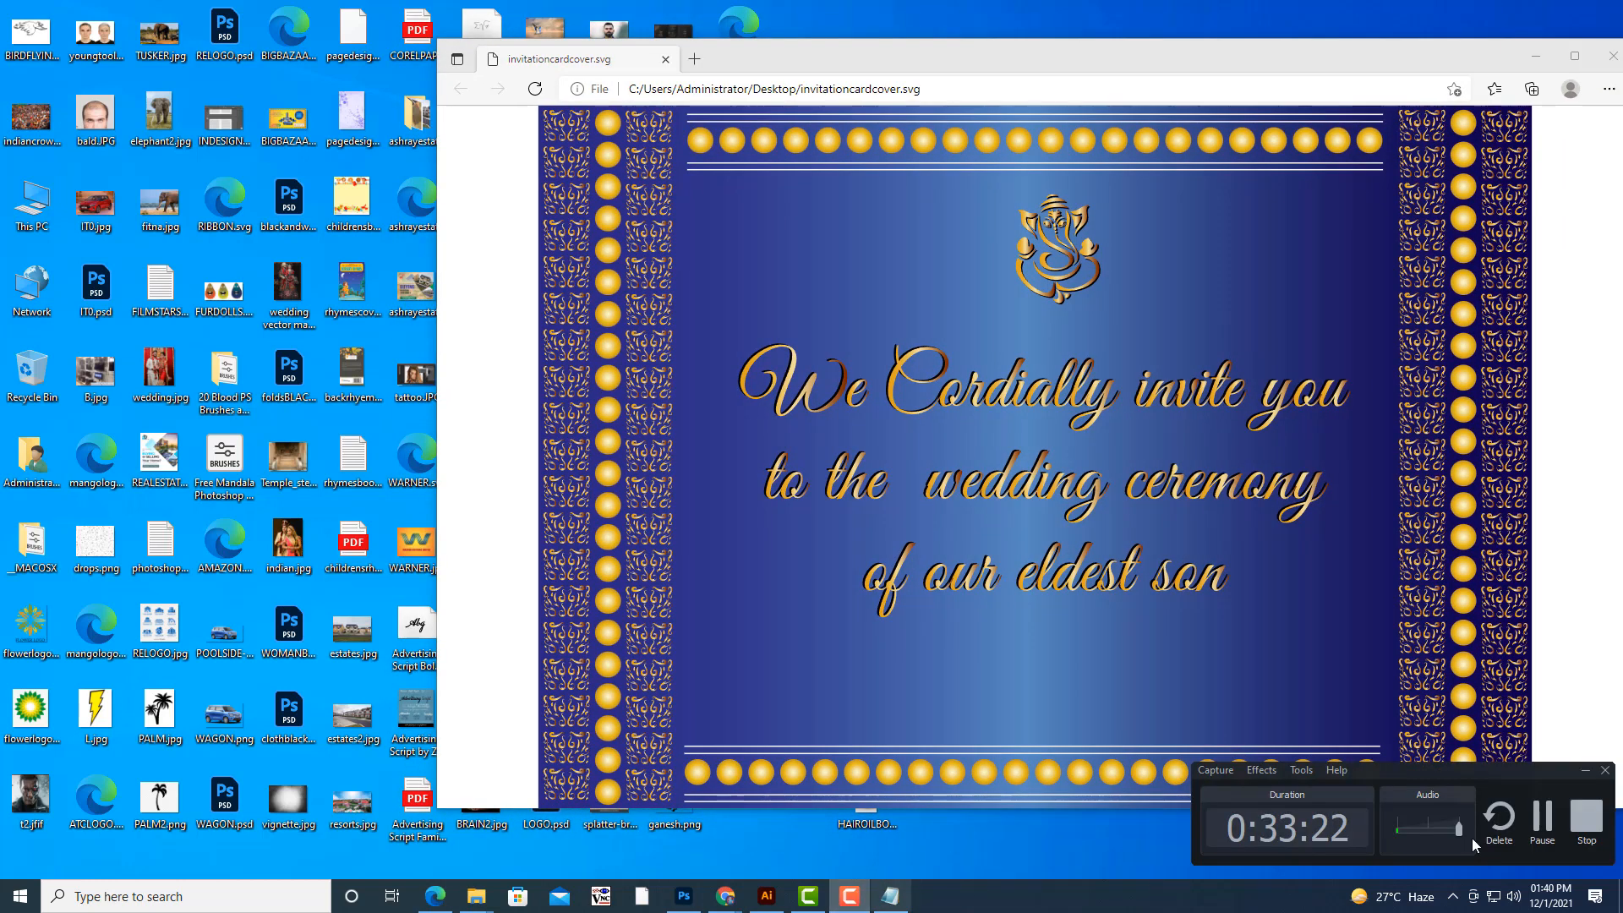